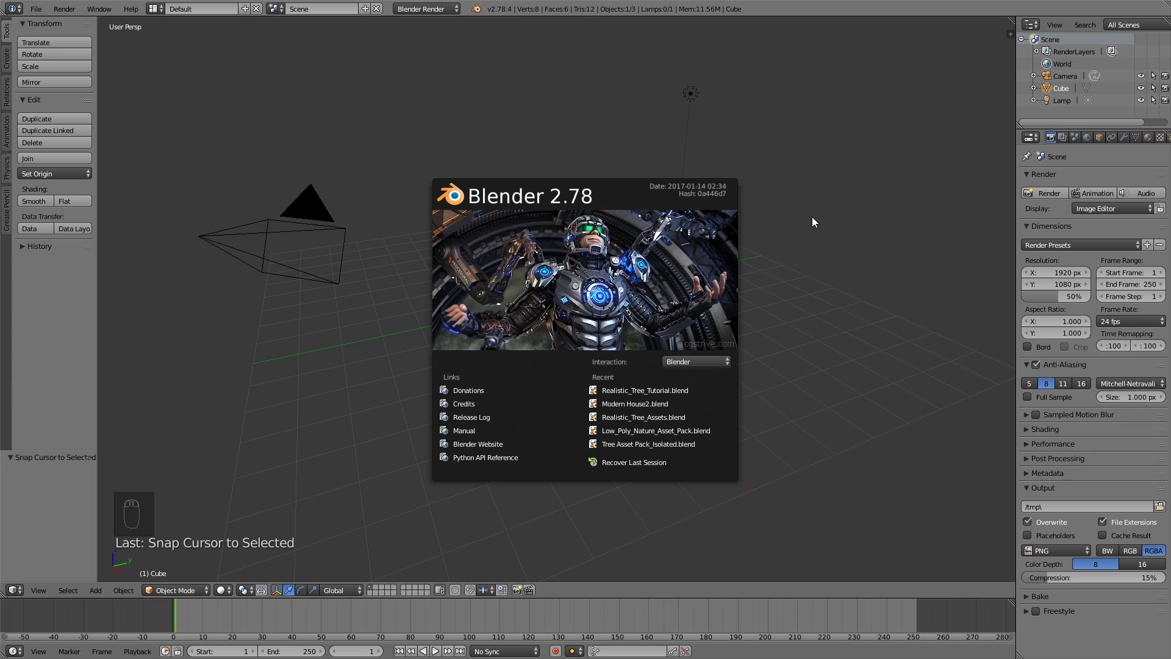
- Dismiss the splash screen and scale the default cube freely to about 1.09
left_click(793, 272)
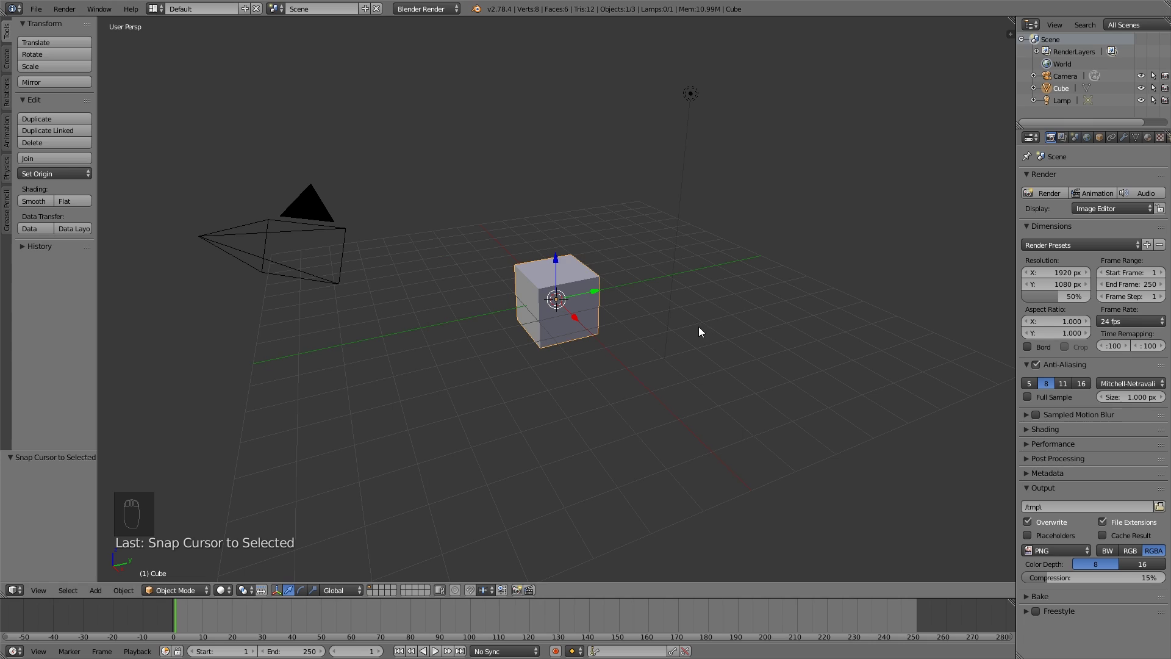
key("s")
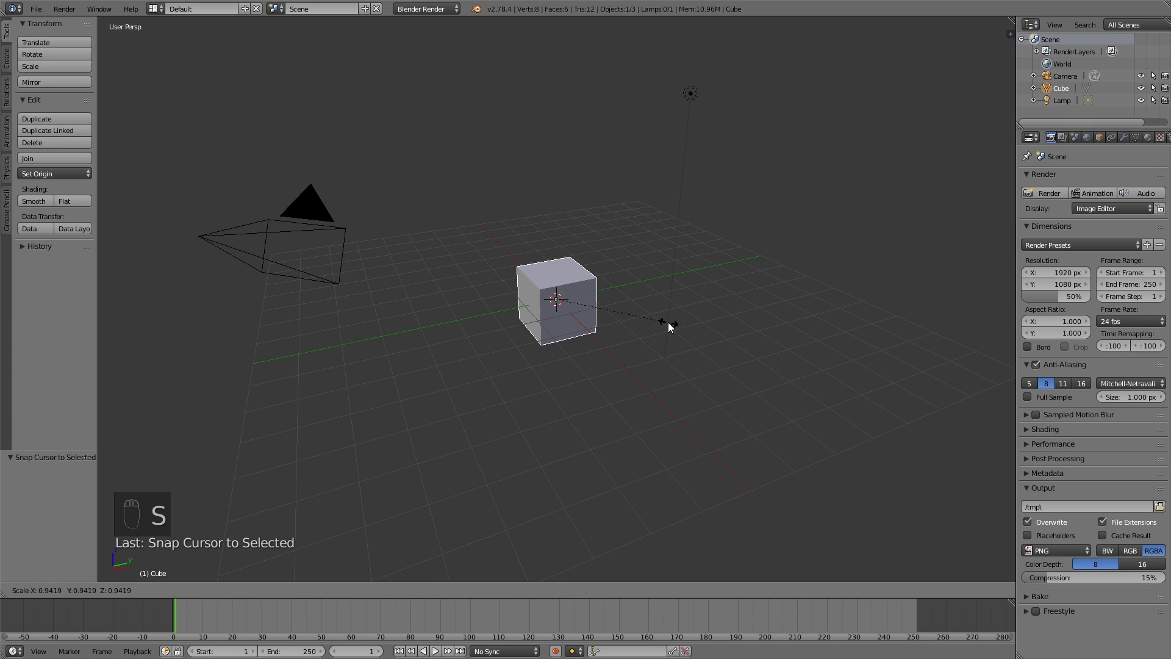
left_click(668, 327)
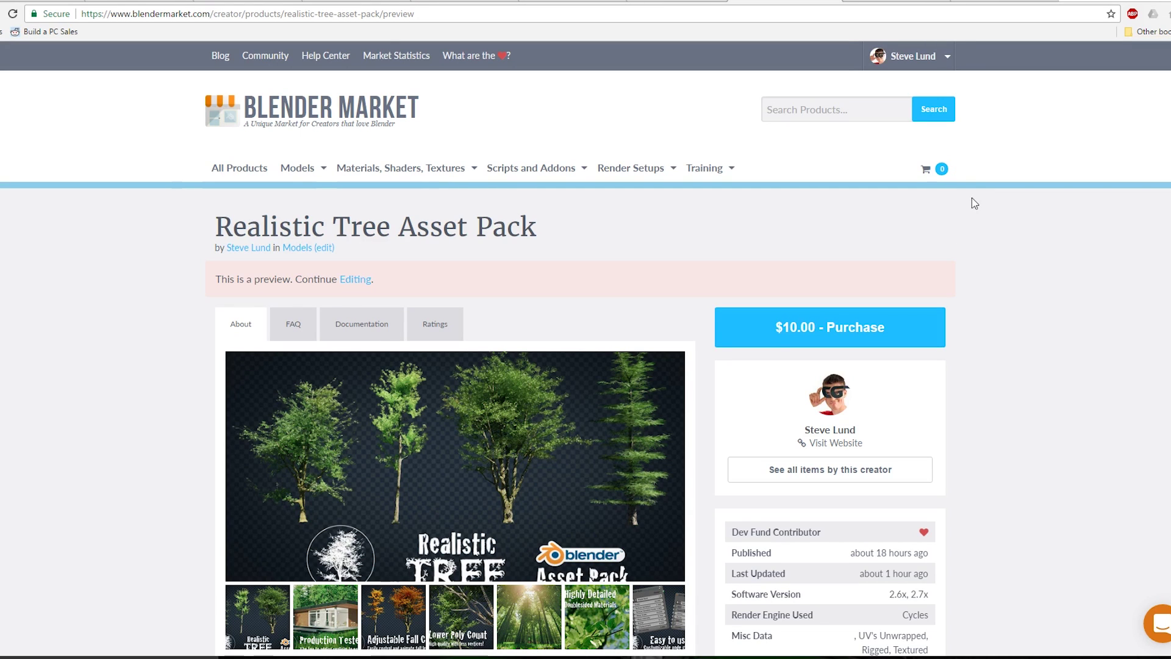
- Switch to the web browser and read through the Realistic Tree Asset Pack product page on Blender Market
scroll(964, 223, "down", 5)
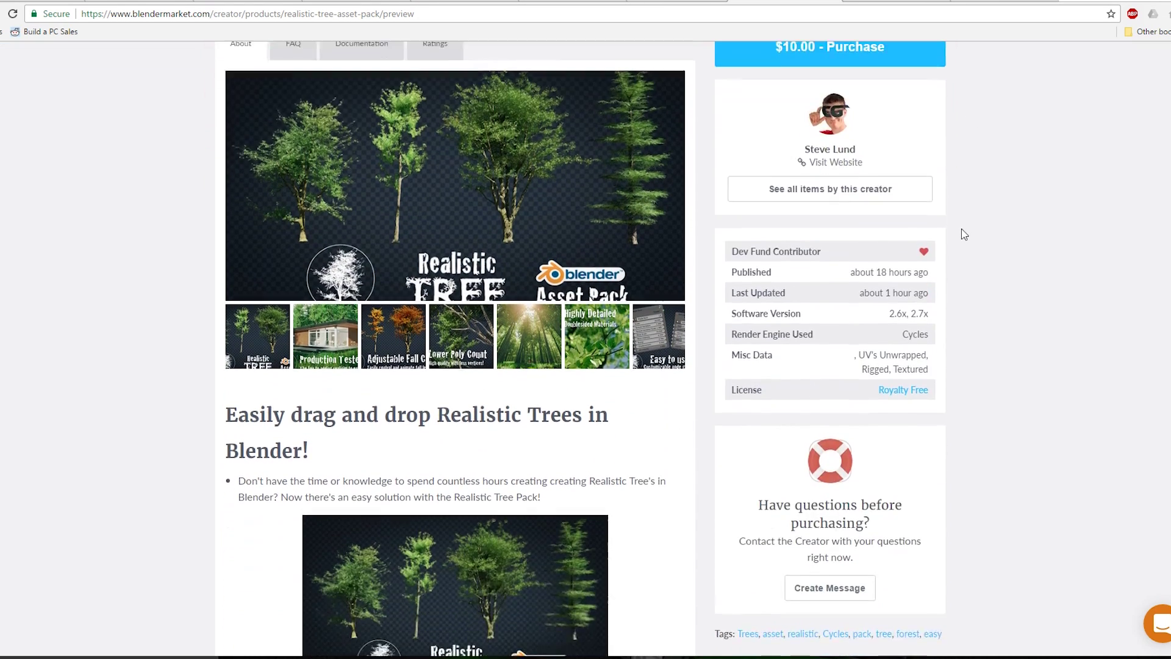
scroll(963, 235, "down", 6)
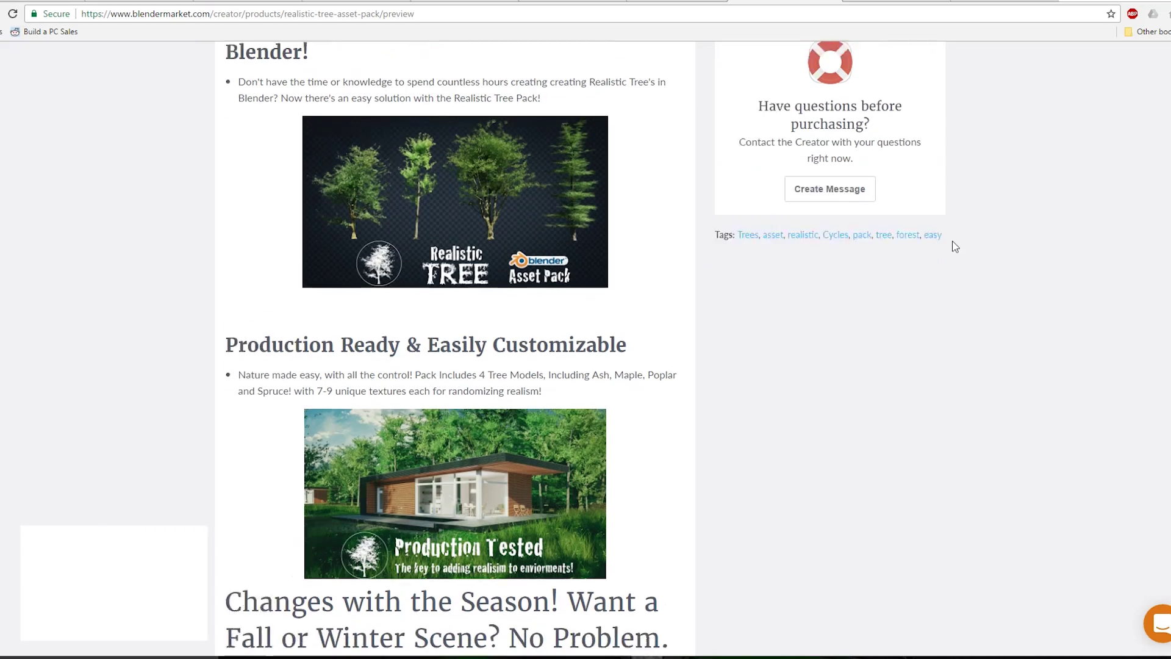
scroll(951, 244, "down", 7)
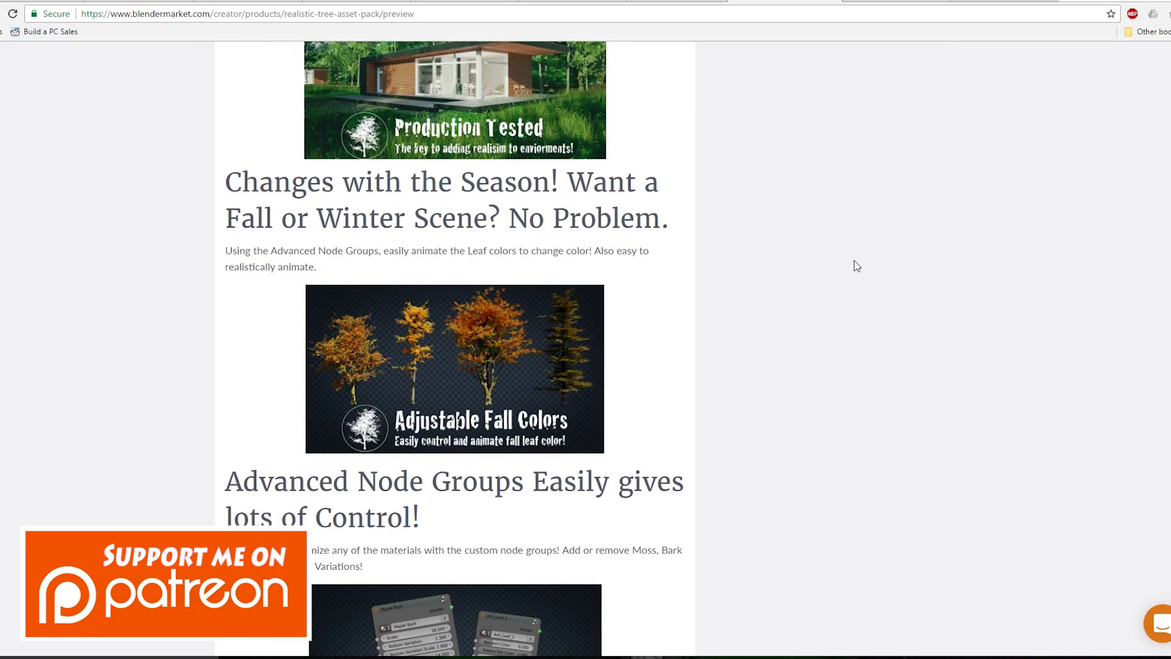
scroll(858, 267, "down", 6)
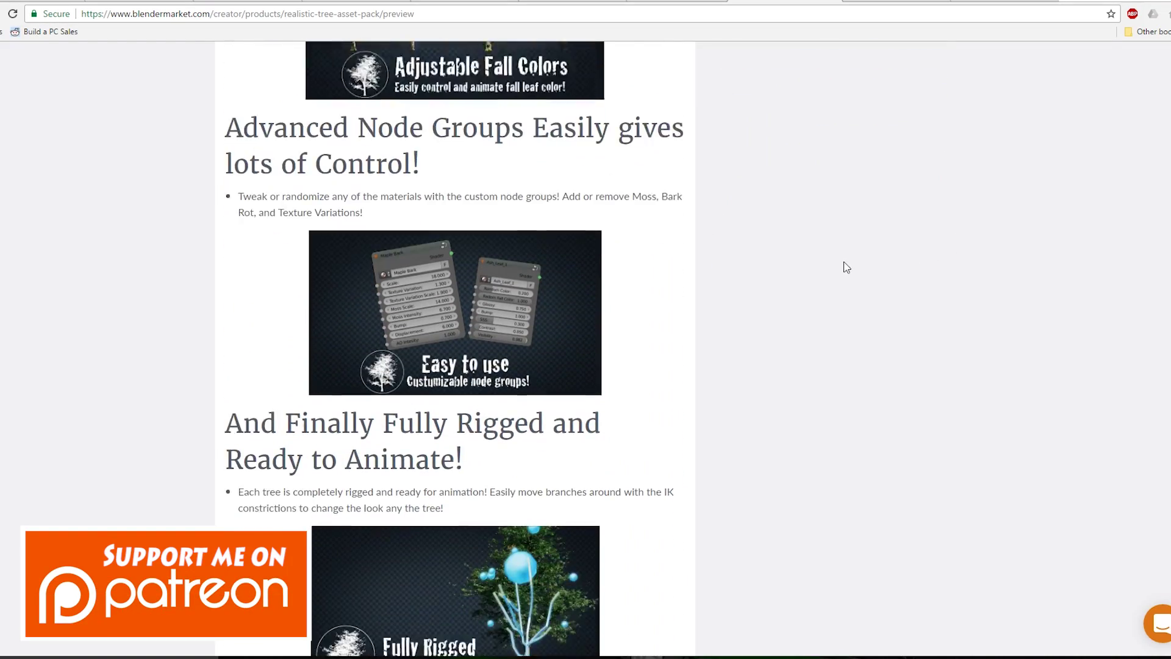
scroll(847, 267, "down", 2)
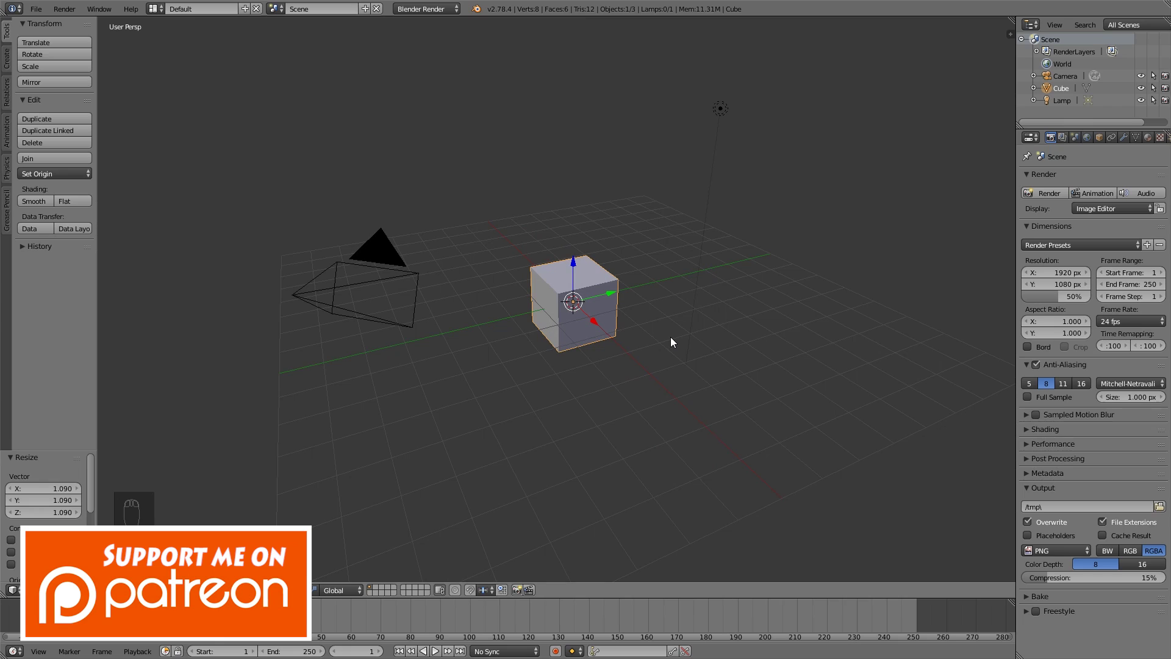
scroll(669, 340, "up", 2)
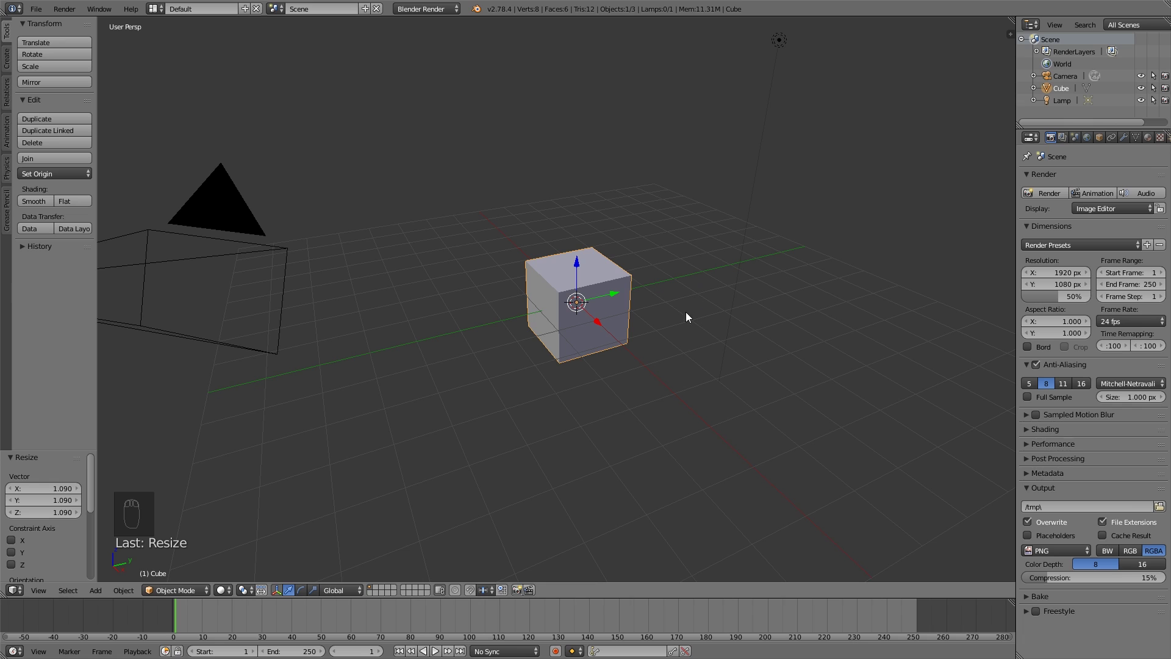
scroll(659, 335, "down", 3)
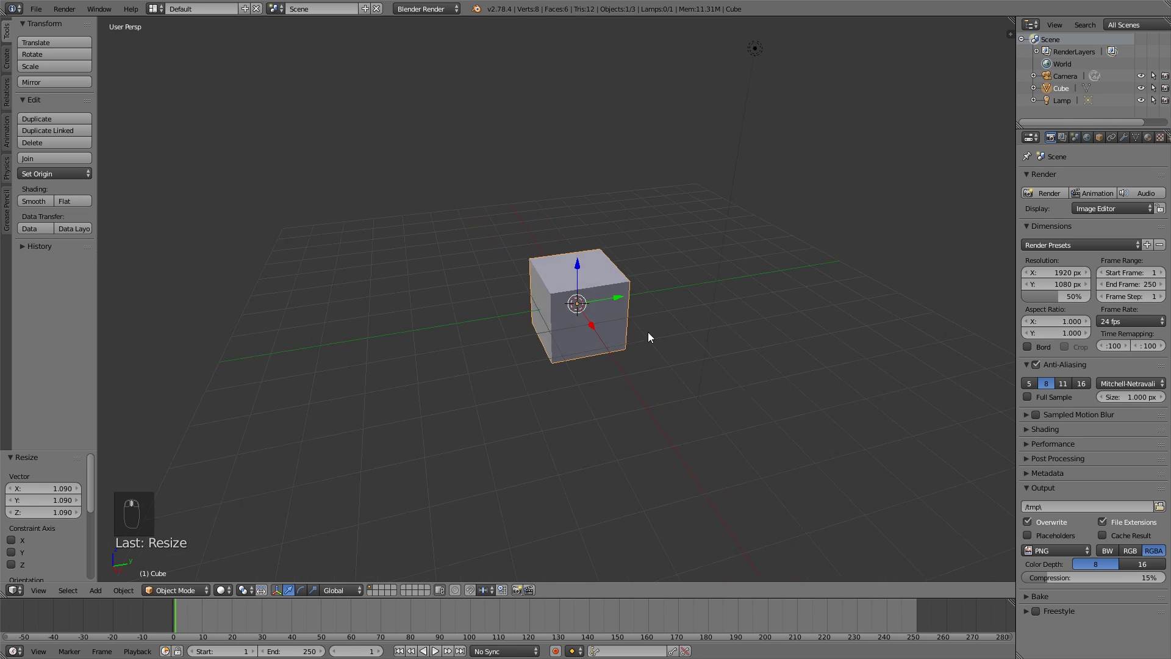
middle_click_drag(649, 335, 693, 349)
scroll(661, 345, "up", 3)
scroll(692, 349, "up", 3)
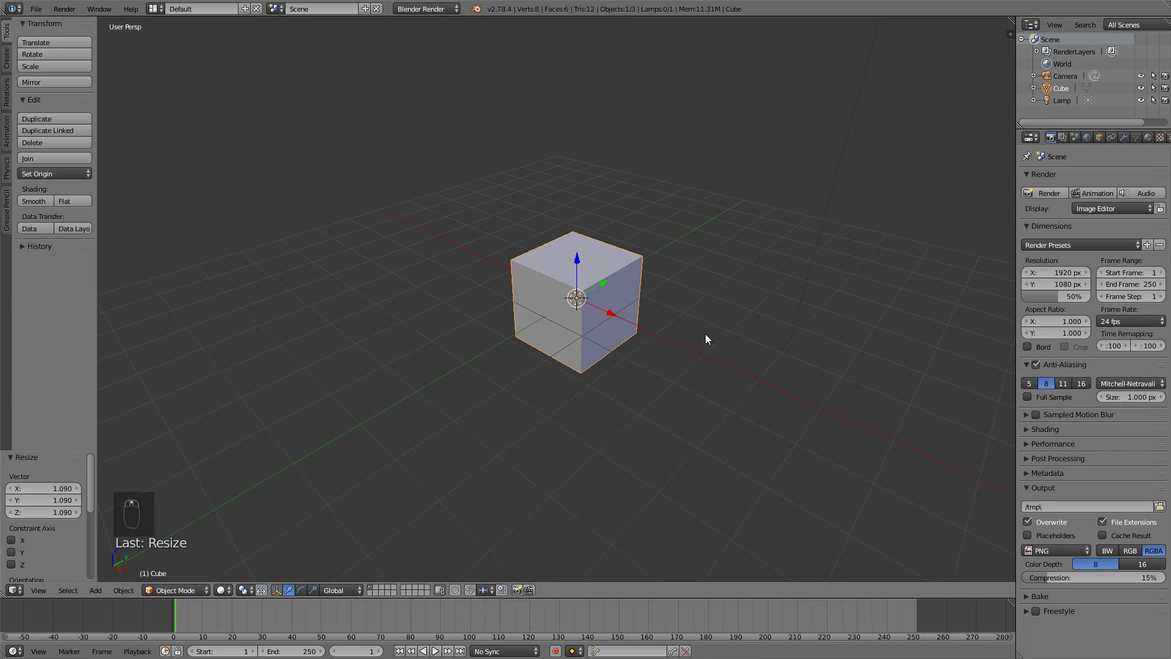
scroll(706, 335, "down", 3)
middle_click_drag(706, 338, 664, 337)
scroll(683, 324, "up", 3)
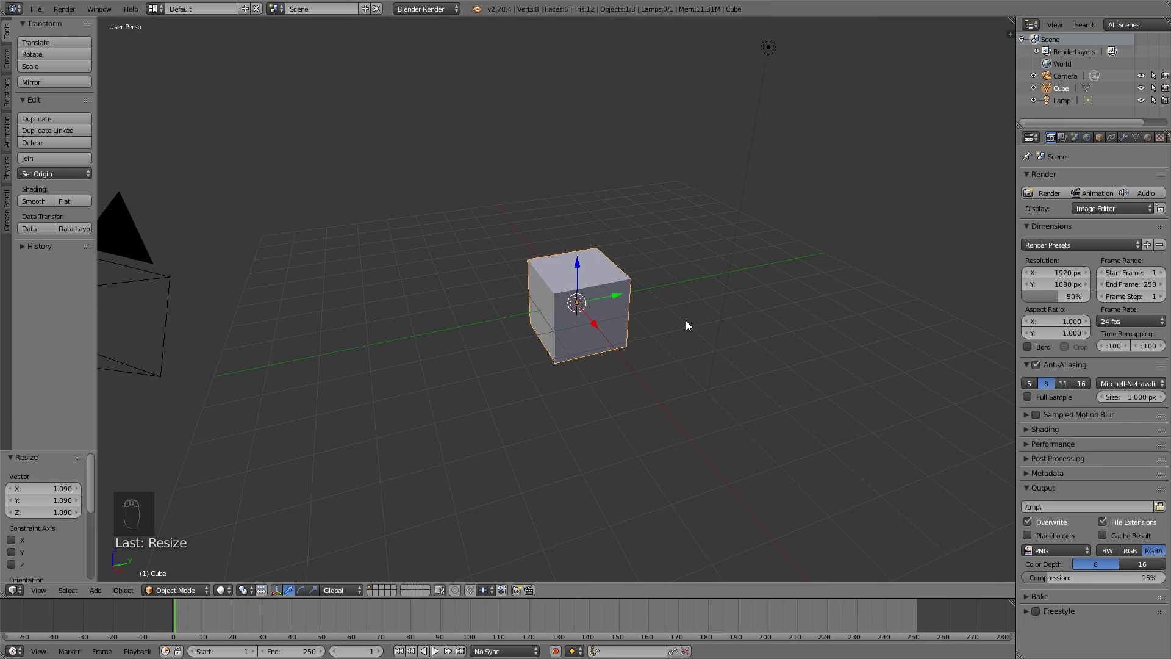
middle_click_drag(686, 320, 679, 332)
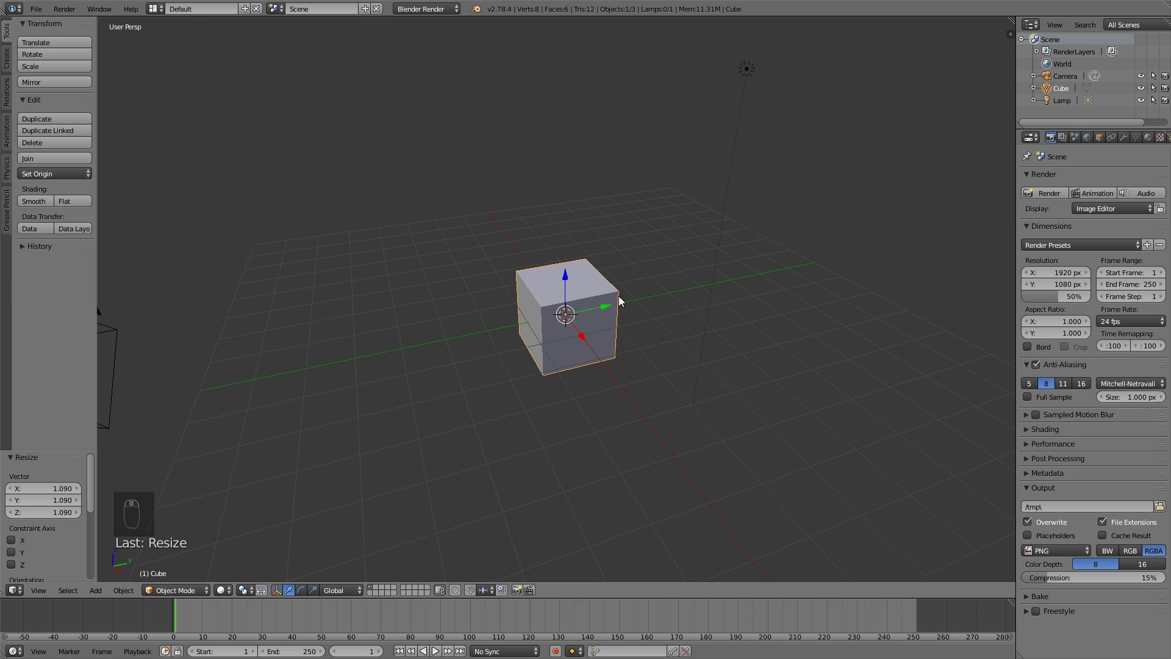
middle_click_drag(619, 298, 604, 331)
scroll(604, 331, "up", 2)
scroll(636, 327, "down", 3)
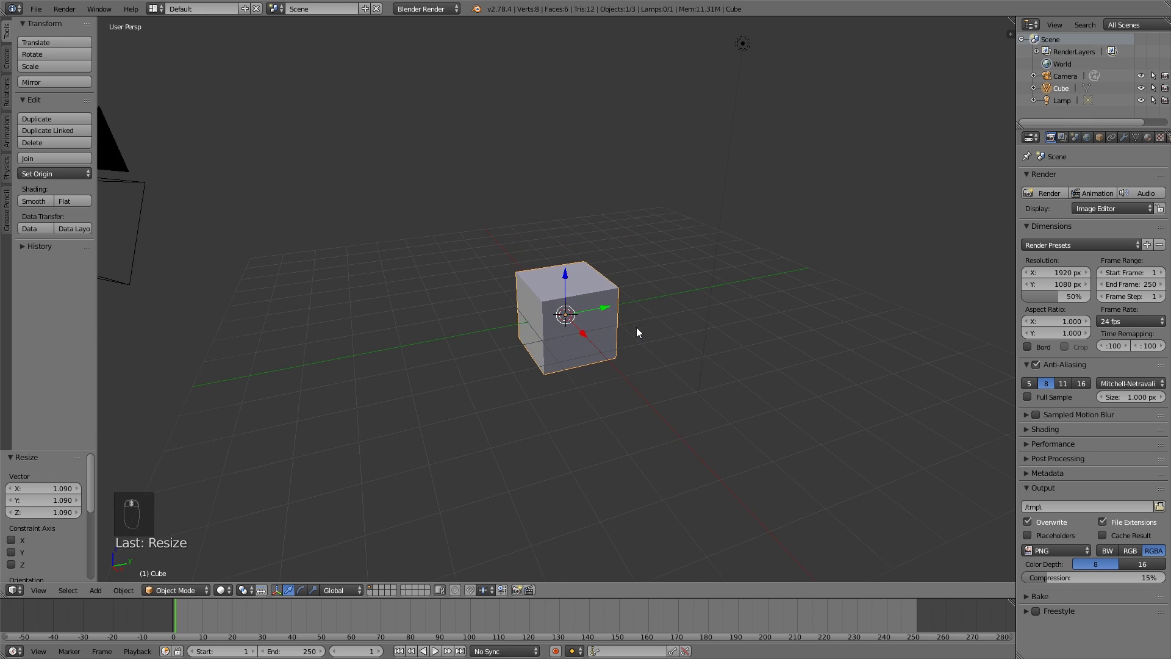
- Delete the default cube and switch the viewport to the front orthographic view
key("x")
left_click(626, 332)
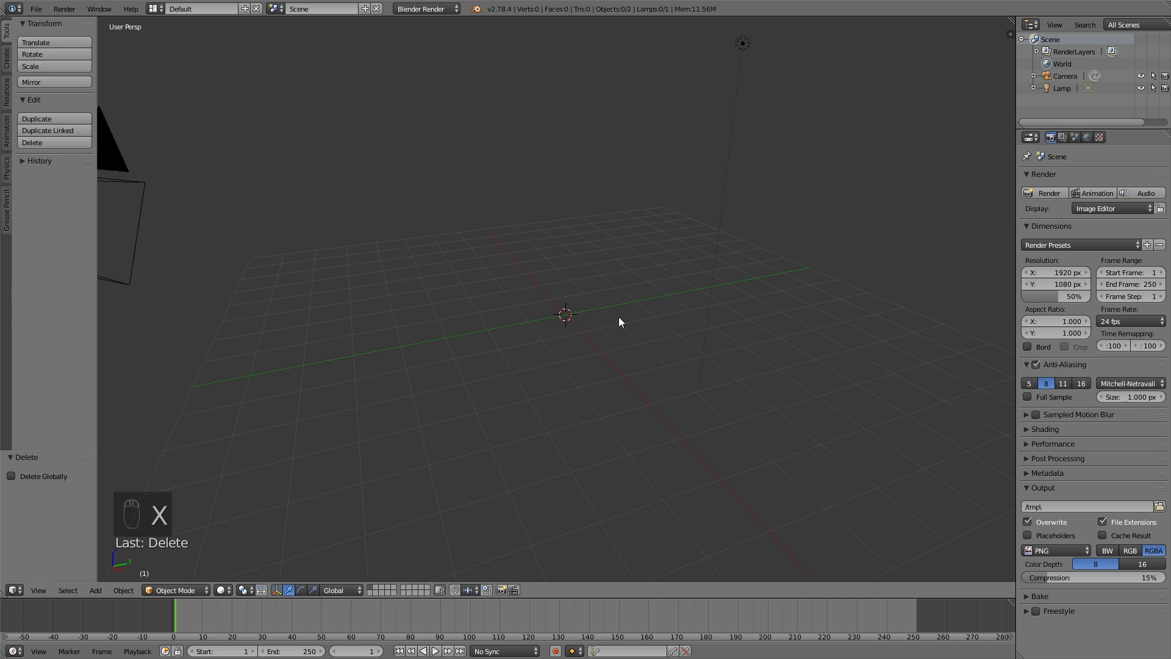
key("KP_1")
key("KP_5")
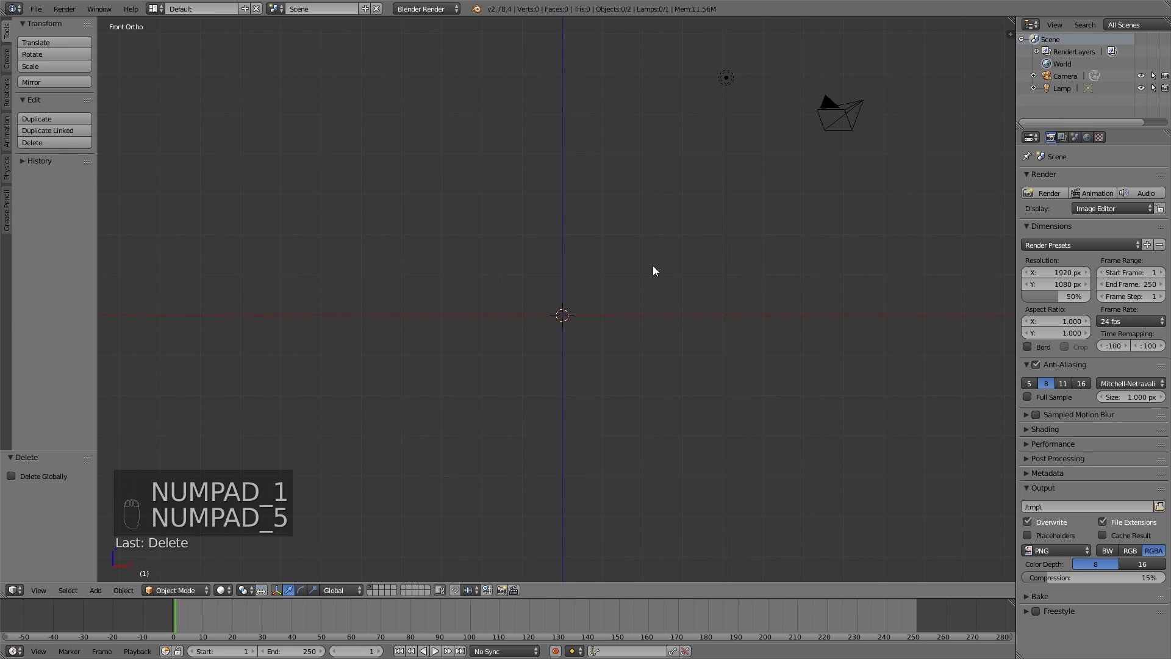
middle_click_drag(654, 269, 568, 389, "shift")
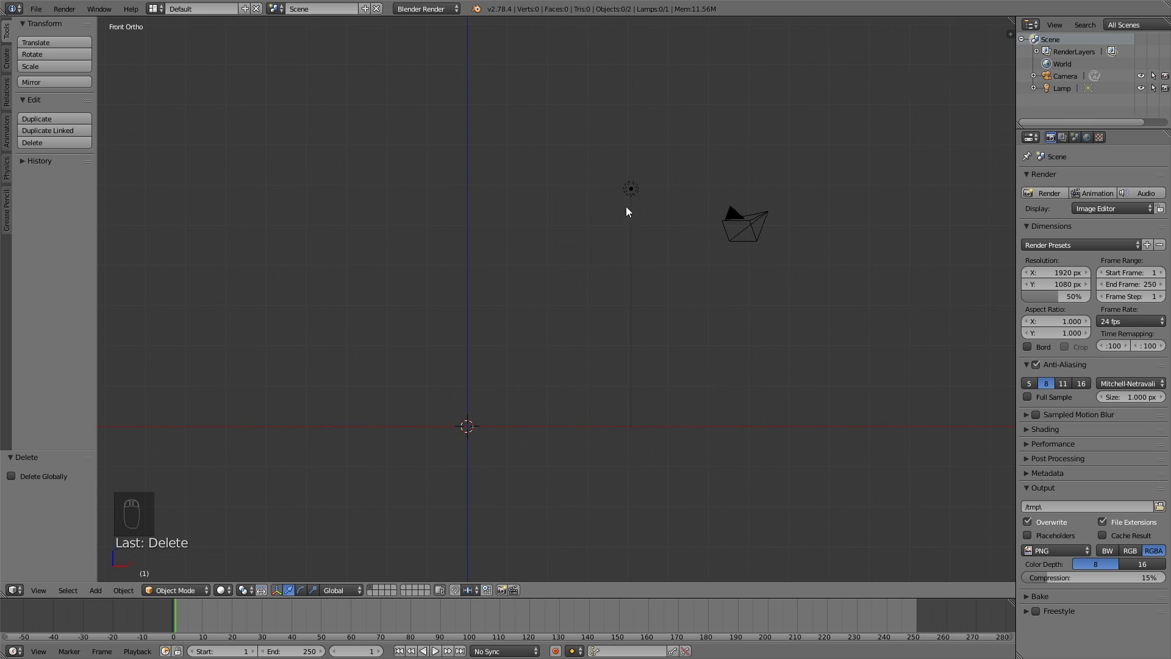
- Load ashtree-white.jpg from the Realistic Tree Tut folder as a viewport background image
key("n")
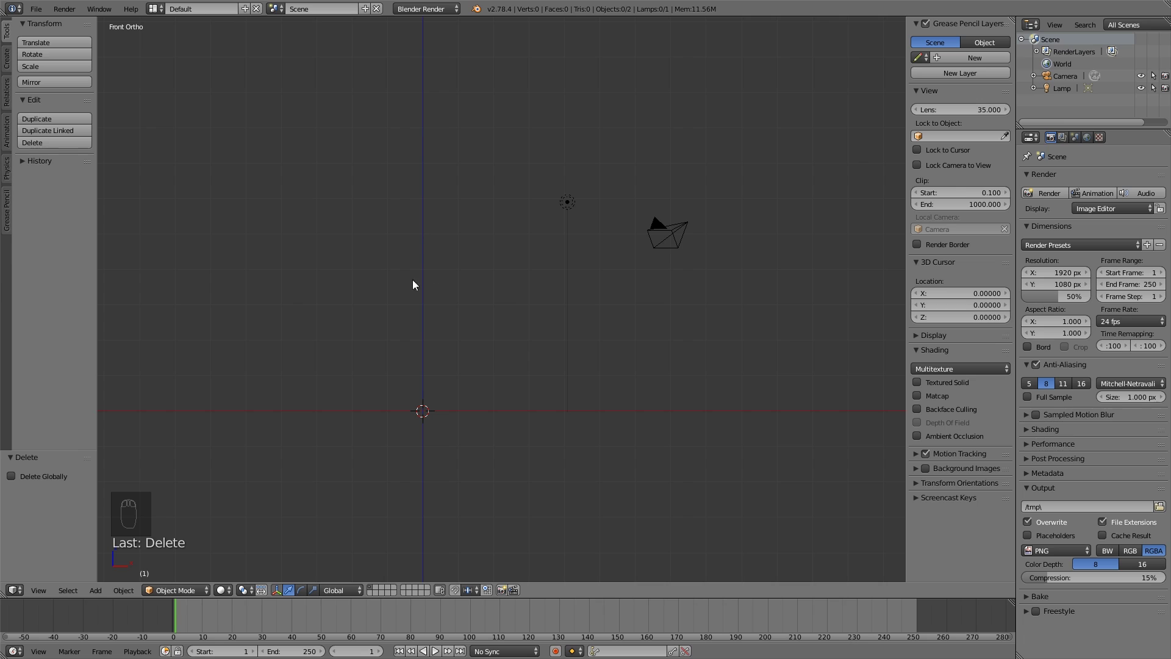
middle_click_drag(560, 304, 557, 341, "shift")
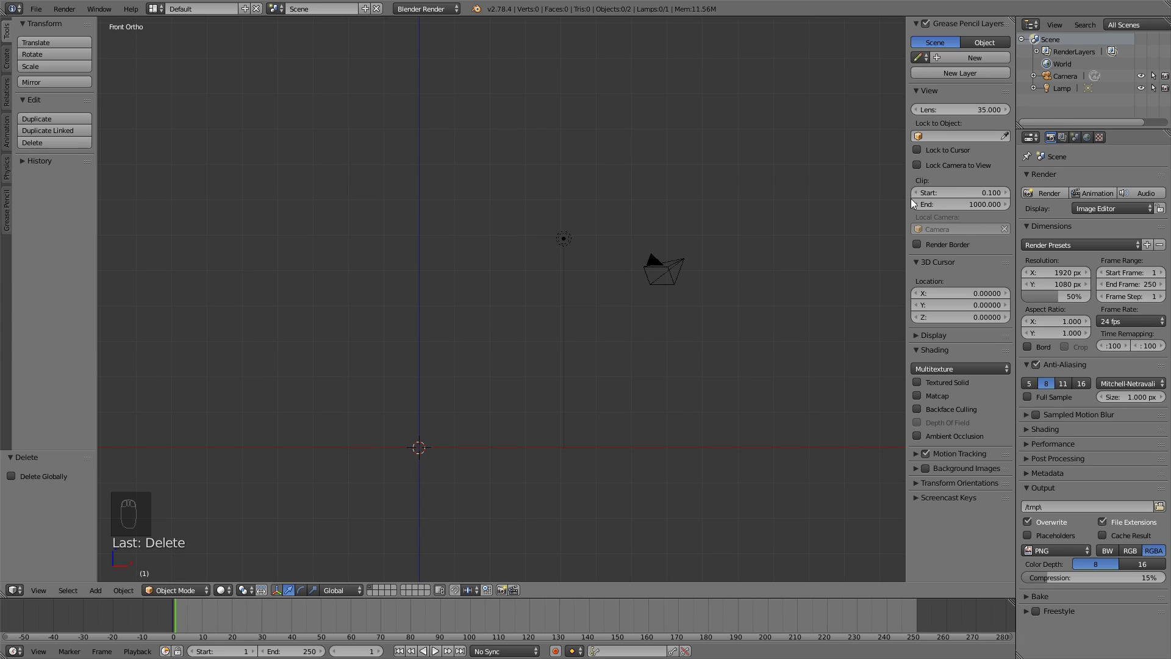
left_click(916, 468)
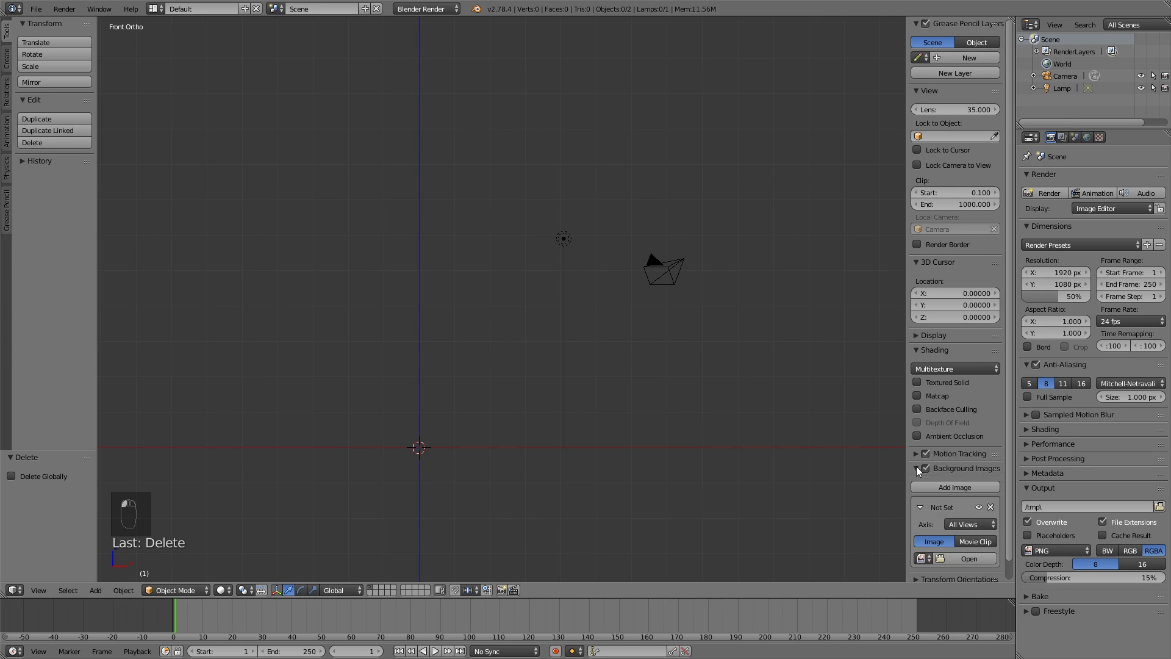
left_click(961, 558)
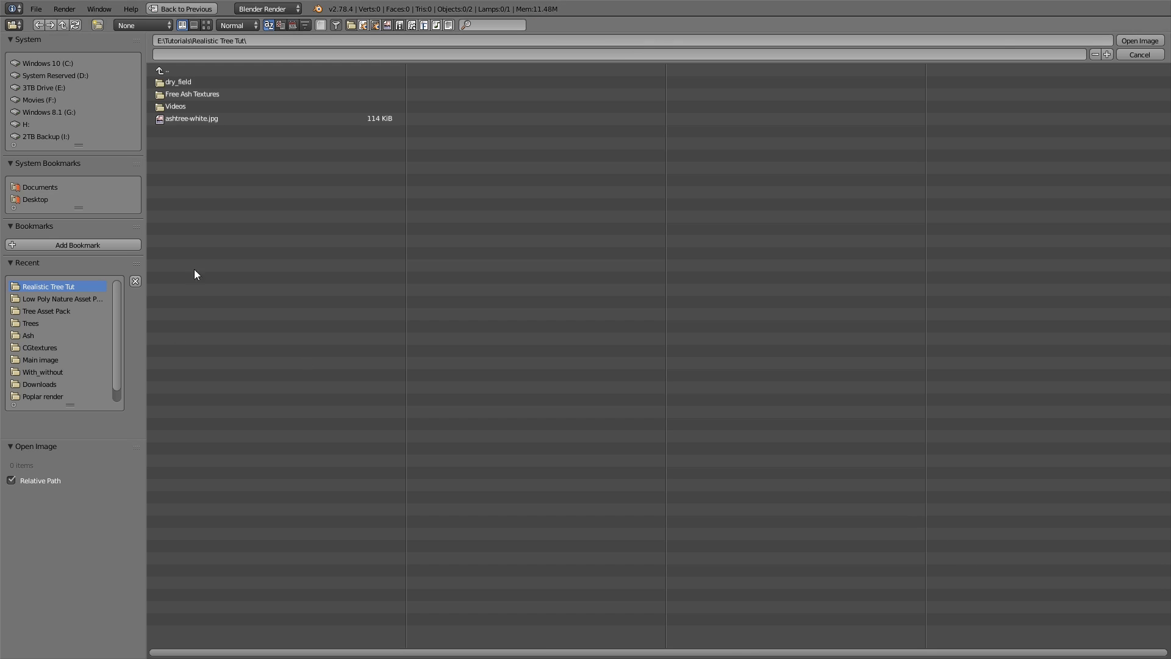
left_click(205, 122)
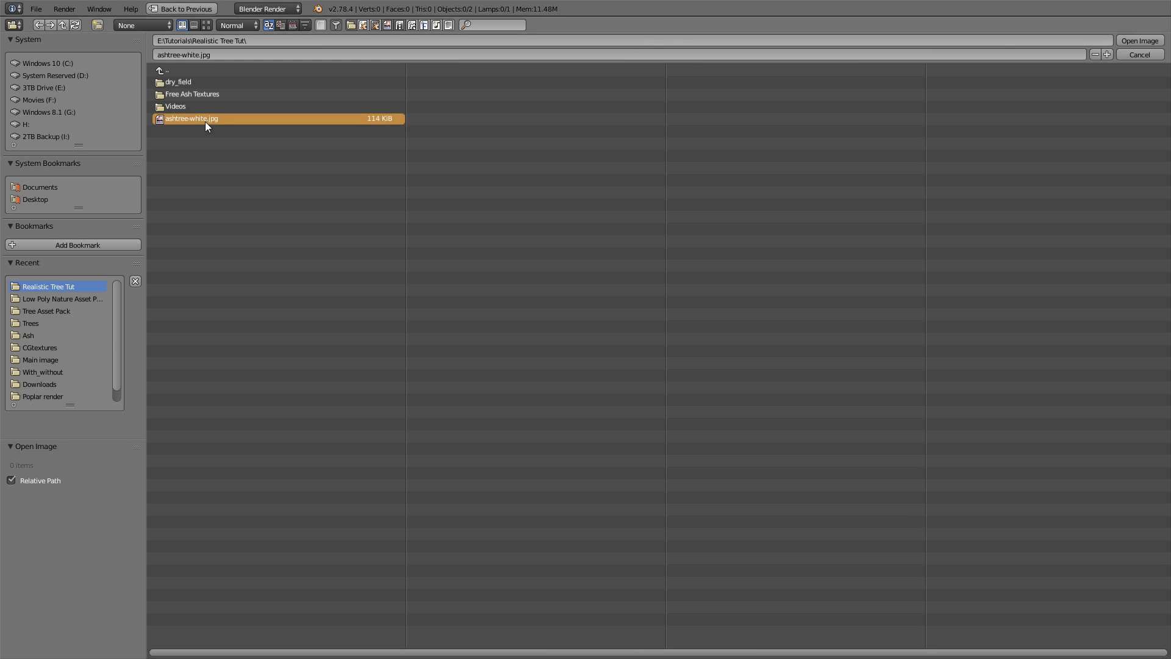
double_click(277, 122)
scroll(503, 455, "down", 5, "shift")
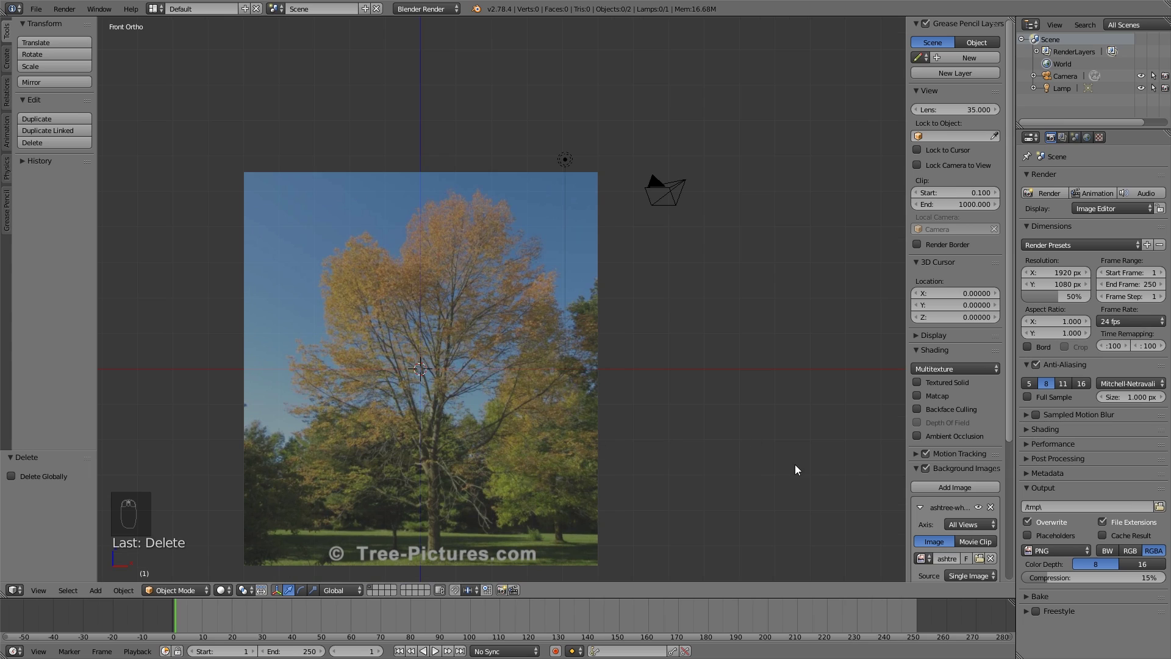
- Offset the background image to X -0.40 and Y 4.90 so the trunk's base sits on the origin
scroll(966, 518, "down", 1)
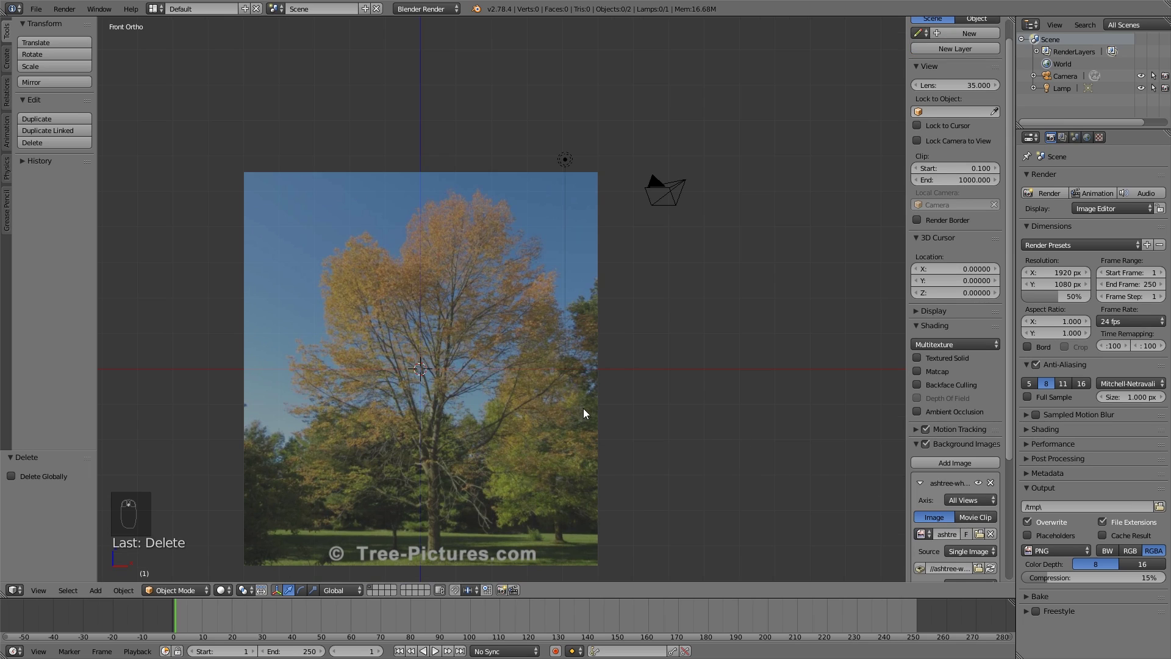
scroll(933, 506, "down", 3)
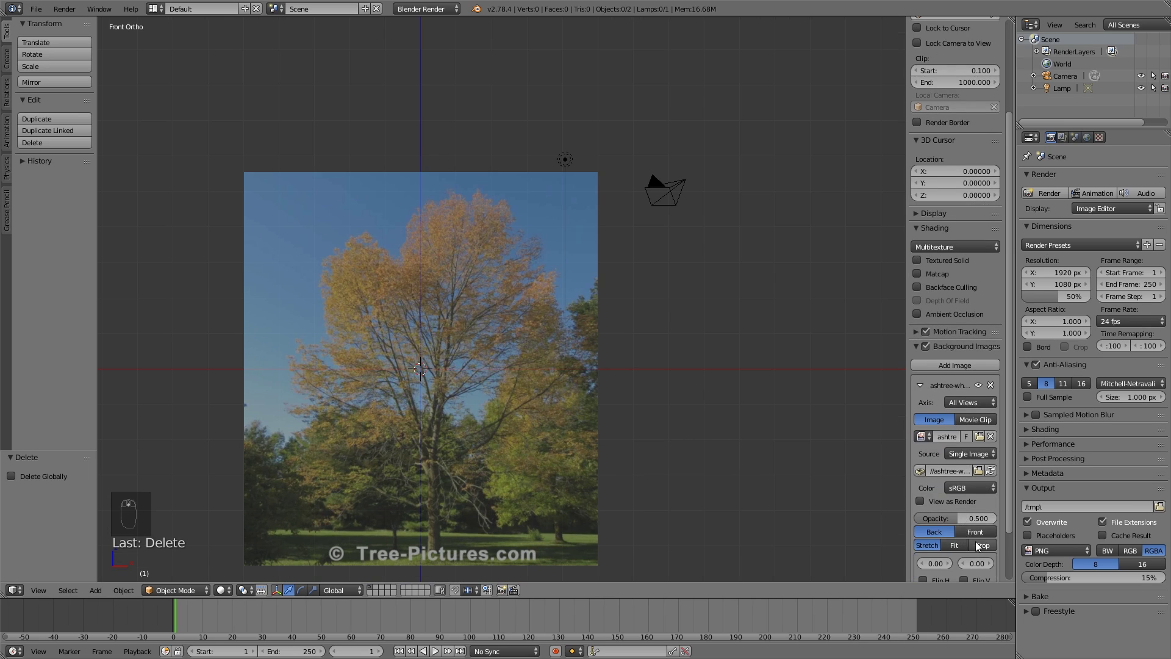
scroll(953, 543, "down", 2)
left_click_drag(970, 540, 1059, 540)
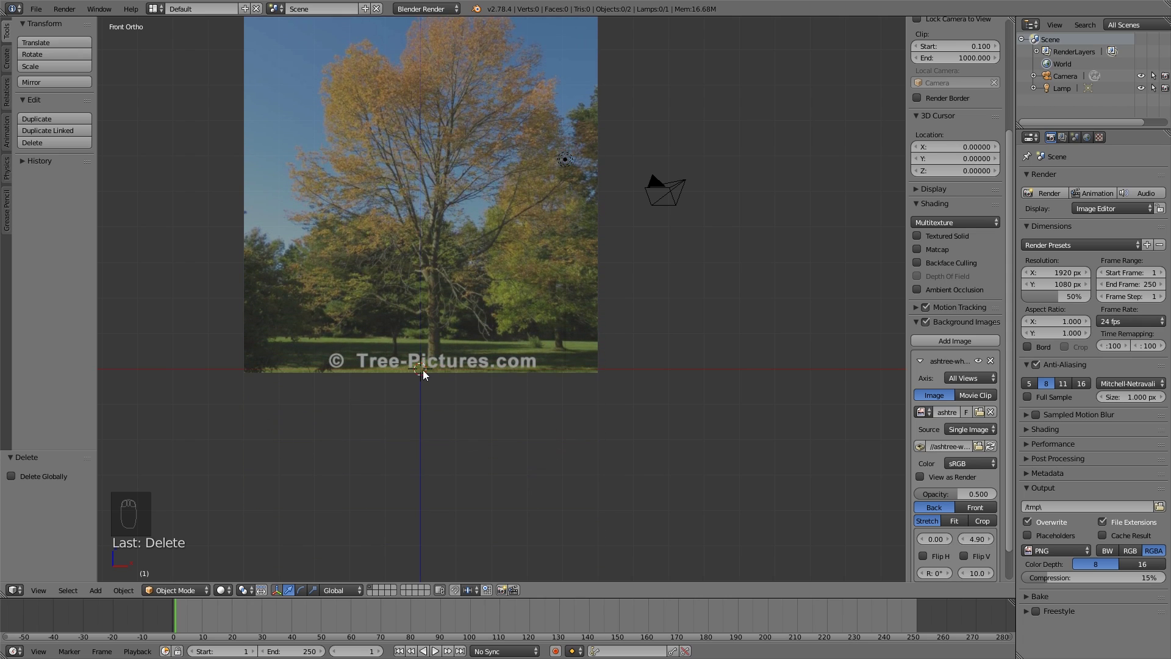
scroll(496, 380, "up", 1)
left_click_drag(935, 539, 920, 542)
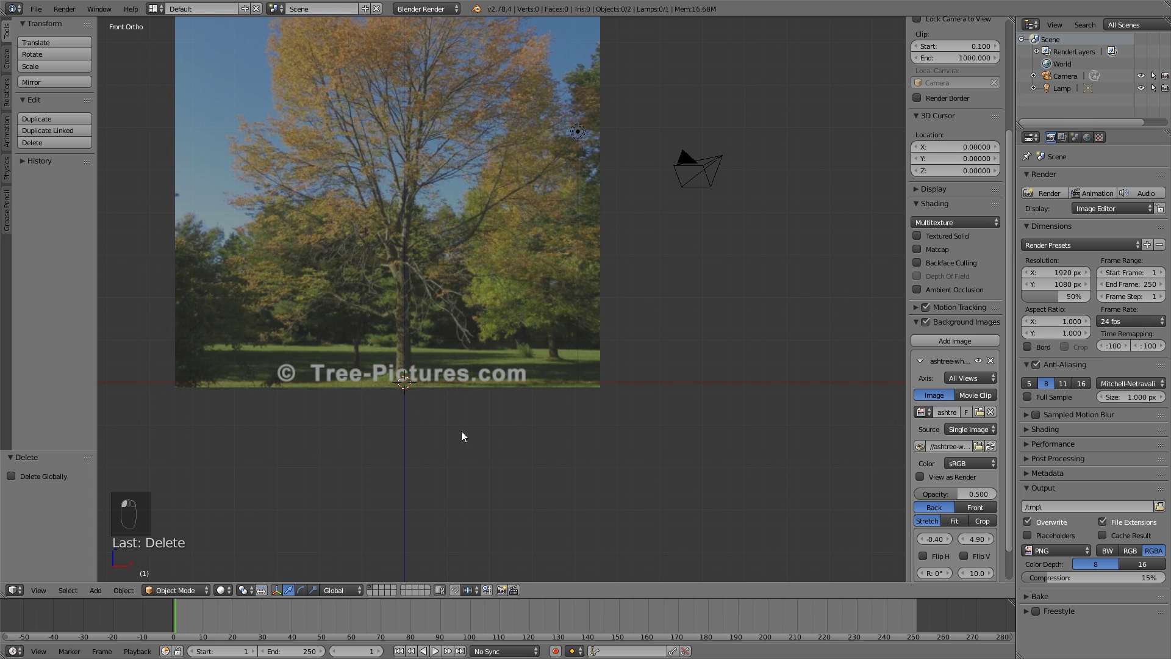
scroll(498, 357, "down", 1)
middle_click_drag(517, 326, 547, 378, "shift")
scroll(560, 391, "up", 2)
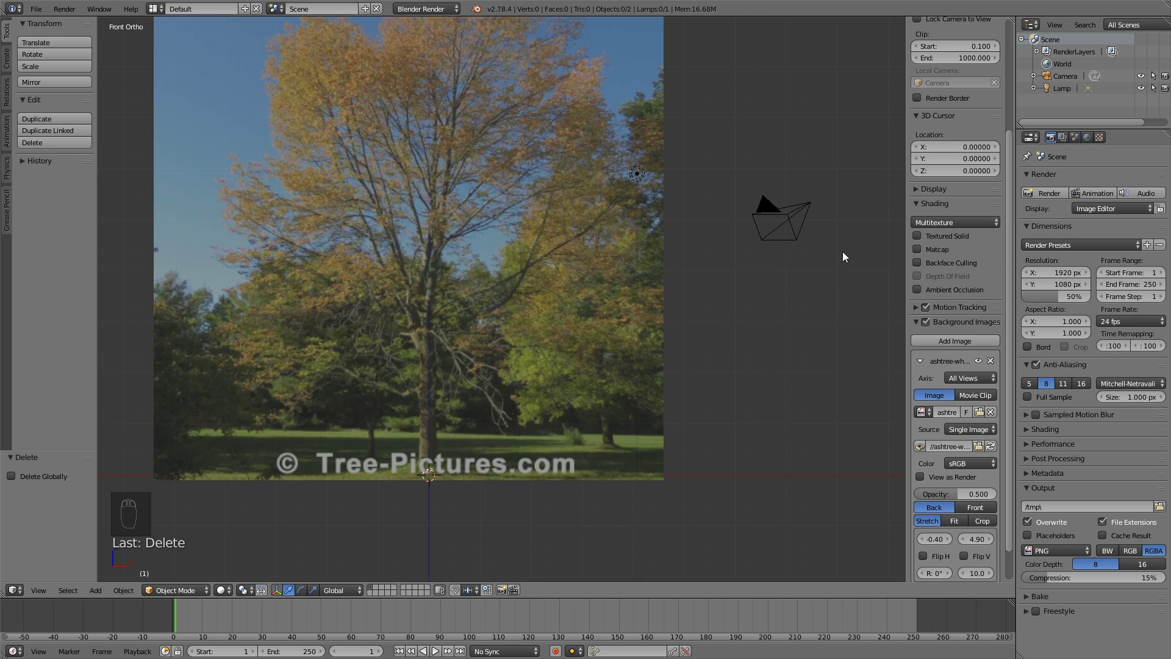
key("n")
- Add a cube mesh at the origin and merge all its vertices at center into a single vertex
scroll(641, 366, "down", 1, "shift")
scroll(555, 402, "up", 2)
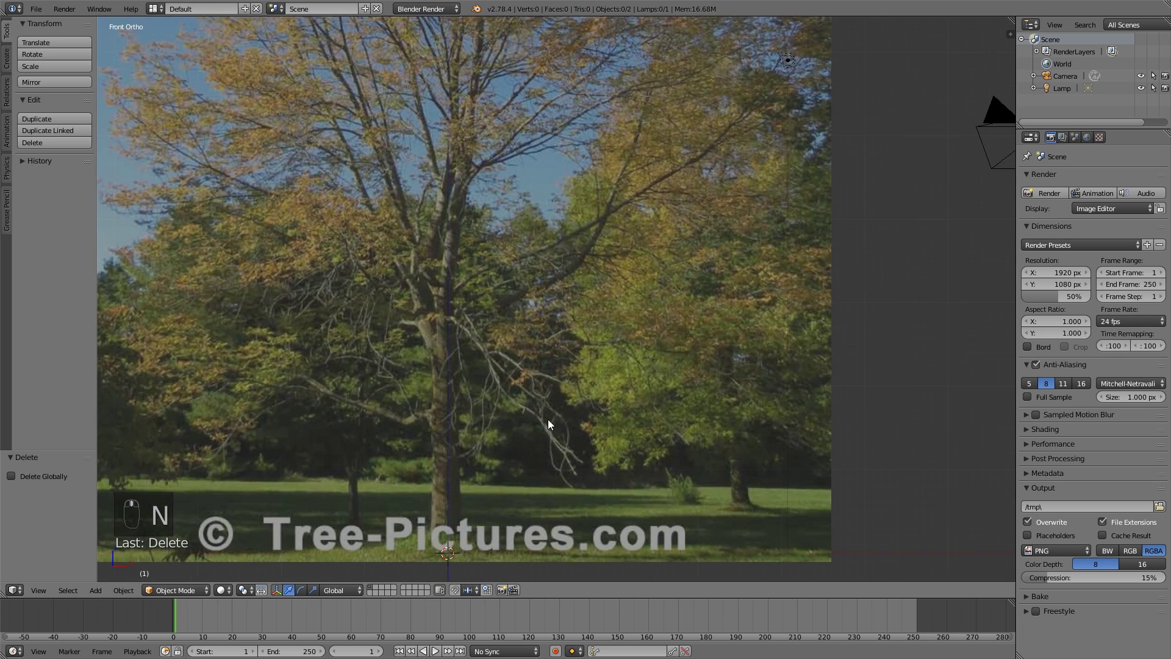
middle_click_drag(548, 419, 625, 398, "shift")
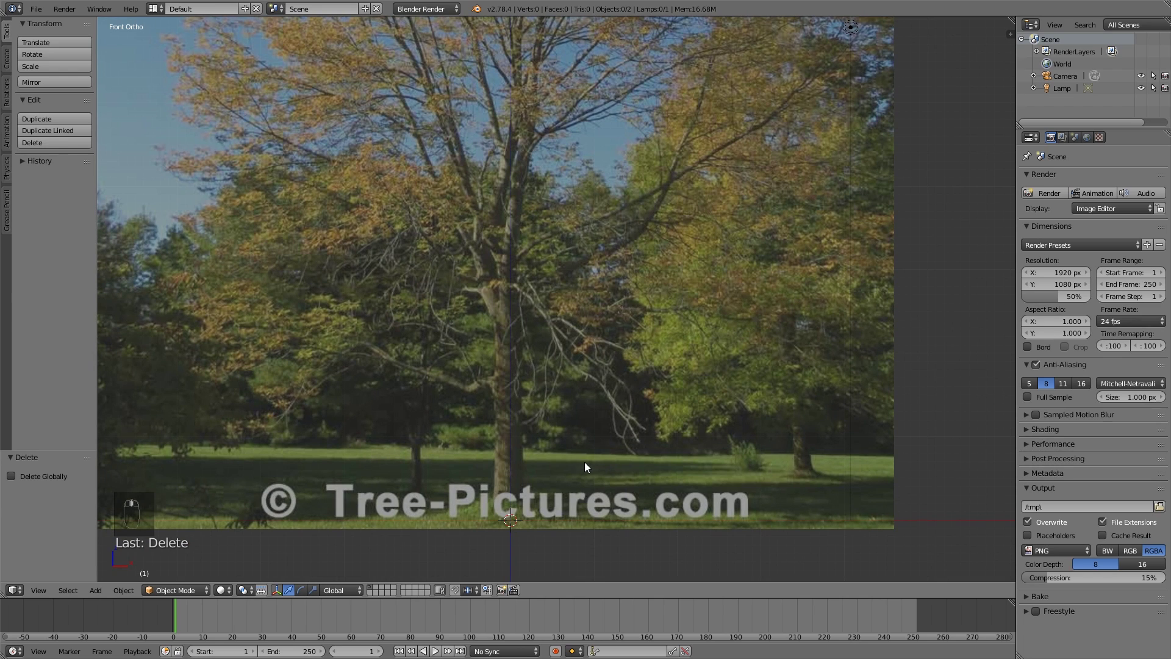
middle_click_drag(584, 471, 598, 462, "shift")
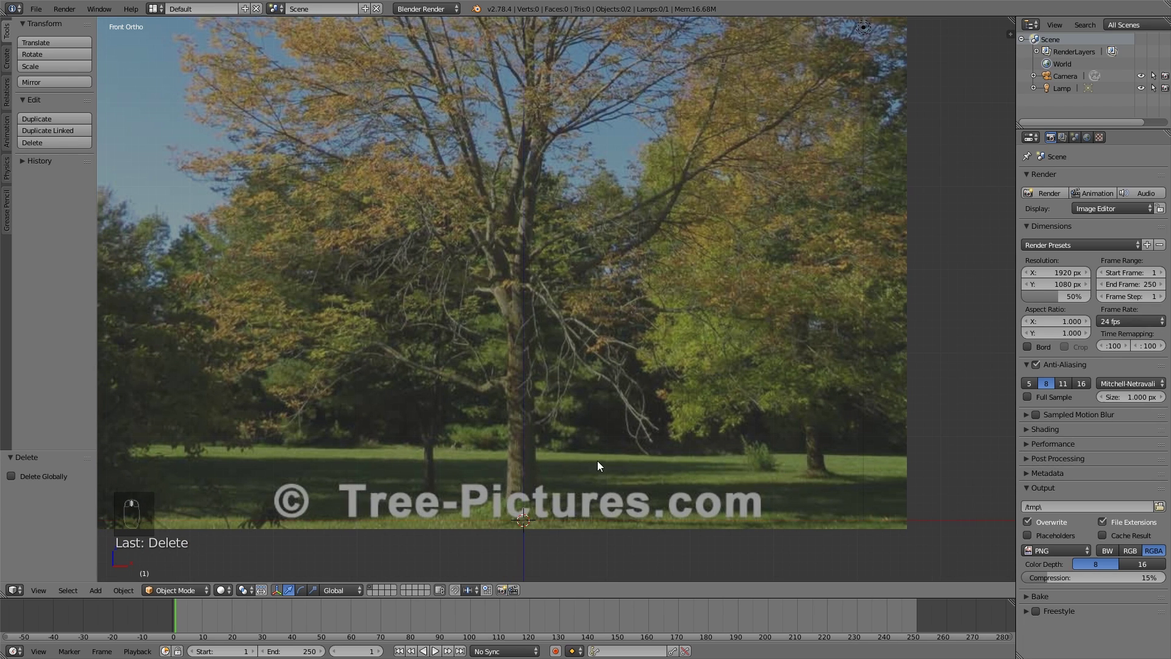
key("shift+a")
mouse_move(578, 461)
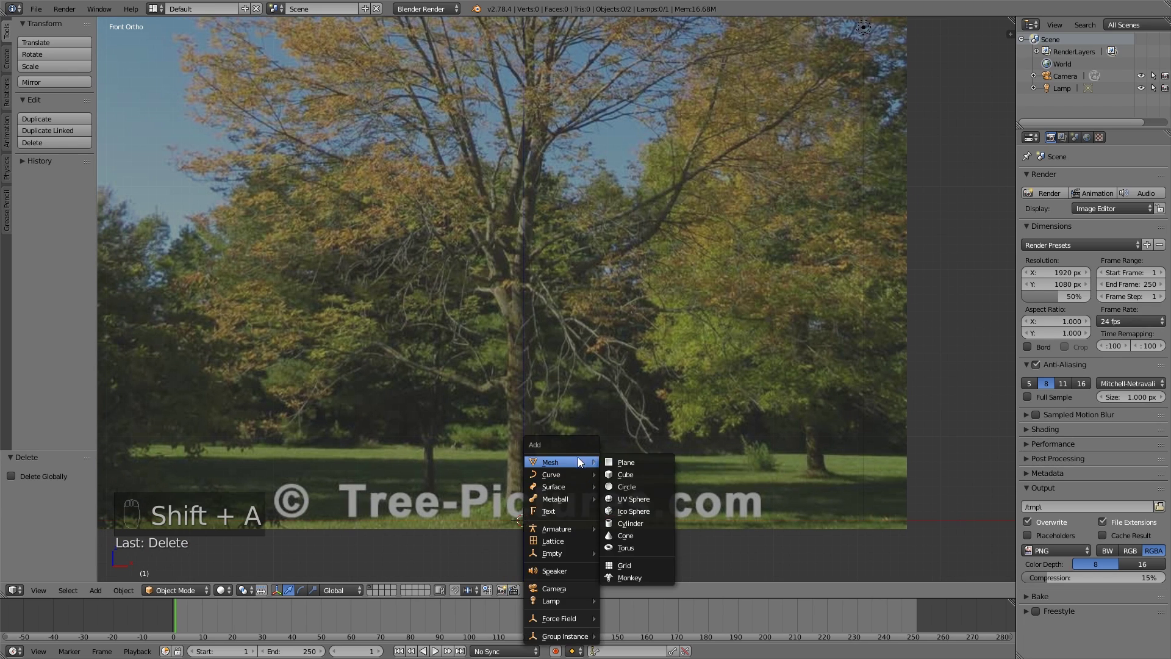
left_click(645, 476)
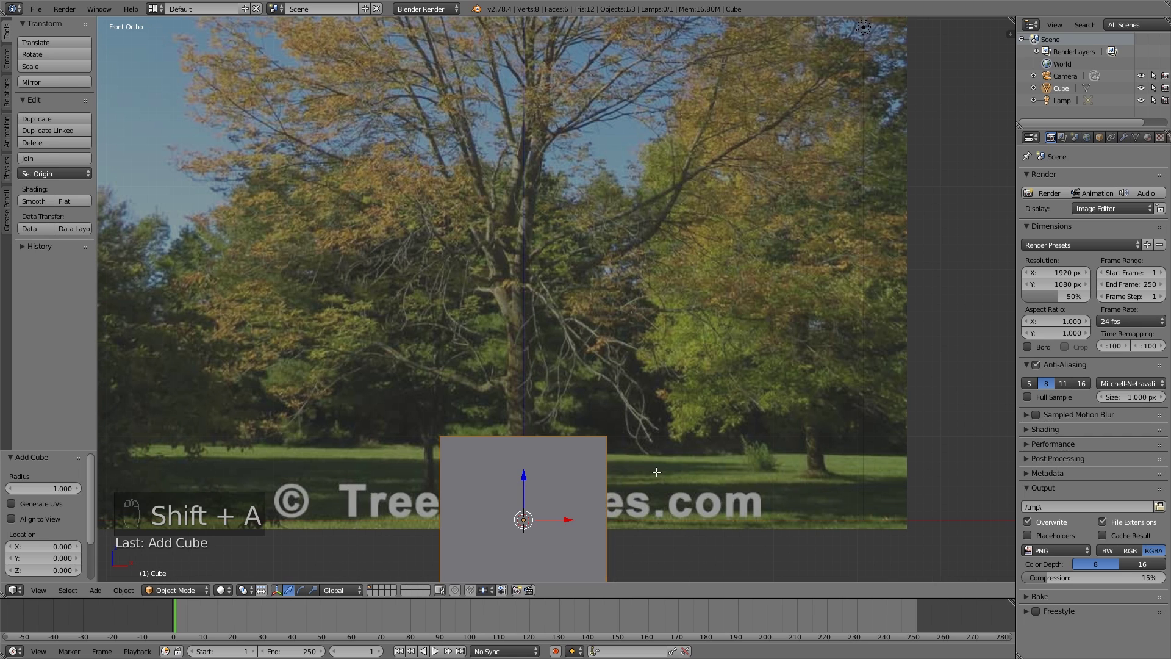
key("Tab")
key("alt+m")
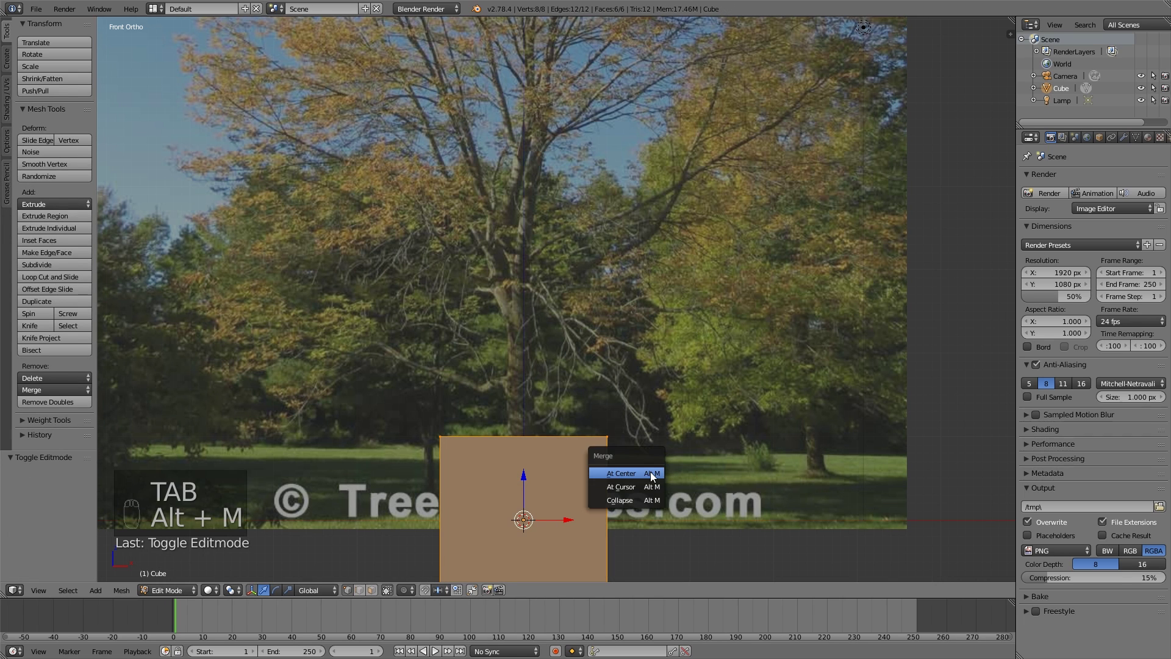
left_click(634, 473)
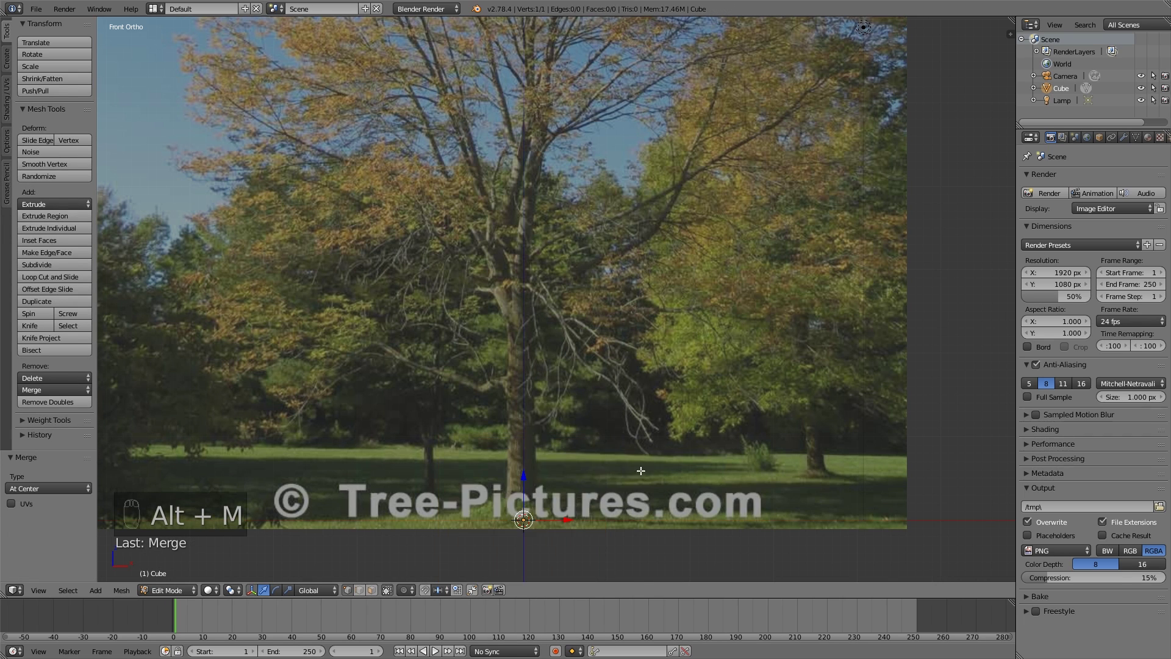
- Add a Skin modifier to the single-vertex object at the base of the trunk
scroll(546, 514, "up", 2)
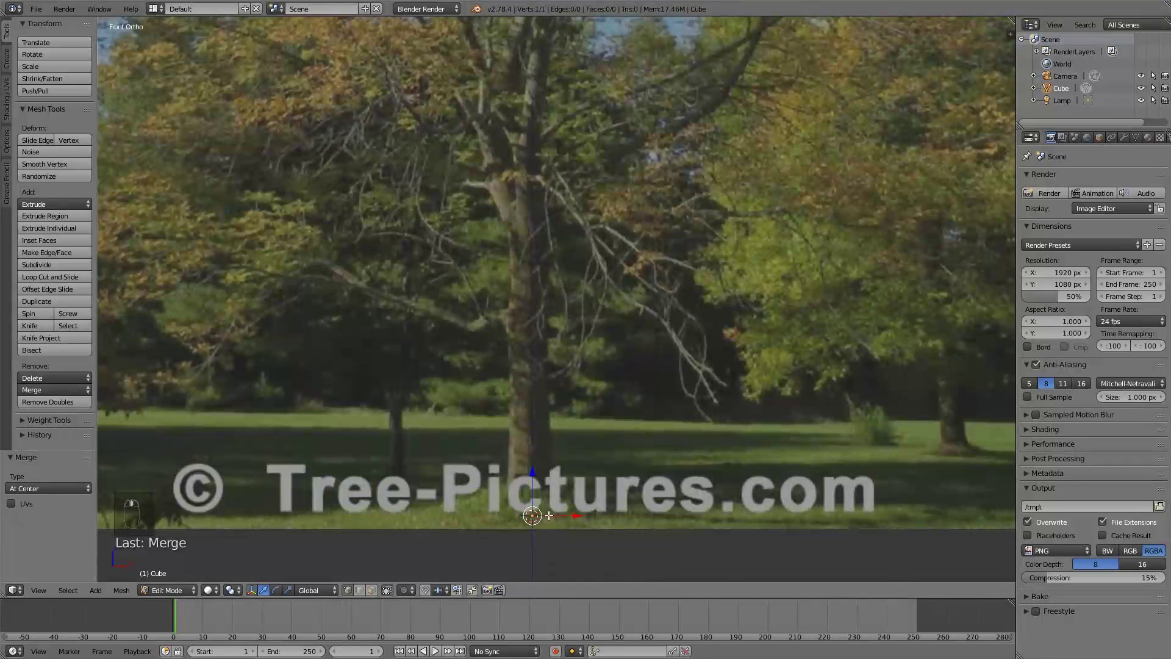
scroll(561, 507, "down", 2)
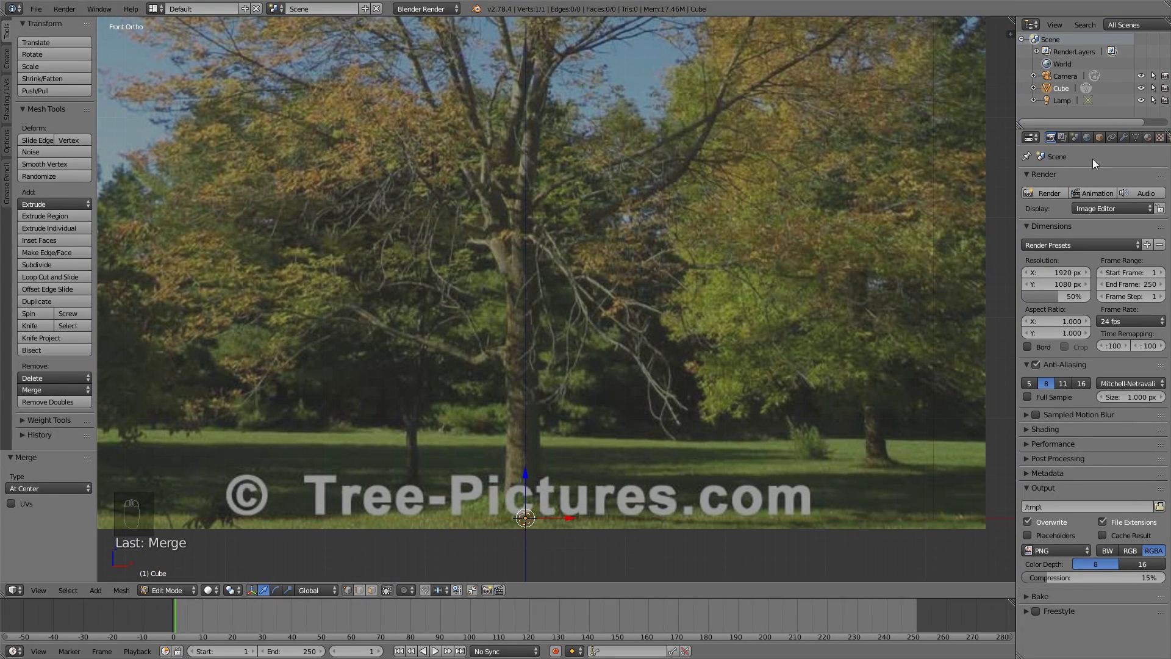
left_click(1124, 137)
left_click(1085, 178)
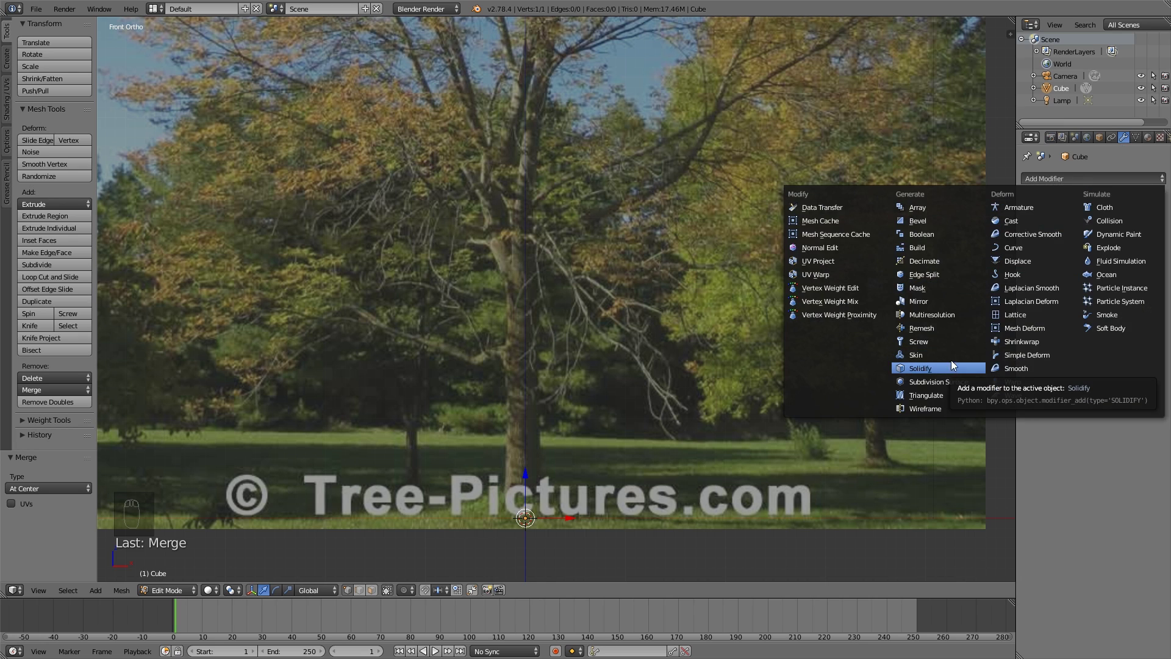
left_click(916, 354)
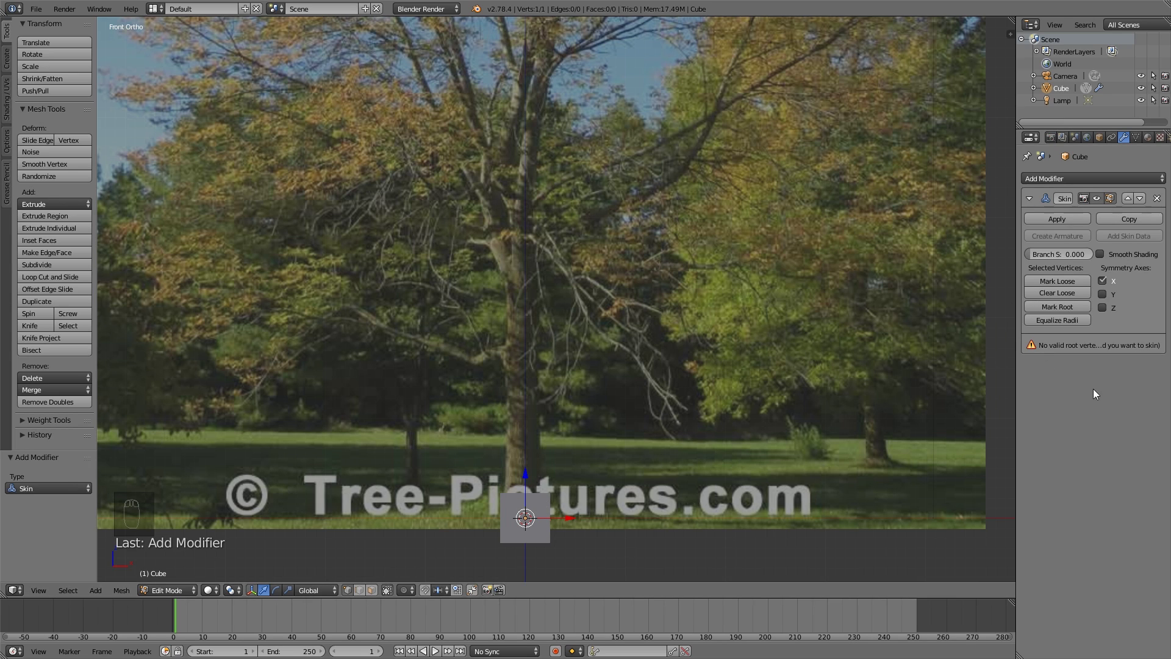
- Leave mesh editing and add a Subdivision Surface modifier at level 2 to the skinned object
key("ctrl+2")
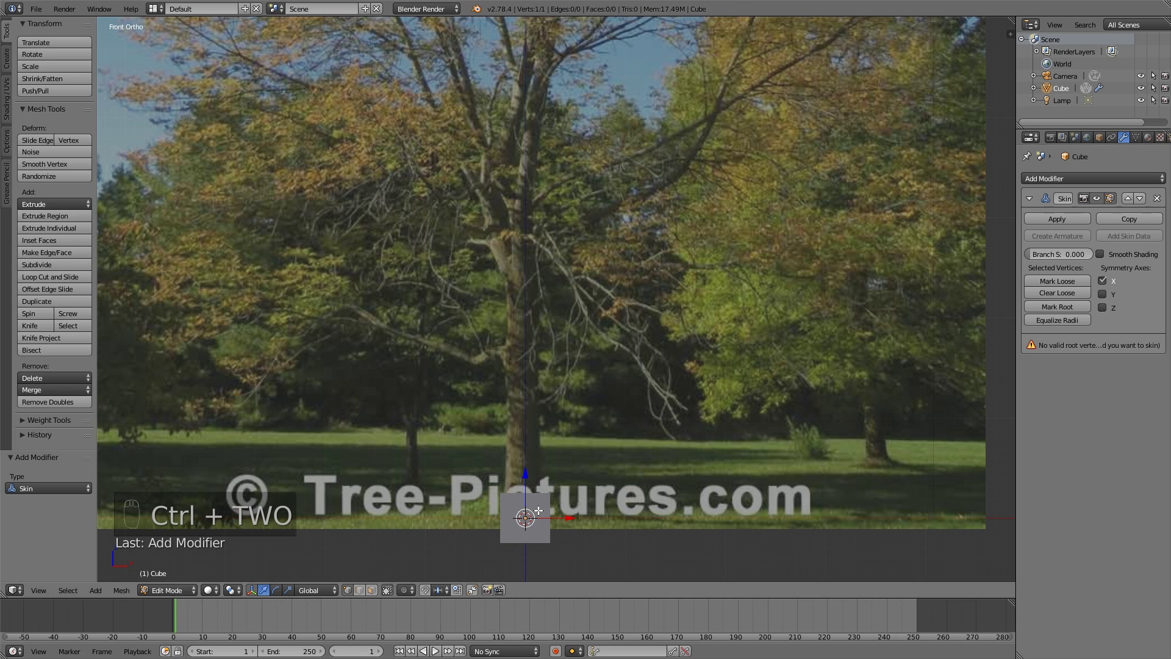
key("Tab")
key("ctrl+2")
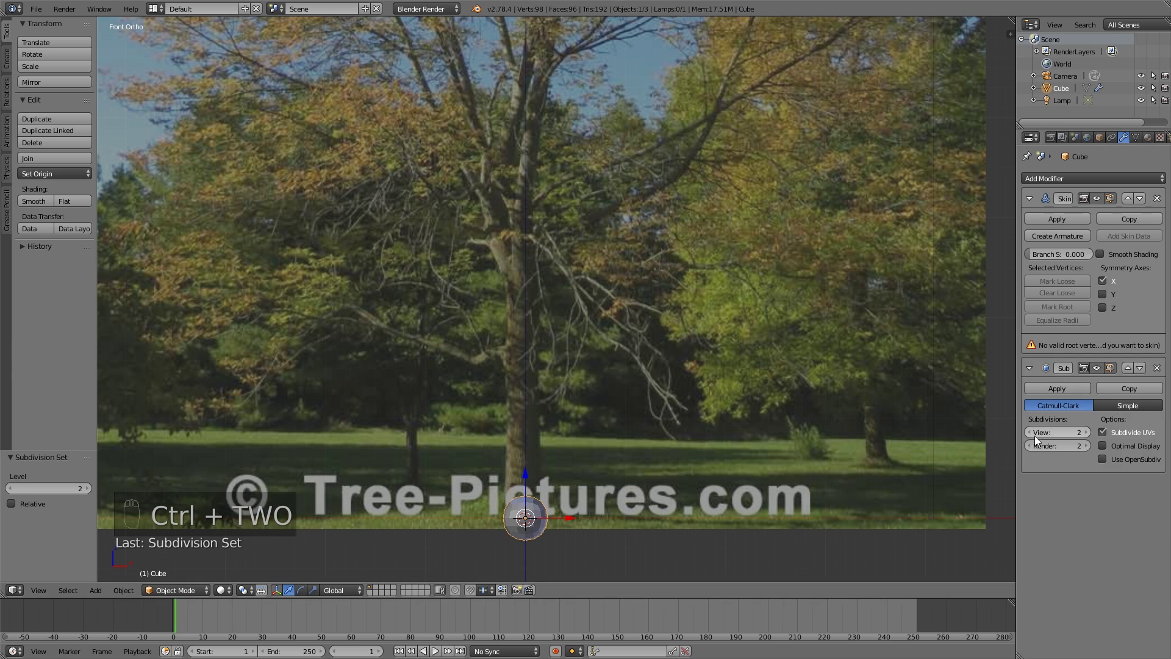
- Extrude the vertex about 1.65 units up along the reference trunk and mark the base vertex as the skin root
scroll(558, 517, "up", 2)
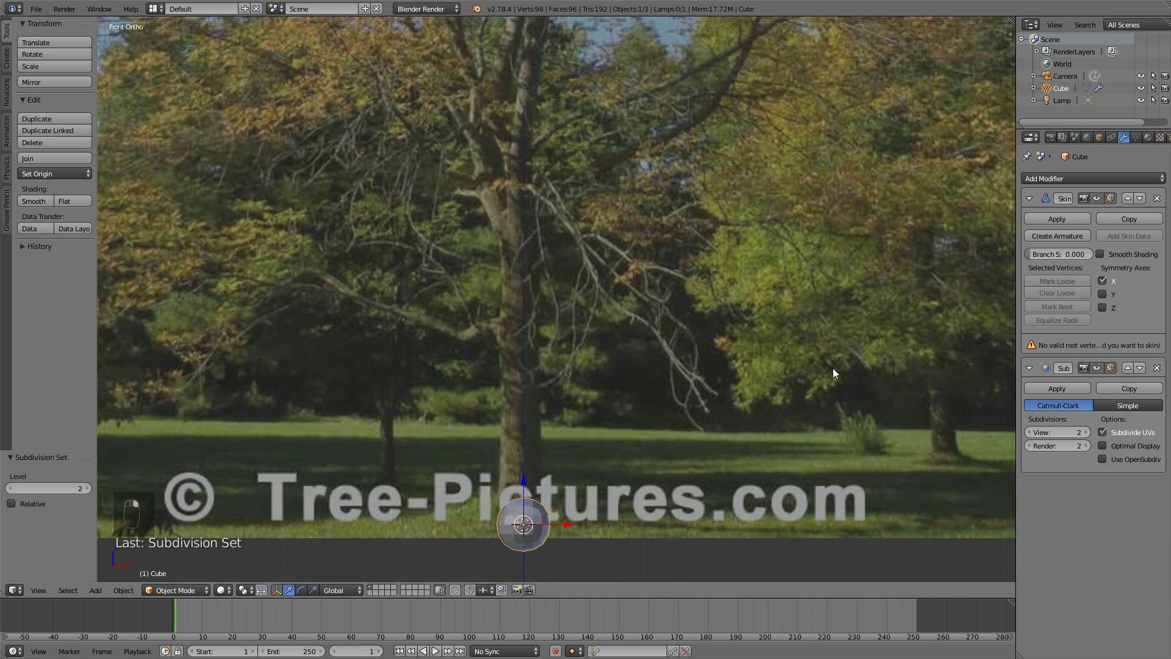
key("Tab")
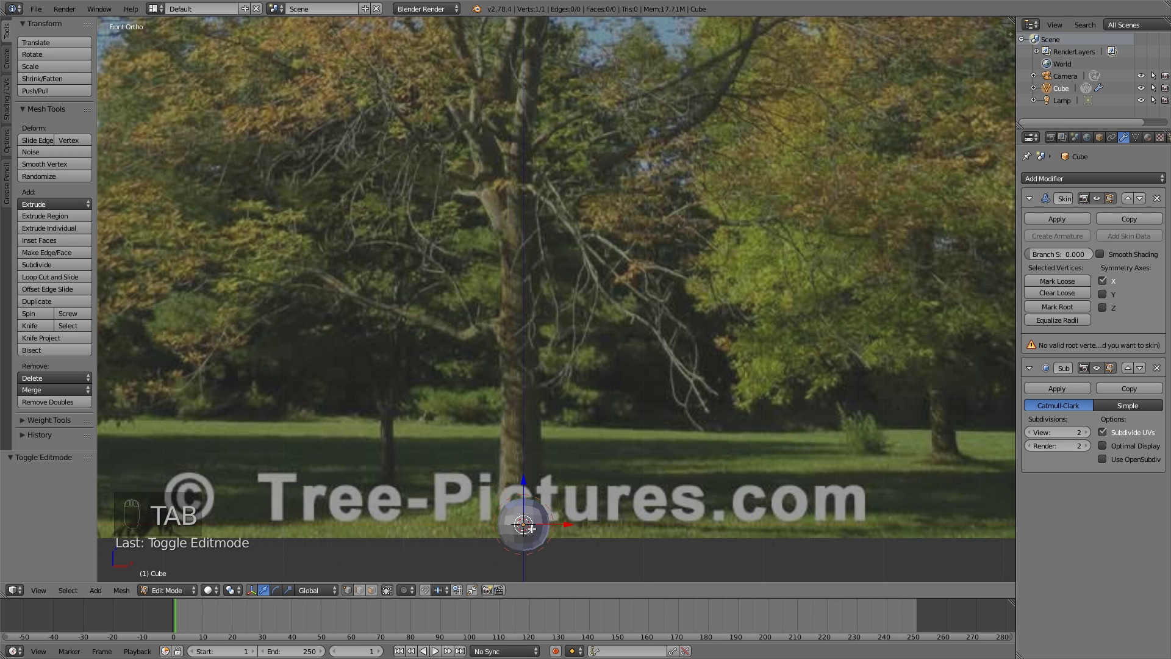
key("e")
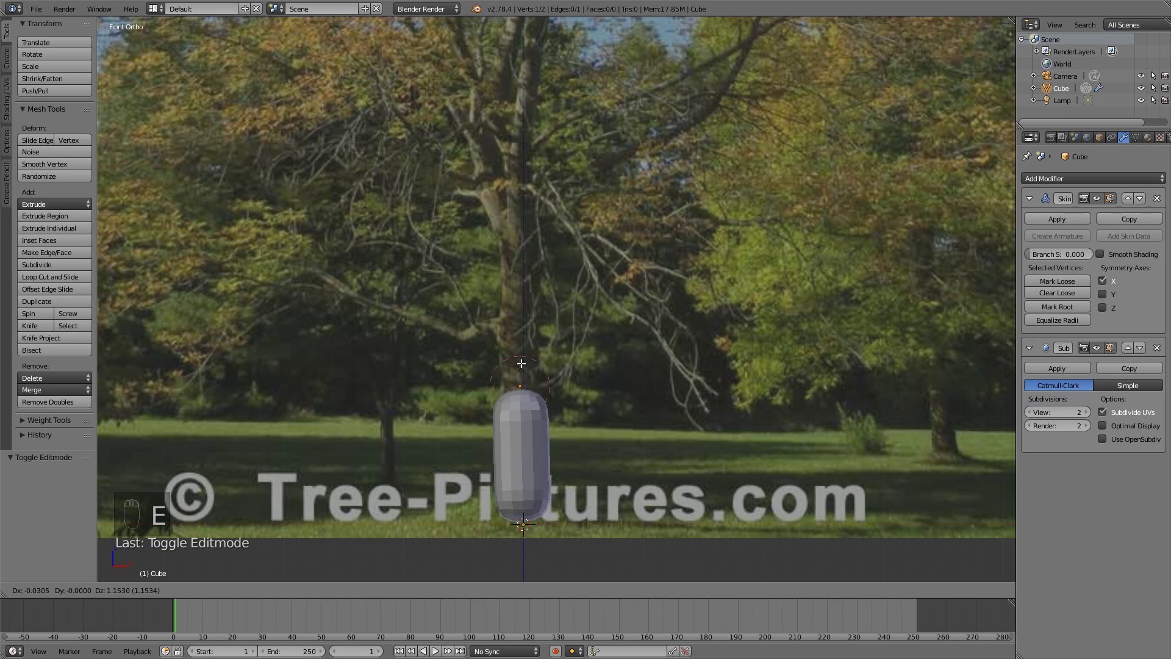
left_click(516, 306)
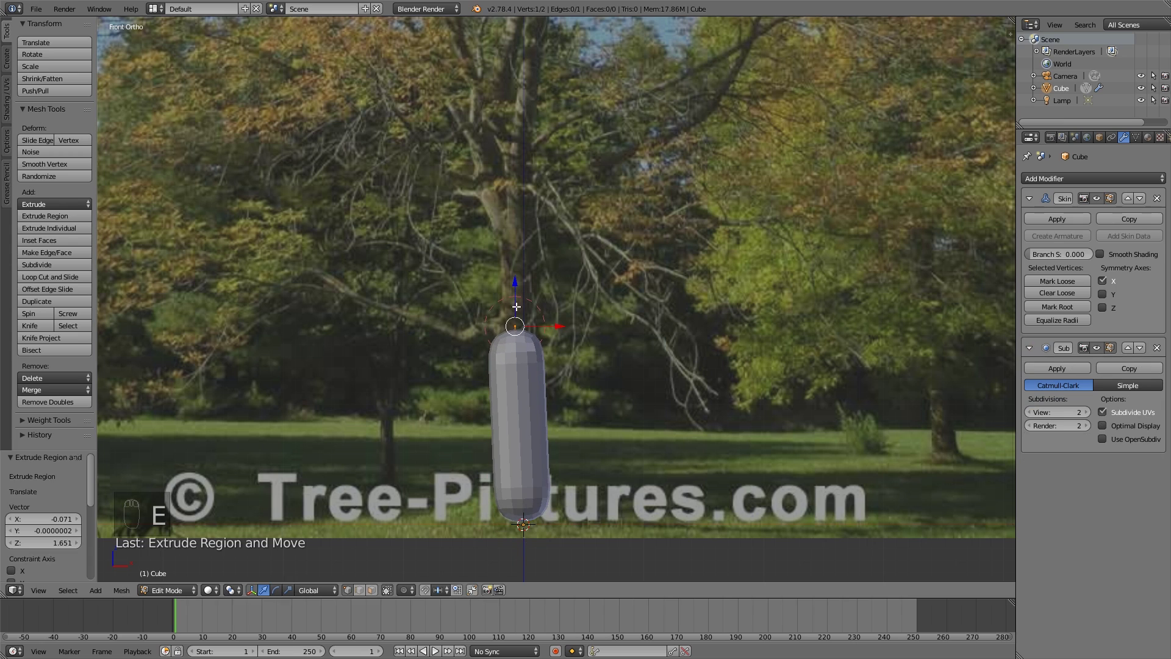
right_click(546, 523)
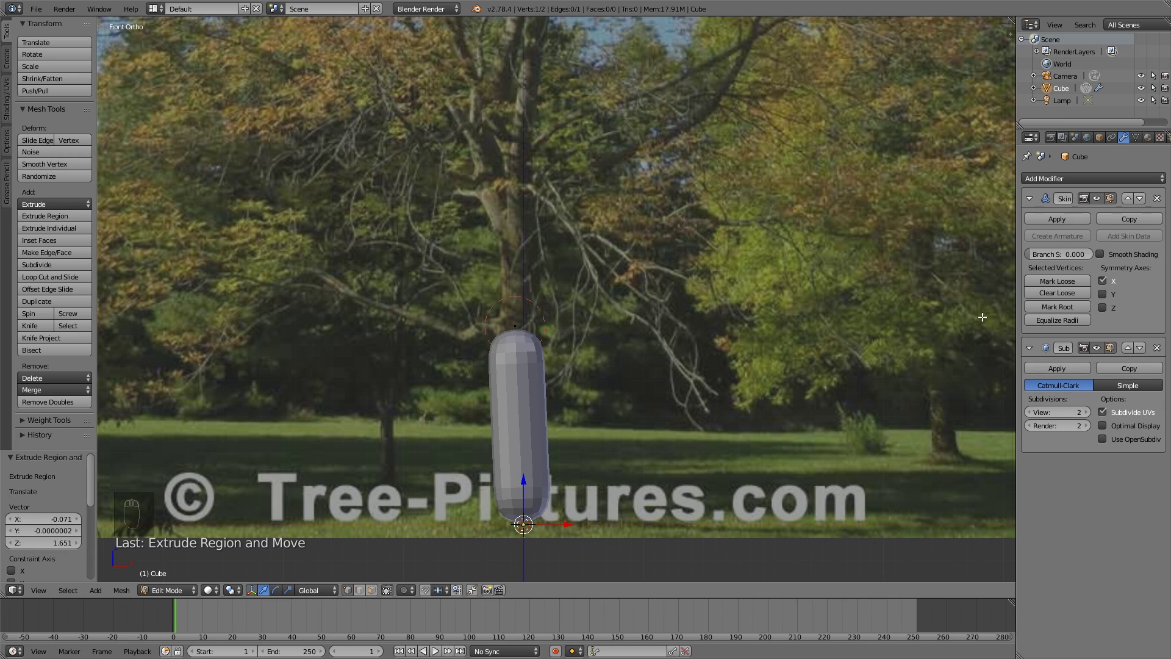
left_click(1071, 309)
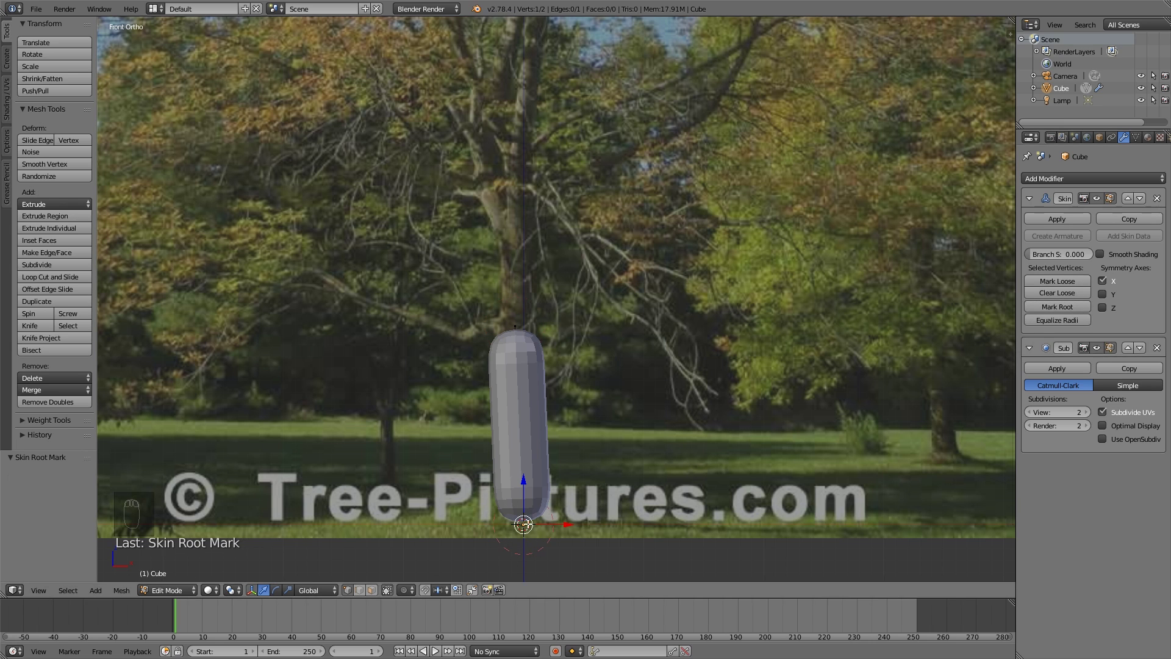
- Nudge the top vertex into line with the reference trunk and scale its skin radius by about 0.6
right_click(516, 328)
scroll(554, 348, "up", 2)
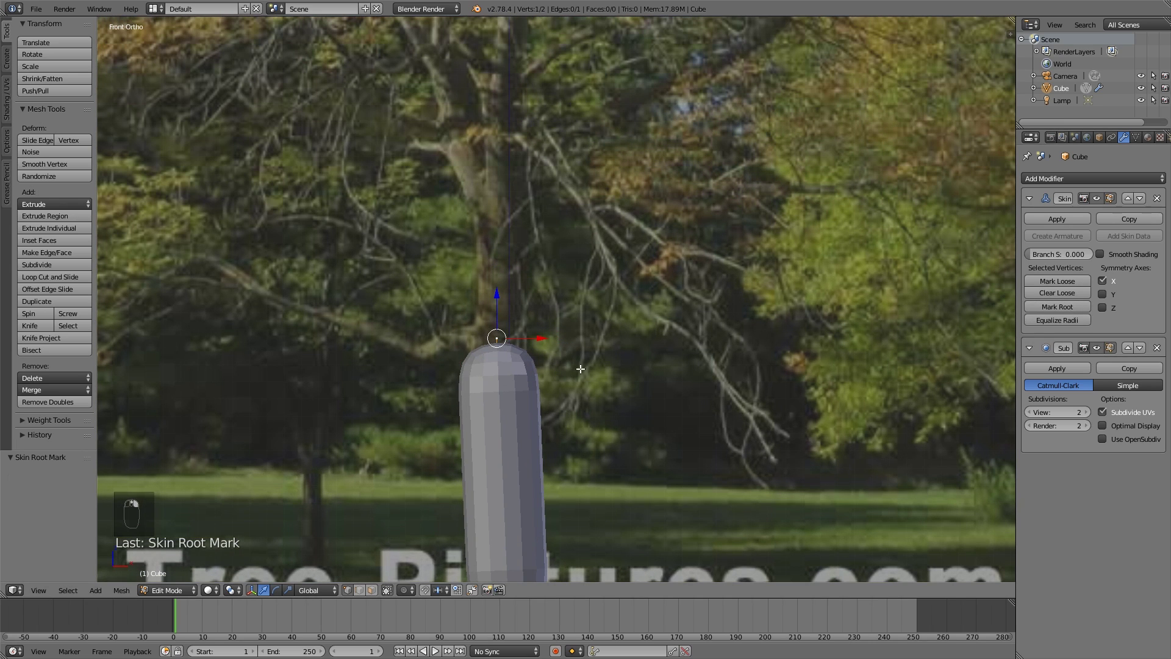
key("g")
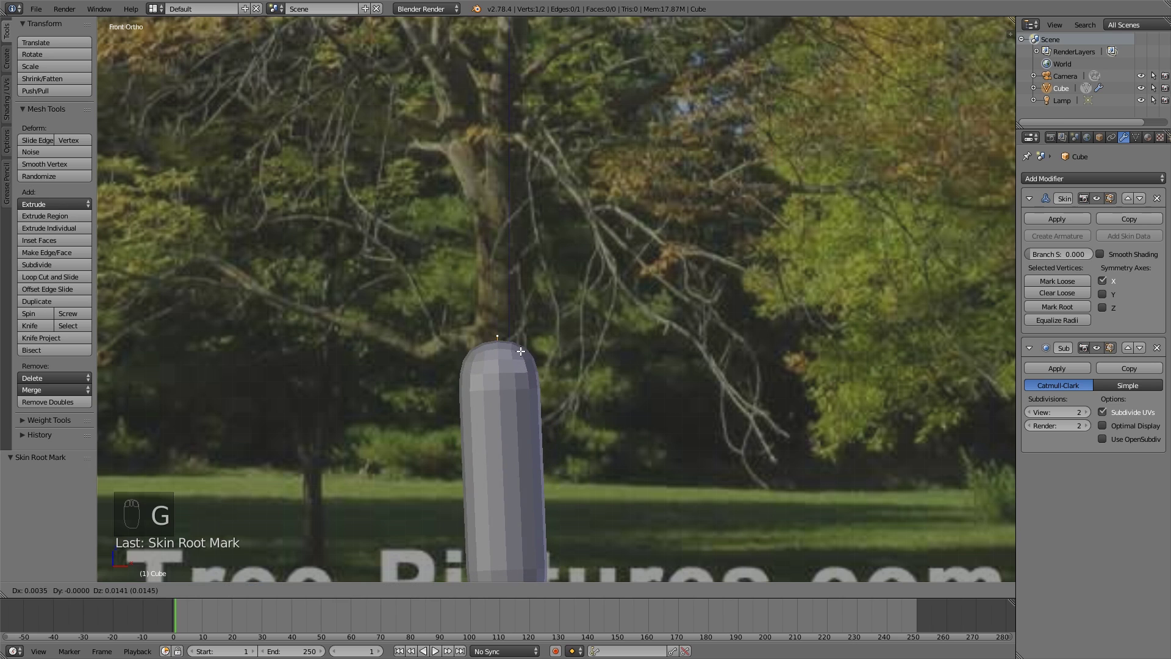
left_click(523, 357)
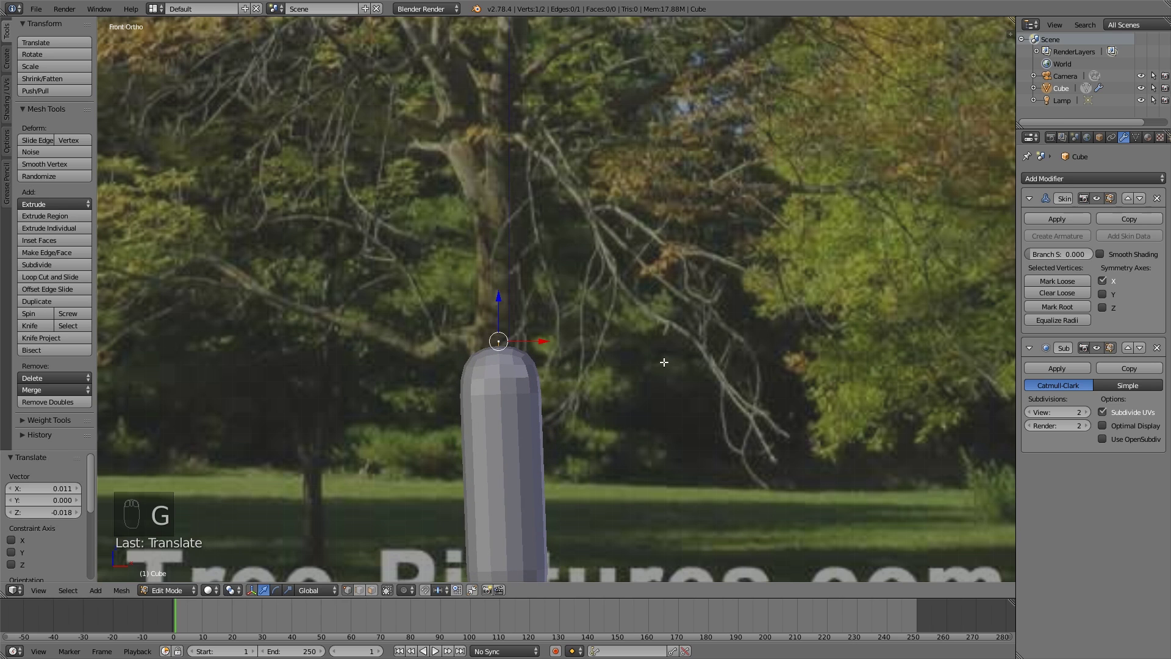
key("ctrl+a")
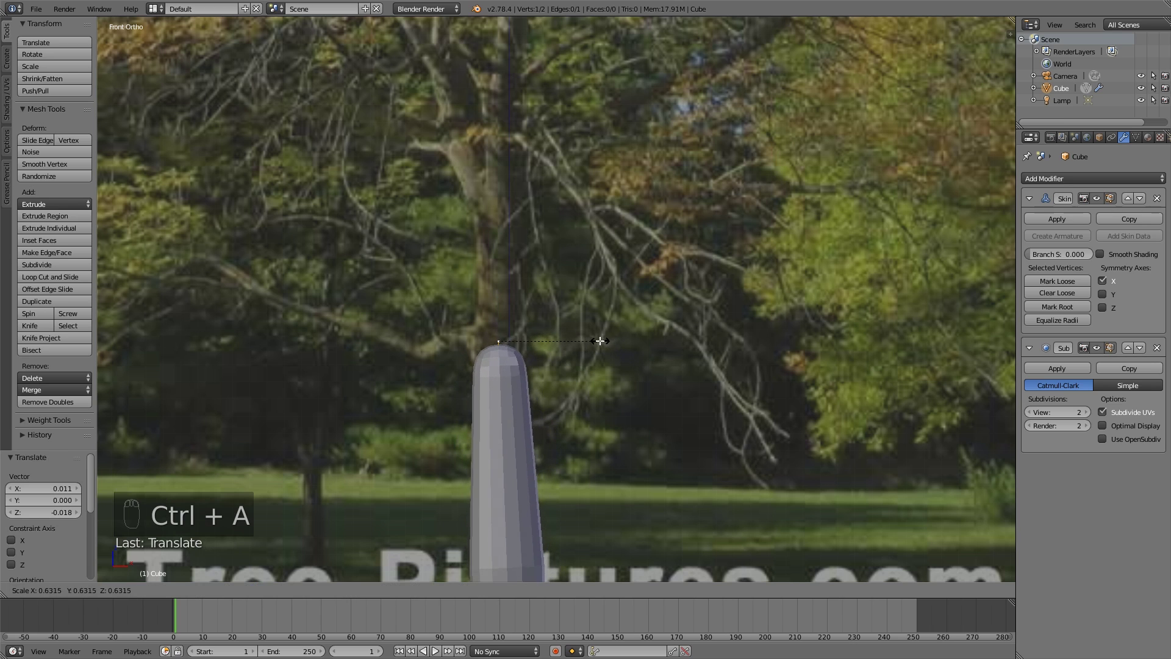
left_click(601, 341)
- Select both trunk vertices and subdivide the edge between them with one cut
scroll(524, 402, "down", 2)
scroll(524, 402, "up", 2)
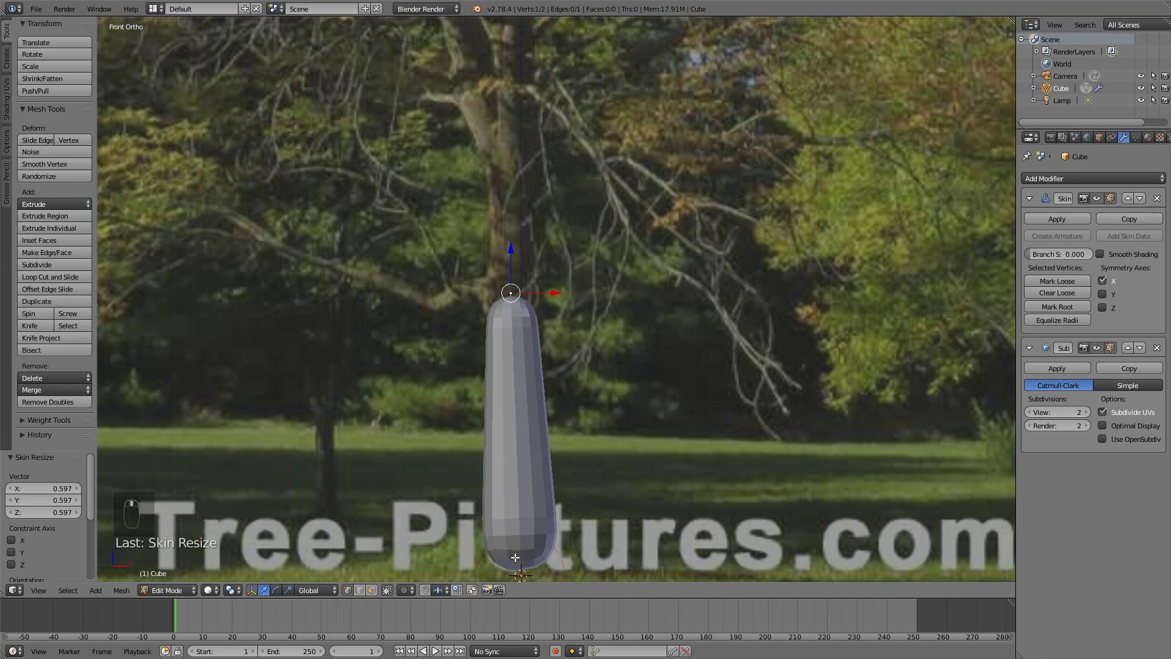
middle_click_drag(560, 523, 566, 481, "shift")
right_click(524, 535, "shift")
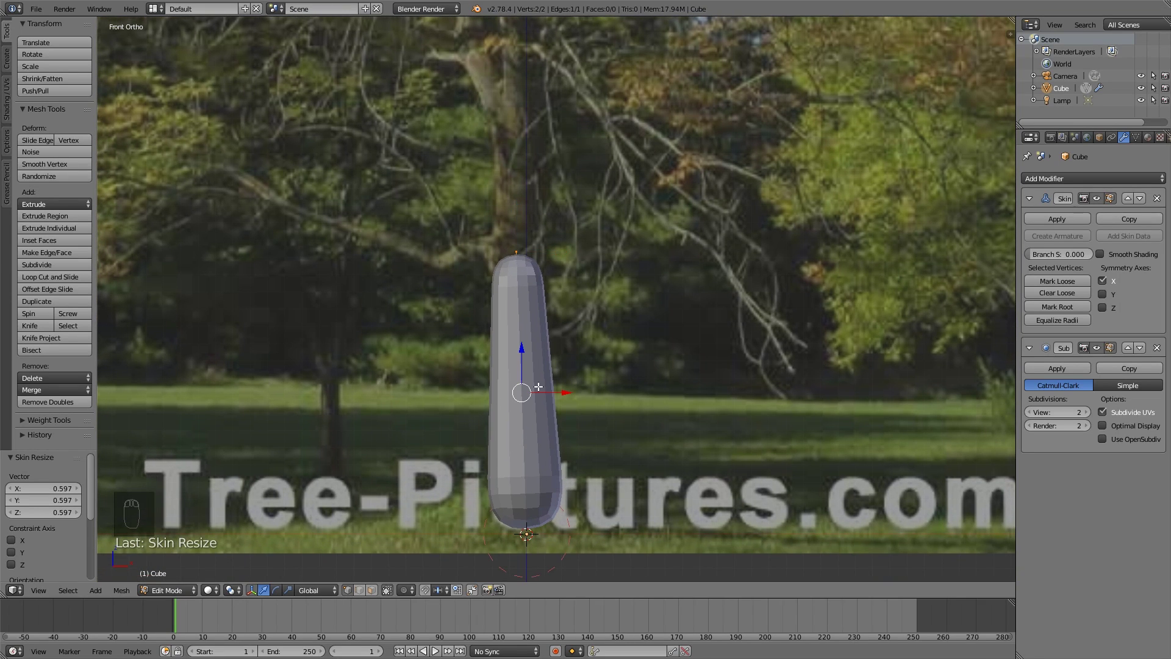
key("w")
left_click(511, 365)
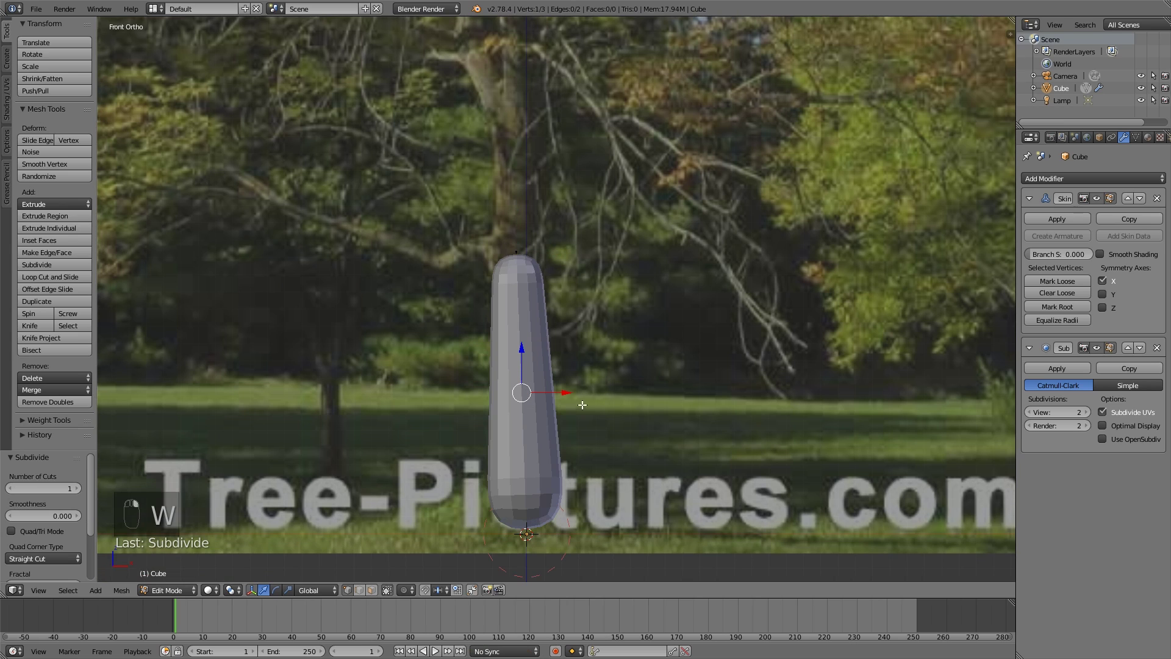
- Enable X-Ray display for the trunk object and snap the 3D cursor to the center in Object Mode
key("a")
key("a")
key("a")
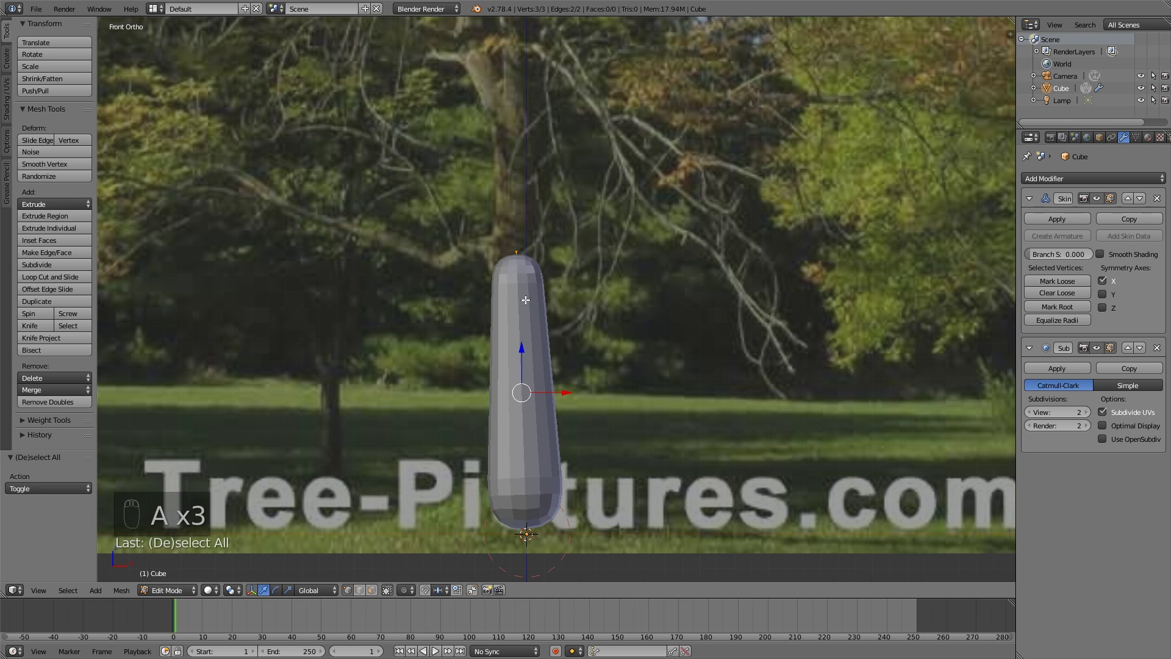
left_click(1101, 138)
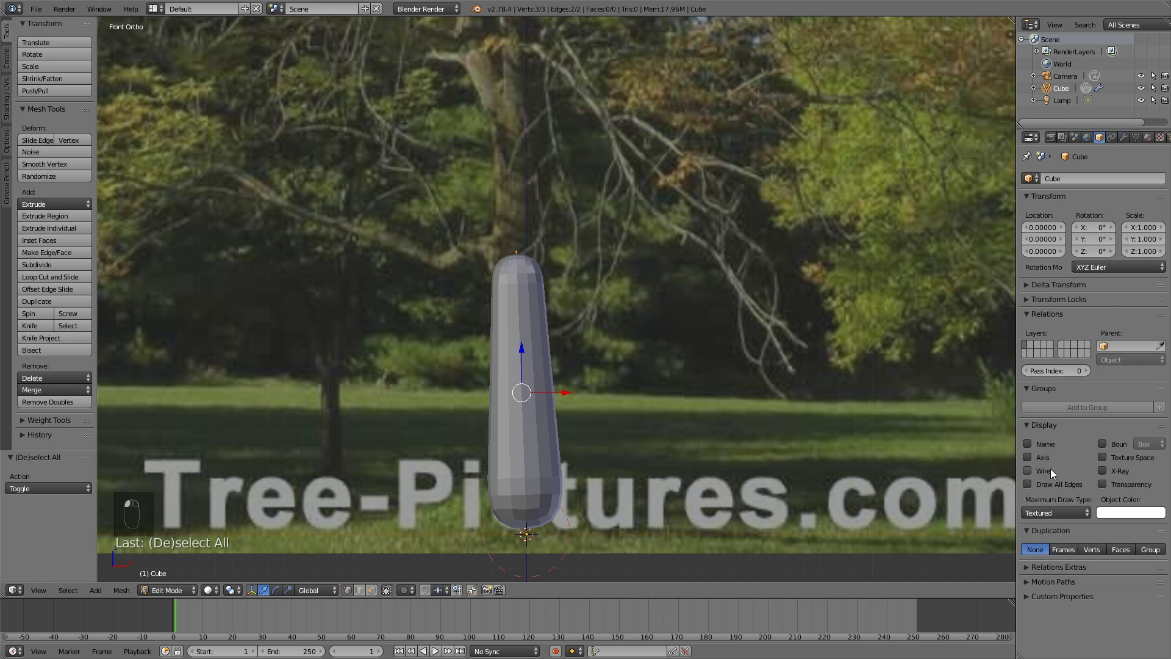
left_click(1058, 512)
key("Tab")
key("Tab")
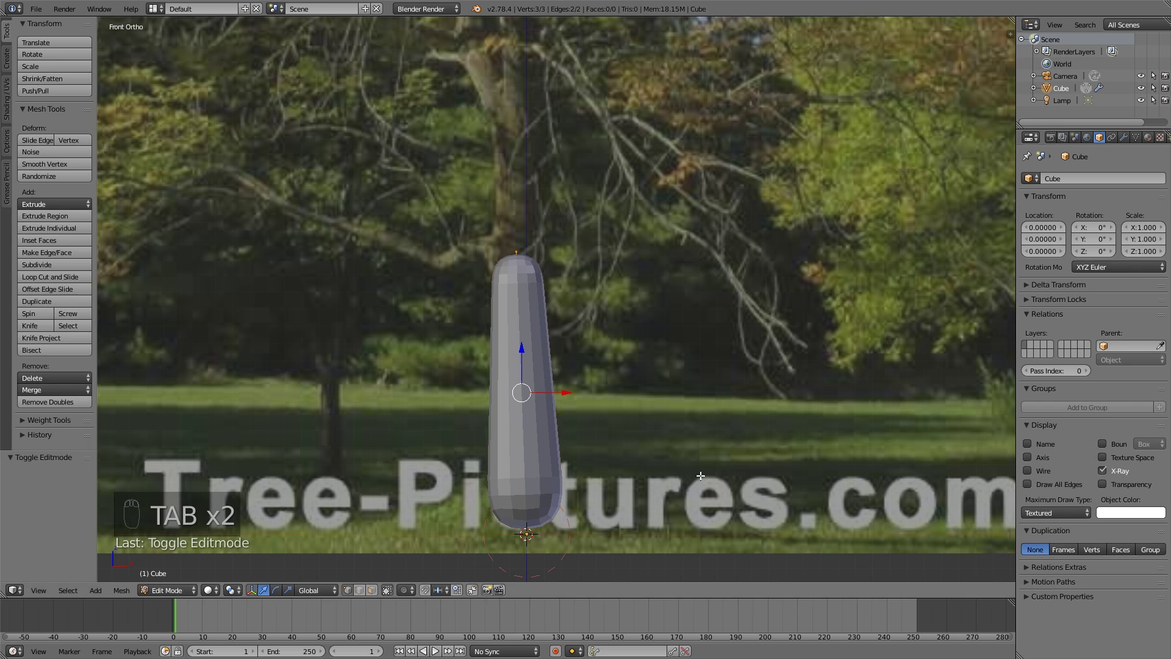
key("Tab")
key("shift+c")
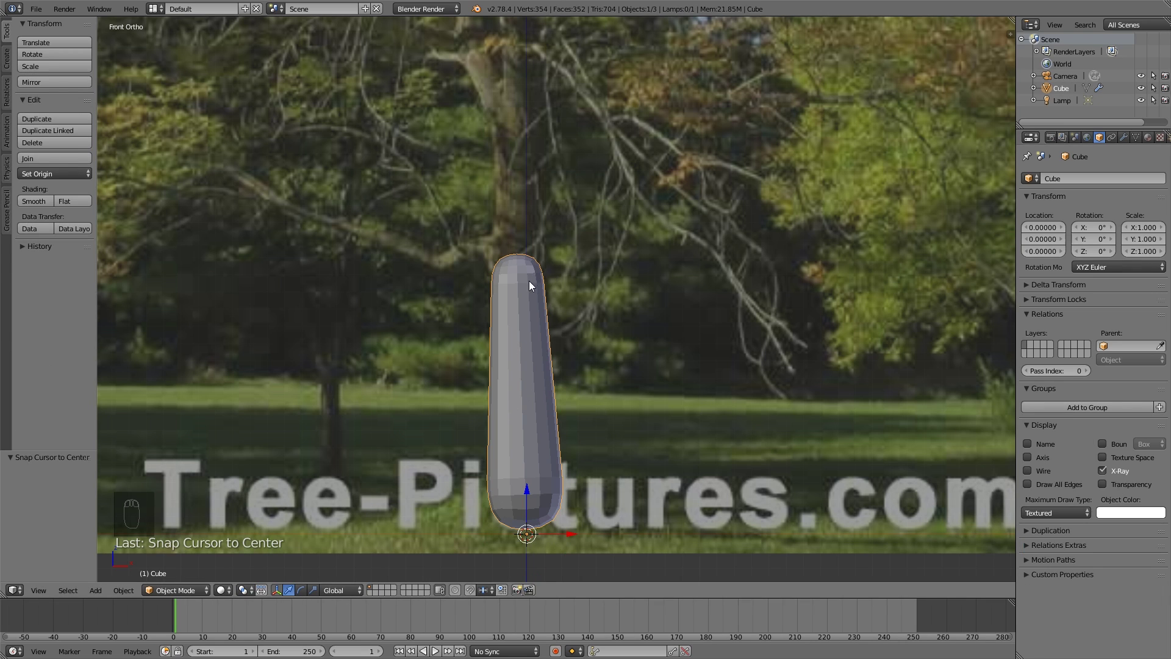
- Return to mesh editing and move the trunk's middle vertex down about 0.67 units, close to the base
key("Tab")
key("a")
key("a")
key("a")
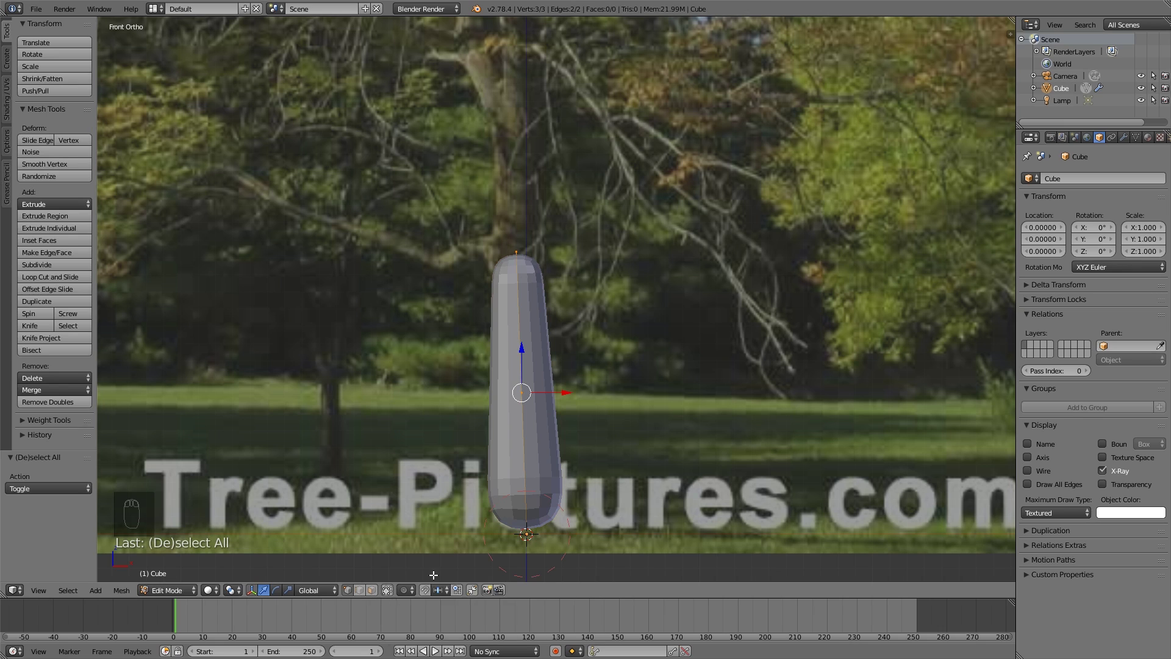
key("a")
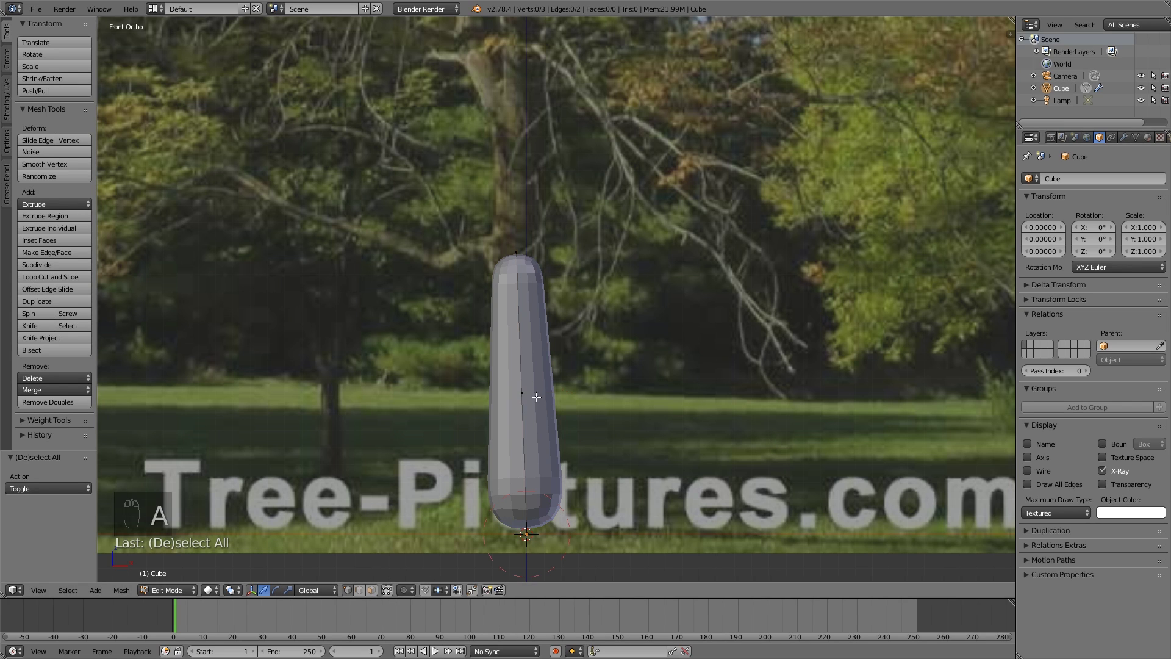
right_click(523, 393)
key("g")
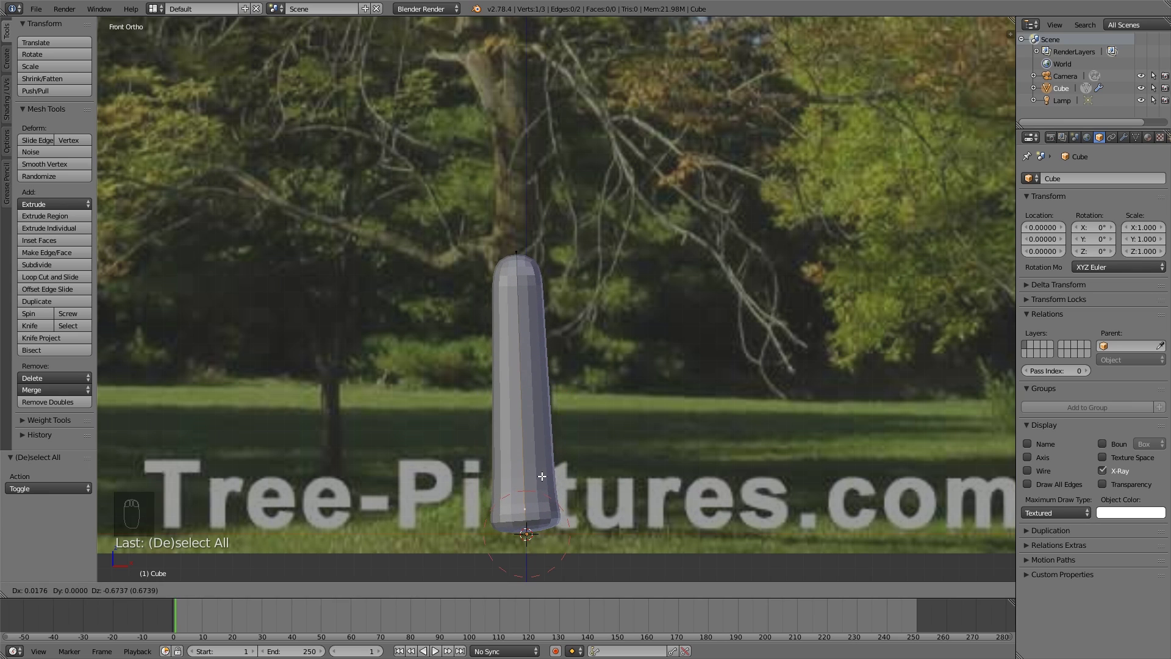
left_click(542, 476)
- Nudge the base vertex slightly and reposition the top vertex on the center of the reference trunk
key("g")
left_click(528, 546)
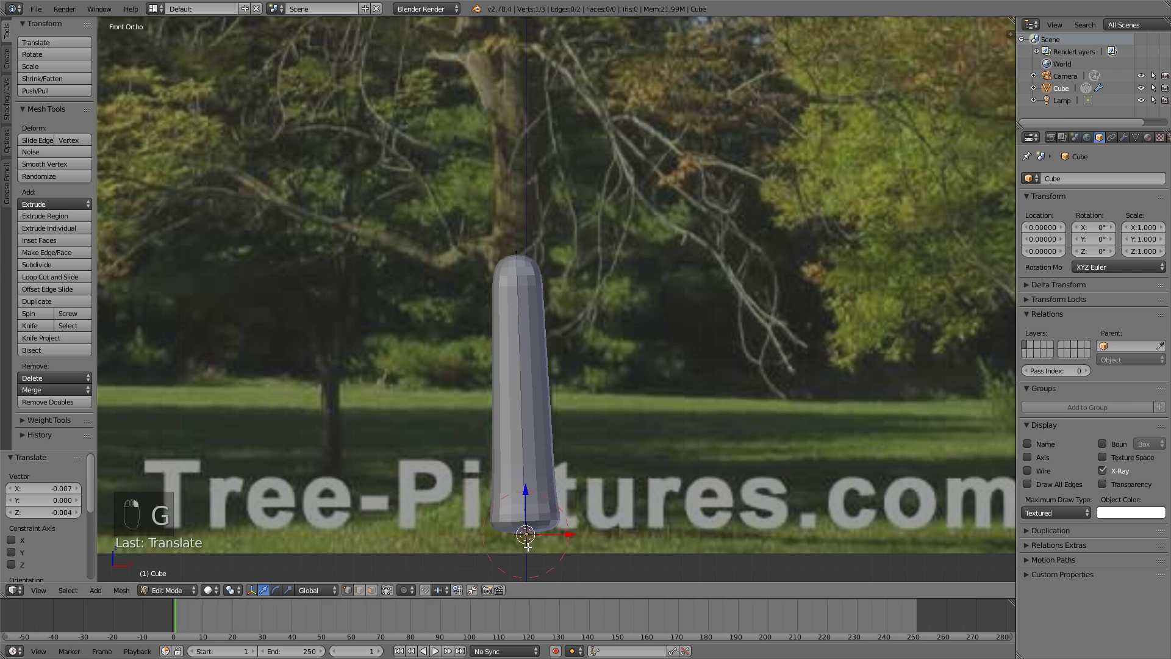
key("g")
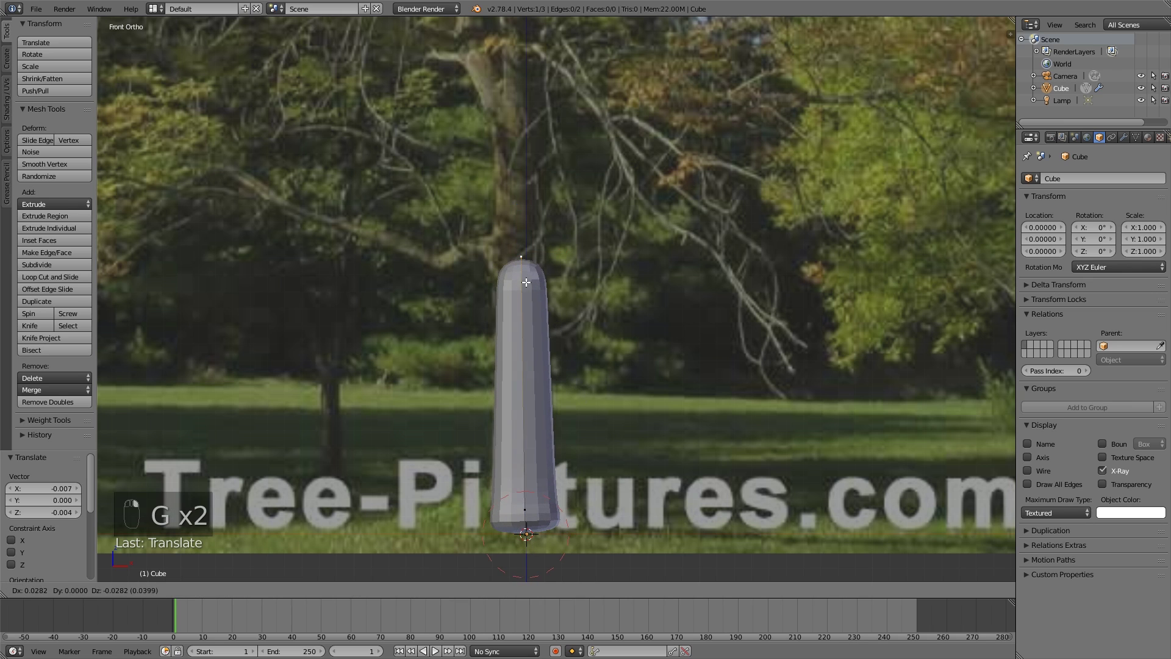
left_click(524, 271)
scroll(523, 270, "up", 2, "shift")
key("g")
left_click(534, 357)
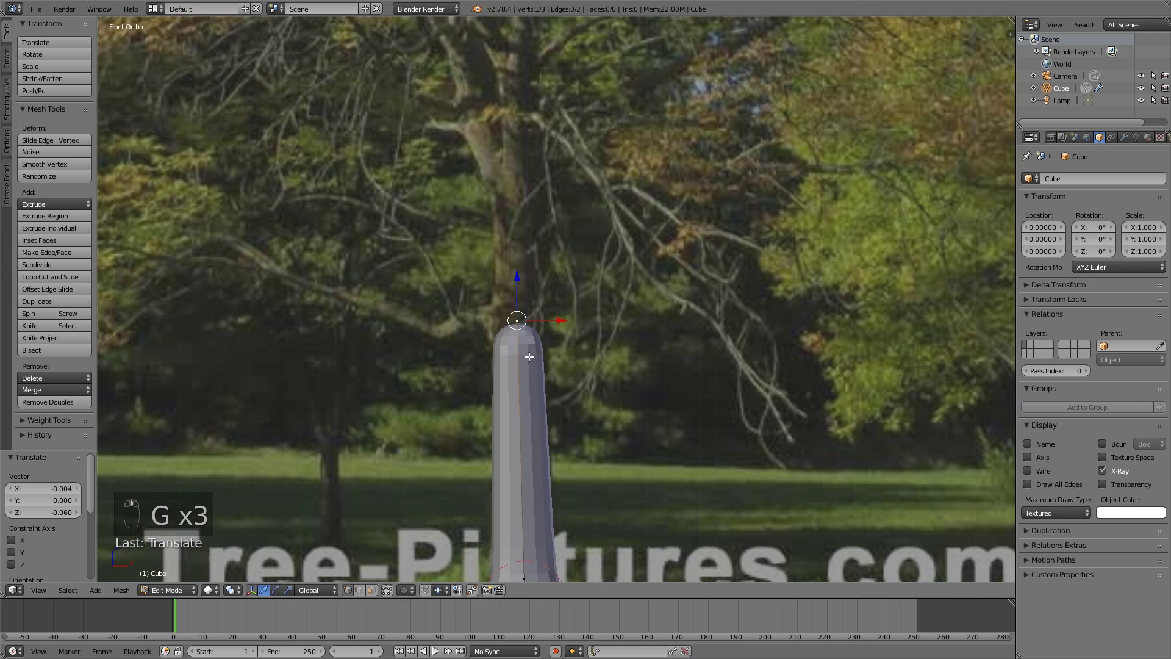
- Raise the vertex just above the trunk's base by about 0.05 units
scroll(532, 285, "down", 3, "shift")
right_click(531, 491)
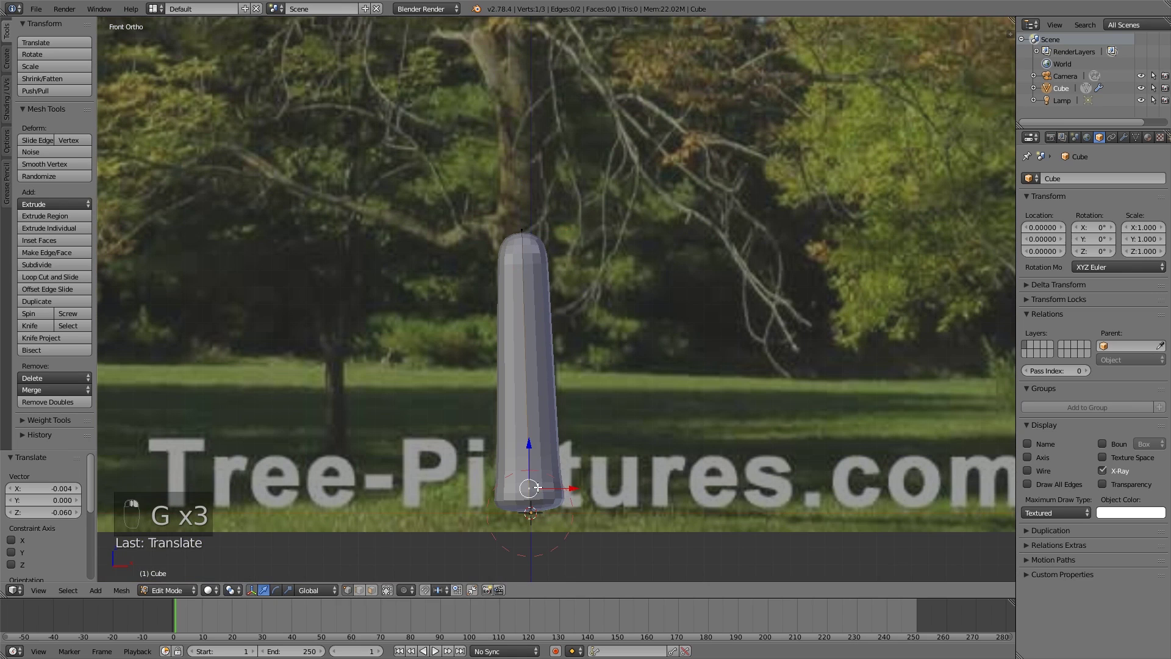
key("g")
left_click(537, 492)
scroll(536, 328, "down", 1, "shift")
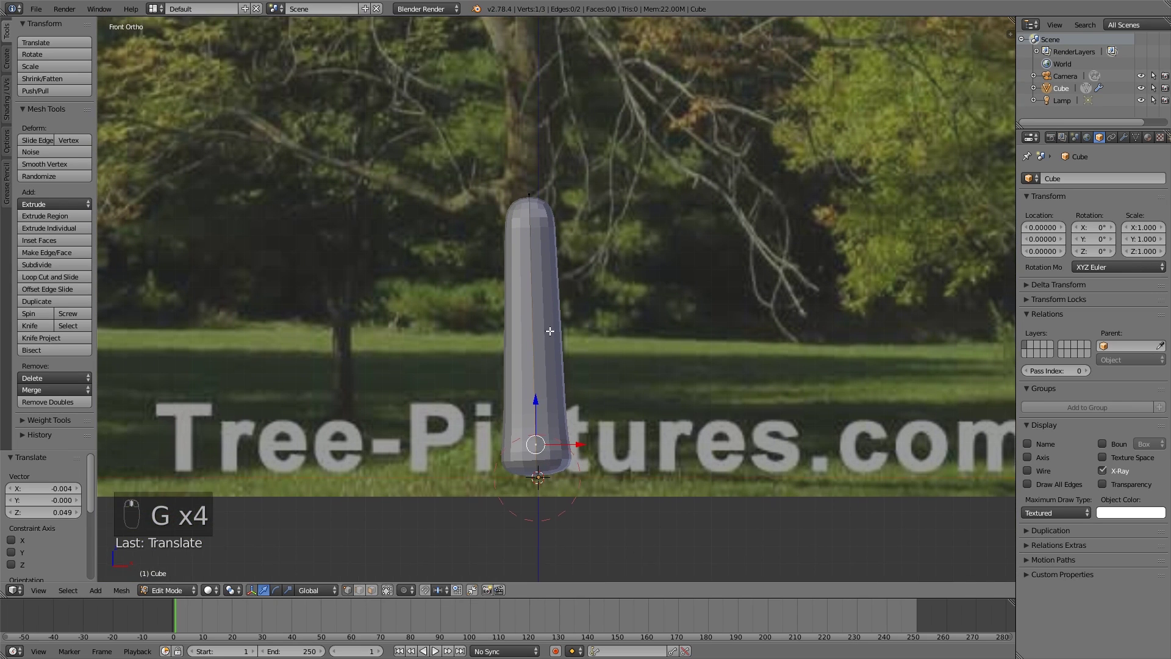
- Extrude the trunk's top vertex upward about 0.9 units to the fork and scale the new vertex's skin to 0.931
scroll(543, 532, "up", 2)
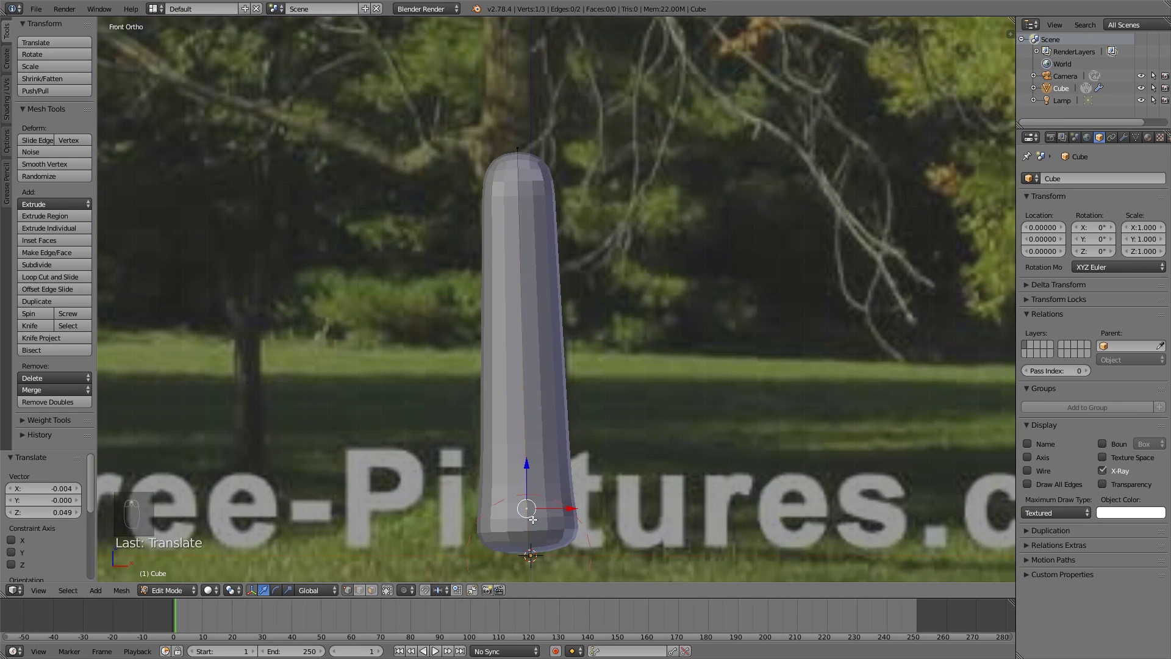
scroll(516, 390, "up", 5, "shift")
right_click(500, 299)
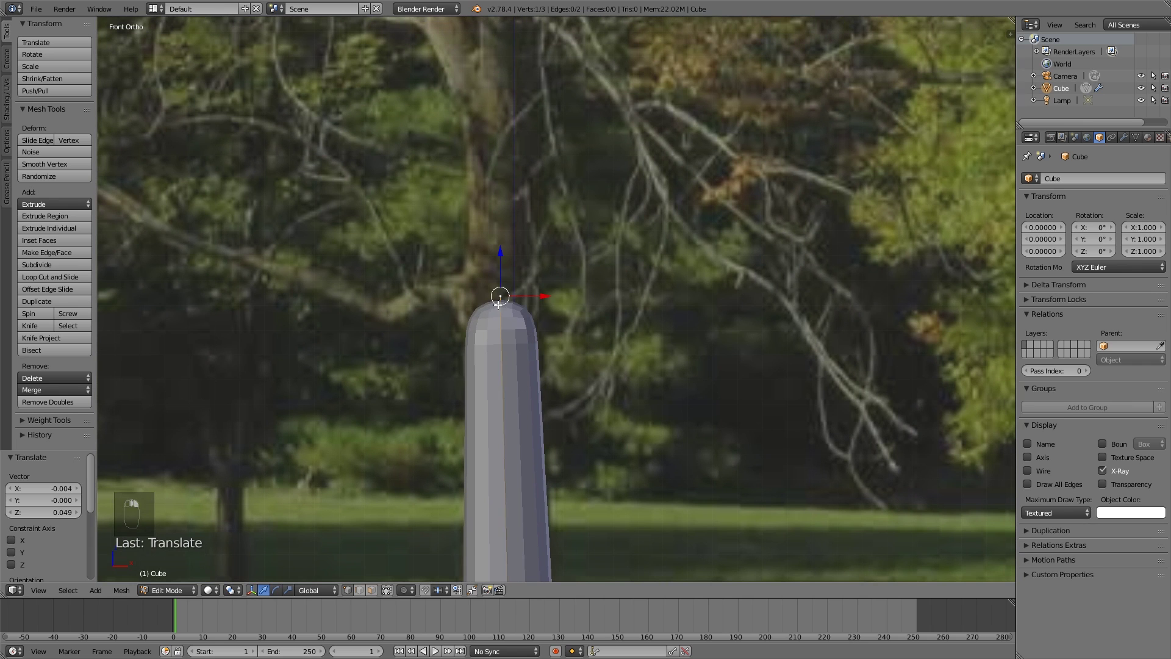
scroll(536, 351, "up", 2, "shift")
scroll(558, 362, "down", 2)
scroll(559, 361, "down", 2)
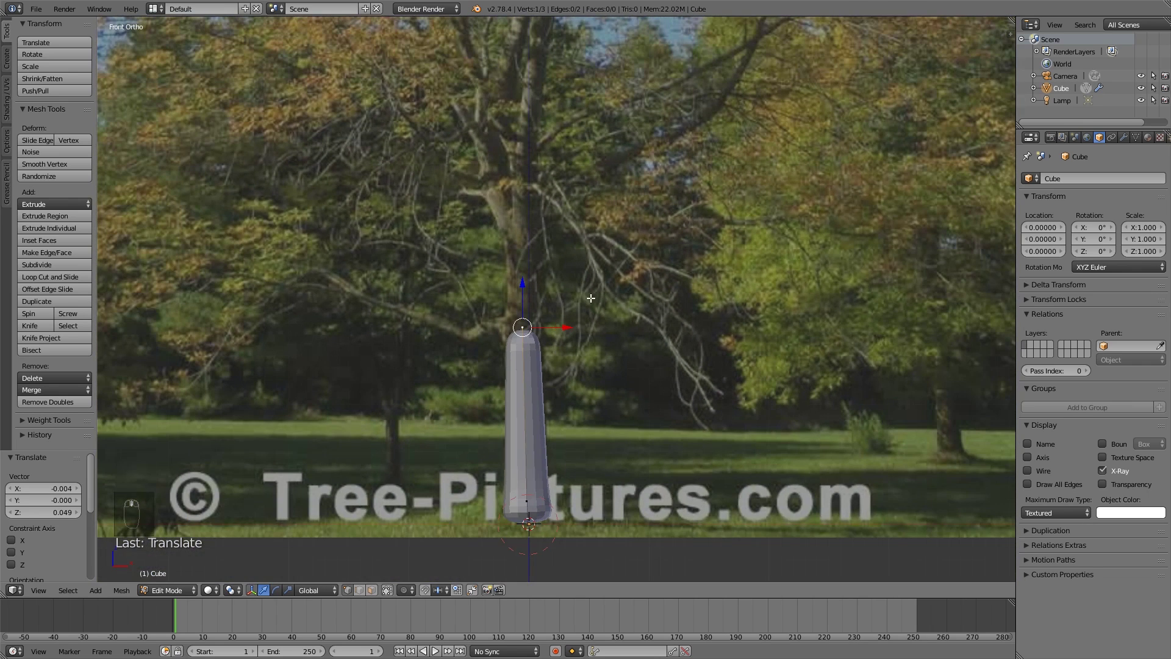
middle_click_drag(591, 299, 612, 345, "shift")
scroll(605, 379, "up", 2)
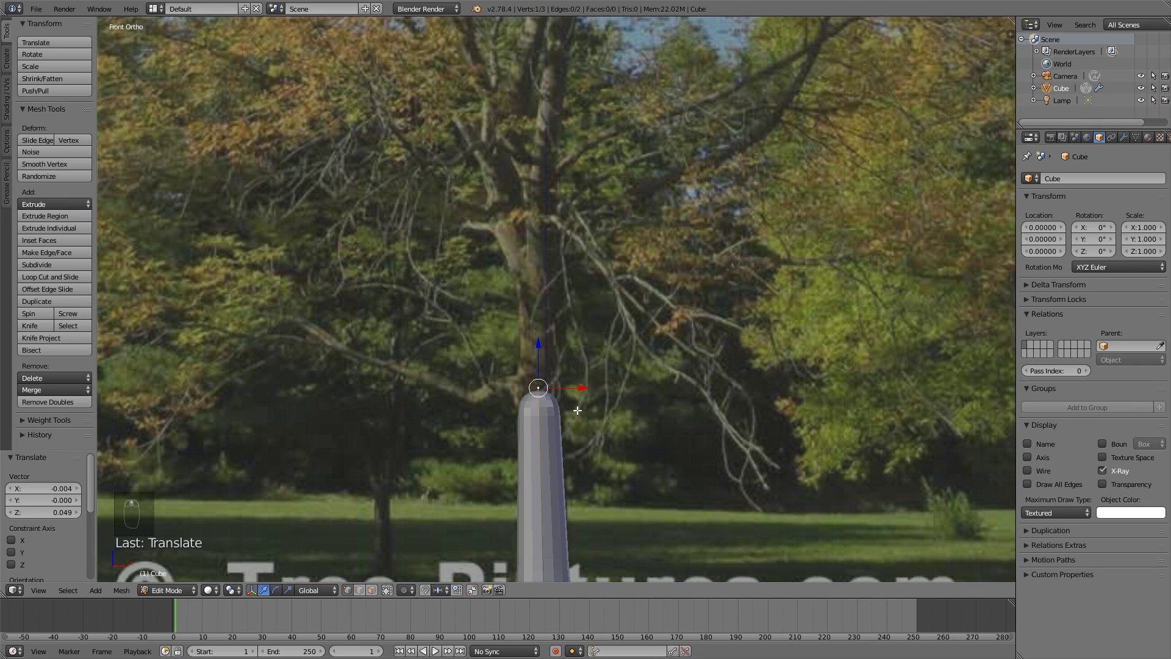
middle_click_drag(579, 407, 617, 450, "shift")
scroll(585, 485, "up", 2)
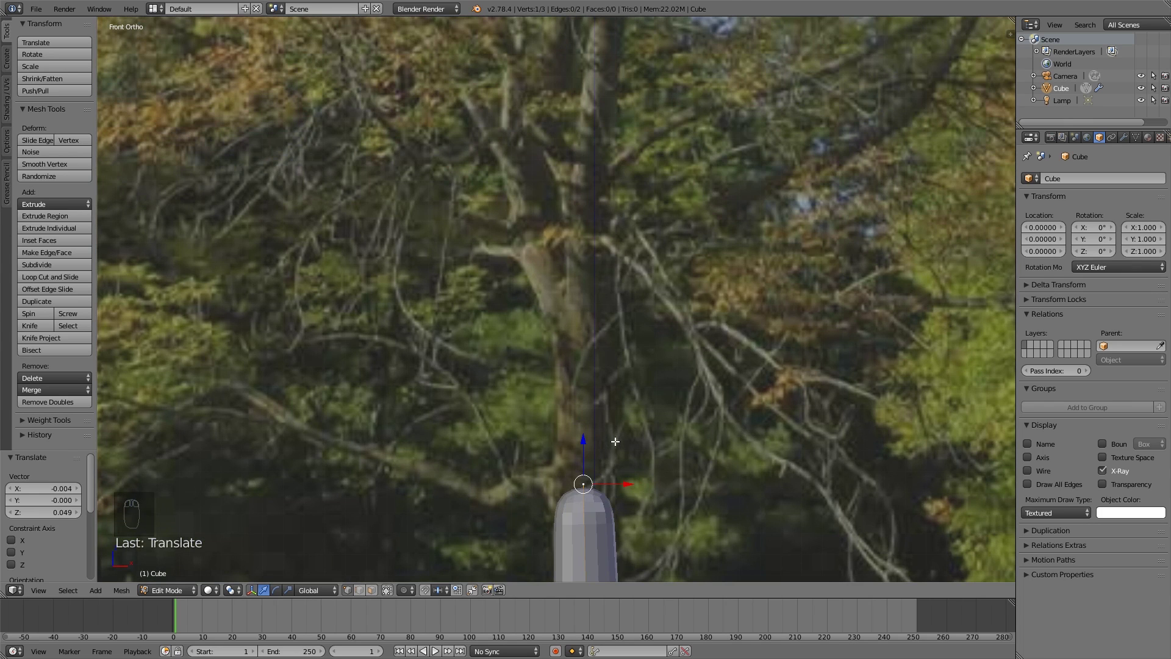
scroll(615, 441, "down", 1)
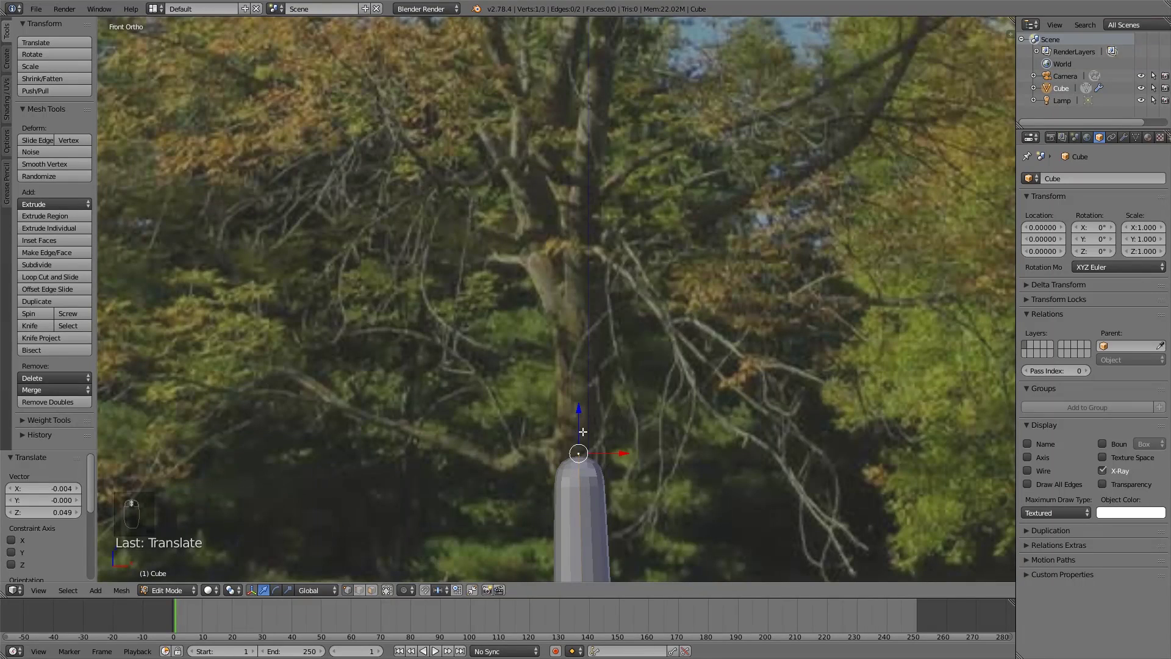
key("e")
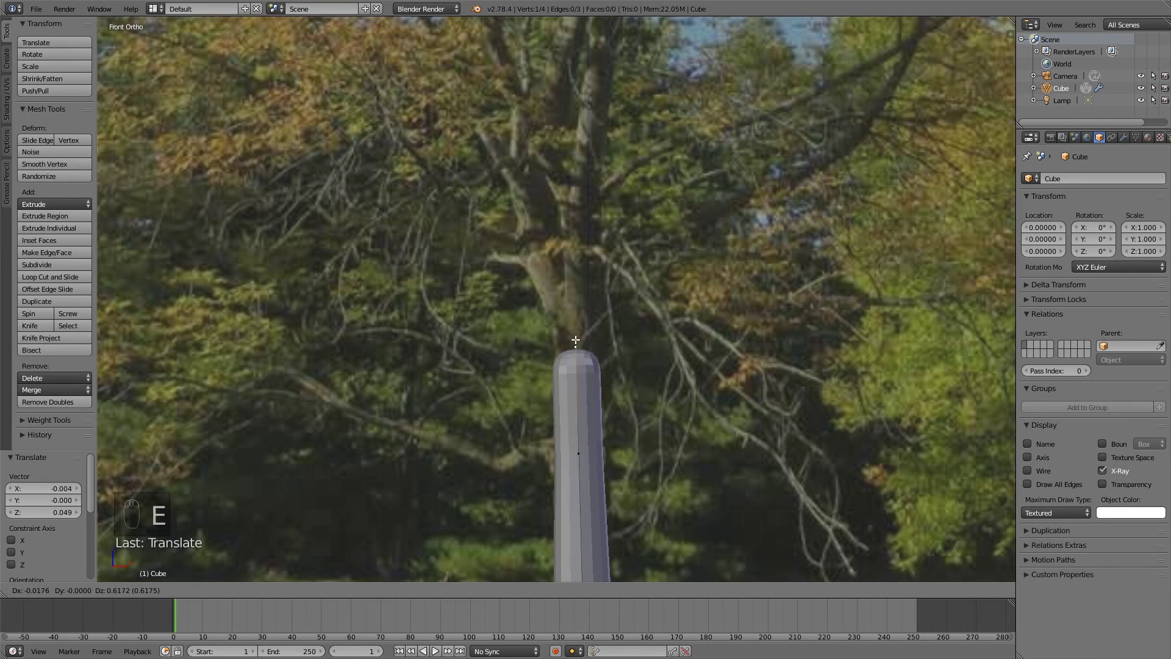
left_click(577, 296)
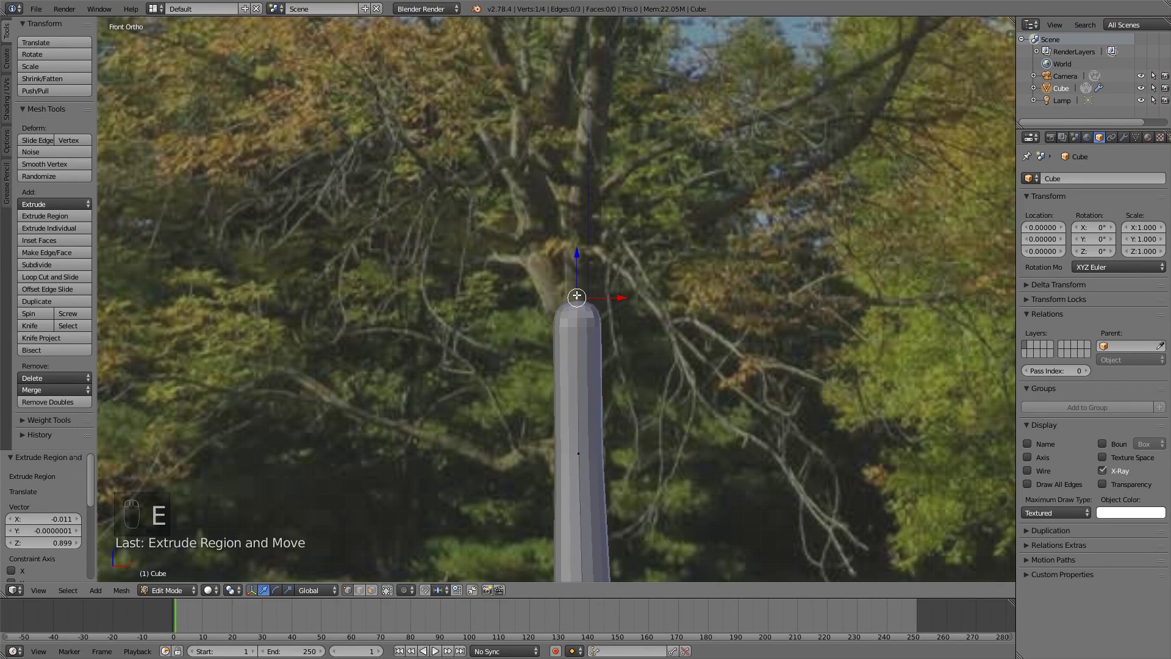
key("ctrl+a")
left_click(667, 335)
- Extrude two vertices up the reference's left fork, the second about 0.5 units higher, and nudge the first about 0.02 units right
scroll(652, 293, "up", 4, "shift")
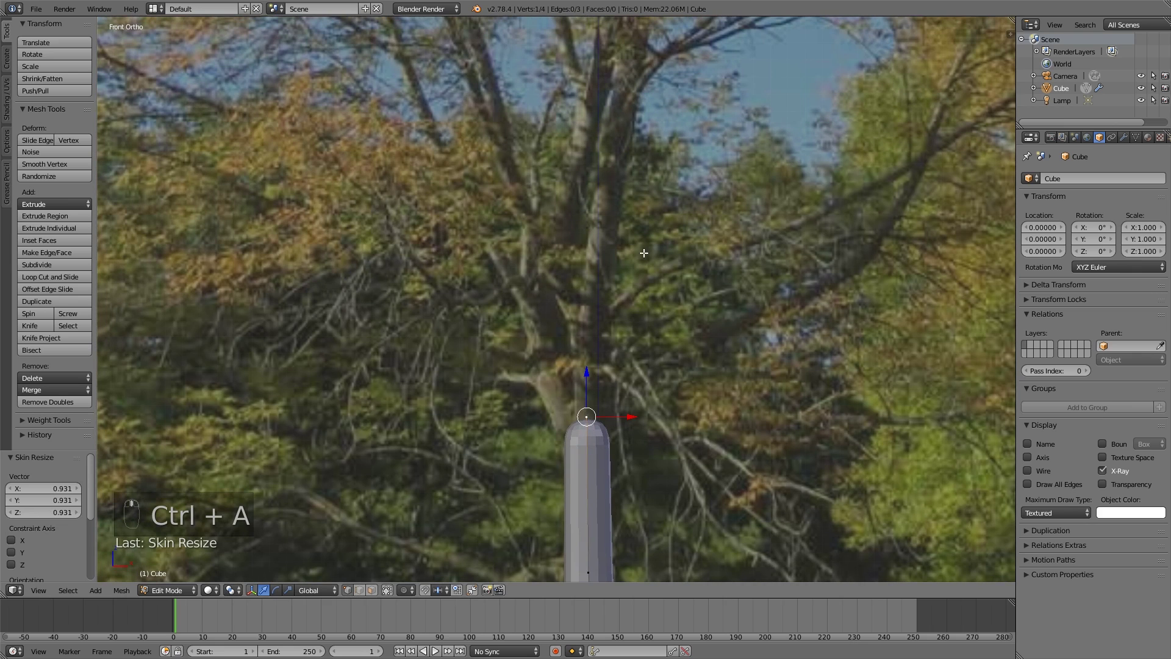
key("e")
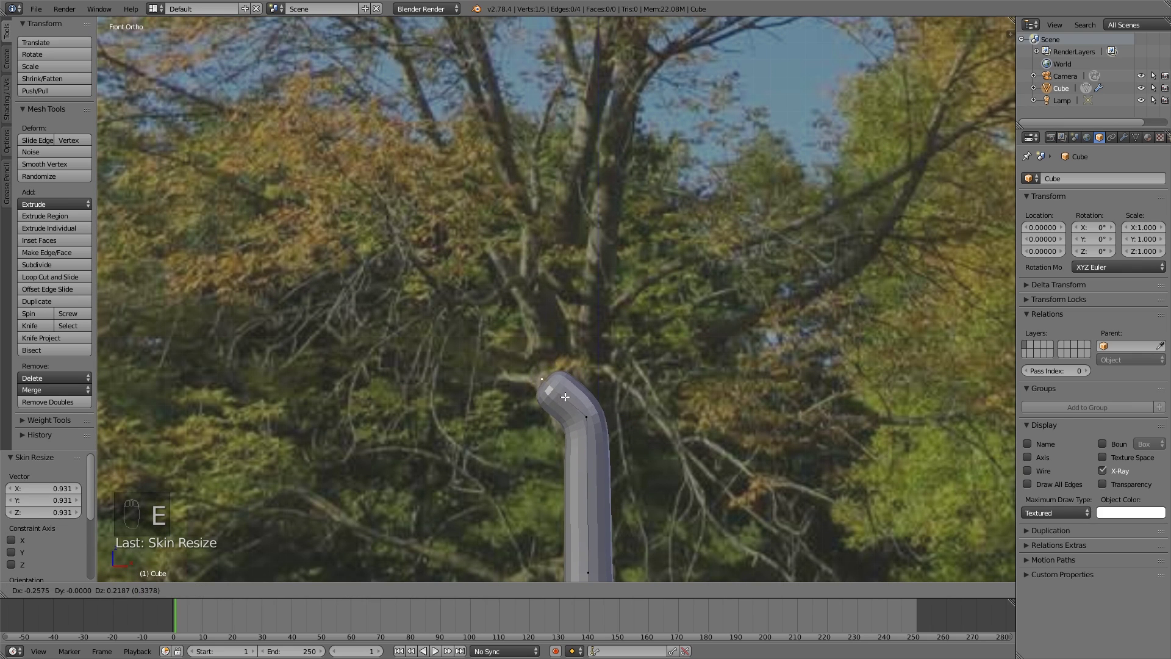
left_click(550, 375)
key("e")
left_click(532, 294)
right_click(545, 378)
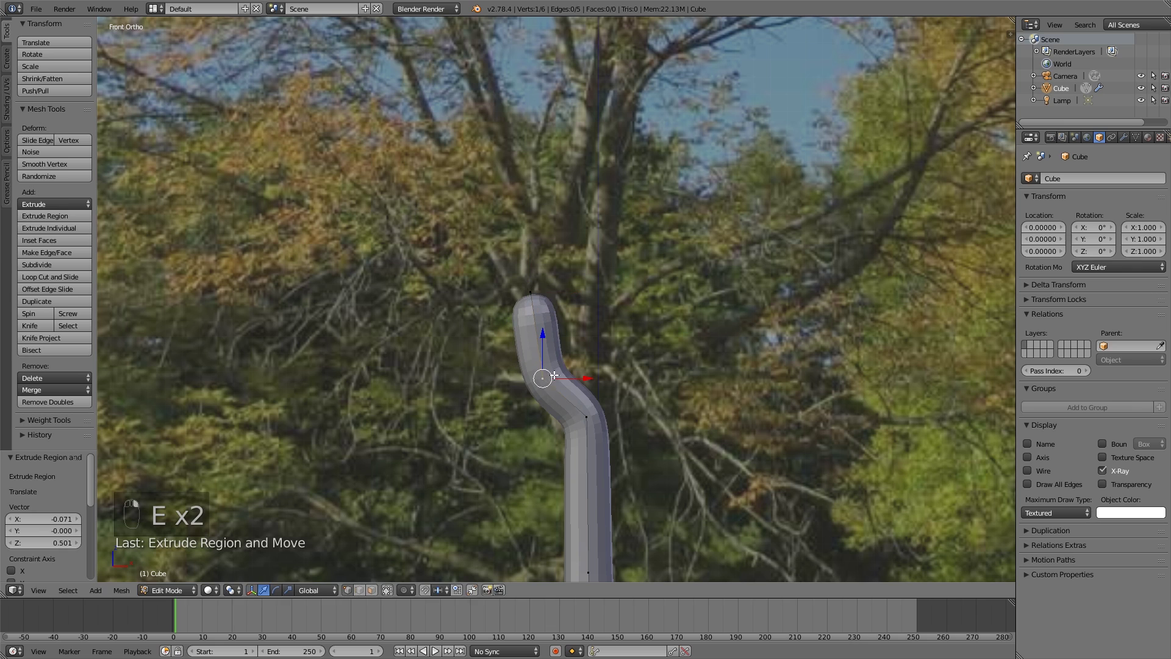
key("g")
left_click(561, 375)
- Reduce the skin size at the left fork's tip vertex to 0.884
right_click(530, 293)
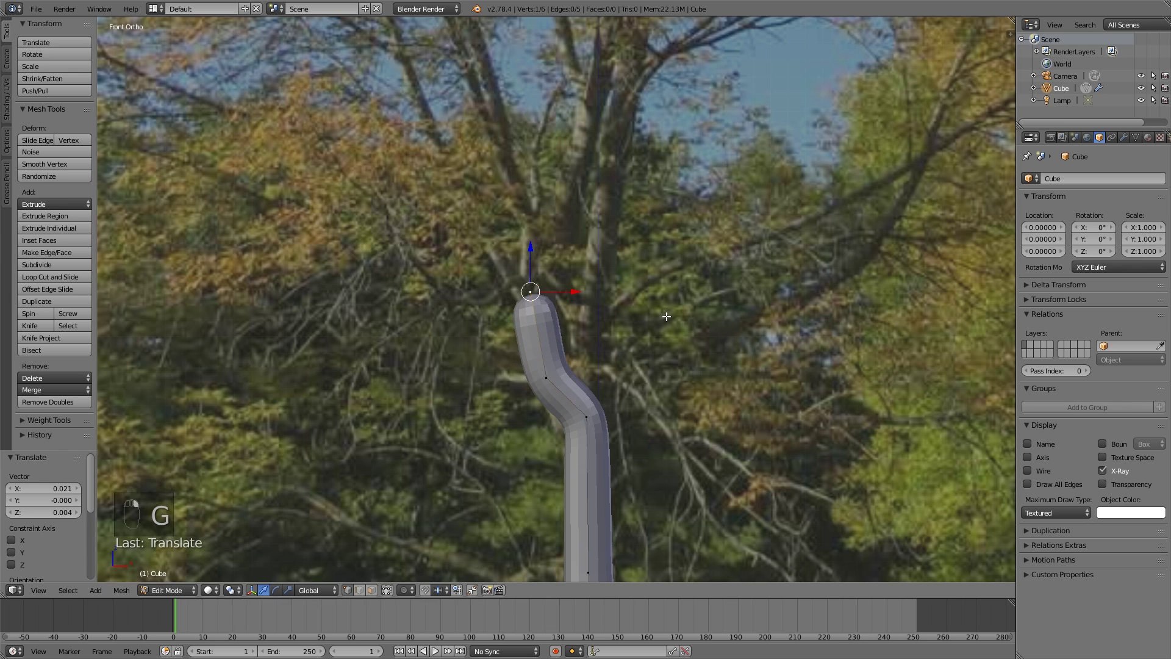
key("ctrl+a")
left_click(650, 312)
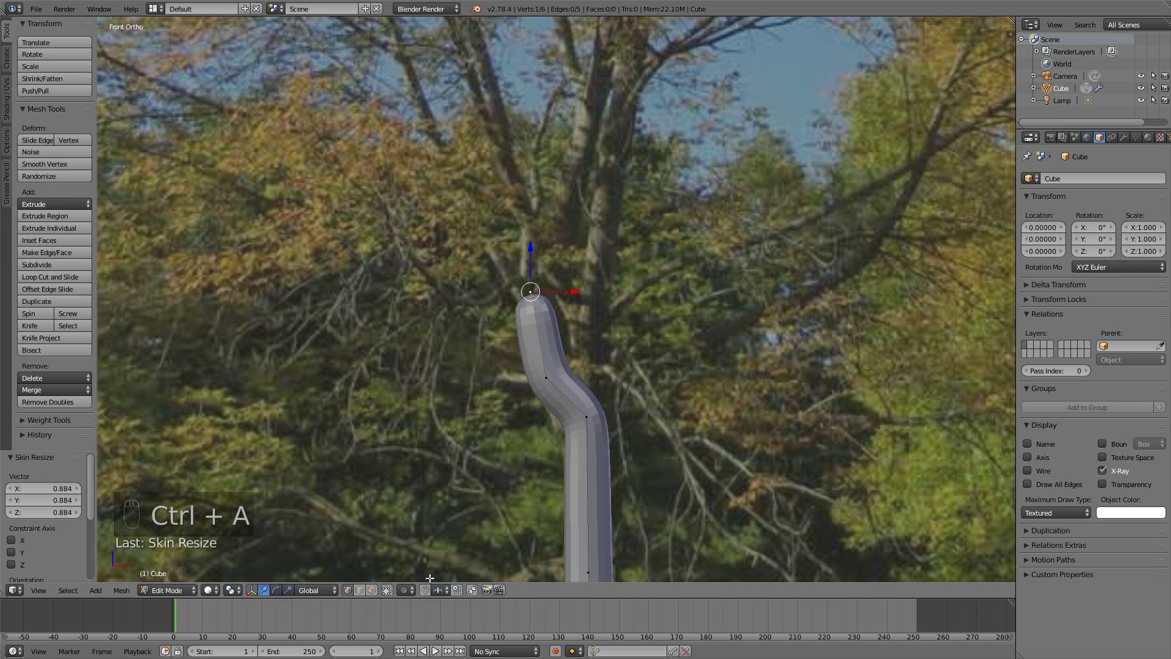
- Enable Connected proportional editing and try resizing the skin at the fork's tip vertex
left_click(409, 590)
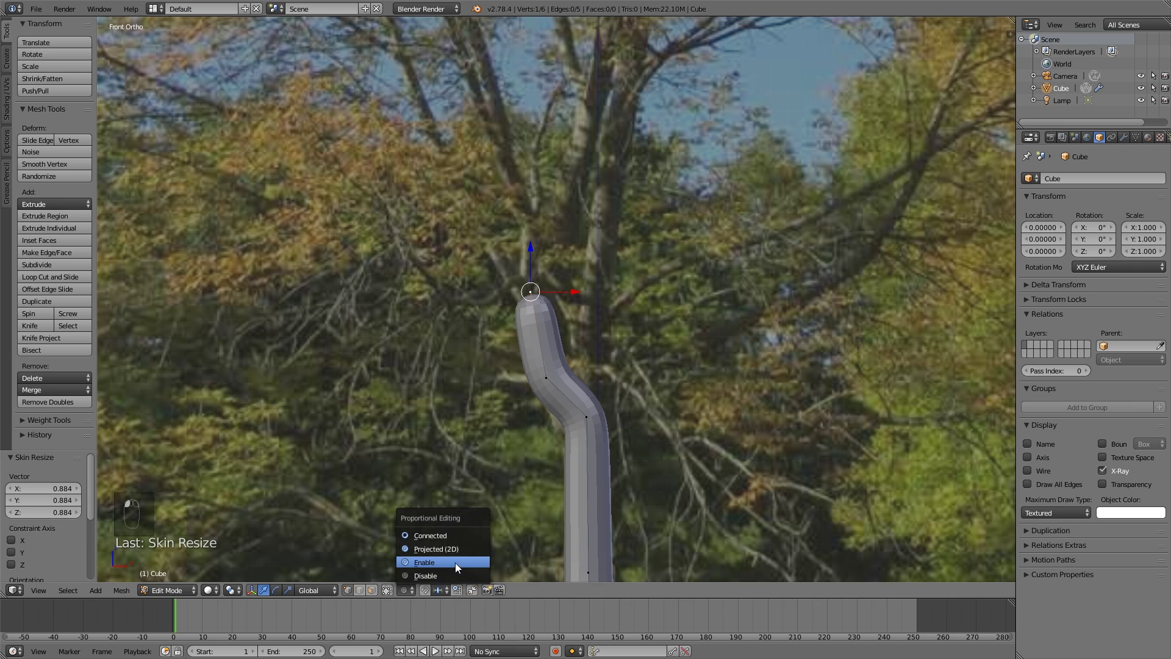
left_click(466, 541)
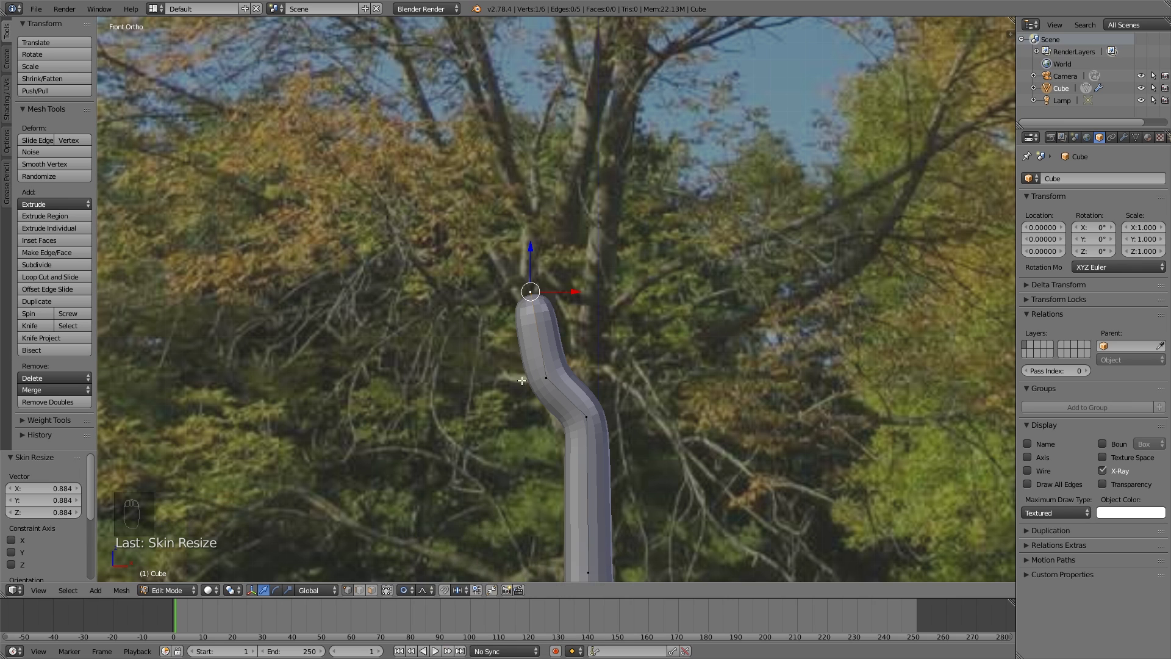
middle_click_drag(609, 359, 622, 407, "shift")
key("ctrl+a")
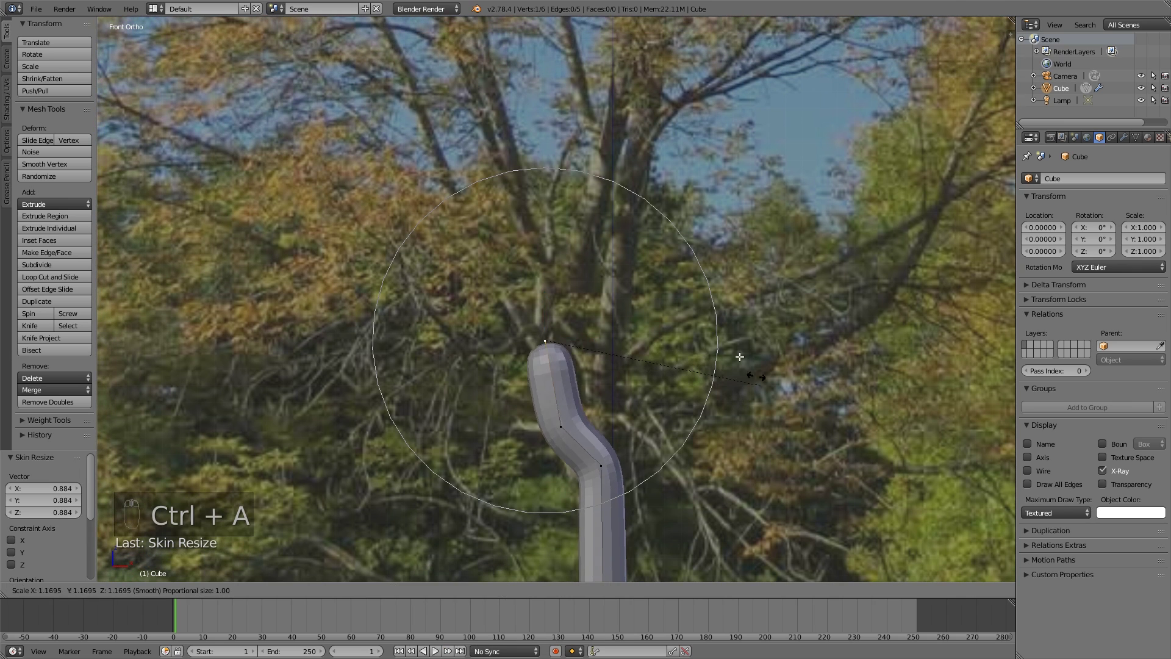
right_click(676, 316)
- Extrude the tip vertex about 1.07 units up and 0.33 units right, and nudge the vertex below it about 0.04 units right
middle_click_drag(582, 361, 617, 412, "shift")
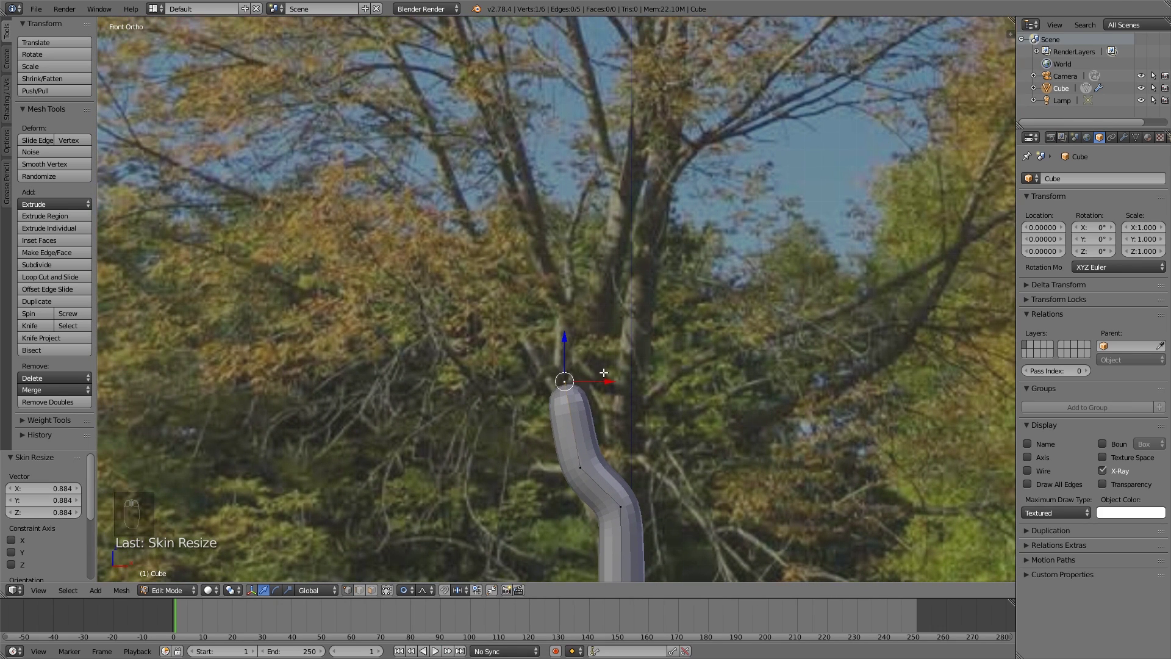
scroll(587, 429, "down", 2)
scroll(570, 404, "up", 1)
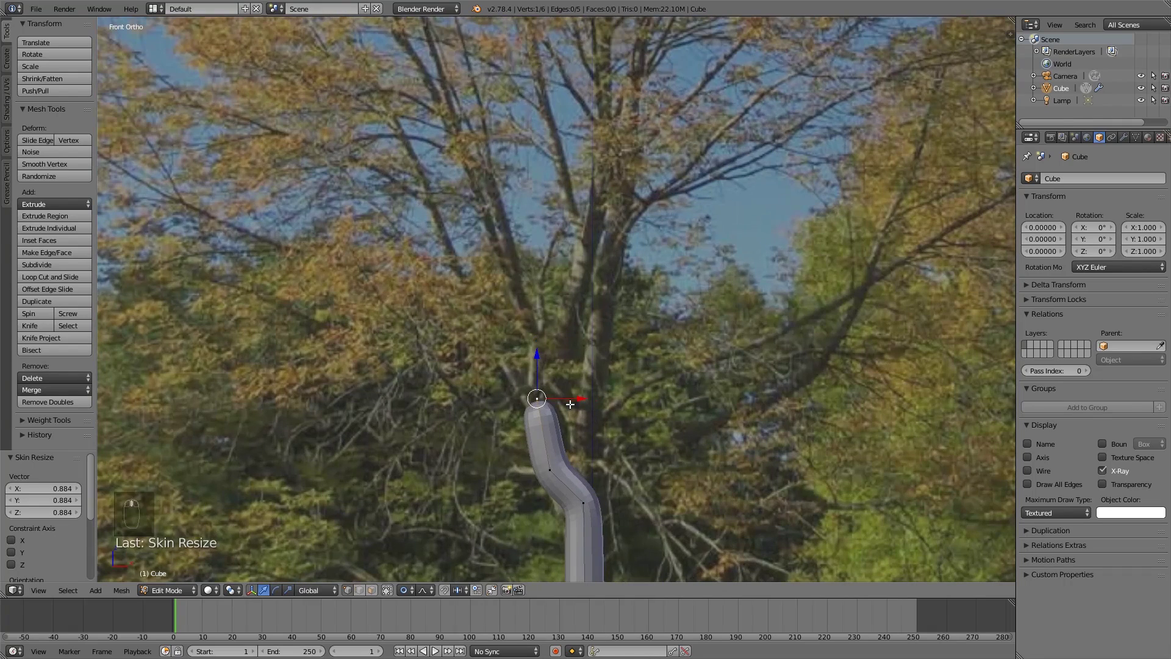
scroll(587, 341, "down", 1)
key("e")
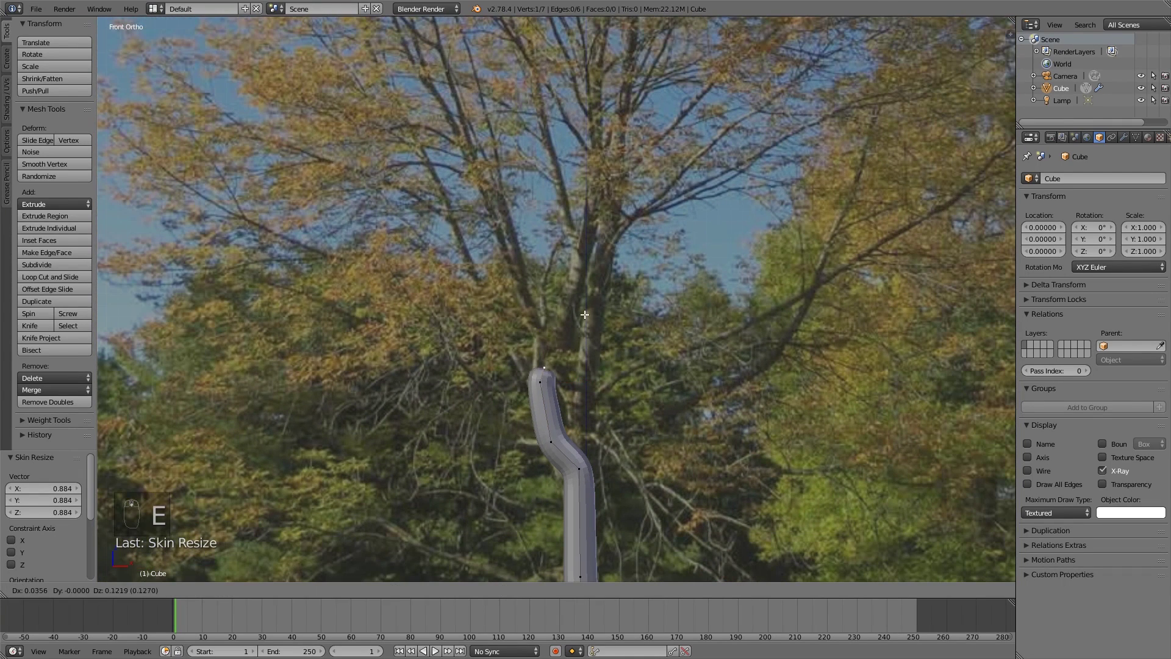
left_click(584, 269)
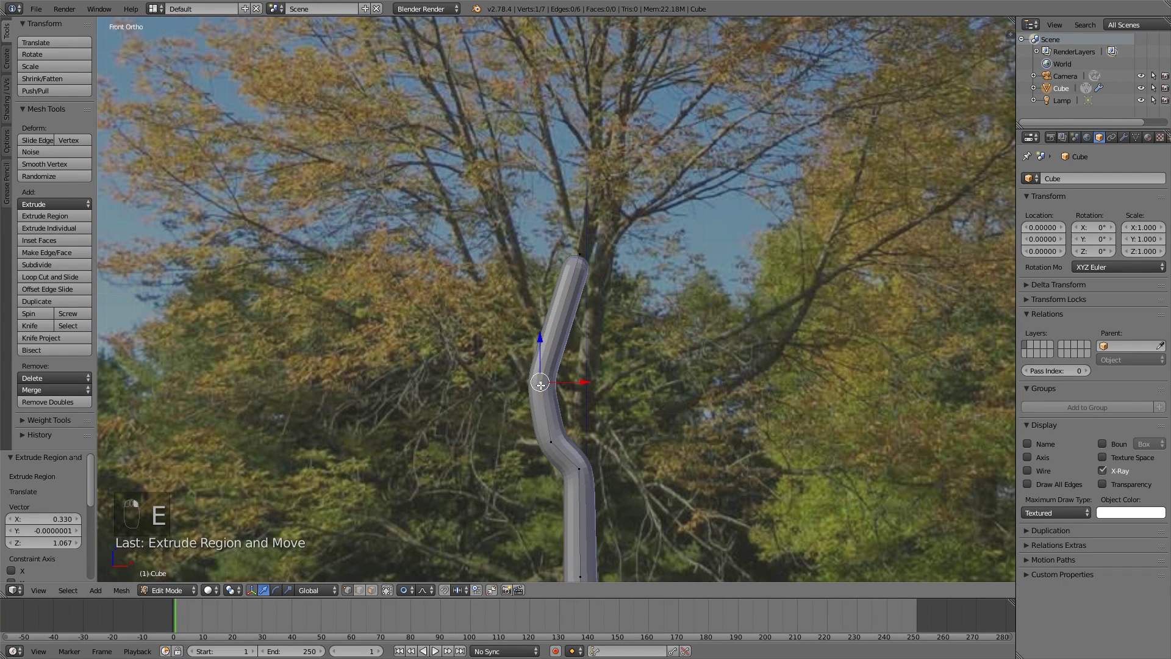
key("g")
left_click(581, 270)
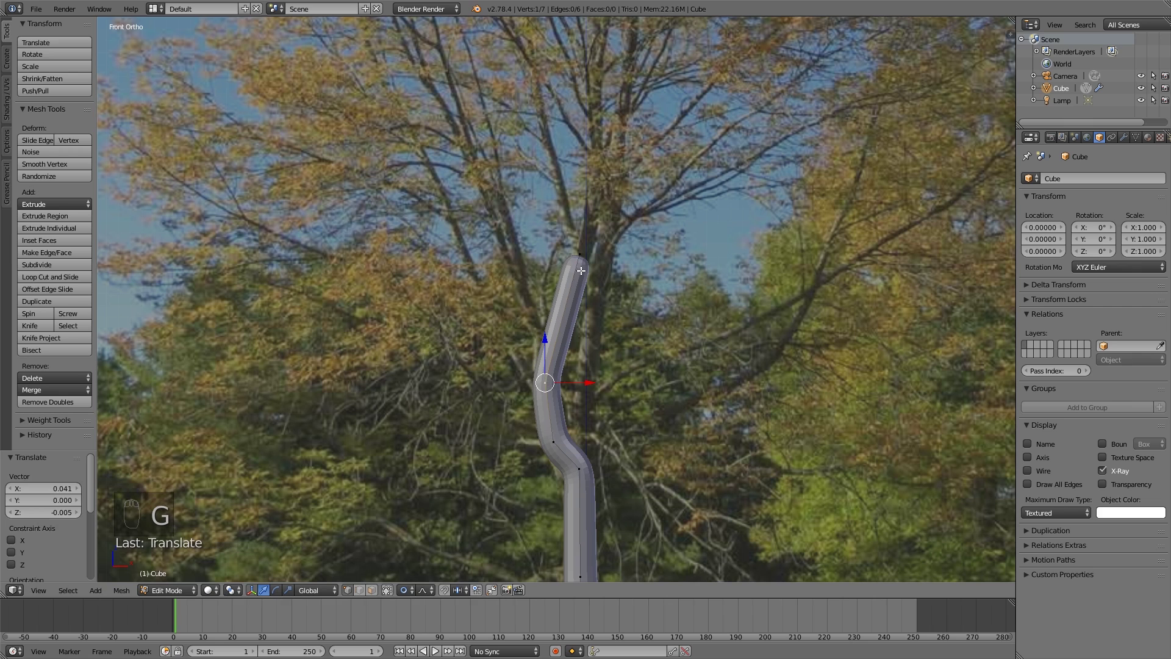
- Scale the skin at the new top vertex to 0.753 and raise that vertex about 0.11 units along the reference
key("ctrl+s")
key("ctrl+a")
left_click(679, 277)
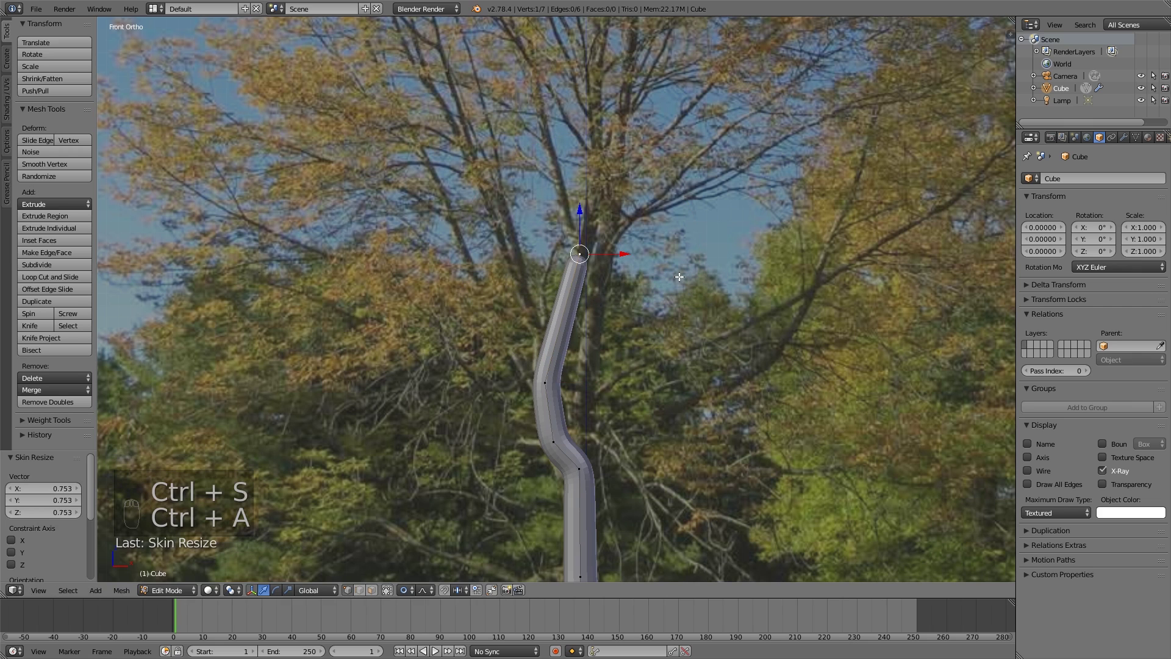
key("g")
left_click(684, 255)
scroll(662, 274, "up", 3)
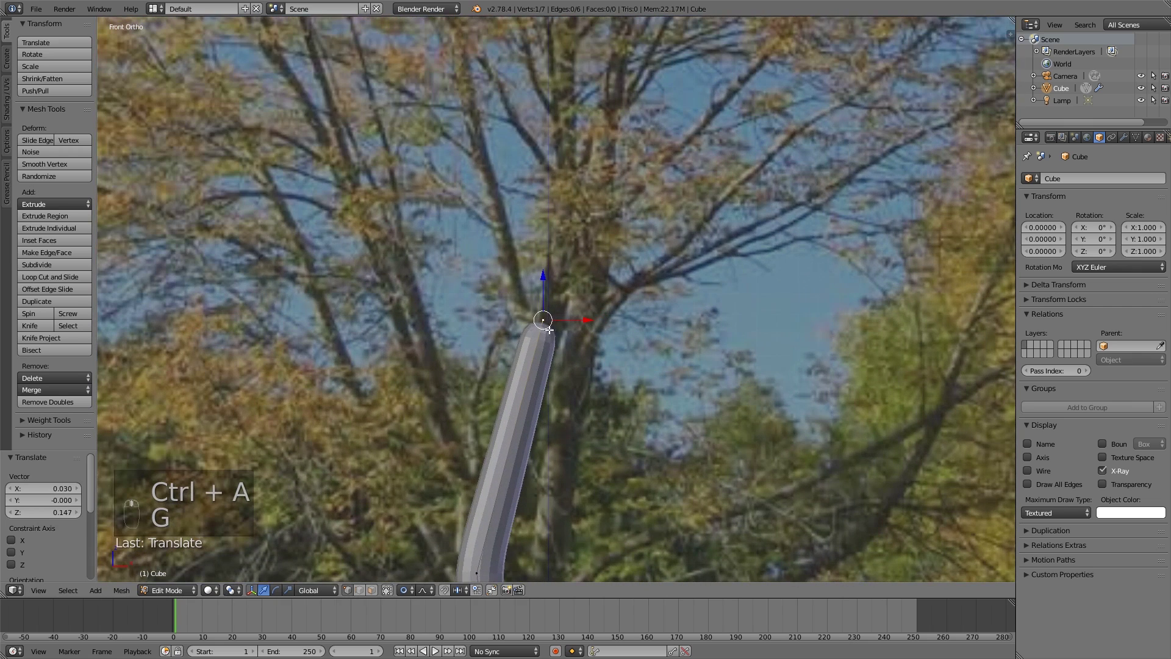
key("g")
left_click(545, 342)
- Extrude the top vertex upward about 0.96 units along the reference branch and scale the new tip's skin to 0.562
scroll(545, 341, "down", 2)
middle_click_drag(573, 299, 559, 348, "shift")
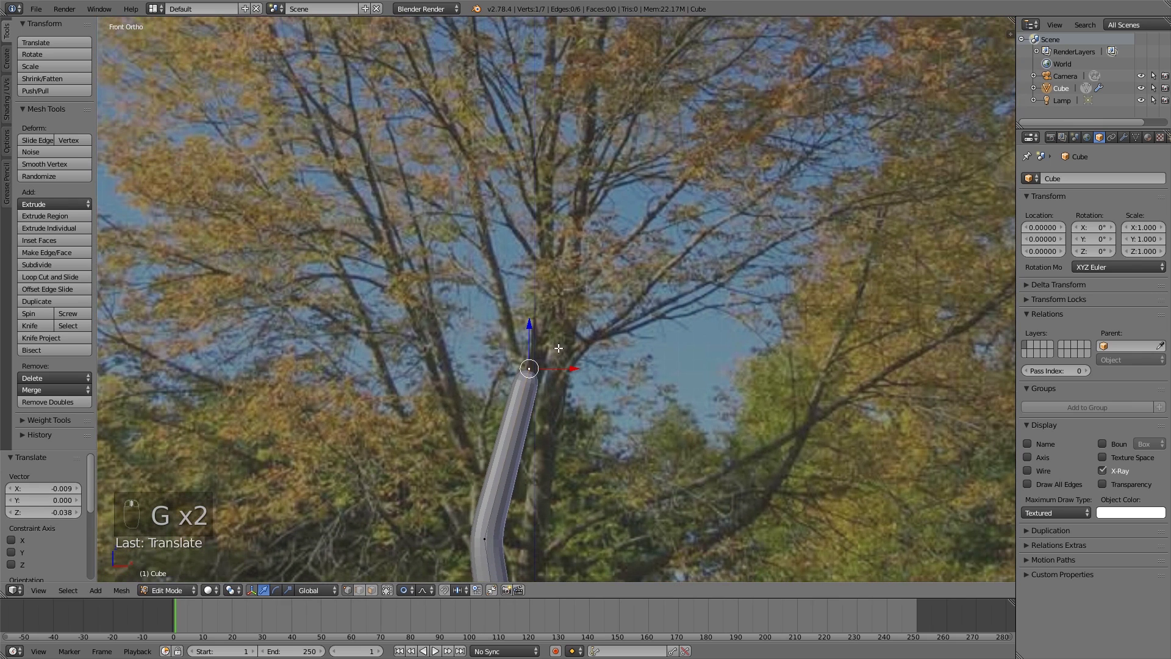
key("e")
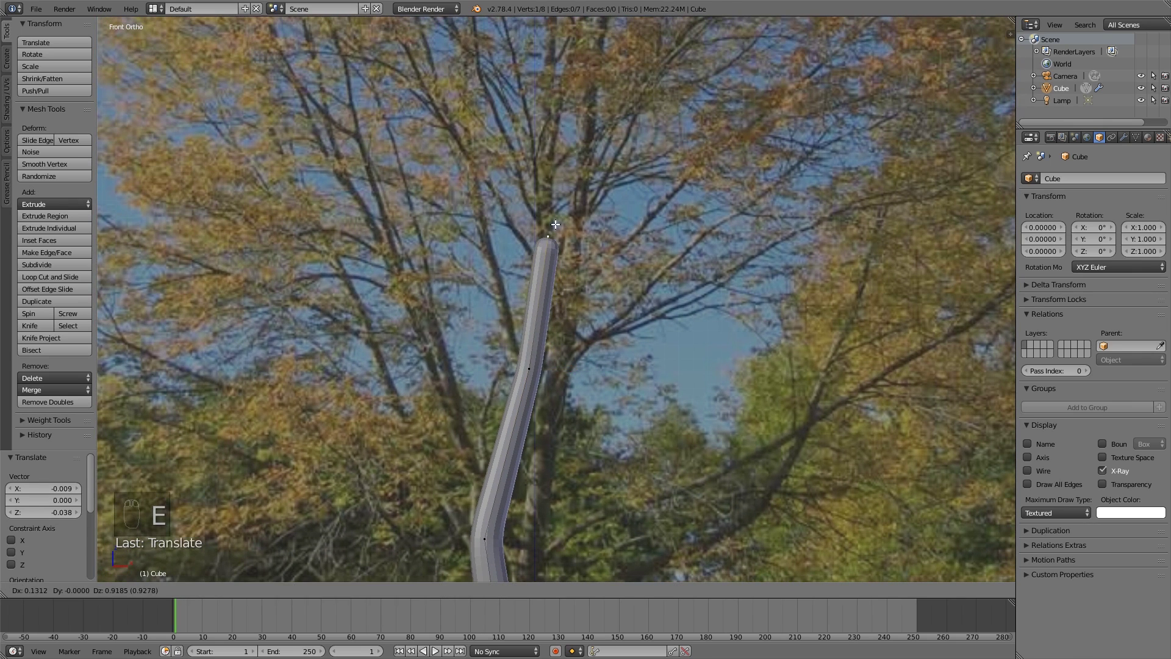
left_click(678, 286)
key("ctrl+a")
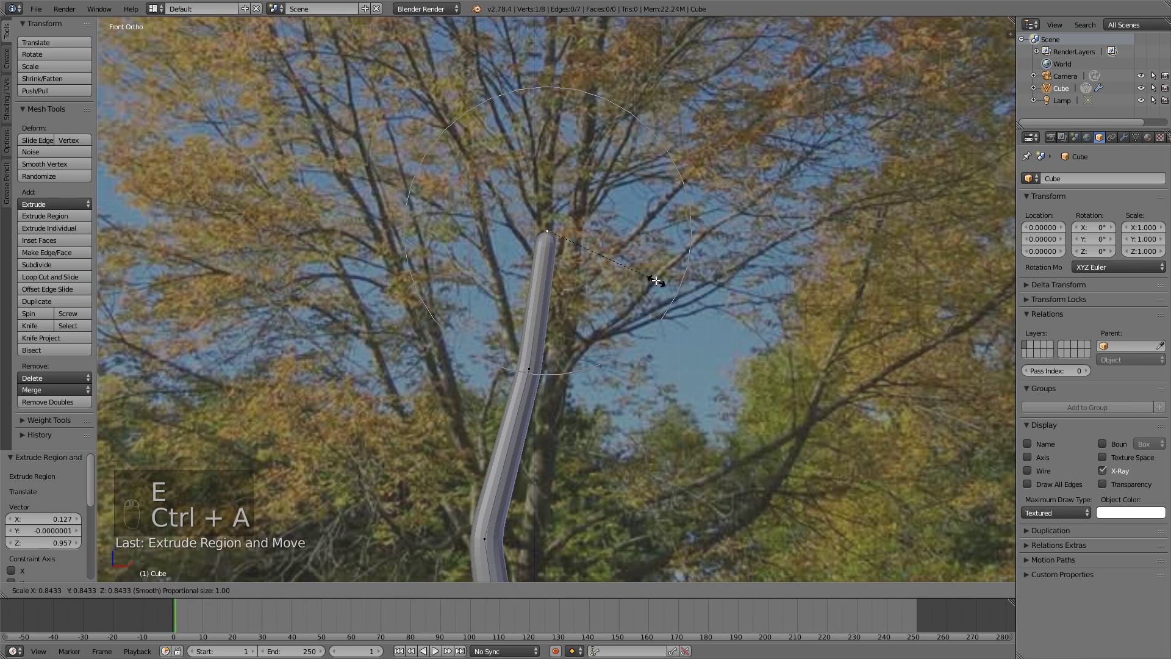
left_click(624, 258)
- Extrude another vertex about 1.5 units upward into the crown, scale its skin to 0.714 and raise it about 0.29 units
scroll(623, 257, "down", 2)
middle_click_drag(622, 292, 622, 225, "shift")
key("e")
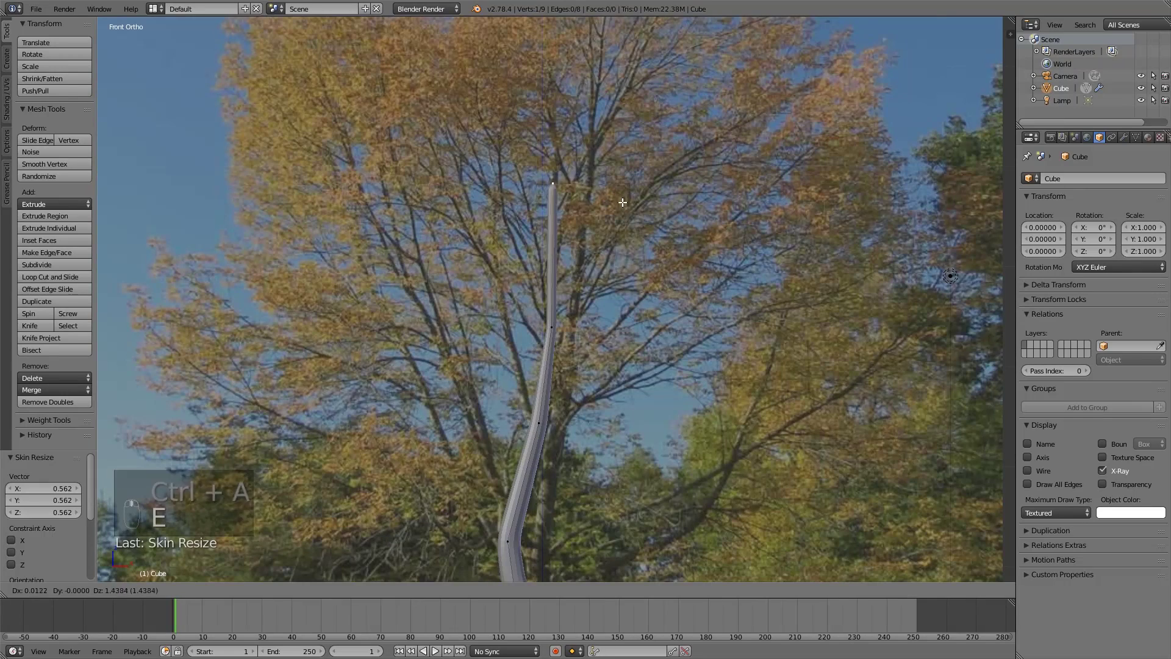
left_click(622, 200)
key("ctrl+a")
left_click(647, 256)
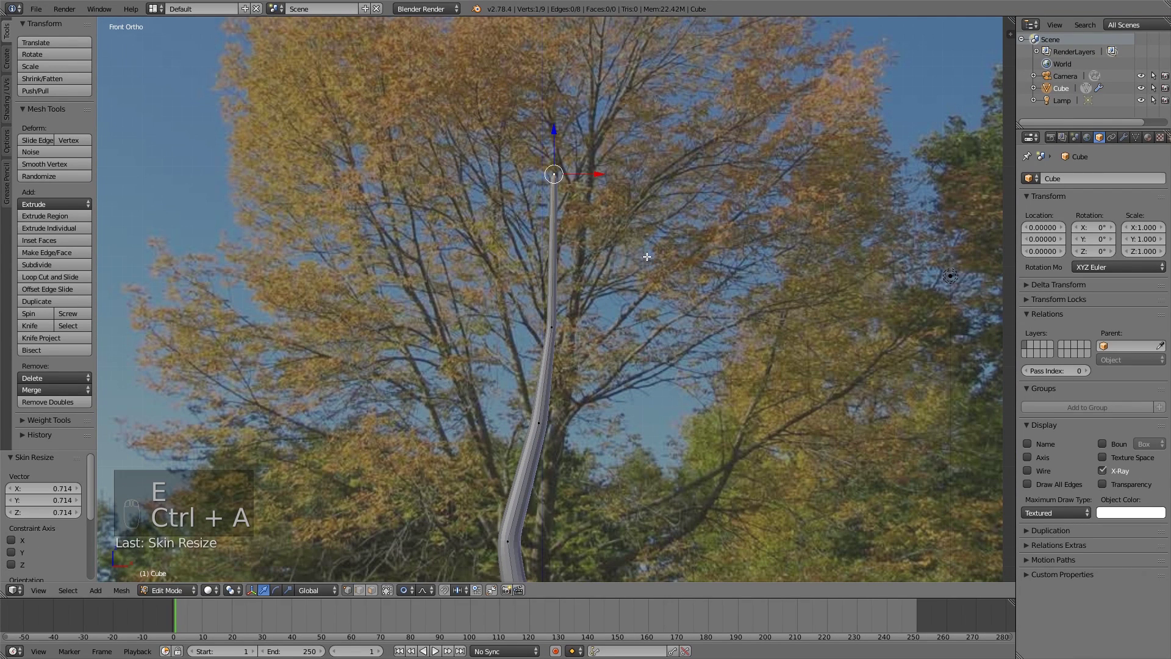
key("g")
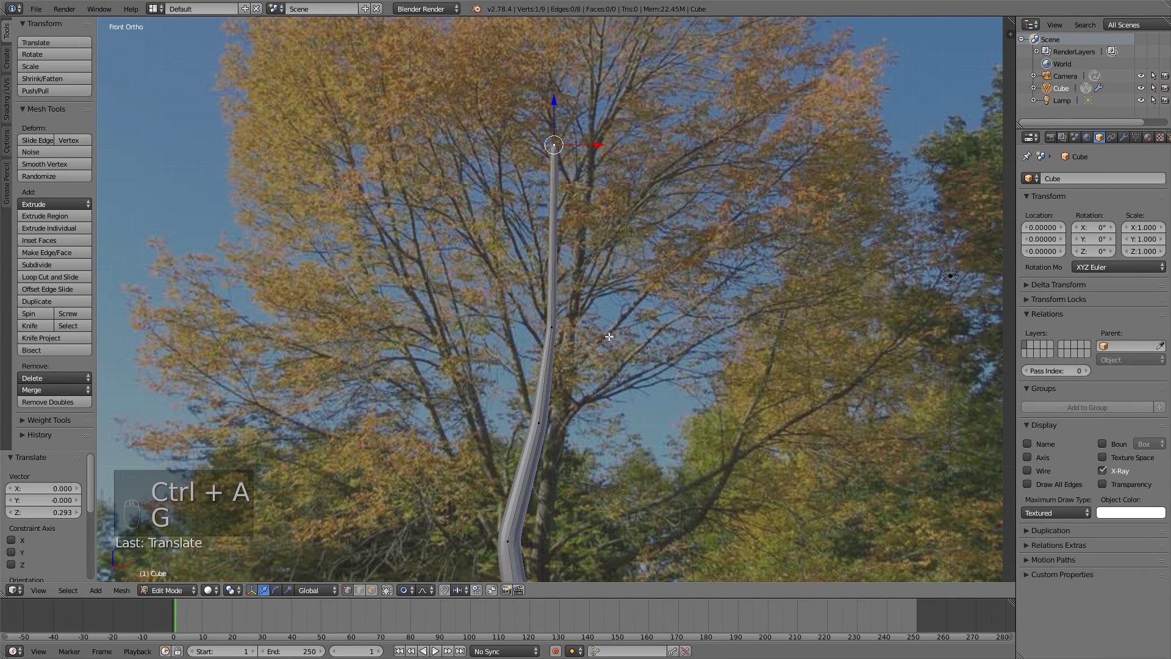
left_click(609, 320)
- Move the third vertex from the chain's tip about 0.06 units down and 0.03 units left to meet the reference fork
middle_click_drag(609, 320, 627, 277, "shift")
key("a")
right_click(550, 377)
key("g")
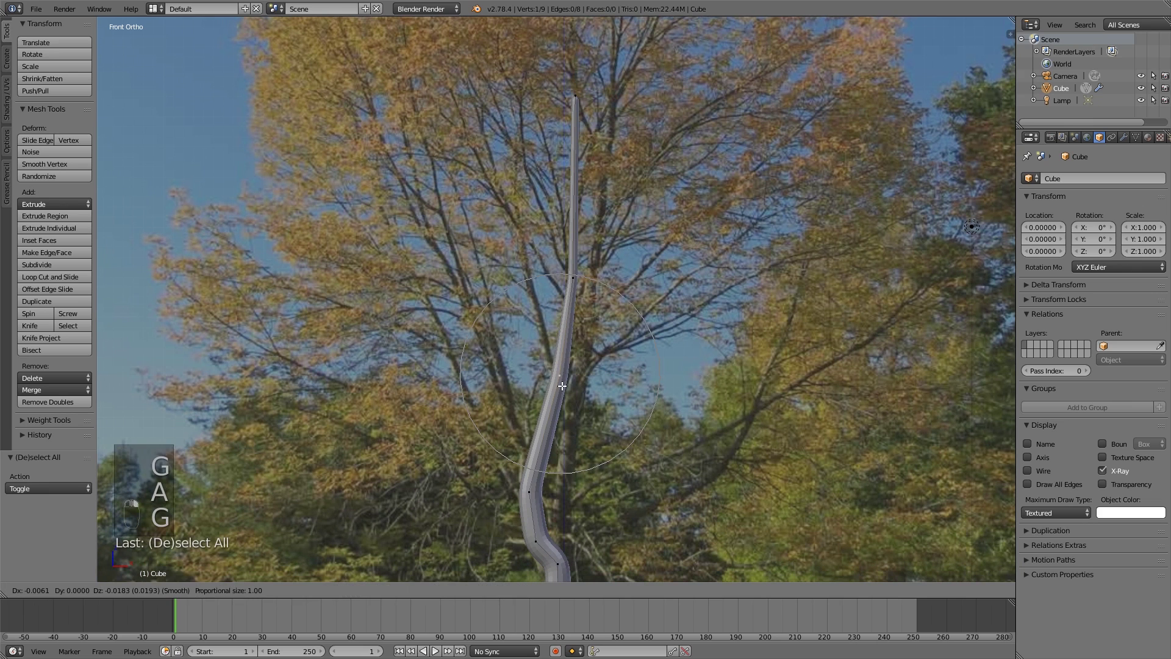
left_click(559, 389)
- Extrude a side branch from this vertex about 0.3 units up and 0.13 units left, and scale its tip's skin to 0.586
scroll(564, 402, "up", 2)
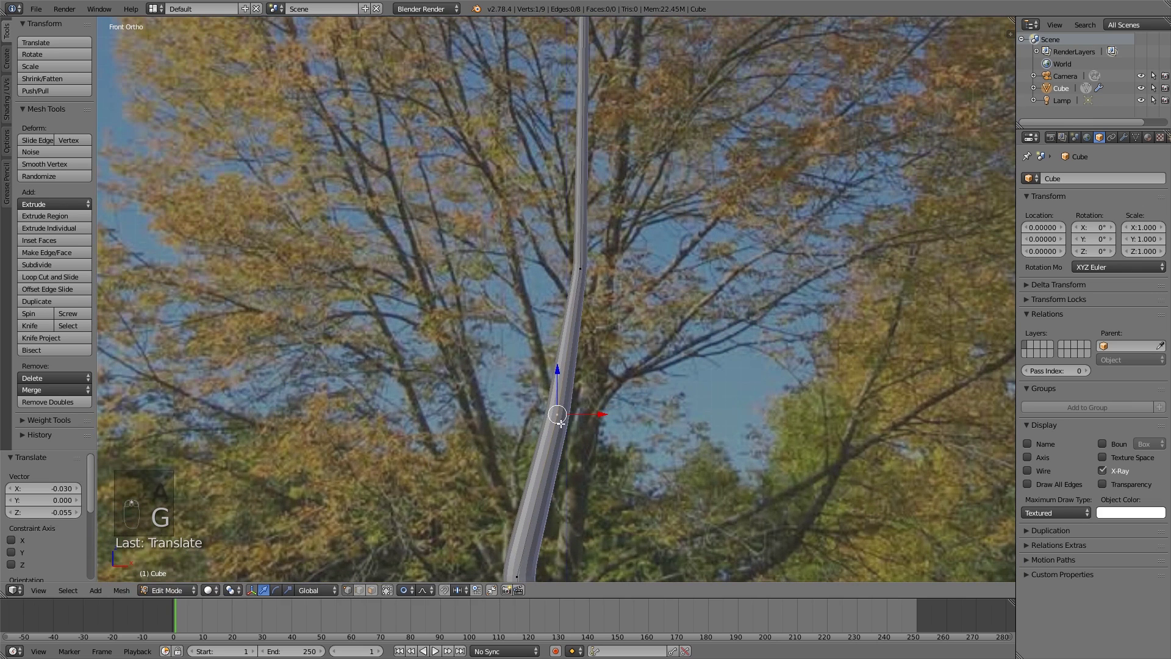
key("e")
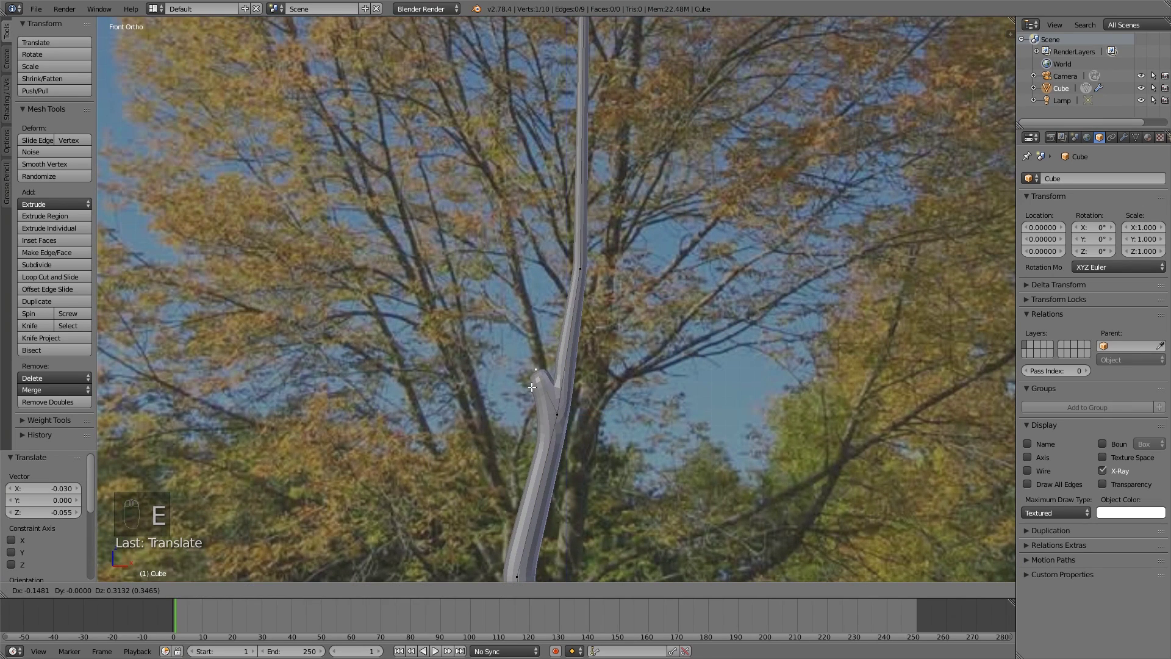
left_click(535, 389)
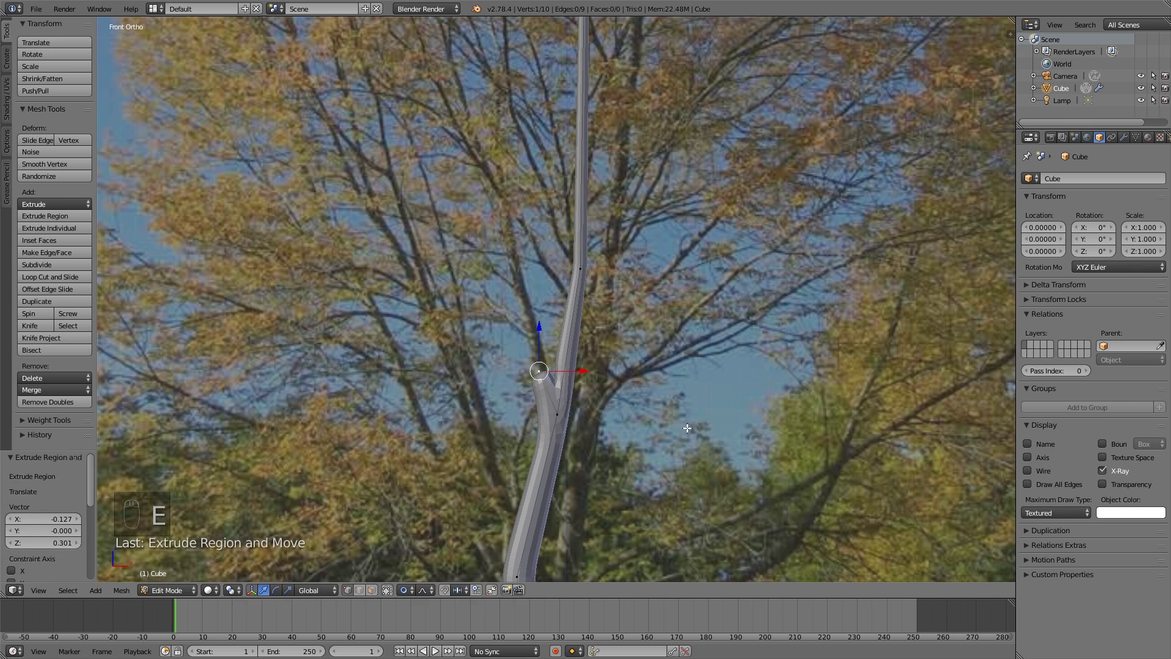
key("ctrl+a")
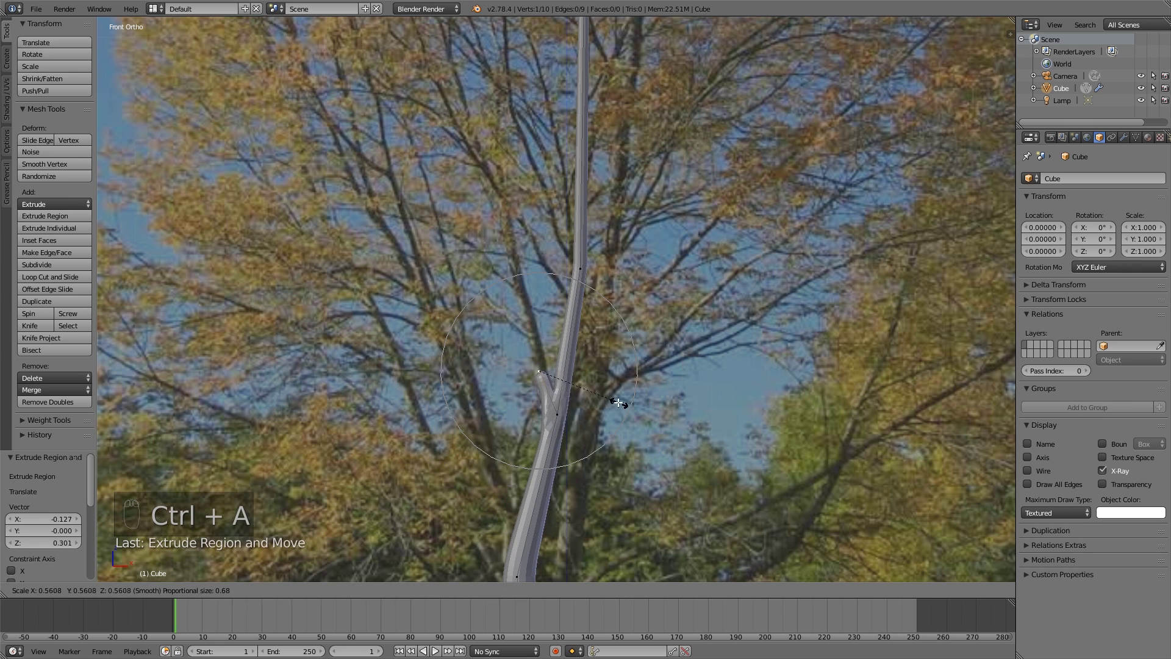
left_click(622, 404)
- Extrude the left side branch twice up along the reference, the second segment about 1.27 units high, and scale its tip's skin to about 0.69
key("e")
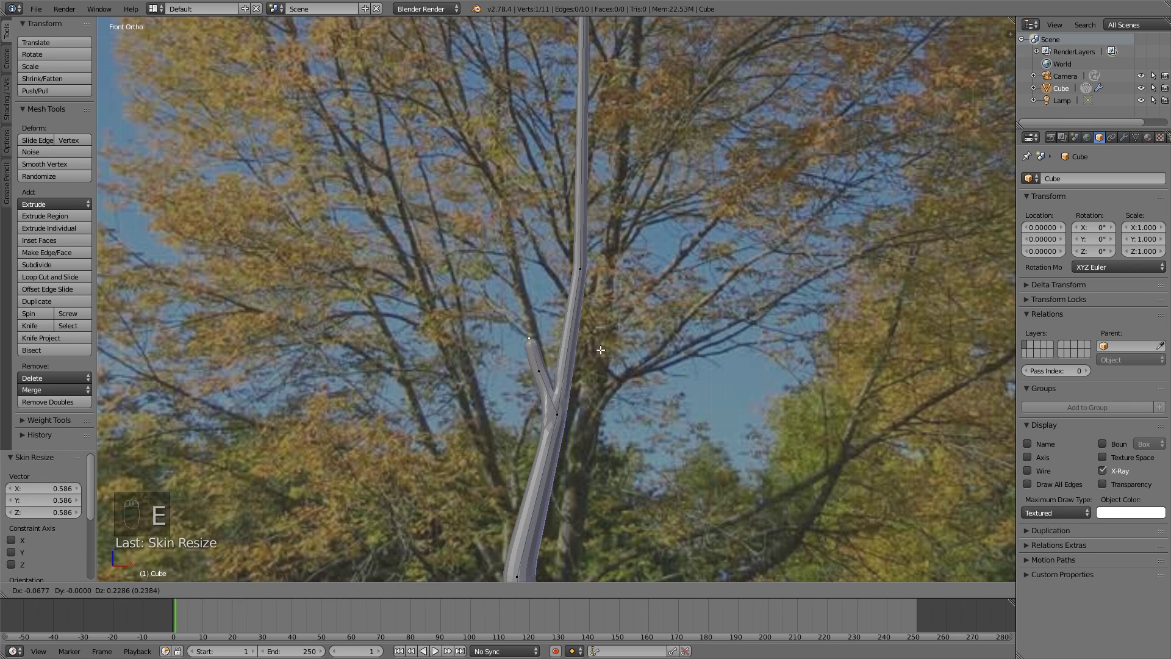
left_click(583, 282)
key("e")
left_click(557, 96)
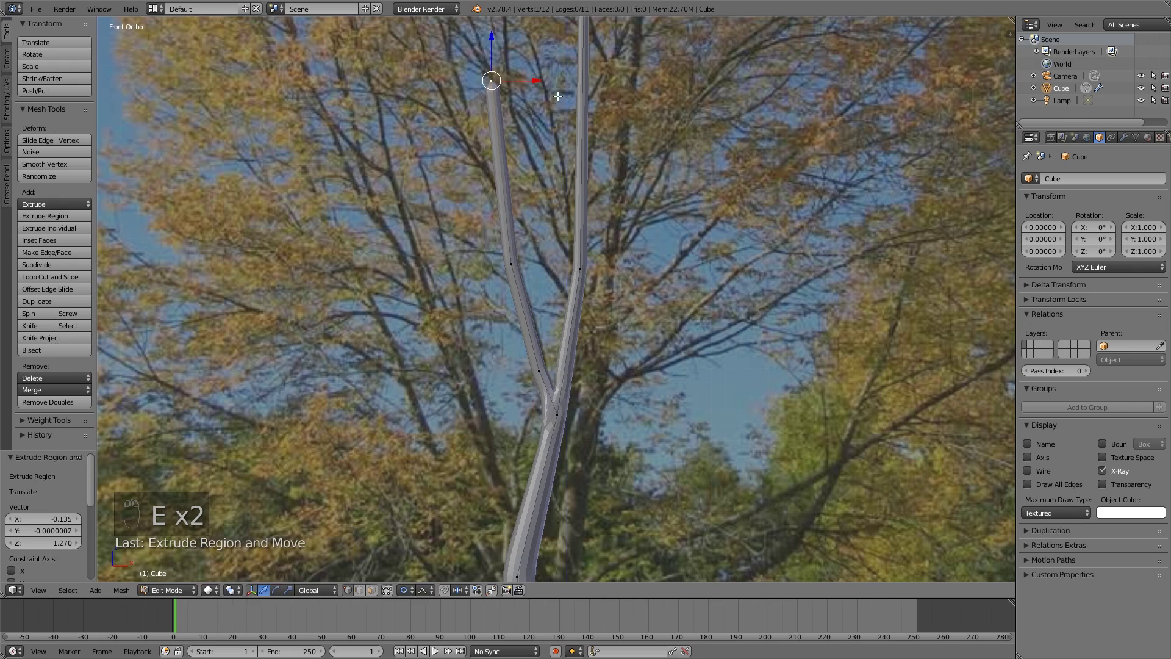
scroll(535, 215, "down", 2)
key("ctrl+a")
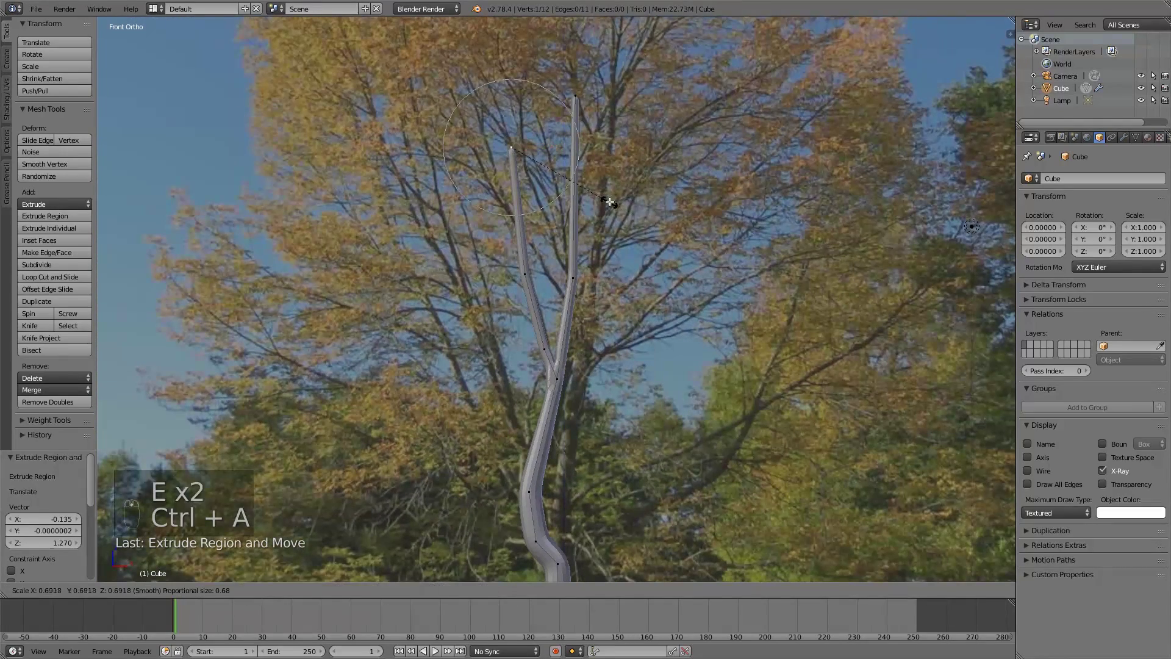
left_click(610, 202)
scroll(515, 483, "up", 2)
key("a")
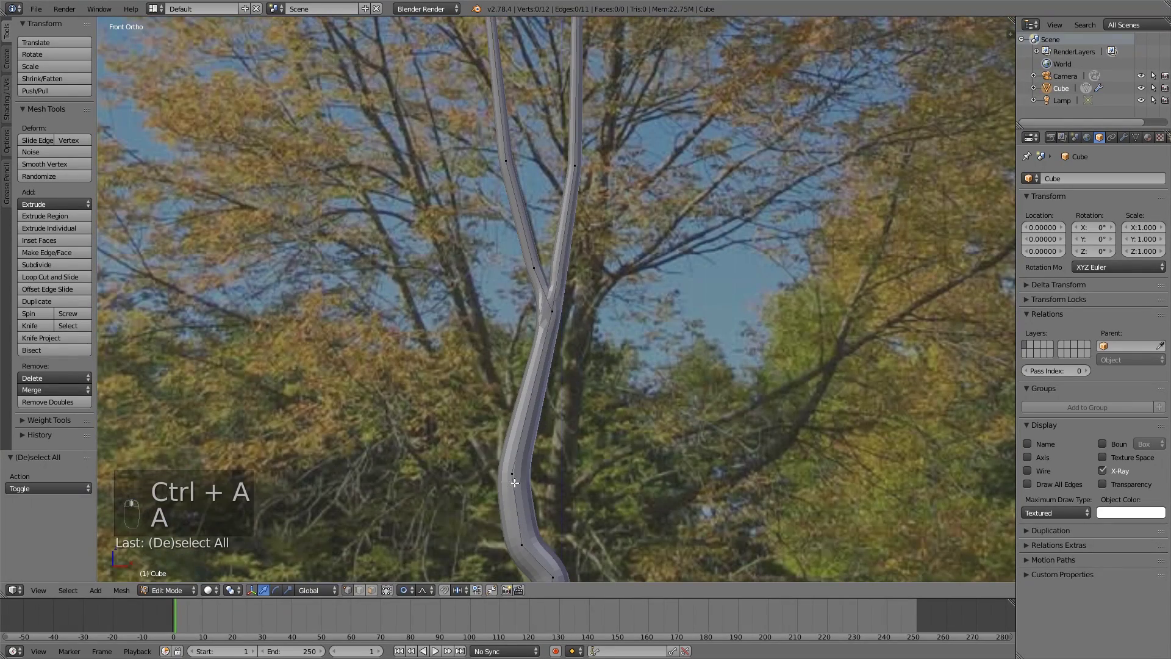
- Extrude a new branch from the trunk's lower bend about 0.8 units up and 0.2 units left, and scale its tip's skin to 0.462
key("e")
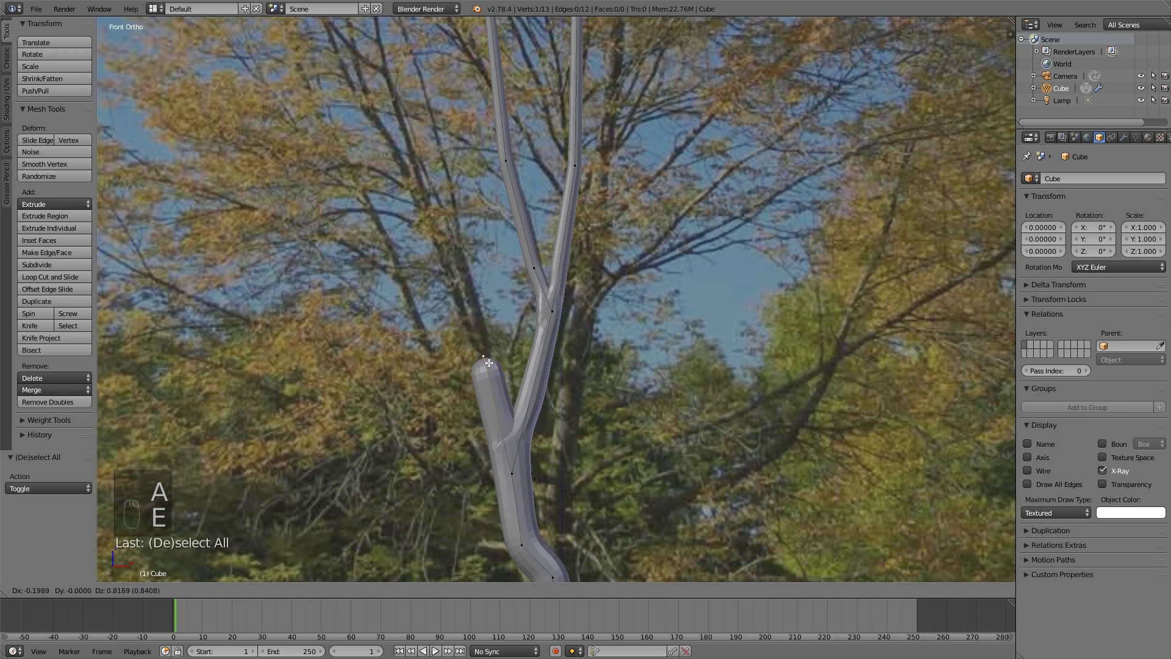
left_click(484, 365)
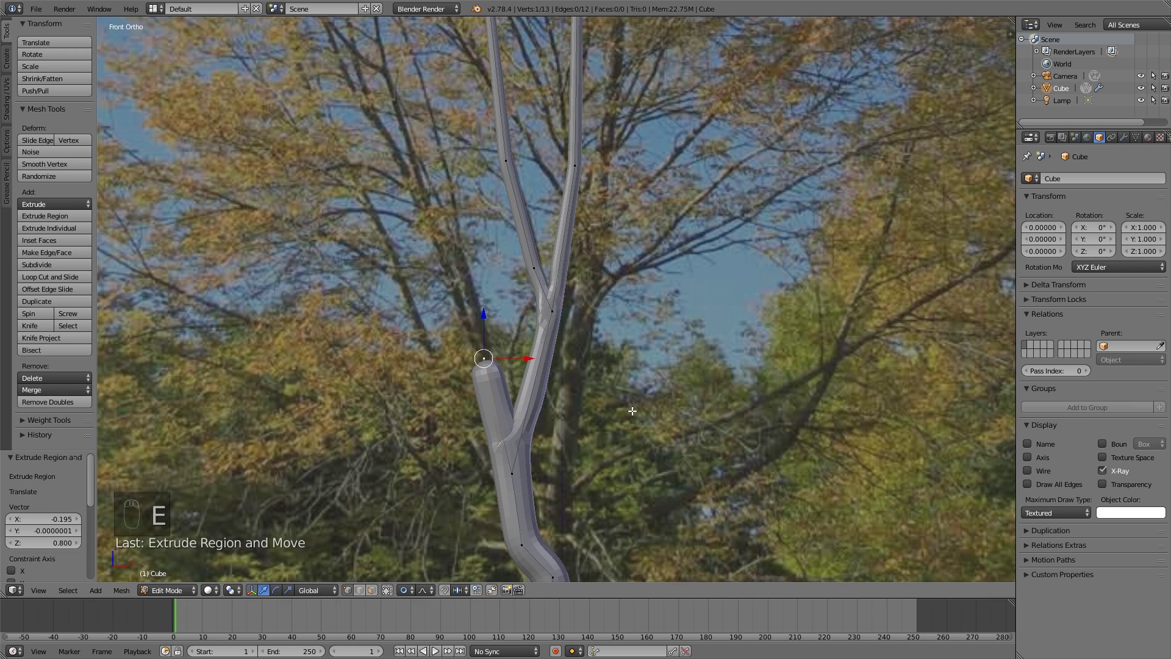
scroll(636, 399, "up", 3)
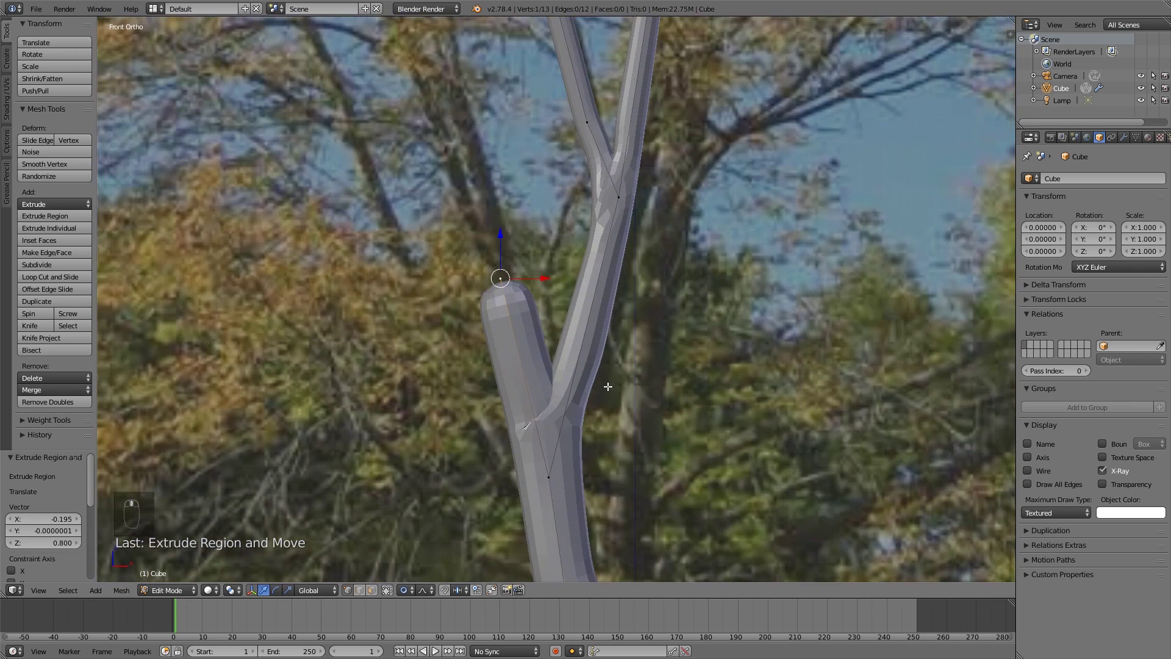
key("ctrl+s")
key("ctrl+a")
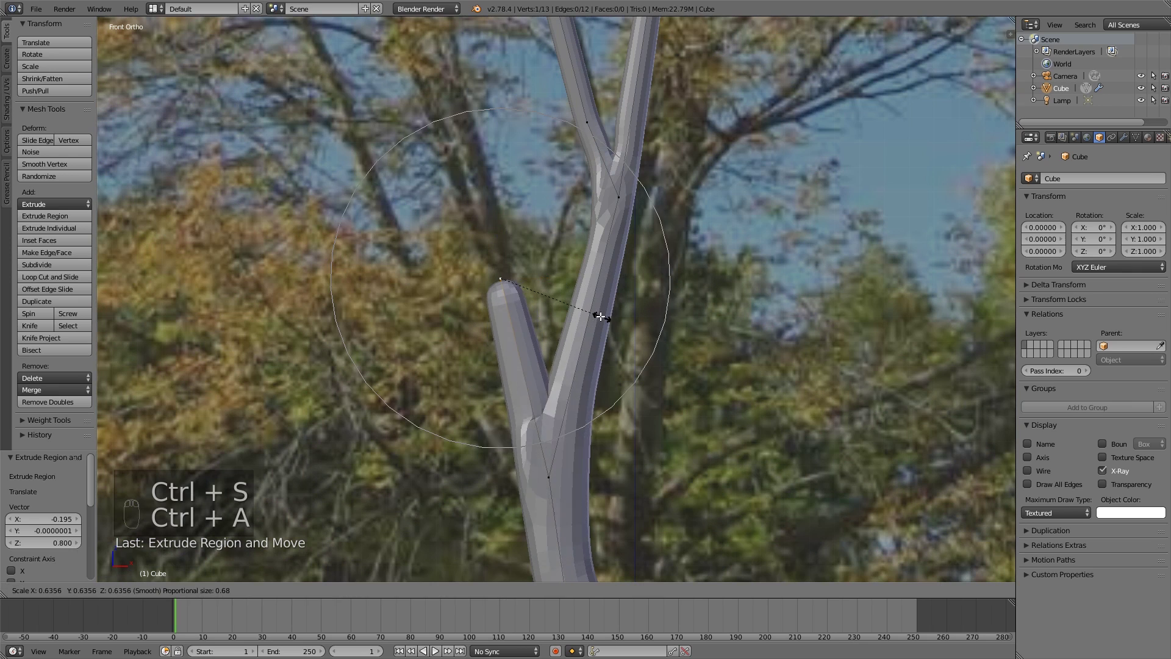
left_click(572, 308)
- Move the new branch's tip about 0.29 units down and 0.08 units right, and save the file
key("g")
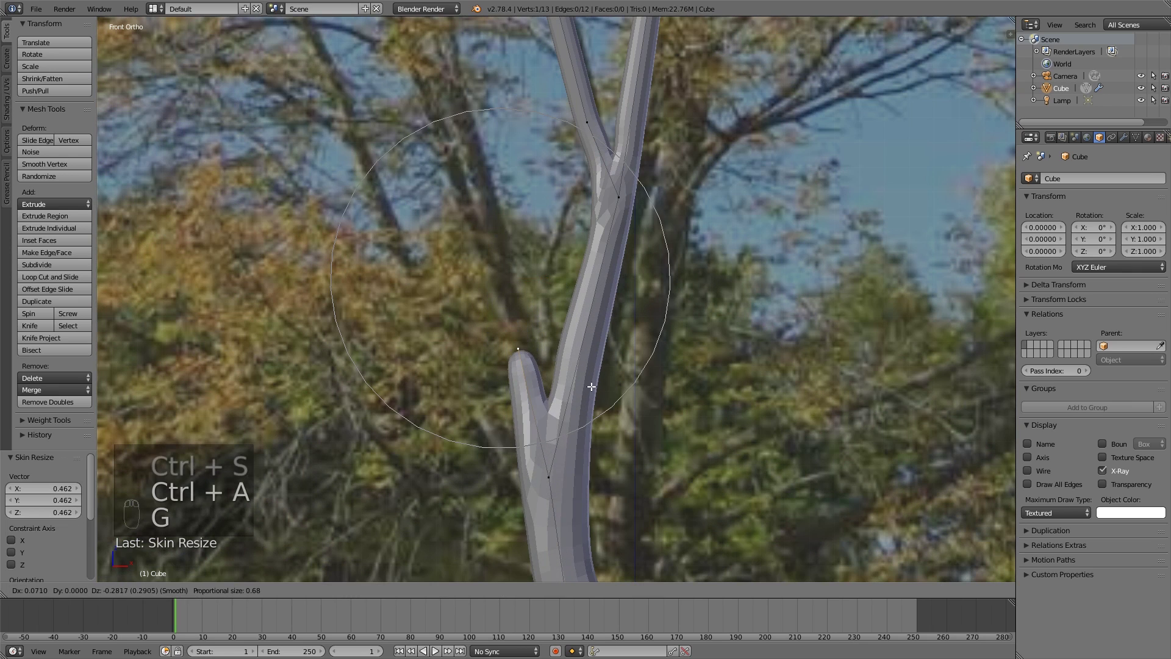
left_click(592, 388)
left_click(36, 10)
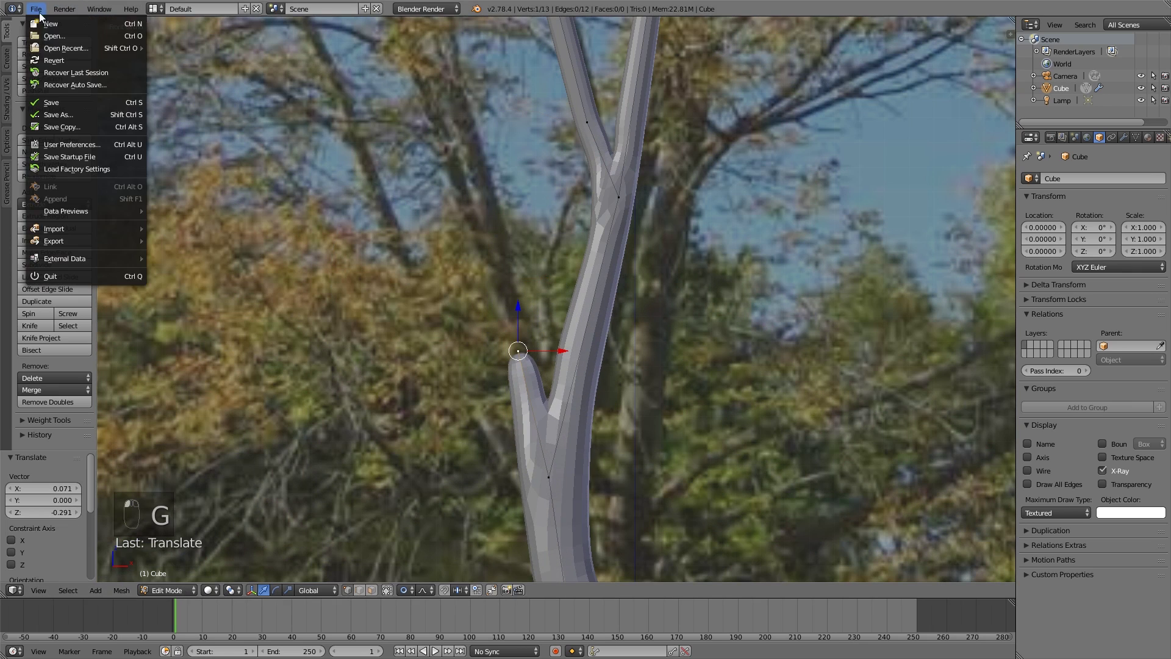
left_click(86, 104)
key("KP_1")
key("g")
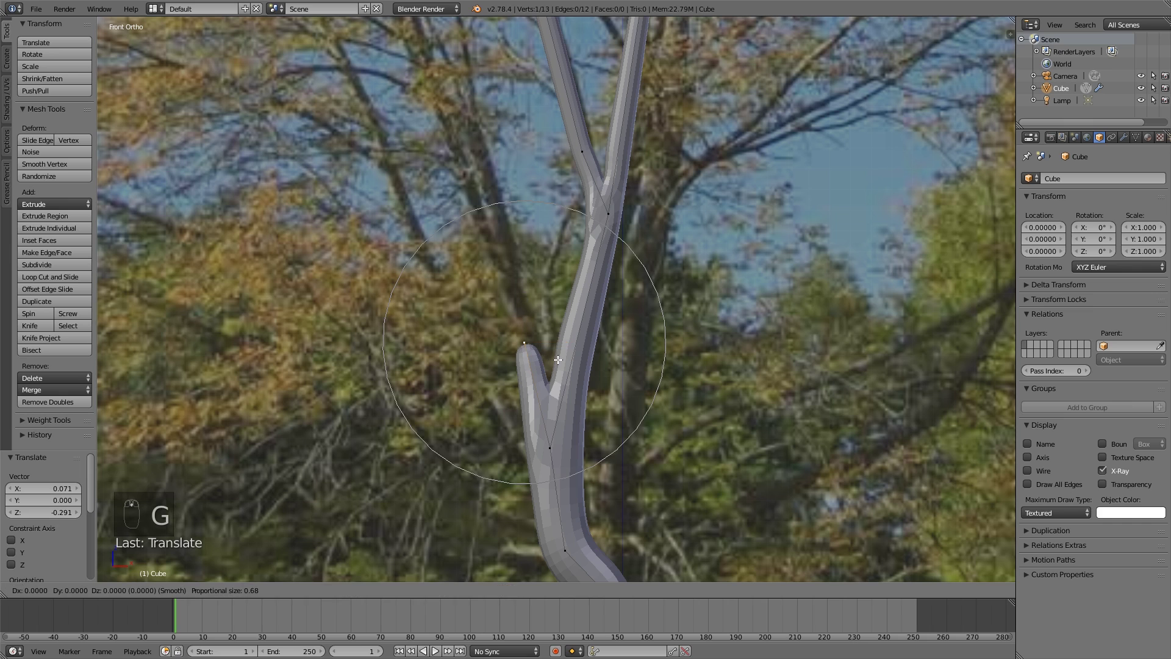
left_click(558, 358)
- Extrude this lower left branch about 1.12 units up and 0.28 units left along the reference limb
middle_click_drag(556, 306, 554, 356, "shift")
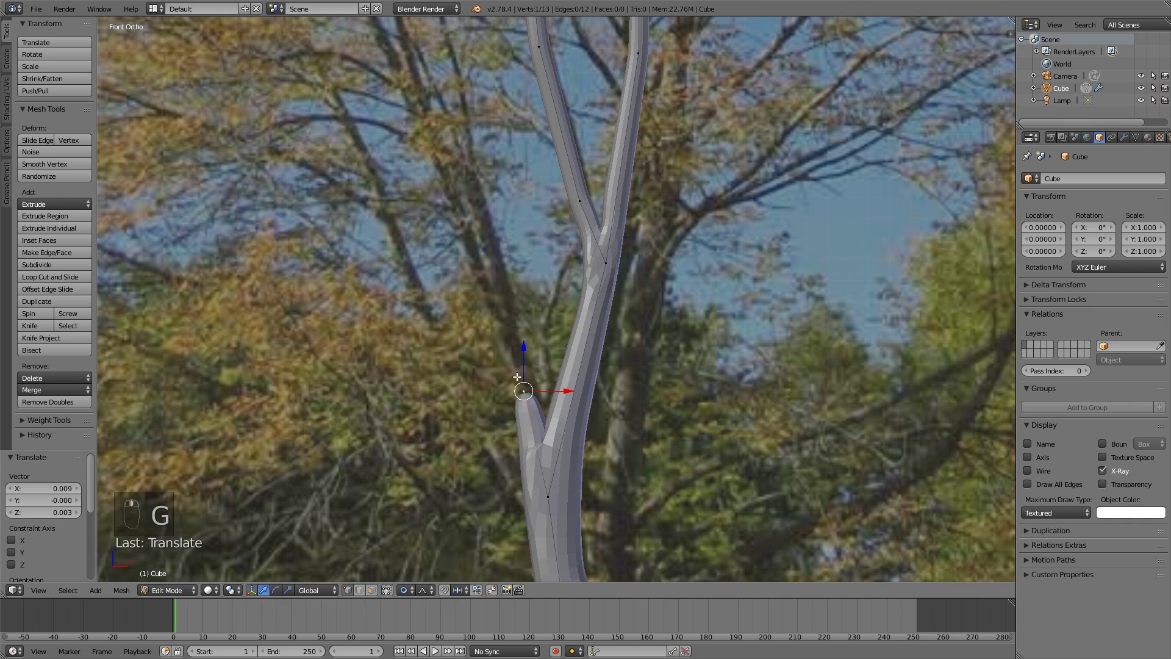
key("e")
left_click(457, 143)
scroll(534, 238, "down", 2)
middle_click_drag(533, 238, 560, 371, "shift")
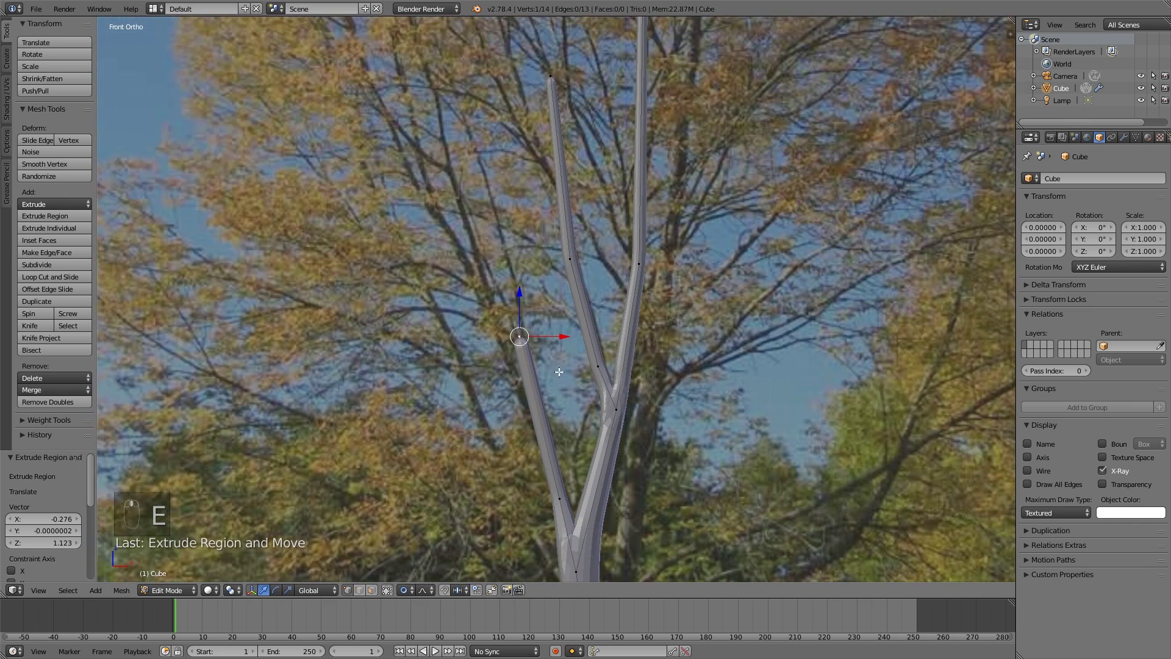
- Extrude it another 1.15 units up and 0.7 units left, thin the tip's skin, and move the bend vertex about 0.09 left and 0.04 down
key("e")
left_click(458, 198)
key("ctrl+a")
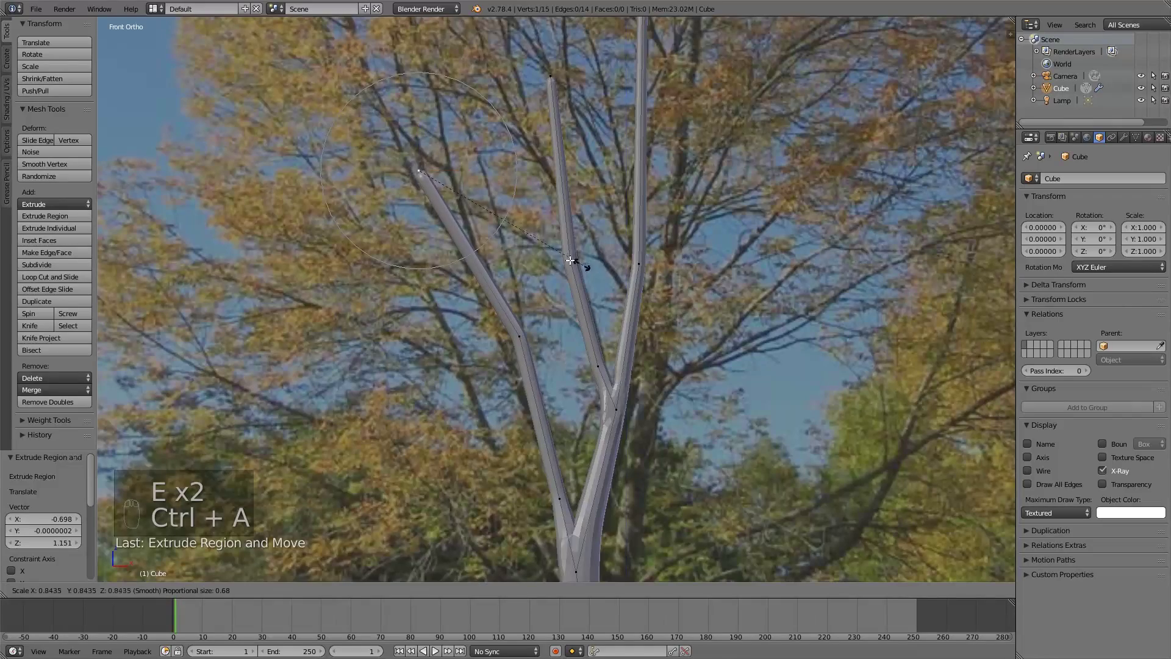
left_click(549, 247)
key("g")
left_click(531, 372)
- Extrude a second main stem from the top of the straight trunk about 0.84 units up, and scale its tip's skin to 0.721
scroll(549, 391, "up", 2)
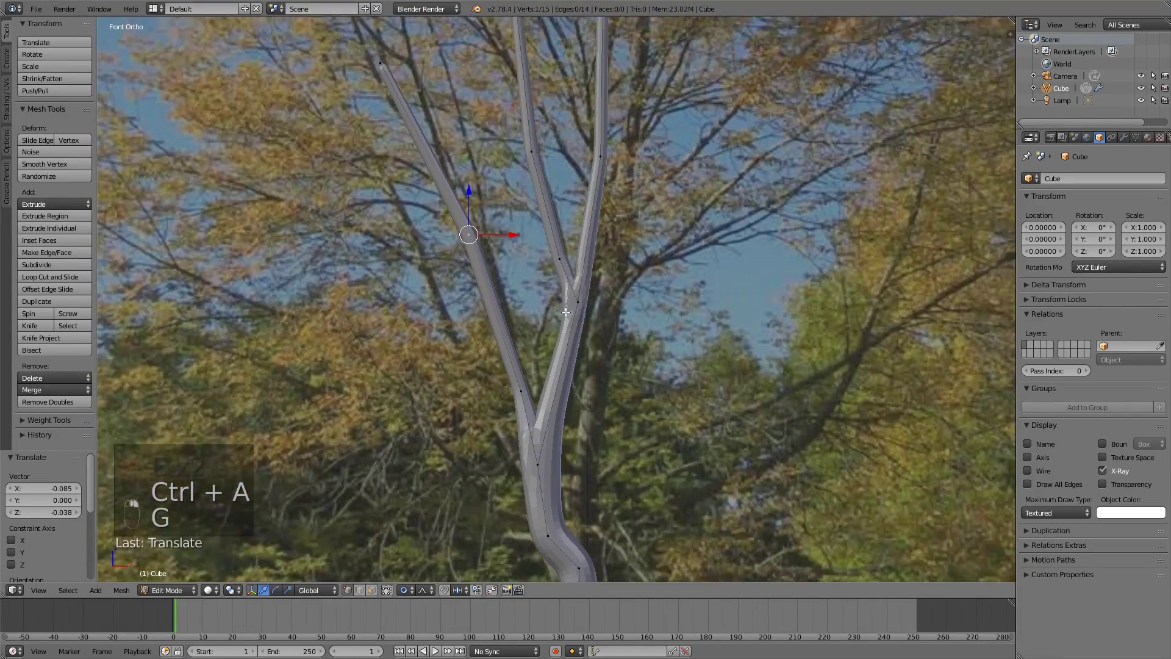
scroll(561, 403, "down", 2)
scroll(579, 422, "up", 3)
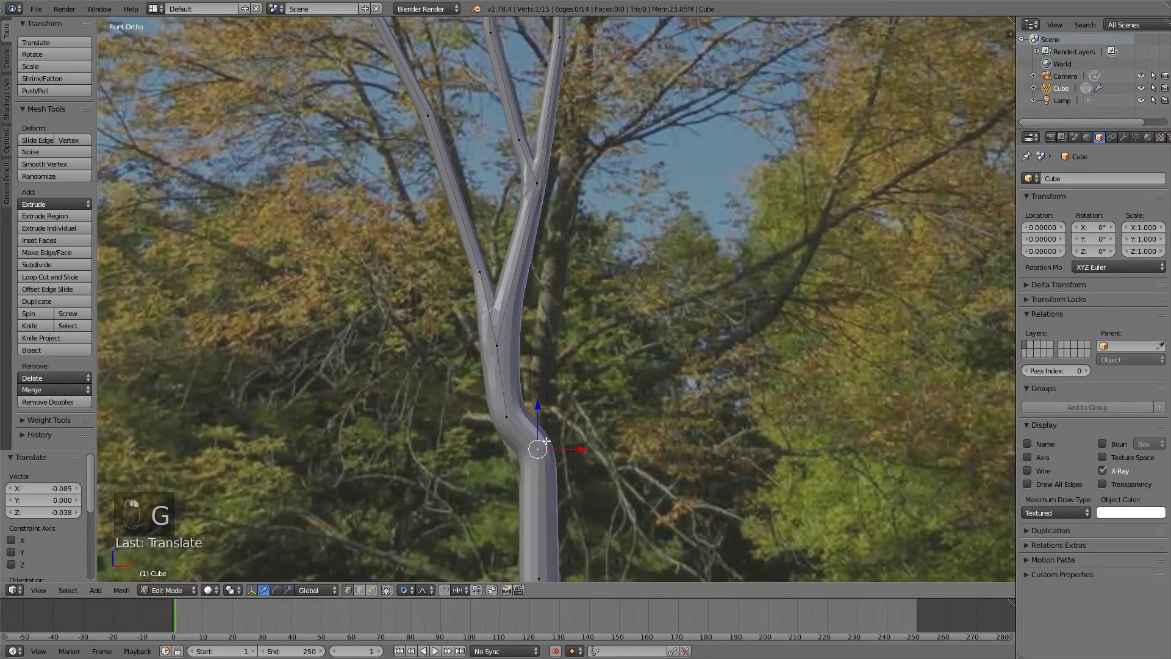
key("e")
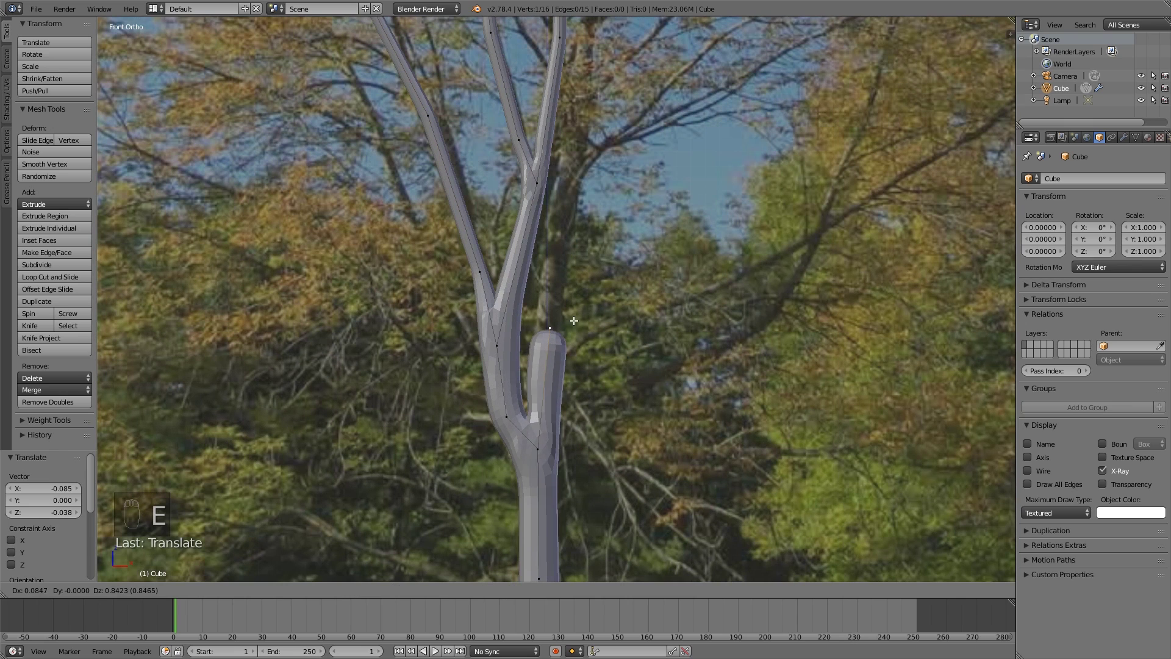
left_click(569, 327)
key("ctrl+a")
left_click(638, 378)
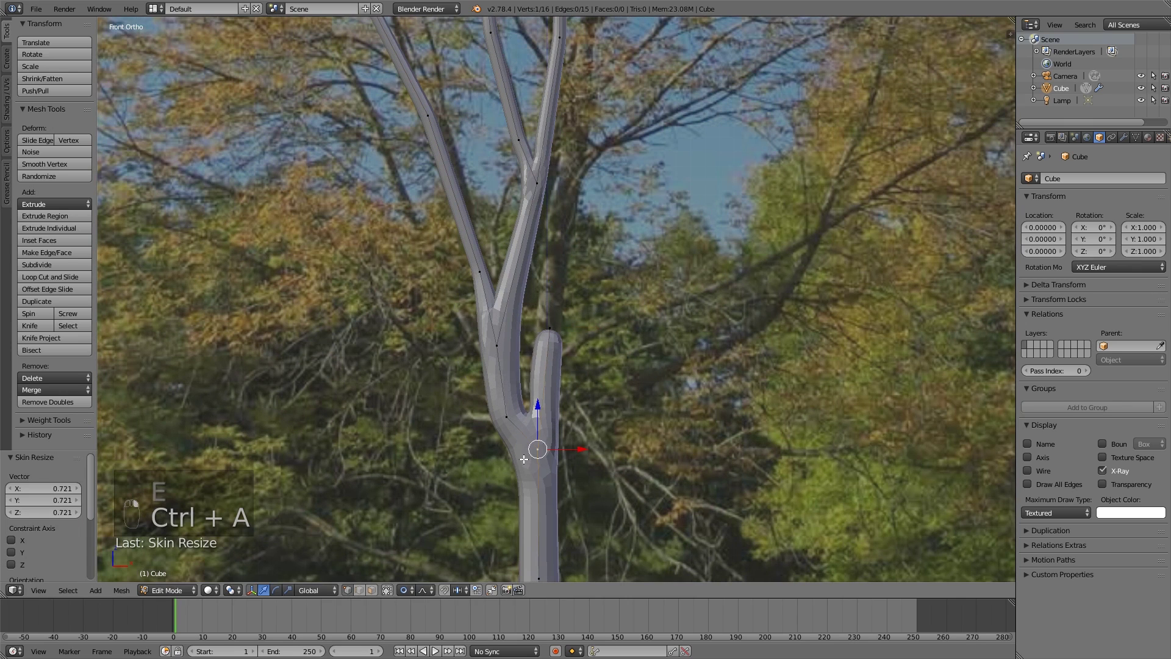
- Scale the skin of the main fork vertex by 1.296 and then by 0.865
key("ctrl+a")
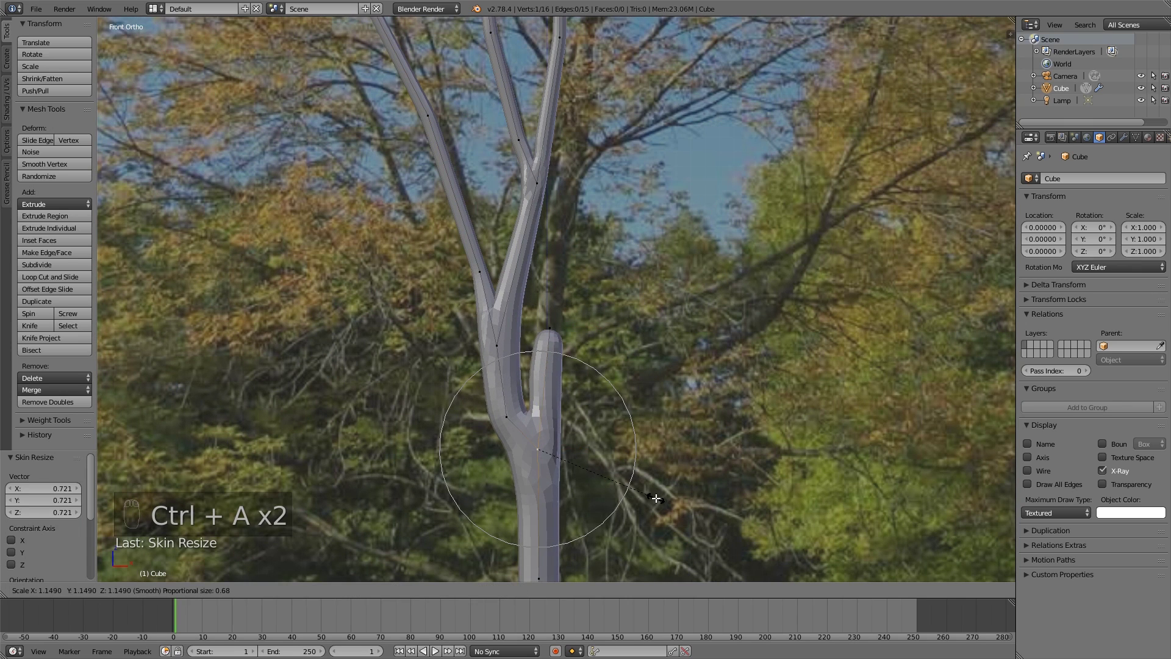
left_click(651, 498)
key("ctrl+s")
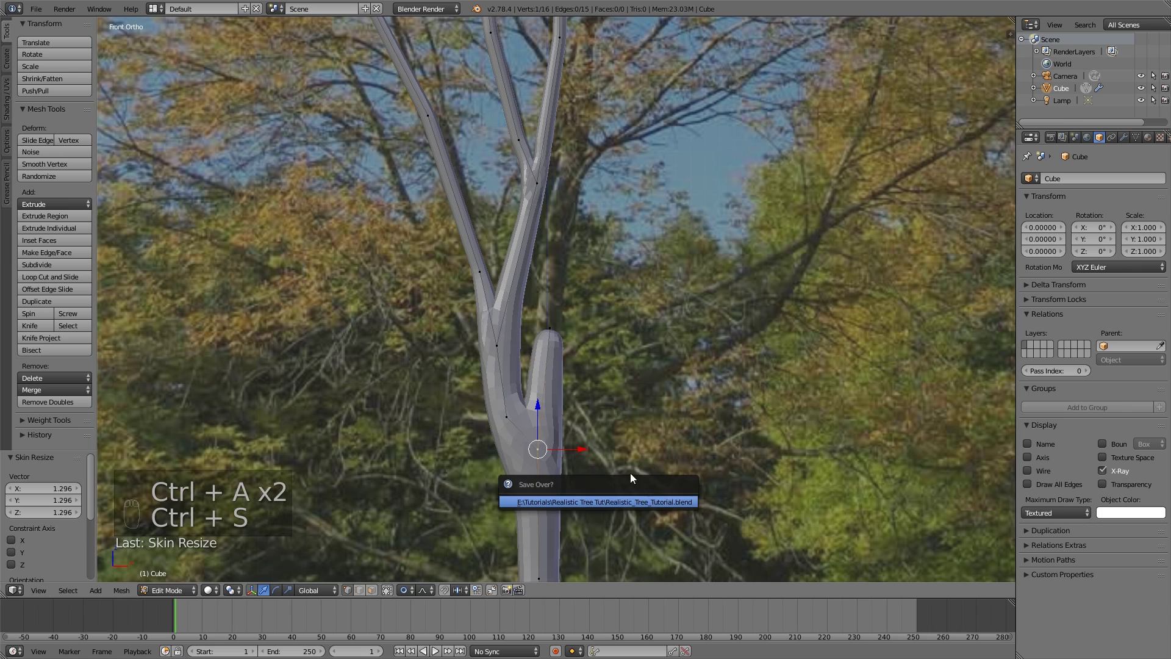
key("ctrl+a")
left_click(668, 466)
- Thicken the trunk by scaling the skin of the vertex below the fork by 1.147 and the base vertex by 1.013
middle_click_drag(668, 467, 644, 329, "shift")
right_click(542, 457)
key("ctrl+a")
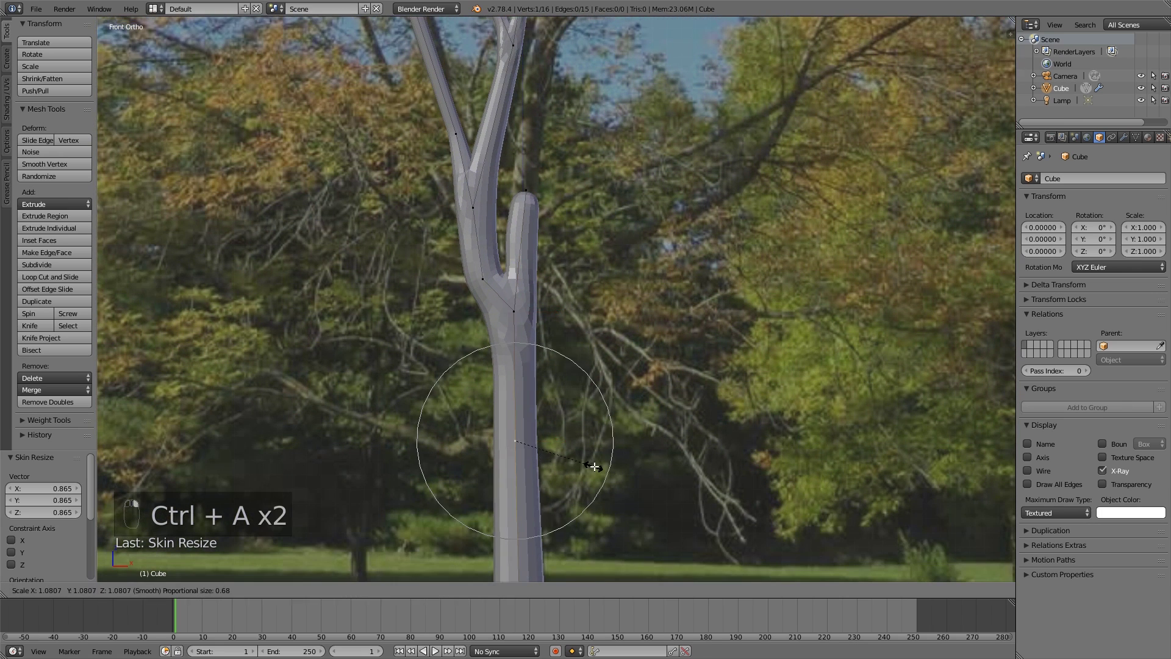
left_click(598, 470)
middle_click_drag(599, 470, 590, 380, "shift")
key("ctrl+a")
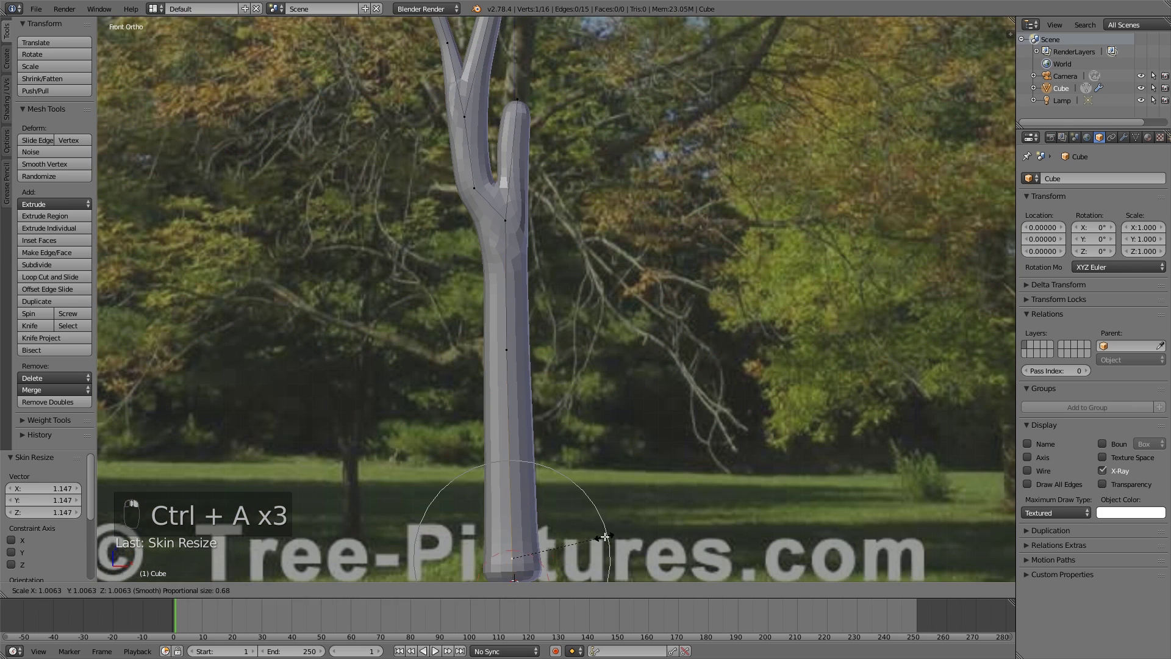
left_click(607, 537)
- Extrude the second stem twice along the reference, about 0.86 and 1.18 units up, leaning slightly right
middle_click_drag(525, 221, 532, 342, "shift")
middle_click_drag(565, 190, 534, 337, "shift")
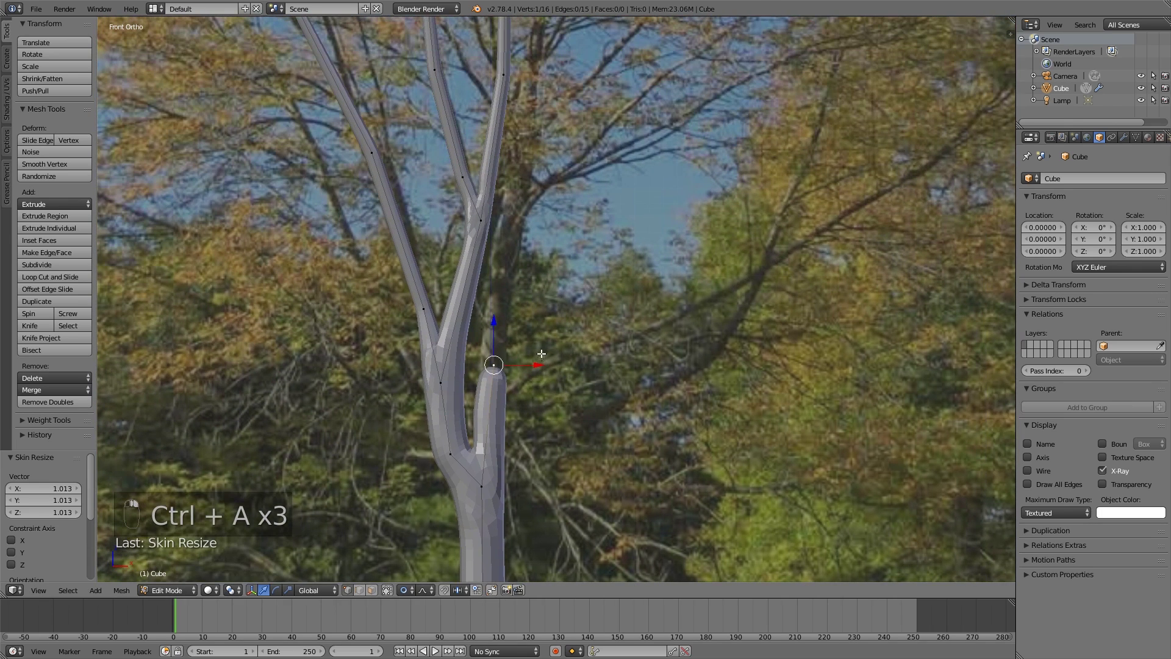
key("e")
left_click(543, 230)
key("e")
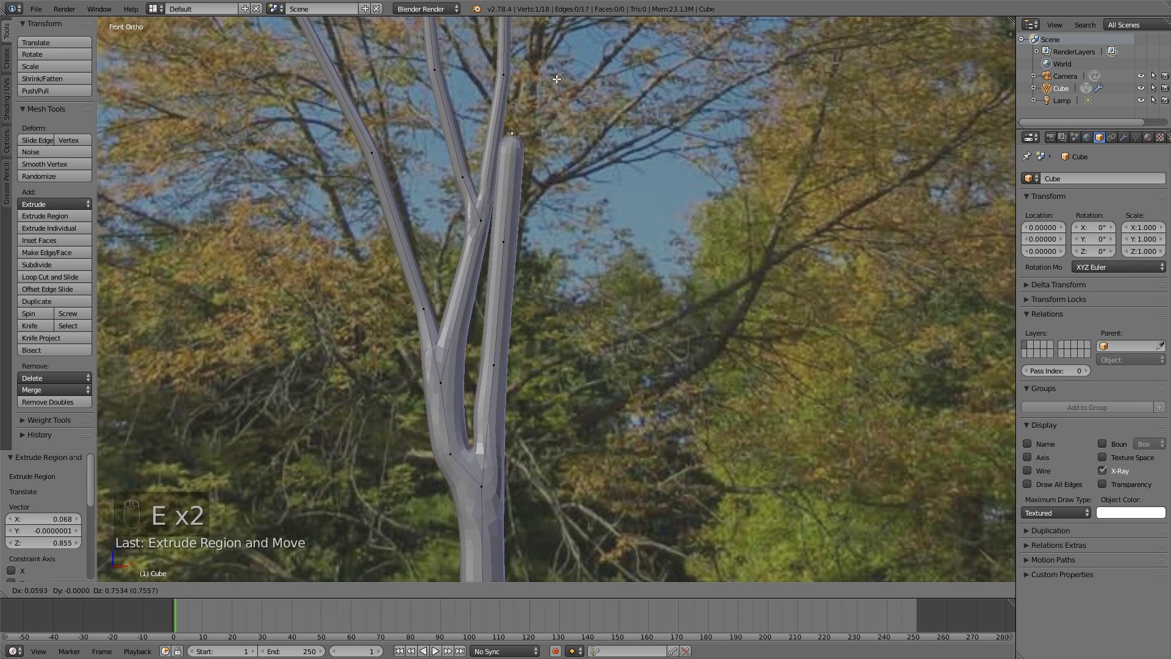
left_click(570, 42)
- Extrude the second stem's tip about 1.82 units up and 0.25 units right into the crown
middle_click_drag(581, 68, 540, 329, "shift")
key("e")
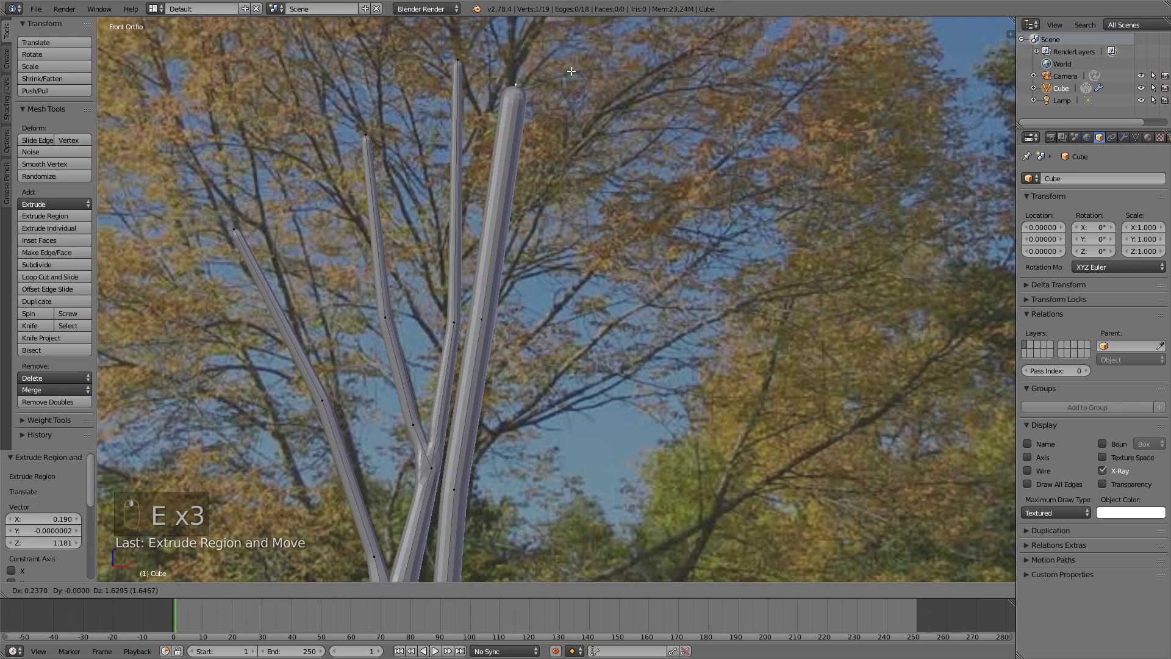
left_click(564, 27)
middle_click_drag(651, 102, 628, 339, "shift")
- Taper the skin at the second stem's tip, move the tip about 0.16 units down and 0.06 left, and scale its skin by 0.929
key("ctrl+s")
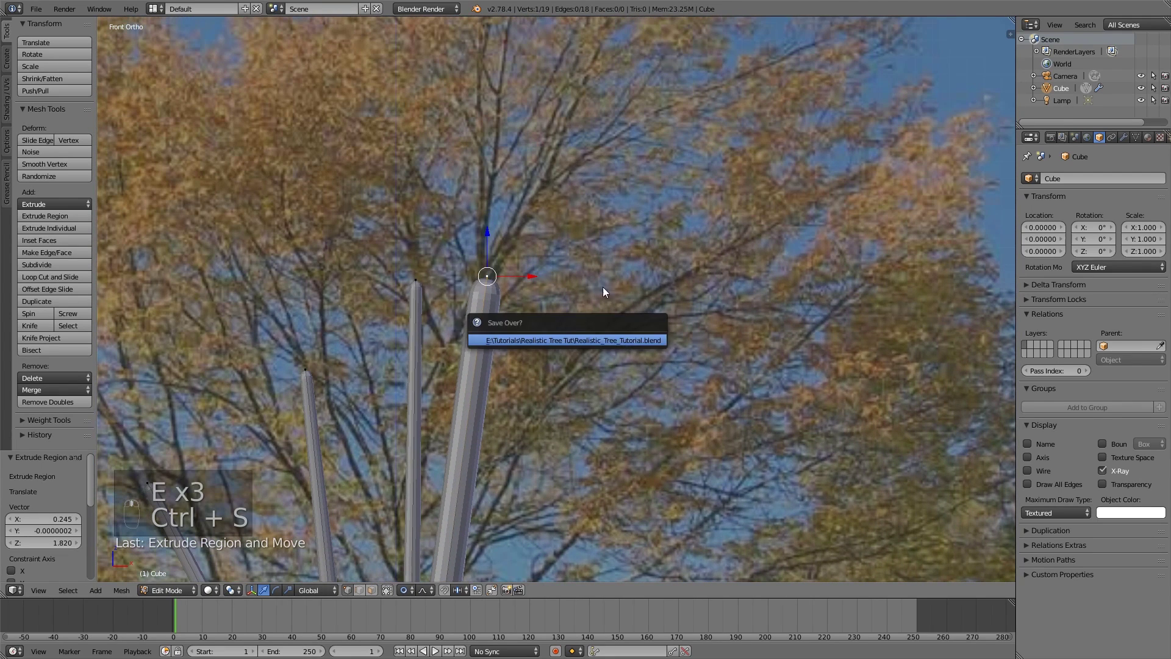
key("ctrl+a")
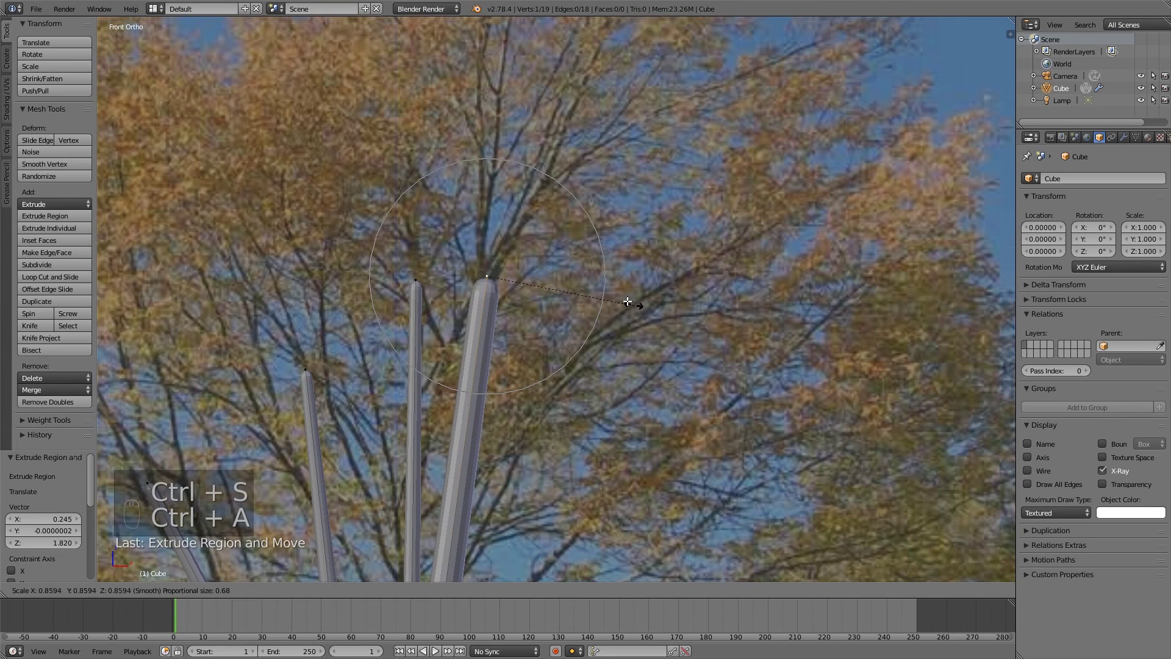
key("g")
left_click(565, 314)
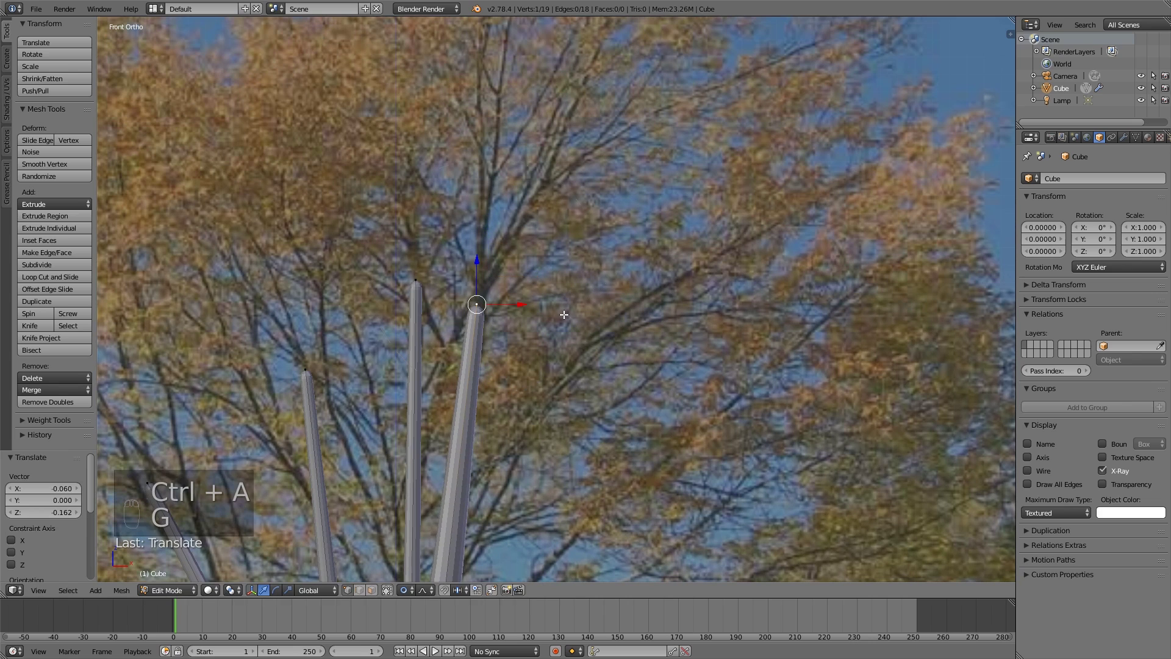
key("ctrl+s")
key("ctrl+a")
left_click(613, 324)
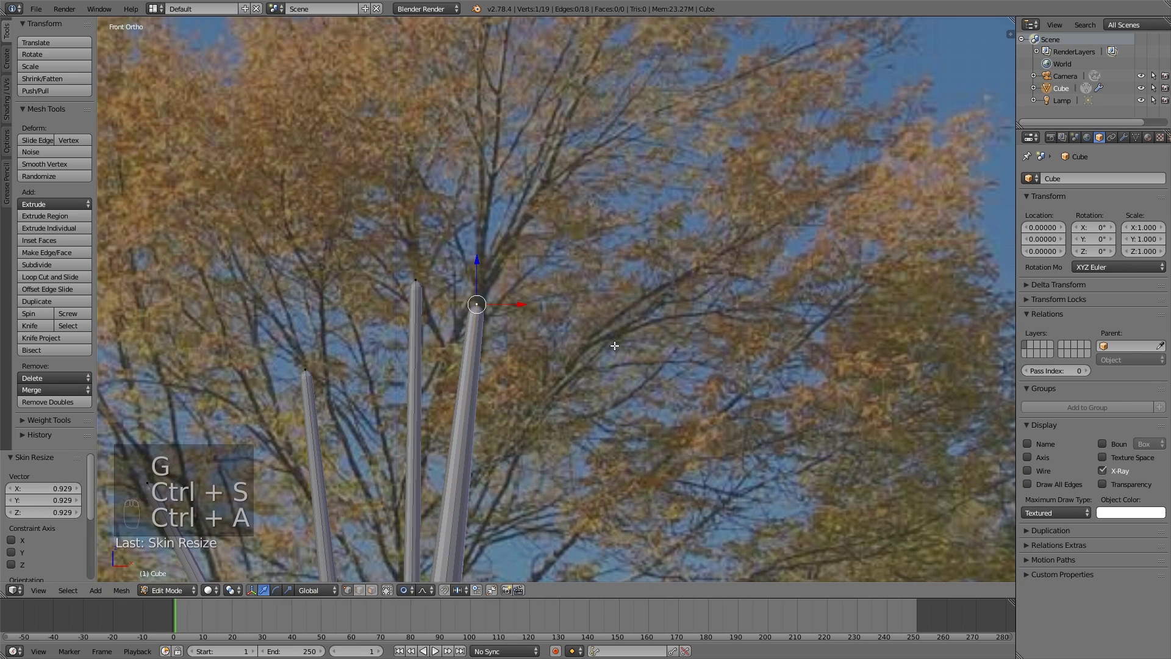
- Extrude the second stem's tip about 0.67 units straight up and scale the new tip's skin to 0.616
key("e")
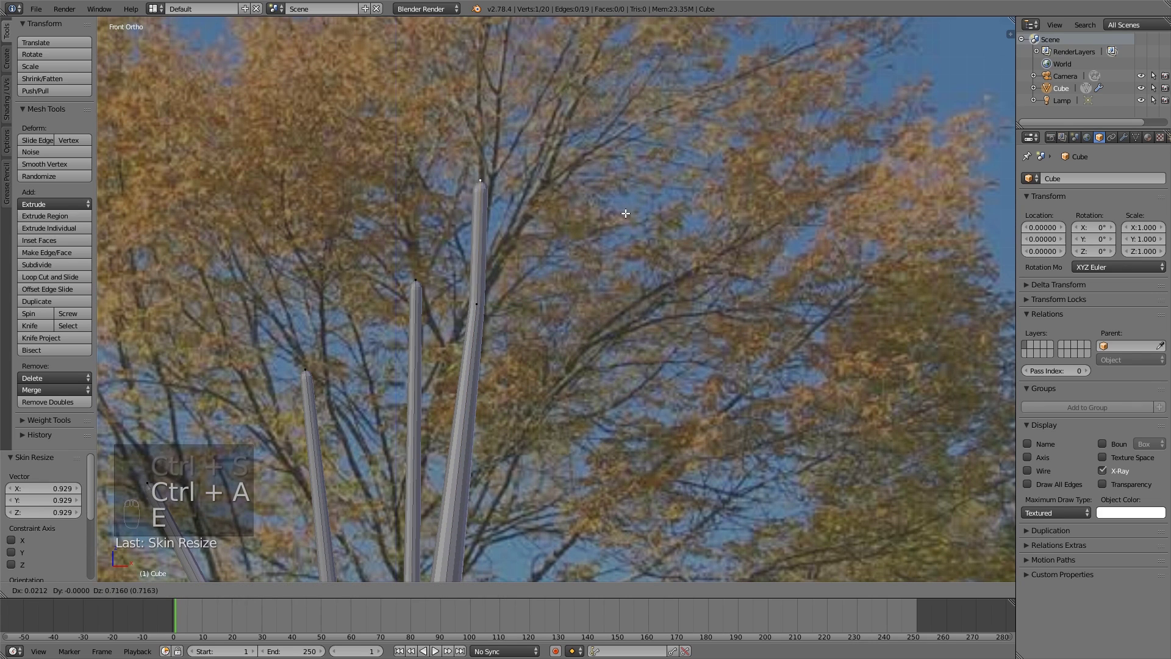
left_click(627, 213)
right_click(519, 315)
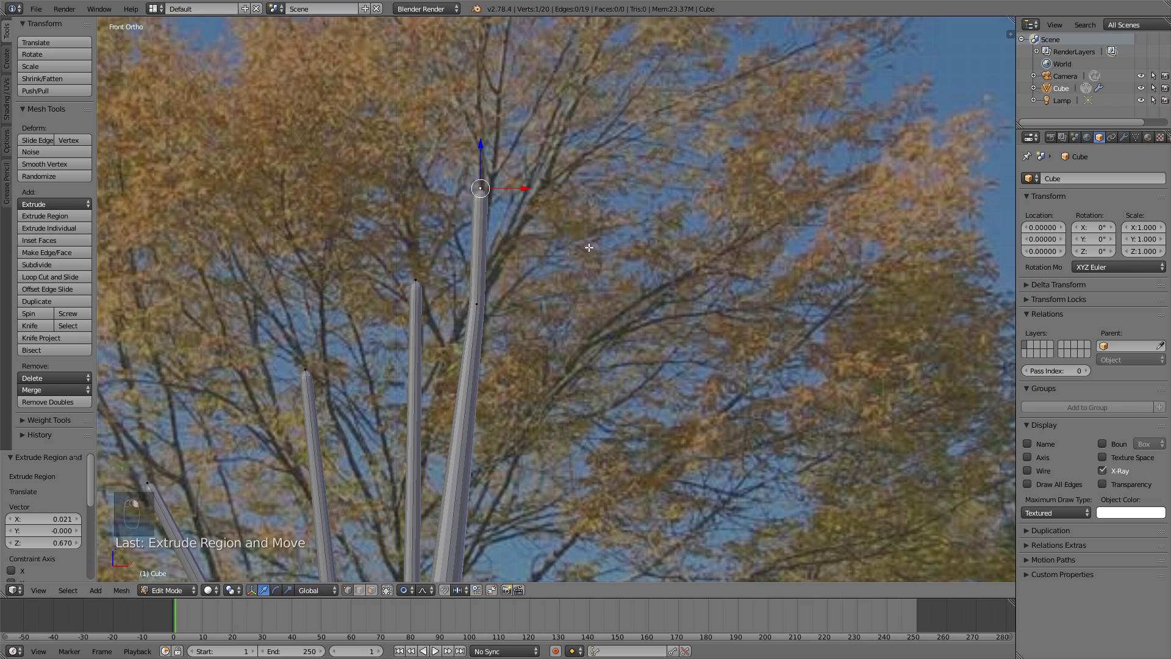
key("ctrl+a")
left_click(477, 299)
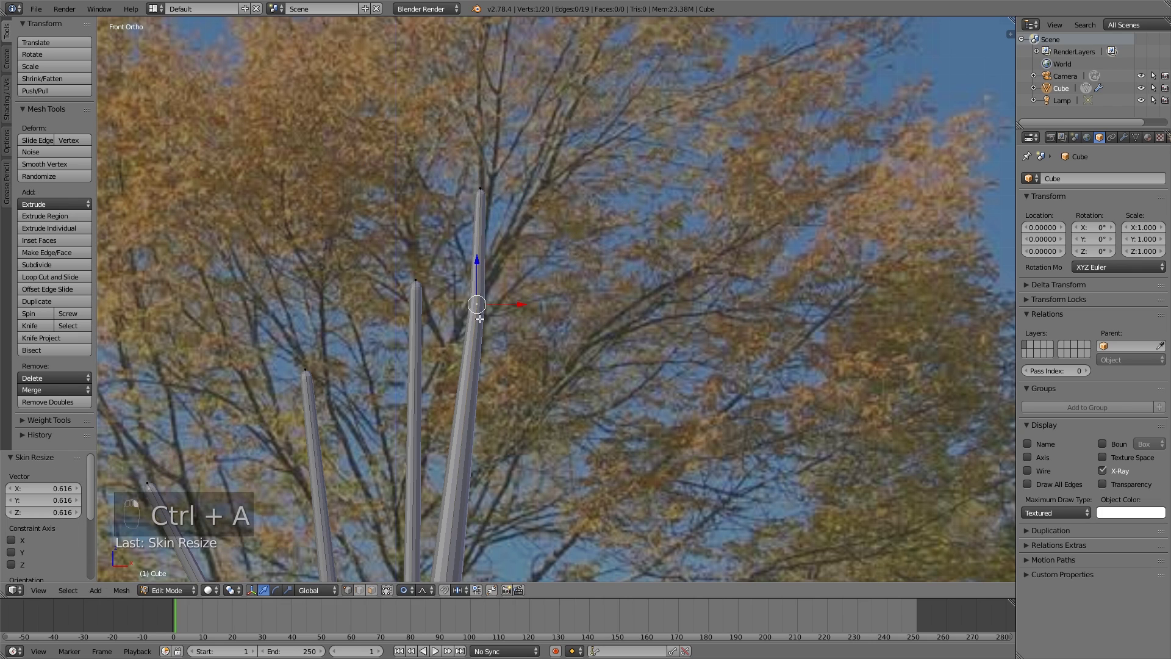
- Extrude a fork from the vertex below about 0.88 up and 0.48 right, scale its tip's skin to 0.406 and the fork vertex's to about 0.77
key("e")
left_click(563, 167)
key("ctrl+a")
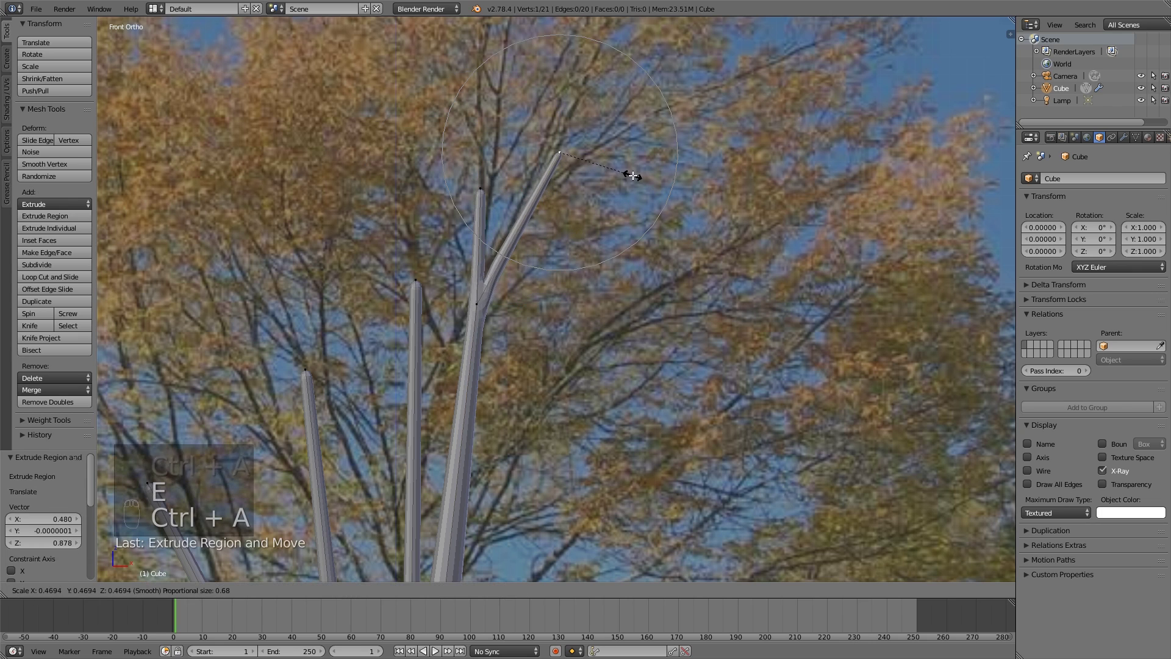
left_click(623, 173)
key("ctrl+a")
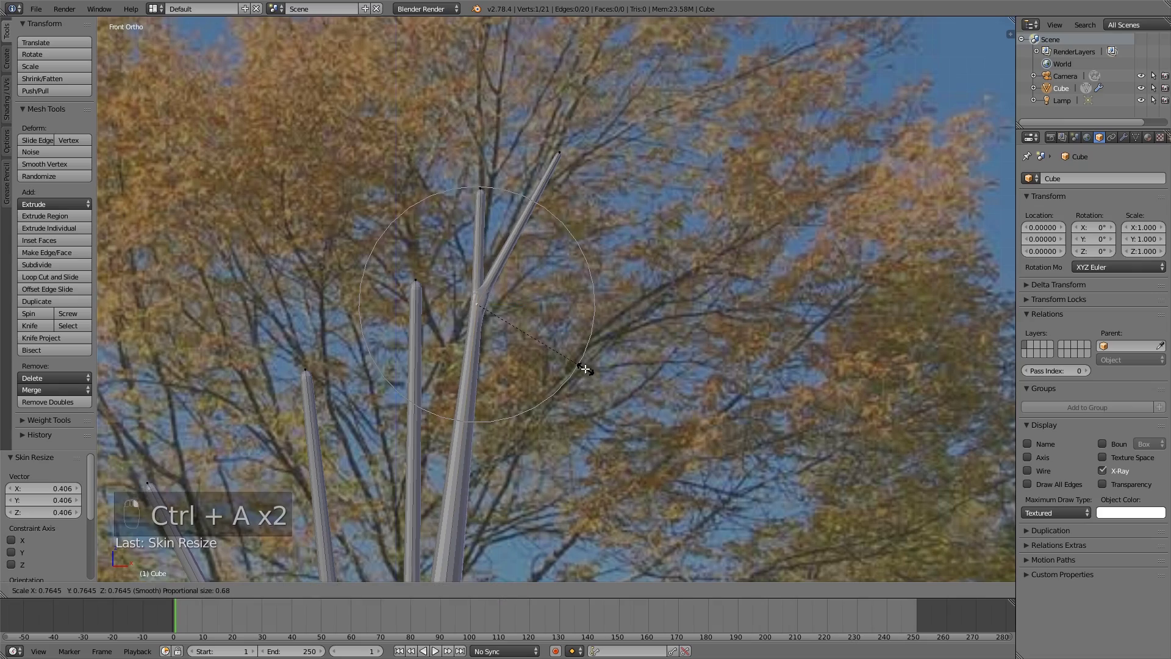
left_click(586, 372)
scroll(549, 381, "down", 3)
key("a")
scroll(523, 317, "up", 4)
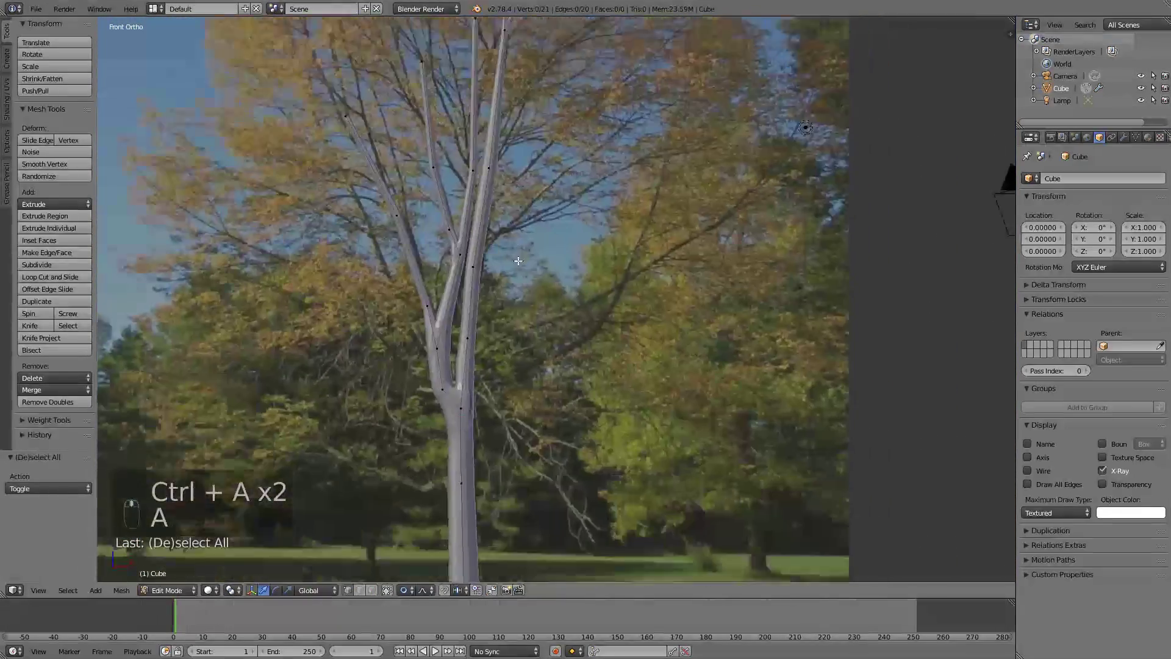
- Move the trunk vertex below the main fork about 0.11 units down and extrude a branch stub about 0.20 left and 0.10 up
middle_click_drag(416, 454, 481, 412, "shift")
key("g")
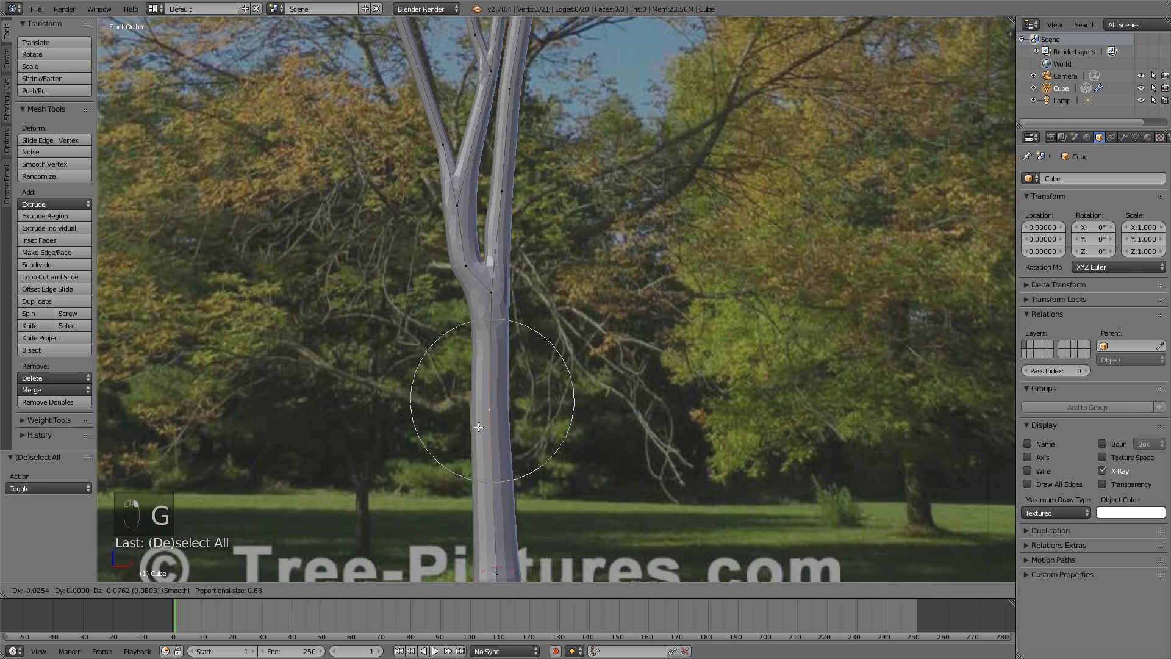
left_click(482, 424)
key("e")
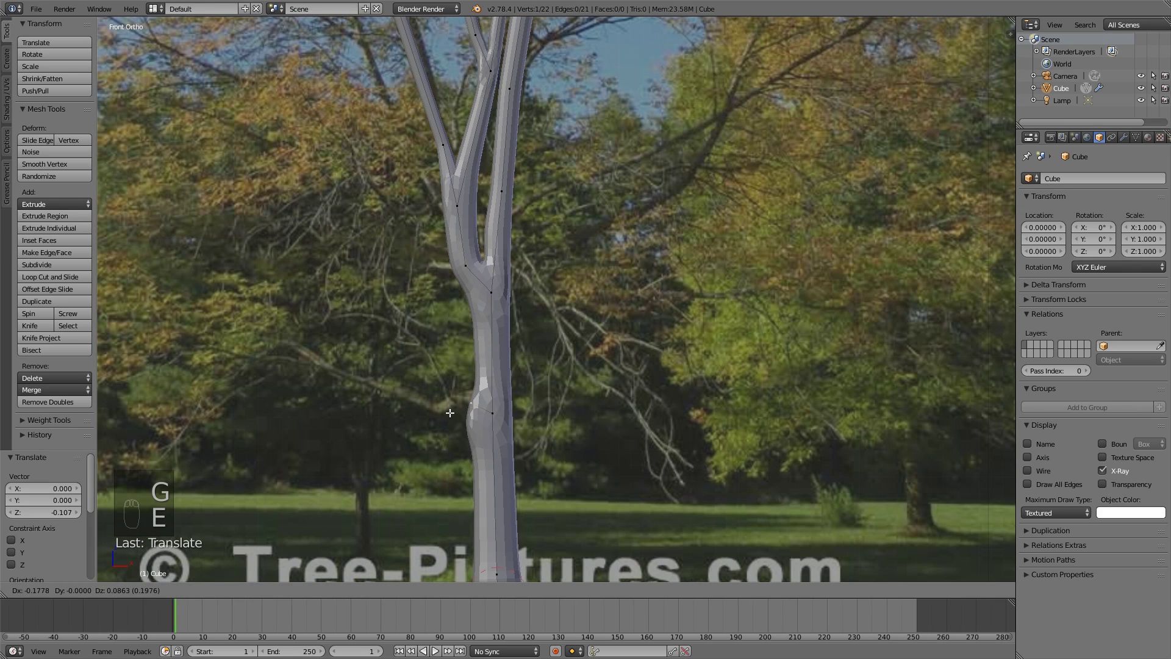
left_click(447, 412)
- Shrink the skin at the new stub's tip and move the tip about 0.08 units left and 0.05 up
scroll(483, 372, "up", 5)
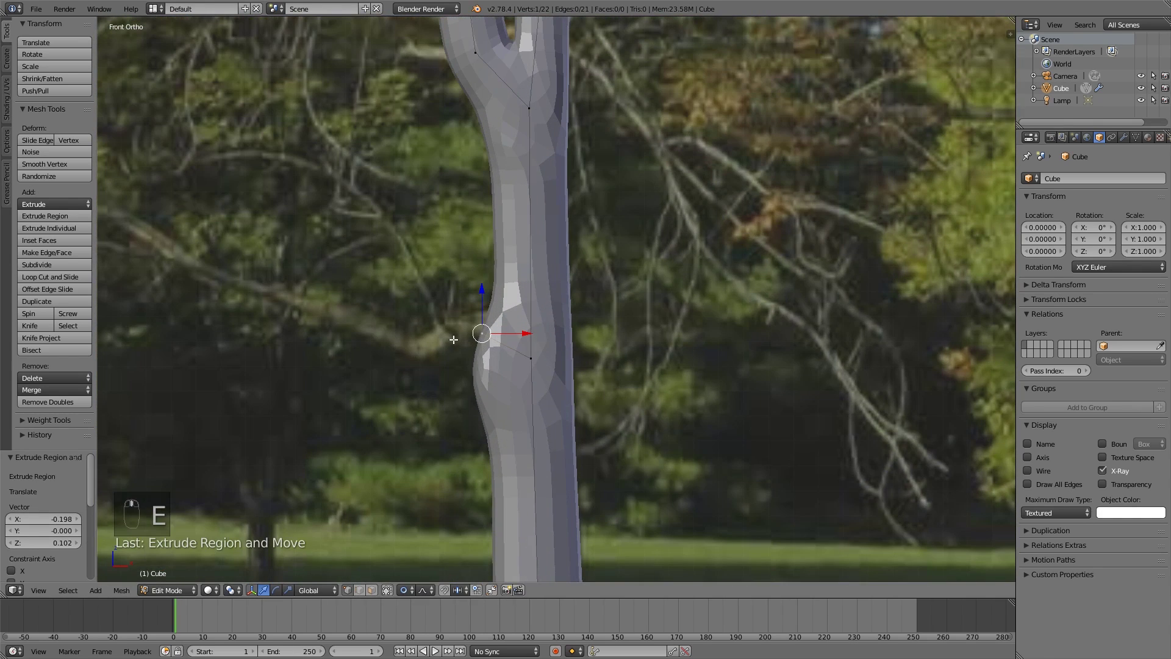
key("ctrl+a")
scroll(578, 387, "up", 10)
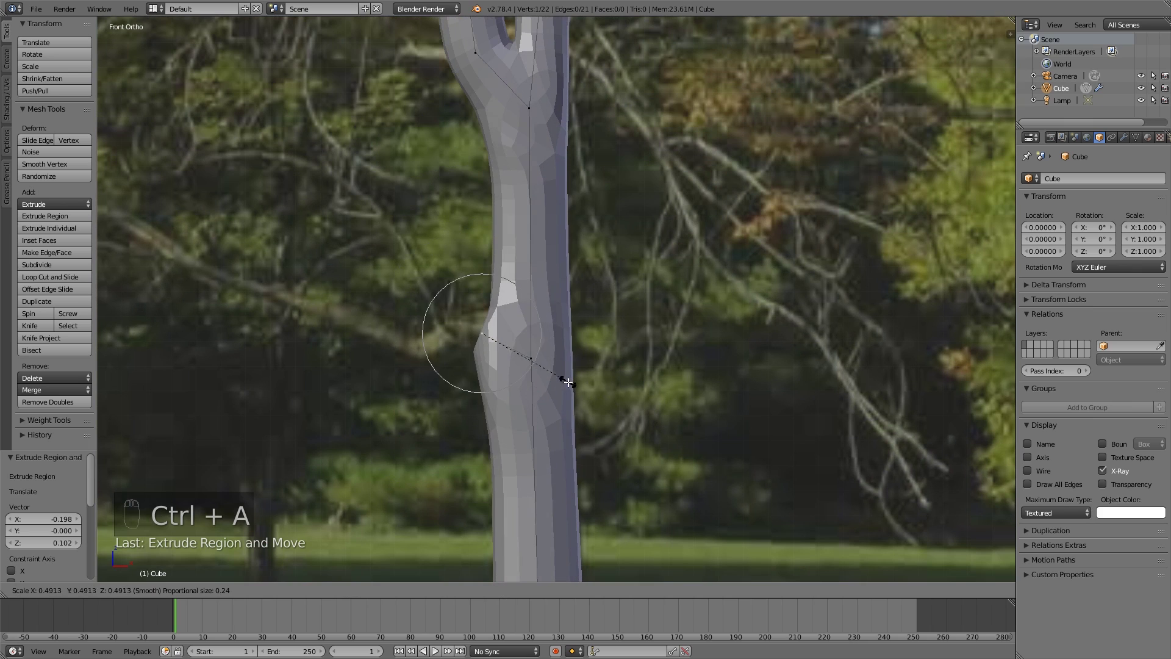
left_click(518, 360)
key("g")
left_click(482, 336)
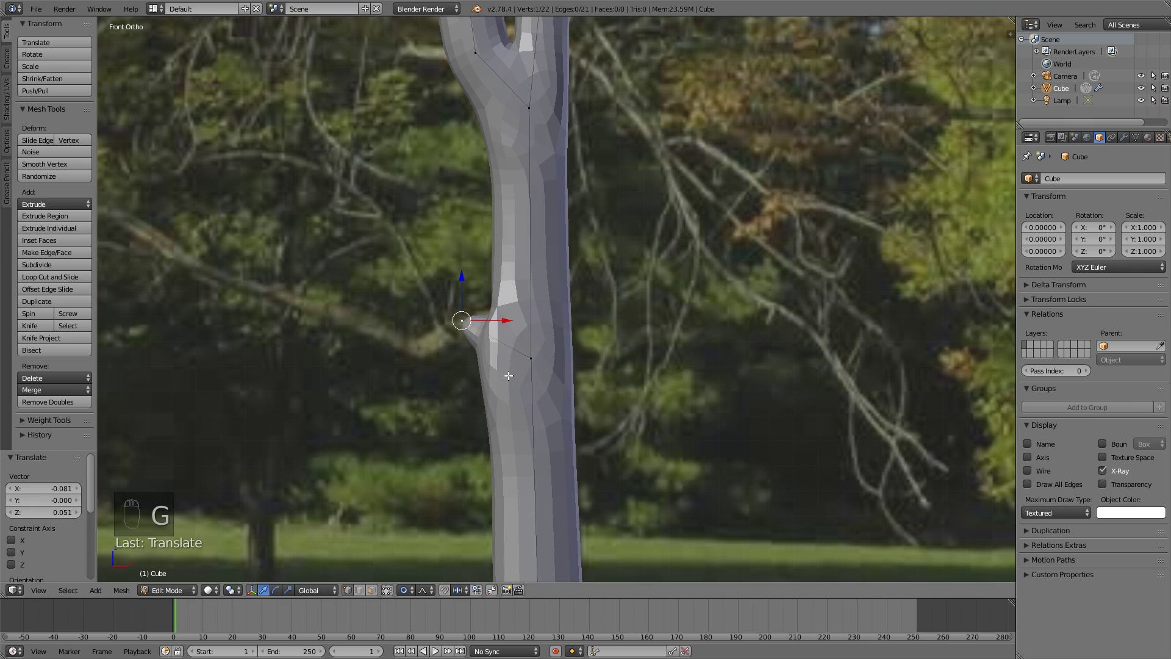
- Scale the stub tip's skin by 1.376 and extrude it about 0.23 units left and 0.11 down
key("ctrl+a")
left_click(534, 397)
key("e")
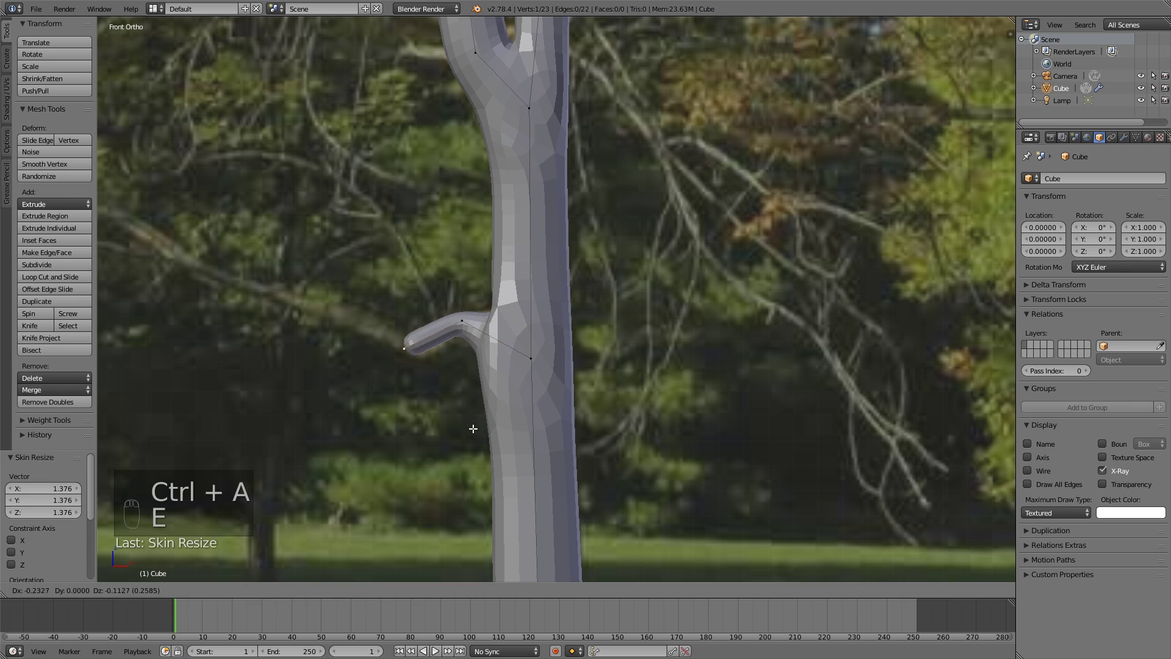
left_click(406, 349)
right_click(531, 358, "shift")
key("f")
key("ctrl+z")
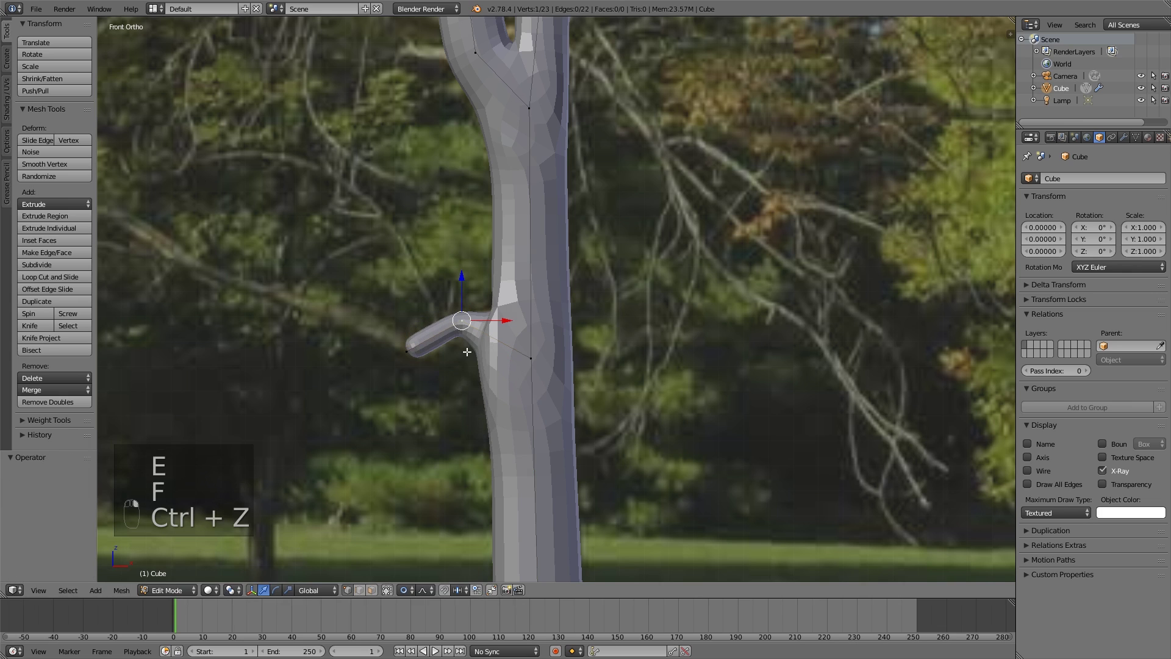
key("f")
key("ctrl+z")
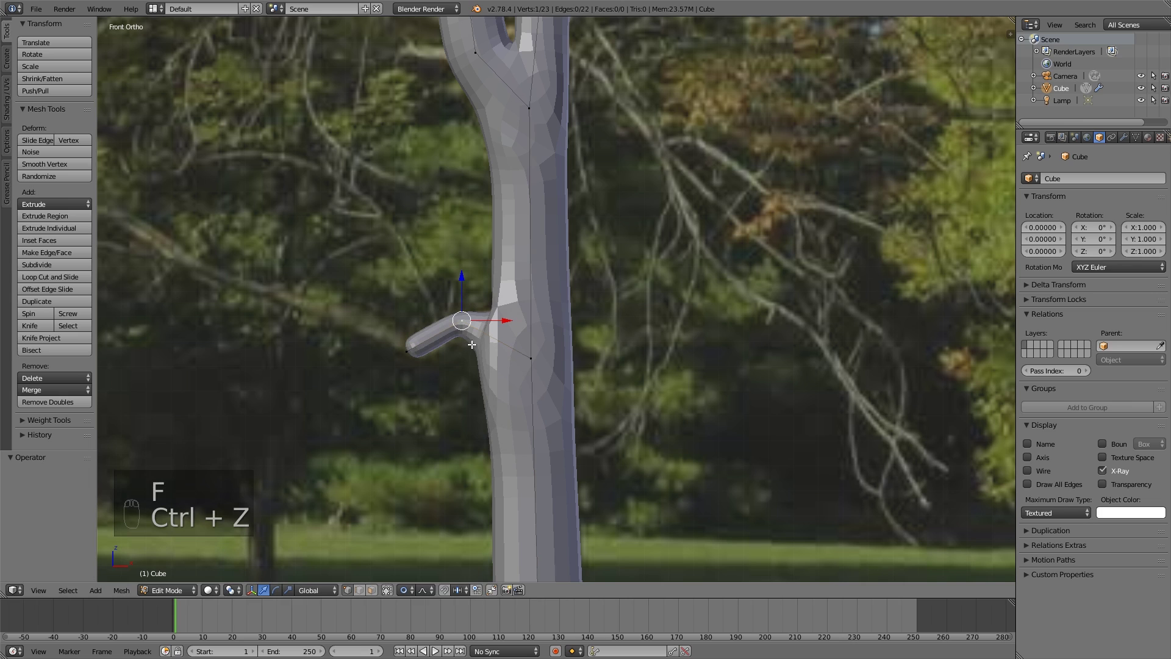
- Move the low branch's first joint about 0.01 units right and 0.04 down, and scale its skin by 1.157
key("g")
left_click(476, 354)
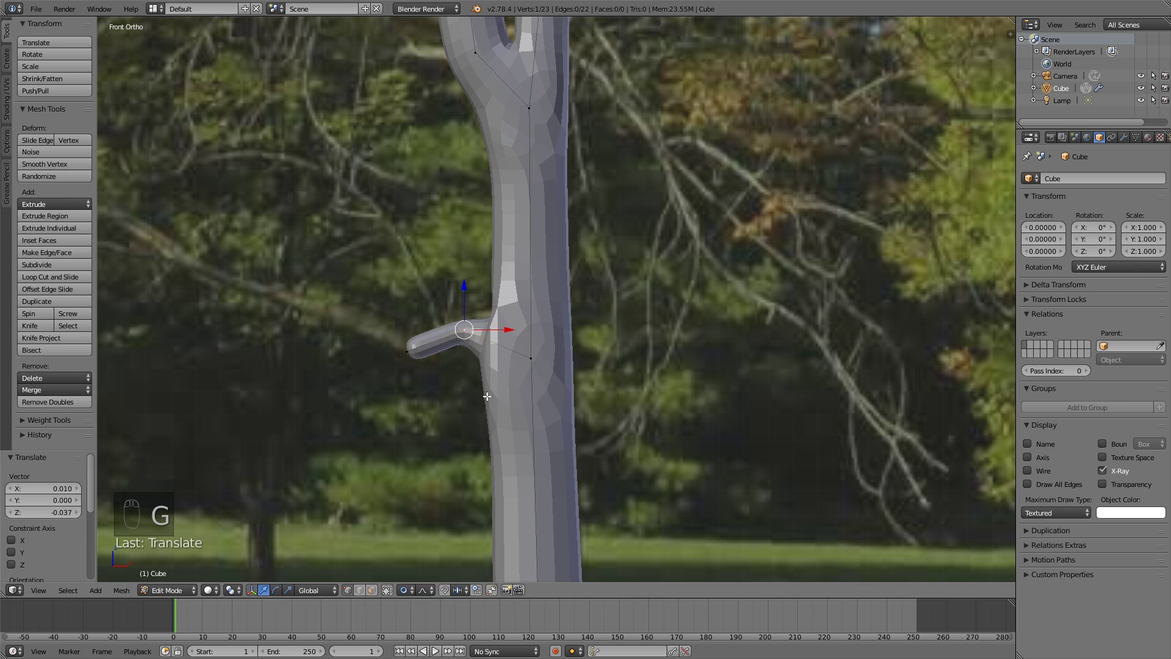
key("ctrl+a")
left_click(412, 364)
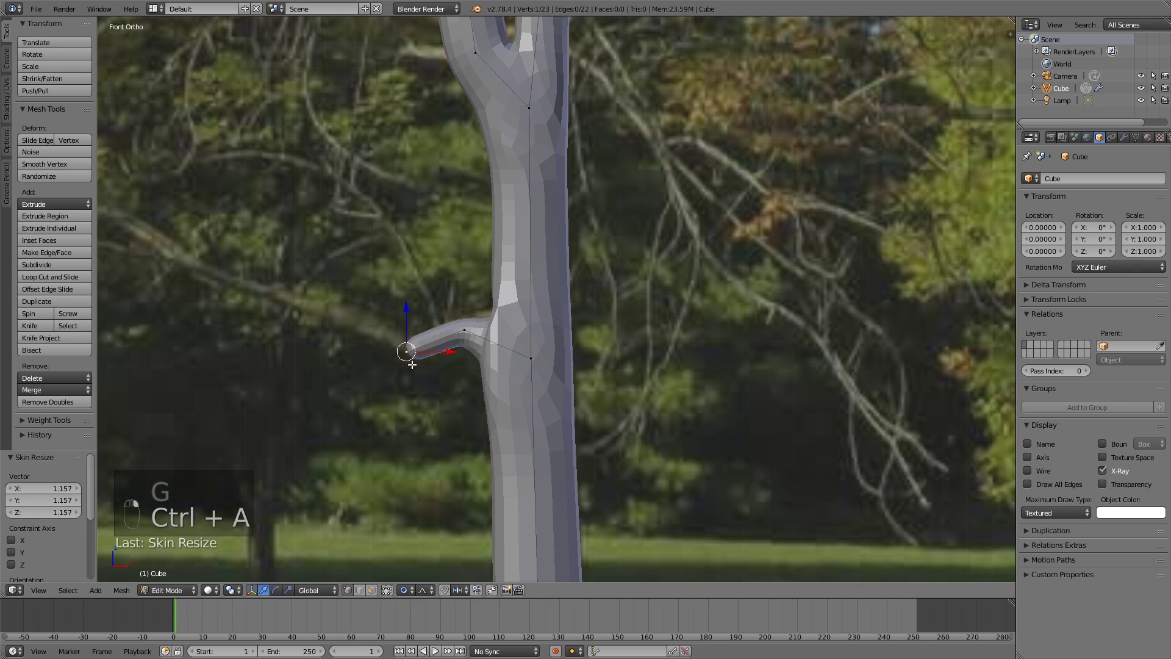
- Extrude the low branch's tip about 0.59 units left and 0.24 up, and taper the new tip's skin
key("e")
left_click(266, 306)
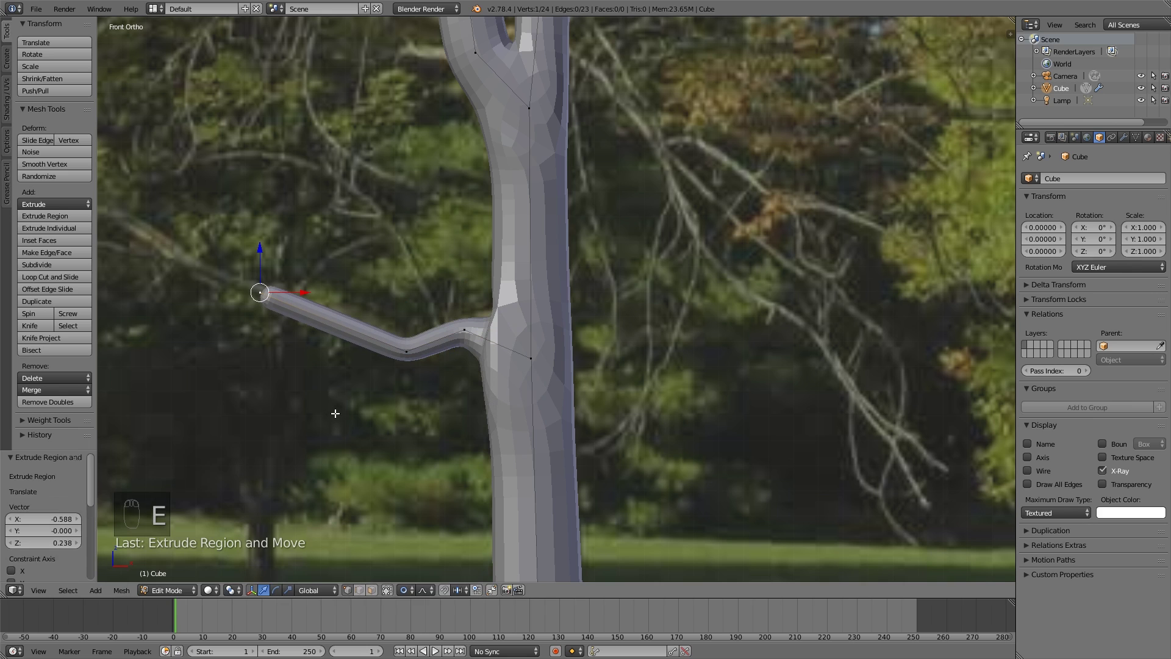
scroll(366, 418, "down", 1)
key("ctrl+a")
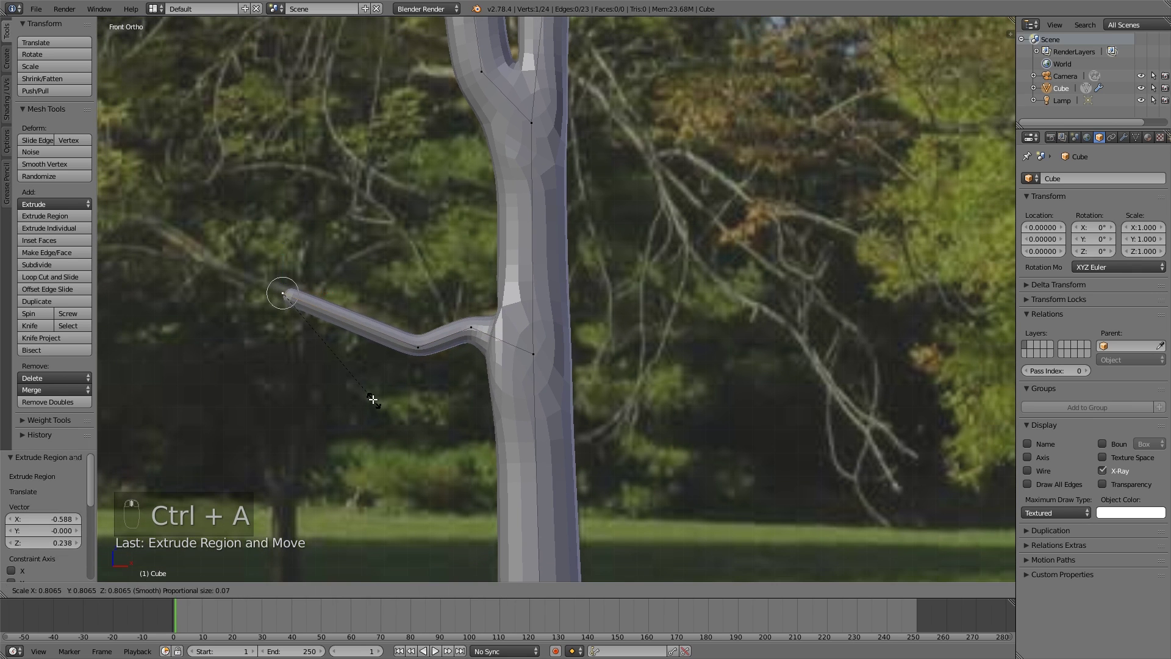
left_click(402, 395)
- Extend the low branch with two segments, about 0.37 left and 0.14 up and about 0.37 left and 0.31 up, tapering the final tip's skin
middle_click_drag(402, 396, 452, 427, "shift")
key("e")
left_click(336, 379)
key("e")
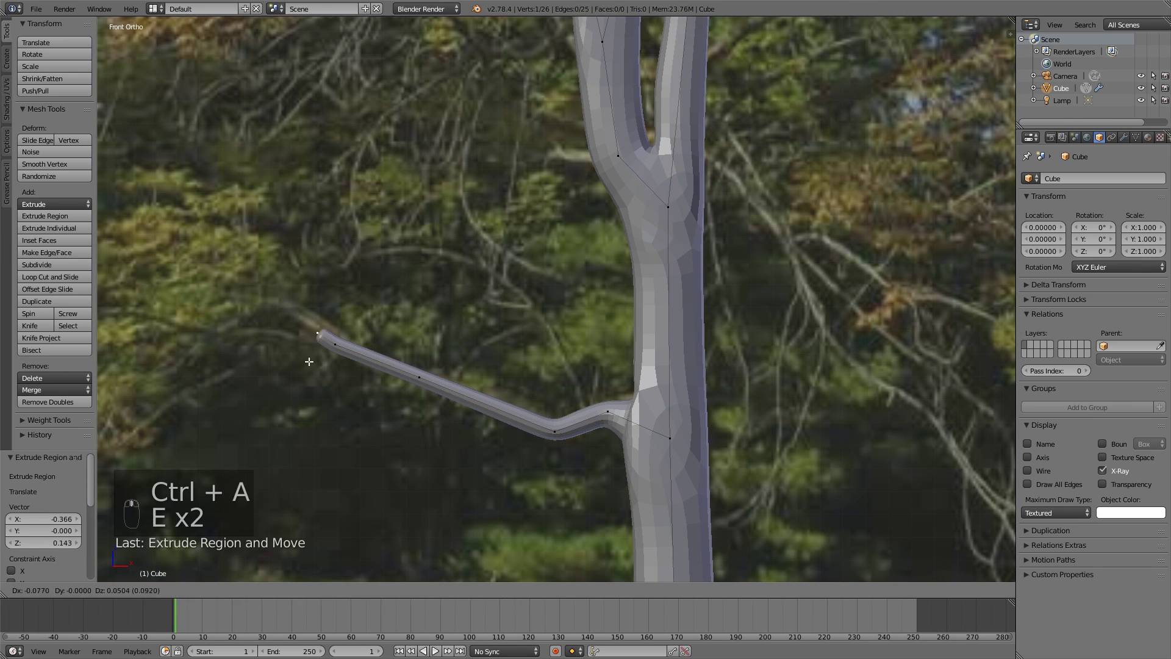
left_click(252, 310)
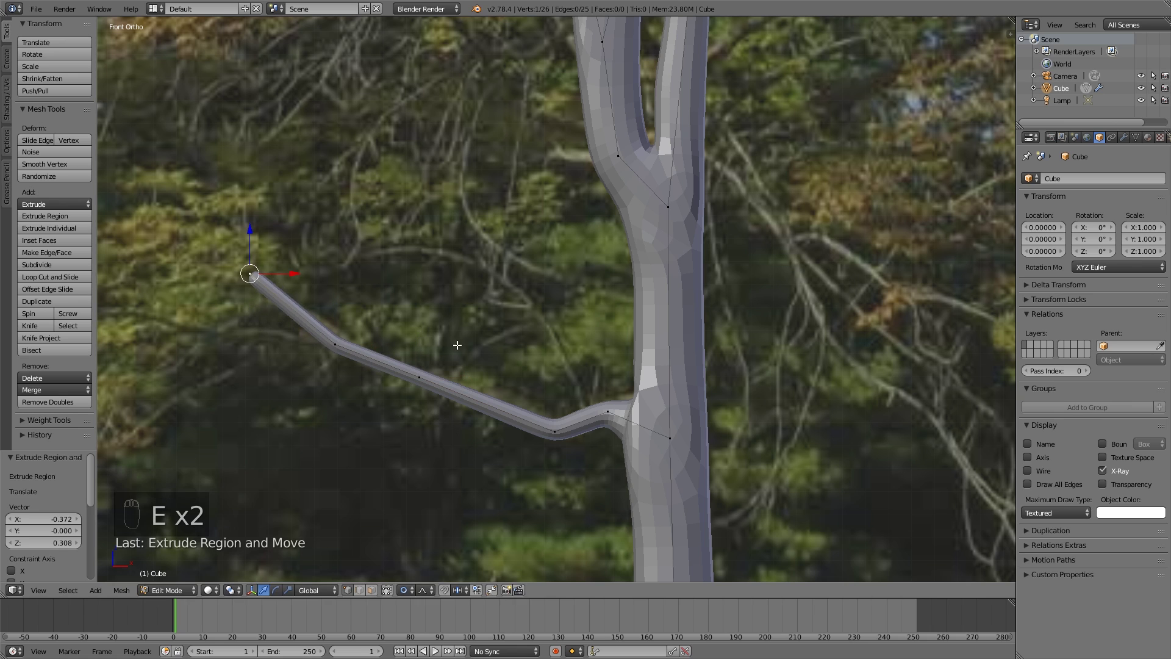
key("ctrl+a")
left_click(379, 327)
- Extrude a fork from the low branch's last joint about 0.59 left and 0.05 up, taper its skin, and shift its tip about 0.02 left
right_click(335, 344)
key("e")
left_click(199, 333)
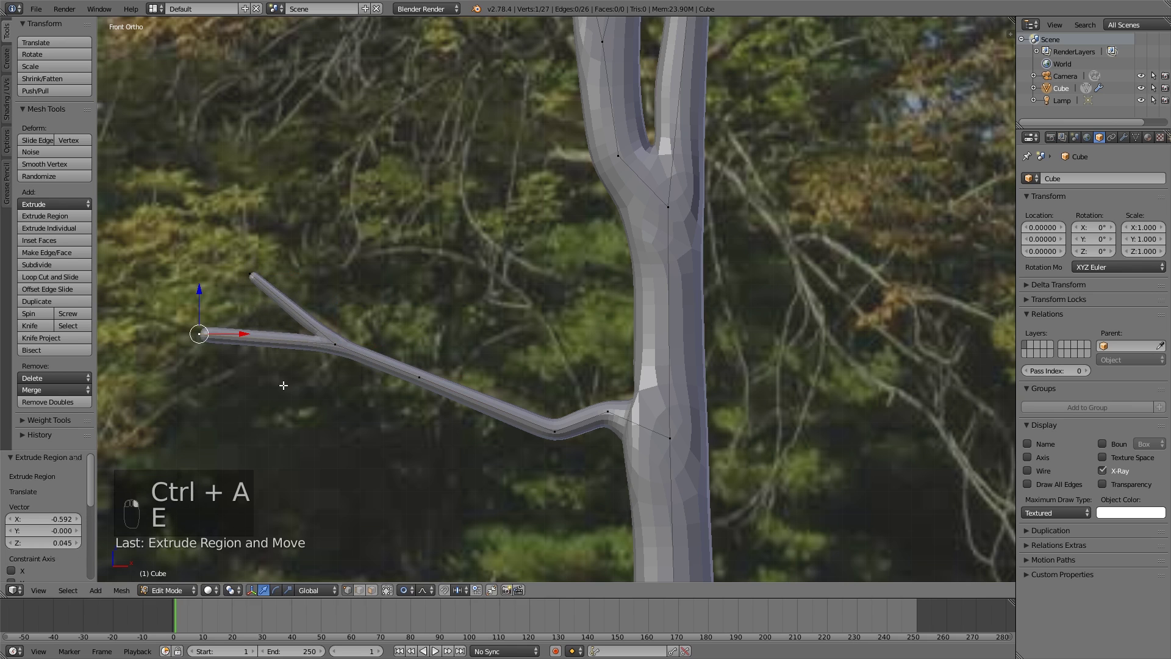
key("ctrl+a")
left_click(280, 396)
scroll(281, 397, "down", 2)
key("g")
left_click(384, 385)
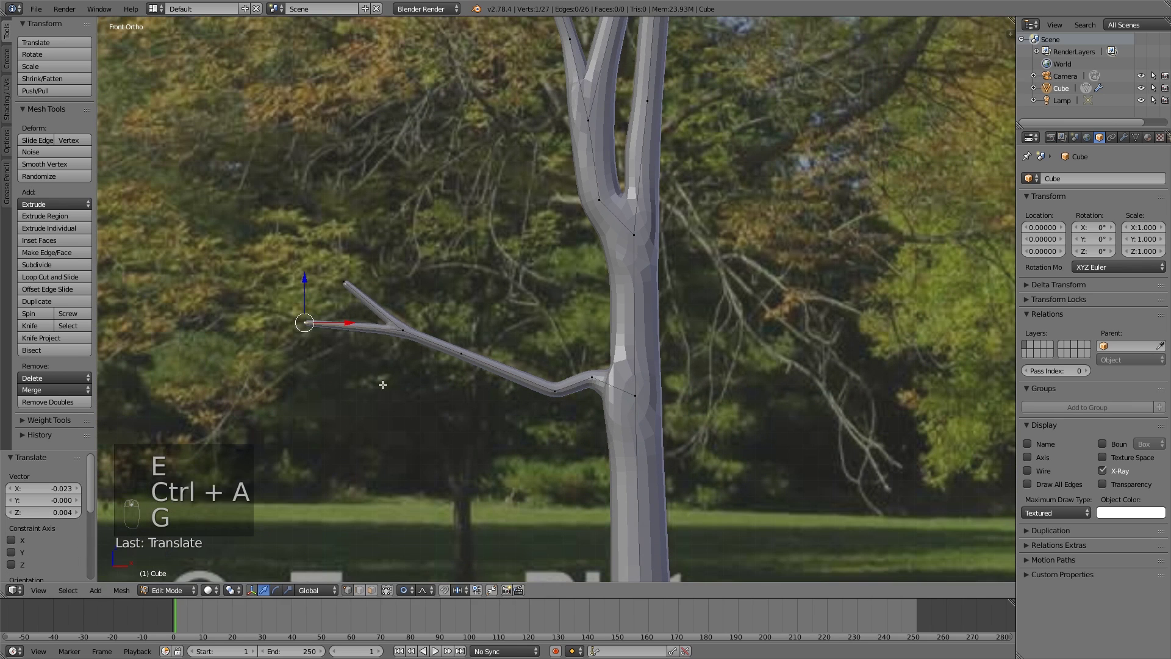
scroll(384, 385, "down", 4)
key("a")
scroll(550, 387, "down", 3)
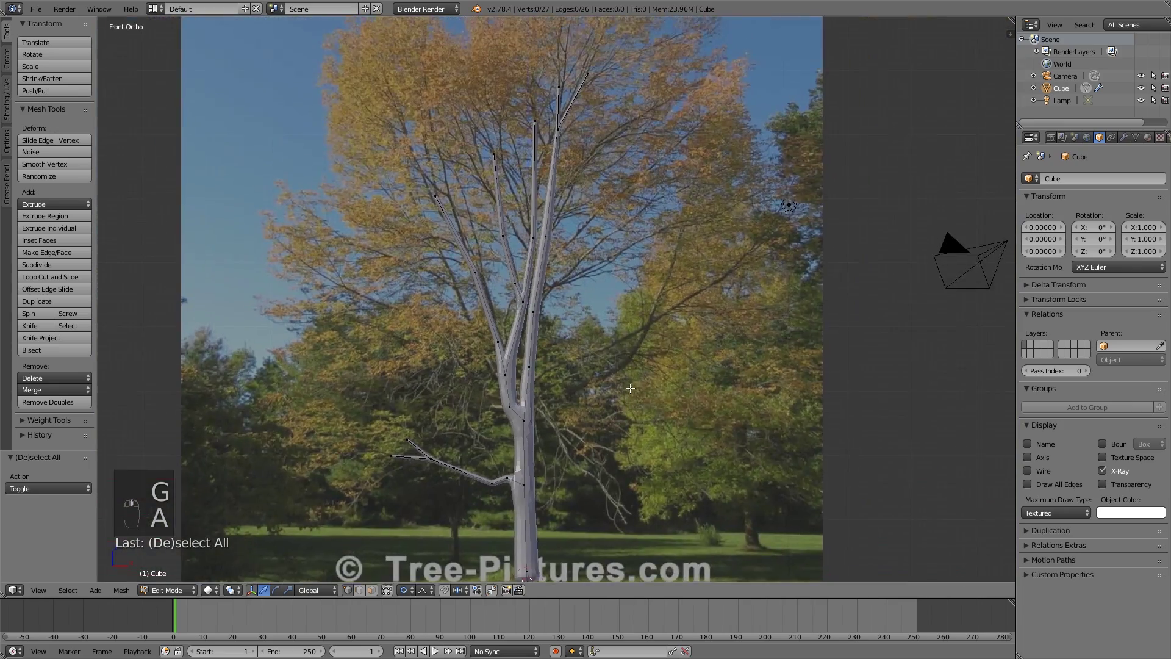
- Move the middle vertex of the leftmost upper stem about 0.05 units right
scroll(630, 388, "up", 5)
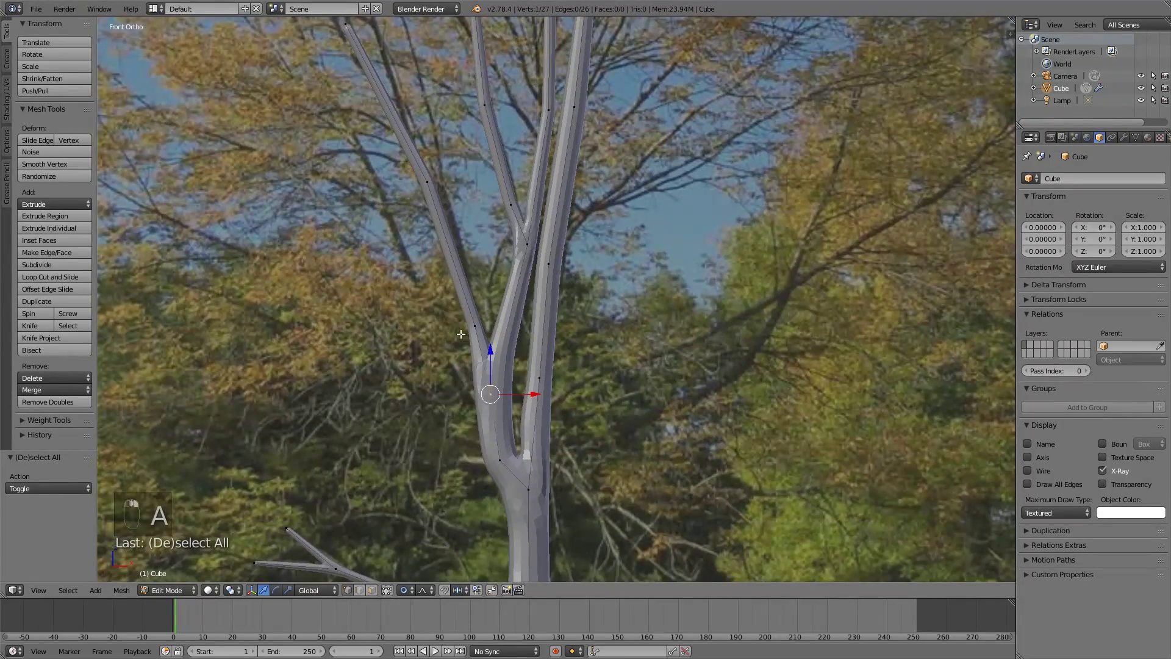
right_click(474, 326)
middle_click_drag(475, 326, 483, 397, "shift")
right_click(437, 250)
key("g")
left_click(449, 230)
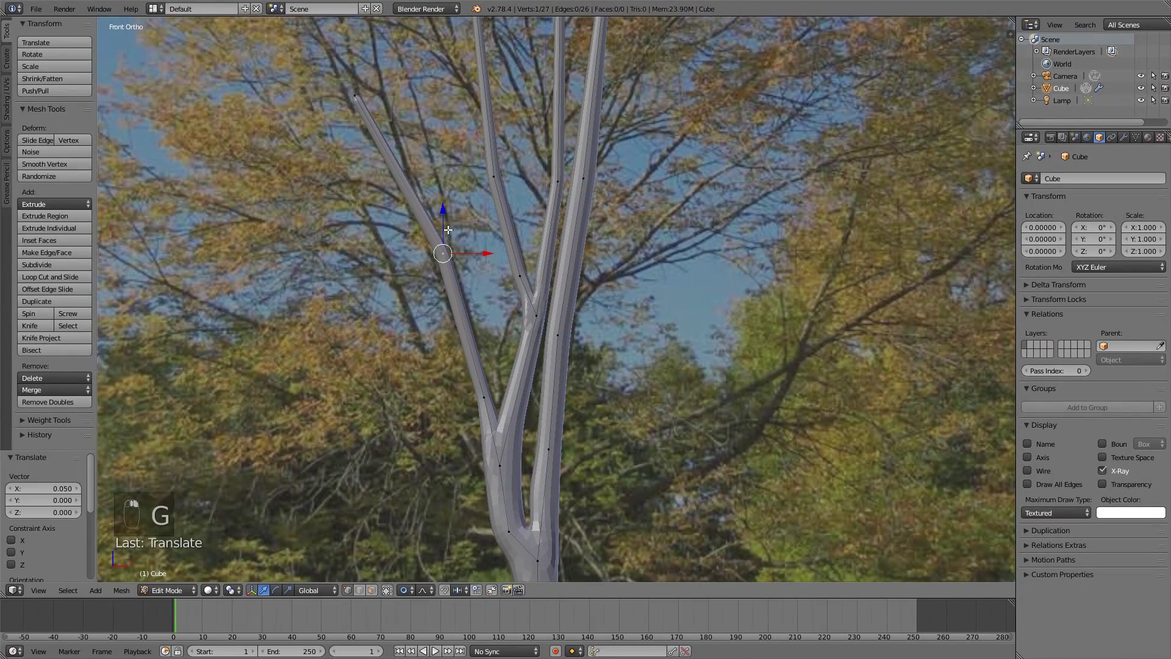
- Extrude a side shoot from that stem vertex about 0.51 units left and 1.33 up, and scale its tip's skin to 0.323
middle_click_drag(448, 230, 458, 318, "shift")
key("e")
left_click(385, 130)
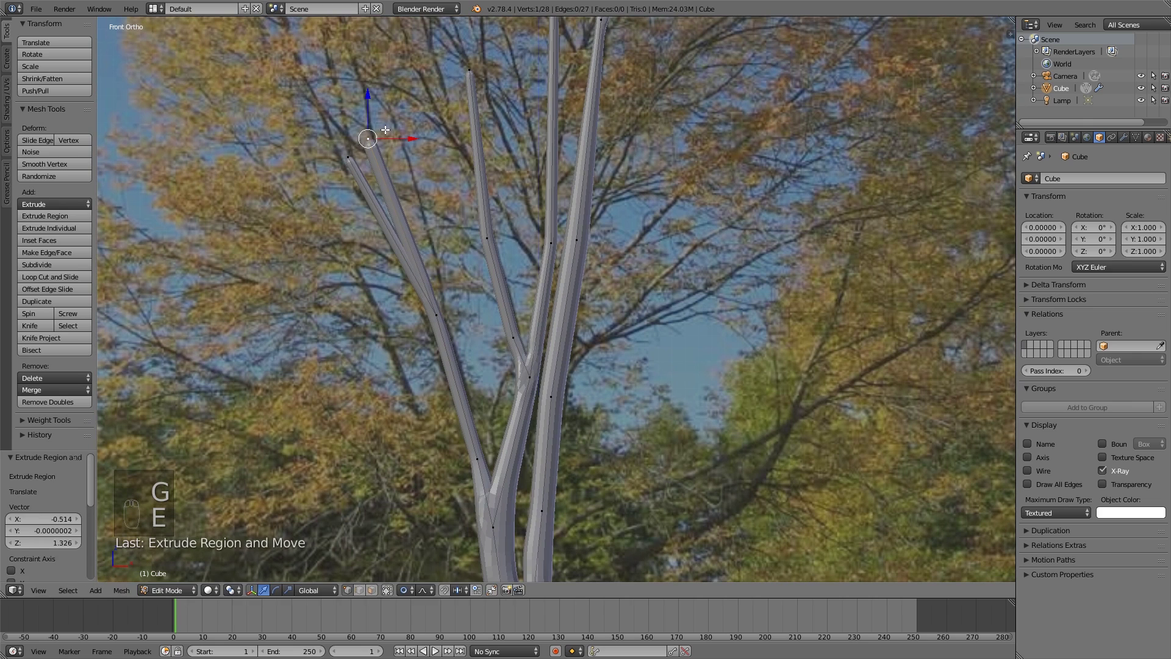
key("ctrl+a")
left_click(389, 139)
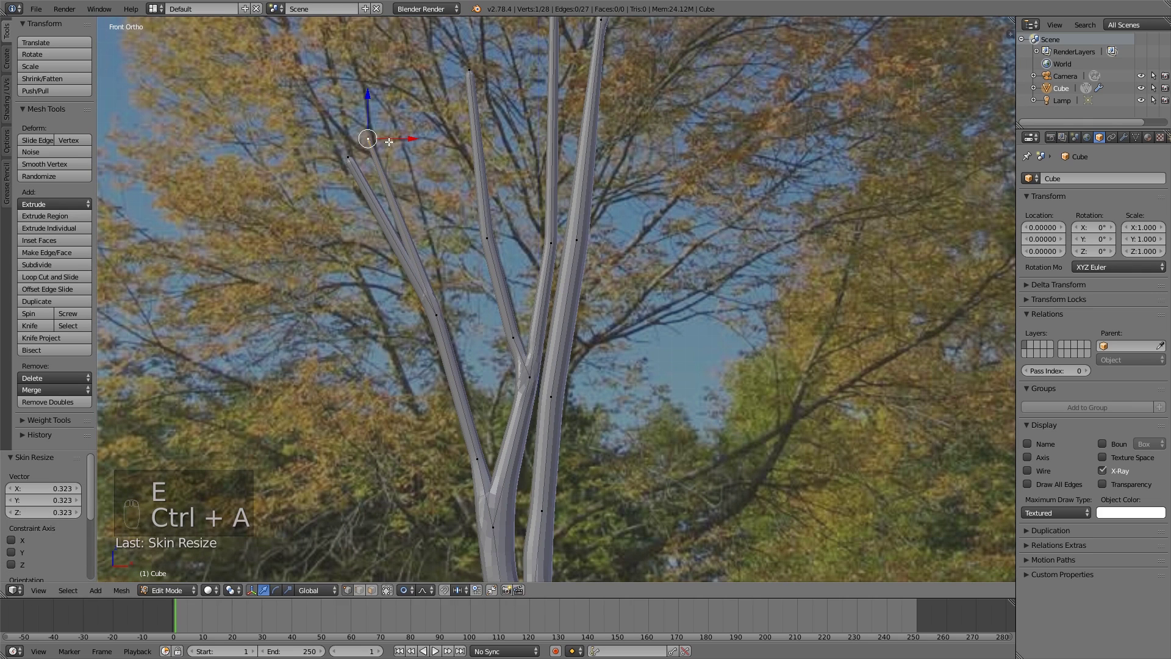
- Move the side shoot's tip about 0.34 units right and 0.84 down, and scale its skin by 1.285
key("g")
left_click(435, 255)
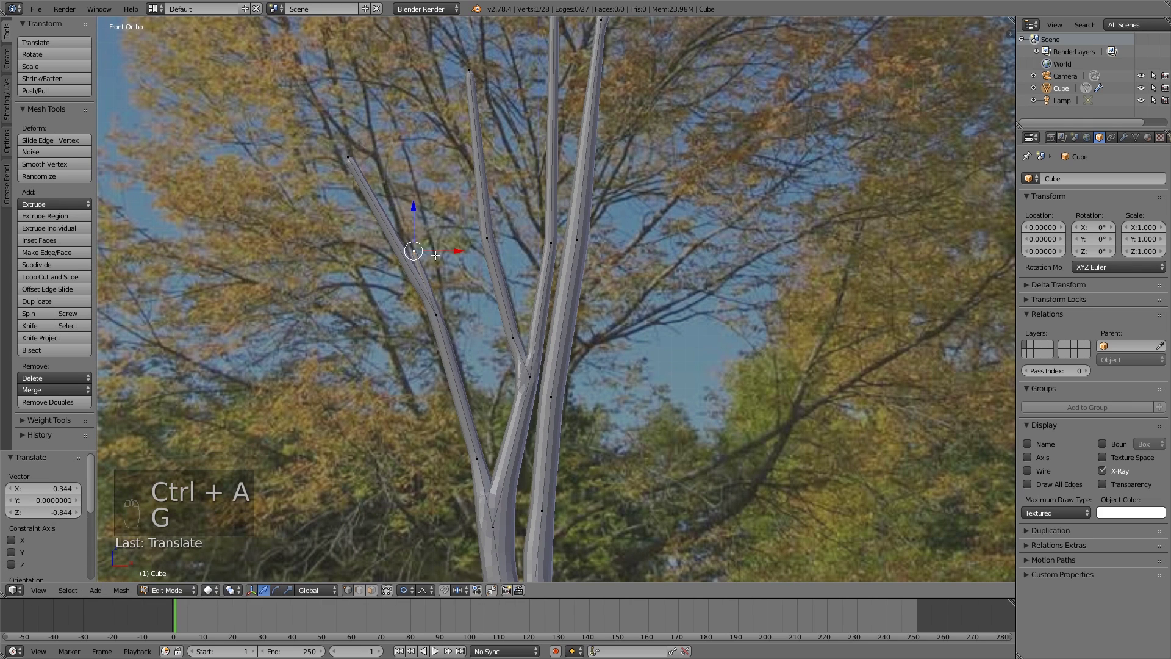
key("ctrl+s")
left_click(467, 268)
key("ctrl+a")
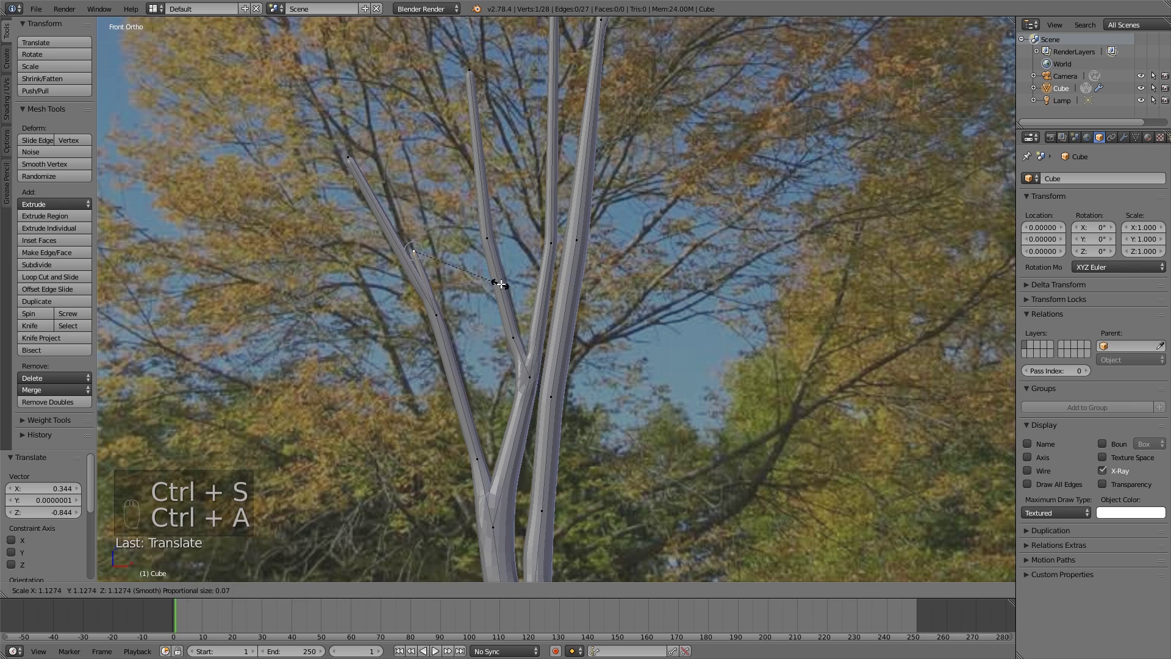
left_click(512, 286)
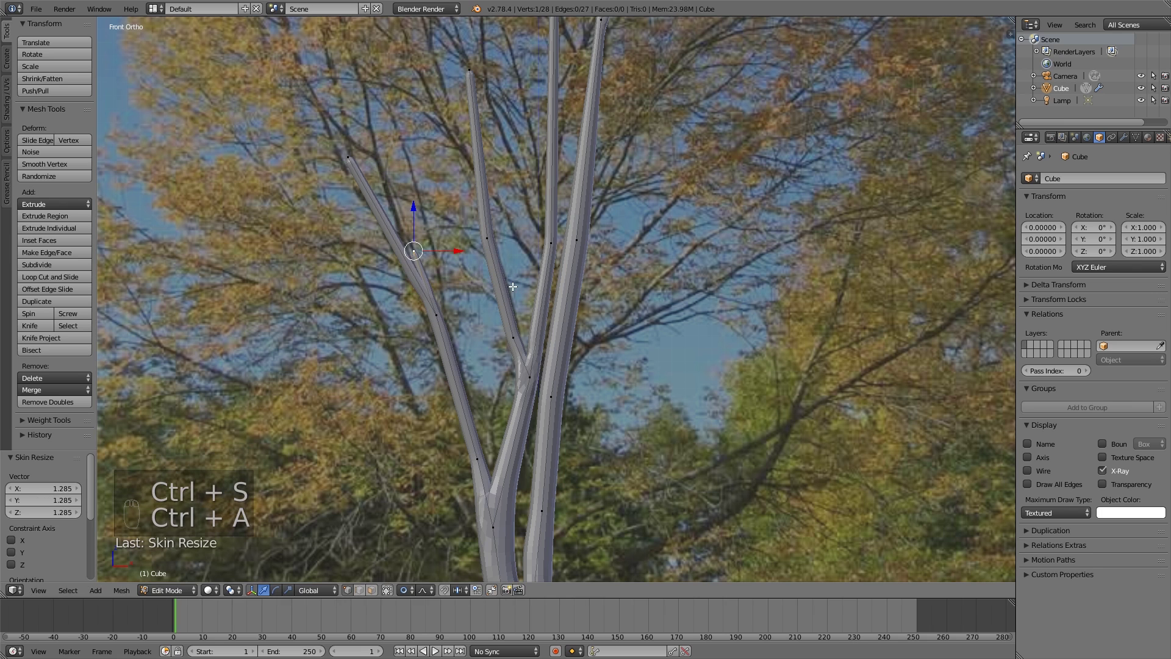
- Extrude the side shoot's tip about 0.31 units left and 0.75 up
key("ctrl+s")
left_click(474, 276)
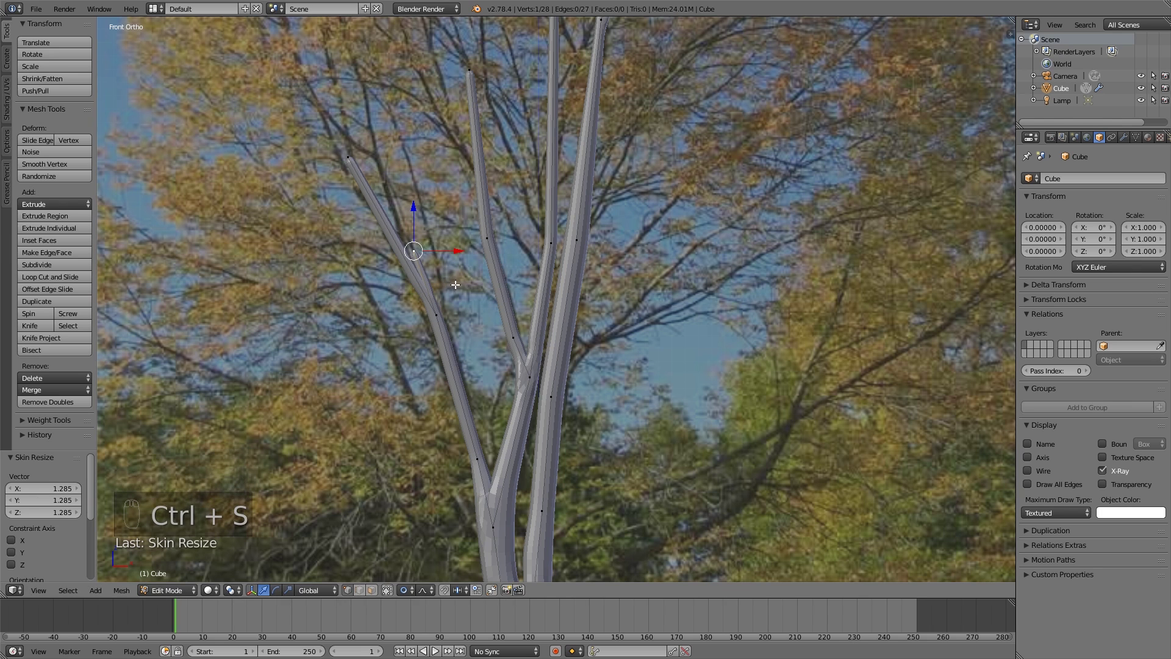
scroll(456, 284, "up", 2)
key("e")
left_click(384, 126)
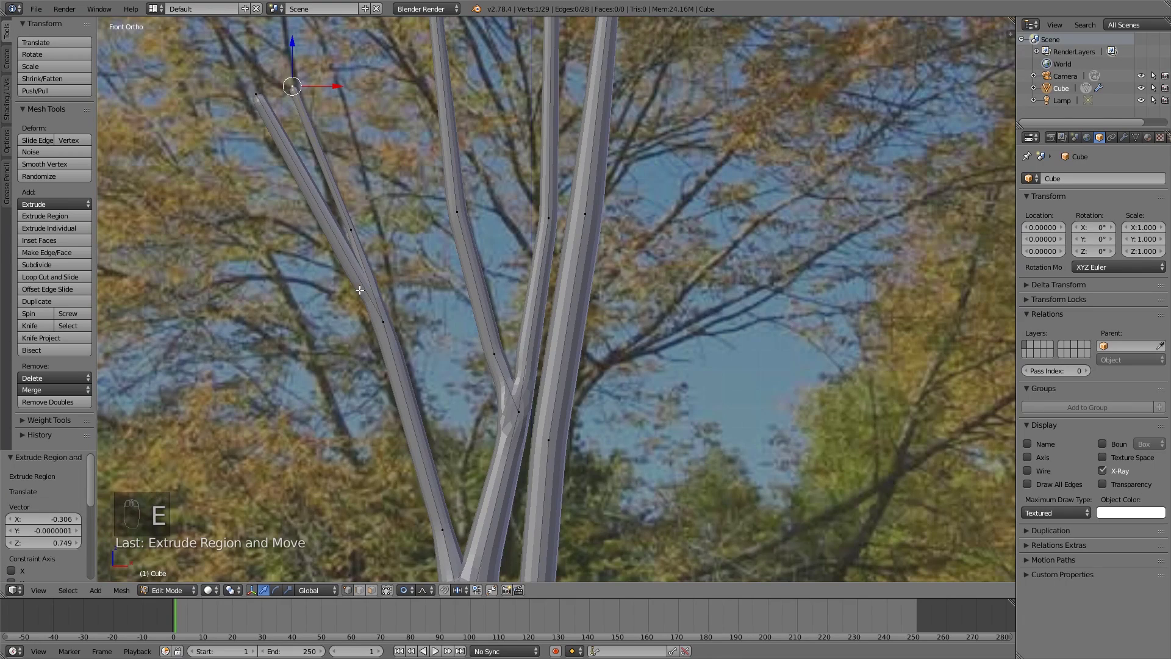
- Shift the leftmost stem's tip about 0.02 units left and 0.01 down, and scale the side shoot's joint skin by 1.327
key("f")
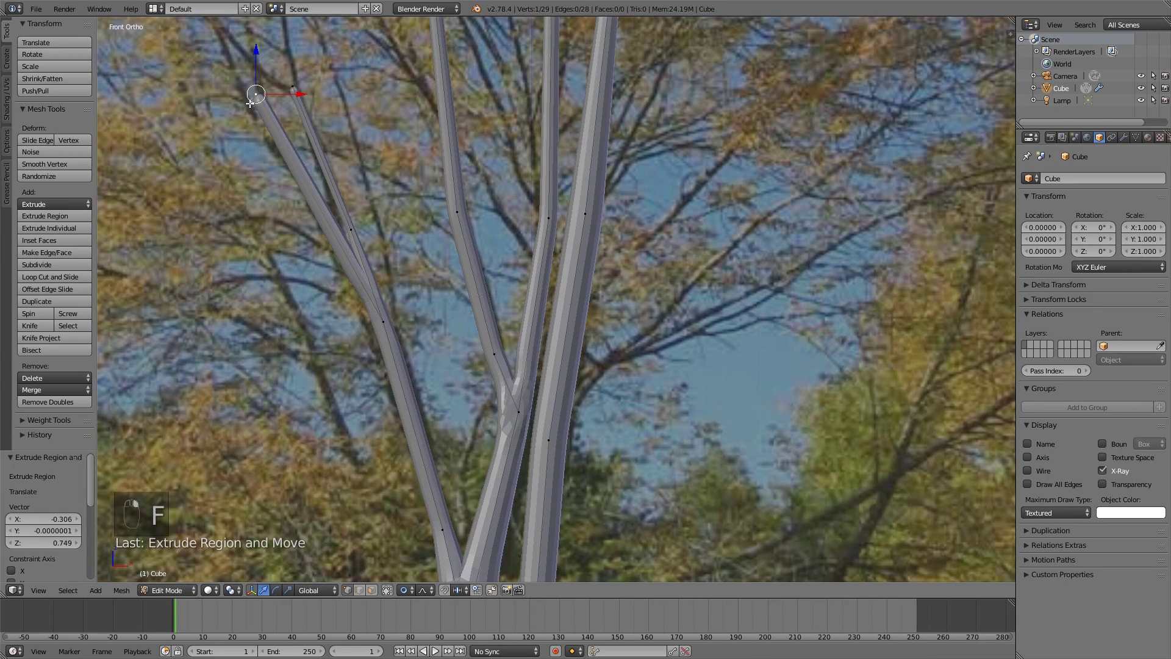
key("g")
left_click(250, 96)
right_click(349, 231)
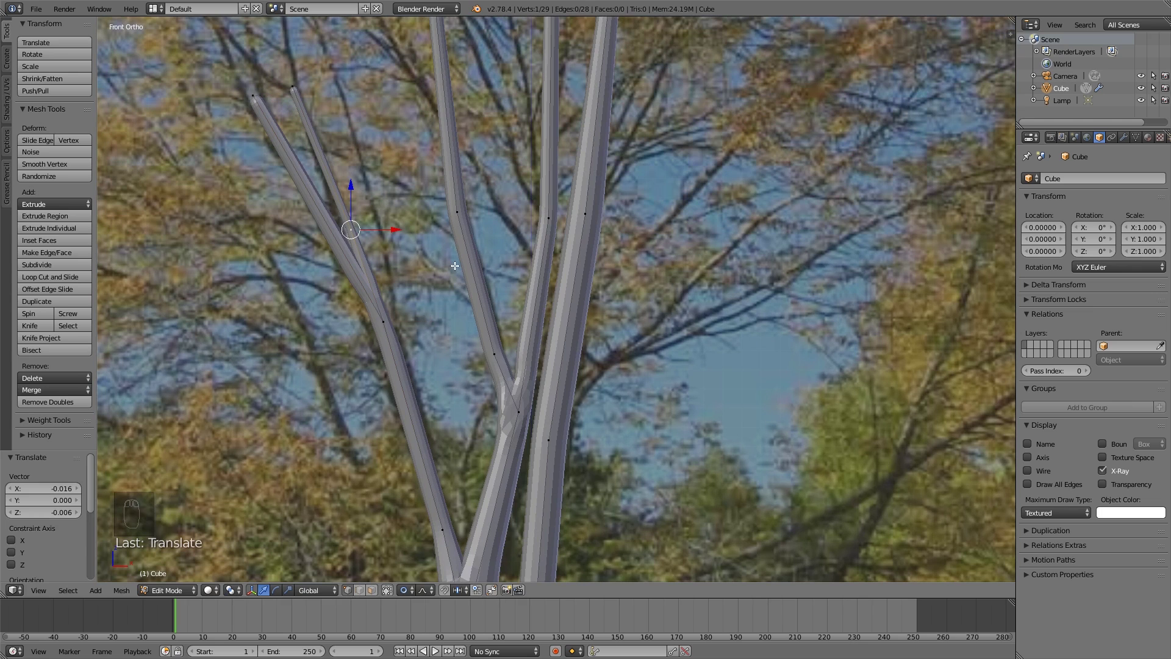
key("ctrl+a")
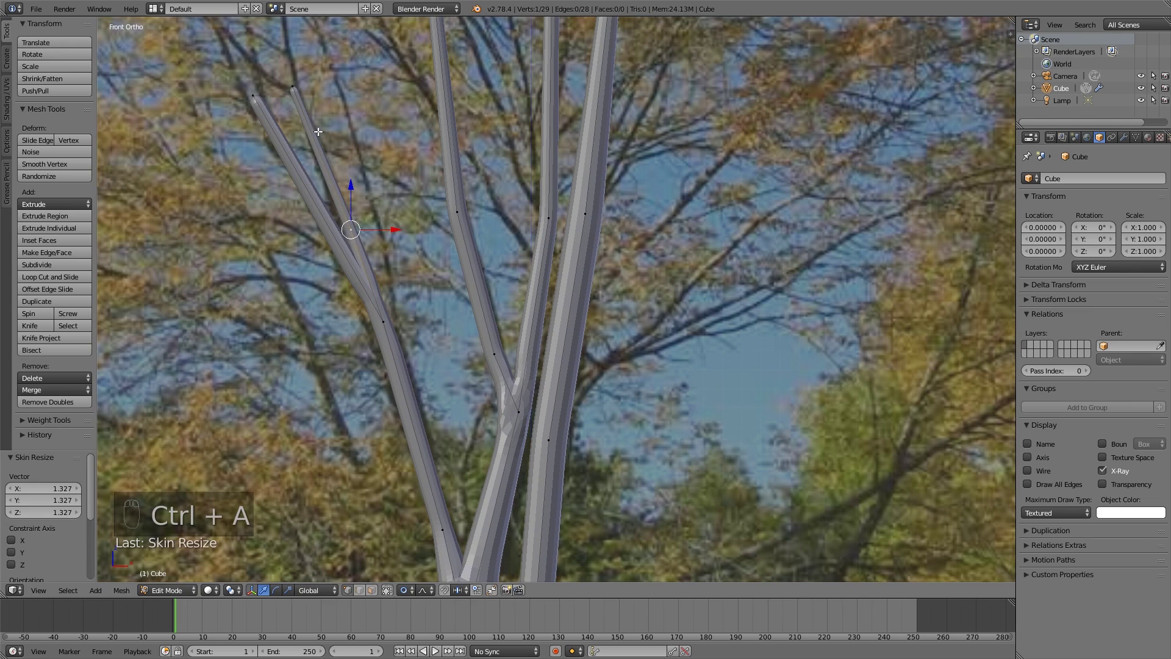
scroll(363, 125, "down", 6)
key("a")
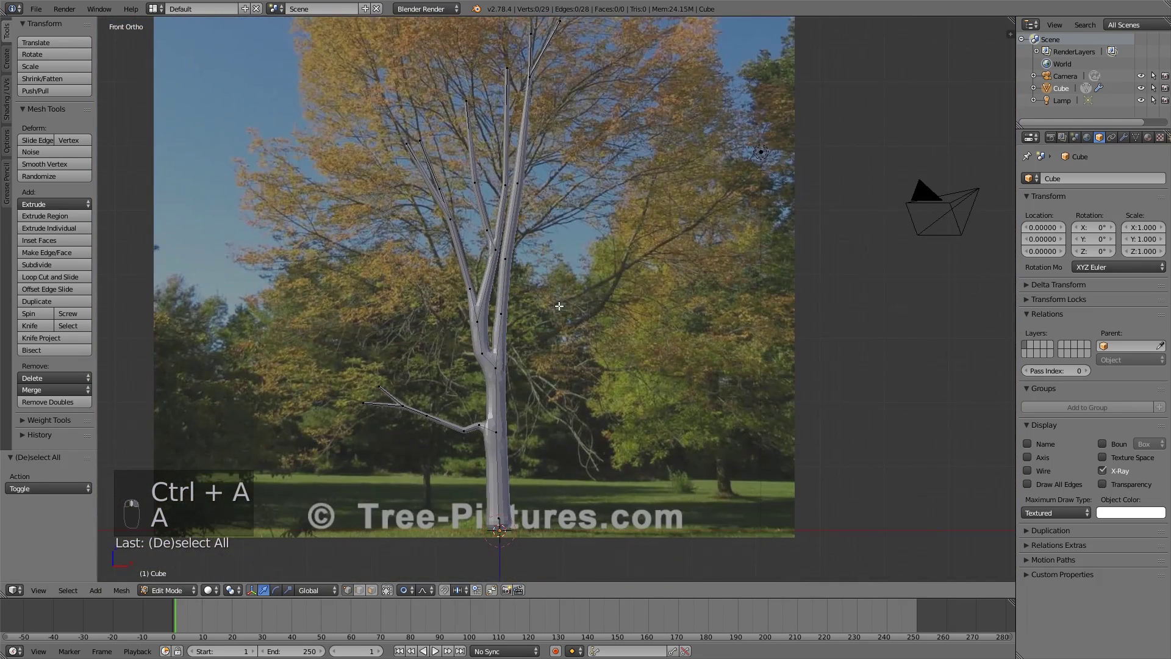
- Extrude a branch from the left stem's lowest vertex about 0.31 left and 0.34 up, scale its skin to 0.349, and move it 0.09 right and 0.15 down
right_click(473, 353)
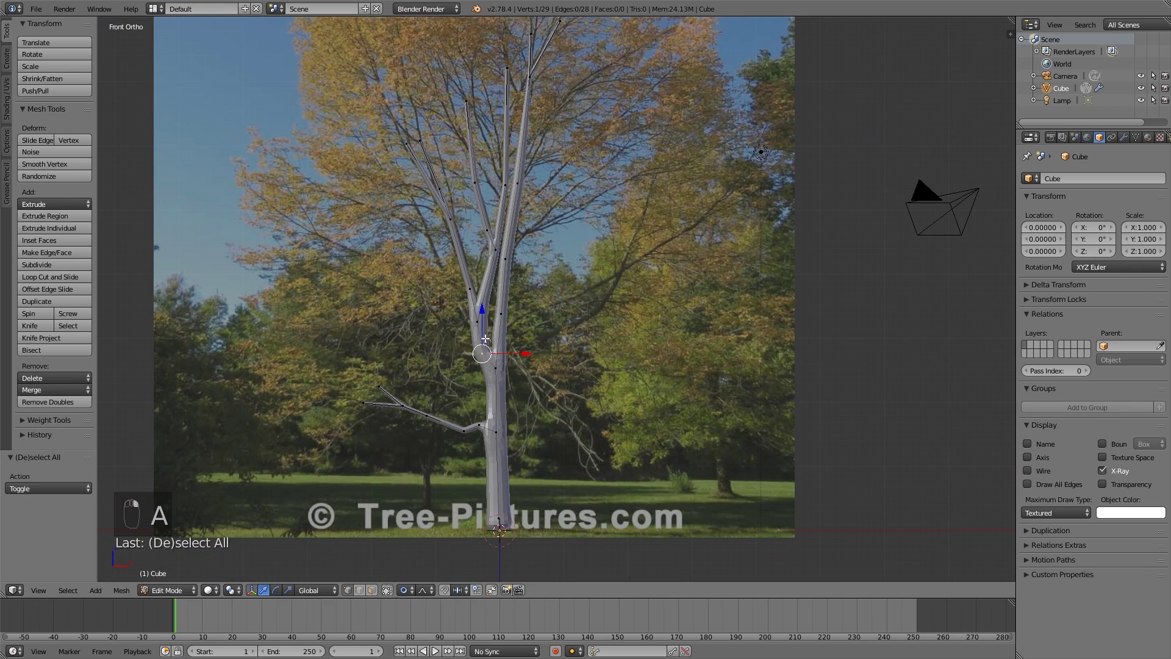
scroll(485, 338, "up", 3)
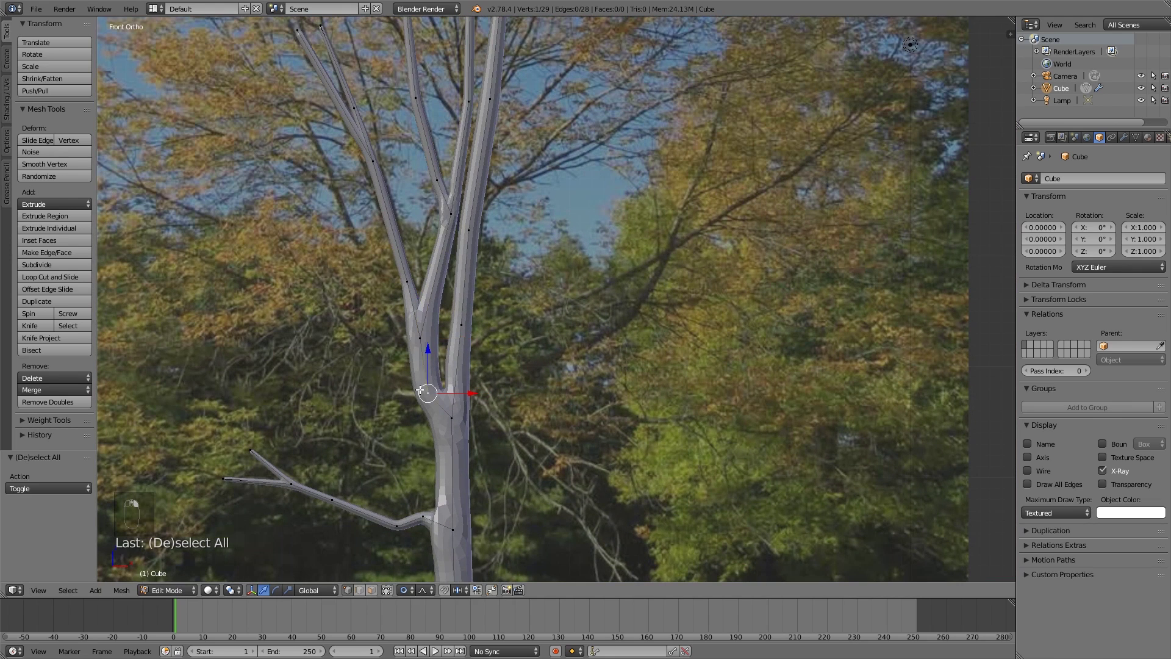
key("e")
left_click(367, 301)
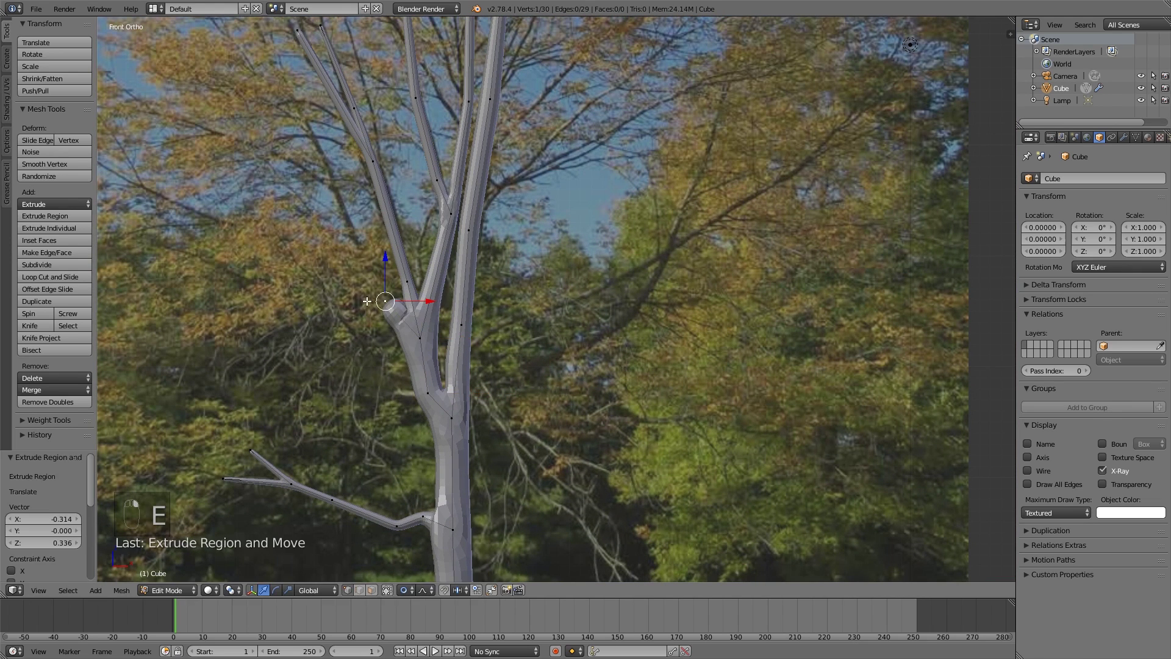
key("ctrl+a")
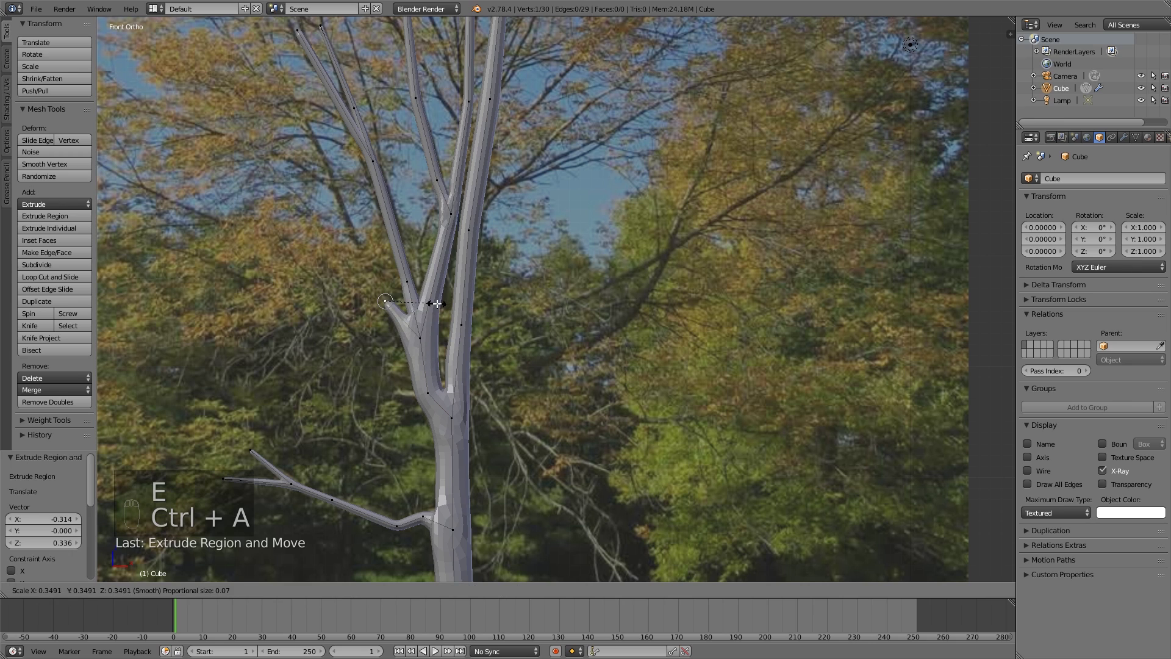
left_click(437, 303)
key("g")
left_click(448, 326)
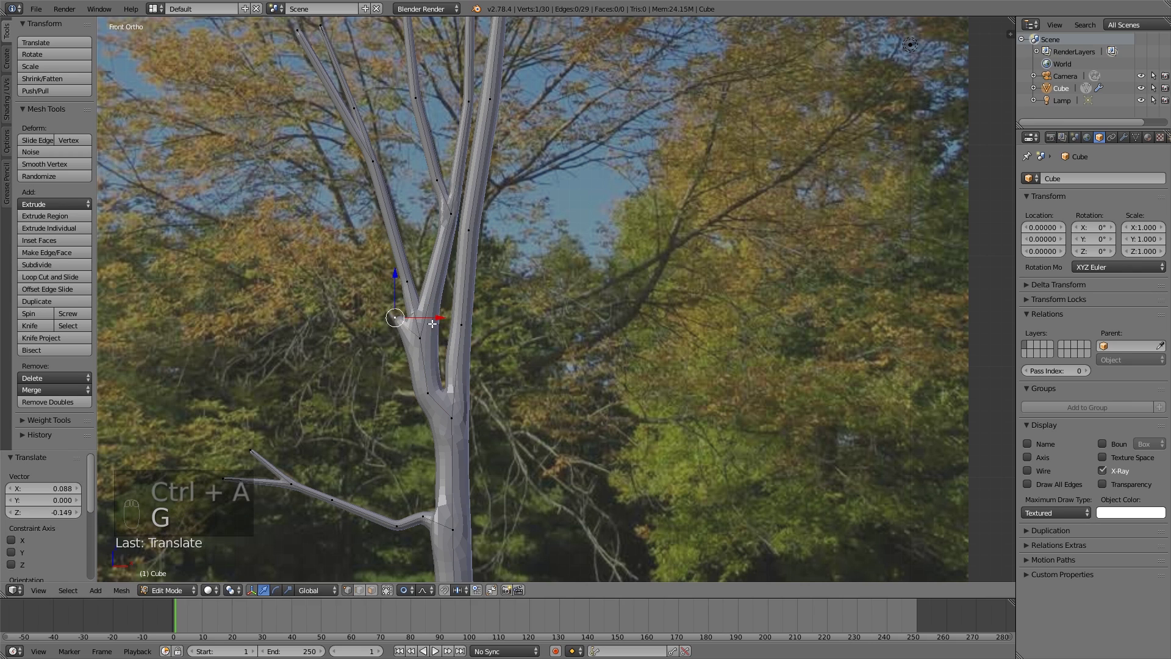
- Extrude three more segments up and left from the new branch, the last about 0.41 left and 0.53 up, and scale its tip's skin to 0.525
key("e")
left_click(379, 232)
key("e")
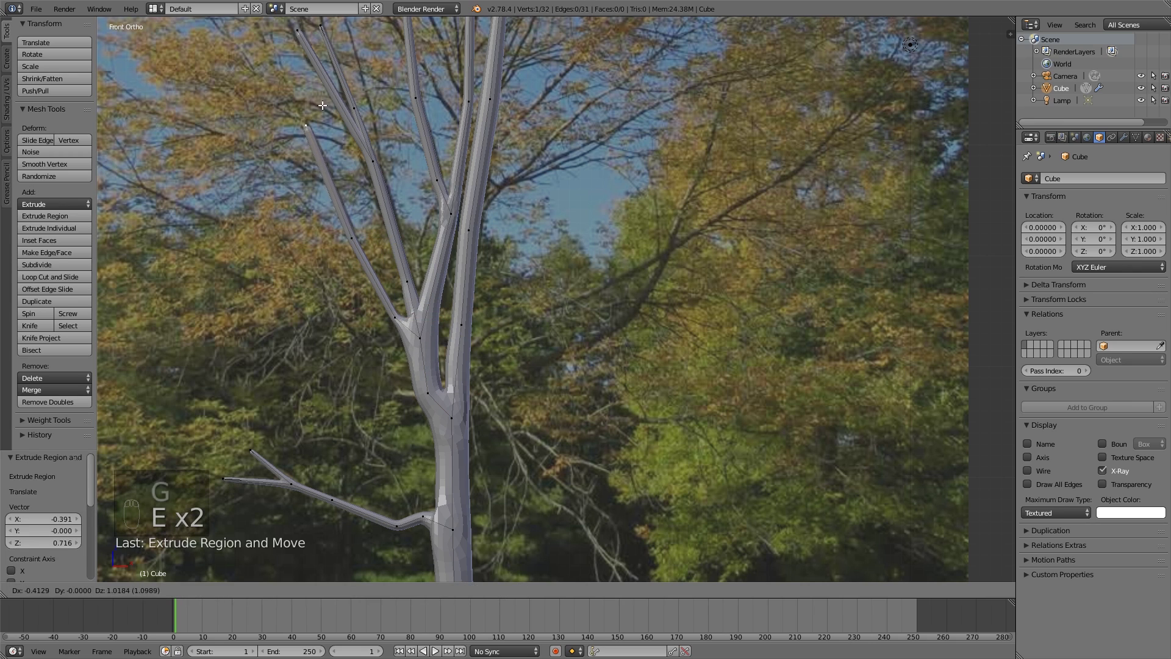
left_click(309, 85)
key("e")
left_click(269, 33)
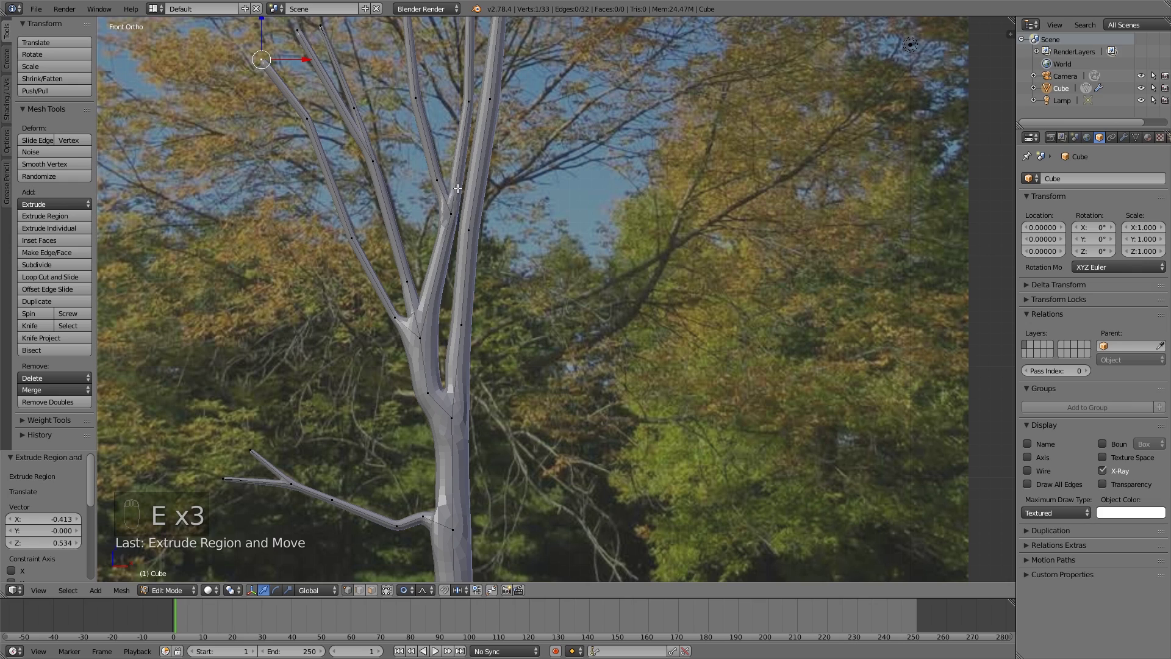
key("ctrl+a")
left_click(372, 128)
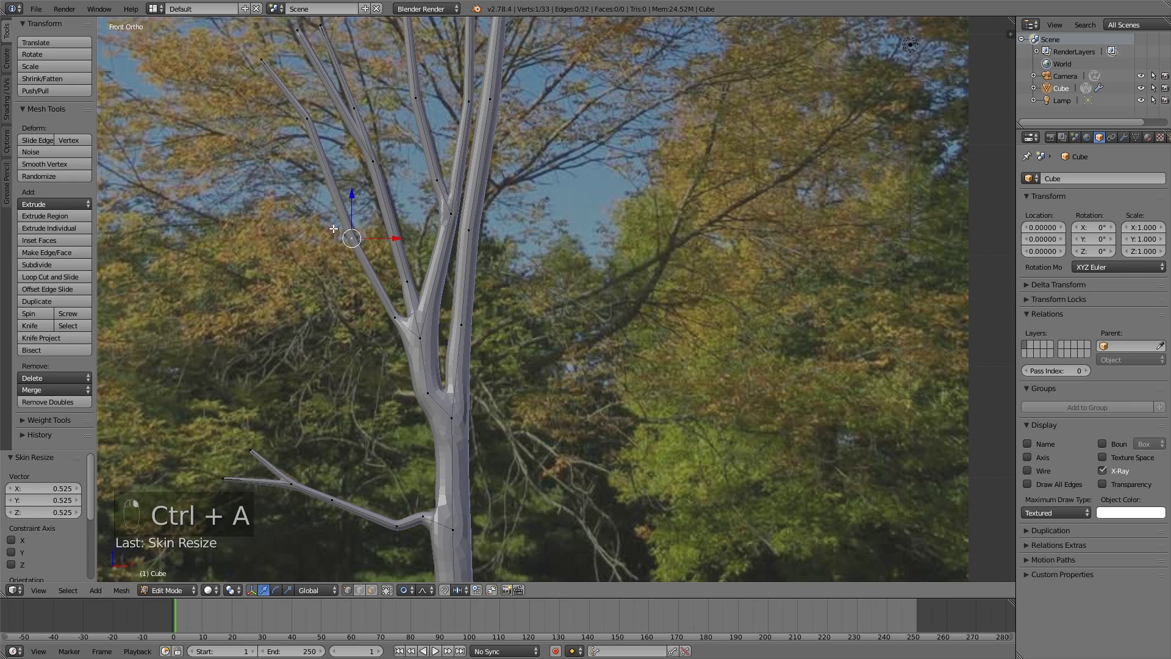
- Move the new left branch's tip about 1.14 units along Y using smooth proportional editing with a size of about 4.59
middle_click_drag(331, 231, 510, 286)
scroll(414, 251, "up", 2)
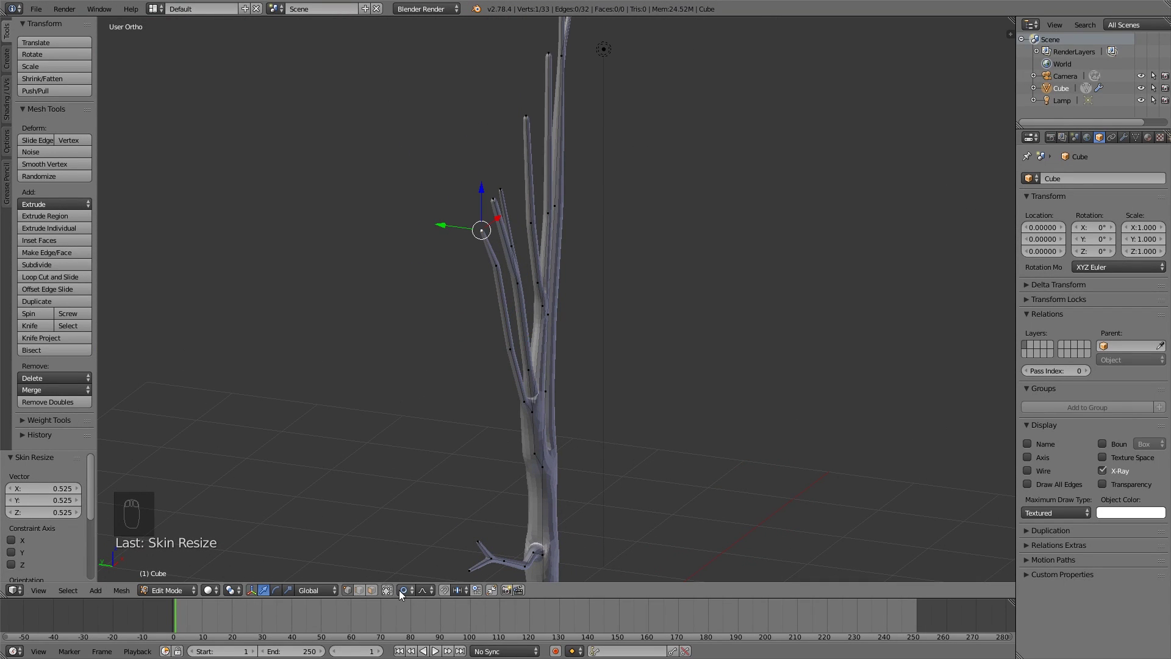
left_click_drag(446, 233, 421, 224)
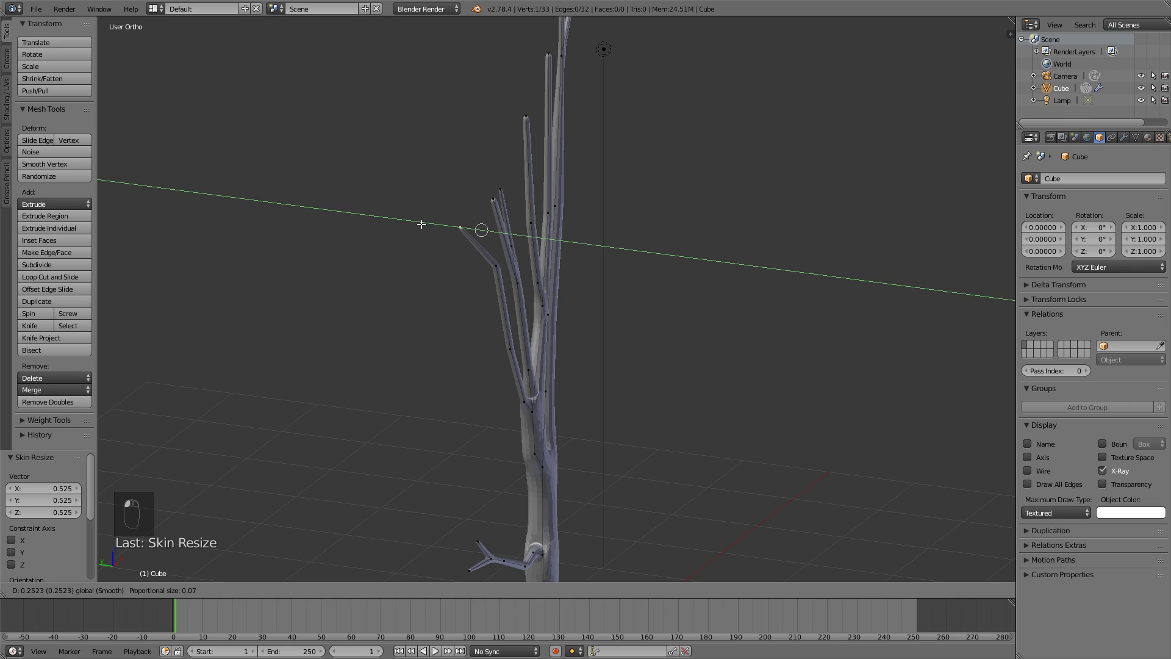
scroll(426, 222, "down", 9)
scroll(419, 223, "down", 11)
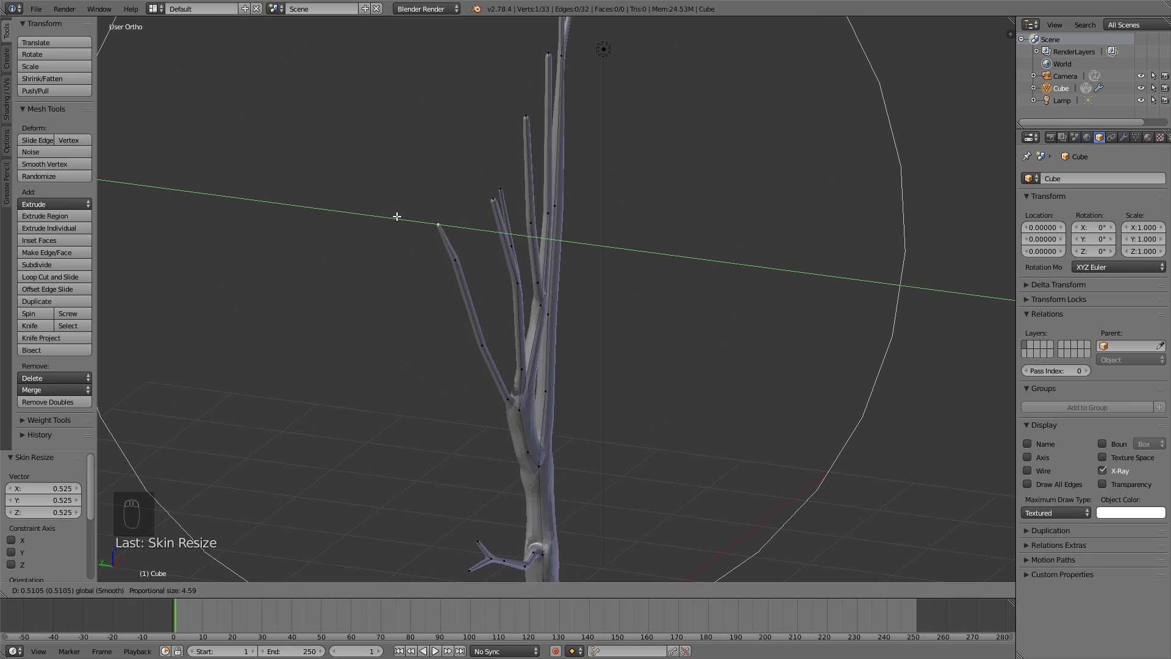
left_click(344, 217)
- Move the neighbouring left stem's tip about -0.98 units along Y using proportional editing with a size of about 3.80
middle_click_drag(482, 210, 494, 243)
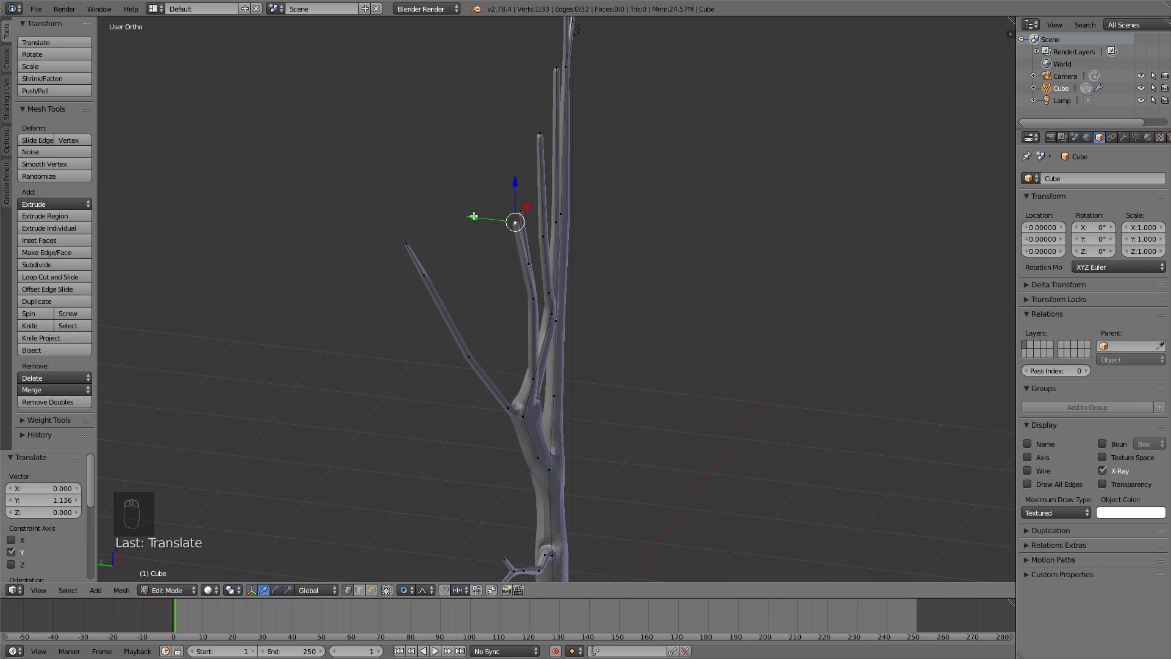
key("g")
key("y")
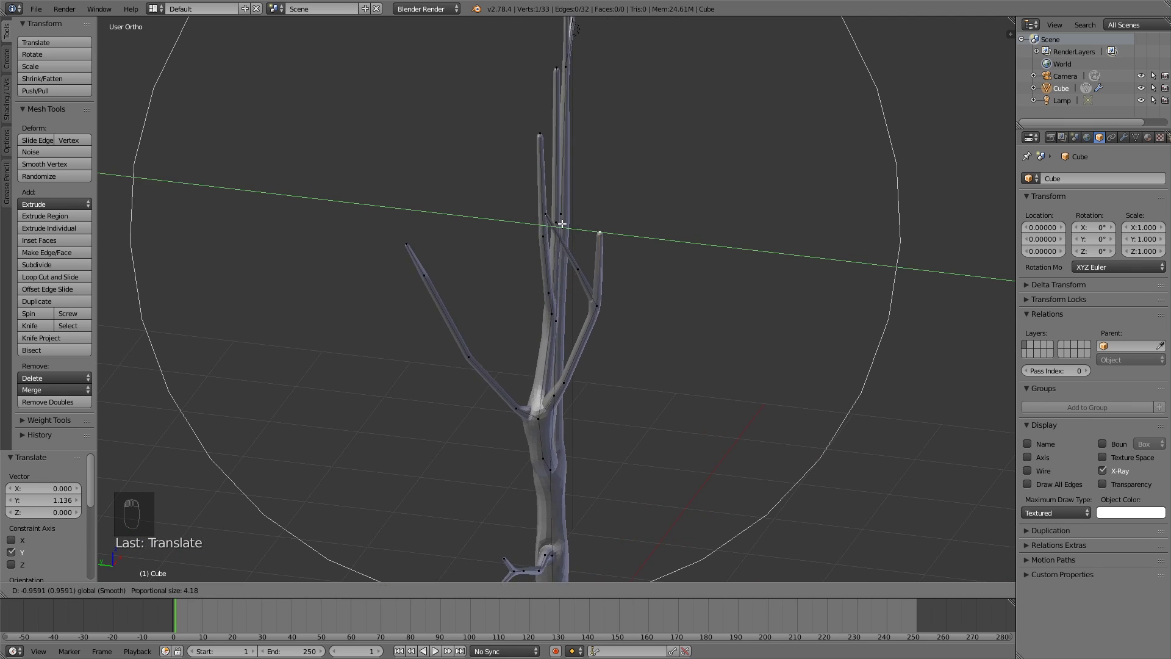
scroll(545, 221, "up", 1)
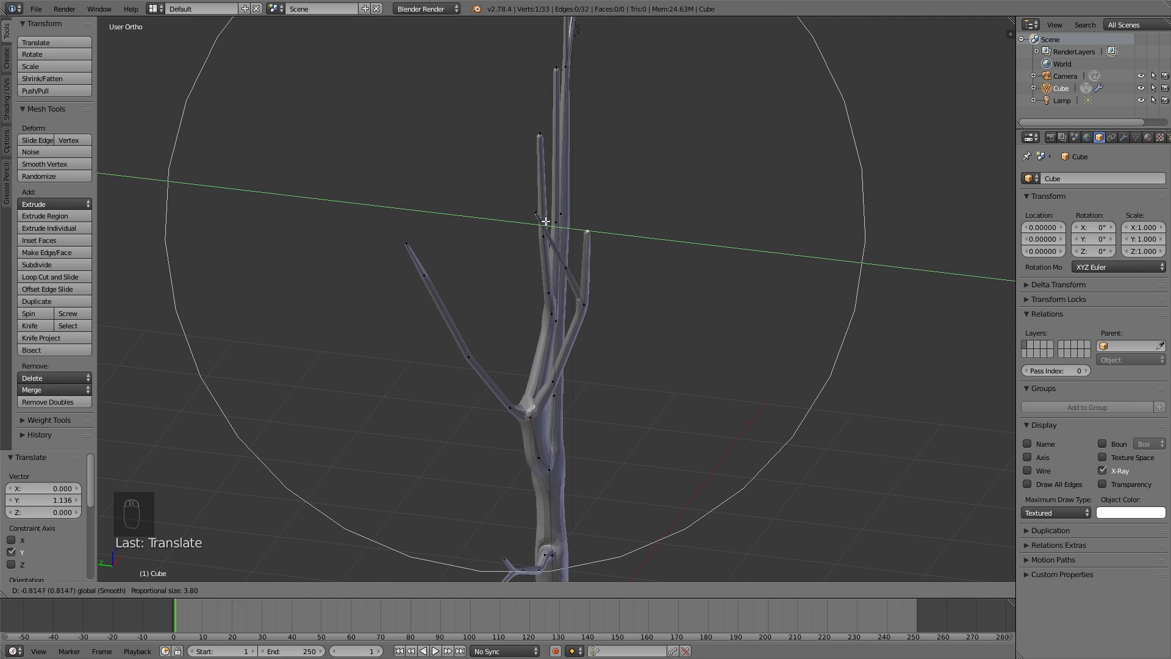
left_click(563, 221)
- Move the tallest stem's tip about 0.95 units along Y using proportional editing with a size of about 6.12
scroll(706, 352, "up", 5)
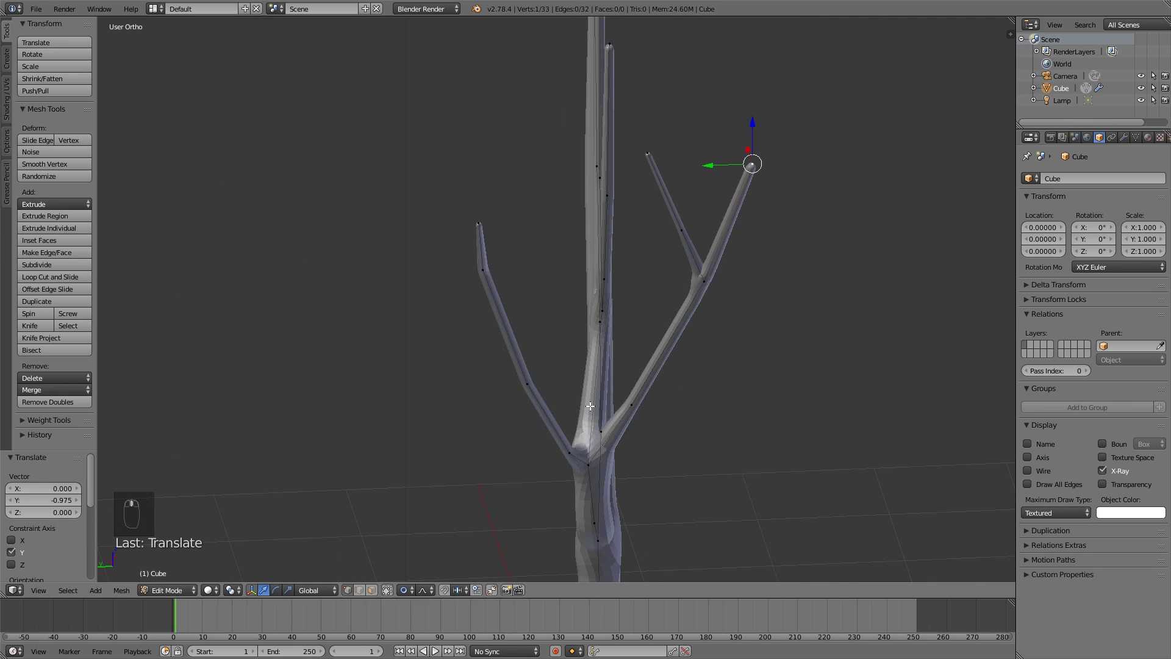
scroll(673, 209, "down", 5)
middle_click_drag(706, 240, 580, 247)
middle_click_drag(604, 150, 473, 199)
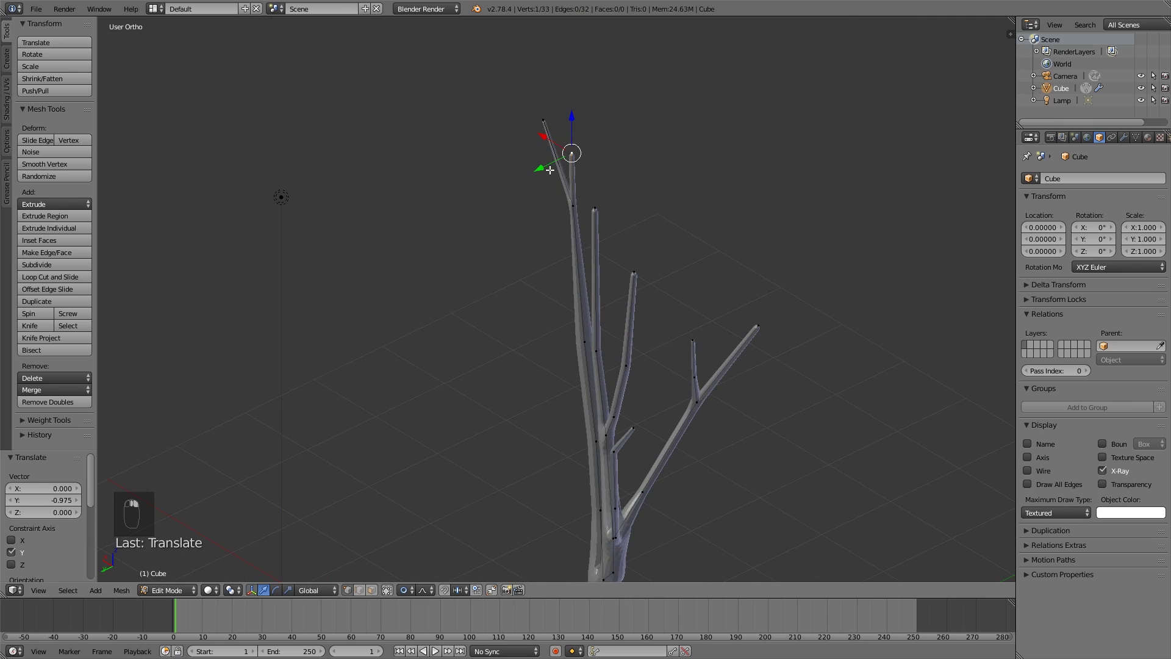
key("g")
key("y")
scroll(488, 190, "down", 4)
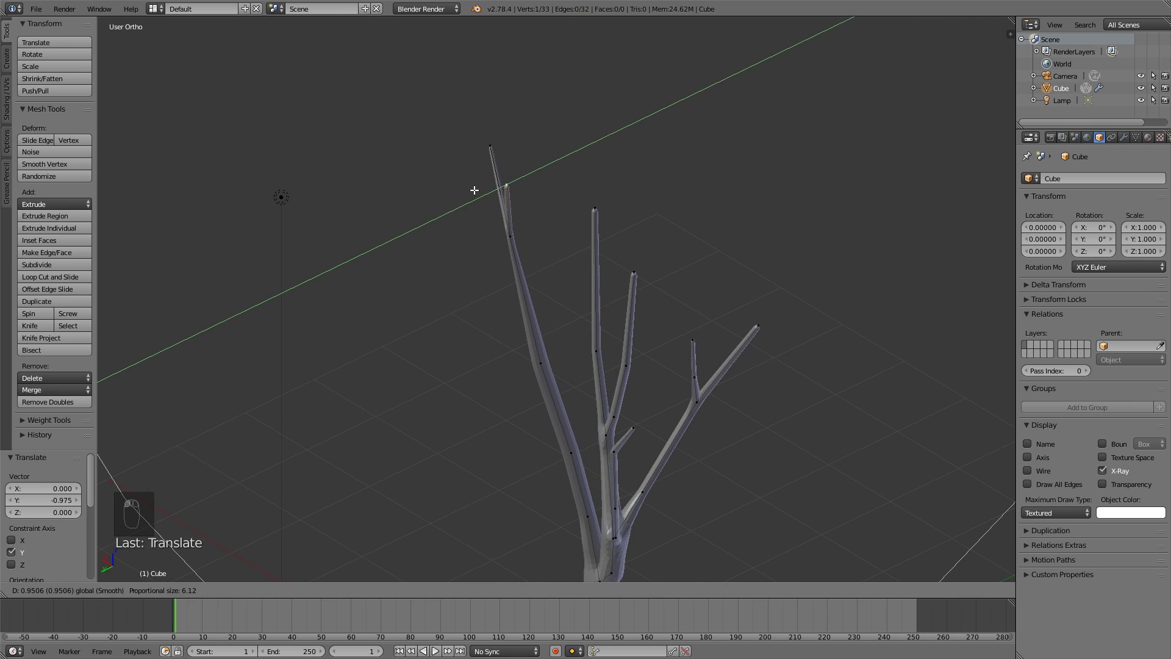
left_click(474, 189)
- Move the tallest stem's tip about 0.21 units and the new left branch's tip about 0.37 units along Y with proportional editing
middle_click_drag(474, 188, 612, 176)
scroll(405, 236, "down", 3)
key("g")
key("y")
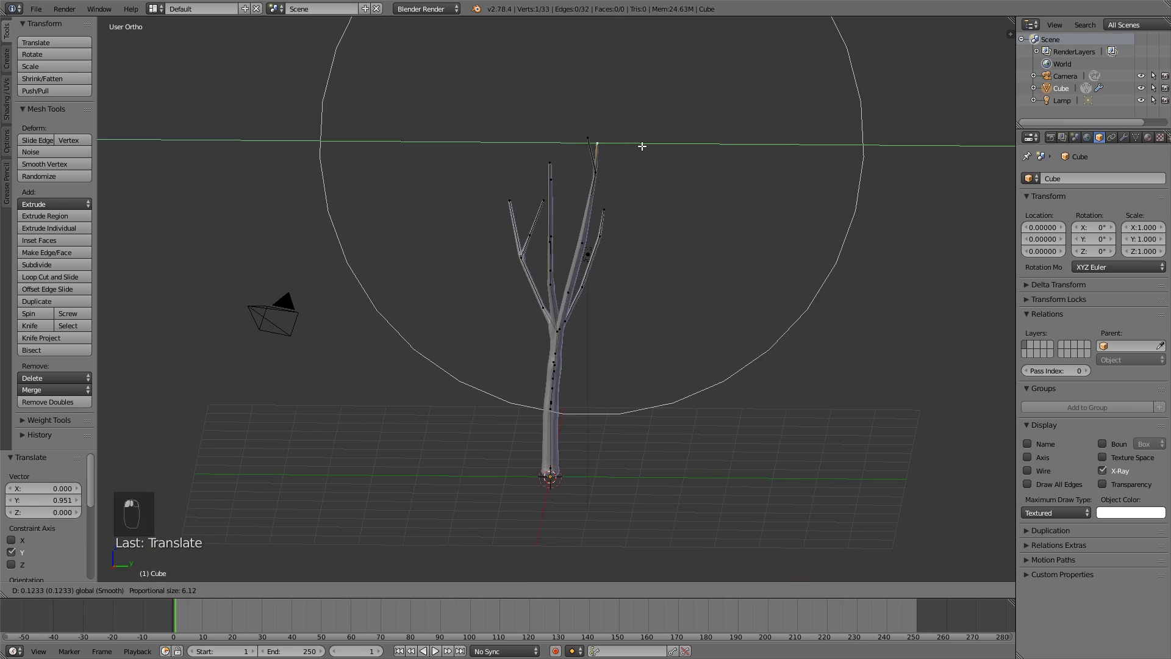
left_click(636, 150)
key("g")
key("y")
scroll(659, 214, "up", 3)
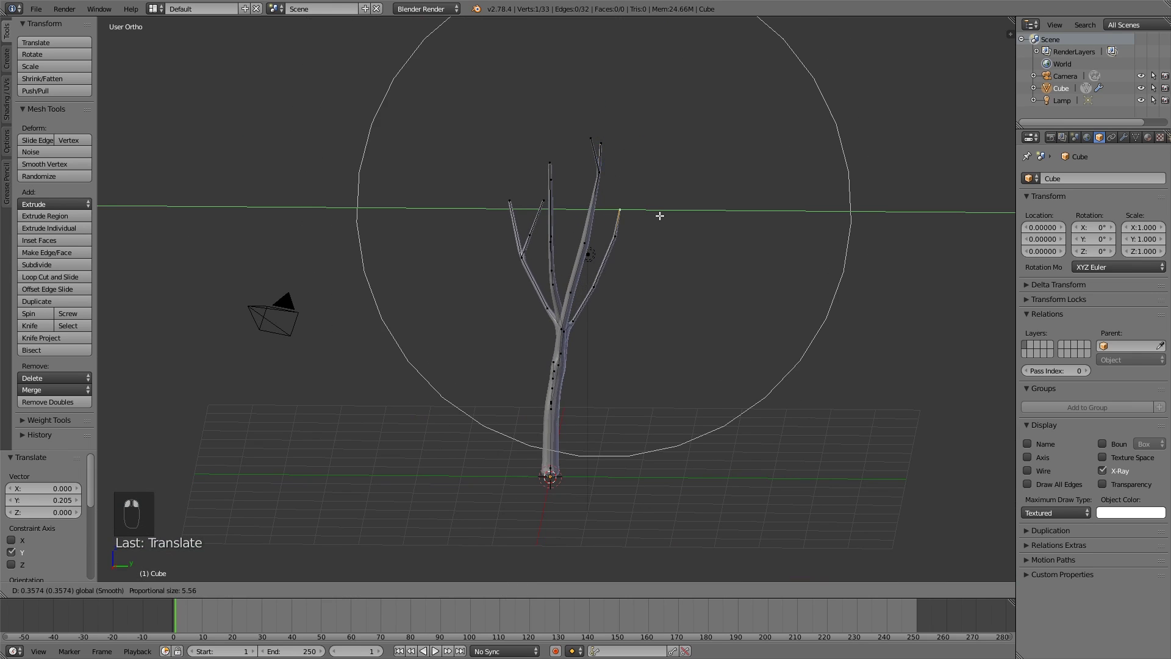
left_click(658, 215)
- Move the tip of the left stem that leans toward negative Y about -0.38 units along Y with proportional editing
middle_click_drag(659, 214, 573, 262)
right_click(509, 199)
key("g")
key("y")
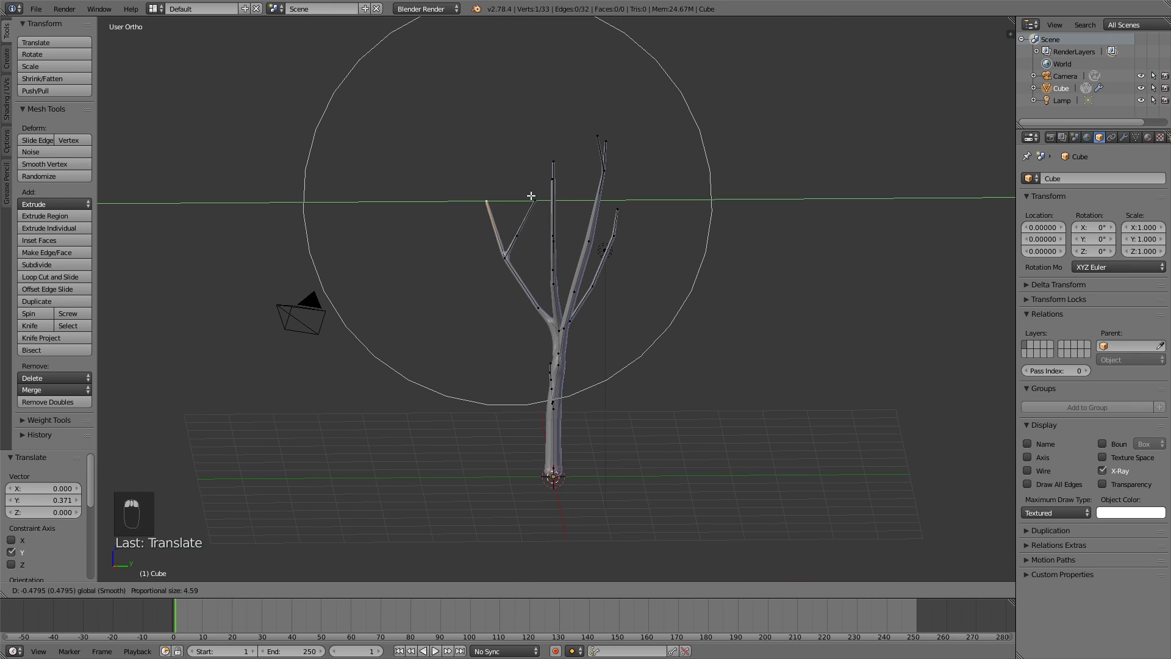
scroll(536, 198, "up", 4)
left_click(535, 198)
- Move the tallest stem's side shoot tip about 0.7 units along X with proportional editing, deselect everything and leave edit mode
middle_click_drag(536, 198, 702, 232)
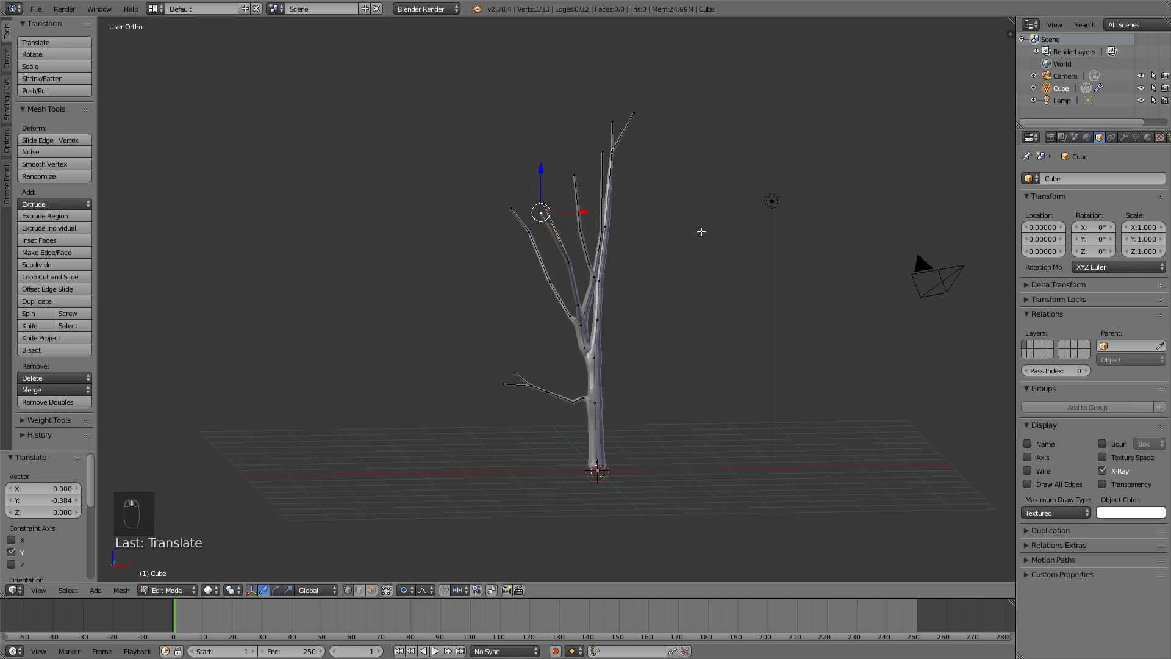
key("g")
key("x")
scroll(688, 113, "down", 4)
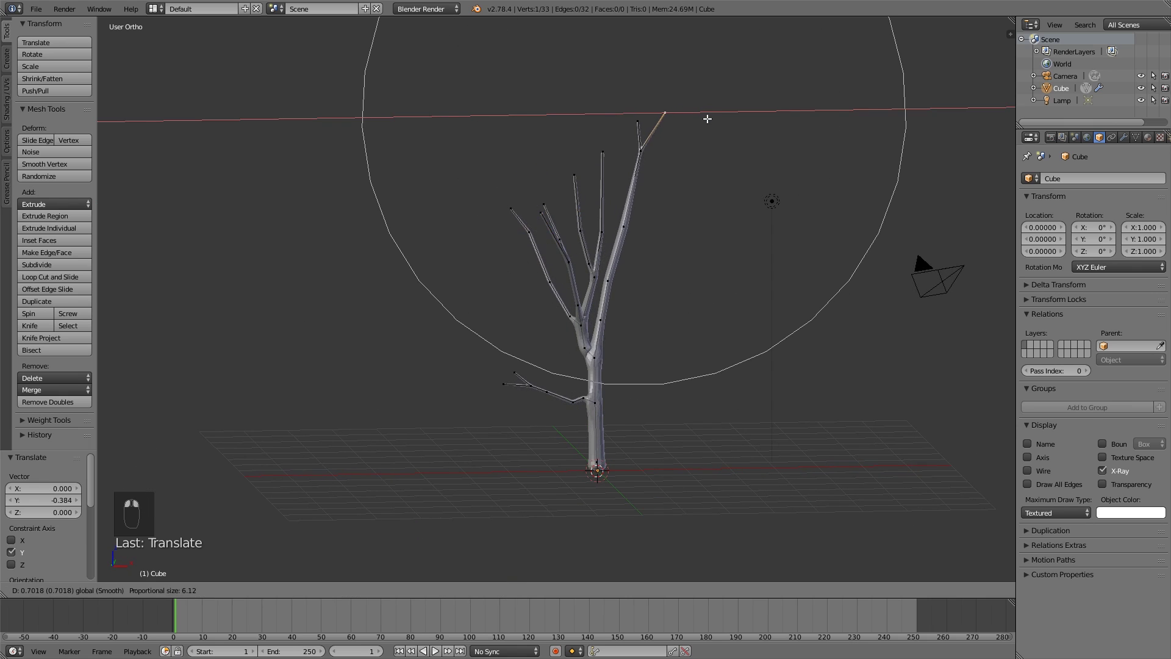
left_click(700, 183)
key("a")
key("Tab")
middle_click_drag(628, 295, 688, 280)
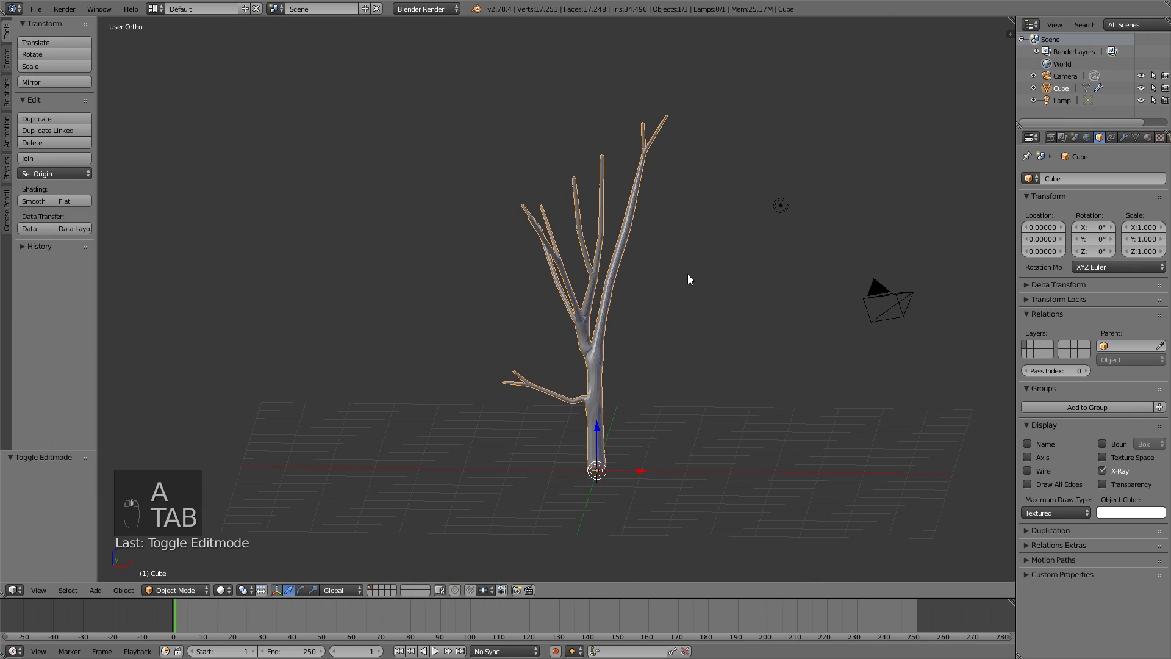
- Turn off proportional editing in edit mode and move the left stem's lowest joint about -0.034 in X and 0.009 in Z
scroll(648, 322, "up", 4)
scroll(637, 410, "up", 3)
key("Tab")
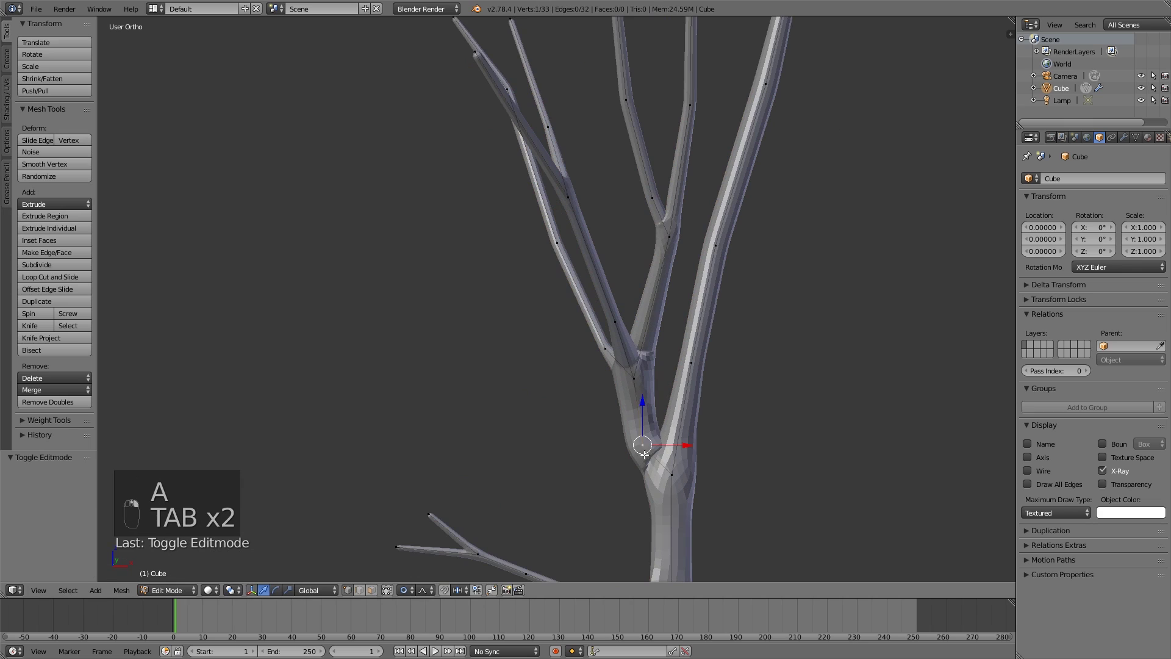
key("g")
right_click(648, 400)
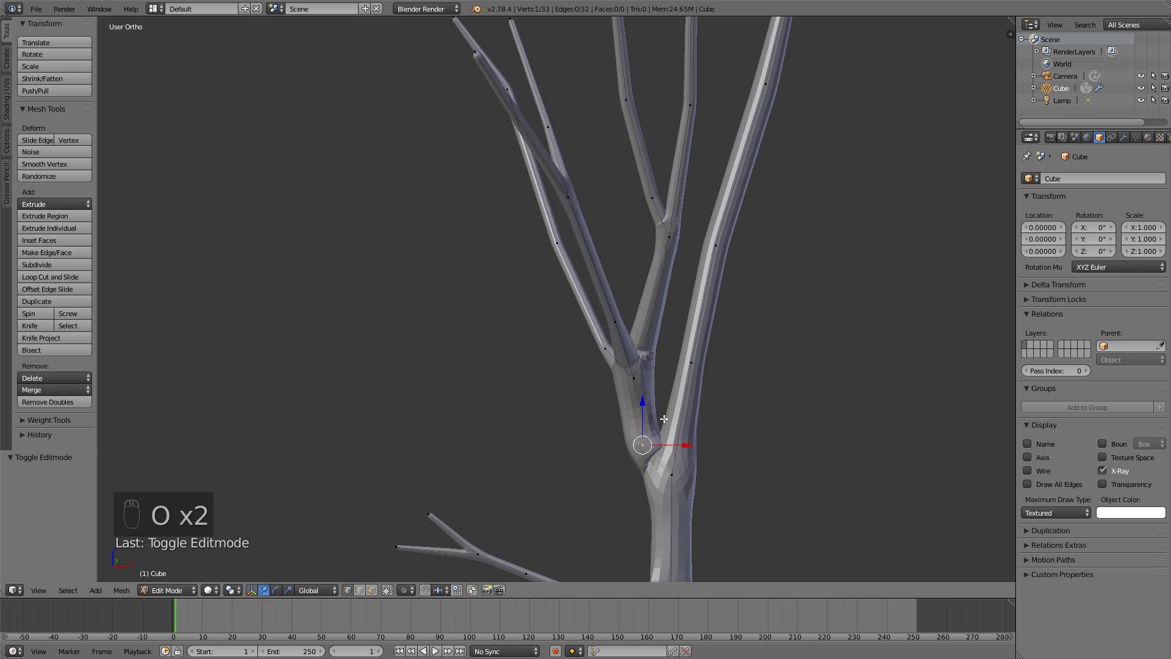
key("g")
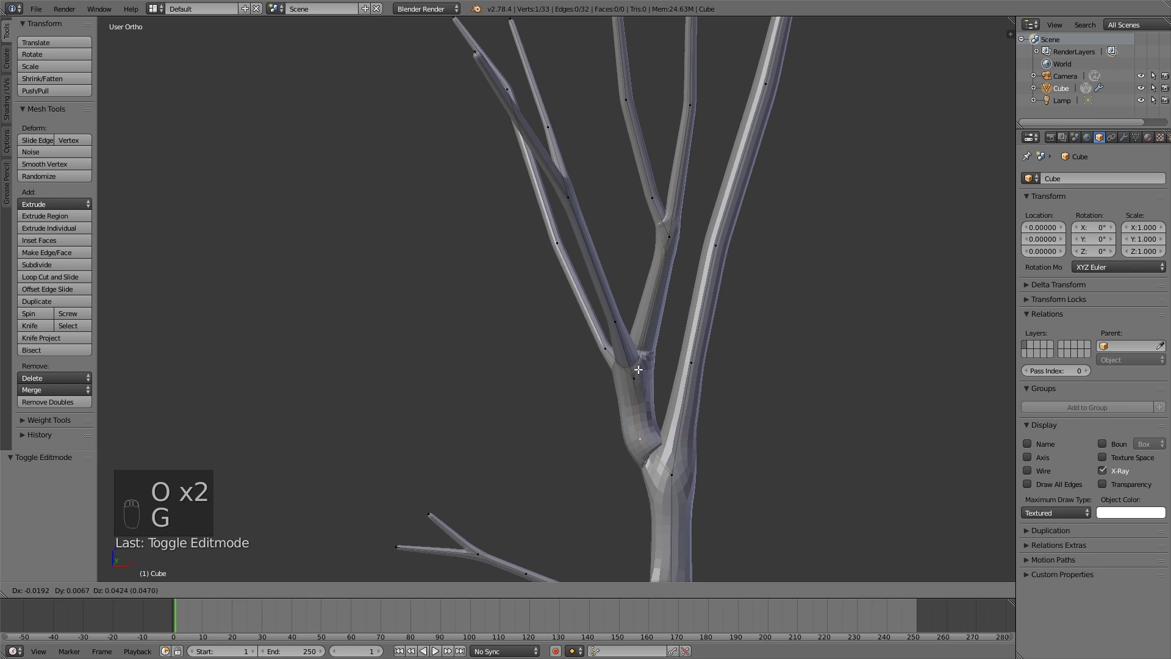
left_click(603, 398)
- Move the left stem's lowest joint about -0.056 in X, -0.029 in Y and 0.013 in Z, and nudge it once more
middle_click_drag(626, 454, 751, 431)
scroll(888, 428, "up", 2)
scroll(515, 456, "up", 4)
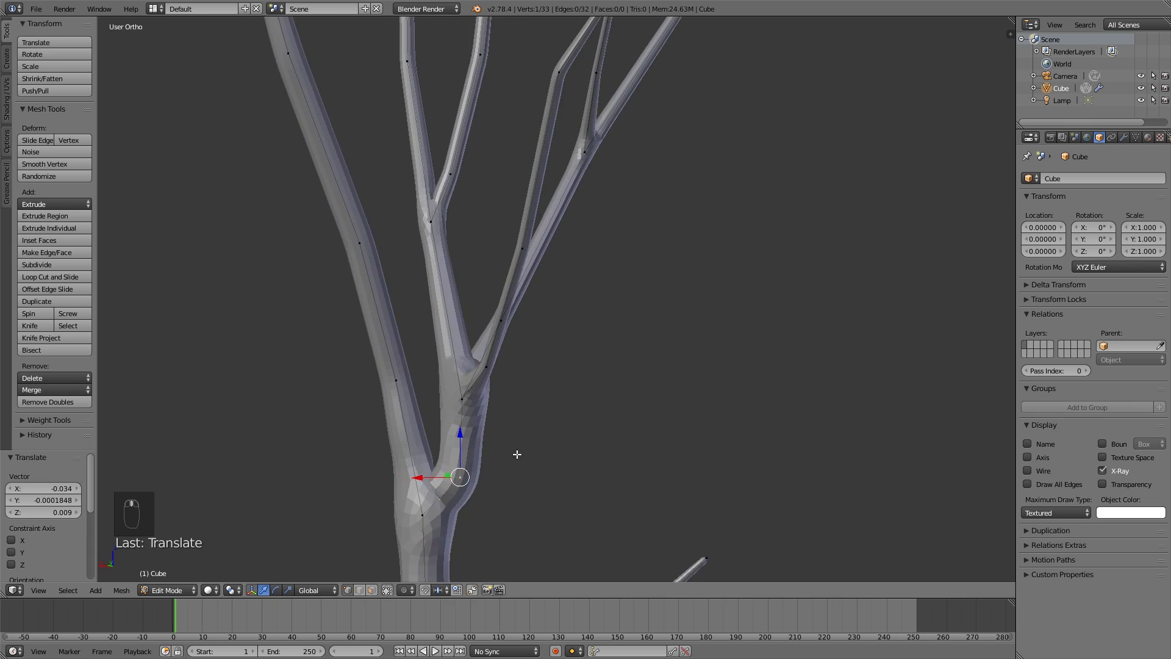
key("g")
left_click(527, 427)
scroll(549, 442, "down", 2)
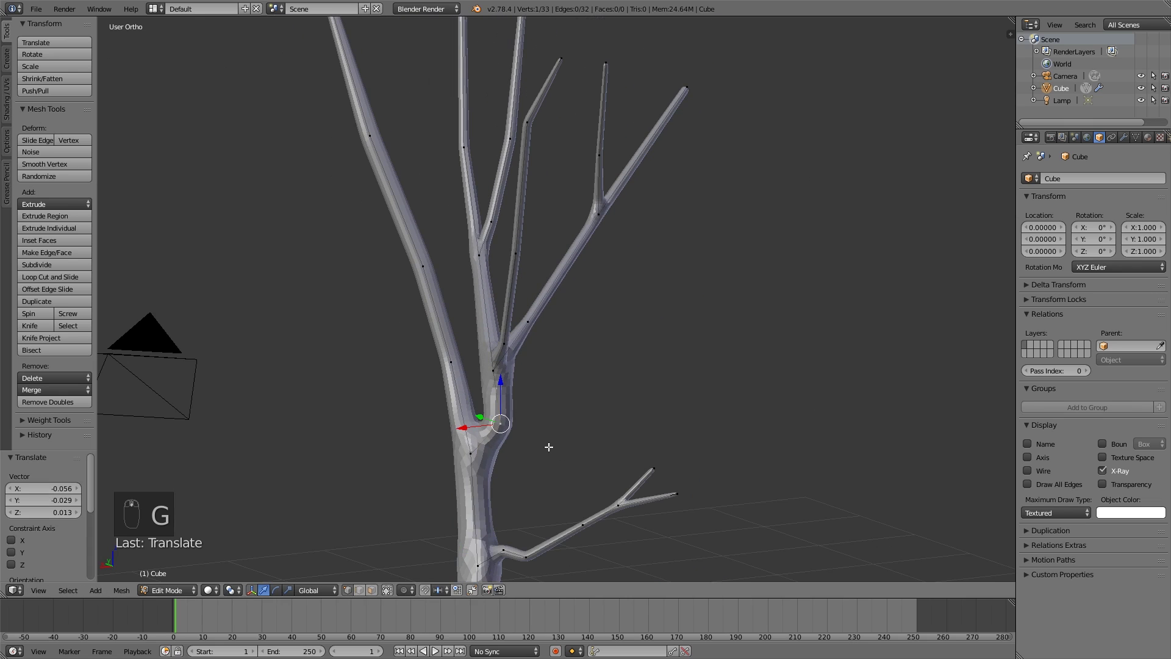
key("shift+g")
key("g")
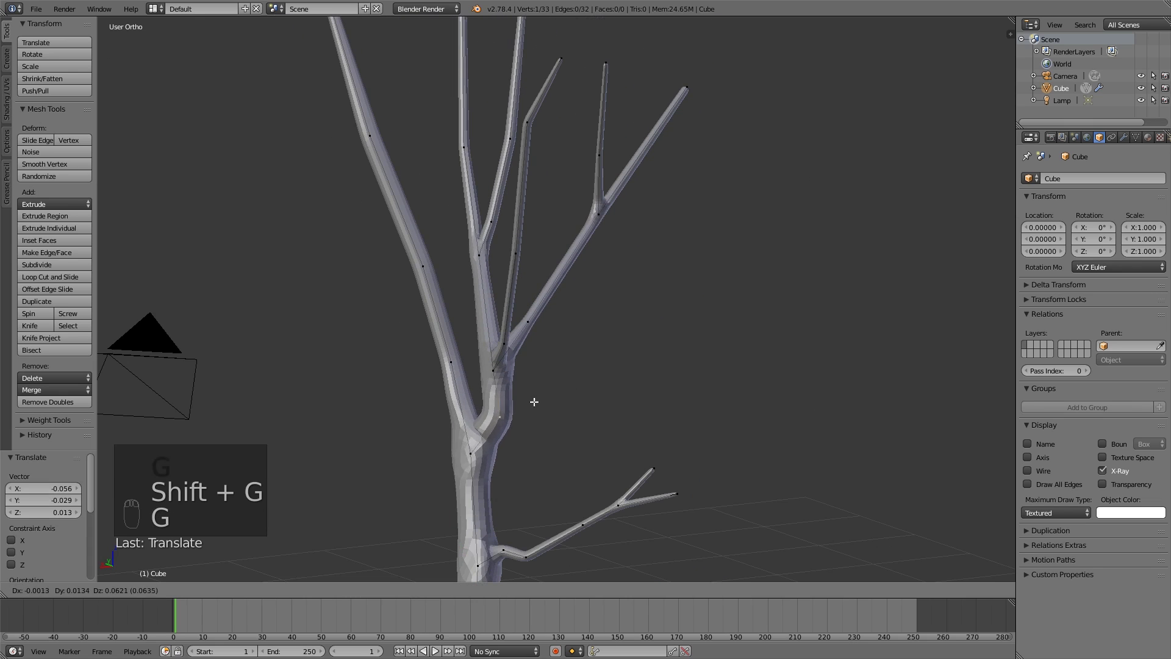
left_click(536, 447)
- Check the smoothed tree in object mode, return to edit mode and scale the skin of the left stem's tip by 0.868
middle_click_drag(537, 447, 655, 415)
key("a")
key("Tab")
scroll(541, 450, "down", 2)
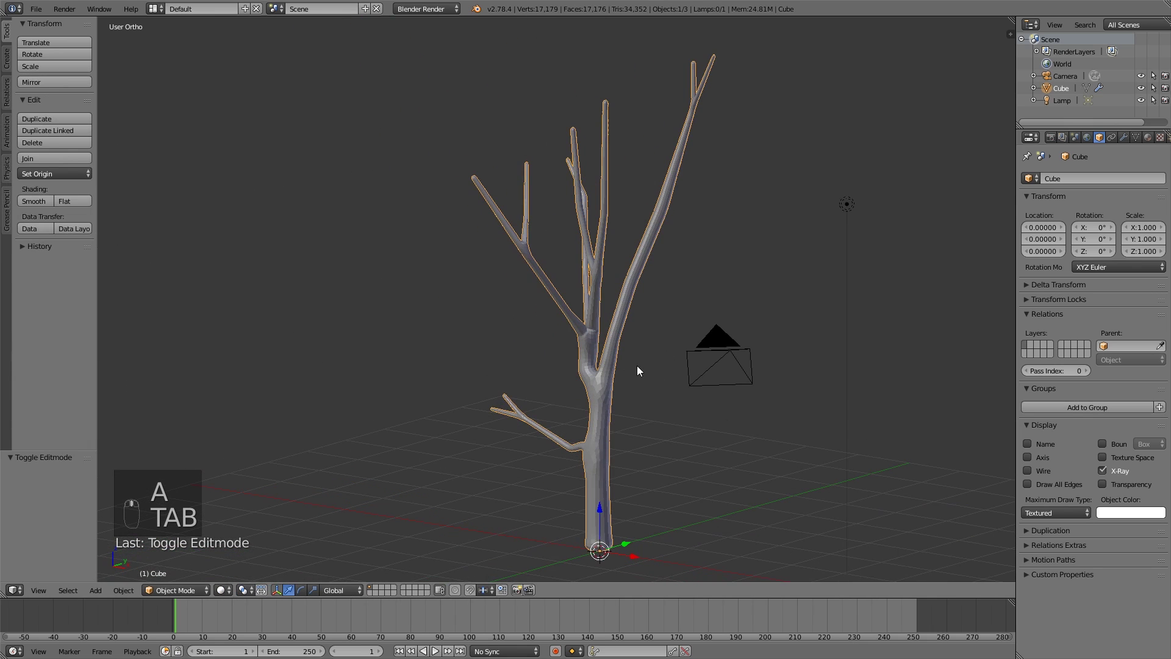
key("Tab")
middle_click_drag(635, 364, 677, 364)
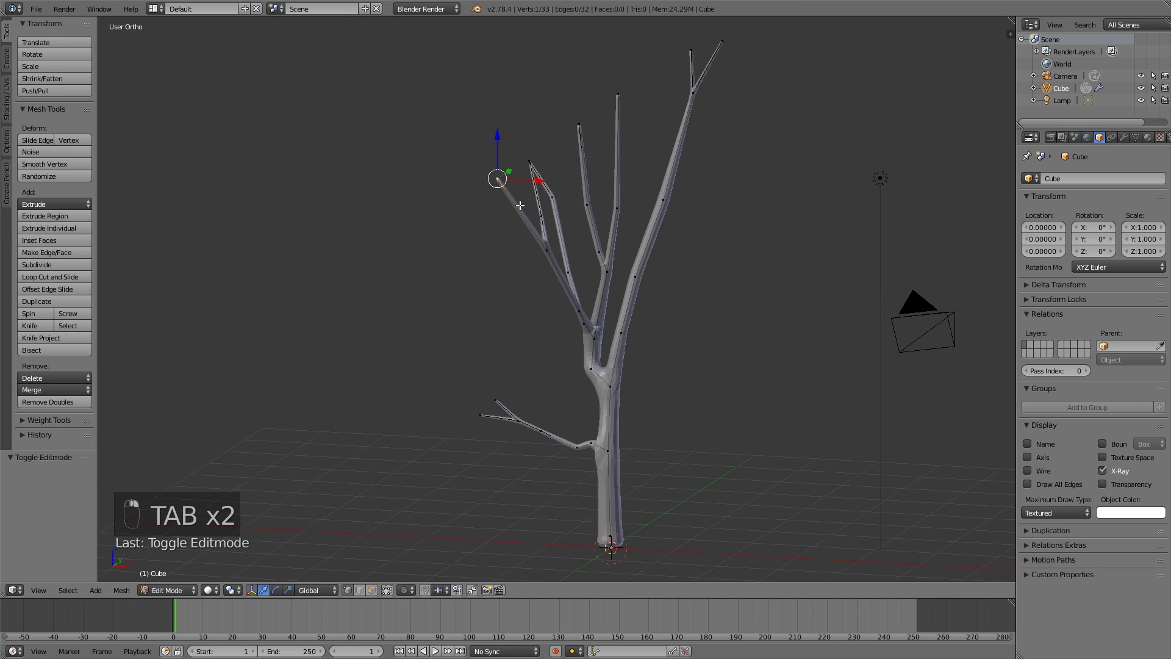
key("ctrl+a")
left_click(651, 299)
- In front view, extrude a branch from the trunk's main fork about 0.40 right and 0.31 up, and scale its tip's skin to about 0.28
key("KP_1")
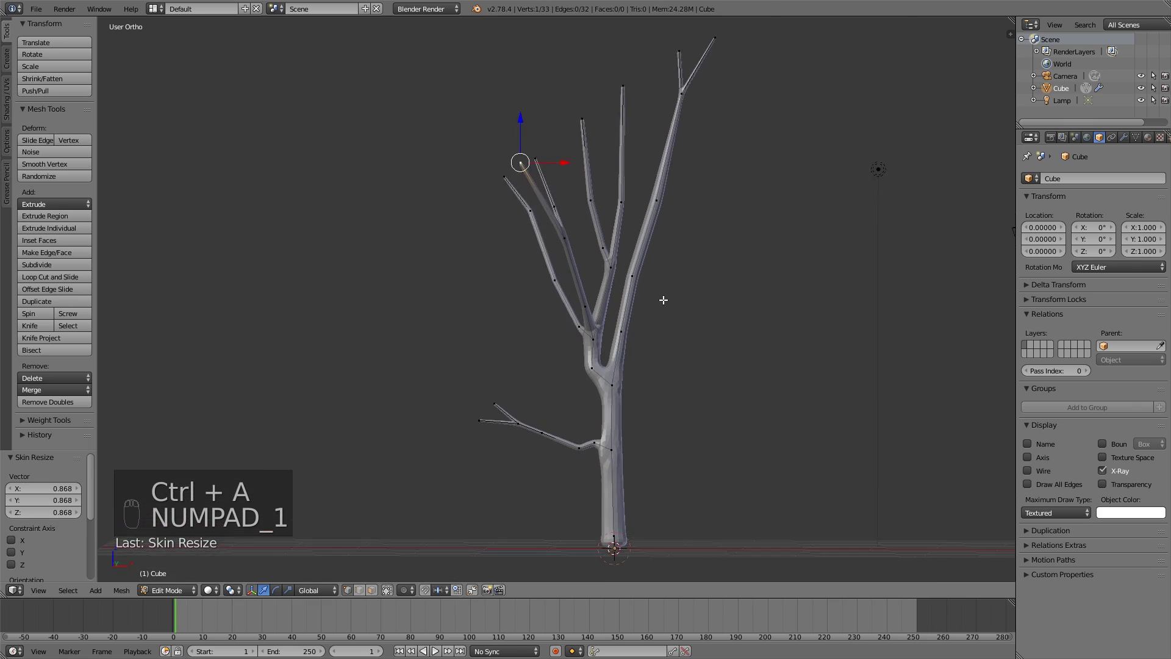
scroll(661, 313, "up", 3)
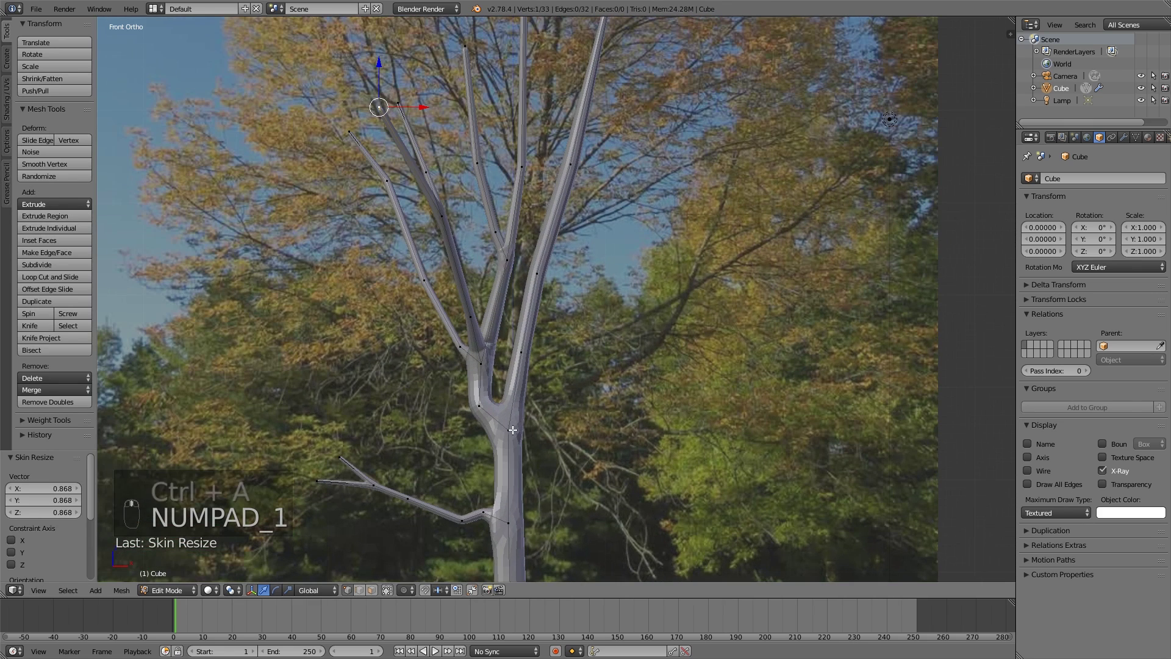
right_click(529, 426)
key("e")
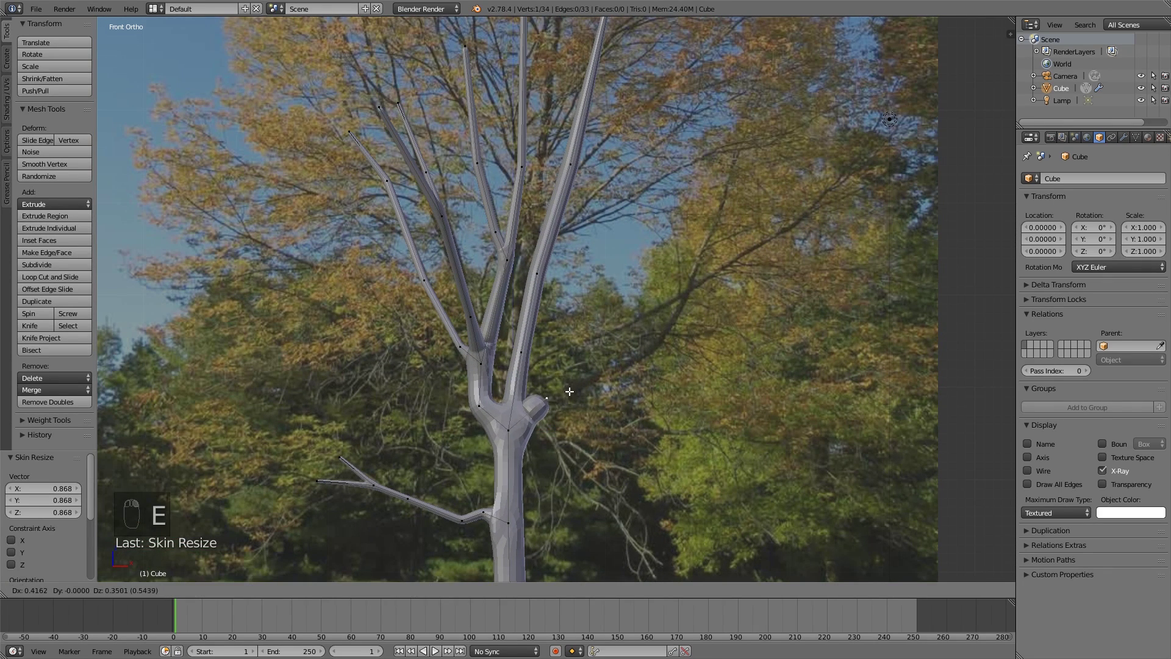
left_click(569, 394)
key("ctrl+s")
key("ctrl+s")
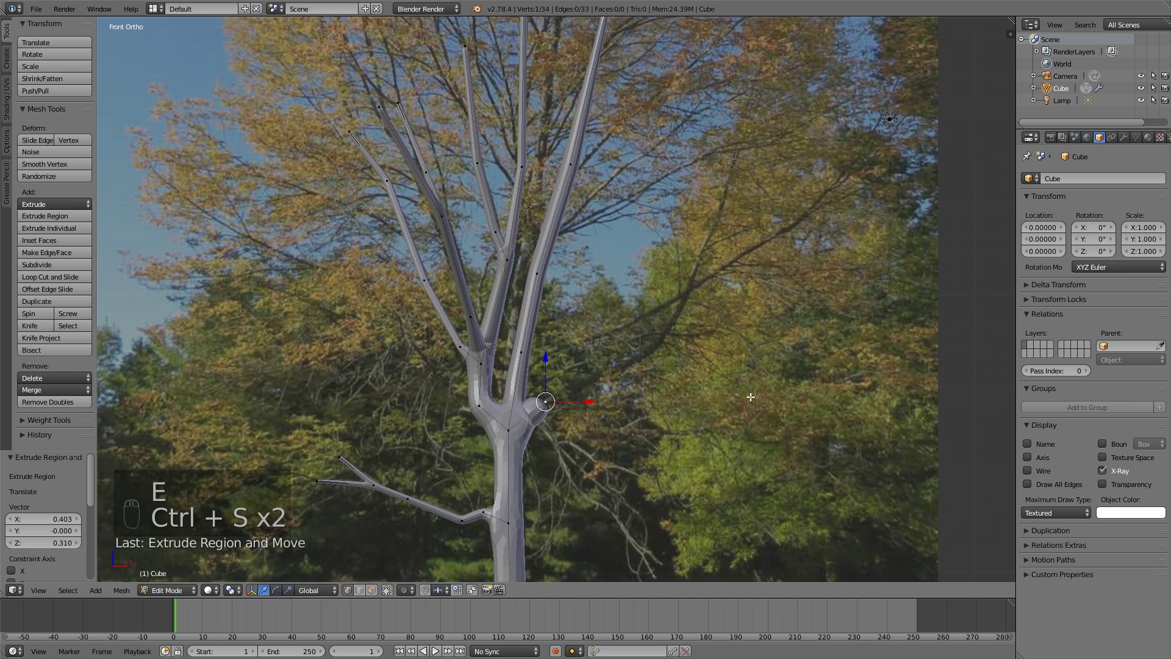
key("ctrl+a")
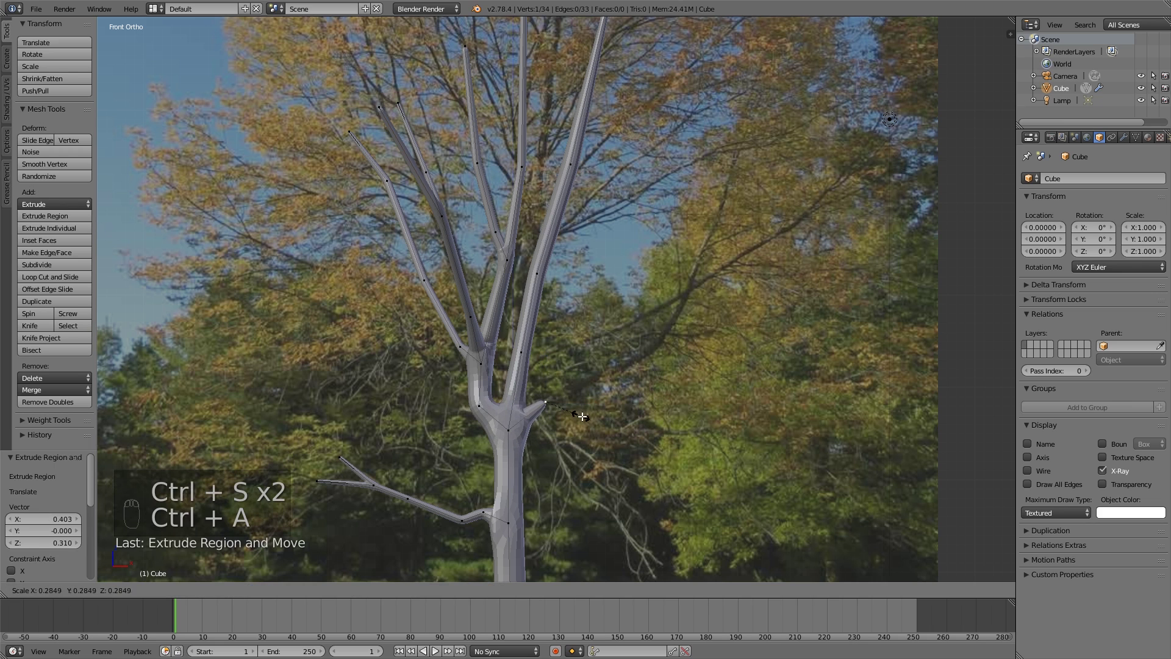
left_click(586, 417)
- Move the new right branch's tip about -0.25 units along Y
middle_click_drag(677, 429, 525, 447)
left_click_drag(590, 401, 577, 397)
middle_click_drag(623, 409, 664, 408)
- Extend the right branch in front view with segments about 0.61 right and 0.30 up, and about 0.66 right and 0.32 up, and start another extrusion
key("KP_1")
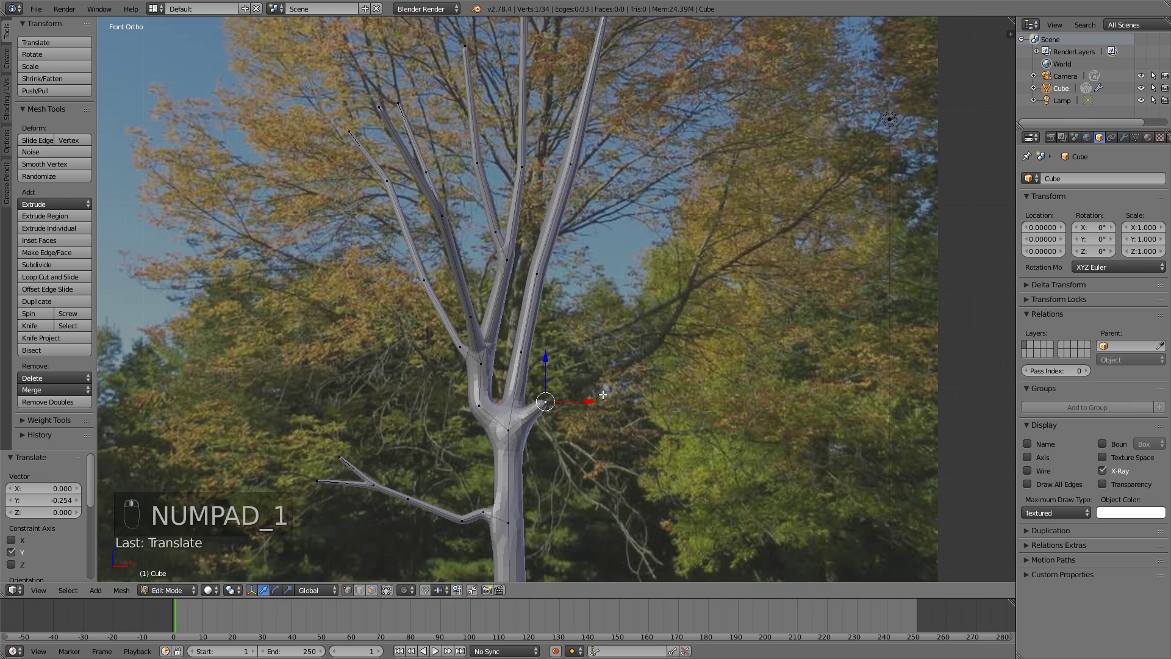
key("e")
left_click(661, 366)
key("e")
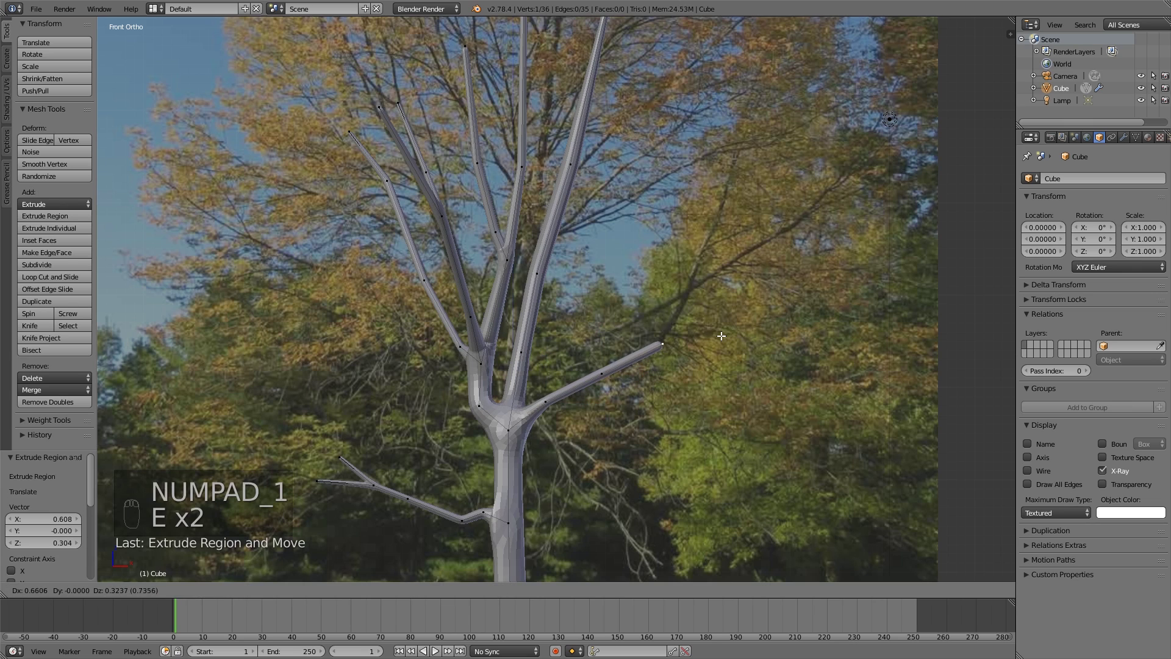
left_click(722, 336)
key("e")
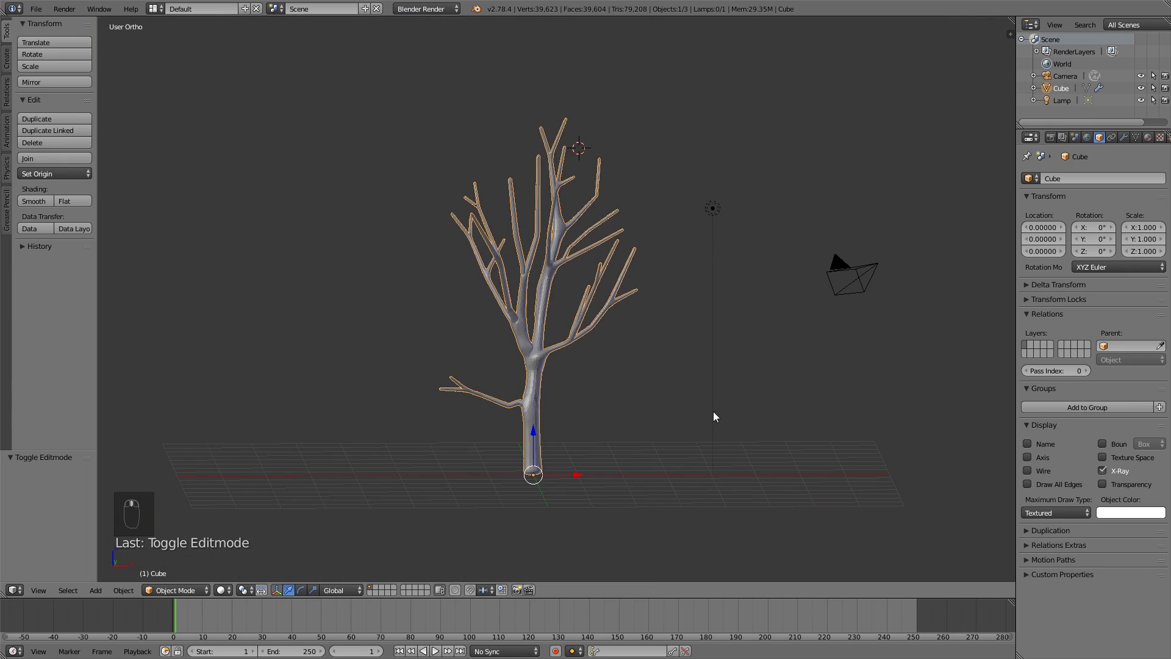
middle_click_drag(715, 416, 557, 347)
scroll(676, 402, "up", 2)
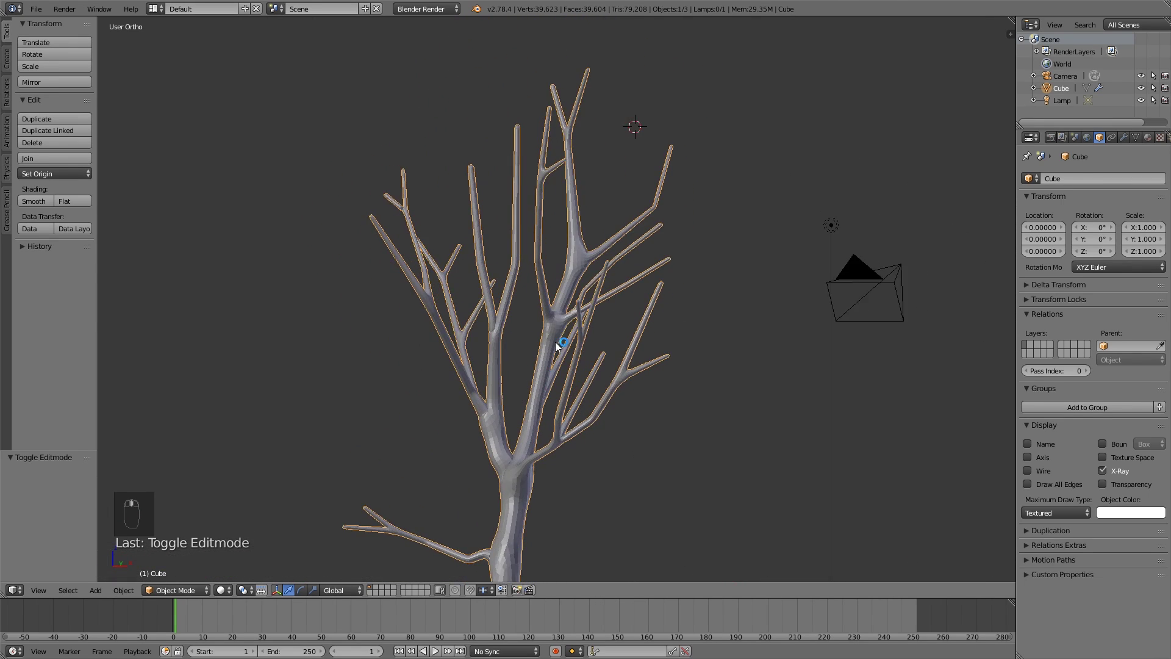
- Inspect the whole tree and enable Smooth Shading in the Skin modifier
scroll(558, 347, "down", 2)
middle_click_drag(662, 364, 578, 415)
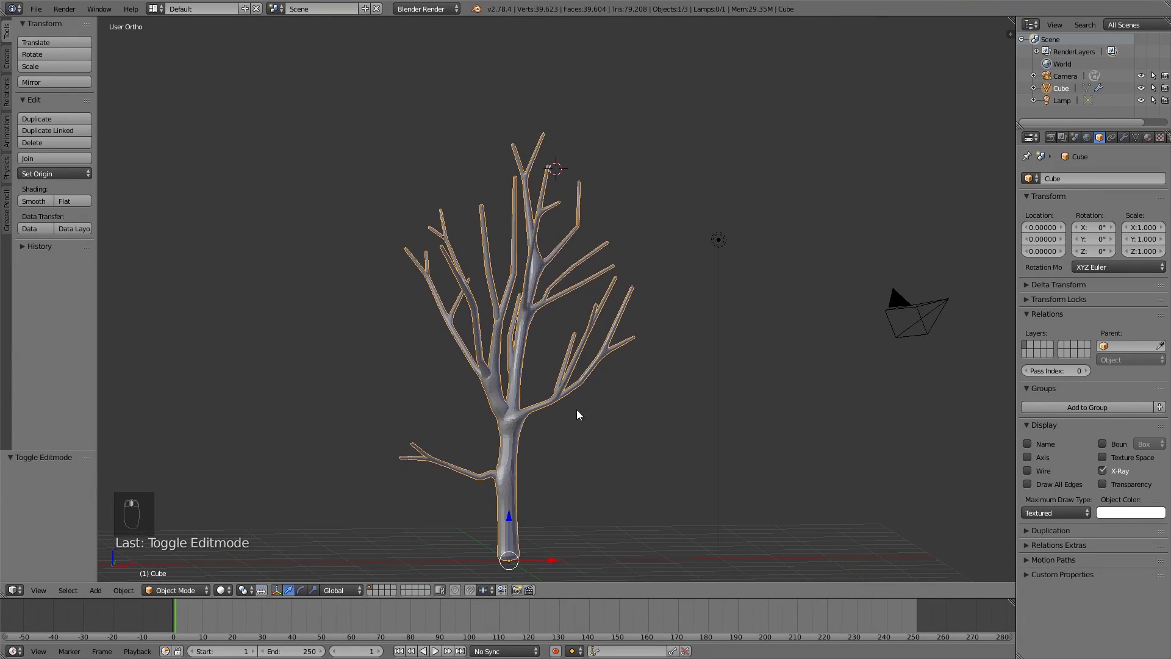
middle_click_drag(666, 307, 589, 344)
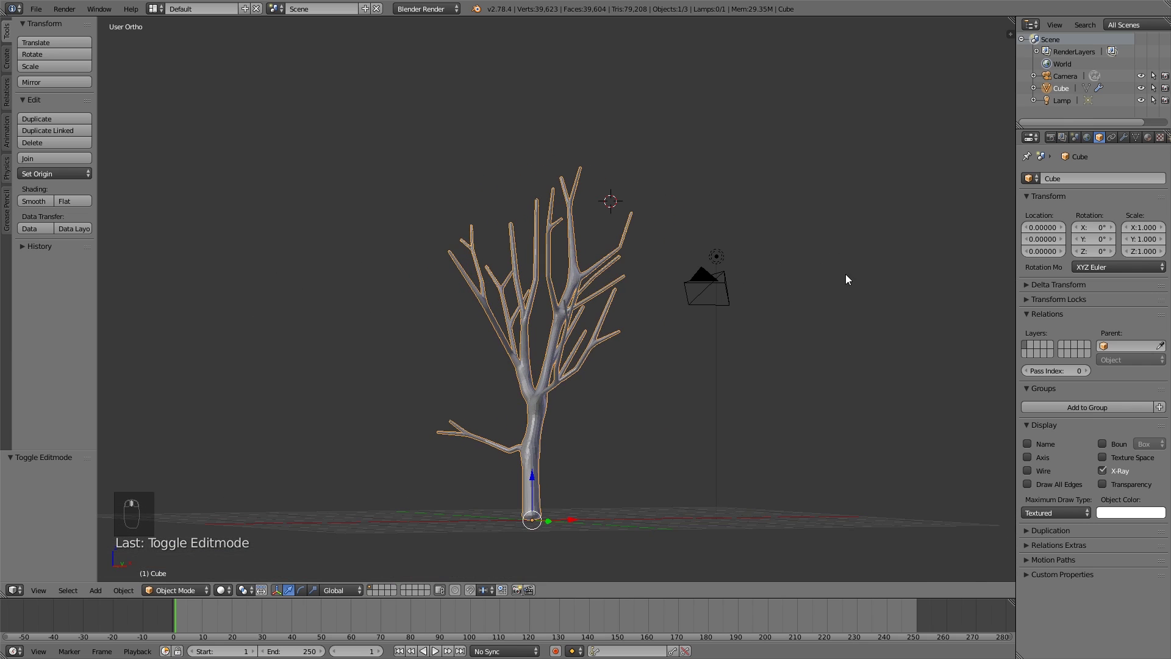
left_click(1124, 137)
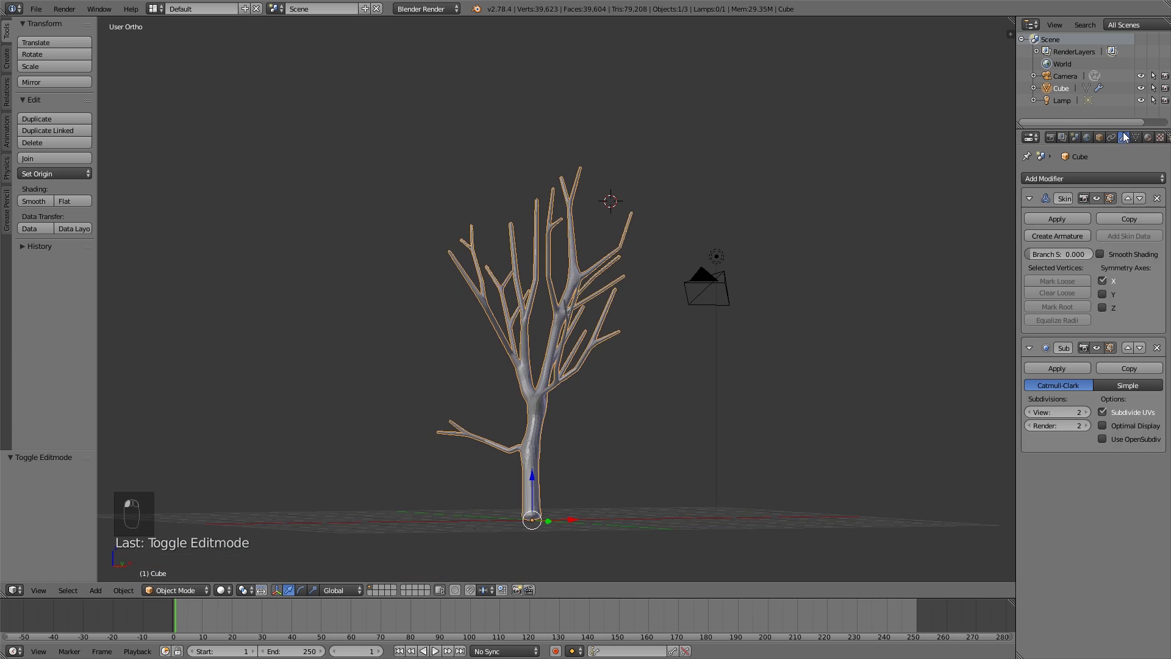
left_click(1111, 254)
mouse_move(591, 432)
middle_mouse_down()
mouse_move(630, 427)
mouse_move(557, 368)
middle_mouse_up()
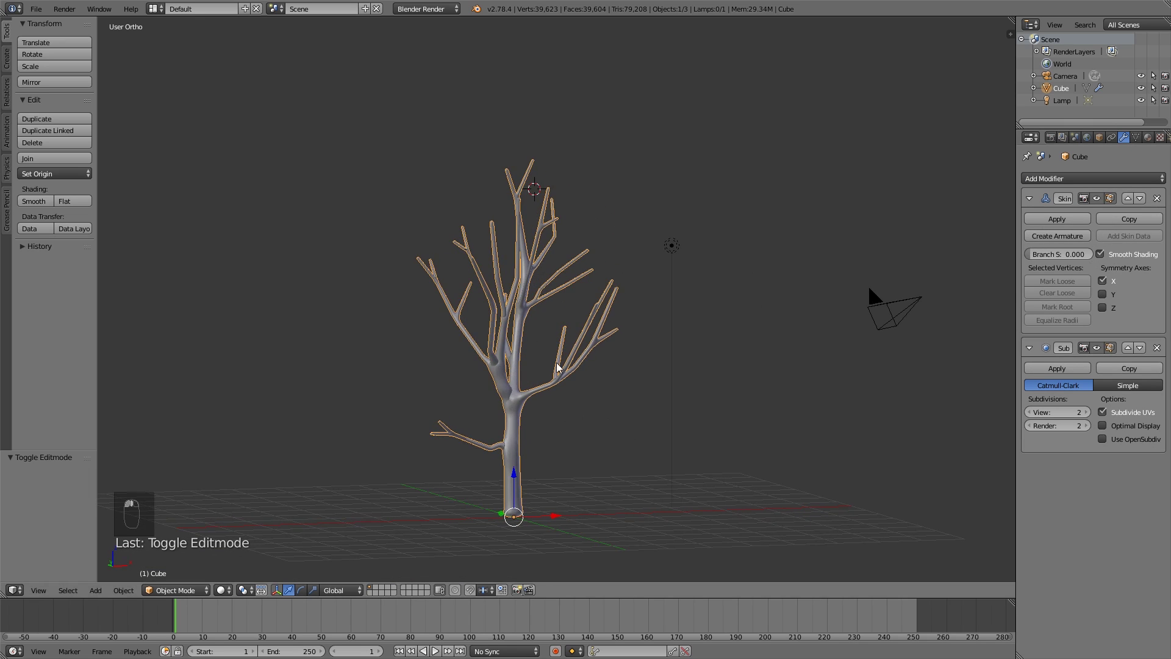
- In edit mode, move the left stem's vertex just above the main fork by -0.075 X, -0.002 Y and 0.057 Z with proportional size 0.47
scroll(557, 368, "up", 3)
scroll(539, 427, "up", 2)
key("Tab")
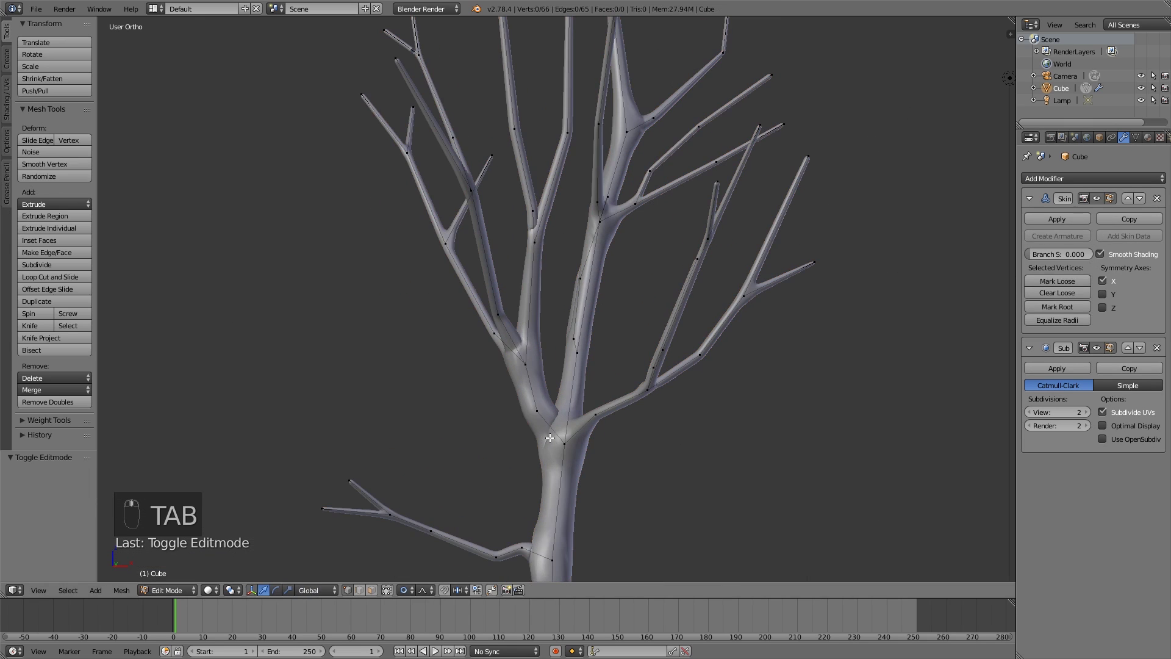
key("g")
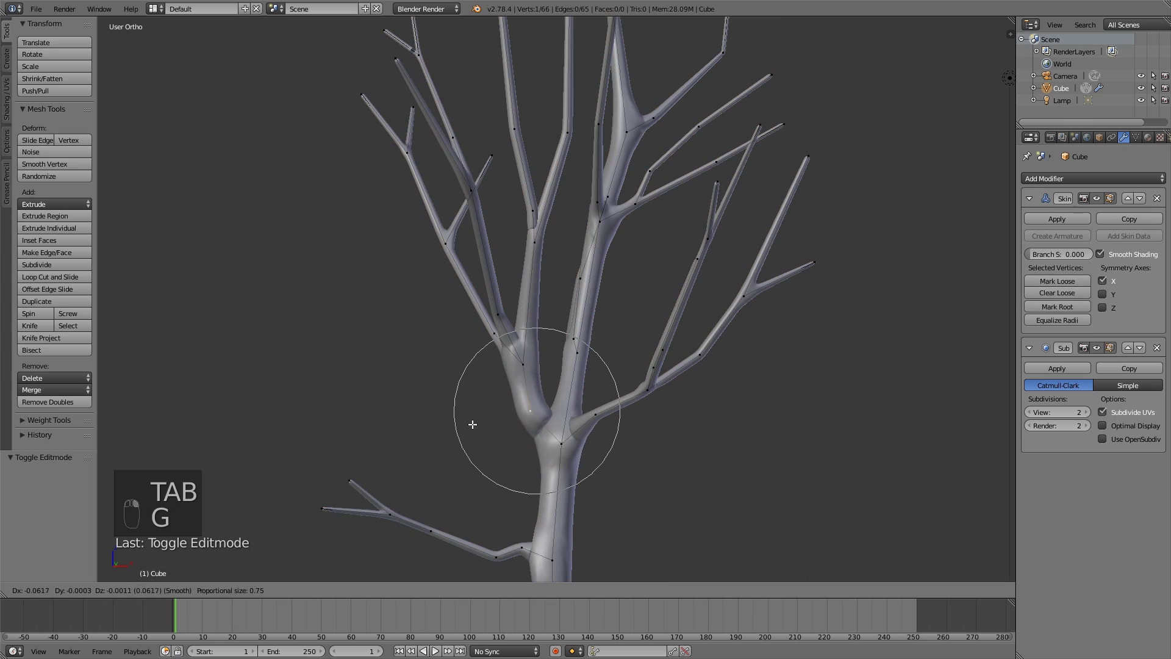
scroll(498, 398, "up", 1)
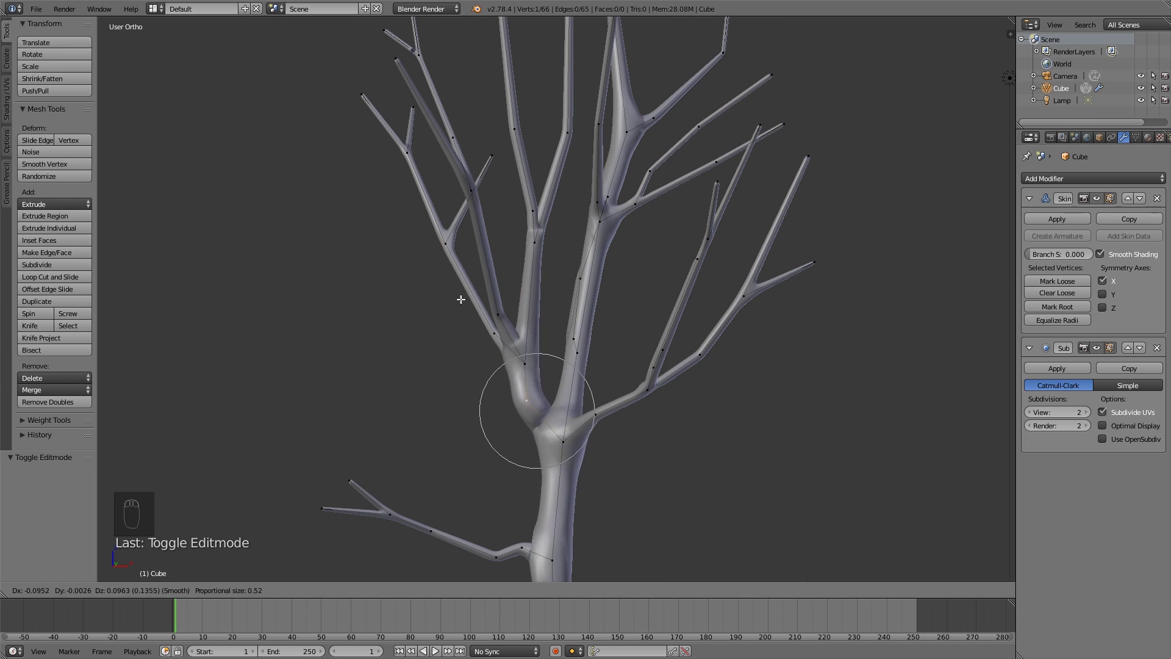
scroll(524, 285, "up", 1)
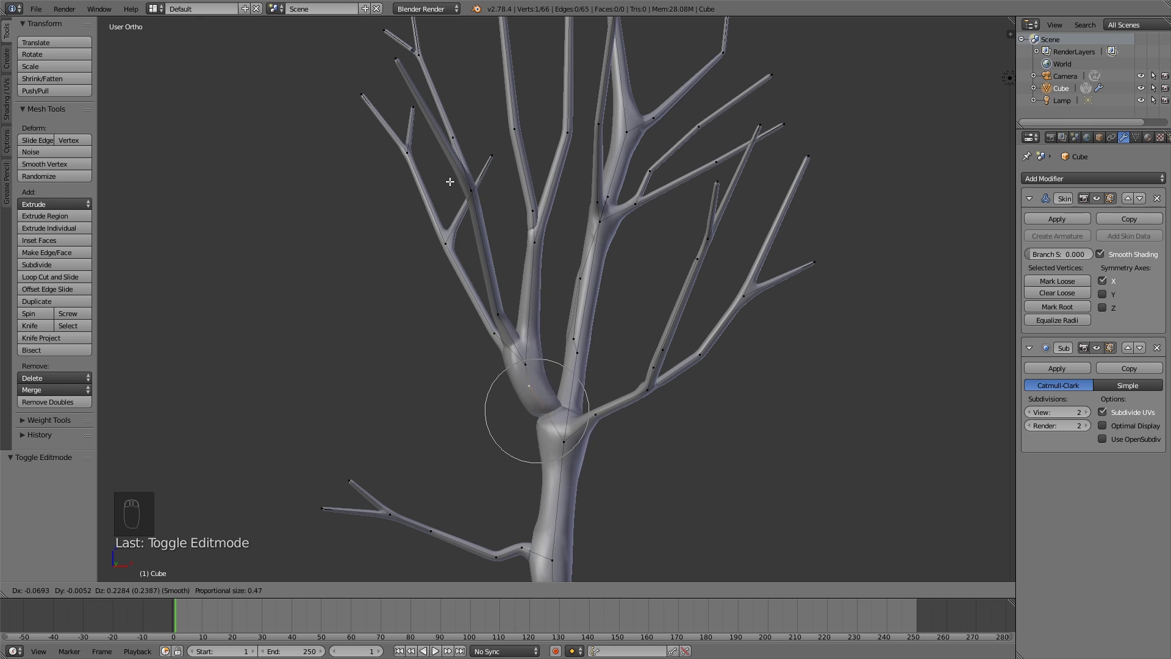
left_click(449, 367)
- Viewing from behind, nudge the left stem's lower vertex about -0.05 along X and -0.01 along Y, and check the result in object mode
middle_click_drag(457, 366, 595, 450)
scroll(595, 450, "up", 2)
key("g")
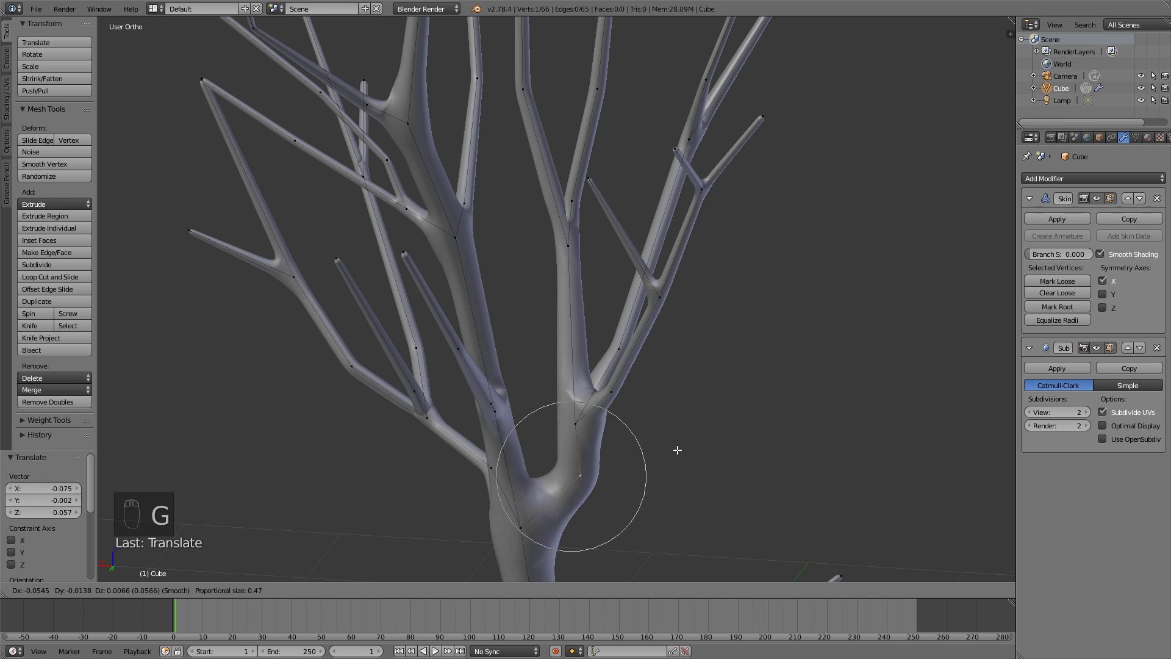
left_click(677, 450)
middle_click_drag(677, 449, 536, 464)
key("a")
key("Tab")
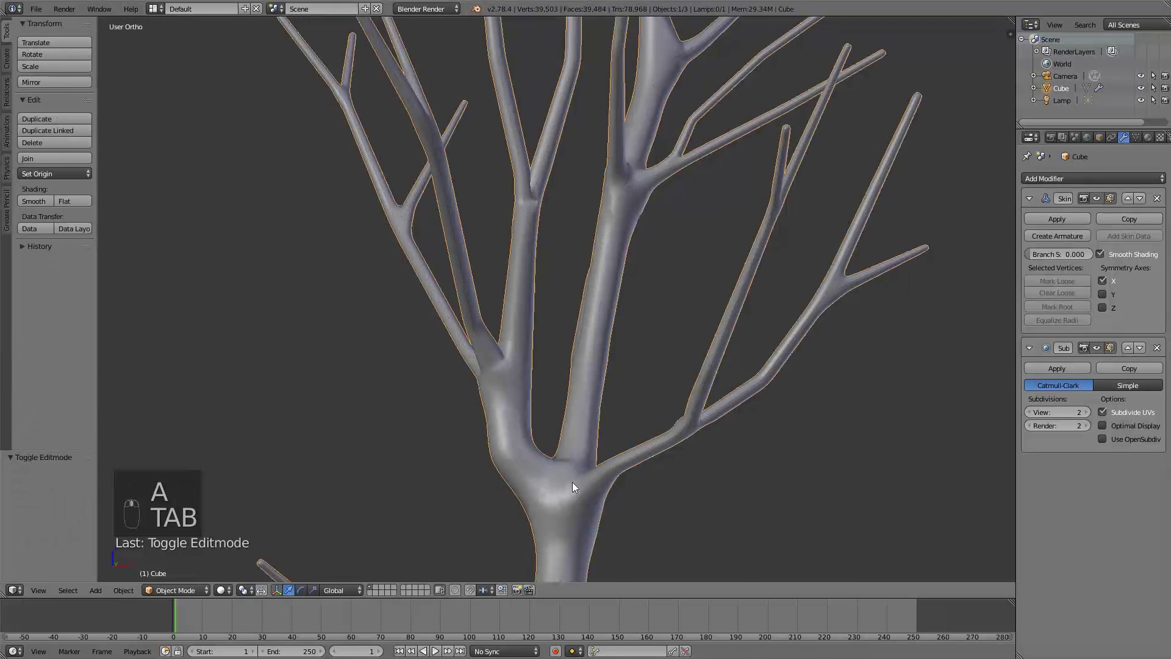
- Move the trunk's main fork vertex by -0.035 X, 0.004 Y and -0.092 Z, shift it back about 0.016 along X, and return to object mode
key("Tab")
key("Tab")
right_click(565, 508)
key("g")
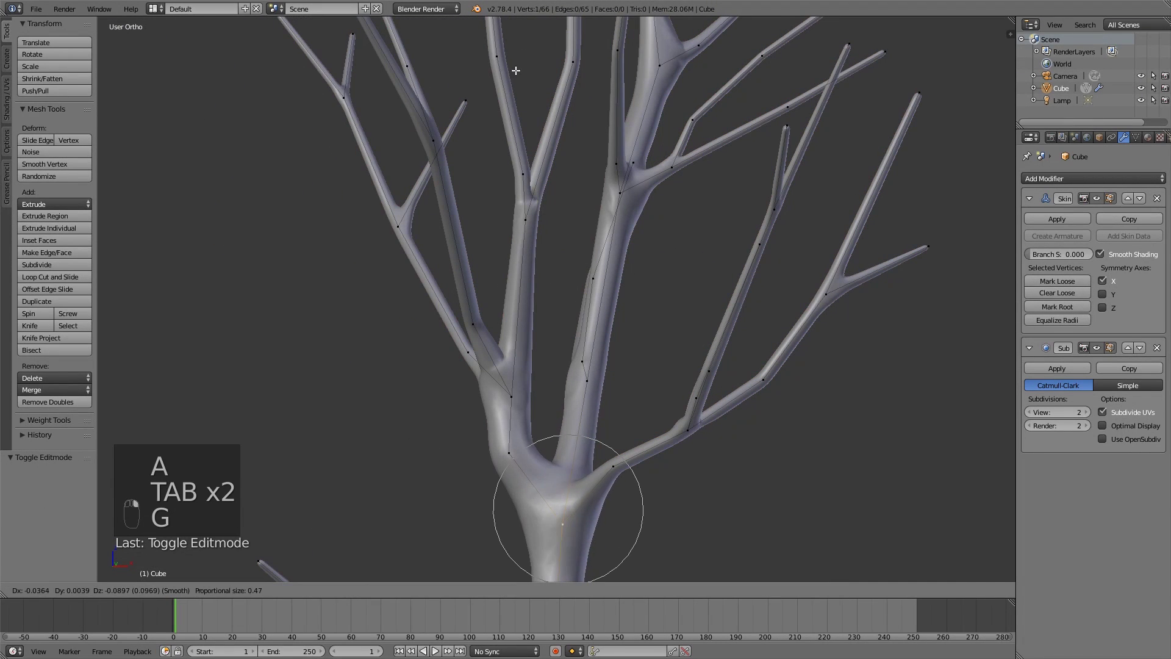
left_click(508, 84)
key("g")
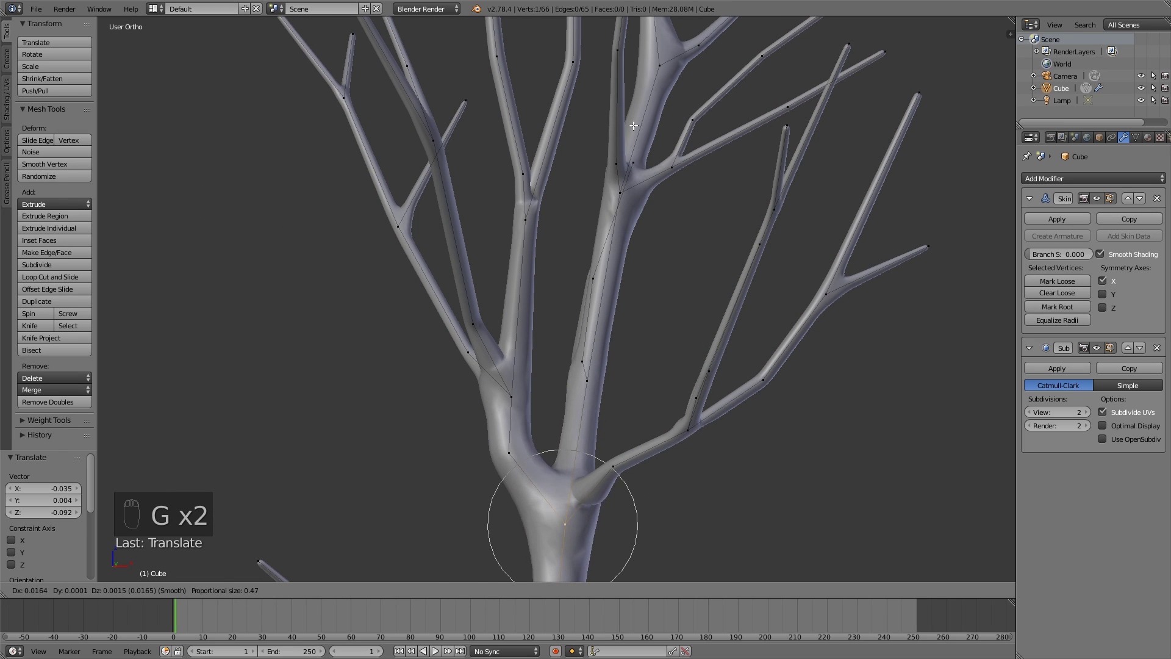
left_click(634, 125)
scroll(665, 189, "down", 4)
middle_click_drag(653, 230, 693, 295)
key("a")
key("Tab")
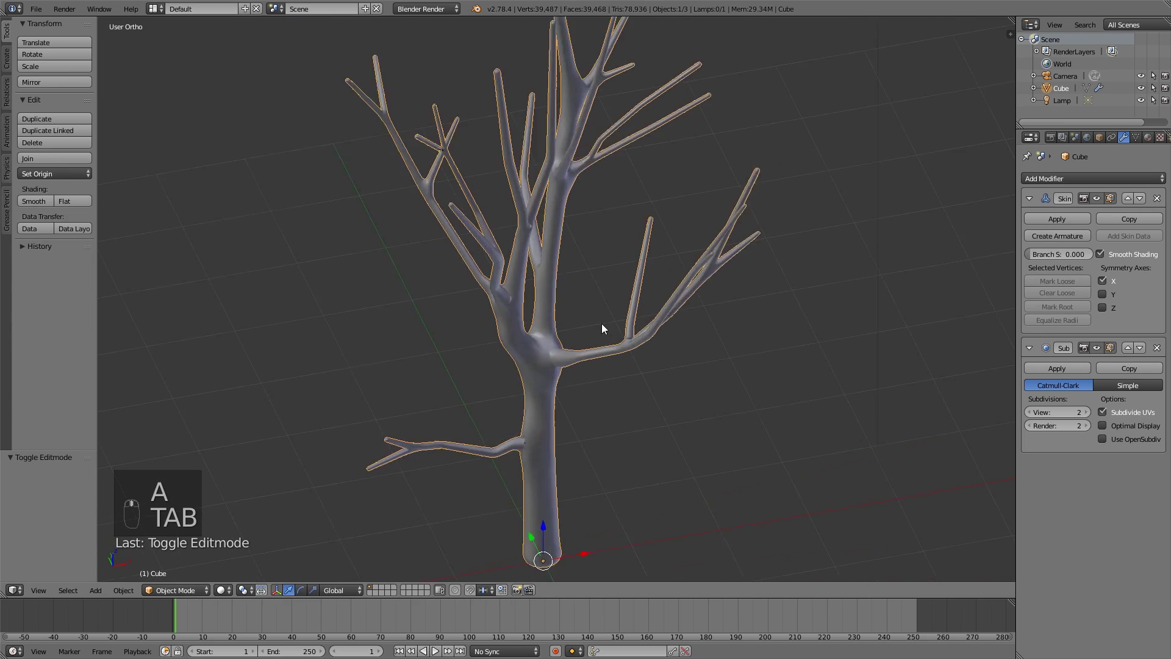
- Compare the tree with the reference photo, and move the upper right branch's base vertex about -0.18 X, -0.07 Y and 0.02 Z toward its stem
middle_click_drag(602, 324, 627, 258)
key("KP_1")
scroll(661, 318, "up", 2)
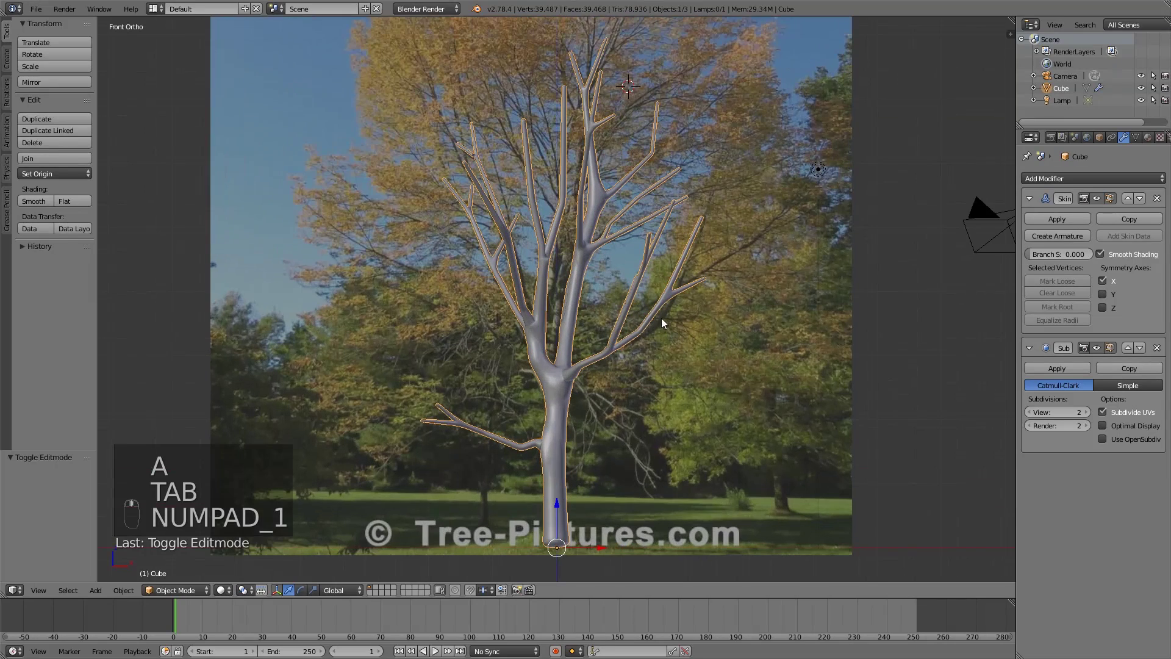
scroll(687, 299, "down", 2)
middle_click_drag(687, 299, 672, 311)
scroll(680, 274, "up", 4)
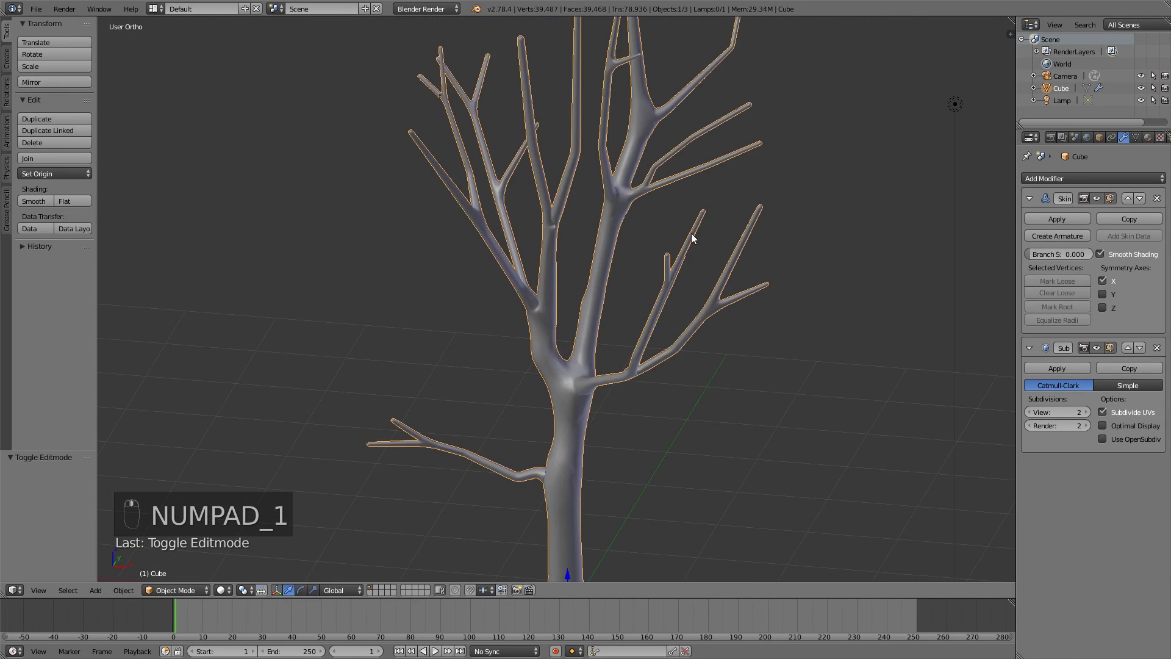
middle_click_drag(690, 240, 663, 252)
key("Tab")
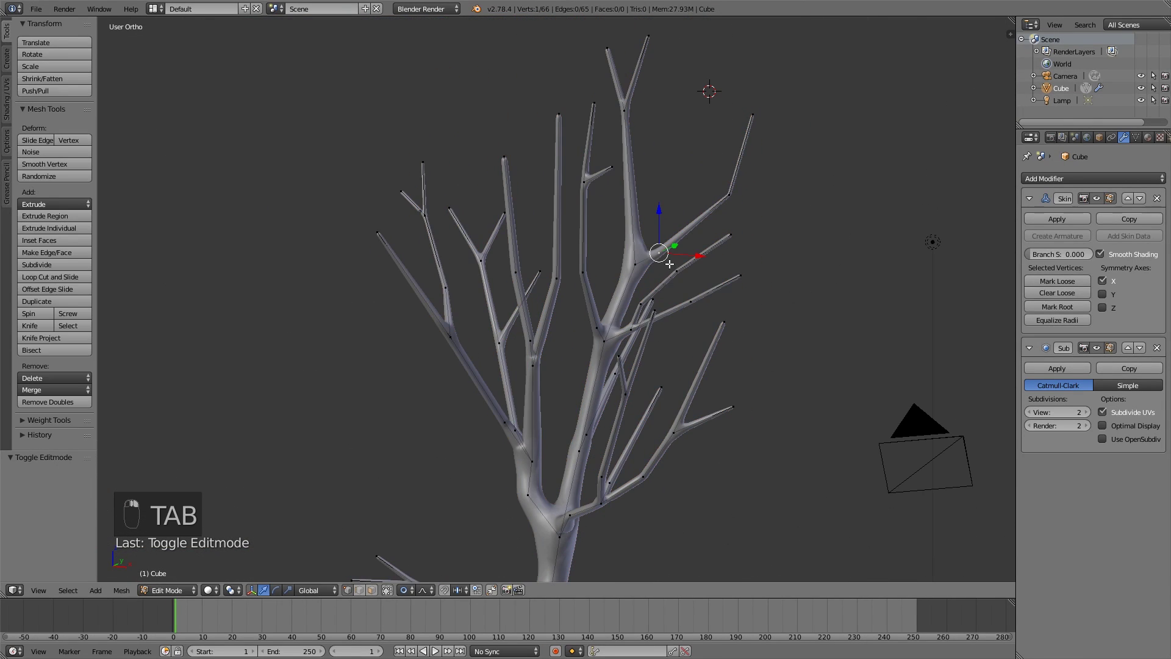
key("g")
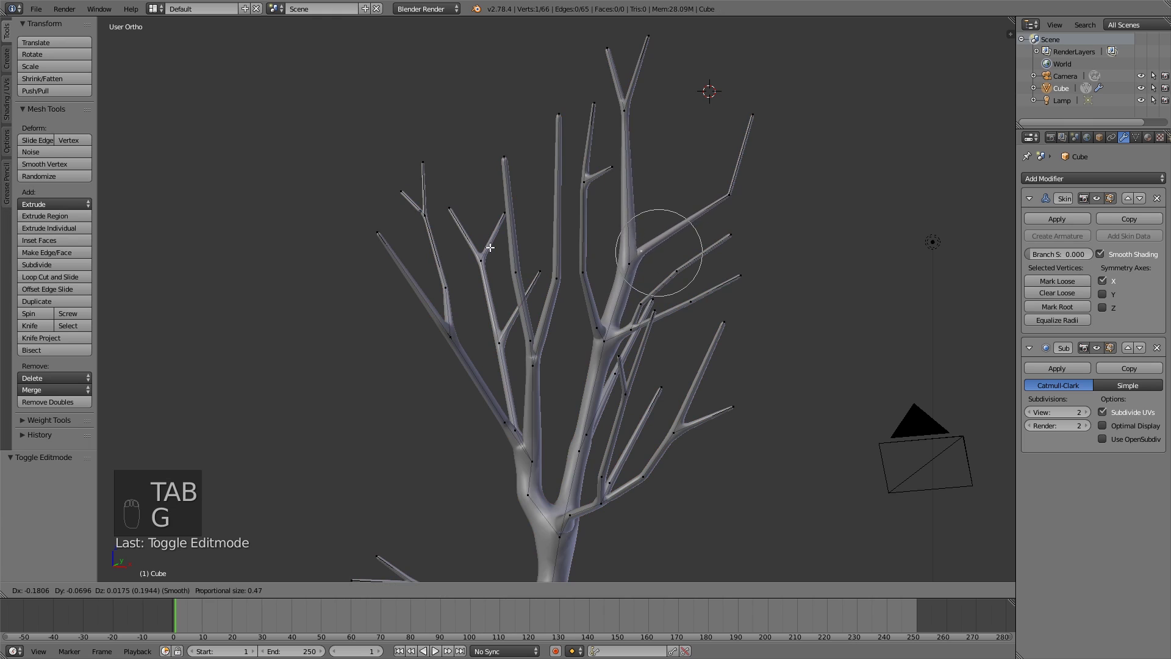
left_click(490, 248)
key("a")
key("Tab")
- Set the Skin modifier's Branch Smoothing to 0.779 and check the tree in front view
middle_click_drag(745, 340, 738, 308)
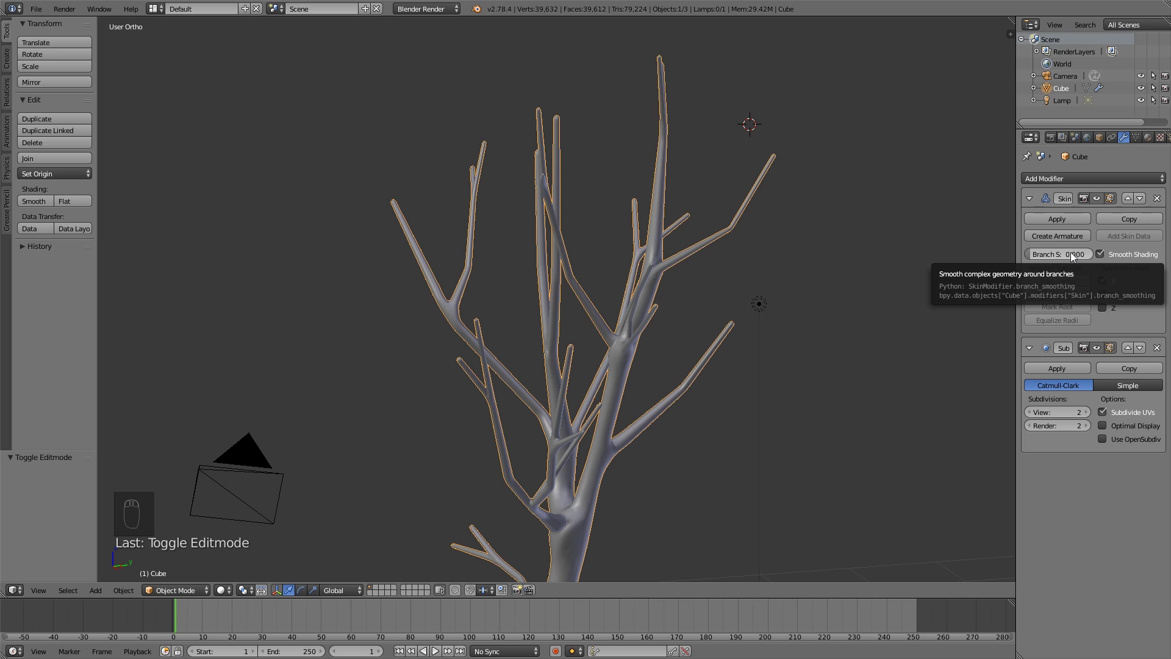
mouse_move(1070, 251)
left_mouse_down()
mouse_move(1092, 252)
mouse_move(1077, 251)
left_mouse_up()
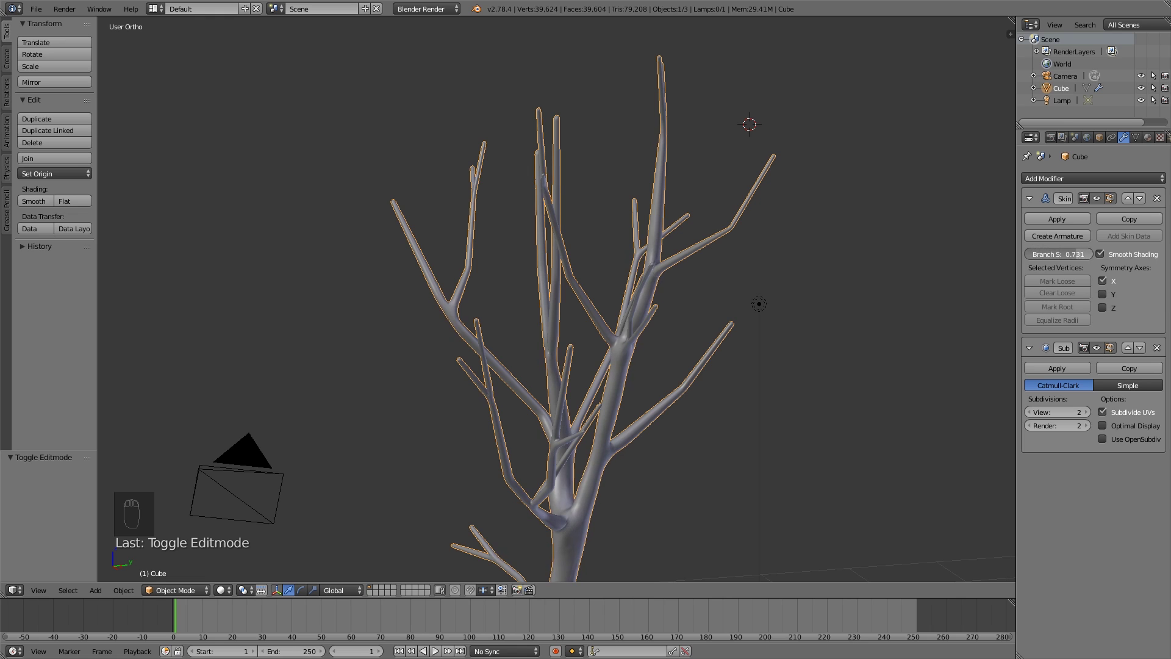
middle_click_drag(976, 317, 739, 332)
scroll(740, 332, "down", 2)
key("KP_1")
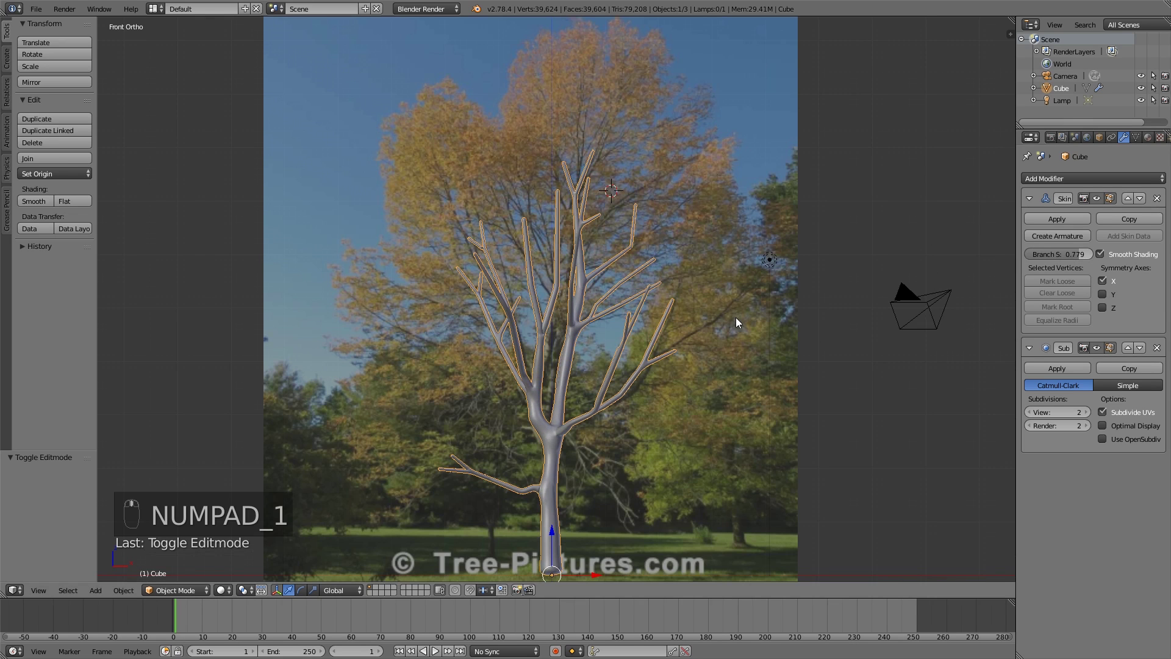
- In edit mode, scale the skin of the trunk vertex at the lower left branch by 1.189
middle_click_drag(722, 372, 742, 385)
scroll(741, 385, "up", 4)
middle_click_drag(632, 488, 650, 327)
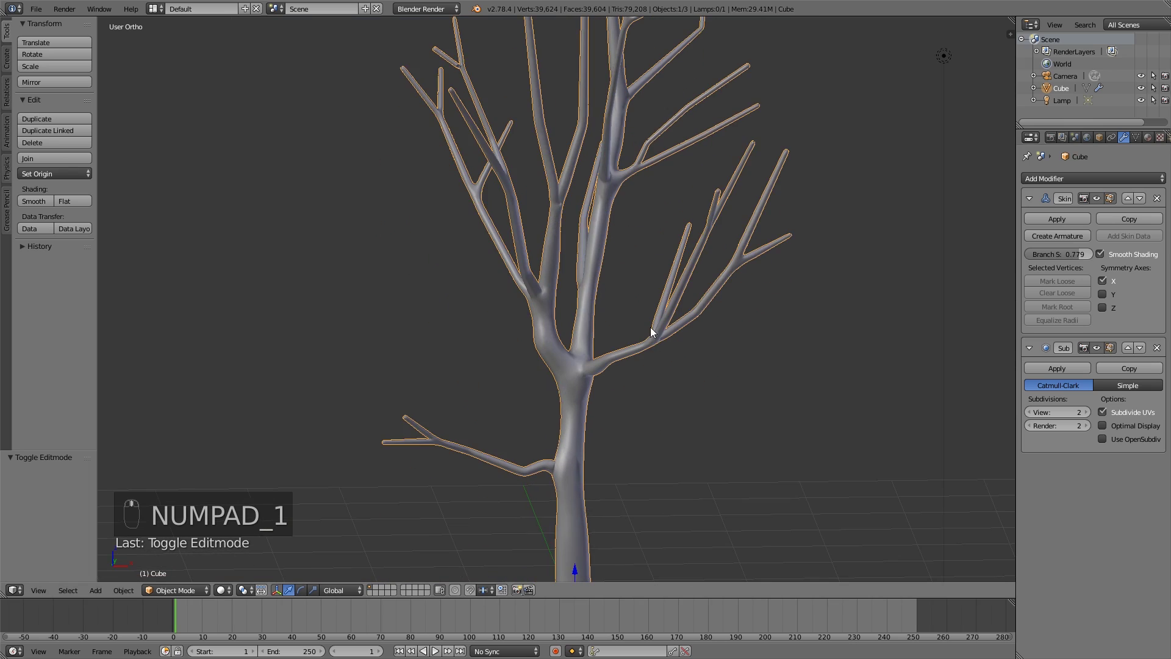
key("Tab")
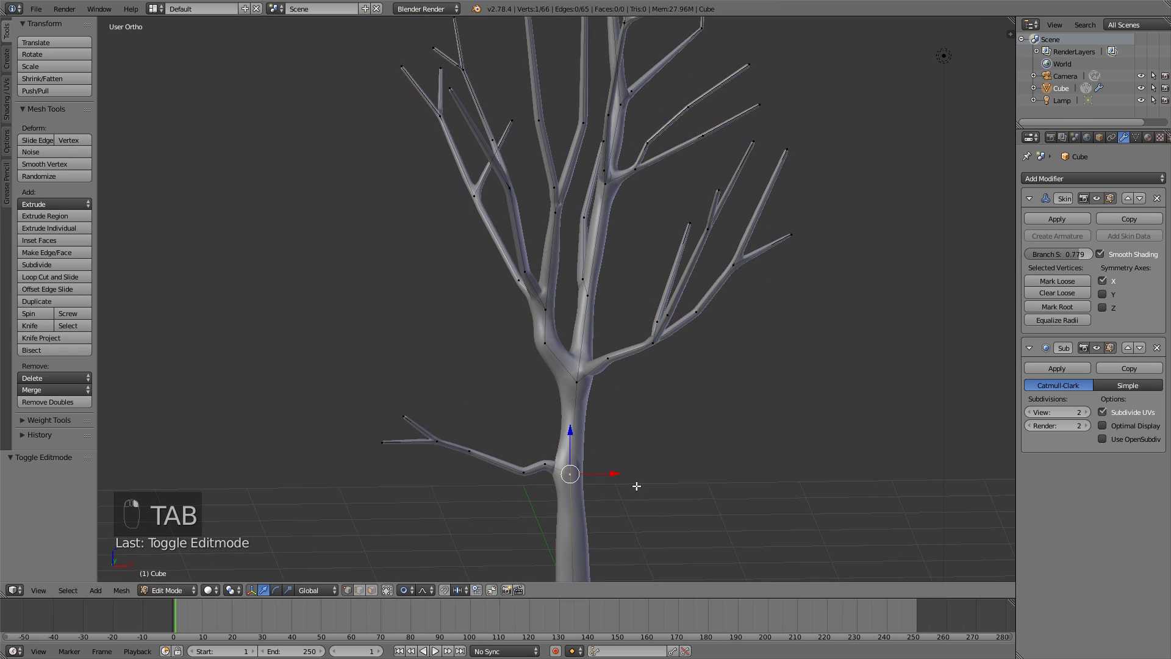
key("ctrl+a")
left_click(781, 497)
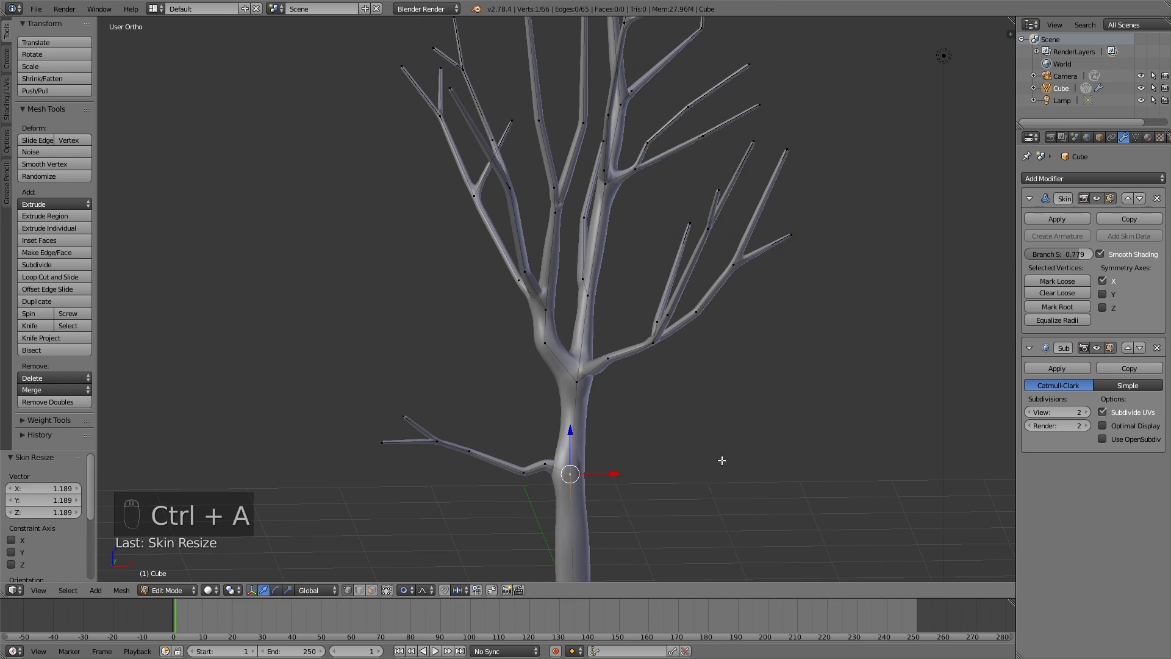
- Move the lower left branch's first vertex by -0.033 X and -0.013 Z, and check the tree in object mode
key("g")
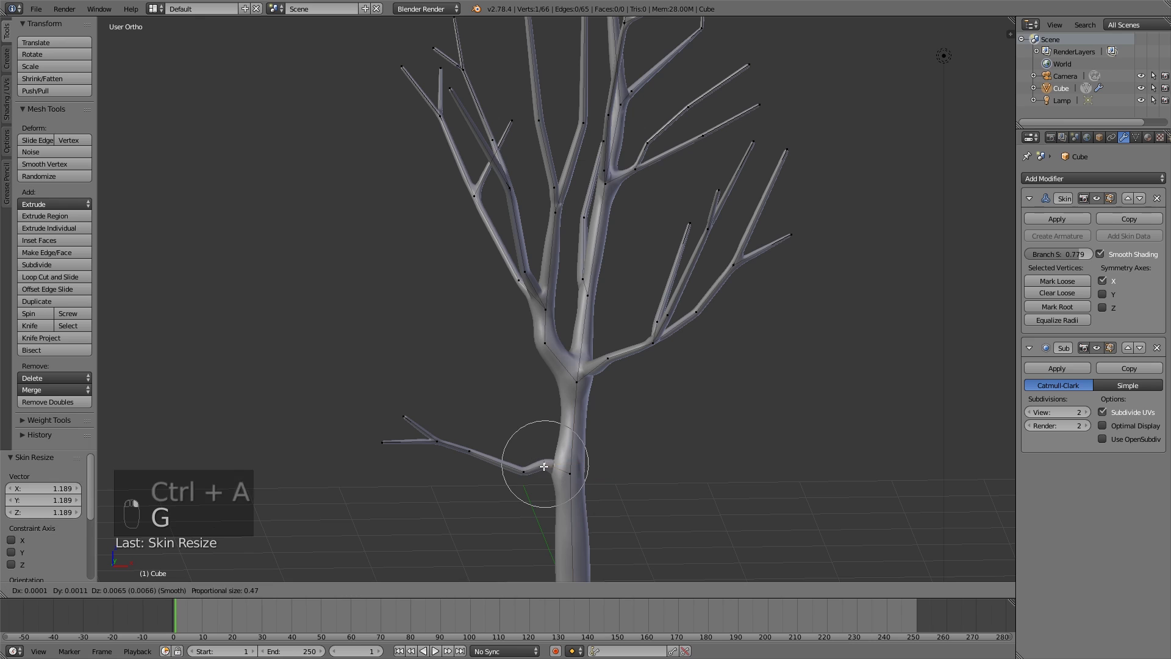
left_click(542, 469)
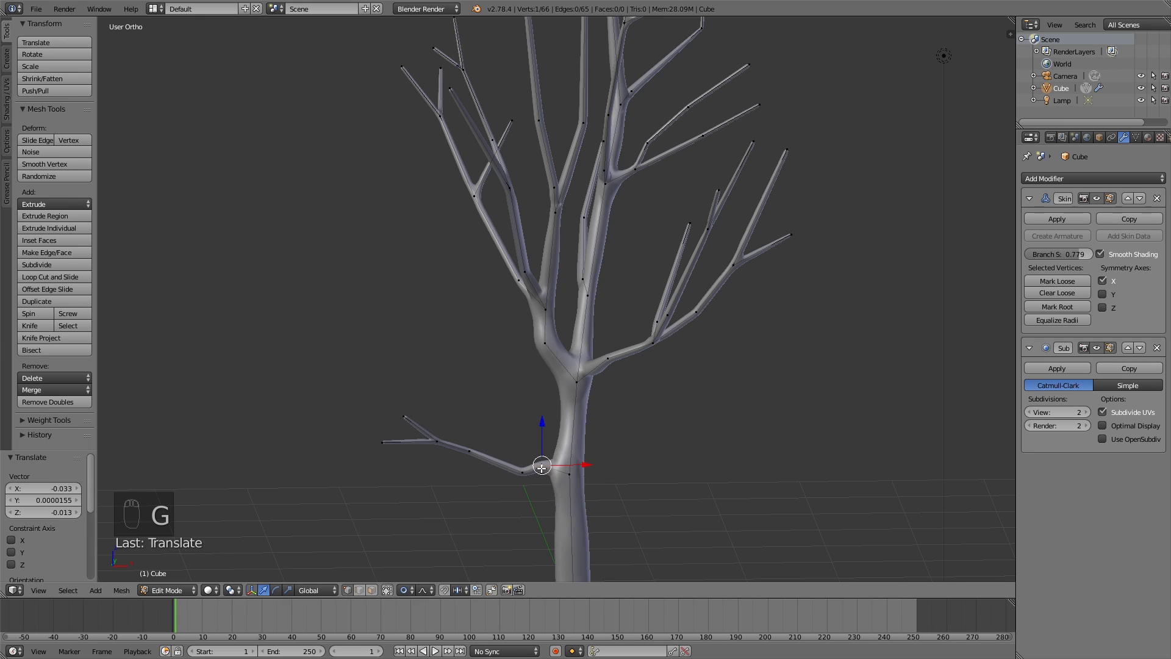
key("a")
key("Tab")
middle_click_drag(634, 453, 599, 449)
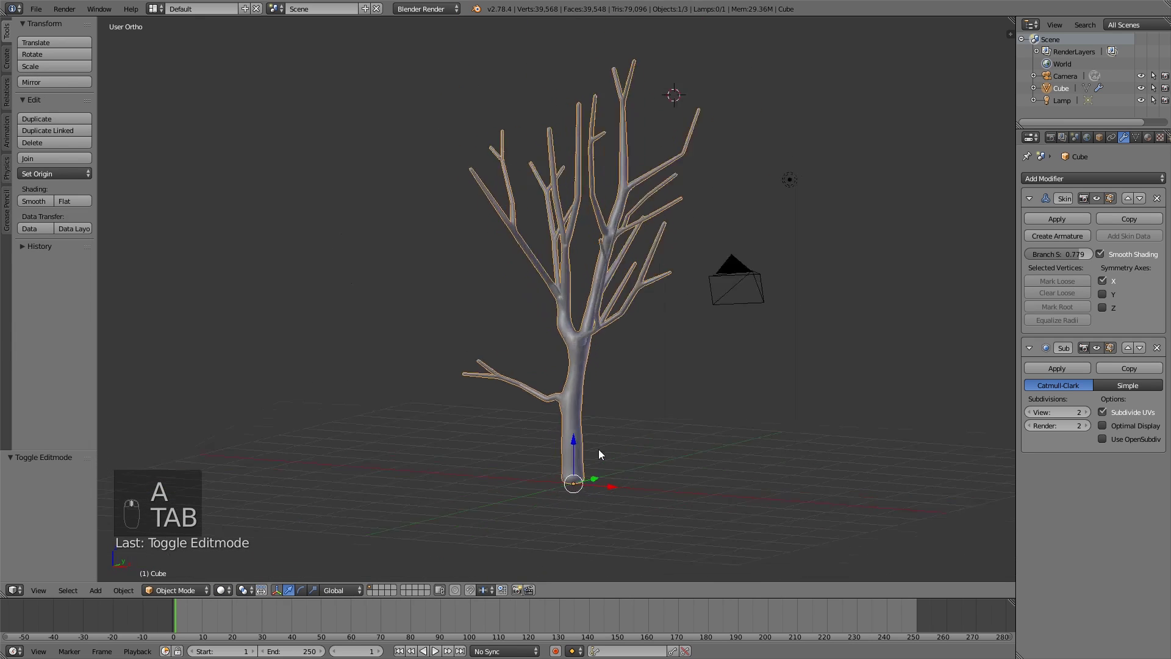
- Subdivide the trunk segment between the lower left branch and the main fork with one cut, and return to object mode
scroll(595, 431, "up", 5)
key("Tab")
right_click(581, 510, "shift")
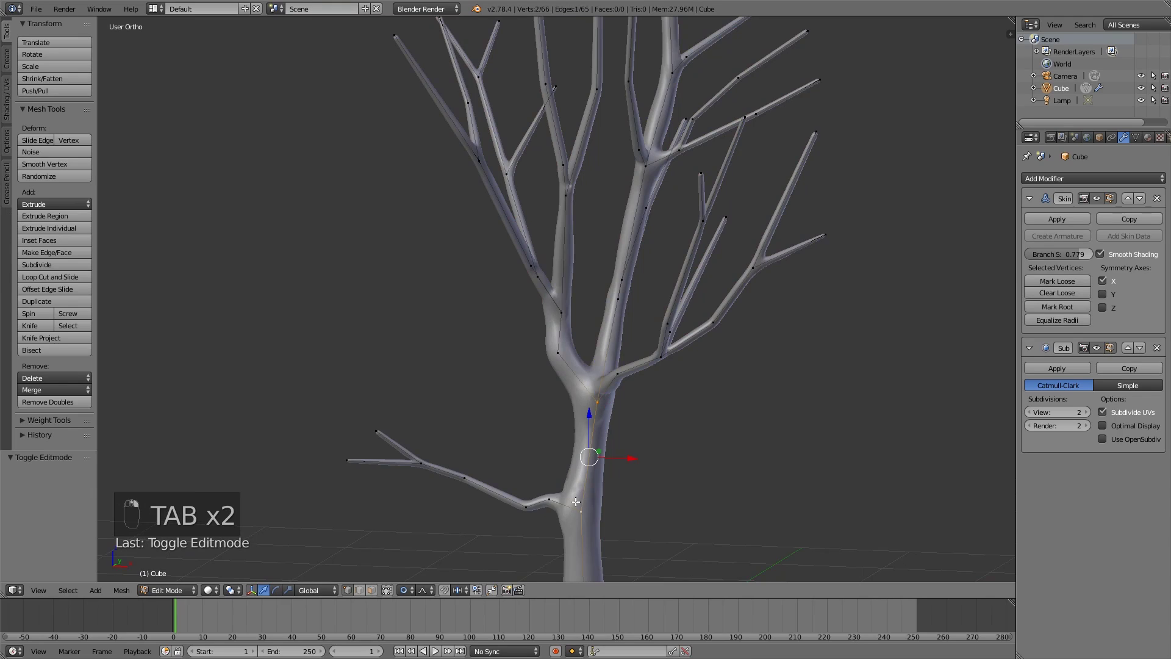
middle_click_drag(582, 509, 616, 411)
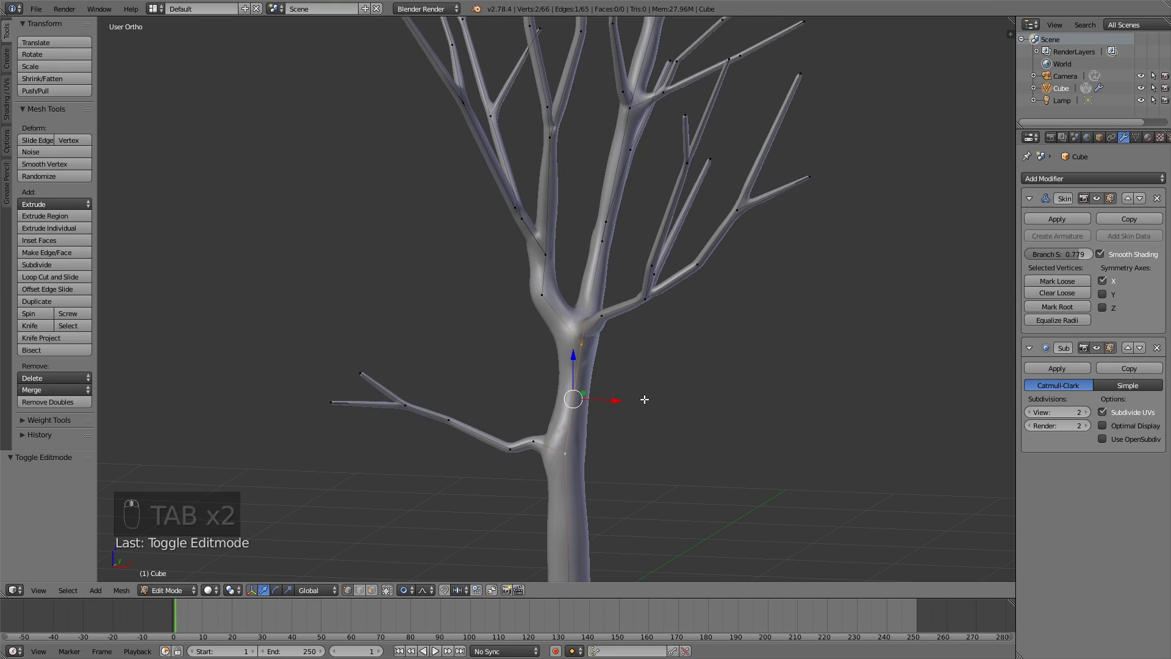
key("w")
left_click(648, 368)
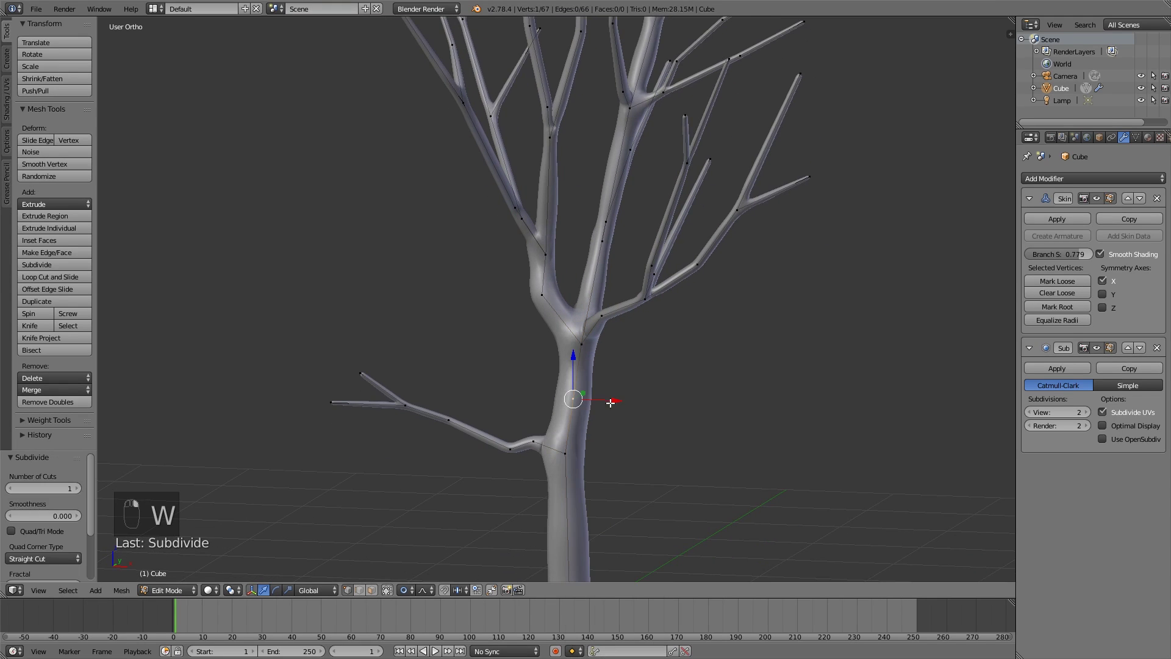
key("a")
key("Tab")
scroll(672, 425, "down", 4)
- In front view, move the lower left branch's first vertex about -0.04 X and 0.01 Z, and compare the tree with the photo in object mode
middle_click_drag(679, 423, 718, 408)
key("KP_1")
key("Tab")
right_click(526, 450)
key("g")
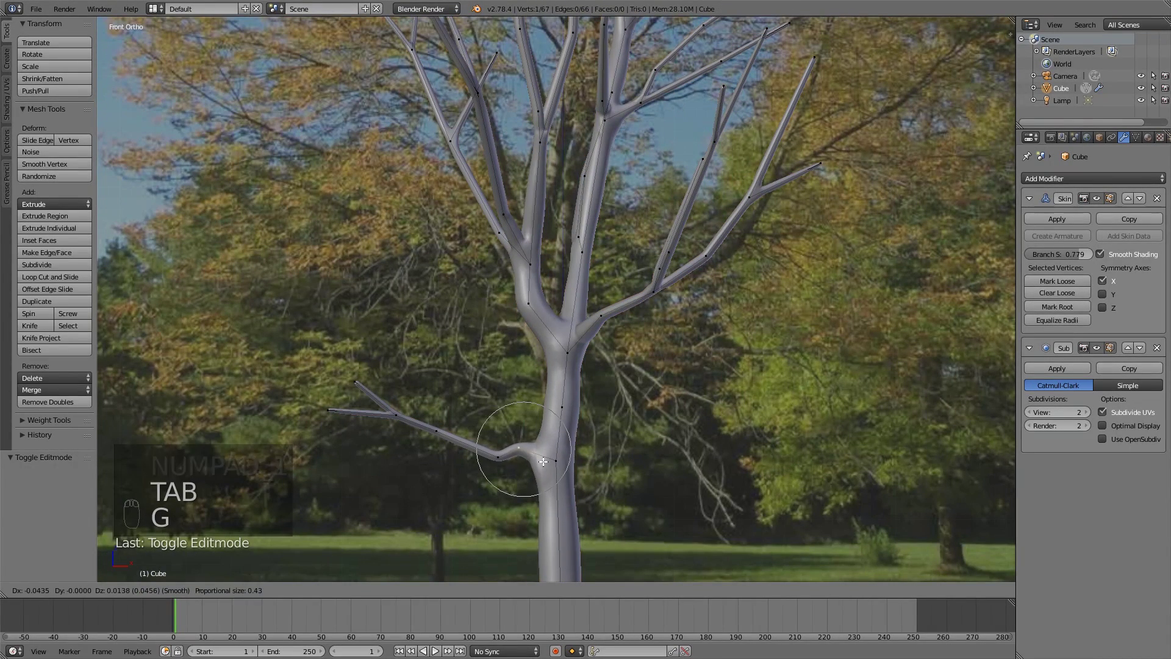
left_click(543, 462)
key("a")
key("a")
key("Tab")
scroll(689, 411, "down", 3)
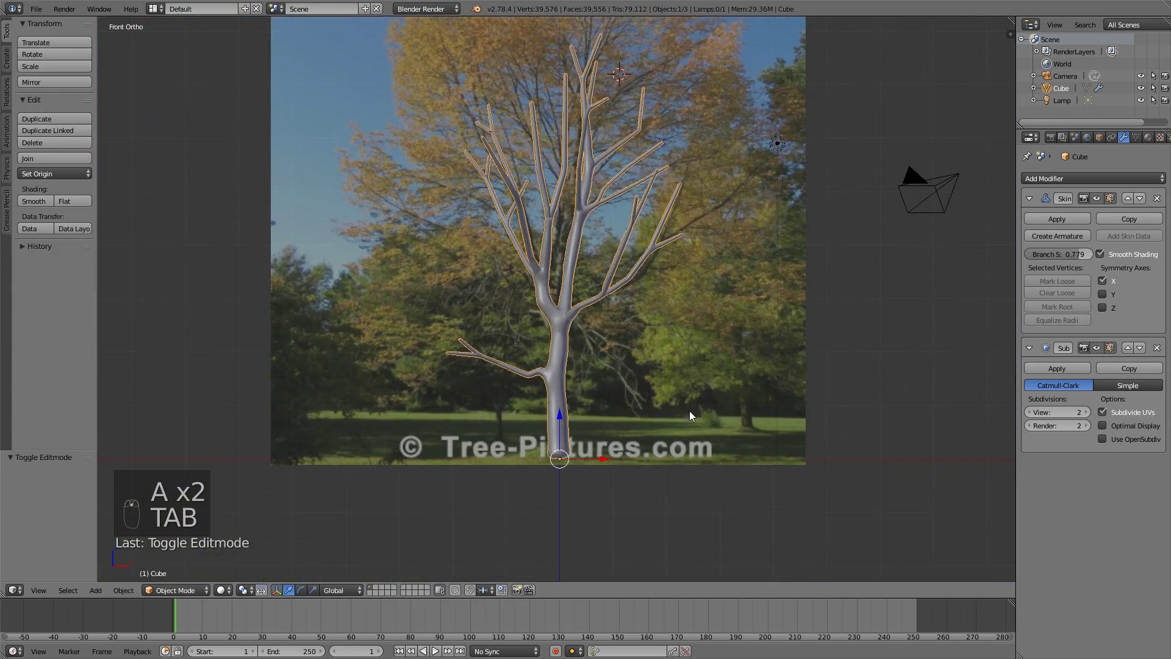
scroll(642, 397, "up", 4)
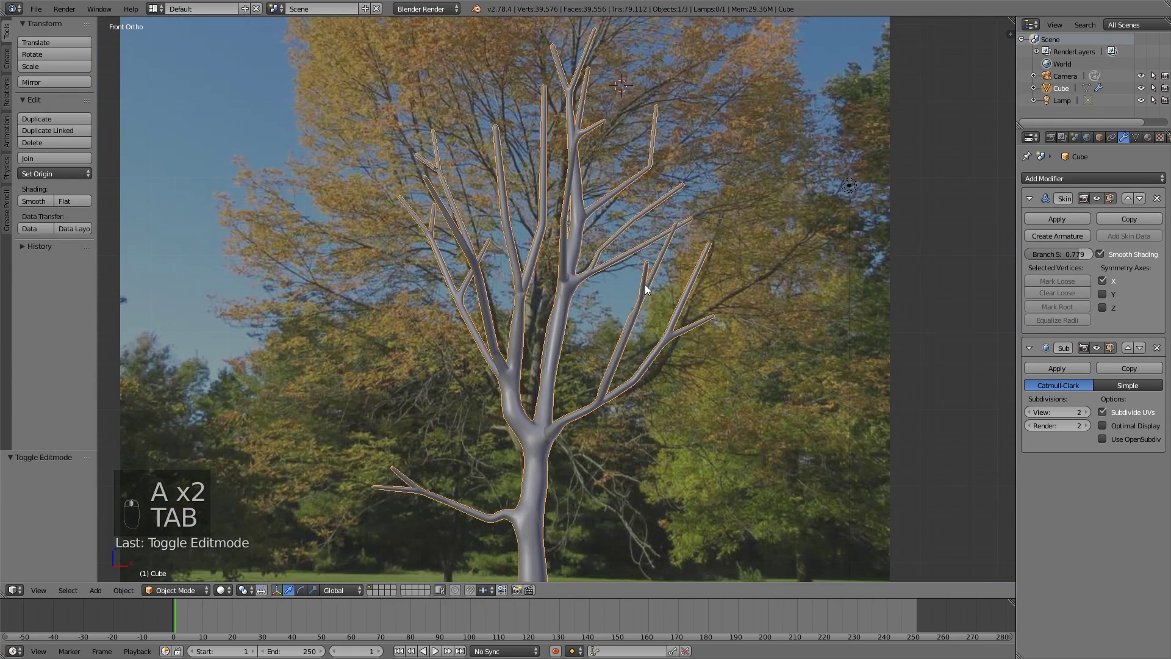
- Scale the skin of the right stem's vertex below its rear branch by about 1.12, and deselect everything
middle_click_drag(645, 284, 549, 374)
key("Tab")
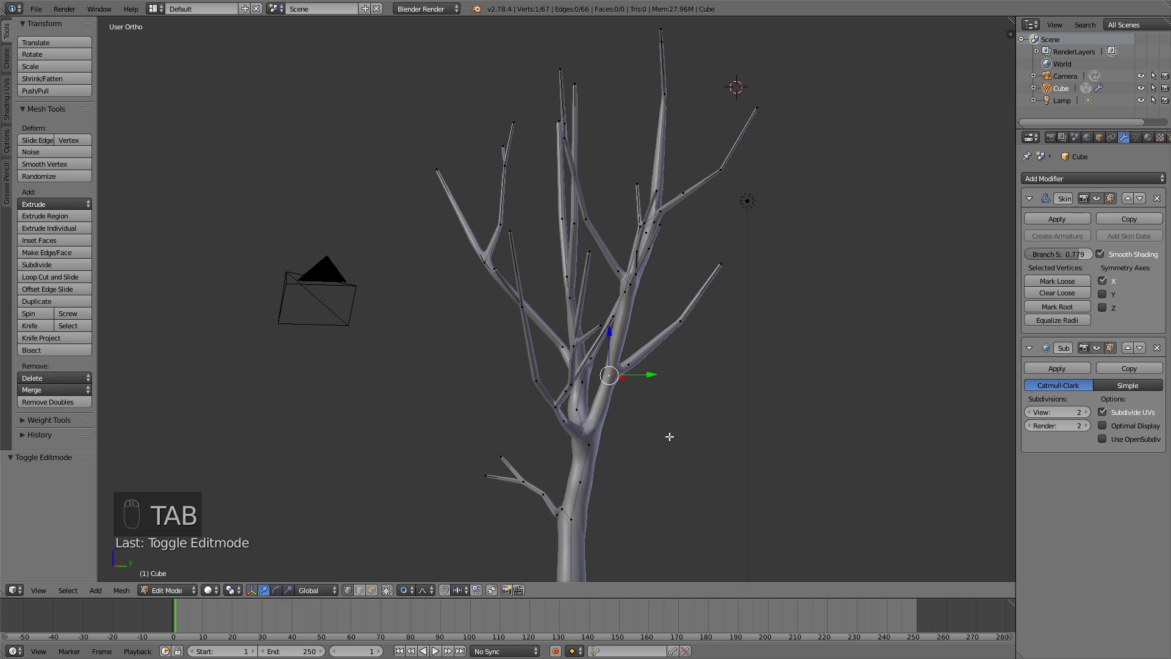
key("ctrl+a")
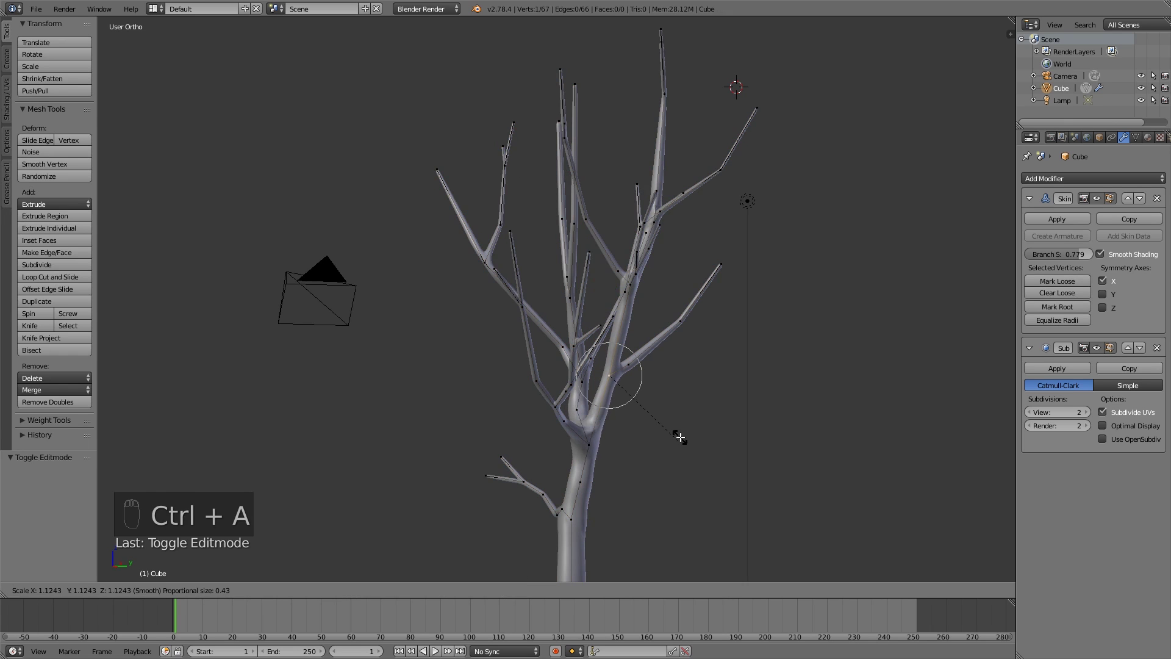
left_click(680, 437)
middle_click_drag(663, 419, 774, 419)
scroll(722, 421, "up", 5)
key("a")
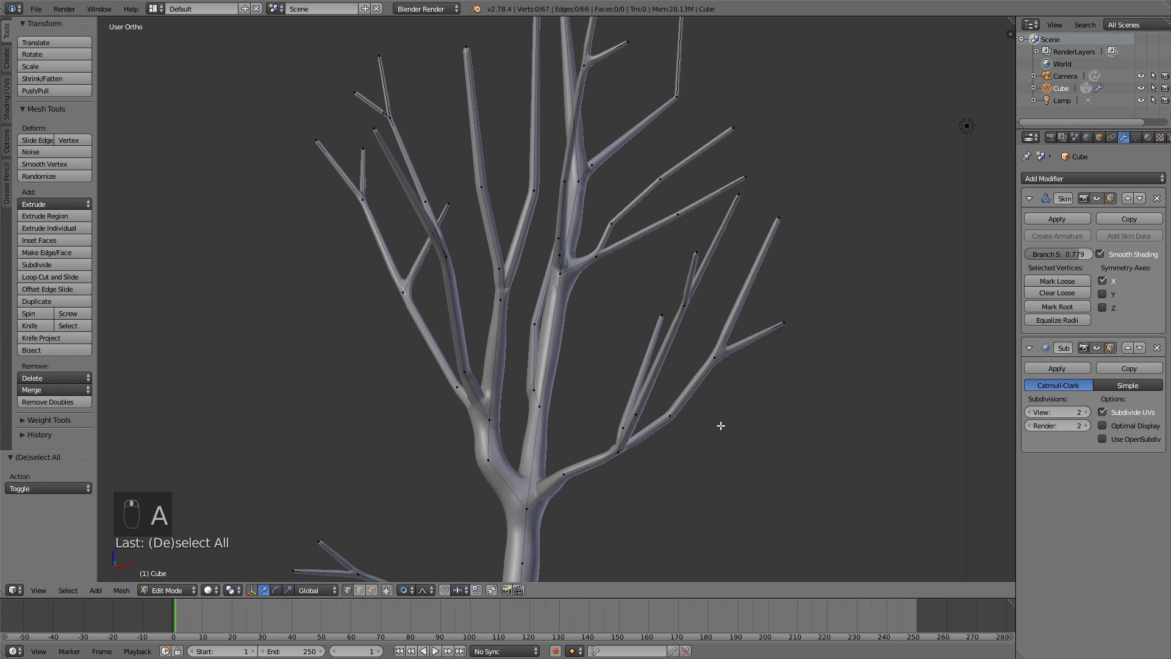
- Set the Skin modifier's branch smoothing to 0.087, deselect the tree and check the smoothed joints in object mode
key("Tab")
left_click_drag(1082, 255, 1022, 255)
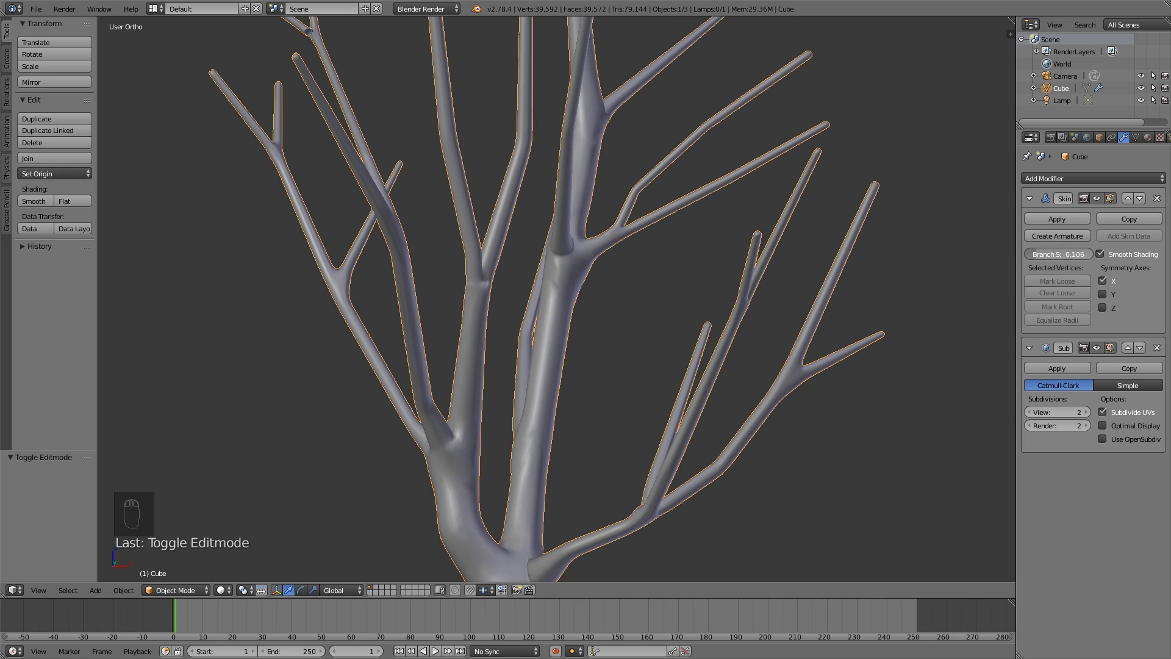
key("a")
scroll(607, 430, "down", 4)
key("Tab")
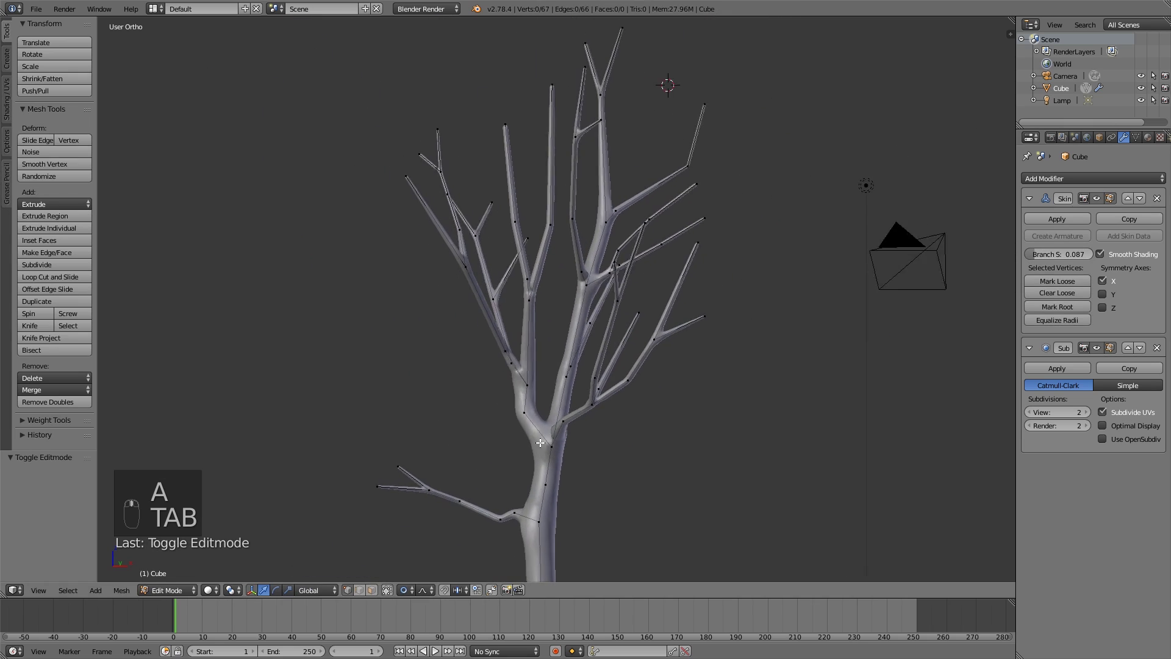
scroll(1003, 279, "down", 2)
key("Tab")
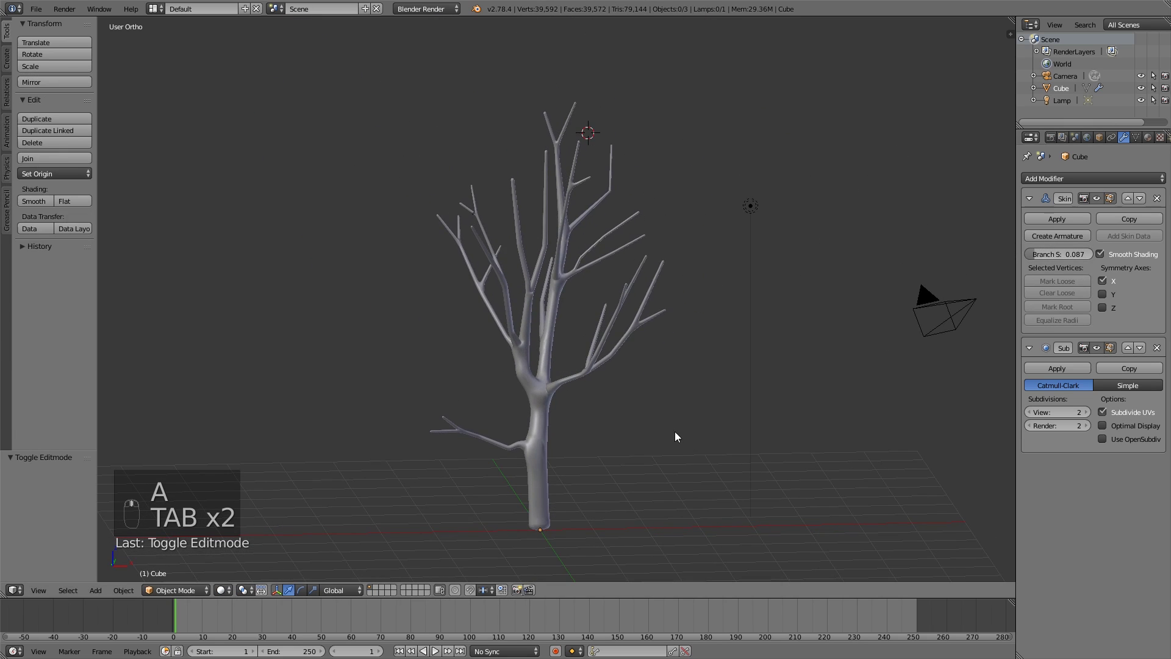
- In front view, enlarge the skin radius at the base of the trunk slightly, deselect everything and return to object mode
scroll(673, 430, "up", 5)
mouse_move(672, 426)
middle_mouse_down()
mouse_move(647, 419)
mouse_move(659, 438)
middle_mouse_up()
scroll(656, 439, "down", 3)
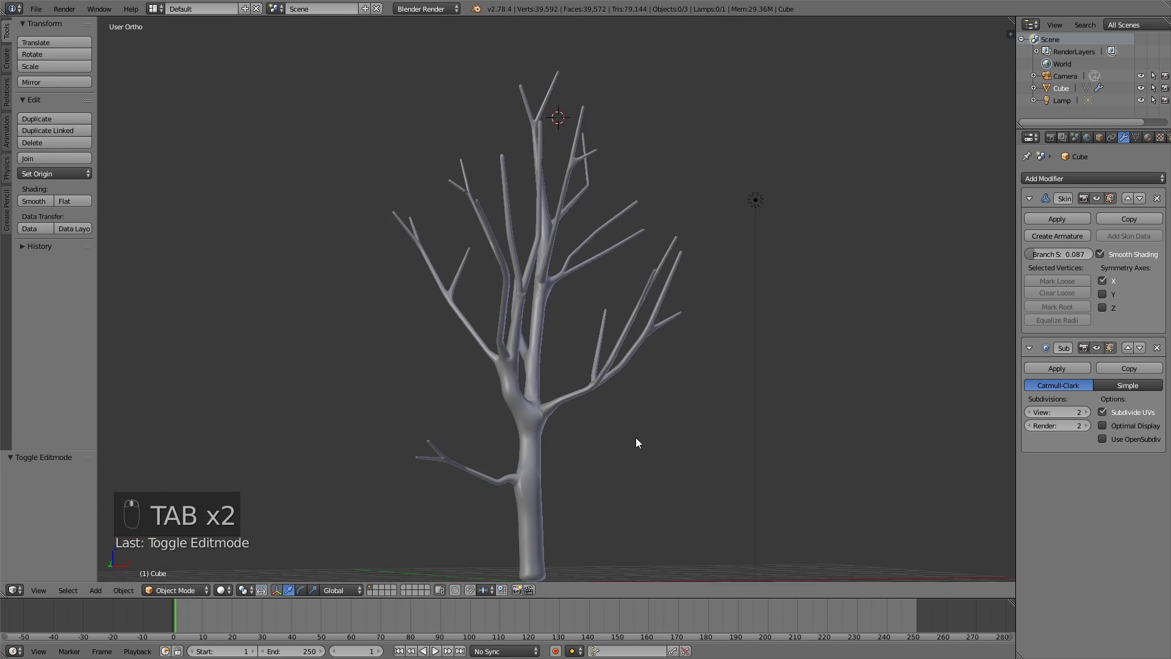
key("KP_1")
scroll(621, 440, "down", 2)
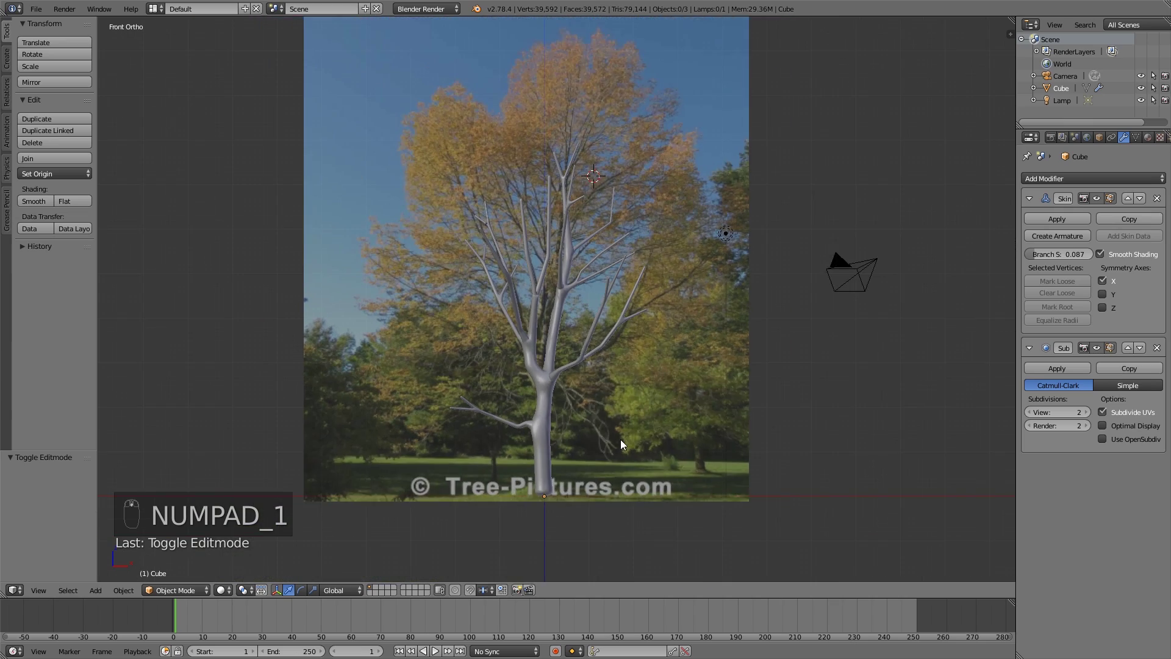
scroll(603, 436, "up", 1)
scroll(602, 439, "up", 4)
key("Tab")
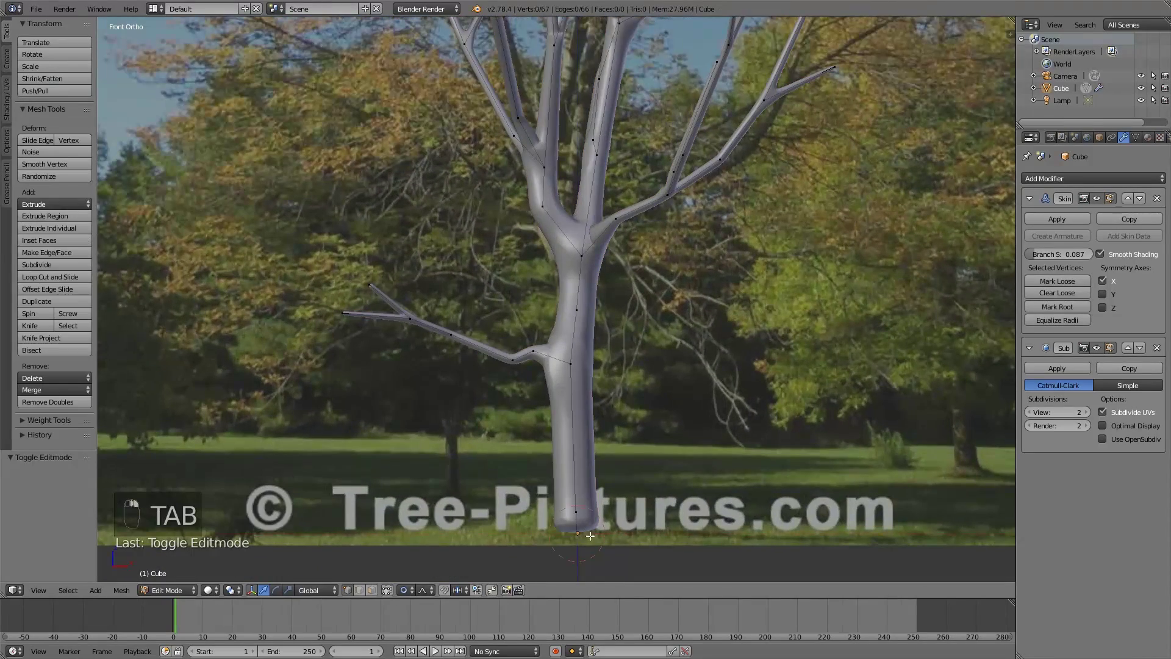
scroll(646, 544, "up", 2)
left_click(632, 541)
key("a")
key("Tab")
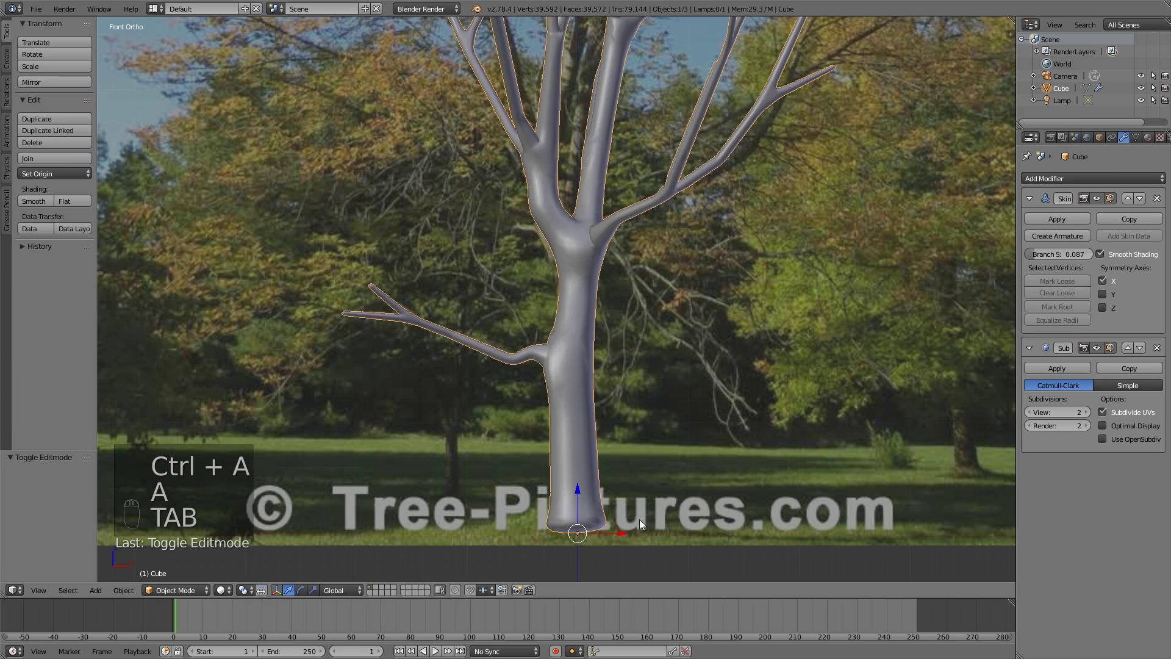
- Inspect the flared trunk base, compare the whole tree with the reference photo in front view, and save the file
middle_click_drag(639, 519, 651, 473)
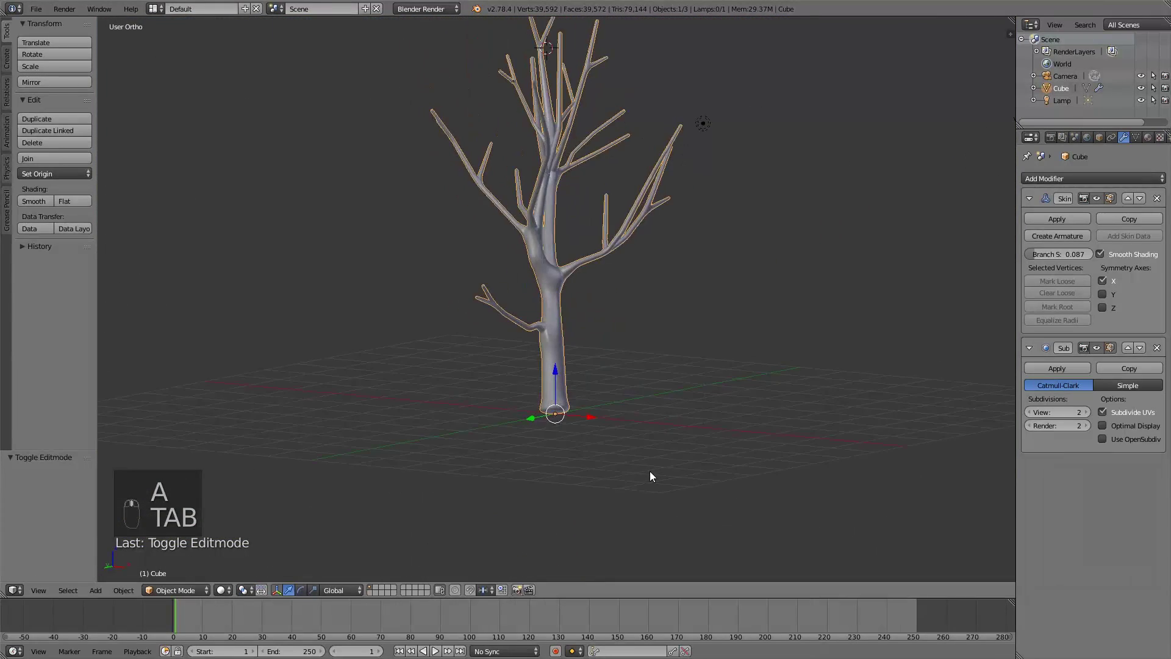
key("KP_1")
middle_click_drag(724, 332, 715, 420, "shift")
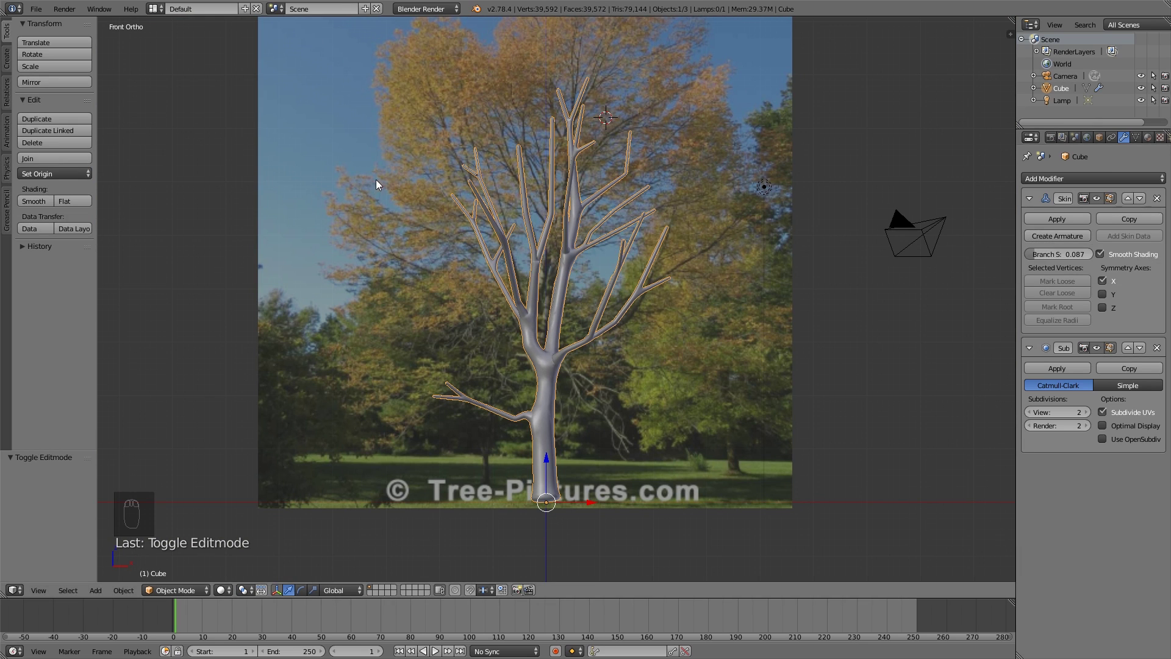
left_click(36, 9)
left_click(51, 102)
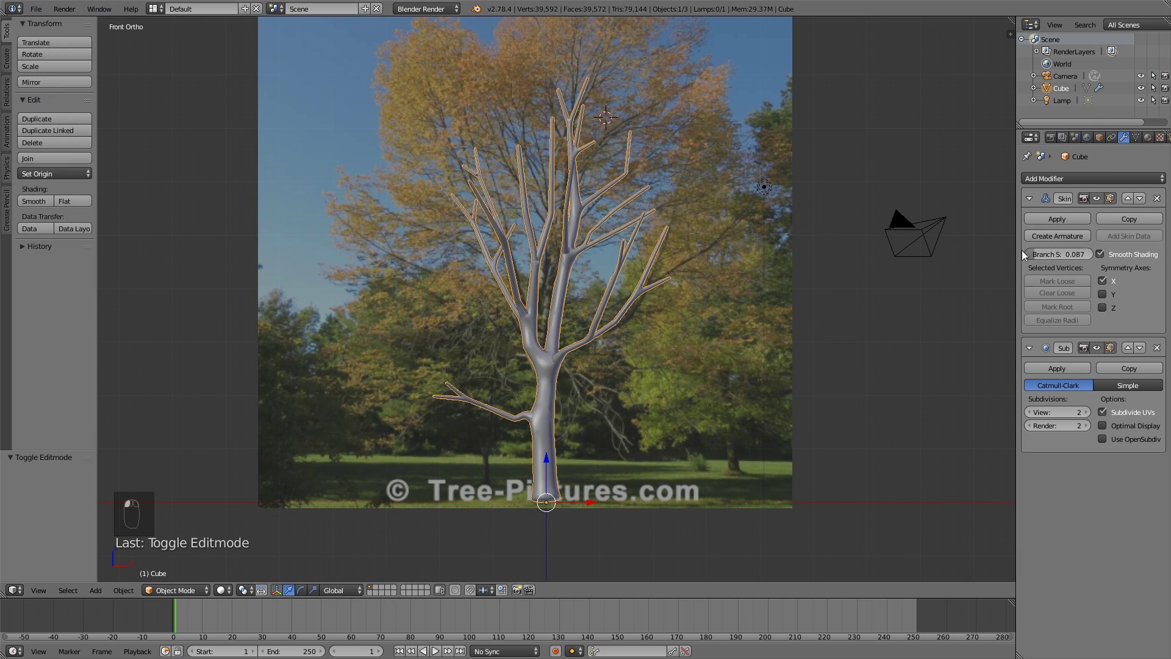
- Create an armature from the tree's Skin modifier and show the model in wireframe from the front
left_click(1060, 236)
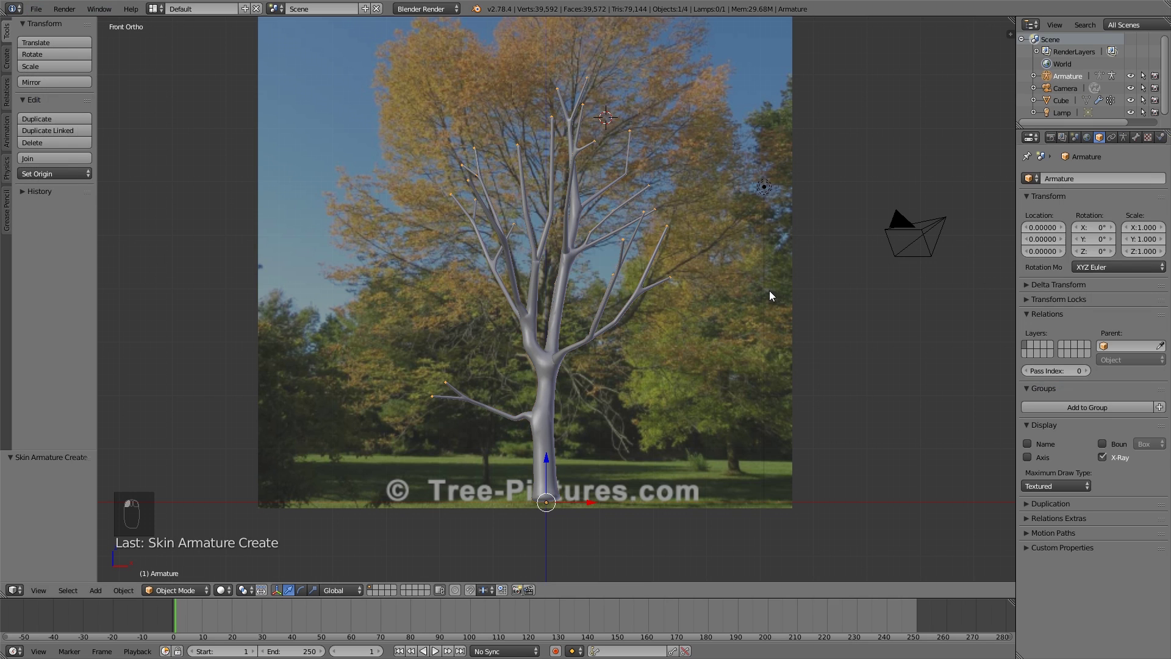
key("z")
scroll(592, 441, "up", 1)
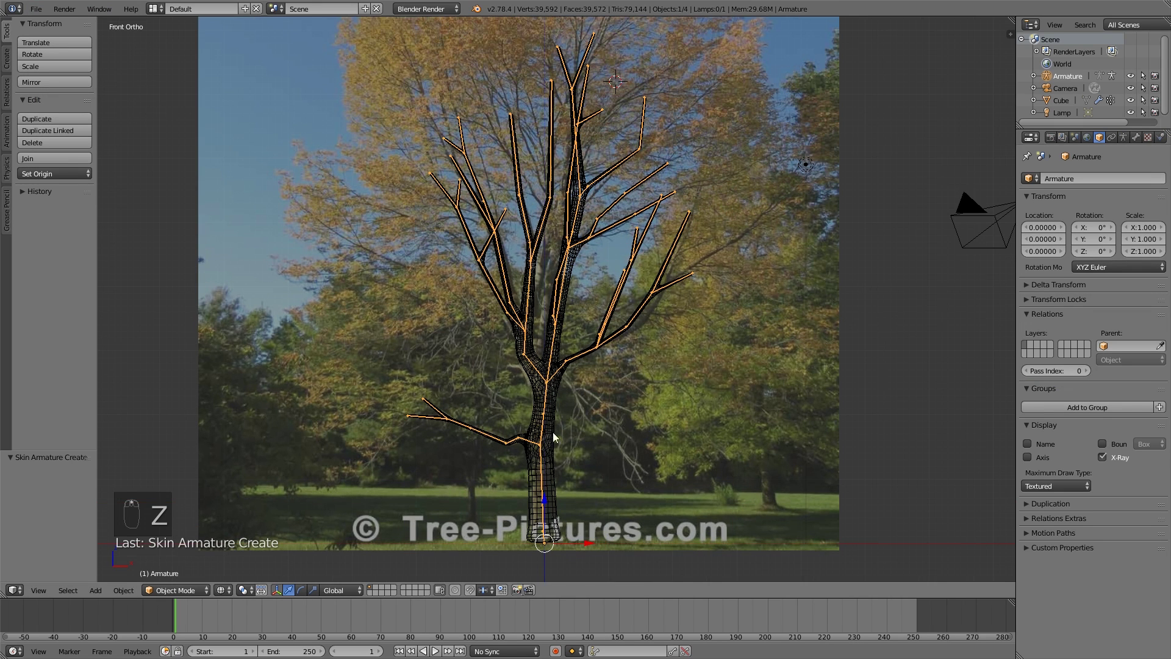
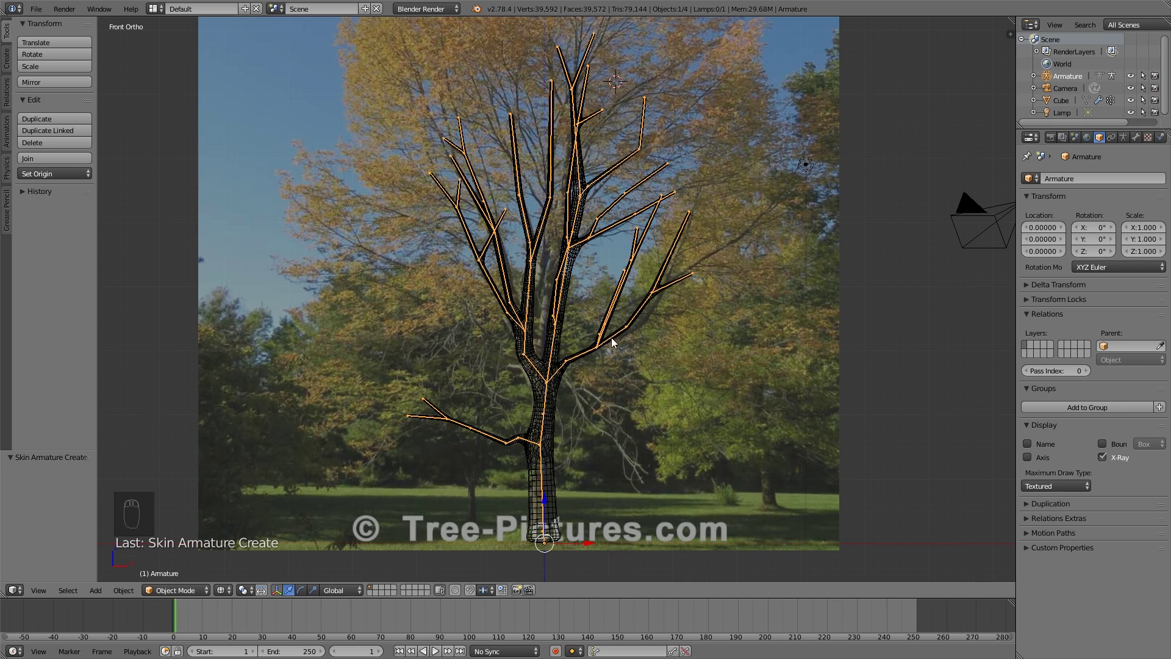
middle_click_drag(674, 286, 638, 261)
key("KP_1")
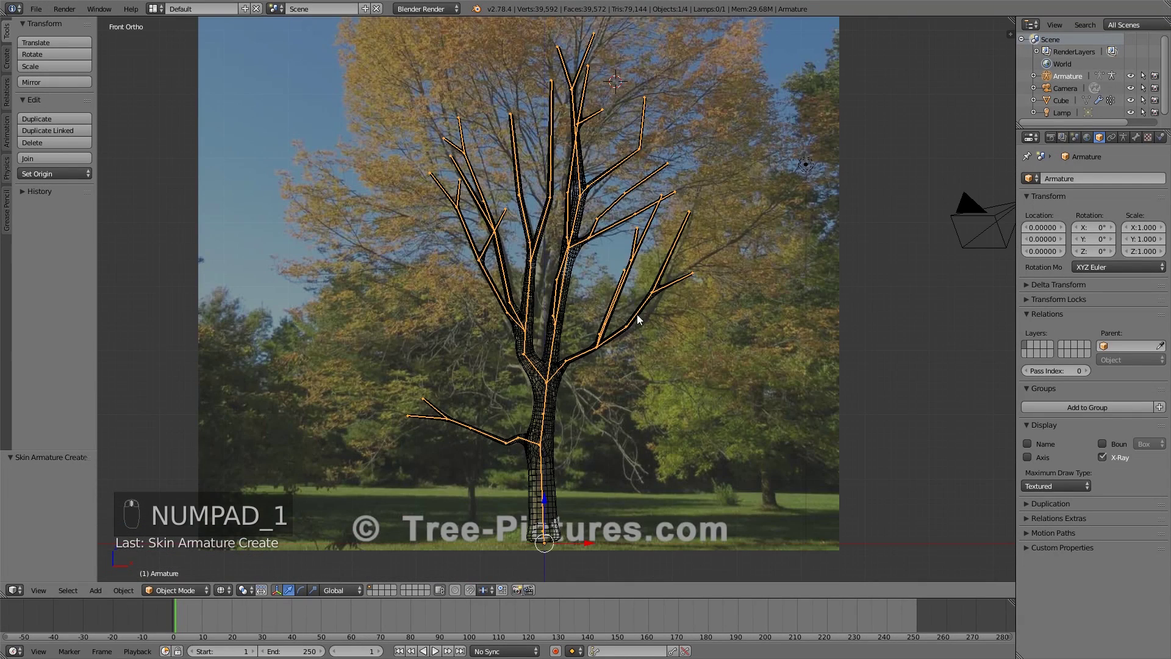
key("Tab")
key("Tab")
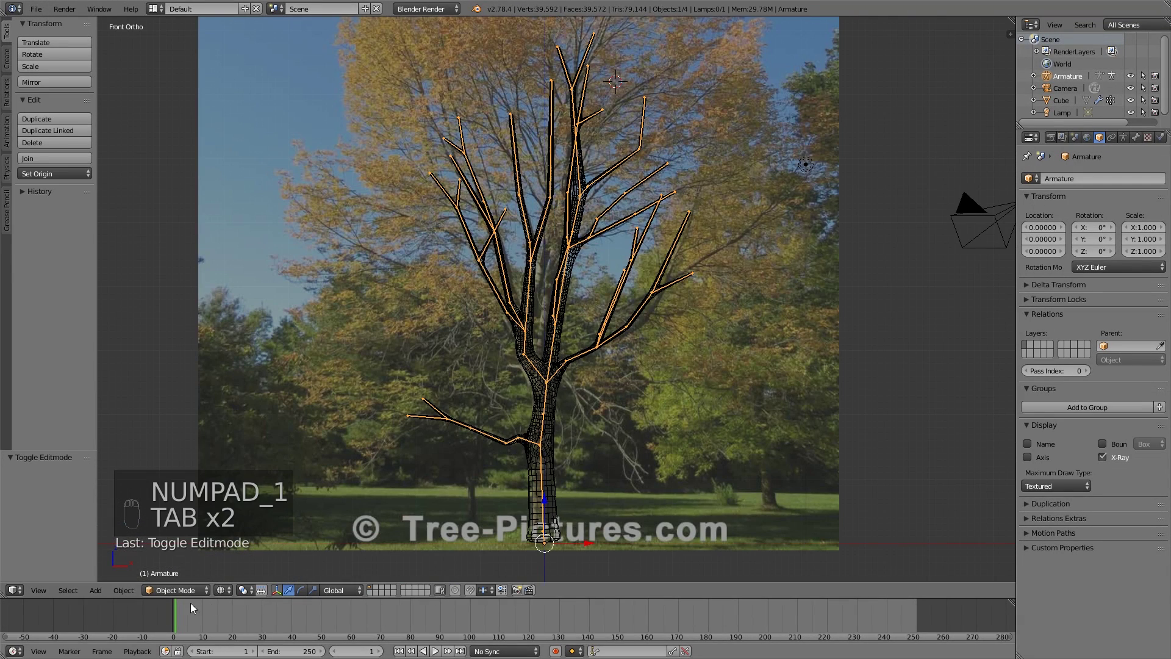
- Switch the armature to Pose Mode and try rotating the upper twig bone at the end of the lower left branch
left_click(175, 590)
left_click(187, 554)
scroll(458, 434, "up", 3)
right_click(384, 459)
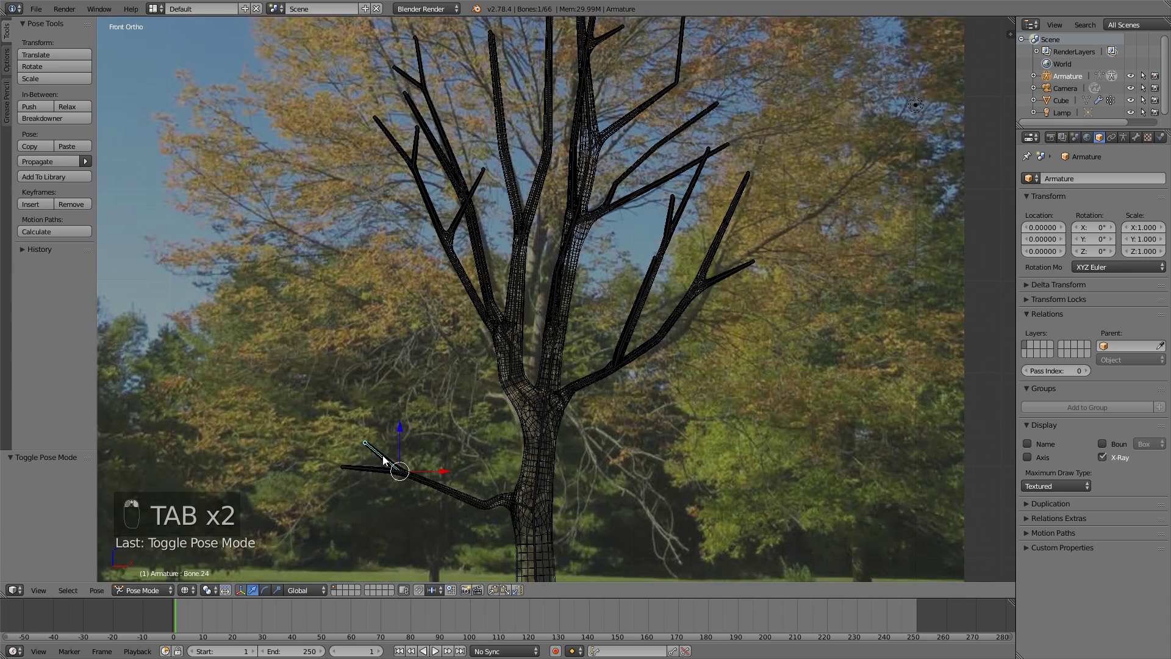
key("r")
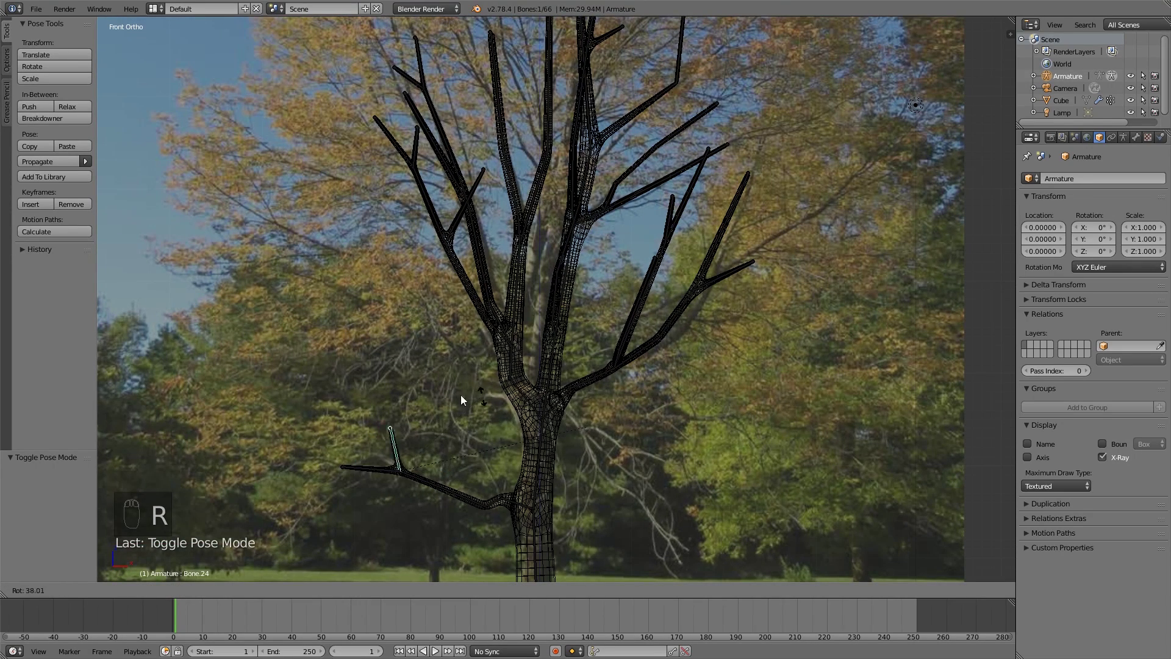
right_click(613, 420)
scroll(610, 416, "down", 1)
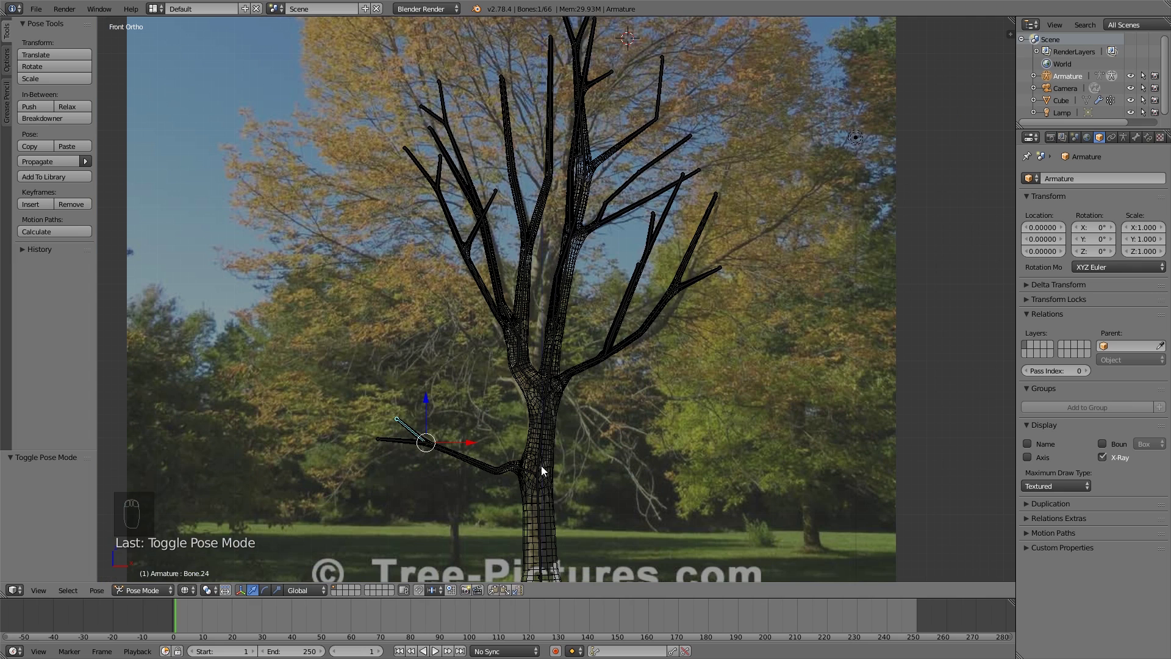
- Try rotating the two bones nearest the trunk on the lower left branch, one after the other
right_click(507, 468)
key("r")
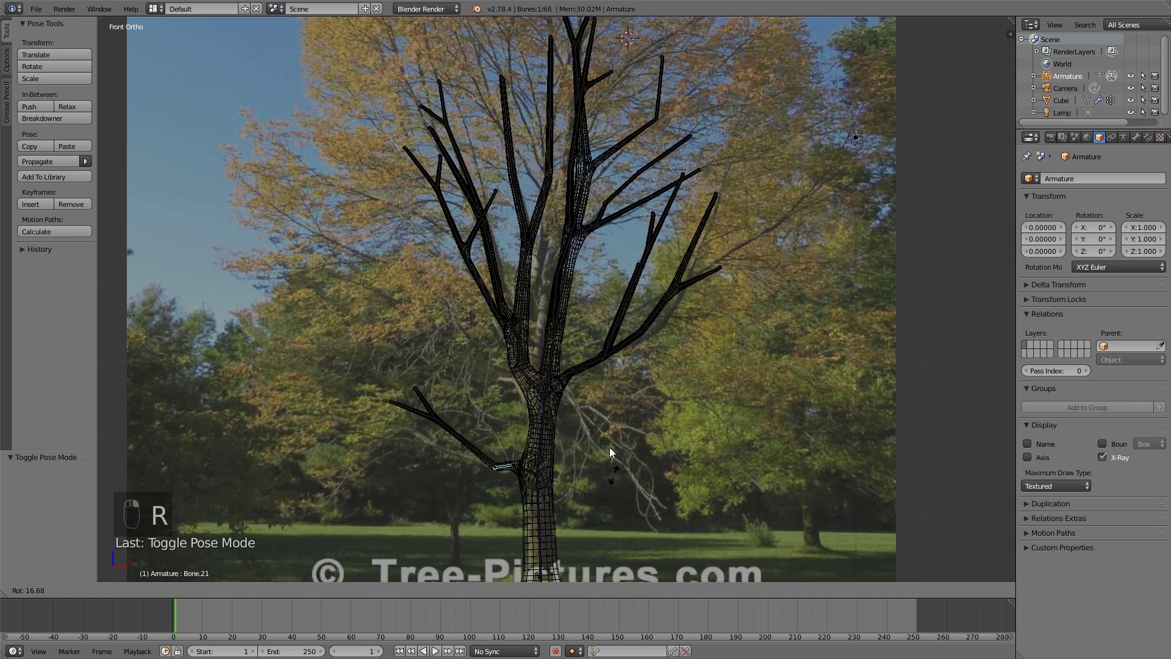
right_click(607, 462)
right_click(377, 436)
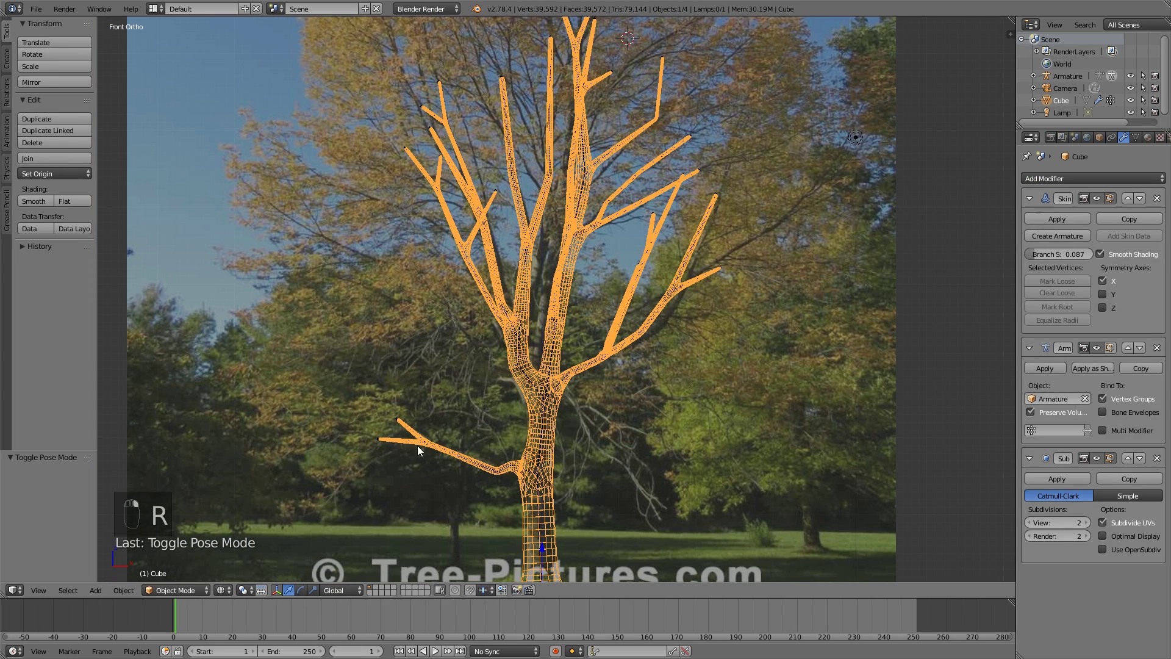
right_click(491, 465)
key("r")
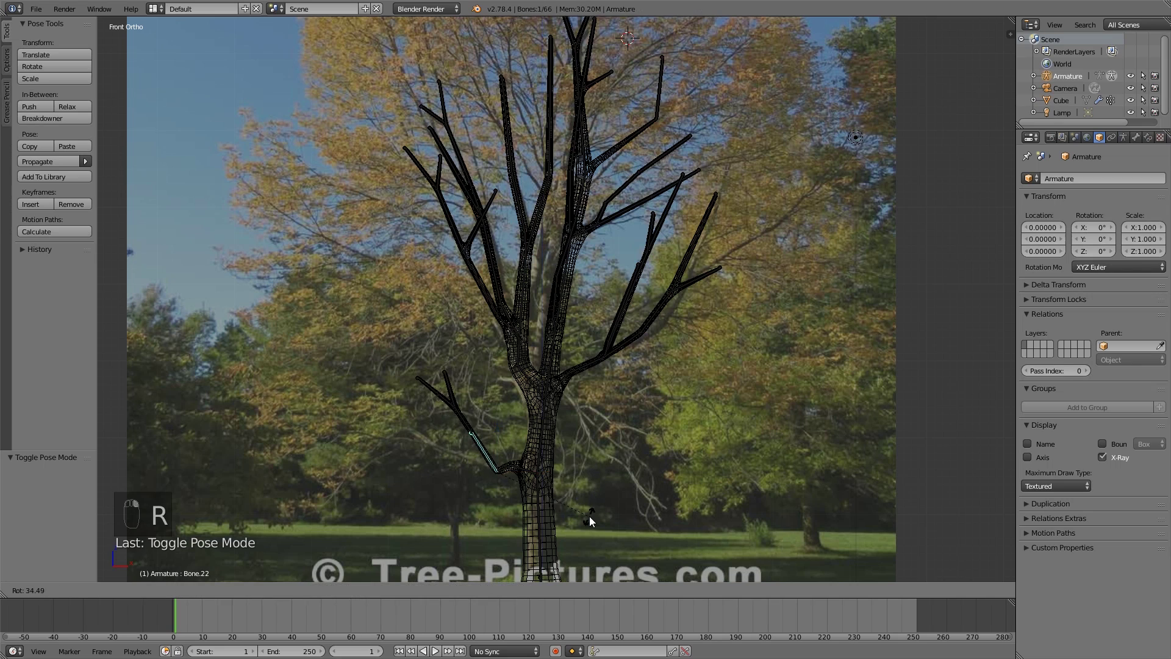
right_click(595, 453)
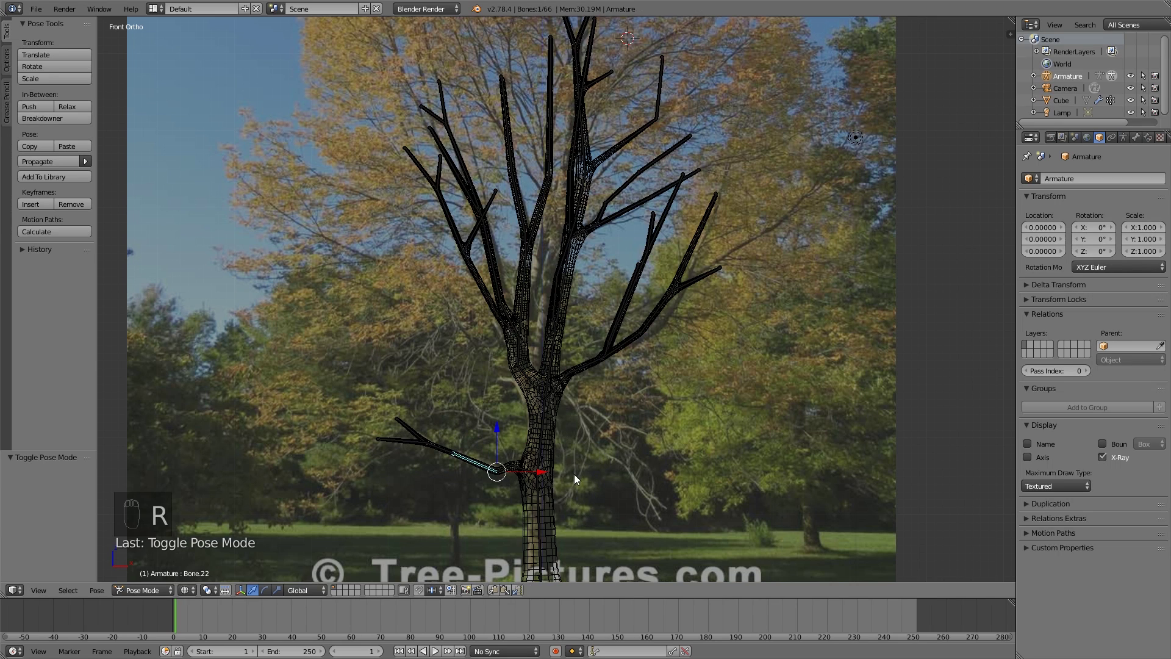
- Select all bones, look through the bone, bone constraint and armature data settings, and return to Object Mode
key("a")
key("a")
key("a")
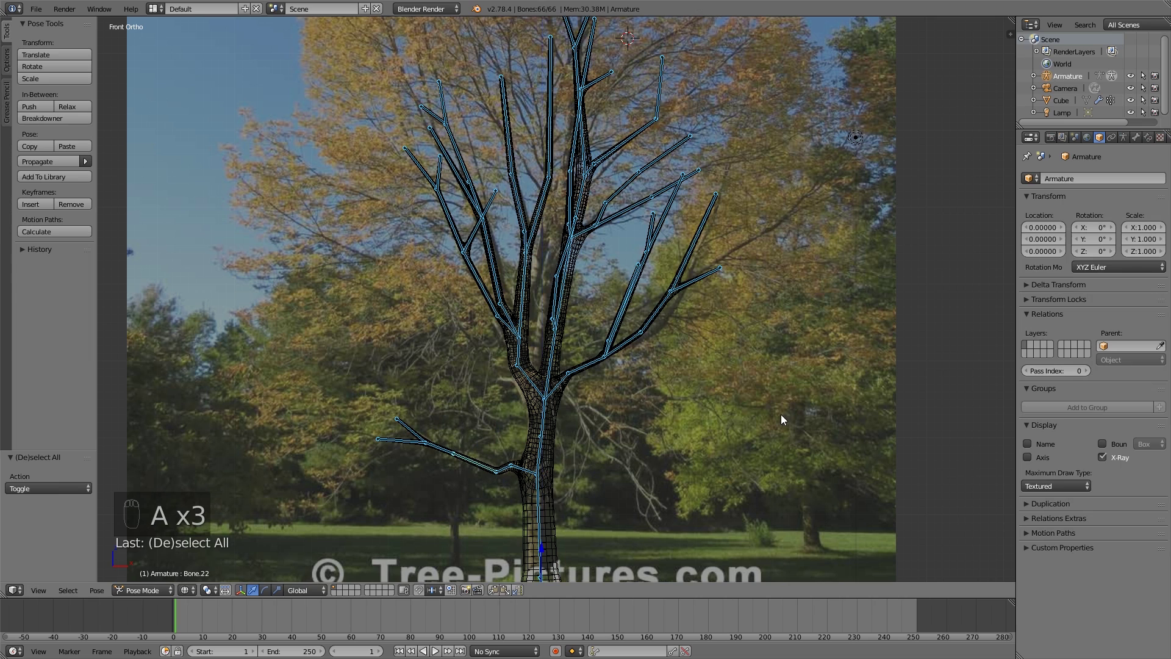
scroll(781, 414, "down", 1)
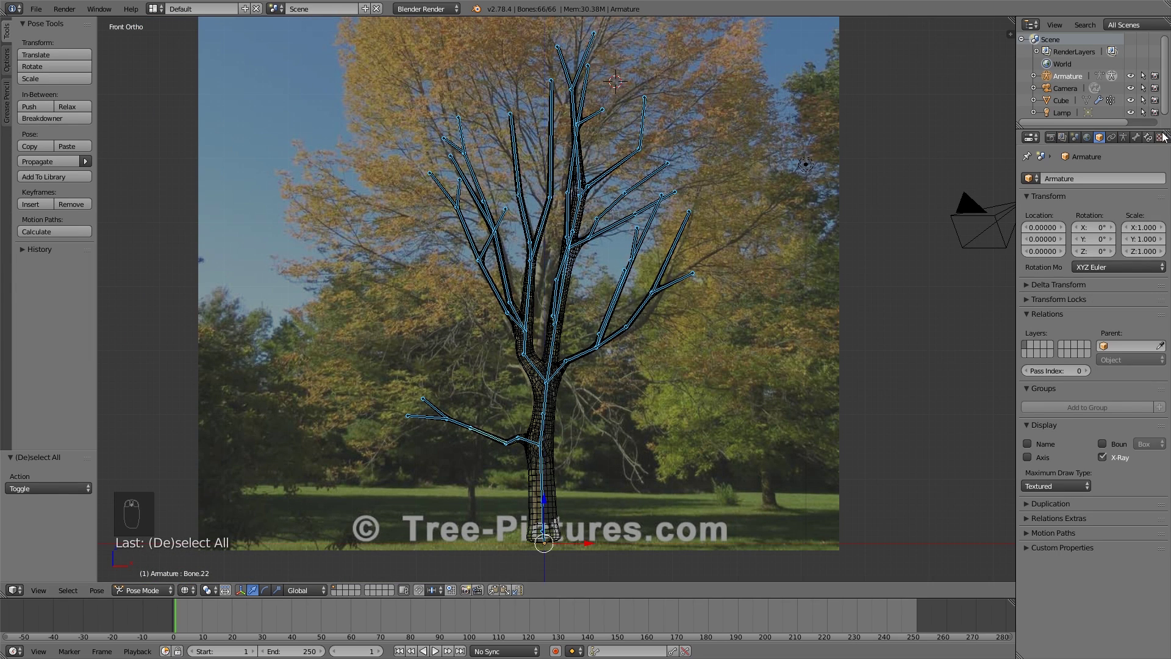
left_click(1141, 136)
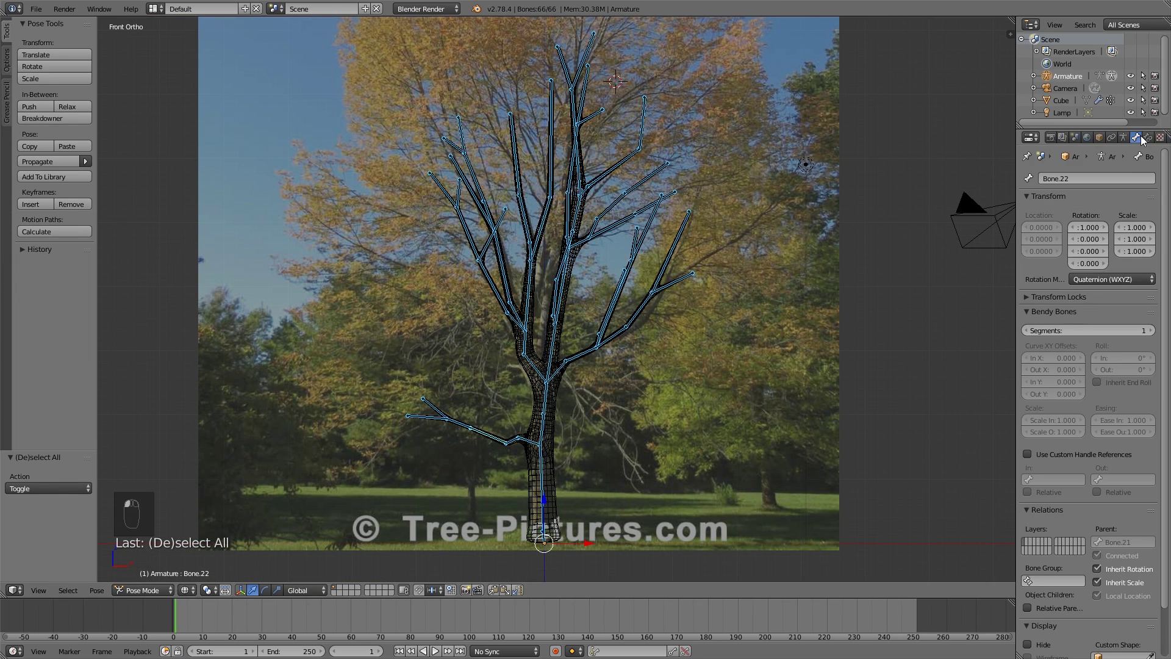
left_click(1149, 139)
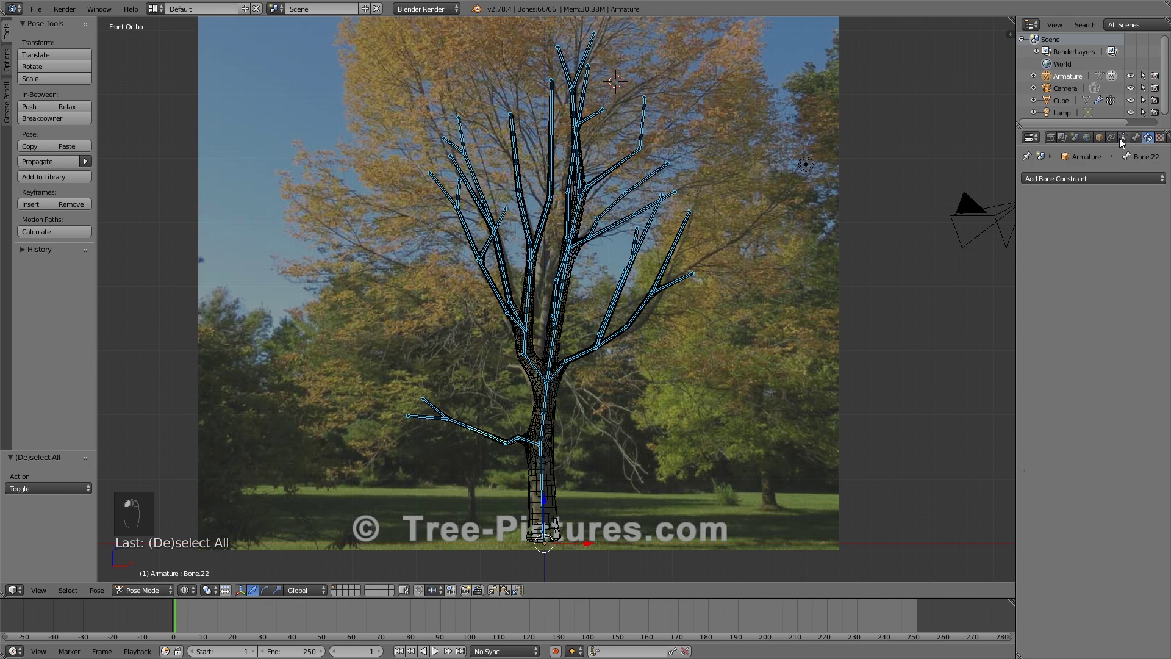
left_click(1123, 140)
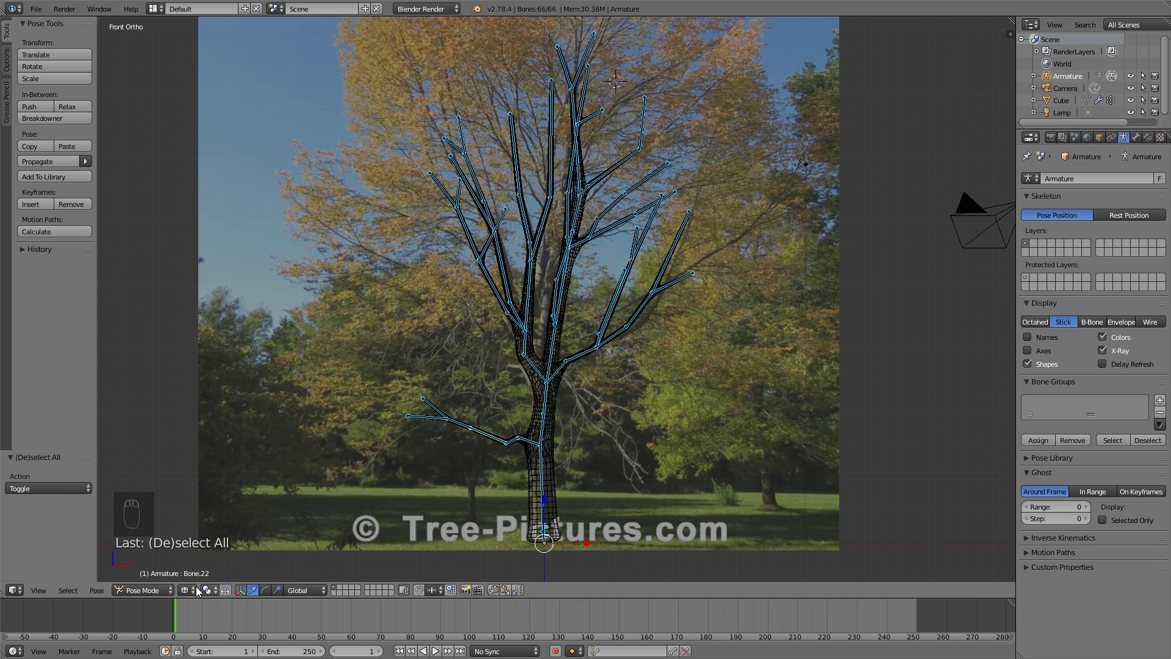
left_click(144, 592)
left_click(148, 575)
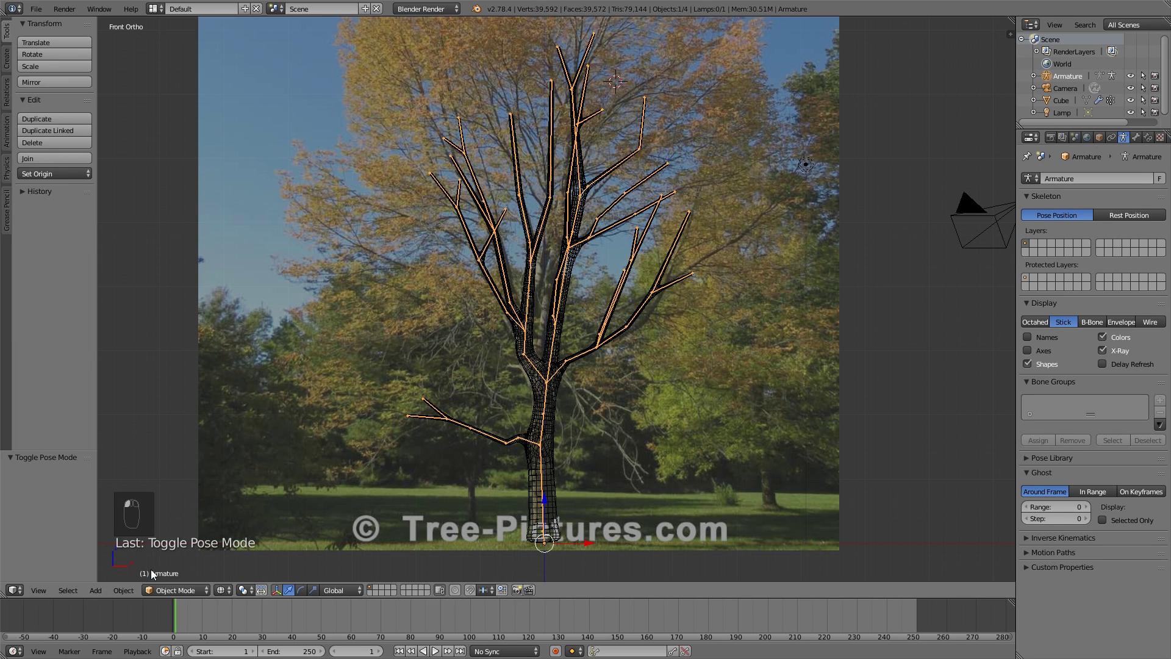
- Widen the properties editor and examine the bone settings in Object Mode and Pose Mode
left_click(1136, 137)
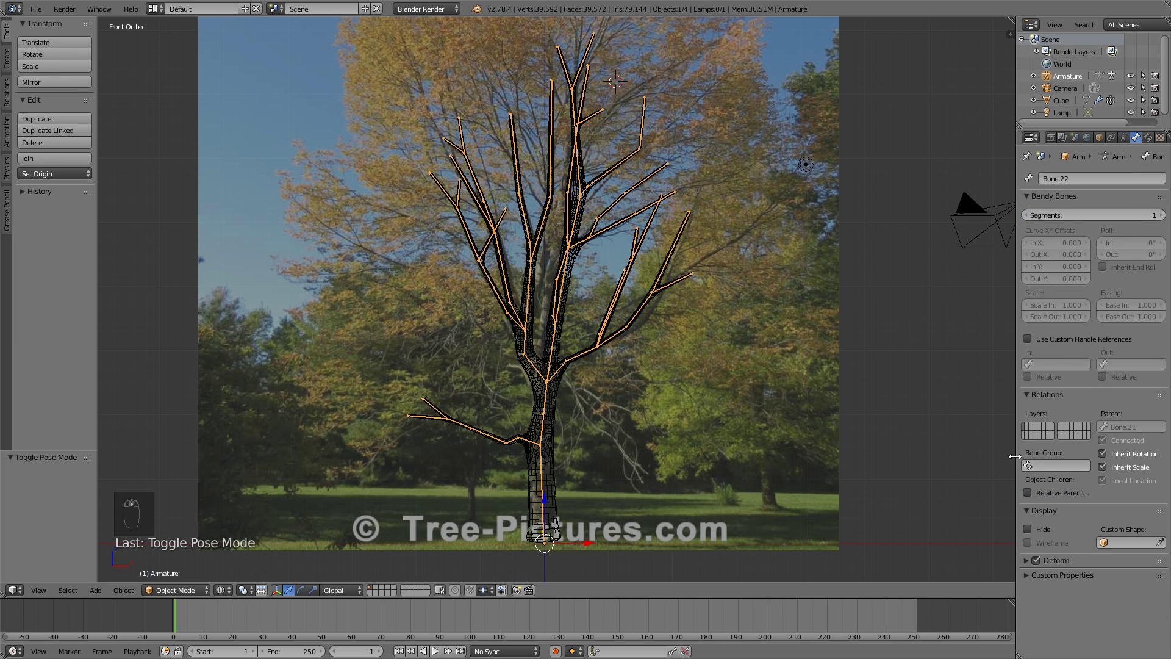
left_click_drag(1015, 456, 952, 456)
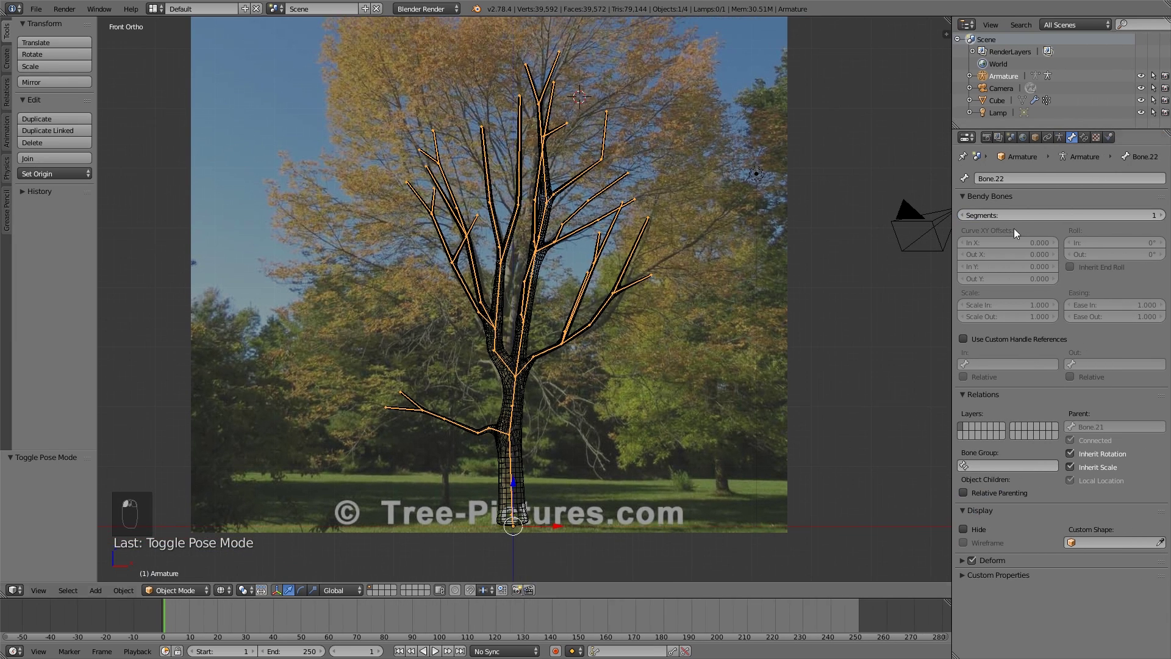
left_click(174, 590)
left_click(184, 549)
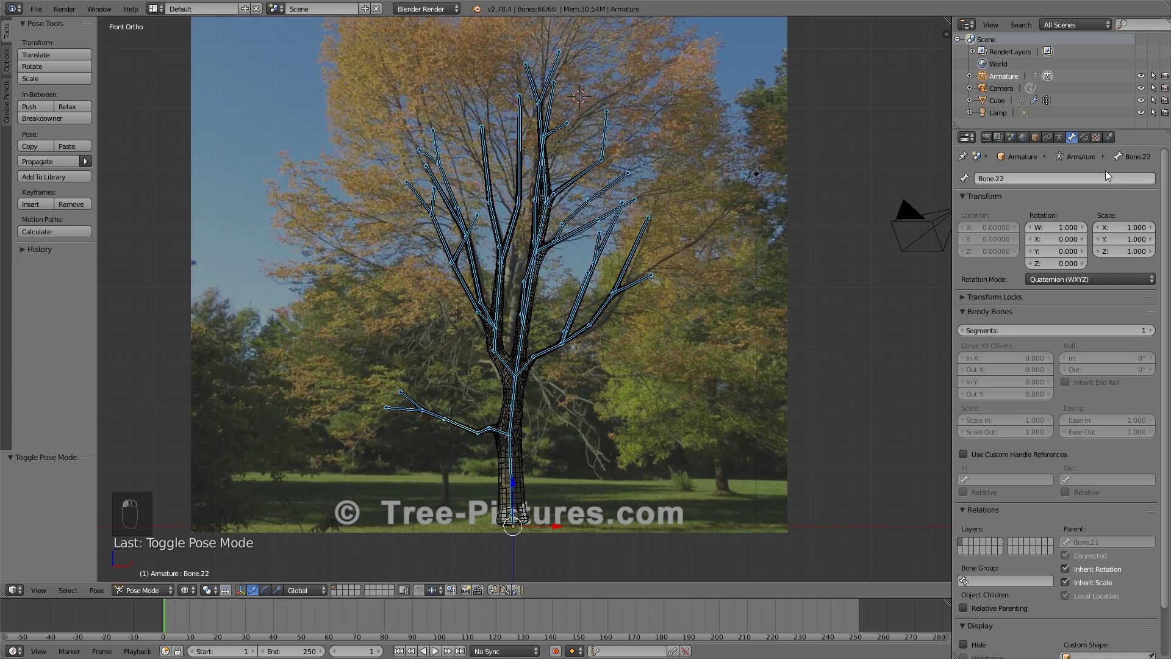
scroll(1093, 341, "down", 2)
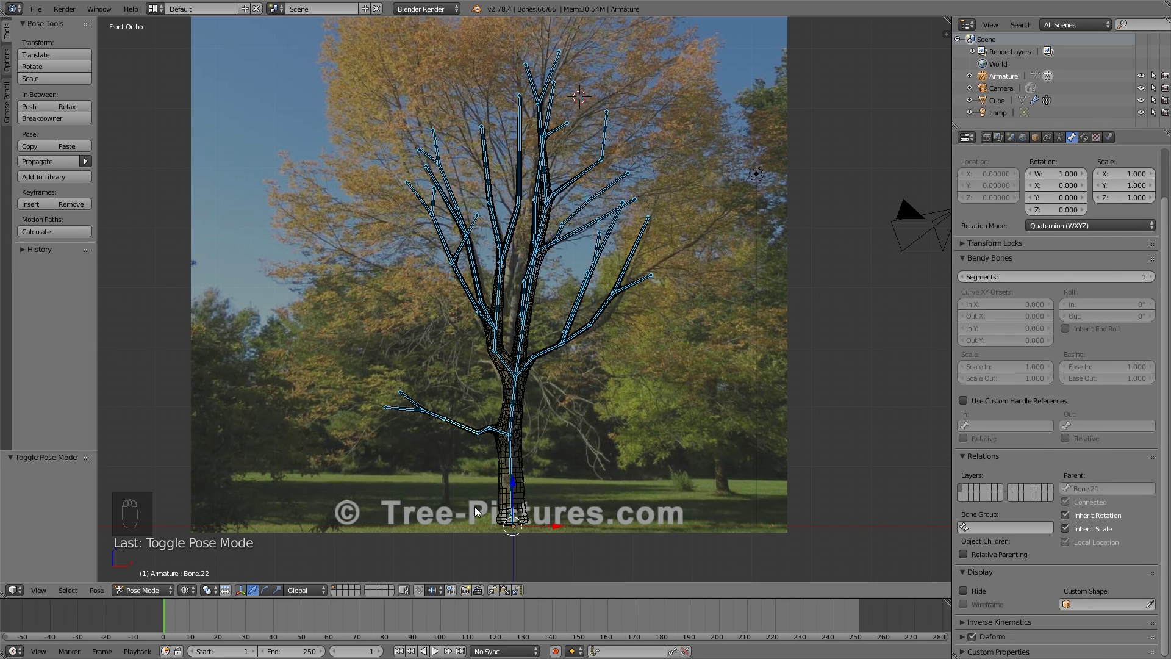
- Examine the bone settings in Edit Mode, and open the armature data settings with the armature in Edit Mode
left_click(142, 590)
left_click(152, 558)
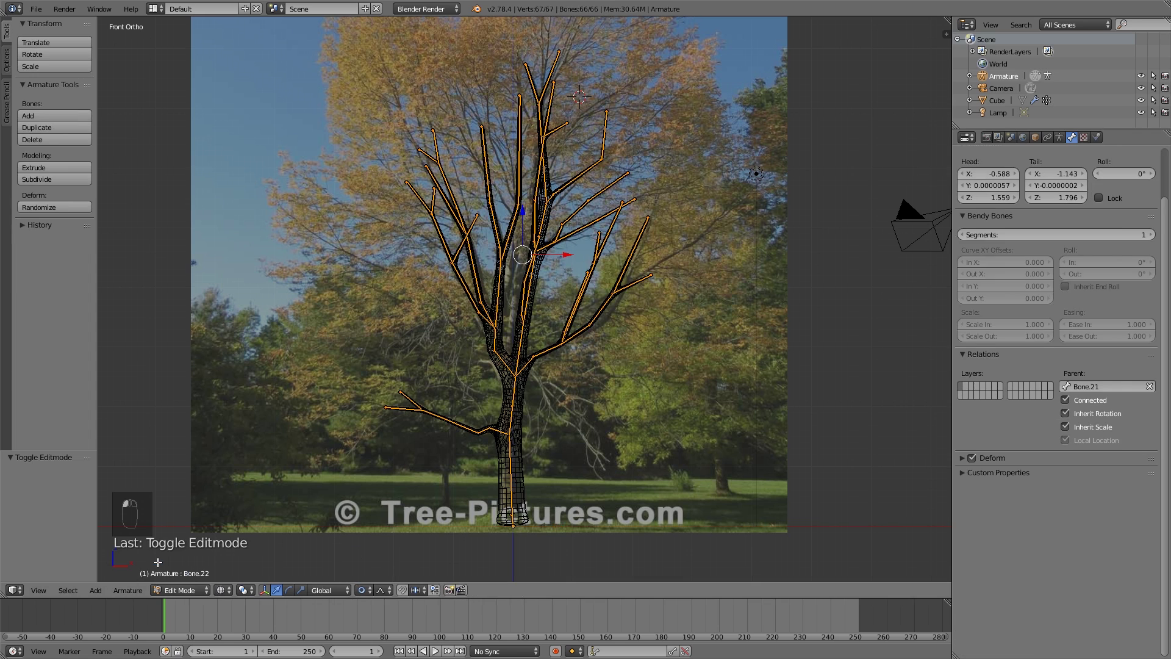
scroll(1028, 319, "up", 3)
key("Tab")
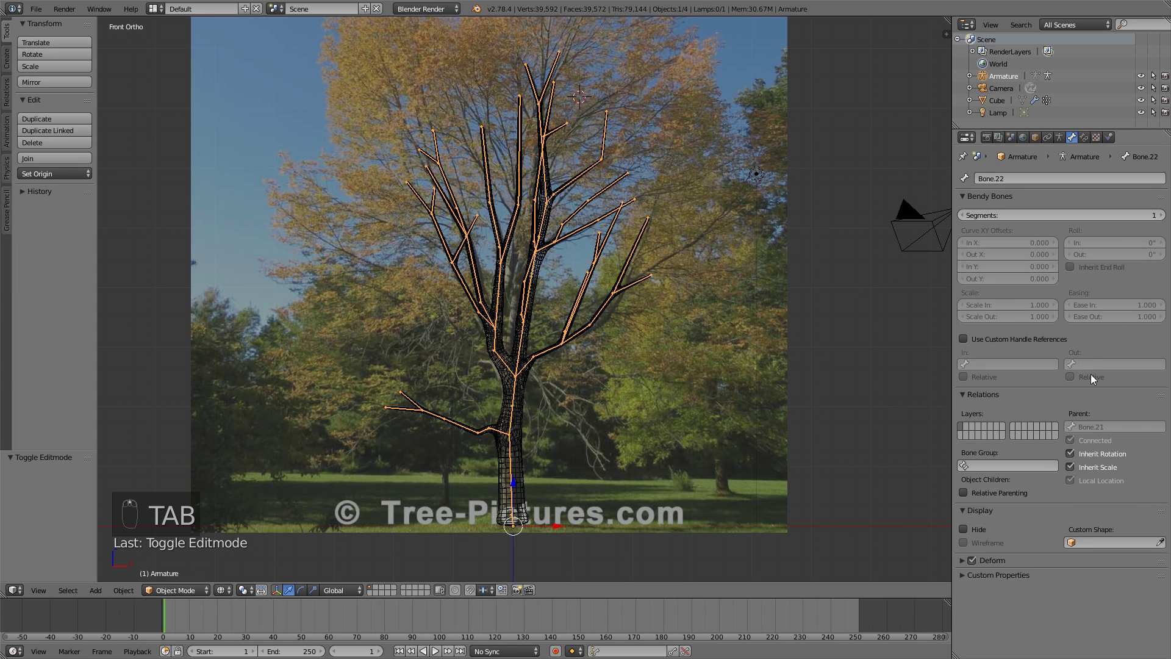
left_click(1060, 137)
key("Tab")
scroll(638, 415, "up", 2)
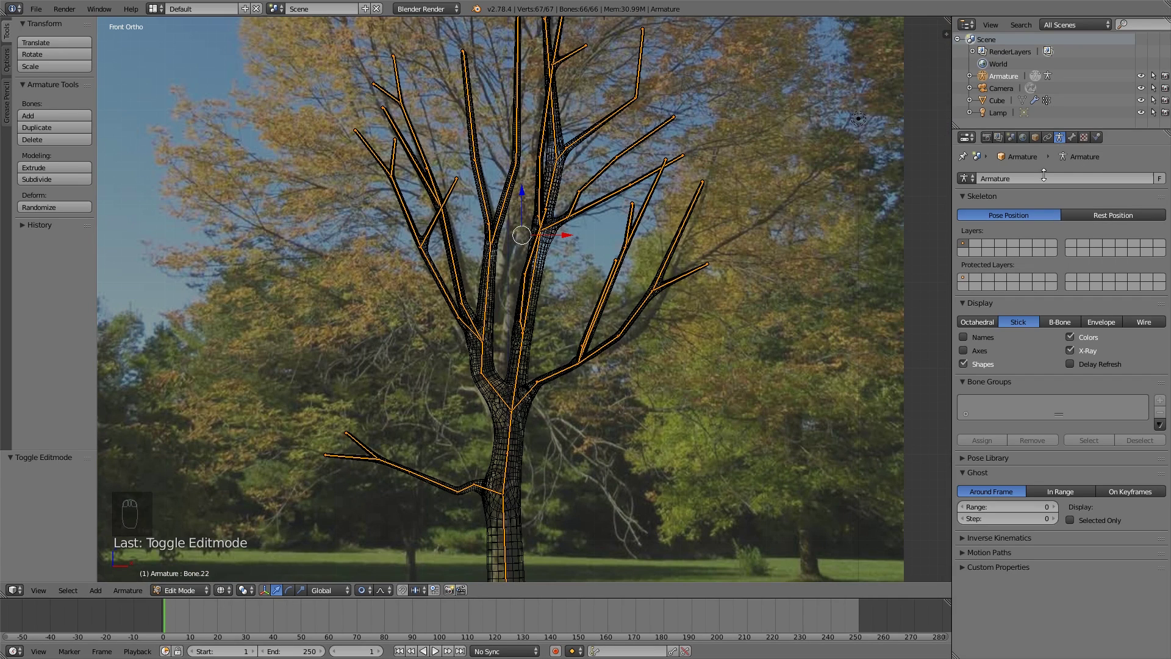
- Display the armature as B-Bones, scale the display thickness of all bones to 0.355, and return to Object Mode with the bones deselected
left_click(1064, 321)
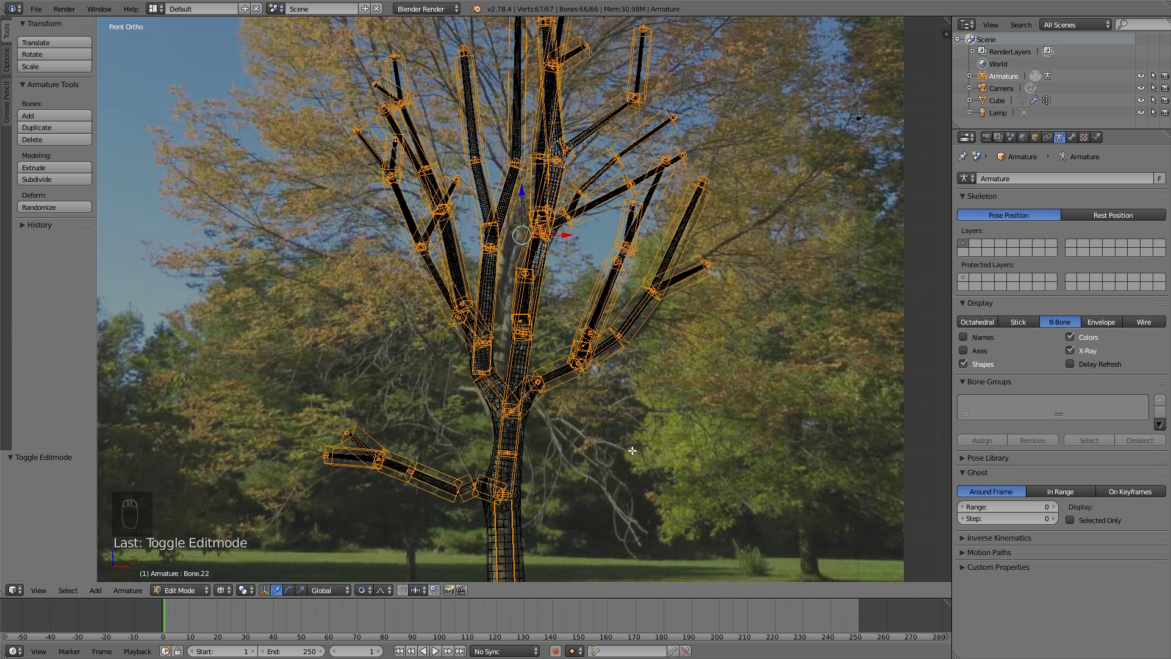
key("ctrl+a")
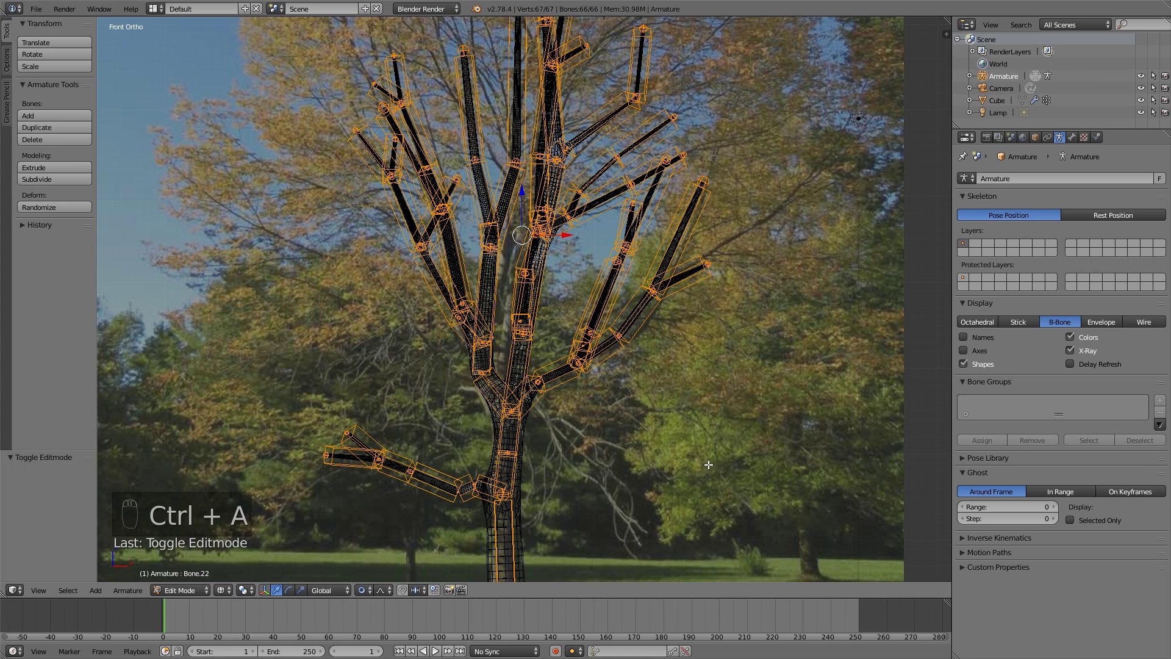
key("ctrl+s")
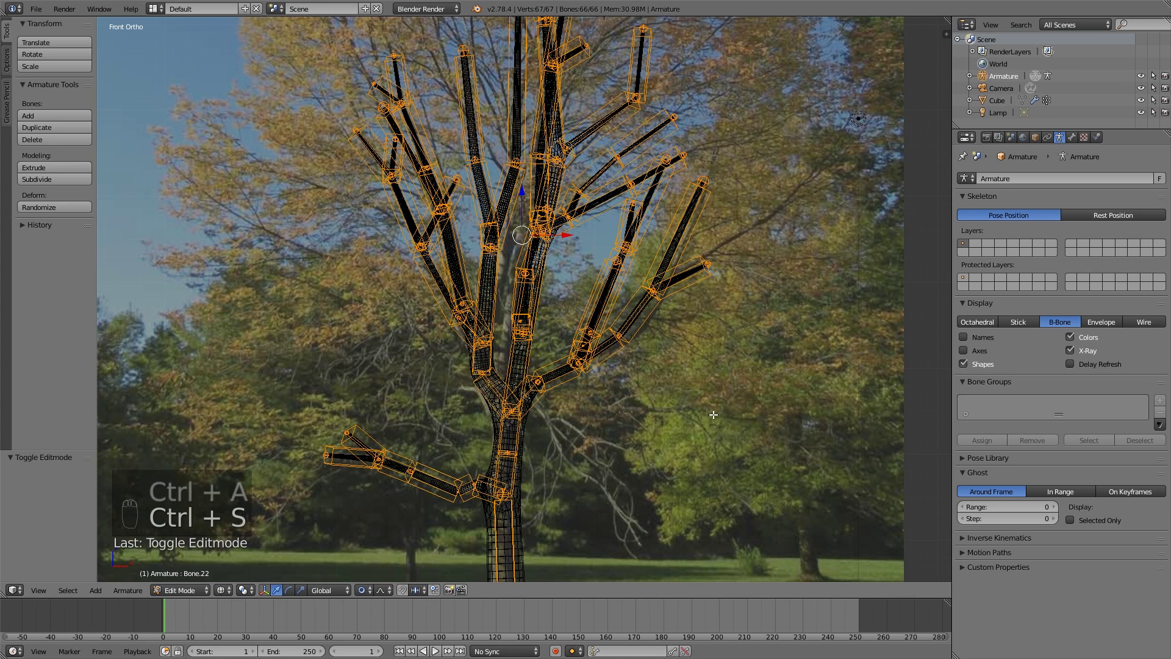
key("alt+s")
left_click(720, 407)
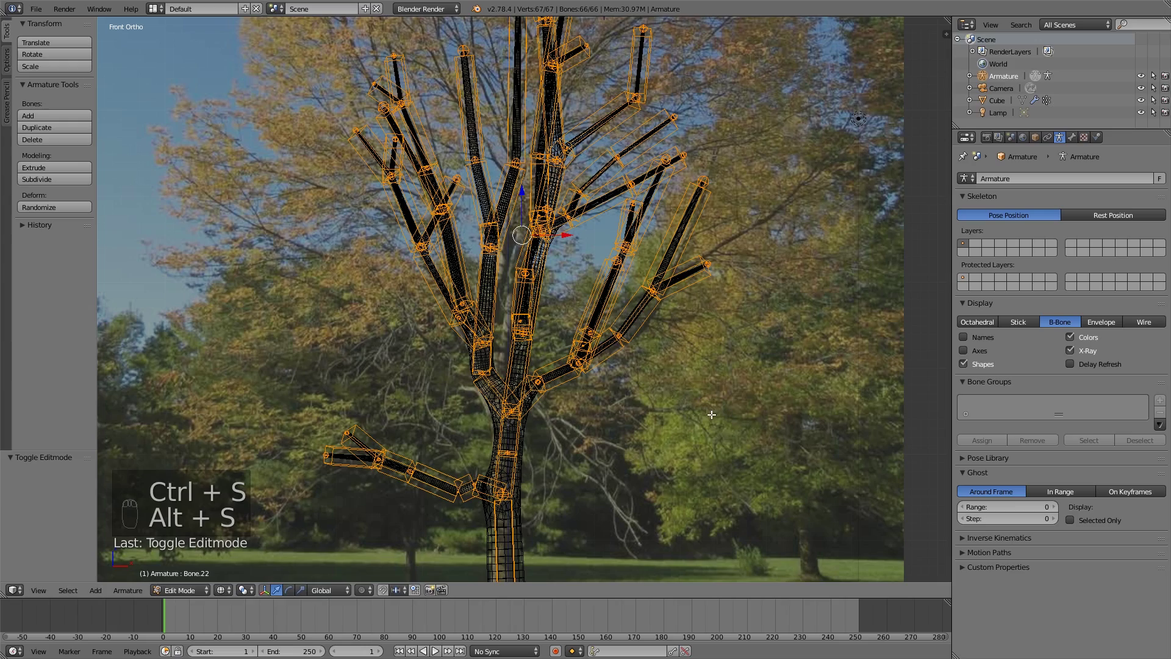
key("ctrl+alt+s")
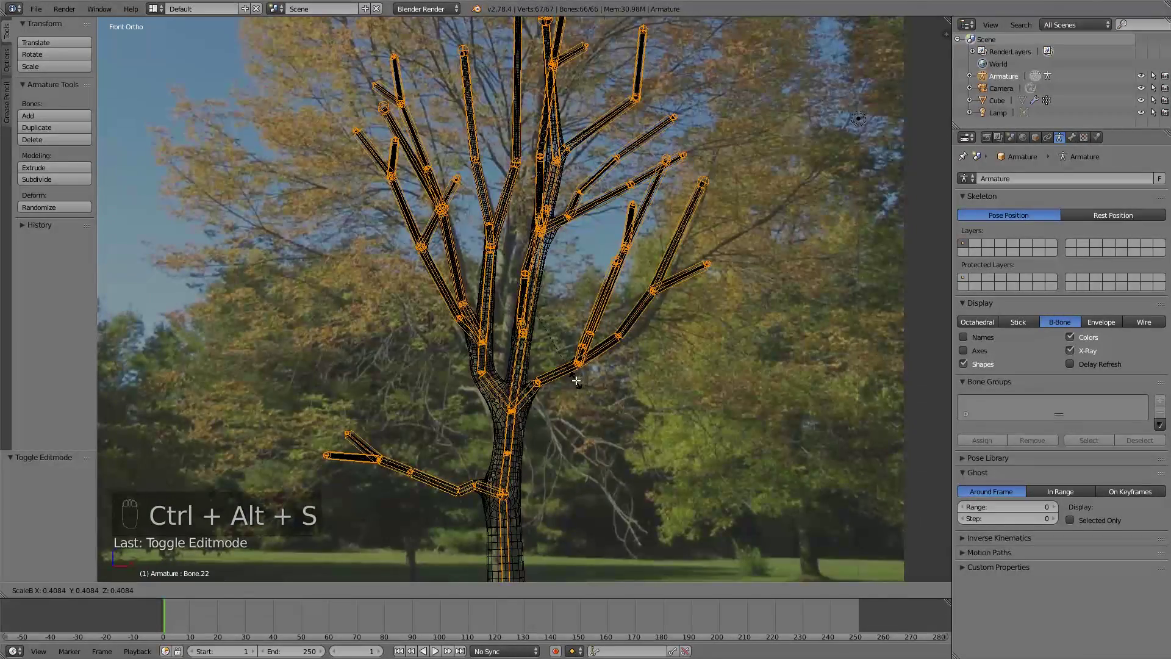
left_click(545, 377)
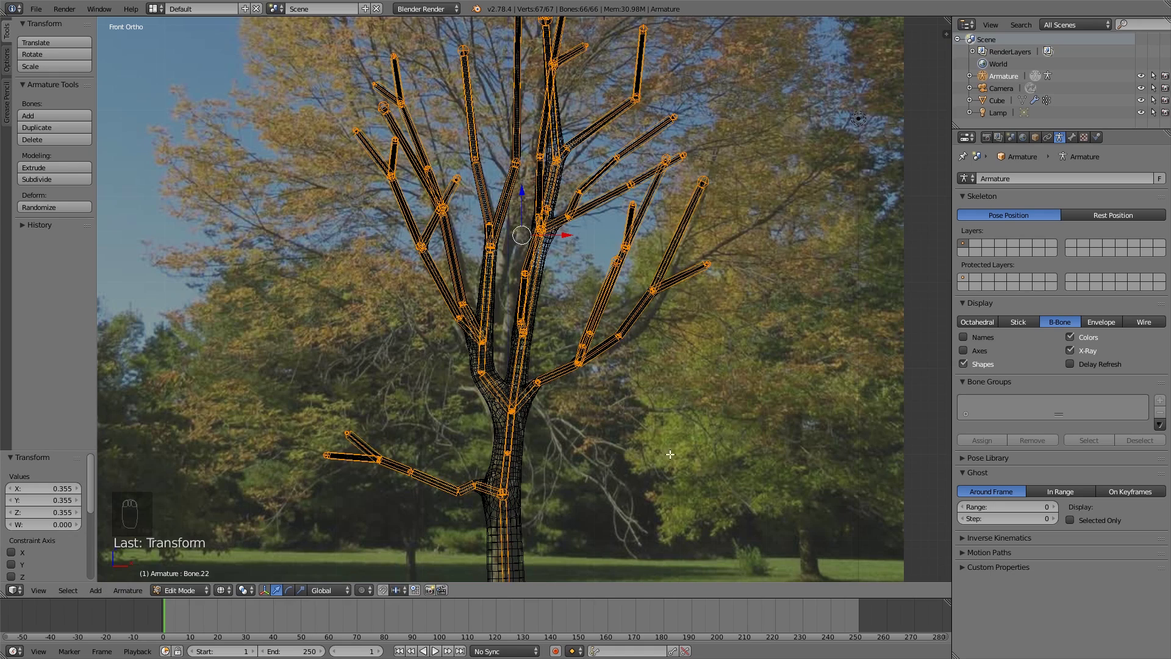
key("a")
key("Tab")
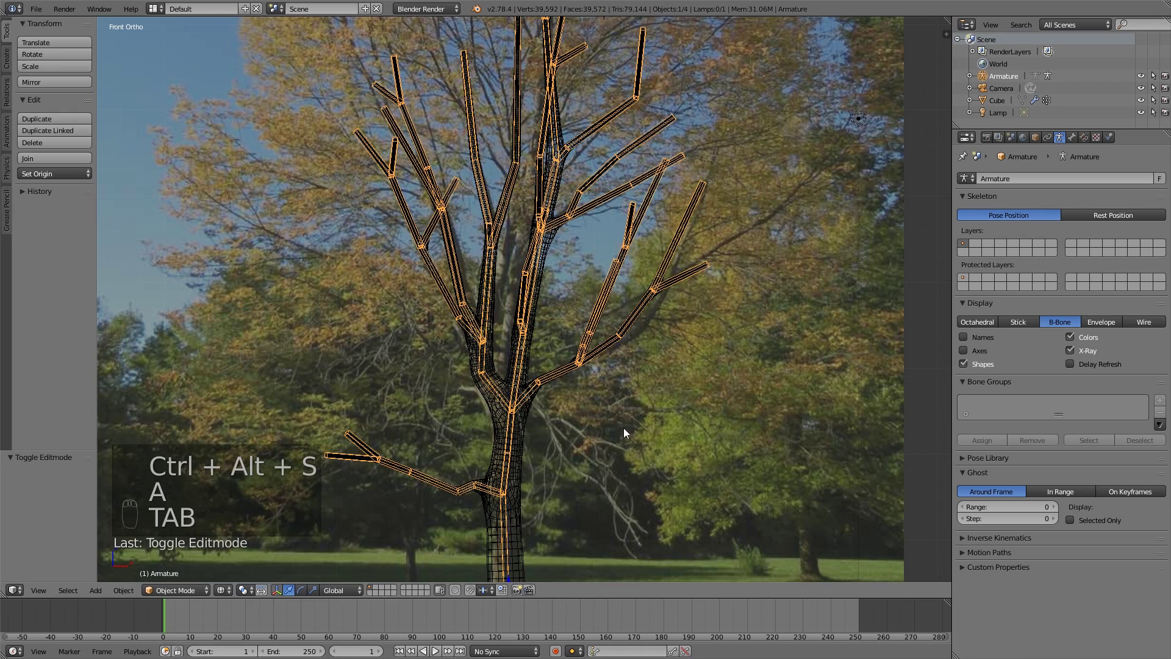
- In Edit Mode, scale the B-Bone display thickness of the lowest trunk bone by 2.110 and clear the selection
scroll(537, 420, "down", 3, "shift")
key("Tab")
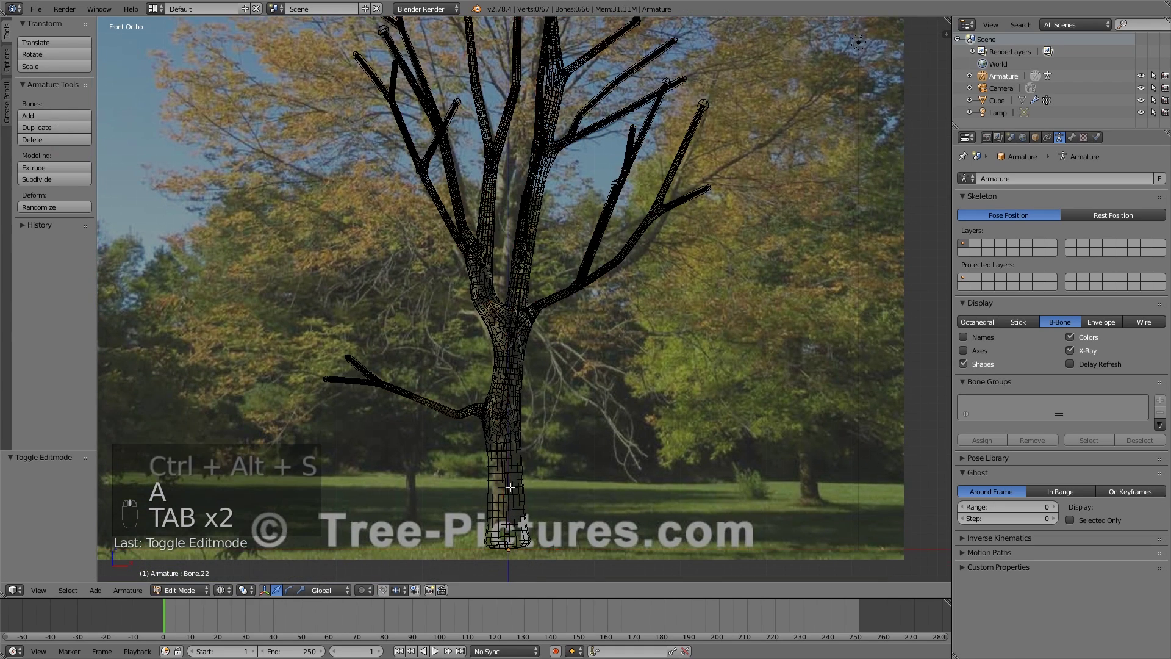
right_click(513, 529)
right_click(511, 542)
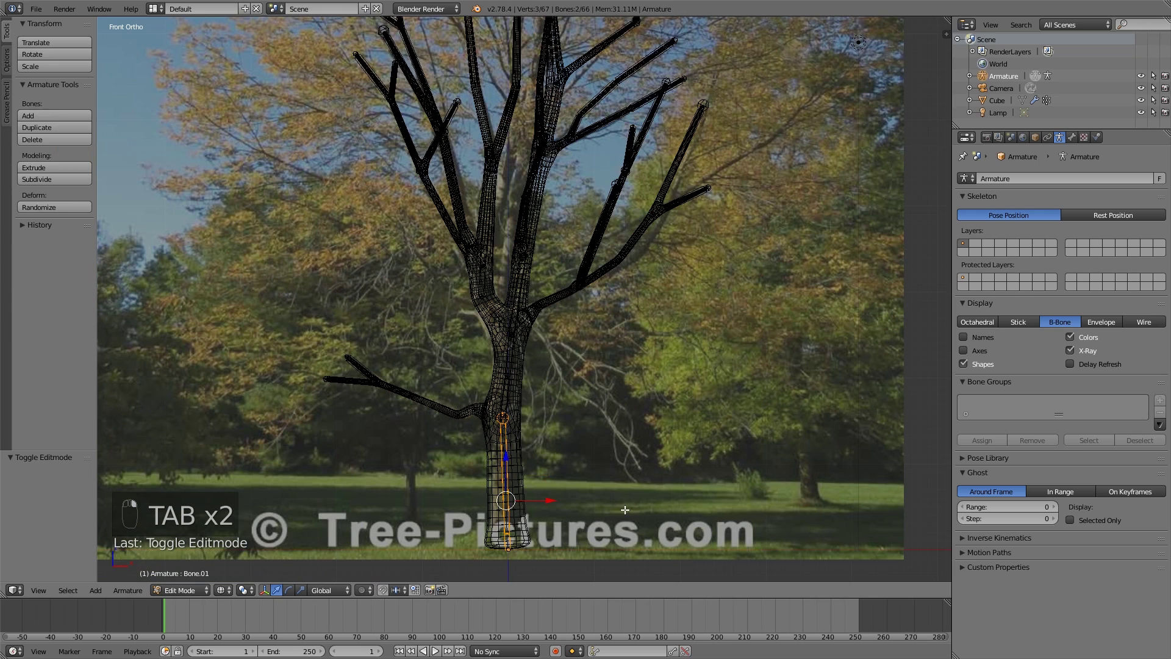
key("ctrl+alt+s")
left_click(756, 503)
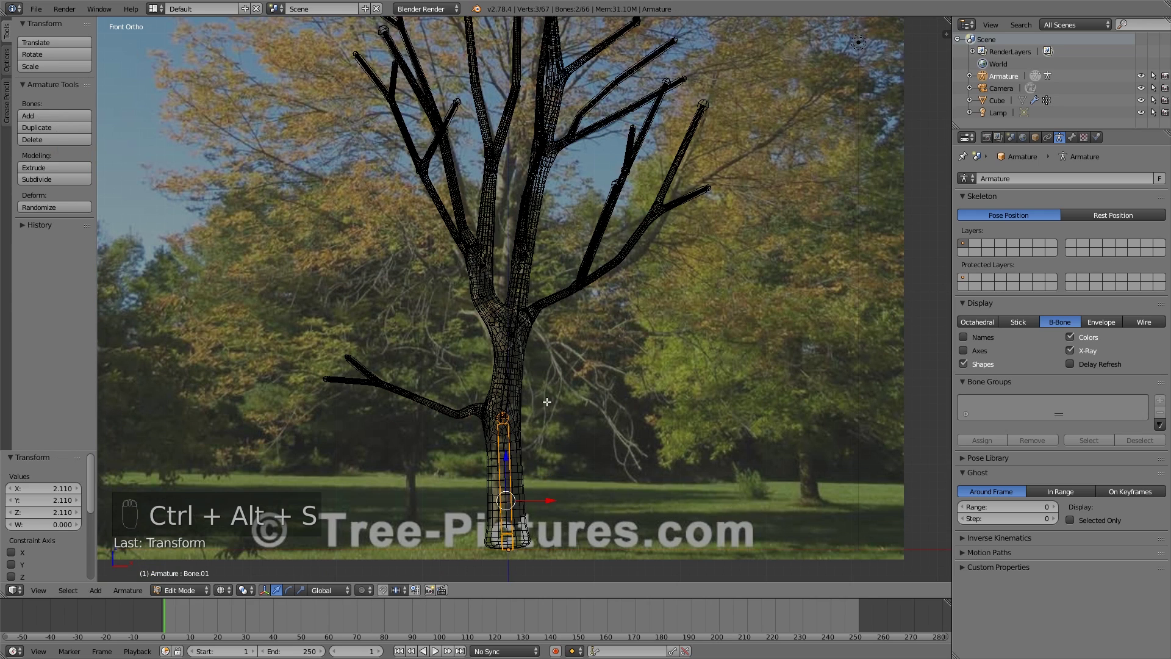
right_click(530, 386)
key("Escape")
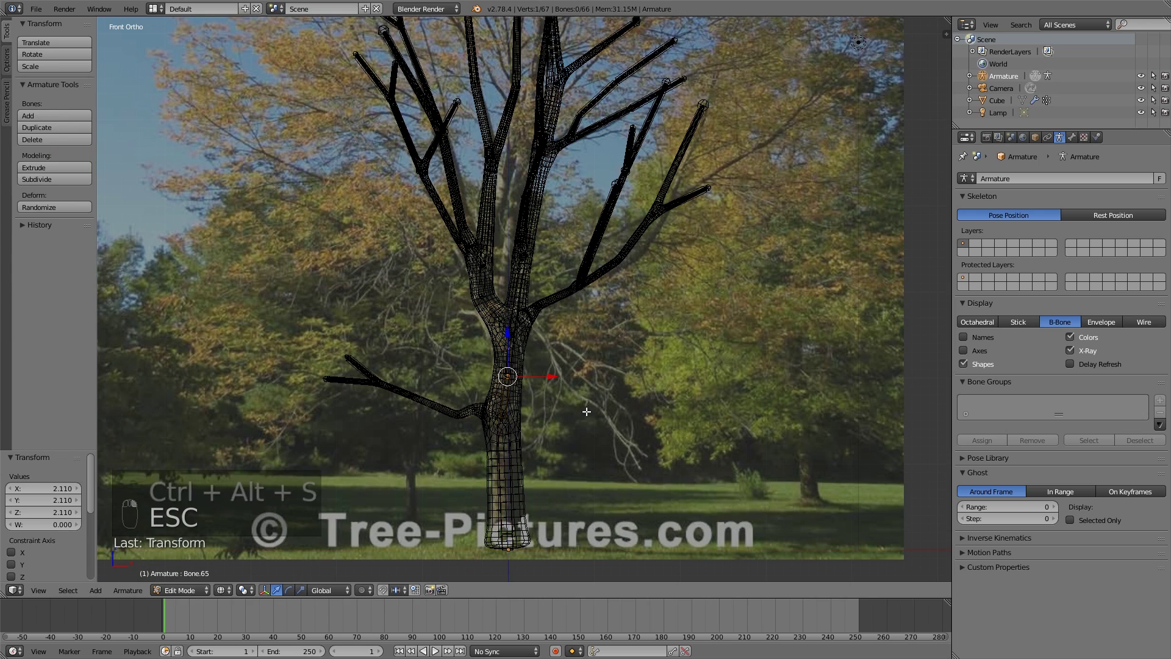
key("a")
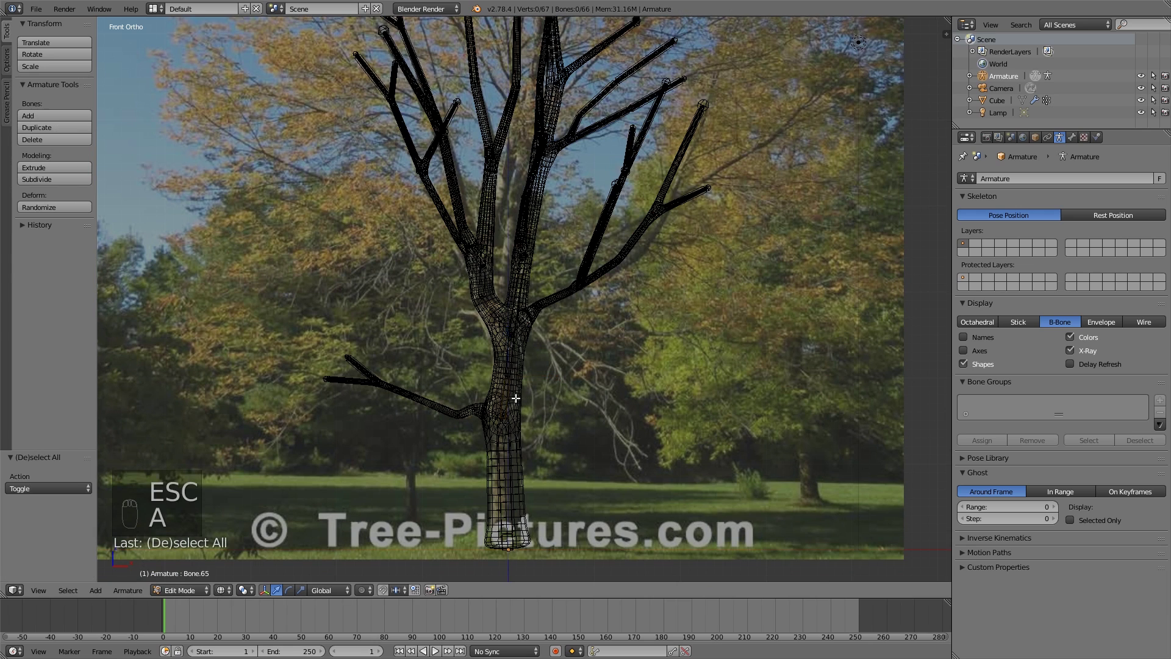
- Examine how the bones show against the solid-shaded tree, with the bones selected and deselected
key("z")
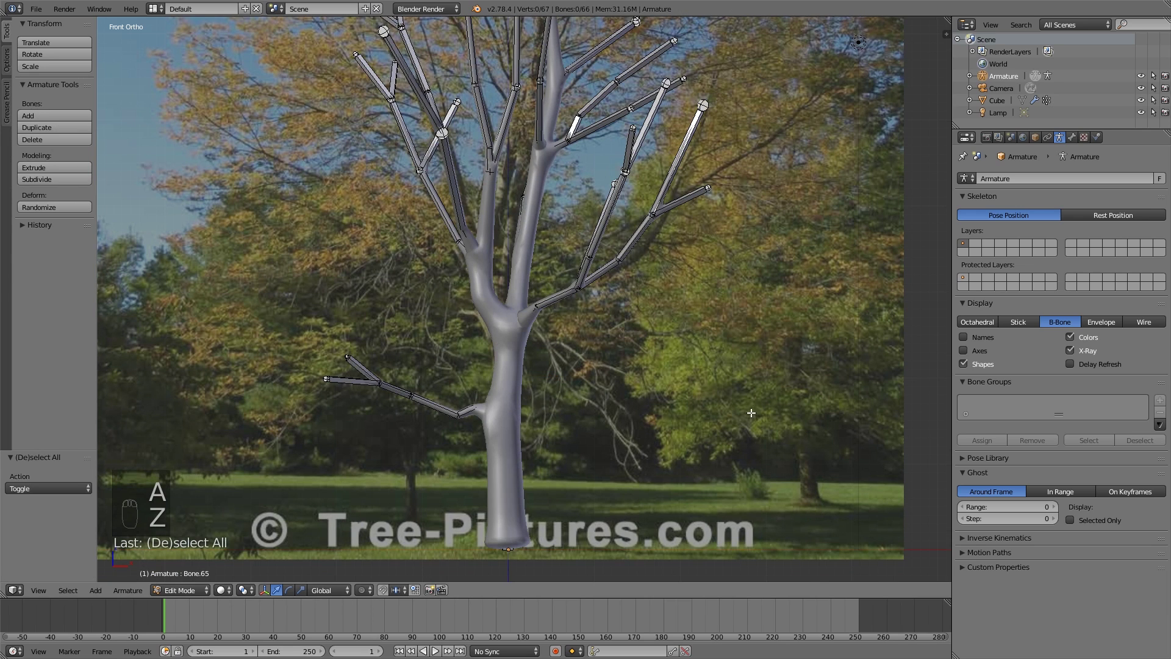
key("a")
key("Tab")
key("Tab")
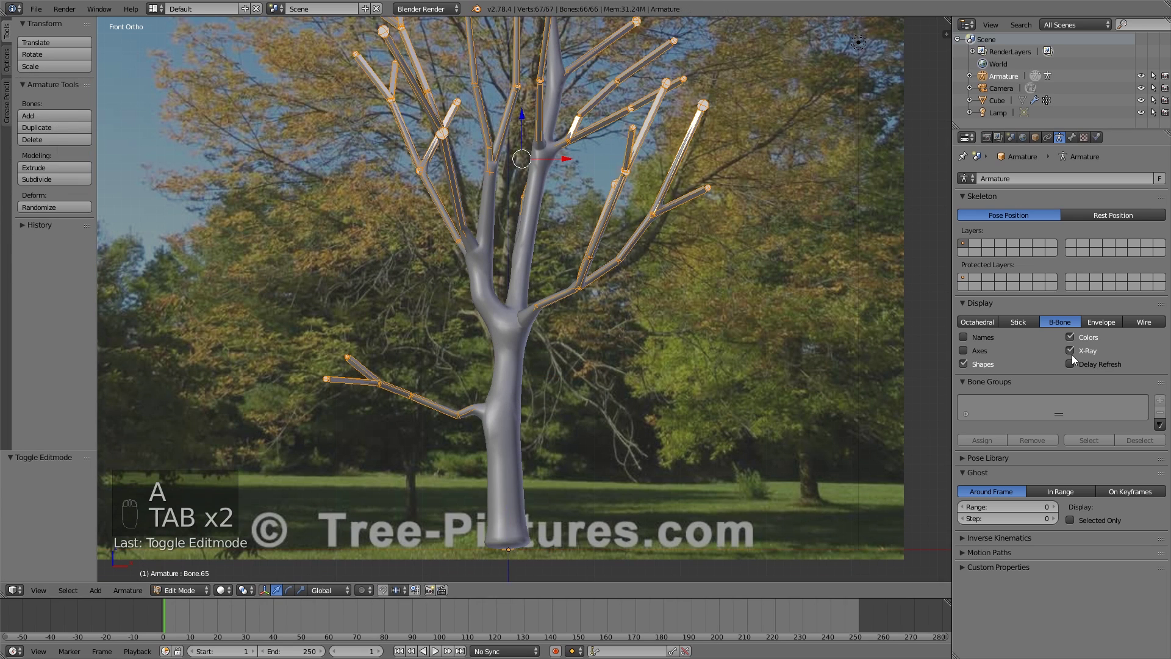
key("Tab")
key("Tab")
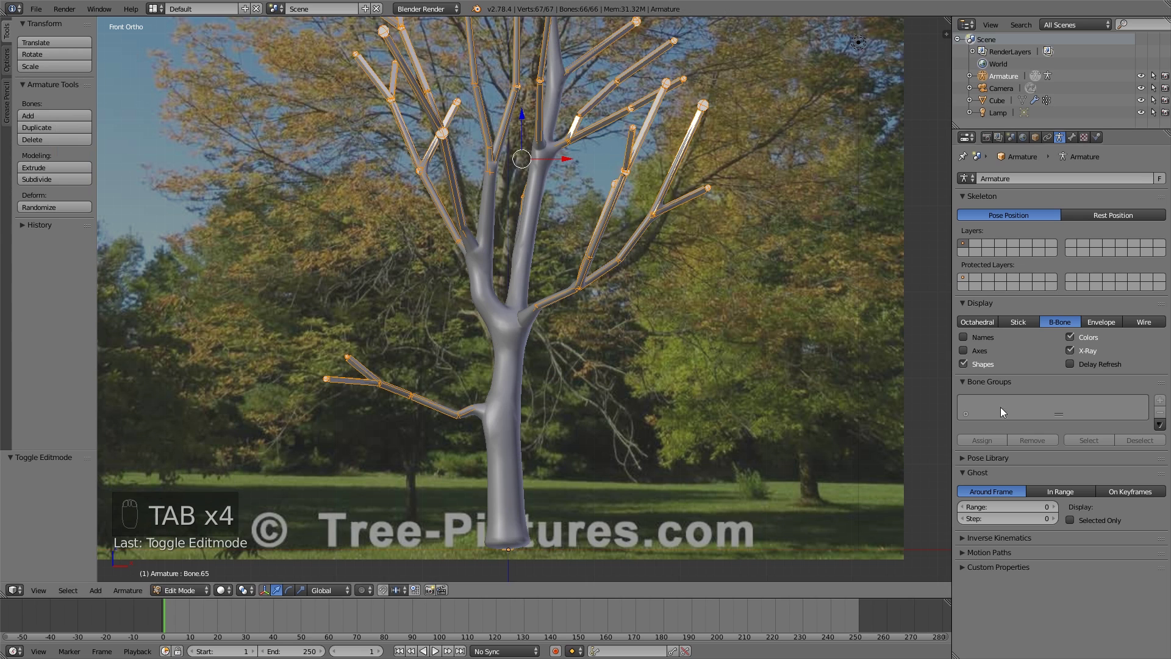
key("a")
key("a")
key("a")
key("a")
key("a")
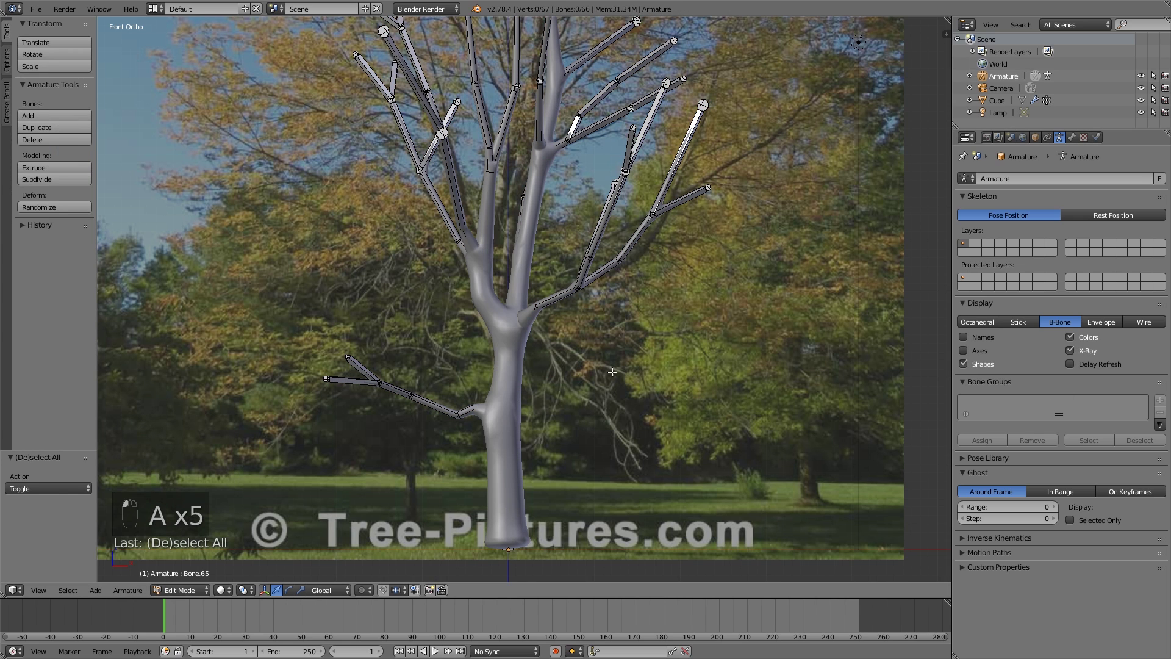
key("z")
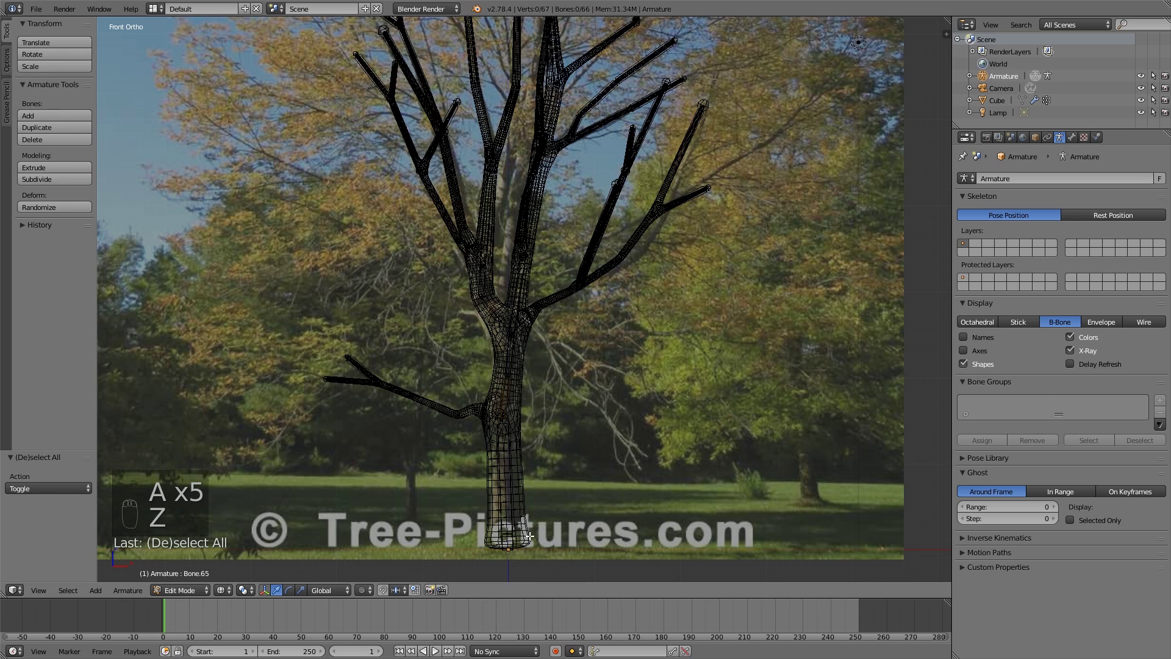
key("z")
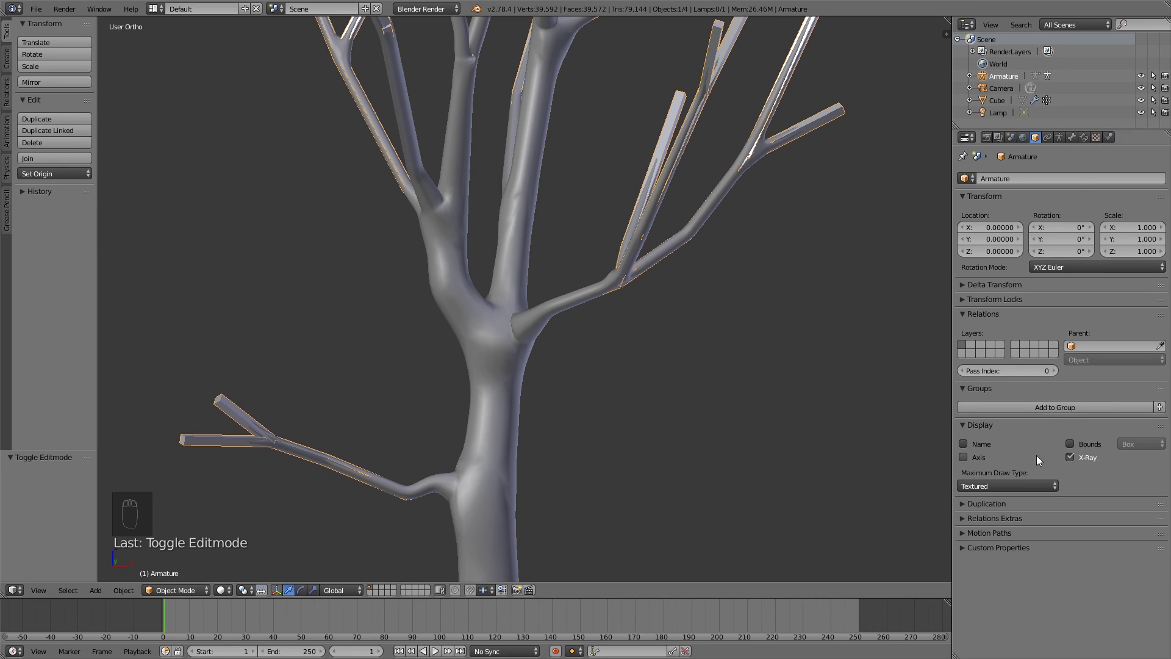
- Compare the armature's display with X-Ray off and on in Object Mode, leaving X-Ray enabled
left_click(1081, 457)
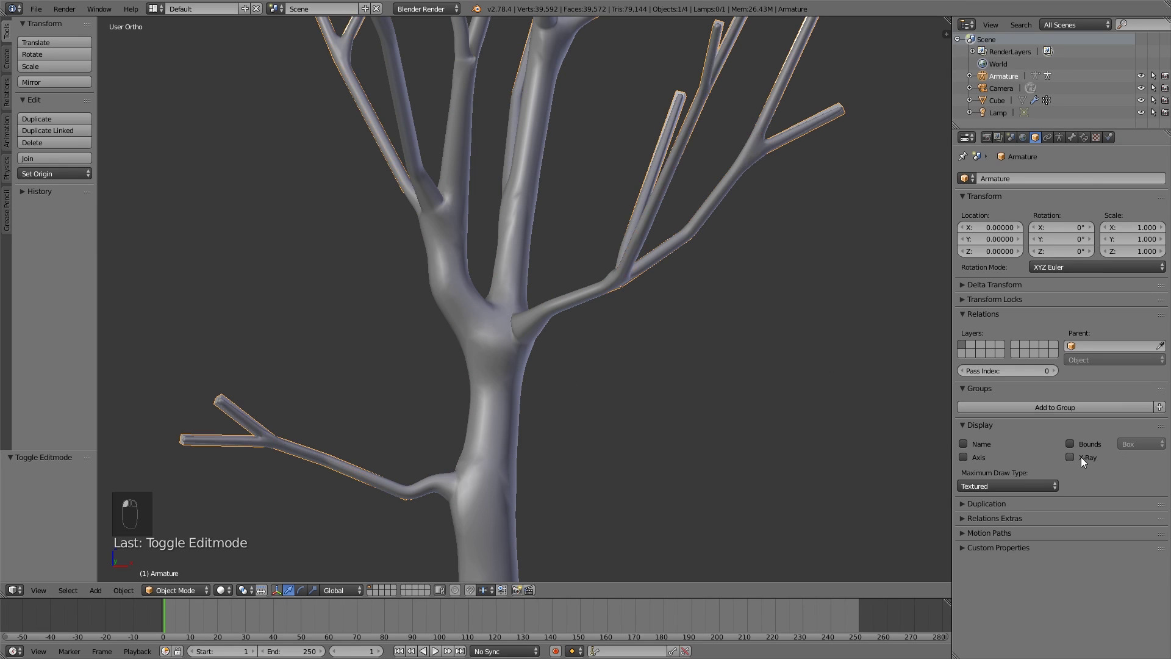
left_click(1082, 457)
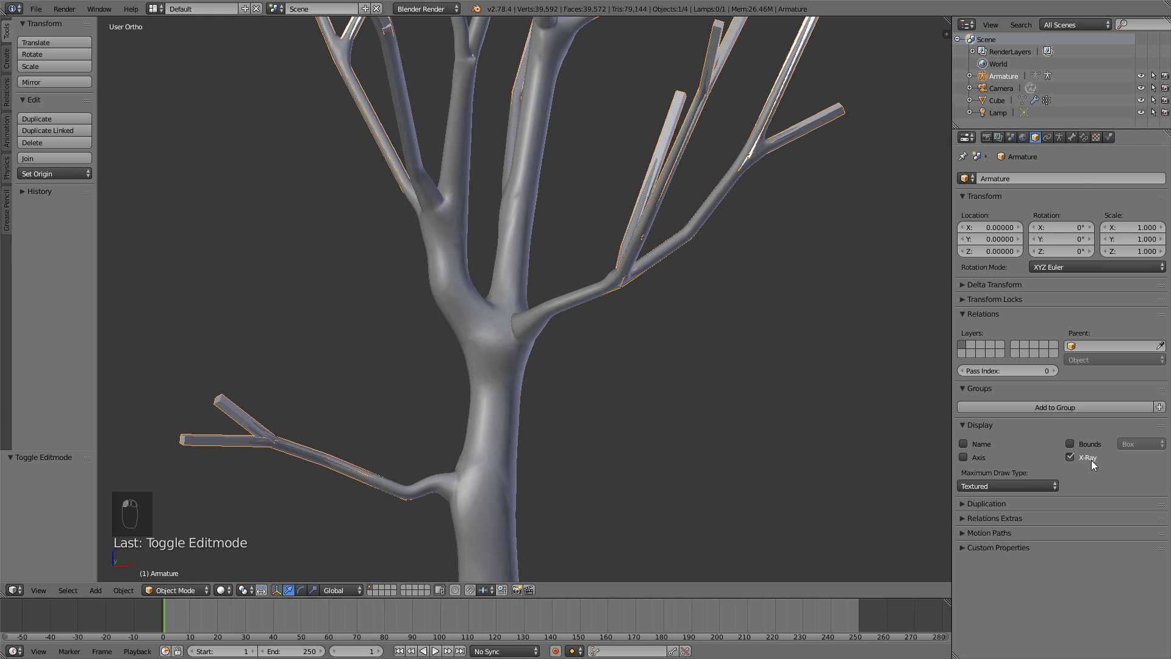
left_click(1089, 460)
left_click(1084, 455)
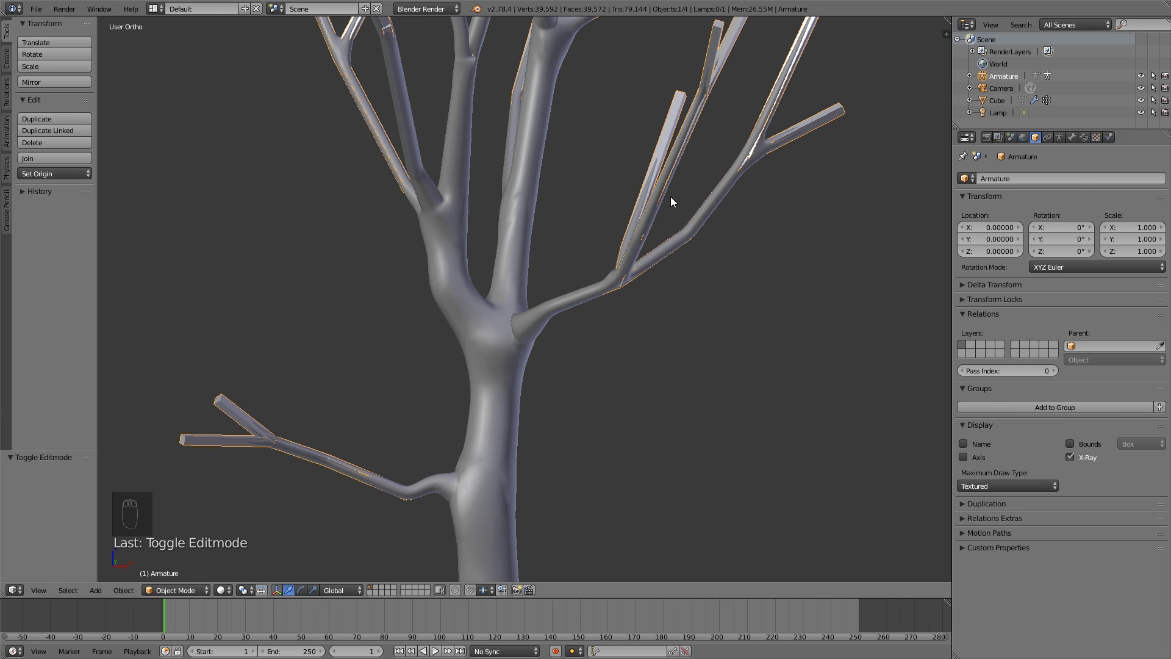
- Switch the armature to Pose Mode with all bones selected
middle_click_drag(675, 199, 650, 146)
key("Tab")
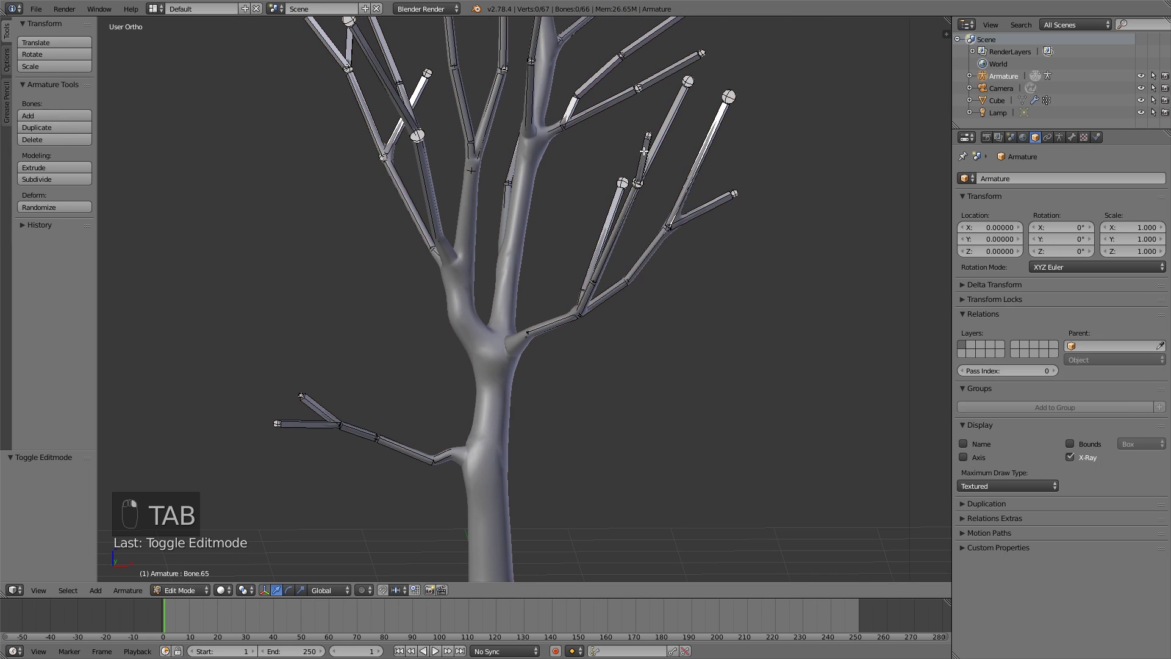
key("a")
key("a")
left_click(192, 589)
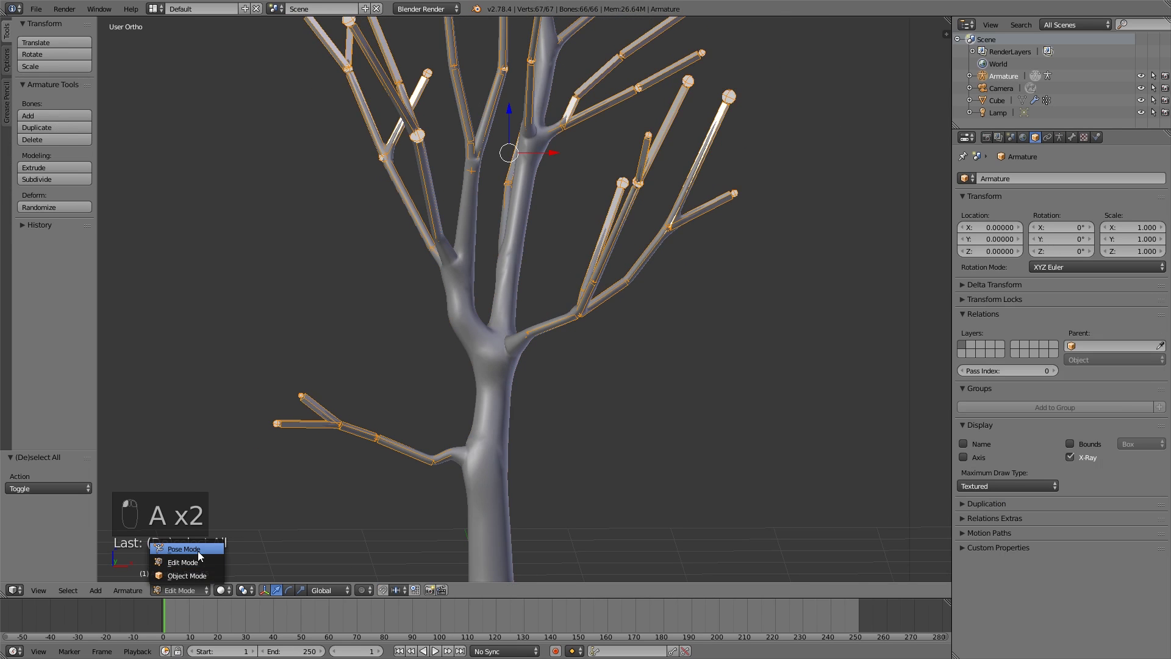
left_click(183, 549)
key("a")
key("a")
key("a")
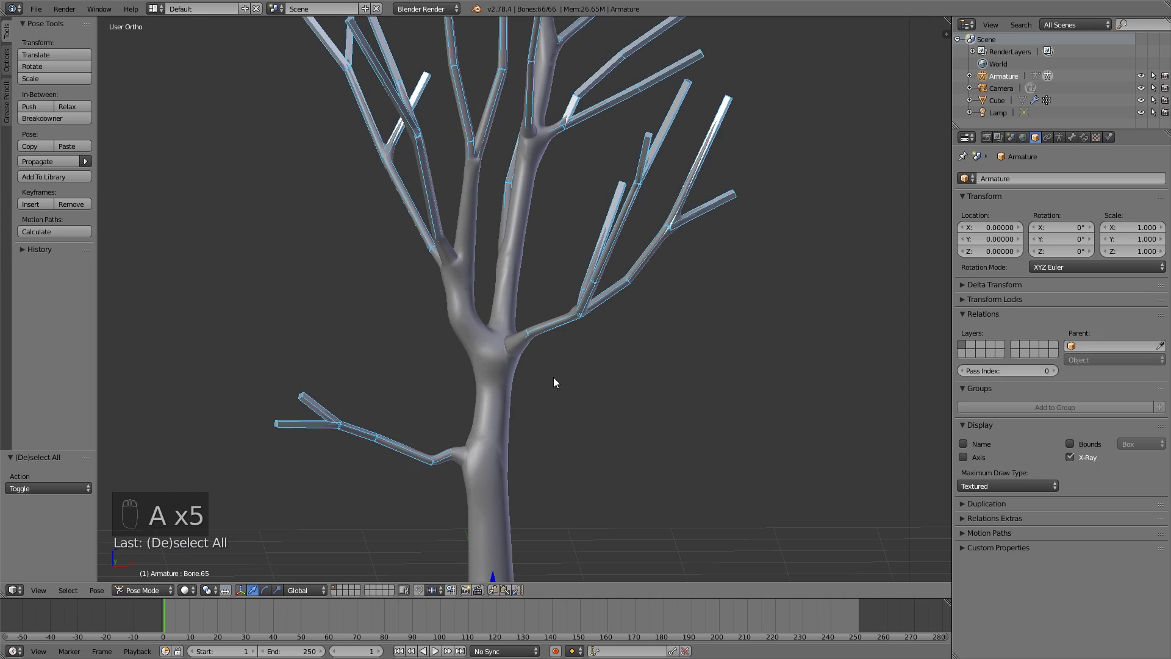
- Compare the bones in solid and wireframe shading, leaving the tree in wireframe with all bones selected
key("z")
key("z")
key("z")
key("z")
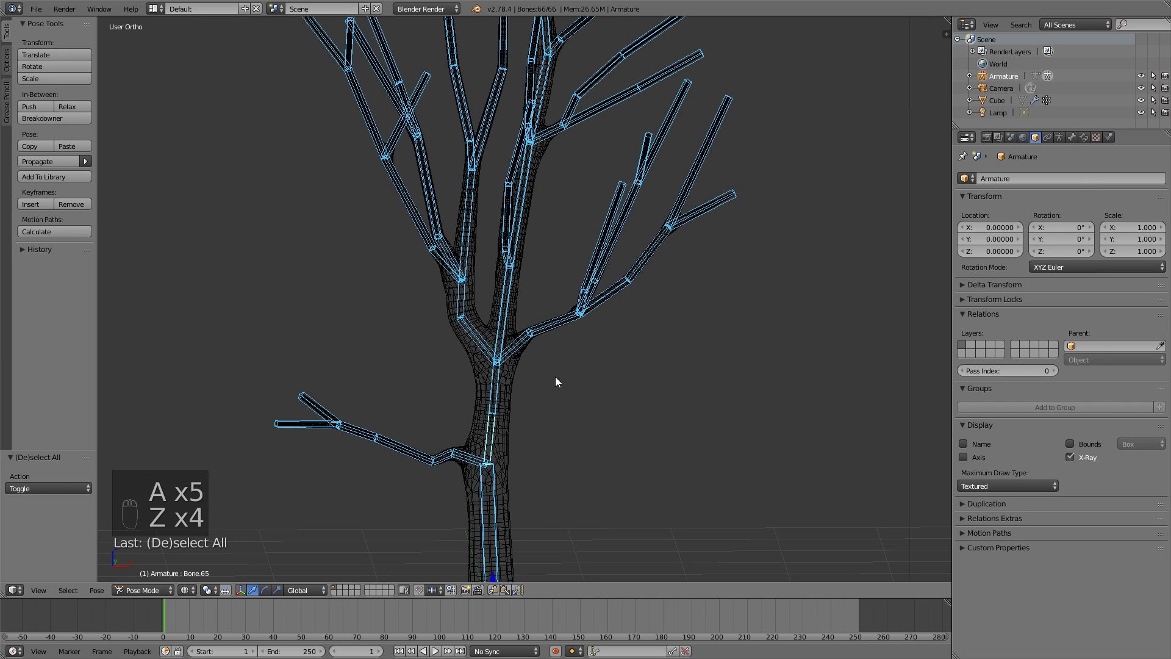
key("z")
key("z")
key("z")
key("a")
key("a")
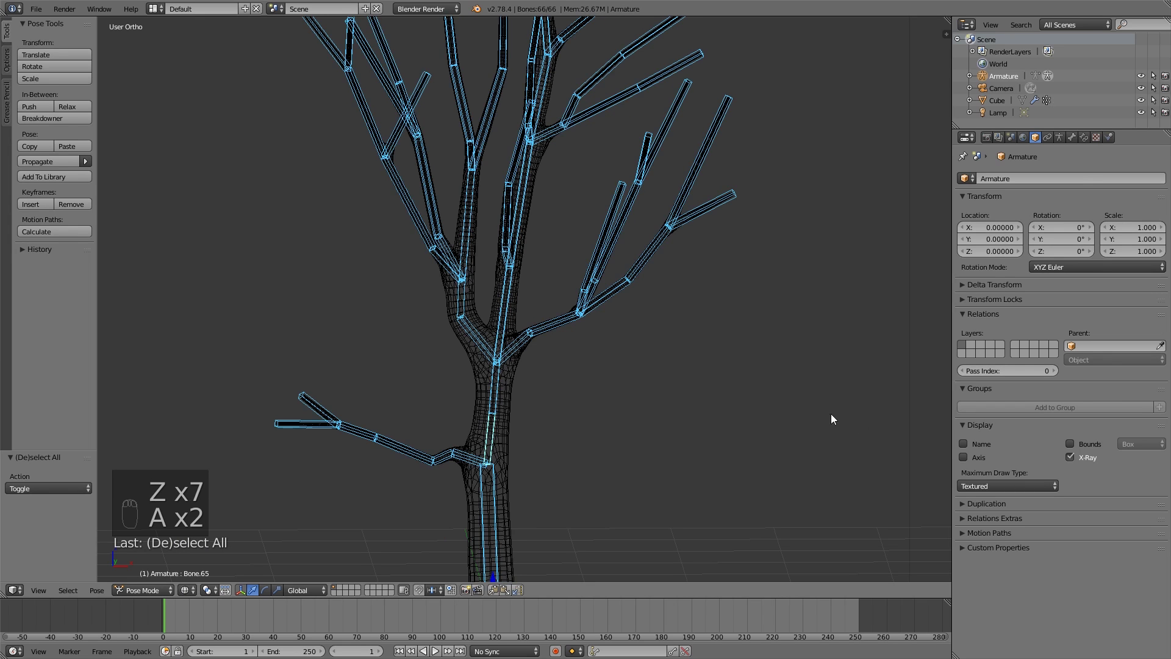
- Select the horizontal tip bone of the lower left branch and try duplicating and moving it in Pose Mode
scroll(670, 330, "down", 2)
middle_click_drag(669, 308, 651, 359, "shift")
scroll(651, 342, "up", 1)
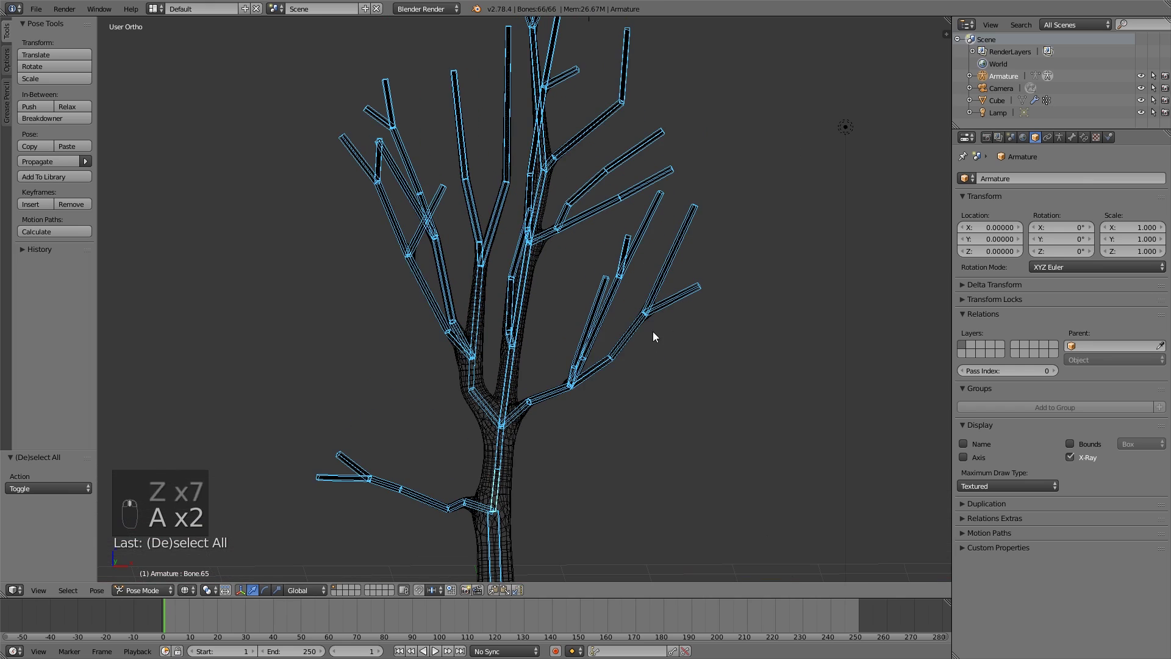
middle_click_drag(594, 427, 628, 359, "shift")
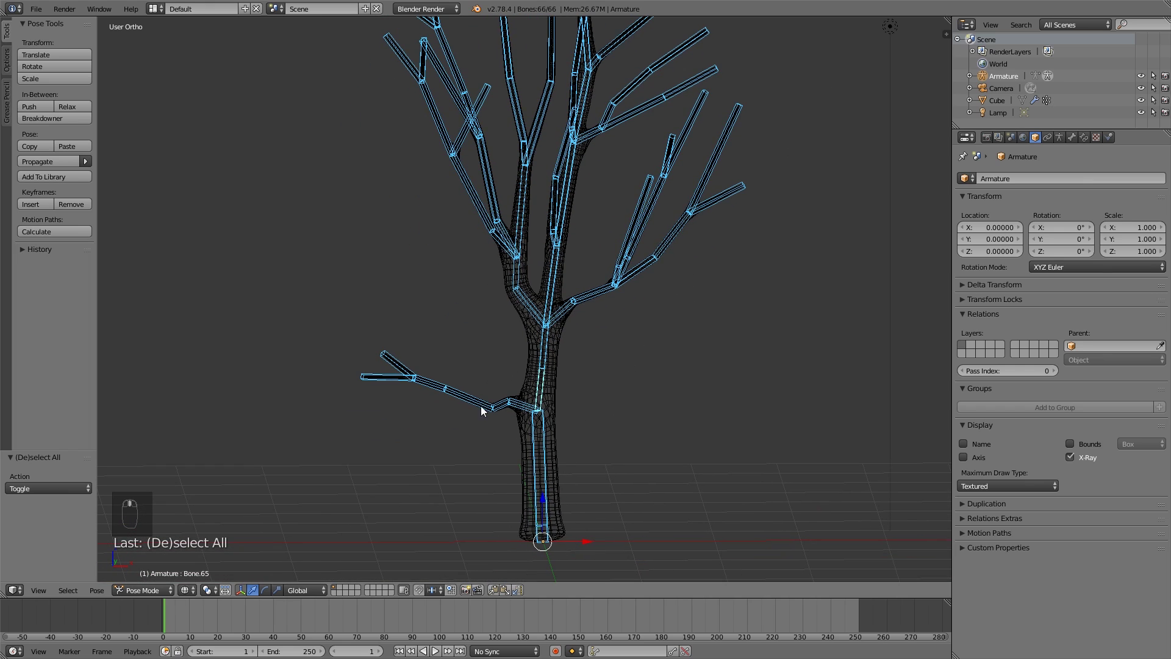
scroll(485, 393, "up", 2)
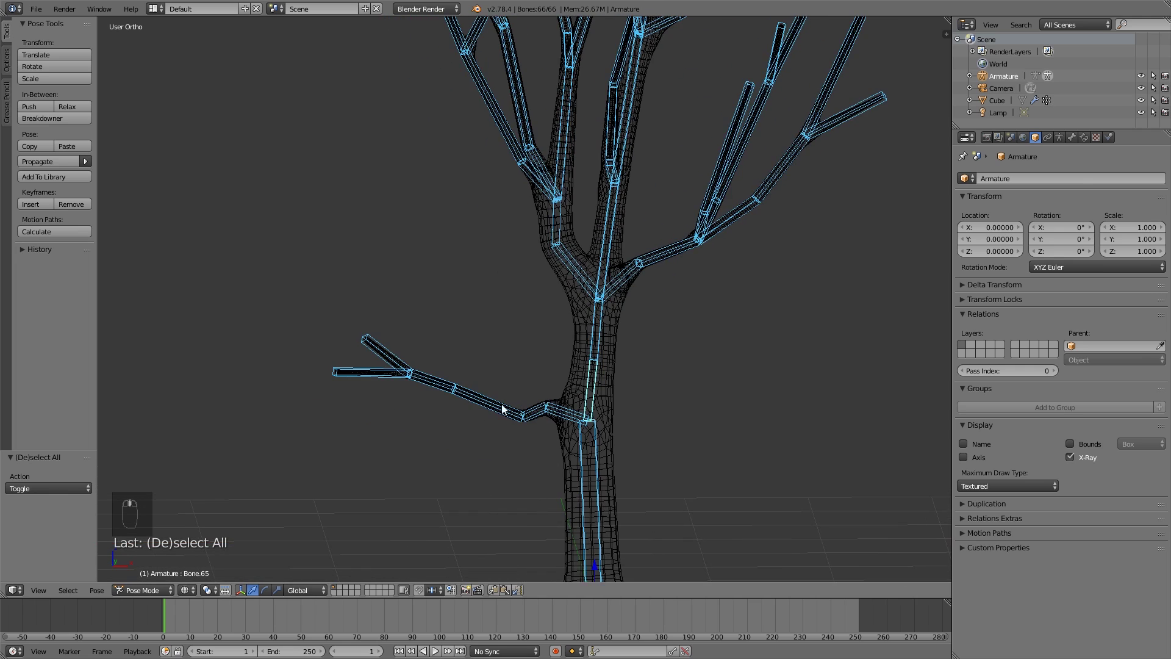
right_click(347, 374)
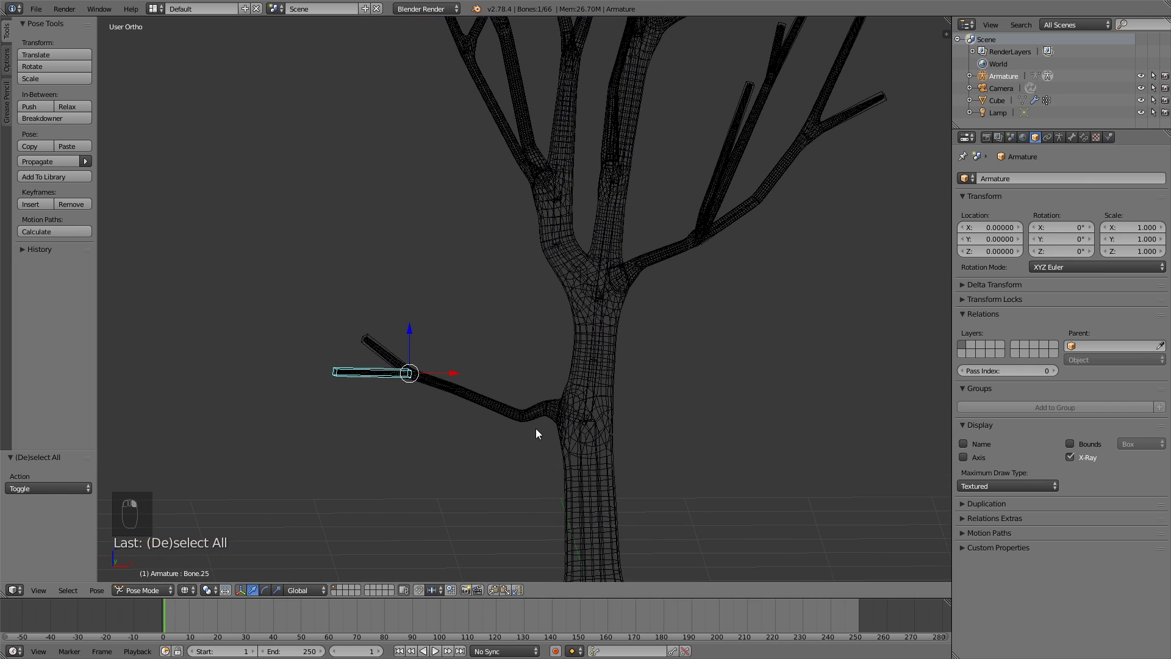
scroll(536, 431, "down", 2)
scroll(537, 452, "up", 2)
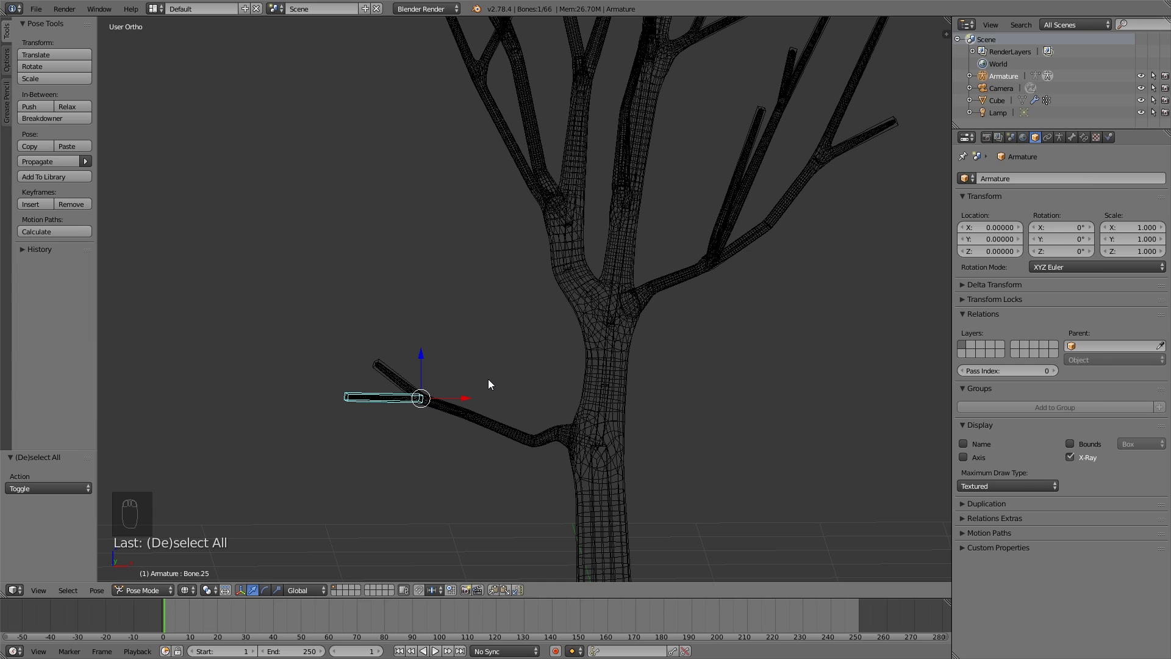
key("shift+d")
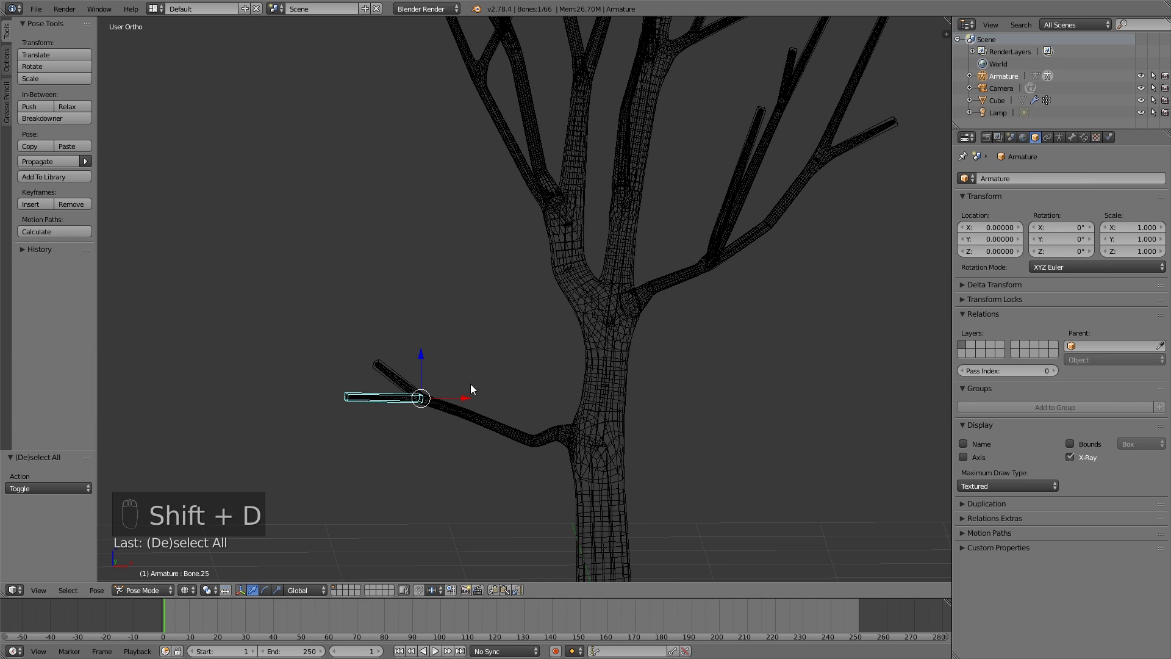
key("g")
right_click(434, 417)
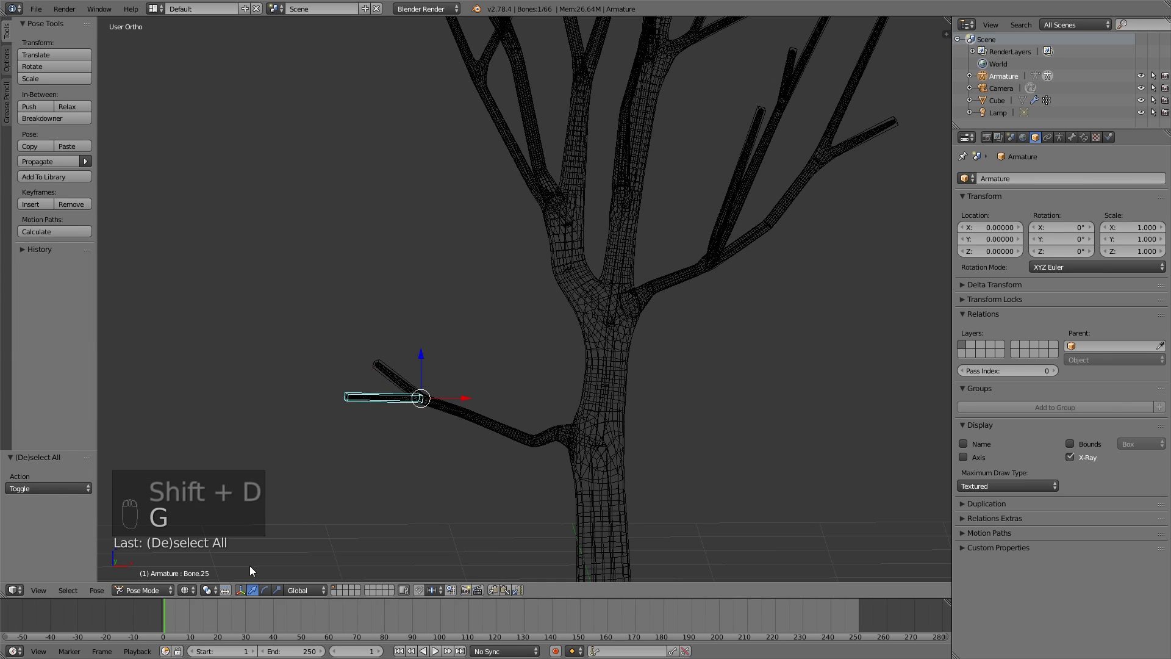
- Switch the armature to Edit Mode and try moving the selected tip bone of the lower left branch
left_click(149, 590)
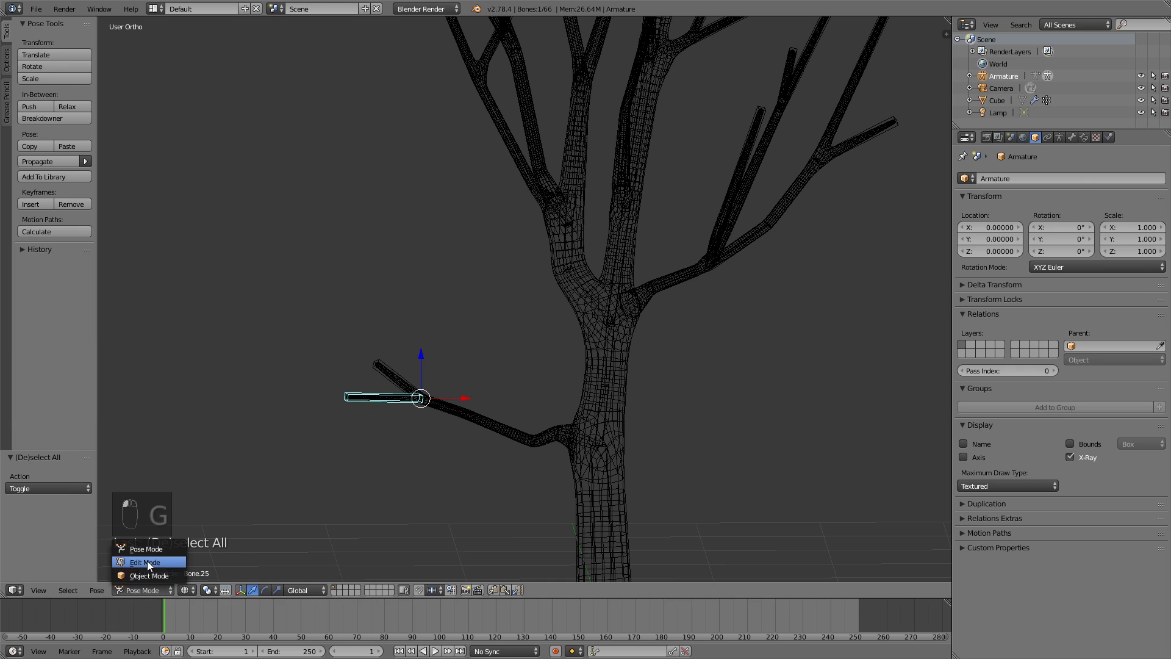
left_click(140, 558)
key("g")
right_click(413, 424)
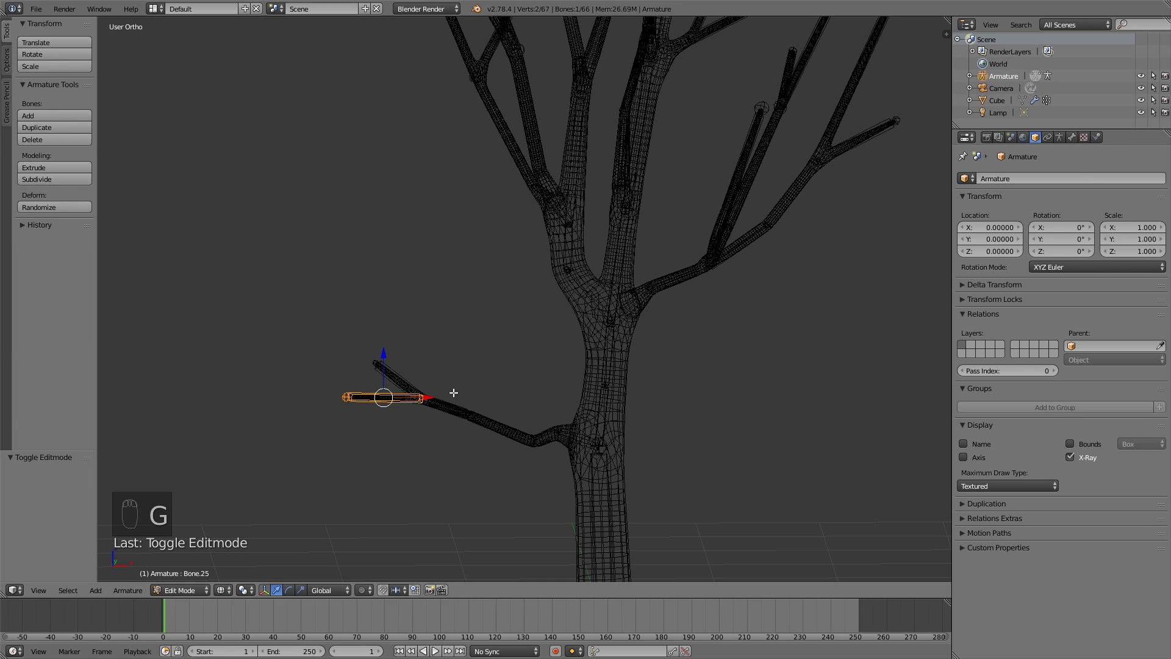
- Duplicate the lower left branch's horizontal tip bone in place and switch the copy's direction
key("shift+d")
right_click(445, 403)
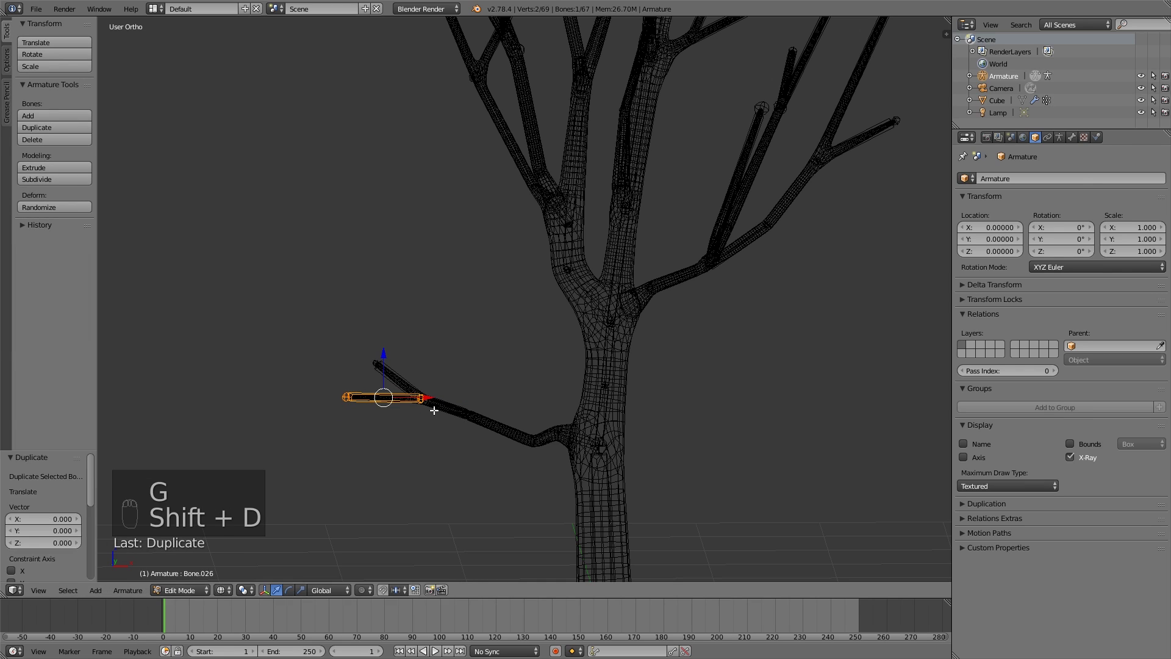
key("w")
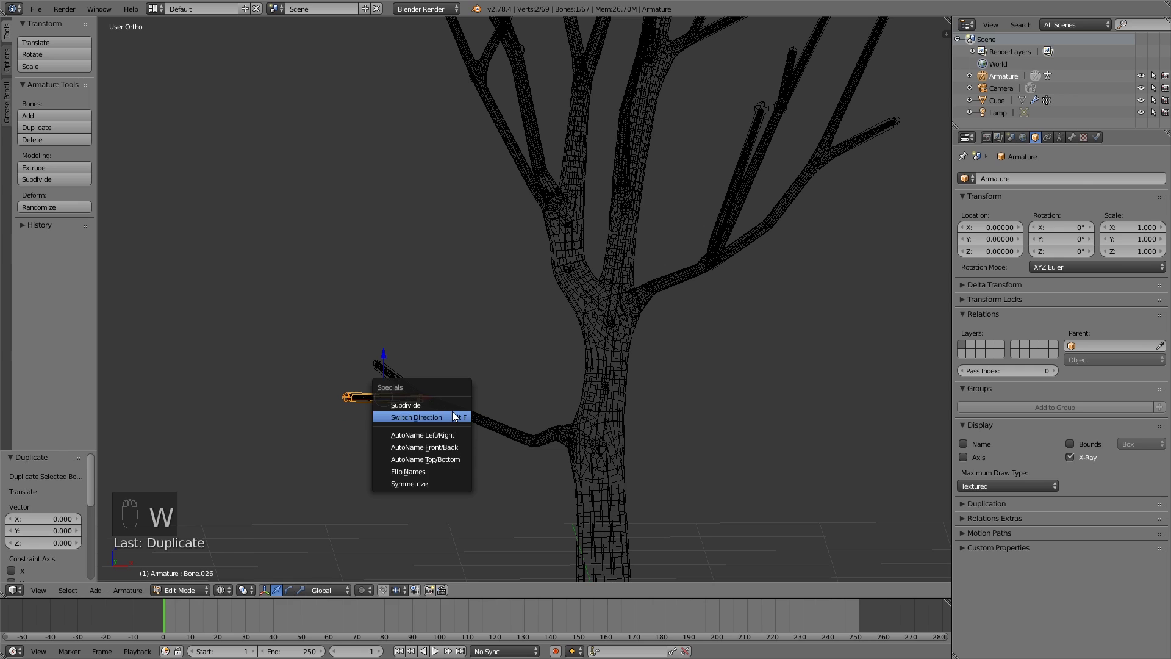
left_click(454, 418)
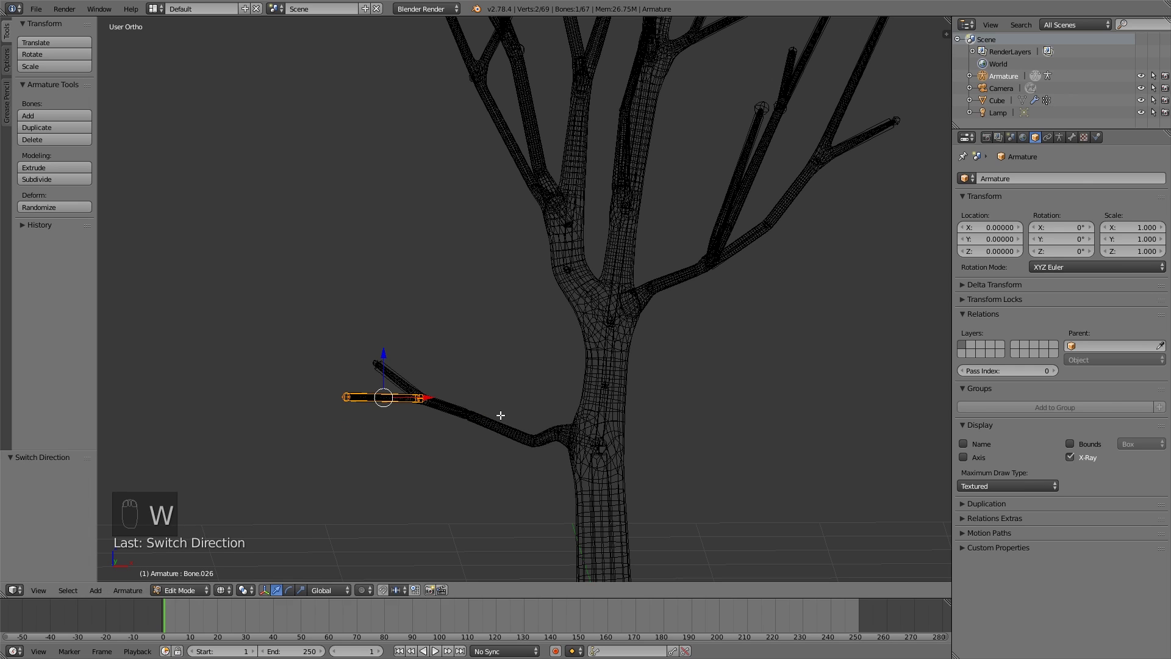
- Rename the duplicated tip bone as Bone.026.IK
key("n")
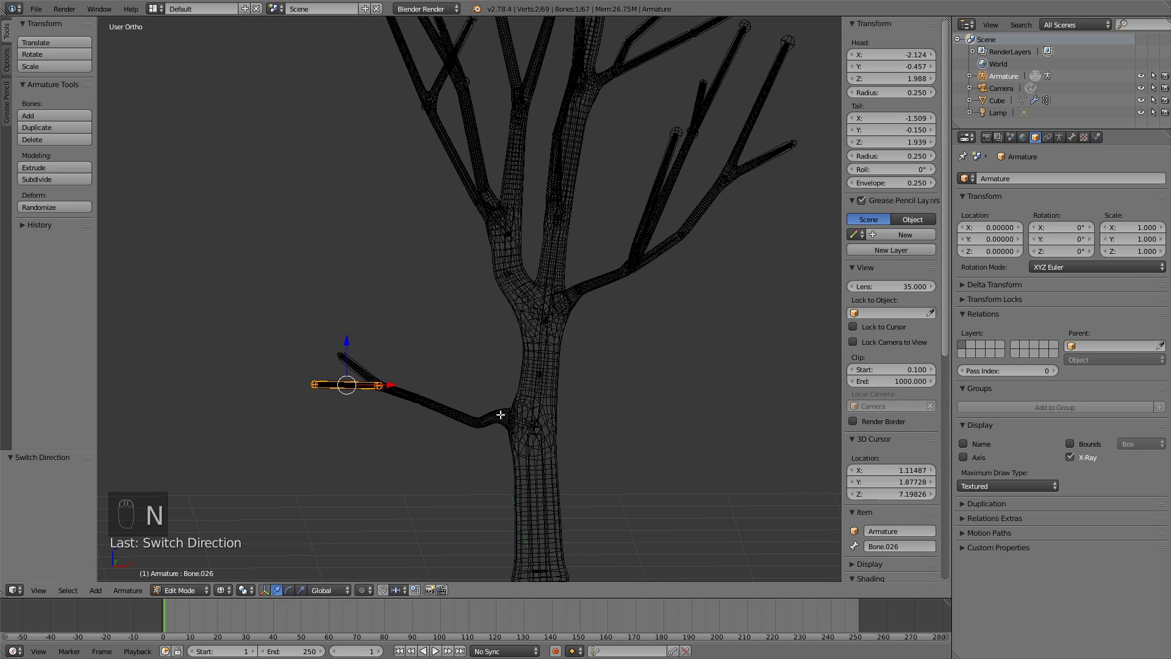
left_click(907, 544)
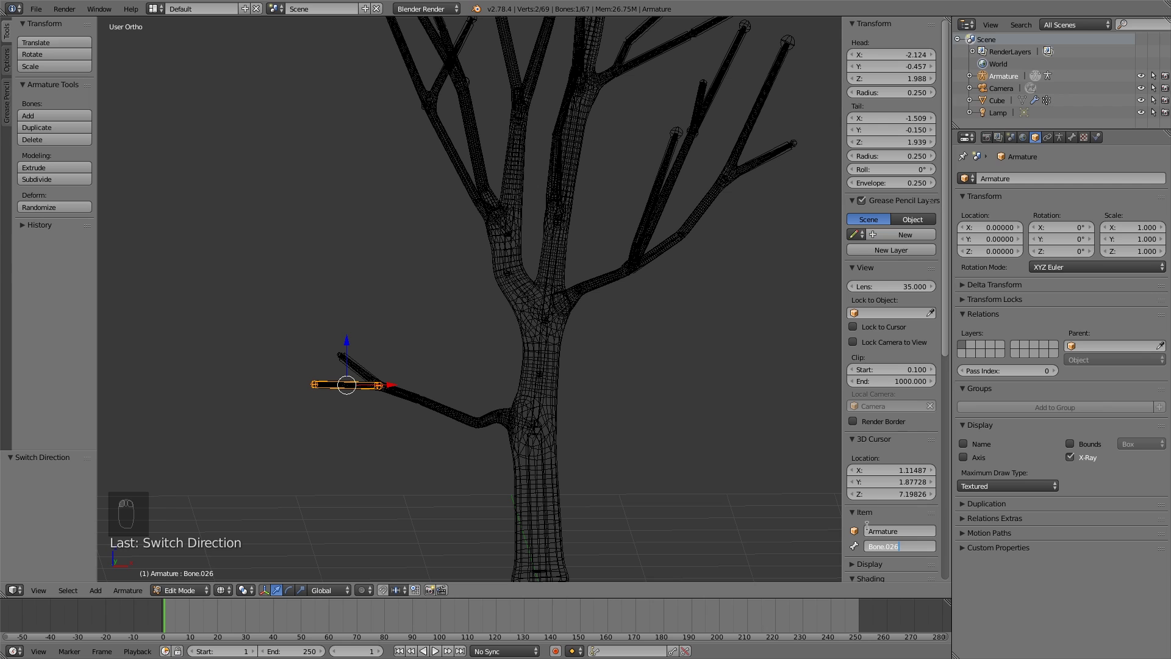
key("Tab")
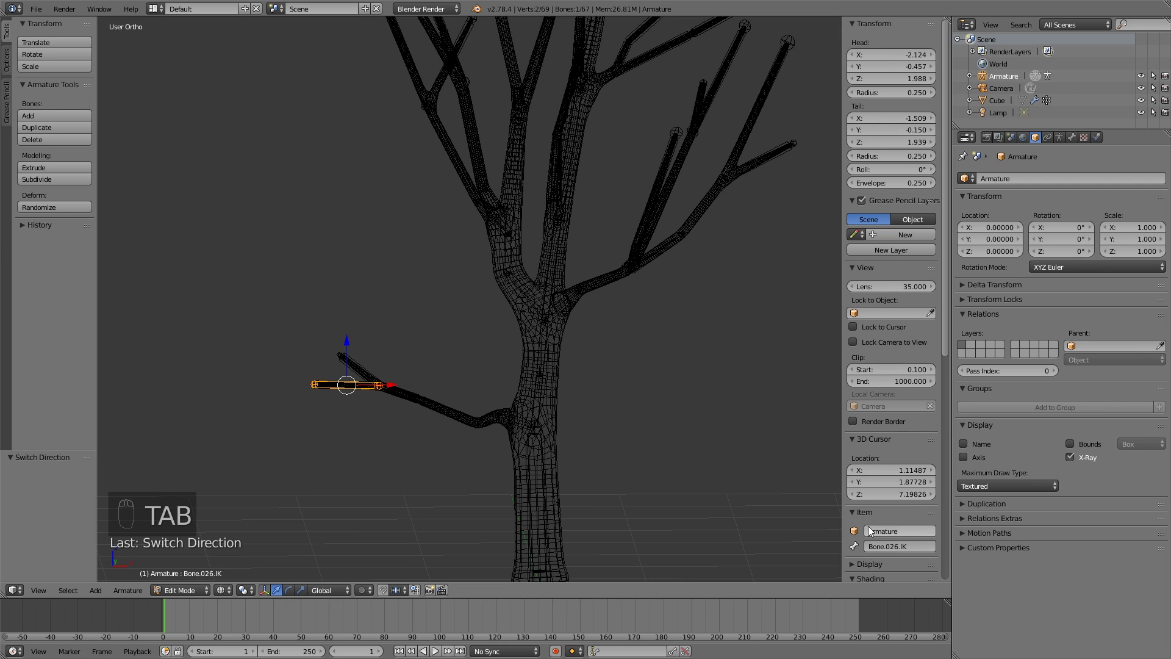
- Leave Edit Mode, show the bone constraint settings and switch the armature to Pose Mode
key("Tab")
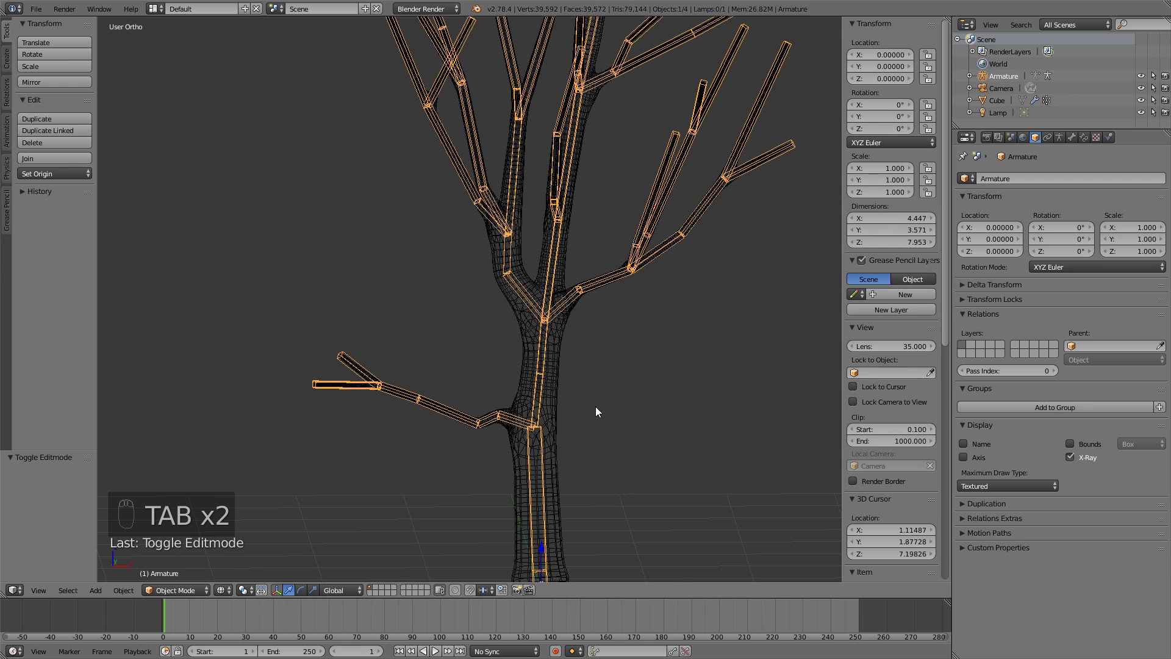
right_click(499, 420)
right_click(348, 384)
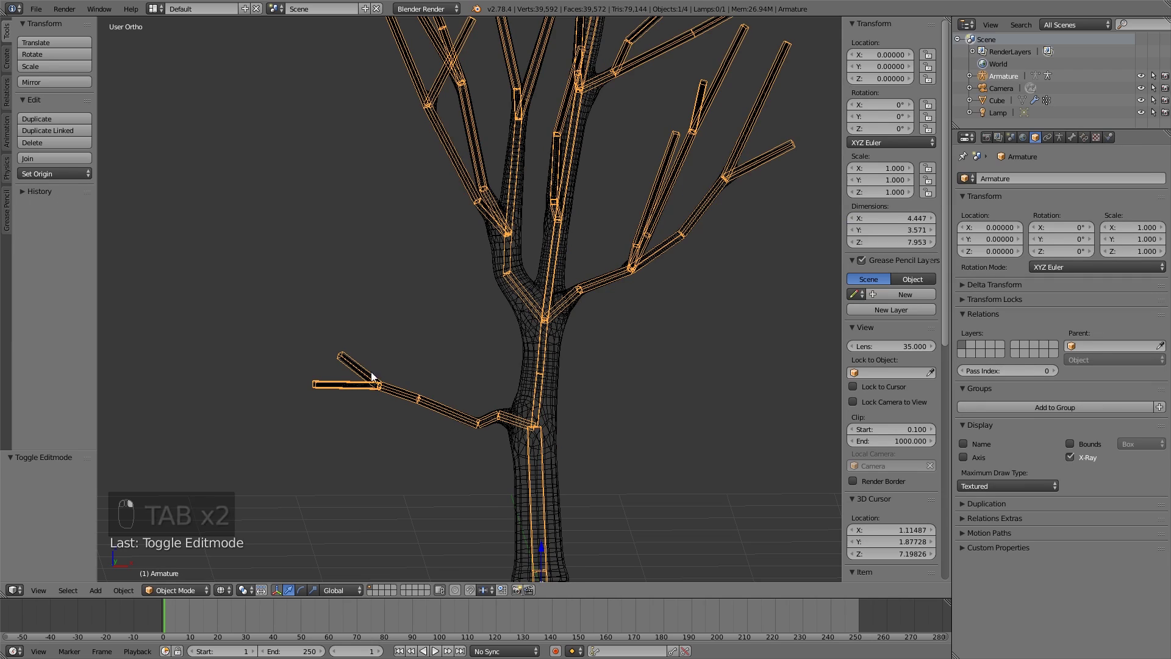
left_click(1073, 135)
left_click(1059, 137)
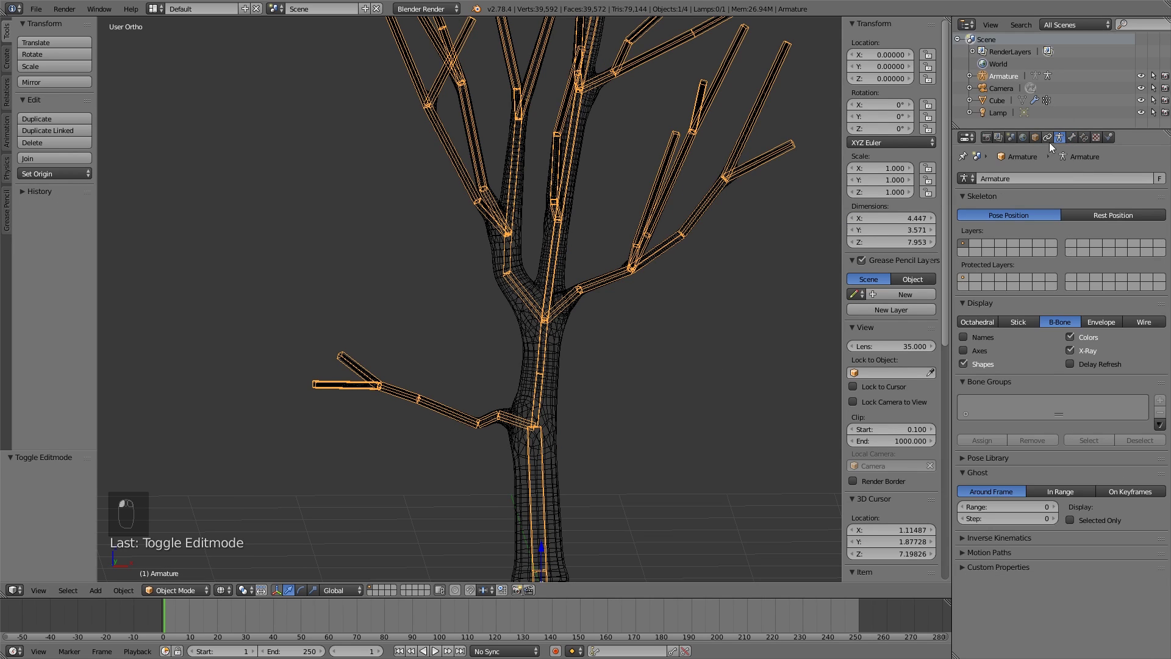
left_click(1084, 137)
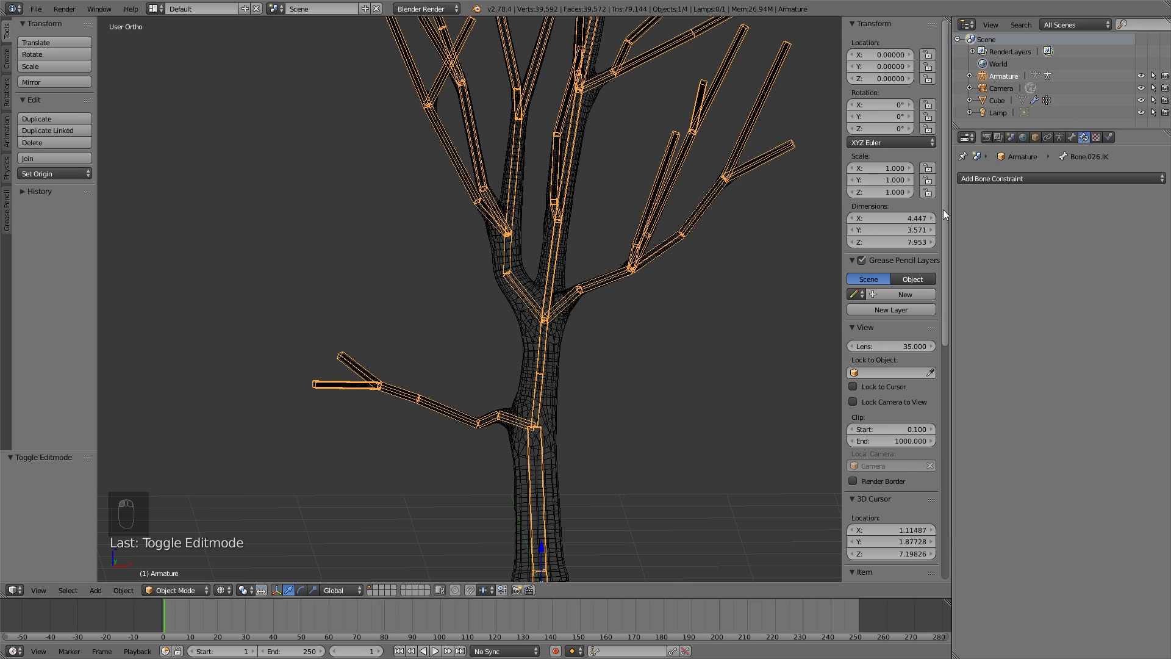
left_click(188, 590)
left_click(180, 549)
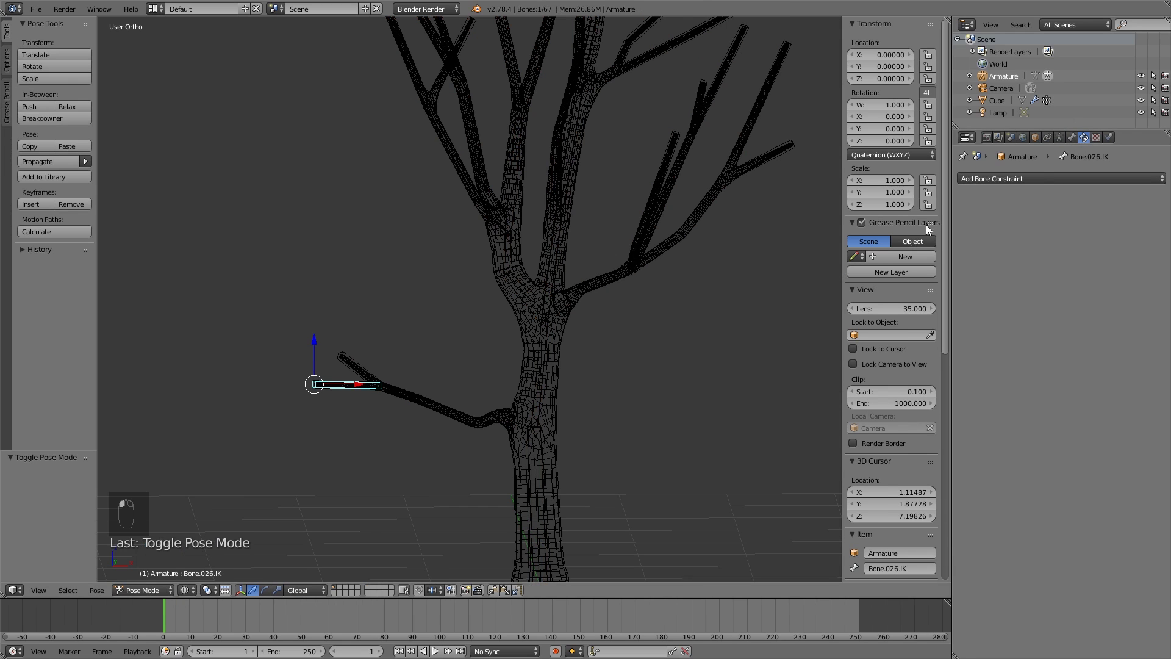
left_click(1026, 178)
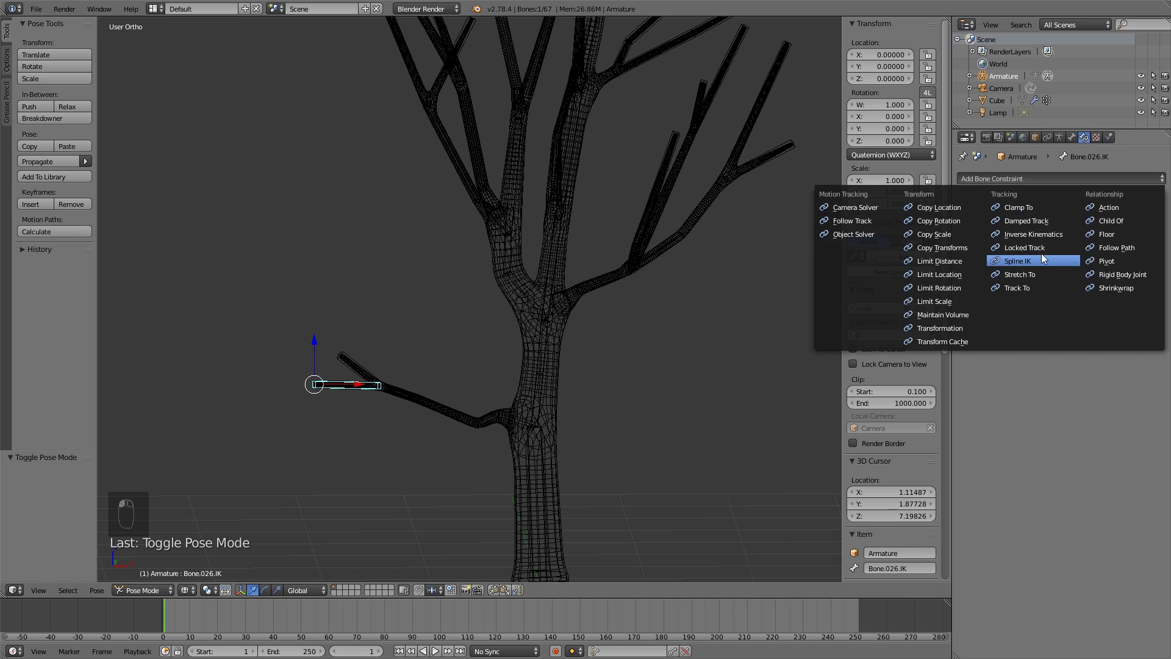
left_click(1051, 233)
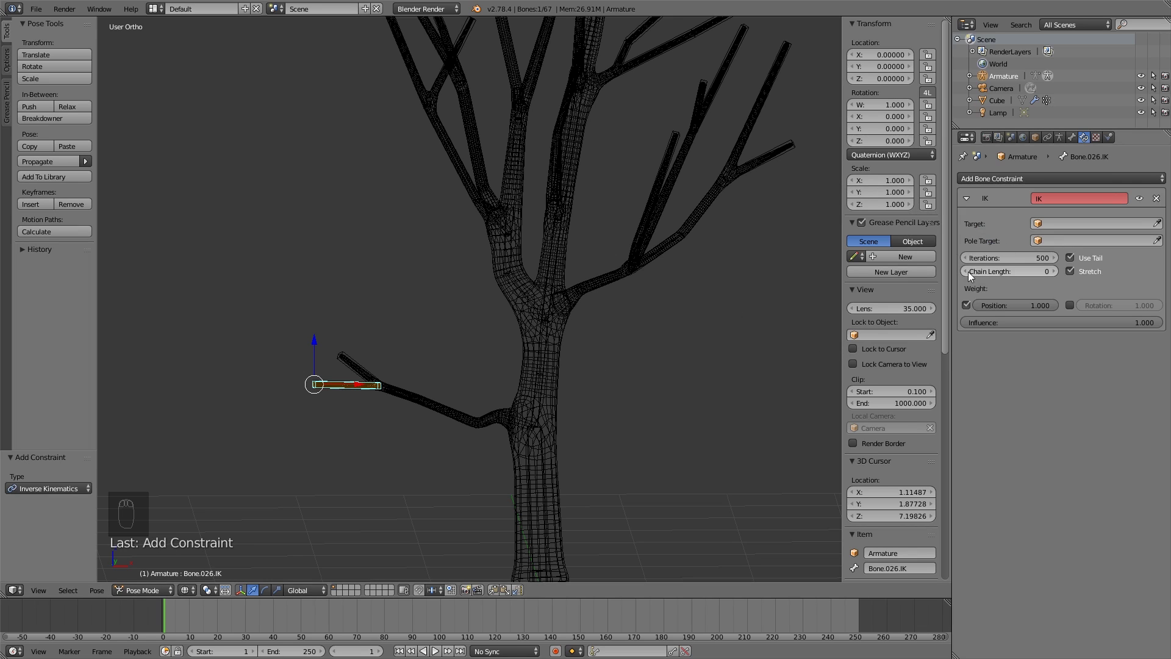
left_click(1062, 225)
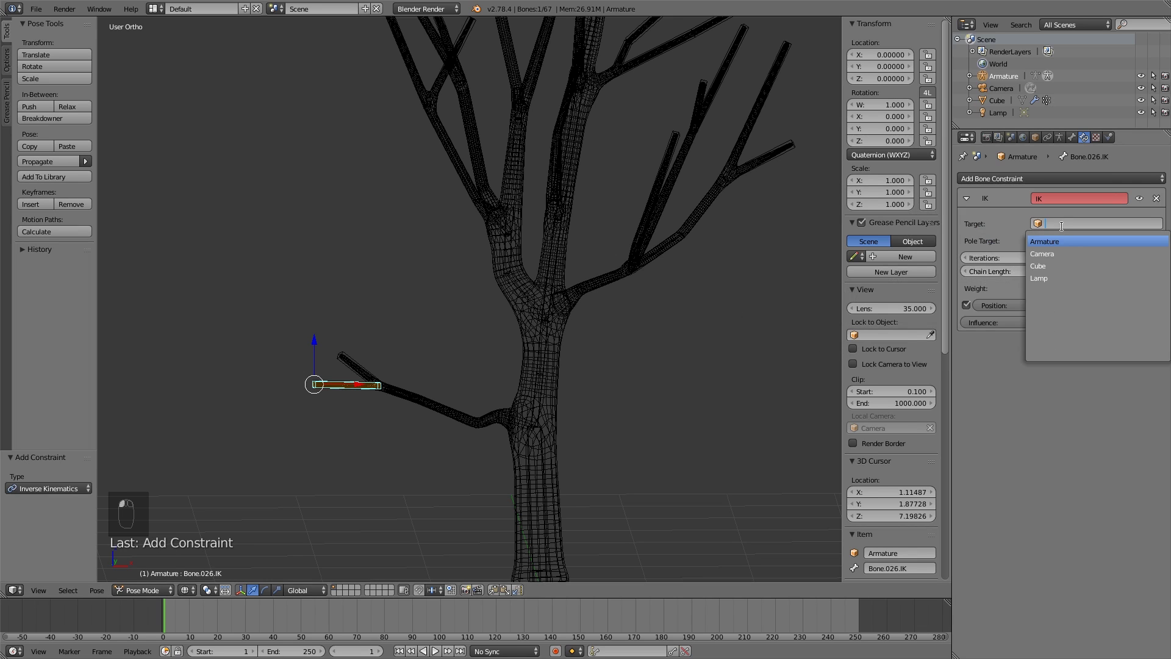
left_click(1061, 243)
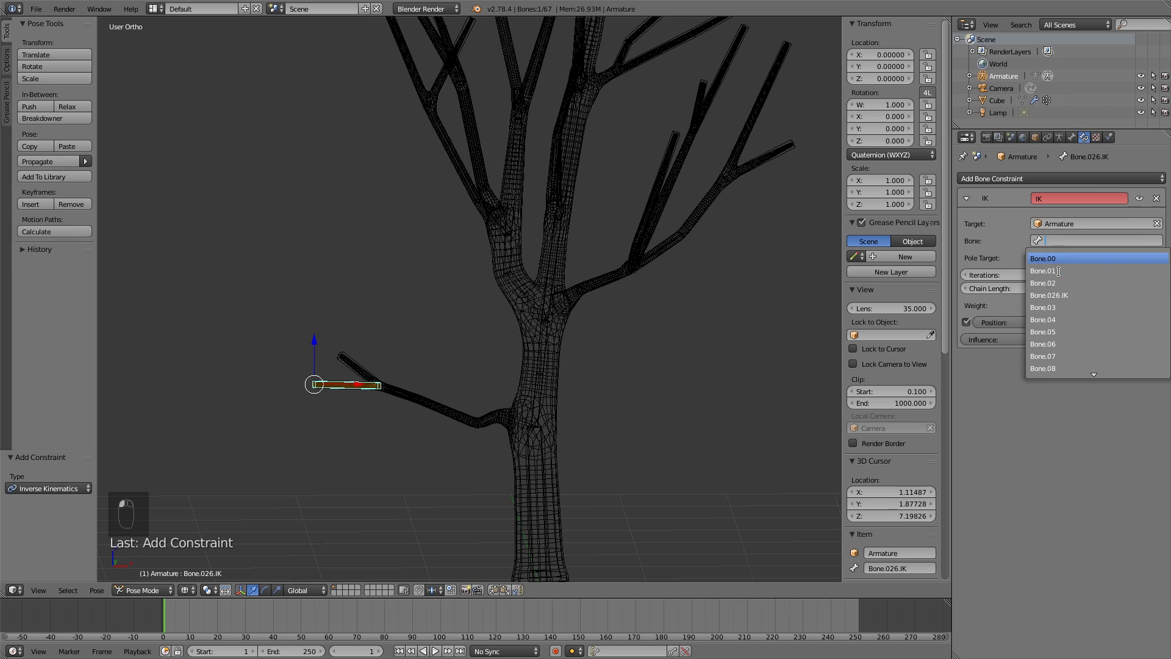
left_click(1069, 296)
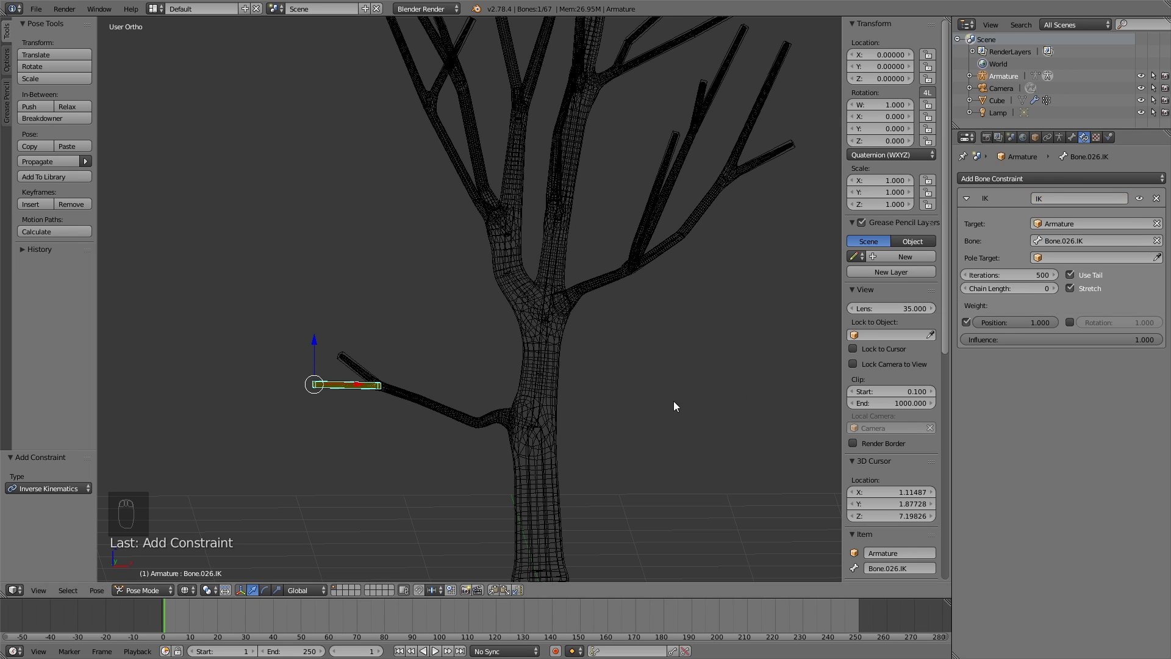
left_click(1052, 289)
left_click(1052, 289)
left_click(1158, 241)
left_click(1156, 198)
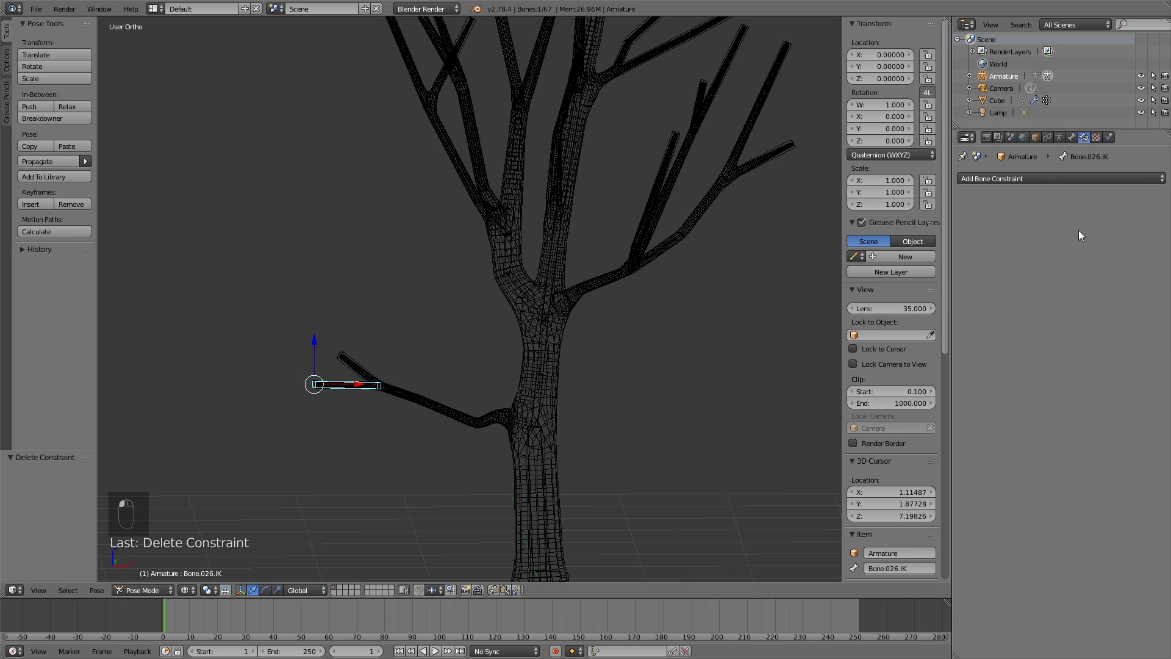
- Add an Inverse Kinematics constraint to the original tip bone Bone.25, targeting Bone.026.IK of the Armature
right_click(364, 388)
left_click(1015, 180)
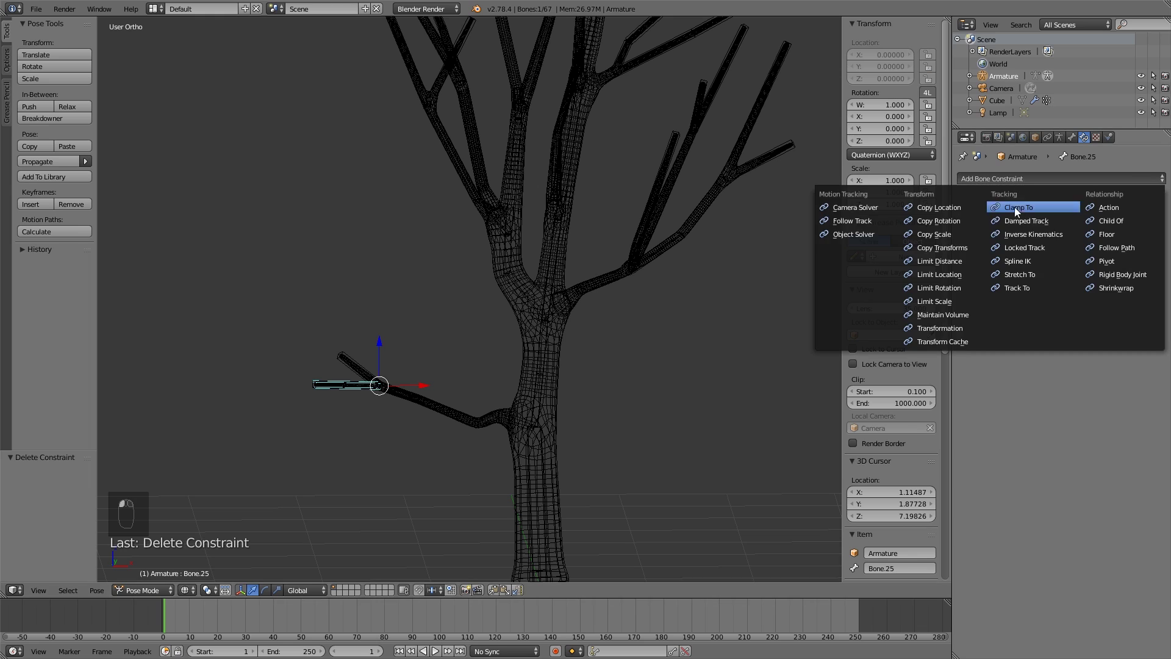
left_click(1028, 228)
left_click(1088, 223)
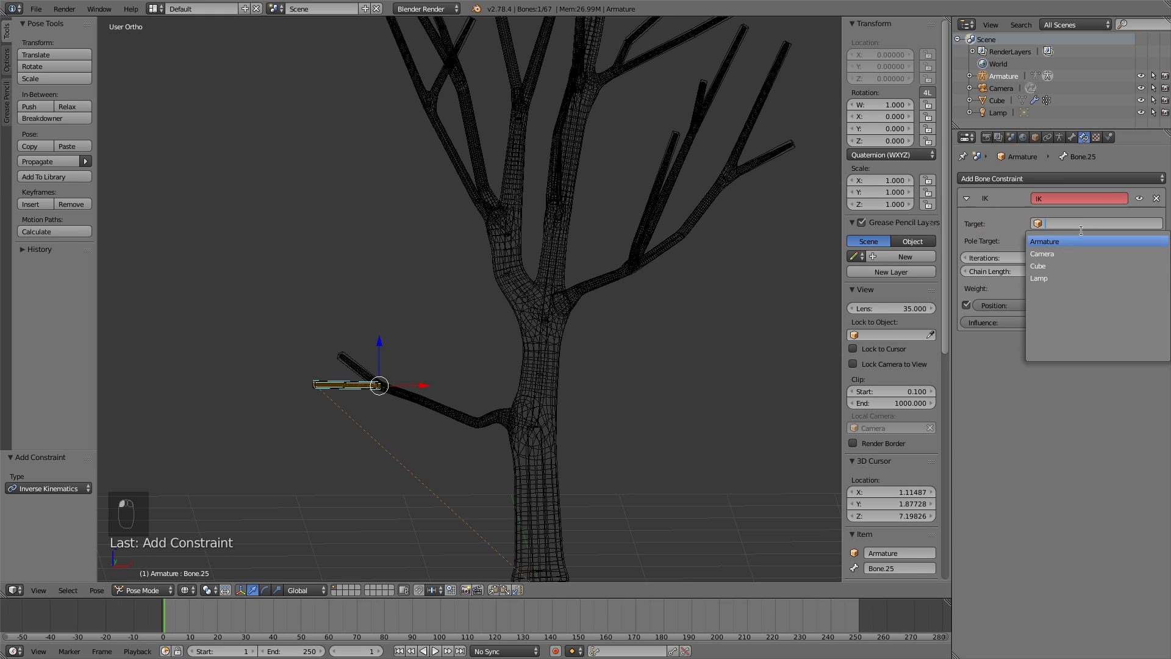
left_click(1074, 243)
left_click(1074, 243)
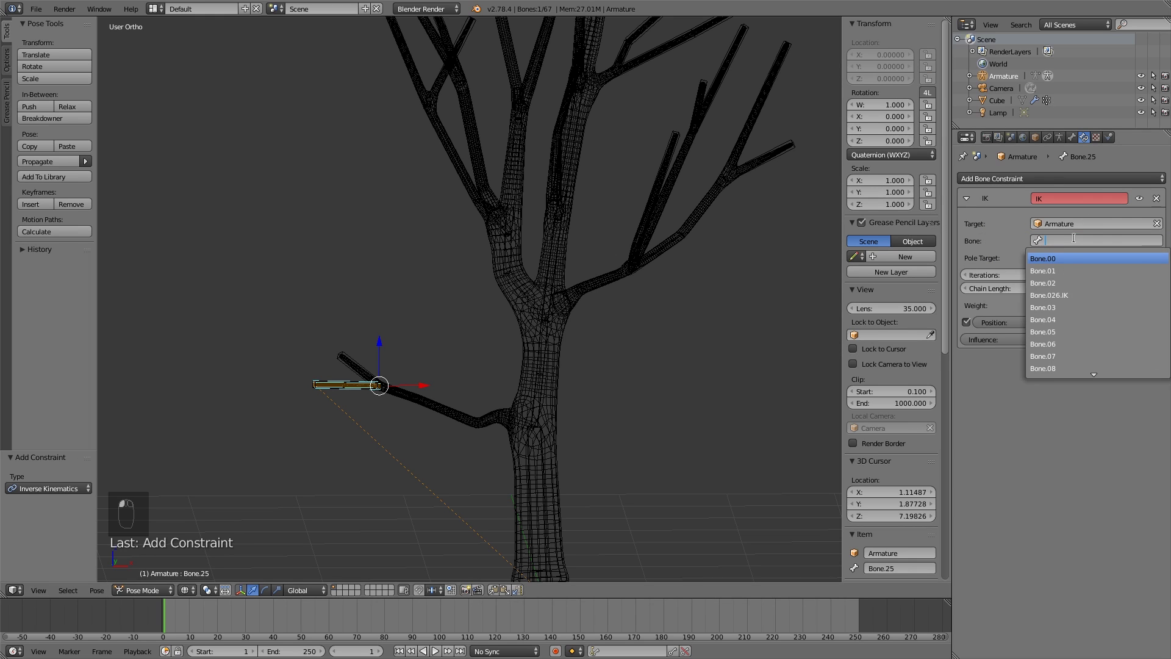
left_click(1071, 299)
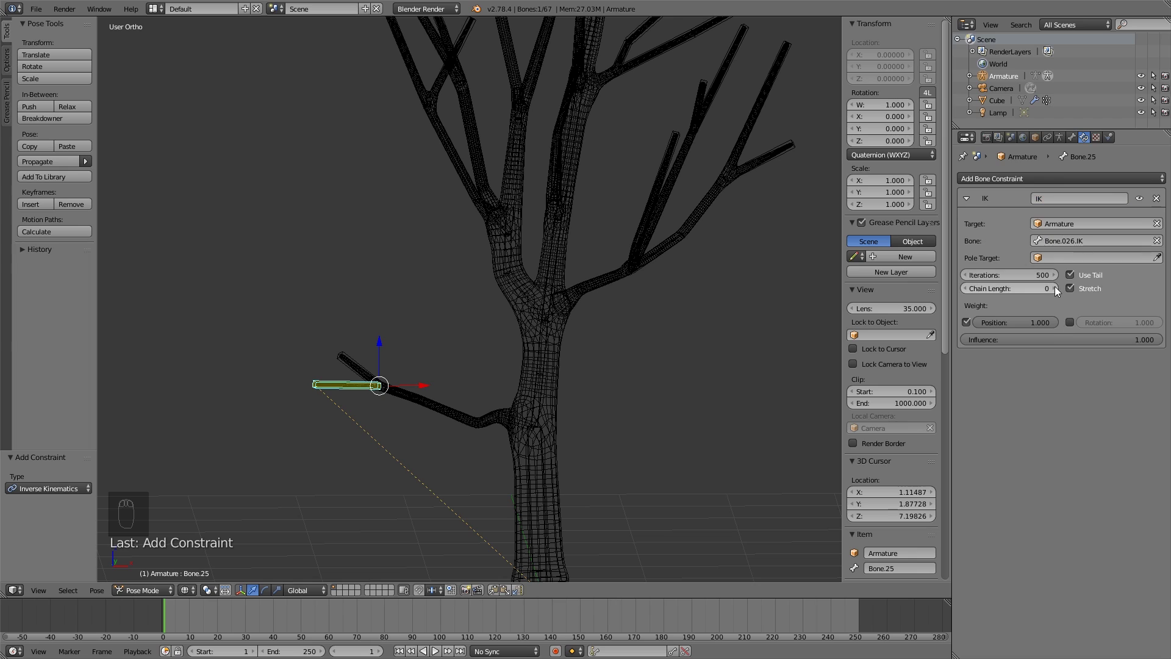
- Set the chain length of Bone.25's IK constraint to 4
left_click(1056, 288)
left_click(1055, 288)
left_click(1056, 288)
left_click(1055, 288)
- Try moving Bone.25 and the control bone Bone.026.IK to test the branch's IK chain, cancelling each move
right_click(349, 384)
right_click(349, 384)
key("g")
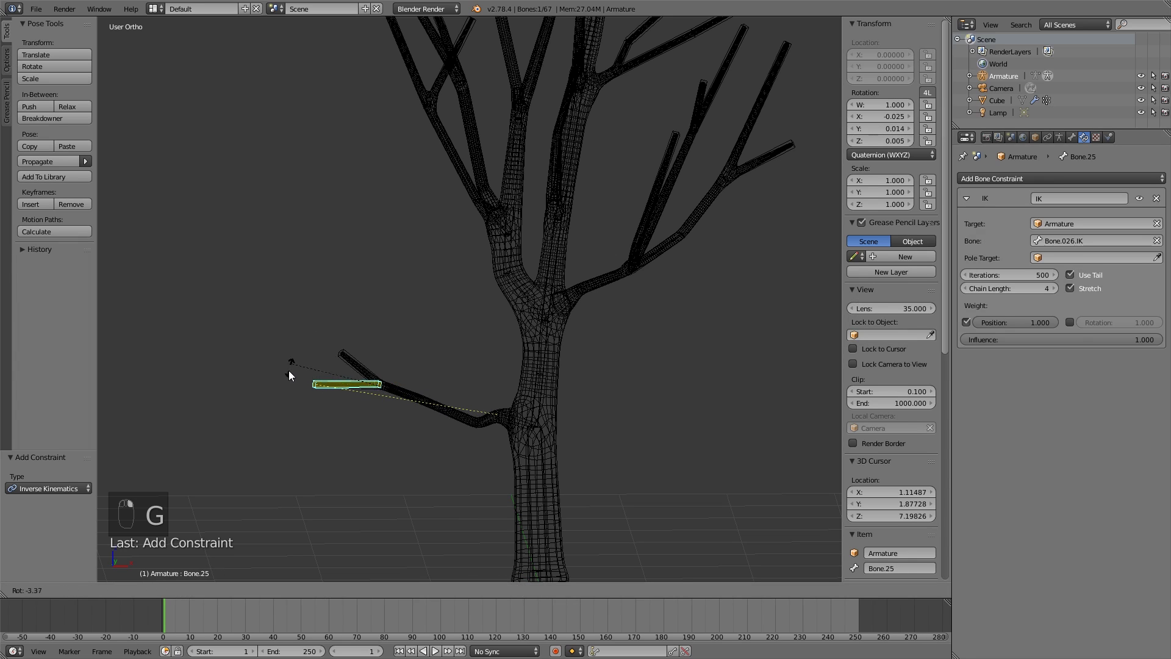
right_click(354, 379)
key("g")
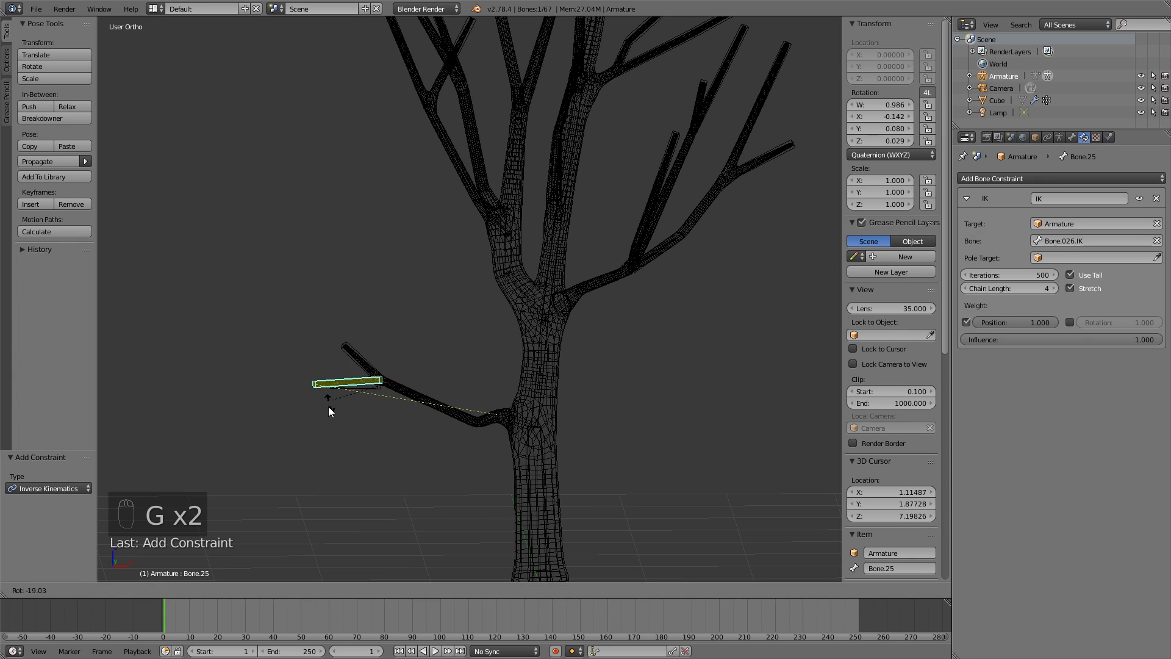
right_click(368, 409)
right_click(368, 387)
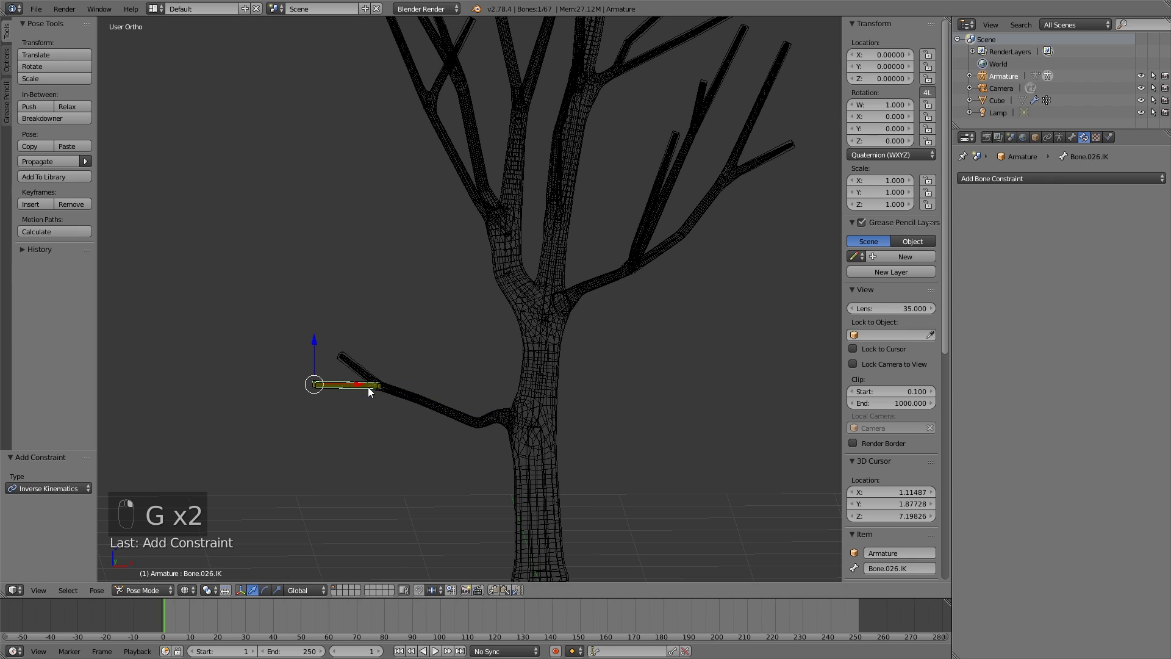
key("g")
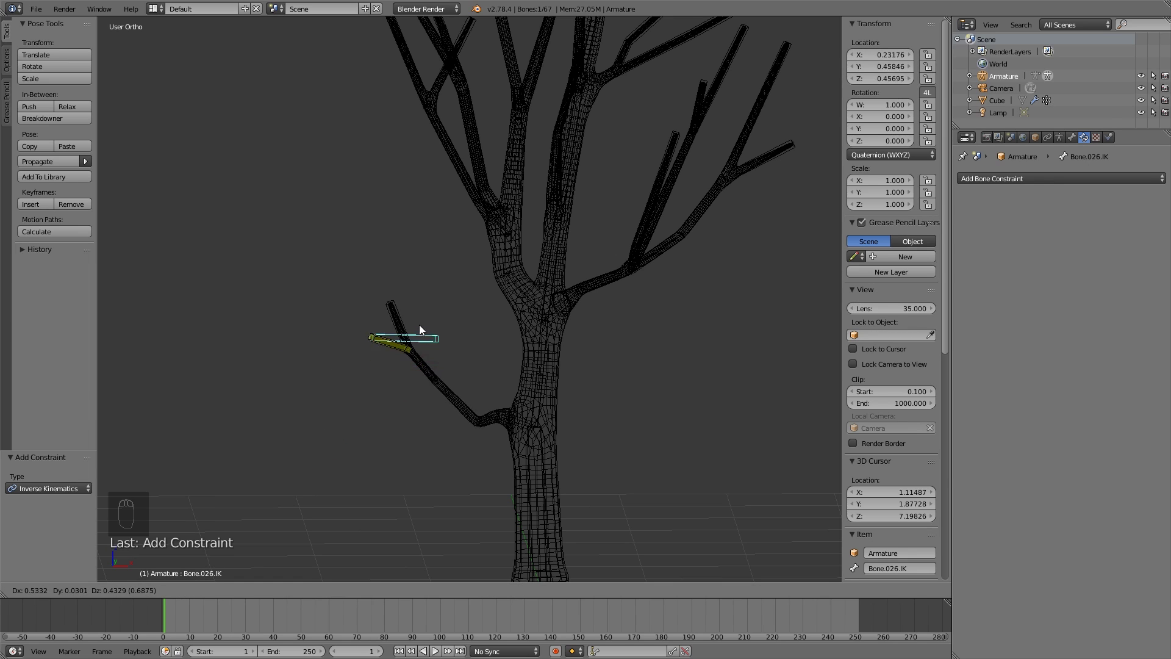
right_click(359, 384)
- Compare moving Bone.25 with moving Bone.026.IK once more, returning the branch to its rest pose after each try
right_click(352, 391)
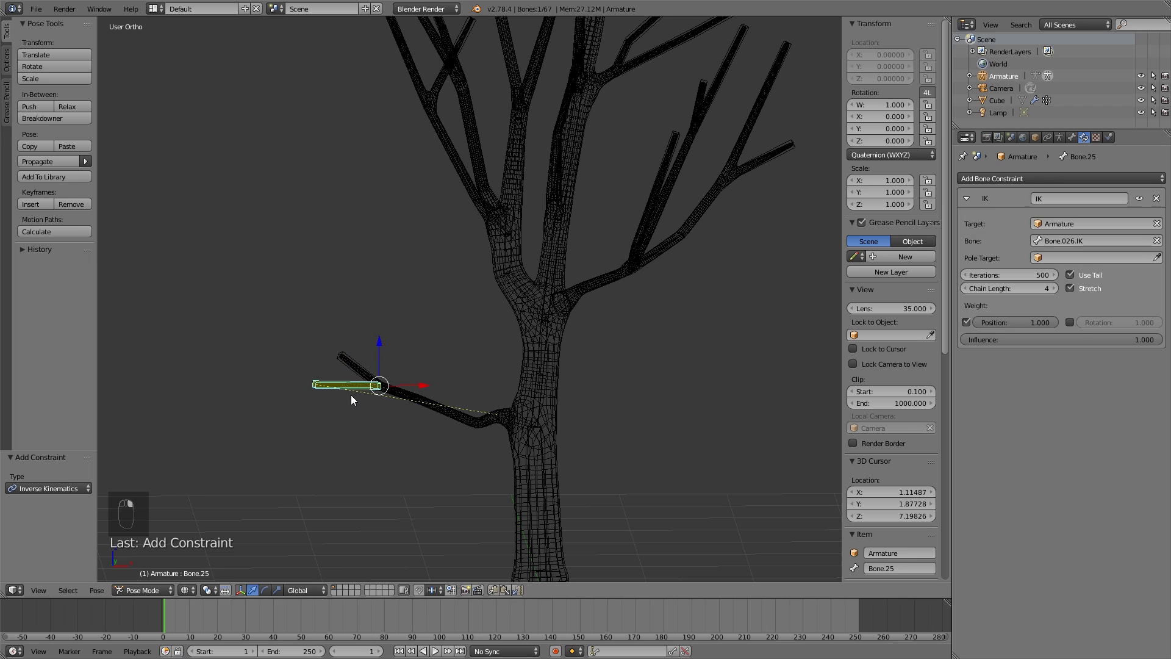
key("g")
right_click(348, 394)
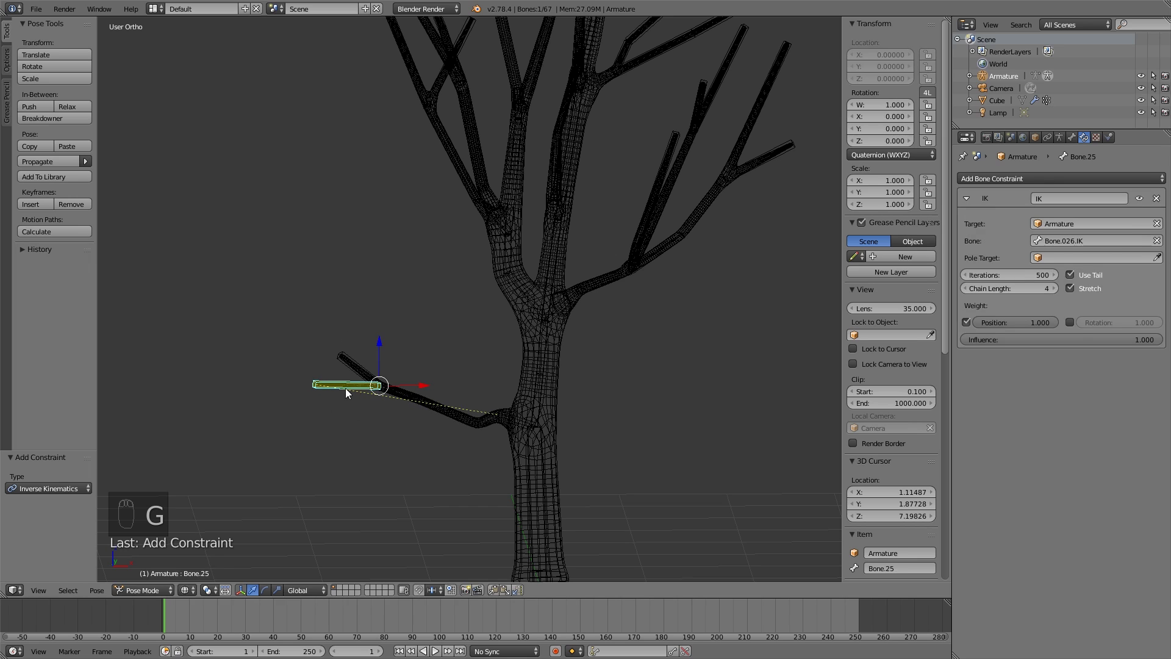
right_click(345, 388)
key("g")
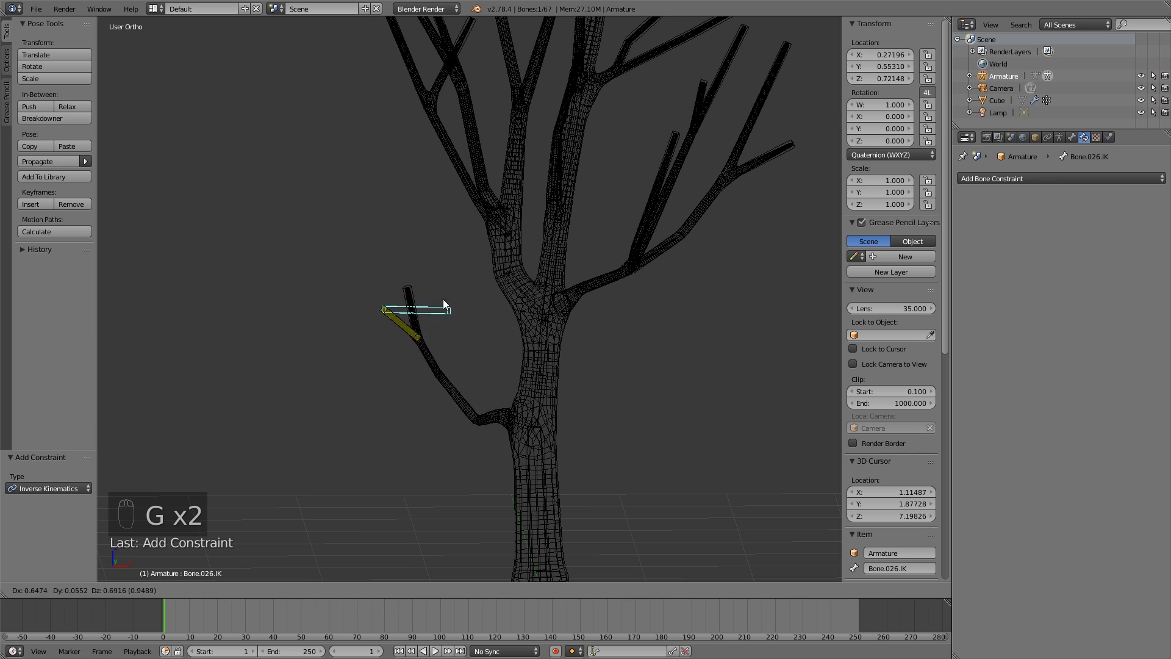
right_click(354, 378)
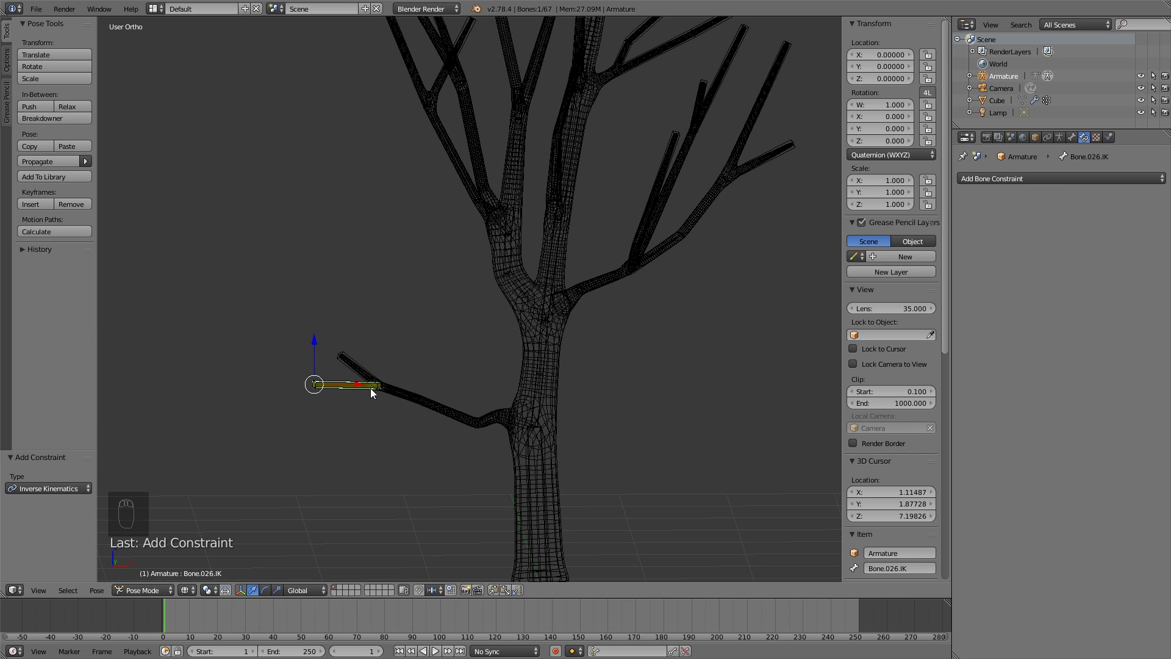
key("g")
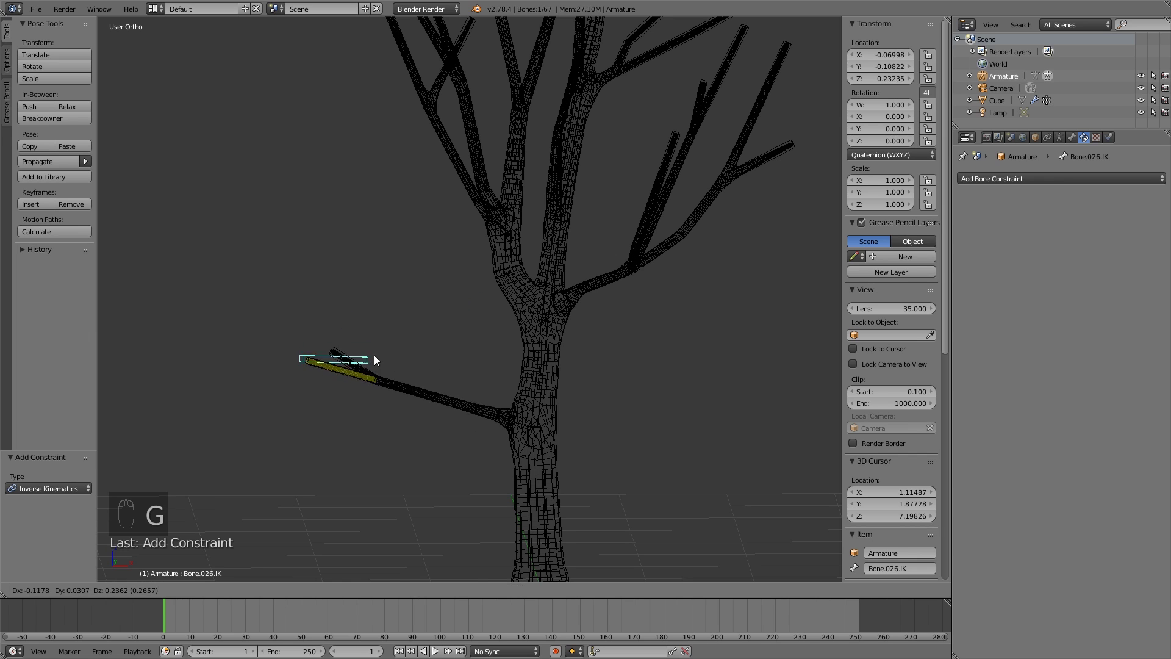
right_click(375, 366)
- Thicken the B-Bone display size of Bone.026.IK by a factor of about 2.55
scroll(386, 433, "up", 1)
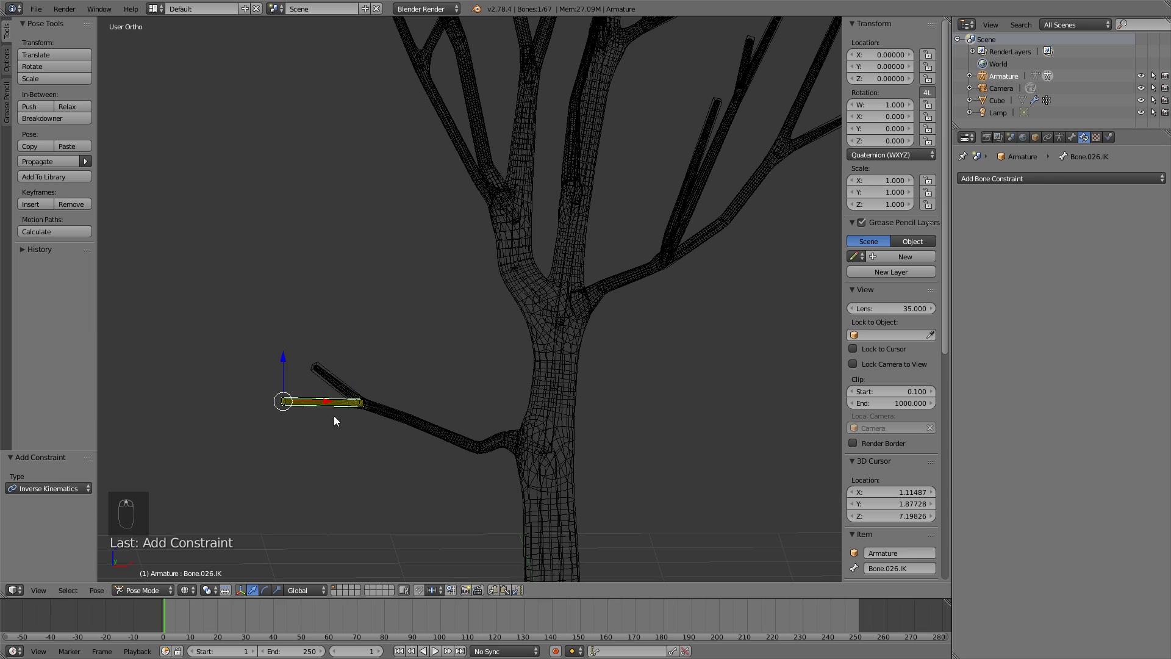
middle_click_drag(335, 413, 373, 388, "shift")
key("ctrl+alt+s")
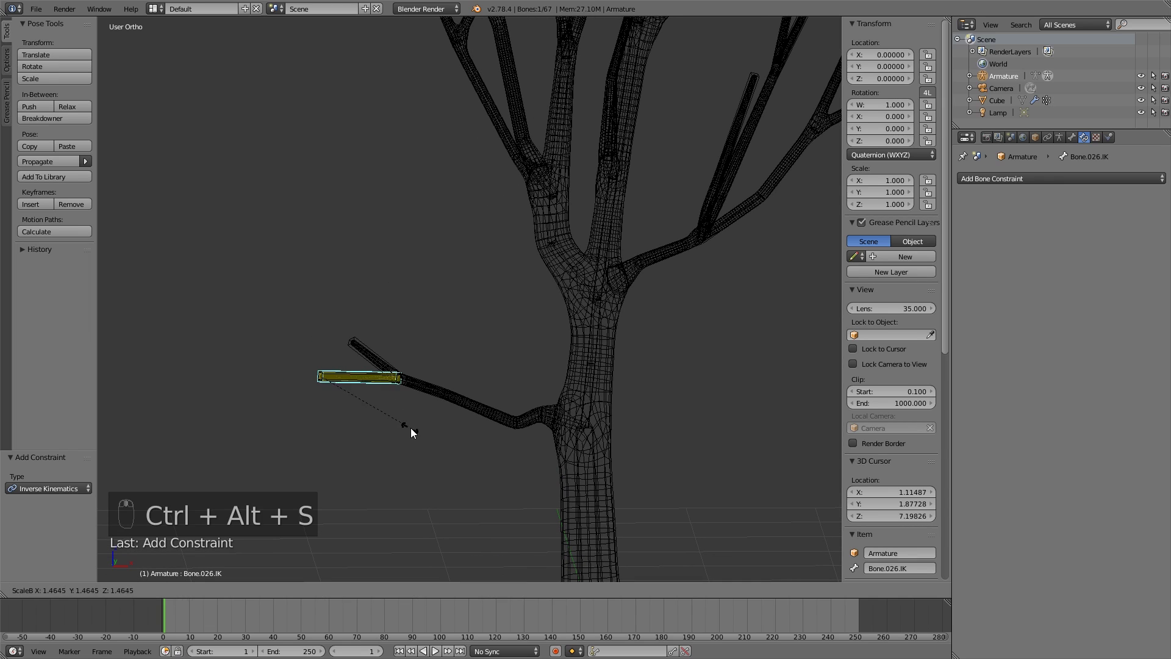
left_click(464, 457)
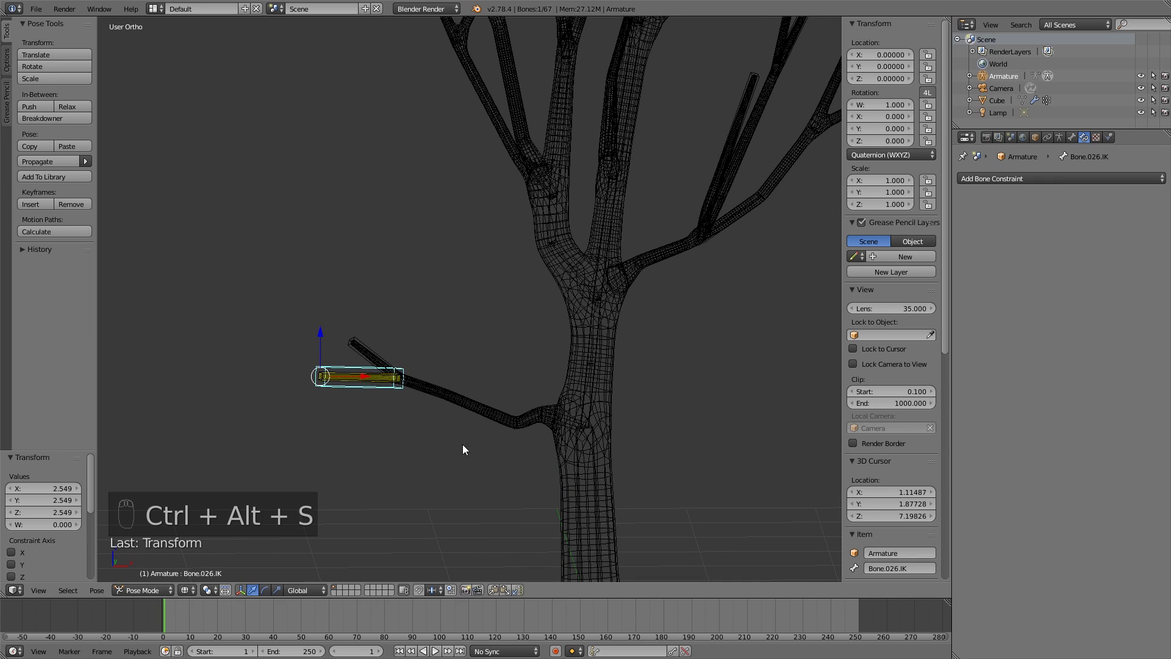
- Shorten the control bone Bone.026.IK by scaling it along the global X axis to about 0.08
key("s")
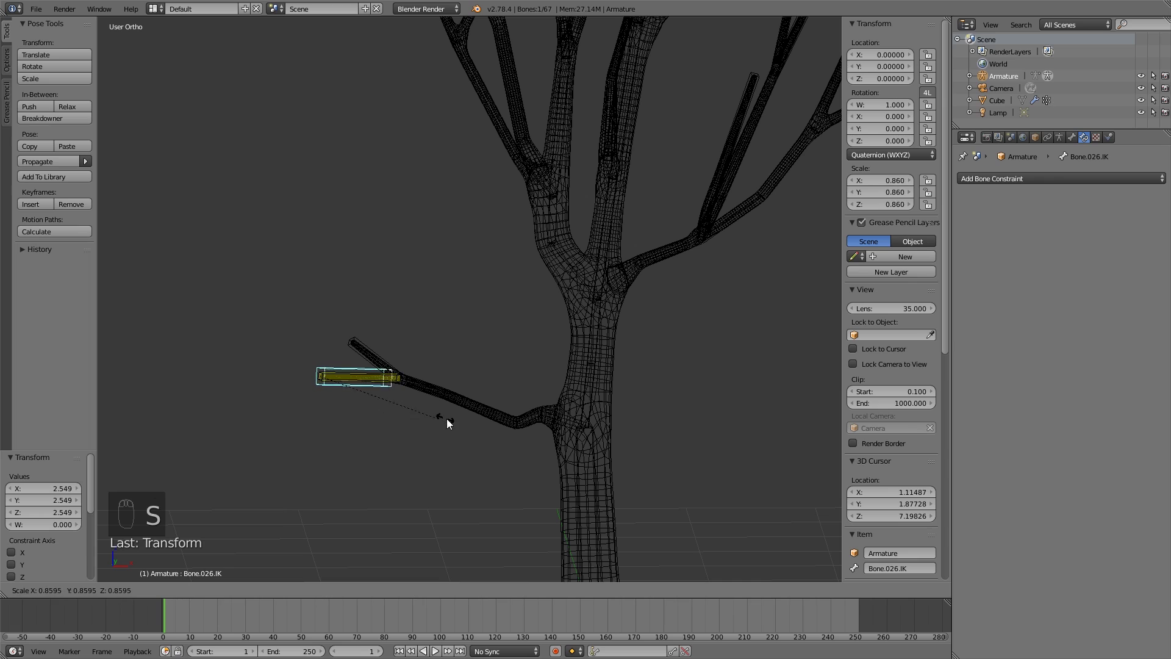
key("x")
left_click(320, 393)
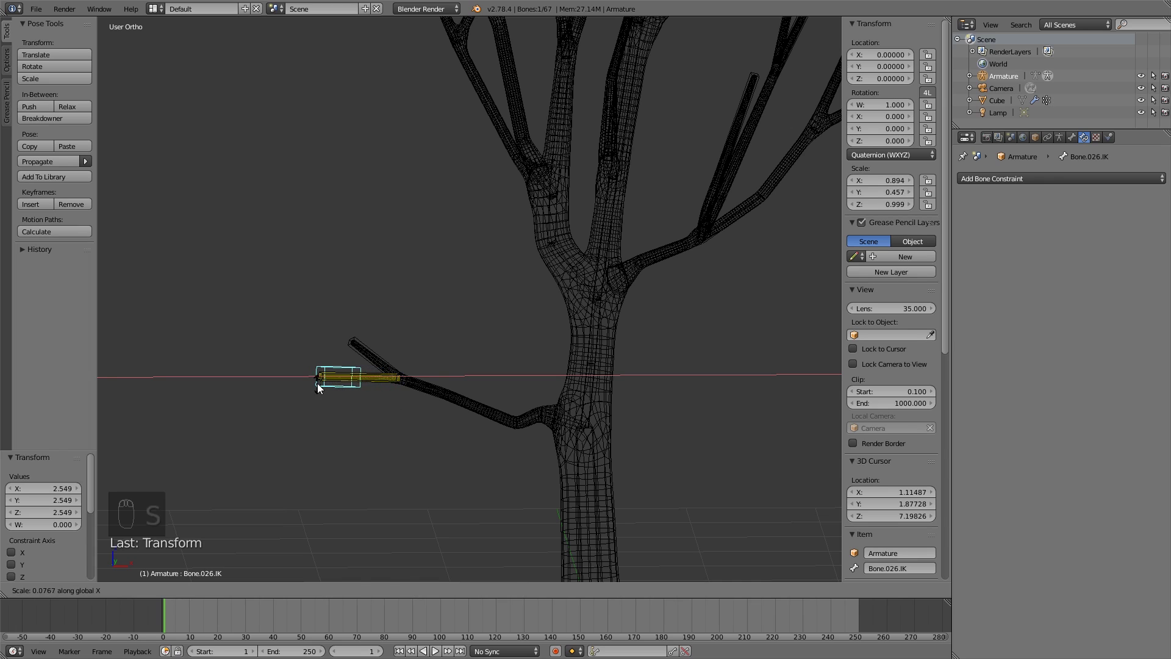
- Shorten the control bone Bone.026.IK further by scaling it along the global X axis to about 0.37
middle_click_drag(318, 383, 435, 453)
key("s")
key("x")
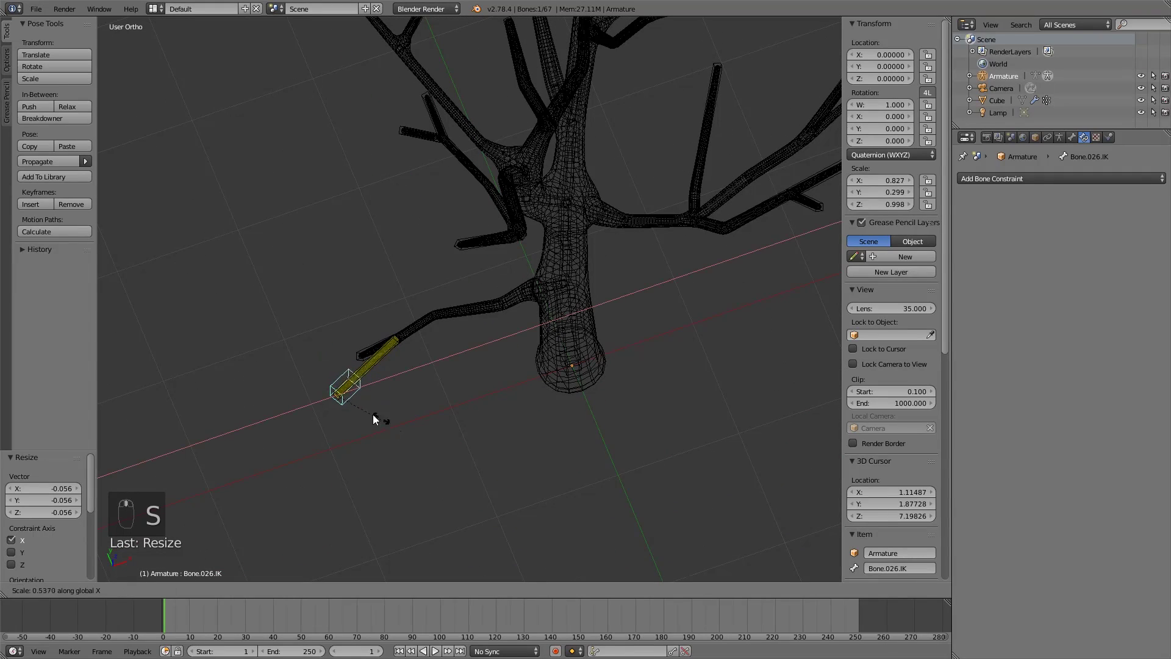
left_click(374, 416)
mouse_move(373, 416)
middle_mouse_down()
mouse_move(375, 396)
mouse_move(379, 415)
middle_mouse_up()
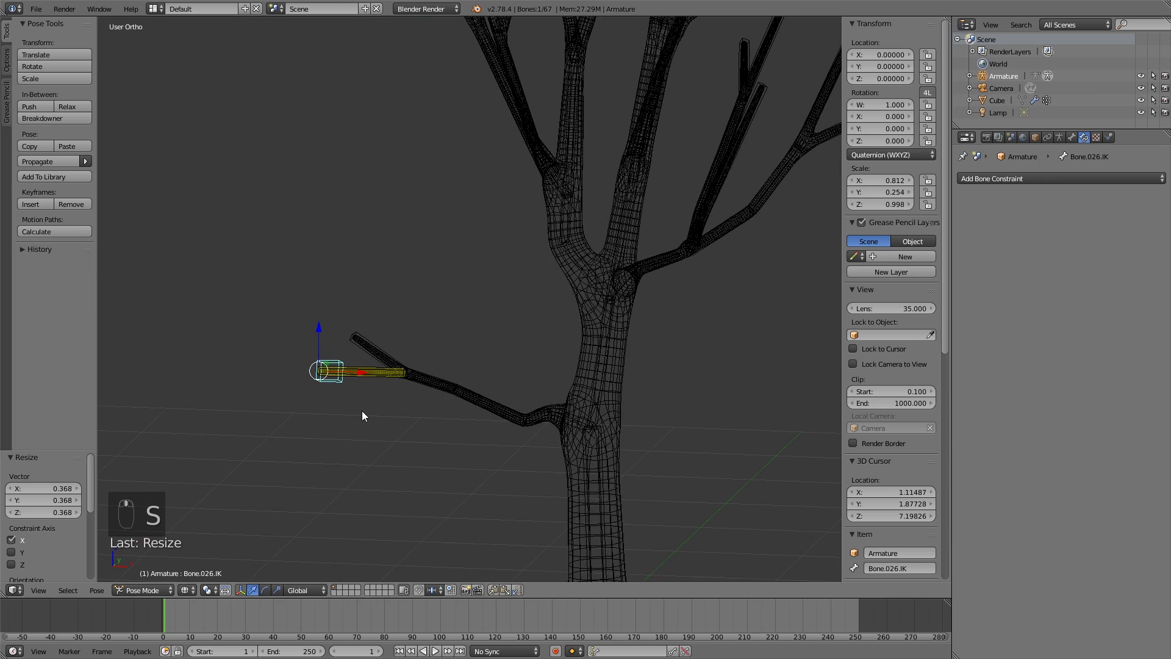
- Thicken the B-Bone display size of Bone.026.IK by a factor of about 1.26
key("ctrl+alt+s")
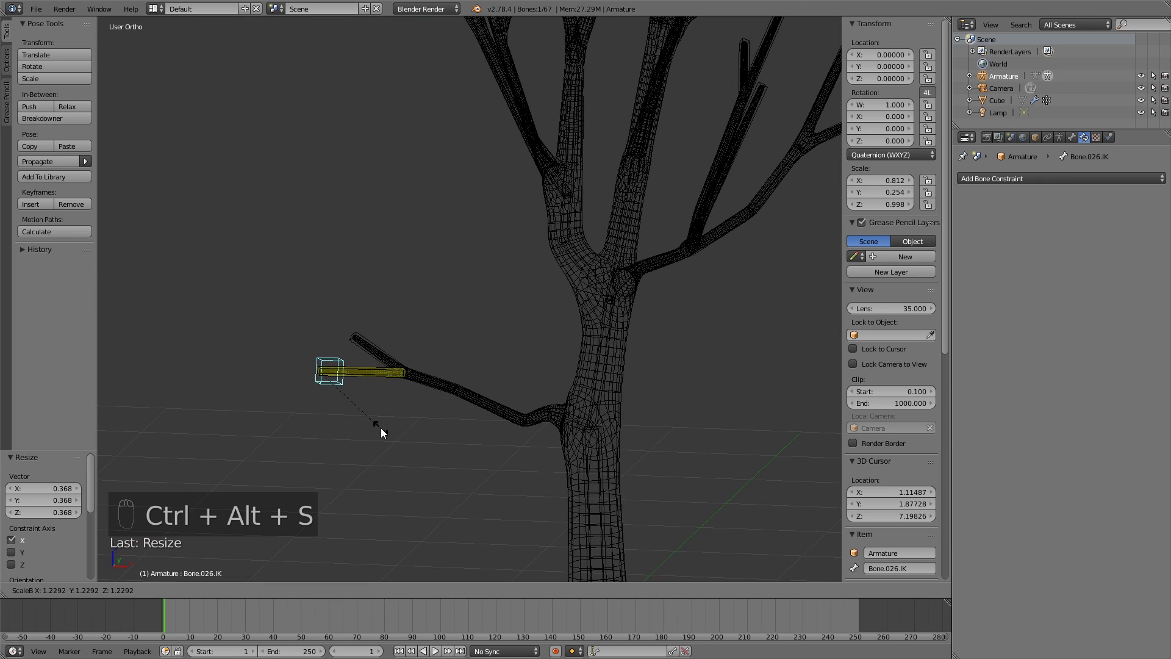
left_click(368, 405)
middle_click_drag(341, 383, 426, 432)
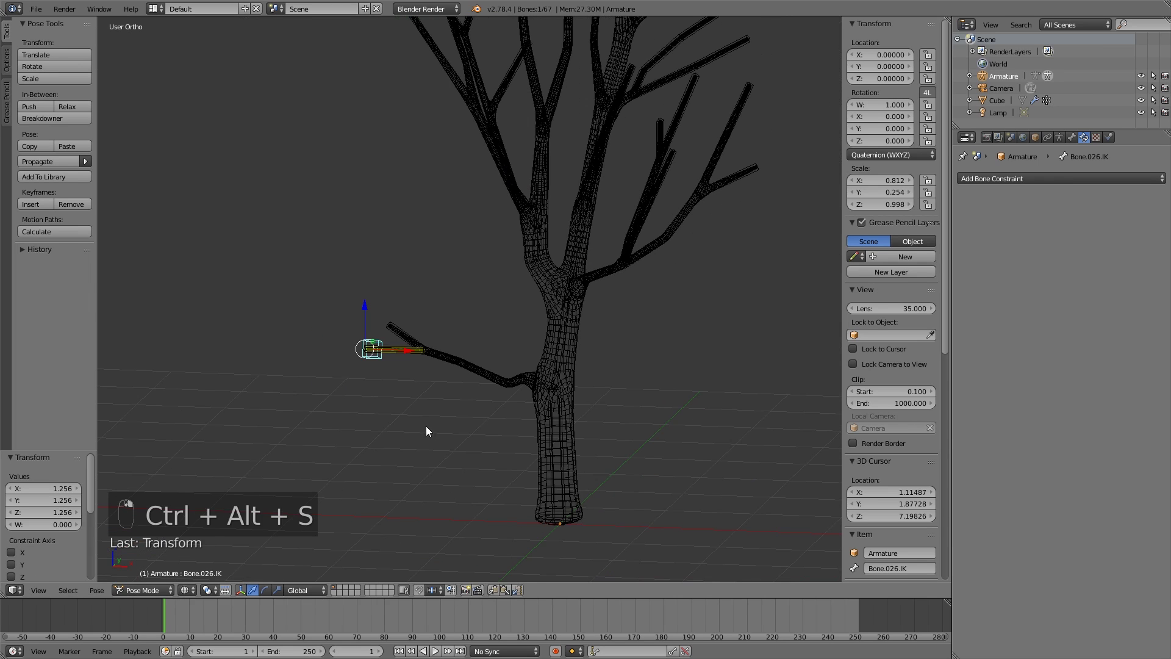
- Try moving Bone.026.IK to check how the lower branch follows its resized control bone, then cancel the move
key("f")
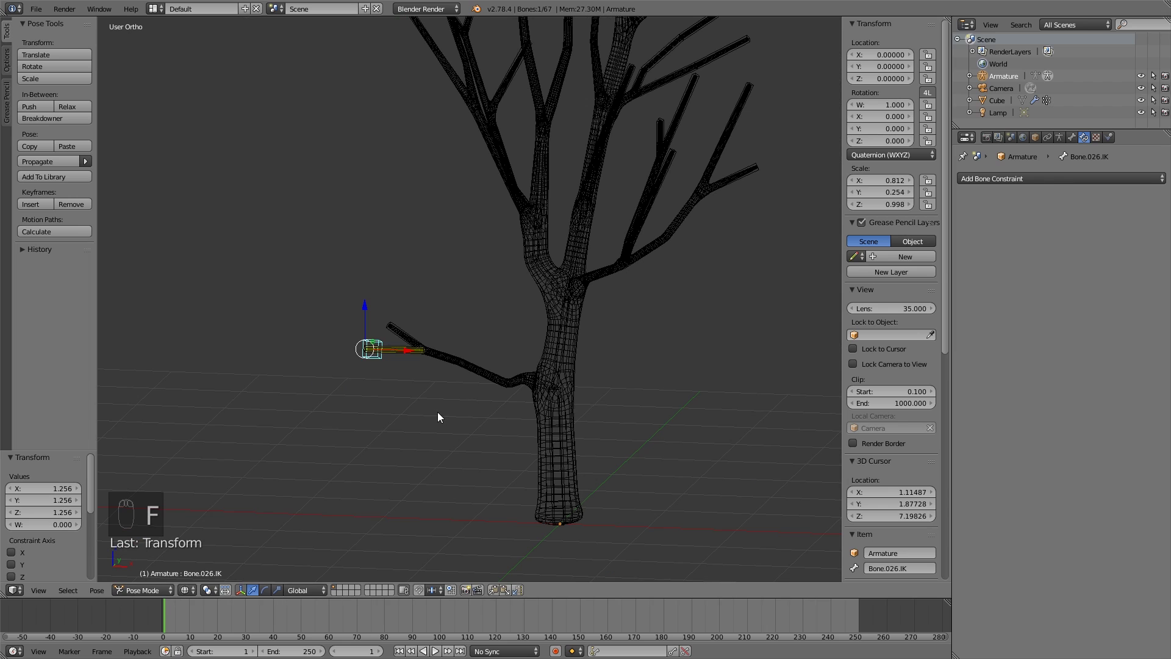
key("Escape")
key("g")
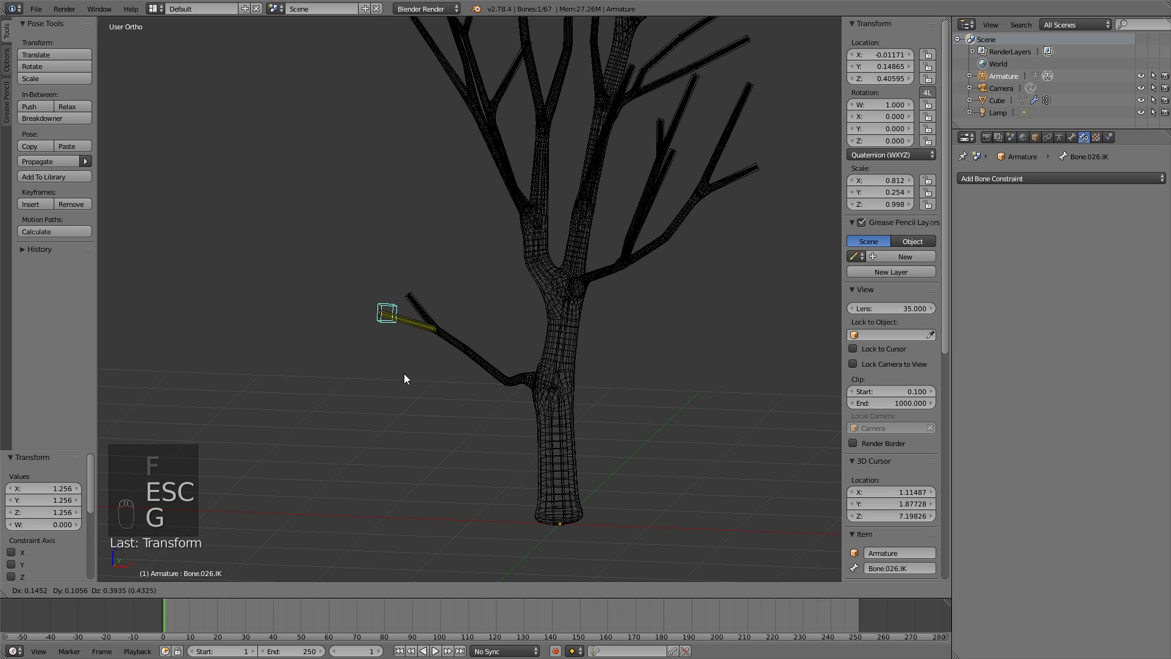
right_click(444, 361)
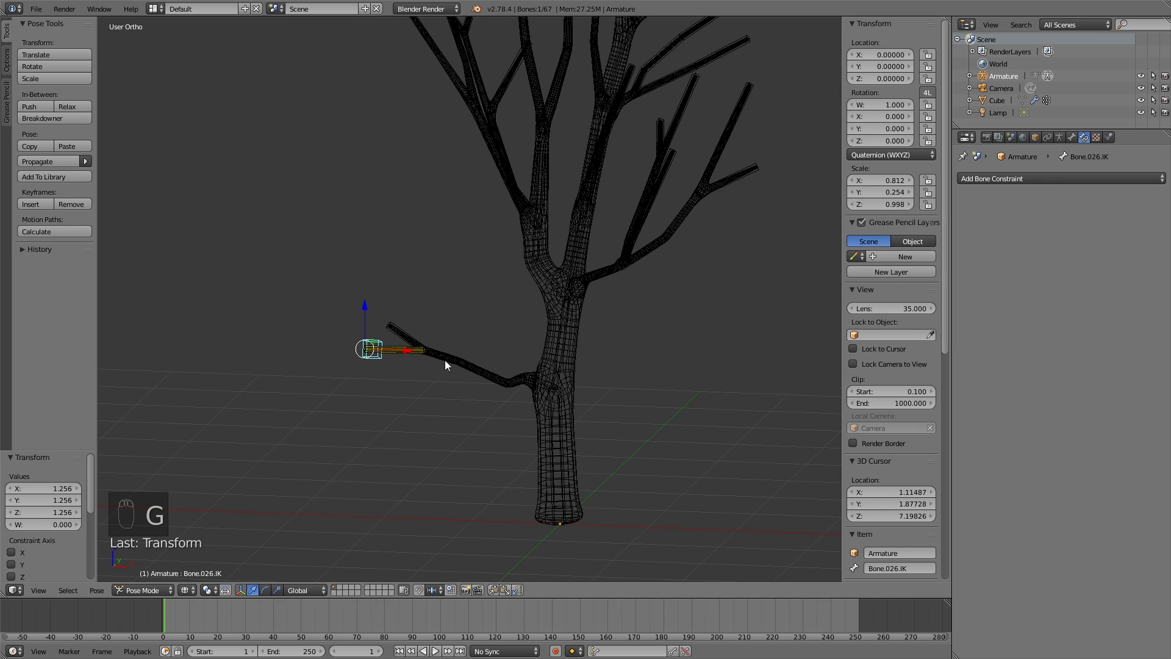
- Duplicate Bone.63, the end bone of the large side branch, in place in Edit Mode and switch the copy's direction
key("a")
middle_click_drag(521, 339, 531, 387)
right_click(554, 337)
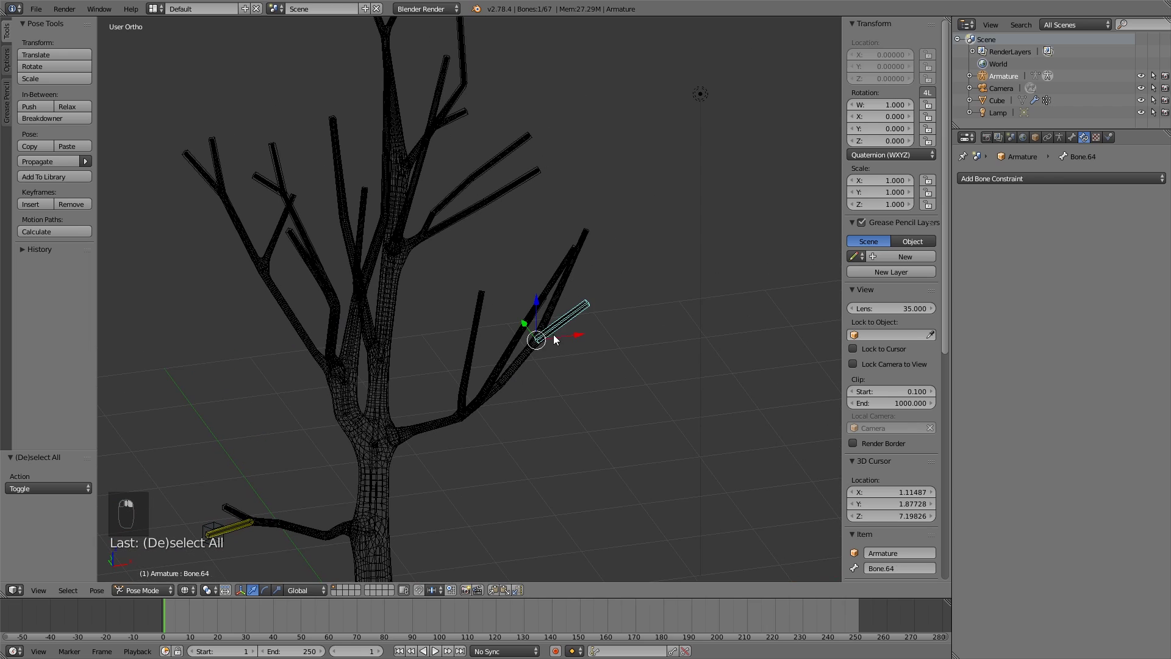
right_click(590, 248)
middle_click_drag(591, 248, 548, 320, "shift")
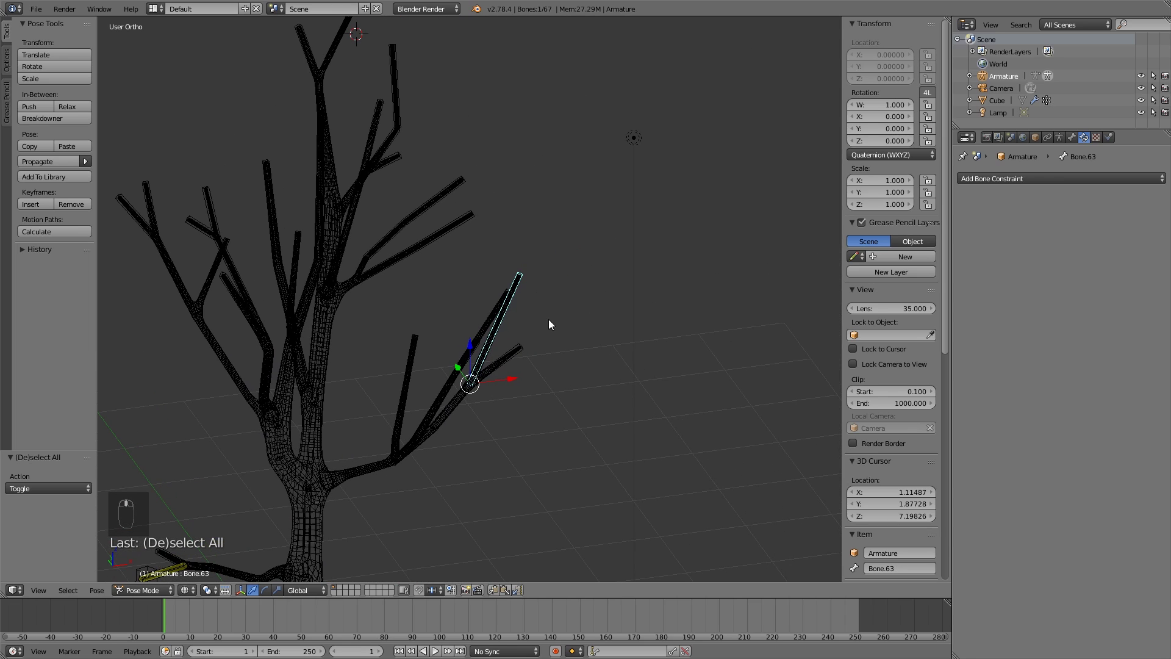
left_click(146, 588)
left_click(161, 563)
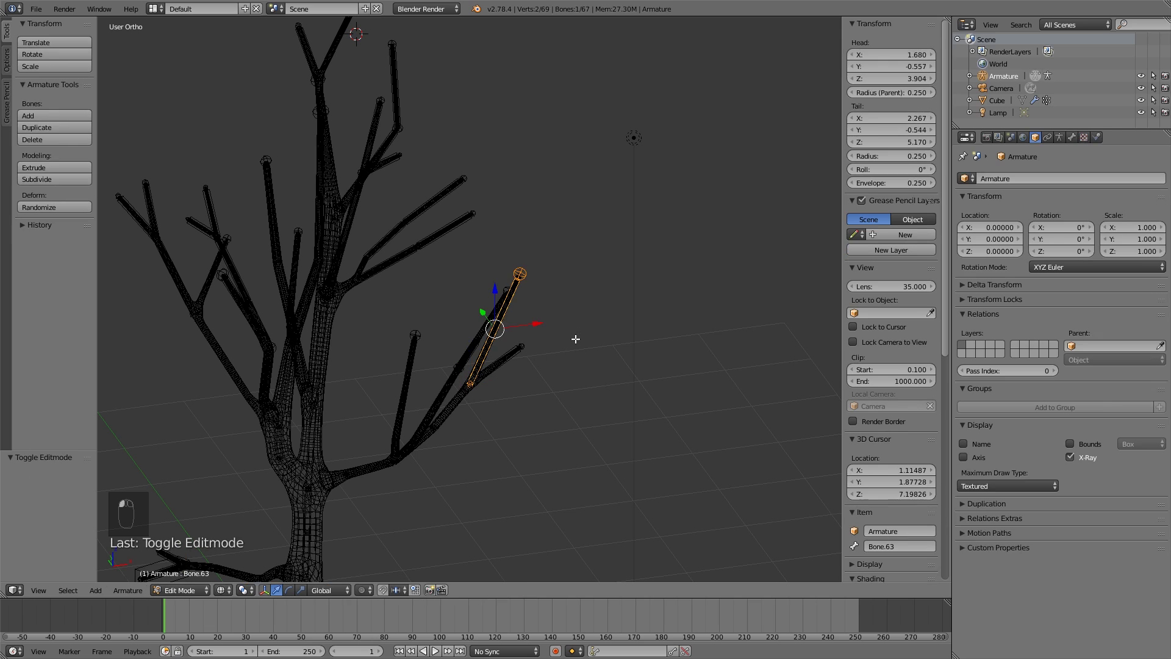
key("shift+d")
right_click(576, 339)
key("w")
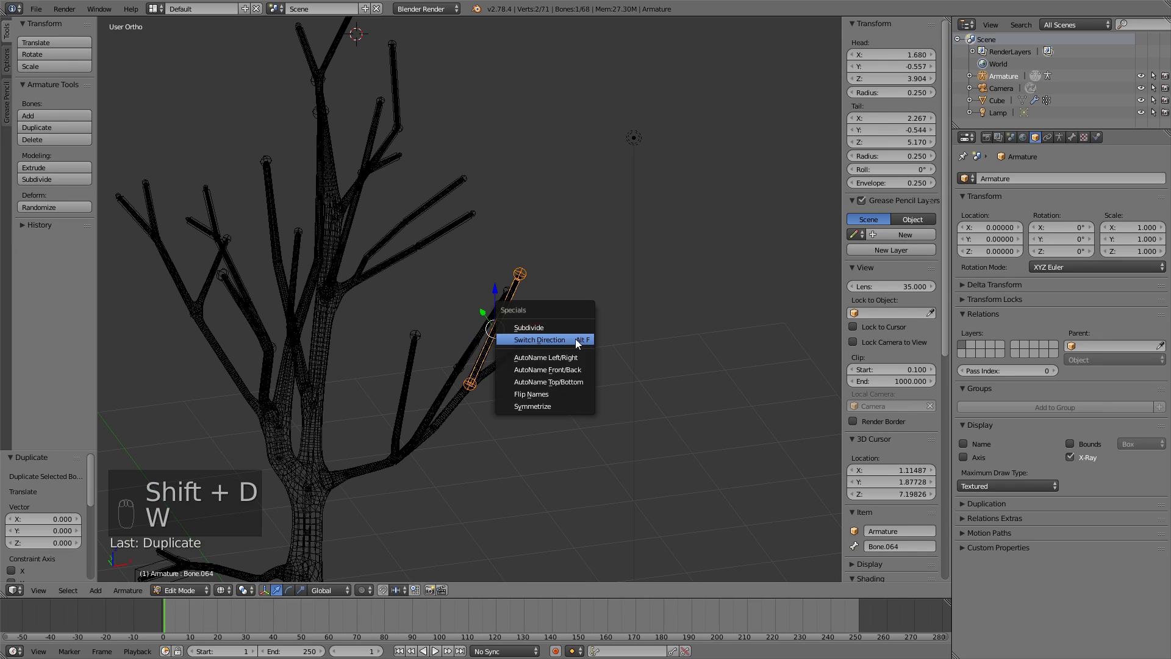
left_click(576, 339)
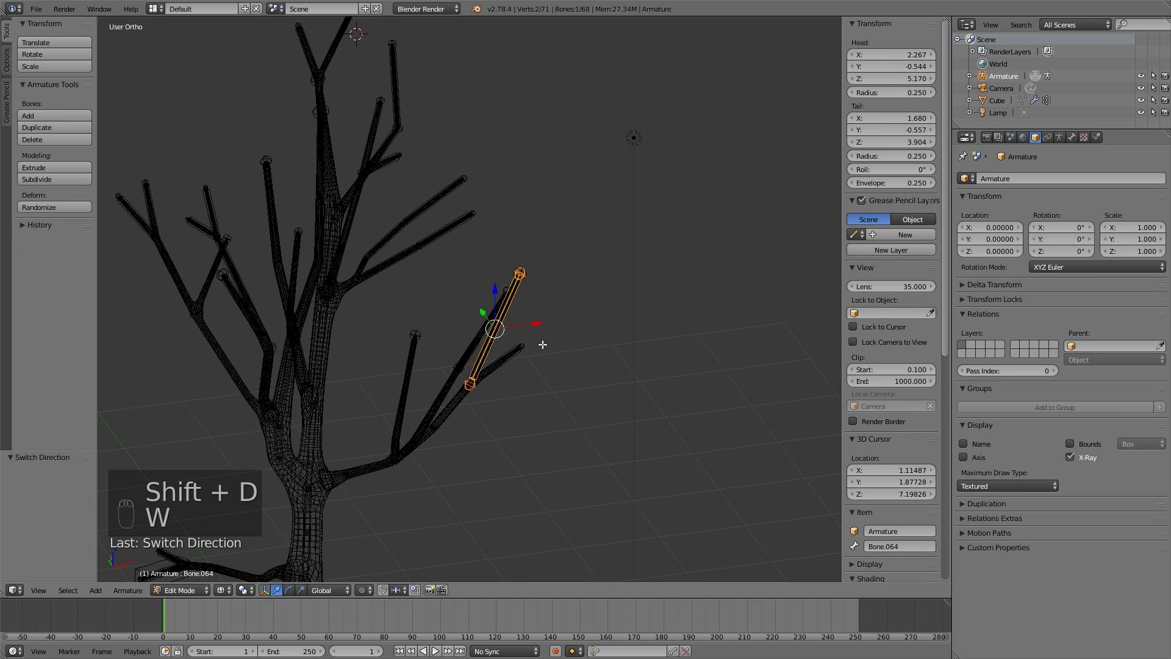
- Return the armature to Pose Mode and rename the duplicated bone to Bone.064.IK
key("Tab")
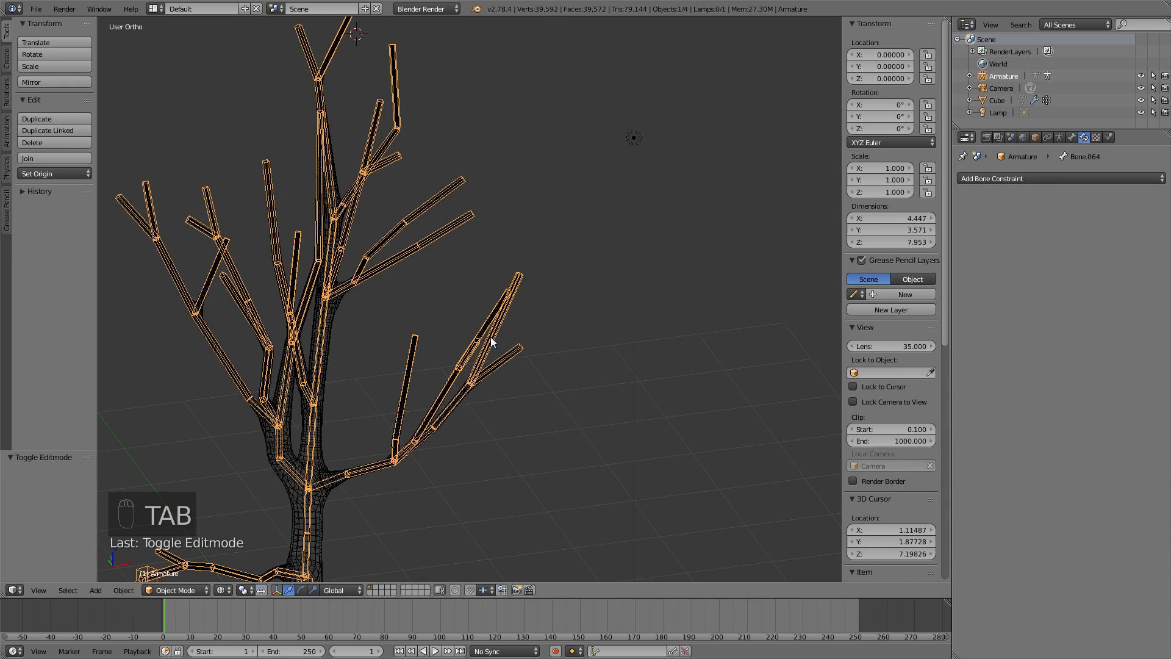
left_click(177, 590)
left_click(176, 549)
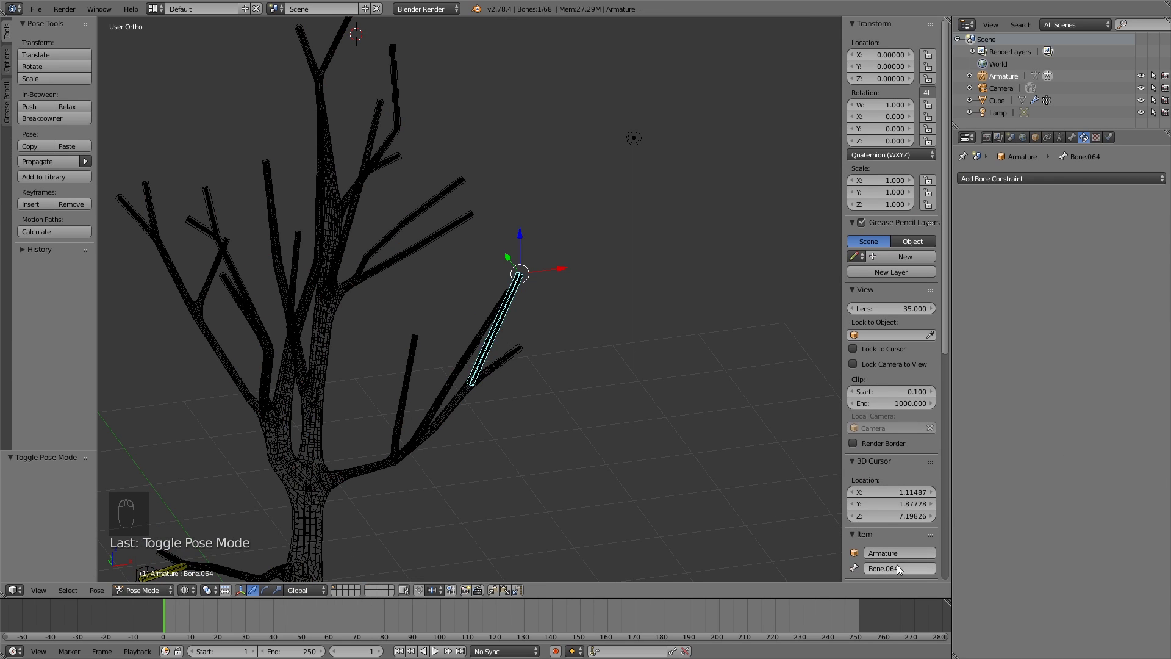
key("g")
right_click(570, 371)
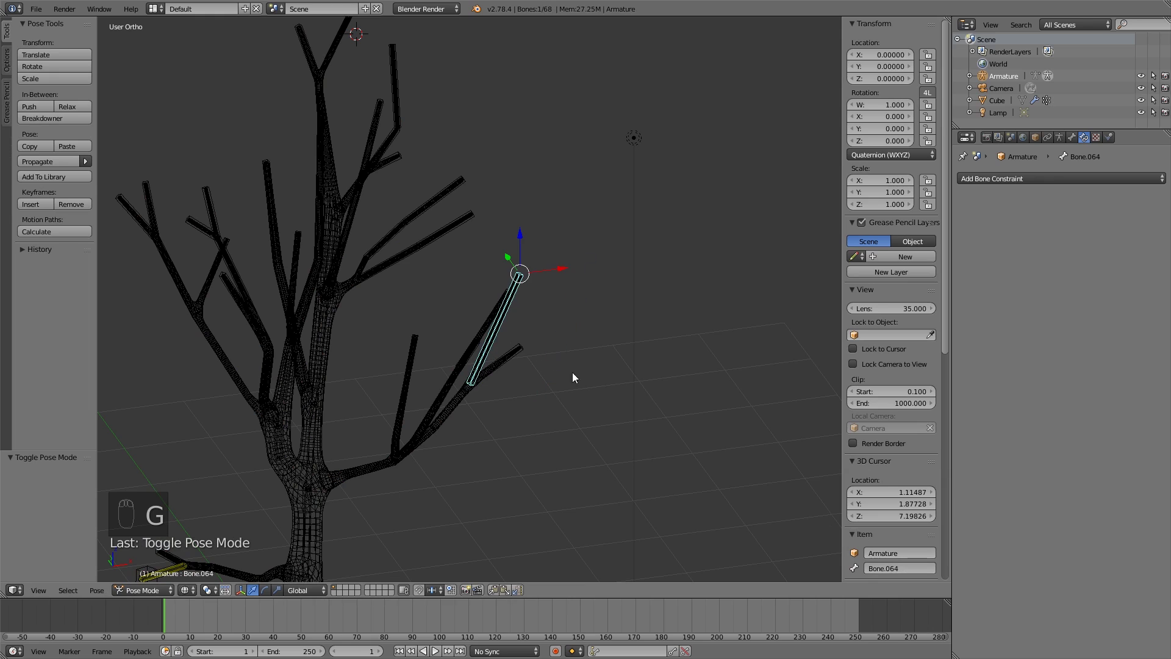
left_click(871, 568)
type(".IK")
key("Return")
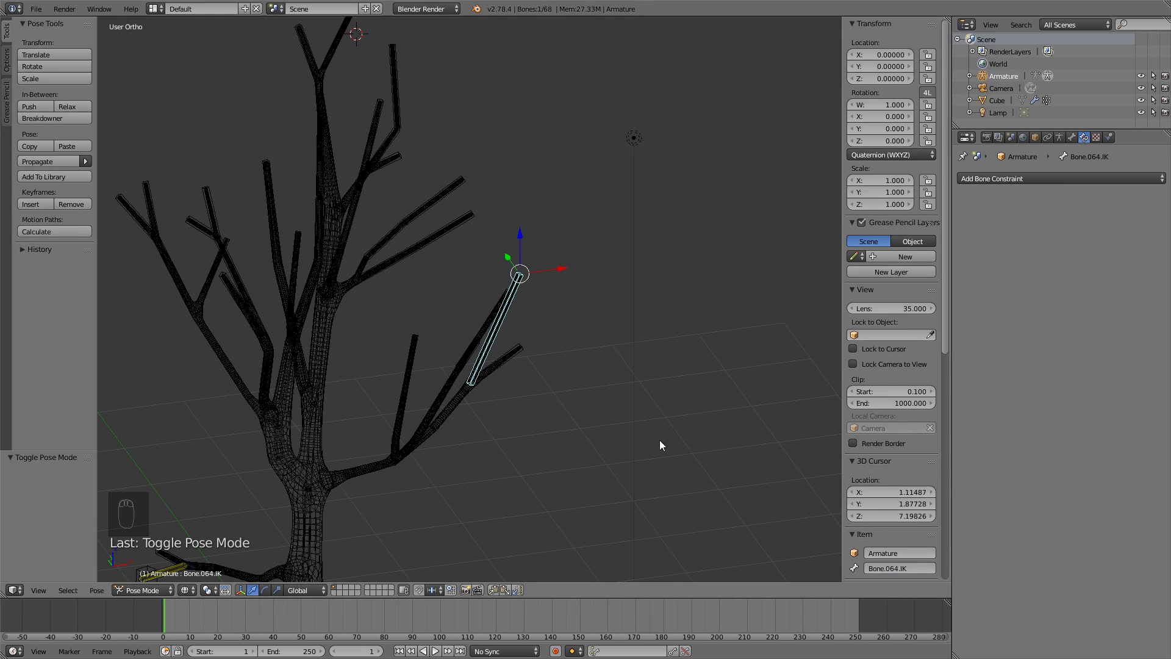
- Scale Bone.064.IK down to about 0.104 and enlarge its B-Bone display size by a factor of about 28.86
key("s")
left_click(540, 283)
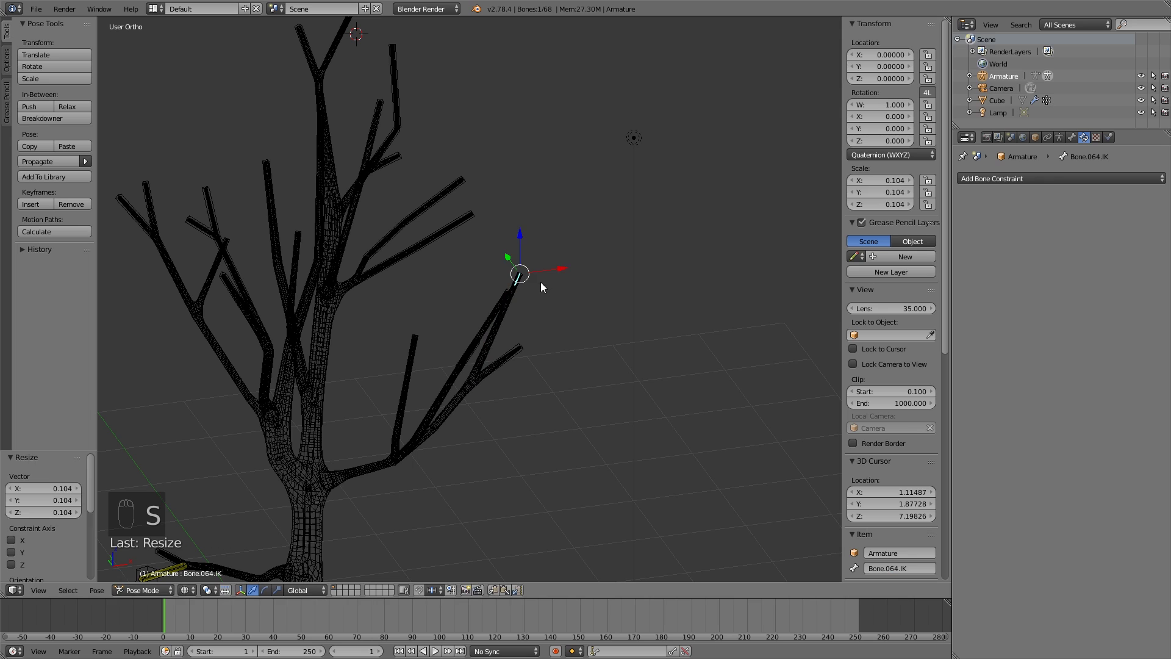
key("ctrl+alt+s")
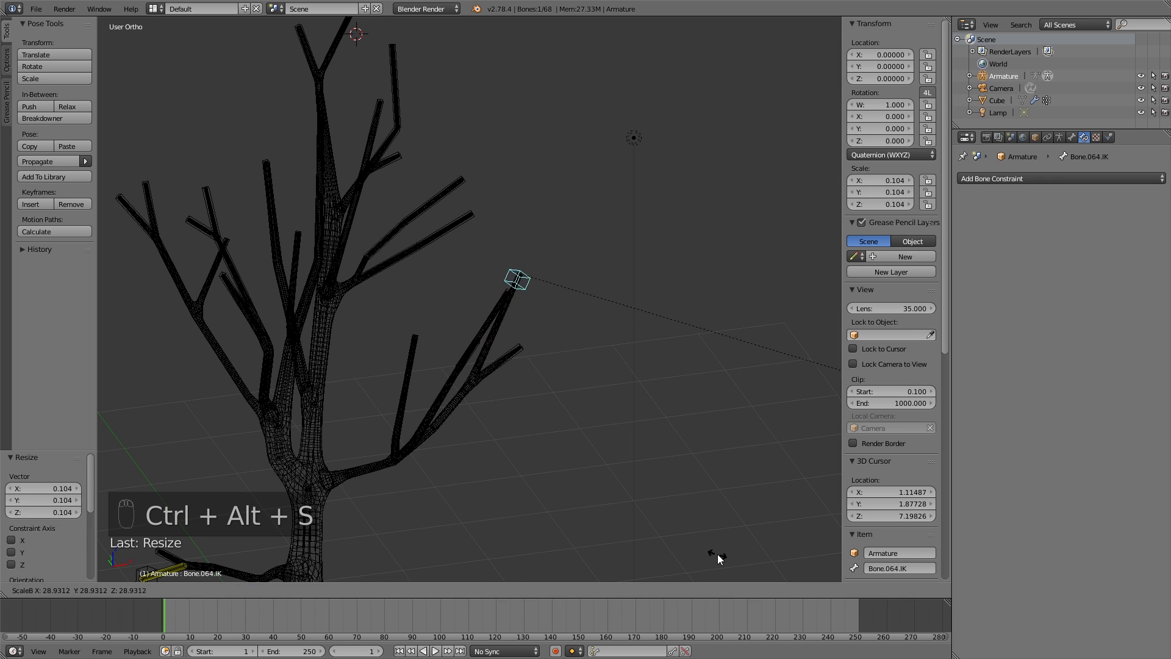
left_click(718, 554)
- Add an Inverse Kinematics constraint to Bone.63 targeting Bone.064.IK of the Armature, with a chain length of 5
right_click(504, 328)
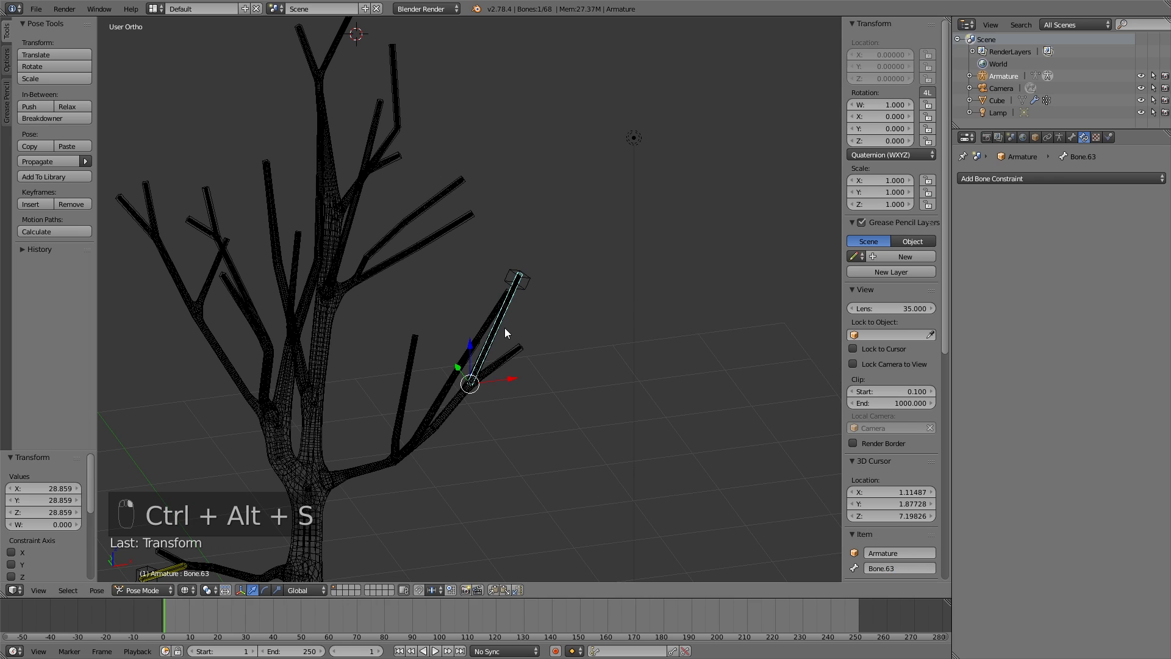
left_click(1049, 176)
left_click(1042, 238)
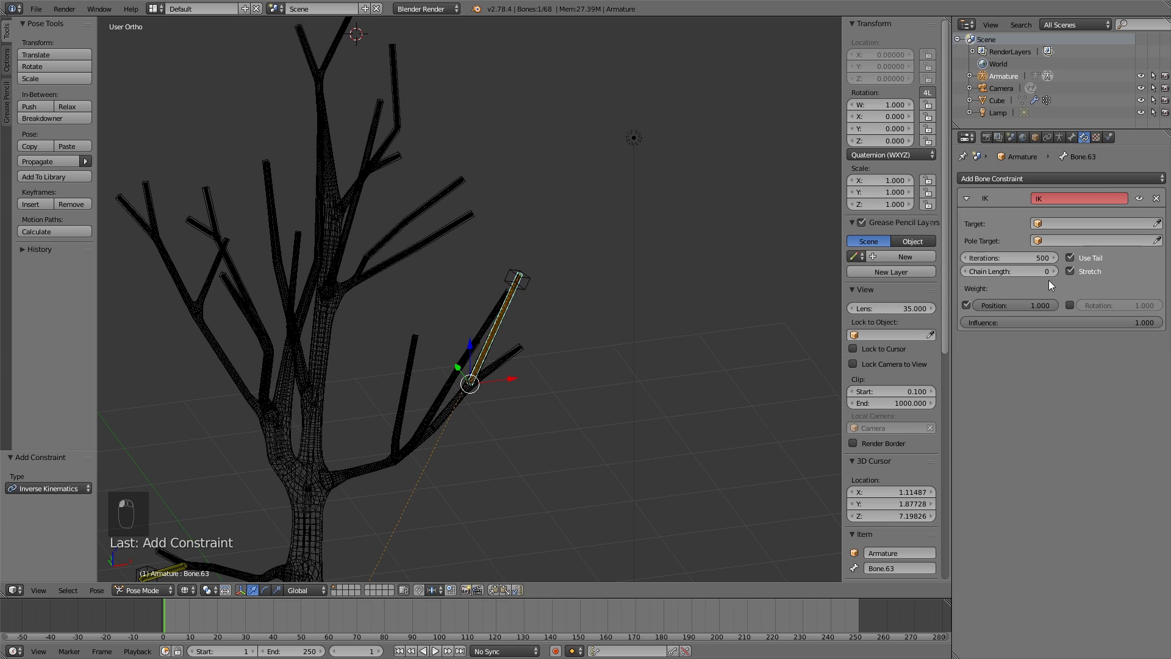
left_click(1064, 223)
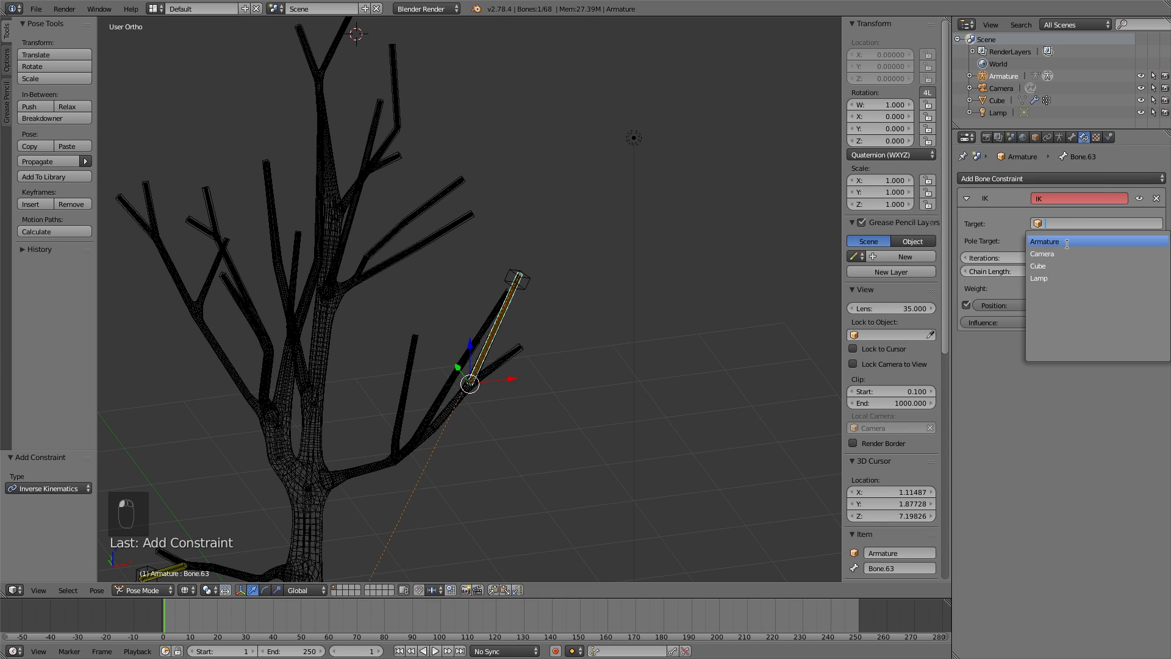
left_click(1068, 242)
left_click(1067, 241)
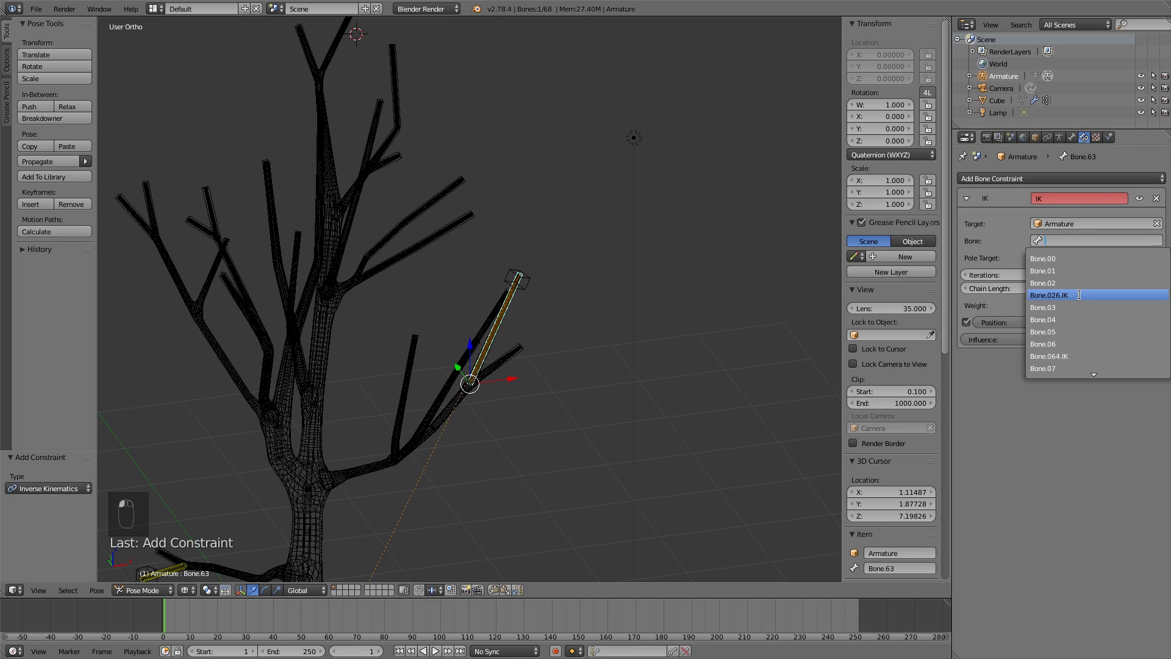
left_click(1093, 356)
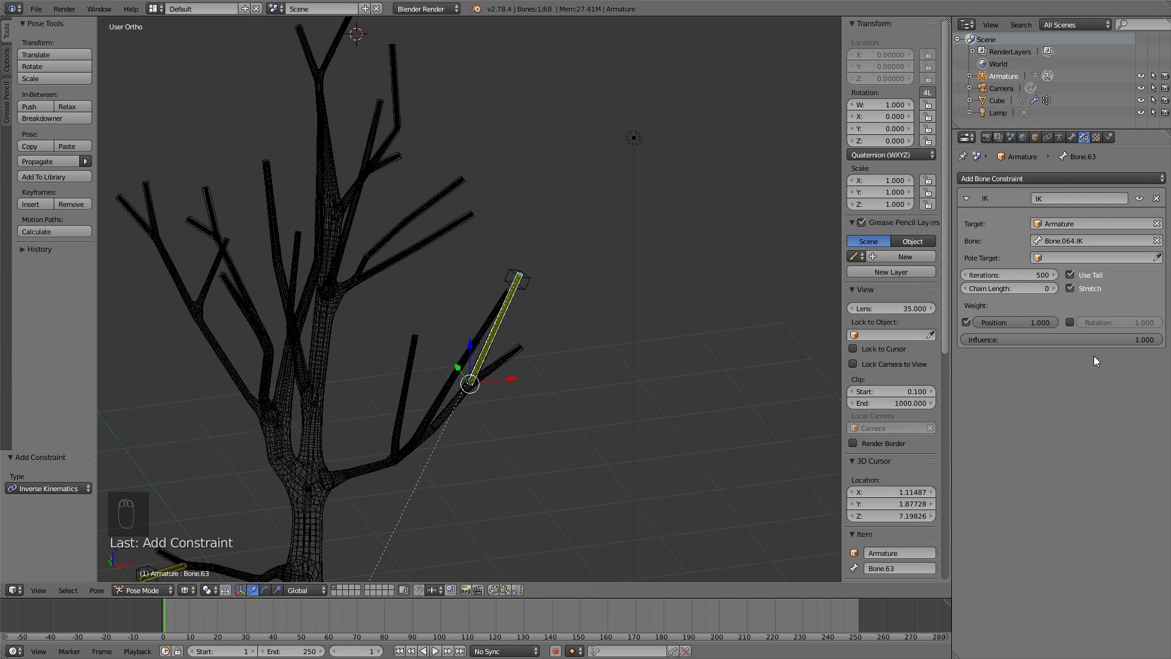
left_click(1054, 288)
left_click(1054, 288)
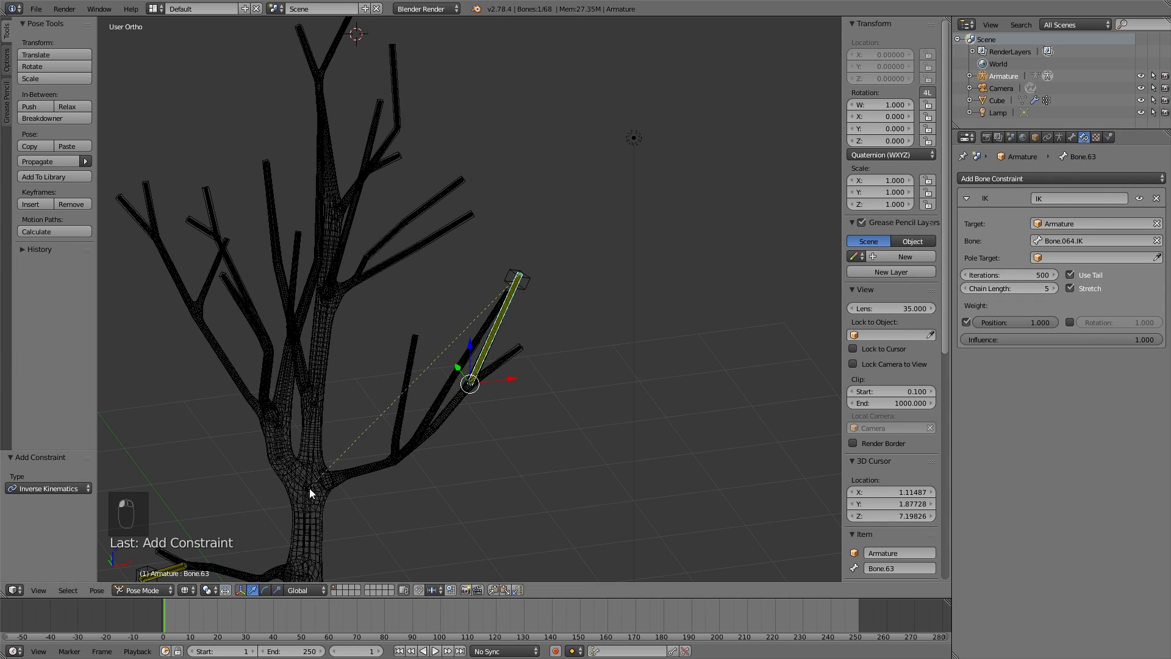
- Try moving Bone.064.IK to test the side branch's IK chain, then cancel the move
right_click(529, 285)
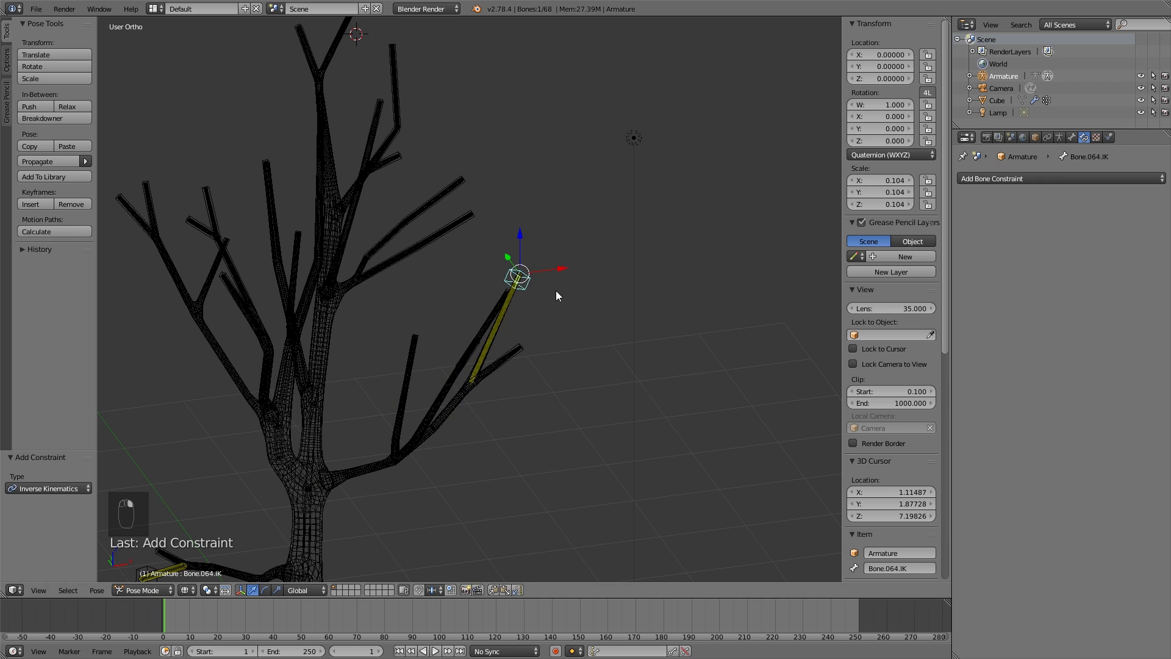
key("g")
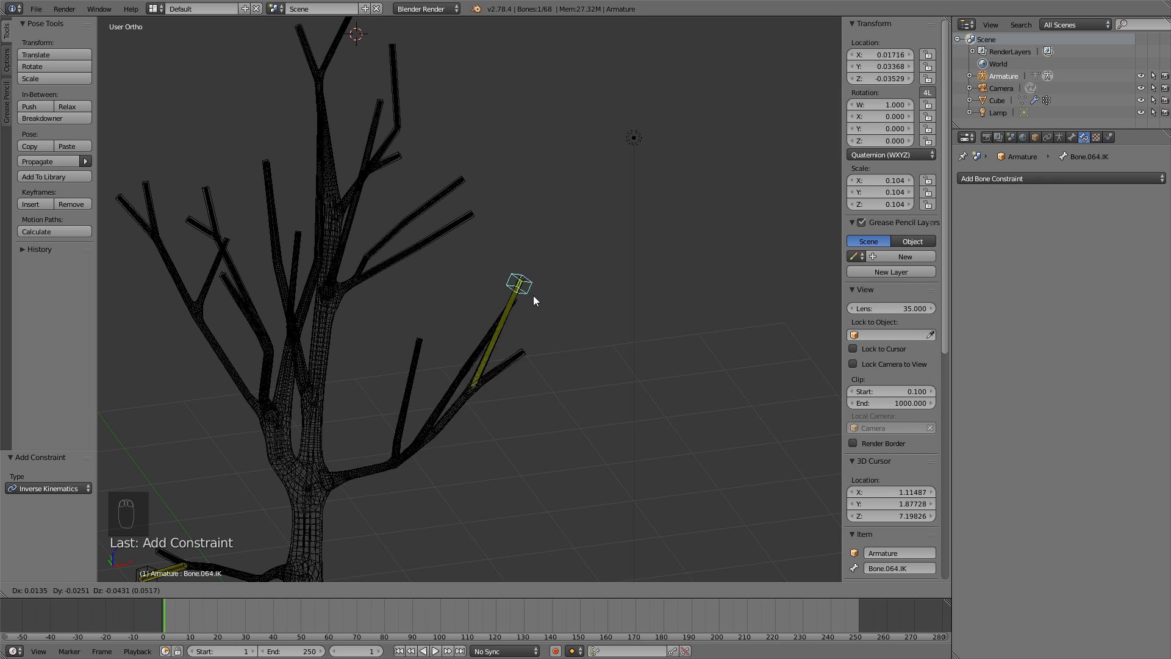
right_click(566, 270)
middle_click_drag(538, 311, 531, 342)
middle_click_drag(475, 242, 505, 248)
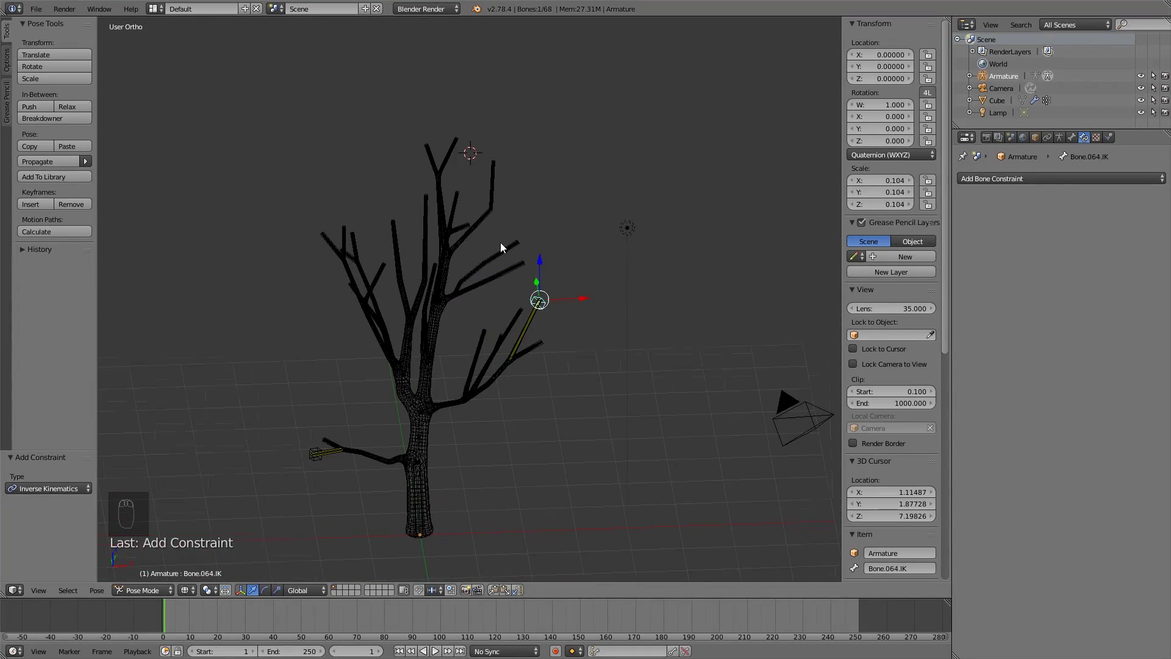
- Deselect all pose bones of the tree armature
key("a")
middle_click_drag(492, 374, 567, 419)
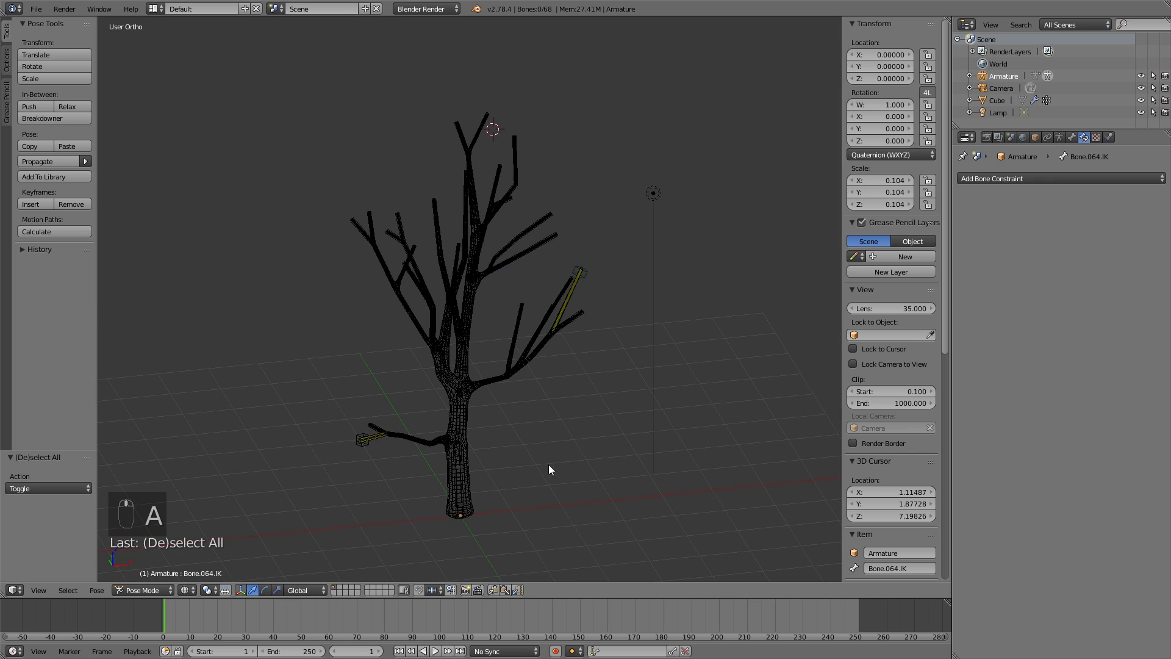
middle_click_drag(550, 470, 513, 423)
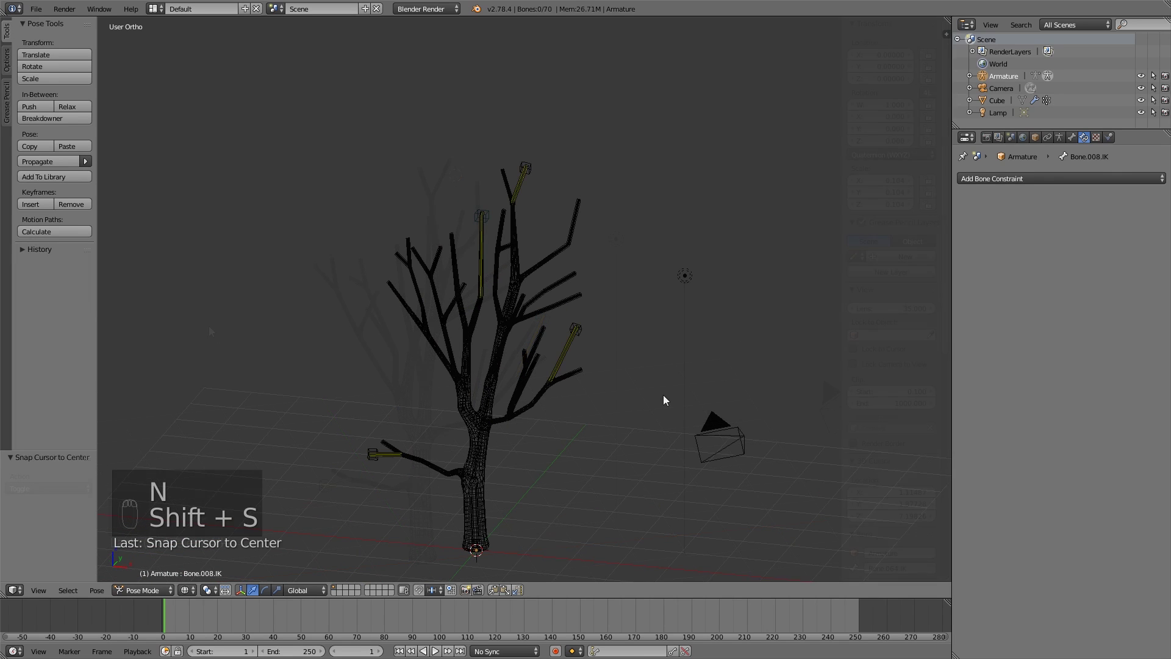
- Try moving the IK control bones at the tips of the two upper branches, cancelling each move
middle_click_drag(685, 383, 702, 349, "shift")
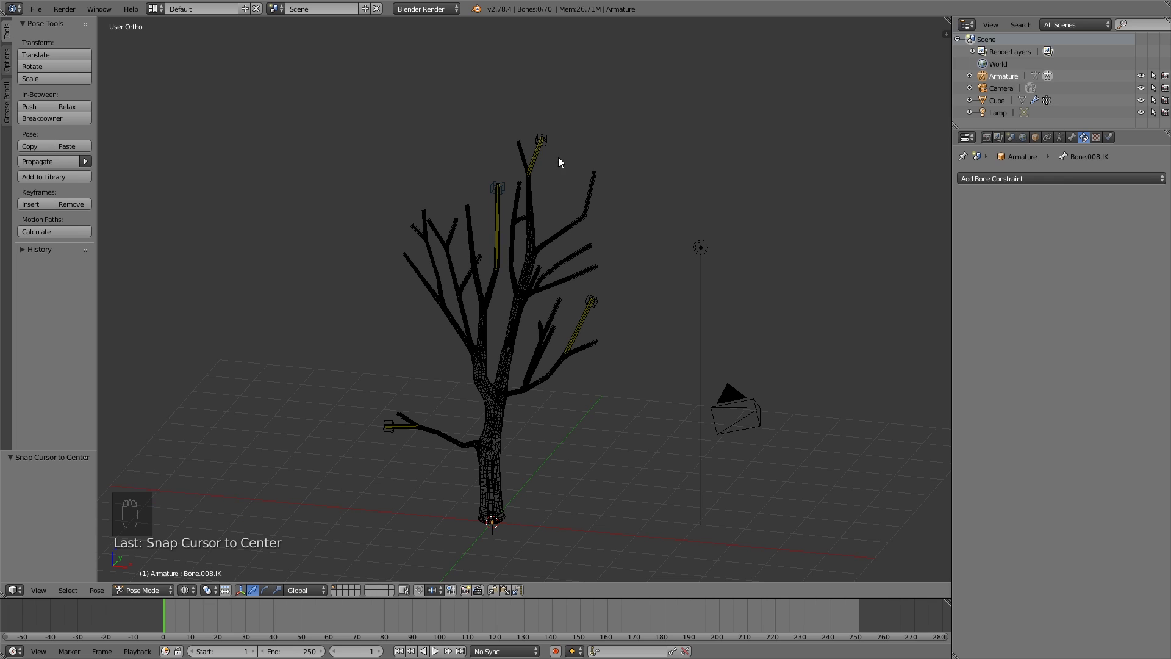
scroll(610, 334, "down", 2)
middle_click_drag(612, 338, 597, 343)
scroll(597, 343, "up", 2)
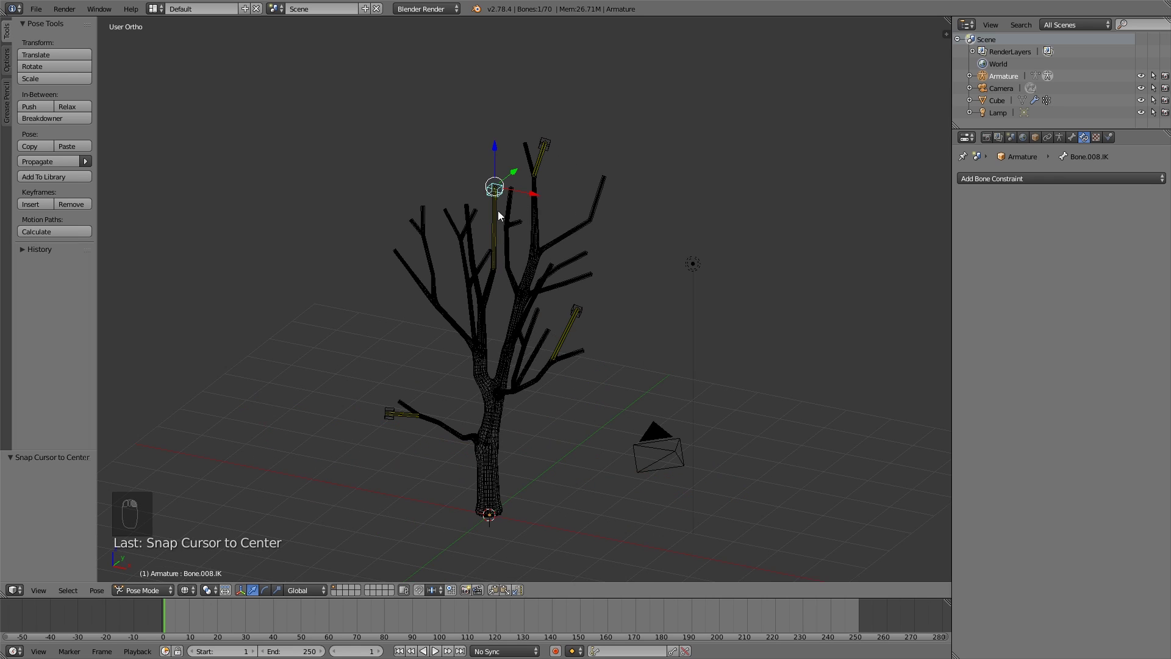
key("g")
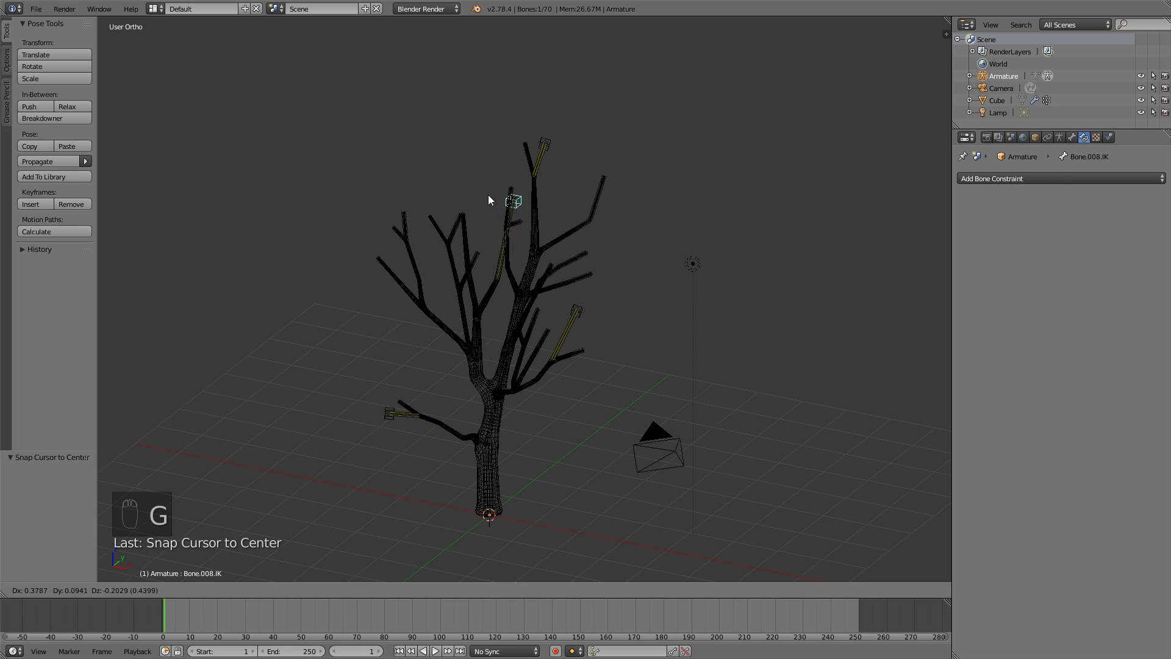
left_click(514, 184)
right_click(547, 144)
key("g")
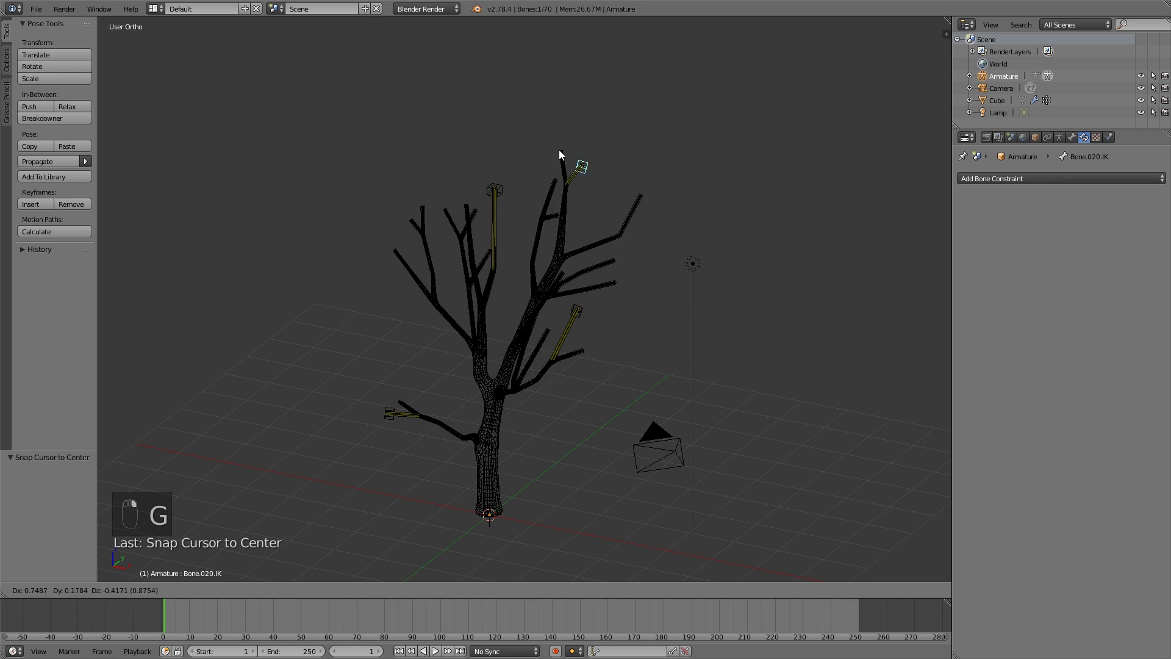
left_click(504, 158)
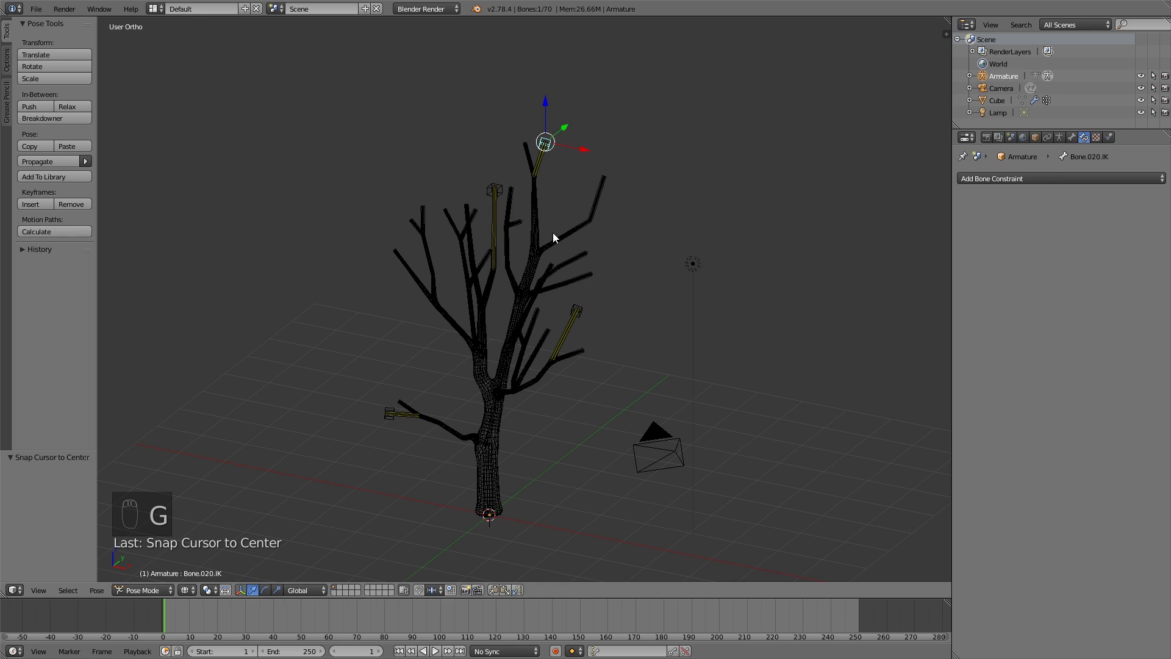
- Try moving the IK control bone of the lowest branch, cancel the move, and deselect all bones
middle_click_drag(553, 233, 620, 226)
right_click(409, 452)
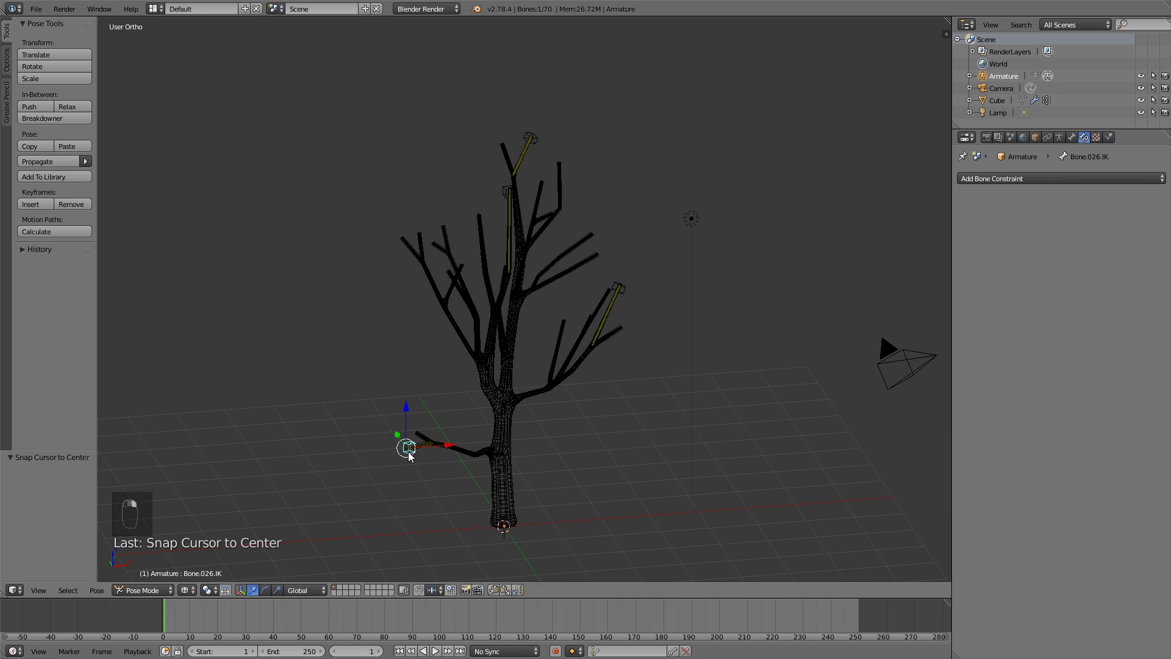
key("g")
right_click(403, 423)
middle_click_drag(632, 346, 595, 353)
key("a")
key("KP_1")
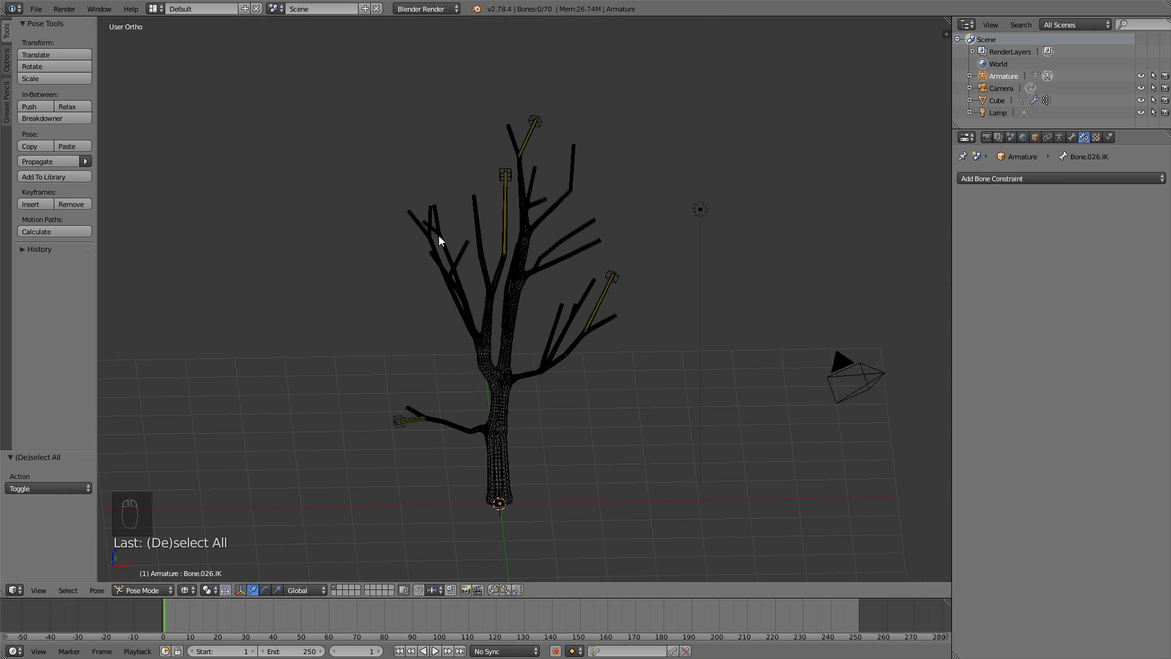
- Examine the rigged tree and its mesh from the front and from several angles, leaving nothing selected
middle_click_drag(649, 301, 610, 275)
key("KP_1")
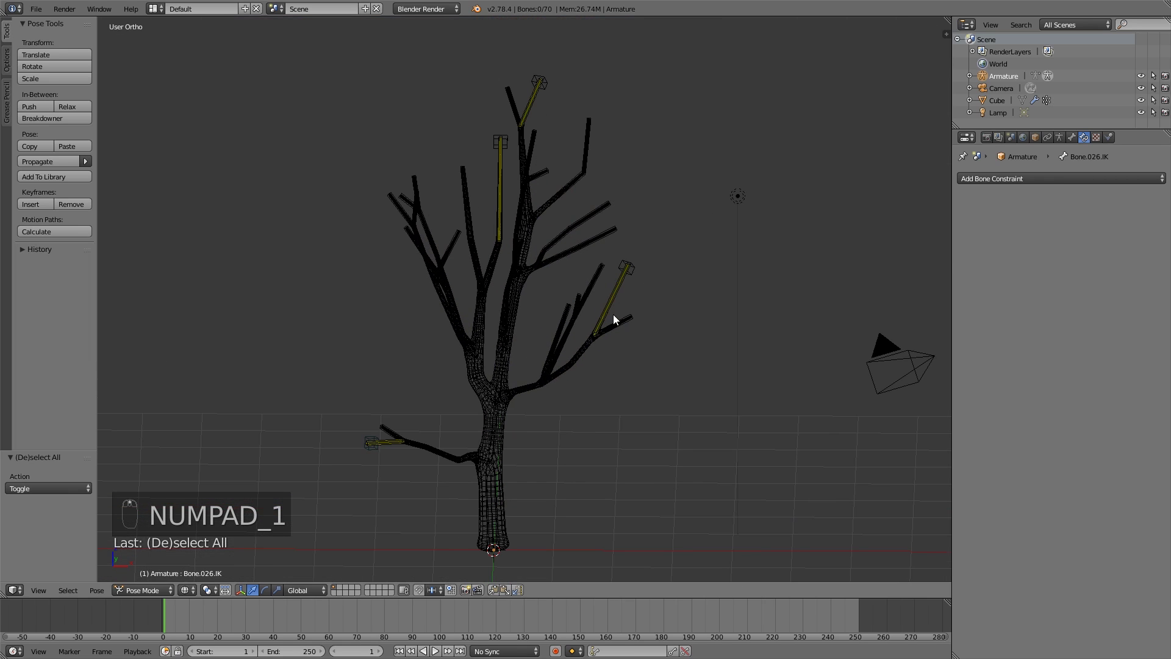
right_click(512, 405)
middle_click_drag(536, 409, 617, 397)
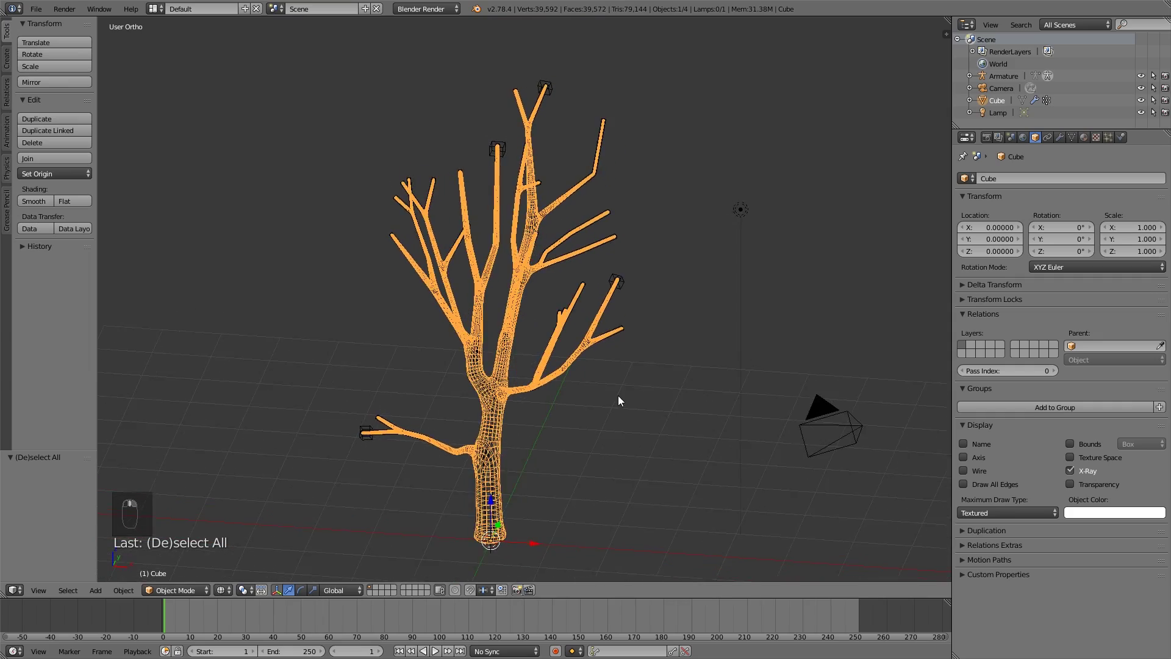
key("KP_1")
middle_click_drag(636, 292, 575, 339)
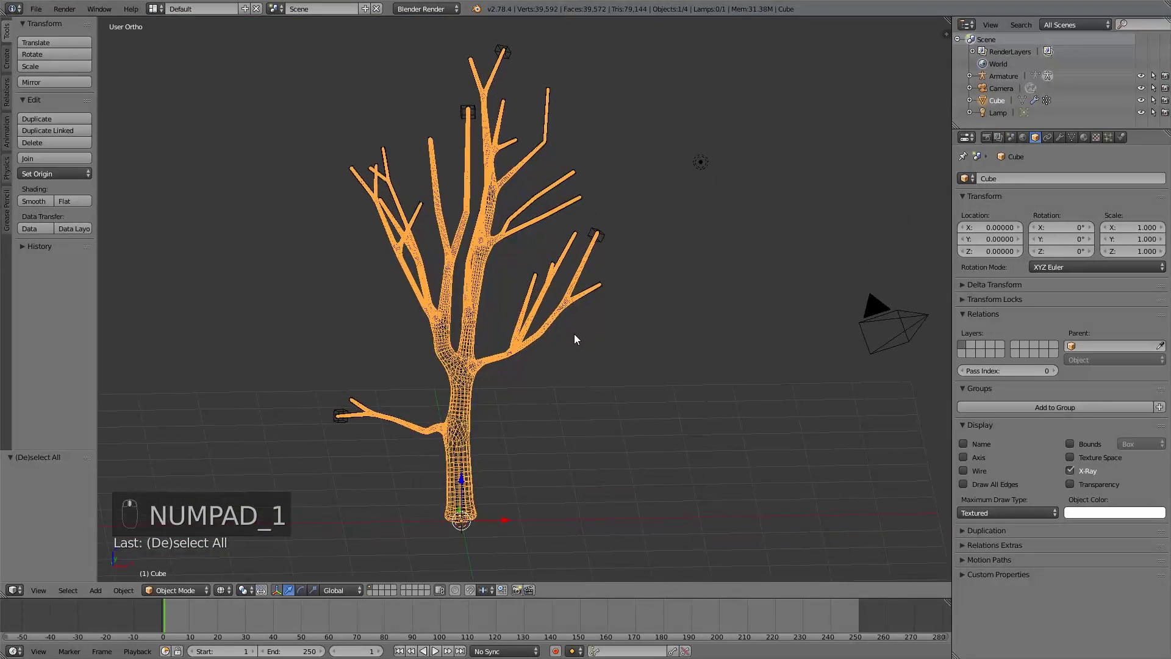
key("a")
right_click(476, 379)
right_click(481, 390)
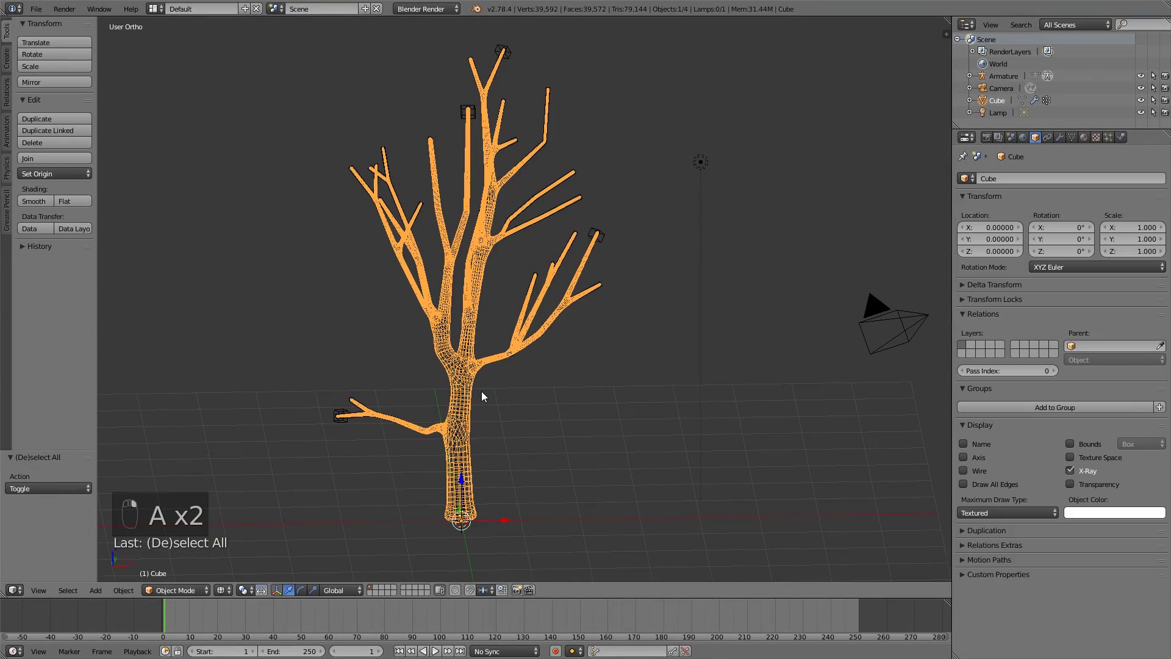
mouse_move(509, 427)
middle_mouse_down()
mouse_move(507, 417)
mouse_move(493, 426)
middle_mouse_up()
key("a")
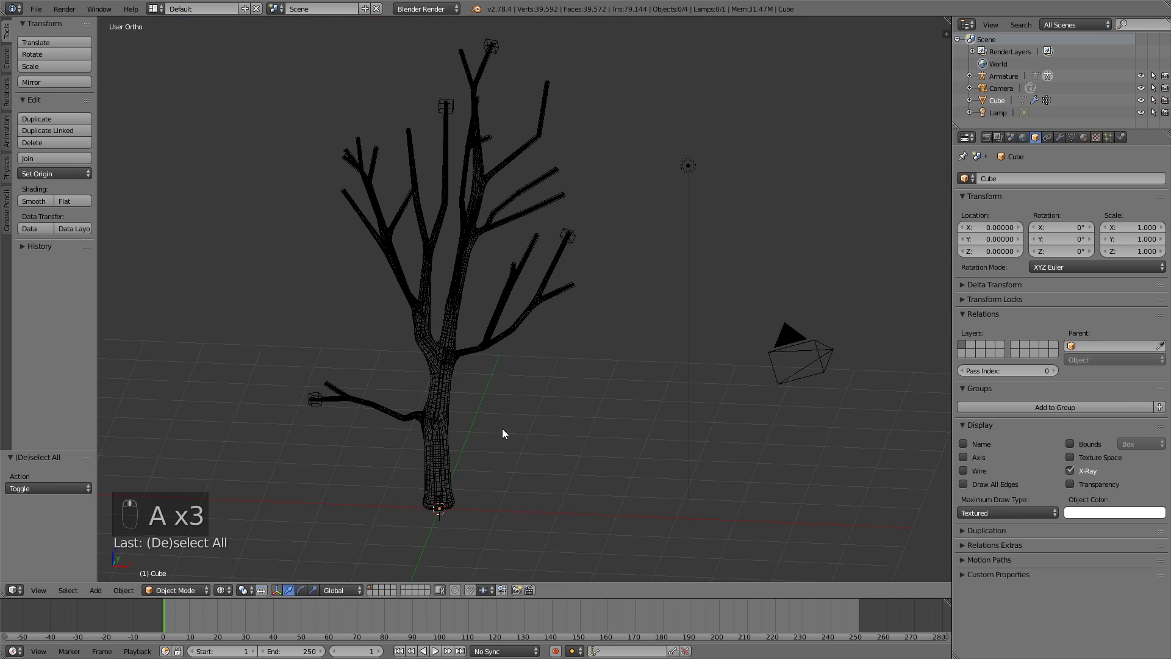
- Select the IK control bone of the long side branch and display only the second scene layer in top view
right_click(570, 232)
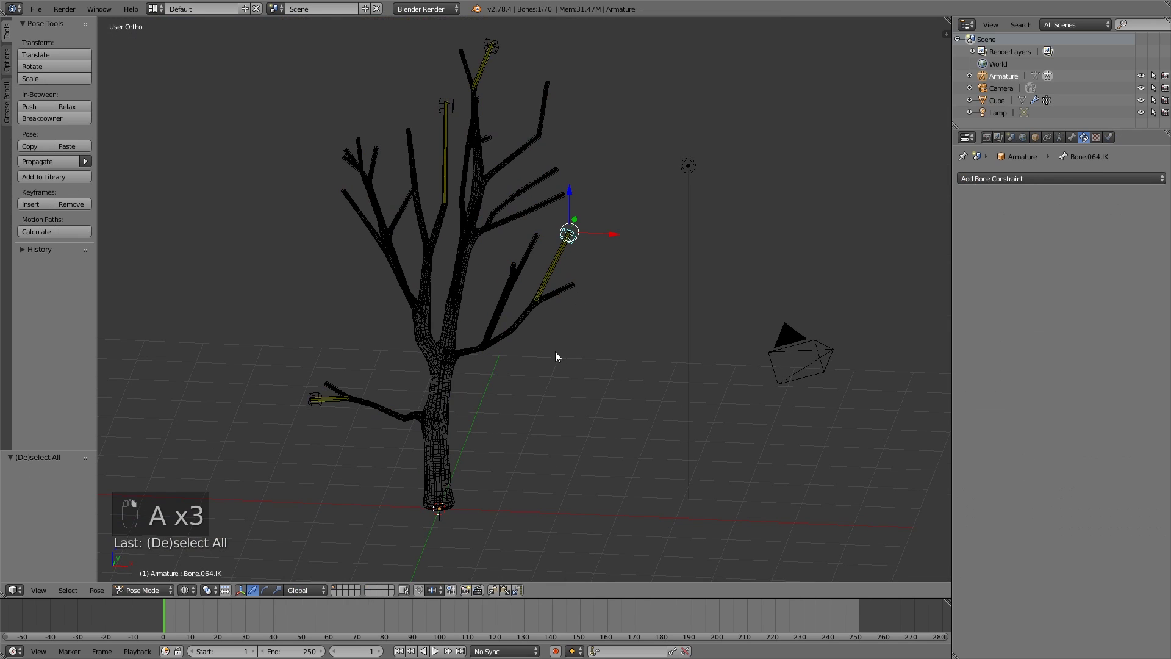
middle_click_drag(556, 353, 479, 358, "shift")
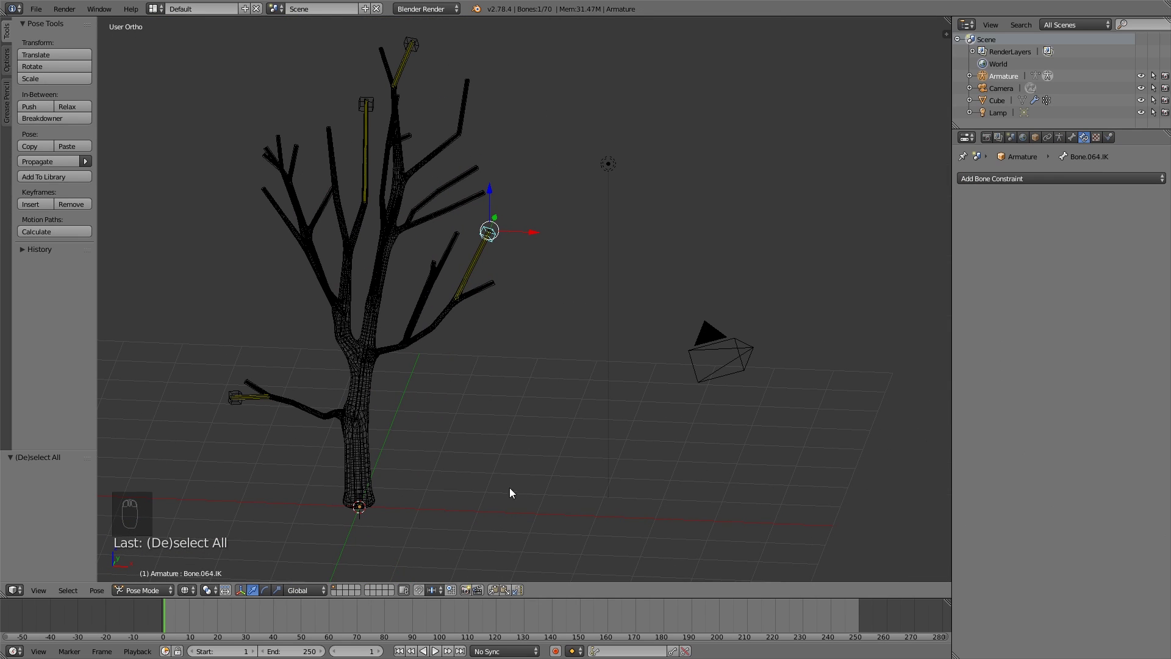
left_click(342, 588)
key("KP_7")
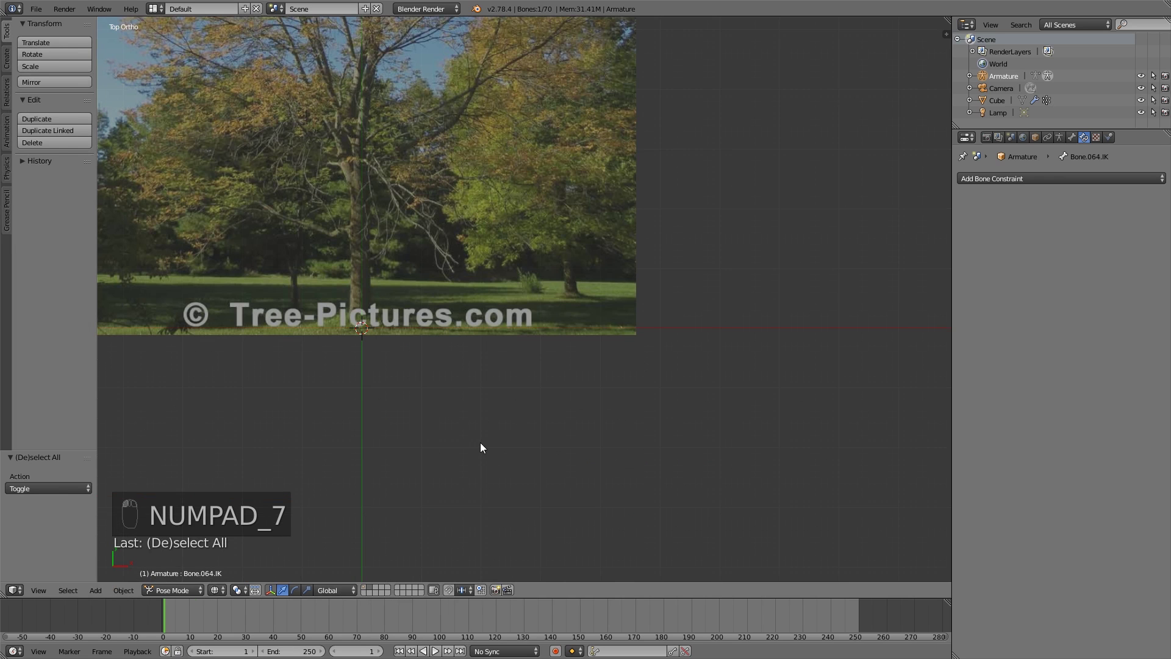
- Turn off the background reference images in the 3D view
key("n")
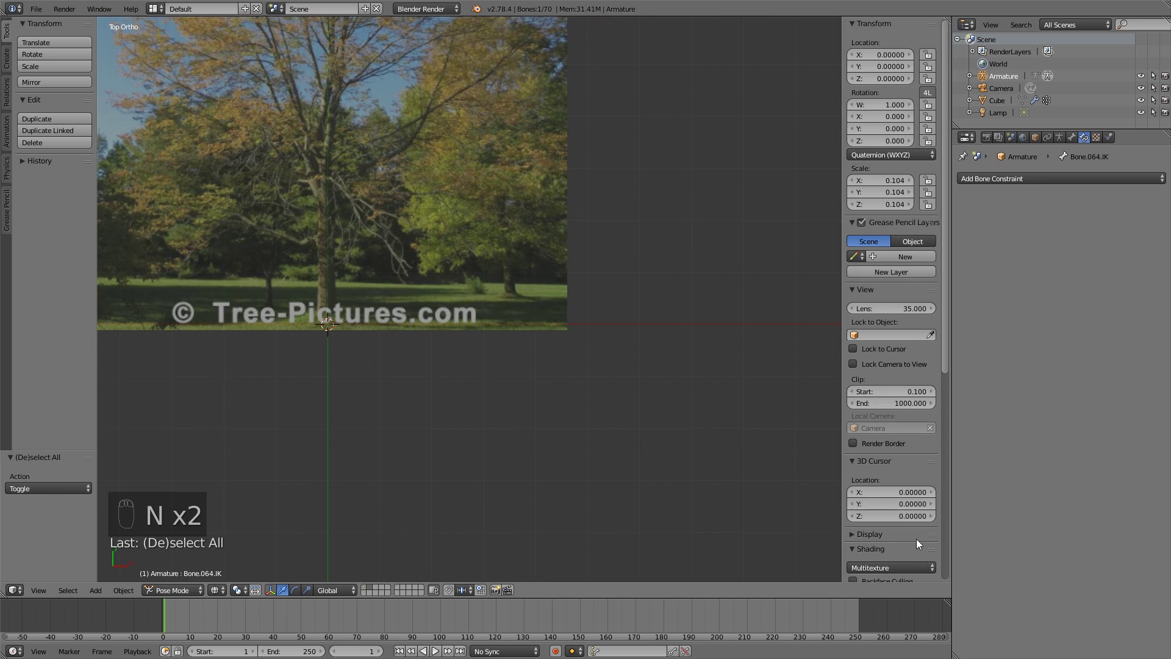
scroll(913, 537, "down", 5)
left_click(862, 492)
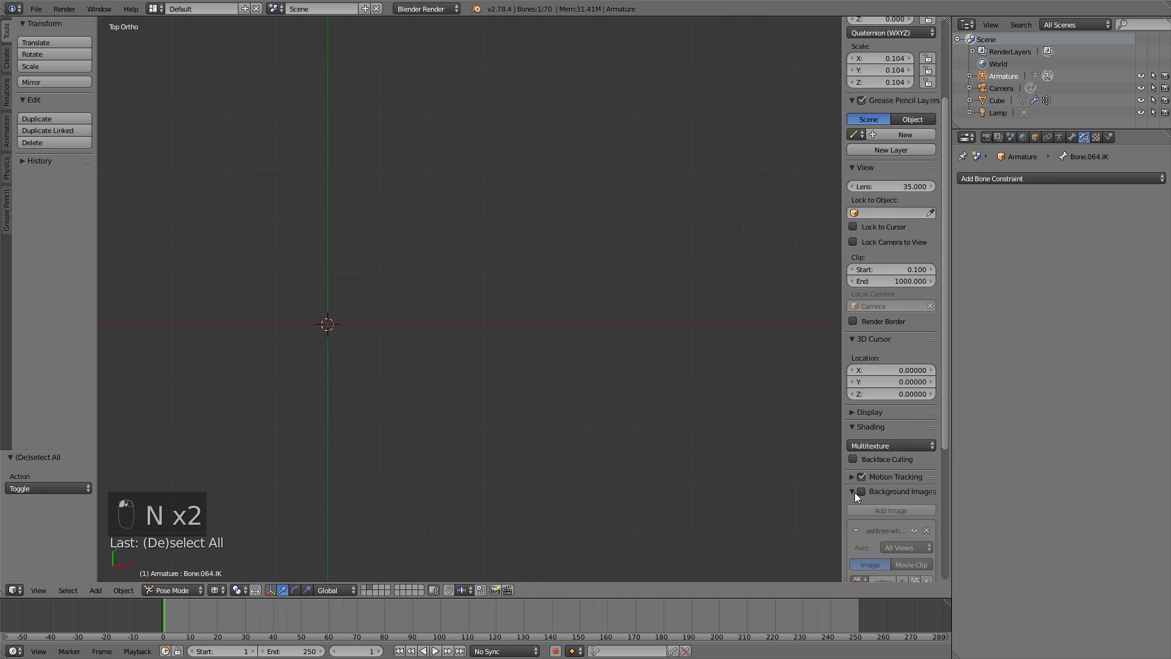
key("n")
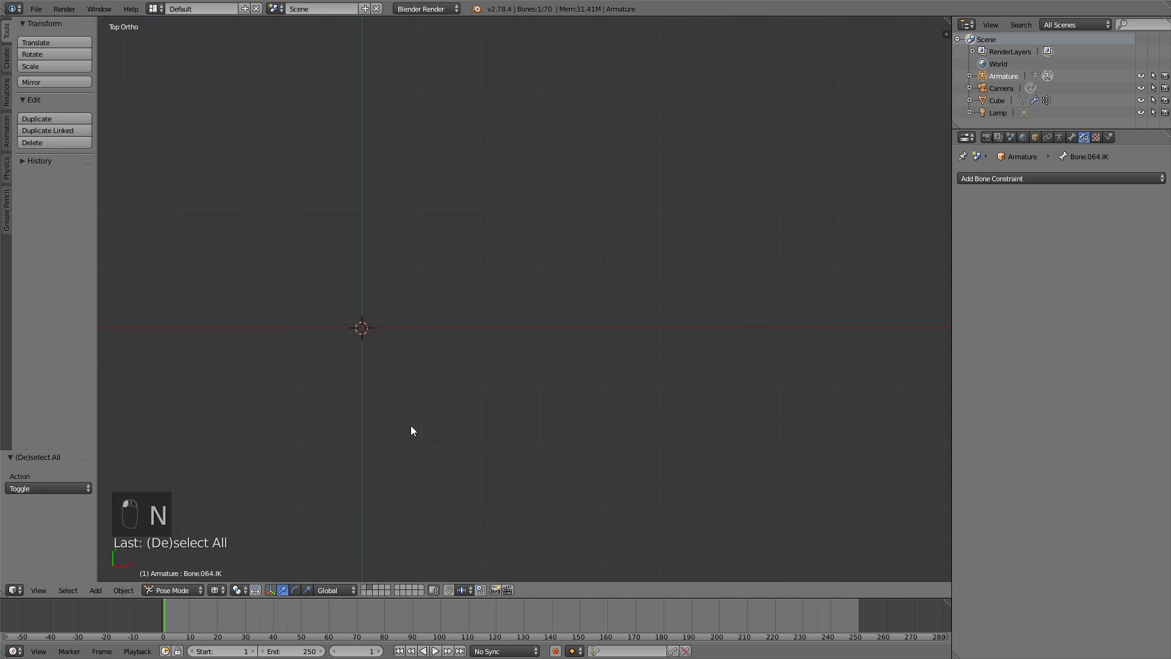
- Find the Import Images as Planes add-on by searching "plan" in the user preferences and enable it
middle_click_drag(411, 431, 541, 422, "shift")
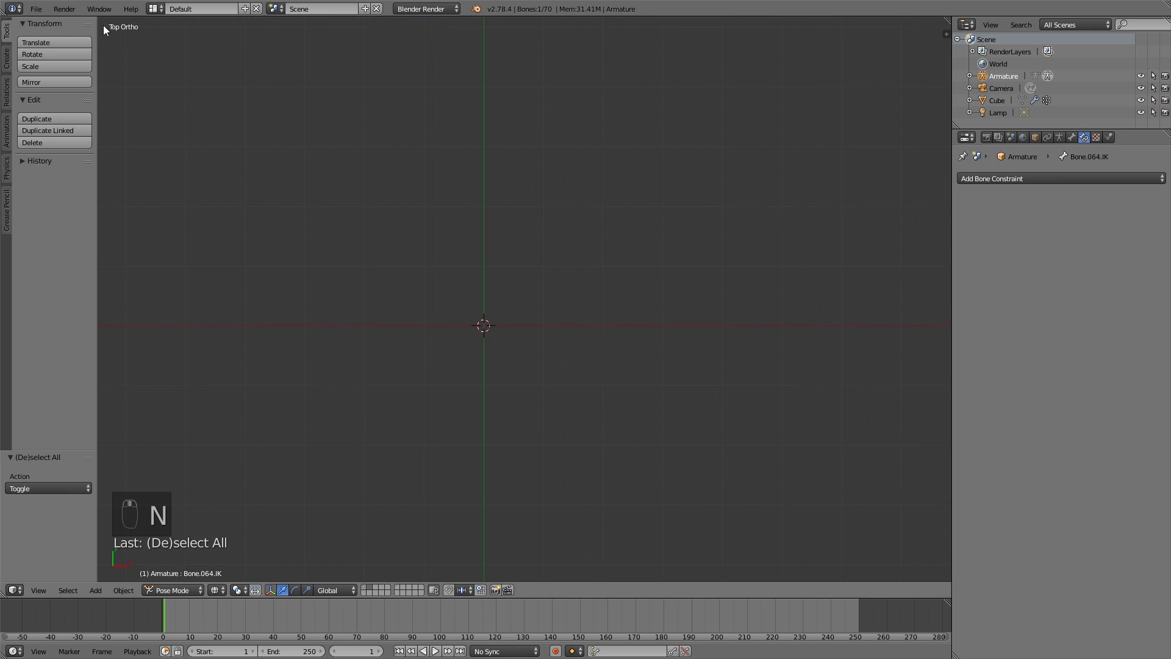
left_click(36, 9)
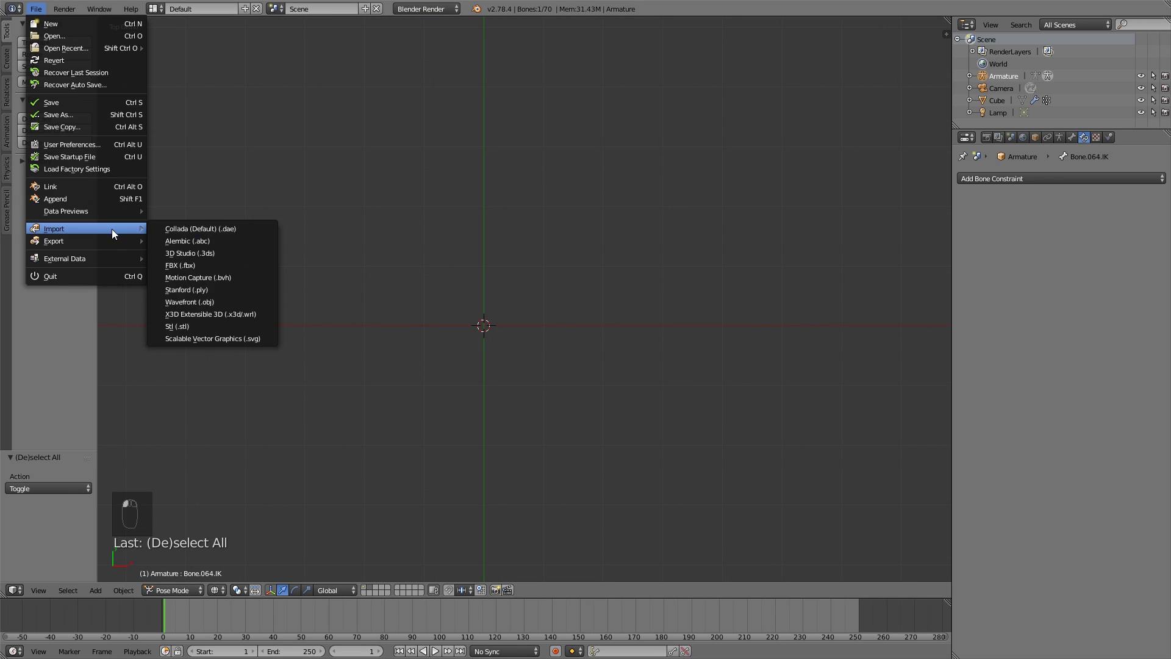
left_click(85, 144)
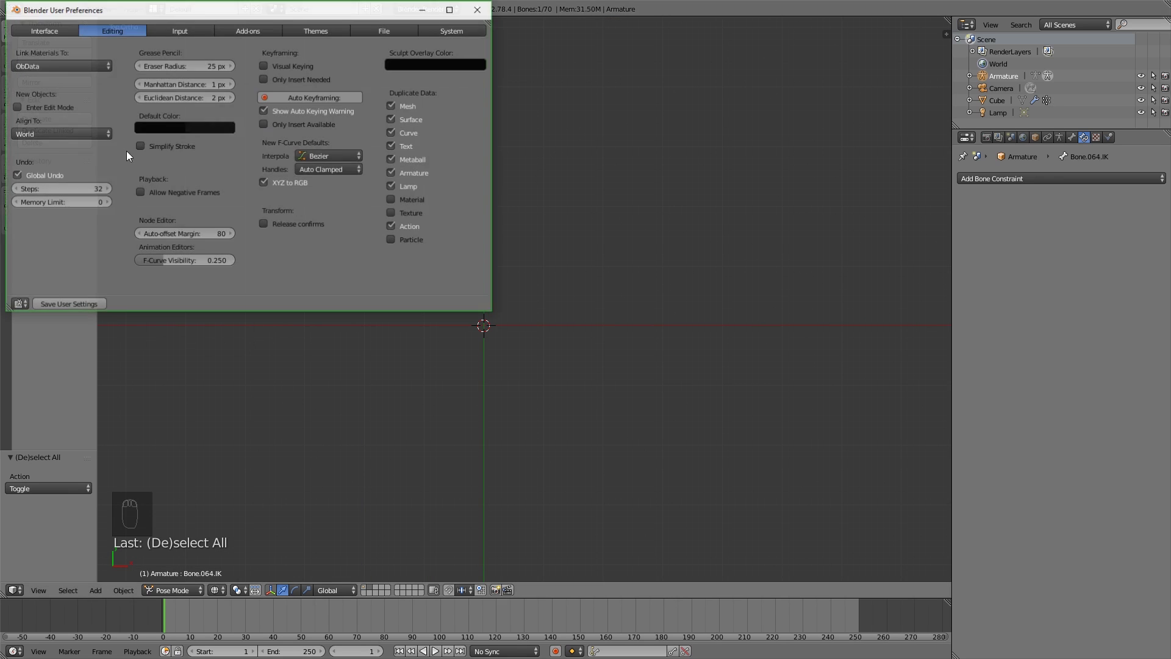
left_click(248, 30)
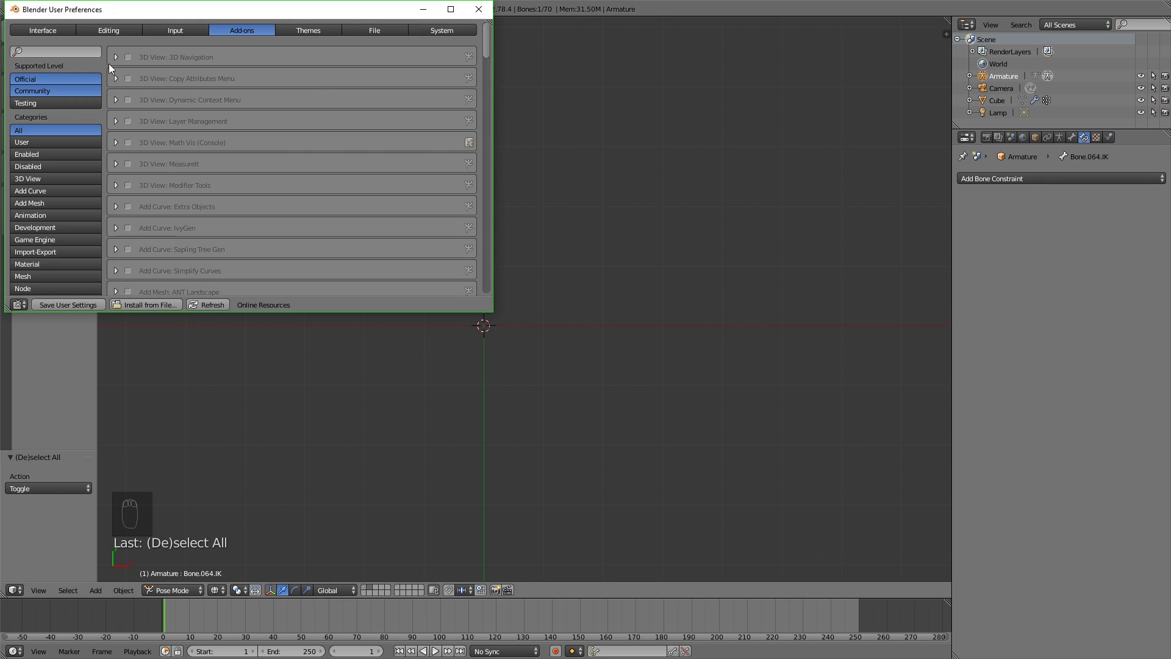
type("pl")
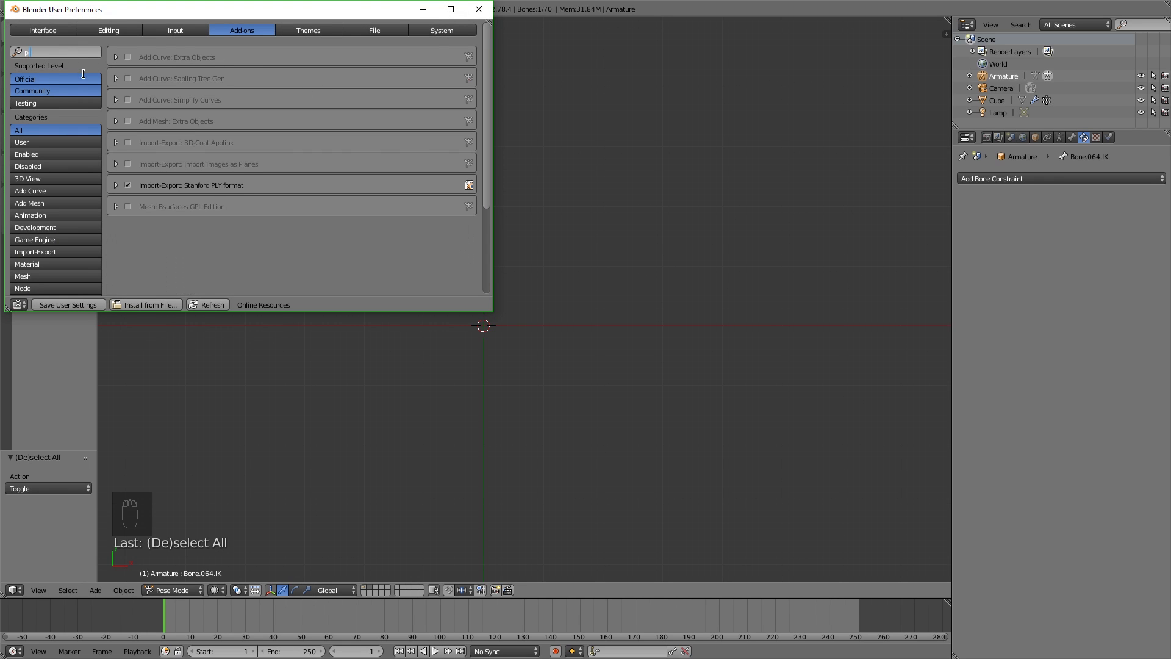
type("an")
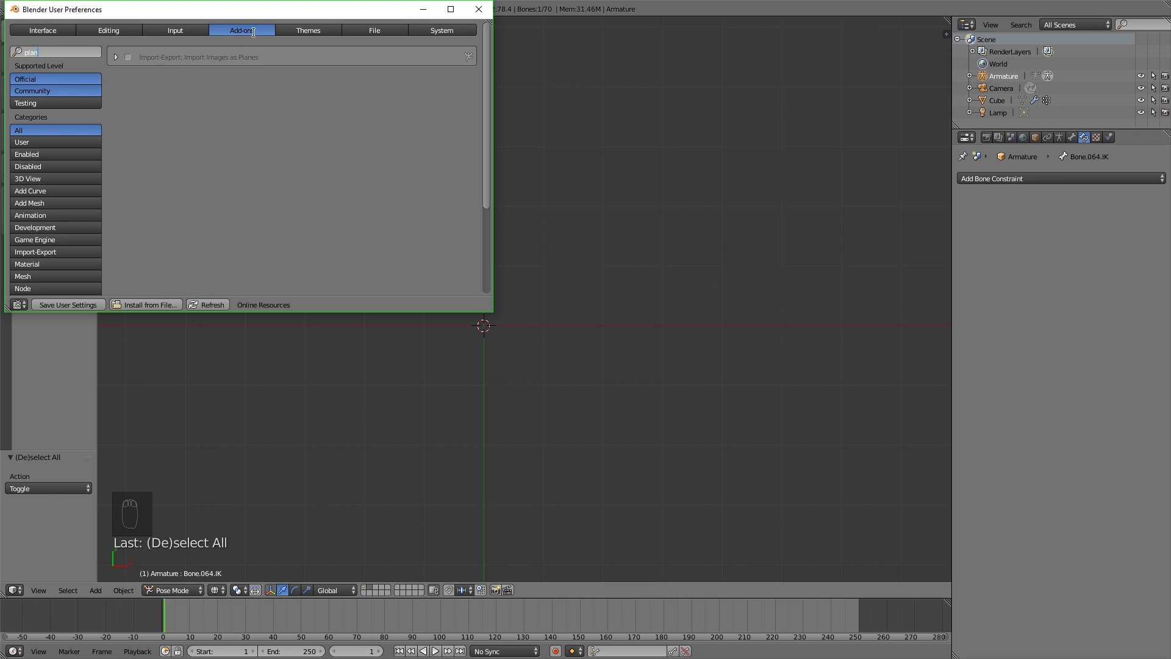
left_click(129, 57)
left_click(479, 9)
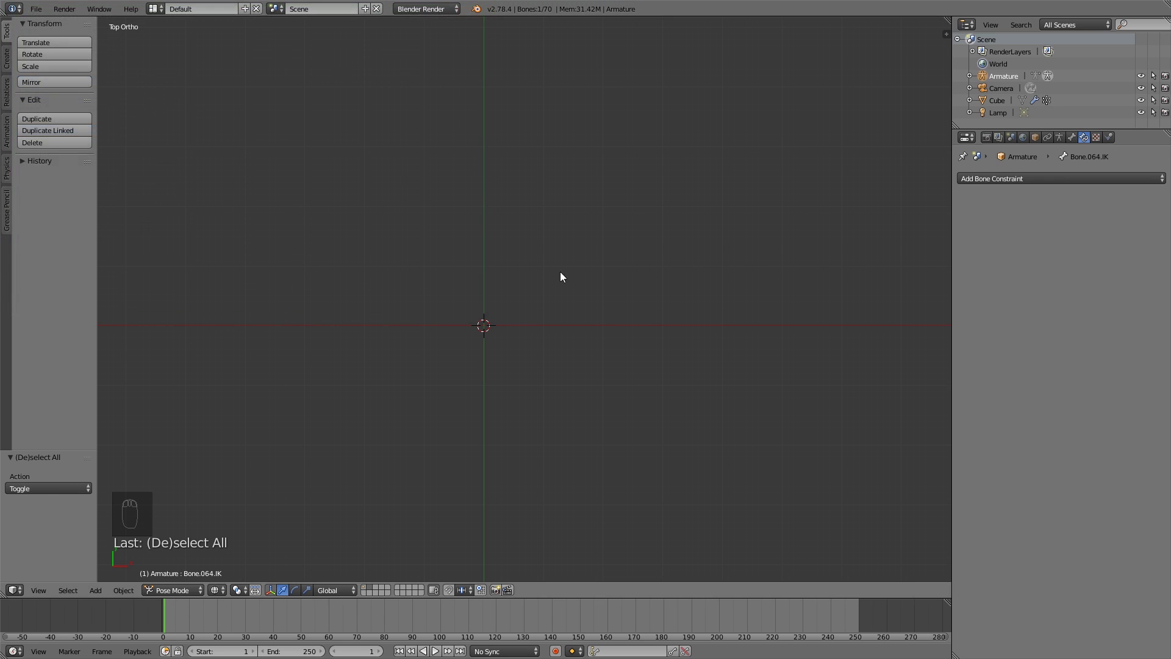
- Import Ash_leaf_1.png from the Free Ash Textures folder as an image plane
scroll(546, 335, "up", 1)
key("shift+a")
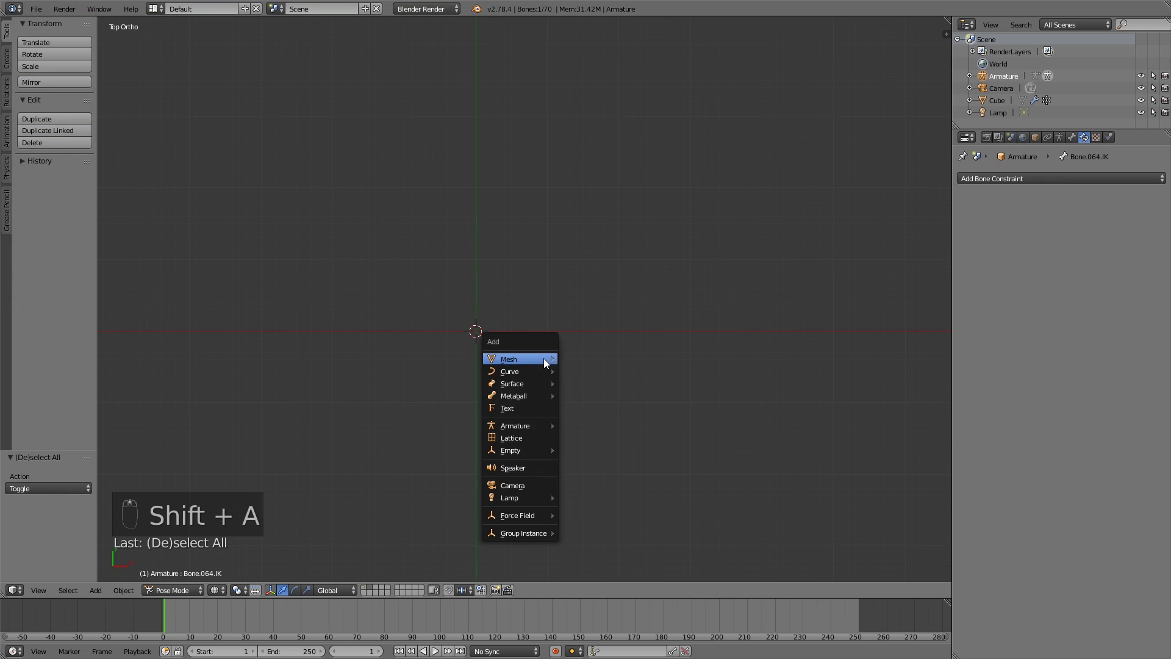
mouse_move(543, 358)
left_click(605, 486)
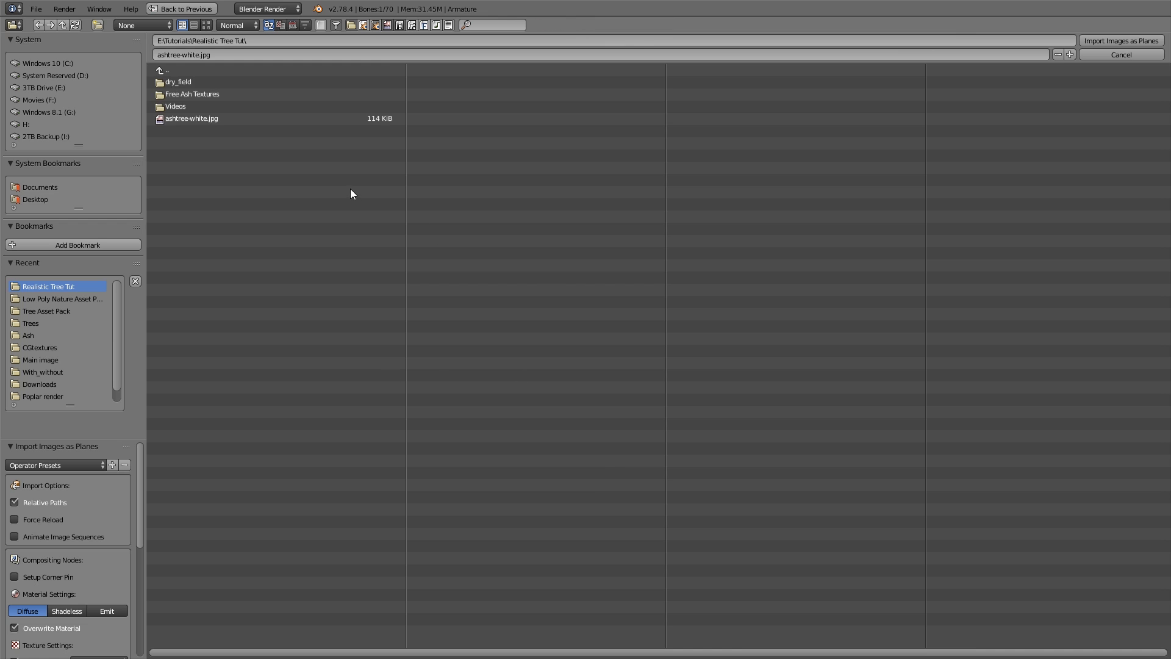
left_click(232, 98)
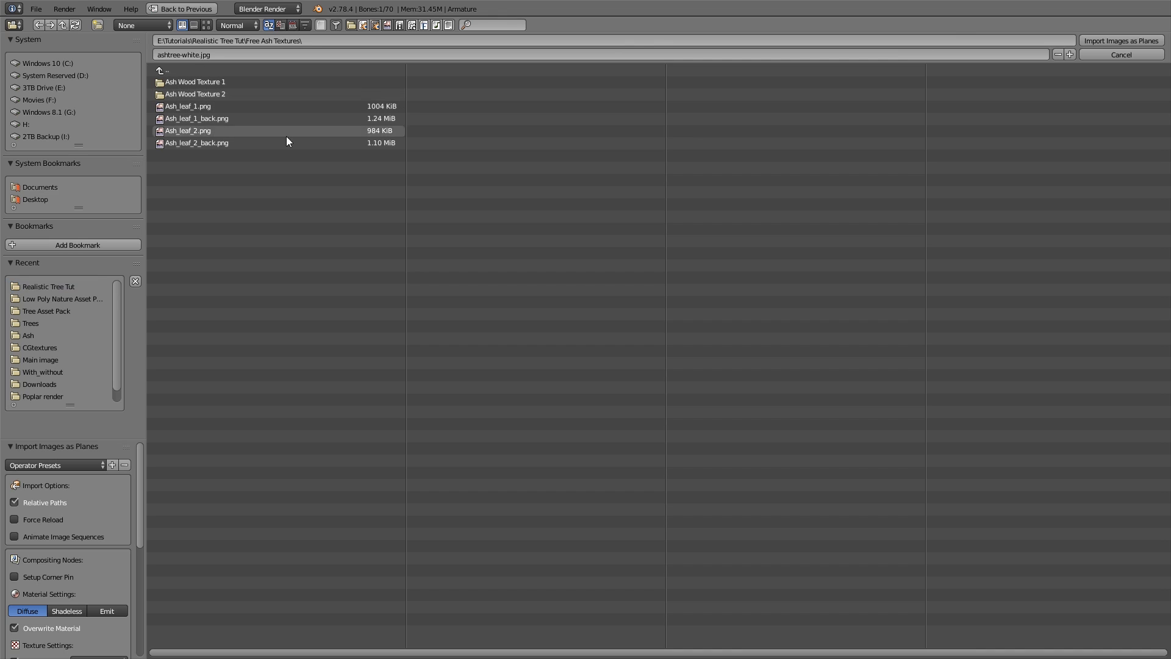
left_click(236, 106)
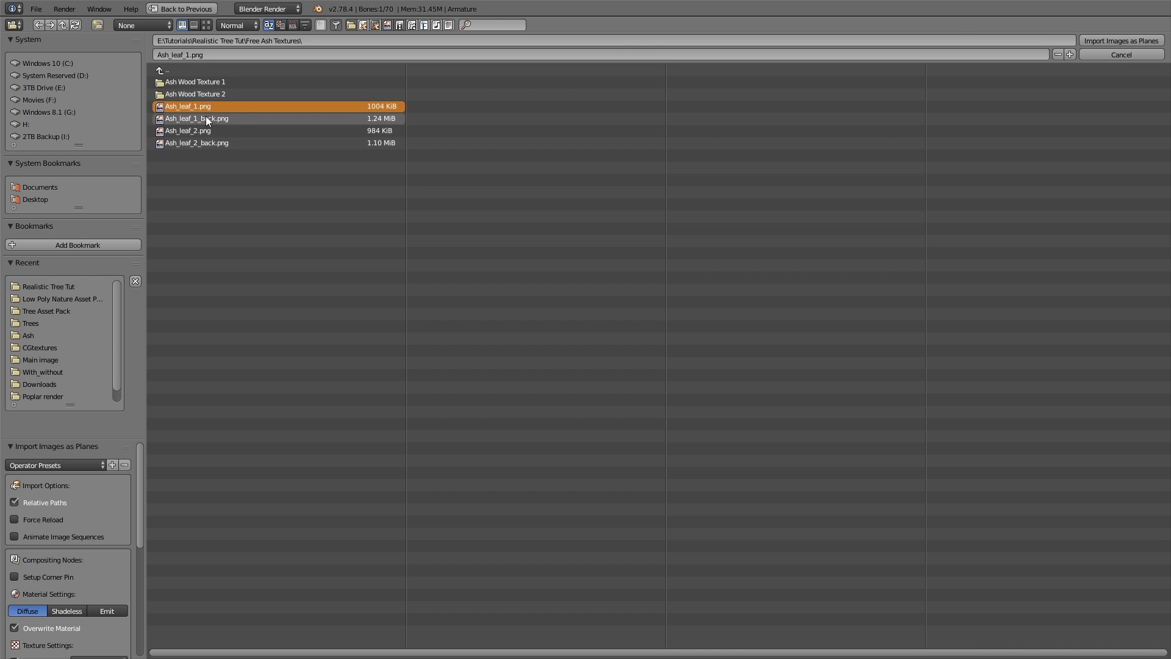
double_click(234, 106)
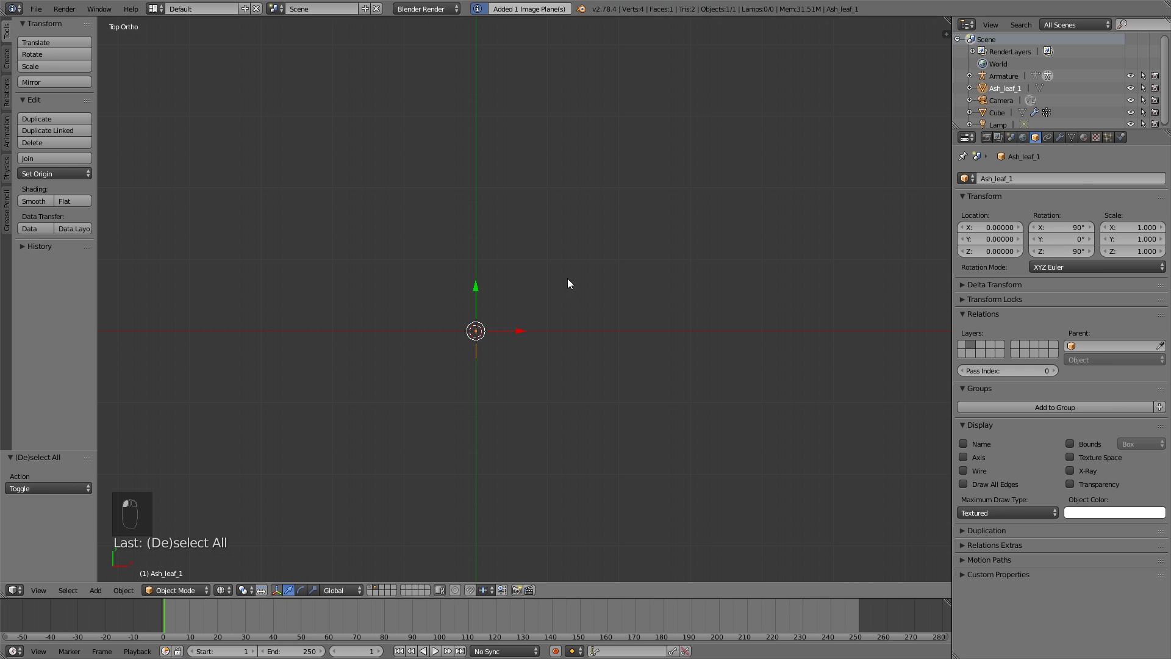
- Rotate the leaf image plane 90° about the Y axis in top view
scroll(557, 303, "up", 2)
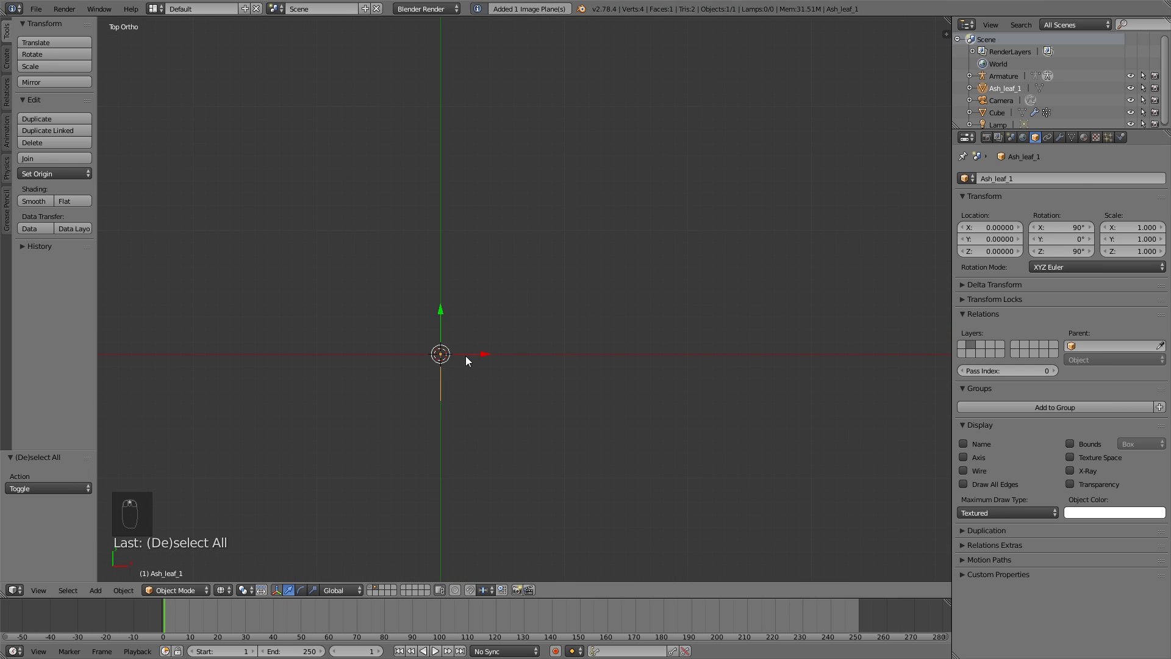
key("KP_7")
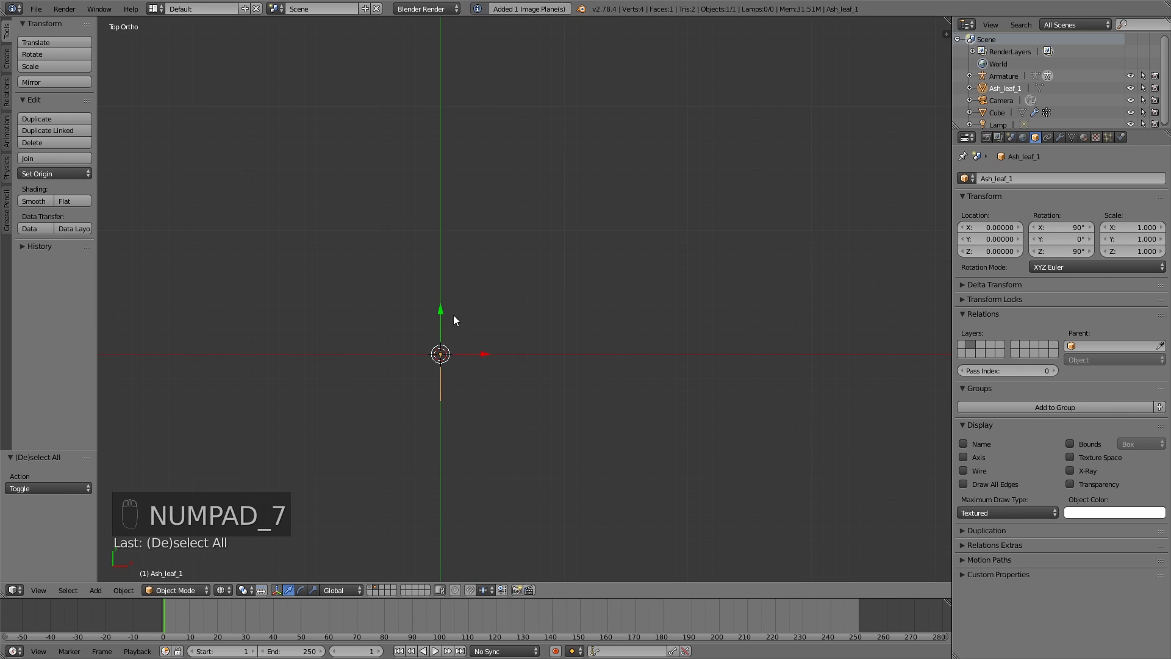
type("r")
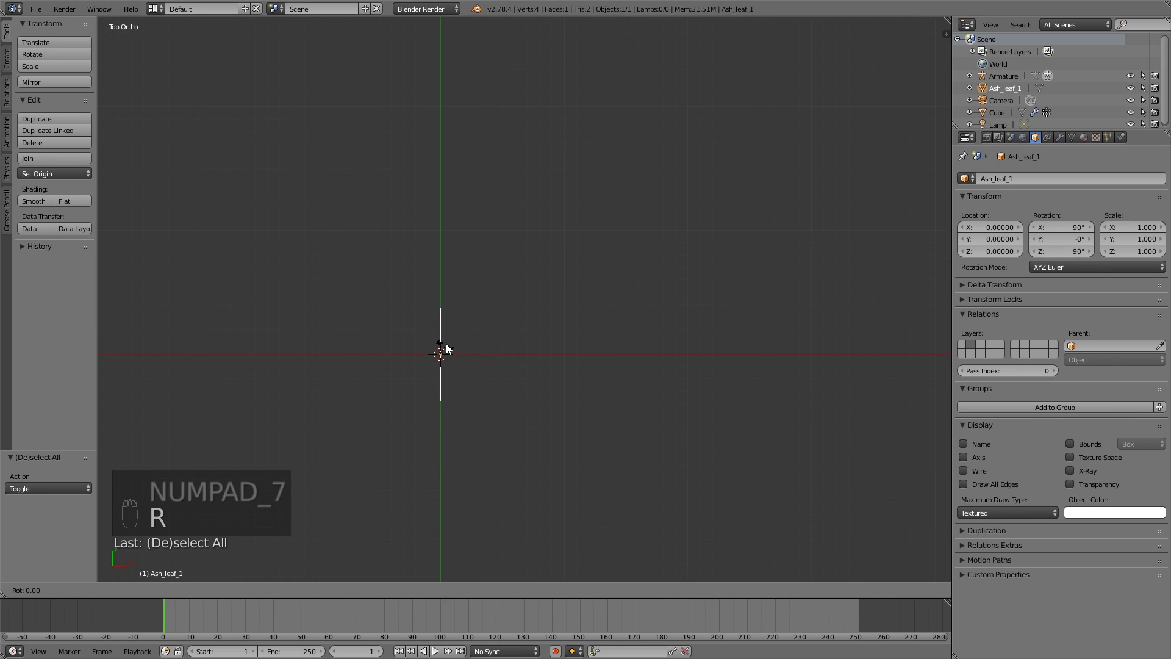
type("90")
type("xy")
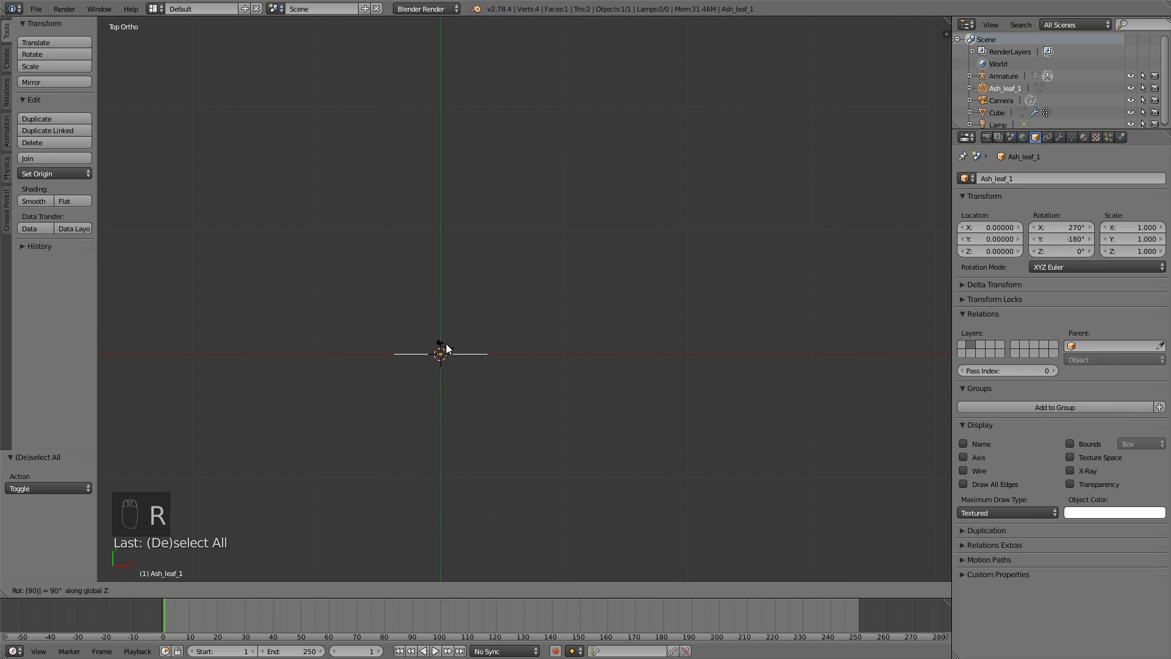
key("Return")
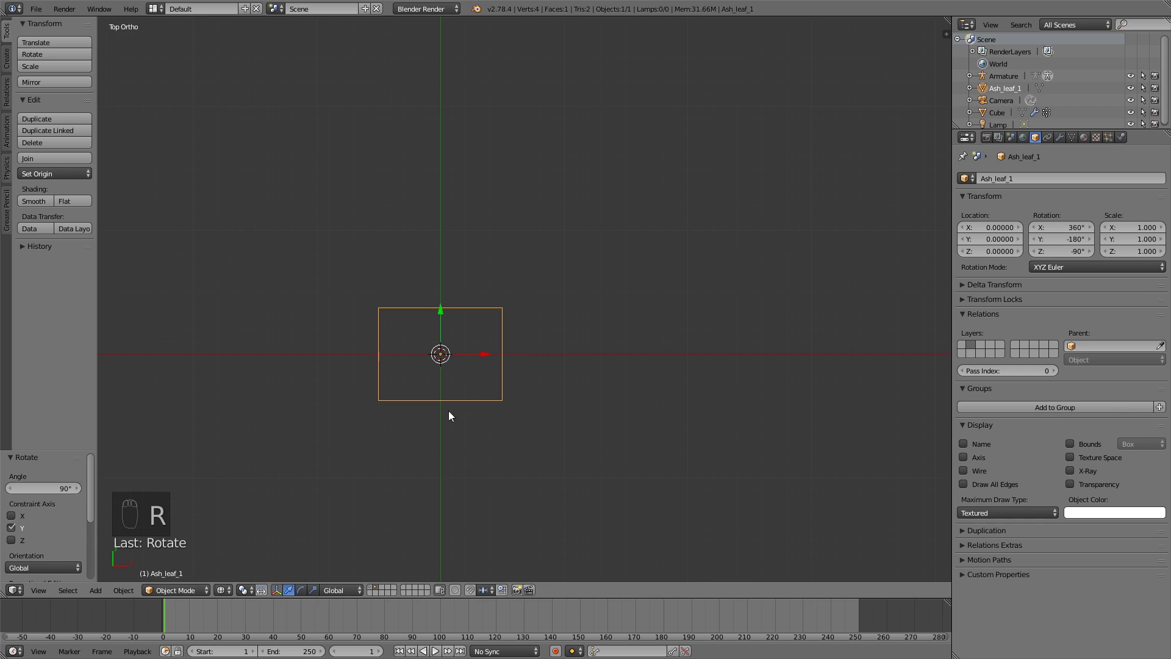
- Delete the imported leaf plane and switch the render engine to Cycles Render
left_click(225, 590)
key("x")
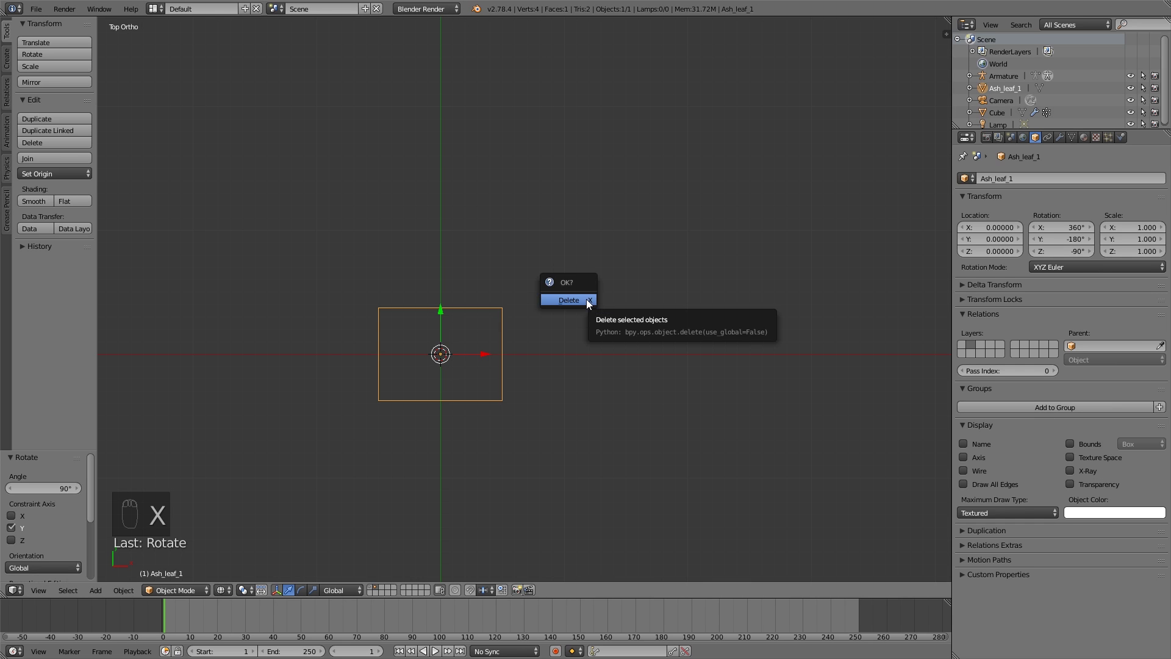
left_click(587, 299)
left_click(437, 13)
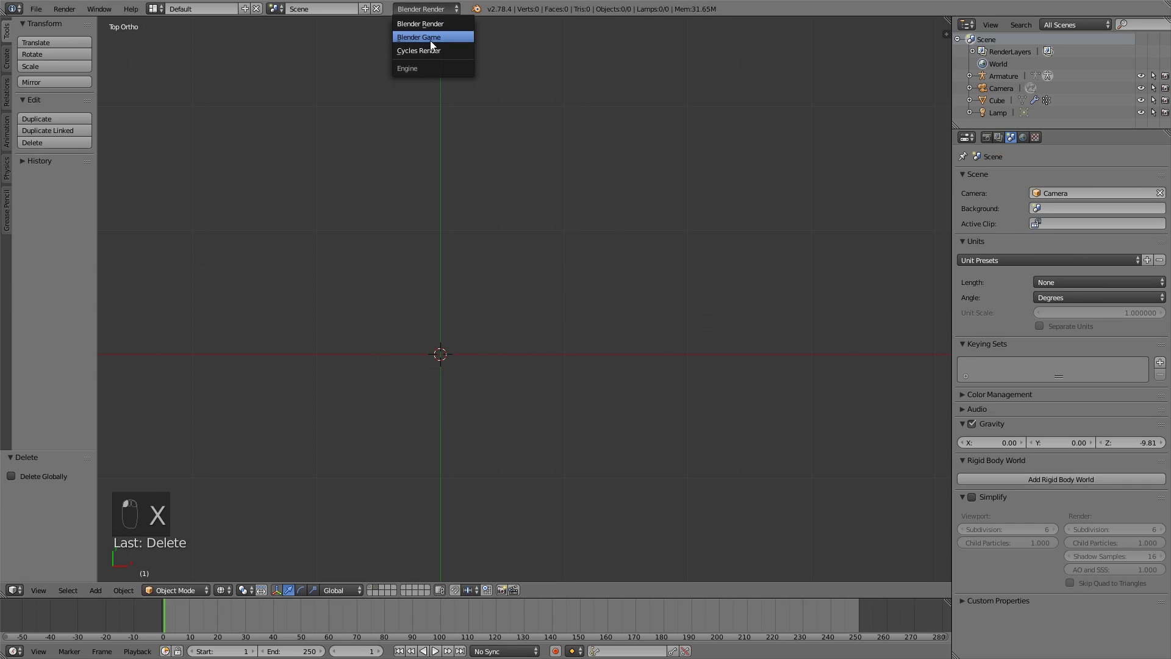
left_click(433, 51)
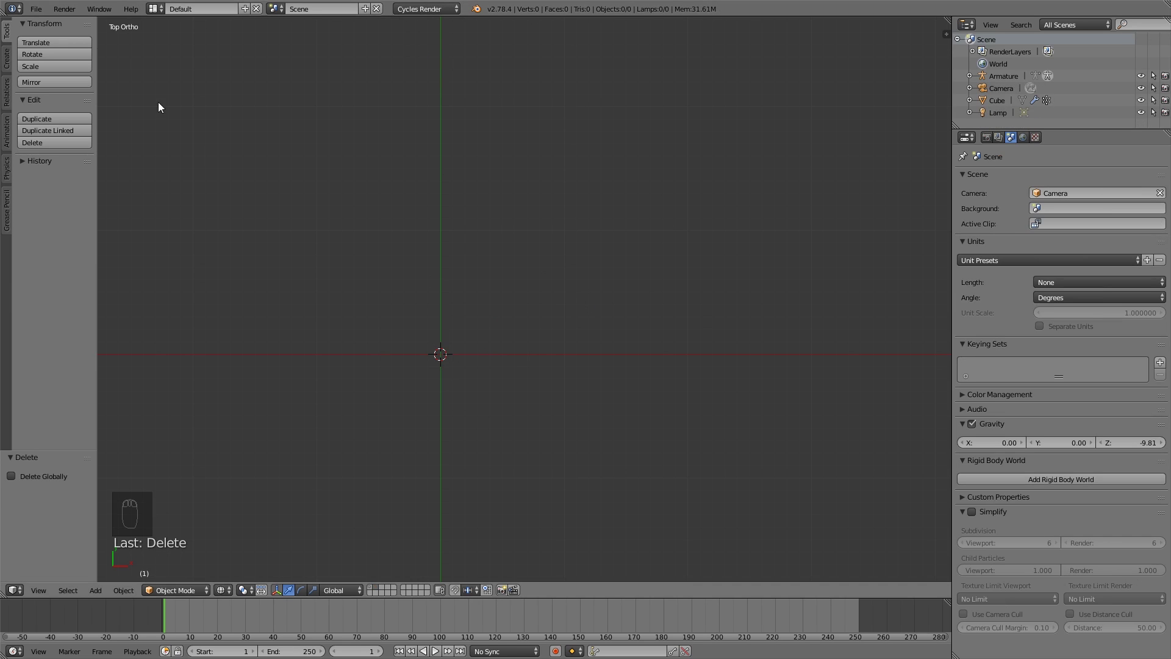
- Start a new Images as Planes import and pick Ash_leaf_1.png from the Free Ash Textures folder
key("shift+a")
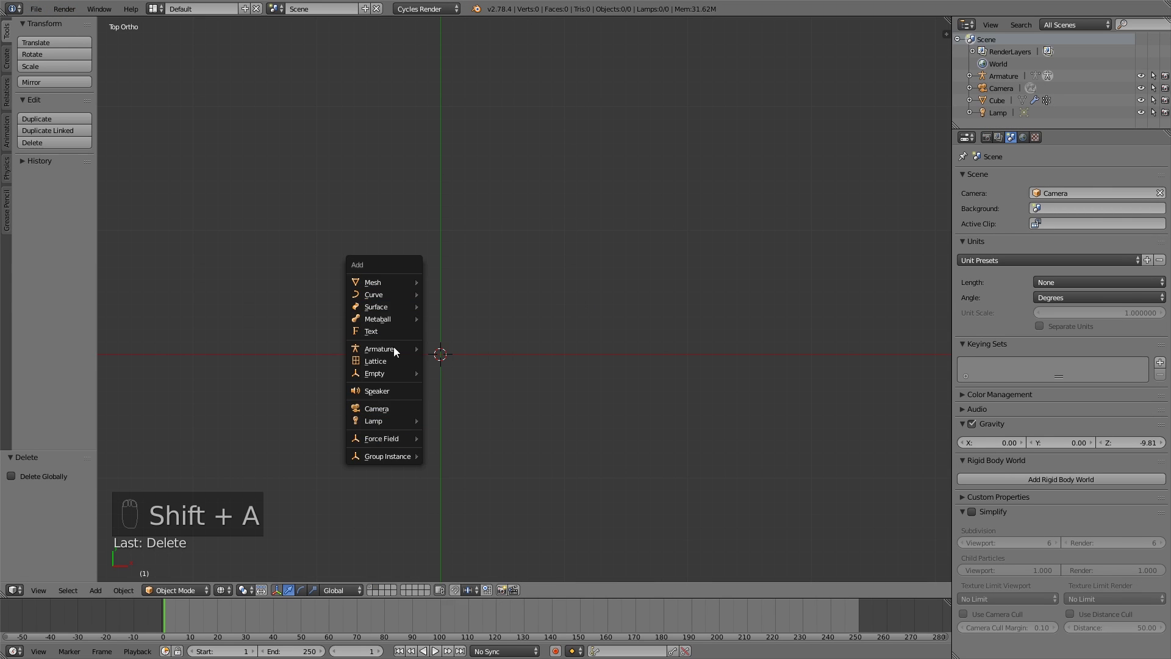
mouse_move(390, 282)
left_click(466, 410)
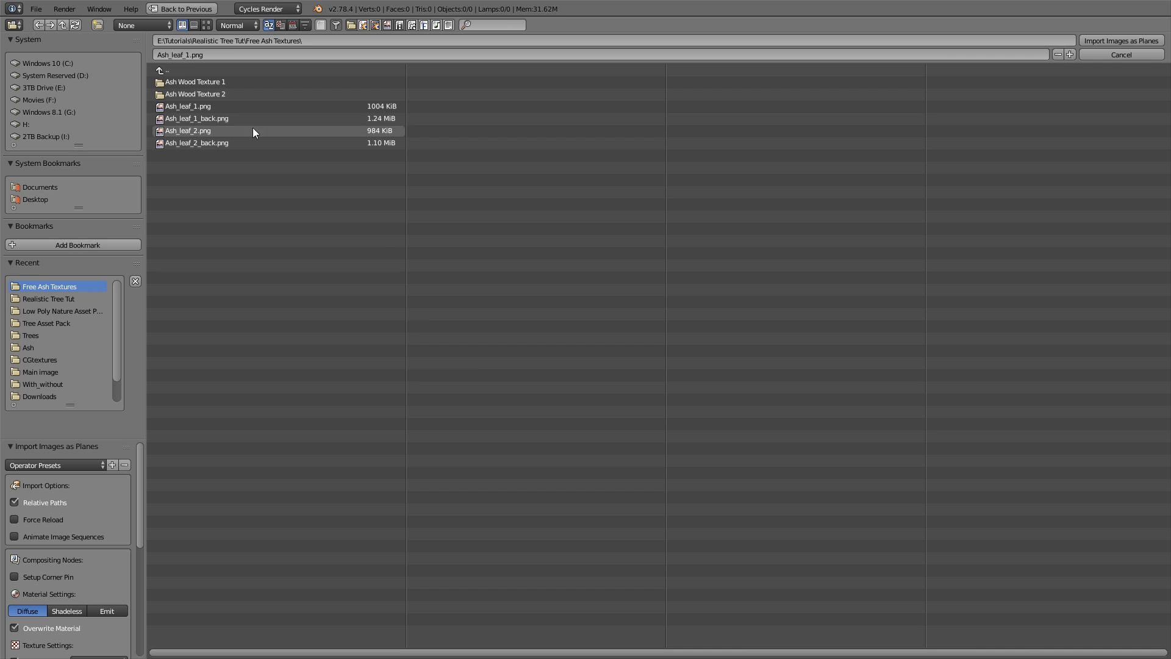
left_click(199, 107)
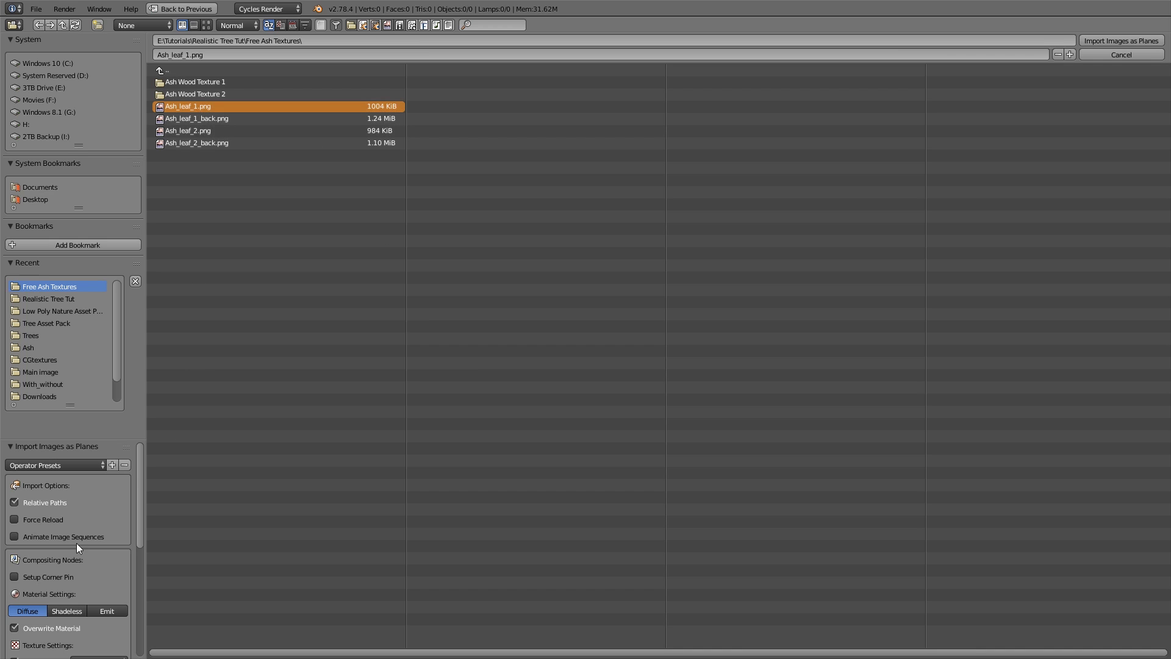
- Set the import's alpha mode to Premultiplied and import Ash_leaf_1.png as a plane
scroll(81, 510, "down", 1)
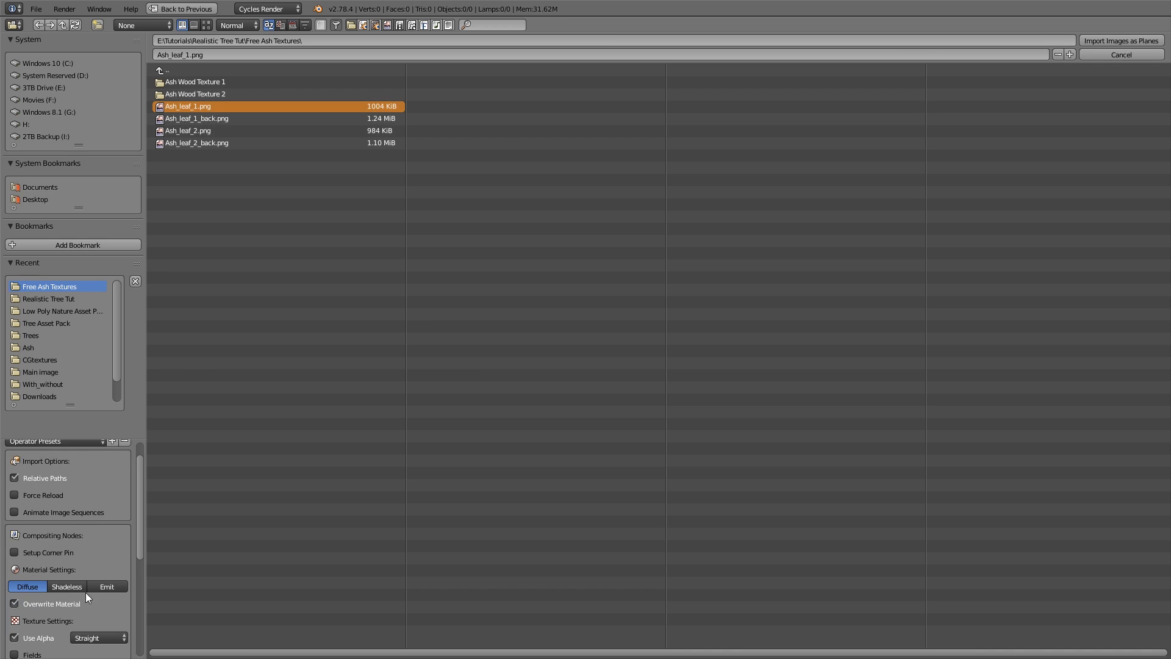
scroll(105, 547, "down", 2)
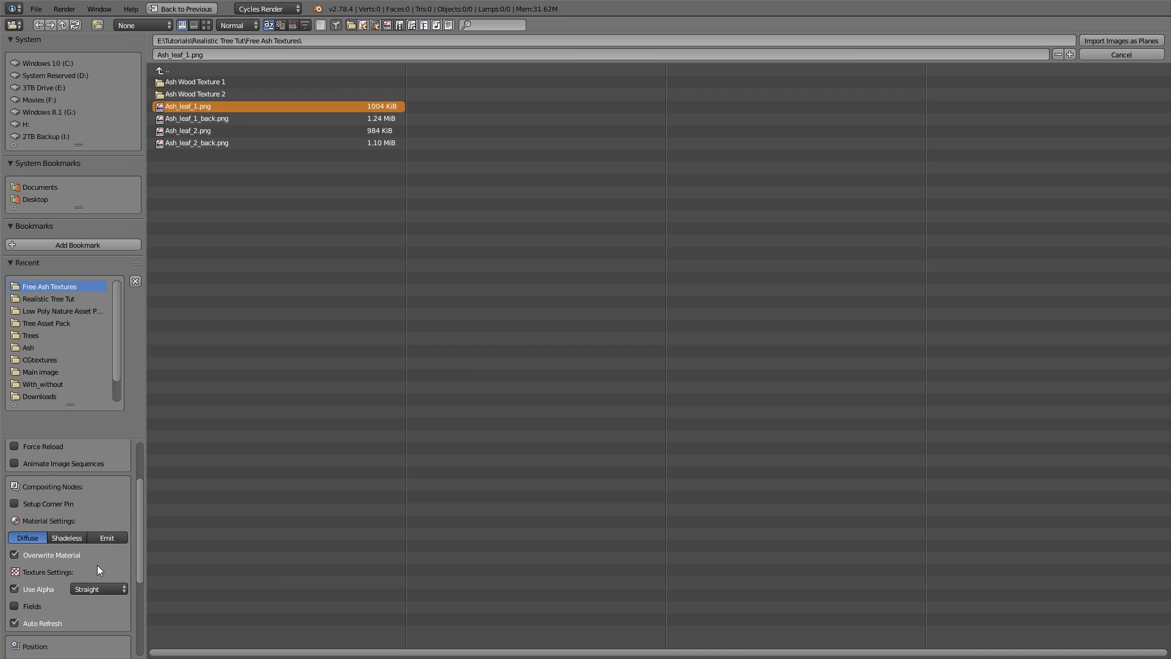
scroll(89, 591, "down", 2)
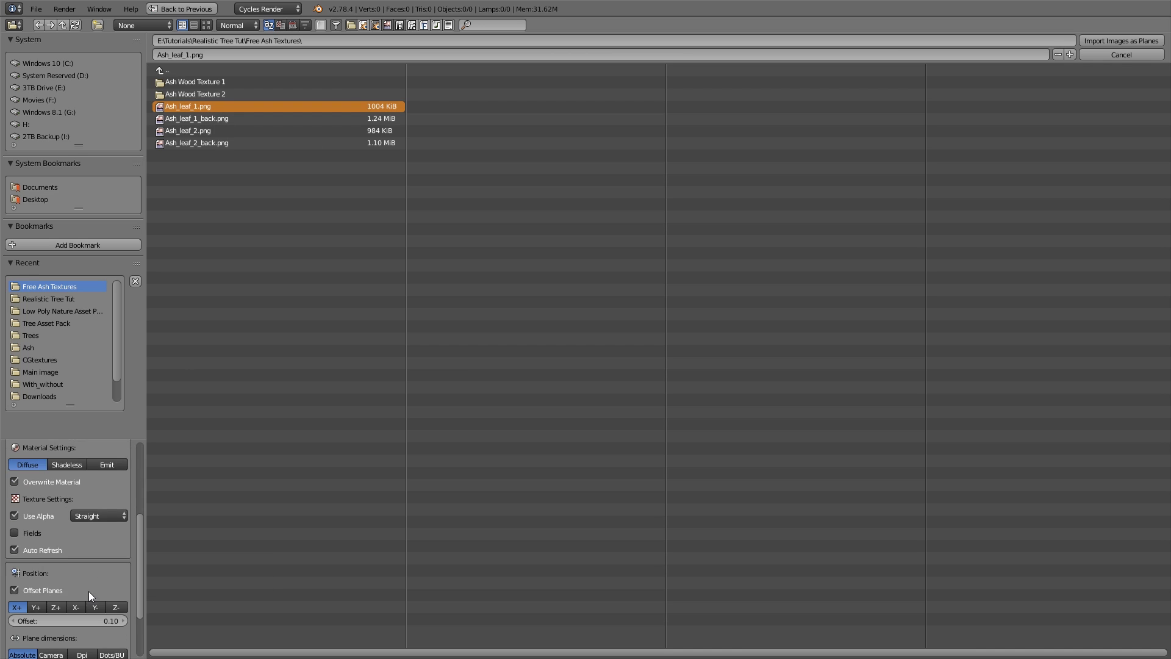
scroll(82, 555, "up", 2)
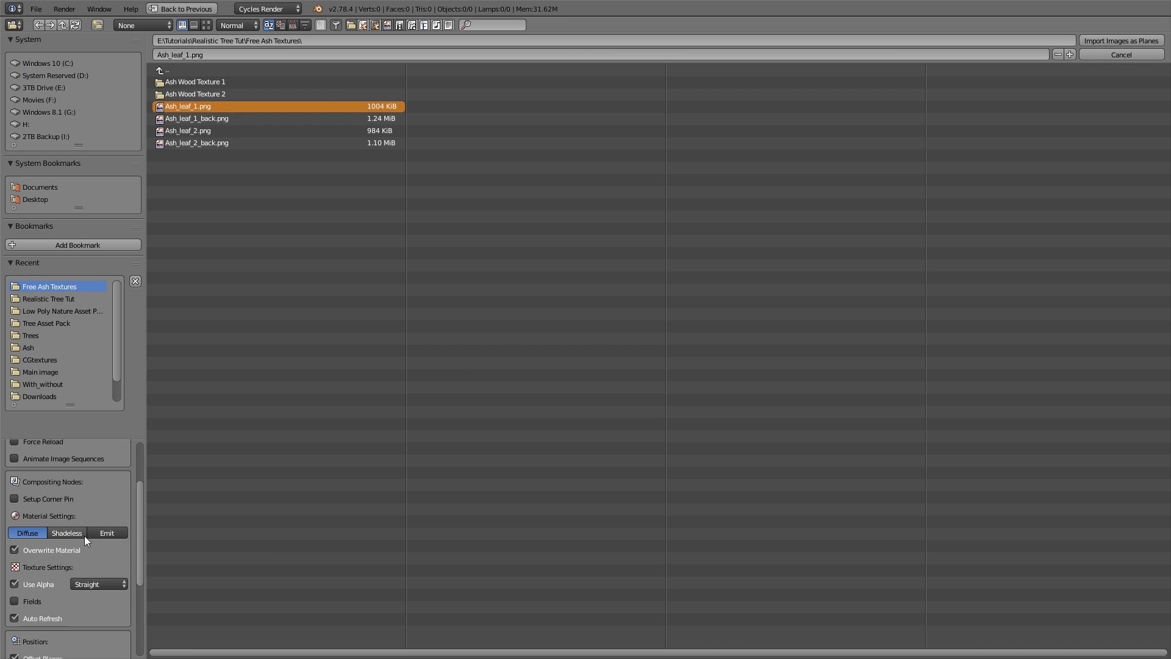
left_click(101, 580)
left_click(105, 571)
scroll(84, 598, "up", 3)
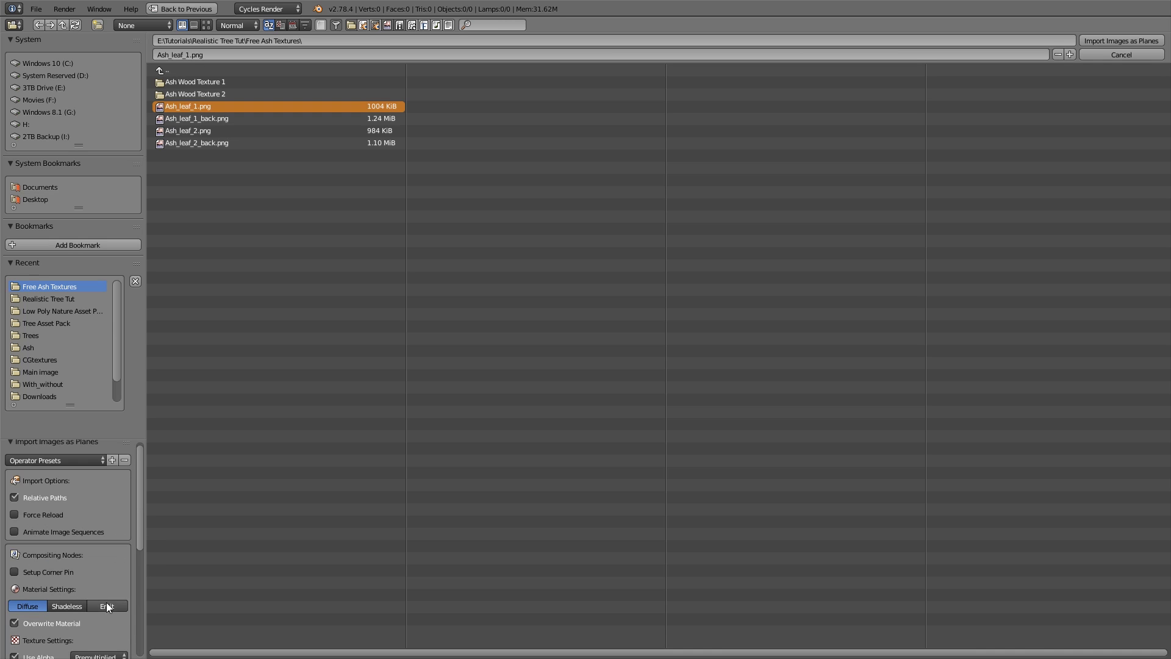
scroll(105, 605, "down", 2)
left_click(115, 613)
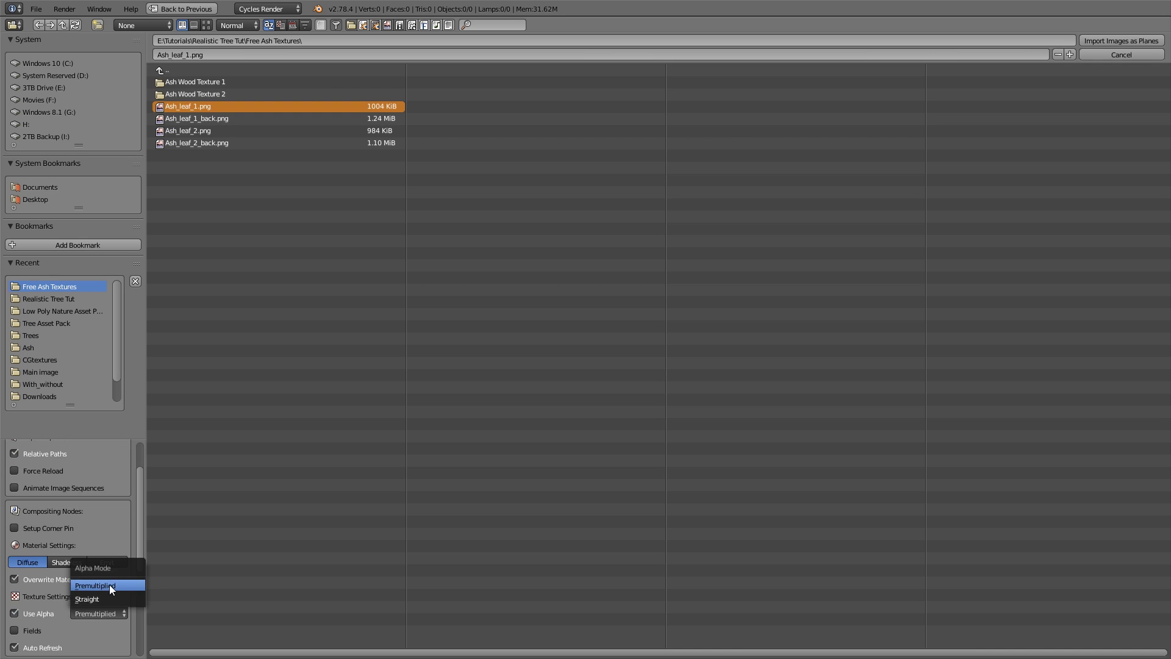
left_click(108, 585)
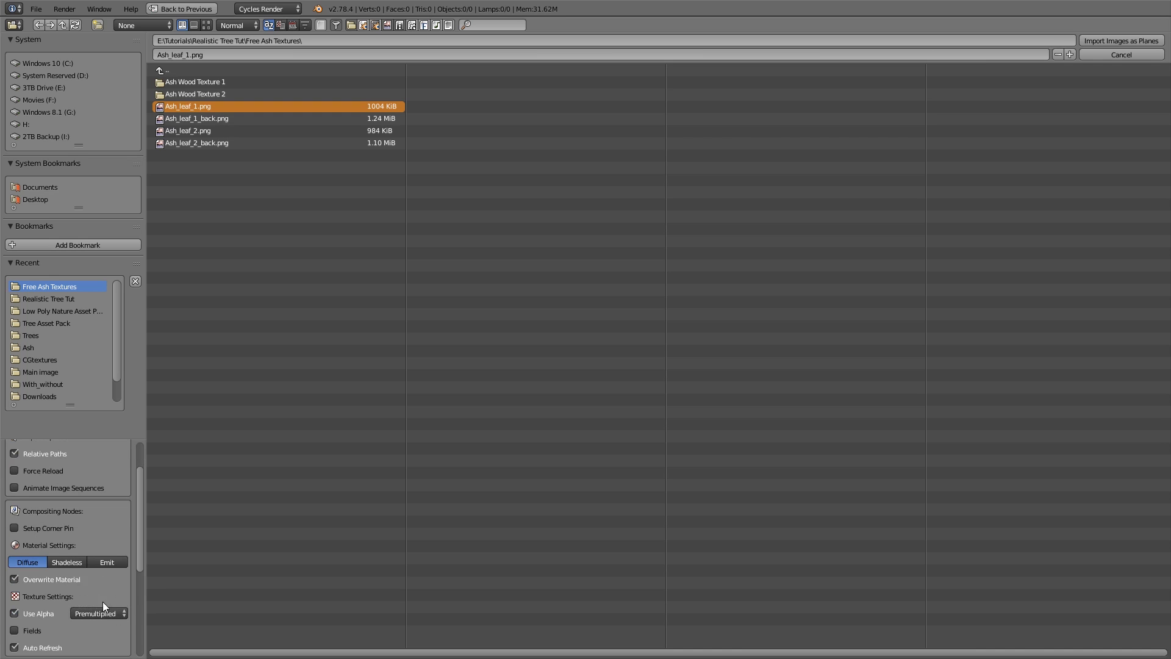
double_click(236, 107)
- Rotate the new leaf plane 90° about the Y axis and display the 3D view with textured shading
type("r")
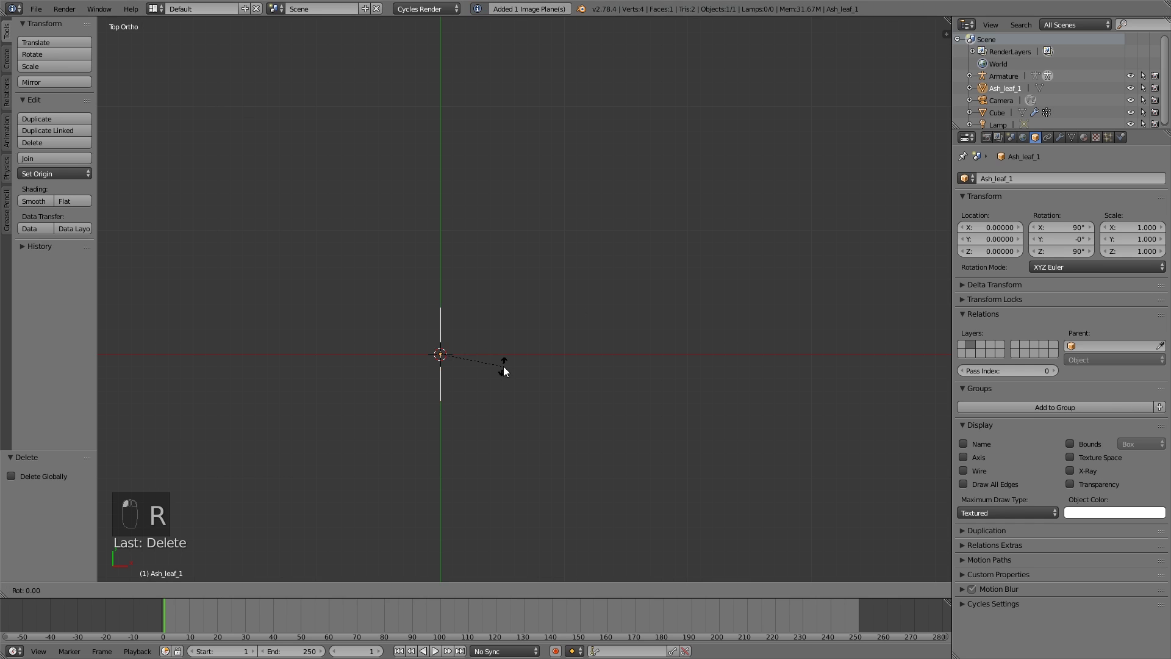
type("90y")
key("Return")
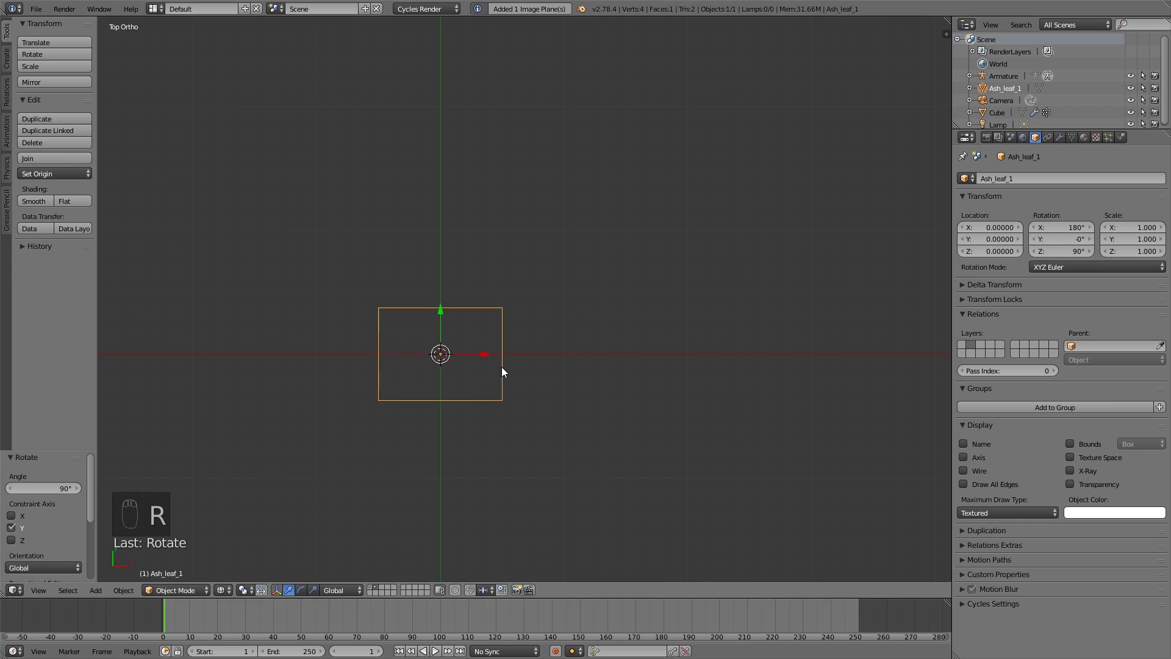
left_click(225, 590)
left_click(250, 532)
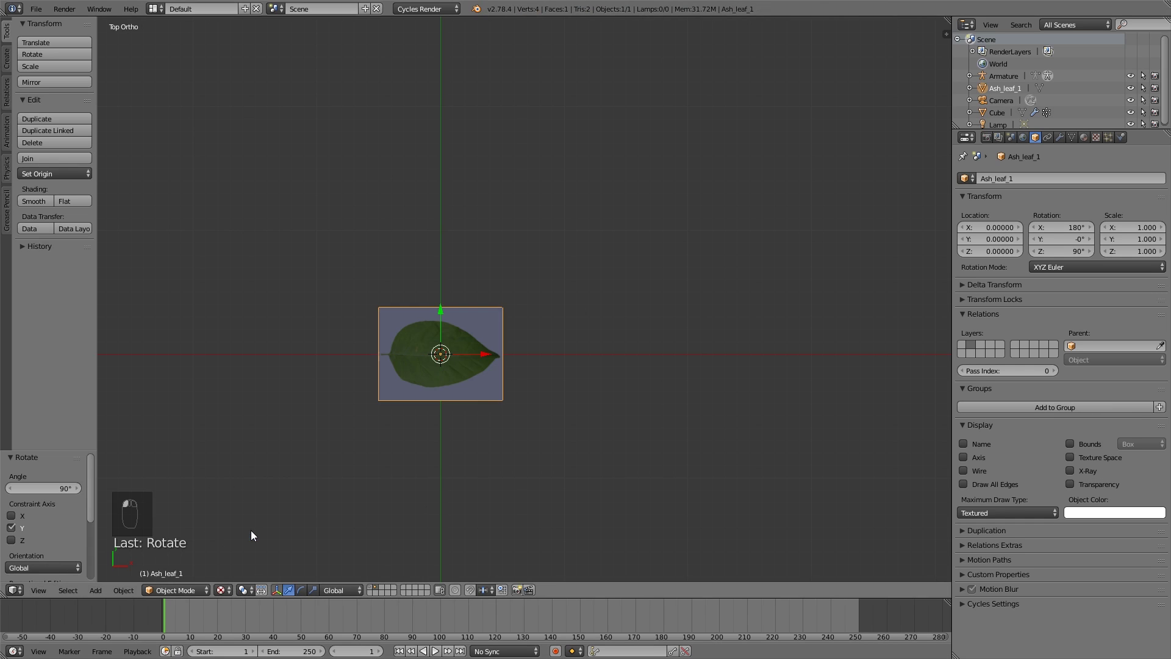
- Rotate the leaf plane -90° in top view so the leaf tip points up along Y
scroll(410, 361, "up", 2)
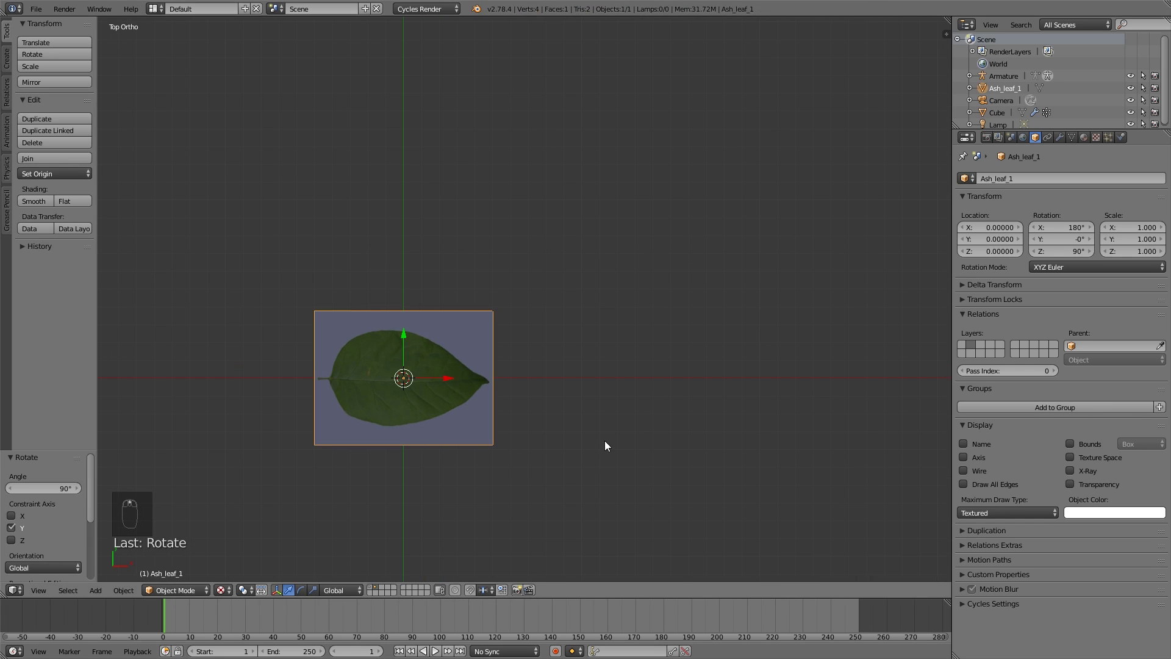
type("r-90")
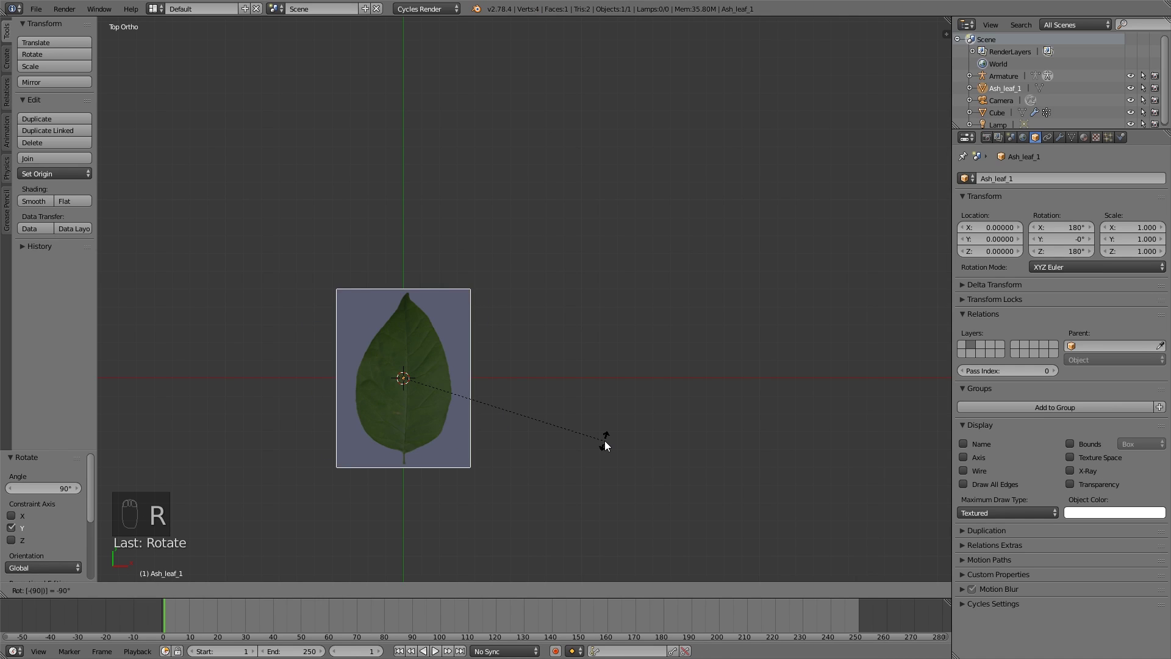
key("Return")
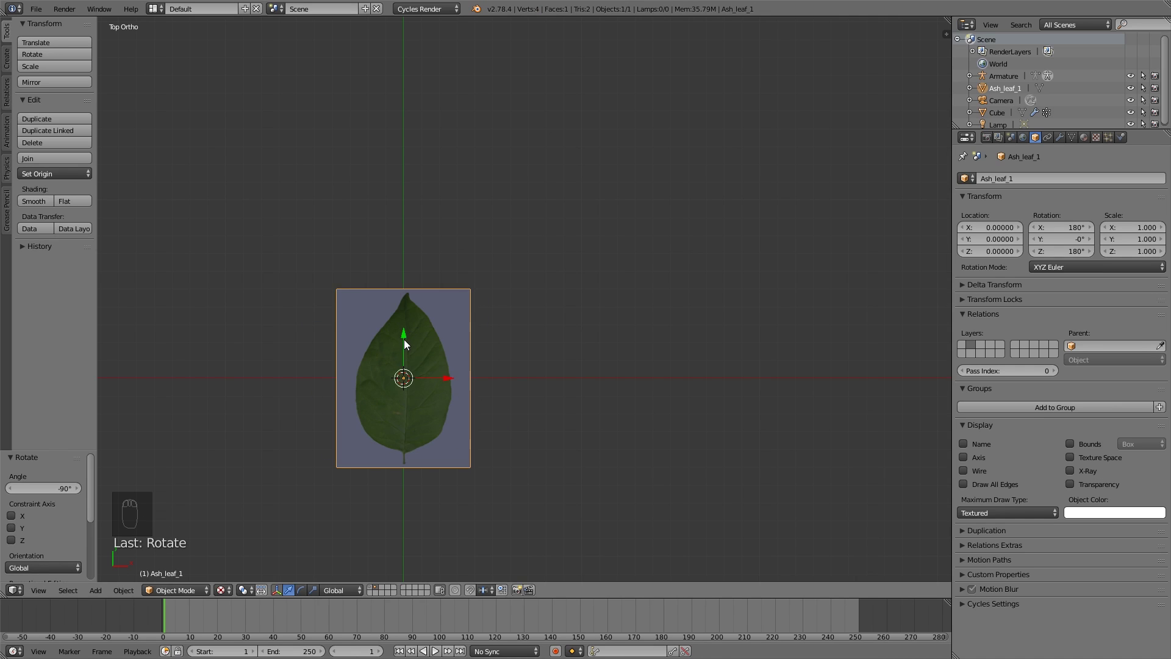
- Move the leaf's mesh about 0.485 along Y in Edit Mode so the stem base sits on the object origin
scroll(425, 401, "up", 1)
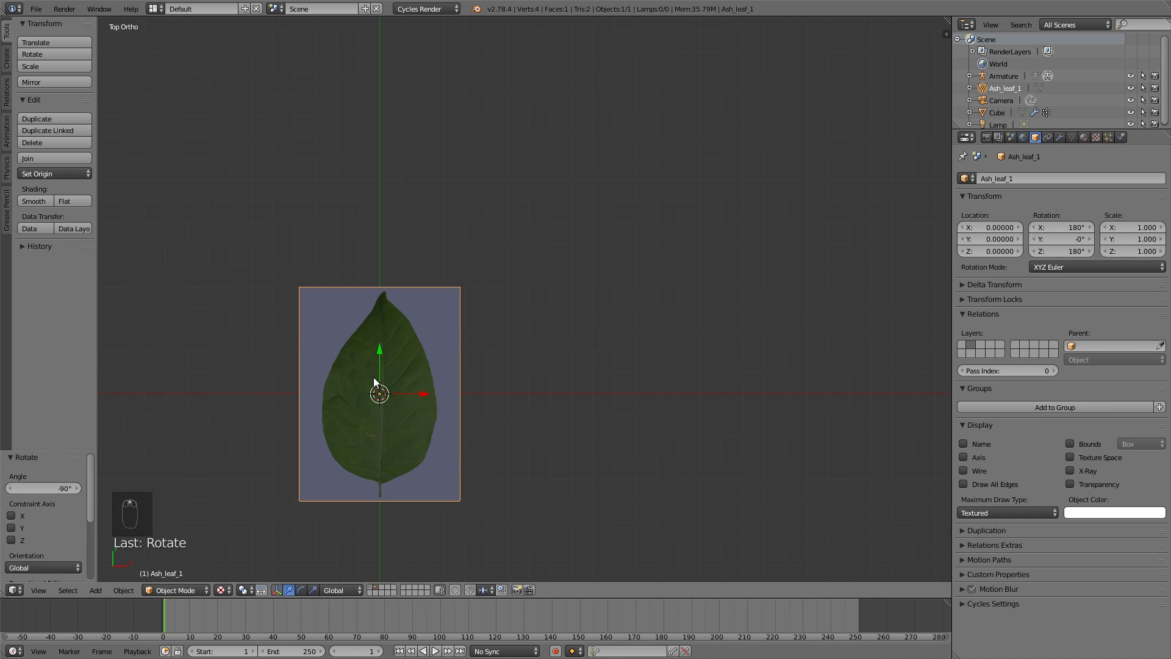
key("KP_7")
key("KP_7")
key("KP_7")
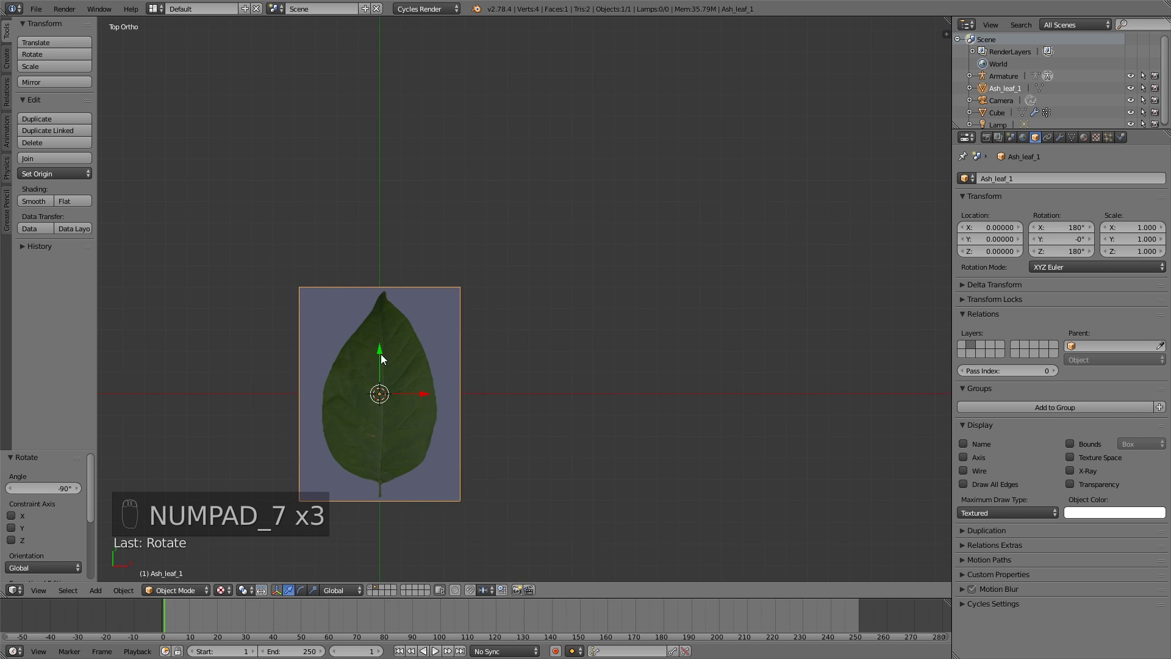
key("Tab")
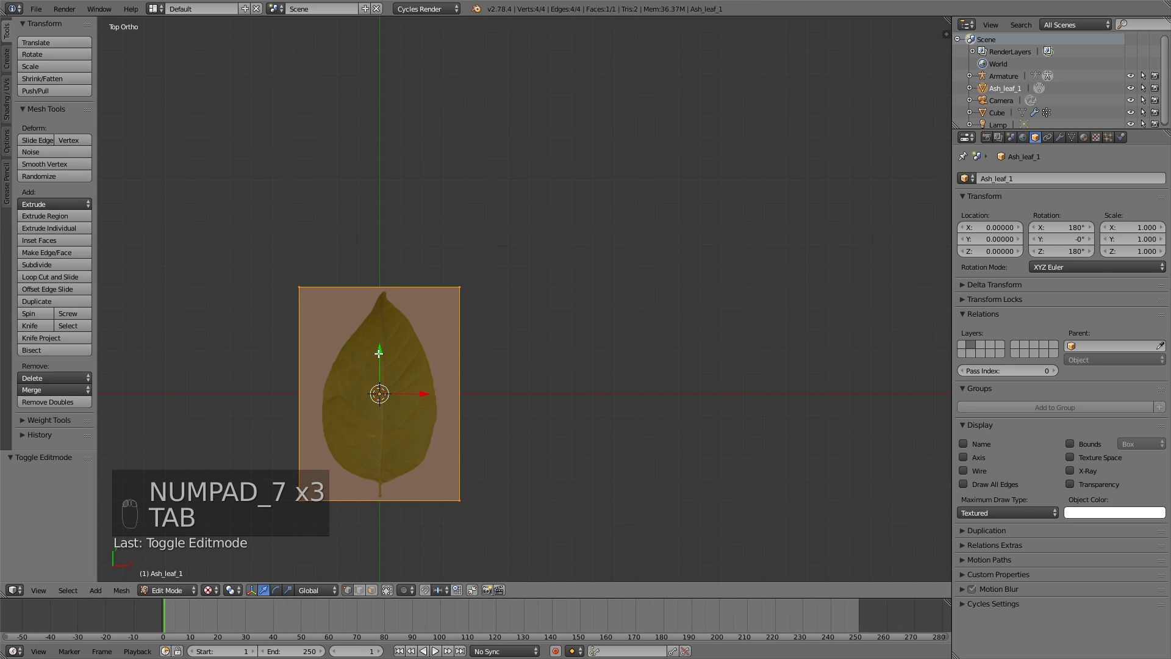
left_click_drag(378, 352, 403, 250)
scroll(393, 295, "up", 3)
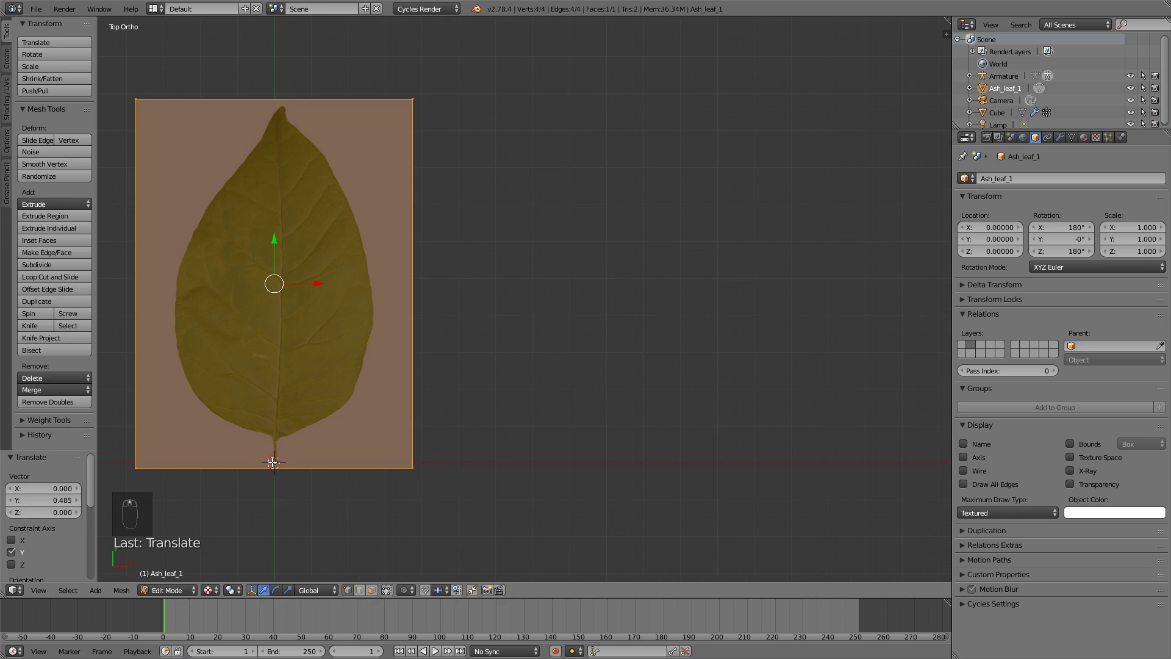
key("Tab")
- Subdivide the whole leaf plane once in Edit Mode
scroll(357, 401, "down", 1)
middle_click_drag(356, 401, 557, 423, "shift")
scroll(495, 399, "up", 1)
key("KP_Decimal")
key("KP_7")
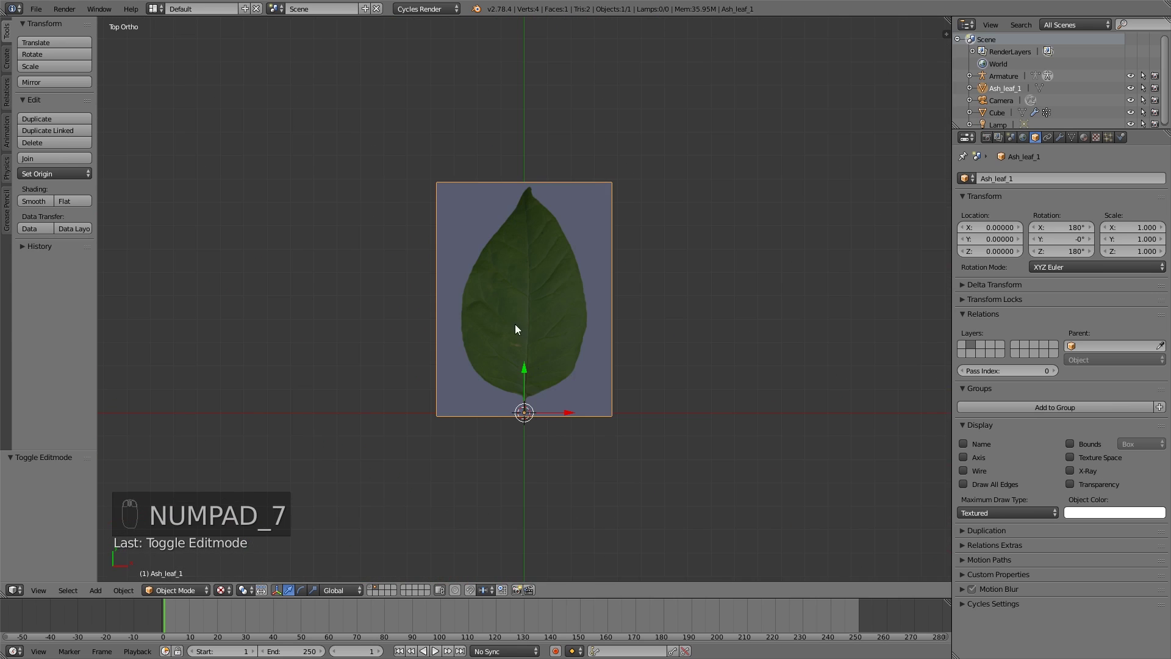
key("Tab")
key("w")
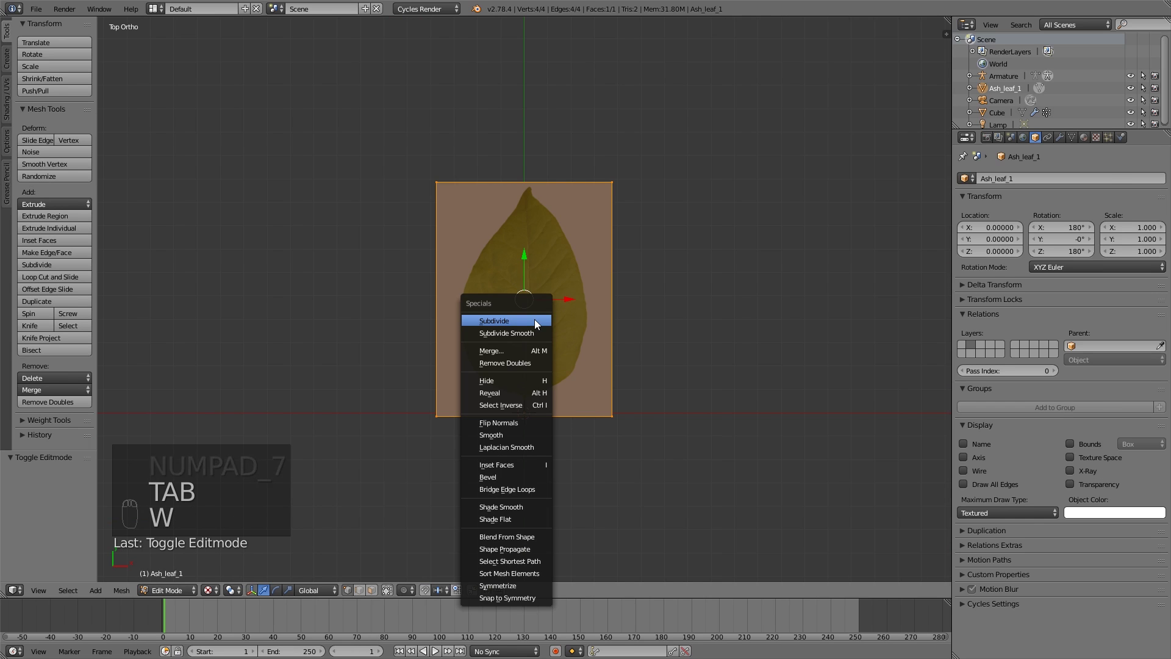
left_click(535, 319)
- Raise the centre vertex of the leaf plane about 0.107 along Z
mouse_move(534, 320)
middle_mouse_down()
mouse_move(543, 347)
mouse_move(531, 305)
middle_mouse_up()
right_click(525, 282)
key("g")
key("z")
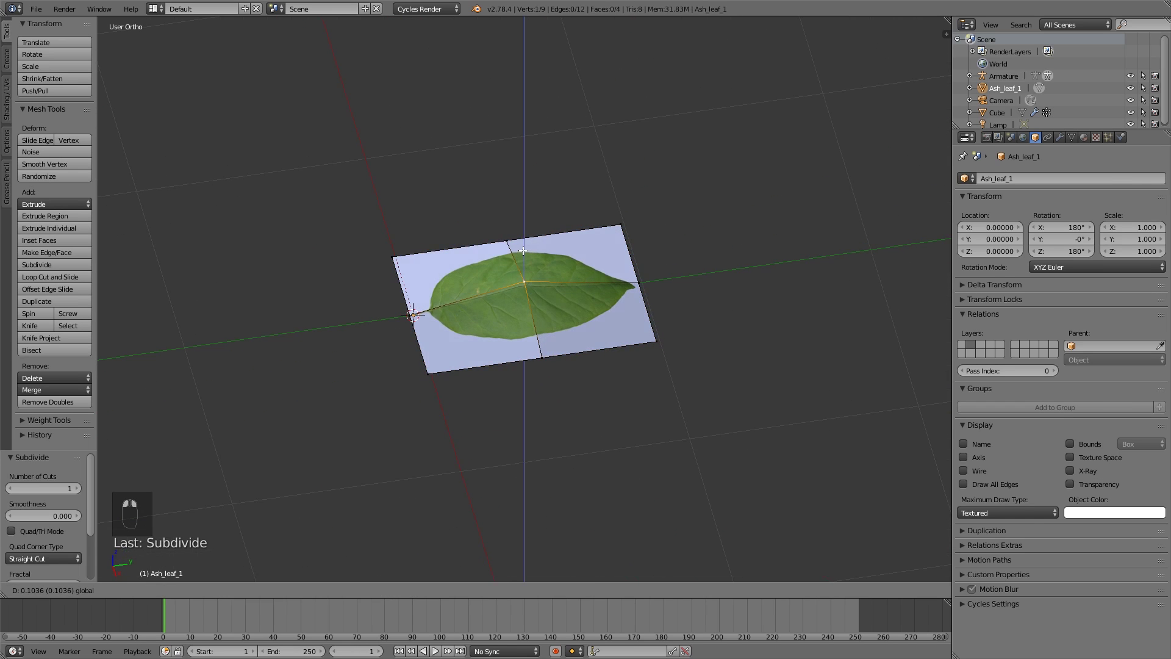
left_click(523, 250)
- Lower one tip-end corner vertex of the leaf plane about 0.107 along Z and raise the opposite tip-end corner about 0.096
right_click(656, 340)
key("g")
key("z")
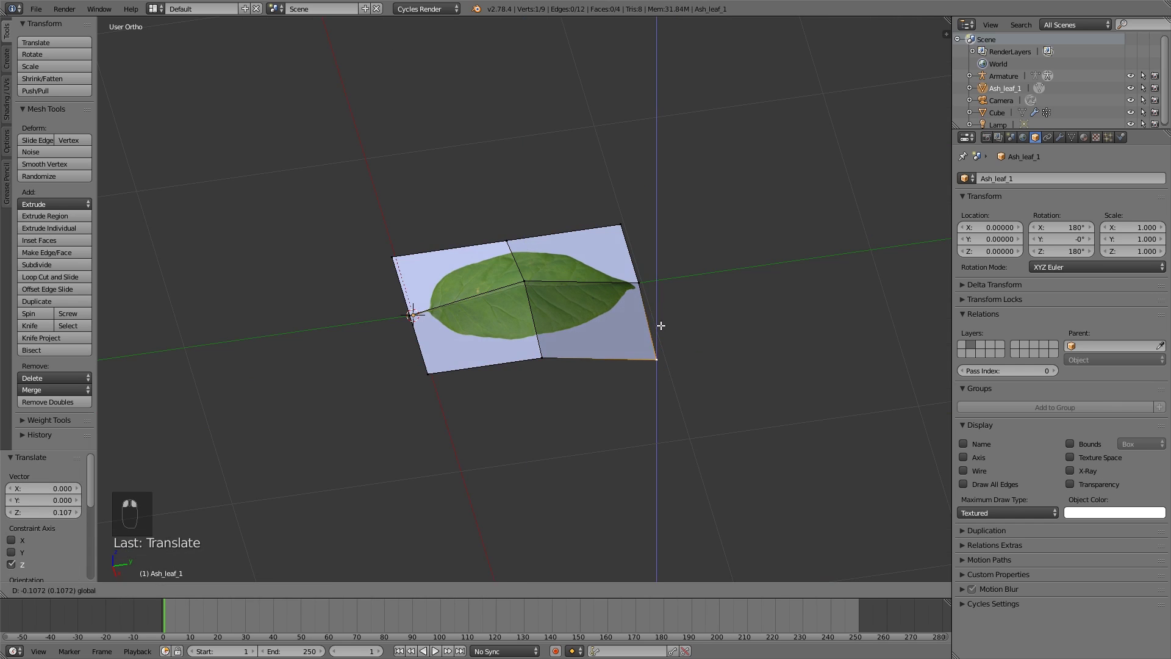
left_click(662, 326)
right_click(621, 225)
key("g")
key("z")
left_click(620, 208)
- Lower the middle vertex of the leaf's long side edge about 0.057 along Z and slightly lower the tip edge's middle vertex
right_click(507, 241)
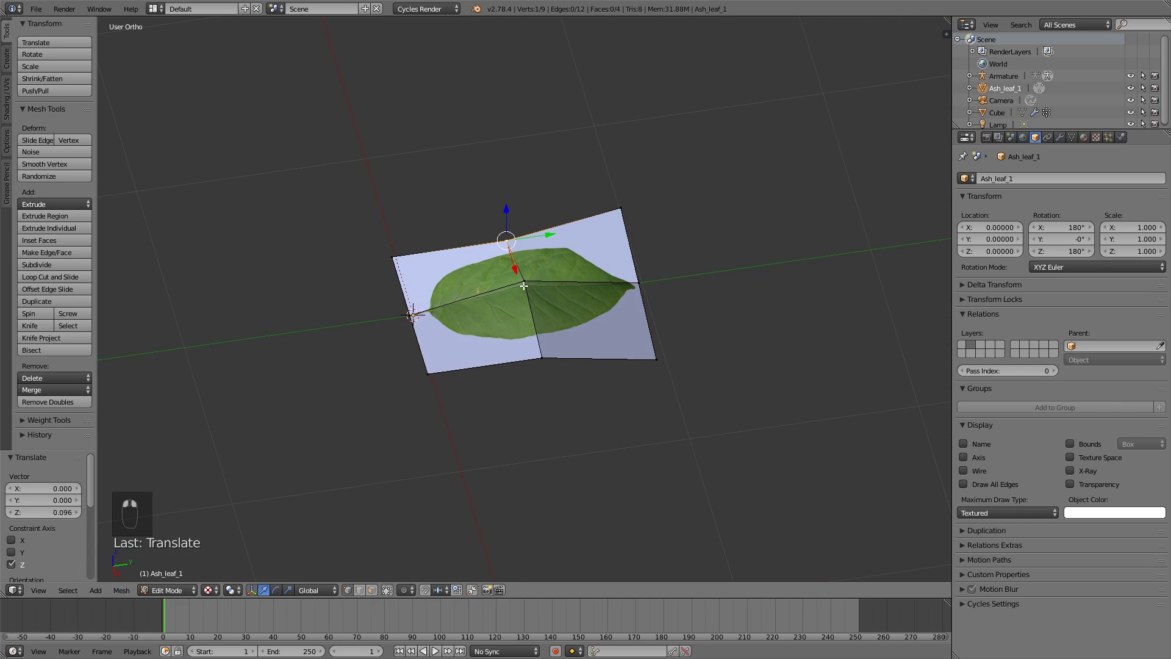
key("g")
key("z")
left_click(670, 282)
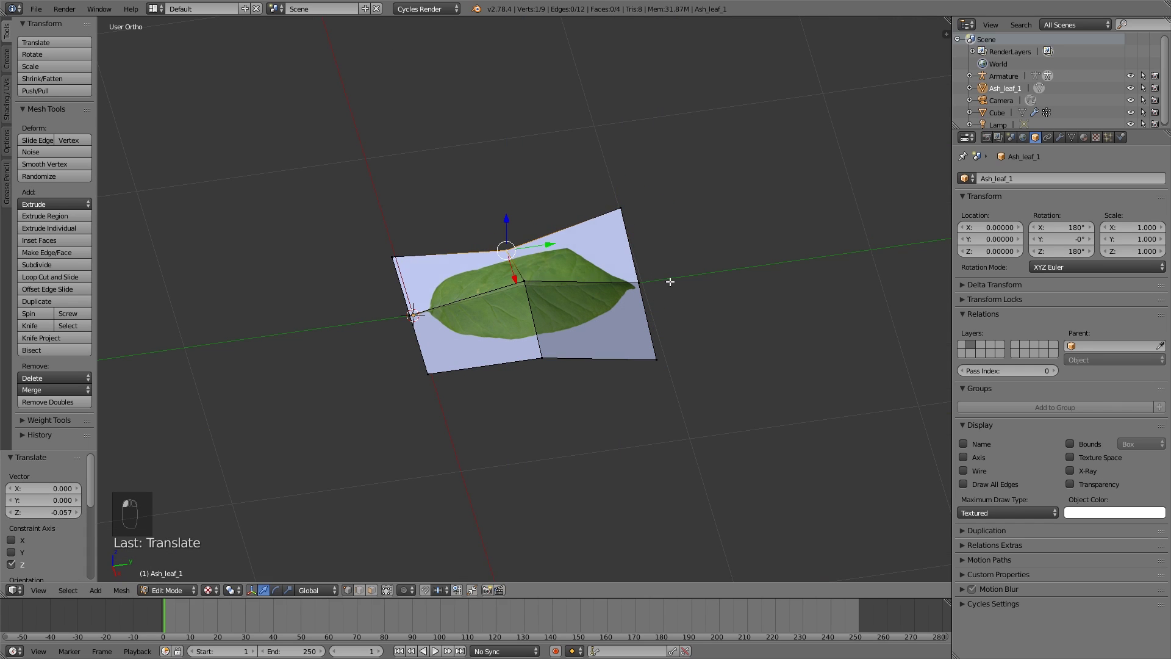
right_click(640, 255)
key("g")
key("z")
left_click(640, 267)
- Return the bent leaf to Object Mode and apply smooth shading to it
key("a")
key("Tab")
mouse_move(640, 266)
middle_mouse_down()
mouse_move(560, 332)
mouse_move(640, 294)
mouse_move(683, 330)
mouse_move(488, 280)
mouse_move(584, 277)
mouse_move(459, 282)
middle_mouse_up()
left_click(36, 201)
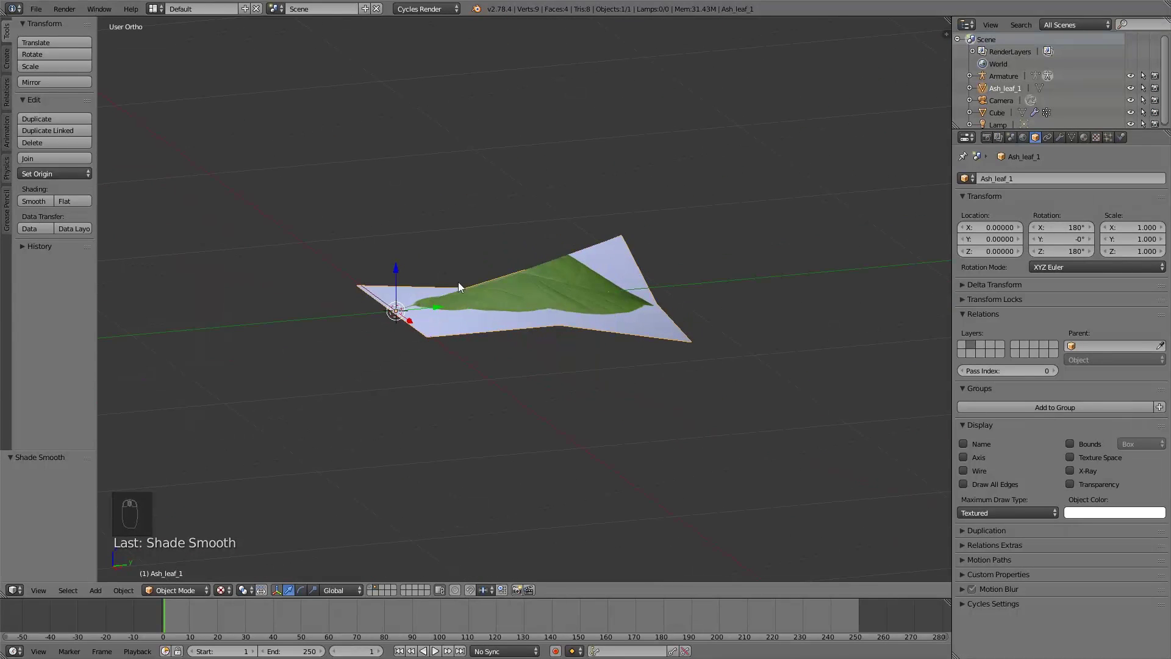
- Lower the leaf plane's centre vertex by 0.025 along Z and return the leaf to Object Mode
key("Tab")
right_click(524, 270)
left_click_drag(523, 253, 525, 266)
middle_click_drag(525, 266, 545, 326)
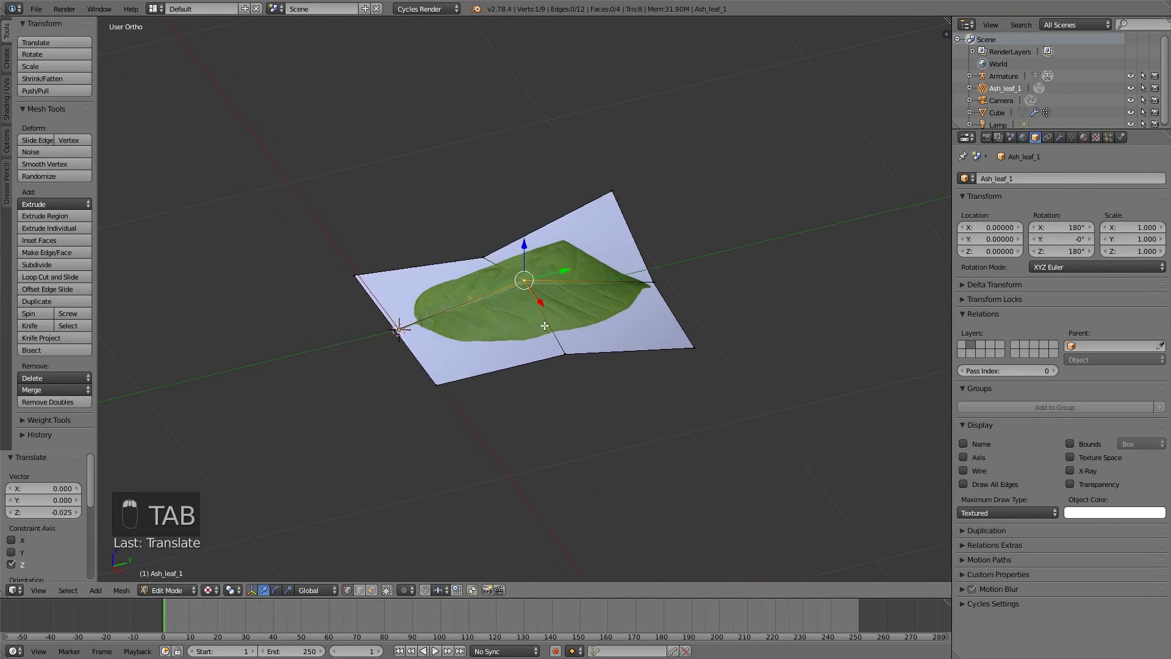
mouse_move(669, 272)
middle_mouse_down()
mouse_move(646, 230)
mouse_move(671, 277)
middle_mouse_up()
key("Tab")
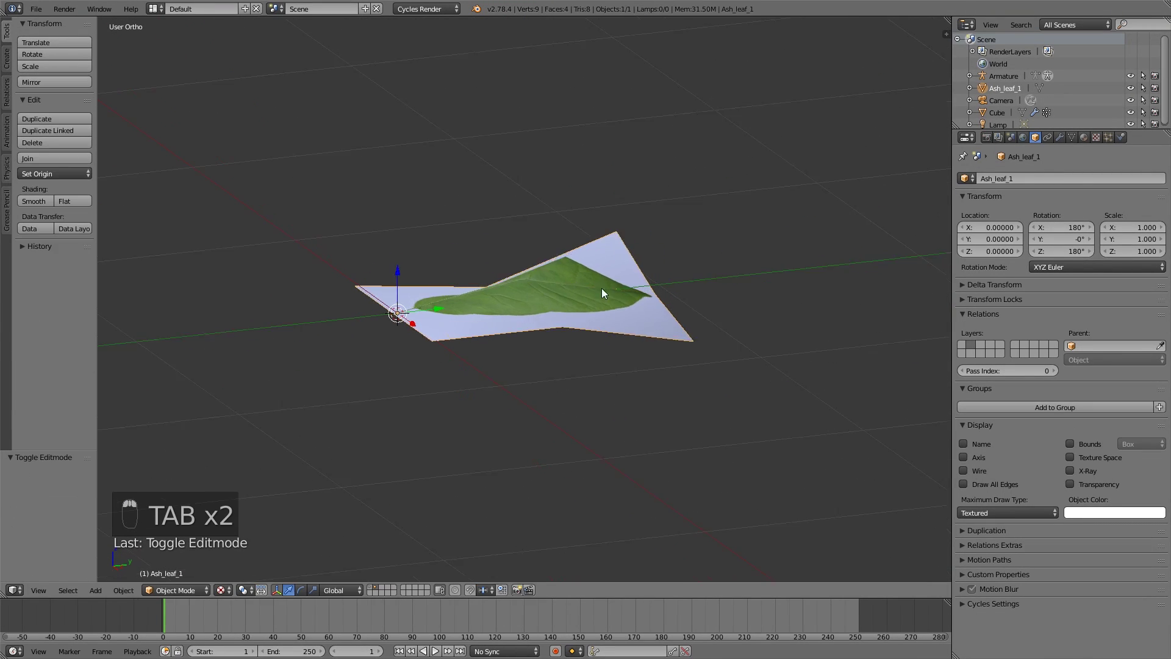
- Split the 3D view and turn the new area into a widened Node Editor showing the leaf's material nodes without the sidebar
middle_click_drag(602, 290, 657, 395)
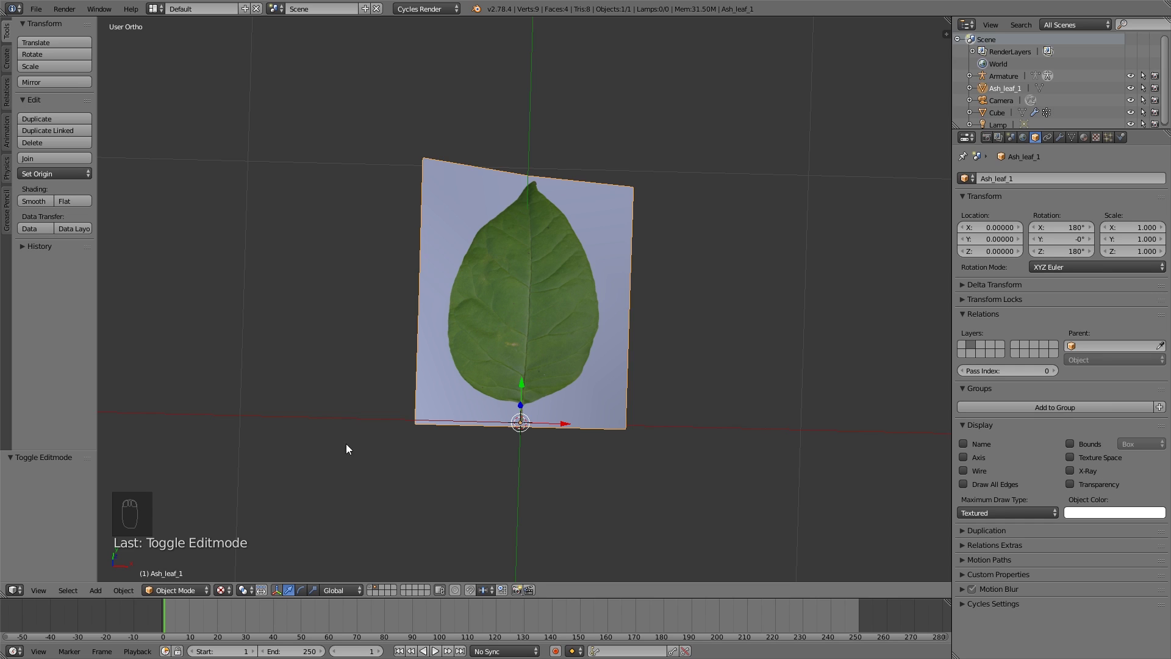
left_click_drag(12, 596, 311, 568)
left_click(14, 590)
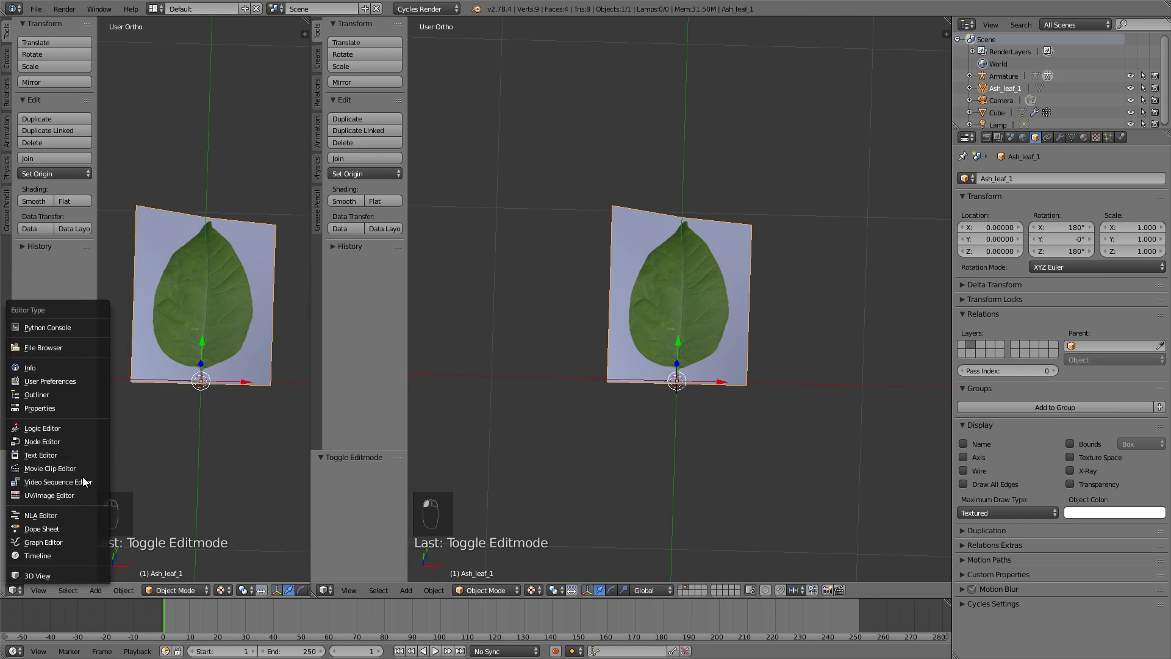
left_click(75, 440)
key("n")
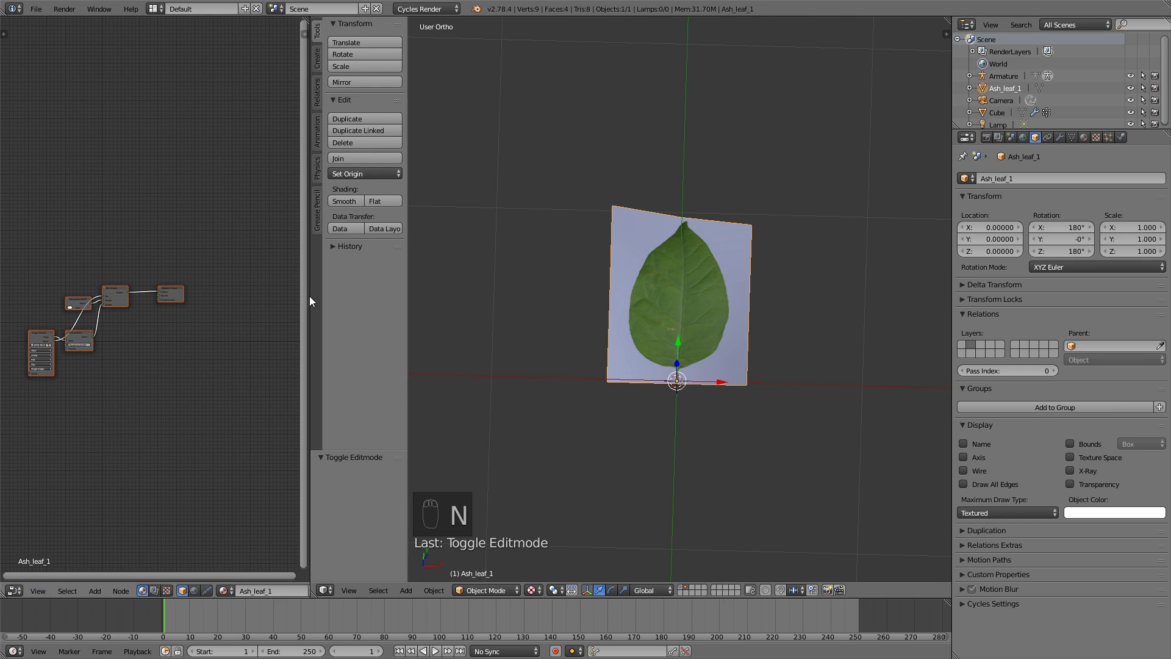
left_click_drag(309, 295, 418, 296)
scroll(191, 358, "up", 3)
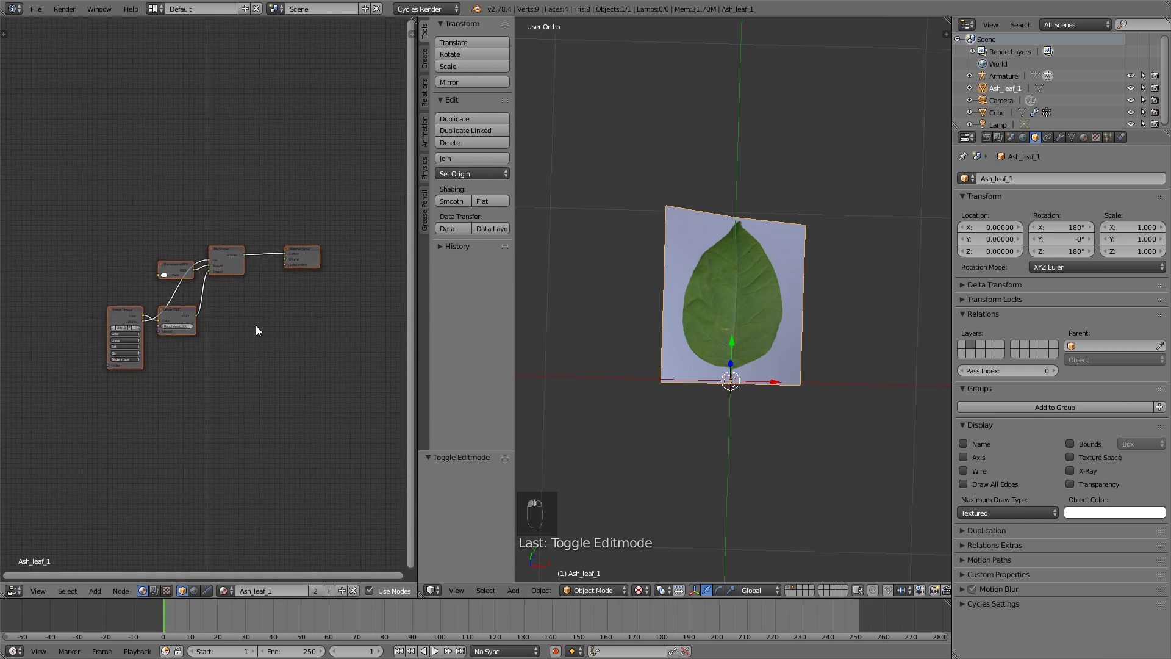
- Deselect all nodes and move the Image Texture node away from the shader nodes to make room
scroll(256, 331, "up", 2)
key("a")
scroll(210, 305, "up", 2)
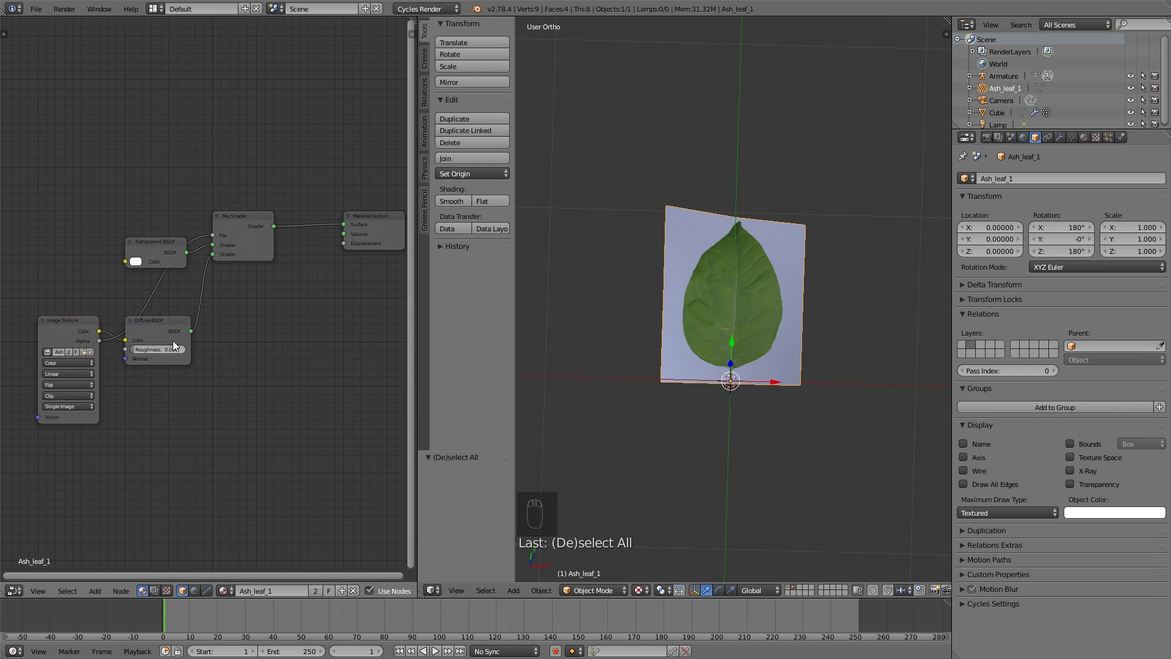
scroll(287, 305, "down", 2)
middle_click_drag(293, 300, 229, 338)
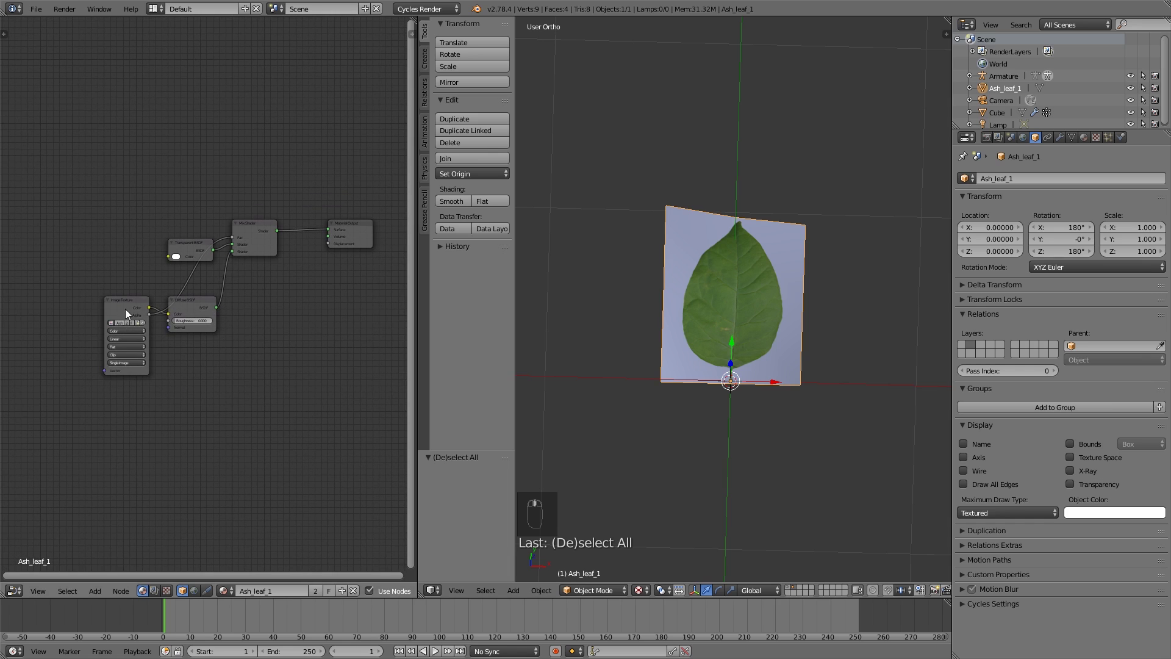
left_click_drag(126, 314, 27, 312)
scroll(155, 274, "down", 1)
middle_click_drag(155, 273, 148, 275)
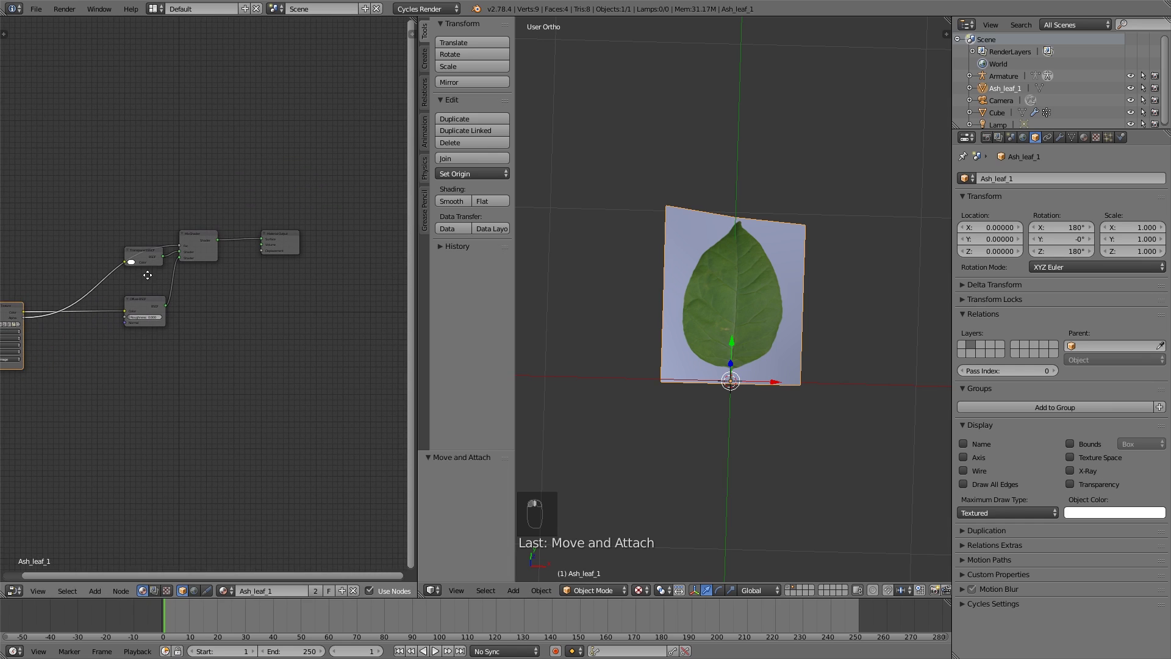
- Spread the node tree out, moving Mix Shader and Transparent BSDF toward the output side and Image Texture and Diffuse BSDF the opposite way
left_click_drag(212, 236, 287, 242)
key("Escape")
left_click_drag(211, 236, 323, 241)
left_click_drag(149, 252, 262, 240)
middle_click_drag(164, 304, 233, 269)
left_click_drag(216, 266, 56, 283)
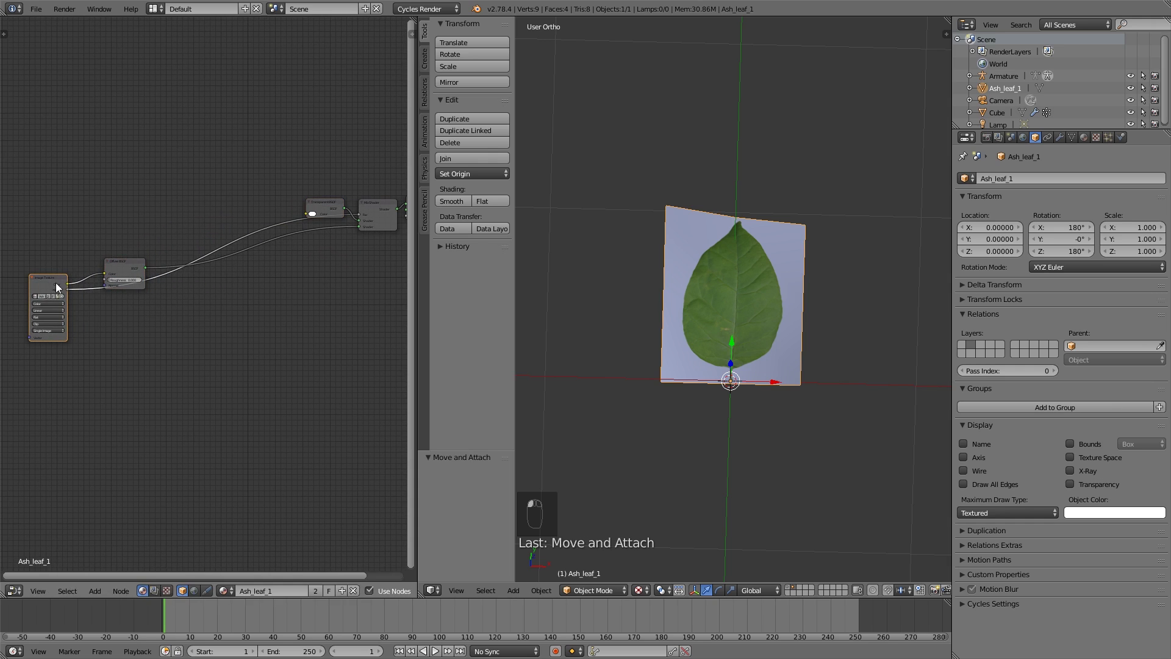
left_click_drag(121, 264, 109, 264)
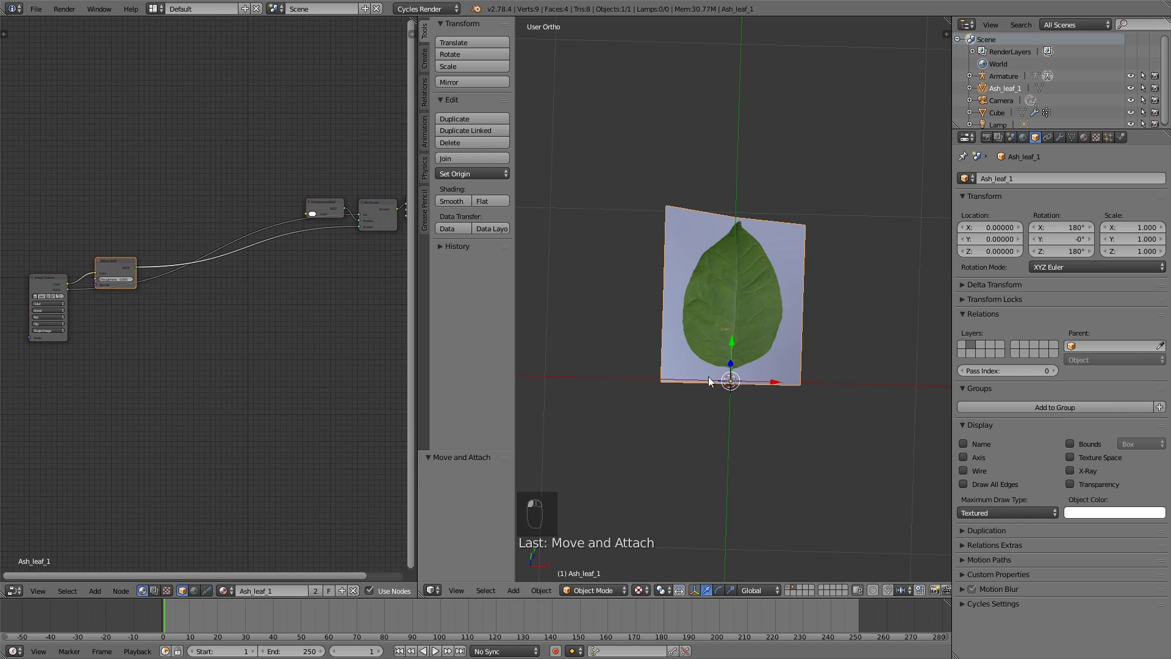
- Adjust the spacing between the Image Texture and Diffuse BSDF nodes, shifting Diffuse BSDF further from the texture
scroll(753, 360, "up", 3)
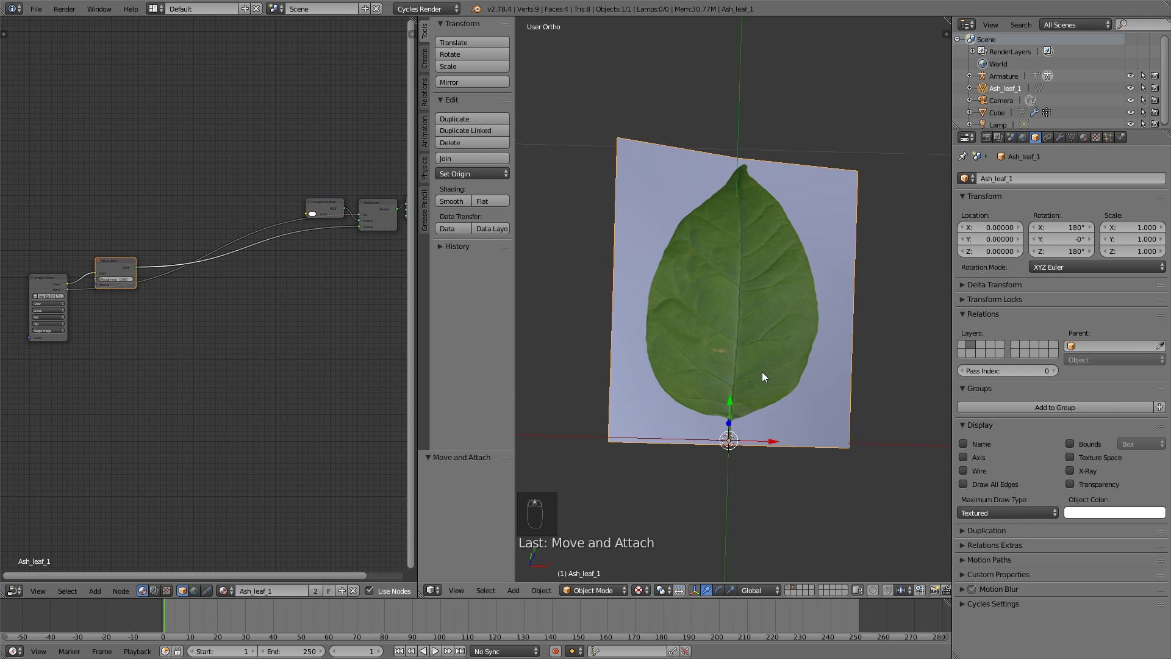
scroll(762, 376, "up", 2)
middle_click_drag(145, 353, 158, 346)
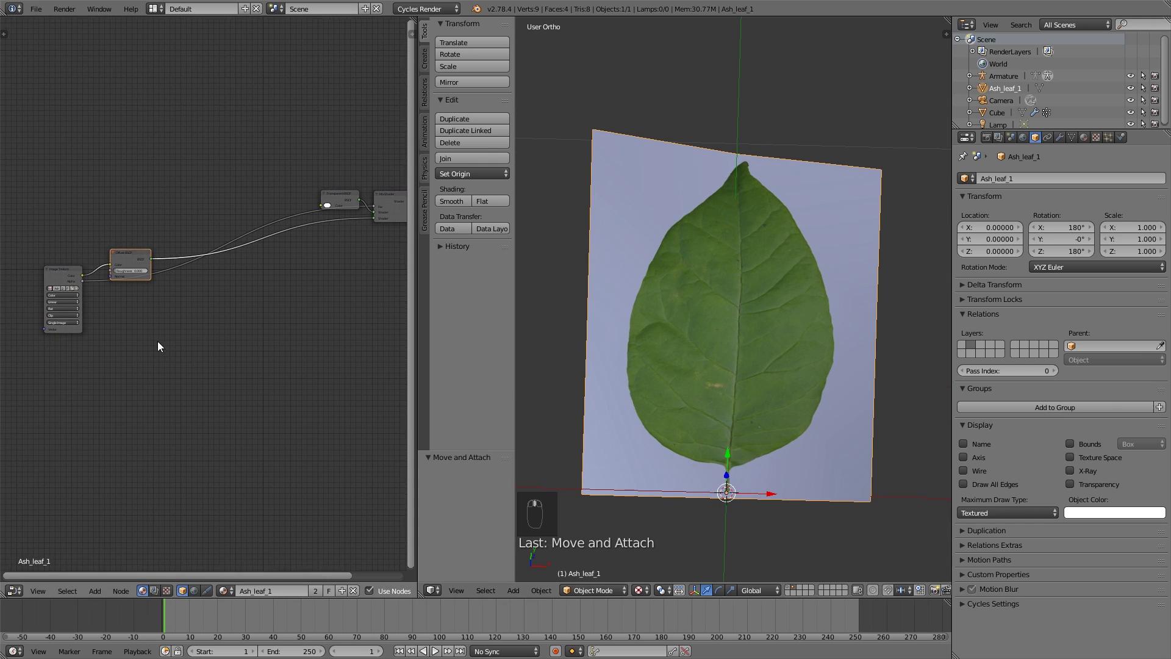
scroll(116, 330, "up", 1)
left_click_drag(108, 247, 128, 244)
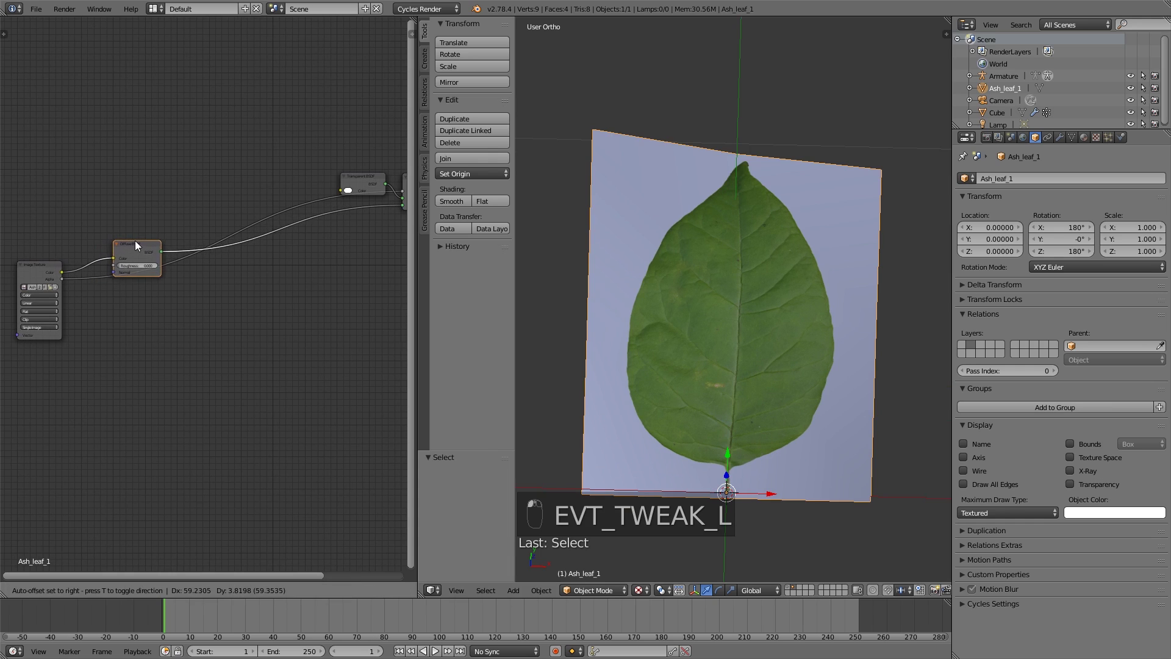
left_click_drag(61, 272, 67, 272)
left_click_drag(137, 249, 167, 238)
scroll(293, 319, "up", 1)
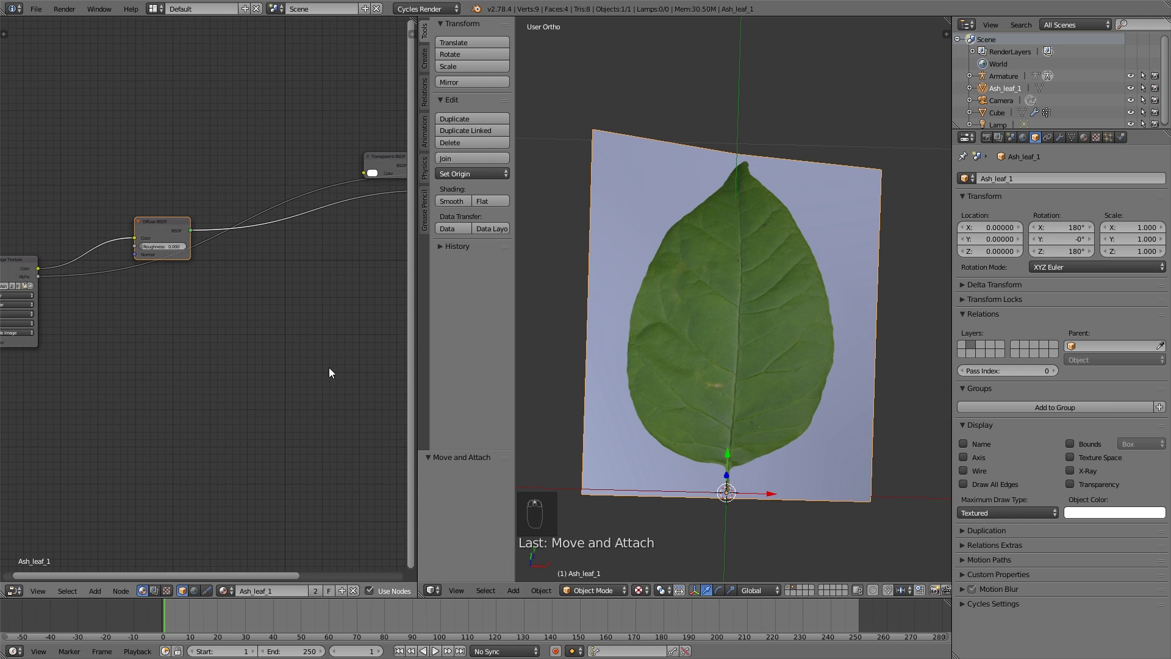
- Add a Bump node below Diffuse BSDF and connect the Image Texture's Color output to its Height input
middle_click_drag(196, 366, 229, 328)
key("shift+a")
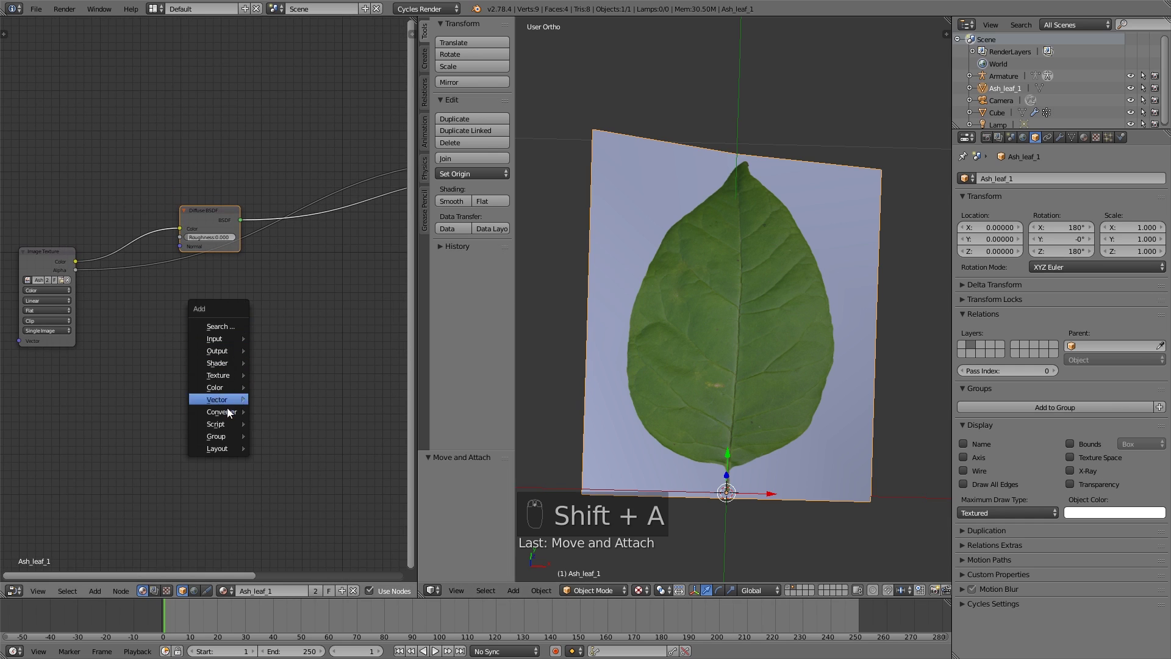
mouse_move(231, 398)
left_click(276, 400)
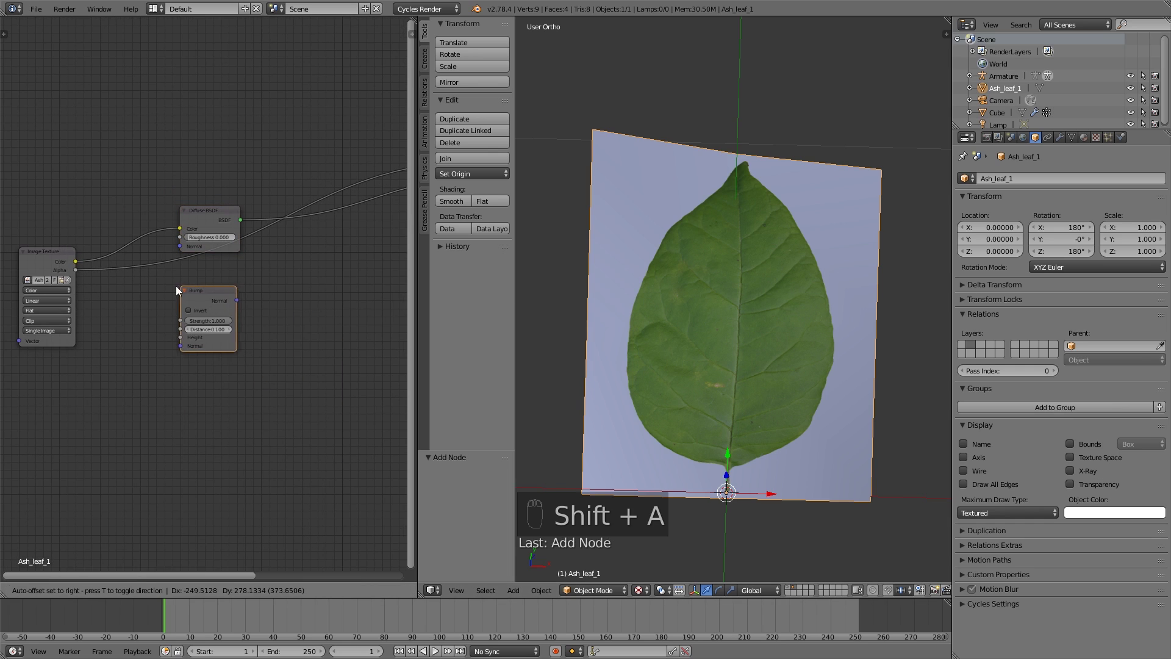
left_click(166, 286)
left_click_drag(75, 261, 182, 344)
- Insert a ColorRamp node into the link between the Image Texture's Color output and the Bump node's Height input
key("shift+a")
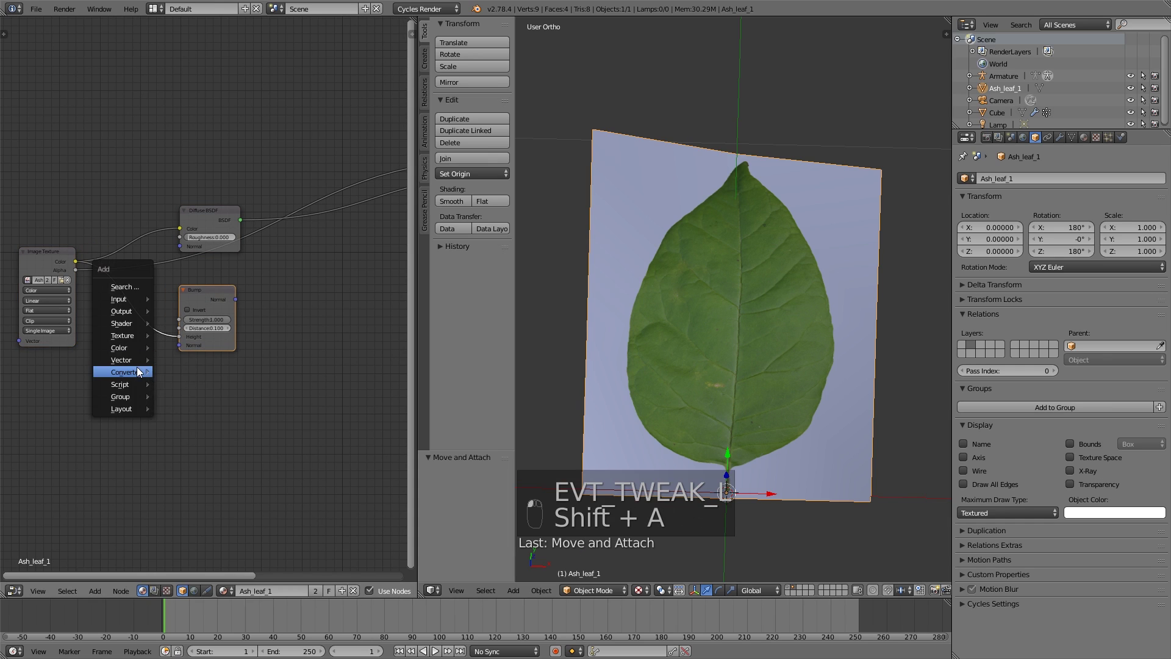
mouse_move(137, 371)
left_click(203, 388)
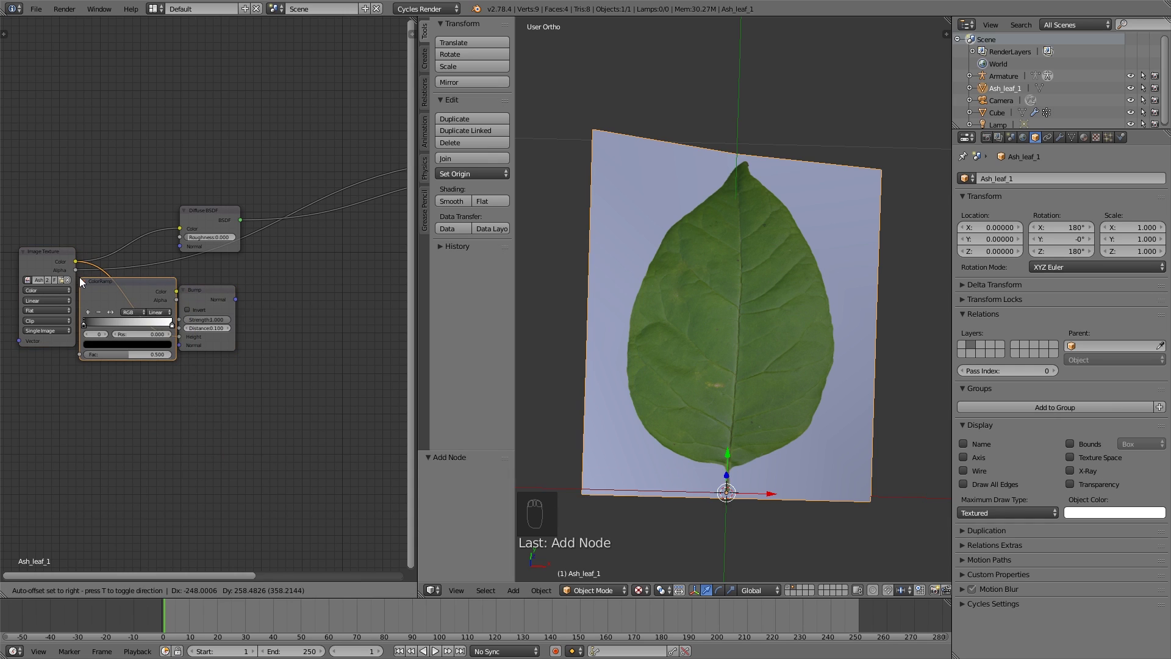
left_click(80, 277)
left_click_drag(144, 279, 175, 284)
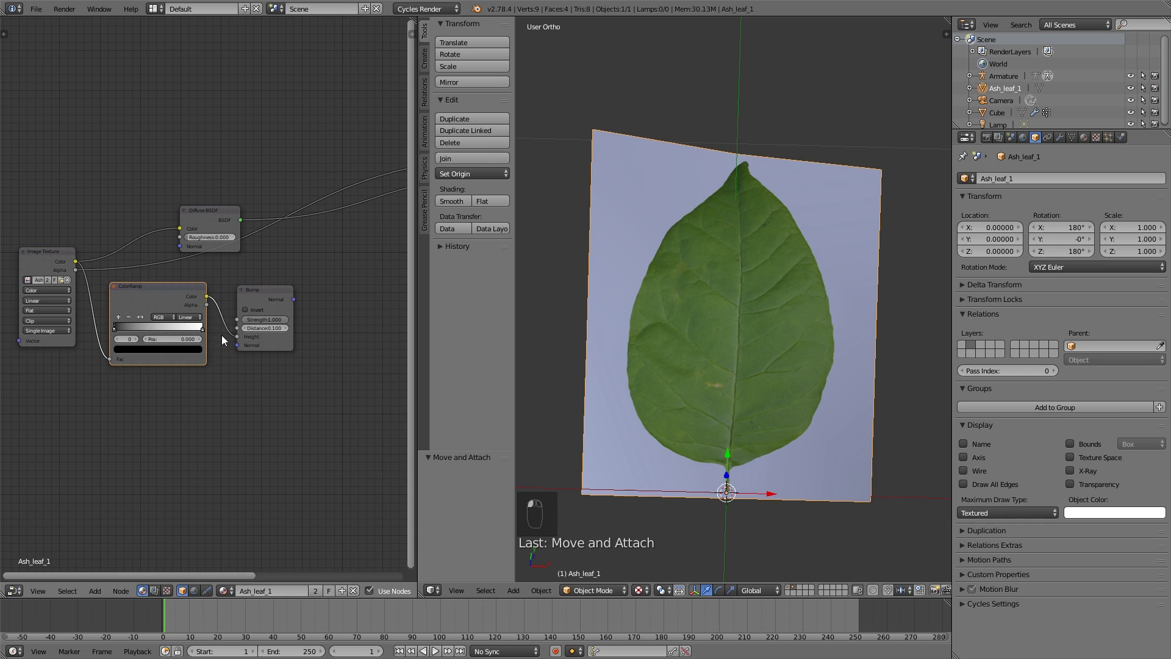
- Move Diffuse BSDF past the Bump node and connect Bump's Normal output to the Diffuse BSDF's Normal input
scroll(244, 336, "up", 1)
middle_click_drag(308, 324, 218, 349)
scroll(347, 334, "down", 1)
left_click_drag(101, 269, 201, 261)
left_click_drag(172, 349, 222, 283)
key("n")
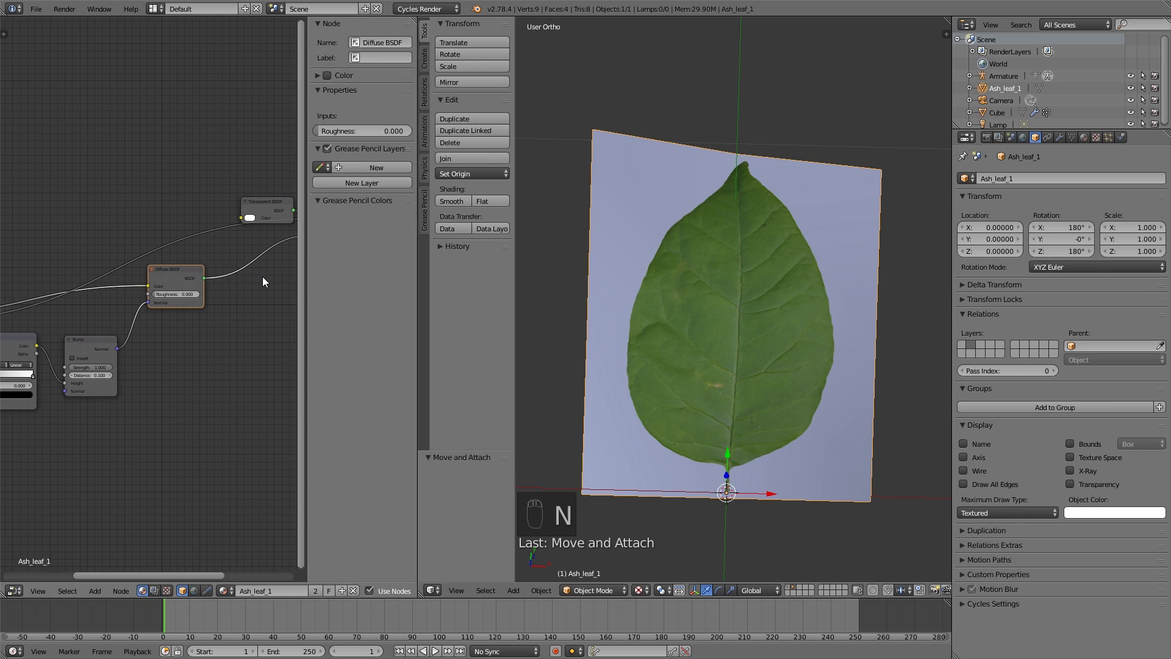
key("n")
scroll(277, 333, "down", 1)
middle_click_drag(278, 335, 223, 327)
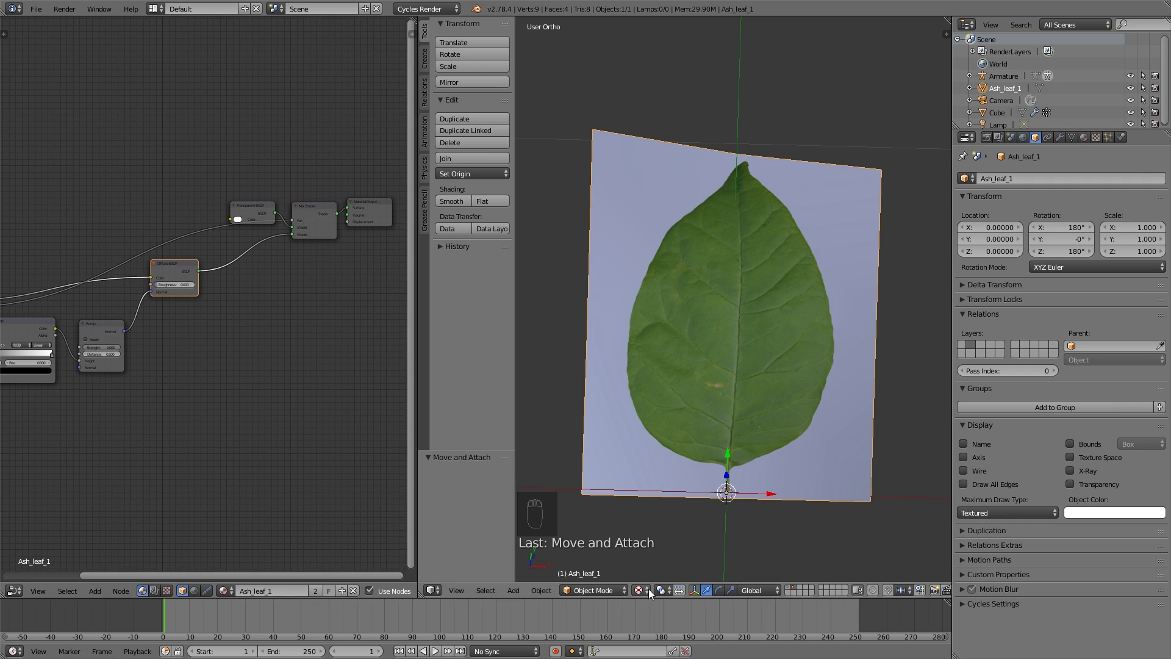
- Enable nodes for the World surface and set its background colour source to Environment Texture
scroll(756, 423, "down", 10)
scroll(768, 421, "up", 2)
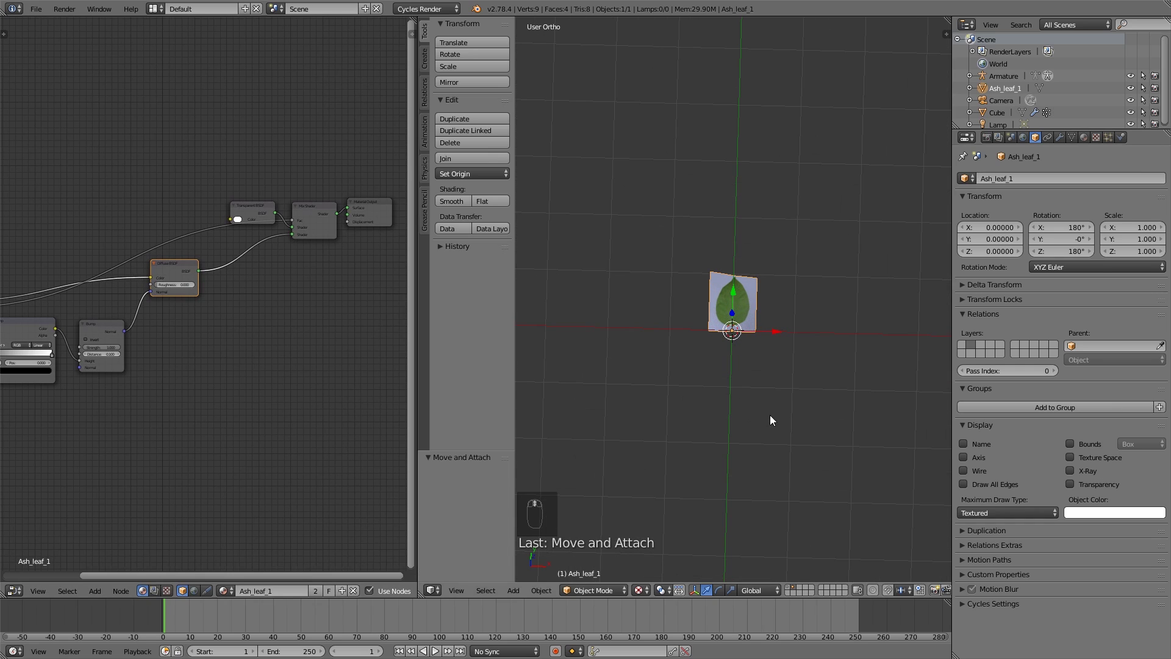
scroll(781, 348, "up", 7)
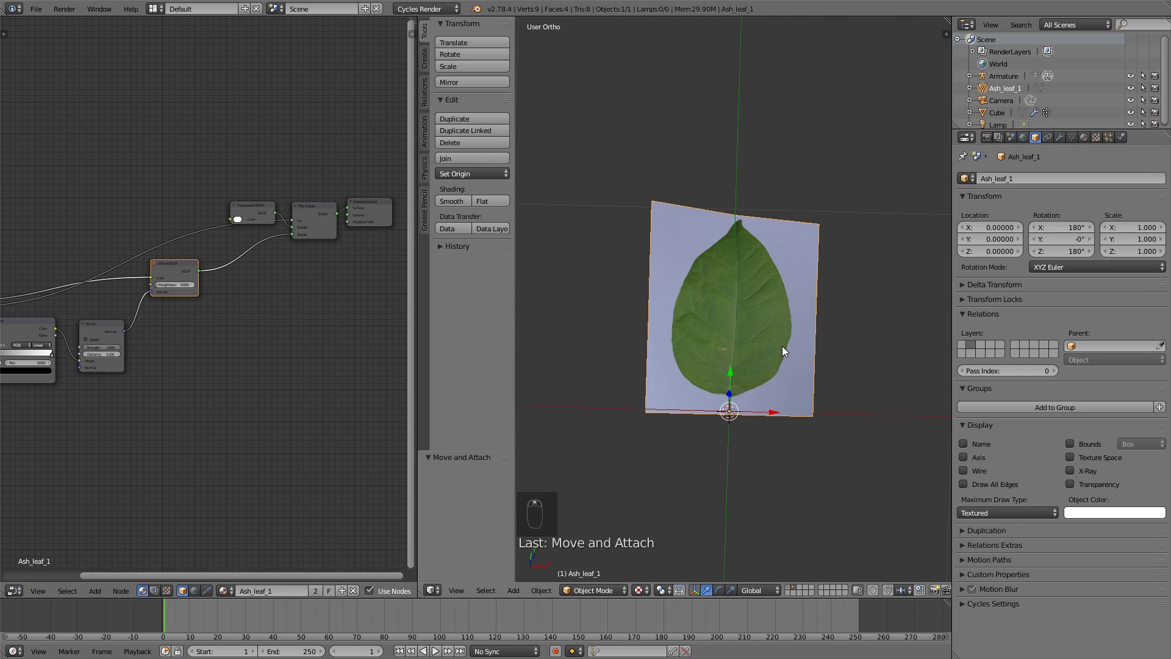
scroll(766, 323, "up", 2)
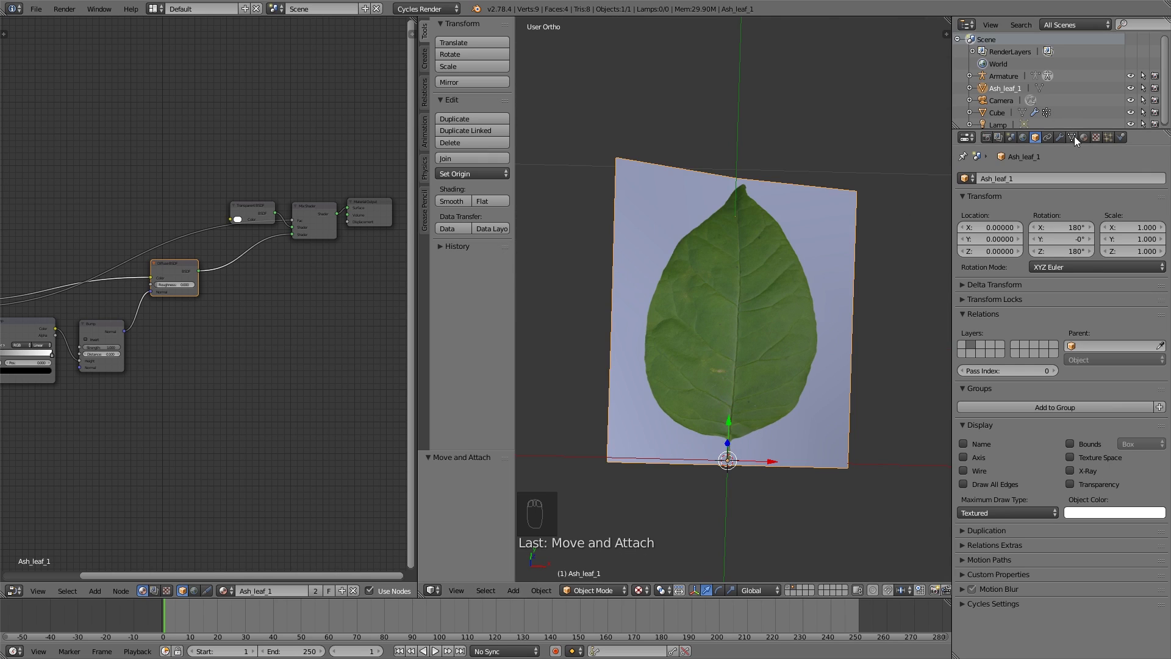
left_click(1025, 138)
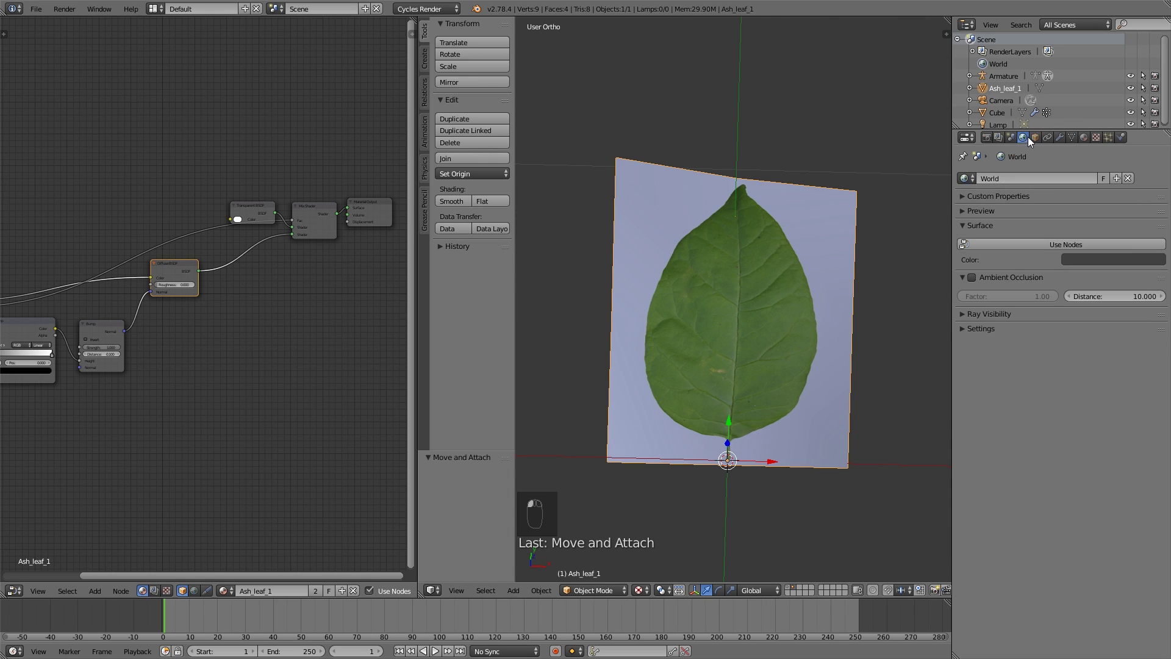
left_click(1058, 245)
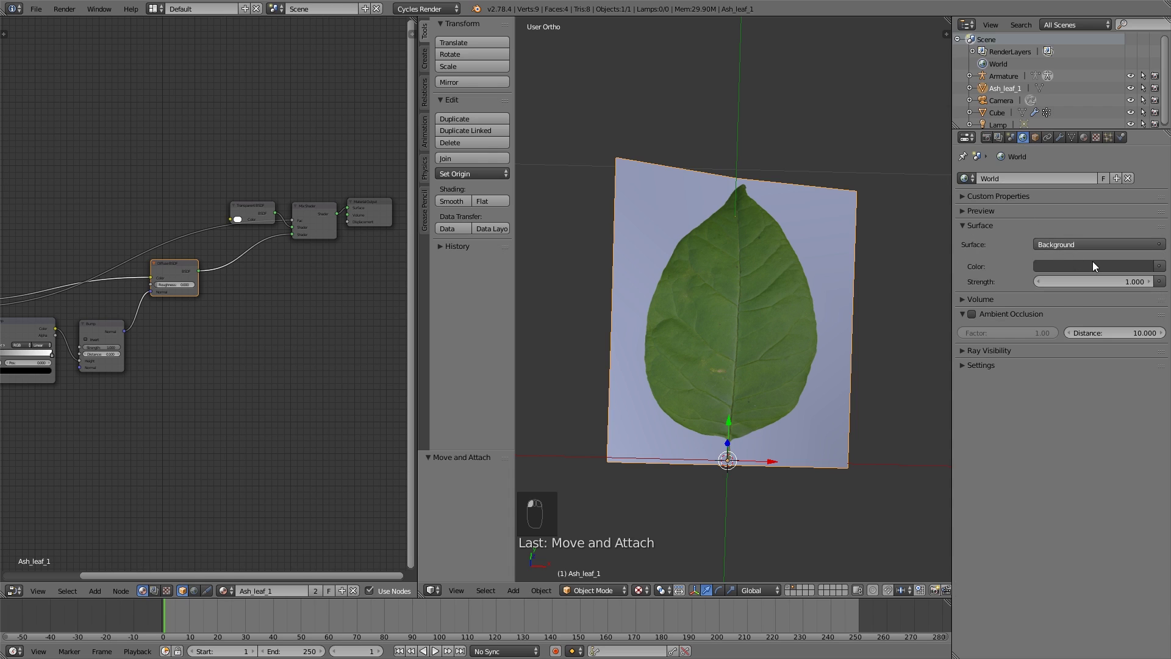
left_click(1160, 267)
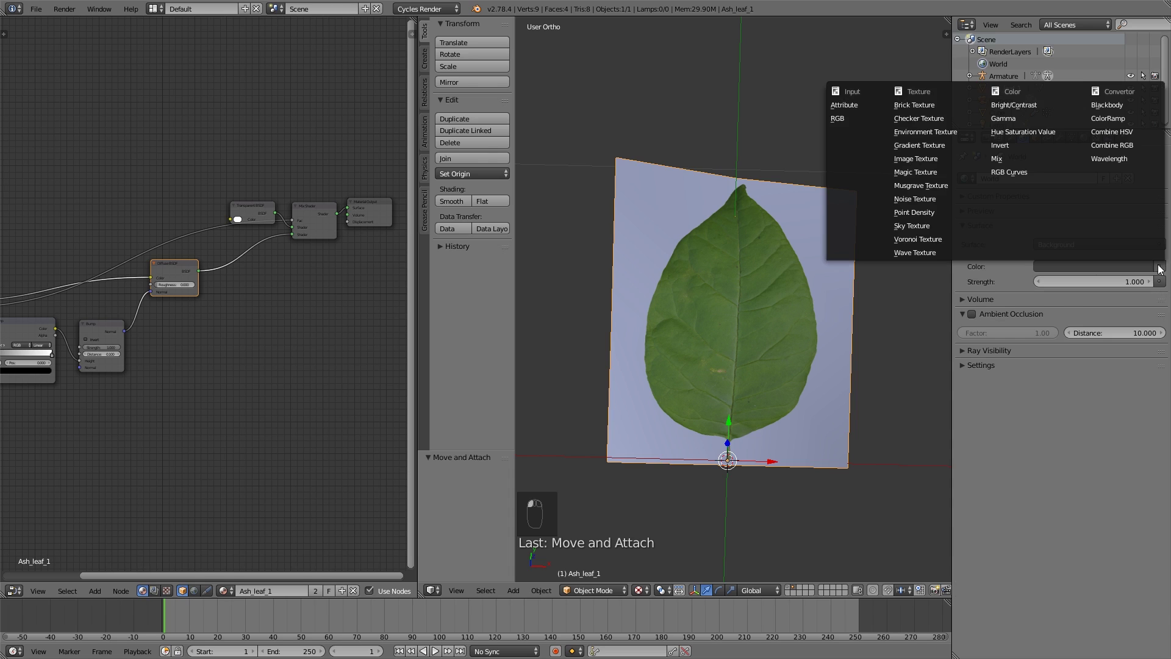
left_click(955, 131)
- Load dry_field_4k.hdr from the dry_field folder as the World's environment image
left_click(1107, 281)
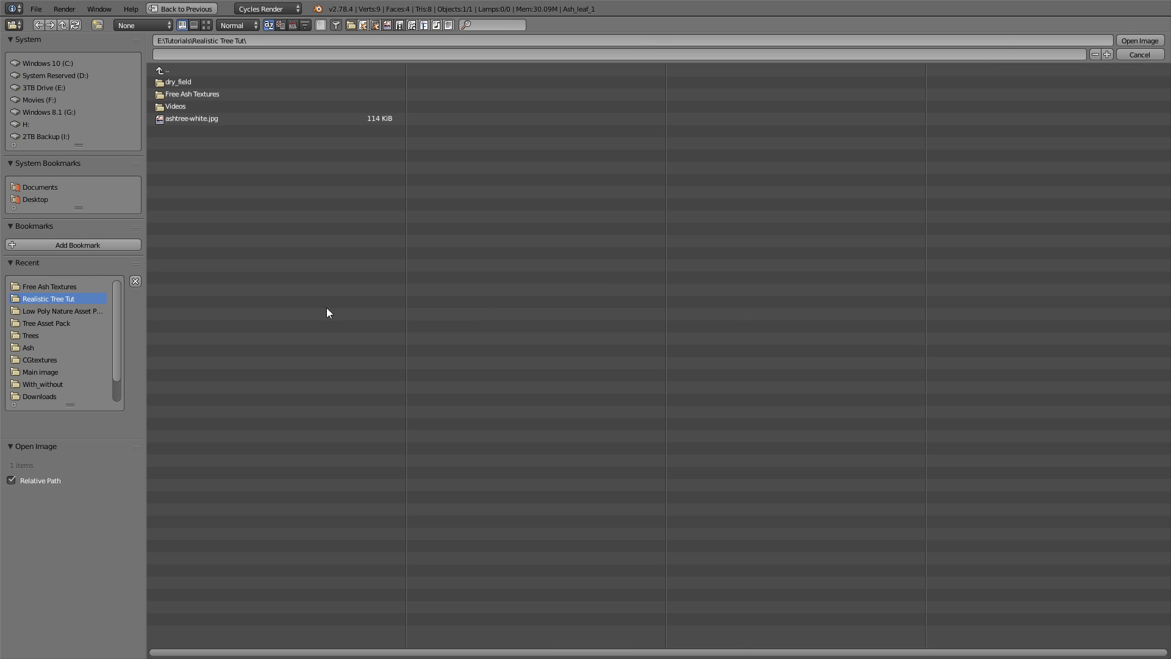
left_click(214, 83)
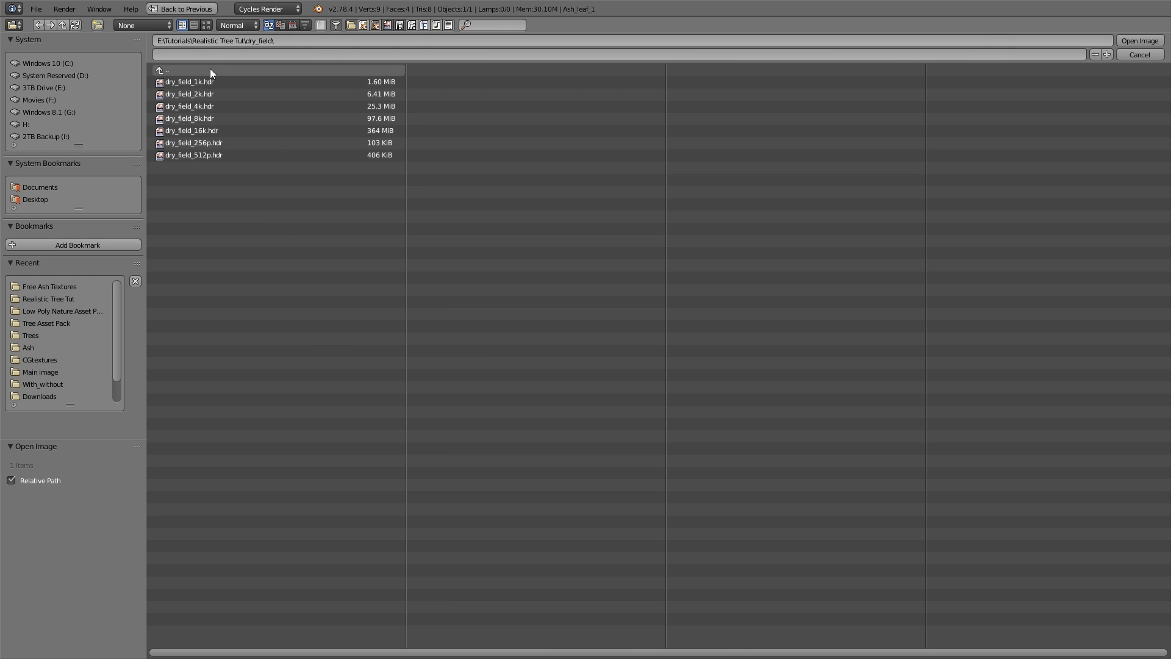
double_click(198, 107)
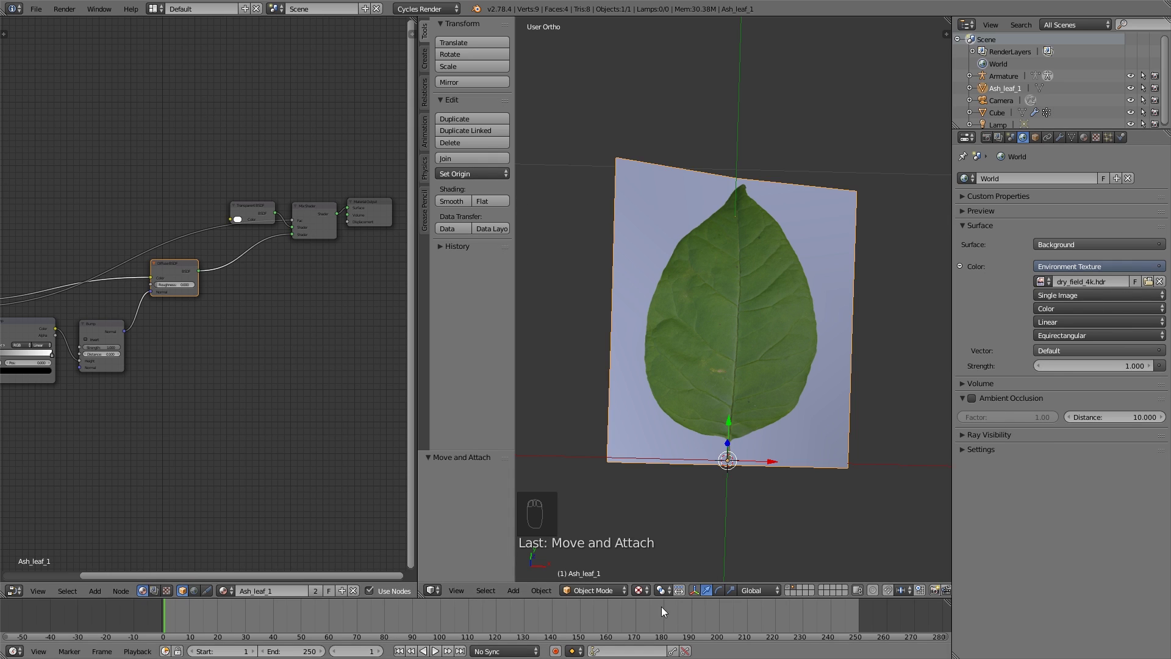
- Switch the 3D view to Rendered shading and examine the leaf's bump detail up close along with the Bump node settings
left_click(642, 591)
left_click(676, 507)
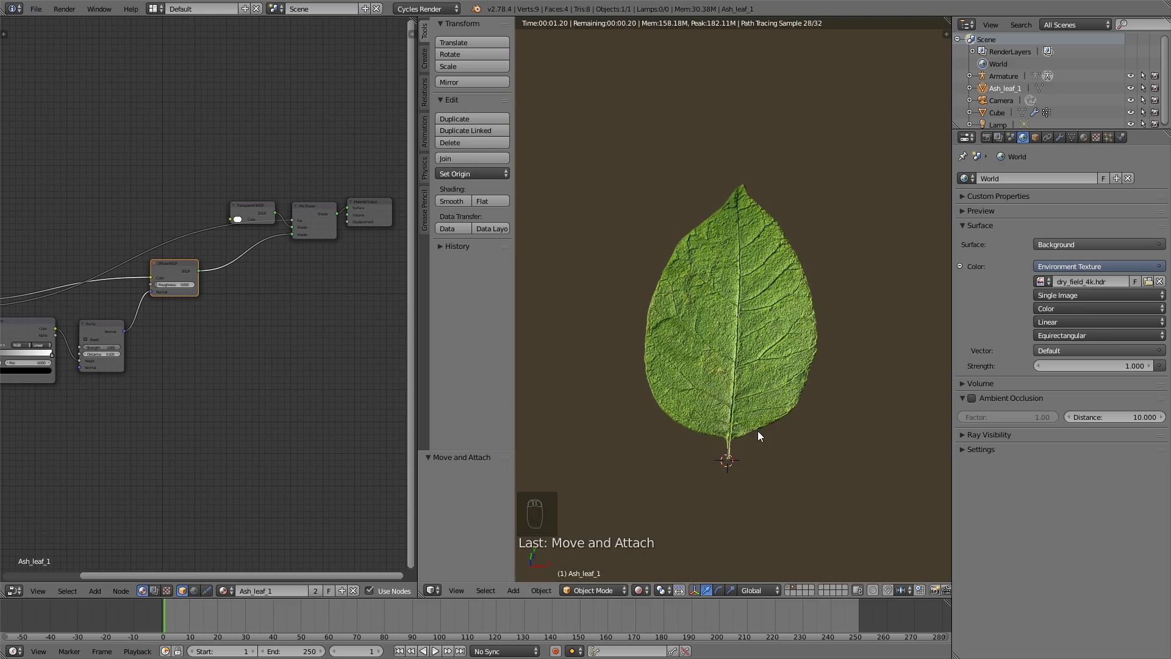
scroll(757, 431, "down", 3)
scroll(734, 422, "up", 4)
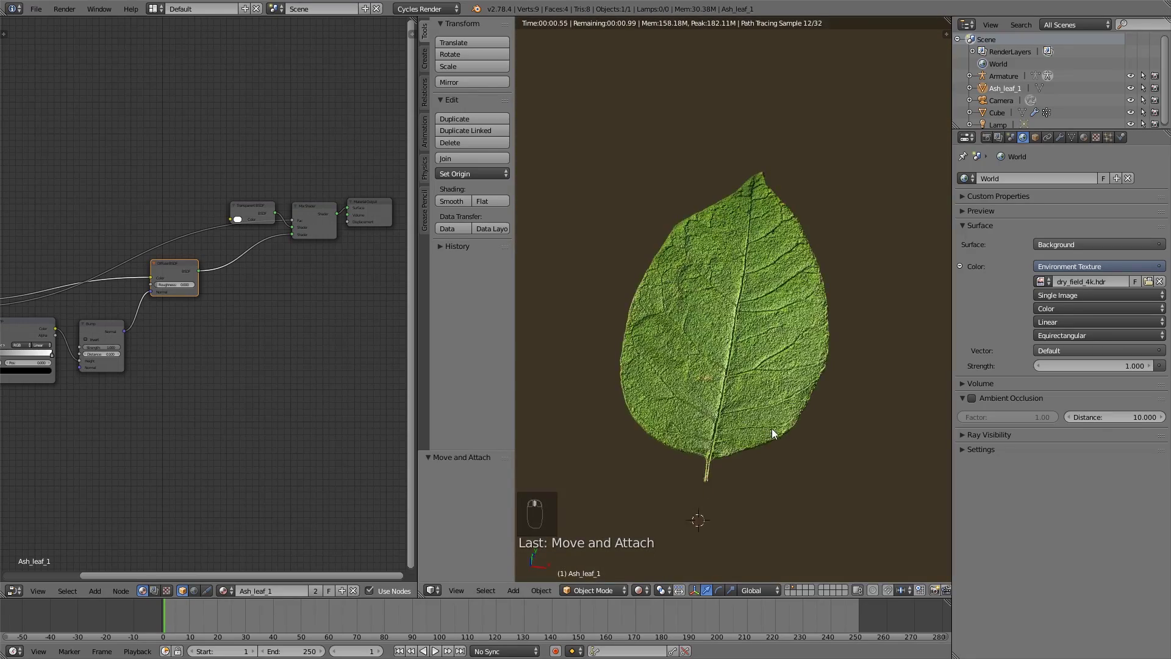
scroll(771, 429, "up", 2)
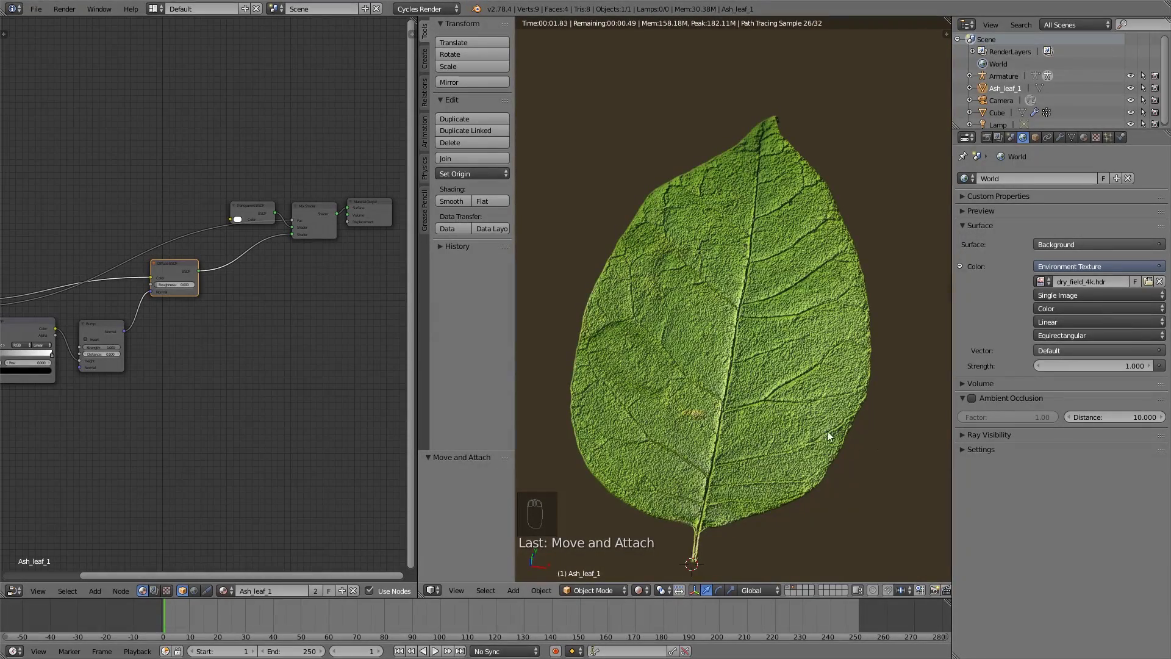
scroll(166, 401, "up", 3)
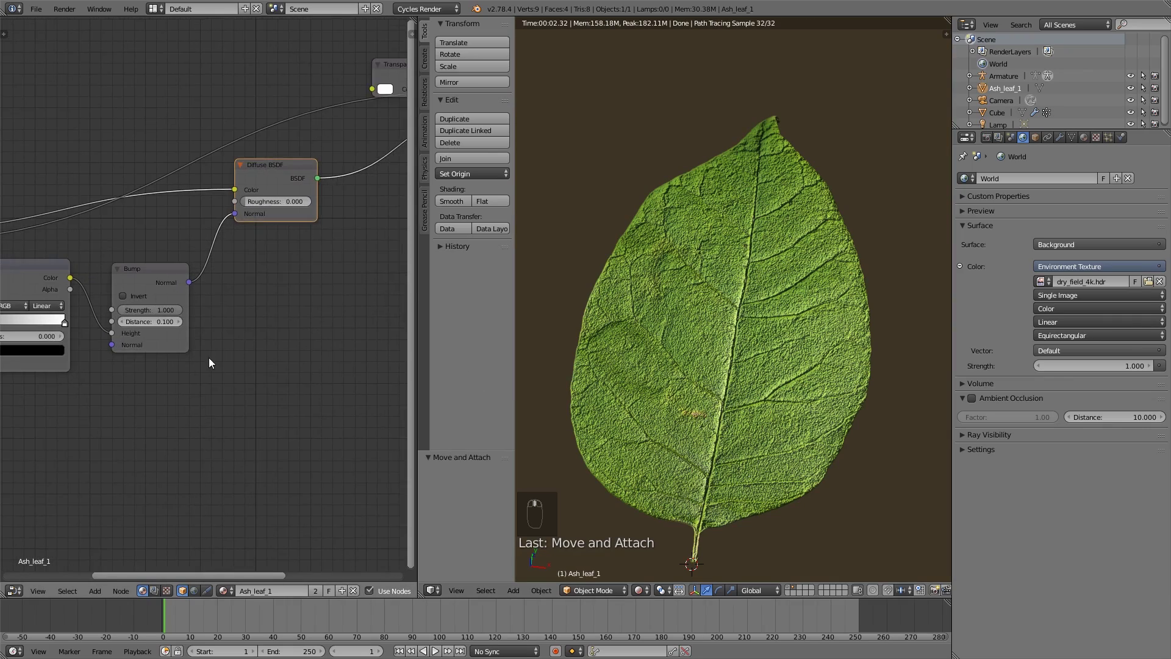
- Set the Bump node's Strength to 0.3 and check the leaf's relief in the rendered view
scroll(209, 360, "up", 1)
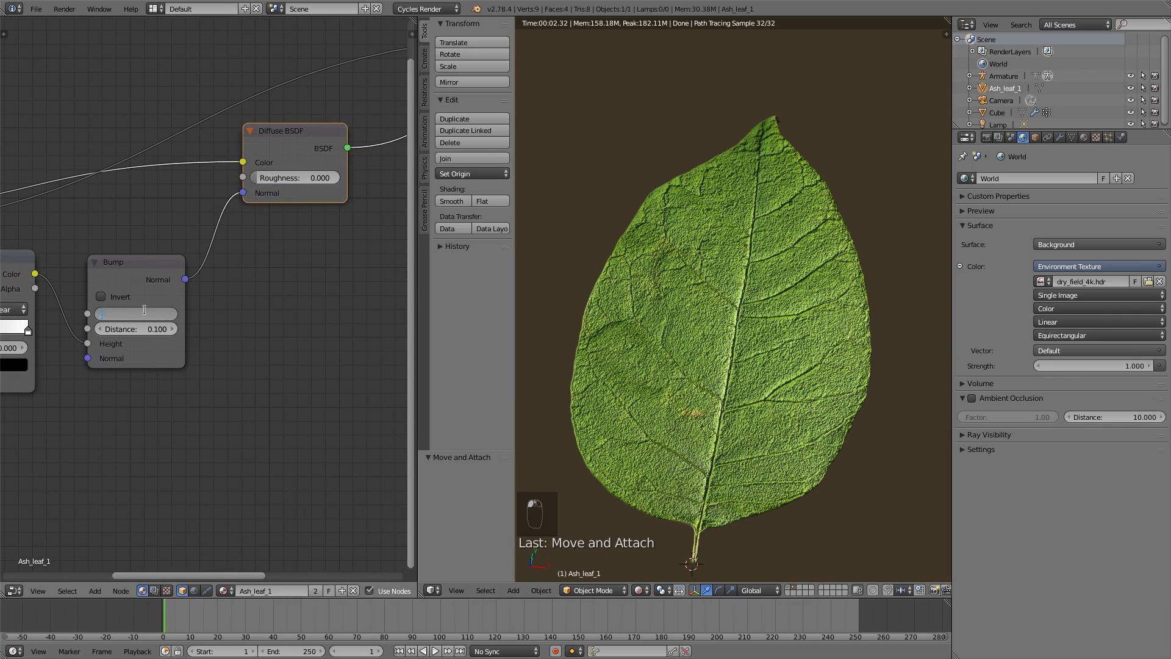
type("0.3")
key("Return")
scroll(709, 328, "down", 5)
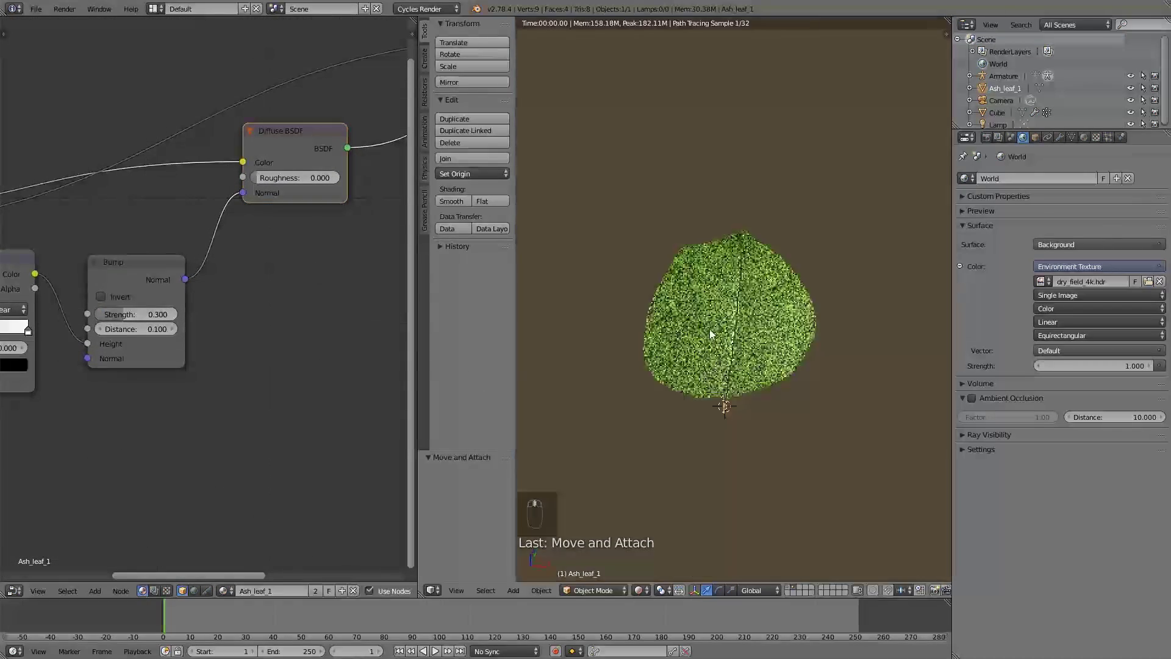
scroll(711, 330, "up", 4)
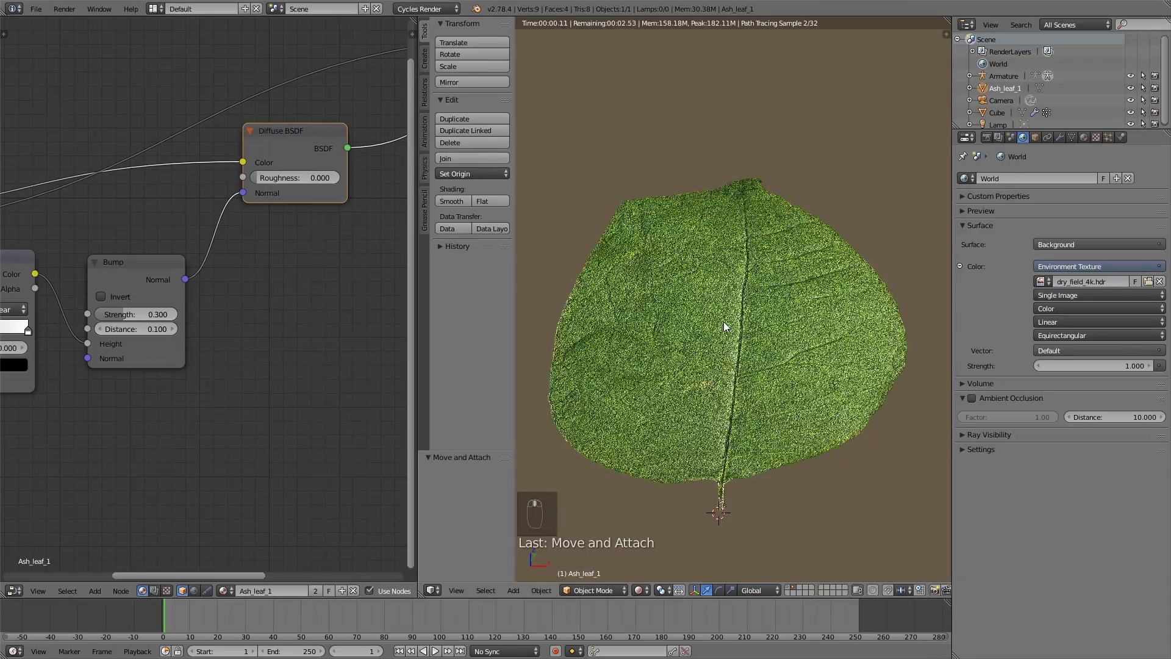
left_click(148, 313)
key("Return")
- Nudge the ColorRamp node slightly down and toward the Bump node
scroll(199, 398, "down", 1)
middle_click_drag(199, 397, 301, 371)
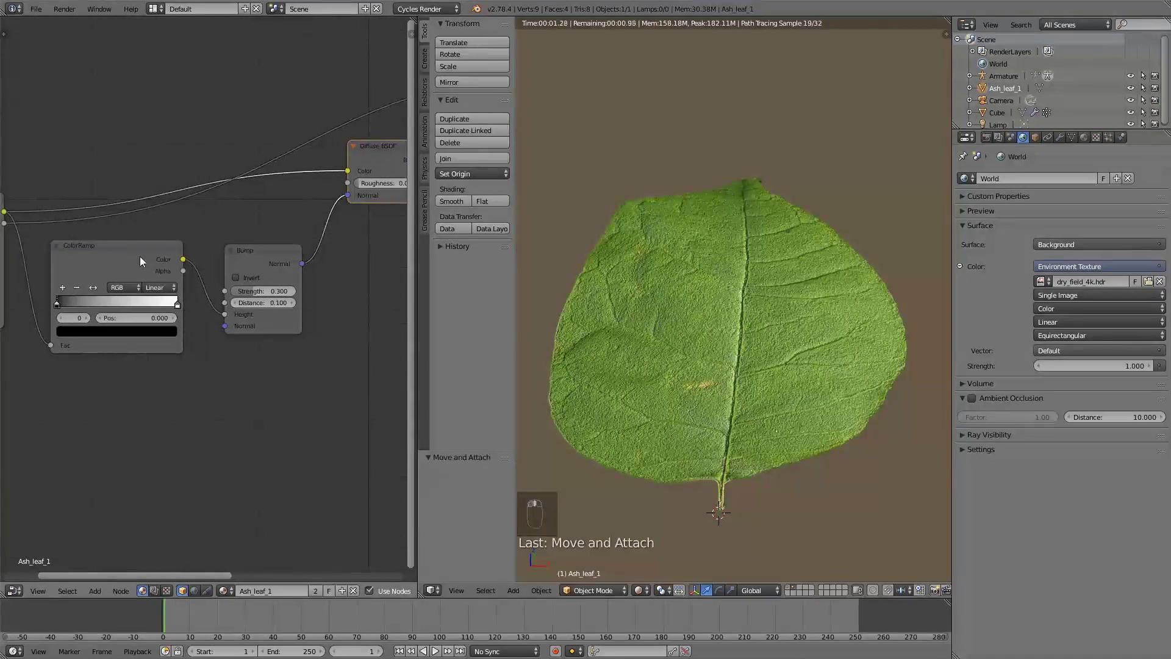
left_click_drag(141, 261, 145, 267)
middle_click_drag(213, 280, 229, 309)
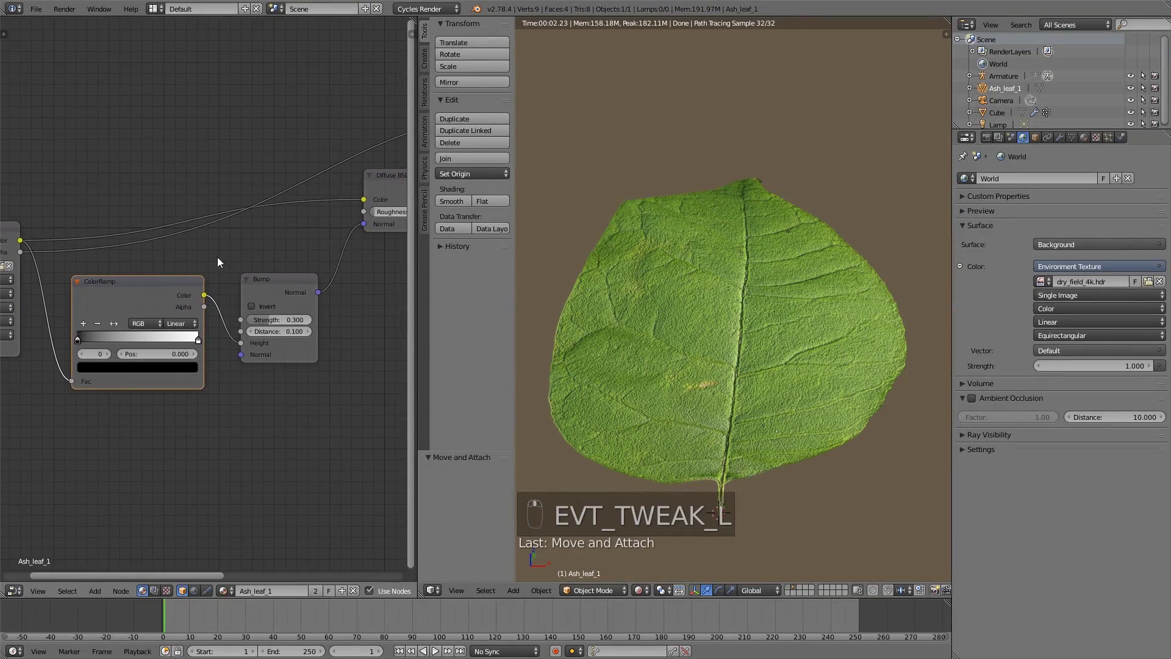
scroll(217, 261, "down", 2)
middle_click_drag(232, 264, 232, 287)
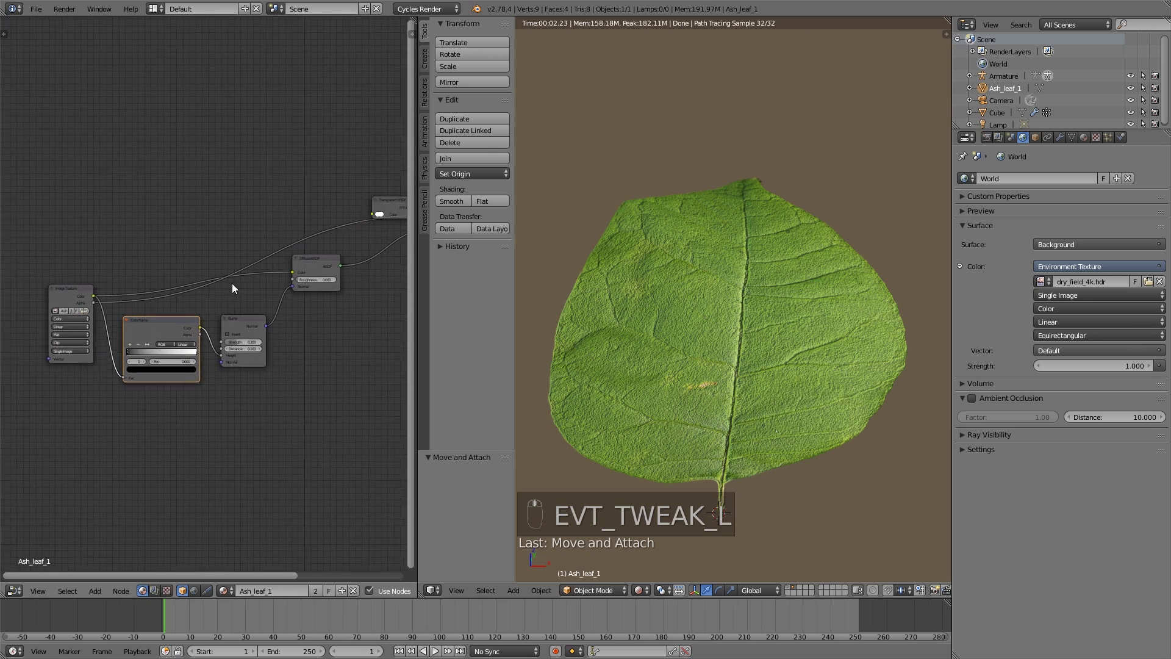
- Search the add-ons in User Preferences for "node", enable Node Wrangler and close the preferences
left_click(43, 11)
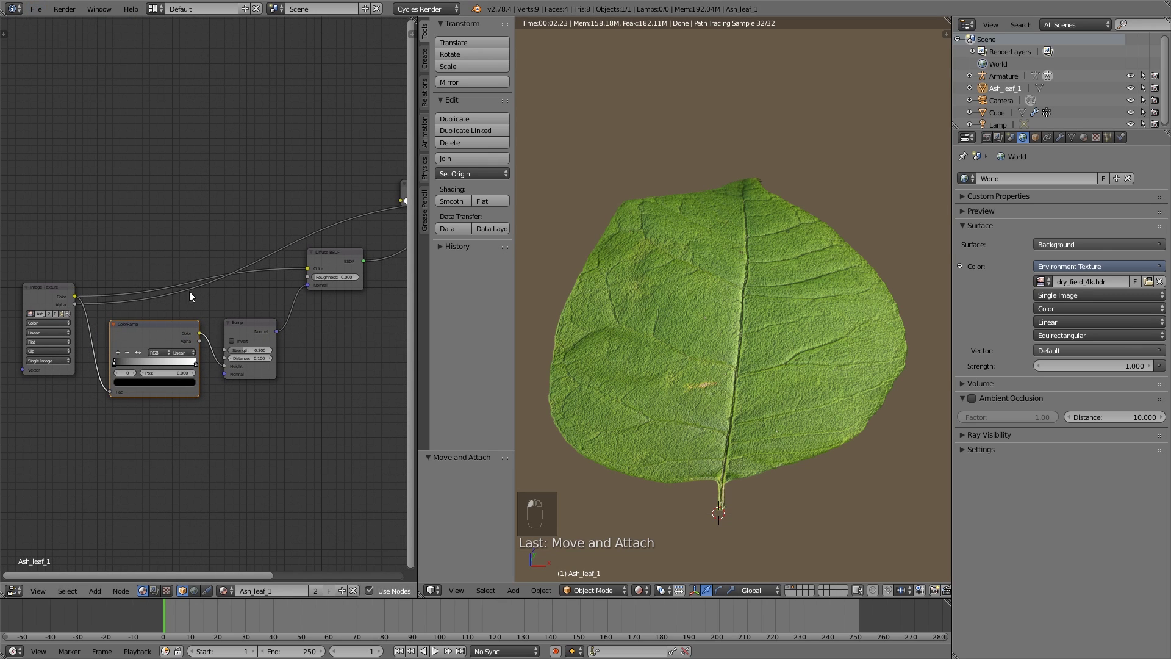
left_click(36, 8)
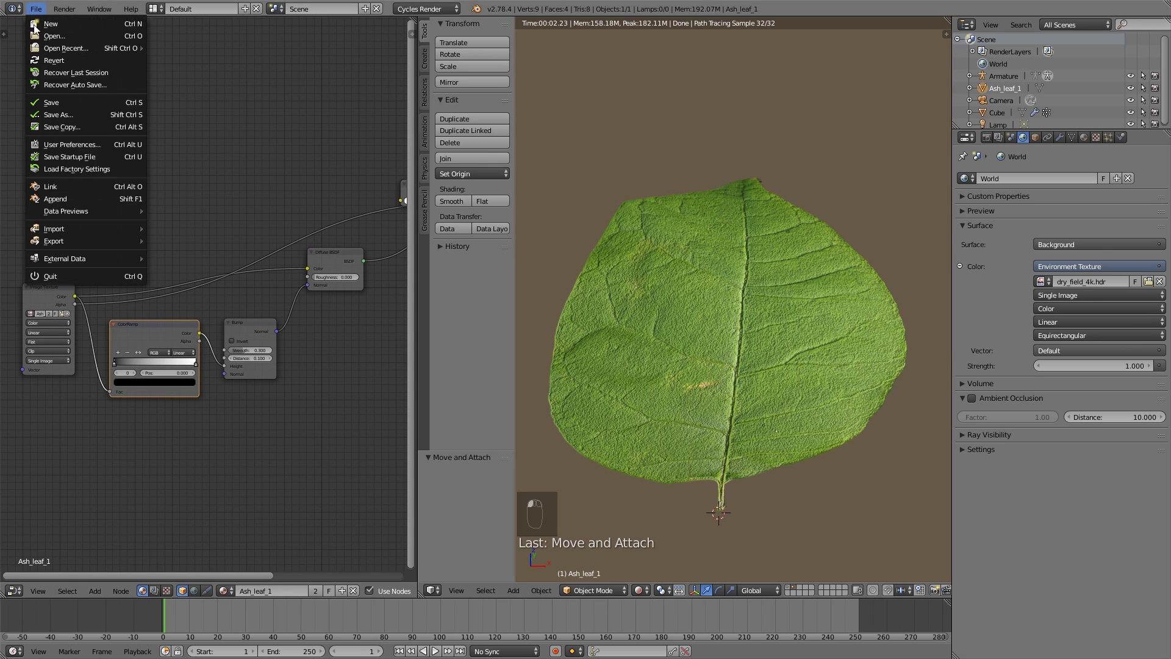
left_click(86, 148)
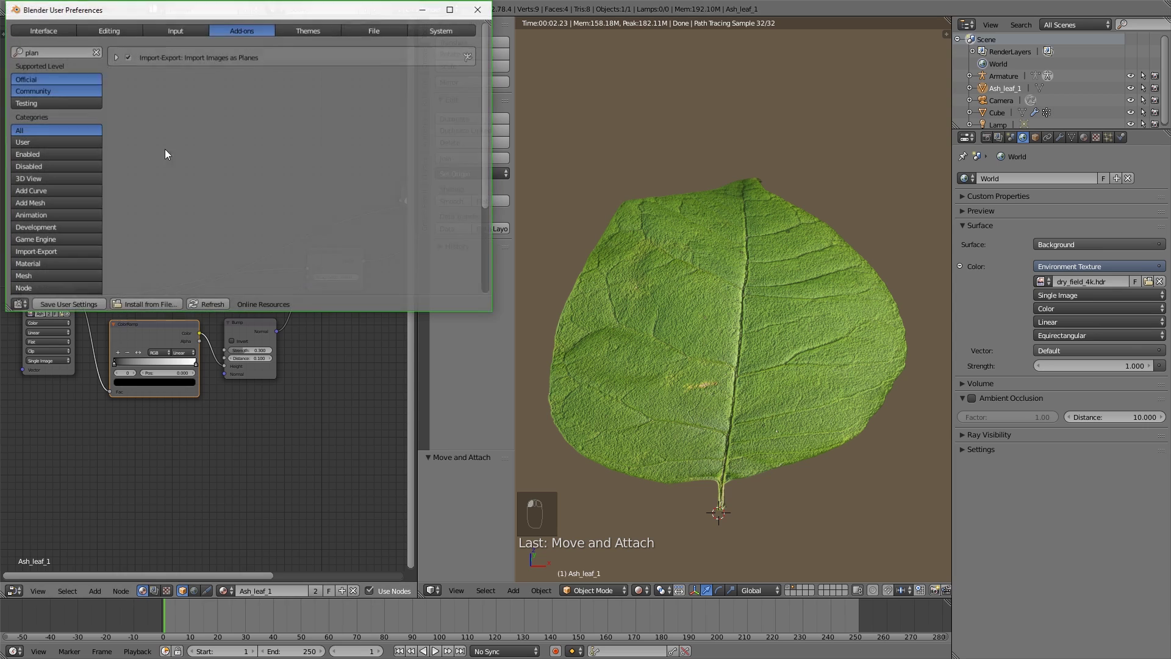
left_click(64, 51)
left_click(47, 51)
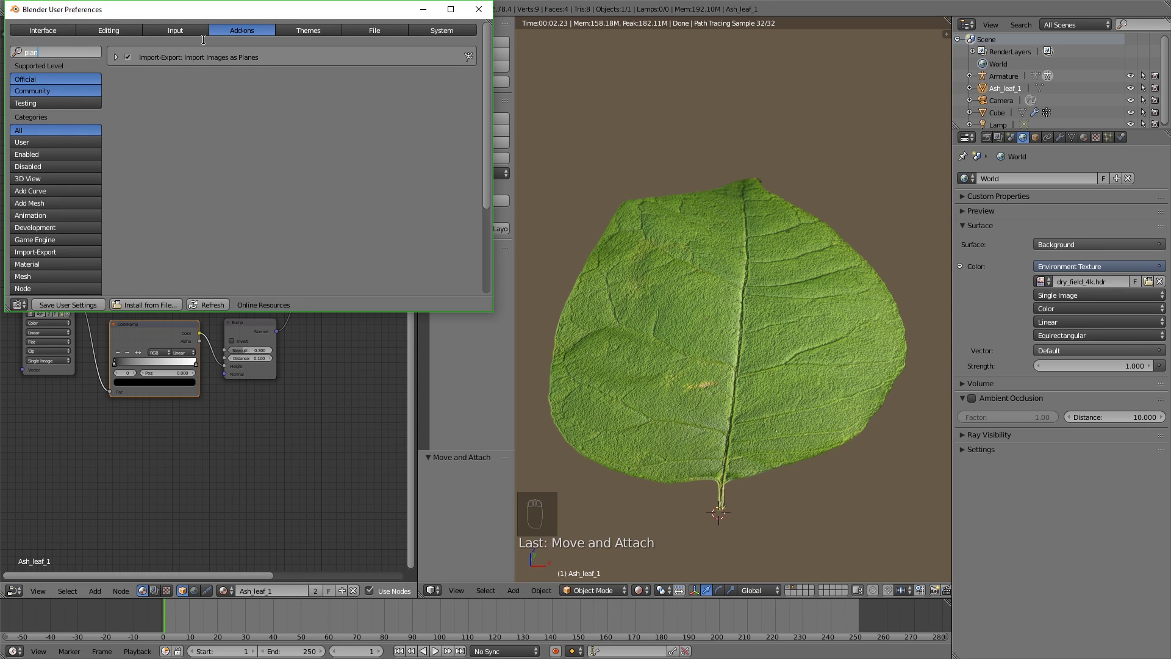
left_click_drag(82, 54, 10, 42)
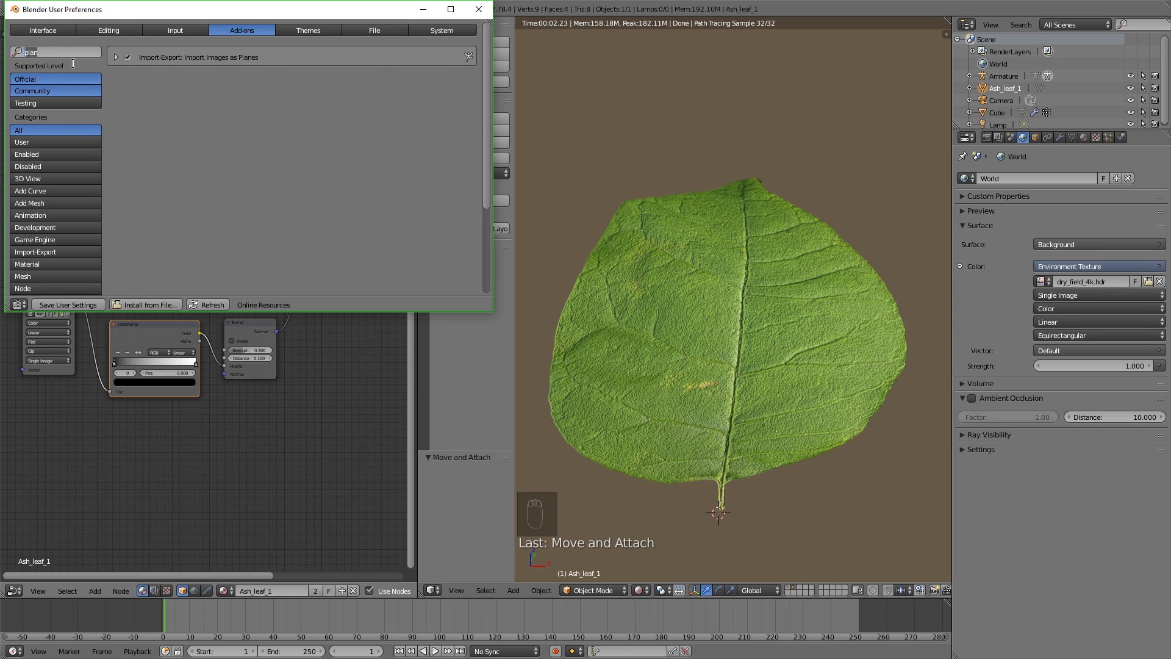
type("node")
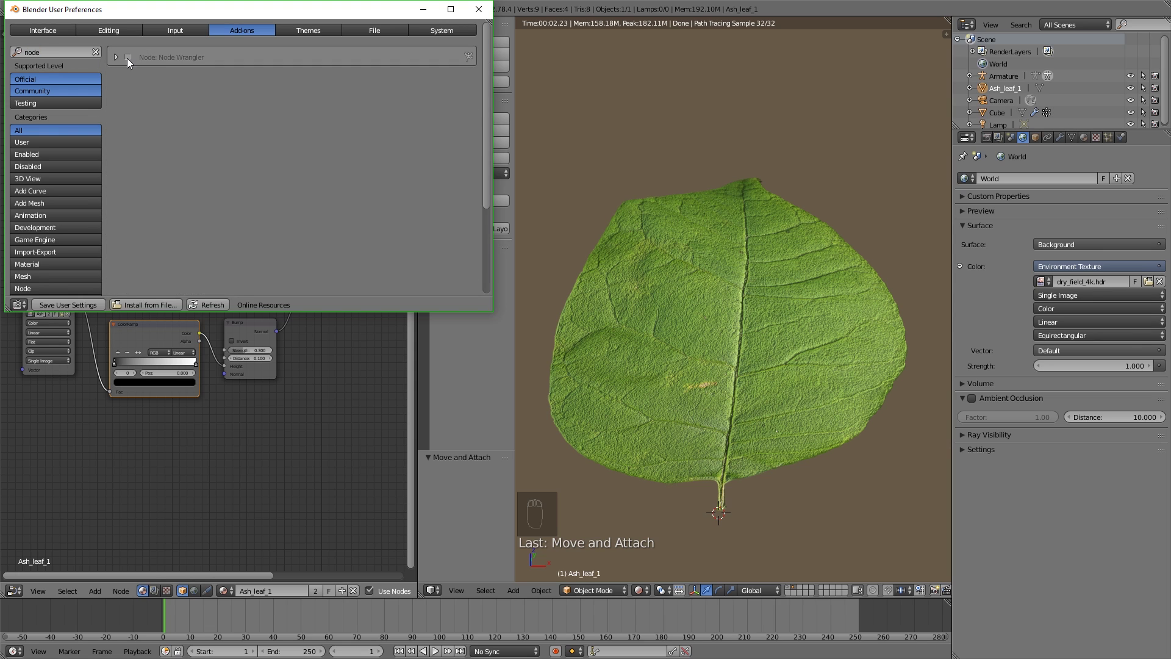
left_click(127, 58)
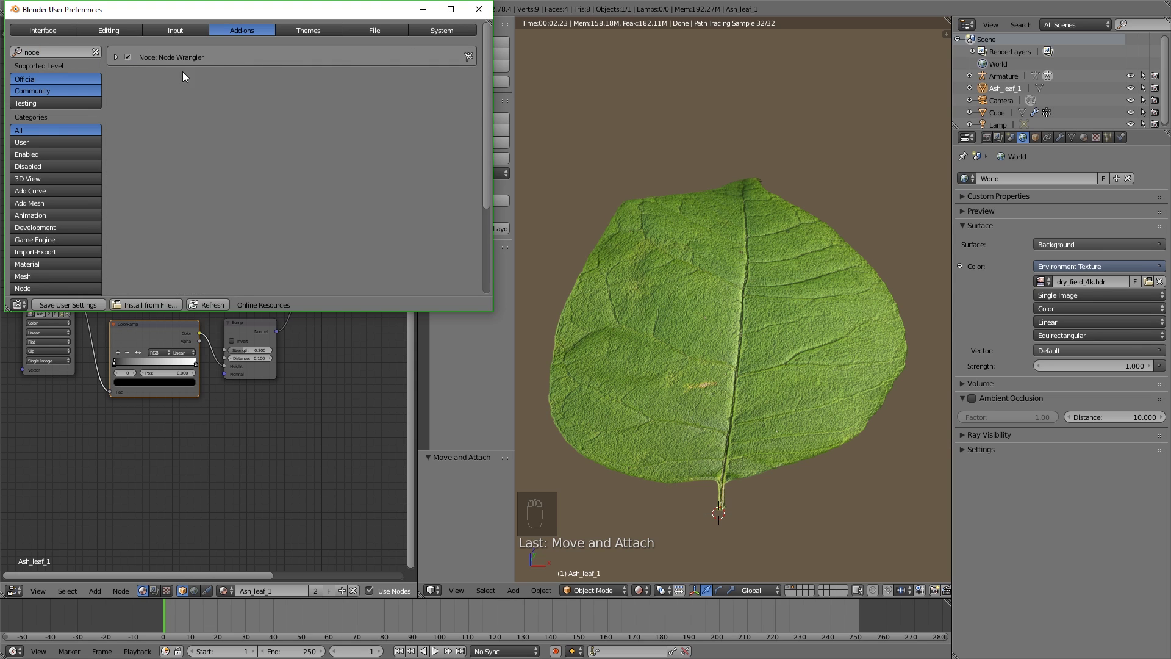
left_click(479, 9)
- Widen the node editor and preview the ColorRamp node's output on the leaf with Node Wrangler's Emission Viewer
scroll(284, 315, "down", 1)
middle_click_drag(284, 314, 250, 327)
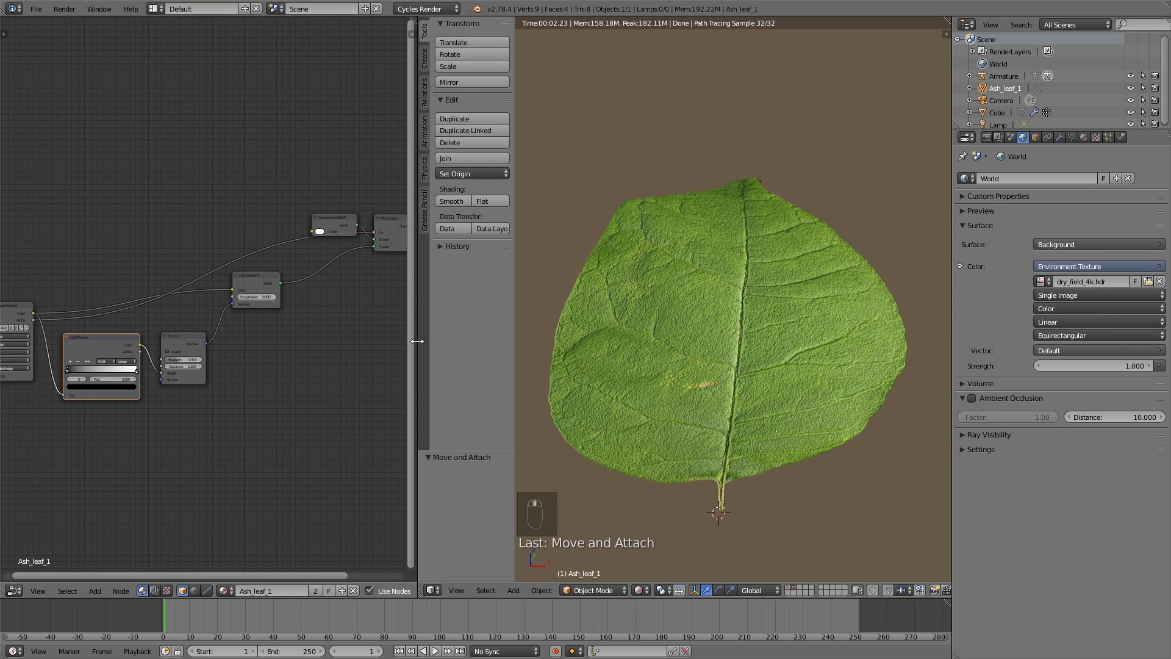
left_click_drag(419, 342, 450, 341)
scroll(379, 366, "down", 1)
scroll(378, 367, "up", 1)
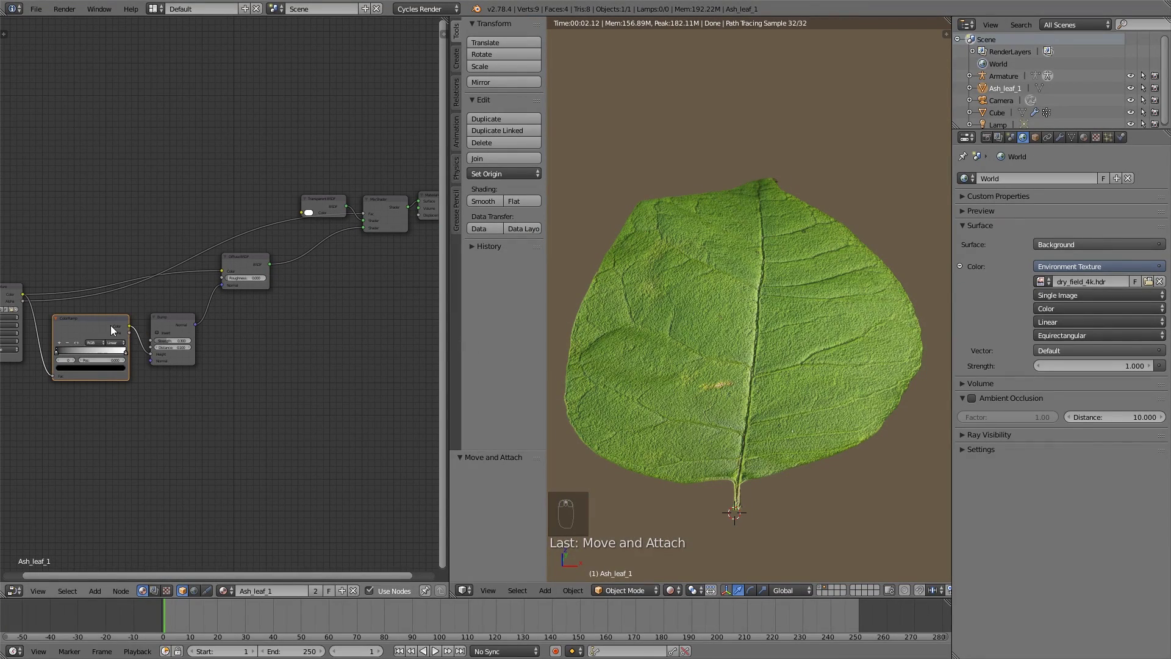
left_click(111, 330, "ctrl+shift")
scroll(144, 405, "up", 1)
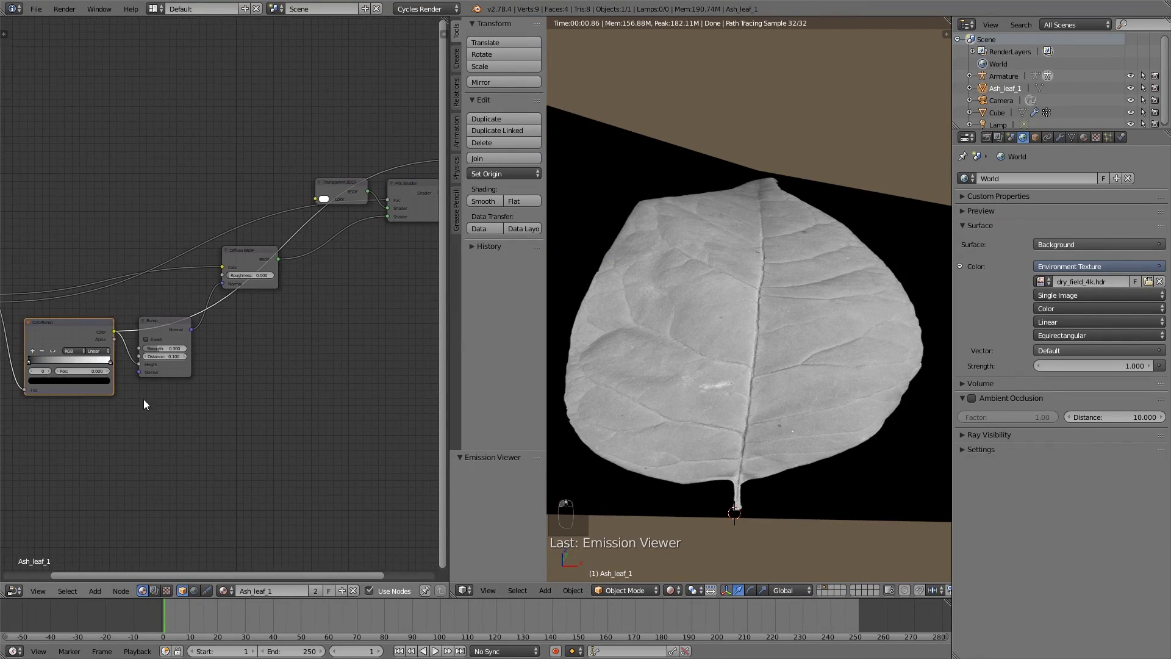
scroll(104, 359, "up", 2)
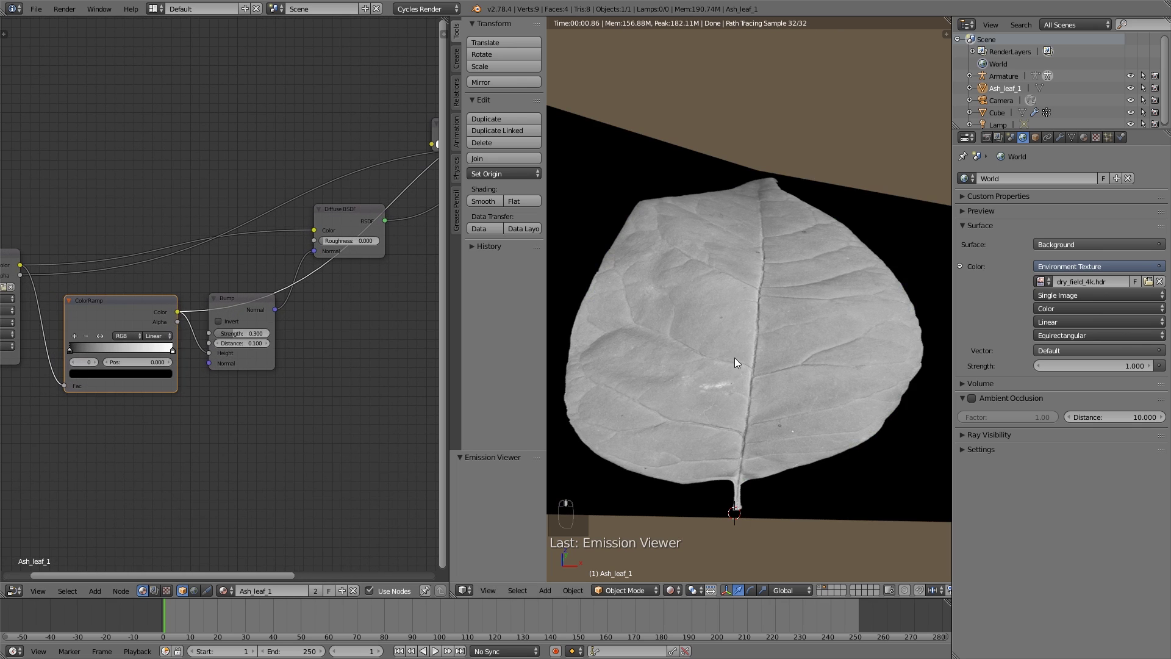
- Increase the ColorRamp's contrast by moving the white stop to just before the middle and the black stop to position 0.102
scroll(361, 419, "up", 1)
left_click_drag(152, 368, 44, 364)
left_click(38, 365)
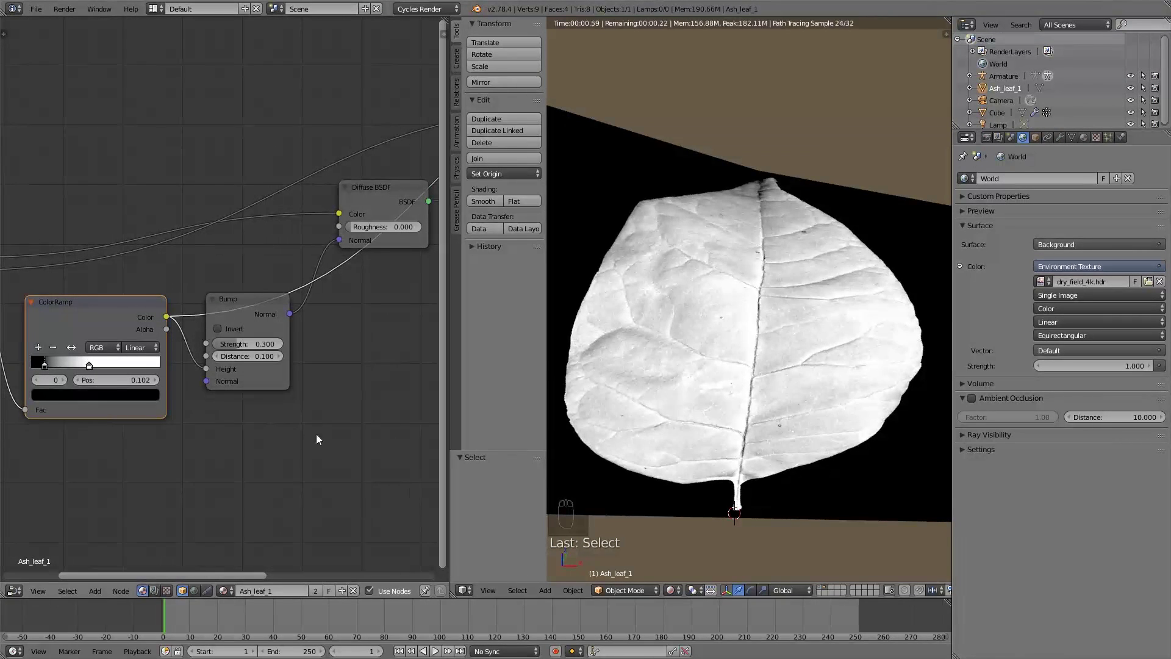
- Preview the Diffuse BSDF's output on the leaf and examine the bump up close
scroll(316, 439, "down", 5, "ctrl")
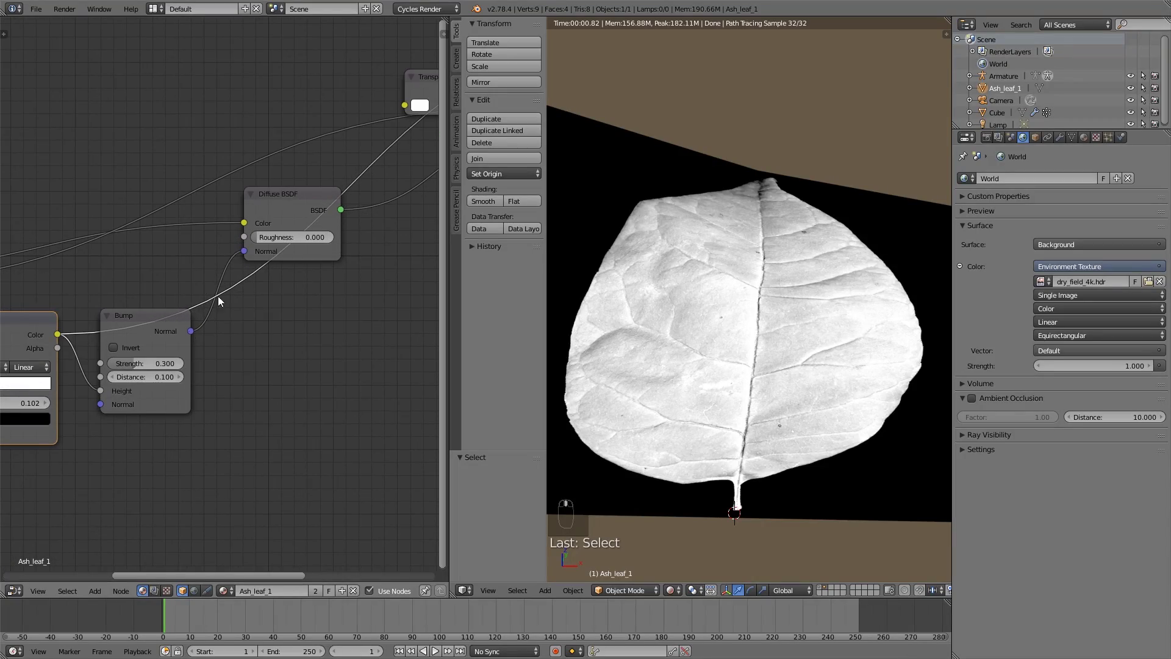
left_click(294, 191, "ctrl+shift")
scroll(782, 406, "up", 2)
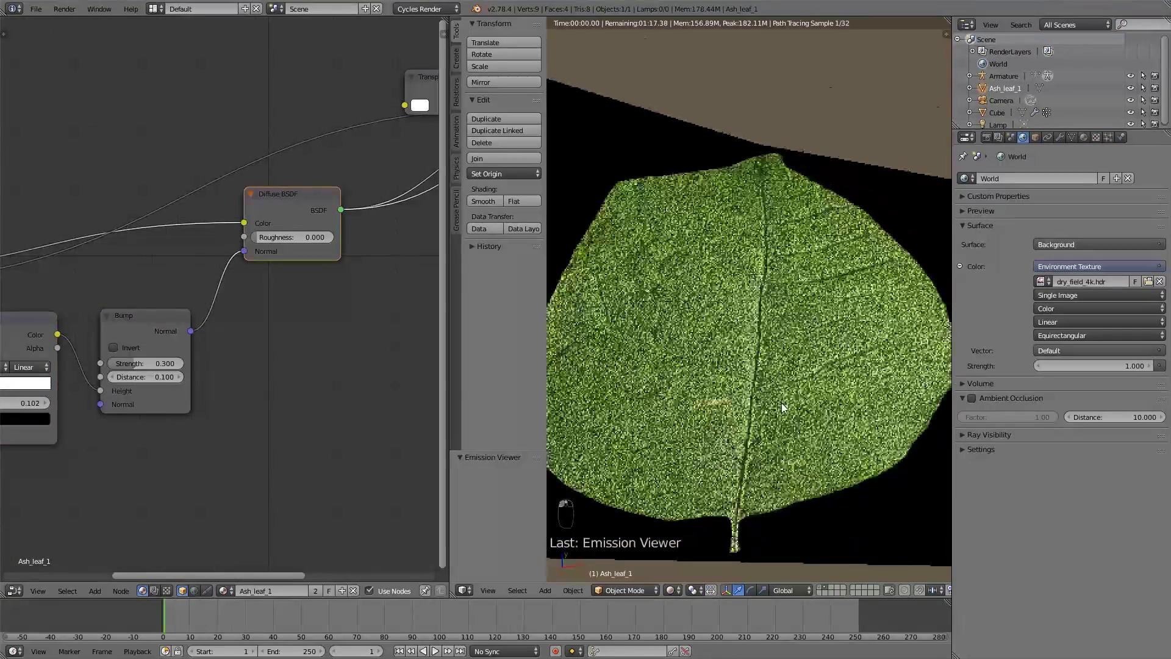
scroll(782, 402, "up", 2)
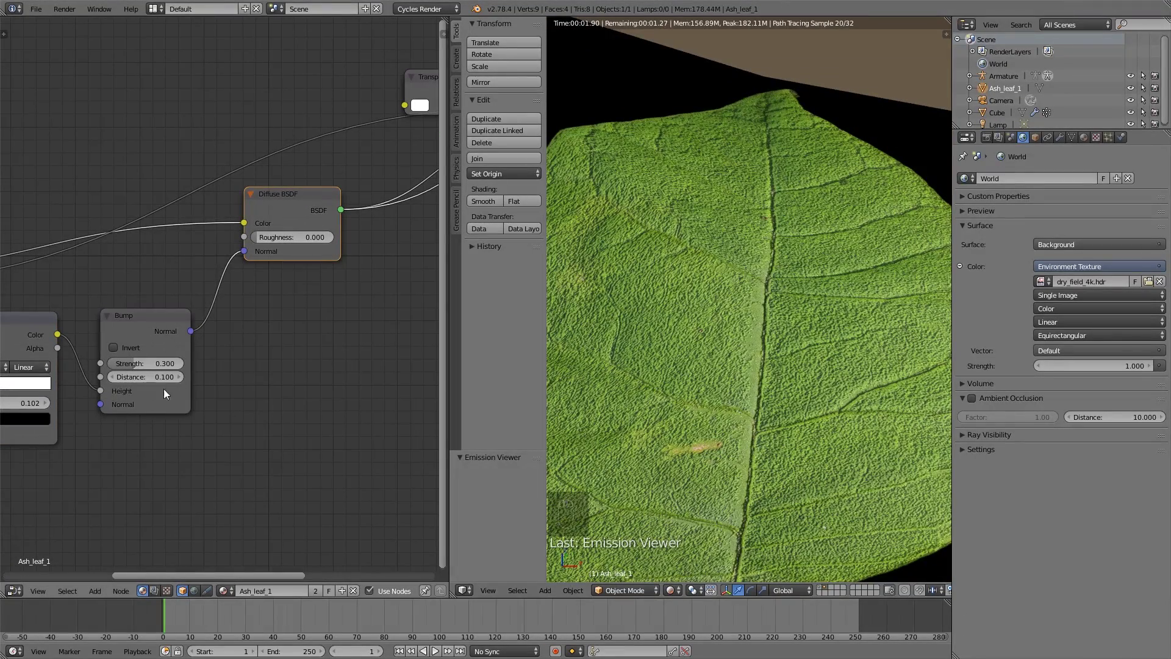
- Try the Bump node's Invert option, inspect the leaf veins from several angles, and switch Invert off again
left_click(113, 347)
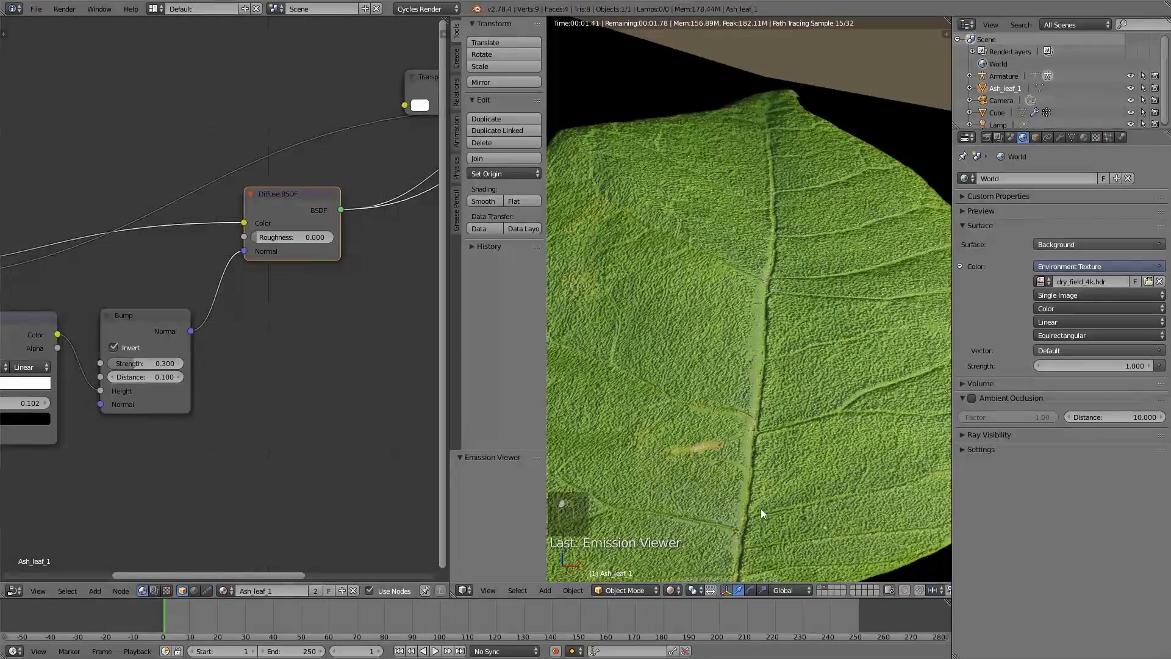
scroll(770, 554, "down", 3)
middle_click_drag(760, 548, 769, 508)
mouse_move(776, 285)
middle_mouse_down()
mouse_move(760, 332)
mouse_move(775, 287)
middle_mouse_up()
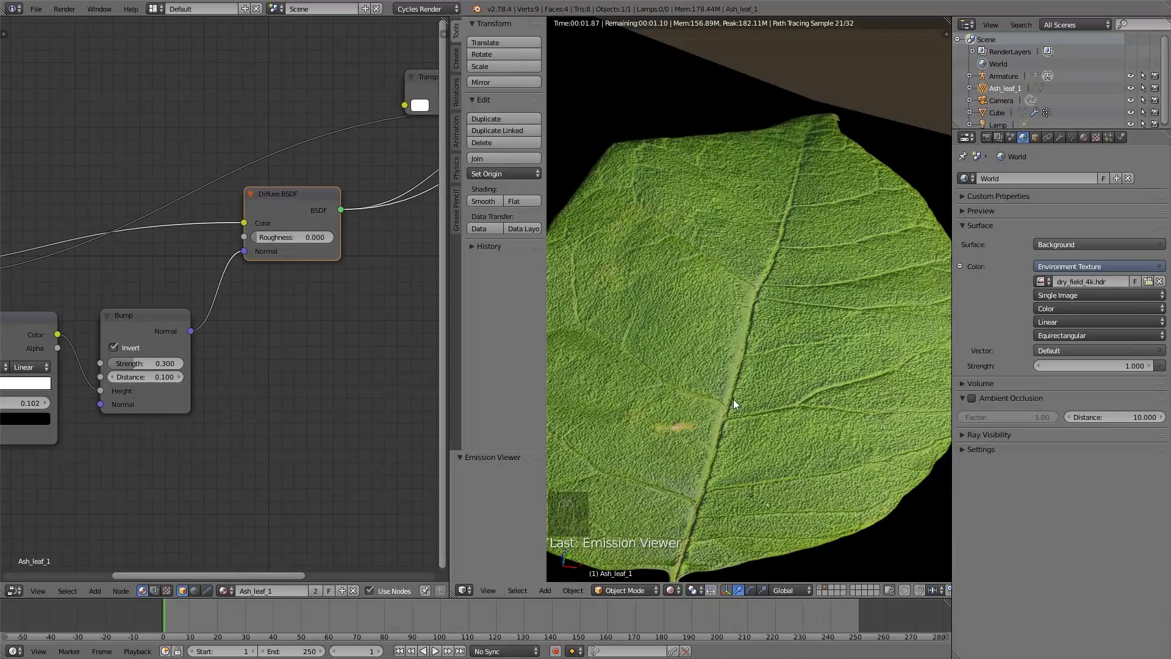
scroll(733, 402, "down", 3)
middle_click_drag(740, 394, 794, 383)
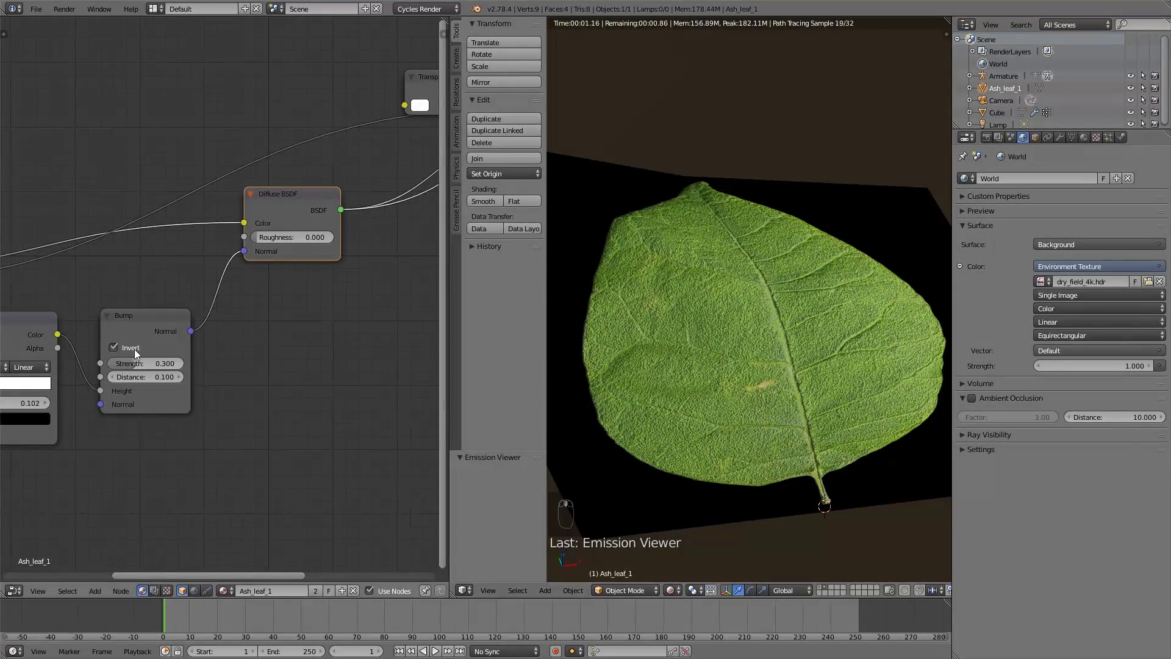
left_click(114, 347)
- Set the Bump node's Strength to 0.1 and check the whole leaf in the rendered view
scroll(600, 198, "up", 3)
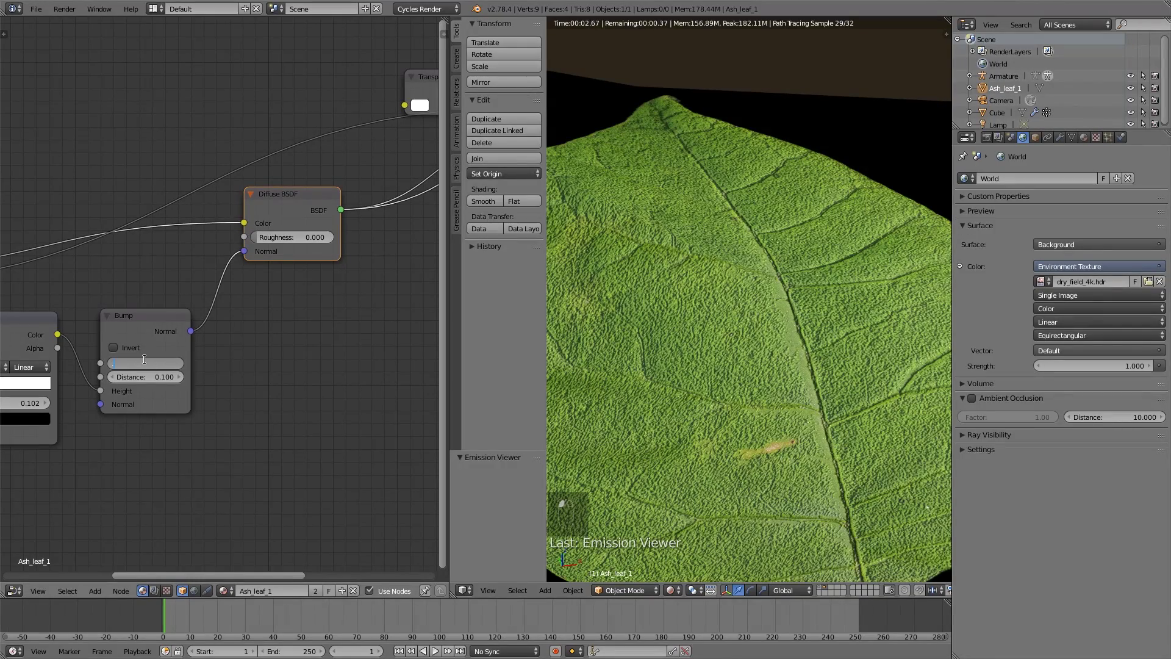
type("0.1")
key("Return")
scroll(687, 379, "down", 5)
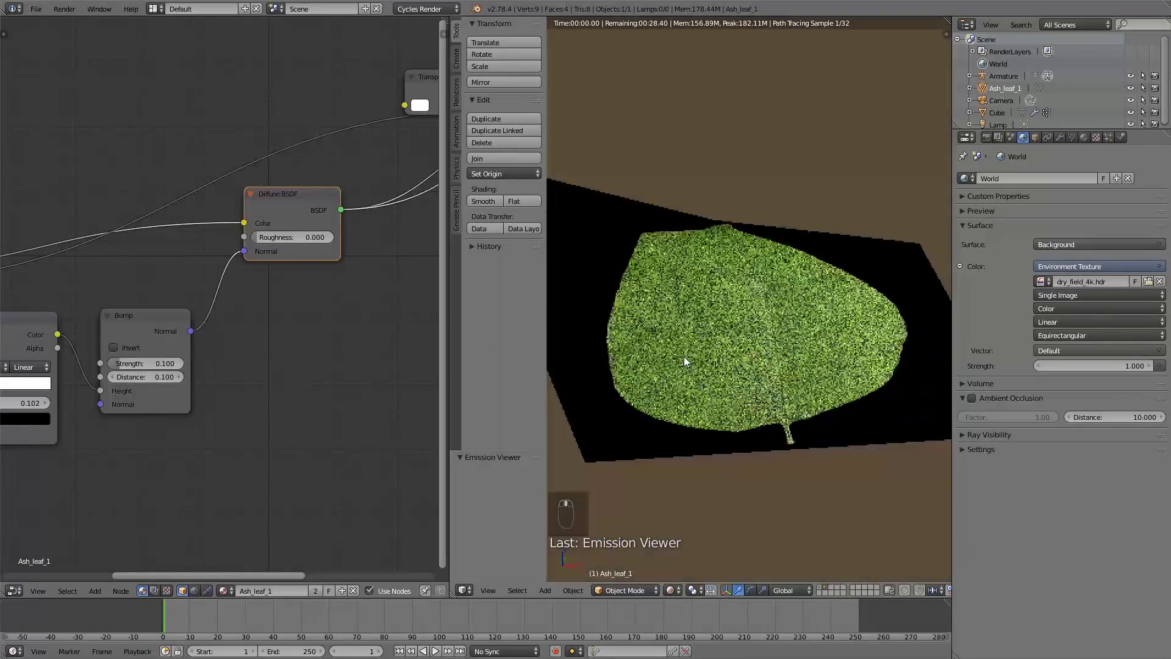
middle_click_drag(683, 356, 832, 346)
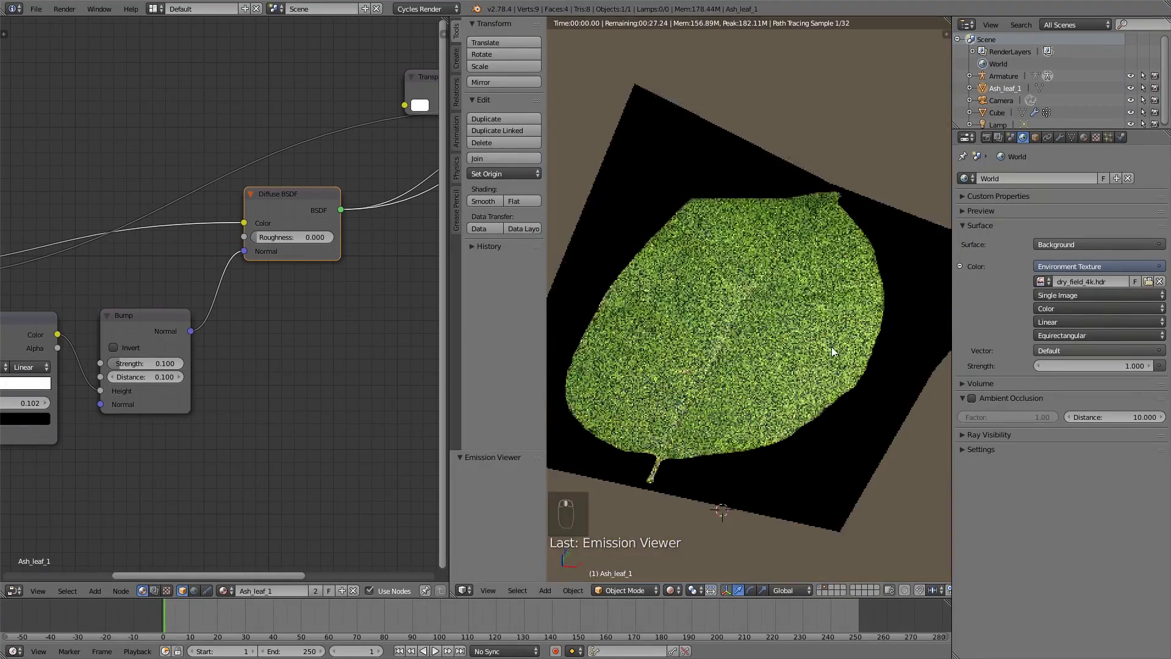
- Set the Bump node's Distance to 0.15 and inspect the leaf surface from different angles
double_click(153, 377)
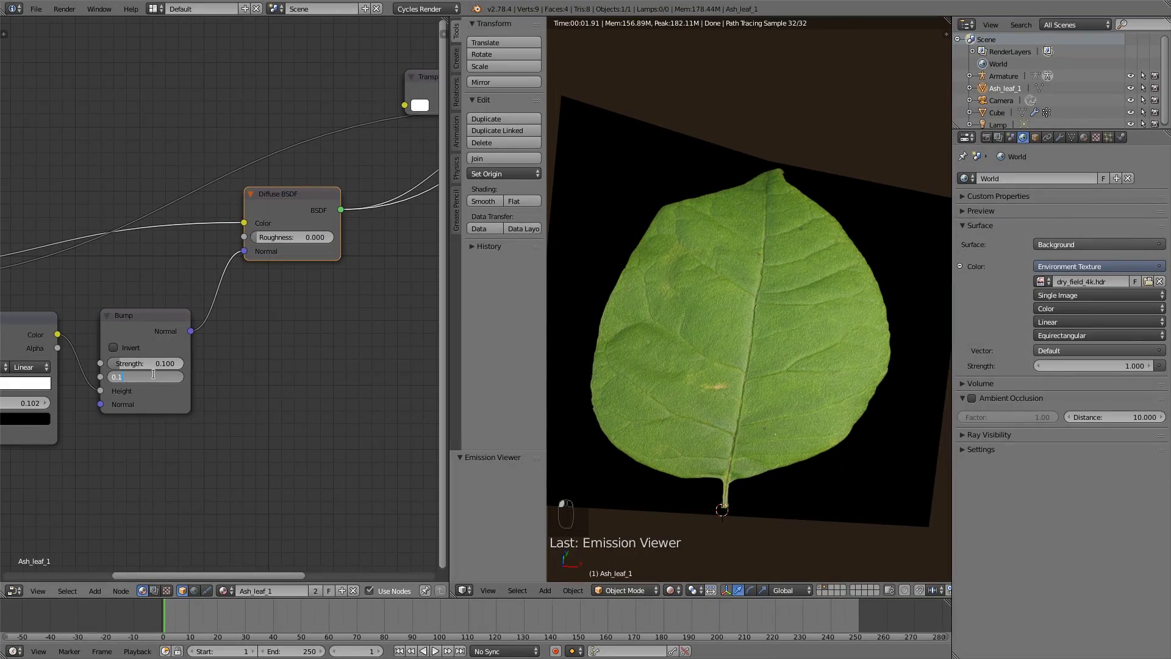
type("0.15")
key("Return")
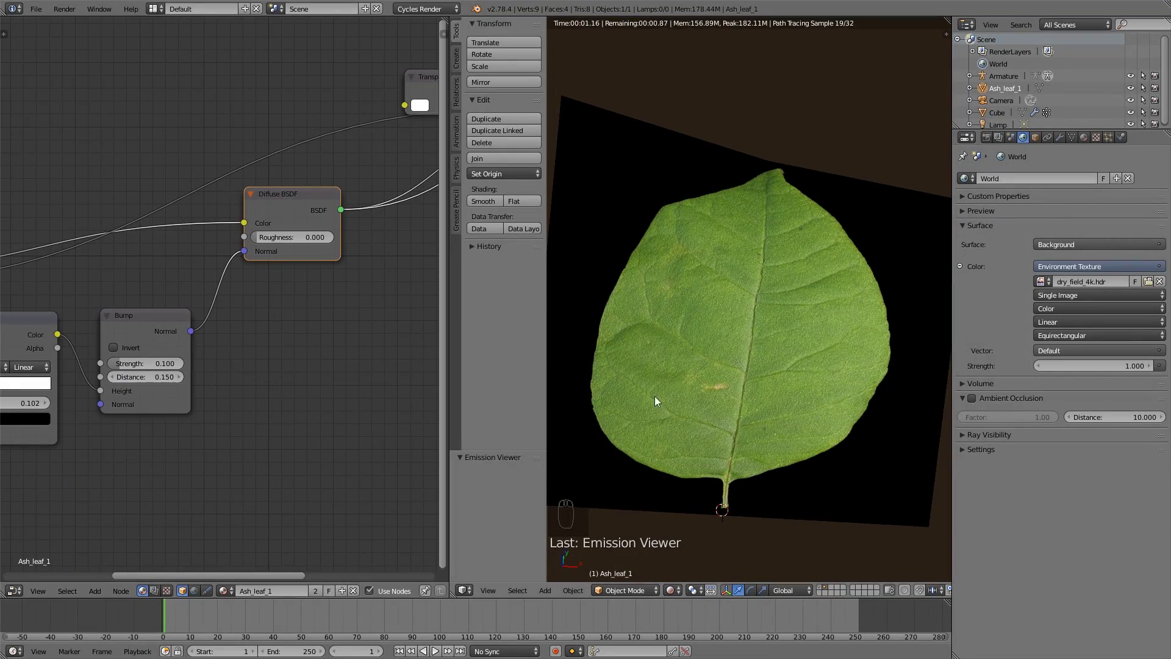
scroll(690, 396, "up", 3)
middle_click_drag(748, 407, 760, 465)
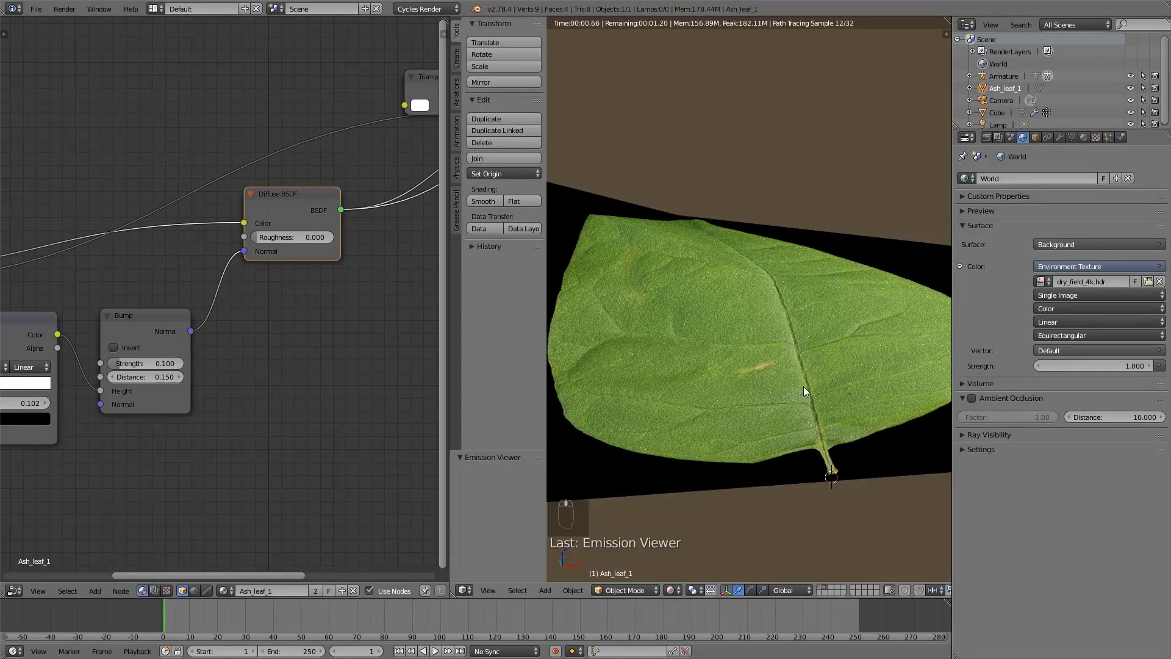
middle_click_drag(796, 331, 715, 395)
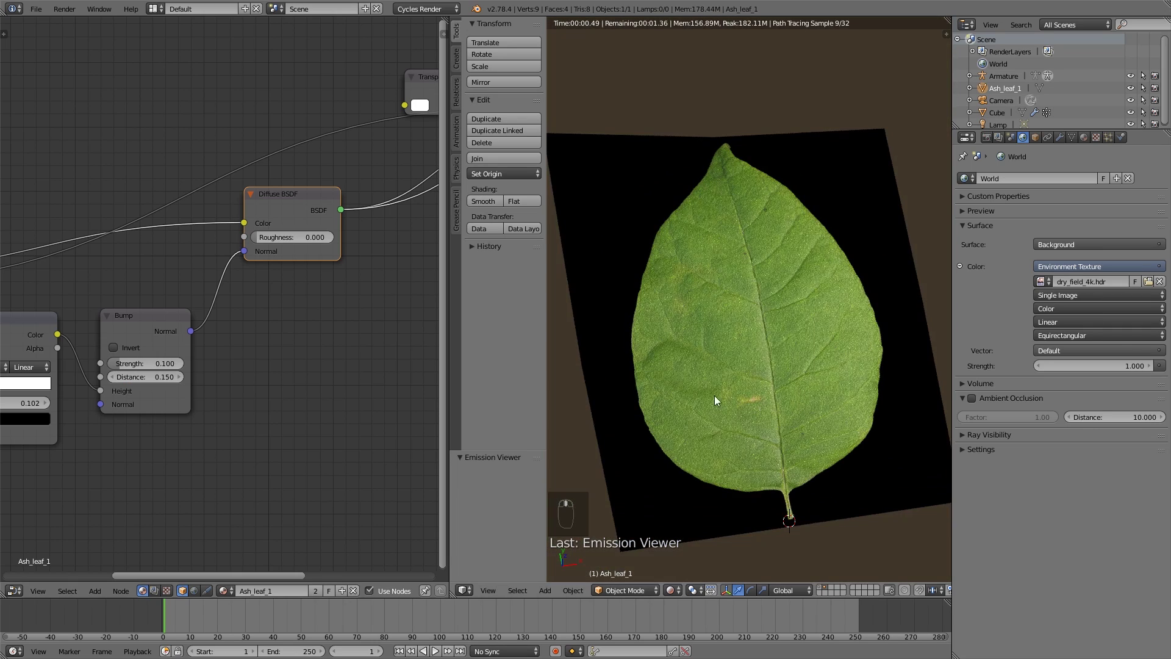
- Reposition the Mix Shader slightly and route its output back to the Material Output's Surface to restore transparency
scroll(331, 376, "down", 2)
middle_click_drag(331, 376, 194, 348)
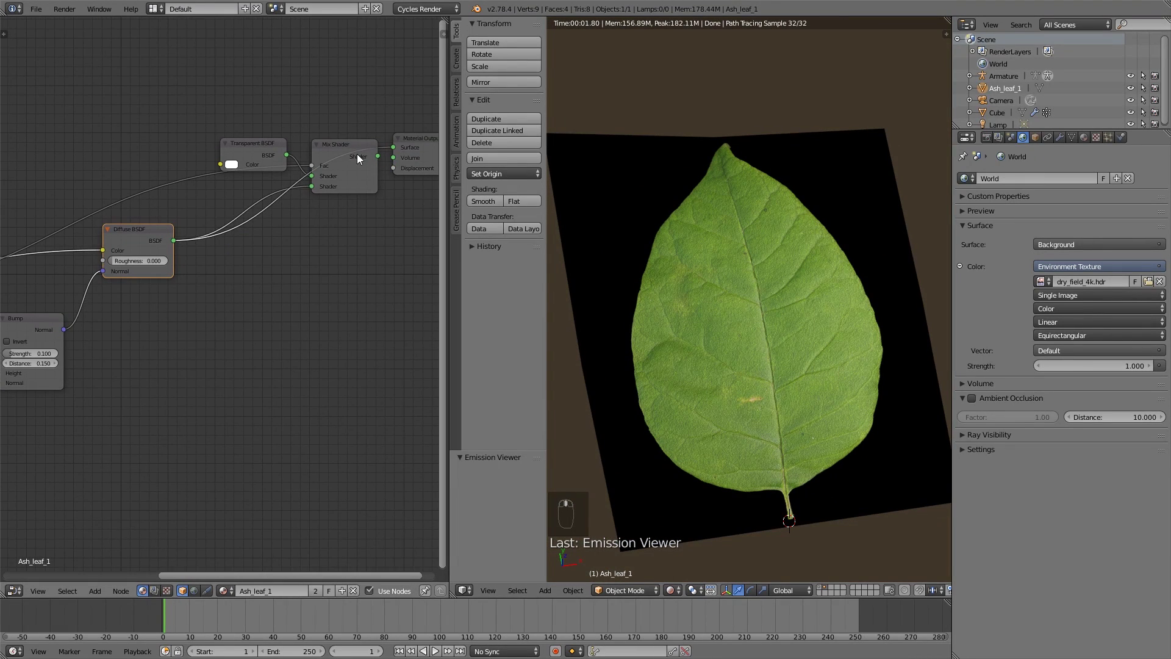
left_click_drag(349, 154, 342, 164)
middle_click_drag(342, 163, 266, 201)
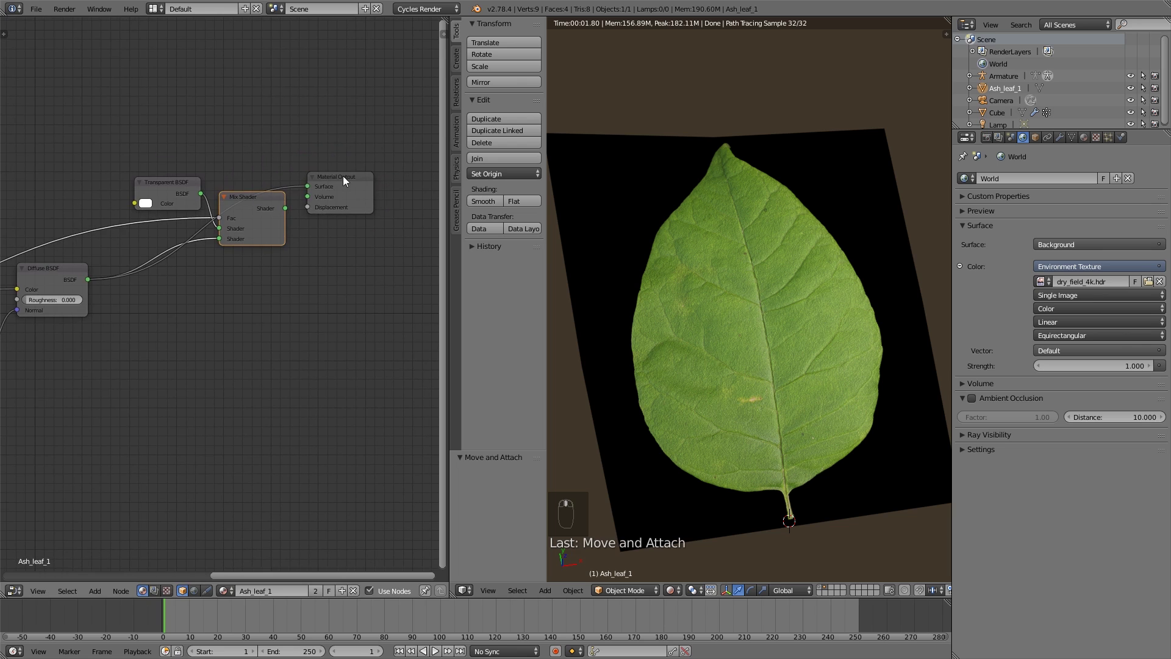
left_click(266, 205, "ctrl+shift")
- Shift the Mix Shader and Material Output nodes further along to make room in the node tree
left_click_drag(258, 198, 281, 194)
left_click(279, 194)
left_click(400, 176)
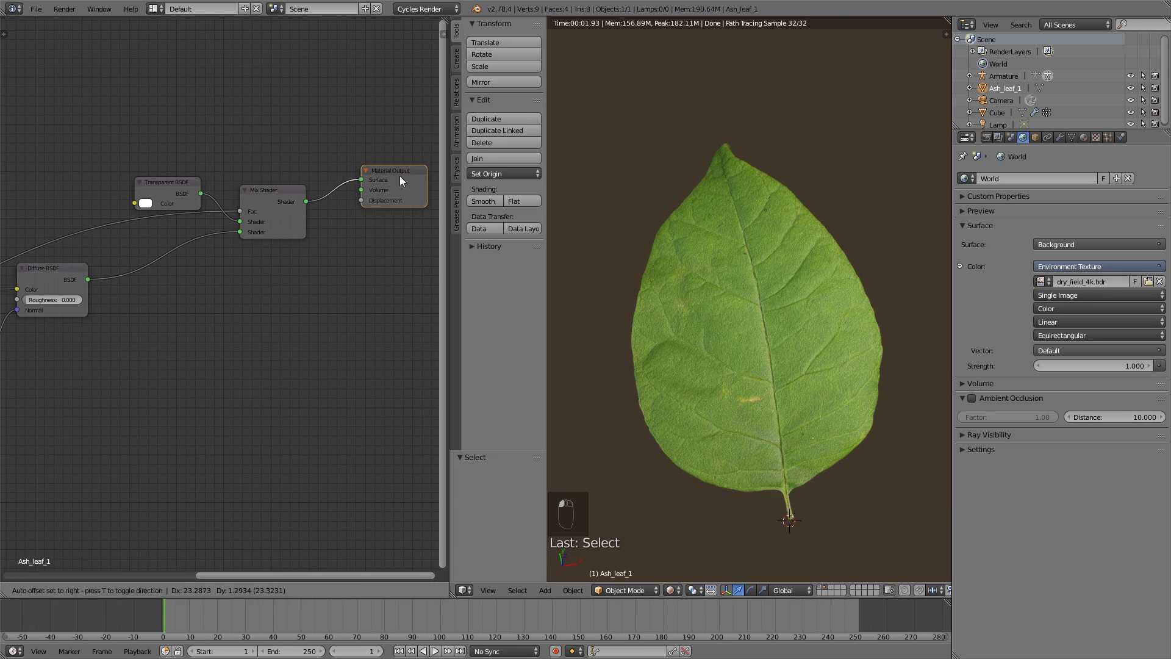
left_click_drag(401, 175, 427, 176)
- Add a Mix Shader node on the link between the Diffuse BSDF and the existing Mix Shader
scroll(298, 261, "up", 1)
middle_click_drag(298, 261, 341, 260)
key("shift+a")
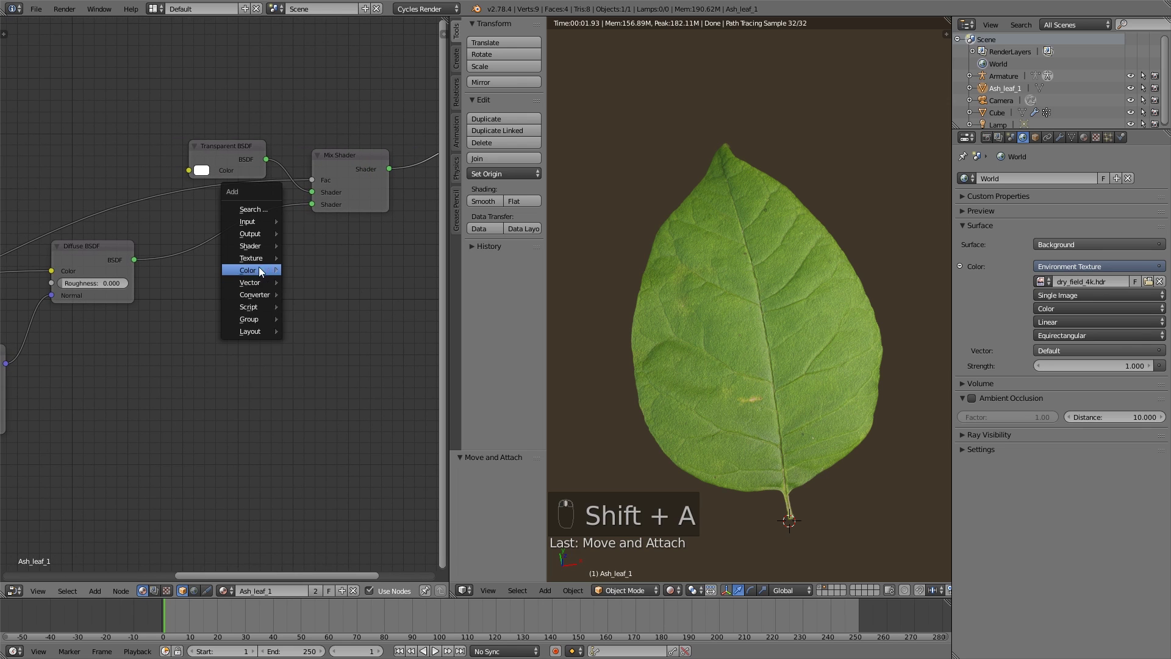
mouse_move(250, 246)
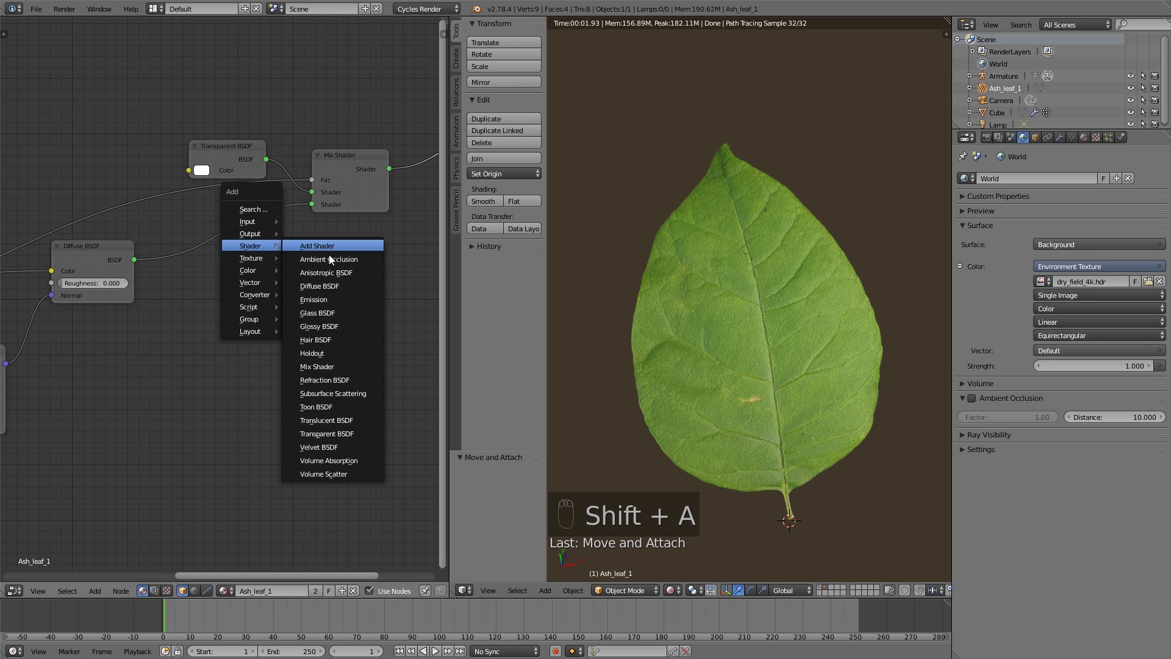
left_click(345, 366)
left_click(200, 236)
- Add a Glossy BSDF below the Diffuse BSDF and link it to the new Mix Shader's second Shader input
key("shift+a")
mouse_move(200, 236)
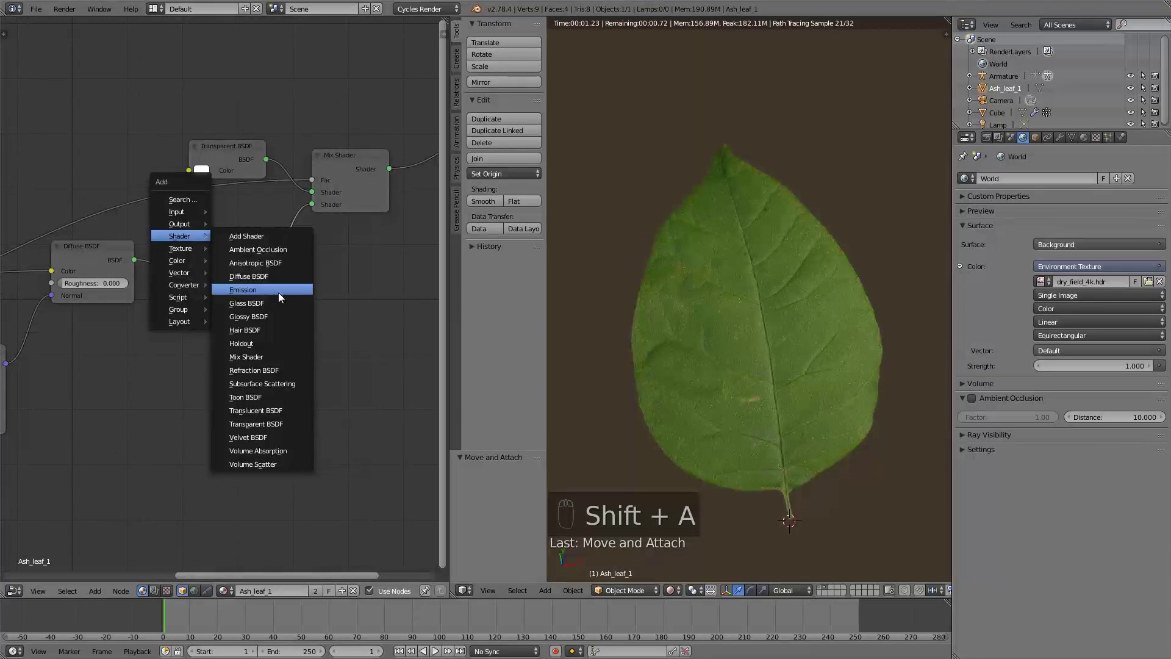
left_click(272, 313)
left_click(32, 334)
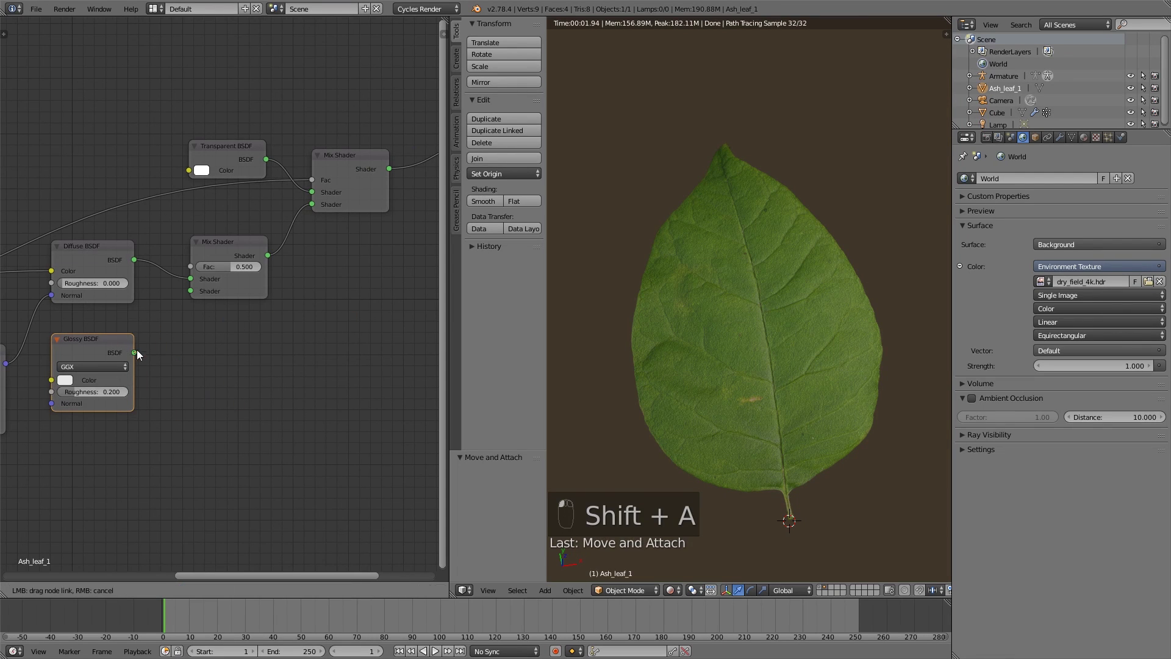
left_click_drag(134, 353, 191, 291)
- Link the Bump node's Normal output to the Glossy BSDF's Normal input and tidy the Glossy and Mix Shader positions
middle_click_drag(163, 356, 242, 317)
left_click_drag(194, 303, 209, 308)
middle_click_drag(150, 373, 232, 347)
scroll(201, 346, "down", 1)
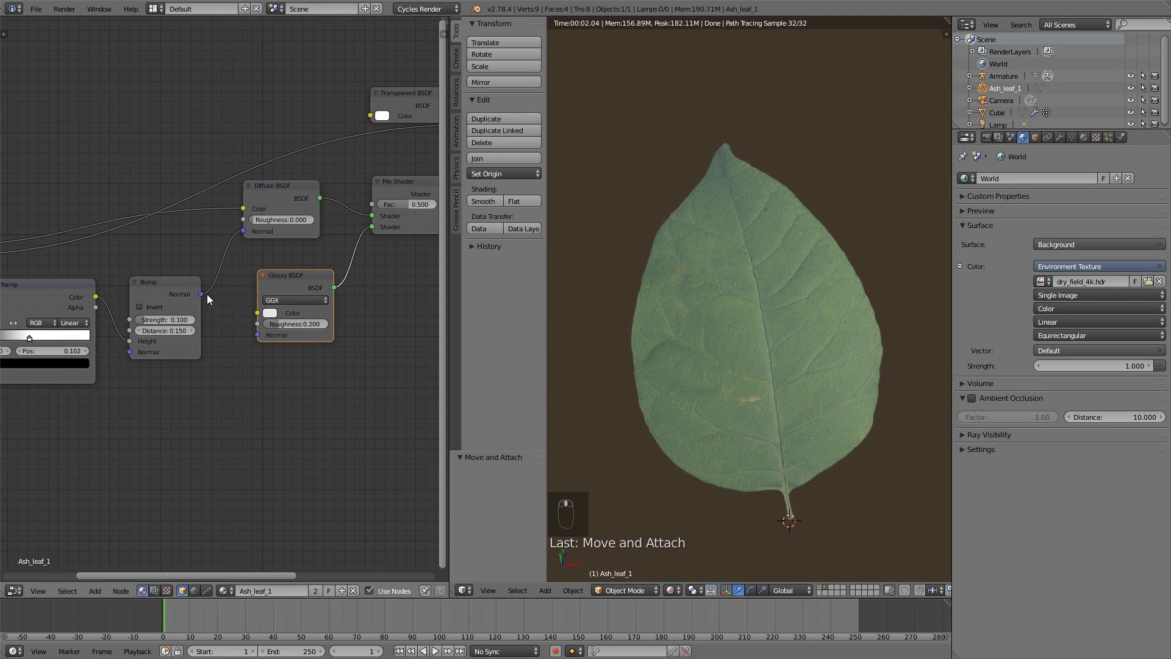
left_click_drag(200, 294, 267, 335)
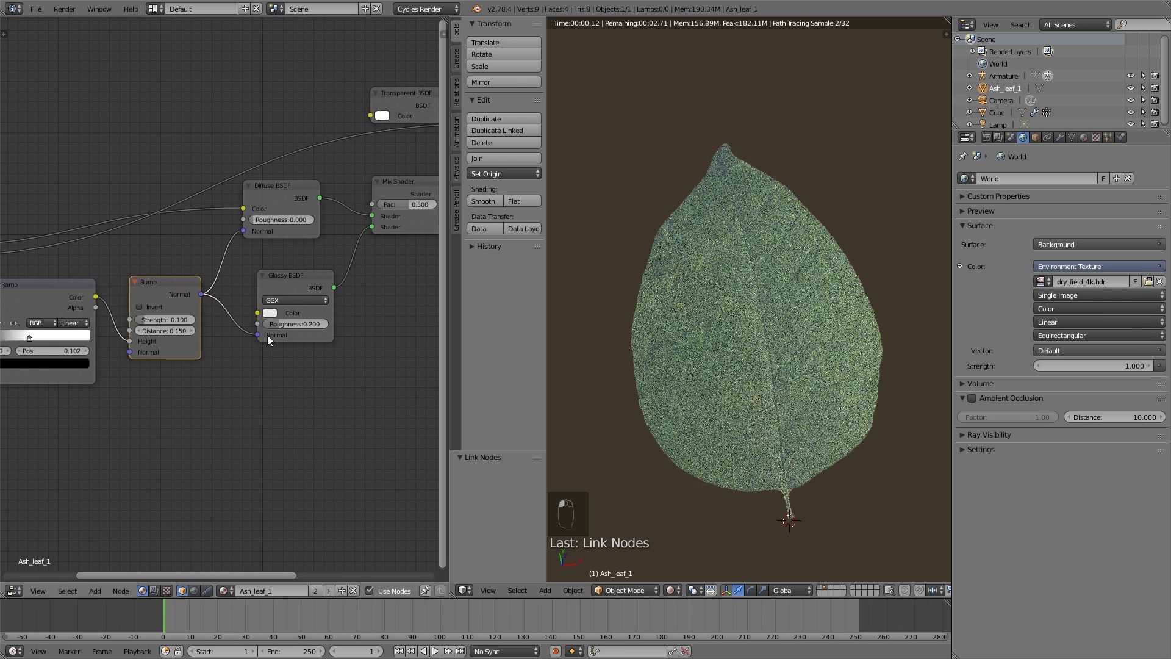
middle_click_drag(413, 196, 303, 335)
left_click(291, 320)
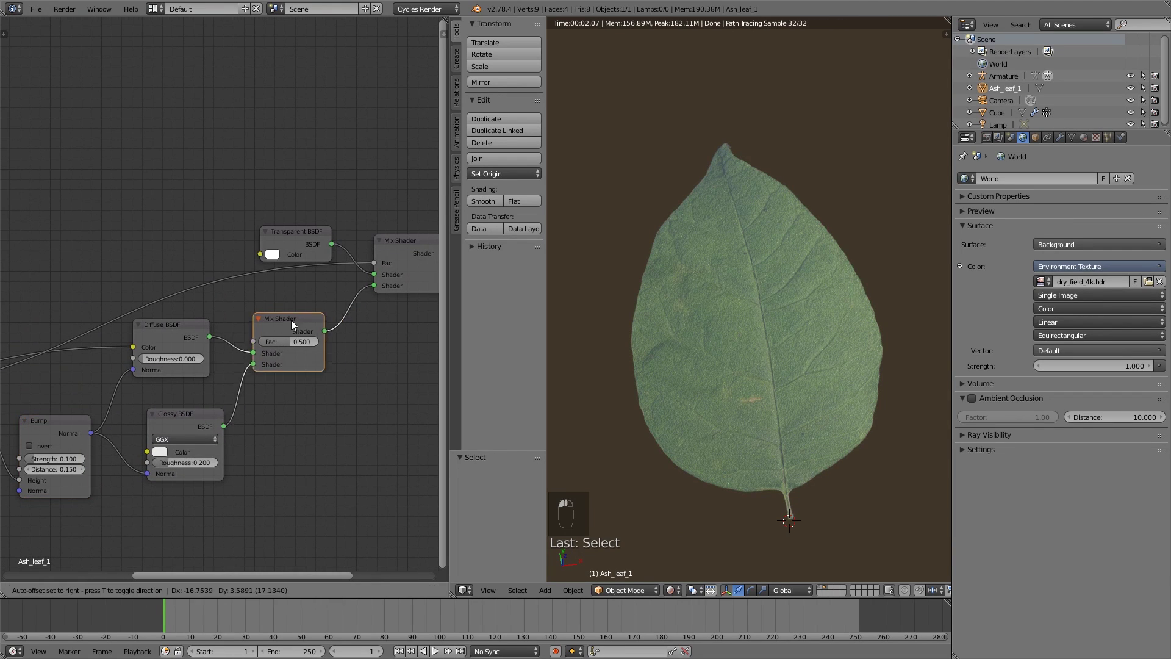
left_click_drag(291, 320, 302, 320)
- Add a Fresnel node and link its Fac output to the Fac input of the diffuse-glossy Mix Shader
middle_click_drag(180, 223, 197, 267)
key("shift+a")
mouse_move(197, 269)
mouse_move(184, 239)
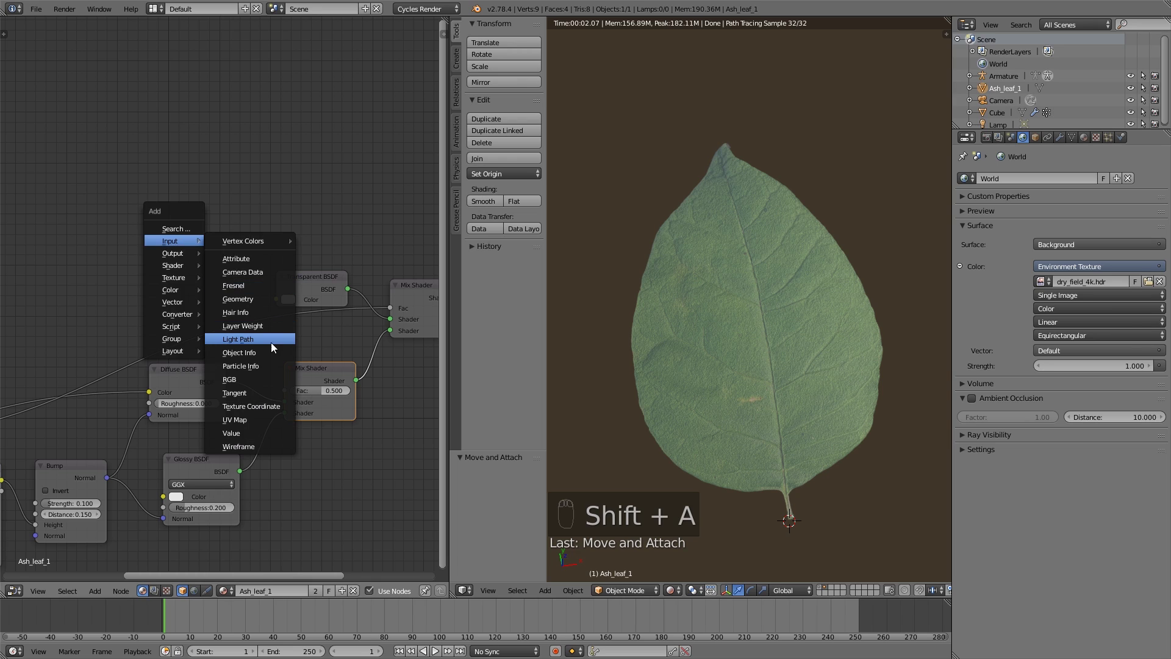
mouse_move(173, 254)
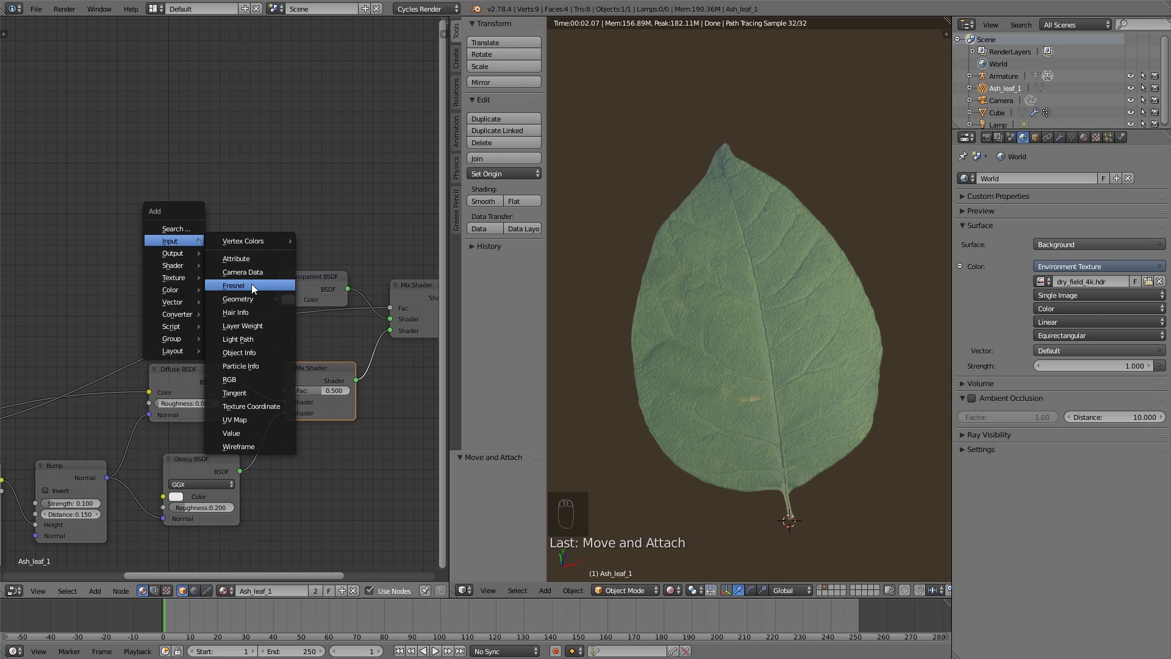
left_click(252, 285)
left_click(144, 233)
scroll(213, 275, "down", 2)
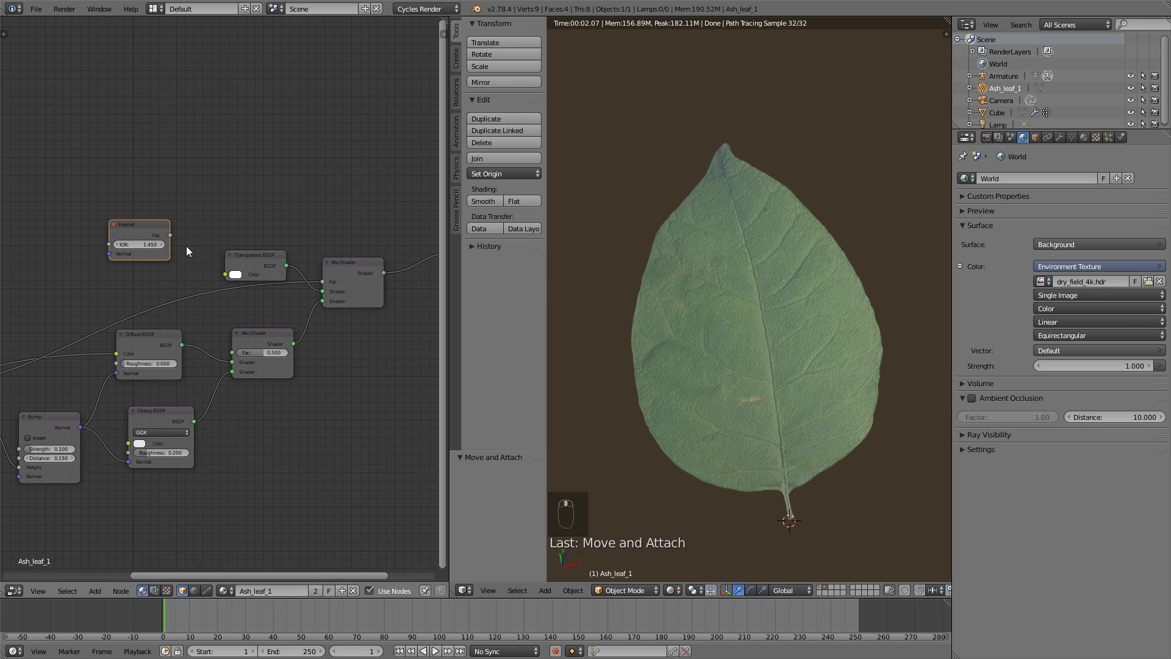
left_click_drag(170, 236, 234, 356)
- Preview the Fresnel output on the leaf through the emission viewer and set its IOR to 1.350
scroll(244, 342, "up", 1)
middle_click_drag(770, 431, 757, 402)
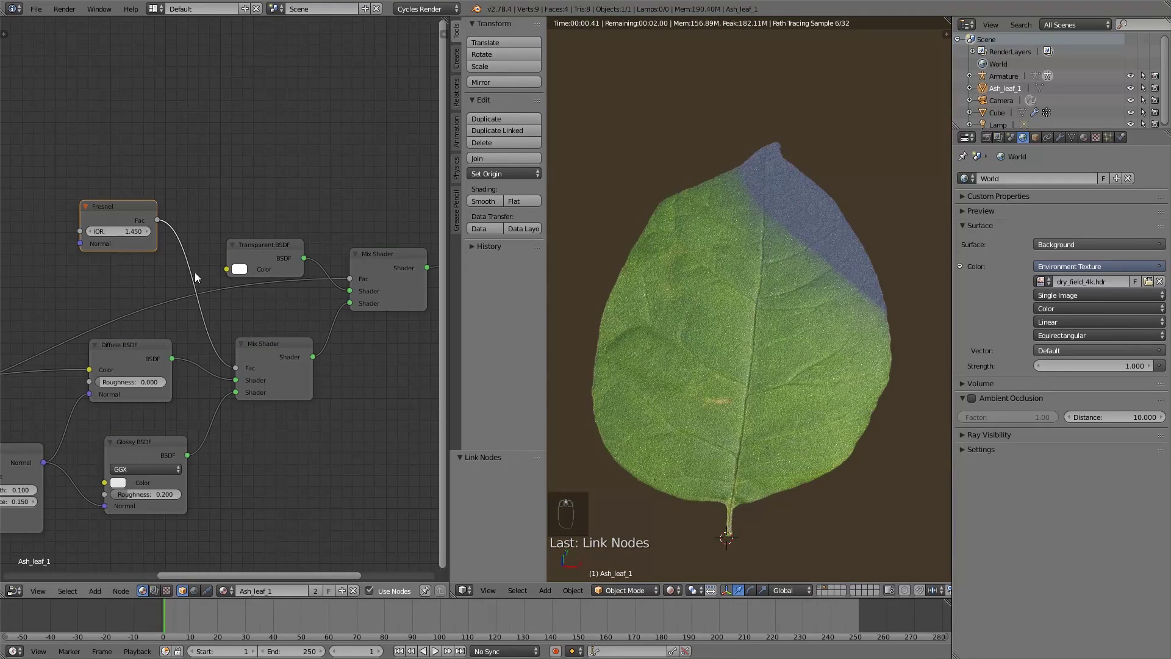
middle_click_drag(198, 284, 236, 285)
scroll(236, 286, "up", 1)
left_click(188, 207, "ctrl+shift")
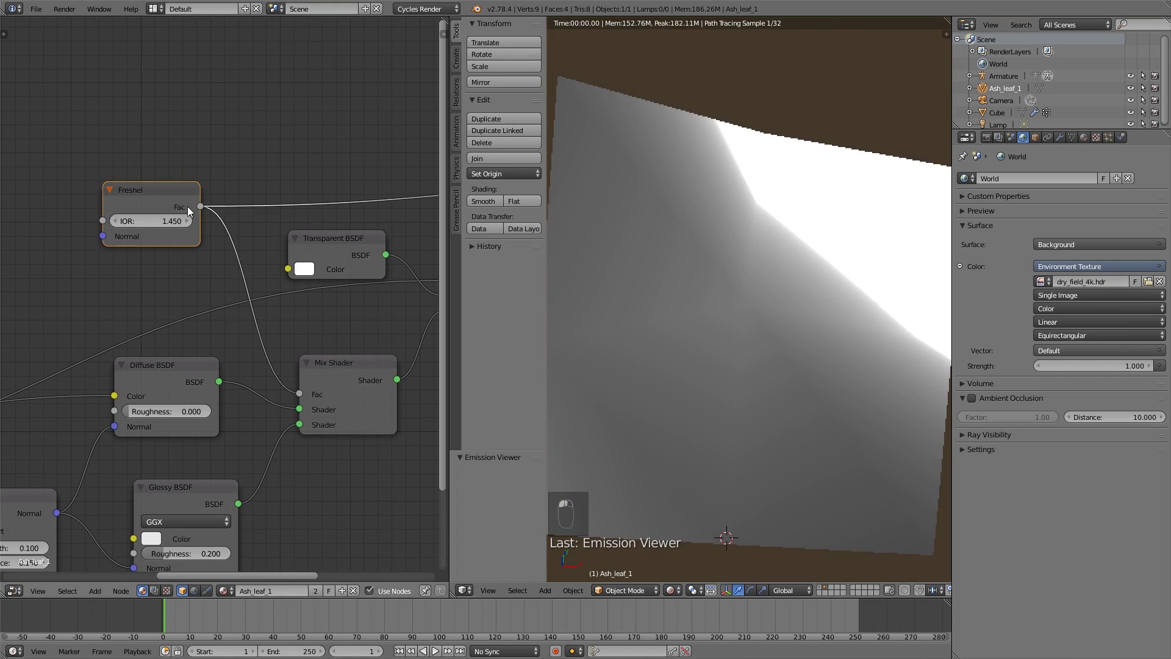
scroll(759, 398, "down", 4)
middle_click_drag(726, 387, 704, 379)
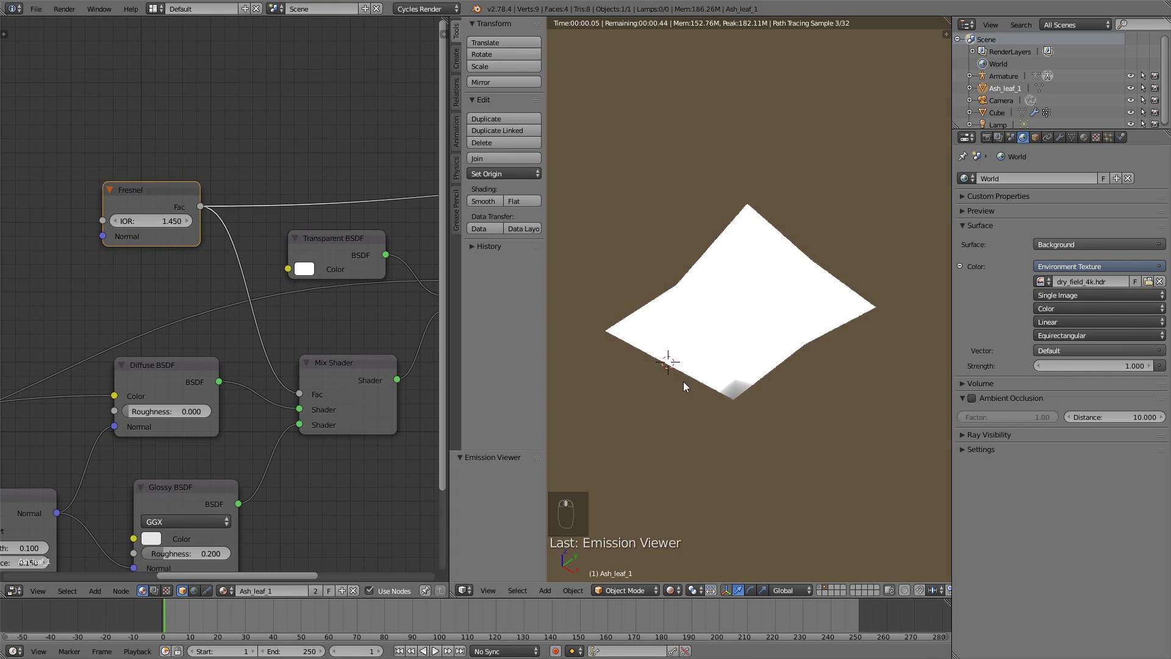
left_click(116, 221)
mouse_move(723, 410)
middle_mouse_down()
mouse_move(739, 411)
mouse_move(708, 421)
middle_mouse_up()
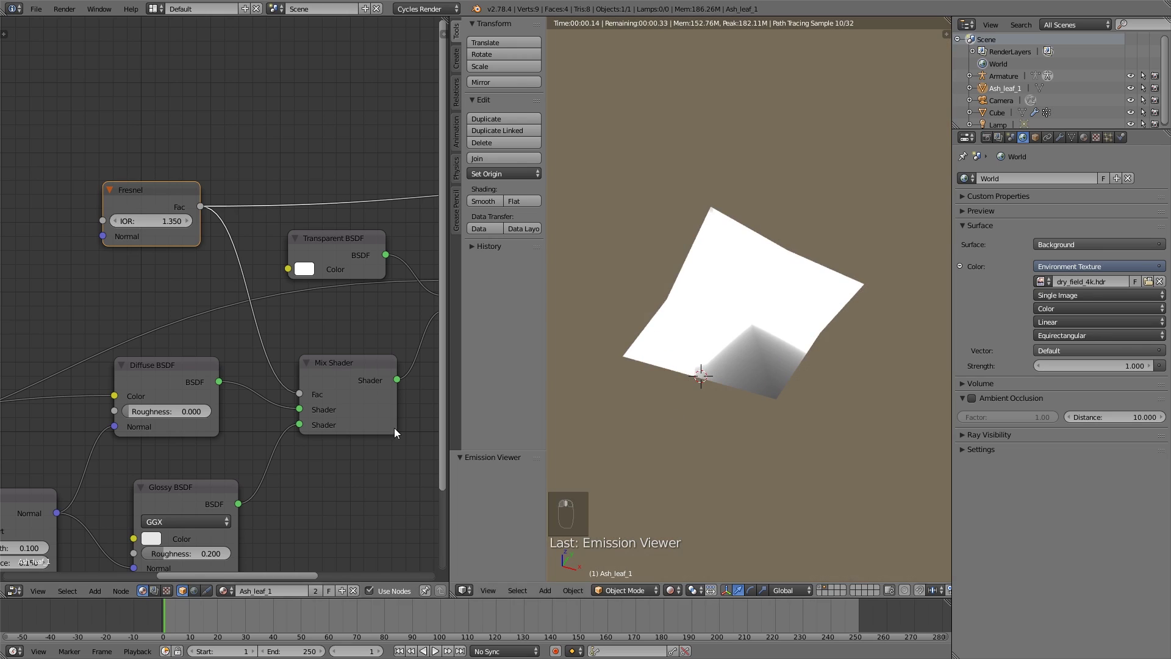
- Link the Bump's Normal to the Fresnel node's Normal input, then view the final Mix Shader's output on the leaf
scroll(305, 381, "down", 2)
left_click_drag(147, 429, 183, 211)
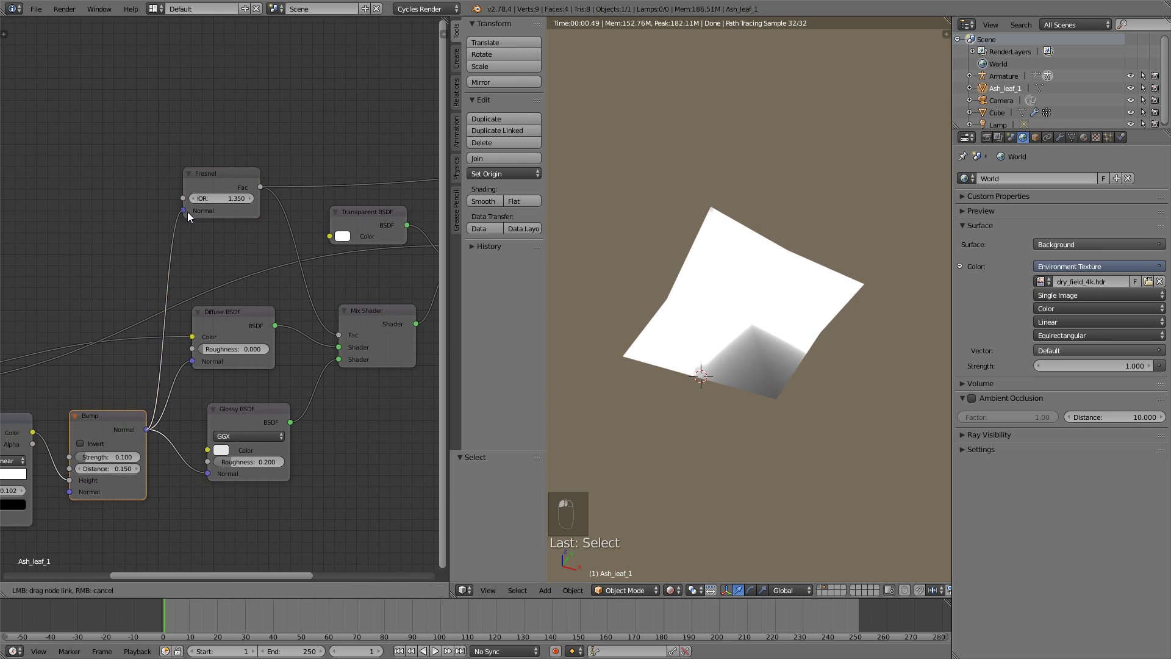
scroll(740, 374, "up", 4)
scroll(366, 274, "down", 2)
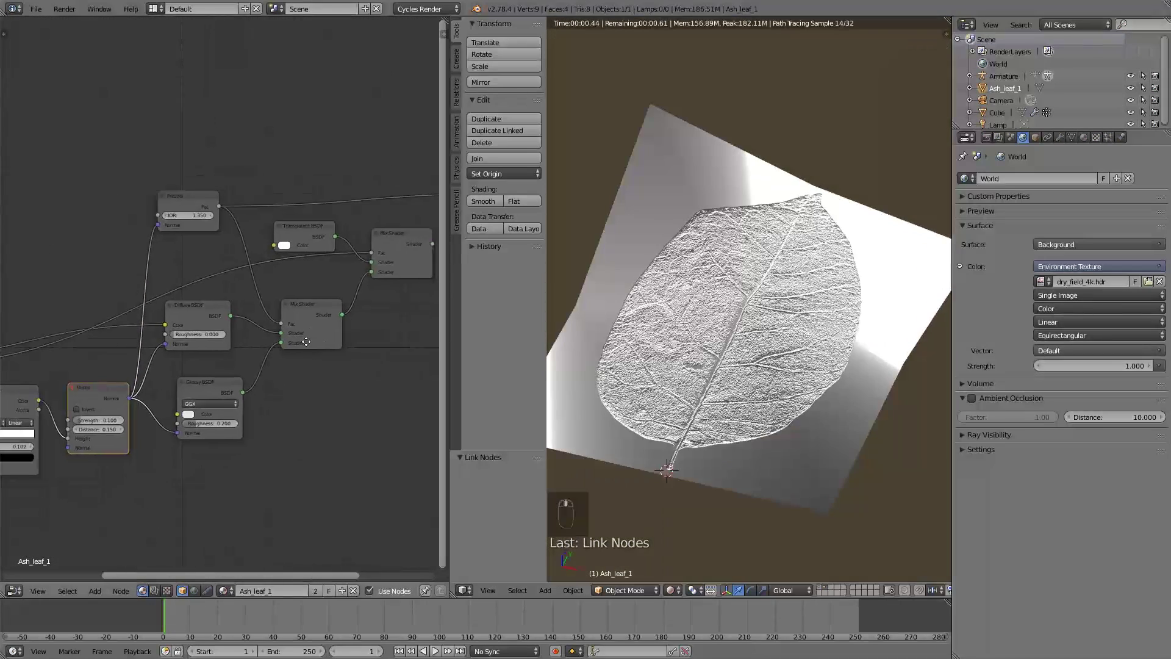
middle_click_drag(427, 275, 395, 263)
left_click(384, 262, "ctrl+shift")
middle_click_drag(804, 427, 748, 417)
scroll(309, 404, "up", 2)
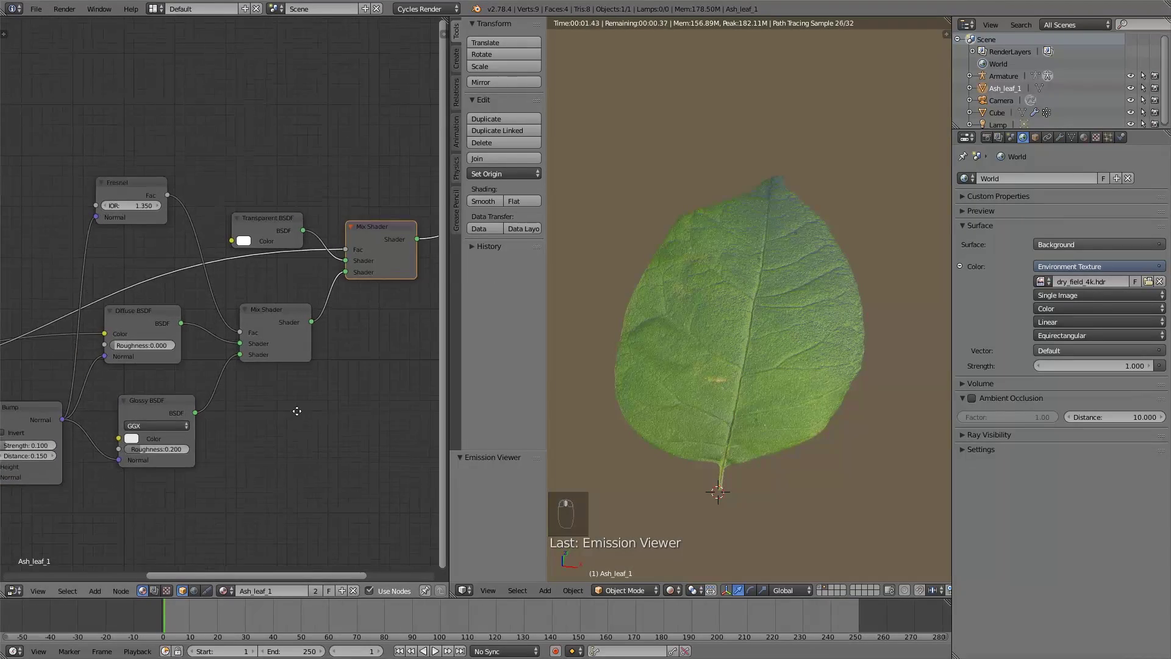
- Space out the Glossy BSDF, final Mix Shader and Material Output nodes in the node tree
left_click_drag(196, 367, 208, 369)
middle_click_drag(295, 373, 173, 390)
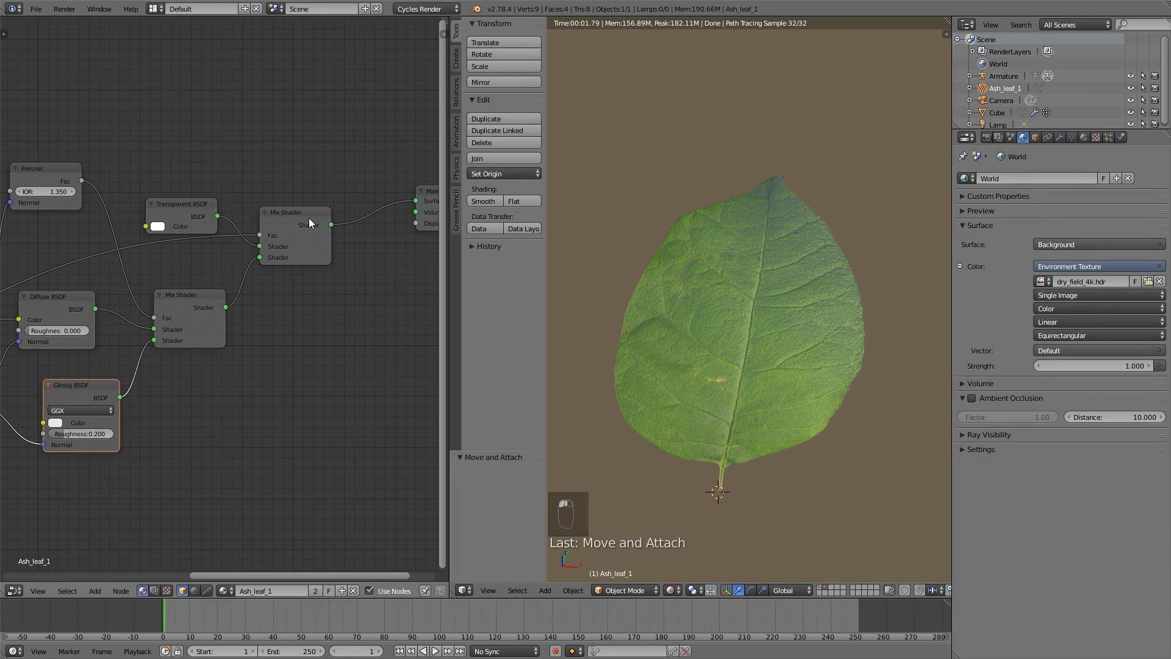
left_click_drag(309, 222, 323, 222)
scroll(366, 347, "down", 1)
middle_click_drag(405, 268, 296, 241)
left_click_drag(308, 187, 346, 179)
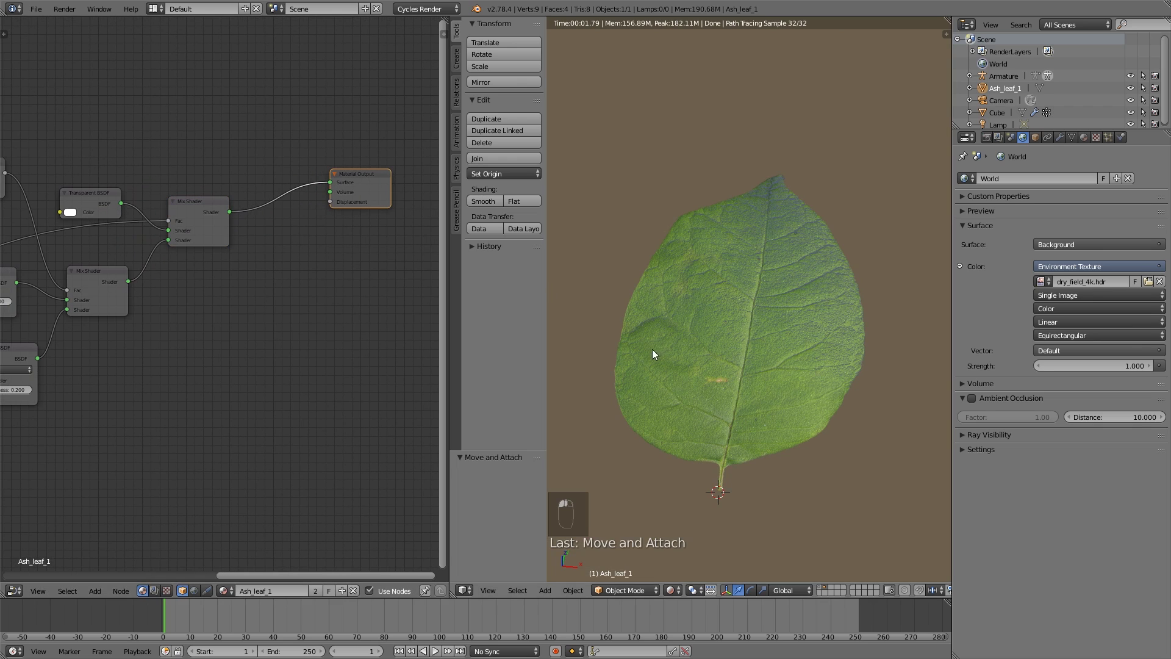
- Inspect the leaf from its other side and preview the Fresnel node's output there
middle_click_drag(653, 349, 731, 323)
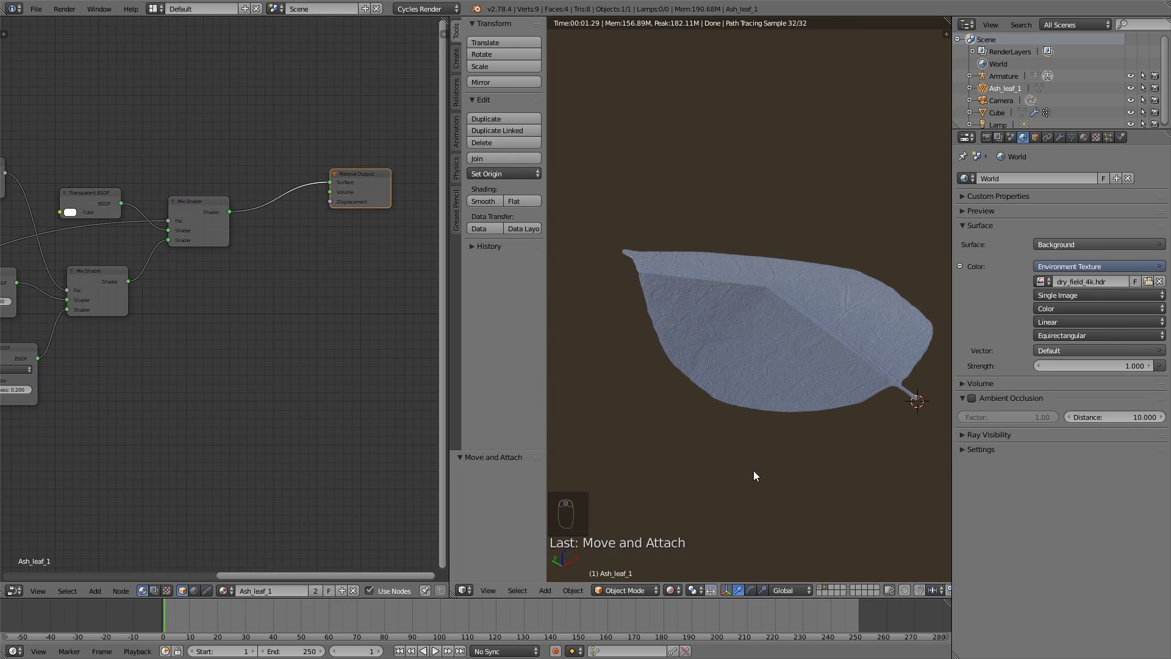
middle_click_drag(104, 274, 227, 266)
left_click(227, 266, "ctrl+shift")
left_click(97, 161, "ctrl+shift")
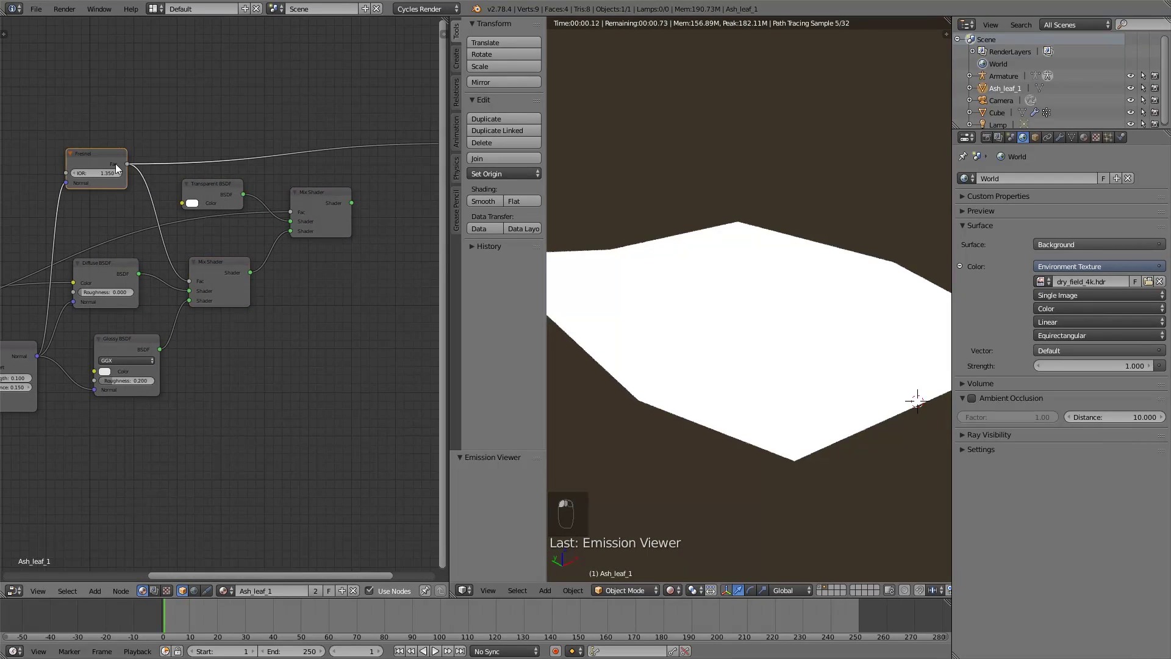
middle_click_drag(186, 225, 263, 258)
scroll(247, 236, "down", 2)
scroll(256, 251, "up", 2)
left_click_drag(156, 215, 150, 221)
scroll(150, 221, "down", 1)
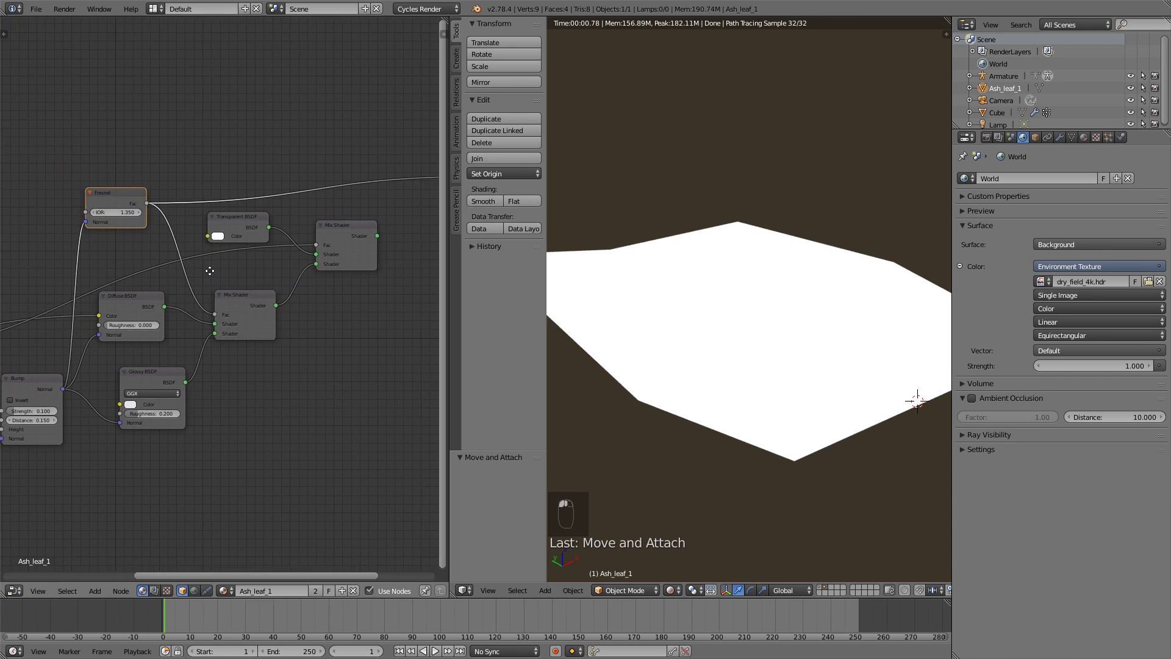
- Insert a Math node on the link between Fresnel and the Mix Shader's Fac, moving the Transparent BSDF aside
middle_click_drag(214, 390, 225, 464)
scroll(195, 354, "up", 2)
left_click(324, 243)
key("shift+a")
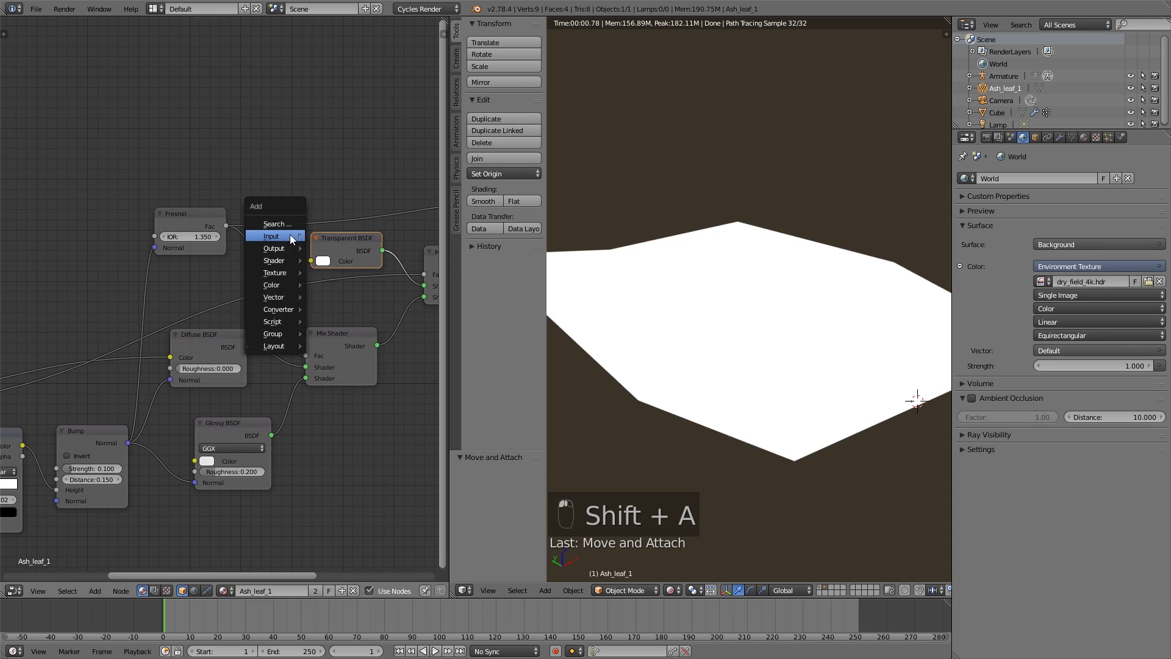
mouse_move(288, 310)
left_click(335, 369)
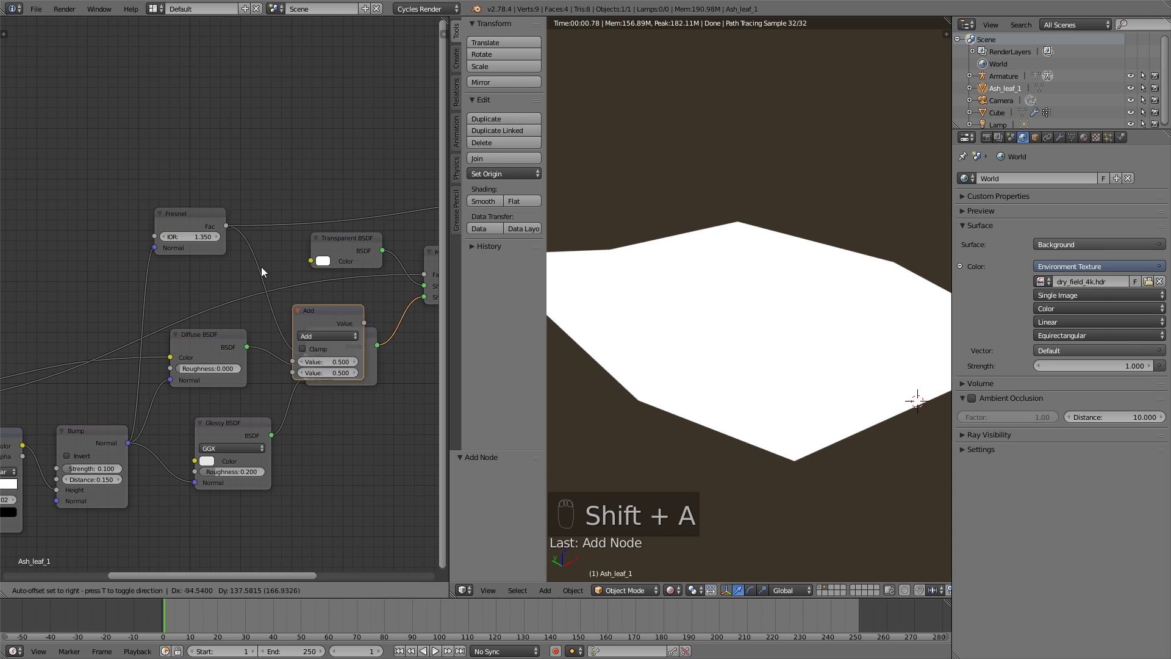
left_click(270, 237)
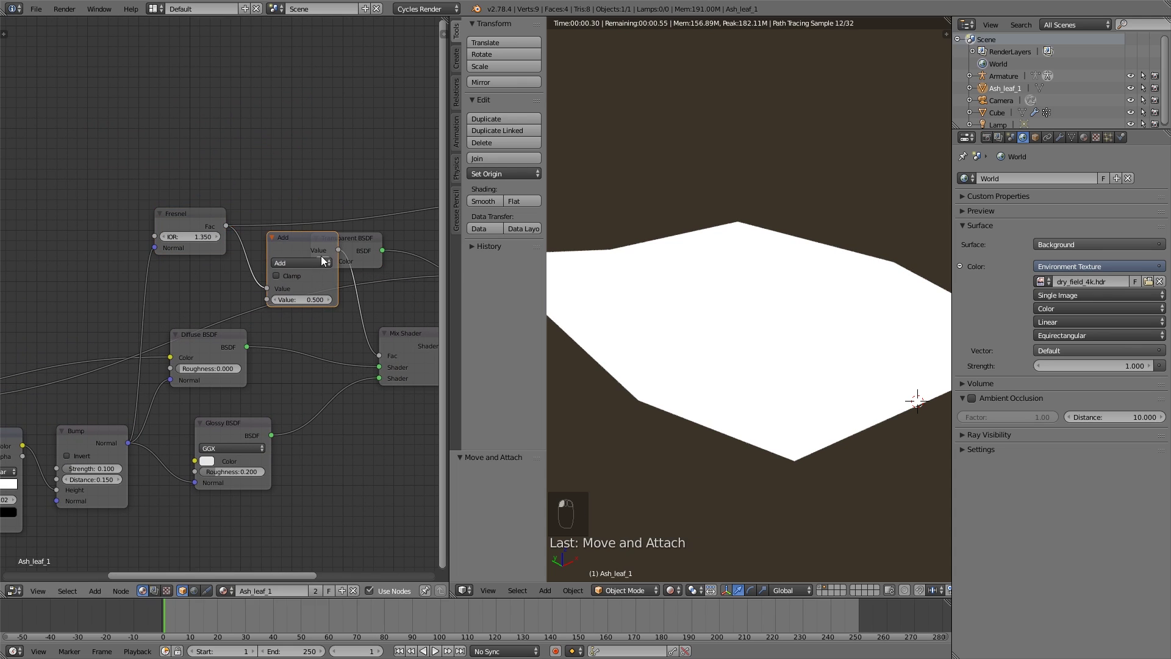
left_click_drag(367, 239, 415, 235)
- Set the Math node's operation to Multiply and its second value to 0.100 while previewing its output
left_click(308, 261)
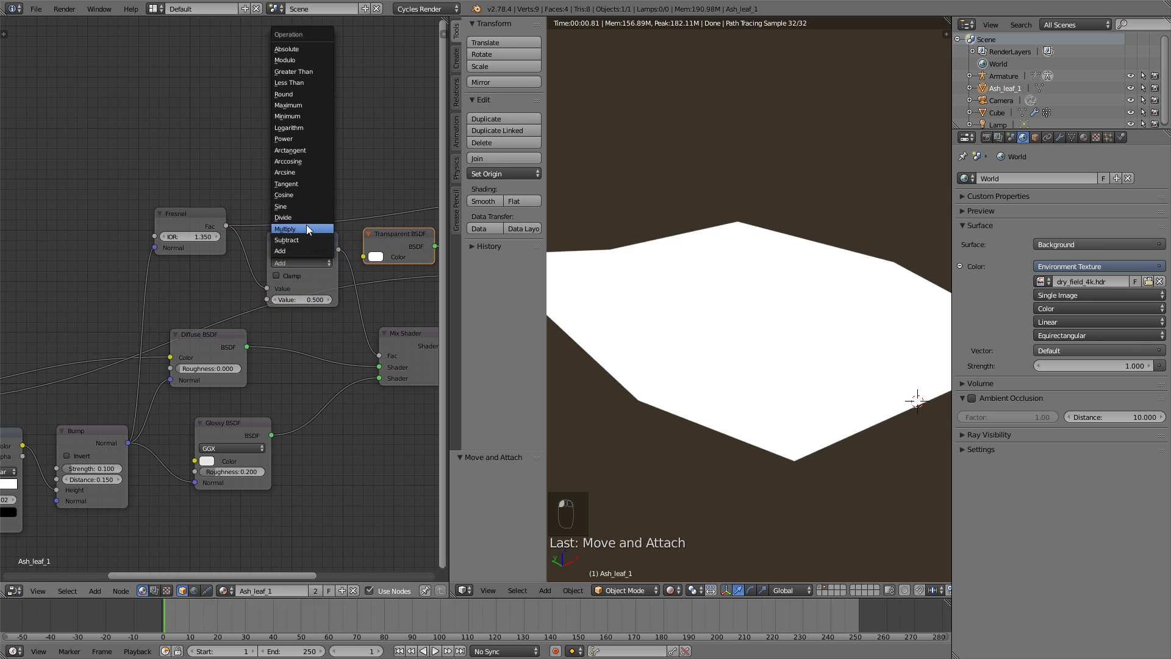
left_click(309, 229)
left_click(274, 299)
left_click(273, 299)
left_click(274, 300)
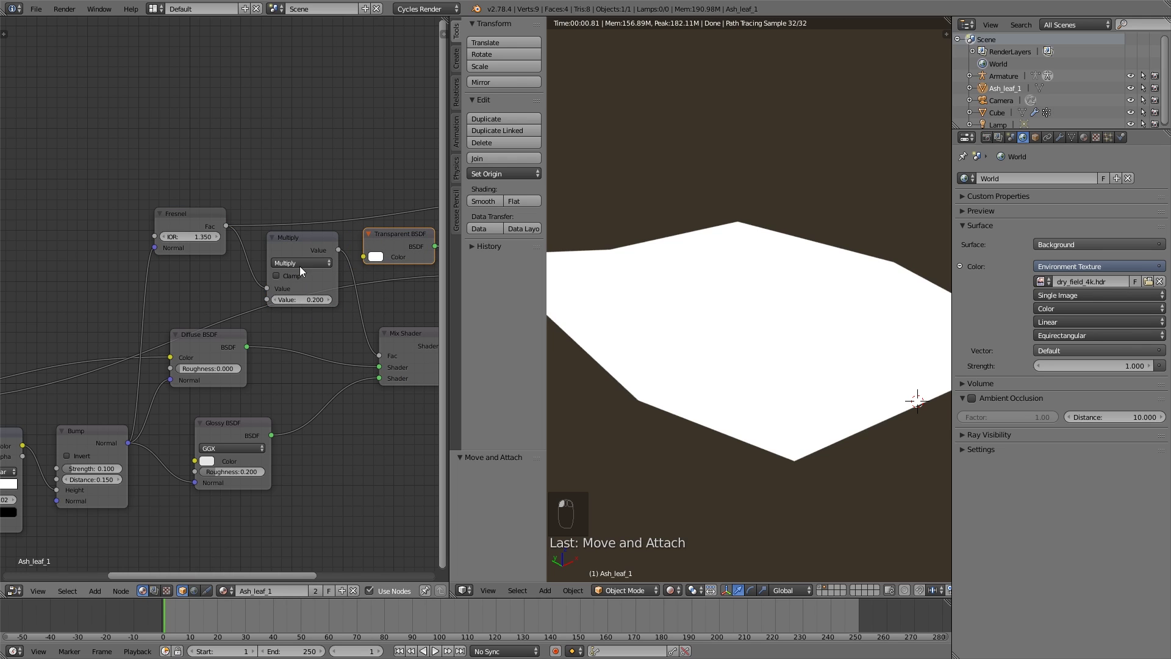
left_click(312, 242, "ctrl+shift")
left_click(274, 299)
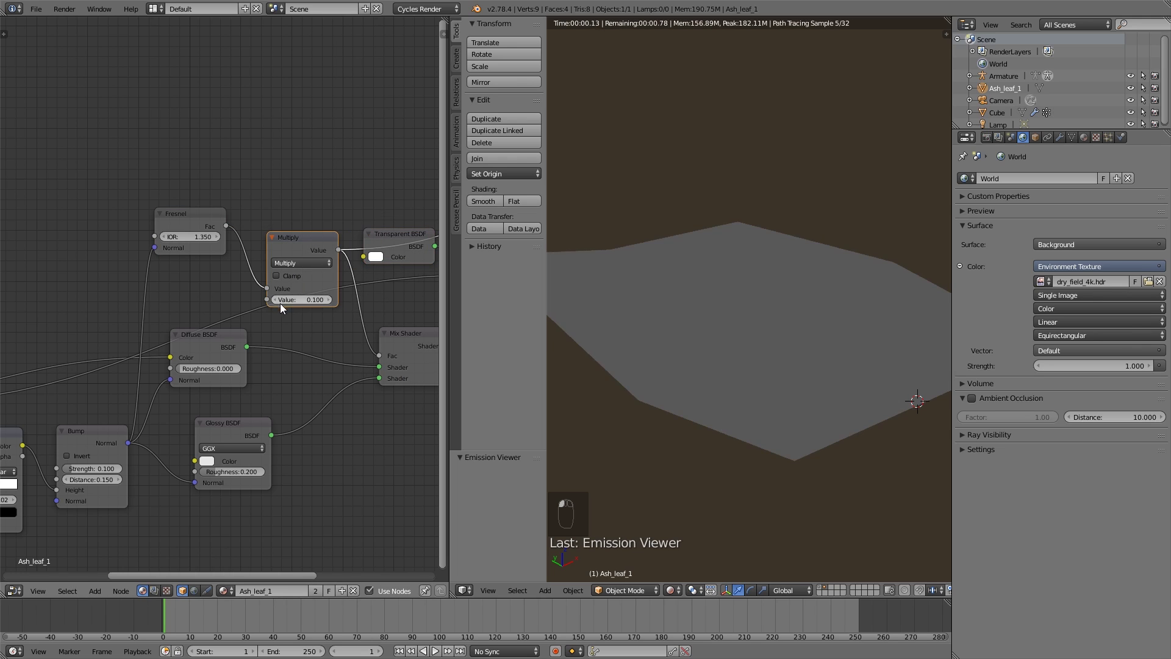
- Route the final Mix Shader back to the output, check the leaf at grazing angles and set the Multiply value to 0.200
left_click(415, 354, "ctrl+shift")
scroll(400, 345, "down", 1)
middle_click_drag(400, 345, 287, 368)
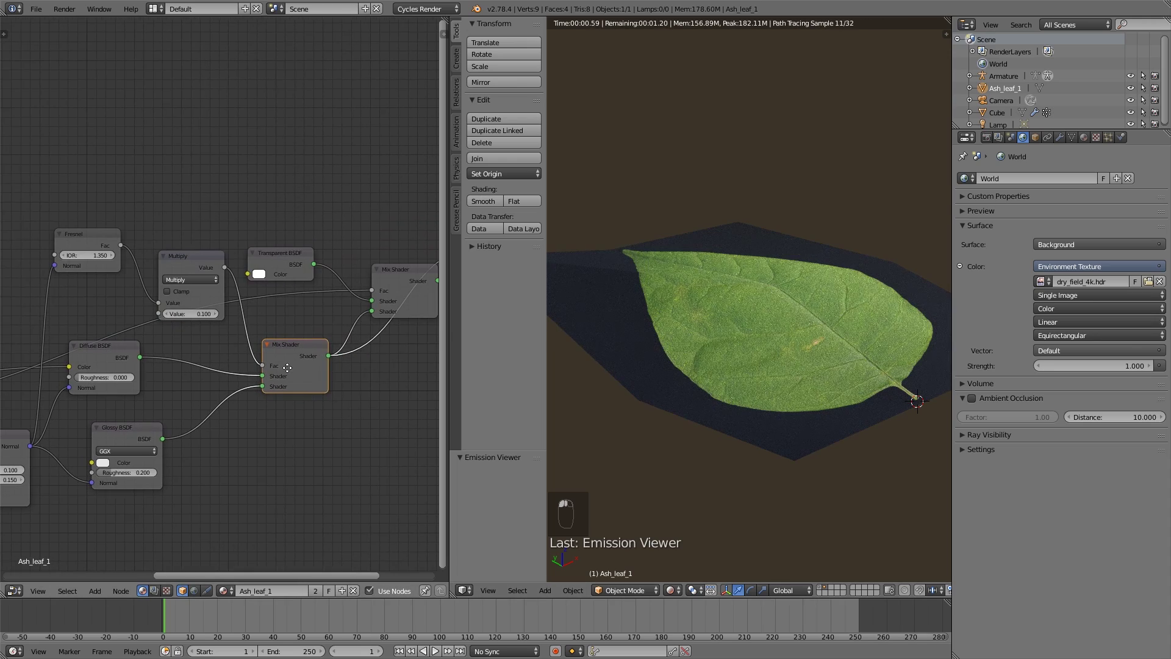
left_click(393, 271, "ctrl+shift")
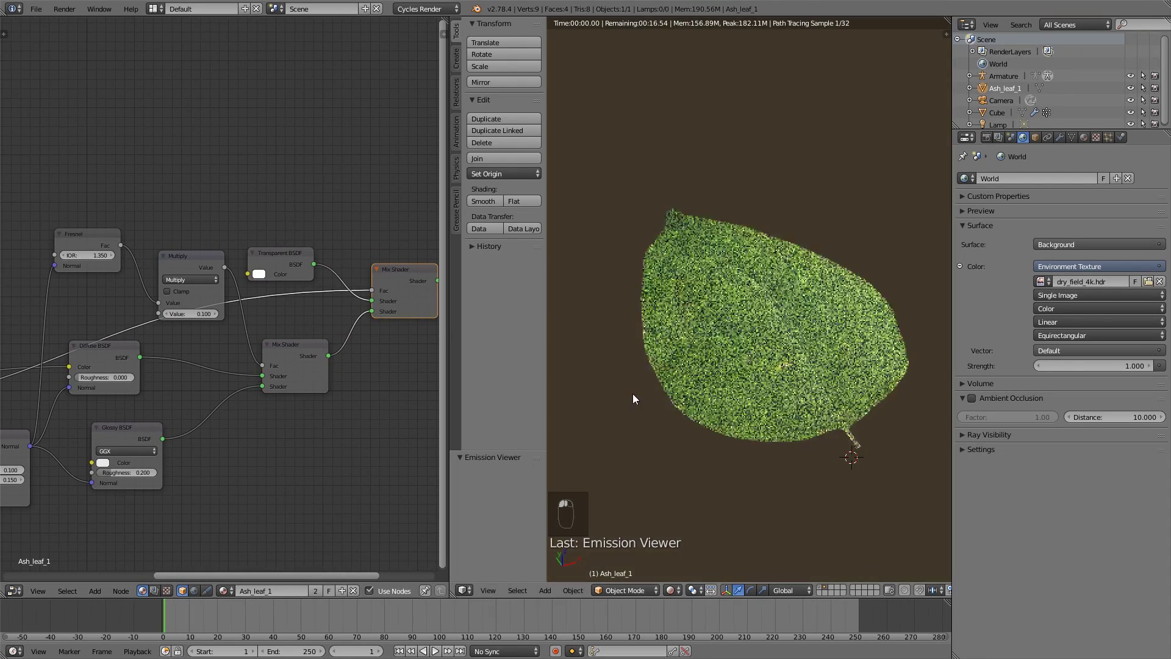
middle_click_drag(632, 393, 675, 357)
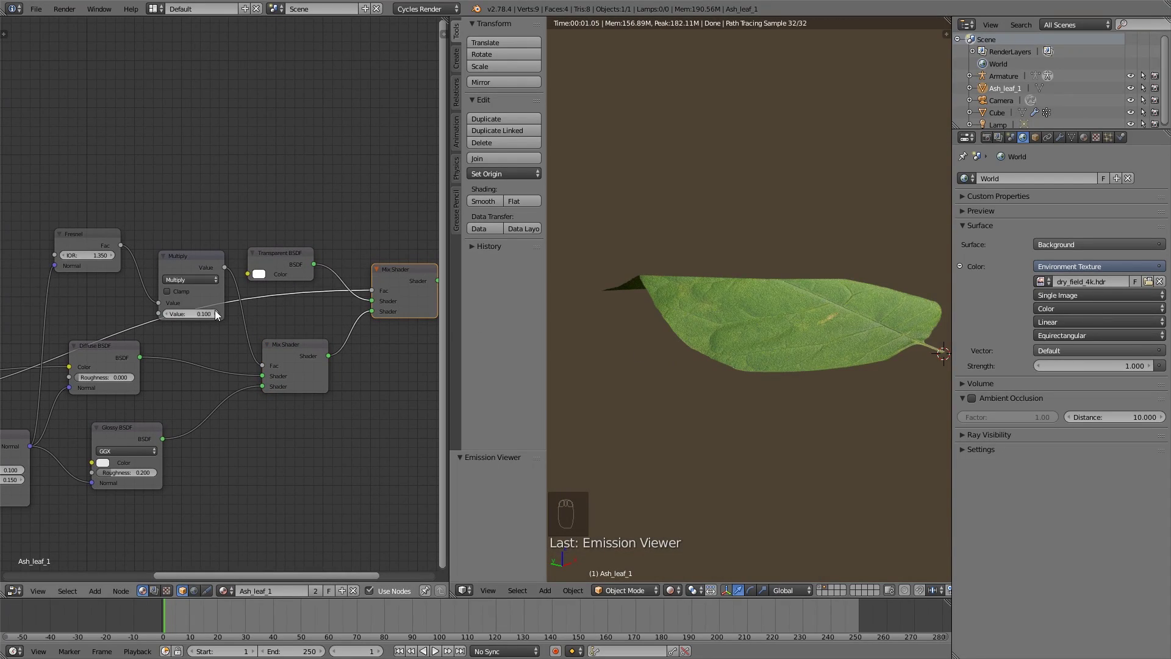
left_click(214, 314)
mouse_move(702, 338)
middle_mouse_down()
mouse_move(617, 329)
mouse_move(677, 363)
mouse_move(717, 345)
middle_mouse_up()
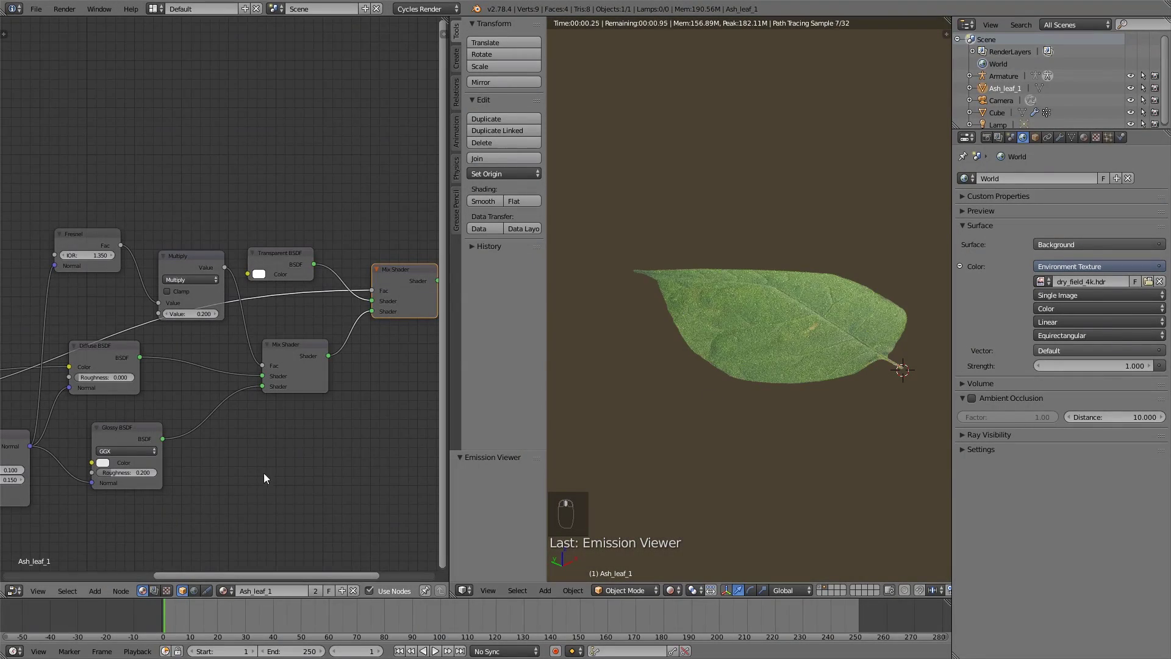
- Shift the Diffuse and Glossy BSDF nodes further along to make room beside the Bump node
middle_click_drag(263, 478, 294, 415)
left_click_drag(273, 316, 300, 324)
scroll(301, 323, "down", 1)
left_click_drag(214, 375, 238, 370)
middle_click_drag(221, 387, 360, 366)
scroll(183, 376, "down", 1)
- Duplicate the ColorRamp, feed it the image texture's Color, link it to the Glossy BSDF's Roughness and preview its output
left_click(133, 373)
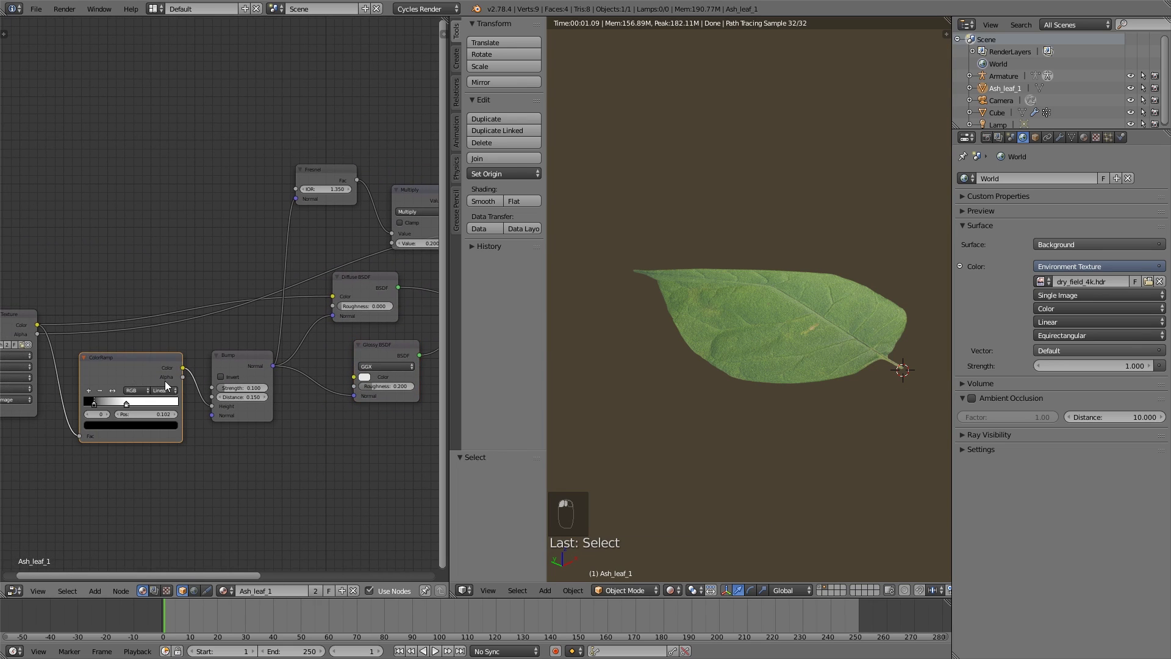
key("shift+d")
left_click(188, 232)
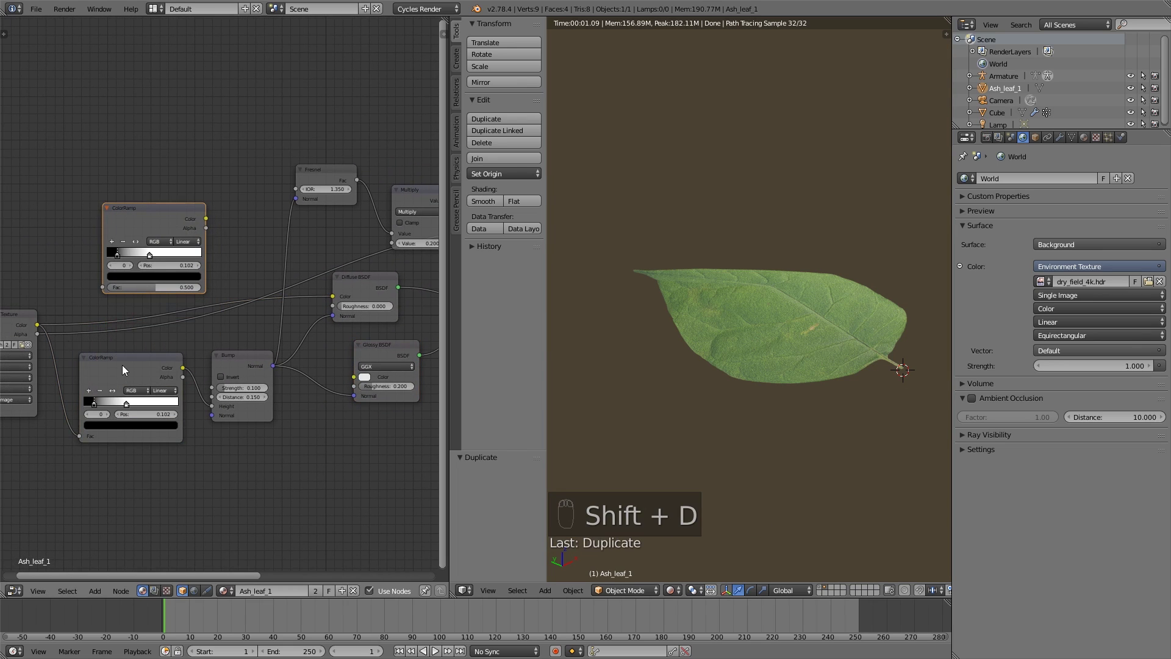
left_click_drag(38, 324, 104, 284)
left_click_drag(206, 219, 354, 385)
left_click(177, 211, "ctrl+shift")
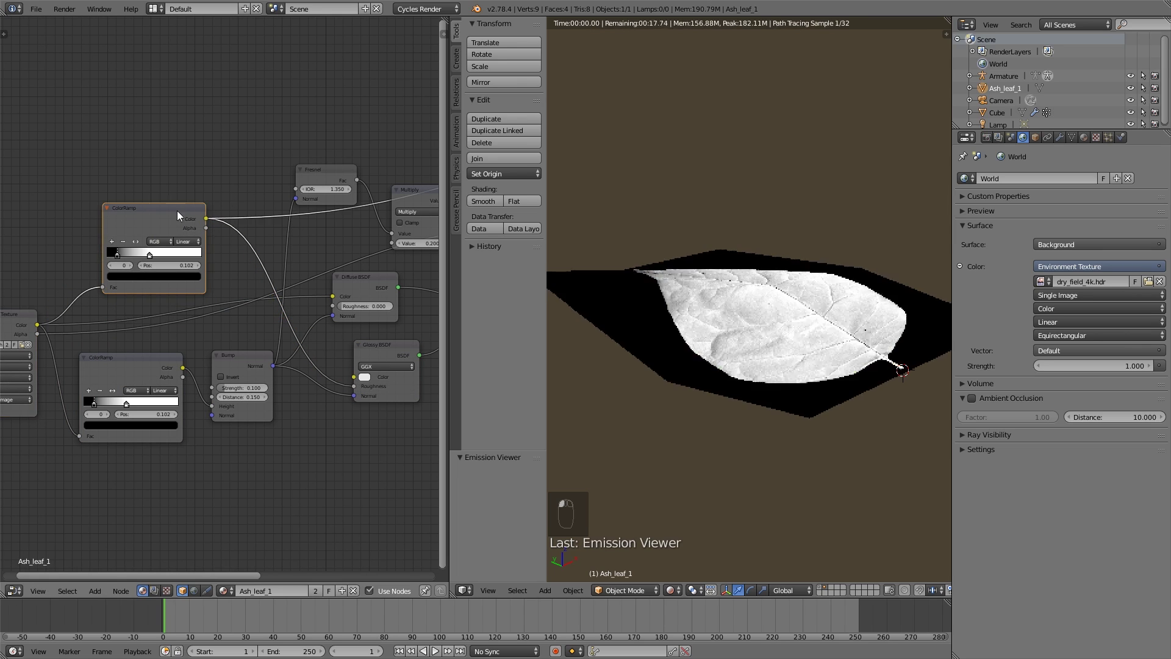
- Move the black stop of the roughness ColorRamp to 0.370, just short of its white stop, while previewing the mask on the leaf
scroll(745, 372, "up", 6)
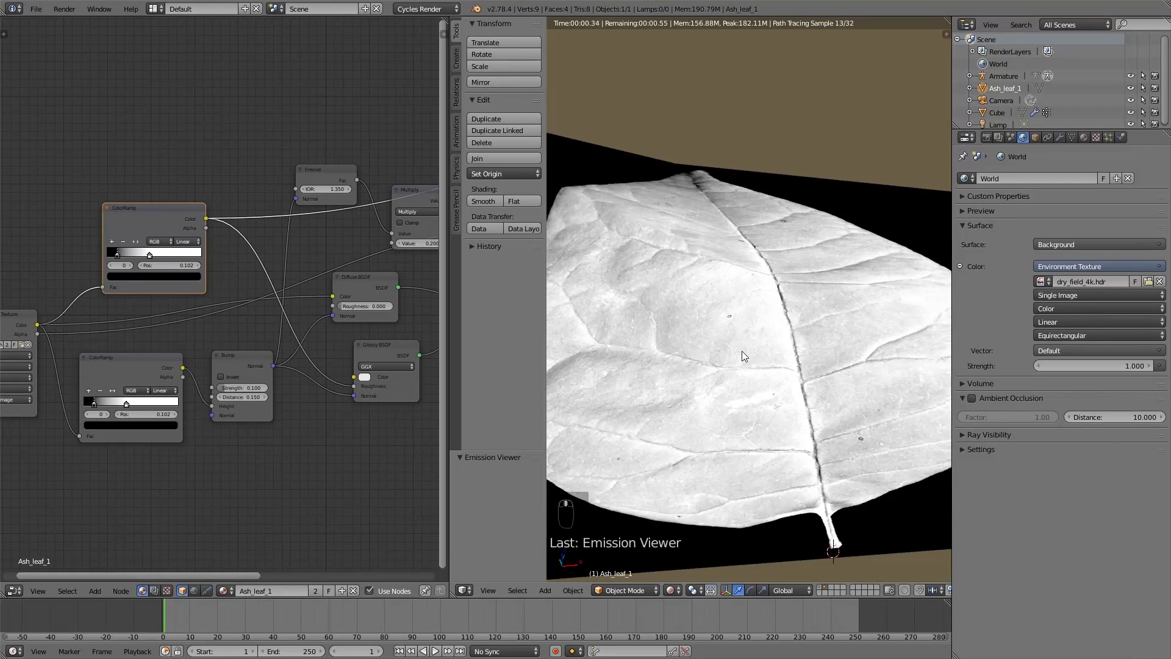
left_click(149, 261)
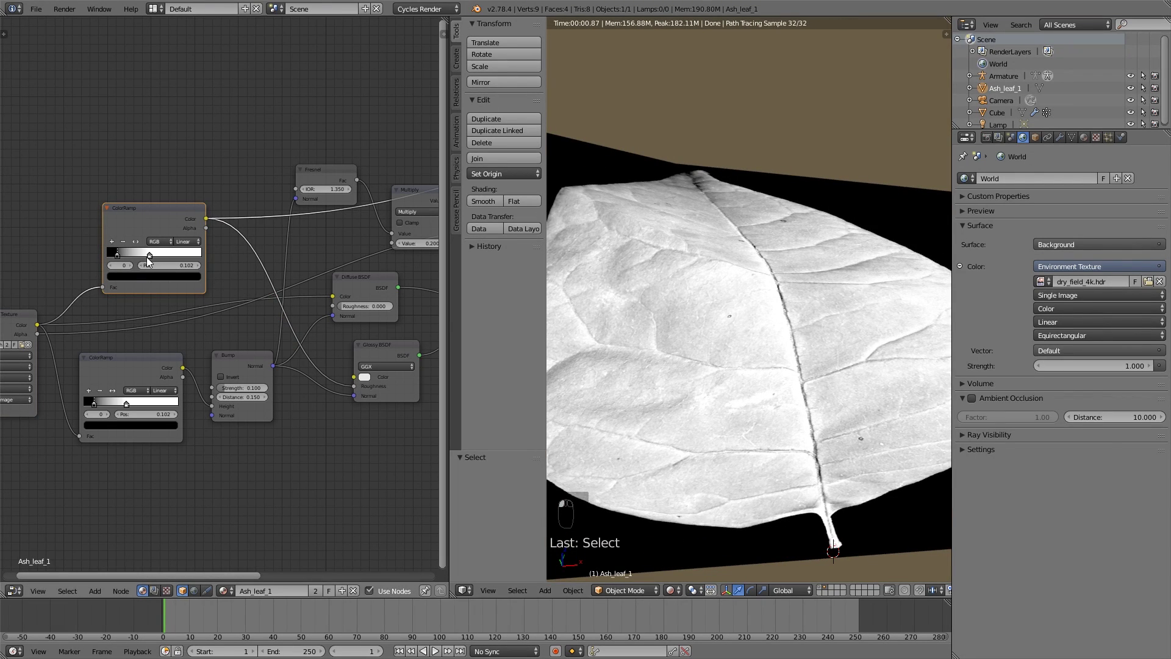
left_click_drag(151, 257, 125, 259)
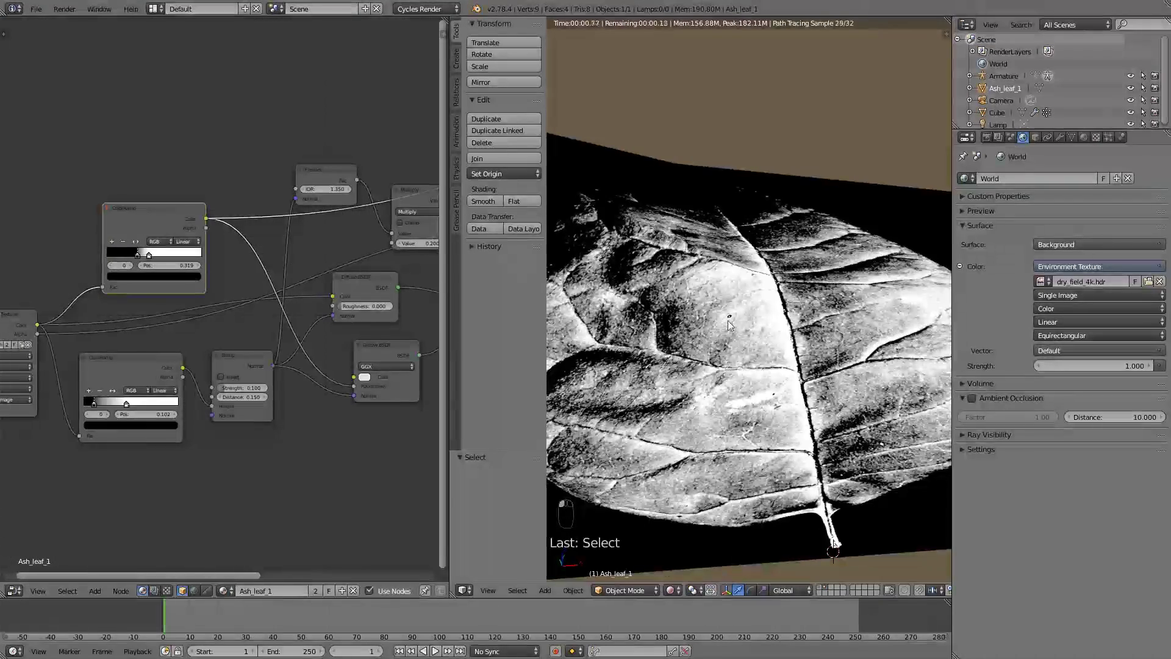
left_click_drag(139, 258, 145, 261)
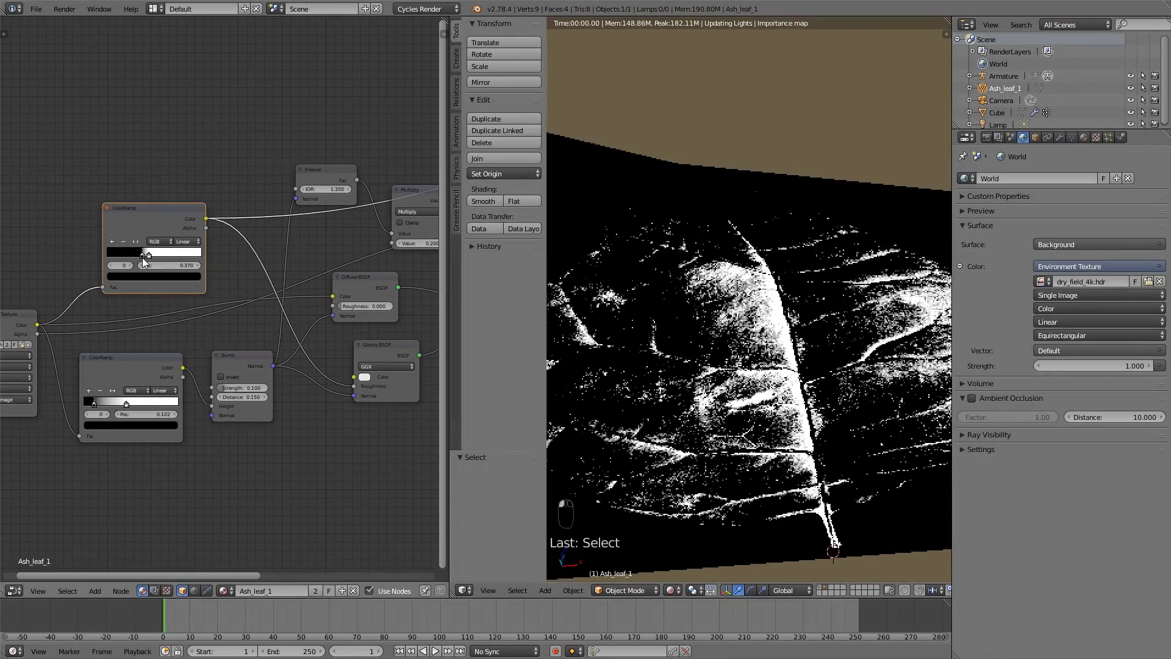
- Preview the Mix Shader that blends the Diffuse and Glossy BSDFs and examine the leaf at a grazing angle
scroll(391, 305, "down", 5, "ctrl")
left_click(399, 274, "ctrl+shift")
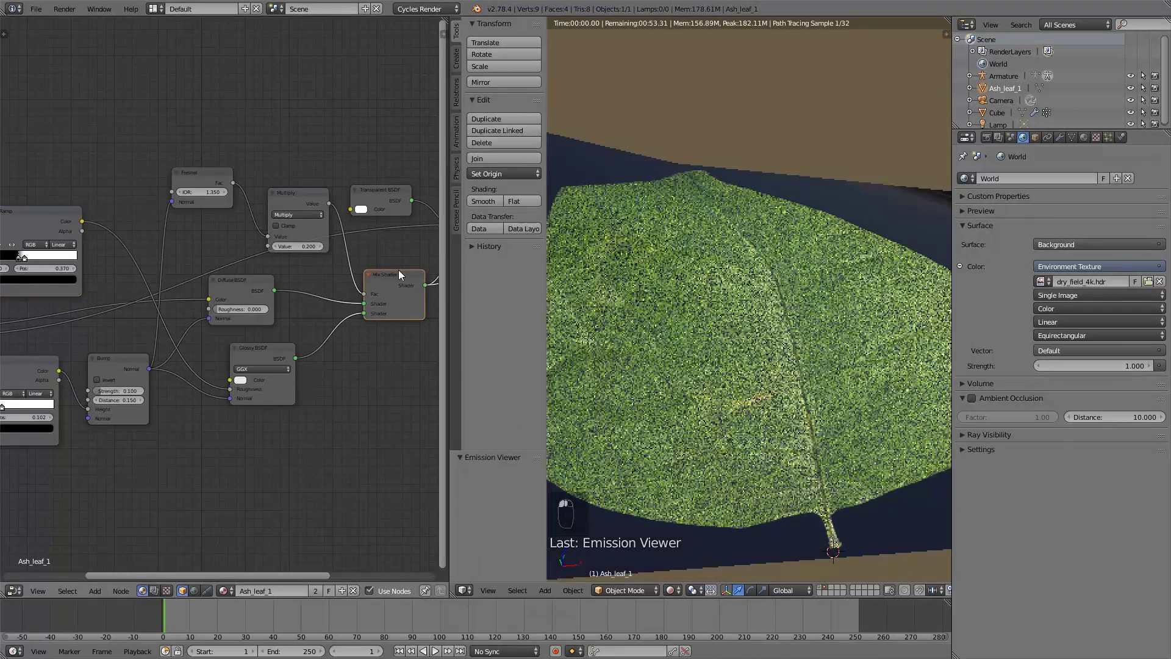
scroll(707, 342, "up", 6)
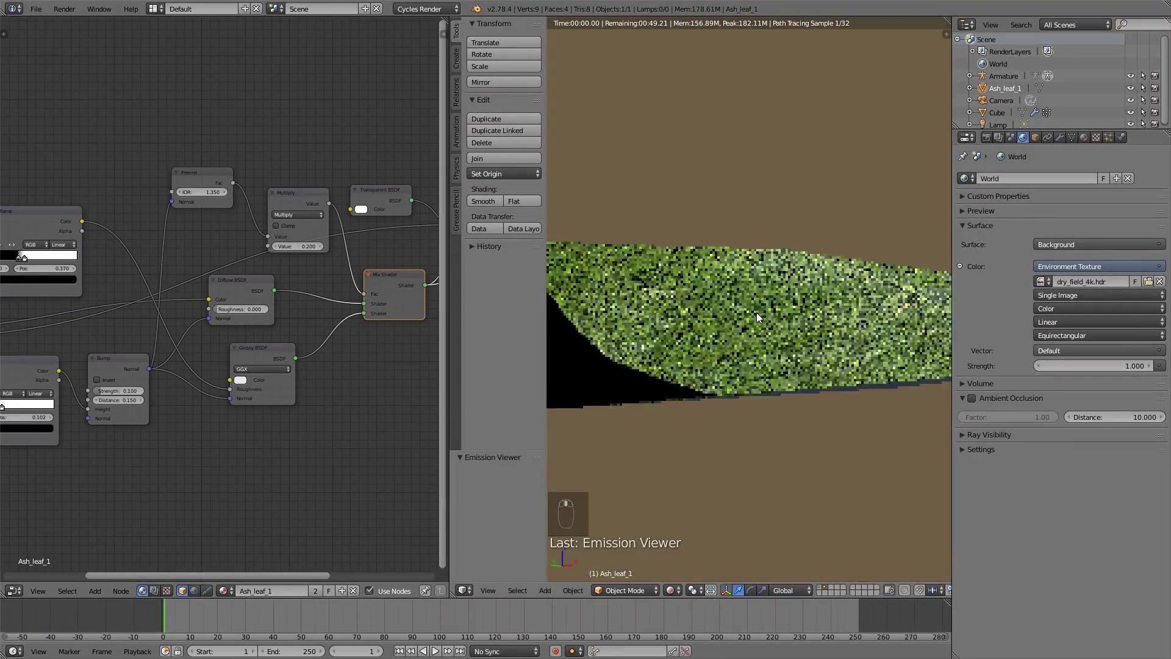
middle_click_drag(757, 313, 802, 390)
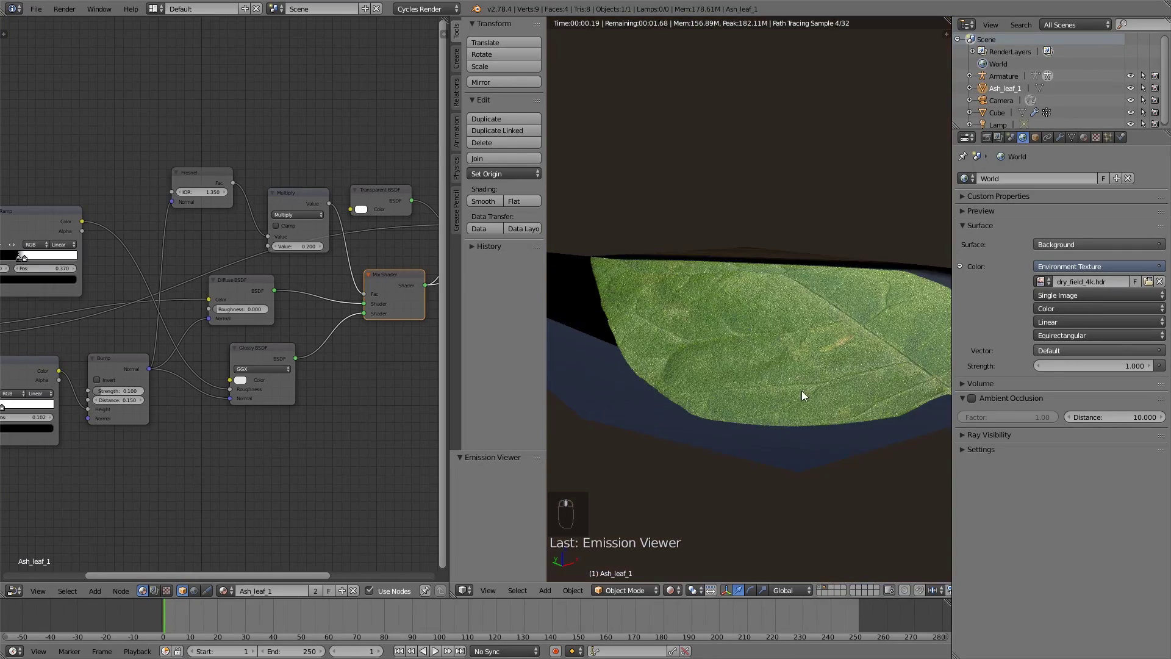
- Set the Multiply value to 0.600 and compare the leaf's gloss from above and at a grazing angle
left_click_drag(297, 246, 308, 246)
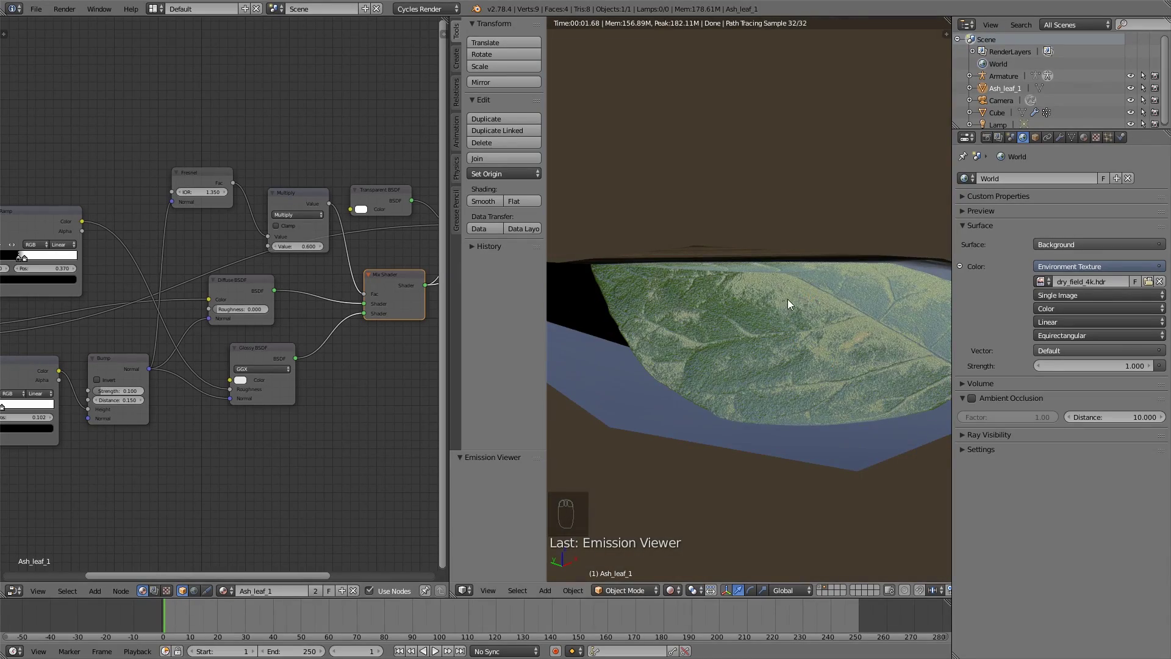
middle_click_drag(788, 299, 779, 347)
scroll(738, 327, "up", 4)
scroll(717, 360, "down", 3)
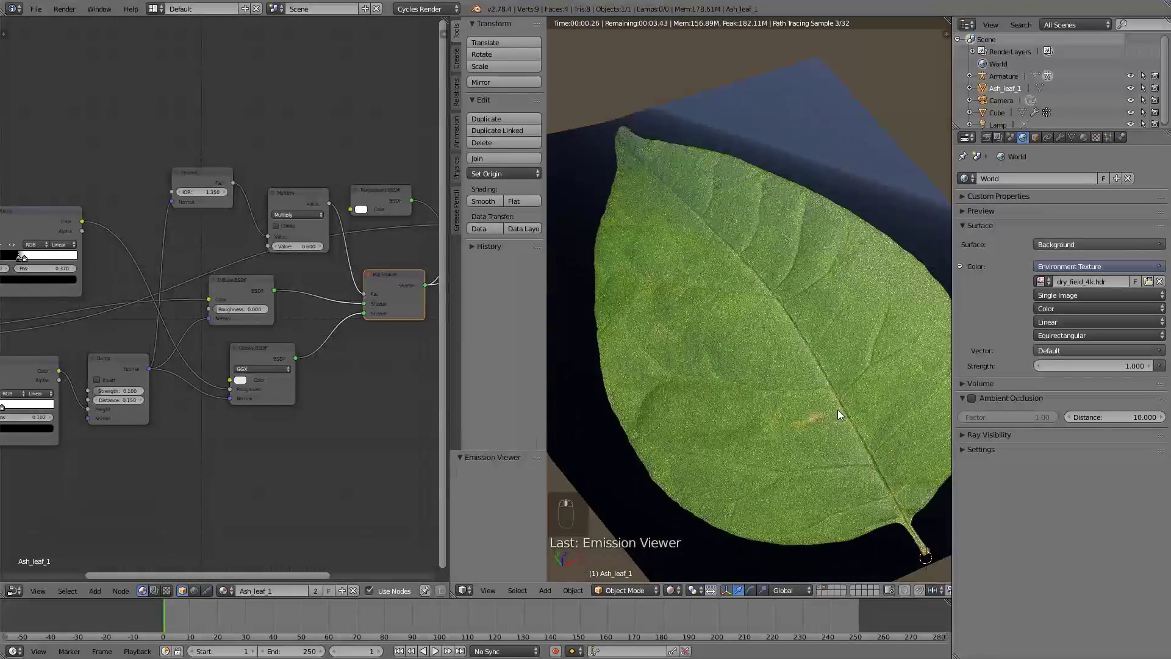
middle_click_drag(837, 409, 884, 388)
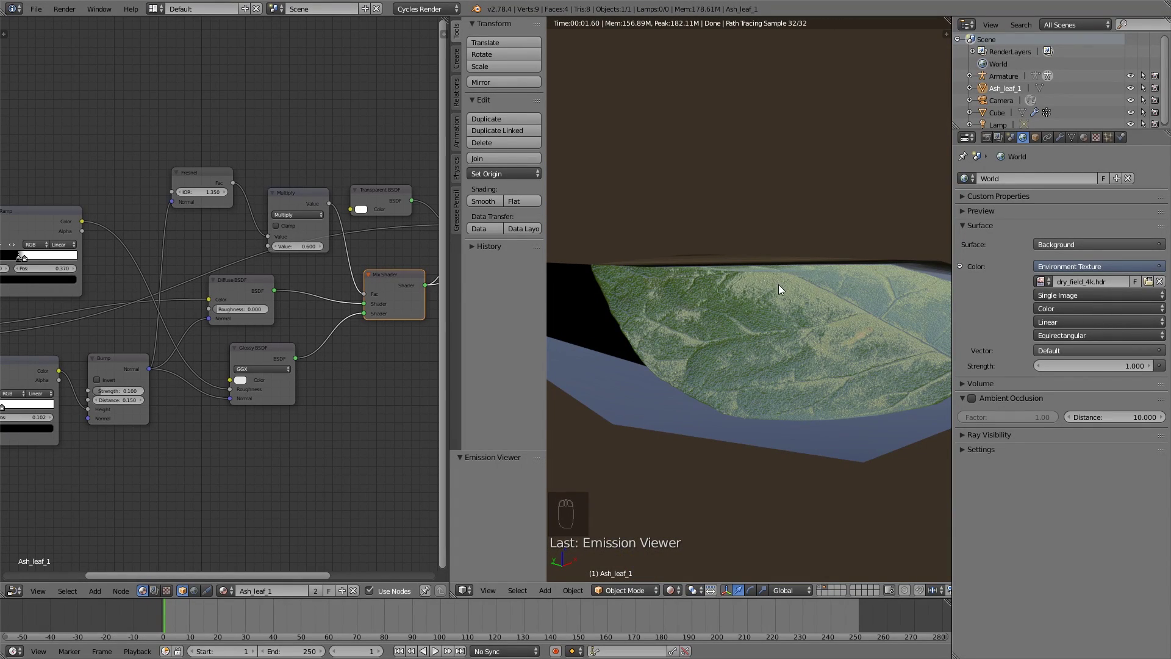
- Flip the roughness ColorRamp, preview its output and shift its stops, with the black stop at 0.375
left_click_drag(15, 247, 39, 255)
middle_click_drag(120, 274, 180, 277)
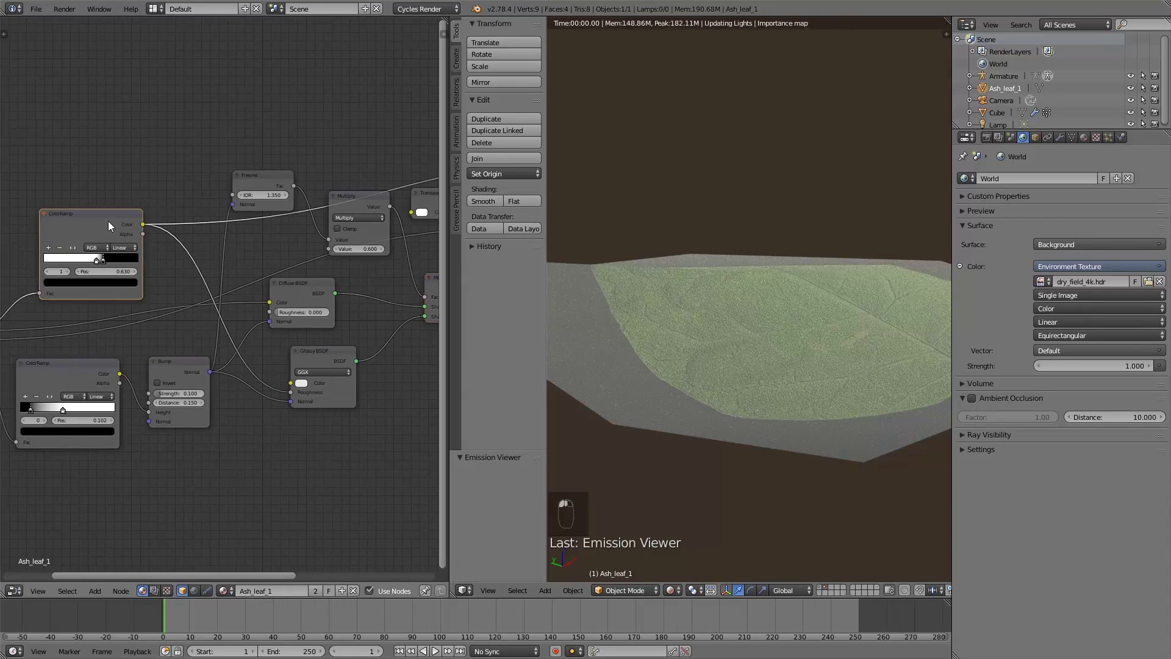
left_click_drag(104, 259, 78, 261)
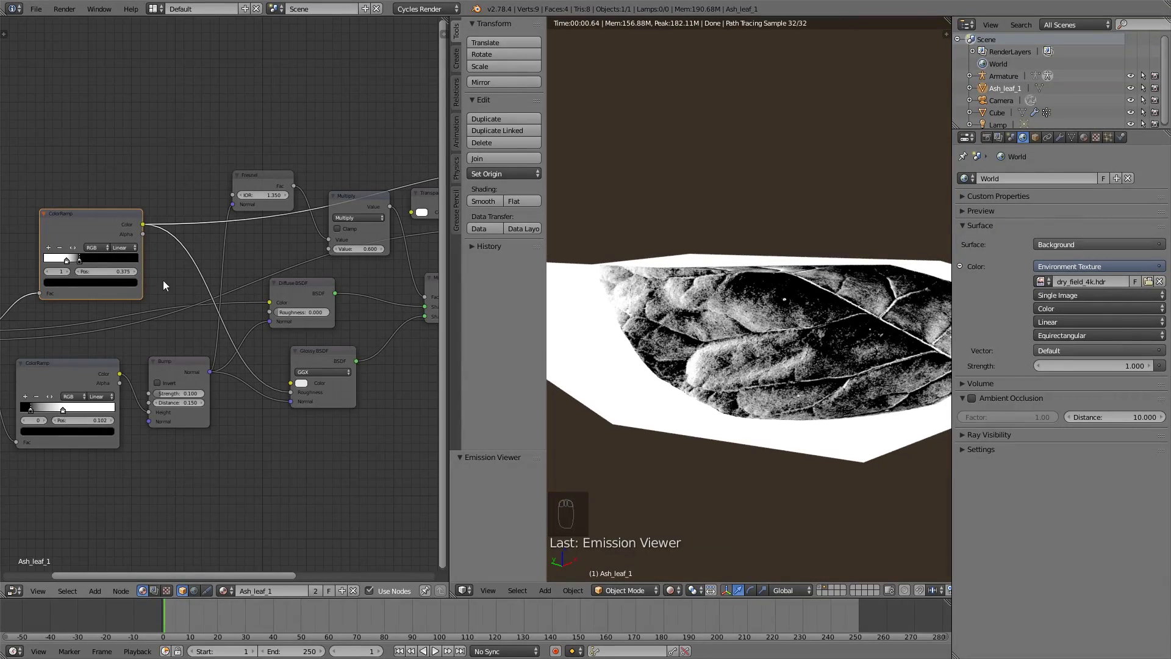
- Preview the Diffuse BSDF alone on the leaf
middle_click_drag(356, 306, 339, 337)
middle_click_drag(275, 313, 241, 331)
left_click(241, 331, "ctrl+shift")
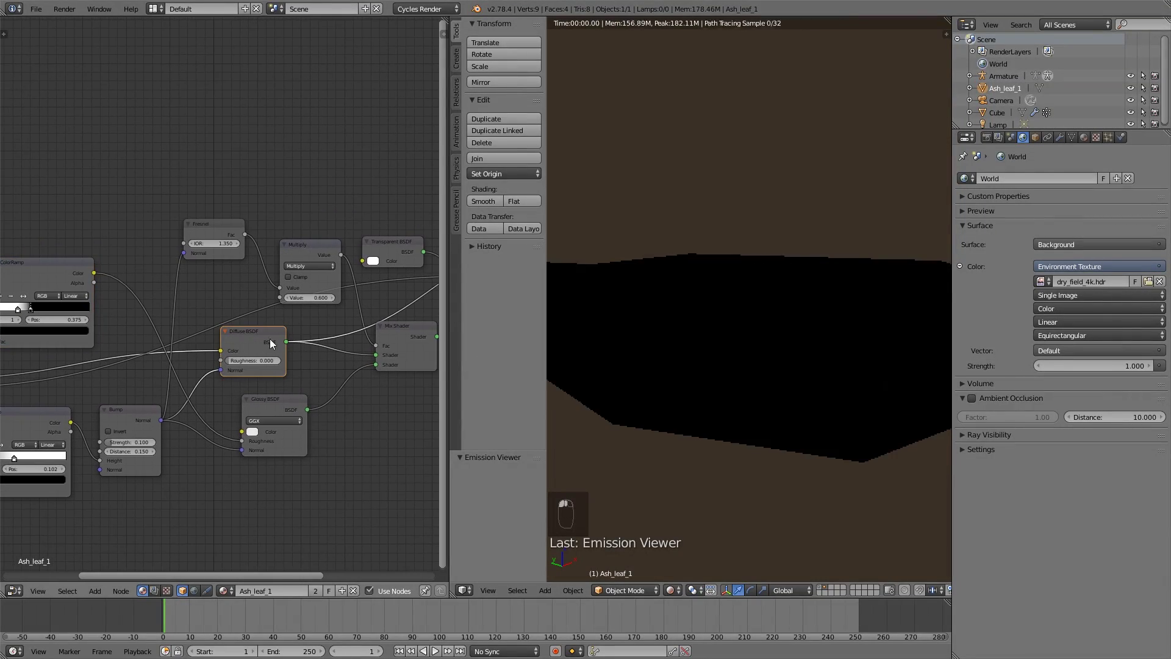
middle_click_drag(821, 362, 828, 361)
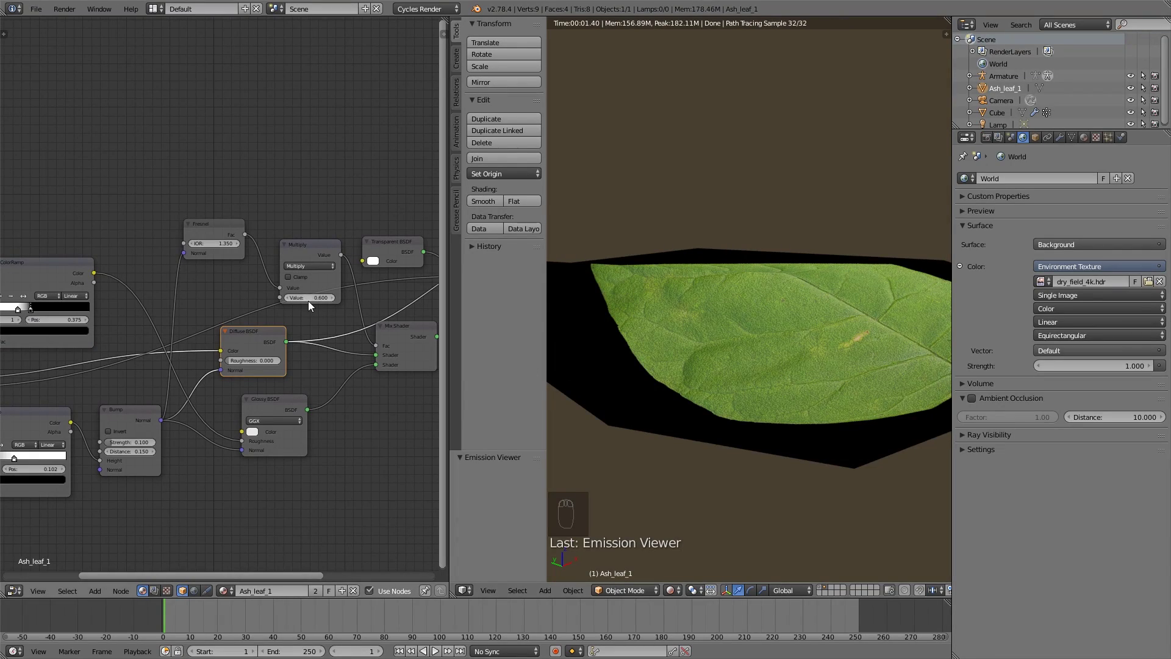
- Route the final transparency Mix Shader to the Material Output and examine the leaf's gloss from the side
left_click(409, 331, "ctrl+shift")
scroll(408, 330, "down", 1)
middle_click_drag(409, 330, 368, 263)
left_click(368, 268, "ctrl+shift")
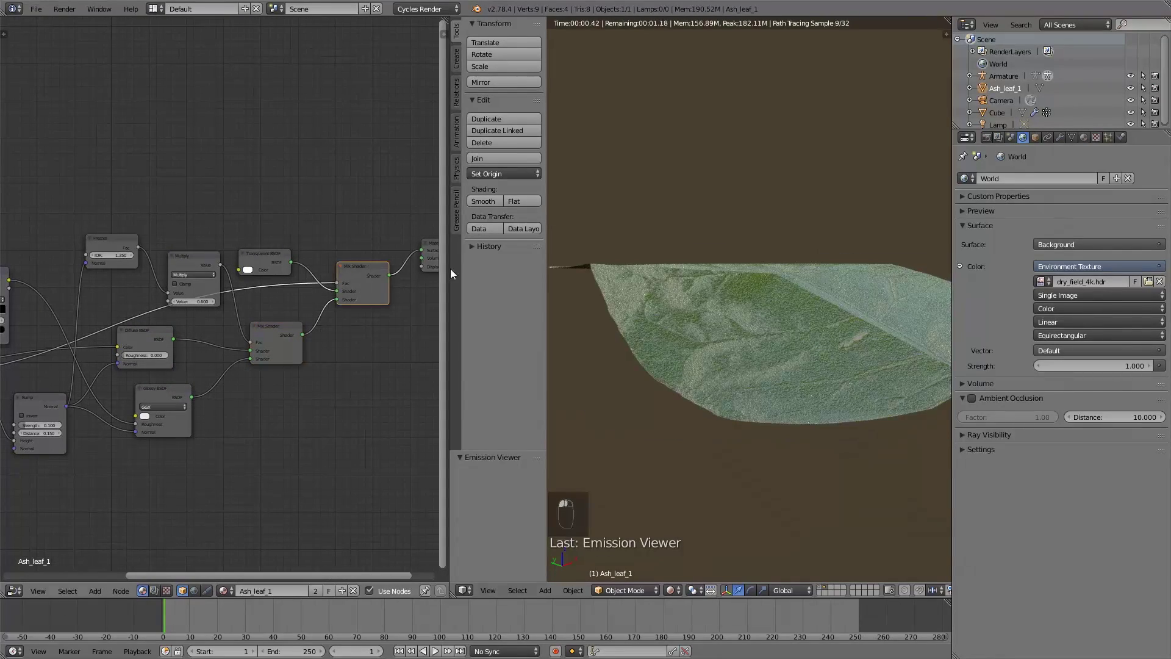
middle_click_drag(767, 353, 824, 339)
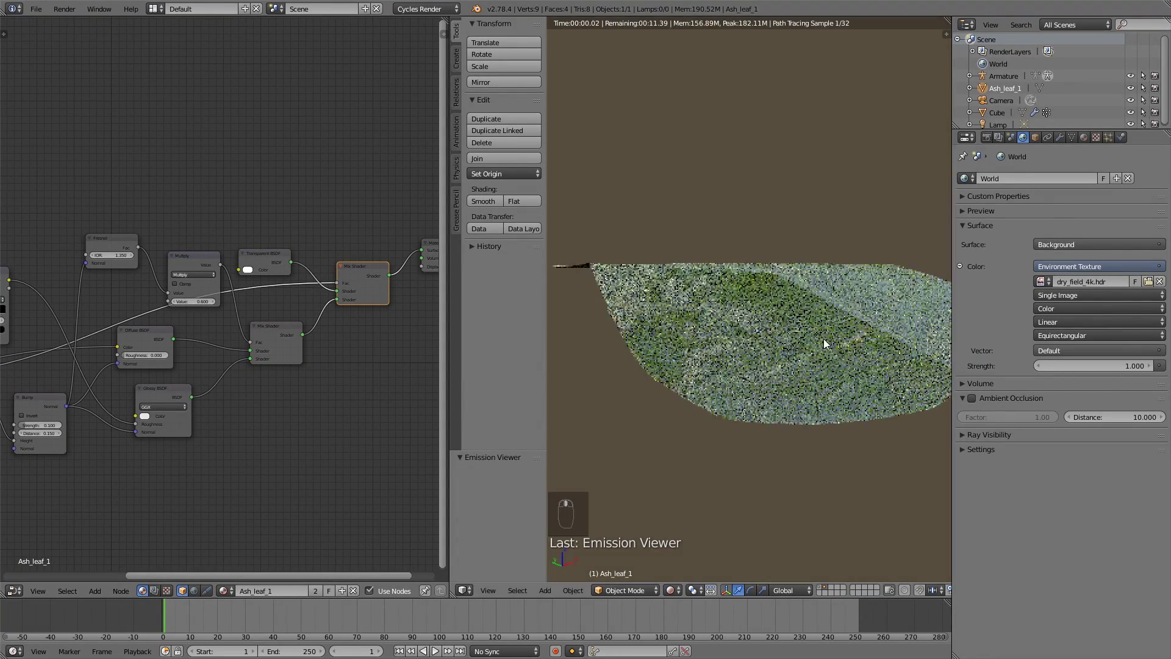
- Preview the Image Texture's colour, flip the roughness ColorRamp back and set its black stop to 0.361
middle_click_drag(21, 366, 299, 299)
left_click(138, 299, "ctrl+shift")
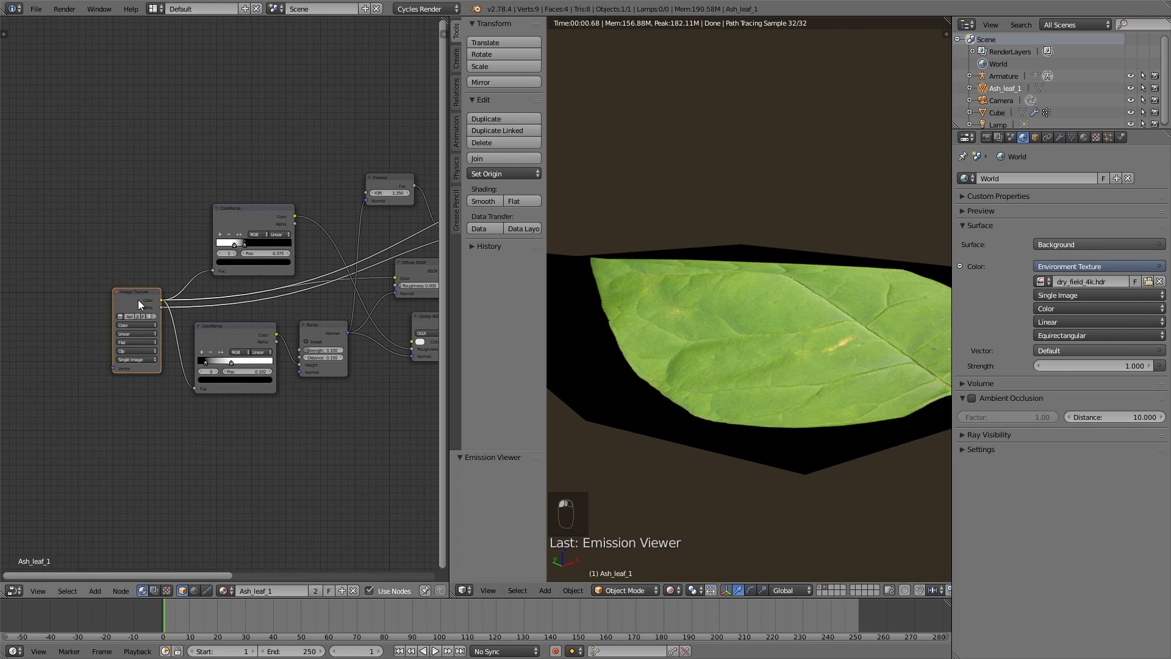
scroll(239, 282, "up", 1)
left_click(244, 218)
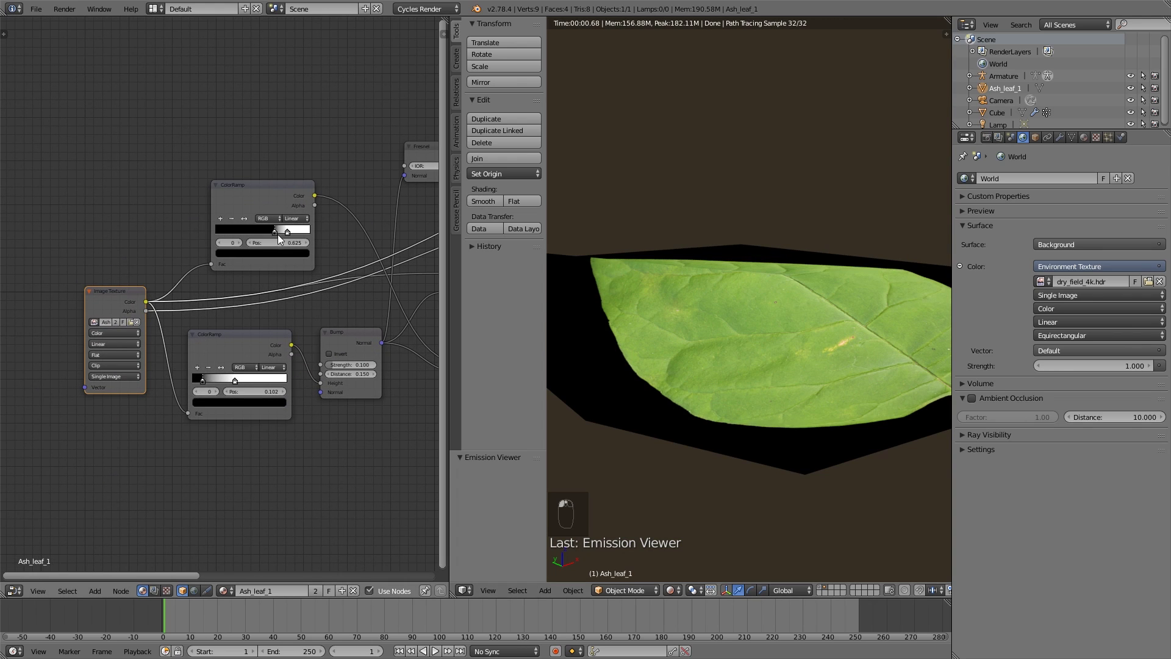
left_click_drag(254, 232, 247, 233)
- Preview the Diffuse BSDF and the diffuse-gloss Mix Shader, and reconnect the final Mix Shader to the Material Output
middle_click_drag(334, 261, 207, 261)
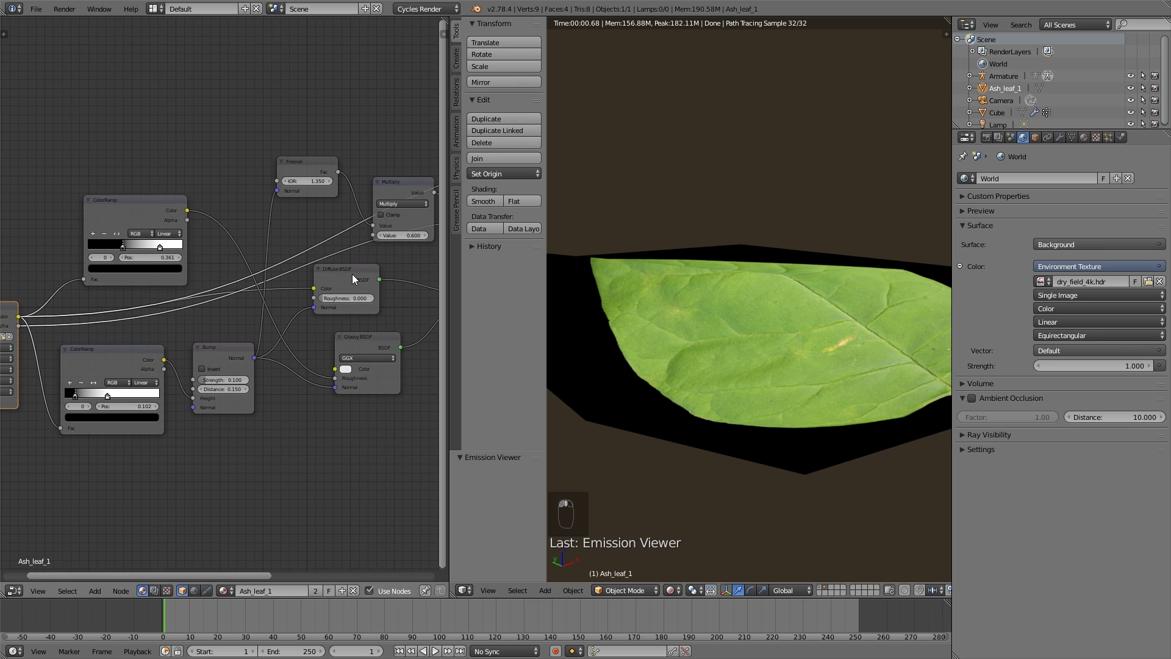
left_click(357, 276, "ctrl+shift")
middle_click_drag(388, 286, 282, 295)
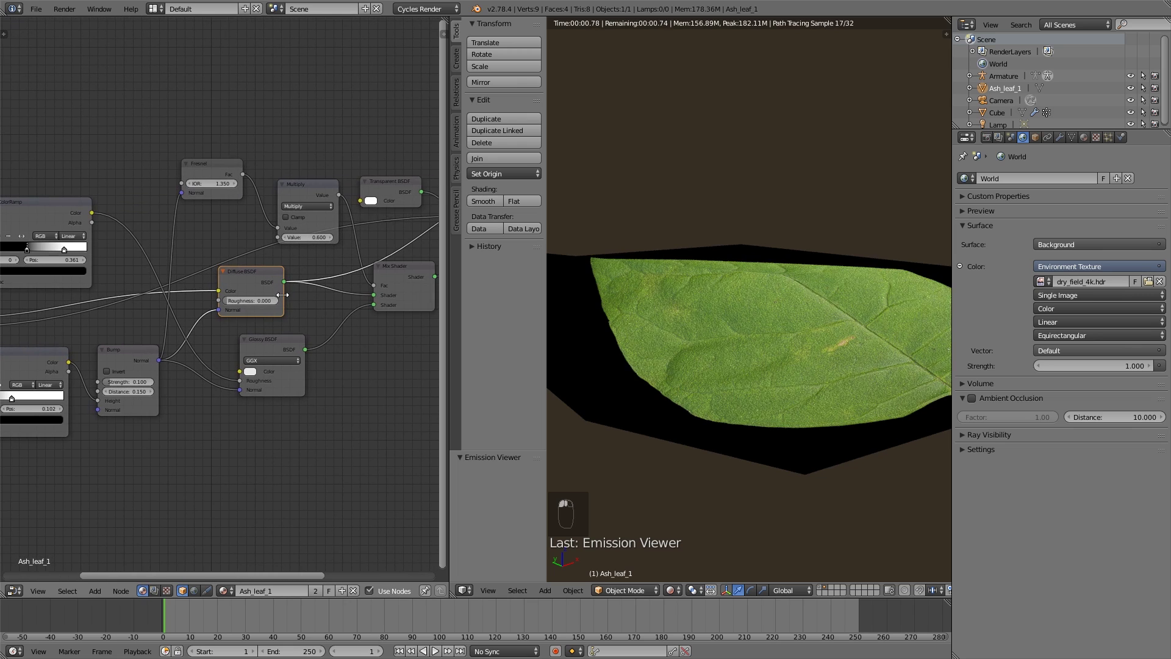
left_click(415, 269, "ctrl+shift")
middle_click_drag(357, 311, 297, 317)
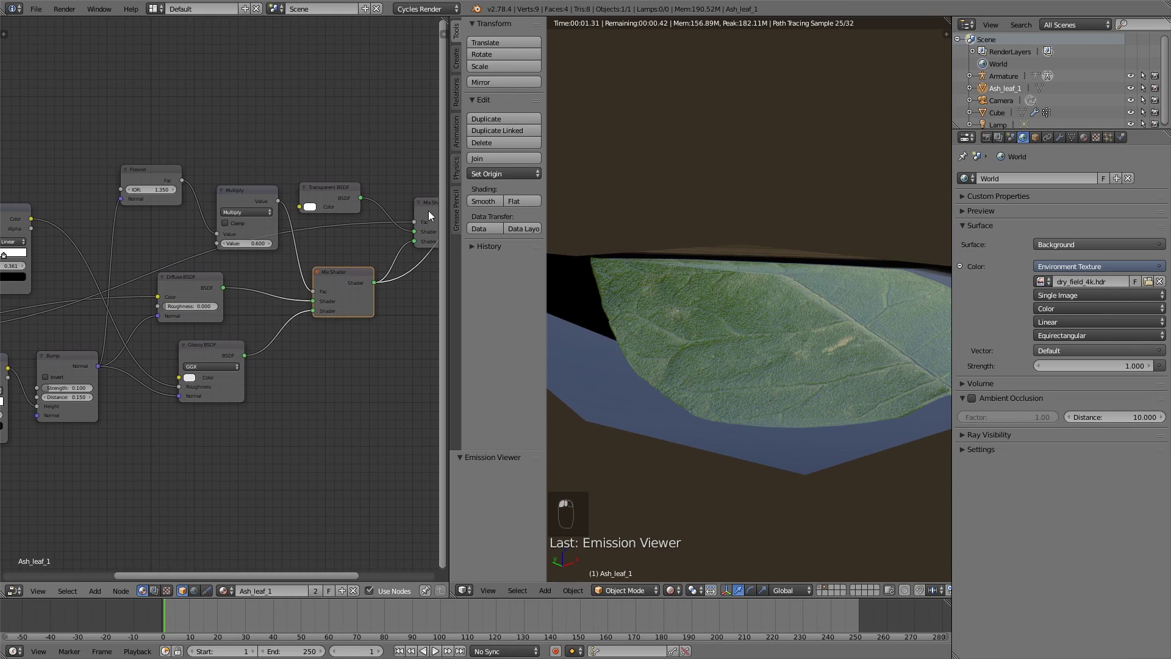
left_click(429, 210, "ctrl+shift")
middle_click_drag(386, 223, 170, 247)
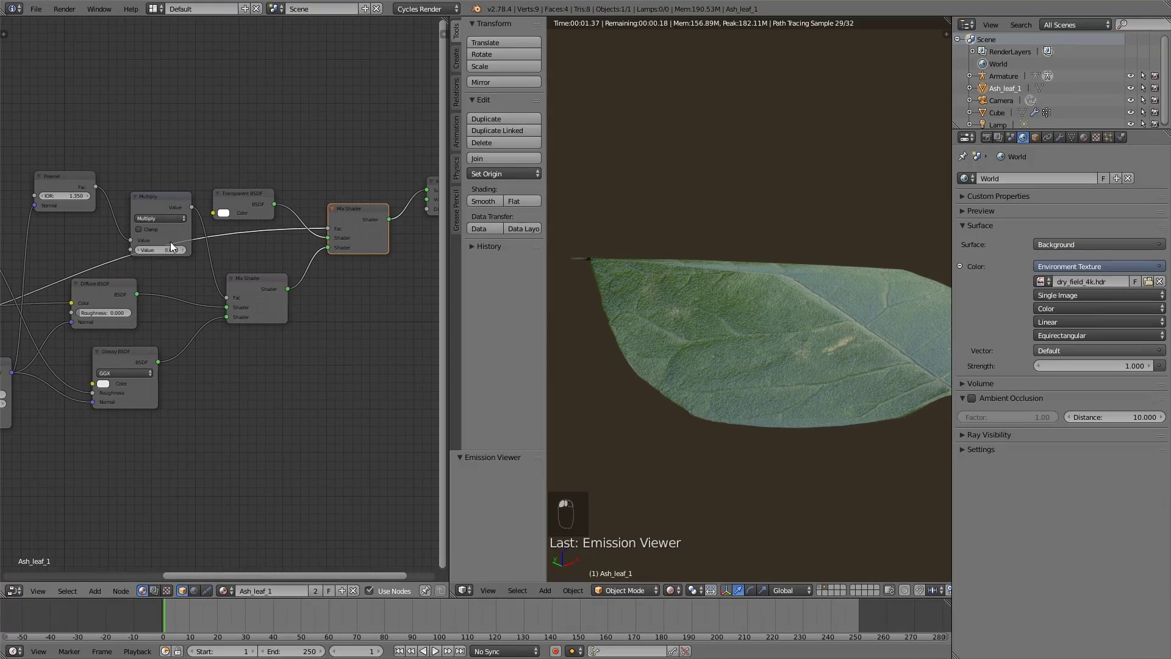
- Set the Multiply value to 0.300 and check the whole leaf from above
left_click(137, 250)
left_click(136, 250)
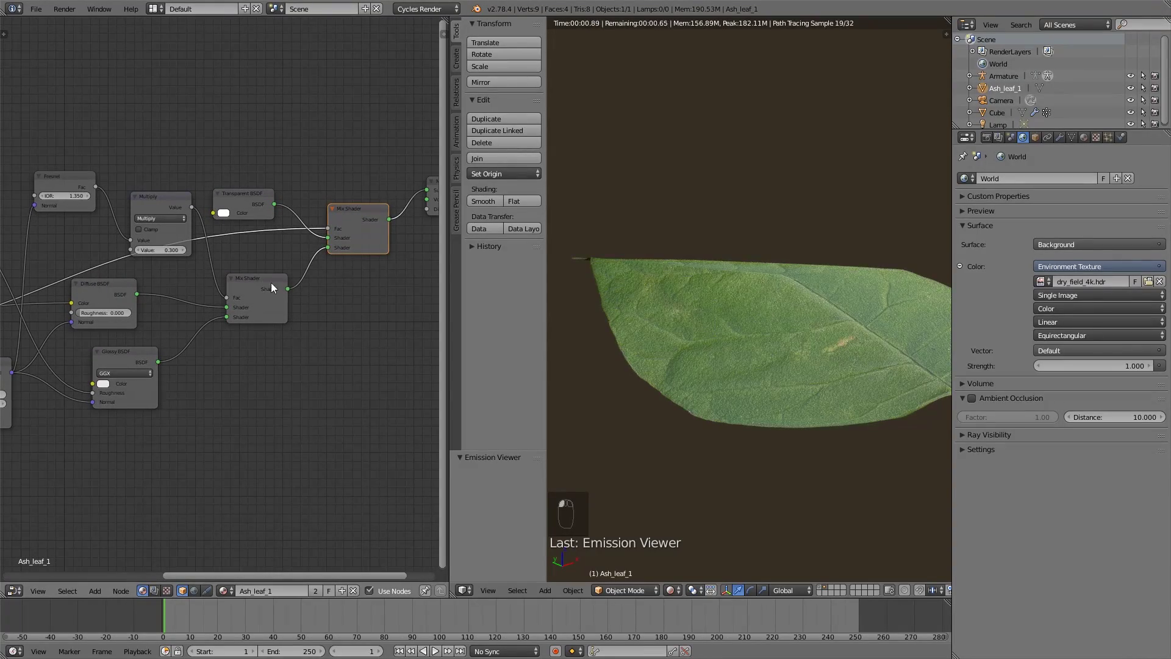
key("KP_7")
scroll(737, 374, "down", 4)
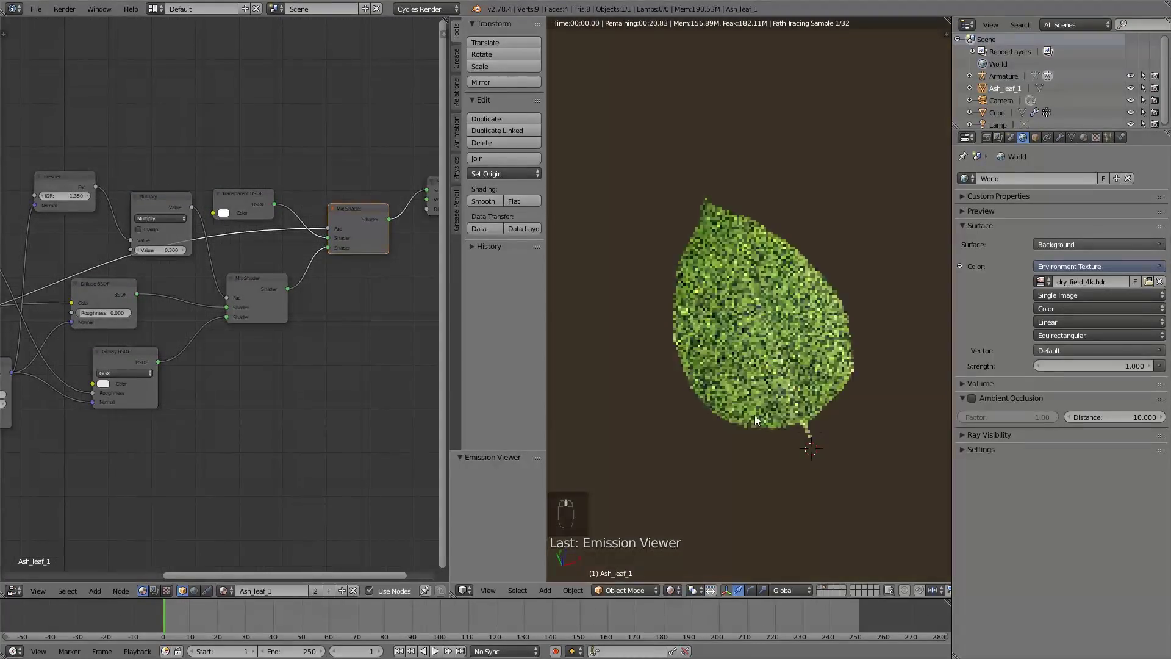
middle_click_drag(805, 454, 732, 427)
scroll(260, 361, "down", 3)
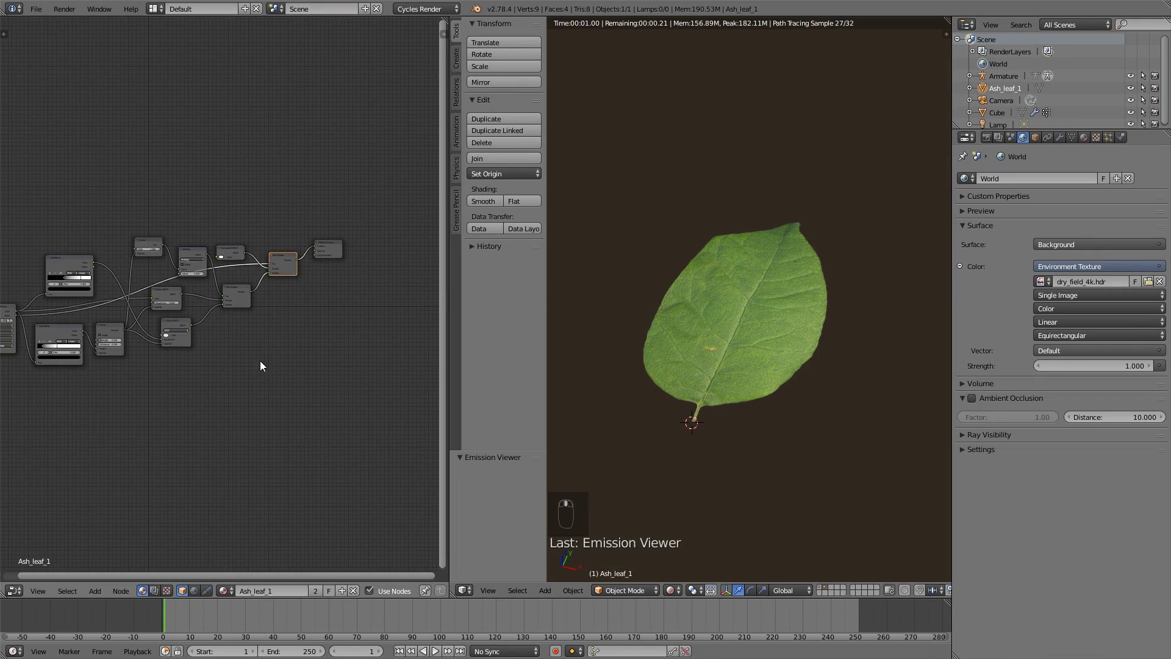
- Deselect all nodes and widen the node editor to fit the leaf's whole node tree
scroll(334, 349, "up", 1)
key("a")
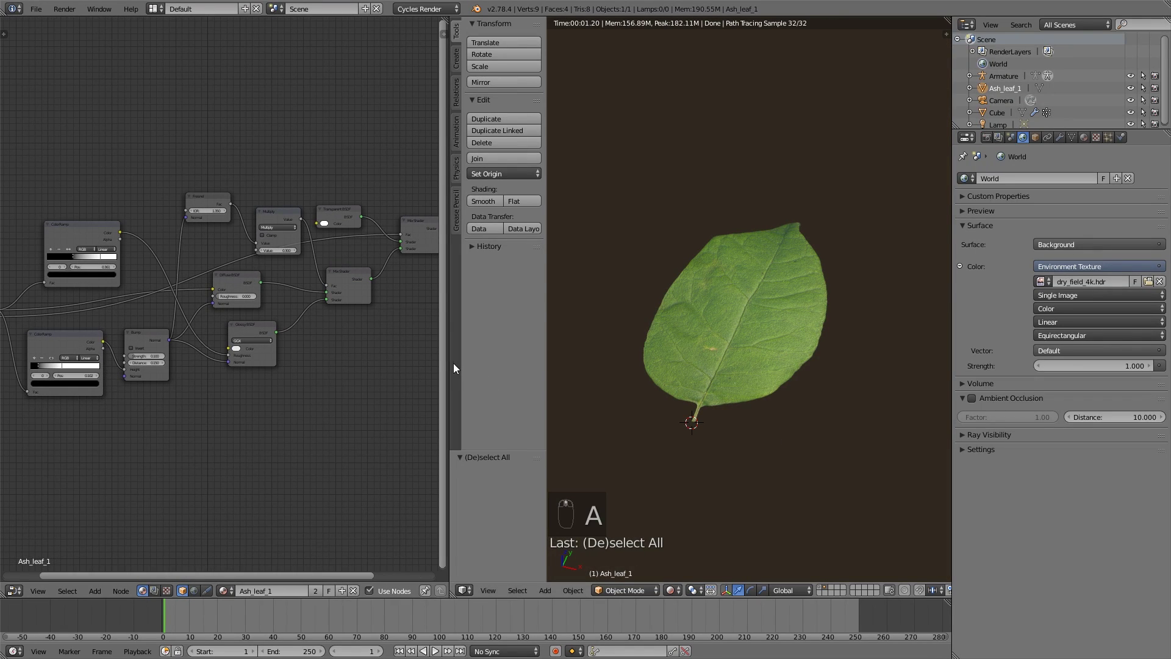
left_click_drag(452, 363, 587, 360)
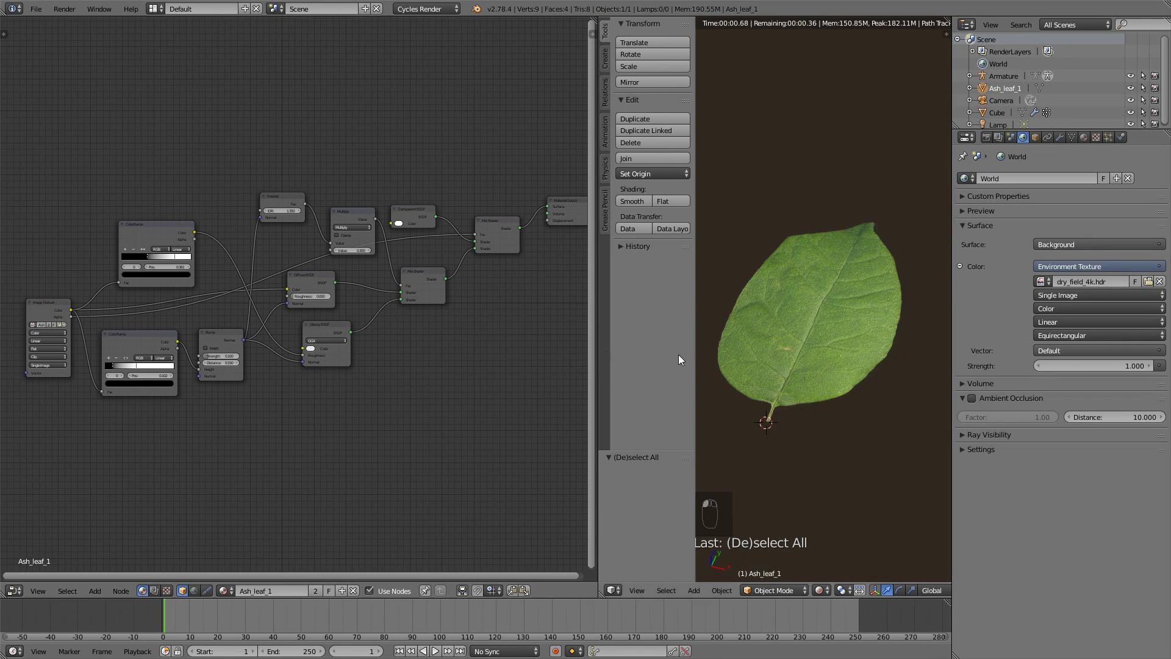
middle_click_drag(811, 379, 851, 390)
scroll(444, 325, "down", 1)
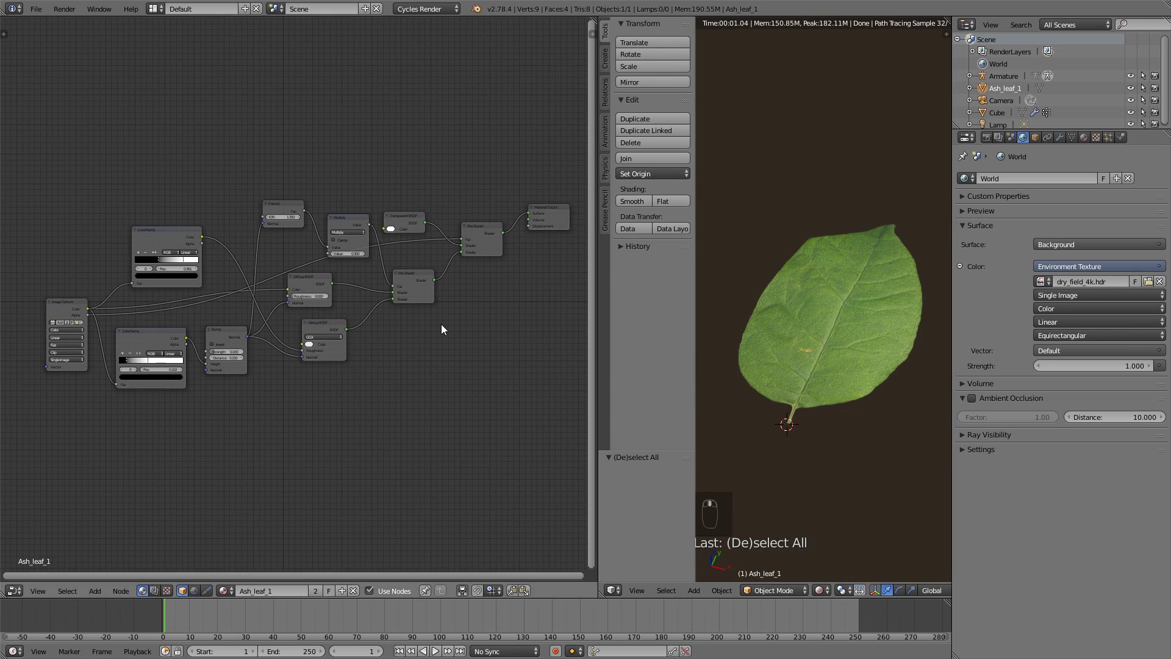
scroll(441, 324, "up", 1)
middle_click_drag(445, 336, 457, 345)
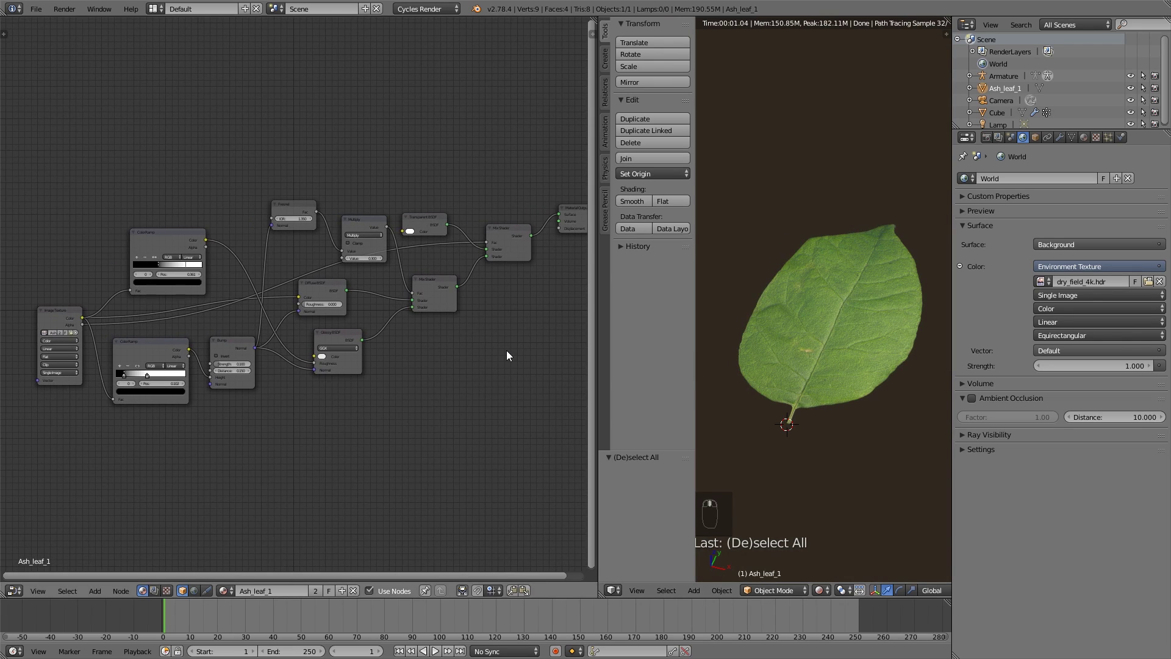
- Maximize the node editor to review the complete leaf material, and restore the previous layout
key("ctrl+space")
scroll(623, 401, "up", 3)
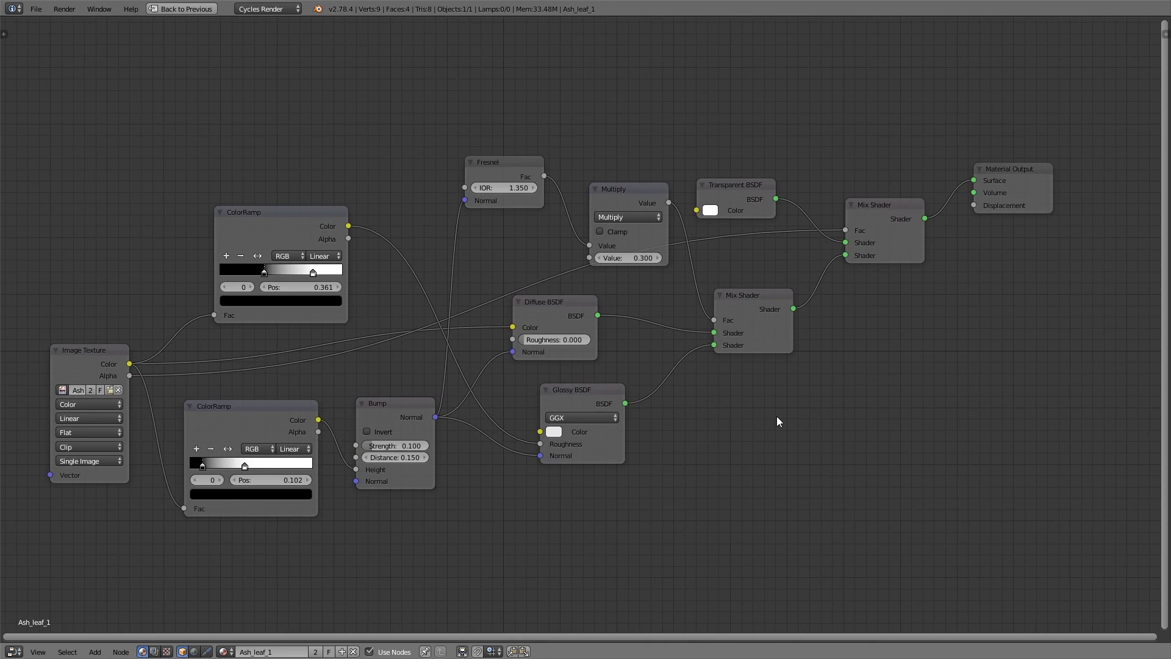
middle_click_drag(777, 418, 813, 408)
scroll(813, 408, "up", 1)
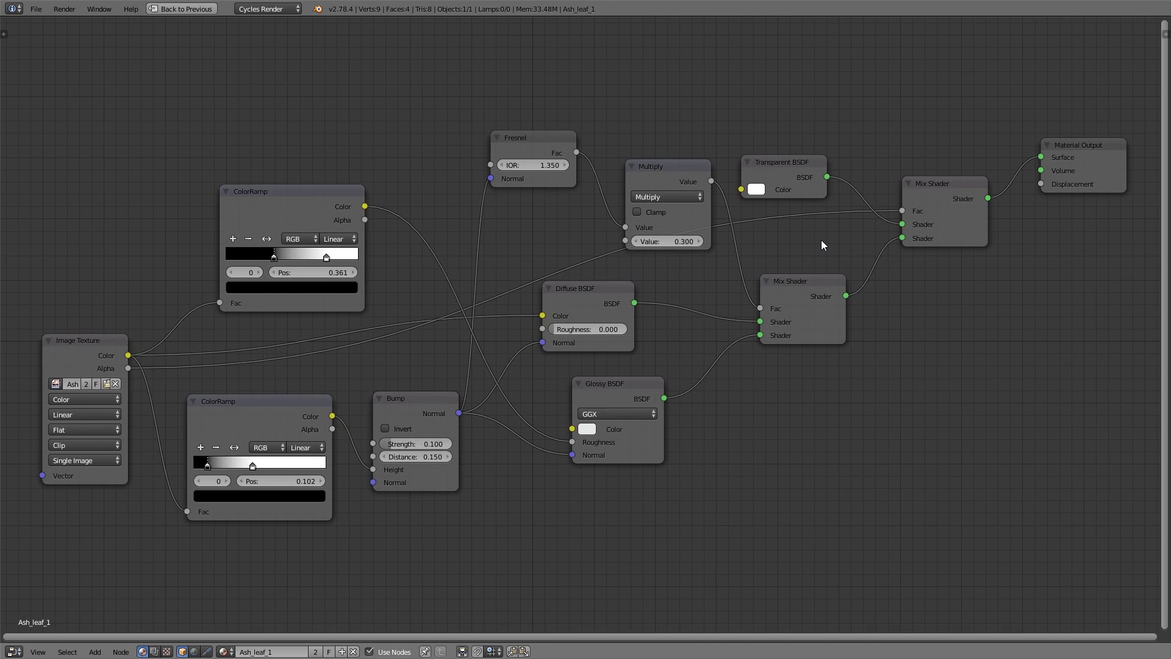
key("shift+space")
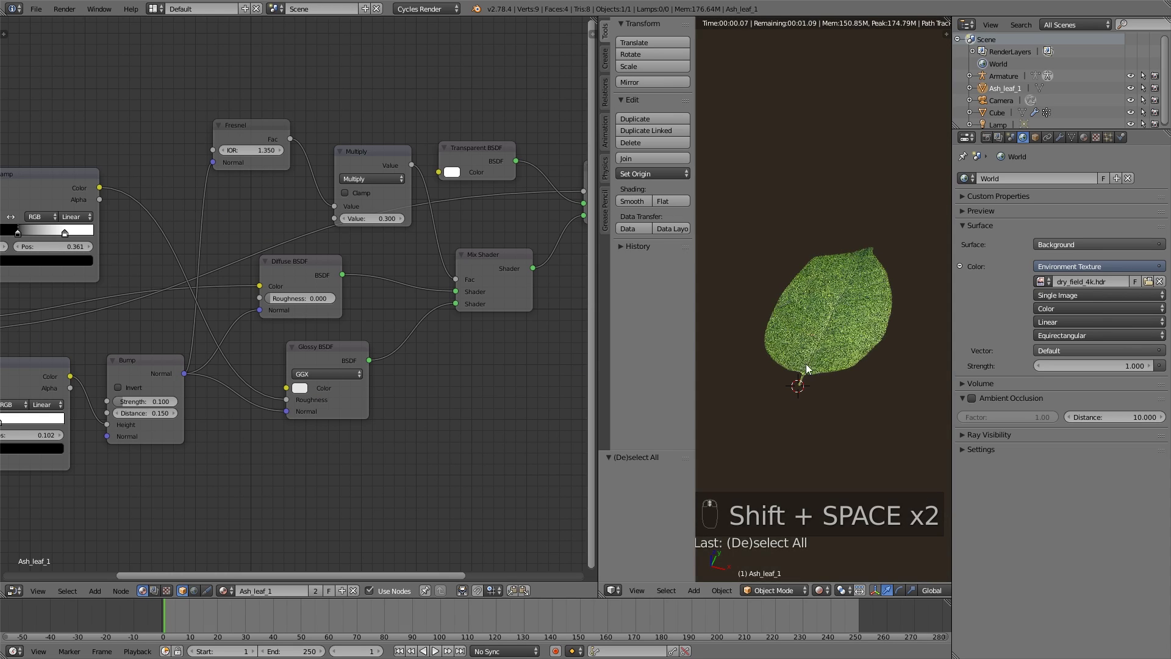
- Duplicate all leaf material nodes except the Material Output and place the copy below the original node tree
scroll(421, 376, "down", 7)
key("a")
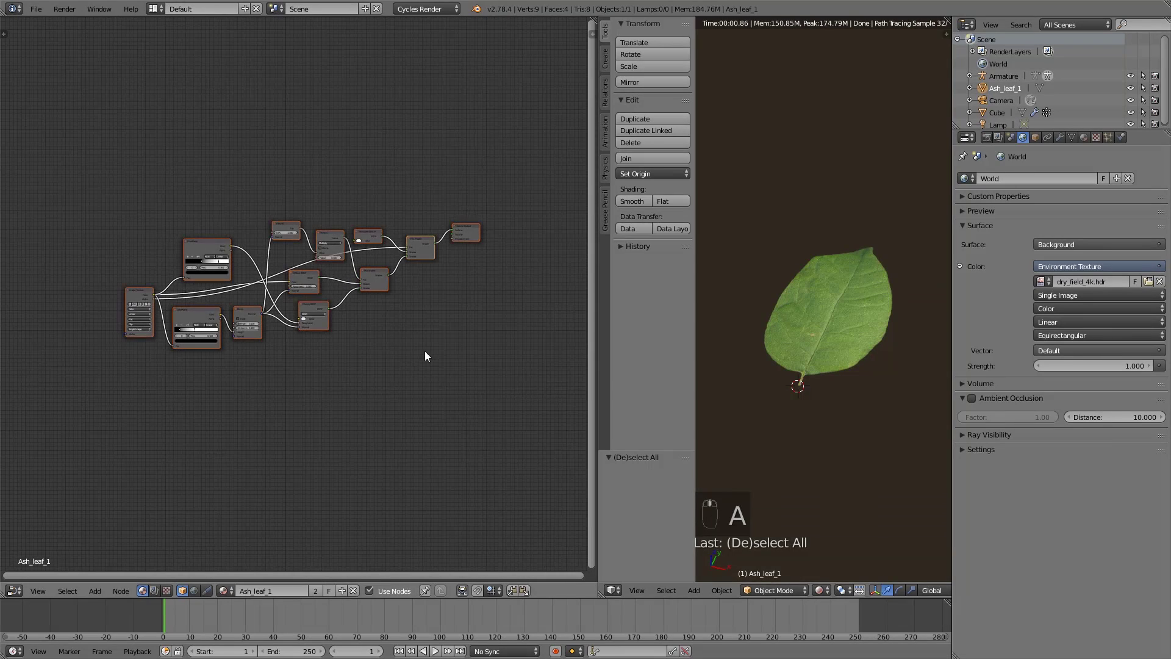
key("a")
key("a")
key("b")
left_click_drag(430, 374, 94, 221)
key("shift+d")
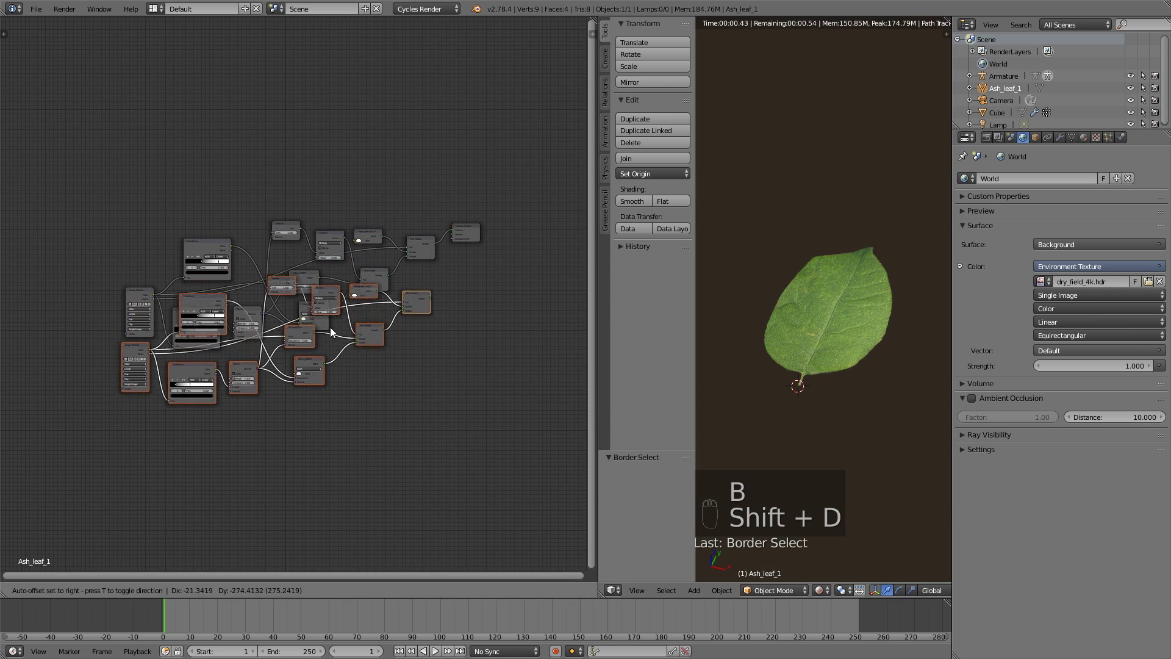
left_click(333, 411)
scroll(210, 452, "up", 3)
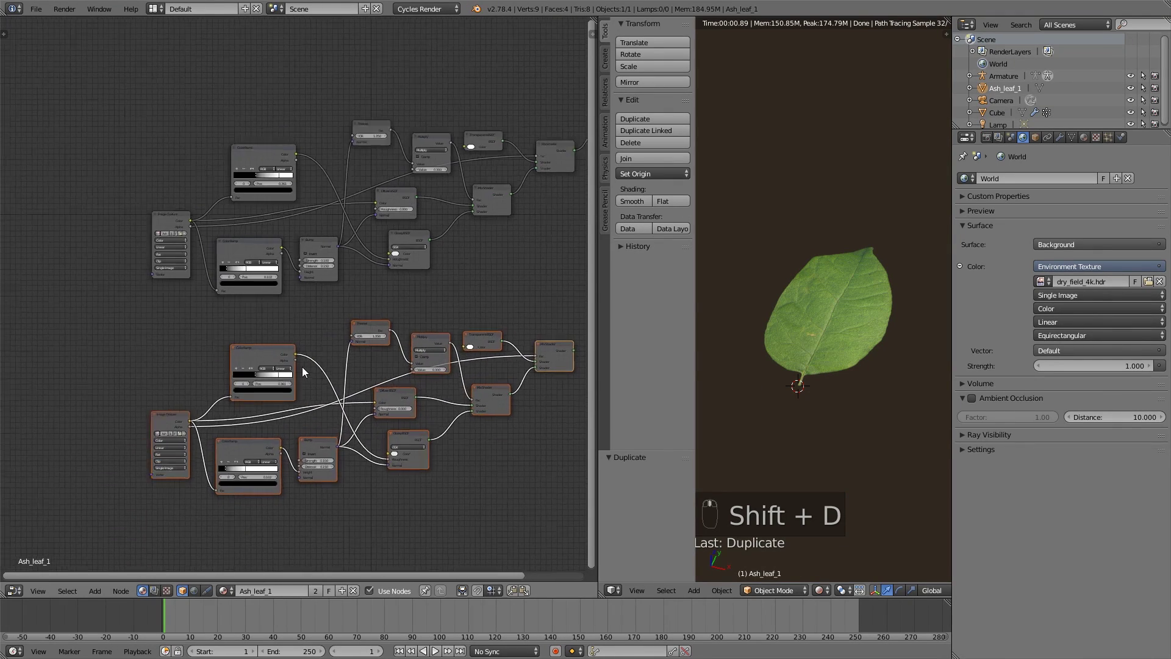
- Load Ash_leaf_1_back.png into the Image Texture node of the duplicated node tree
left_click(148, 470)
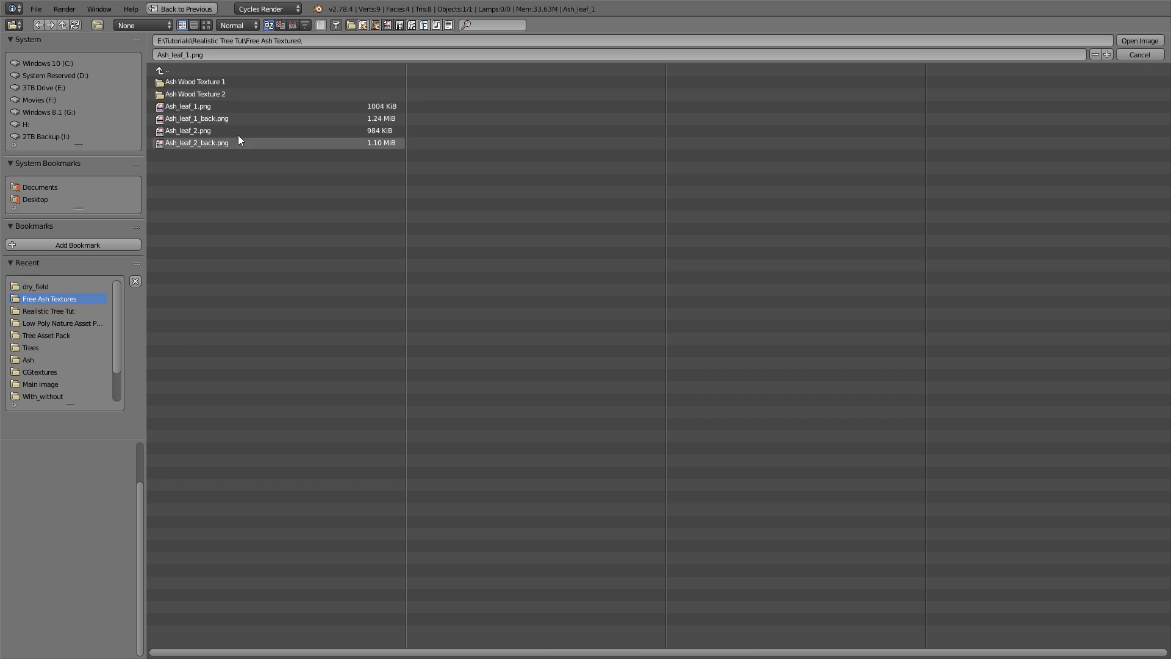
double_click(238, 118)
scroll(313, 347, "down", 2)
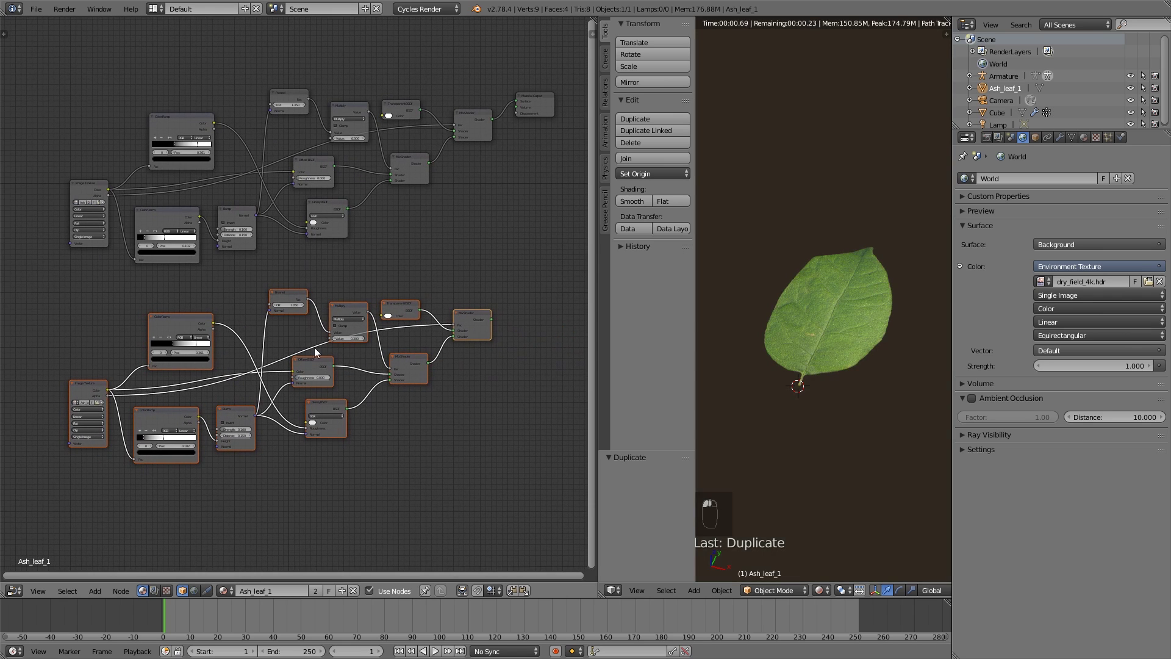
- Insert a duplicated Mix Shader before the Material Output and connect the lower node tree's final shader to its second Shader input
left_click_drag(598, 286, 635, 286)
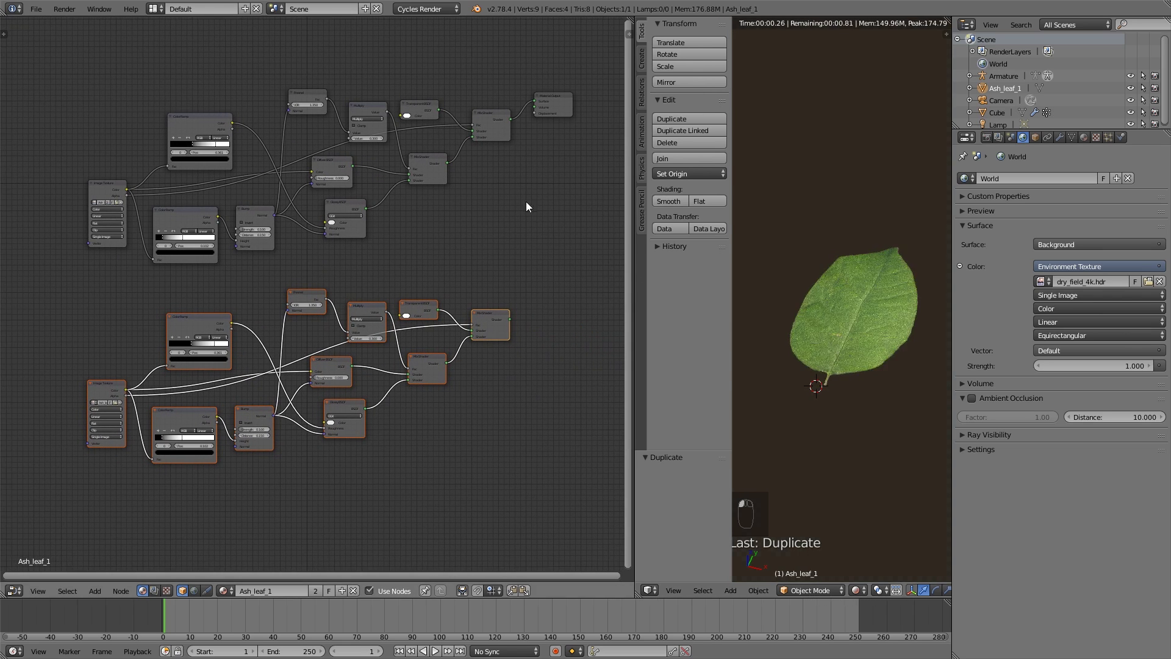
middle_click_drag(526, 201, 423, 228)
left_click(464, 121)
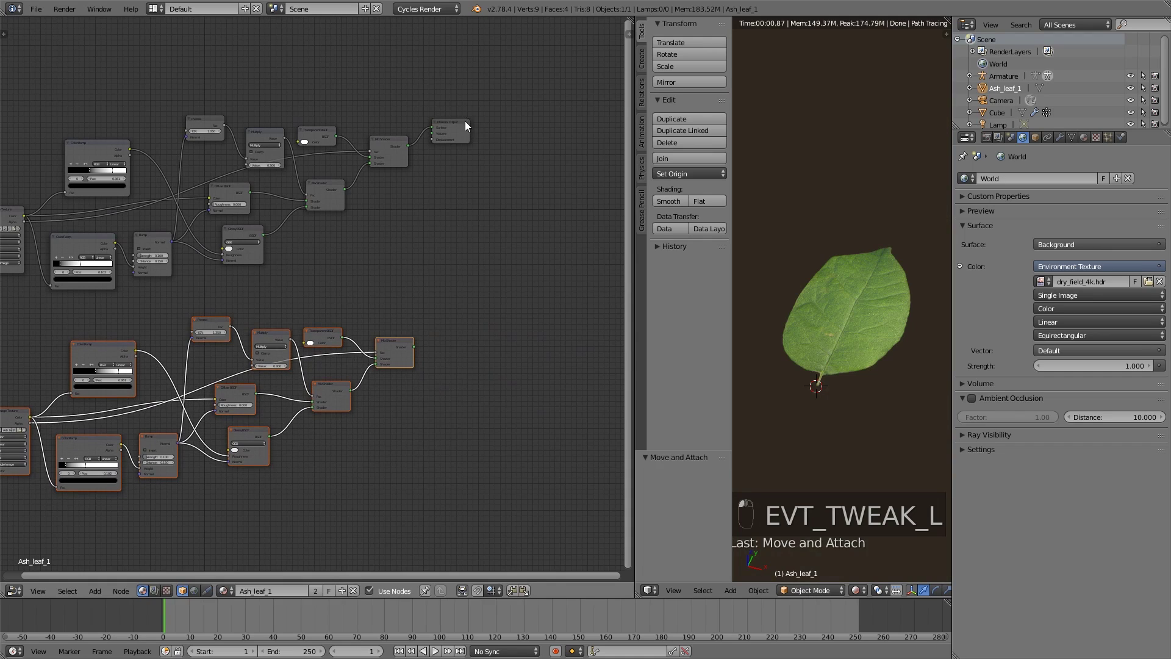
left_click_drag(465, 121, 538, 167)
left_click(401, 339)
key("shift+d")
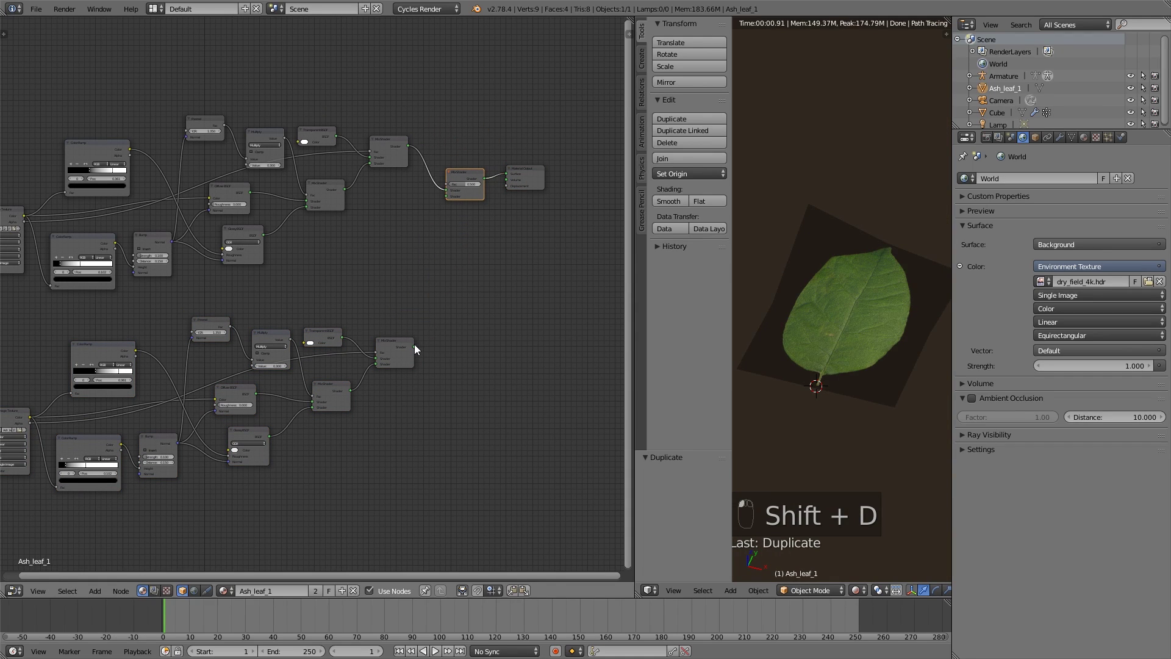
left_click_drag(414, 347, 450, 196)
scroll(479, 198, "up", 1)
- Add a Geometry node above the tree and connect its Backfacing output to the new Mix Shader's Fac input
middle_click_drag(462, 42, 418, 189)
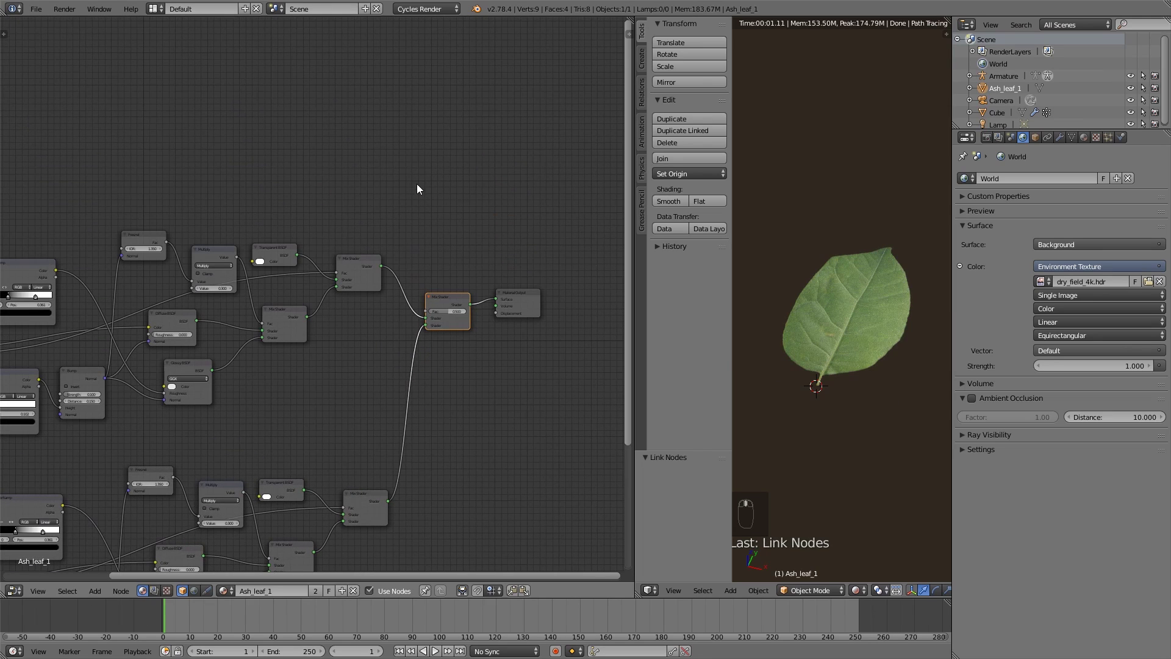
key("shift+a")
mouse_move(404, 107)
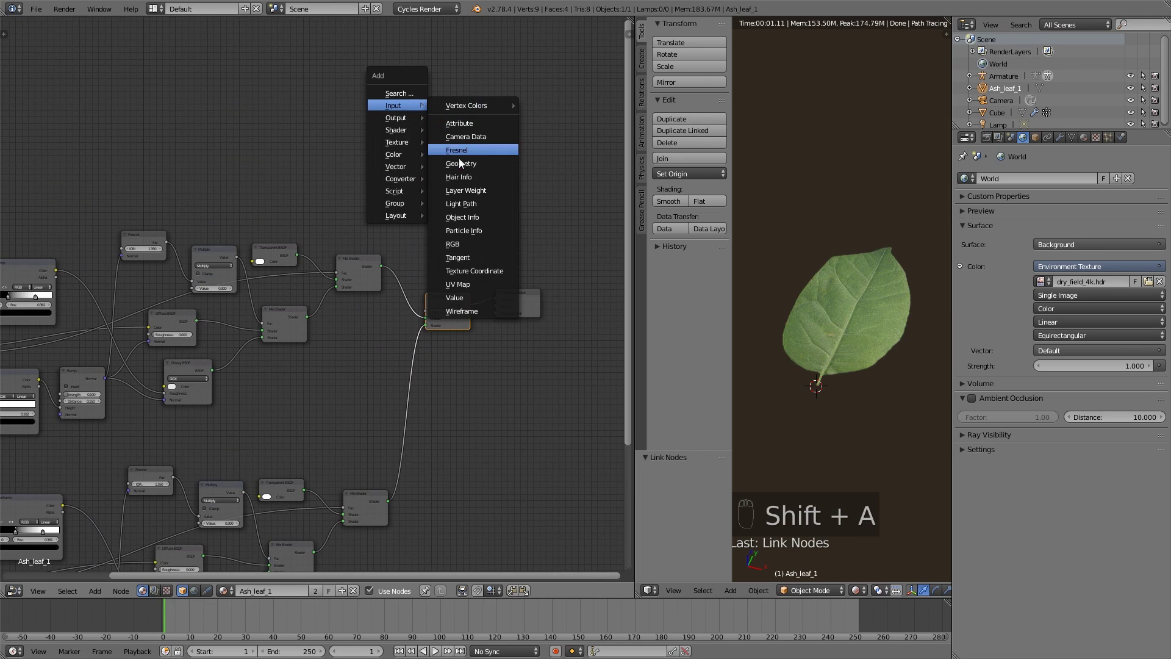
left_click(479, 162)
left_click(360, 163)
scroll(440, 235, "up", 1)
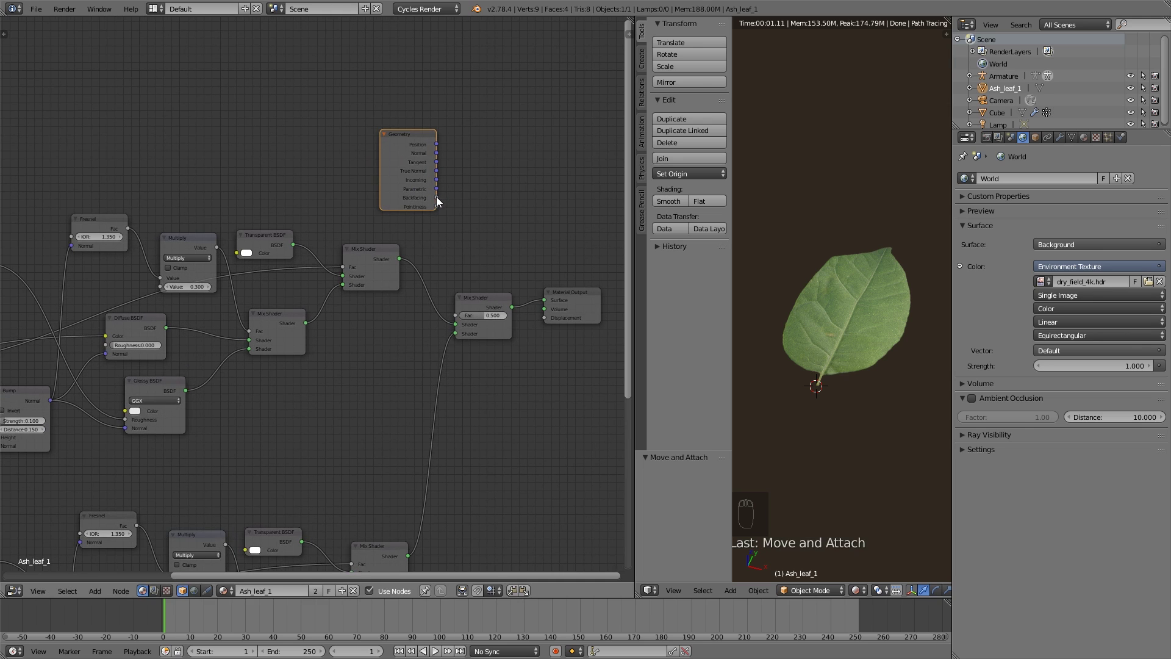
left_click_drag(437, 198, 463, 319)
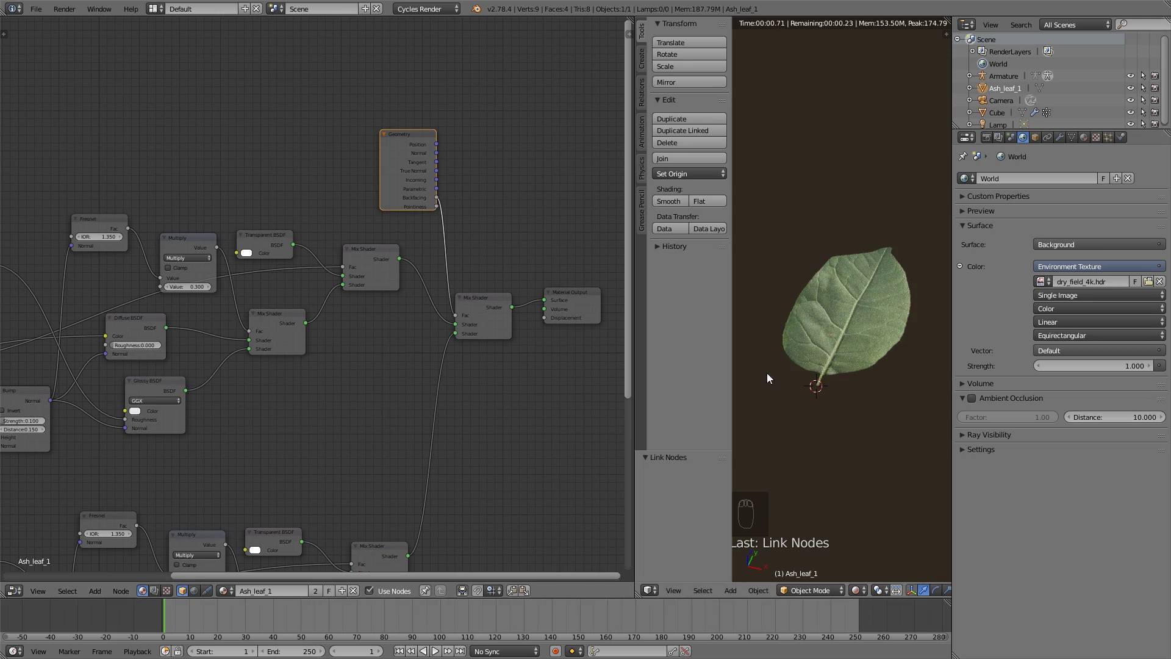
- Examine both sides of the rendered leaf to see which texture each side shows, hiding the tool shelf for more room
scroll(789, 396, "up", 4)
middle_click_drag(836, 441, 850, 374)
scroll(872, 404, "up", 3)
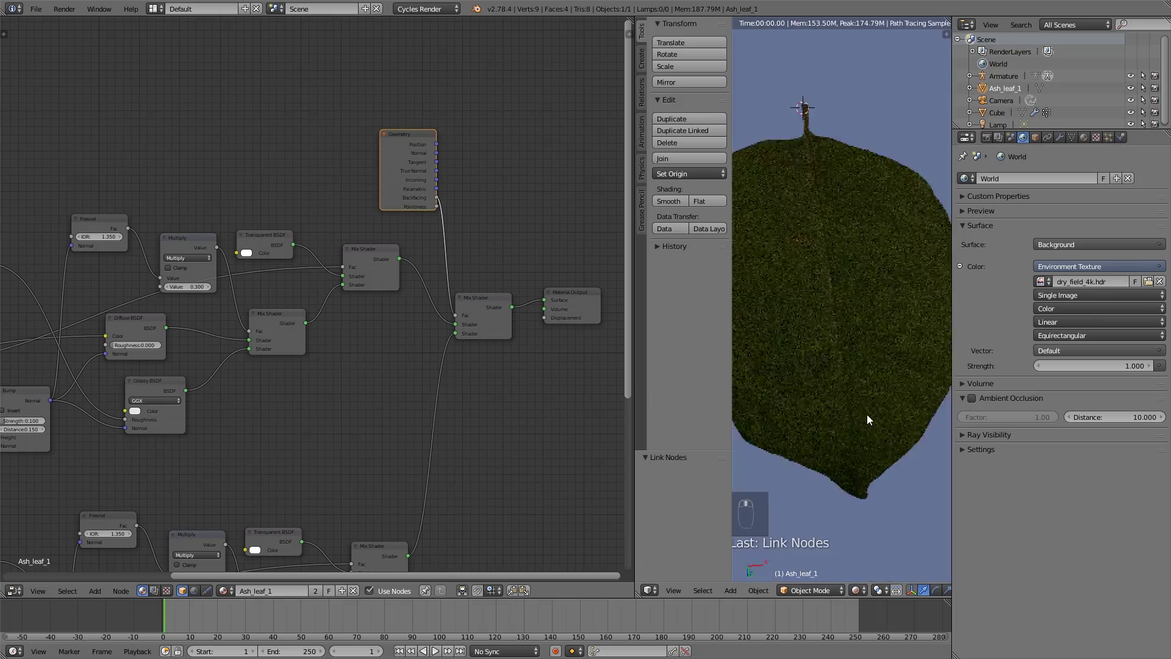
middle_click_drag(866, 415, 825, 127)
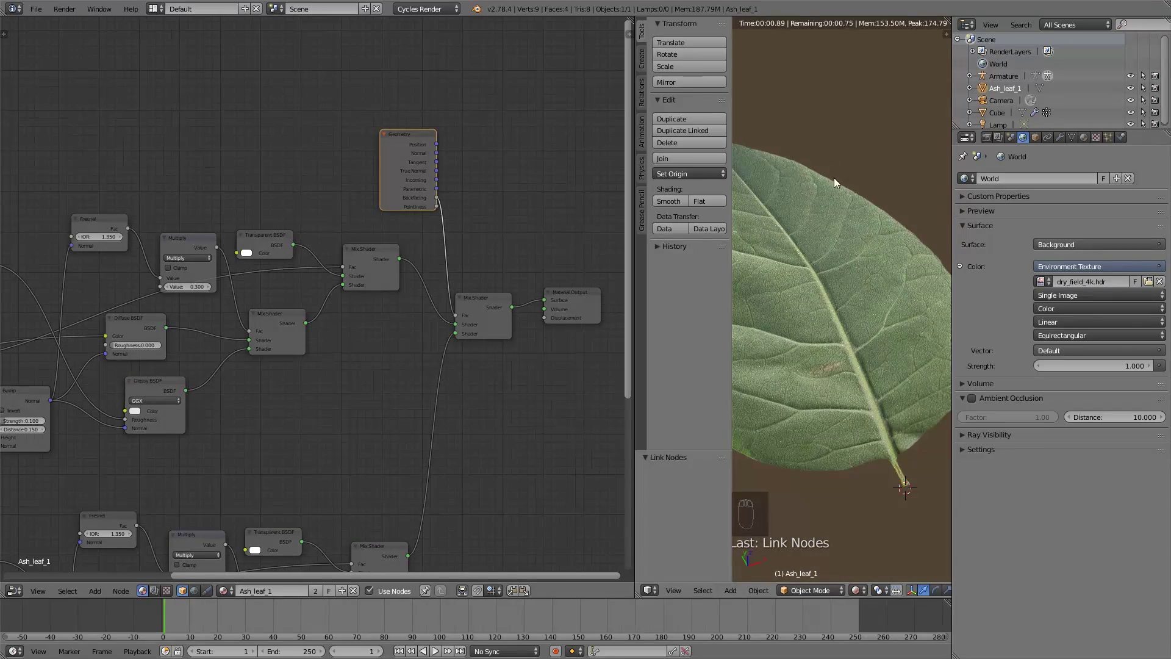
key("t")
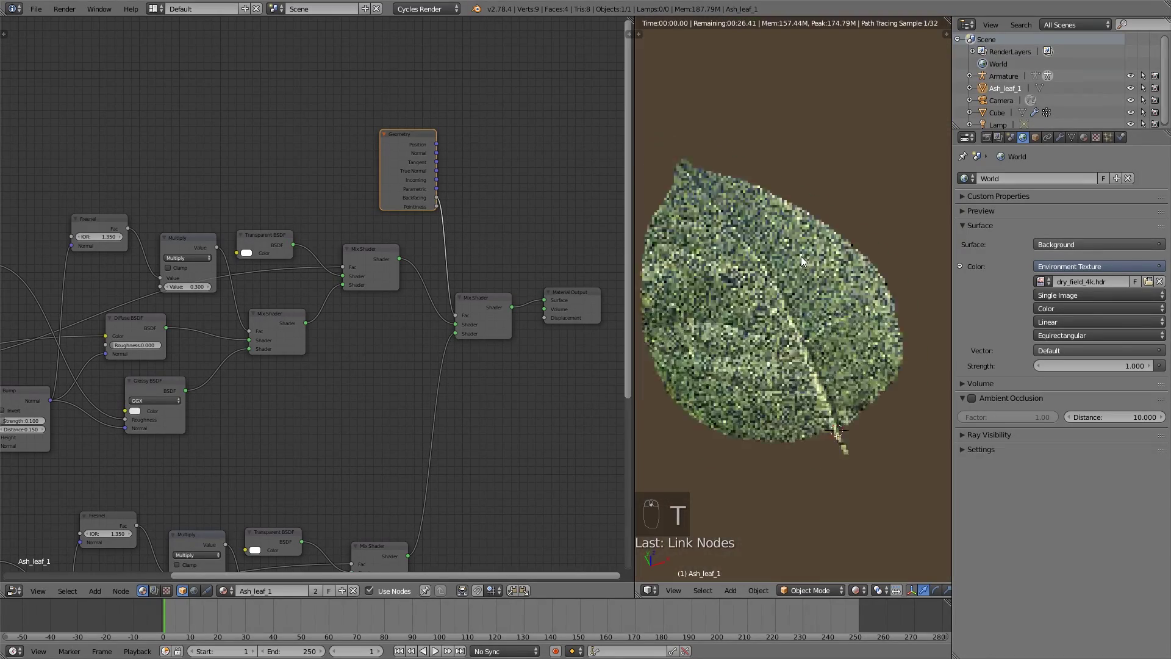
middle_click_drag(800, 256, 773, 265)
scroll(804, 267, "up", 4)
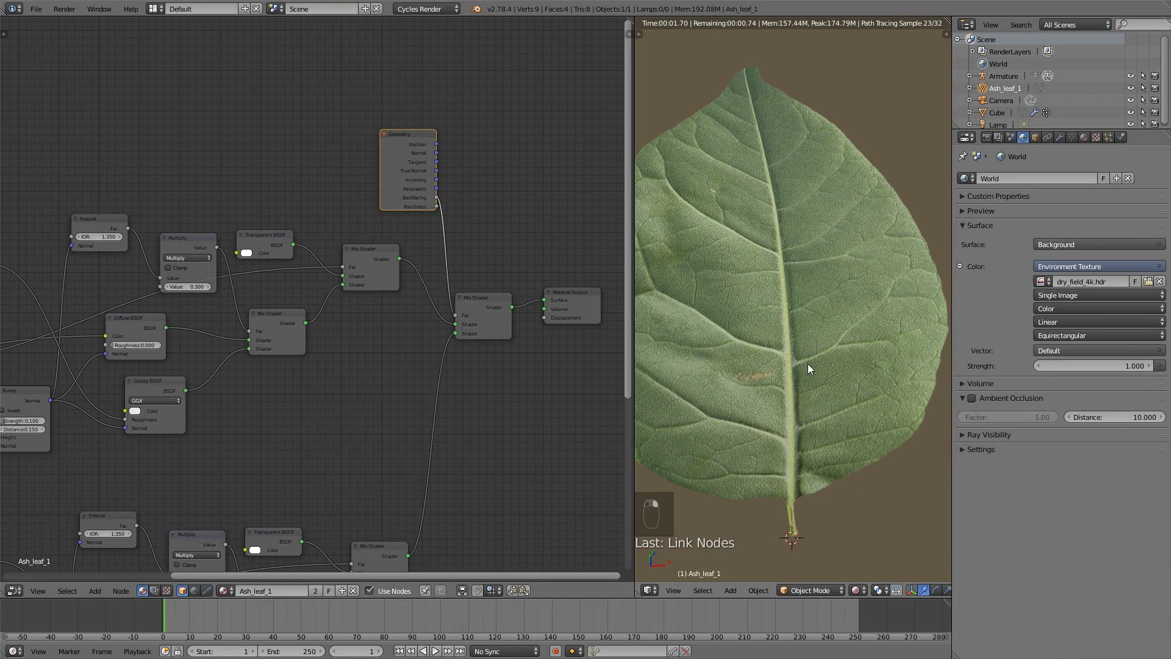
- Switch the viewport to Bounding Box shading, select the whole leaf mesh in Edit Mode and flip its normals
left_click(820, 589)
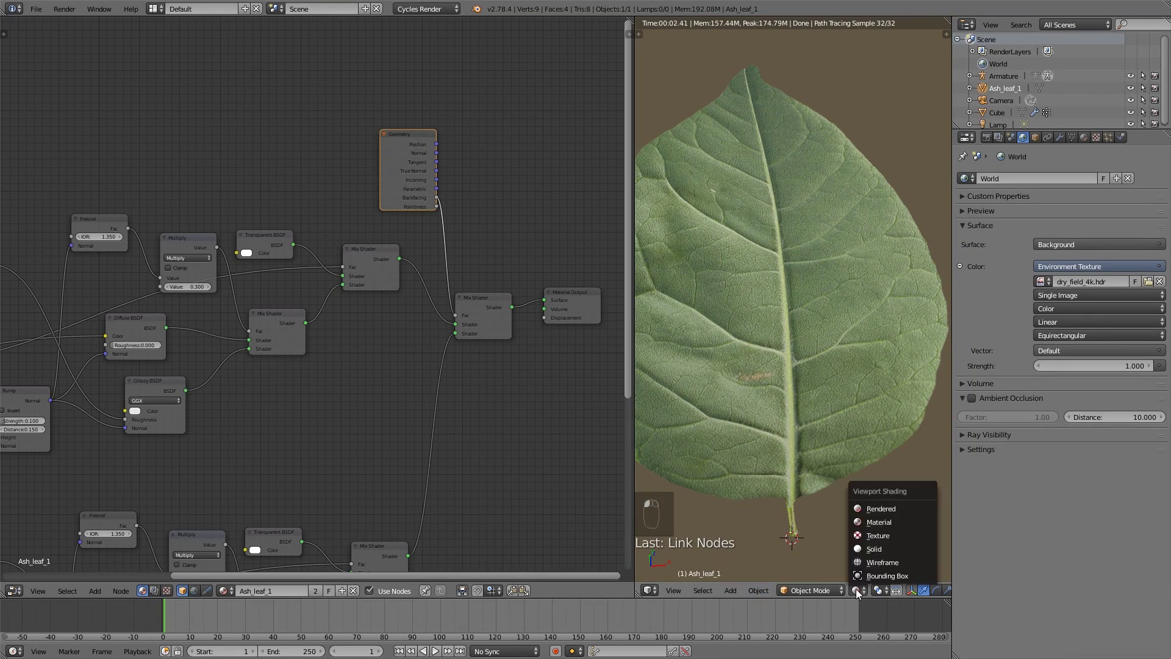
left_click(866, 576)
scroll(803, 406, "down", 4)
key("a")
key("a")
key("a")
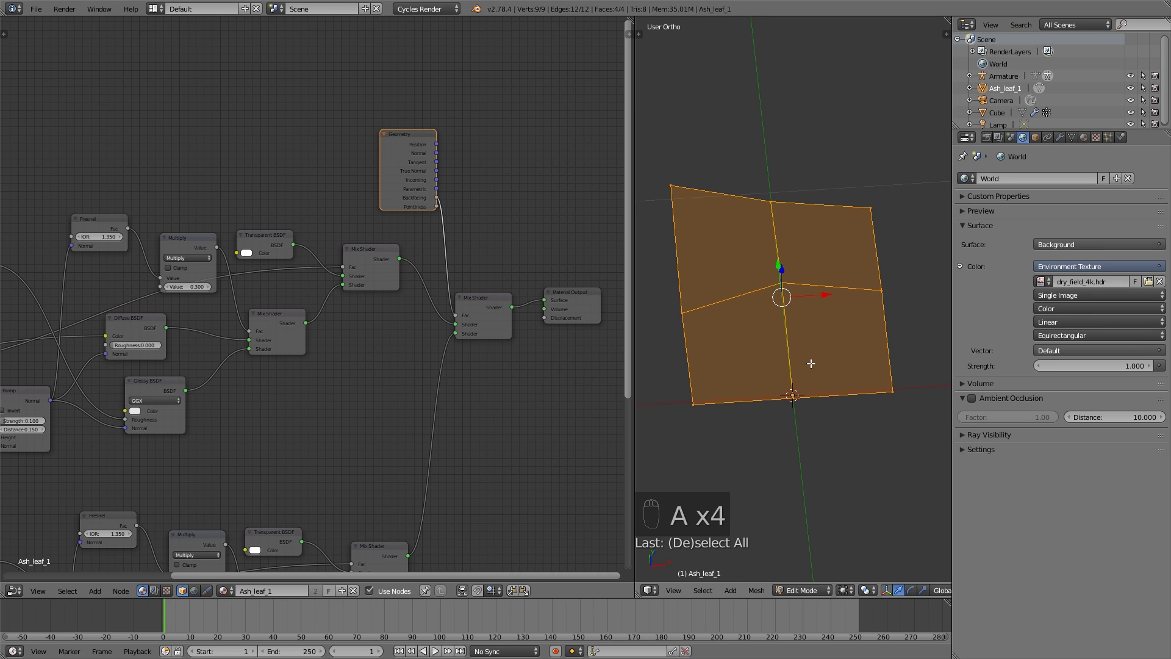
key("t")
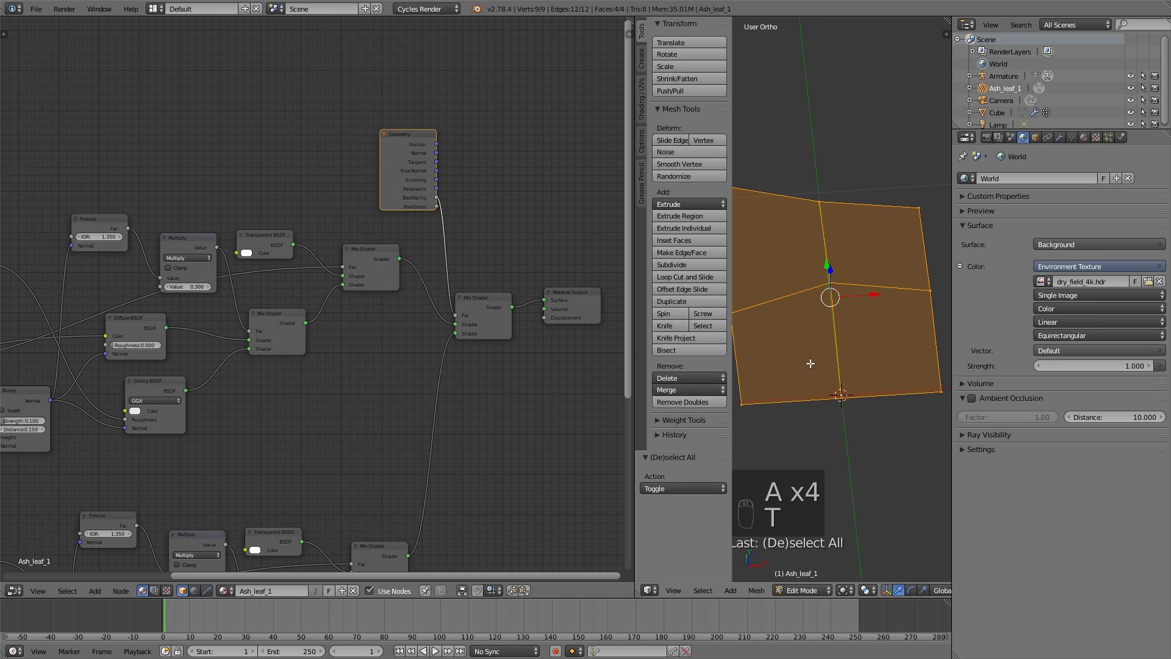
left_click(643, 101)
left_click(686, 142)
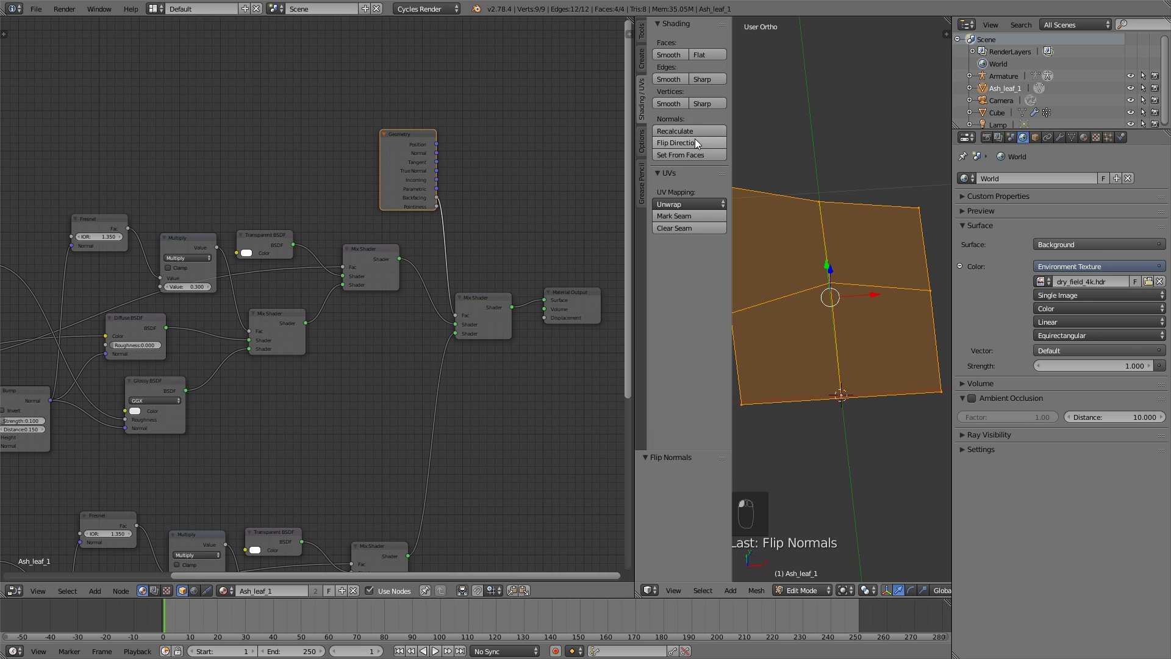
- Display the leaf's face normals at size 9.8 and check their direction from a lower view
key("n")
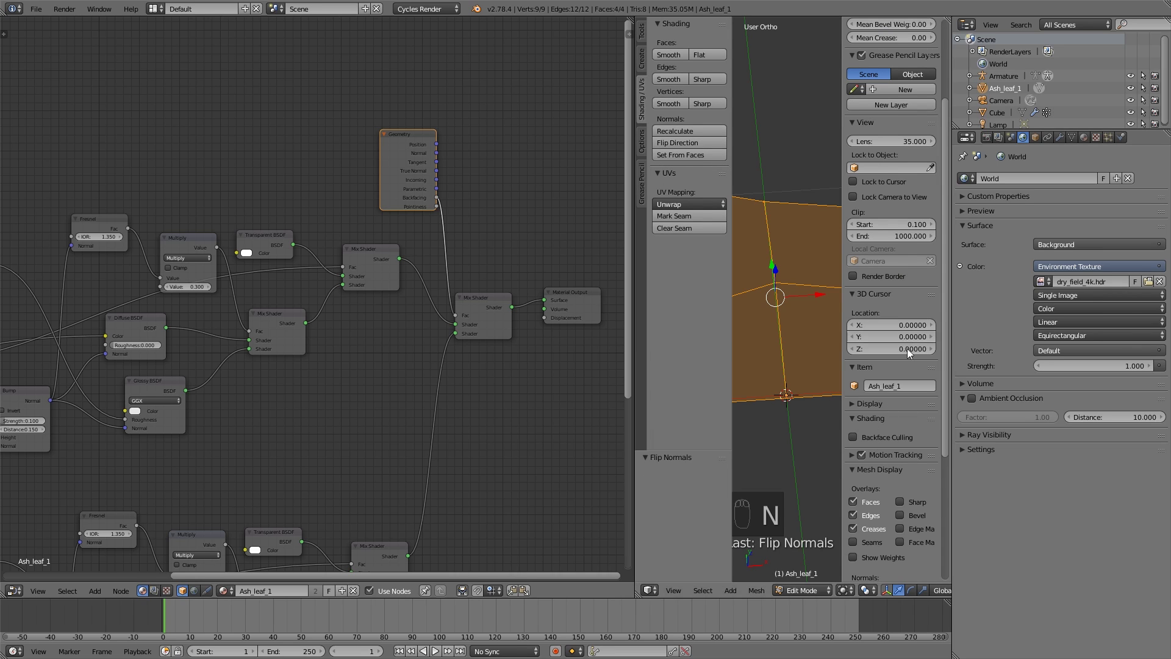
scroll(907, 349, "down", 3)
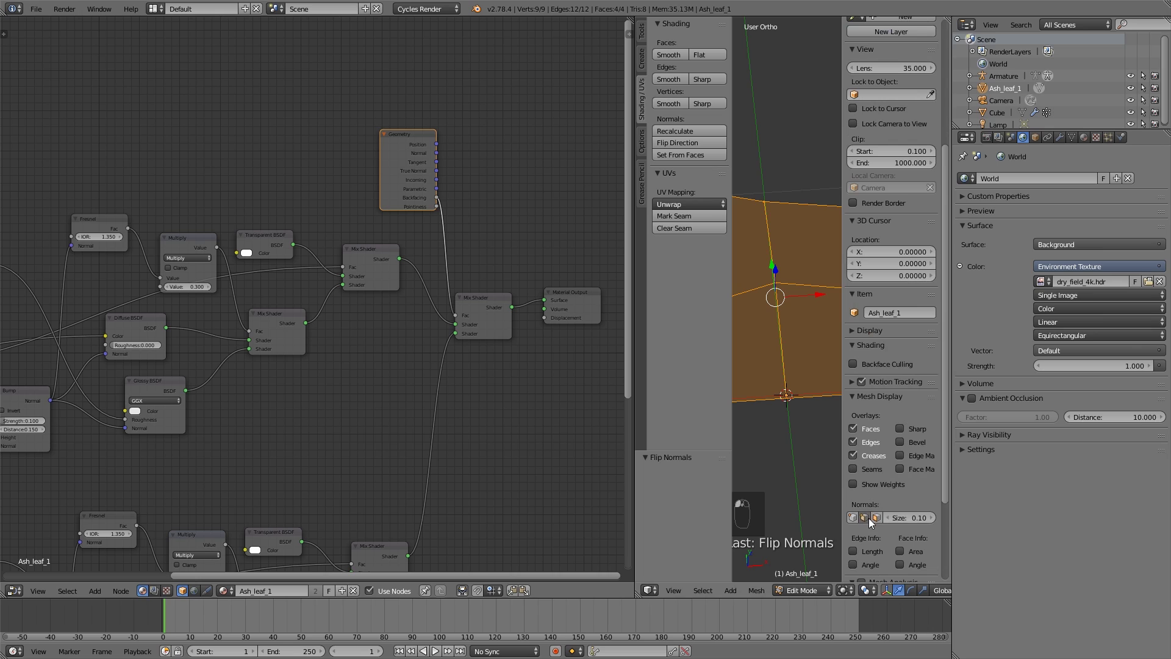
left_click(906, 520)
type("9.8")
key("Return")
middle_click_drag(792, 445, 791, 201)
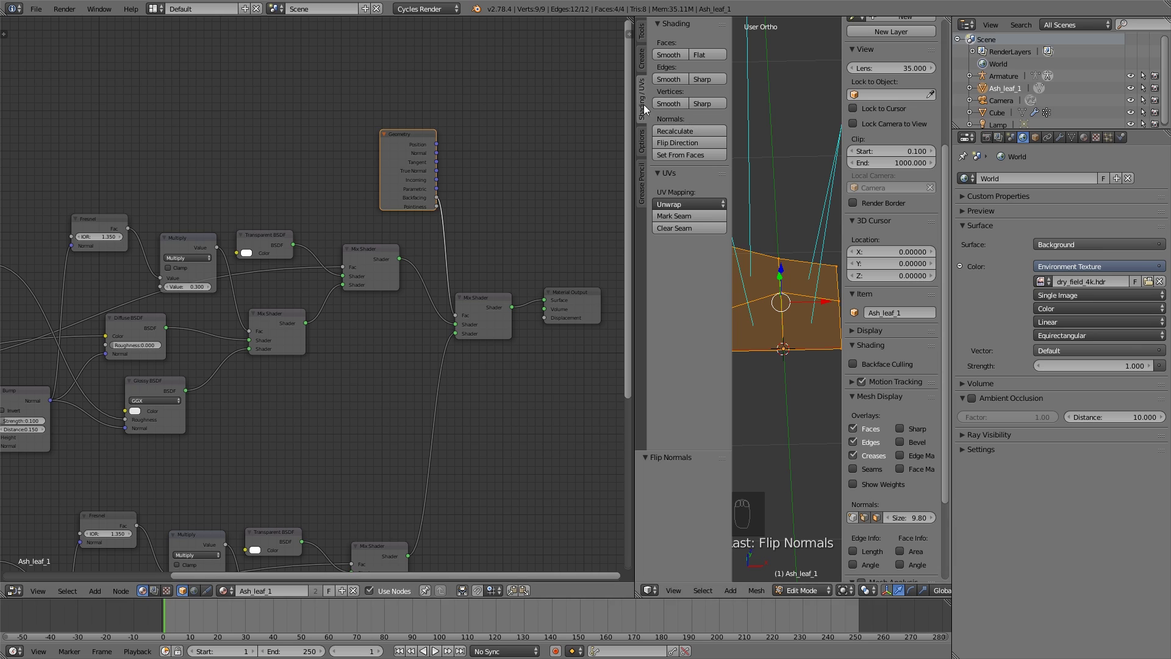
- Leave Edit Mode, restore Rendered viewport shading and inspect the leaf's front and back
key("n")
key("t")
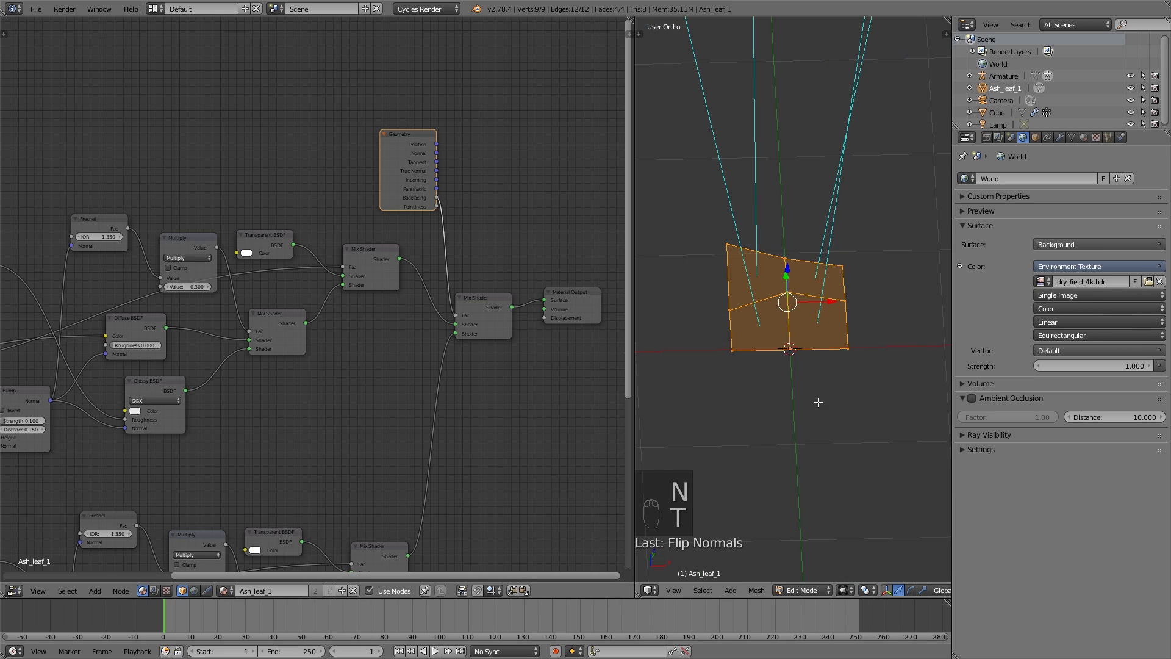
key("Tab")
scroll(810, 426, "up", 2)
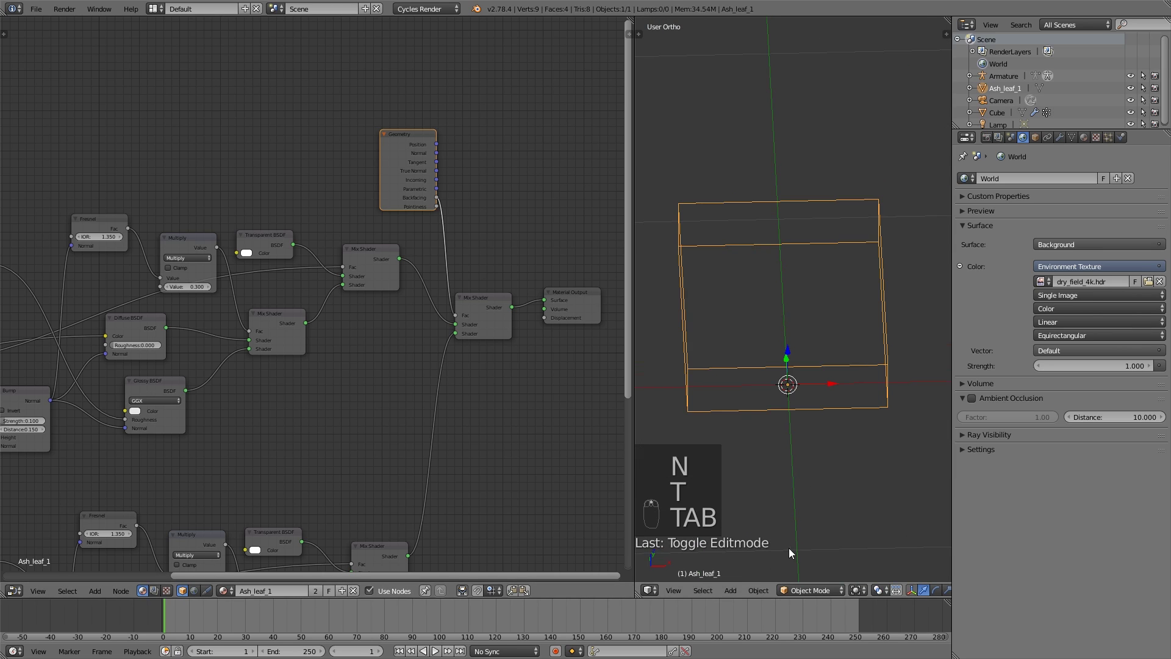
left_click(858, 589)
left_click(873, 499)
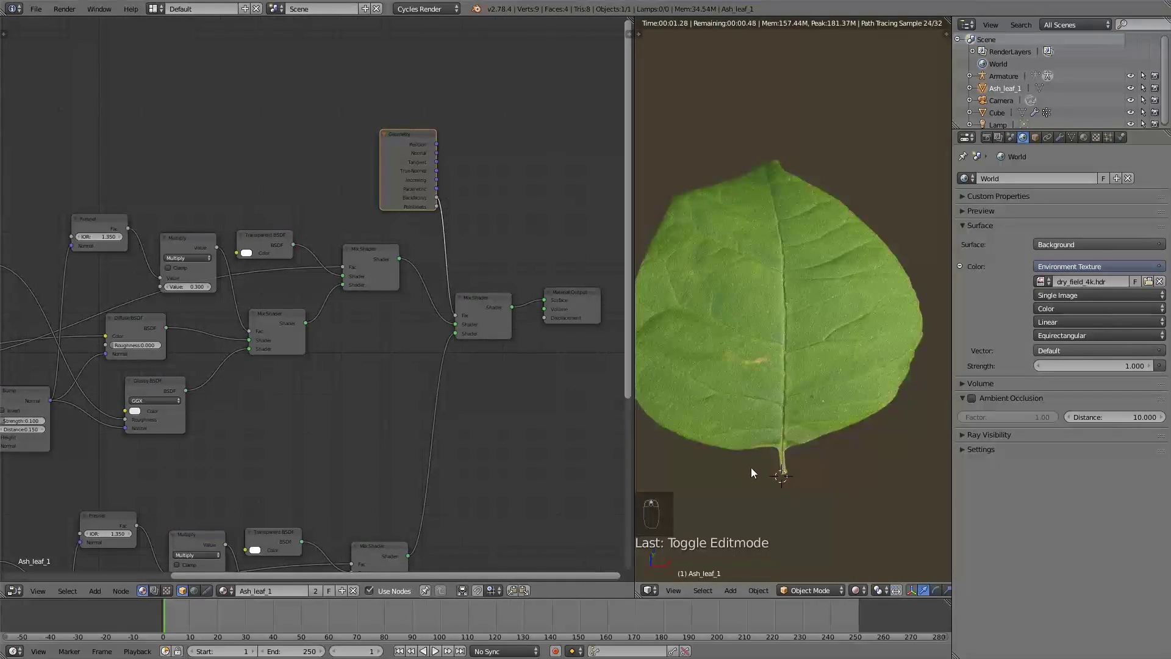
middle_click_drag(752, 467, 827, 316)
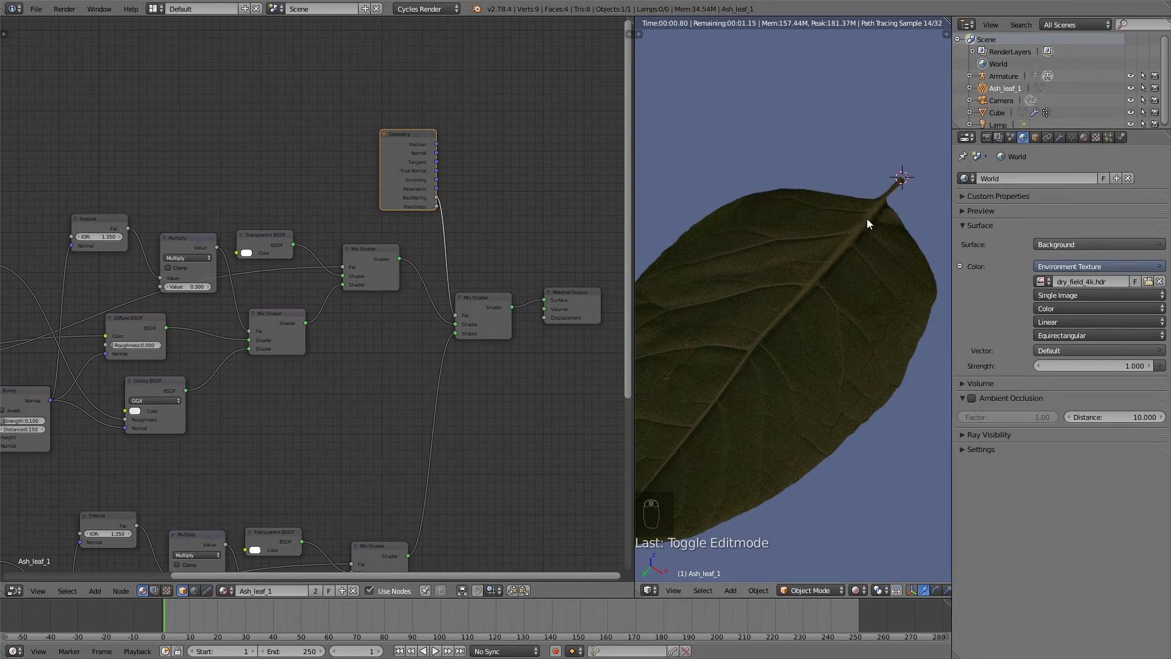
scroll(831, 294, "down", 2)
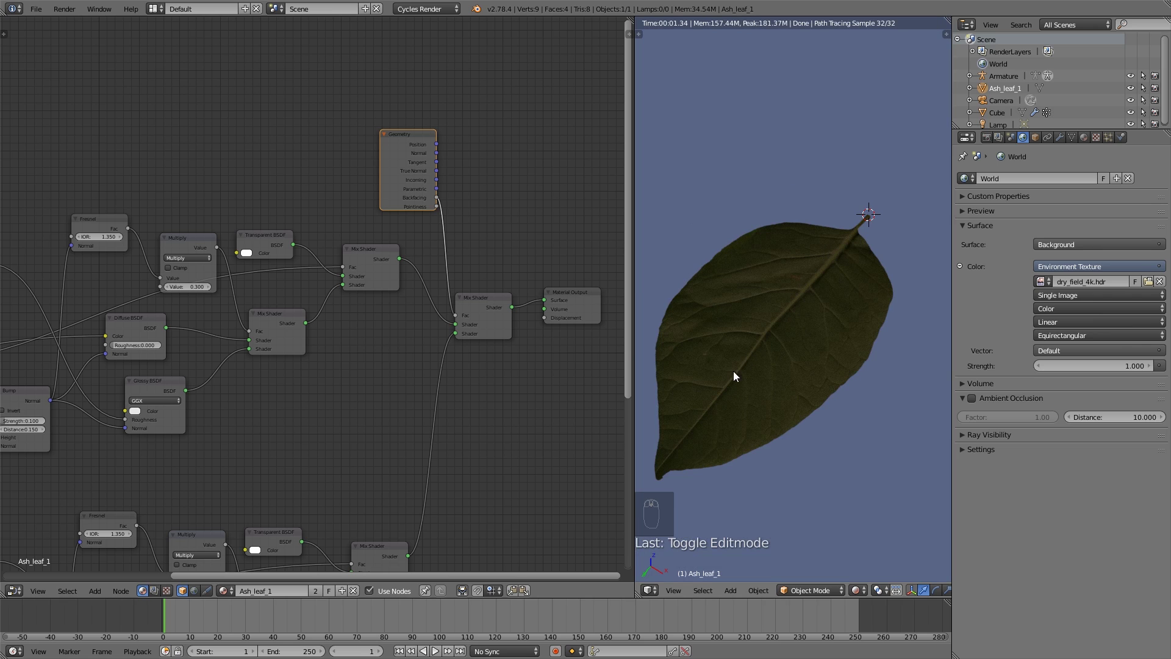
- Enable Invert on the Bump node of the back-side node tree and check the leaf from both sides
mouse_move(425, 452)
middle_mouse_down()
mouse_move(433, 266)
mouse_move(377, 303)
middle_mouse_up()
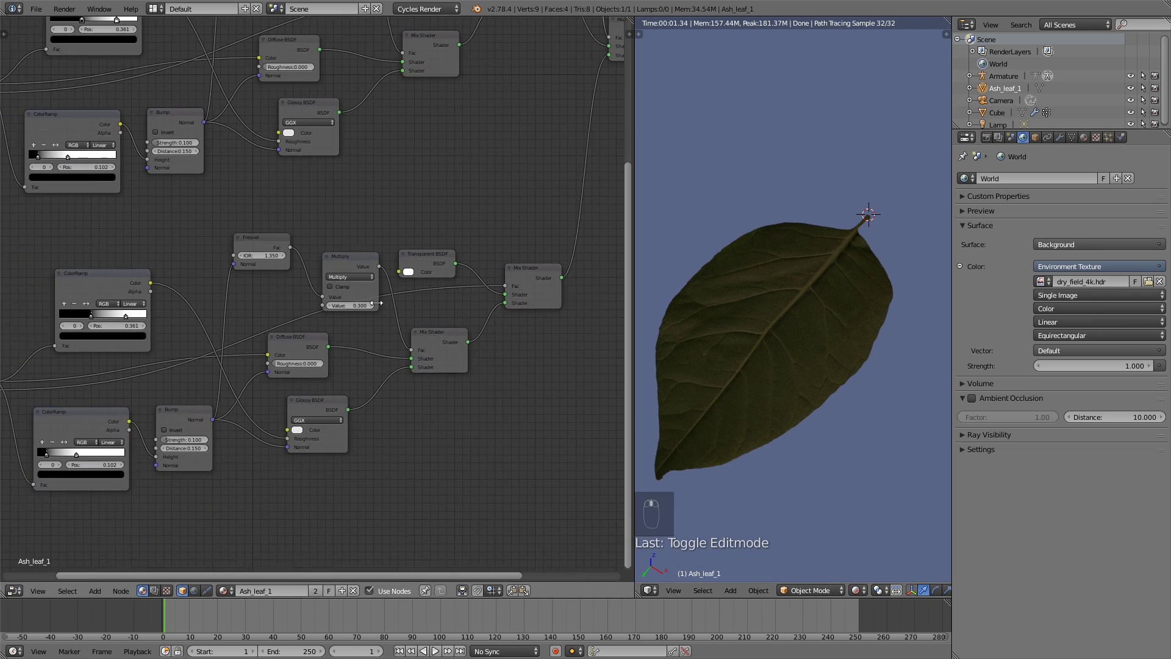
left_click(165, 428)
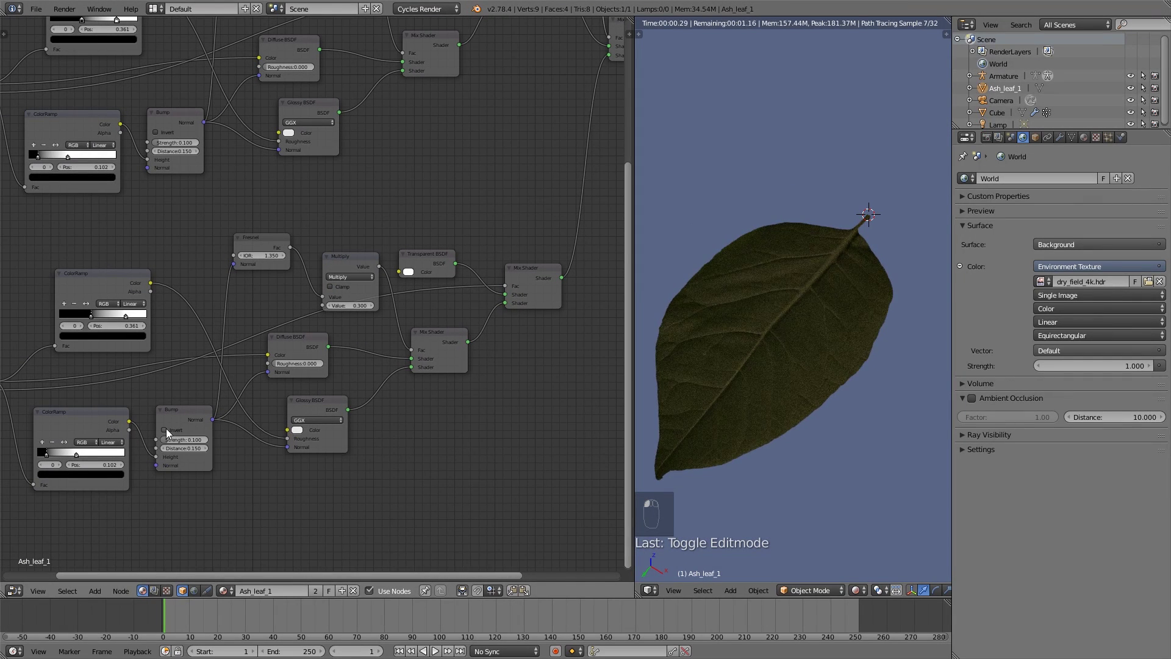
middle_click_drag(754, 360, 723, 493)
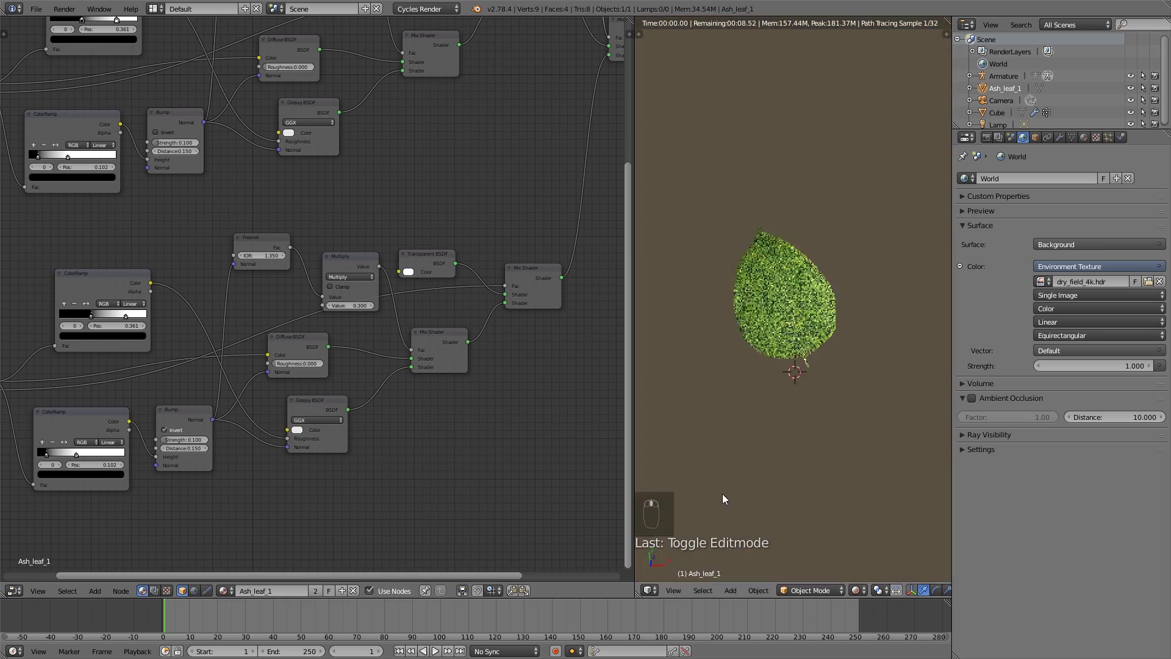
scroll(864, 352, "up", 3)
middle_click_drag(863, 353, 837, 379)
scroll(403, 356, "down", 3)
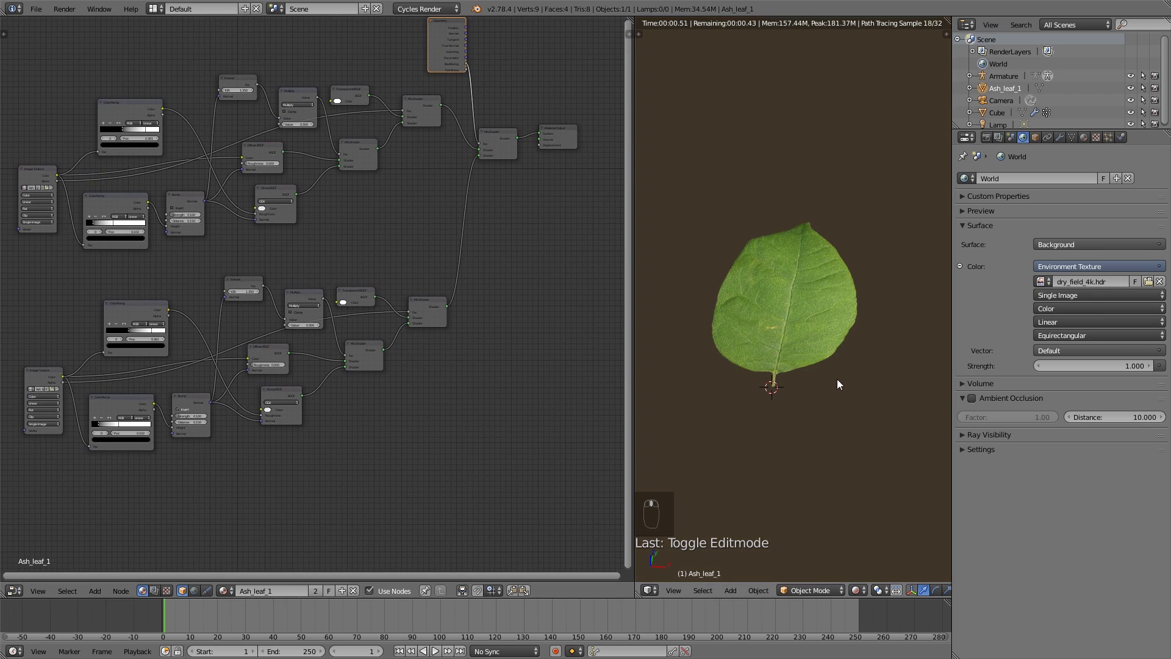
- Deselect all nodes and move the Material Output, final Mix Shader and Geometry nodes farther right of the two shader trees
middle_click_drag(451, 317, 445, 332)
key("a")
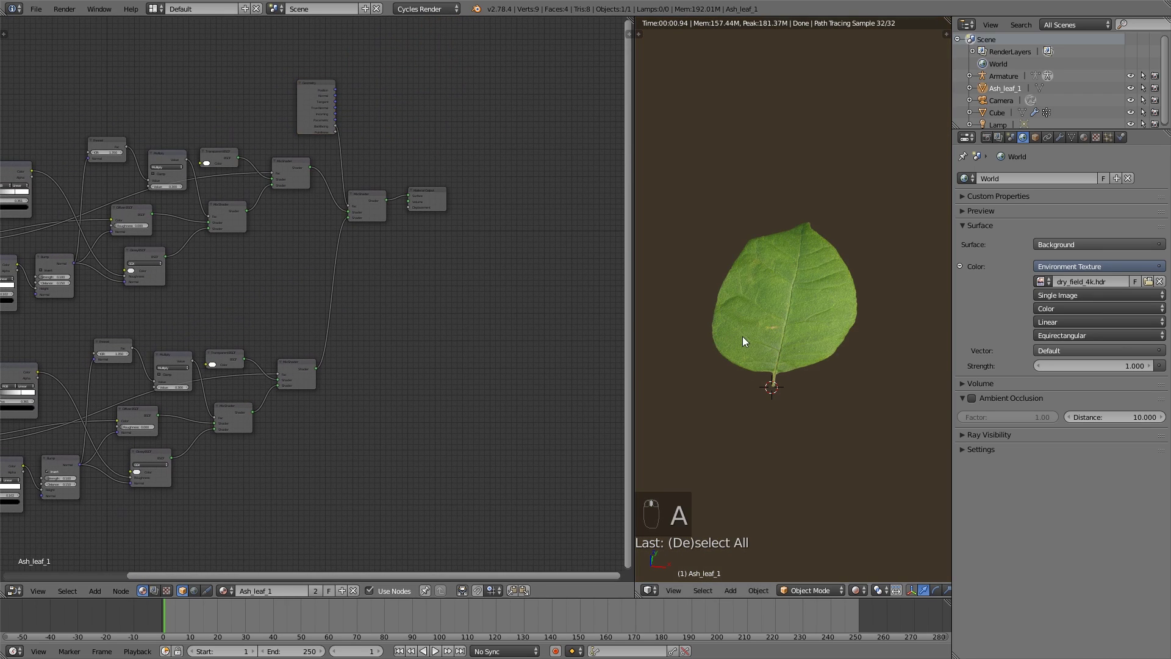
left_click_drag(431, 193, 491, 196)
left_click_drag(372, 203, 447, 203)
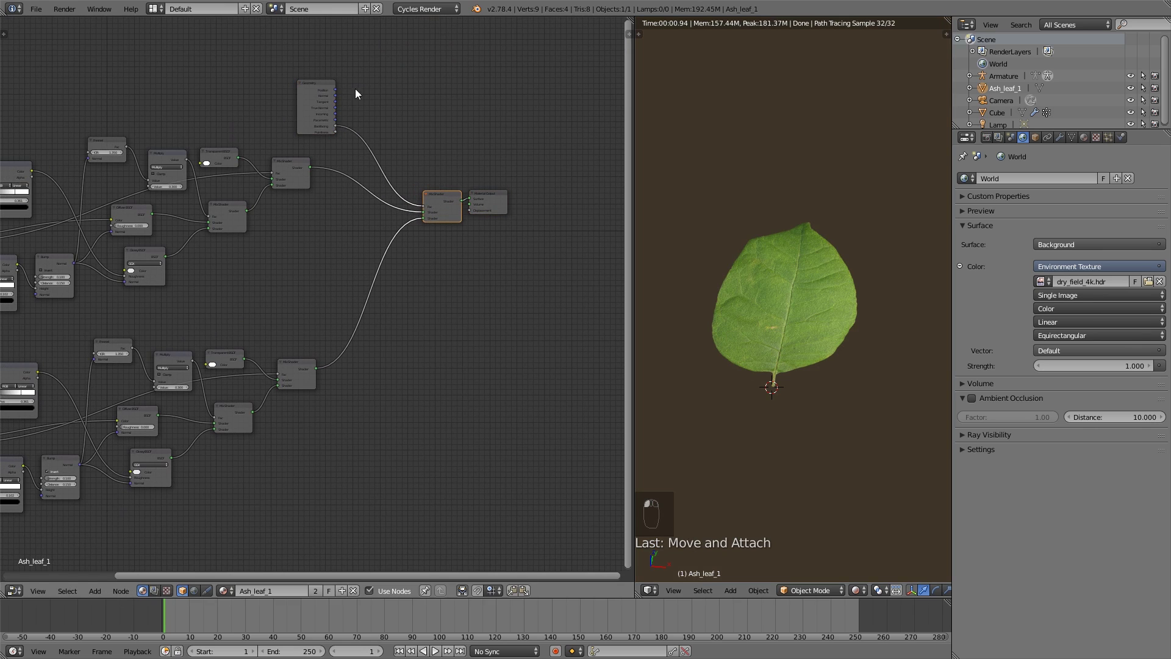
left_click_drag(322, 90, 385, 89)
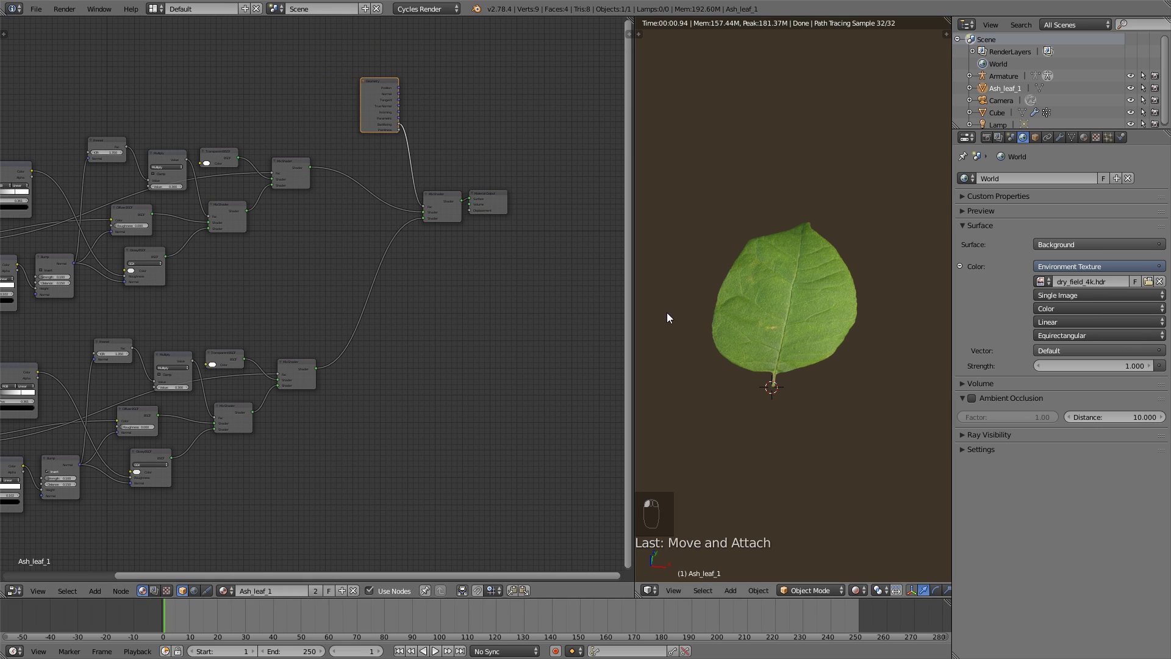
scroll(419, 289, "up", 4)
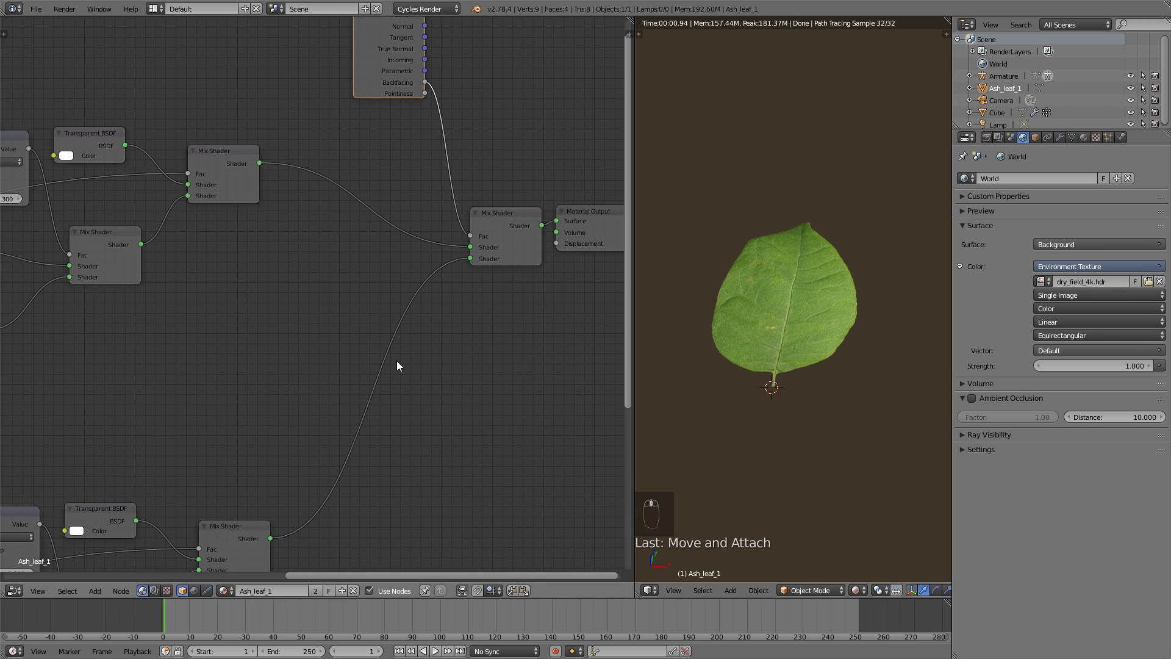
scroll(397, 360, "up", 2)
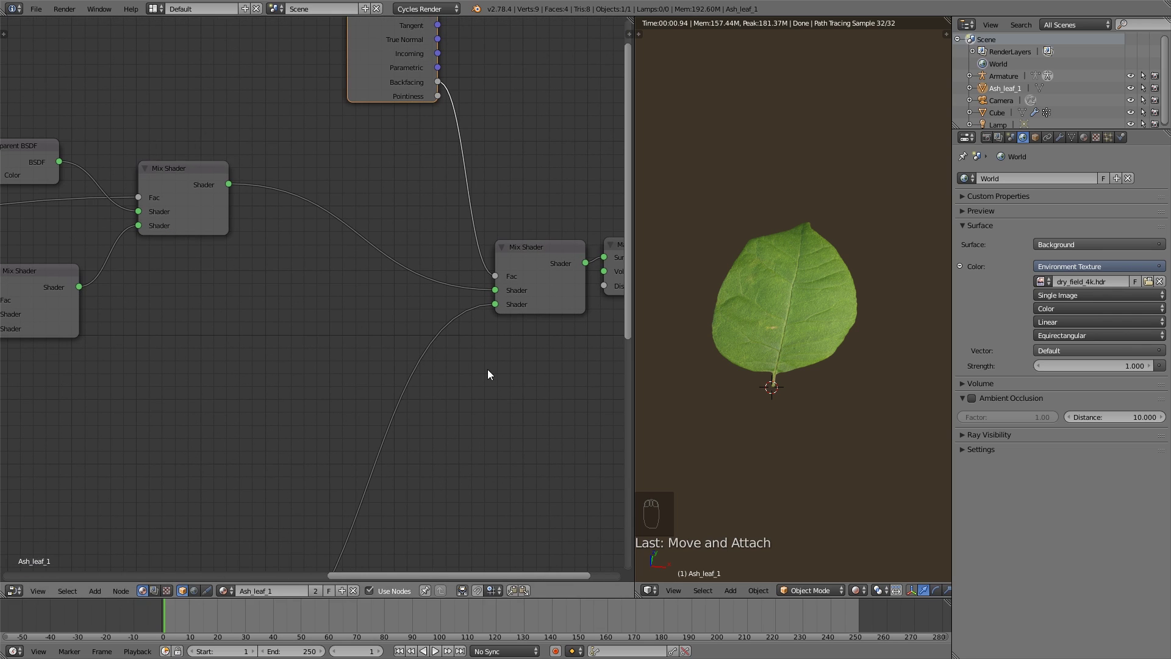
scroll(762, 267, "down", 2)
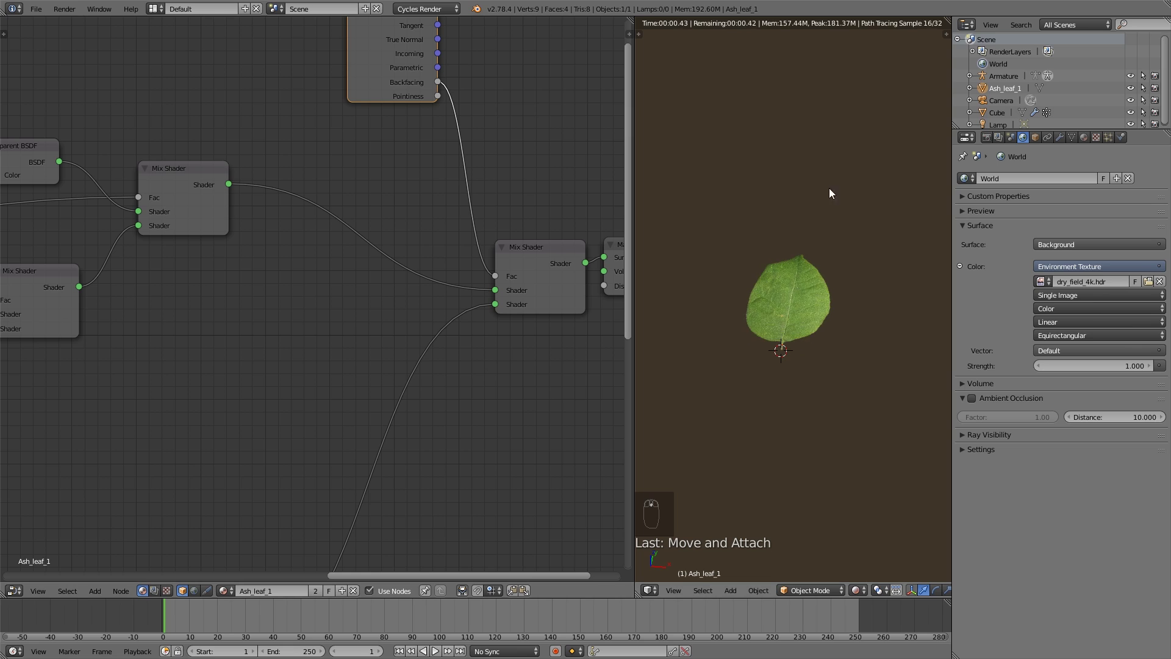
- Duplicate the front-side transparency Mix Shader and insert the copy on its link to the final Mix Shader
middle_click_drag(815, 301, 741, 367)
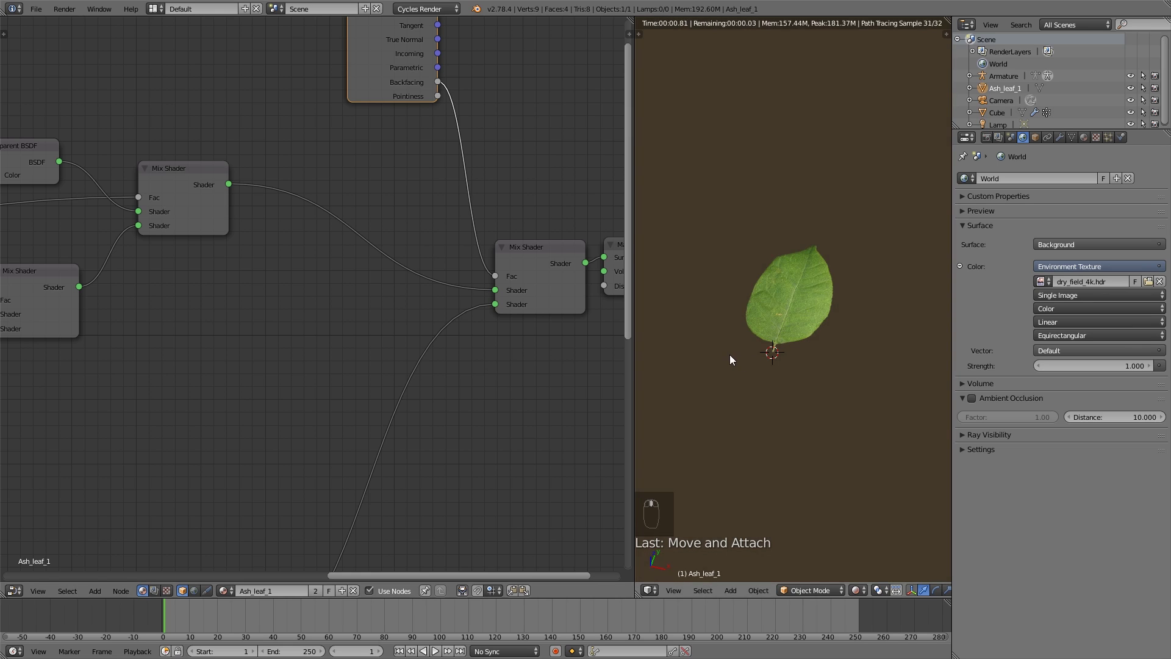
scroll(729, 354, "up", 1)
scroll(451, 331, "down", 2)
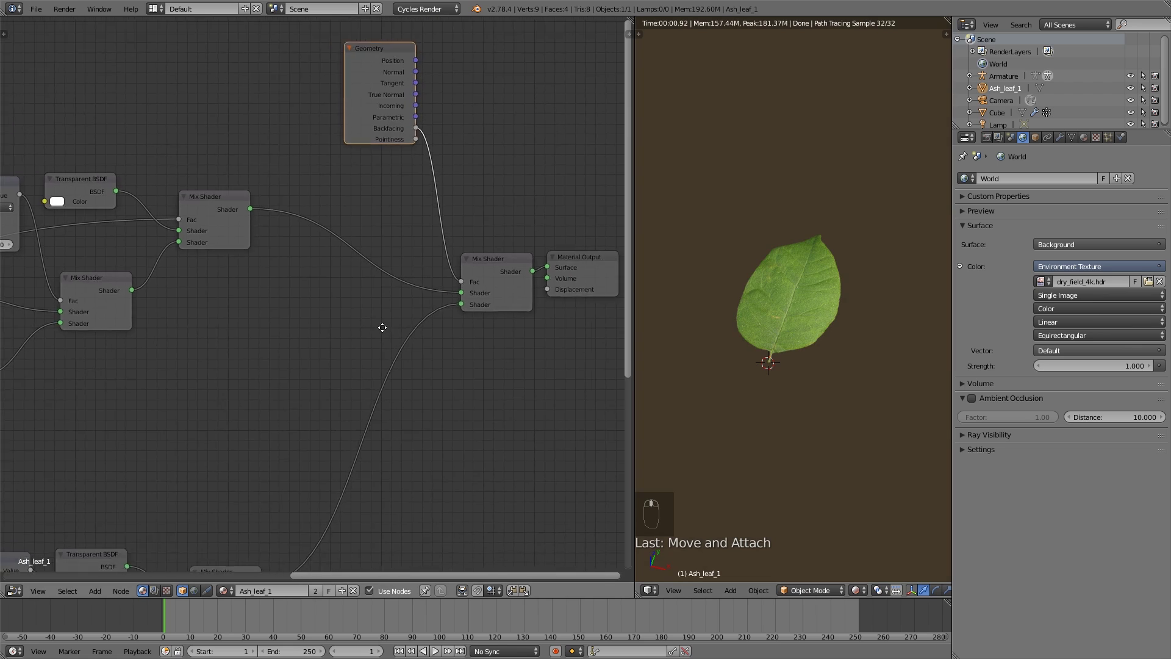
middle_click_drag(344, 302, 340, 337)
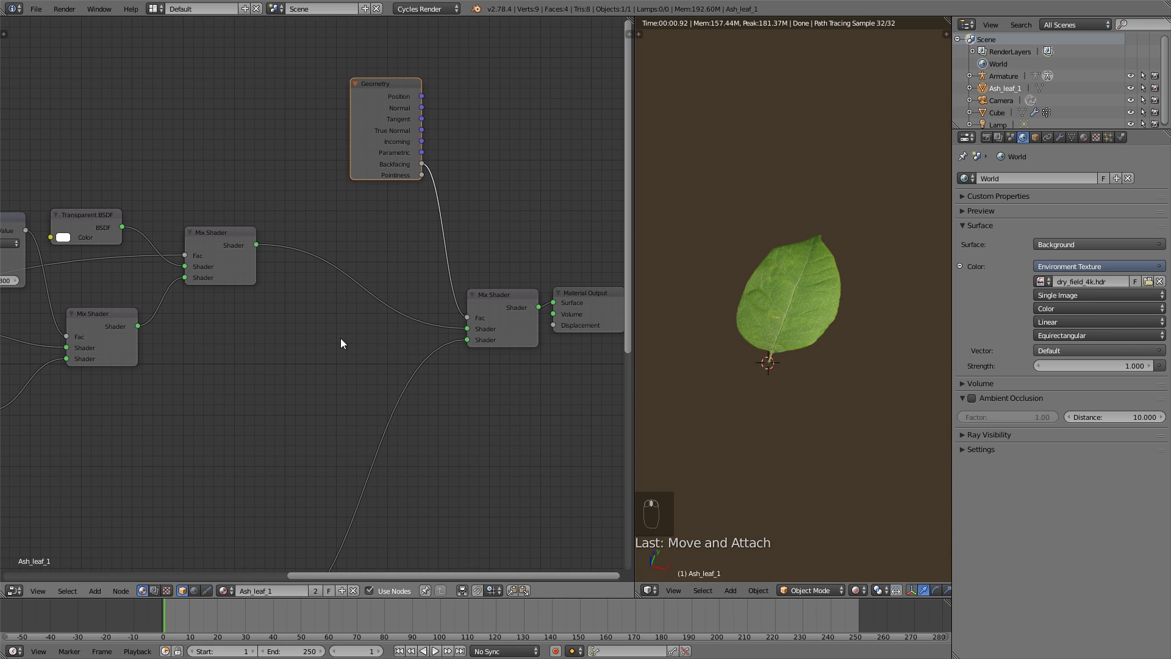
left_click(256, 234)
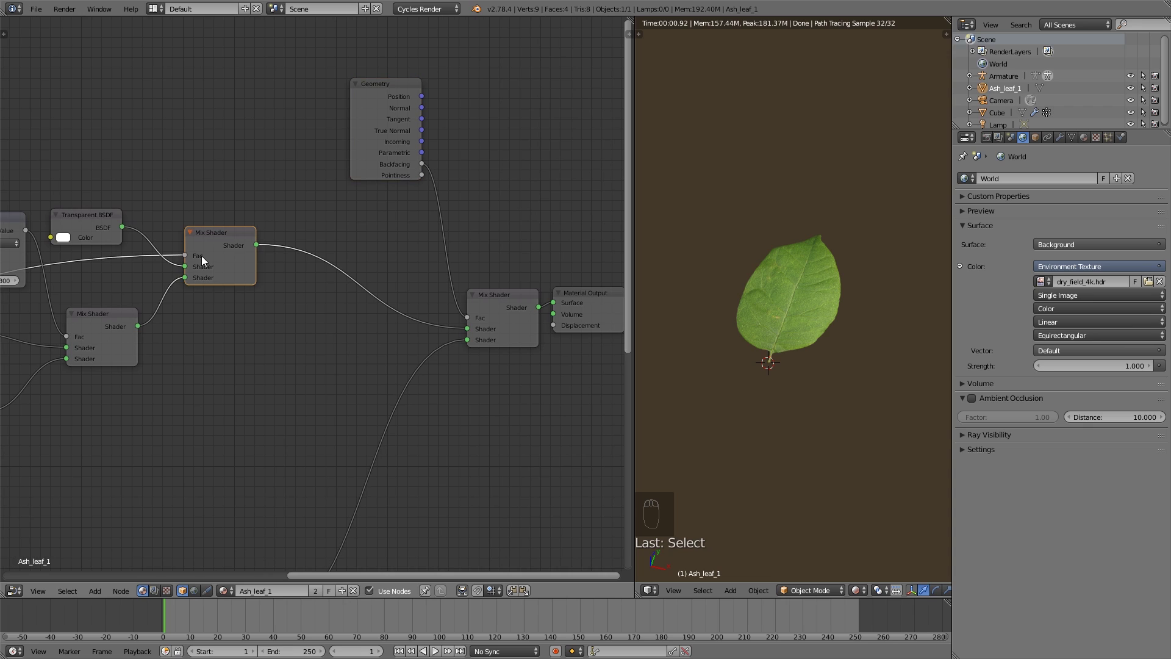
key("shift+d")
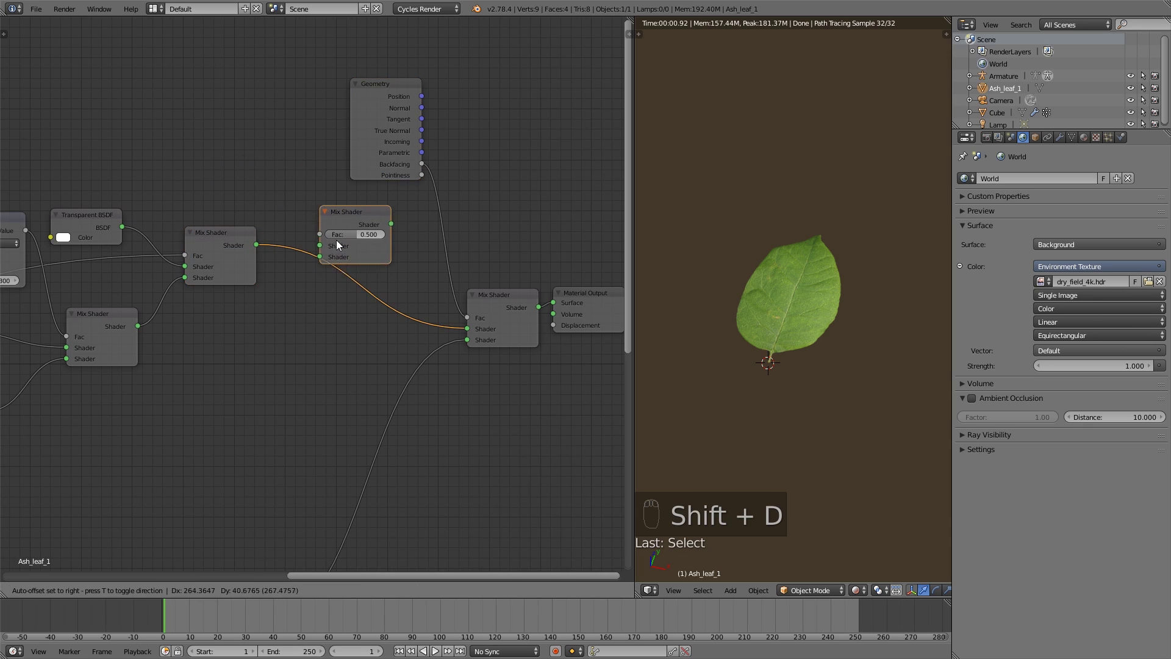
left_click(335, 273)
- Add a Subsurface Scattering shader with Cubic falloff and connect it to the second shader input of the duplicated Mix Shader
key("shift+a")
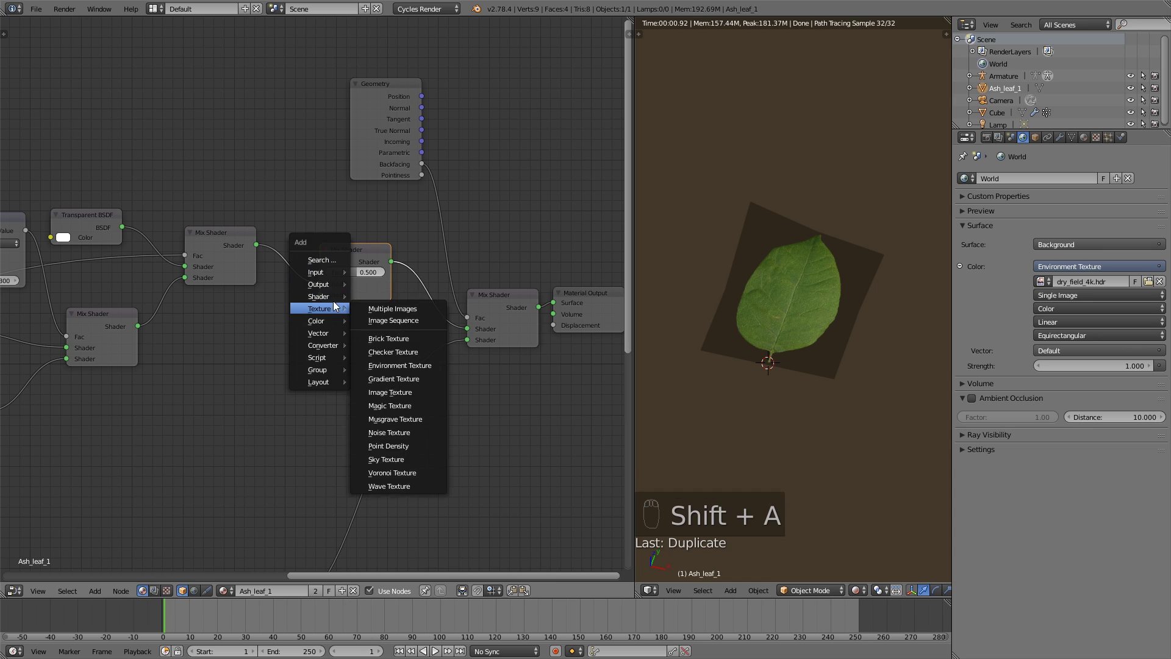
mouse_move(333, 296)
left_click(419, 442)
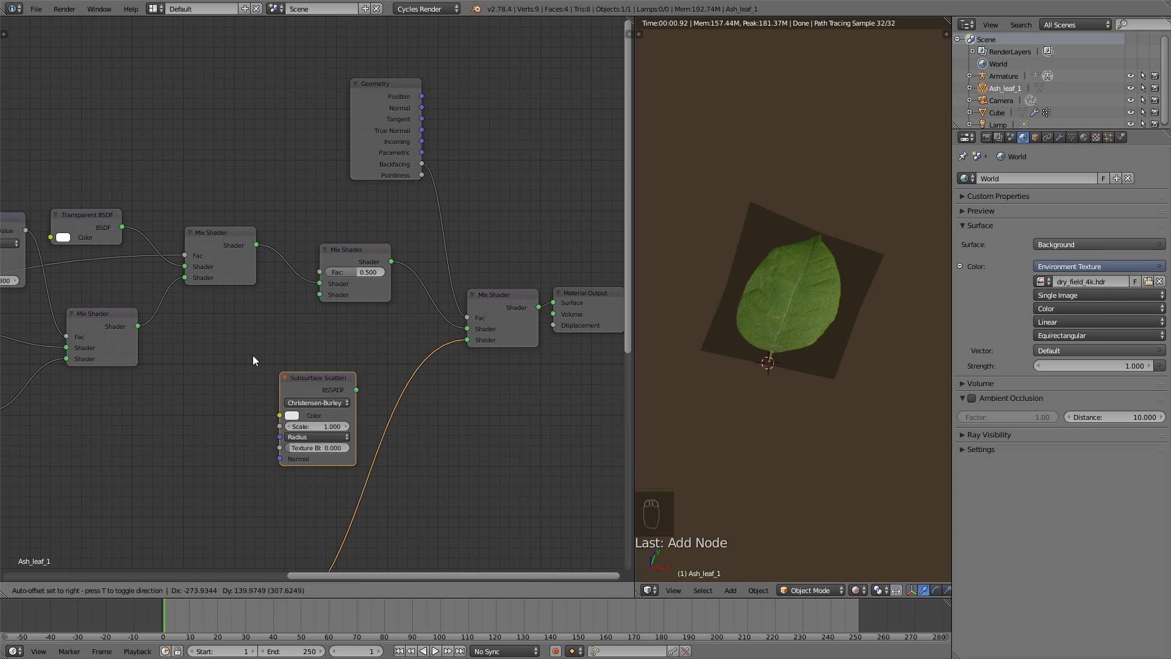
left_click(220, 324)
left_click_drag(254, 324, 252, 317)
left_click(262, 341)
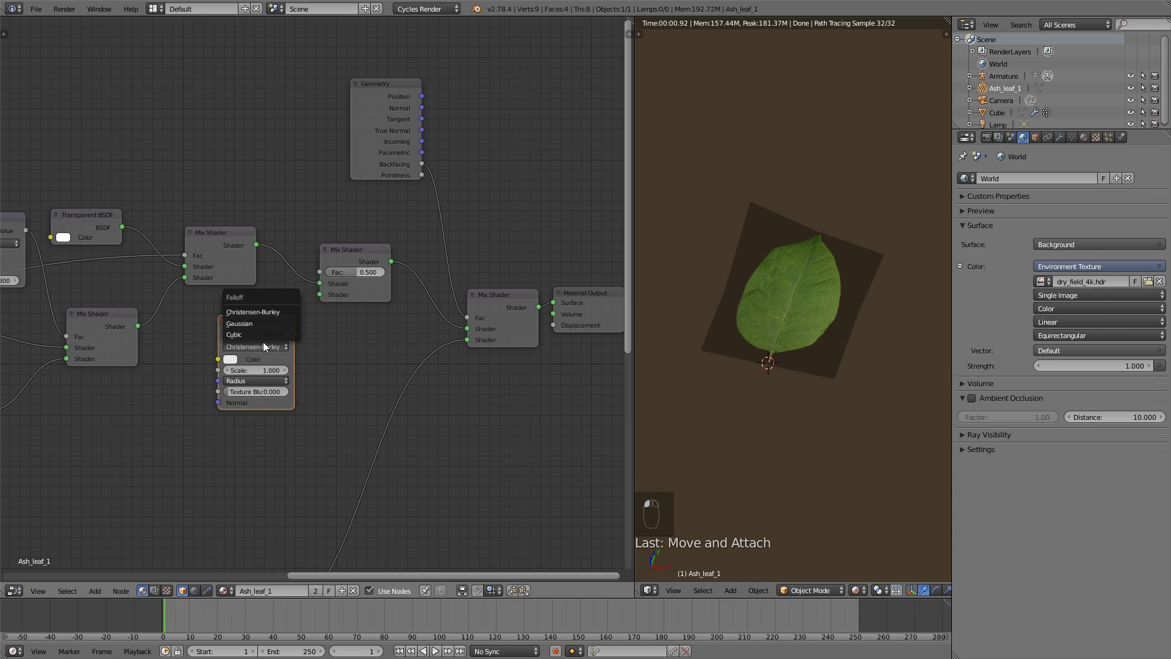
left_click(266, 335)
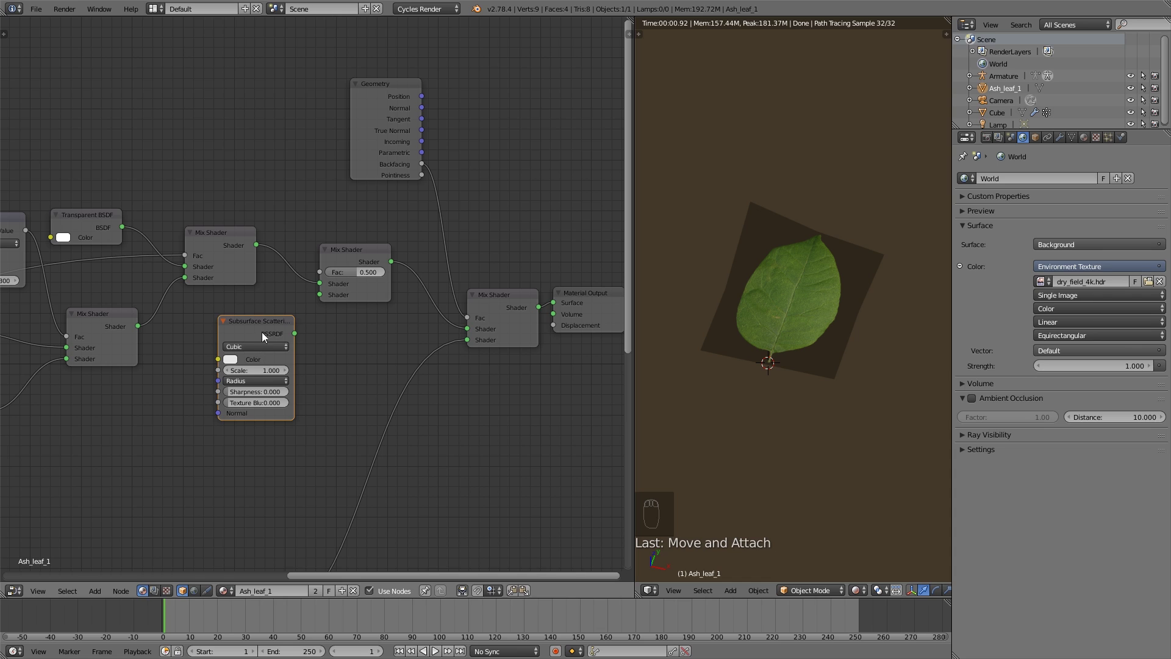
left_click_drag(262, 332, 254, 325)
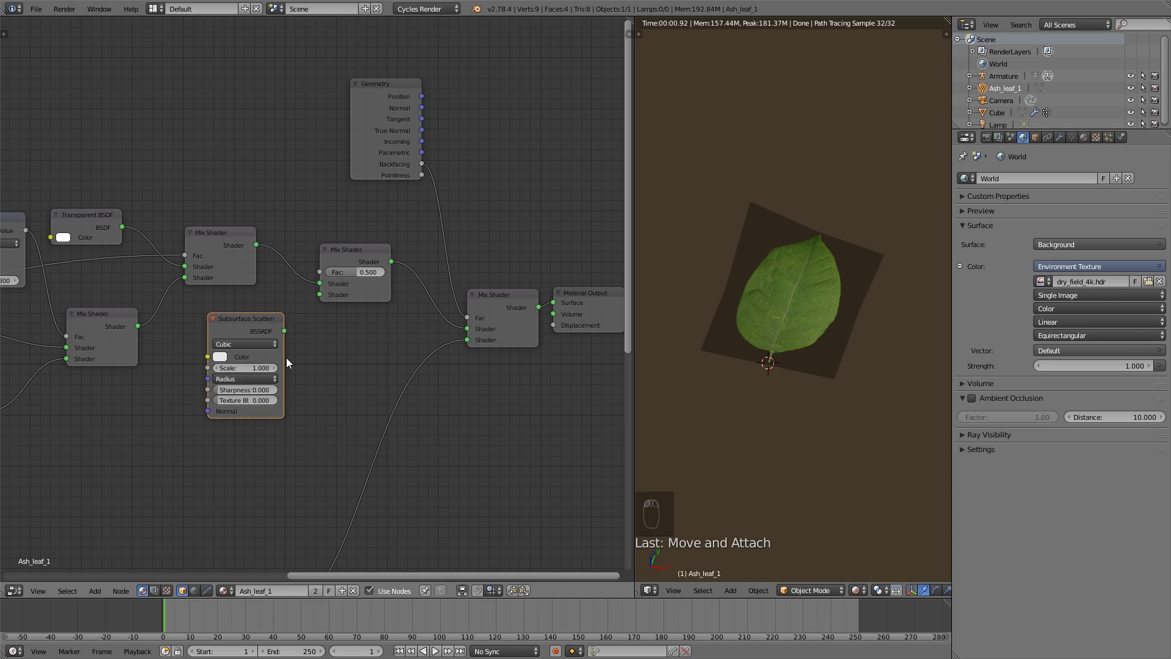
left_click_drag(284, 330, 321, 294)
- Link the front-side transparency Mix Shader directly to the final Mix Shader and take the subsurface Mix Shader out of that chain
scroll(330, 299, "down", 2)
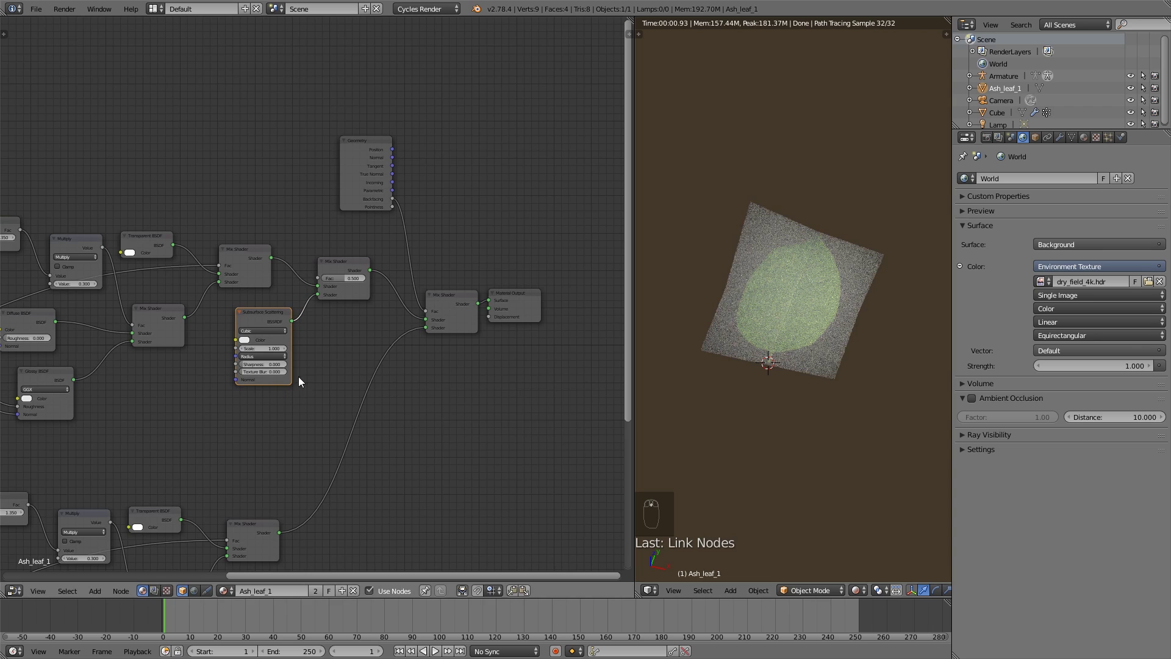
middle_click_drag(299, 382, 372, 348)
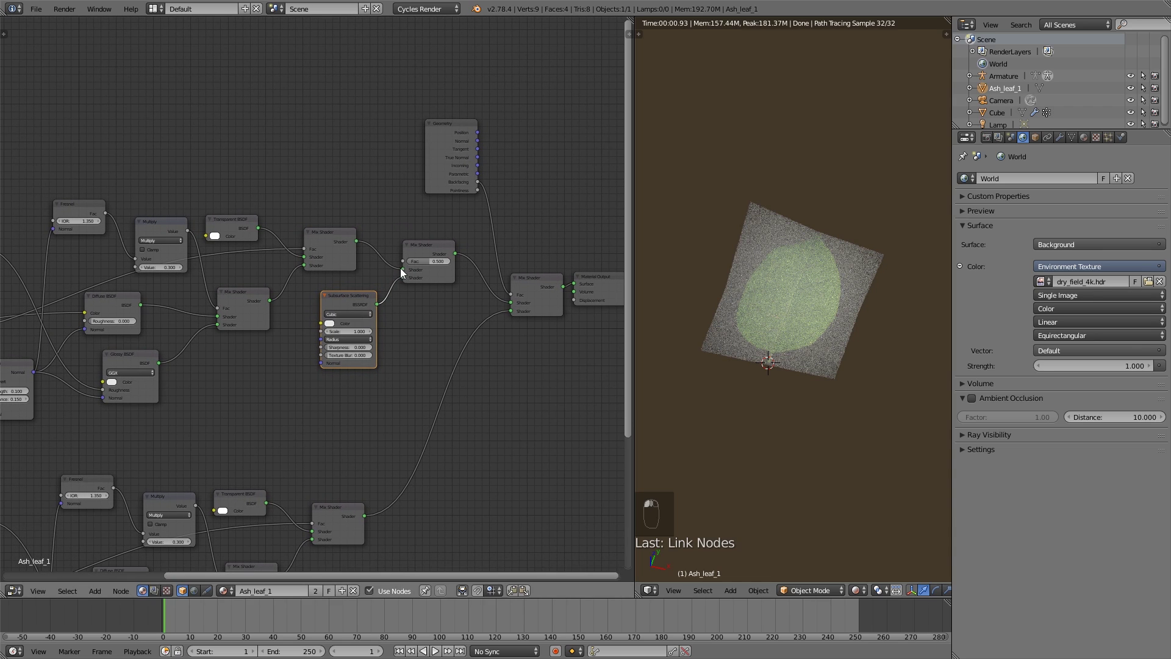
left_click_drag(401, 269, 397, 242)
left_click_drag(481, 290, 513, 303)
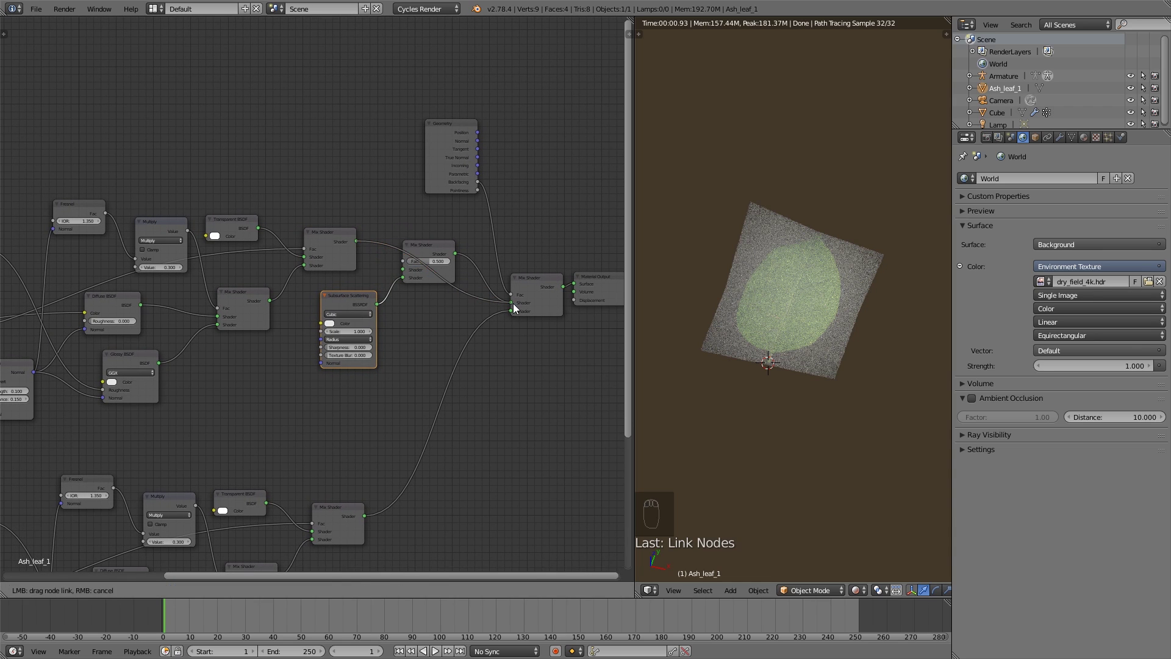
left_click_drag(323, 233, 398, 283)
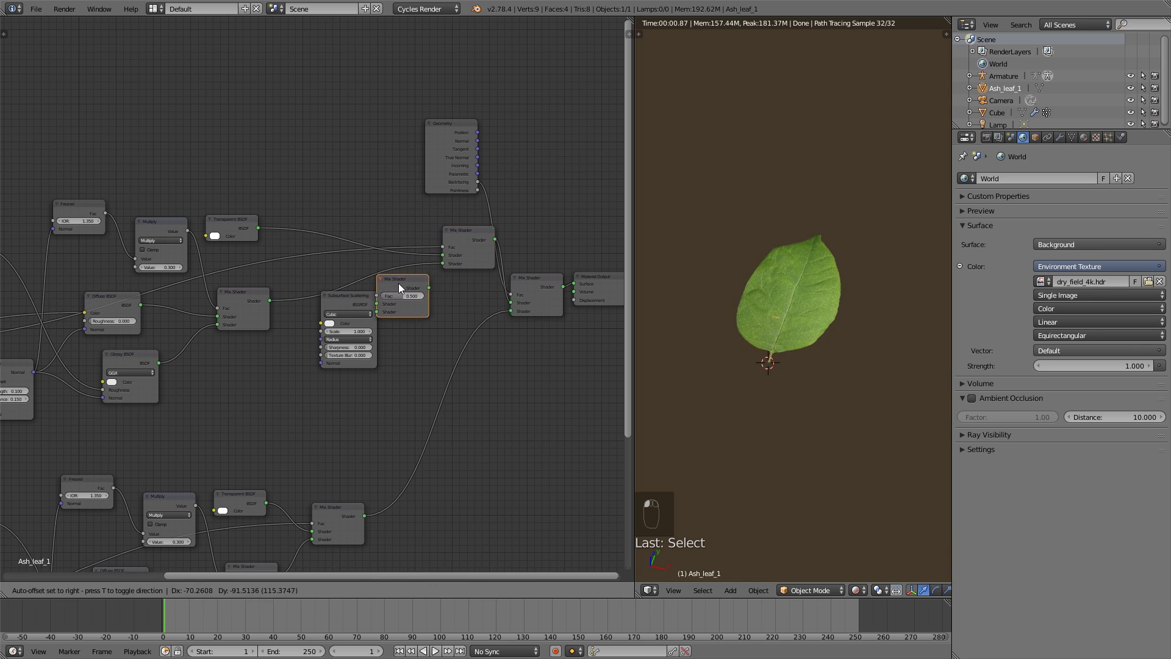
- Rearrange the nodes and insert the subsurface Mix Shader between the front diffuse-glossy mix and the transparency Mix Shader
left_click_drag(343, 308, 274, 347)
left_click_drag(404, 284, 382, 291)
left_click_drag(245, 217, 402, 206)
left_click_drag(269, 300, 443, 264)
left_click(374, 311)
scroll(675, 349, "up", 4)
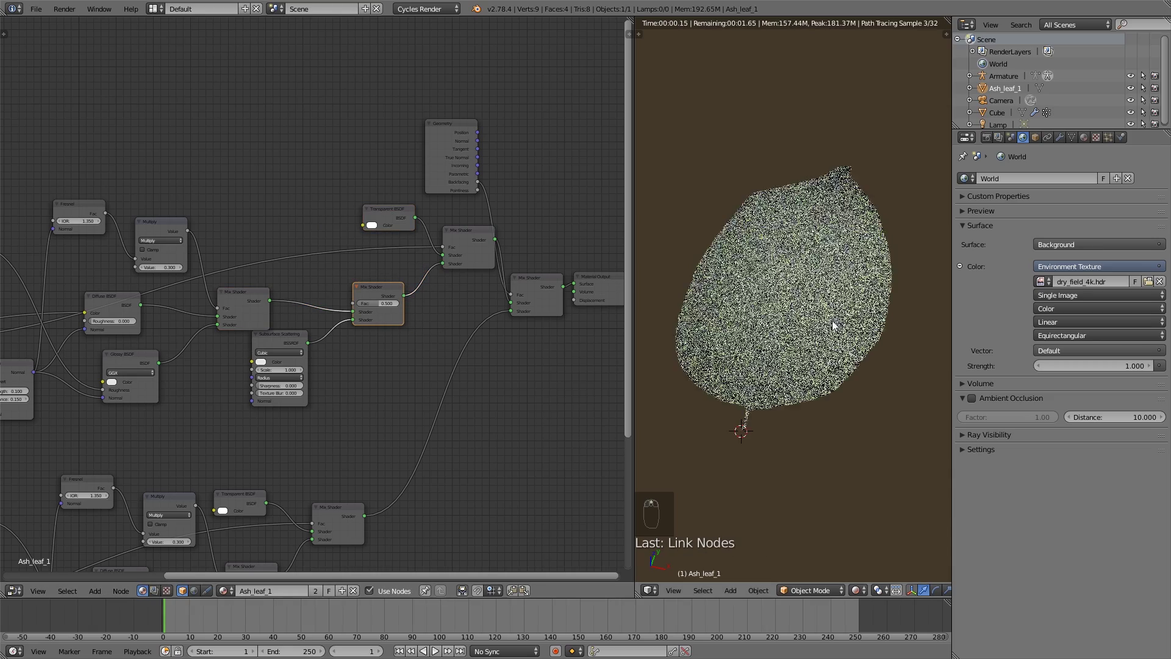
scroll(811, 388, "up", 3)
scroll(779, 334, "down", 2)
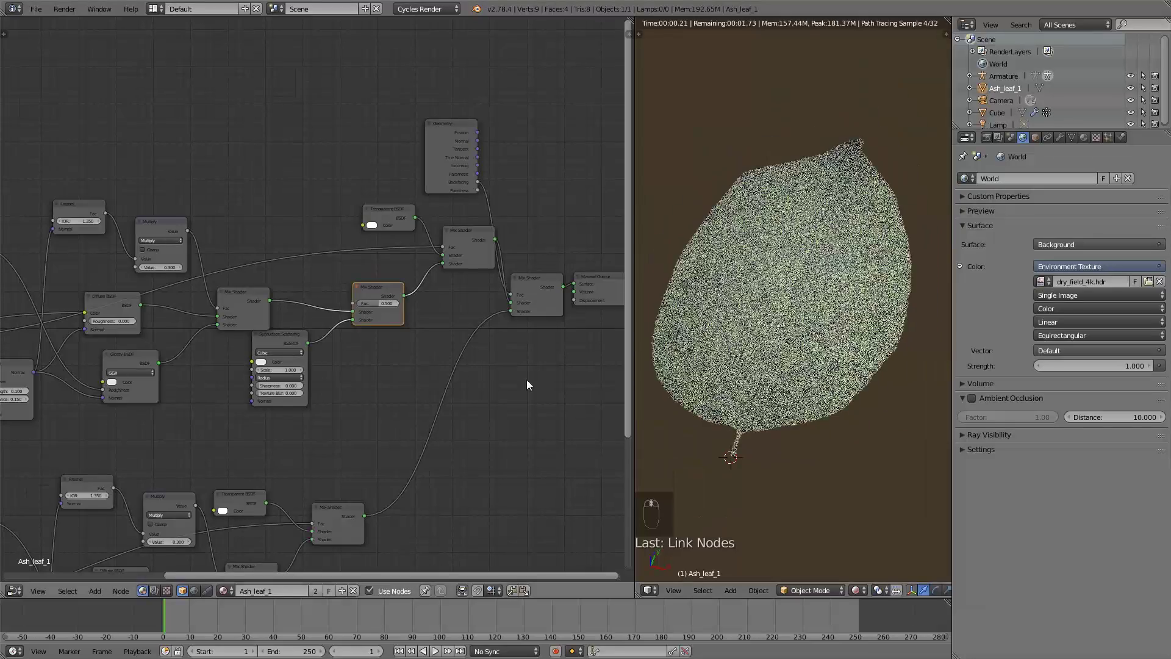
- Connect the front leaf texture's color to the Subsurface Scattering color and check the leaf from another angle
left_click_drag(292, 337, 299, 344)
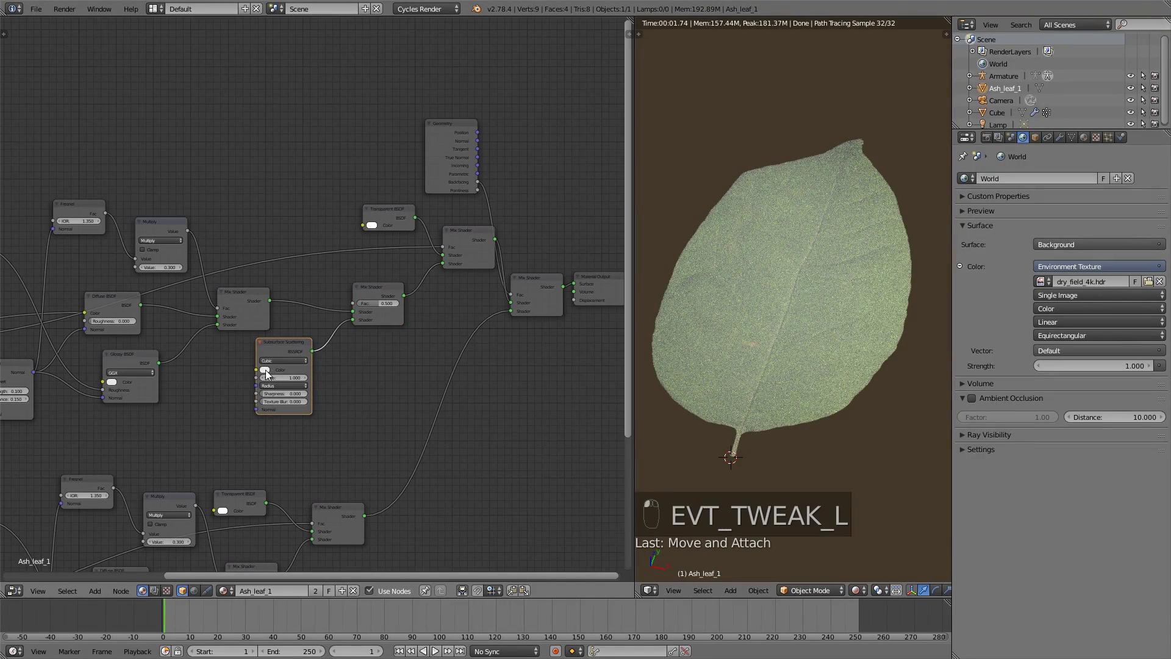
scroll(268, 371, "down", 2)
middle_click_drag(268, 370, 382, 349)
left_click_drag(42, 313, 381, 335)
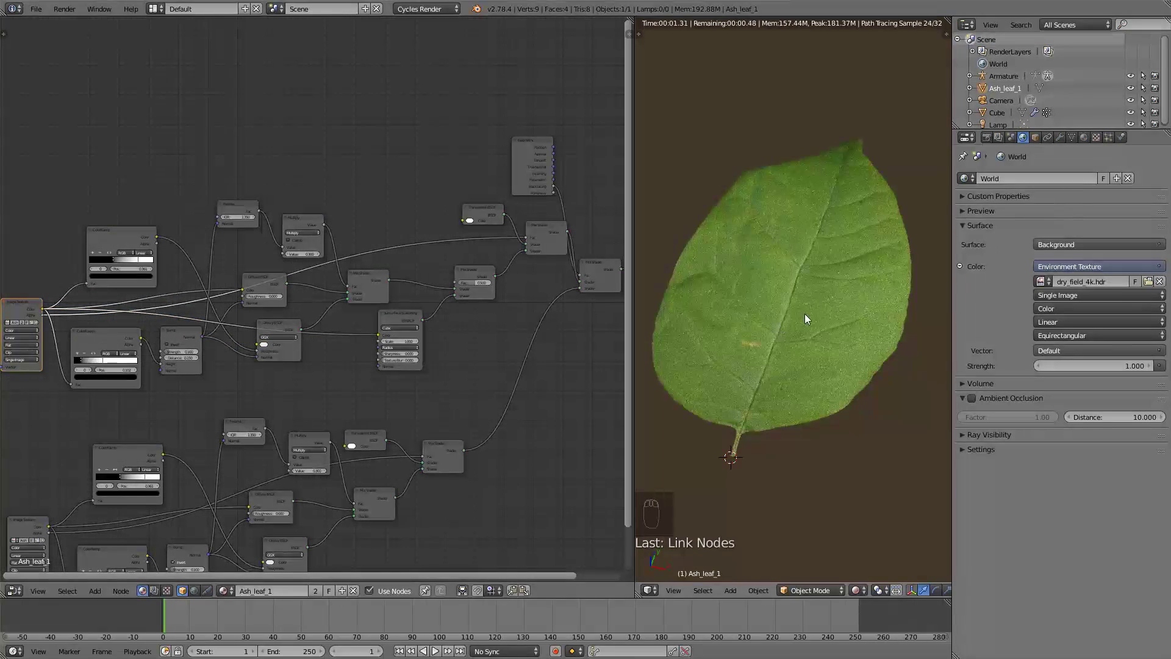
middle_click_drag(513, 349, 436, 347, "ctrl")
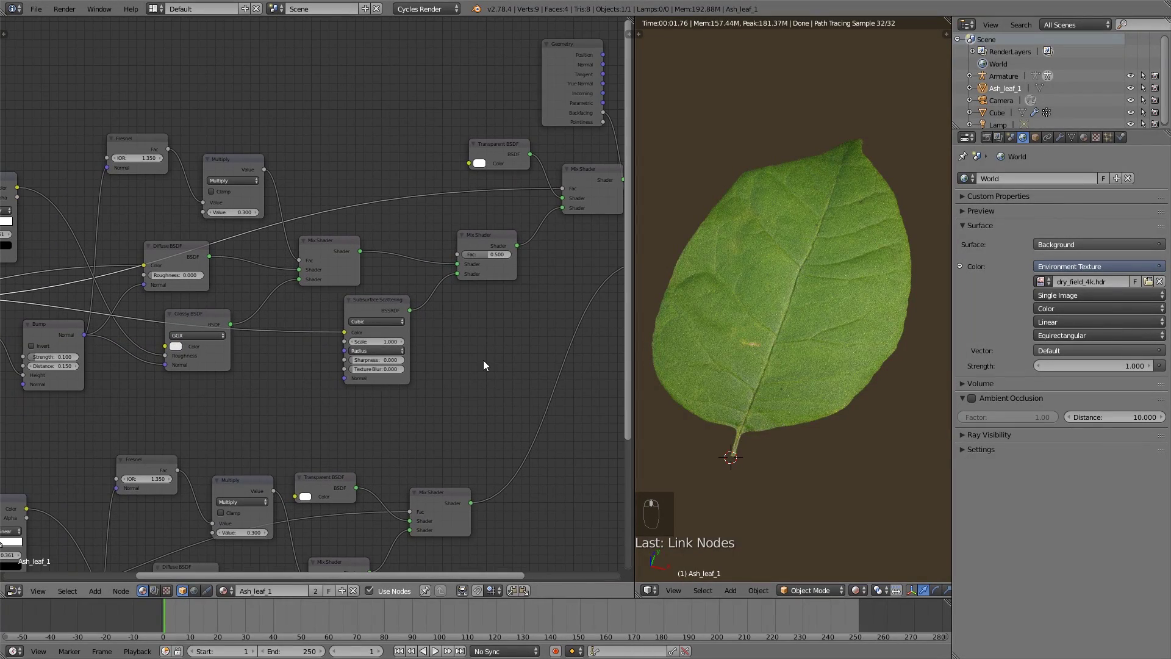
middle_click_drag(888, 408, 799, 318)
scroll(813, 331, "up", 2)
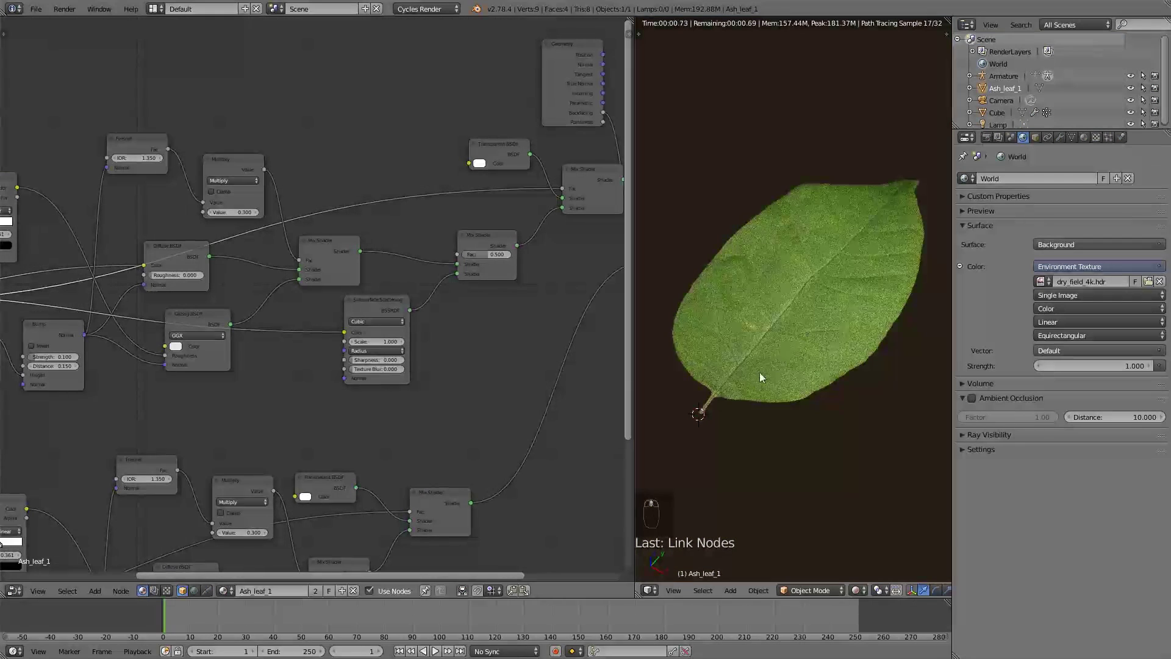
- Try a Subsurface Scattering scale of 2, and settle on a scale of 1.5
scroll(387, 423, "up", 1)
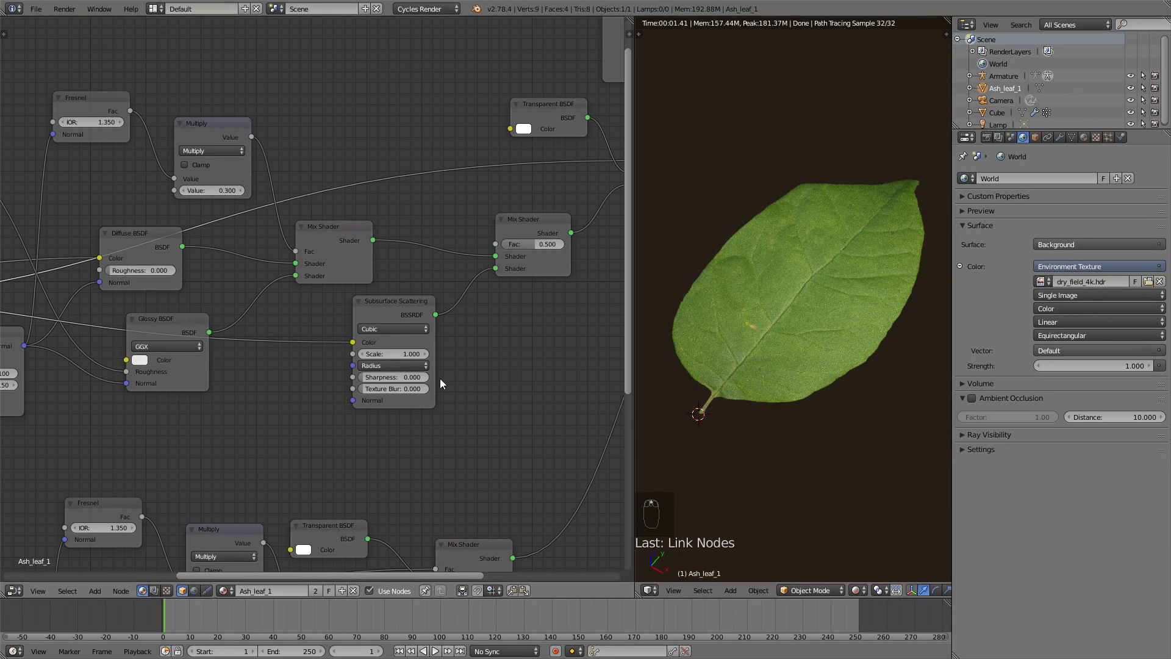
left_click(405, 354)
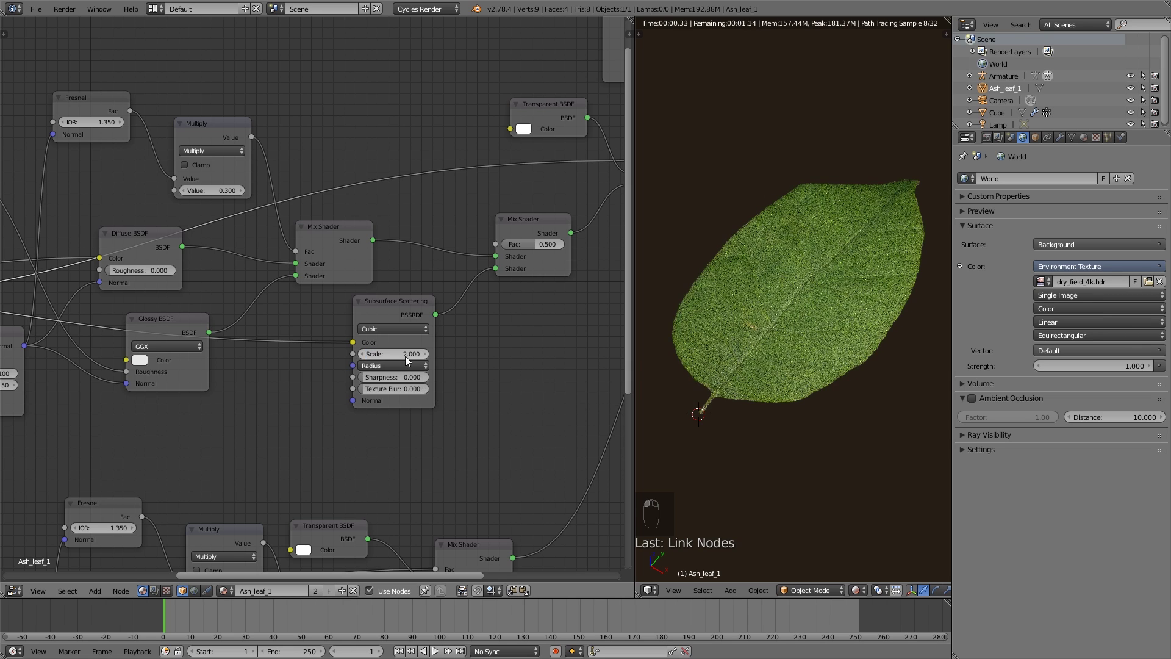
key("Return")
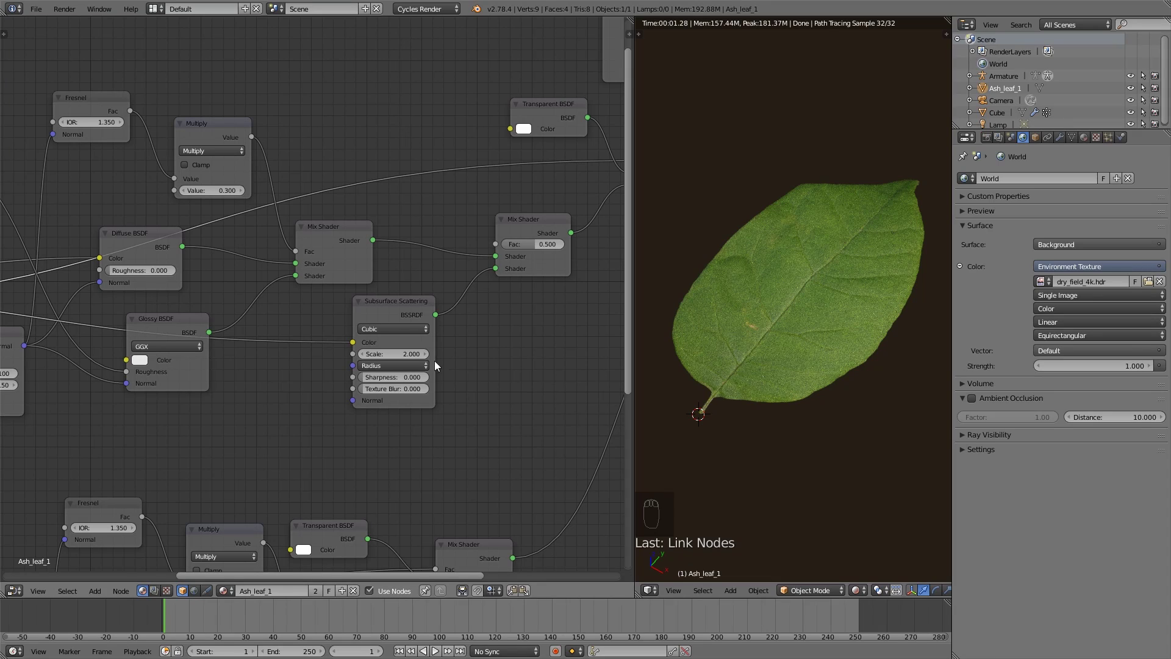
left_click(405, 355)
type("1.5")
key("Return")
- Examine the three Radius values of the Subsurface Scattering node
left_click(389, 366)
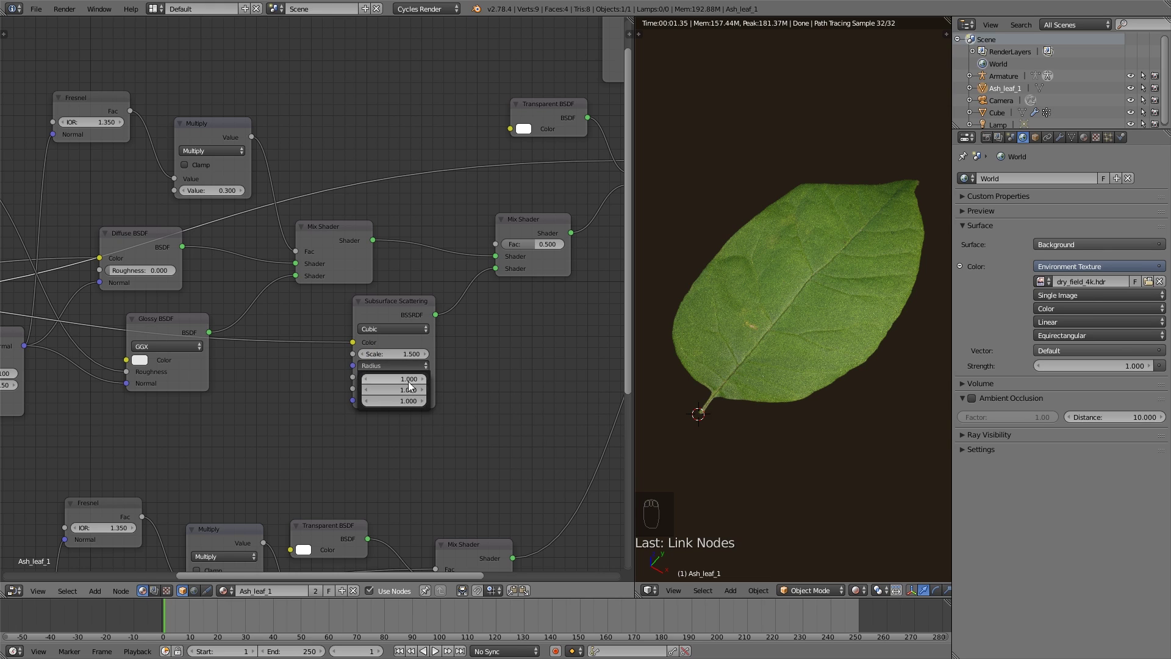
left_click(366, 379)
left_click(367, 401)
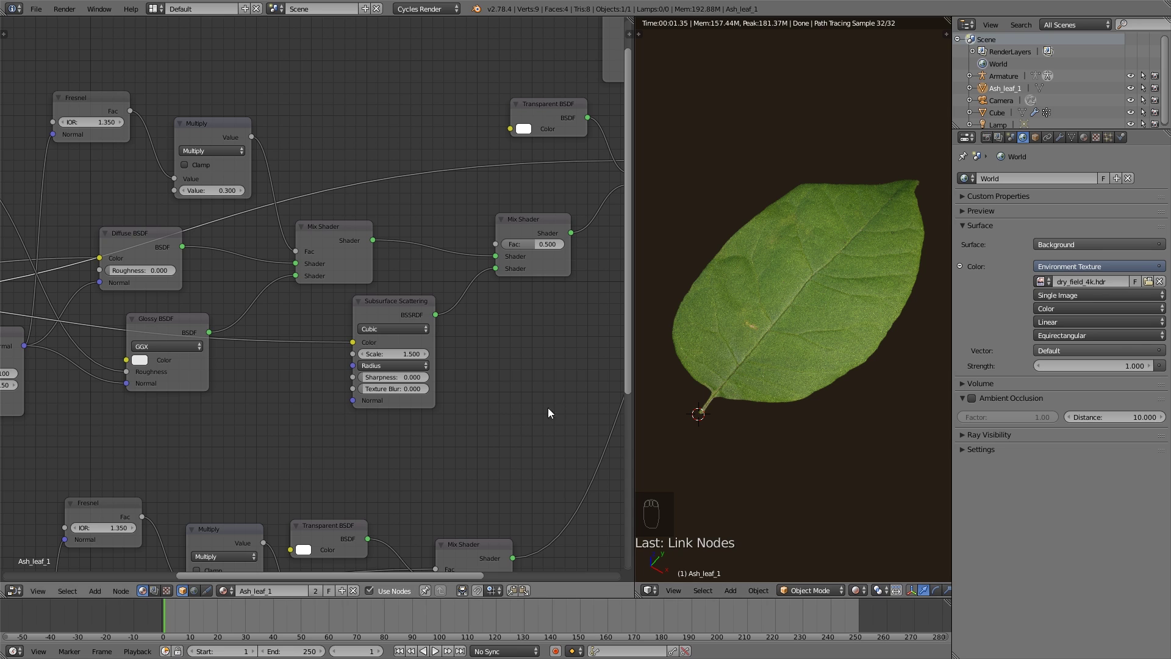
- Connect the front-side Bump node's normal output to the Normal input of the Subsurface Scattering node
scroll(474, 405, "down", 4)
left_click_drag(362, 245, 365, 244)
scroll(372, 278, "up", 2)
scroll(285, 322, "down", 1)
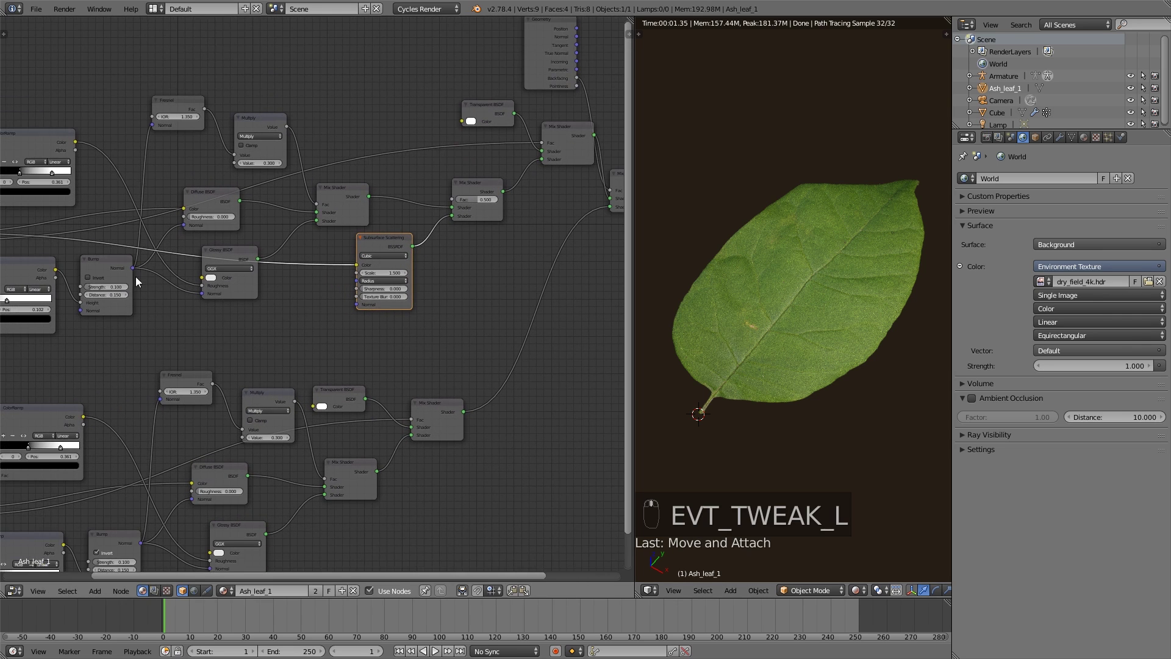
left_click_drag(133, 269, 358, 304)
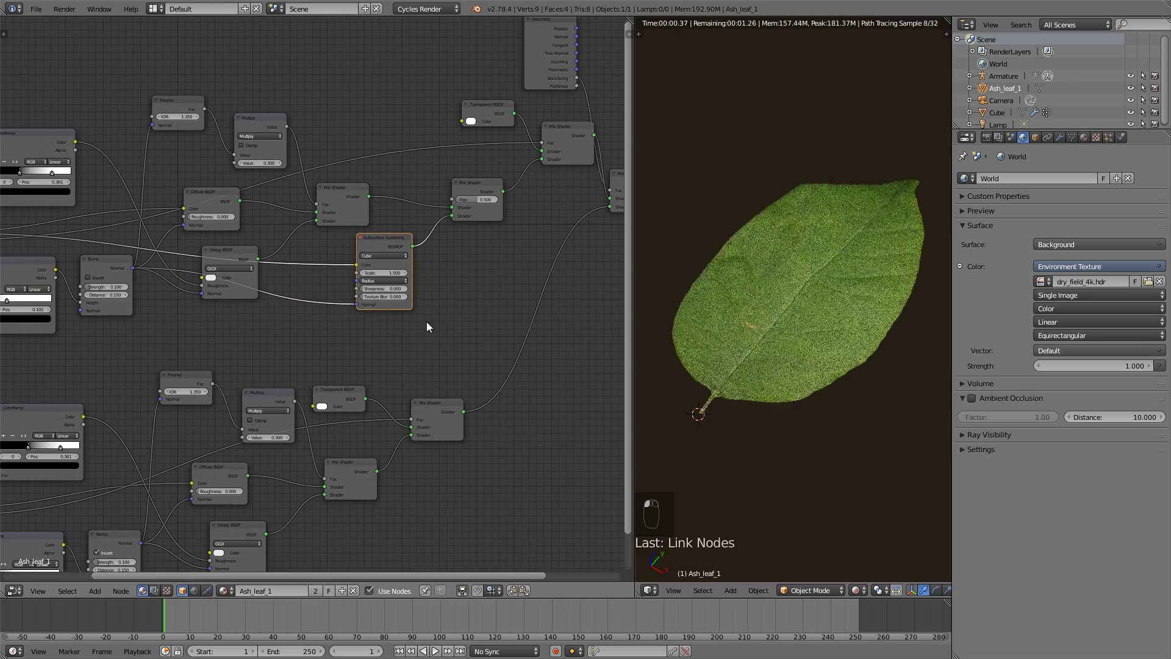
- Set the factor of the Mix Shader blending in the subsurface scattering to 0.45
middle_click_drag(442, 292, 363, 288)
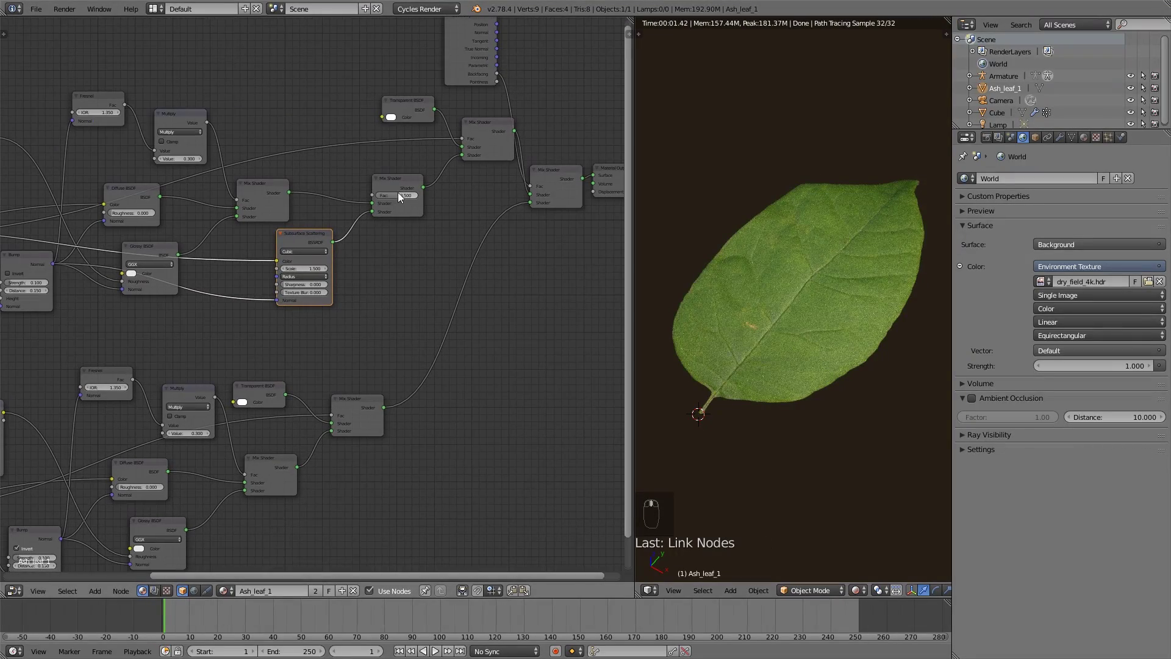
mouse_move(400, 195)
left_mouse_down()
mouse_move(383, 195)
mouse_move(394, 195)
left_mouse_up()
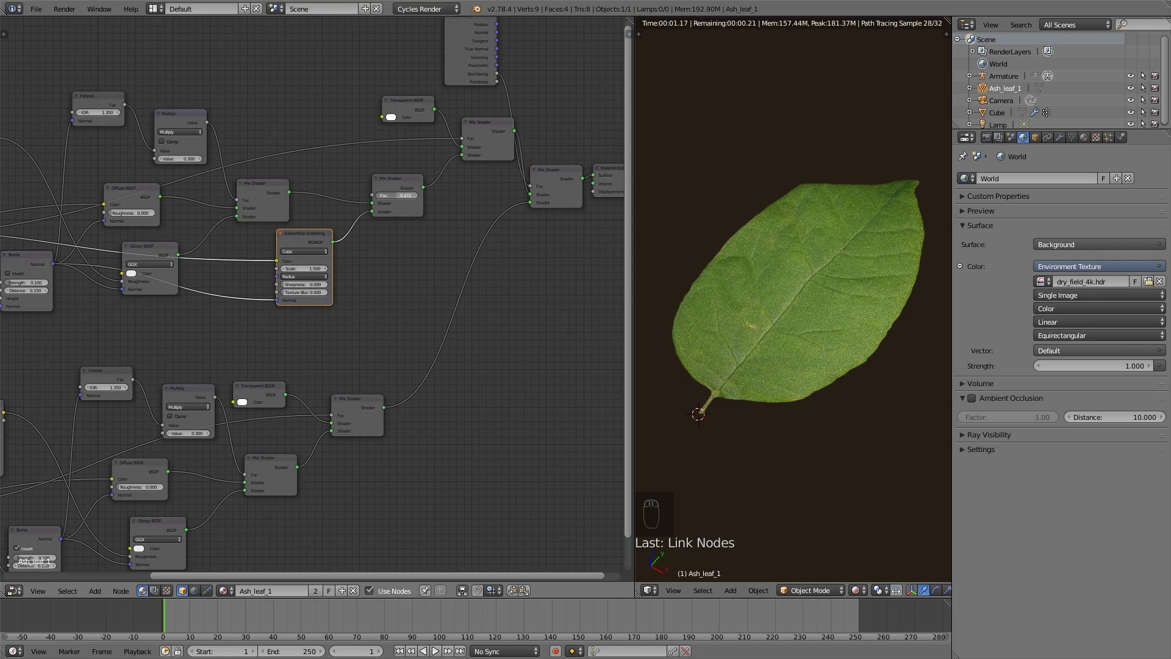
left_click(396, 195)
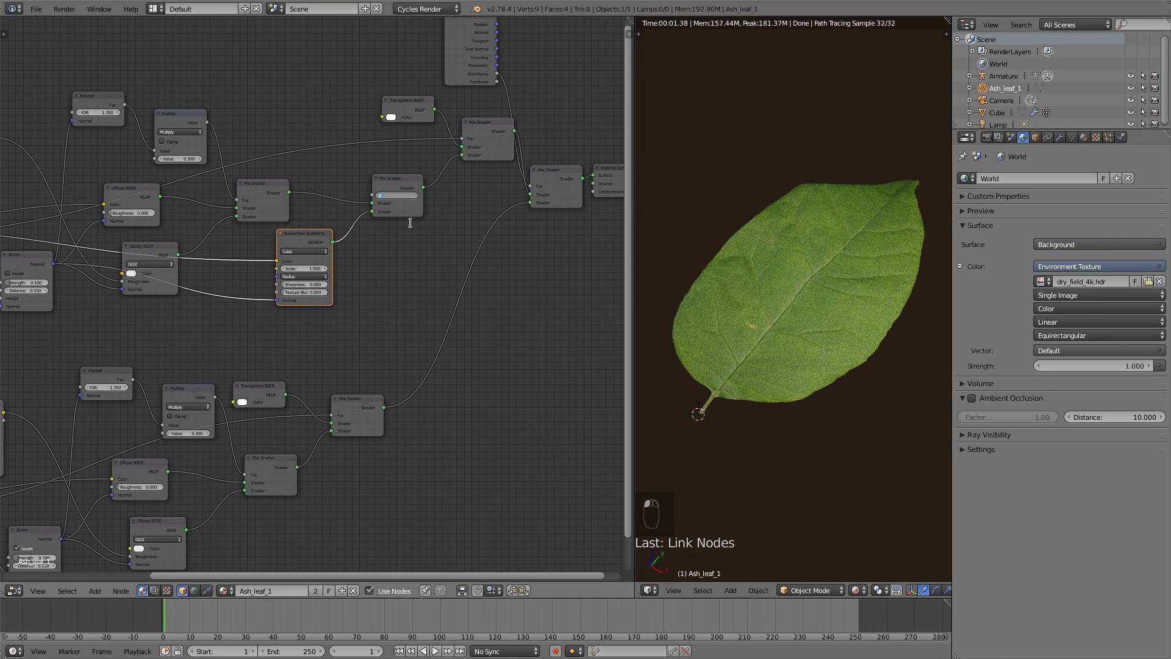
type(".45")
key("Return")
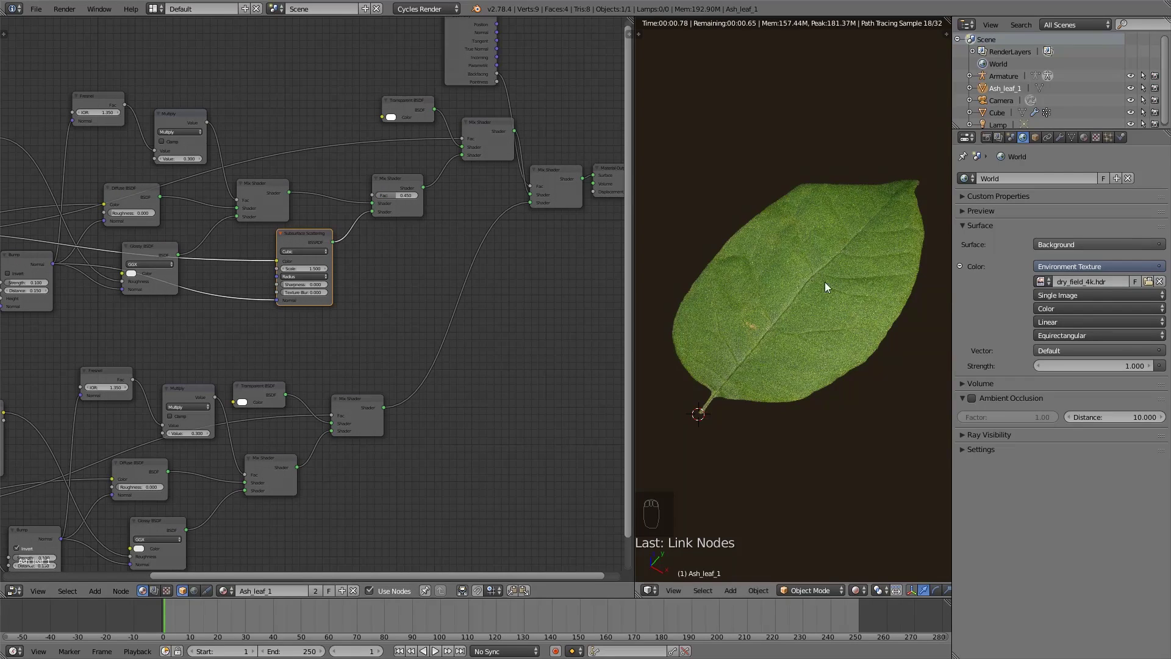
- Move the back-side tree's transparency Mix Shader and Transparent BSDF farther right to make room before them
middle_click_drag(349, 276, 371, 251)
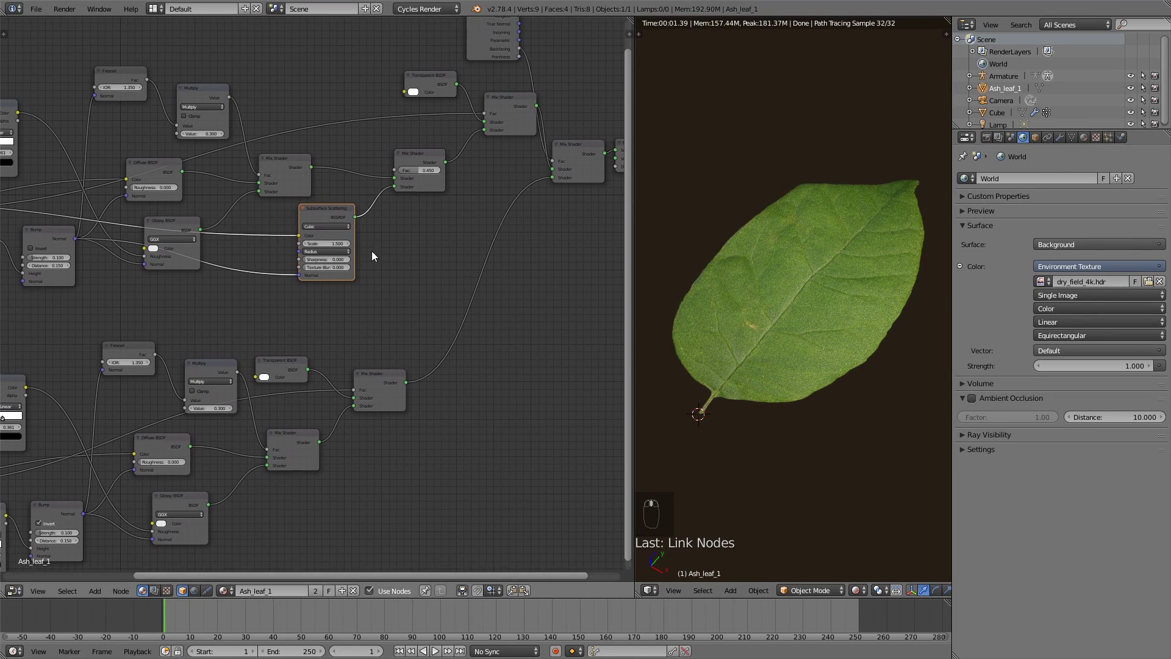
right_click(438, 154, "shift")
right_click_drag(390, 373, 503, 329)
right_click_drag(294, 362, 422, 322)
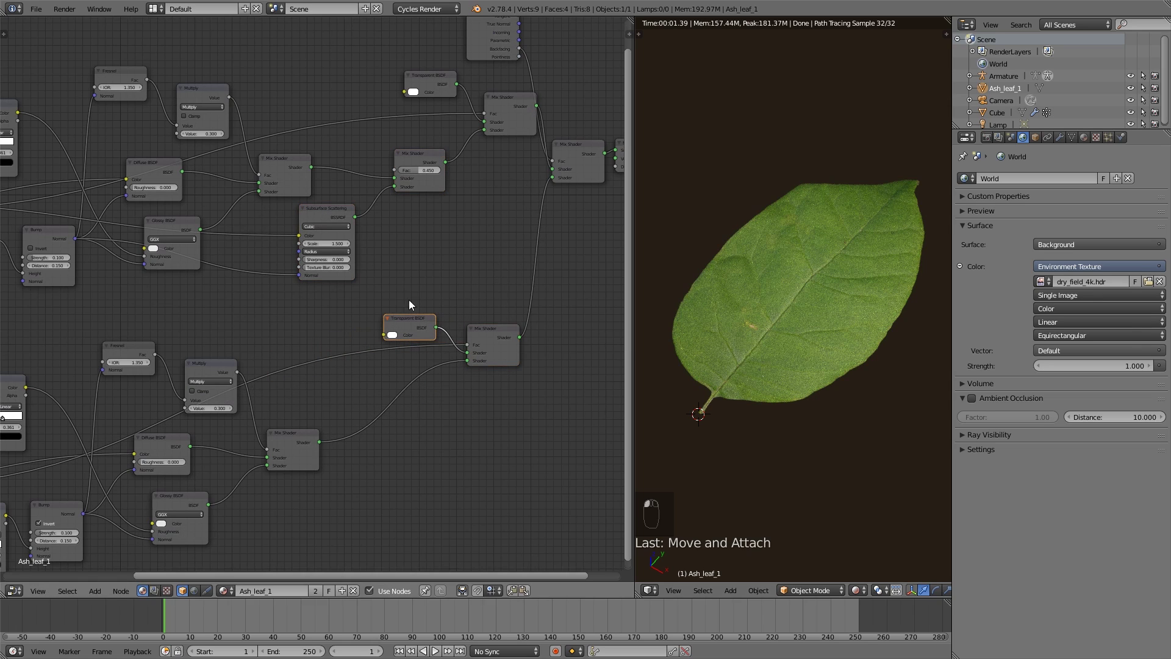
- Duplicate the front-side Subsurface Scattering and its Mix Shader into the back-side tree, inserting the copied Mix Shader before the transparency mix
right_click(420, 152)
right_click(328, 213, "shift")
right_click(422, 172, "shift")
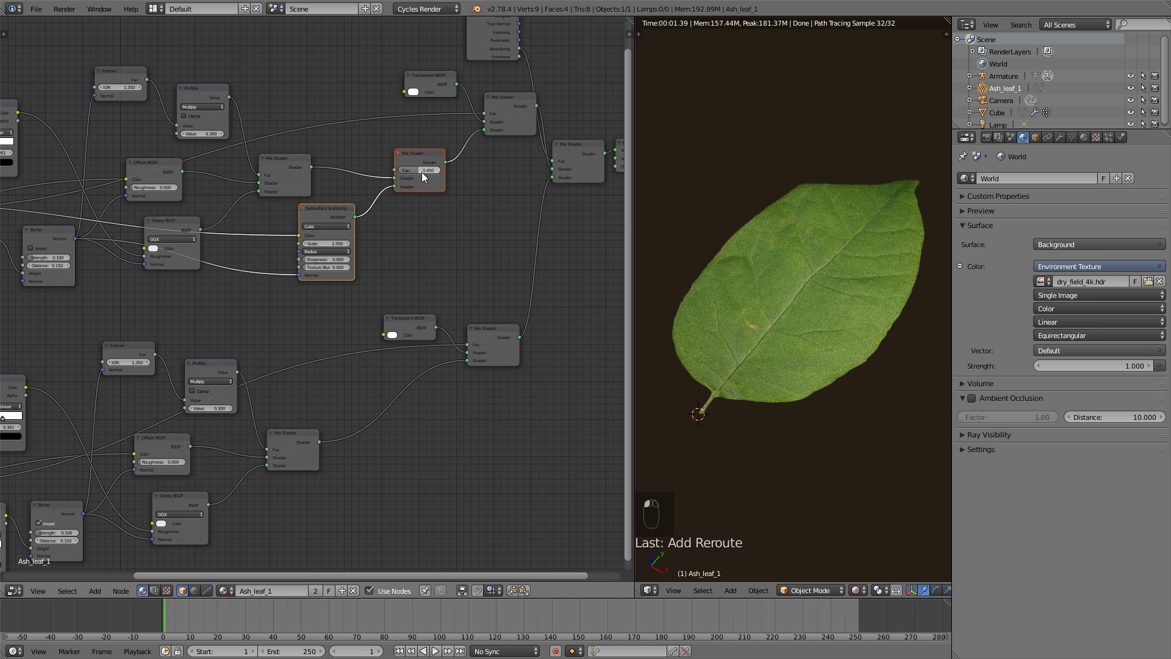
key("shift+d")
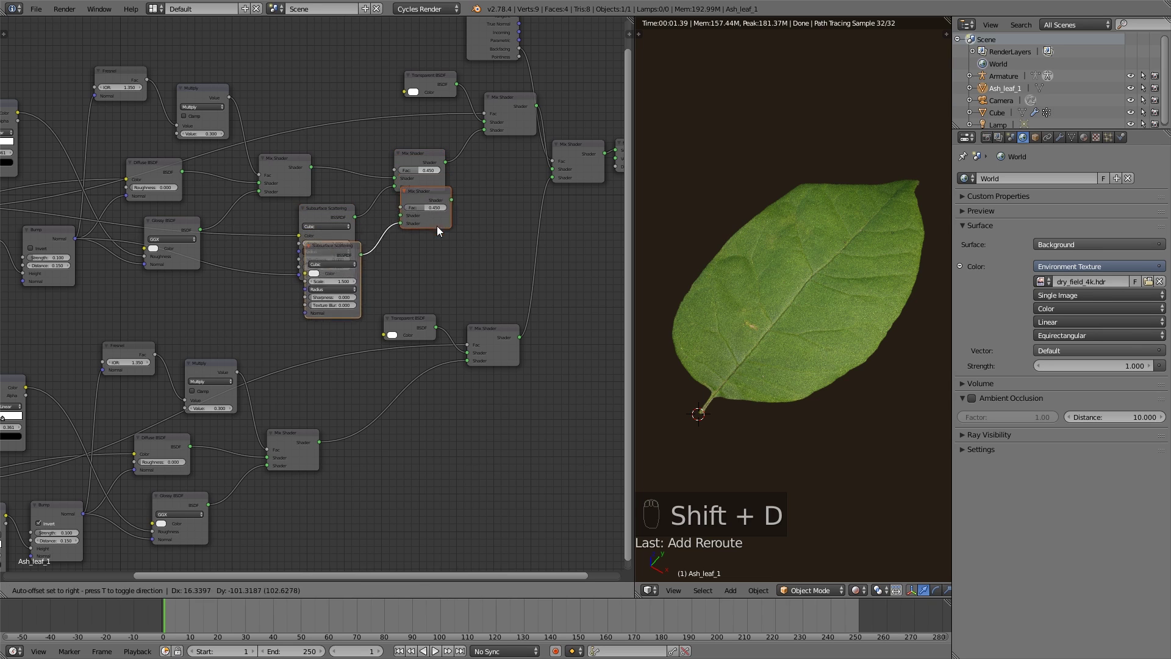
left_click(440, 430)
right_click(338, 470)
right_click_drag(338, 469, 340, 484)
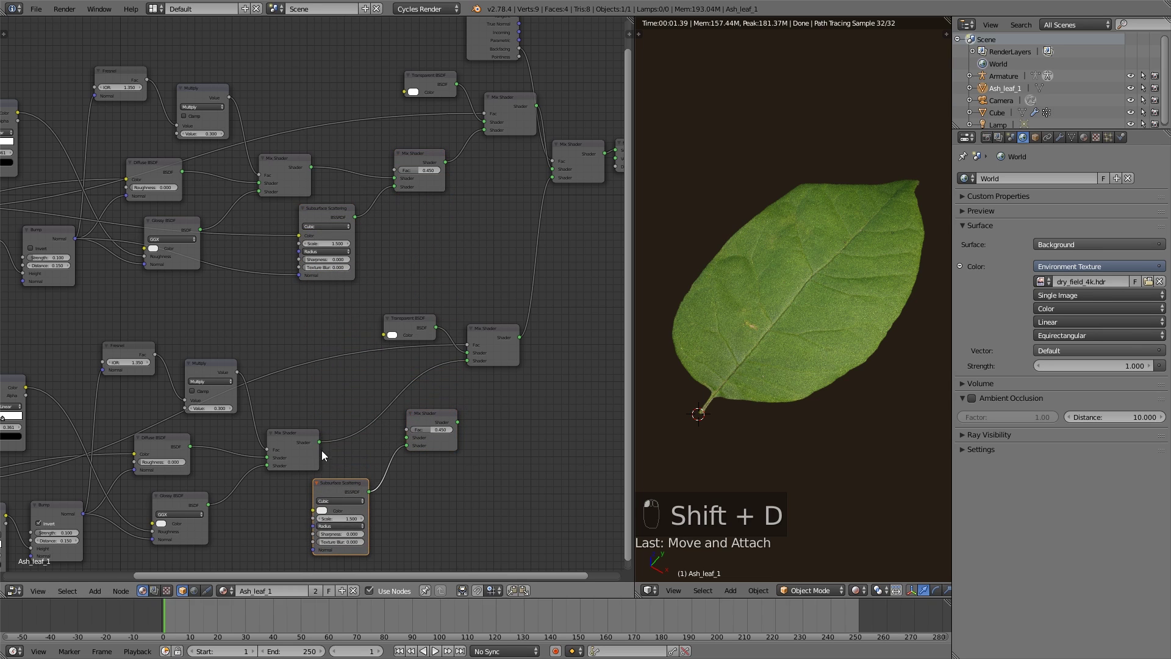
left_click_drag(321, 441, 475, 352)
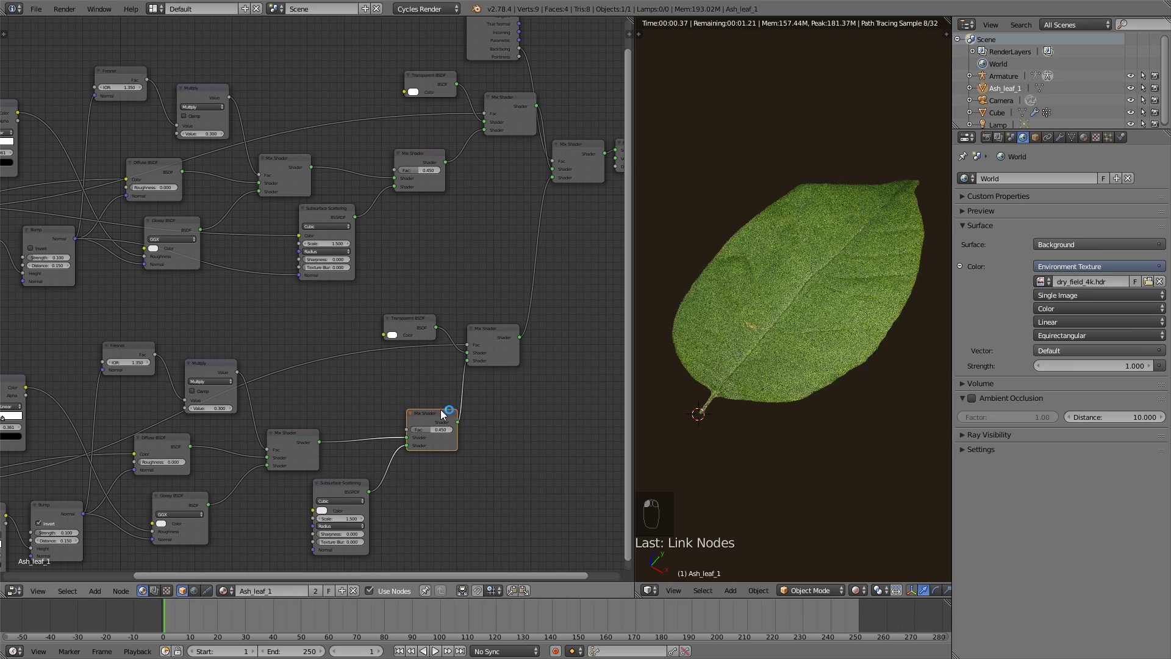
left_click_drag(449, 419, 444, 394)
- Connect the back-side Image Texture's color and Bump's normal to the Color and Normal inputs of the copied Subsurface Scattering node
middle_click_drag(401, 446, 324, 385)
scroll(320, 406, "down", 2)
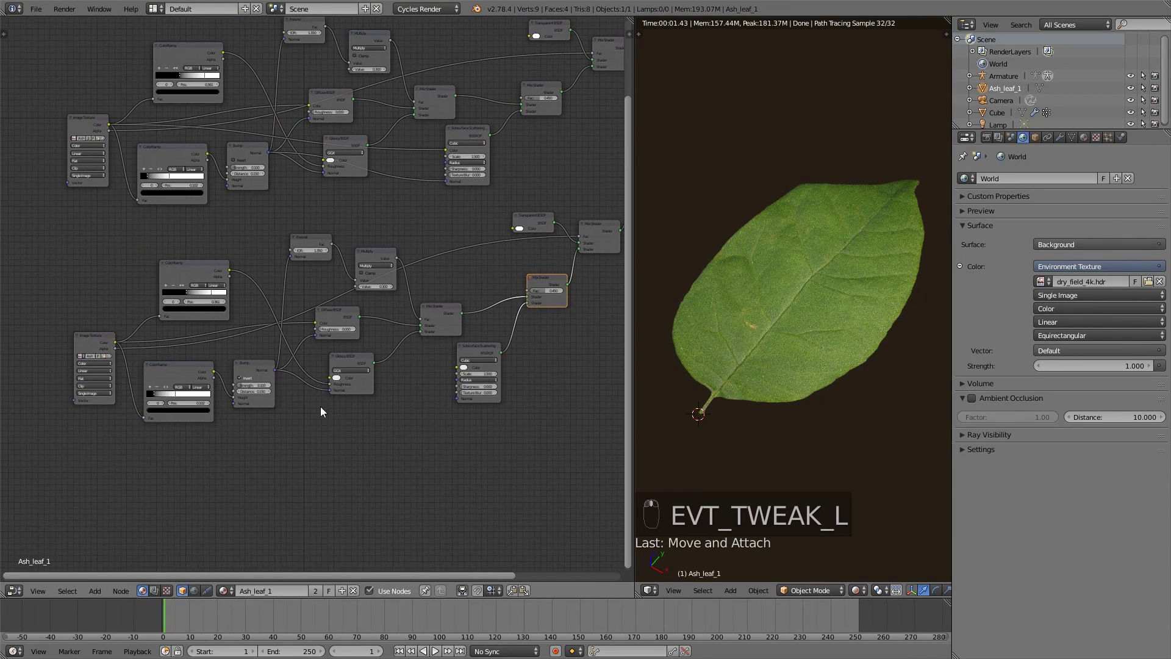
left_click(113, 345)
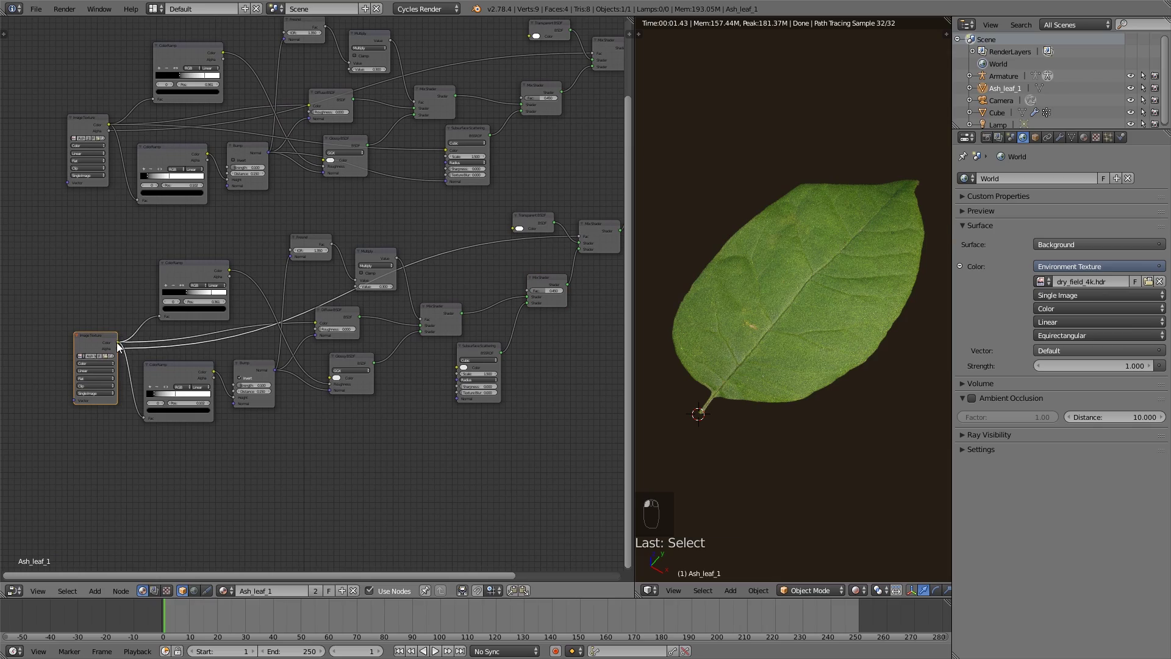
left_click_drag(116, 344, 458, 368)
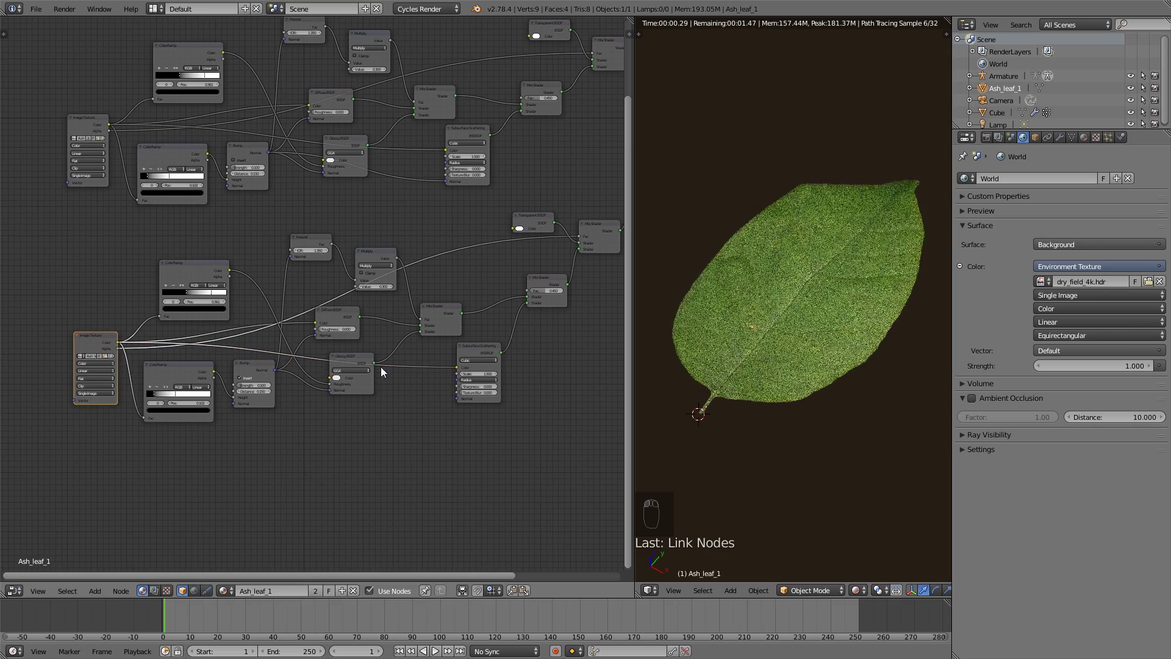
left_click_drag(275, 370, 456, 398)
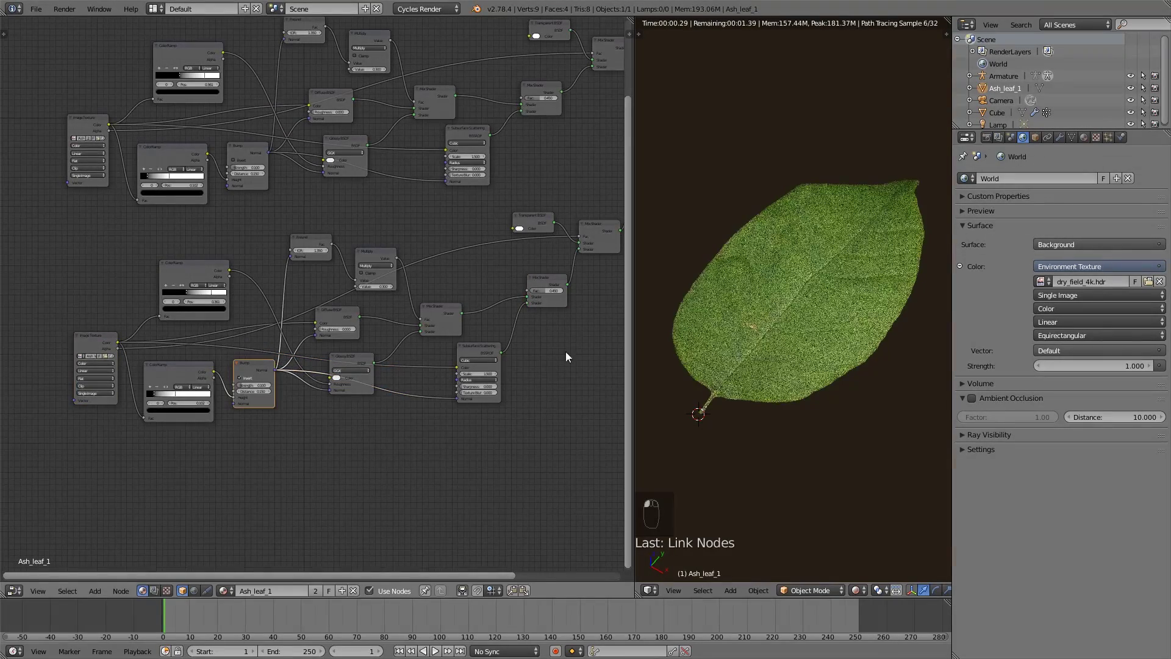
- Inspect the back and front sides of the leaf in the rendered view from several angles
middle_click_drag(565, 351, 470, 364)
middle_click_drag(798, 304, 682, 198)
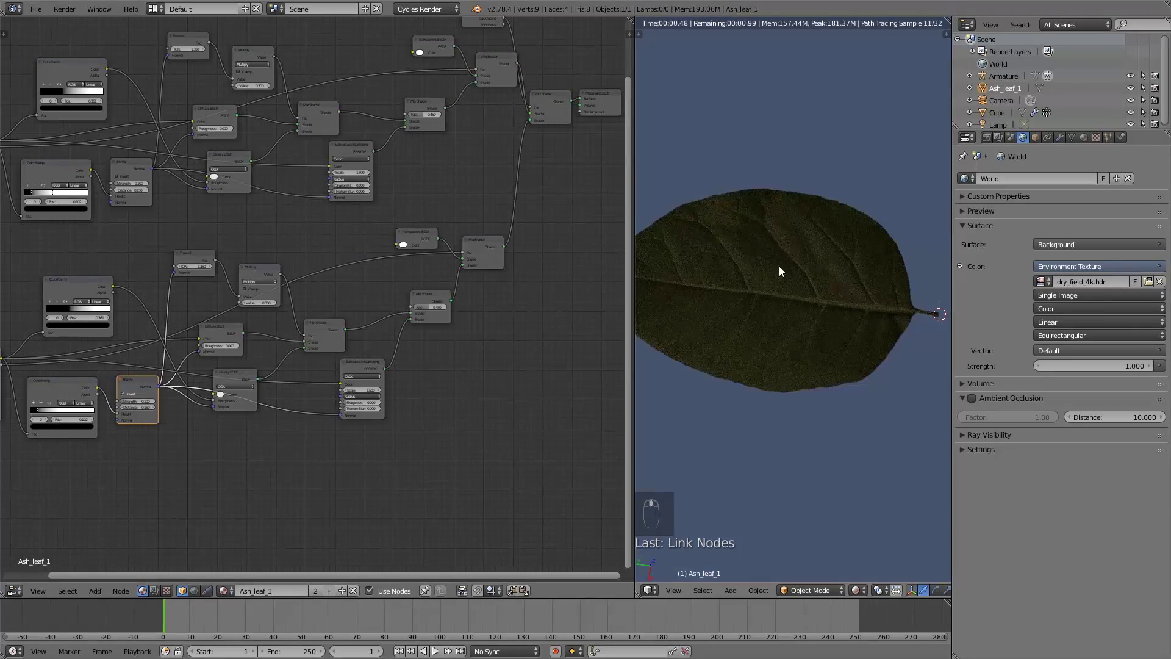
scroll(785, 270, "down", 3)
middle_click_drag(785, 270, 693, 466)
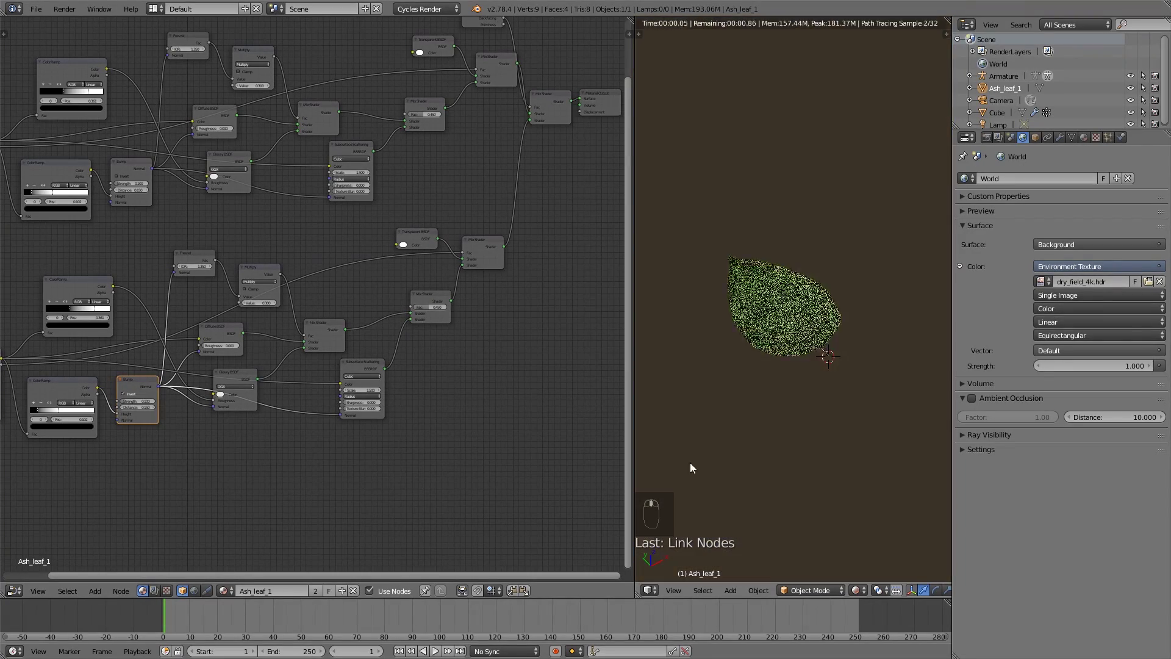
scroll(693, 465, "up", 4)
scroll(464, 431, "up", 1)
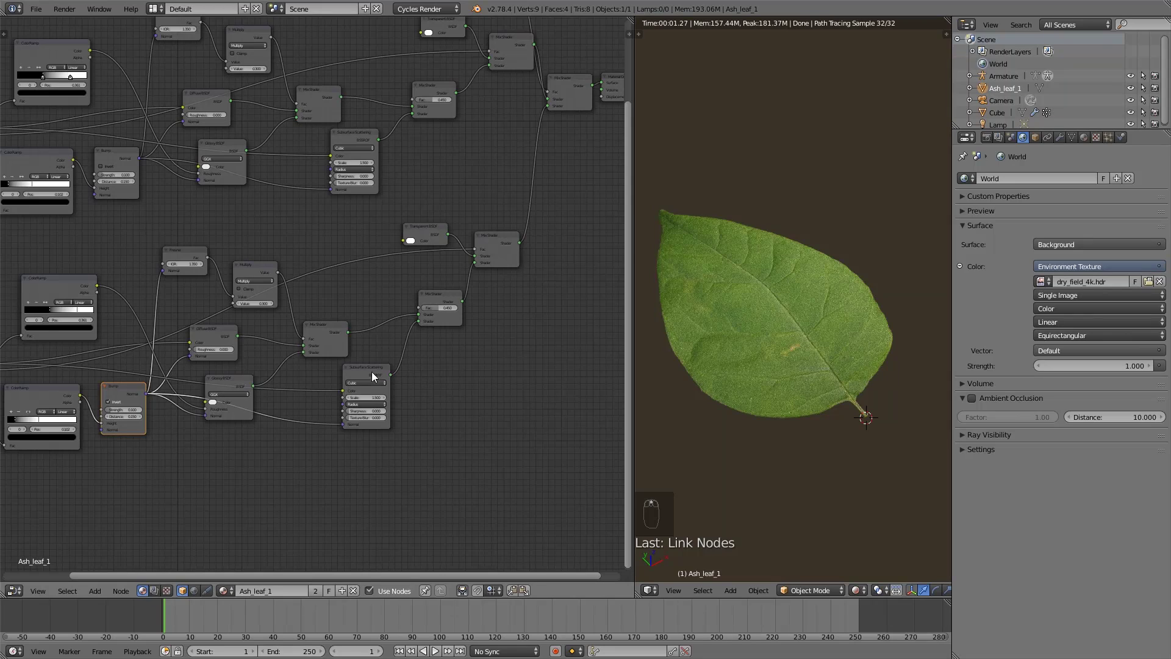
- Tidy the positions of the back-side Subsurface Scattering node and its Mix Shader
left_click_drag(372, 372, 379, 367)
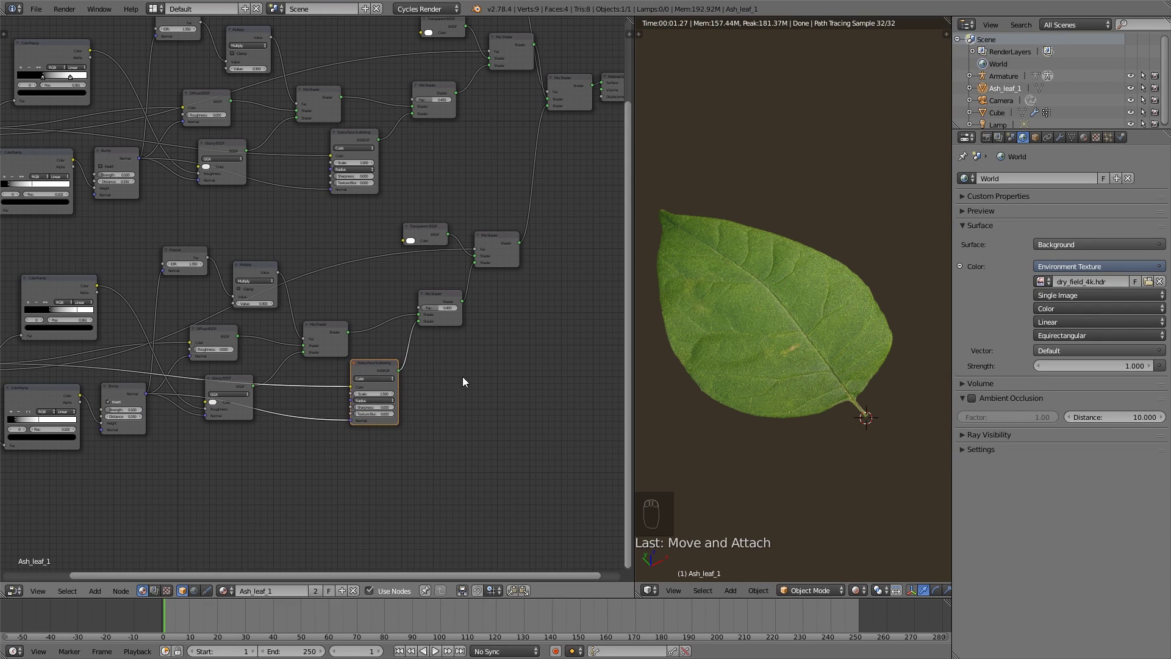
middle_click_drag(405, 387, 380, 396)
left_click_drag(415, 299, 416, 307)
middle_click_drag(489, 303, 391, 366)
- Switch the 3D view to Solid shading, widen it, and view the leaf plane from the top
middle_click_drag(885, 353, 826, 400)
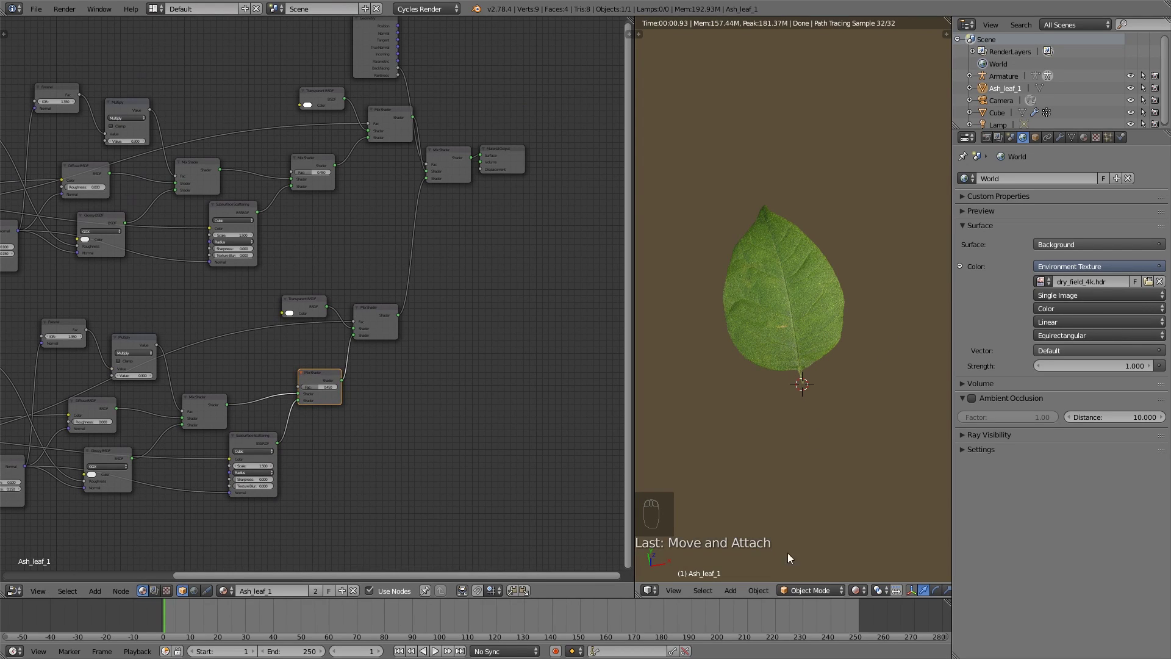
left_click(856, 590)
left_click(866, 551)
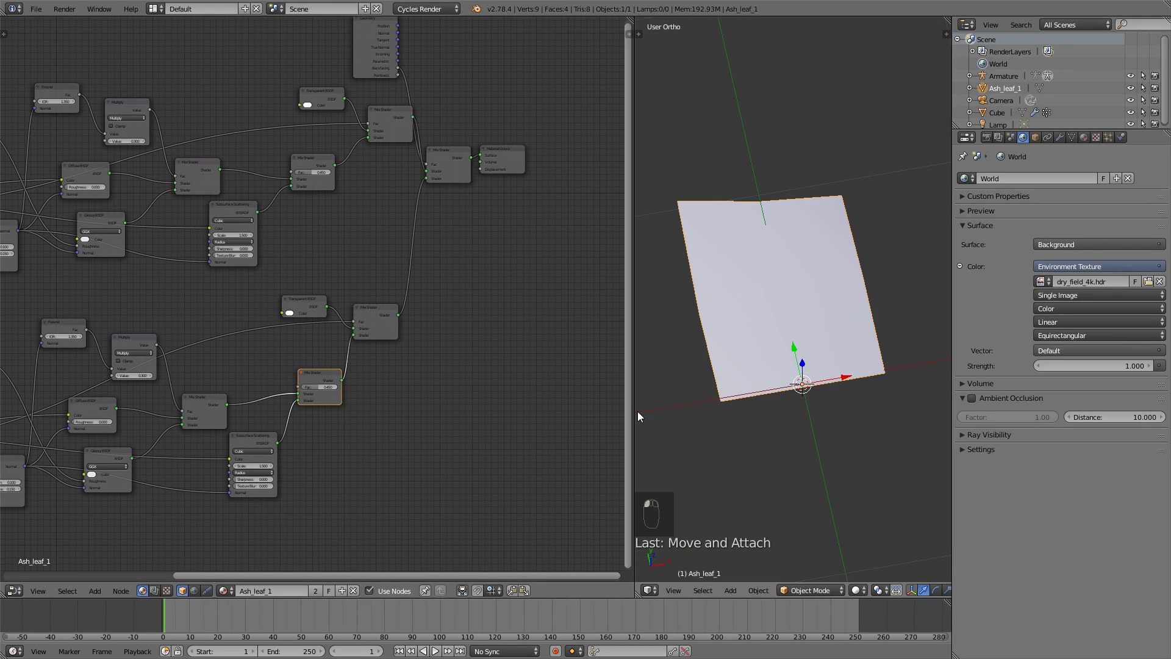
left_click_drag(638, 416, 474, 388)
key("KP_1")
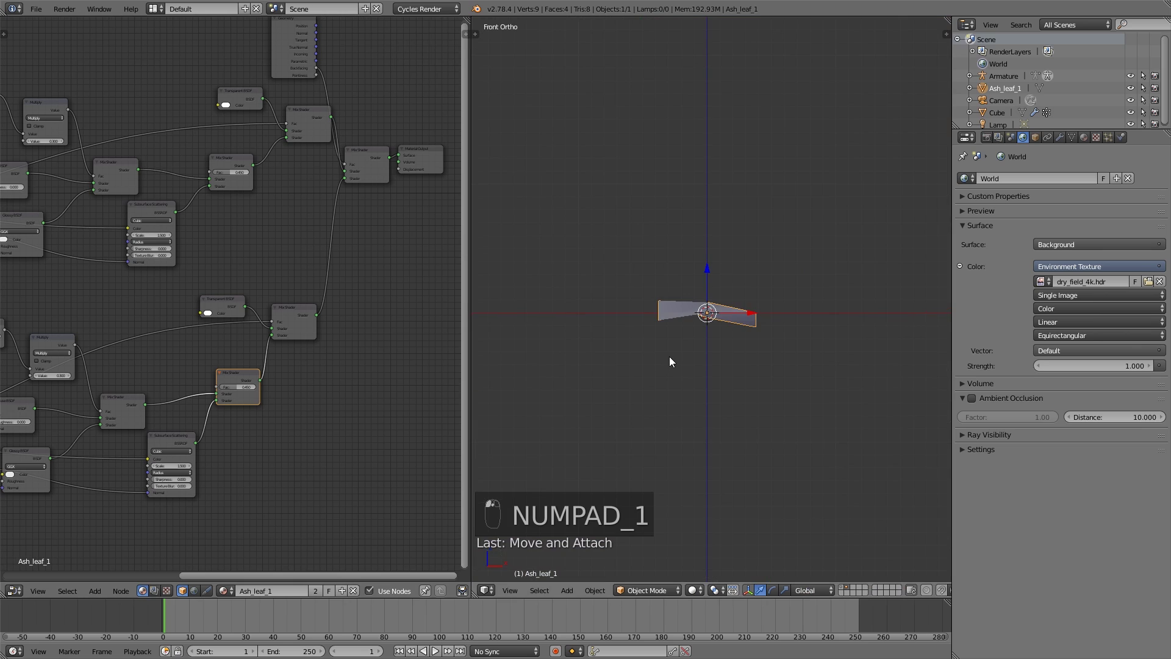
key("KP_7")
scroll(744, 329, "up", 2)
middle_click_drag(685, 305, 662, 345, "shift")
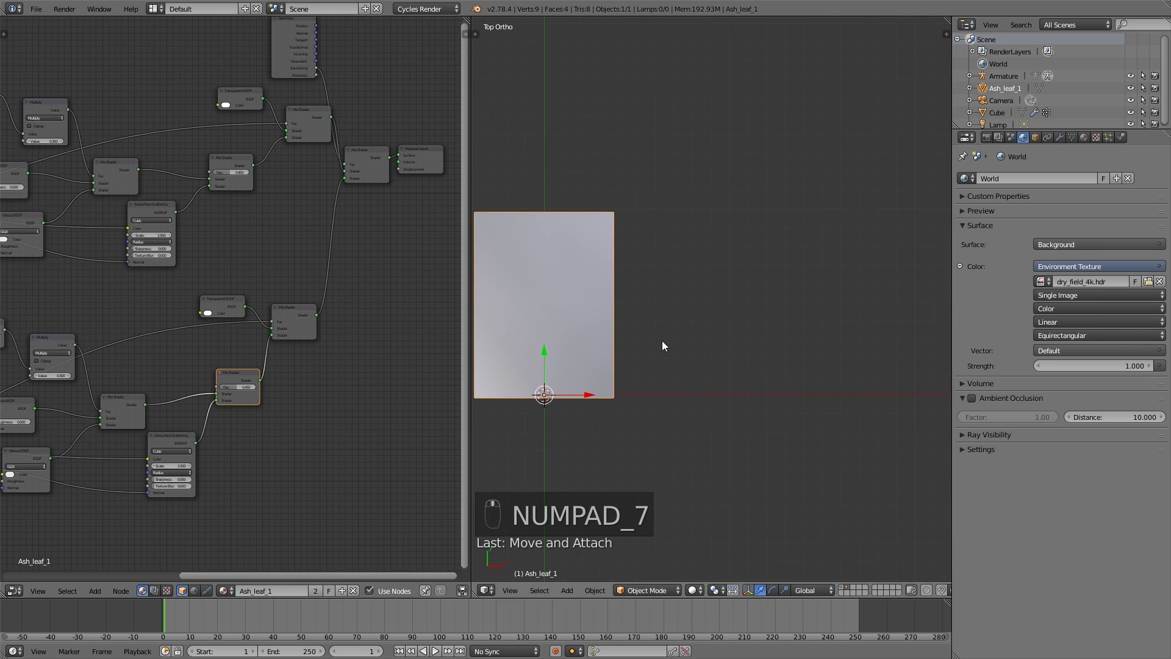
- Place the 3D cursor to the right of the existing leaf plane and import Ash_leaf_2.png there as an image plane
left_click(706, 381)
scroll(732, 365, "down", 3)
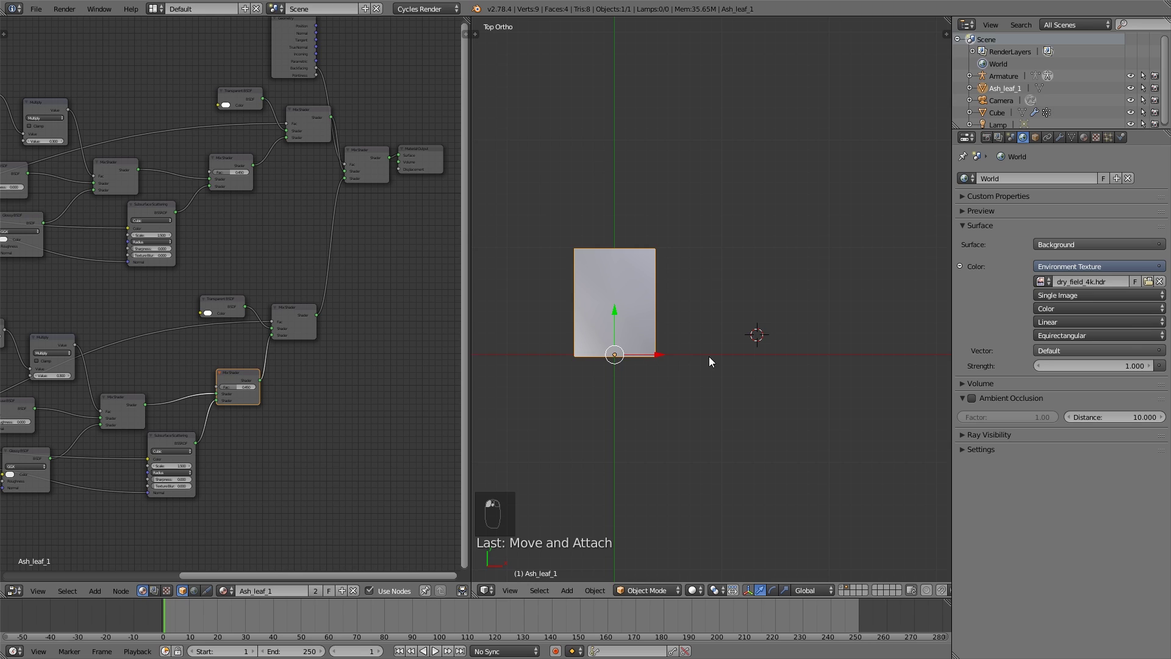
middle_click_drag(709, 357, 688, 360, "shift")
scroll(750, 330, "up", 2)
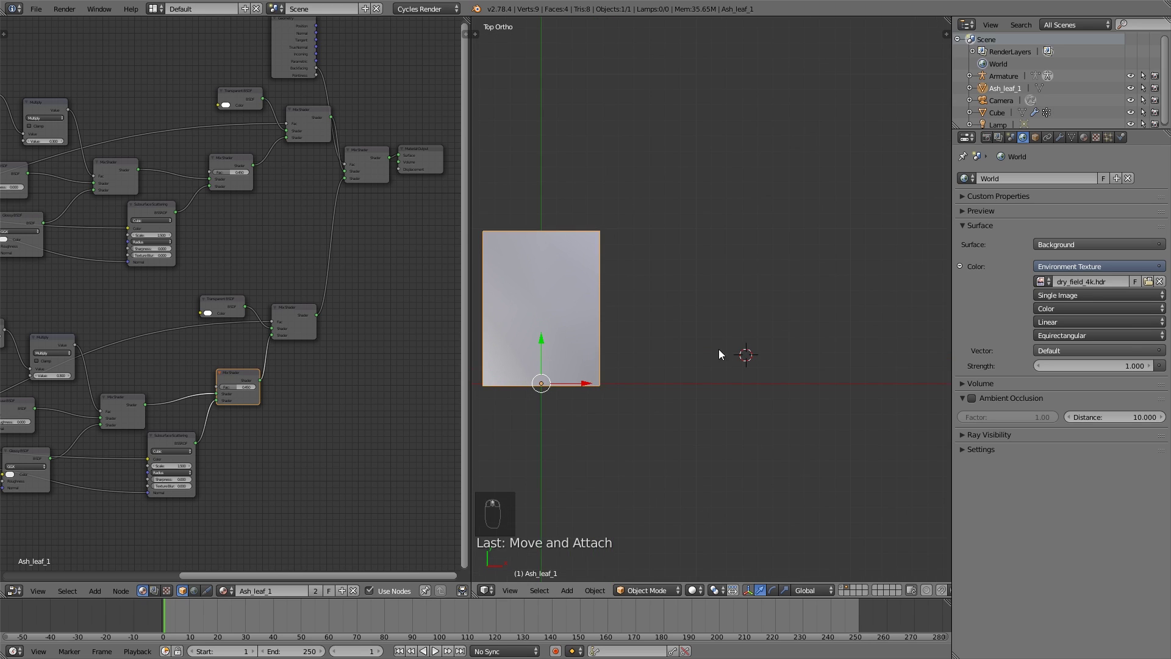
key("shift+a")
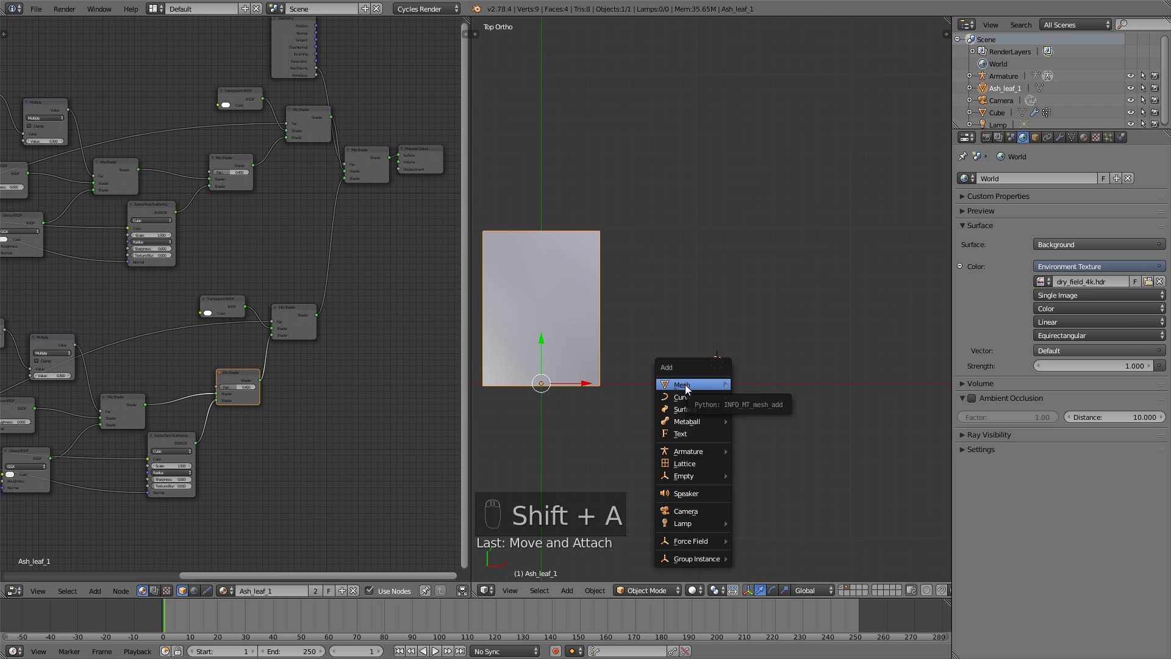
mouse_move(686, 387)
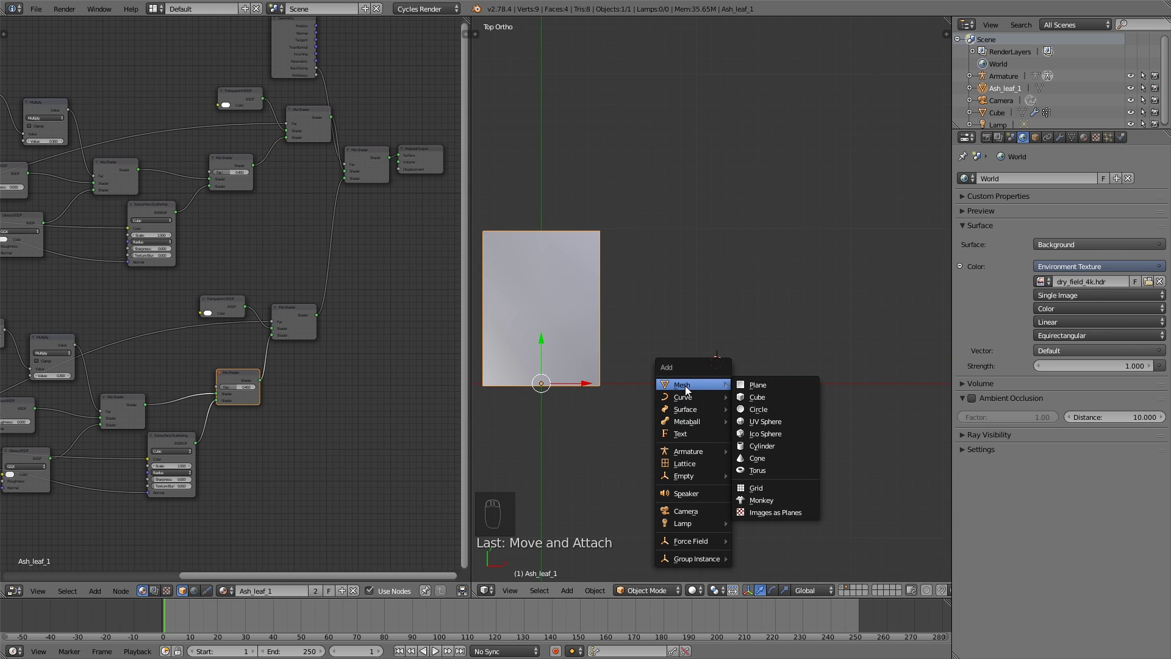
left_click(774, 512)
double_click(211, 130)
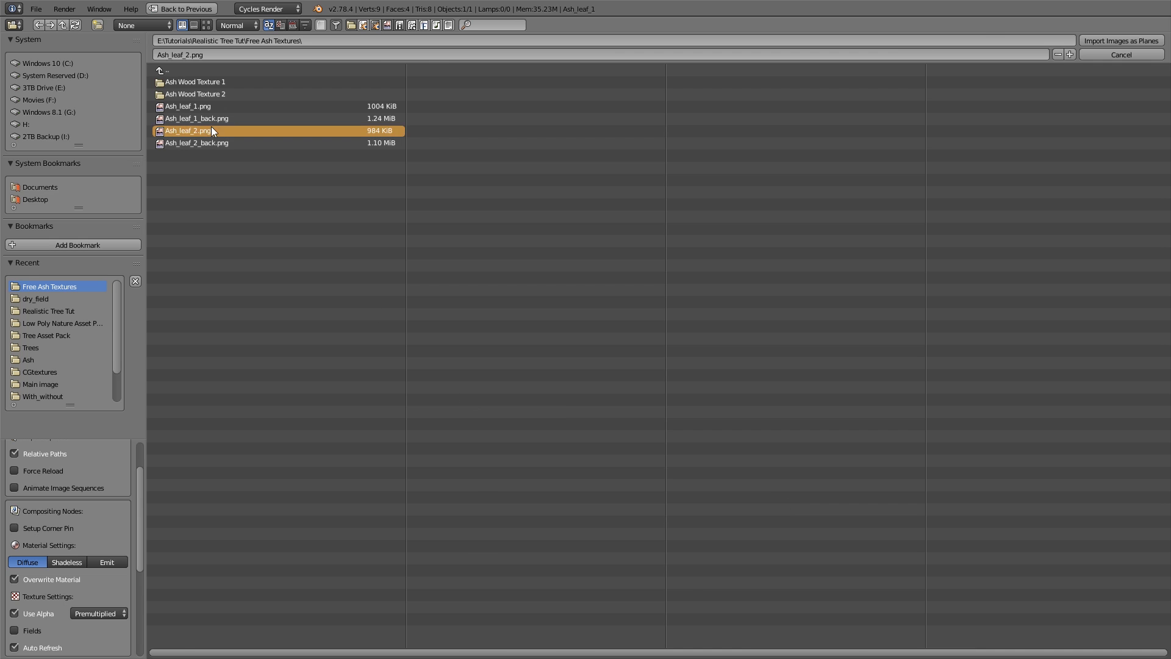
- Rotate the Ash_leaf_2 plane 90° about the Y axis and flip its normals in Edit Mode
type("r90")
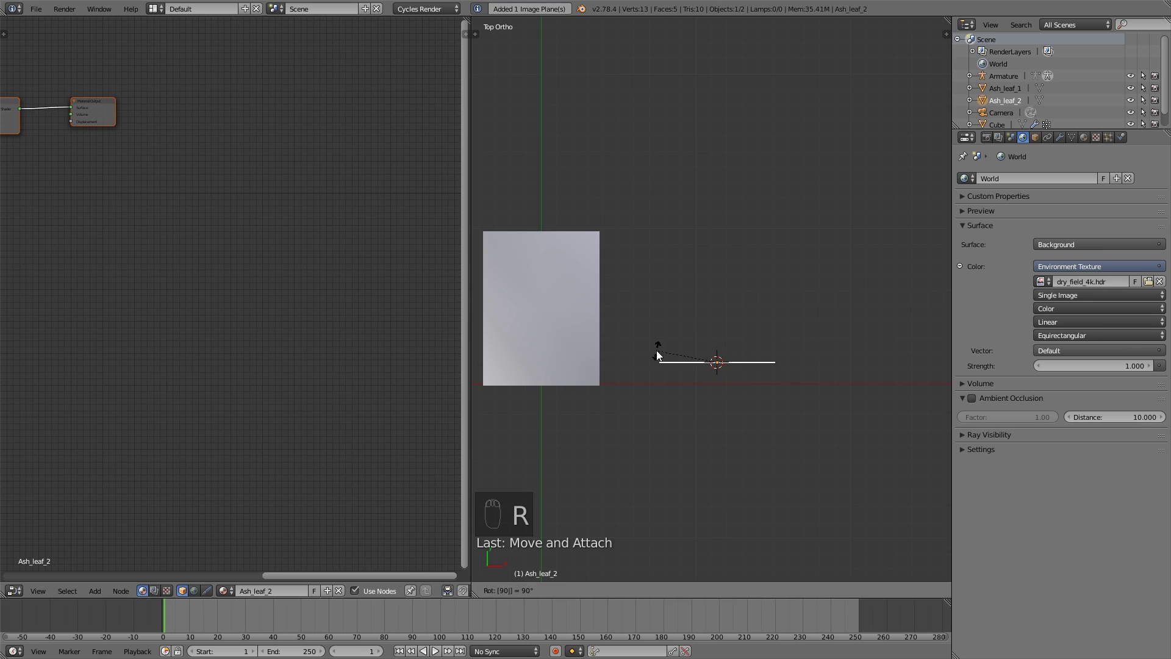
key("Return")
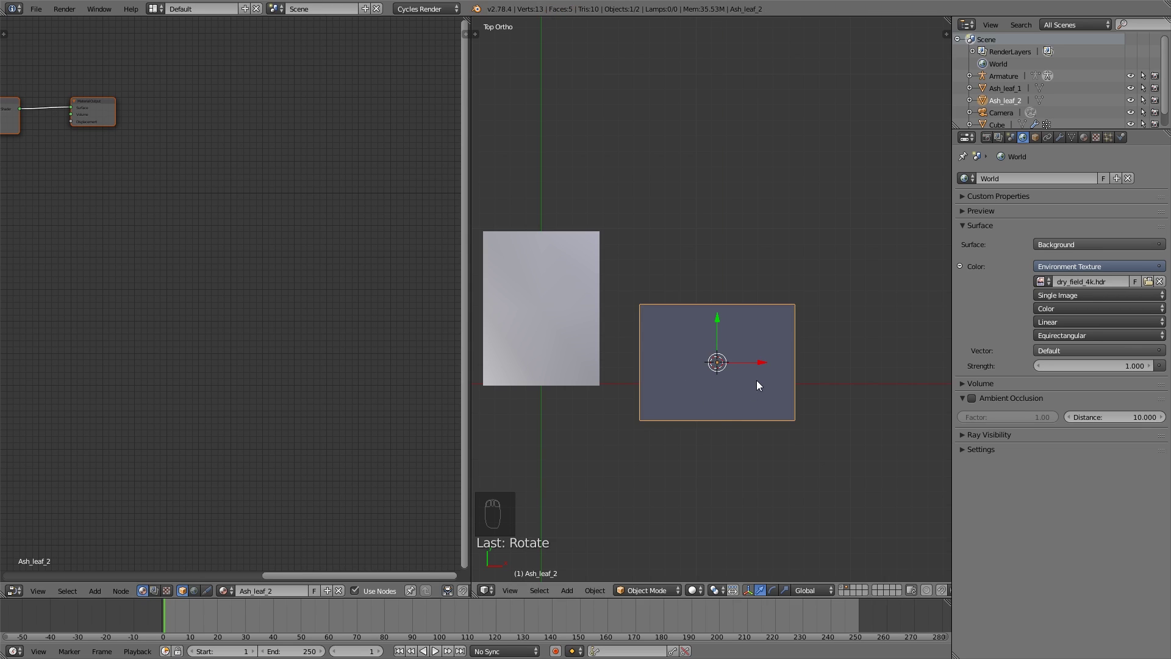
key("t")
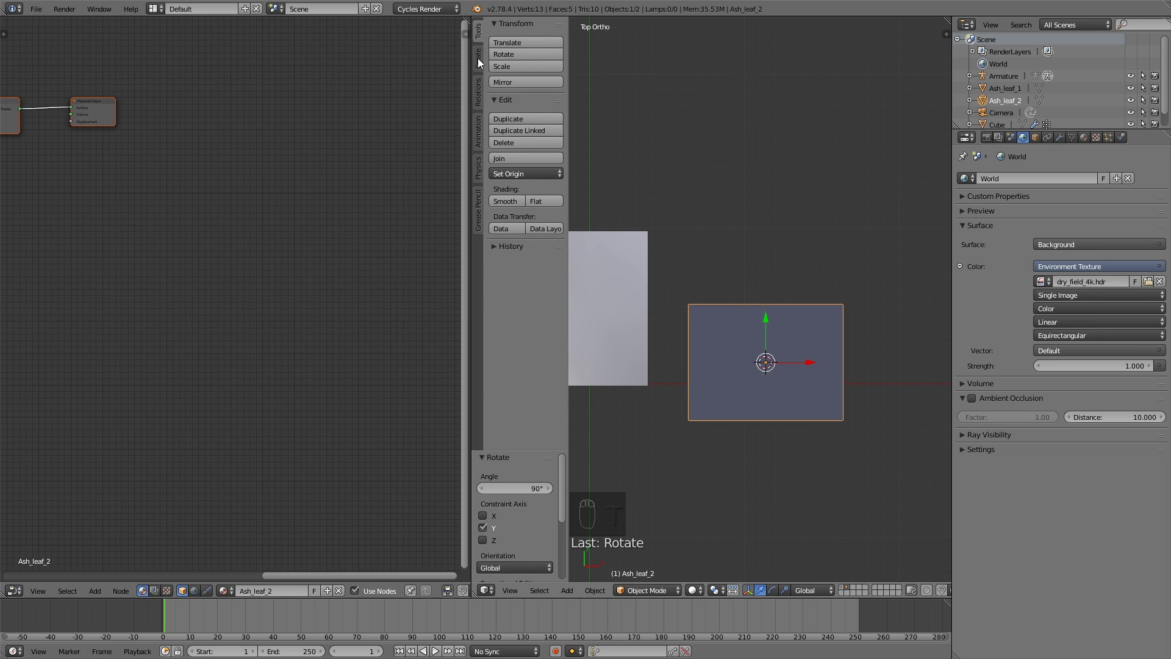
key("Tab")
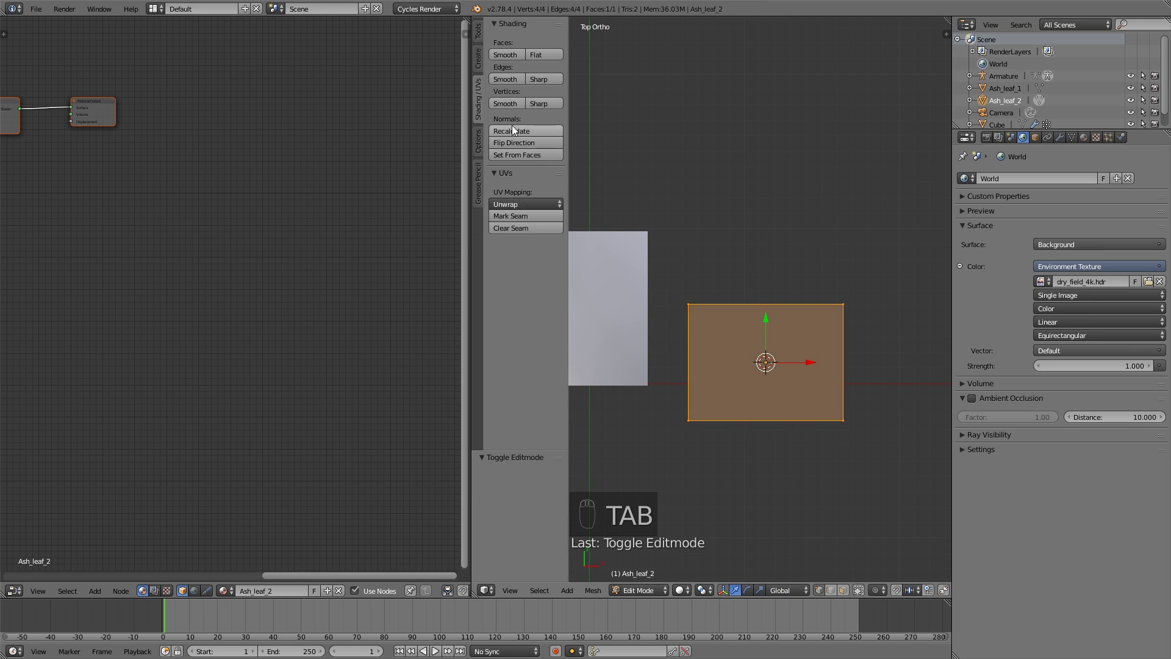
left_click(512, 141)
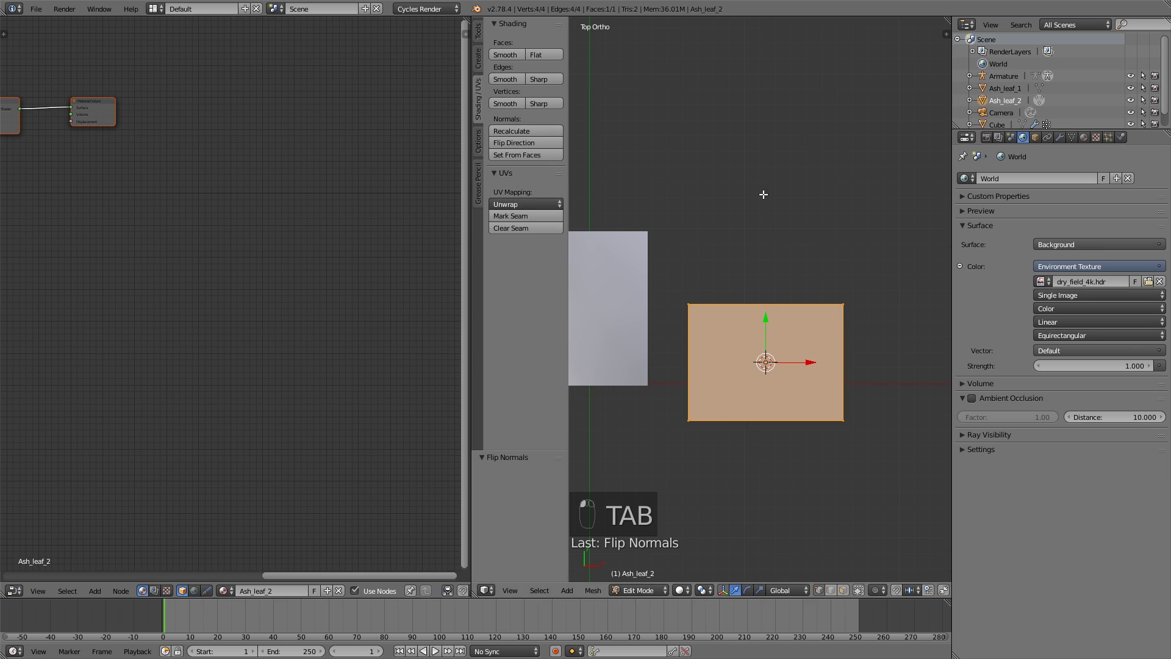
key("t")
- Rotate the Ash_leaf_2 mesh 90° in the top view and display it with Texture shading
key("r")
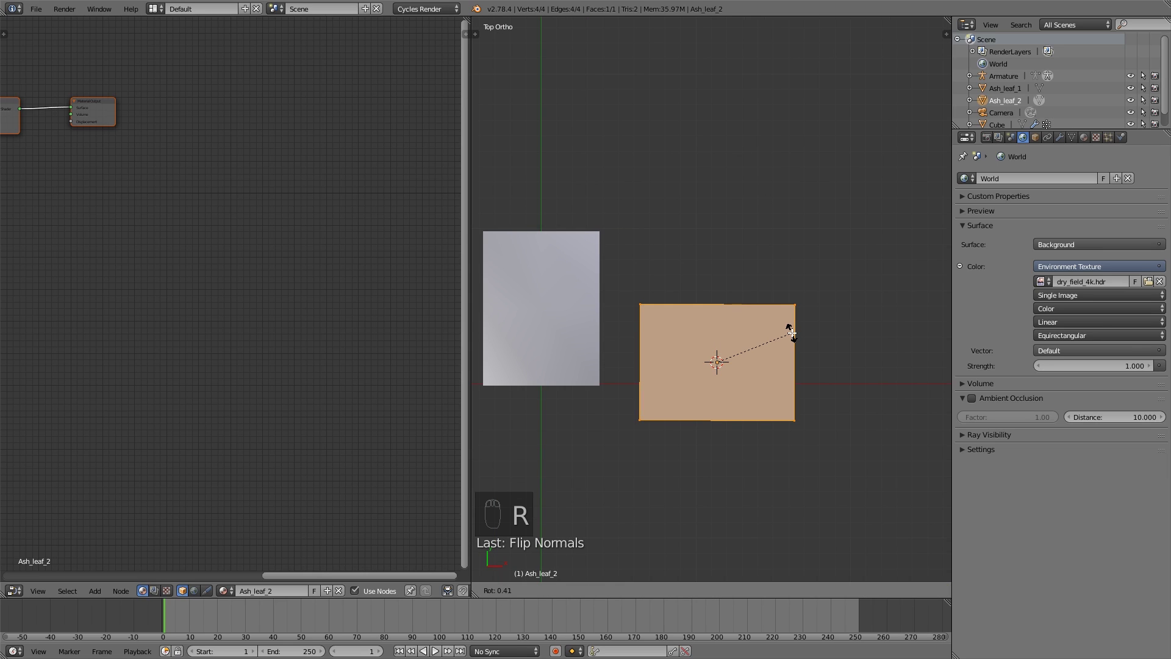
type("90")
key("Return")
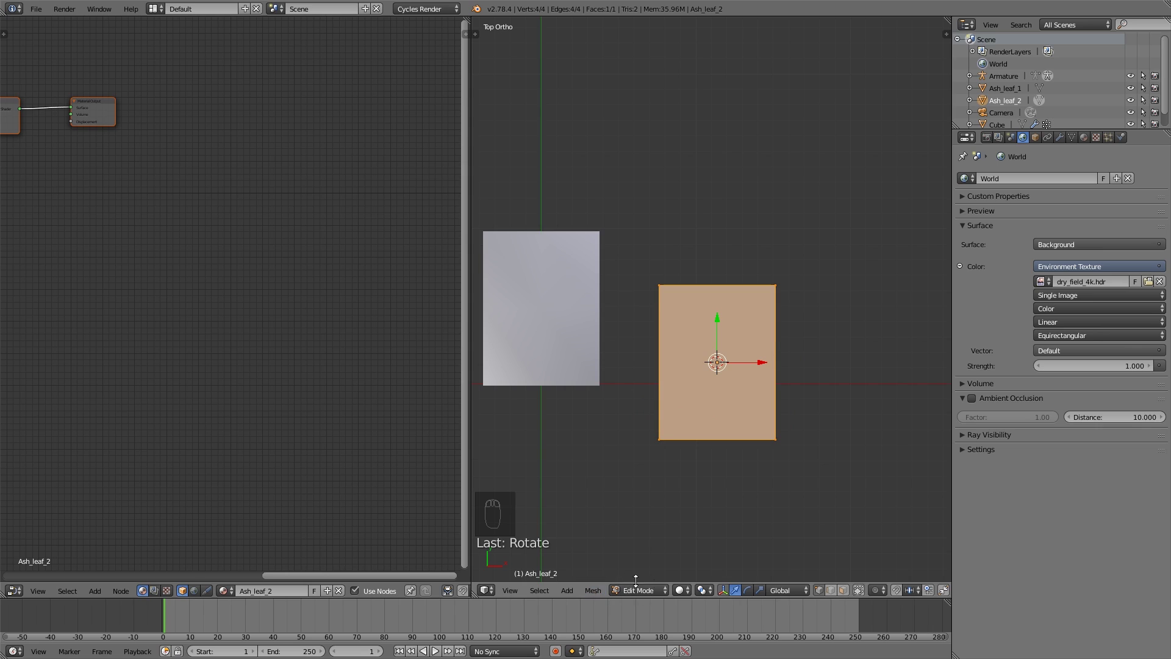
left_click(681, 590)
left_click(714, 537)
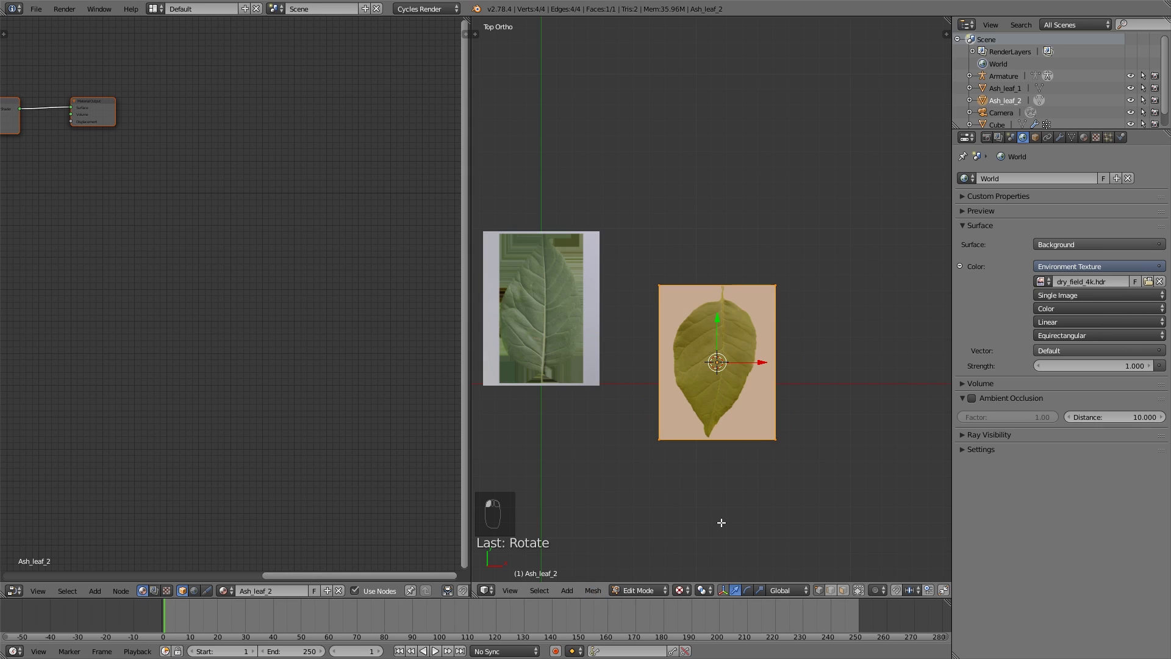
- Rotate the Ash_leaf_2 mesh 180° so the leaf tip points up
key("r")
right_click(781, 382)
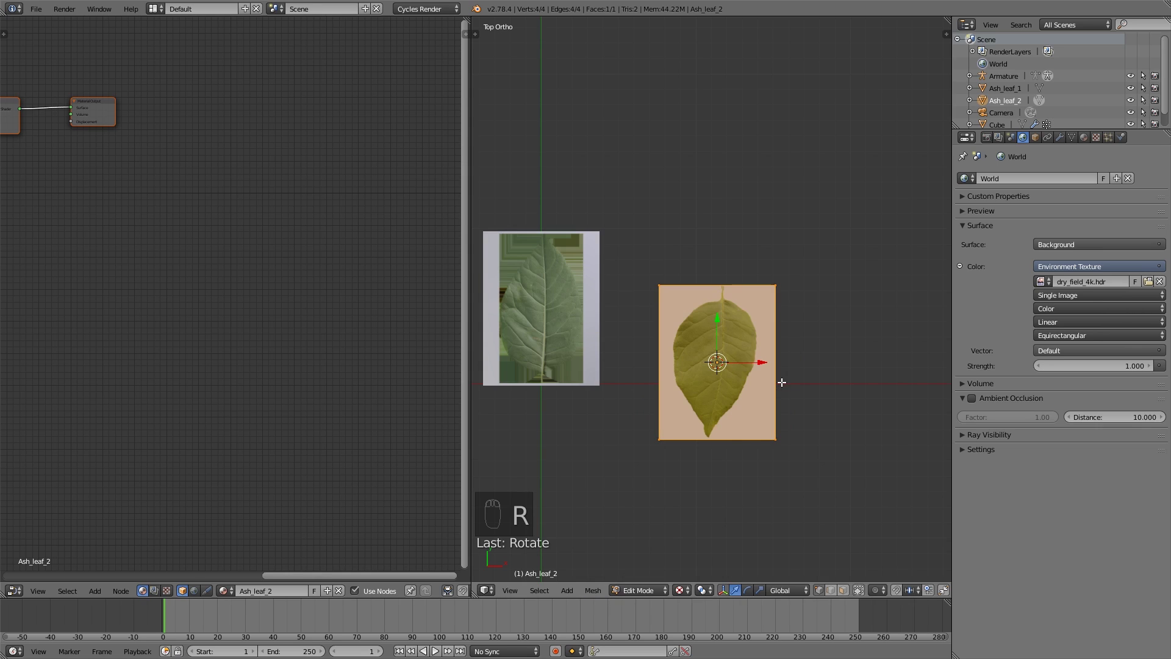
key("r")
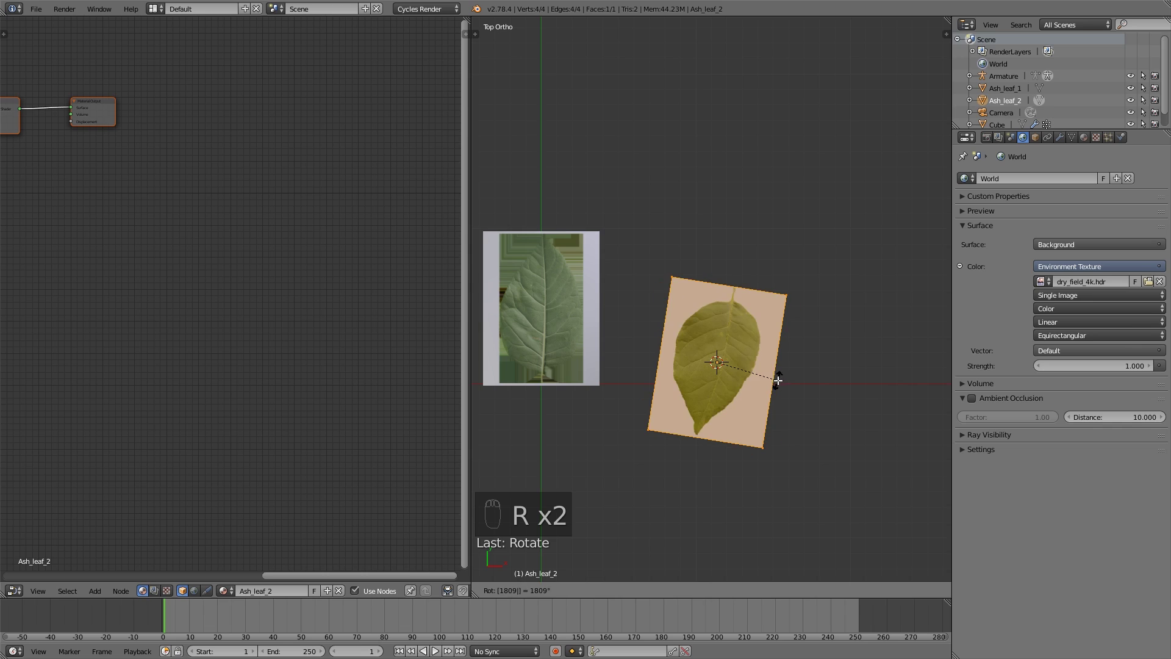
right_click(778, 379)
key("r")
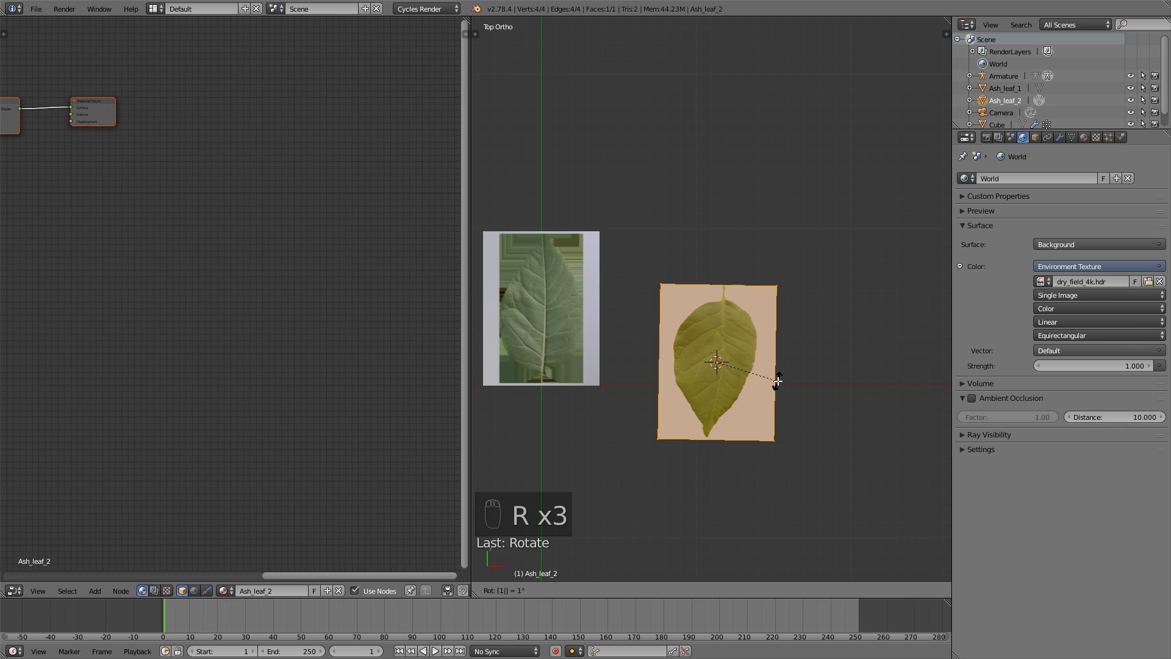
right_click(764, 382)
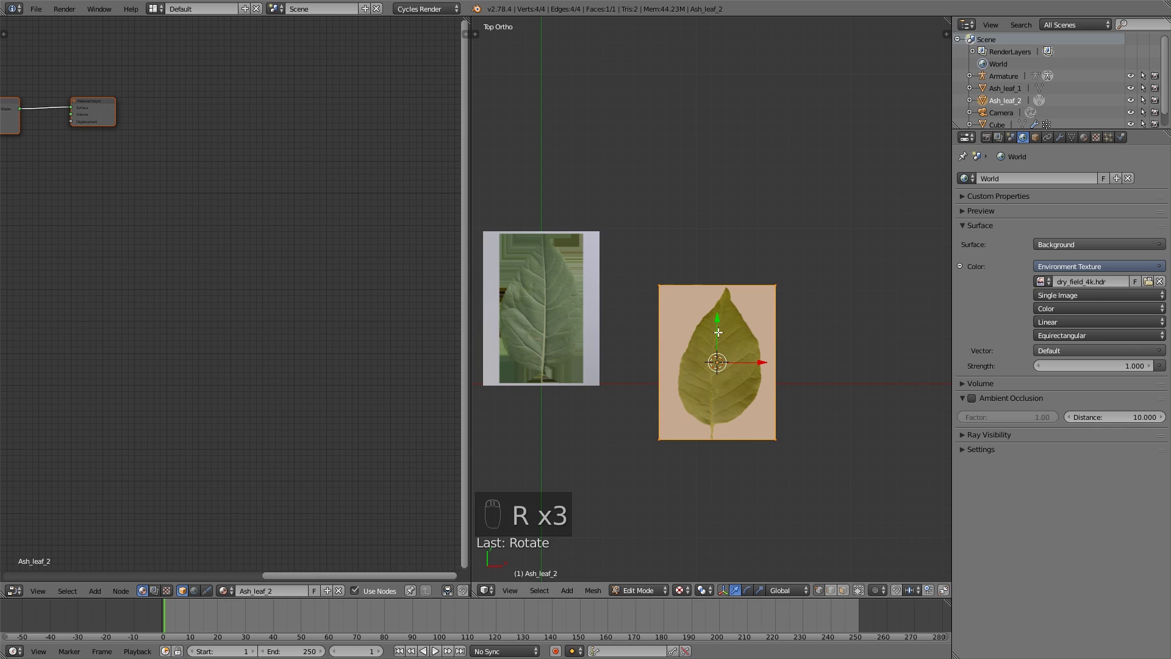
- Move the Ash_leaf_2 mesh up and slightly right so the base of its stem sits on the object's origin
key("g")
left_click(717, 250)
scroll(727, 413, "up", 3)
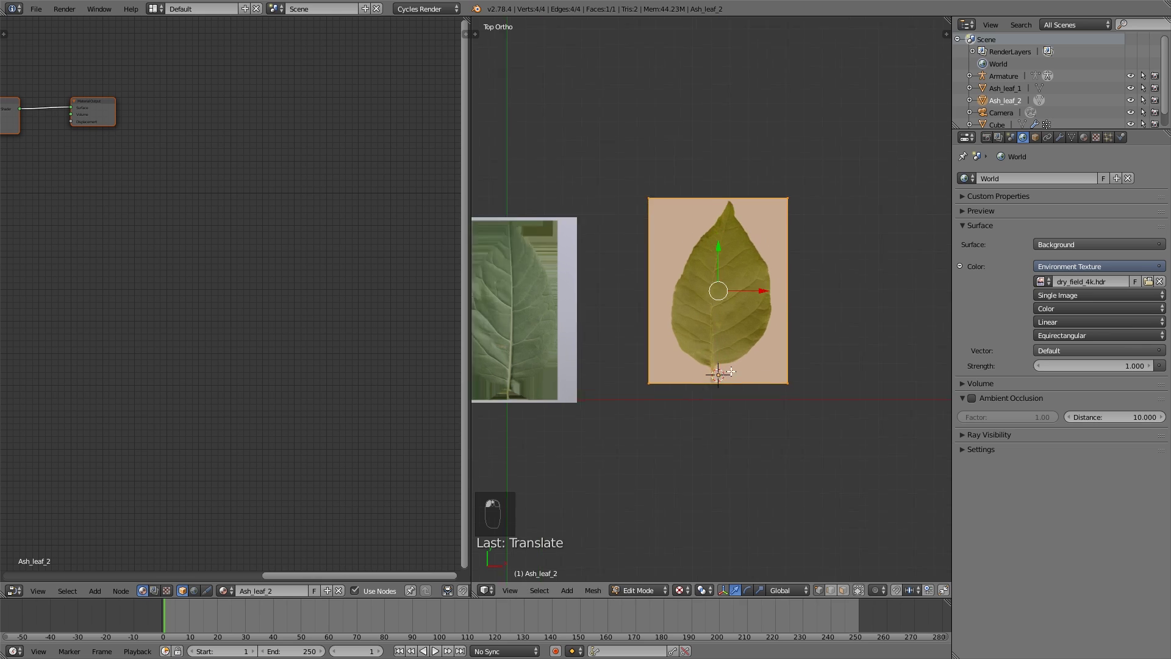
left_click_drag(757, 289, 766, 287)
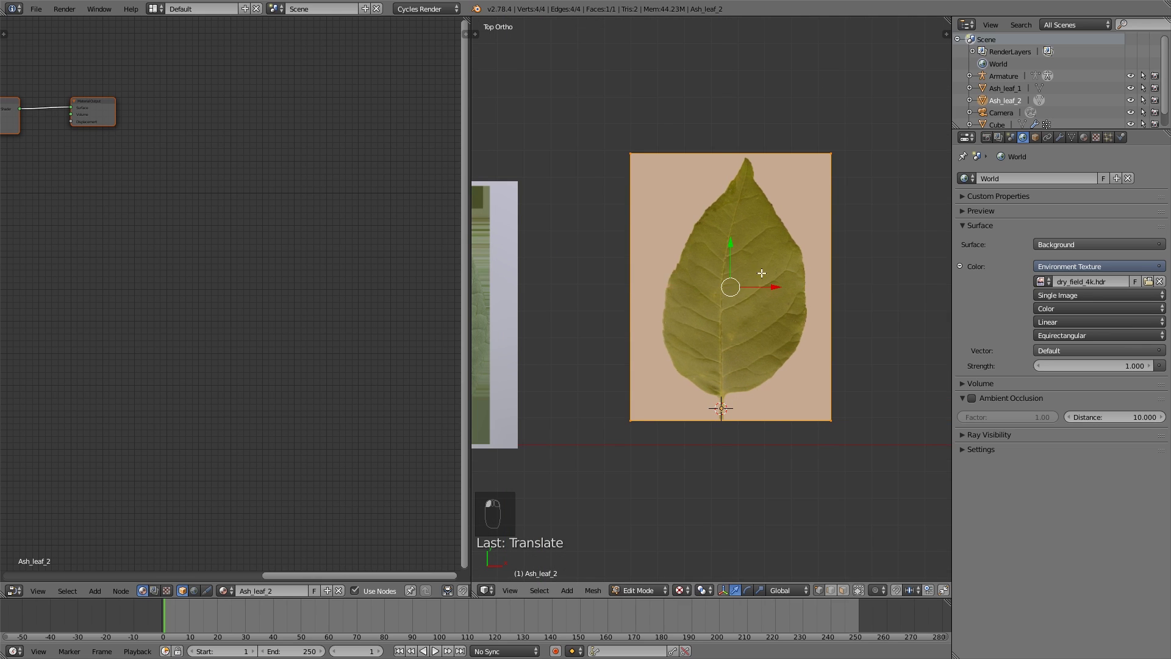
- Fine-tune the Ash_leaf_2 mesh over its origin, leave Edit Mode and move the plane down level with the first leaf's base
left_click_drag(730, 247, 726, 240)
key("Tab")
scroll(738, 281, "down", 4)
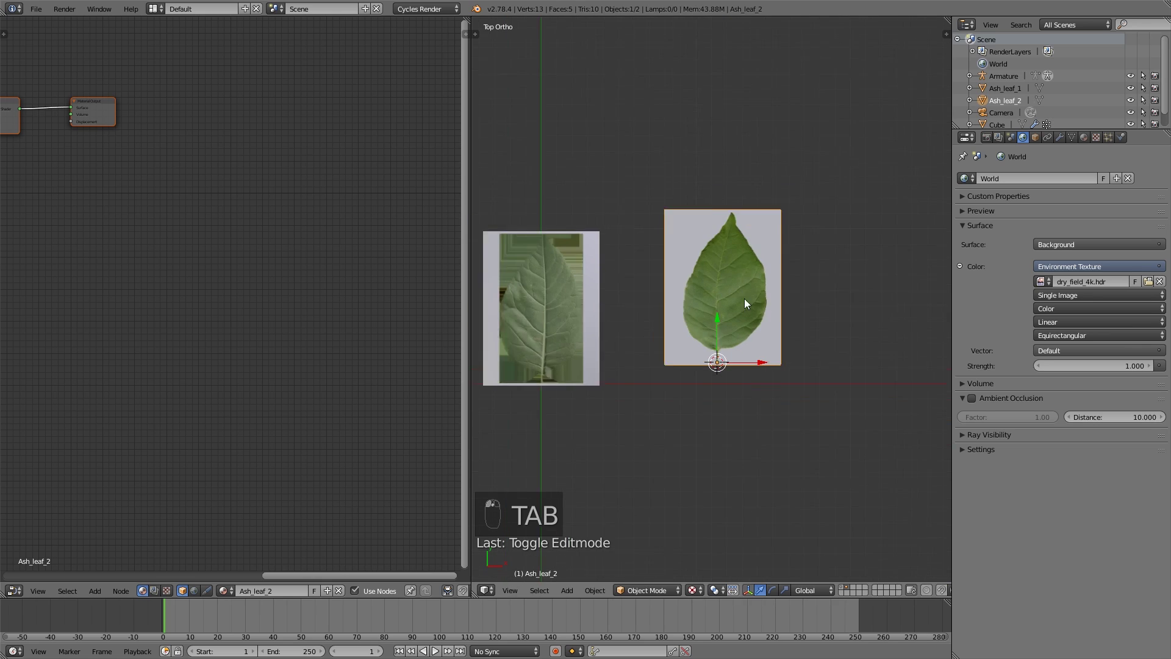
left_click_drag(714, 325, 733, 364)
scroll(696, 401, "up", 2)
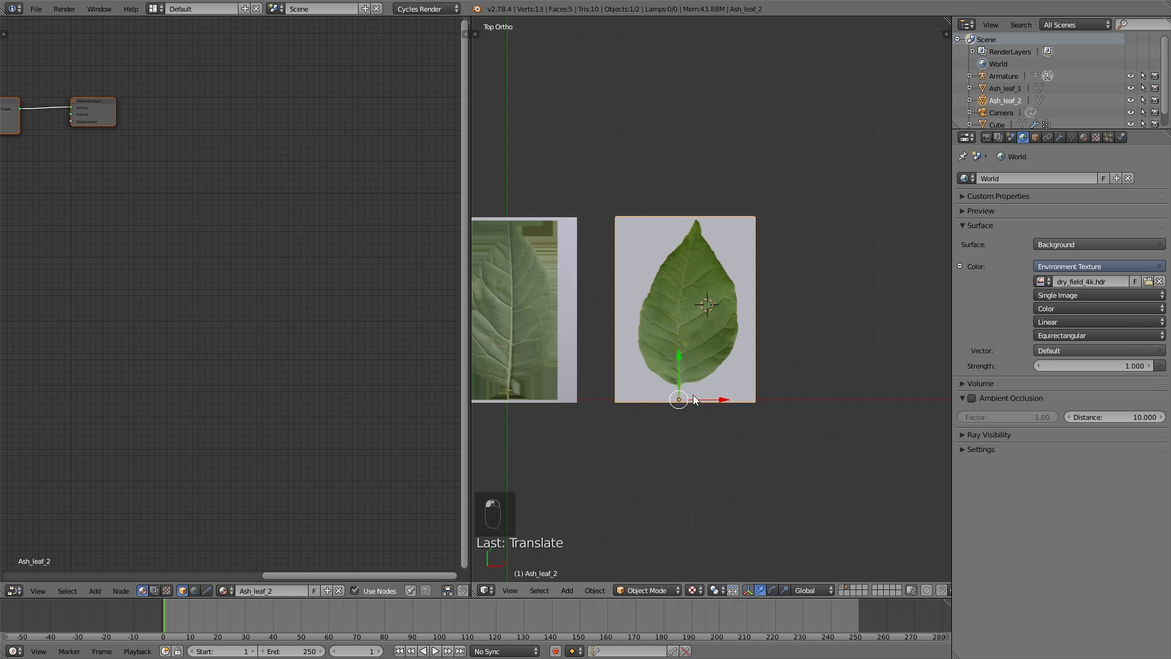
- Assign the Ash_leaf_1 material to the Ash_leaf_2 plane and make it a single-user copy
left_click(524, 315)
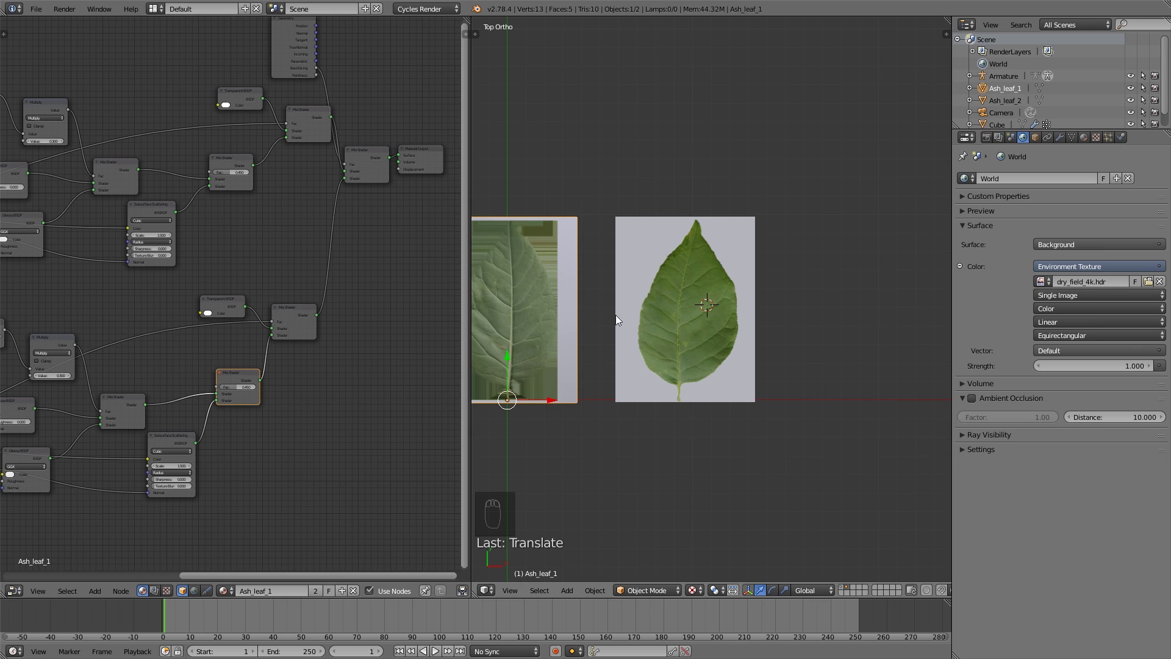
left_click(1086, 138)
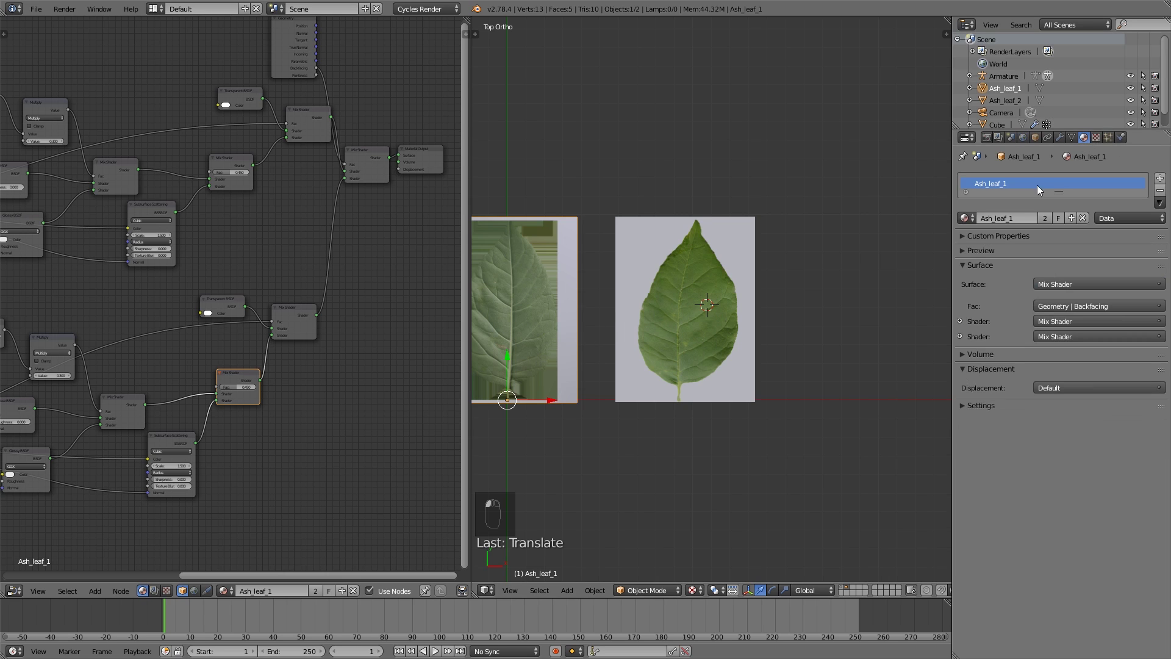
right_click(692, 313)
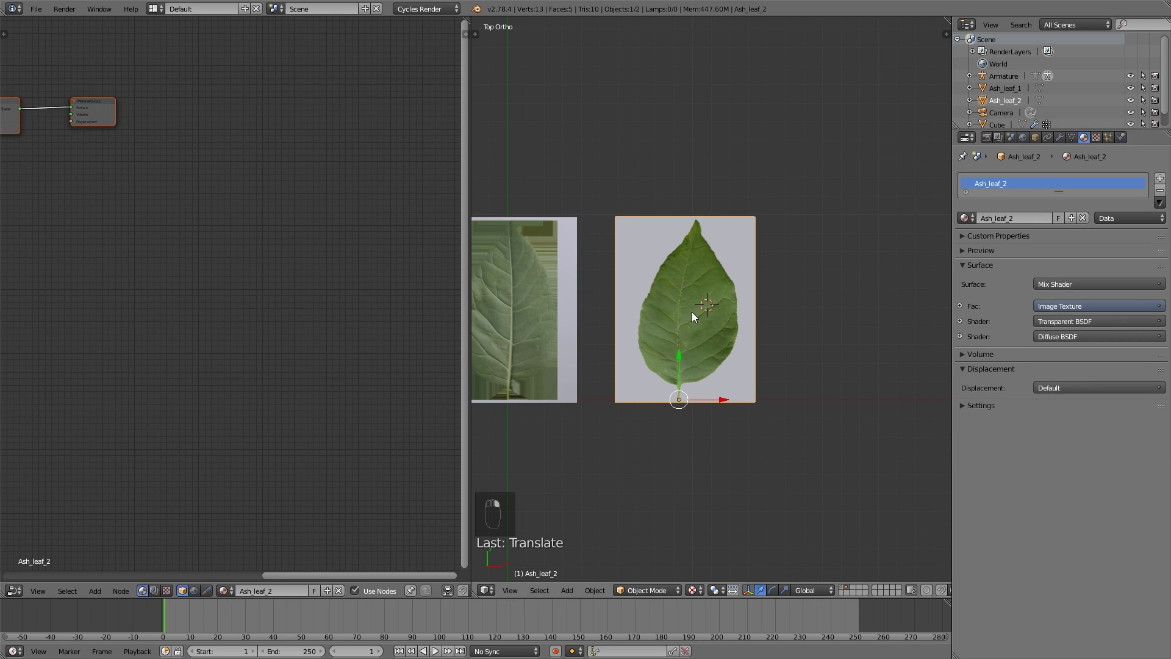
left_click(966, 218)
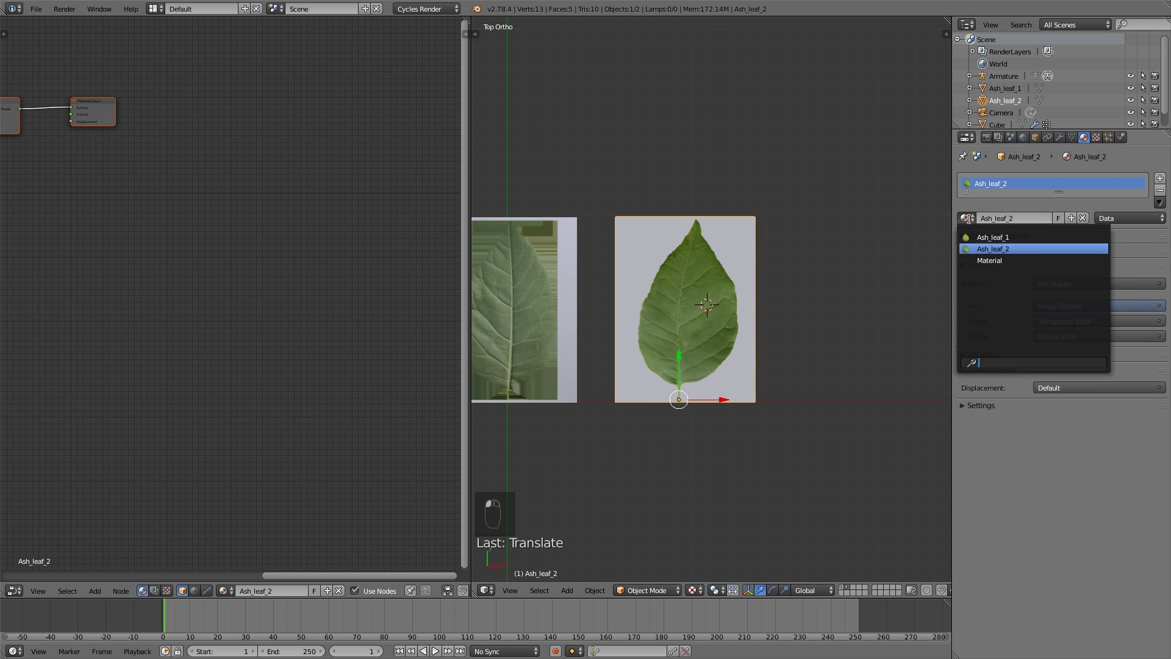
left_click(1010, 237)
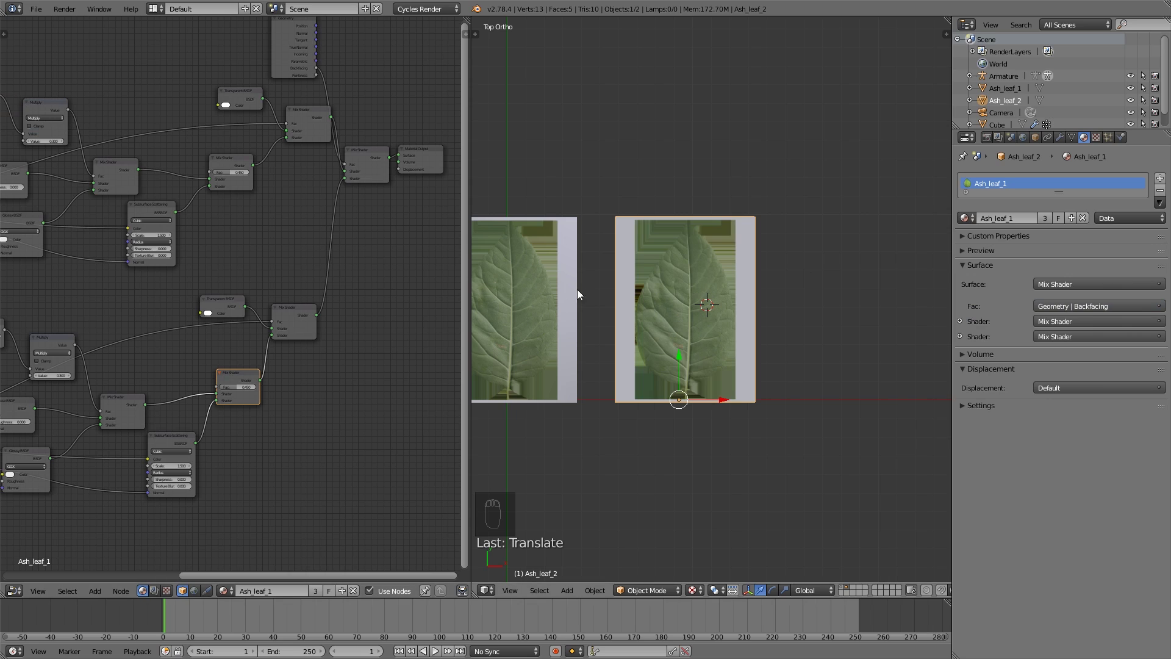
left_click(1046, 220)
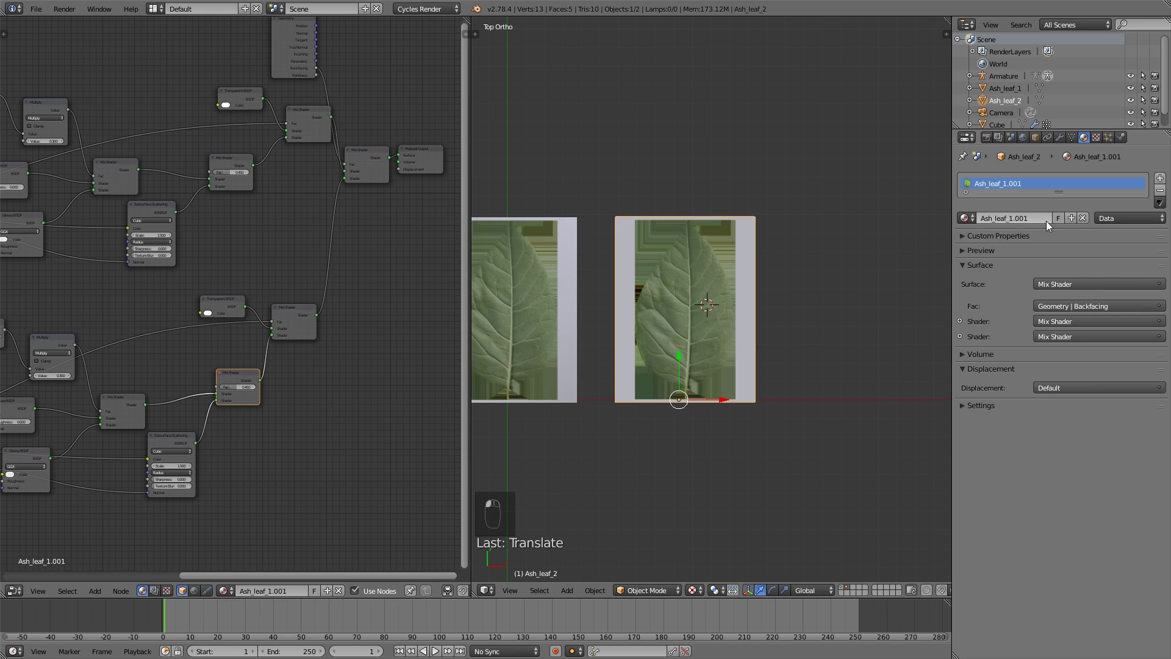
- Replace the copied material's two image textures with Ash_leaf_2.png for the front and Ash_leaf_2_back.png for the back
scroll(723, 340, "down", 1)
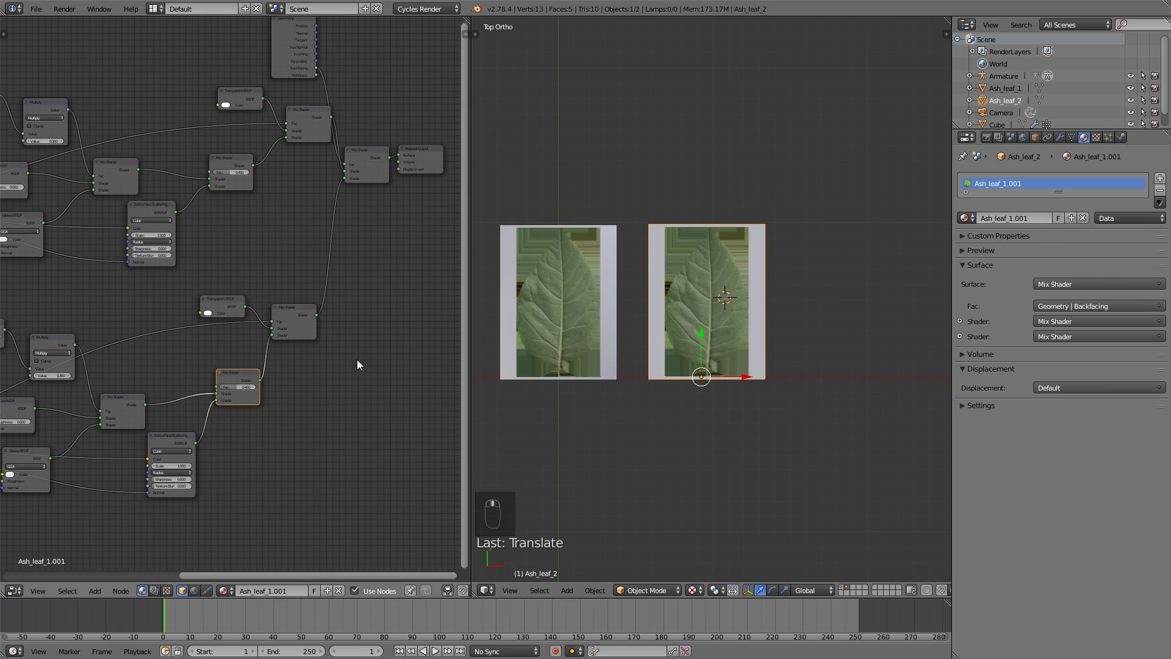
scroll(358, 366, "up", 5)
scroll(196, 217, "up", 1)
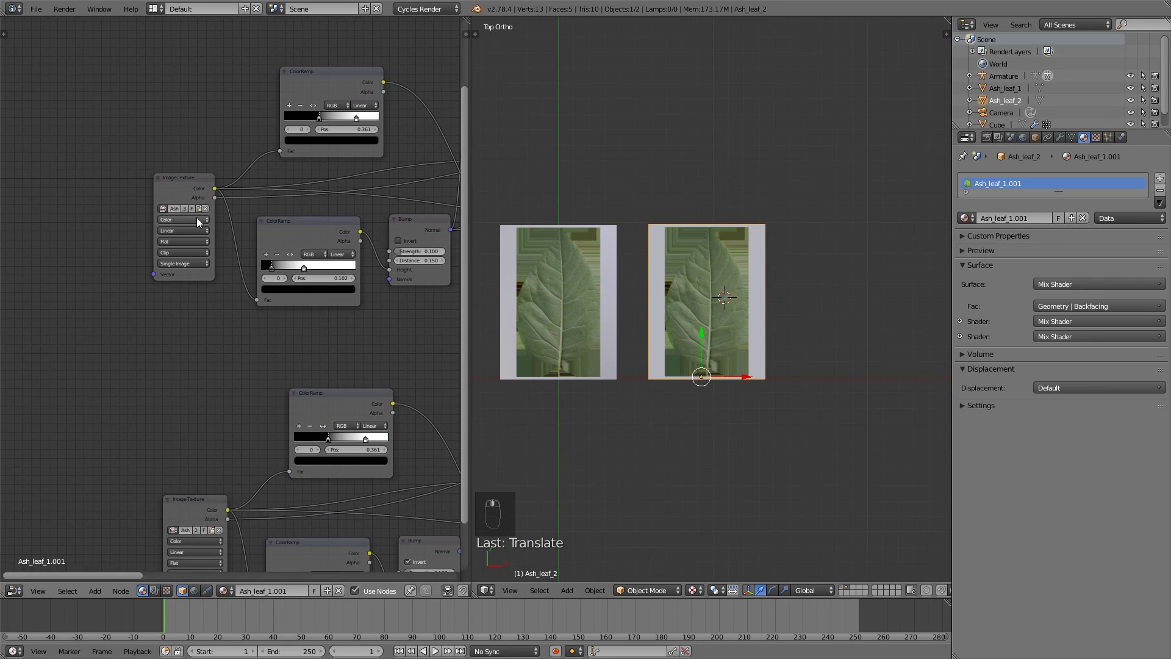
left_click(199, 210)
double_click(233, 131)
scroll(210, 320, "down", 1)
scroll(211, 321, "down", 5, "shift")
left_click(219, 355)
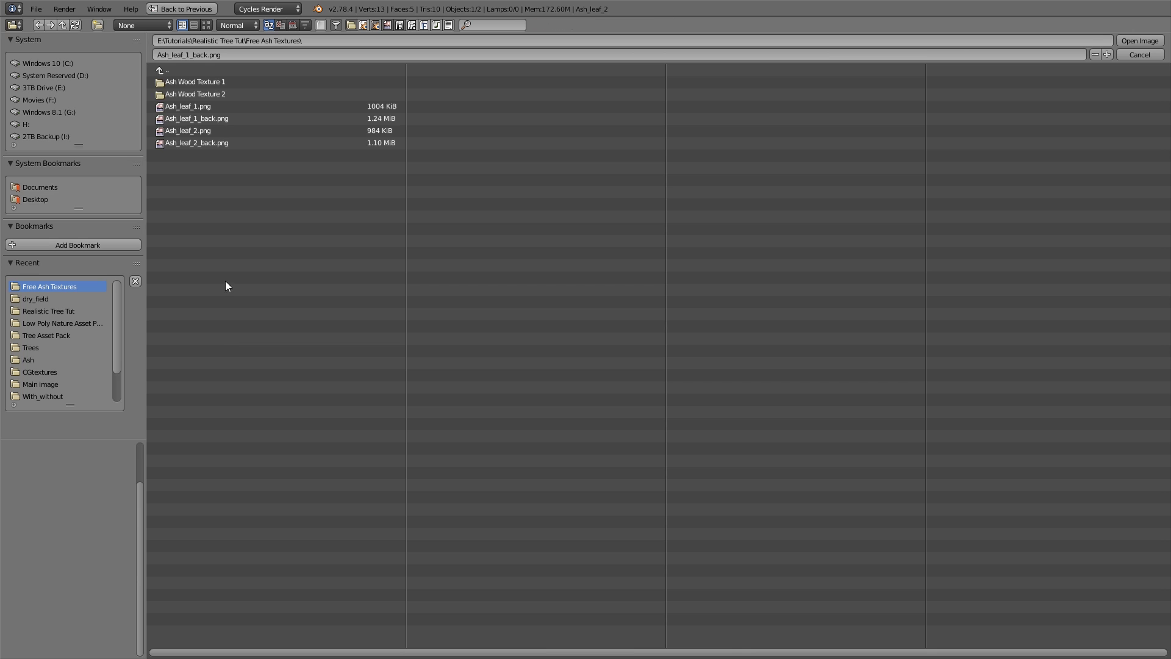
double_click(202, 142)
scroll(768, 343, "up", 2)
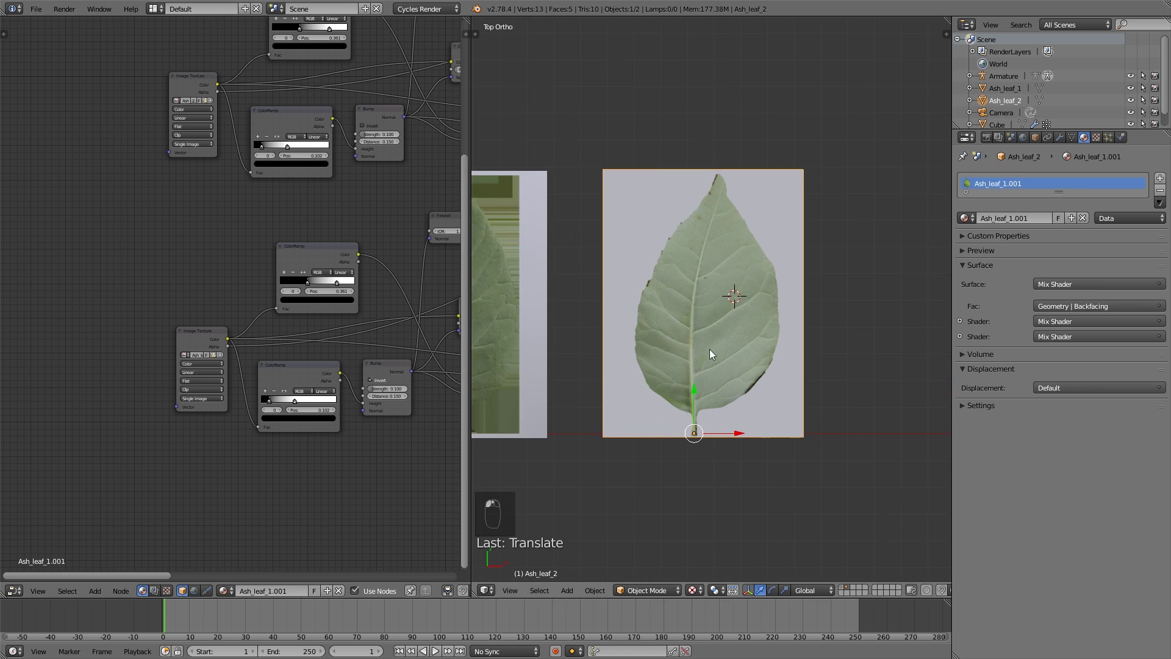
- Inspect the front and back of both leaves in Rendered shading, and return to Solid shading
scroll(768, 343, "down", 2)
left_click(693, 590)
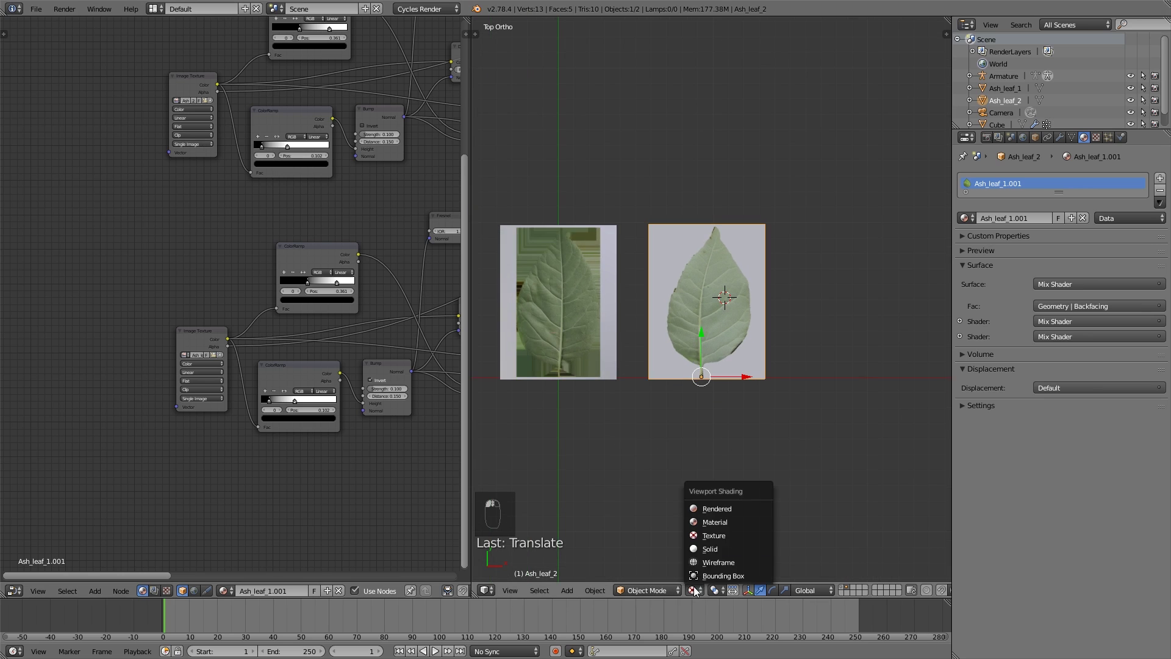
left_click(715, 507)
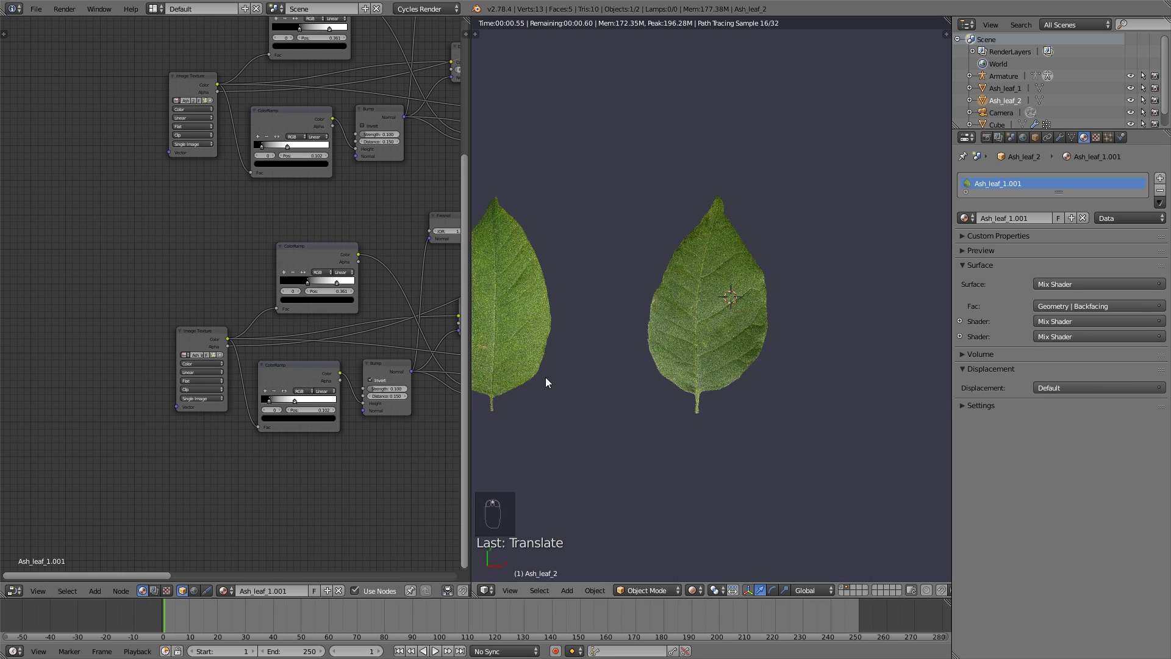
scroll(580, 360, "down", 1)
middle_click_drag(734, 429, 727, 274)
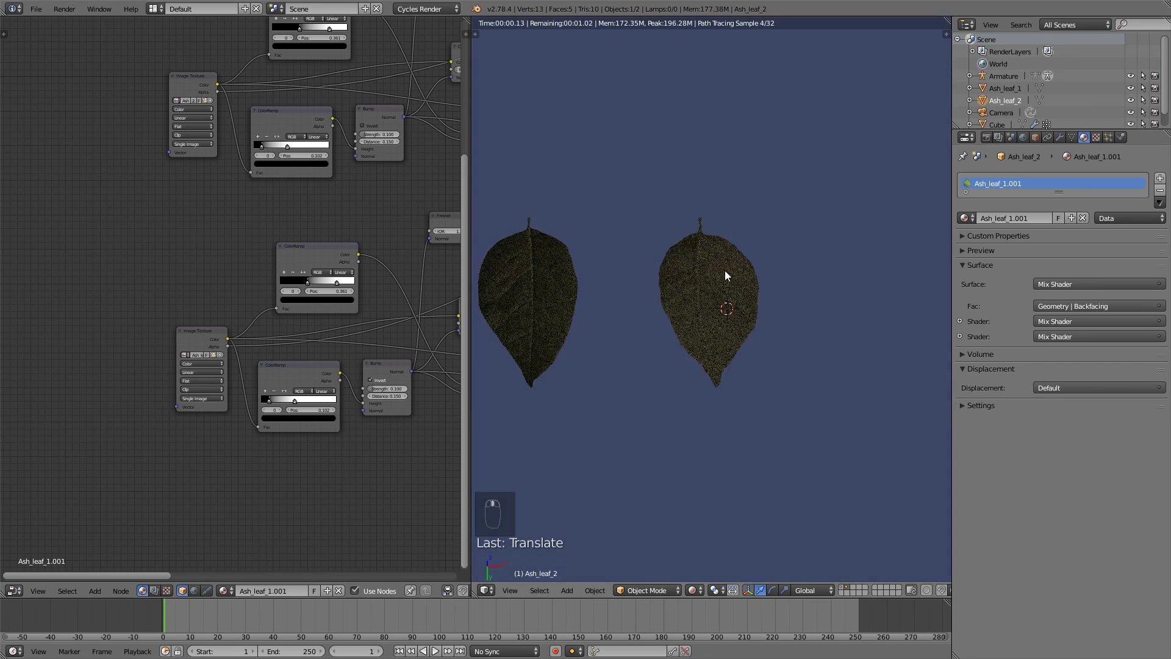
middle_click_drag(635, 314, 627, 427)
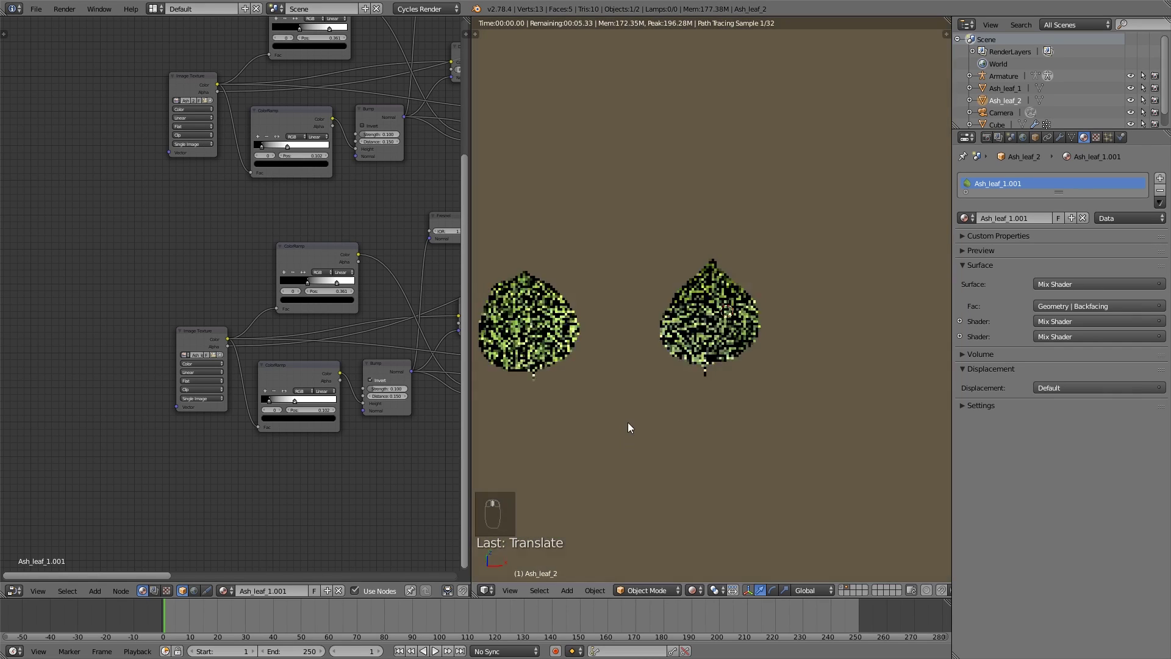
left_click(694, 590)
left_click(710, 545)
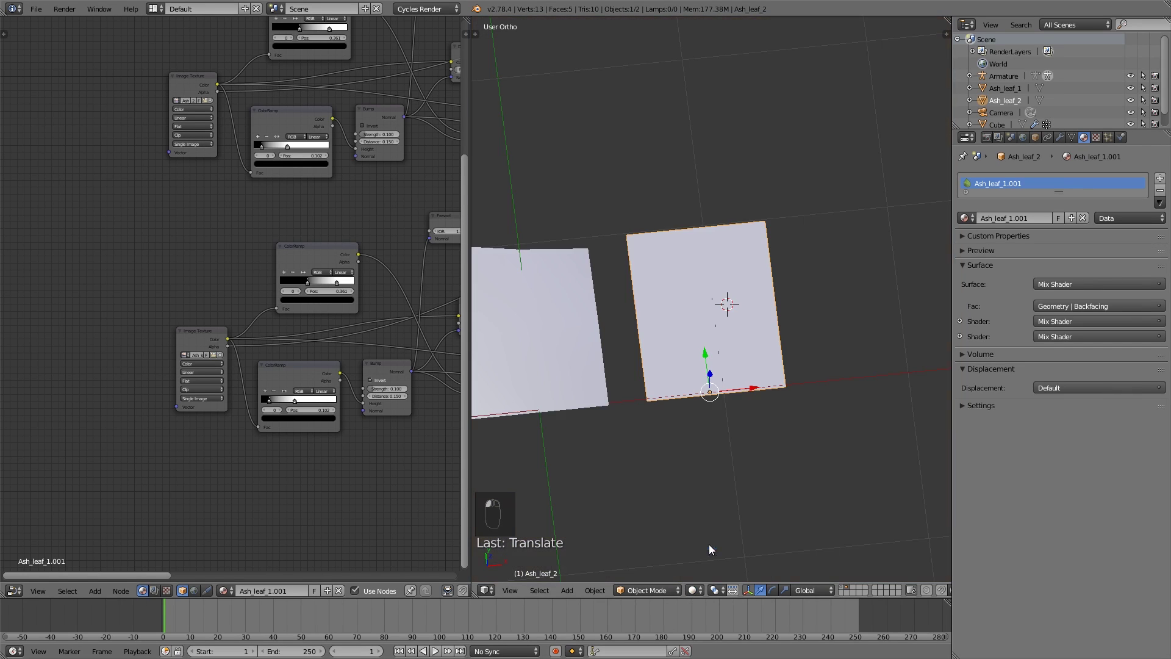
- Subdivide the Ash_leaf_2 plane once in Edit Mode
scroll(696, 476, "down", 2)
key("KP_5")
key("KP_1")
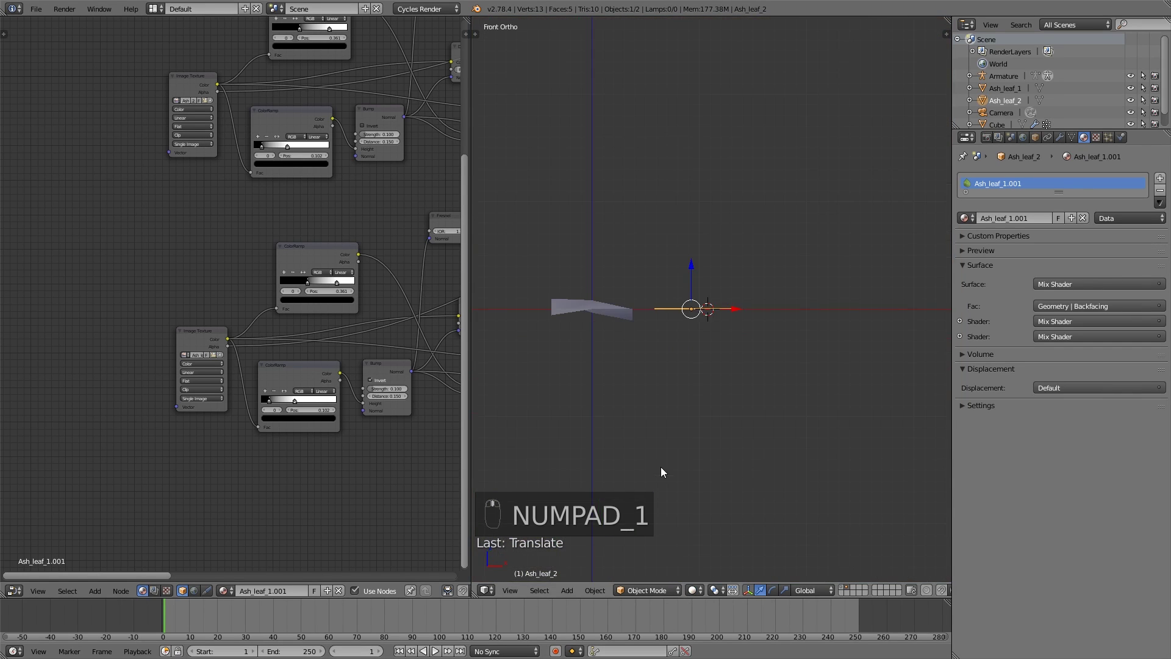
key("KP_7")
scroll(696, 451, "up", 2)
key("Tab")
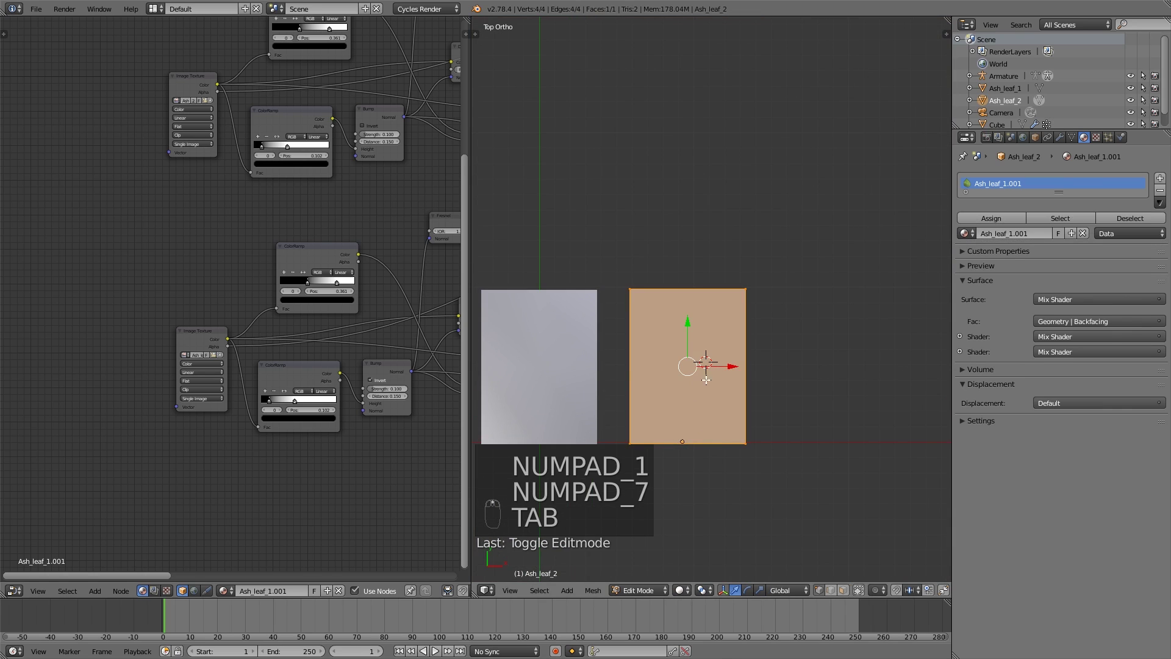
key("w")
left_click(705, 375)
- Bend the Ash_leaf_2 plane by raising its centre and tip-edge midpoint vertices and adjusting the outer corners
middle_click_drag(704, 375, 671, 354)
right_click(684, 368)
left_click_drag(643, 308, 674, 280)
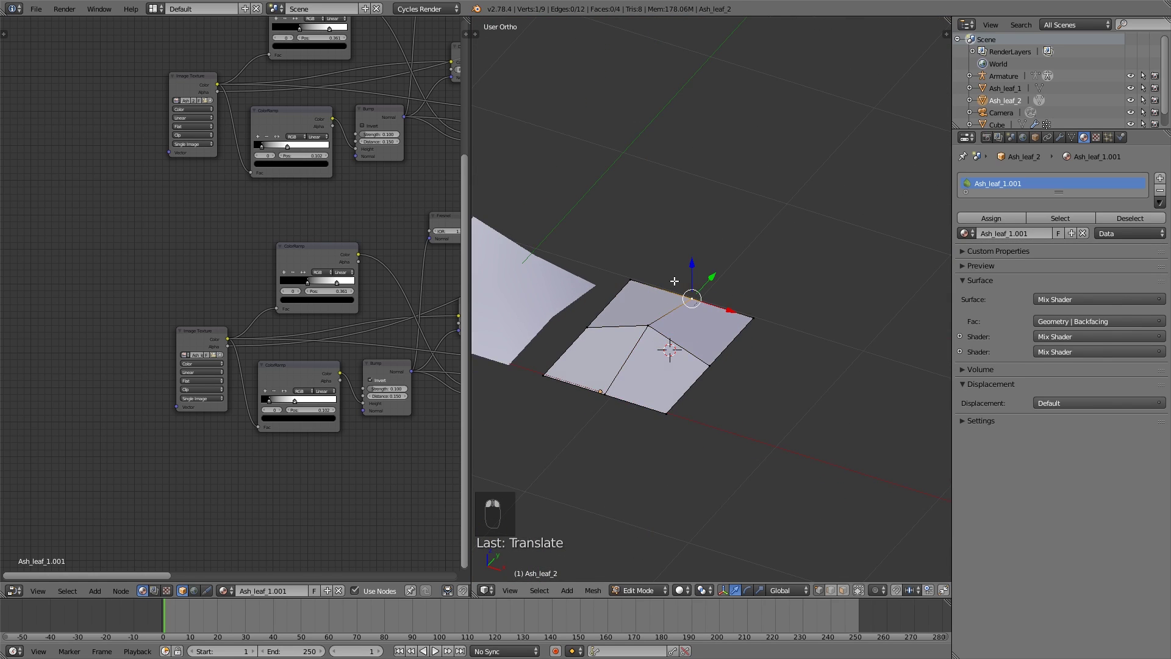
key("r")
left_click(684, 261)
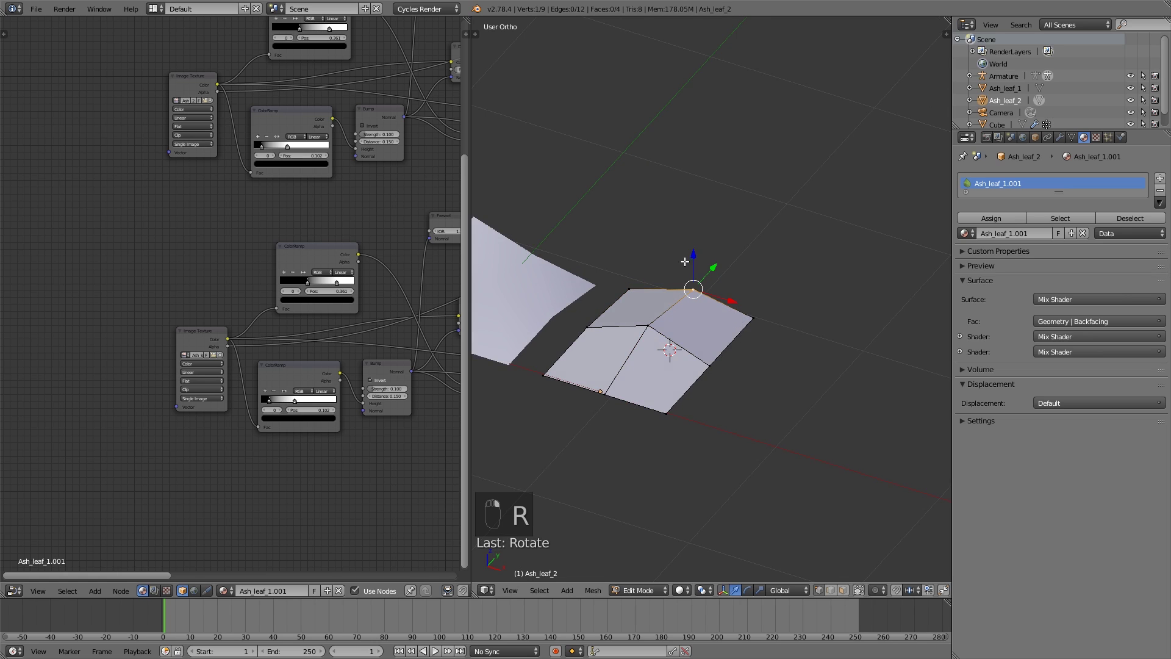
left_click_drag(685, 291, 761, 316)
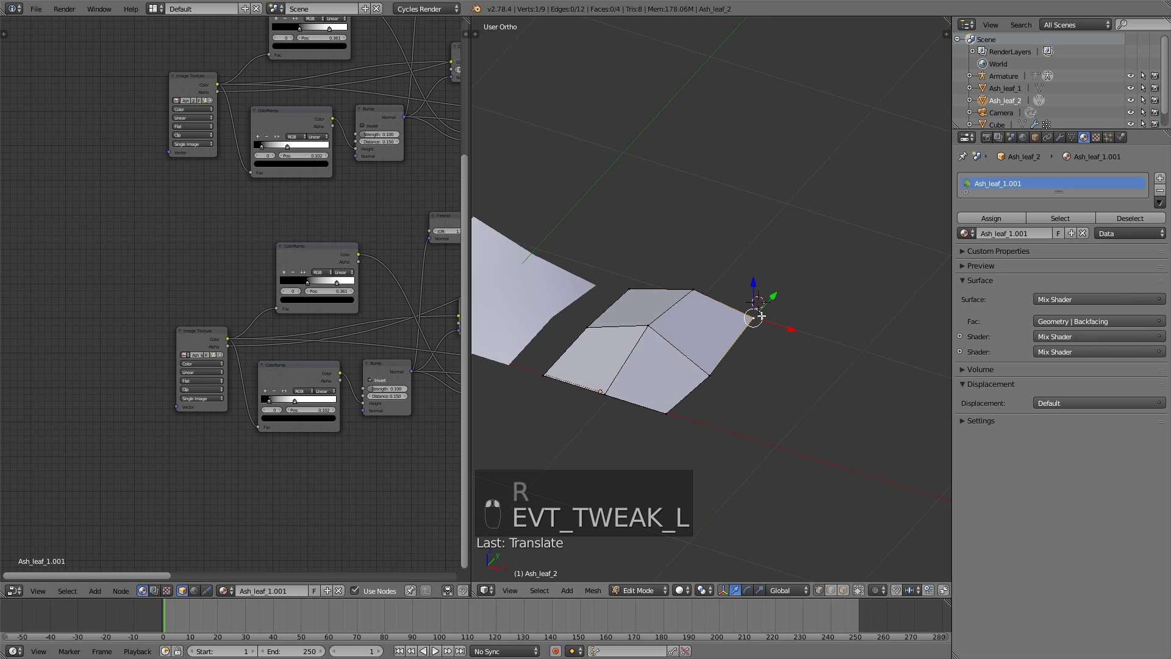
key("a")
key("a")
- Leave Edit Mode and apply smooth shading to the Ash_leaf_2 plane
key("Tab")
key("t")
key("t")
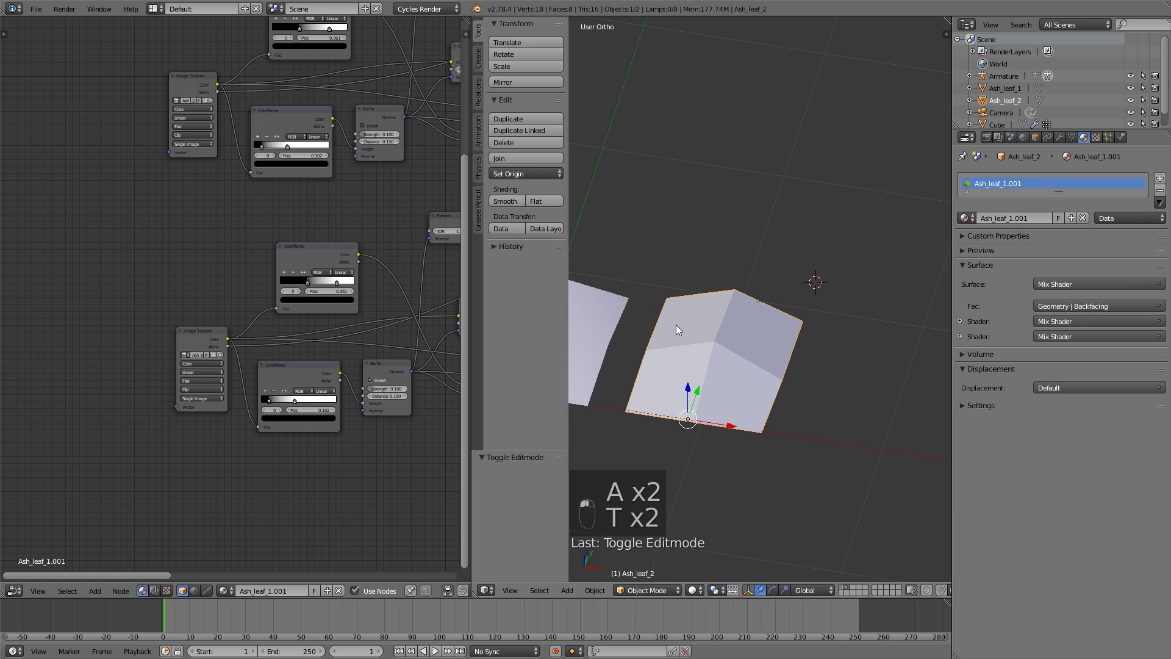
left_click(505, 201)
key("t")
- Compare both leaves from the top in Rendered shading, and switch back to Solid shading
middle_click_drag(671, 342, 749, 391)
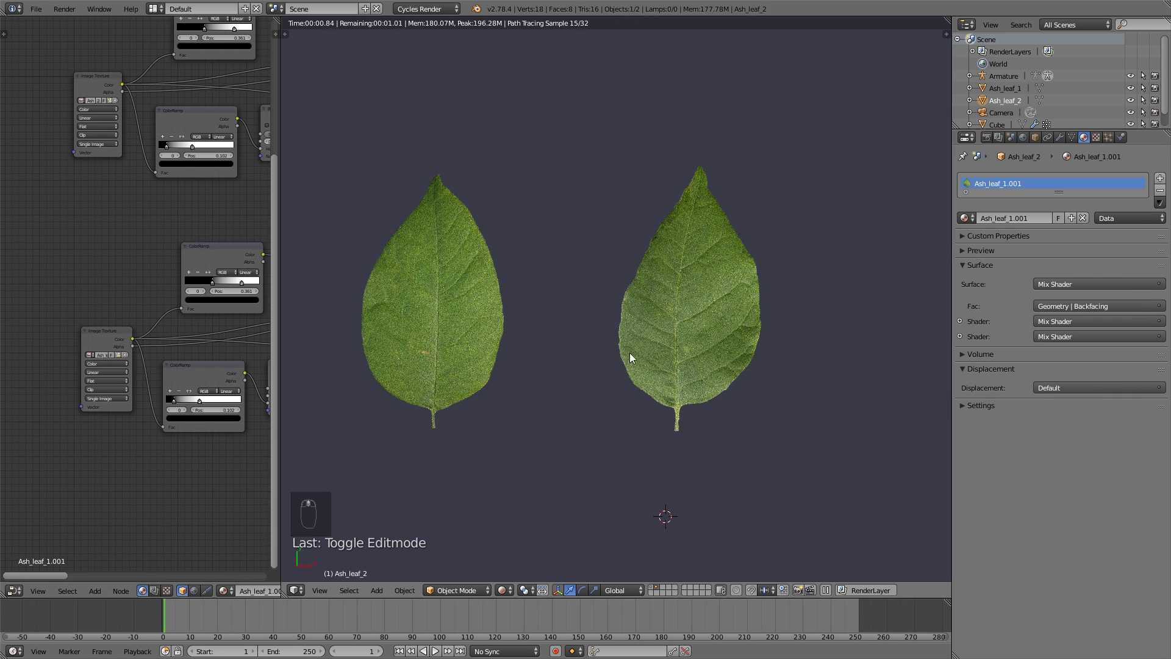
key("z")
left_click(540, 549)
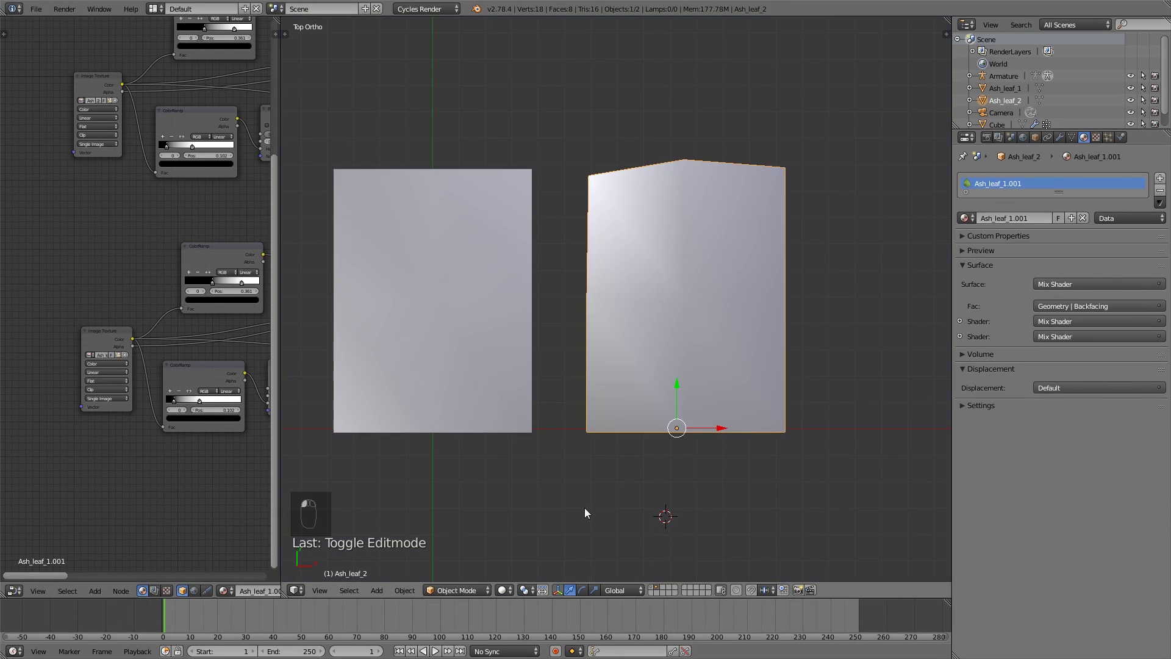
- Select both leaf planes and move them along the negative X axis, clear of the Y axis line
scroll(657, 438, "down", 4)
middle_click_drag(657, 439, 534, 456, "shift")
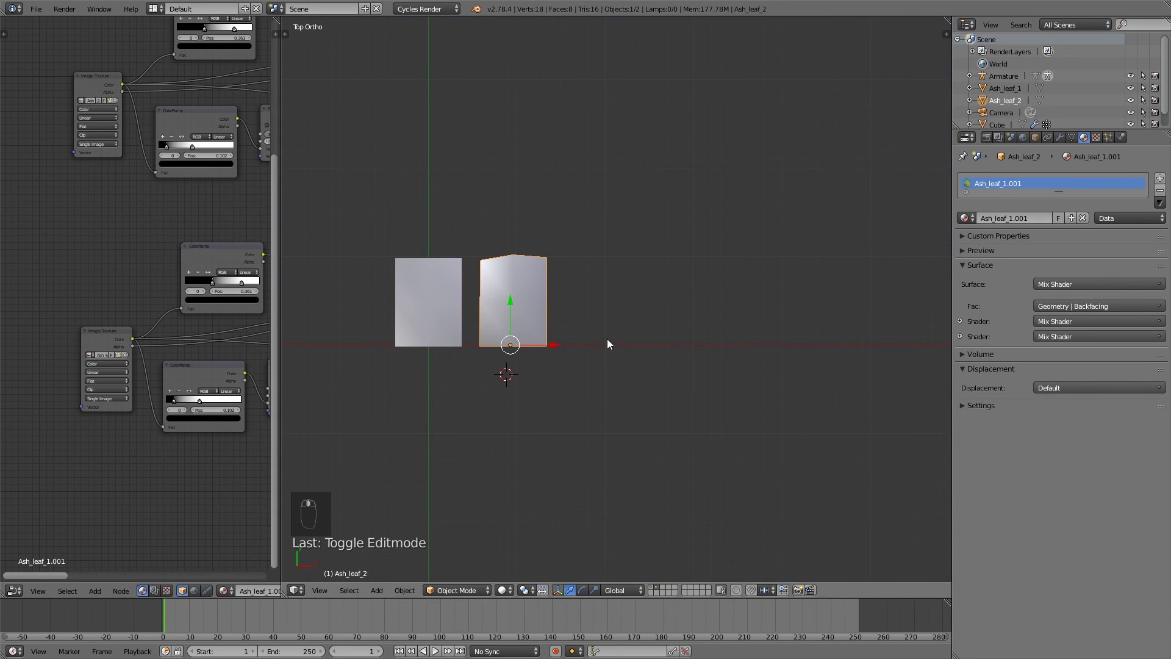
right_click(427, 311, "shift")
key("g")
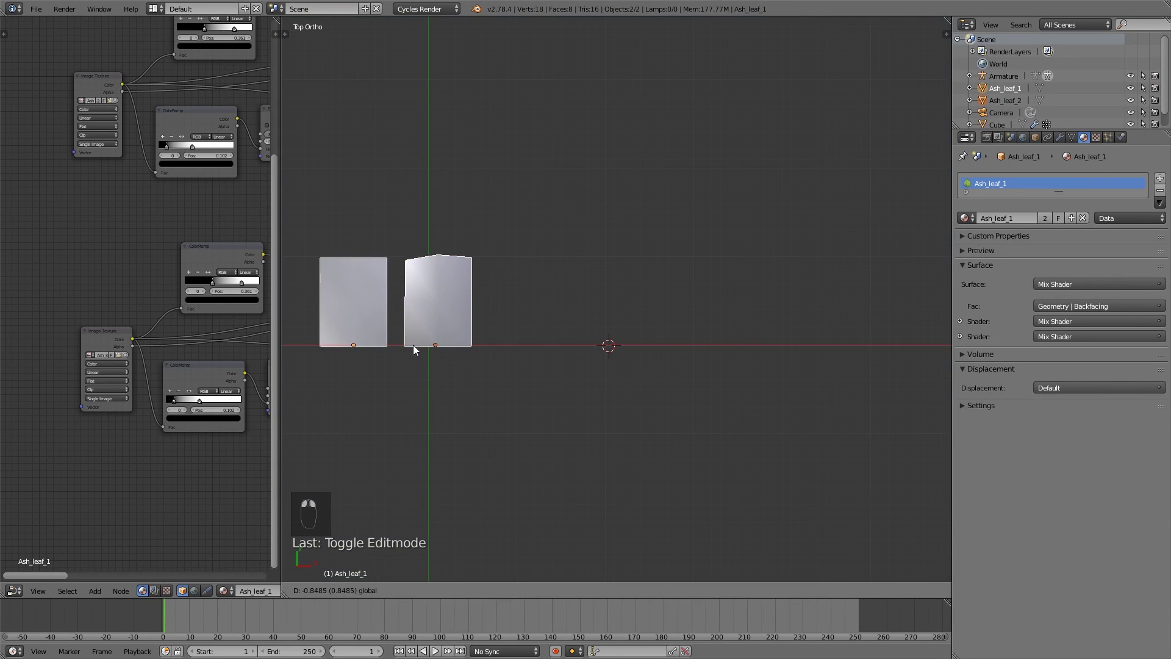
left_click(357, 345)
- Add a cube beside the leaves and merge all its vertices into a single vertex
key("shift+a")
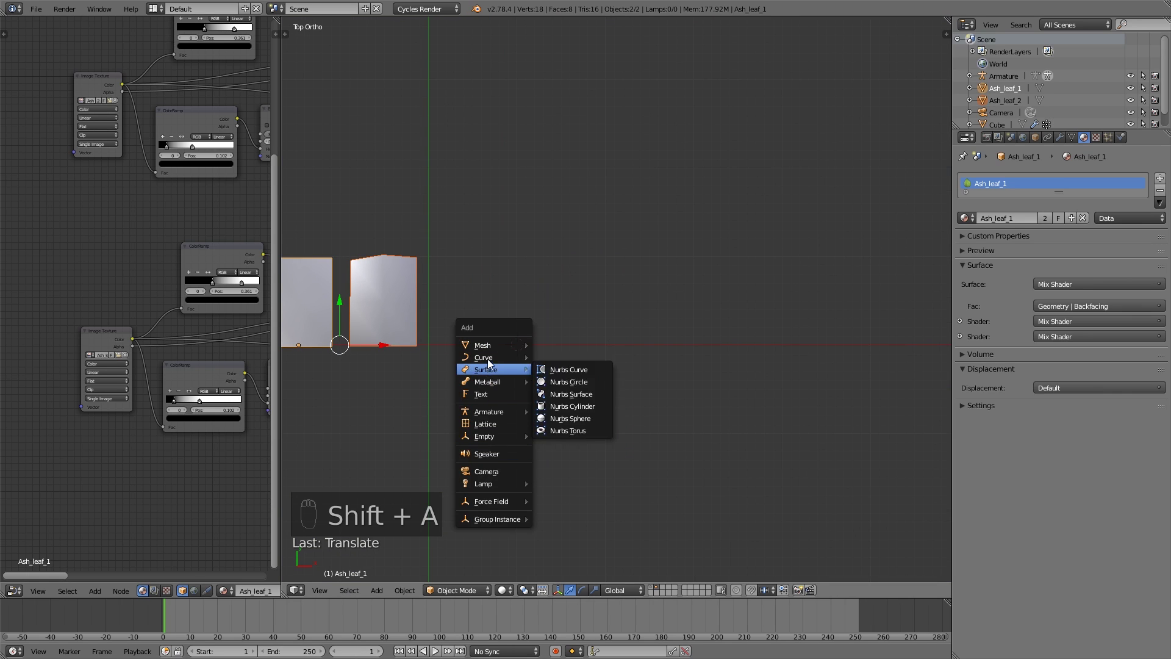
mouse_move(489, 345)
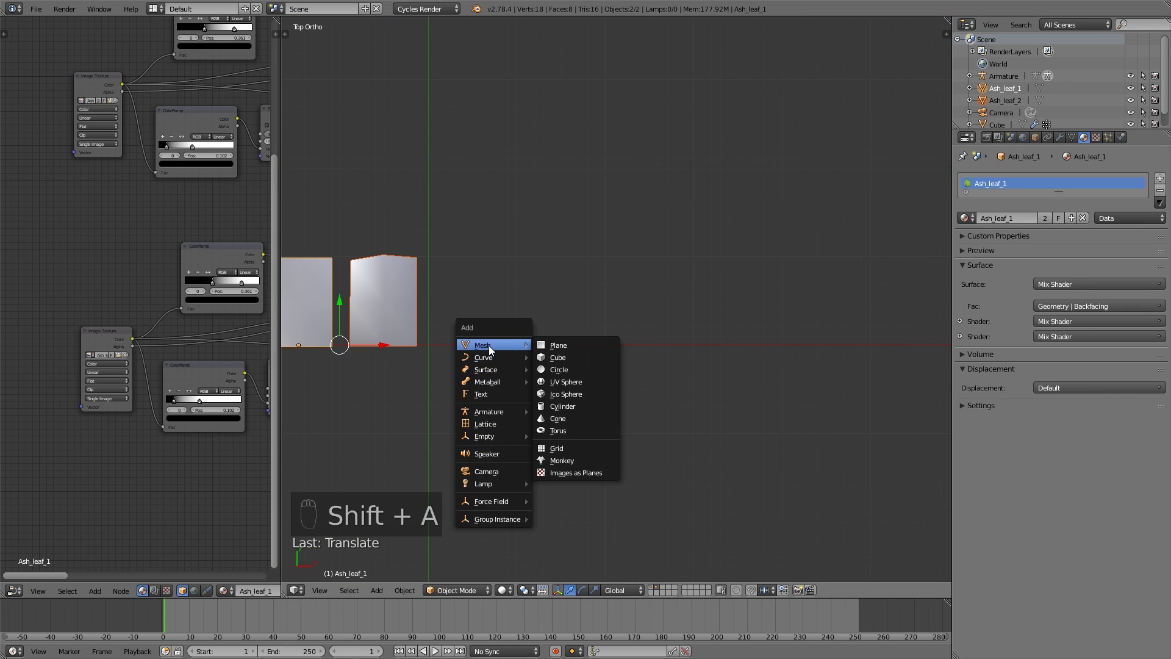
left_click(558, 357)
key("Tab")
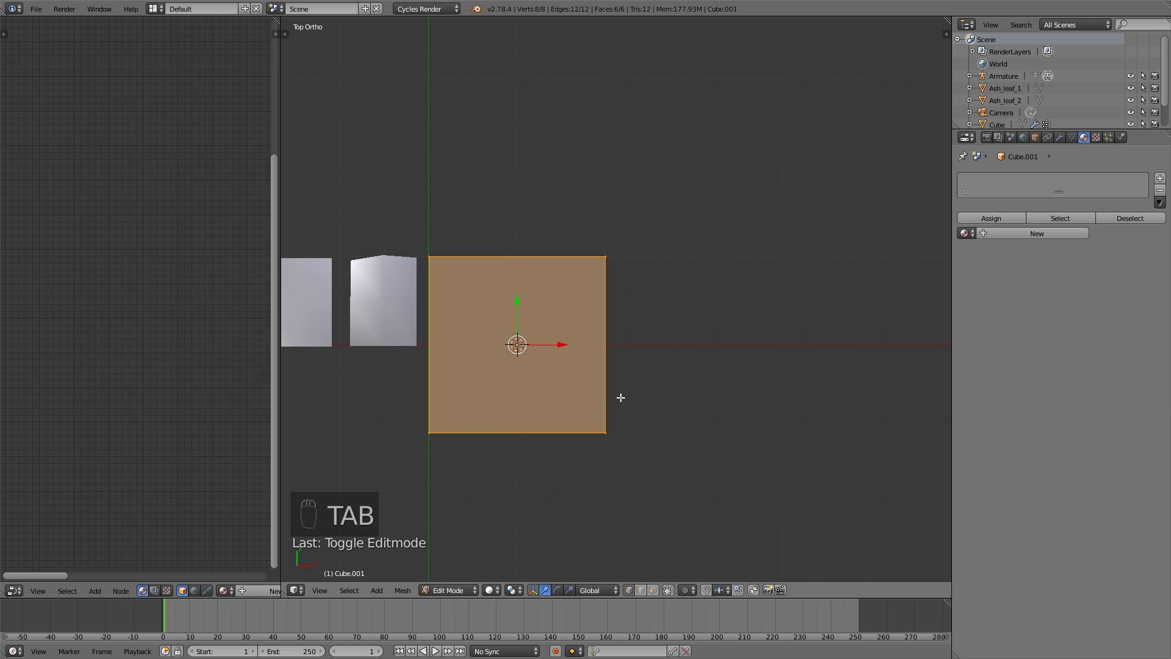
key("alt+m")
left_click(614, 407)
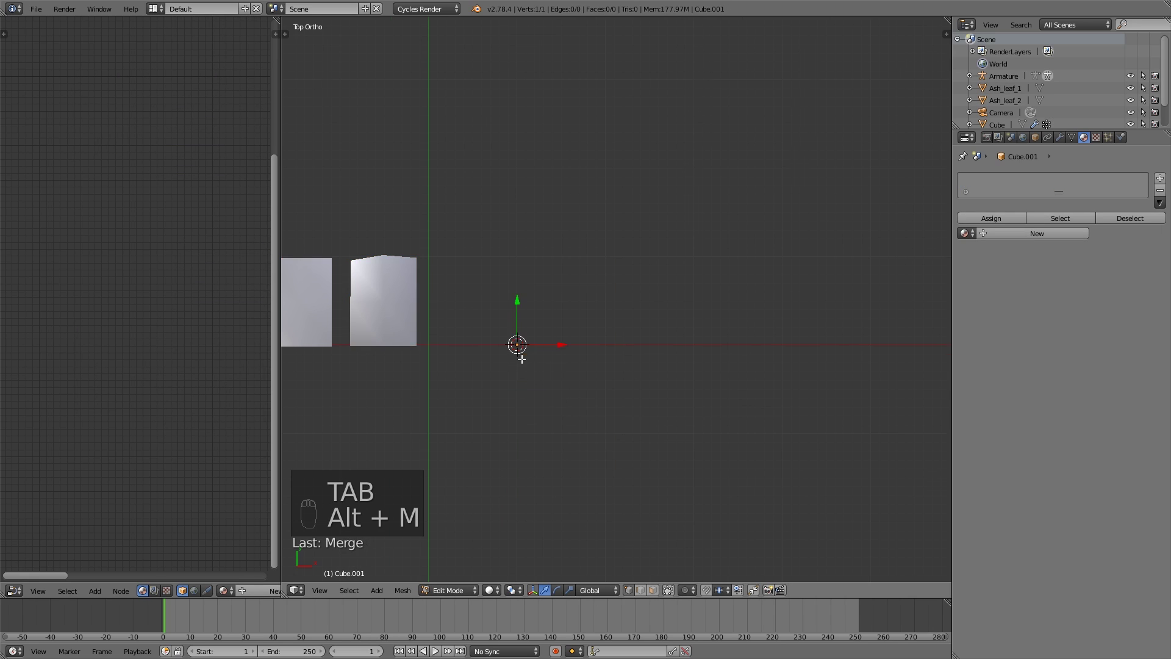
- Add a Skin modifier to the single vertex and shrink its skin radius to about 0.2 of its size
scroll(510, 366, "up", 3)
scroll(654, 335, "down", 2)
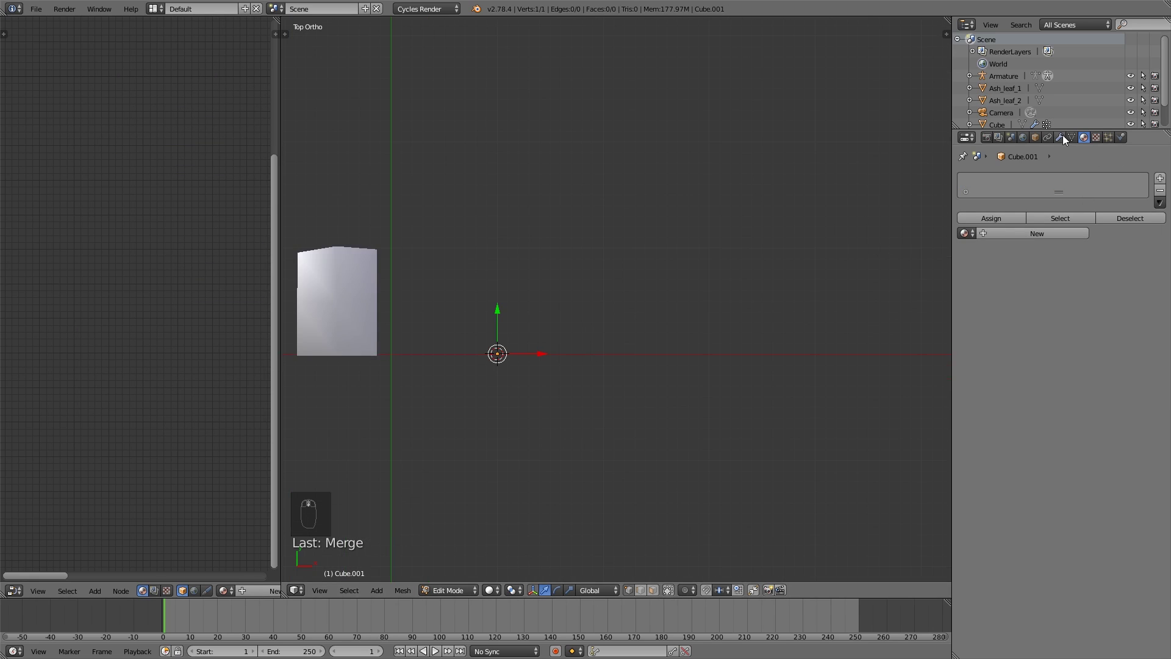
left_click(1060, 137)
left_click(1043, 179)
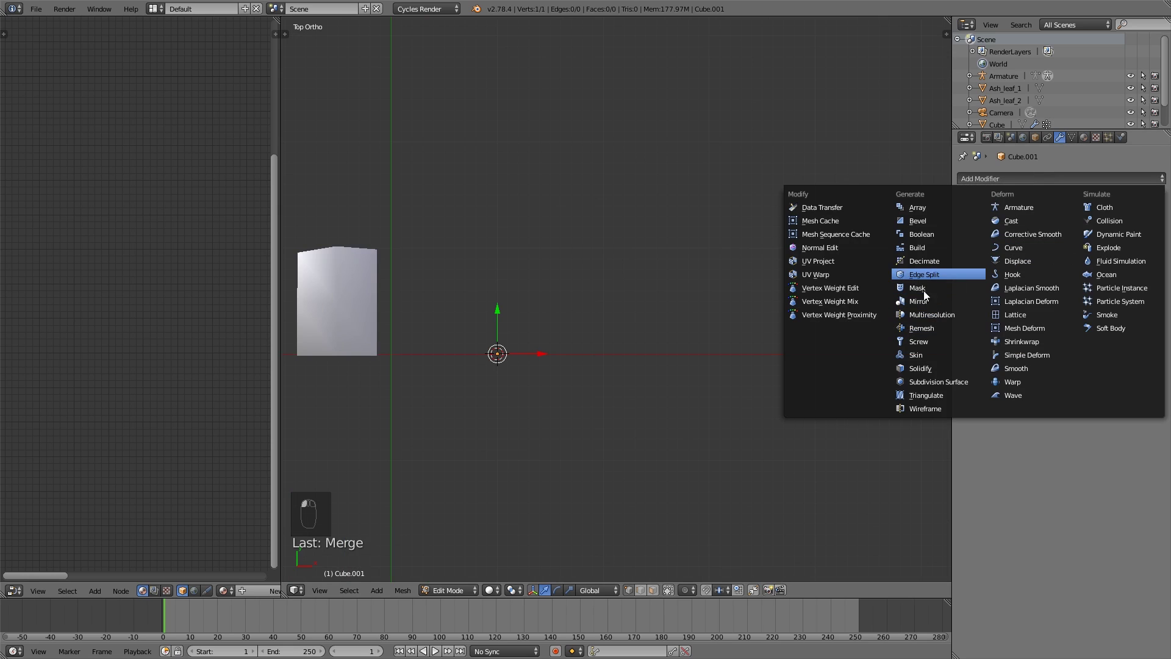
left_click(915, 354)
scroll(525, 364, "up", 1)
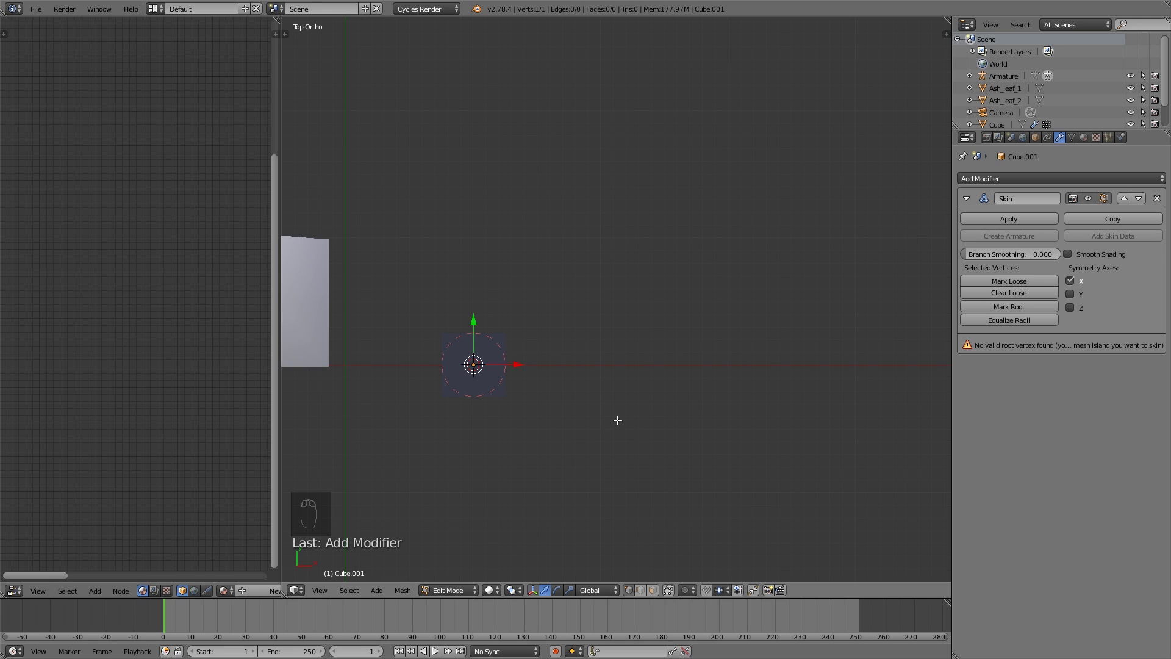
key("ctrl+a")
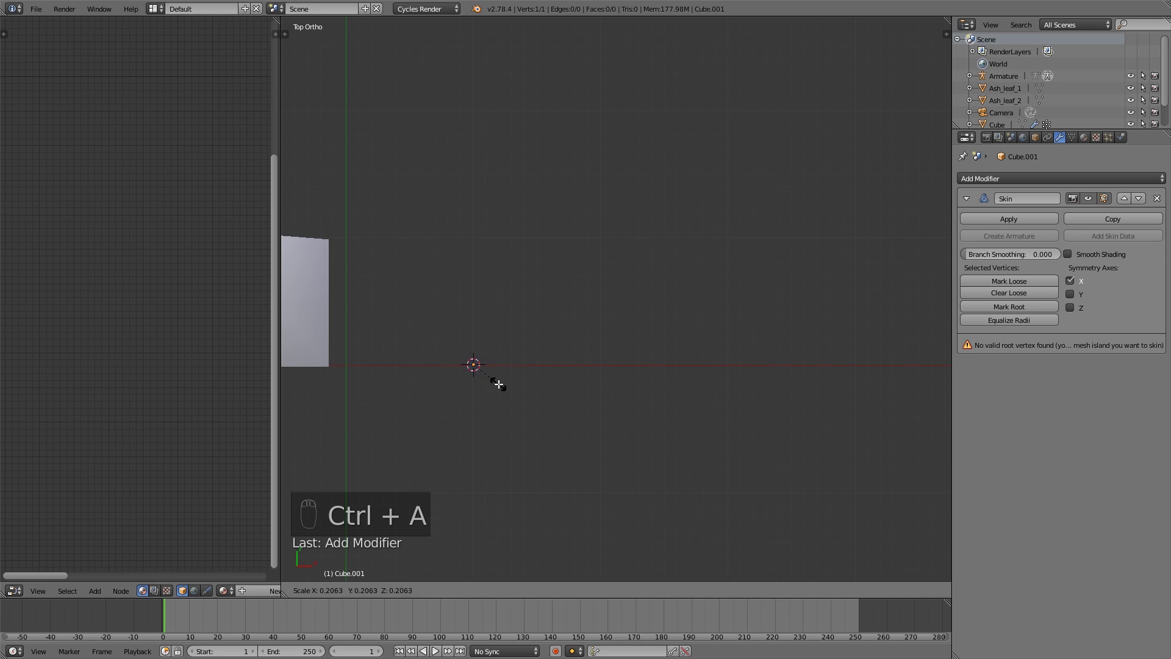
left_click(502, 385)
- Extrude the vertex about 1 unit along Y and thin the skin at the new end
key("e")
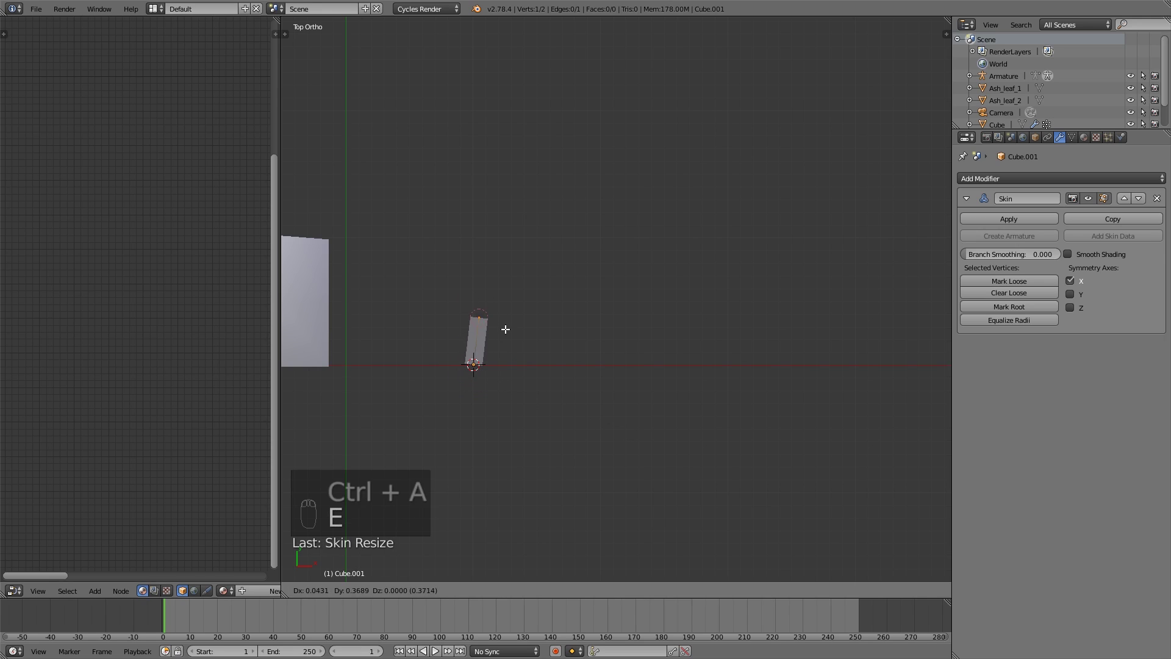
left_click(492, 244)
key("ctrl+a")
left_click(539, 275)
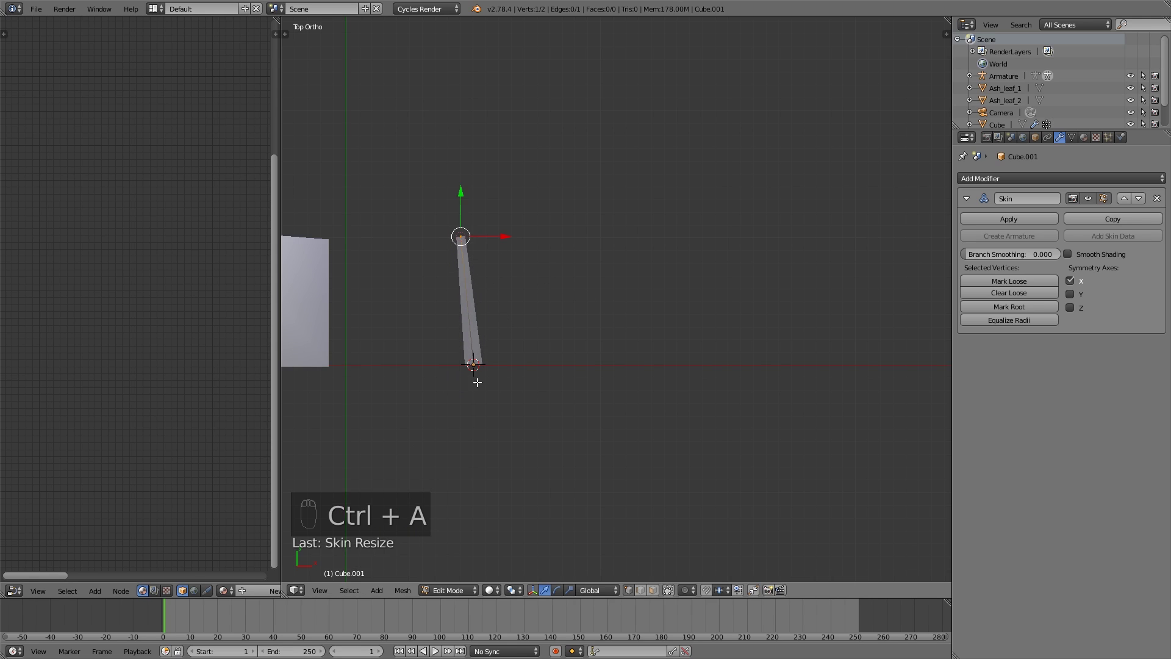
- Mark the base vertex as the skin root and reduce the skin radius at both ends of the segment
right_click(475, 363)
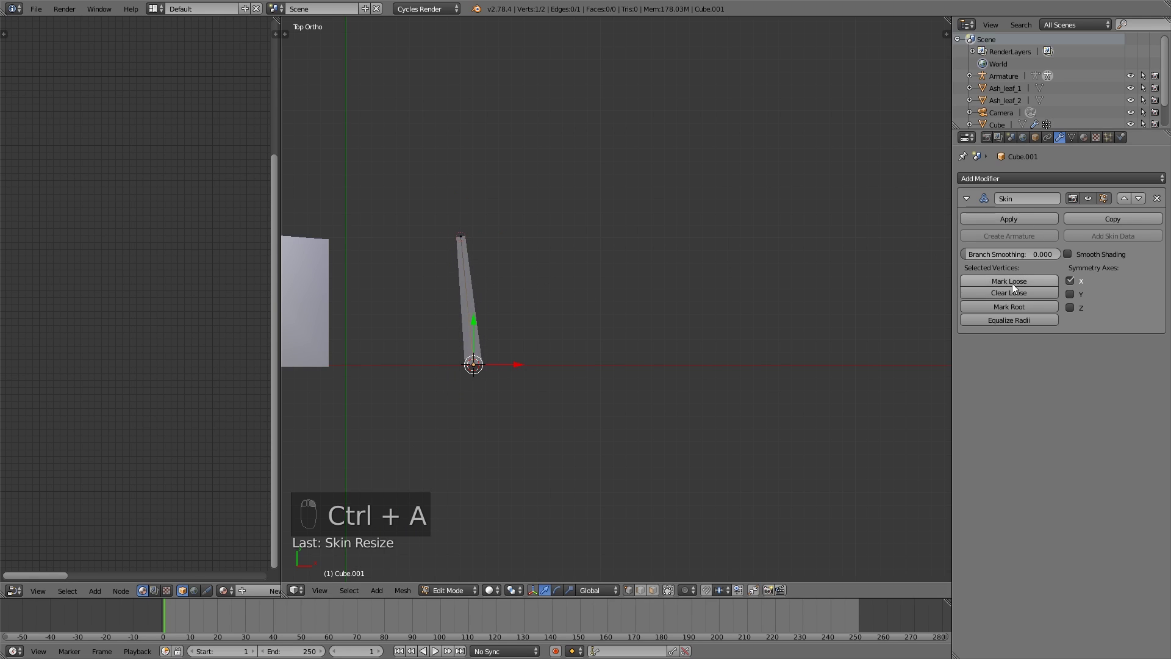
left_click(1013, 307)
key("ctrl+a")
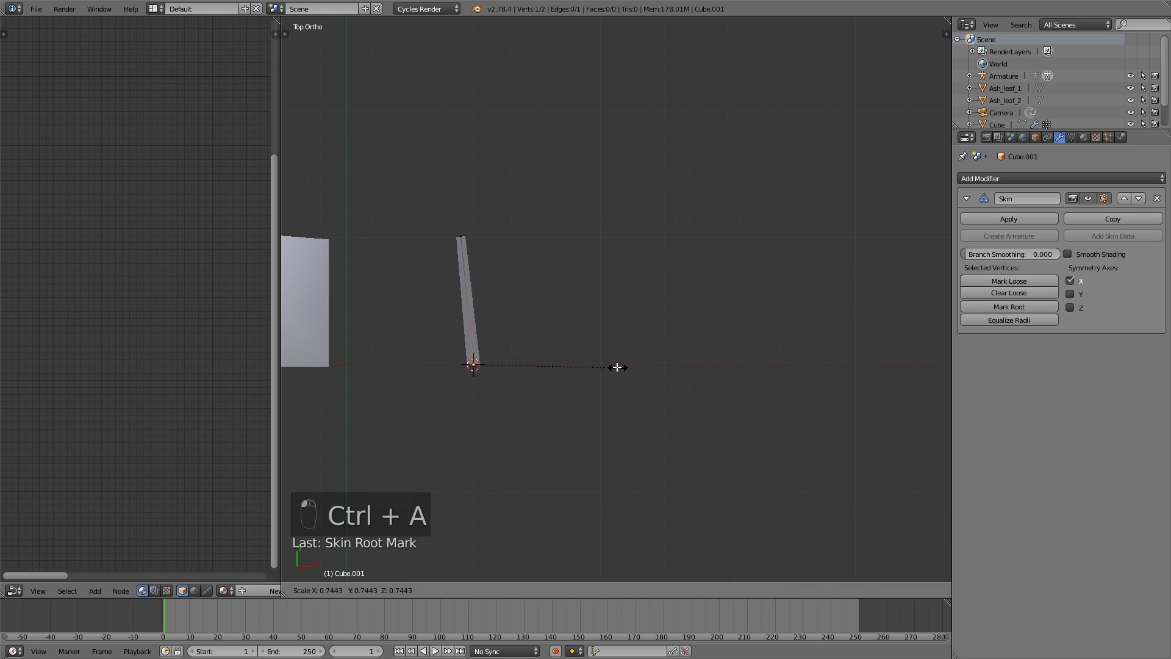
left_click(590, 366)
right_click(459, 239)
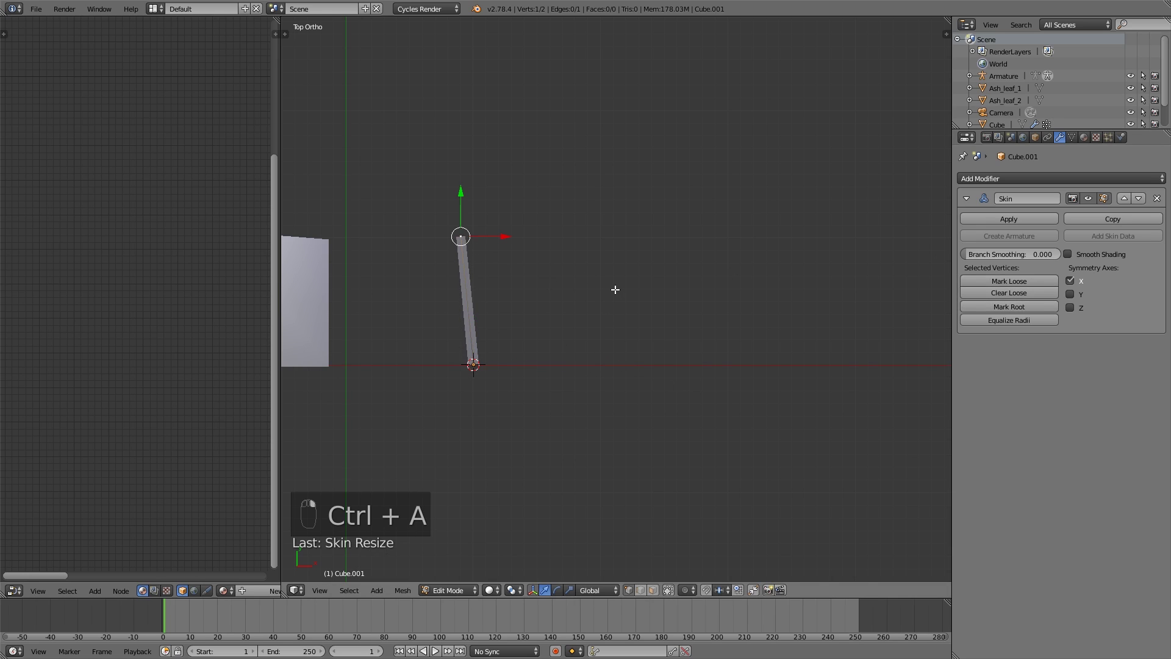
key("ctrl+a")
left_click(599, 282)
- Nudge the segment's end vertex and extrude two more segments from it to form a zigzag main stem
middle_click_drag(542, 289, 600, 400, "shift")
key("g")
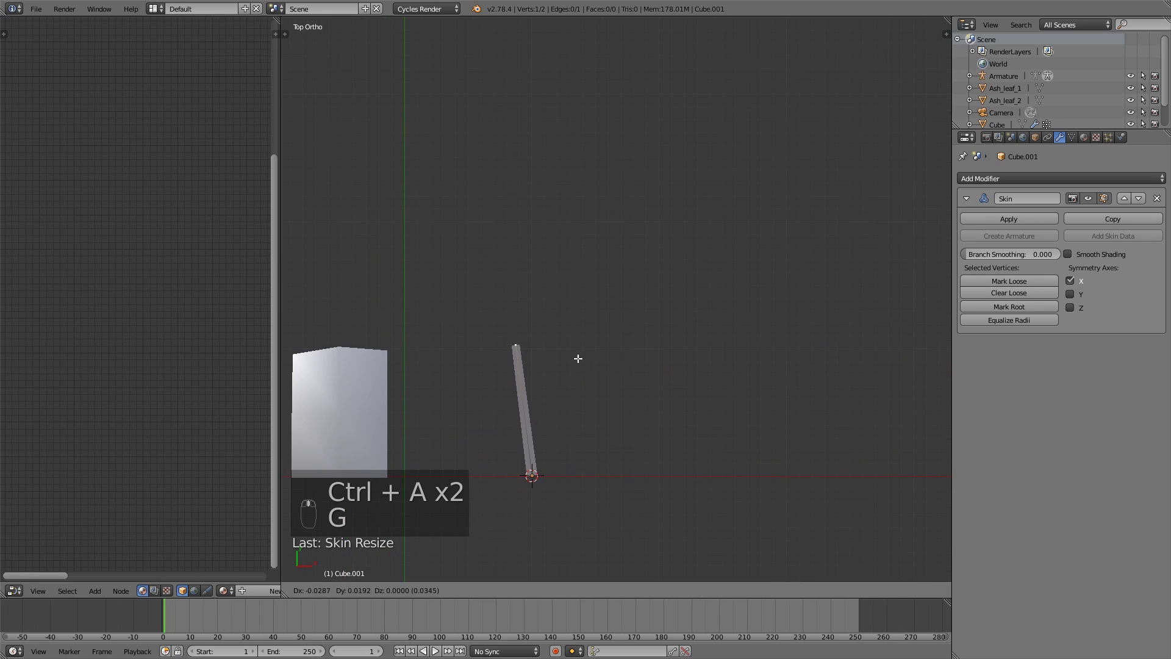
left_click(578, 359)
middle_click_drag(578, 359, 595, 421, "shift")
key("e")
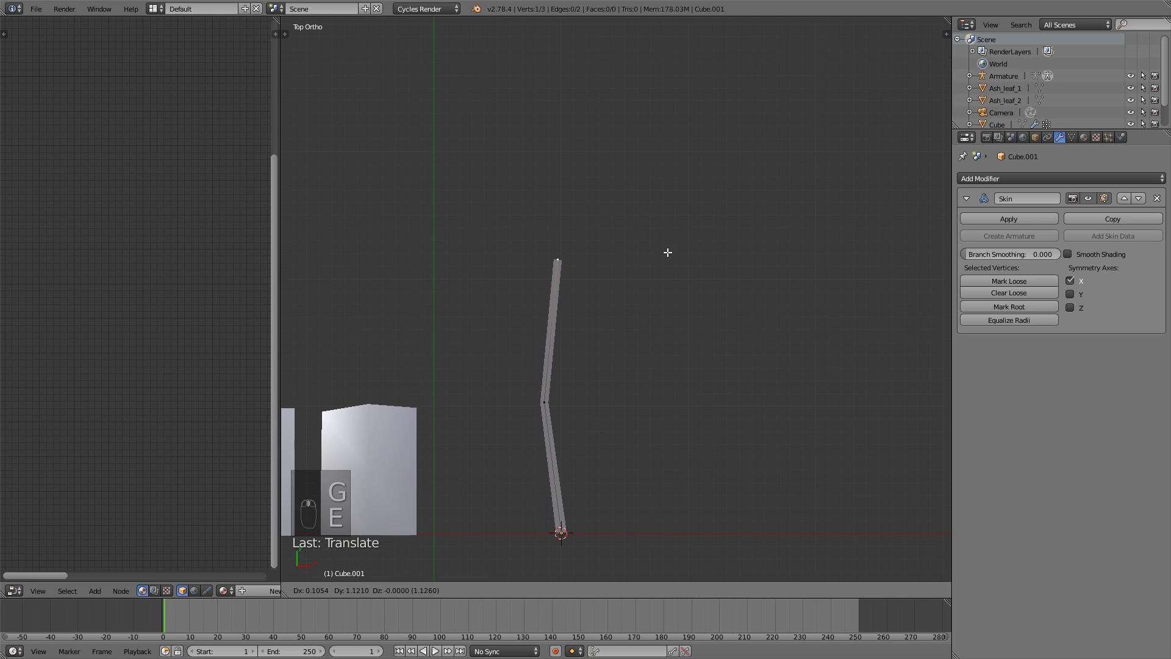
left_click(697, 155)
scroll(689, 195, "down", 4)
scroll(665, 248, "up", 3, "shift")
key("e")
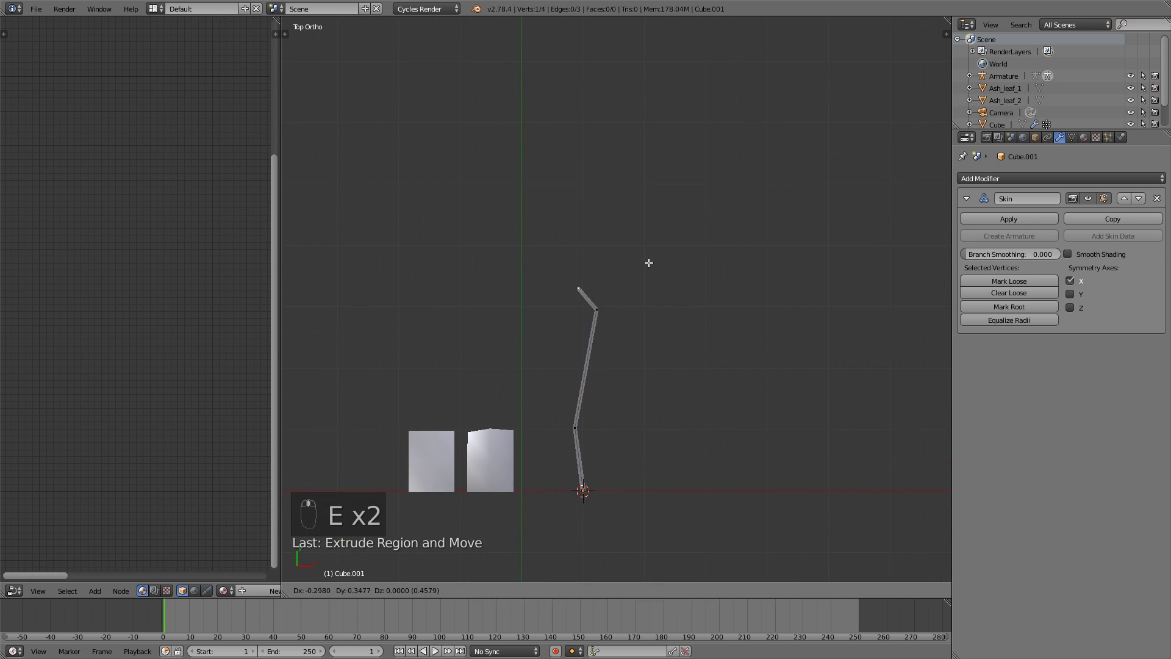
left_click(617, 162)
- Thin the skin at the stem's top vertex, turning on proportional editing to soften the taper
key("ctrl+a")
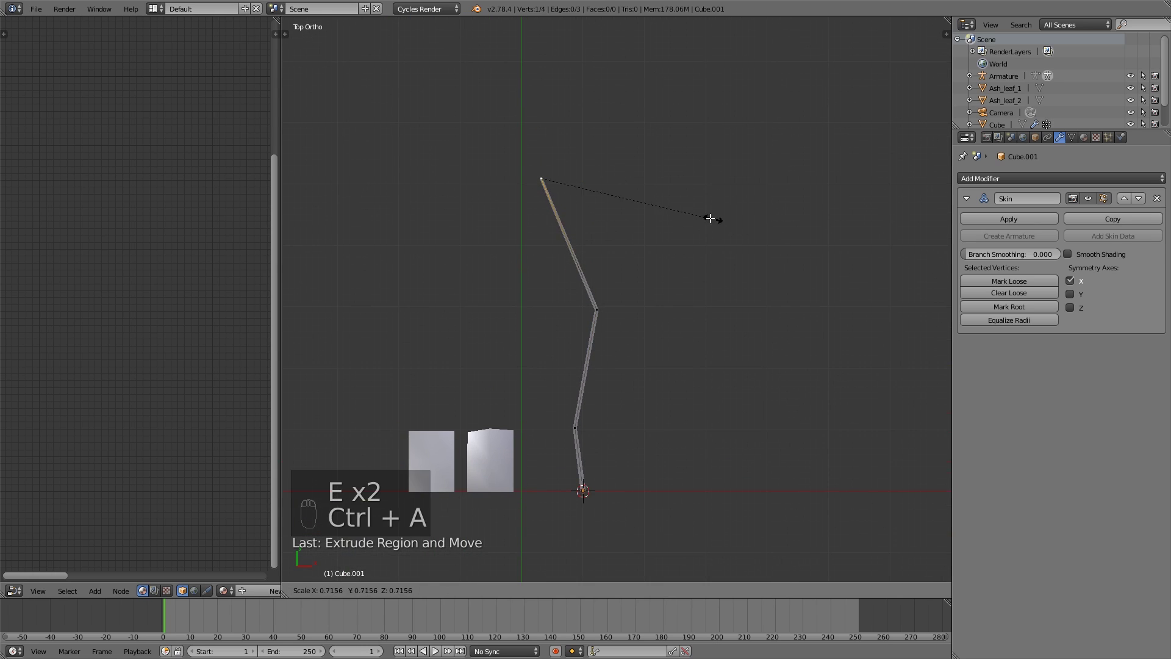
left_click(629, 550)
key("o")
key("p")
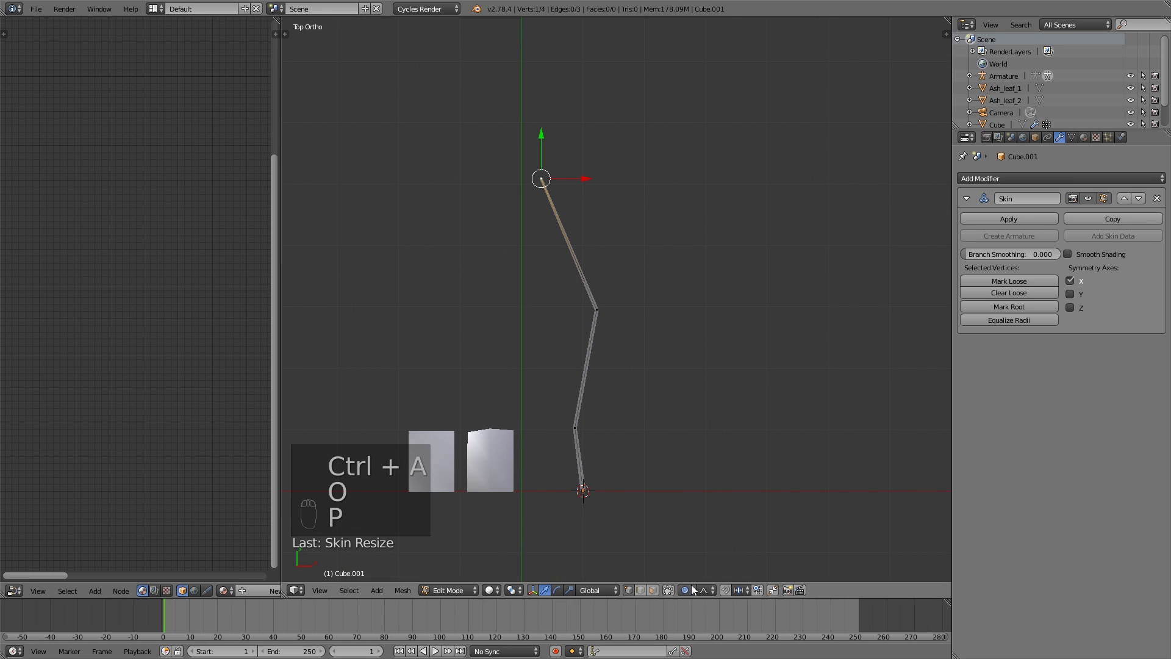
left_click(686, 590)
right_click(613, 301)
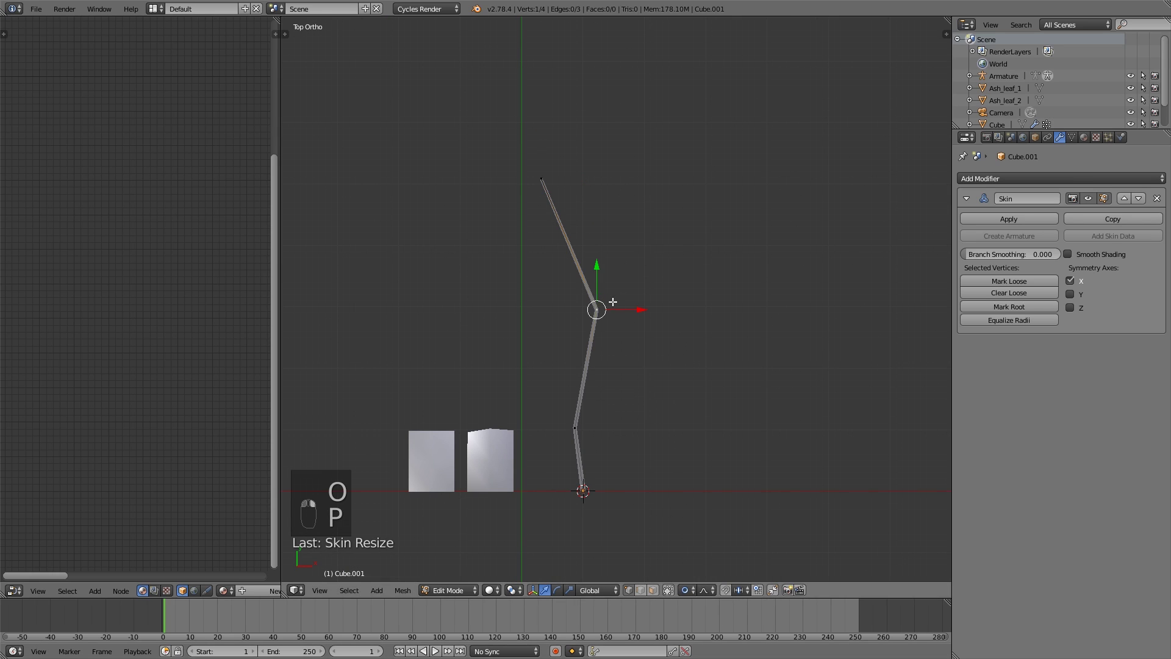
right_click(578, 174)
key("ctrl+a")
scroll(659, 232, "down", 15)
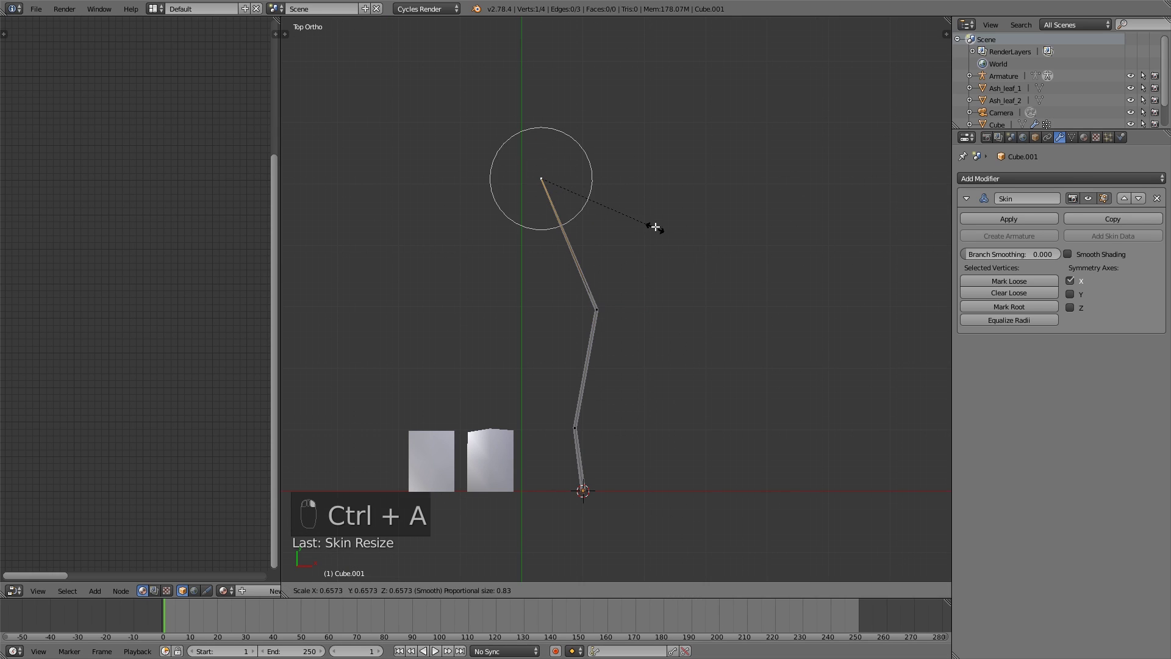
scroll(671, 218, "down", 4)
left_click(663, 214)
- Extrude a side branch from the stem's upper bend and fork it into two tips
right_click(596, 309)
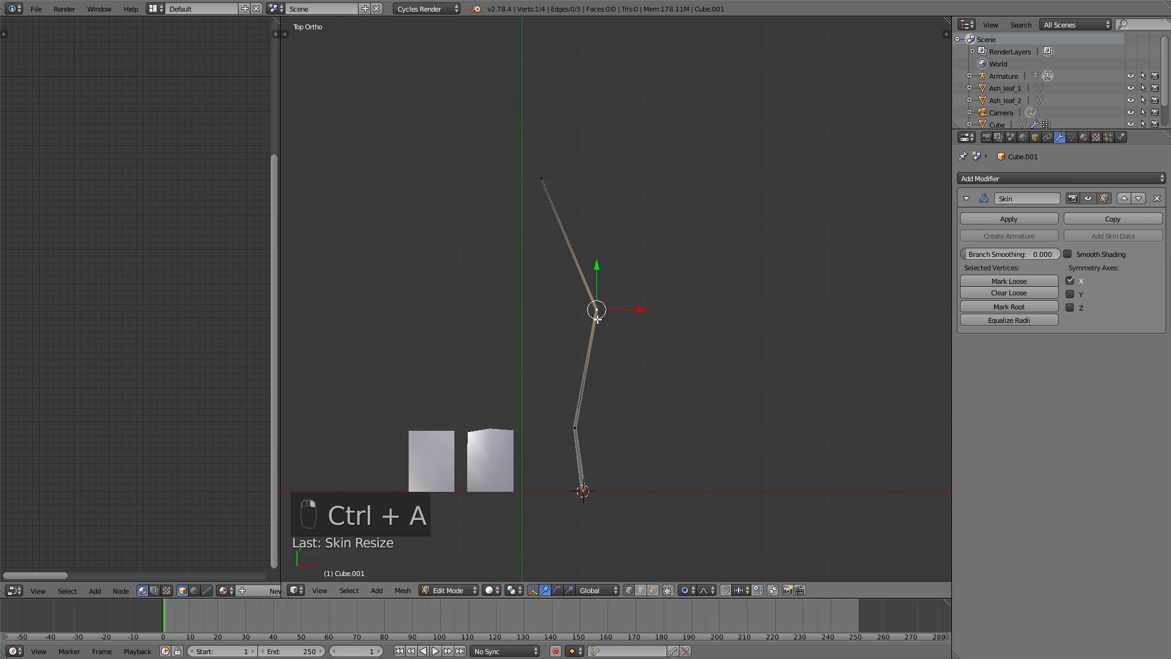
key("e")
left_click(643, 260)
key("e")
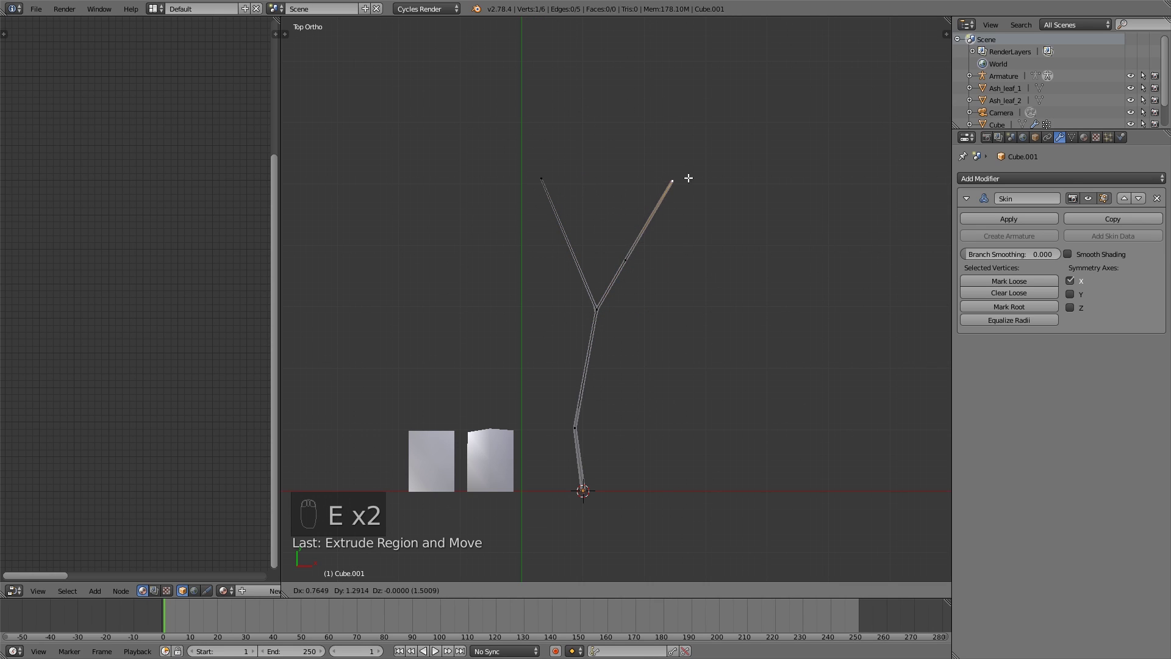
left_click(687, 177)
right_click(625, 261)
key("e")
left_click(626, 153)
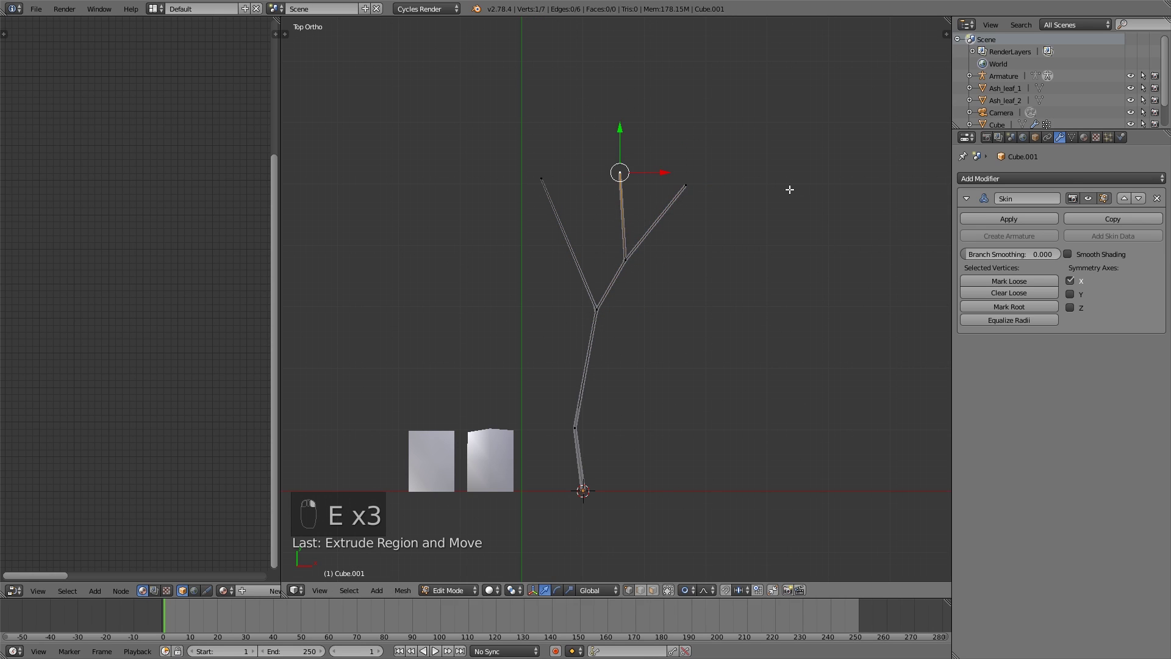
- Reduce the skin radius at both tips of the forked side branch
key("ctrl+a")
left_click(713, 186)
right_click(686, 186)
key("ctrl+a")
left_click(727, 222)
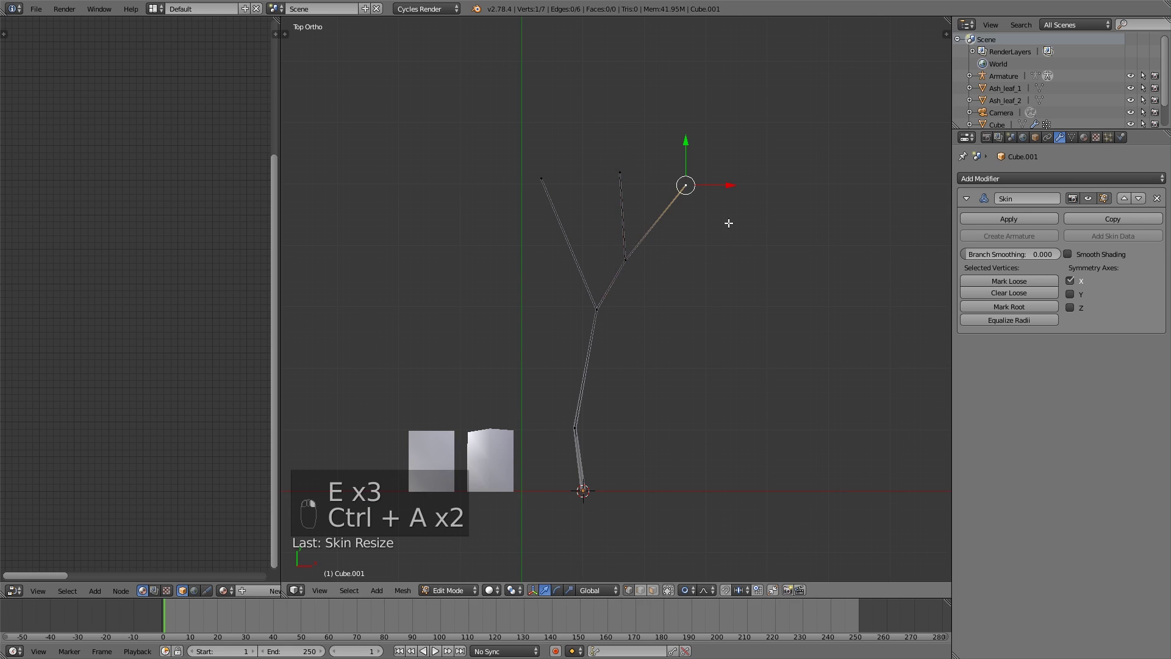
- Move the fork's outer tip farther out with proportional editing, so the neighbouring vertices follow
right_click(597, 312)
middle_click_drag(649, 279, 659, 268, "shift")
right_click(691, 182)
key("g")
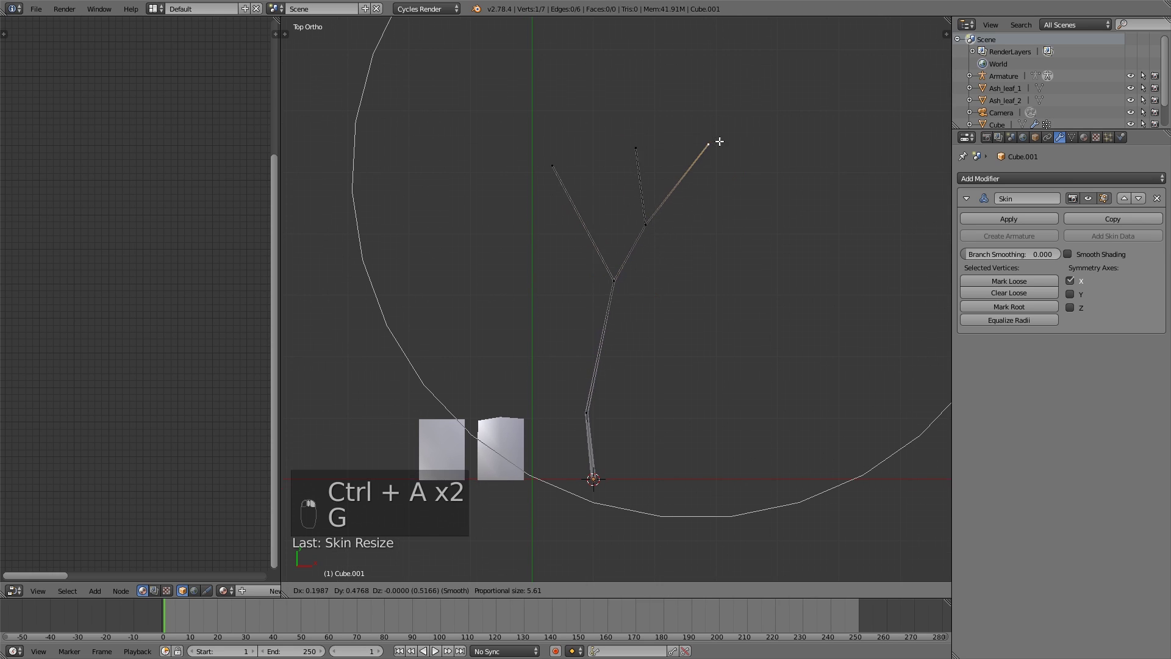
left_click(712, 142)
- Extrude a second, two-segment branch from the stem's lower bend, opposite the first
right_click(585, 417)
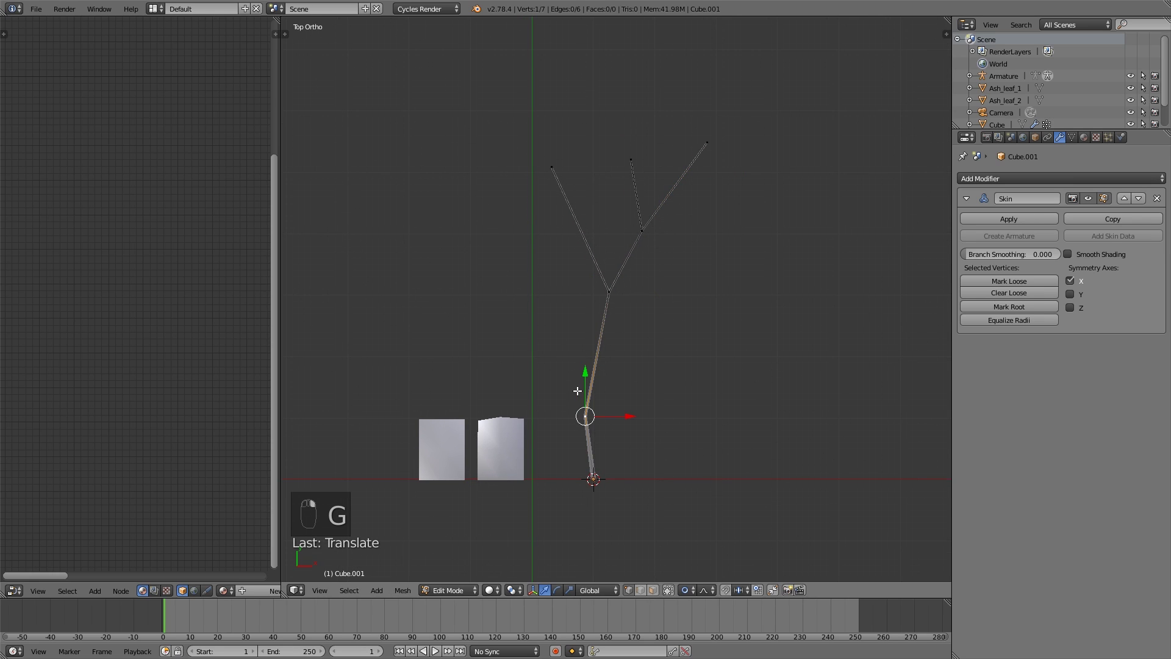
key("e")
left_click(561, 285)
key("e")
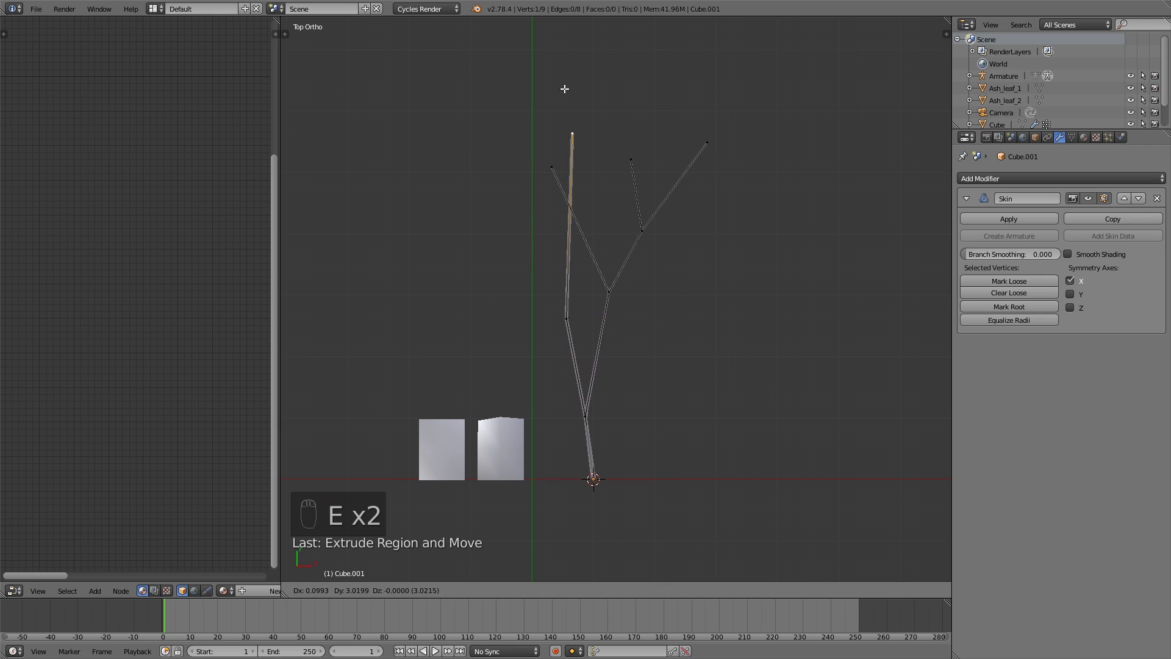
left_click(572, 86)
- Lower the second branch's tip about 1.3 units along Z with smooth falloff and thin its skin
scroll(553, 197, "down", 1)
middle_click_drag(553, 197, 575, 213)
key("g")
scroll(574, 237, "down", 2)
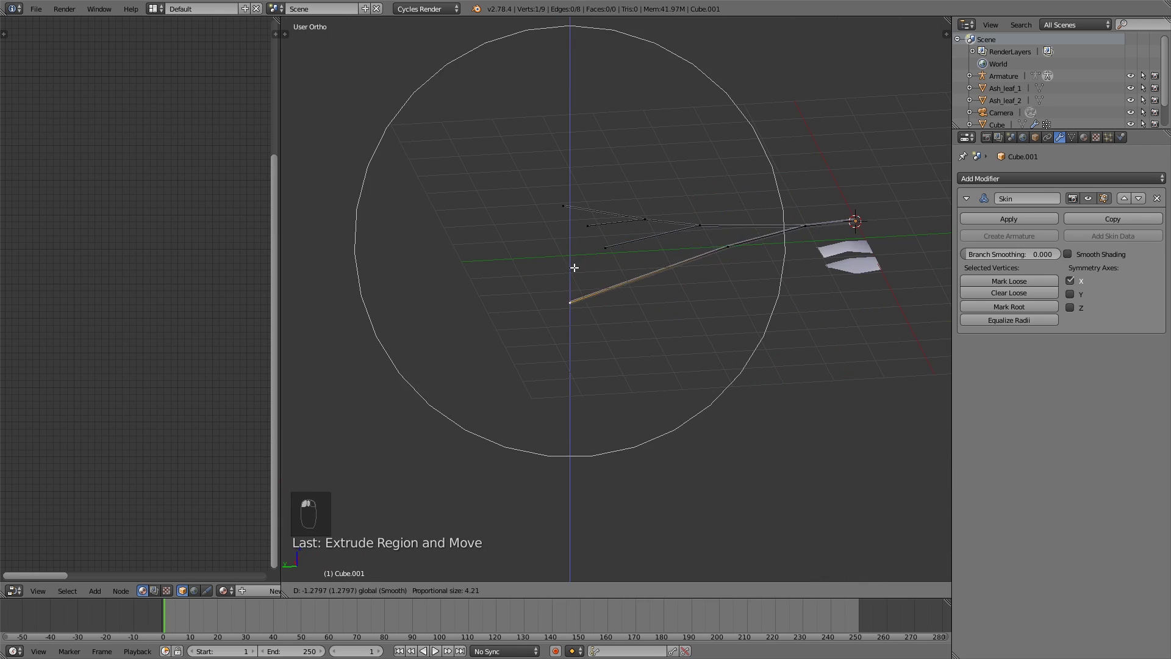
left_click(575, 275)
key("ctrl+a")
left_click(696, 384)
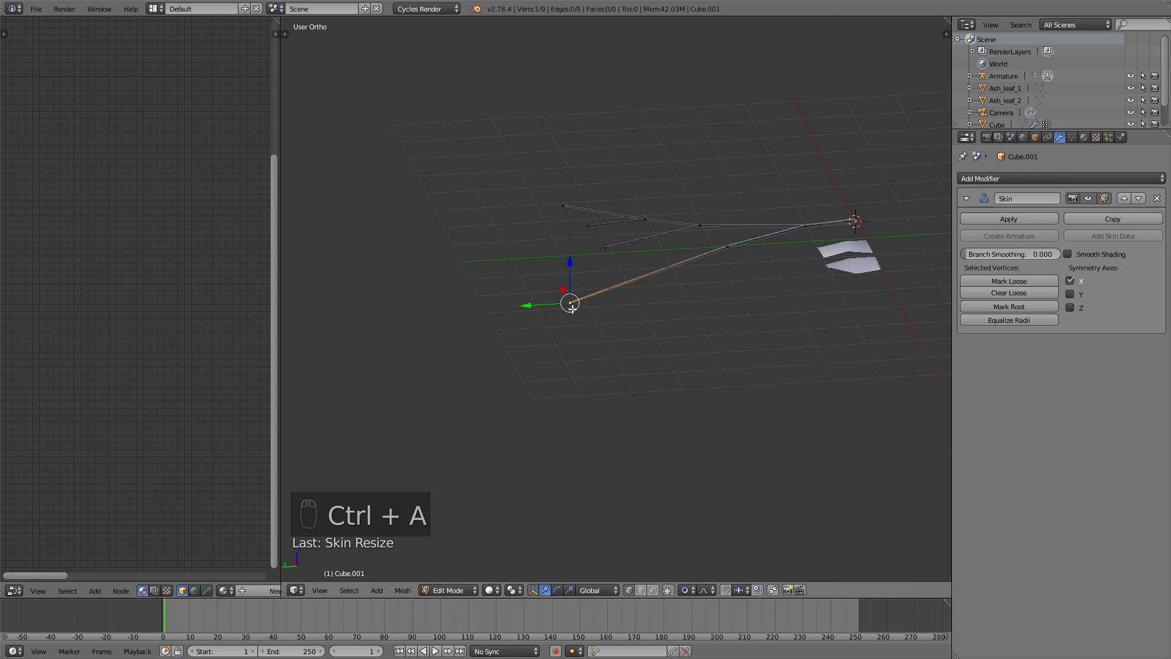
- Extrude another segment from the lowered tip, and raise one tip of the first branch's fork along Z
key("e")
left_click(458, 305)
middle_click_drag(457, 306, 585, 230)
key("g")
scroll(612, 149, "up", 2)
left_click(613, 148)
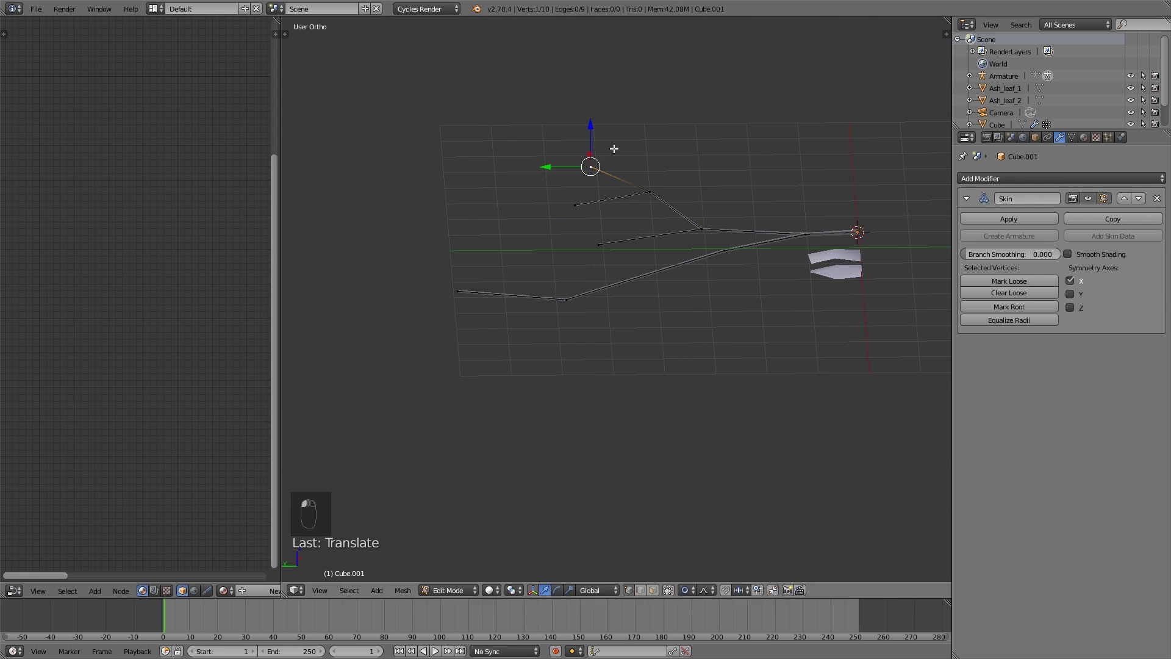
- Extrude a short side twig from the second branch's outer bend and thin the skin at its tip
middle_click_drag(614, 148, 508, 405)
key("e")
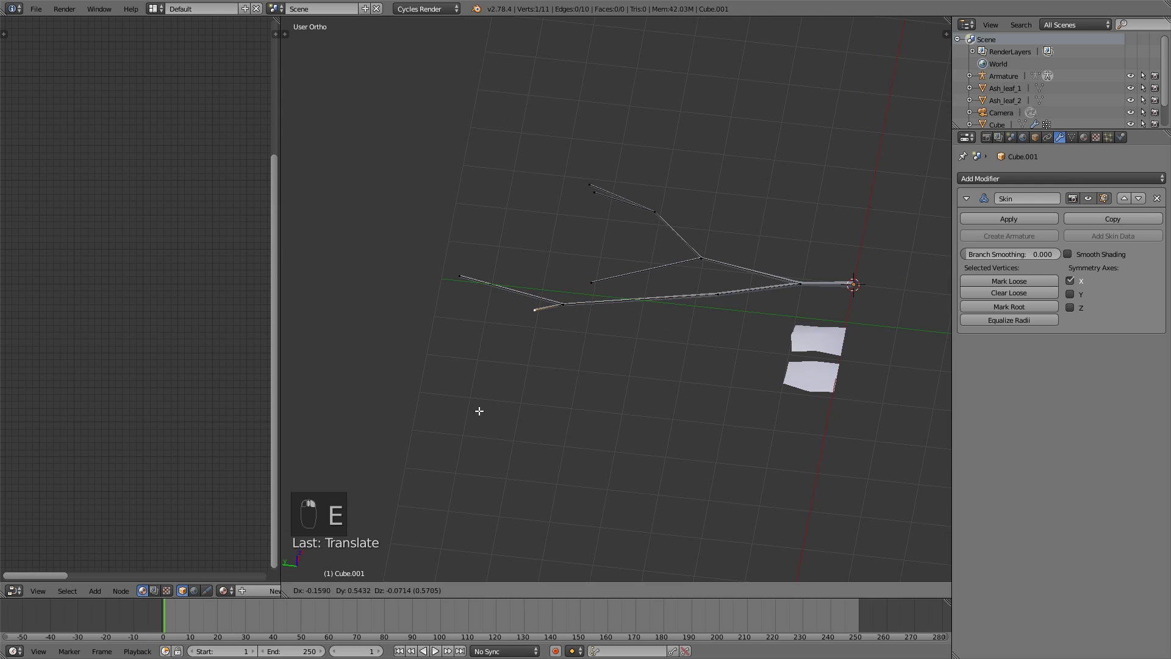
left_click(466, 419)
key("ctrl+a")
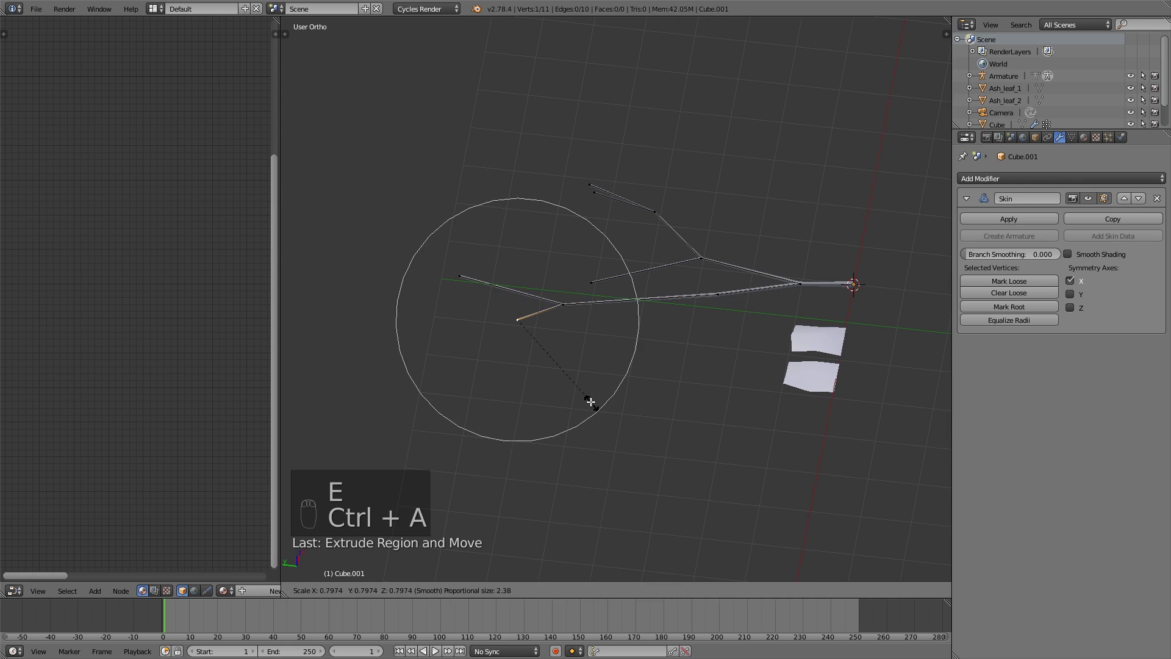
left_click(578, 324)
- Fork the second branch's end by extruding two short twigs from its last vertex
right_click(578, 324)
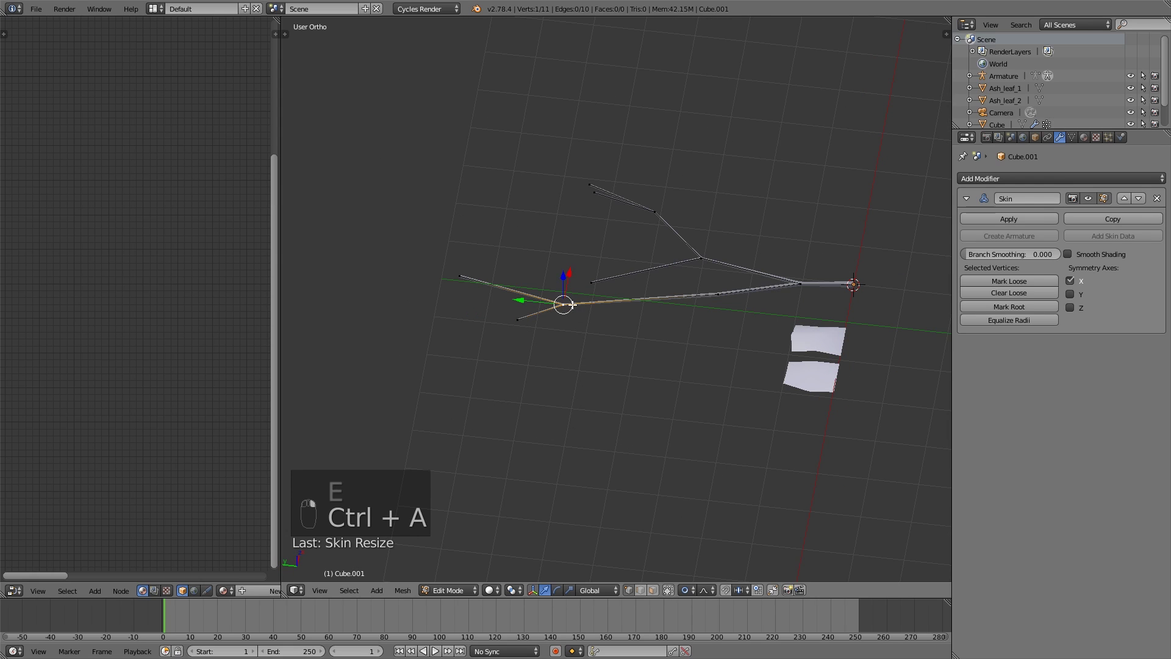
right_click(468, 267)
key("e")
left_click(468, 235)
key("e")
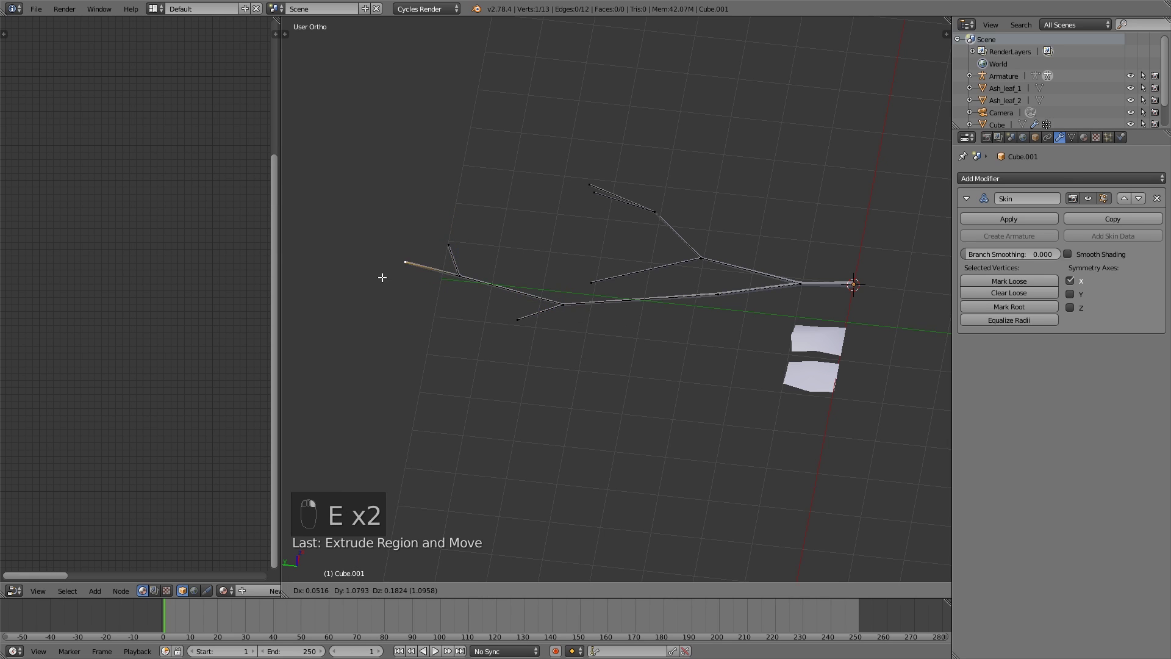
left_click(369, 298)
- Thin the skin at both new fork tips and leave Edit Mode
key("ctrl+a")
left_click(489, 262)
right_click(487, 254)
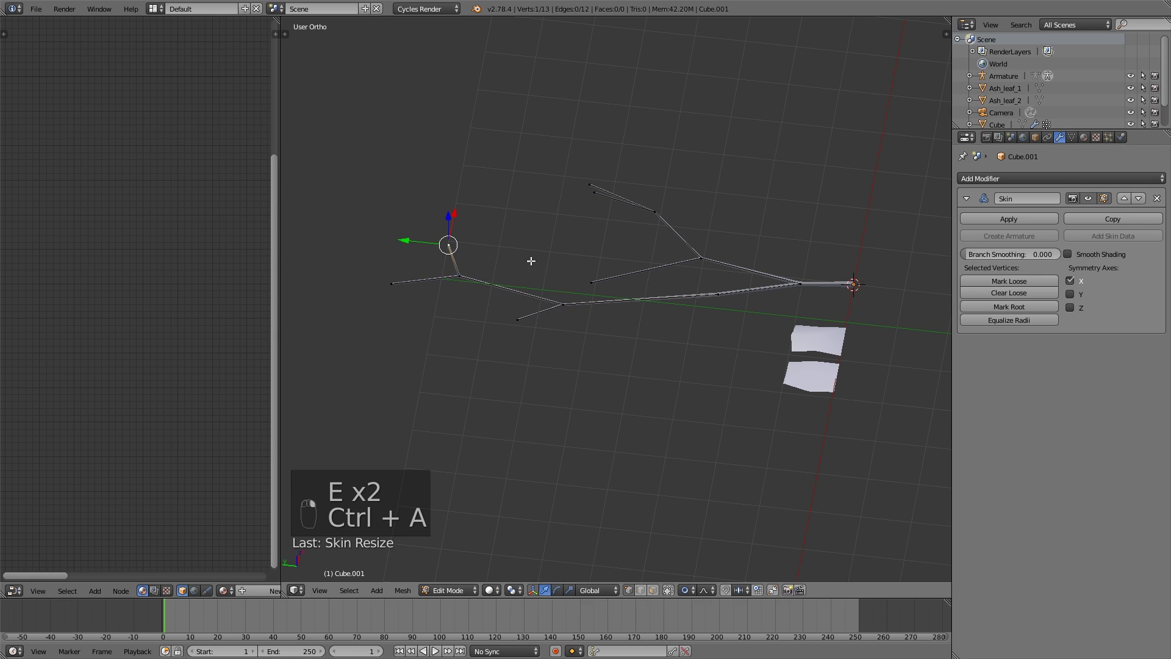
key("ctrl+a")
key("a")
key("Tab")
middle_click_drag(749, 309, 644, 314)
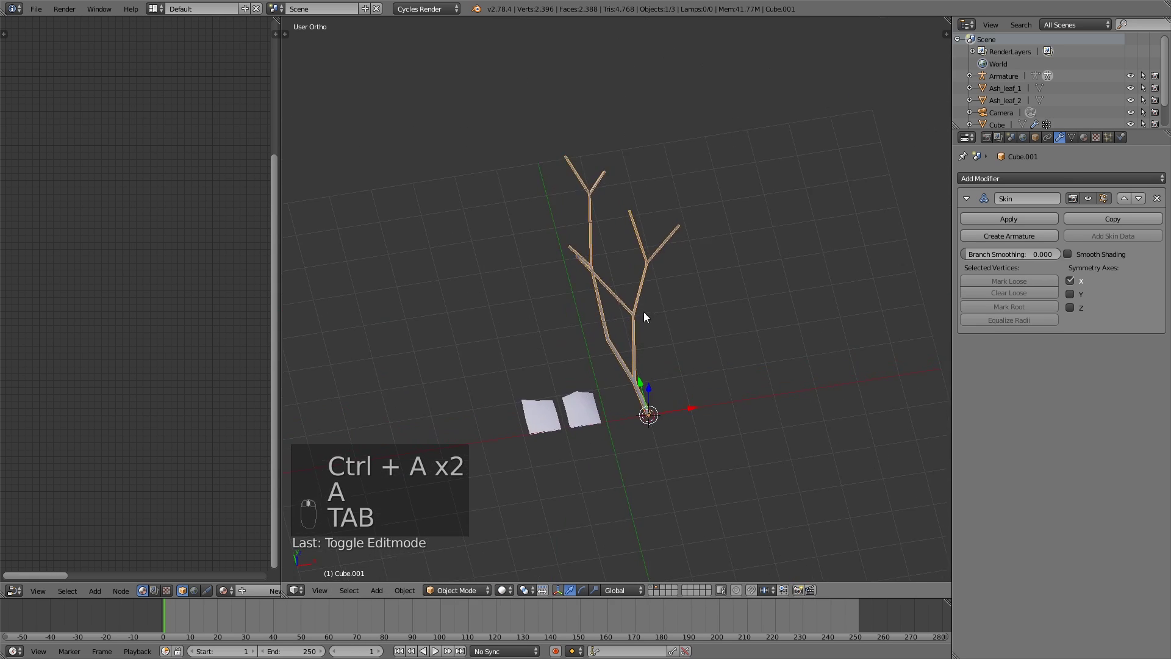
- Resize the skin radius at the outer tip vertex of the right-hand branch in Edit Mode and save the file
key("Tab")
scroll(709, 208, "up", 3)
key("r")
left_click(702, 175)
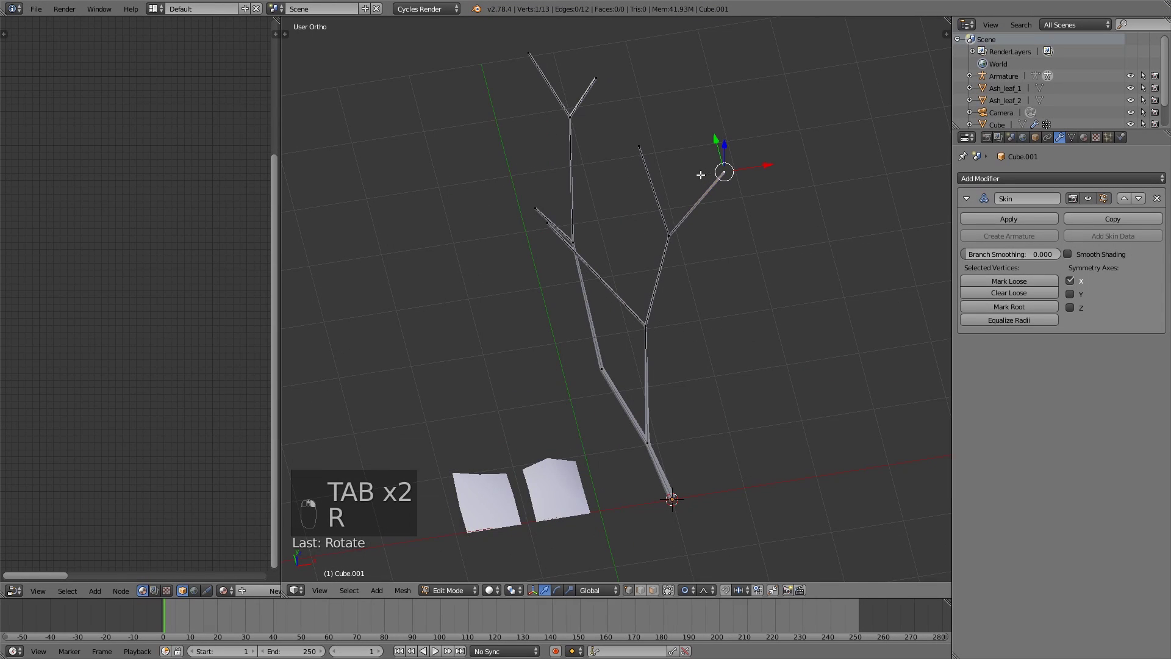
key("ctrl+s")
key("ctrl+a")
left_click(738, 189)
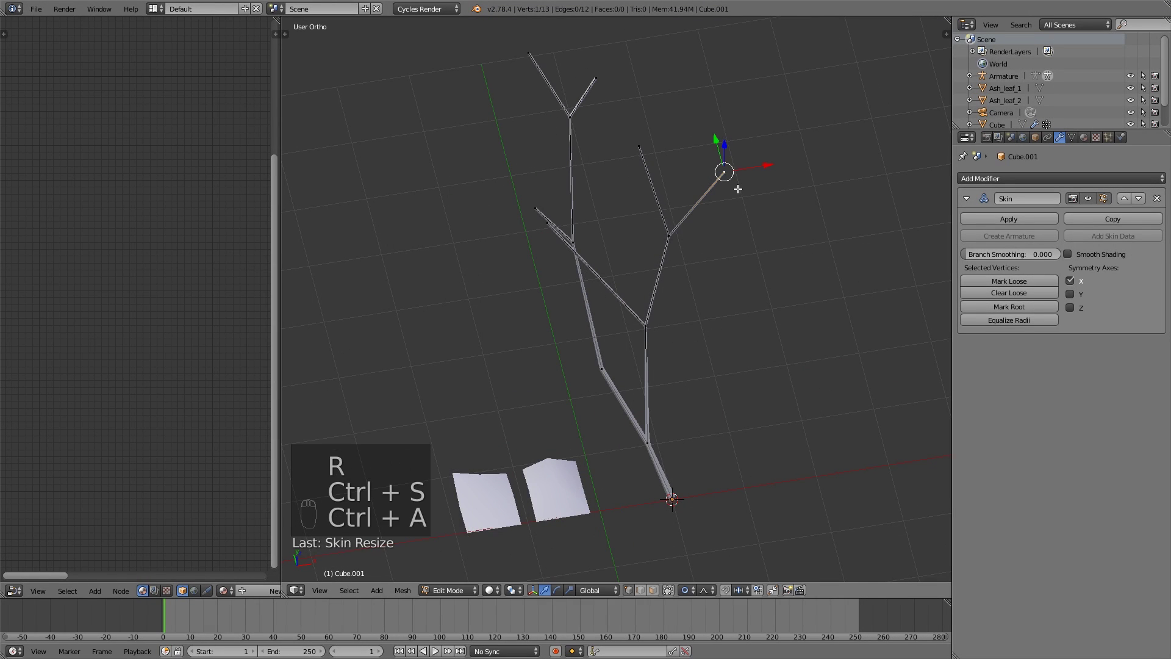
- Extrude two twigs from the right-hand branch's tip, the second about 1.12 units long, and resize the skin at the second twig's end
key("e")
left_click(699, 124)
right_click(724, 172)
key("e")
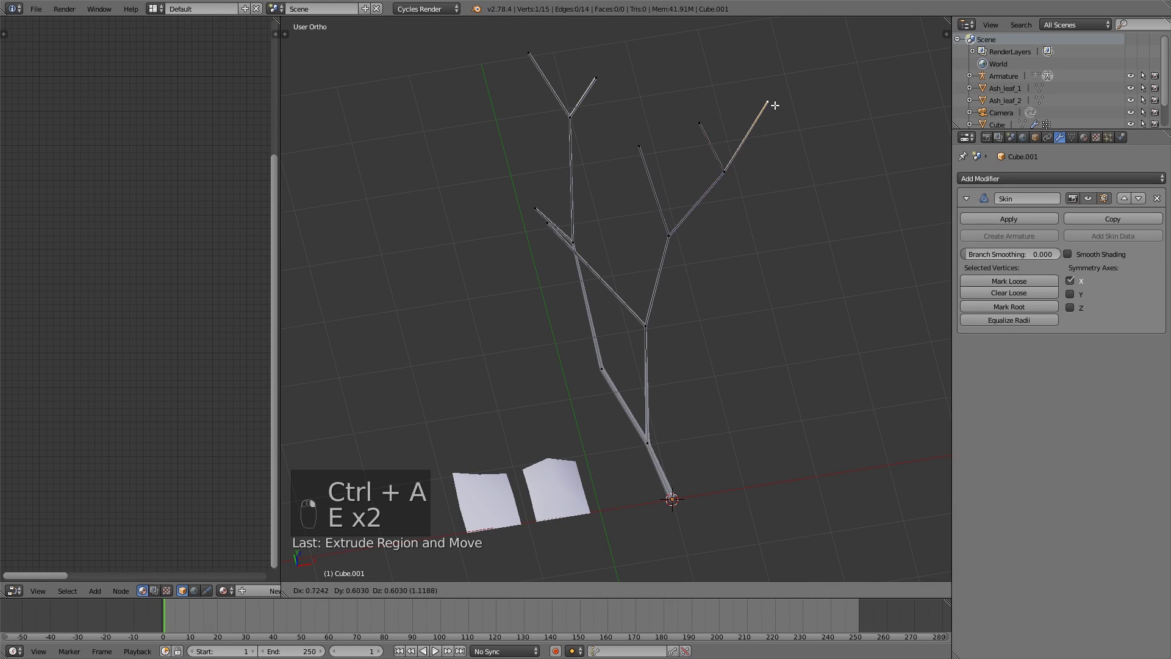
left_click(768, 102)
key("ctrl+a")
left_click(811, 232)
- Move the end of the first new twig about 1.09 units to the other side of the right-hand branch
right_click(724, 171)
right_click(699, 124)
key("f")
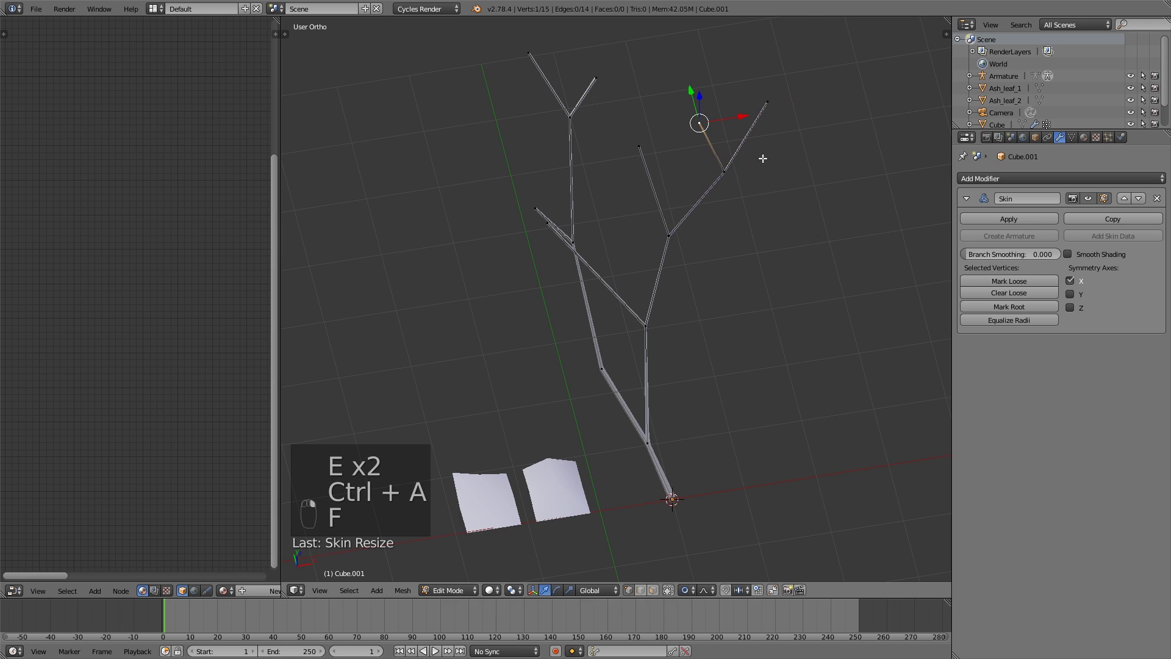
key("g")
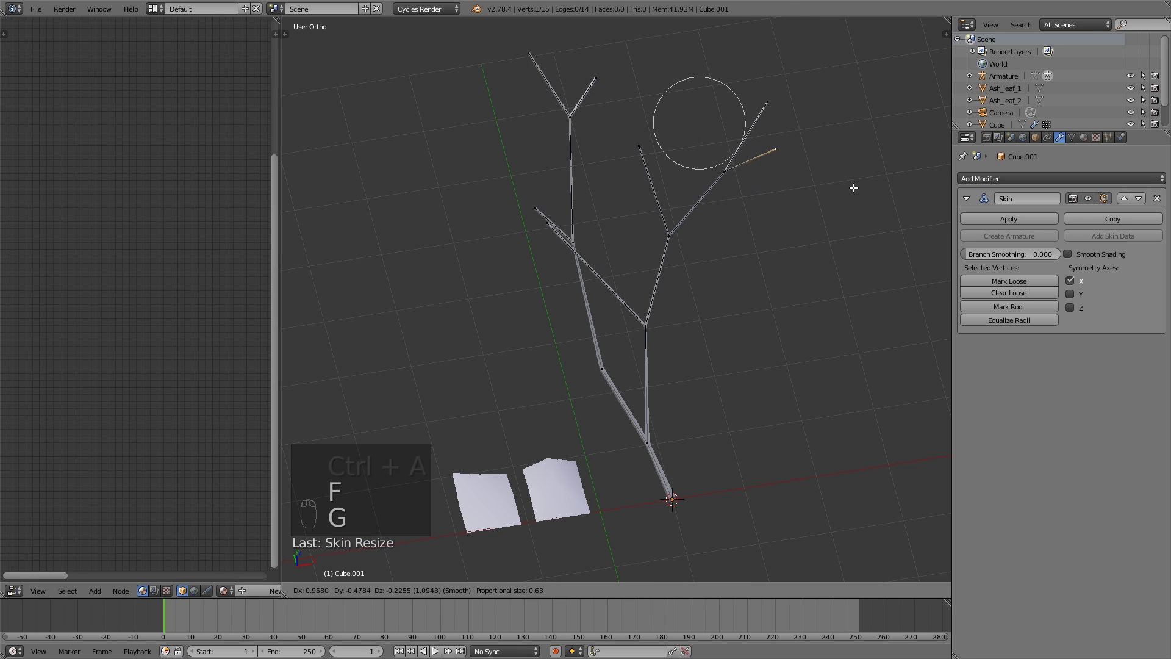
left_click(854, 188)
key("a")
key("Tab")
scroll(770, 237, "down", 4)
middle_click_drag(770, 238, 694, 274)
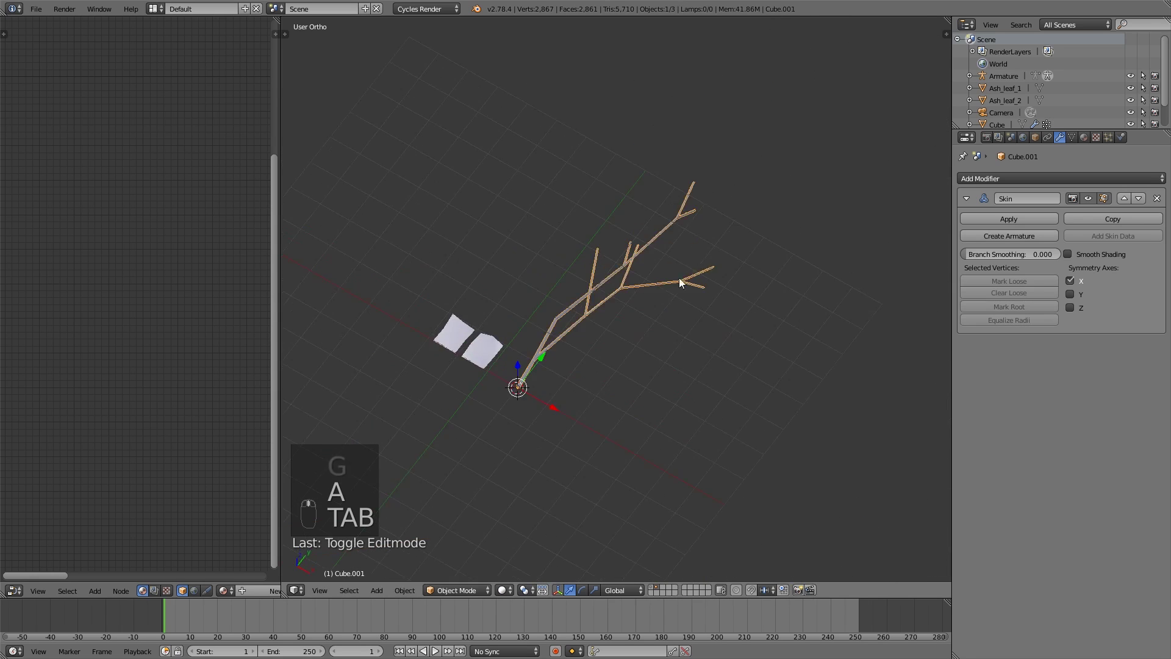
- Shift the tip of the left-leaning side branch outward and extrude two short twigs from it
key("Tab")
scroll(598, 275, "up", 4)
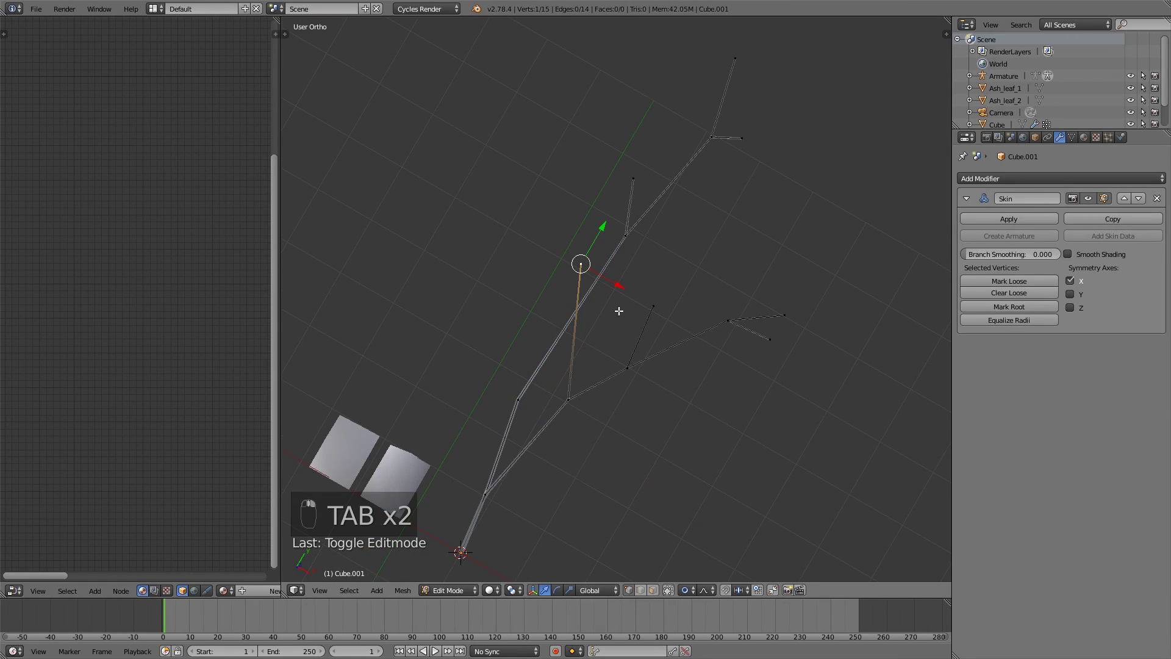
key("g")
left_click(592, 297)
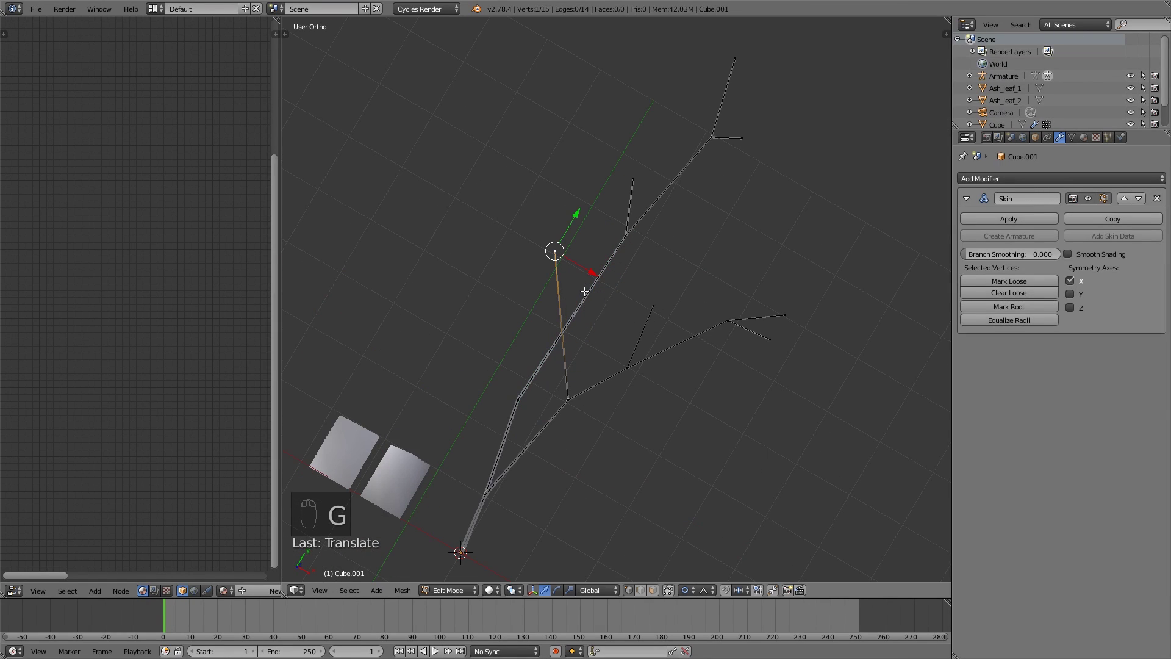
key("e")
left_click(558, 257)
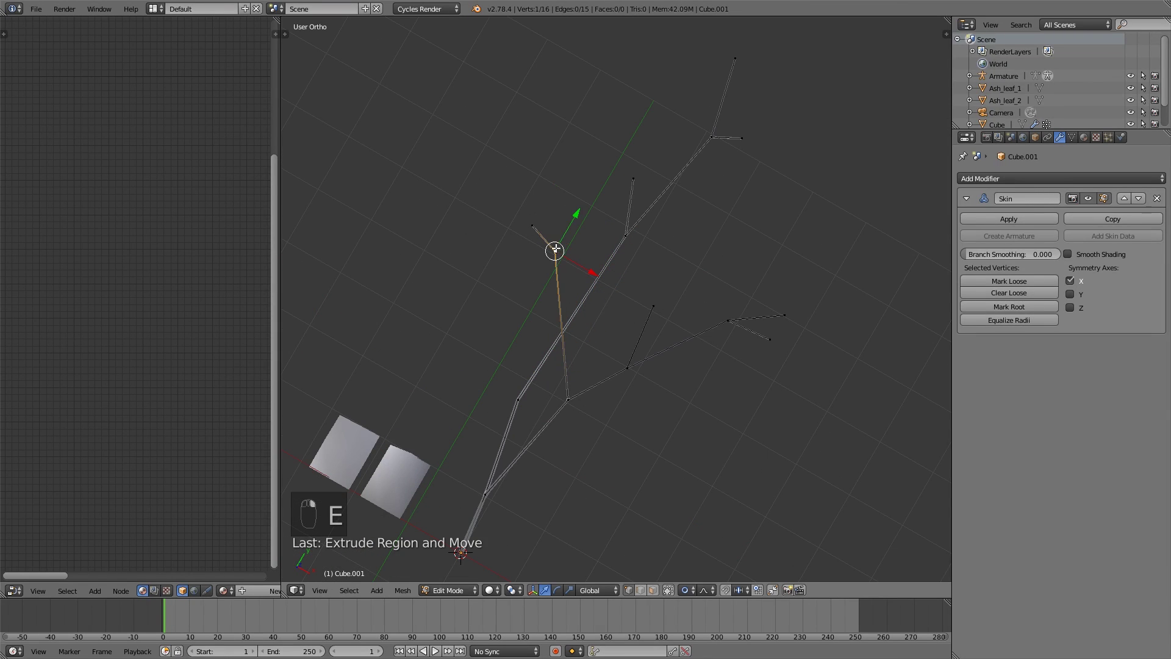
key("e")
left_click(565, 201)
key("a")
key("Tab")
- Raise the side branch's twig end about 1.17 units along Z with proportional editing, lifting the neighbouring twigs with it
scroll(604, 306, "down", 3)
middle_click_drag(604, 305, 654, 214)
key("Tab")
left_click_drag(637, 183, 634, 181)
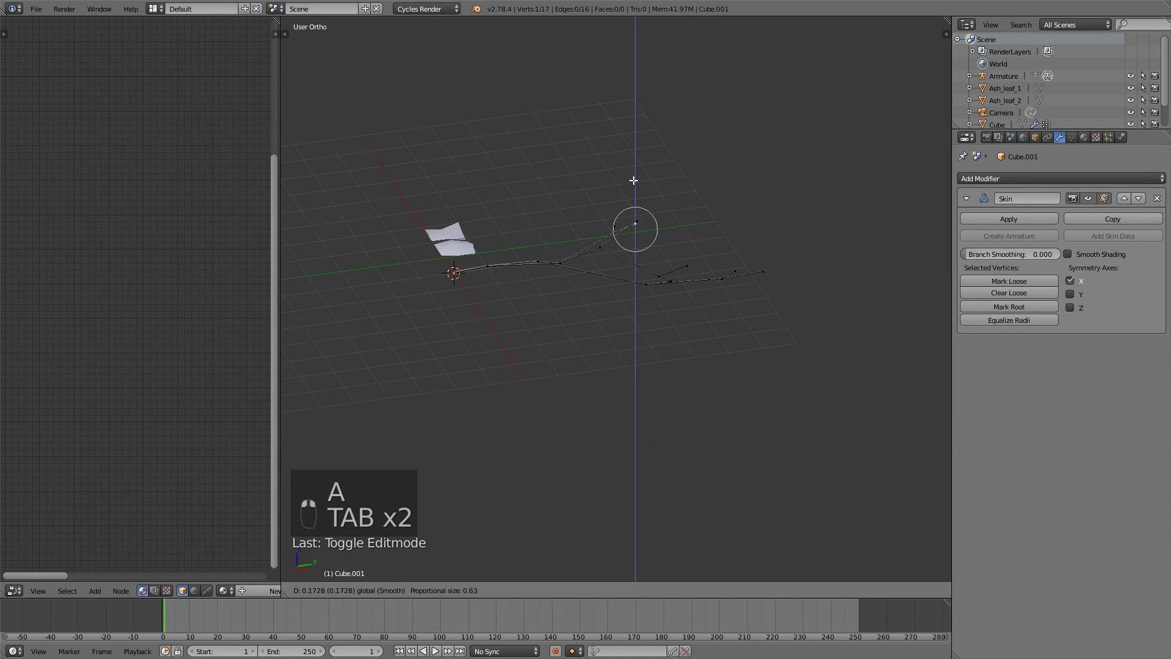
scroll(628, 149, "down", 8)
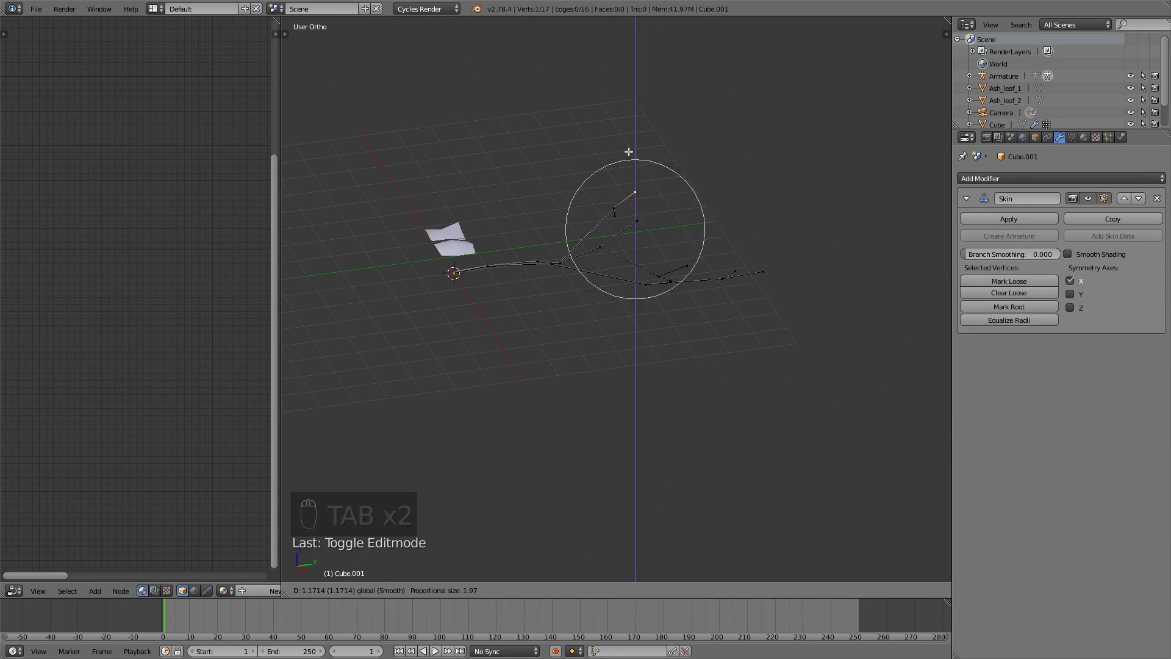
left_click(628, 149)
key("a")
key("Tab")
middle_click_drag(548, 257, 701, 330)
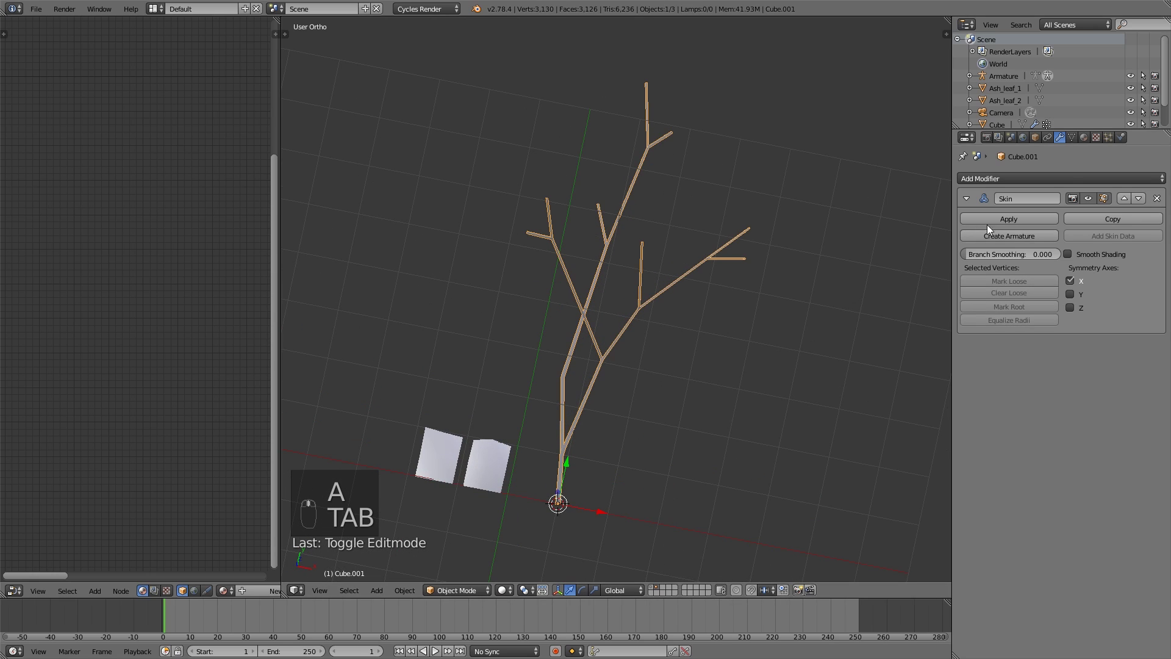
- Apply the Skin modifier to the branch and enter Edit Mode to work on its dense mesh
left_click(1008, 218)
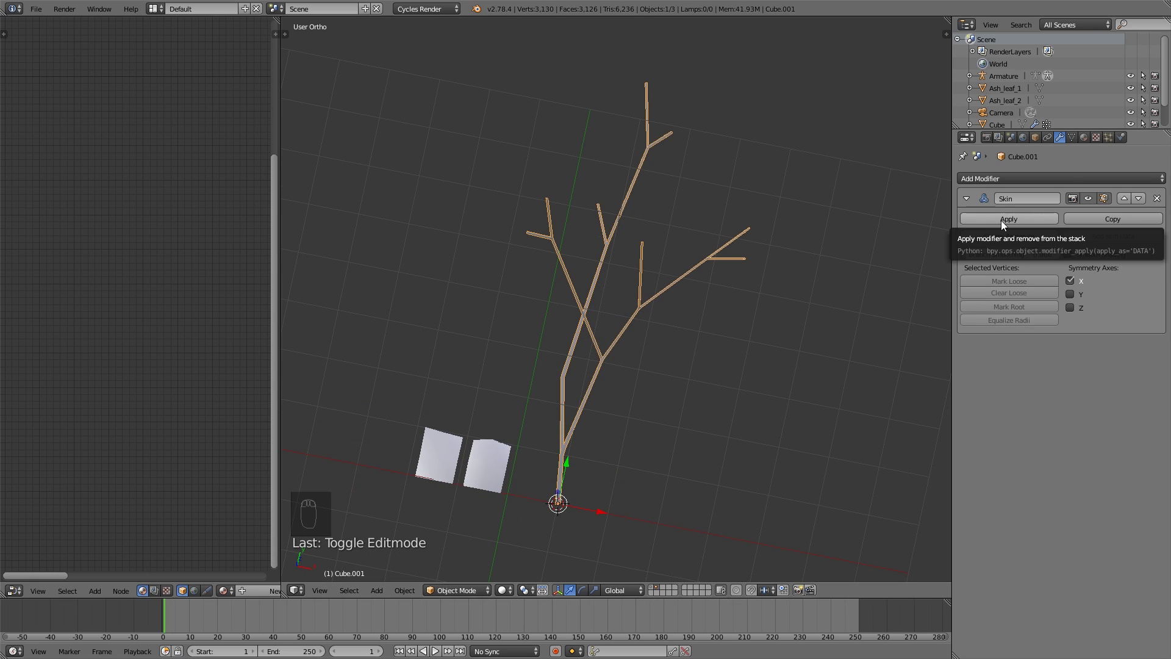
scroll(701, 427, "up", 4)
key("Tab")
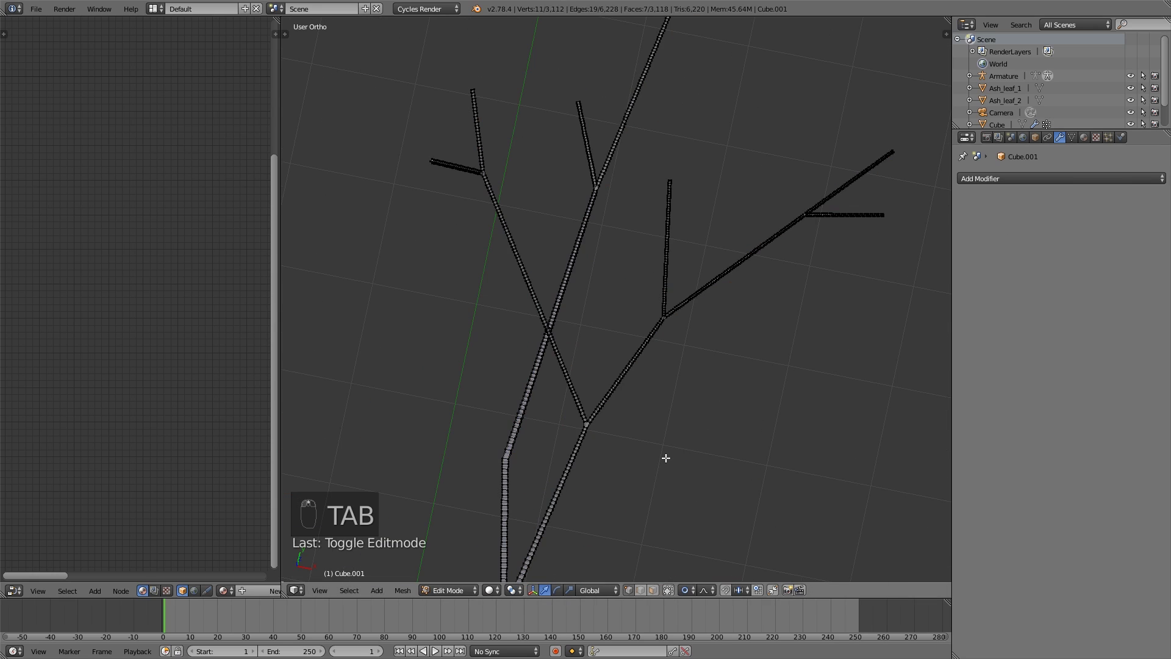
middle_click_drag(679, 460, 712, 316, "shift")
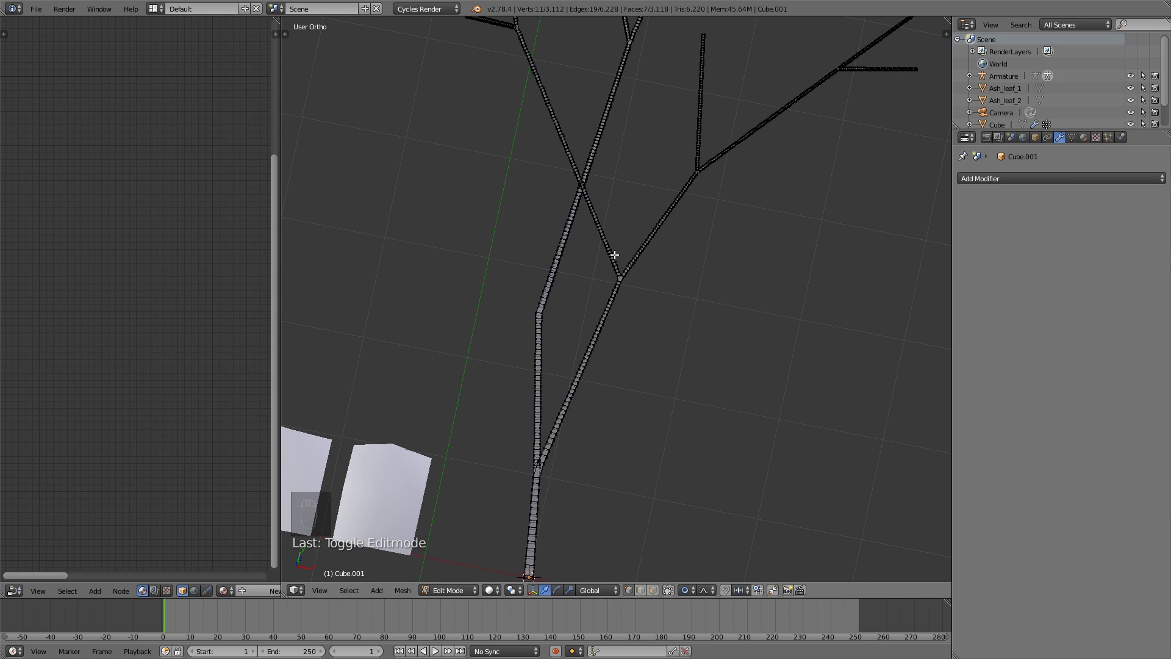
scroll(661, 275, "down", 5)
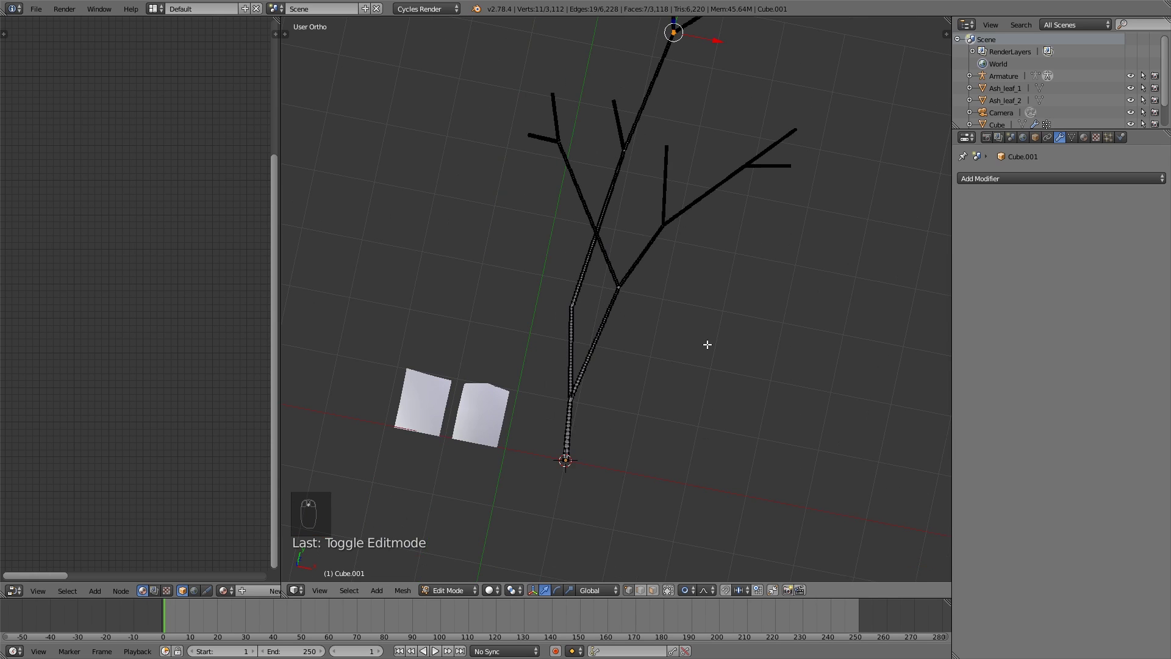
scroll(706, 342, "up", 5)
- Simplify the whole branch mesh with a Limited Dissolve at a maximum angle of 3.1°
key("a")
key("a")
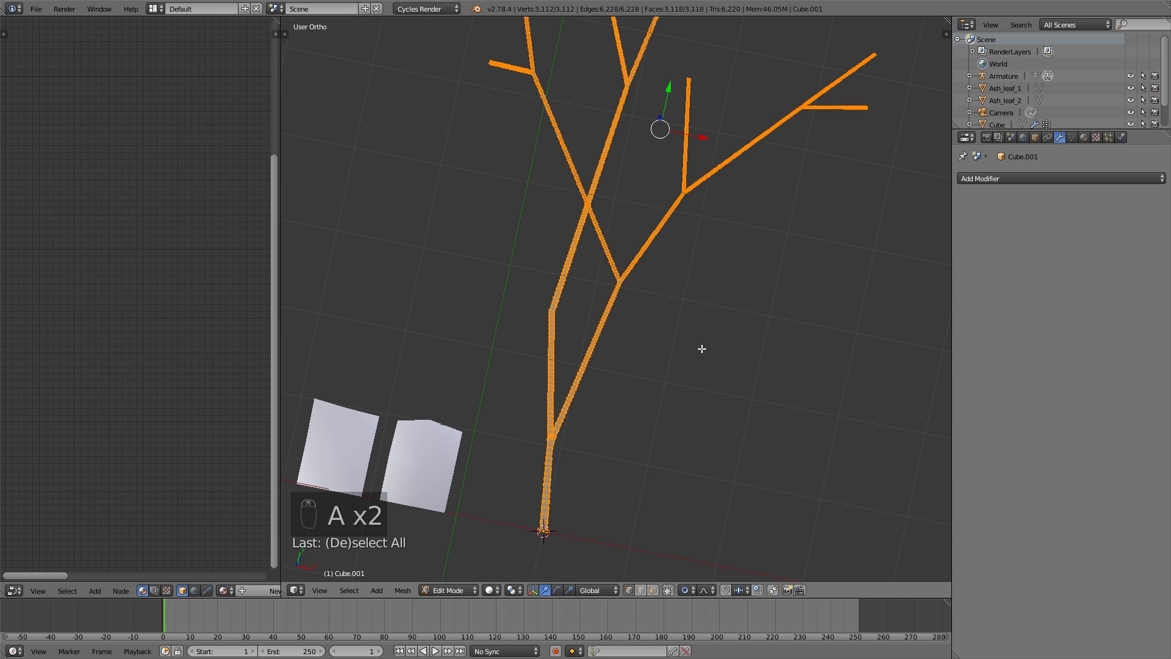
key("space")
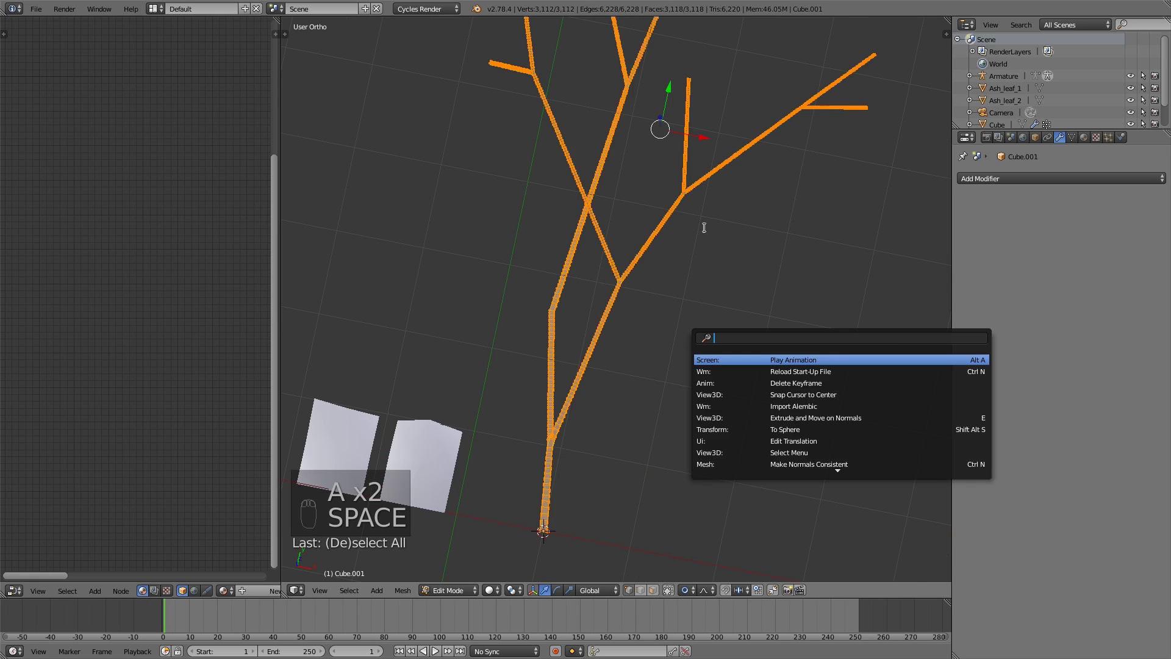
key("Escape")
key("x")
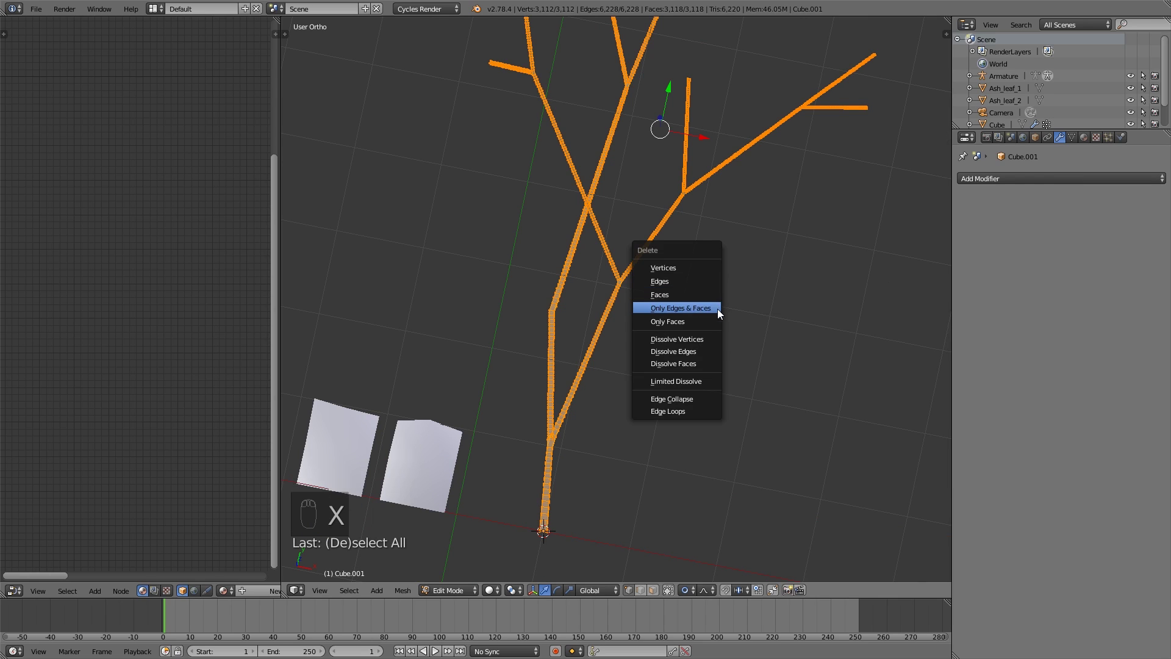
left_click(704, 383)
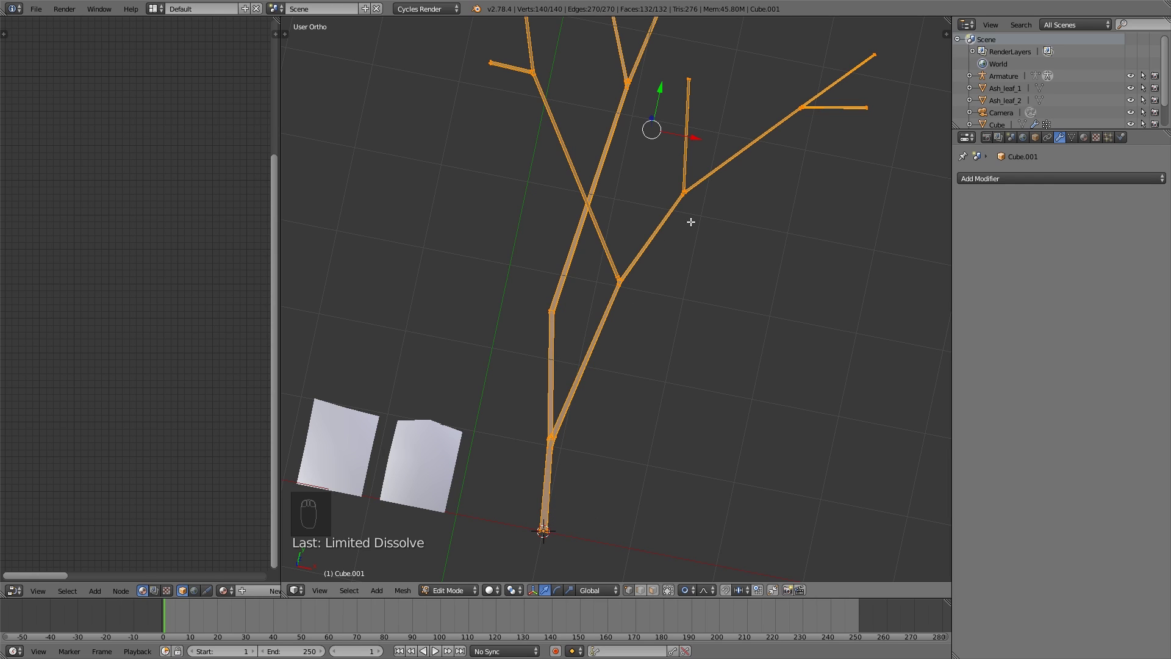
key("t")
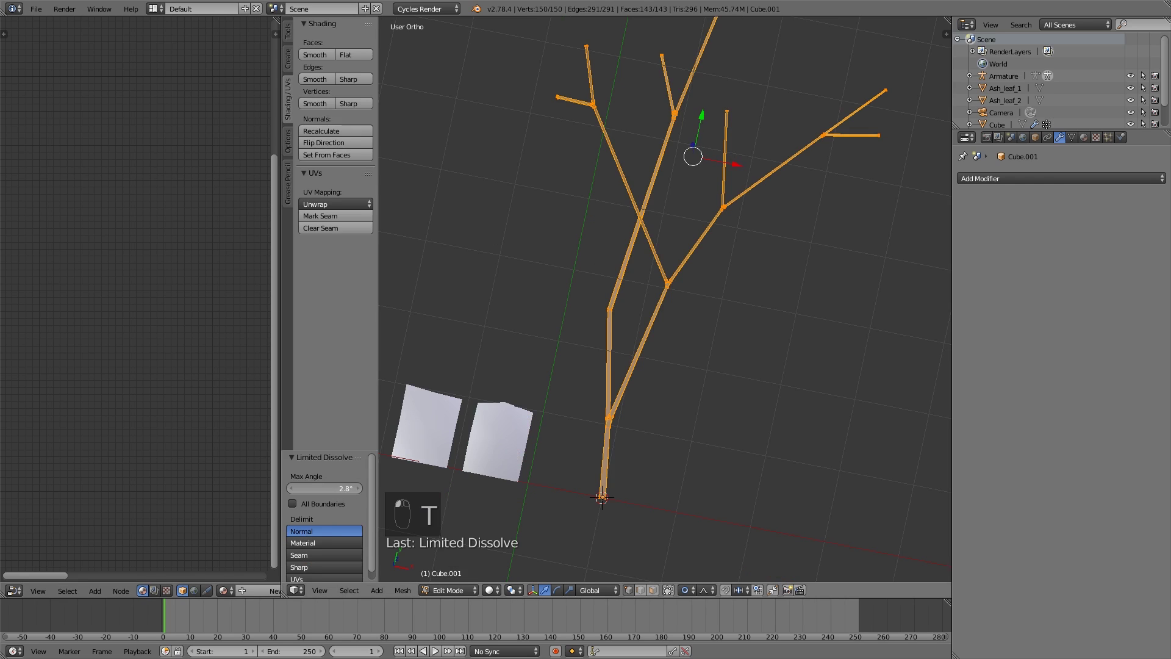
mouse_move(324, 488)
left_mouse_down()
mouse_move(350, 488)
mouse_move(330, 488)
left_mouse_up()
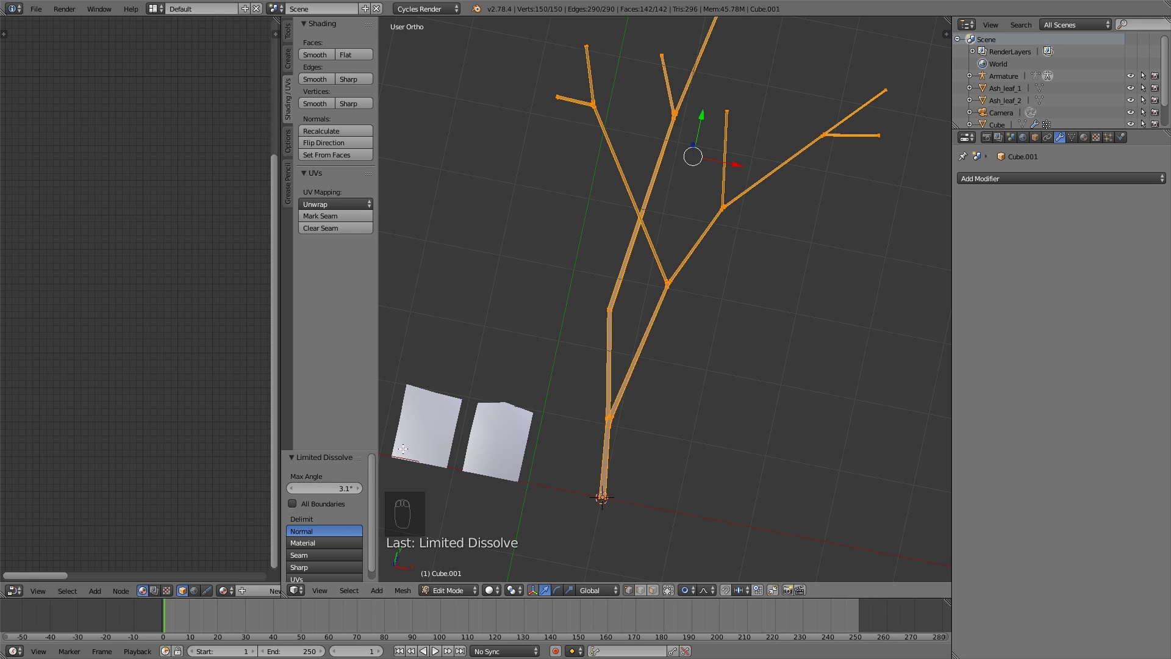
- Examine the simplified branch geometry close up in Edit Mode and as a whole in Object Mode
key("Tab")
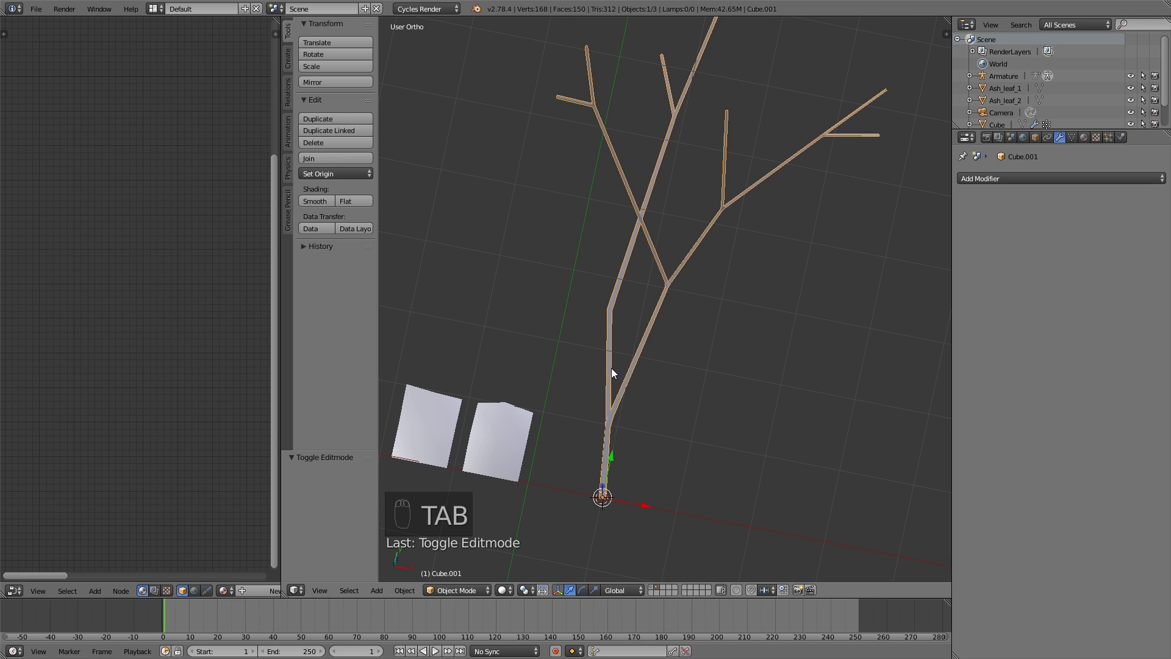
key("Tab")
scroll(683, 426, "up", 5)
key("a")
key("a")
key("a")
key("a")
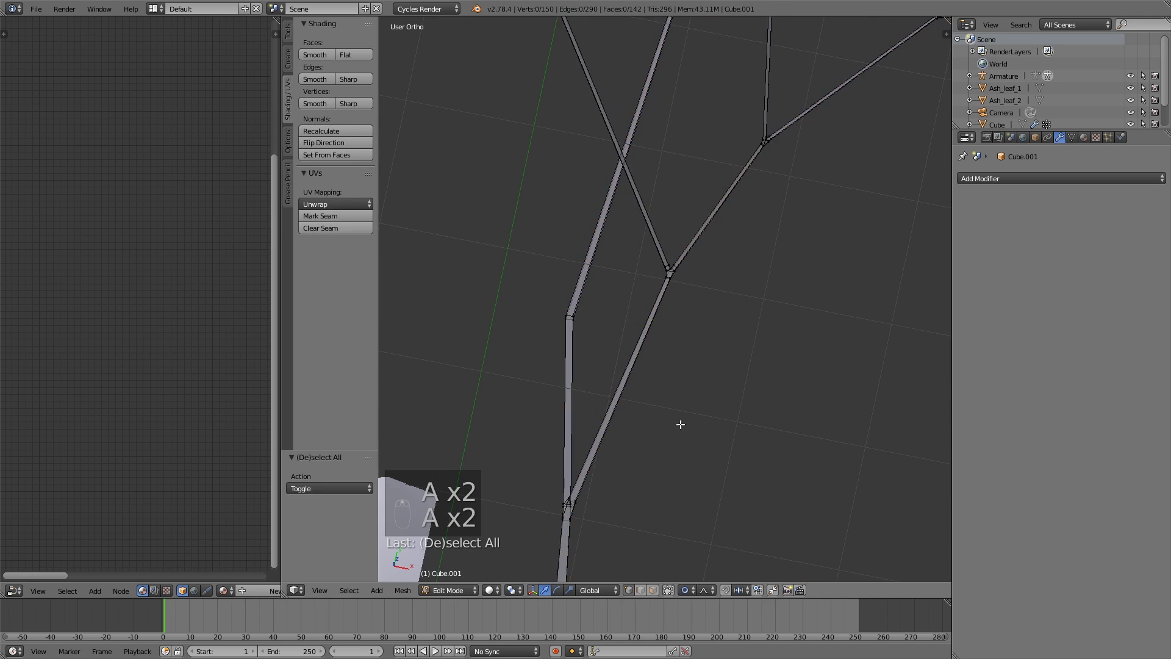
key("a")
key("Tab")
scroll(748, 320, "down", 6)
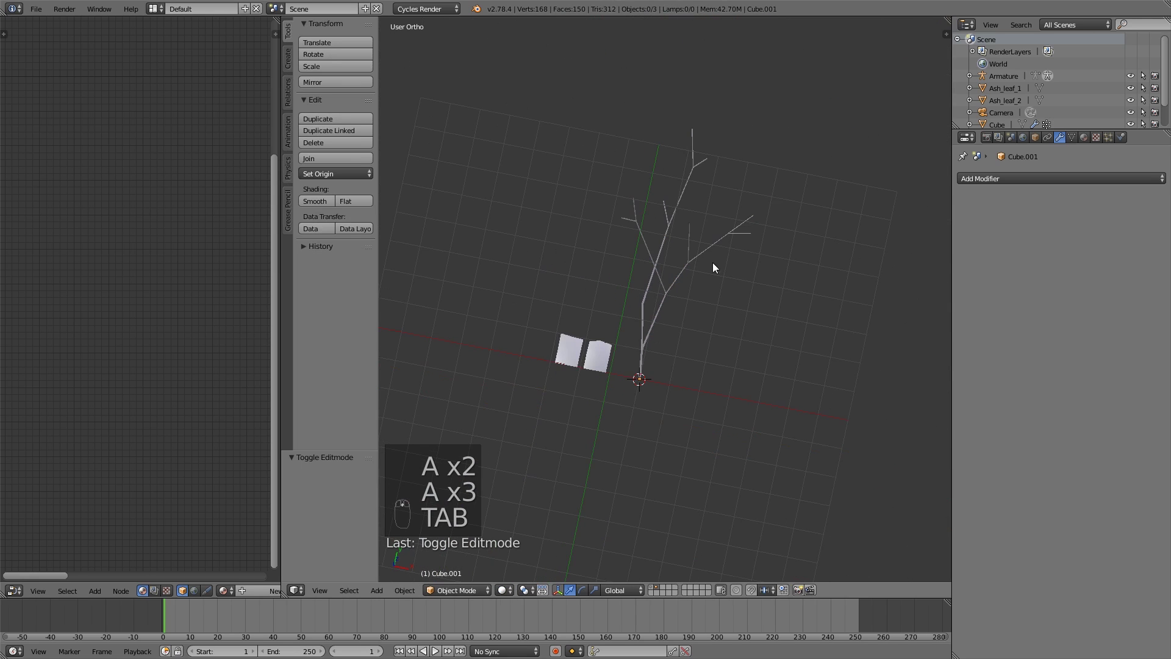
- Select the twig ends on the tallest branch and move them about -0.29 along X with a large proportional editing radius
scroll(738, 293, "up", 2)
right_click(738, 293)
middle_click_drag(727, 291, 767, 326)
key("Tab")
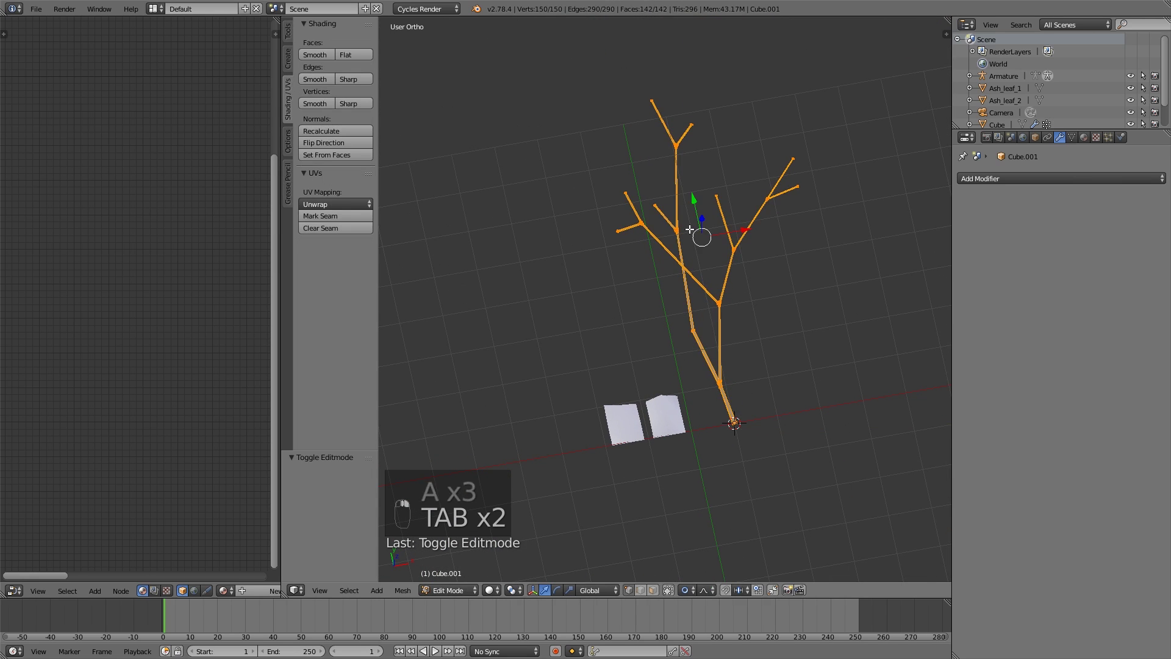
right_click(677, 229)
key("c")
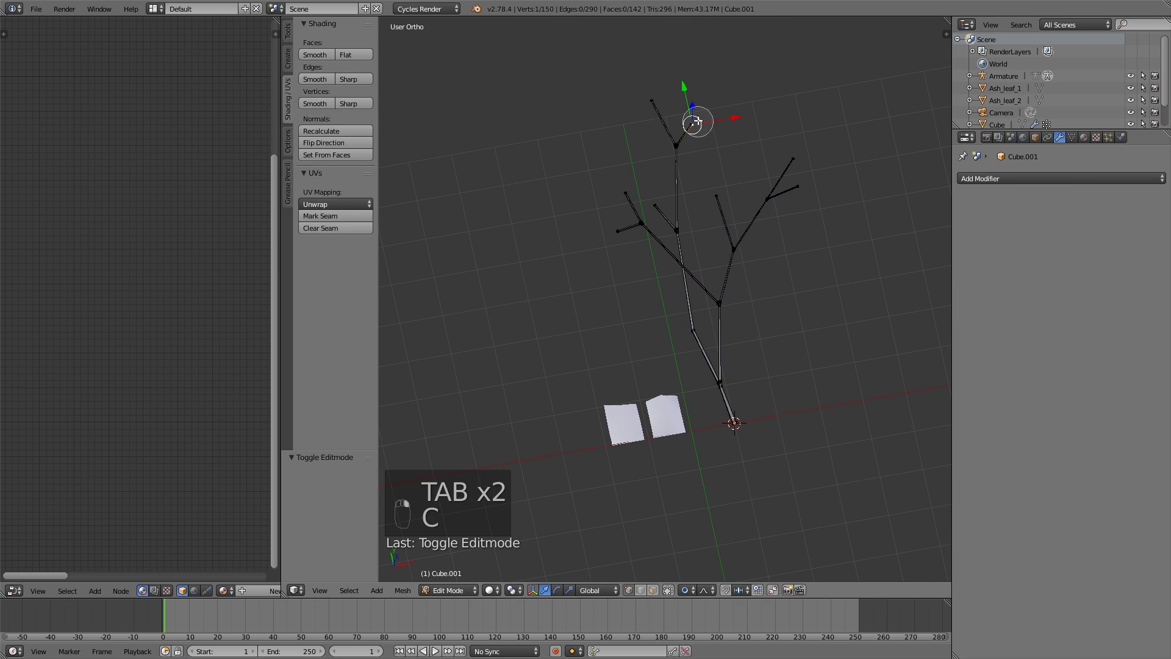
left_click_drag(708, 136, 656, 101)
key("g")
key("x")
scroll(693, 104, "down", 8)
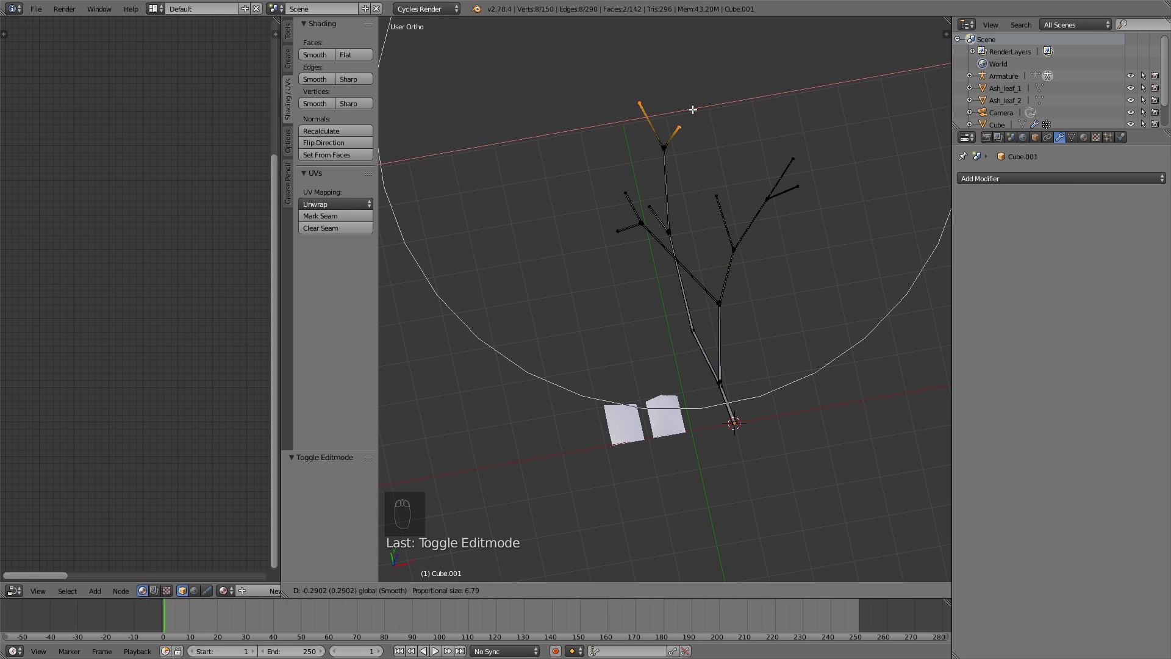
left_click(690, 108)
right_click(625, 186)
middle_click_drag(626, 187, 712, 169)
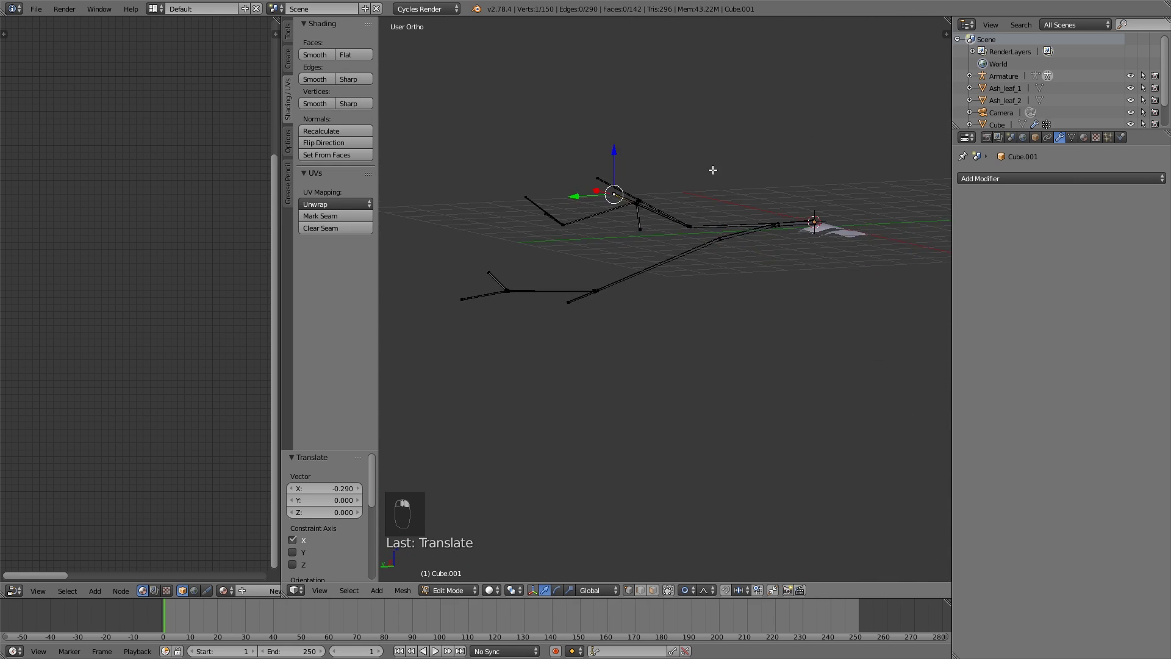
key("a")
key("Tab")
middle_click_drag(716, 217, 742, 311)
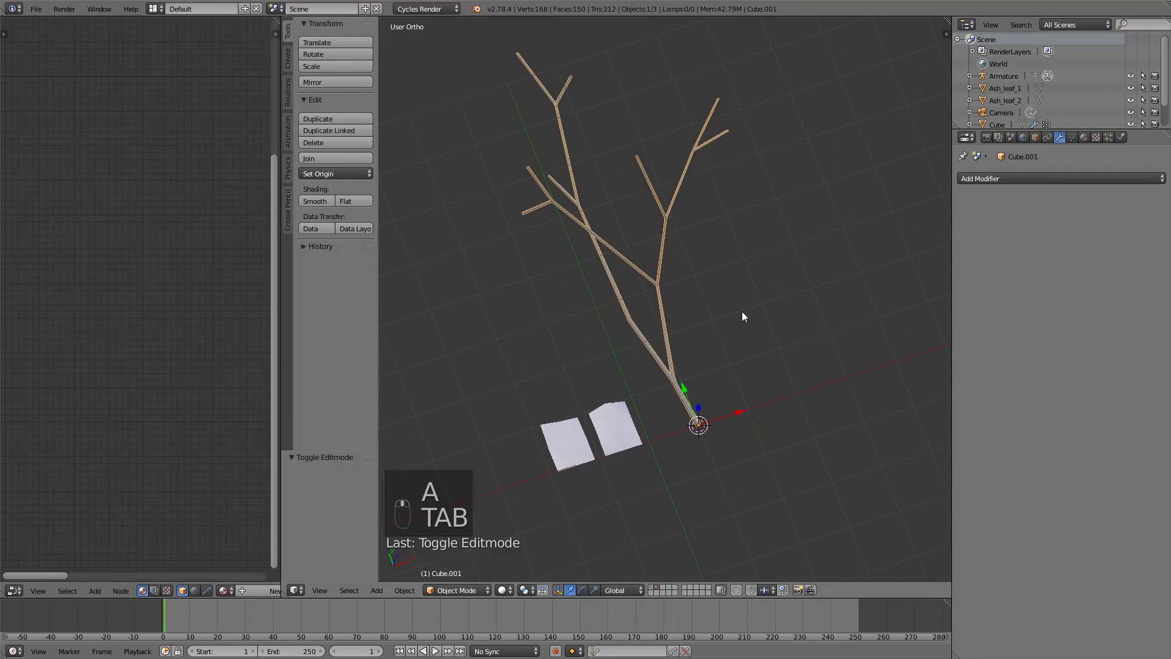
- Switch the branch to Weight Paint mode in top view and enlarge the brush radius to about 126 px
left_click(467, 593)
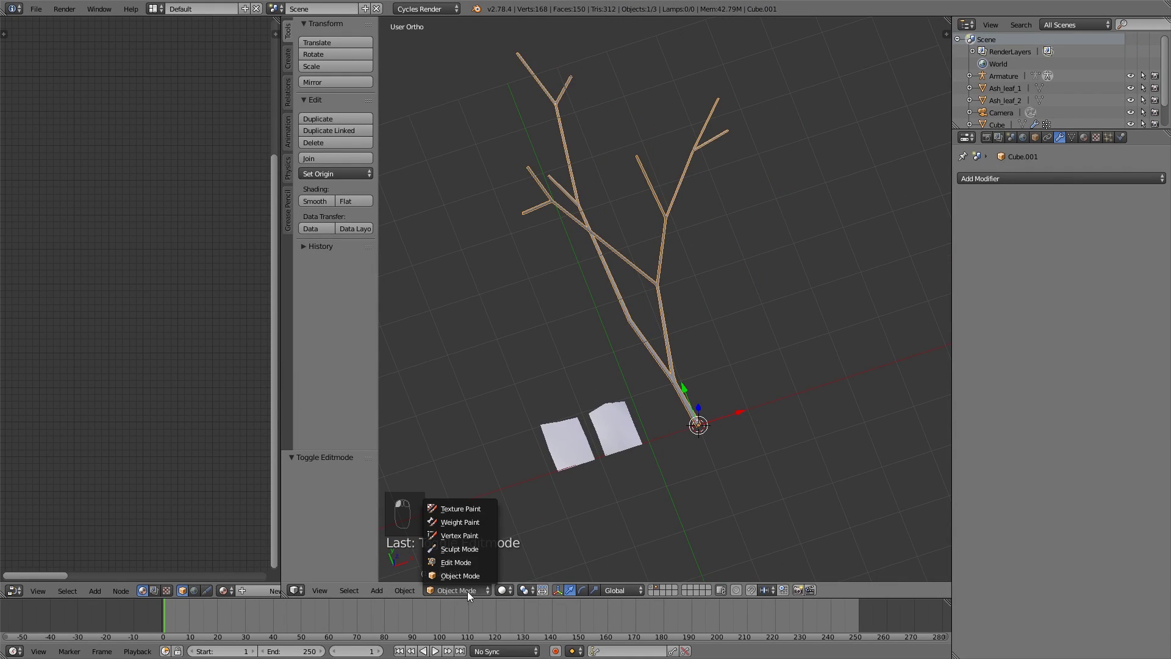
left_click(468, 523)
key("KP_1")
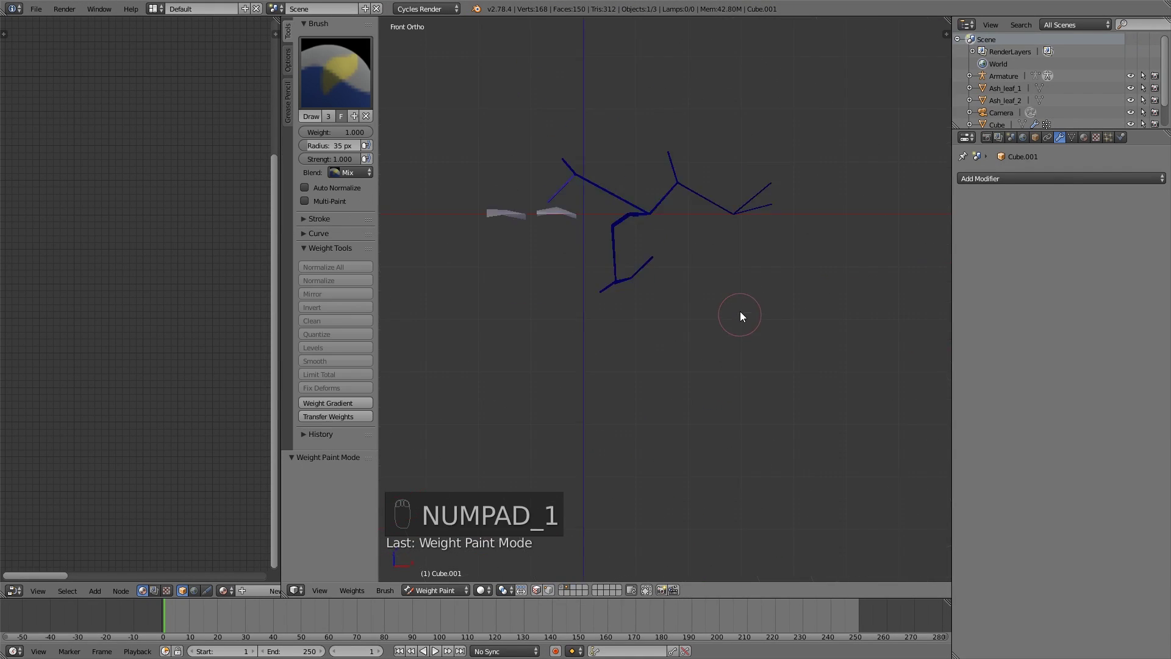
key("KP_7")
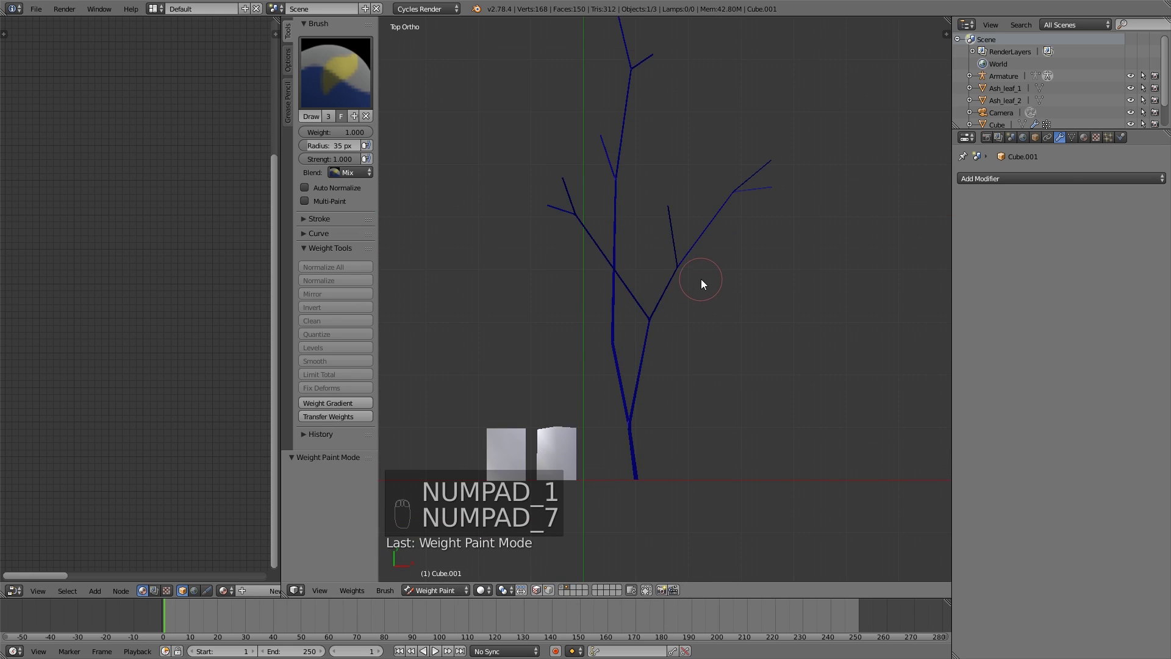
key("f")
left_click(750, 310)
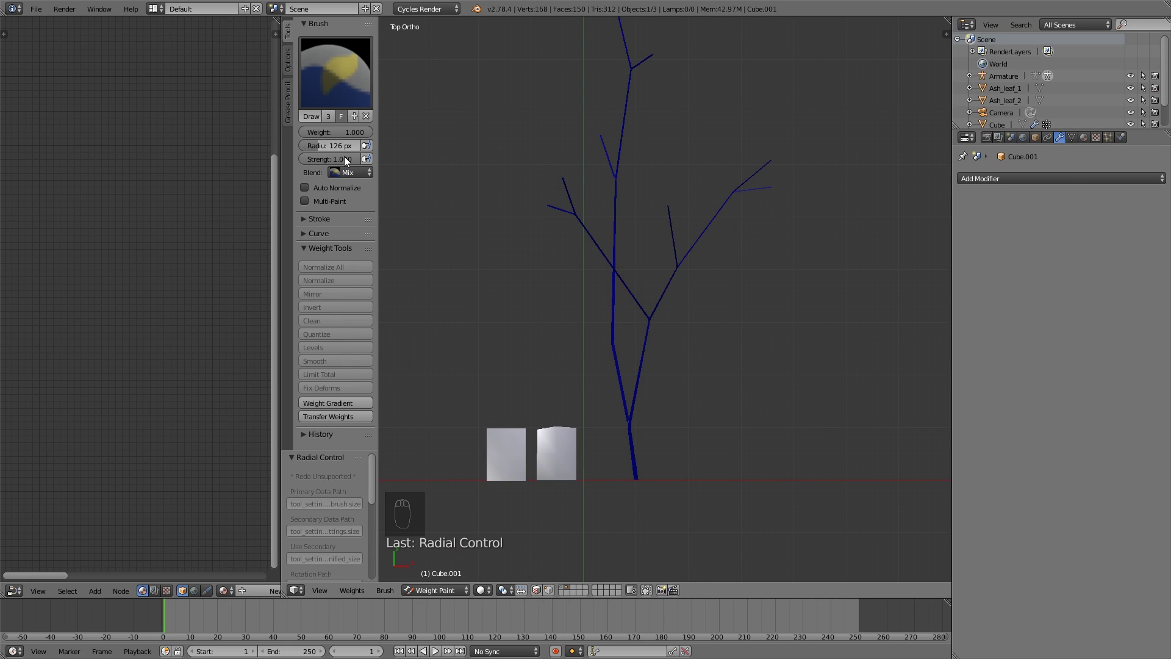
- Set the brush strength to 0.581 and paint weight onto the outer twigs, fading towards the base of the branch
mouse_move(467, 276)
left_mouse_down()
mouse_move(505, 202)
mouse_move(538, 196)
mouse_move(601, 42)
mouse_move(686, 76)
mouse_move(627, 146)
mouse_move(624, 113)
mouse_move(547, 266)
mouse_move(565, 197)
mouse_move(721, 256)
mouse_move(696, 330)
mouse_move(685, 340)
mouse_move(704, 271)
mouse_move(580, 306)
mouse_move(586, 165)
mouse_move(570, 280)
mouse_move(515, 388)
left_mouse_up()
scroll(685, 75, "down", 1)
scroll(686, 75, "up", 2, "shift")
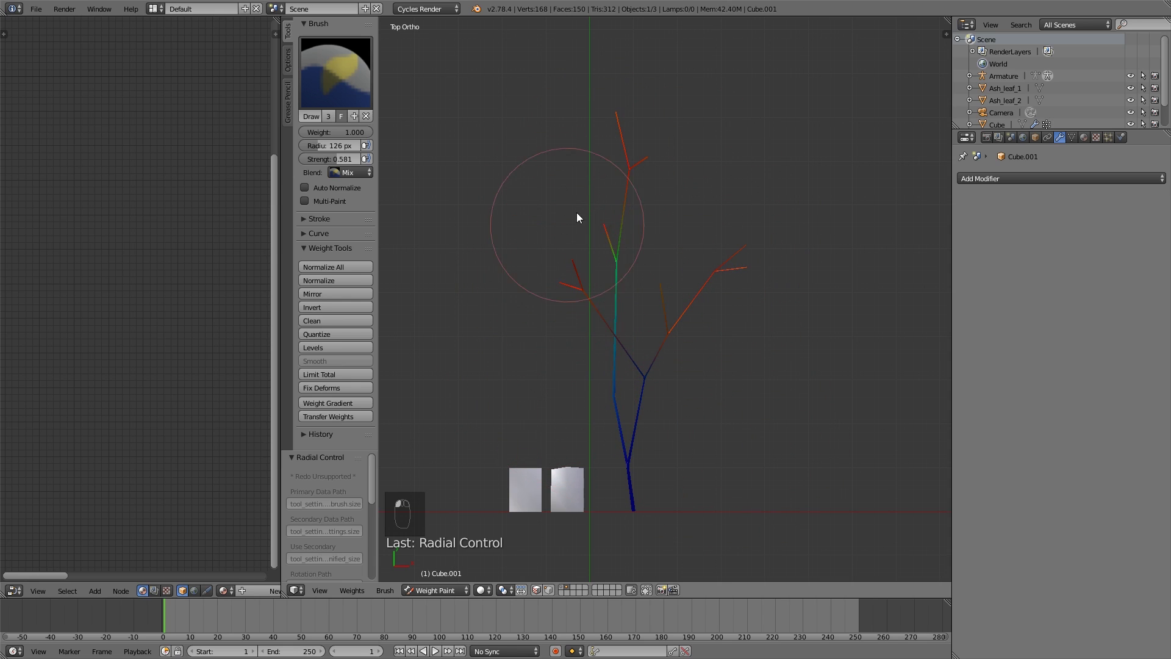
- Check the painted weights on the branch, return it to Object Mode and look at it from the top
mouse_move(577, 212)
middle_mouse_down()
mouse_move(747, 228)
mouse_move(817, 96)
mouse_move(575, 212)
middle_mouse_up()
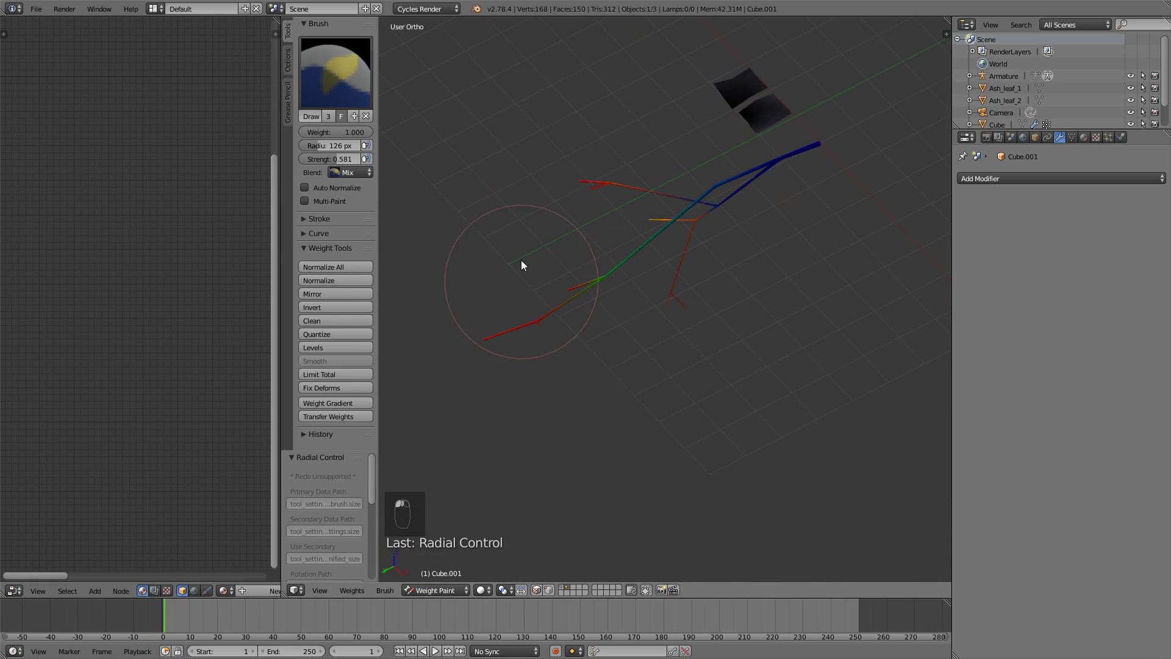
mouse_move(590, 307)
middle_mouse_down()
mouse_move(690, 332)
mouse_move(721, 442)
mouse_move(785, 298)
middle_mouse_up()
mouse_move(606, 214)
middle_mouse_down()
mouse_move(569, 308)
mouse_move(617, 460)
middle_mouse_up()
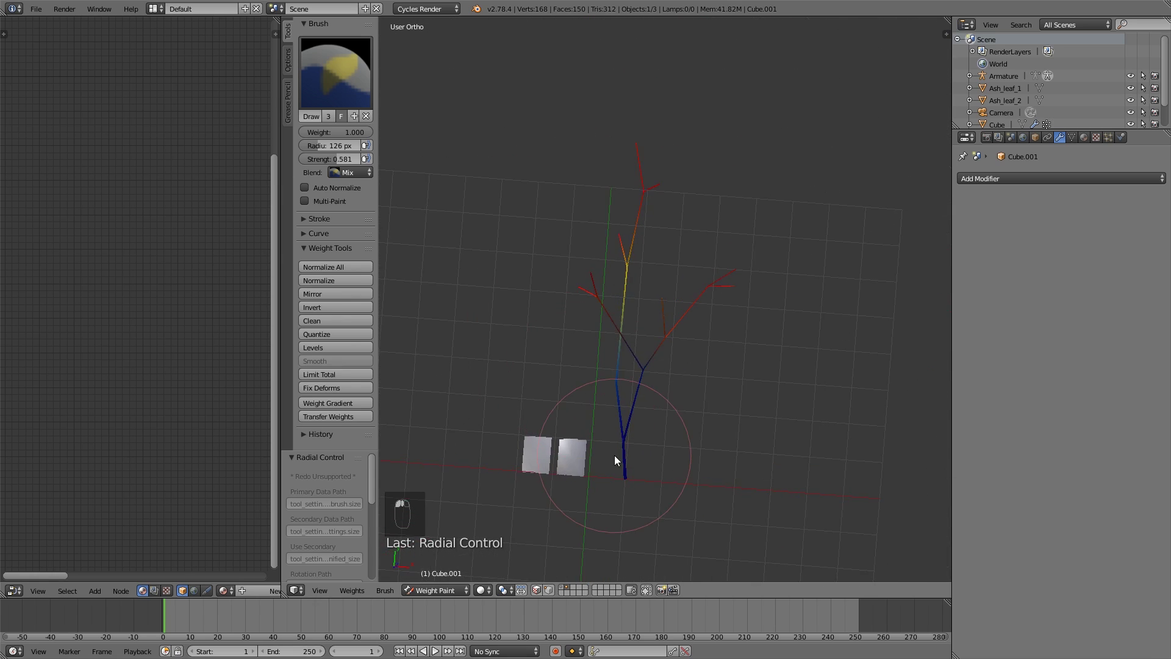
left_click(445, 590)
left_click(437, 573)
mouse_move(676, 416)
middle_mouse_down()
mouse_move(686, 392)
mouse_move(555, 398)
middle_mouse_up()
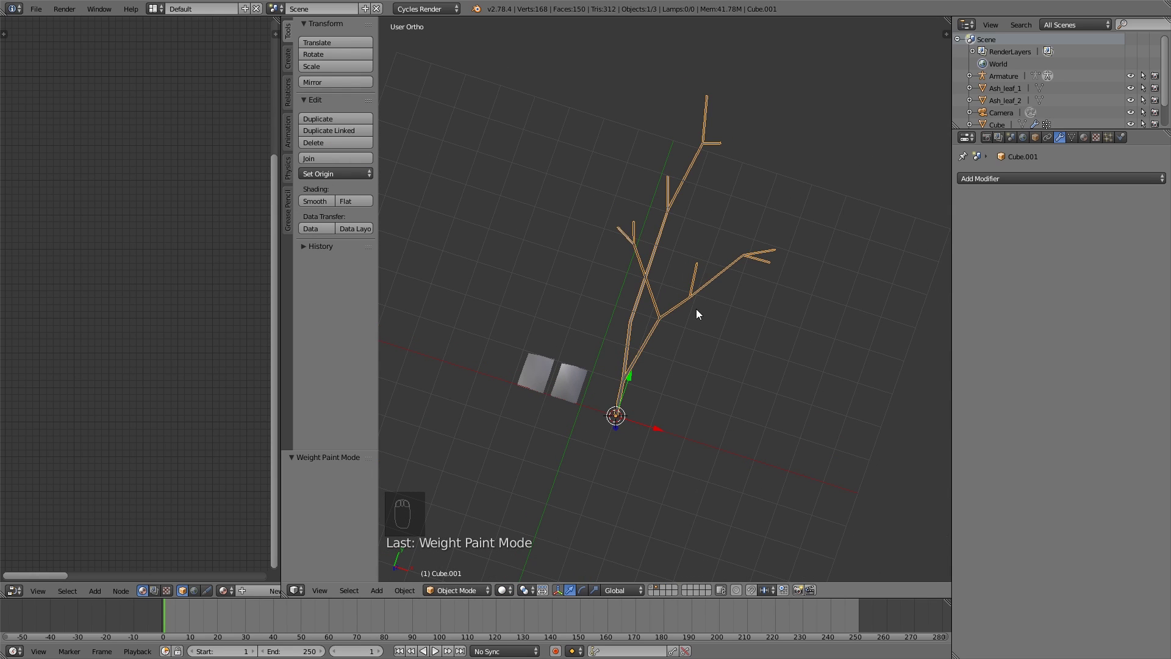
mouse_move(697, 309)
middle_mouse_down()
mouse_move(688, 313)
mouse_move(709, 311)
middle_mouse_up()
key("KP_1")
key("KP_7")
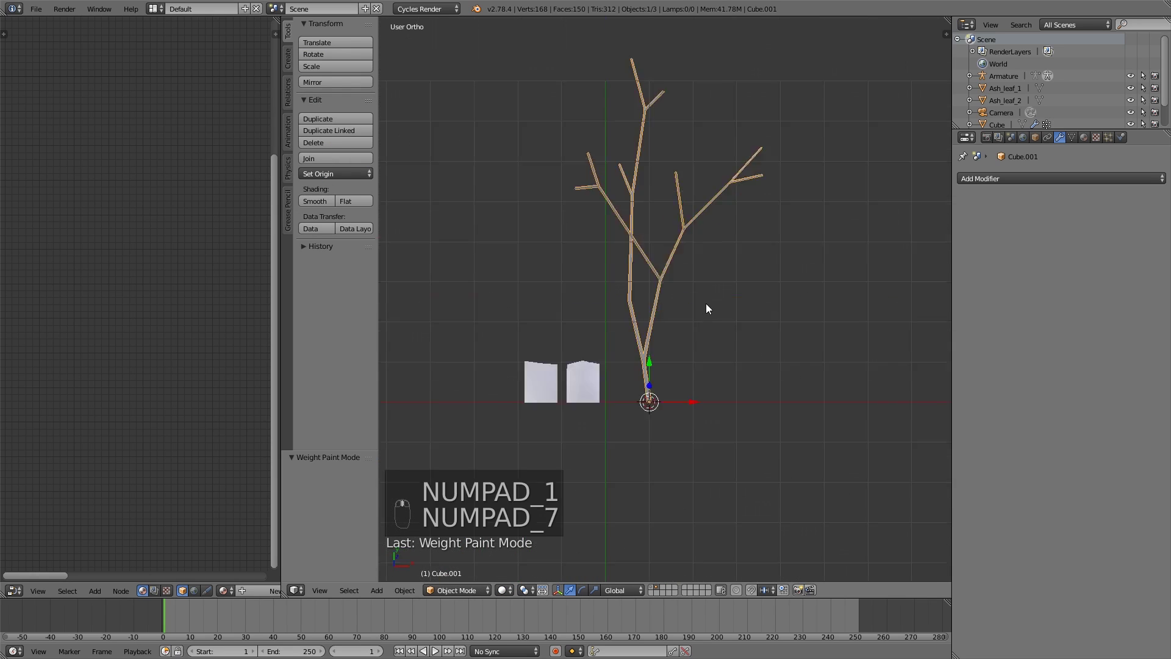
- Select both ash leaf objects and move them about -2.429 along X, away from the branch
scroll(699, 348, "up", 3)
right_click(533, 460)
scroll(693, 368, "up", 2)
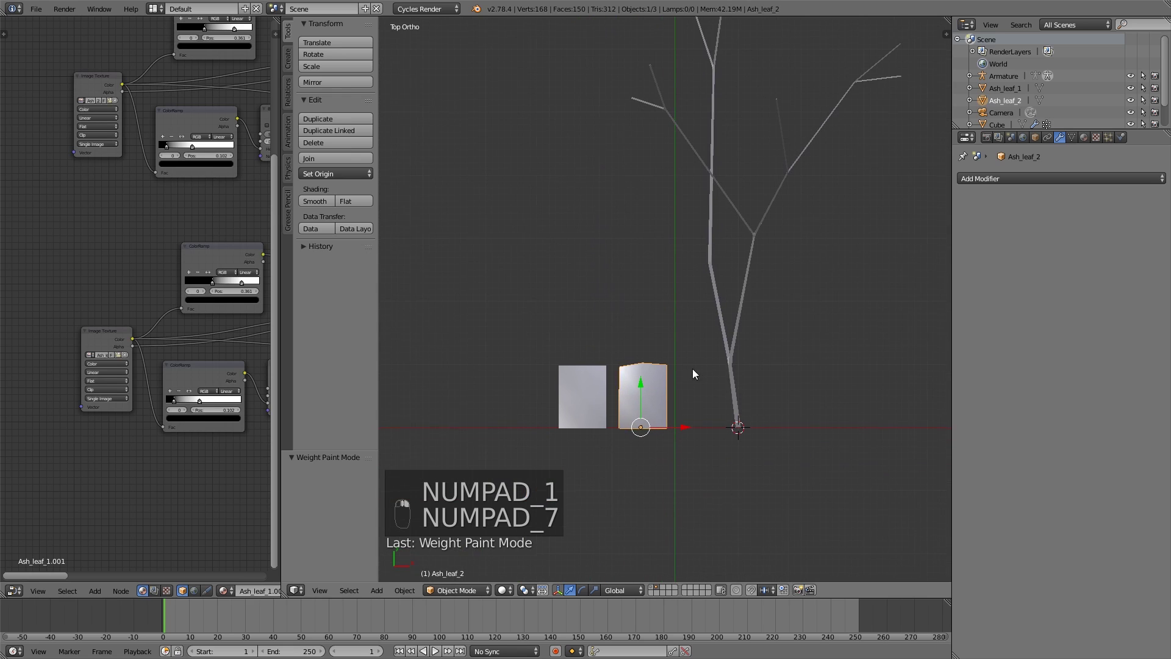
right_click(569, 400, "shift")
left_click_drag(659, 424, 504, 427)
middle_click_drag(531, 411, 647, 398, "shift")
scroll(552, 405, "up", 2)
- Duplicate Ash_leaf_2 about 1.539 along X and Ash_leaf_1 about 2.171 along X so the two copies overlap
right_click(600, 446)
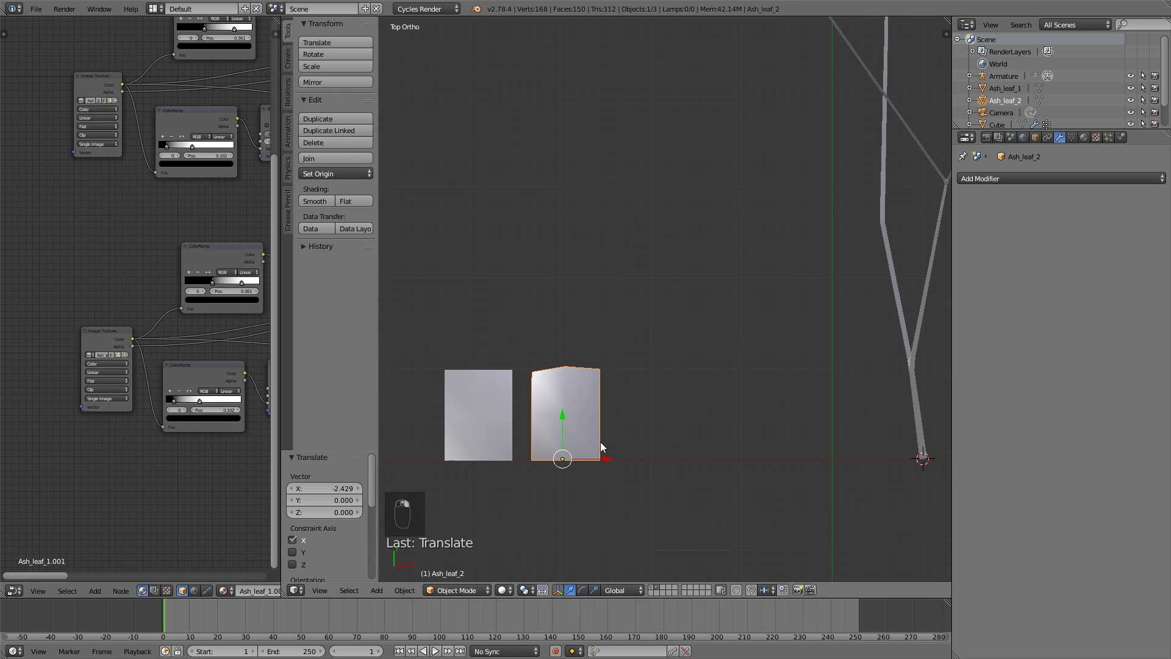
middle_click_drag(622, 453, 574, 434, "shift")
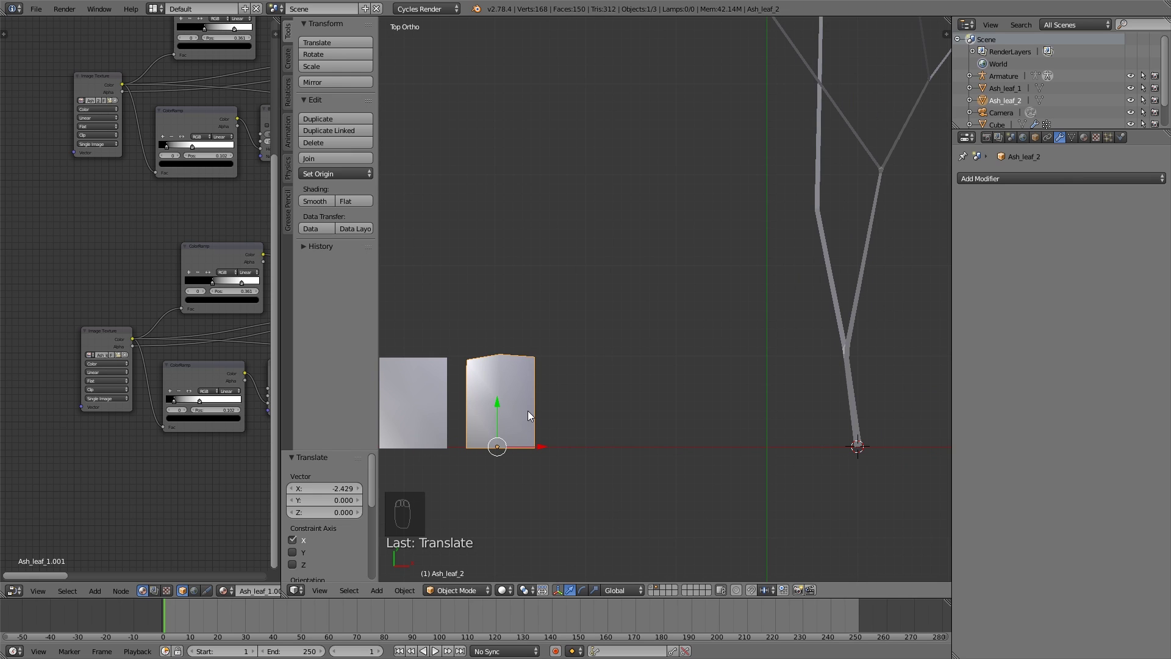
key("shift+d")
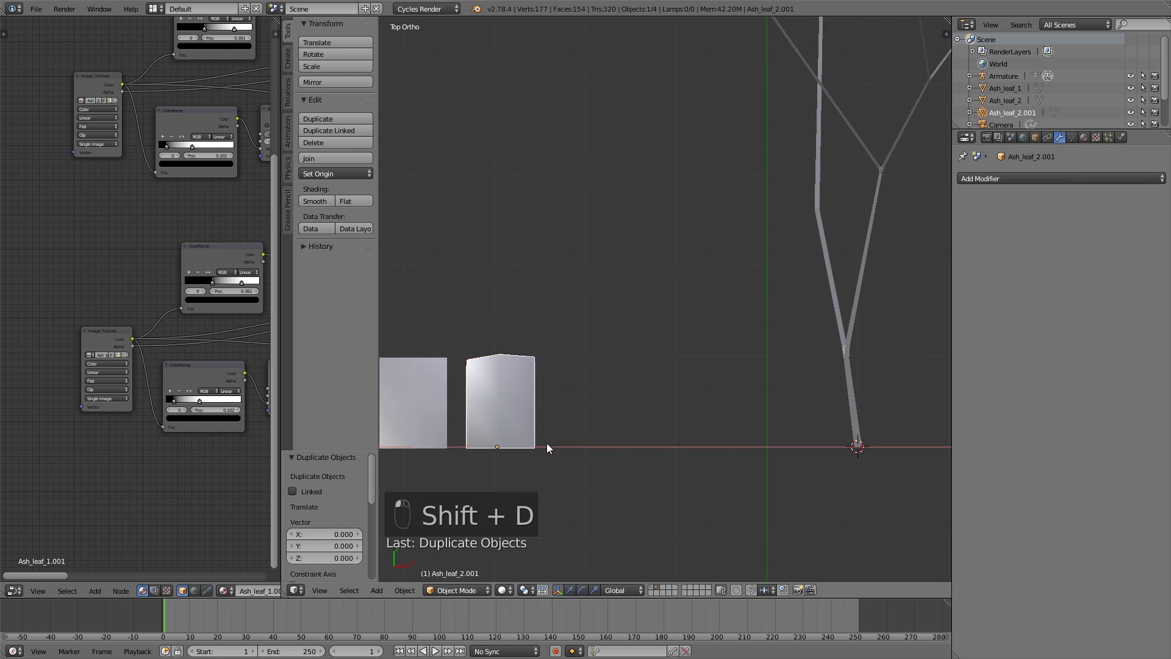
left_click(696, 458)
right_click(445, 430)
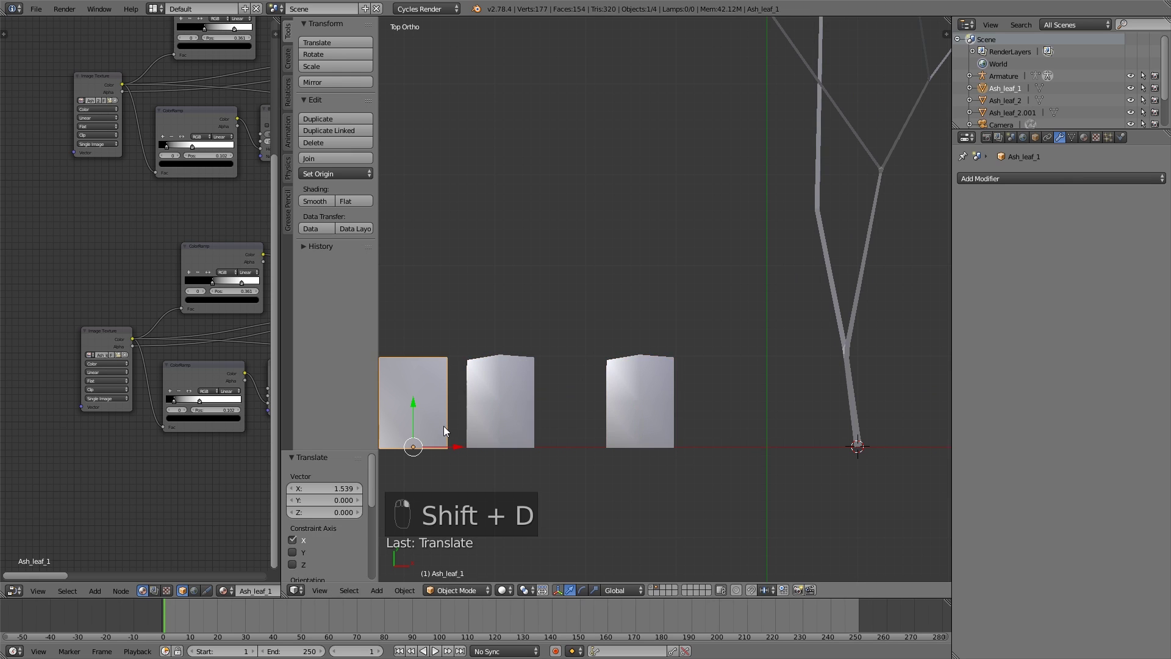
key("shift+d")
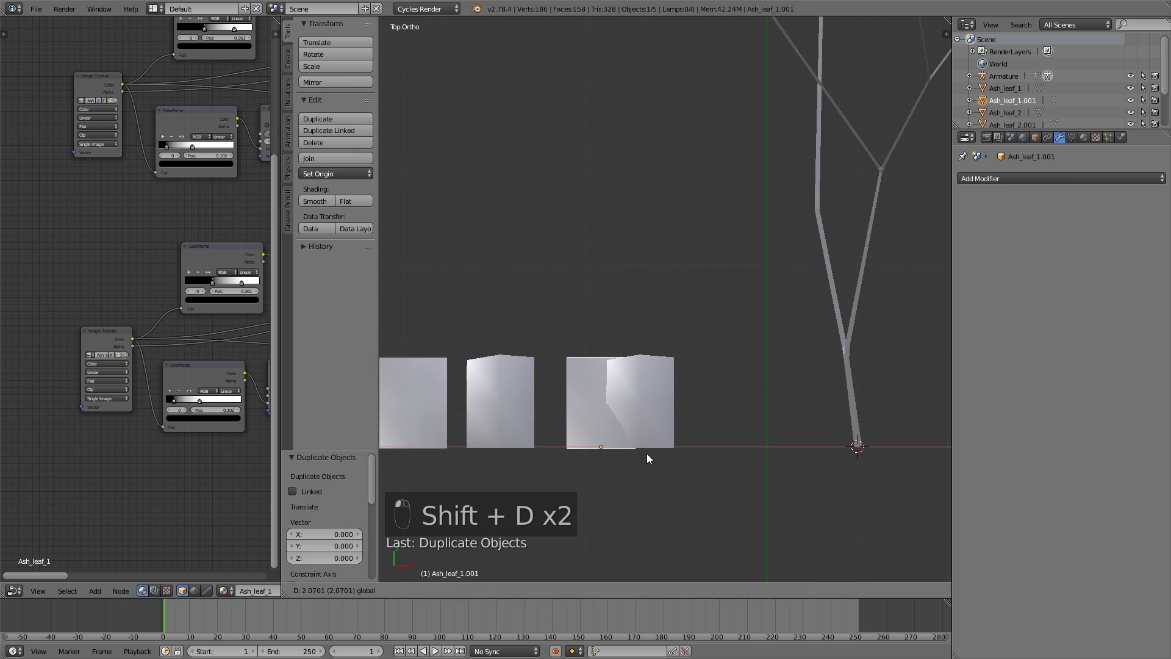
left_click(655, 454)
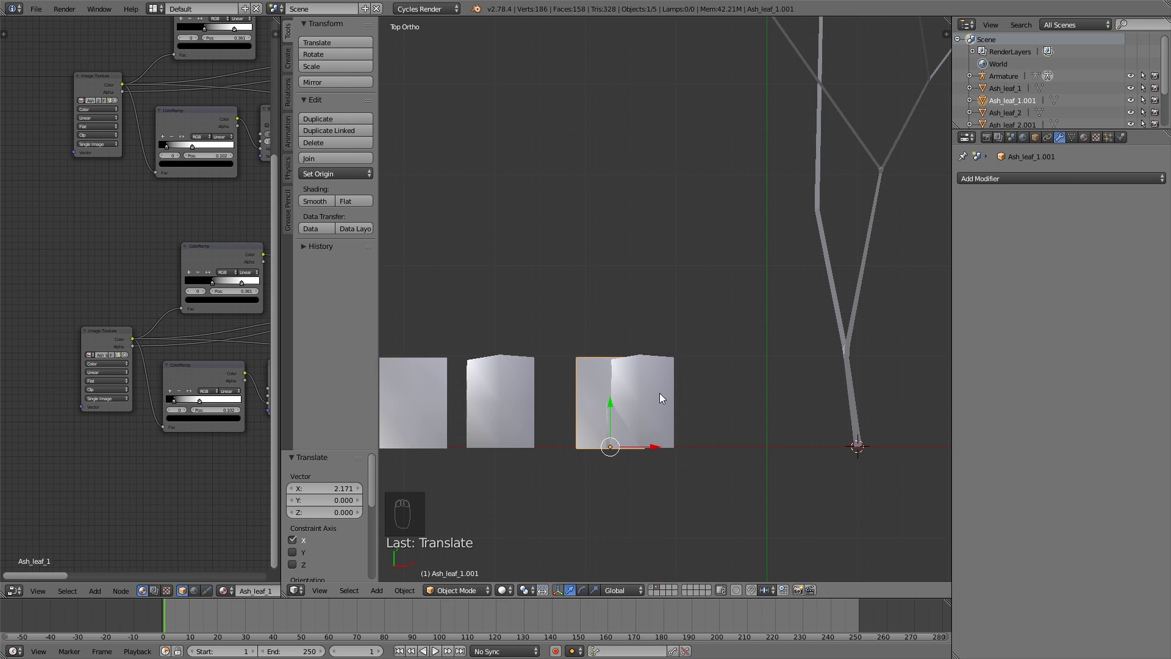
- Join the two leaf copies into one object and enter Edit Mode on it
right_click(661, 387, "shift")
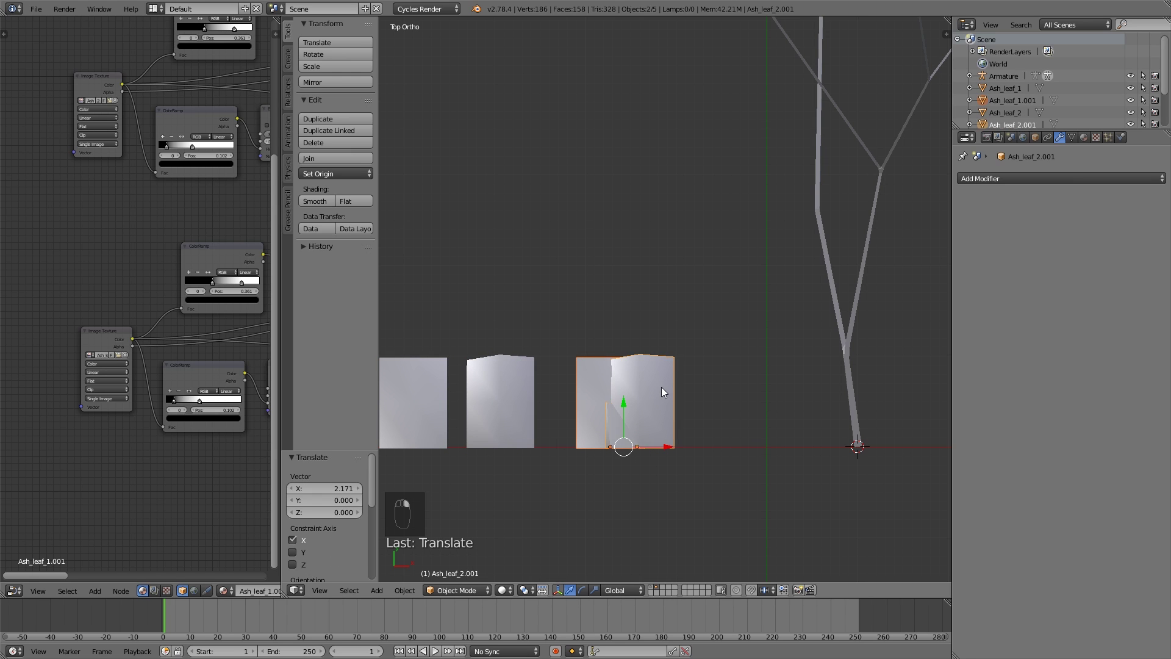
key("ctrl+j")
scroll(653, 398, "up", 2)
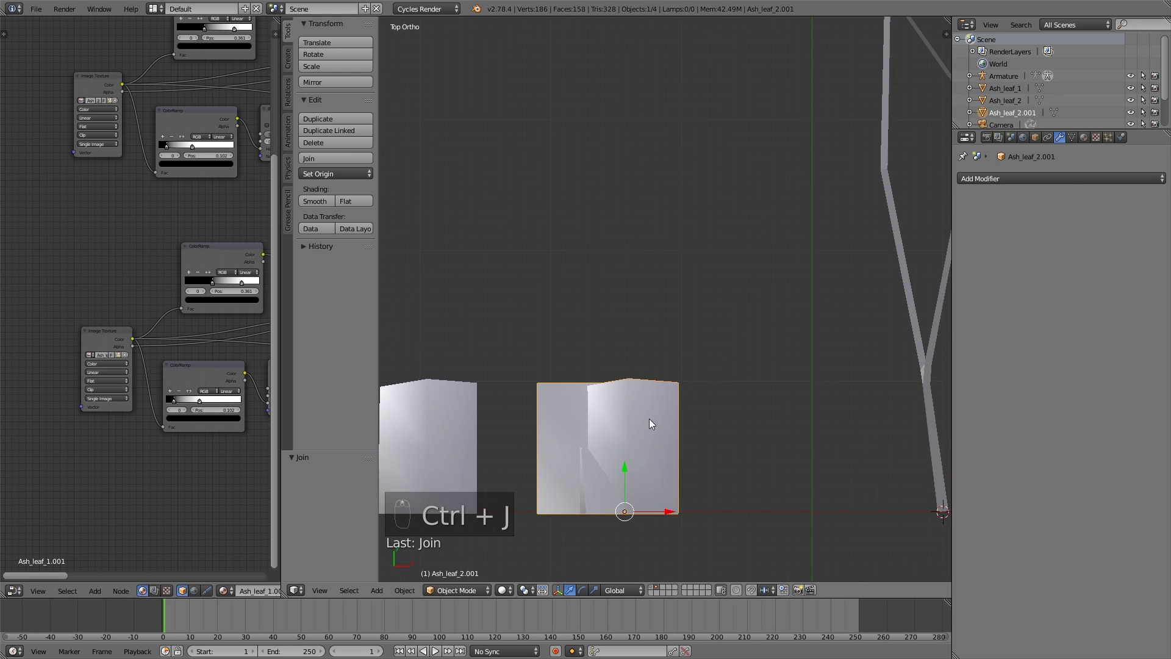
middle_click_drag(661, 487, 663, 395, "shift")
key("Tab")
scroll(592, 455, "up", 2)
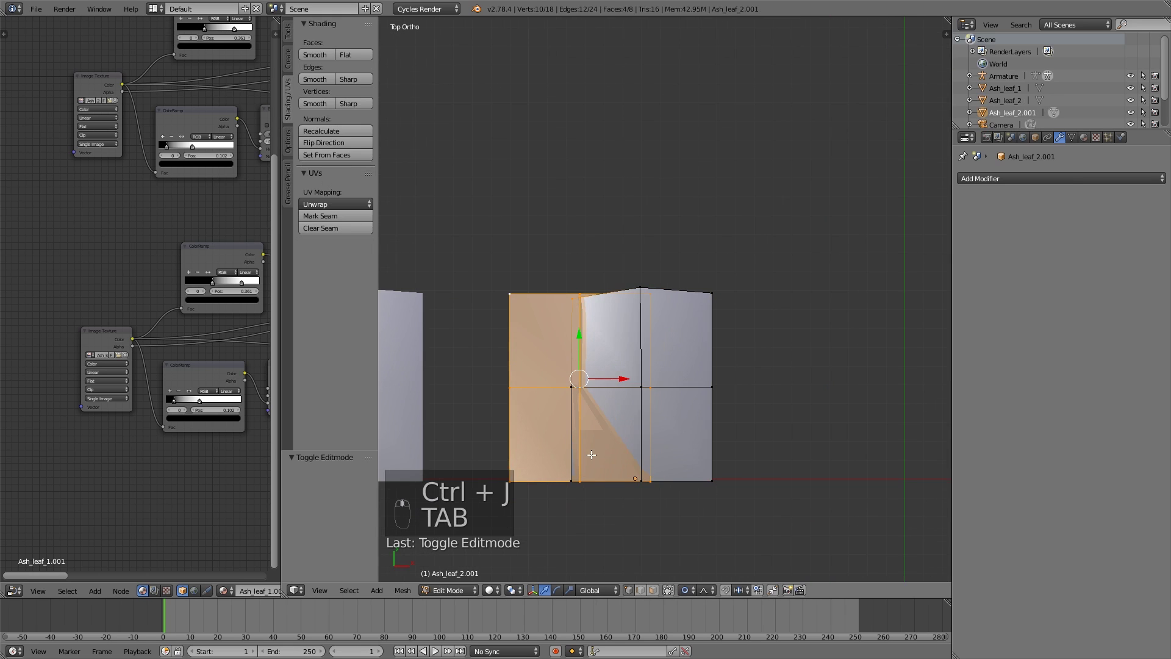
- Select the whole flatter leaf in the joined mesh, tilt it counterclockwise and move it about 0.078 in X and -0.065 in Y
key("r")
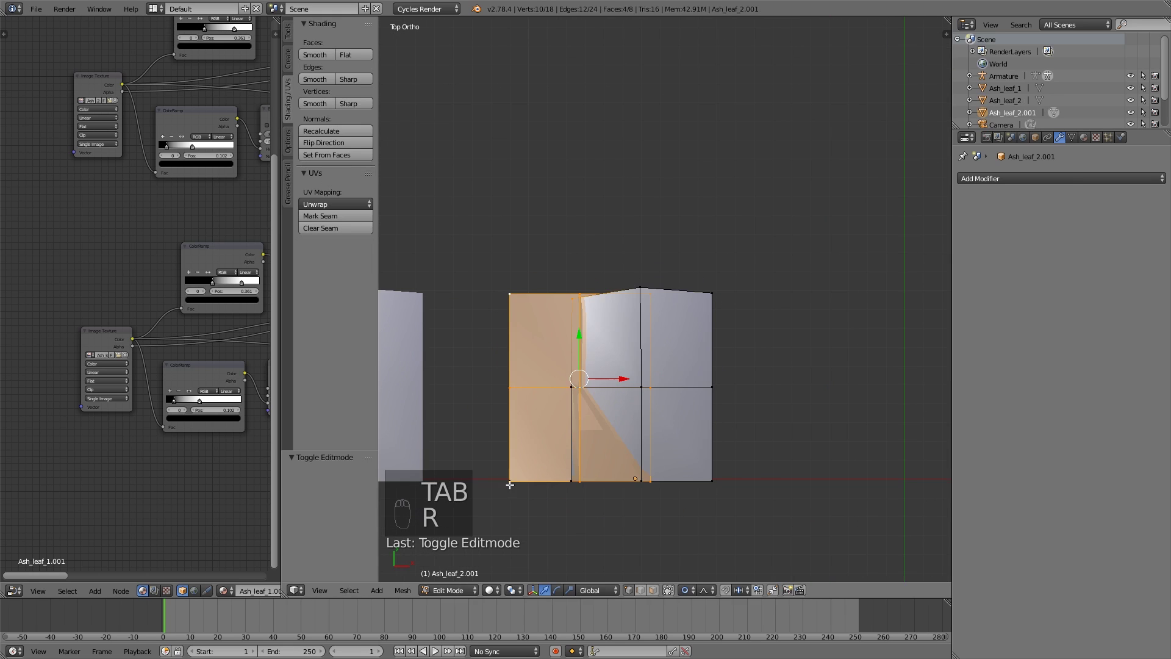
key("a")
key("l")
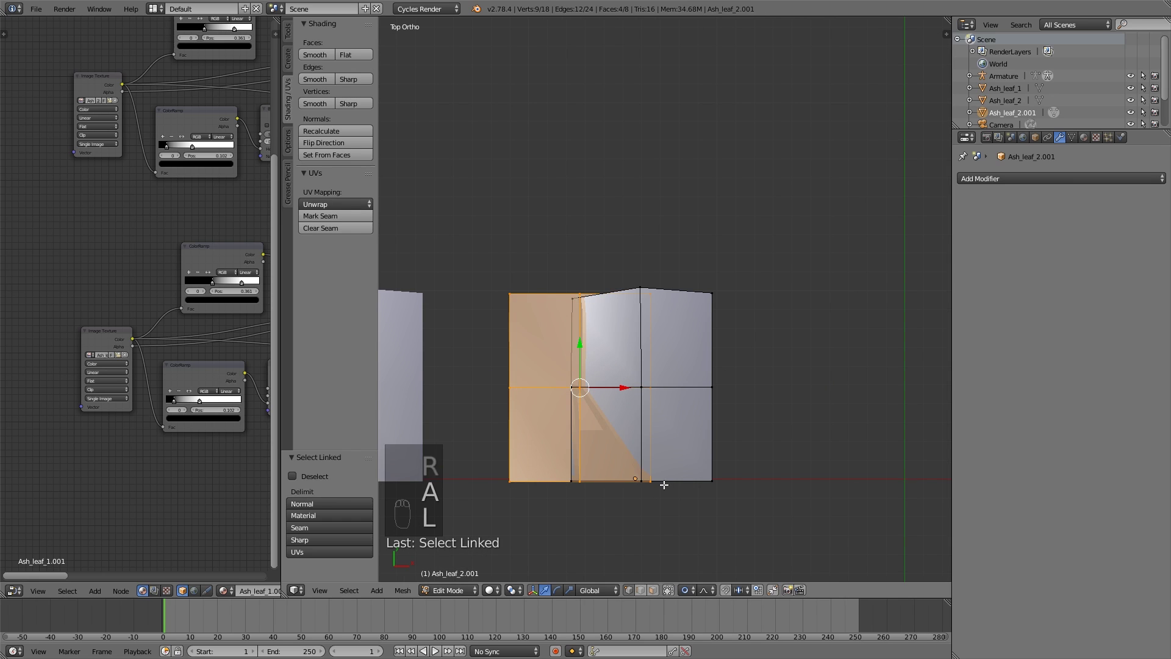
key("r")
left_click(693, 425)
key("g")
left_click(707, 436)
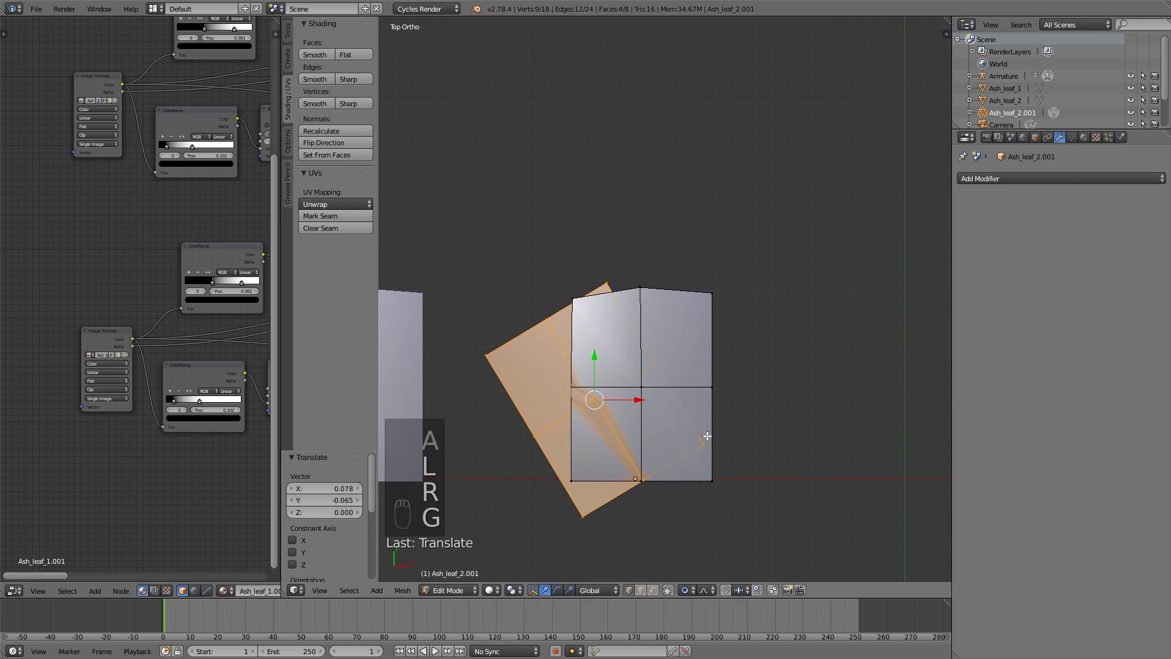
- Display the leaves in Texture shading, trackball-rotate the selected leaf about 18.9° and 3.4°, and move it about -0.085, 0.068, 0.154
left_click(492, 590)
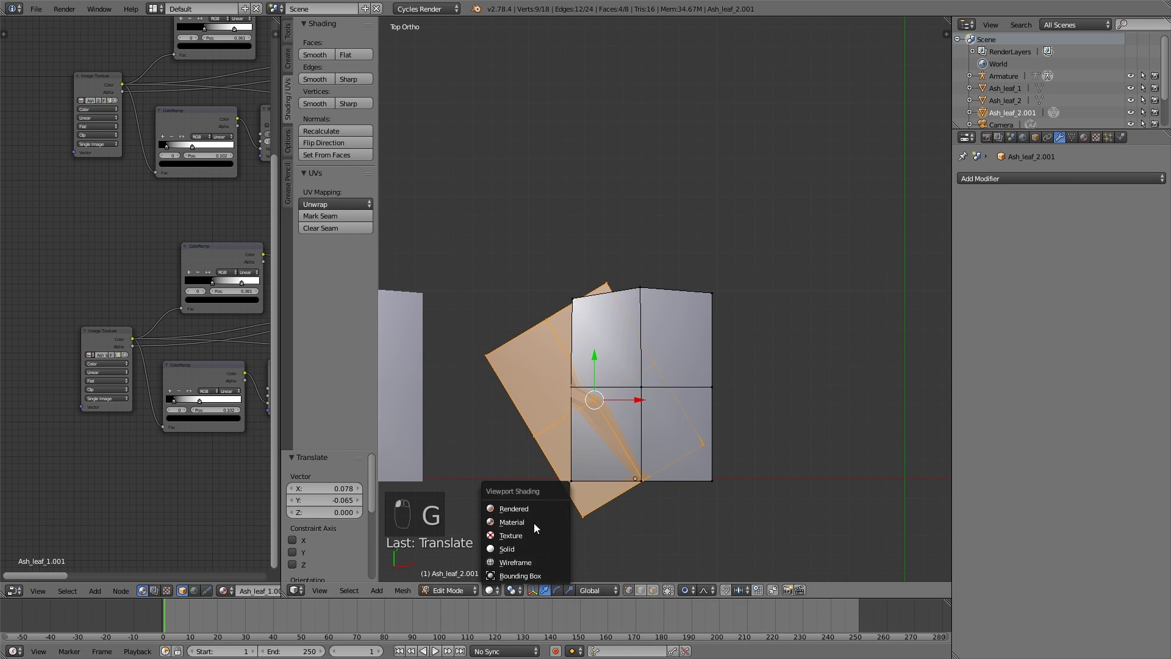
left_click(539, 534)
middle_click_drag(635, 504, 652, 378)
key("KP_Decimal")
key("r")
key("r")
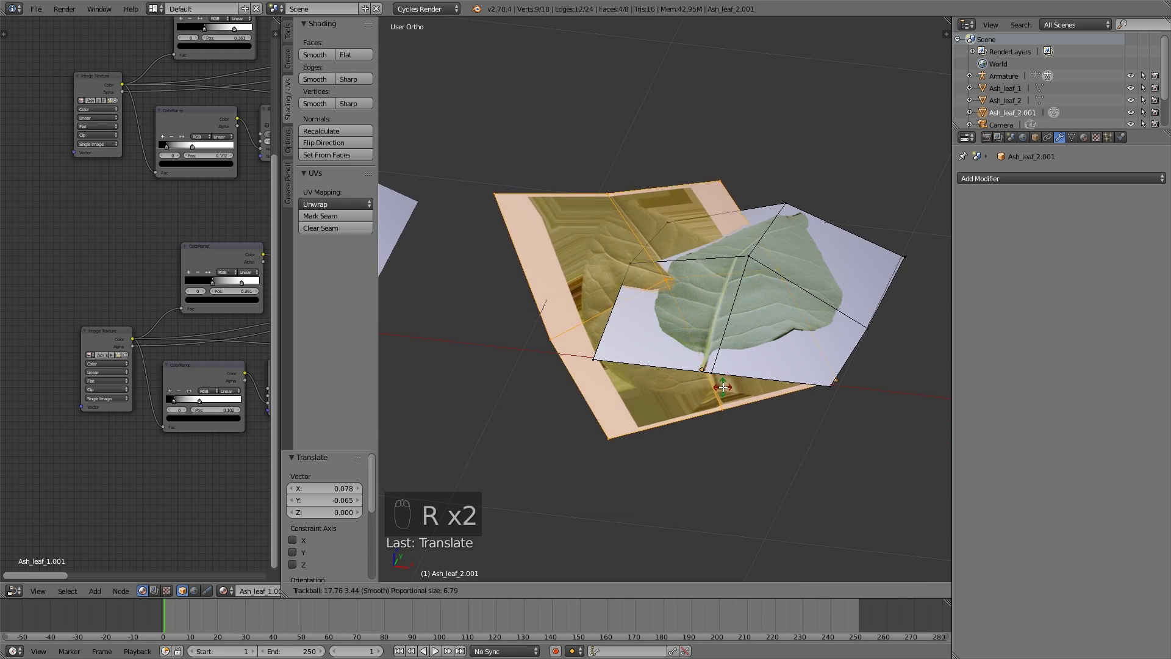
left_click(702, 357)
key("g")
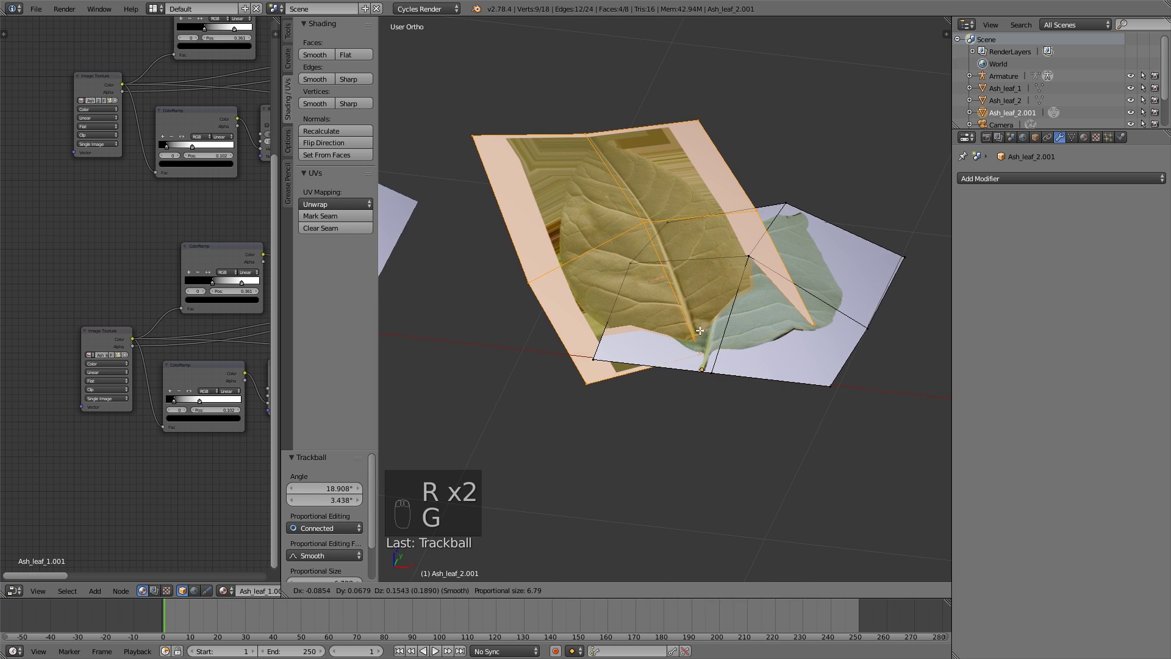
left_click(700, 347)
- Move the tilted leaf along Y and nudge it about 0.018, 0.005, 0.013 to bring its stem to the other leaf's stem
middle_click_drag(701, 348, 662, 280)
key("g")
key("y")
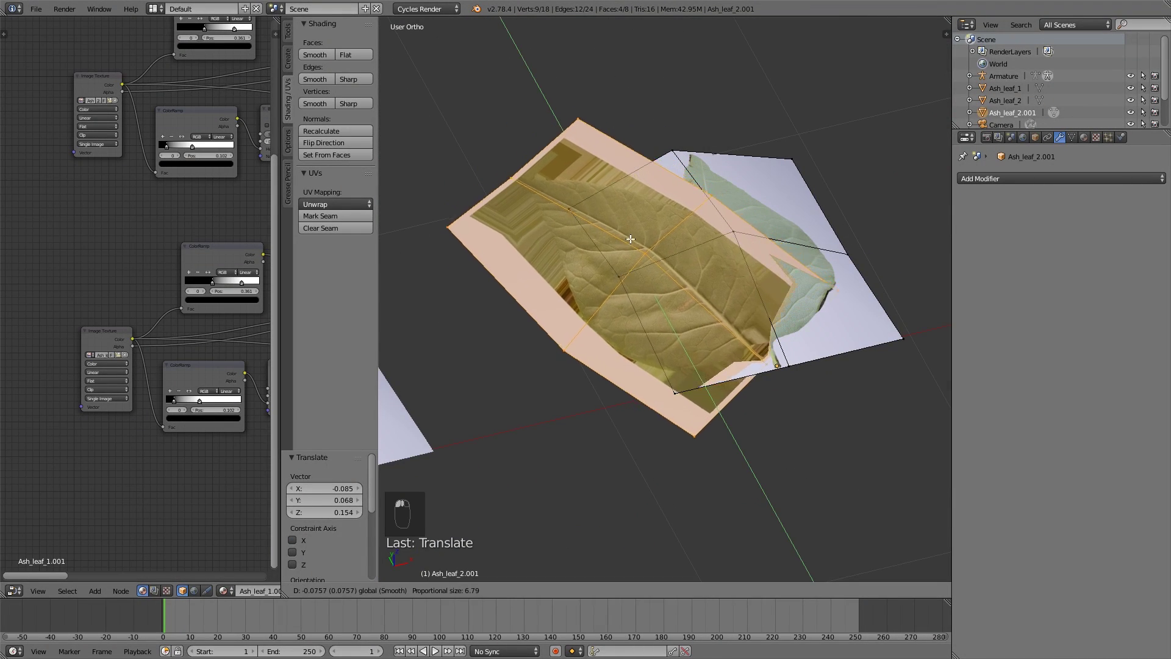
left_click(781, 302)
key("g")
left_click(784, 301)
- Duplicate the other leaf within the mesh, rotate the copy and move it about -0.270, -0.058, 0.011 behind the tilted leaf
middle_click_drag(784, 301, 628, 410)
key("a")
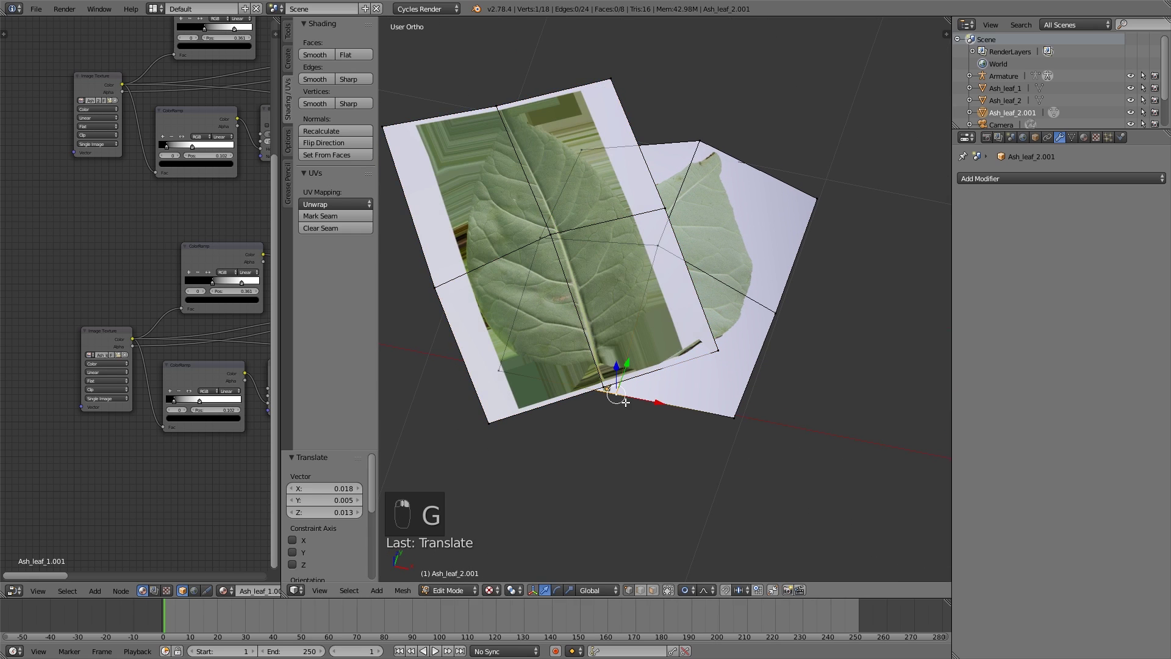
key("l")
key("shift+d")
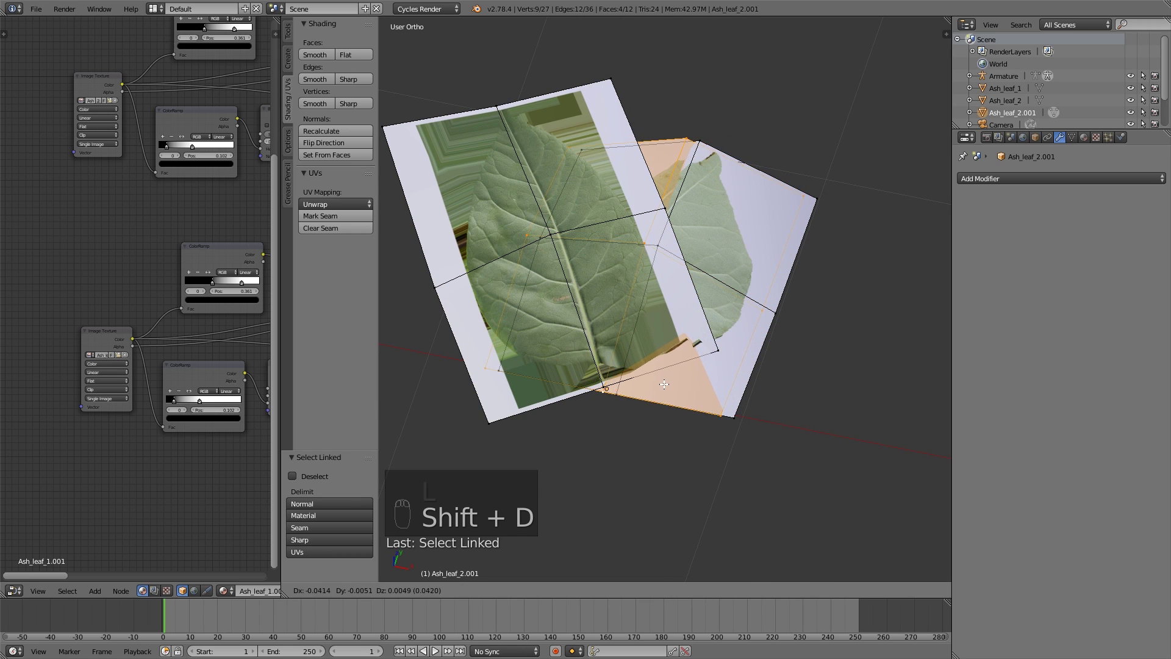
left_click(706, 334)
key("r")
left_click(706, 261)
key("g")
left_click(647, 244)
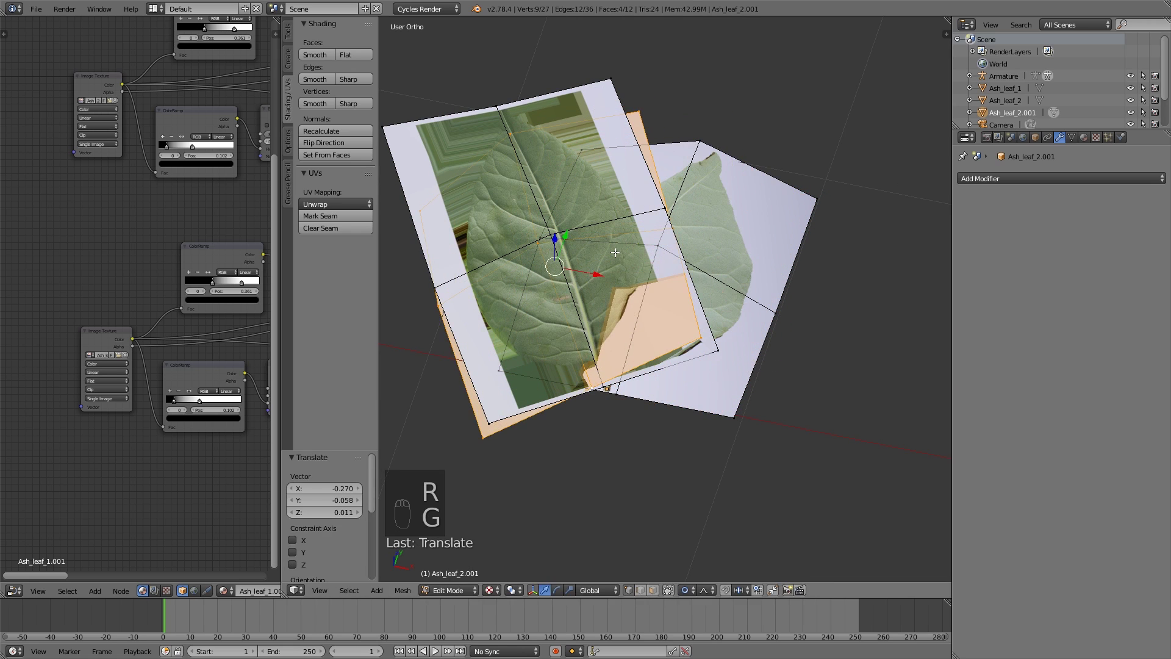
- Trackball-rotate the new leaf copy about -10.9° and 24.6° and reposition it near the shared stem
key("r")
key("r")
left_click(672, 226)
key("g")
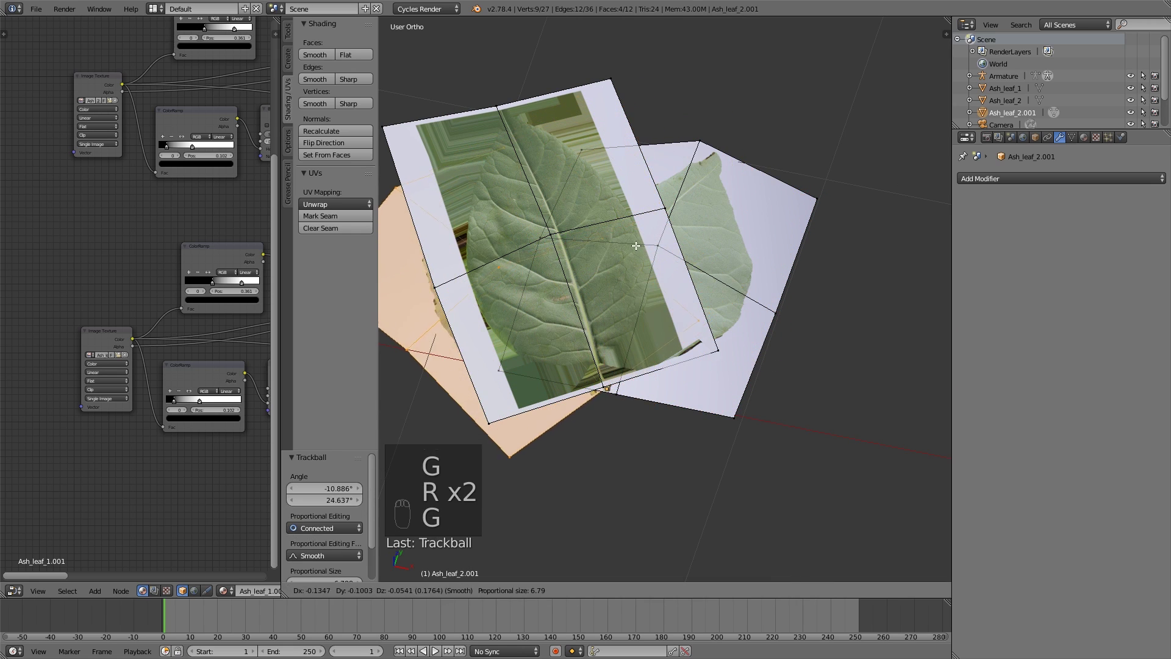
left_click(677, 238)
- Scale the new leaf copy to about 0.656 and move it about 0.139, -0.040, -0.064 back to the shared stem point
key("s")
left_click(656, 284)
key("g")
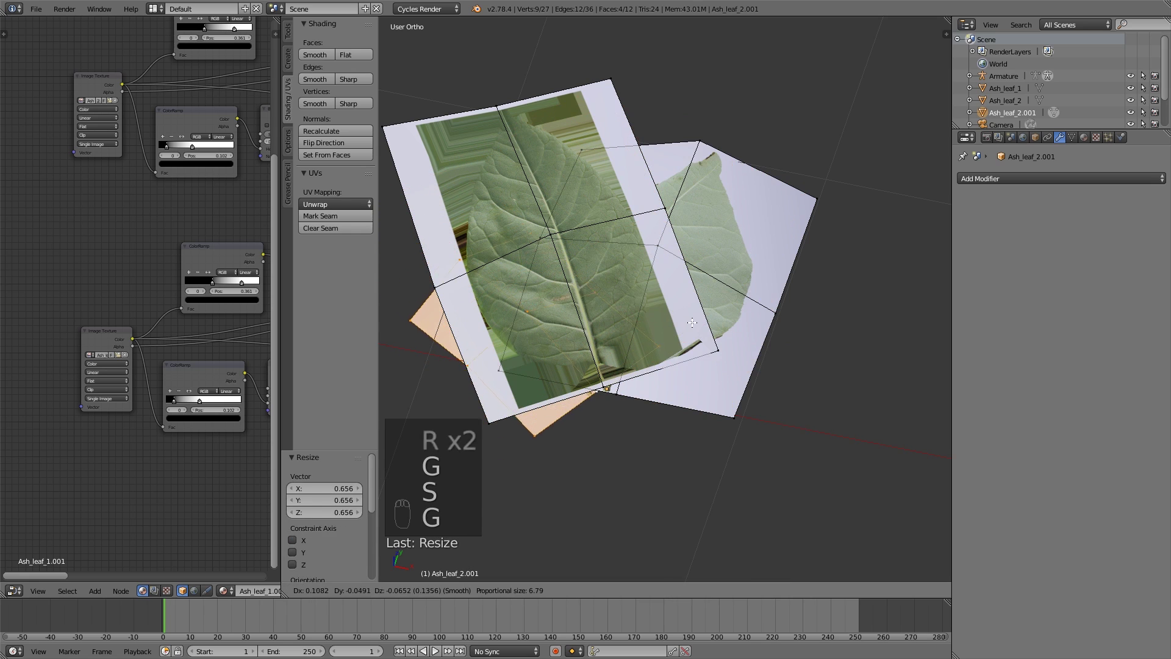
left_click(670, 297)
middle_click_drag(670, 297, 746, 358)
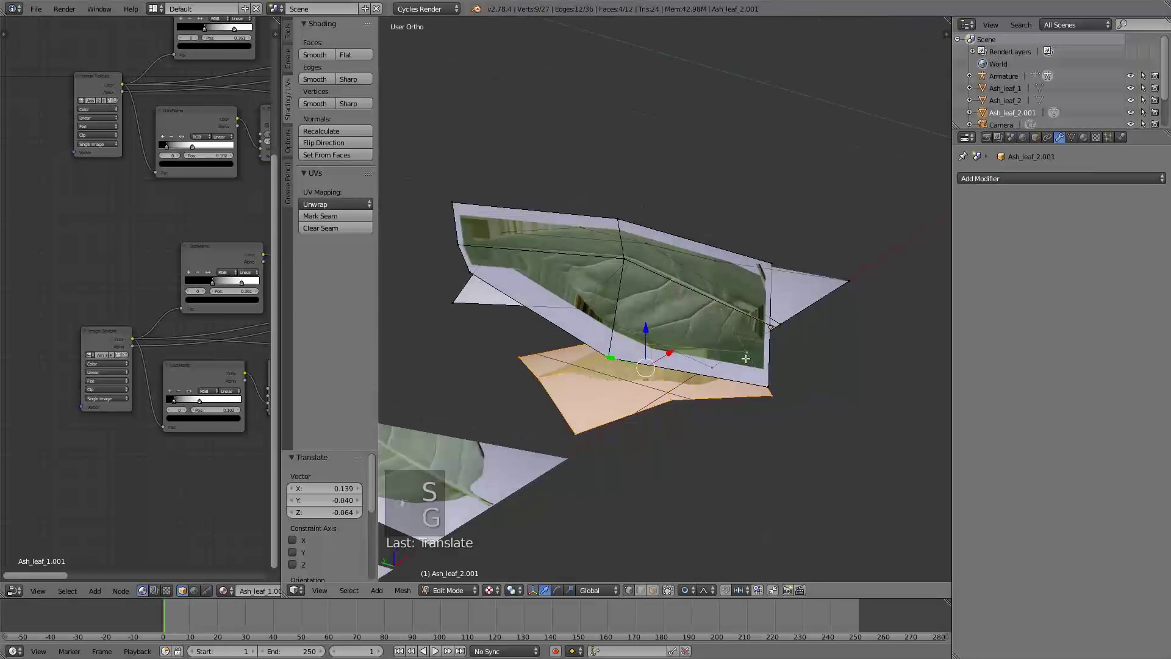
key("g")
left_click(790, 412)
- Examine the three-leaf cluster from several angles in both Object Mode and Edit Mode
middle_click_drag(791, 412, 671, 432)
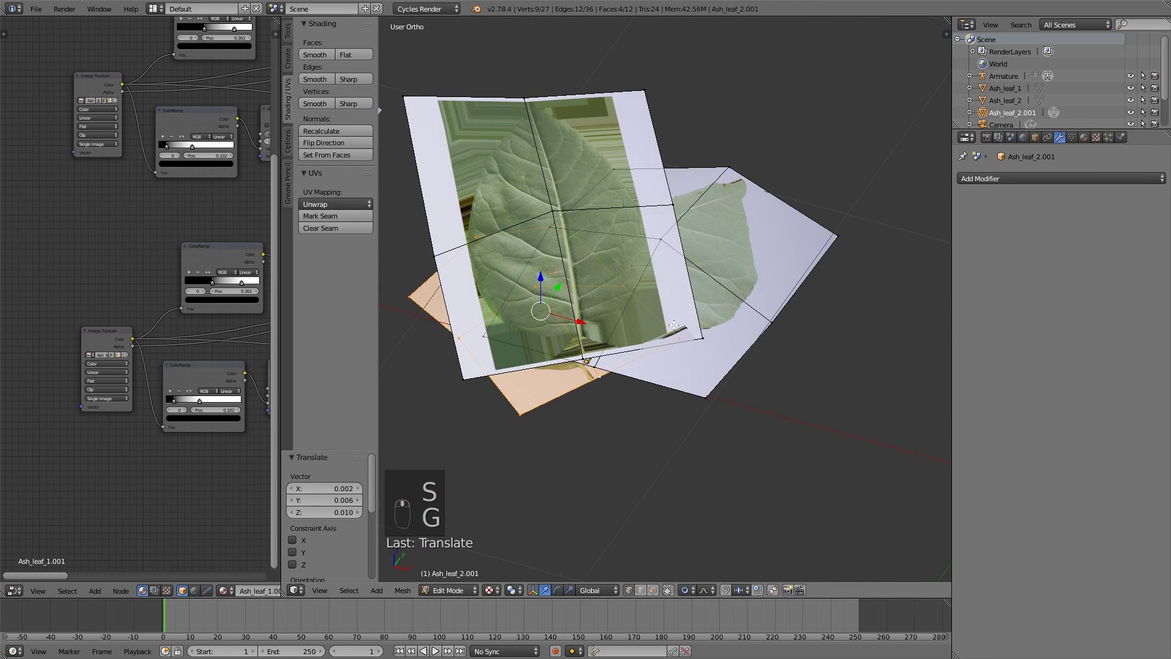
key("a")
key("Tab")
key("Tab")
key("l")
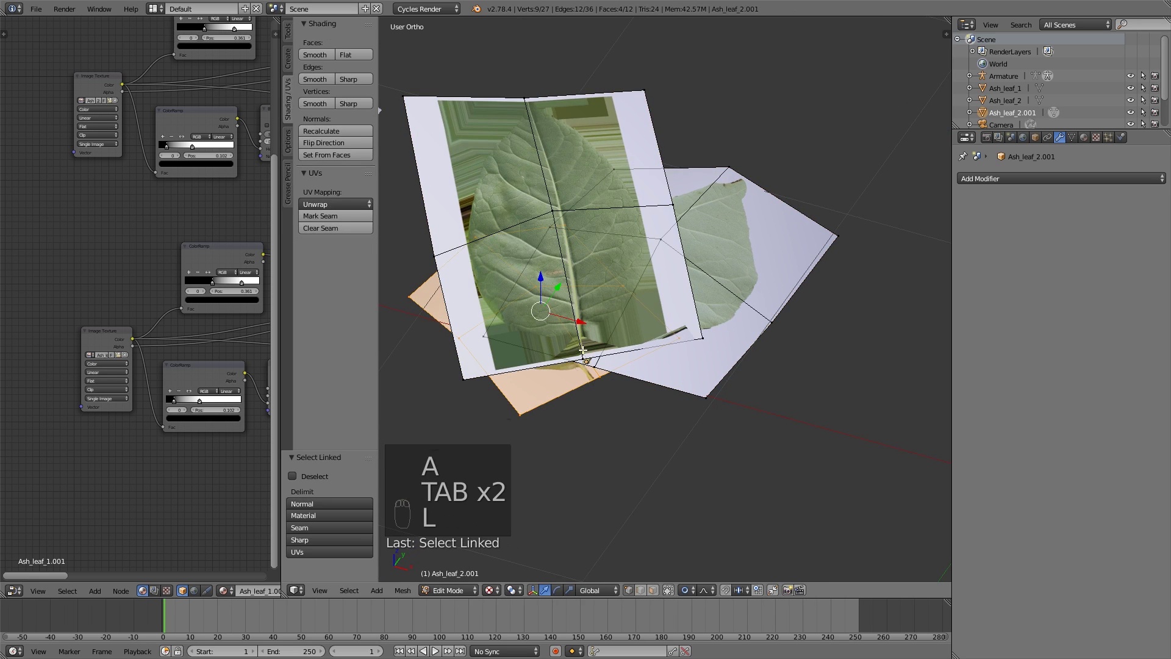
key("a")
key("Tab")
middle_click_drag(541, 272, 639, 220)
scroll(626, 283, "down", 1)
key("Tab")
scroll(676, 294, "down", 5)
key("Tab")
scroll(676, 293, "up", 2)
key("Tab")
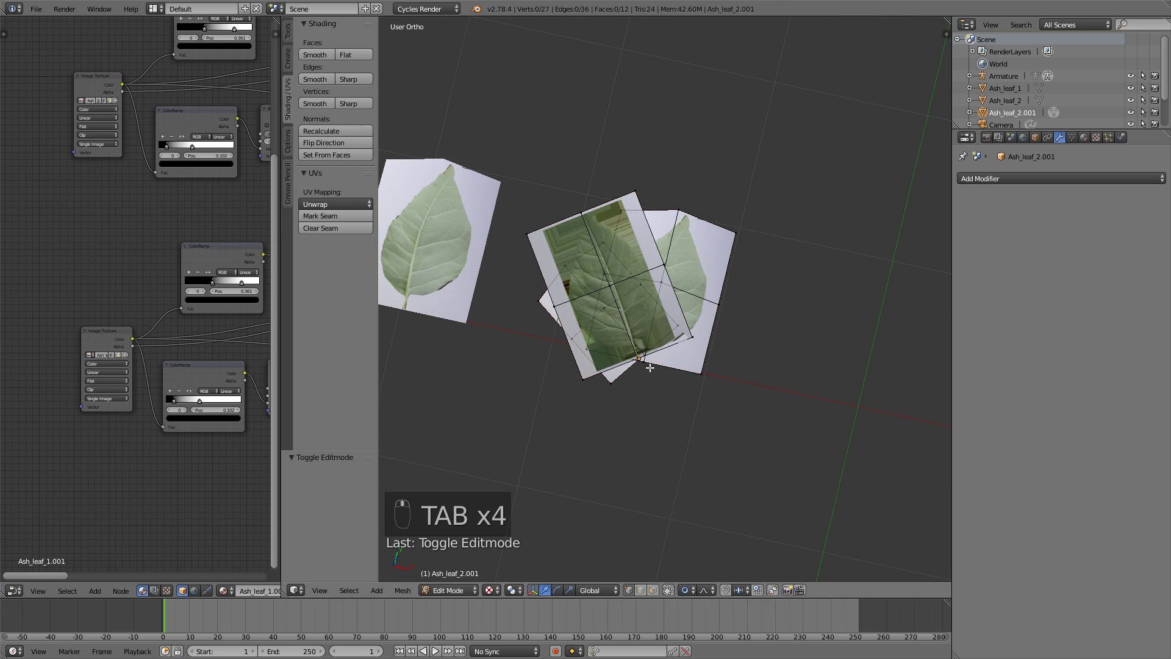
key("Tab")
key("Tab")
- Duplicate the front tilted leaf, rotate the copy about 67.1° and move it to the opposite side of the cluster
key("l")
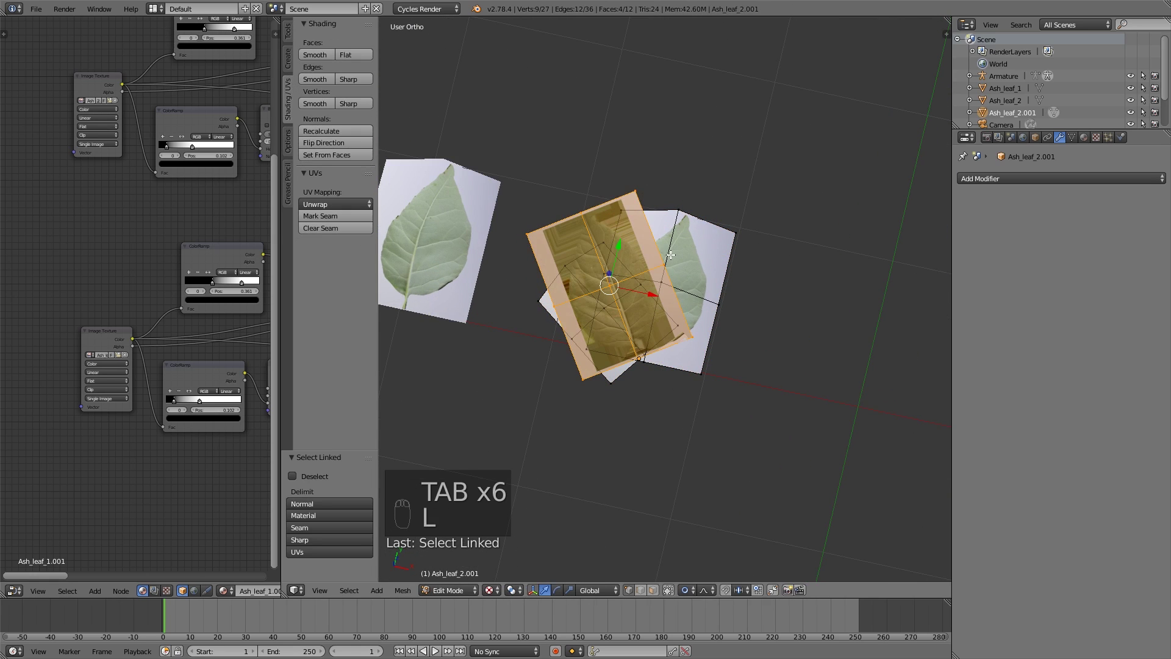
key("shift+d")
key("r")
left_click(724, 413)
key("g")
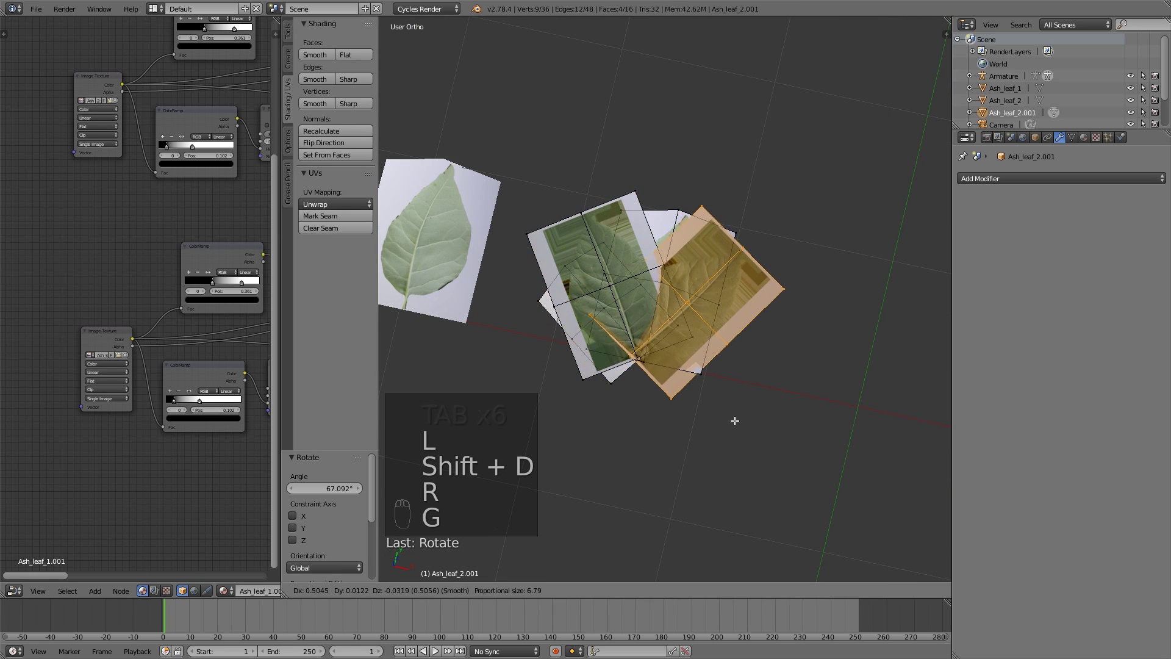
left_click(799, 411)
- Scale the fourth leaf to about 0.757 and move it about -0.015, -0.076, -0.022 to meet the shared stem
key("s")
left_click(792, 346)
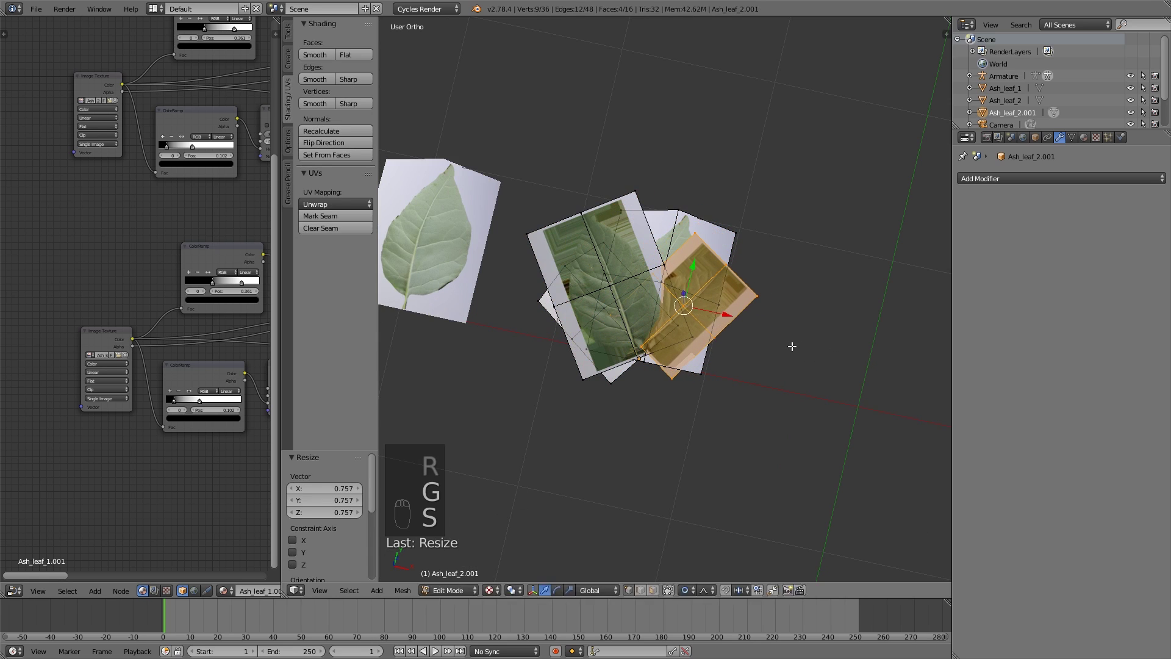
key("g")
left_click(748, 272)
- Stretch the fourth leaf outward with proportional editing by moving its outer corner vertex about 0.238, 0.271, 0.067
right_click(739, 276)
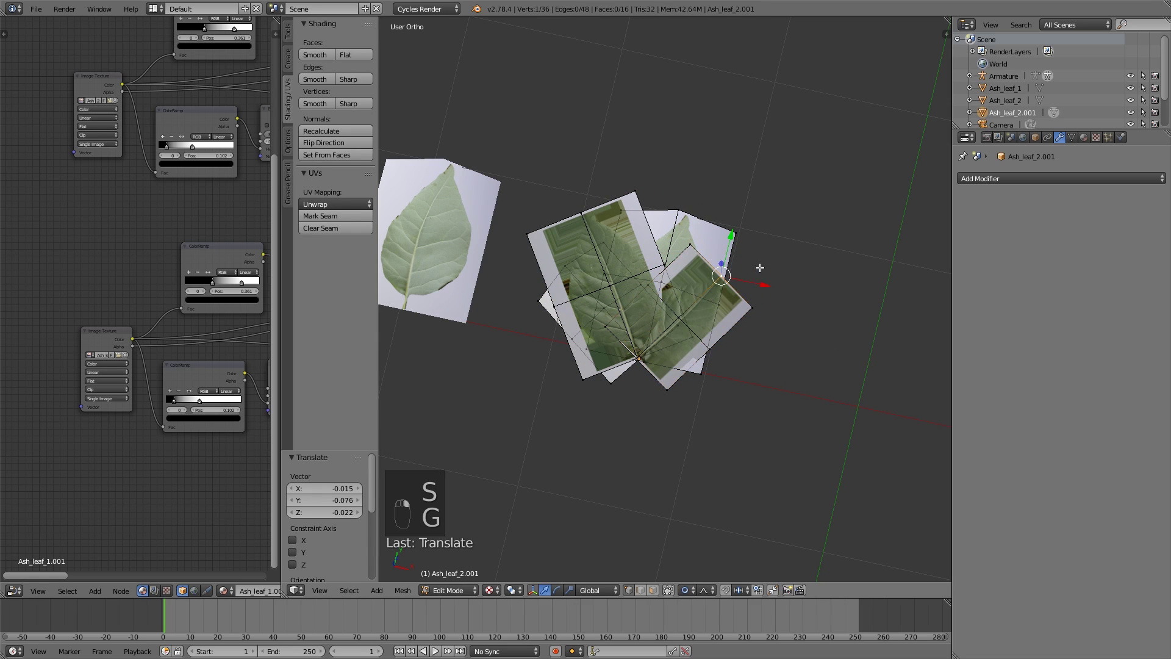
key("g")
key("g")
scroll(795, 262, "down", 5)
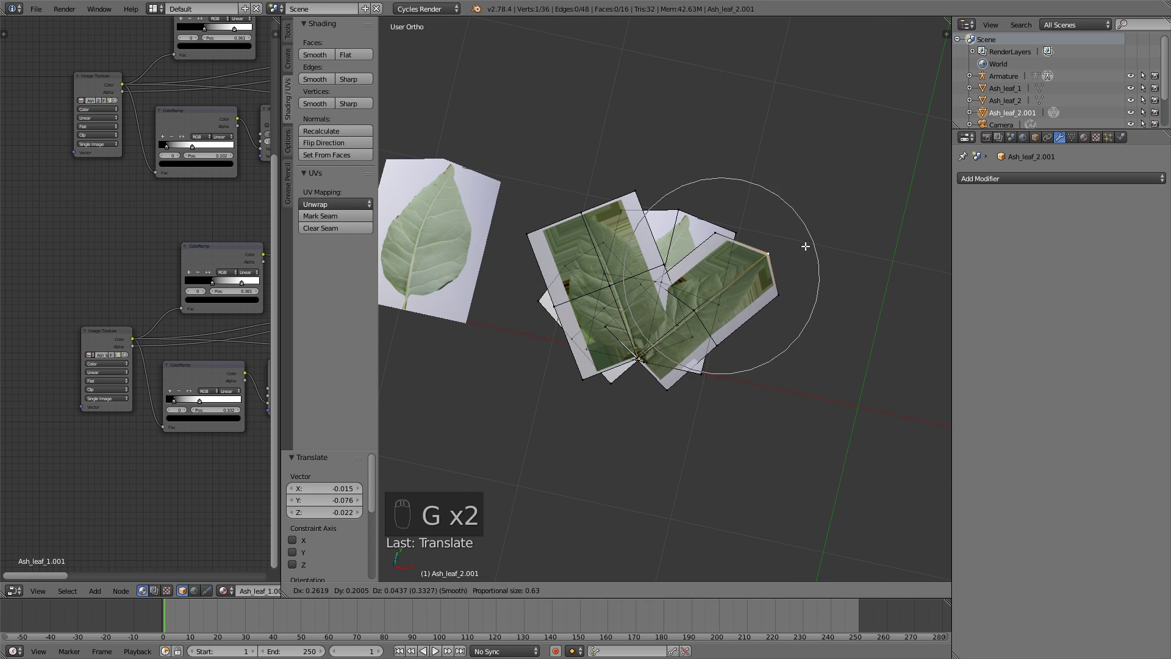
left_click(804, 234)
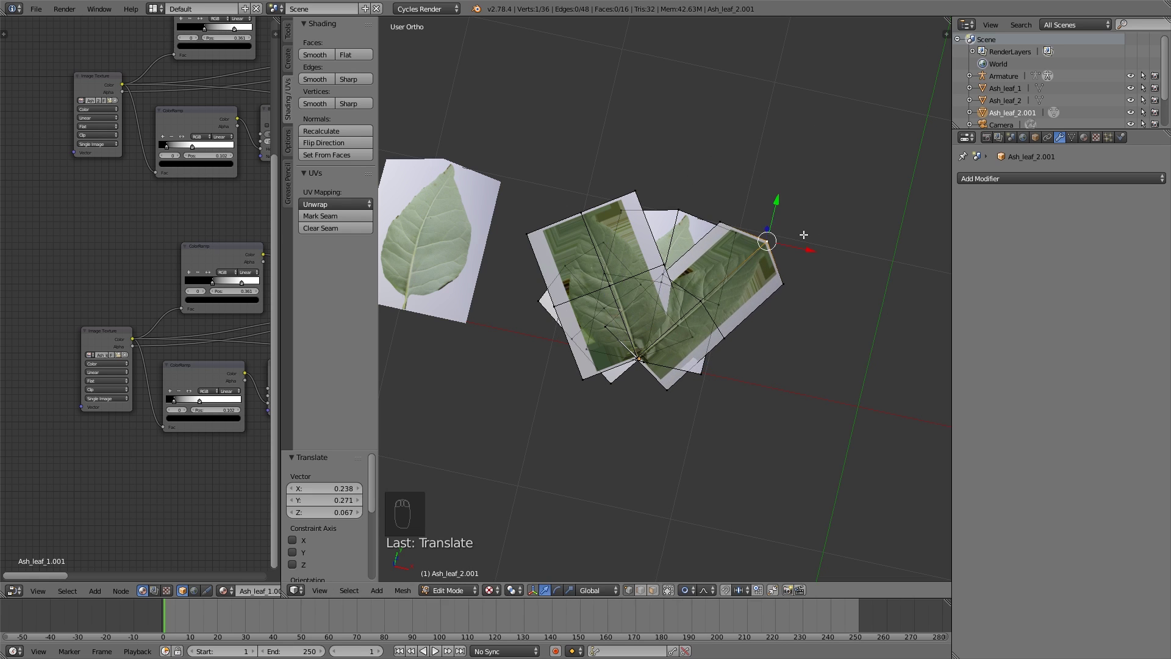
key("a")
key("Tab")
- Bend the front tilted leaf with proportional editing by shifting its inner tip corner, first about -0.145 along Y, and its middle tip vertex
middle_click_drag(803, 273, 772, 250)
key("Tab")
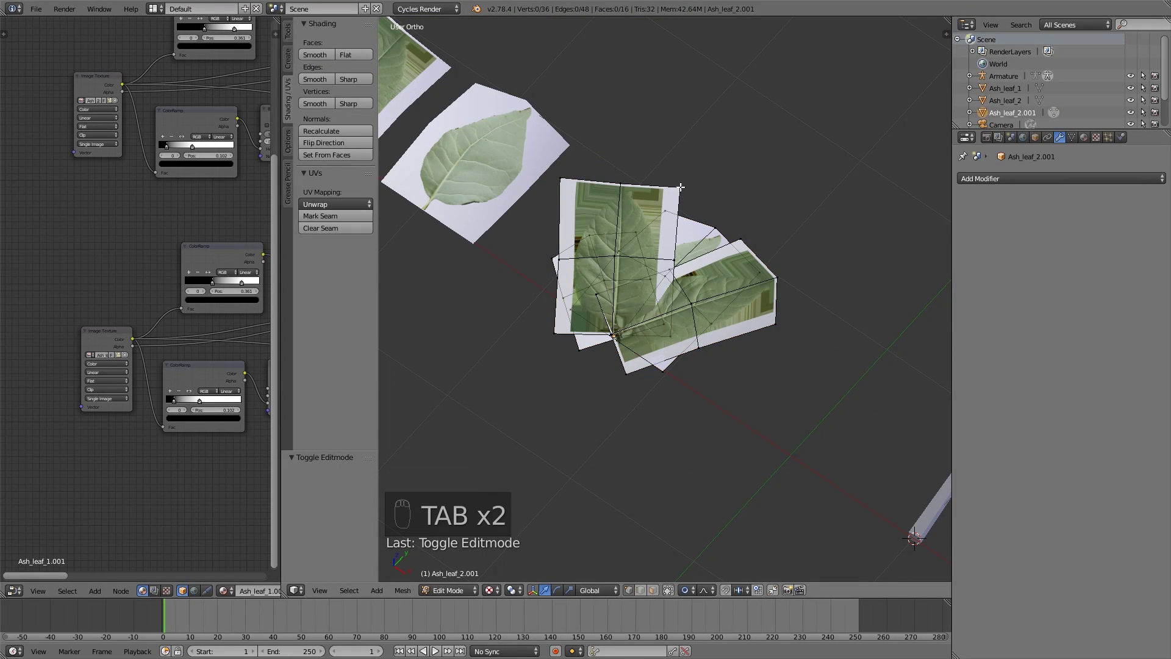
left_click_drag(700, 161, 669, 184)
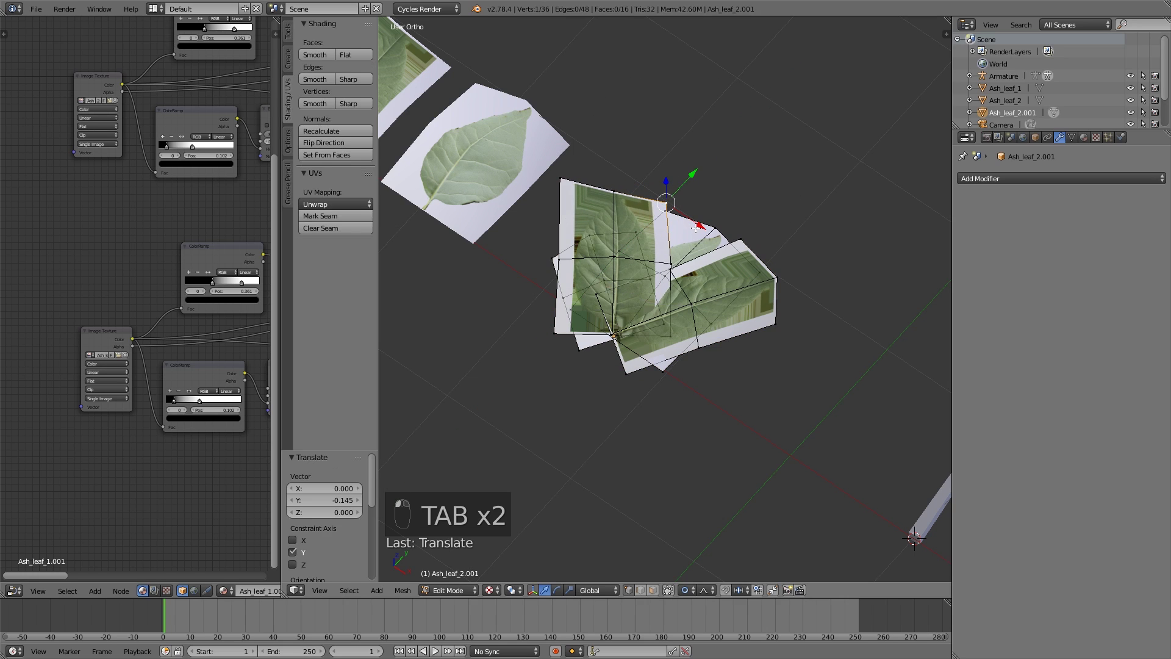
key("g")
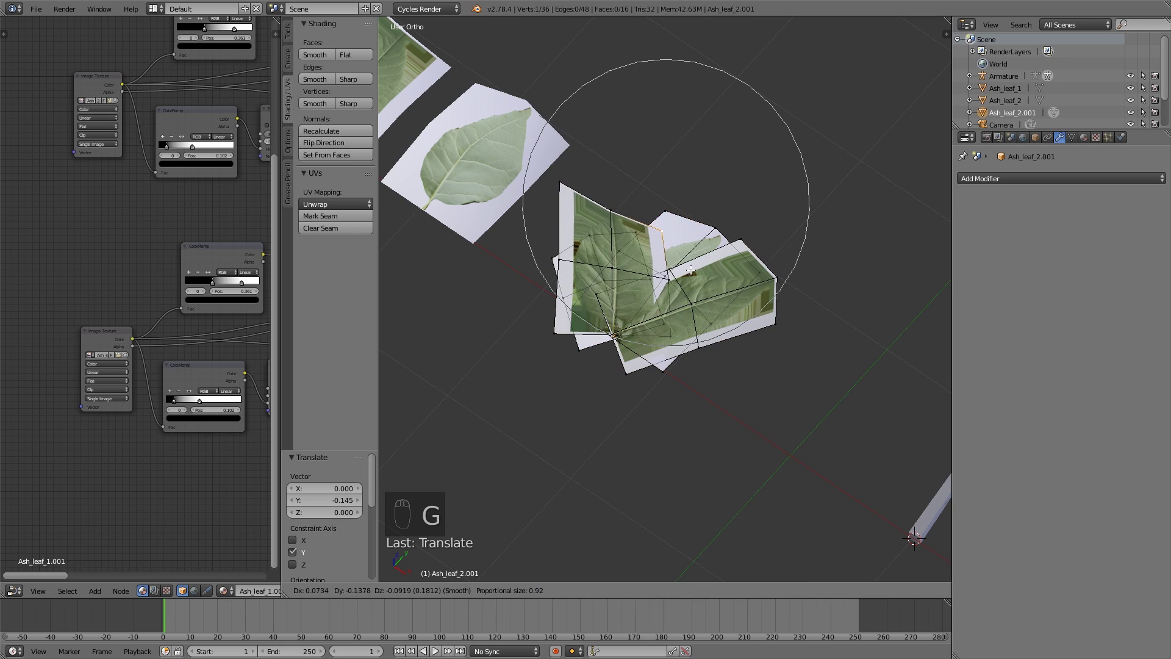
left_click(686, 267)
right_click(612, 206)
key("g")
left_click(615, 193)
key("a")
key("Tab")
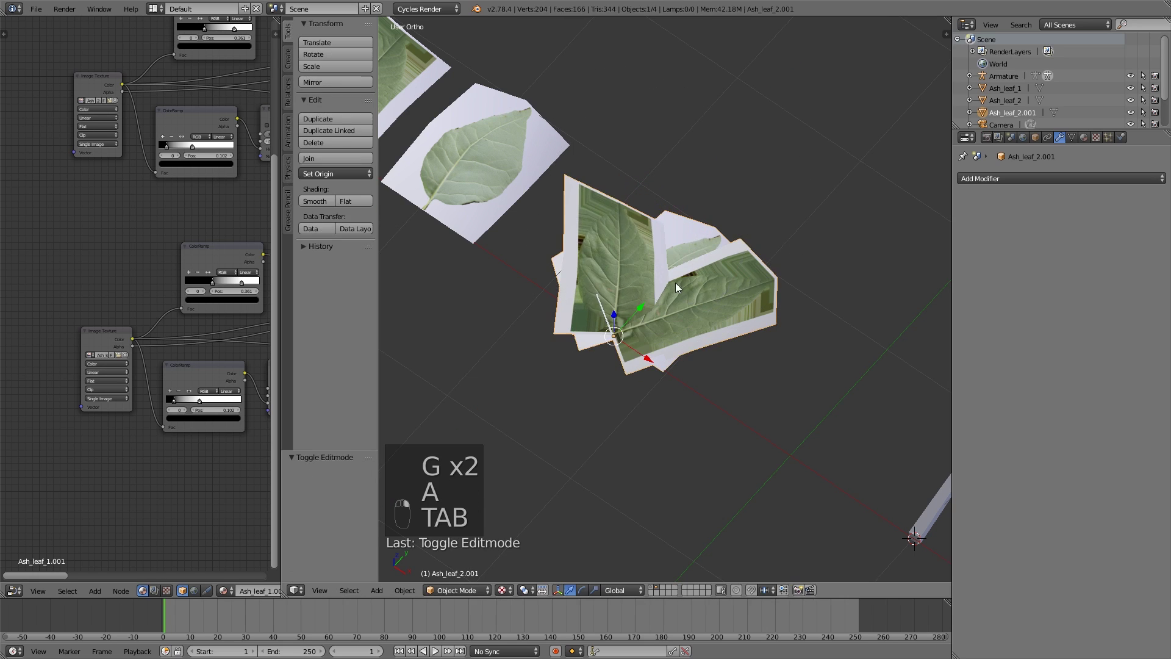
- Select both single leaves and the leaf cluster together and put them in a new group named Leaves
middle_click_drag(675, 283, 605, 305)
key("b")
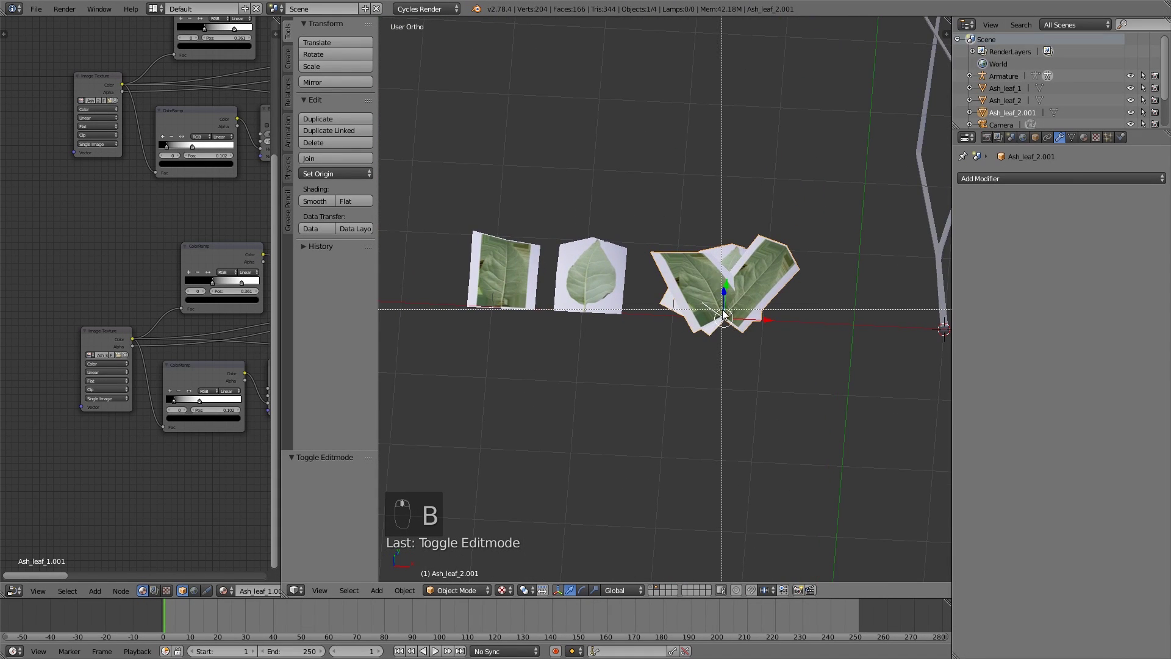
left_click_drag(723, 314, 492, 259)
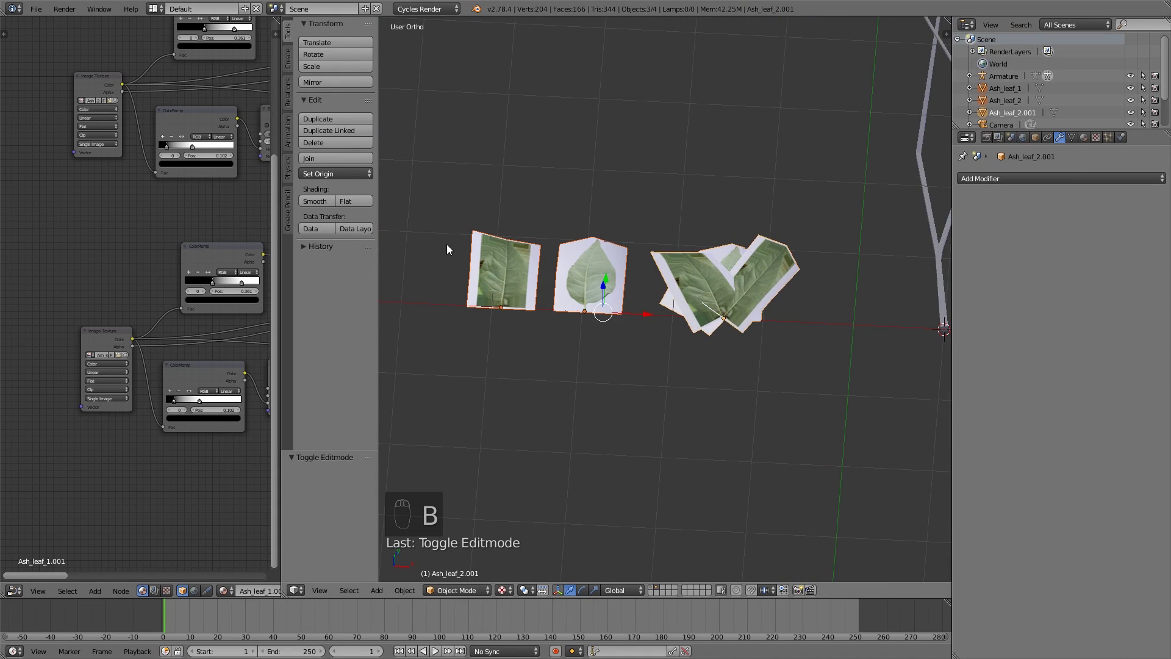
key("alt+g")
key("ctrl+z")
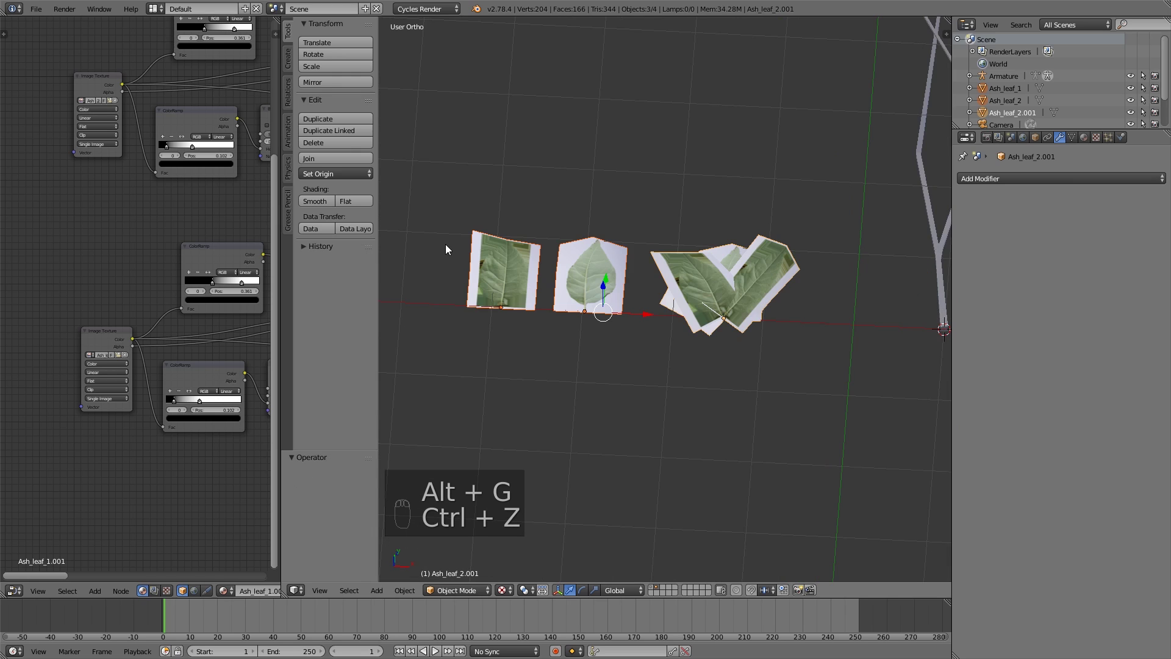
key("ctrl+g")
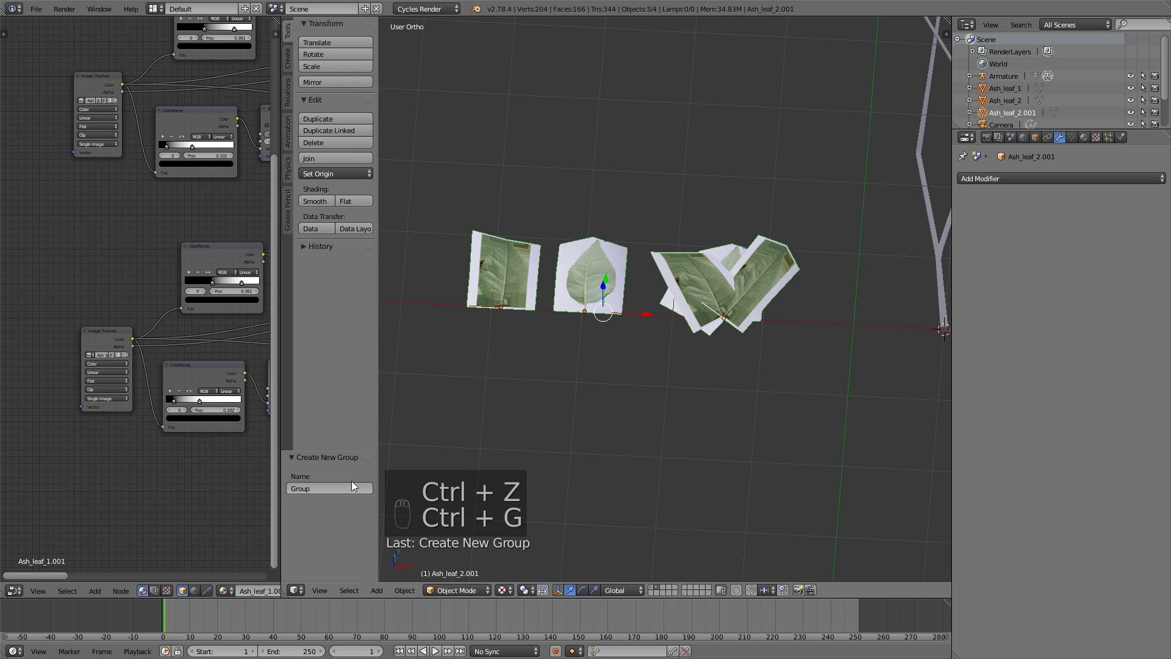
left_click(307, 484)
type("Leave")
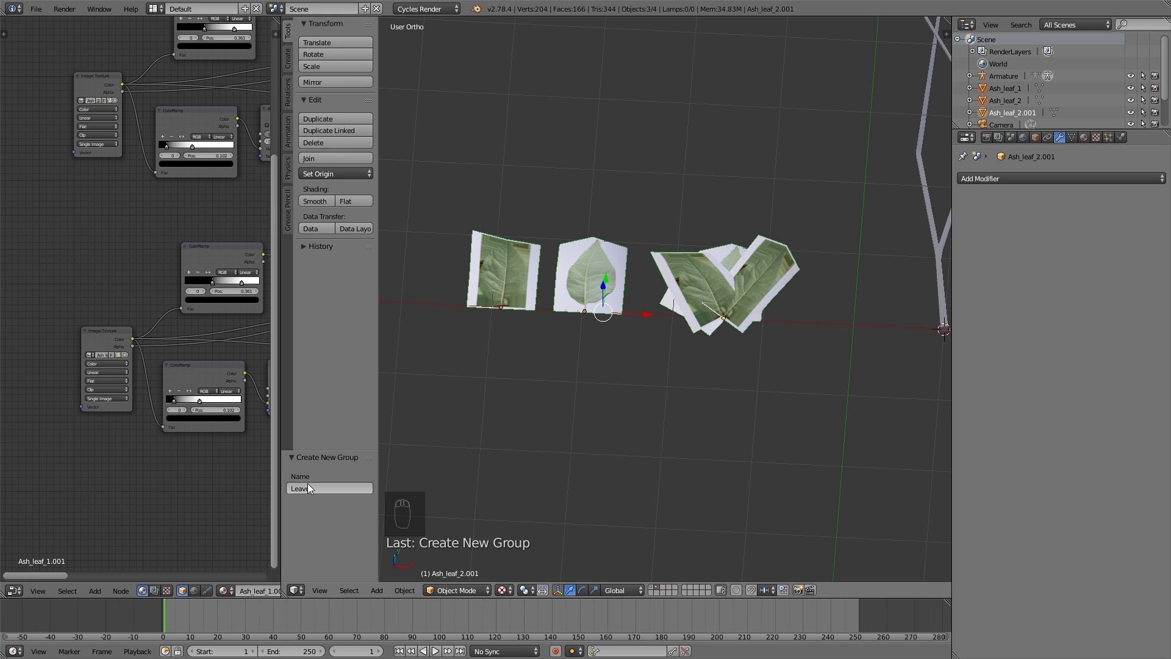
key("Return")
key("t")
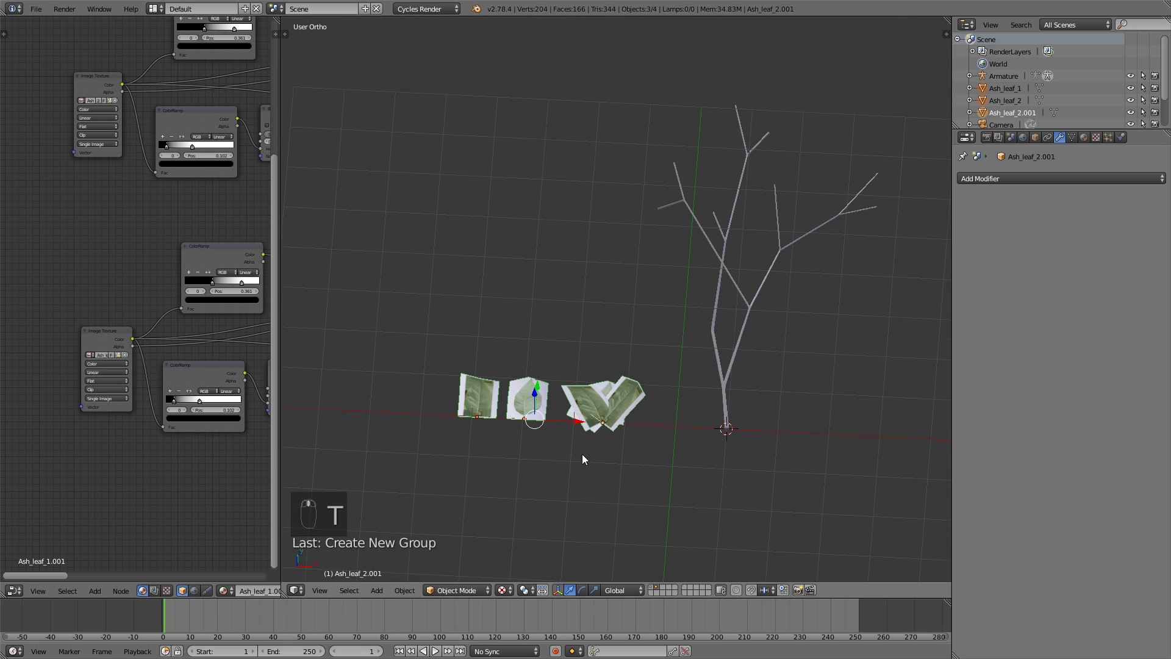
- Rotate the two single leaves and the leaf cluster together by 90° in top view
right_click(751, 314)
key("KP_Decimal")
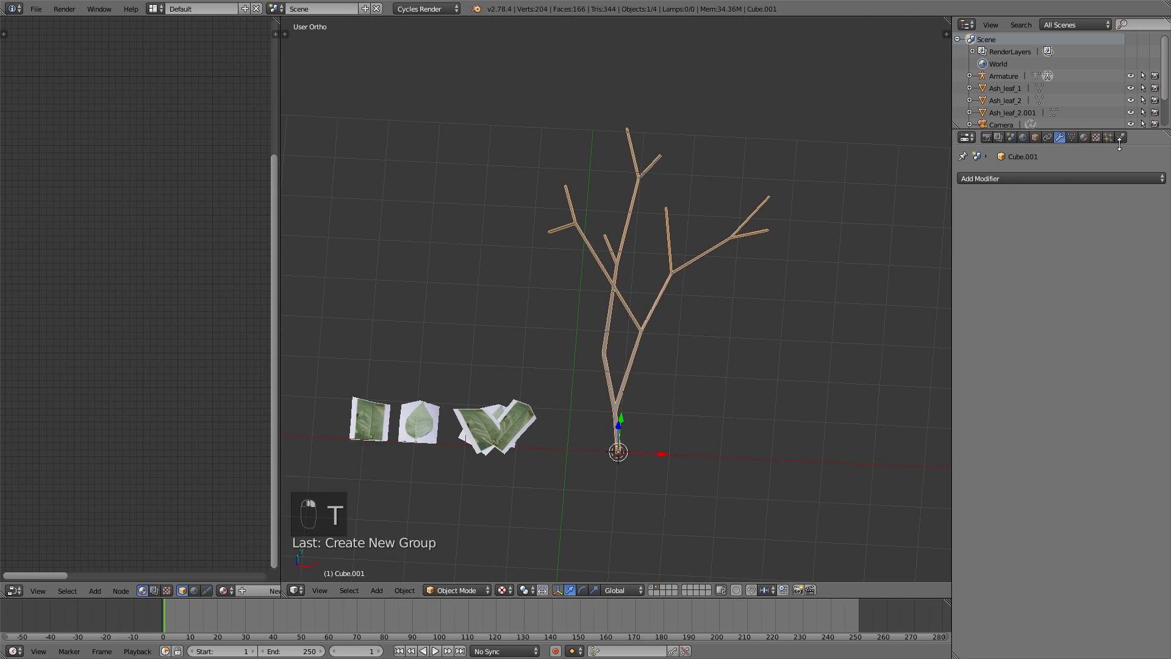
right_click(489, 420)
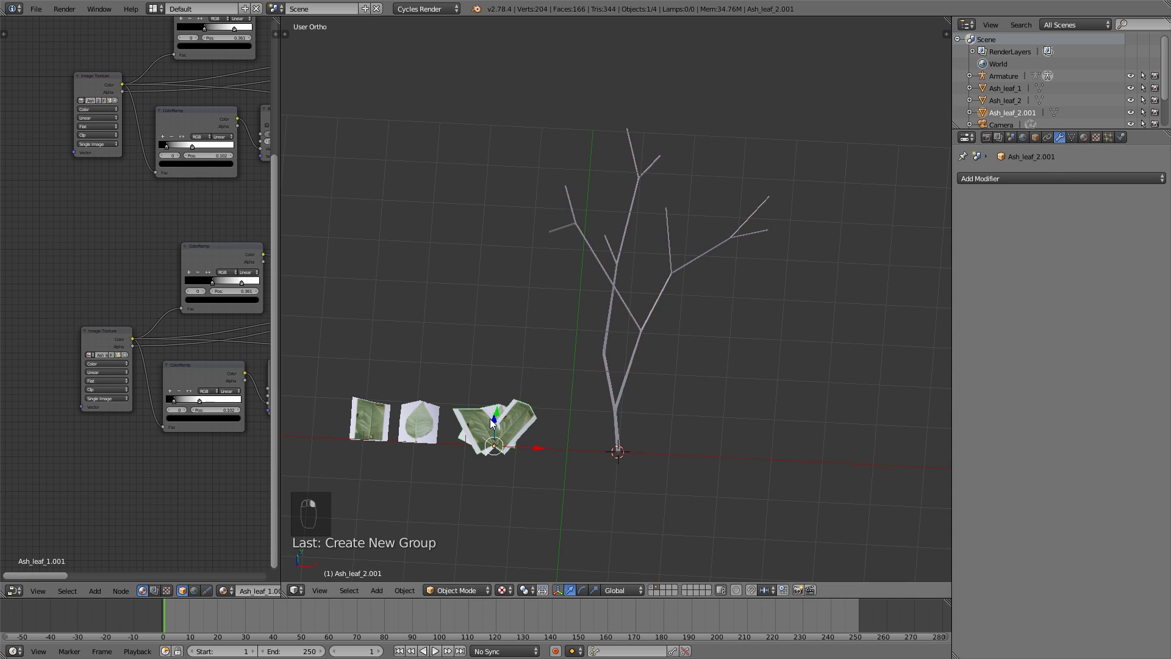
key("KP_1")
key("KP_7")
right_click(431, 414)
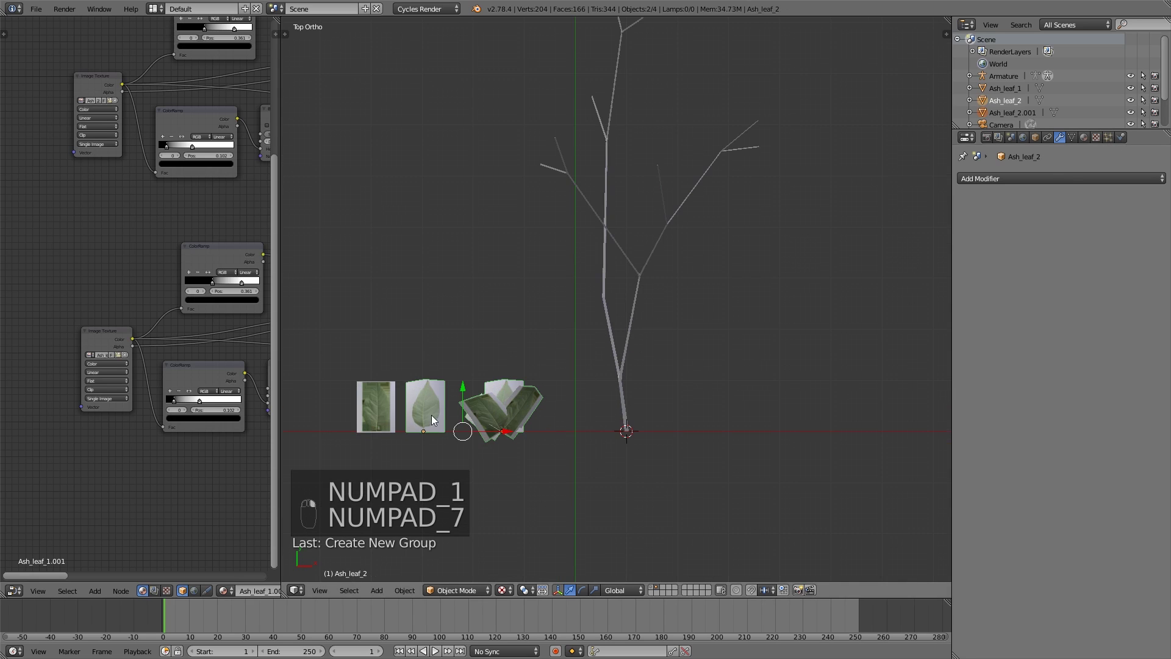
right_click(415, 405)
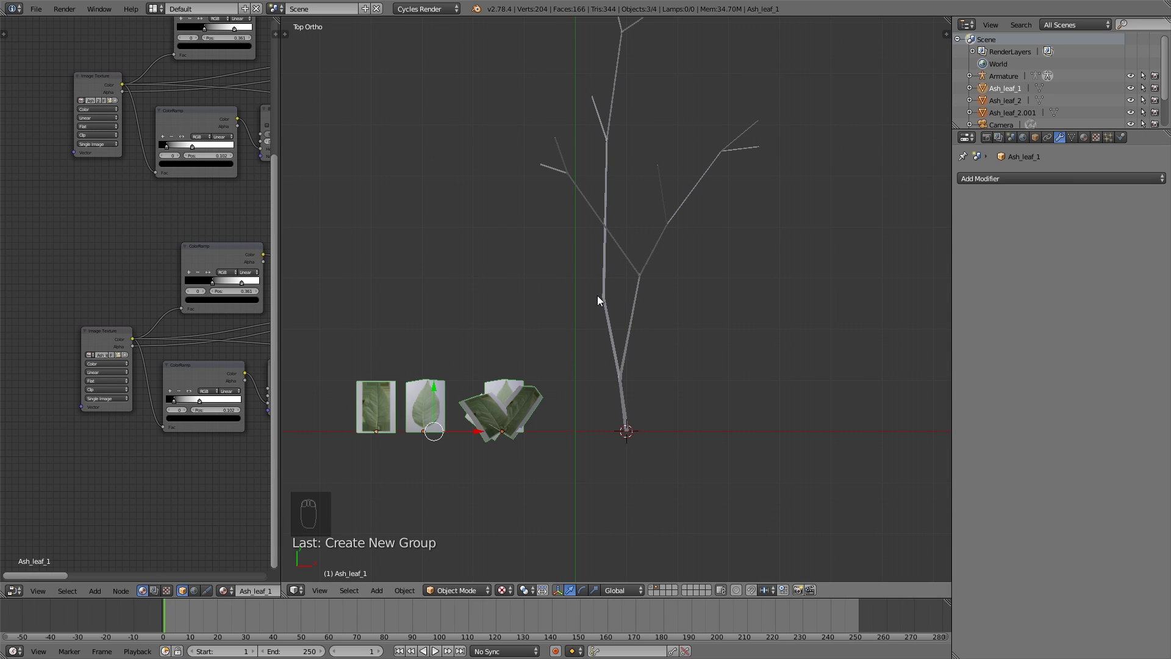
type("r90")
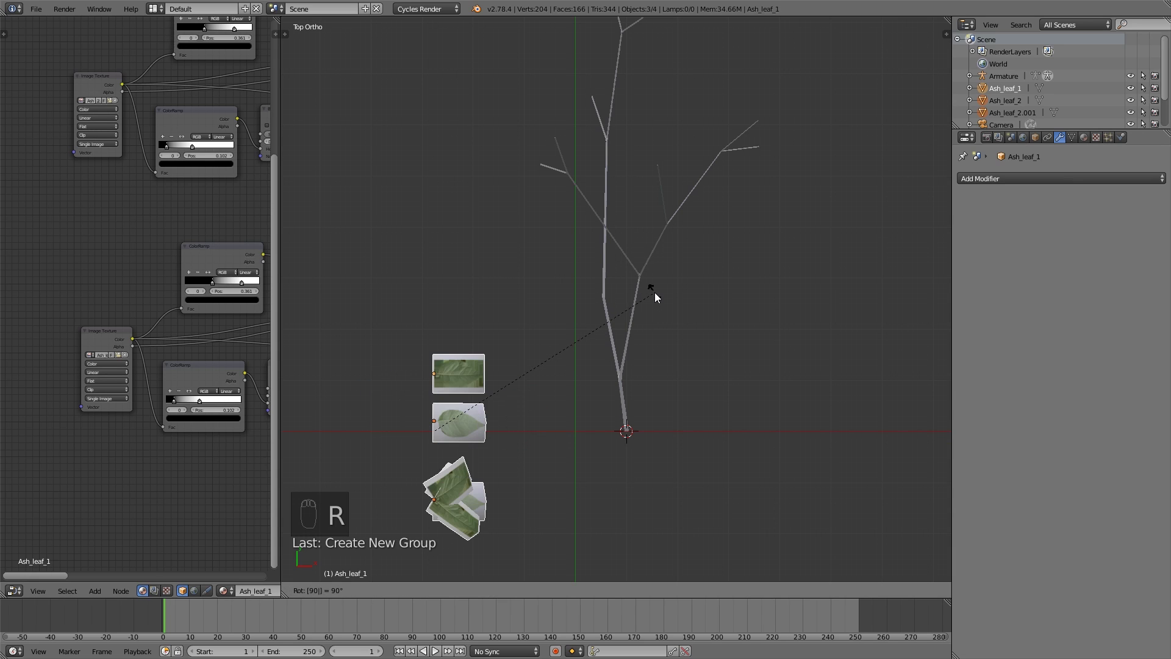
key("Return")
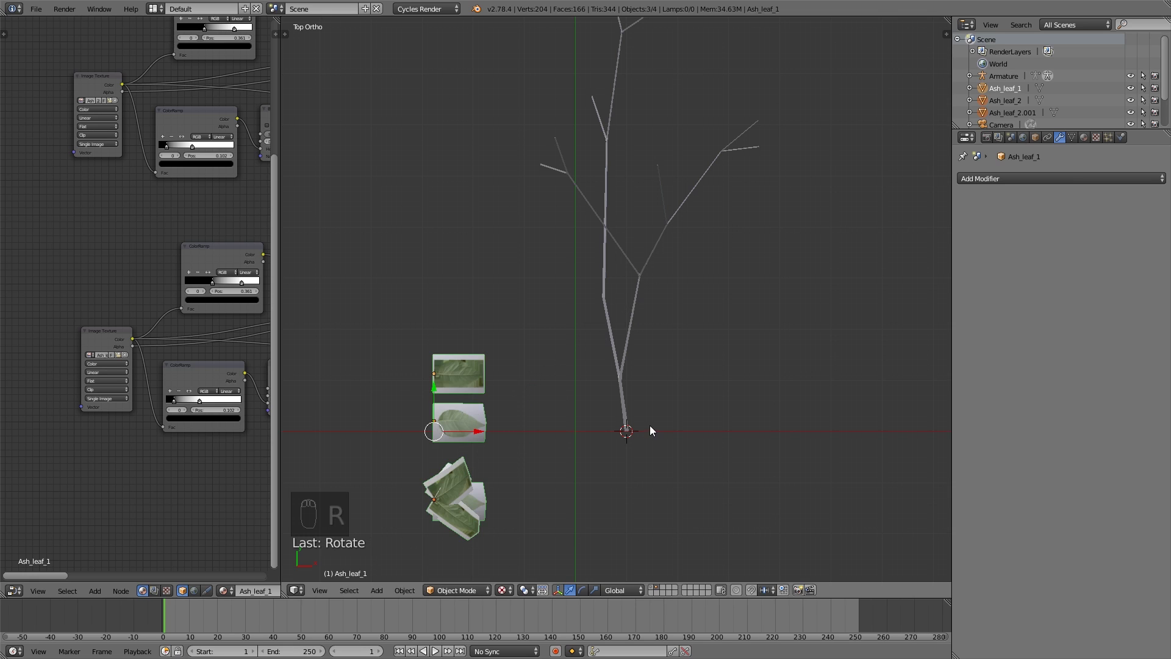
key("KP_1")
key("KP_7")
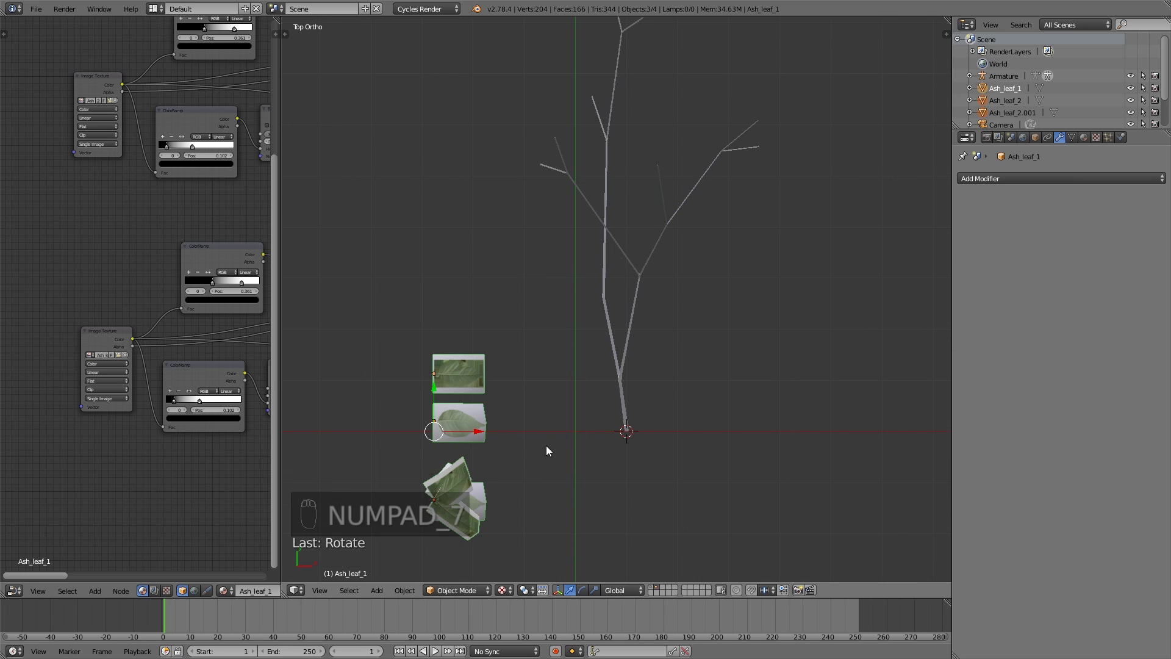
- Add a particle system to the branch and set its type to Hair
right_click(631, 268)
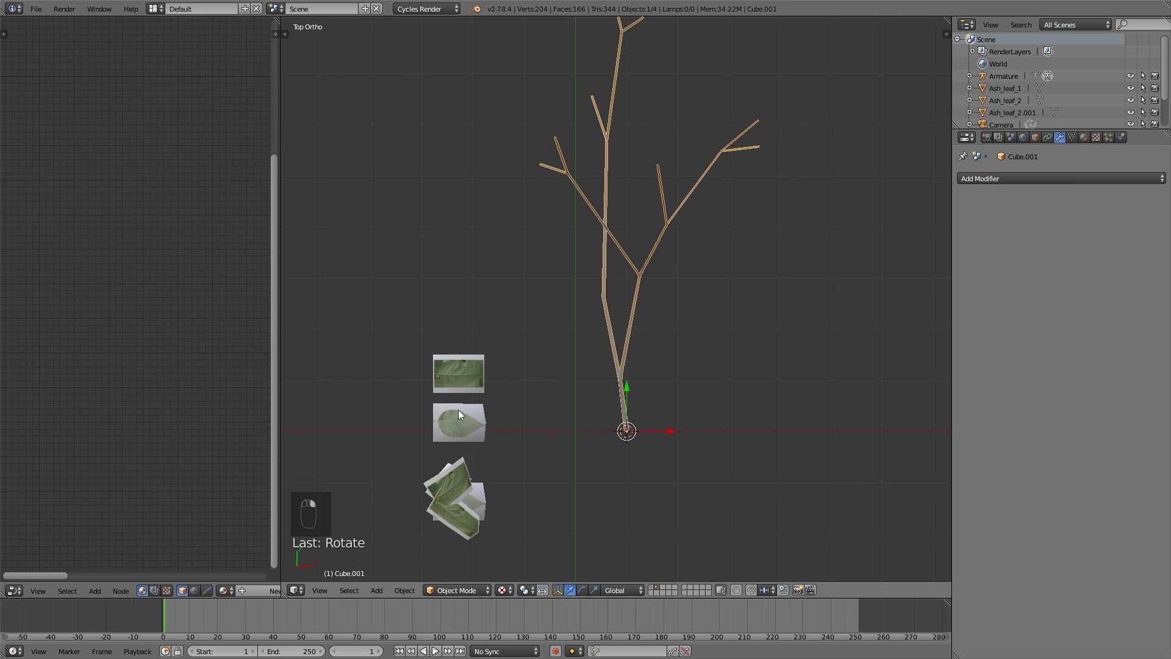
left_click(1109, 137)
left_click(1088, 216)
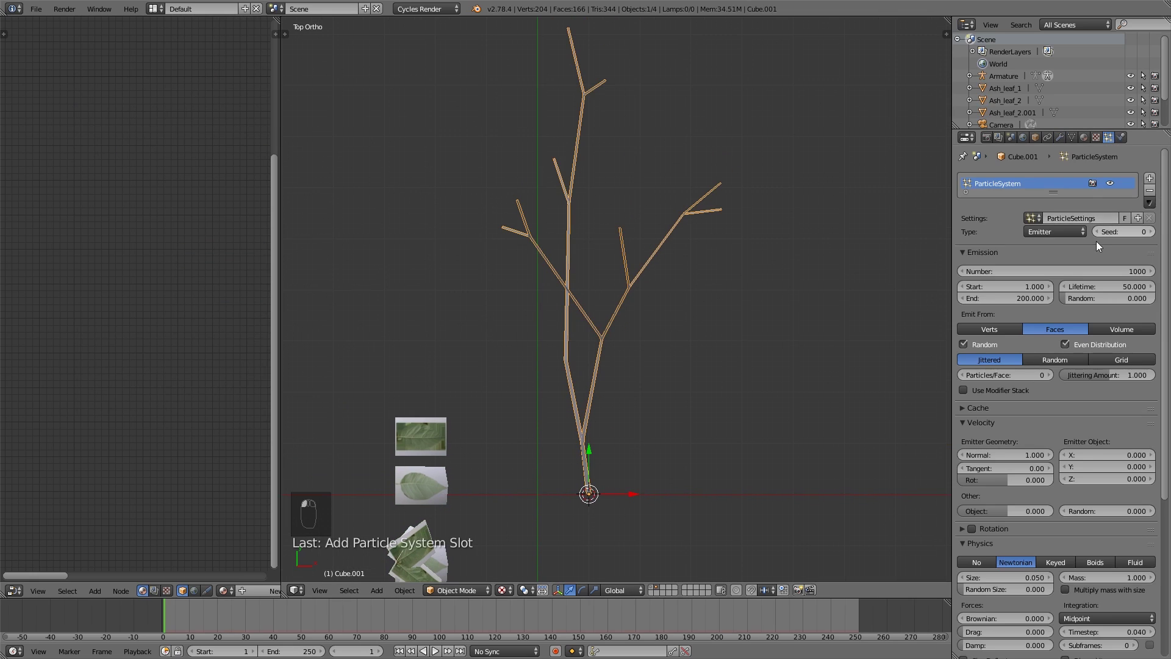
left_click(1074, 231)
left_click(1064, 197)
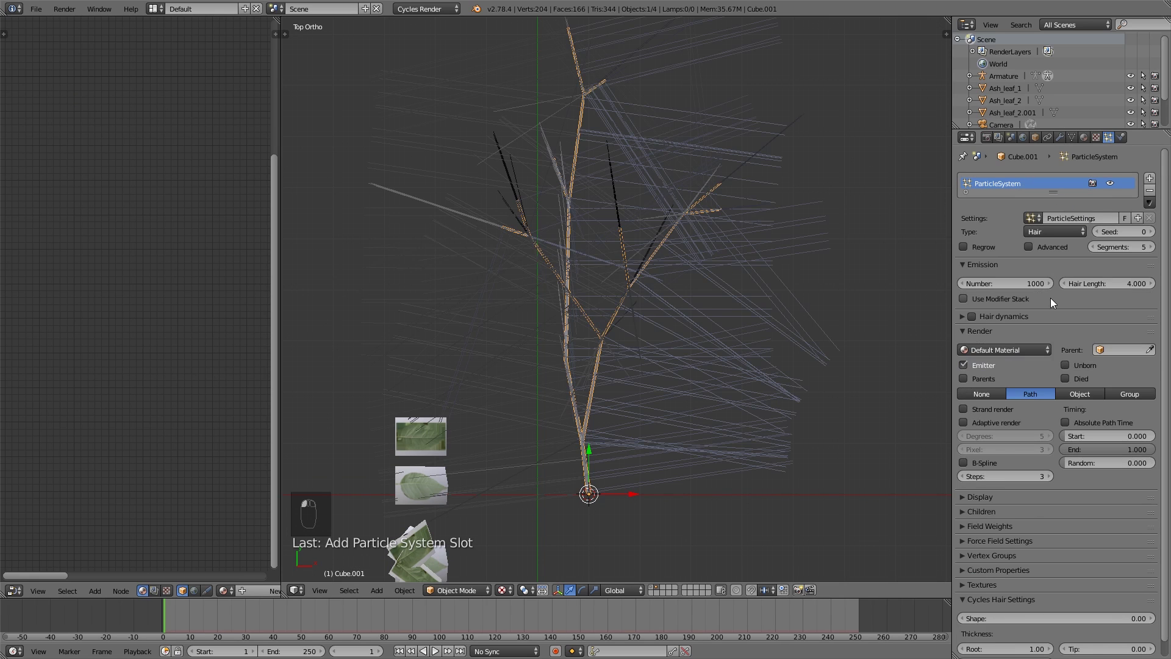
- Set the number of emitted hair particles on the branch to 150
left_click(1015, 284)
type("200")
key("BackSpace")
key("BackSpace")
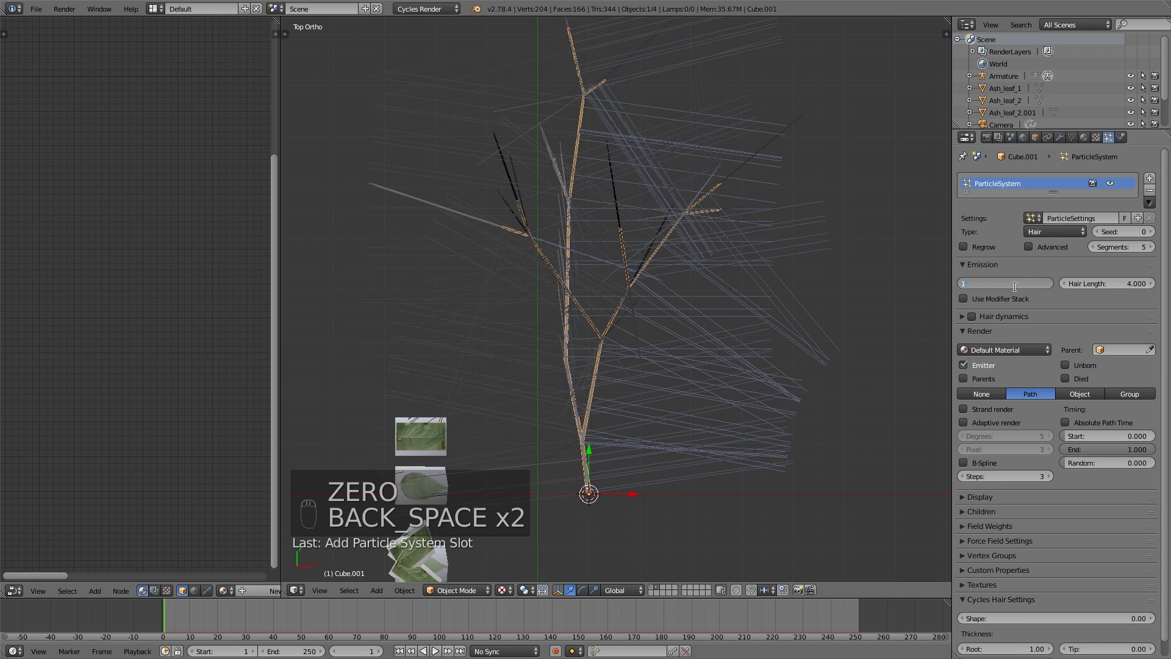
type("150")
key("Return")
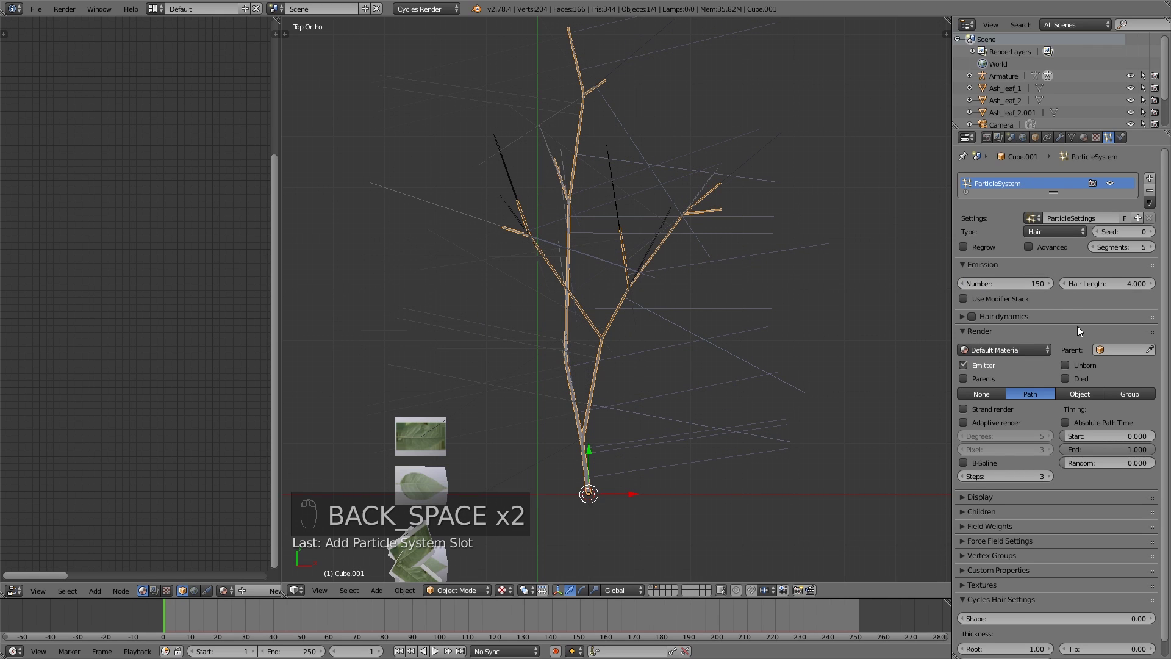
- Enable the advanced hair options and render the particles as a group using the Leaves dupli group
scroll(1077, 326, "down", 1)
left_click(1053, 231)
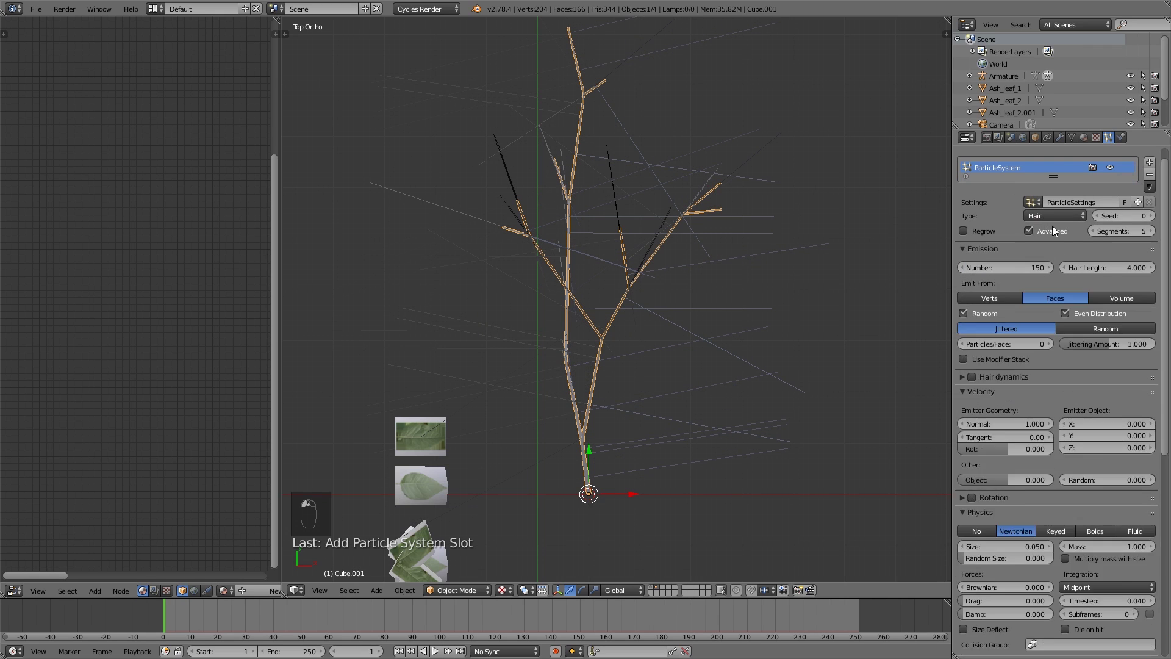
scroll(1093, 339, "down", 10)
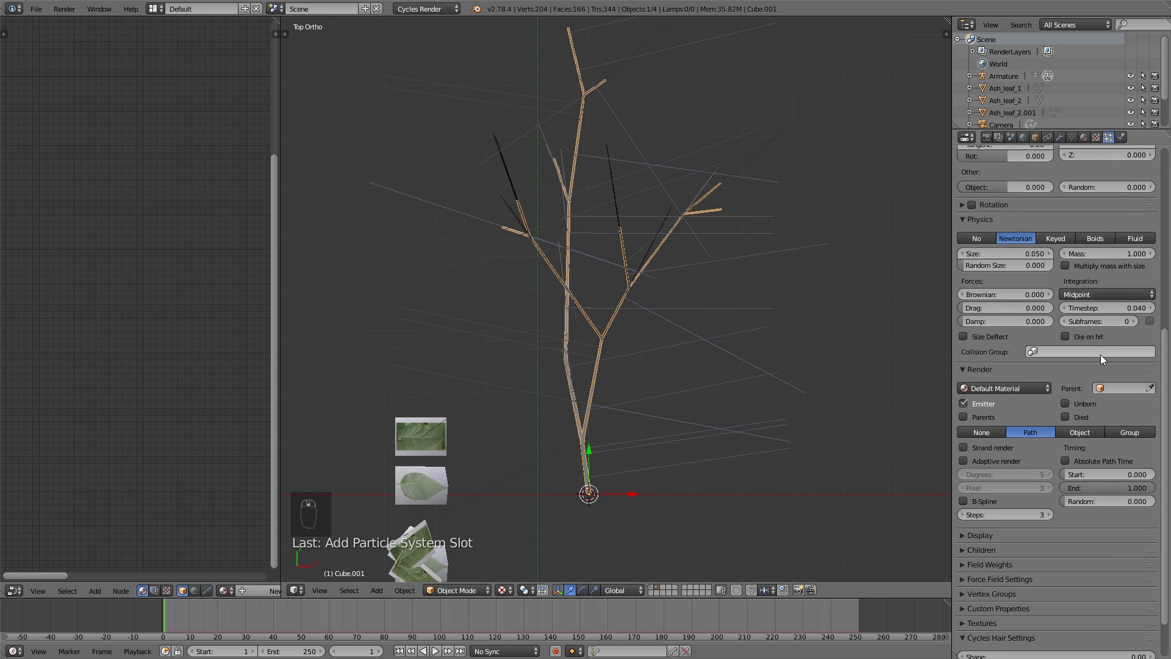
left_click(1140, 432)
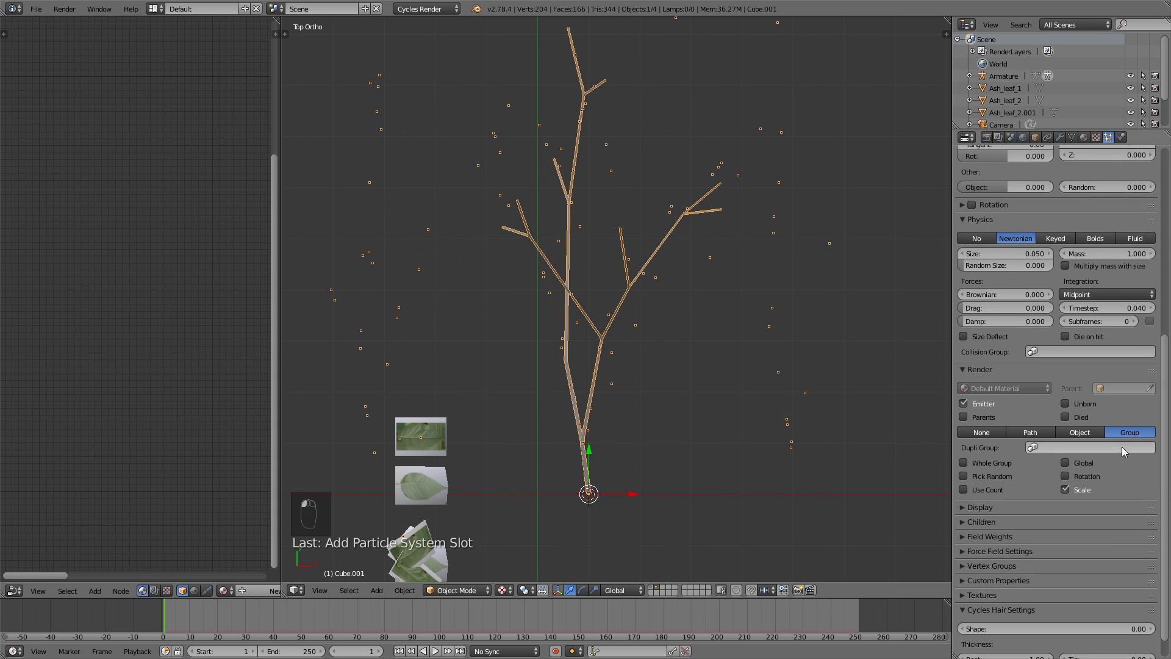
left_click(1122, 447)
left_click(1092, 468)
scroll(1072, 457, "down", 1)
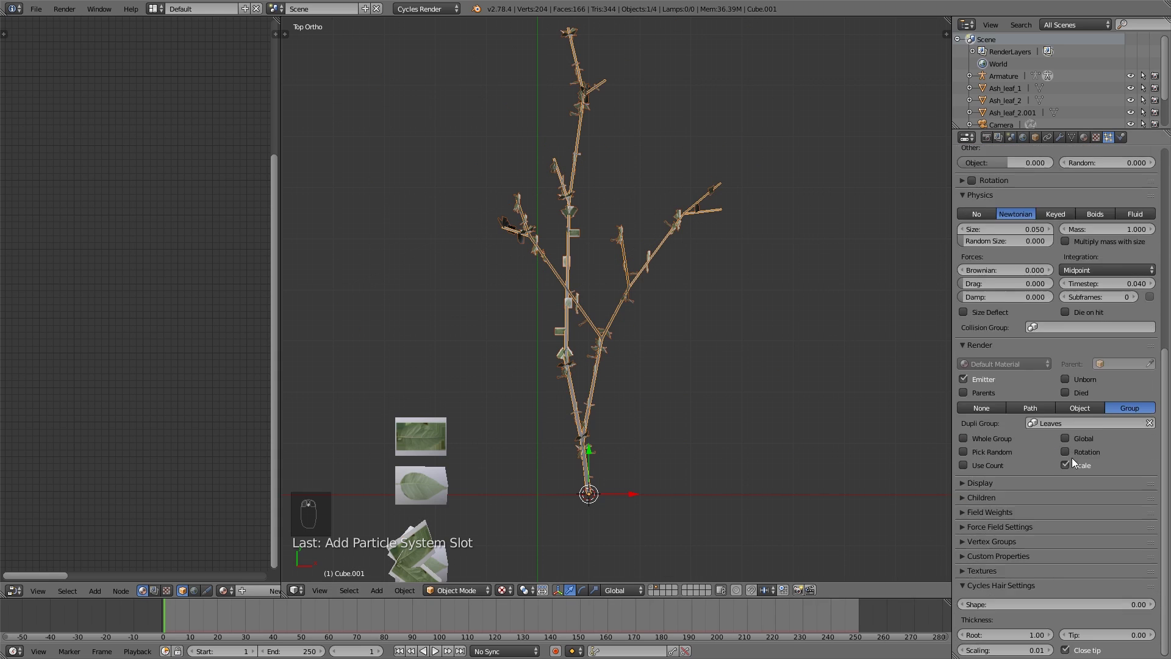
- Limit the particle density to the branch's weight-painted vertex group named Group
left_click(1004, 541)
left_click(1052, 557)
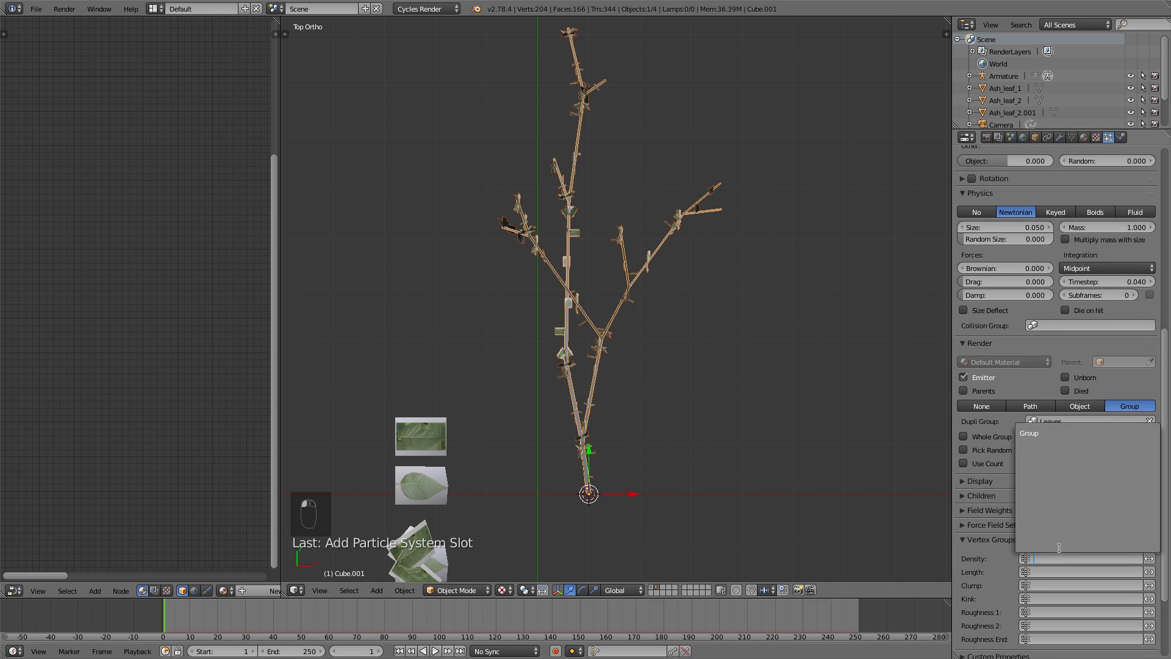
left_click(1061, 434)
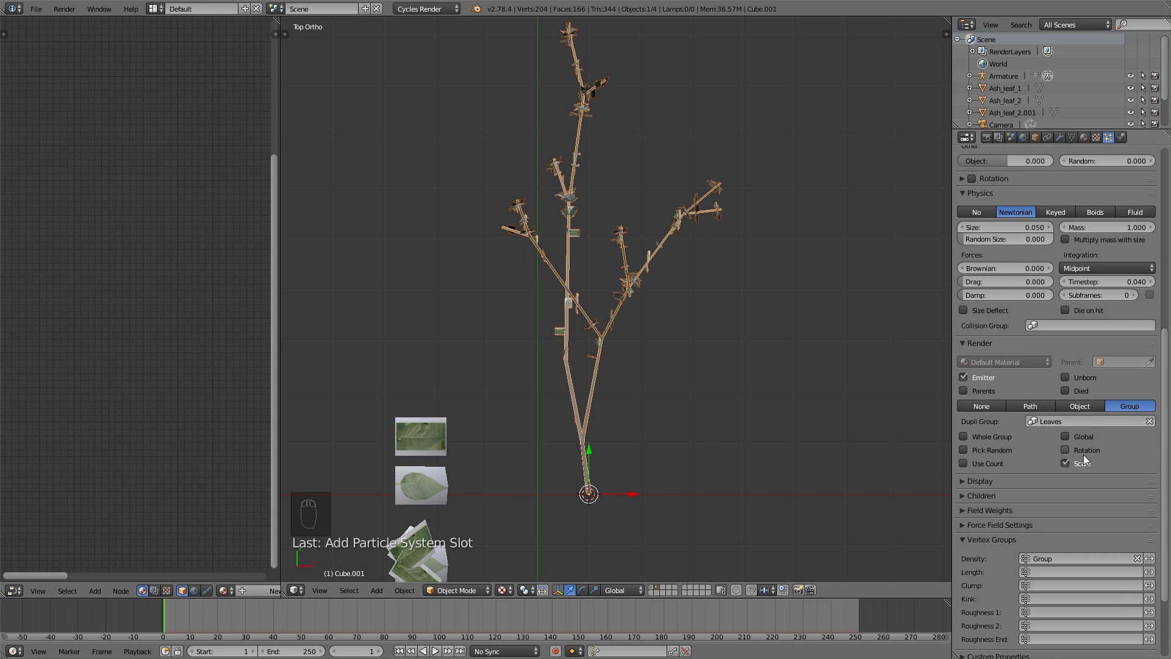
- Make the instanced leaves use their object rotation and set the particle size to 0.090
scroll(1084, 455, "up", 4)
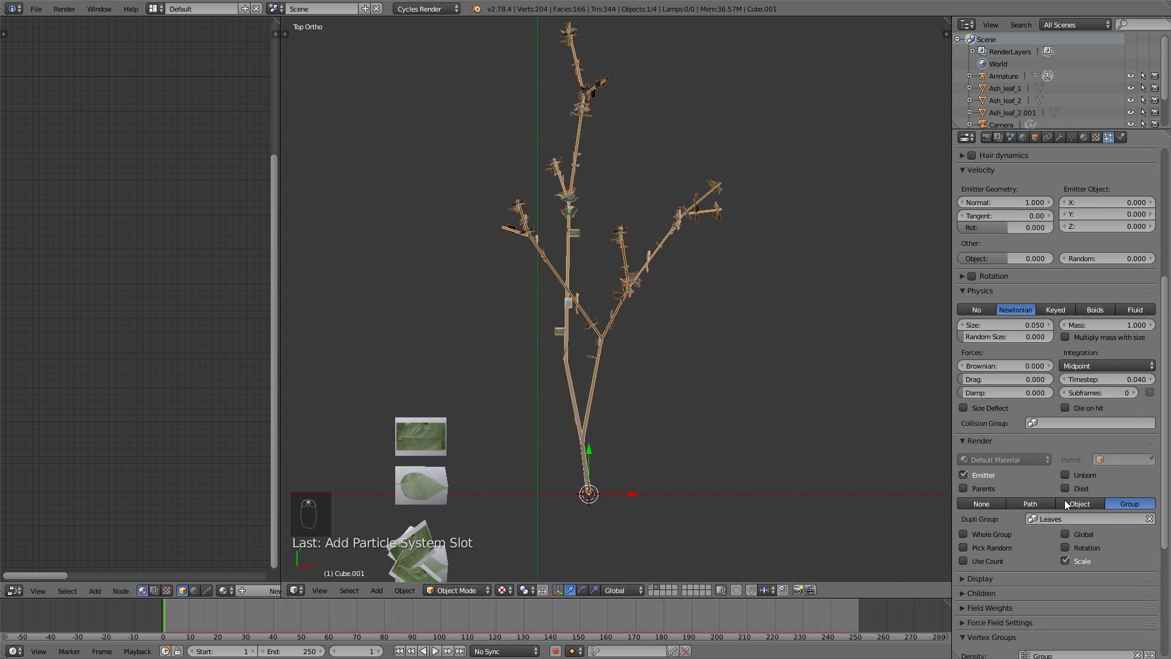
left_click(1068, 548)
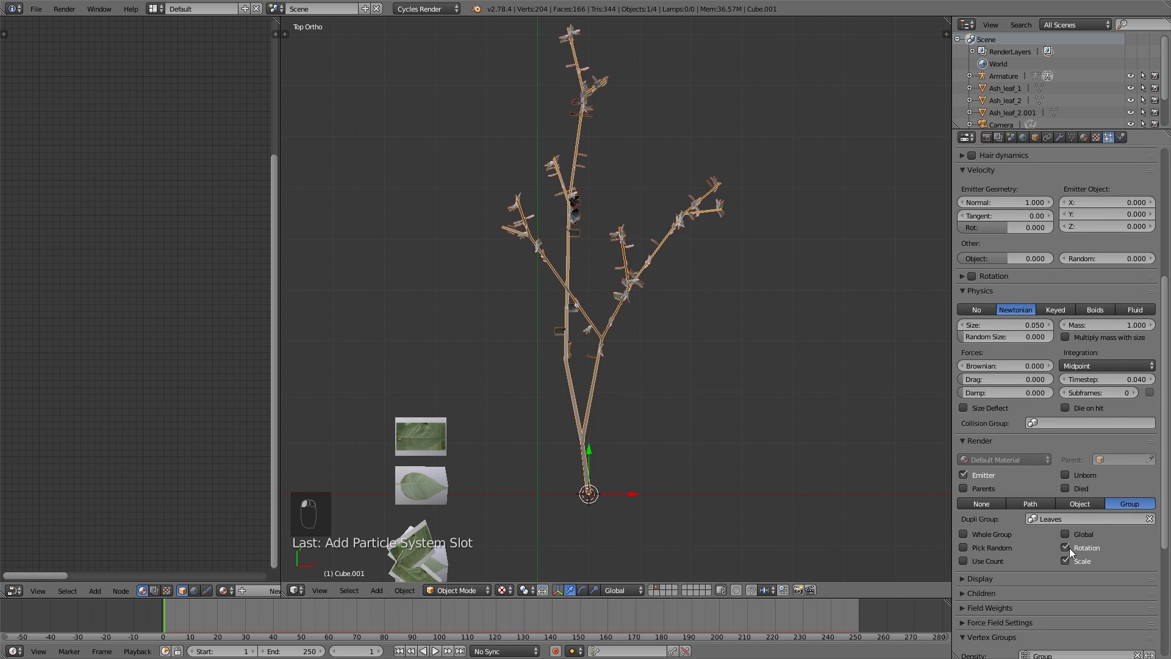
mouse_move(1014, 328)
left_mouse_down()
mouse_move(1051, 328)
mouse_move(1037, 327)
left_mouse_up()
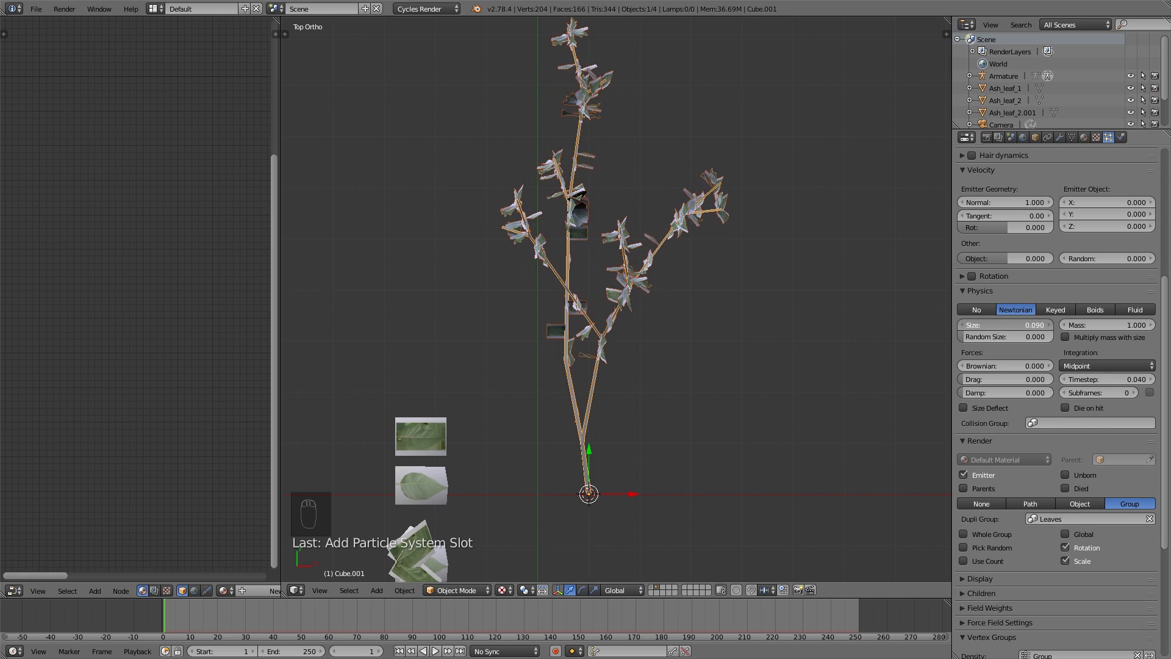
scroll(1014, 328, "up", 2)
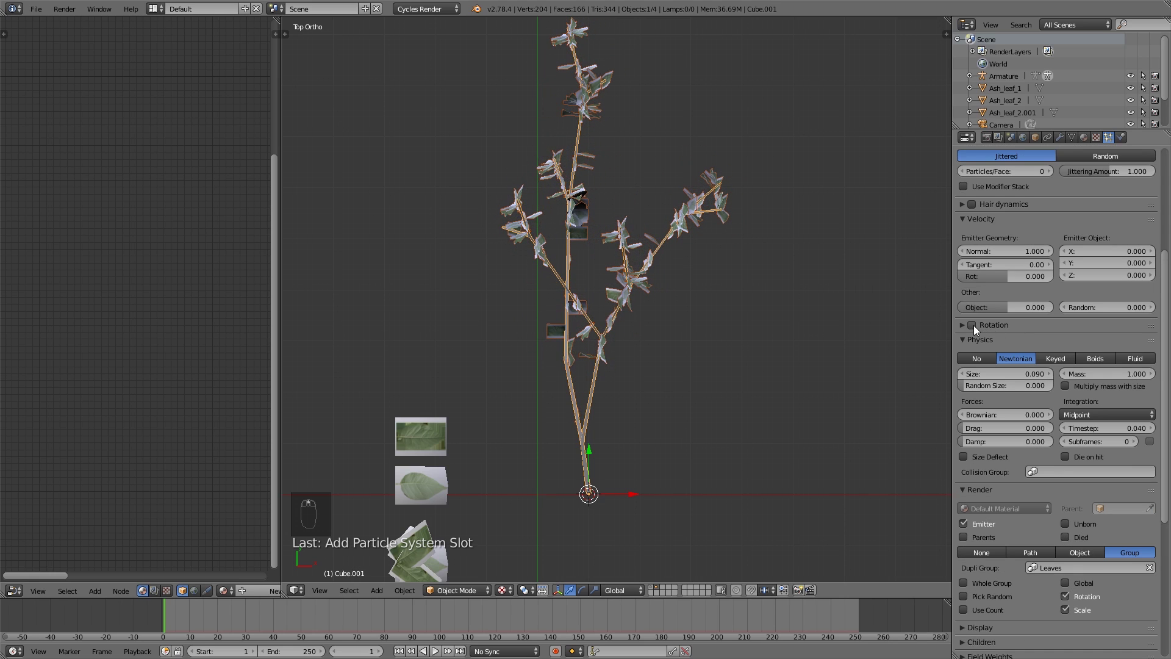
- Enable rotation for the branch's hair particles and set their initial orientation to Global Z
left_click(964, 326)
left_click(991, 360)
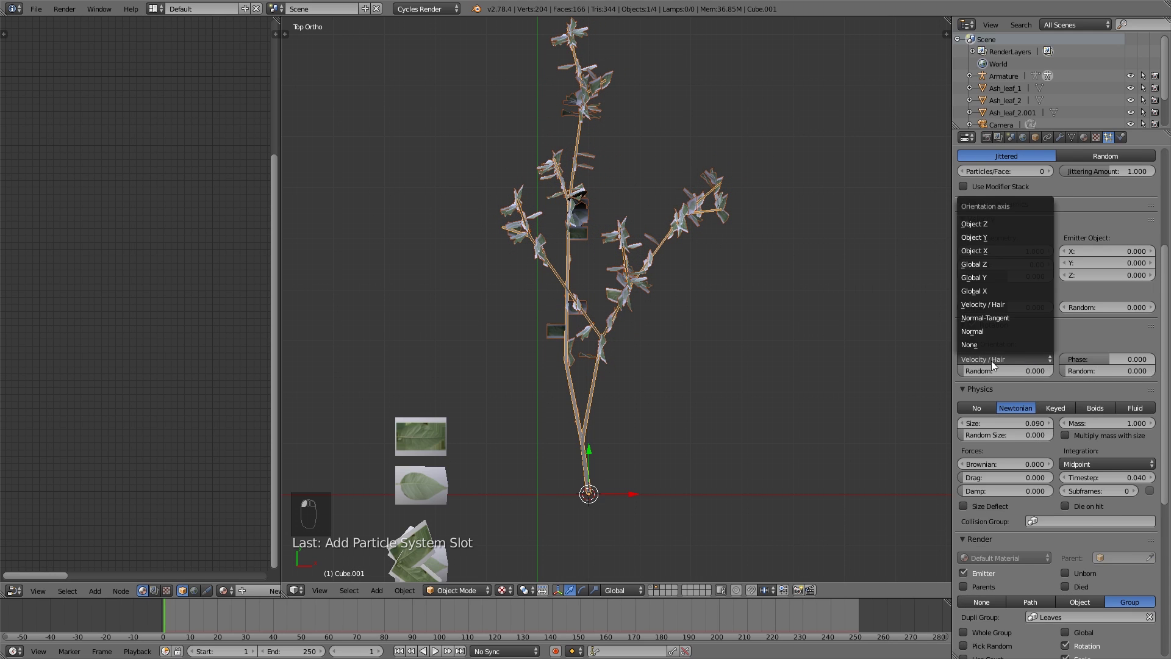
left_click(992, 264)
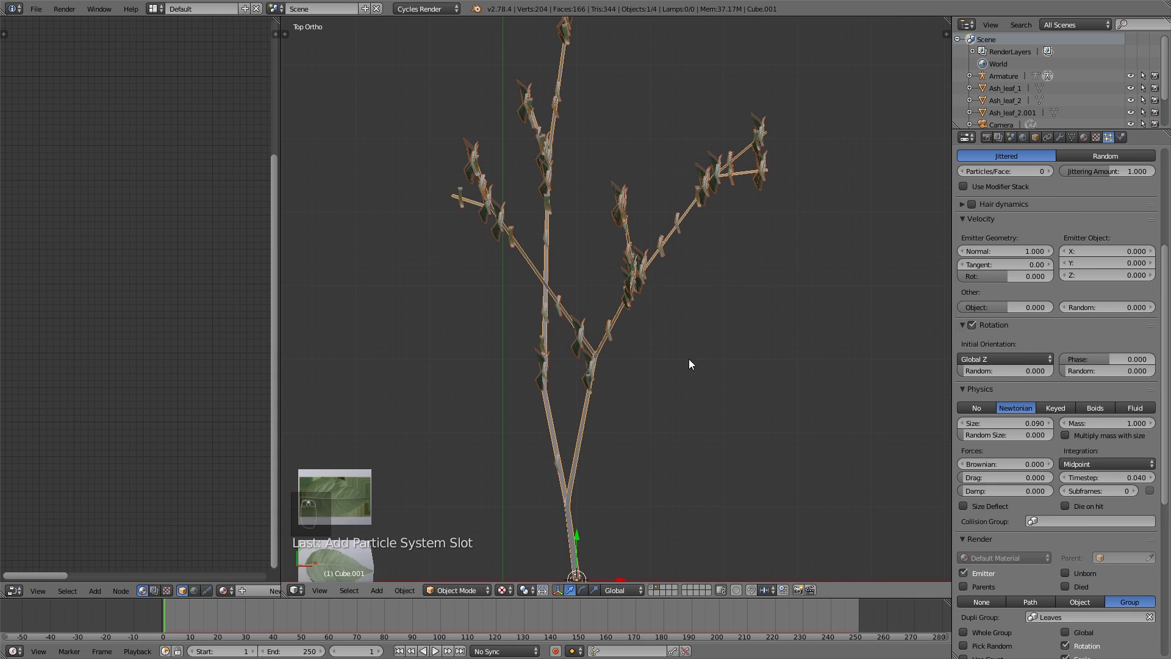
left_click(997, 358)
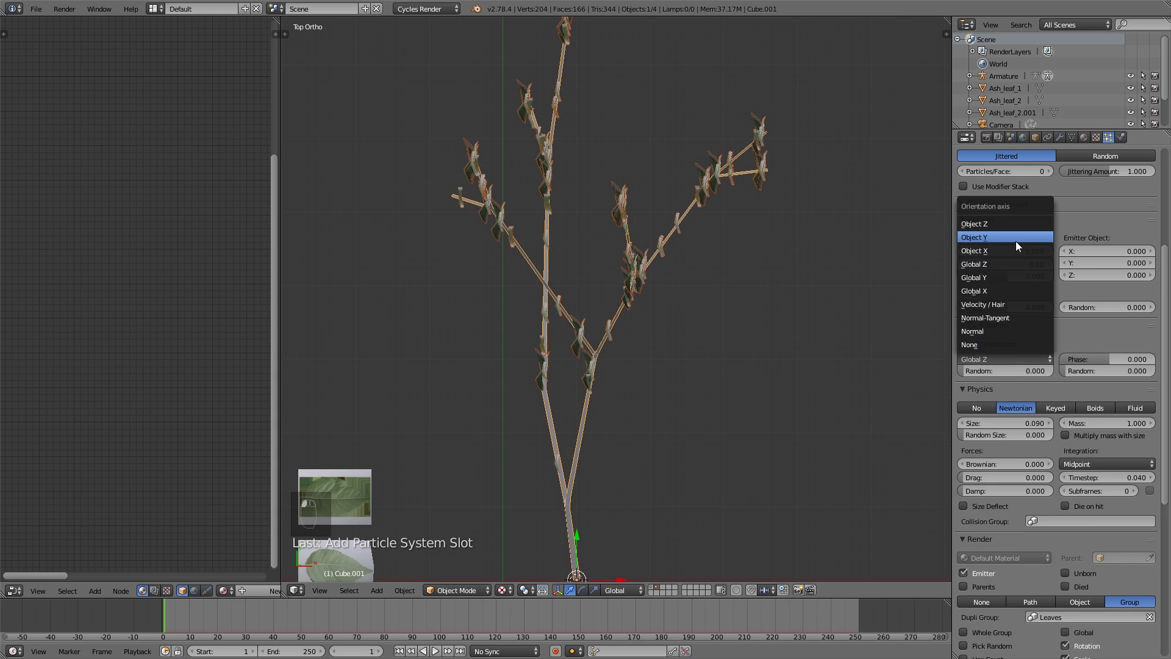
left_click(1013, 224)
left_click(985, 357)
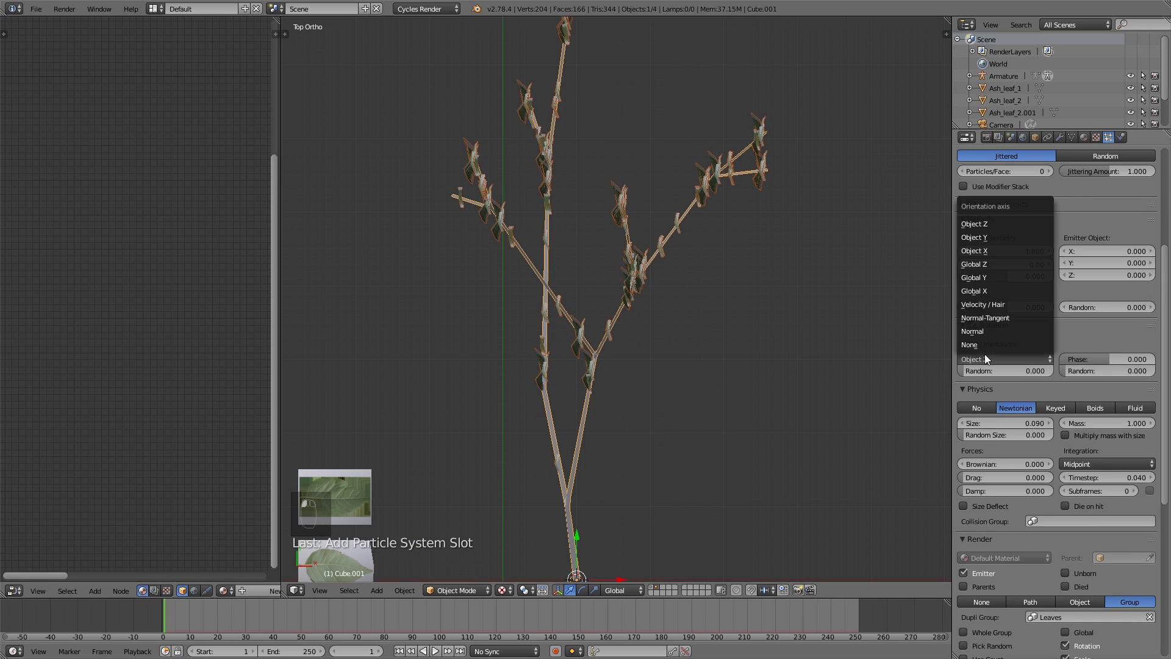
left_click(1008, 263)
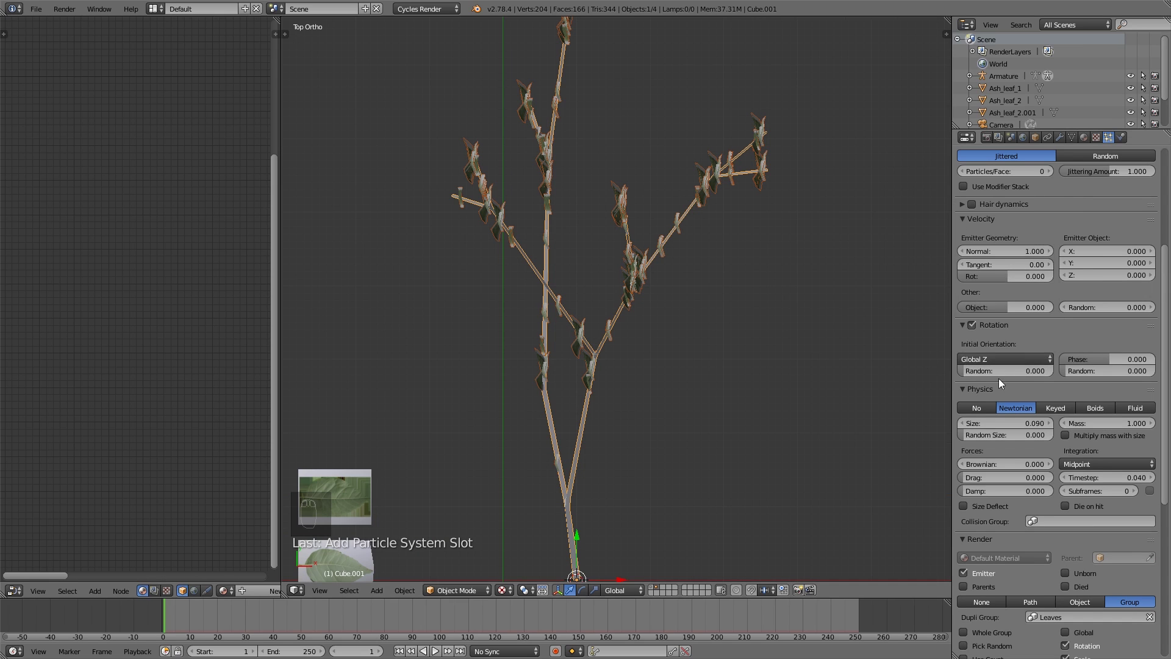
- Switch to wireframe display and rotate the three ash leaf objects about the X axis so they stand on edge
middle_click_drag(1053, 418, 1059, 378, "shift")
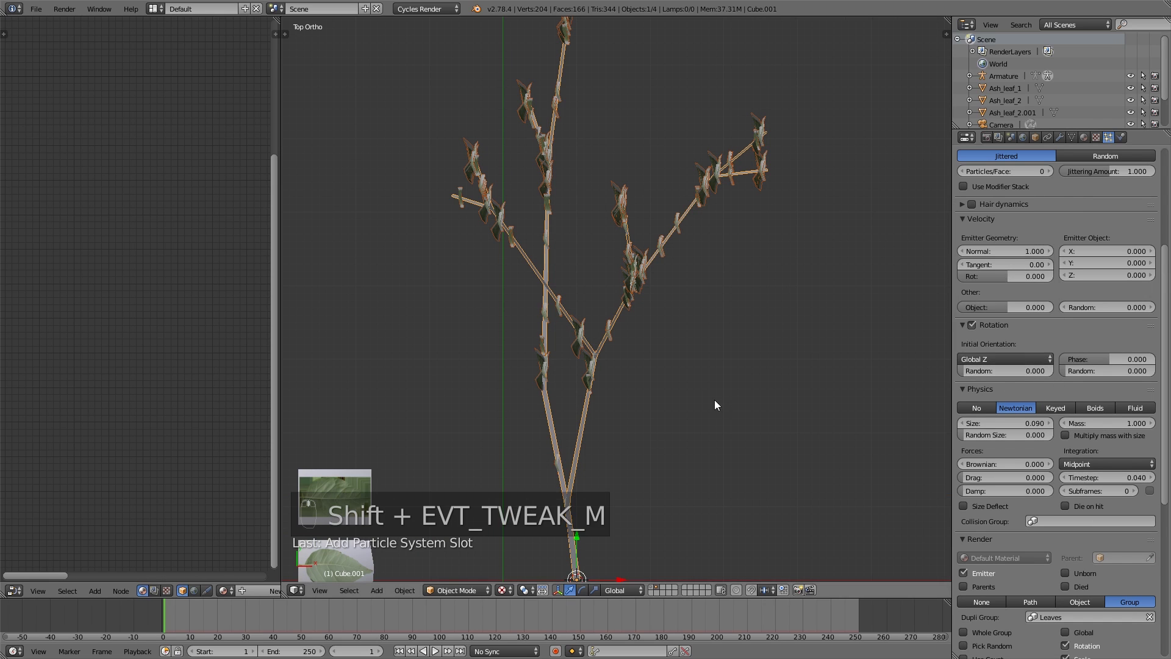
middle_click_drag(716, 401, 670, 327, "shift")
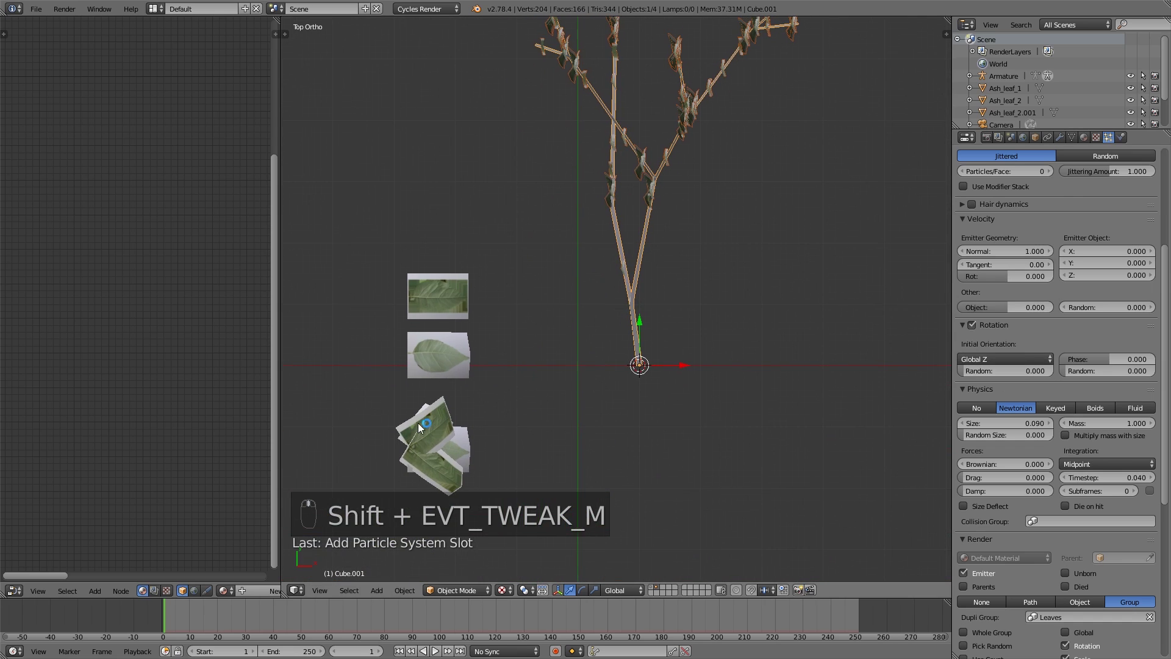
key("z")
key("KP_7")
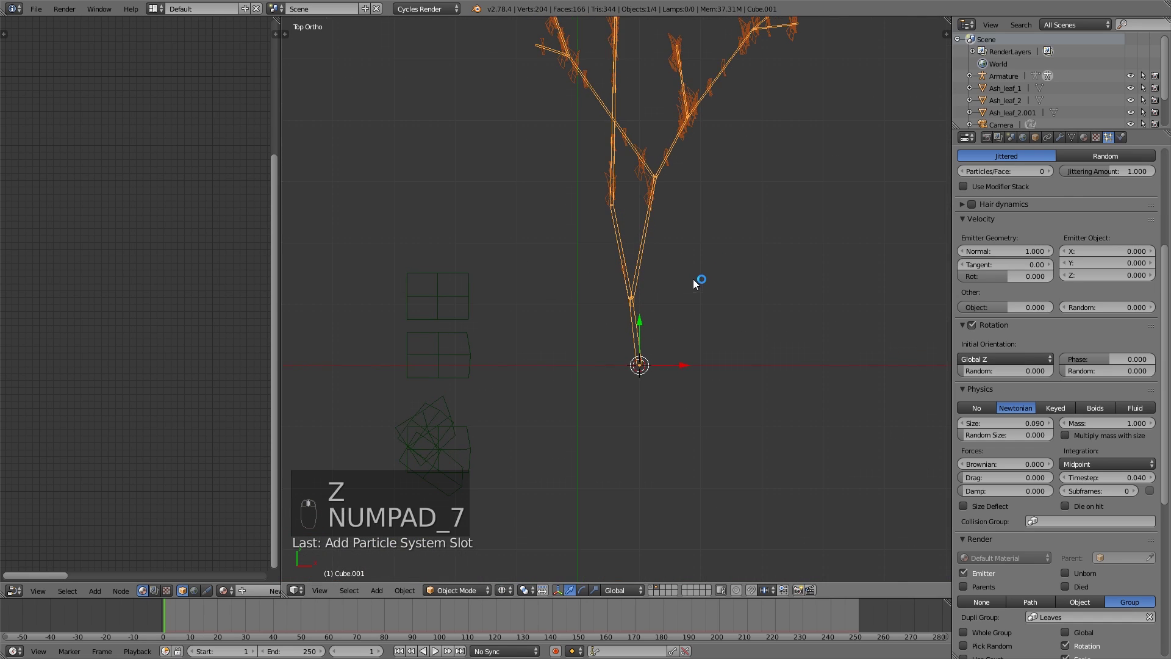
right_click(413, 431)
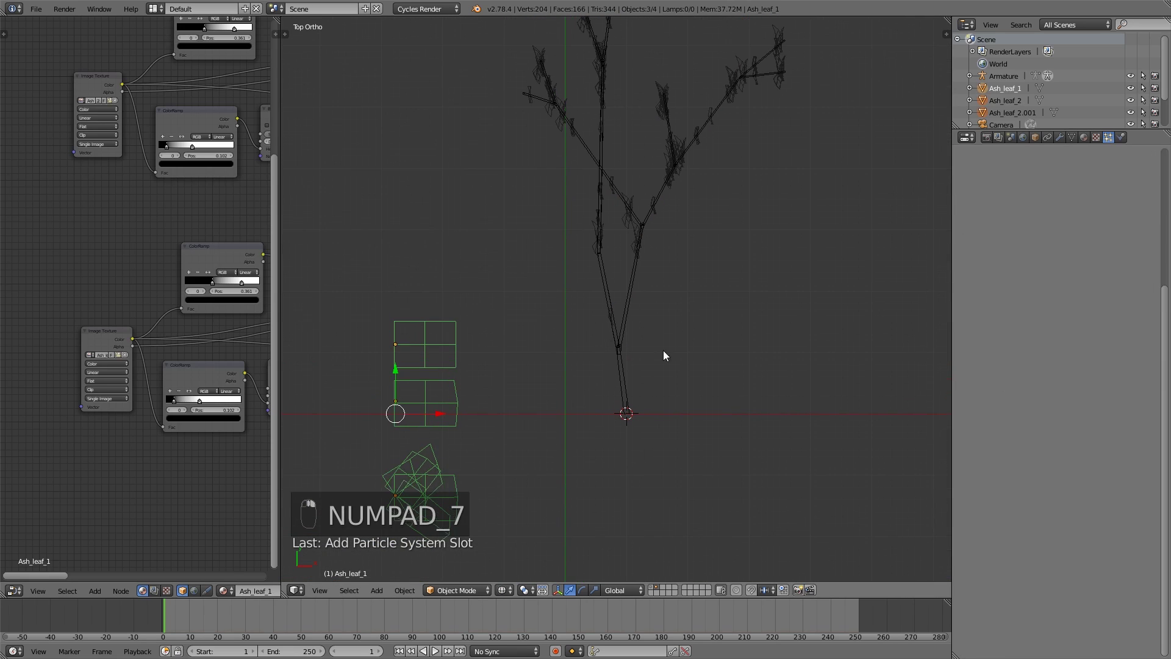
key("r")
key("r")
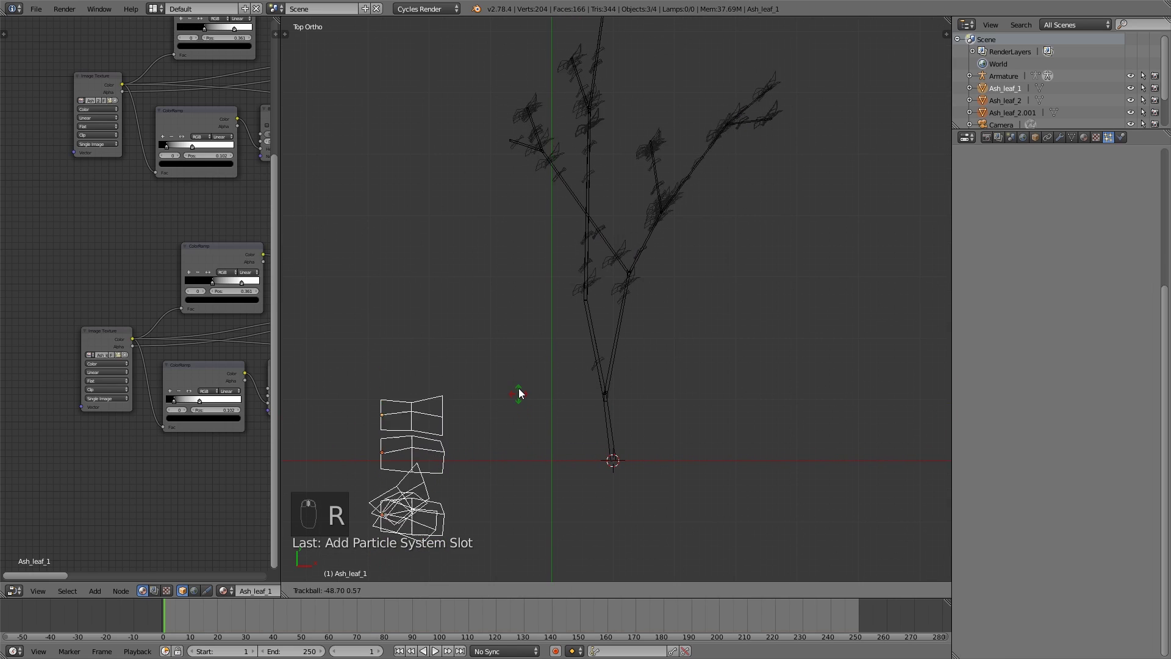
right_click(524, 349)
key("r")
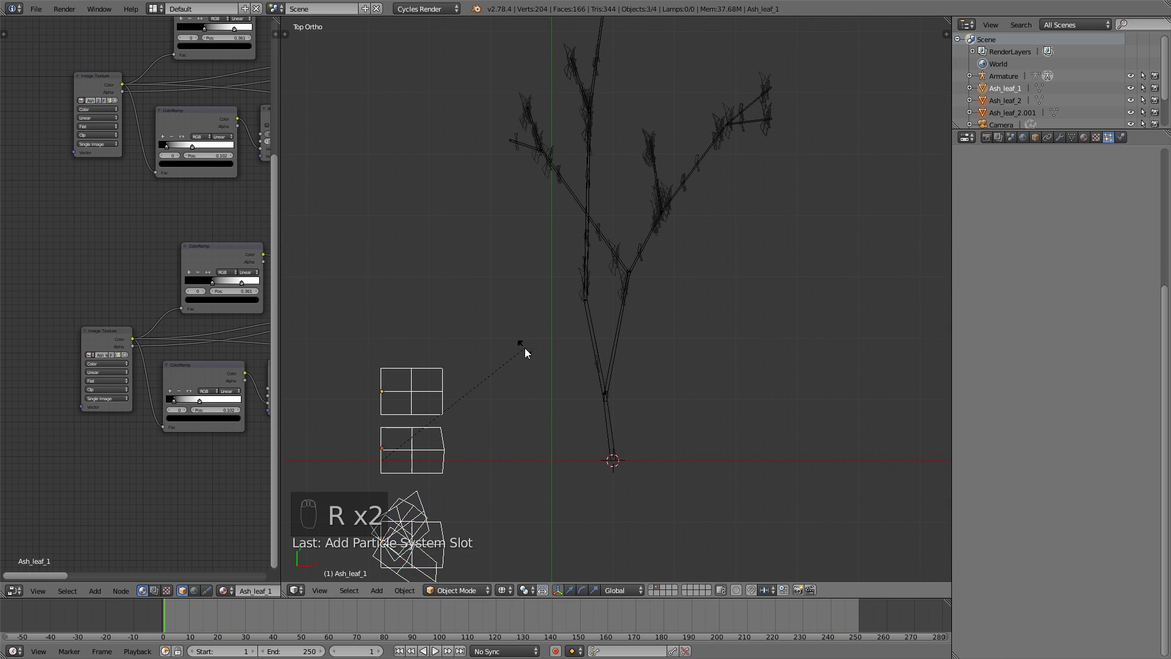
left_click(526, 349)
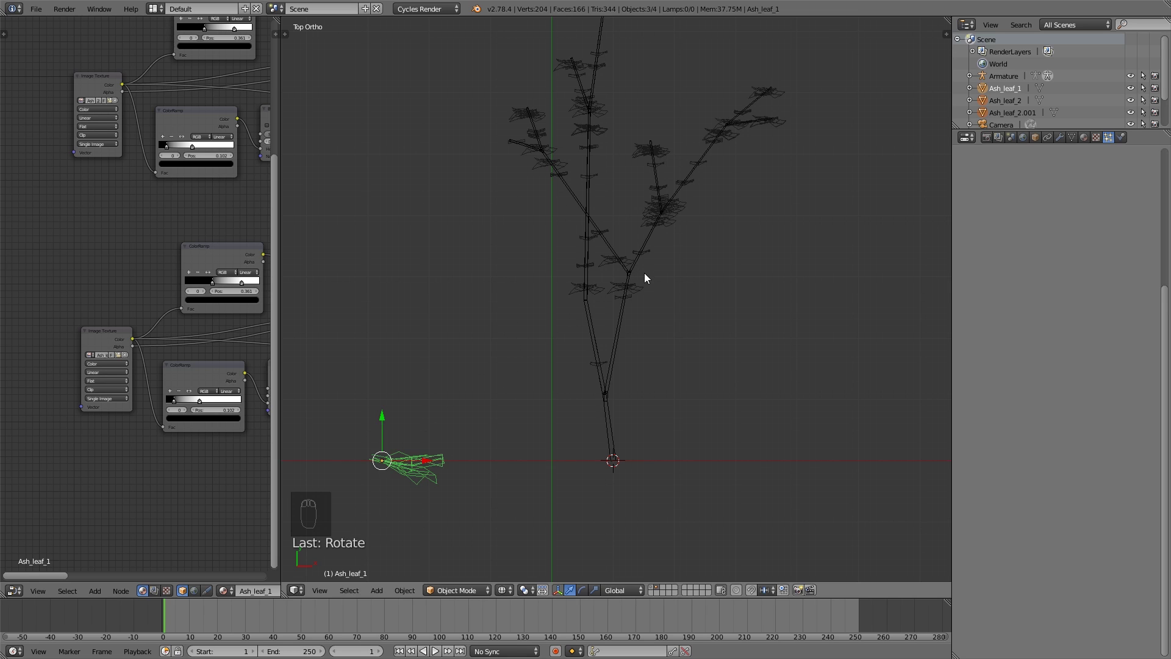
- Rotate the three ash leaf objects by -90° in the top view so they point along the Y axis
key("KP_1")
key("KP_7")
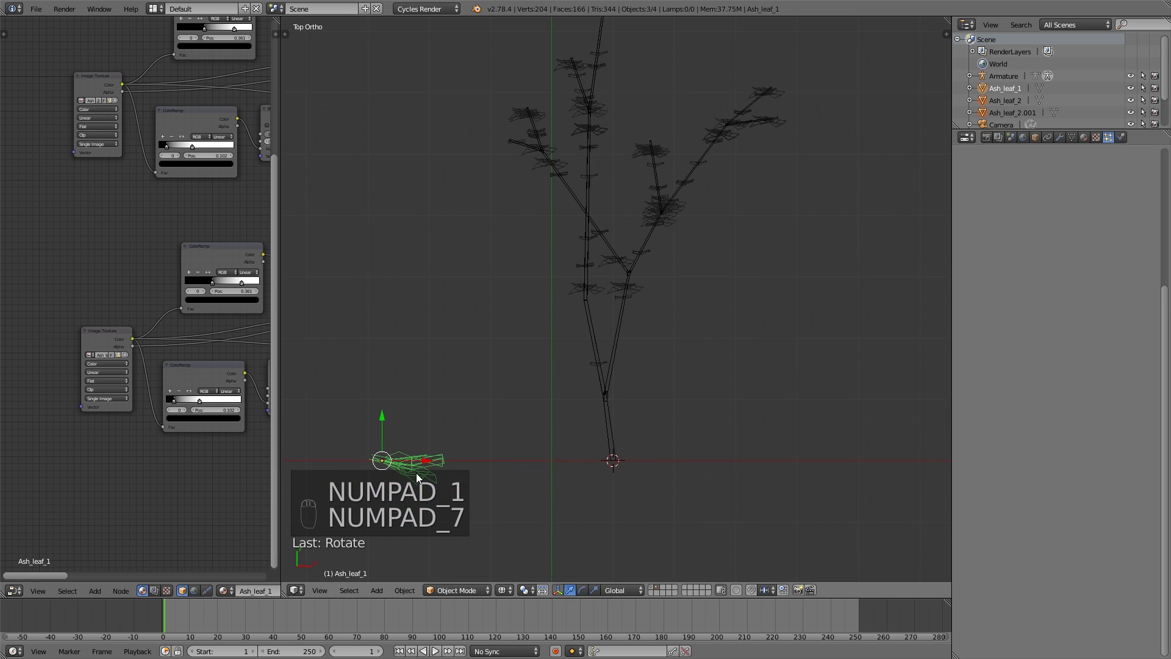
key("r")
key("r")
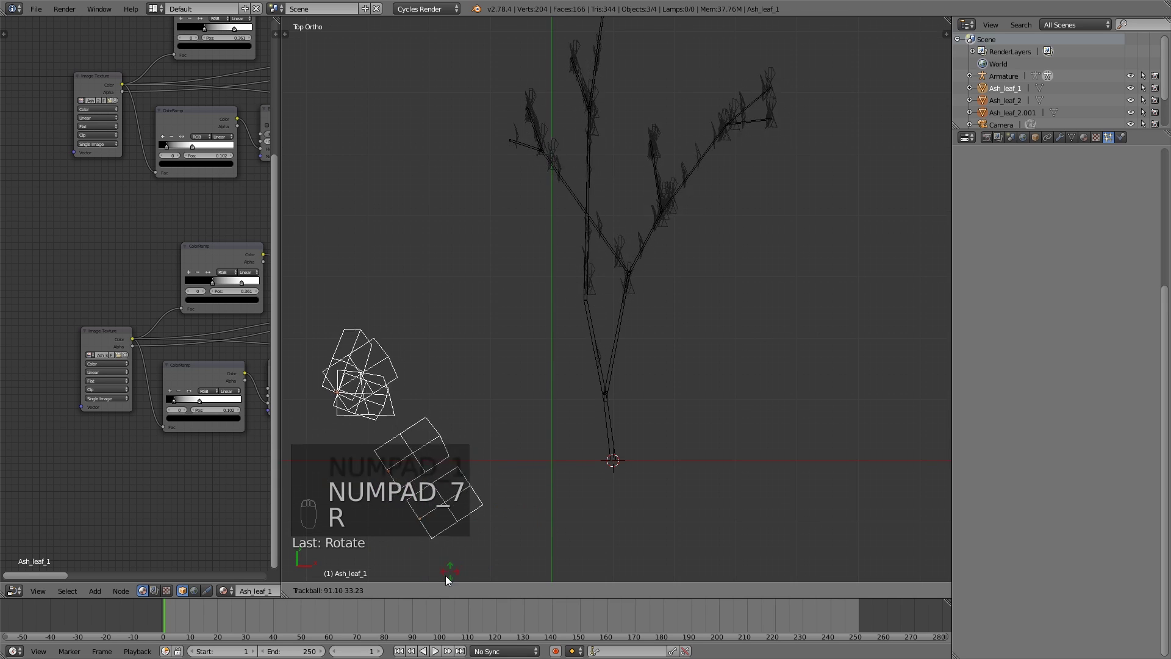
type("r")
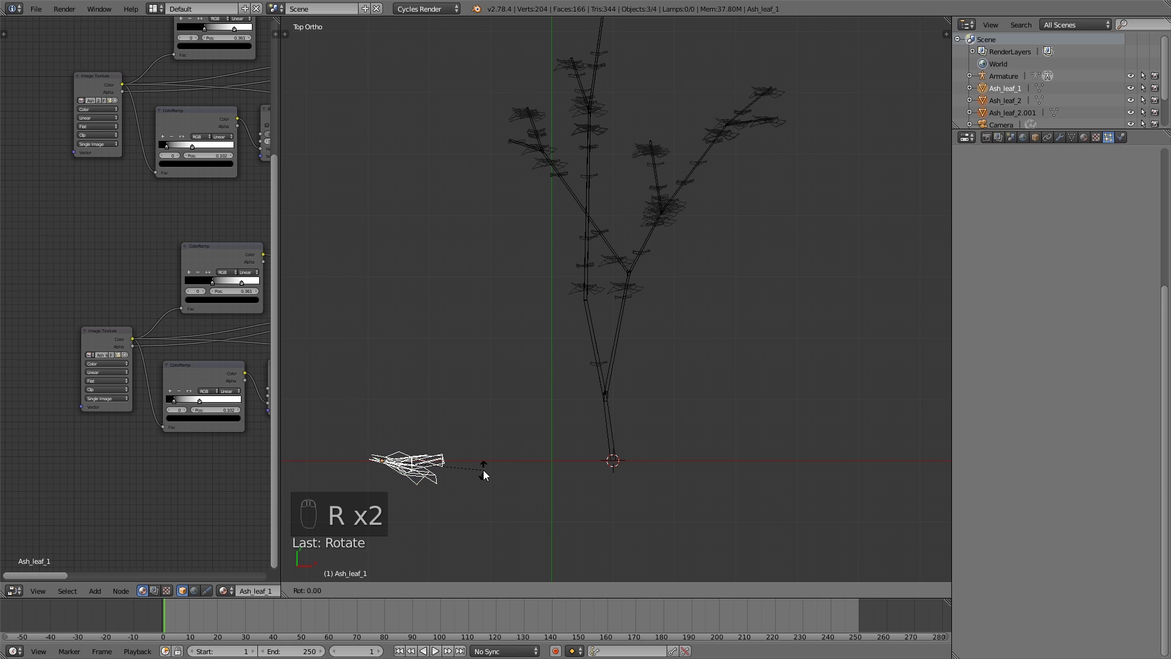
type("-90")
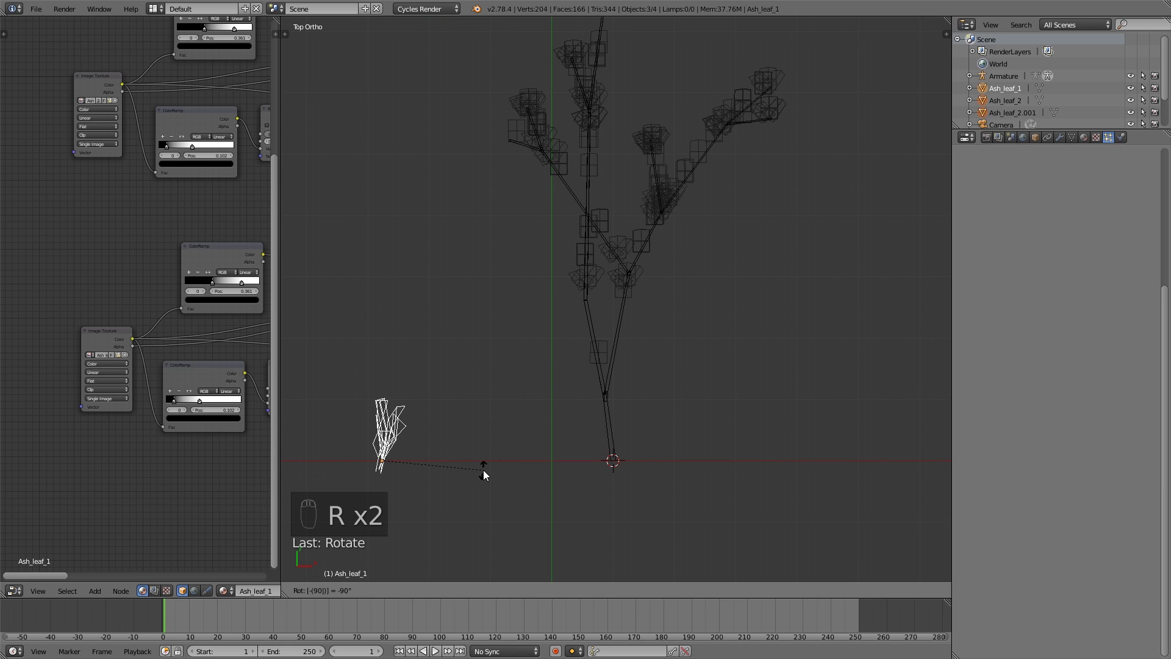
left_click(483, 470)
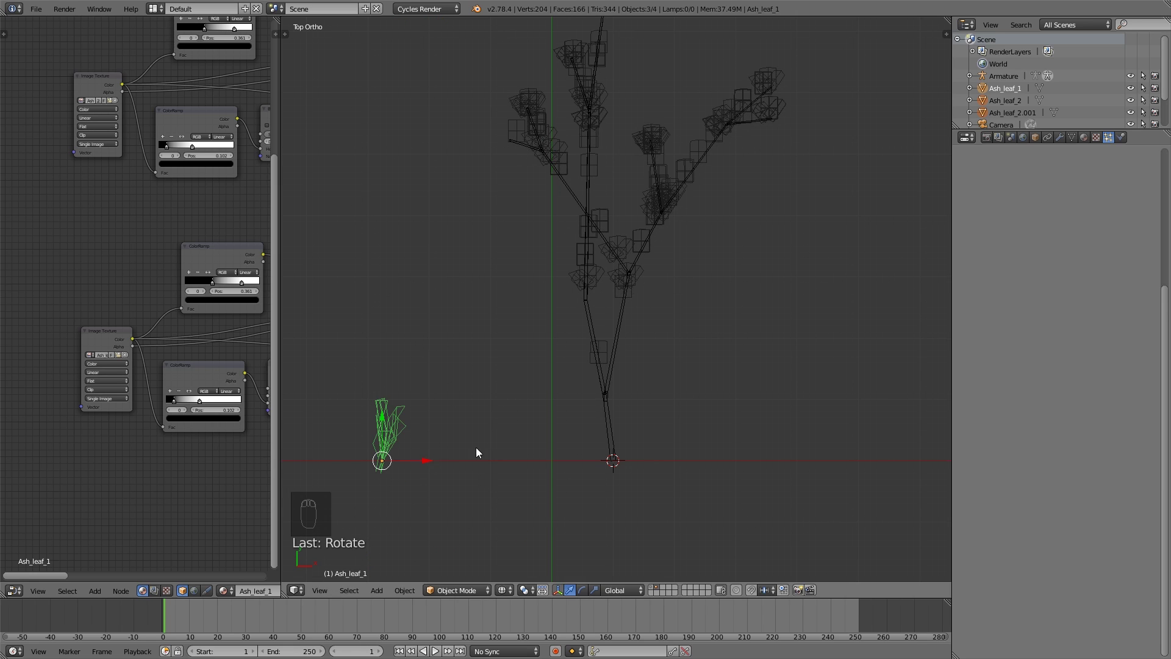
type("r90")
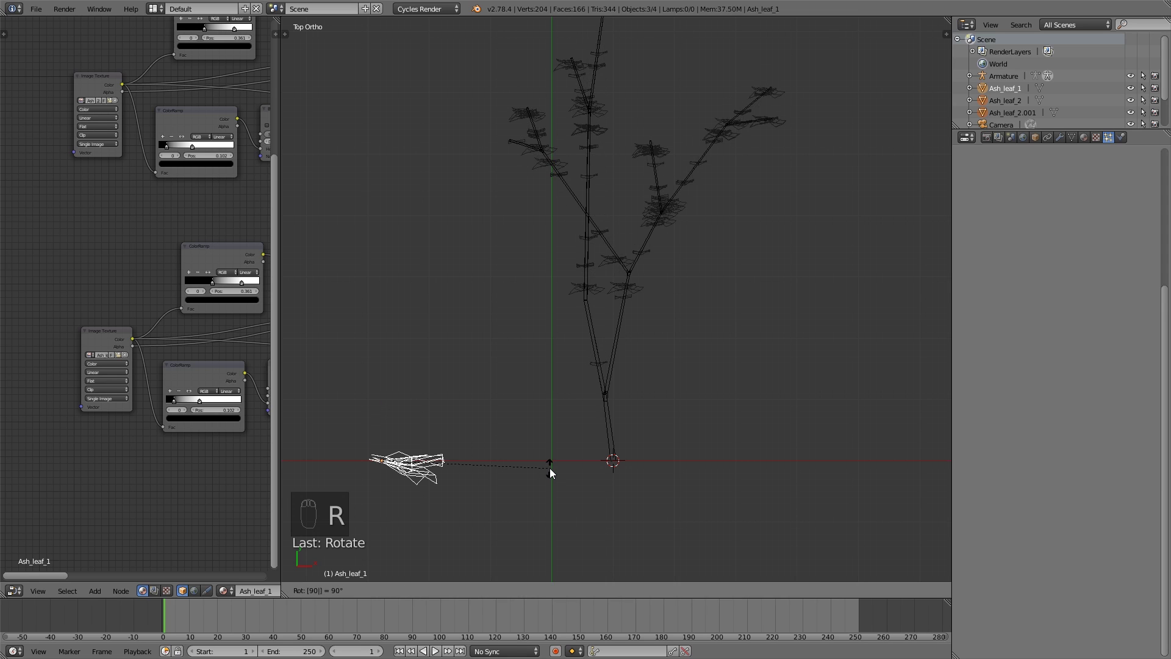
right_click(550, 467)
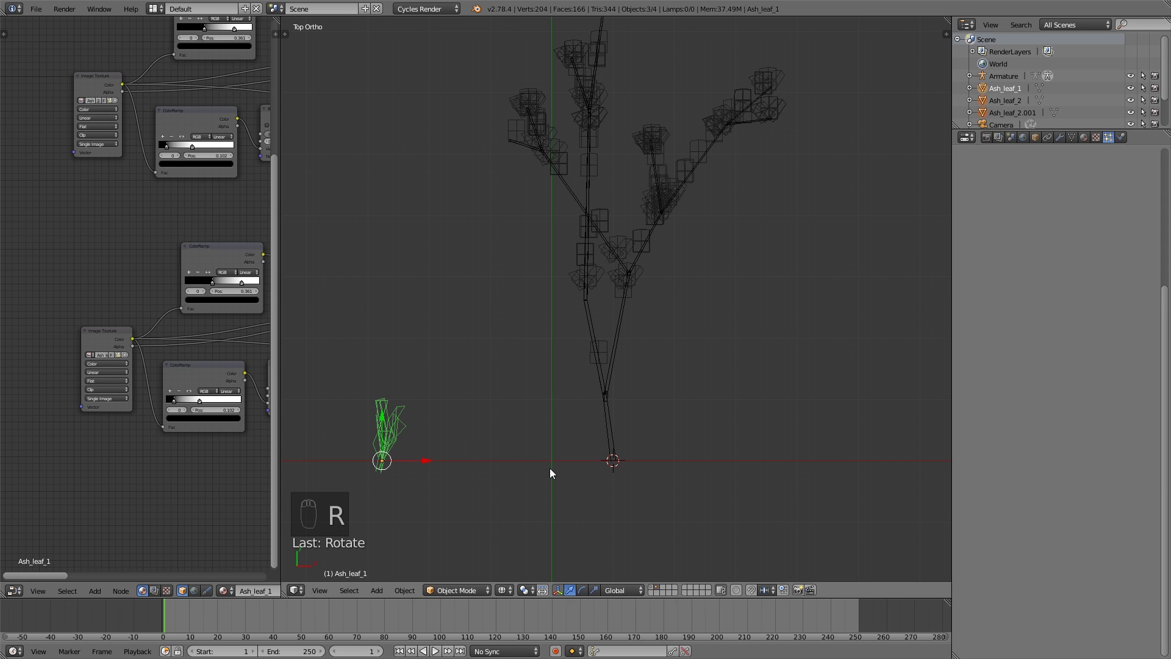
- In solid display, select the branch and set its particle rotation to random 0.423, phase 1.000 and random phase 2.000
middle_click_drag(437, 427, 506, 423)
scroll(522, 416, "down", 3)
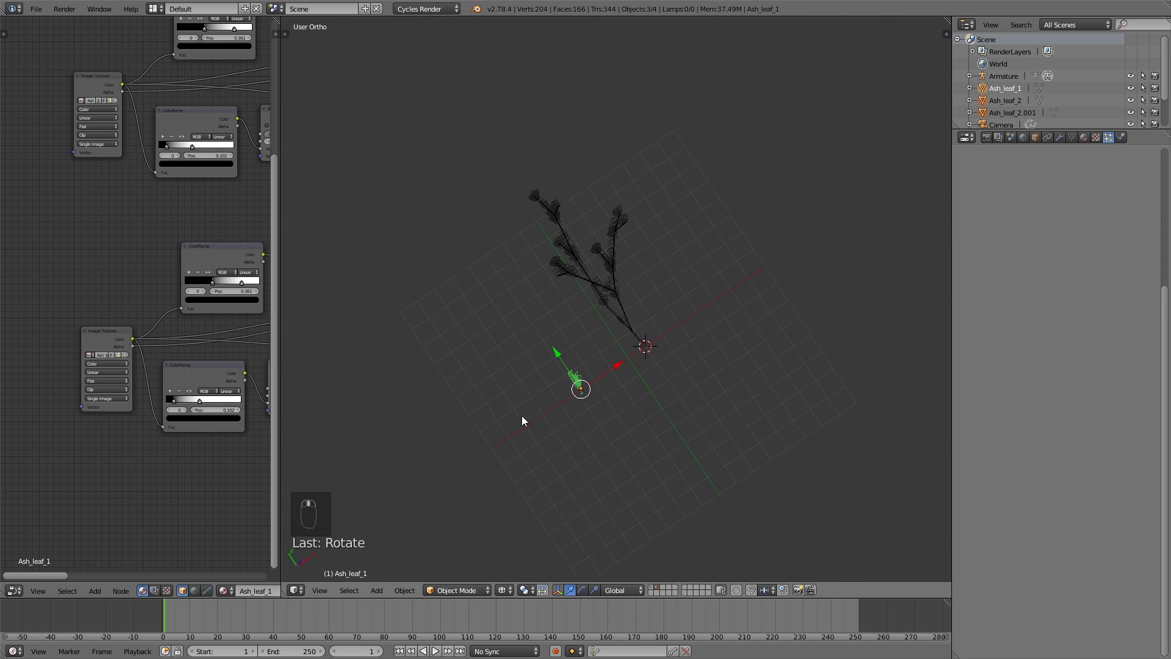
key("KP_1")
middle_click_drag(457, 374, 620, 405)
middle_click_drag(548, 501, 690, 409)
key("KP_7")
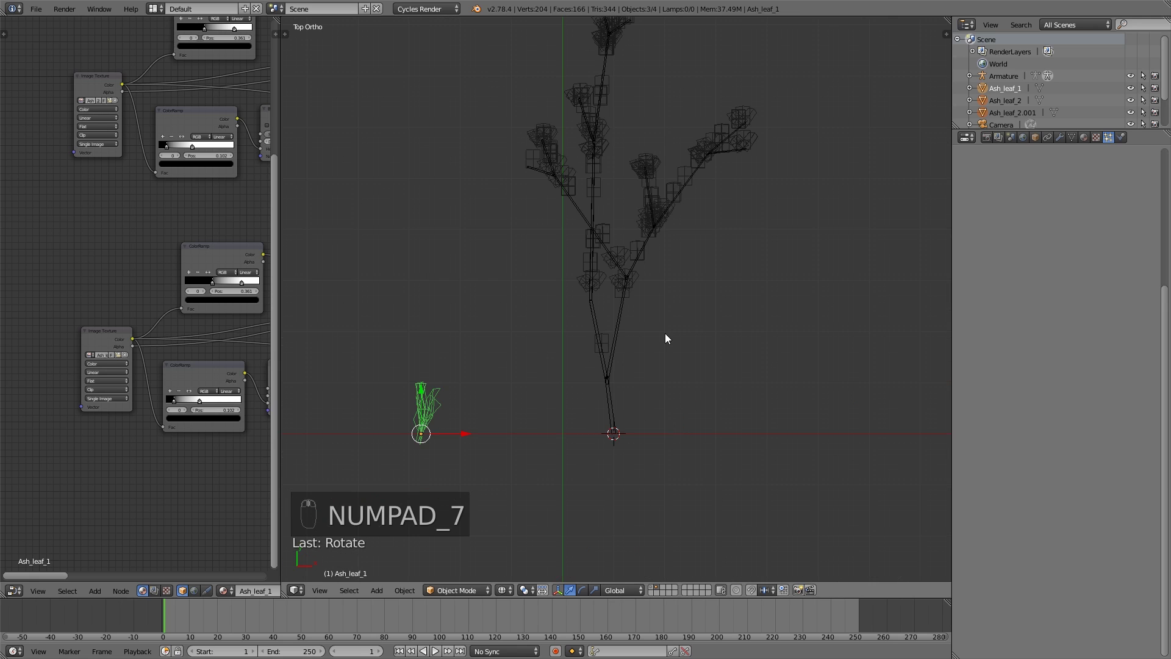
key("z")
mouse_move(664, 241)
middle_mouse_down("shift")
mouse_move(621, 384)
mouse_move(625, 172)
mouse_move(607, 182)
middle_mouse_up("shift")
key("KP_7")
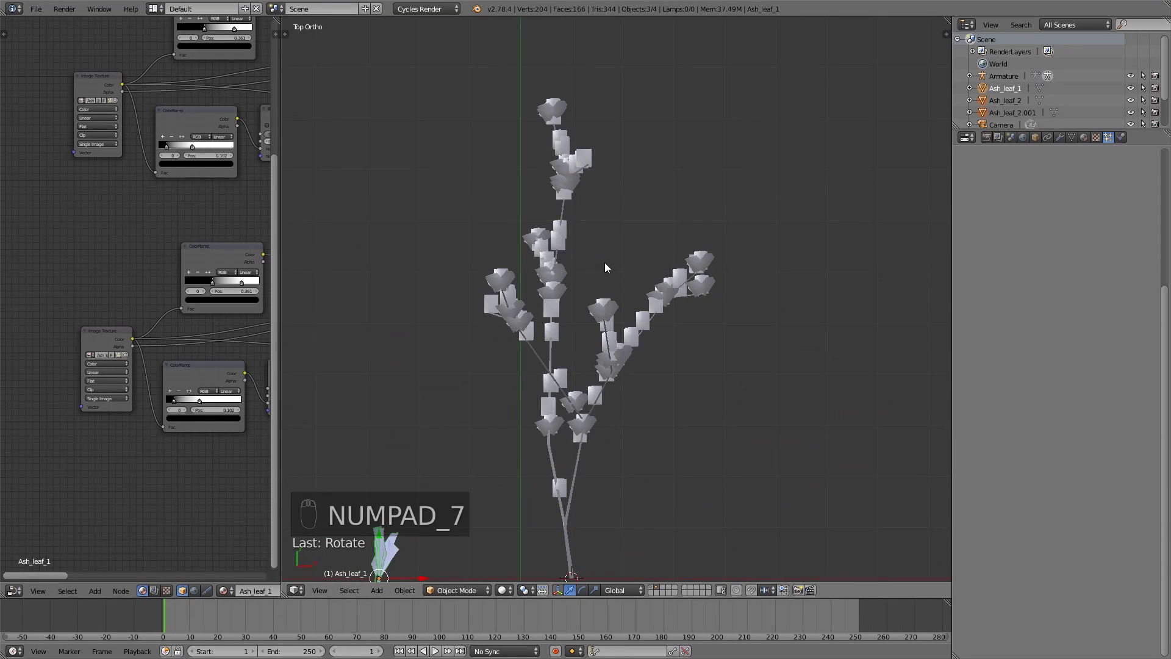
right_click(620, 376)
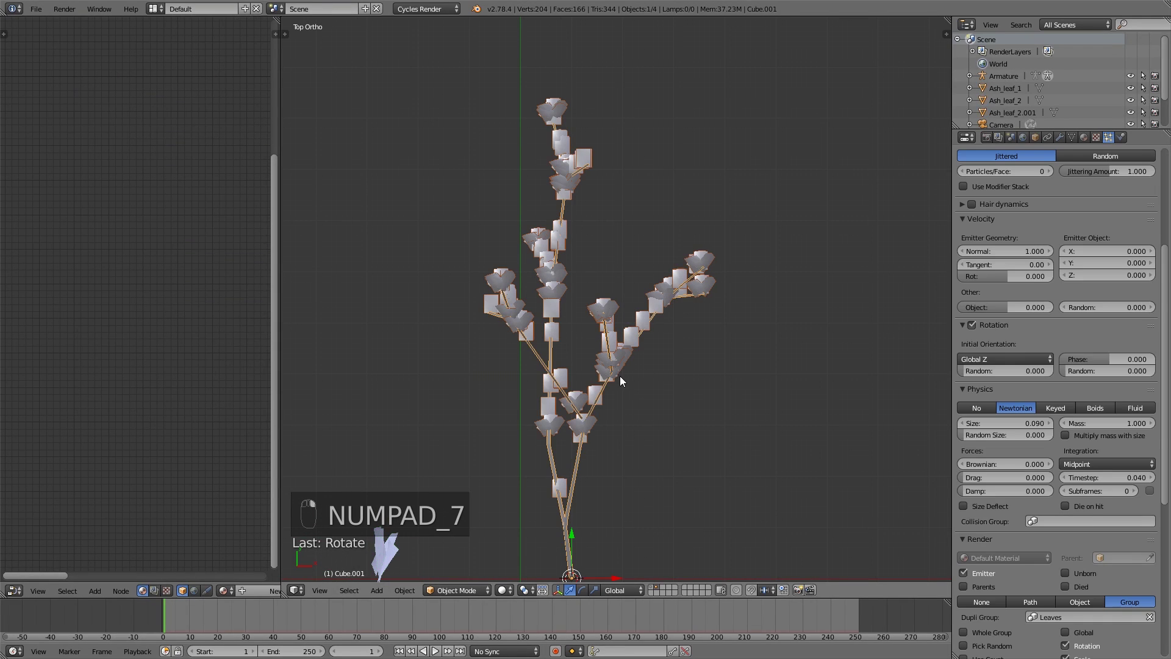
left_click_drag(970, 372, 1168, 371)
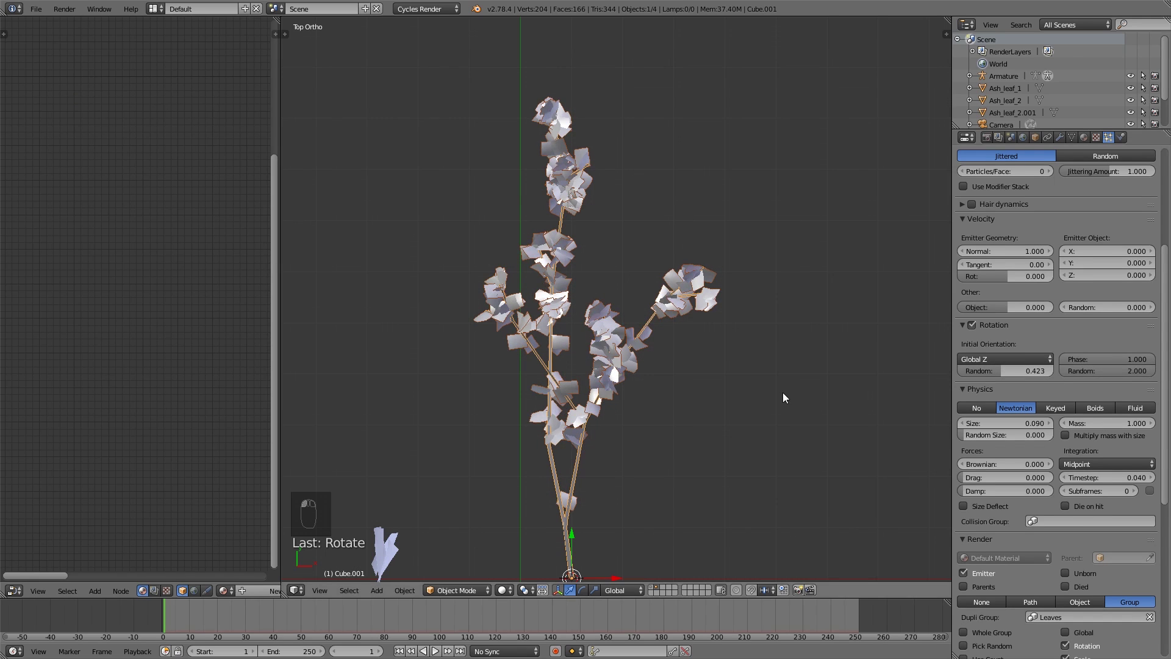
- Fine-tune the random initial orientation of the leaf particles to 0.342
middle_click_drag(782, 393, 833, 278)
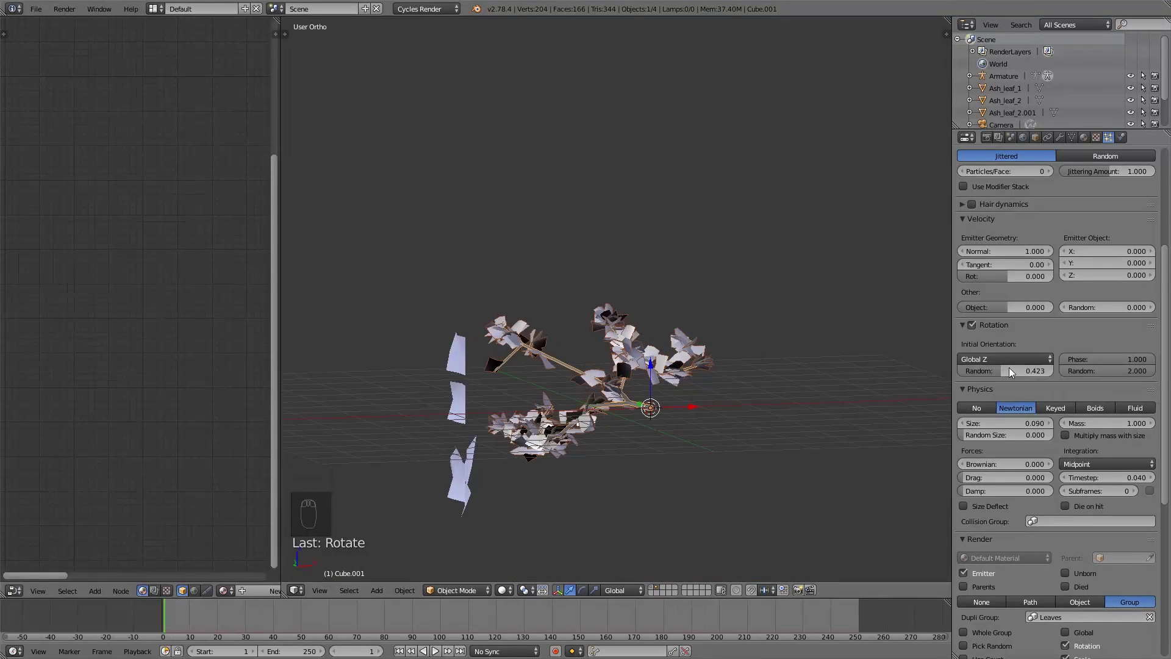
mouse_move(1009, 370)
left_mouse_down()
mouse_move(996, 371)
mouse_move(1015, 371)
left_mouse_up()
middle_click_drag(638, 391, 749, 474)
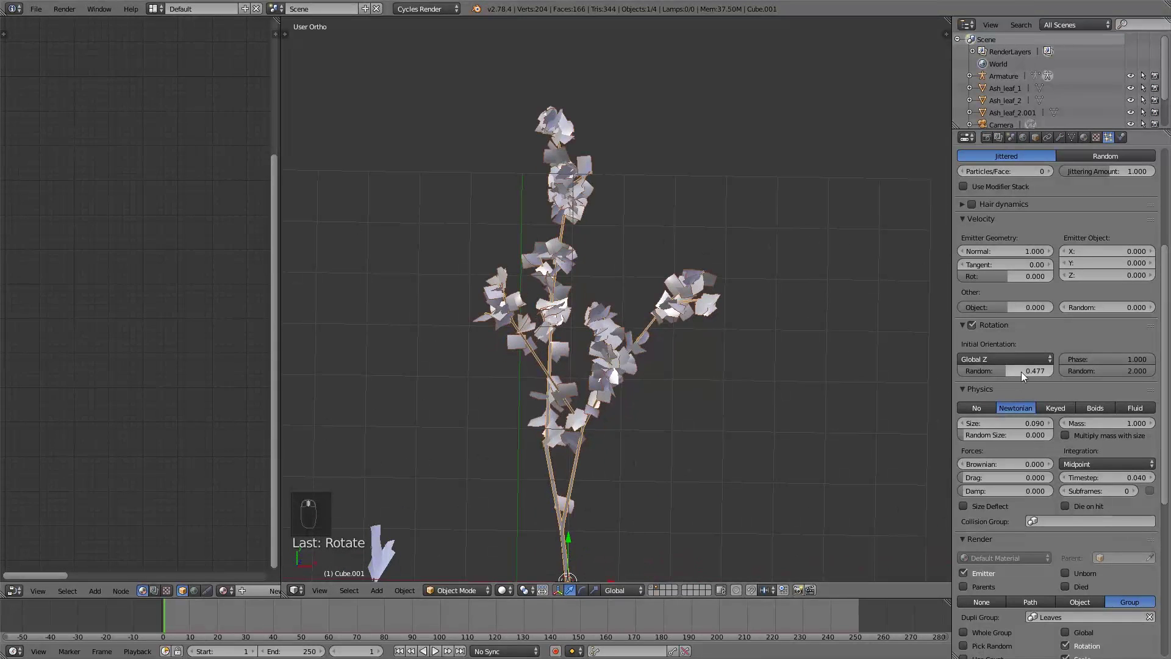
left_click_drag(1022, 371, 1009, 371)
middle_click_drag(700, 455, 705, 386)
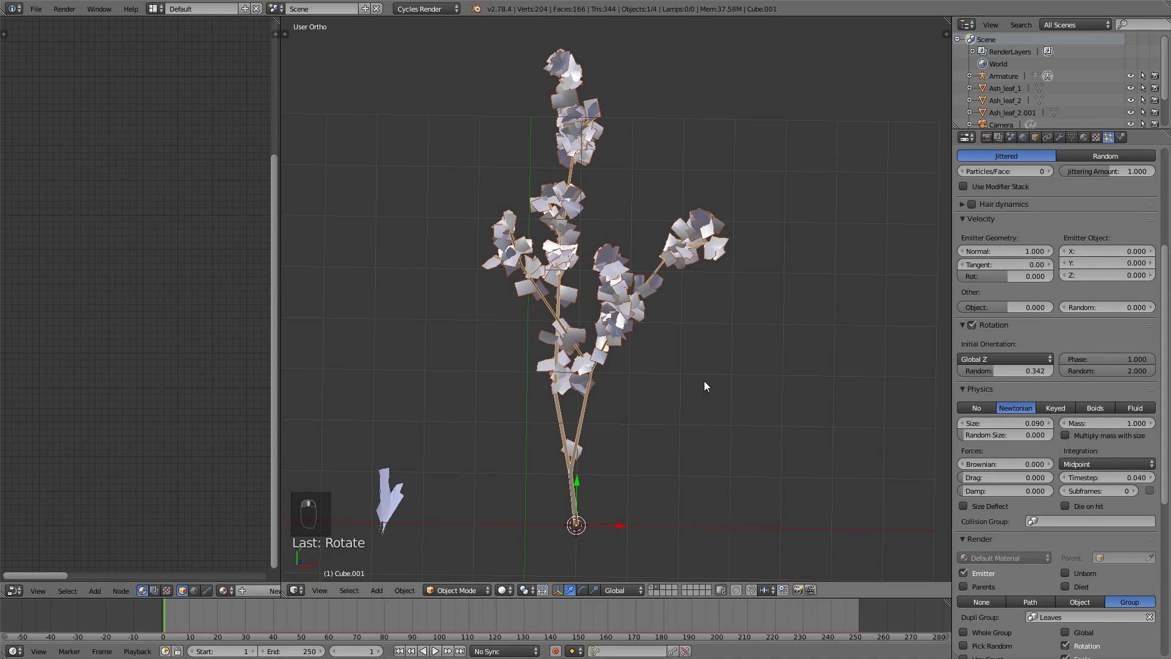
- Set the particle size to 0.120 with random size 0.282, and preview the branch in rendered shading before returning to solid
mouse_move(1012, 437)
left_mouse_down()
mouse_move(1041, 436)
mouse_move(1025, 423)
left_mouse_up()
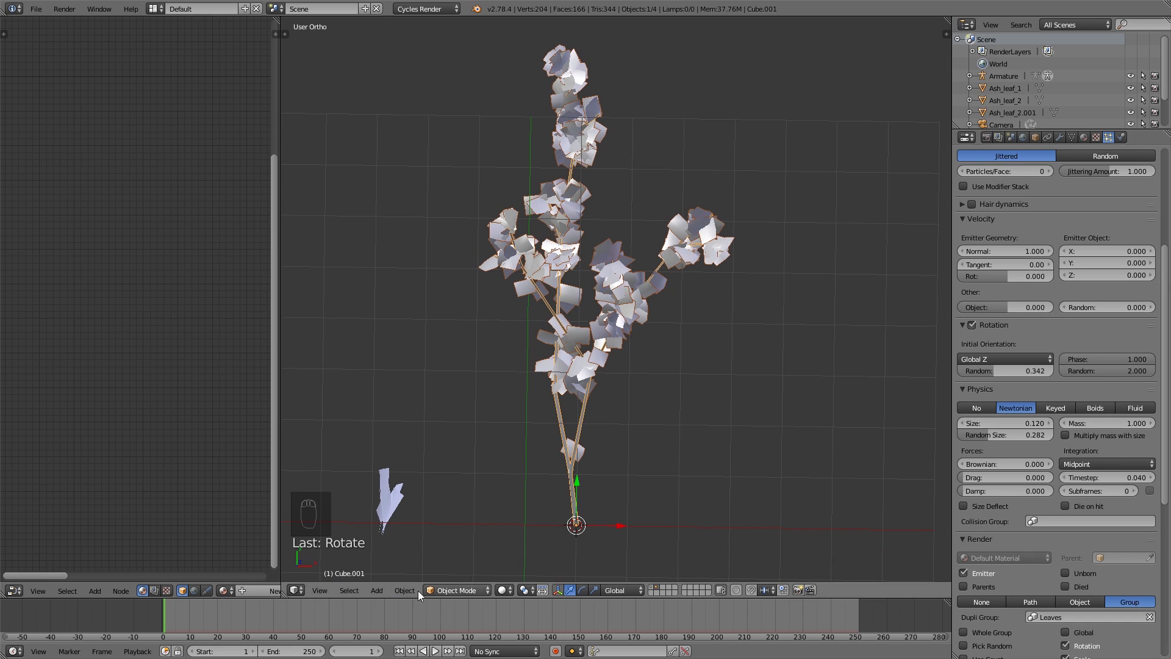
left_click(503, 590)
left_click(548, 507)
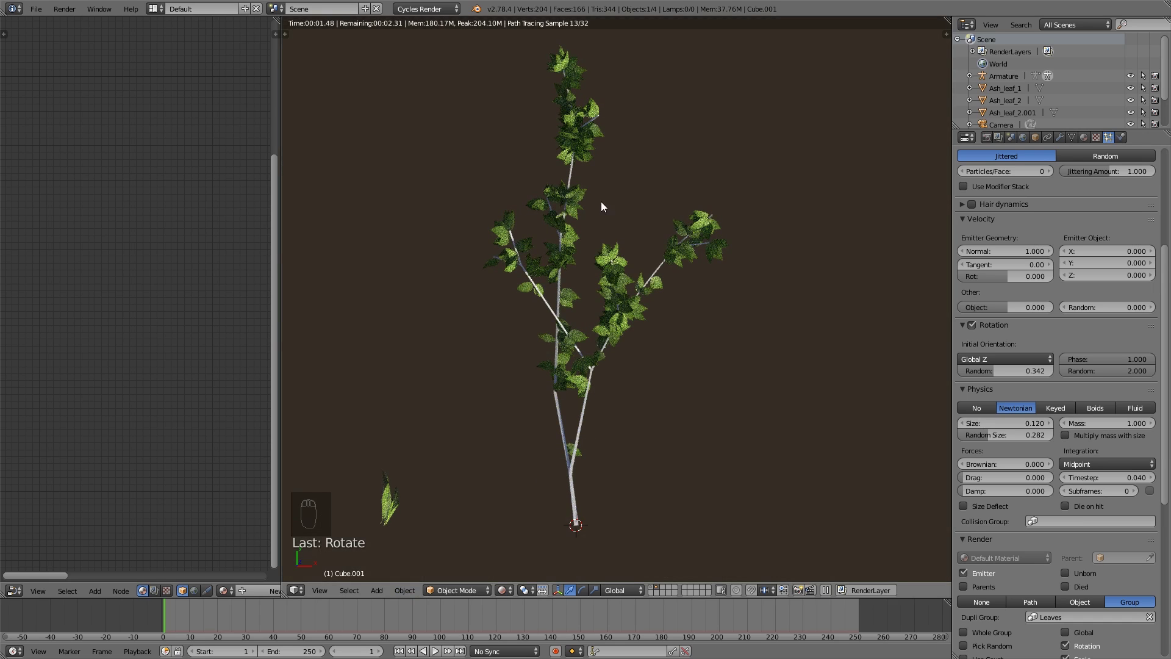
left_click(503, 590)
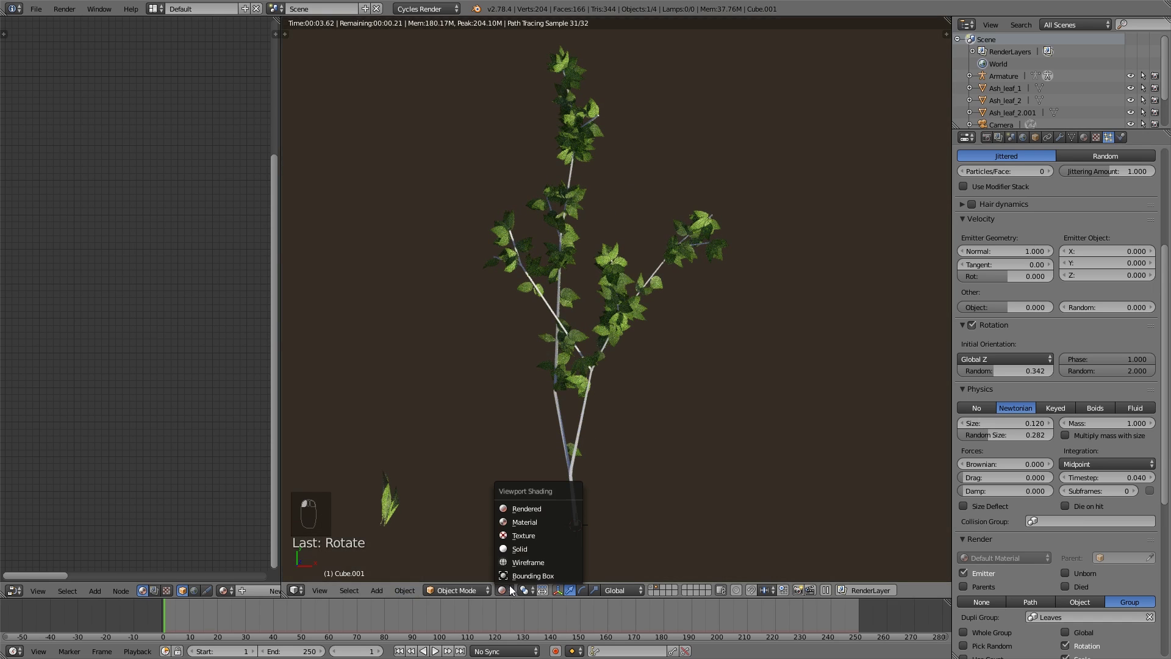
left_click(529, 548)
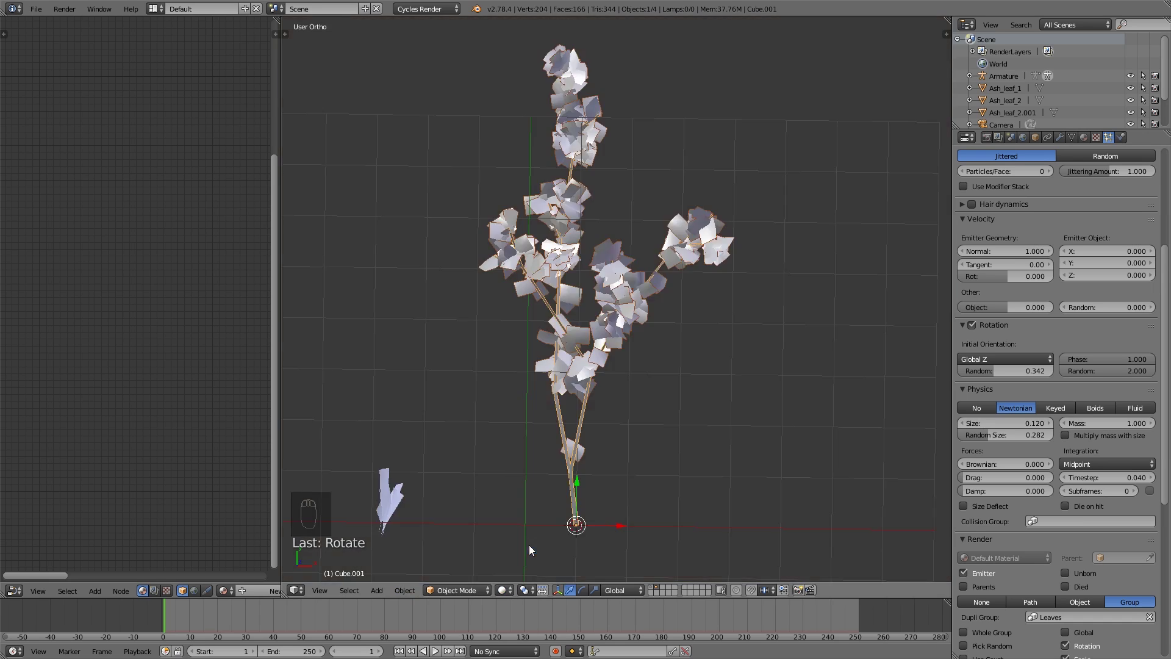
- Set the size of the leaf particles to 0.140
left_click(1030, 427)
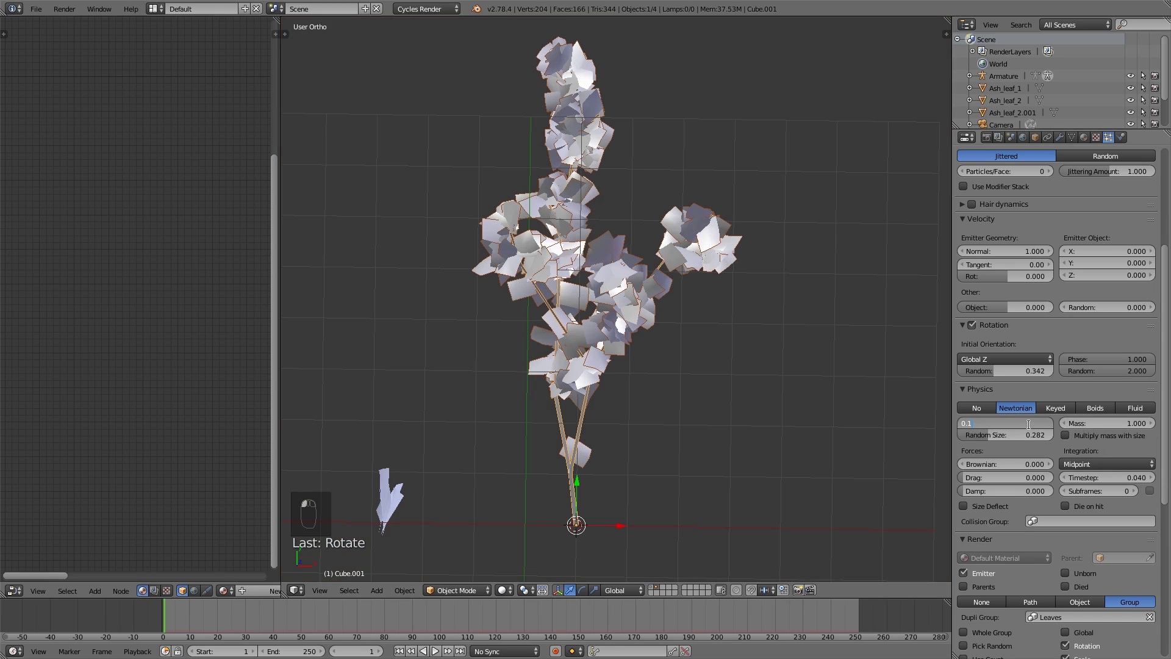
type("4")
key("Return")
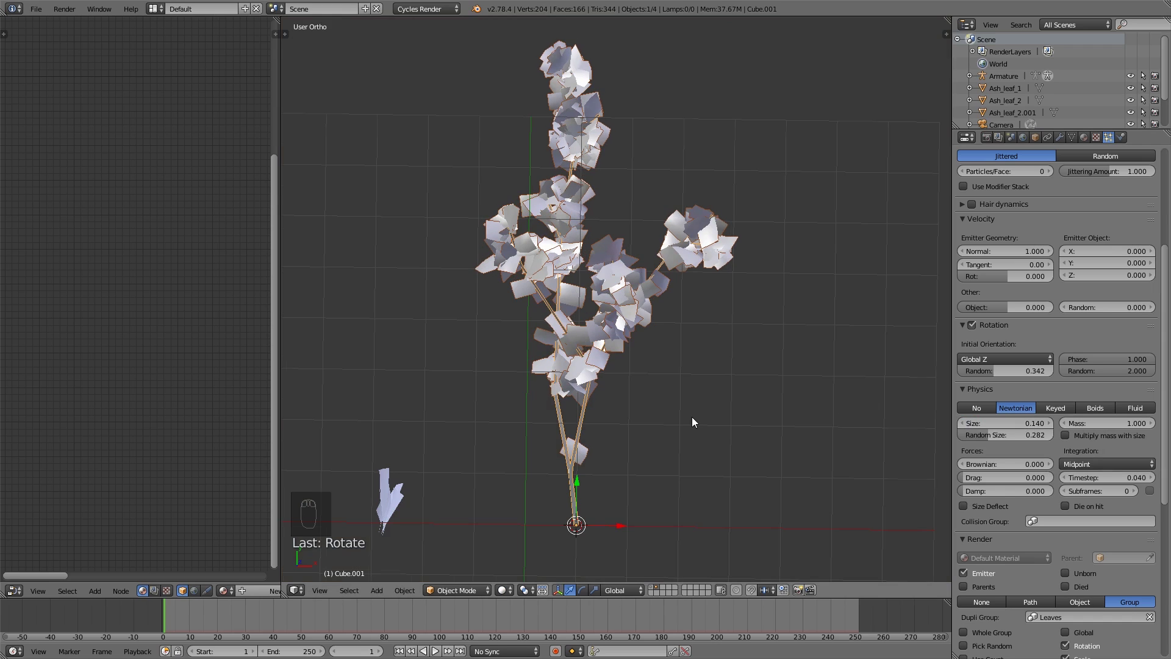
- Set the emission number of the branch's leaf particle system to 135
middle_click_drag(693, 417, 661, 375)
key("KP_1")
key("KP_7")
key("KP_7")
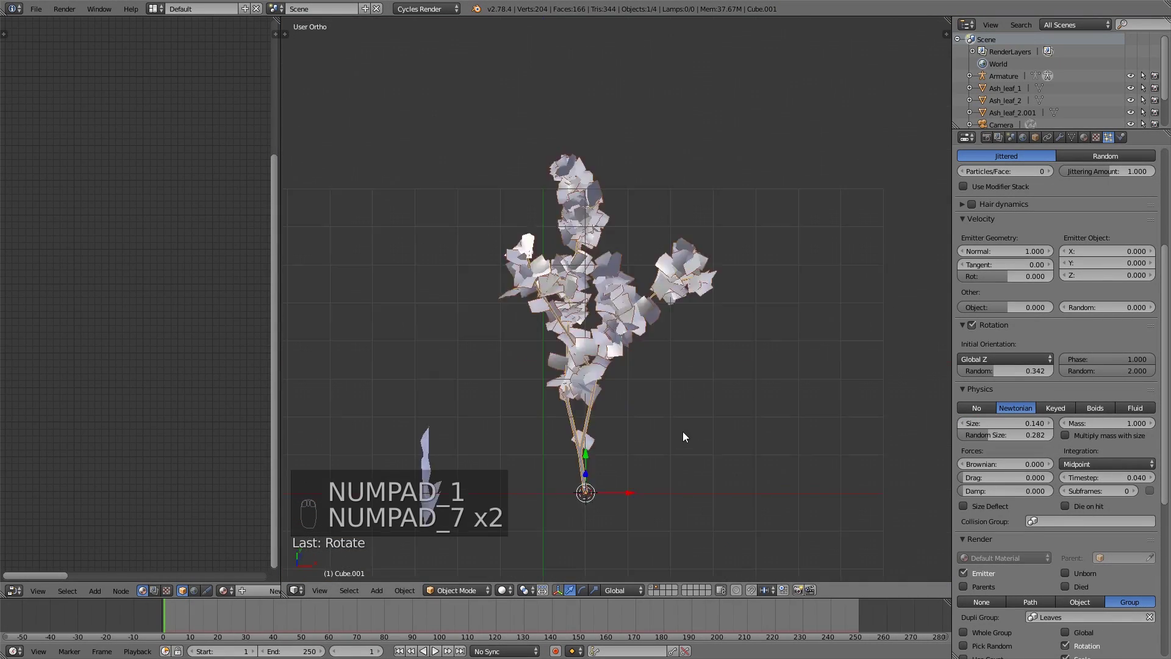
scroll(1050, 366, "up", 8)
left_click(1029, 287)
key("BackSpace")
type("1")
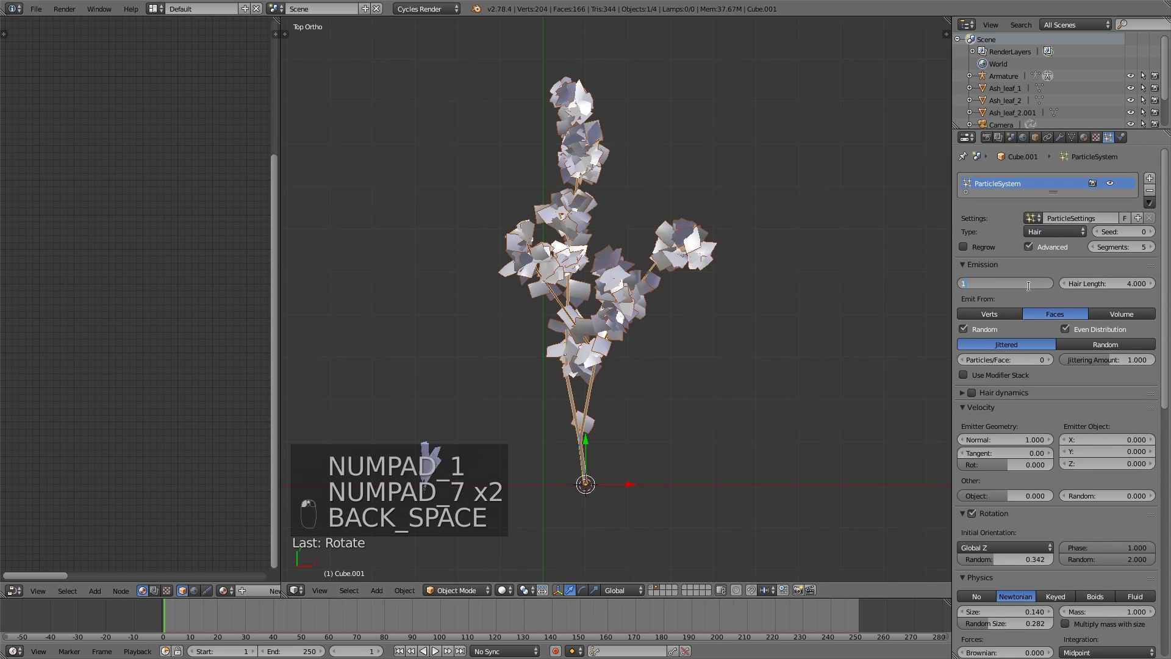
type("35")
key("Return")
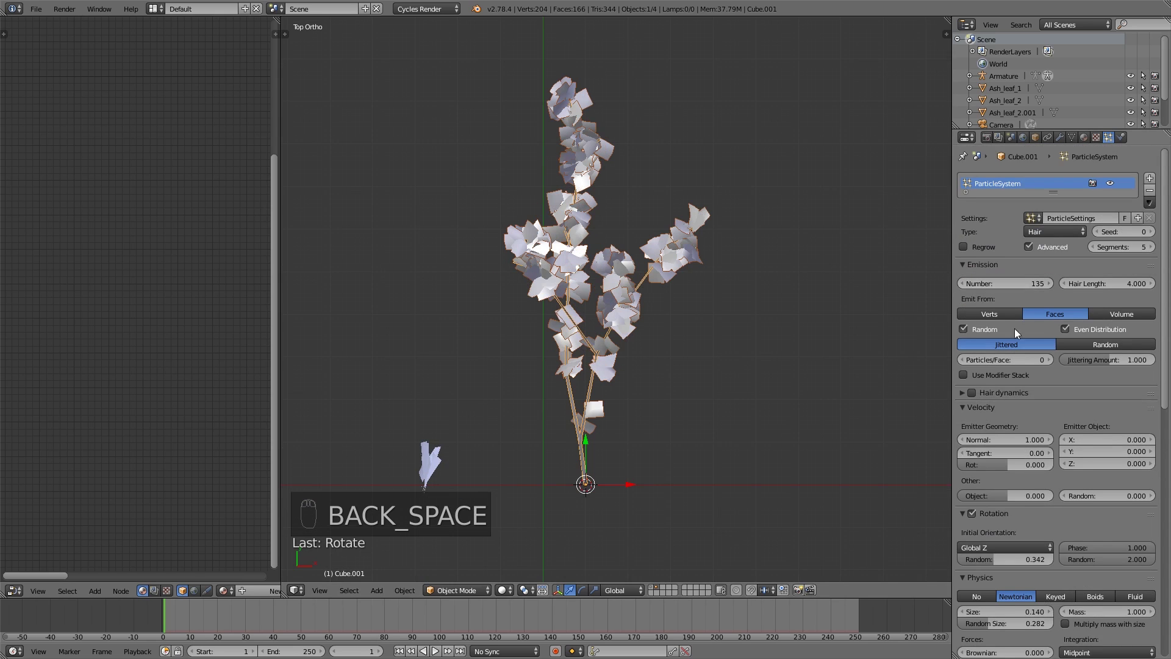
- Add a particle system to the second, bare branch and assign it the existing ParticleSettings
scroll(726, 329, "down", 2)
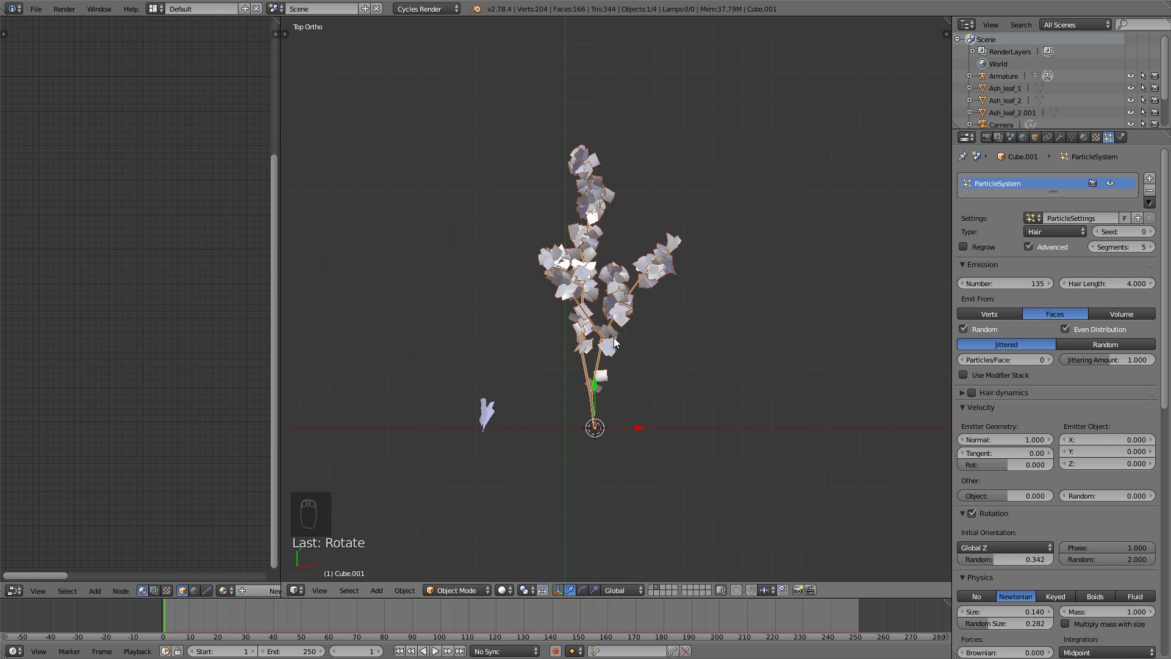
scroll(699, 320, "up", 2)
middle_click_drag(640, 335, 601, 330, "shift")
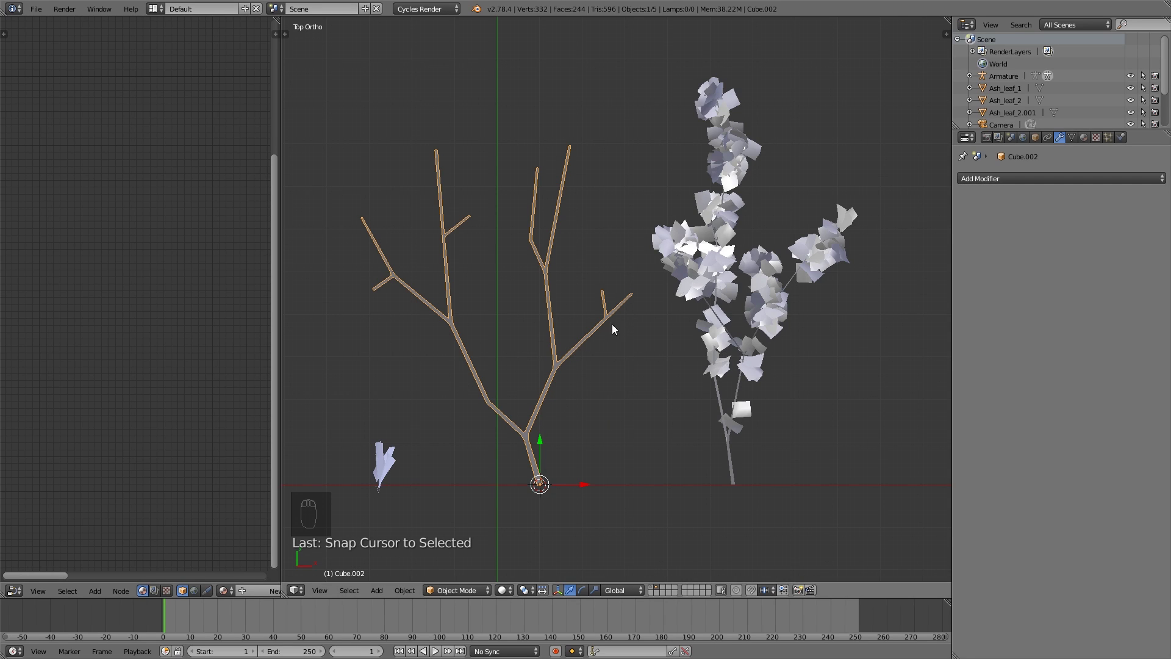
left_click(1105, 140)
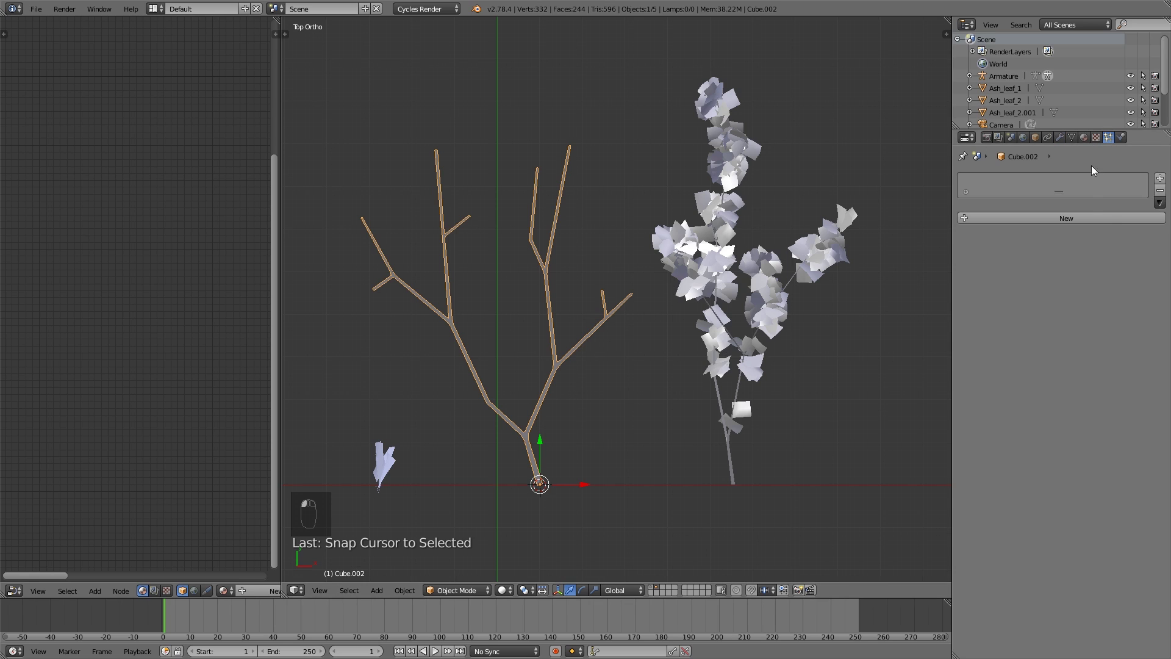
left_click(1089, 217)
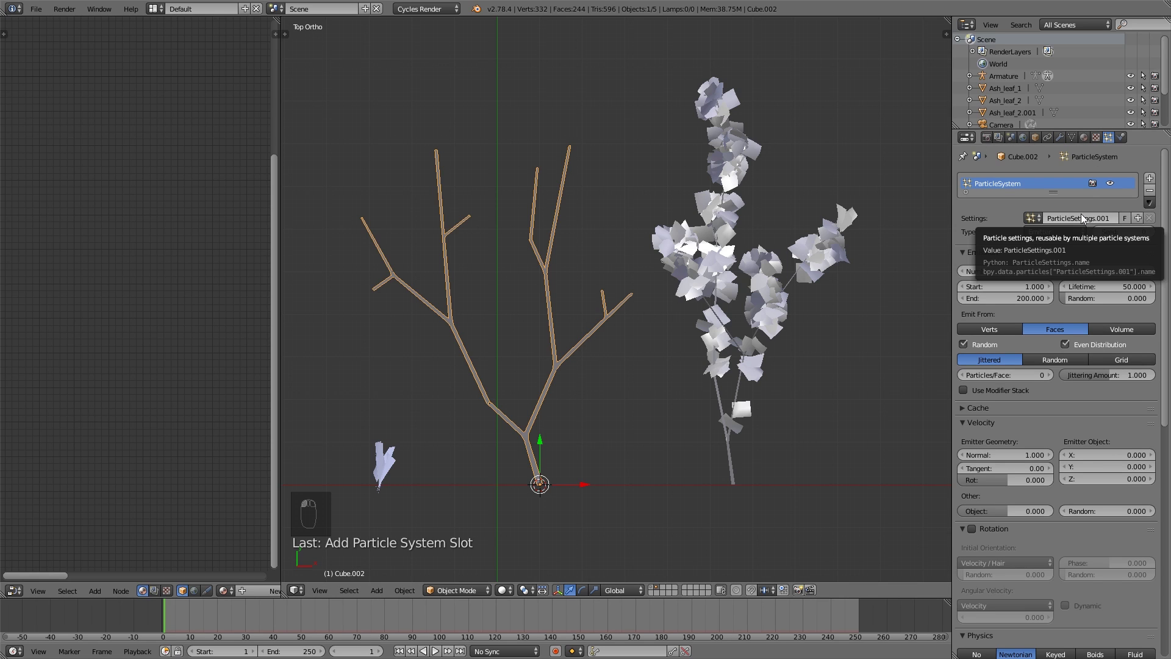
left_click(1037, 217)
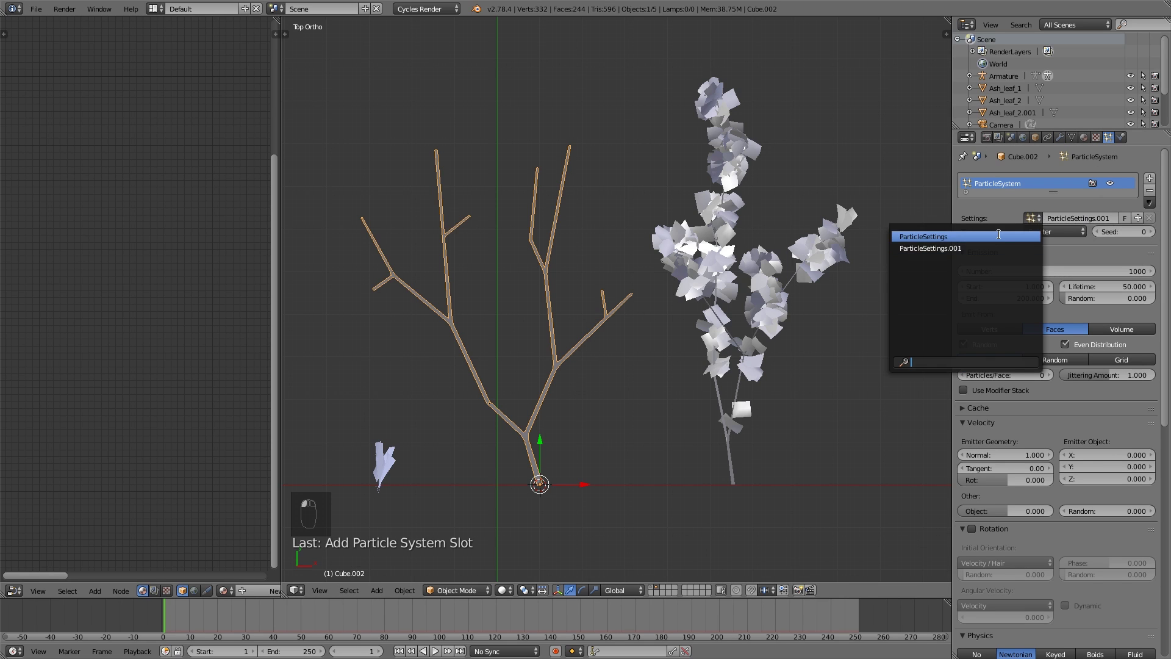
left_click(976, 239)
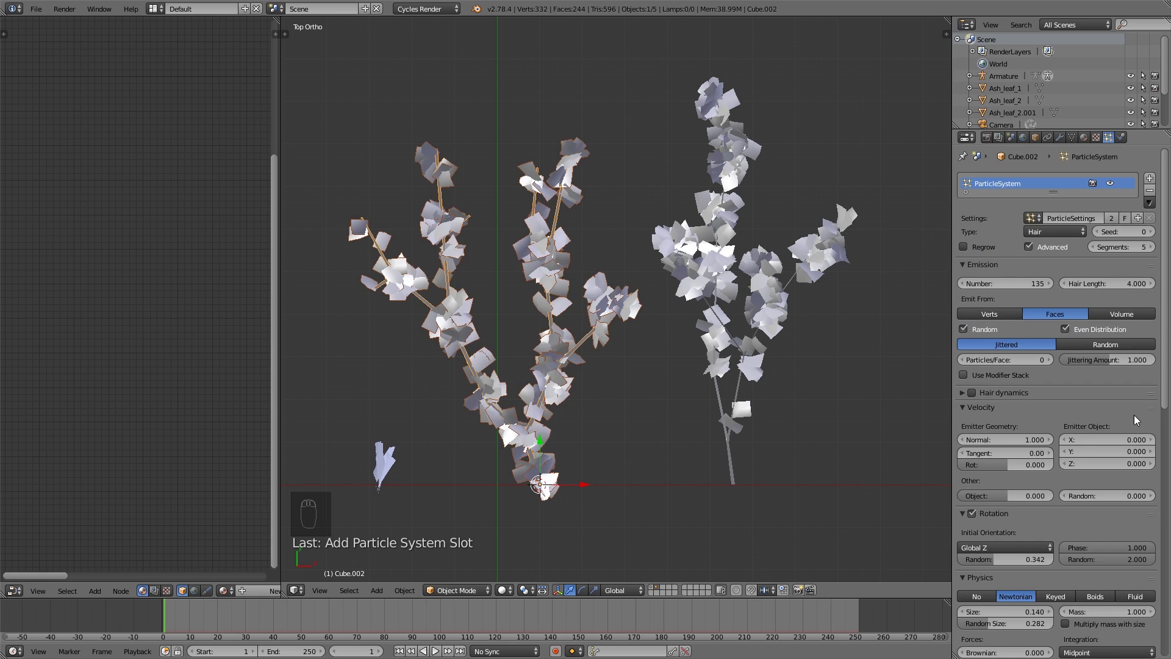
- Limit the second branch's leaf density to the vertex group Group, and check both branches in front and top view
scroll(1134, 421, "down", 15)
left_click(1095, 456)
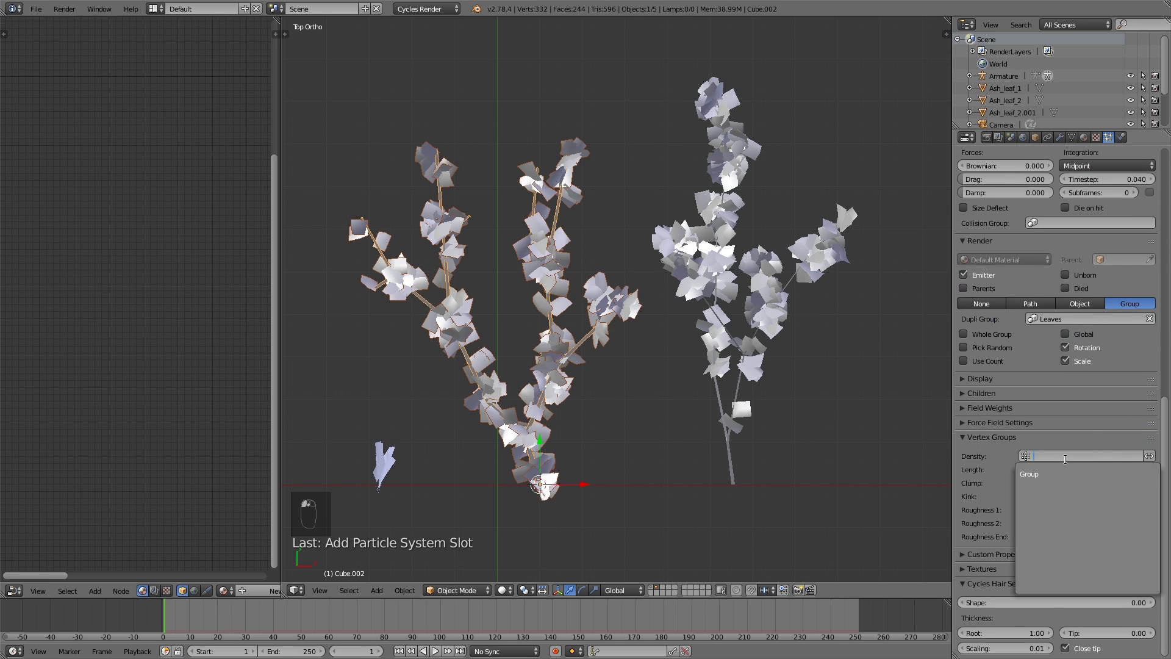
left_click(1043, 471)
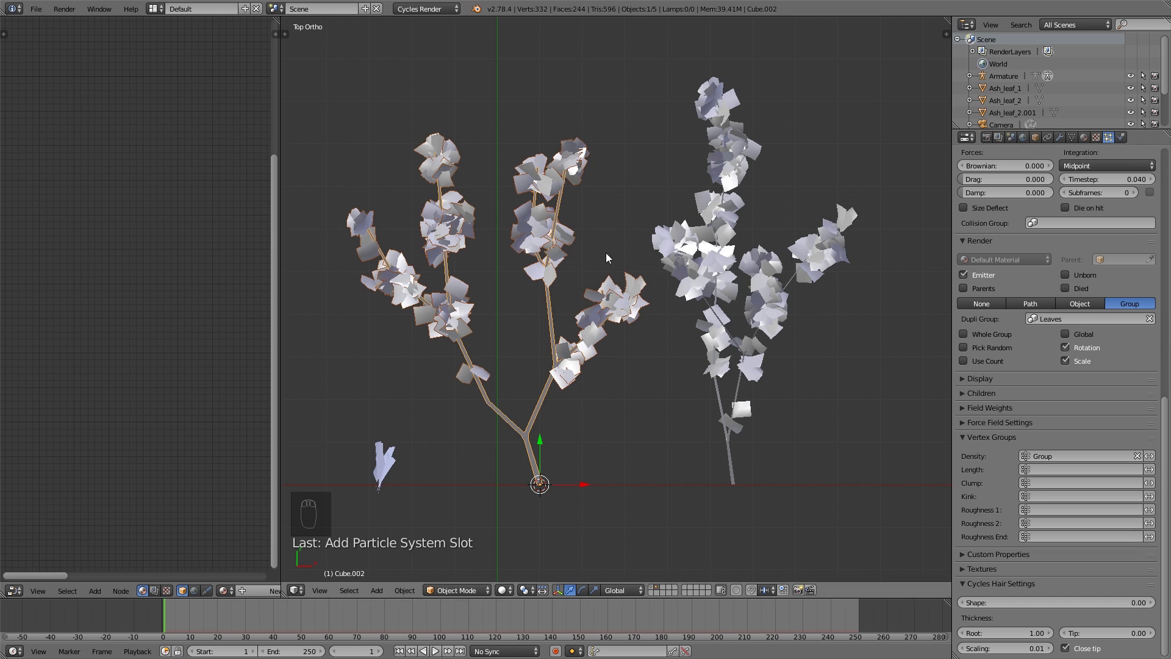
middle_click_drag(704, 374, 632, 323)
key("a")
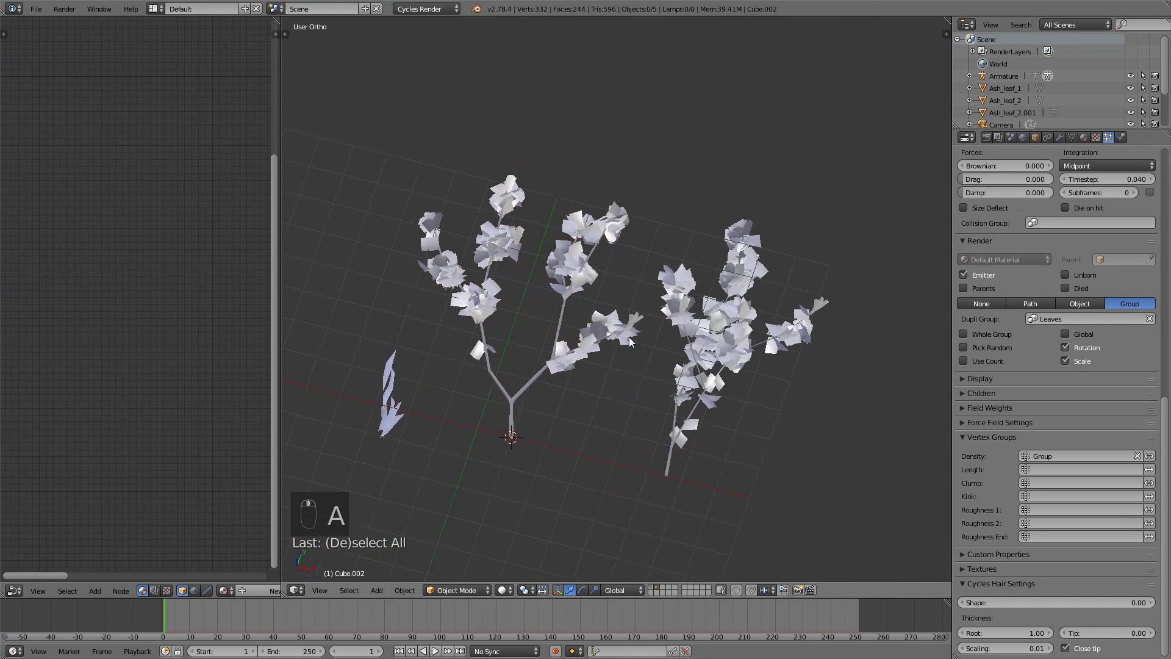
key("KP_1")
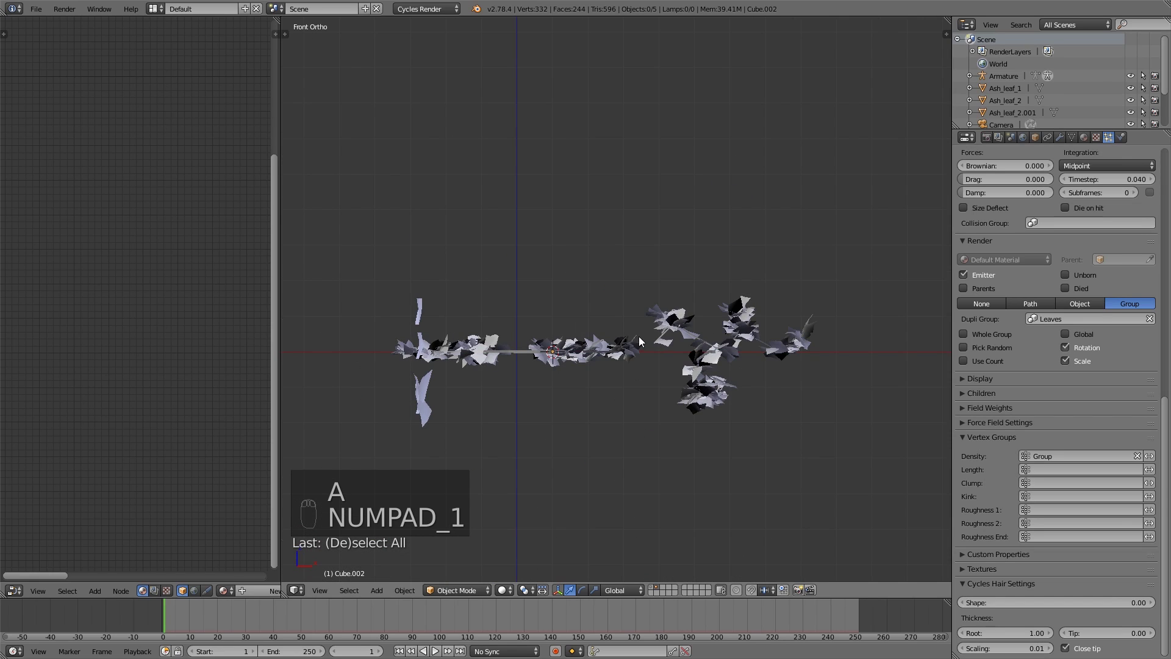
key("KP_7")
right_click(584, 360)
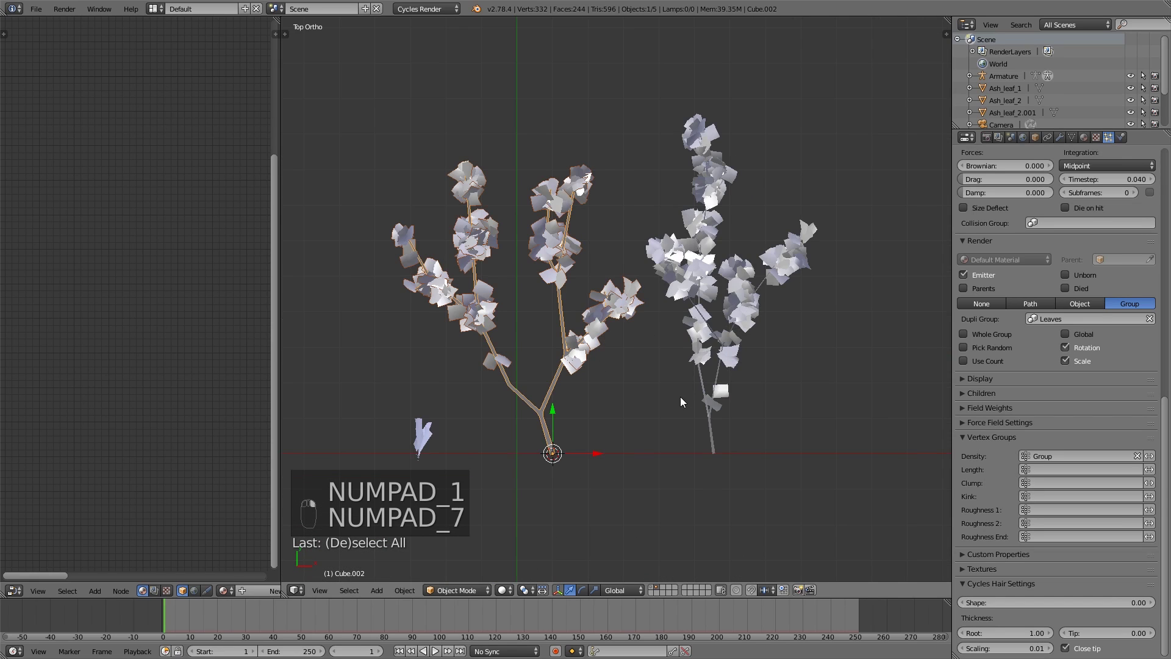
- Show the tree's layer, select the tree mesh and set its Subsurf modifier to 1 view and 0 render subdivisions
left_click(652, 587)
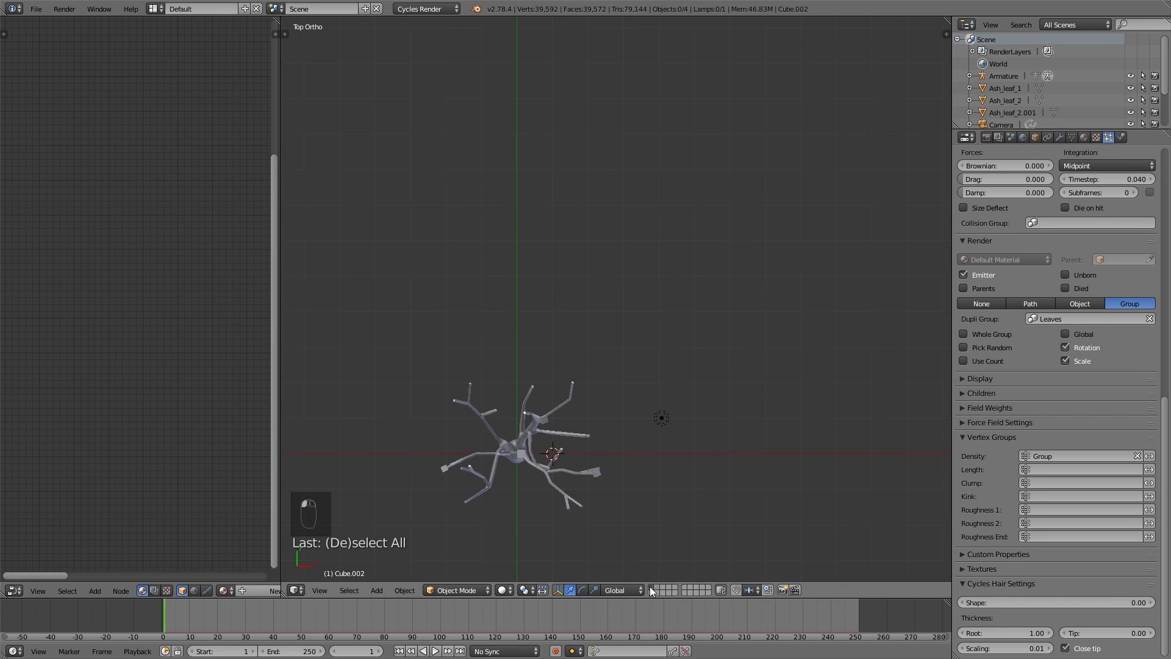
key("KP_1")
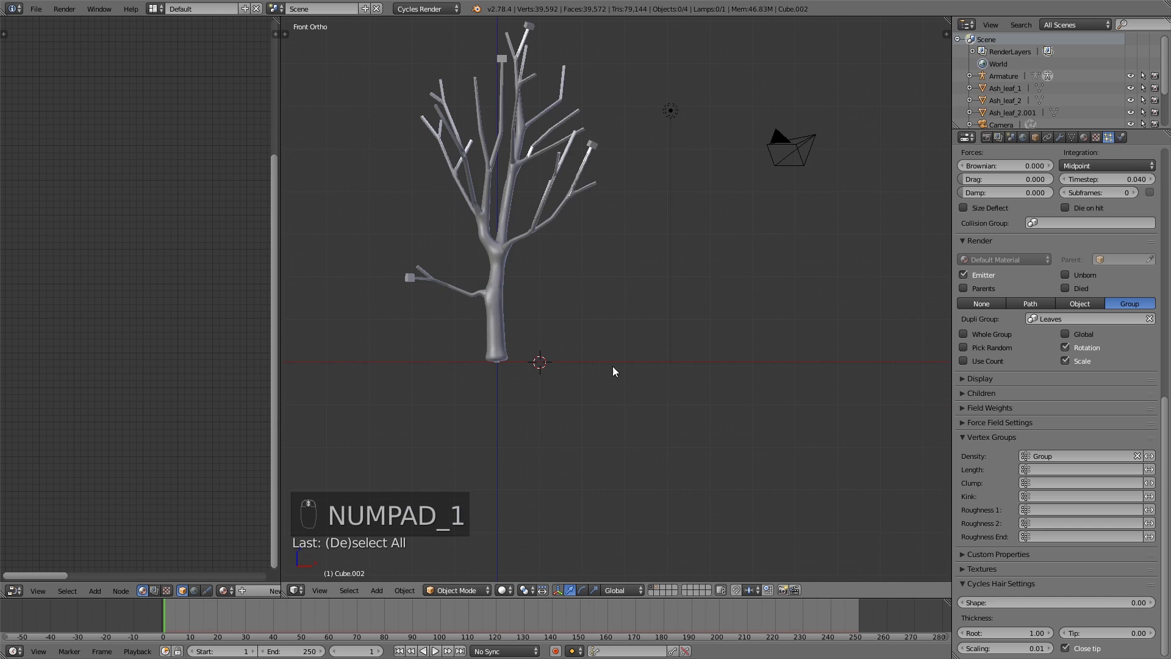
right_click(635, 300)
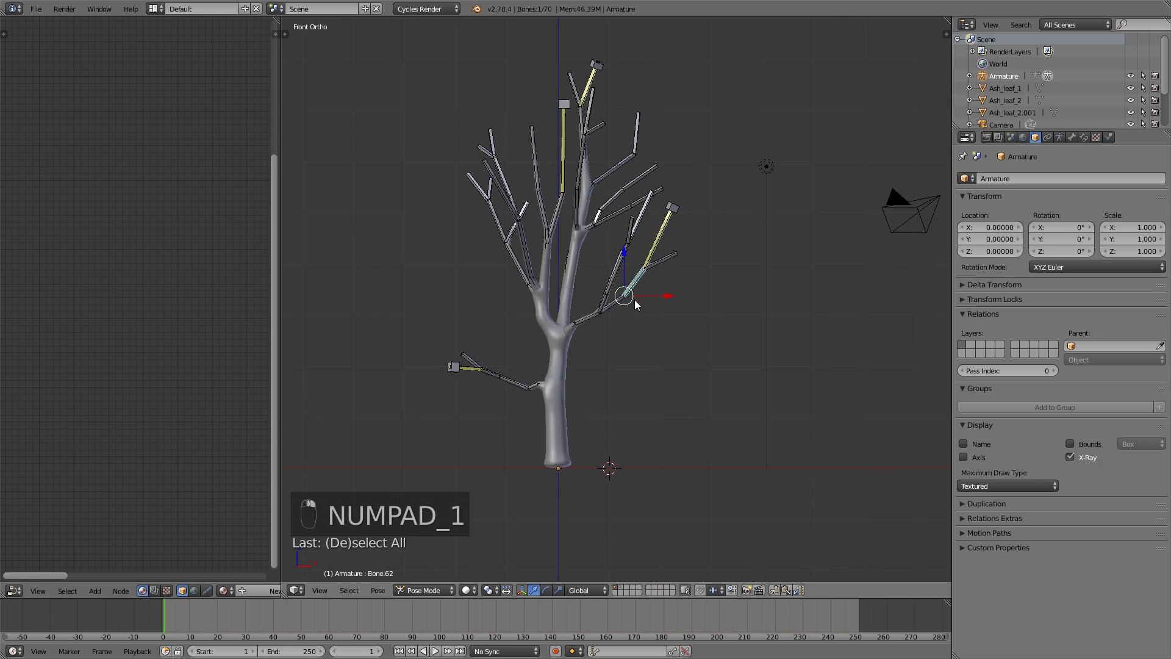
right_click(571, 366)
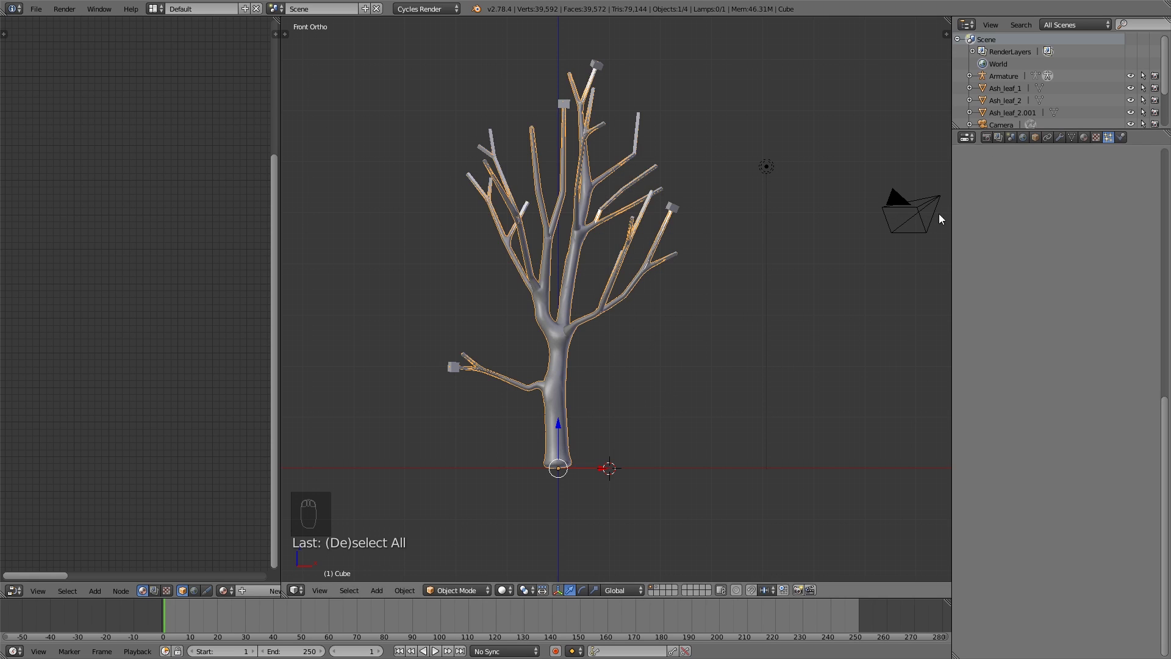
left_click(1061, 137)
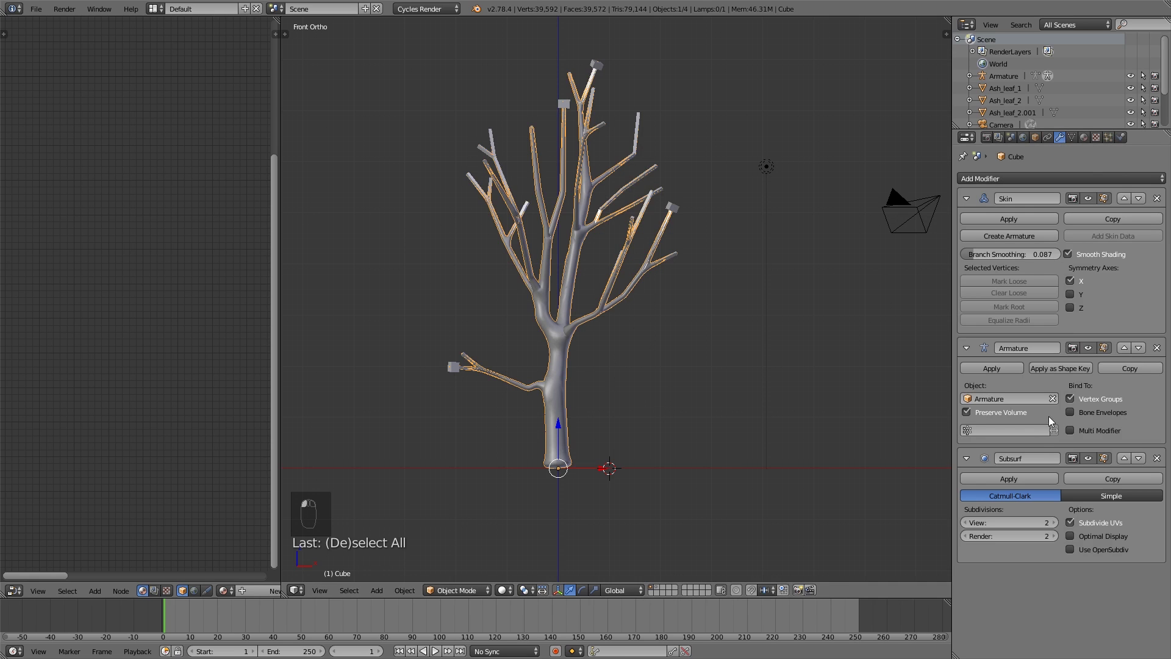
left_click(965, 523)
left_click(966, 535)
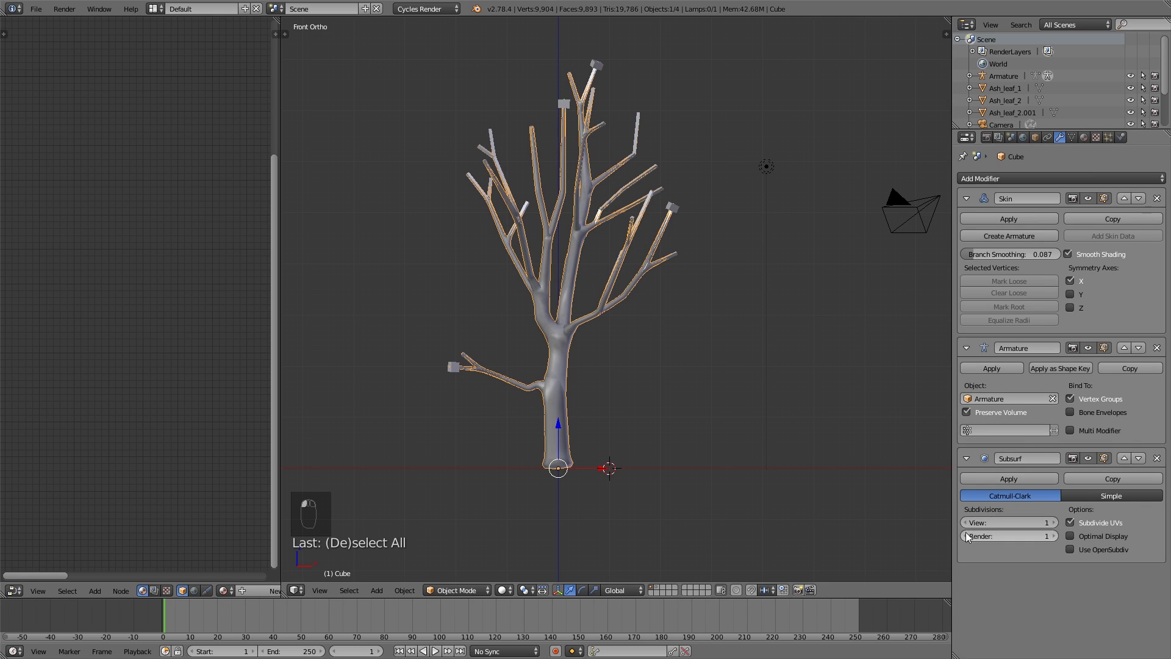
left_click(968, 536)
left_click(968, 523)
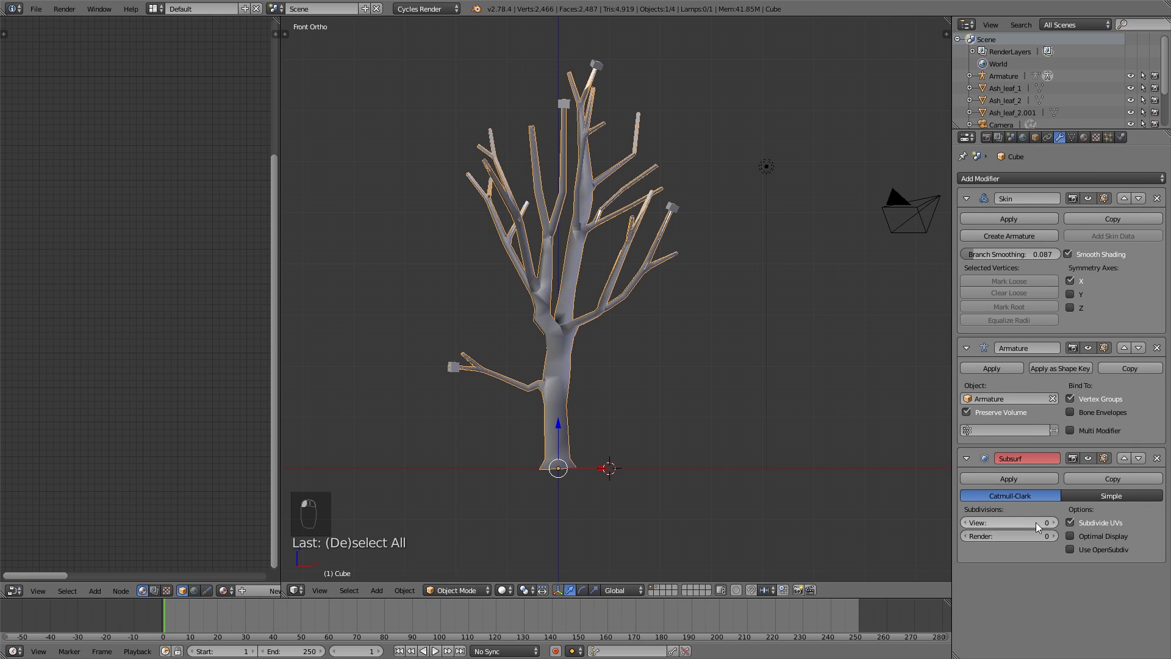
left_click(1056, 523)
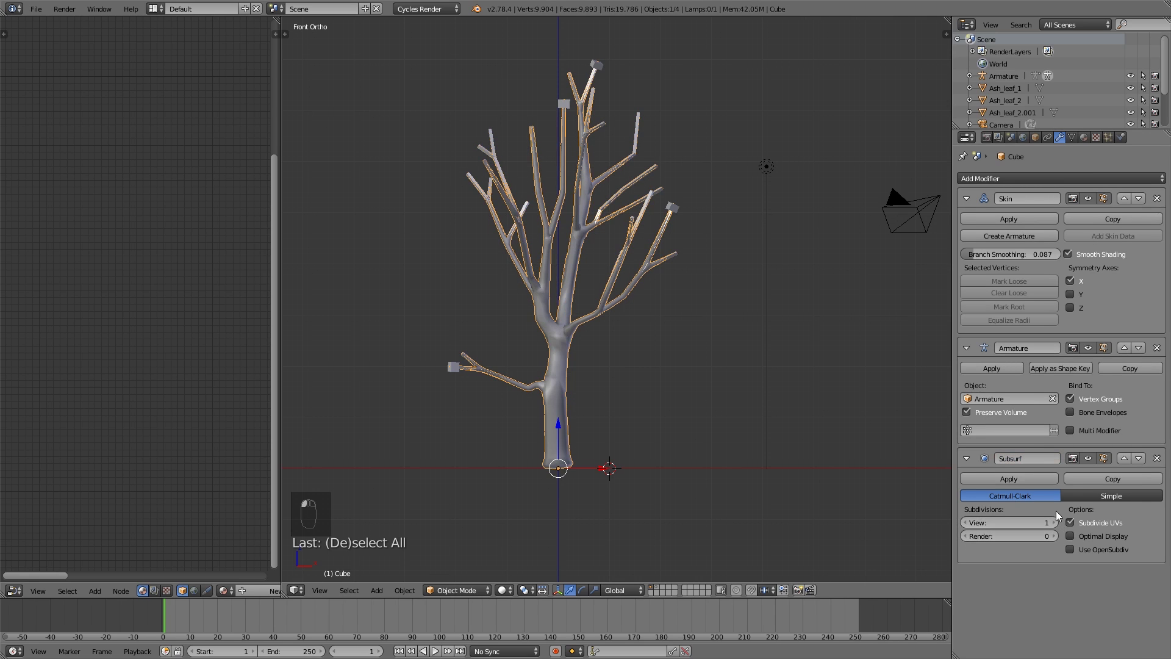
left_click(36, 8)
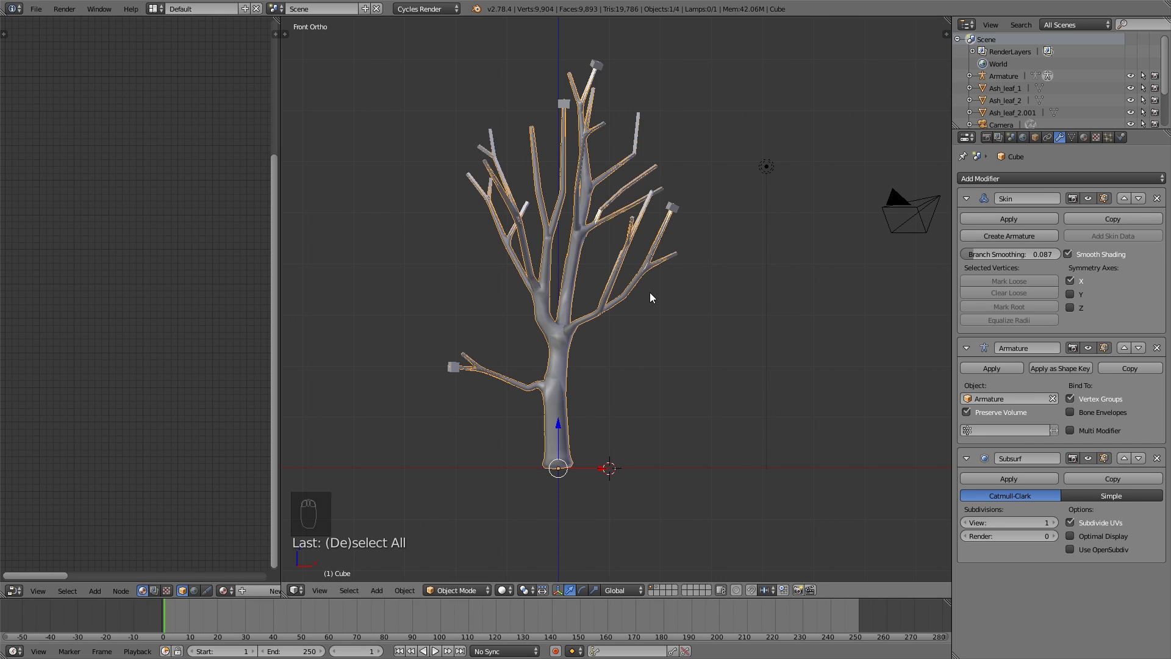
- Duplicate the tree in place, move the copy to layer 11, check it there and return to layer 1
key("shift+d")
right_click(721, 322)
key("m")
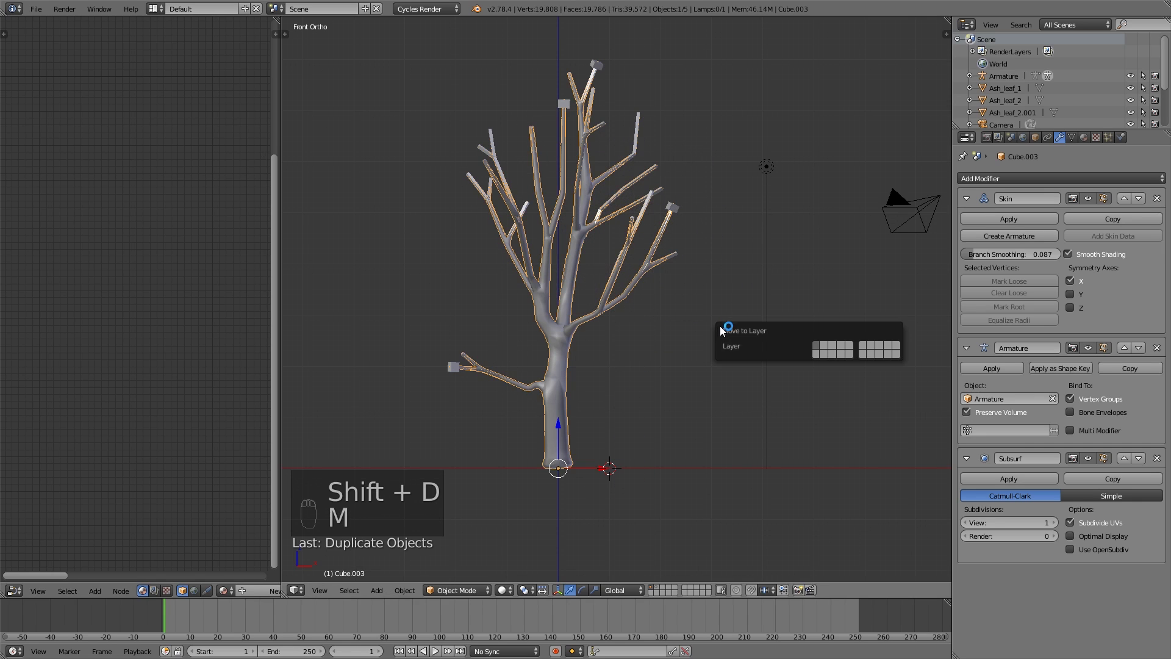
left_click(818, 353)
left_click(653, 590)
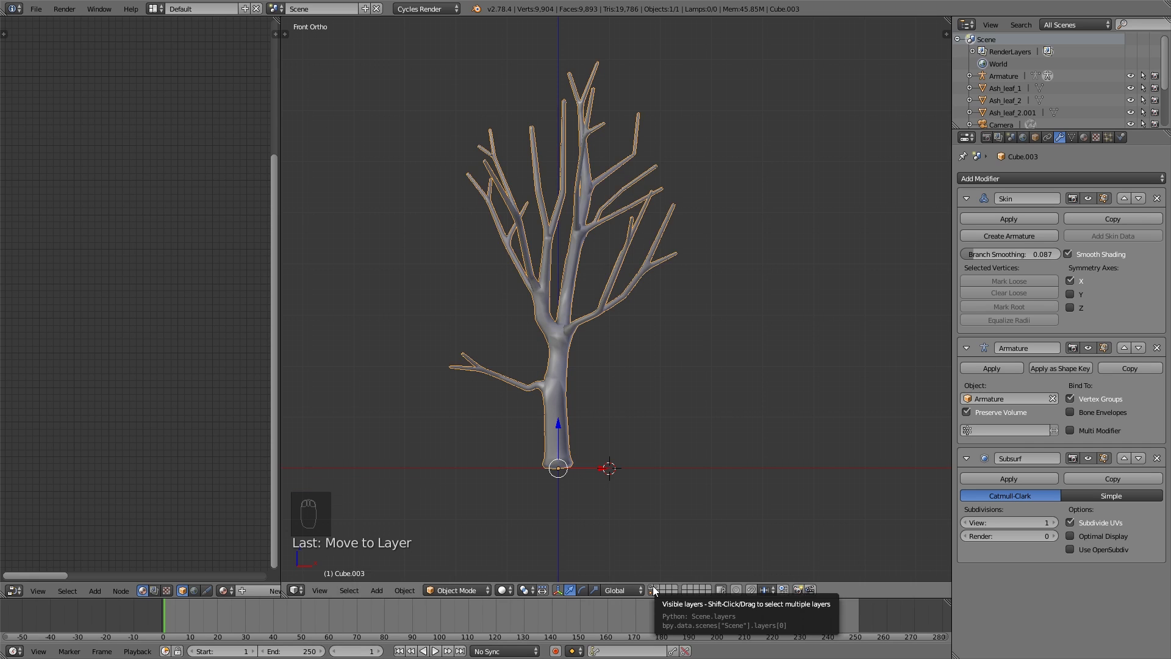
left_click(653, 585)
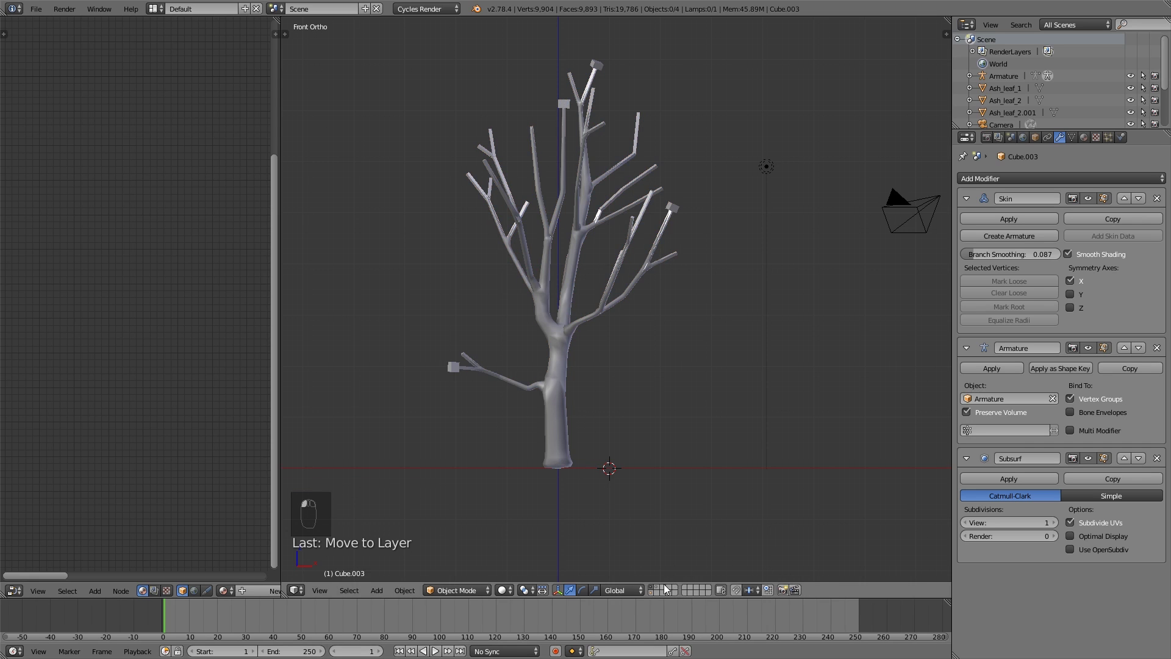
- Apply the Skin modifier on the original tree mesh and set its Subsurf render subdivisions to 1
right_click(558, 409)
right_click(562, 335)
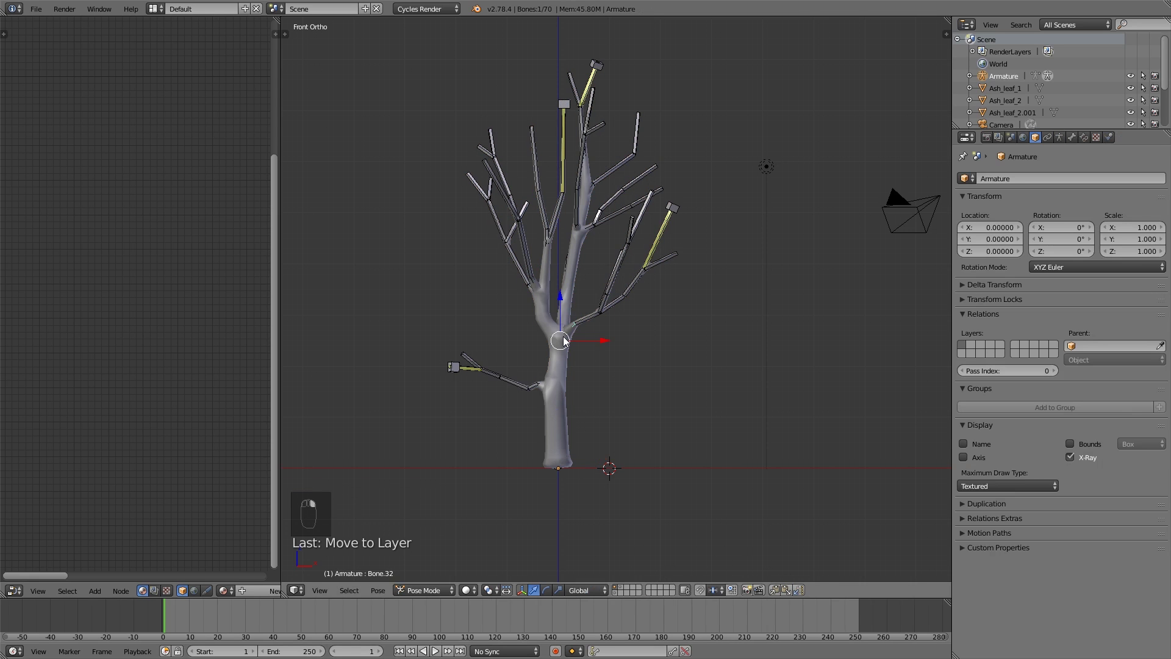
right_click(557, 391)
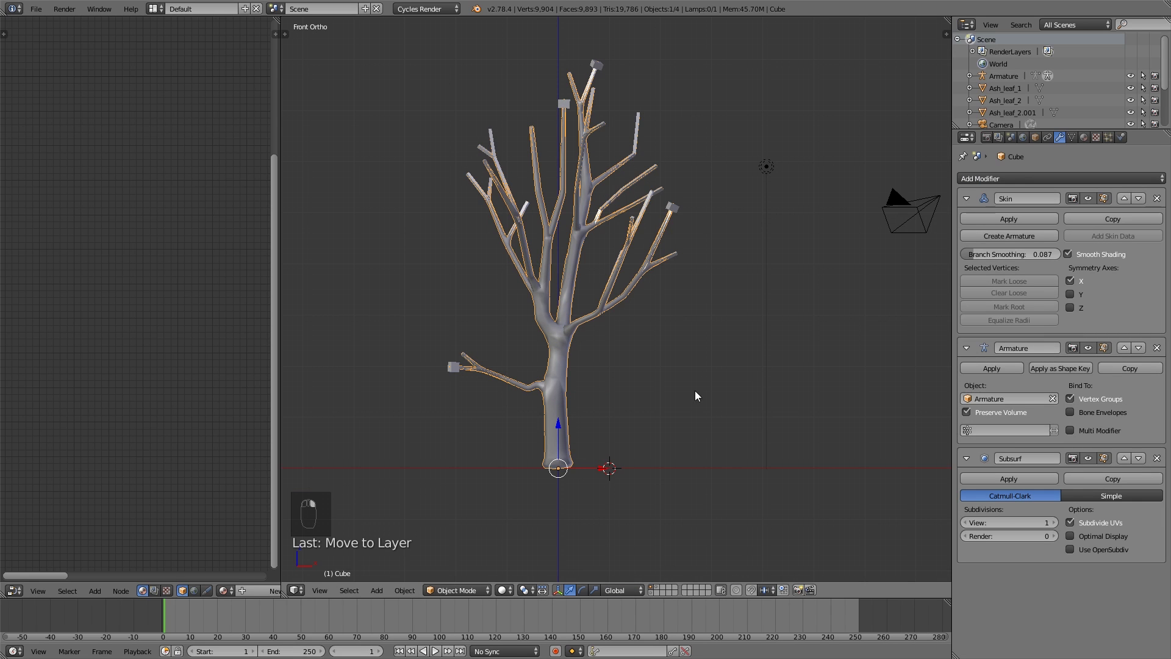
left_click(1008, 218)
key("Tab")
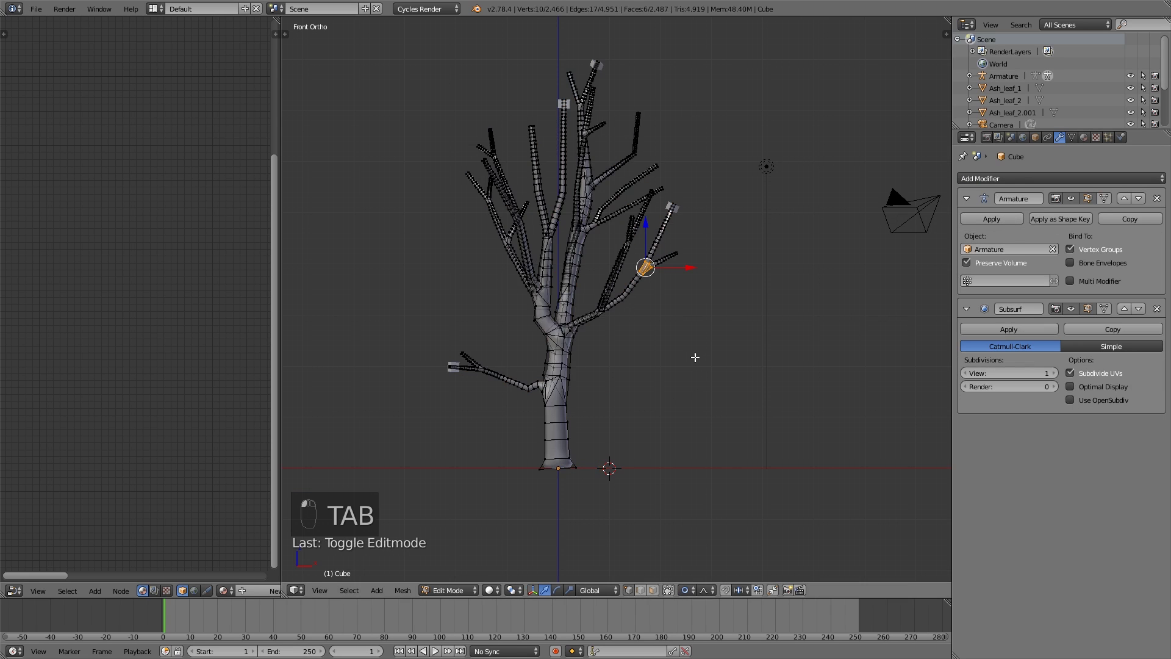
scroll(642, 376, "up", 3)
key("Tab")
scroll(603, 376, "down", 3)
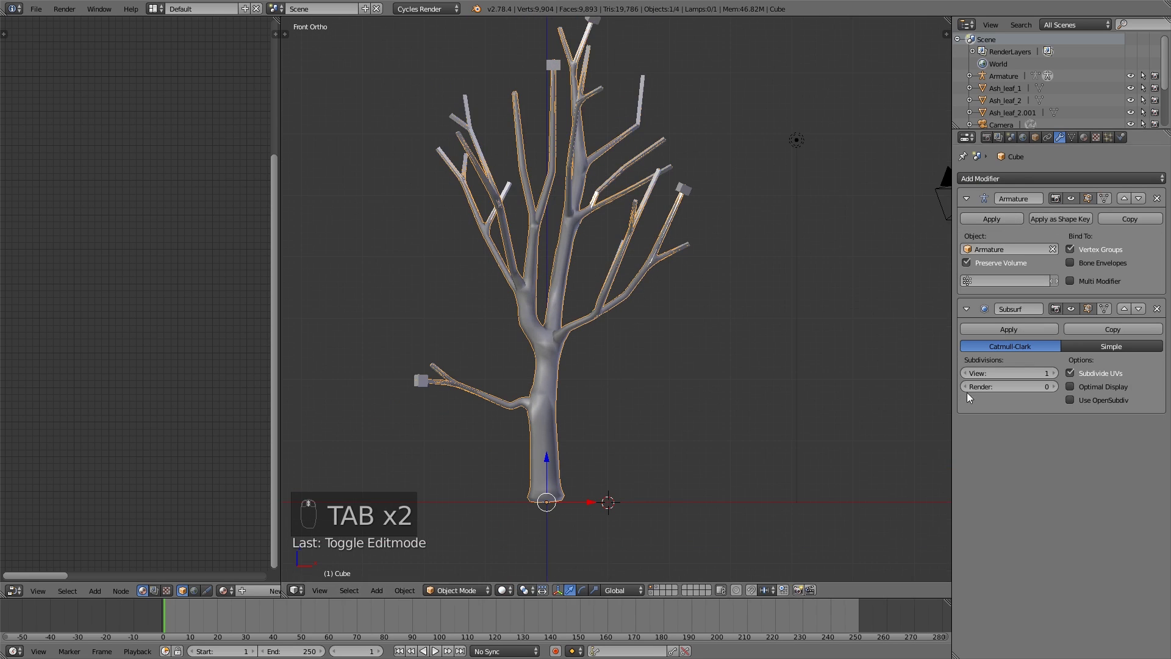
middle_click_drag(632, 397, 638, 393, "shift")
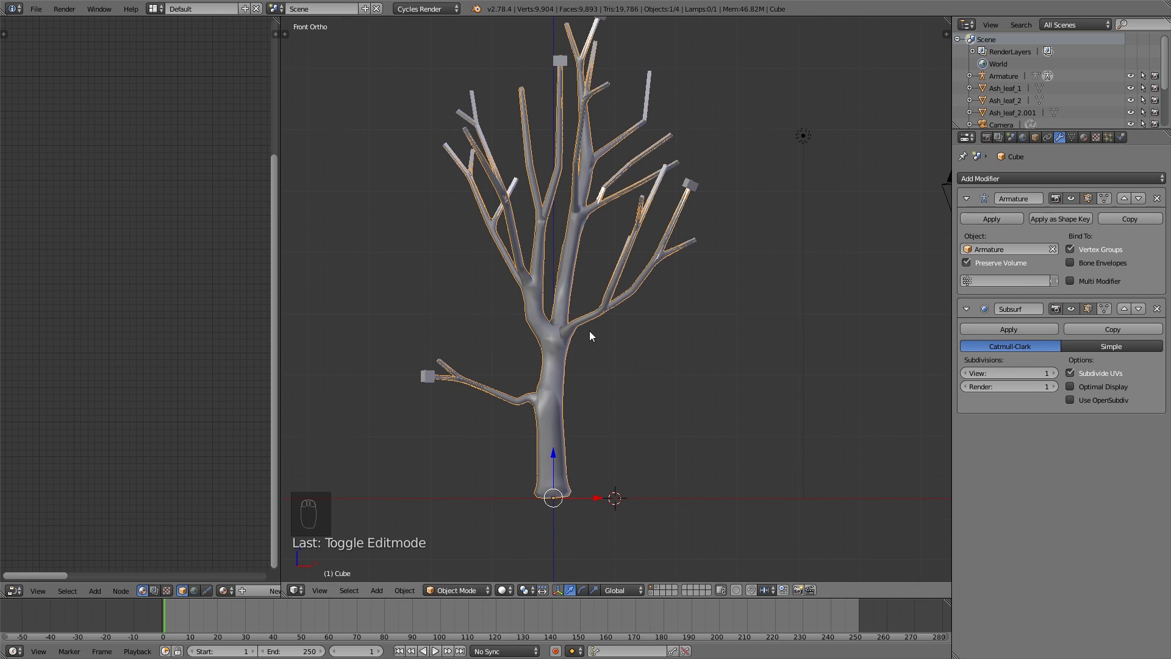
- Switch the armature from Pose Mode to Object Mode and reselect only the tree mesh
right_click(598, 316)
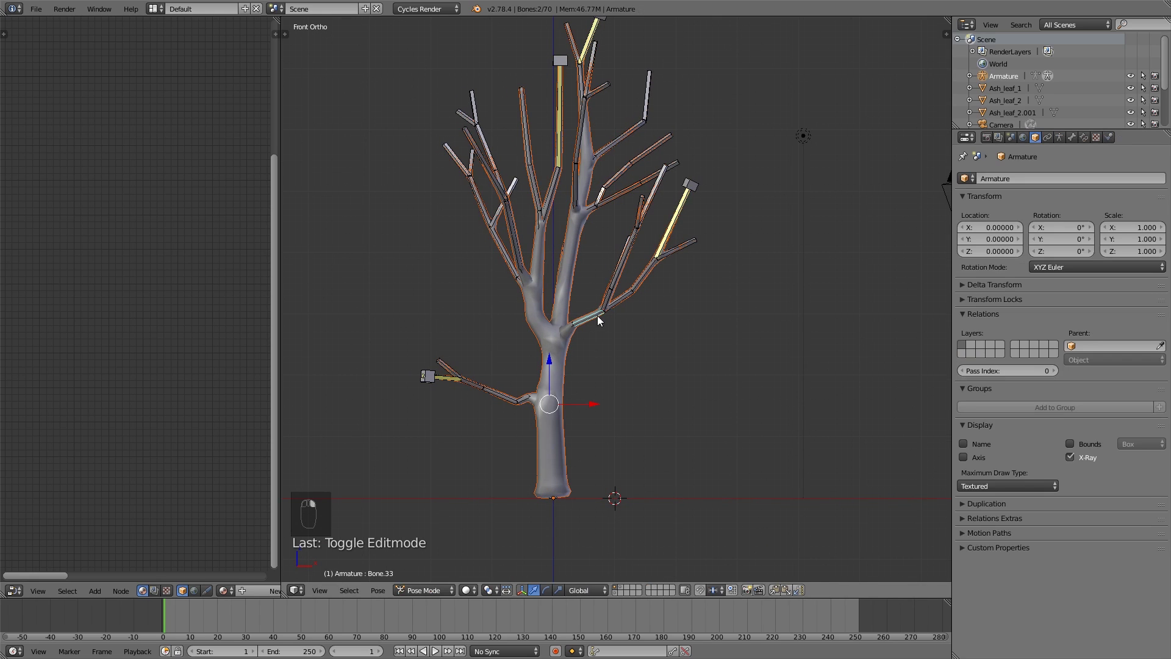
left_click(427, 590)
left_click(430, 552)
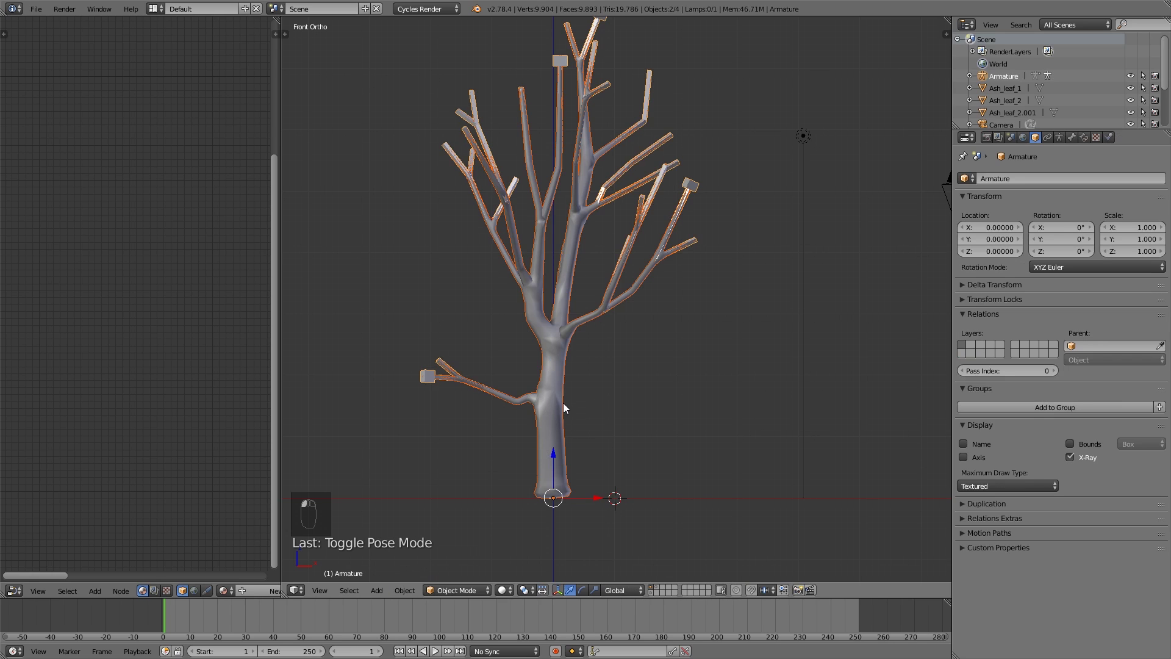
key("ctrl+p")
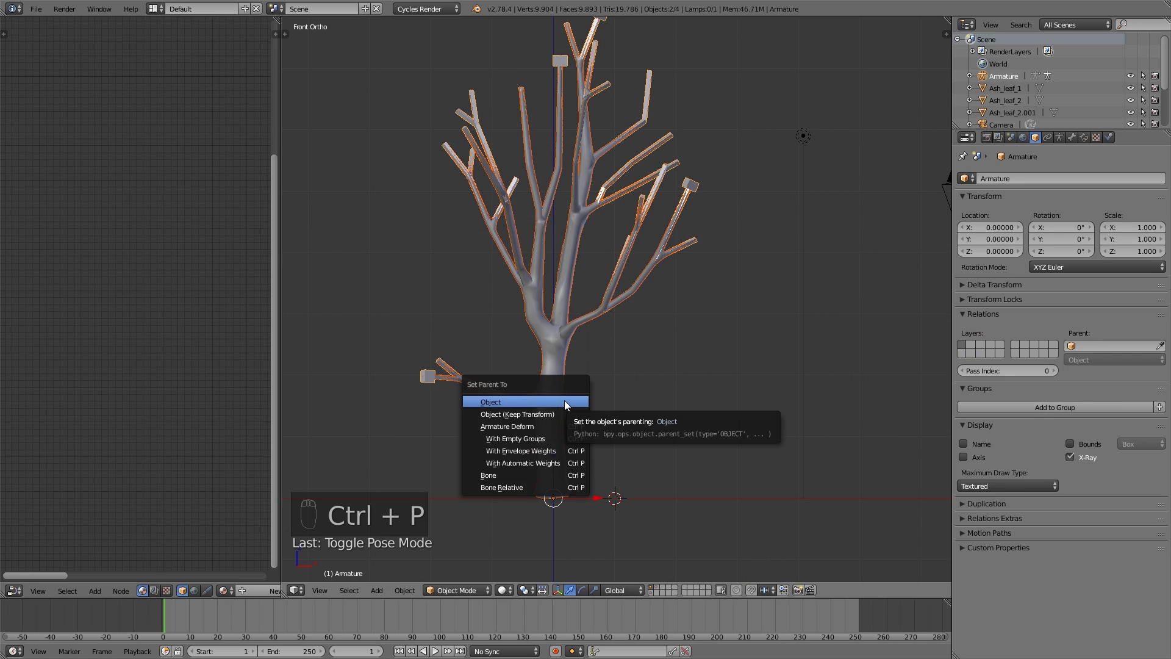
right_click(558, 437)
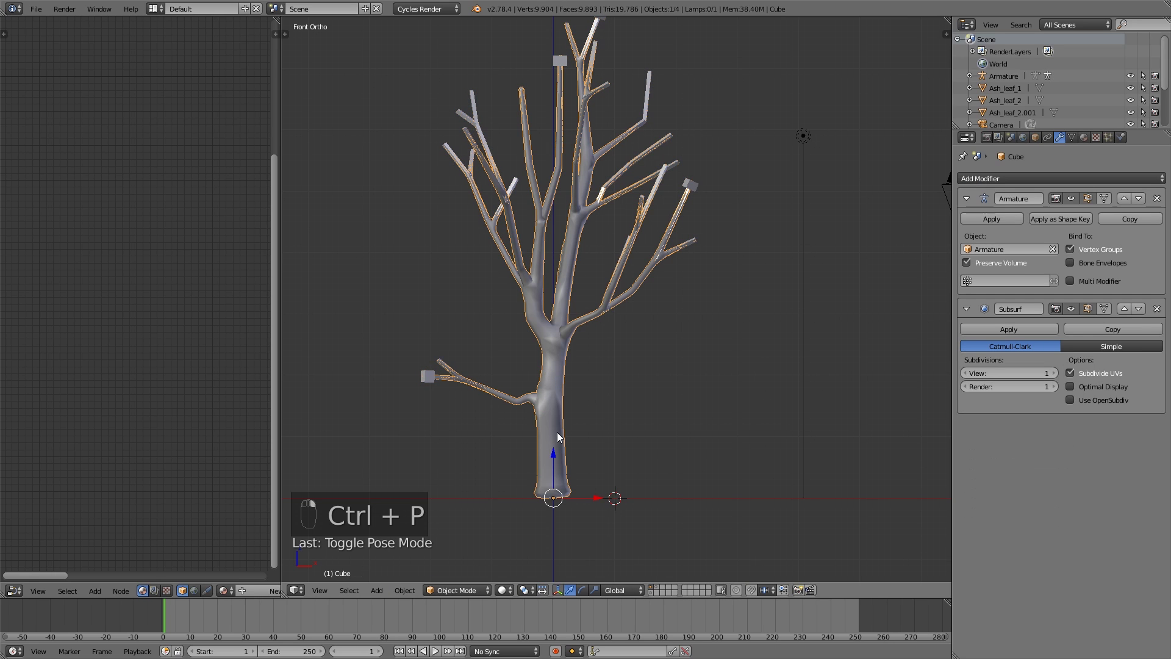
- Try to parent the tree mesh to the armature with automatic weights, check the armature in Edit Mode and undo the parenting
right_click(628, 298, "shift")
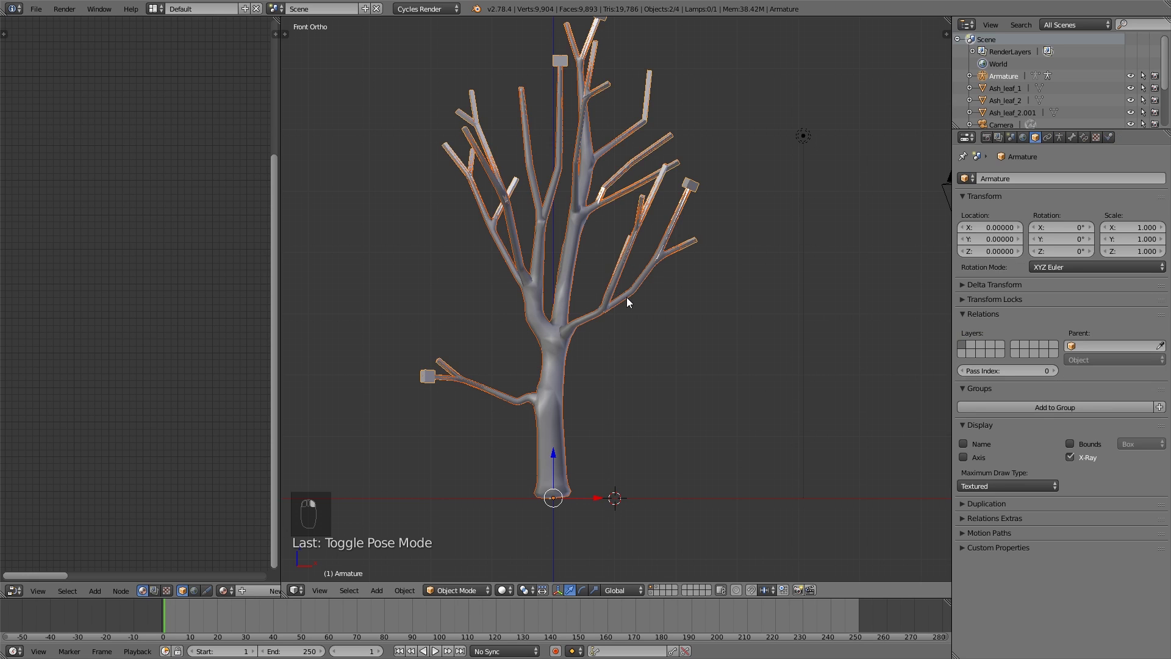
key("ctrl+p")
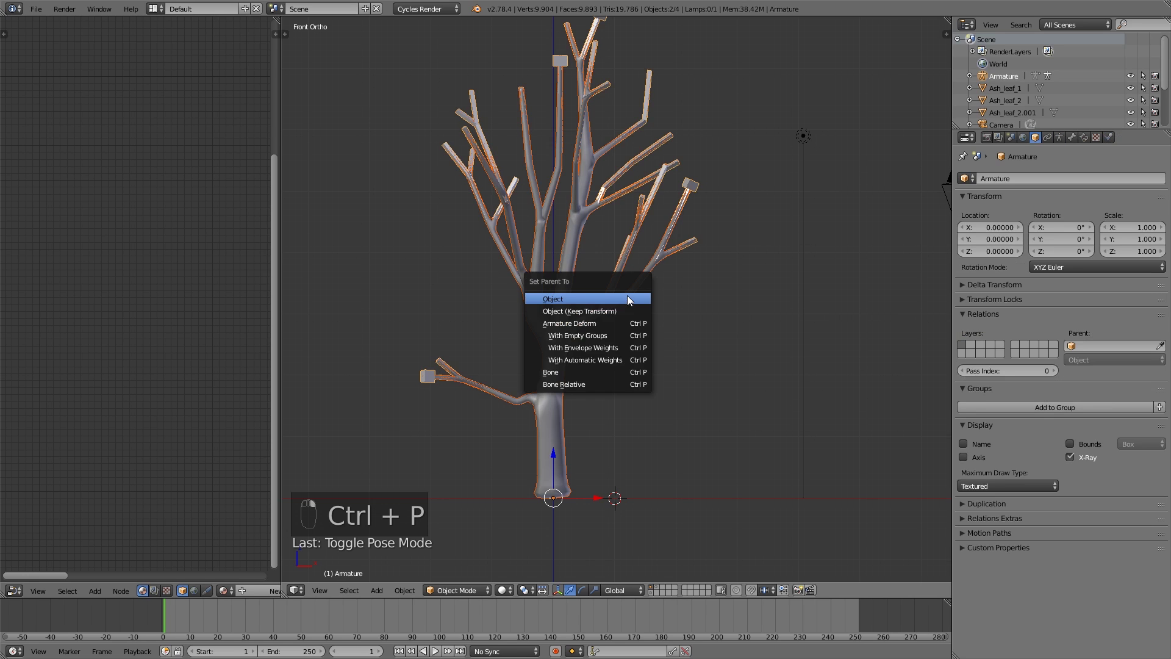
left_click(620, 361)
key("Tab")
key("Tab")
key("Tab")
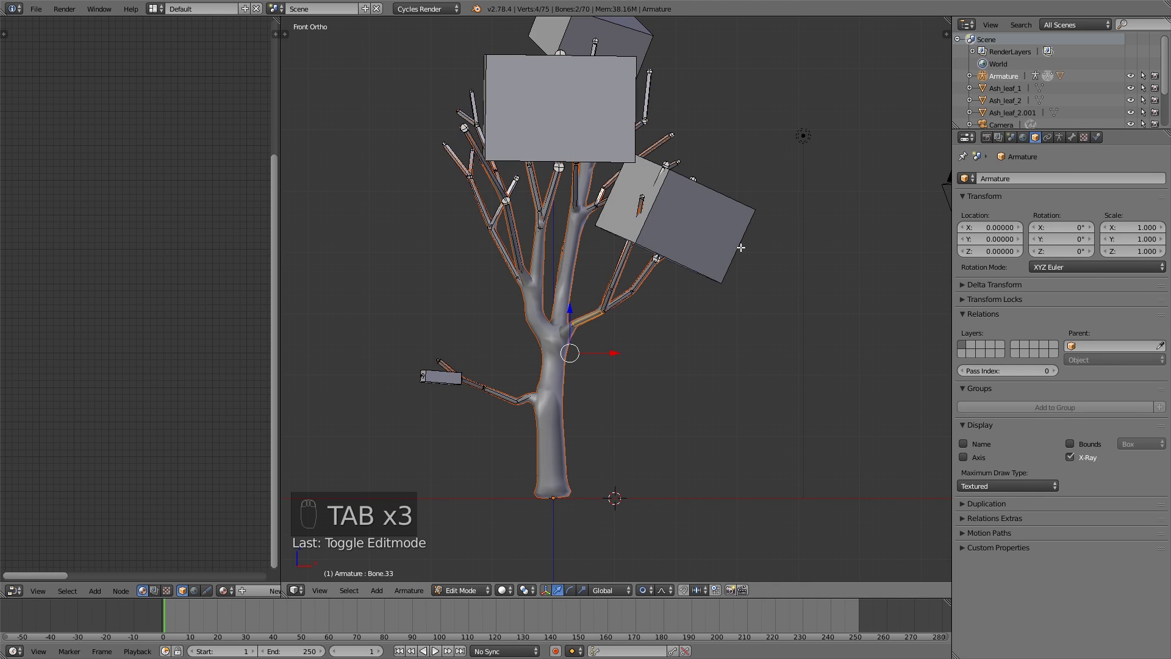
key("Tab")
key("ctrl+z")
key("ctrl+z")
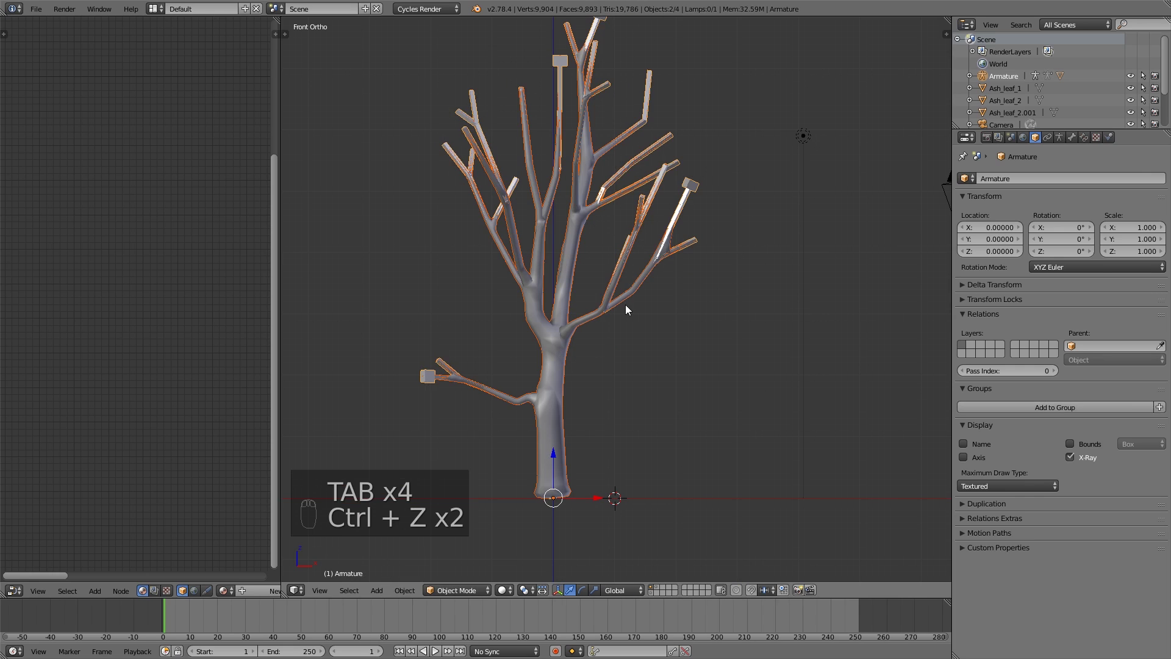
key("ctrl+z")
- Try to shrink the display size of the right branch's IK control bone in the armature's Edit Mode
key("Tab")
right_click(741, 235)
scroll(719, 175, "down", 3)
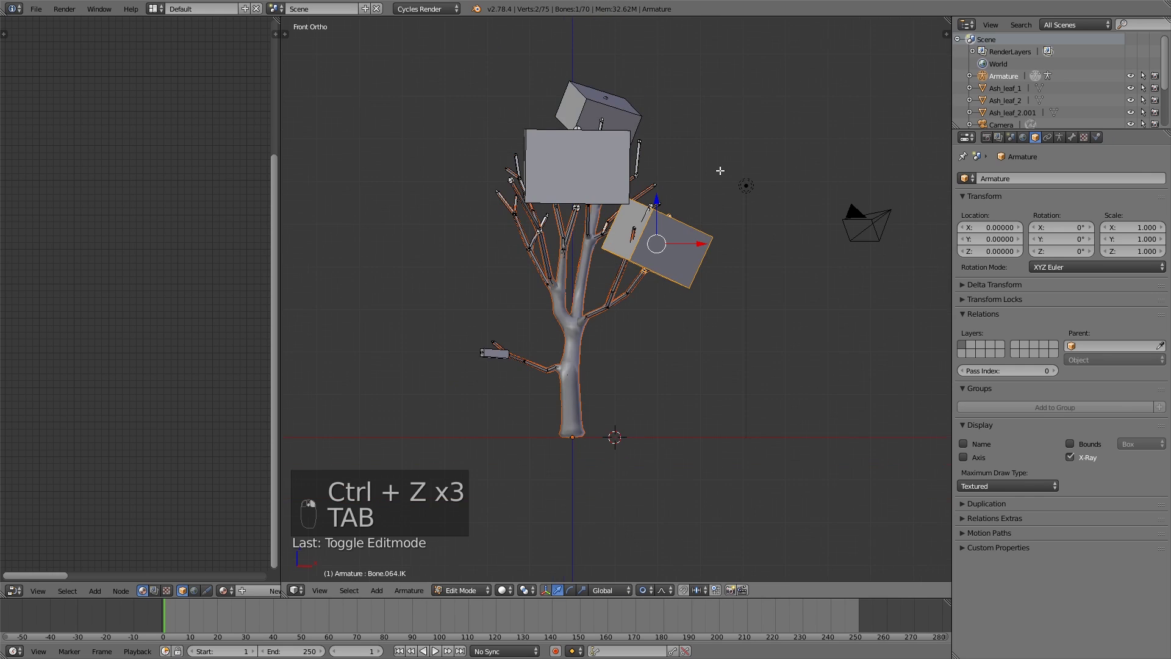
scroll(753, 293, "up", 4)
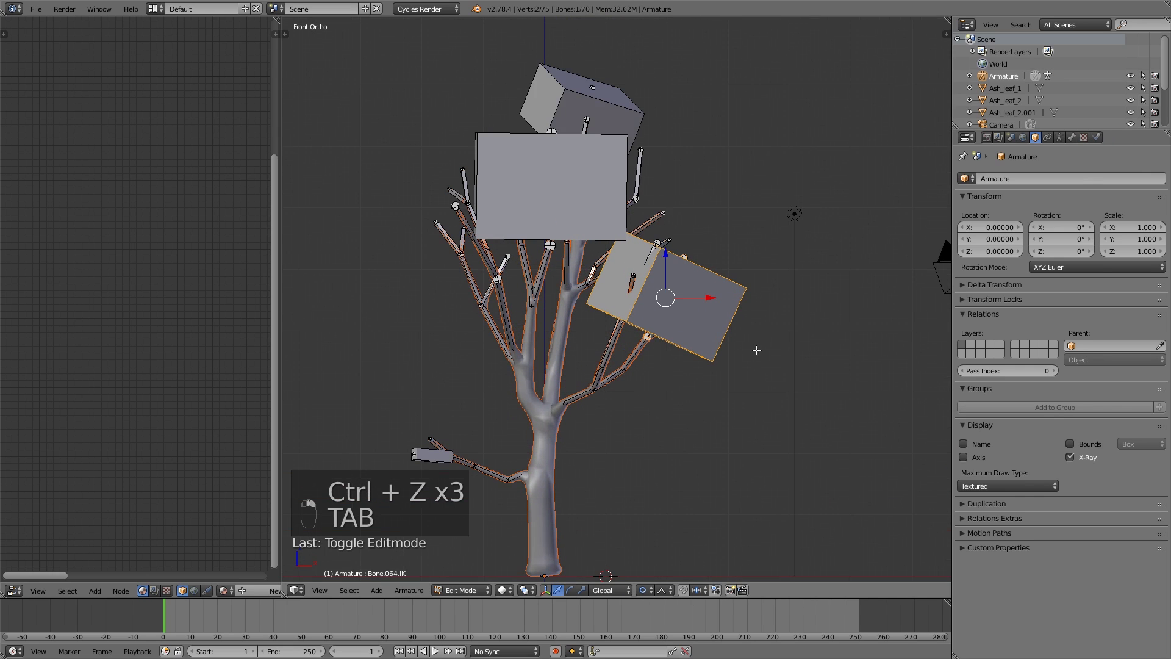
key("ctrl+s")
left_click(814, 362)
key("ctrl+alt+s")
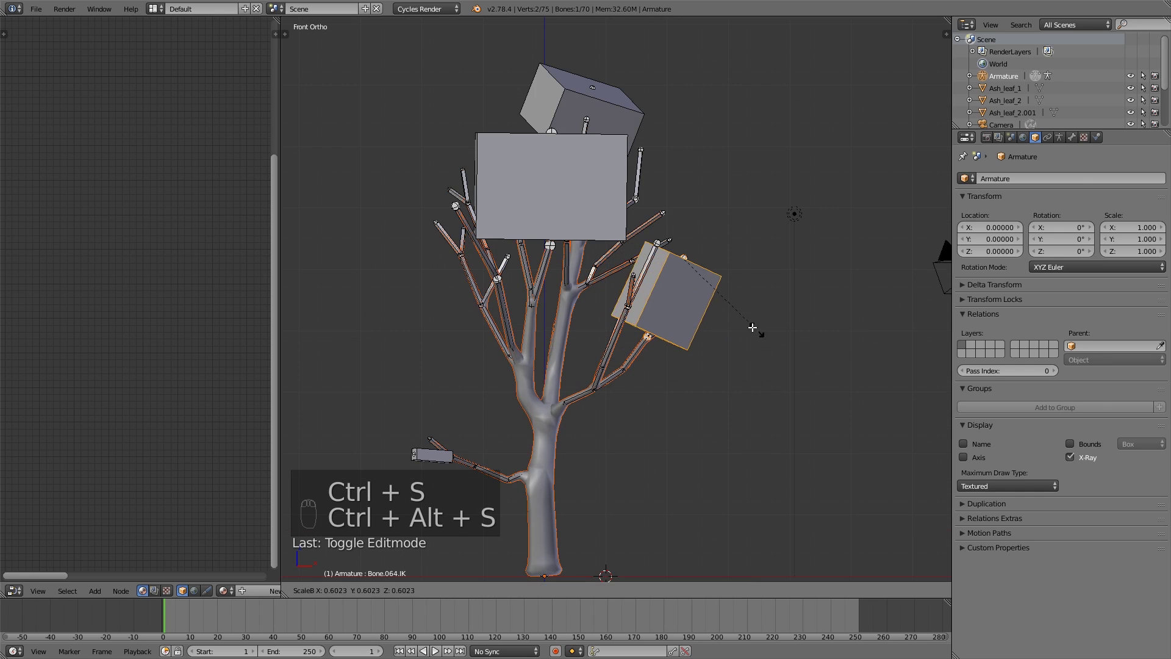
key("s")
right_click(732, 332)
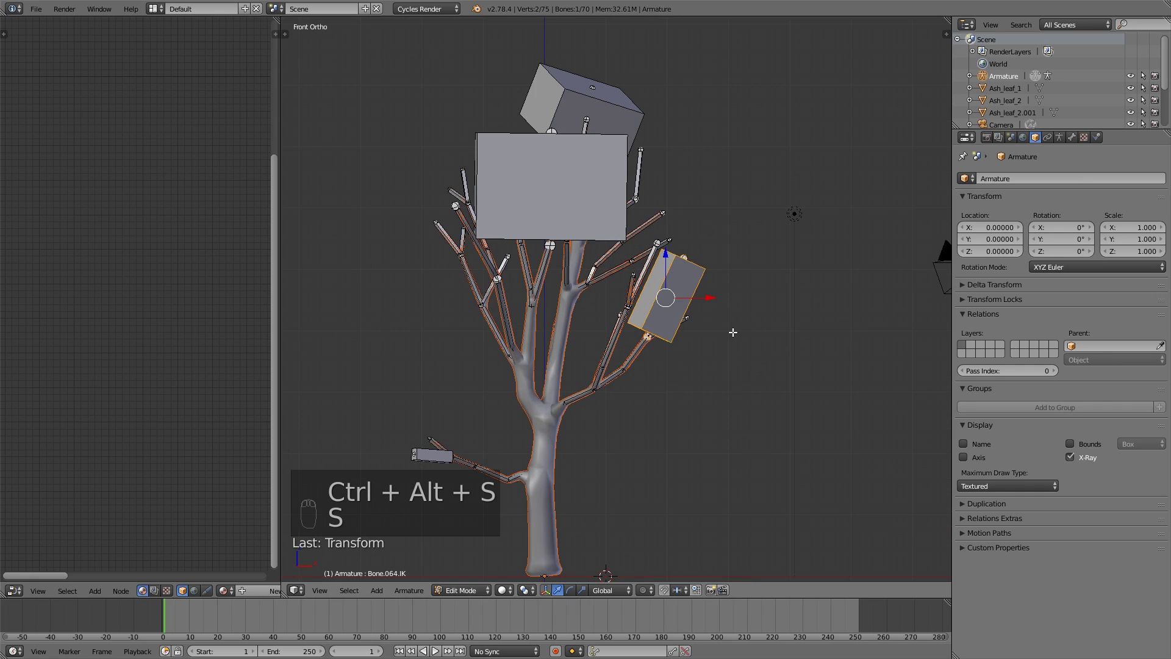
- Switch the armature to Pose Mode and enlarge the display size of the right branch's IK control bone
left_click(463, 590)
left_click(465, 549)
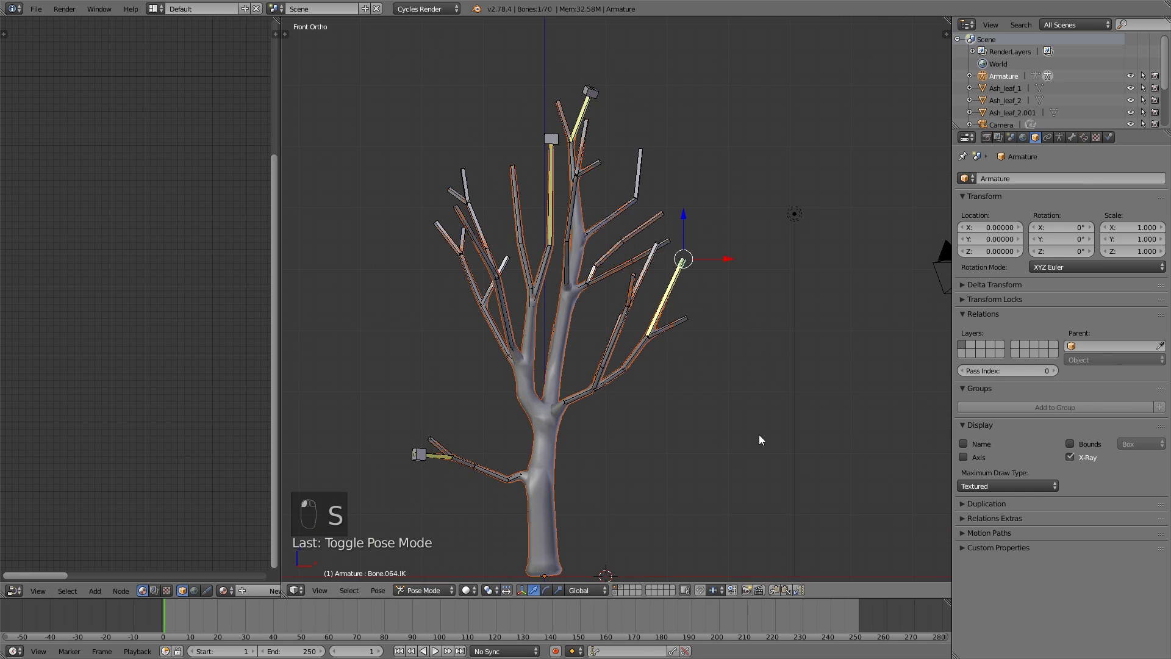
key("ctrl+alt+s")
left_click(574, 297)
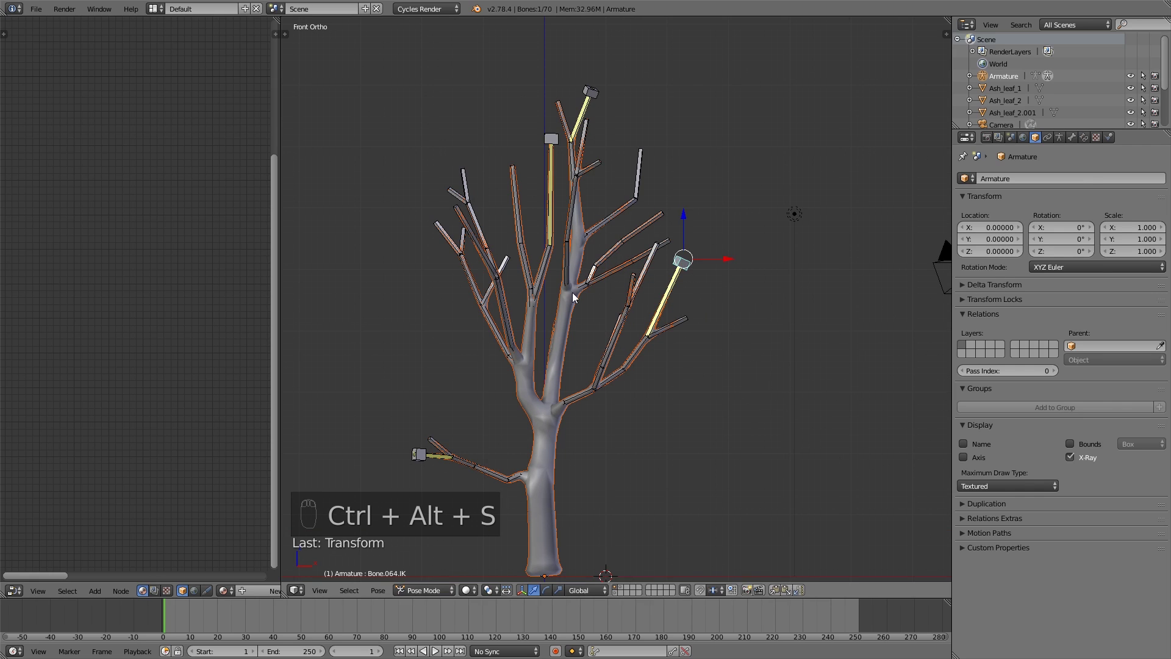
key("Tab")
key("Tab")
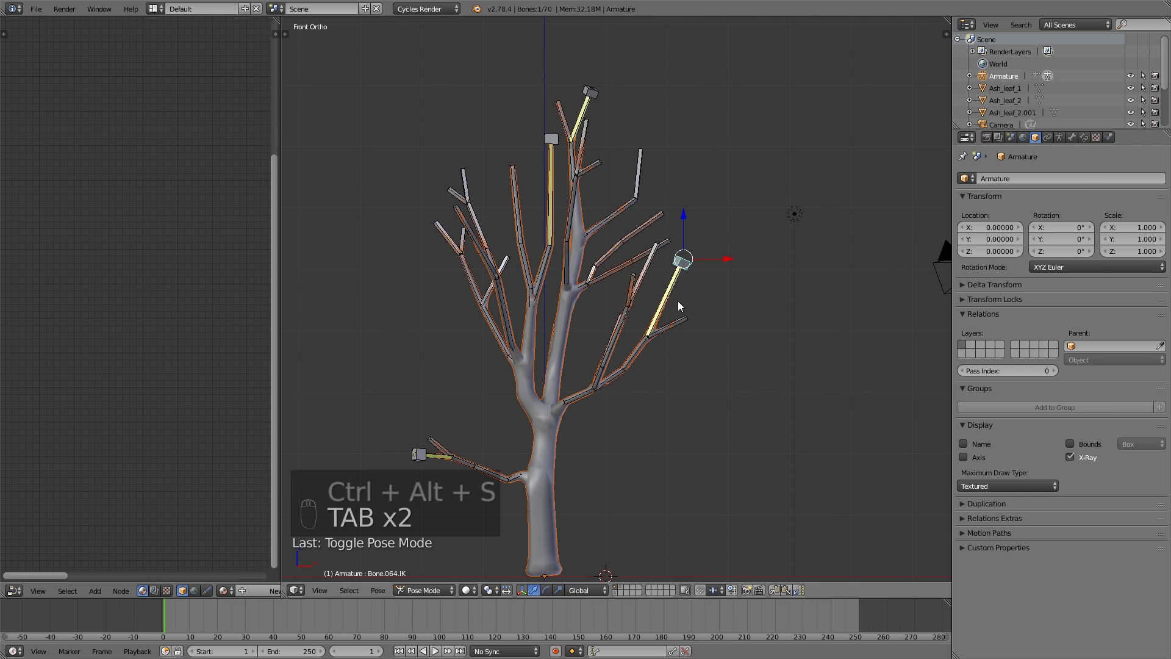
- Turn off Deform for each of the four IK control bones at the branch tips
key("a")
key("a")
key("a")
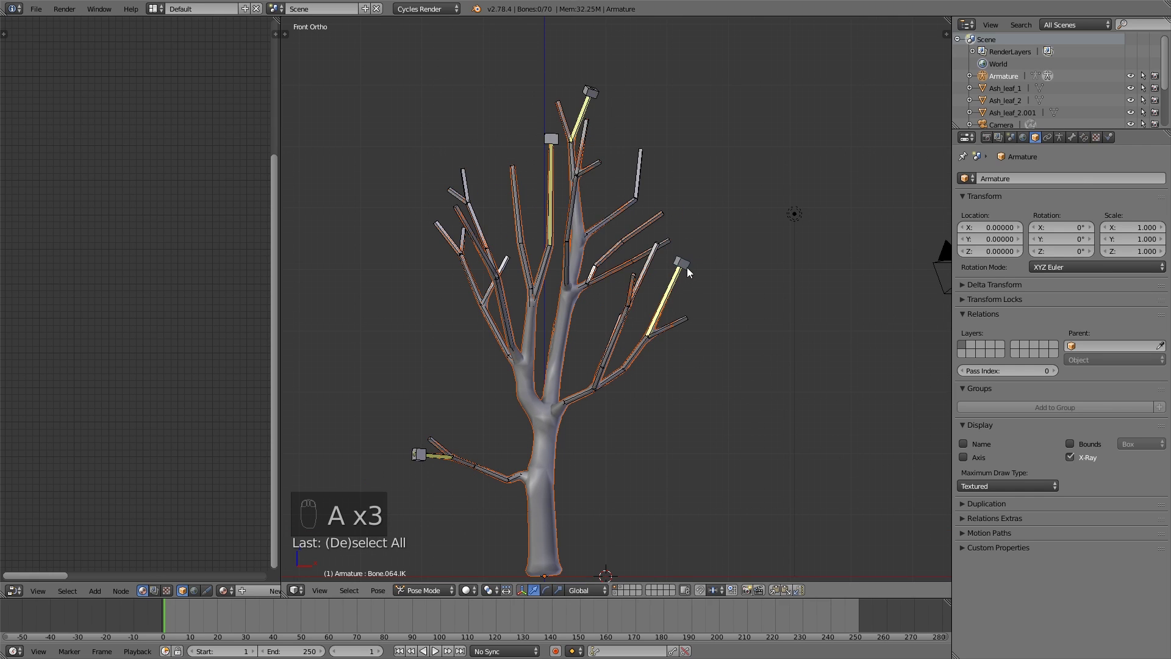
right_click(687, 269)
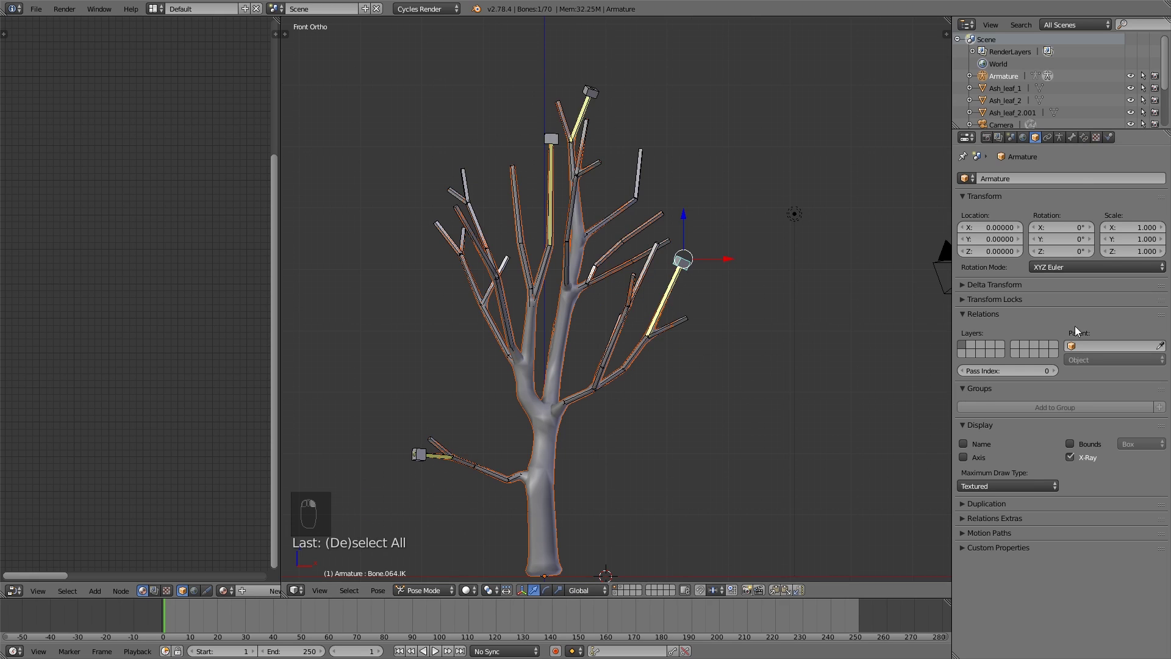
left_click(1072, 138)
scroll(1044, 524, "down", 3)
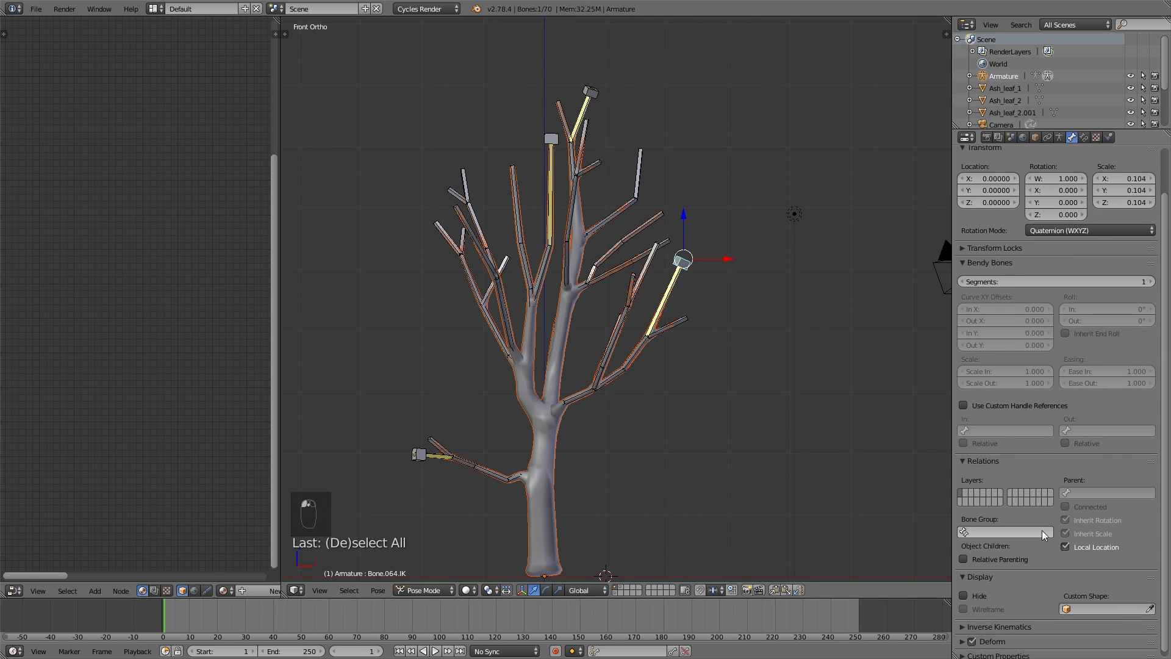
left_click(972, 636)
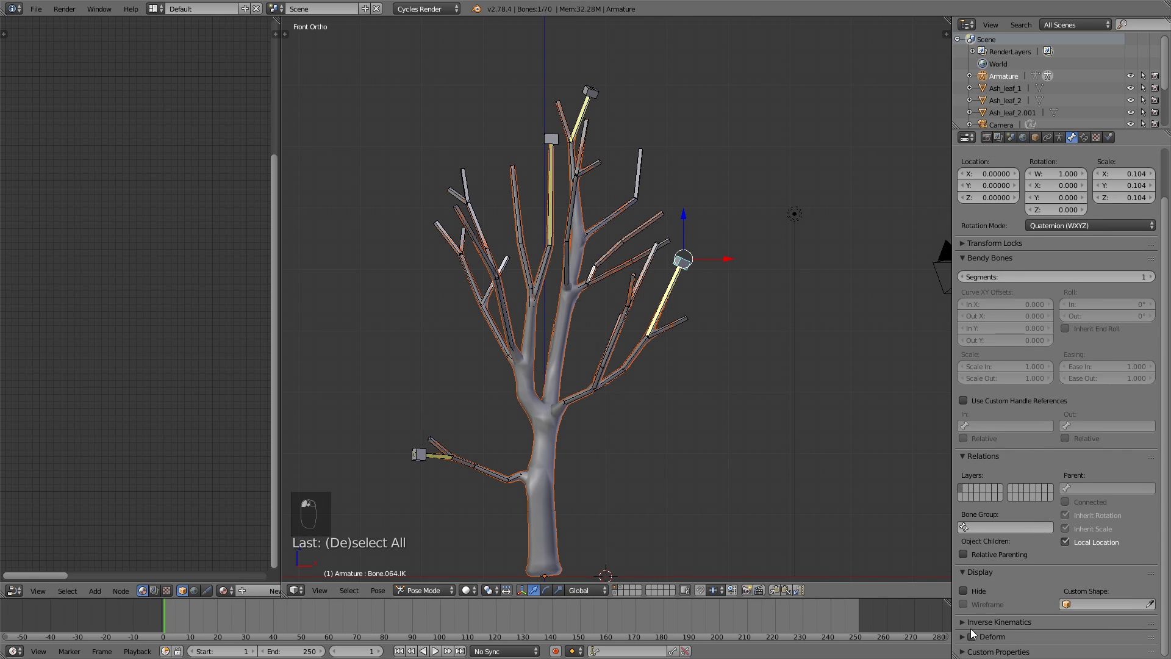
right_click(548, 135)
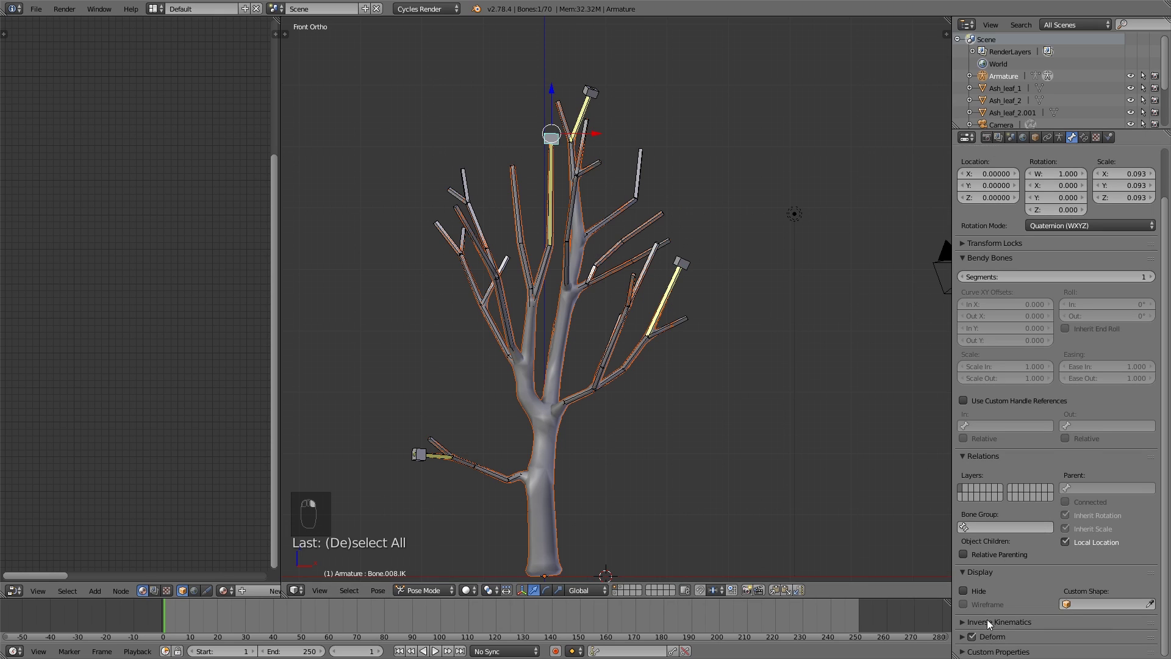
right_click(607, 89)
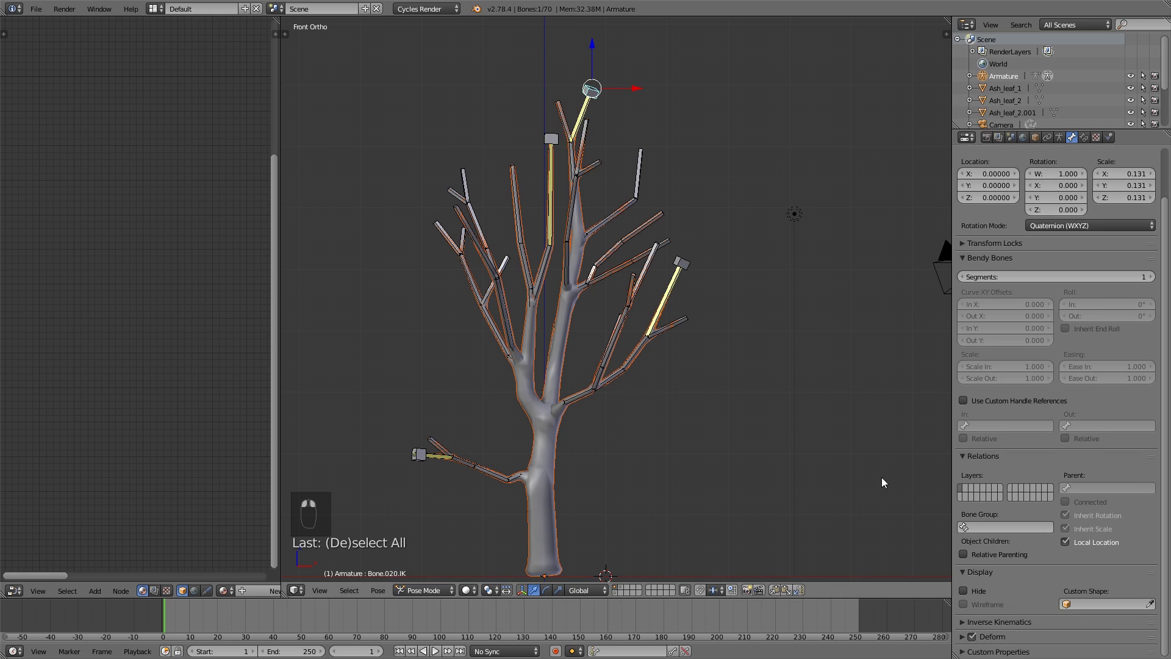
right_click(416, 455)
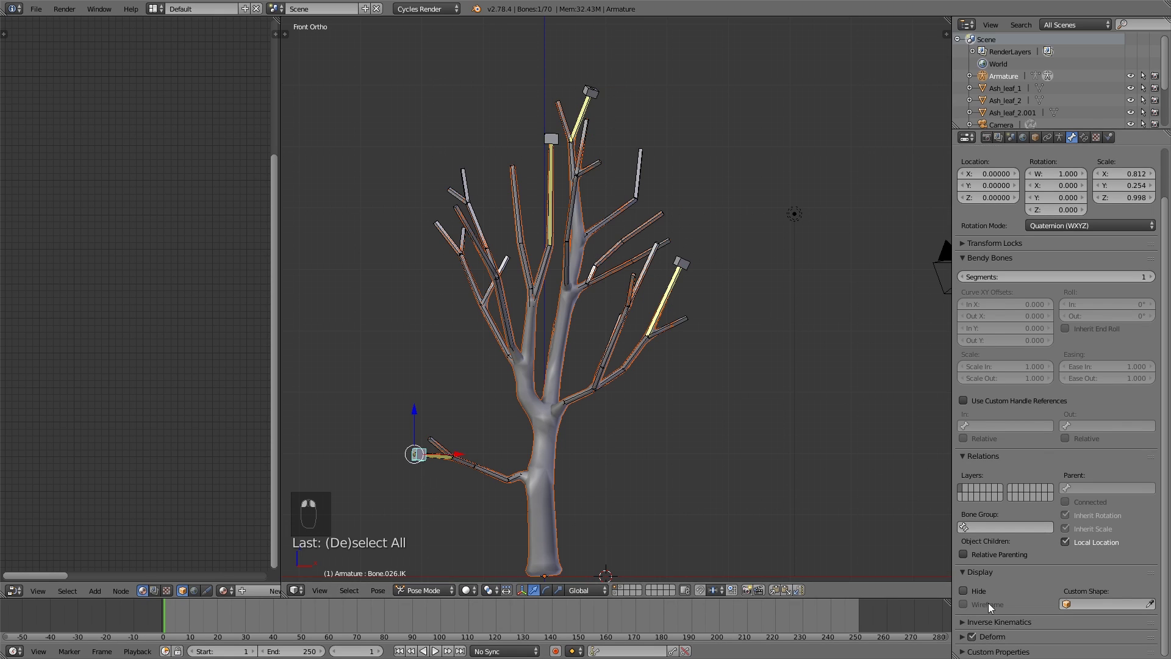
- Return the armature to Object Mode and parent the tree mesh to it with automatic weights
key("Tab")
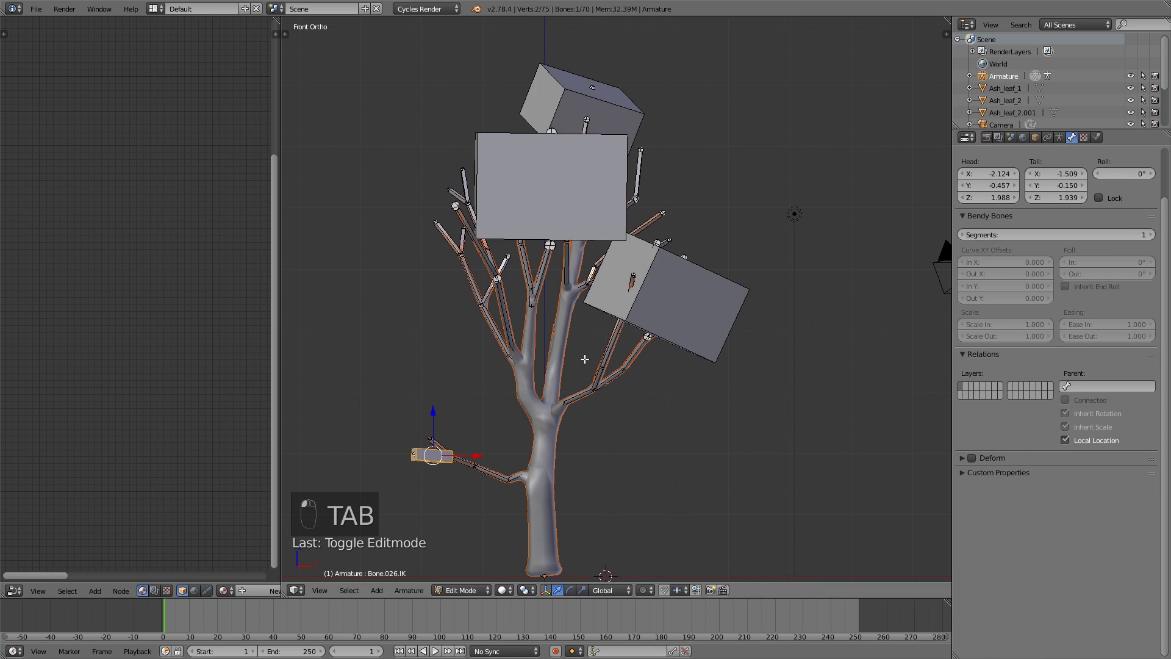
key("Tab")
left_click(425, 591)
left_click(430, 576)
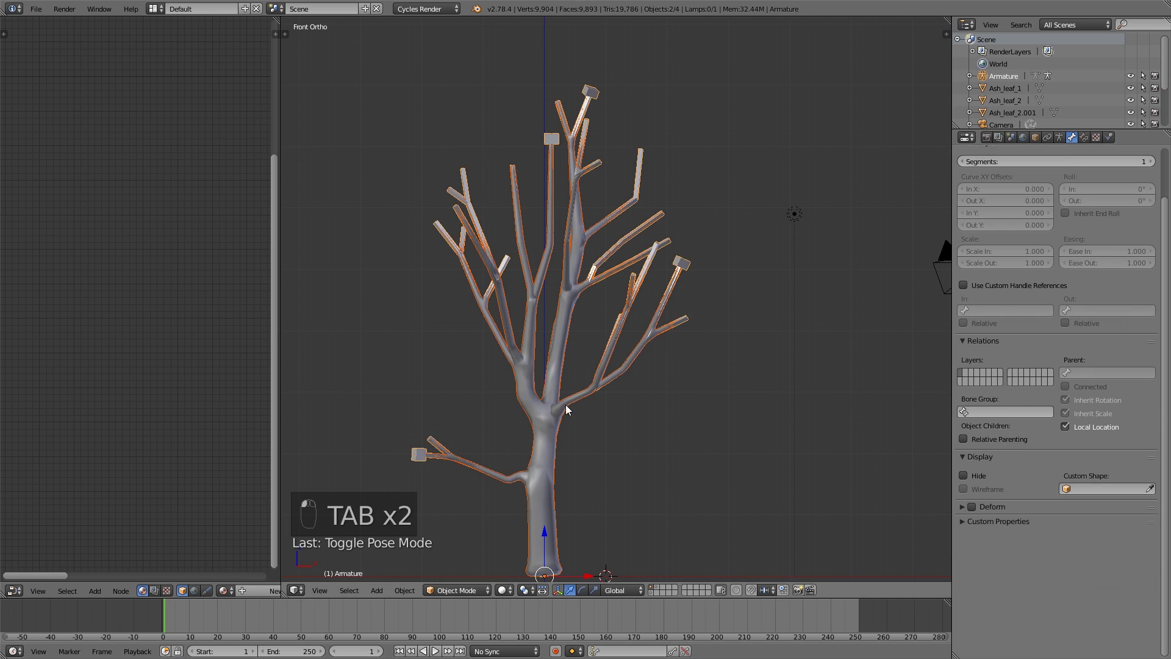
right_click(593, 393)
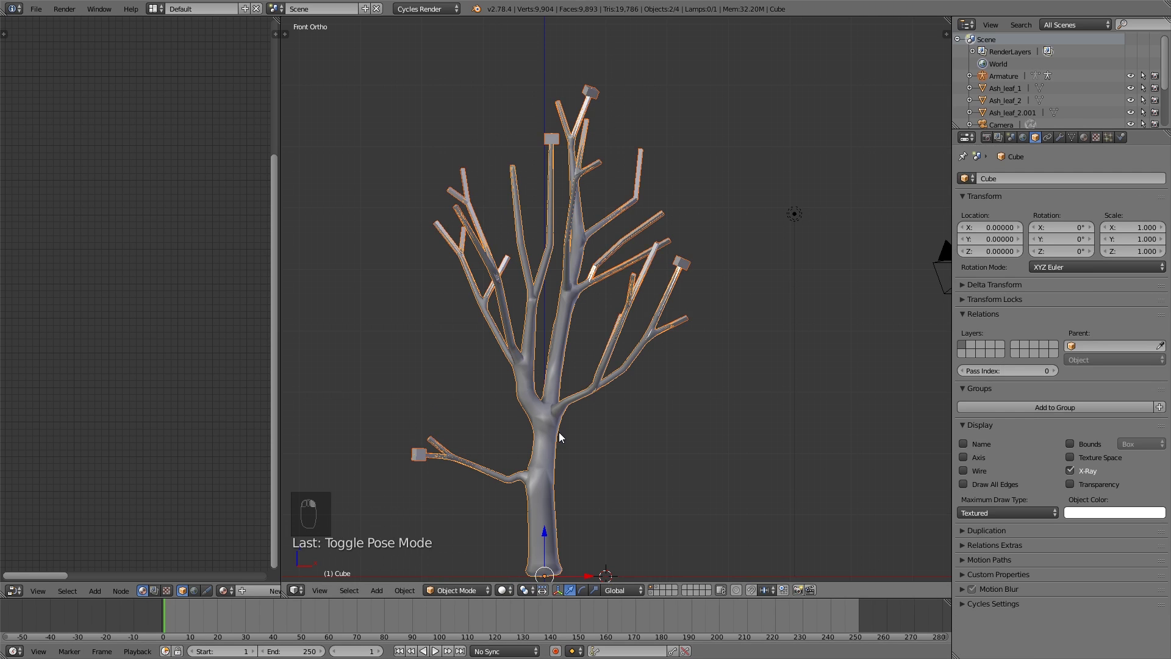
right_click(571, 400, "shift")
key("ctrl+p")
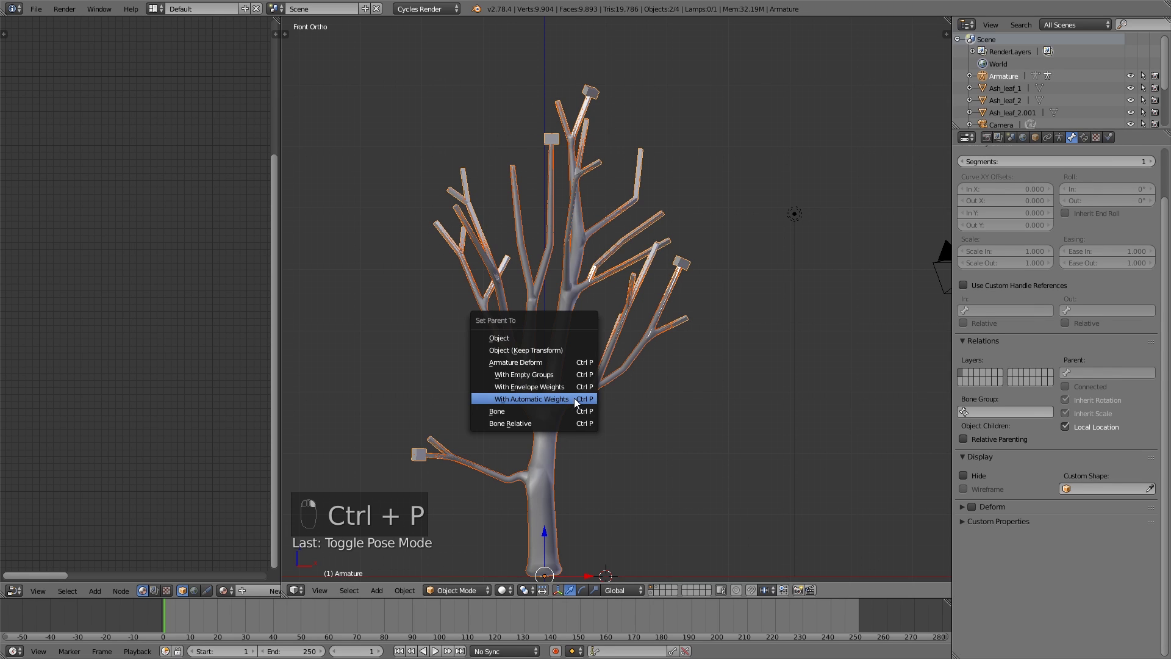
left_click(574, 401)
- Put the armature in Pose Mode and test the lower-left branch by temporarily moving its IK control bone
key("Tab")
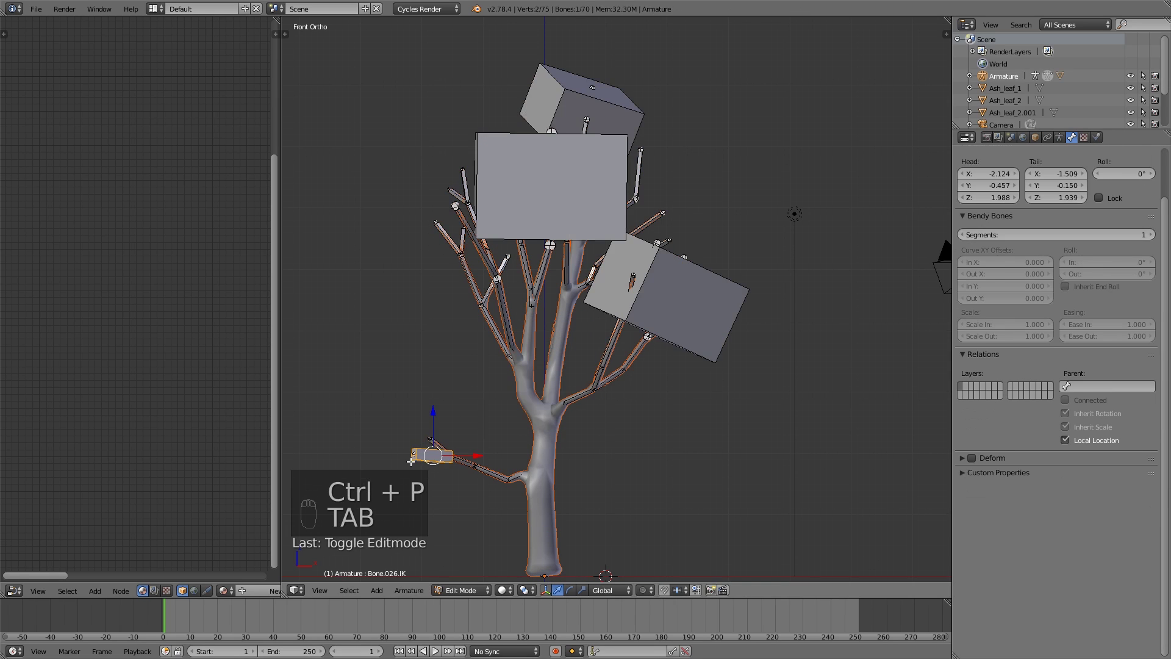
key("Tab")
left_click(455, 590)
left_click(461, 545)
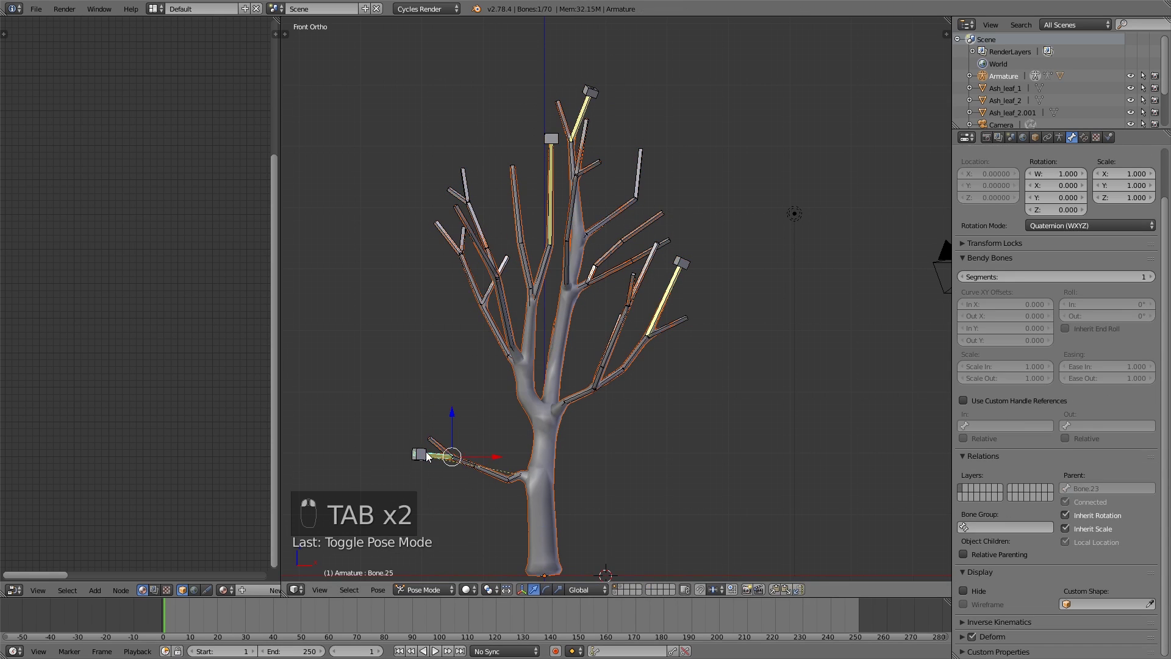
key("g")
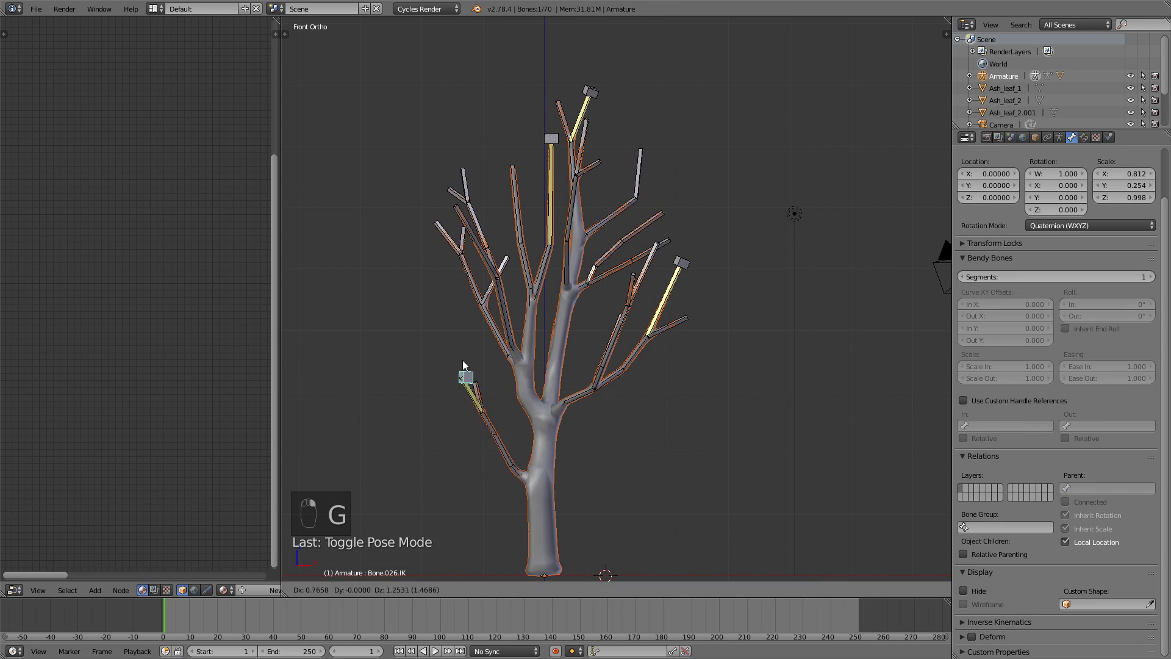
right_click(450, 414)
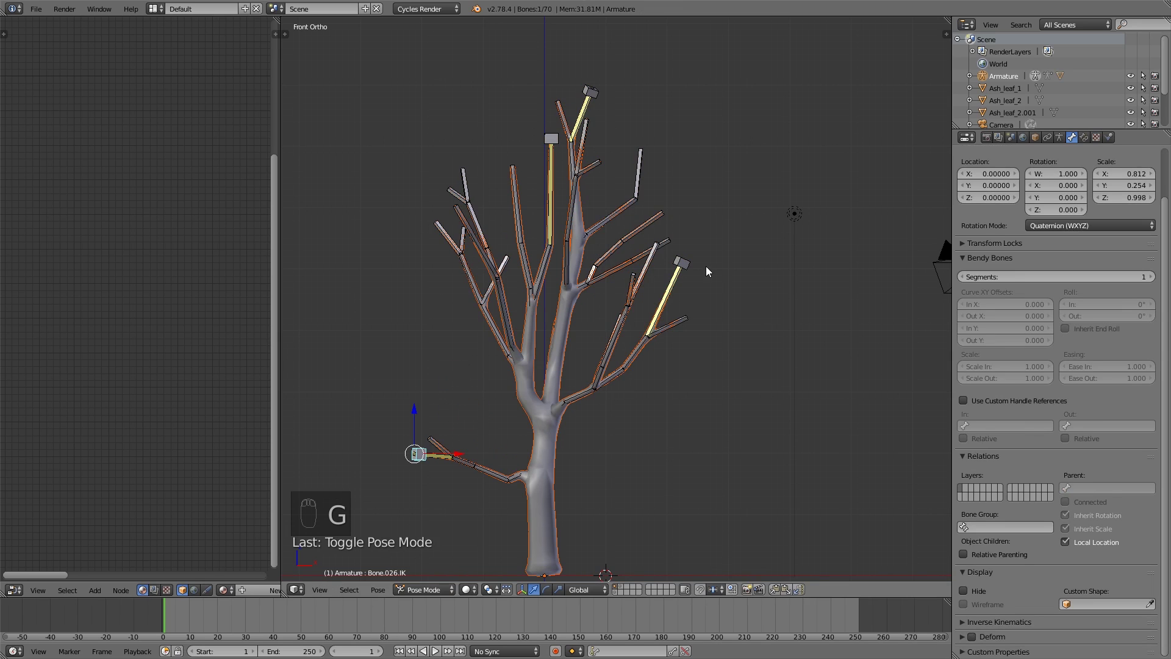
right_click(693, 263)
right_click(549, 444)
key("Tab")
key("Tab")
key("Tab")
key("Tab")
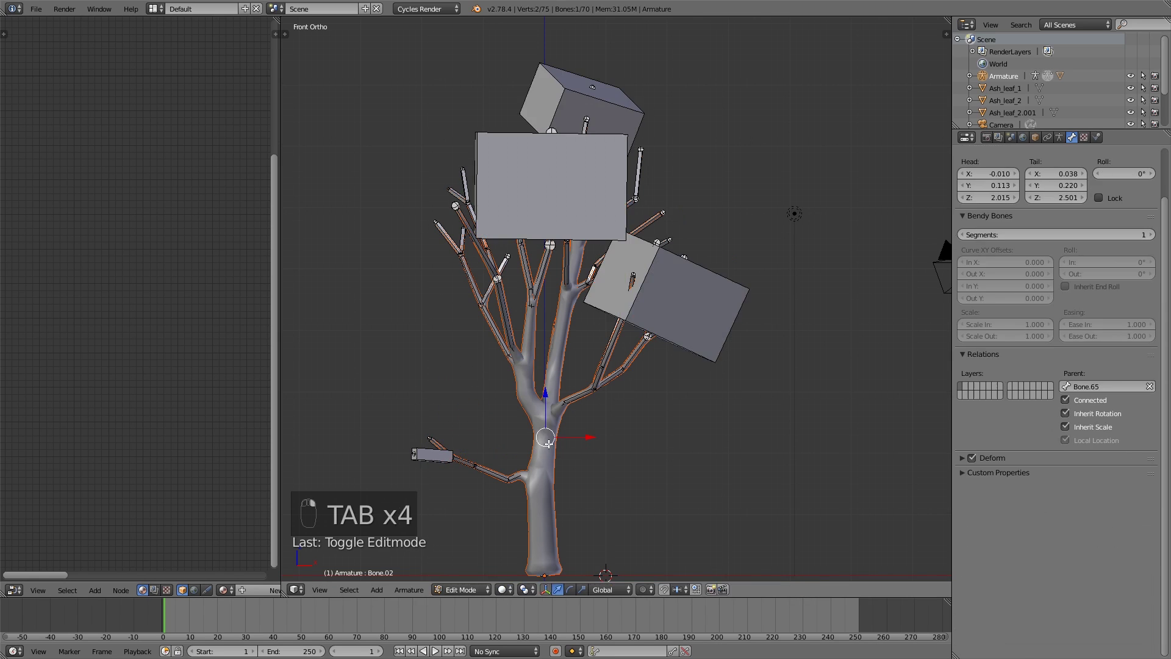
key("Tab")
- Select the tree mesh, check its geometry in Edit Mode and switch it to Weight Paint mode
right_click(537, 551)
key("Tab")
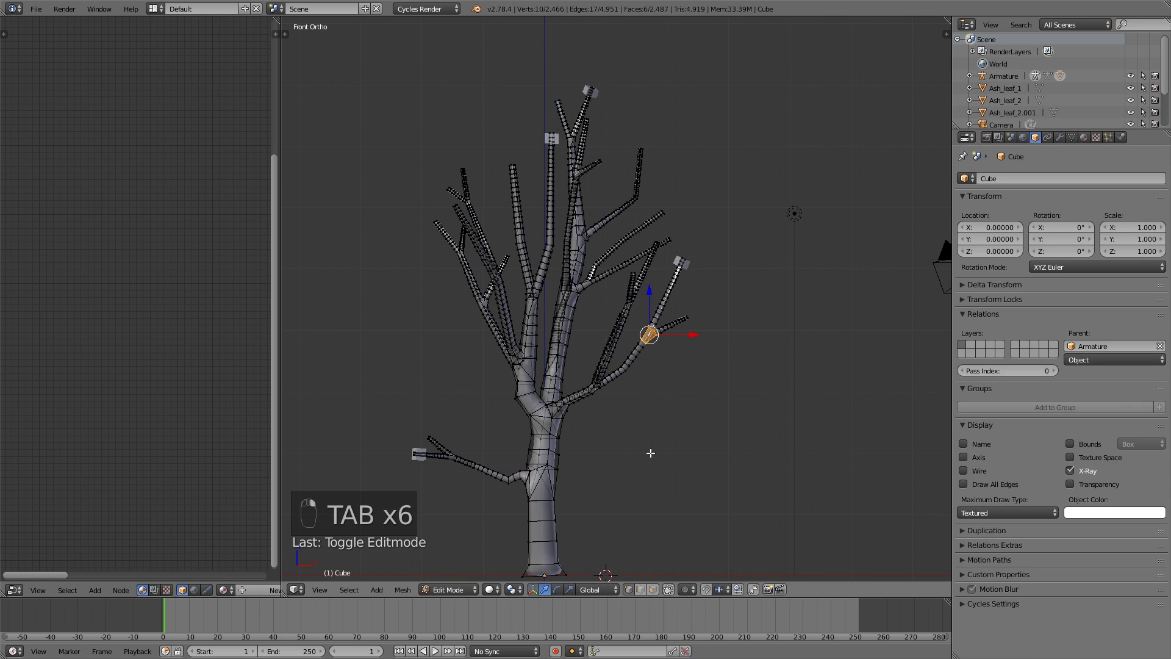
key("a")
key("a")
key("a")
key("a")
key("a")
key("a")
key("a")
key("Tab")
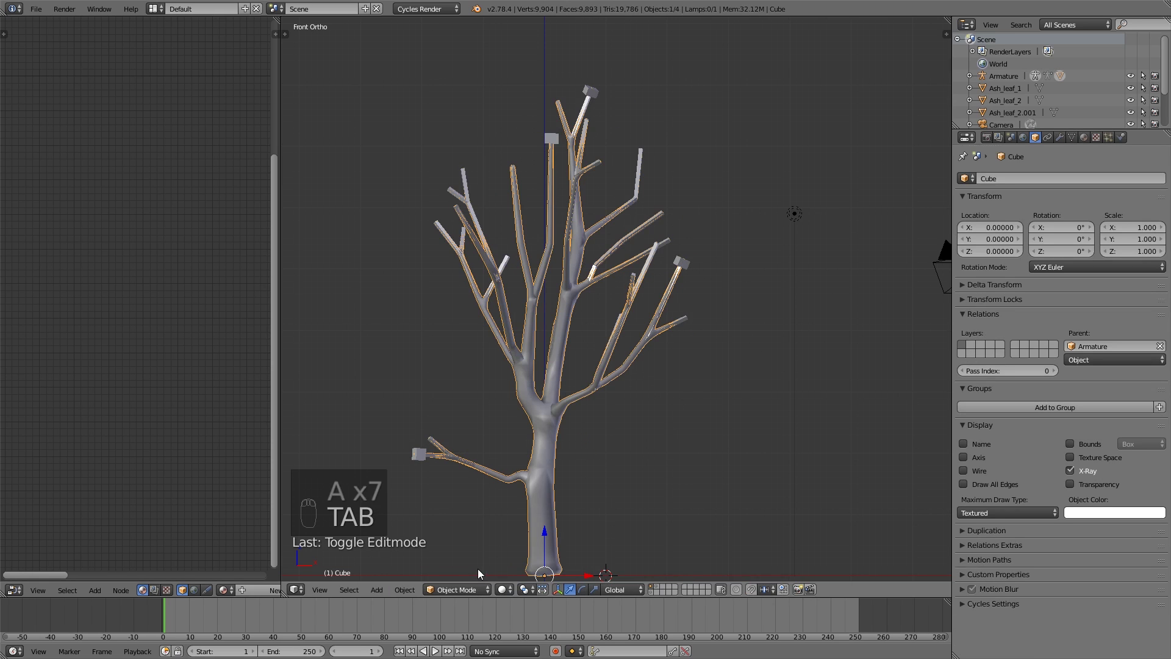
left_click(455, 589)
left_click(464, 522)
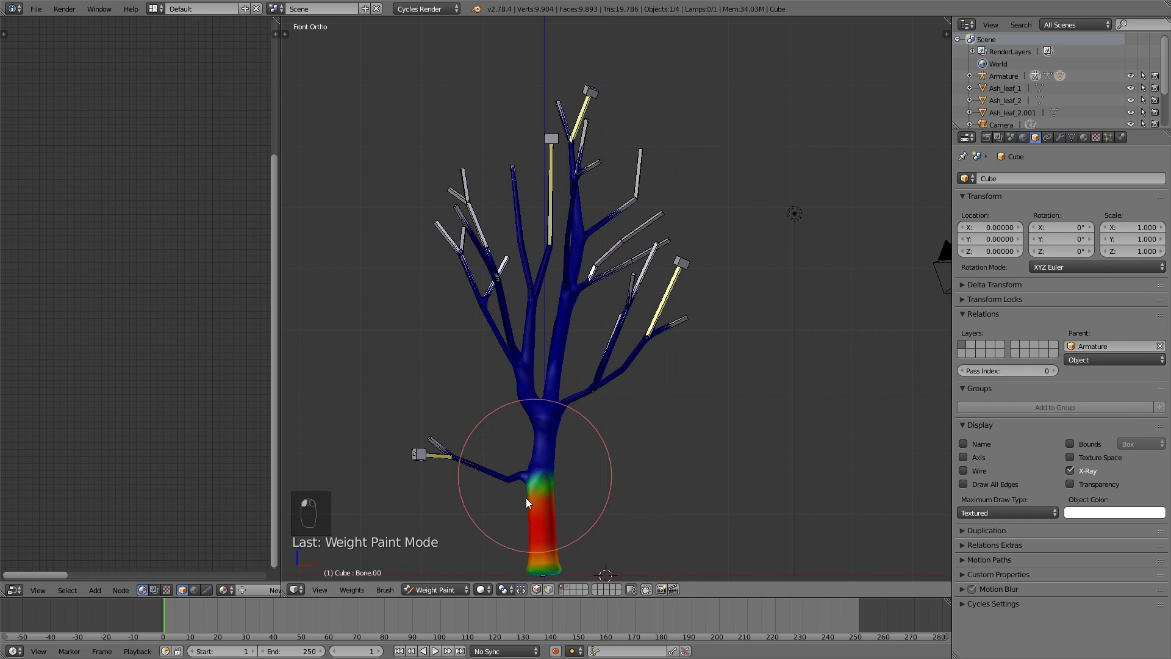
- Add a new vertex group to the tree mesh and name it branches
left_click(1072, 137)
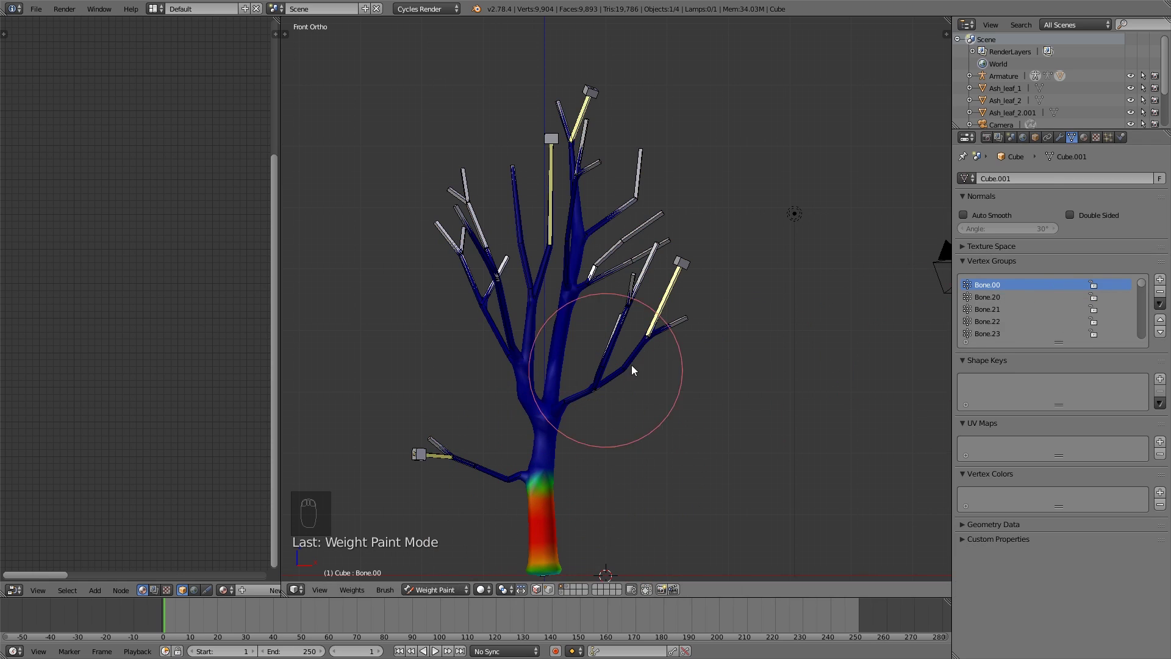
scroll(1020, 309, "down", 4)
scroll(1032, 307, "down", 10)
scroll(537, 482, "down", 4)
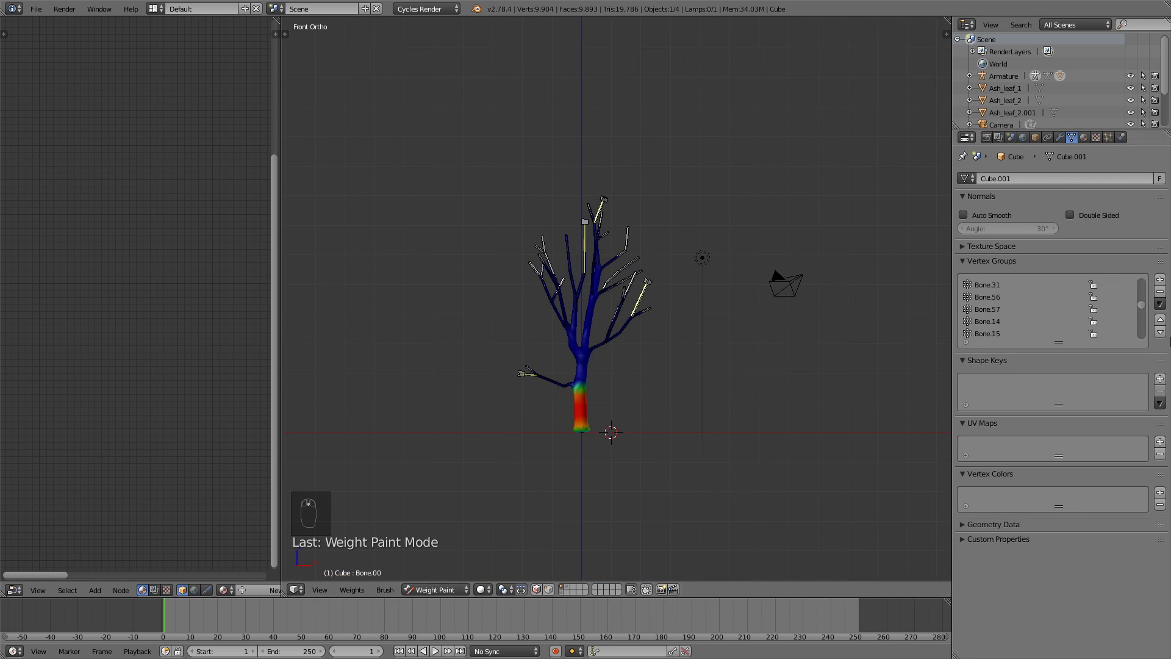
scroll(766, 360, "up", 2)
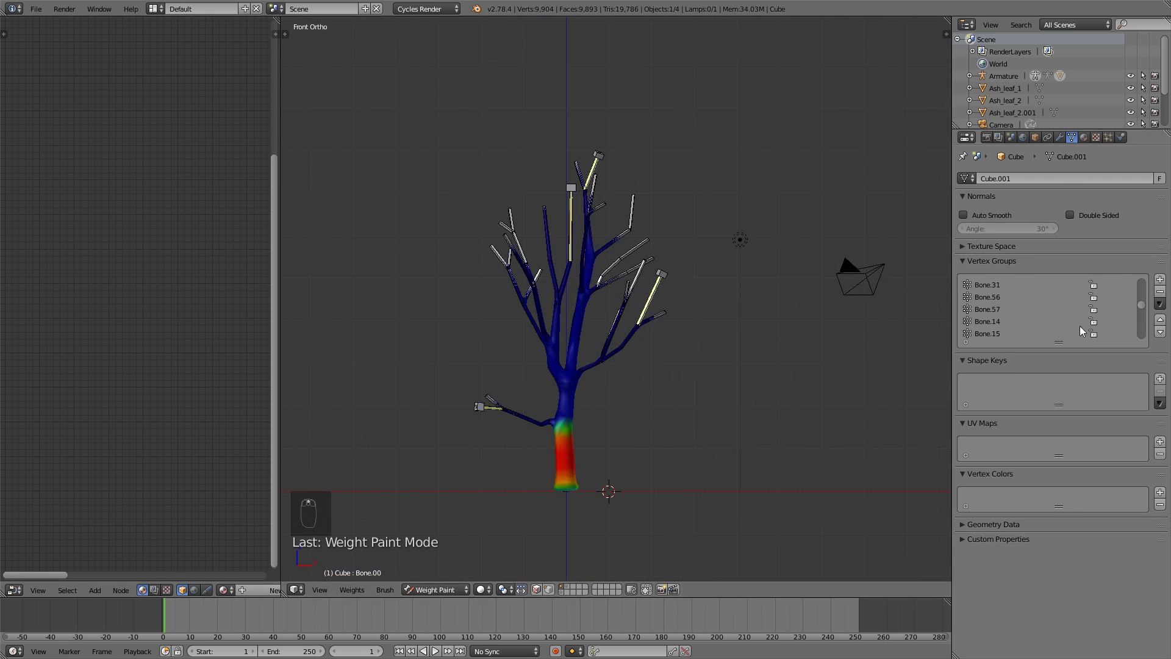
left_click(1160, 281)
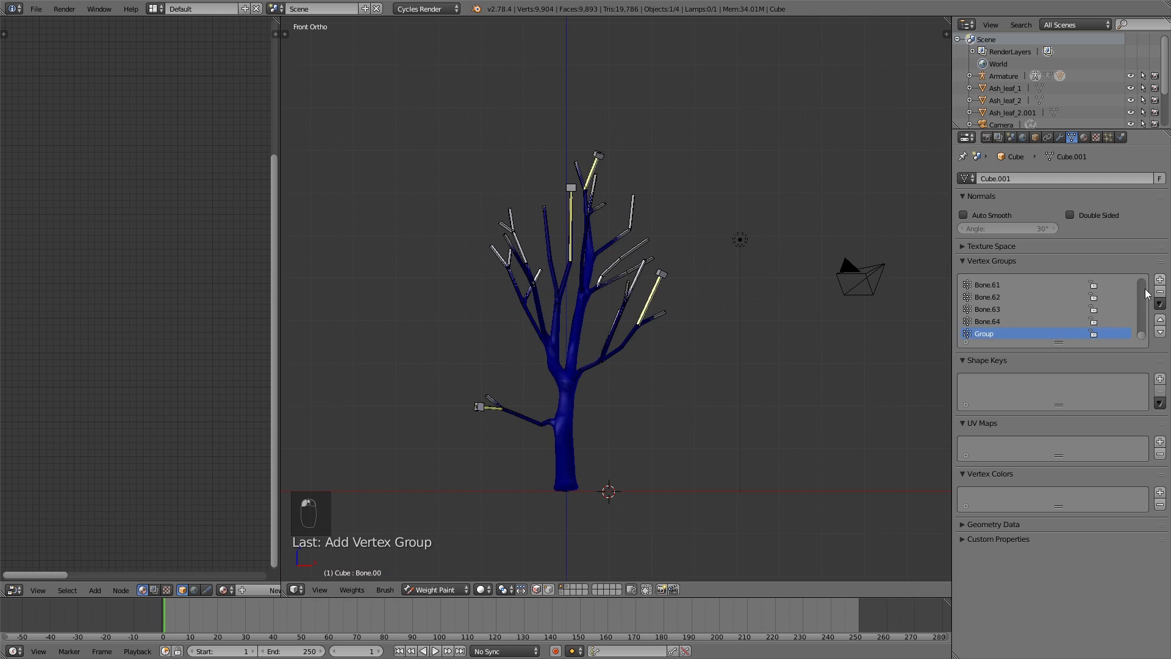
double_click(981, 330)
scroll(576, 374, "up", 2)
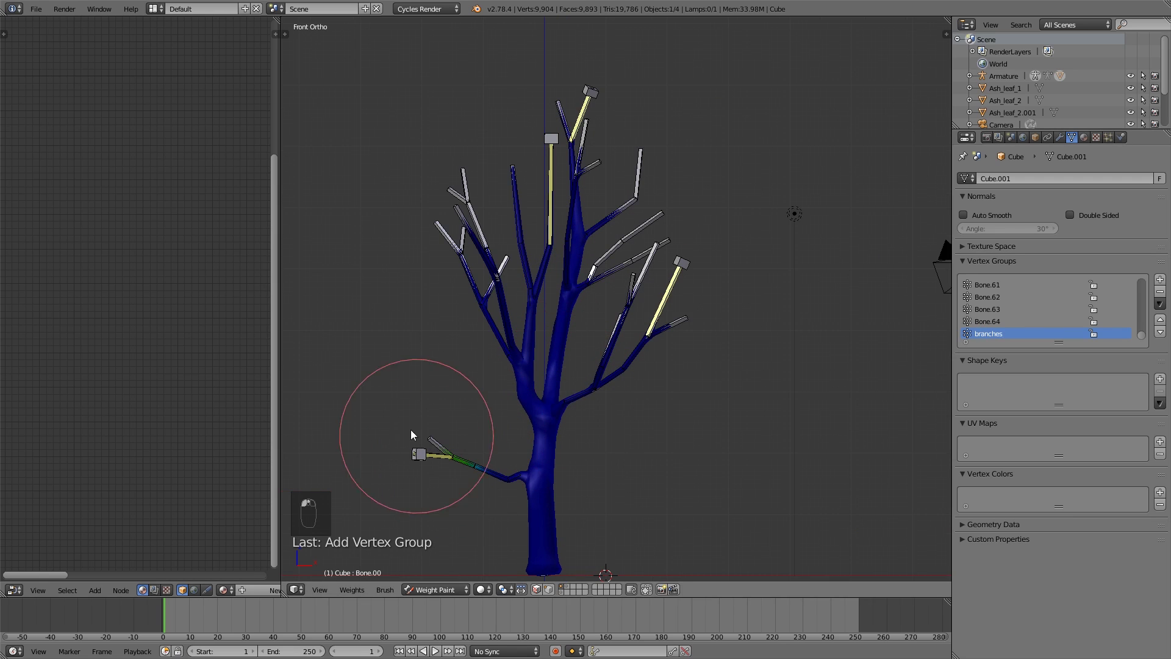
- Paint weight onto the outer branch tips in the branches vertex group from the front of the tree
mouse_move(416, 262)
left_mouse_down()
mouse_move(438, 187)
mouse_move(548, 116)
mouse_move(629, 131)
left_mouse_up()
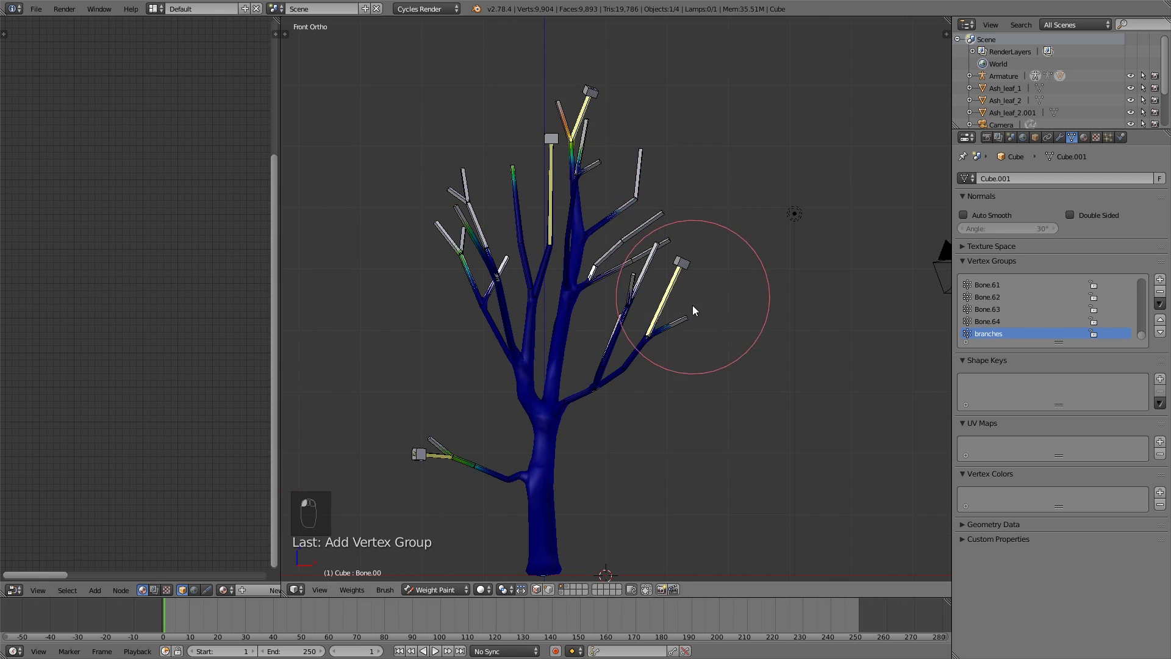
mouse_move(693, 305)
left_mouse_down()
mouse_move(666, 258)
mouse_move(683, 193)
left_mouse_up()
scroll(647, 293, "up", 4)
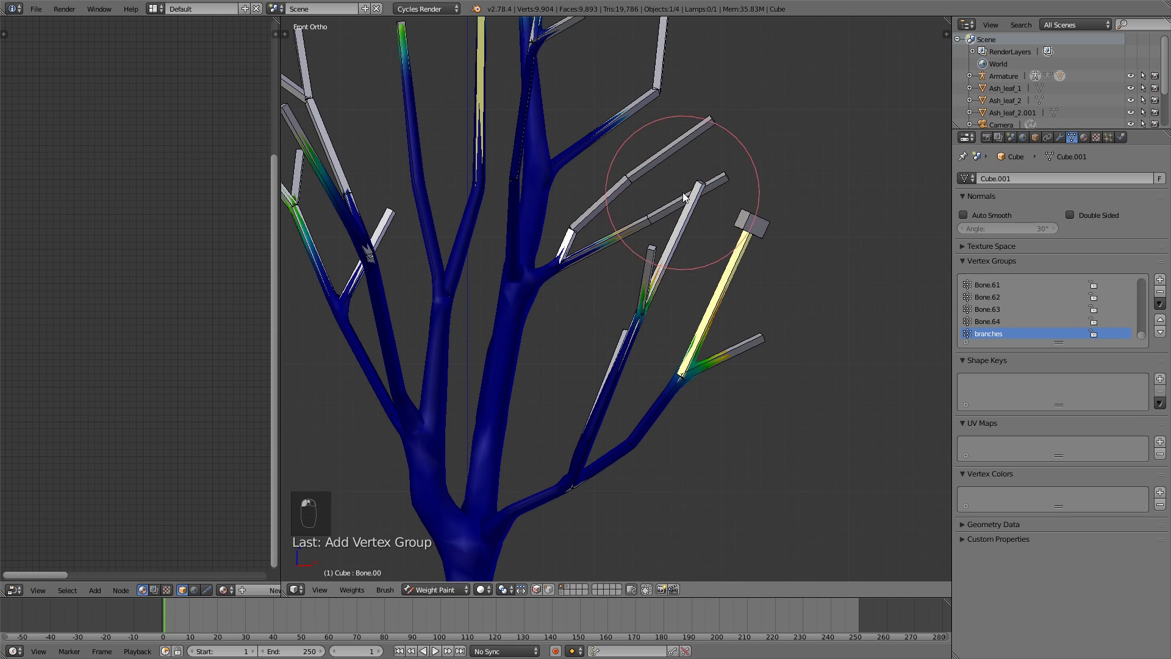
scroll(385, 211, "up", 2)
middle_click_drag(384, 210, 641, 373, "shift")
scroll(628, 366, "up", 2)
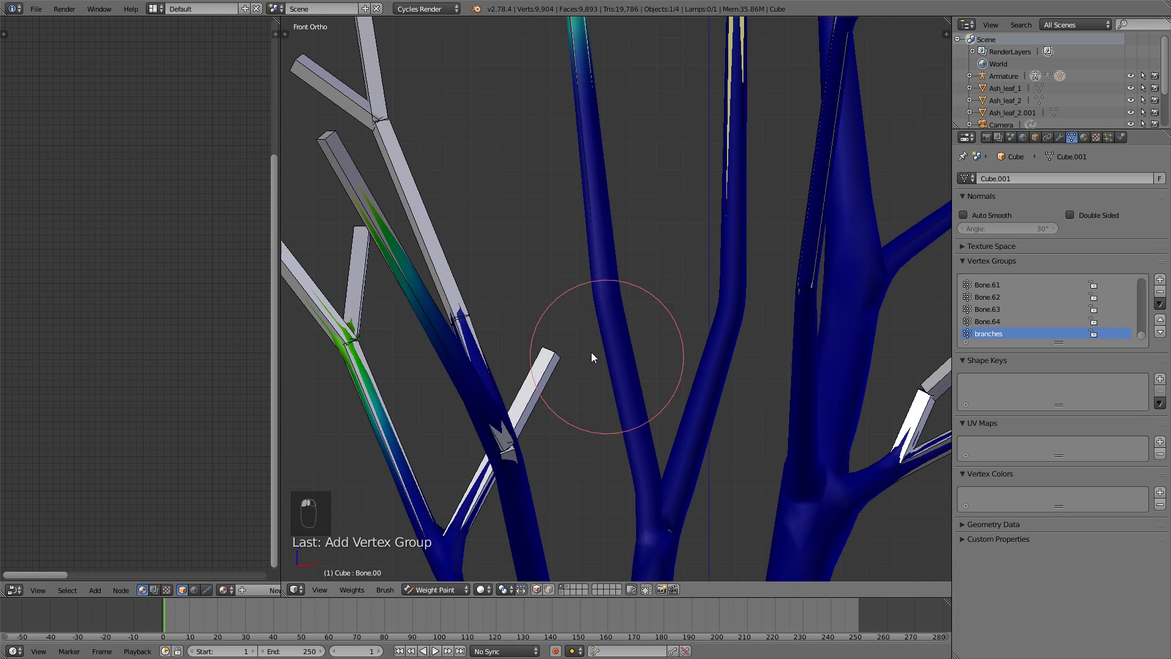
scroll(591, 354, "down", 2)
middle_click_drag(317, 116, 444, 150, "shift")
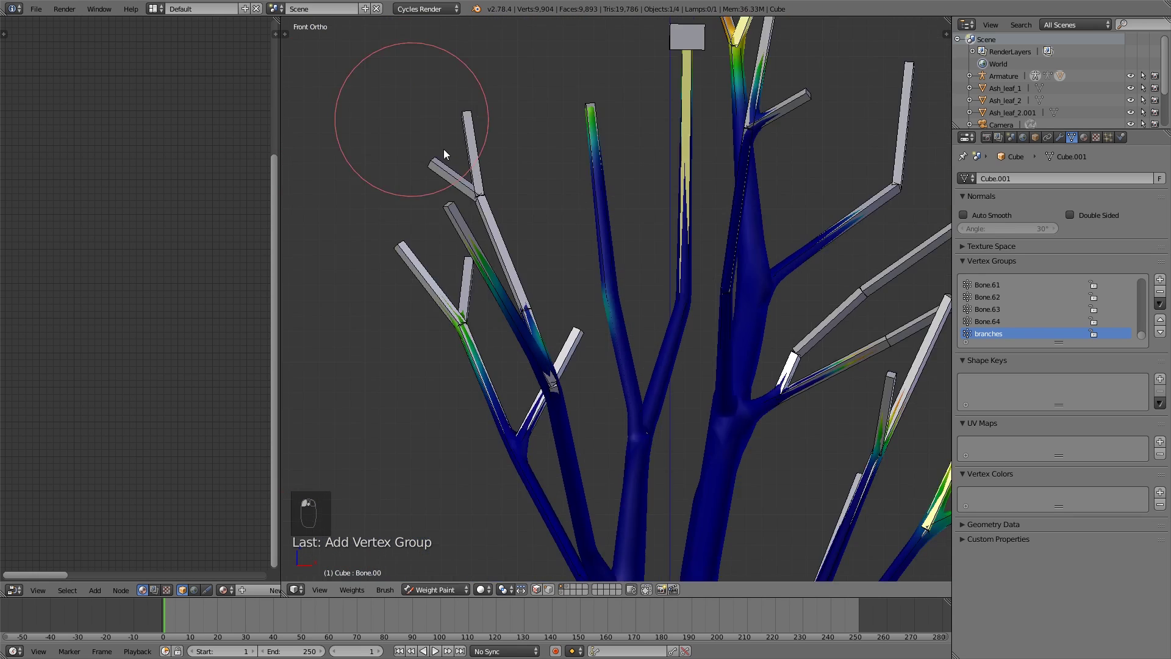
mouse_move(460, 183)
left_mouse_down()
mouse_move(671, 80)
mouse_move(840, 70)
mouse_move(1078, 77)
left_mouse_up()
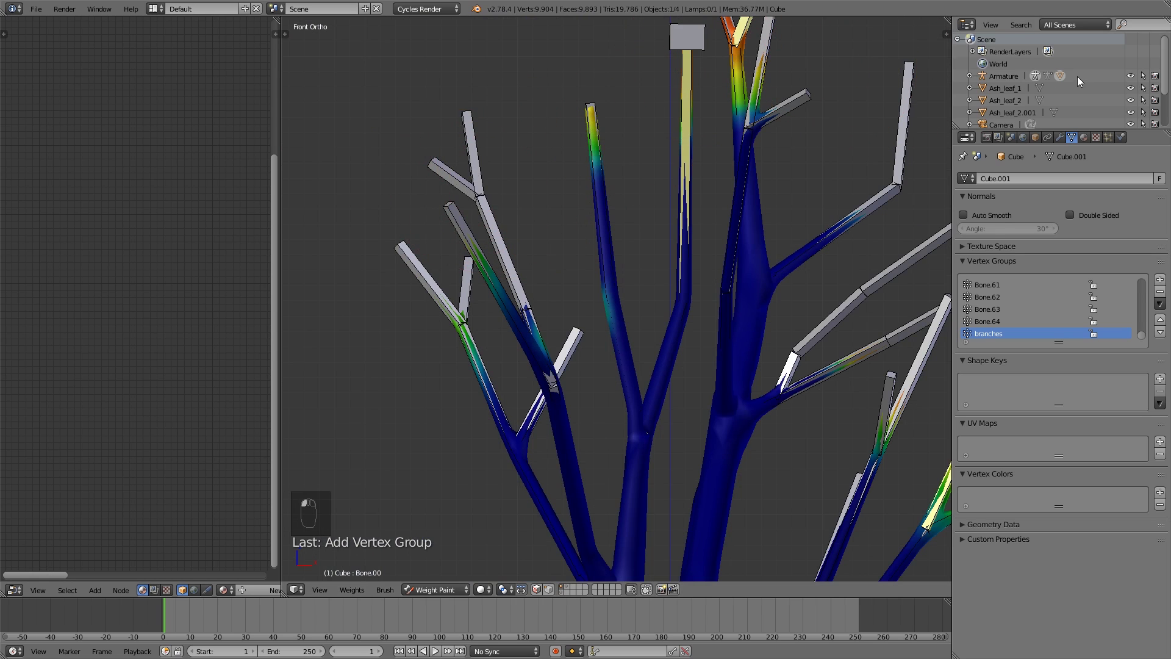
- Hide the armature and paint more branches weight onto the tips from several sides of the tree
left_click(1133, 75)
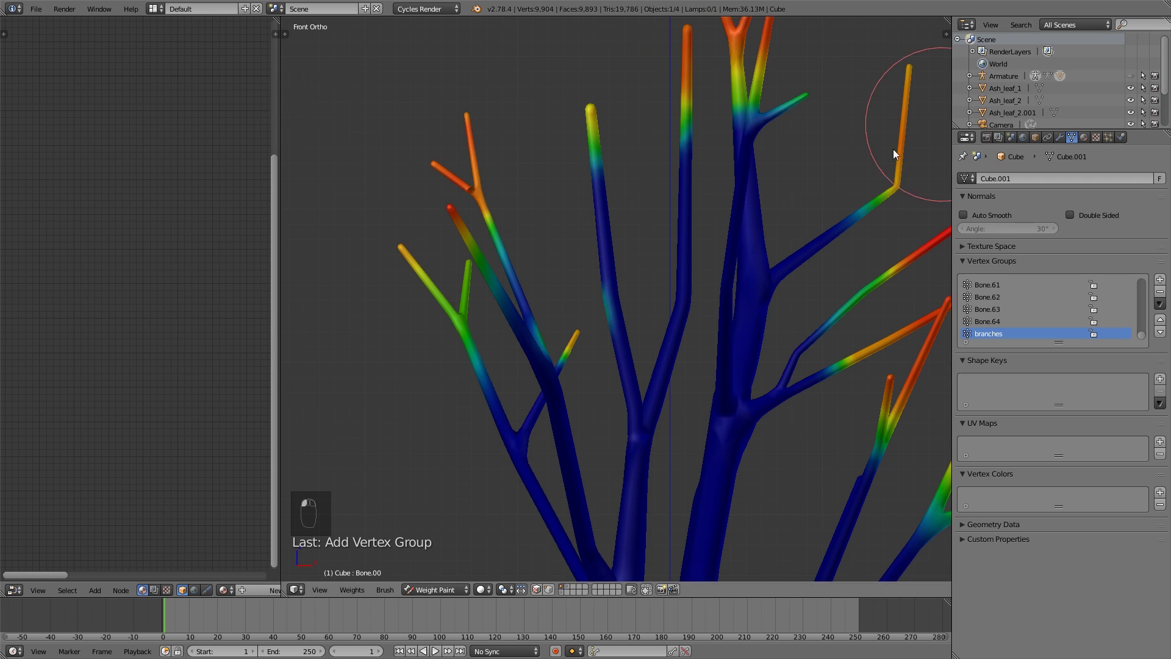
scroll(793, 177, "down", 3)
scroll(732, 152, "down", 1)
scroll(726, 183, "down", 3)
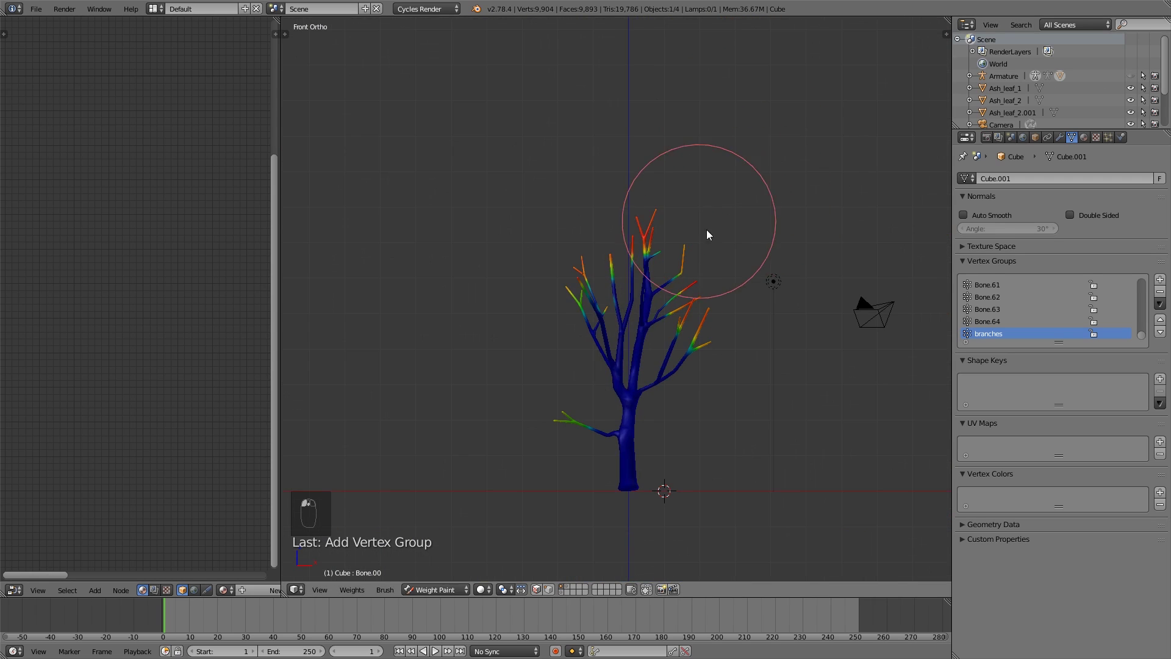
middle_click_drag(536, 389, 631, 362)
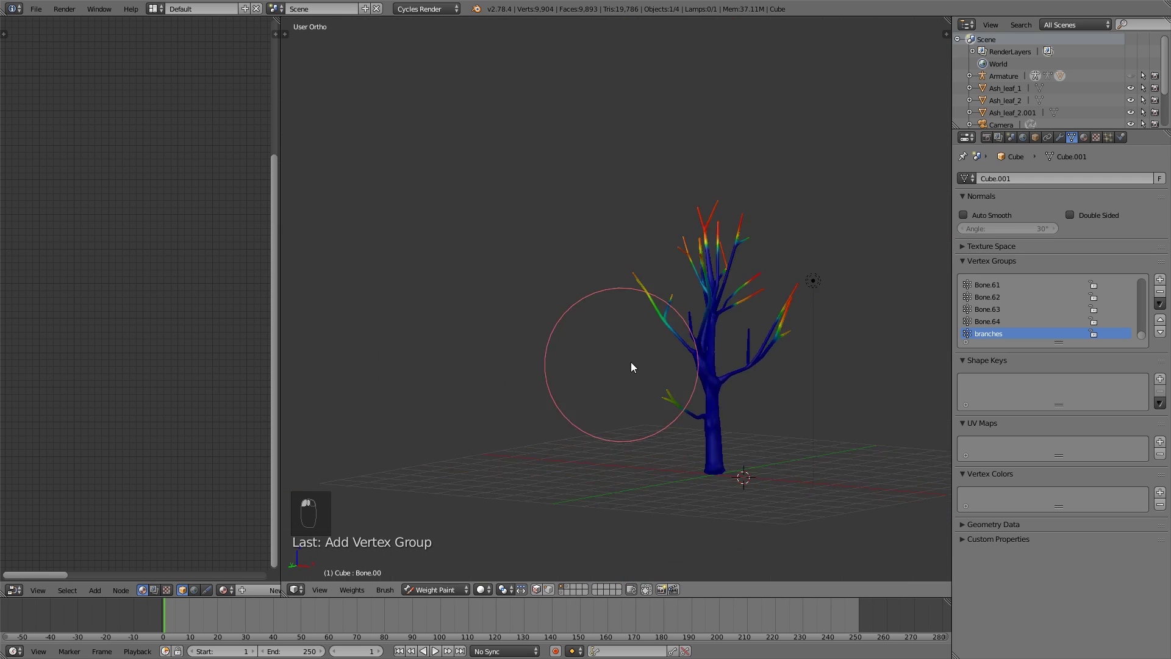
scroll(712, 363, "up", 4)
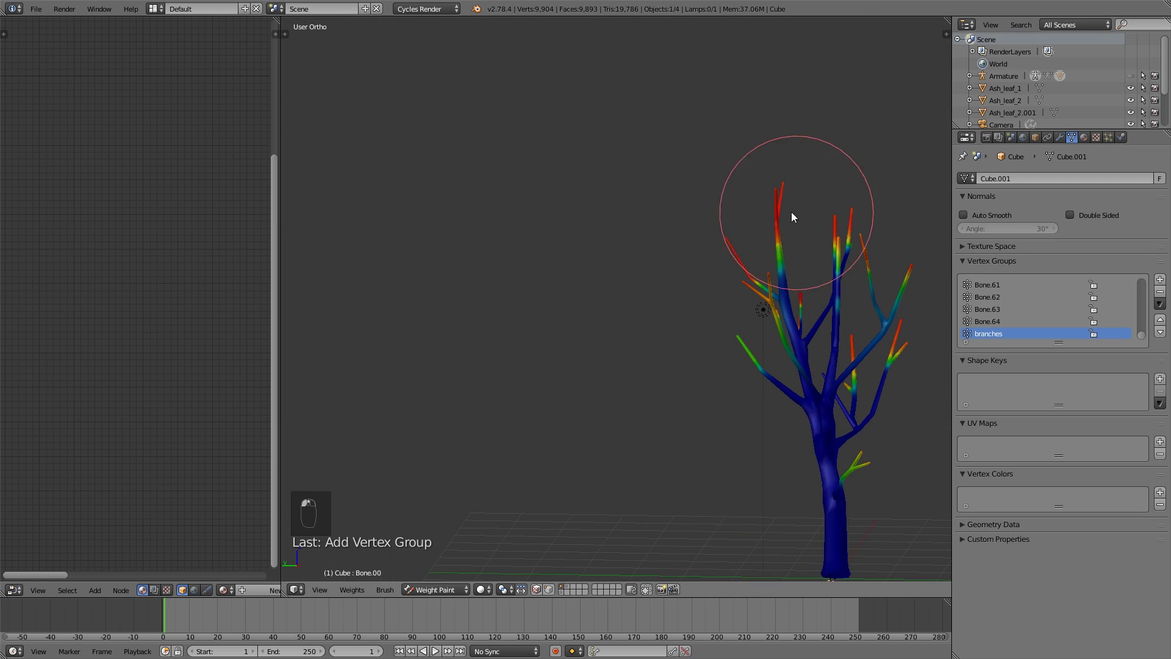
middle_click_drag(791, 211, 757, 225)
middle_click_drag(789, 374, 525, 314)
mouse_move(708, 350)
middle_mouse_down()
mouse_move(702, 401)
mouse_move(508, 403)
mouse_move(547, 284)
mouse_move(600, 338)
mouse_move(637, 290)
middle_mouse_up()
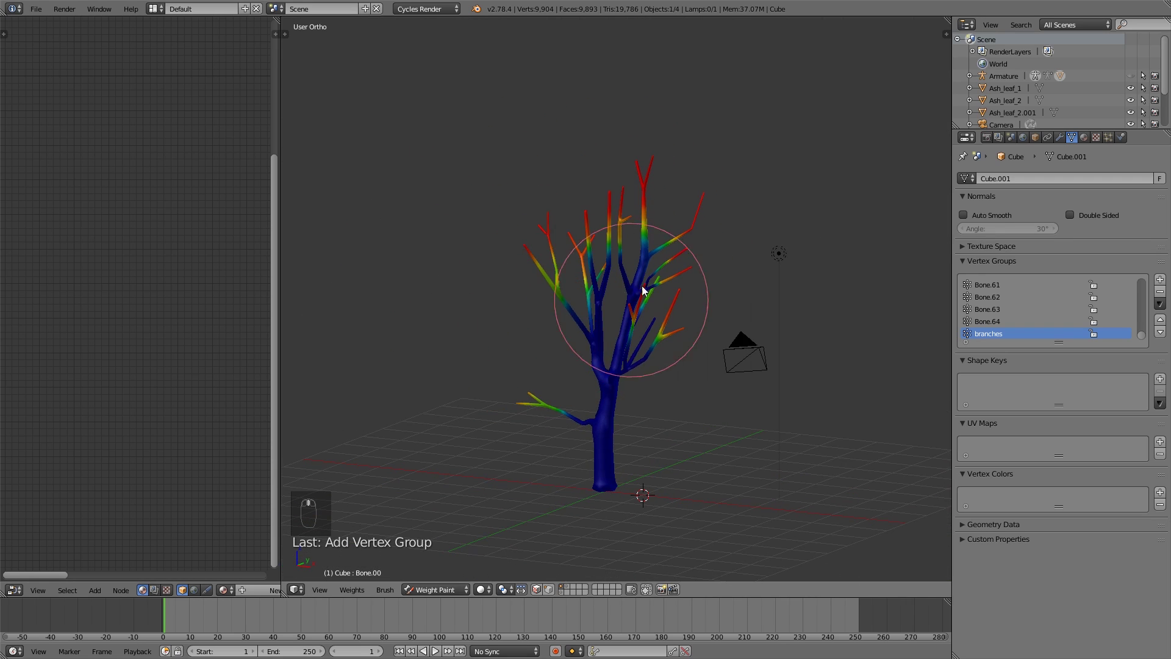
middle_click_drag(699, 386, 550, 406)
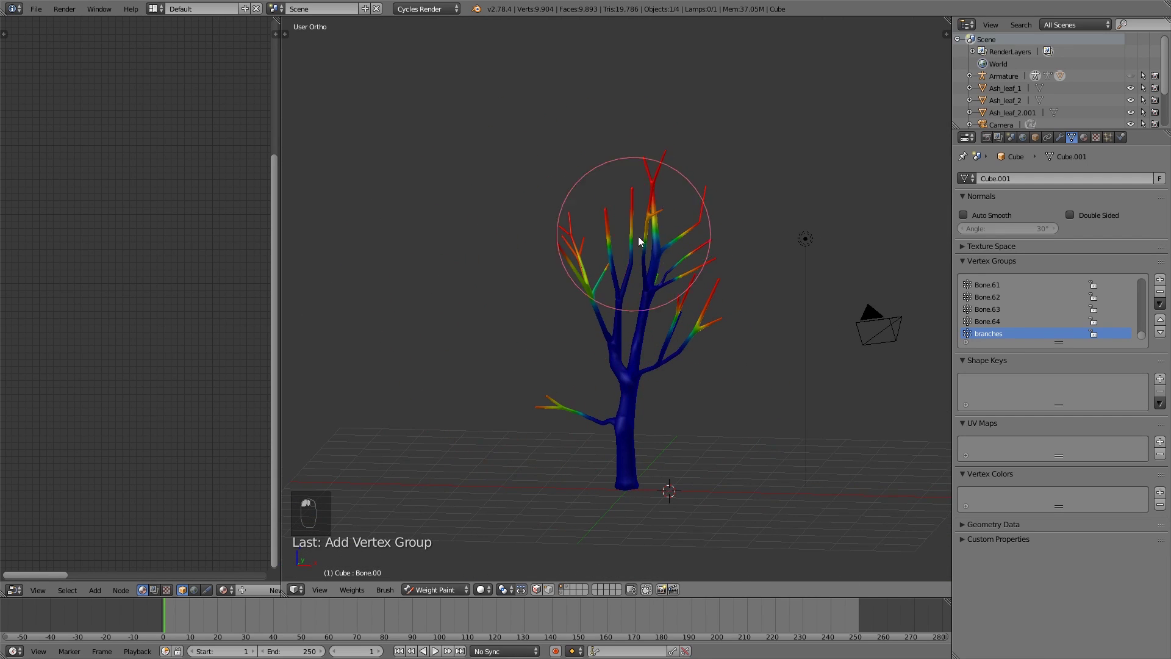
- Finish painting the weakly weighted tips around the crown and return the tree to Object Mode
middle_click_drag(638, 236, 723, 244)
scroll(756, 284, "up", 4)
middle_click_drag(790, 324, 598, 262, "shift")
scroll(598, 267, "up", 2)
mouse_move(610, 263)
left_mouse_down()
mouse_move(660, 249)
mouse_move(646, 308)
left_mouse_up()
scroll(646, 309, "down", 8)
mouse_move(656, 322)
middle_mouse_down()
mouse_move(474, 303)
mouse_move(648, 313)
middle_mouse_up()
scroll(573, 323, "up", 5)
middle_click_drag(572, 324, 615, 346)
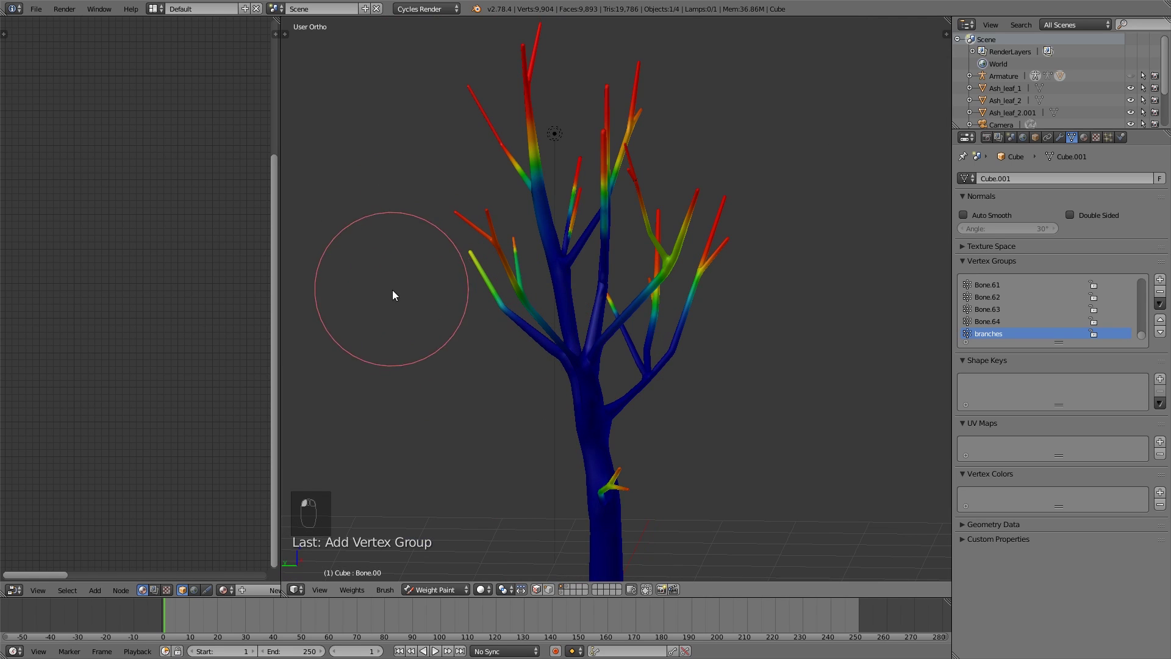
left_click_drag(393, 291, 447, 276)
left_click(429, 589)
left_click(437, 577)
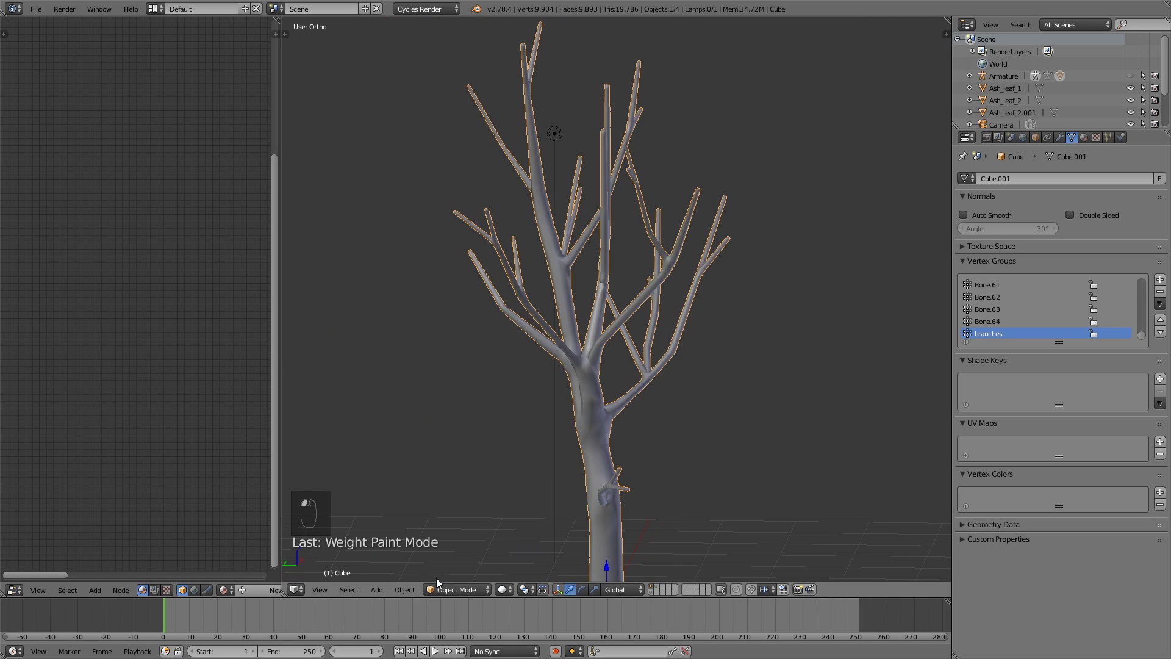
- Show the second layer in top view and move both leafy branches along X, away from the single leaf
key("KP_1")
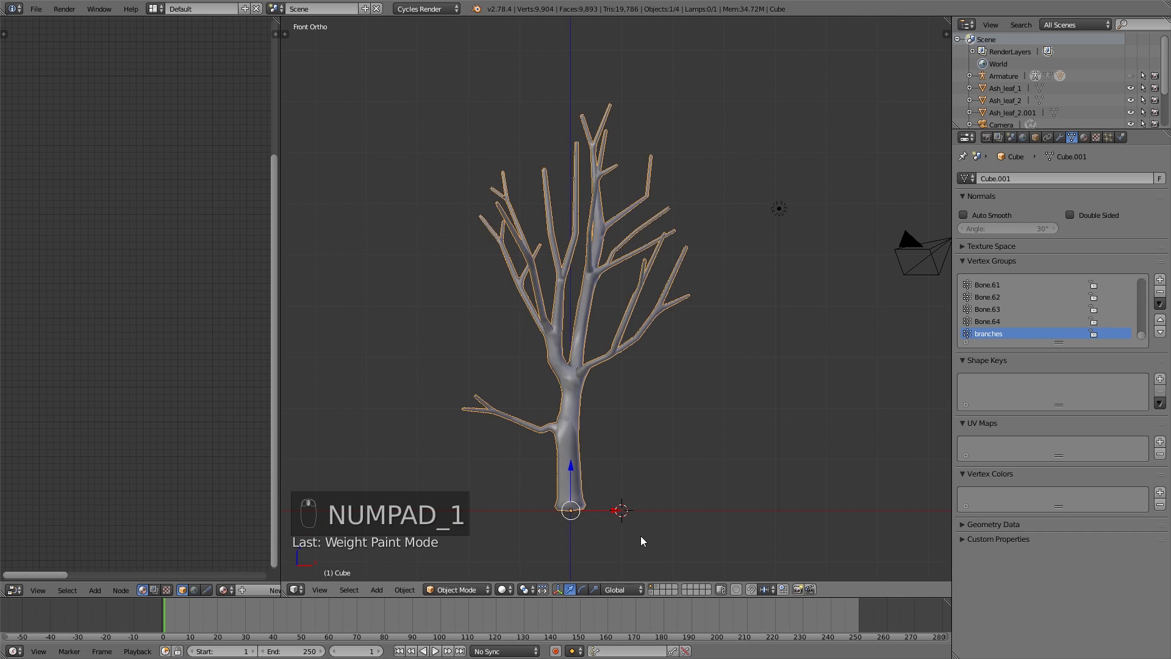
left_click(657, 590)
scroll(701, 467, "down", 4)
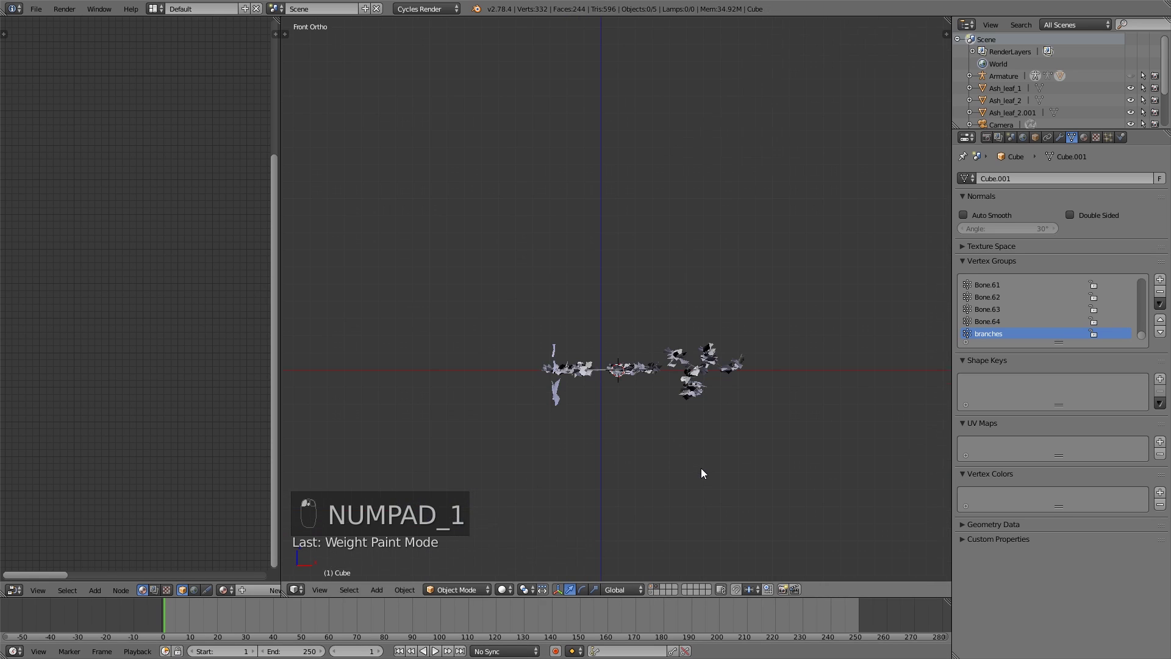
key("KP_7")
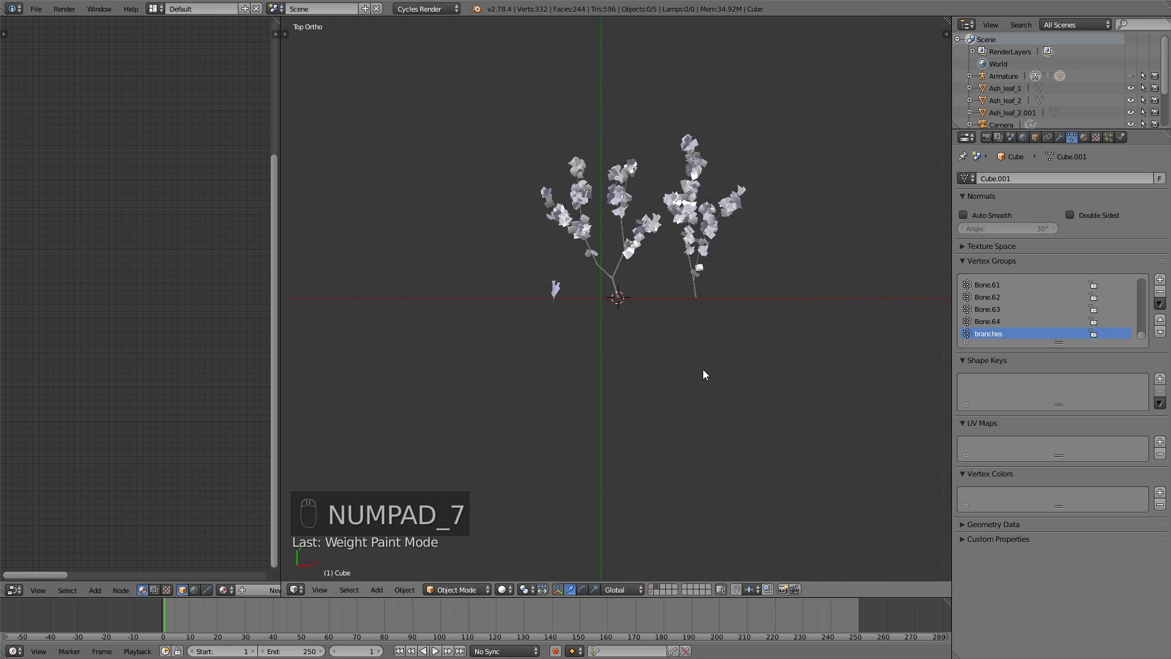
scroll(703, 369, "up", 2)
right_click(720, 258)
middle_click_drag(651, 289, 506, 357, "shift")
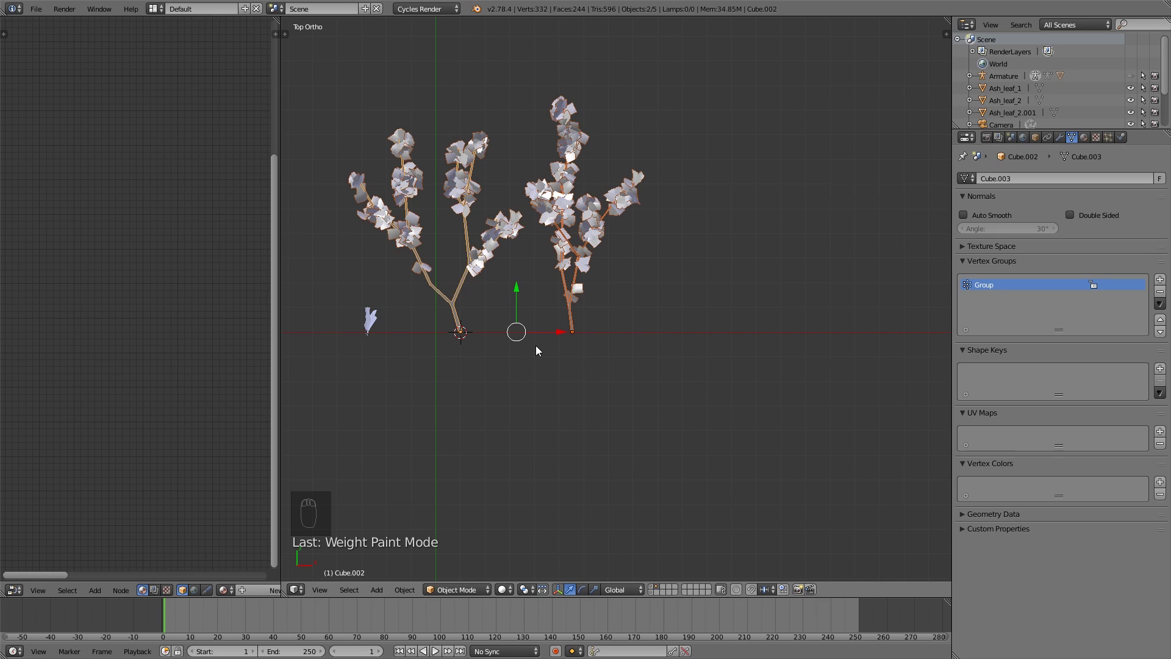
middle_click_drag(606, 345, 522, 365, "shift")
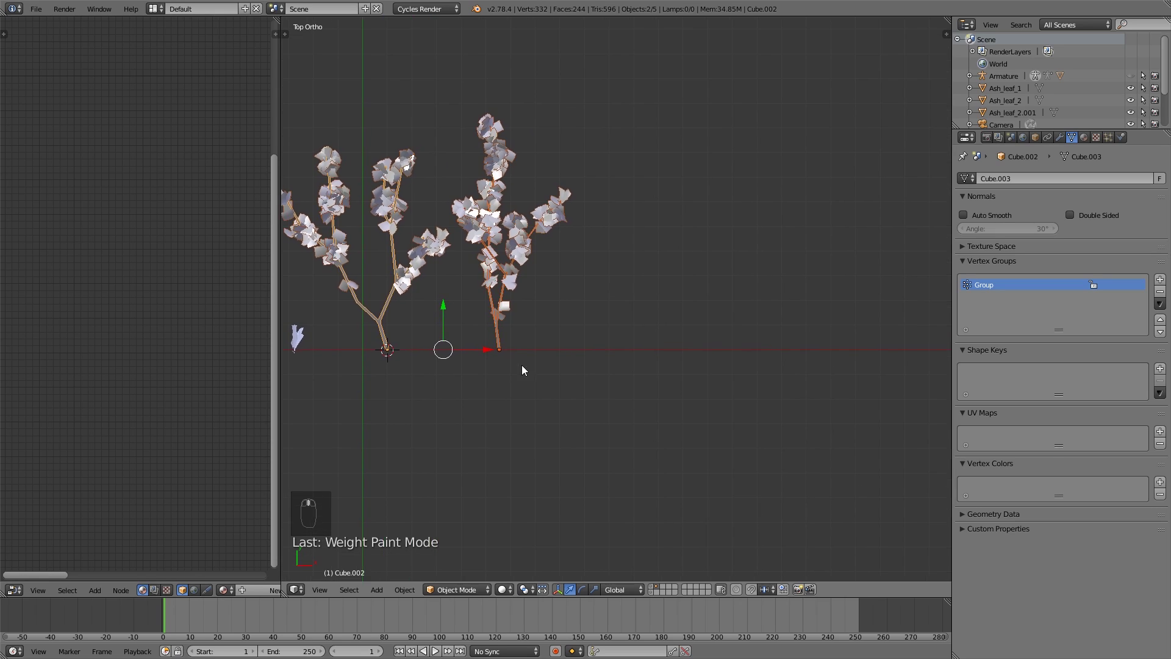
left_click_drag(493, 350, 753, 291)
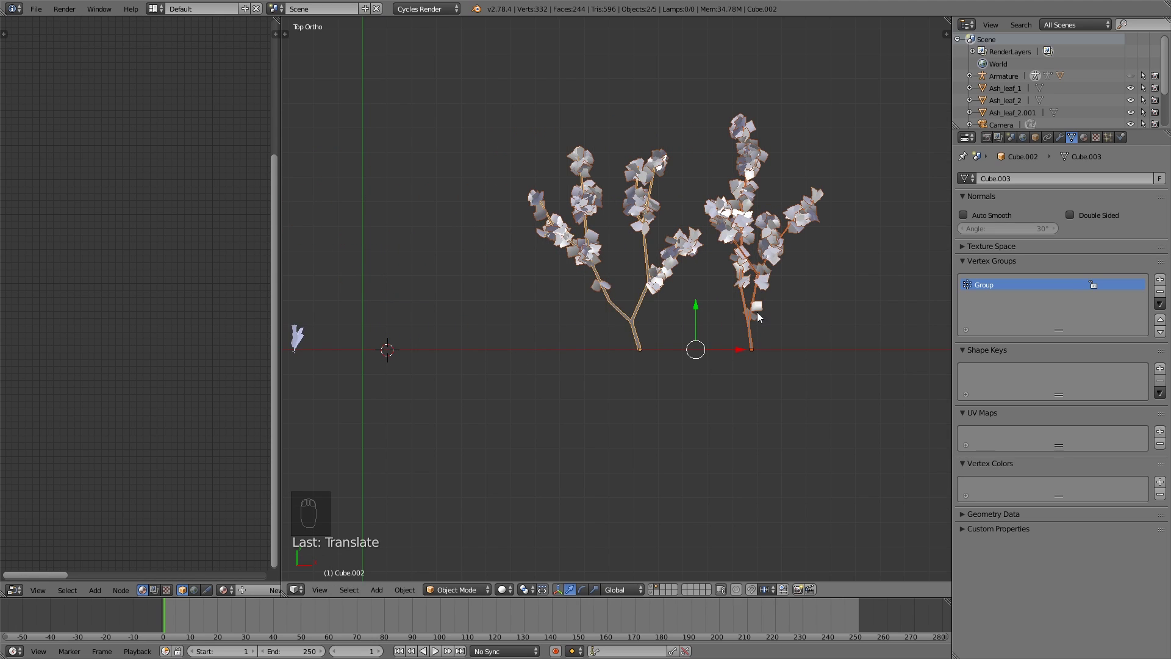
- Duplicate the two leafy branches and place the copies along X between the single leaf and the originals
key("shift+d")
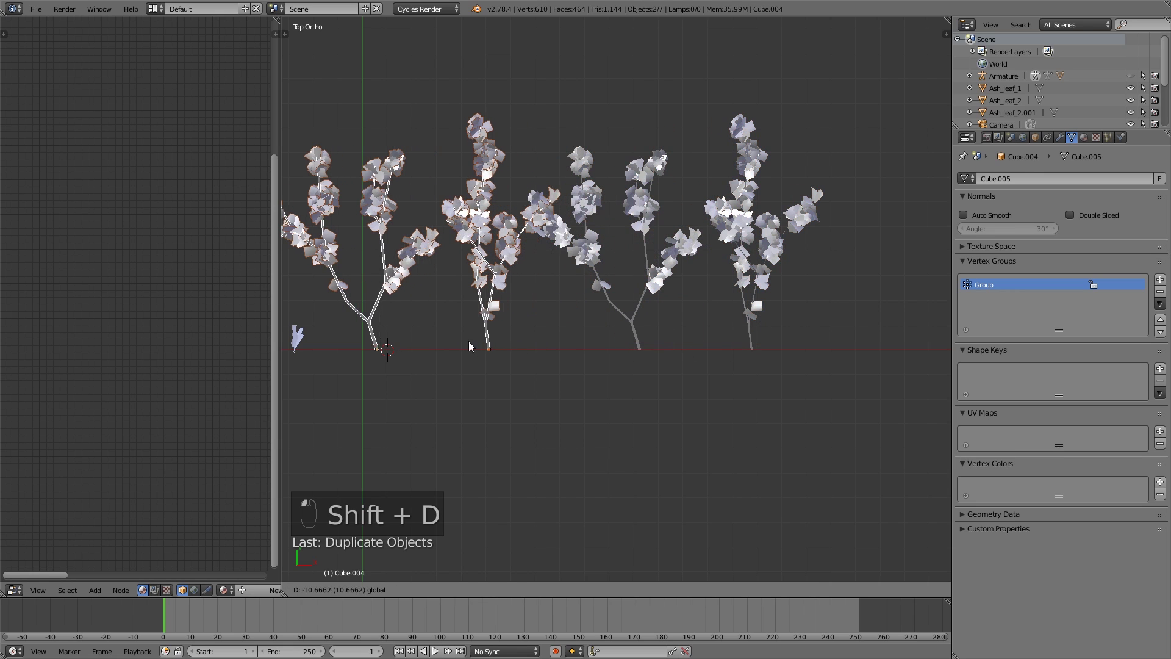
left_click(448, 342)
middle_click_drag(452, 341, 504, 347, "shift")
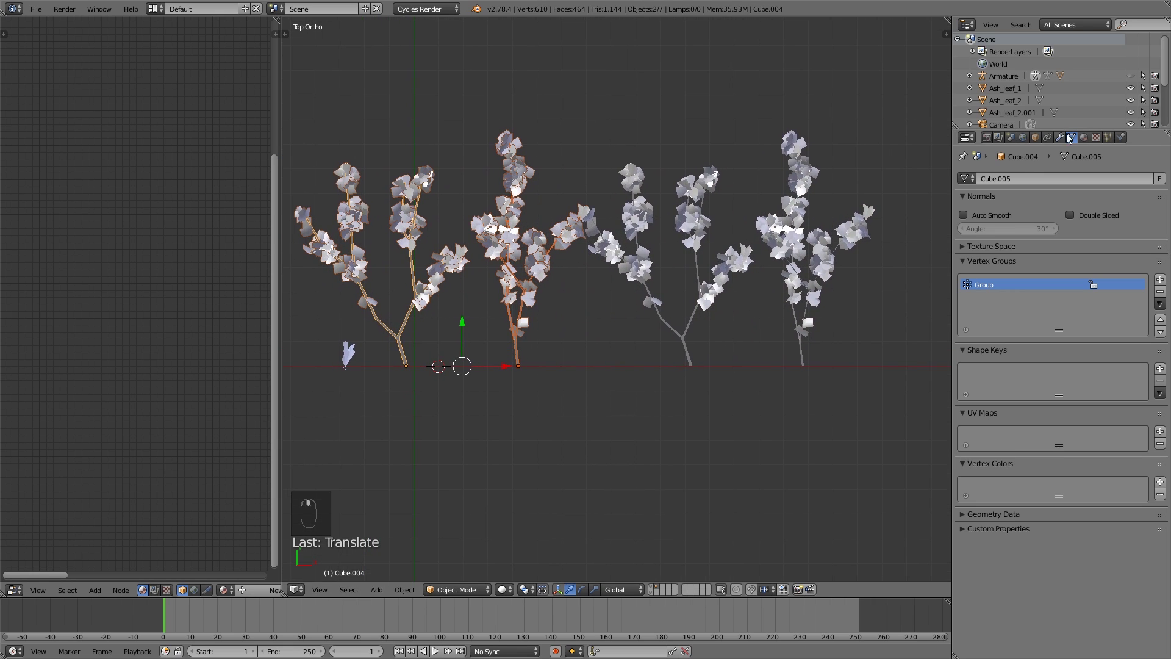
- Convert the right-hand branch copy's particle leaves to real objects, remove its particle system and join the leaves with the branch
left_click(1061, 137)
right_click(518, 363)
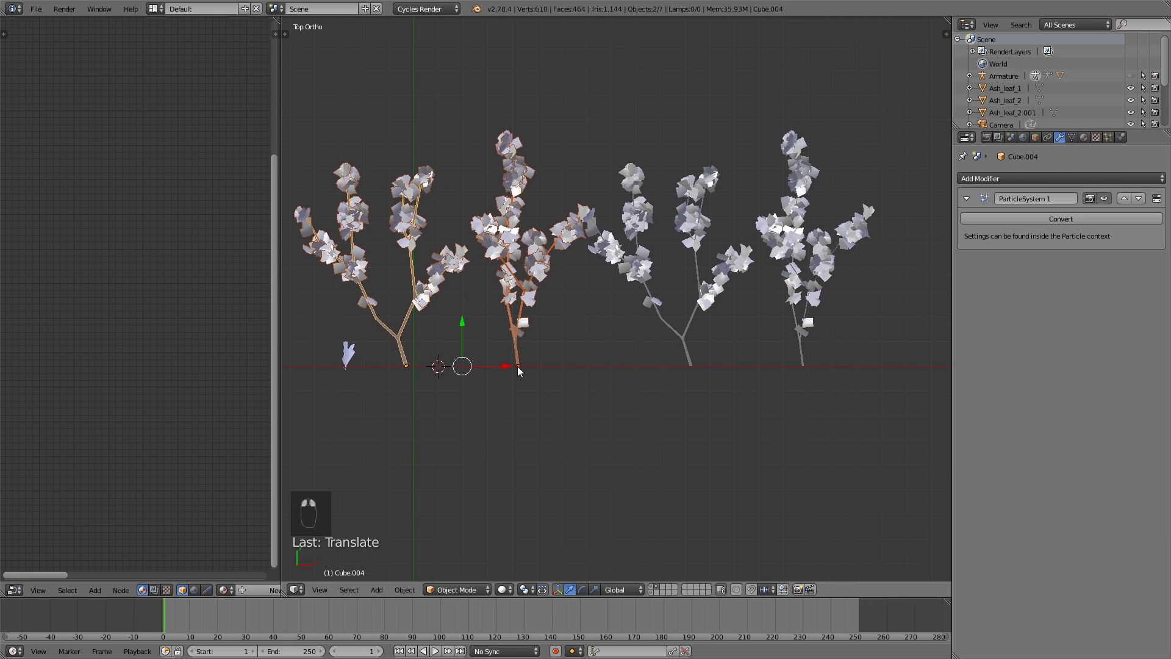
left_click(1040, 218)
left_click(1109, 137)
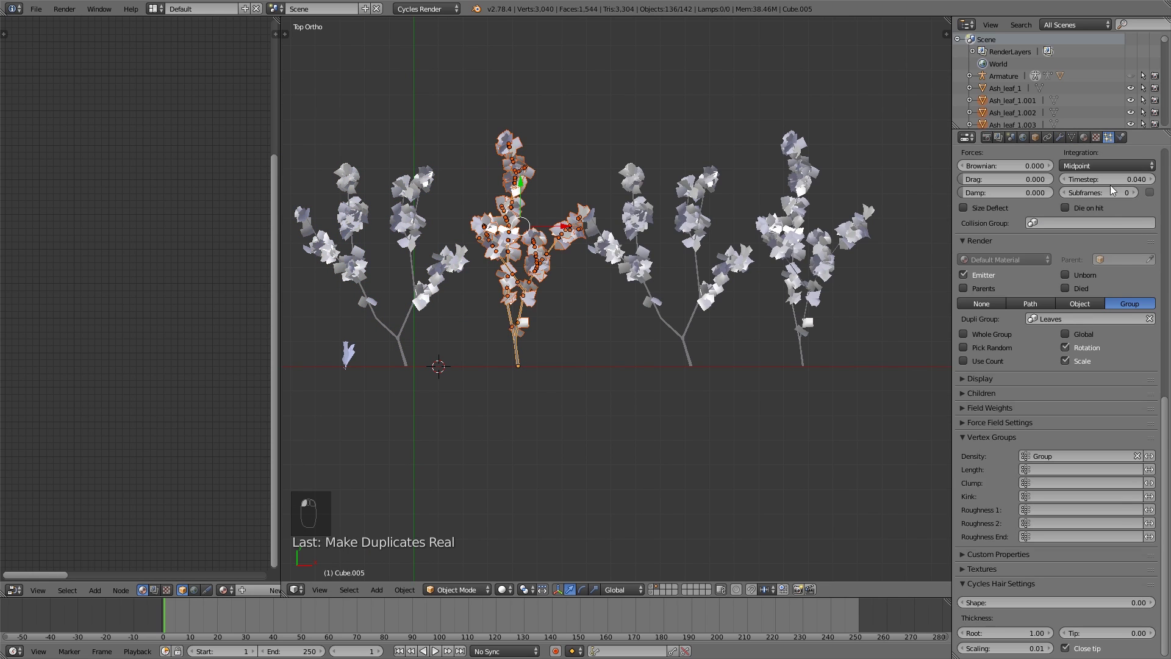
scroll(1136, 322, "up", 1)
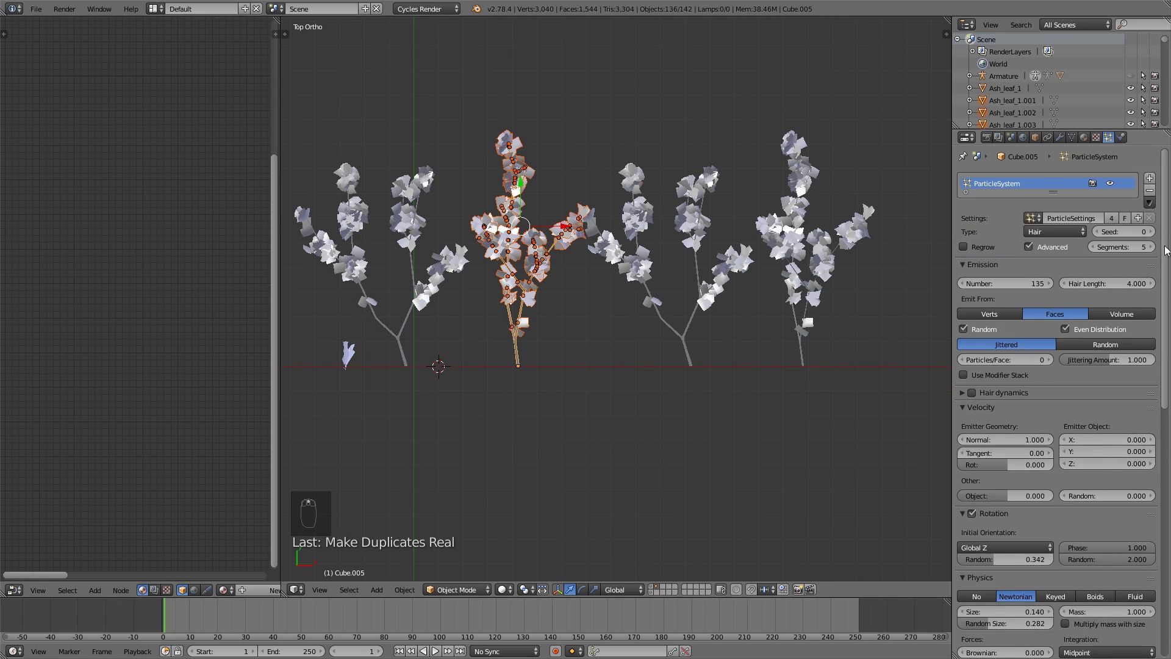
left_click(1156, 191)
scroll(513, 341, "up", 2)
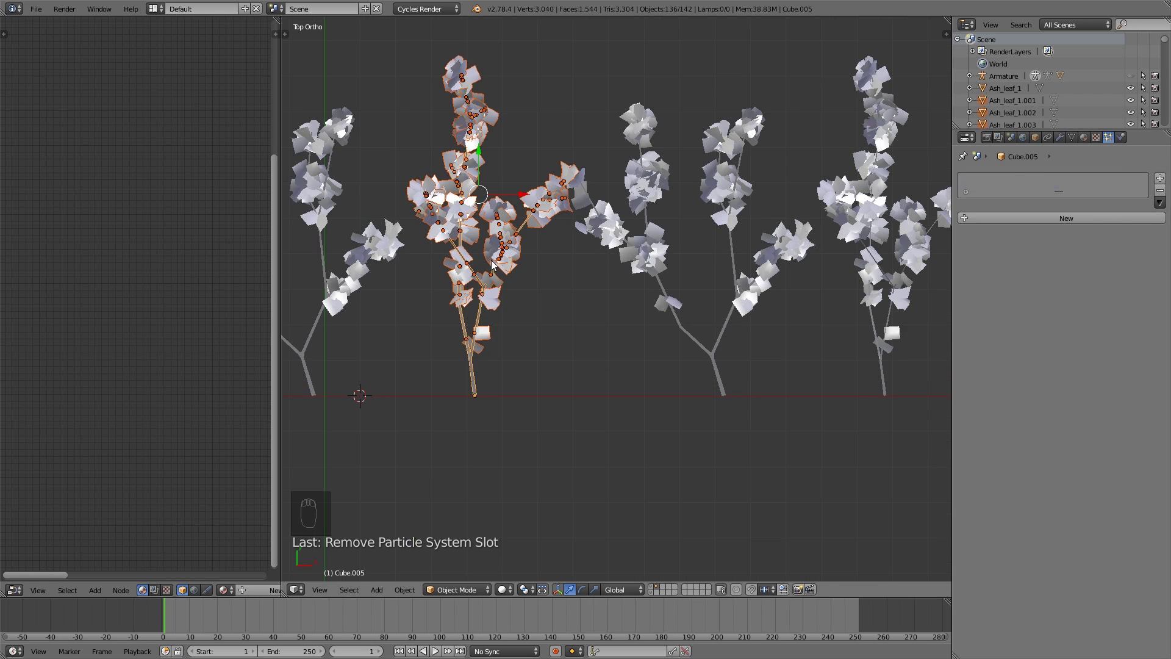
key("ctrl+j")
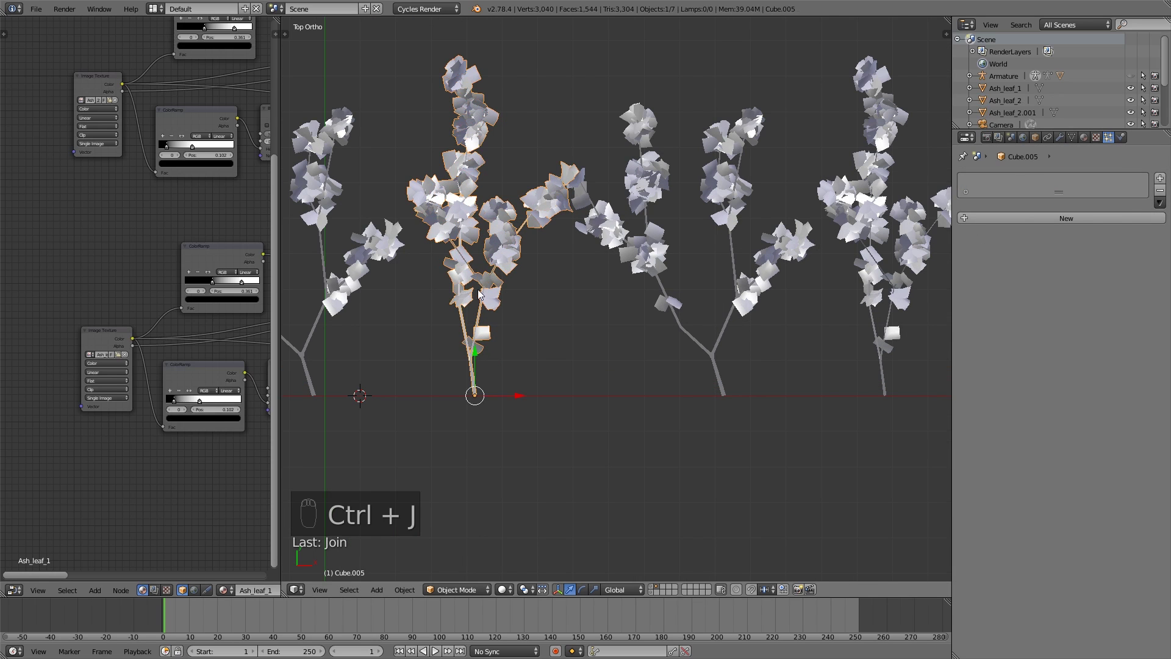
- Test-rotate the joined right-hand branch copy and cancel each trial rotation
key("r")
left_click(510, 349)
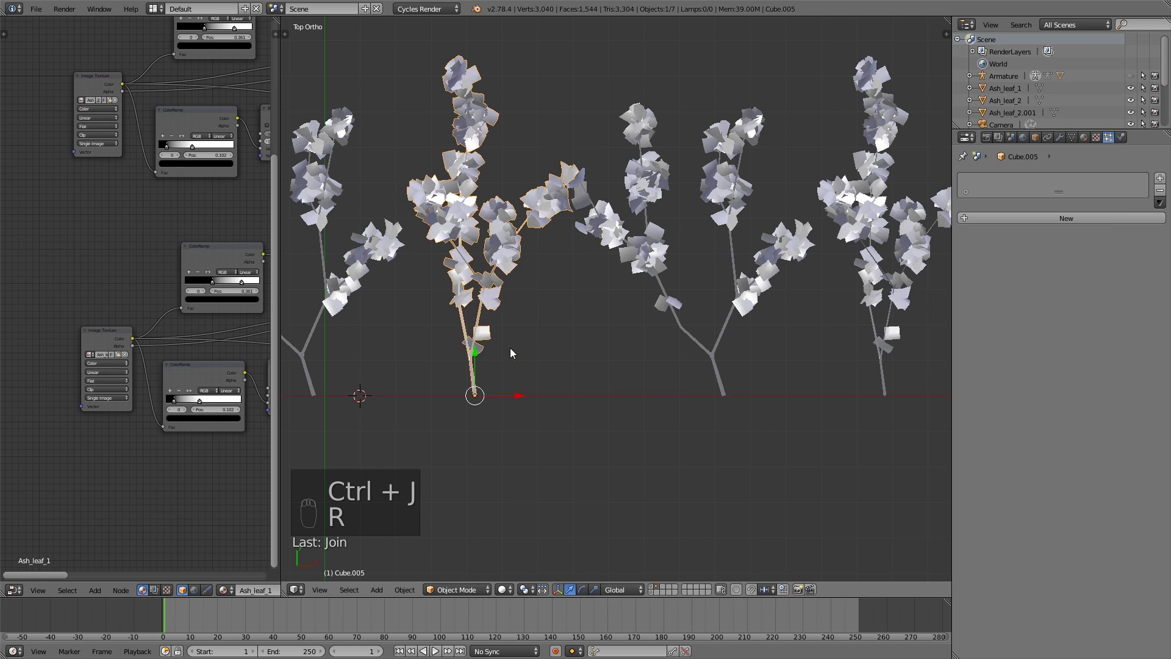
key("r")
left_click(529, 374)
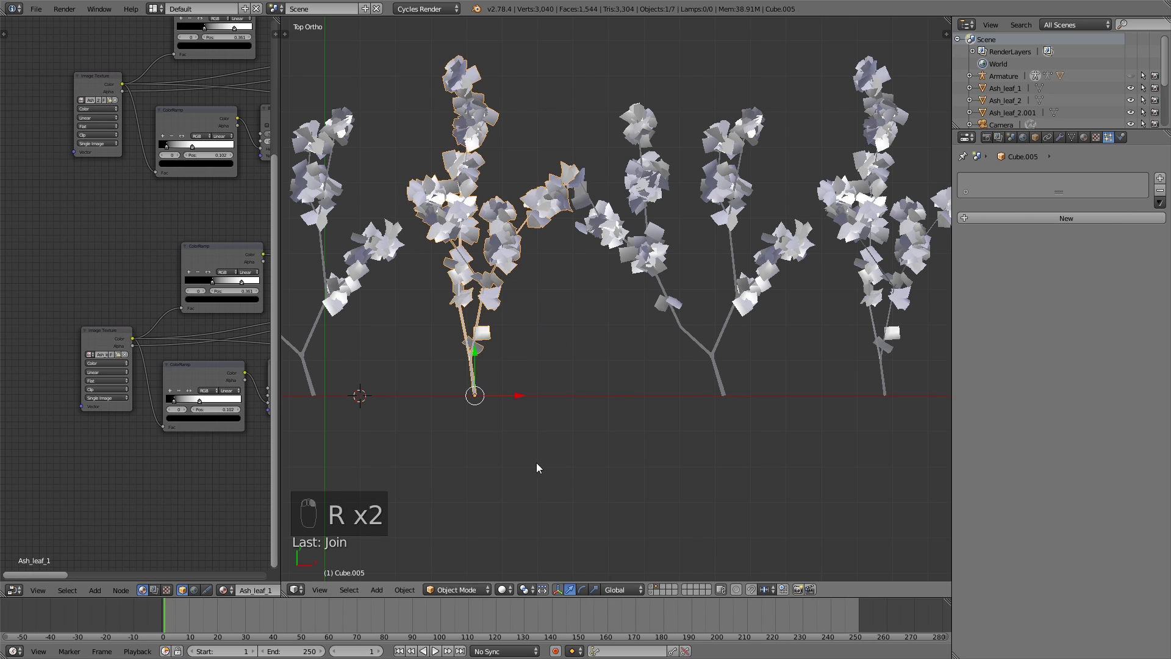
key("r")
right_click(534, 427)
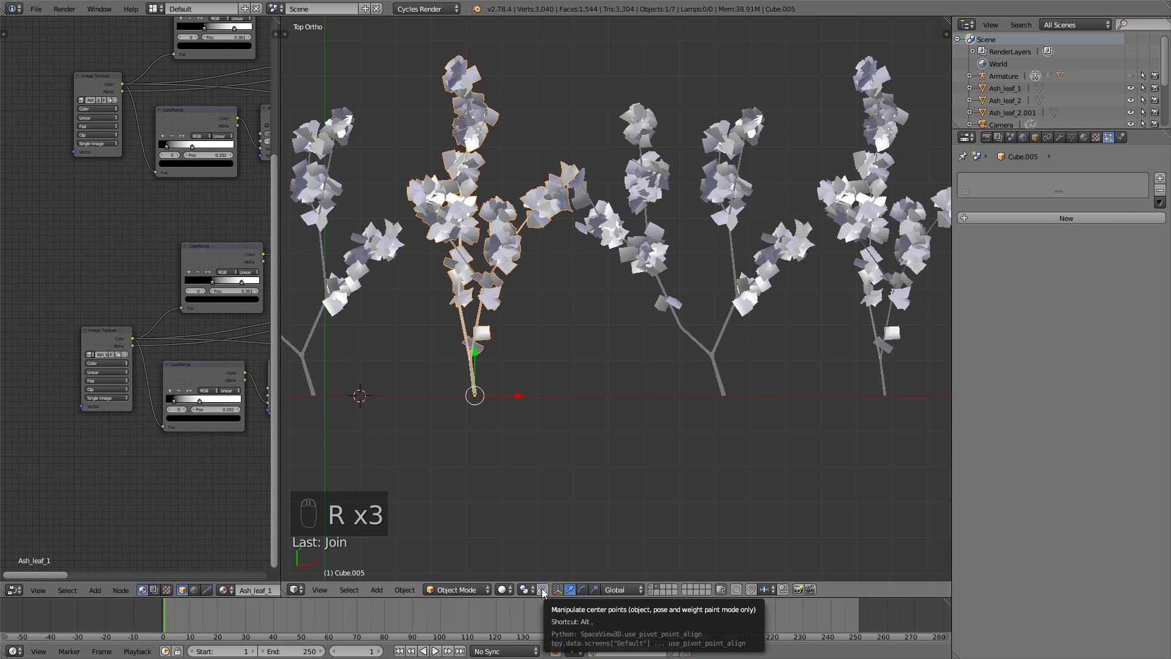
- Make the left-hand branch copy's particle leaves real, delete its particle system and join the leaves with their branch
middle_click_drag(491, 334, 557, 337, "shift")
right_click(342, 345)
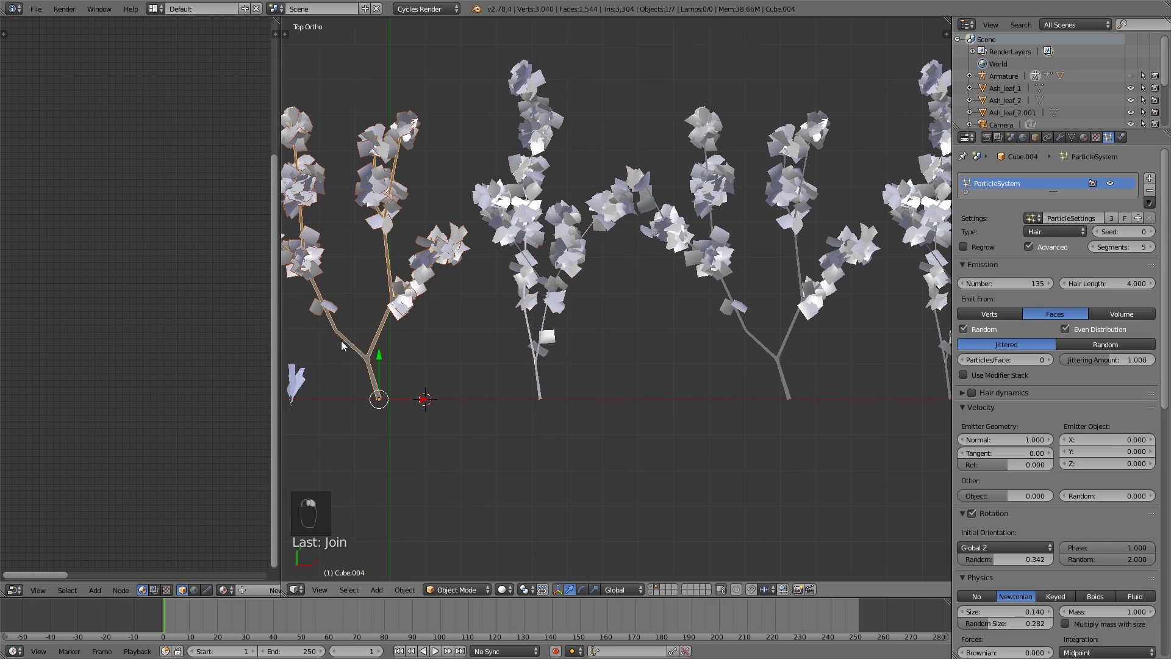
middle_click_drag(438, 351, 560, 341, "shift")
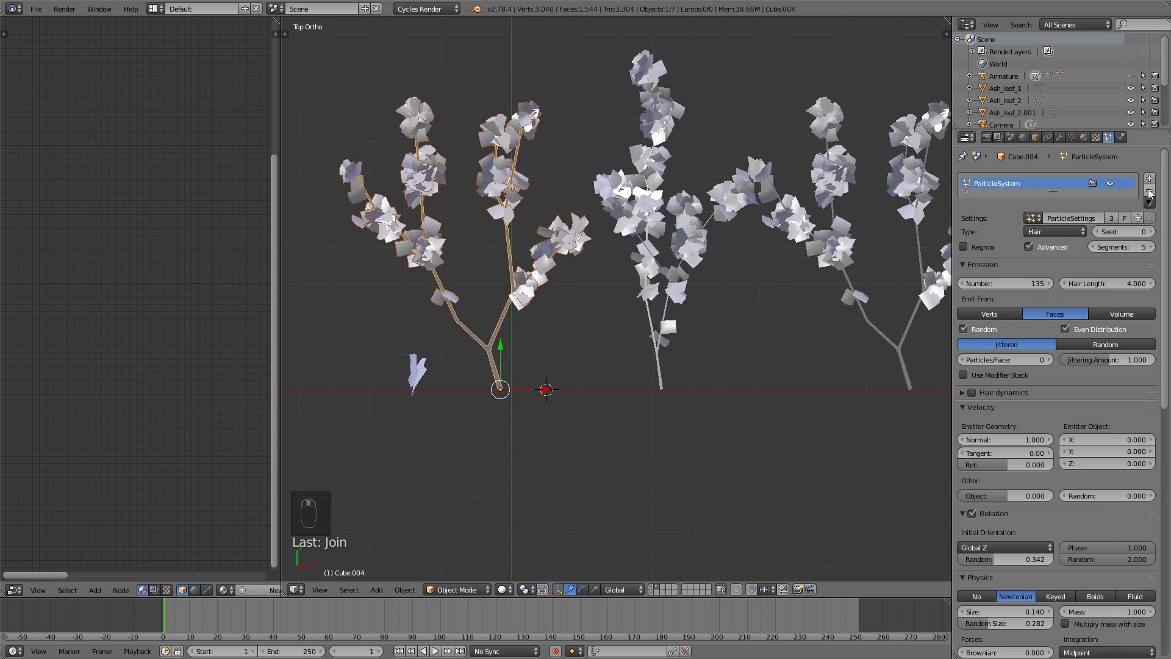
left_click(1061, 137)
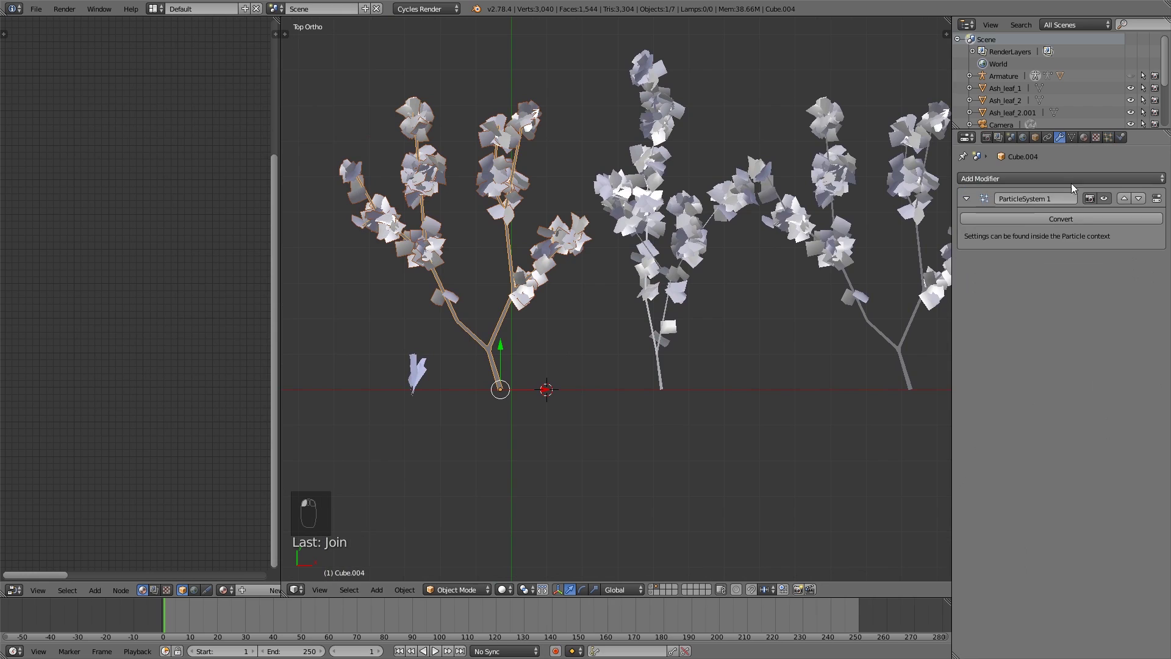
left_click(1066, 218)
left_click(1111, 136)
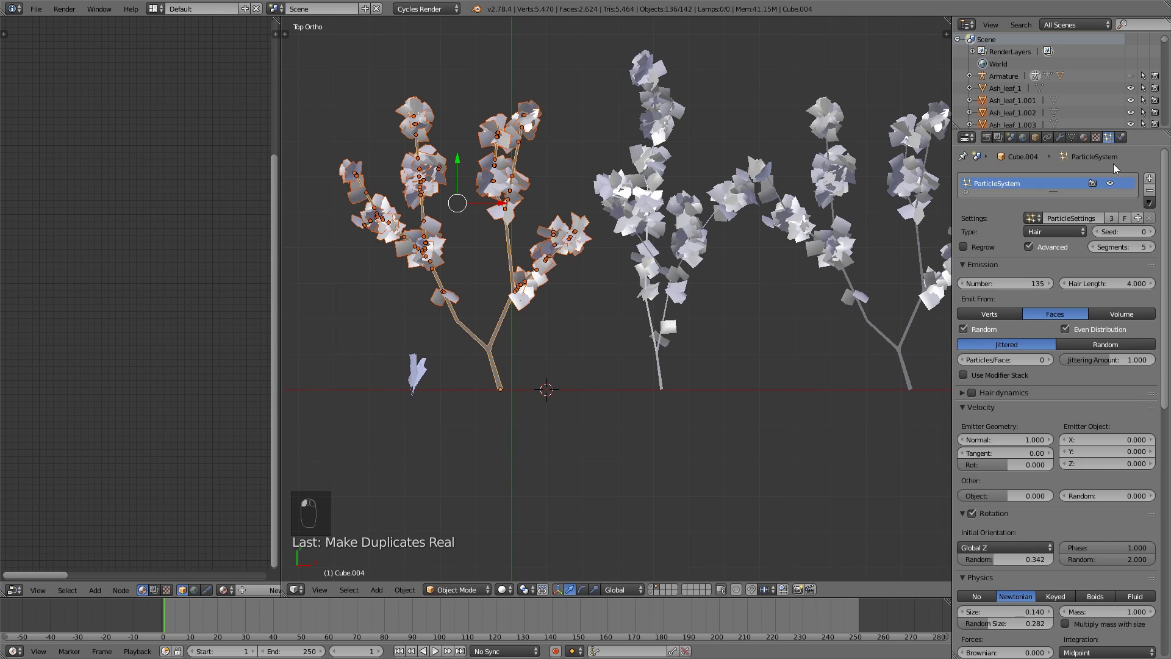
left_click(1150, 191)
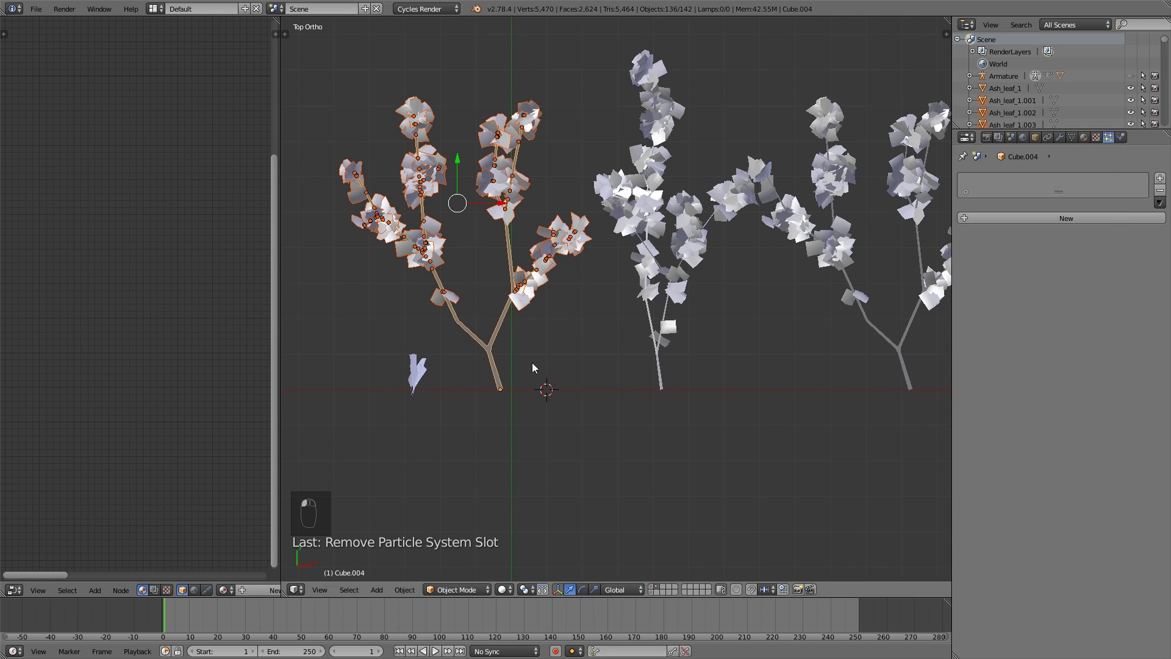
key("ctrl+j")
- Try free trackball rotations on each of the two joined branch copies and cancel them
key("r")
key("r")
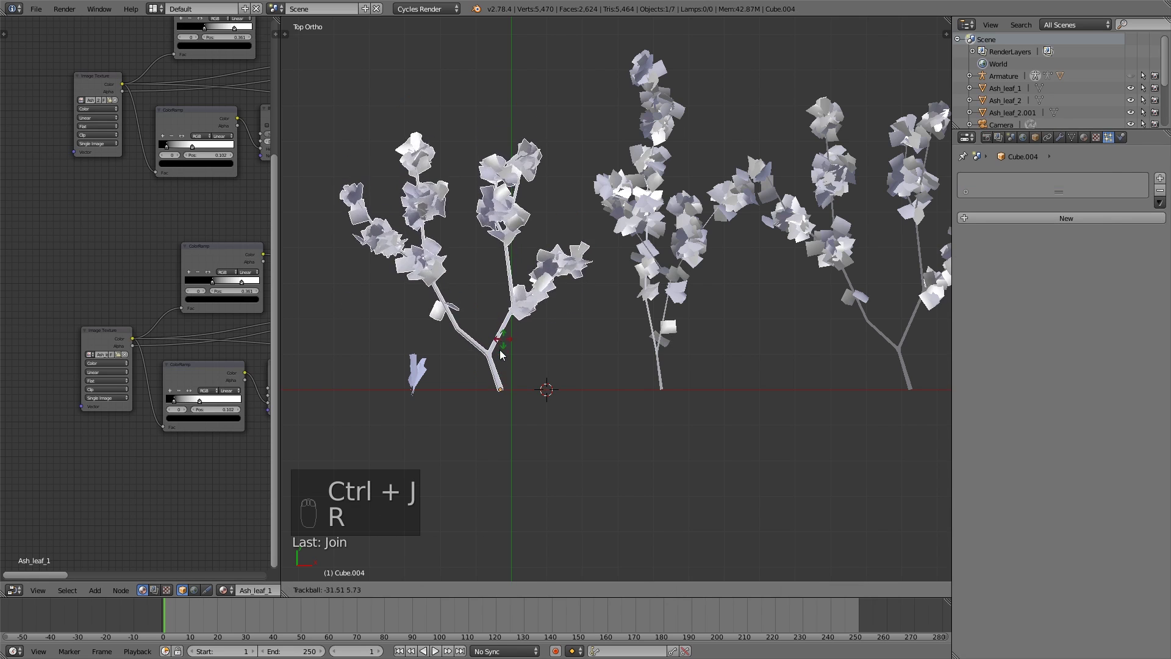
right_click(500, 349)
right_click(651, 316)
key("r")
key("r")
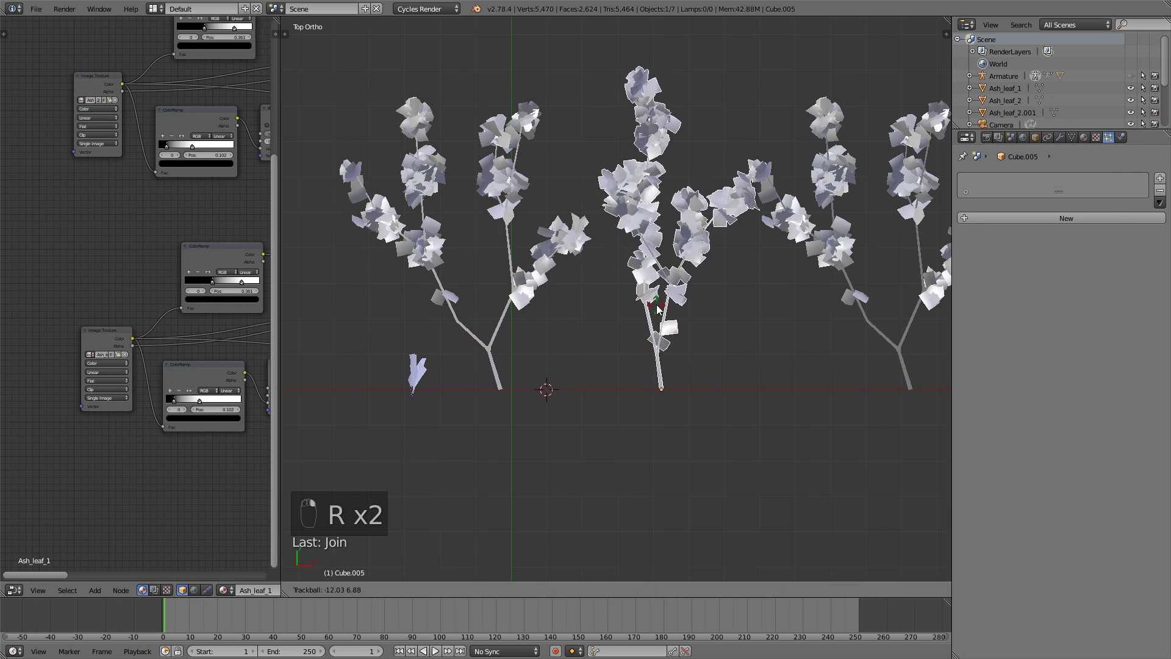
- Put the two joined branch copies into a new group named "branches"
right_click(484, 347, "shift")
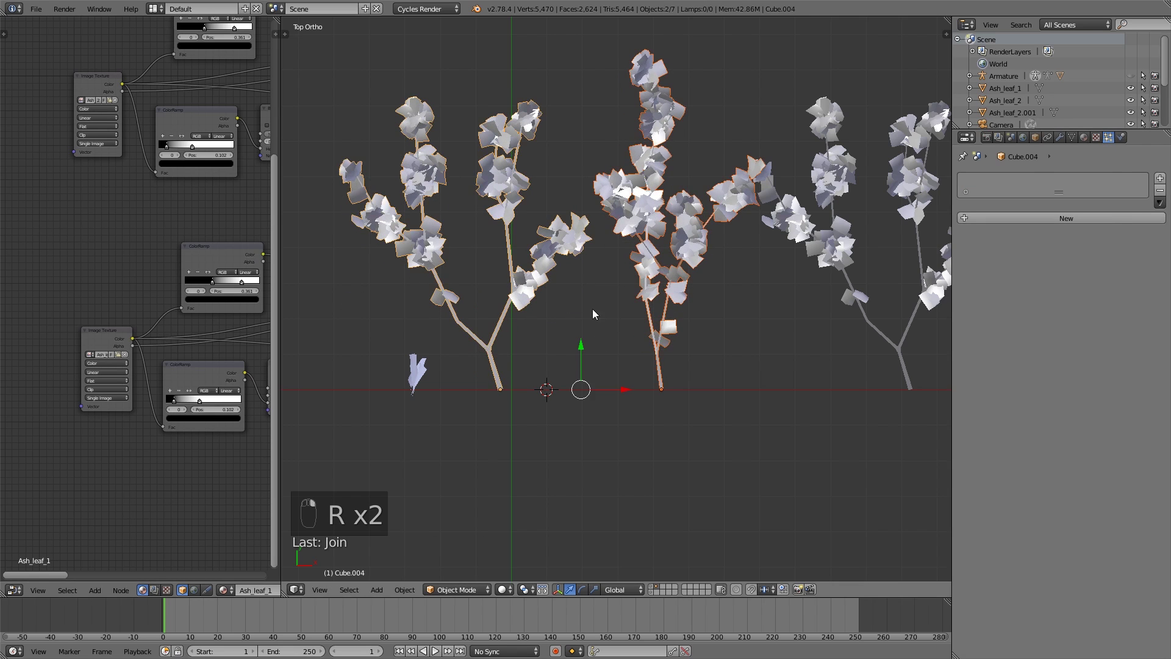
right_click(736, 271)
left_click(1084, 137)
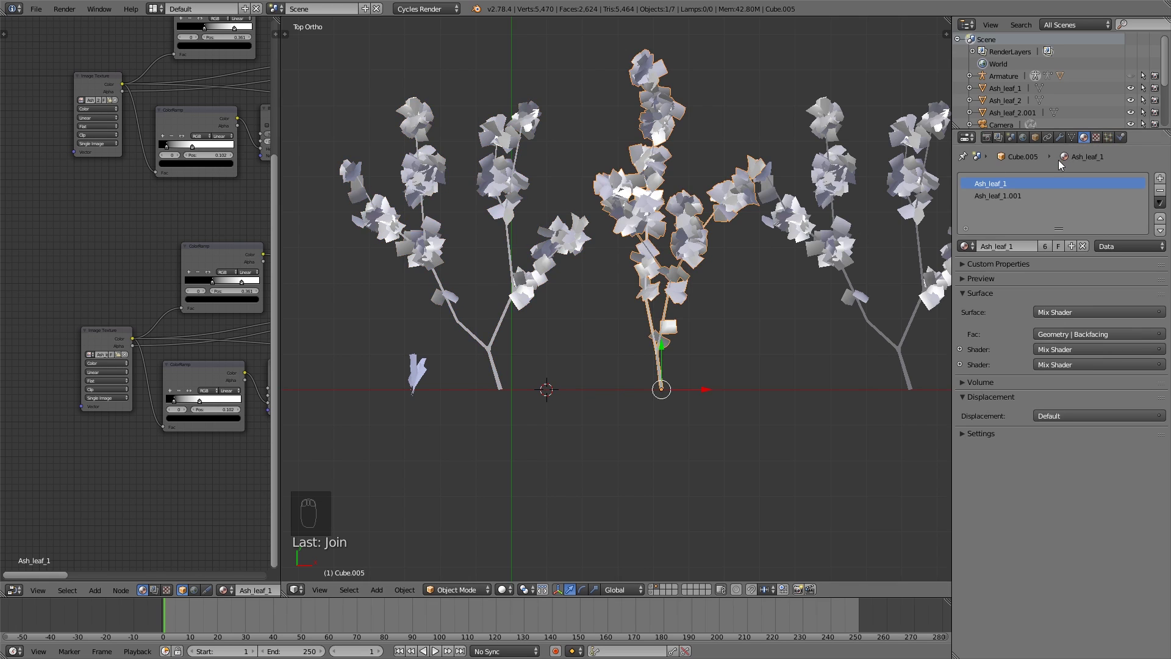
right_click(467, 342, "shift")
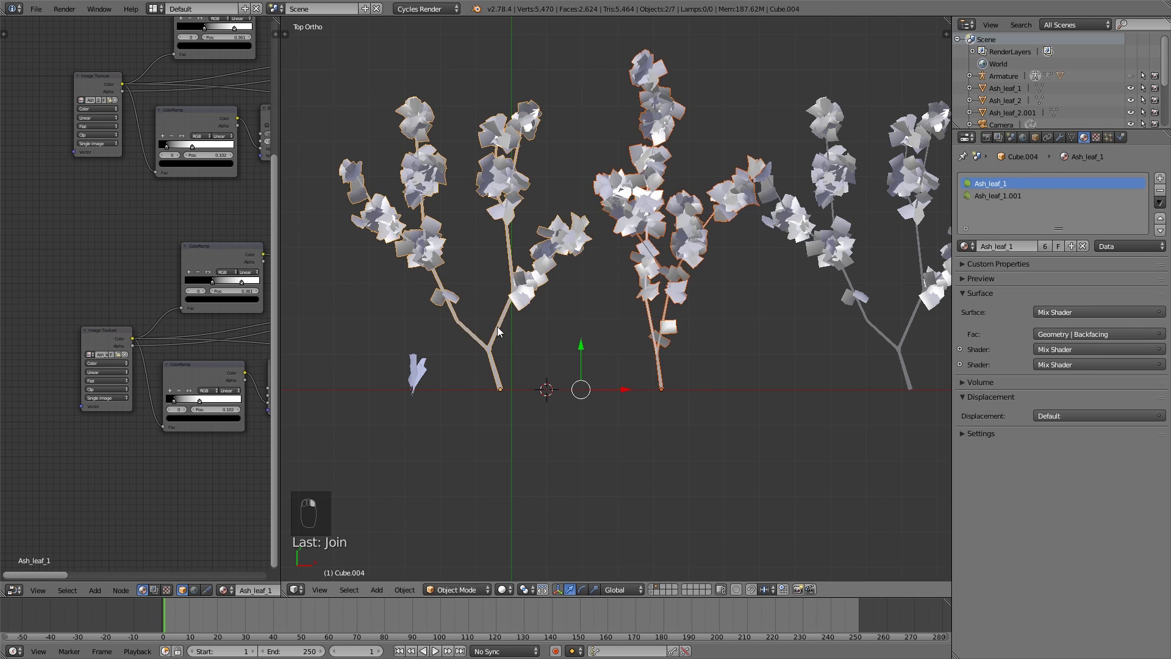
key("ctrl+g")
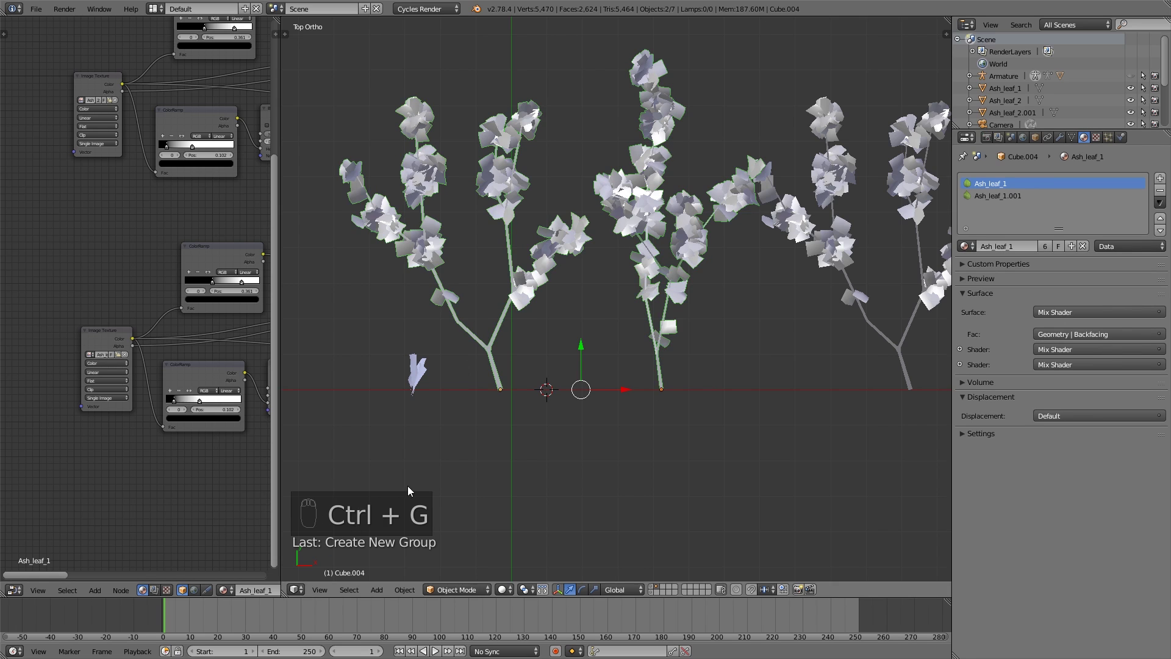
key("t")
left_click(338, 486)
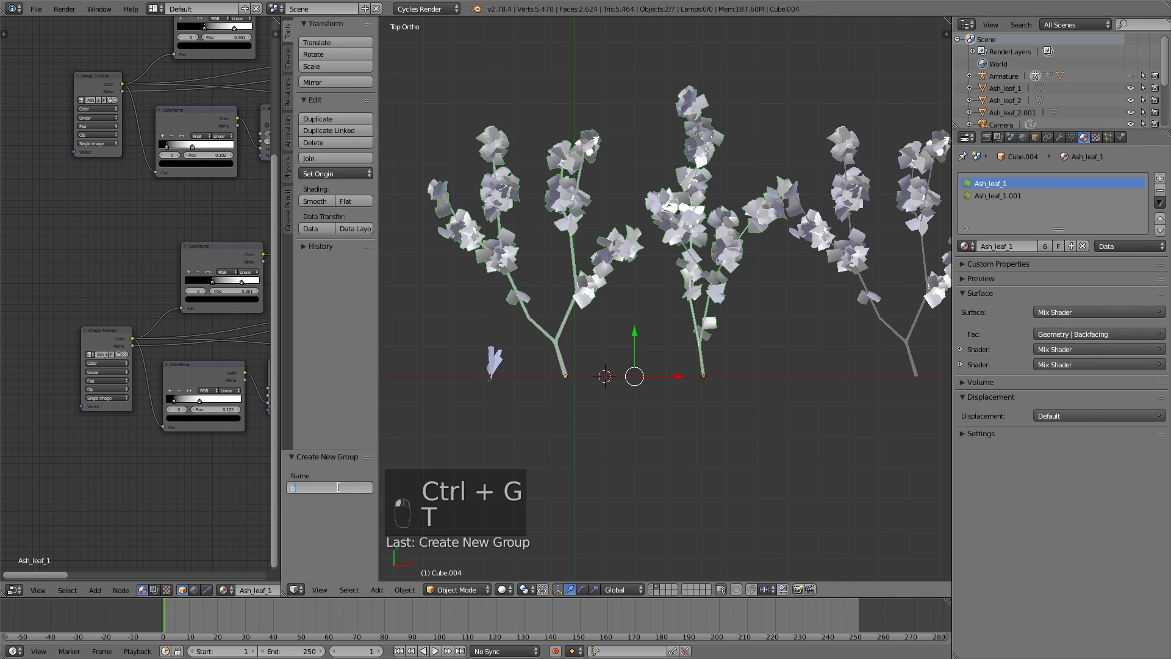
type("branches")
key("Return")
key("t")
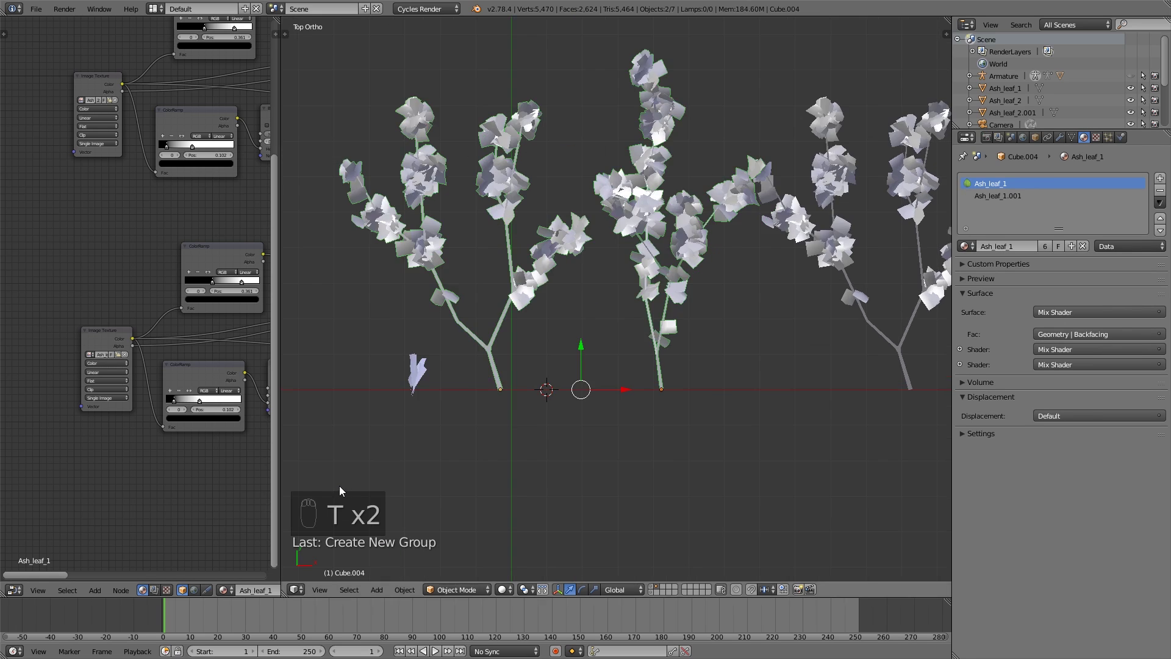
- Add a particle system to the tree mesh on the first layer, set its type to Hair and enable the advanced settings
left_click(652, 587)
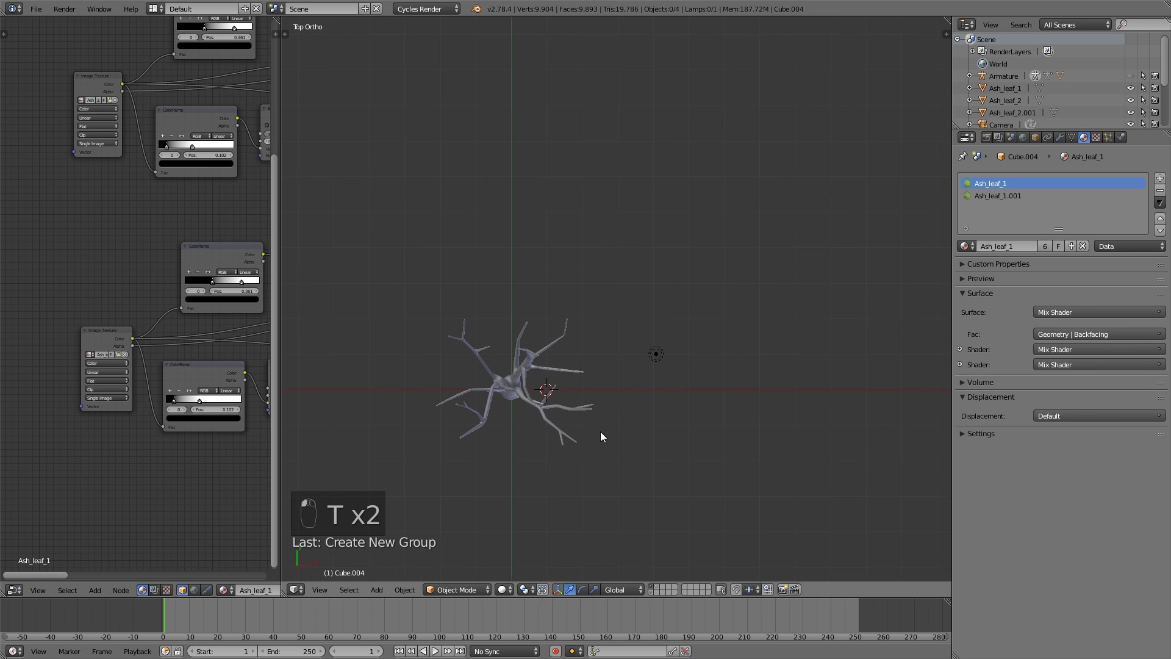
middle_click_drag(600, 431, 598, 321)
right_click(587, 325)
key("KP_1")
scroll(581, 352, "up", 2)
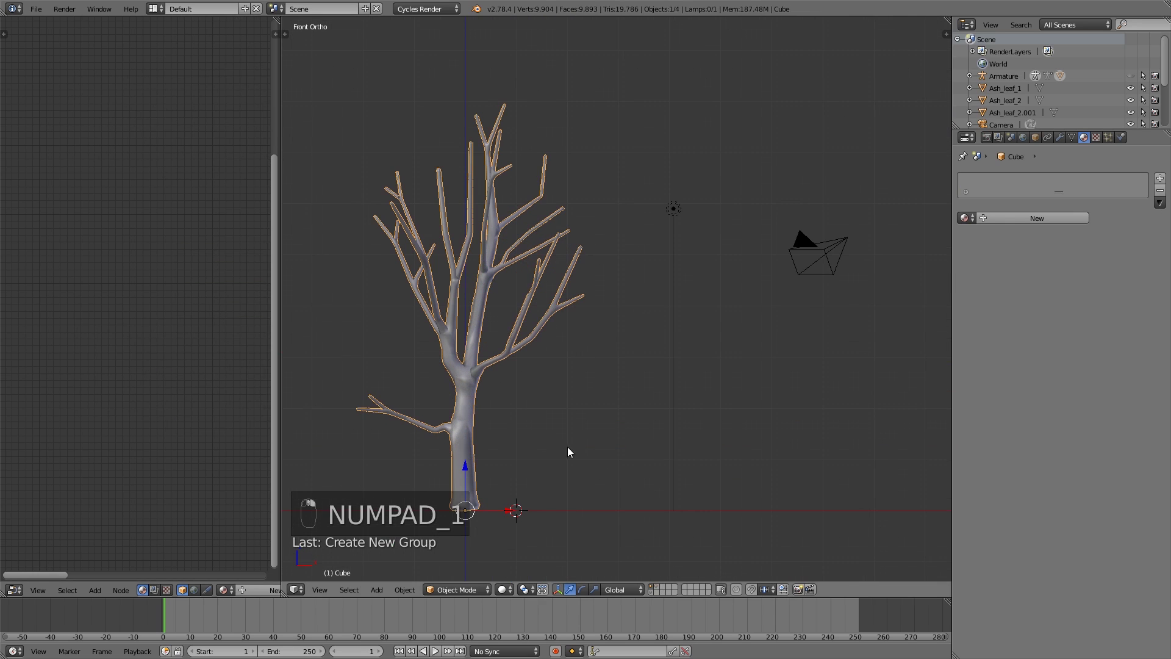
left_click(1111, 136)
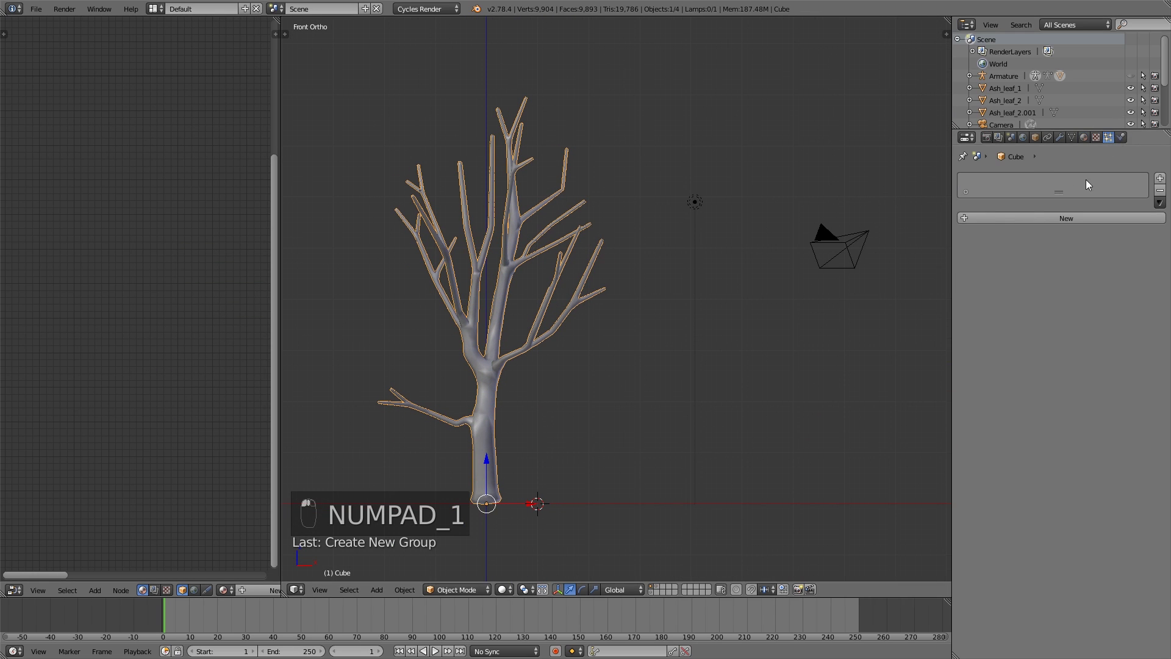
left_click(1078, 217)
left_click(1032, 218)
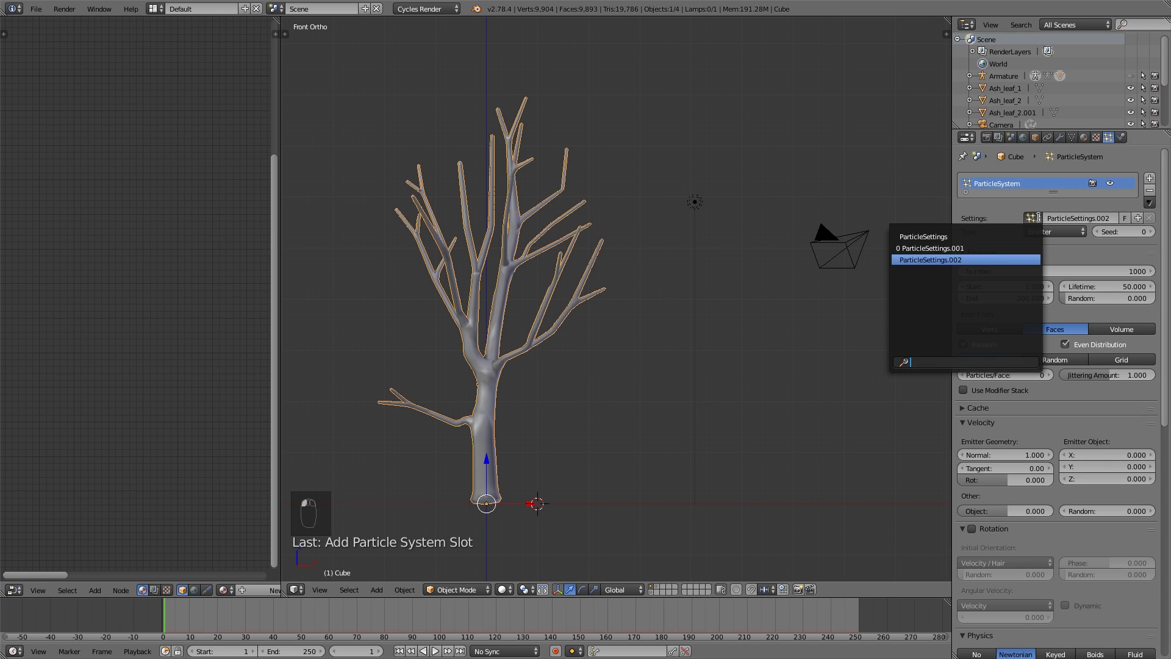
left_click(1064, 236)
left_click(1054, 205)
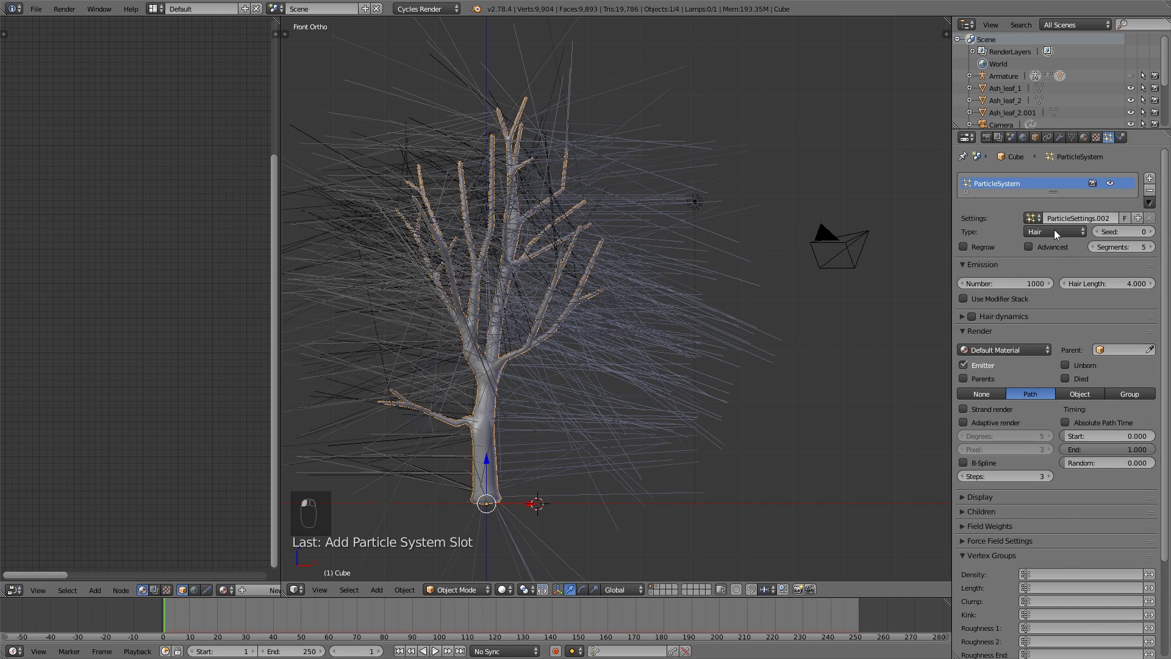
left_click(1041, 244)
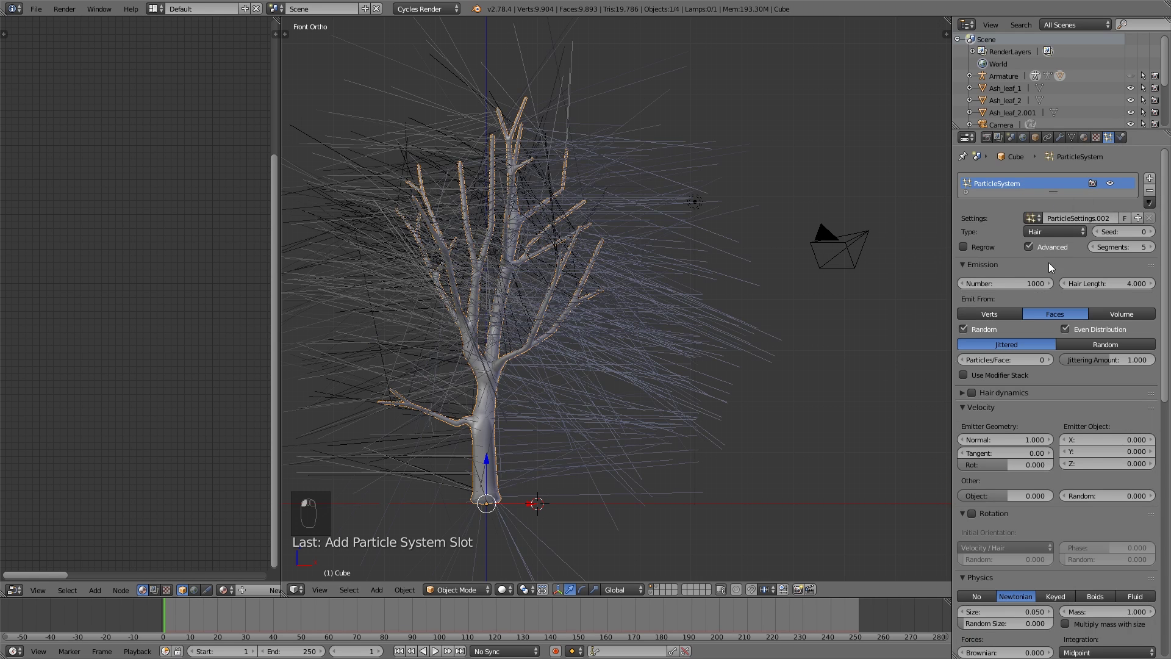
- Assign the branches vertex group as the density of the tree's hair particles
scroll(1056, 264, "down", 20)
left_click(1065, 461)
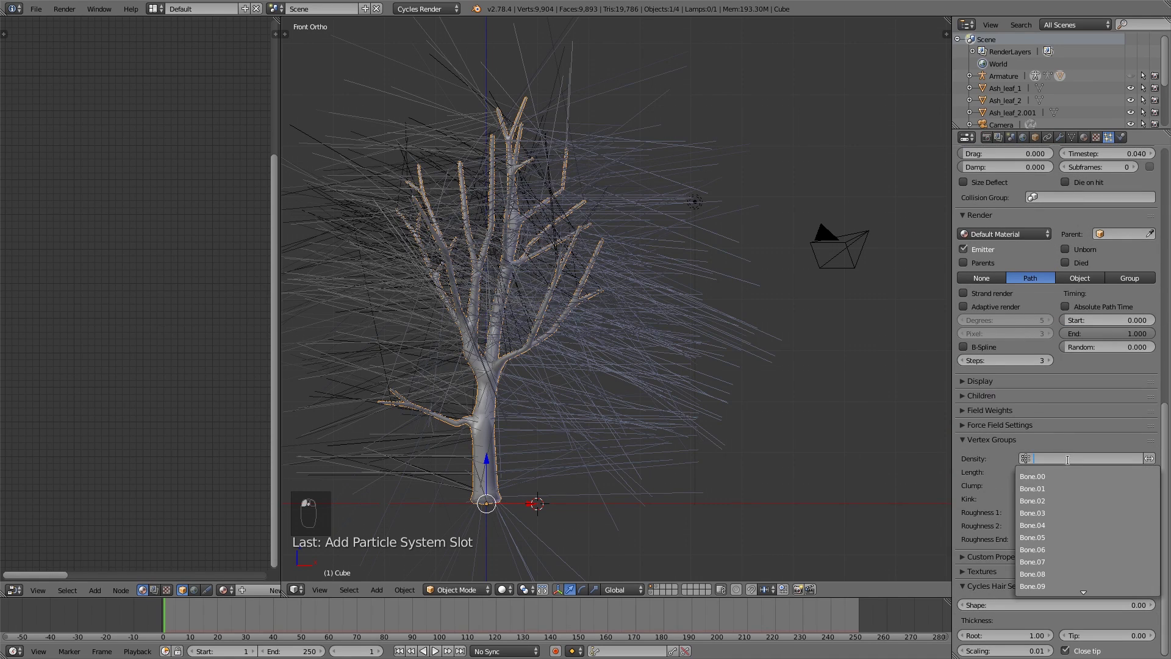
type("branches")
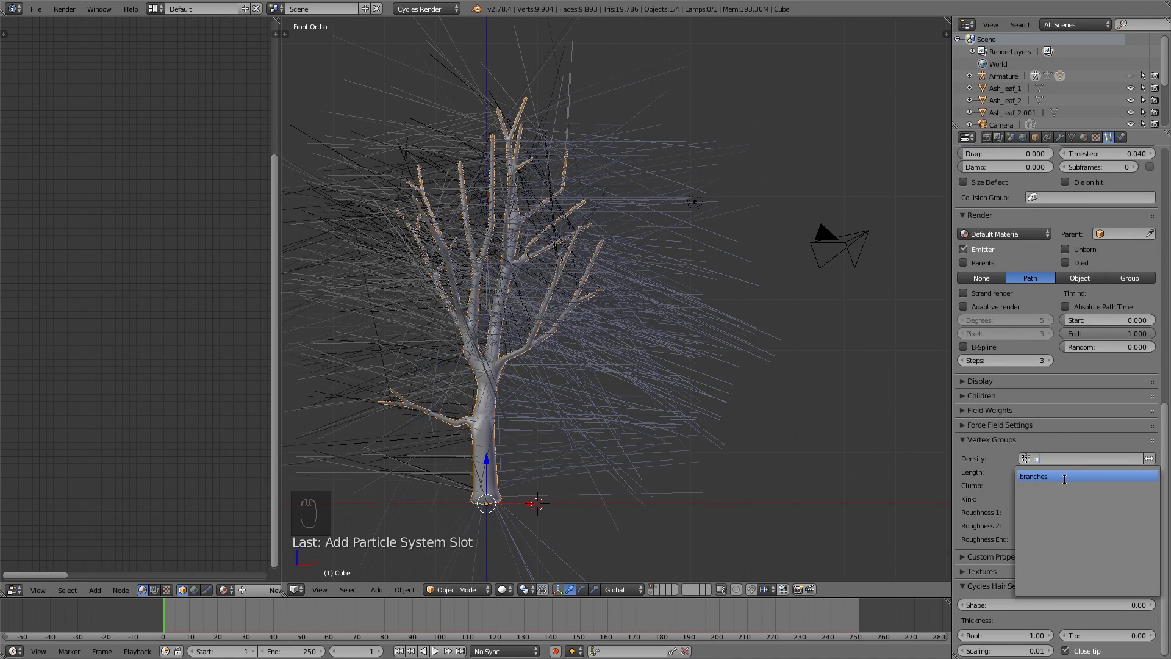
key("Return")
- Render the tree's hair particles as a group, using branches as the dupli group
scroll(1117, 440, "up", 4)
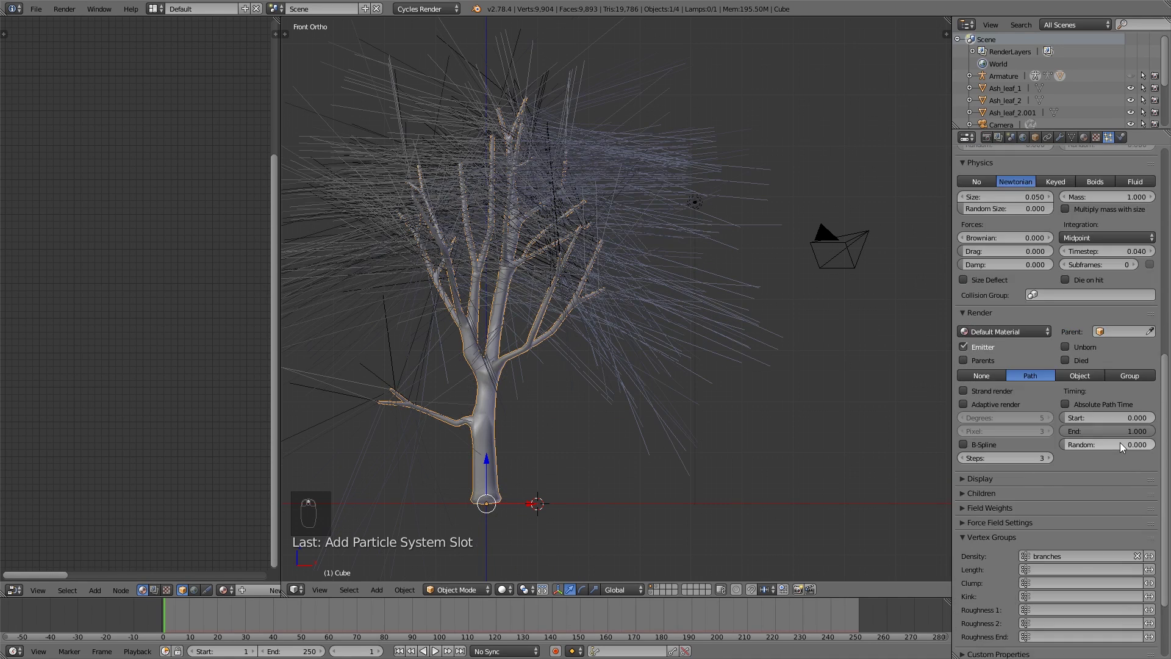
left_click(1131, 376)
left_click(1087, 391)
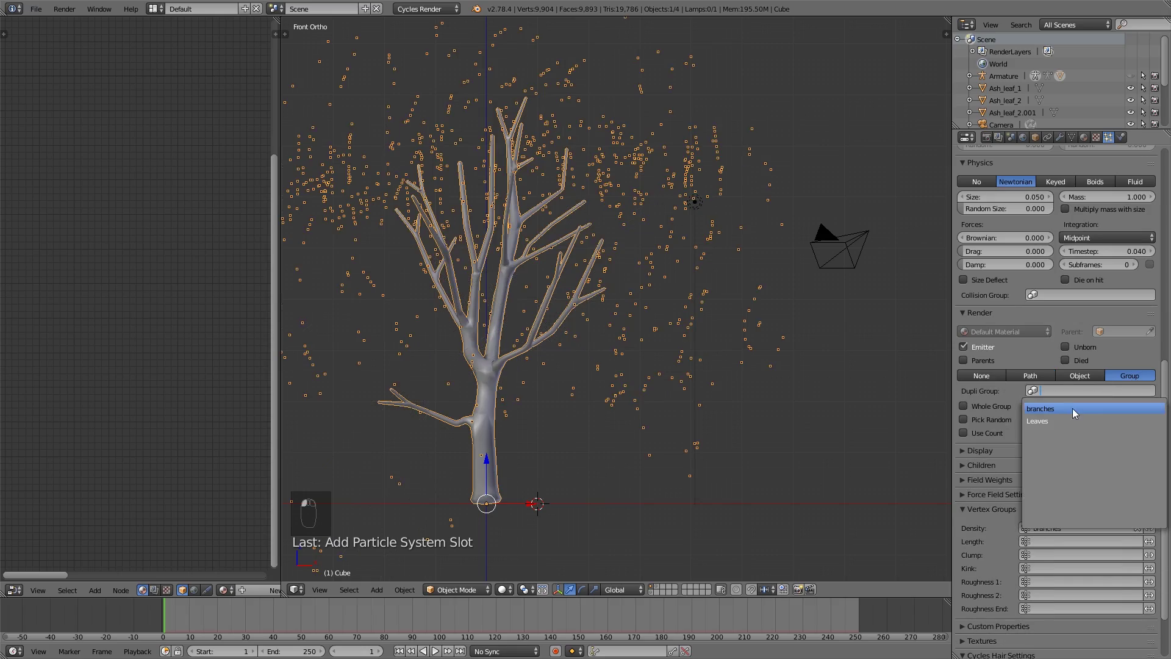
left_click(1074, 409)
scroll(551, 227, "down", 2)
scroll(551, 227, "up", 2)
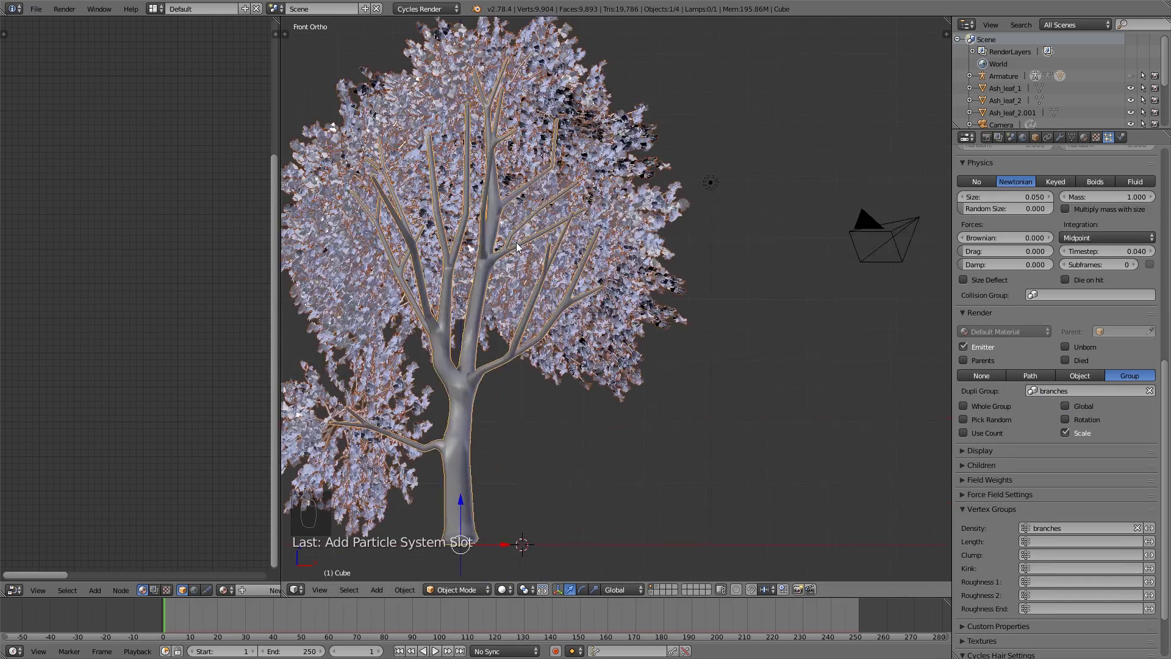
scroll(551, 227, "down", 2)
middle_click_drag(551, 227, 723, 293)
key("KP_3")
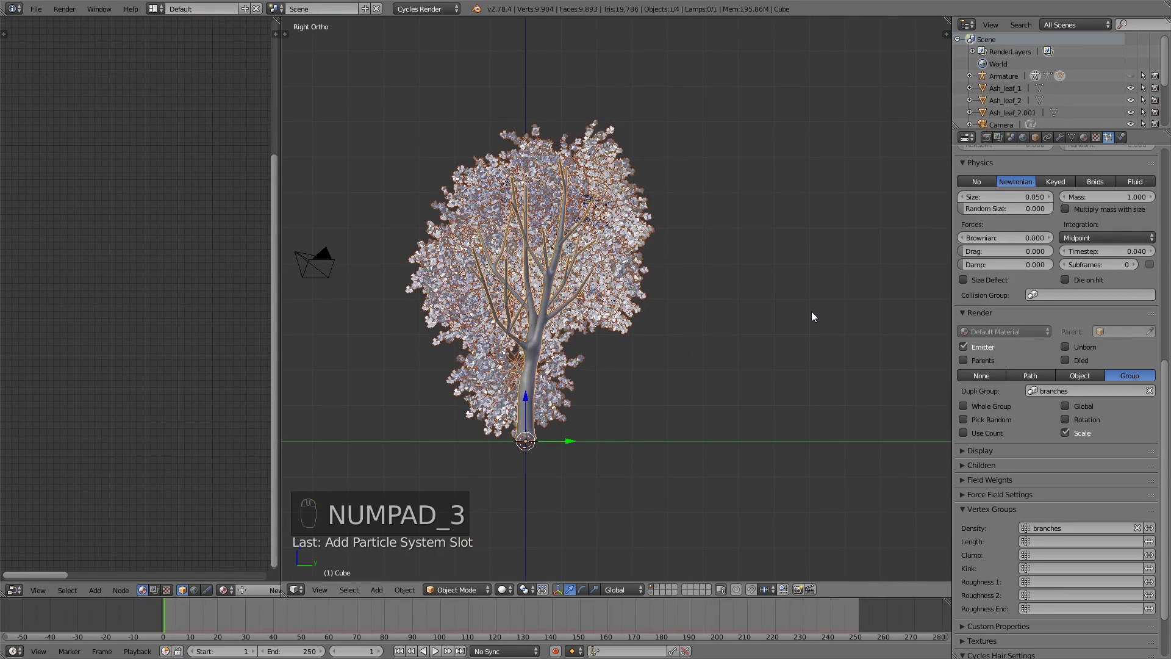
- Enable rotation for the group instances and the particles, with the initial orientation set to Global Z
left_click(1072, 419)
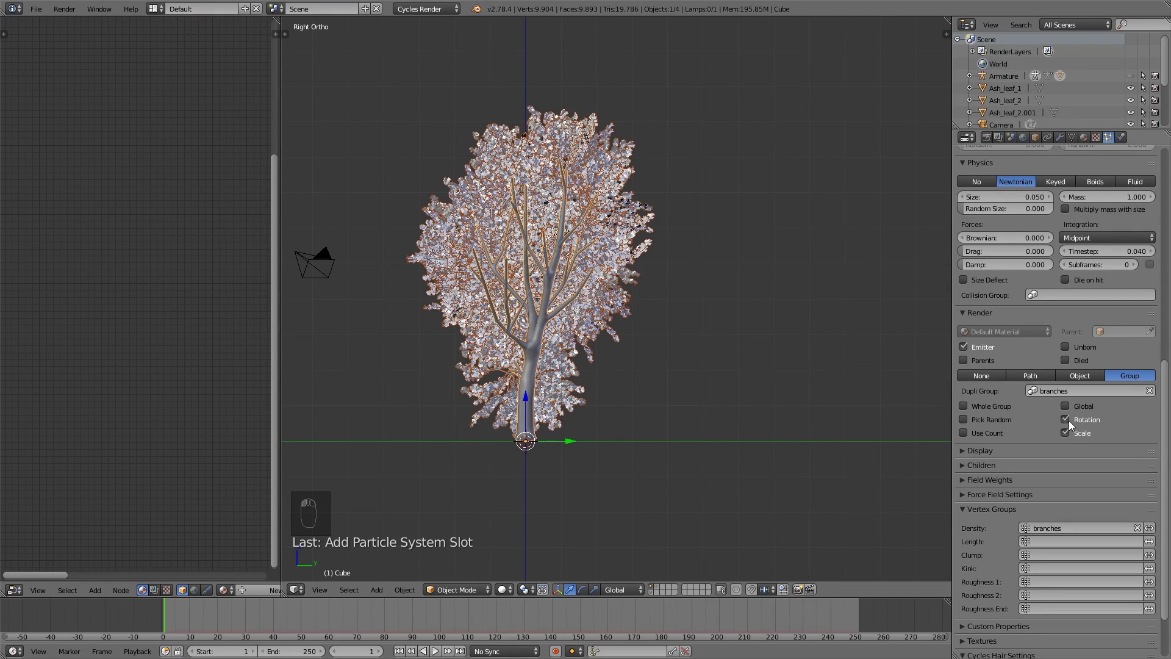
scroll(1086, 418, "up", 7)
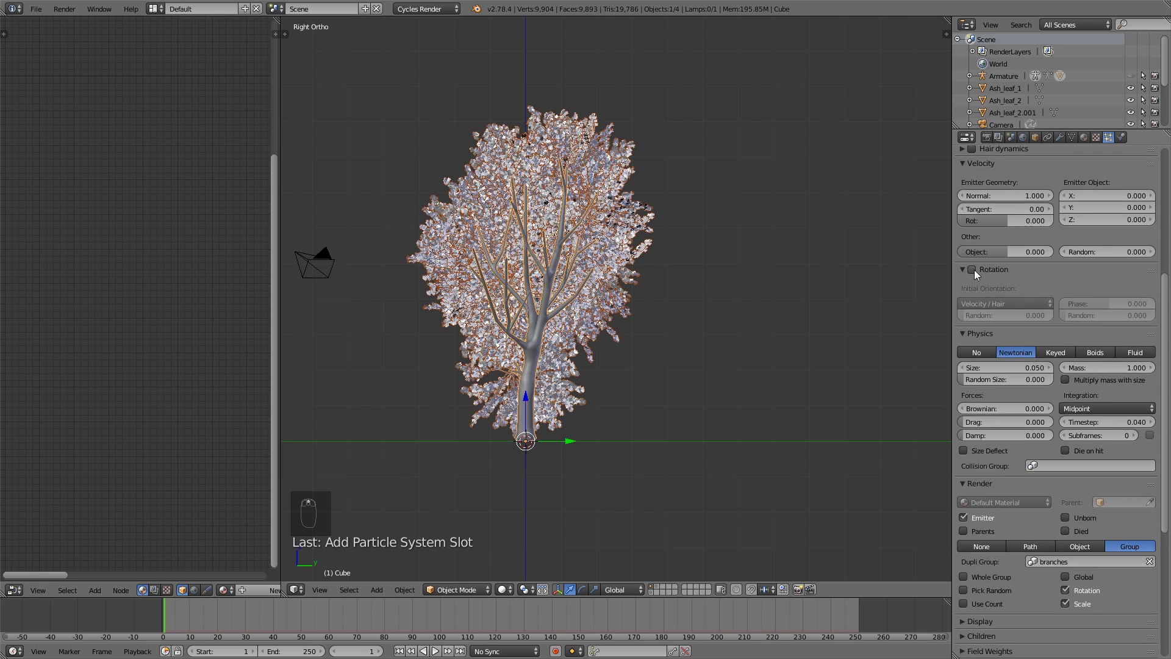
left_click(974, 270)
left_click(993, 304)
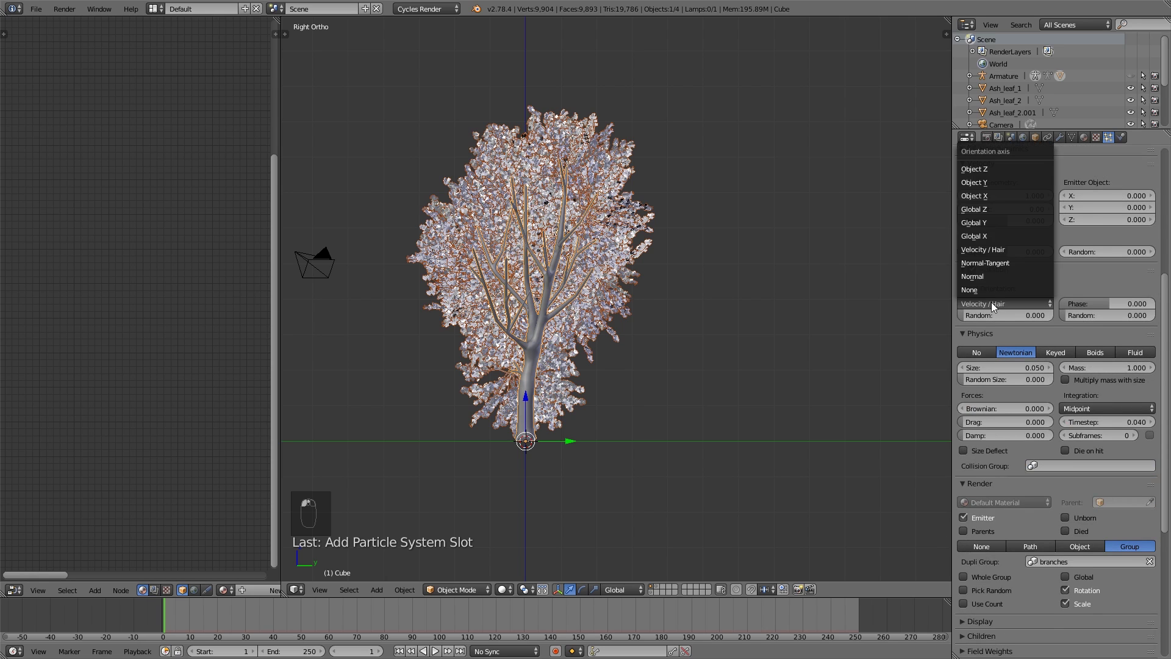
left_click(1016, 215)
scroll(904, 253, "up", 3)
middle_click_drag(904, 254, 862, 318)
key("KP_1")
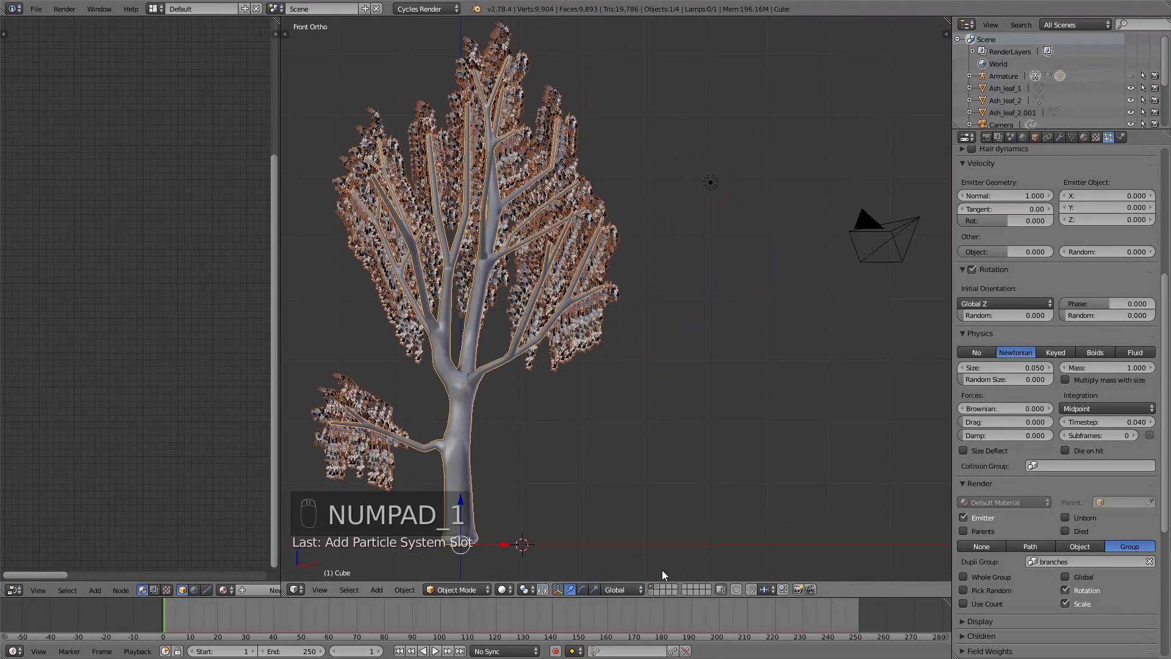
- Select the two joined branch copies on their layer and rotate them -90° in the front view
left_click(656, 589)
middle_click_drag(591, 427, 627, 536)
scroll(627, 536, "up", 4)
right_click(677, 379)
right_click(489, 410, "shift")
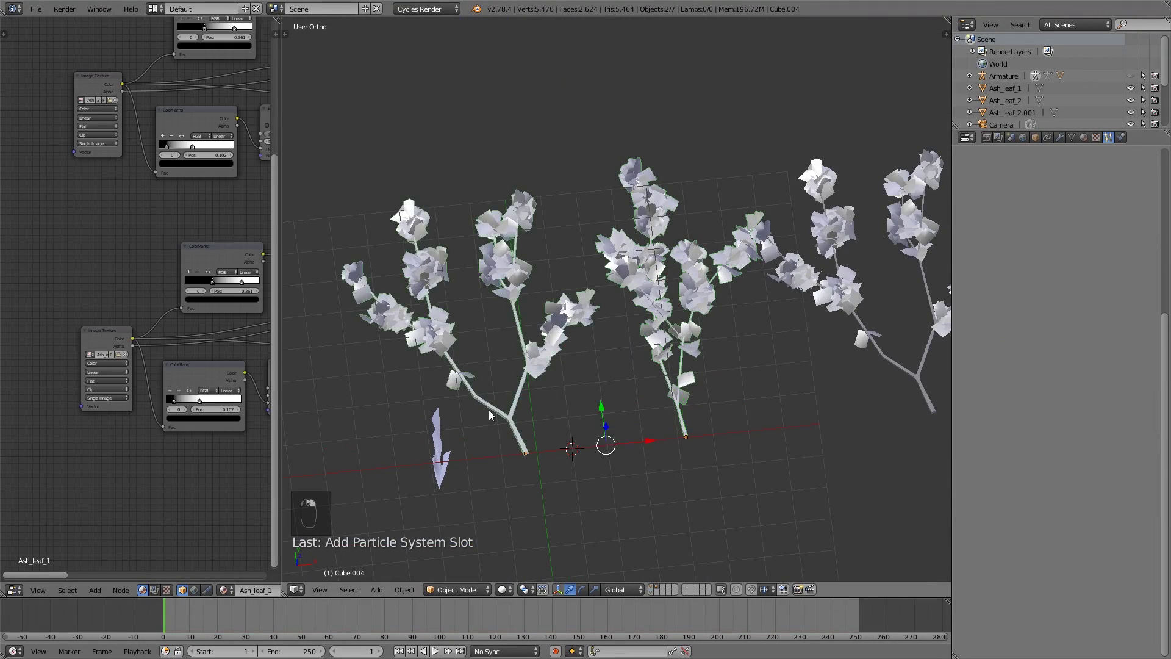
middle_click_drag(448, 452, 477, 407)
key("KP_3")
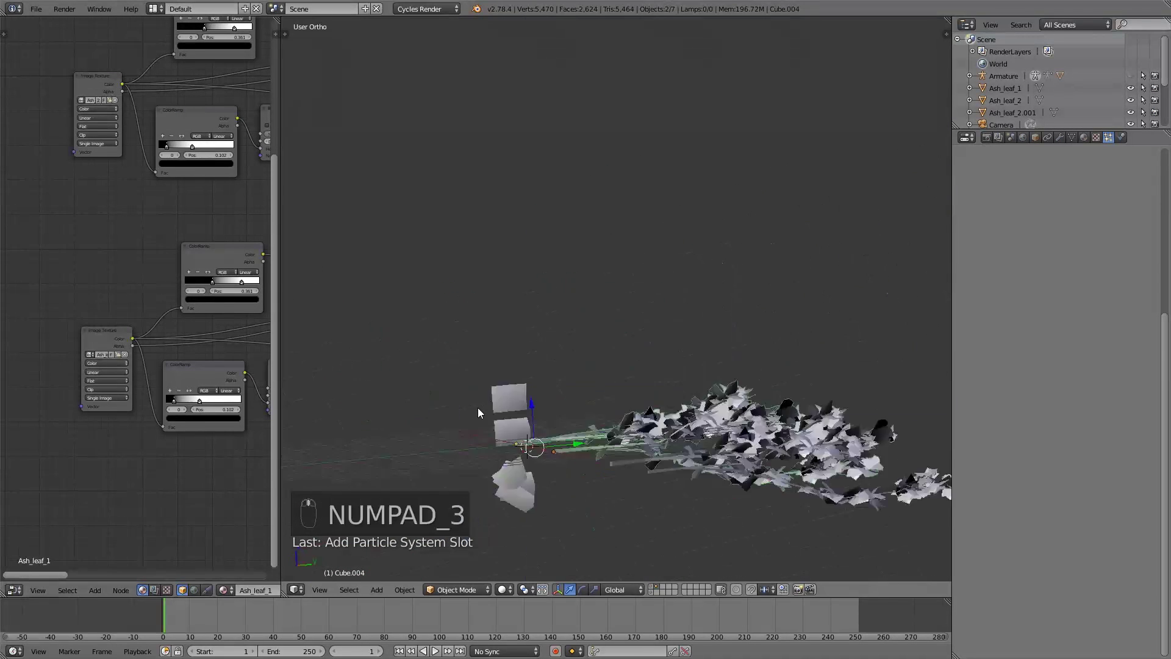
key("KP_1")
type("r")
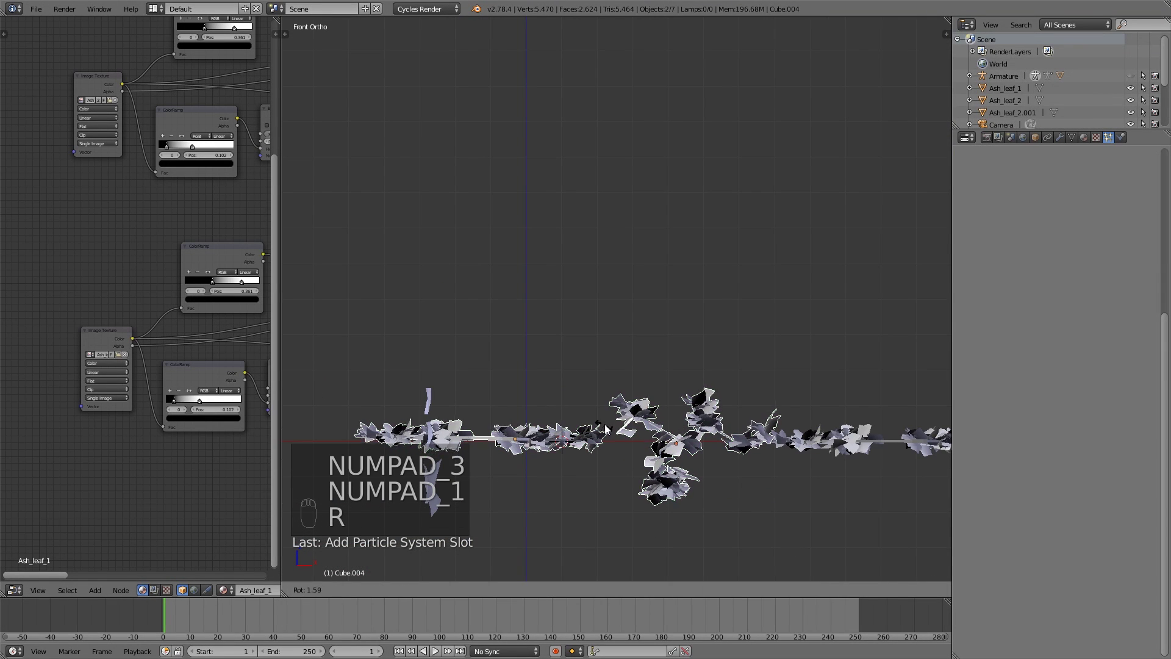
type("-90")
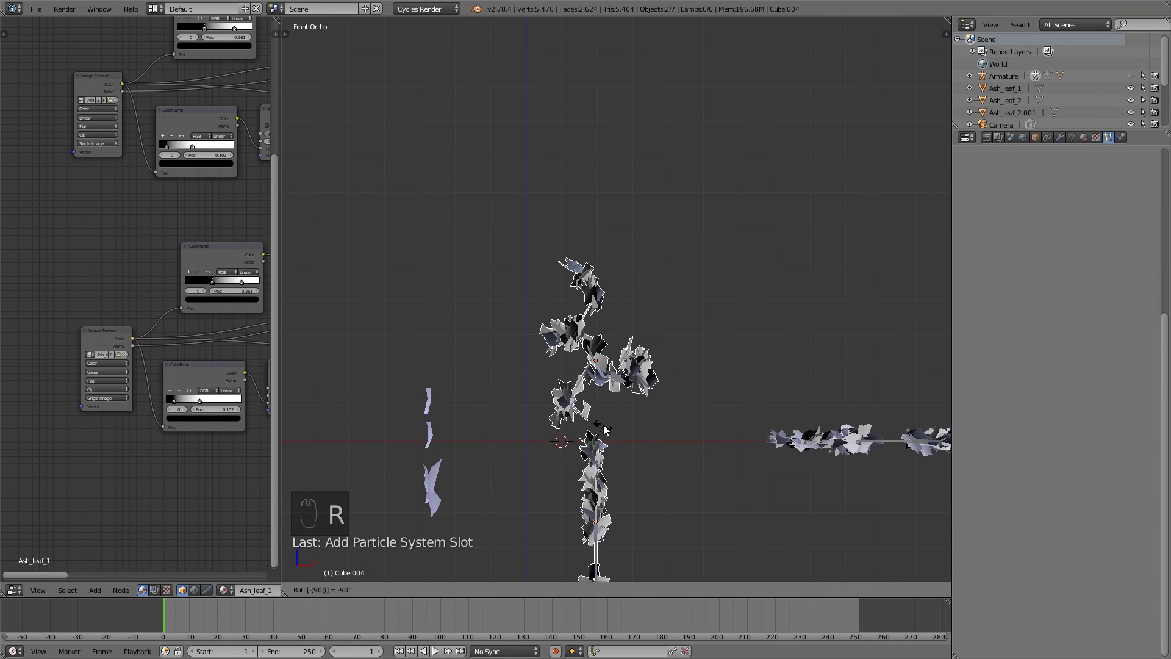
left_click(603, 425)
- Check the direction of the rotated branch copies and turn them both 180° in the front view
key("KP_1")
middle_click_drag(557, 427, 697, 438)
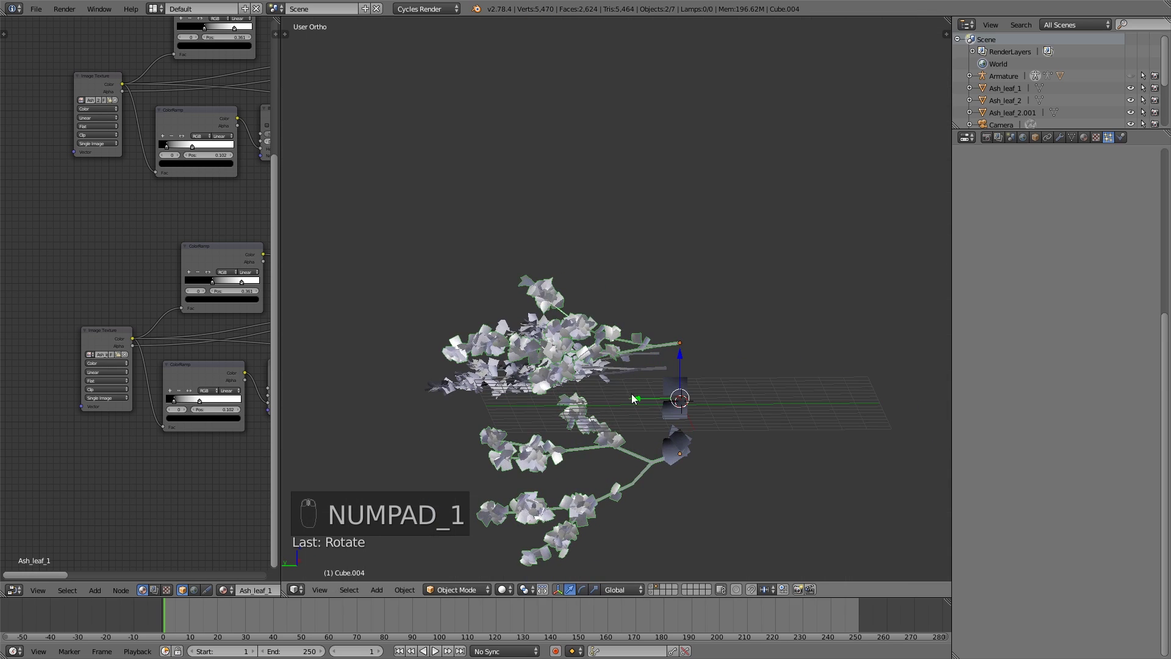
middle_click_drag(632, 395, 588, 456)
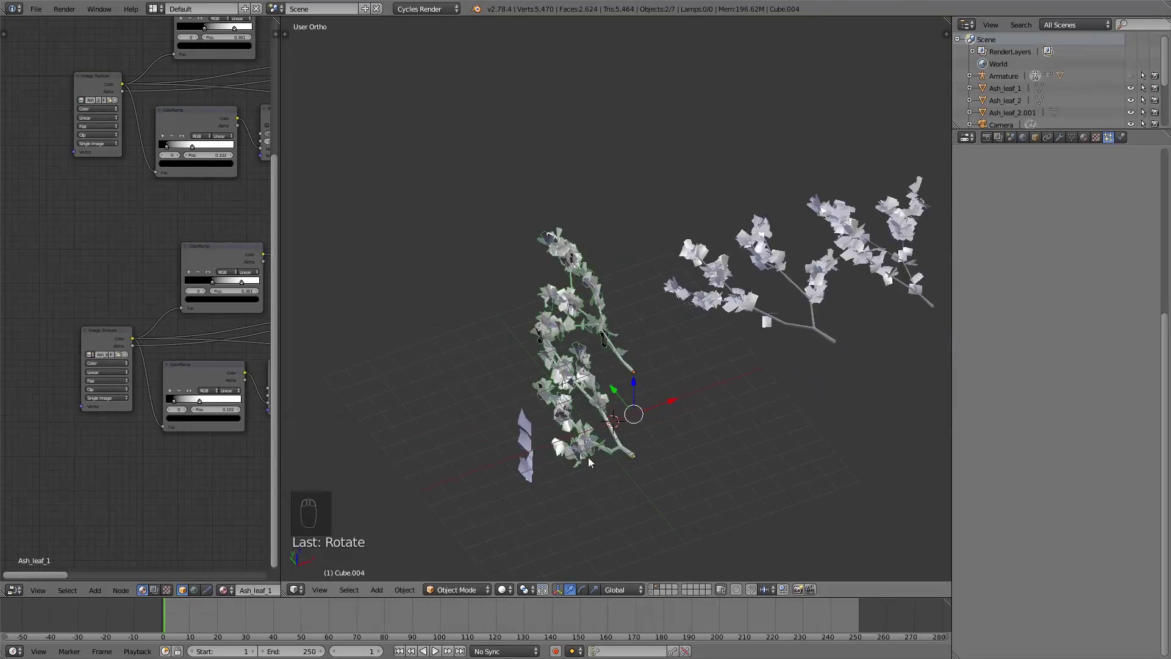
scroll(628, 346, "up", 7)
middle_click_drag(690, 346, 665, 333)
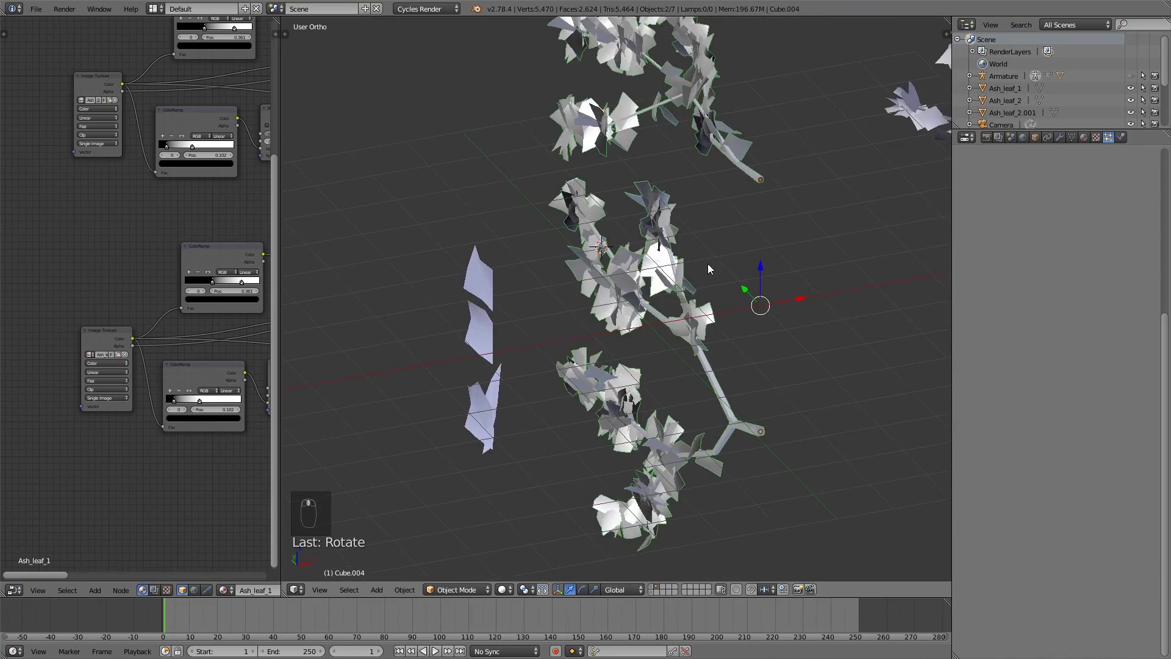
key("KP_1")
scroll(770, 317, "down", 4)
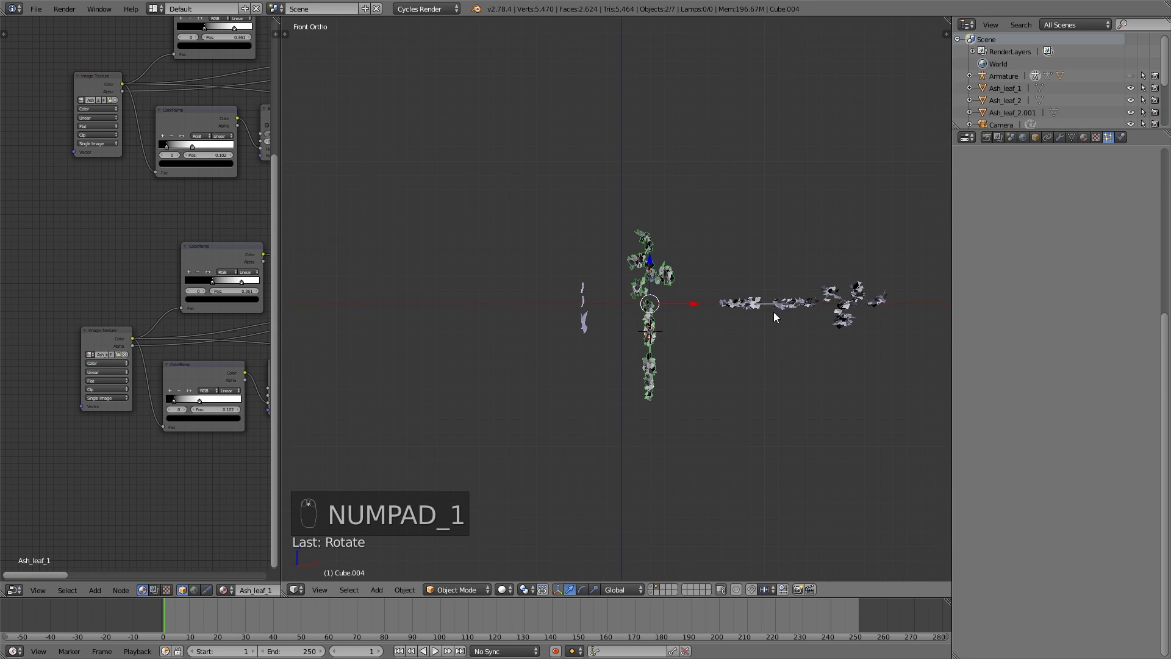
type("r180")
left_click(773, 313)
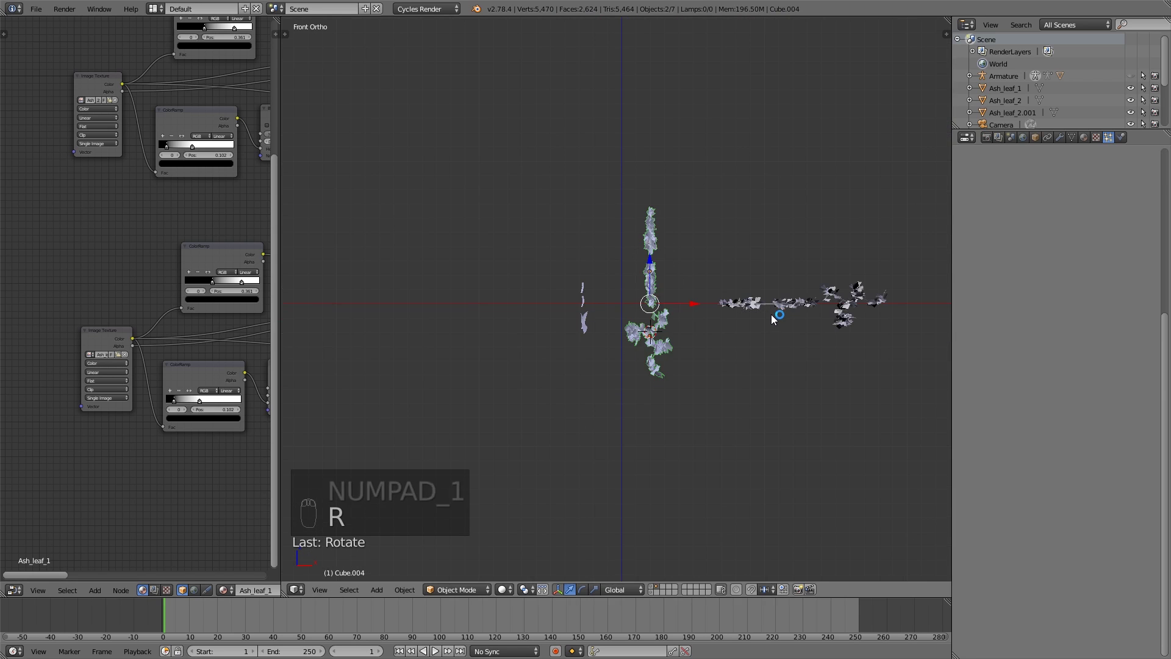
- Return to the tree's layer and examine the orientation of its branch particles from the front
middle_click_drag(773, 313, 679, 605)
left_click(654, 585)
scroll(660, 326, "up", 4)
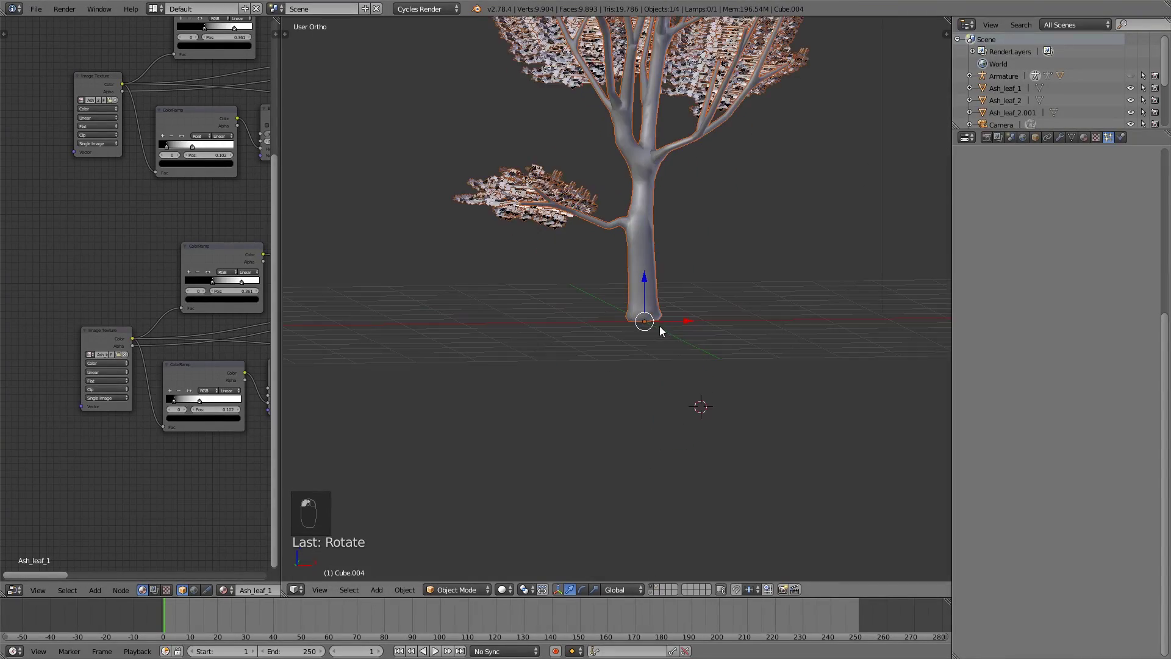
key("KP_1")
middle_click_drag(645, 248, 659, 403)
key("KP_1")
key("KP_1")
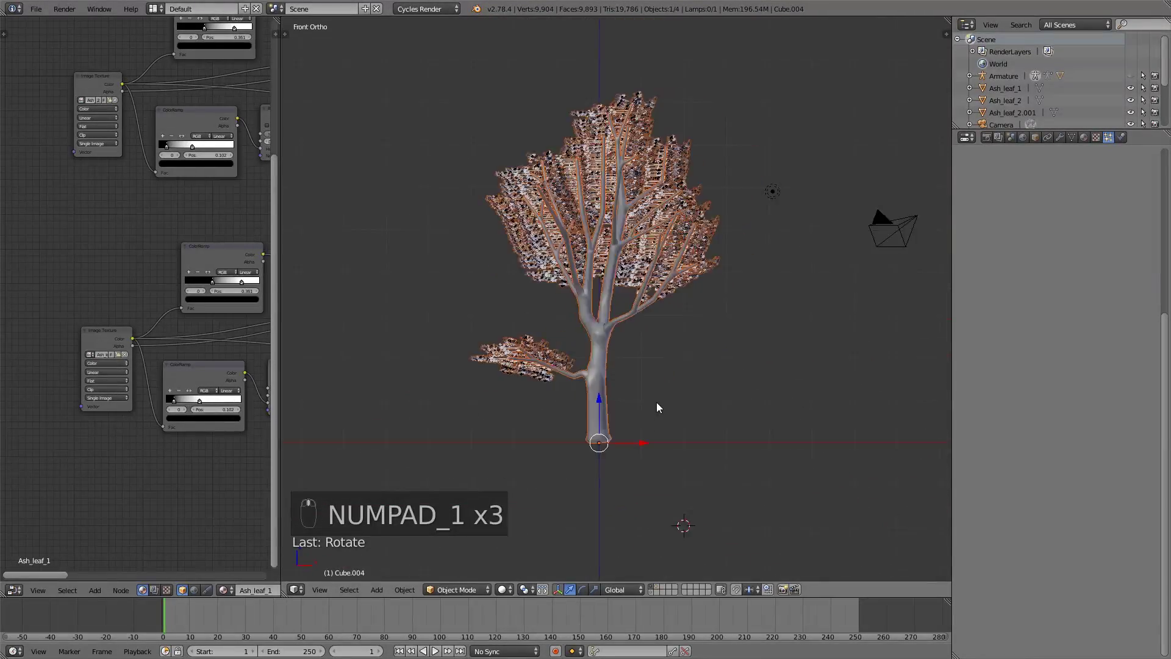
- Select the tree and set its hair particles' rotation phase to 1.000 and the random phase to 2.000
key("KP_3")
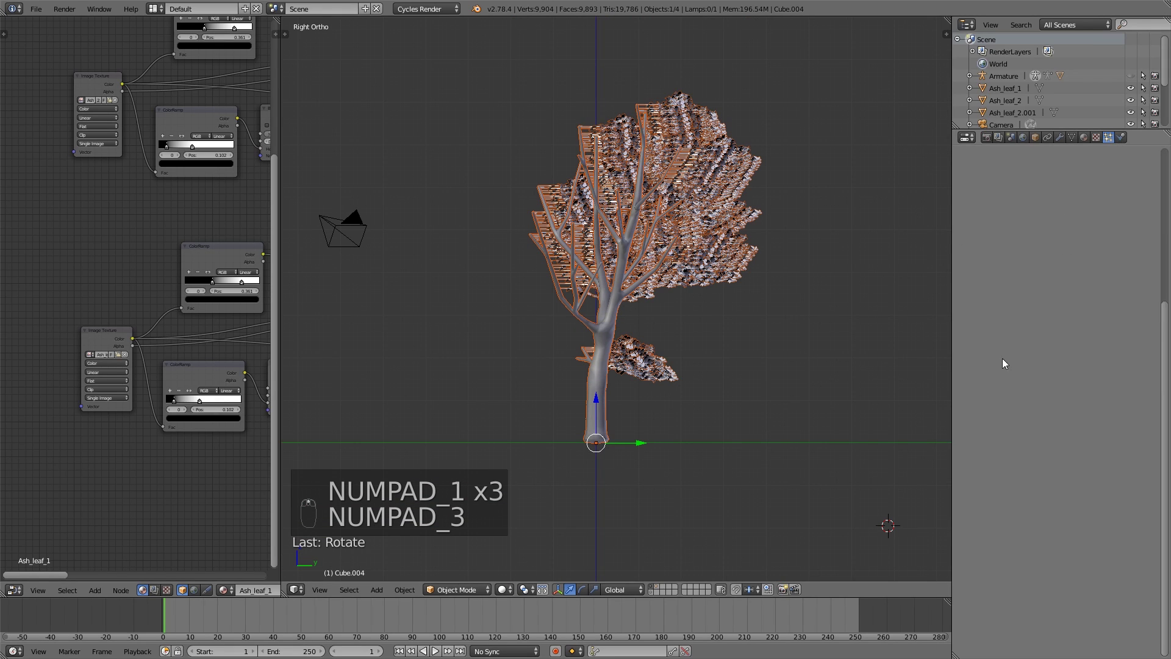
right_click(758, 321)
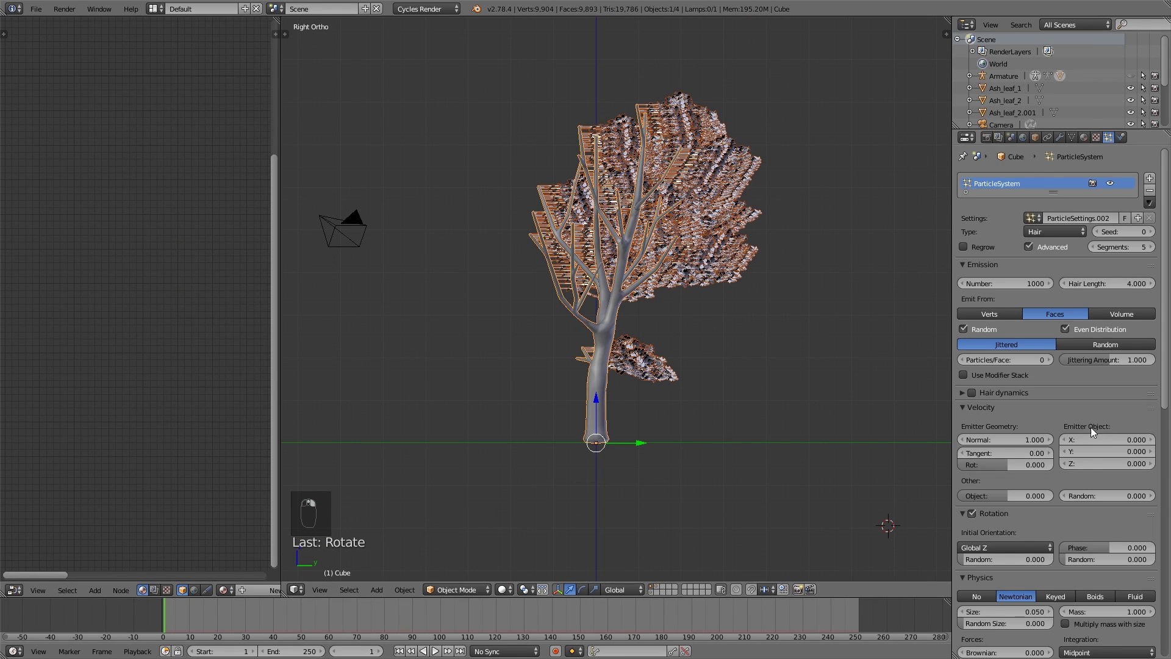
scroll(1091, 427, "down", 4)
mouse_move(1015, 462)
left_mouse_down()
mouse_move(1028, 462)
mouse_move(1007, 462)
left_mouse_up()
scroll(752, 393, "up", 3)
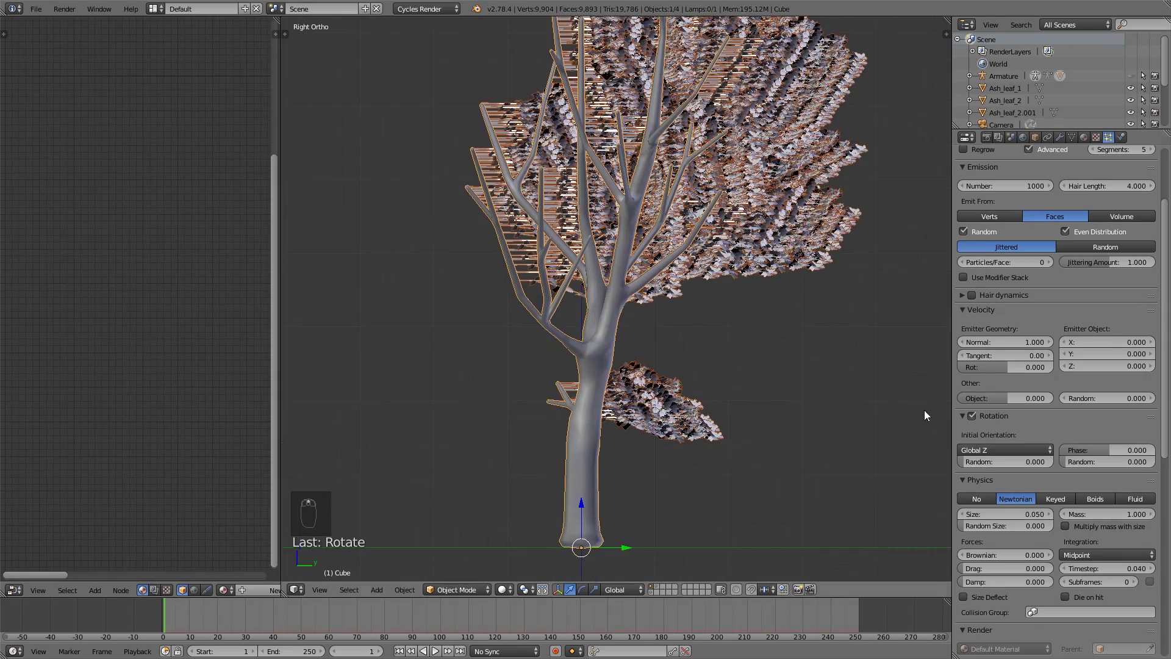
left_click_drag(1093, 456, 1159, 462)
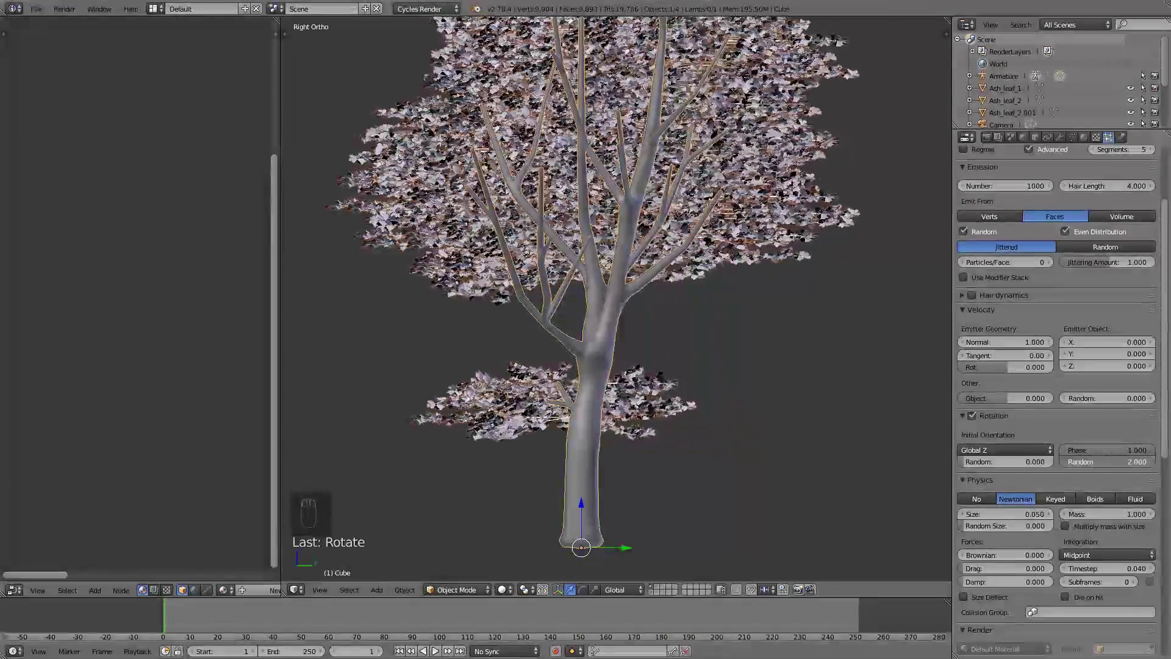
- Examine how the leafy branches spread around the crown from above, from below and from the front
scroll(744, 288, "down", 5)
middle_click_drag(744, 288, 794, 397)
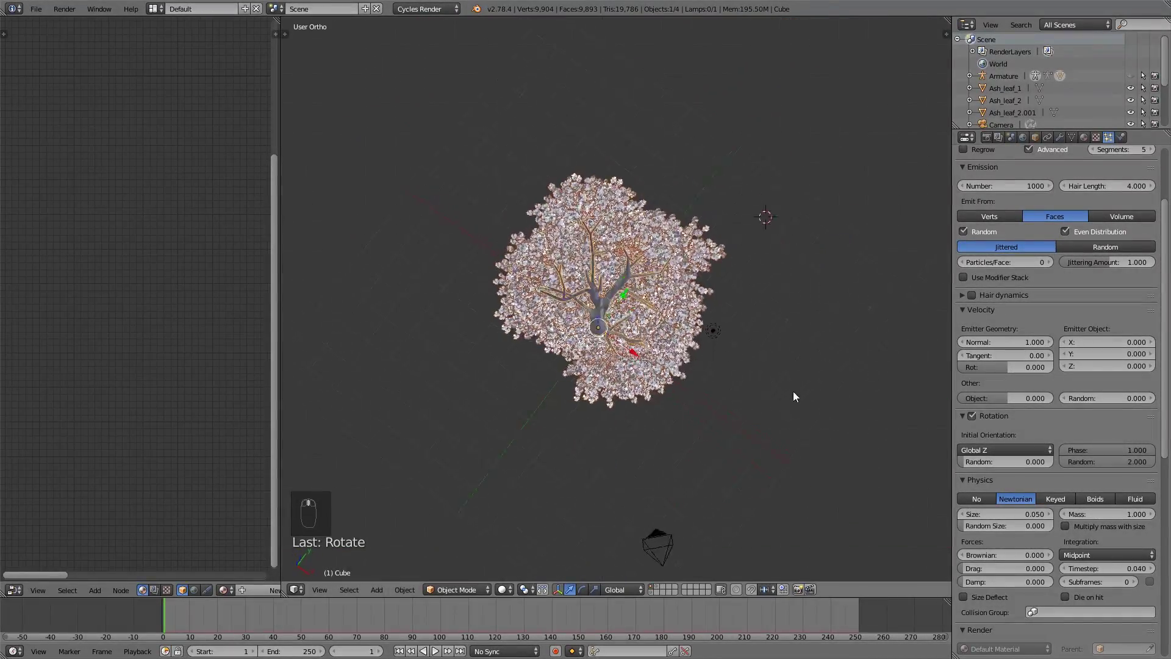
scroll(794, 415, "up", 7)
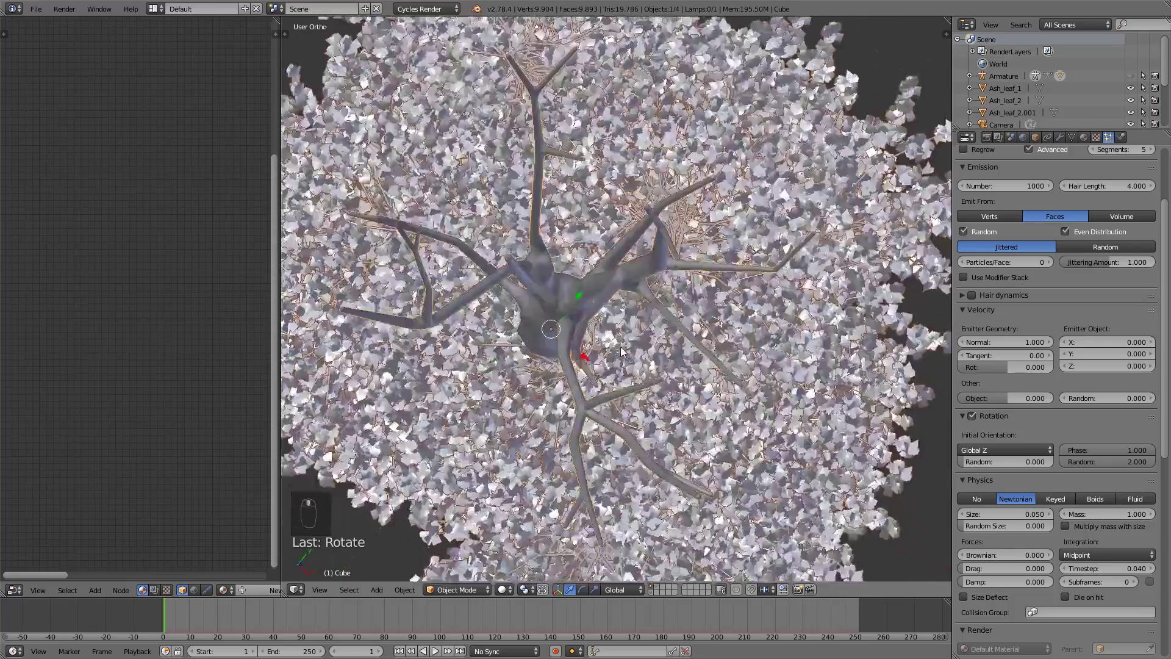
scroll(622, 352, "down", 6)
key("KP_1")
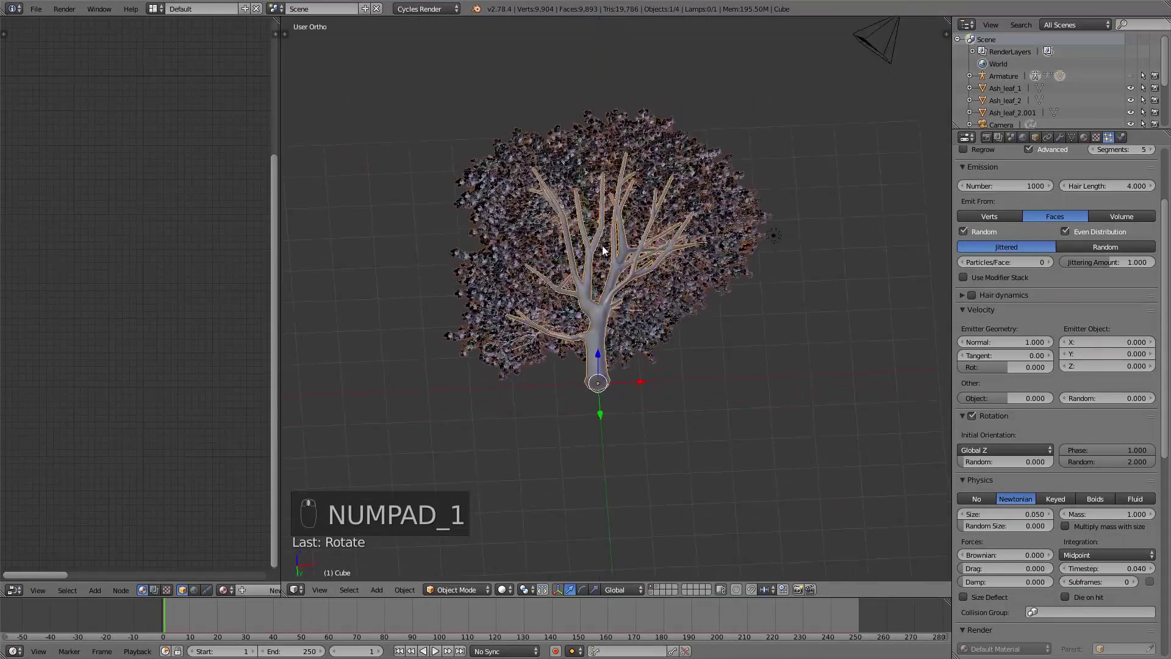
middle_click_drag(602, 251, 664, 139)
key("KP_1")
scroll(704, 291, "up", 2)
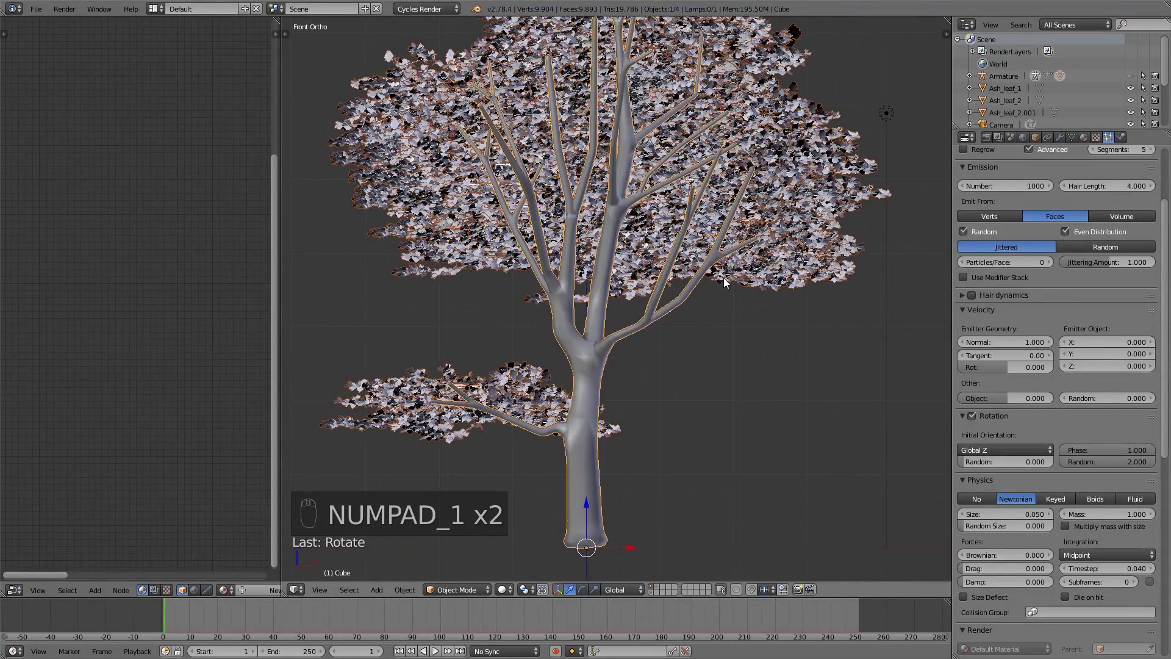
scroll(770, 324, "down", 2)
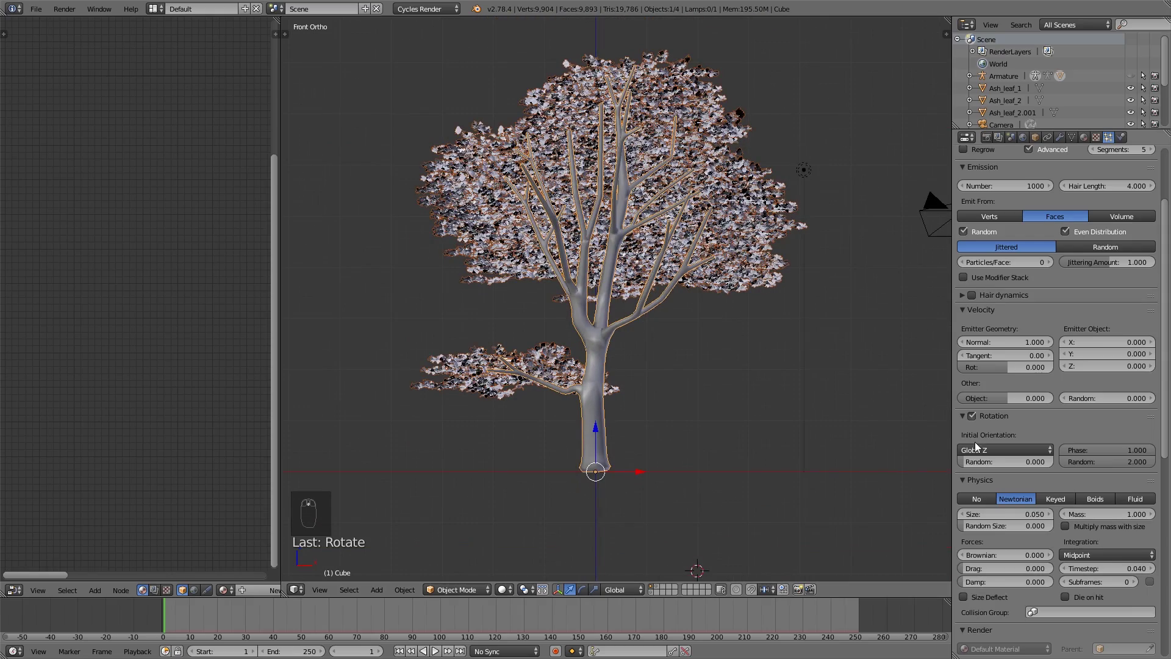
- Set the particles' random orientation to 0.201, their size to 0.060 and their random size to 0.242
mouse_move(991, 465)
left_mouse_down()
mouse_move(1028, 465)
mouse_move(974, 465)
left_mouse_up()
middle_click_drag(701, 321, 759, 322)
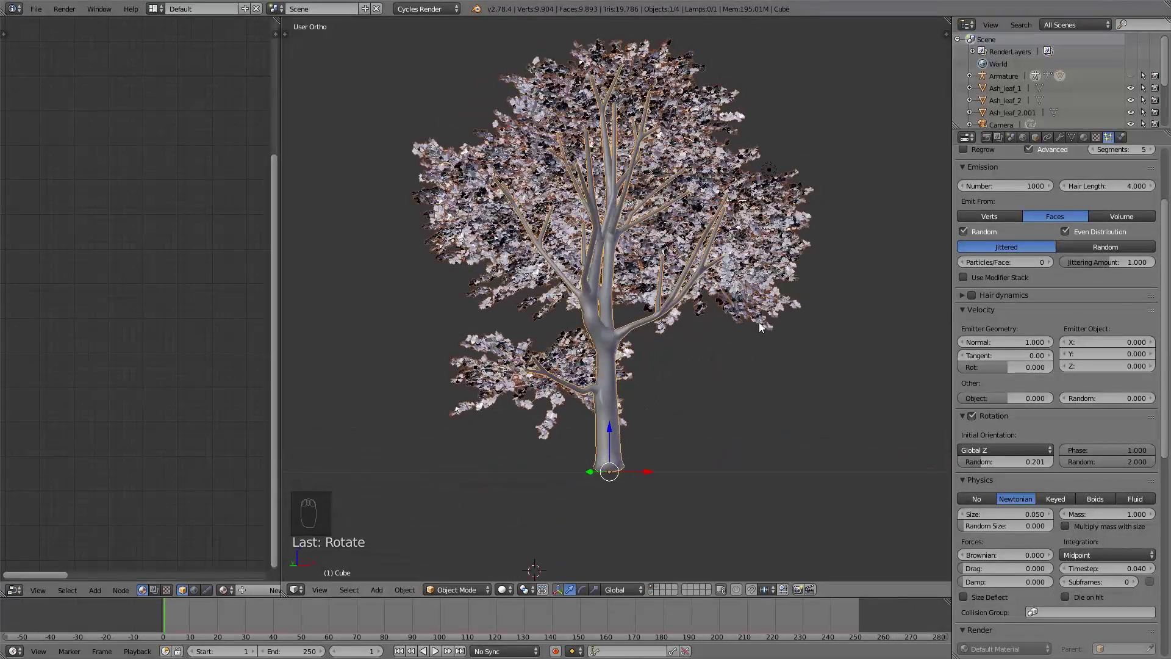
key("KP_3")
key("KP_1")
scroll(762, 313, "down", 2)
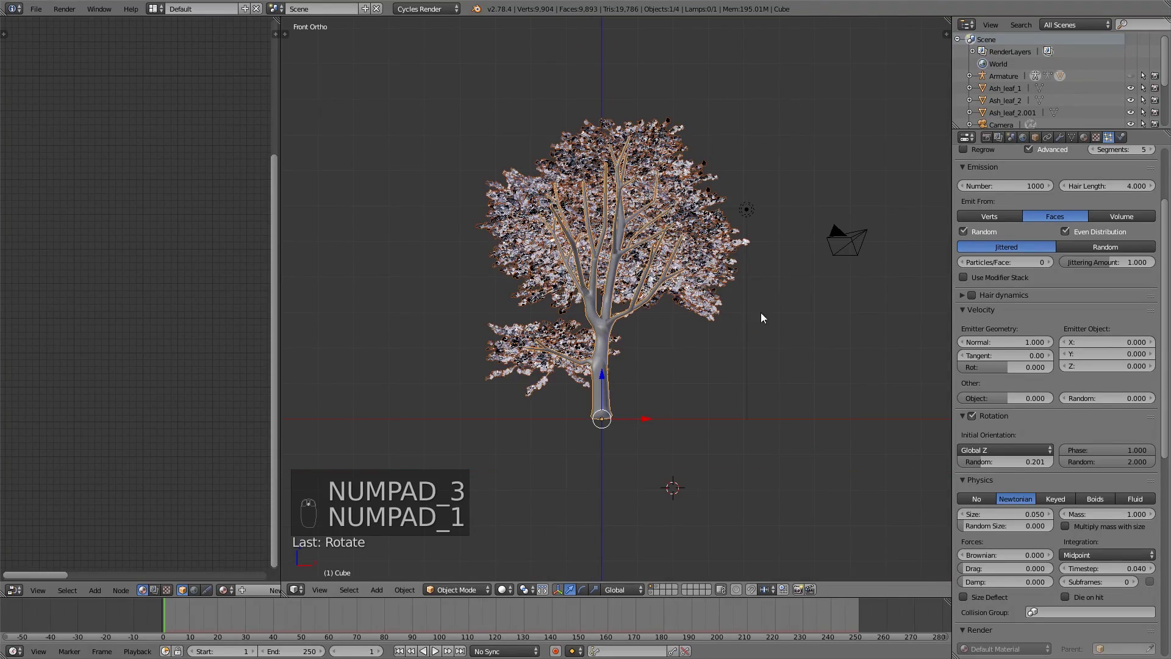
mouse_move(1008, 524)
left_mouse_down()
mouse_move(1030, 525)
mouse_move(997, 515)
left_mouse_up()
scroll(832, 379, "up", 2)
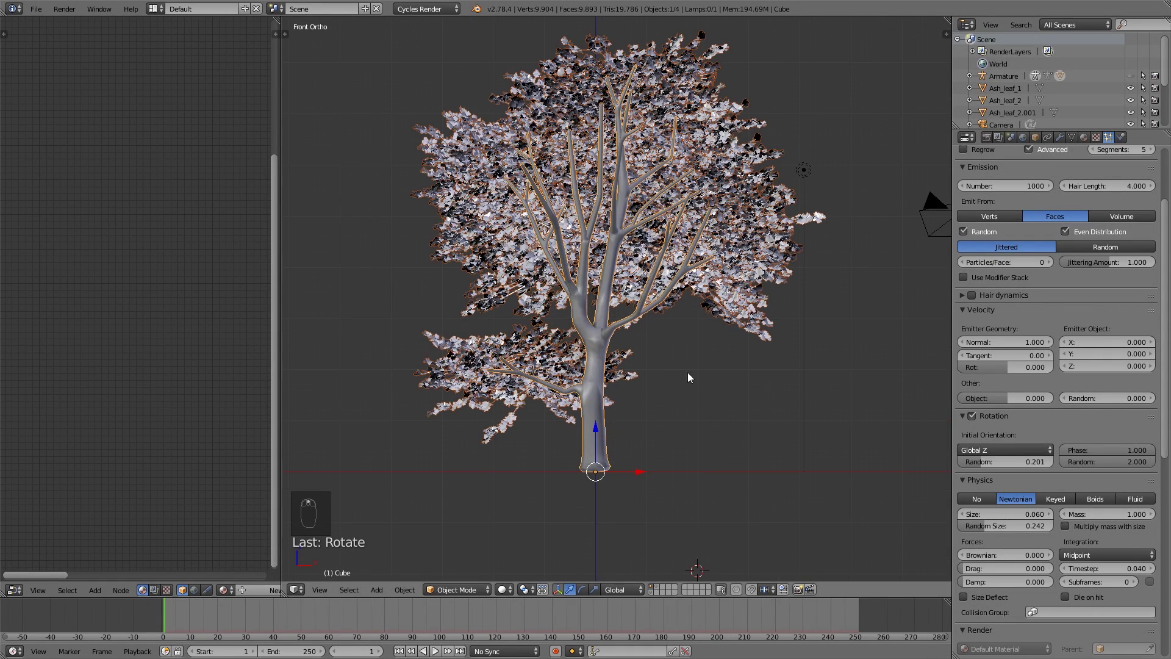
- Turn off X-Ray display for the tree object and check the foliage from the right and front
left_click(1061, 134)
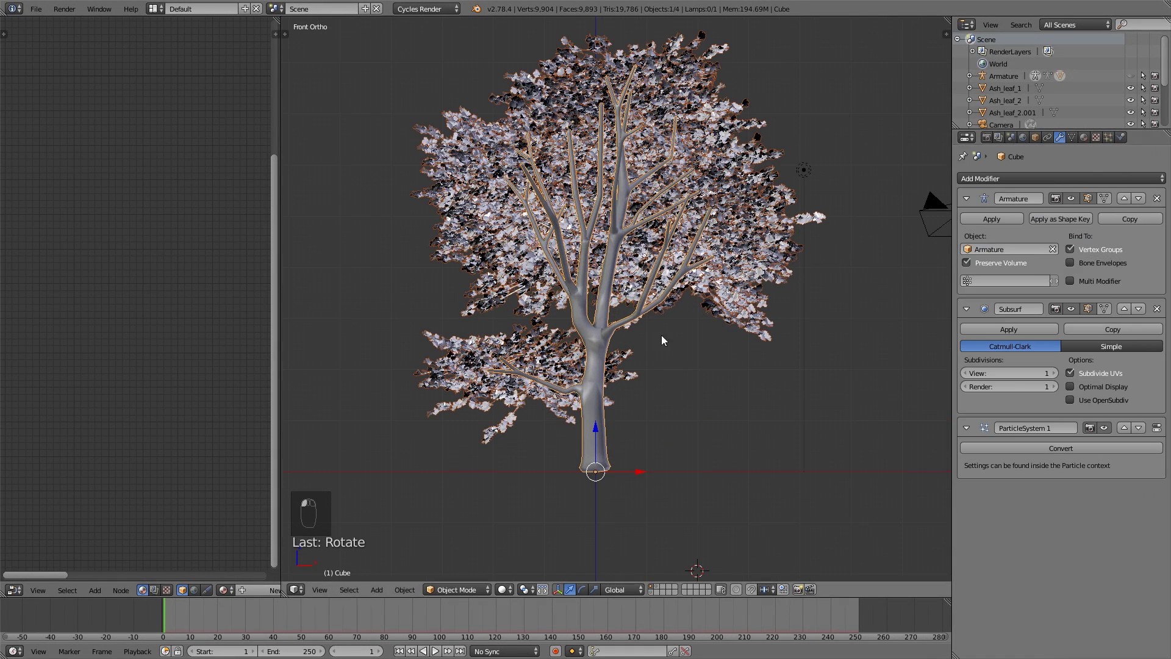
left_click(1037, 138)
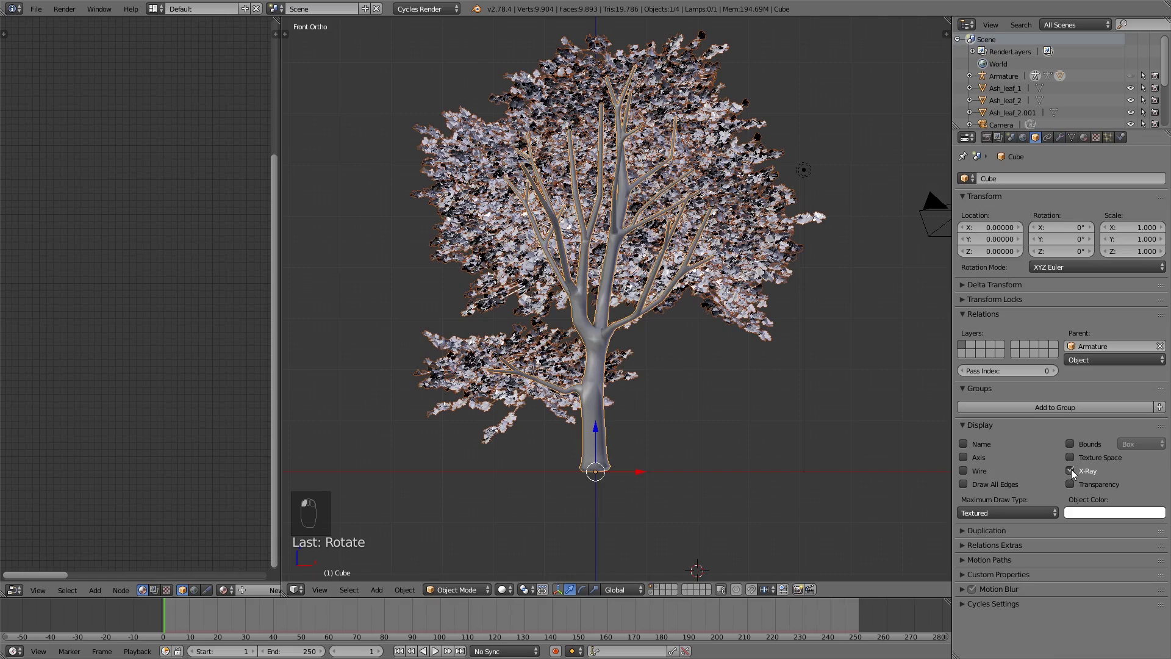
left_click(1072, 469)
middle_click_drag(674, 360, 722, 346)
key("KP_3")
scroll(724, 351, "up", 3)
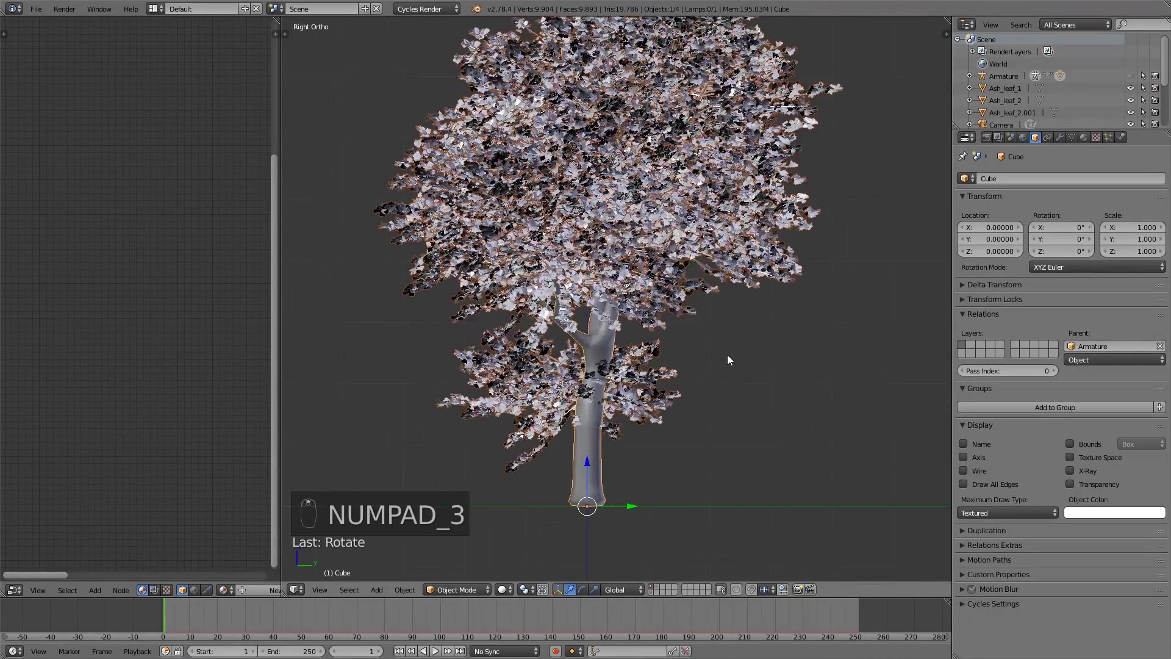
key("KP_1")
- Set the number of hair particles to 400 and check the foliage density from the front and right
left_click(1119, 138)
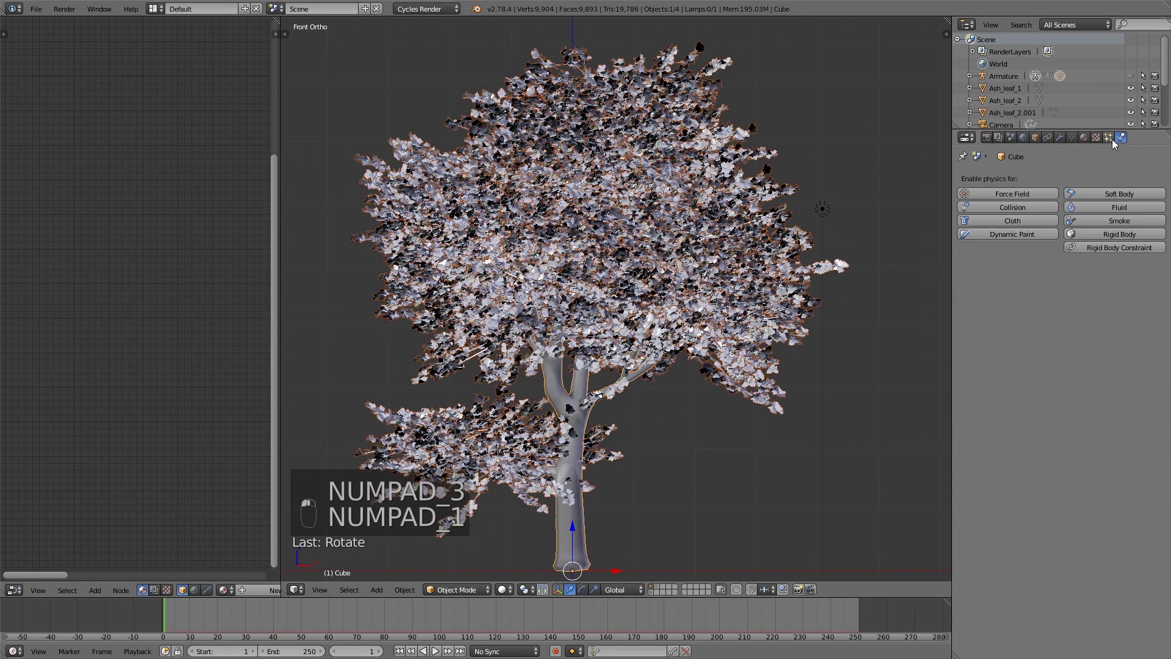
left_click(1107, 138)
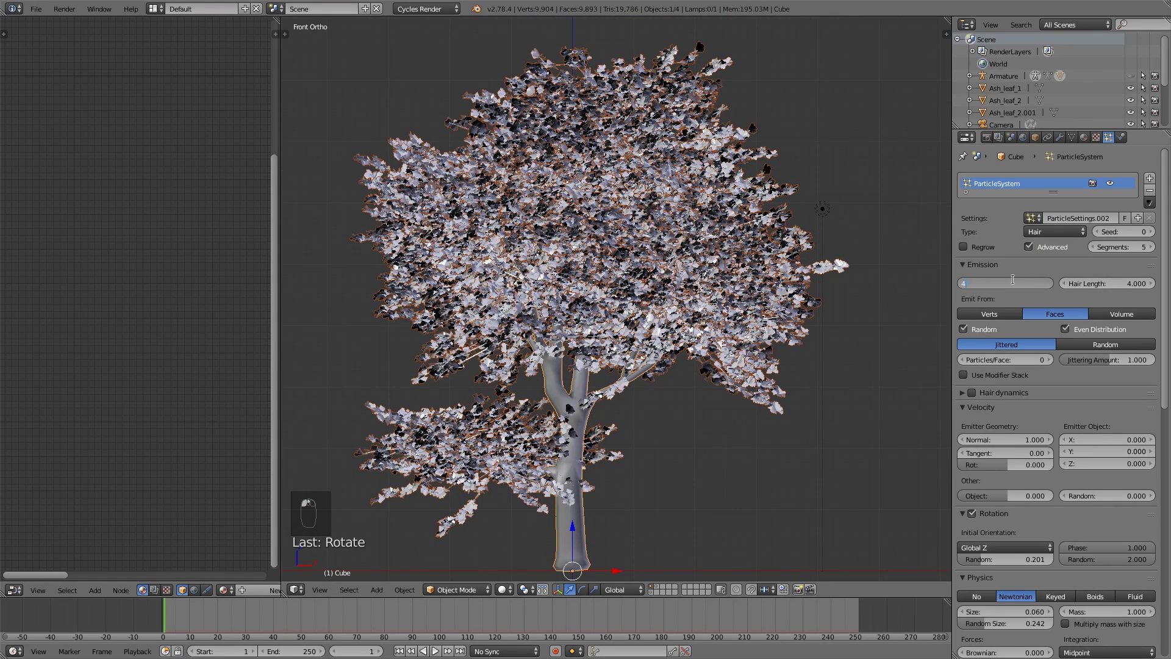
type("00")
key("Return")
scroll(685, 329, "down", 3)
scroll(684, 330, "up", 2)
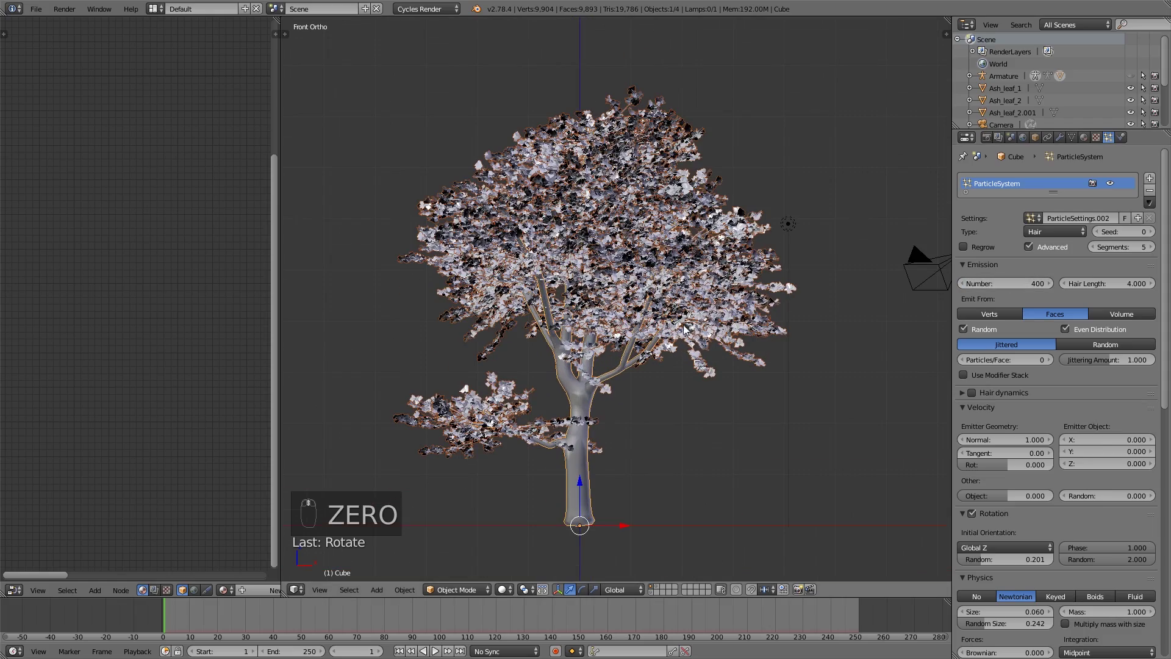
middle_click_drag(932, 406, 386, 316)
key("KP_1")
key("KP_3")
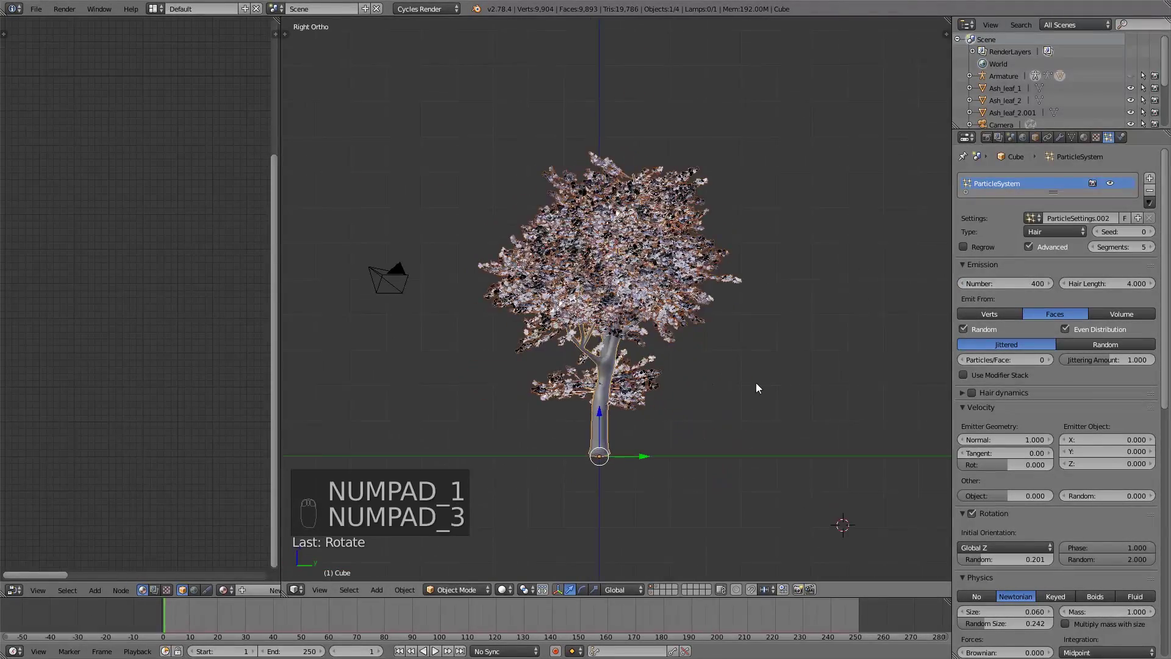
- Set the number of hair particles to 300 and view the tree from the front
left_click(984, 282)
type("300")
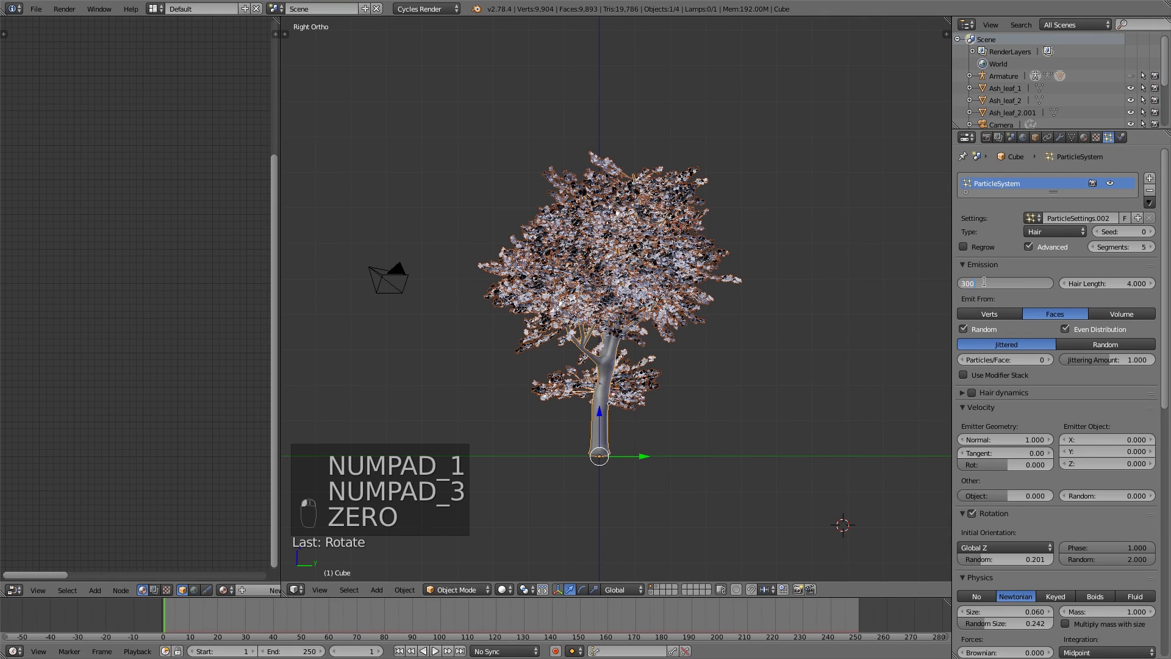
key("Return")
key("KP_1")
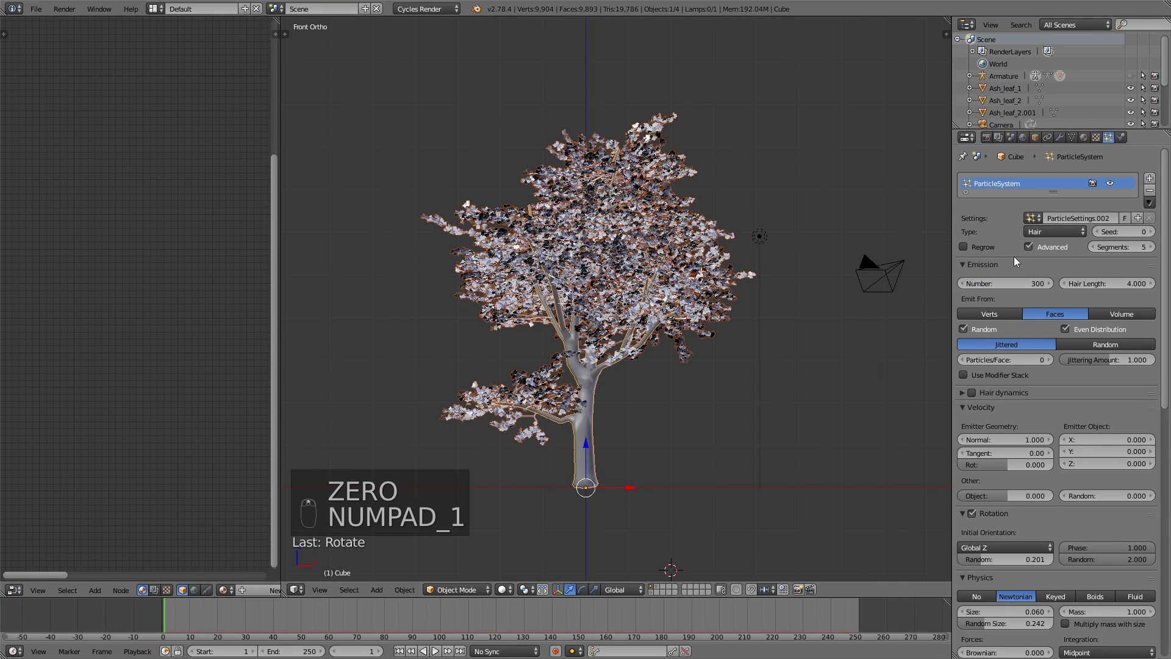
- Set the particle system's seed to 6
left_click(1151, 232)
left_click(1151, 232)
left_click(1151, 232)
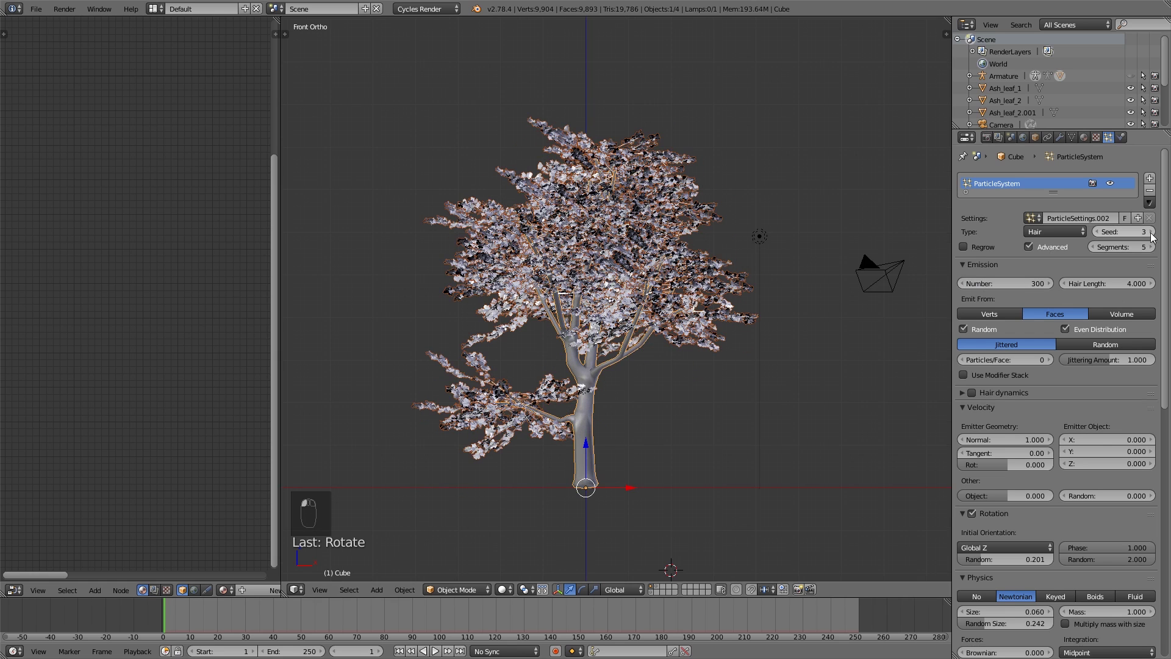
left_click(1151, 232)
left_click(1151, 232)
left_click(1151, 232)
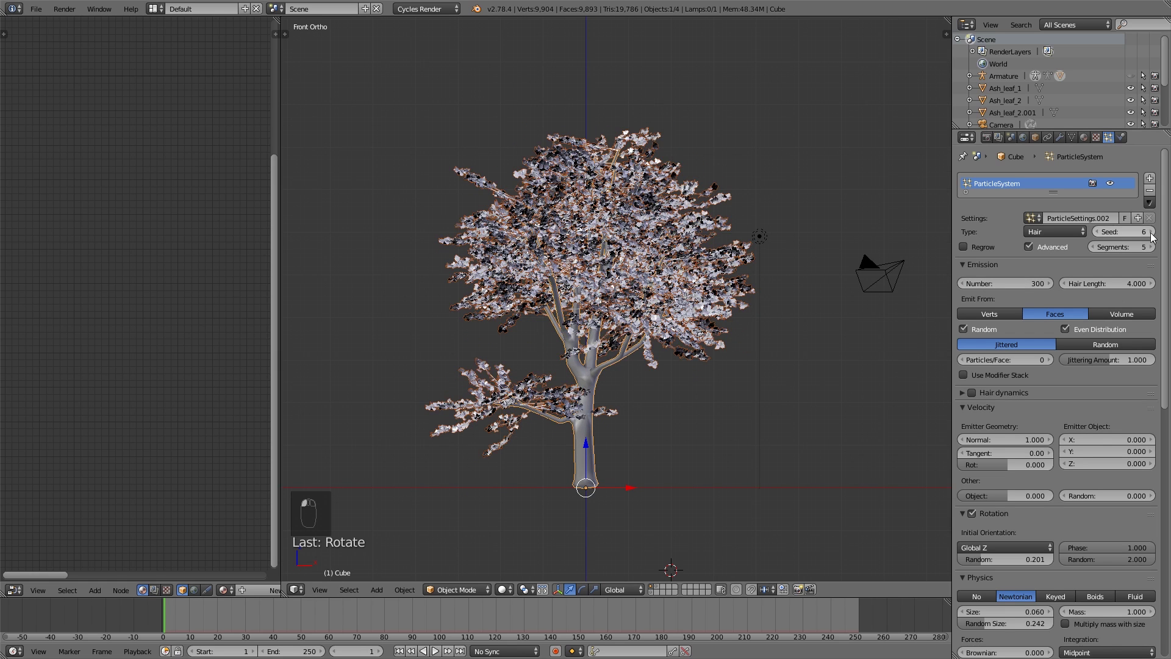
- Switch the tree to Weight Paint mode and make the branches vertex group active
scroll(759, 374, "up", 1)
left_click(458, 589)
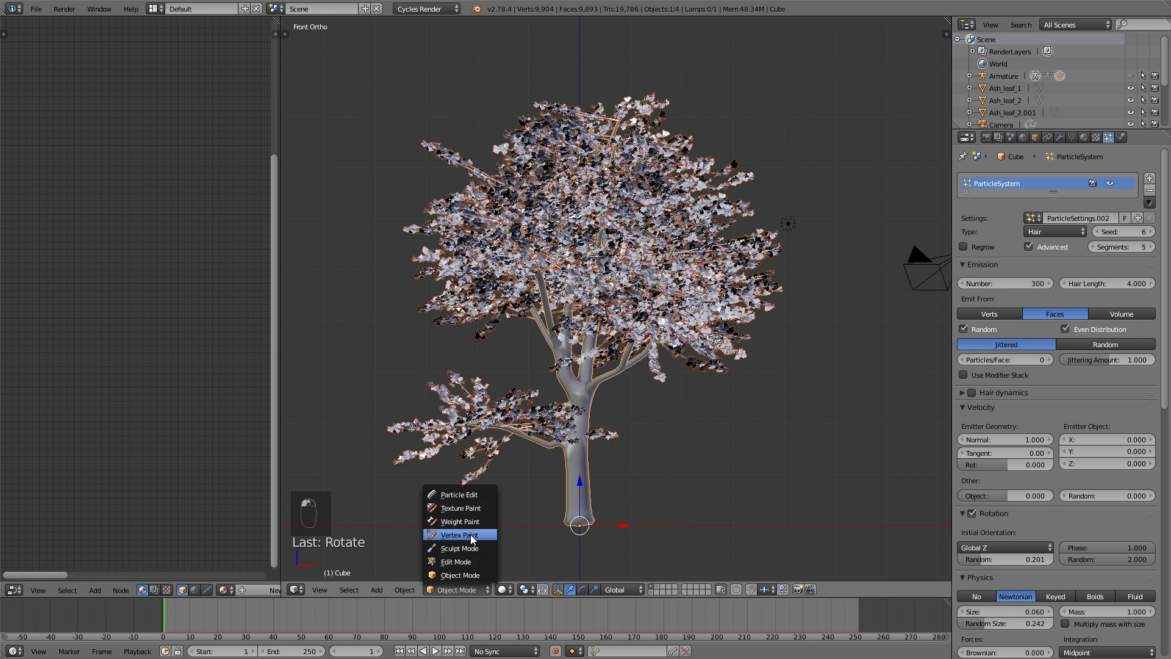
left_click(475, 523)
scroll(735, 409, "up", 3)
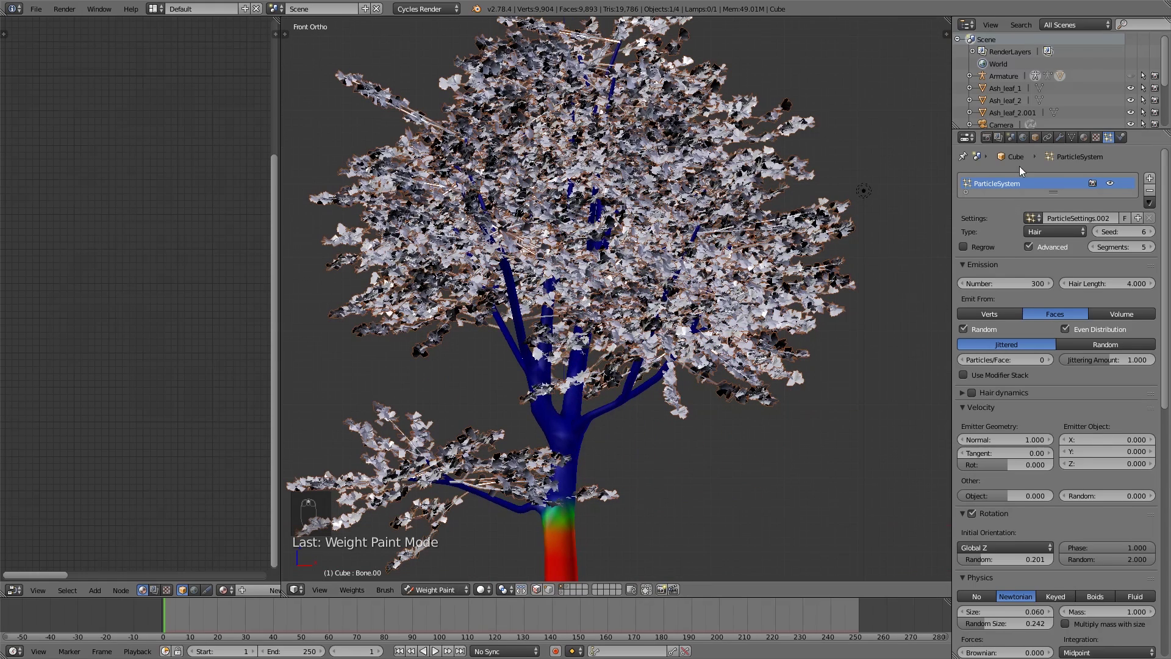
left_click(1072, 138)
scroll(1041, 324, "down", 10)
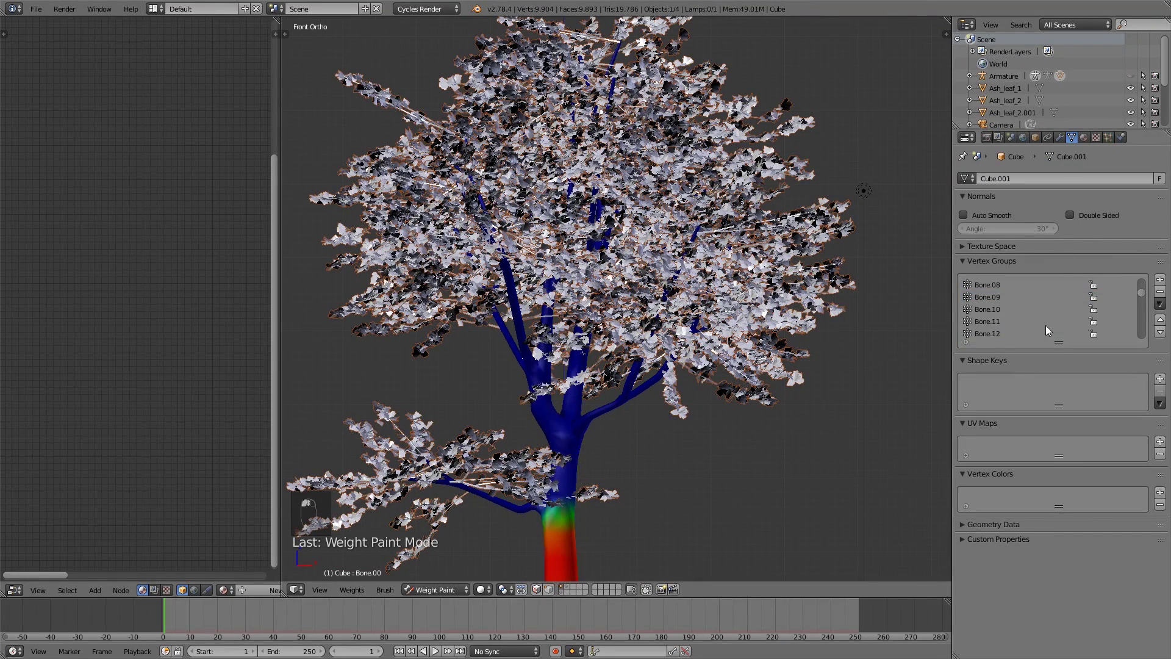
scroll(1043, 330, "down", 3)
left_click(1020, 334)
scroll(759, 411, "down", 3)
- Paint the weights of the branches group across the lower part of the crown and return to Object Mode
mouse_move(723, 352)
left_mouse_down()
mouse_move(691, 335)
mouse_move(694, 355)
left_mouse_up()
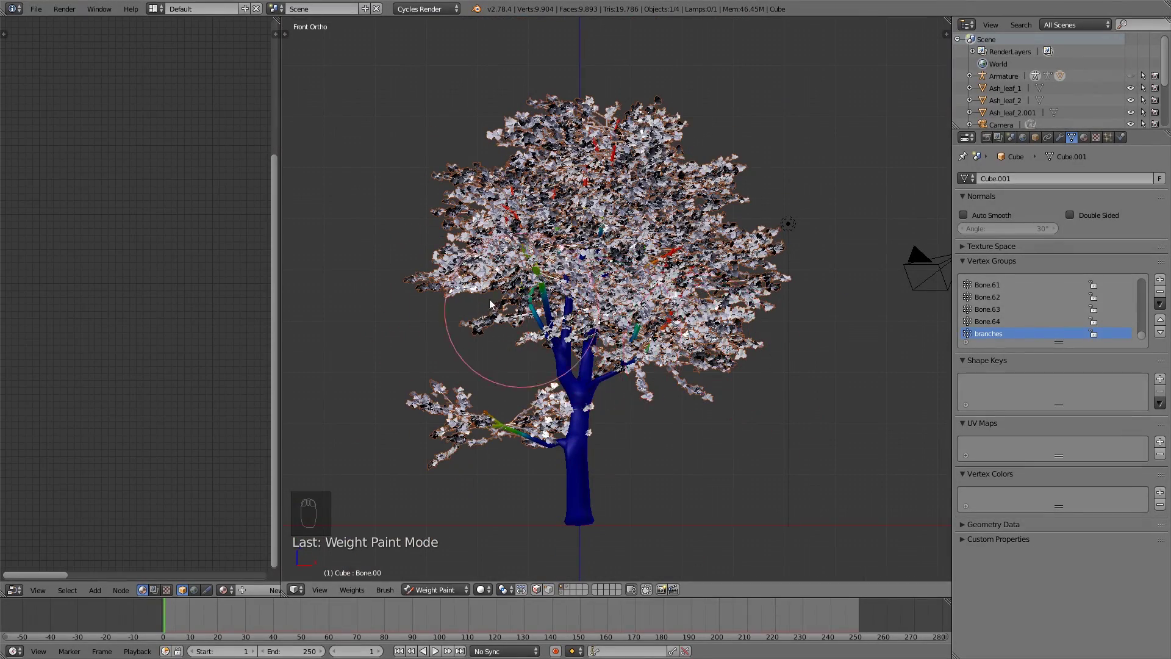
mouse_move(490, 303)
left_mouse_down()
mouse_move(446, 301)
mouse_move(720, 374)
mouse_move(457, 262)
mouse_move(470, 340)
mouse_move(732, 366)
mouse_move(768, 408)
left_mouse_up()
mouse_move(601, 385)
middle_mouse_down()
mouse_move(736, 395)
mouse_move(815, 386)
mouse_move(750, 393)
middle_mouse_up()
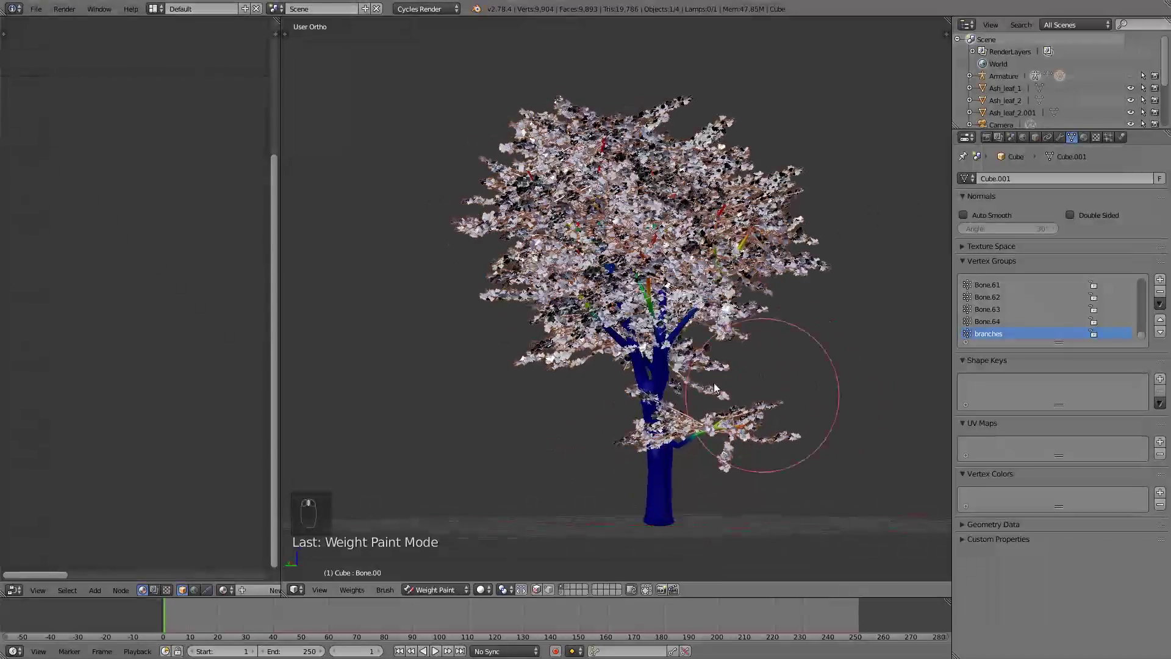
left_click(425, 589)
left_click(438, 575)
- Unhide the armature and move the IK control bone of the lowest side branch to test the foliage
scroll(719, 437, "down", 4)
middle_click_drag(719, 436, 532, 429)
key("KP_1")
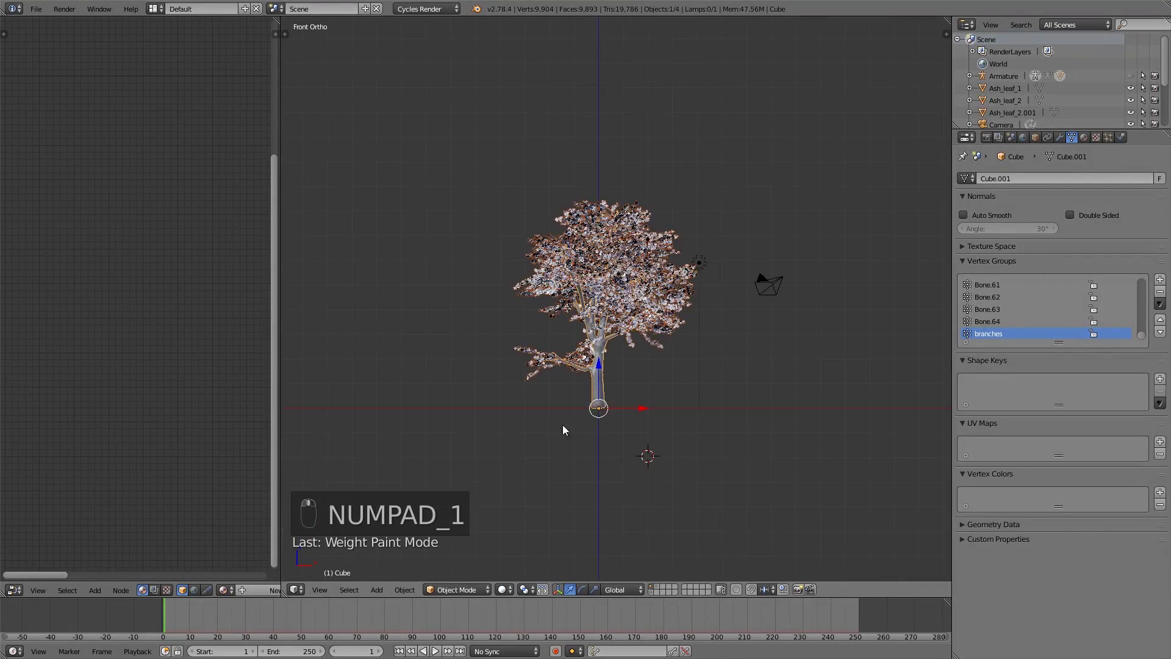
scroll(563, 425, "up", 4)
mouse_move(610, 396)
middle_mouse_down()
mouse_move(676, 398)
mouse_move(621, 402)
middle_mouse_up()
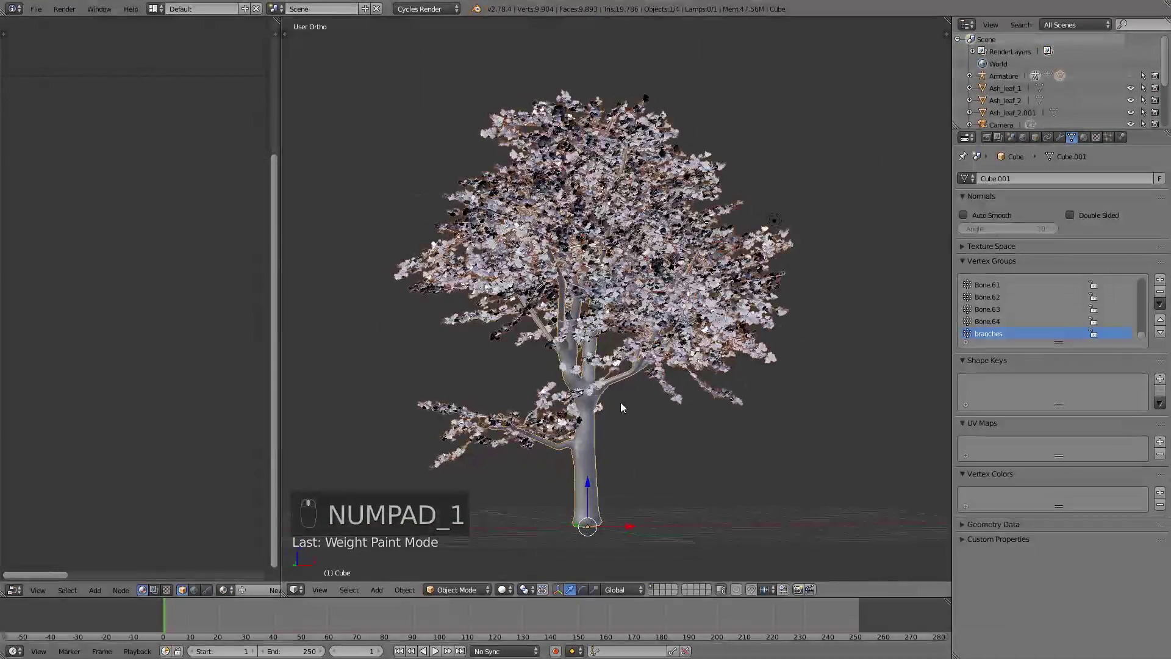
scroll(590, 398, "up", 3)
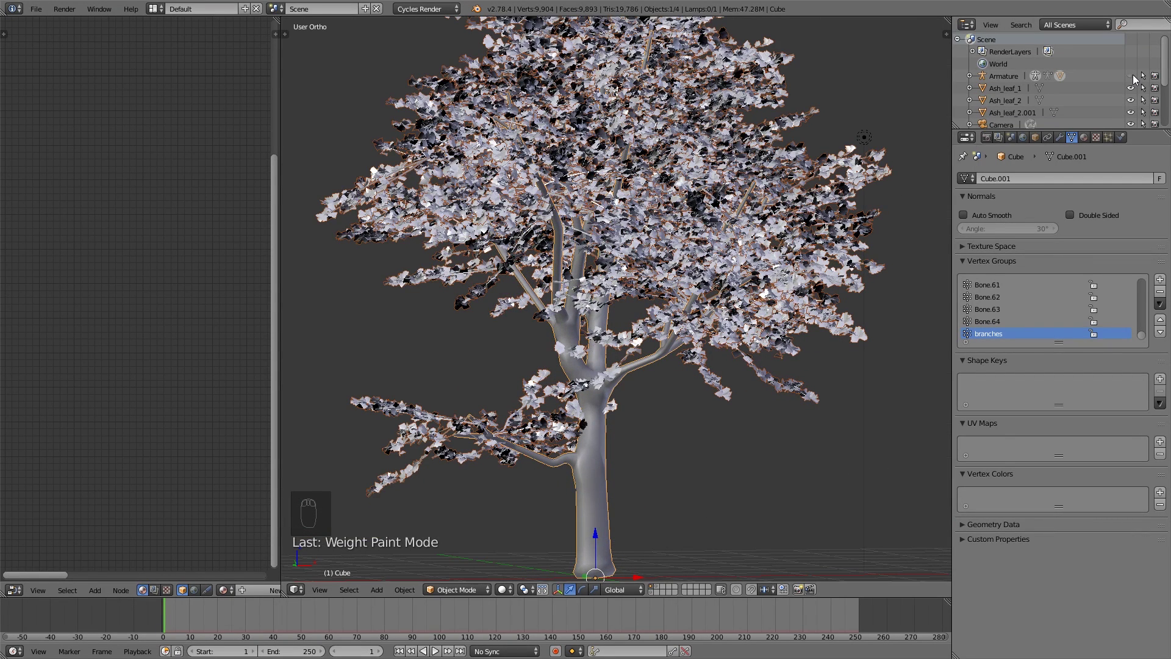
left_click(1131, 76)
right_click(462, 432)
key("g")
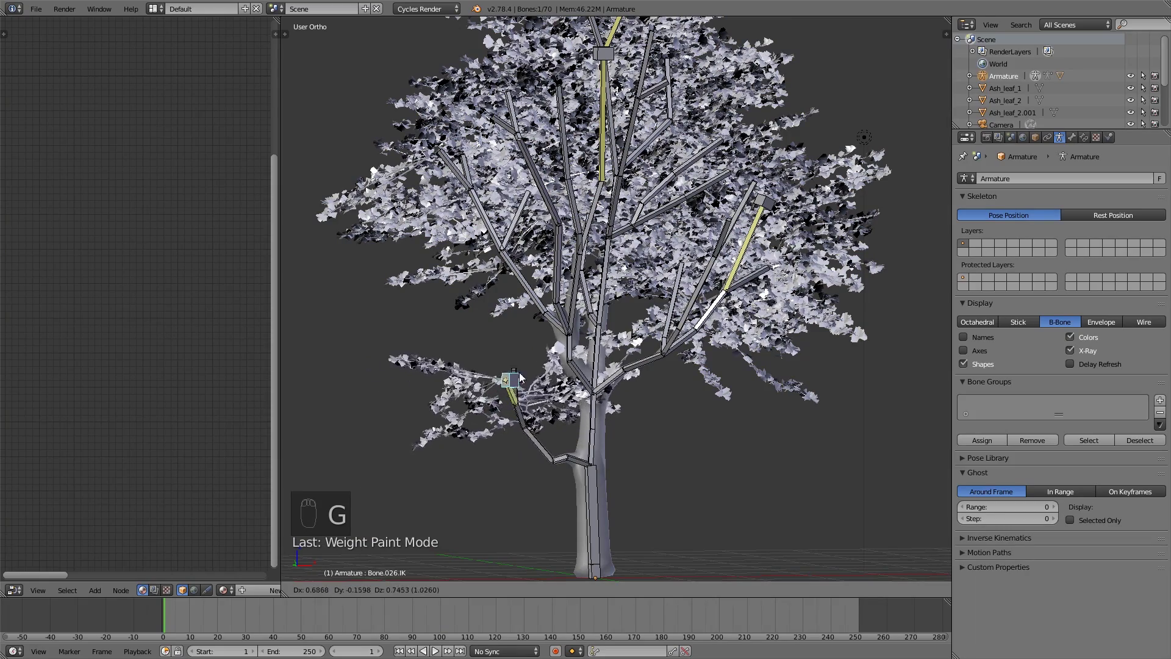
left_click(455, 421)
- Enter Edit Mode on the armature and deselect all of its bones
middle_click_drag(455, 421, 510, 450)
key("Tab")
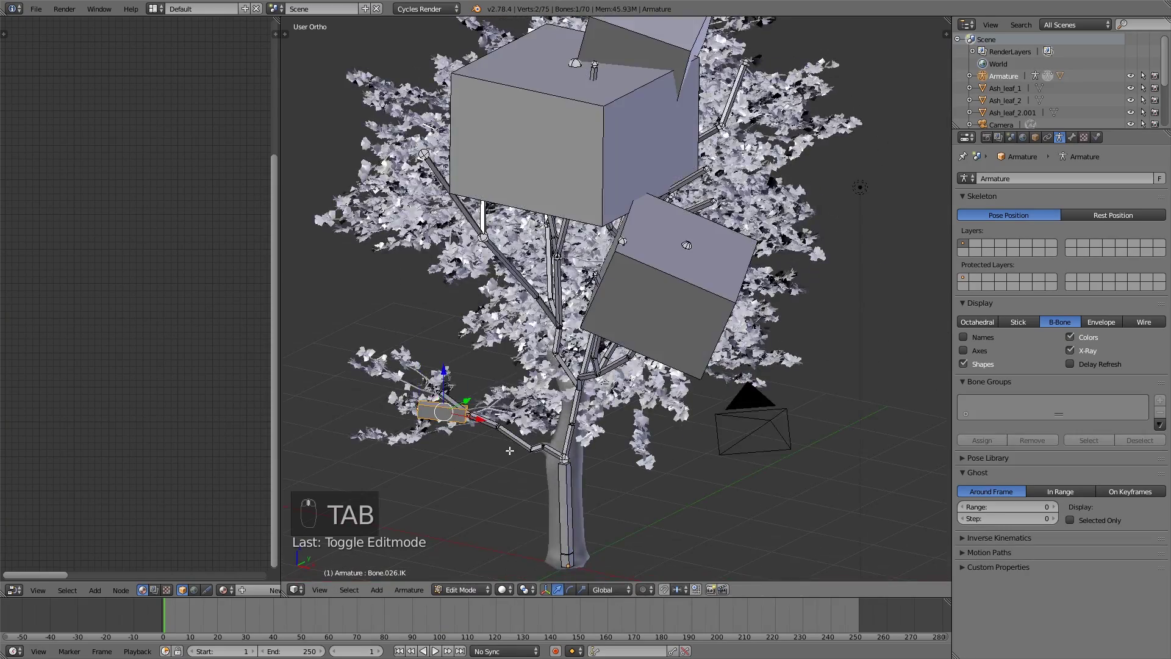
key("z")
key("z")
scroll(633, 410, "down", 4)
middle_click_drag(652, 412, 670, 390, "shift")
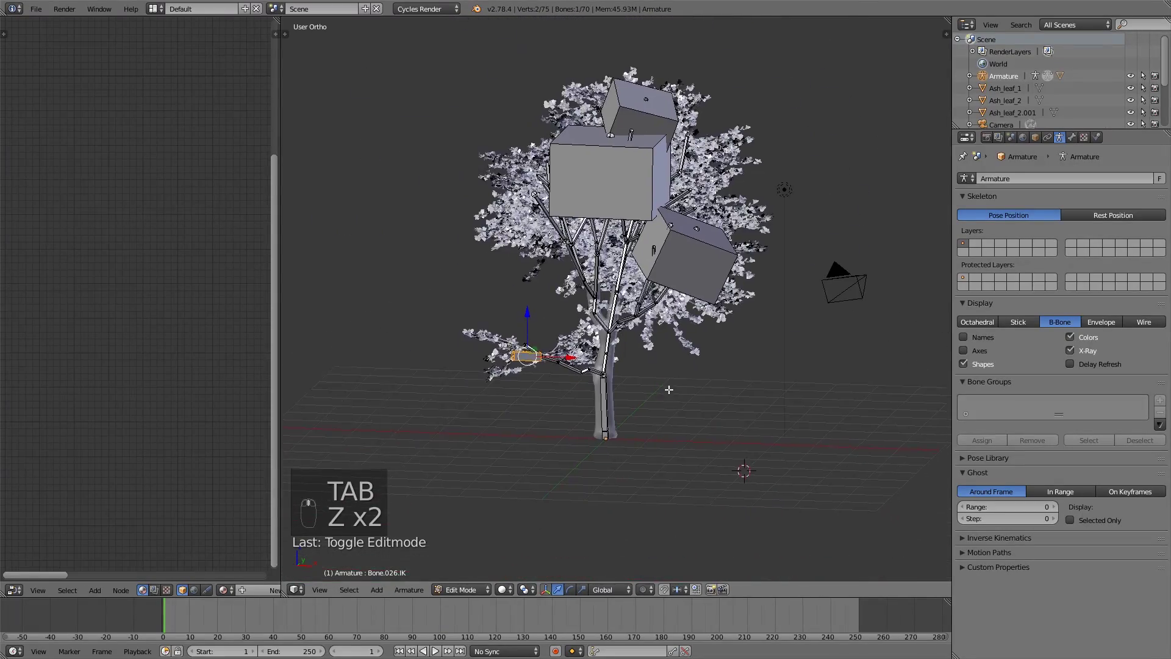
scroll(670, 389, "up", 3)
key("a")
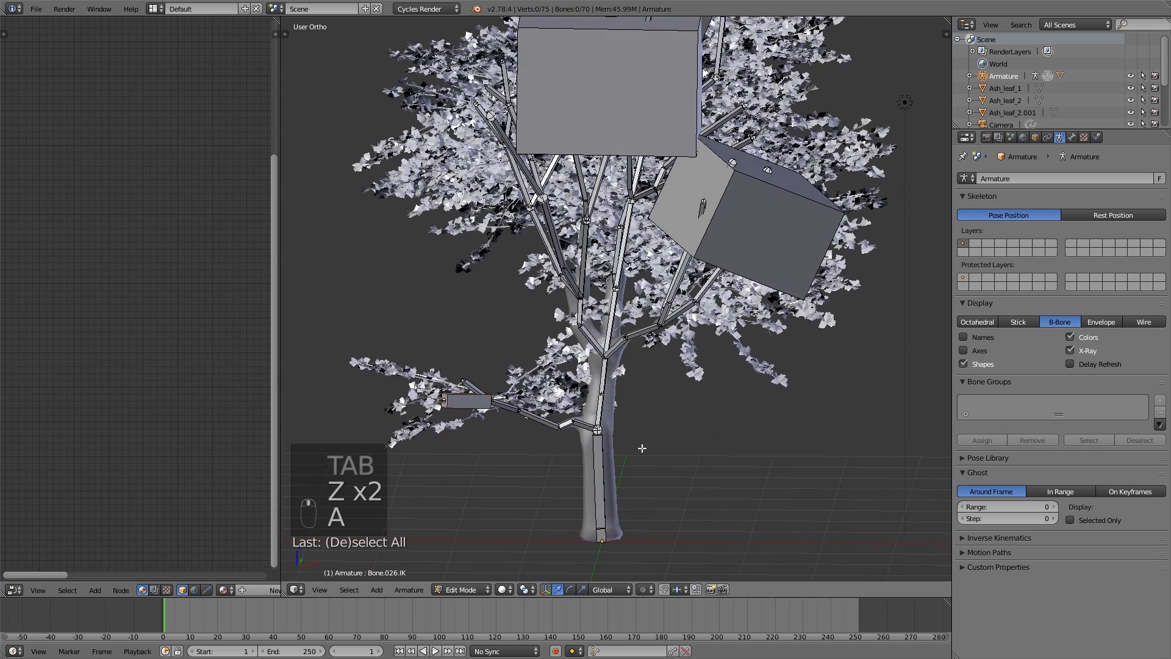
- Return the armature to Object Mode and deselect all objects
left_click(37, 8)
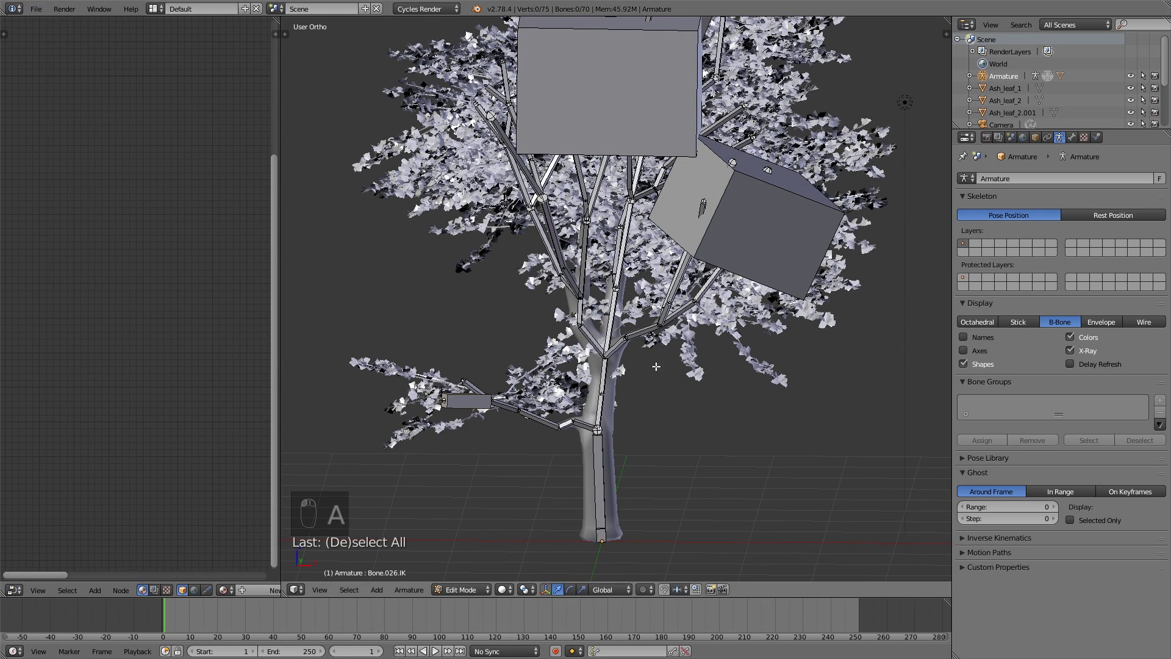
left_click(471, 590)
left_click(471, 573)
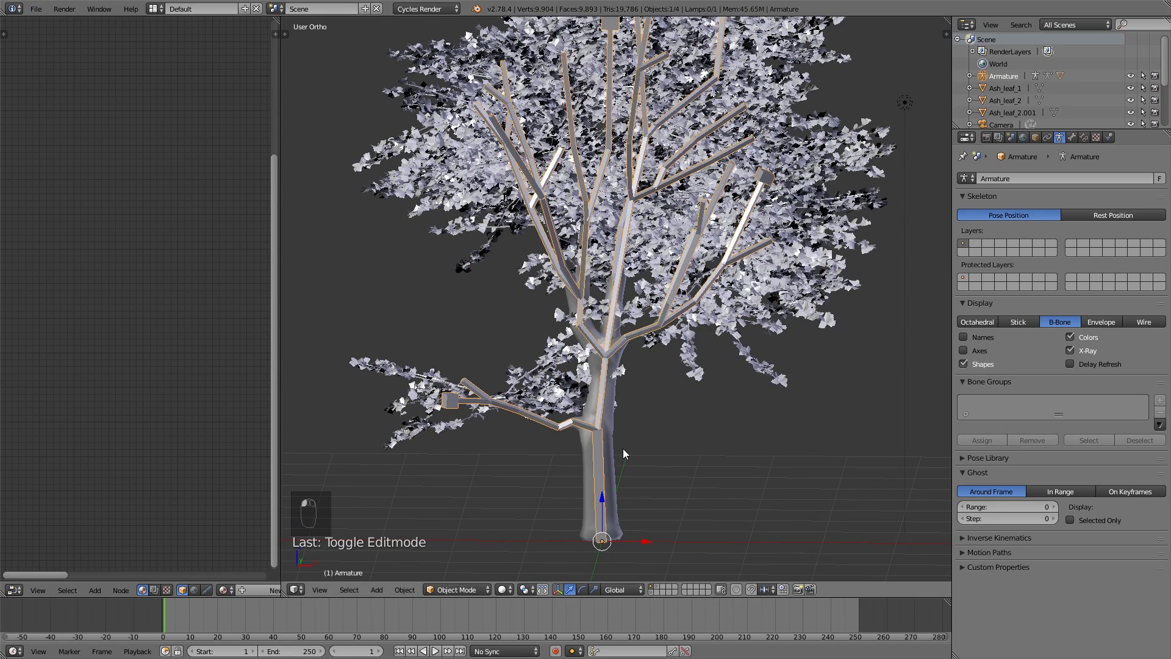
key("a")
- Preview the whole tree in Rendered viewport shading, then return to Solid shading
scroll(635, 462, "down", 4)
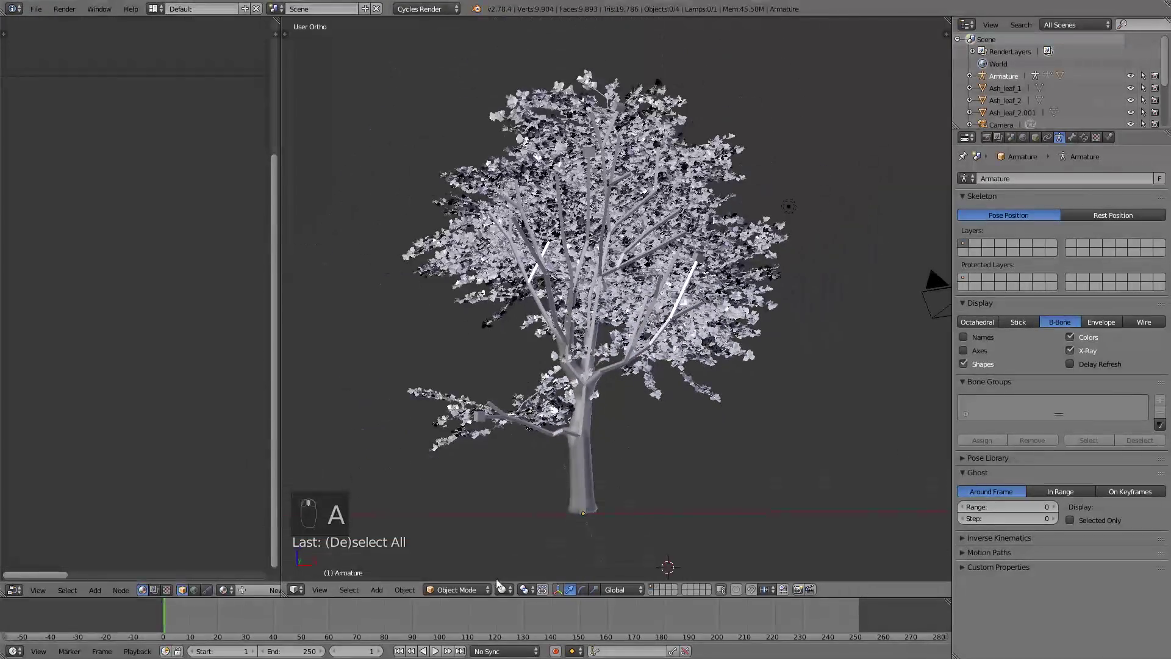
left_click(502, 589)
left_click(532, 508)
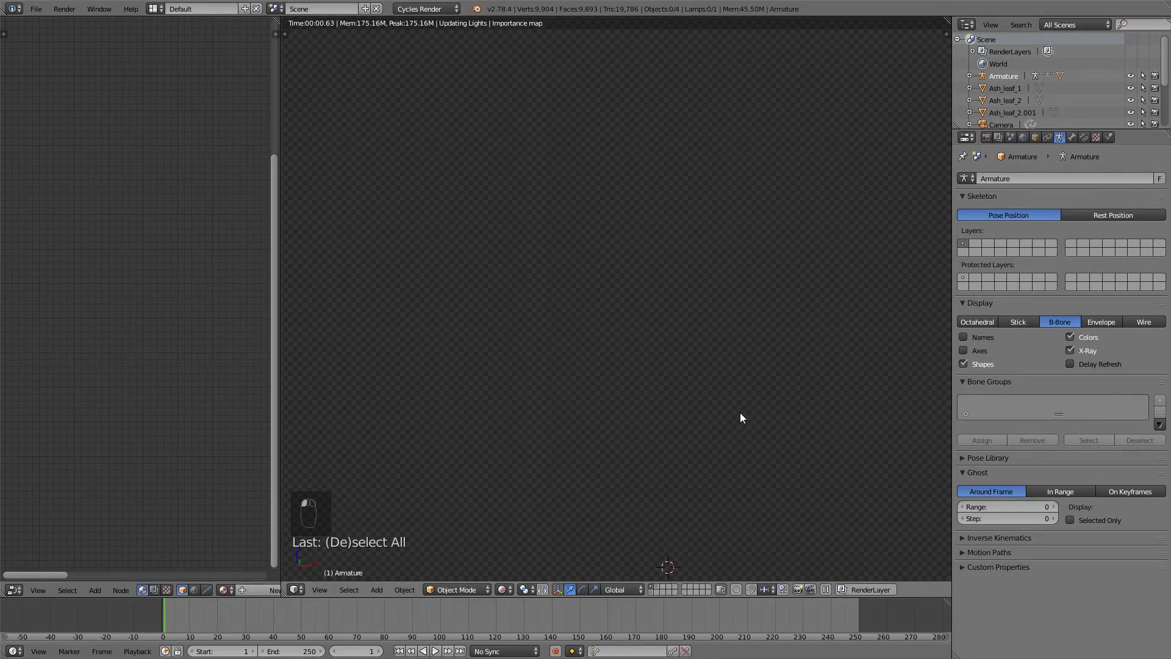
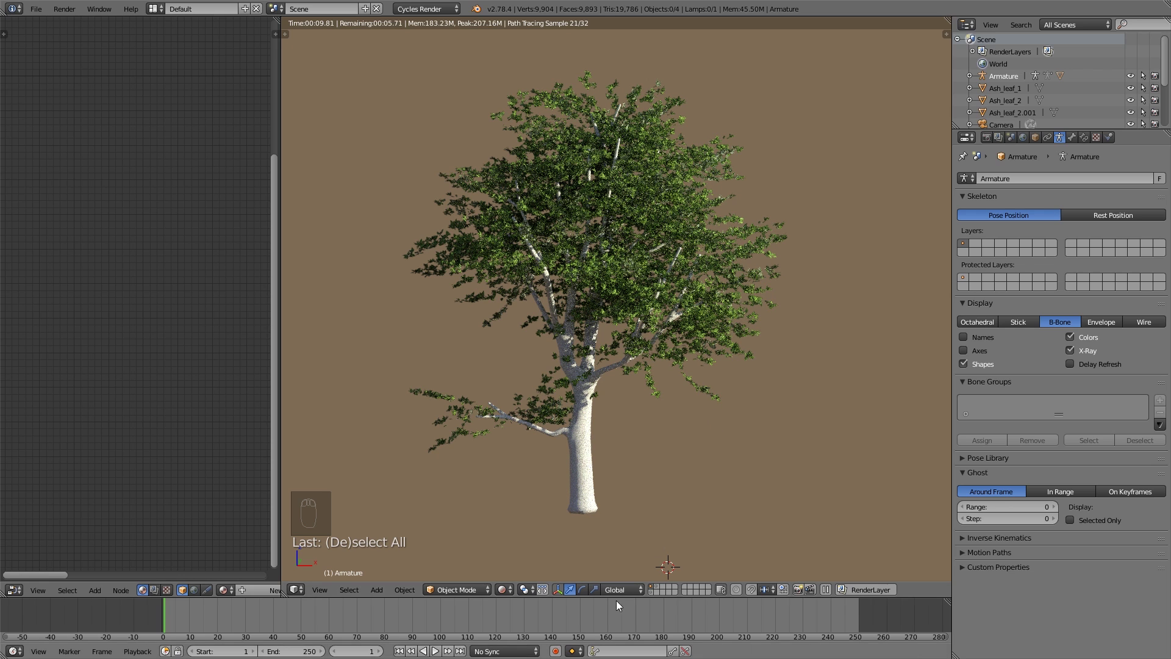
left_click(502, 589)
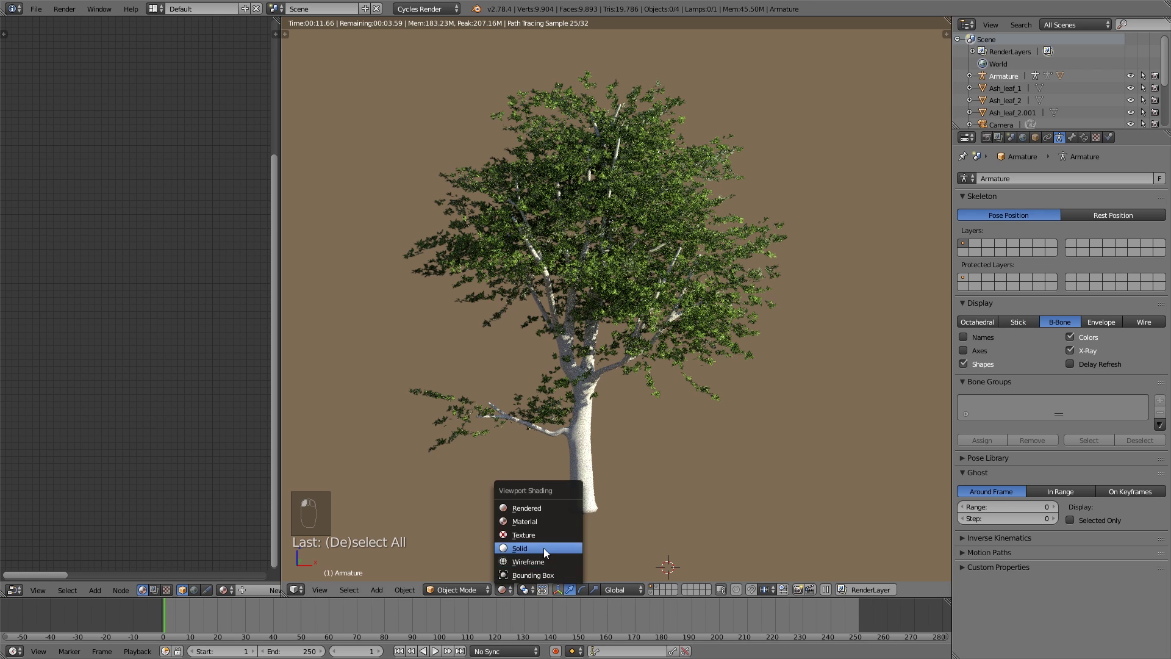
left_click(543, 548)
- Select the tree mesh and set its branch particle system's Random Size to 0.215
right_click(604, 468)
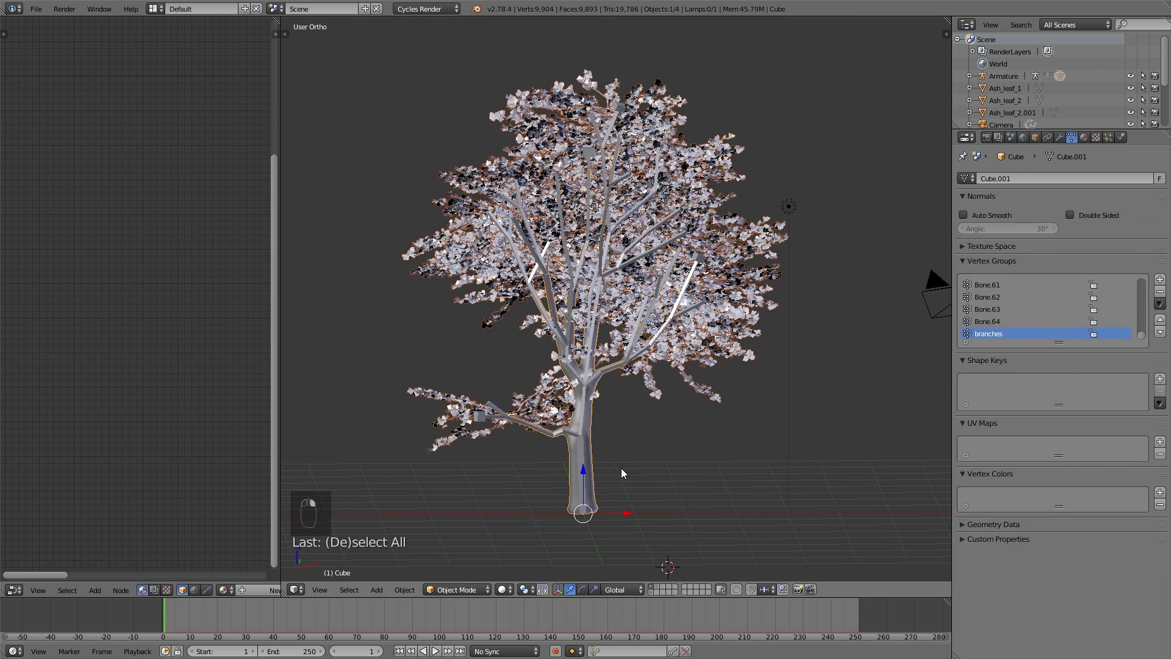
middle_click_drag(627, 459, 549, 433)
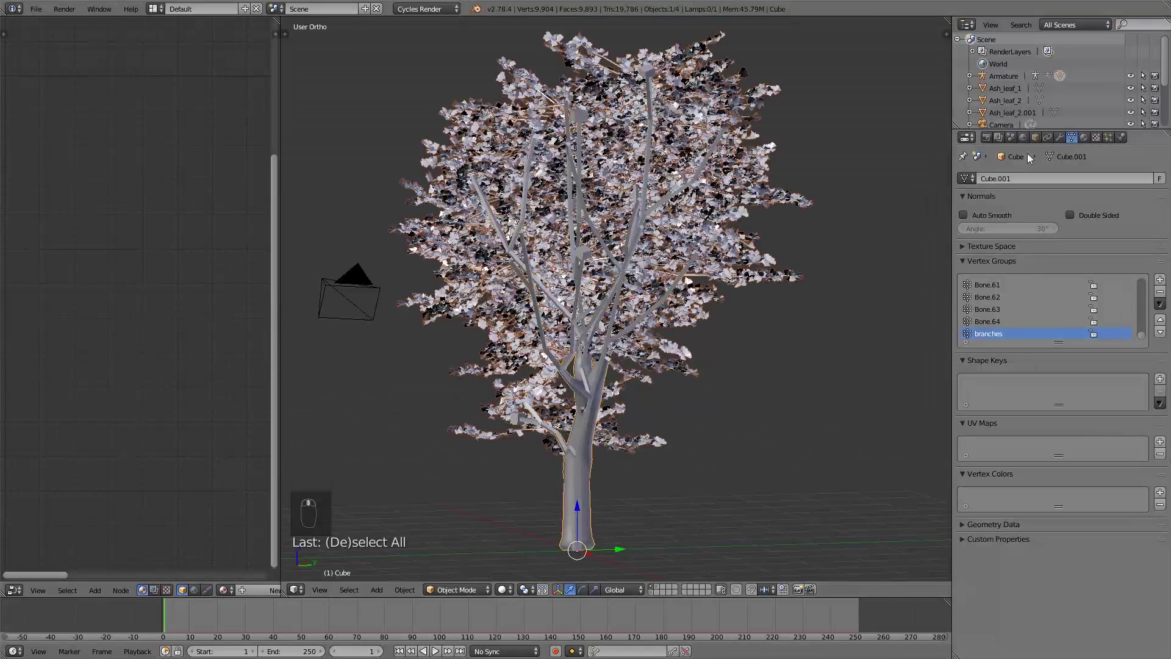
left_click(1108, 137)
scroll(1049, 454, "down", 4)
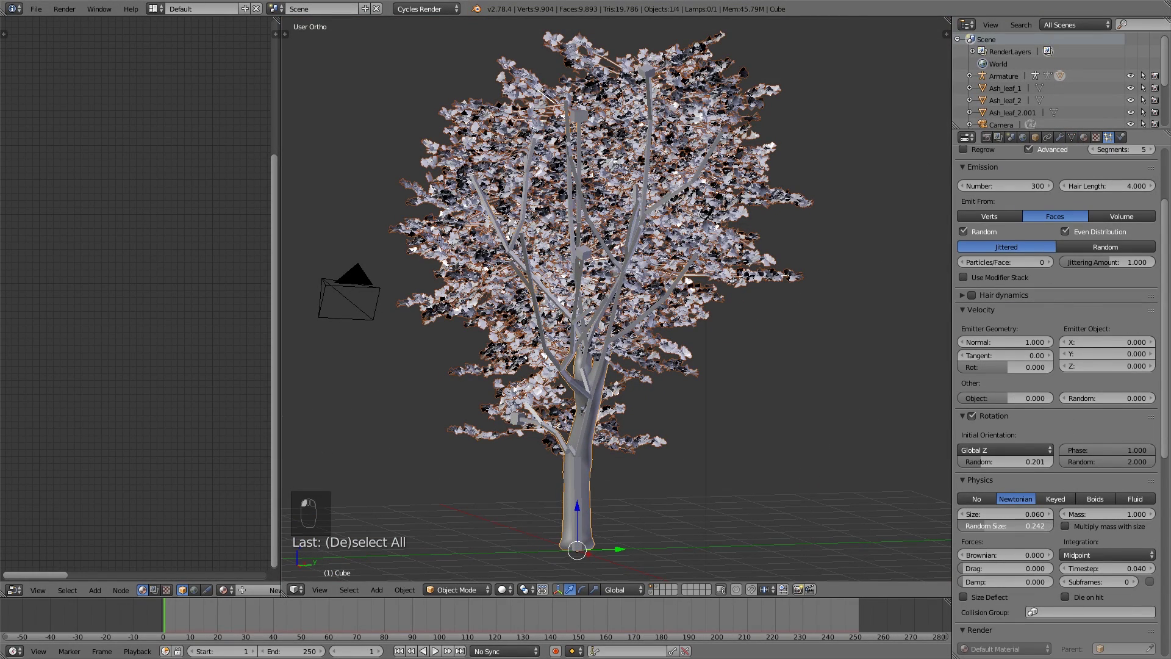
left_click_drag(995, 524, 979, 525)
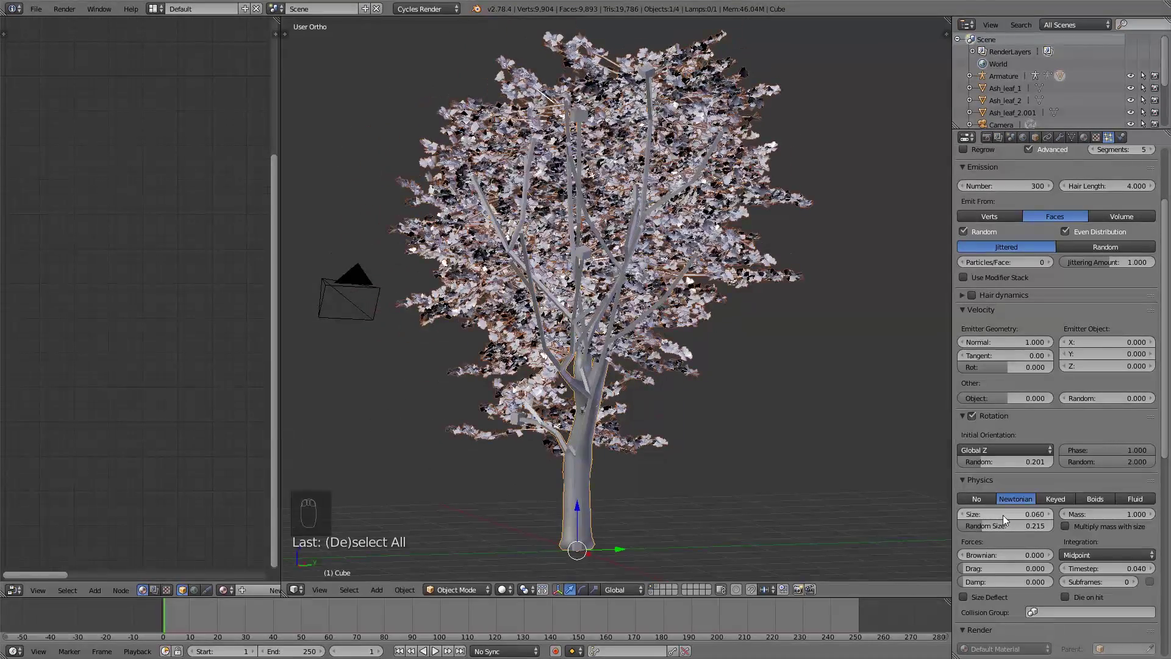
- Set the tree's particle Size to 0.062 while viewing the foliage from the front
middle_click_drag(885, 463, 694, 345)
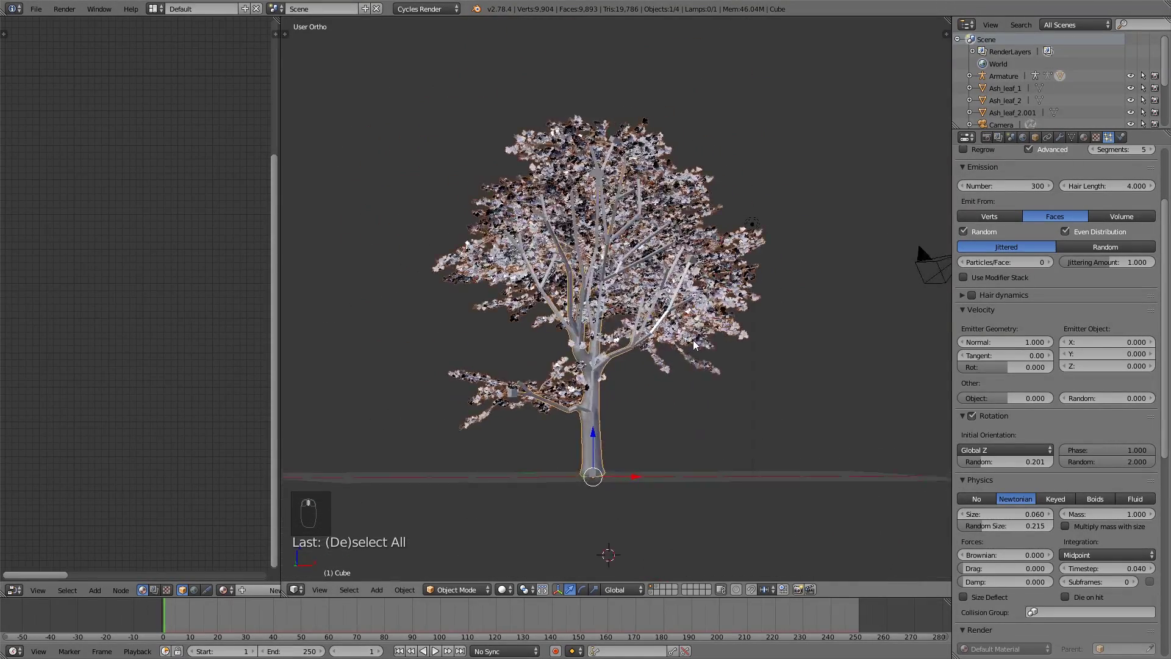
key("KP_1")
left_click_drag(1006, 514, 1006, 514)
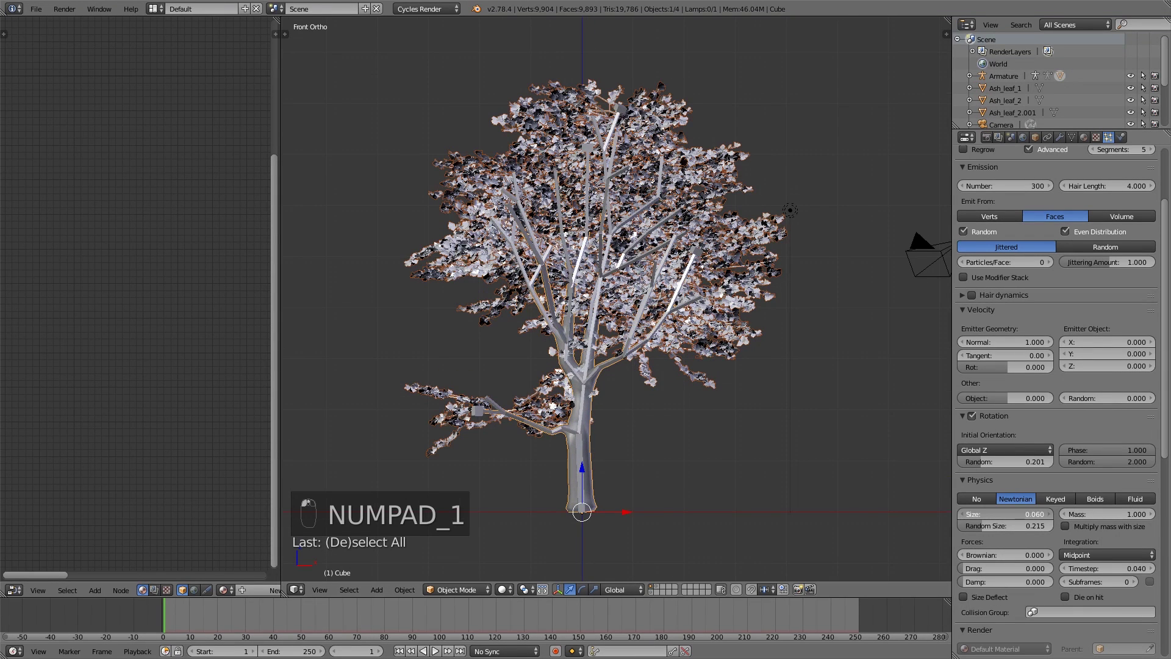
key("Return")
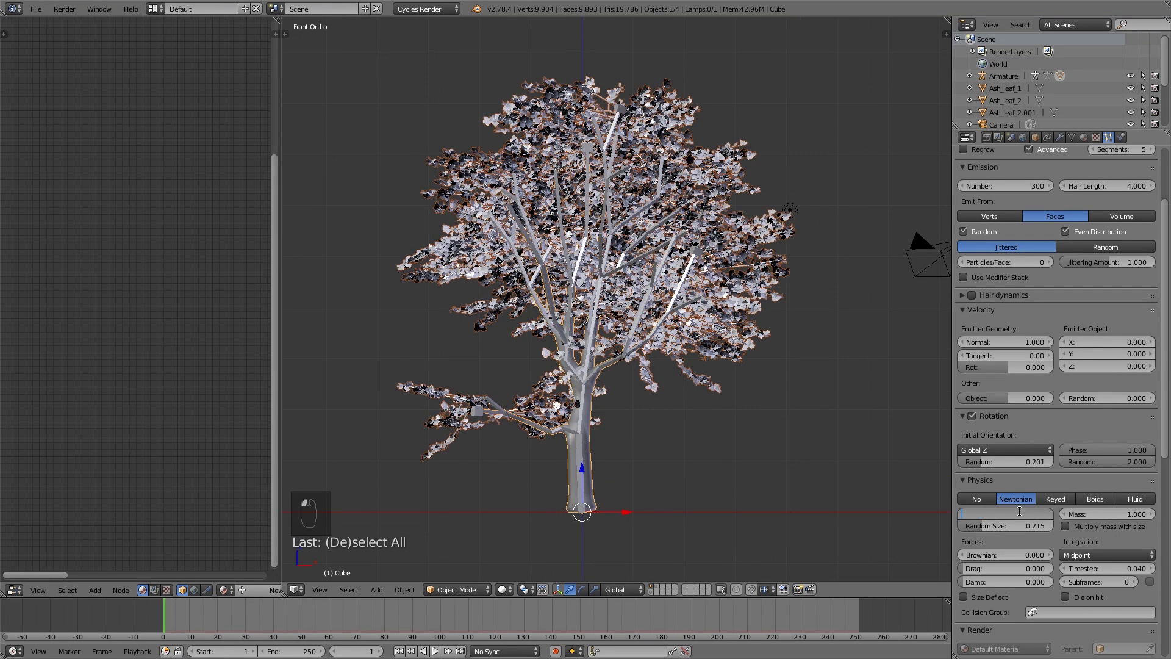
key("Return")
left_click(1020, 514)
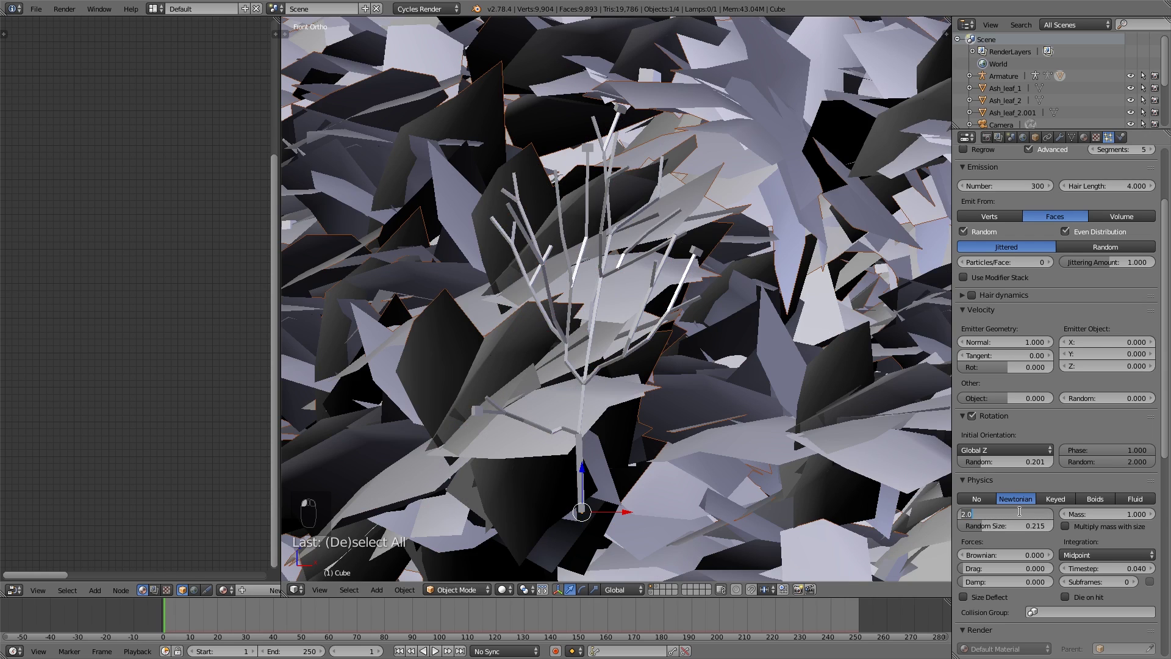
type(".62")
key("Return")
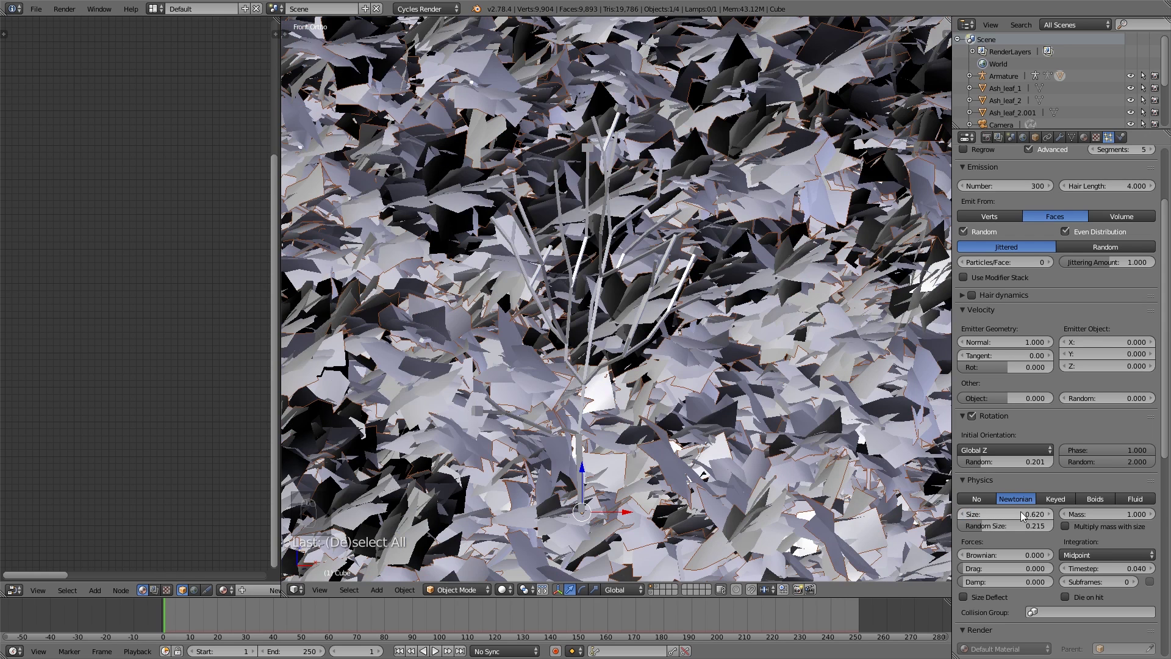
left_click(1020, 511)
key("Right")
key("Return")
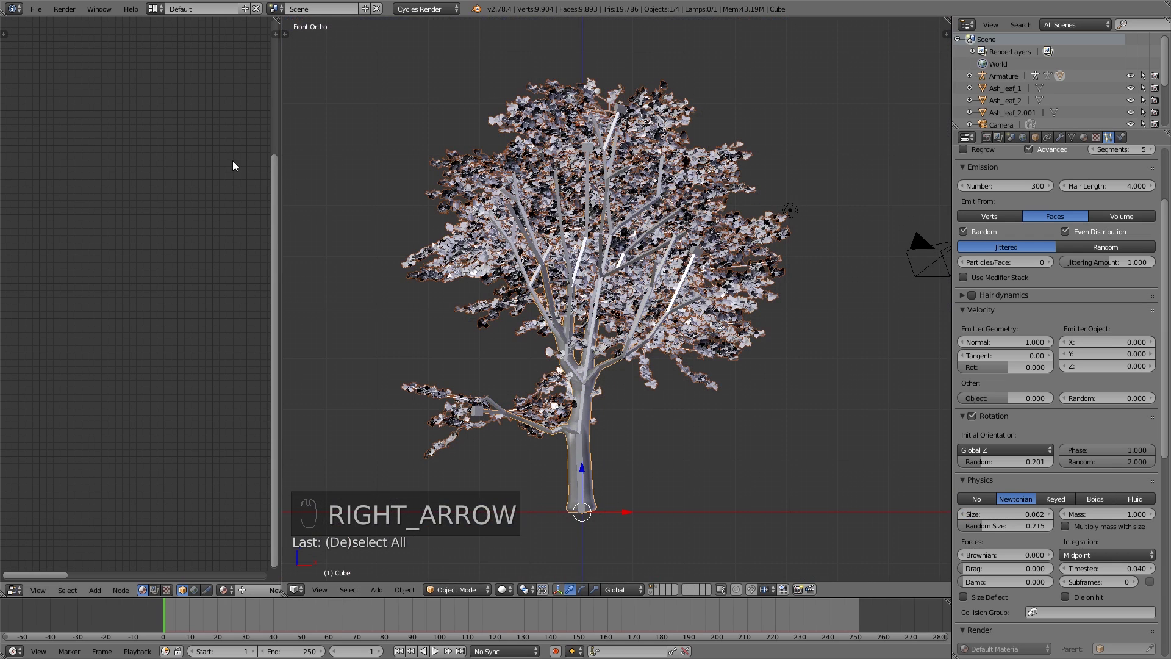
- Enter Edit Mode on the tree mesh and select all of its geometry
left_click(36, 9)
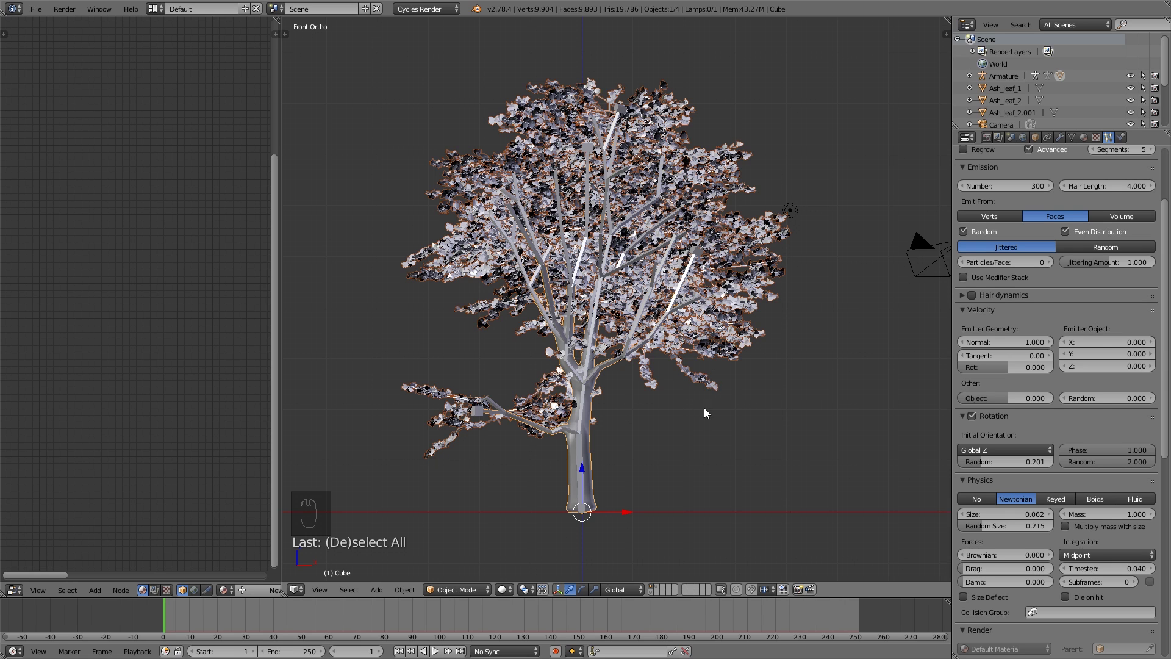
scroll(607, 479, "up", 2)
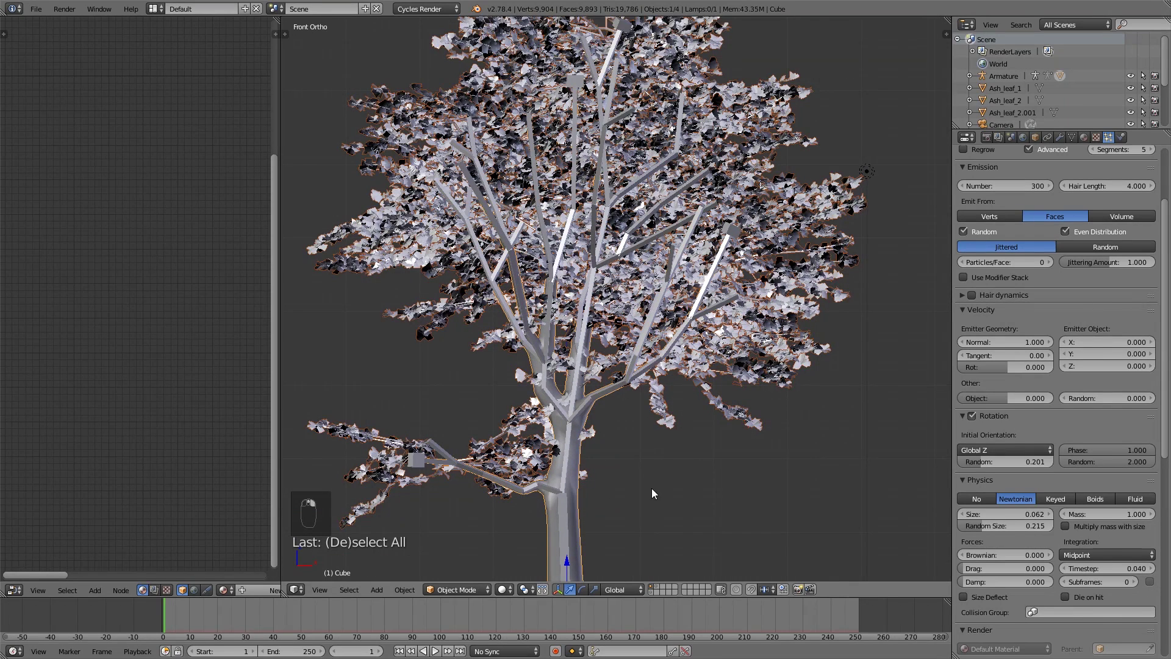
scroll(651, 493, "down", 3, "shift")
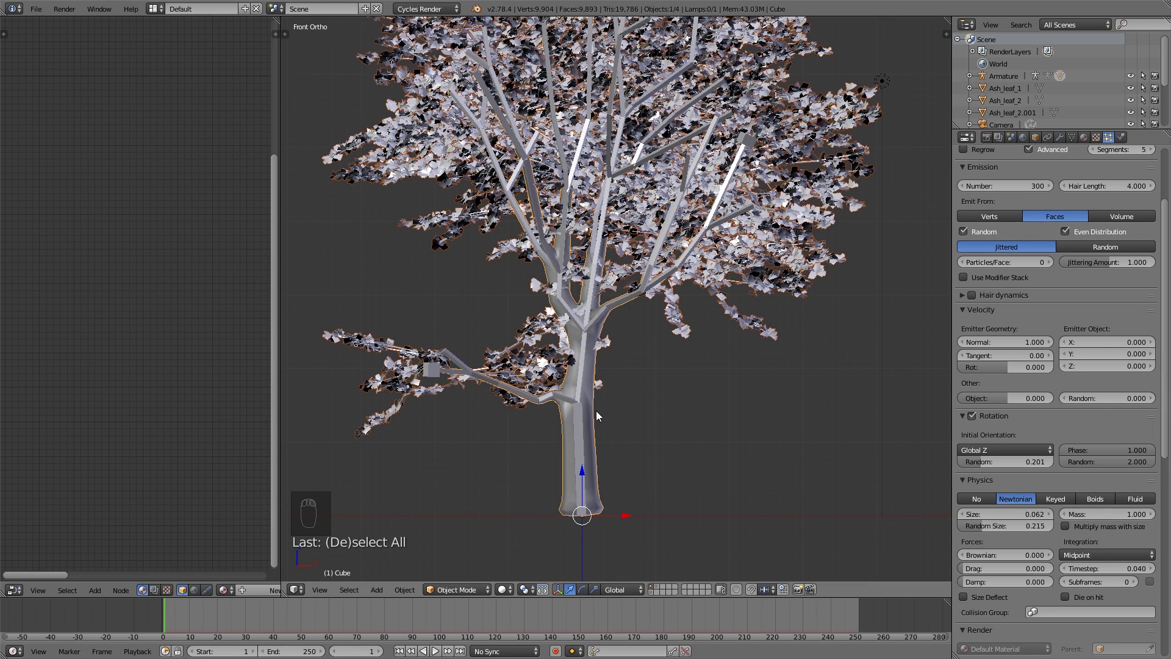
key("Tab")
key("a")
key("a")
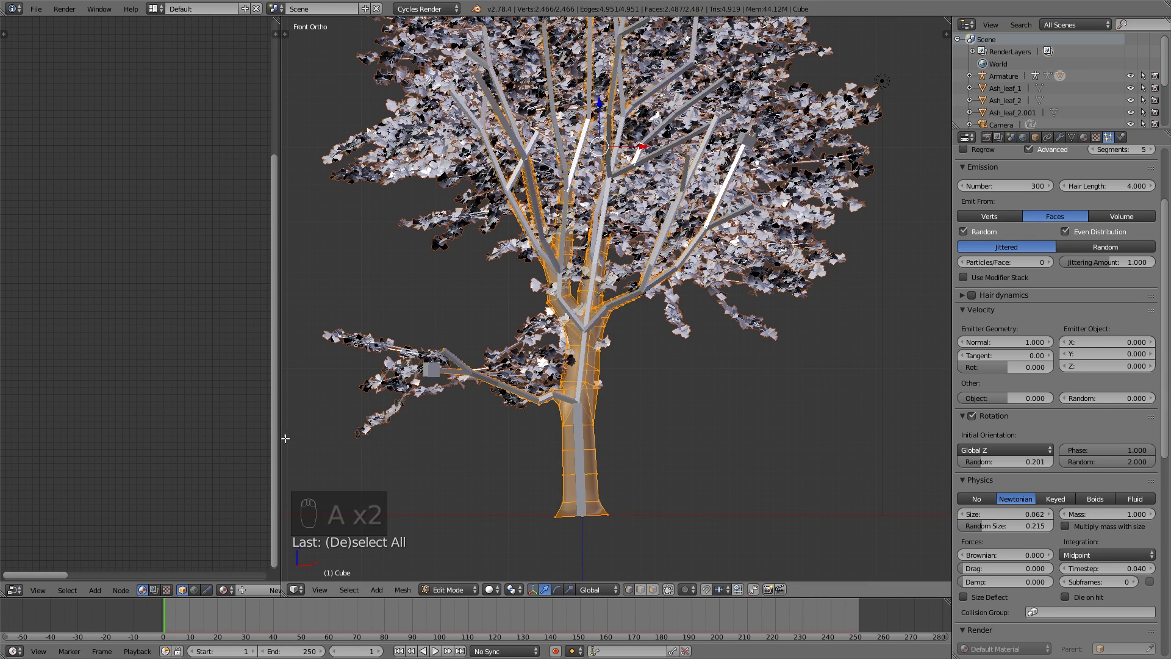
- Widen the node editor area and change it to the UV/Image Editor
left_click_drag(280, 434, 364, 433)
key("u")
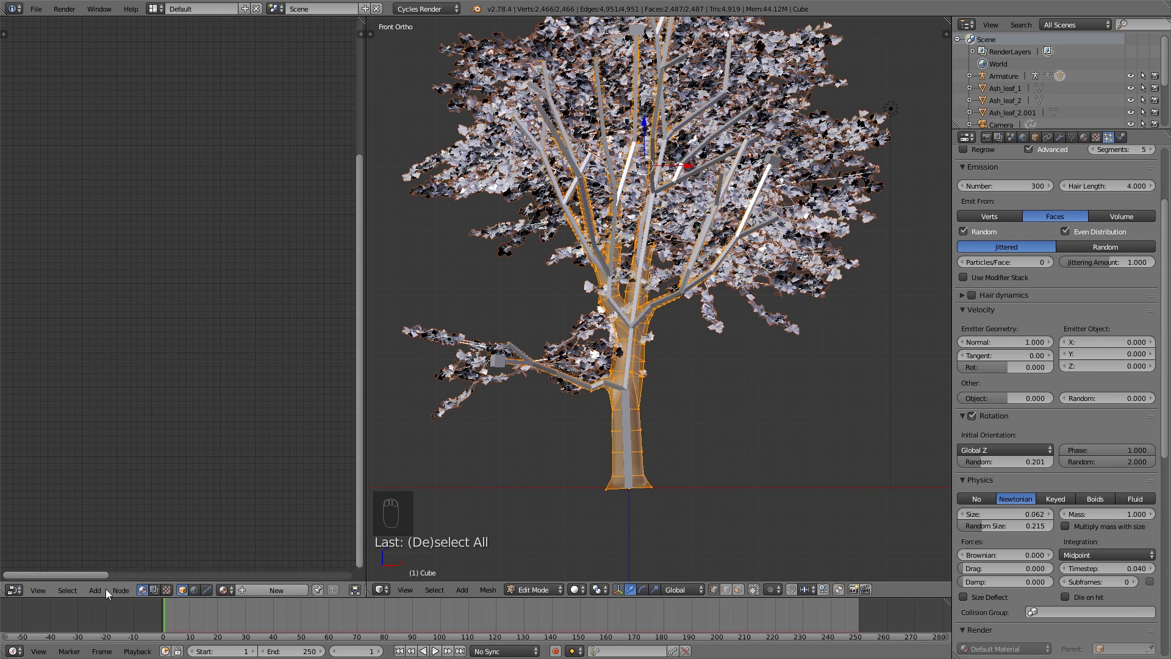
left_click(14, 590)
left_click(56, 492)
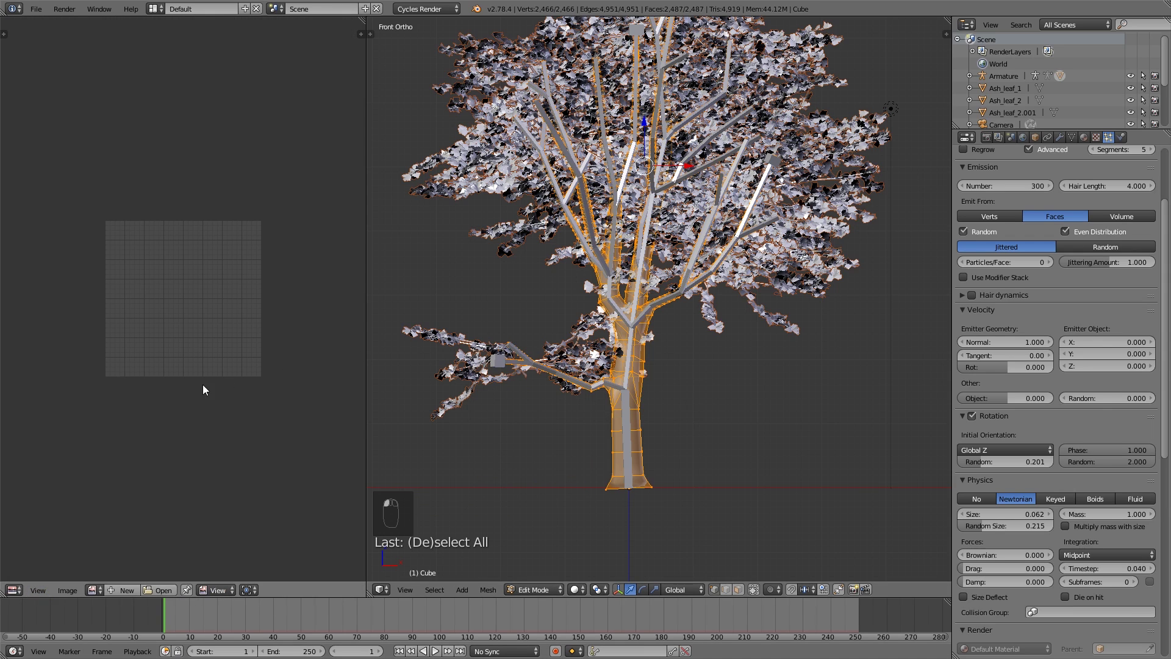
- Open the image Bark_Ash_1_COLOR.png from the Ash Wood Texture 1 folder and fit it in view
left_click(158, 590)
left_click(197, 95)
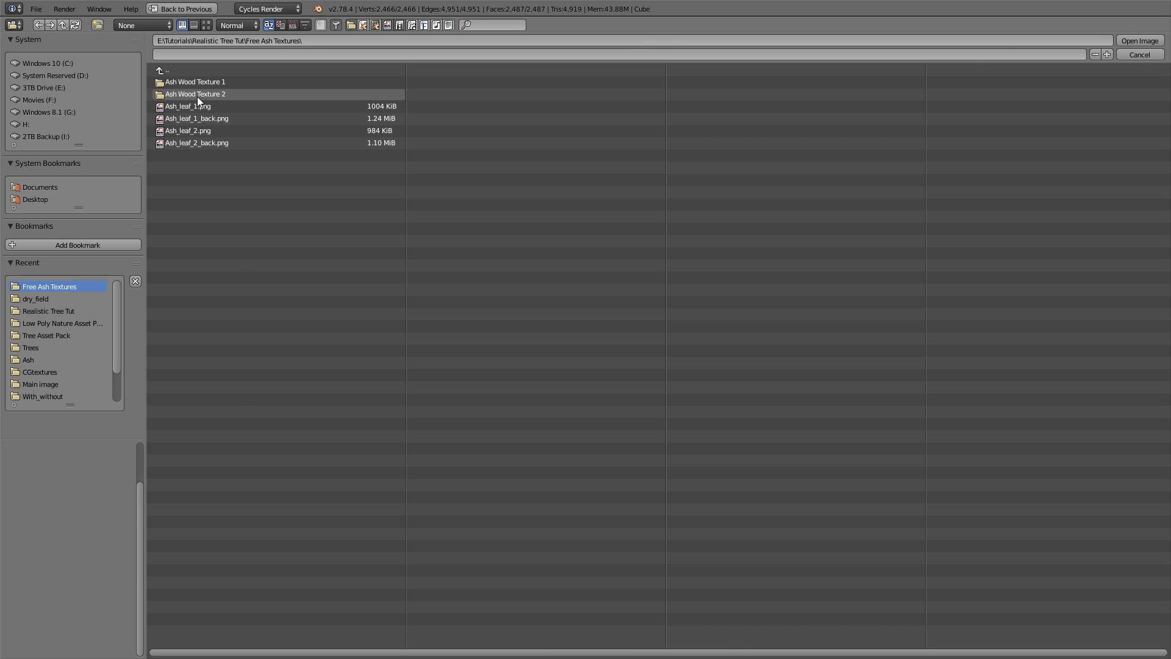
left_click(225, 80)
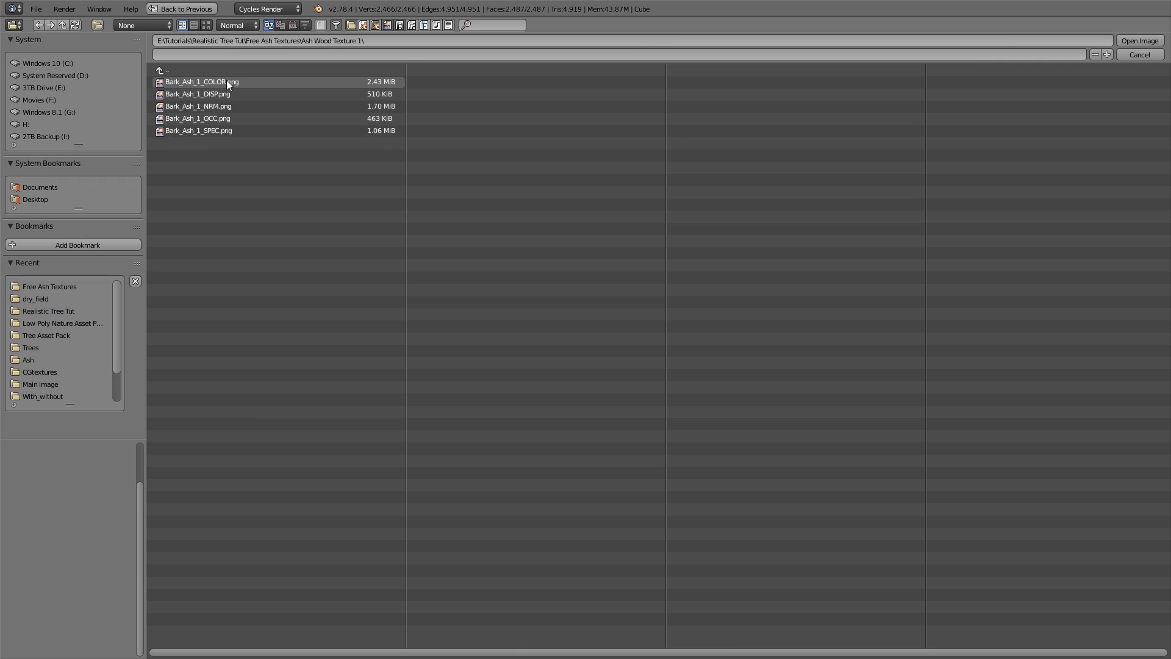
double_click(229, 79)
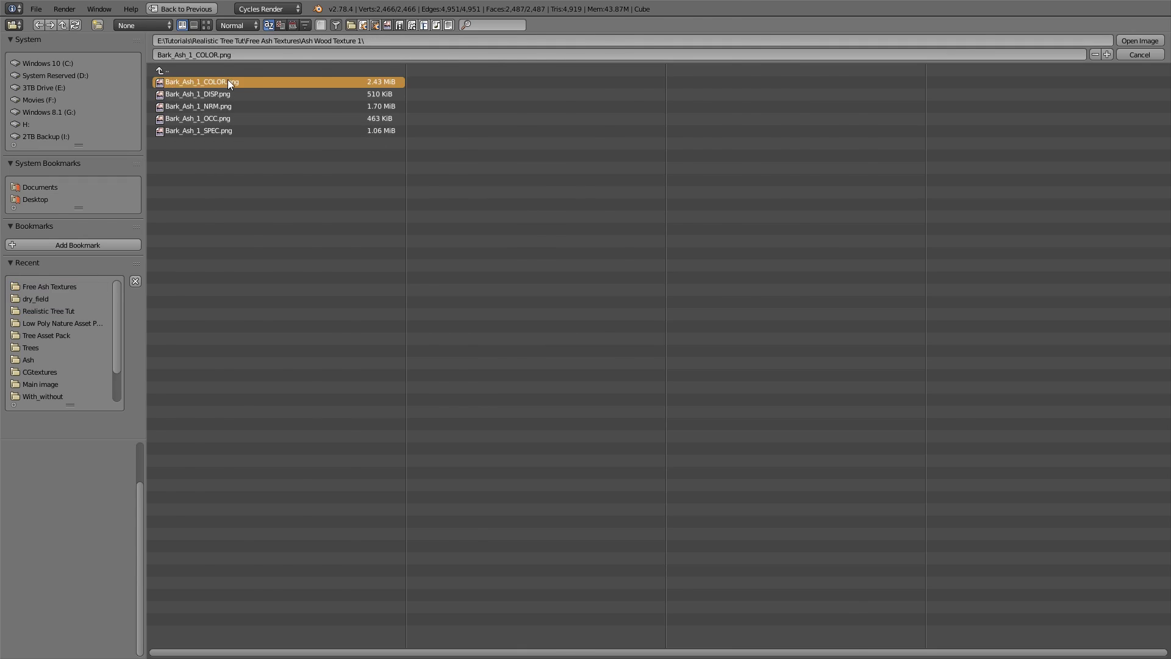
scroll(231, 389, "down", 5)
scroll(185, 323, "up", 5)
scroll(182, 337, "down", 3)
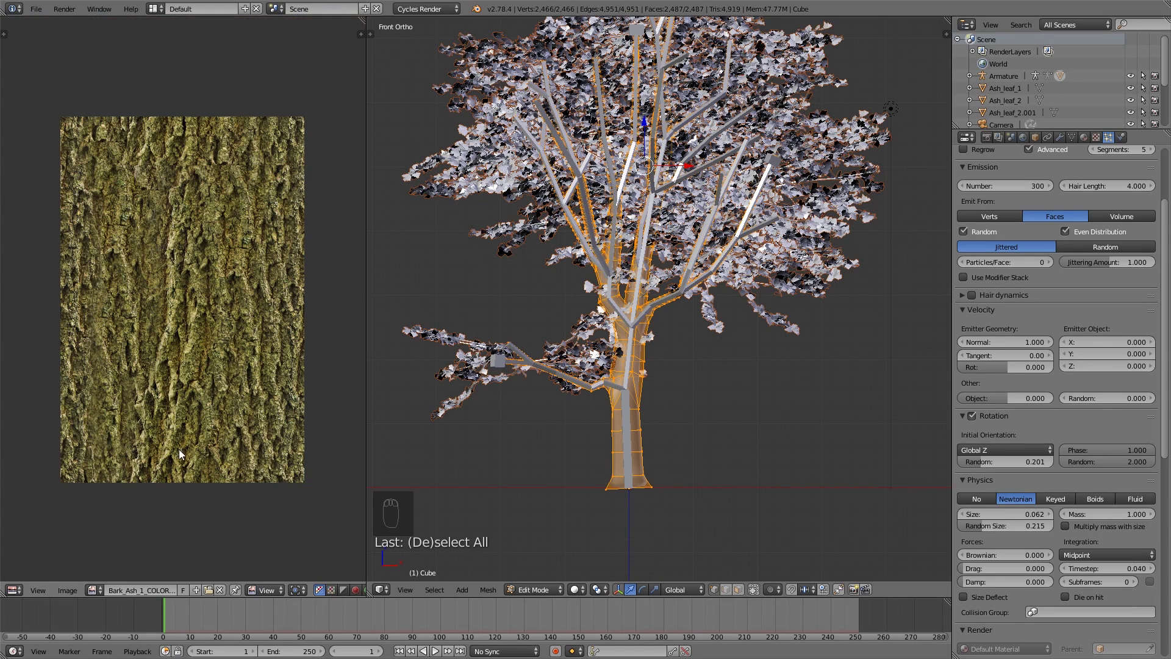
scroll(244, 372, "up", 1)
scroll(217, 270, "down", 1)
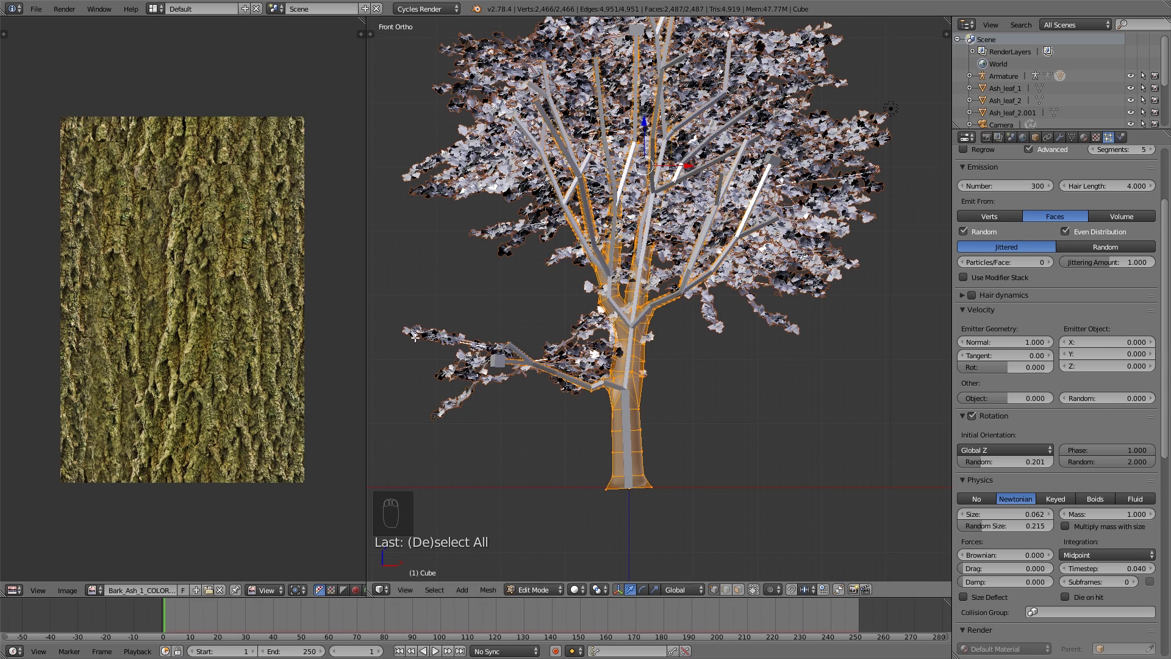
- Unwrap the whole tree mesh onto the bark image with Smart UV Project
scroll(189, 363, "down", 1)
scroll(195, 375, "up", 1)
key("u")
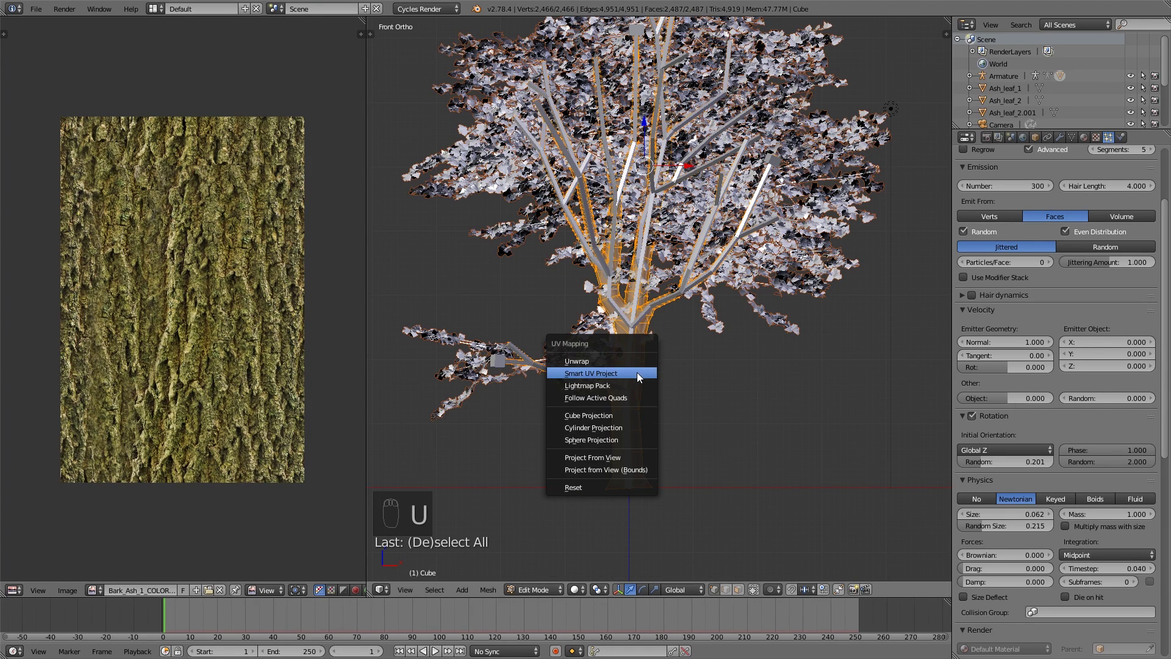
left_click(637, 372)
left_click(636, 465)
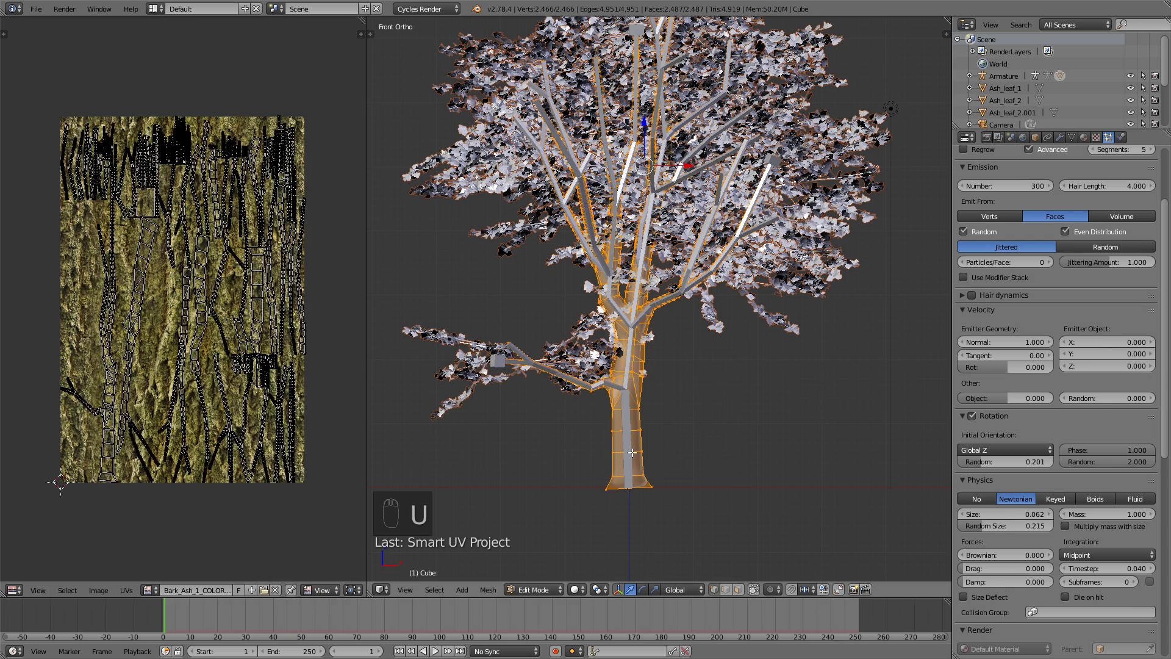
- Examine how the unwrapped tree islands run relative to the bark grain in the UV layout
scroll(176, 348, "up", 1)
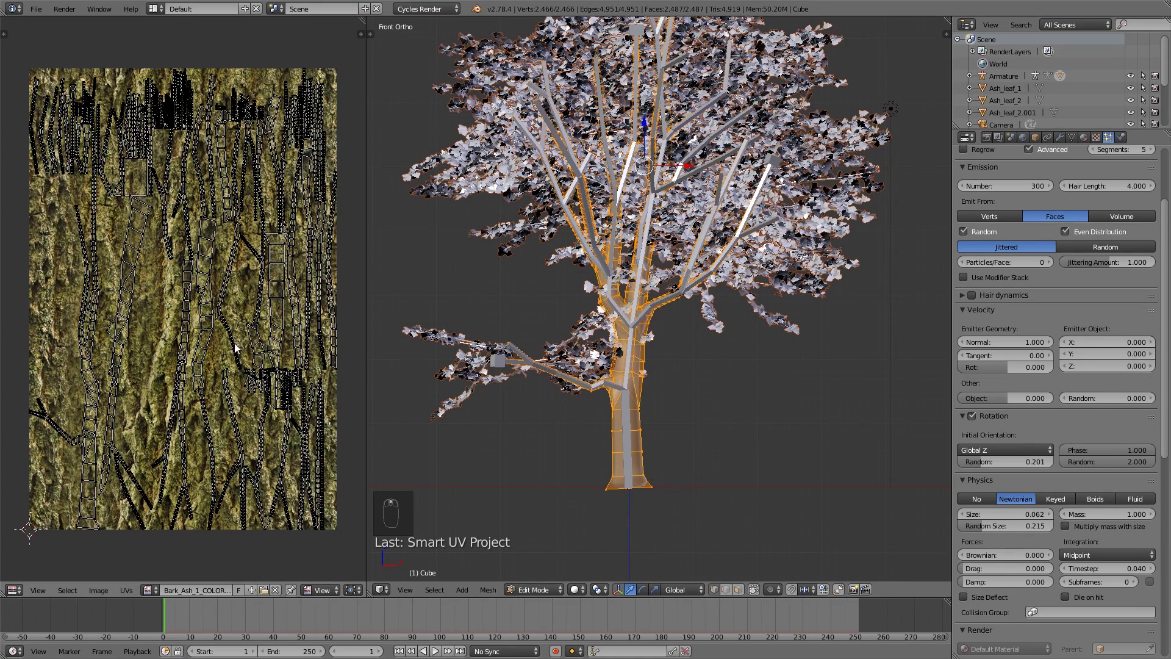
scroll(271, 263, "down", 3)
scroll(170, 327, "up", 3)
scroll(227, 432, "down", 1)
scroll(241, 430, "up", 2)
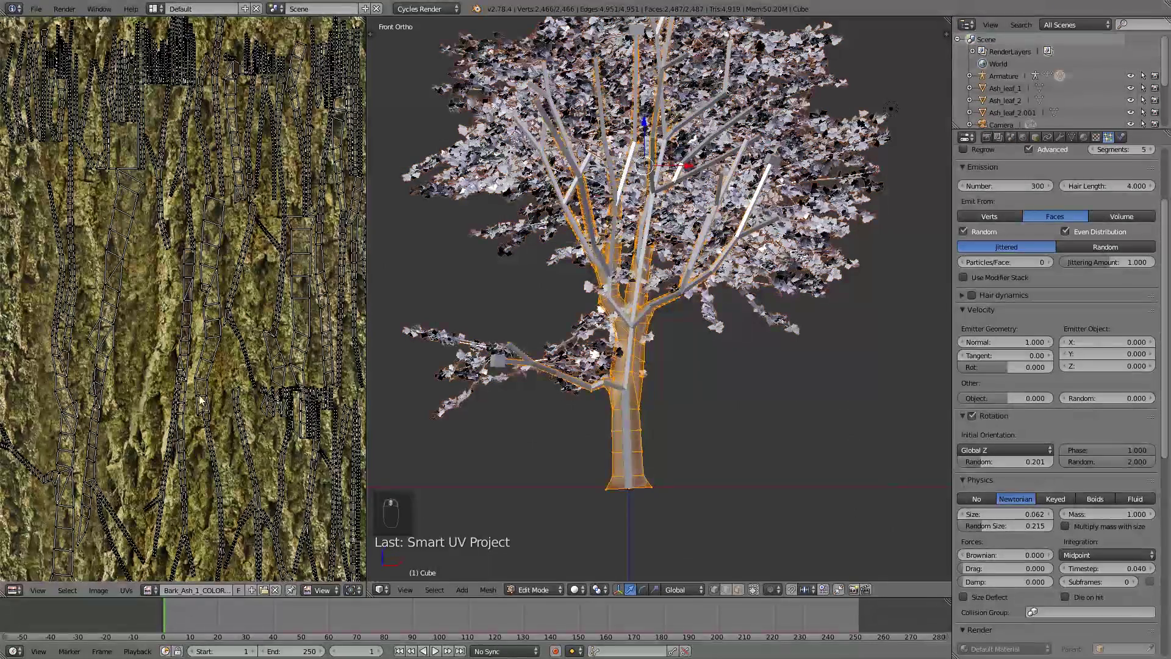
scroll(231, 379, "down", 2)
scroll(269, 318, "up", 3)
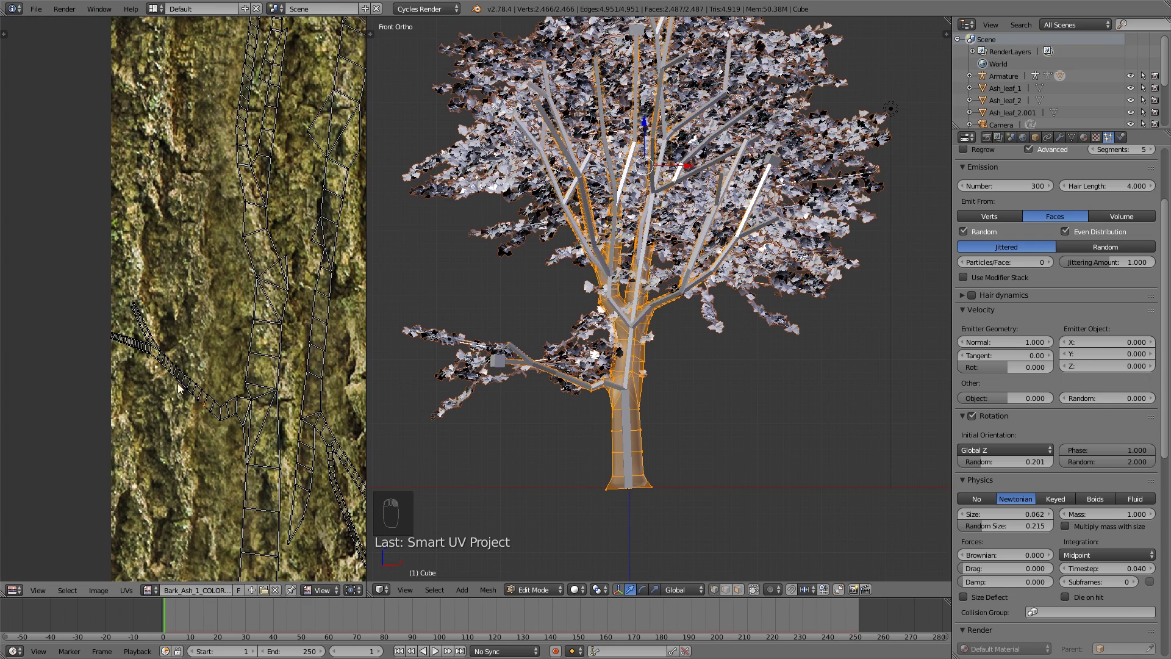
- Circle-select the diagonal forked branch island near the bark image's lower-left corner, then rotate and move it to follow the vertical bark grain
key("a")
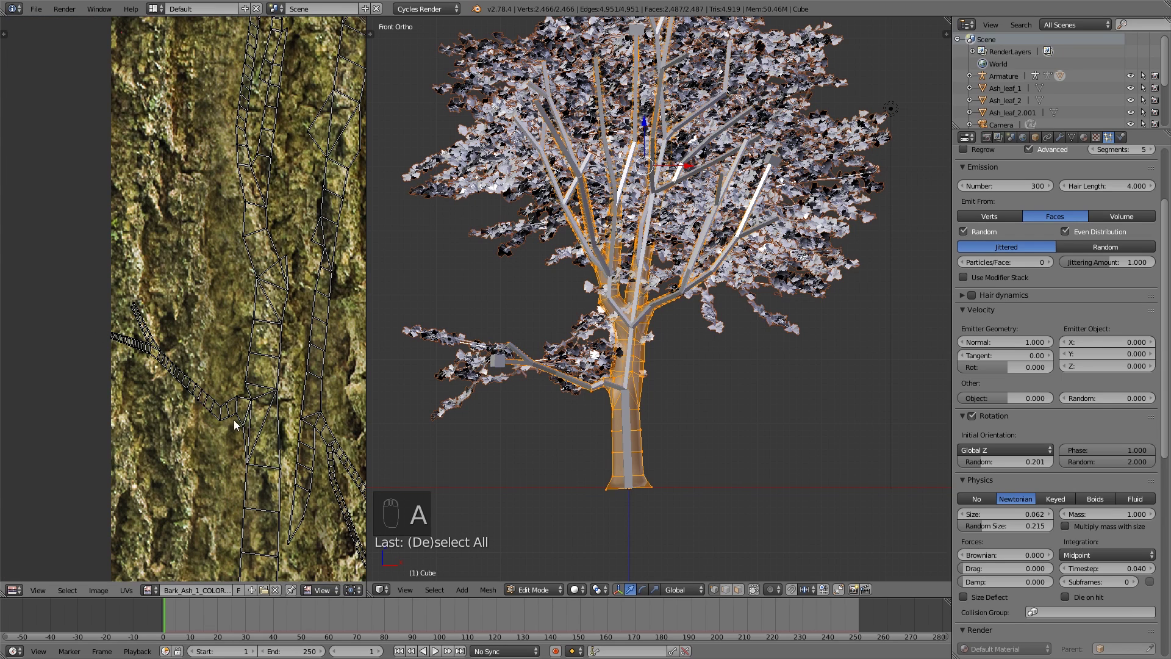
key("c")
left_click_drag(131, 333, 220, 427)
right_click(226, 429)
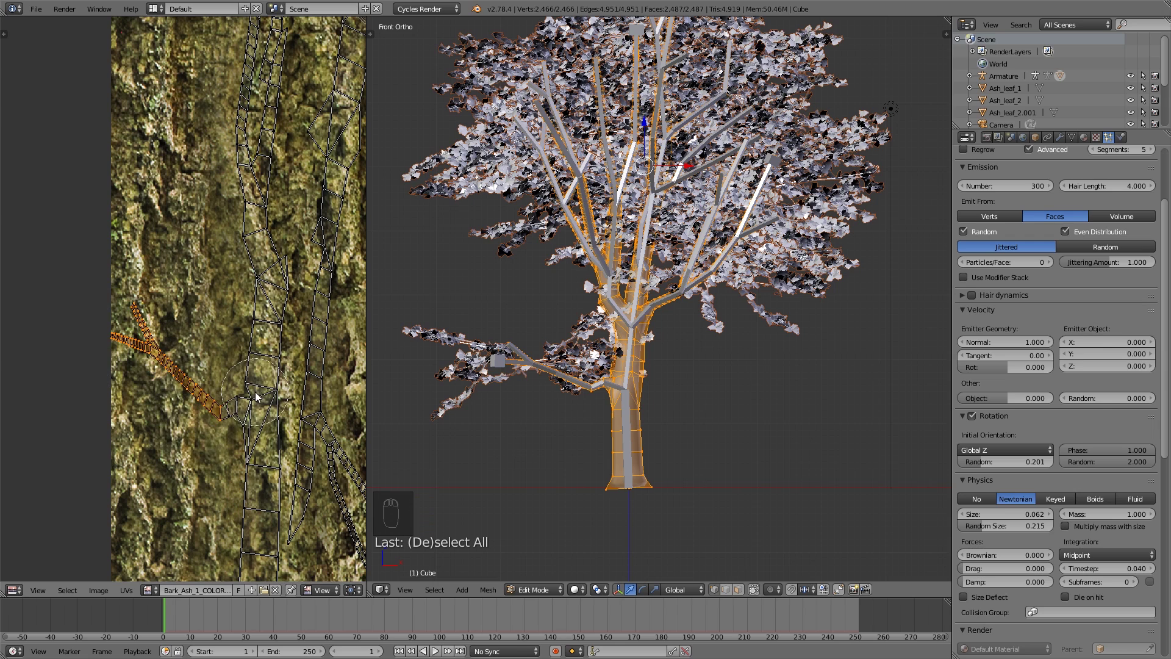
key("r")
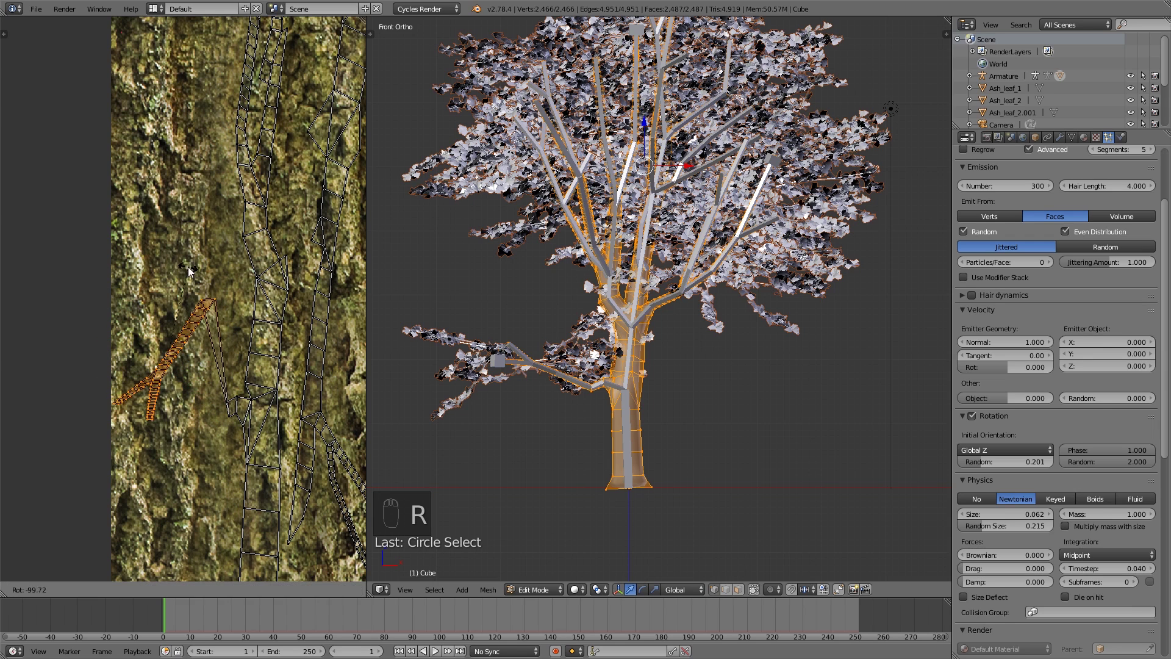
left_click(208, 372)
key("g")
left_click(212, 427)
key("r")
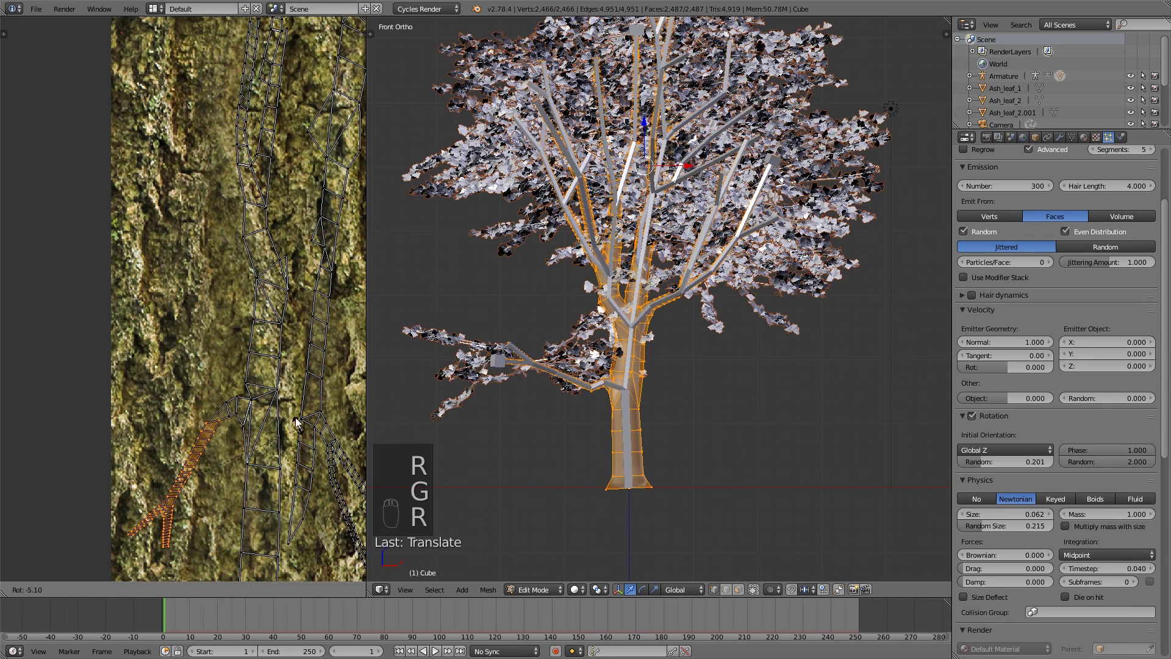
left_click(293, 421)
key("g")
left_click(307, 430)
- Move the individual UV vertices at the top of the rotated branch island to curve it into its adjoining strip, then deselect everything
right_click(220, 427)
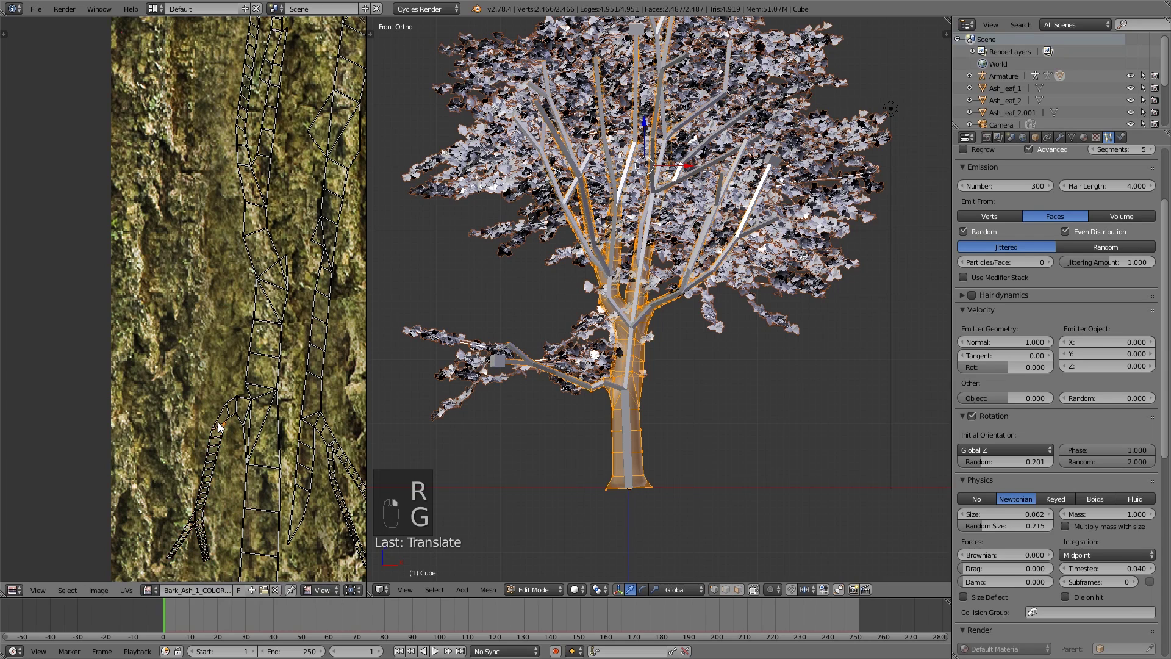
key("g")
right_click(216, 426)
key("g")
right_click(223, 419)
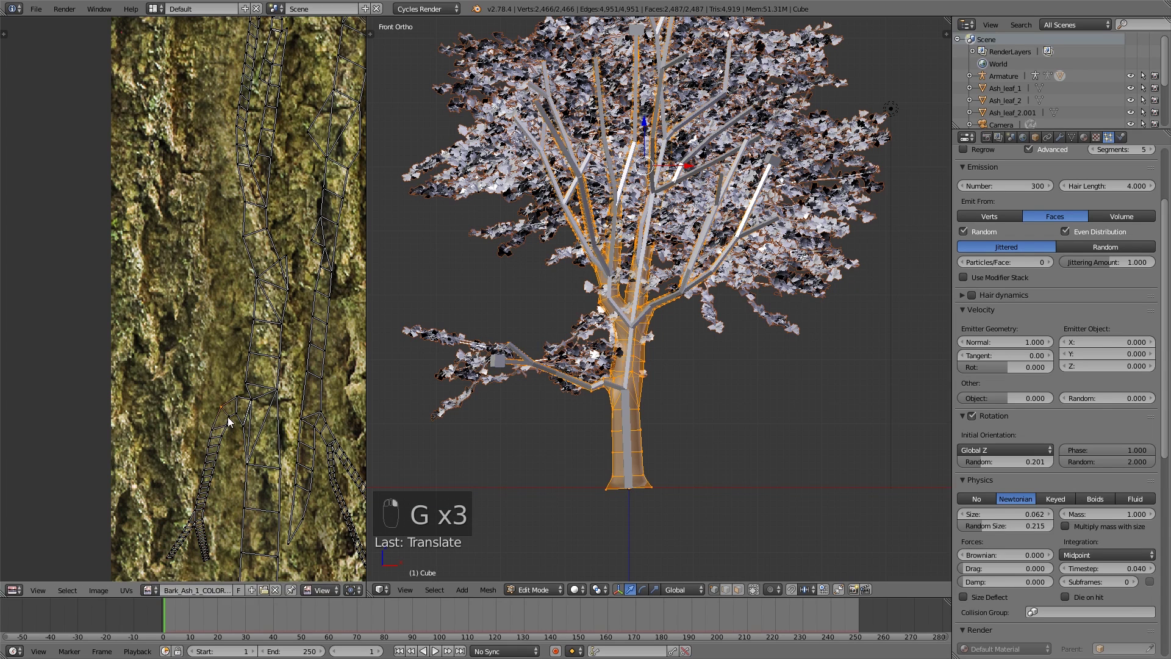
key("g")
right_click(228, 422)
key("g")
right_click(217, 425)
key("g")
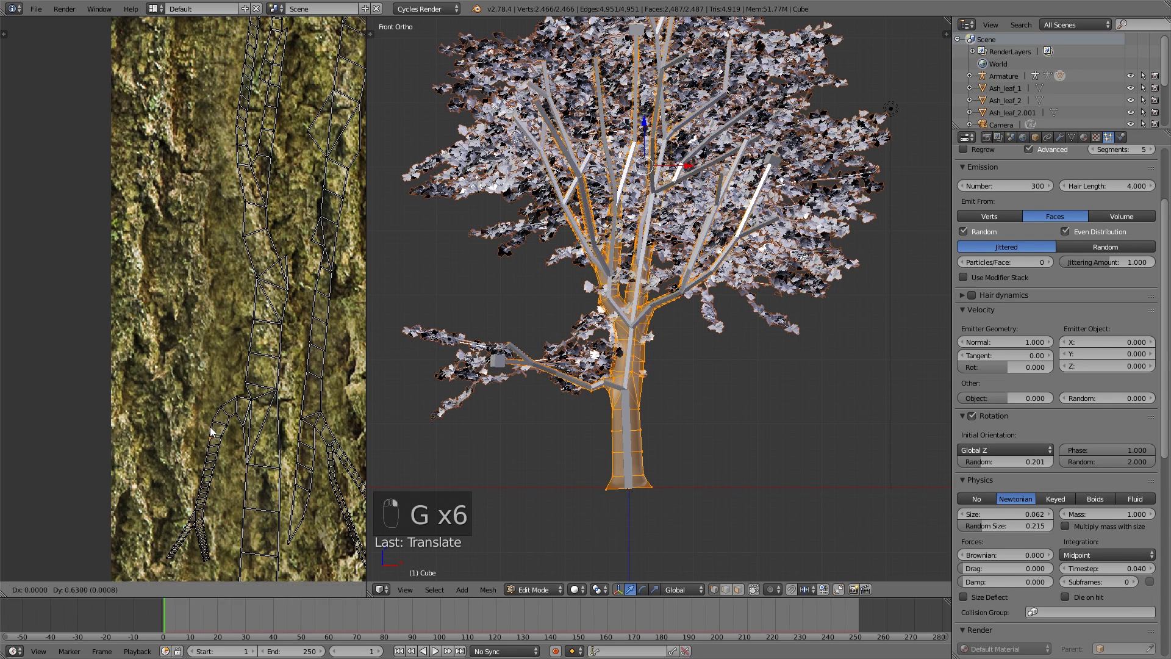
right_click(233, 427)
scroll(235, 427, "down", 3)
scroll(235, 427, "up", 3)
key("a")
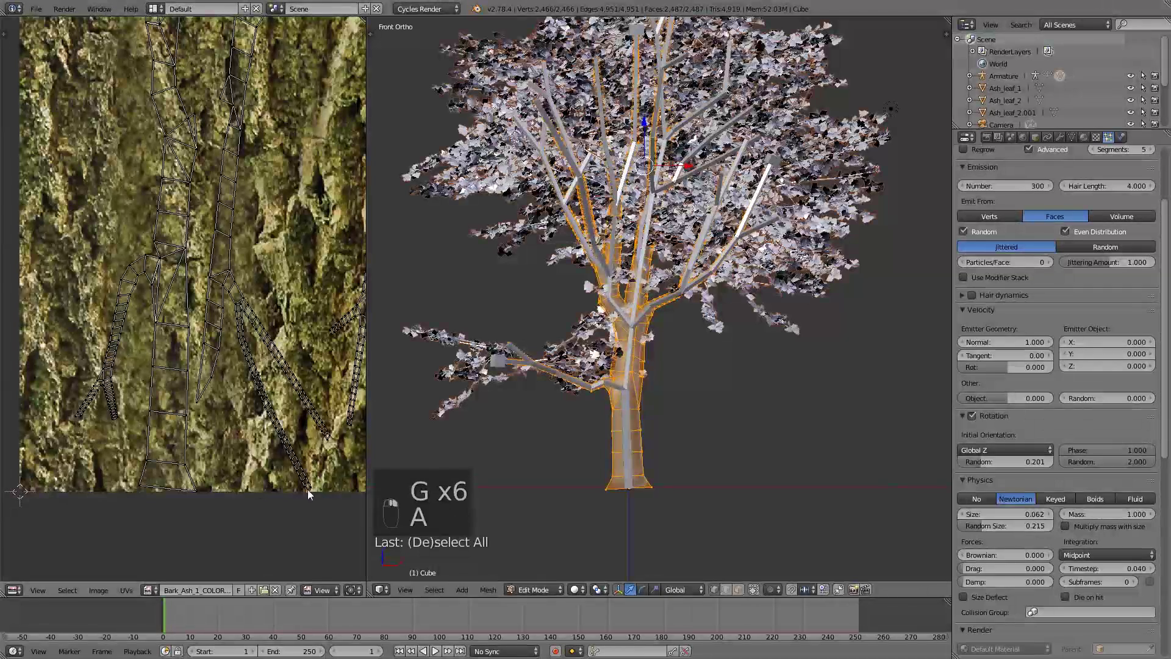
- Enable proportional editing for the UVs and set it to Connected
scroll(307, 489, "down", 1)
scroll(339, 577, "down", 6)
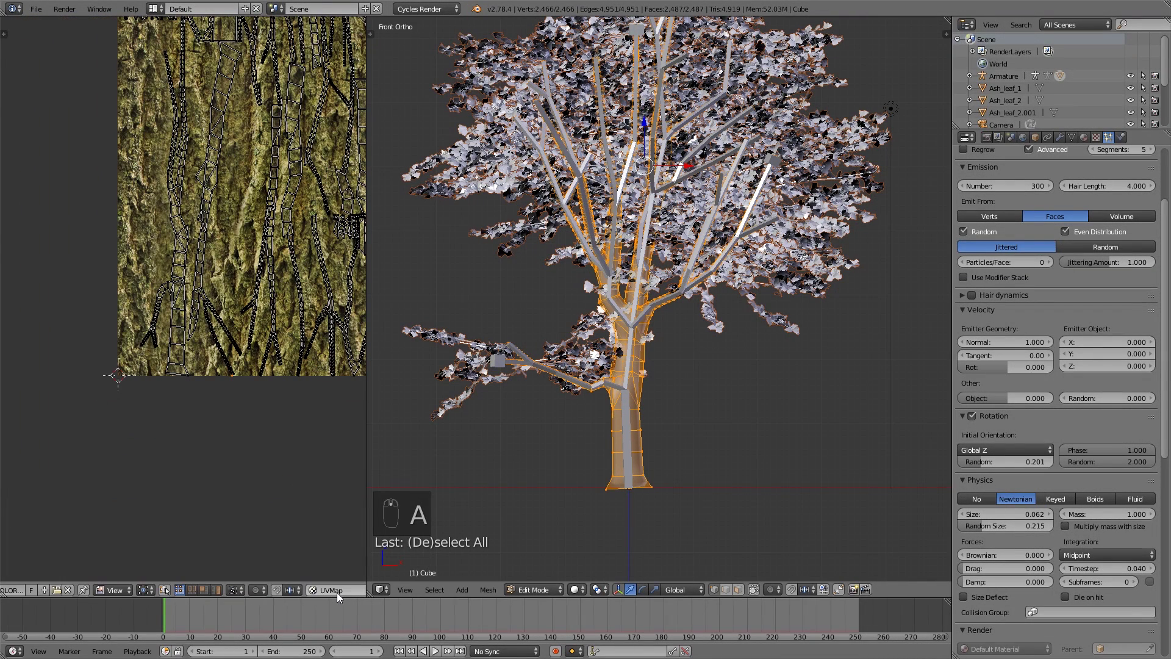
scroll(330, 593, "down", 5)
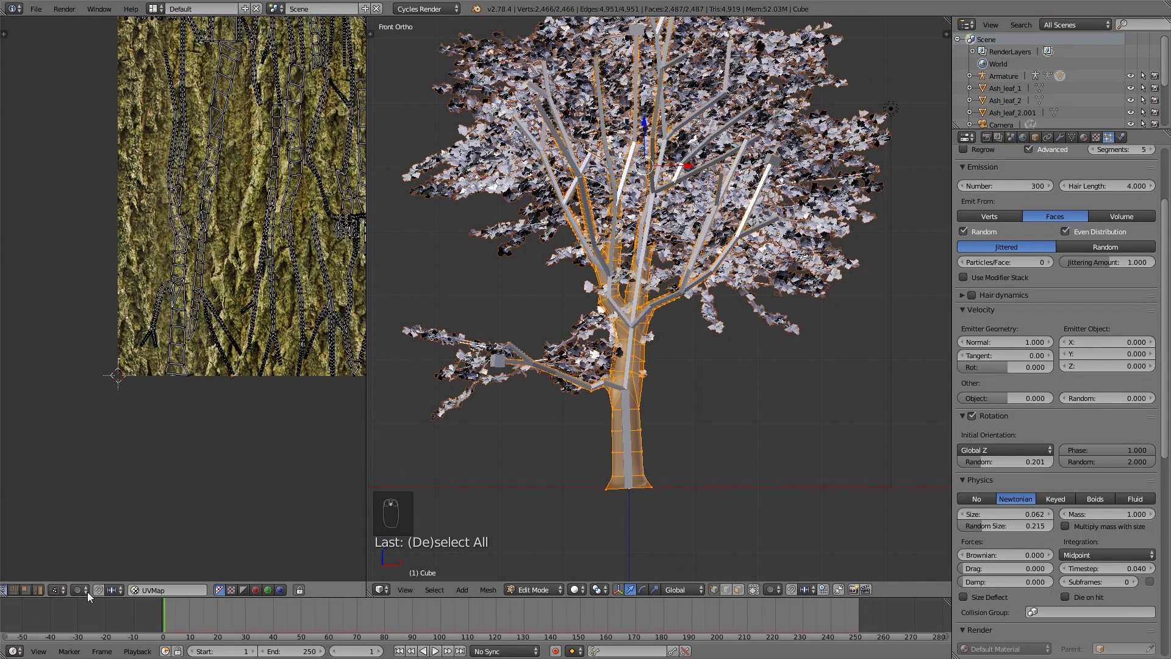
left_click(86, 591)
left_click(93, 562)
left_click(78, 591)
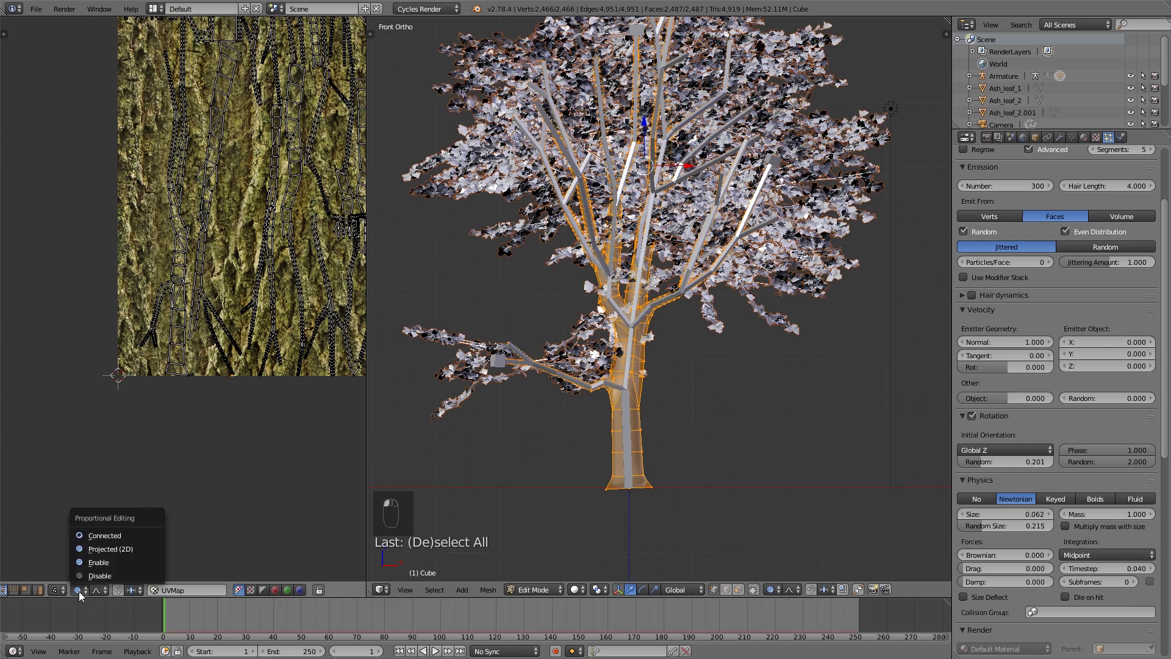
left_click(104, 536)
- Swing the tip of the slanted forked island at the bark image's lower edge upright, using a proportional size of 0.24
scroll(284, 420, "up", 4)
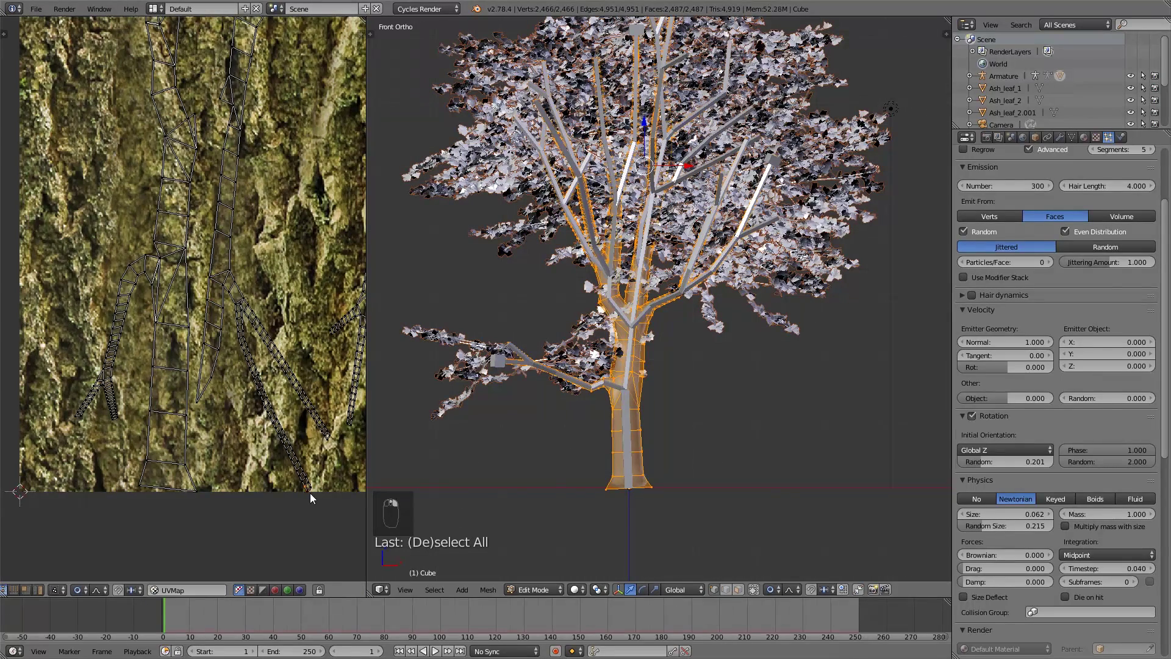
key("g")
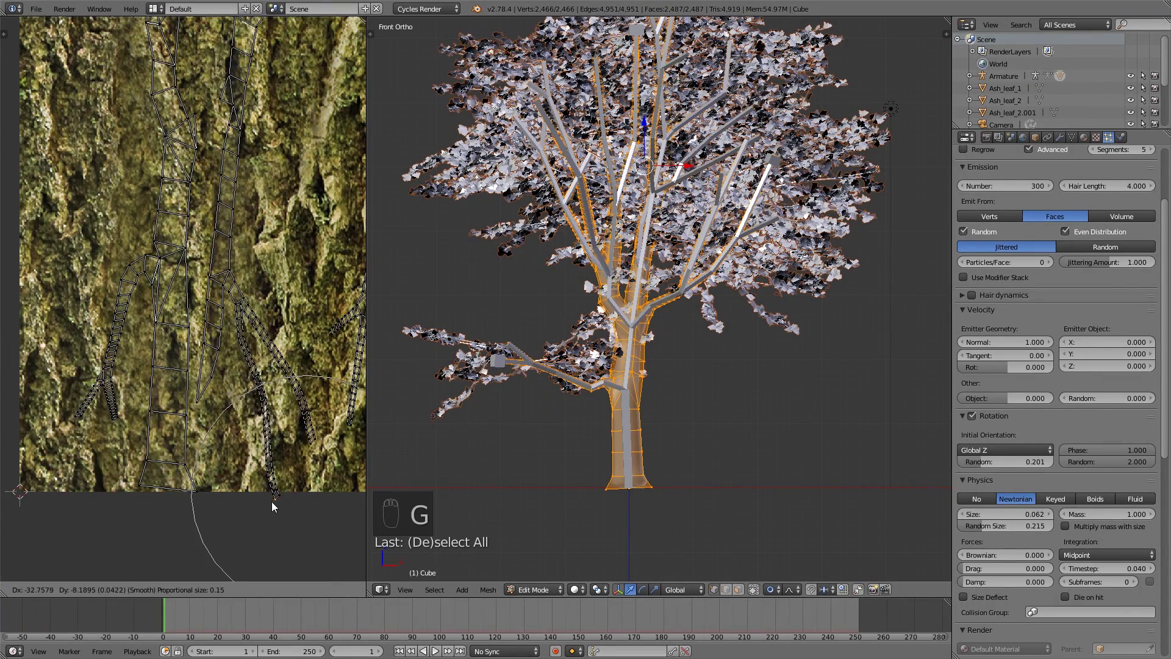
scroll(256, 504, "down", 5)
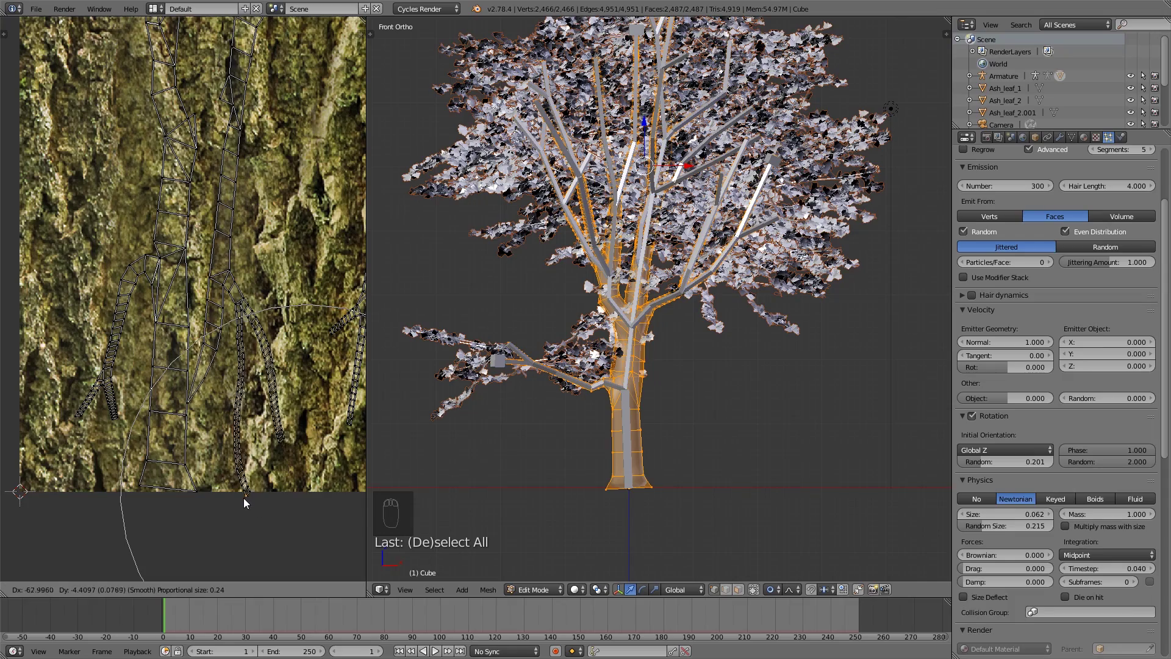
left_click(251, 491)
scroll(284, 279, "down", 3)
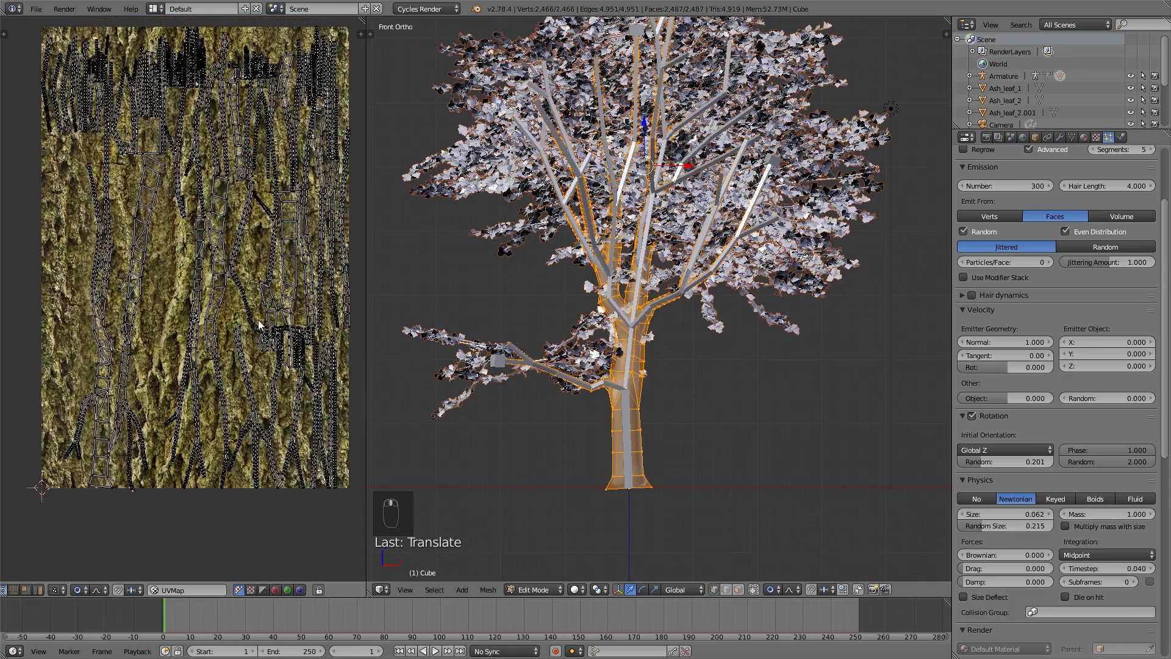
- Align the slanted branch islands around the middle of the UV layout with the grain, using proportional sizes of 0.24 and 0.10, then deselect
scroll(259, 325, "up", 4)
key("g")
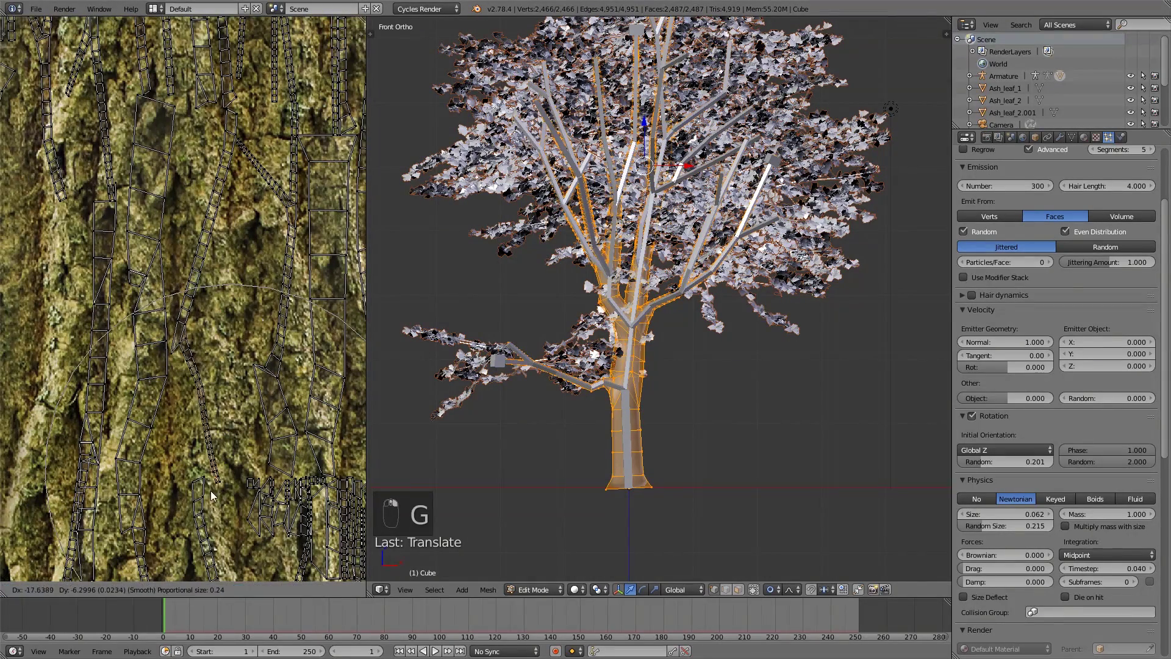
left_click(219, 324)
scroll(254, 355, "down", 1)
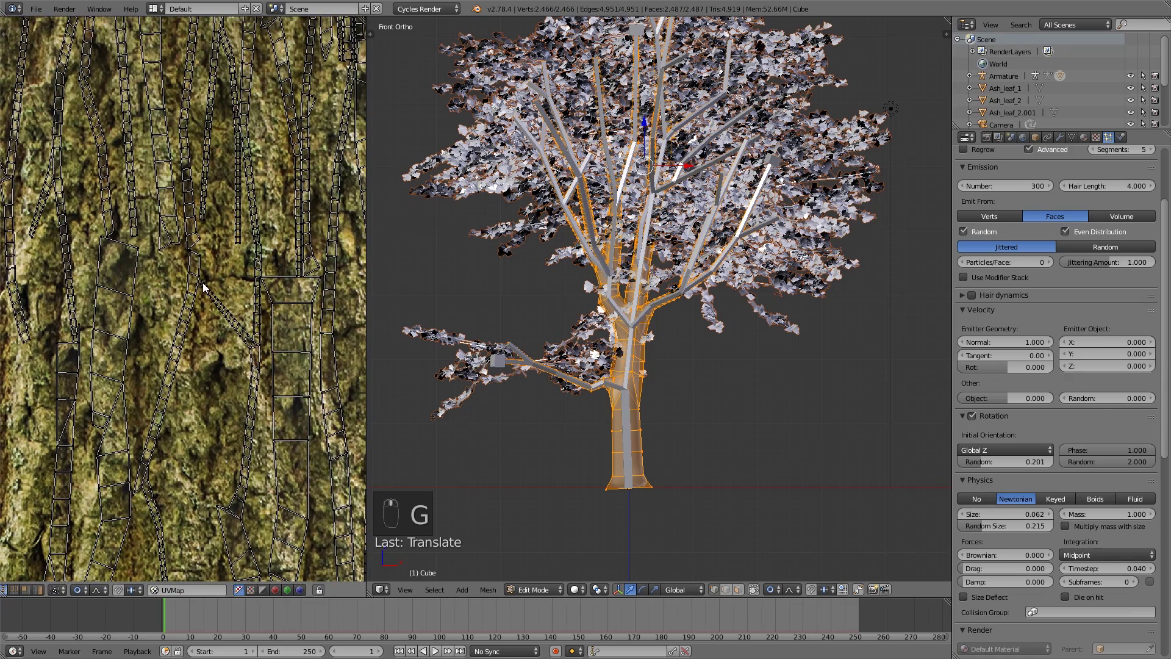
key("g")
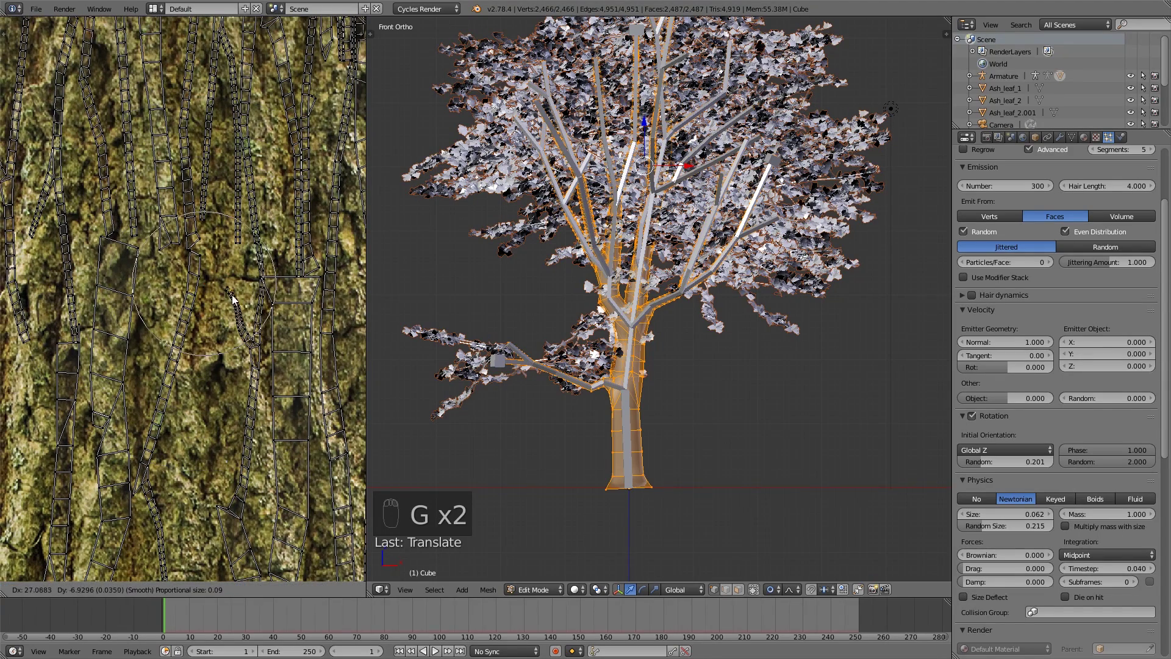
scroll(242, 274, "down", 5)
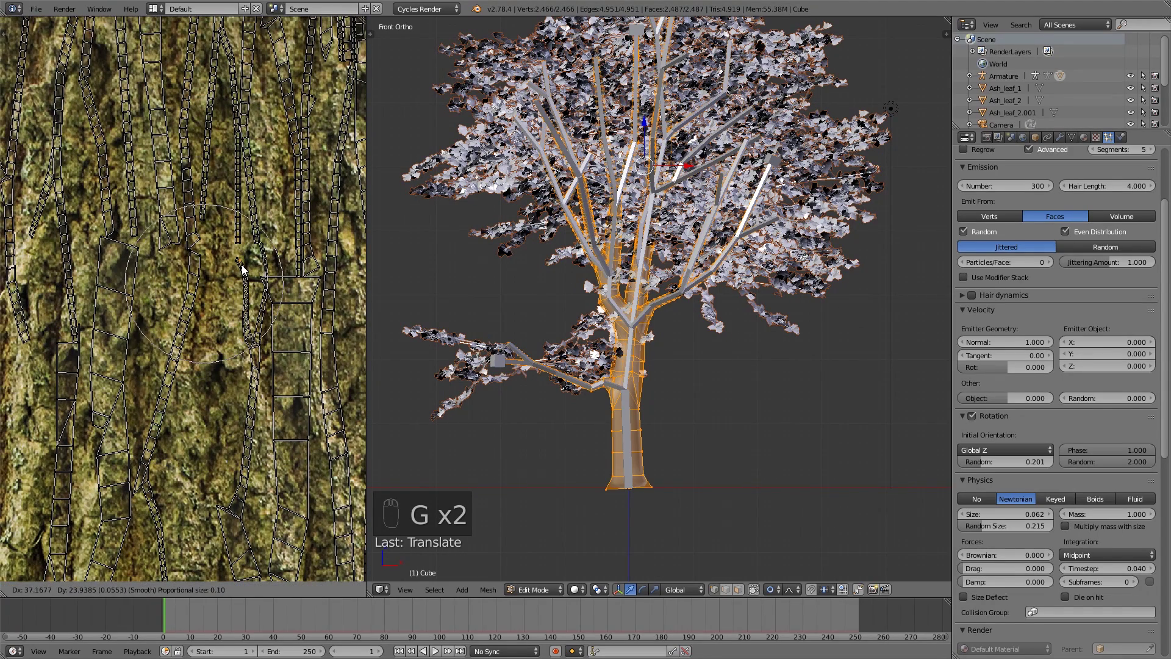
left_click(244, 263)
key("a")
scroll(257, 250, "down", 4)
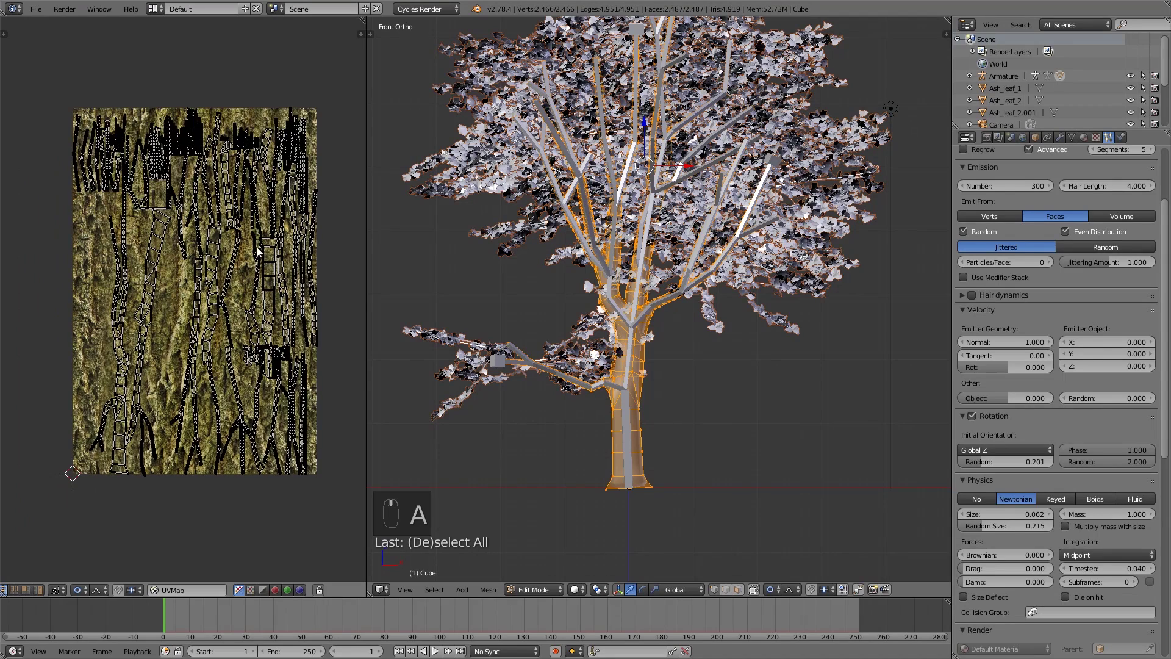
- Leave Edit Mode on the tree, show the second layer, and select the tall leafy branch object there
key("a")
key("Tab")
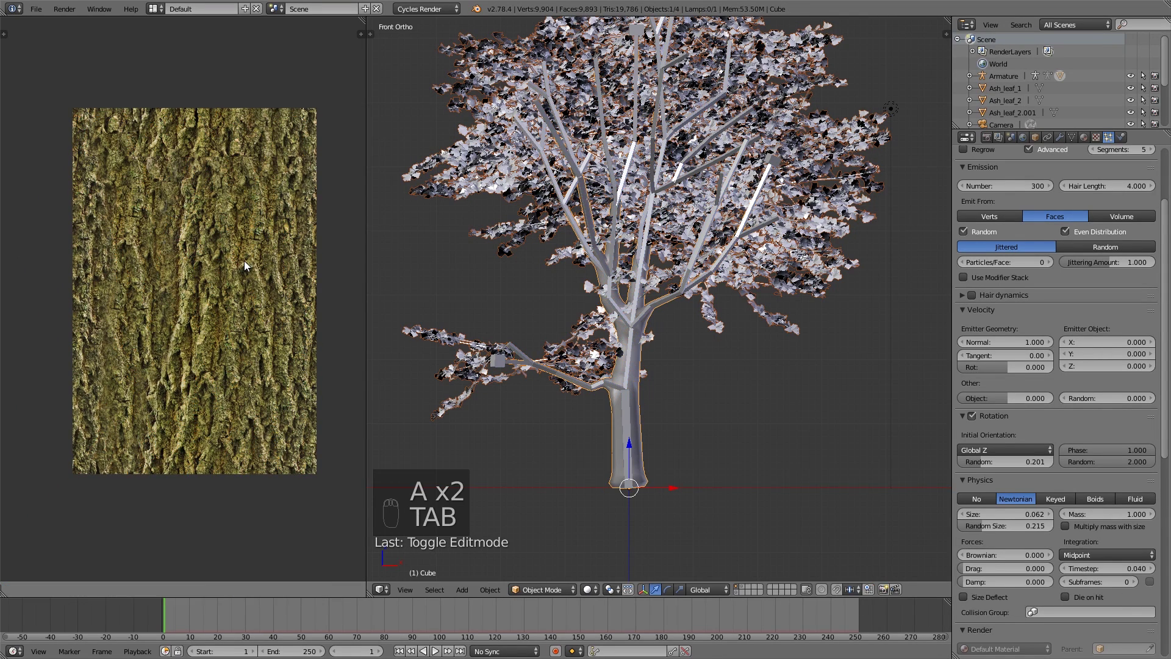
left_click(744, 588)
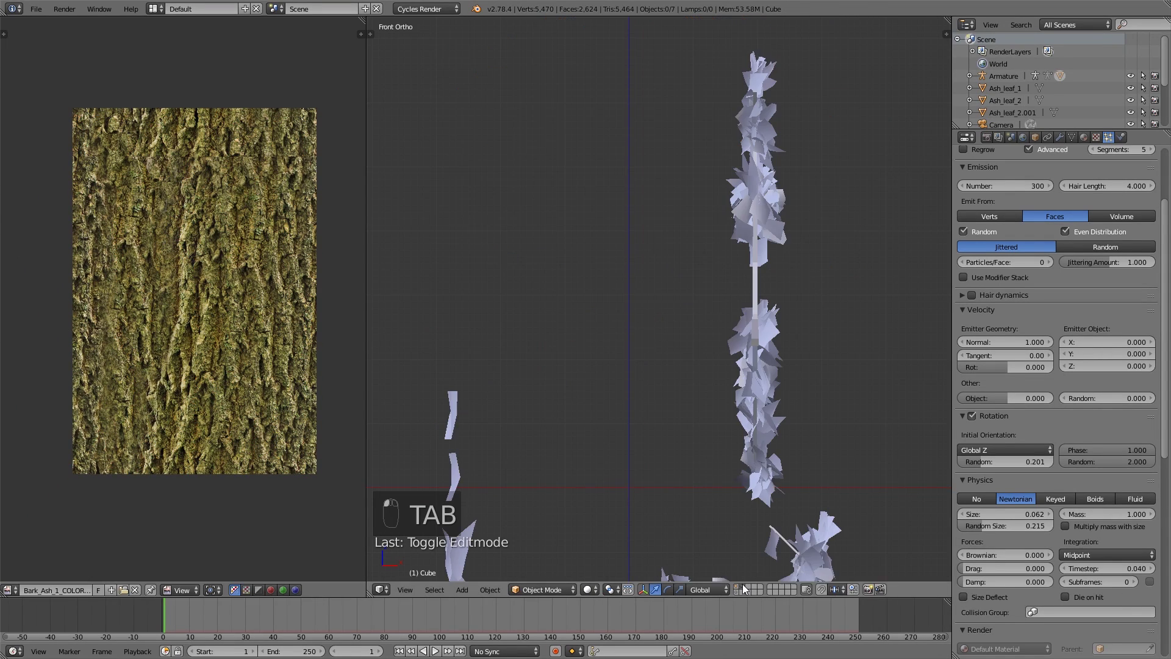
middle_click_drag(726, 437, 666, 410)
right_click(709, 292)
middle_click_drag(709, 292, 679, 322)
- Enter Edit Mode on the leafy branch, select only its linked stem geometry, and unwrap it with Smart UV Project at a 66 angle limit
key("Tab")
key("a")
key("a")
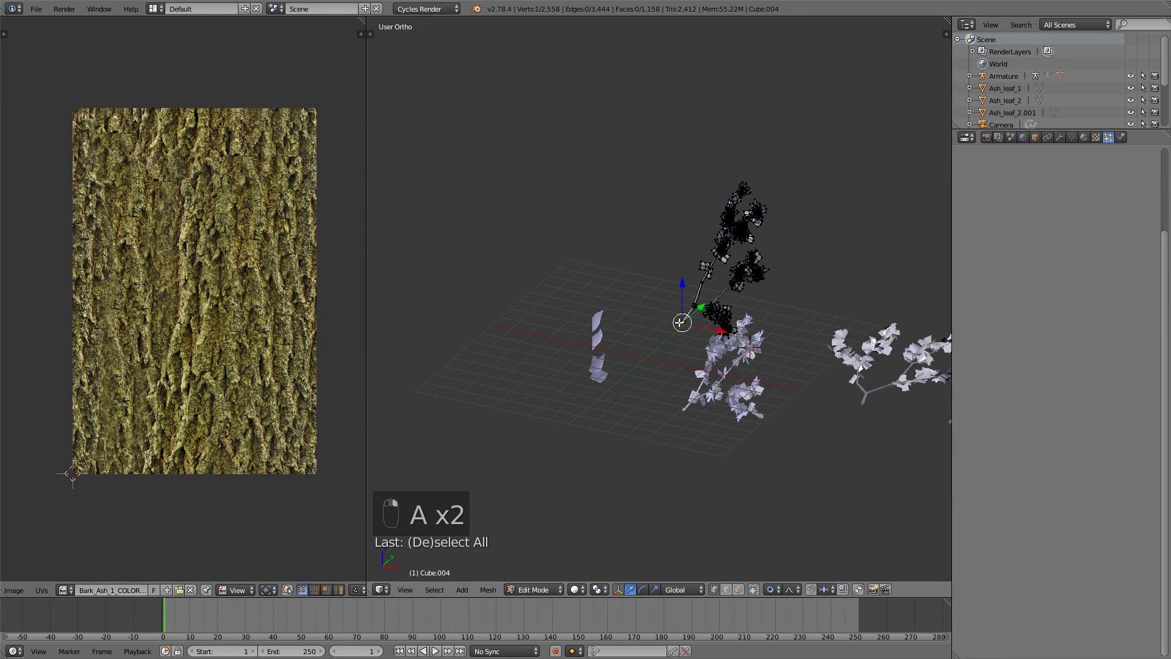
key("l")
key("u")
left_click(679, 323)
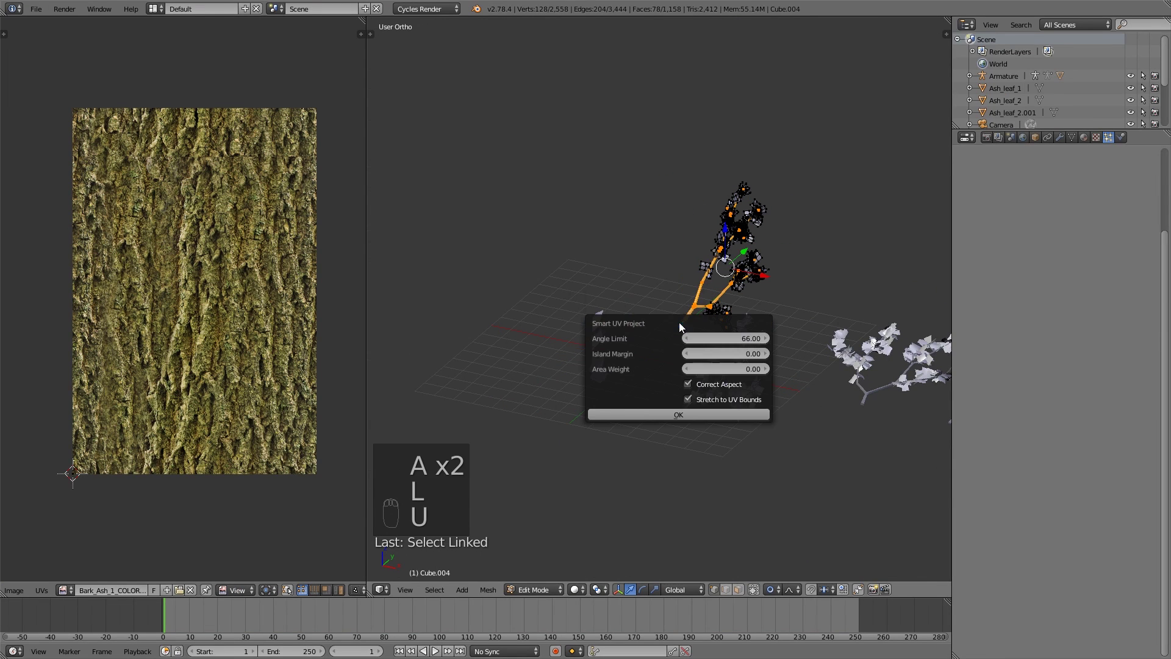
left_click(641, 411)
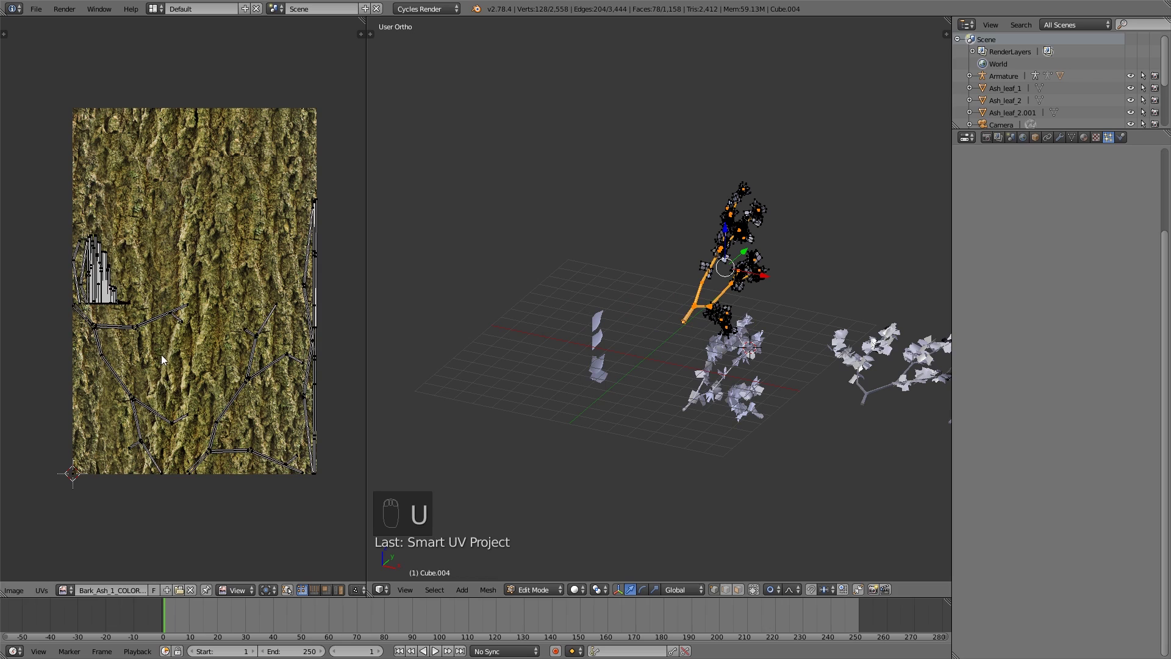
- Unwrap the branch stem again with Smart UV Project at an angle limit of 55
key("u")
left_click(617, 340)
left_click(679, 352)
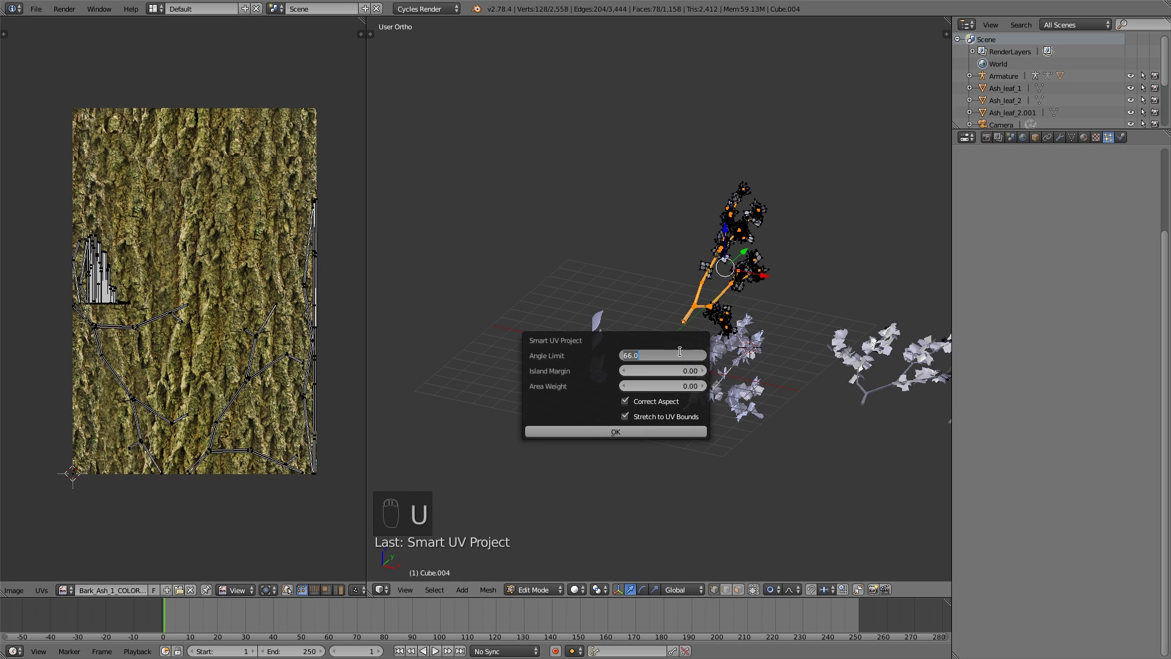
type("55")
key("Return")
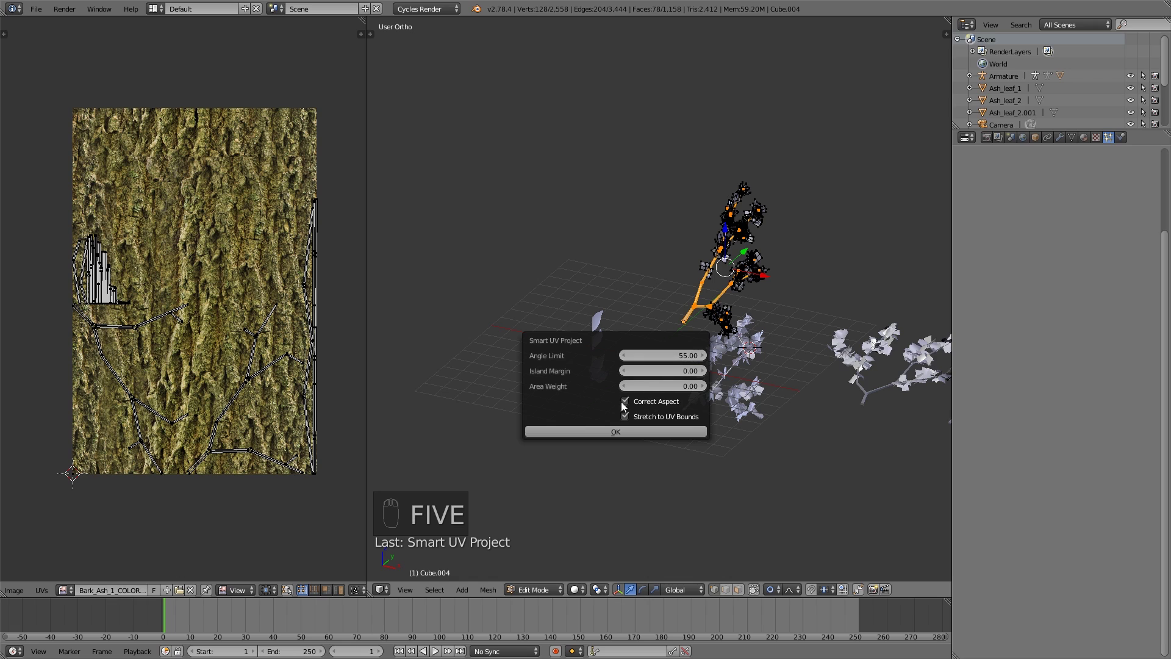
left_click(623, 435)
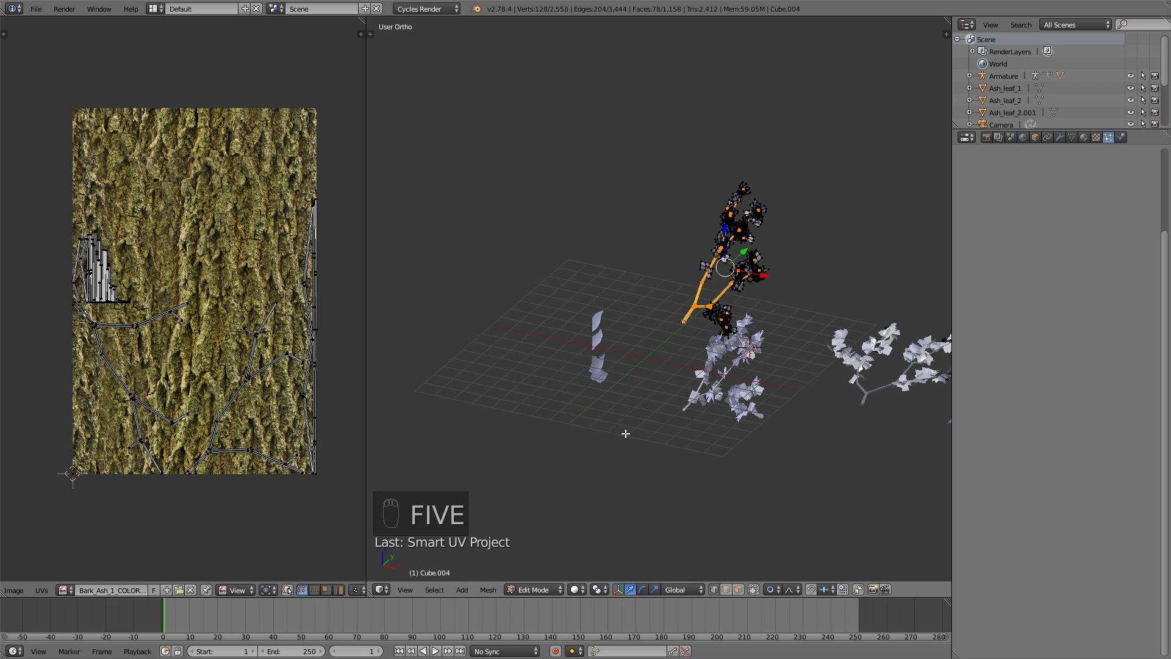
- Redo the branch stem's Smart UV Project unwrap with an angle limit of 45
key("u")
left_click(683, 338)
left_click(719, 352)
type("4")
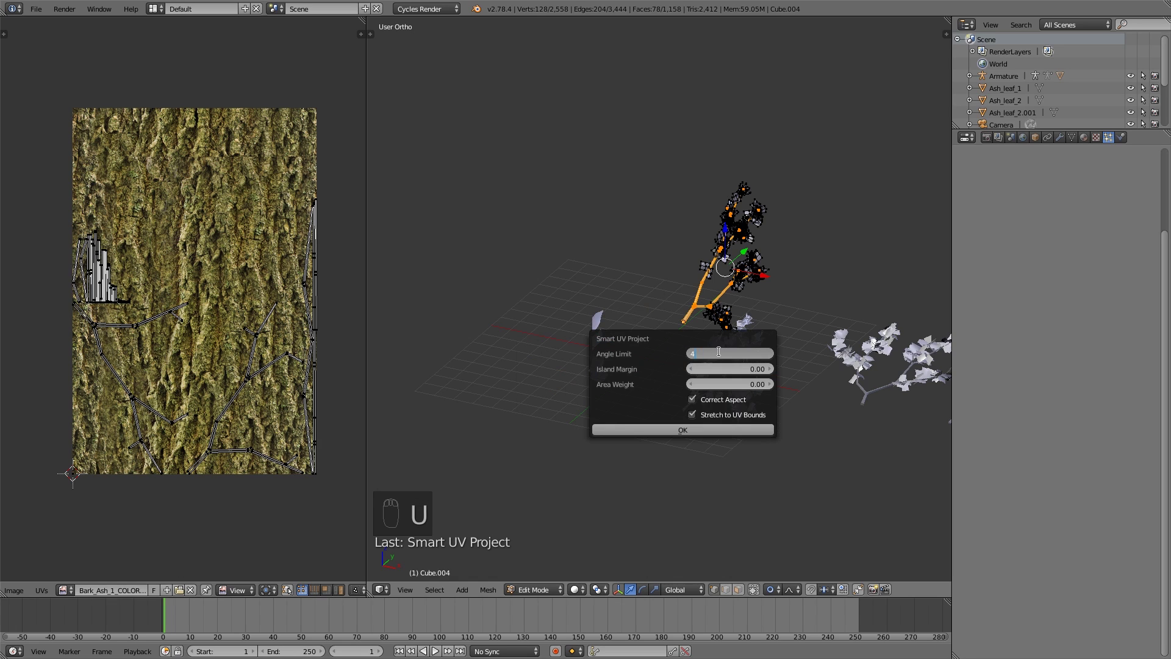
type("5")
left_click(688, 429)
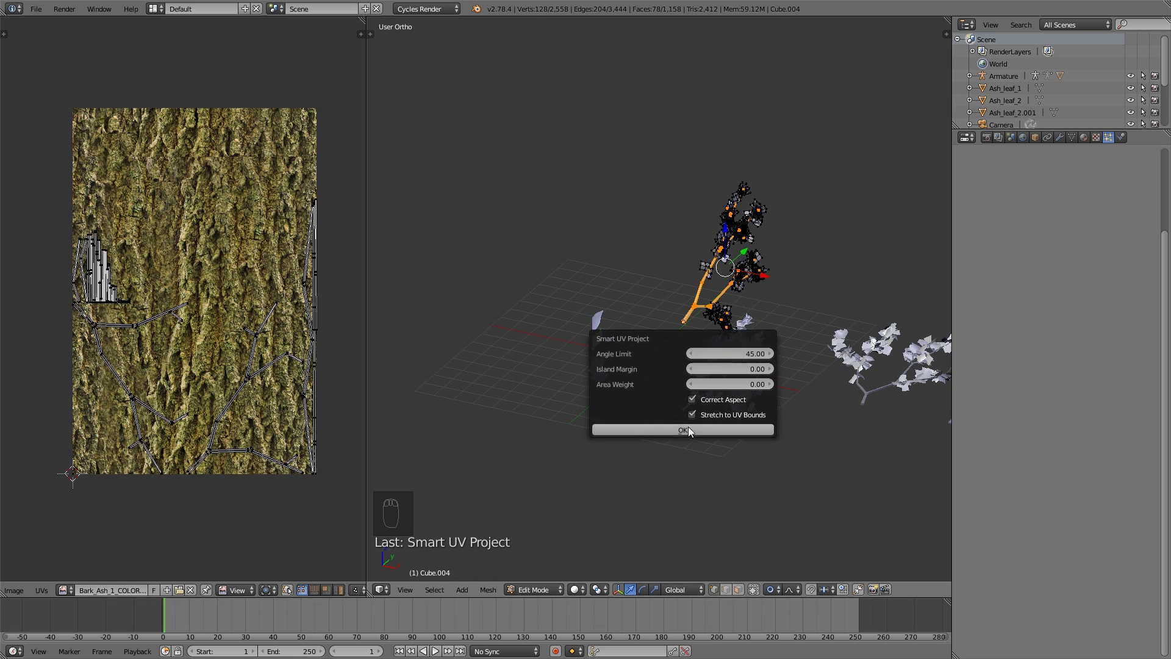
left_click(689, 430)
- Open the Smart UV Project settings for the branch stem once more
key("u")
left_click(664, 320)
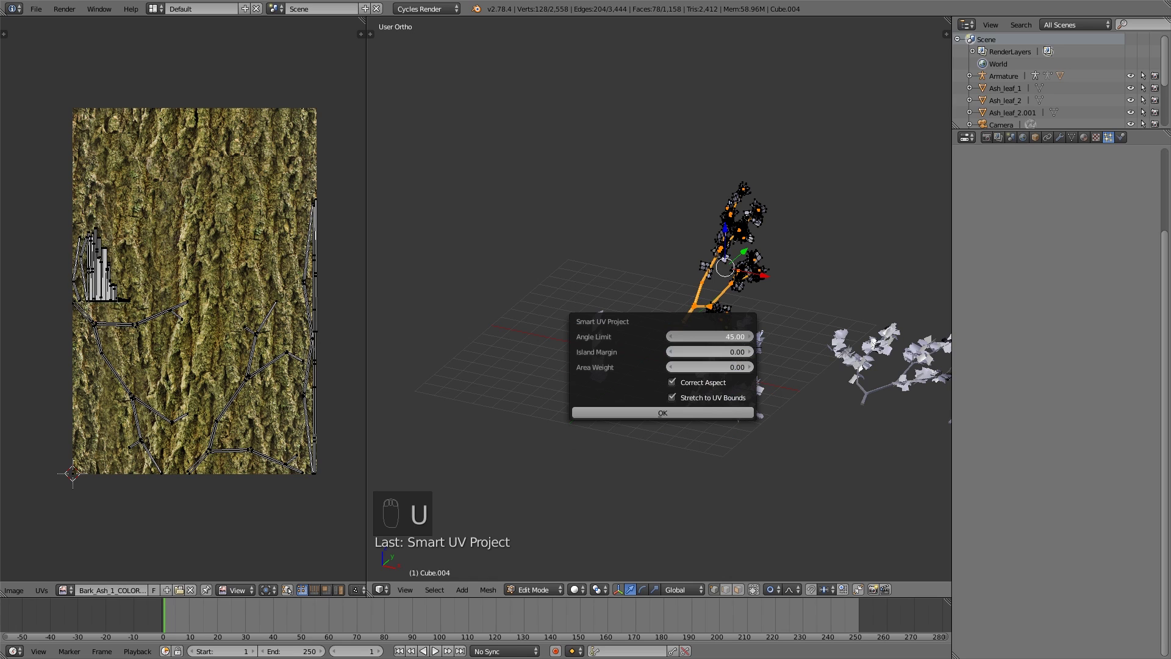
- Unwrap the branch mesh with Smart UV Project using an angle limit of 60
left_click(709, 336)
type("60")
left_click(642, 413)
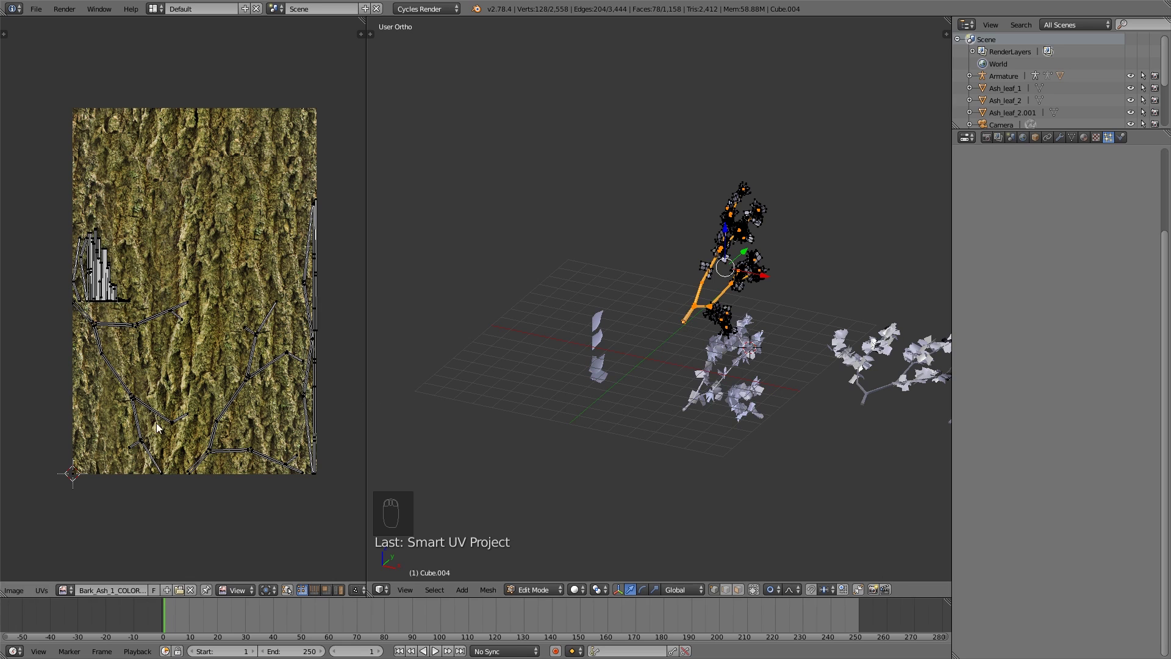
- Rotate the branch UV island on the right of the bark image upright and move it to the image's upper middle
key("Tab")
key("Tab")
key("a")
key("a")
key("a")
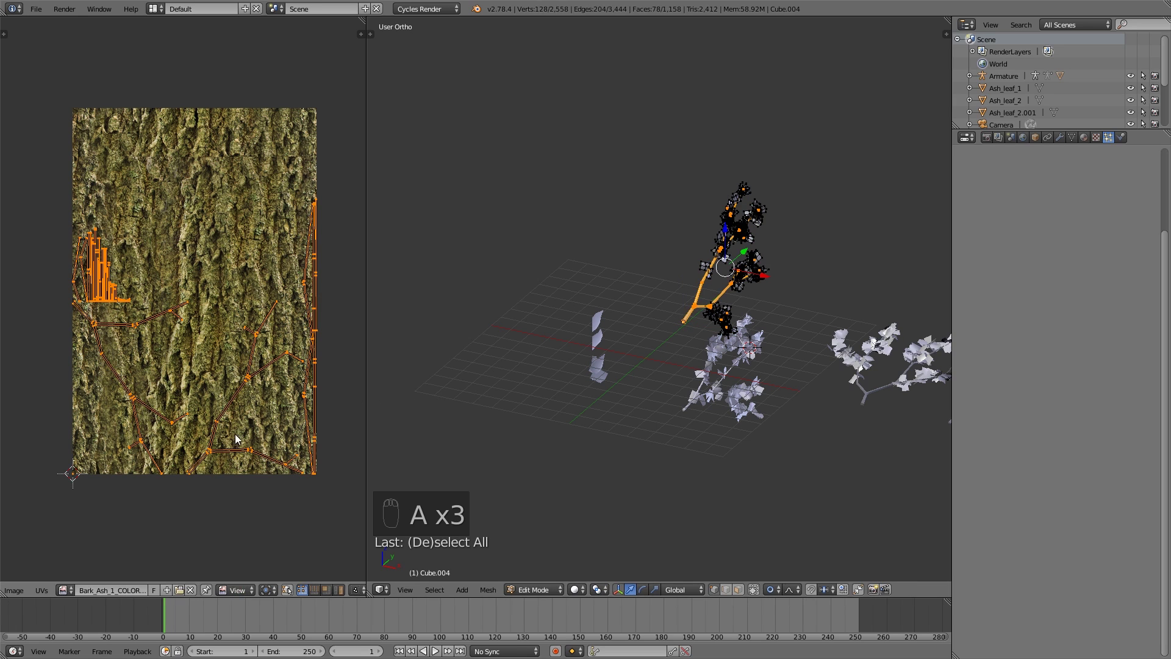
right_click(242, 386)
key("l")
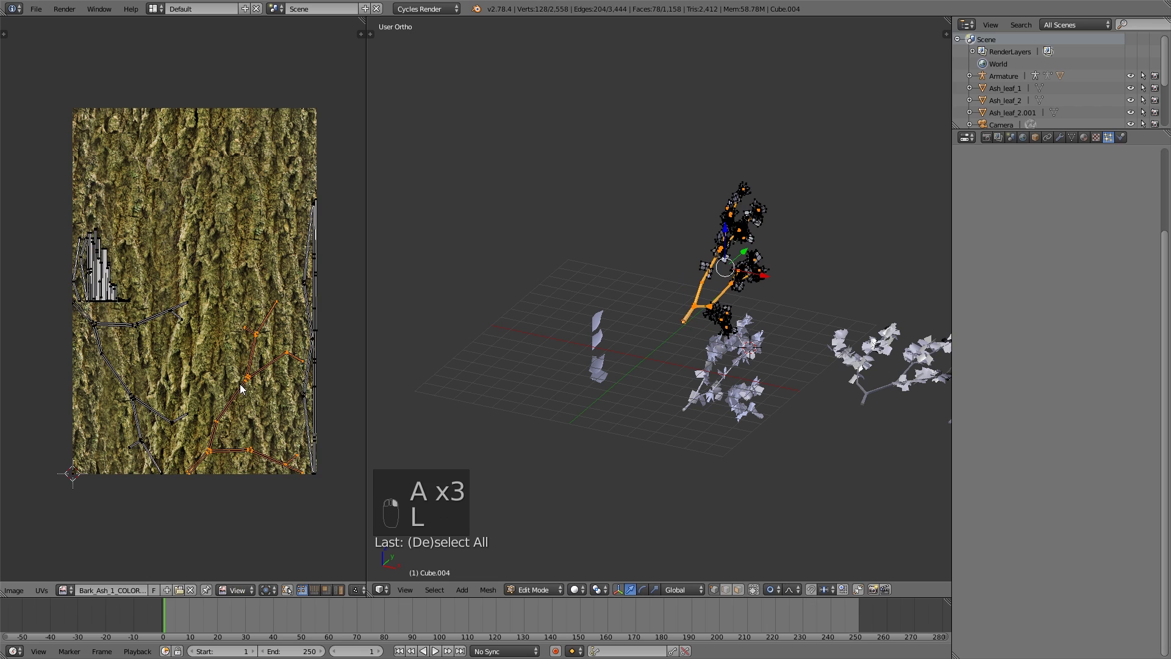
key("r")
left_click(259, 352)
key("g")
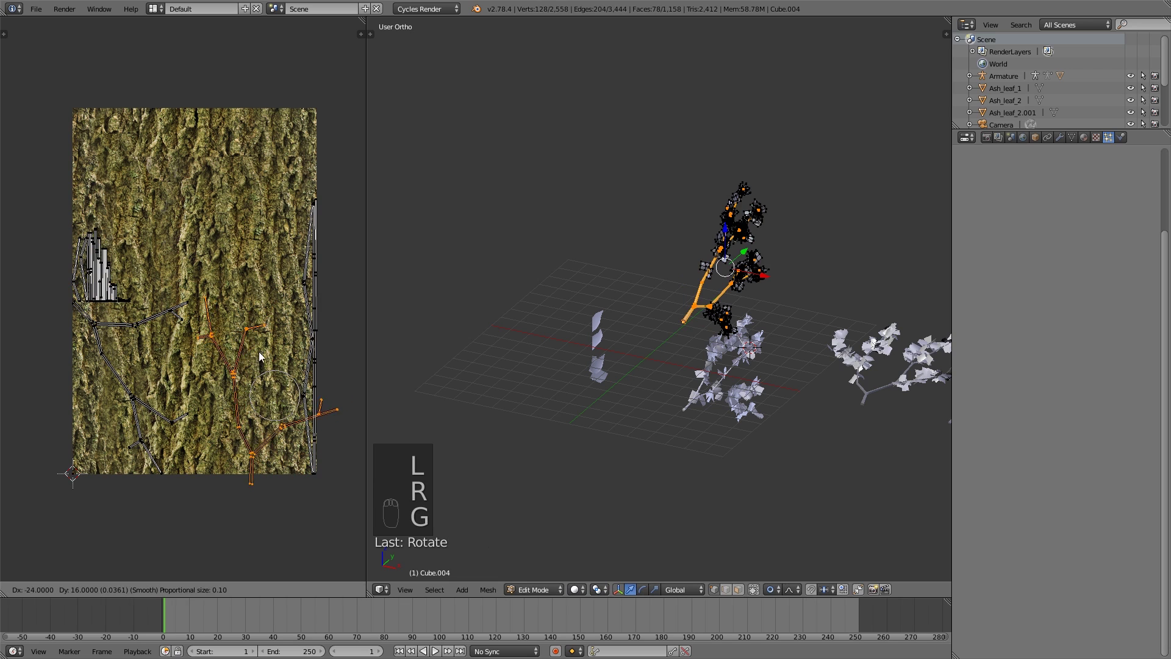
left_click(209, 227)
- Bend the upper island's right side twig and upper-left tip toward vertical with proportional editing
right_click(268, 270)
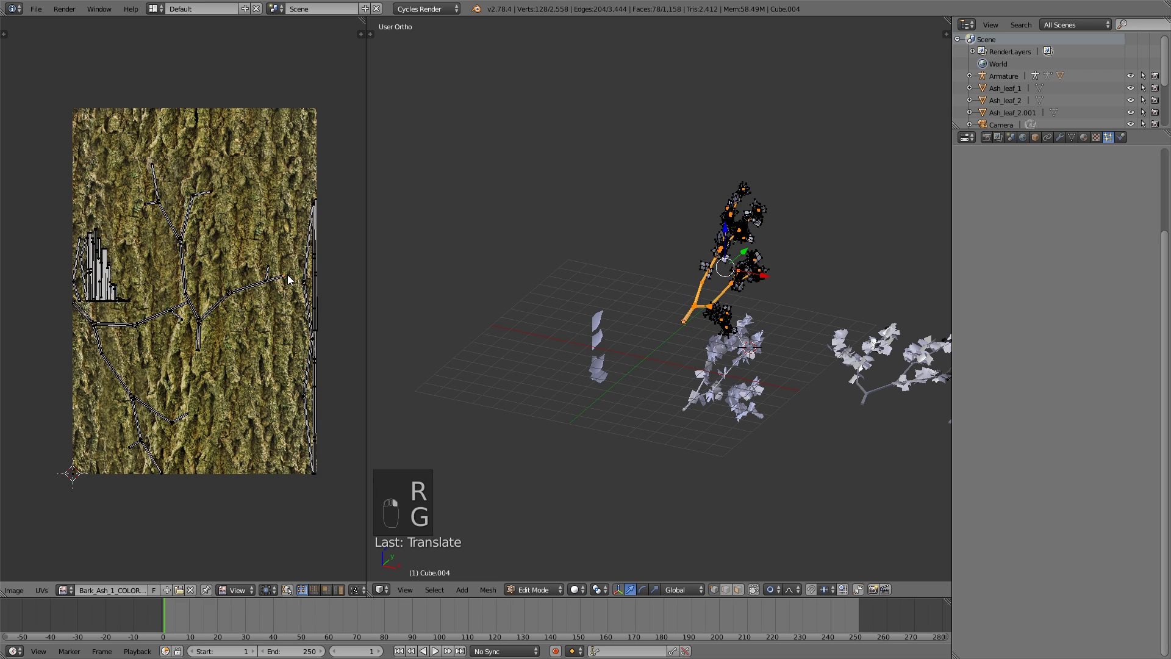
key("g")
scroll(276, 214, "down", 5)
scroll(276, 215, "down", 10)
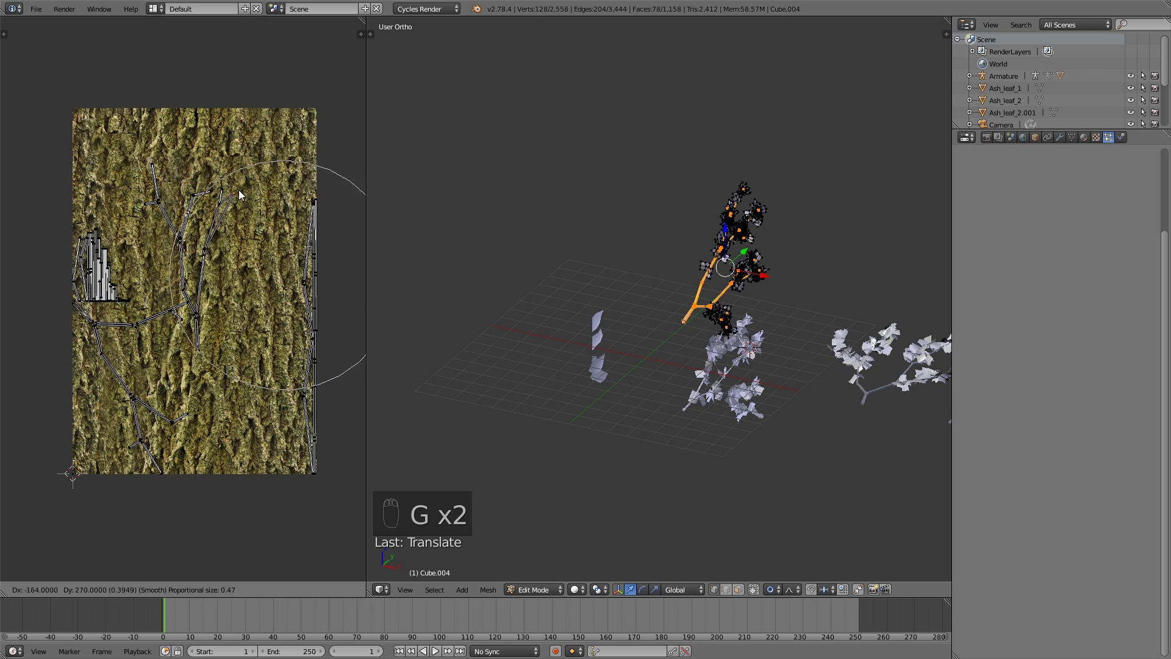
left_click(234, 194)
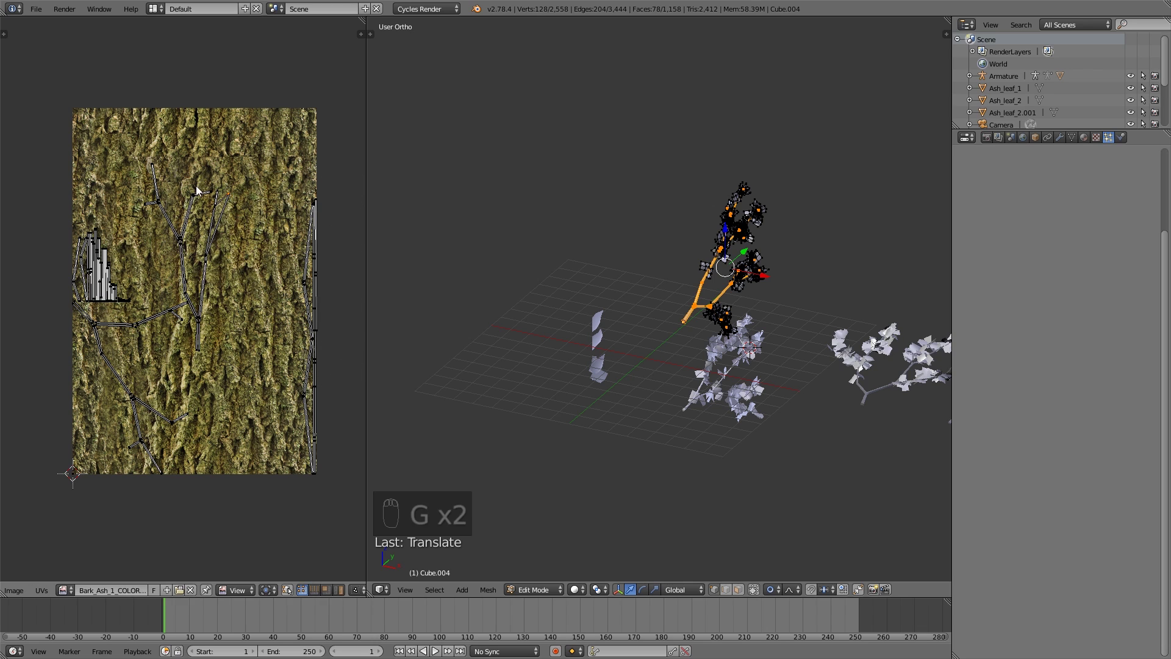
right_click(145, 207)
key("g")
scroll(153, 192, "up", 4)
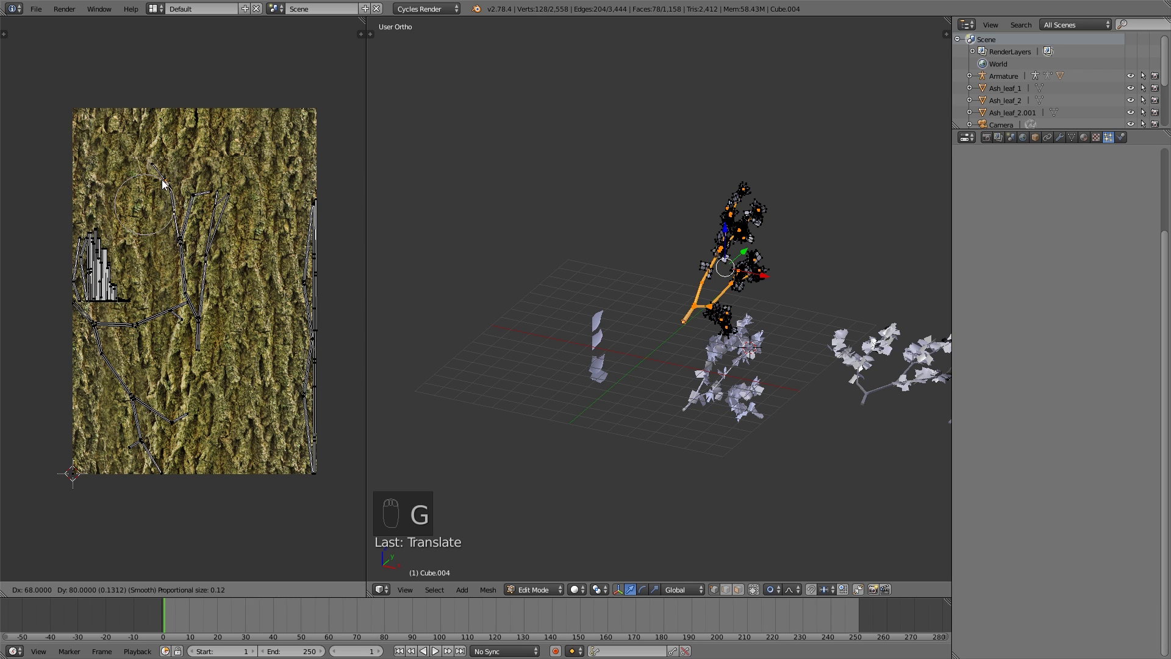
left_click(160, 196)
- Rotate the other large branch UV island upright and move it to the lower right part of the bark image
key("l")
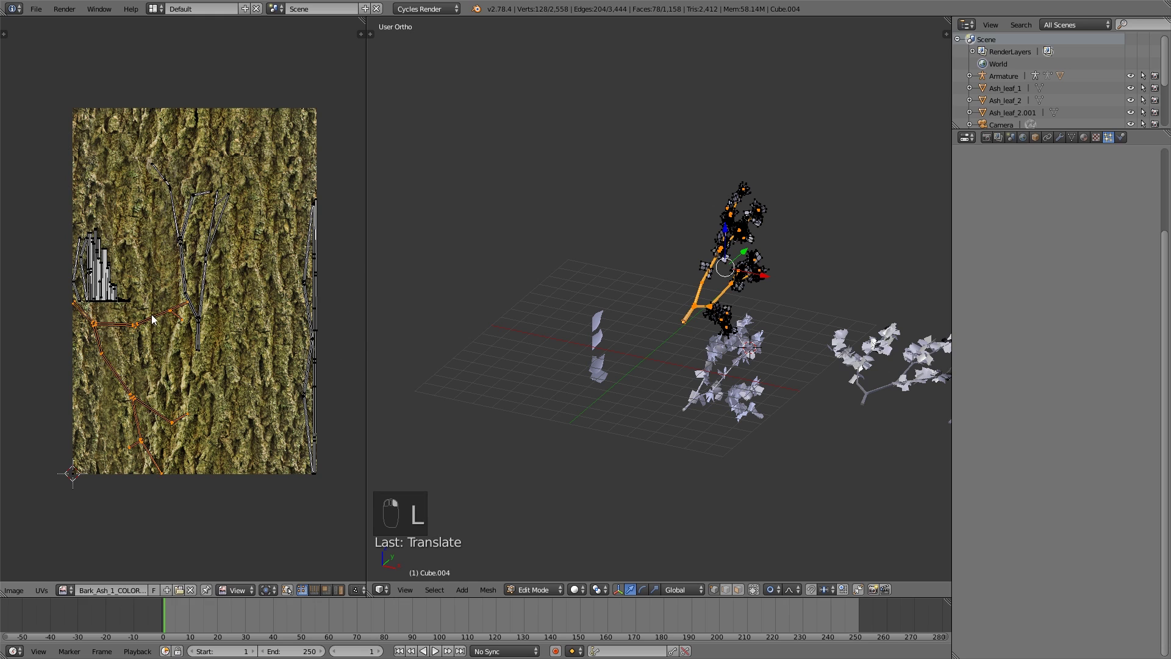
key("r")
left_click(10, 324)
key("g")
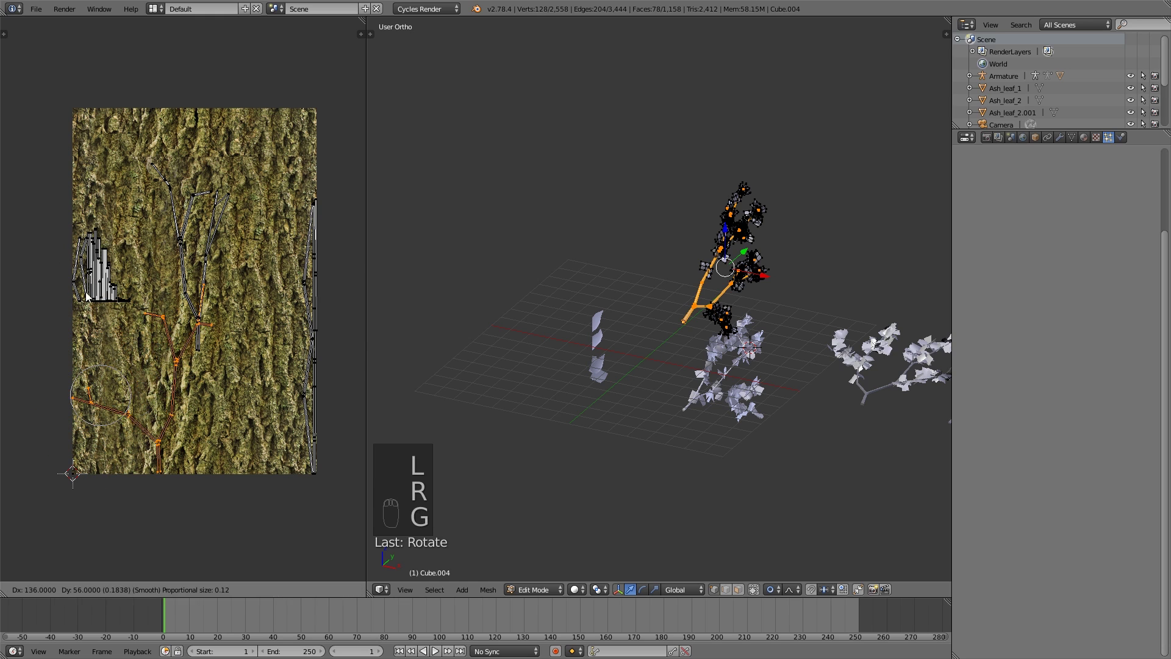
left_click(142, 281)
- Pull the lower island's long left side twig and its right twig upright with proportional editing
right_click(141, 381)
key("g")
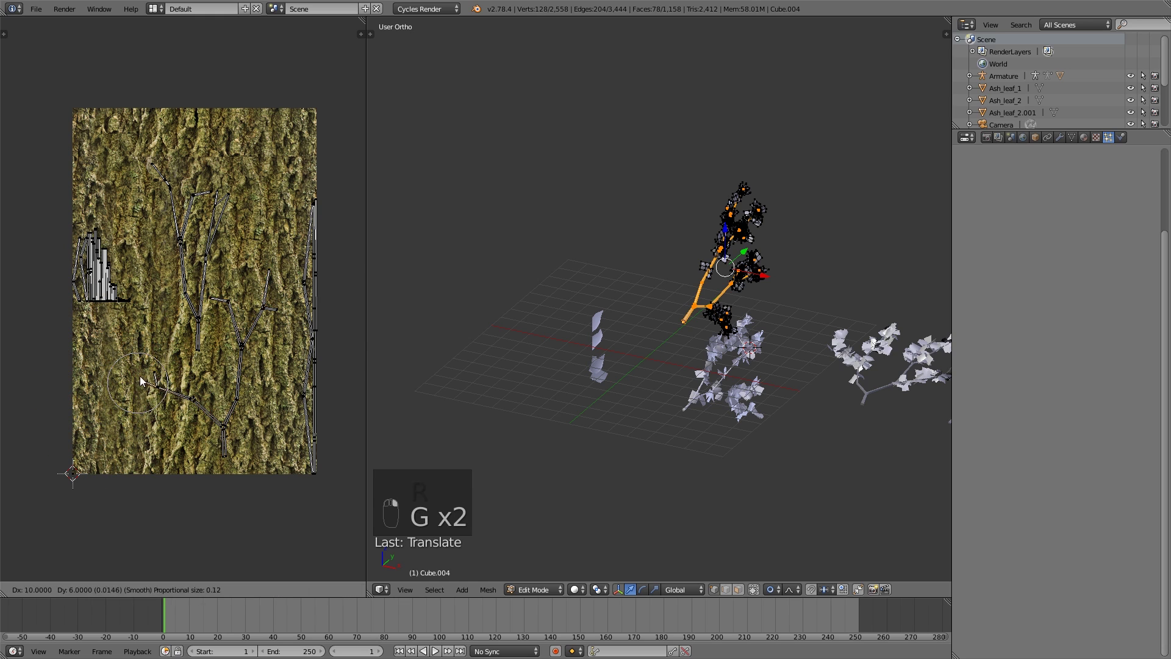
scroll(182, 351, "down", 9)
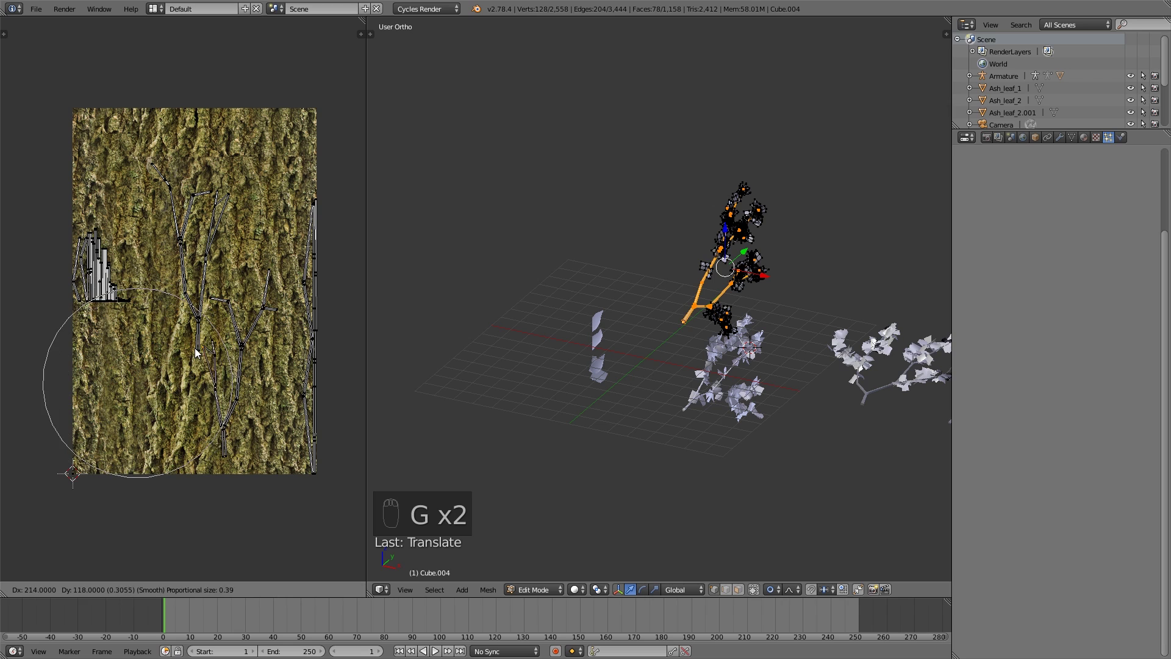
left_click(203, 352)
key("g")
scroll(282, 302, "up", 17)
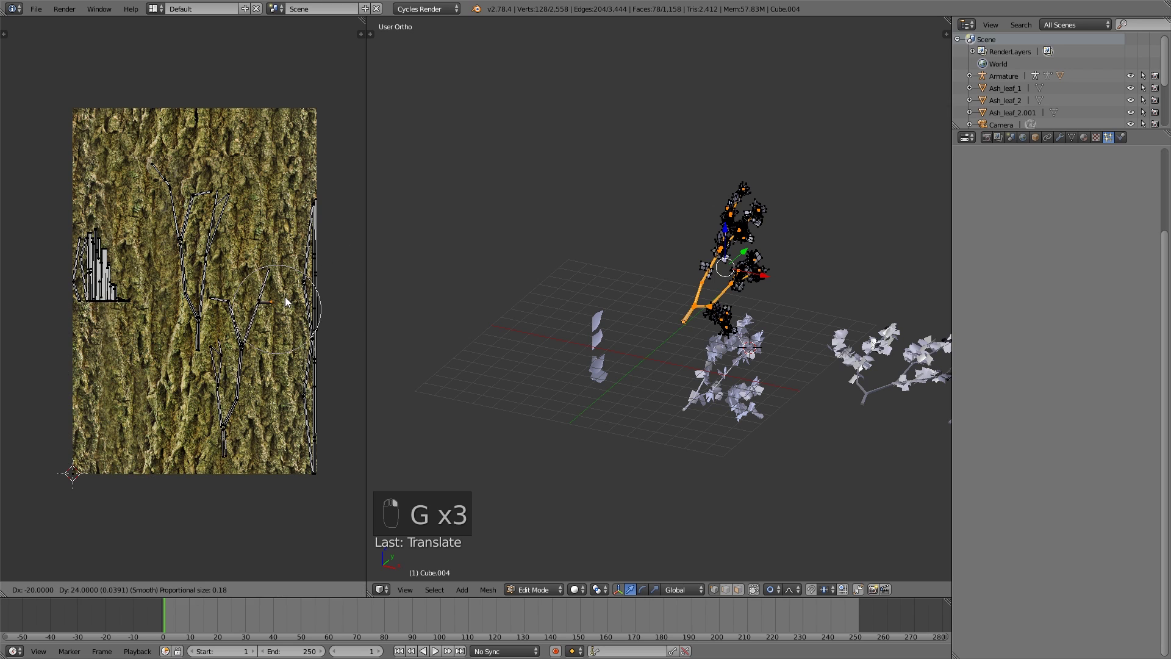
left_click(270, 293)
- Straighten the lower island's upper-left twig along the bark grain with proportional editing, and leave Edit Mode
key("g")
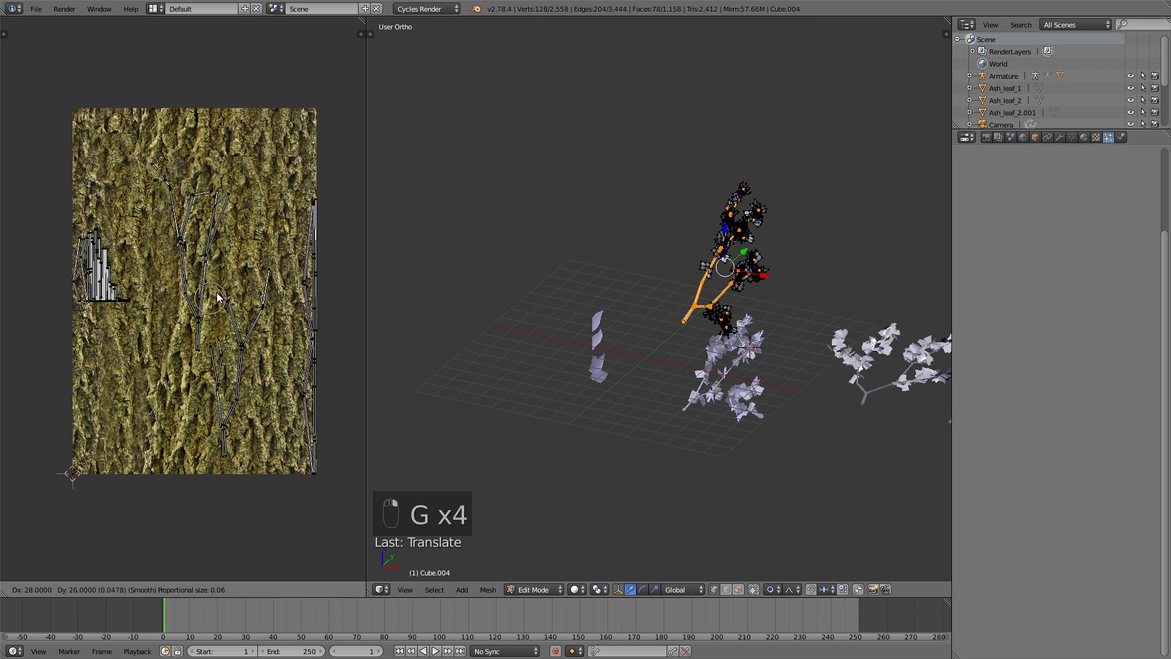
scroll(228, 285, "up", 5)
left_click(228, 283)
key("g")
scroll(235, 266, "down", 13)
left_click(235, 262)
key("a")
key("Tab")
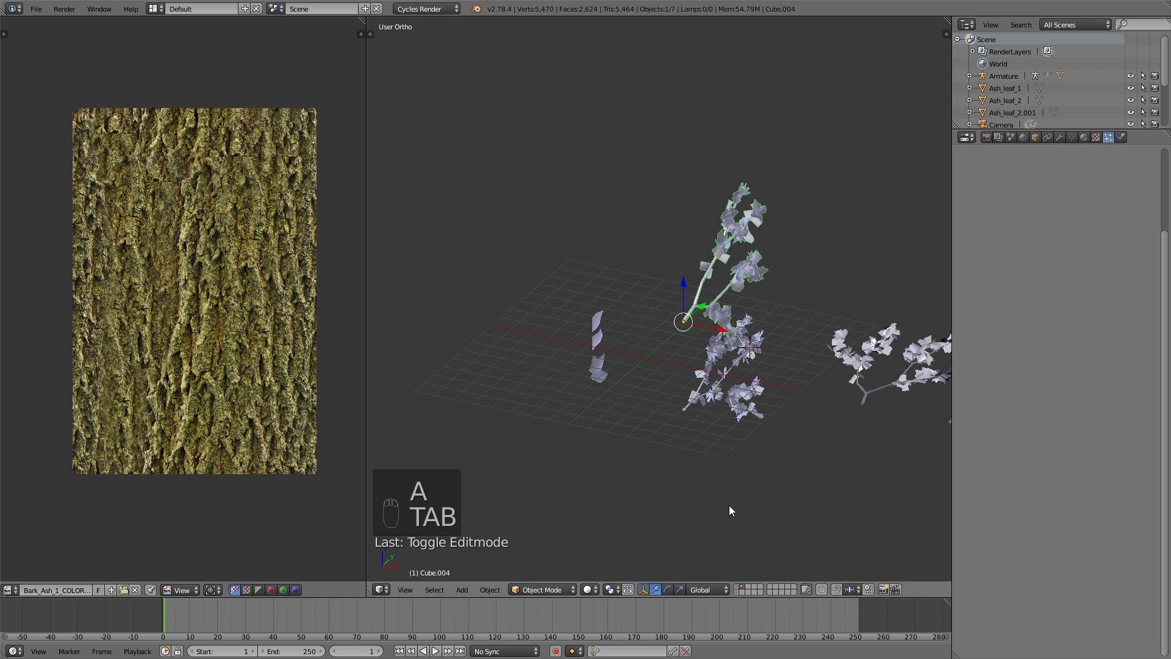
- Show the layer holding the full tree, select the tree trunk object and view it from the front
left_click(739, 593)
scroll(683, 403, "up", 6)
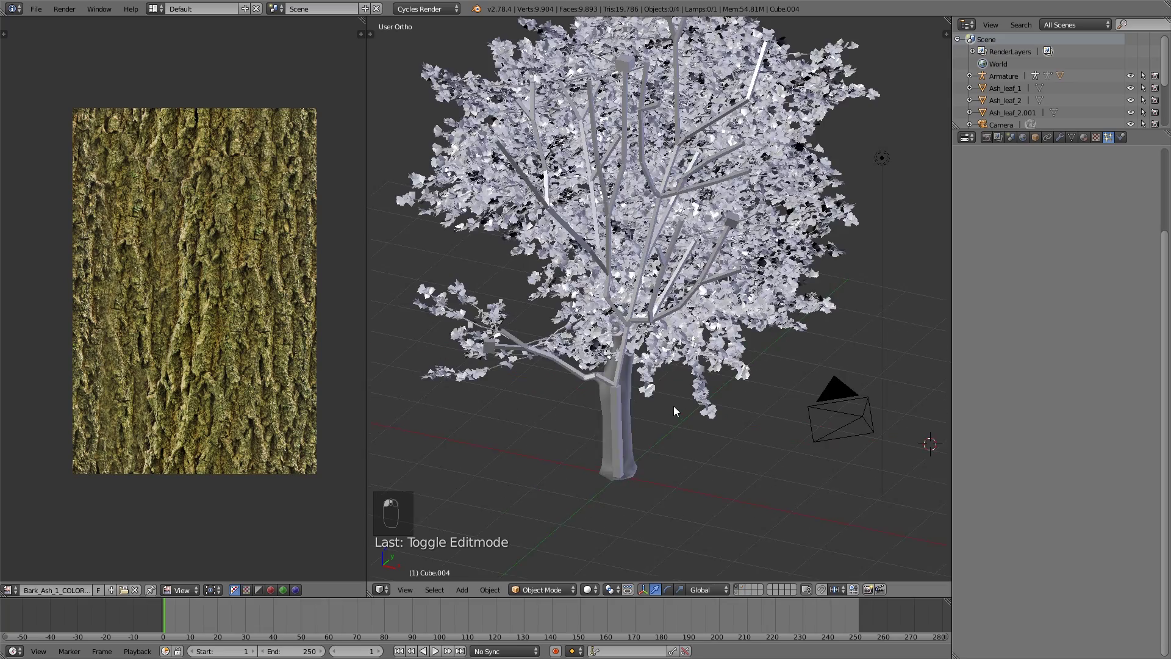
right_click(637, 432)
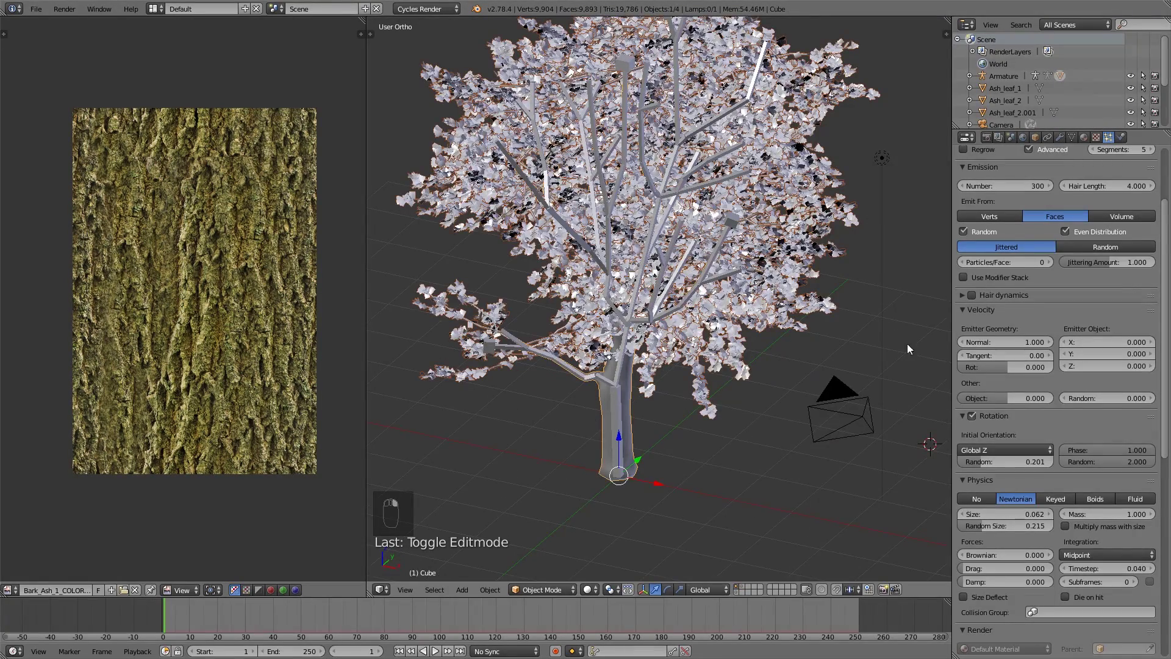
key("KP_1")
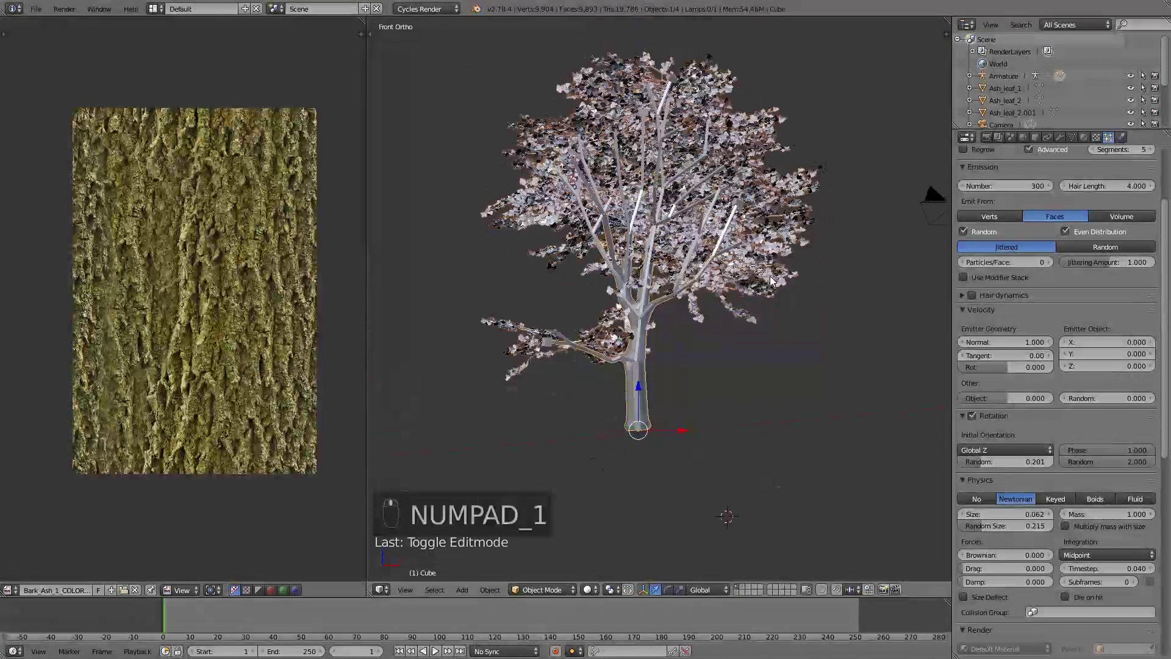
- Widen the image editor area beside the 3D view and turn it into a Node Editor
left_click(10, 589)
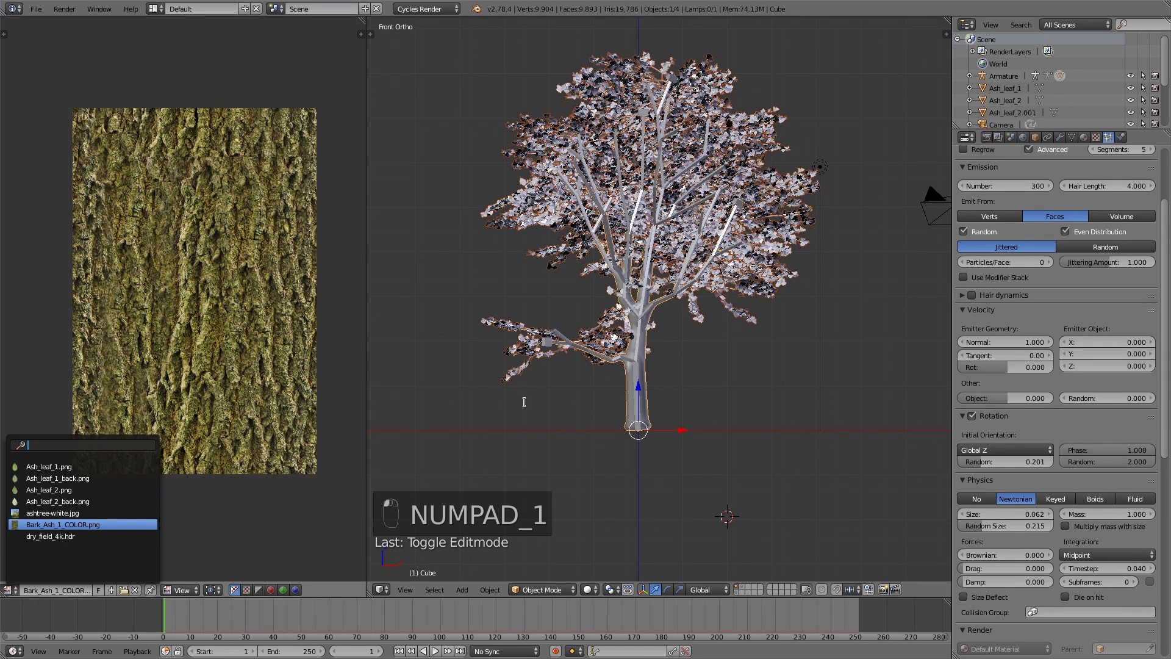
key("Escape")
scroll(232, 482, "down", 2)
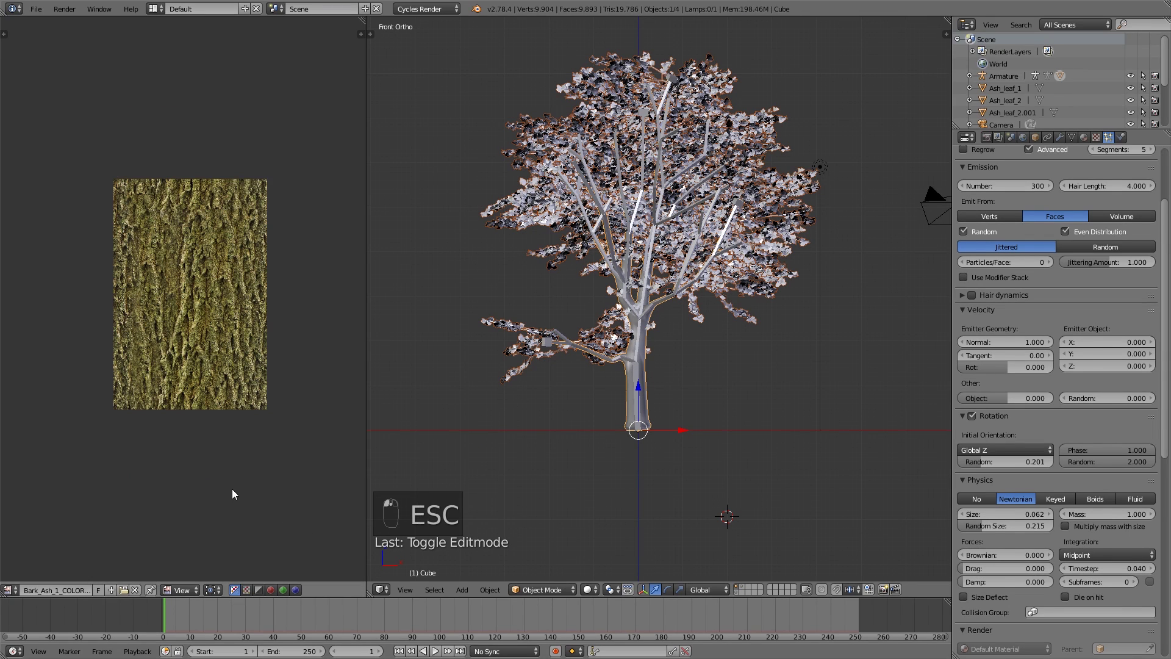
left_click_drag(367, 428, 455, 432)
scroll(736, 350, "up", 1)
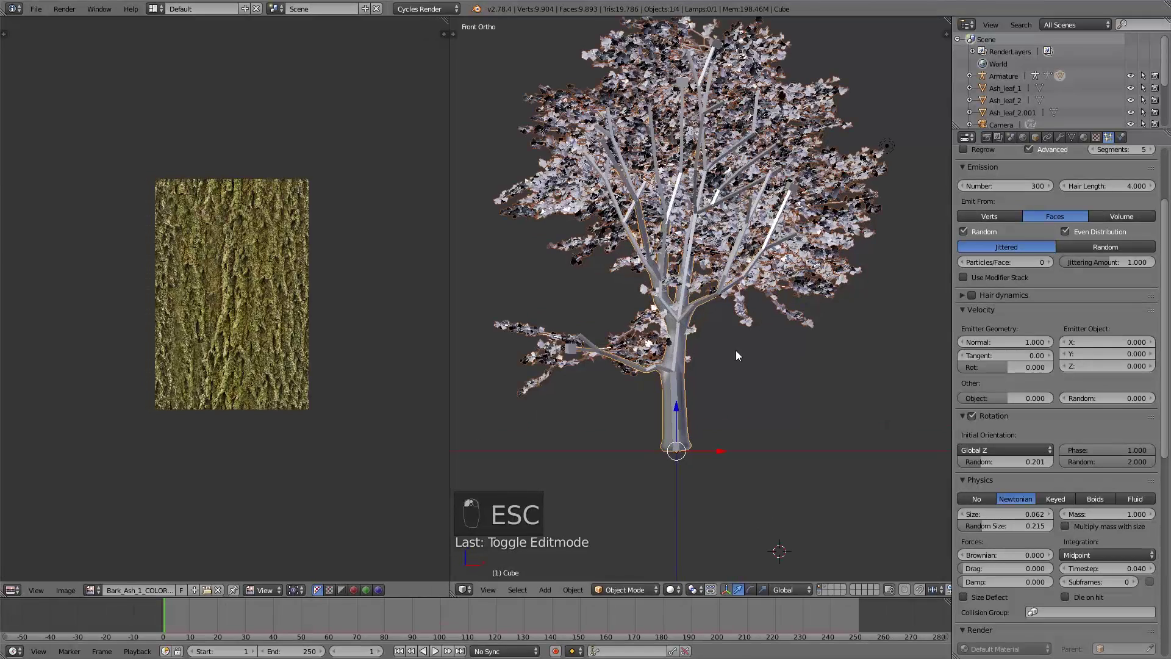
middle_click_drag(735, 350, 754, 408, "shift")
left_click(12, 590)
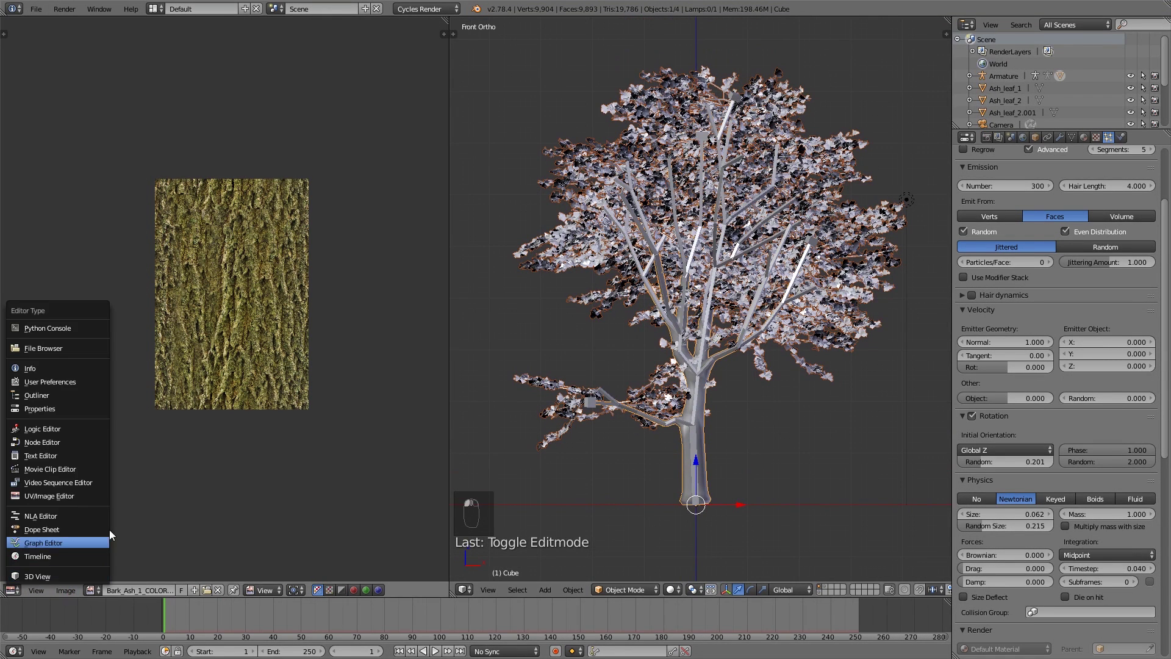
left_click(62, 442)
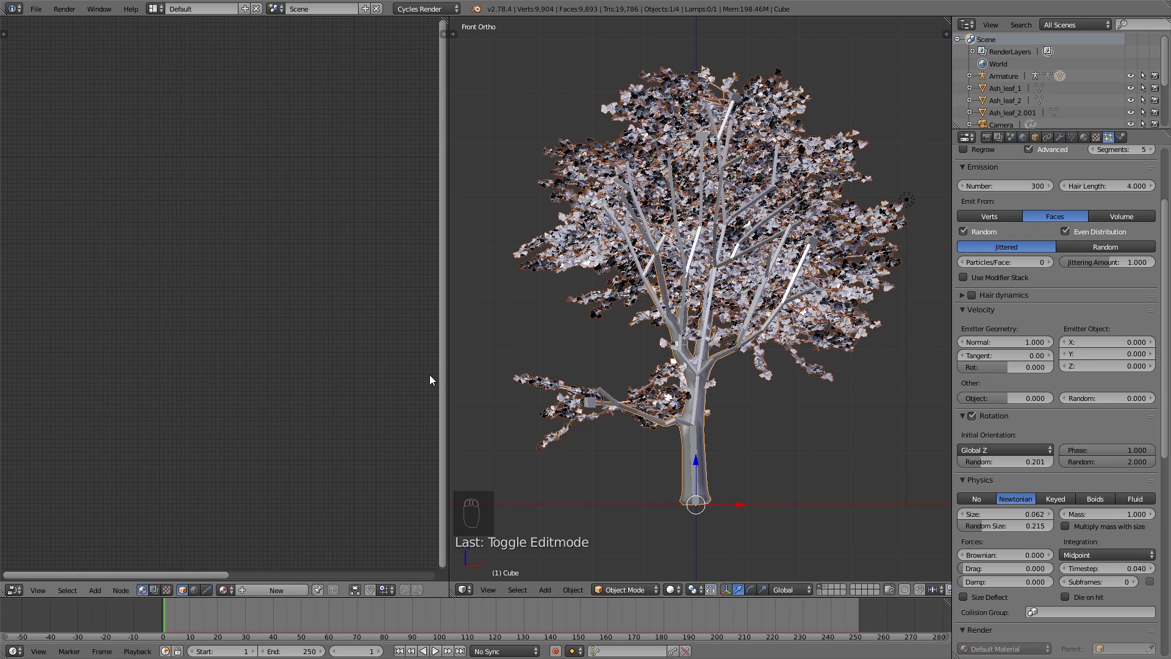
- Create a new node material for the trunk and frame its nodes
left_click(284, 591)
key("Home")
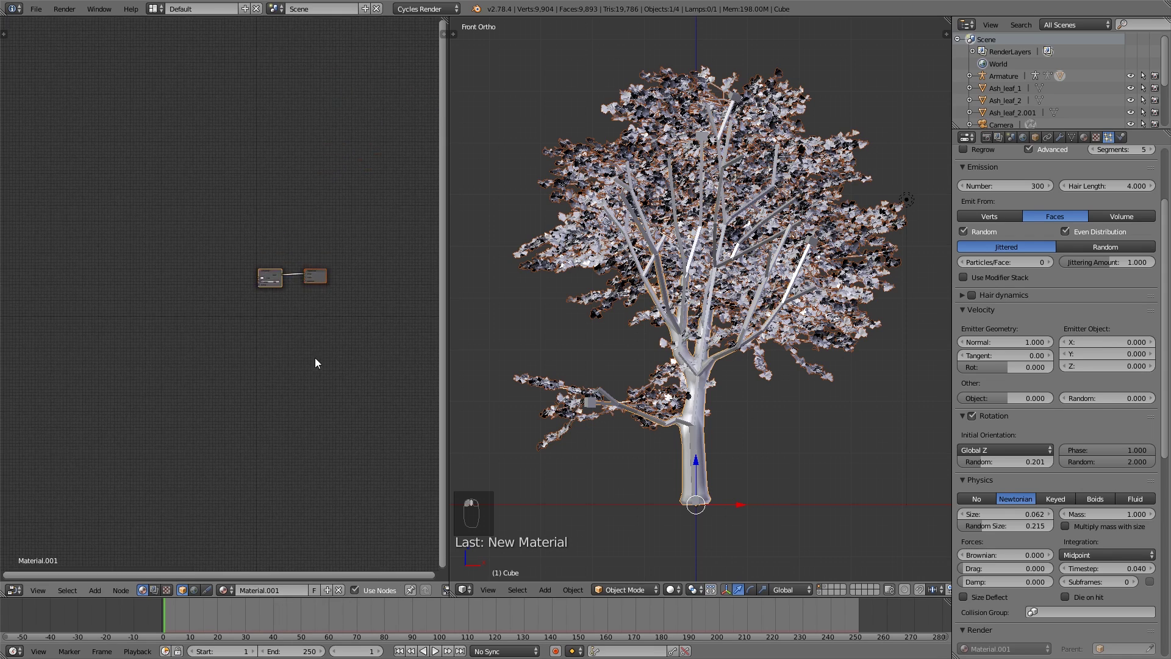
middle_click_drag(315, 363, 316, 338, "ctrl")
scroll(313, 369, "up", 3)
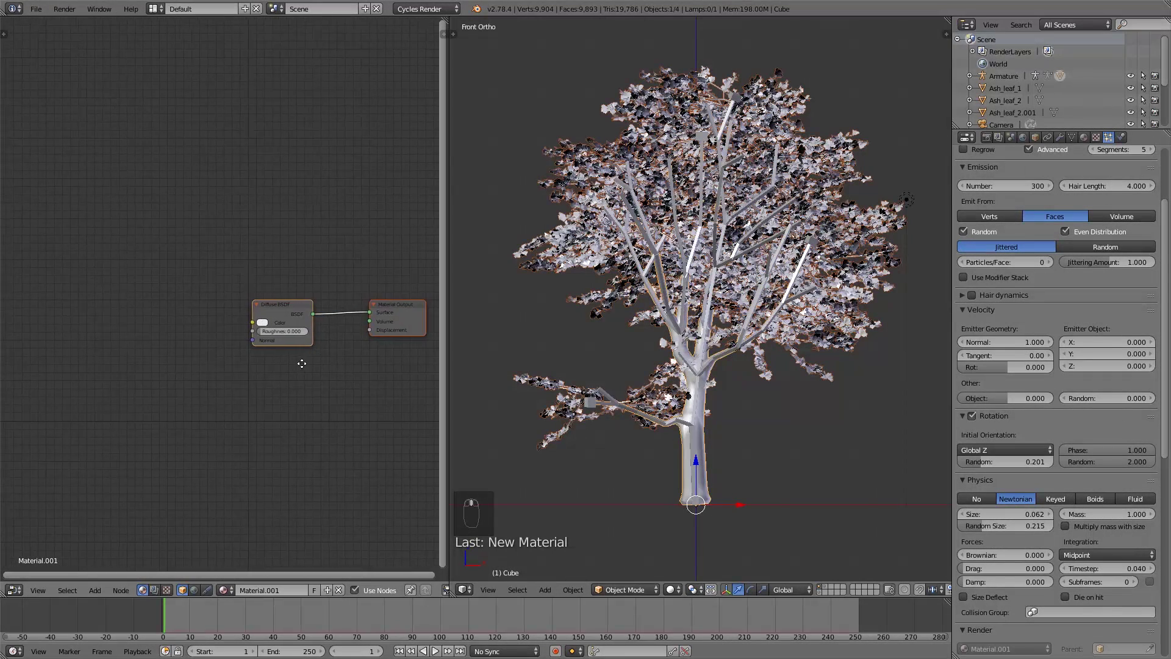
scroll(334, 380, "down", 1)
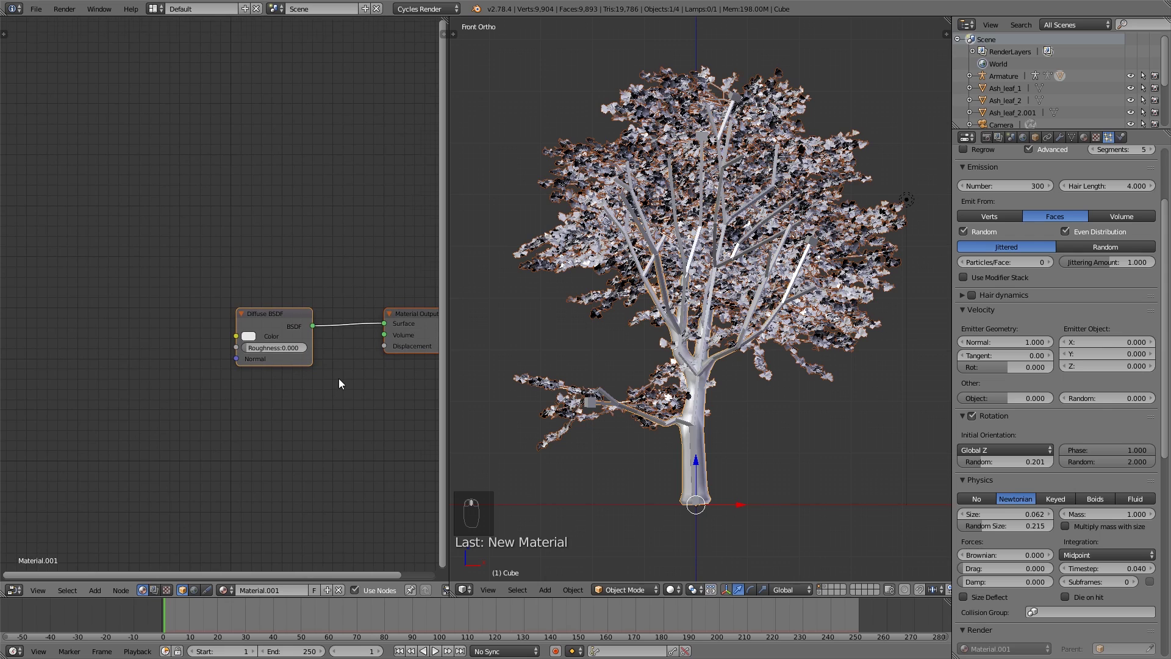
scroll(339, 379, "down", 2)
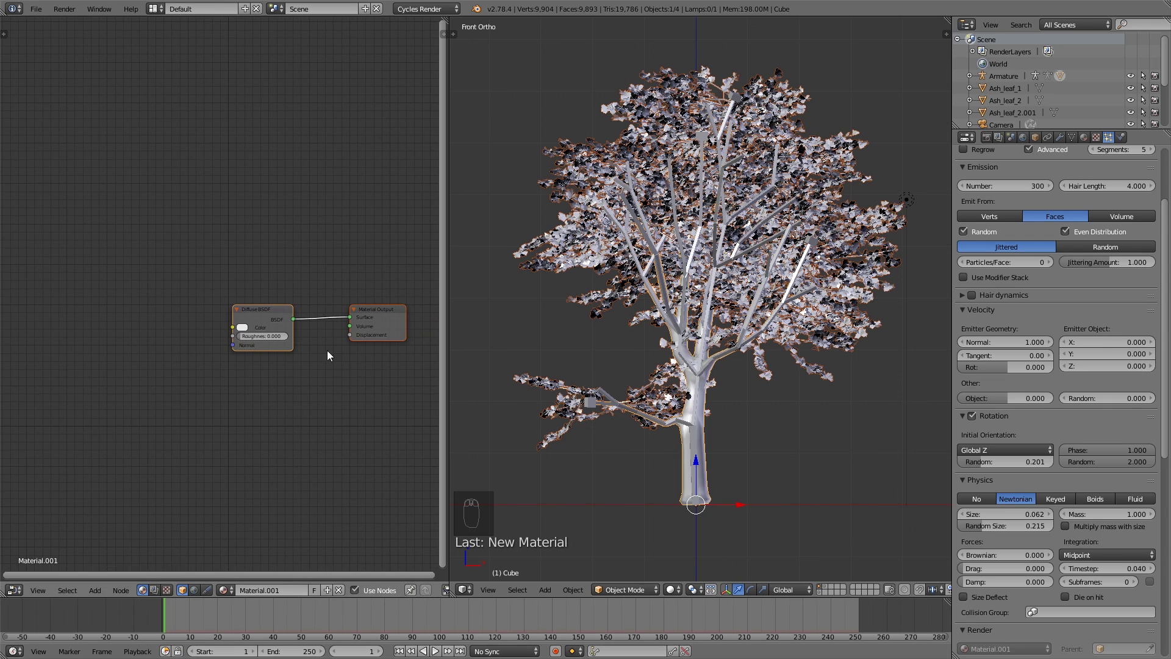
scroll(239, 348, "down", 2)
middle_click_drag(239, 348, 269, 341)
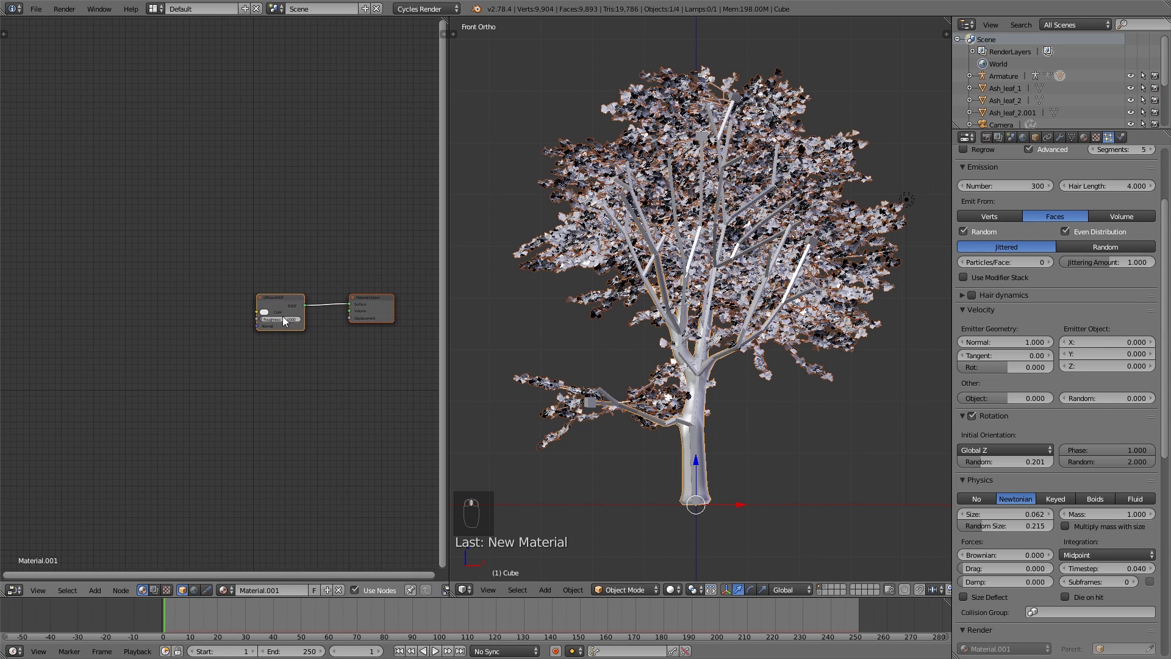
- Add an Image Texture node to the trunk material and load a bark texture from the Free Ash Textures folder
key("shift+a")
mouse_move(179, 335)
key("Down")
key("Down")
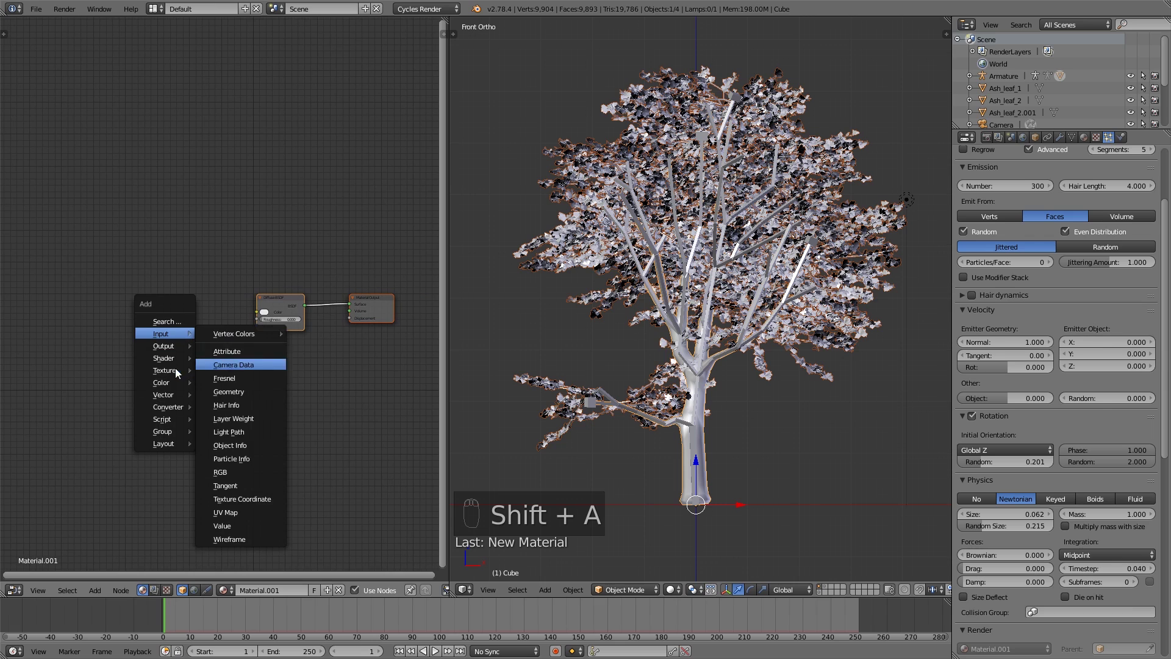
mouse_move(164, 371)
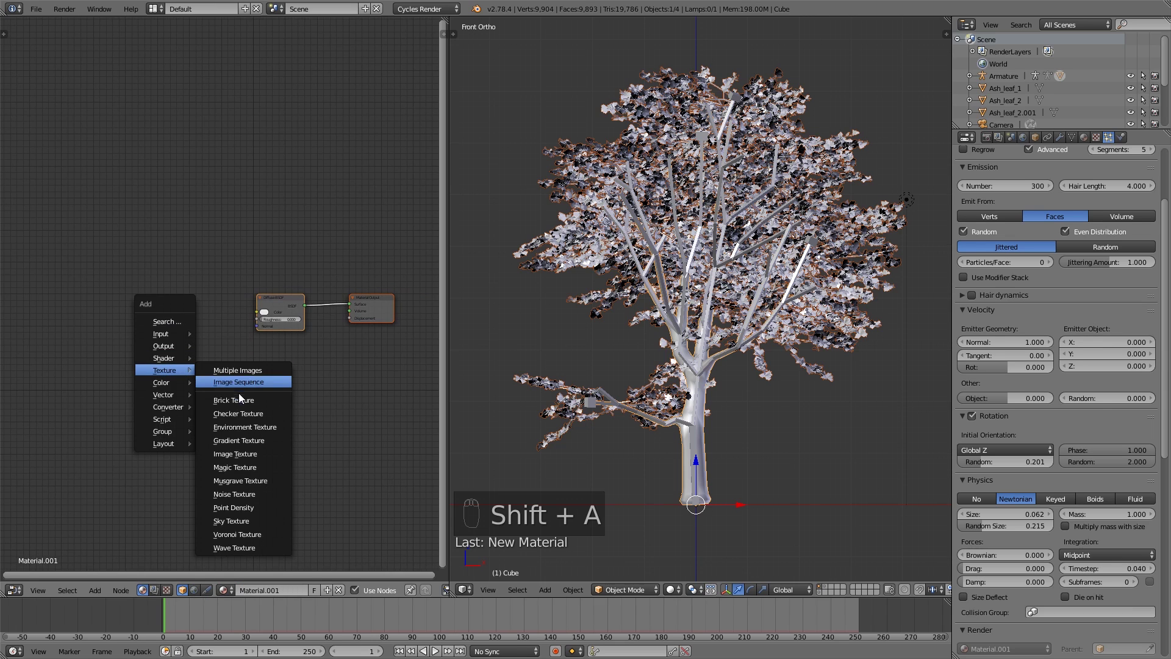
left_click(258, 453)
left_click(144, 318)
left_click(151, 327)
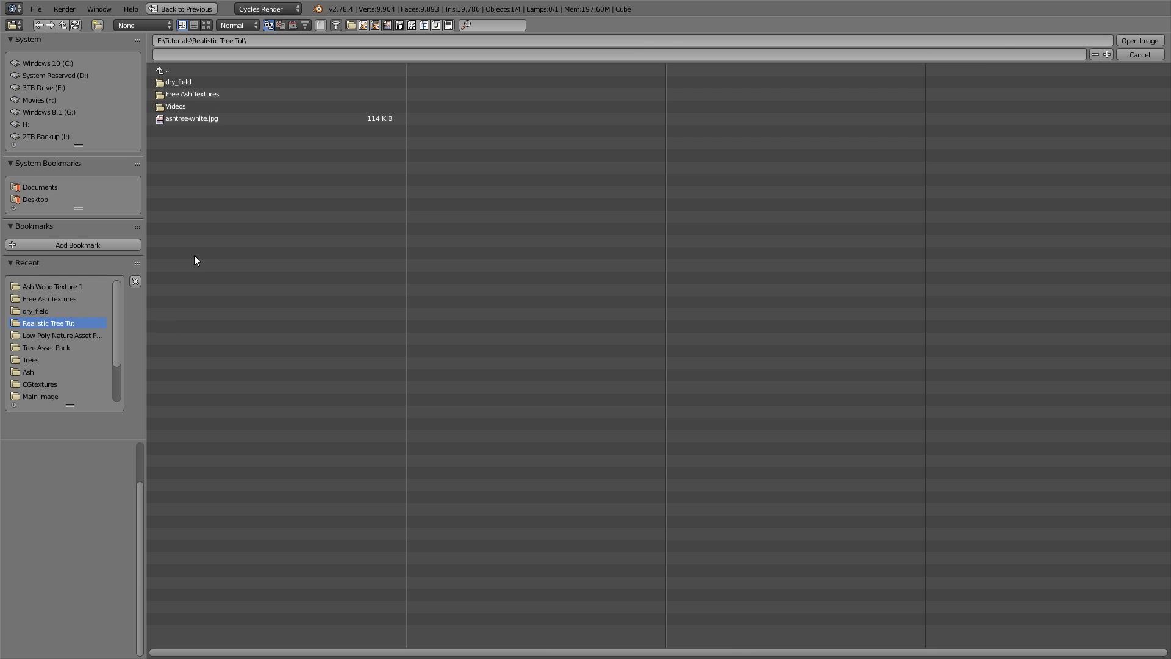
left_click(207, 96)
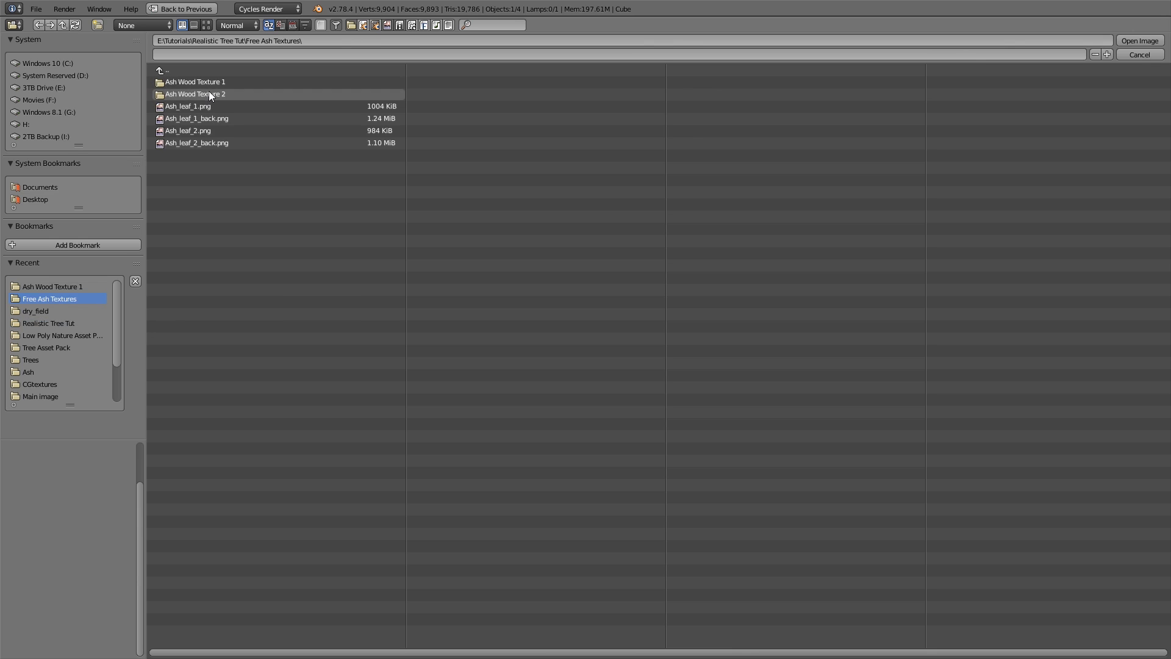
left_click(208, 93)
double_click(211, 80)
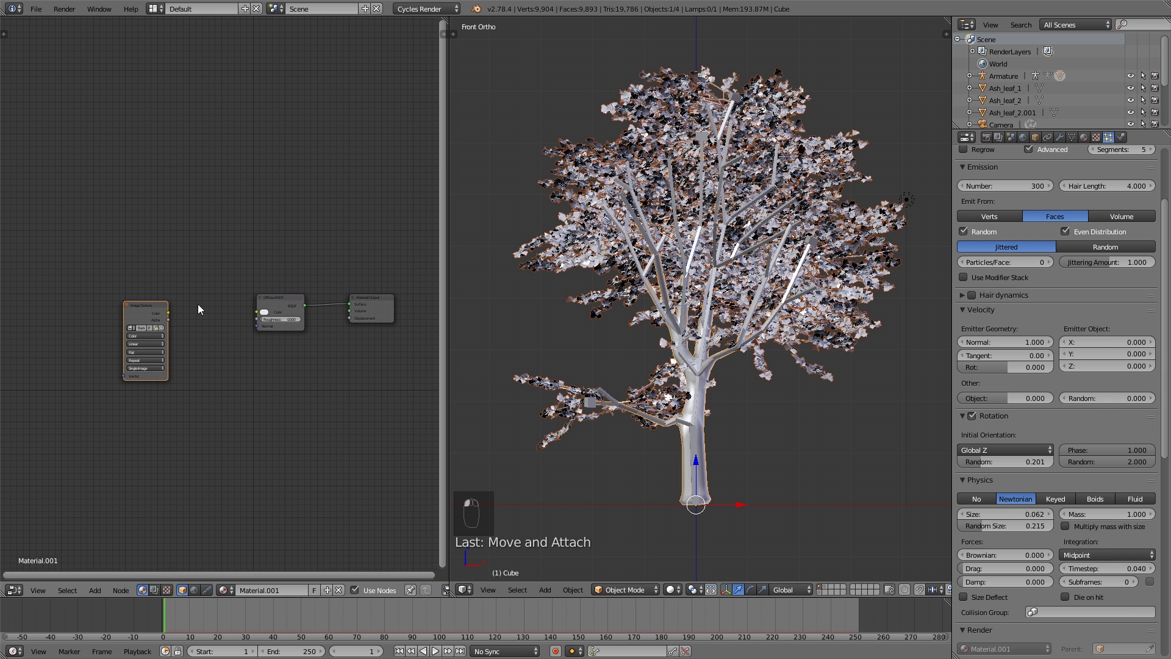
- Connect the Image Texture's Color output to the Diffuse BSDF's Color and switch the 3D view to Rendered shading
left_click_drag(137, 308, 257, 311)
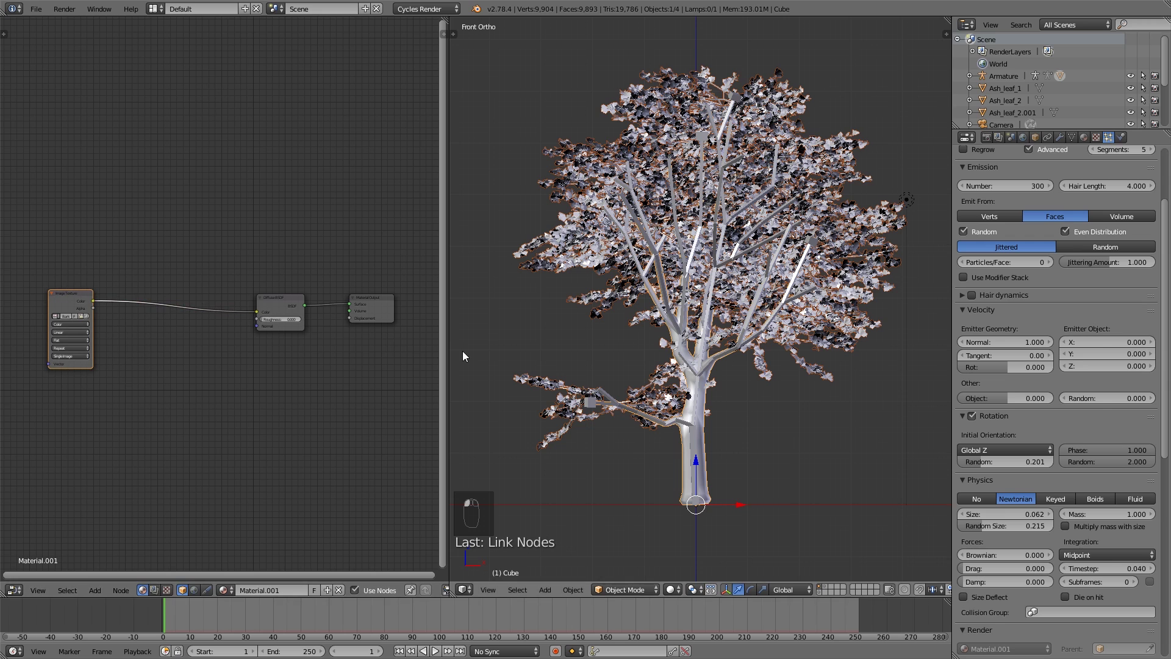
left_click(674, 590)
left_click(708, 501)
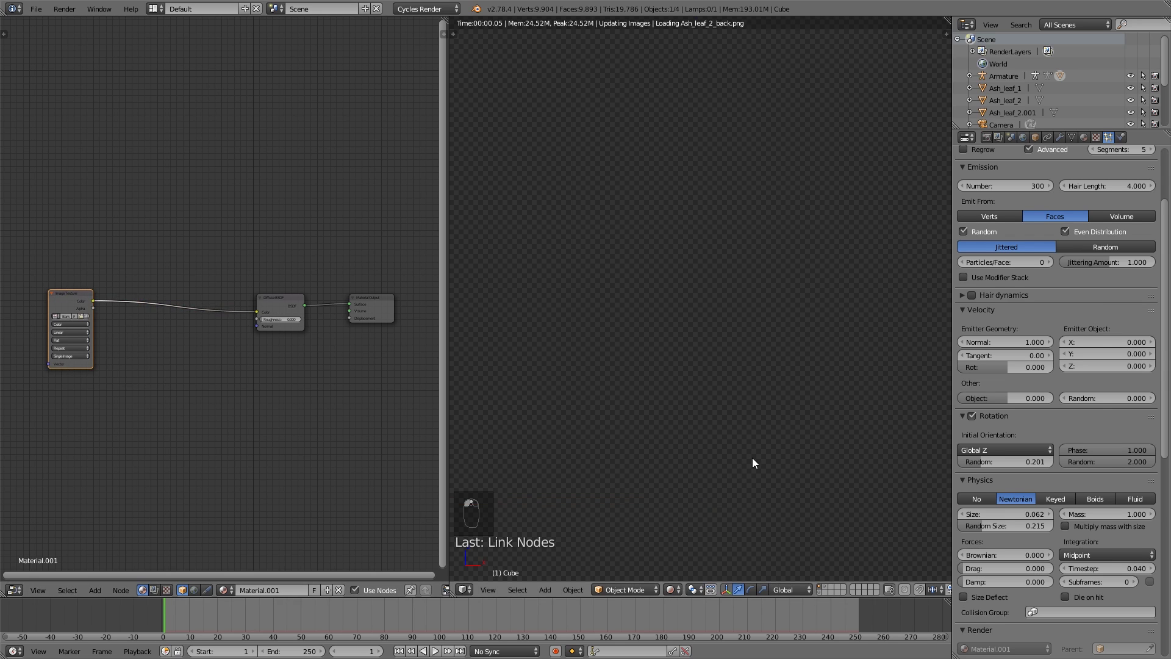
- Shift the Image Texture node slightly and add a Texture Coordinate node well before it in the trunk material
scroll(815, 229, "up", 3)
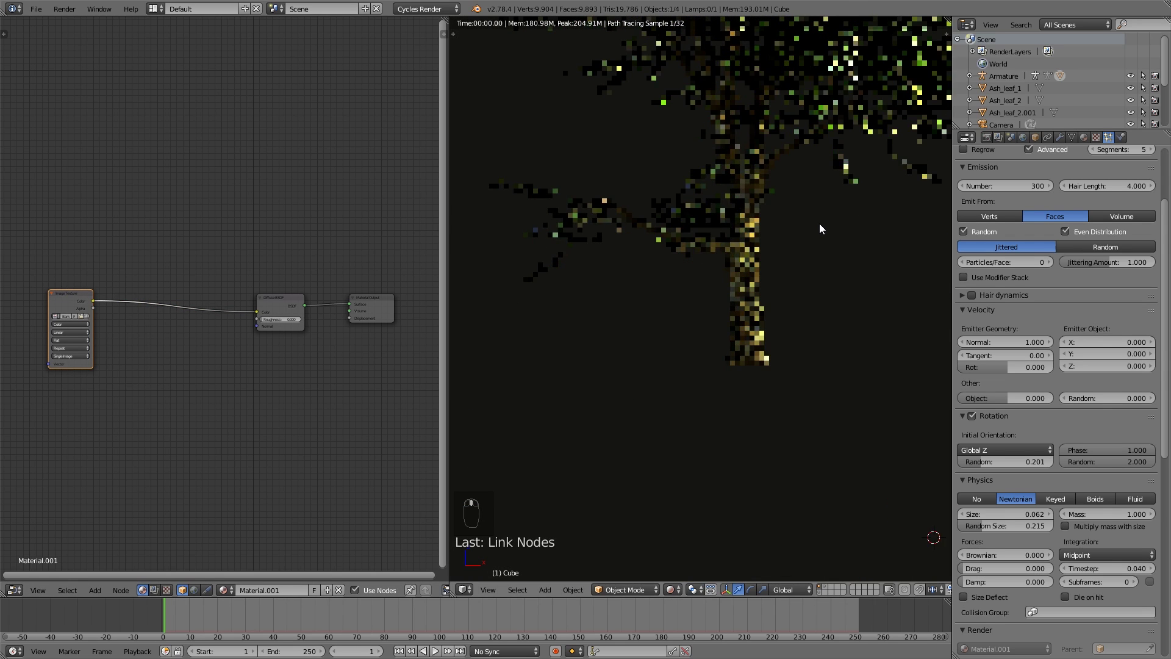
scroll(818, 223, "up", 4)
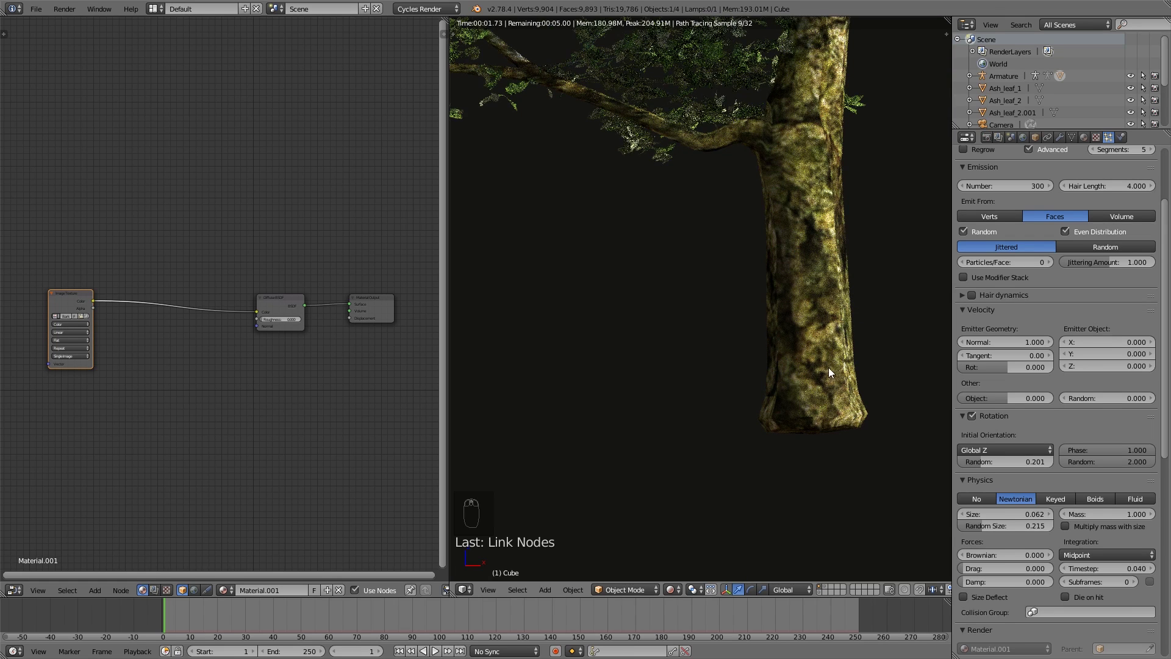
scroll(244, 305, "down", 1)
middle_click_drag(117, 317, 195, 335)
left_click_drag(163, 309, 175, 320)
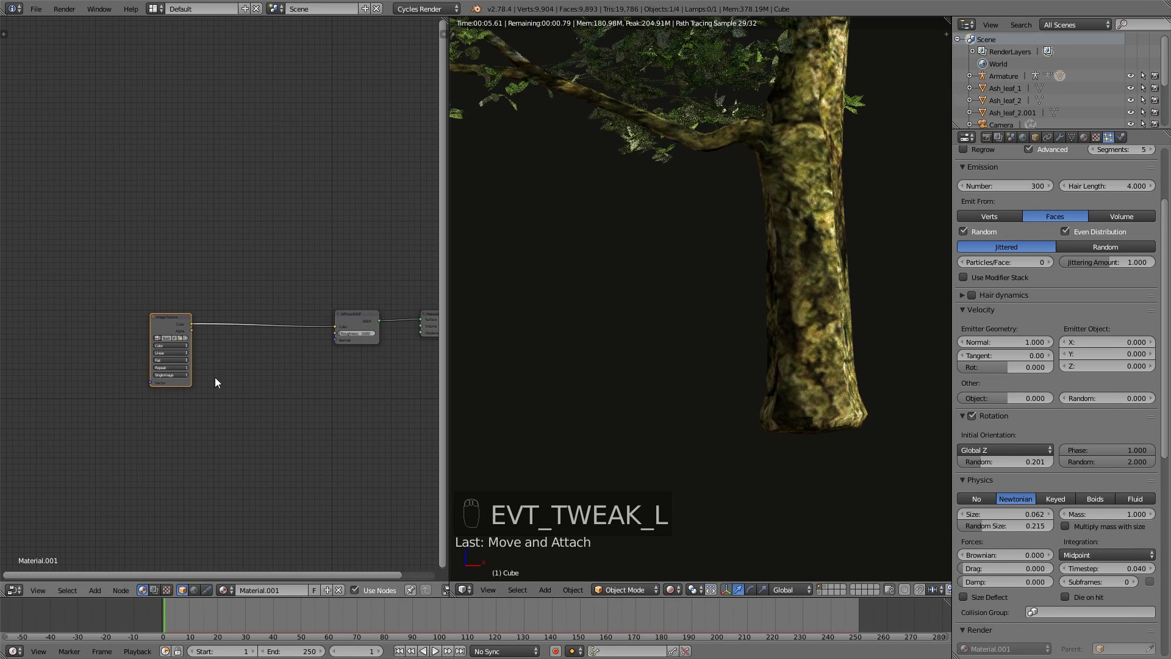
middle_click_drag(215, 378, 280, 394)
key("shift+a")
mouse_move(205, 377)
mouse_move(193, 339)
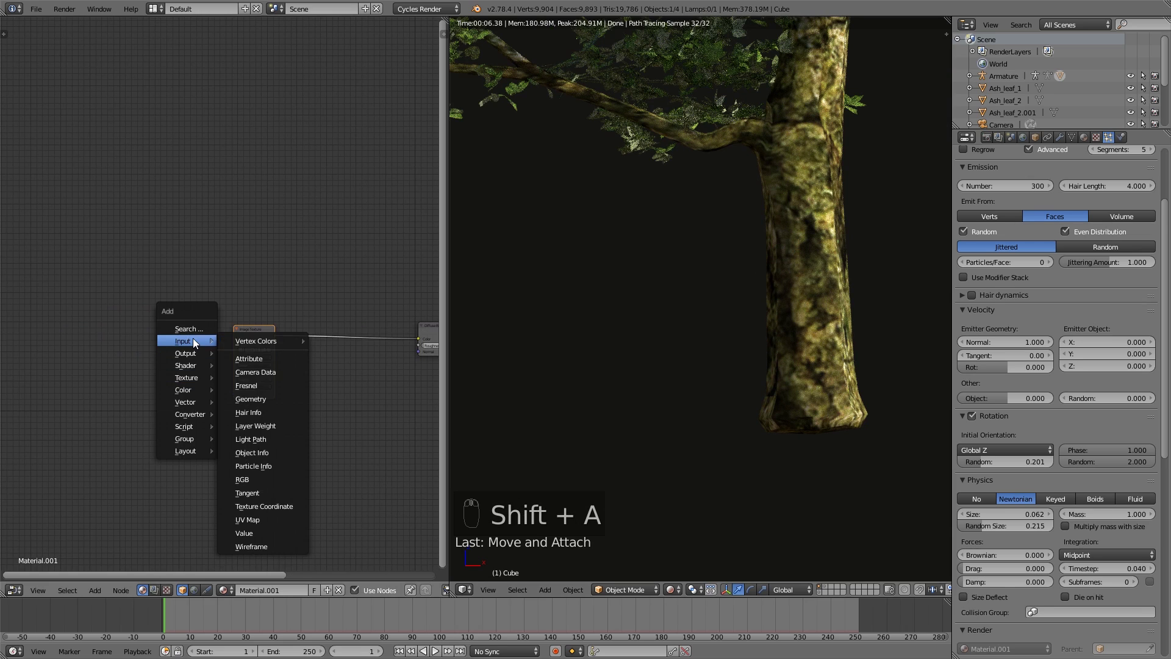
left_click(259, 506)
left_click(54, 343)
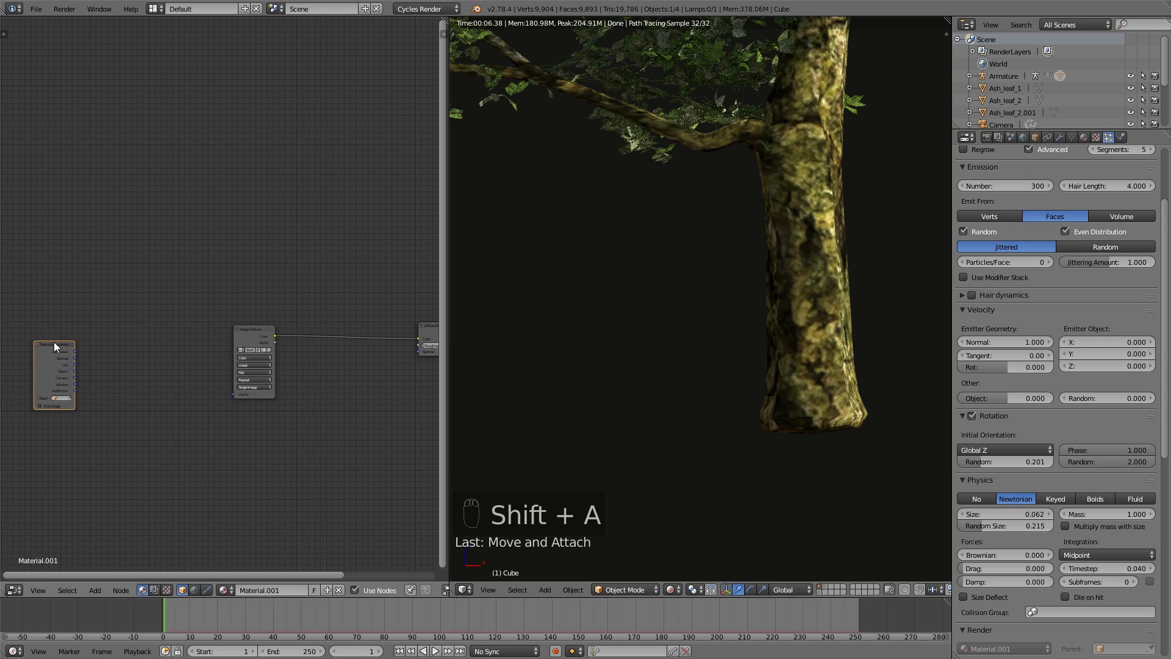
- Add a Mapping node between the Texture Coordinate and Image Texture nodes
key("shift+a")
mouse_move(120, 410)
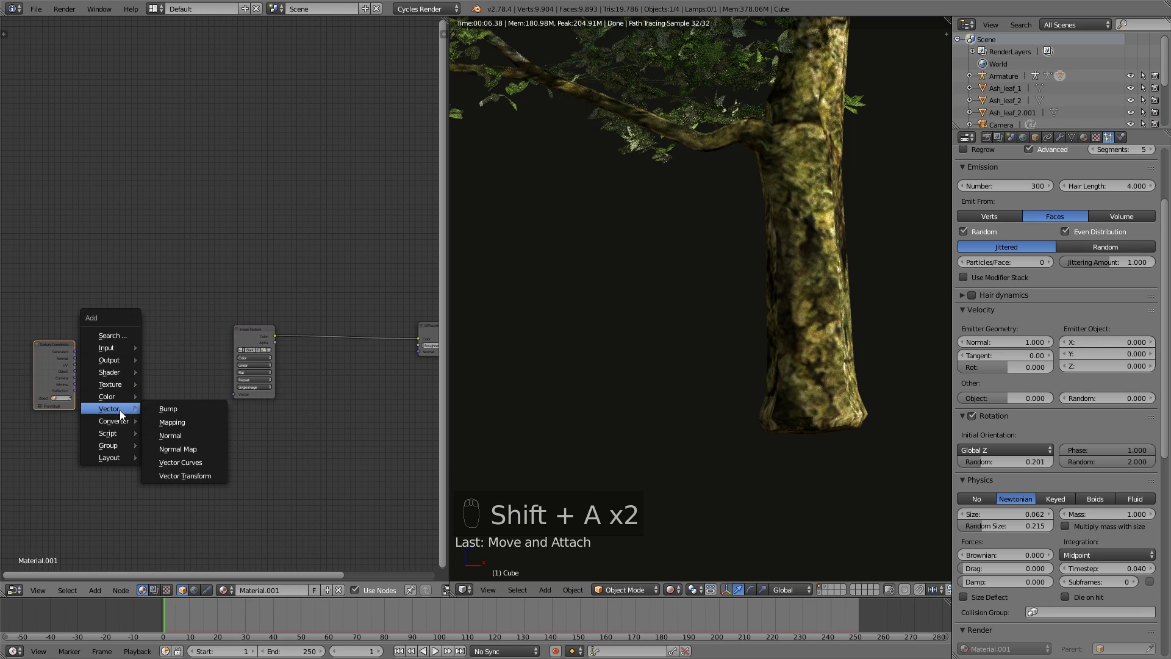
left_click(173, 424)
left_click(94, 347)
key("shift+a")
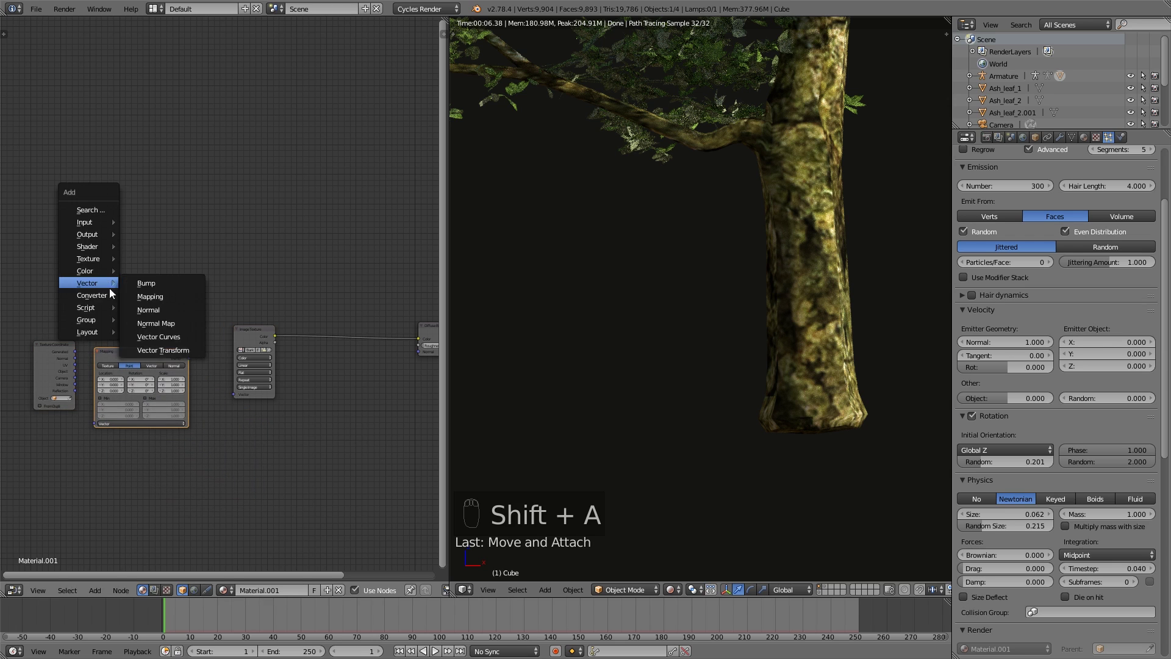
- Connect the Texture Coordinate's UV output to the Mapping node's Vector, and the Mapping output to the Image Texture's Vector
scroll(148, 353, "up", 2)
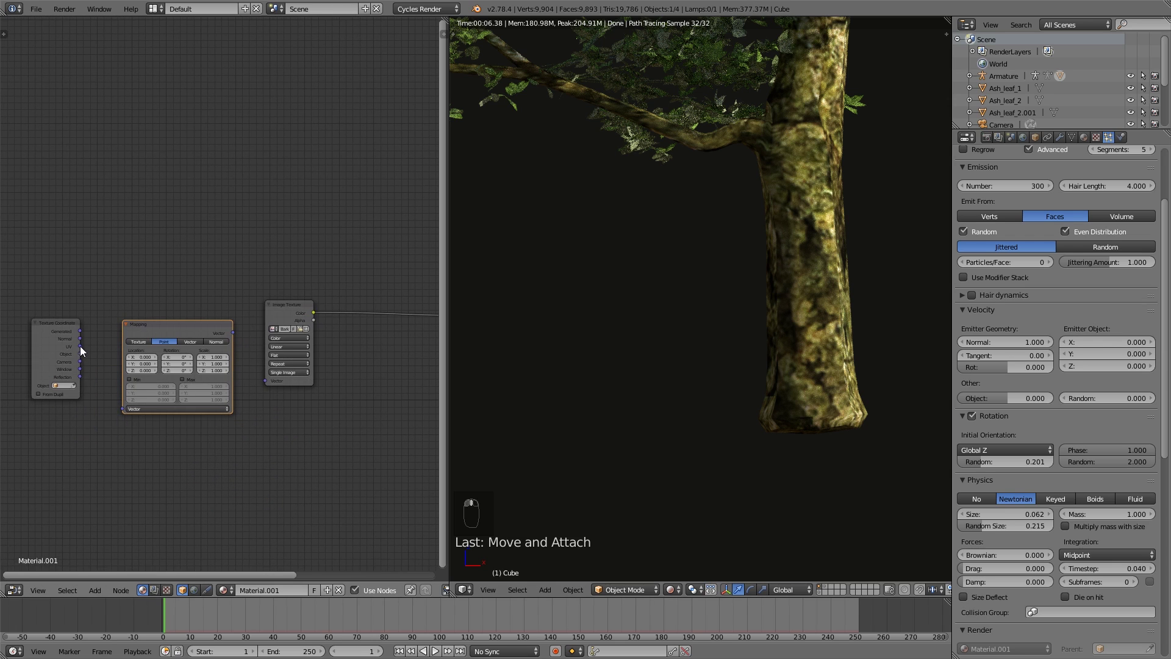
left_click_drag(79, 346, 122, 409)
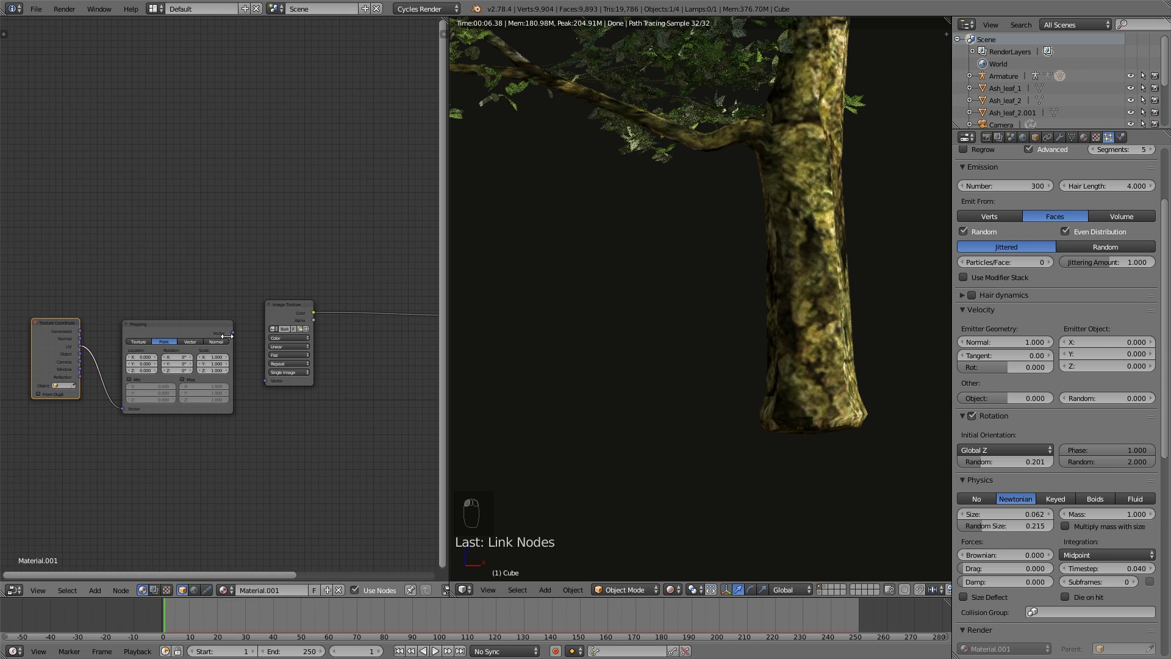
left_click_drag(232, 333, 272, 380)
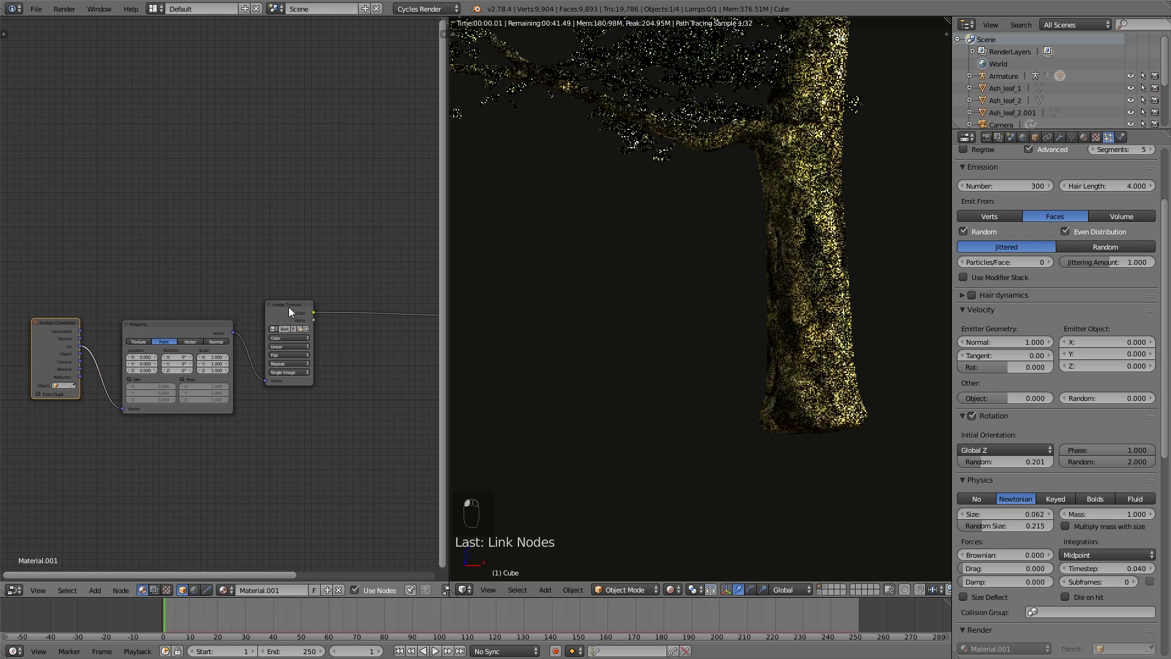
left_click_drag(288, 306, 283, 312)
- Set the Mapping node's X, Y and Z scale to 25
scroll(264, 360, "up", 1)
left_click(212, 367)
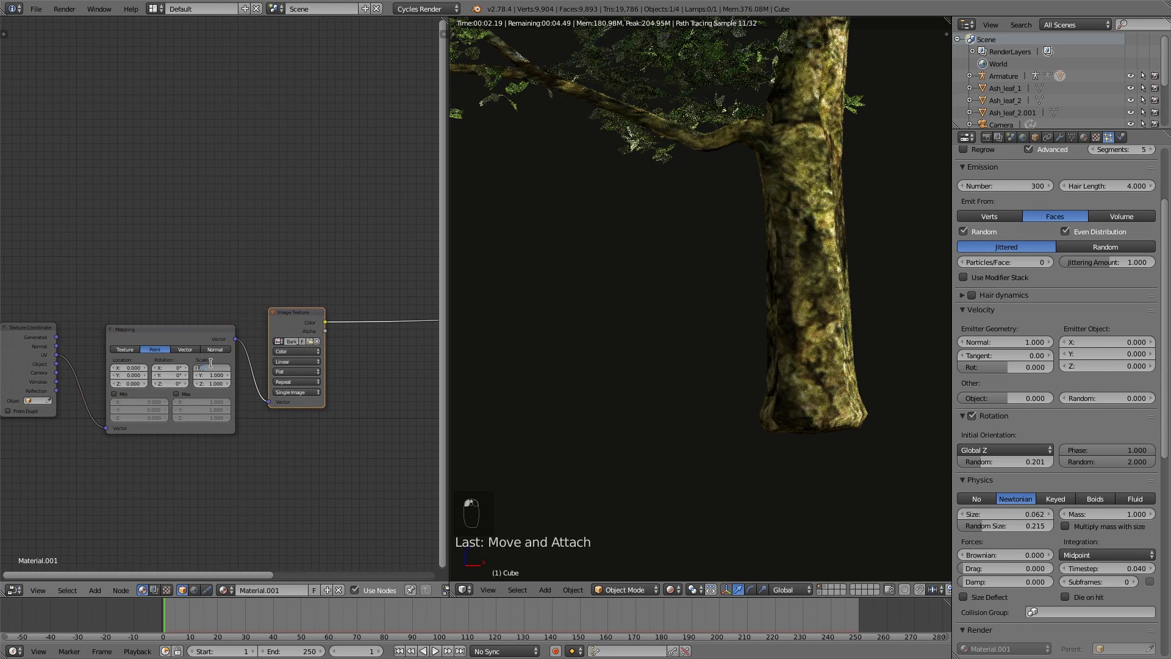
type("25")
key("Return")
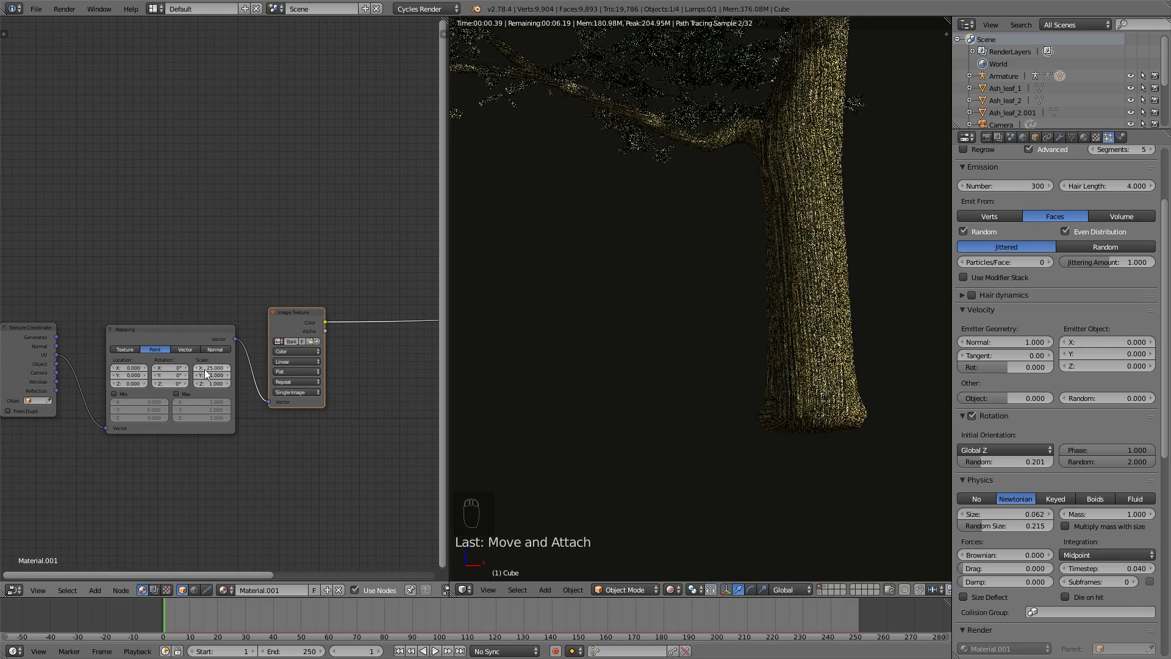
key("ctrl+v")
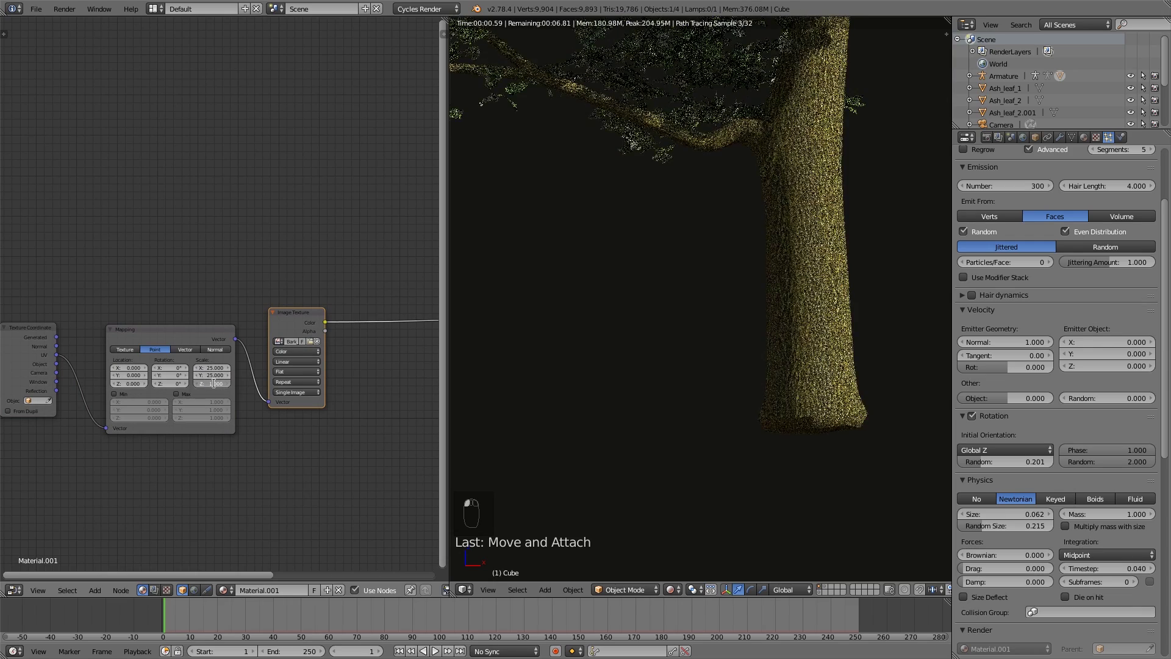
key("ctrl+v")
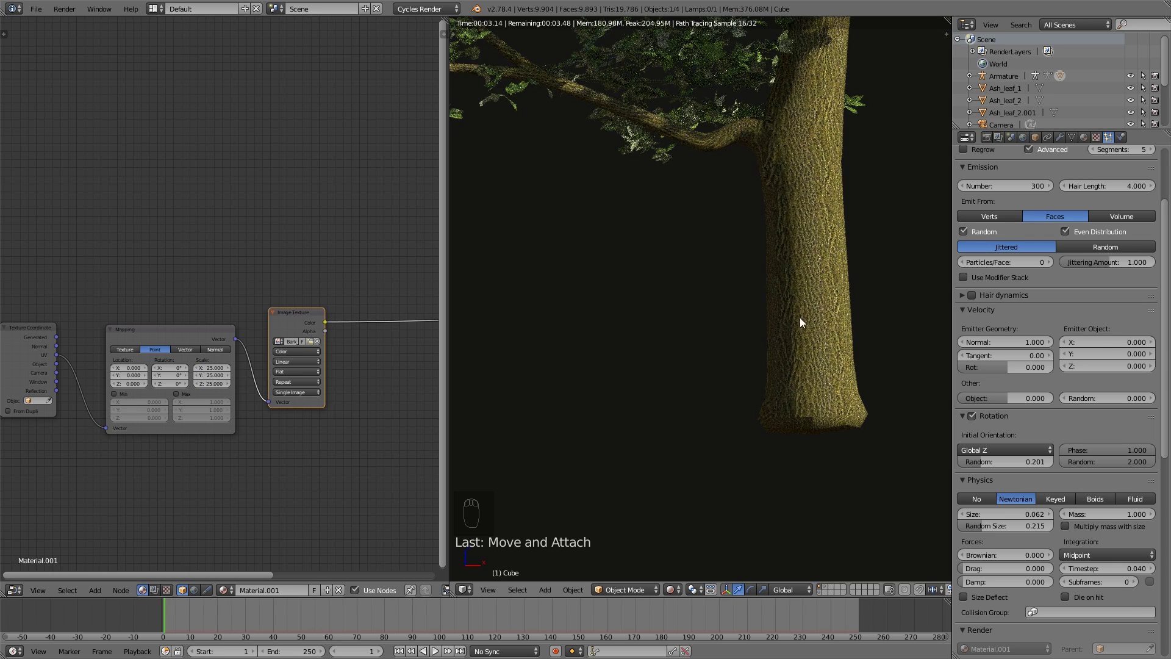
- Set the Mapping node's scale to 18 on the X, Y and Z axes
left_click(207, 375)
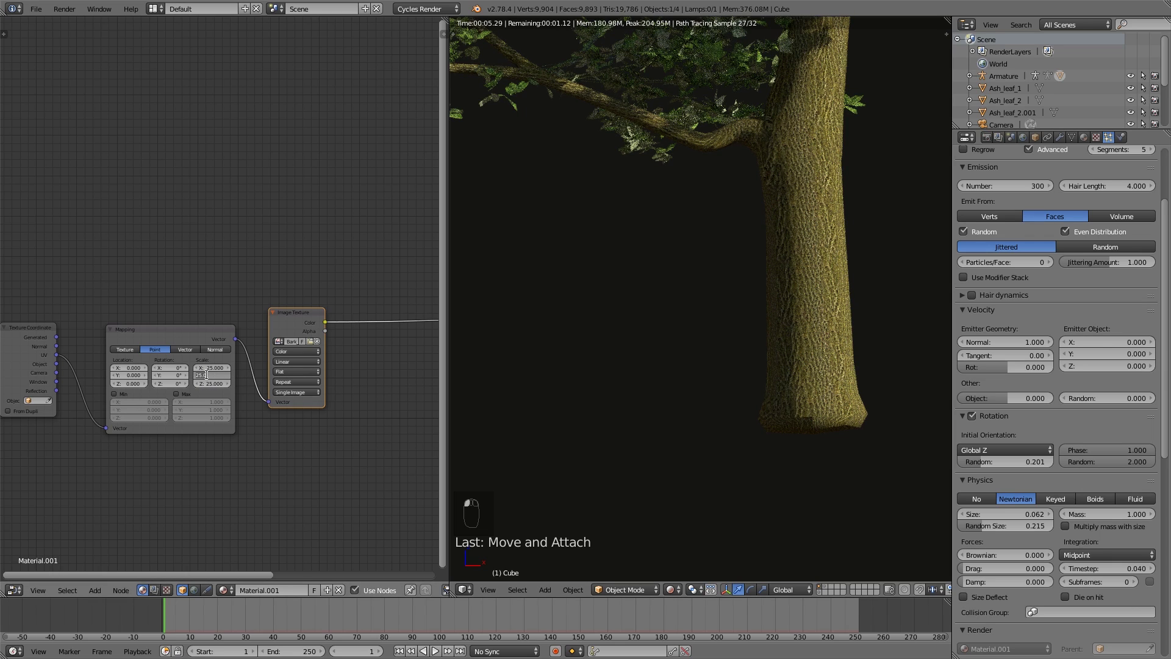
type("18")
key("Return")
double_click(199, 369)
type("18")
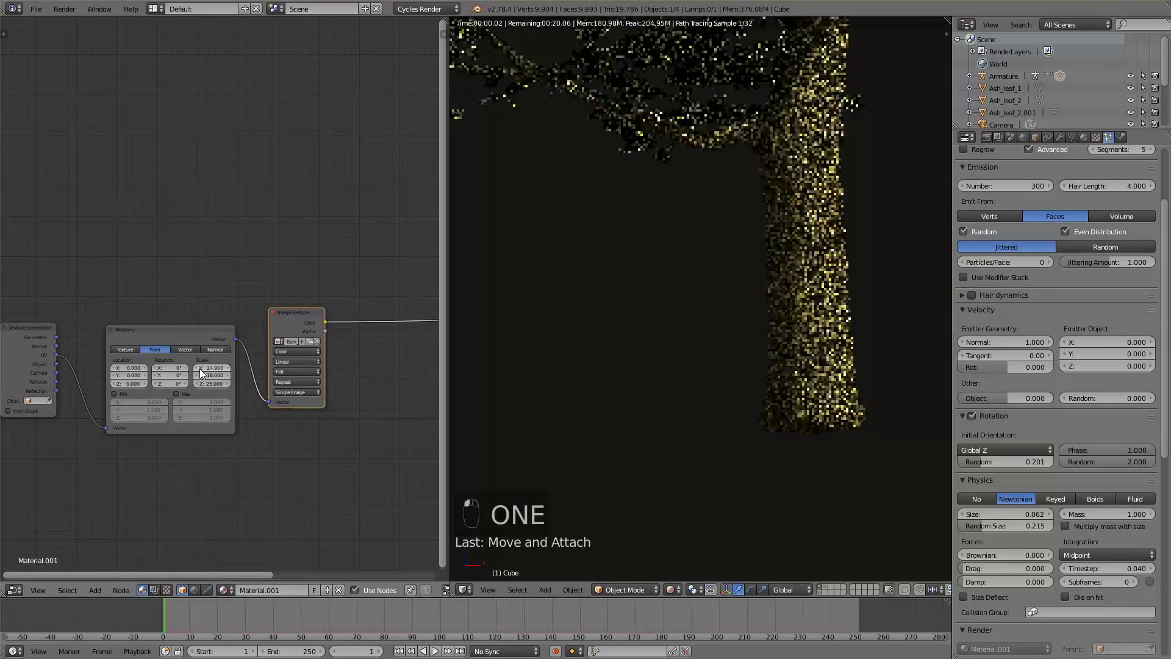
key("KP_Enter")
left_click(216, 361)
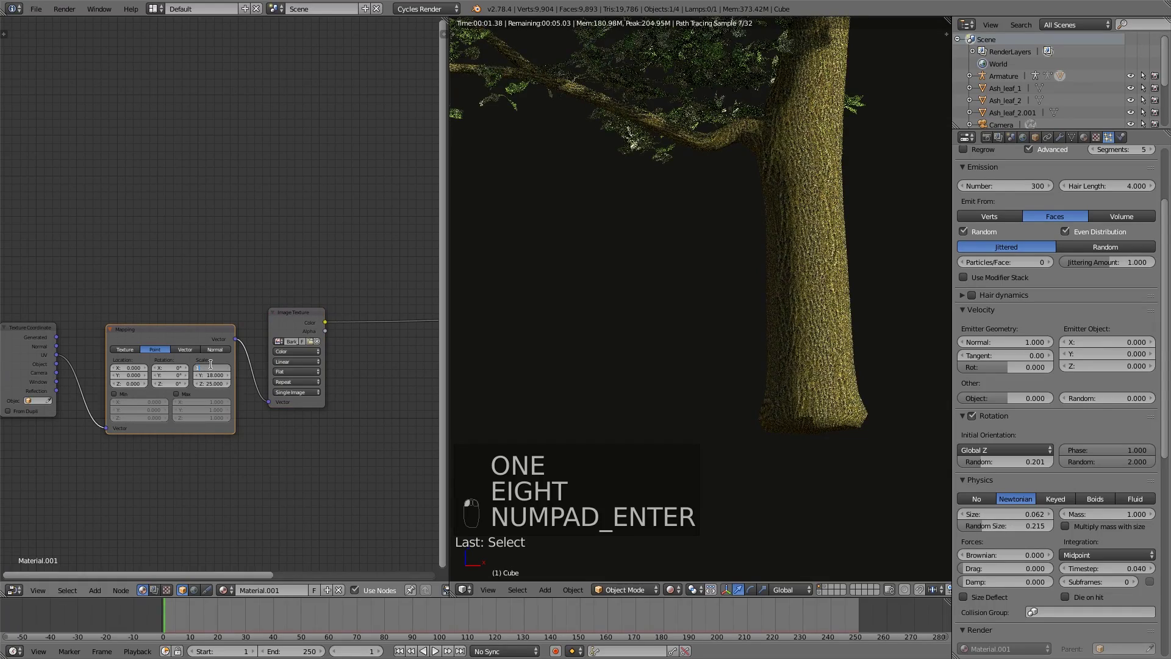
left_click(209, 384)
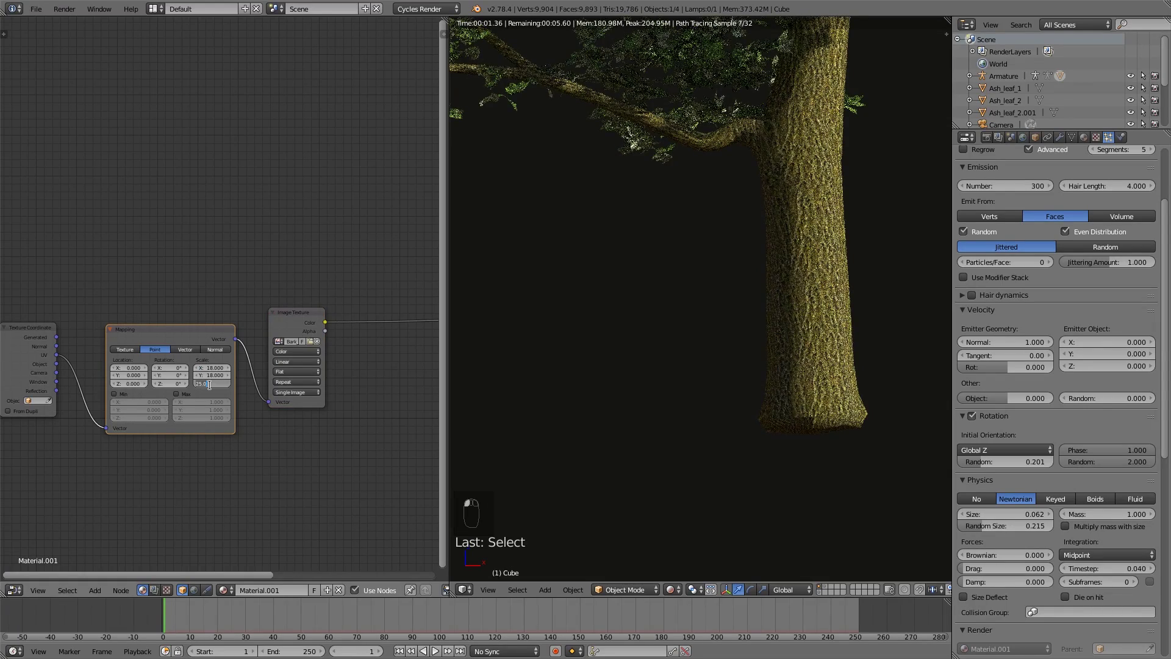
type("18")
key("KP_Enter")
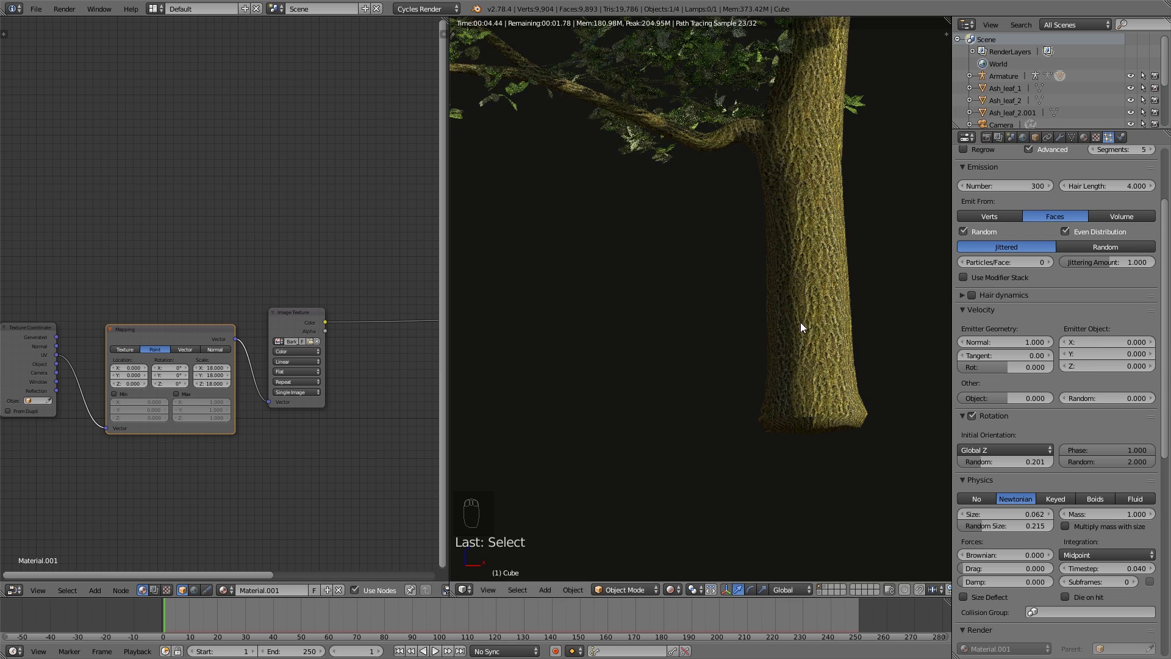
- Set the Mapping node's X and Y scale to 16 and check the bark on the rendered trunk
left_click(211, 375)
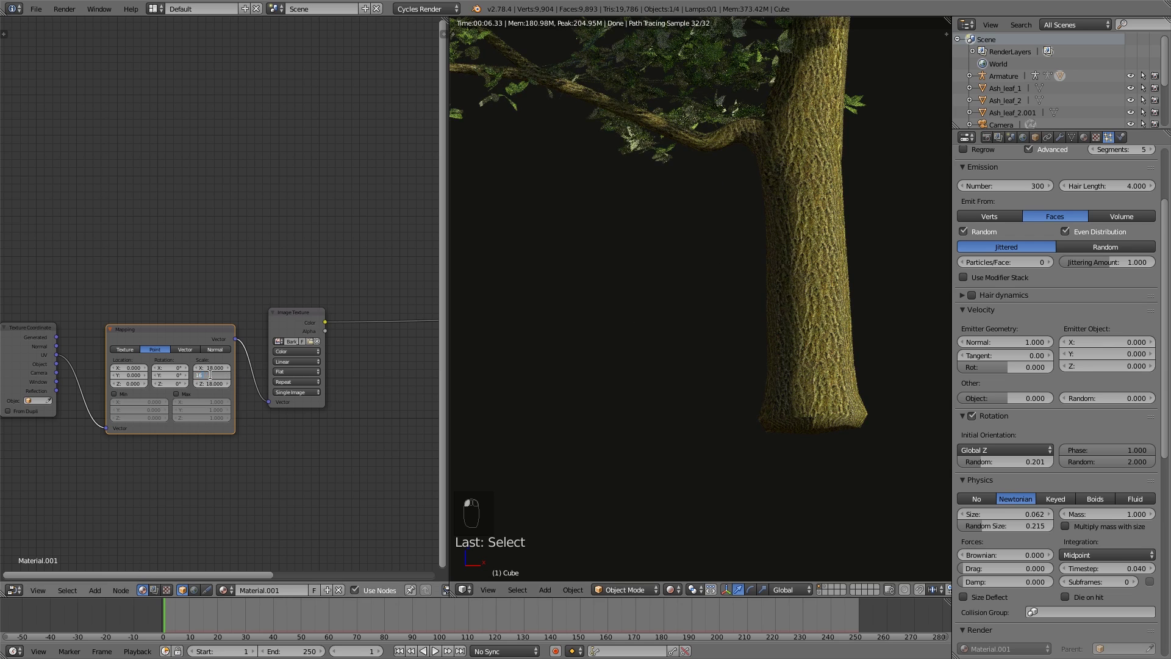
key("Return")
key("ctrl+v")
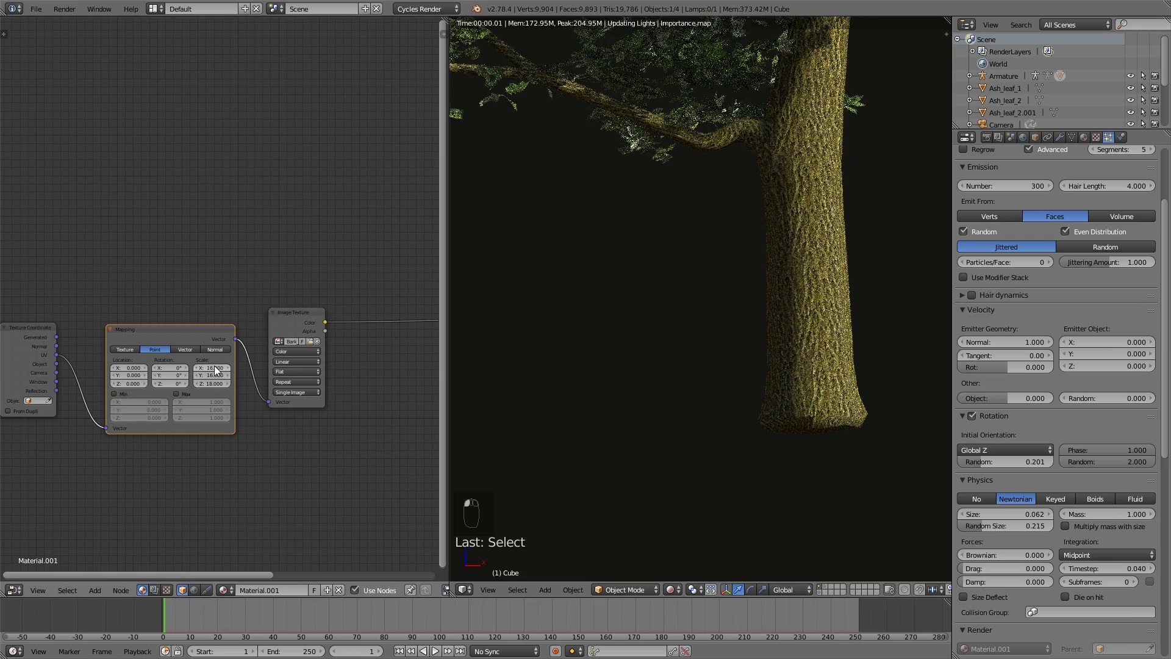
scroll(302, 390, "down", 2)
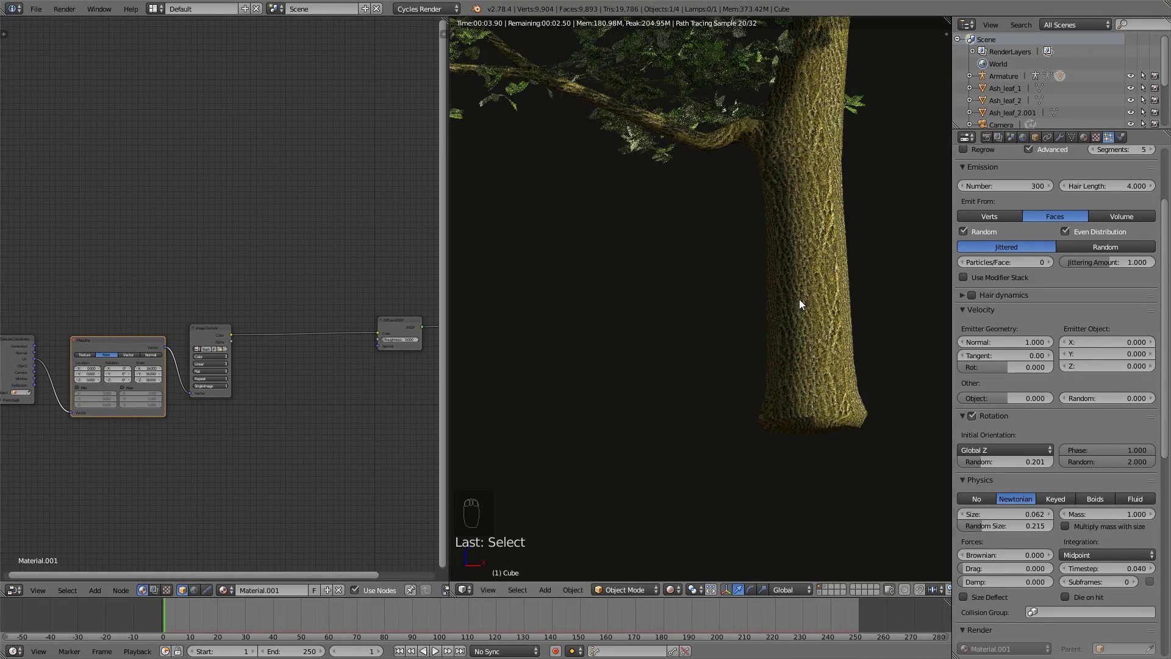
scroll(799, 299, "down", 5)
scroll(793, 310, "up", 5)
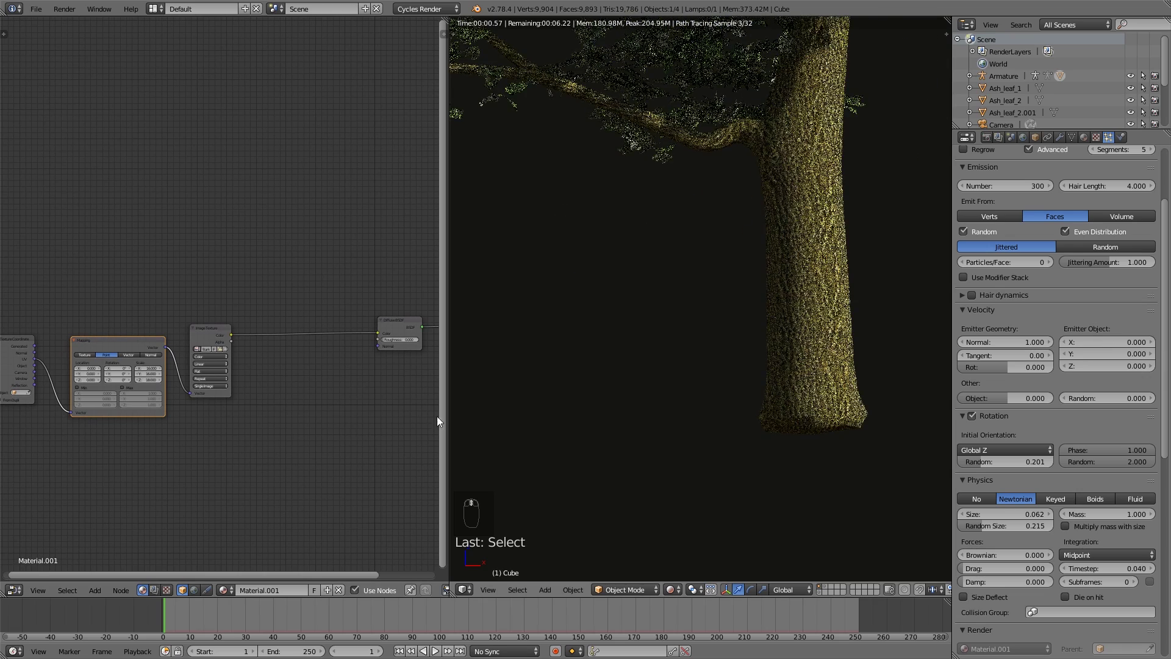
- Rearrange the Mapping and Image Texture nodes and place a duplicate of the Image Texture node below the original
scroll(232, 386, "up", 3)
middle_click_drag(251, 412, 286, 315)
left_click_drag(137, 255, 112, 245)
left_click_drag(232, 241, 225, 237)
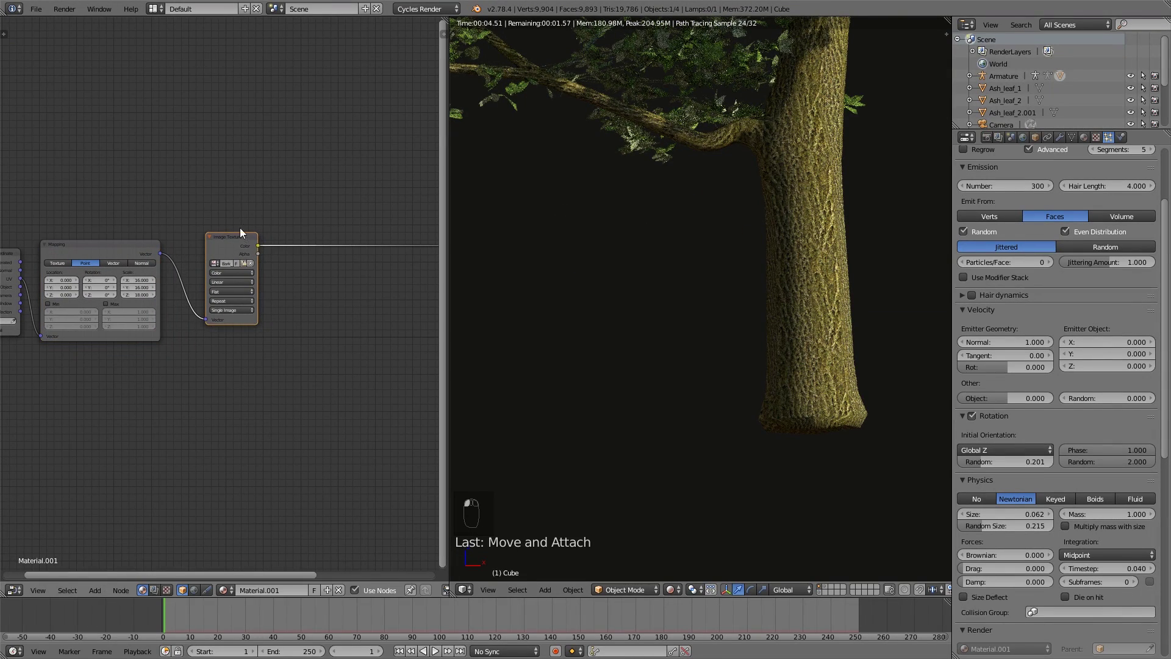
key("shift+d")
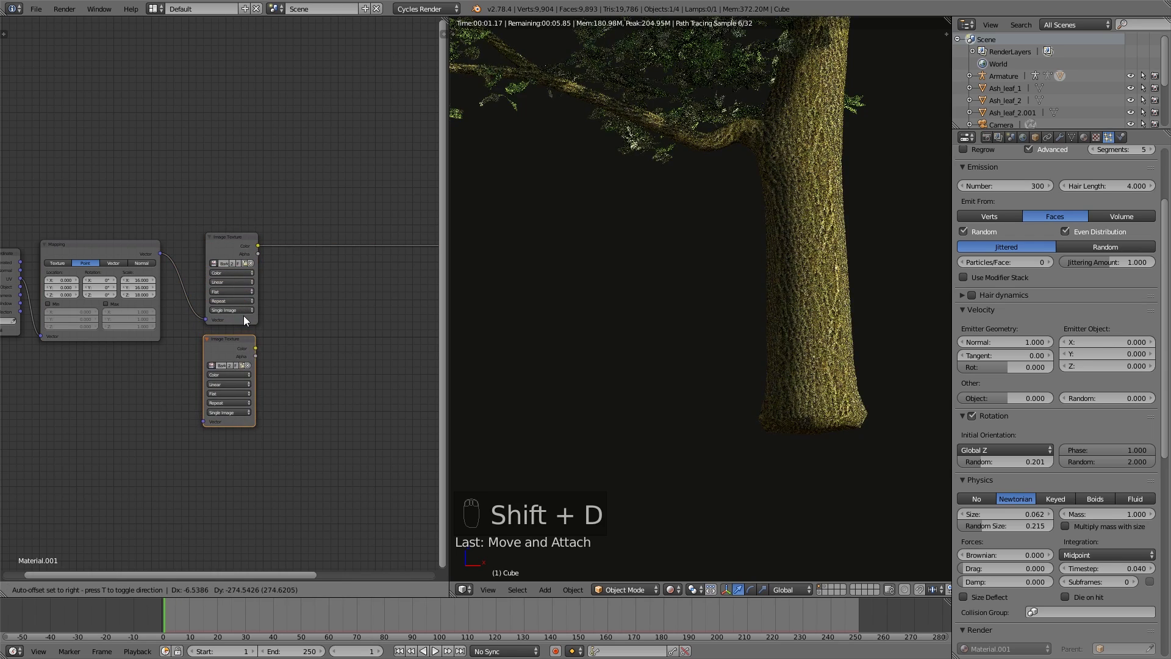
left_click(243, 318)
- Load Bark_Ash_1_OCC.png into the duplicated Image Texture node and connect the Mapping node's Vector output to it
middle_click_drag(249, 363, 233, 320)
left_click(229, 321)
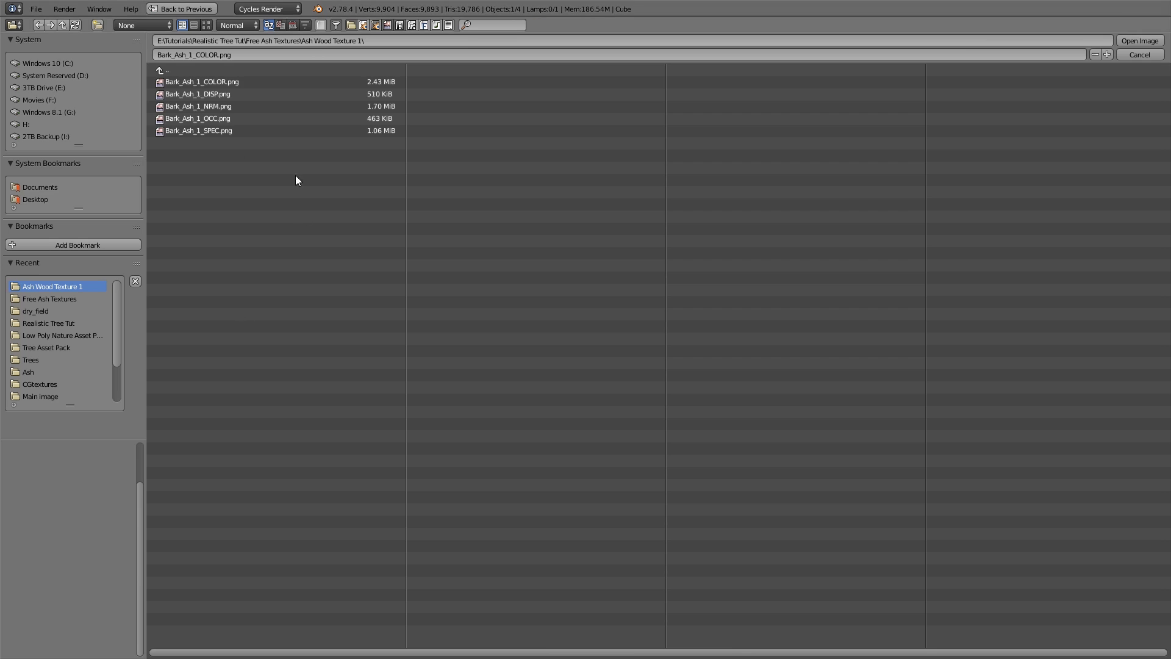
double_click(270, 118)
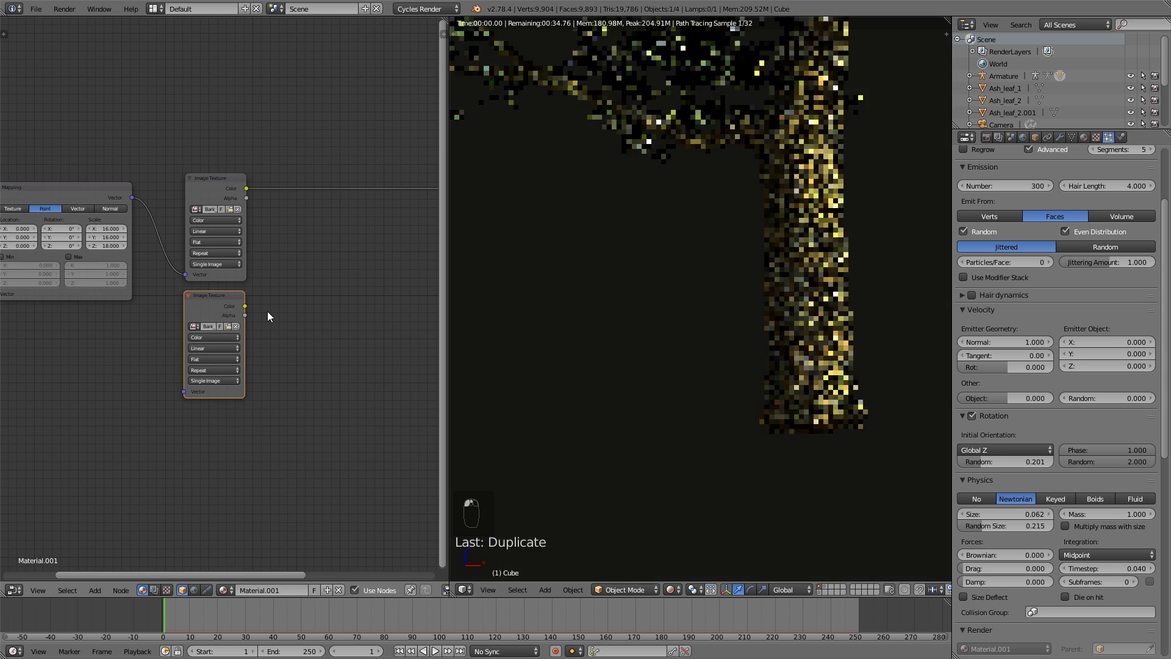
left_click_drag(135, 199, 184, 391)
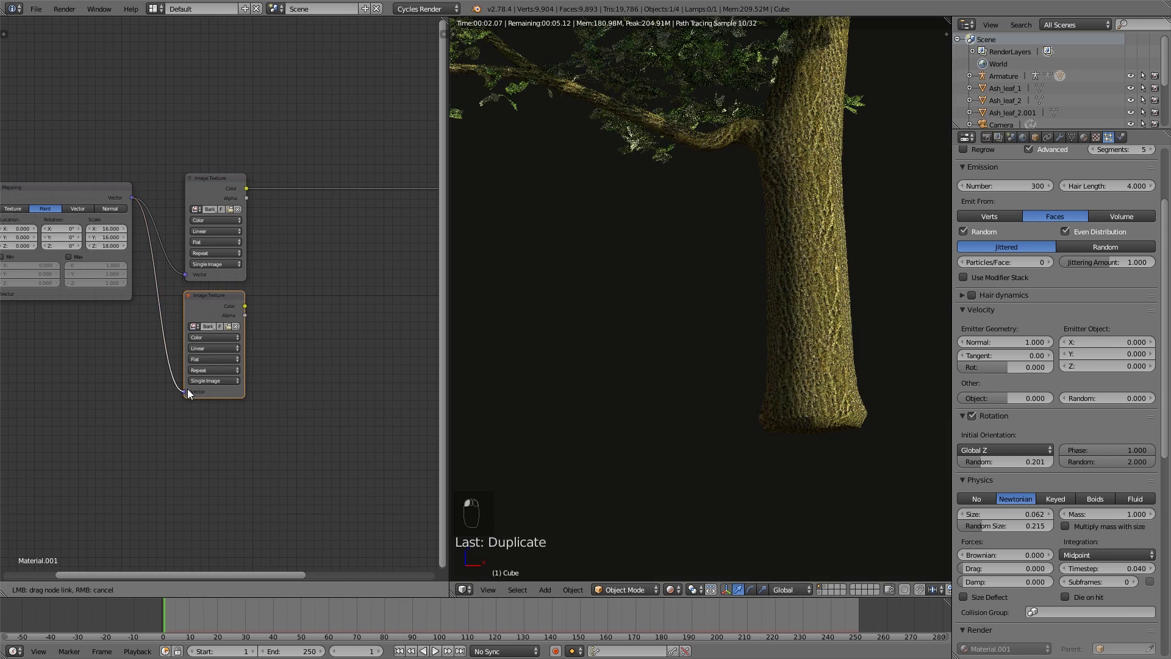
- Insert a MixRGB node after the color texture and connect the occlusion texture's Color output to its Color2 input
key("shift+a")
mouse_move(294, 276)
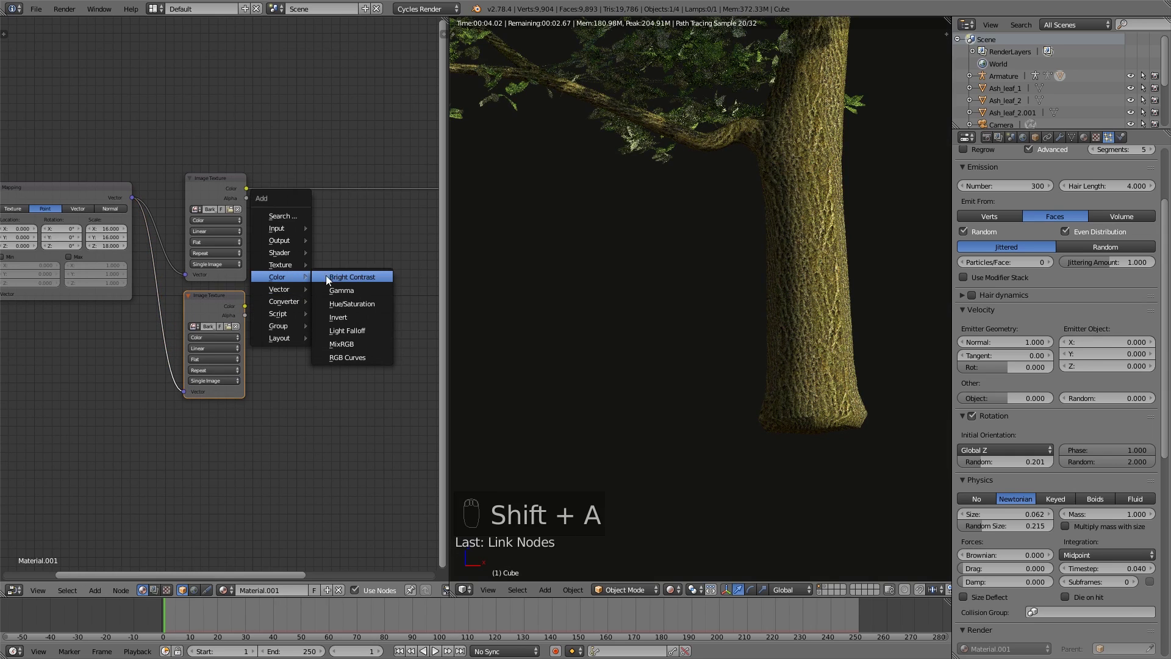
left_click(348, 344)
left_click(289, 183)
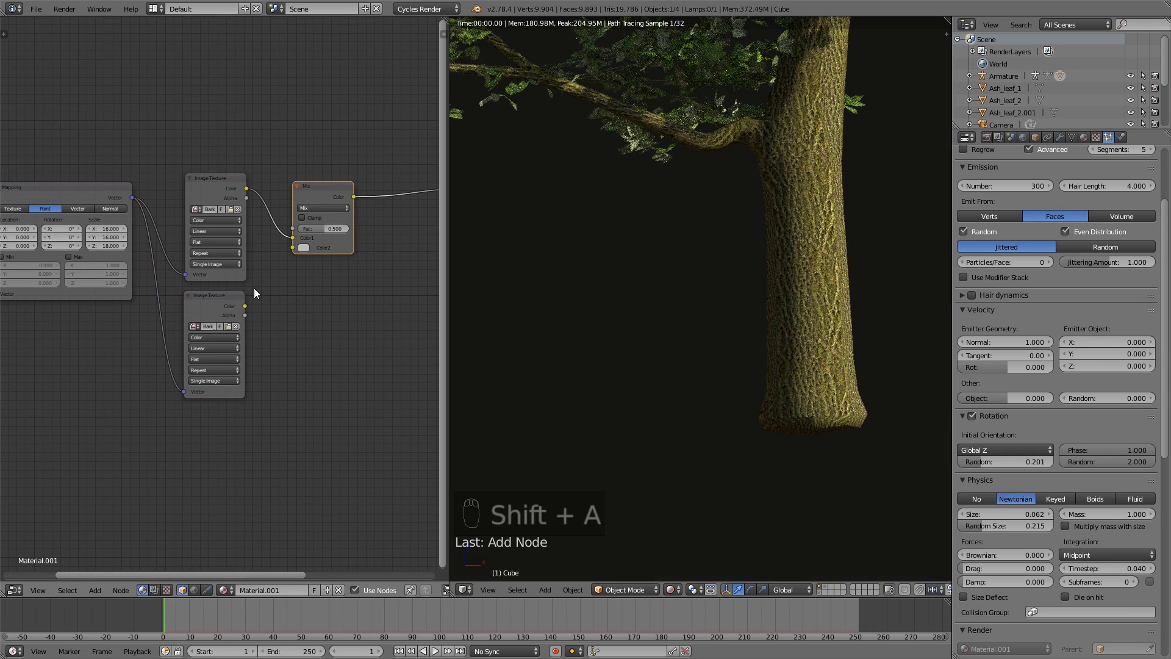
left_click_drag(246, 306, 298, 248)
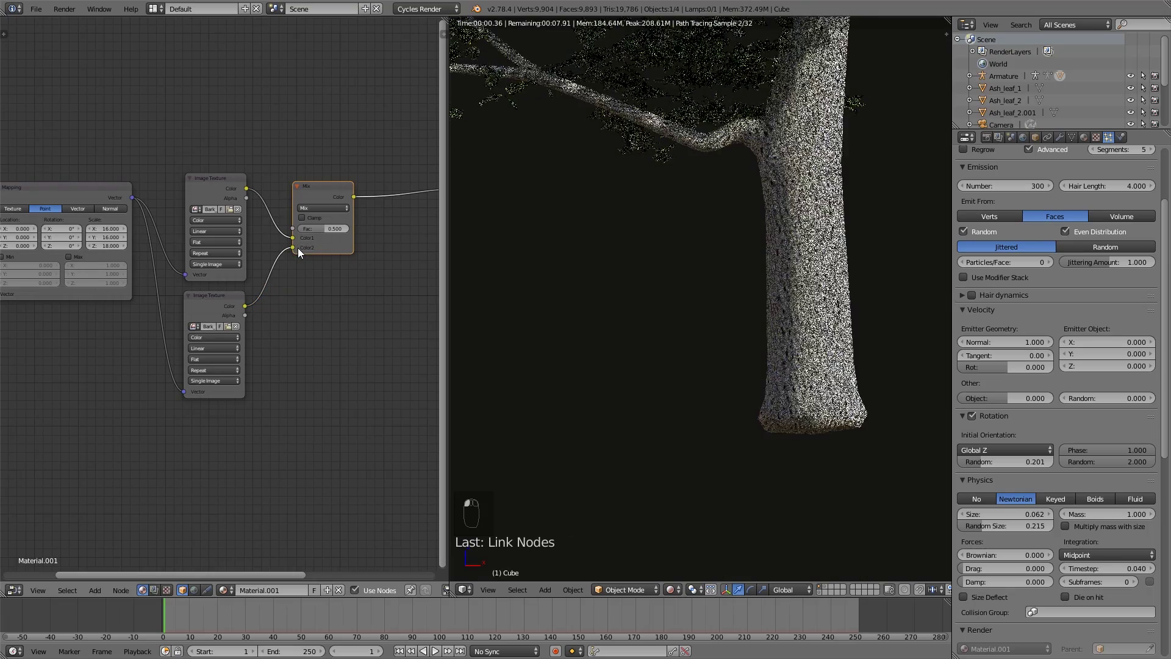
- Set the MixRGB node's blend type to Multiply and its factor to 1.000
left_click(320, 209)
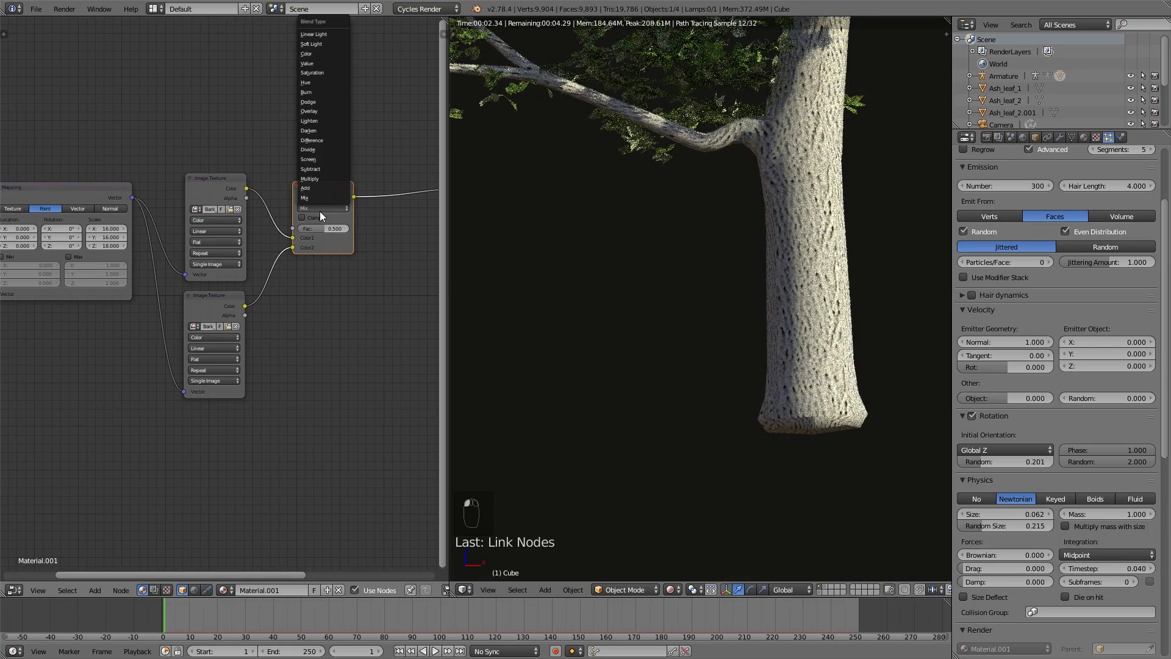
left_click(327, 178)
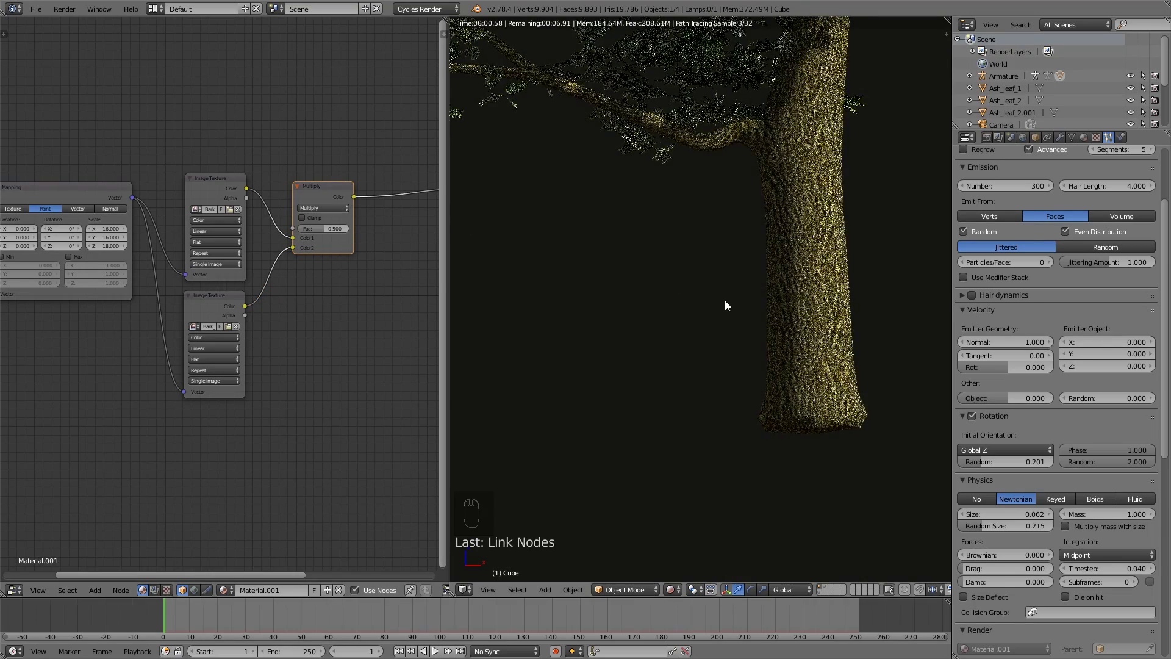
scroll(741, 294, "up", 4)
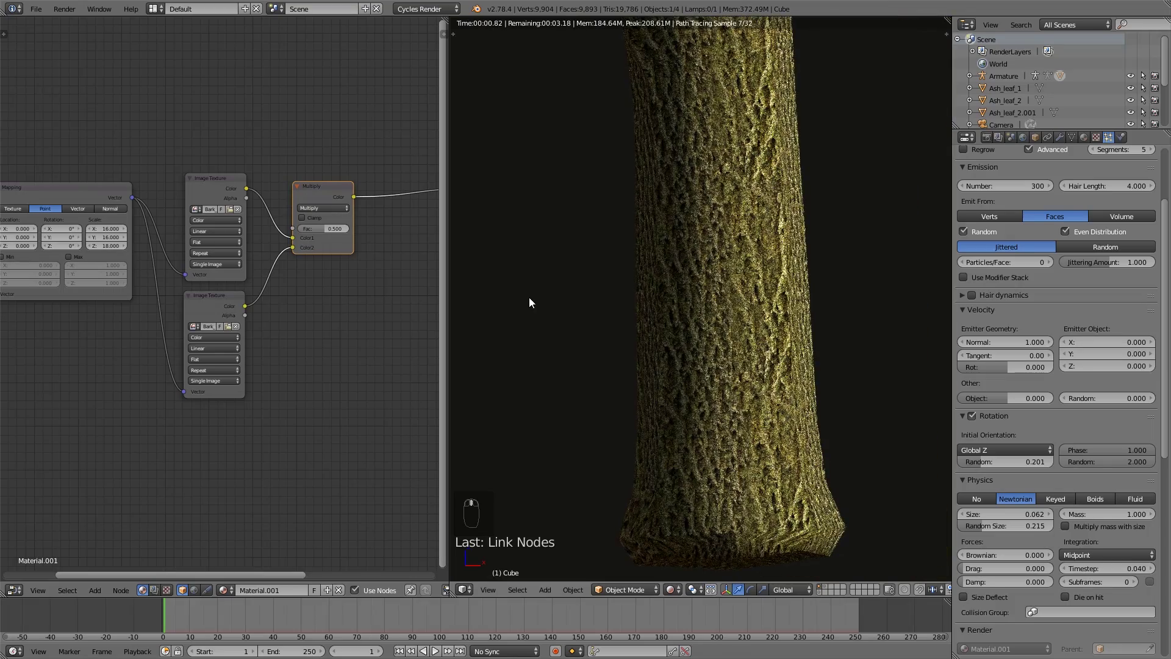
left_click_drag(329, 228, 817, 315)
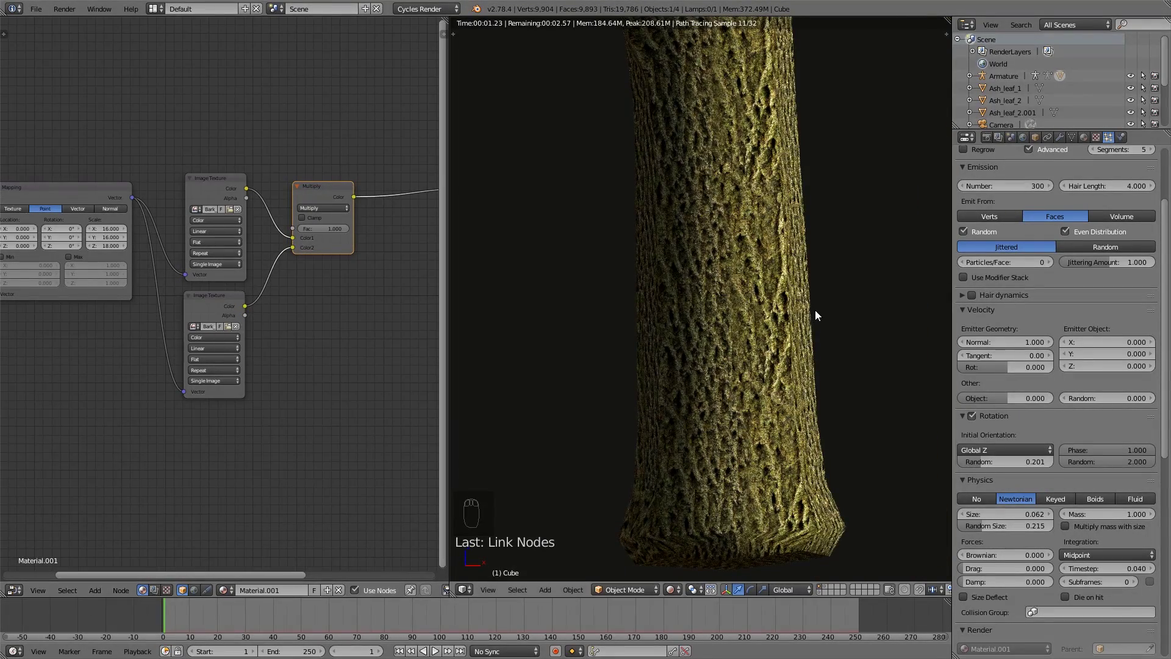
- Set the Multiply node's factor to 0.8
left_click(333, 231)
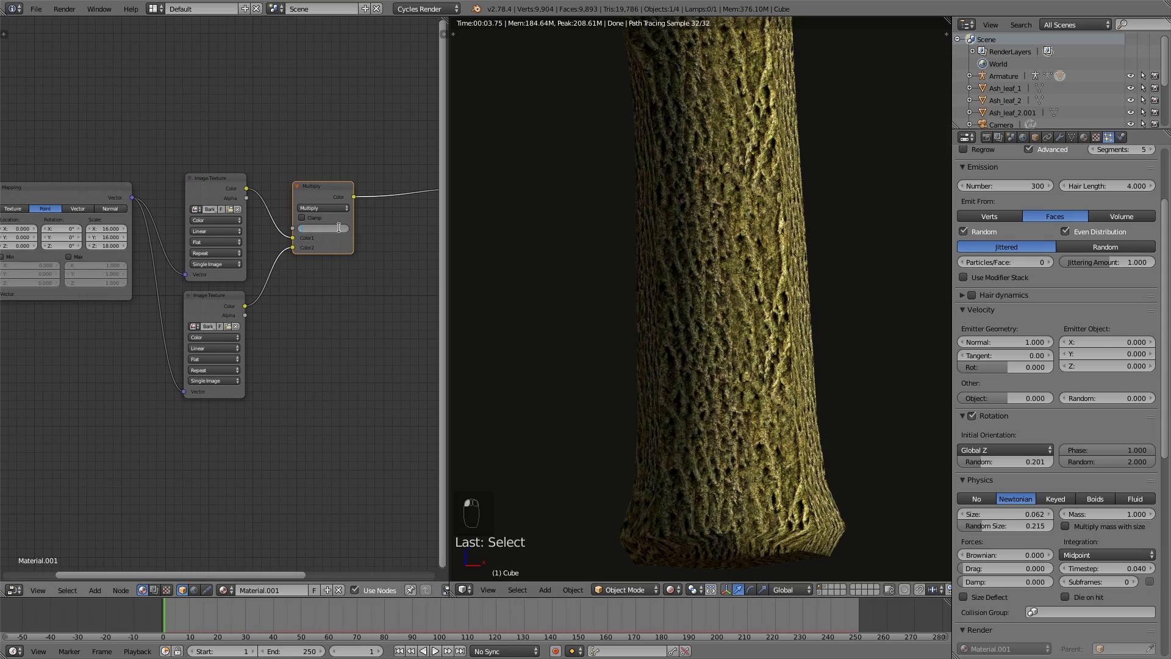
type("0.8")
key("Return")
scroll(822, 324, "down", 5)
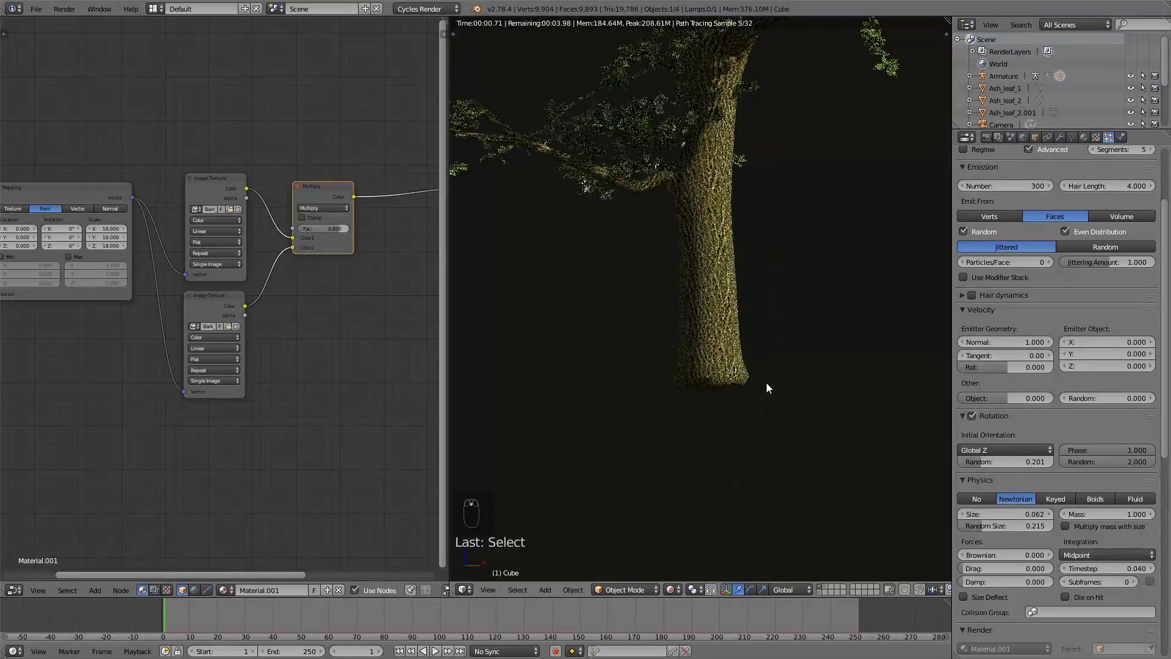
scroll(701, 327, "up", 3)
- Set up a duplicate of the occlusion Image Texture node with Bark_Ash_1_DISP.png, linked to the Mapping node's Vector output
middle_click_drag(290, 351, 278, 312)
left_click(204, 272)
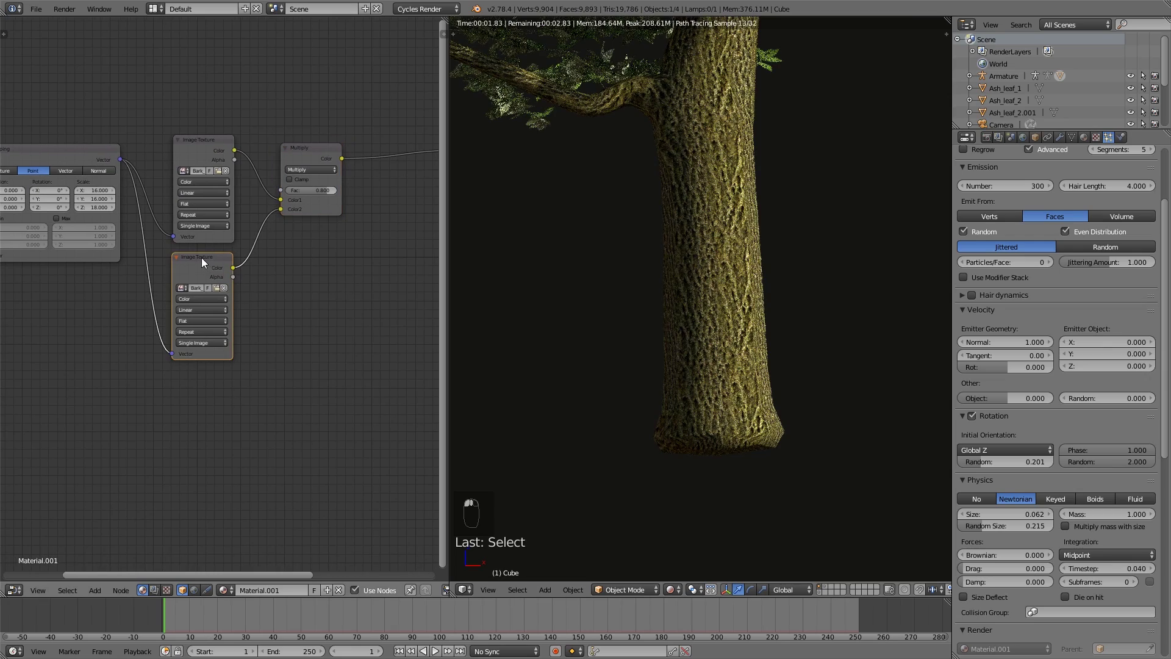
key("shift+d")
left_click(198, 382)
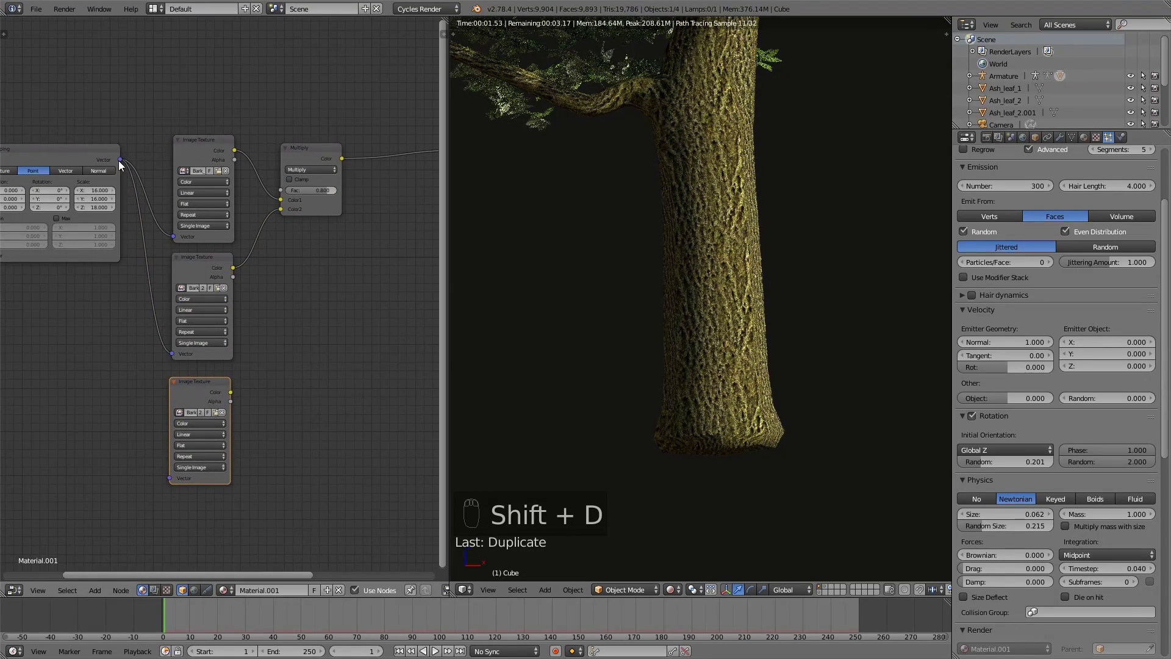
left_click_drag(121, 160, 170, 478)
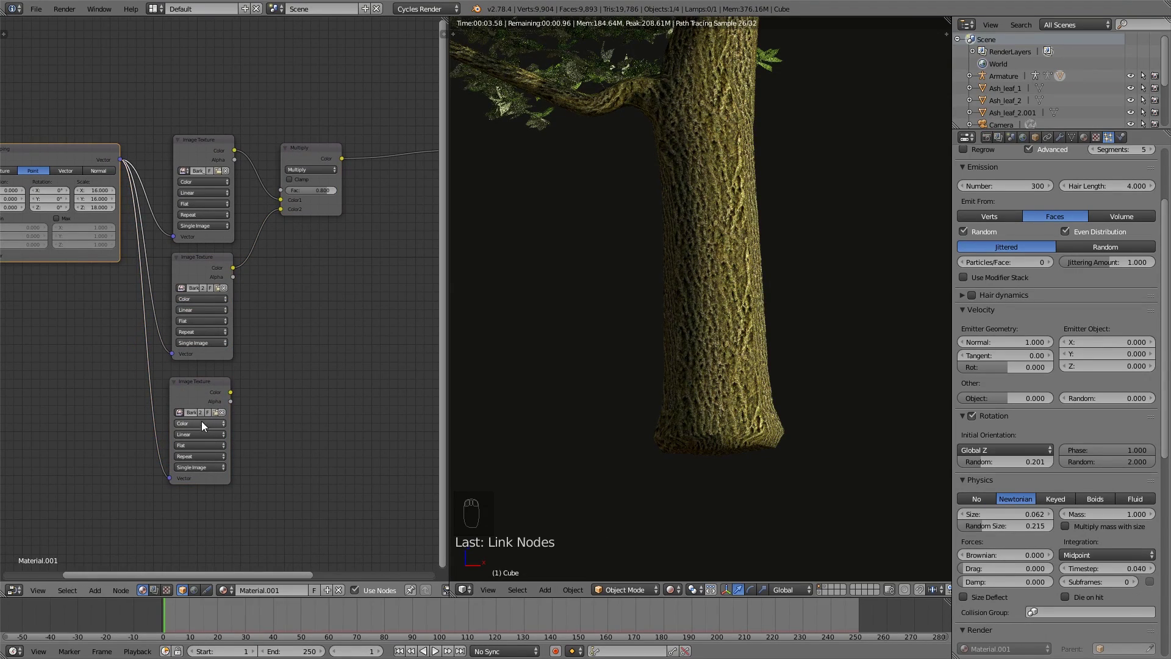
left_click(216, 413)
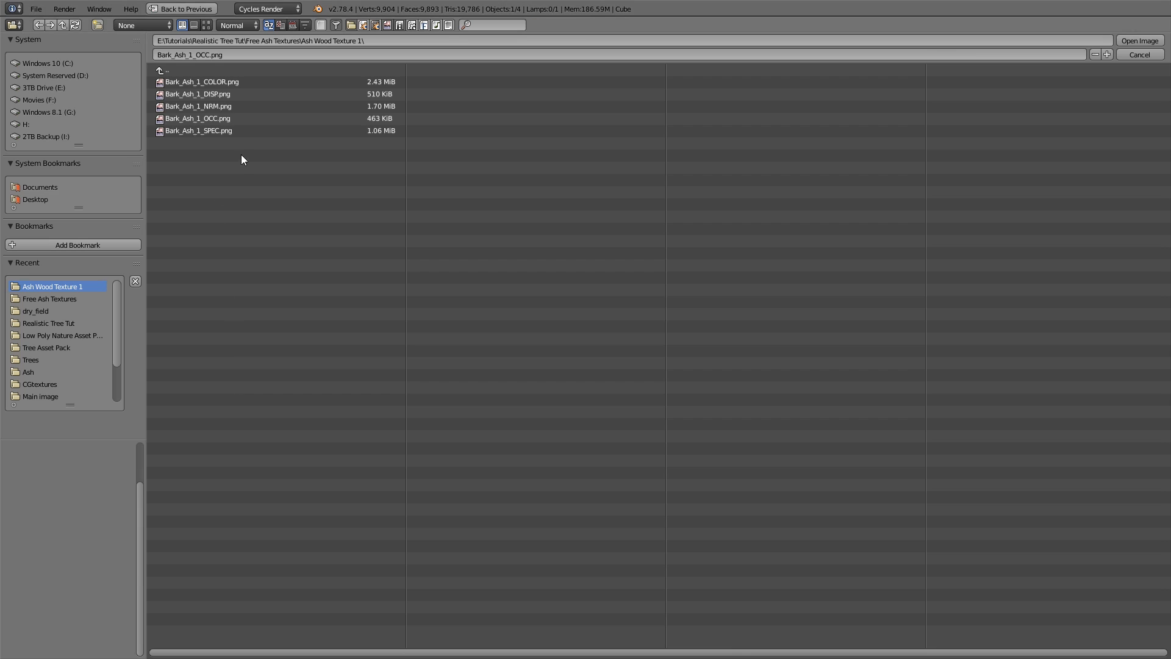
double_click(215, 92)
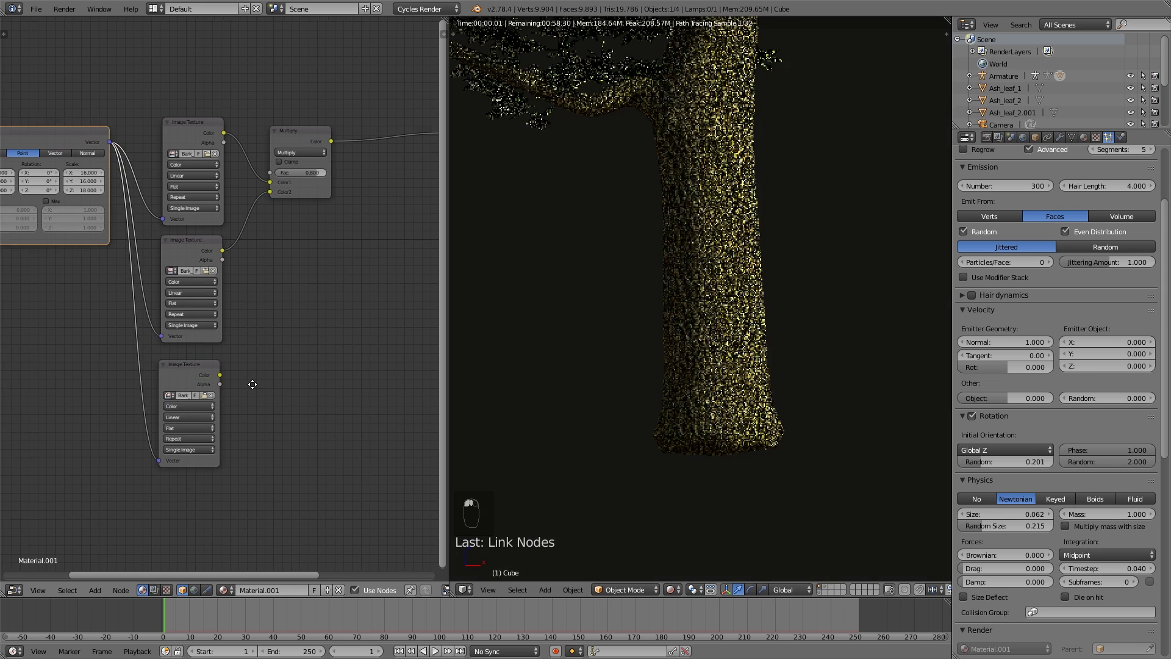
- Add a Bump node that takes the displacement texture's Color as Height and feeds the Diffuse BSDF's Normal input
middle_click_drag(320, 330, 235, 335)
key("shift+a")
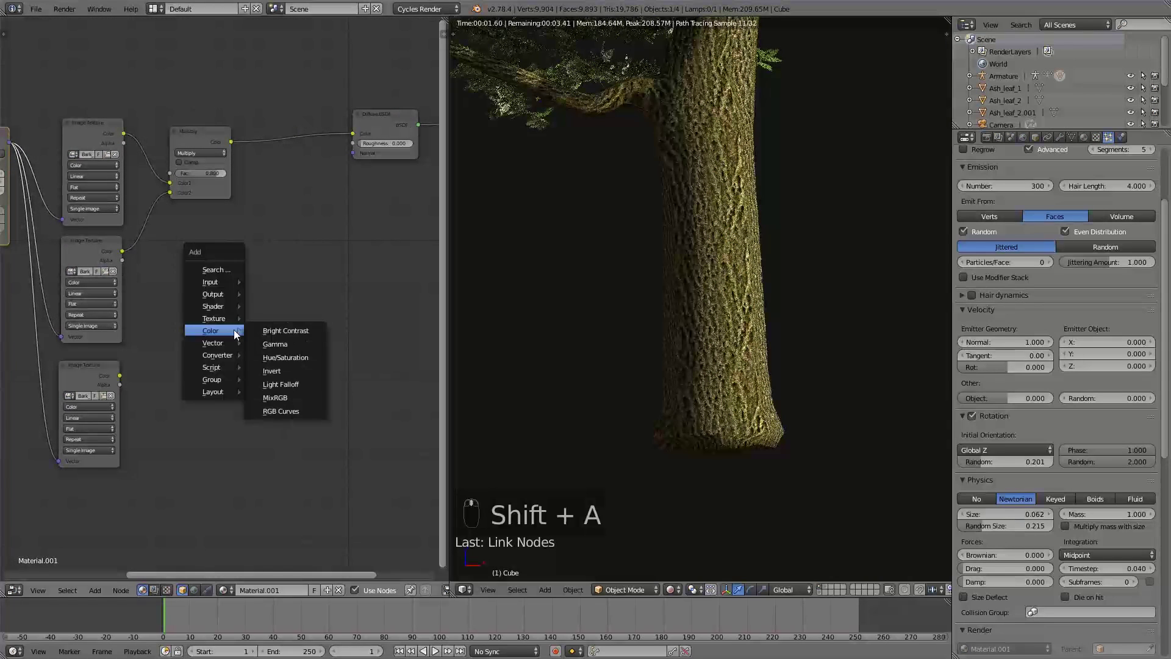
mouse_move(216, 341)
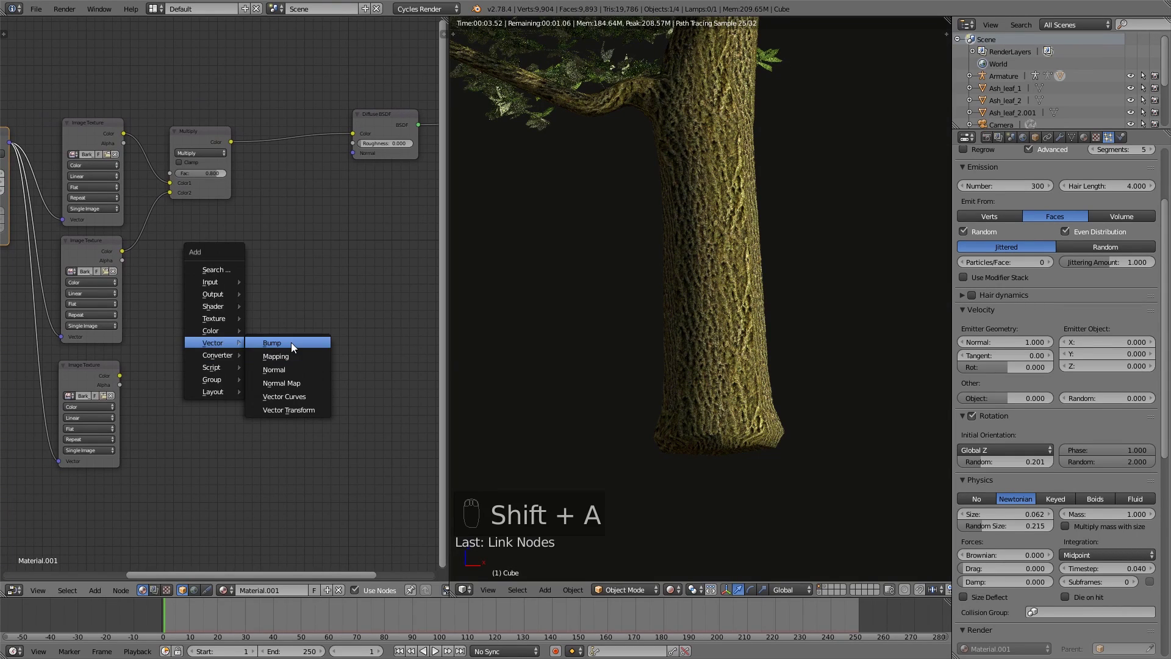
left_click(291, 342)
left_click_drag(120, 375, 198, 351)
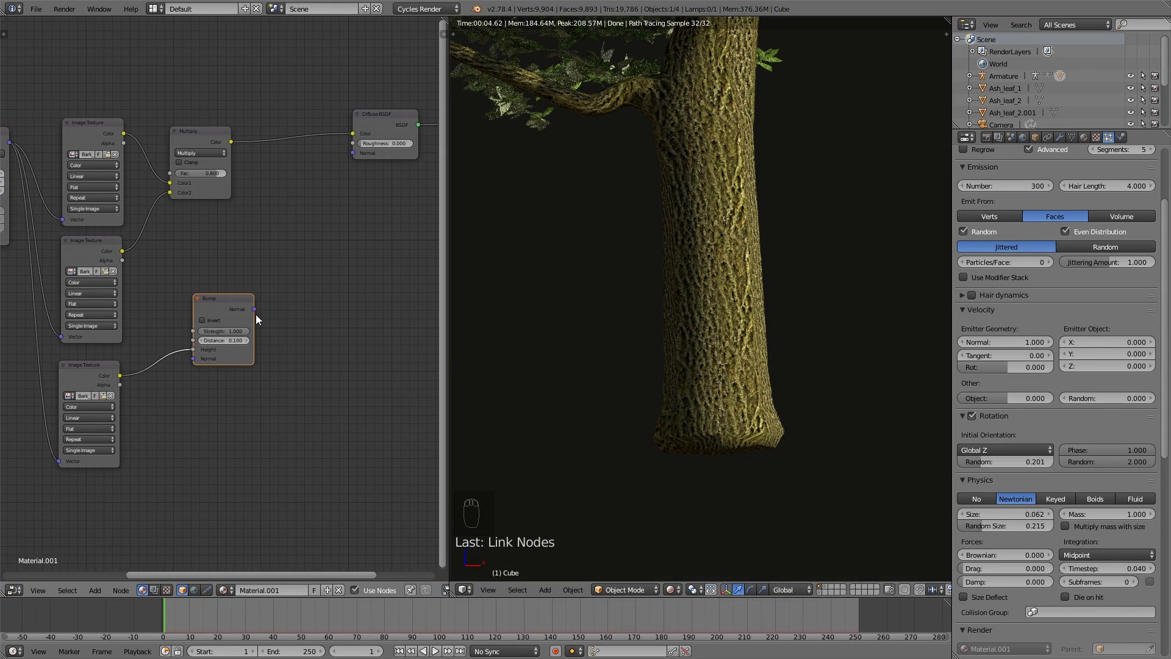
left_click_drag(255, 312, 358, 157)
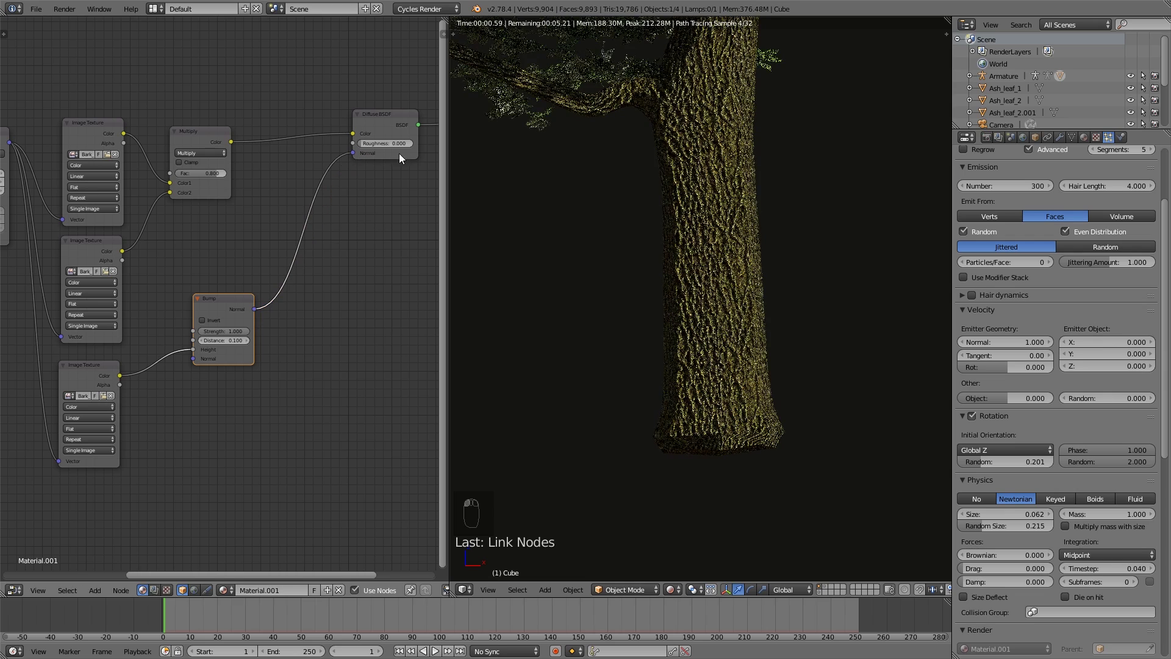
- Set the Bump node's strength to 0.4
scroll(395, 155, "up", 1)
middle_click_drag(396, 155, 373, 248)
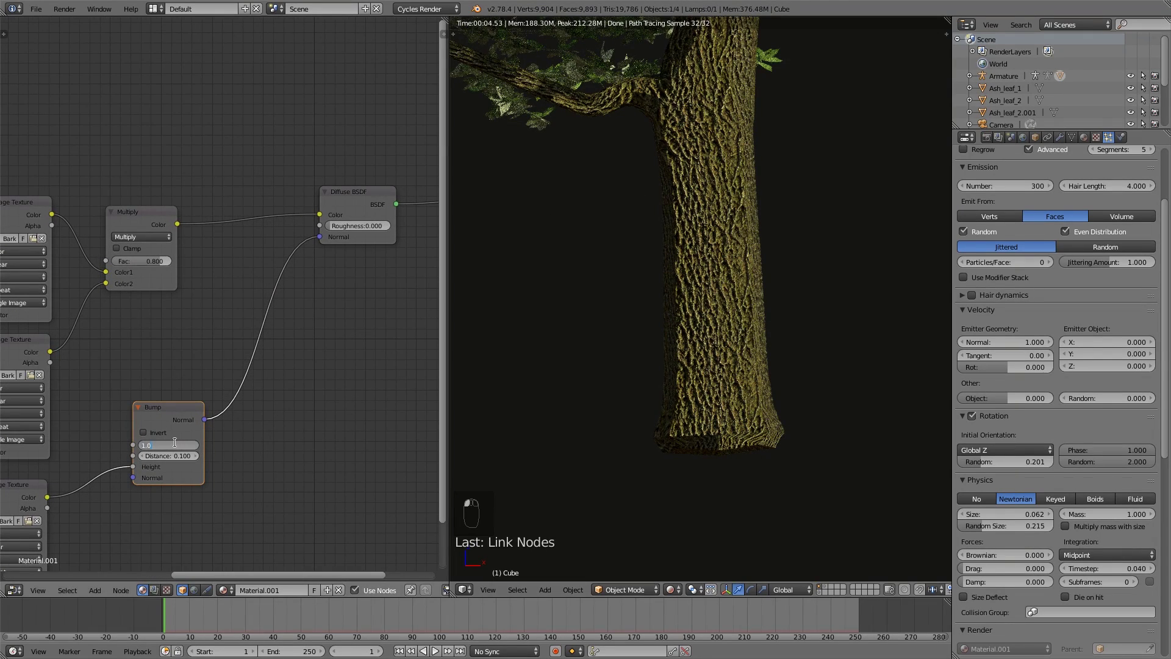
type("0.4")
key("Return")
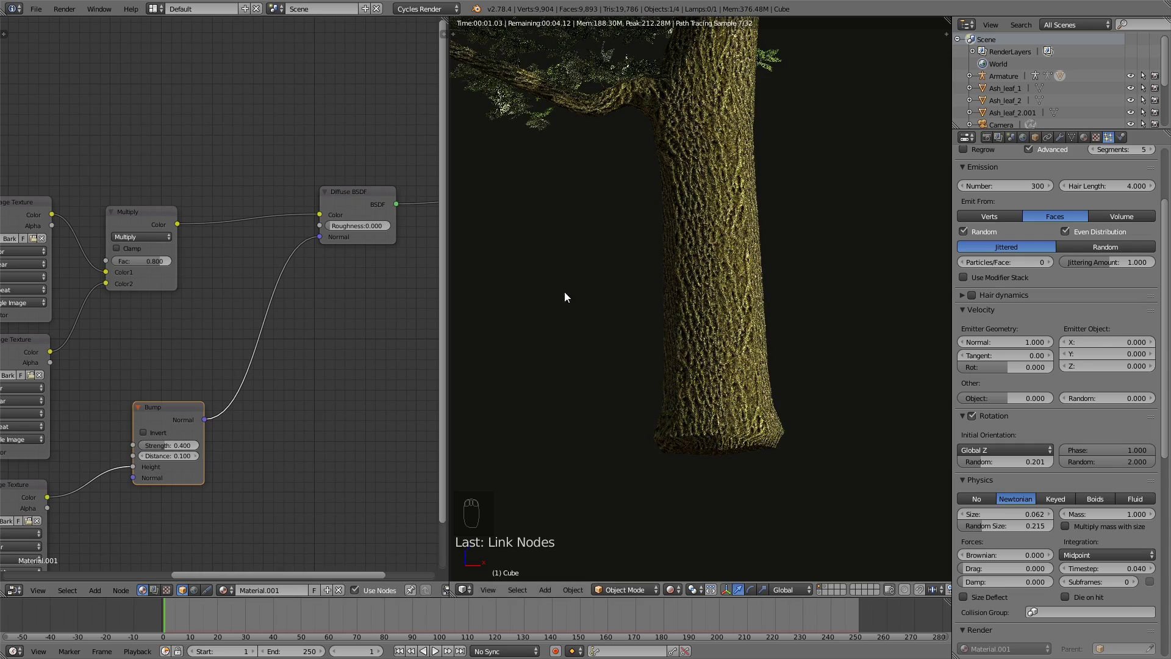
- Duplicate the displacement Image Texture node below the original and load Bark_Ash_1_NRM.png into the copy
scroll(244, 393, "down", 2)
key("shift+a")
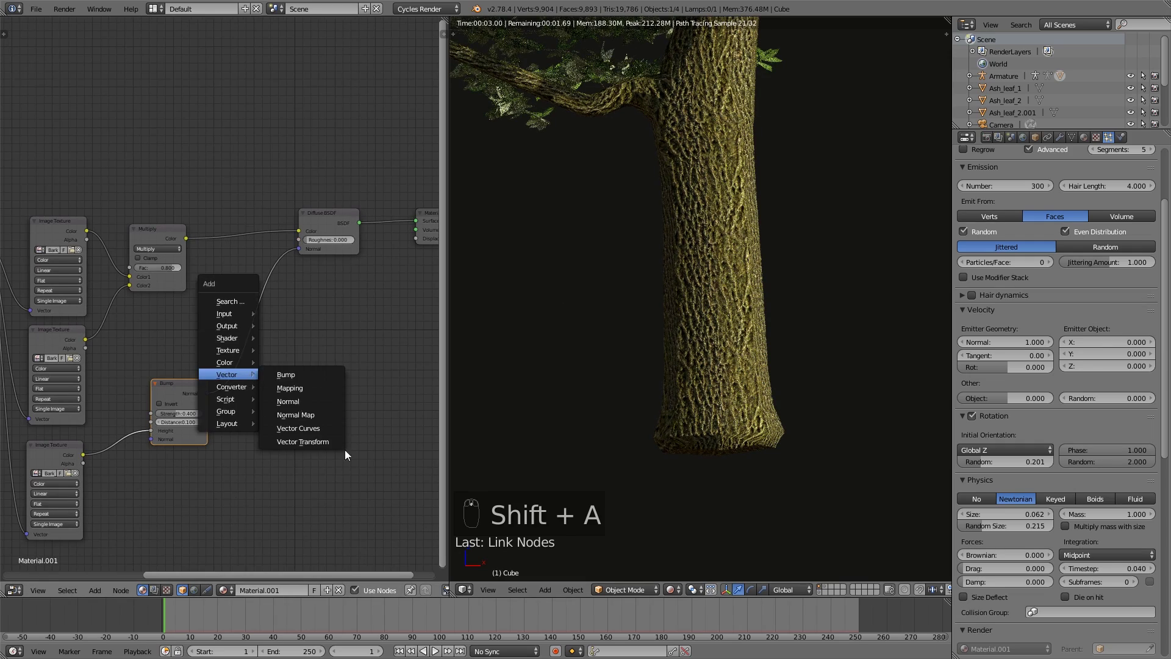
middle_click_drag(122, 457, 210, 349)
left_click(149, 346)
key("shift+d")
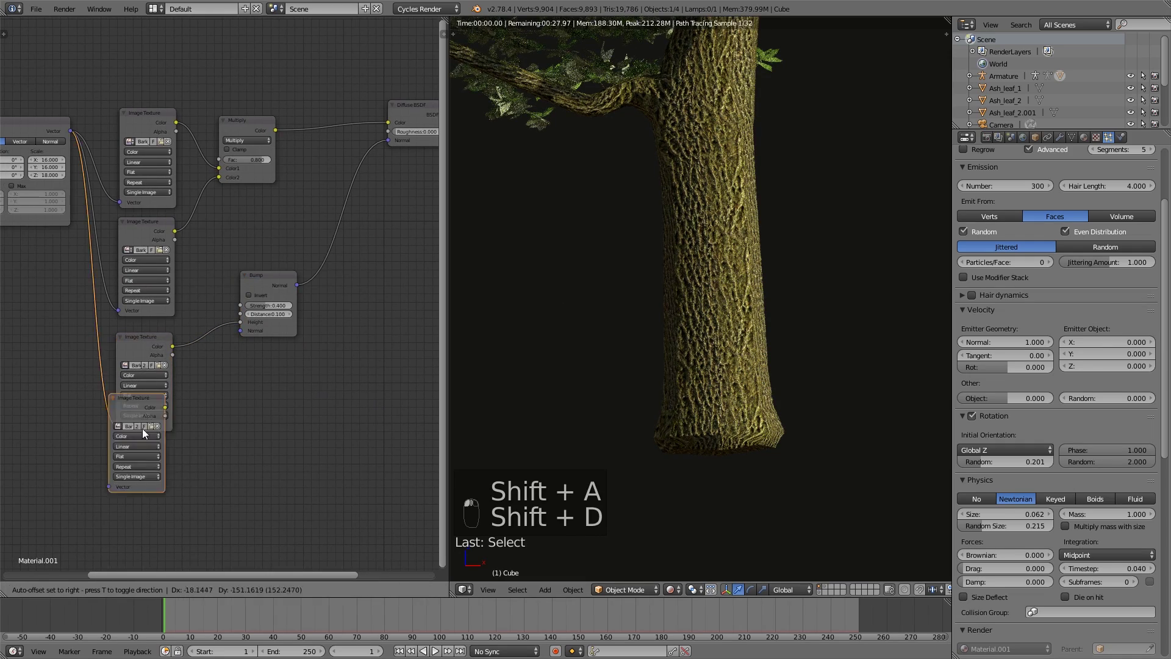
left_click(148, 463)
left_click(155, 477)
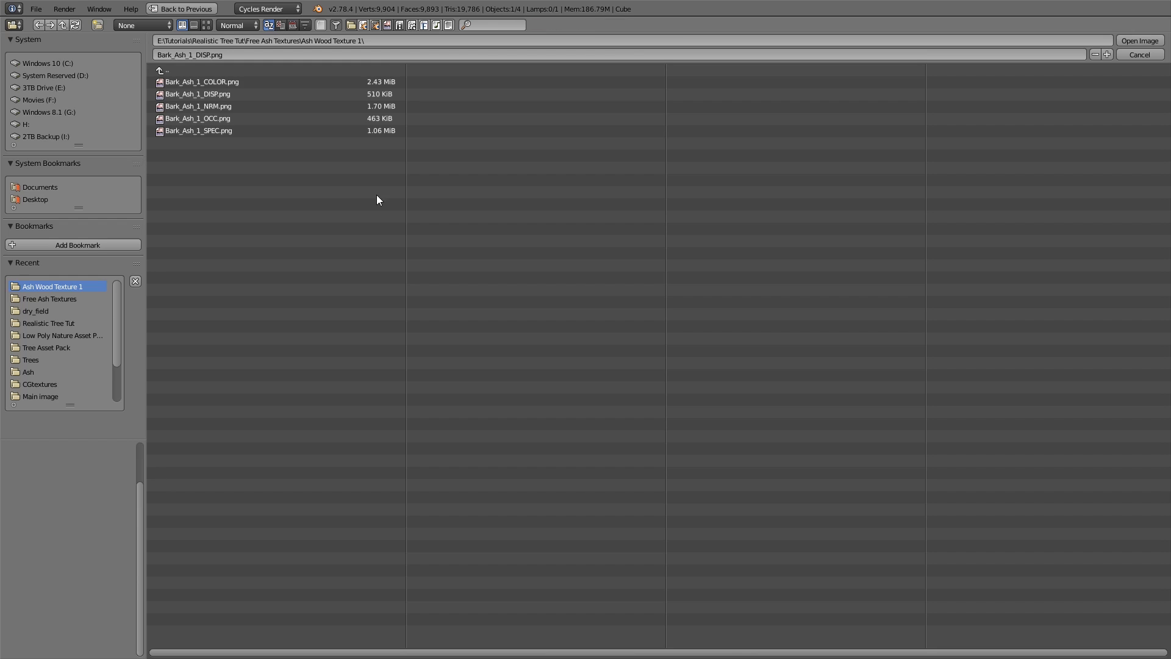
double_click(243, 107)
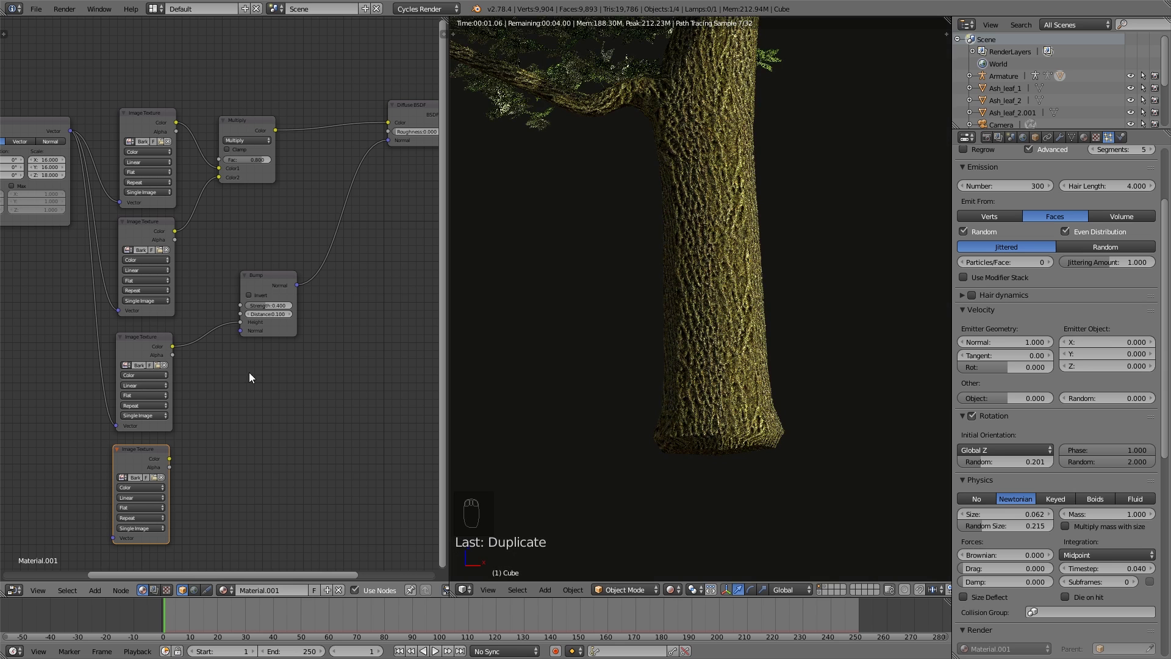
- Align the two lower Image Texture nodes in the column and connect the Mapping node's Vector output to the normal texture
left_click_drag(141, 450, 142, 444)
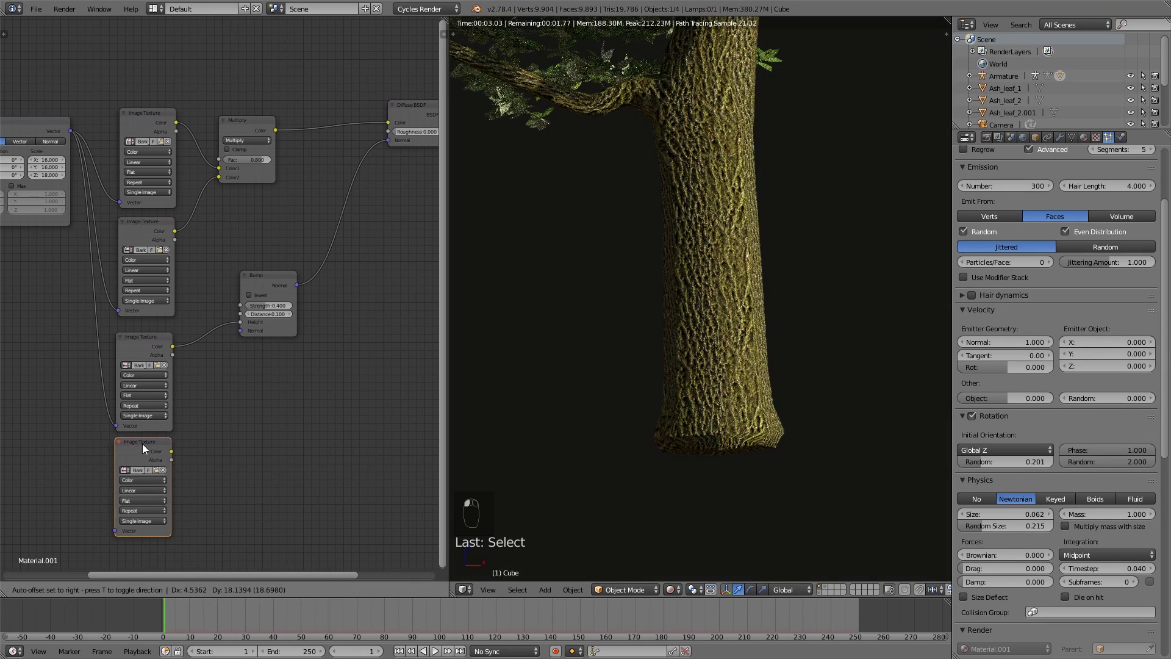
left_click_drag(156, 345, 150, 328)
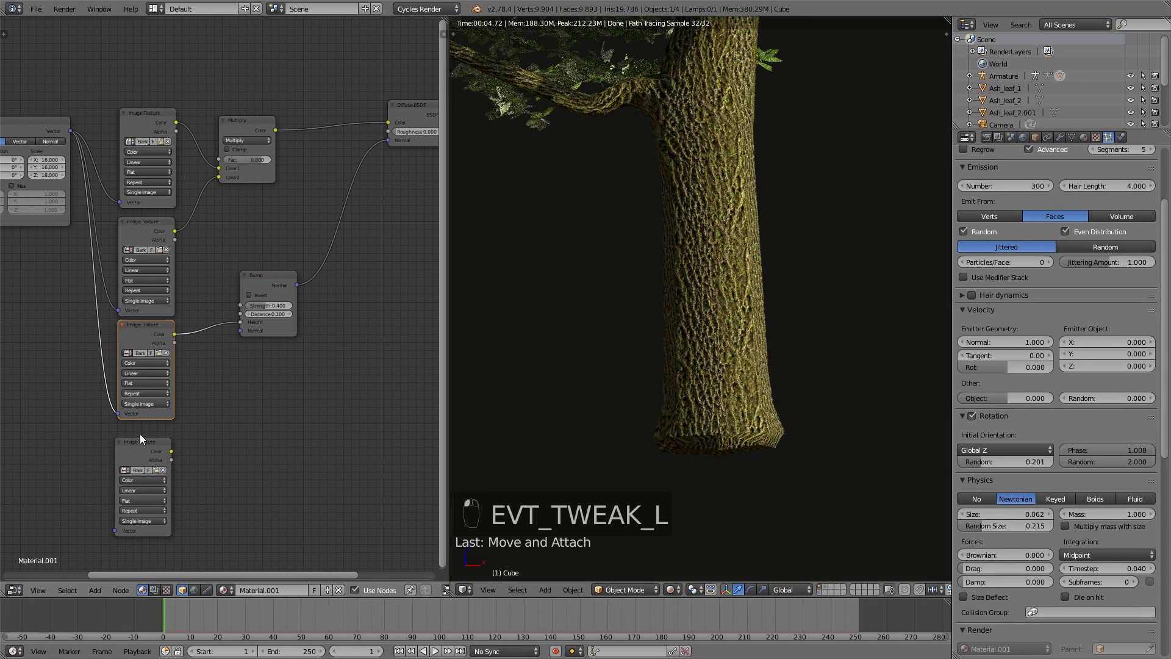
mouse_move(143, 464)
left_mouse_down()
mouse_move(146, 433)
mouse_move(145, 453)
left_mouse_up()
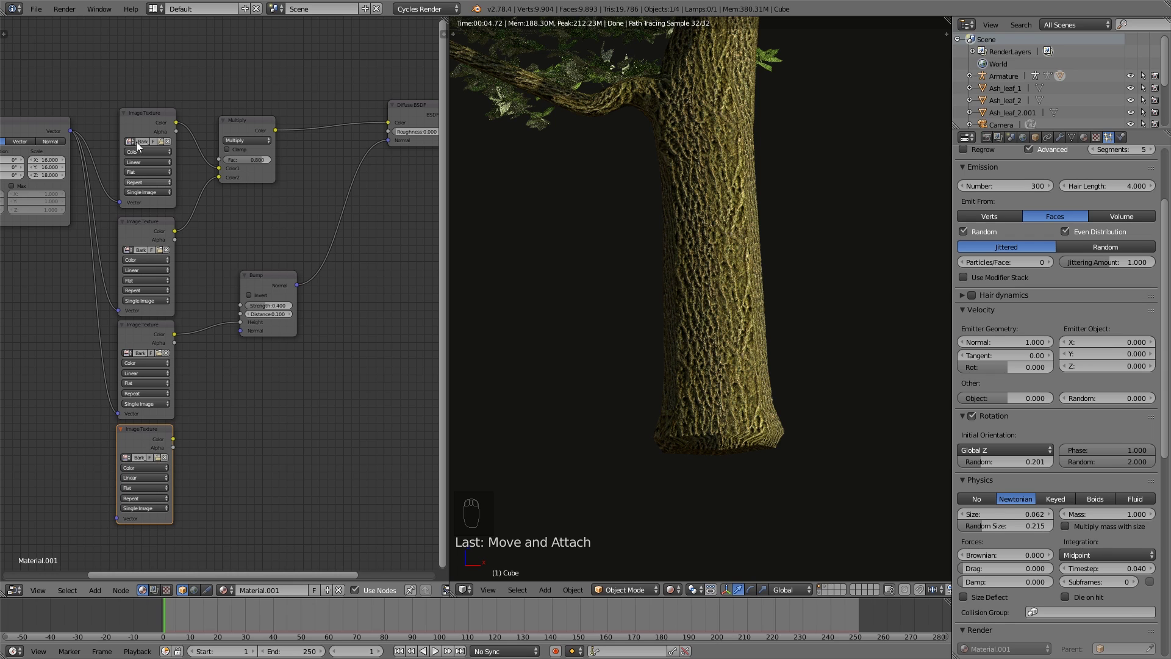
left_click_drag(70, 132, 115, 516)
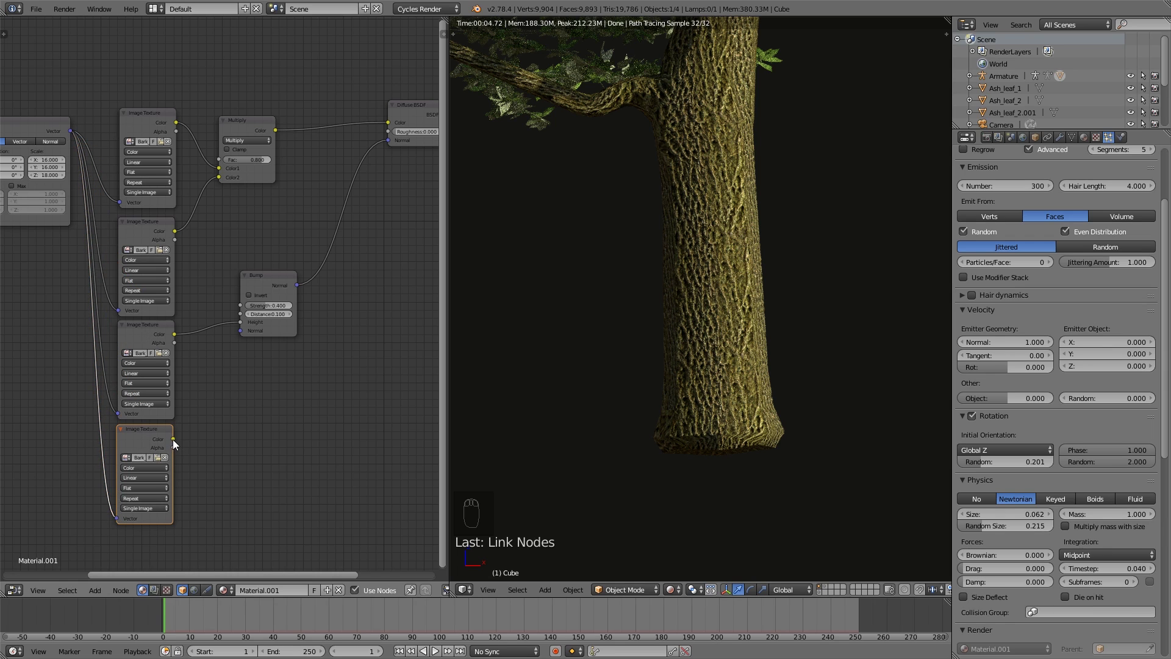
- Move the Bump node closer to the Diffuse BSDF and add a Normal Map node beside the normal texture
left_click_drag(174, 439, 185, 441)
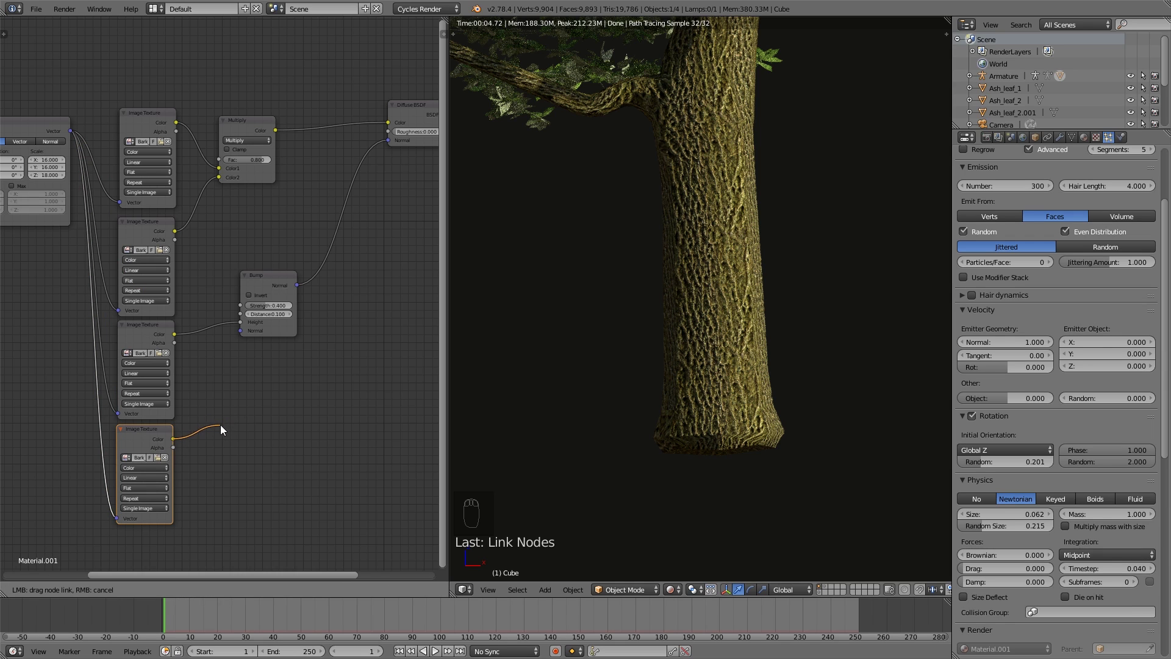
left_click_drag(220, 425, 222, 423)
left_click_drag(265, 279, 303, 268)
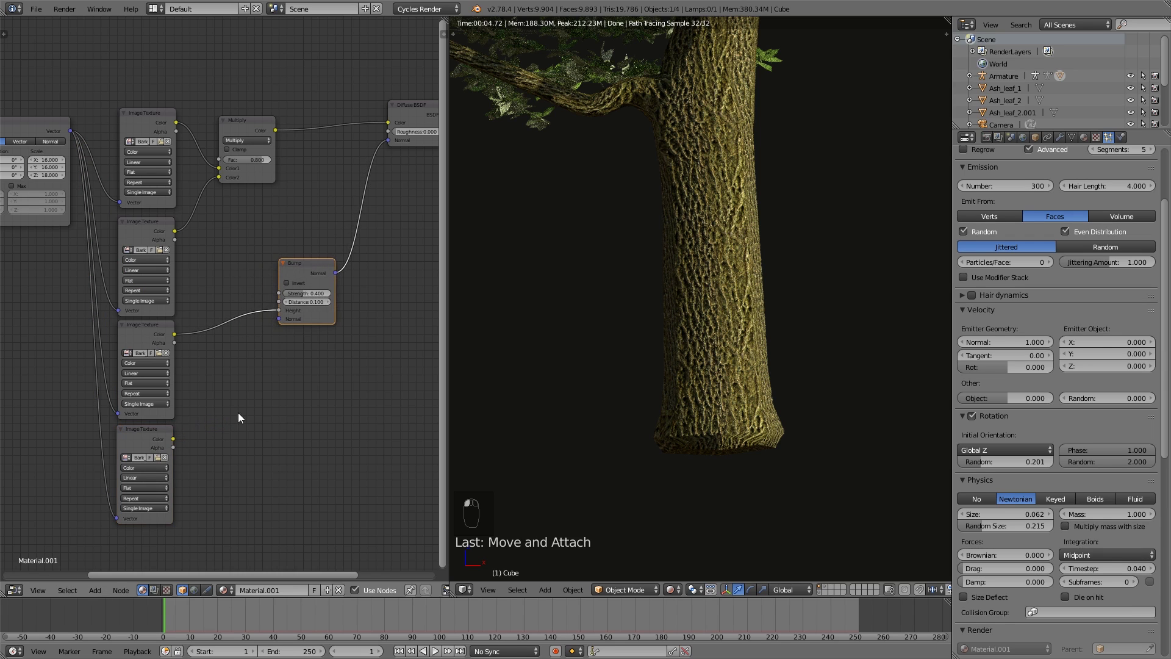
middle_click_drag(228, 417, 233, 361)
scroll(214, 402, "up", 1)
left_click_drag(141, 408, 143, 410)
key("shift+a")
mouse_move(246, 362)
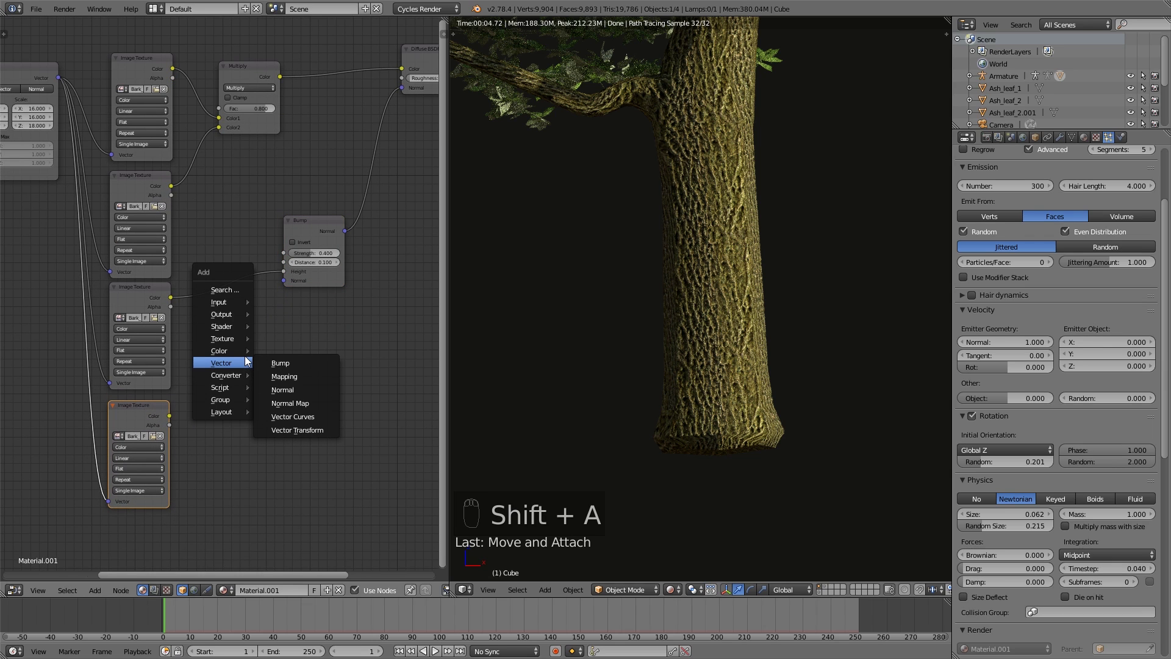
left_click(284, 403)
left_click(214, 341)
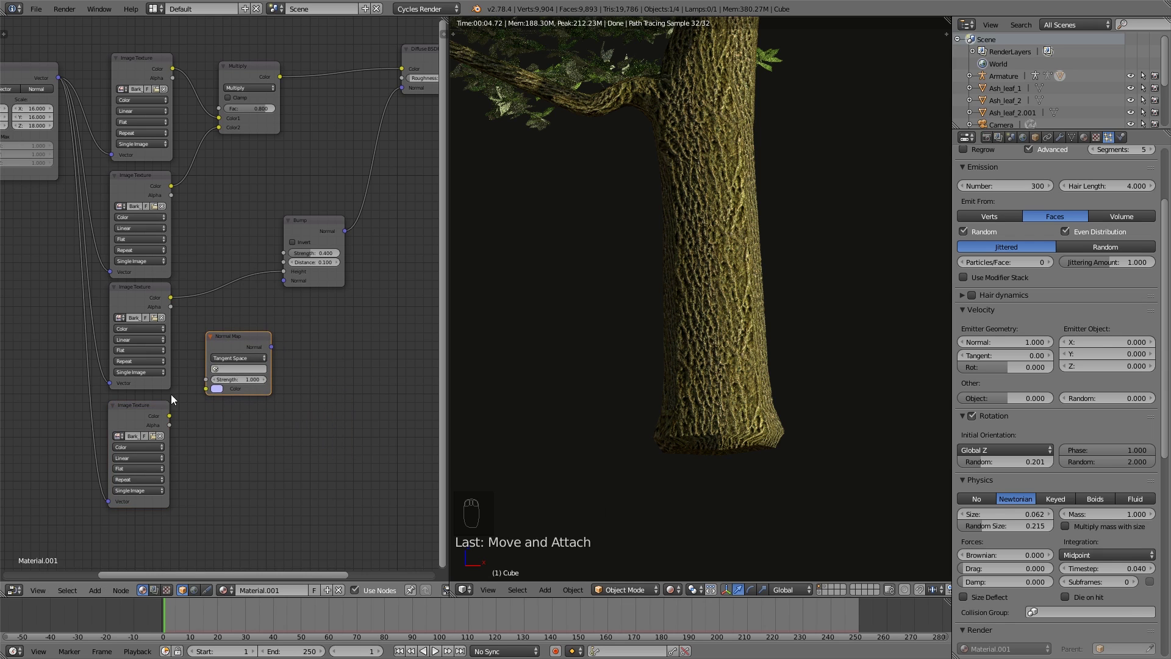
- Set the normal texture to Non-Color Data and route its Color through the Normal Map node into the Bump node's Normal input
left_click(151, 447)
left_click(154, 425)
left_click_drag(169, 415, 218, 389)
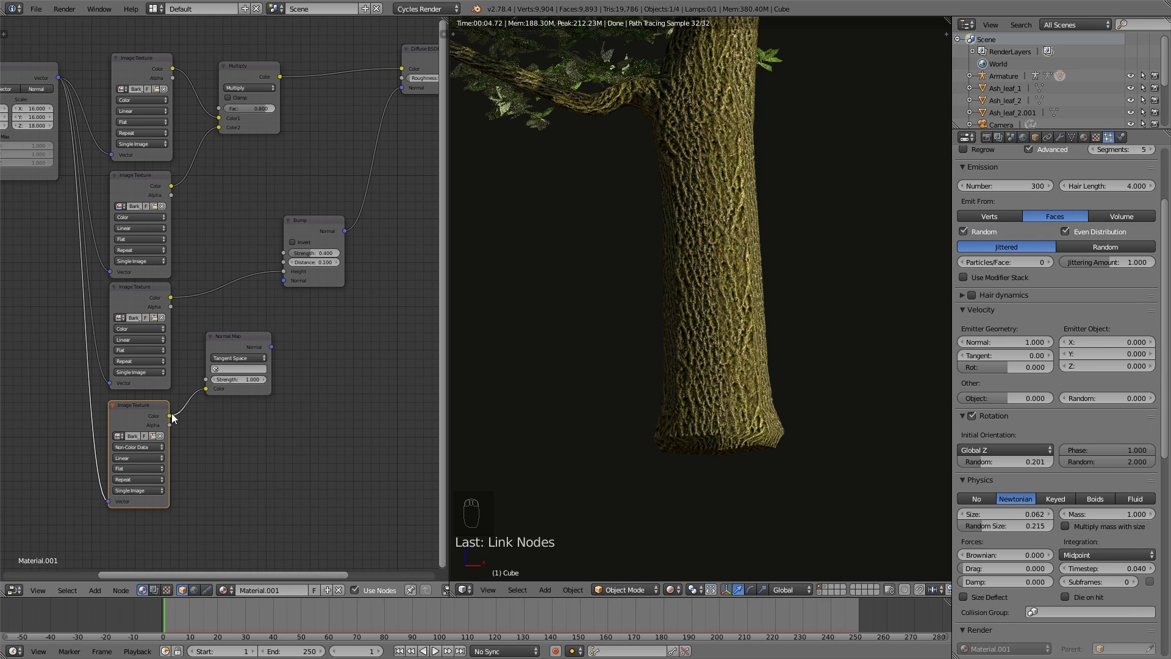
left_click_drag(249, 341, 285, 284)
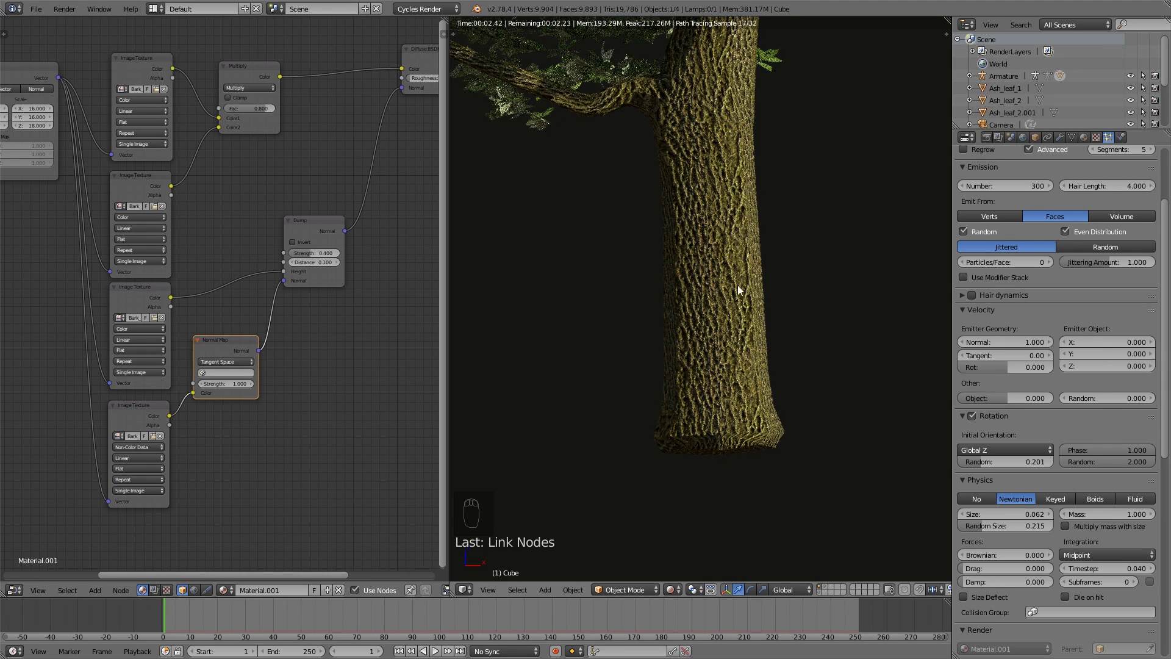
- Assign UVMap to the Normal Map node and set its strength to 0.4
left_click(231, 372)
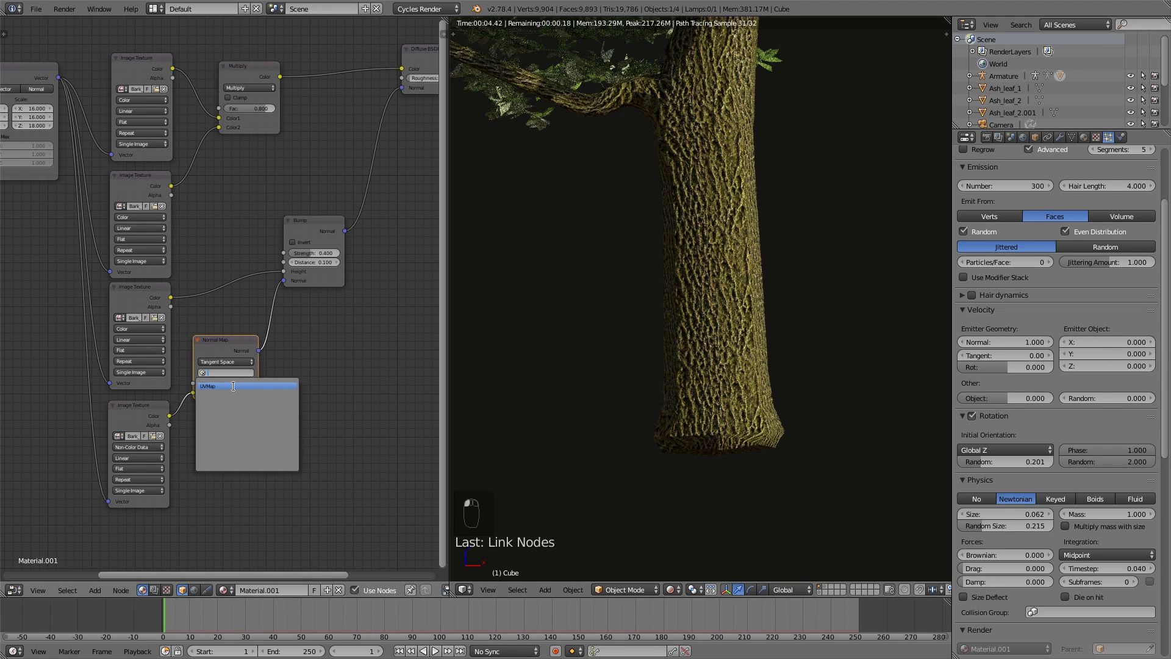
left_click(236, 386)
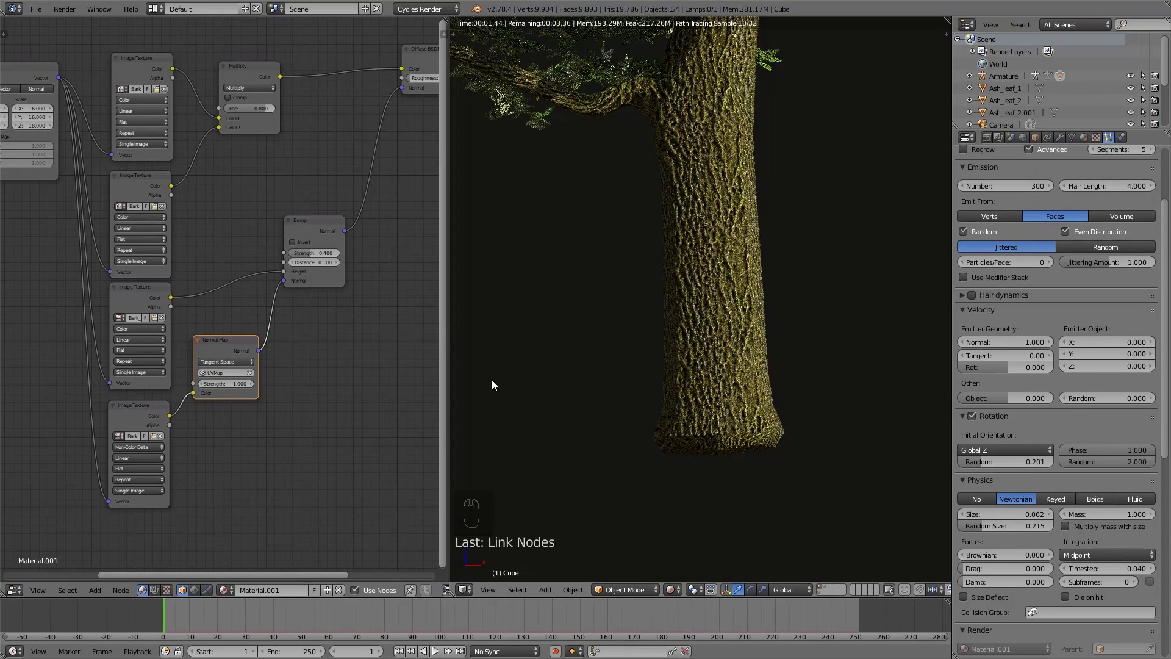
left_click(232, 383)
key("BackSpace")
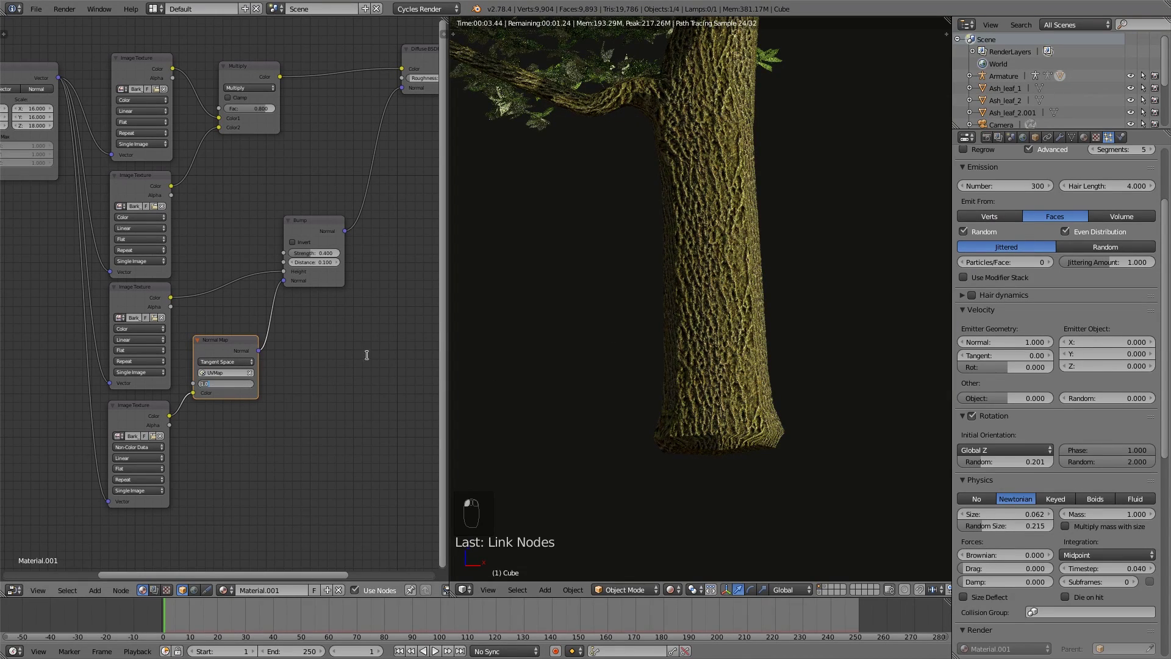
type("0.4")
key("Return")
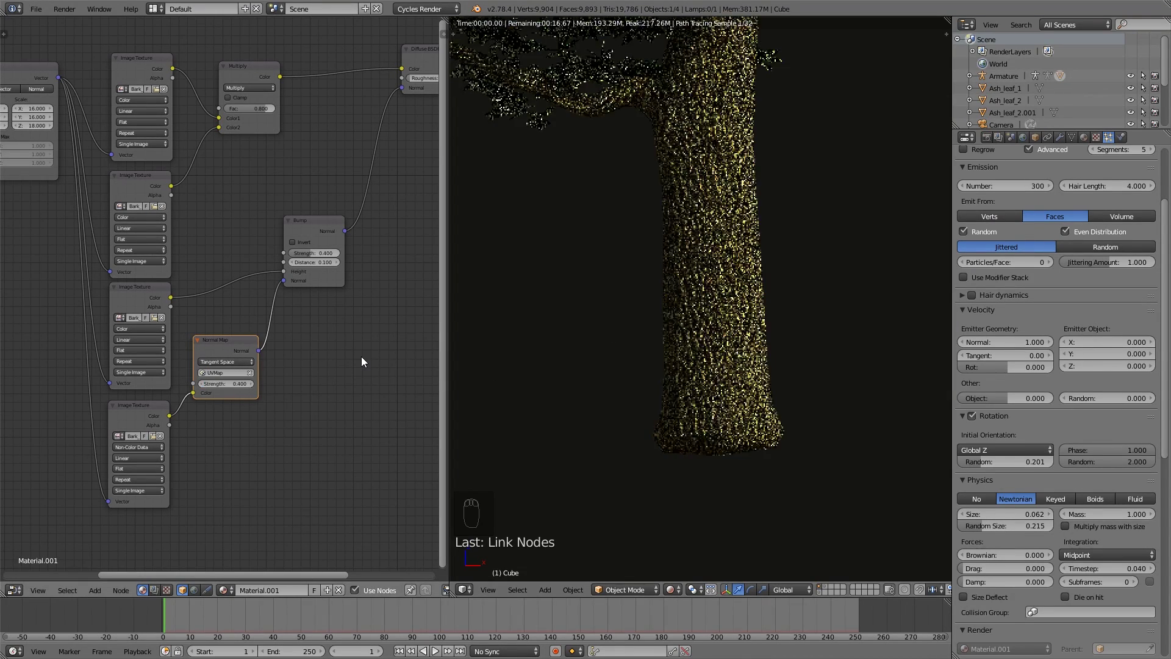
- Set the Bump node's strength to 0.3 and the Normal Map node's strength to 0.5
left_click(320, 253)
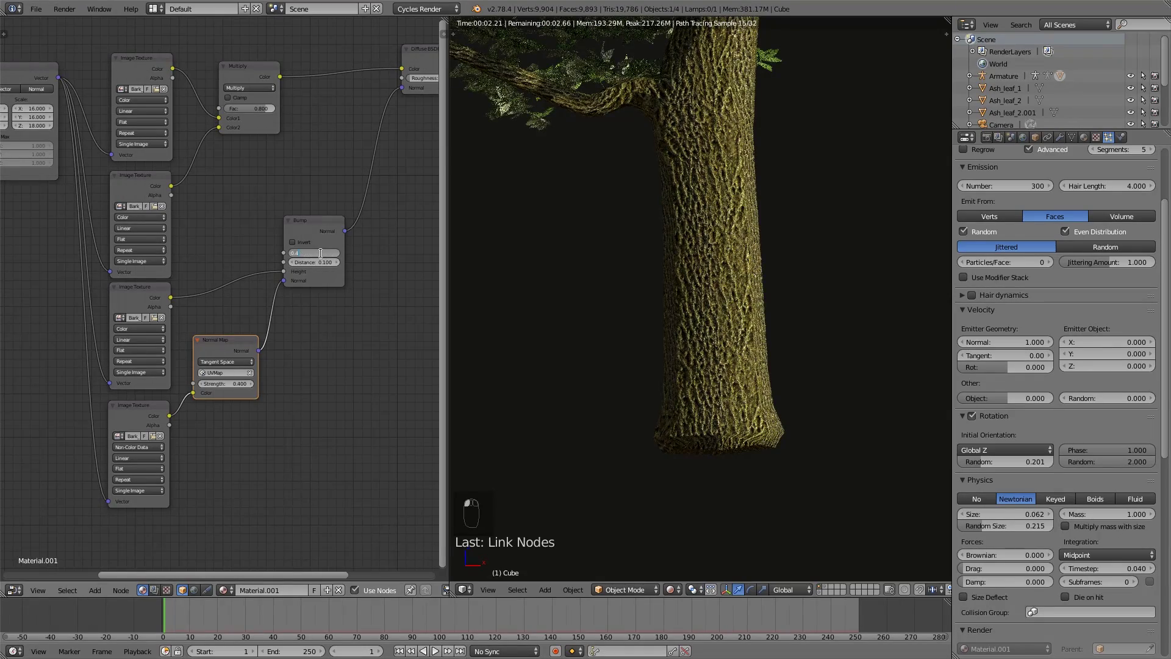
type("0.3")
key("Return")
left_click(228, 383)
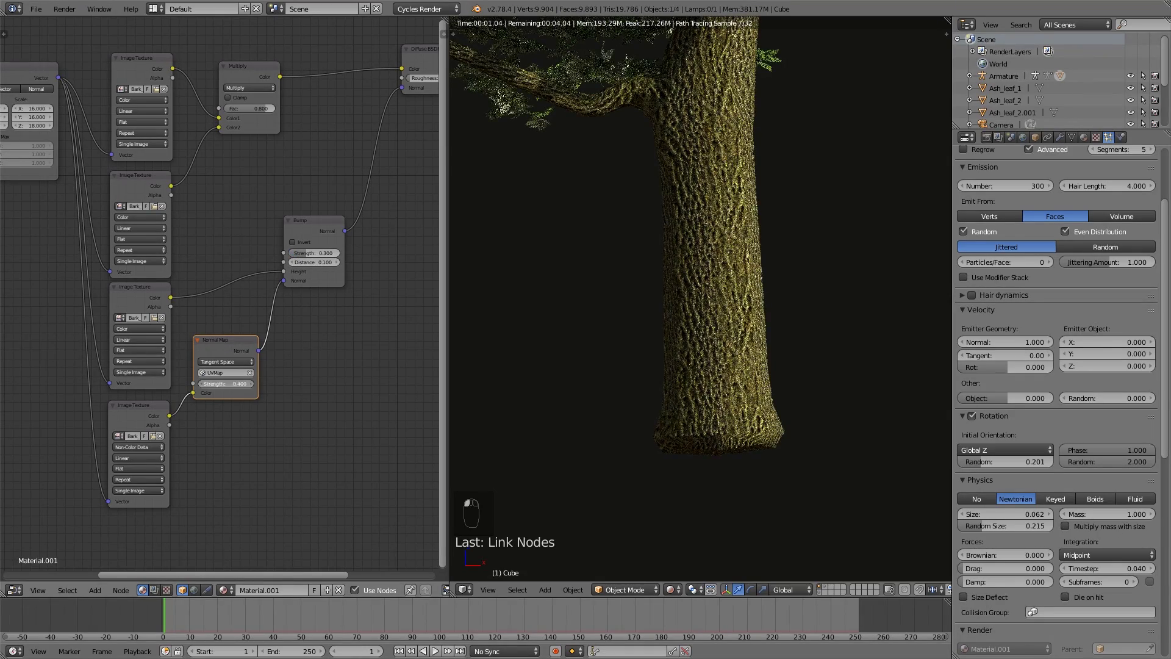
key("BackSpace")
type("0.5")
key("Return")
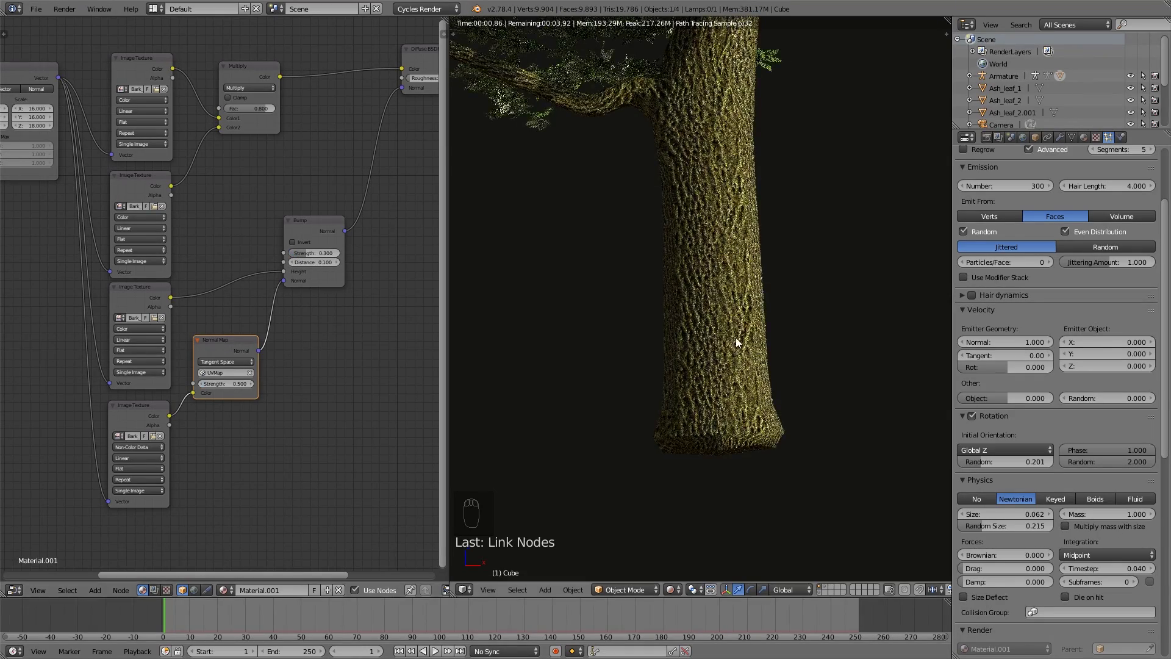
scroll(363, 363, "down", 3)
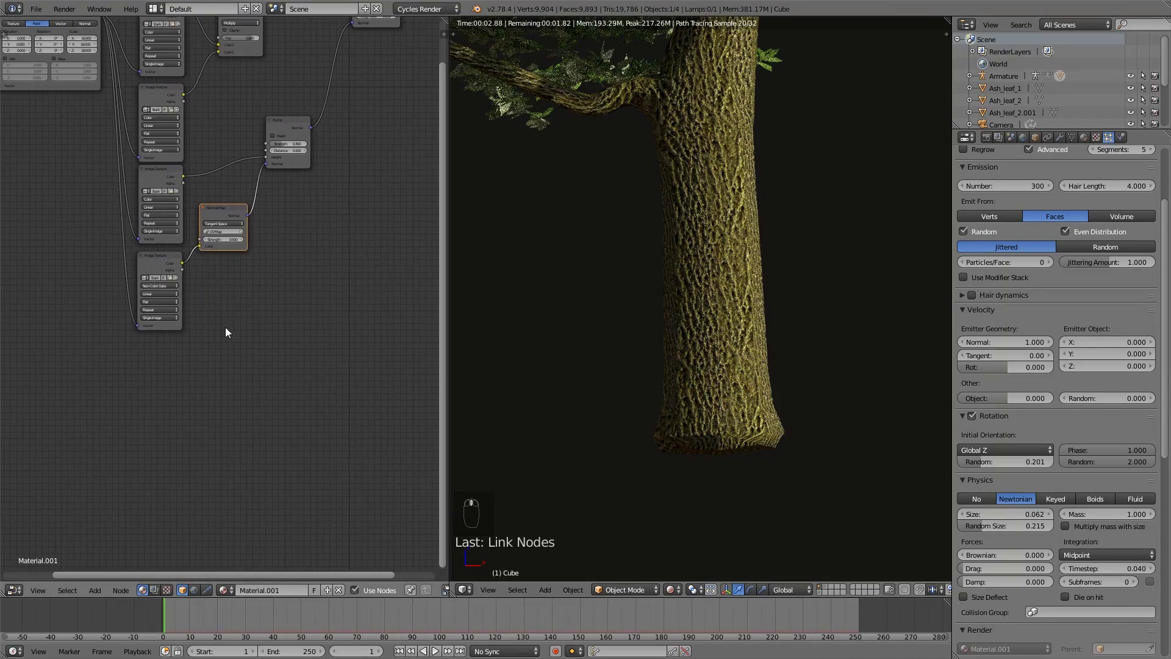
- Duplicate the color Image Texture node, place the copy above it, and link the Mapping node's Vector output to the copy
middle_click_drag(228, 329, 170, 310)
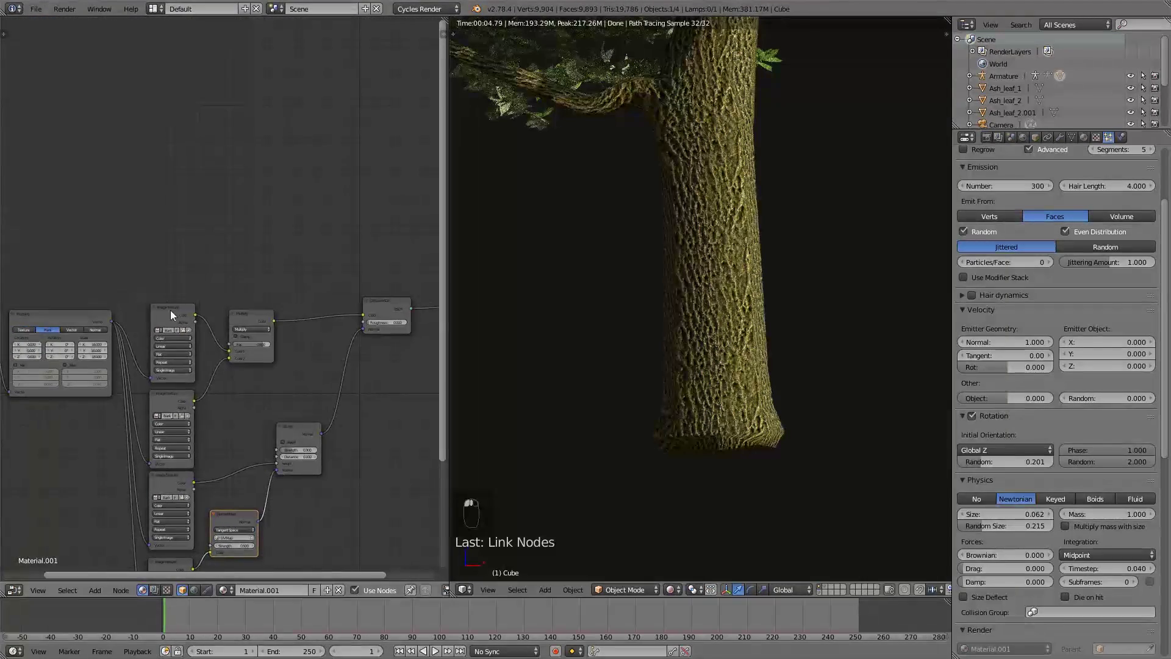
left_click(170, 314)
key("shift+d")
left_click(206, 203)
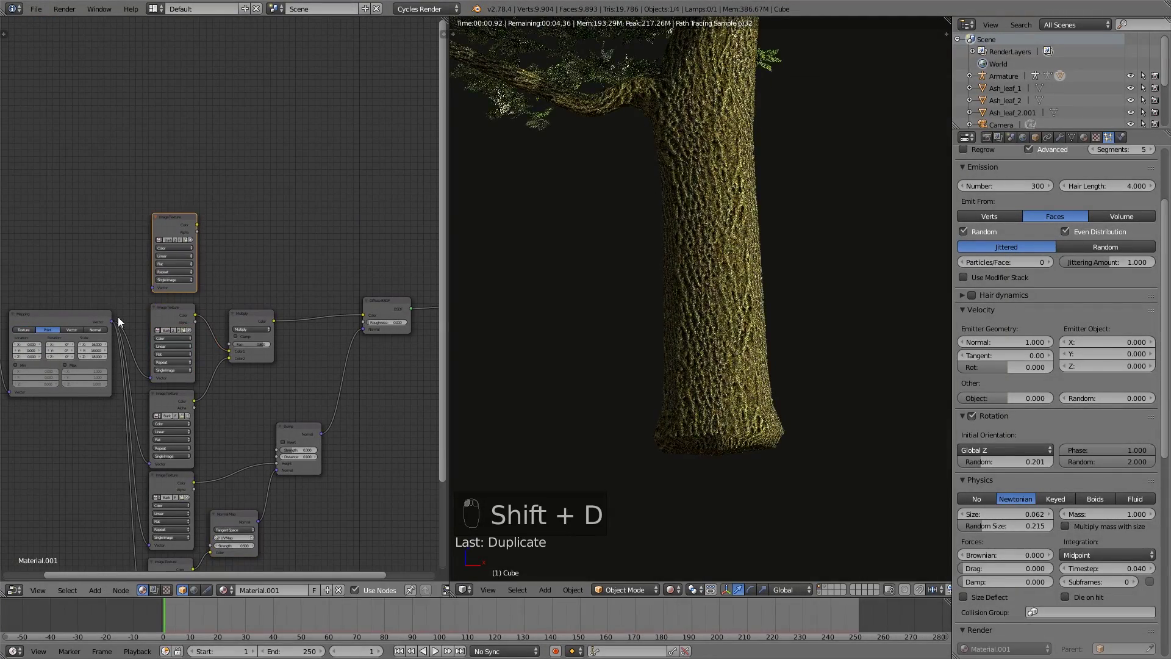
left_click_drag(114, 319, 153, 288)
scroll(219, 247, "up", 3)
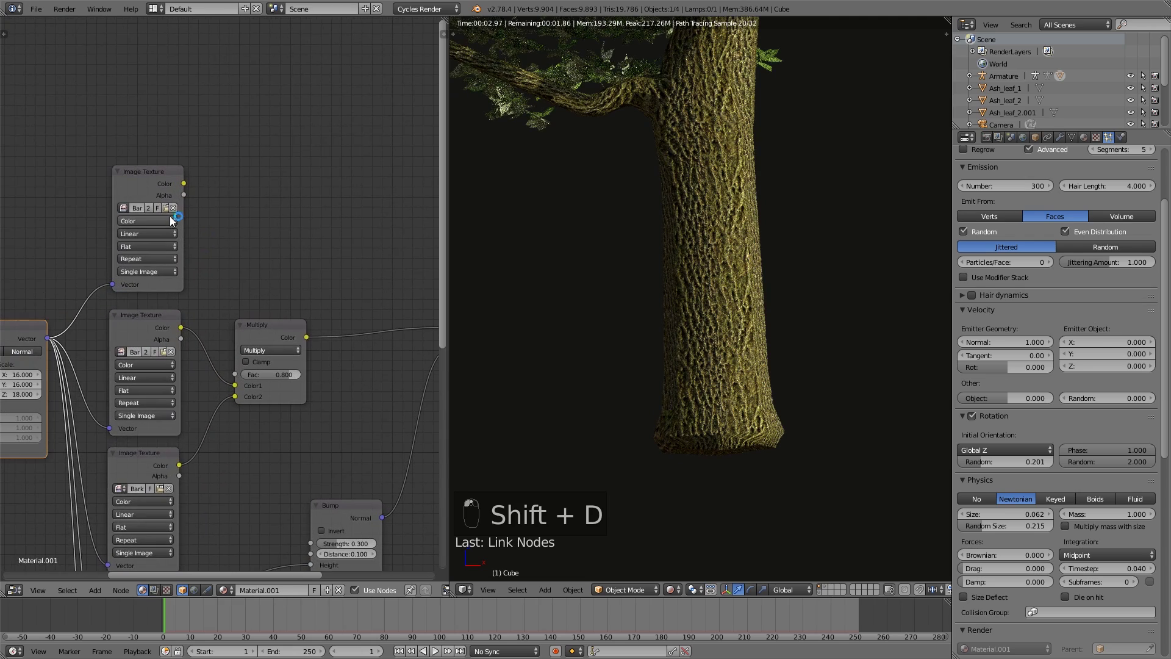
- Load Bark_Ash_1_SPEC.png into the duplicated Image Texture node
left_click(163, 208)
left_click(239, 131)
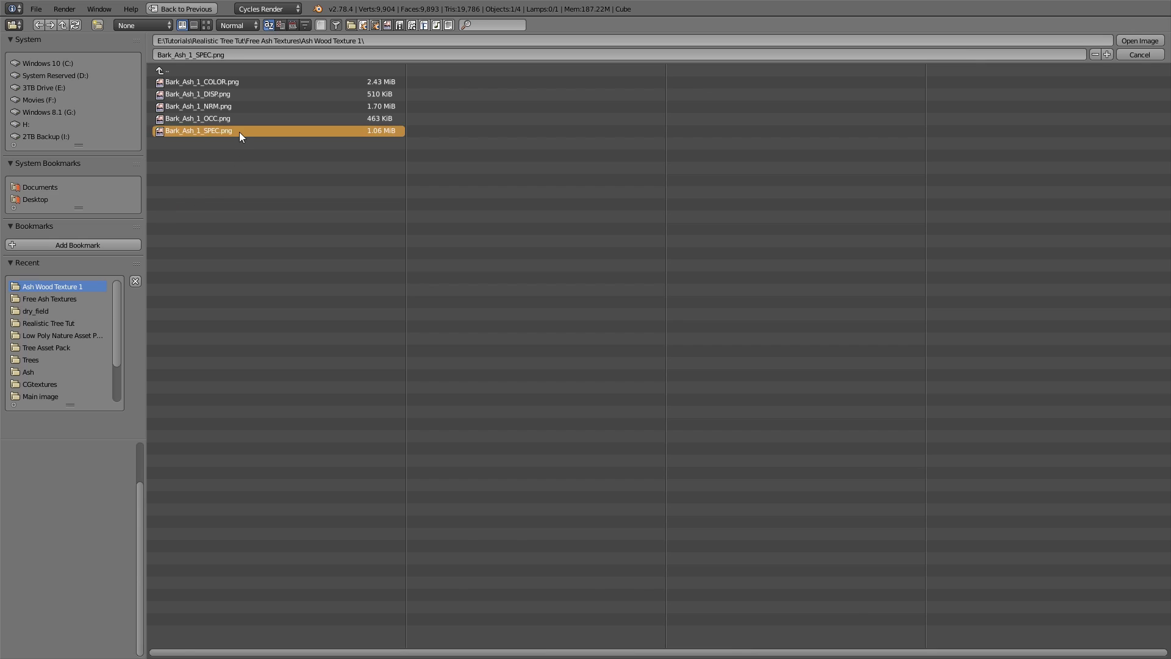
double_click(239, 132)
- Move the Material Output node away from the Diffuse BSDF and insert a Mix Shader on the link between them
middle_click_drag(252, 274, 140, 205)
scroll(208, 228, "down", 1)
left_click_drag(382, 228, 419, 225)
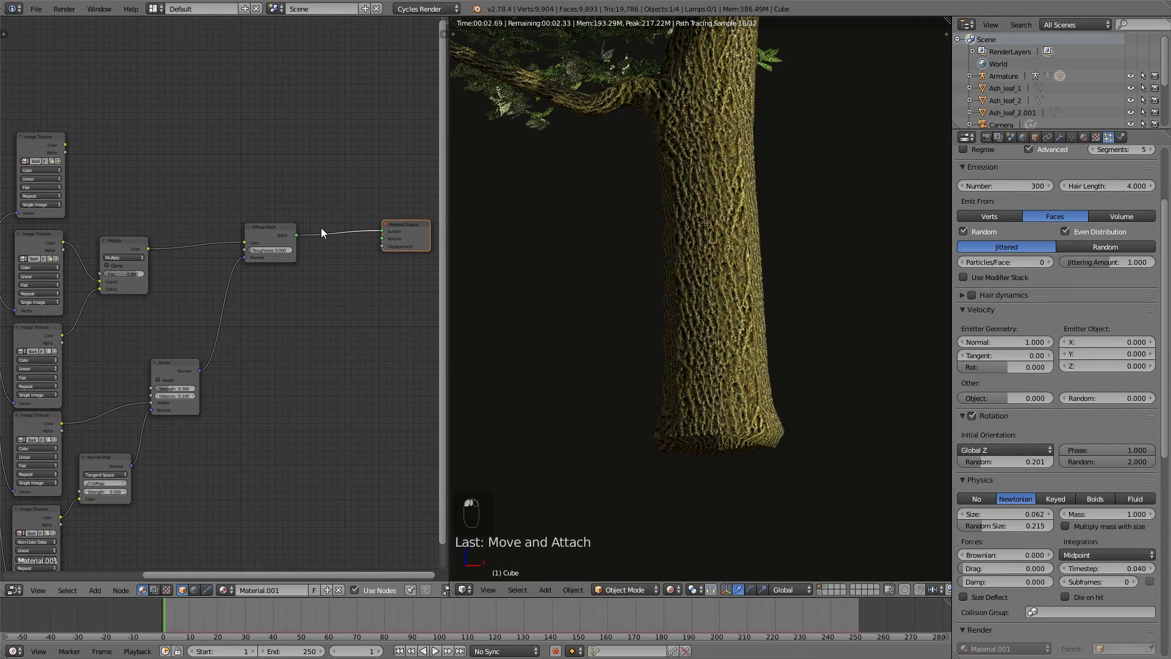
key("shift+a")
mouse_move(313, 244)
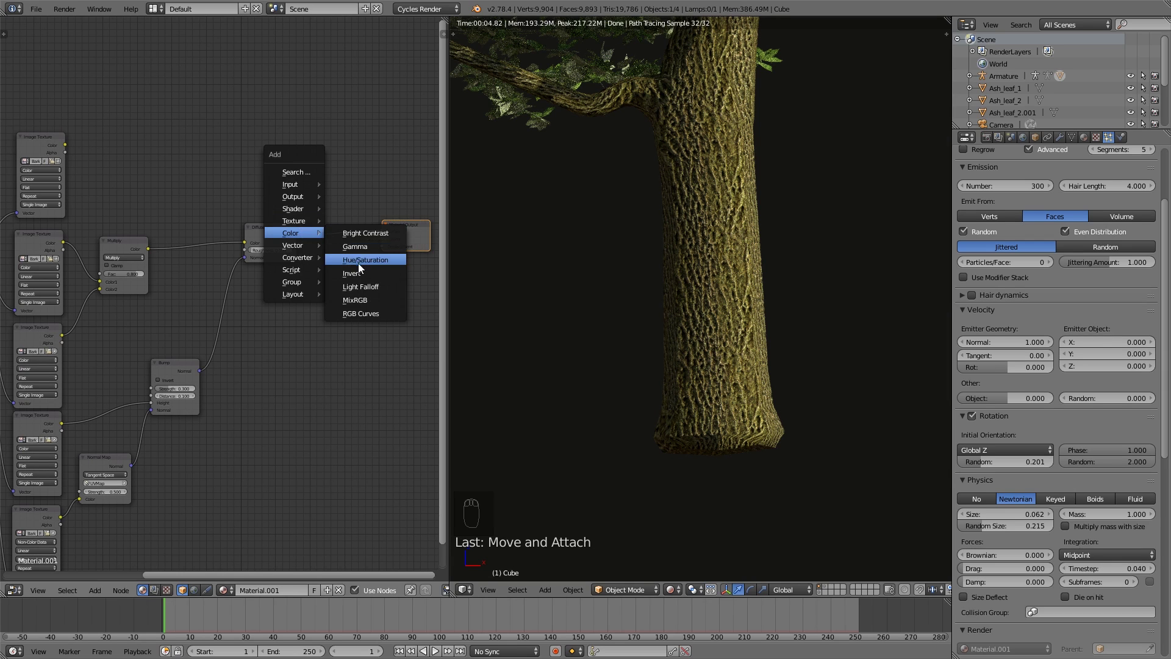
mouse_move(306, 211)
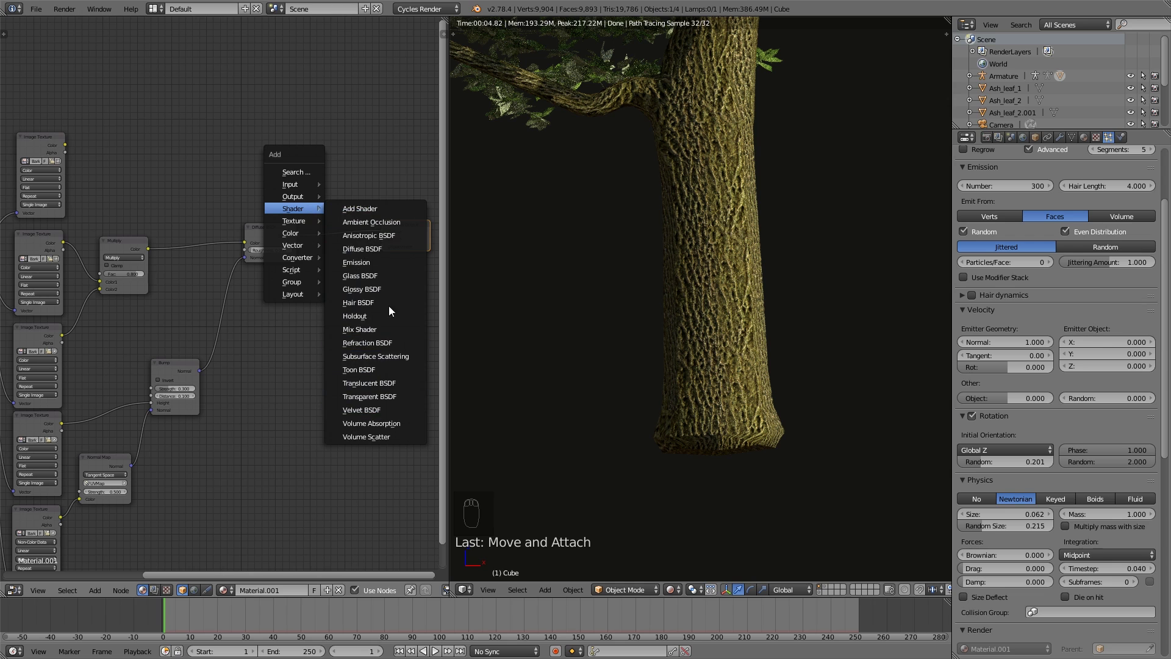
left_click(382, 330)
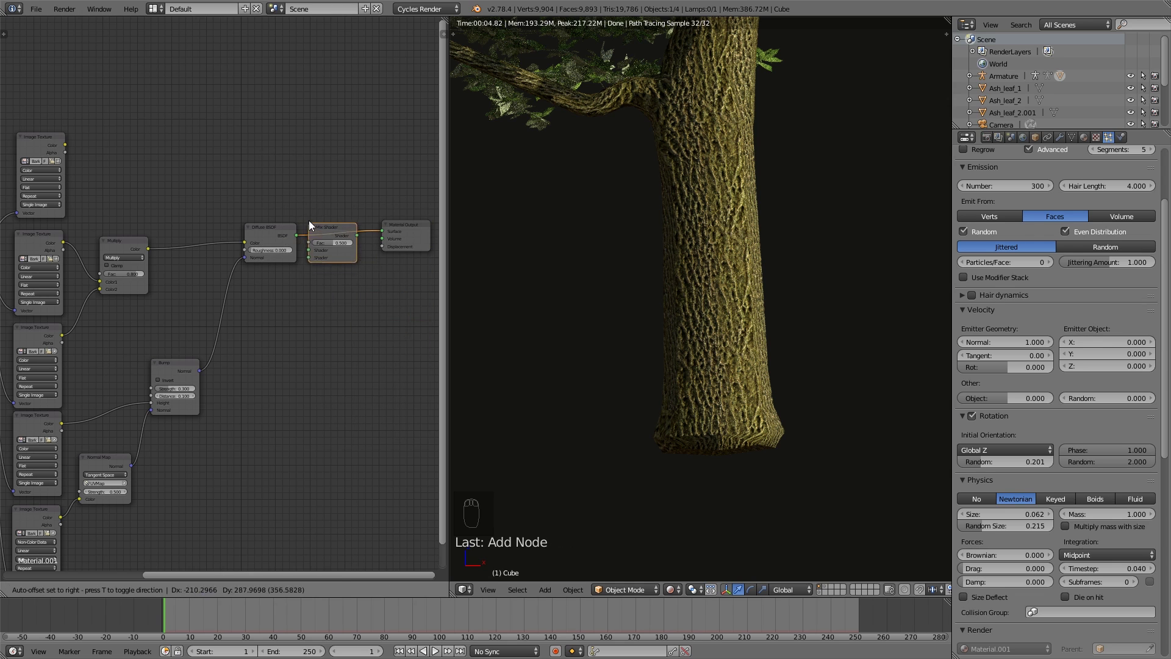
left_click(321, 225)
- Add a Glossy BSDF below the Diffuse BSDF and link it to the Mix Shader's second Shader input
key("shift+a")
mouse_move(324, 225)
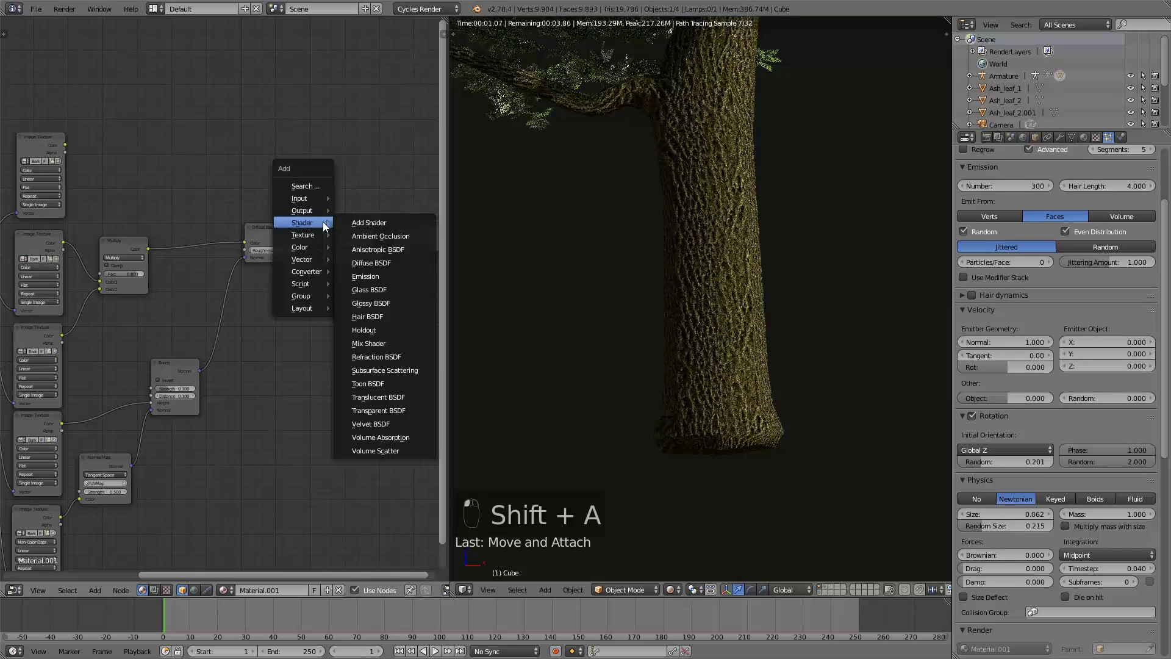
left_click(382, 303)
left_click(247, 268)
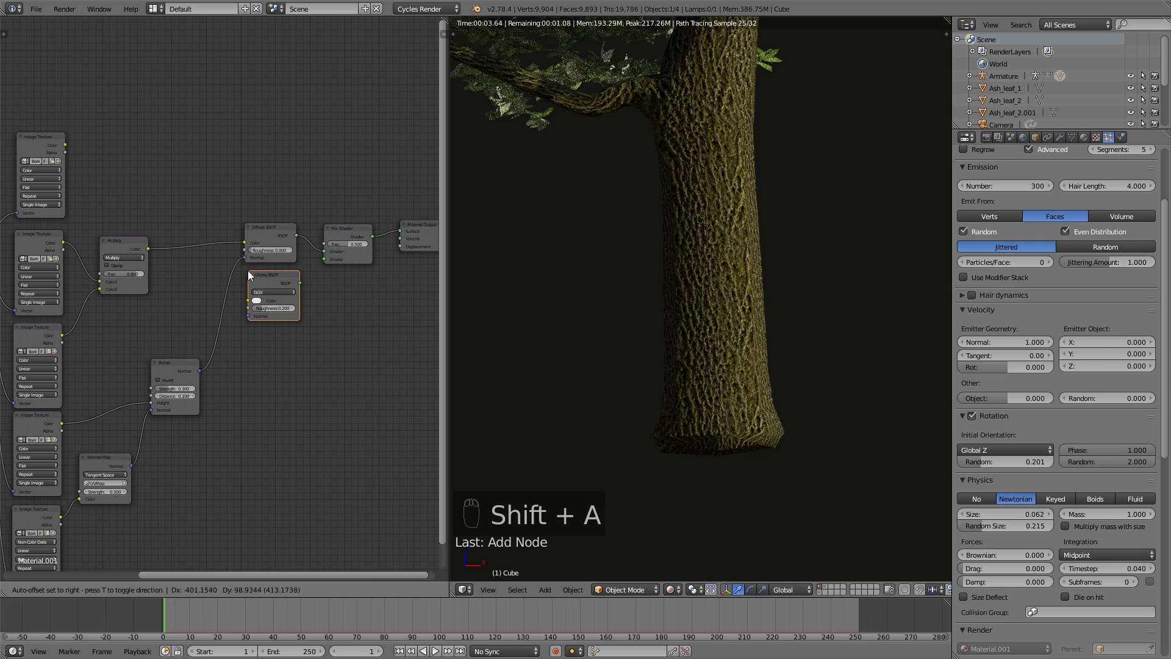
left_click_drag(300, 282, 331, 262)
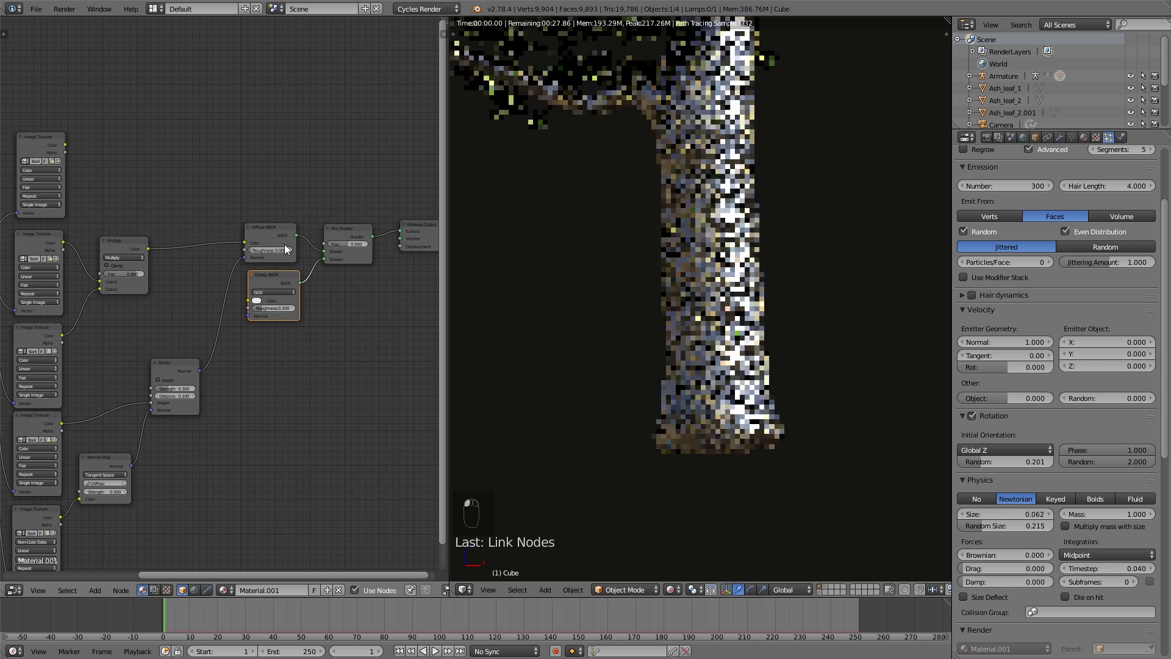
- Link the specular texture's Color to the Glossy BSDF's Roughness and the Bump node's Normal to its Normal input
left_click(64, 144)
left_click_drag(65, 145, 250, 307)
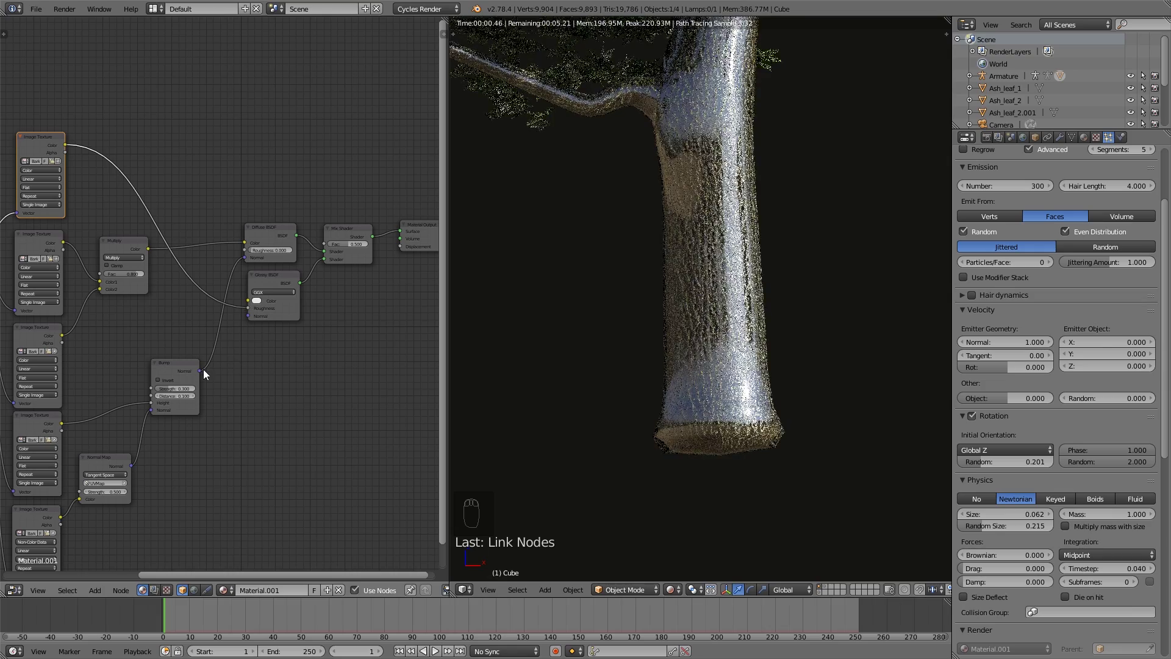
left_click_drag(197, 371, 249, 316)
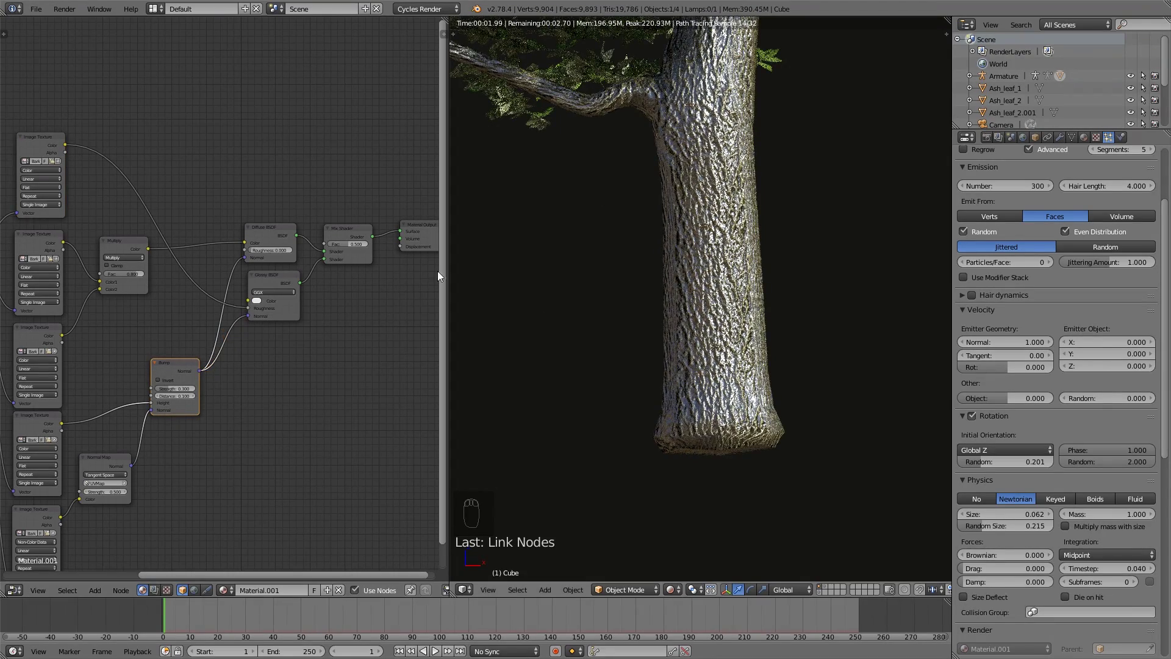
- Move the Material Output and Mix Shader farther from the Diffuse and Glossy BSDF nodes to make room
middle_click_drag(269, 312, 163, 386)
left_click_drag(321, 303, 363, 303)
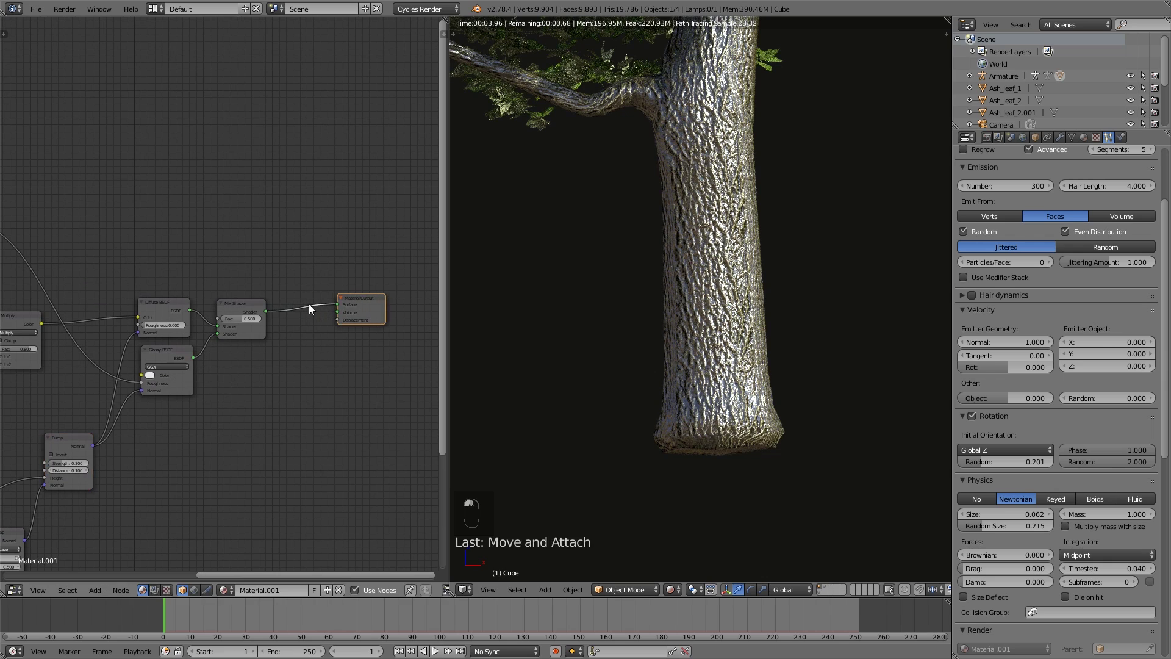
left_click(248, 302)
left_click_drag(247, 302, 262, 302)
scroll(222, 239, "up", 1)
- Add a Fresnel node above the shaders, link it to the Mix Shader's Fac, and feed the Bump normal into its Normal input
key("shift+a")
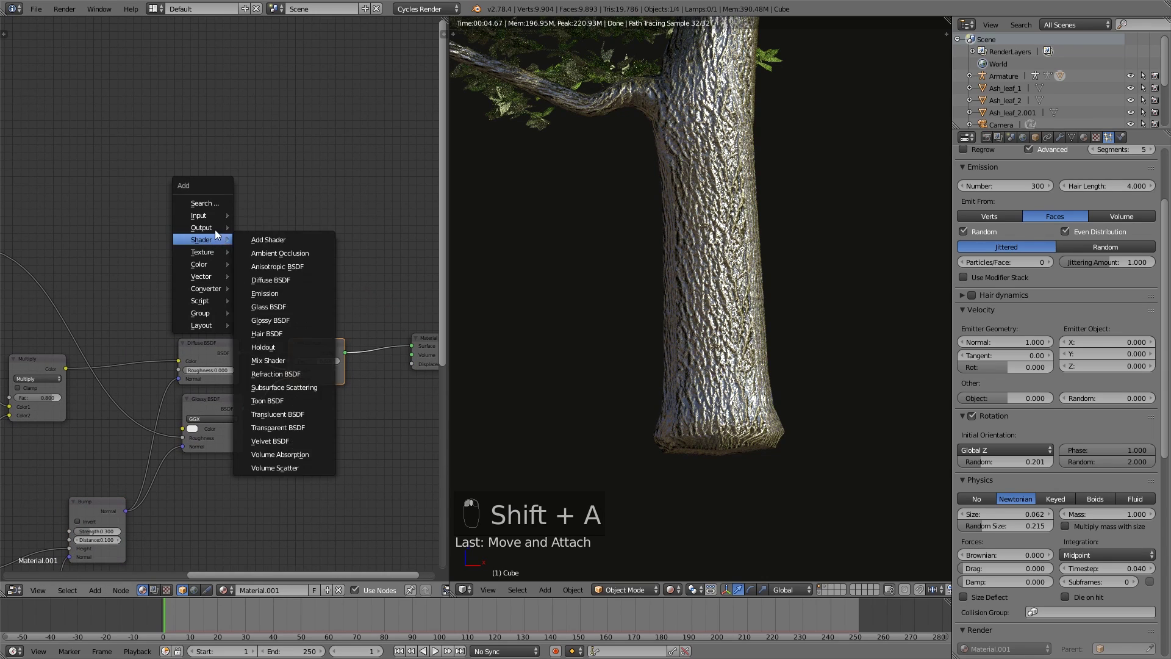
mouse_move(207, 217)
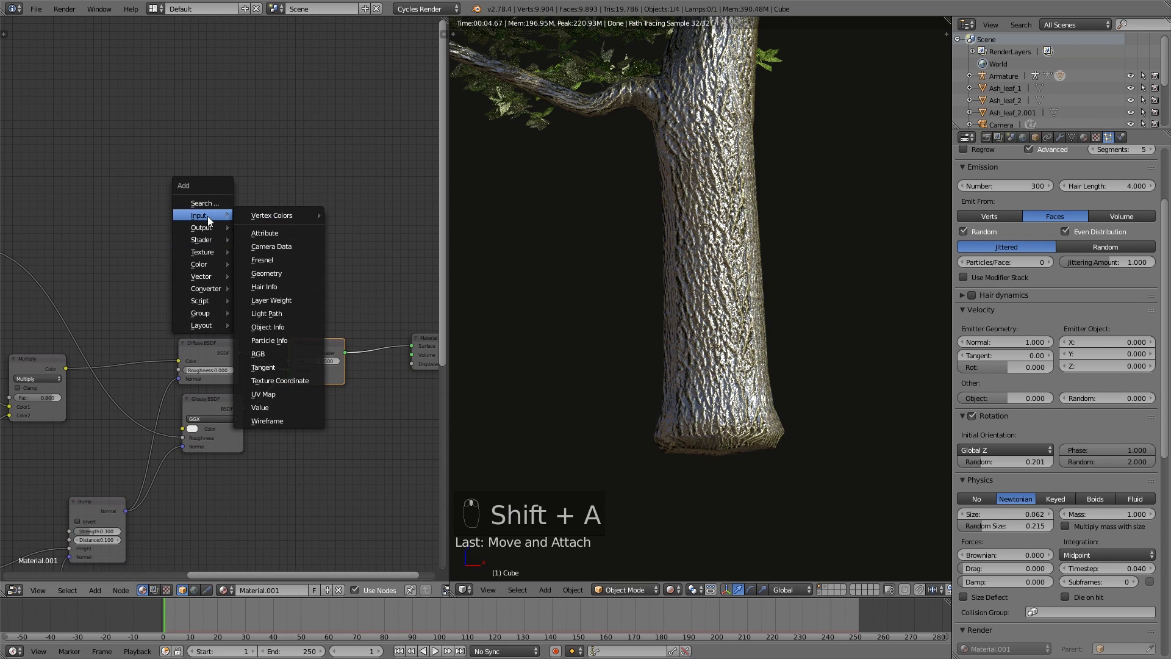
left_click(298, 261)
left_click(162, 204)
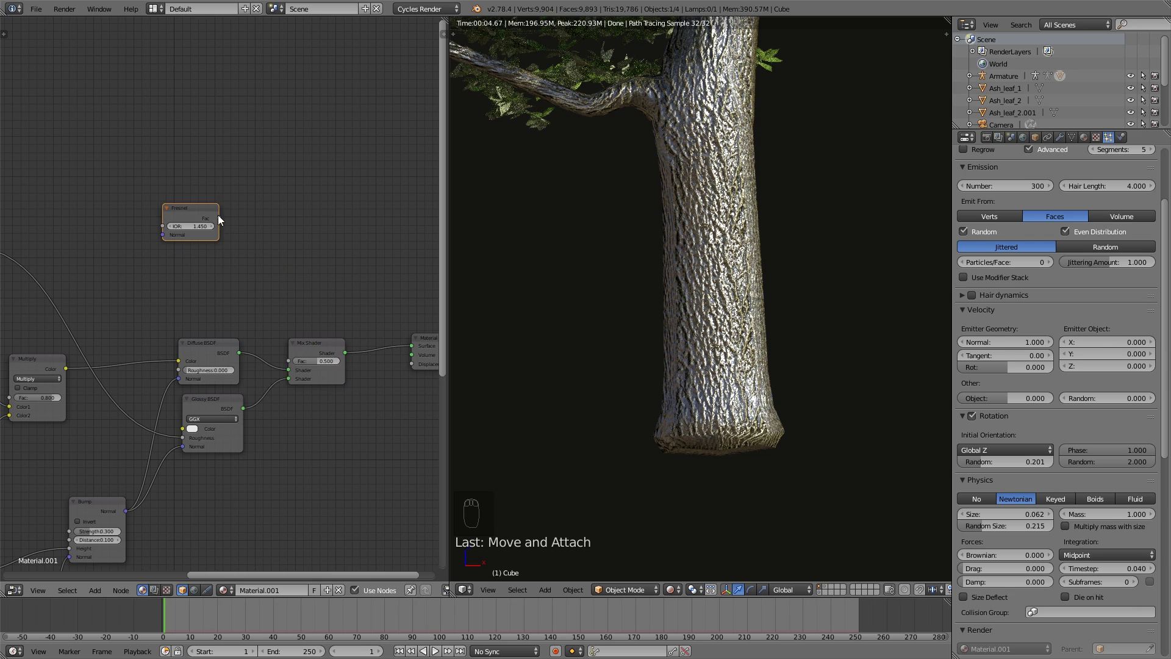
left_click_drag(219, 217, 288, 360)
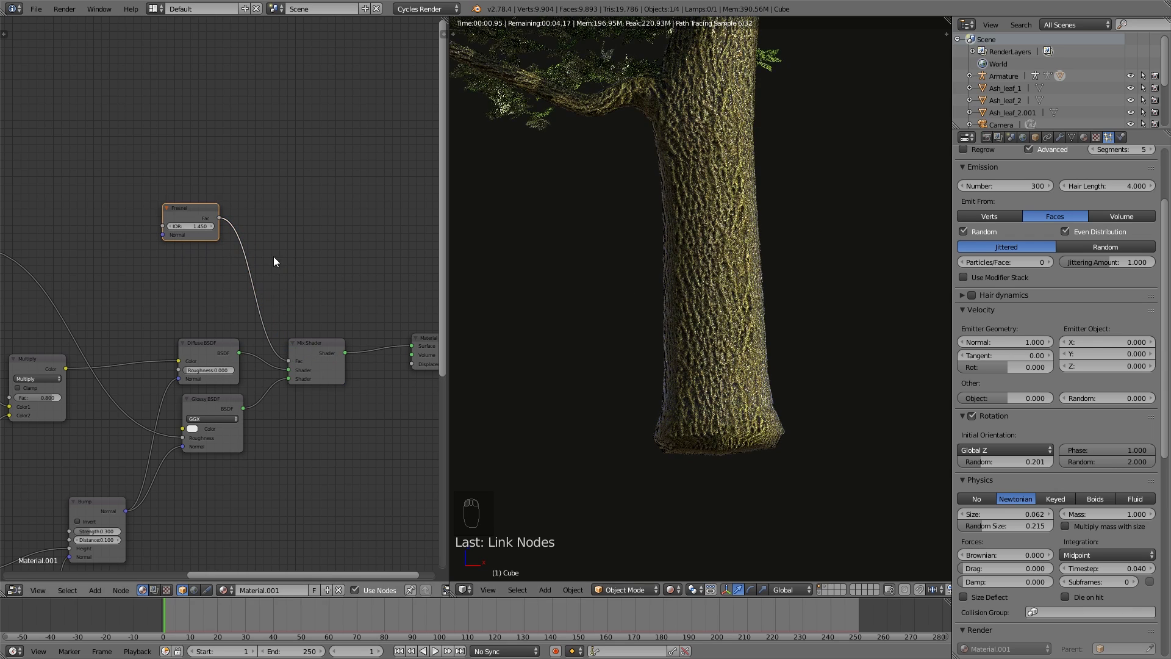
middle_click_drag(274, 261, 340, 263)
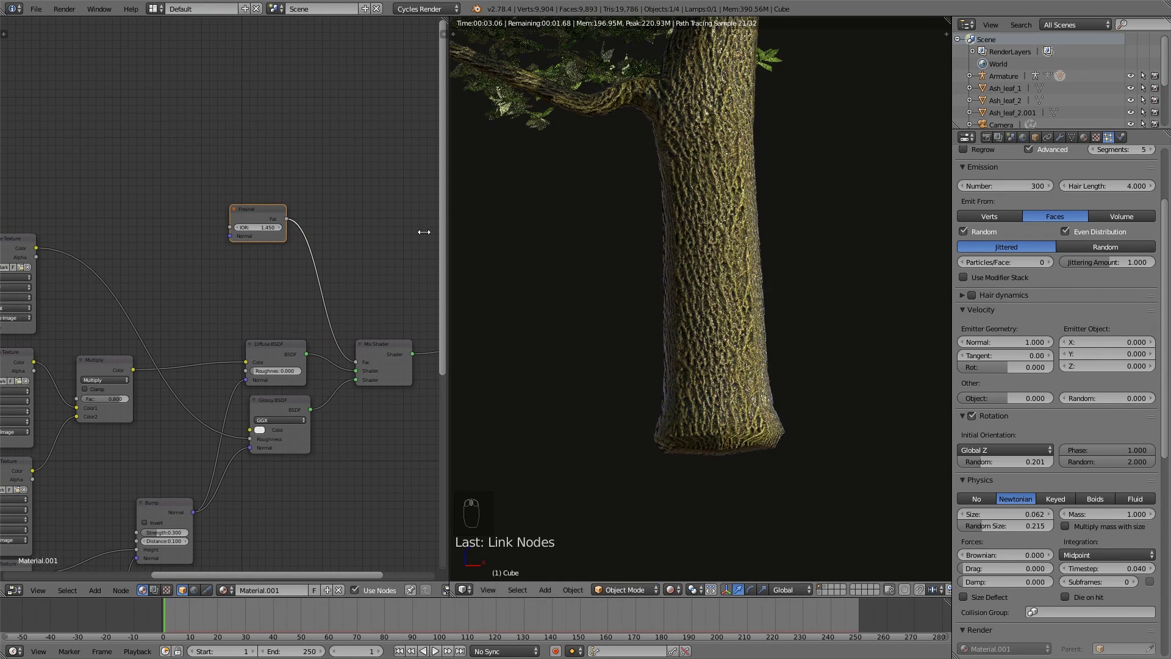
left_click_drag(193, 512, 274, 203)
- Insert a Math node on the link between the Fresnel node and the Mix Shader's Fac input
key("shift+a")
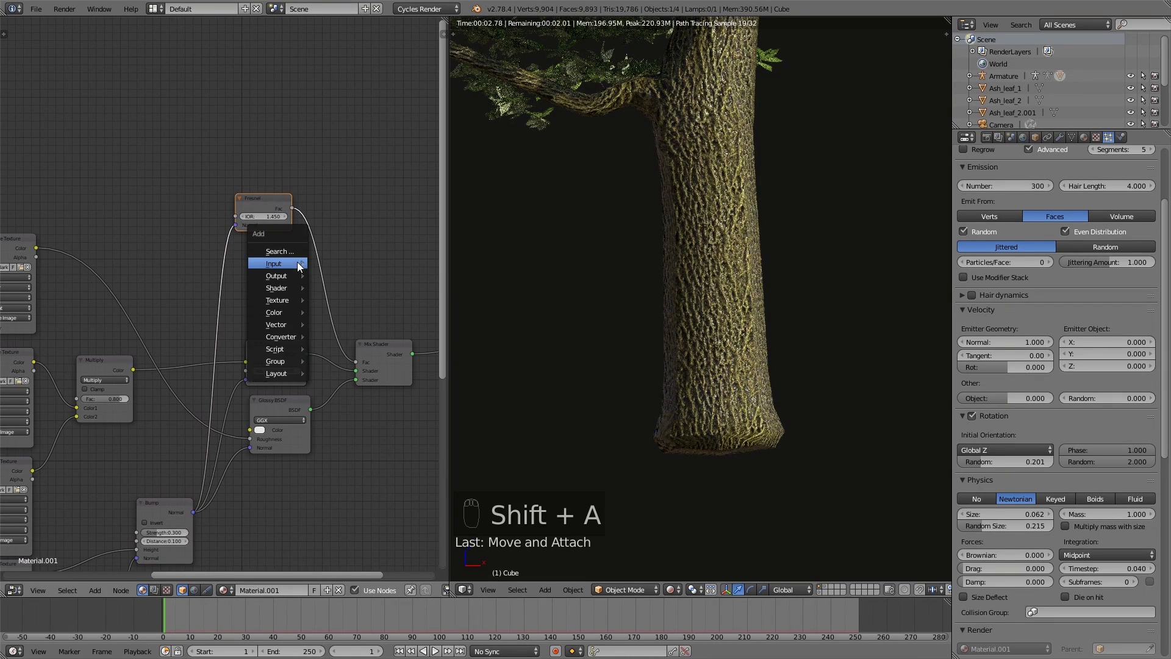
mouse_move(285, 334)
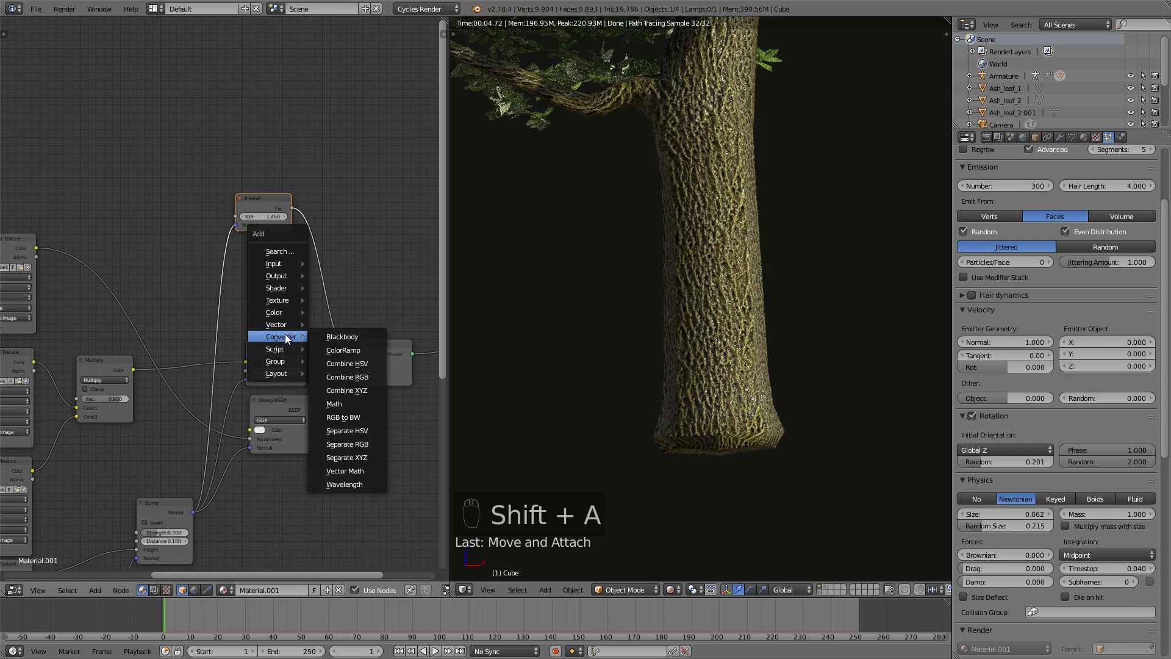
left_click(338, 407)
left_click(324, 256)
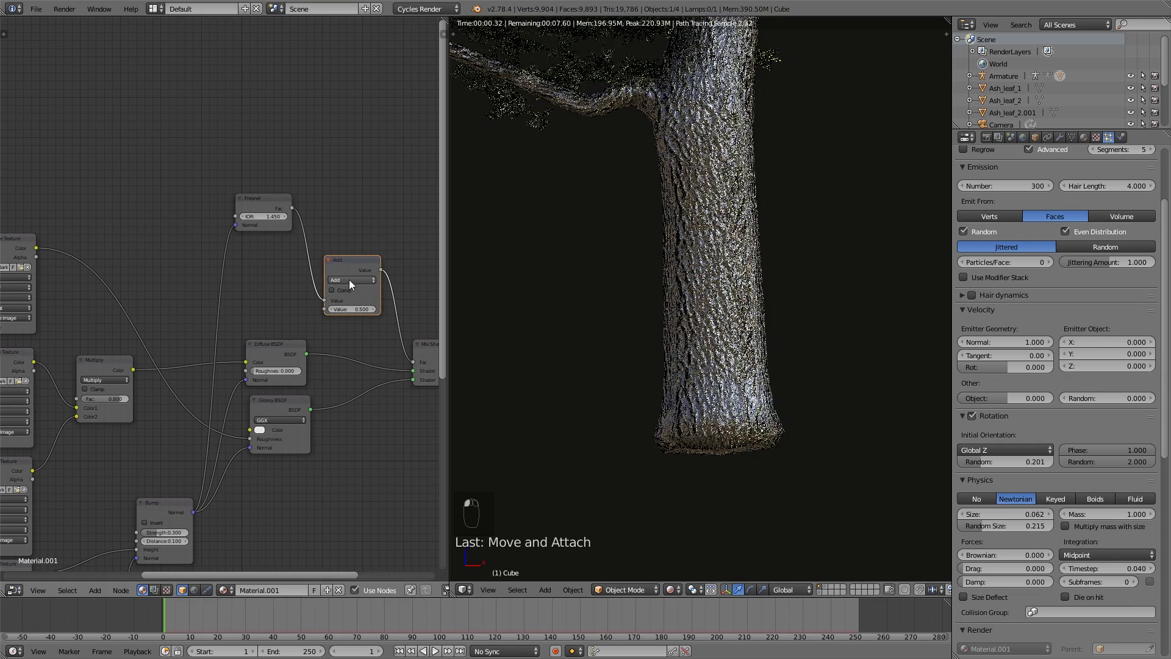
- Set the Math node's operation to Multiply and its second value to 0.3
left_click(349, 280)
left_click(362, 259)
left_click(360, 309)
type("0.3")
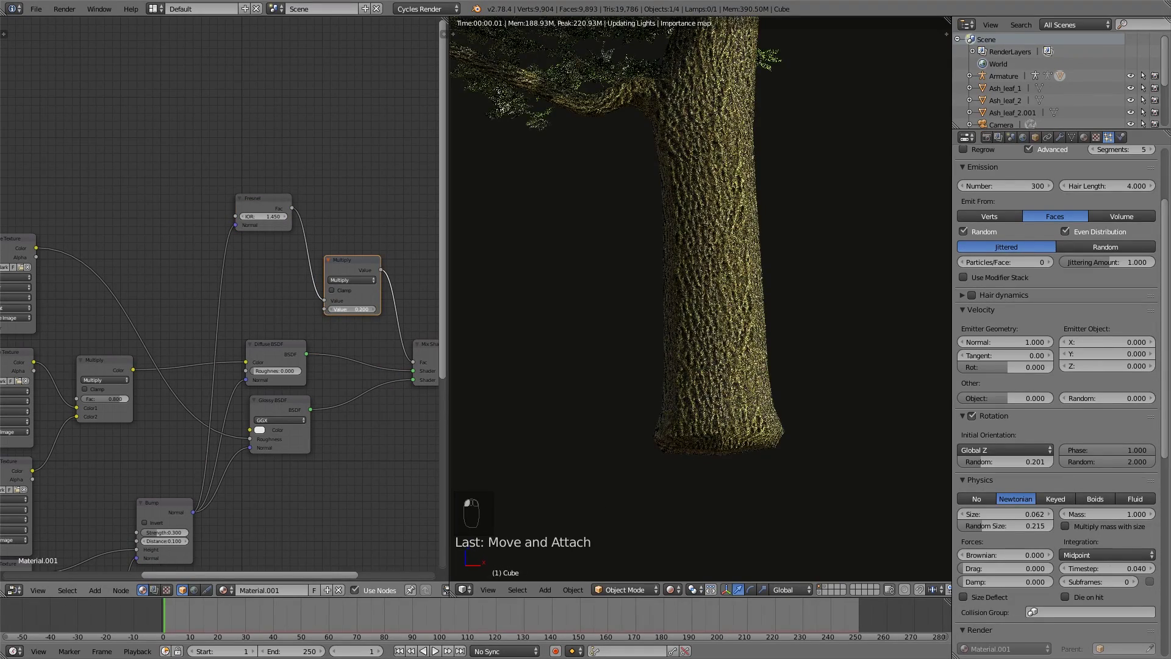
key("Return")
- Examine the rendered bark up close on the trunk, the whole tree, and the complete bark node setup
middle_click_drag(384, 382, 231, 402)
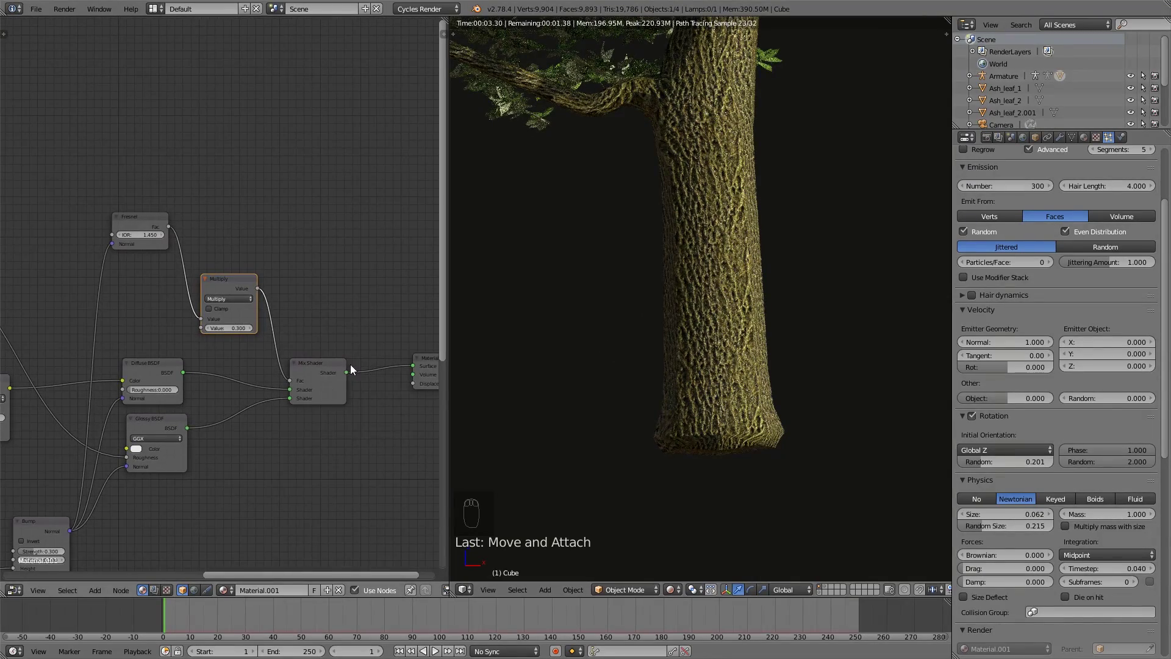
scroll(350, 369, "down", 1)
scroll(686, 288, "up", 5)
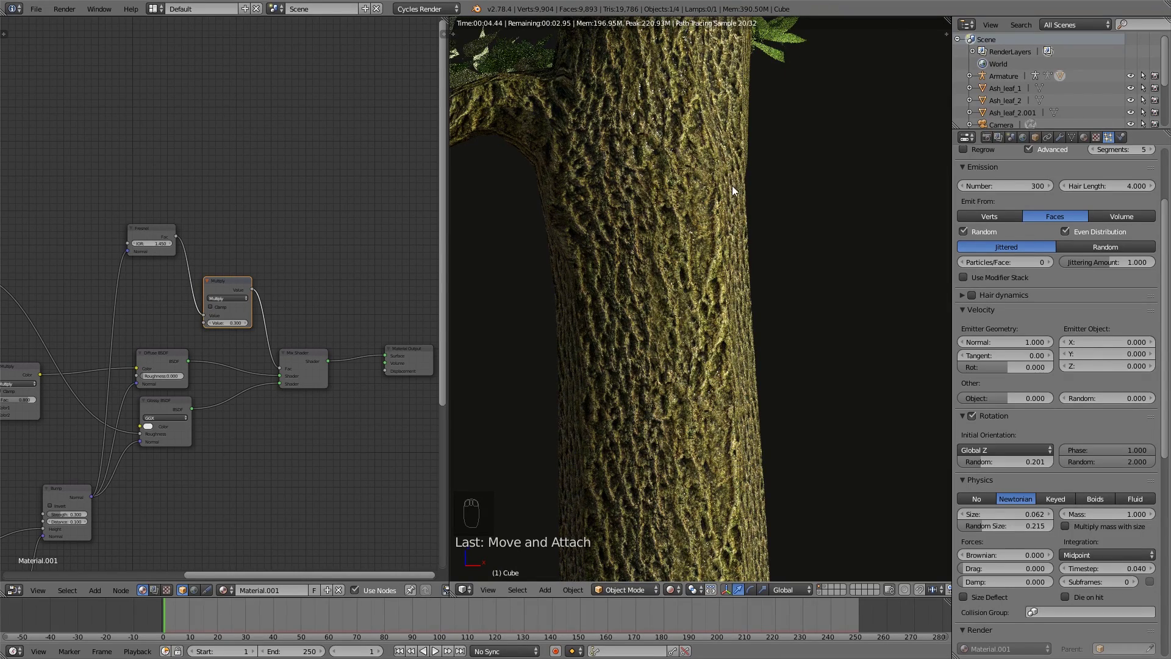
scroll(732, 185, "down", 5)
scroll(803, 270, "down", 4)
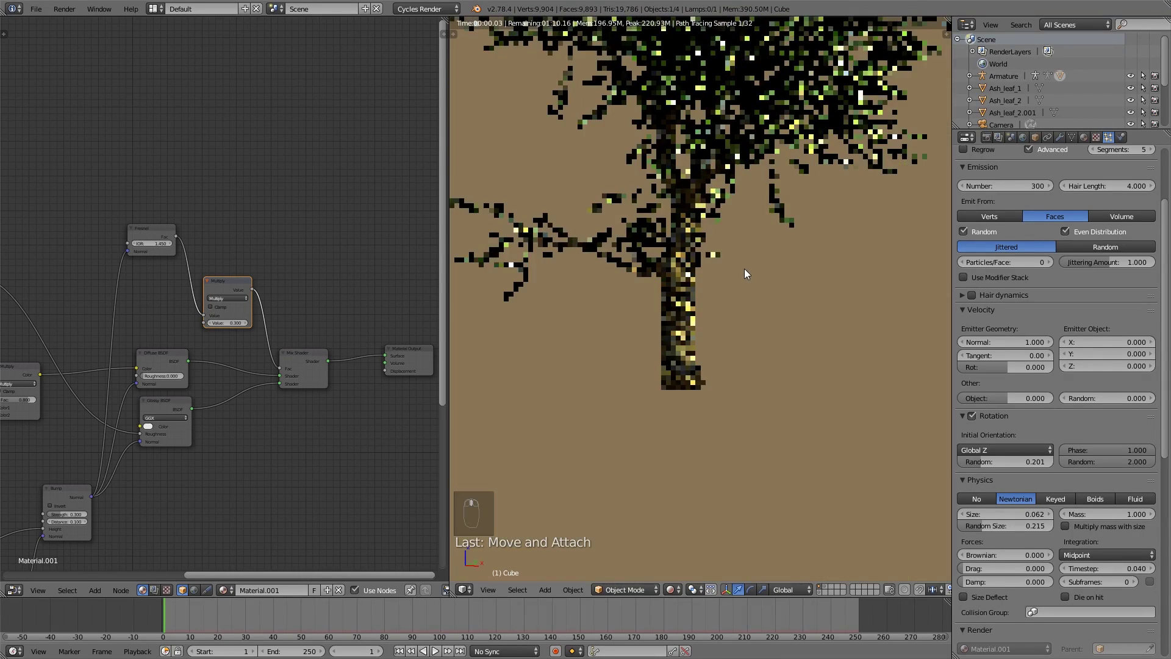
scroll(739, 266, "down", 5)
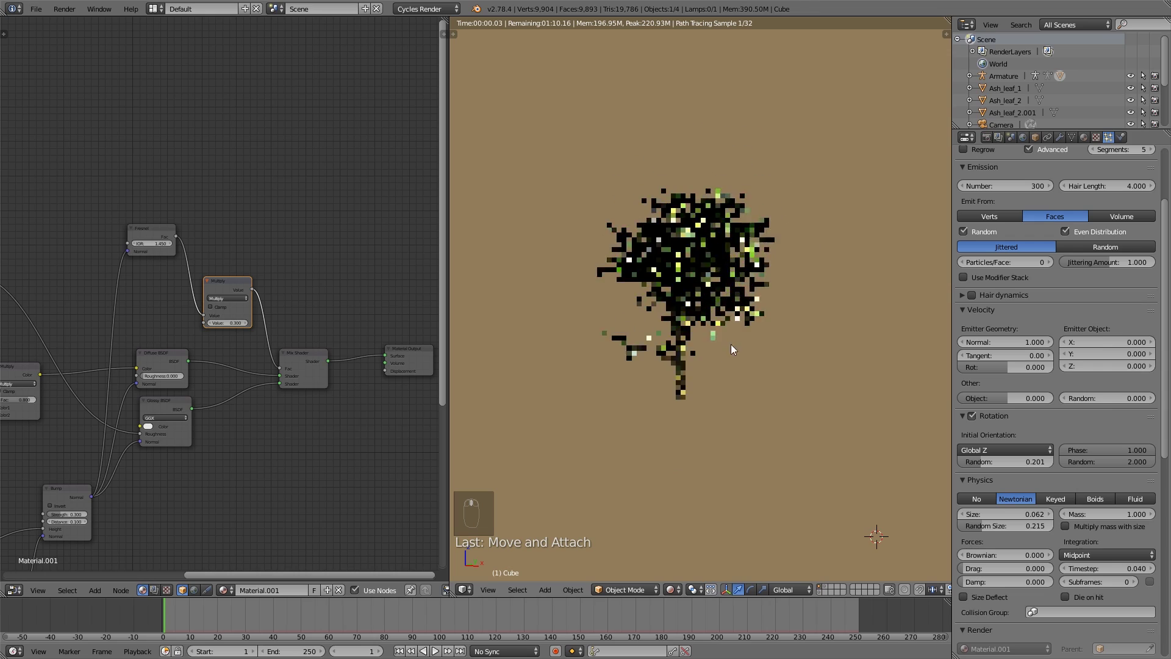
scroll(291, 381, "down", 1)
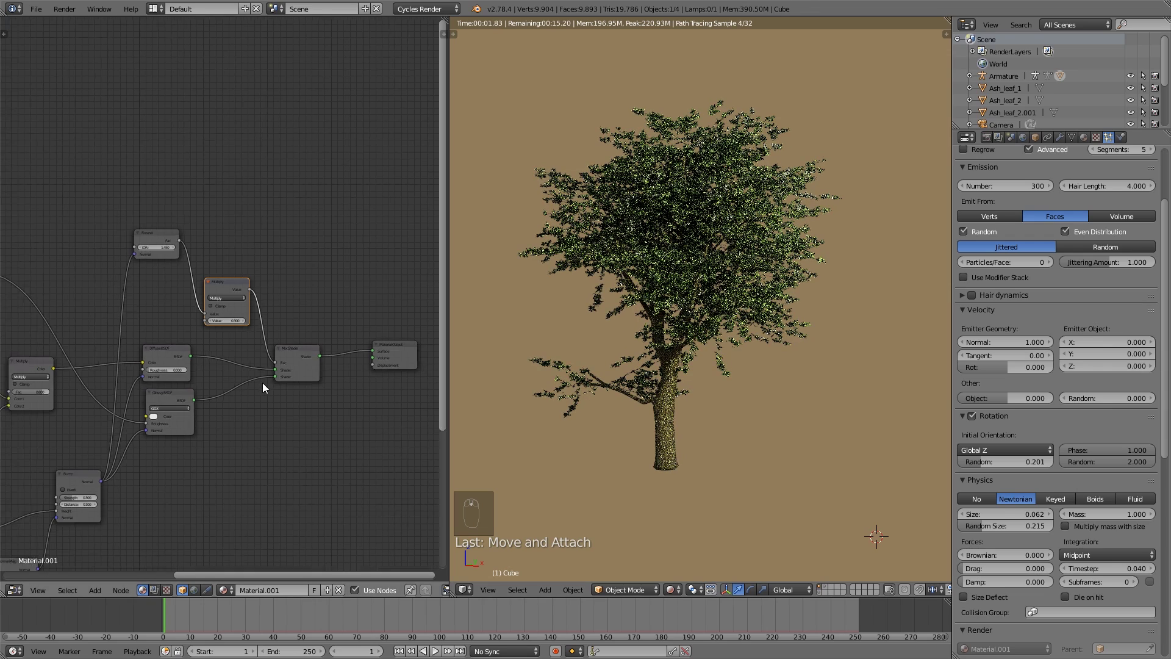
scroll(263, 382, "down", 2)
middle_click_drag(259, 386, 277, 340)
scroll(191, 393, "down", 1)
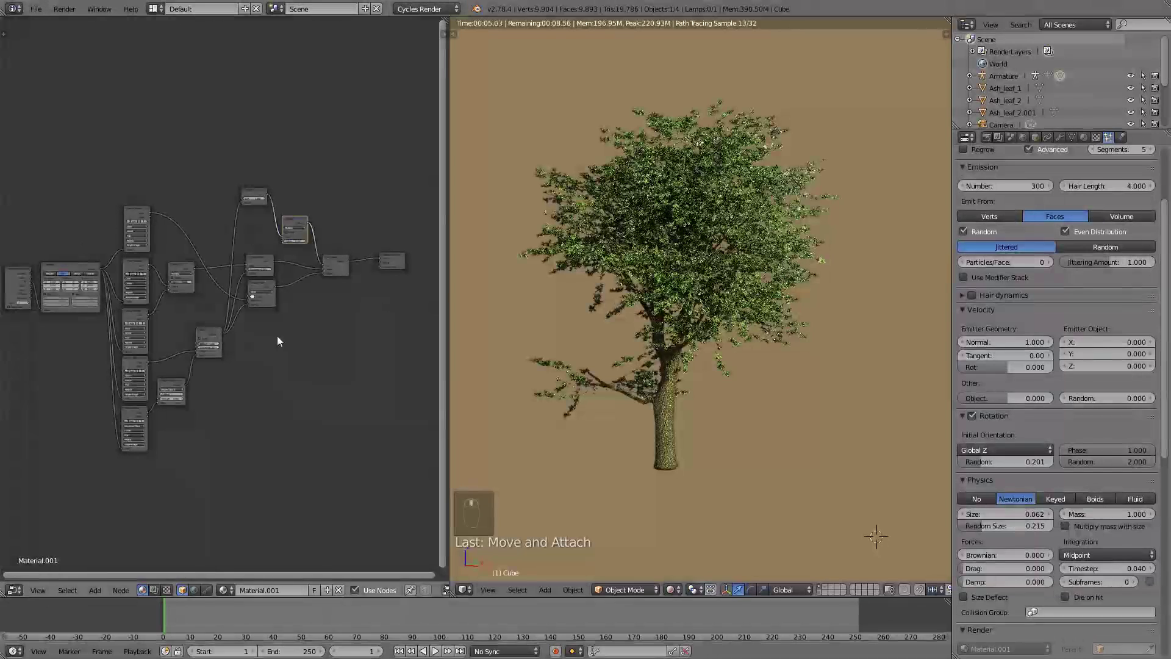
- Switch the 3D viewport shading from Rendered to Solid
left_click(676, 590)
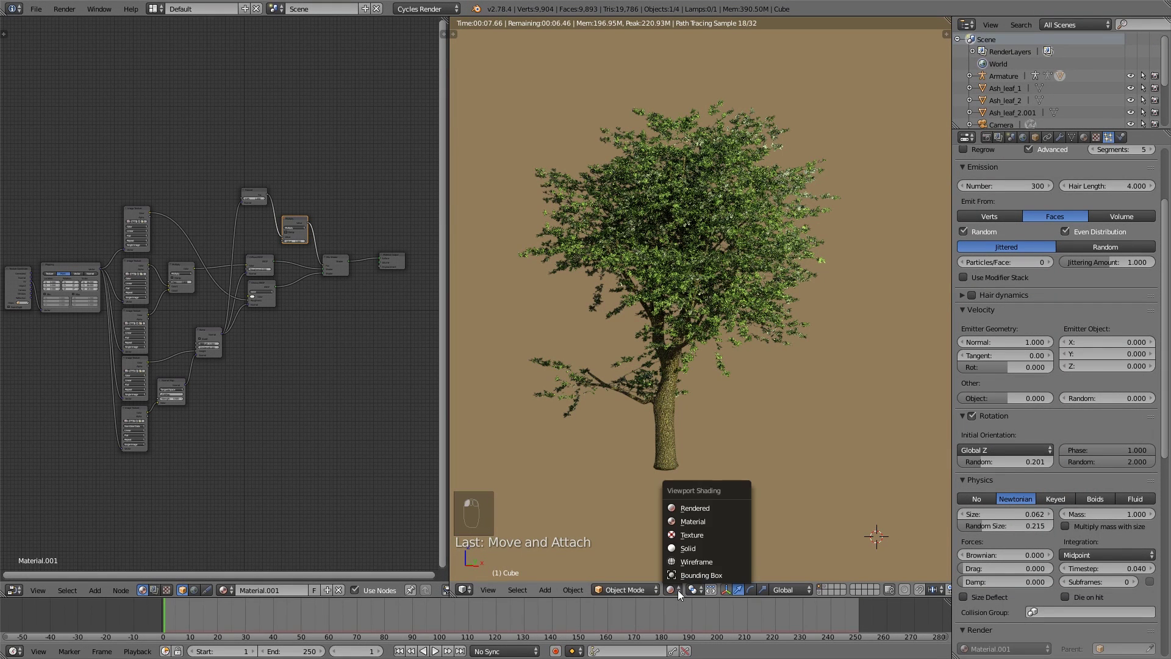
left_click(715, 548)
scroll(294, 412, "down", 1)
- Deselect all nodes and move the Material Output node well away from the Mix Shader
key("a")
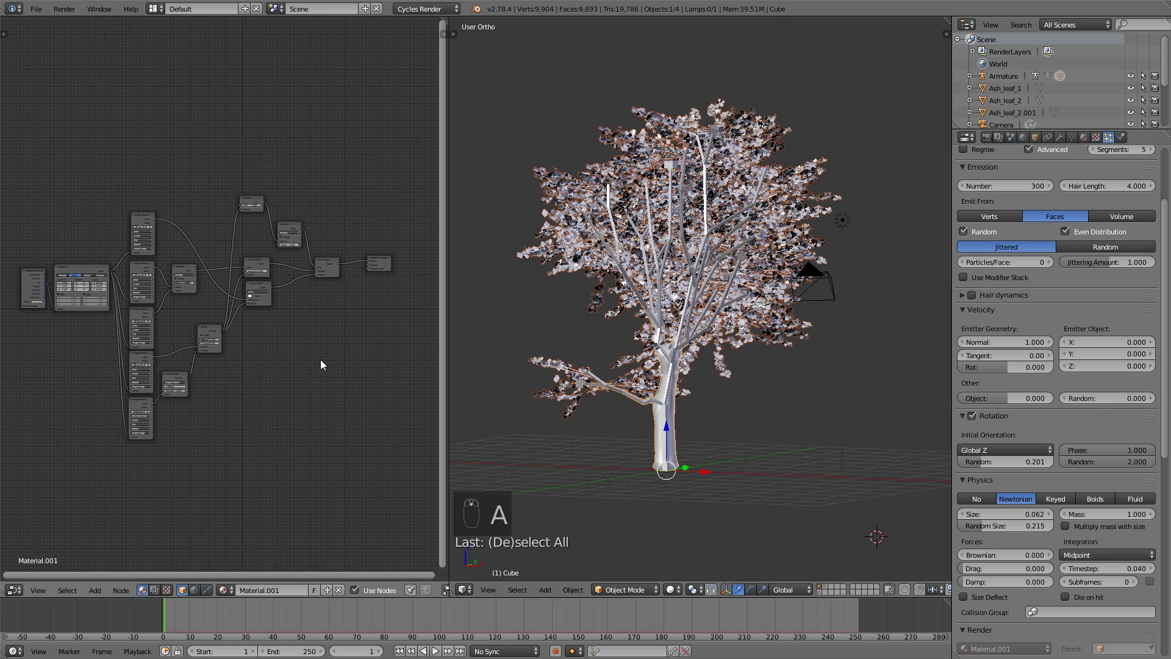
scroll(320, 360, "down", 2)
left_click_drag(343, 262, 430, 247)
key("a")
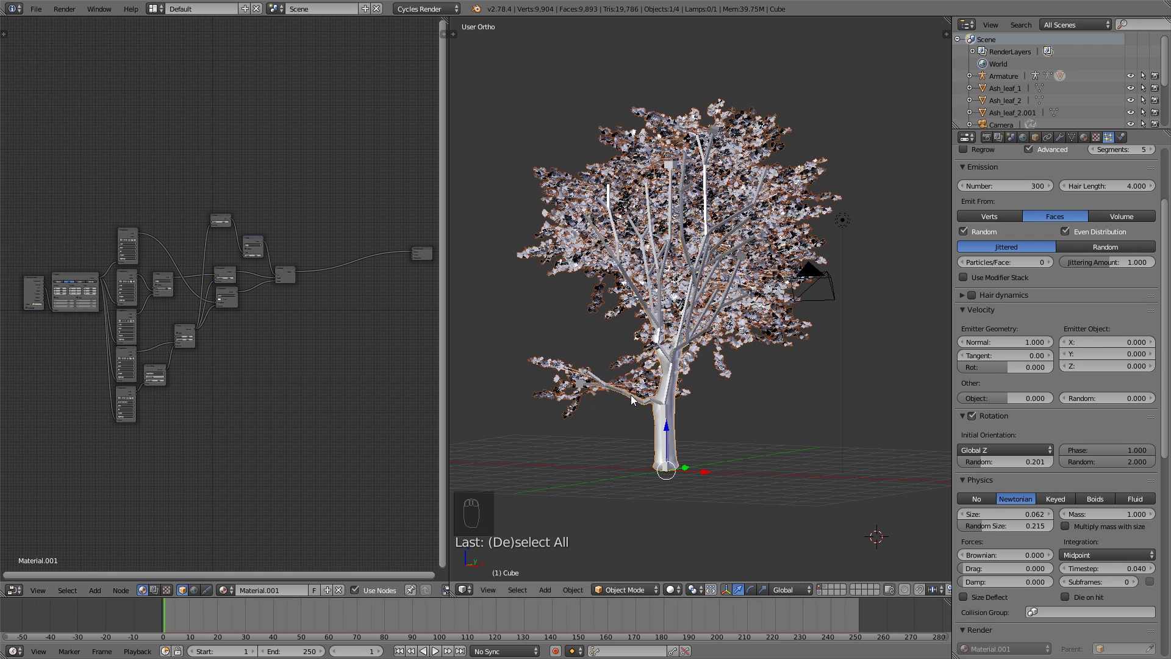
- Duplicate the entire bark node setup except the Material Output and place the copy above the original
scroll(305, 353, "up", 1)
key("a")
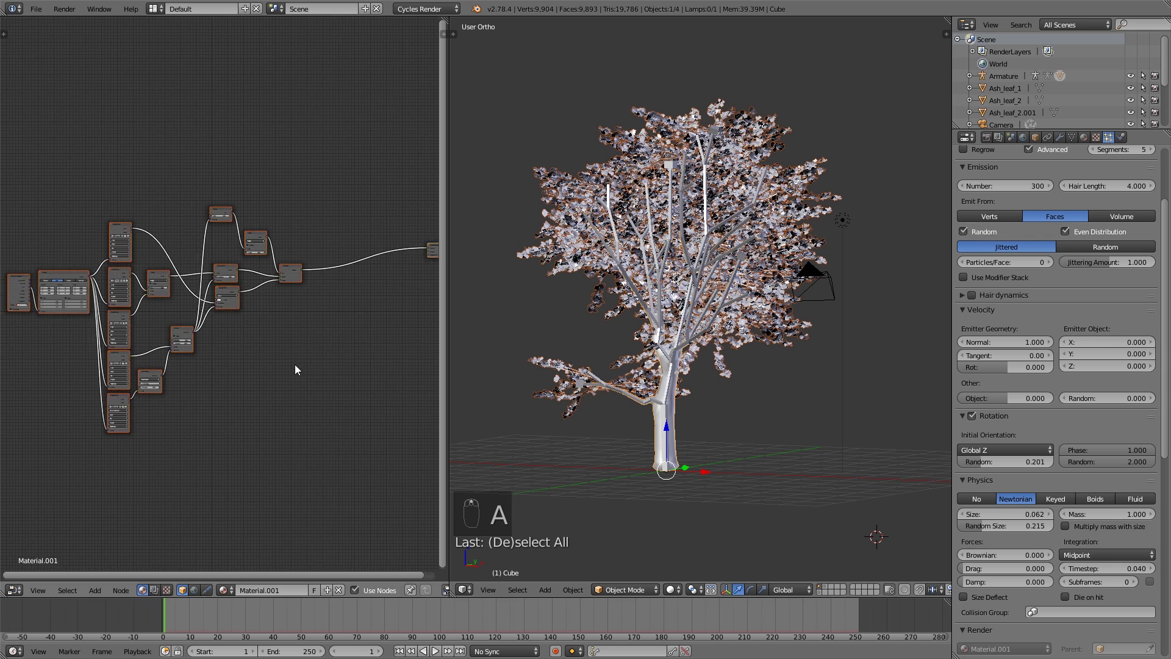
key("a")
key("a")
middle_click_drag(295, 364, 322, 380)
key("b")
left_click_drag(327, 429, 34, 222)
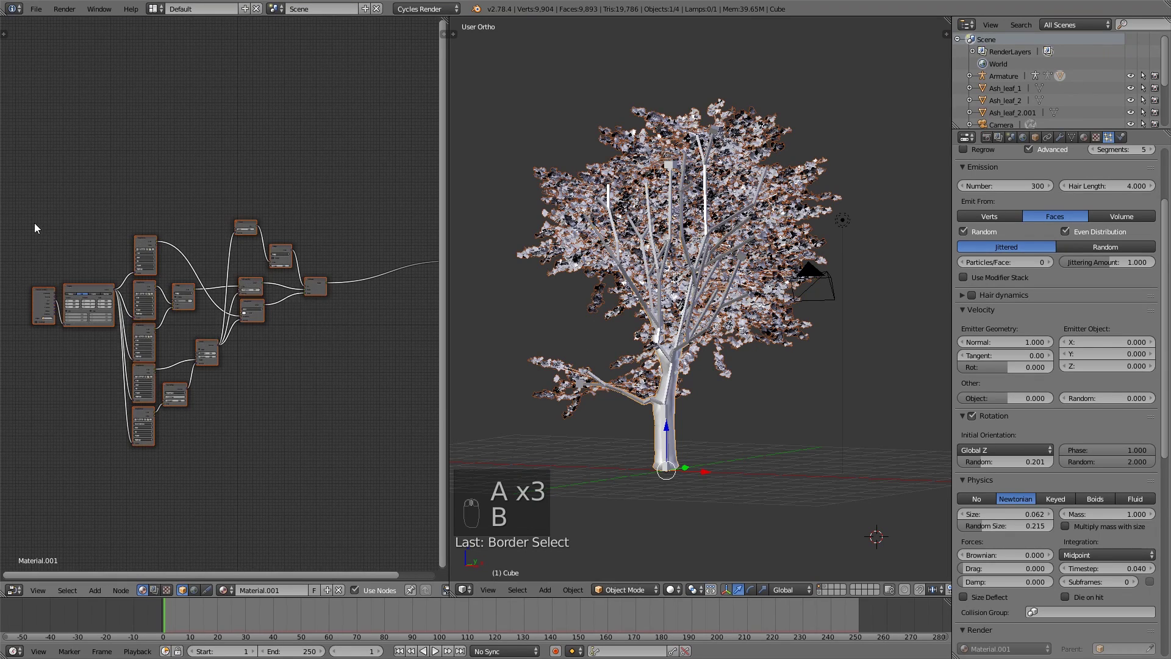
middle_click_drag(34, 228, 31, 282)
key("shift+d")
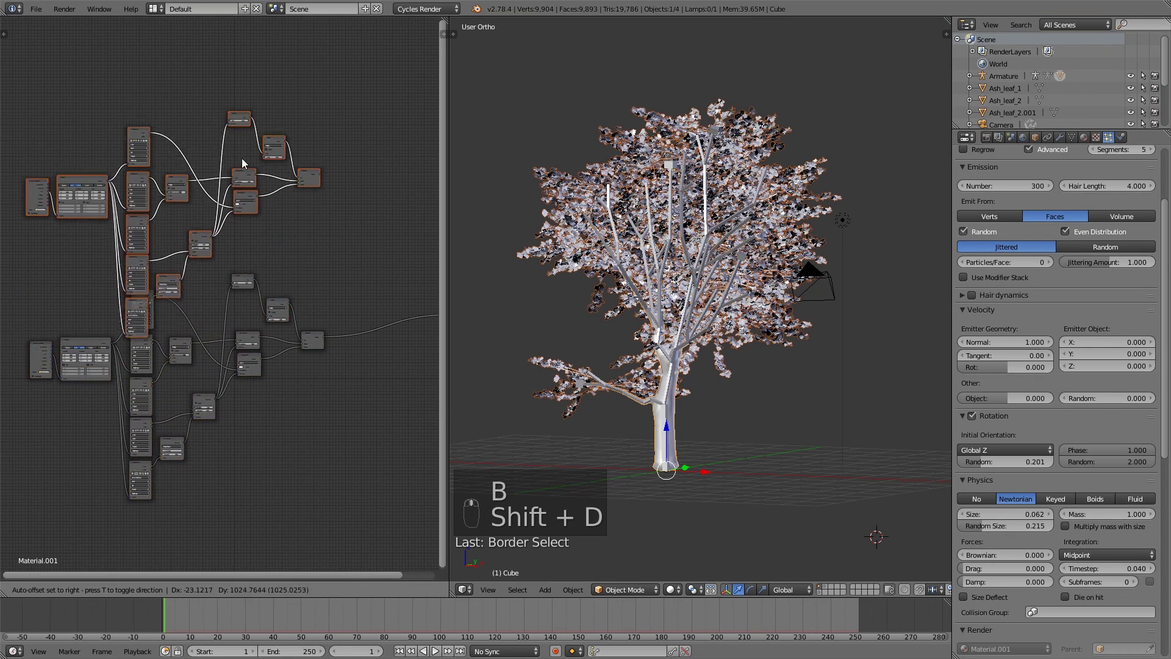
left_click(251, 86)
- Load Bark_Ash_4_SPEC.png from the Ash Wood Texture 2 folder into the duplicated specular image texture
middle_click_drag(261, 108, 220, 239)
scroll(277, 227, "up", 2)
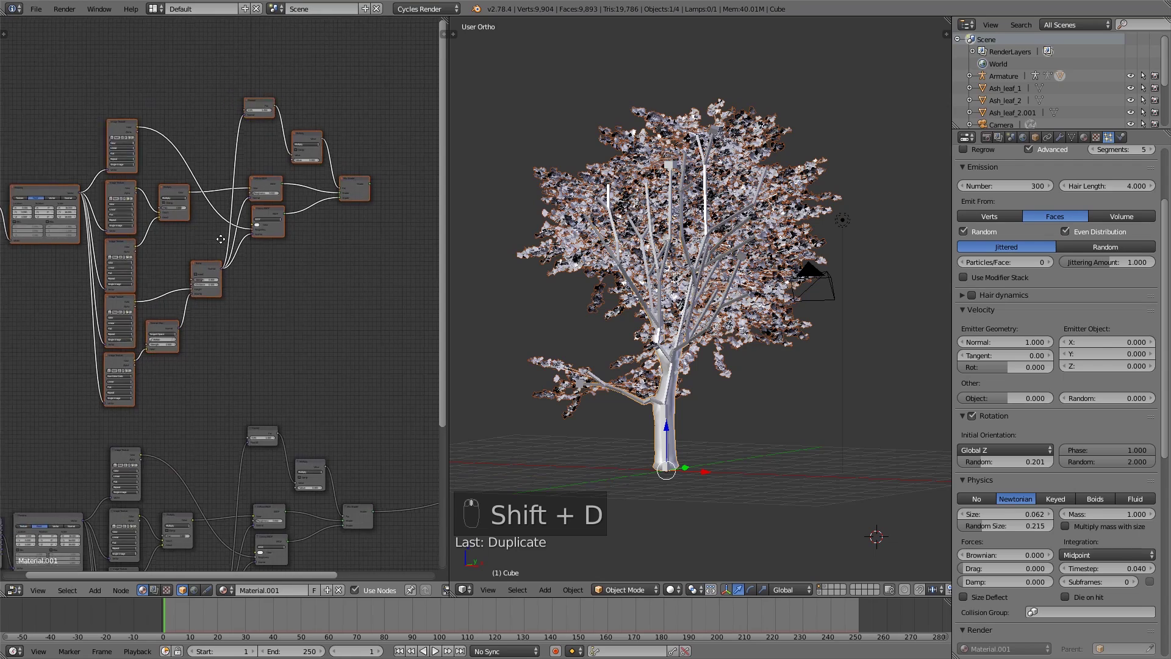
scroll(251, 276, "up", 3)
middle_click_drag(232, 188, 240, 214)
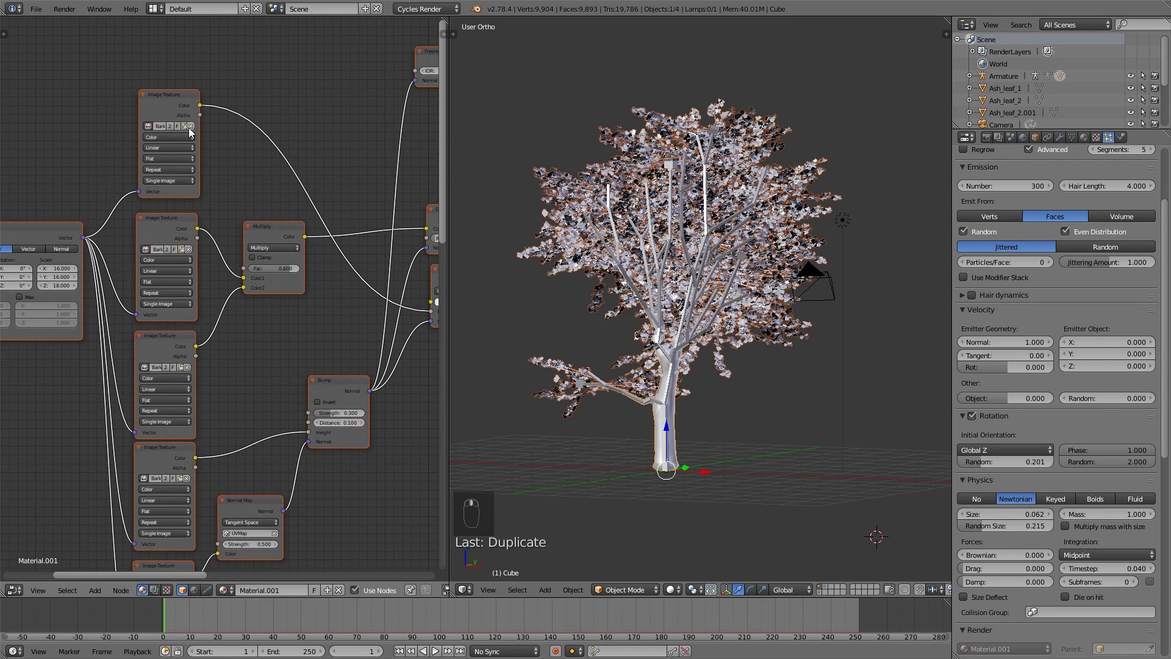
left_click(186, 125)
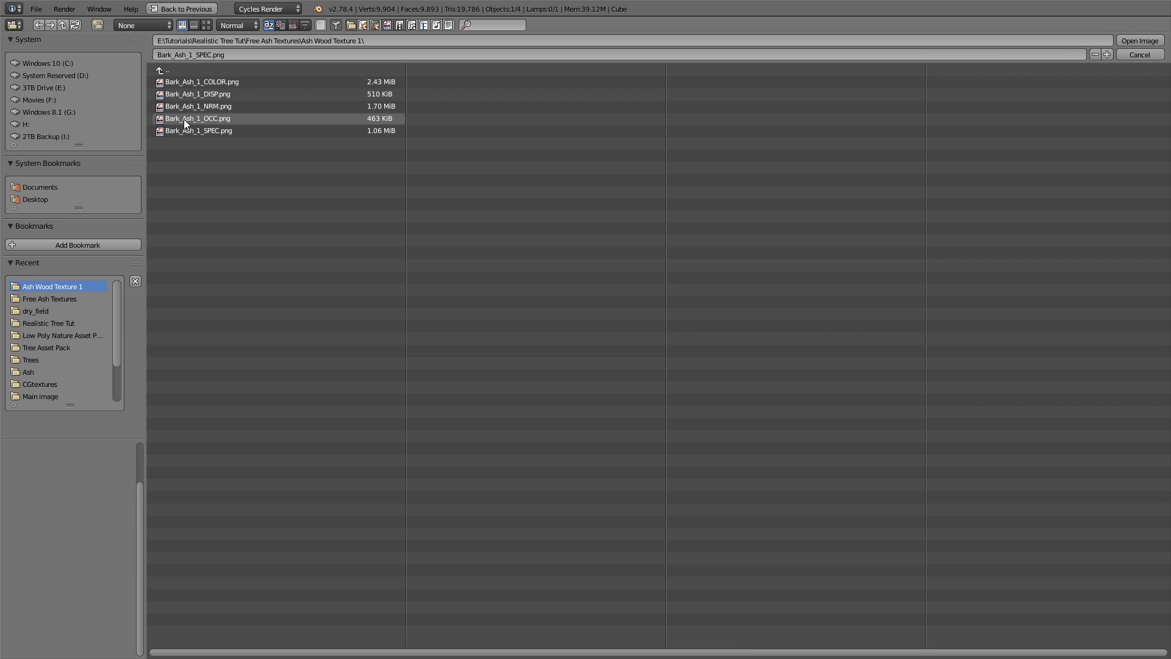
left_click(167, 71)
left_click(220, 94)
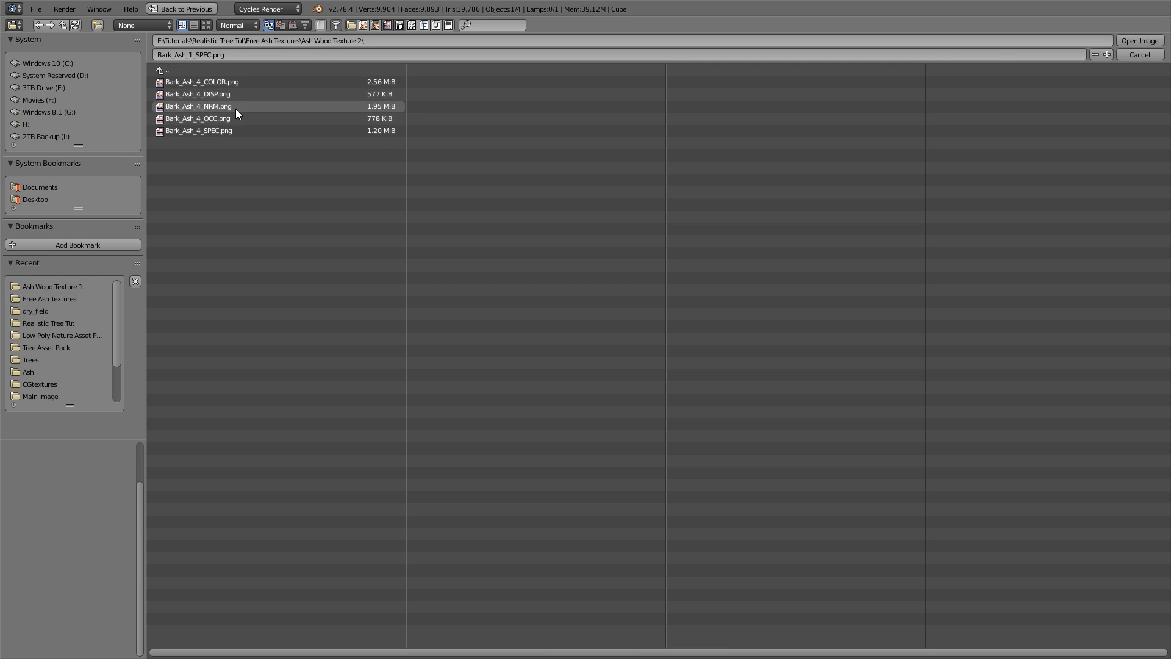
double_click(224, 130)
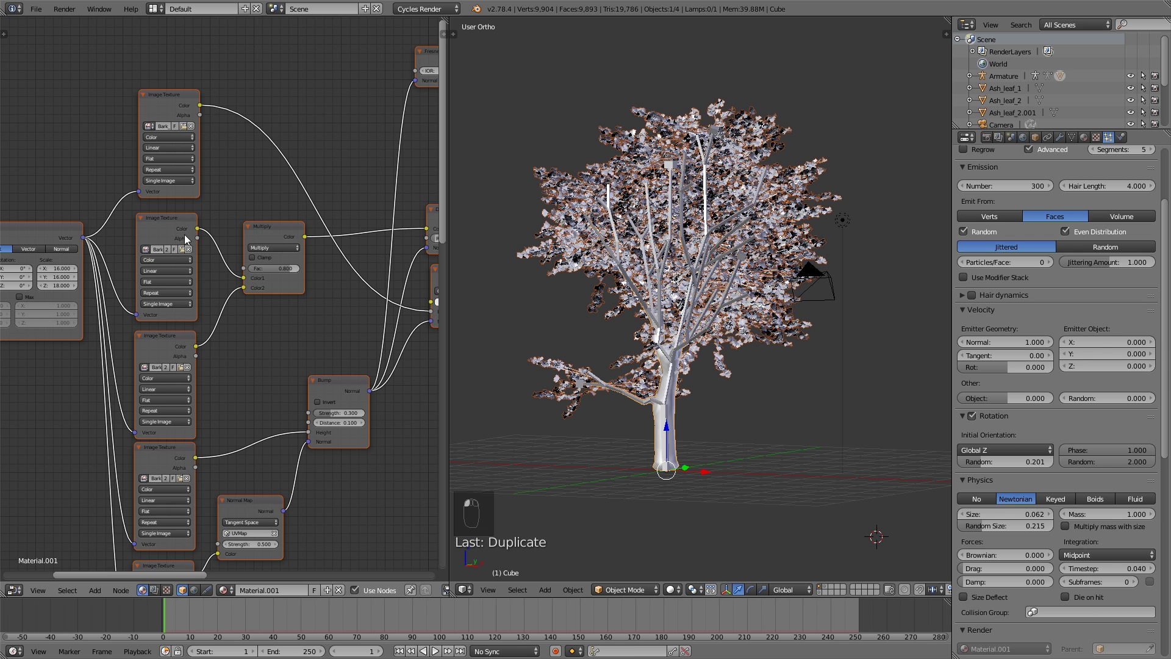
- Load Bark_Ash_4_COLOR.png from the Ash Wood Texture 2 folder into the duplicated color image texture
left_click(180, 250)
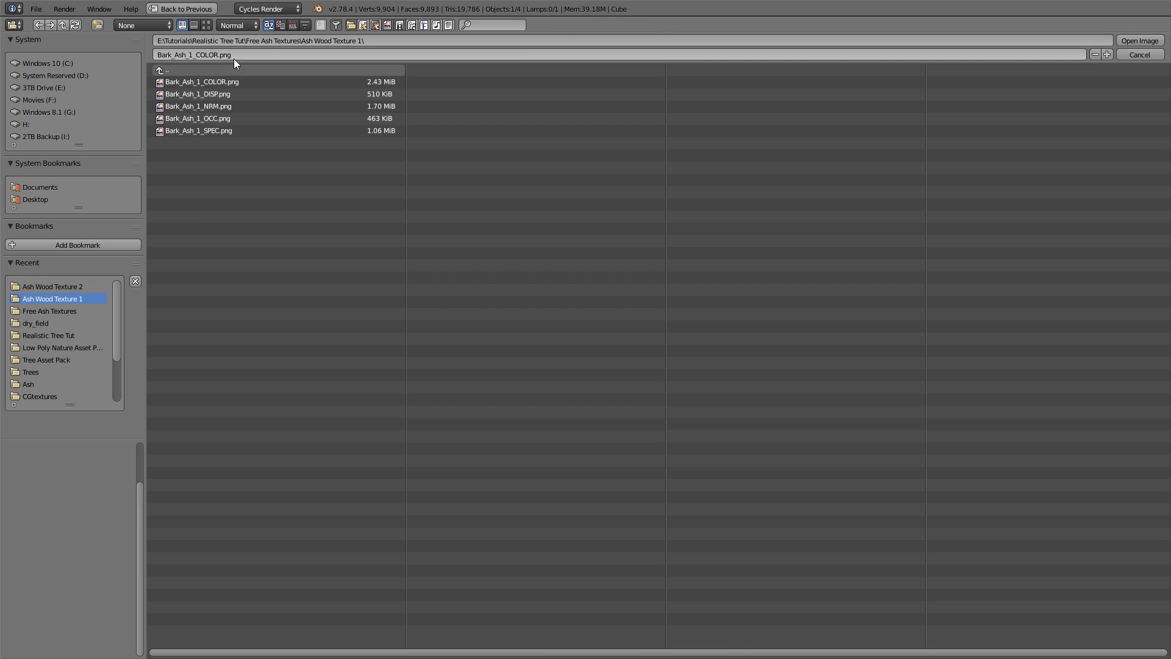
left_click(71, 299)
left_click(67, 286)
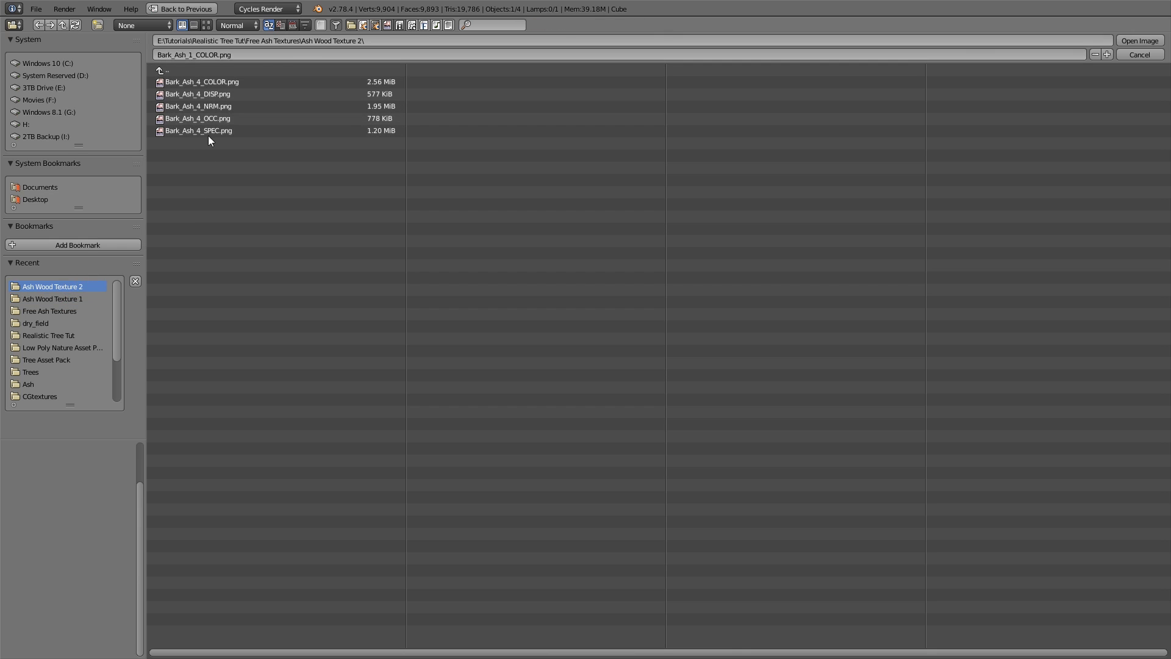
double_click(233, 81)
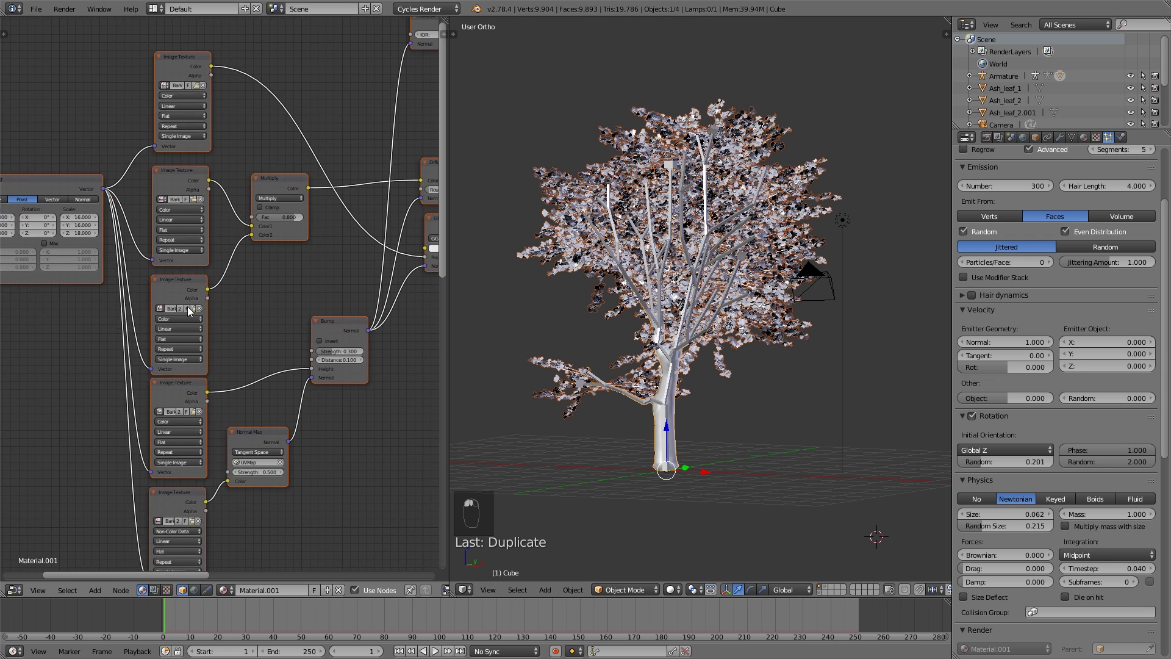
- Load Bark_Ash_4_OCC.png and Bark_Ash_4_DISP.png into the duplicated occlusion and displacement image textures
left_click(193, 306)
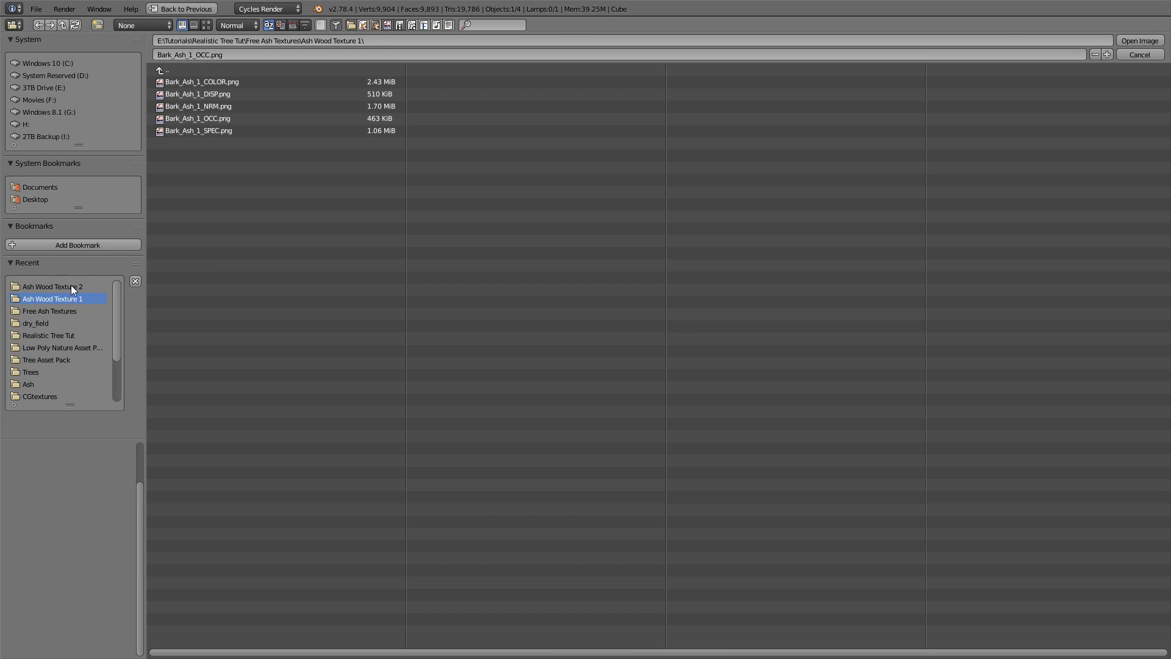
double_click(210, 119)
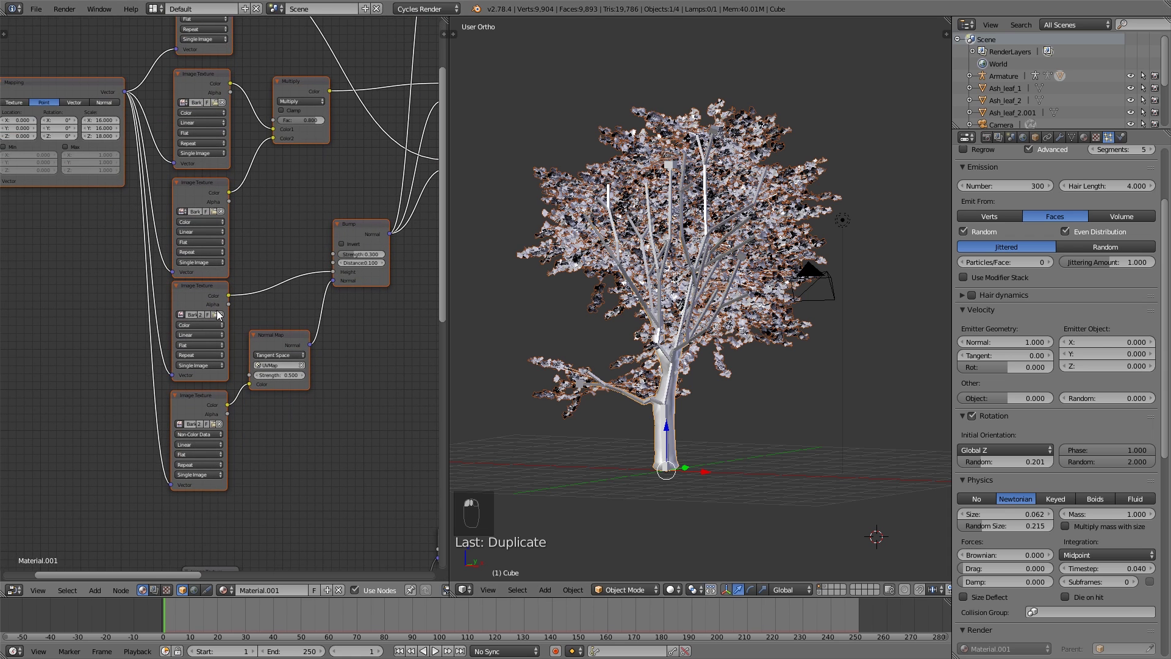
left_click(219, 314)
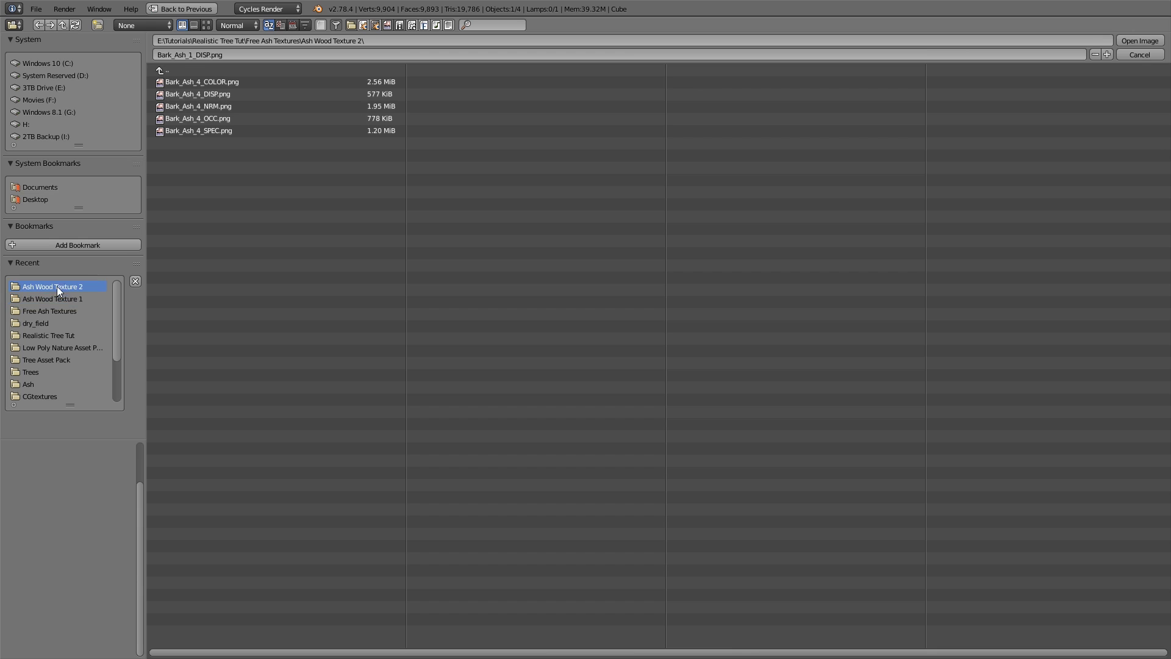
double_click(217, 94)
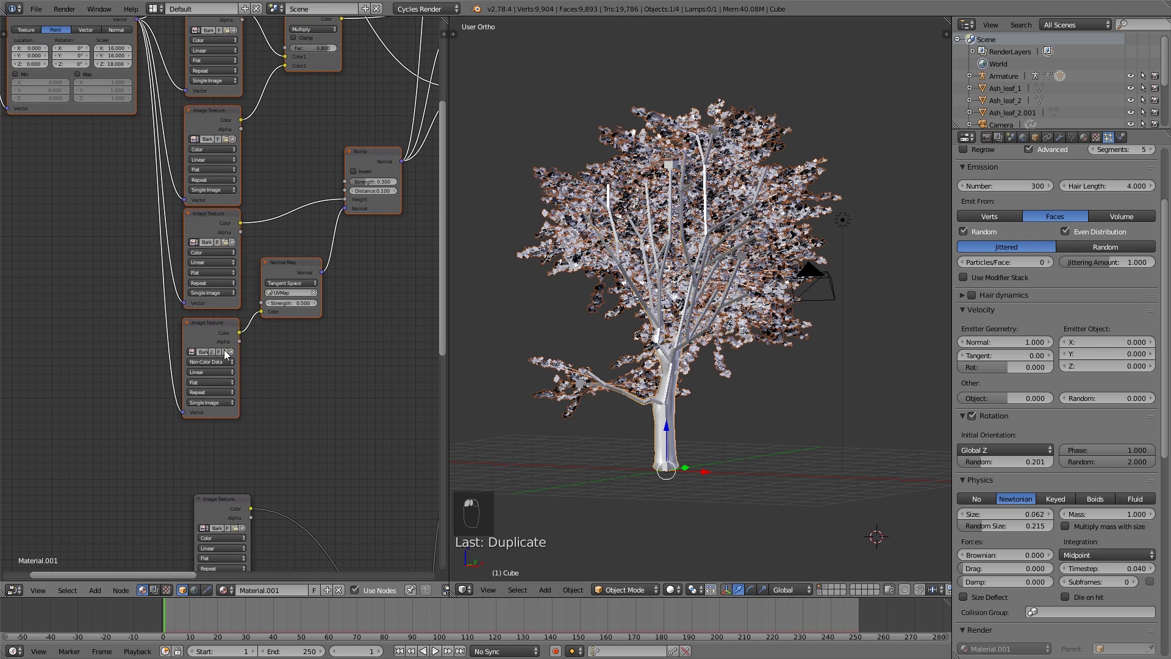
- Load Bark_Ash_4_DISP.png into the duplicated Non-Color Data image texture that feeds the Normal Map
left_click(225, 351)
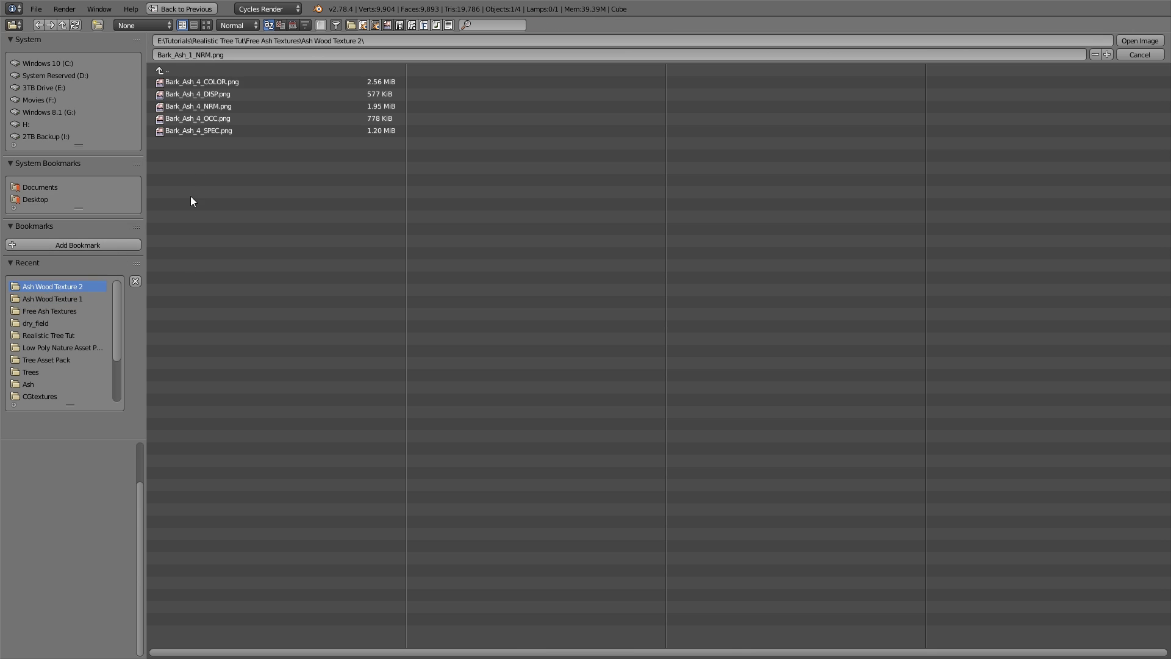
double_click(227, 95)
- Switch the 3D viewport shading to Rendered and inspect the bark on the trunk up close
middle_click_drag(328, 314, 309, 269)
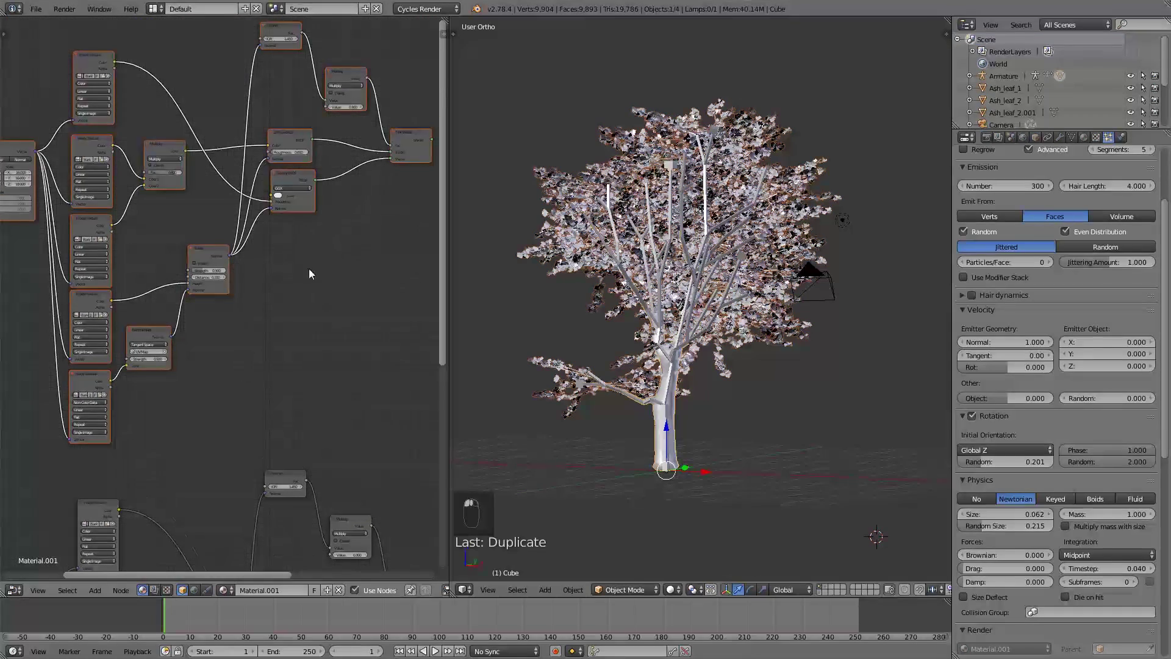
scroll(253, 288, "down", 3)
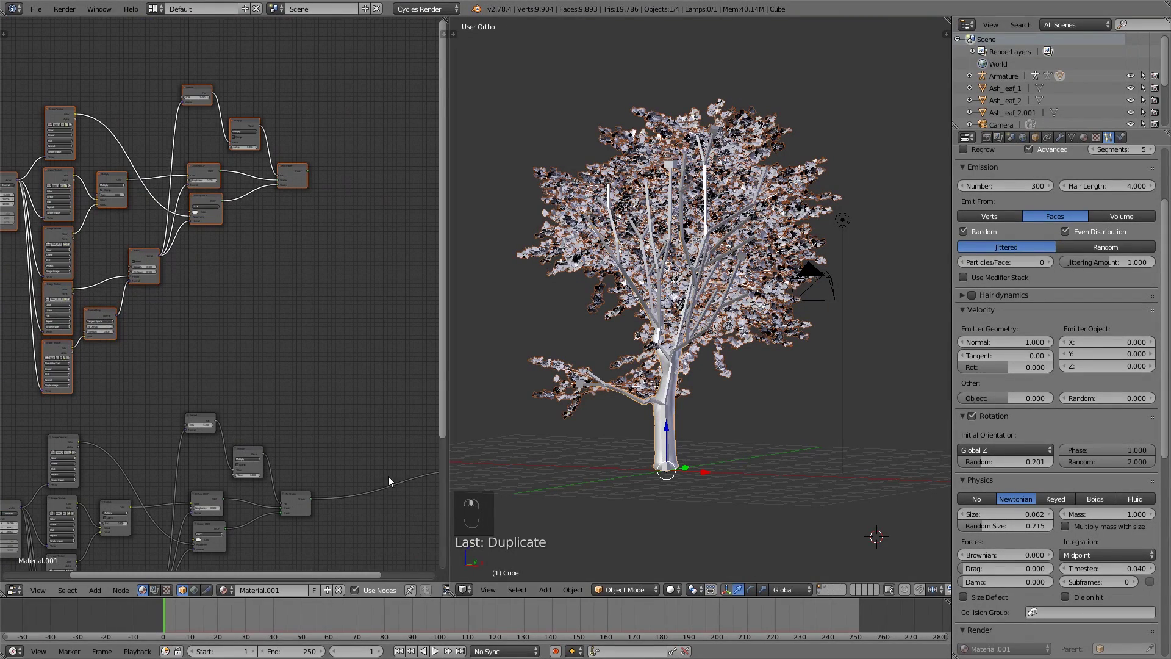
left_click(671, 589)
left_click(701, 502)
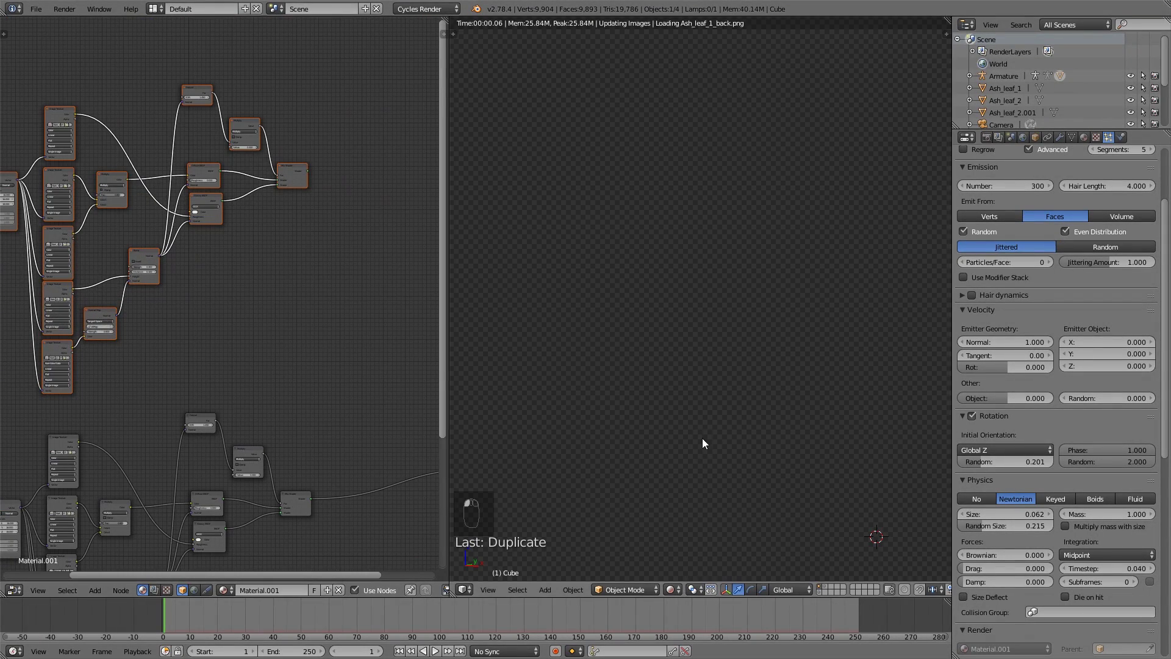
scroll(728, 285, "down", 2)
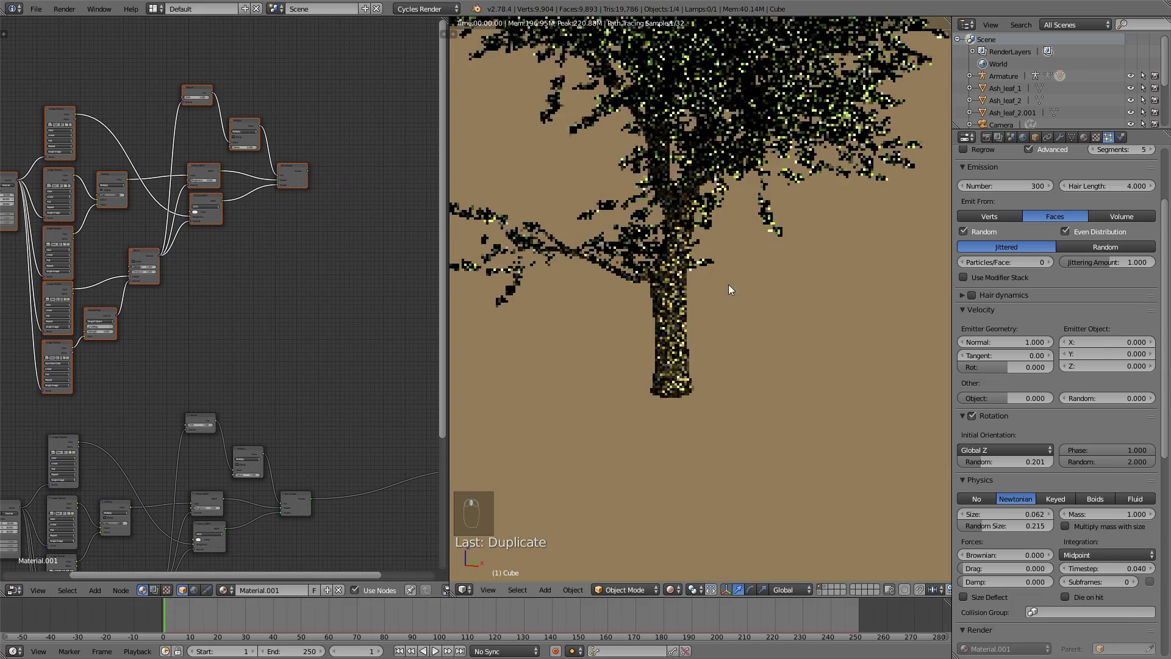
scroll(729, 284, "up", 3)
scroll(712, 285, "up", 2)
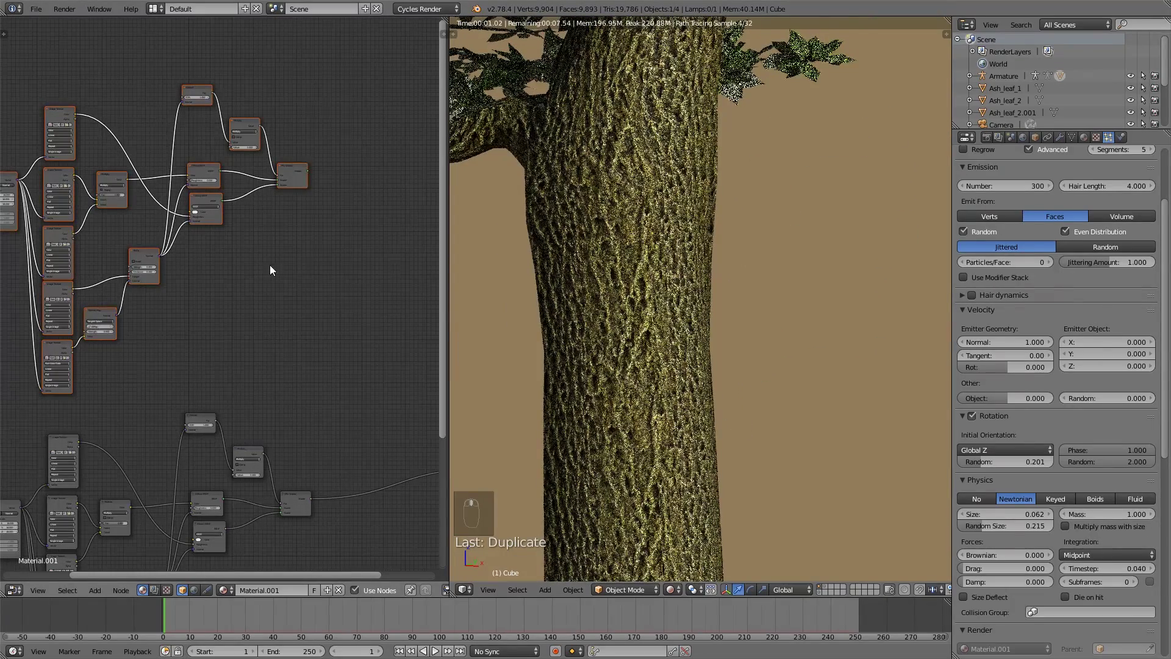
- Connect the duplicated setup's Mix Shader to the Material Output to preview the second bark on the trunk
scroll(262, 293, "down", 3)
scroll(275, 280, "up", 2)
left_click(270, 235, "ctrl+shift")
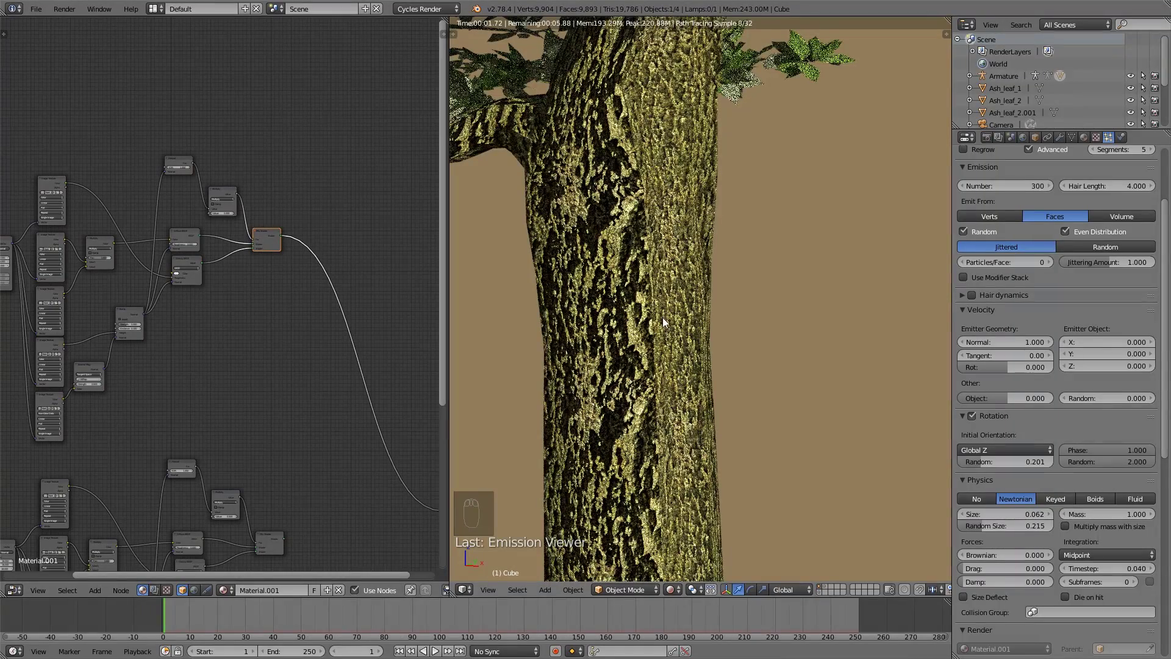
middle_click_drag(635, 366, 678, 345, "shift")
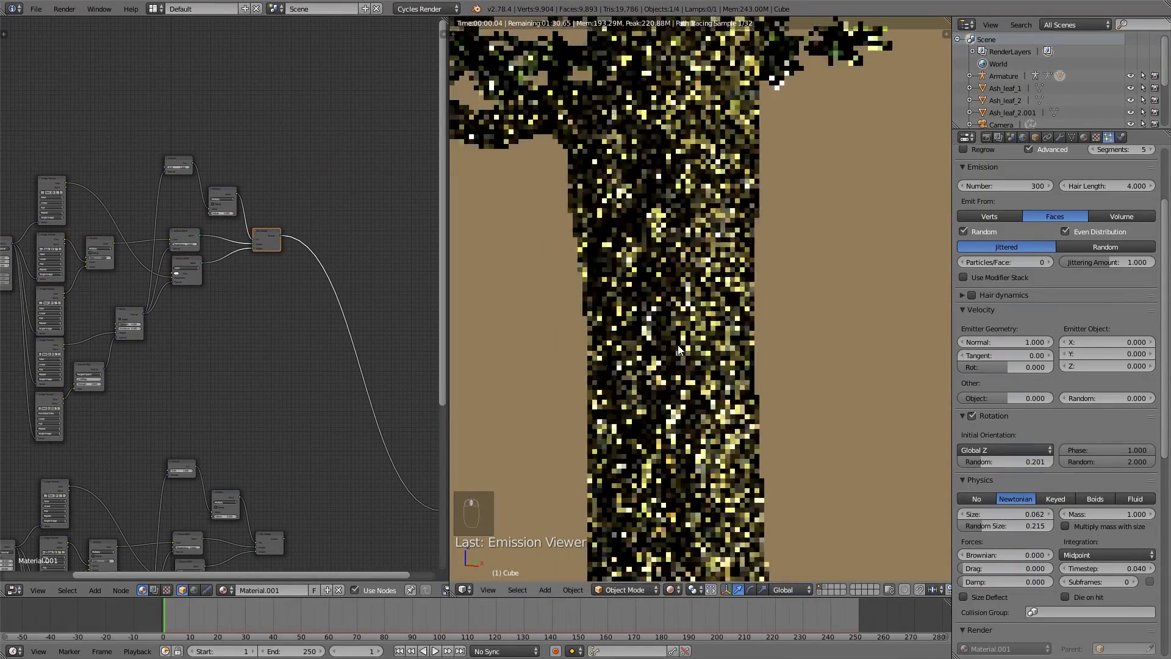
- Replace the image in the duplicated Non-Color Data texture feeding the Normal Map with Bark_Ash_4_NRM.png
middle_click_drag(92, 374, 184, 334)
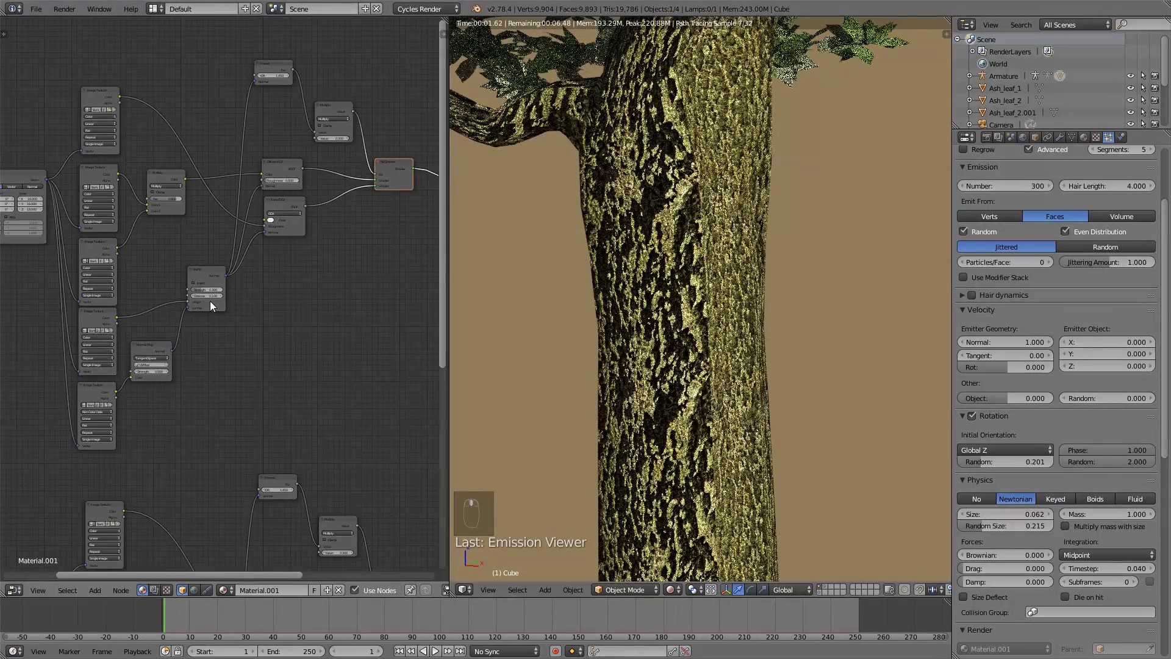
scroll(209, 301, "up", 4)
middle_click_drag(302, 338, 291, 284)
scroll(306, 300, "down", 3)
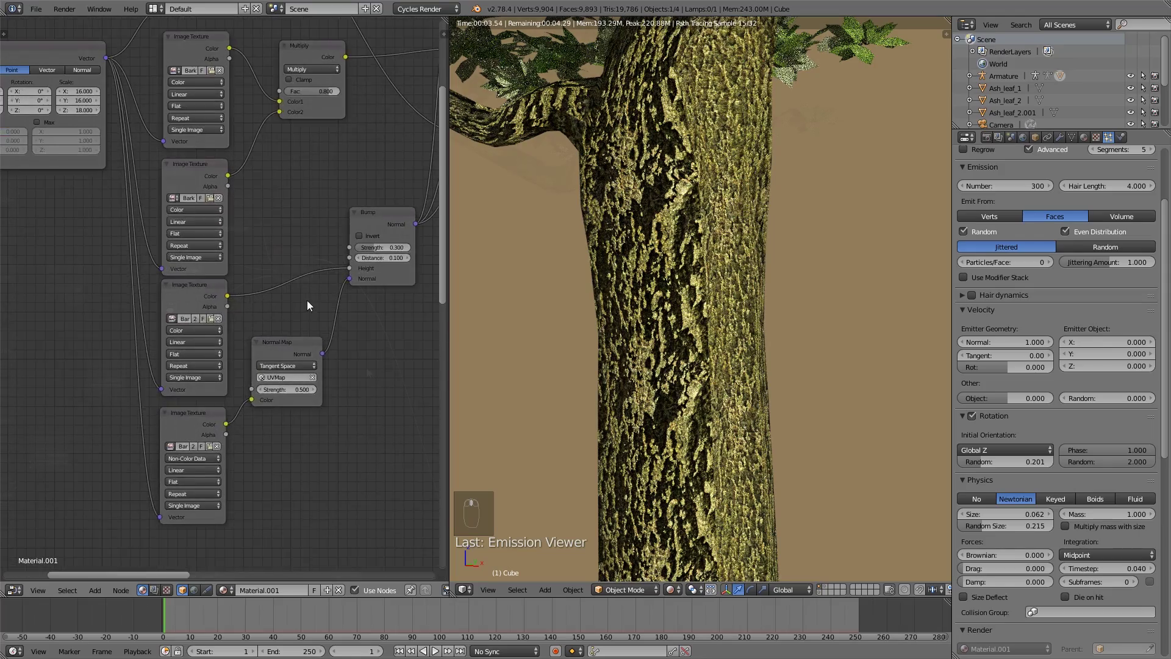
scroll(540, 349, "down", 2)
scroll(213, 344, "up", 5)
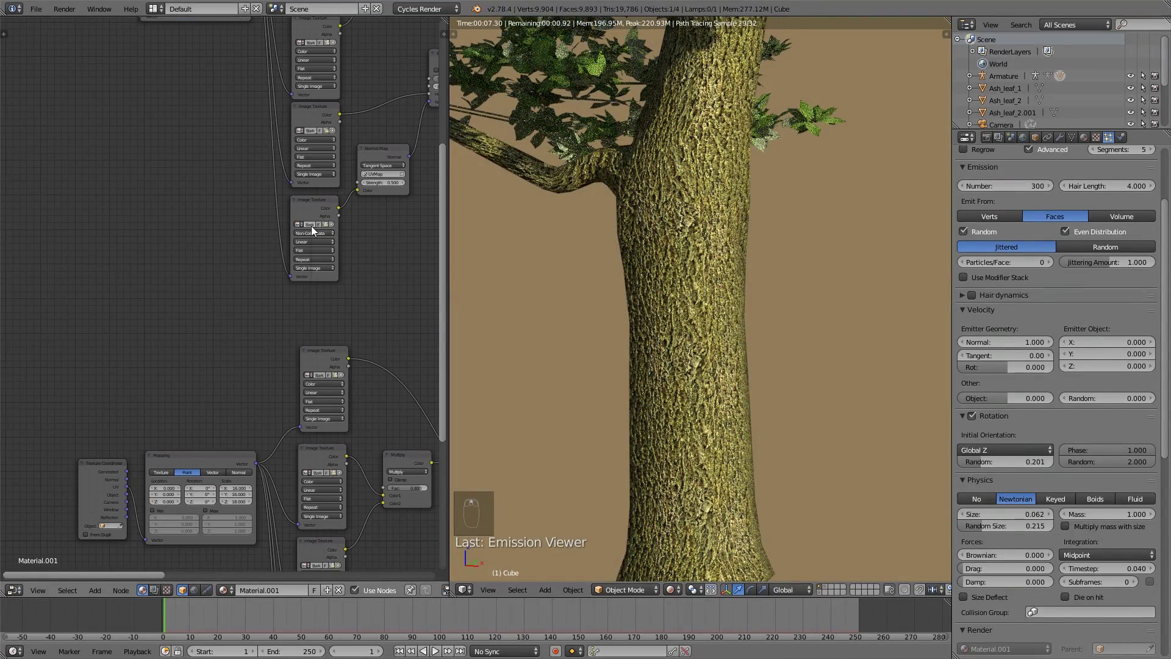
middle_click_drag(311, 226, 231, 318)
scroll(244, 316, "up", 1)
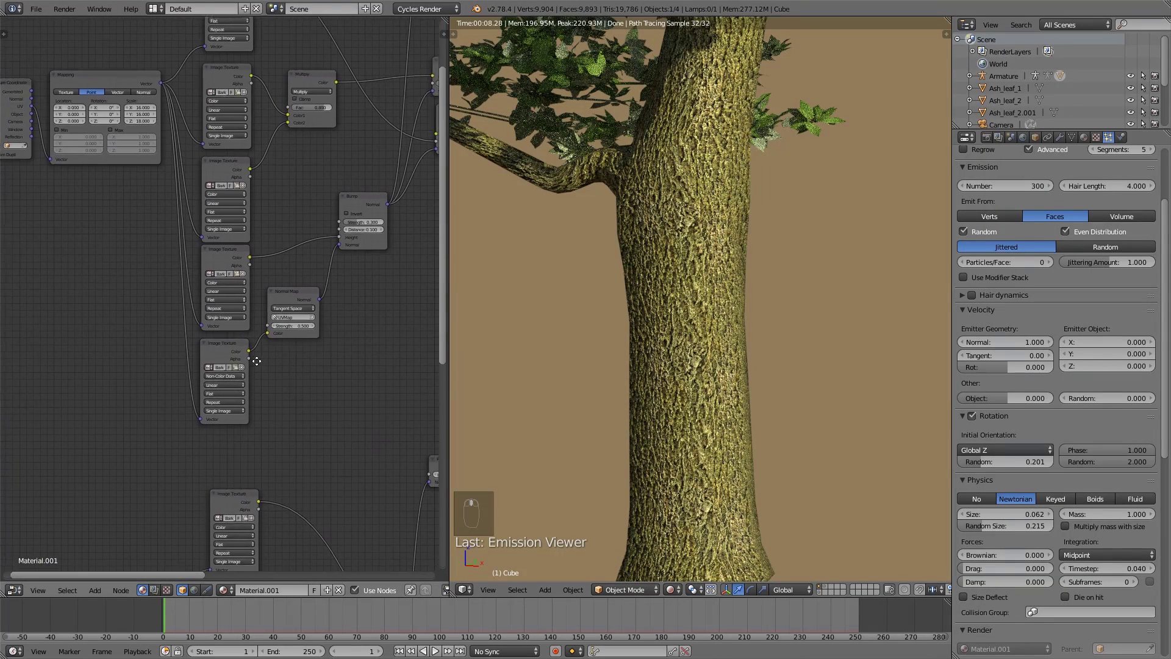
left_click(237, 386)
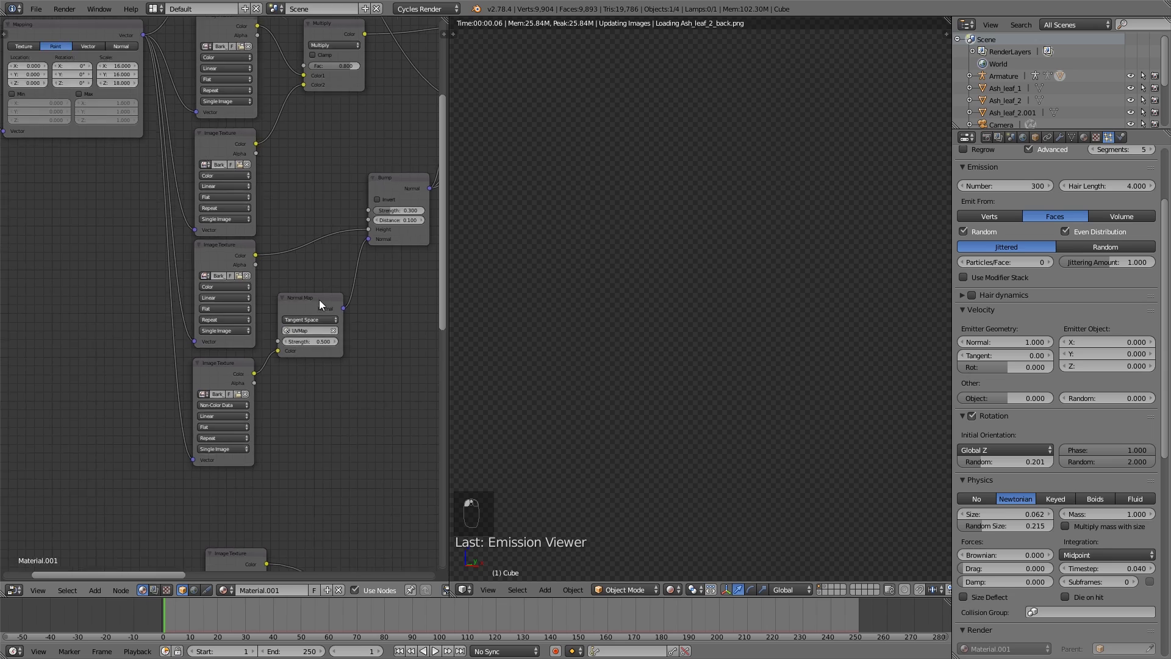
- Reconnect the original bark setup's Mix Shader to the Material Output
scroll(320, 299, "down", 5)
middle_click_drag(320, 299, 246, 354)
middle_click_drag(387, 298, 283, 324)
scroll(242, 368, "down", 2)
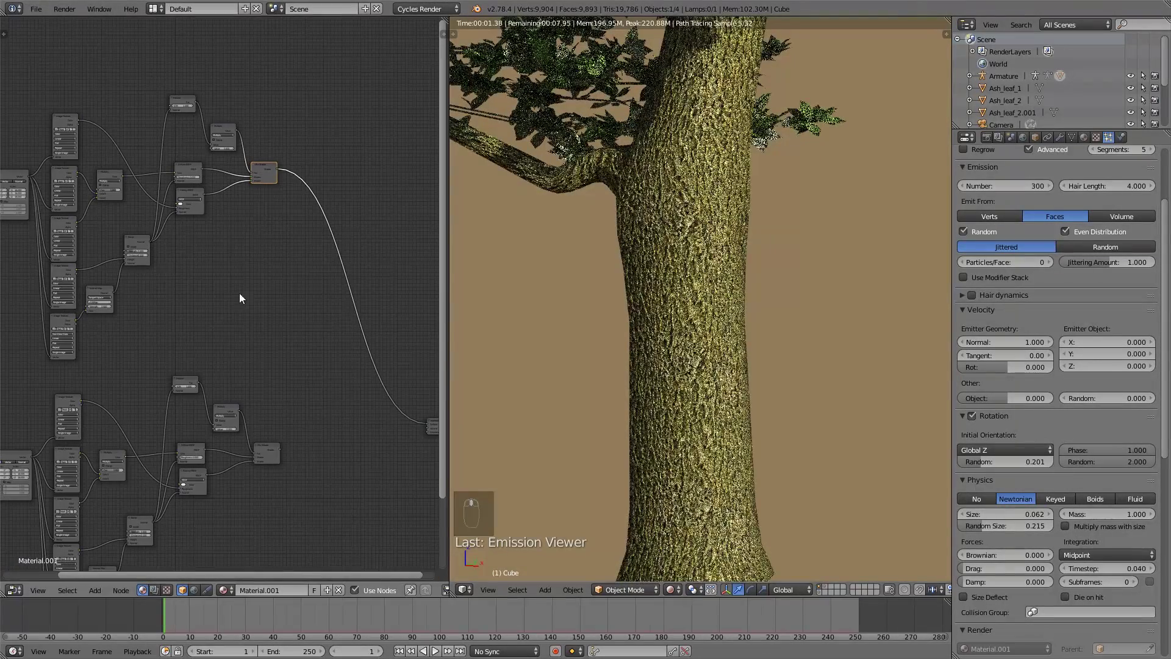
scroll(251, 409, "up", 1)
scroll(277, 449, "up", 3)
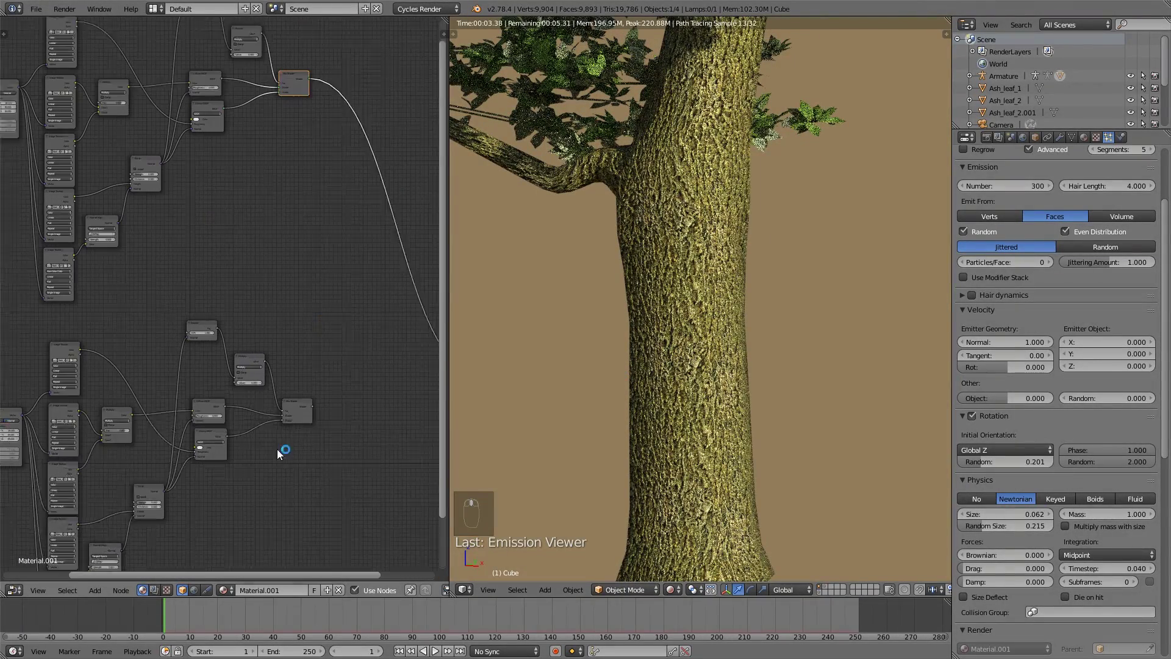
left_click(305, 411, "ctrl+shift")
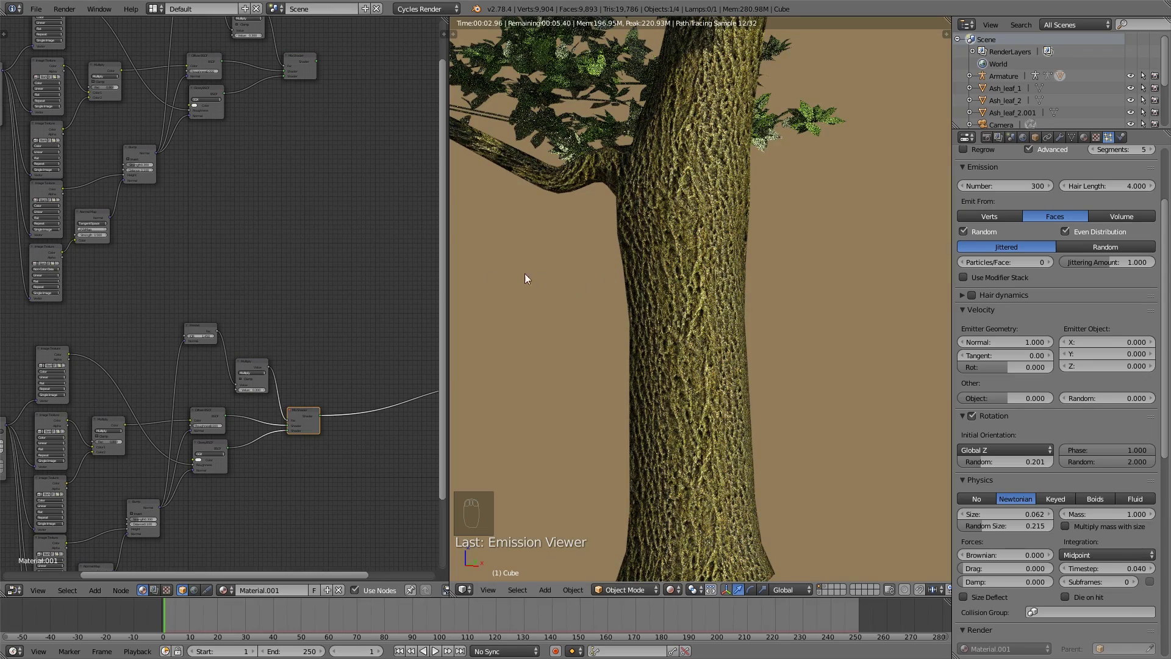
- Move the Material Output node up to a spot between the two bark node setups
scroll(306, 314, "down", 2)
middle_click_drag(382, 272, 320, 306)
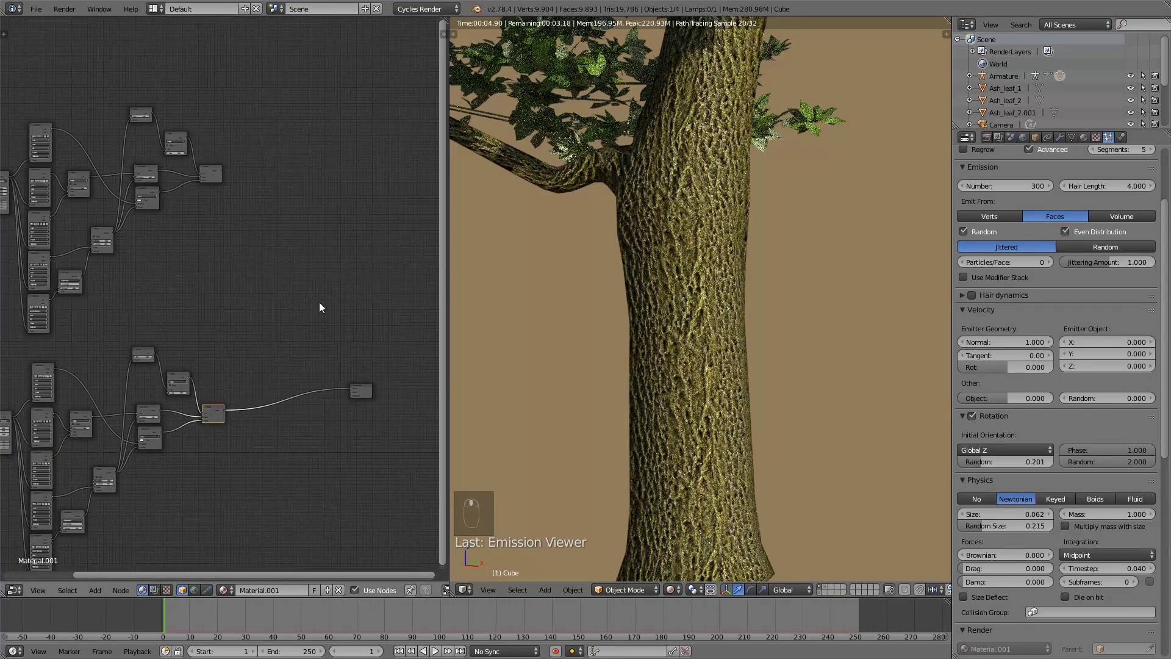
scroll(298, 266, "up", 2)
left_click_drag(409, 418, 363, 308)
scroll(287, 335, "down", 2)
- Add a Noise Texture node in the empty space between the two bark node setups
scroll(225, 366, "up", 3)
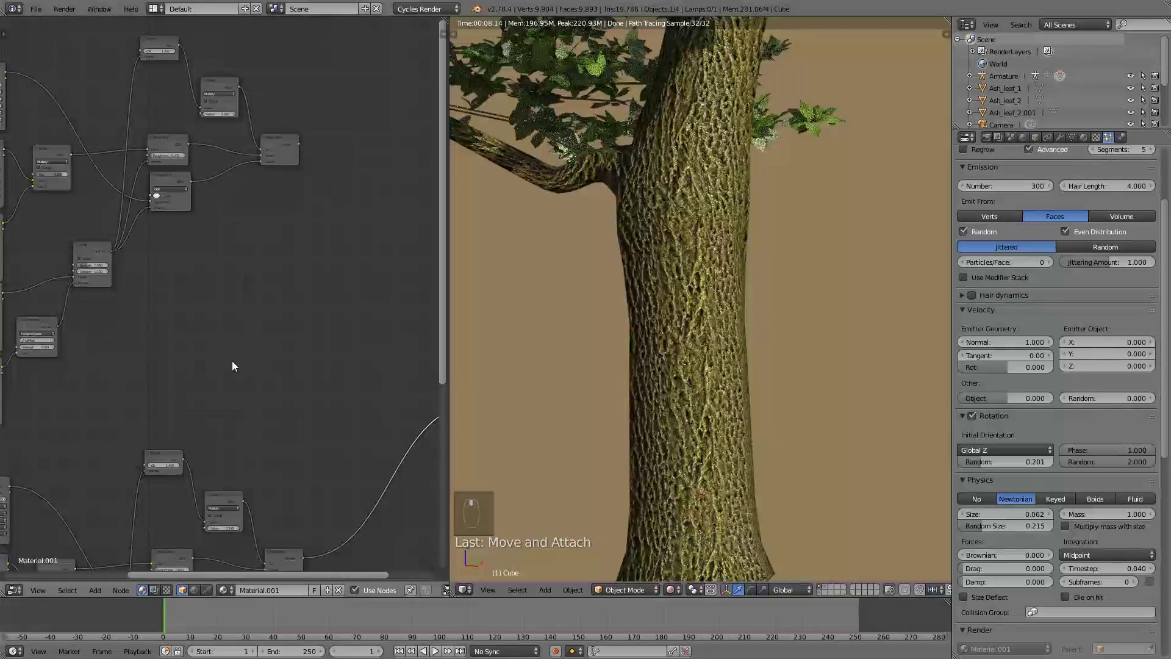
key("shift+a")
mouse_move(215, 289)
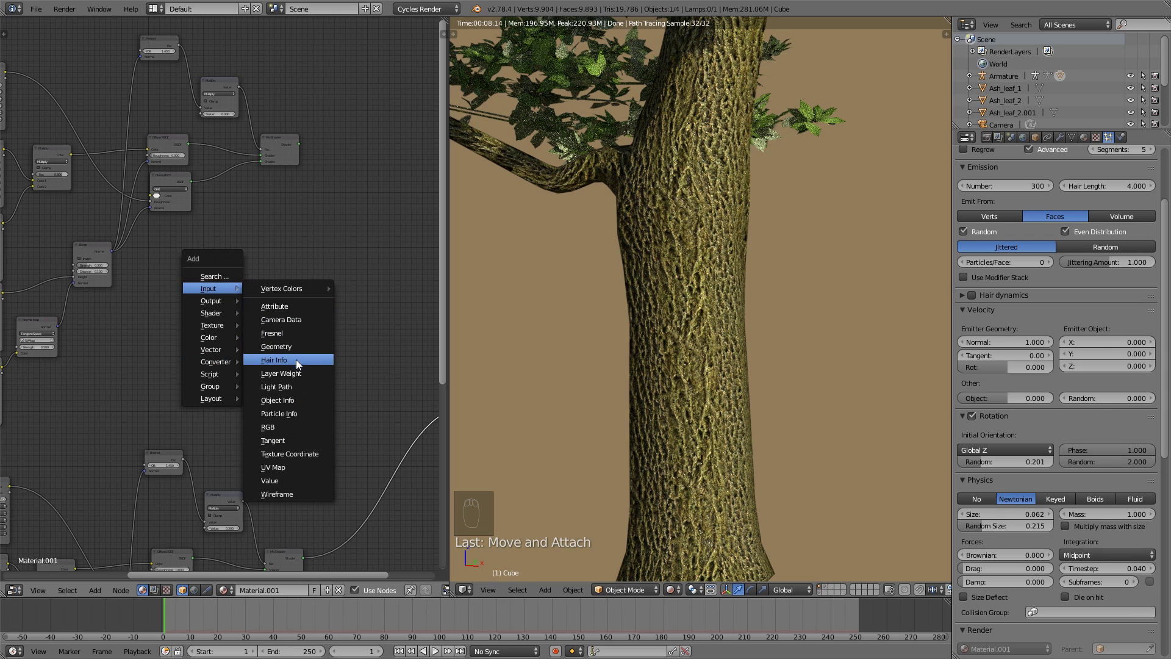
mouse_move(217, 333)
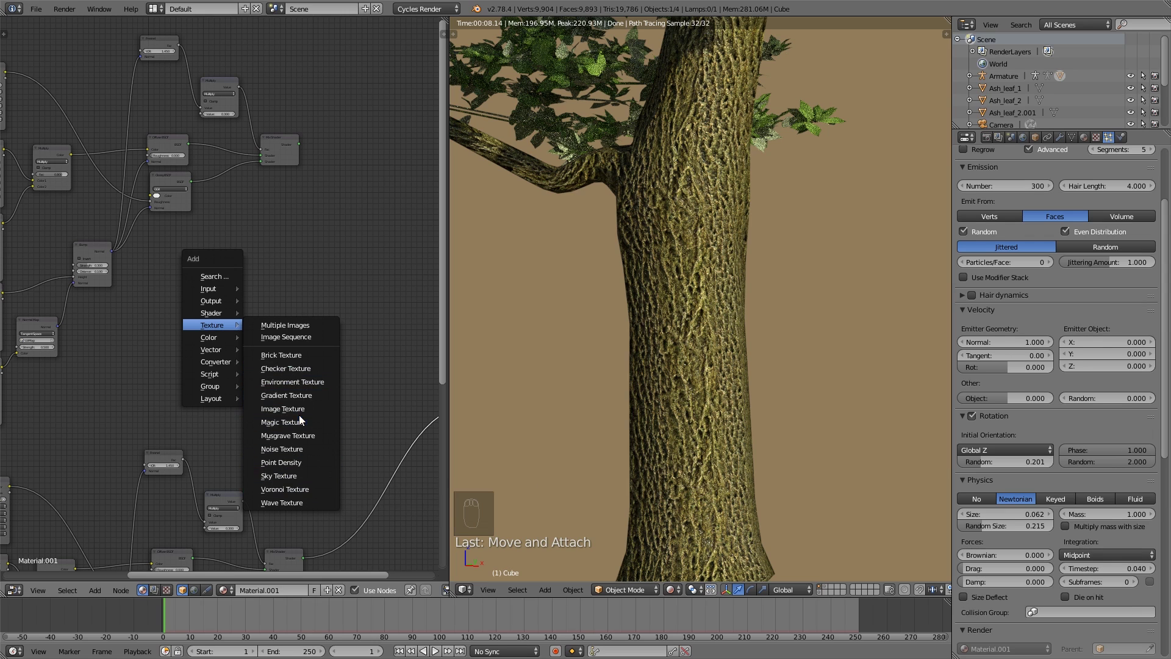
left_click(299, 450)
scroll(289, 366, "up", 2)
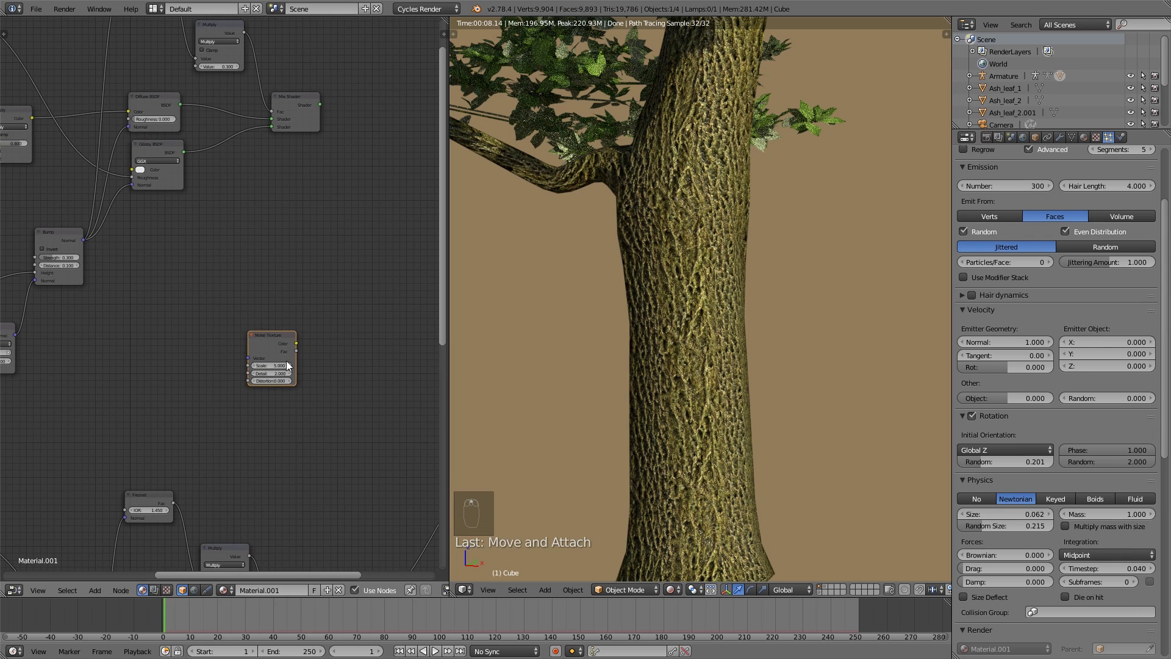
- Add a Mapping node beside the Noise Texture and connect its Vector output to the texture's Vector input
key("shift+a")
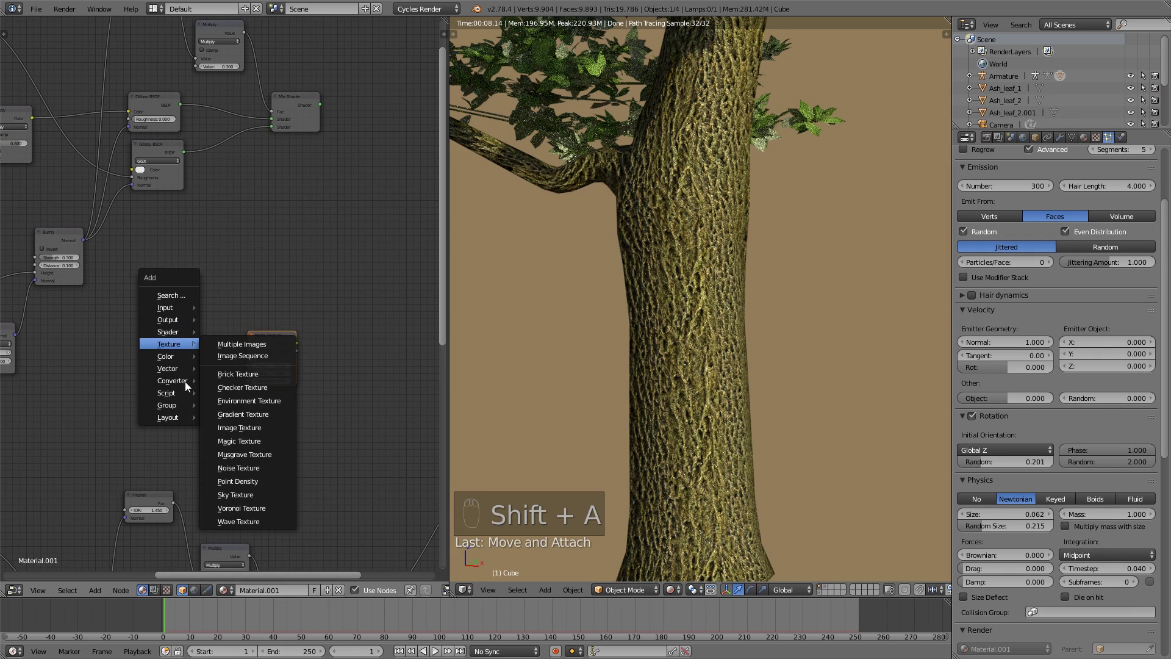
mouse_move(173, 380)
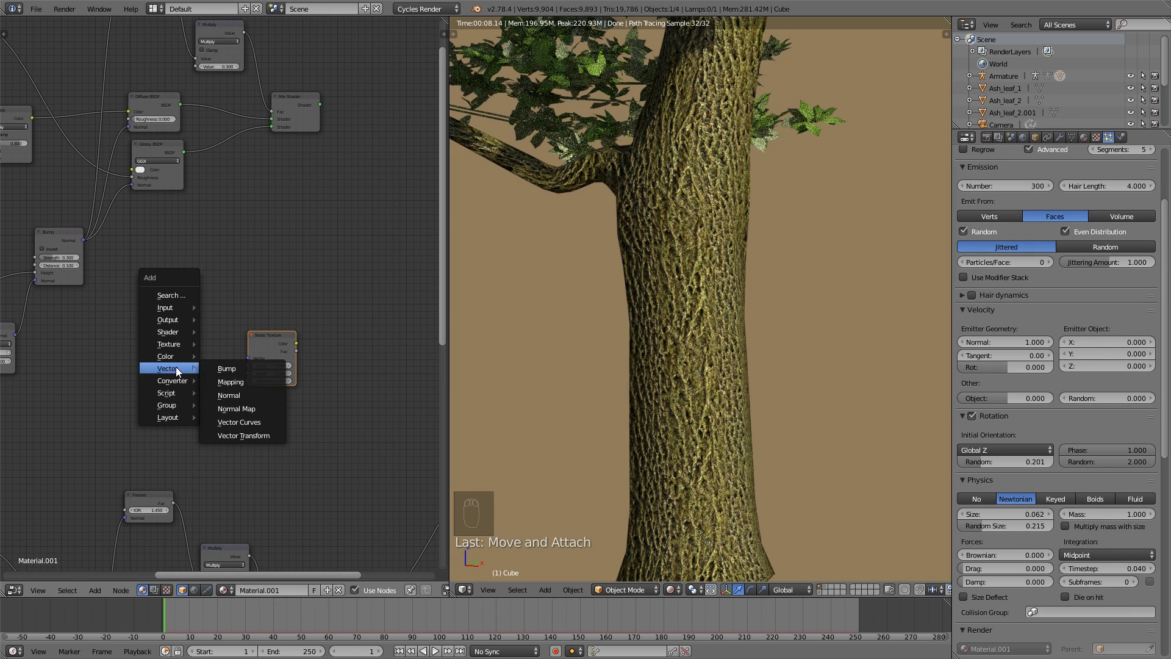
left_click(231, 381)
left_click_drag(222, 333, 247, 361)
middle_click_drag(186, 355, 232, 360)
- Add a Texture Coordinate node beside the Mapping node and connect its Generated output to the Mapping node's Vector input
key("shift+a")
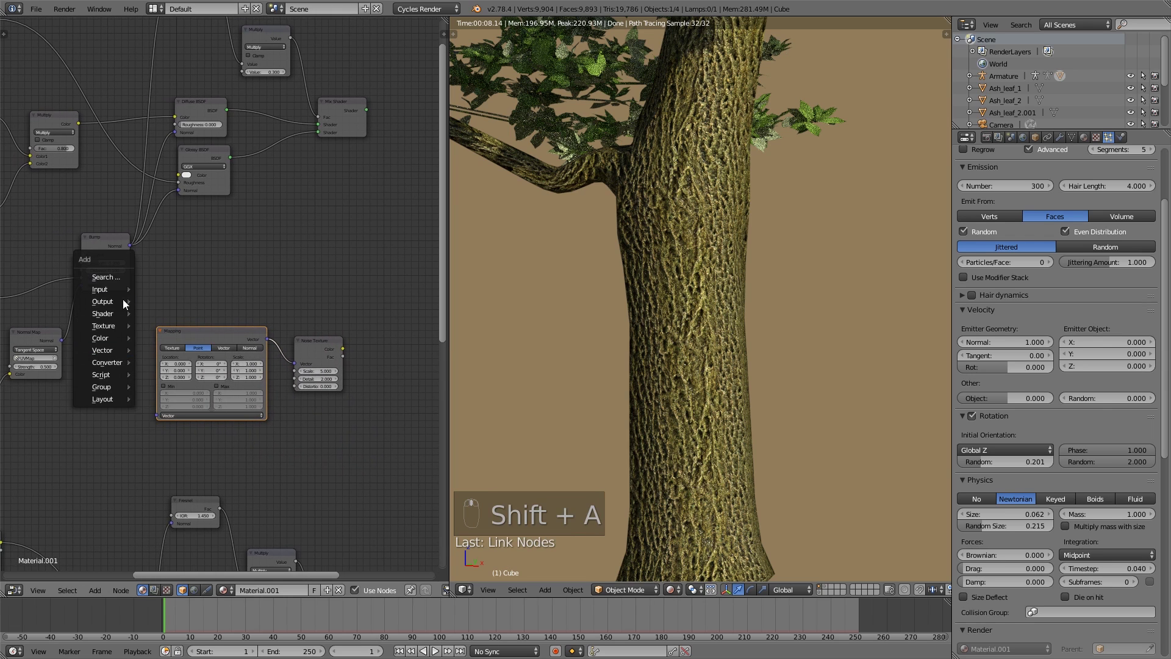
mouse_move(128, 291)
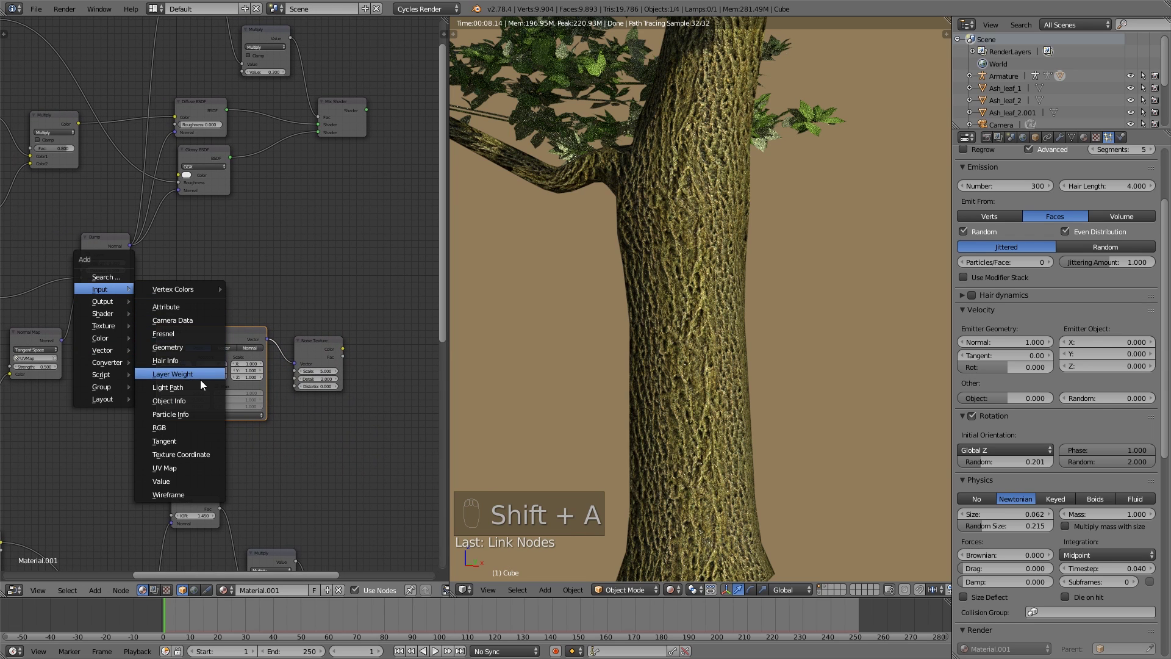
left_click(194, 454)
left_click(84, 337)
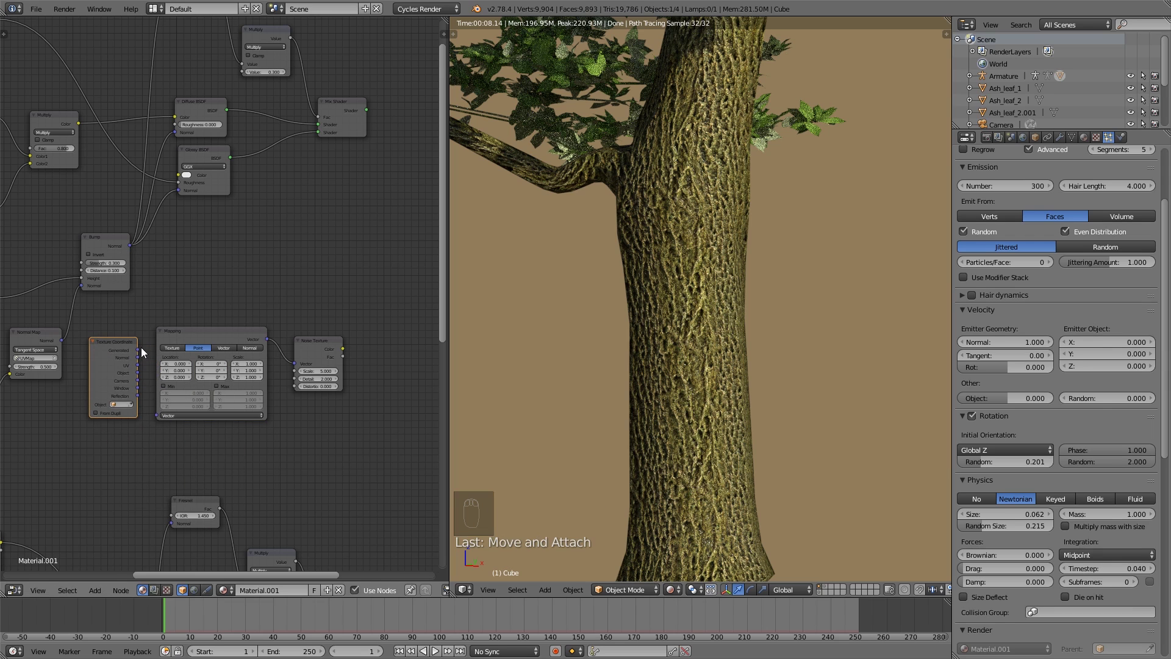
left_click_drag(136, 349, 161, 417)
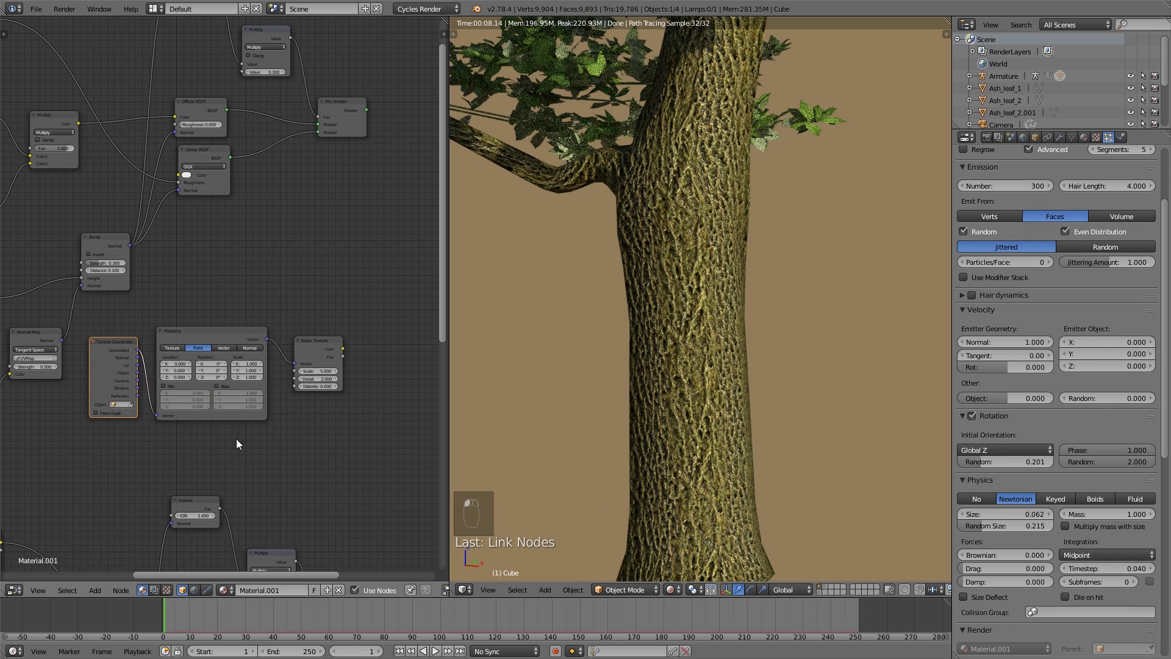
middle_click_drag(236, 438, 192, 430)
scroll(193, 430, "up", 1)
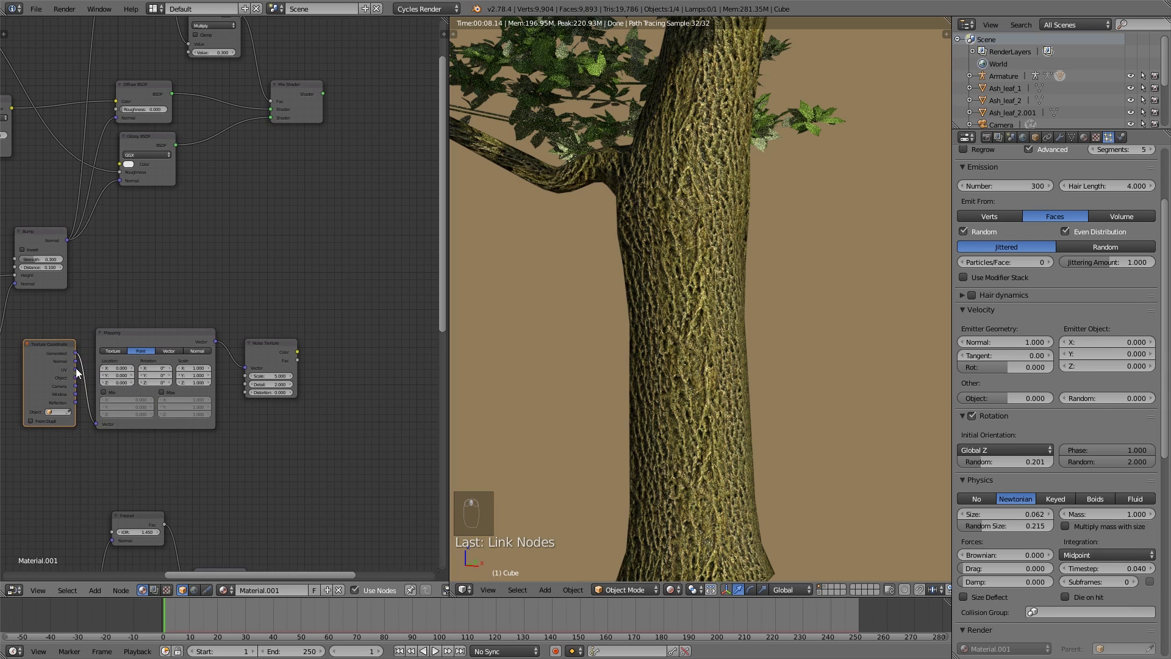
- Shift the Noise Texture node slightly away from the Mapping node and preview its Color output on the tree through the Emission Viewer
left_click_drag(276, 342, 306, 344)
scroll(250, 382, "up", 1)
left_click(195, 340, "ctrl+shift")
left_click(389, 342, "ctrl+shift")
scroll(366, 354, "down", 4, "ctrl")
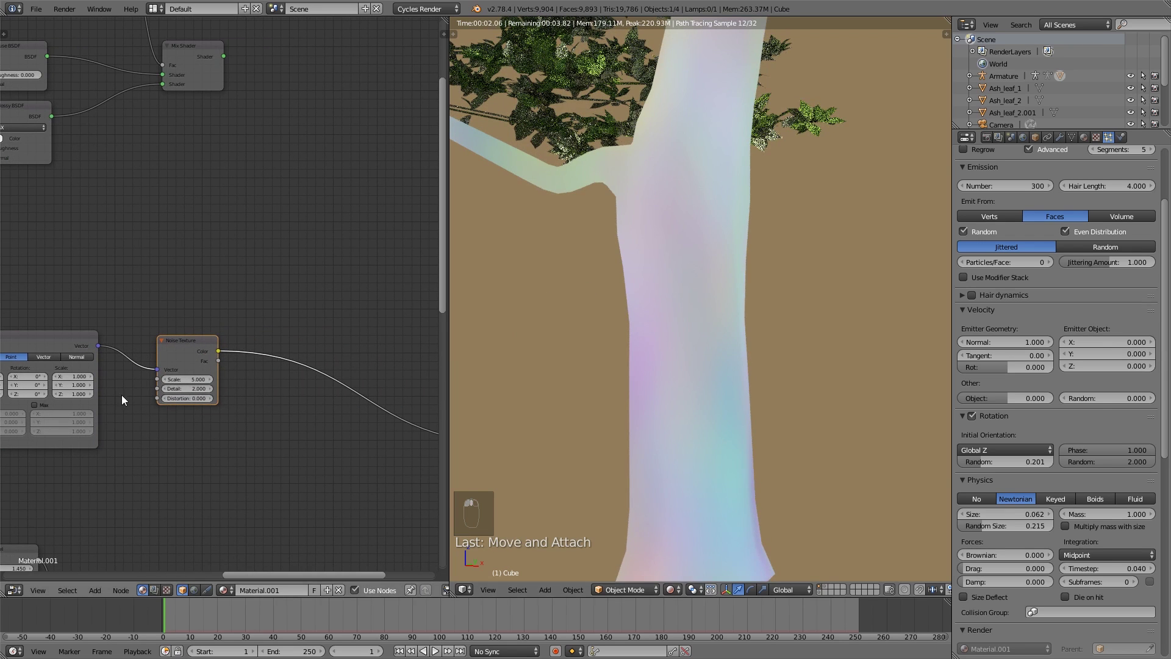
- Insert a ColorRamp node on the link coming out of the Noise Texture's Color output
key("shift+a")
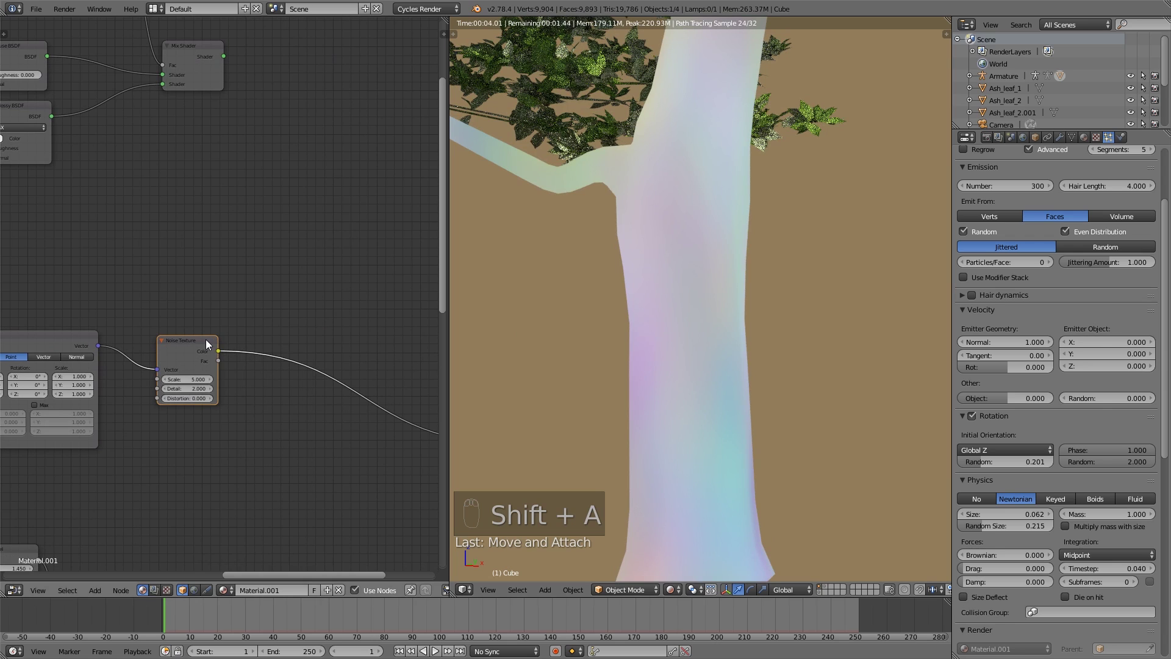
right_click(201, 343, "alt")
scroll(244, 367, "up", 1)
key("shift+a")
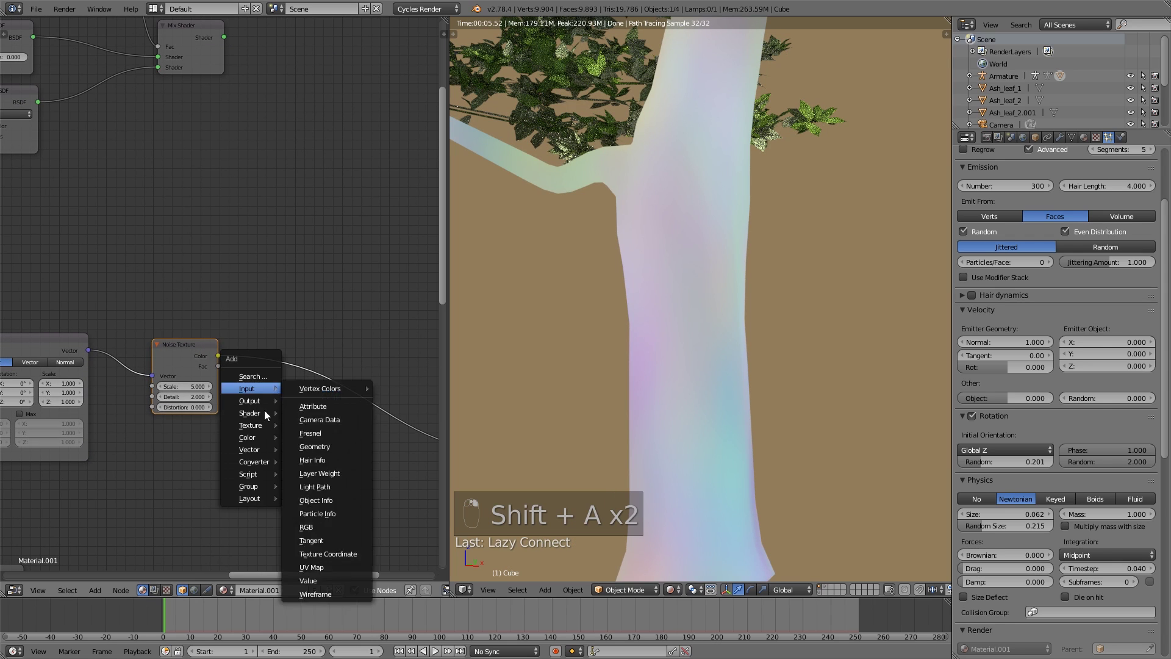
mouse_move(263, 439)
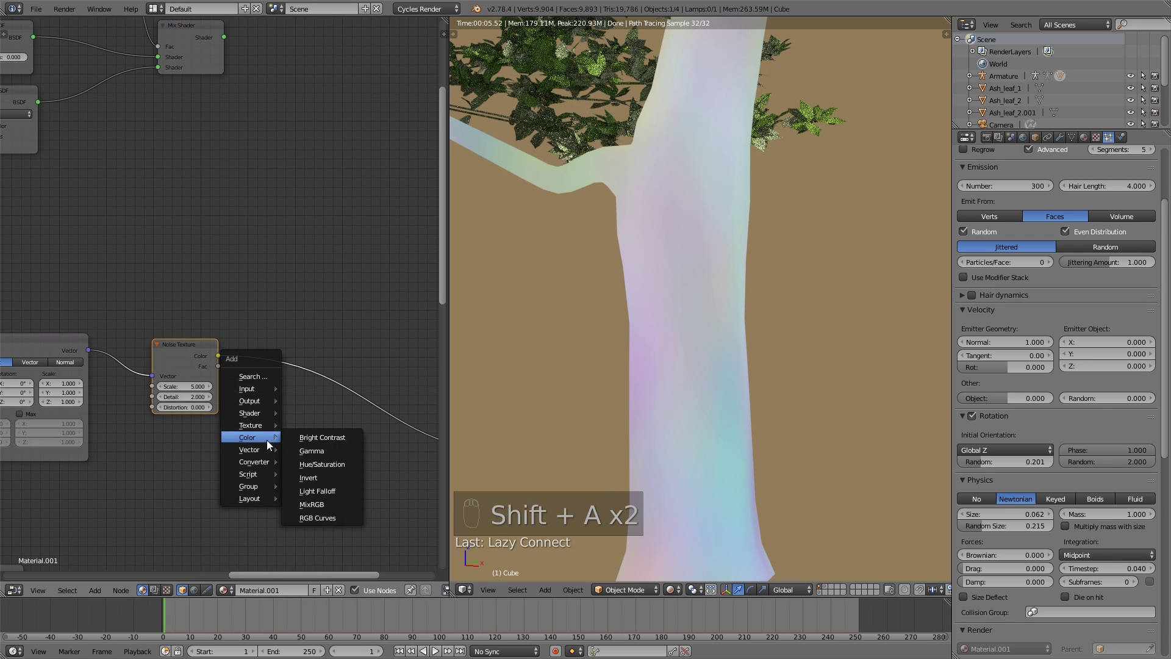
mouse_move(266, 463)
left_click(321, 476)
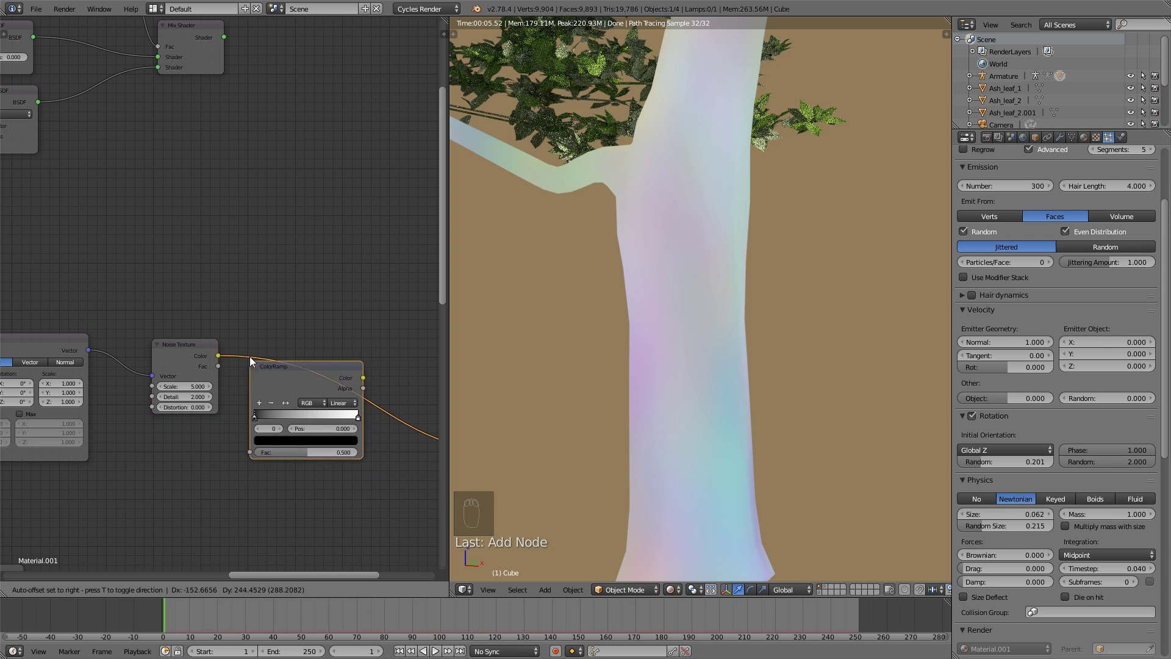
left_click(259, 334)
- Preview the ColorRamp's Color output on the whole trunk with the Emission Viewer
left_click(343, 346, "ctrl+shift")
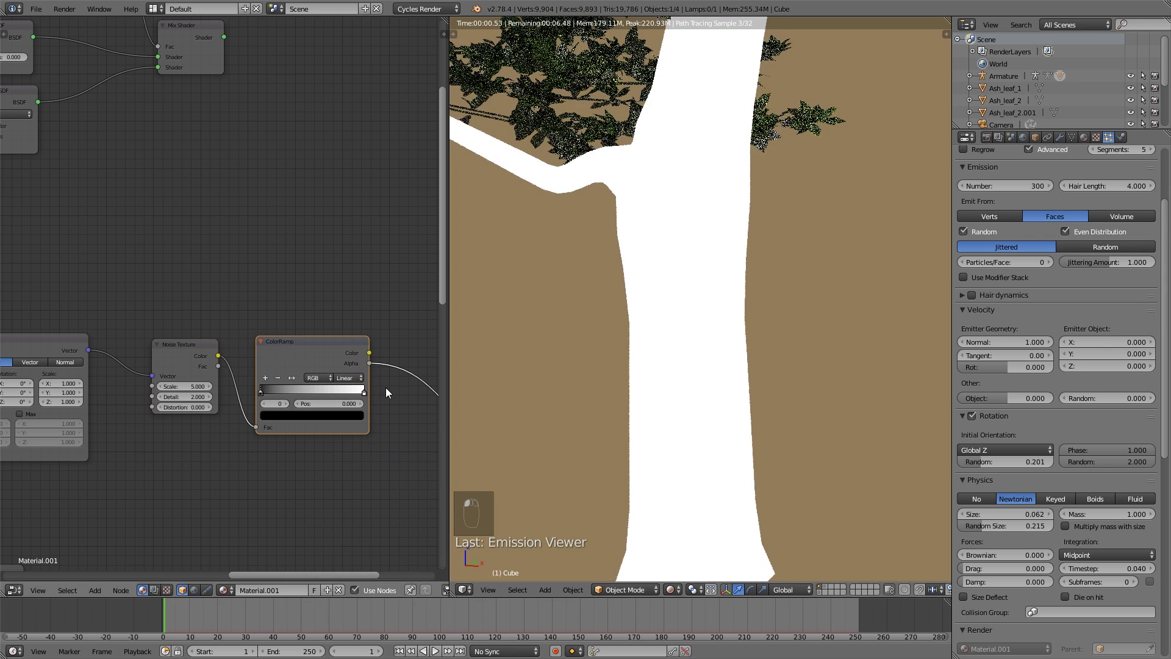
scroll(664, 398, "down", 4)
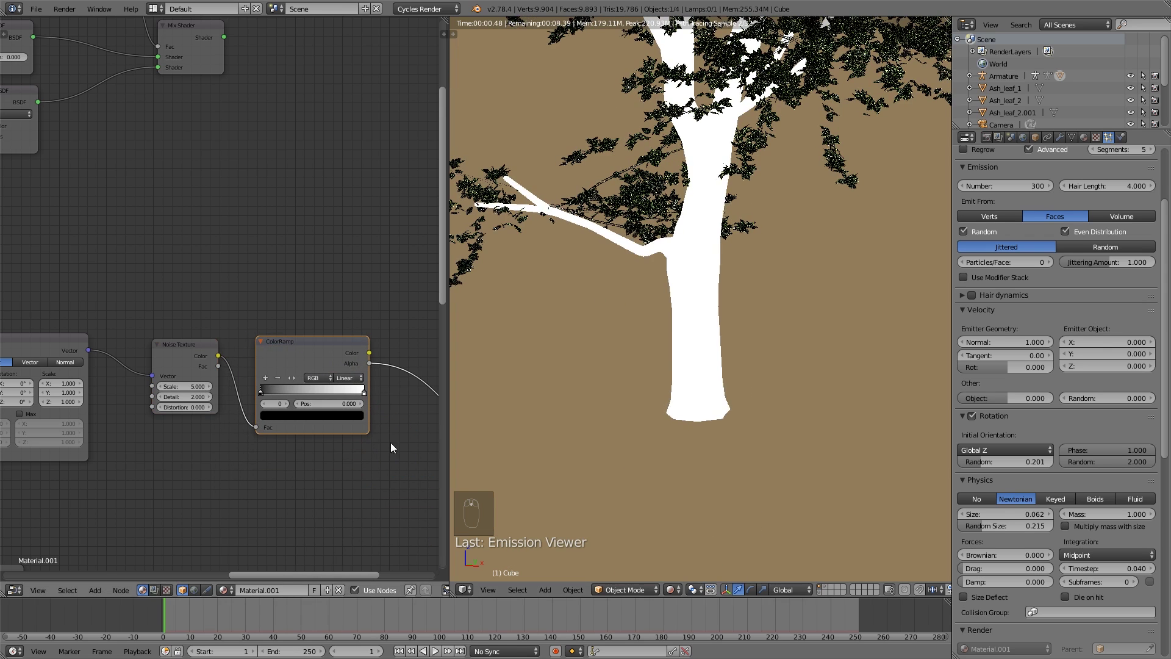
scroll(378, 443, "up", 1)
left_click(360, 361, "ctrl+shift")
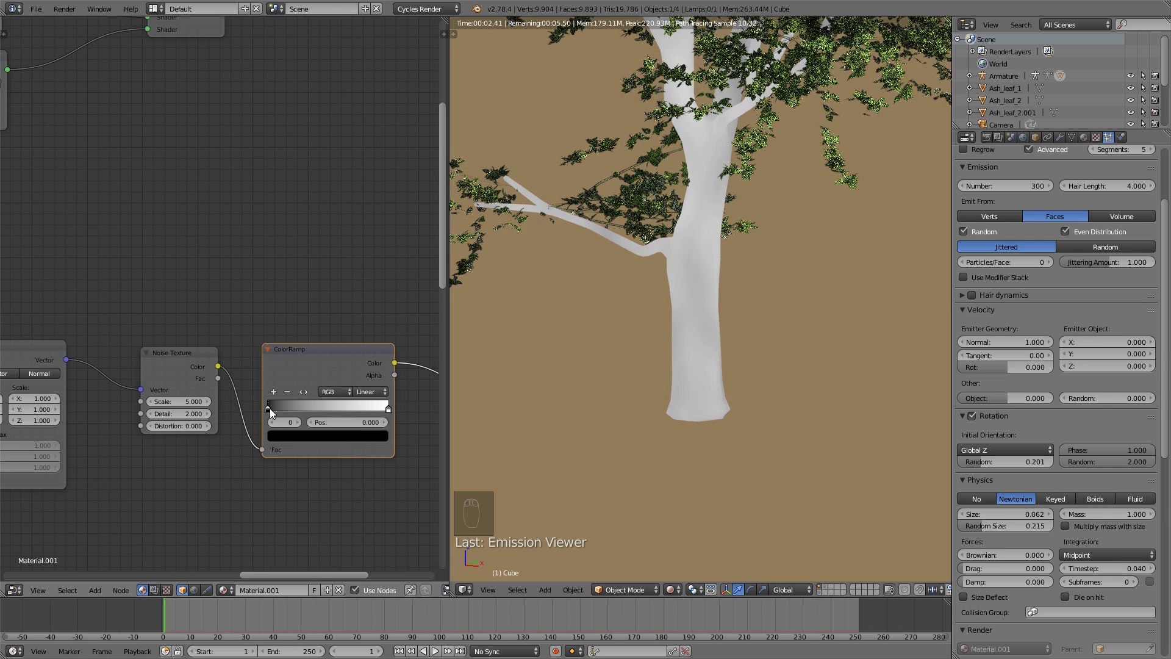
- Tighten the ColorRamp contrast by moving the black stop to just below the middle and the white stop to position 0.595
left_click_drag(270, 409, 316, 405)
left_click_drag(387, 408, 343, 407)
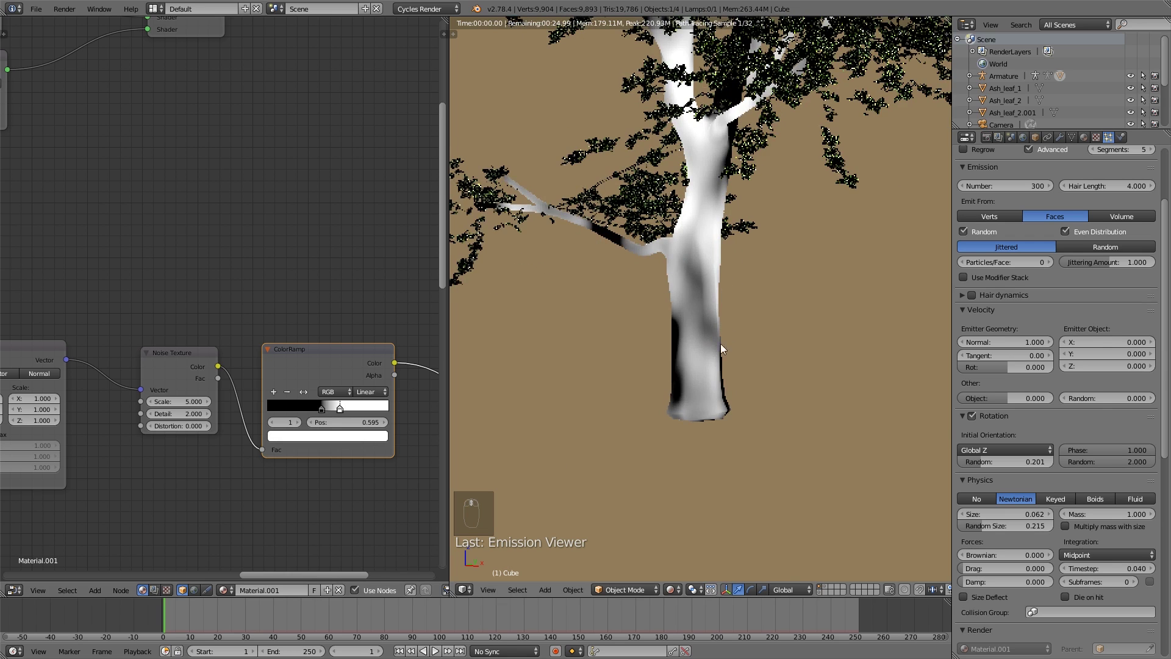
scroll(720, 343, "up", 3)
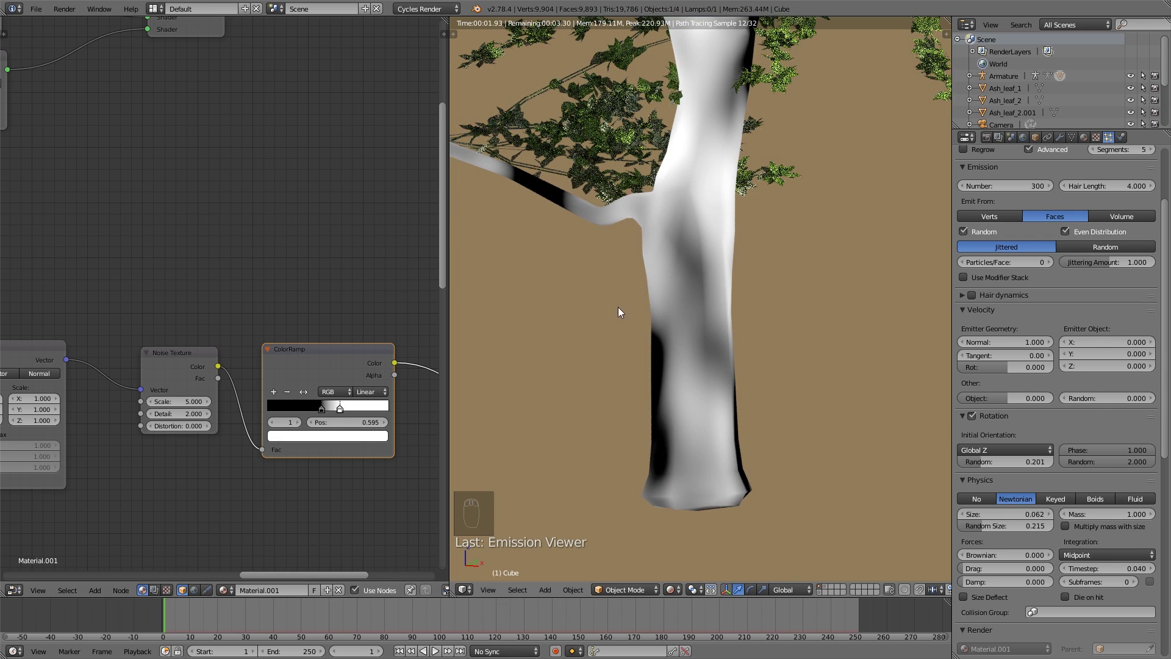
- Set both the Scale and the Detail of the Noise Texture to 12
scroll(244, 447, "up", 2)
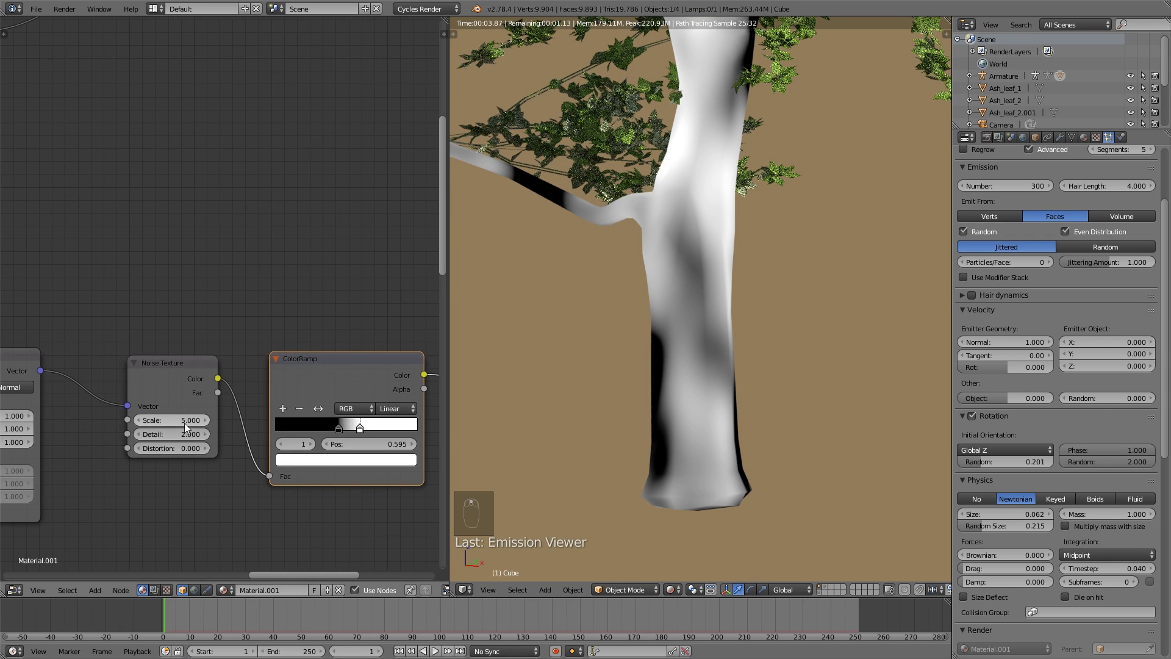
left_click(177, 420)
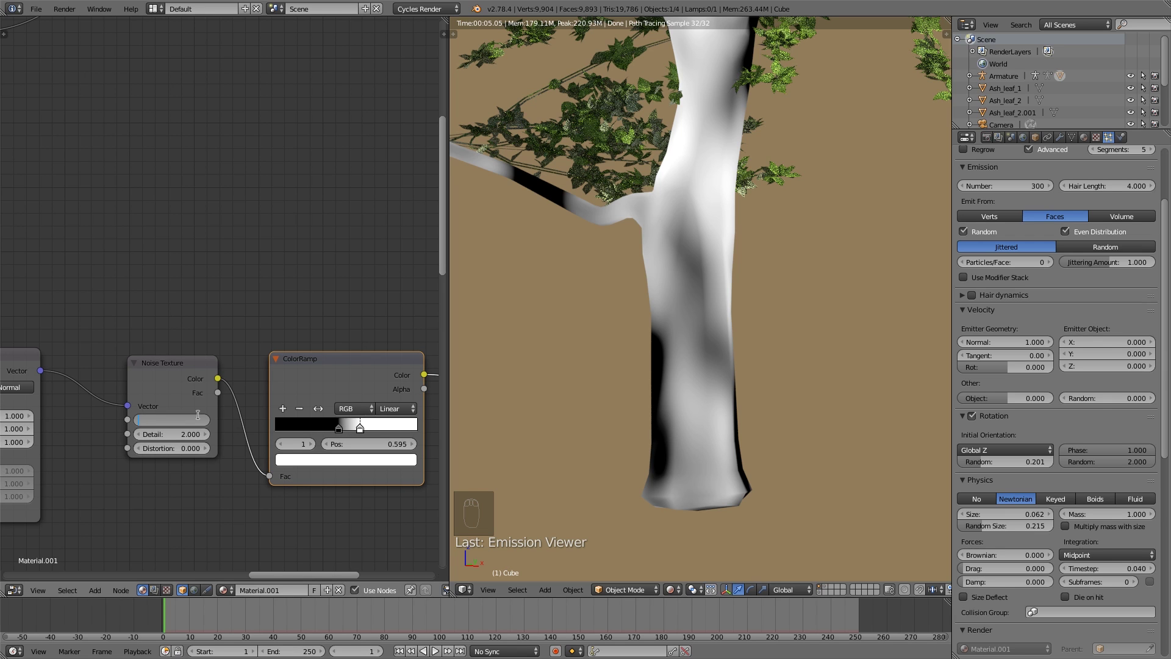
type("12")
key("Return")
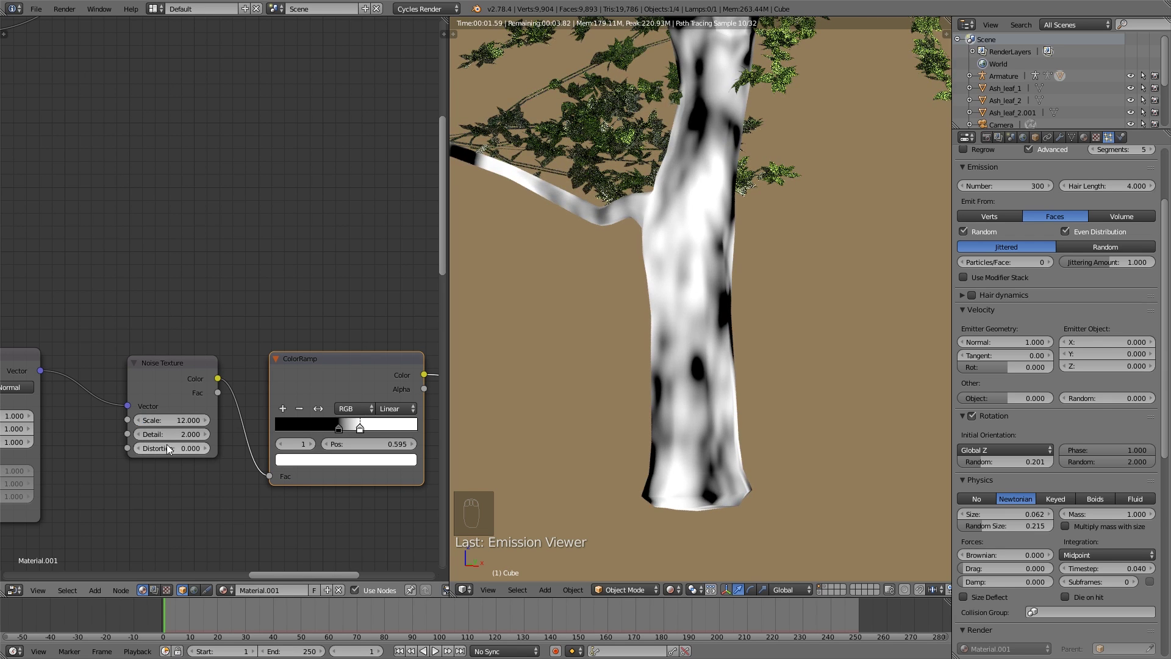
left_click(186, 436)
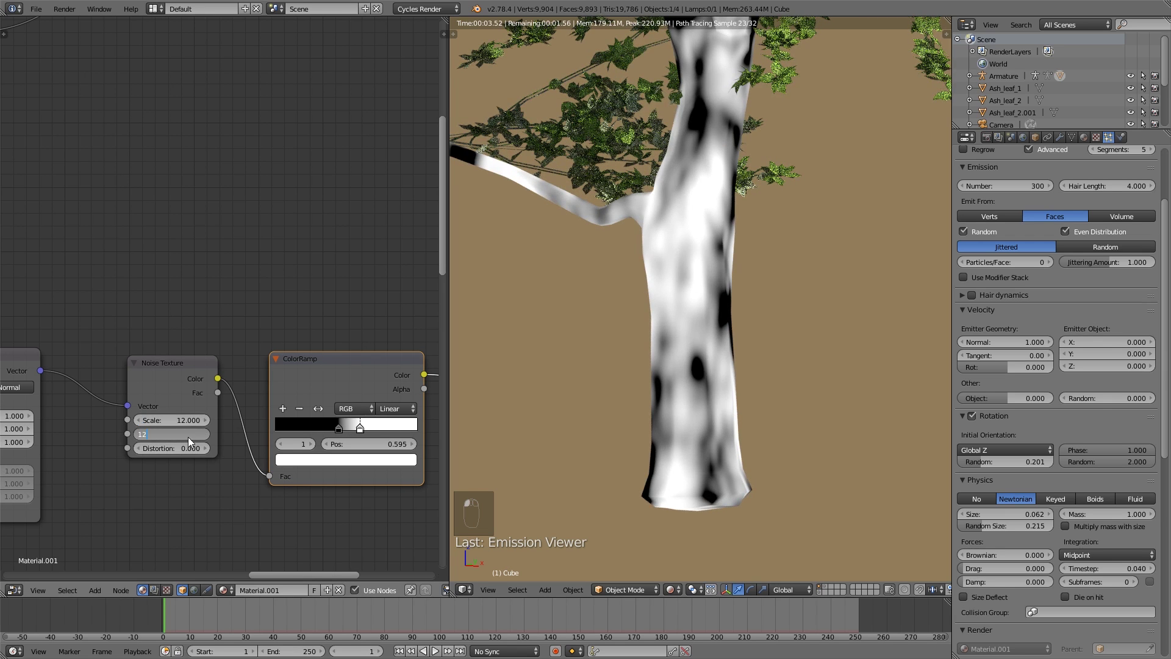
type("12")
key("Return")
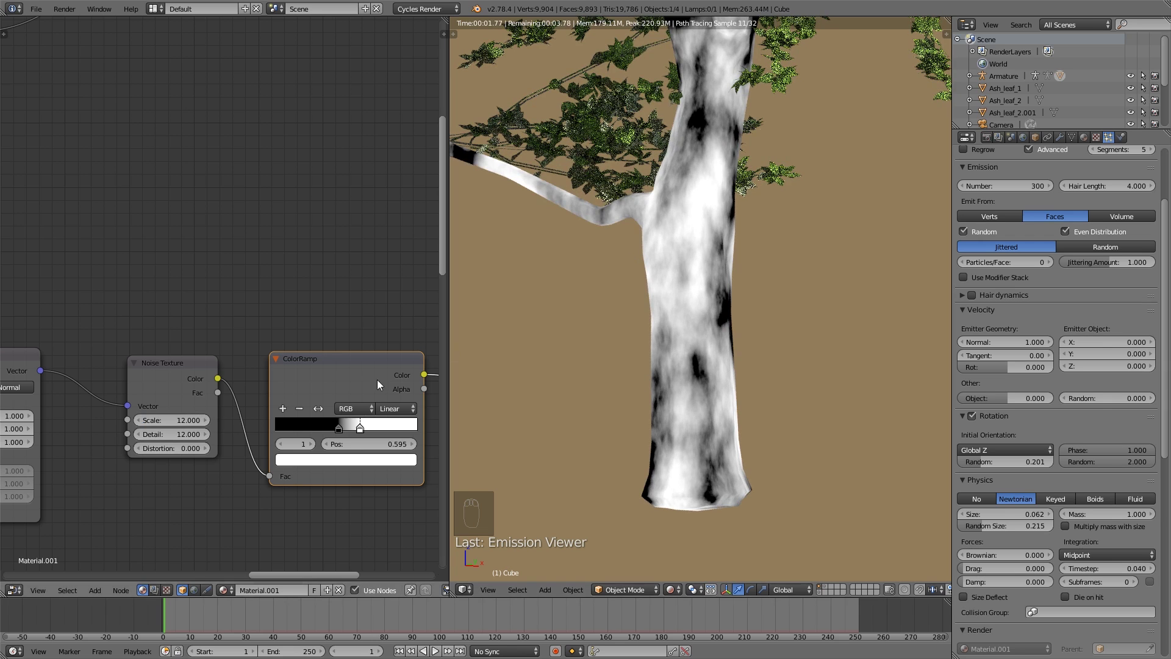
- Try a Noise Texture Distortion of 0.1, and settle on 0.3
left_click(185, 449)
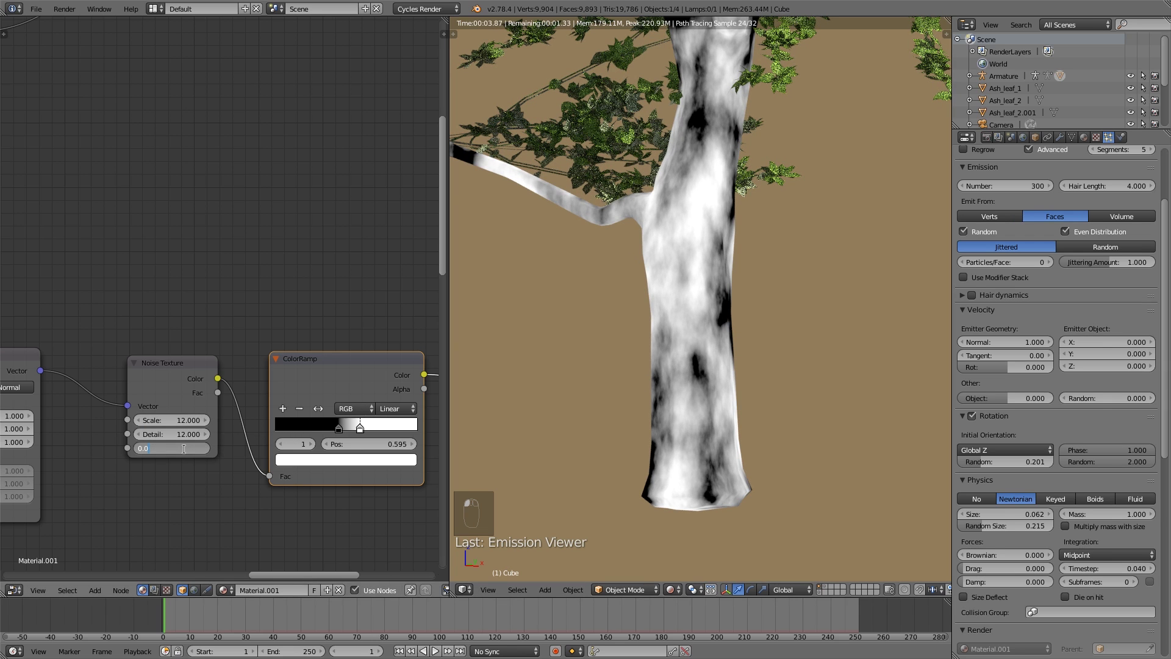
type("0.")
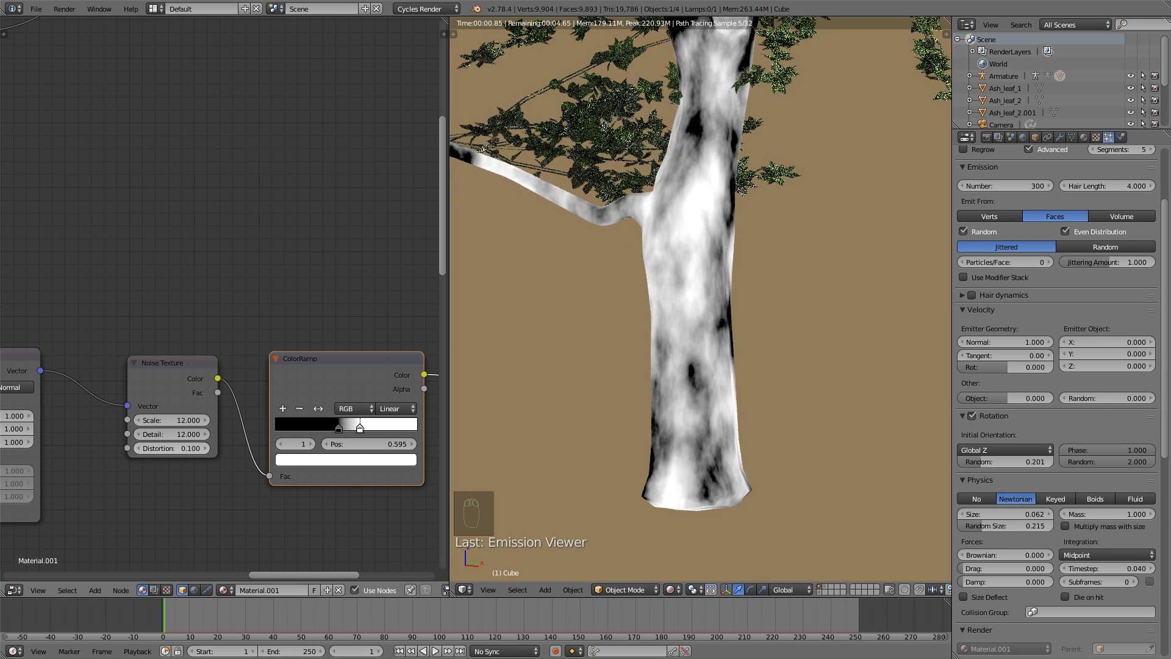
type("1")
type("0.3")
key("Return")
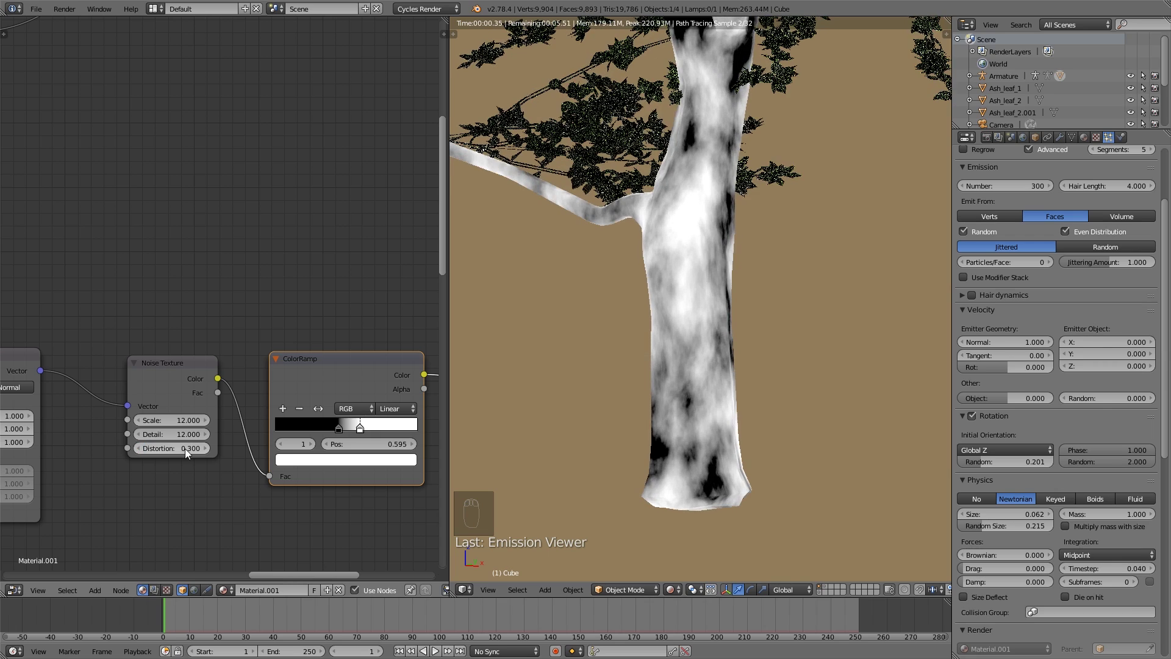
- Increase the black areas of the noise mask by moving the ColorRamp's black stop closer to the white stop, with the white stop at 0.600
scroll(552, 307, "down", 6)
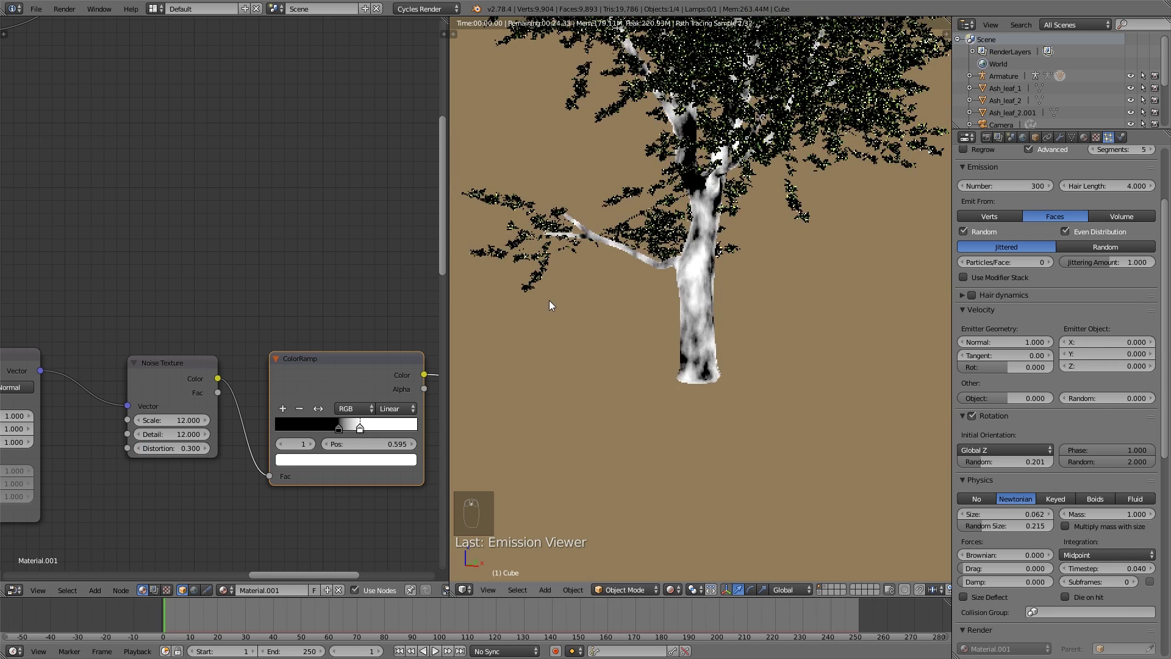
scroll(549, 300, "up", 3)
left_click_drag(341, 427, 361, 427)
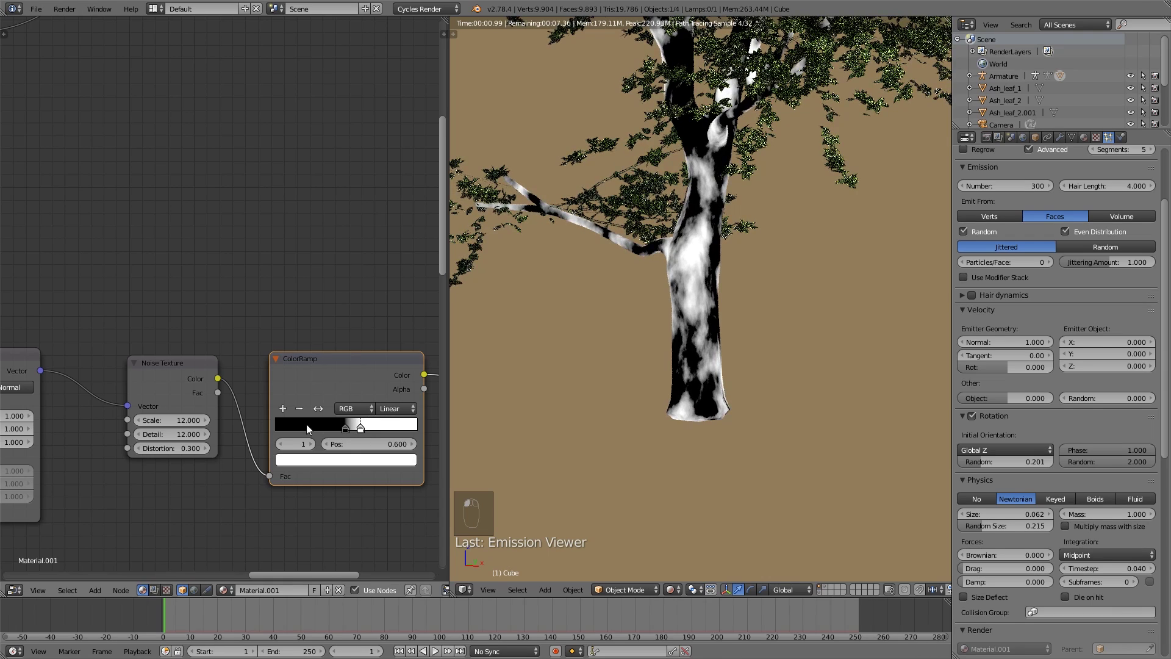
- Set the Noise Texture's Scale to 17 and check the mask pattern on the tree
left_click(170, 421)
type("1")
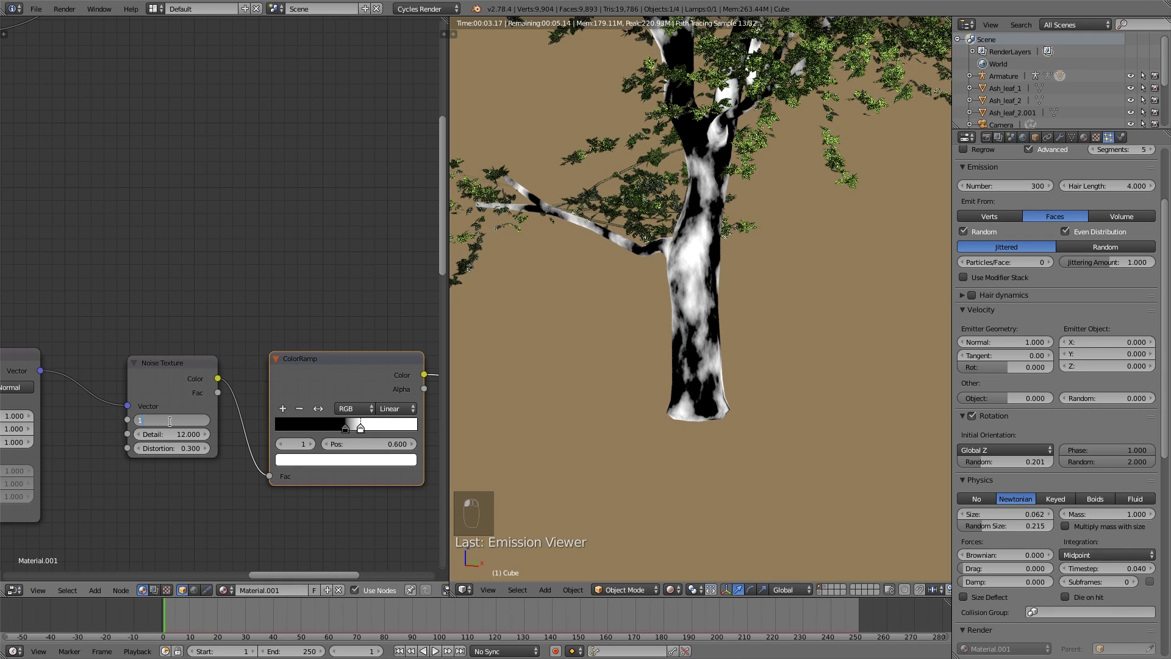
type("7")
key("Return")
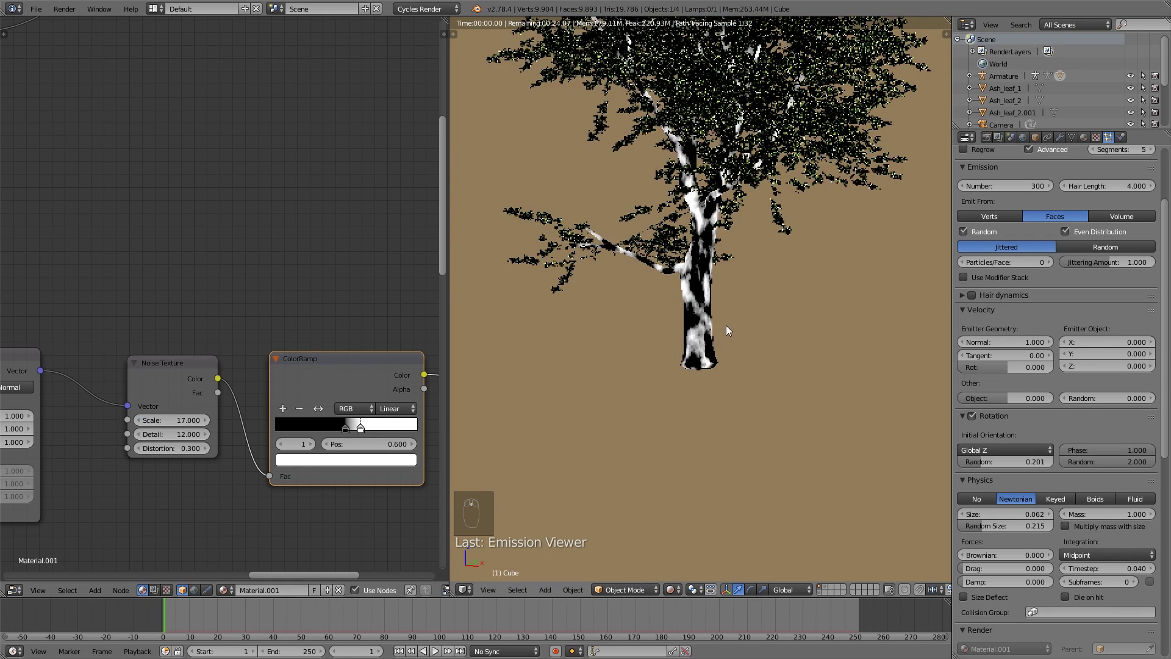
scroll(726, 325, "up", 3)
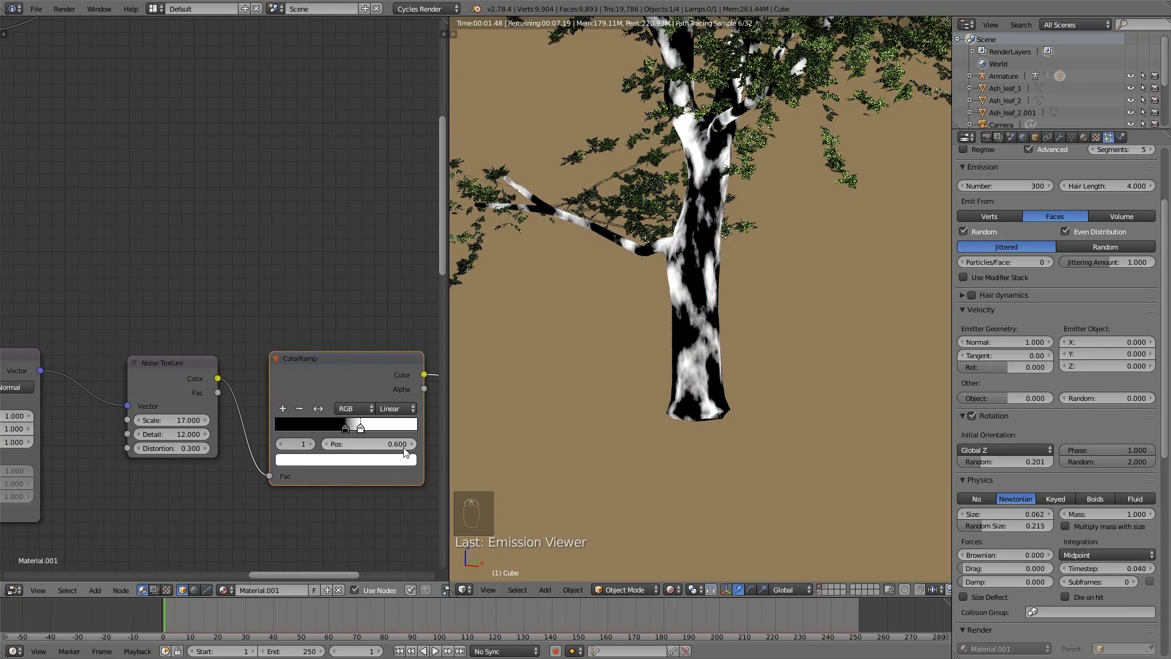
scroll(406, 451, "down", 1)
middle_click_drag(406, 451, 295, 365)
scroll(340, 405, "down", 2)
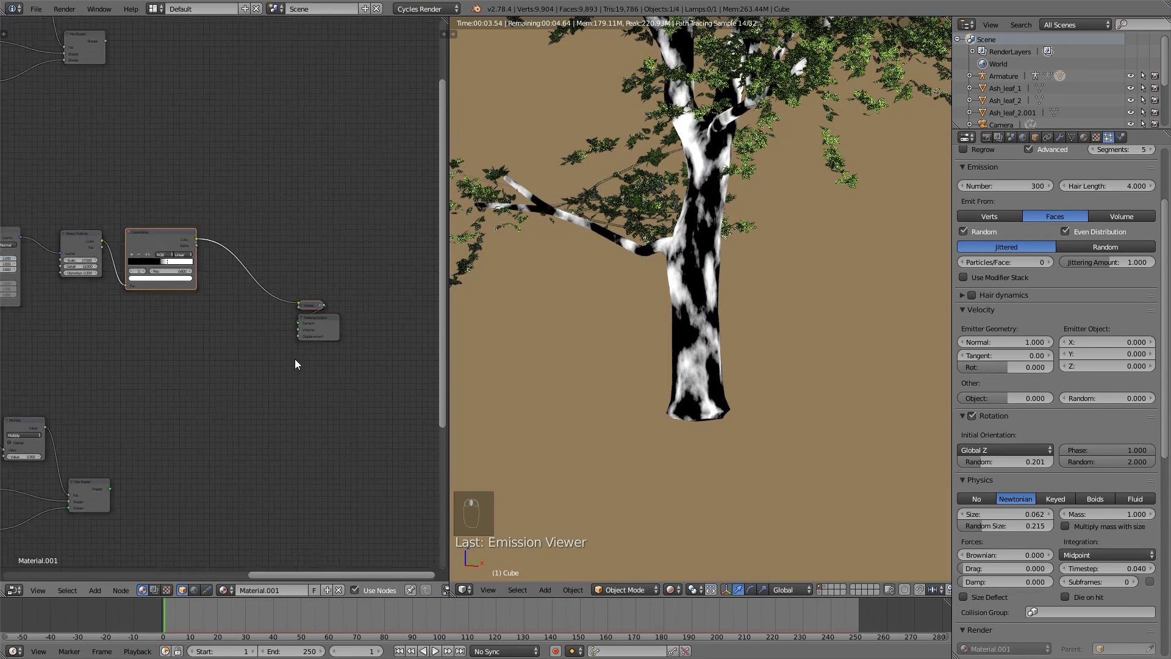
- Add a Mix Shader node between the ColorRamp and the material output
scroll(295, 364, "up", 1)
key("shift+a")
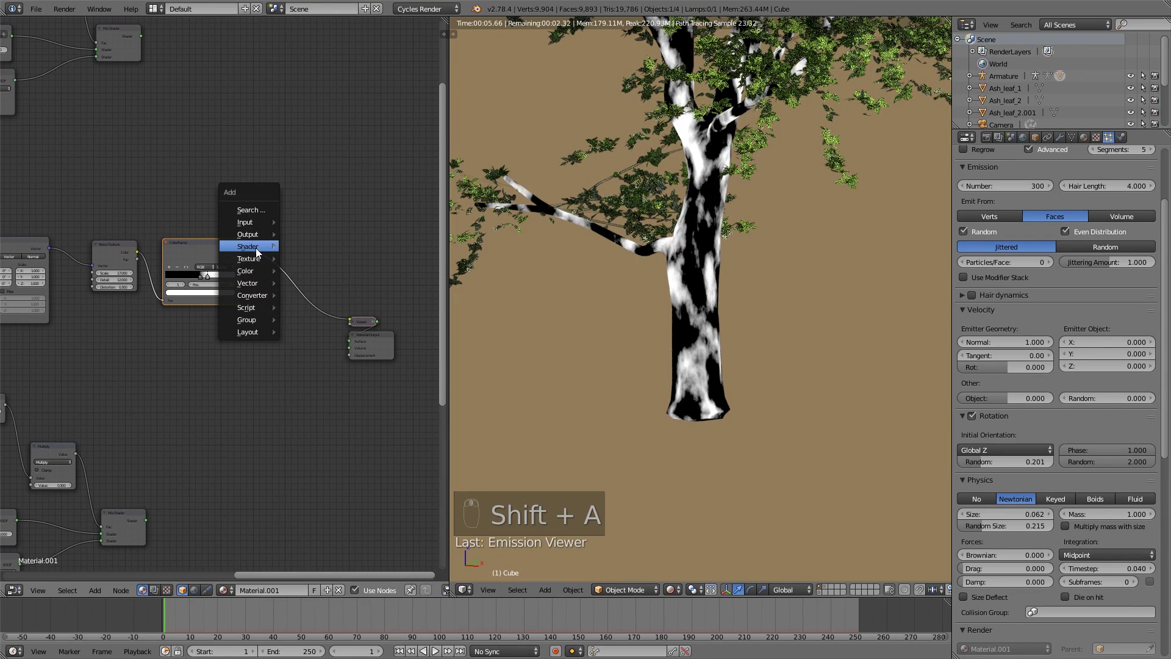
mouse_move(255, 247)
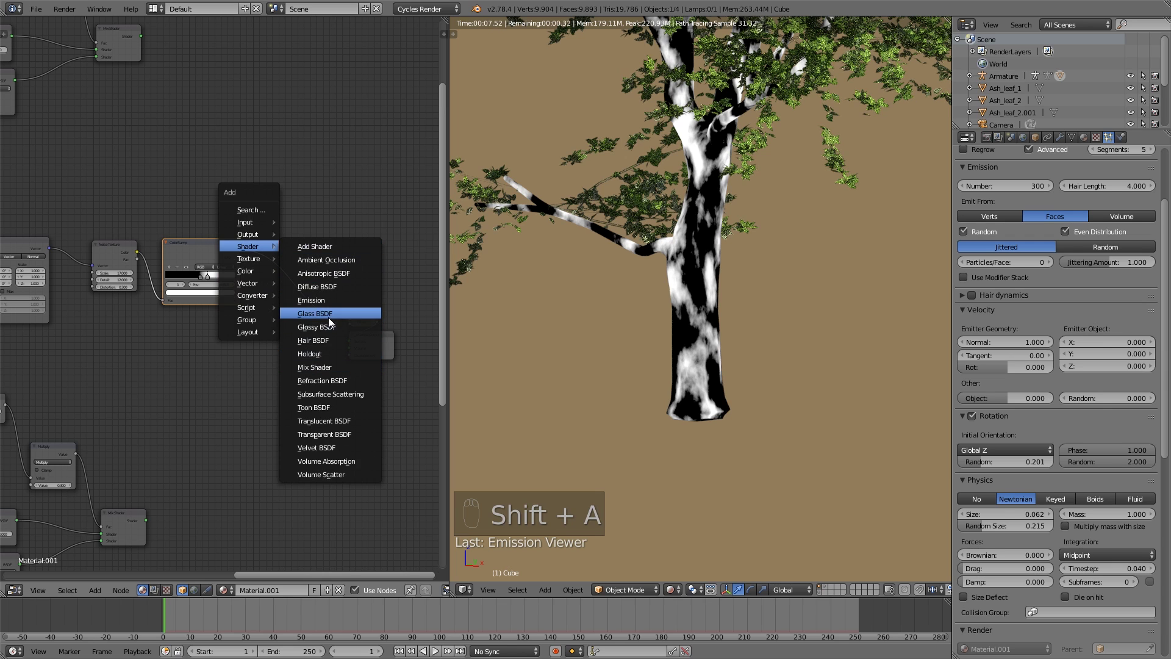
left_click(327, 367)
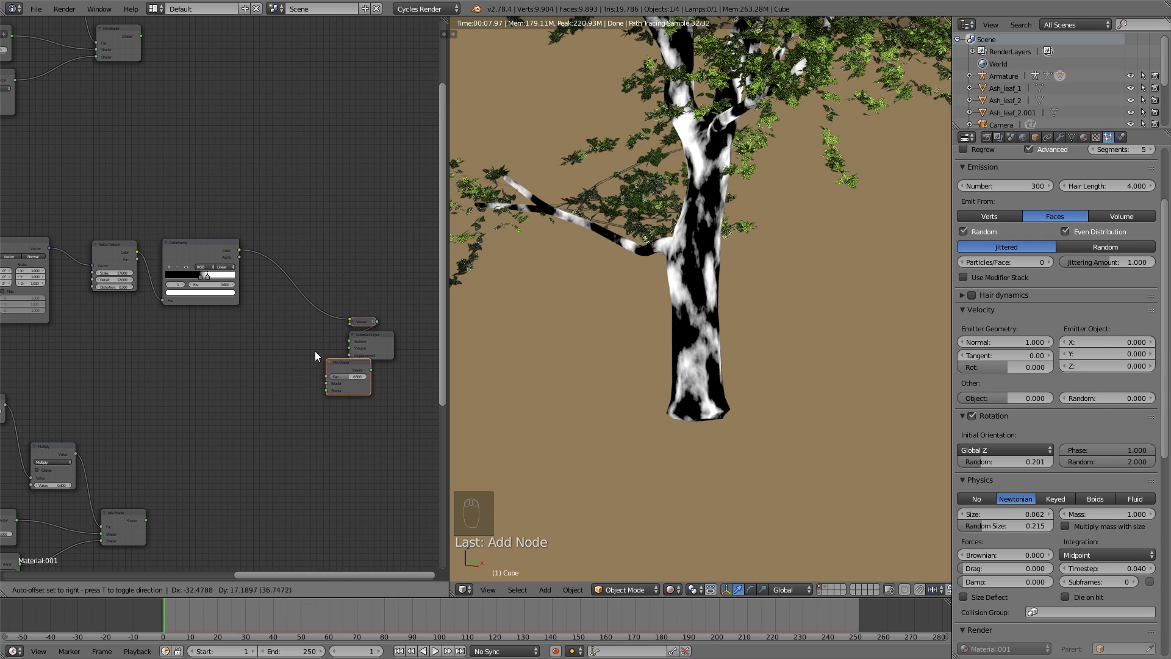
left_click(284, 298)
- Connect both bark setups' final shaders to the new Mix Shader with the ColorRamp as its factor, and preview the blended bark on the trunk
scroll(239, 286, "down", 1)
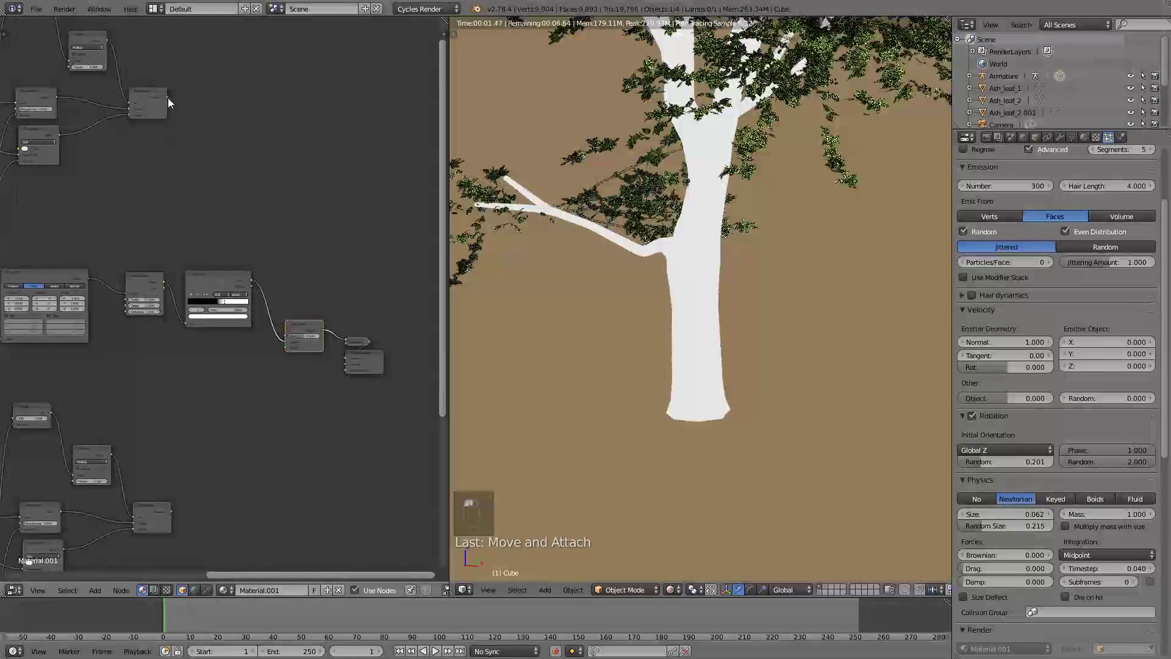
left_click_drag(167, 97, 288, 340)
left_click_drag(172, 510, 287, 347)
left_click_drag(255, 279, 290, 337)
left_click(319, 333, "ctrl+shift")
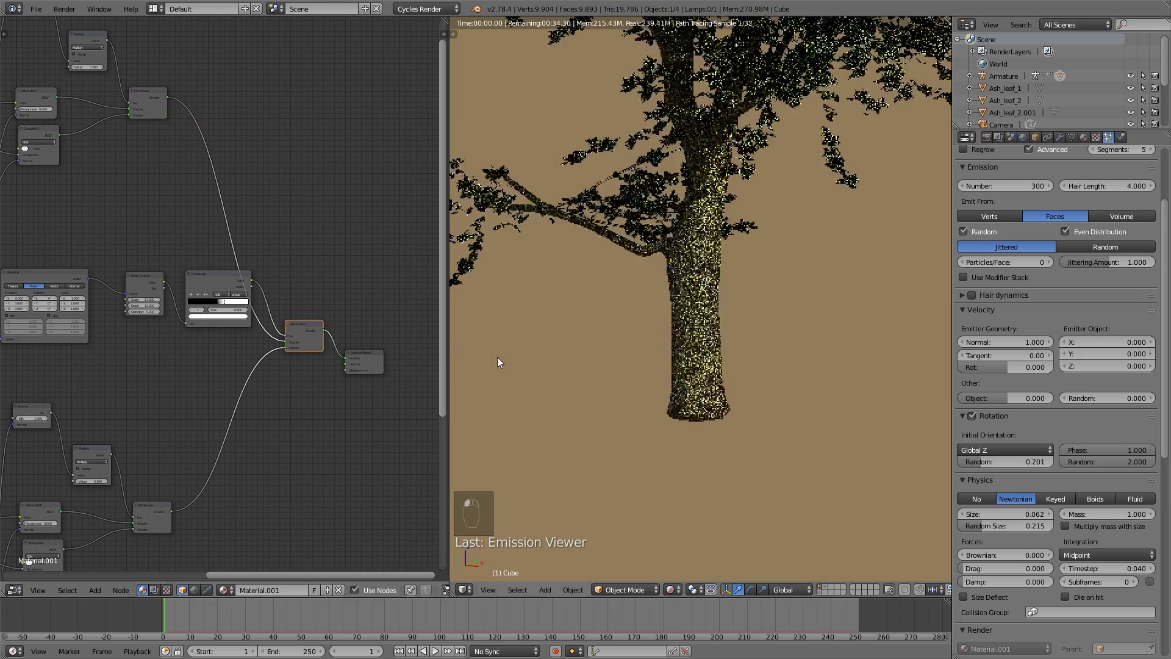
scroll(691, 305, "up", 5)
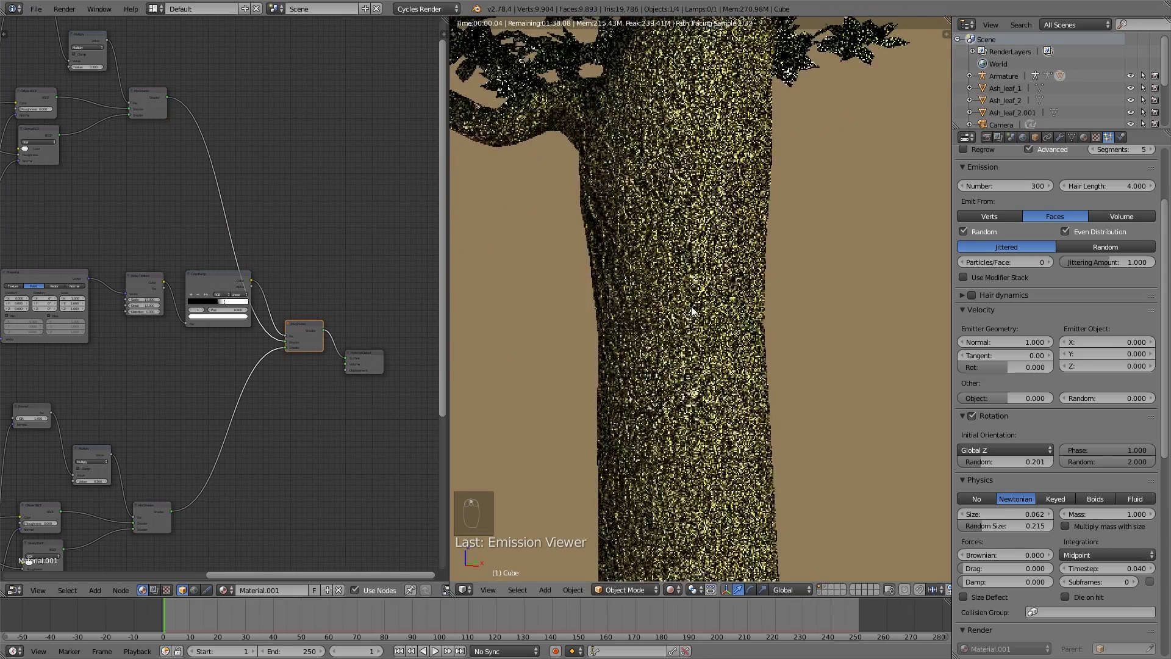
middle_click_drag(759, 289, 772, 256, "shift")
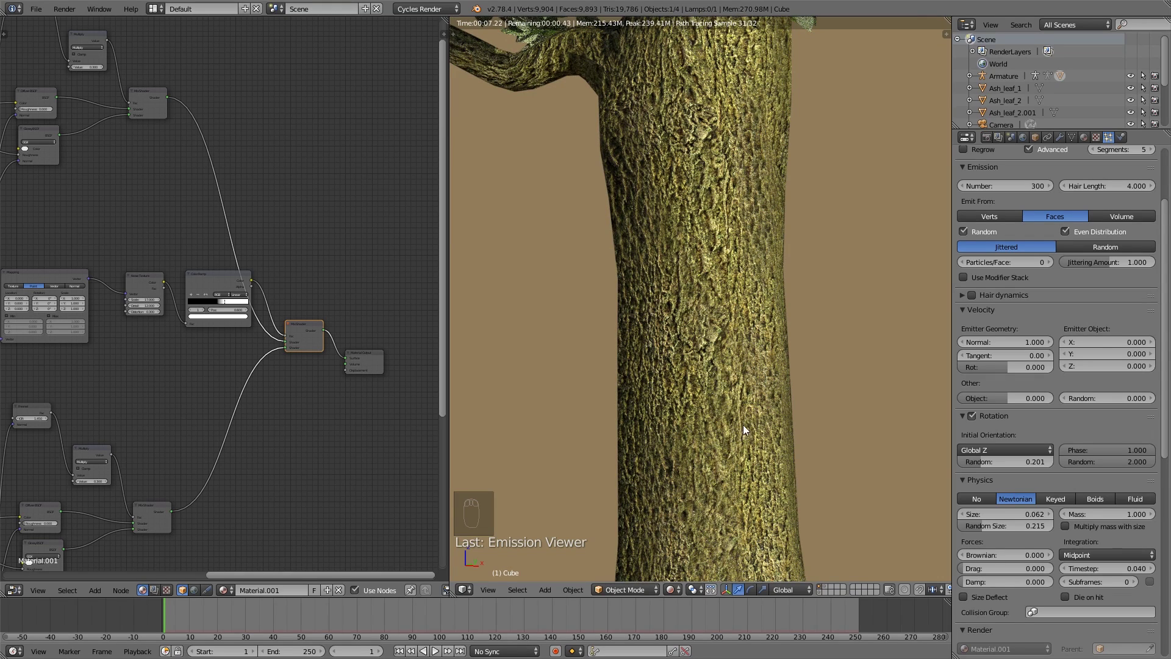
scroll(738, 420, "down", 5)
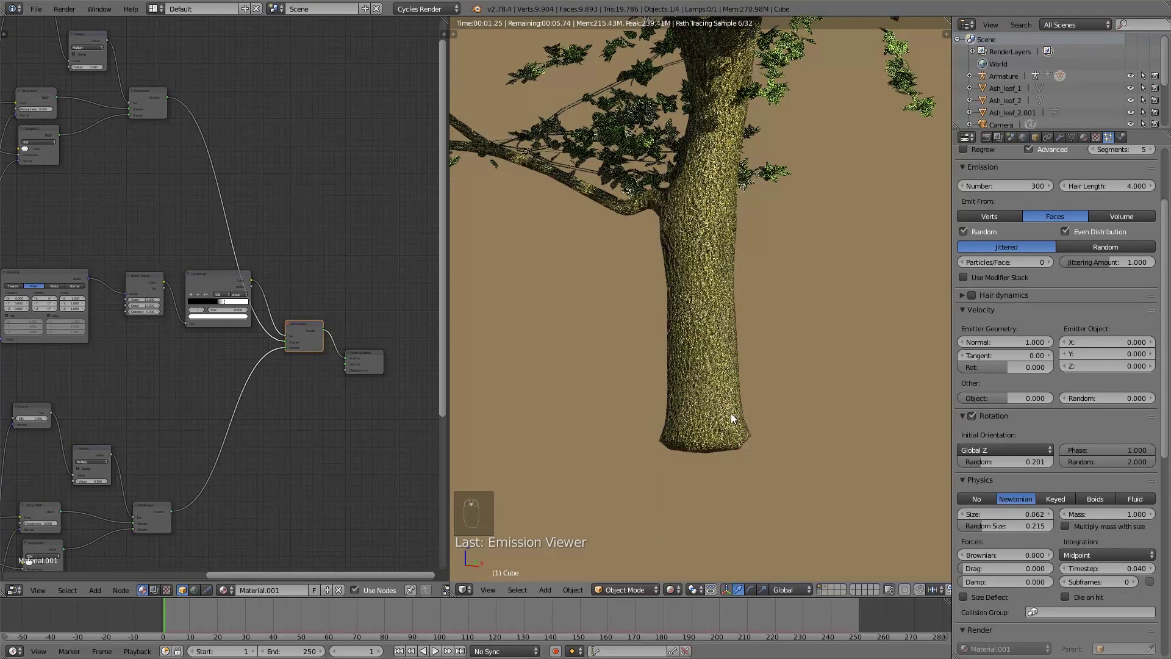
- Try a Scale of 14 on X and Y in the Mapping nodes of both bark setups
scroll(228, 400, "down", 4)
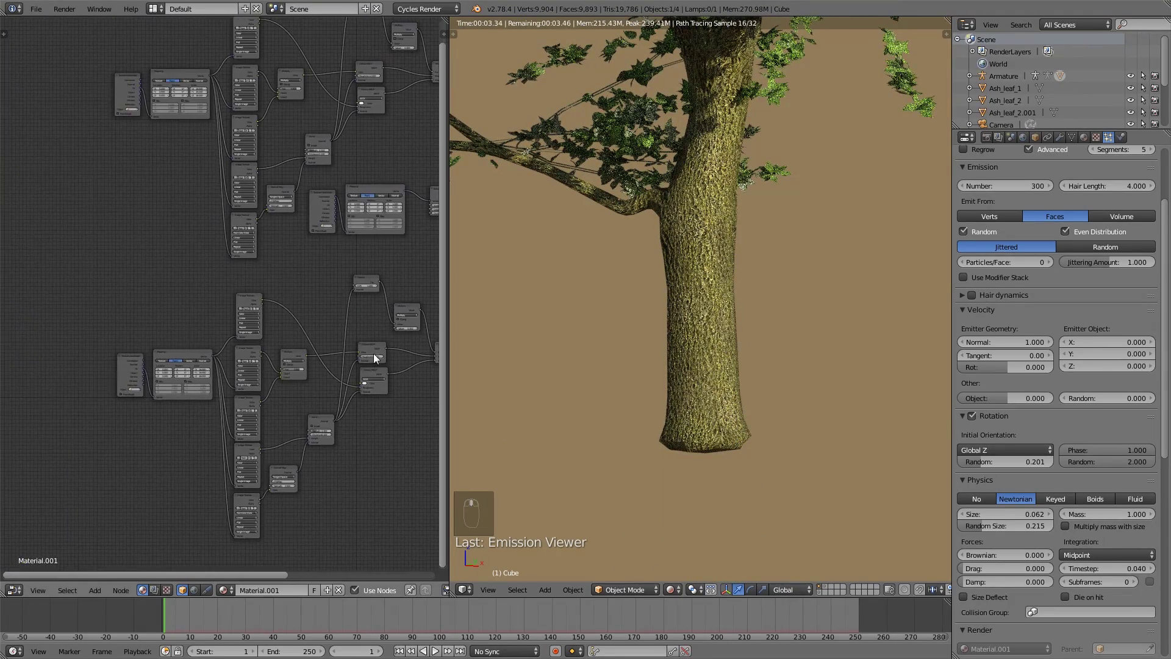
scroll(346, 364, "up", 2)
scroll(217, 421, "up", 3)
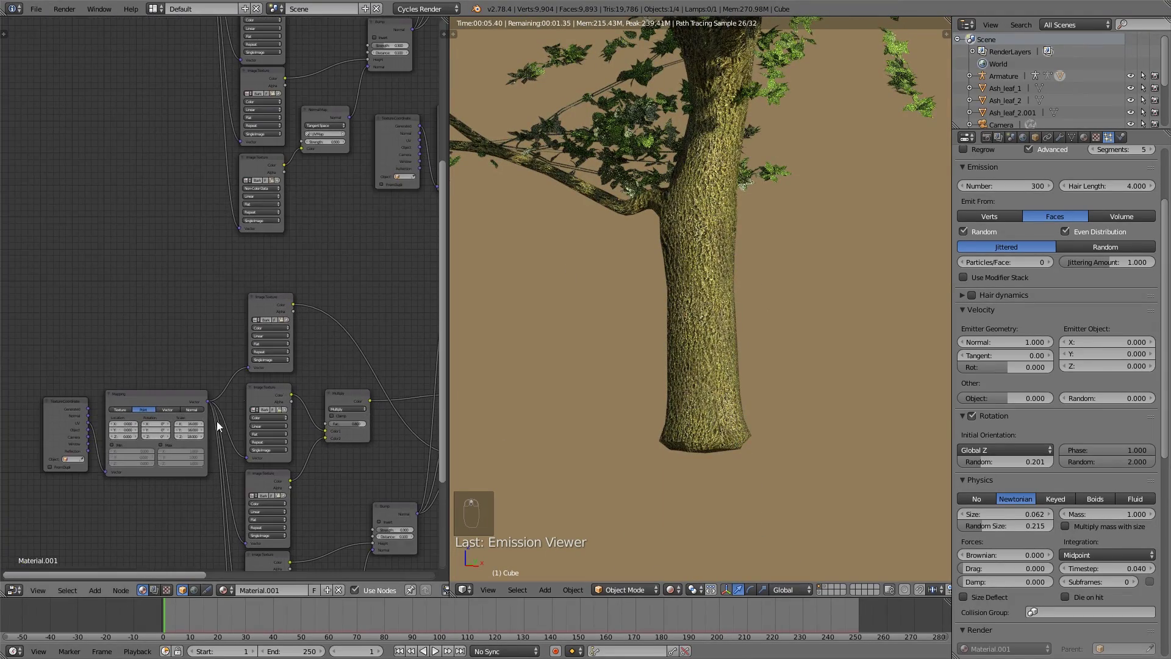
type("14")
key("Return")
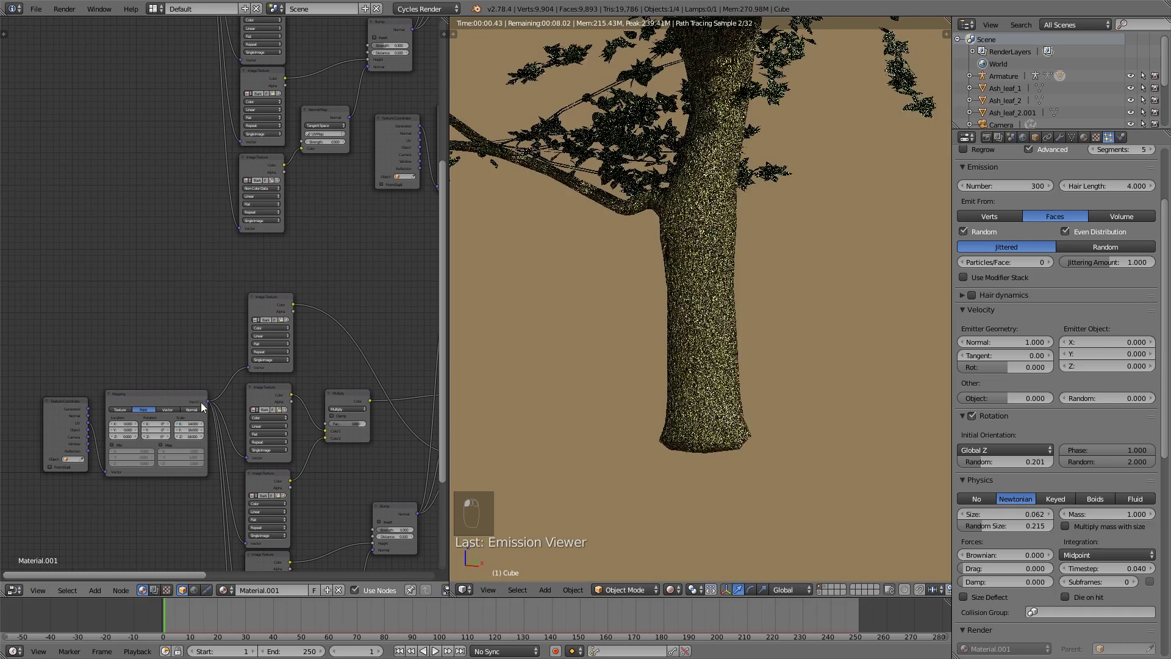
scroll(188, 430, "up", 2)
scroll(206, 401, "down", 4, "shift")
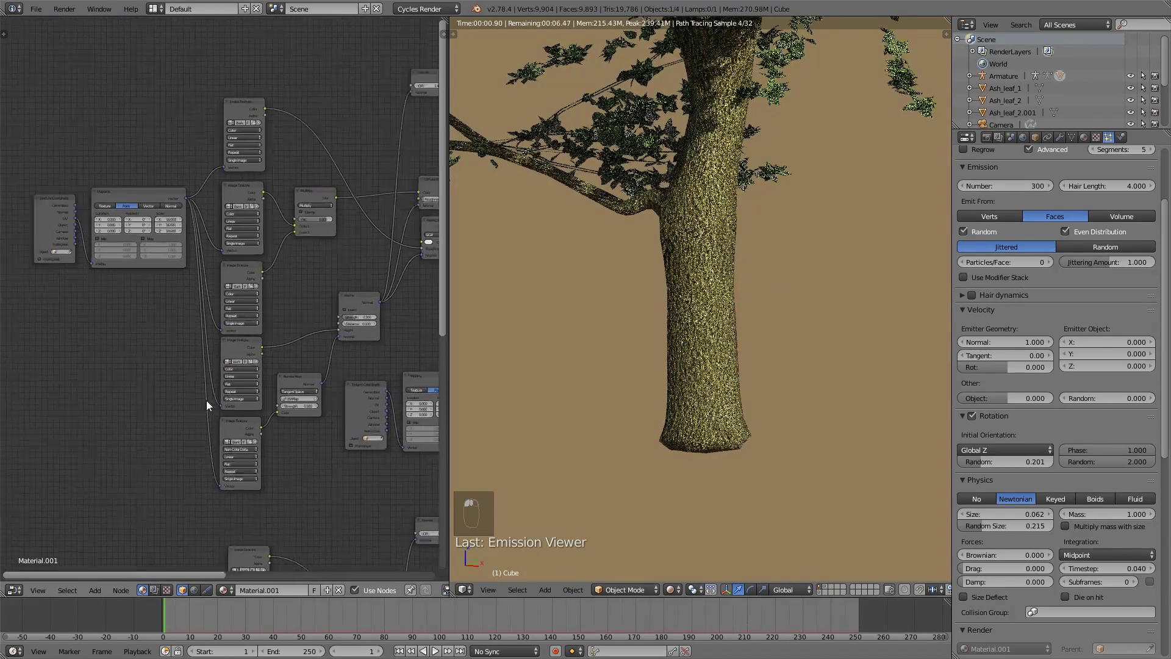
left_click(156, 199)
type("14")
key("Return")
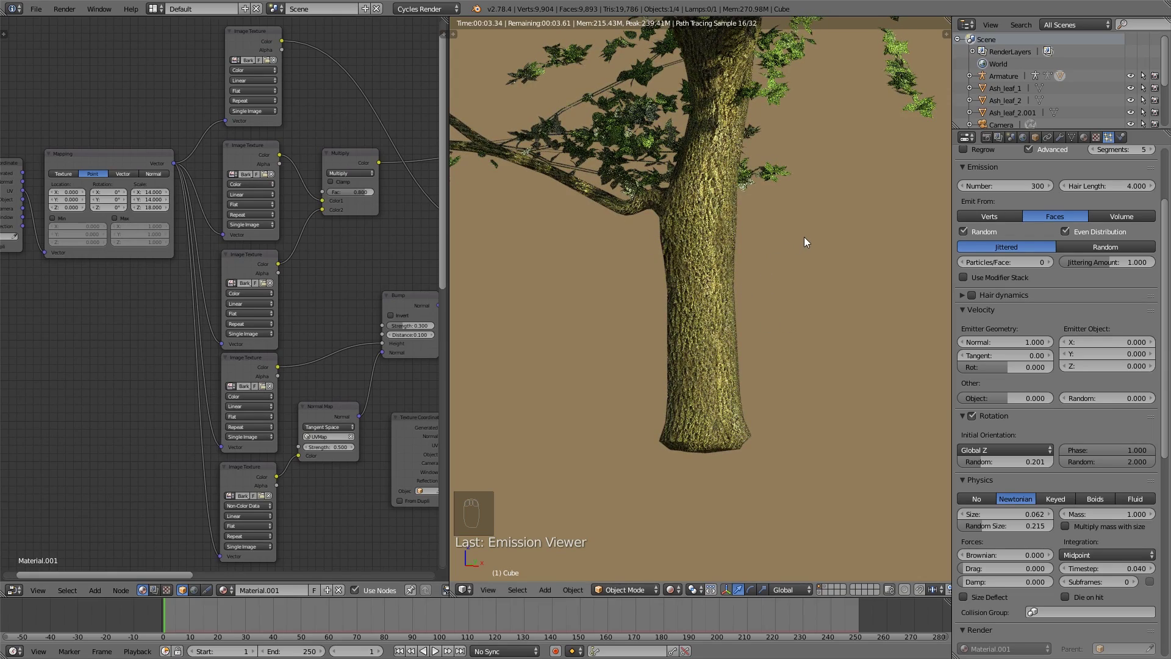
- Review the complete bark node network and examine the blended bark on the whole tree from farther away
scroll(818, 256, "down", 3)
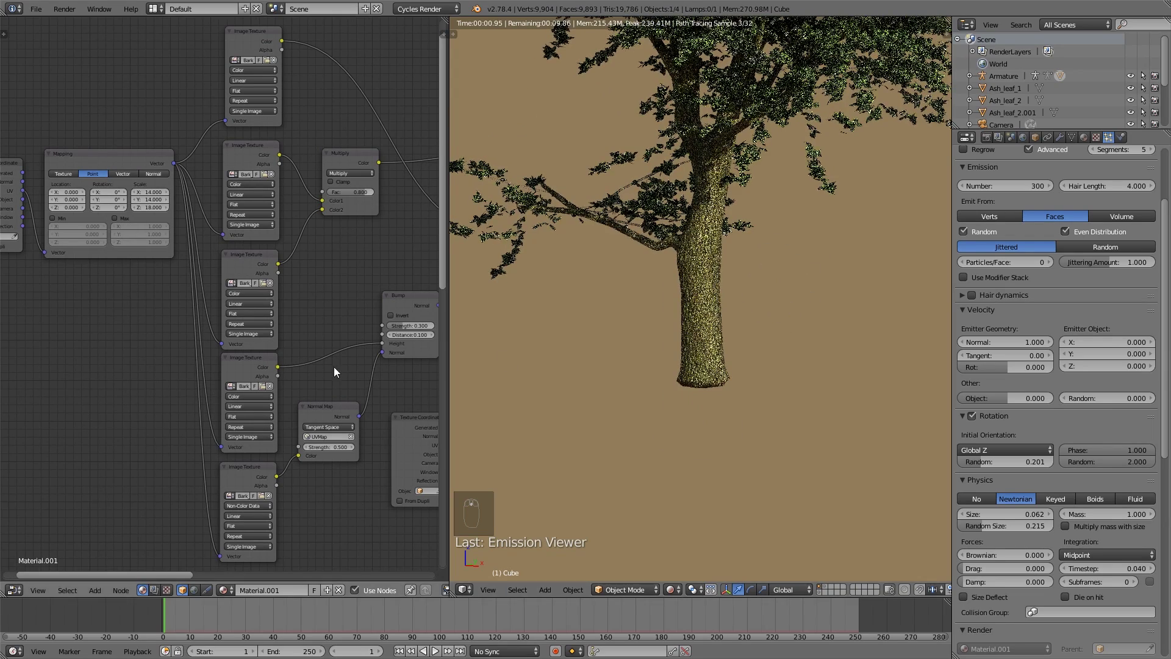
scroll(317, 353, "down", 3)
scroll(315, 353, "down", 3)
scroll(252, 280, "up", 2)
key("a")
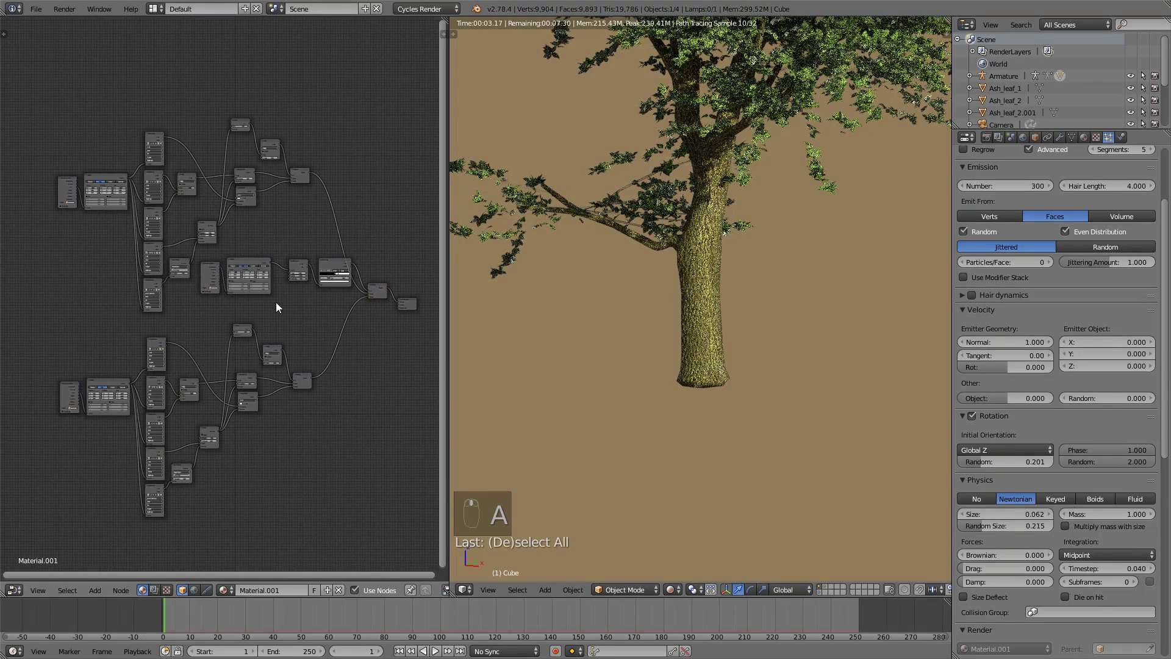
middle_click_drag(276, 302, 265, 226)
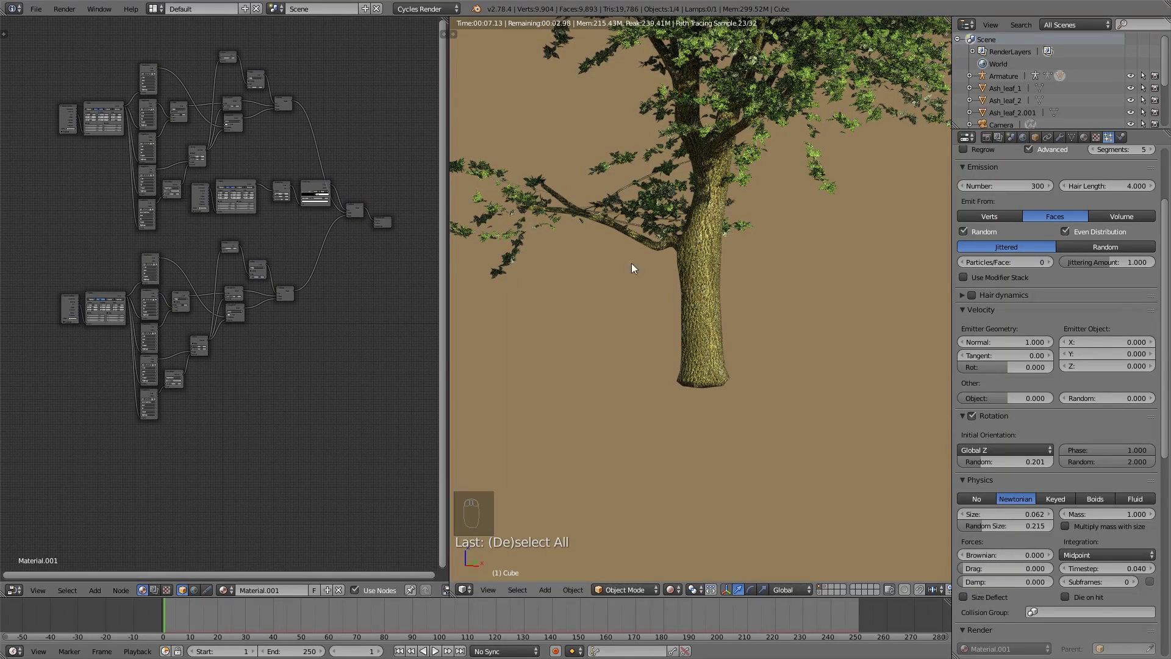
scroll(717, 296, "down", 3)
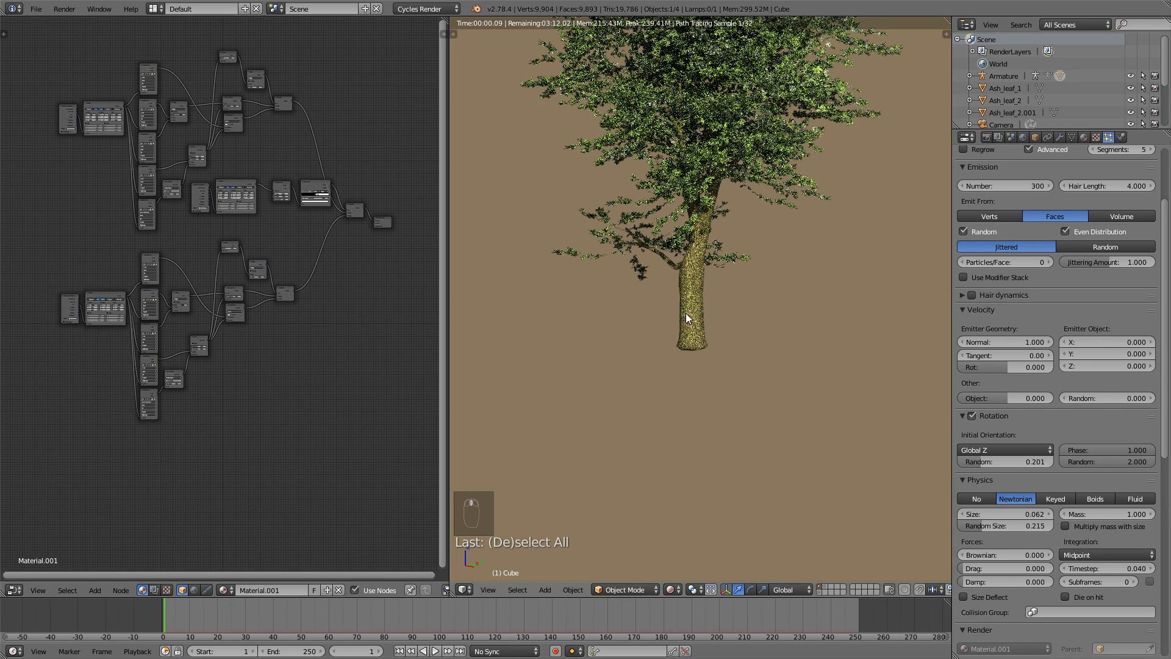
- Set the X and Y Scale to 12 in the Mapping nodes of both bark setups
scroll(690, 324, "up", 2)
scroll(275, 385, "up", 2)
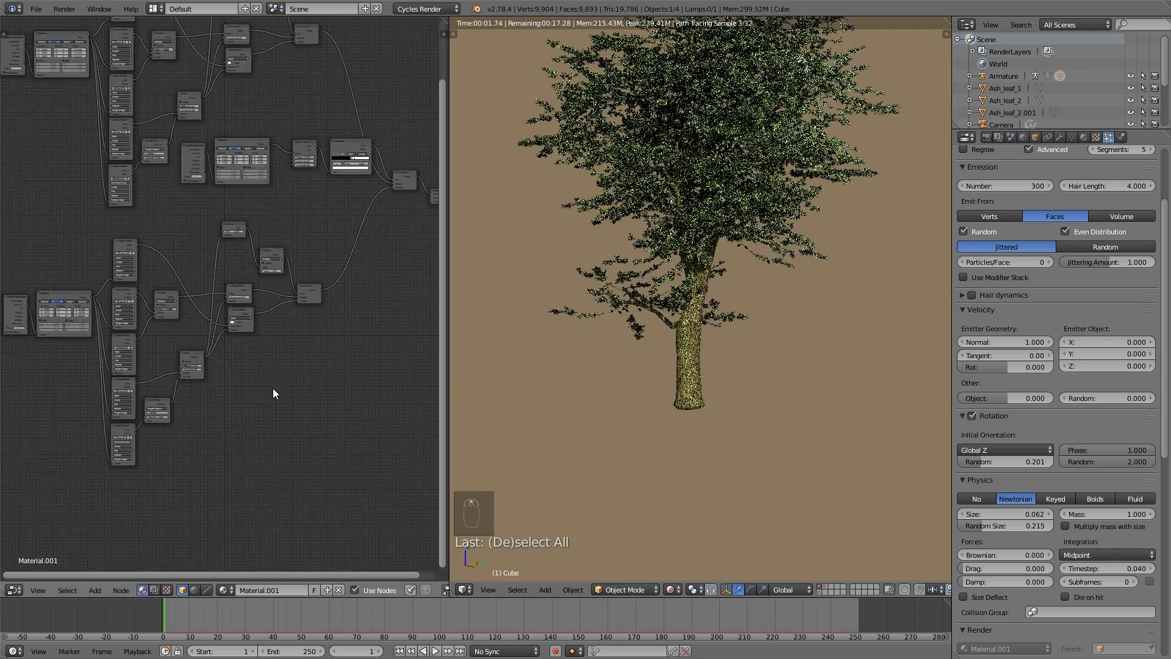
scroll(275, 390, "up", 3)
middle_click_drag(303, 389, 318, 345)
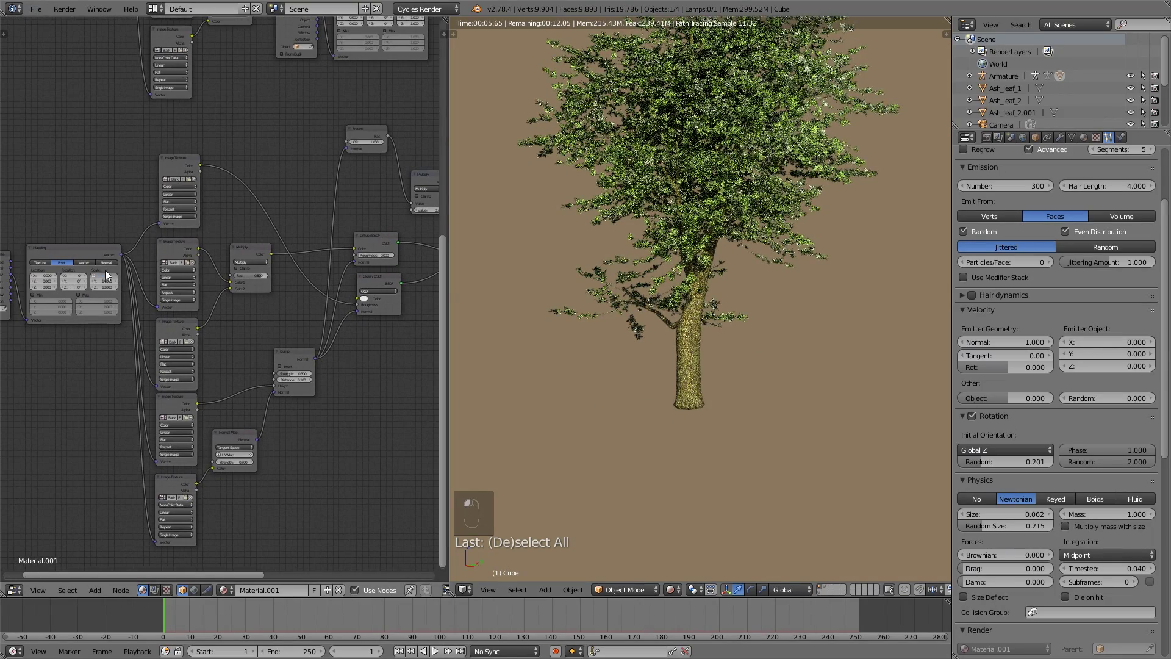
key("Tab")
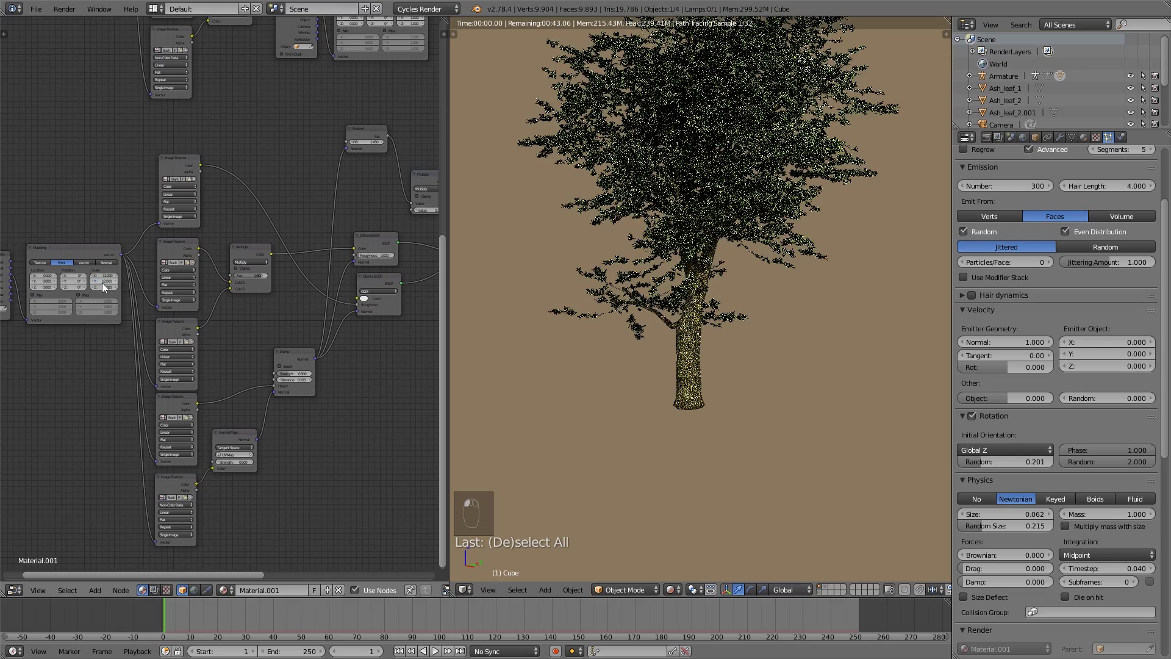
middle_click_drag(101, 283, 259, 383)
scroll(259, 383, "up", 2)
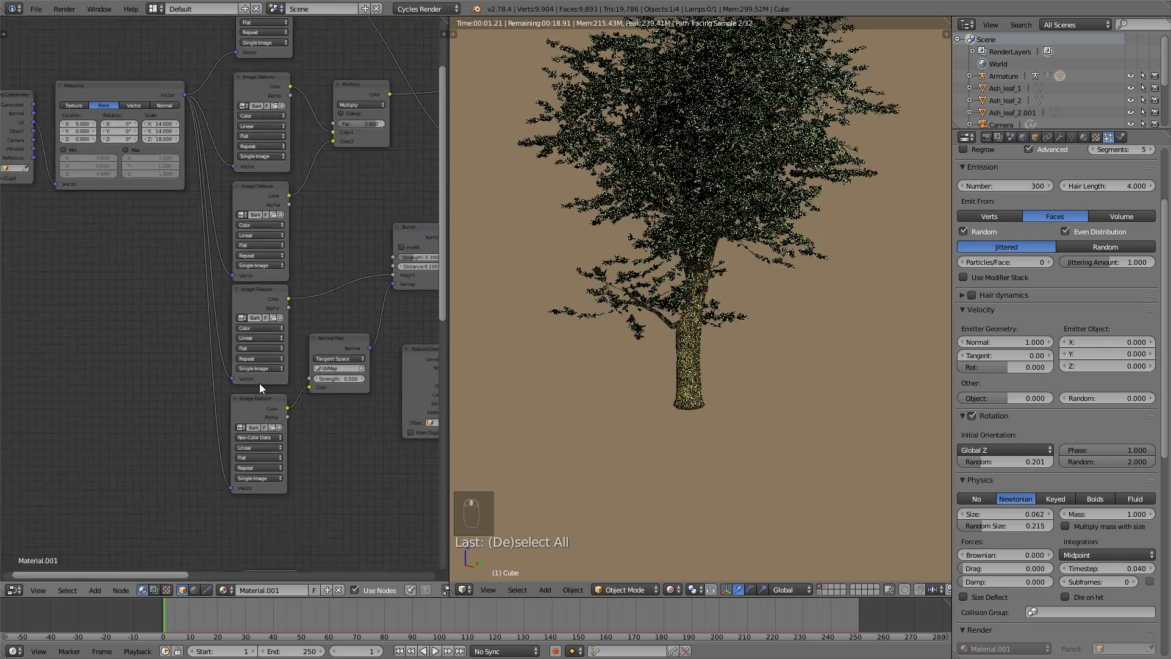
left_click(170, 130)
type("12")
key("Return")
left_click(170, 124)
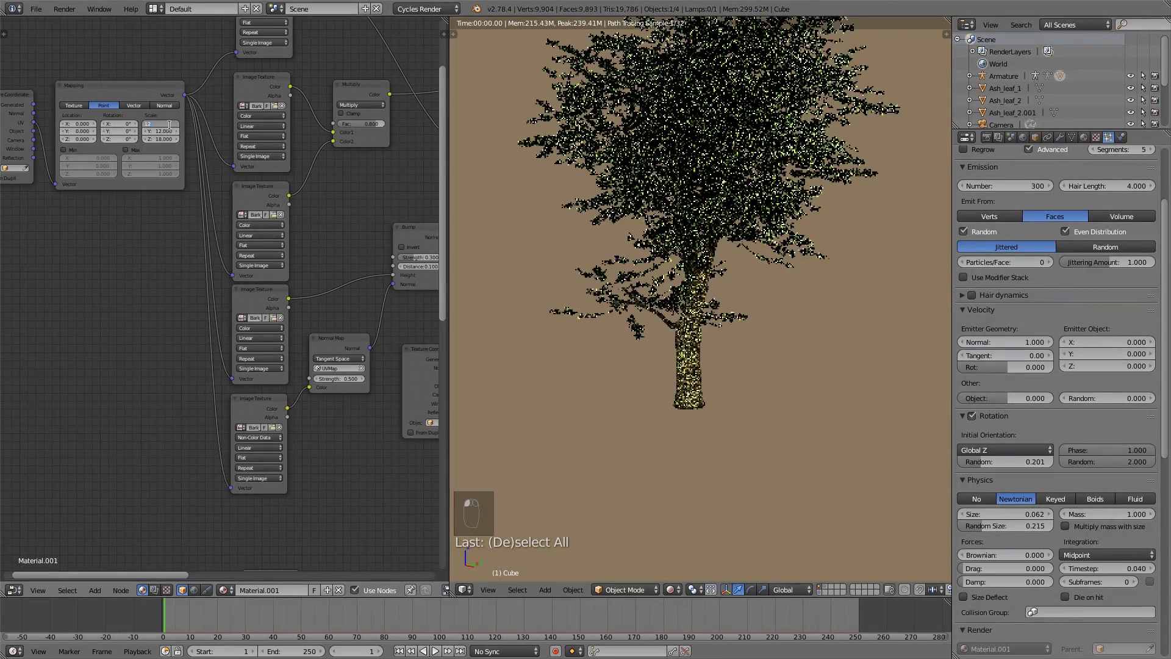
key("Return")
scroll(258, 283, "down", 5)
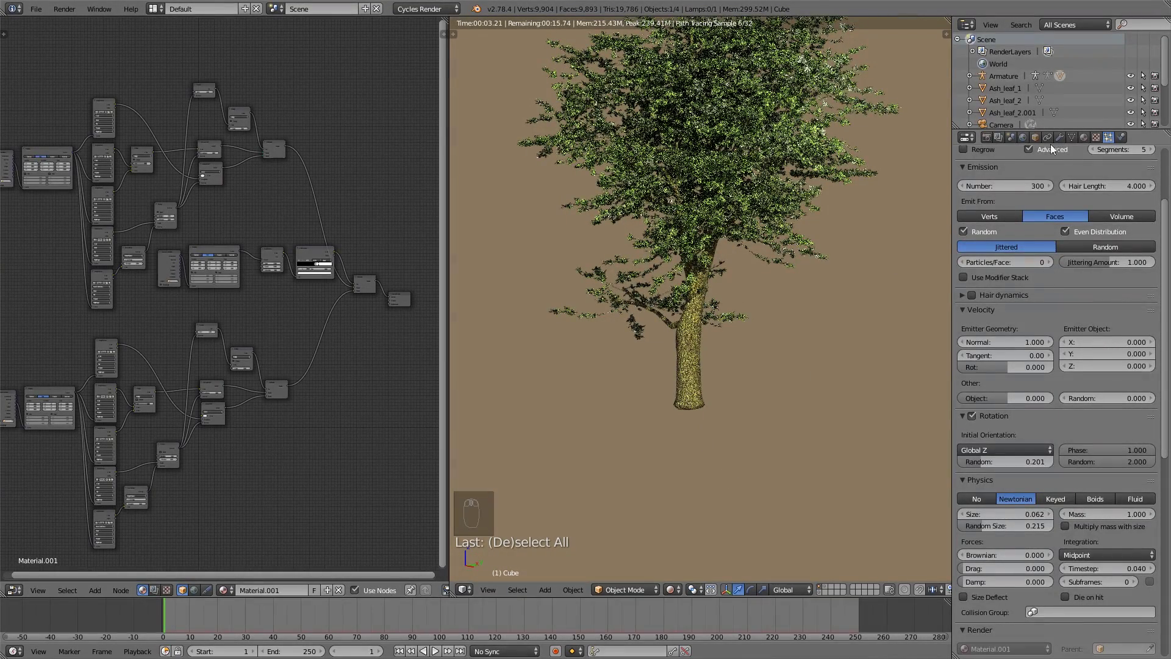
- Open the material settings and show the layer holding the leaf branches in Solid viewport shading
left_click(1084, 138)
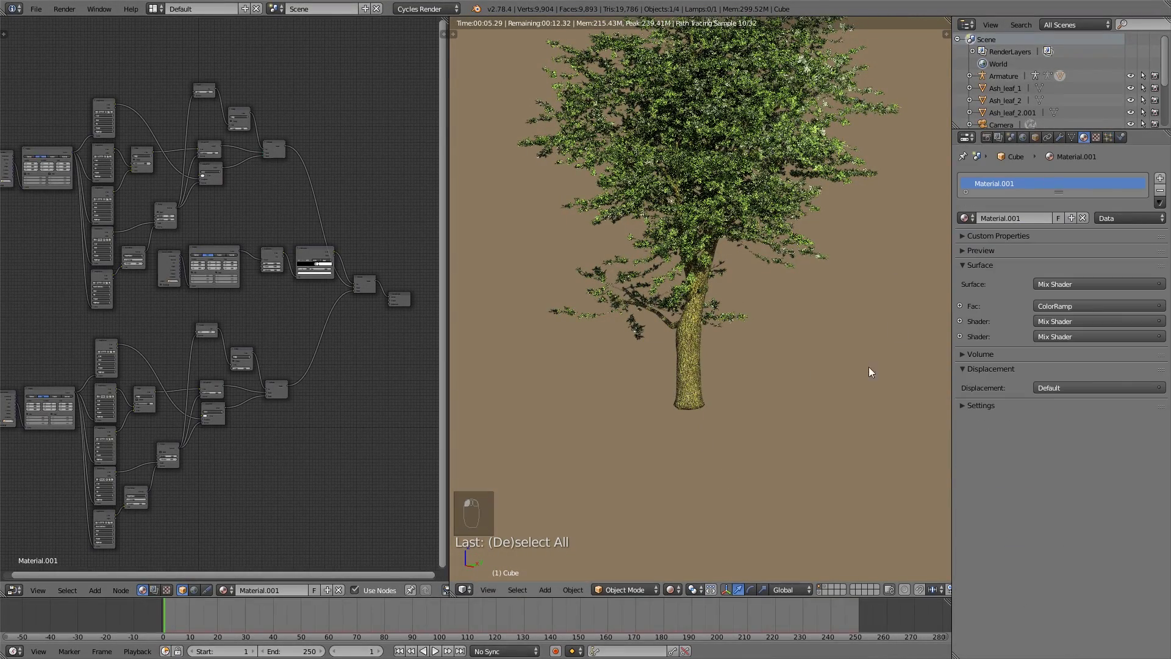
left_click(826, 585)
left_click(671, 590)
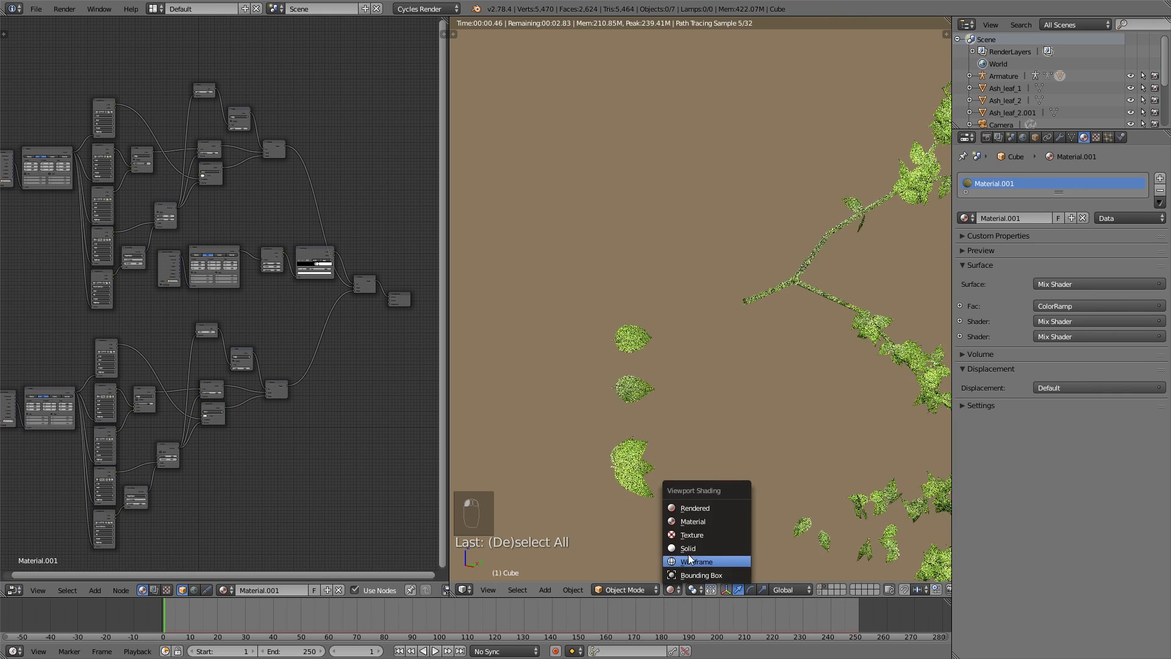
left_click(693, 547)
mouse_move(720, 416)
middle_mouse_down()
mouse_move(608, 392)
mouse_move(546, 226)
mouse_move(606, 274)
middle_mouse_up()
- Add a material slot to the upper leaf branch, fill it with Material.001 and make that material a single-user copy
right_click(556, 229)
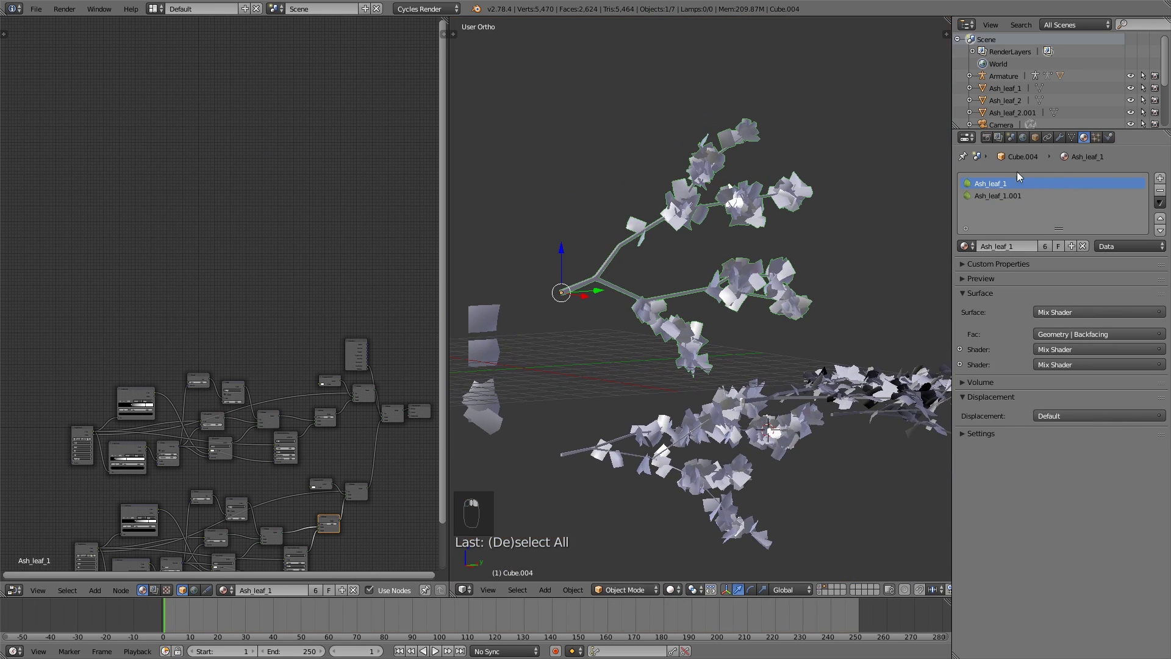
left_click(1160, 178)
left_click(966, 247)
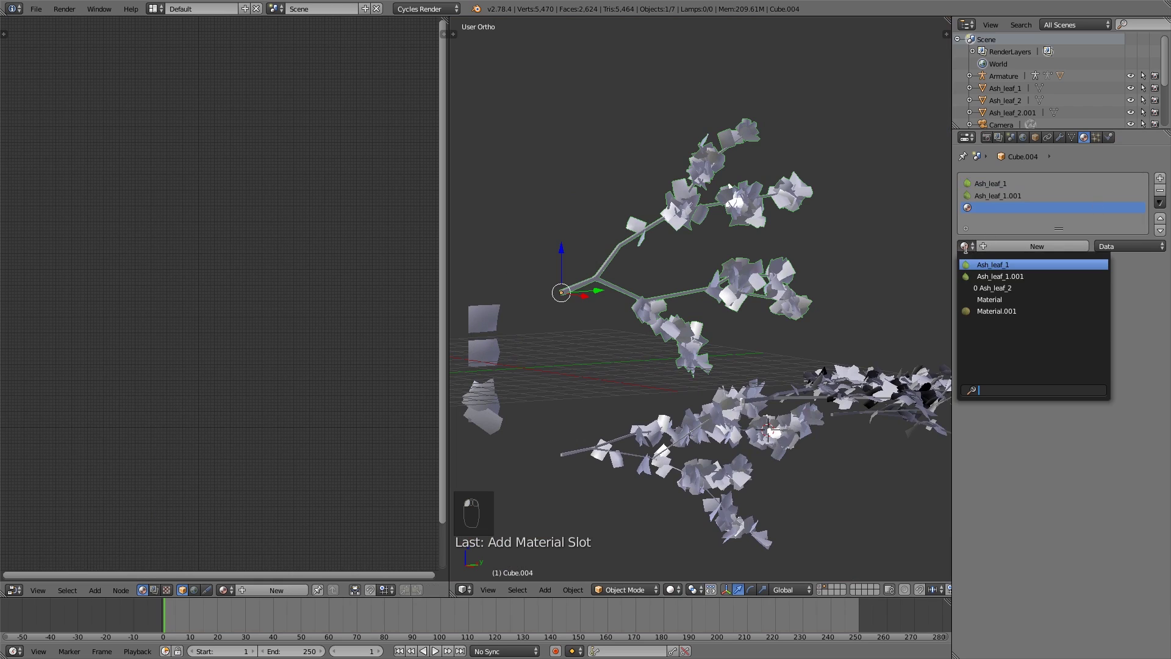
left_click(1018, 305)
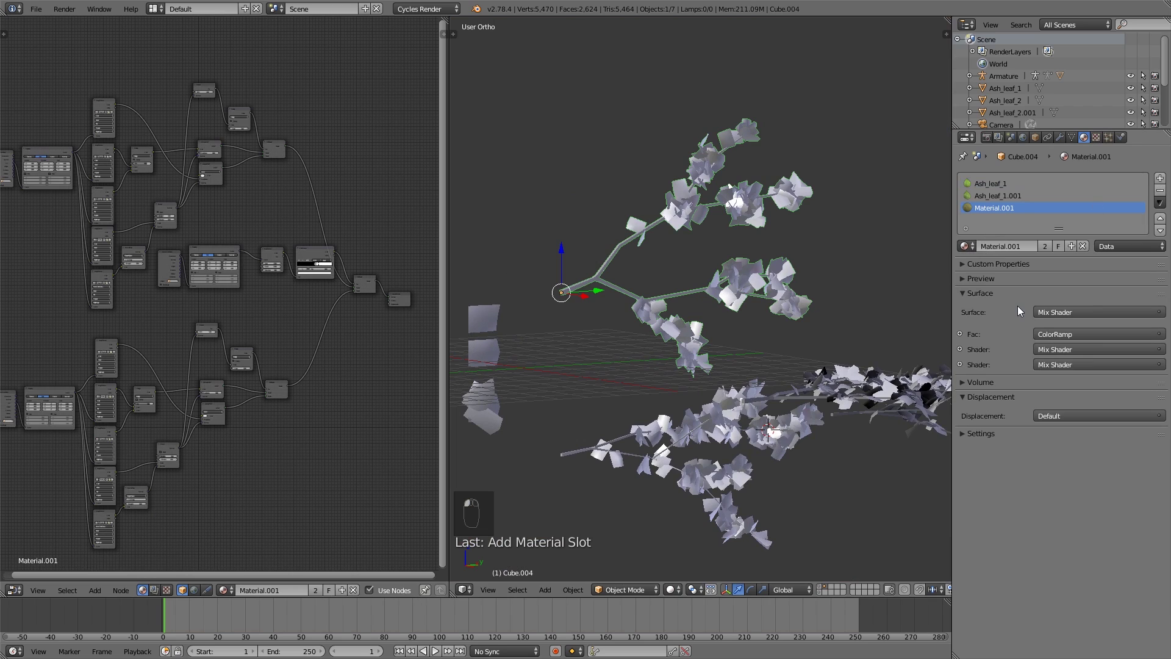
left_click(1045, 245)
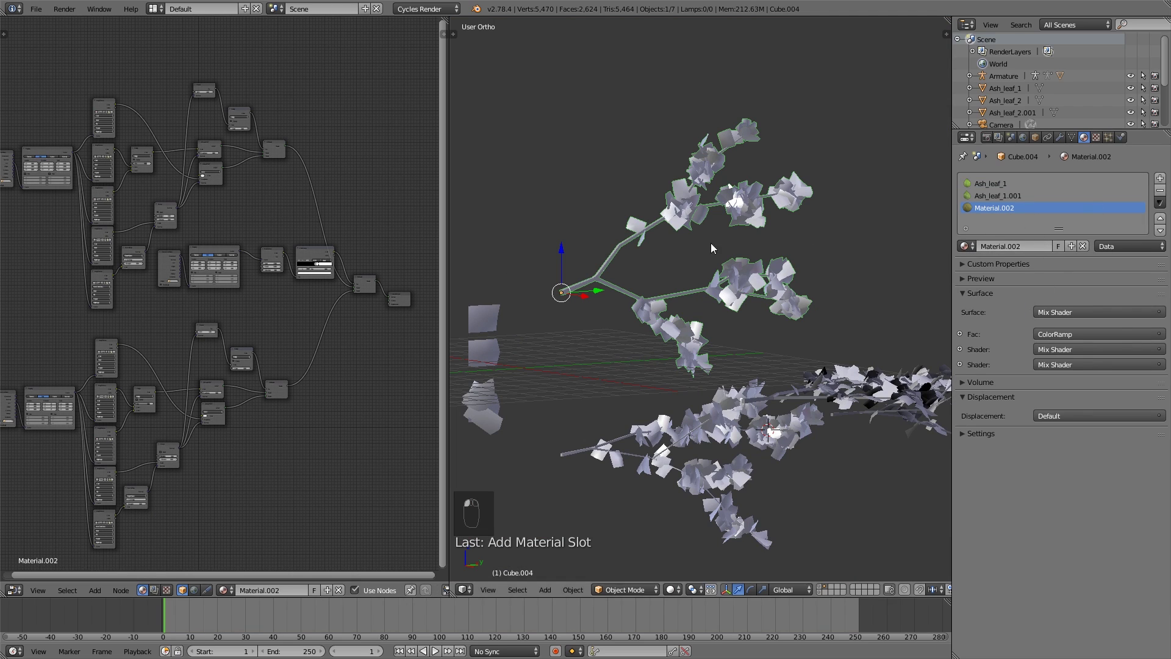
- Assign Material.002 to the linked twig geometry of the upper leaf branch in Edit Mode, leaving its leaves out
key("Tab")
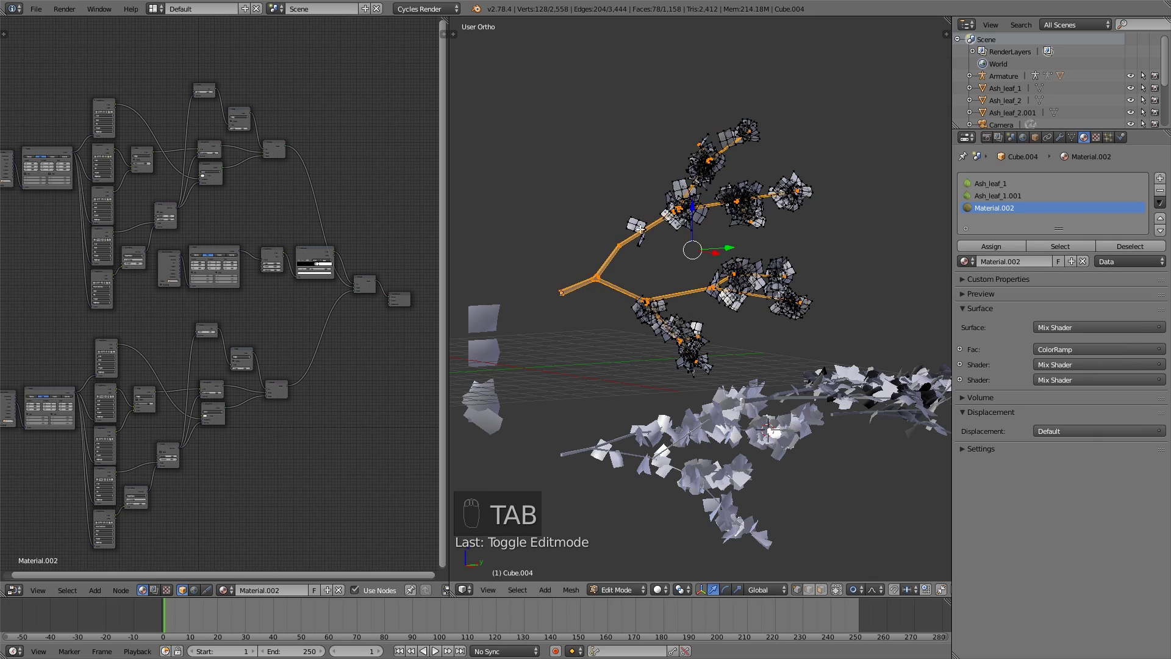
key("l")
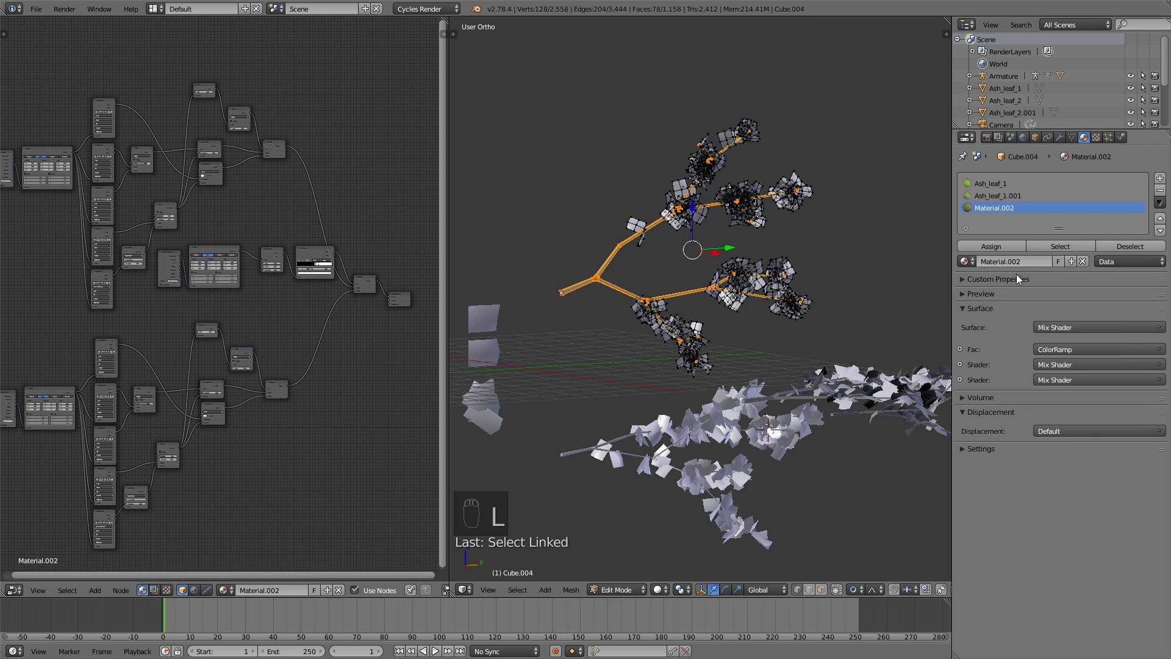
left_click(991, 247)
key("a")
key("Tab")
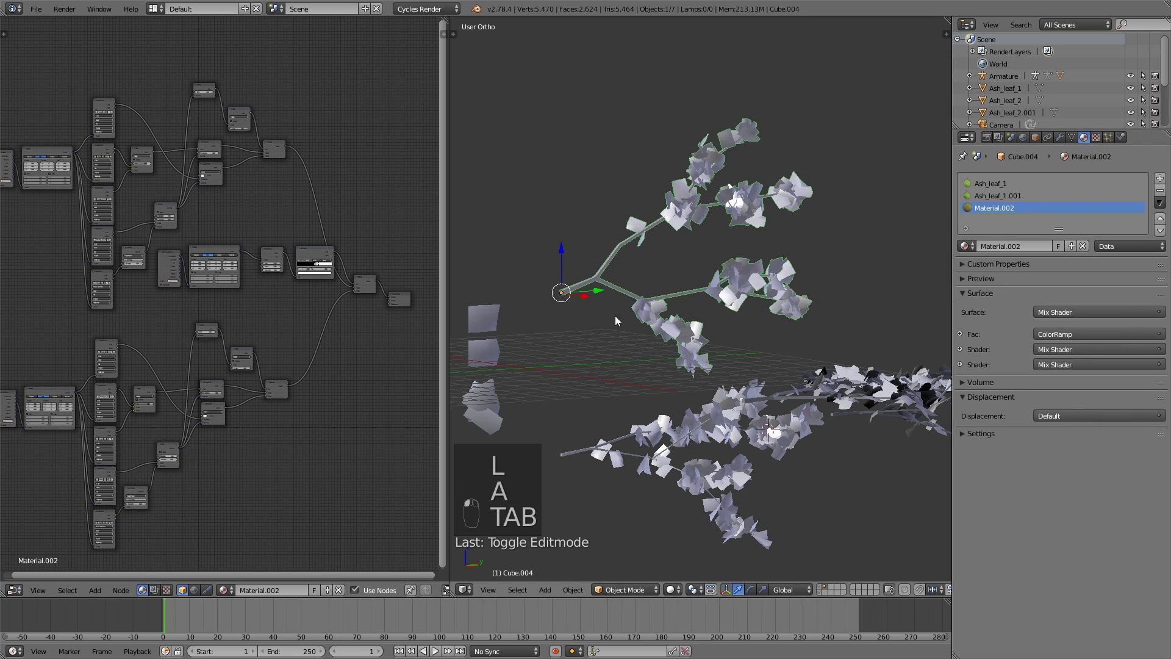
- Add a slot holding Material.002 to the lower leaf branch and assign it to the linked twig geometry in Edit Mode, leaving the leaves out
right_click(580, 458)
key("Tab")
key("a")
key("a")
key("a")
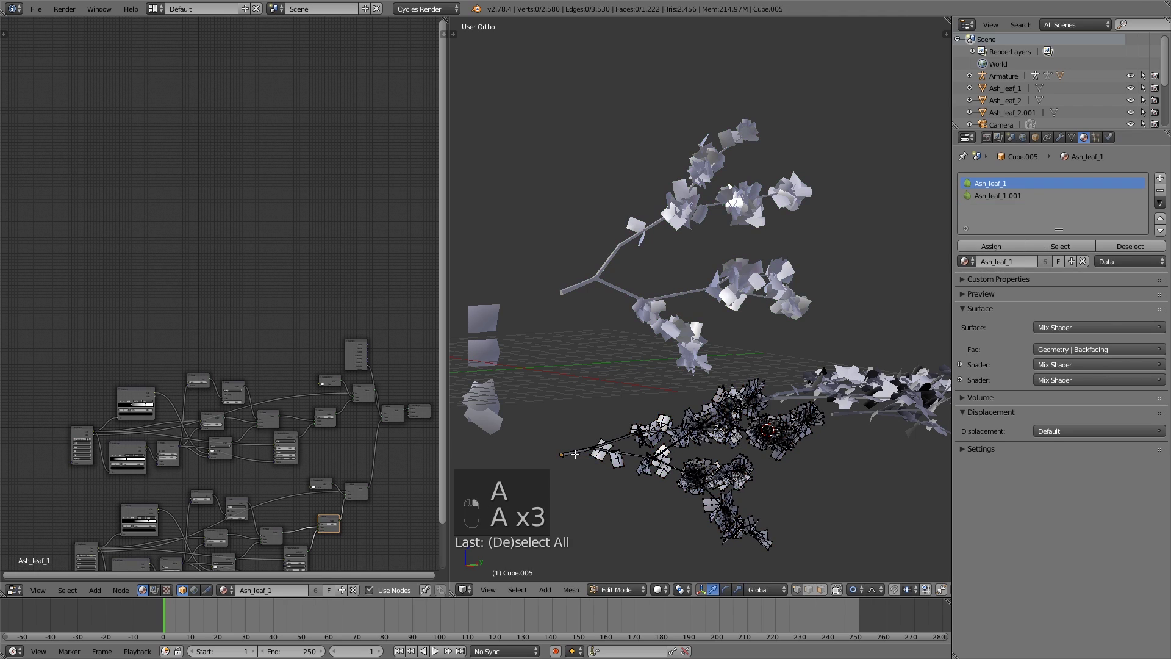
key("l")
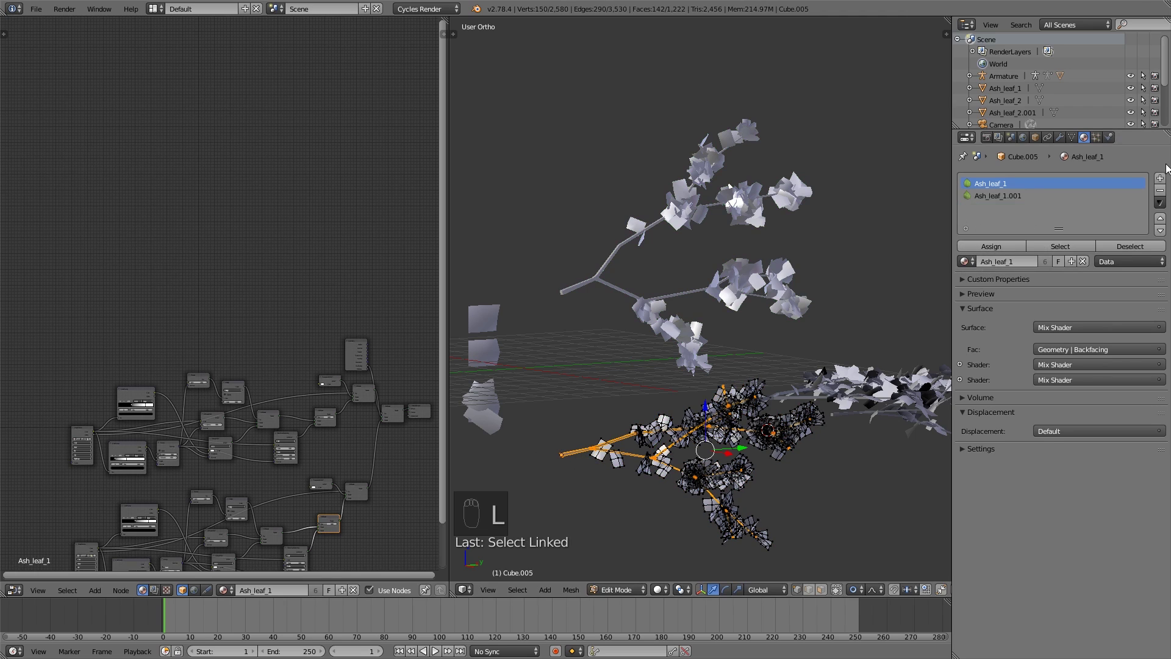
left_click(1160, 177)
left_click(973, 263)
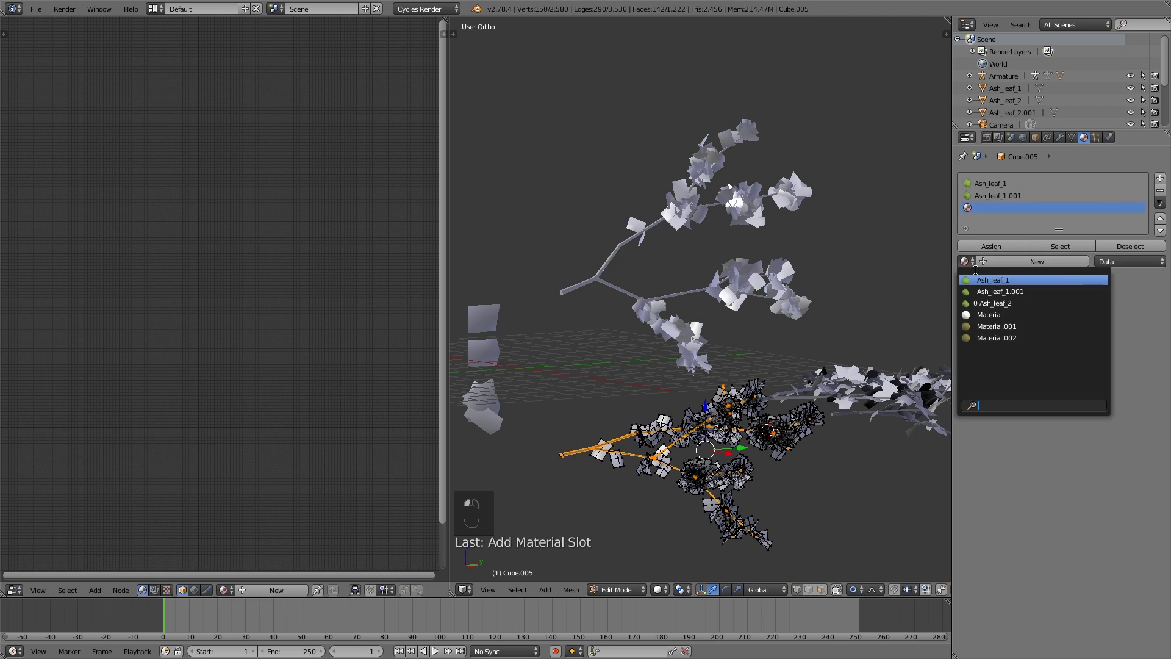
left_click(1040, 338)
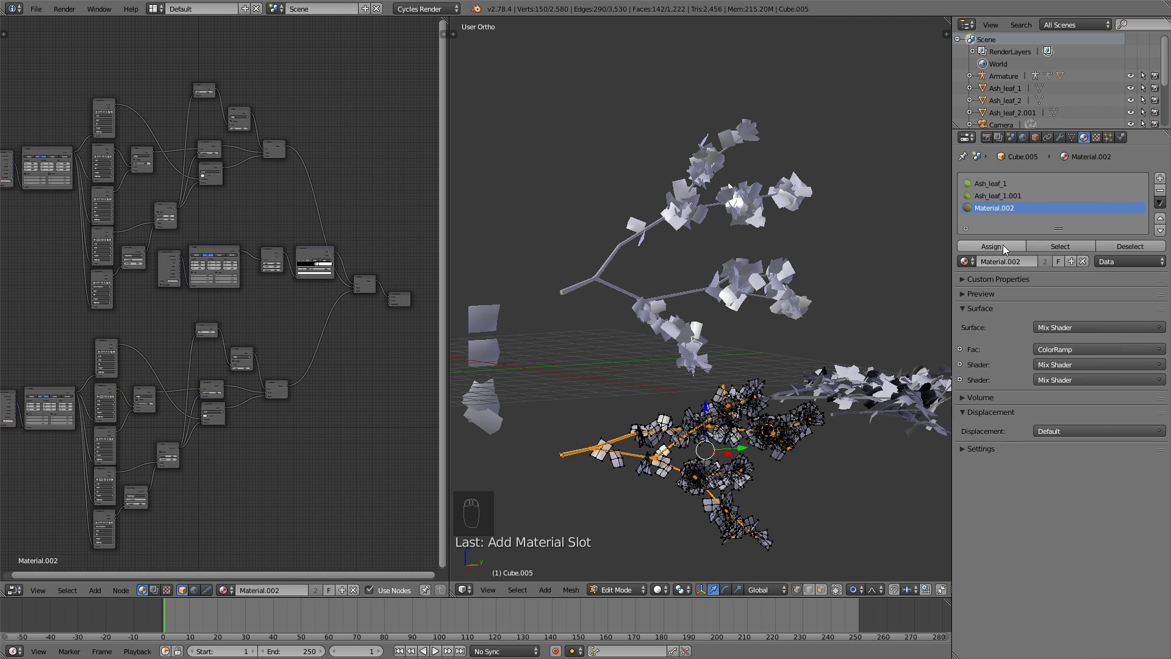
left_click(992, 246)
key("a")
key("Tab")
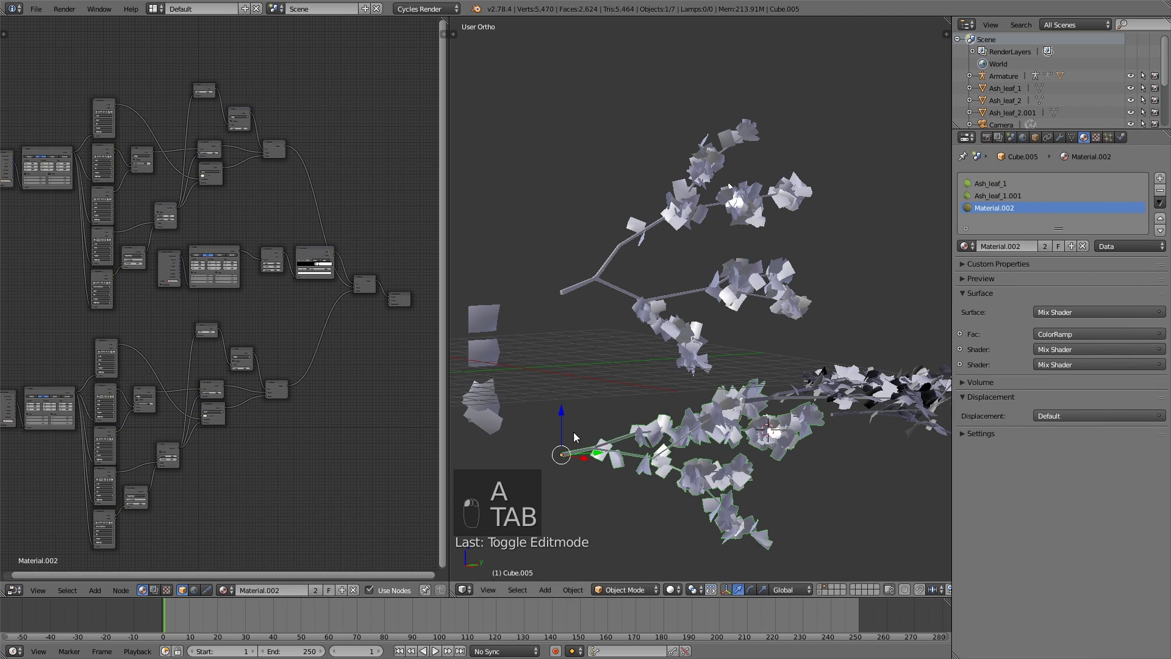
- Insert a Hue/Saturation node between the upper bark setup's Multiply node and the Diffuse BSDF color input in Material.002
scroll(257, 366, "up", 4)
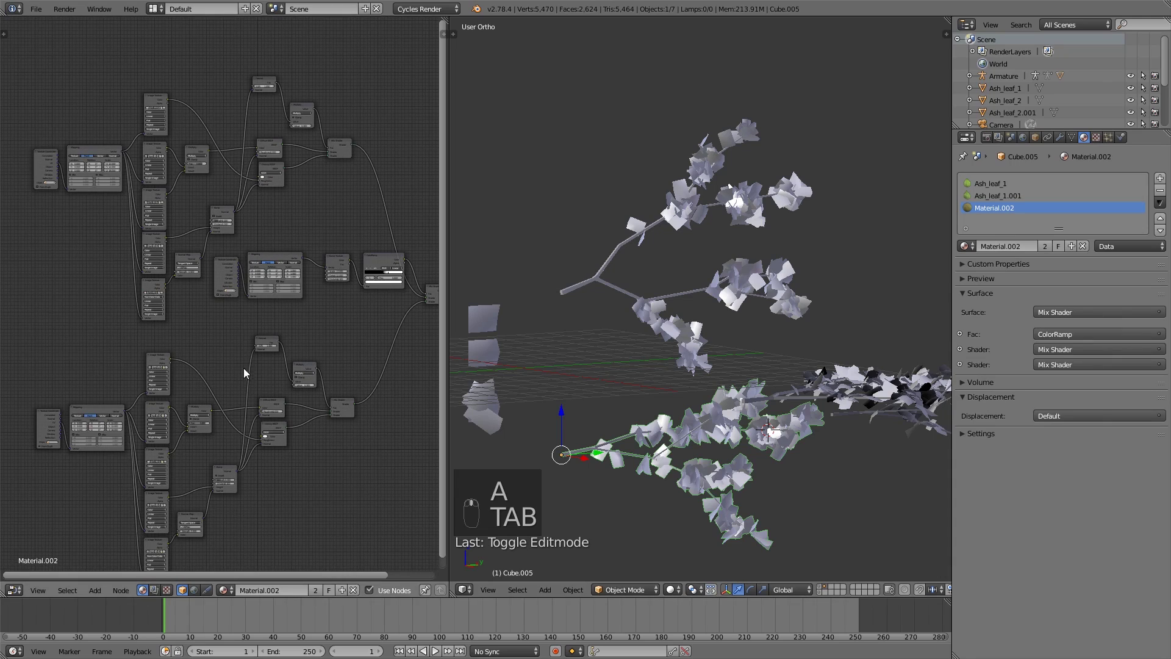
scroll(254, 269, "down", 2)
scroll(324, 295, "up", 4)
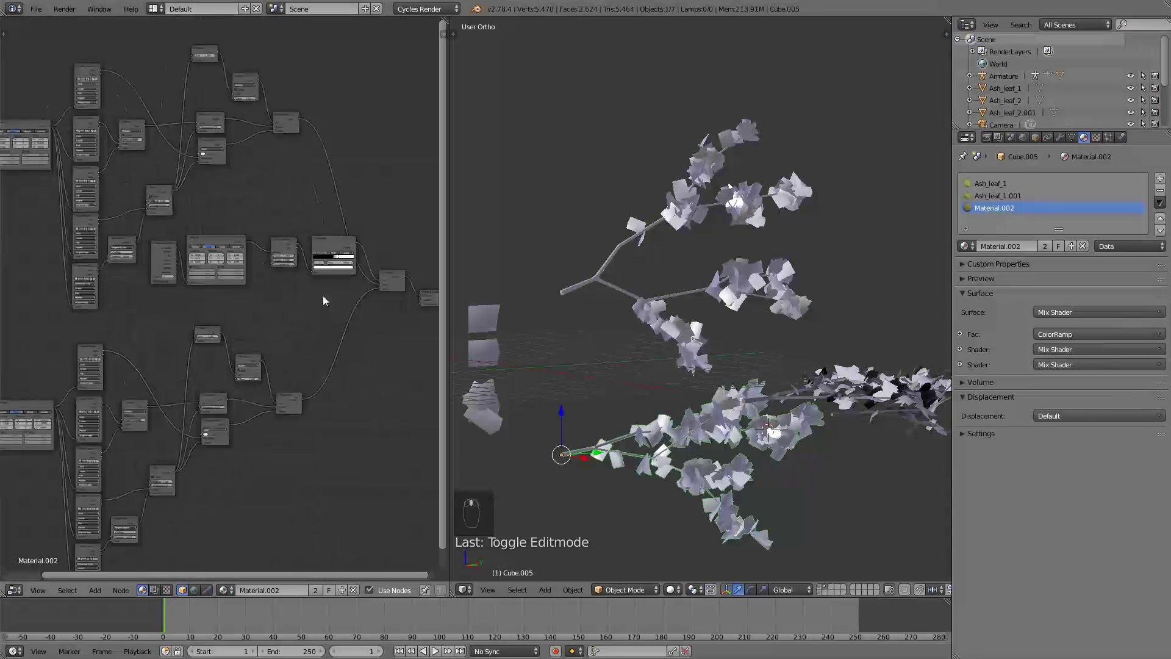
scroll(327, 301, "up", 4)
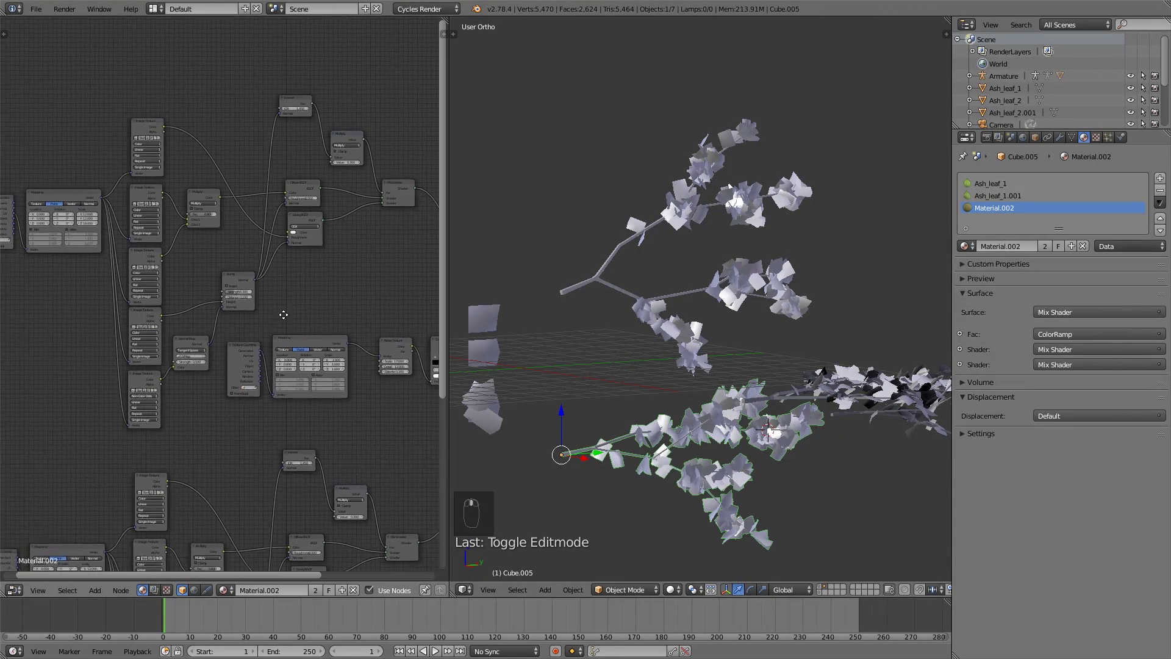
mouse_move(214, 208)
left_mouse_down()
mouse_move(215, 219)
mouse_move(202, 211)
mouse_move(201, 221)
left_mouse_up()
scroll(244, 256, "up", 2)
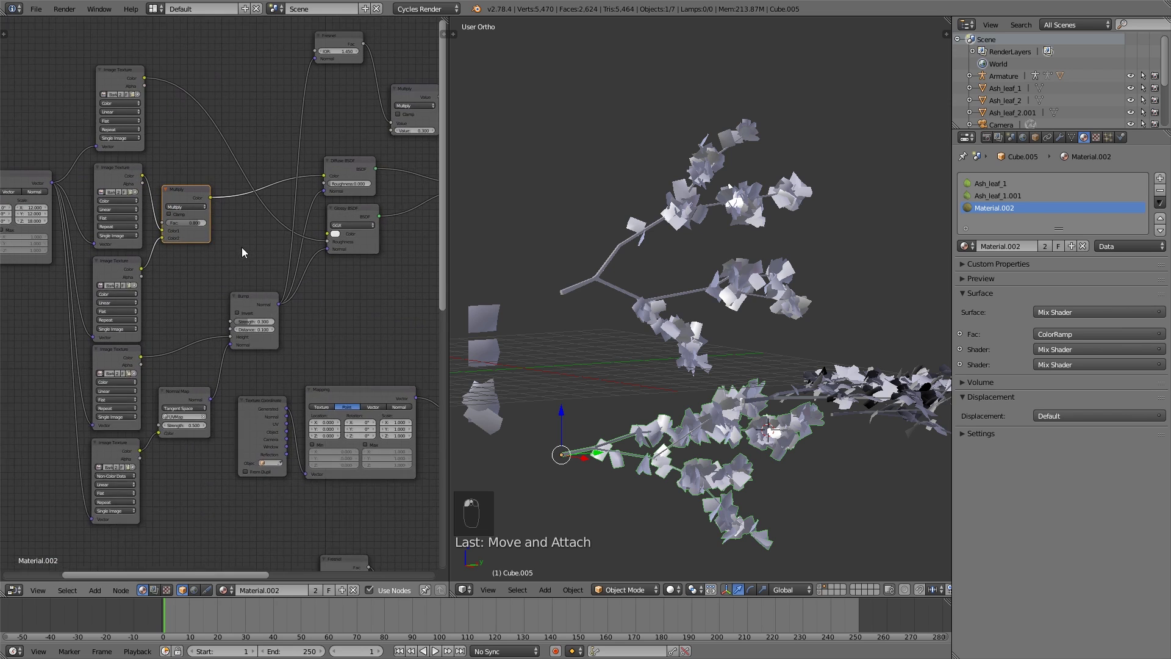
key("shift+a")
mouse_move(238, 317)
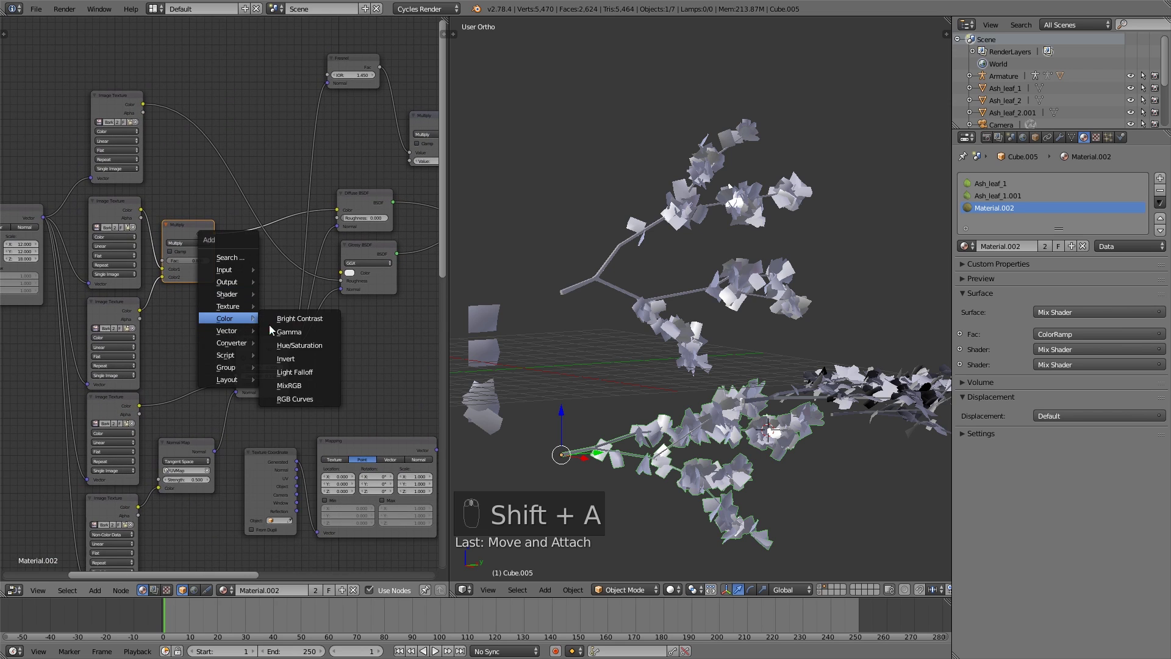
left_click(299, 346)
left_click(247, 237)
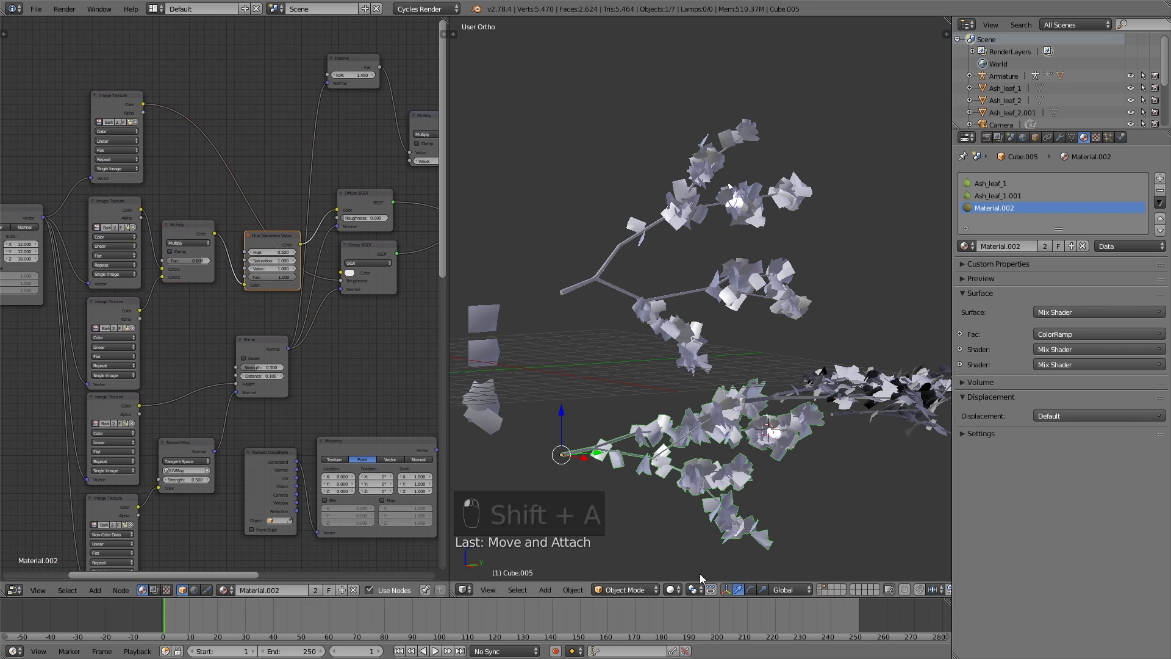
- Switch the viewport to Rendered shading with the upper leaf branch's twigs in close view
left_click(678, 591)
left_click(697, 508)
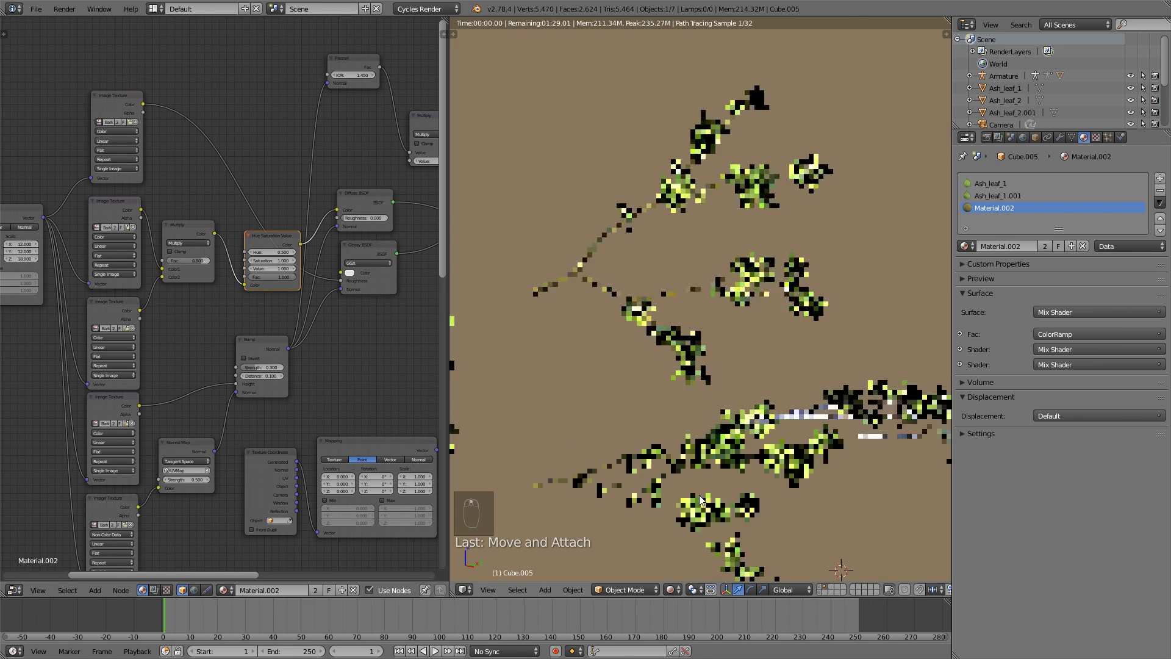
scroll(618, 370, "up", 3)
middle_click_drag(618, 371, 790, 474, "shift")
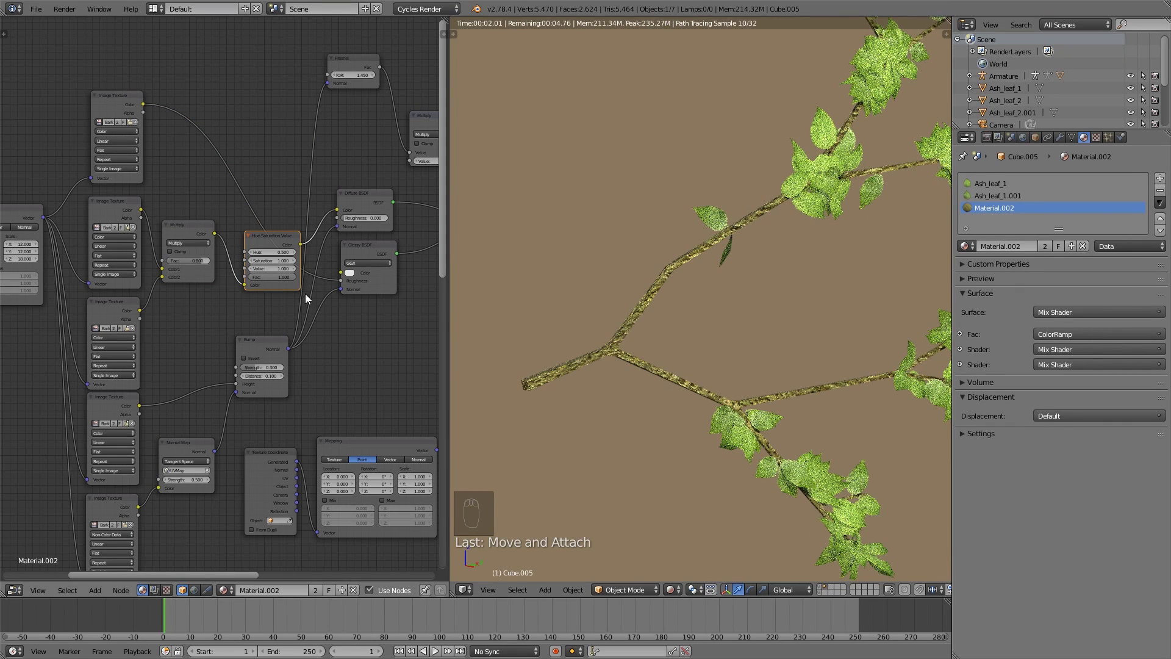
- Set the Hue Saturation Value node to Hue 0.600, Saturation 0.800 and Value 0.800
scroll(338, 327, "up", 3)
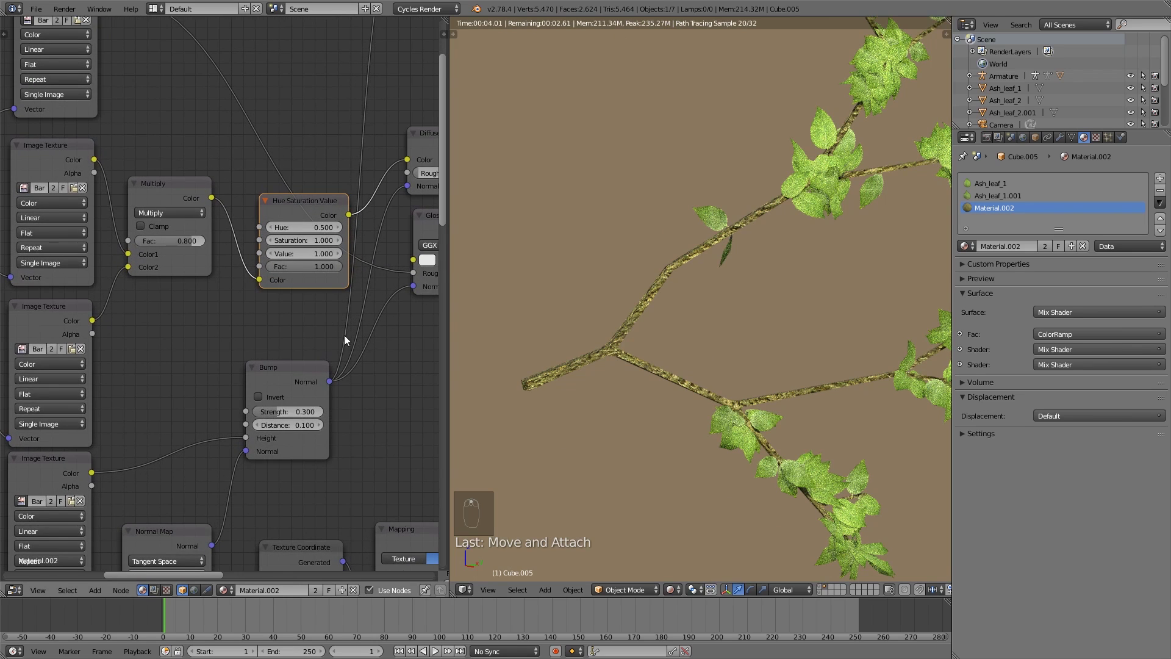
scroll(319, 303, "up", 1)
scroll(318, 317, "up", 4, "shift")
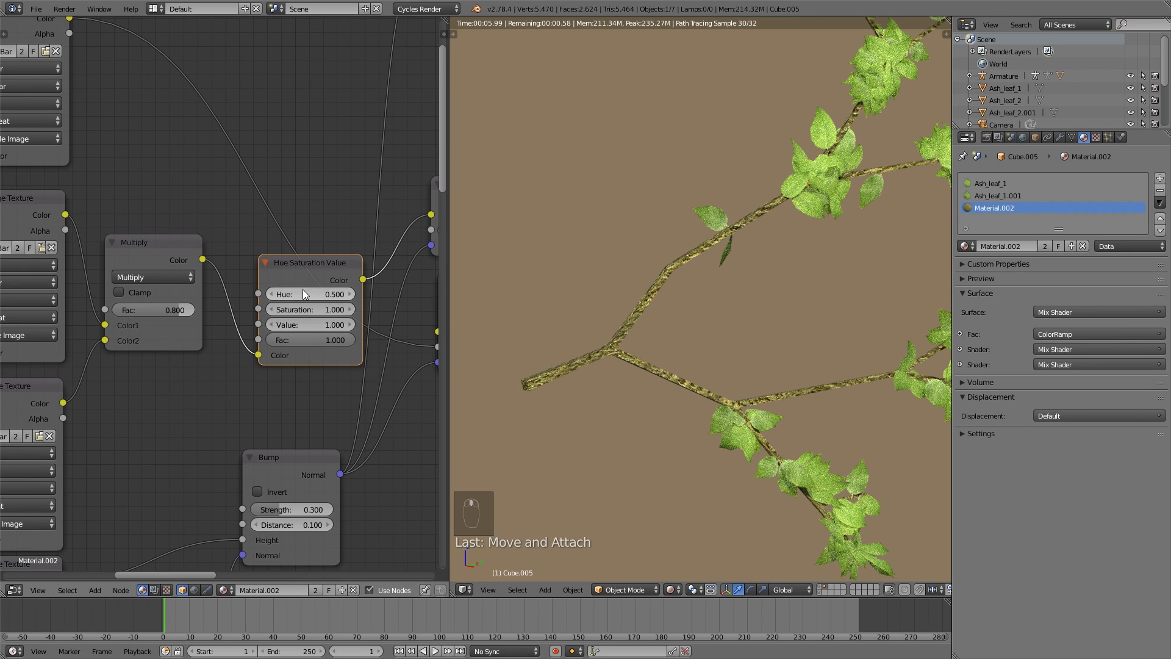
left_click(350, 294)
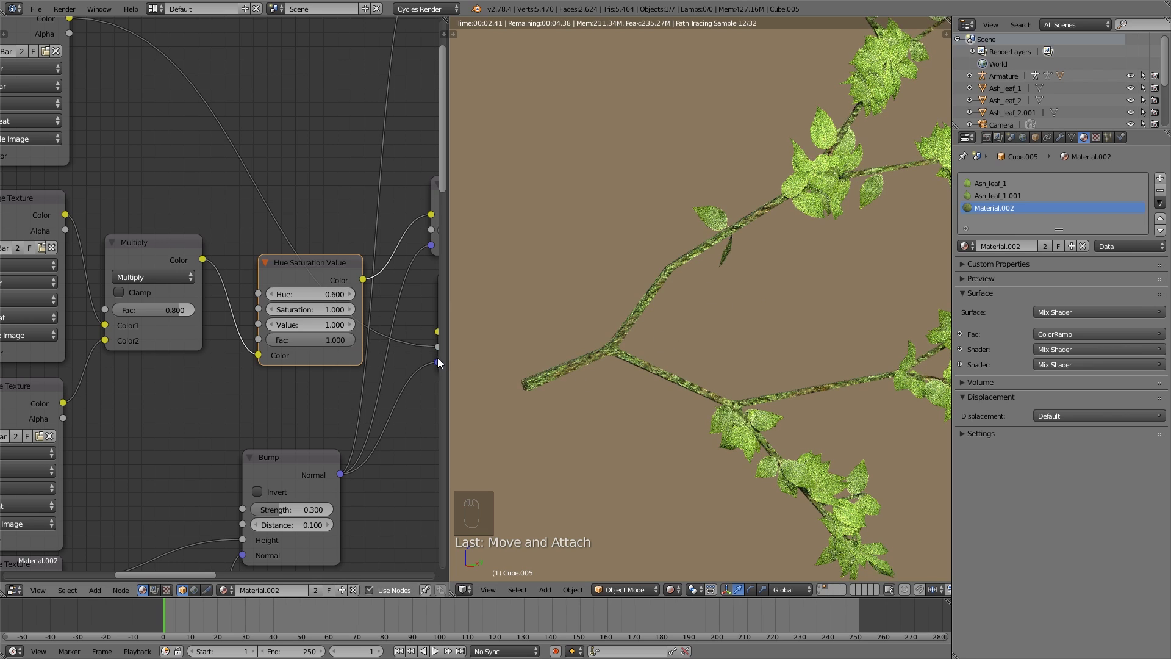
left_click(352, 325)
left_click(276, 326)
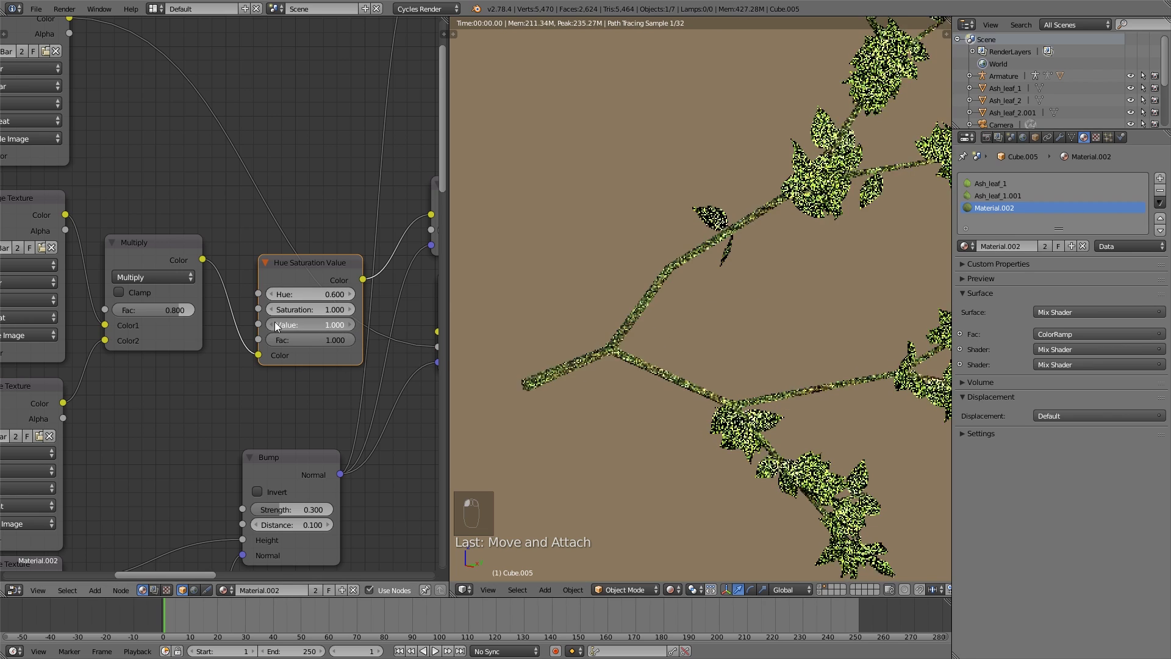
left_click(277, 327)
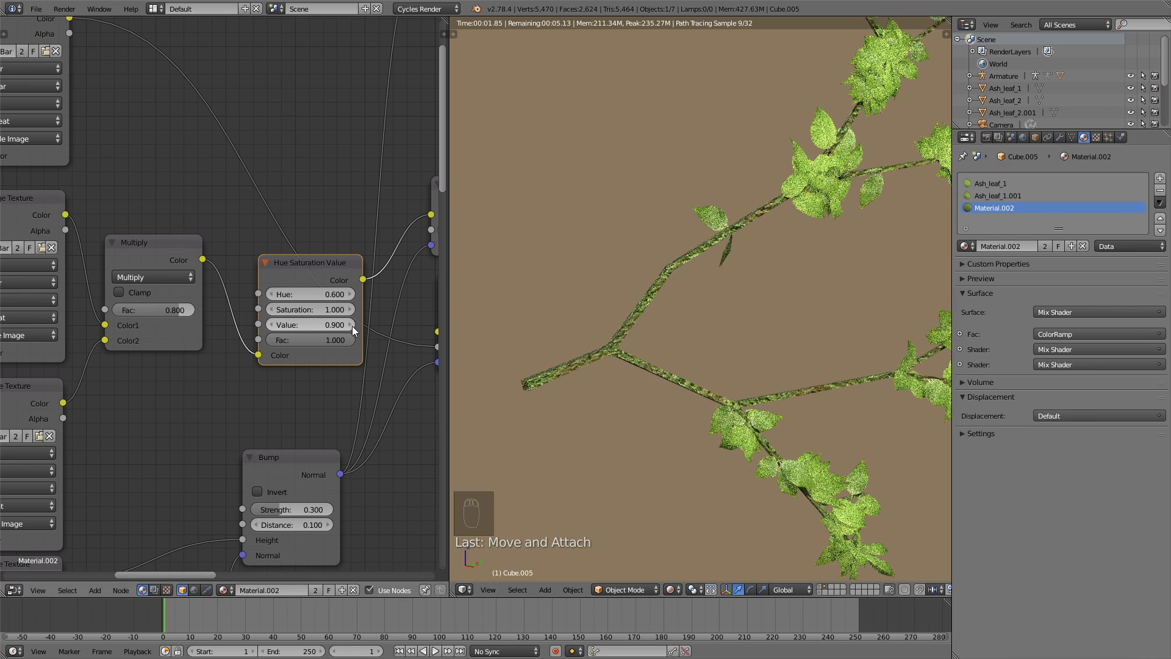
left_click(270, 310)
left_click(270, 310)
left_click(270, 324)
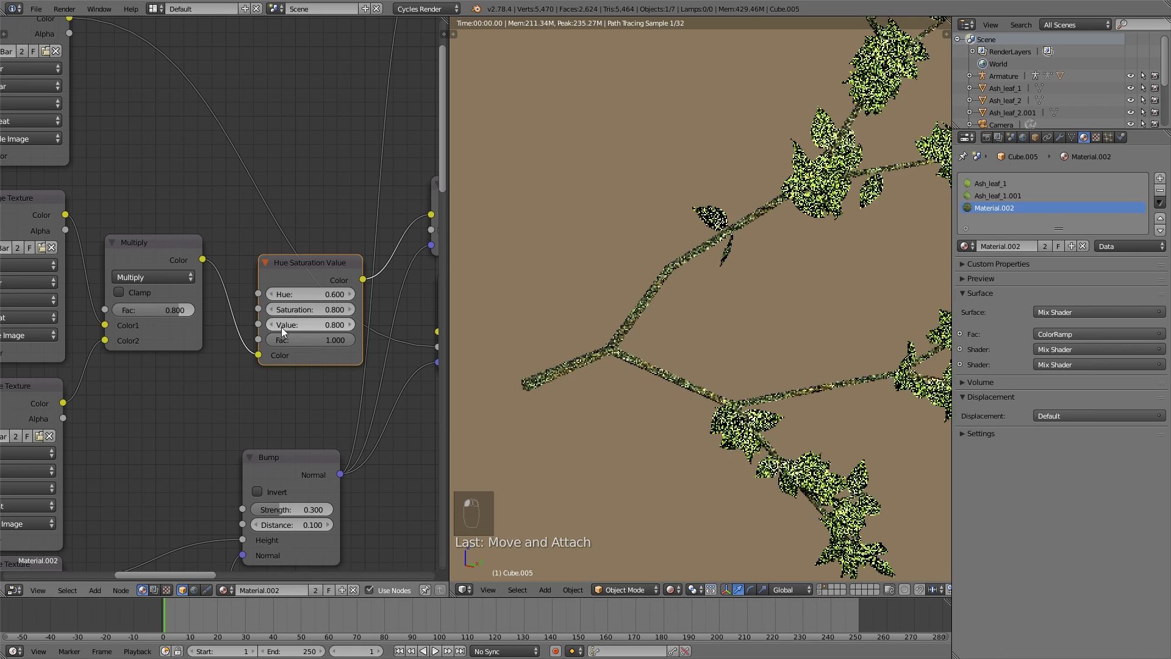
- Set the Bump node's Strength to 0.100 in the upper bark setup
scroll(732, 378, "down", 5)
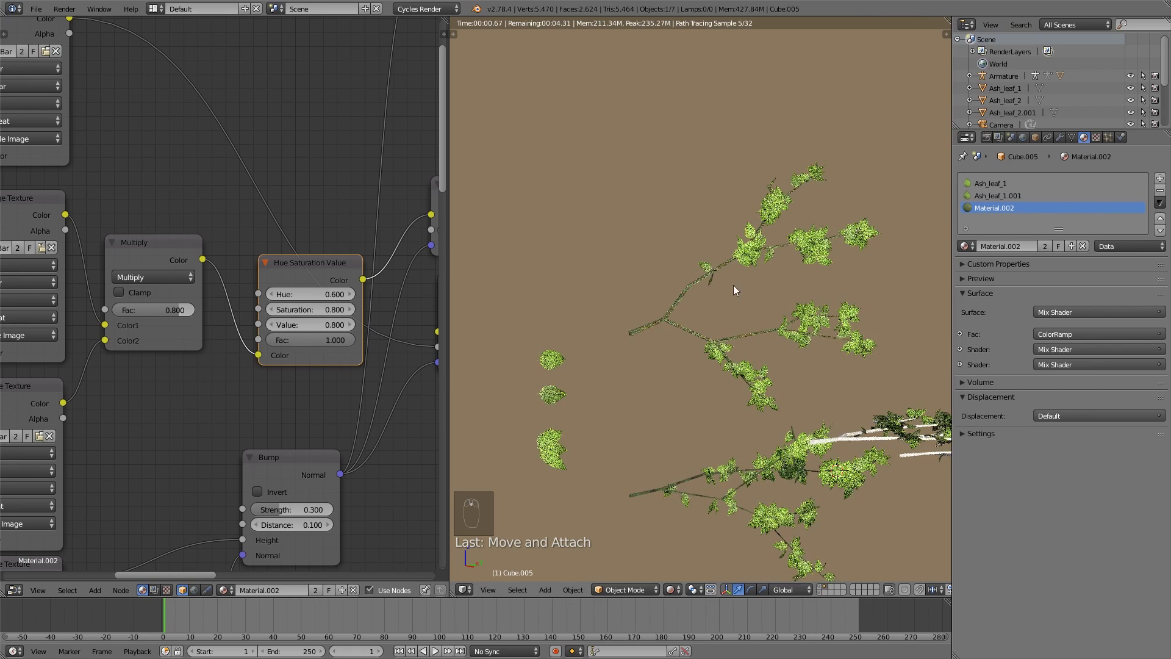
scroll(734, 290, "up", 2)
middle_click_drag(302, 430, 256, 343)
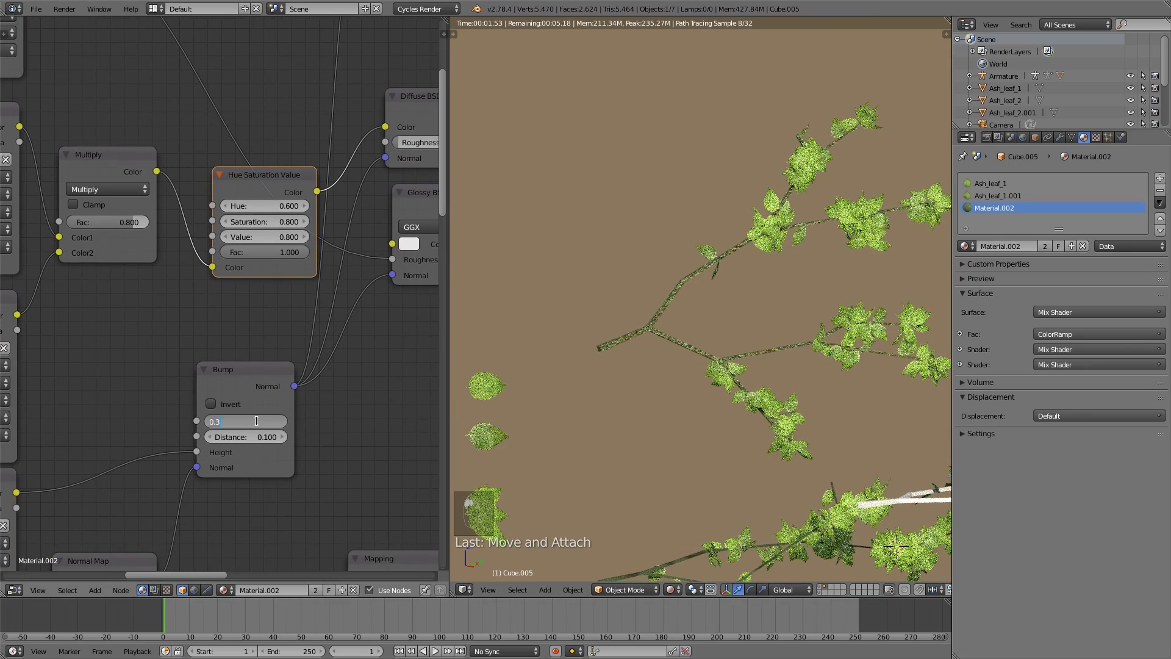
scroll(280, 421, "down", 4)
middle_click_drag(295, 421, 353, 237)
middle_click_drag(366, 359, 347, 372)
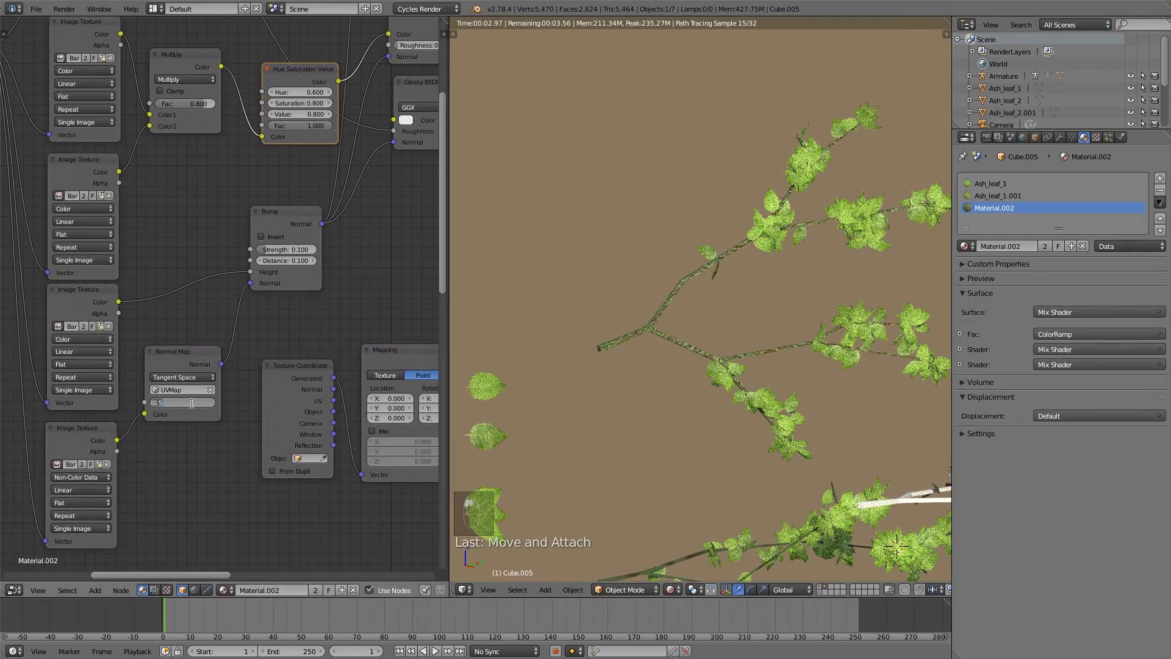
scroll(146, 411, "down", 1)
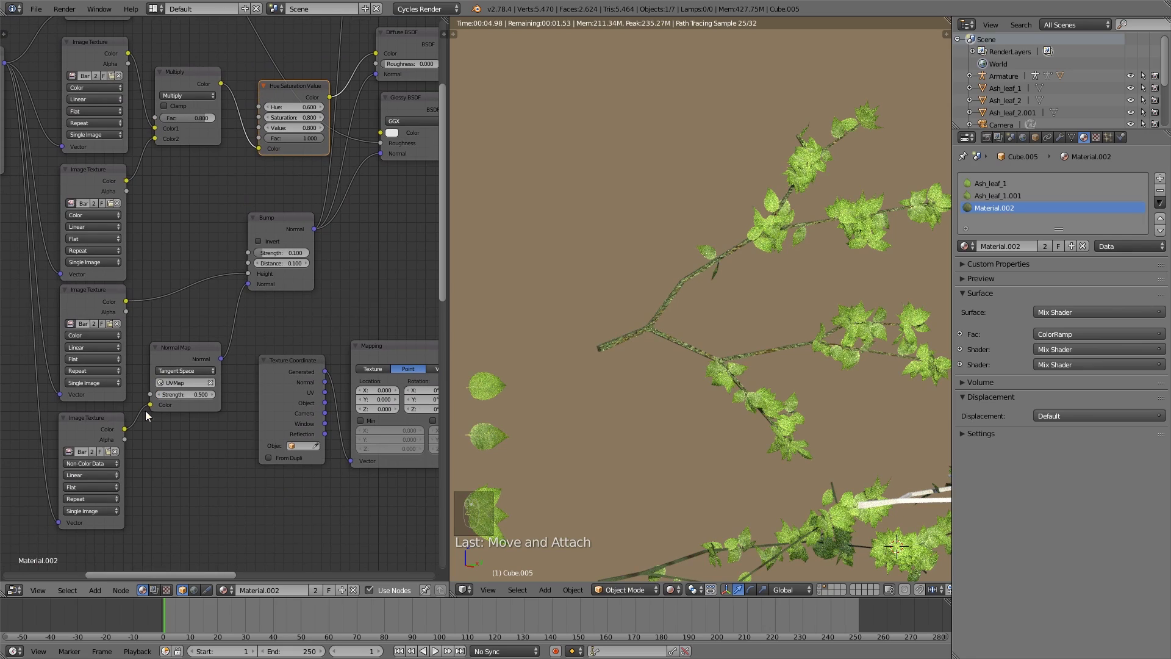
- Delete the Non-Color Data image texture and the Normal Map node feeding the upper bark setup's Bump node
left_click(117, 427)
key("x")
left_click(186, 360)
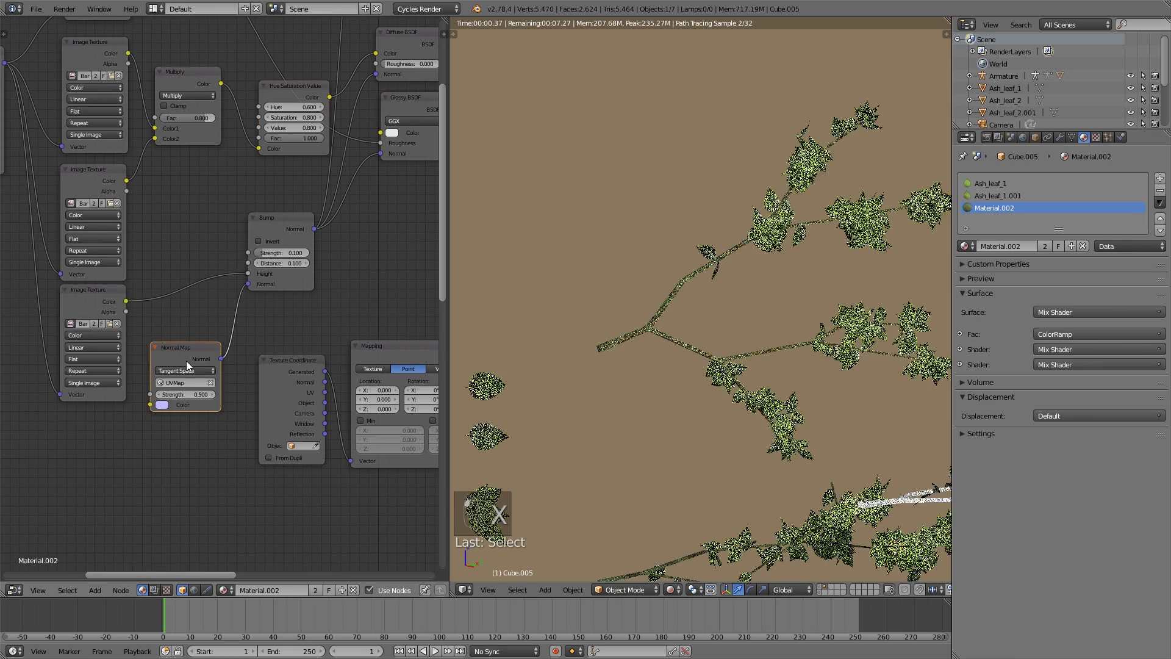
key("x")
scroll(269, 342, "down", 3)
scroll(267, 308, "up", 1)
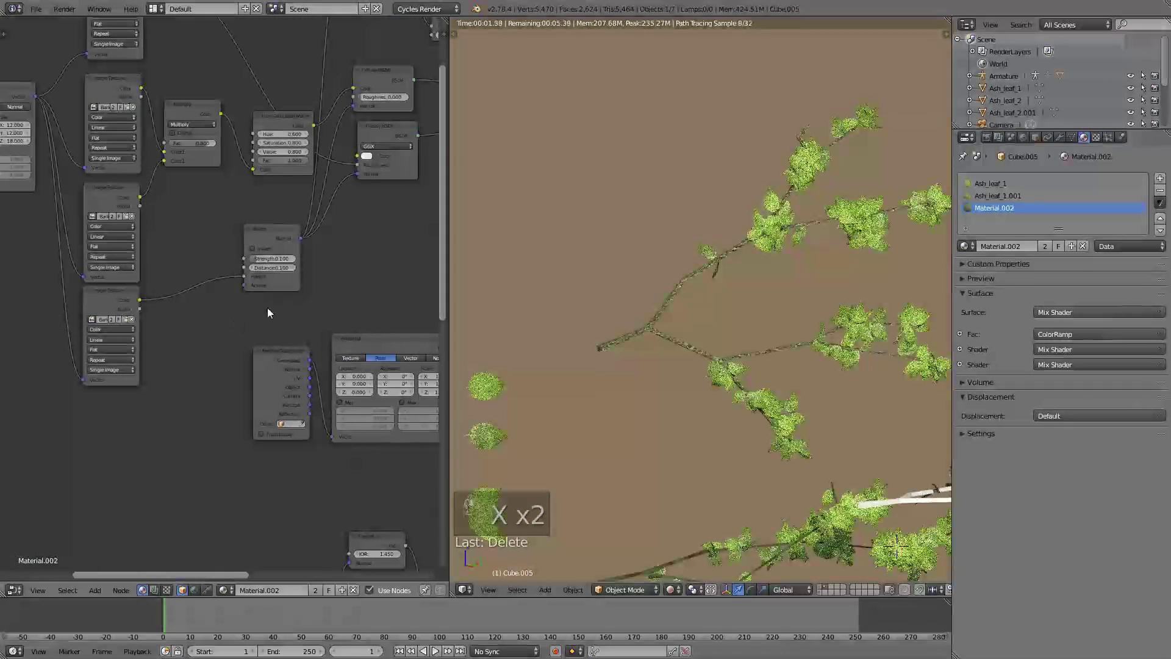
- Inspect the lower leaf branch's rendered twigs up close and switch the viewport back to Solid shading
scroll(734, 329, "down", 3)
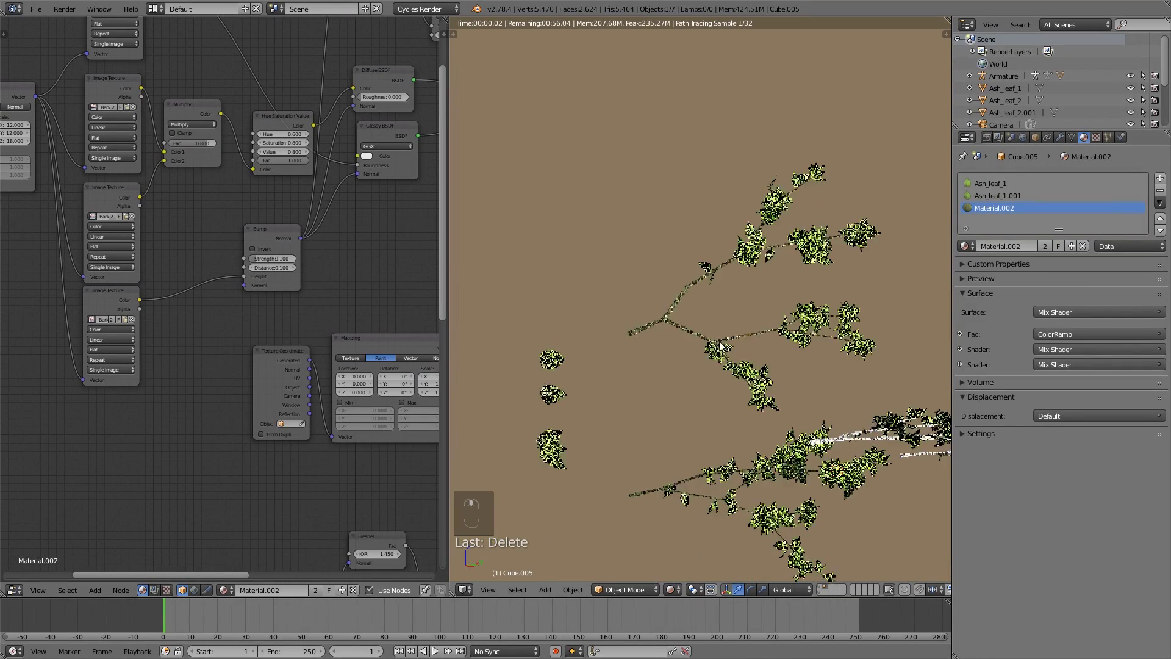
scroll(691, 321, "up", 6)
scroll(692, 321, "up", 4)
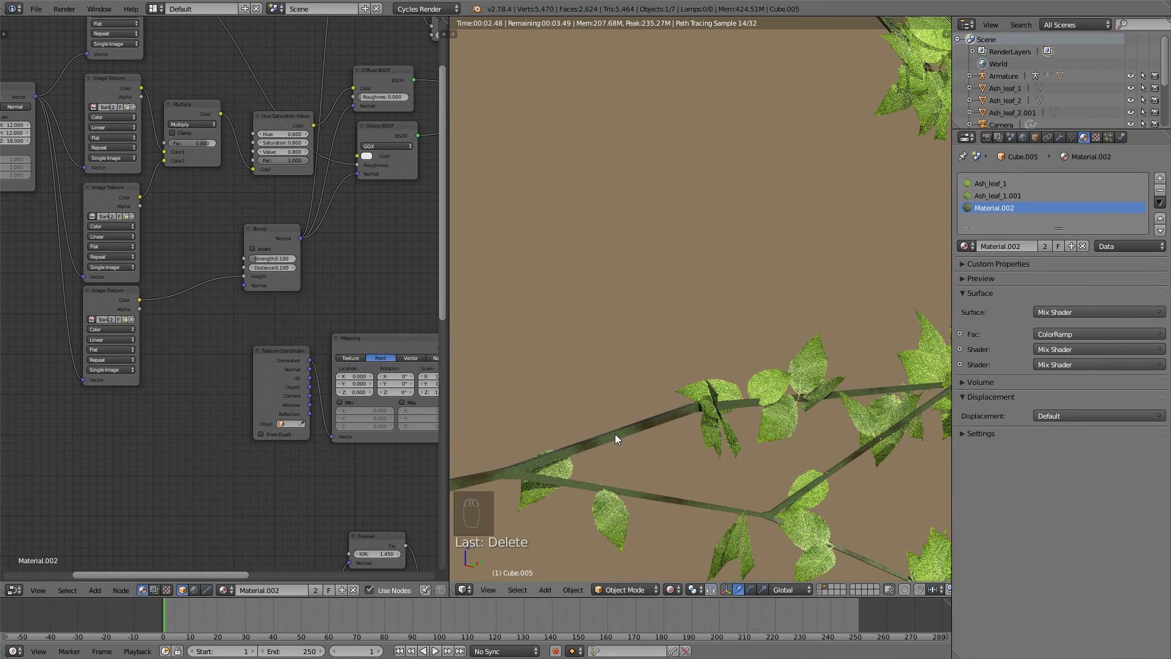
left_click(671, 589)
left_click(686, 543)
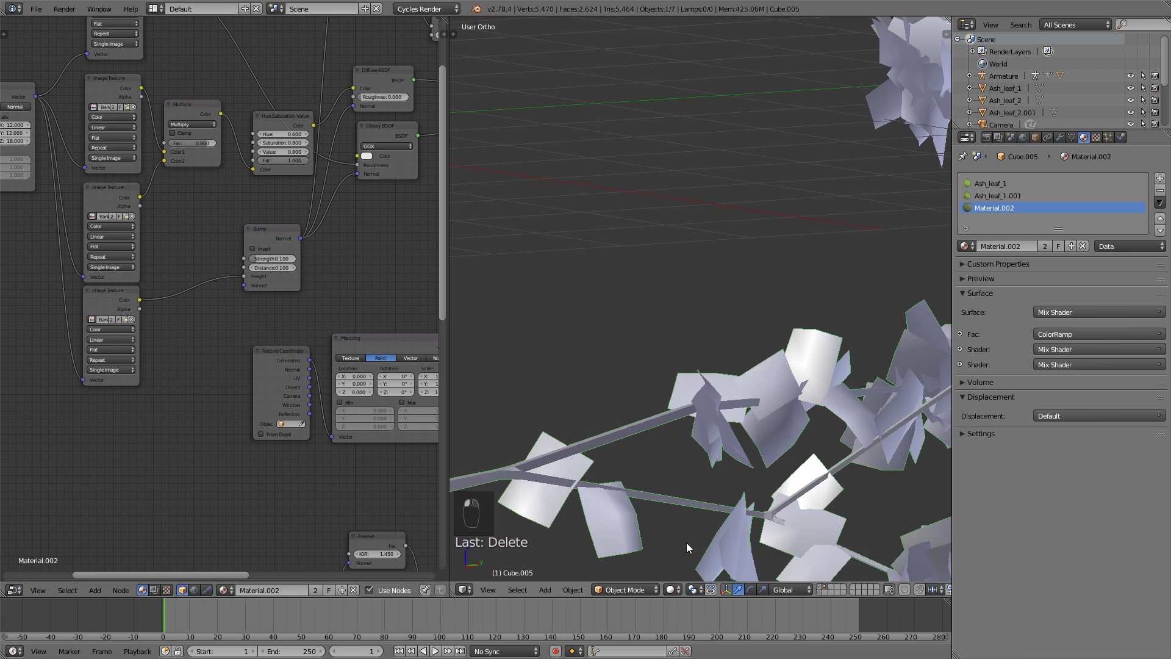
- Unwrap the lower leaf branch's linked twig geometry with Smart UV Project at an Angle Limit of 60
key("Tab")
key("a")
key("a")
key("a")
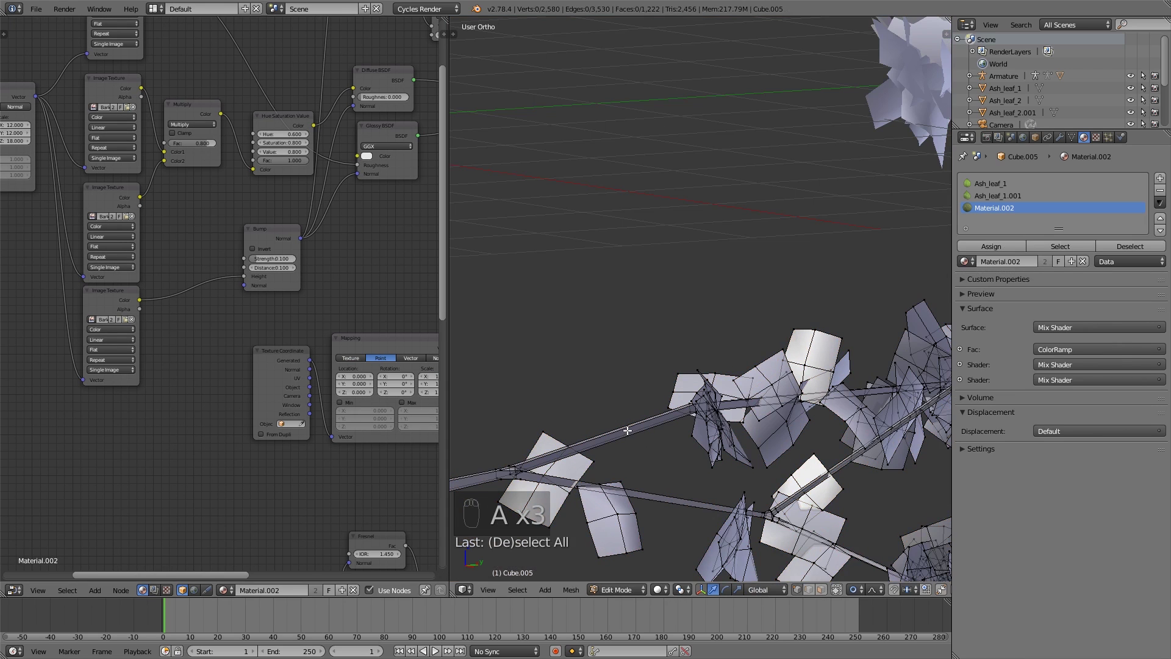
scroll(610, 427, "down", 2)
key("l")
key("a")
key("a")
key("a")
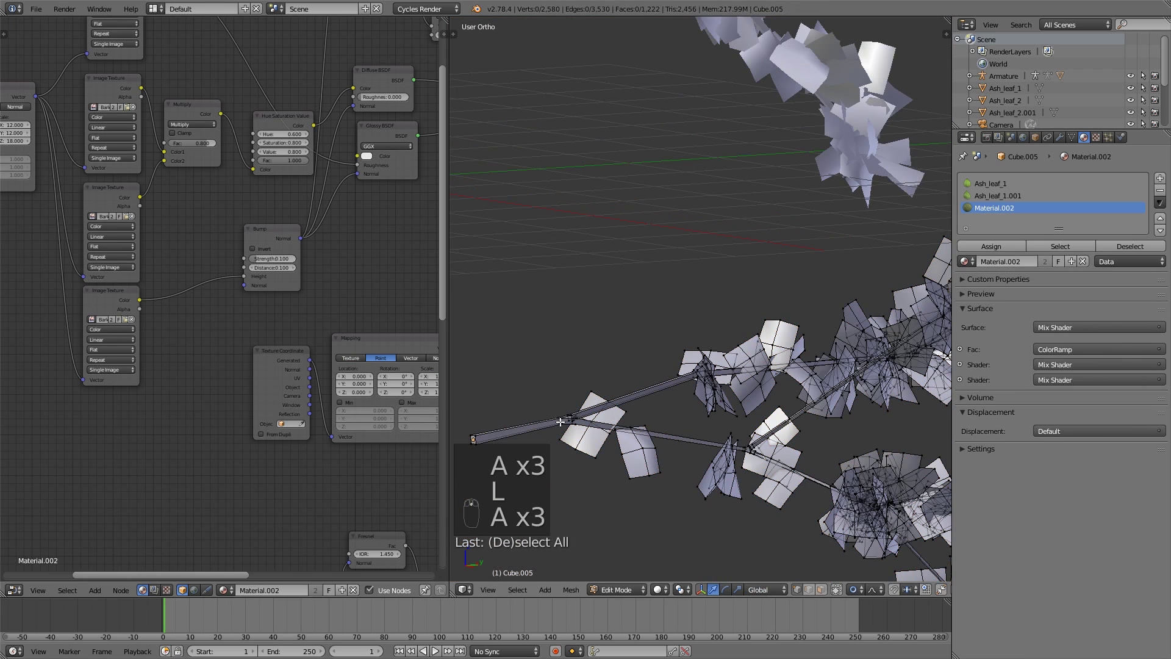
key("l")
key("u")
left_click(561, 423)
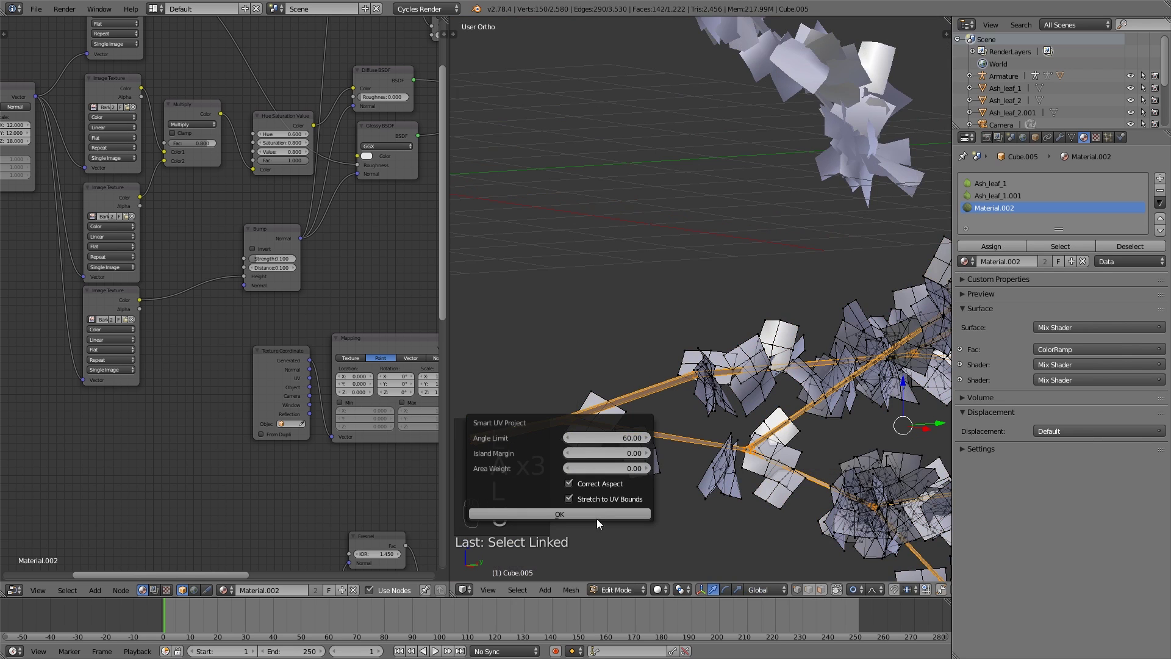
left_click(595, 515)
key("Tab")
- Switch the viewport to Rendered shading and check the bark on both leaf branches
left_click(673, 590)
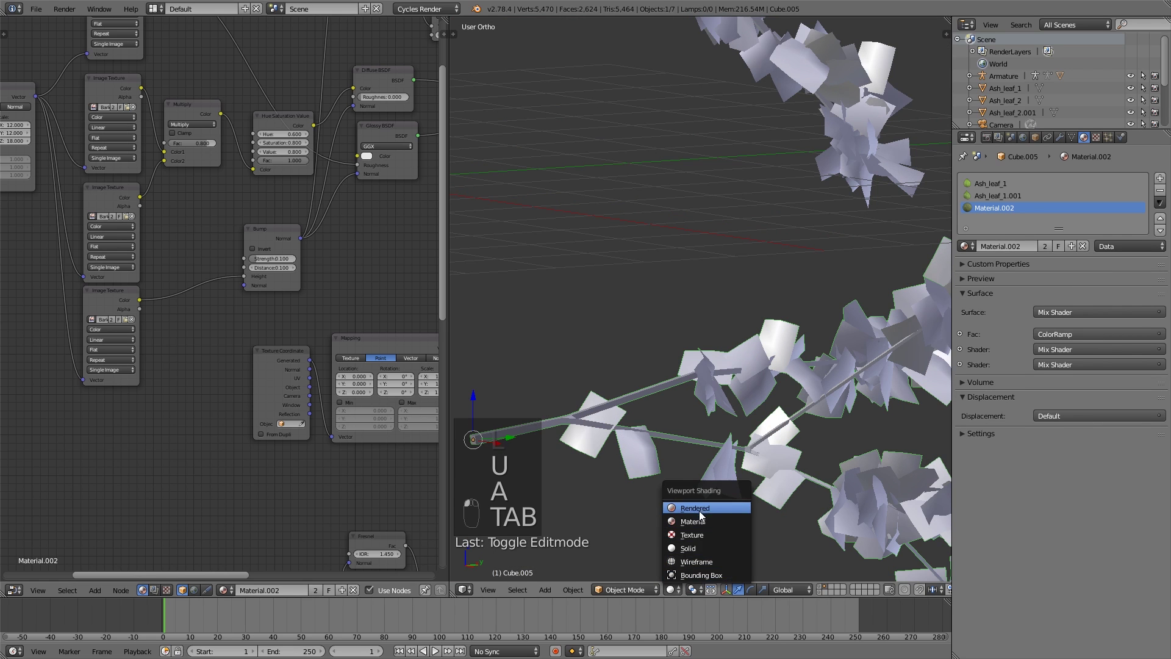
left_click(701, 508)
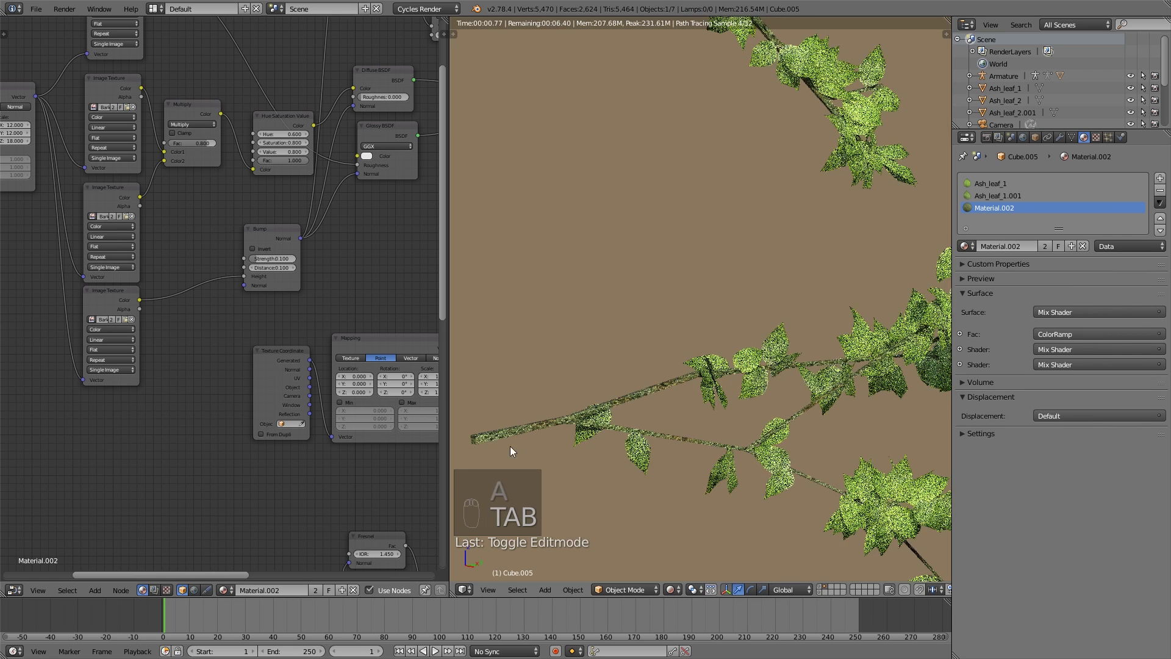
scroll(740, 257, "up", 2)
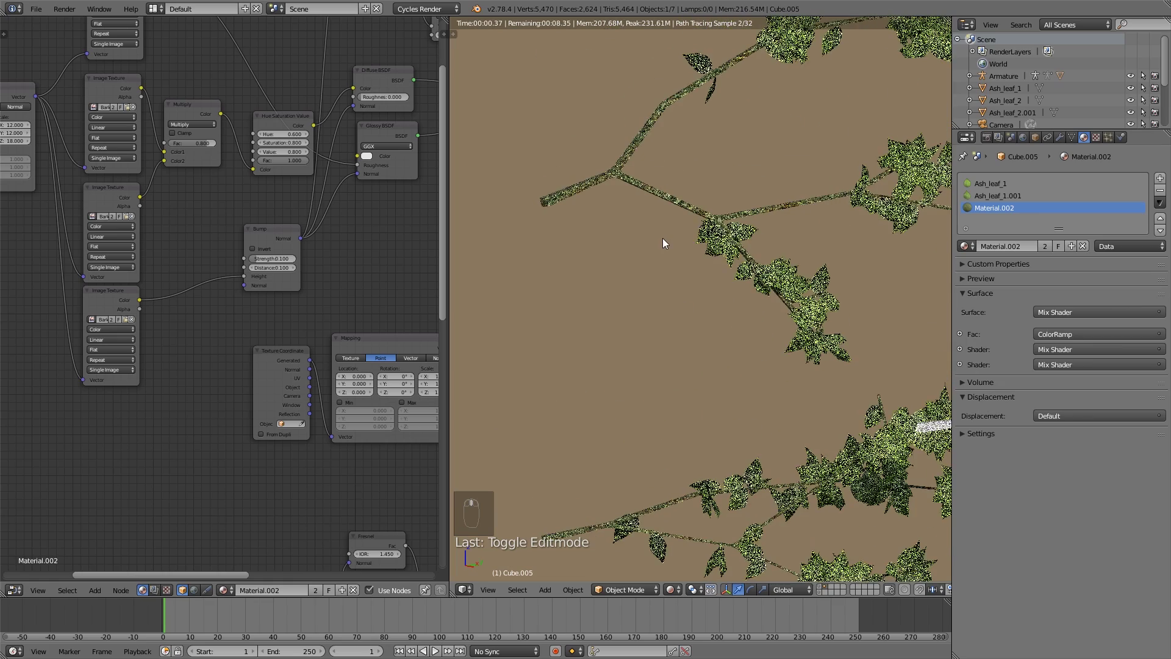
scroll(657, 349, "down", 3)
scroll(335, 361, "down", 2)
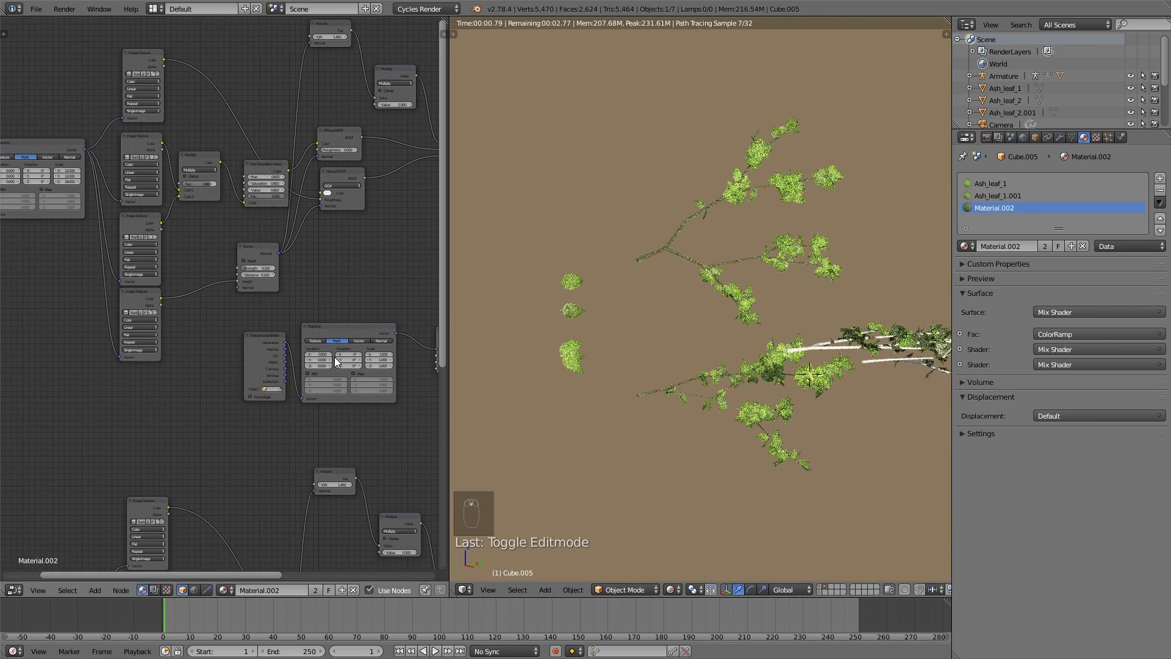
- Duplicate the upper bark setup's Hue Saturation Value node and insert it between the lower setup's Multiply node and Diffuse BSDF
scroll(231, 247, "down", 2)
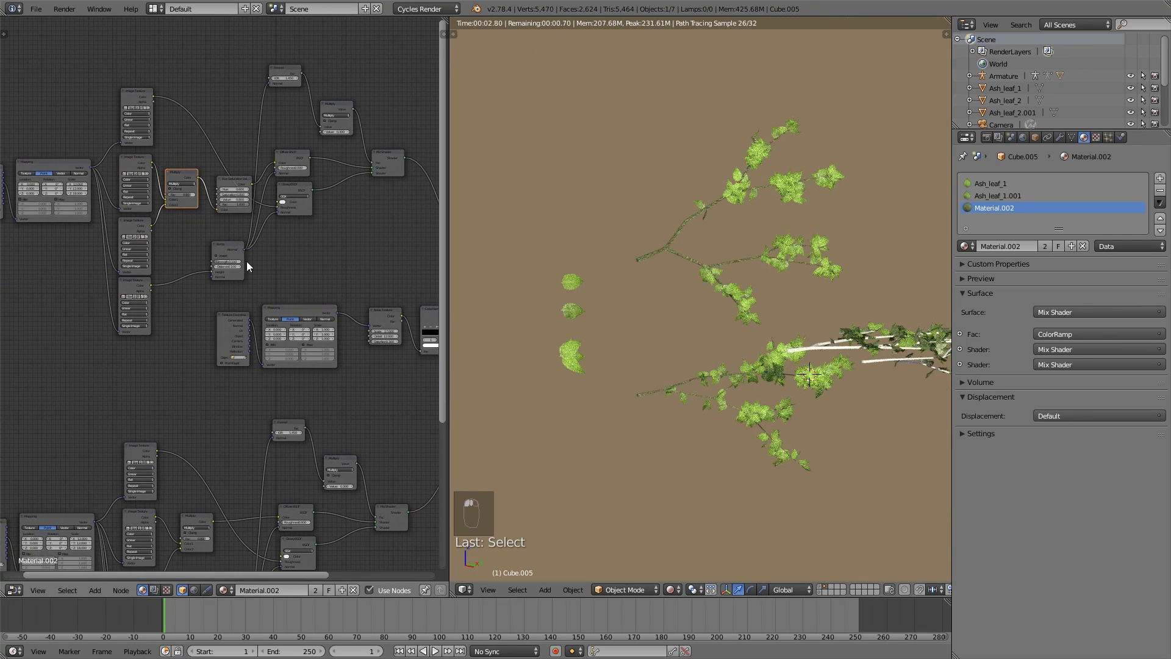
middle_click_drag(272, 247, 261, 193)
key("shift+d")
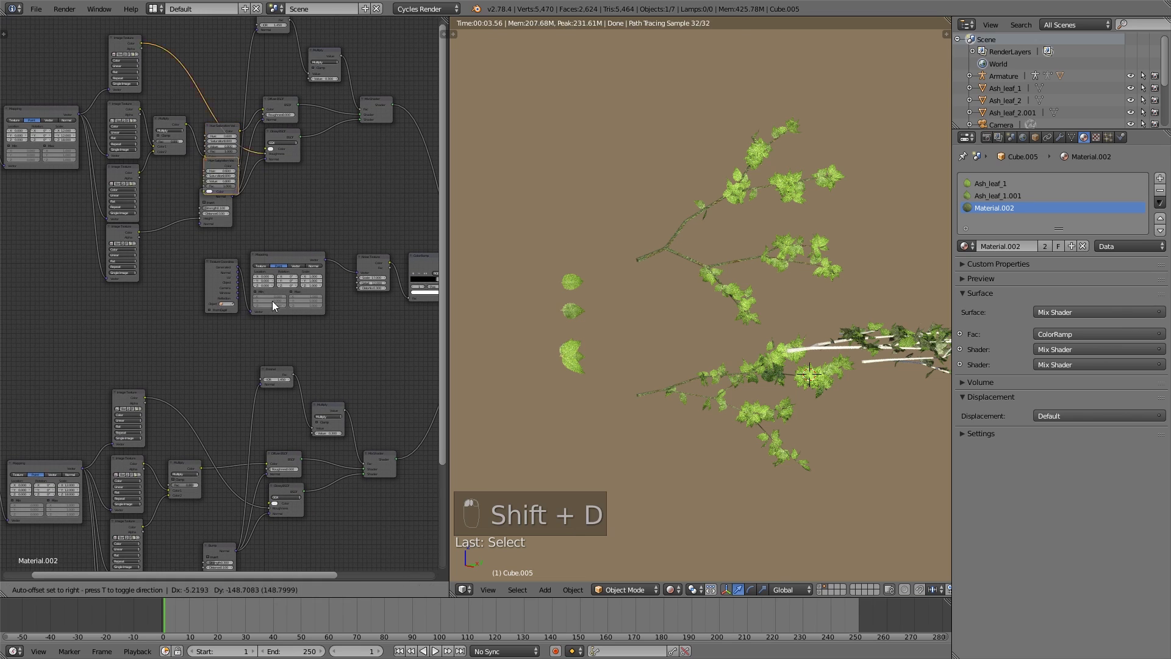
left_click(276, 505)
scroll(268, 491, "up", 2)
scroll(292, 332, "up", 4)
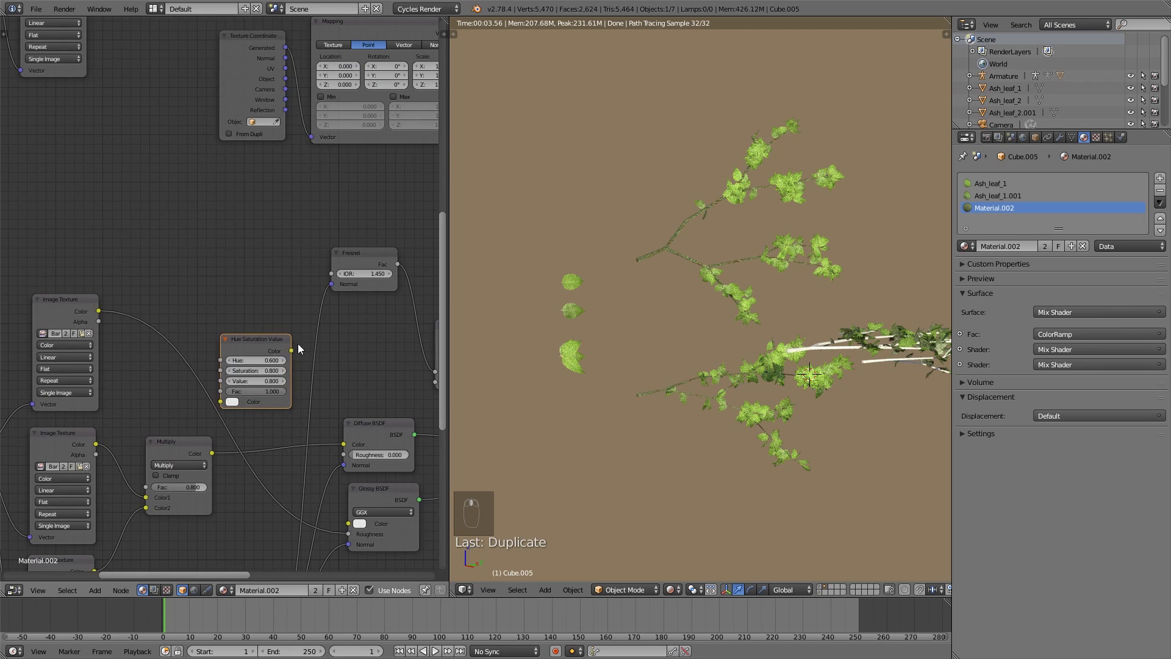
key("g")
right_click(343, 420)
left_click_drag(314, 434, 287, 431)
scroll(708, 379, "up", 5)
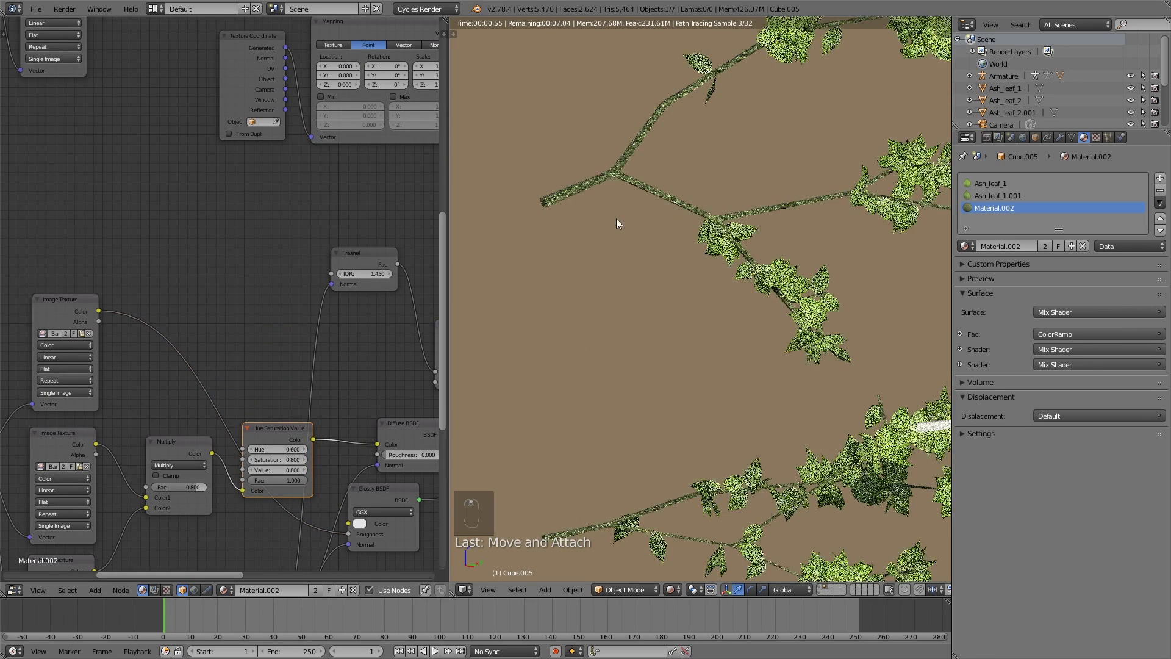
- Delete the Normal Map node and its Non-Color Data image texture from the lower bark setup
scroll(322, 470, "down", 3)
middle_click_drag(321, 469, 286, 298)
scroll(249, 386, "up", 3)
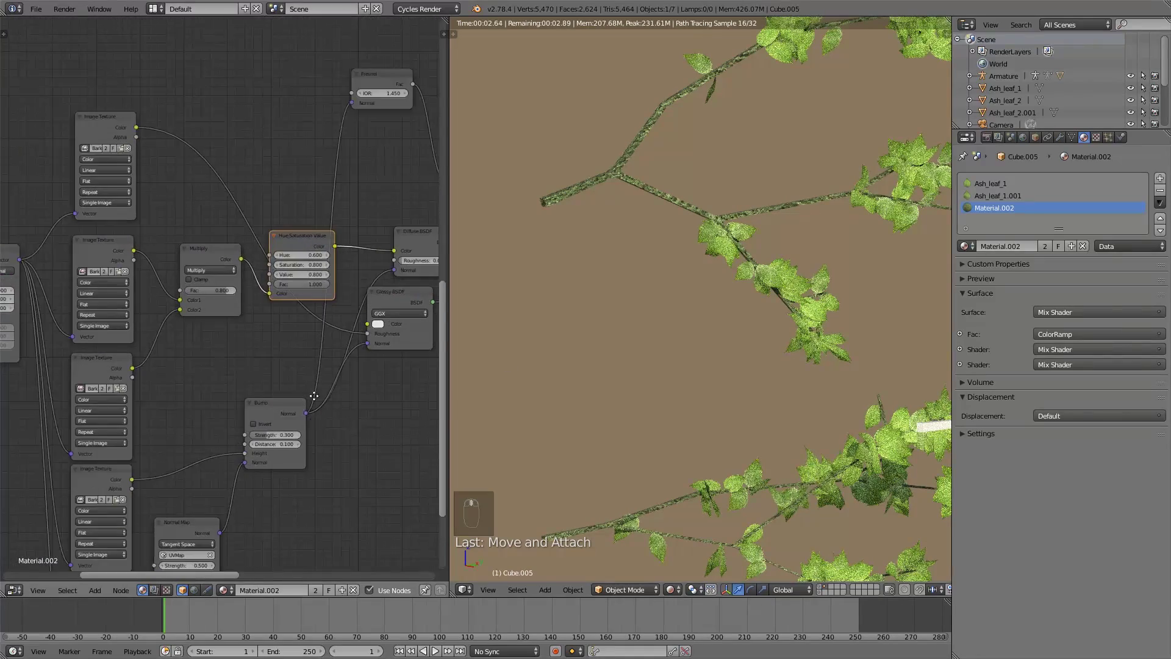
scroll(265, 393, "down", 1)
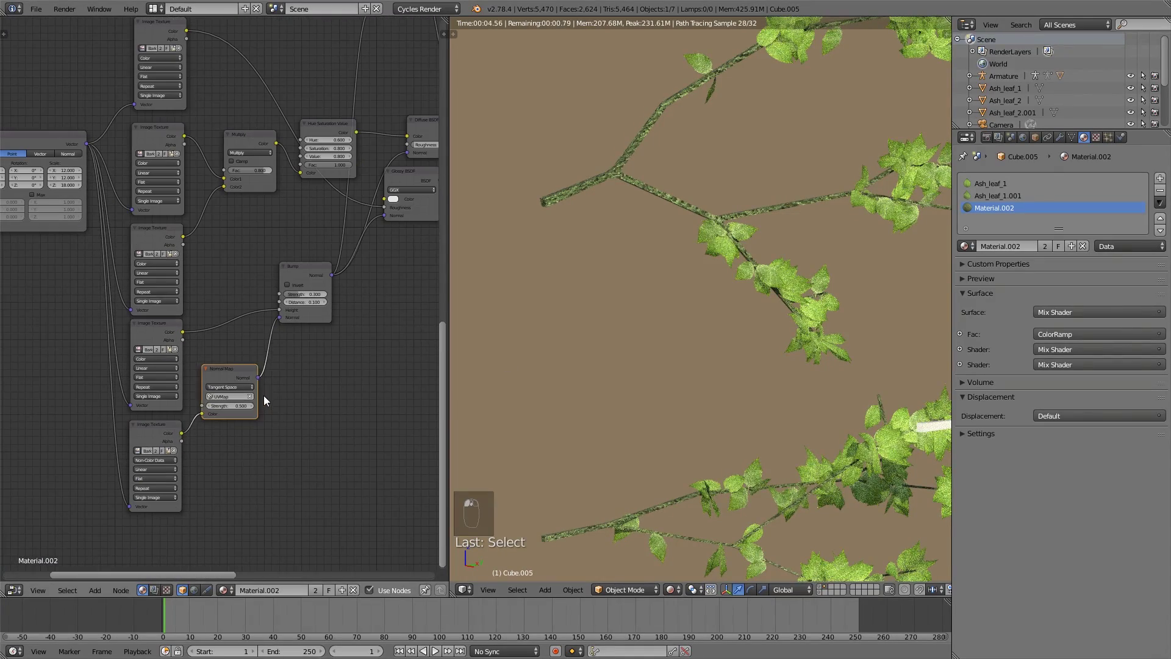
key("x")
left_click(150, 427)
key("x")
- Set the lower bark setup's Bump Strength to 0.200
scroll(298, 398, "up", 2)
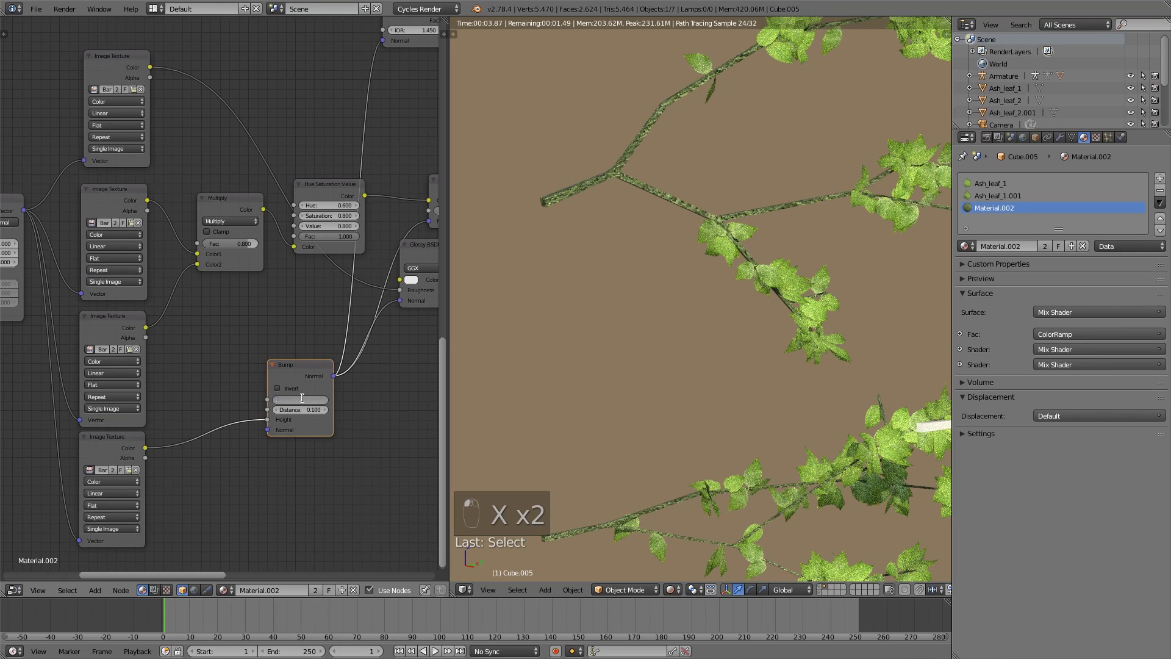
key("Return")
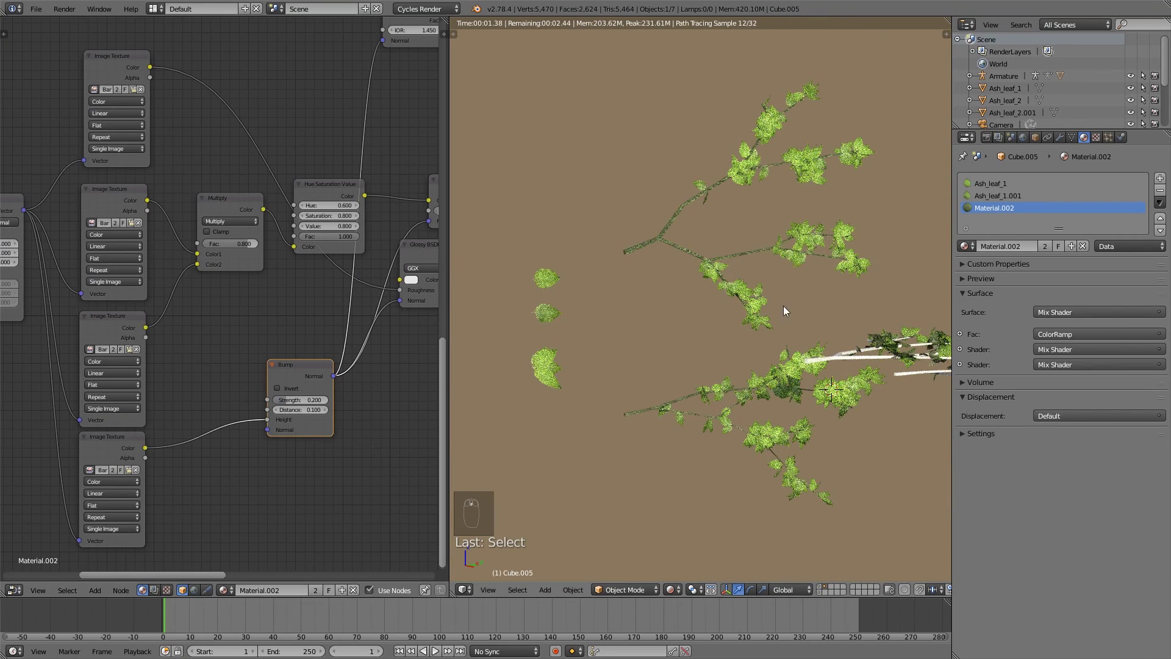
middle_click_drag(783, 306, 643, 307, "shift")
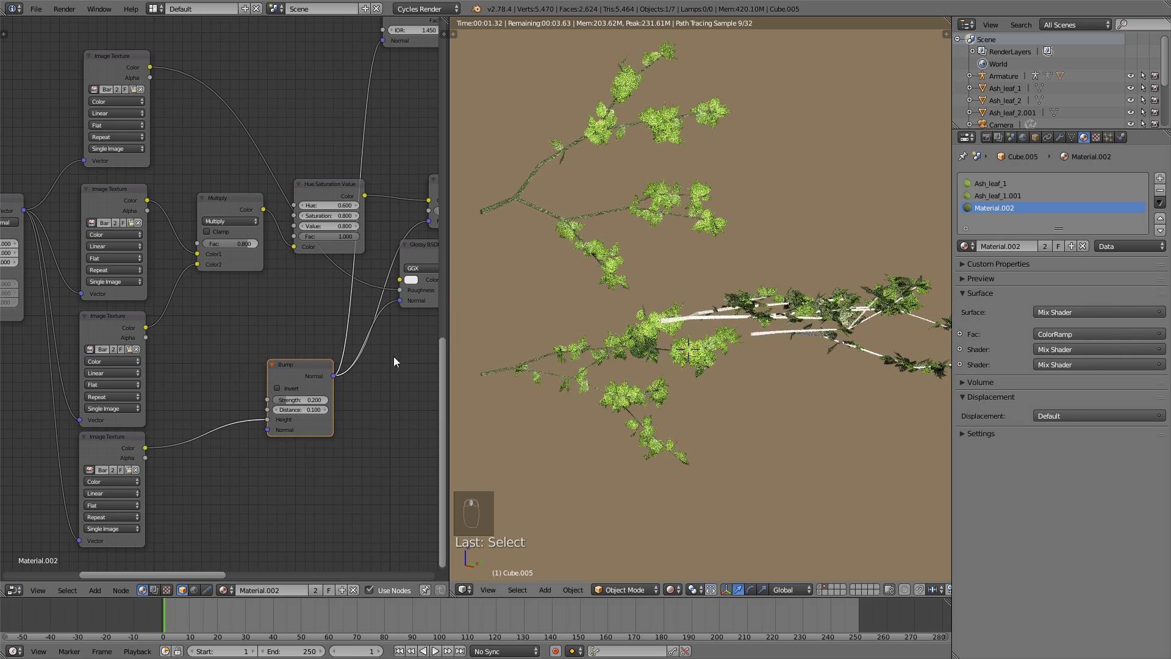
- Set the Hue Saturation Value node's Value to 0.700 in the lower bark setup and 0.600 in the upper one
scroll(316, 363, "up", 2)
scroll(316, 260, "right", 3, "ctrl")
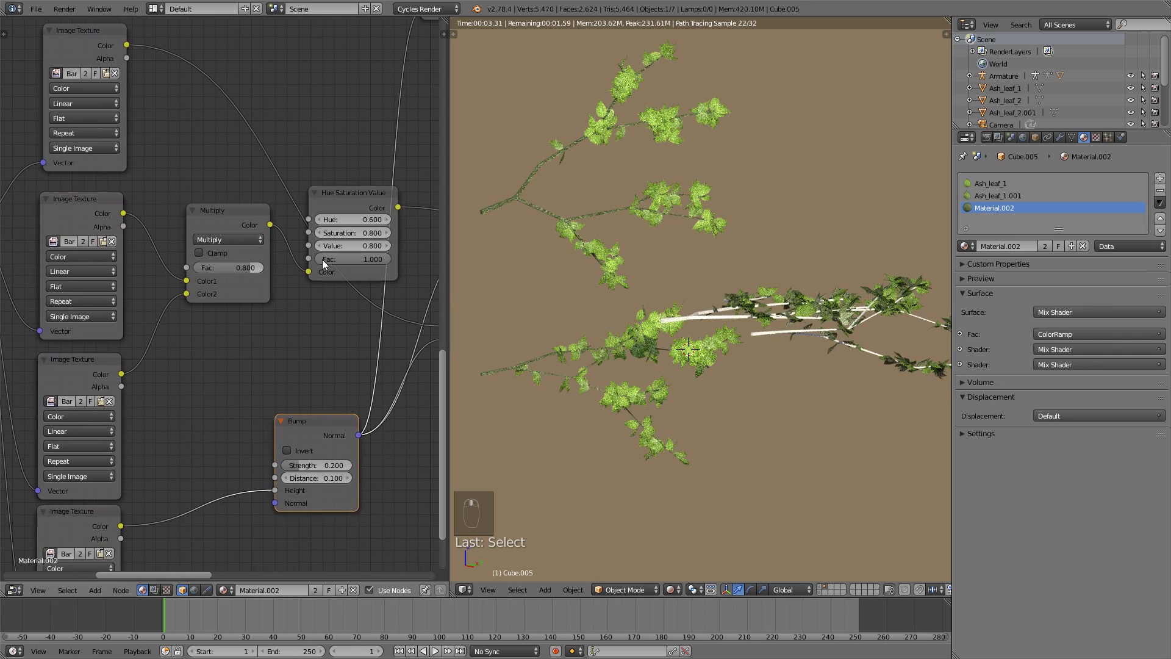
scroll(331, 176, "down", 4)
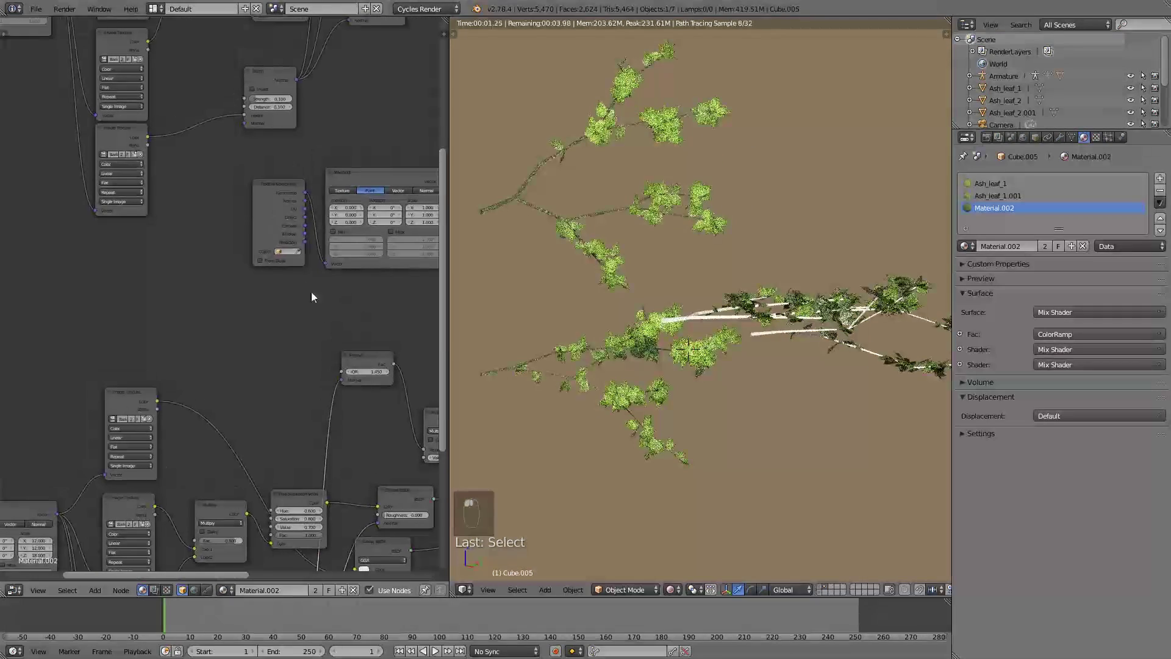
middle_click_drag(302, 236, 303, 383)
scroll(244, 194, "up", 2)
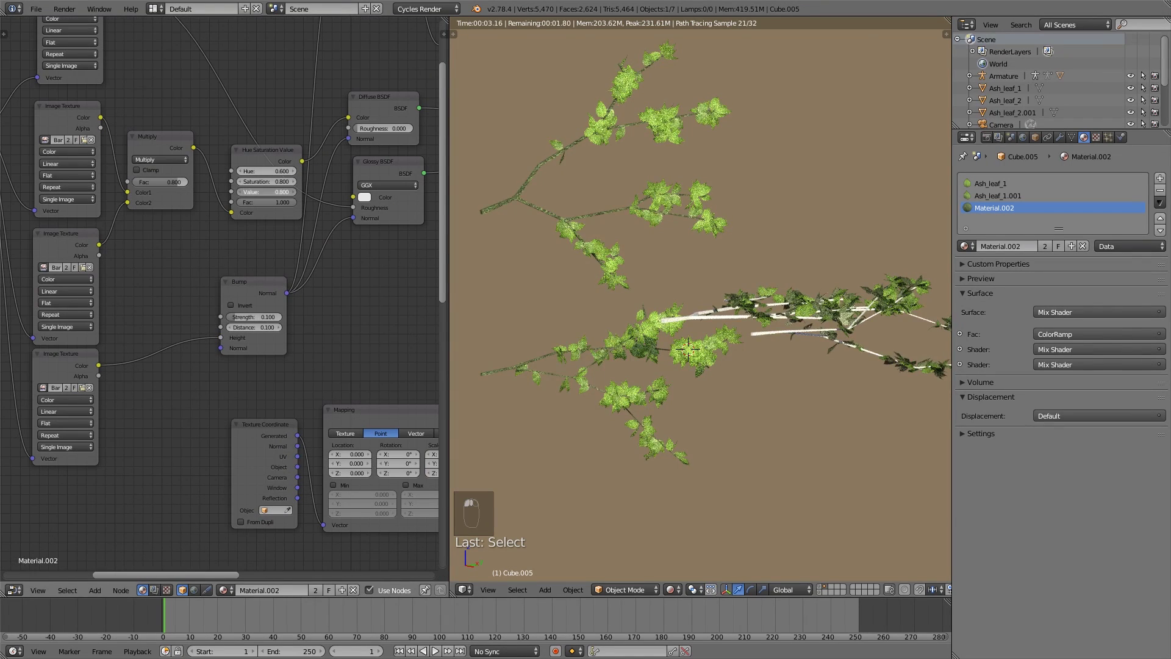
left_click_drag(268, 191, 256, 192)
- Show the full tree's layer from the front in rendered shading and examine the trunk and foliage
scroll(683, 343, "down", 3)
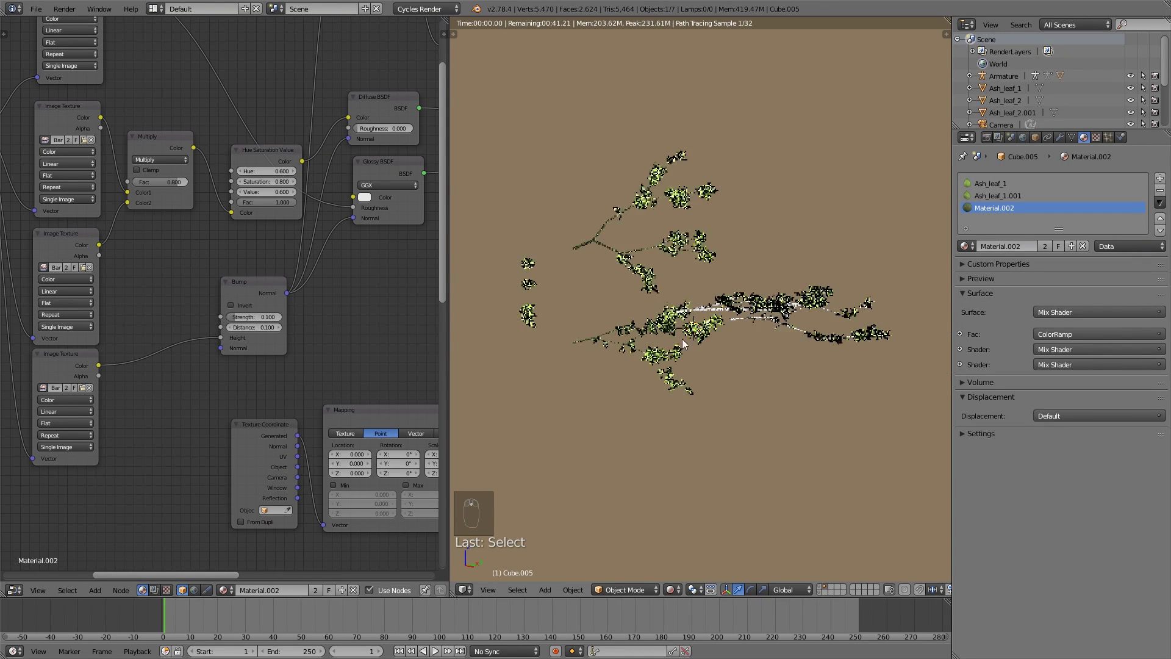
left_click(819, 587)
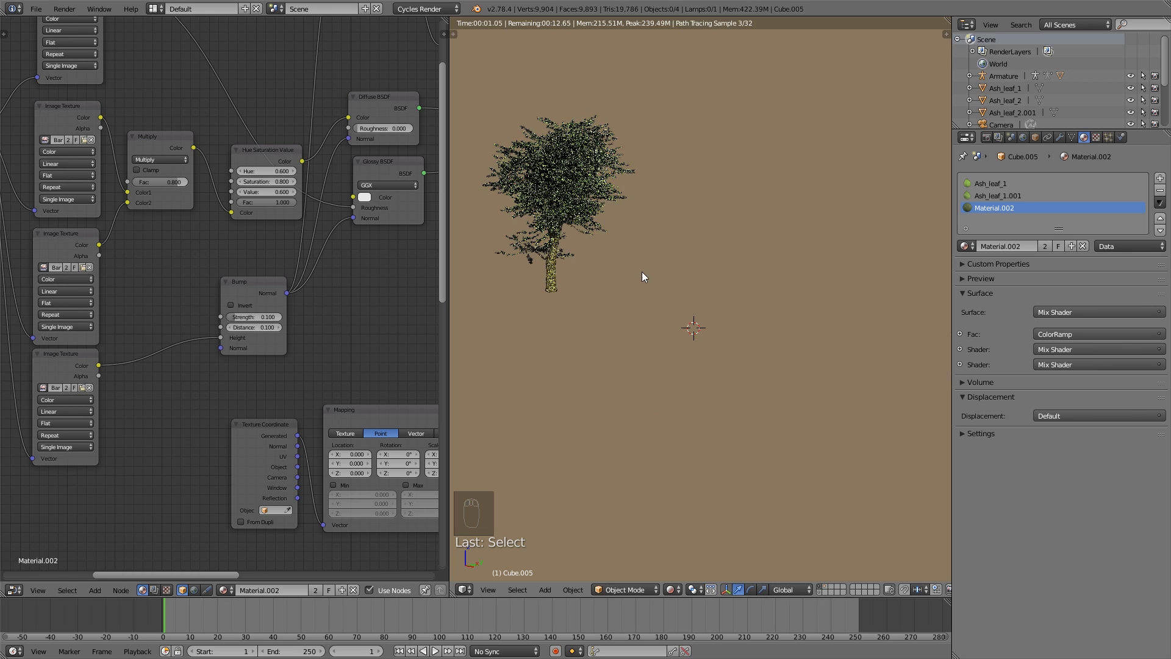
key("KP_1")
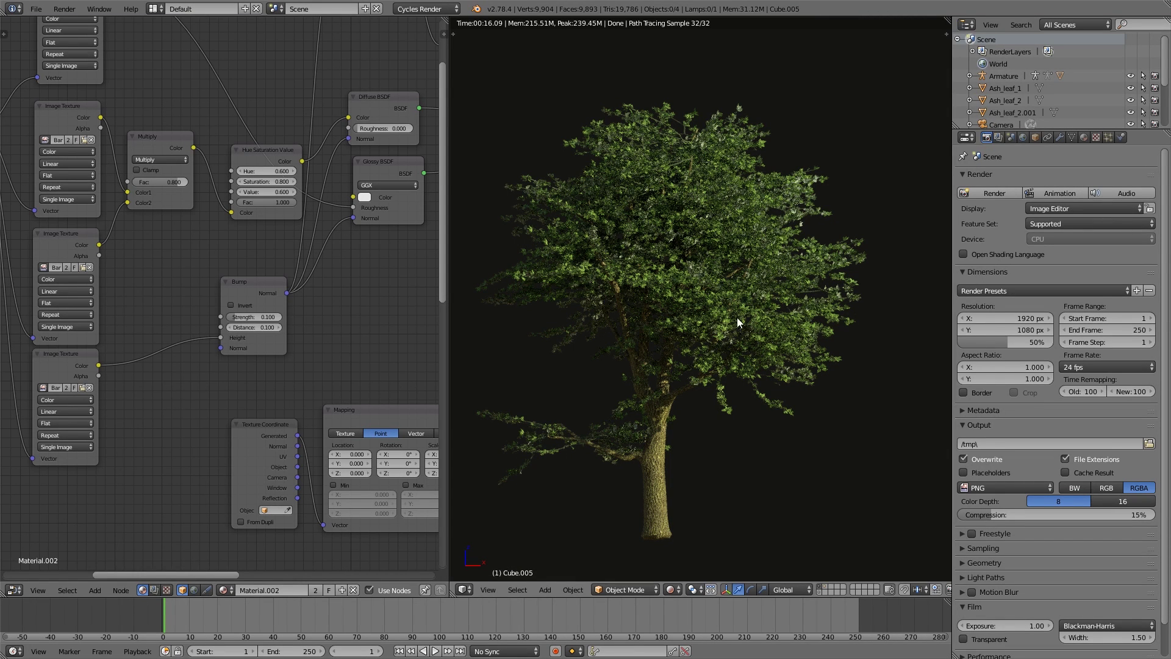
right_click(748, 349)
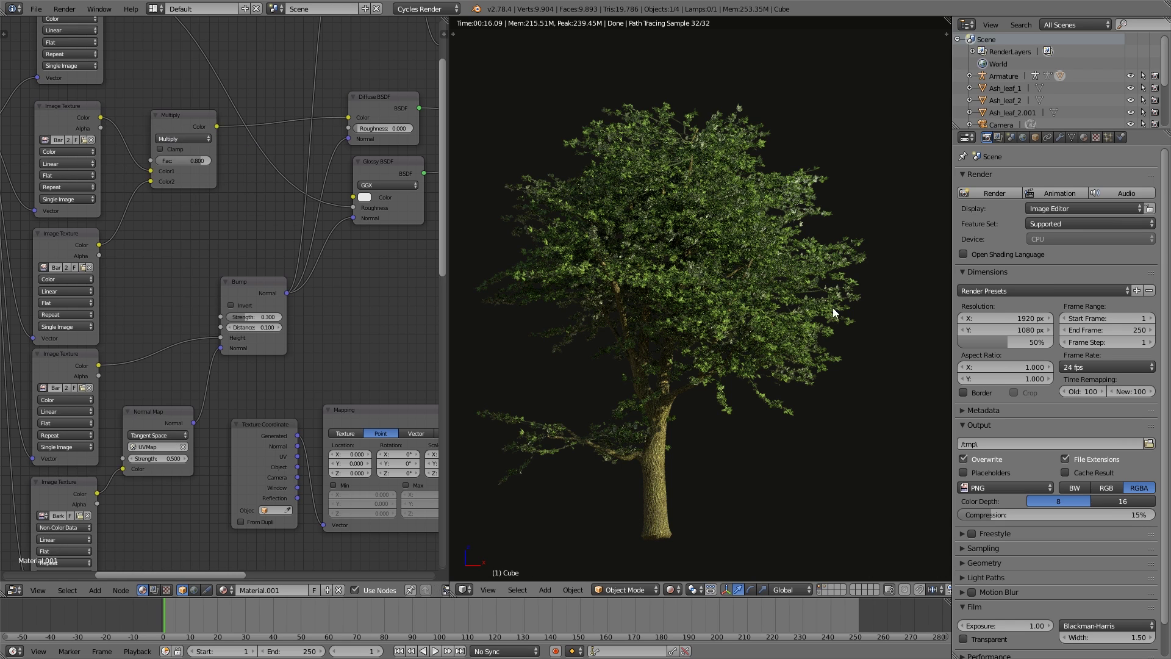
- Return to the leaf branches' layer and select the Cube.005 leaf branch to review its bark nodes
left_click(830, 590)
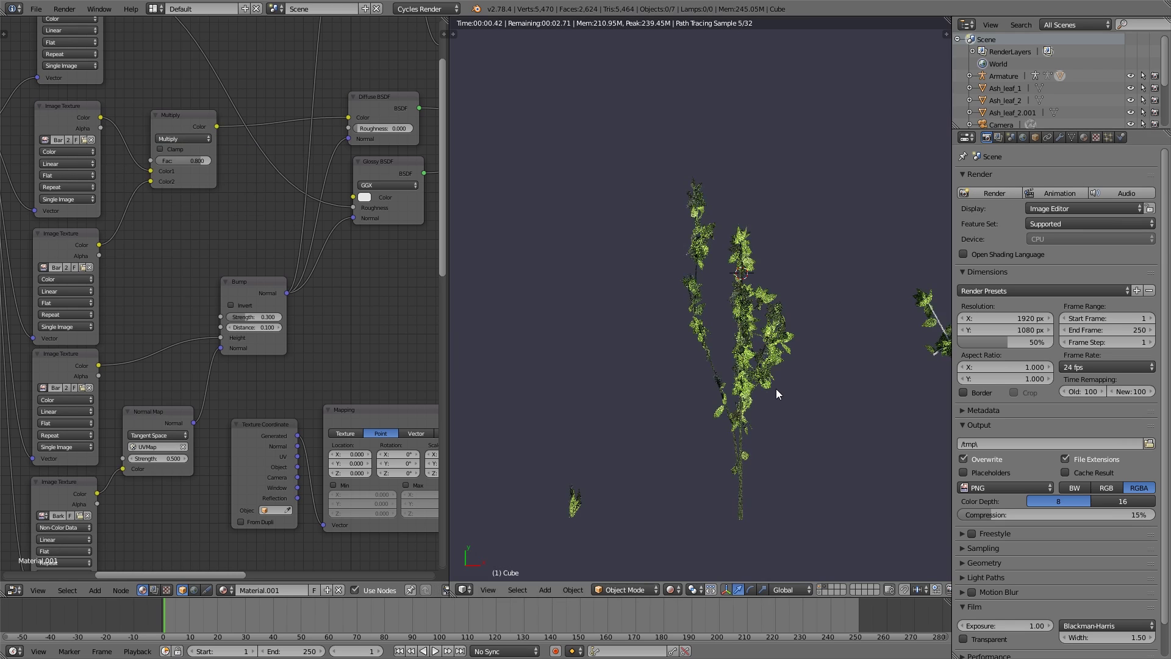
middle_click_drag(776, 390, 766, 421)
scroll(763, 425, "up", 3)
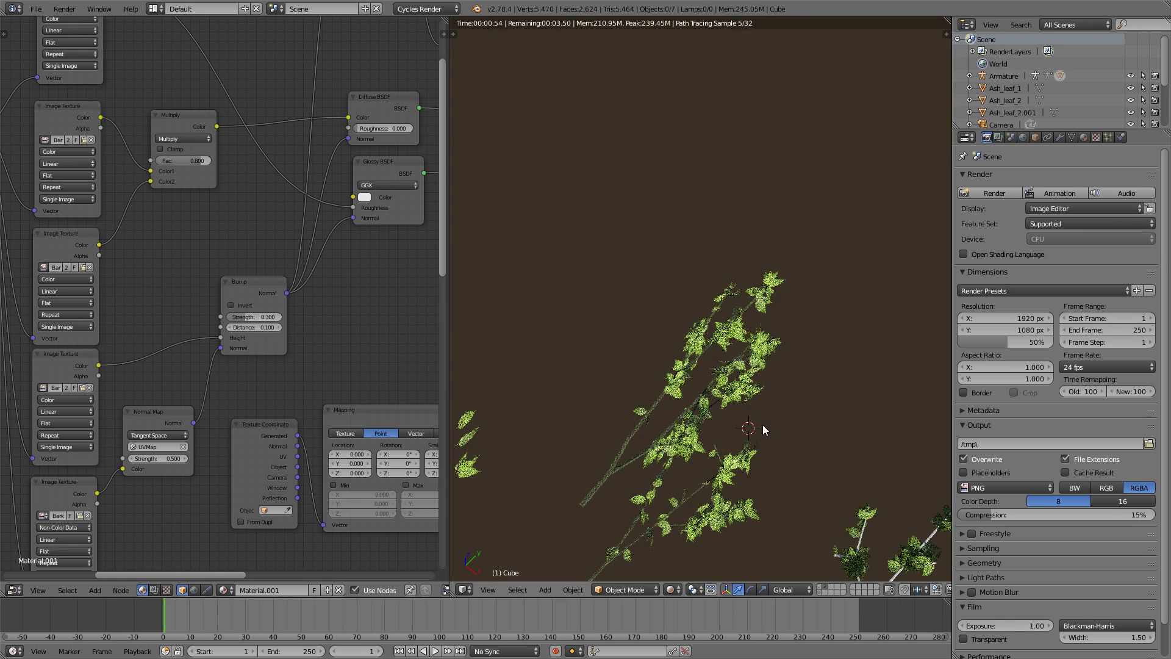
right_click(731, 475)
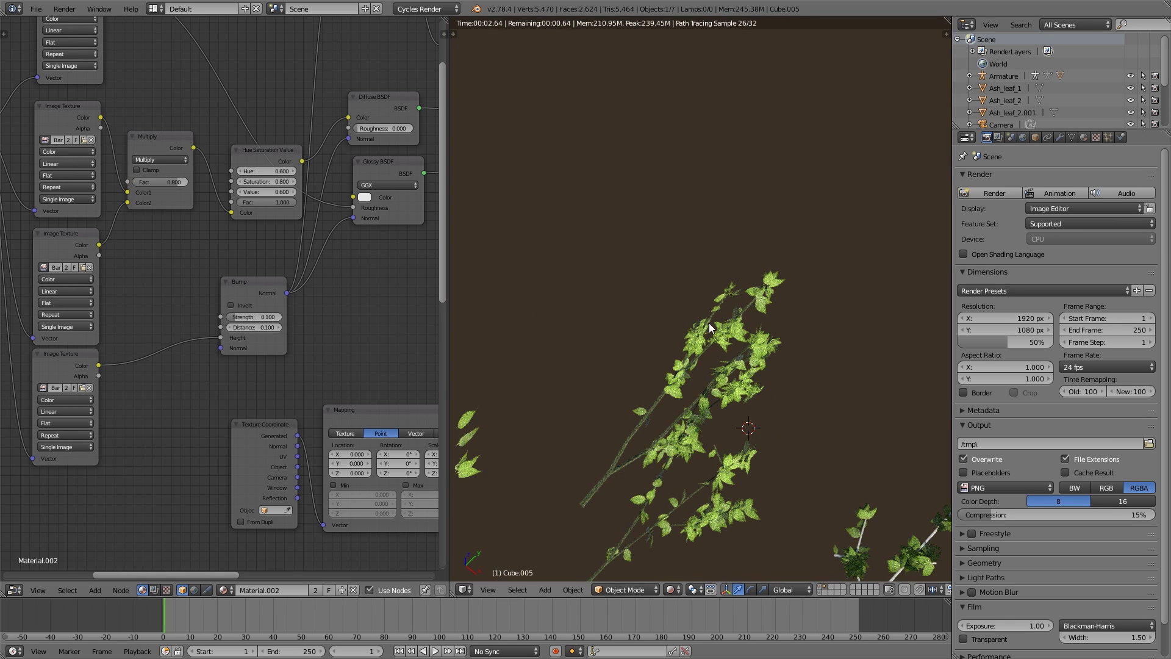
scroll(211, 308, "down", 5)
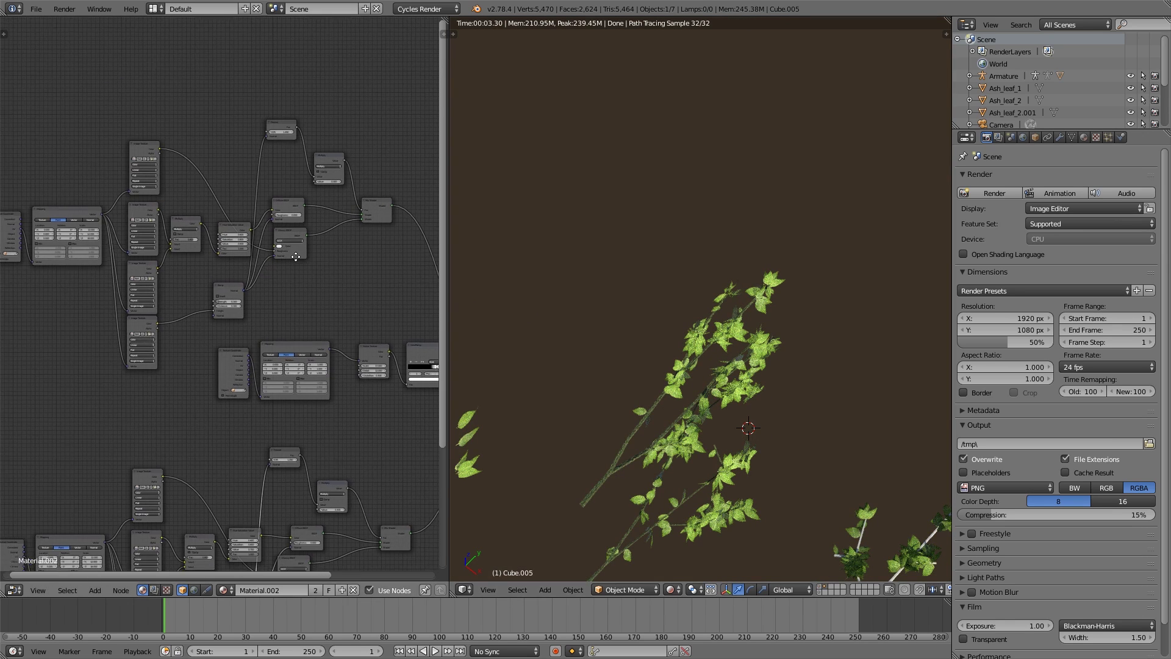
scroll(320, 261, "up", 3)
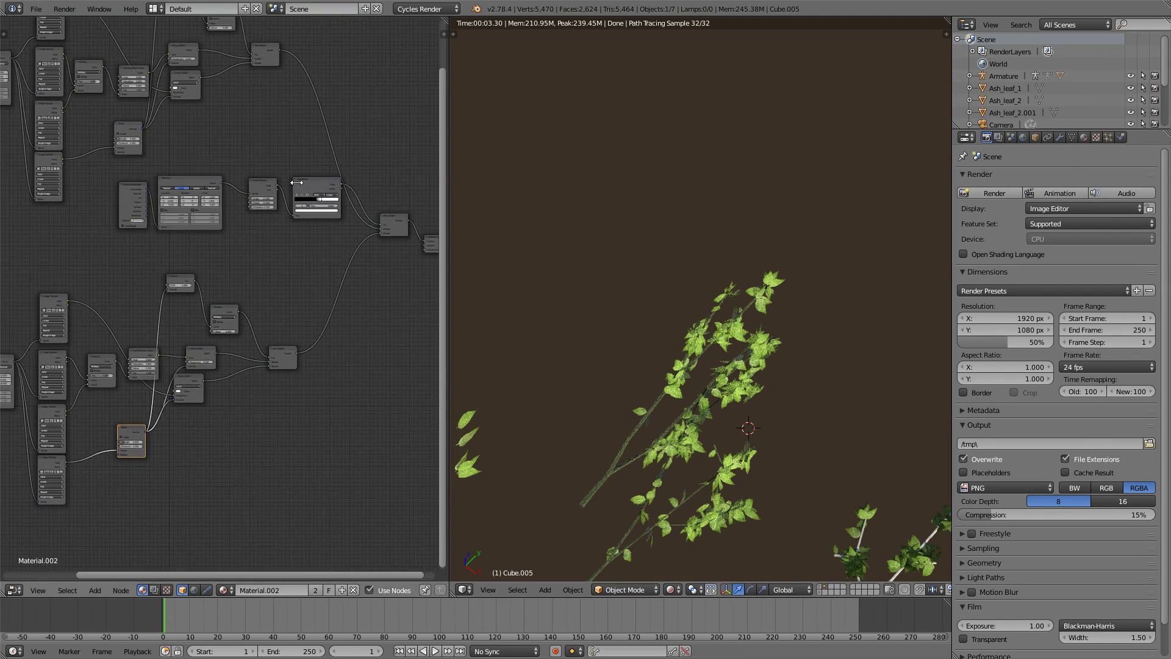
middle_click_drag(264, 351, 328, 322)
- Set the Scale of both Subsurface Scattering nodes in the Ash_leaf_1 material to 1.000
left_click(1085, 138)
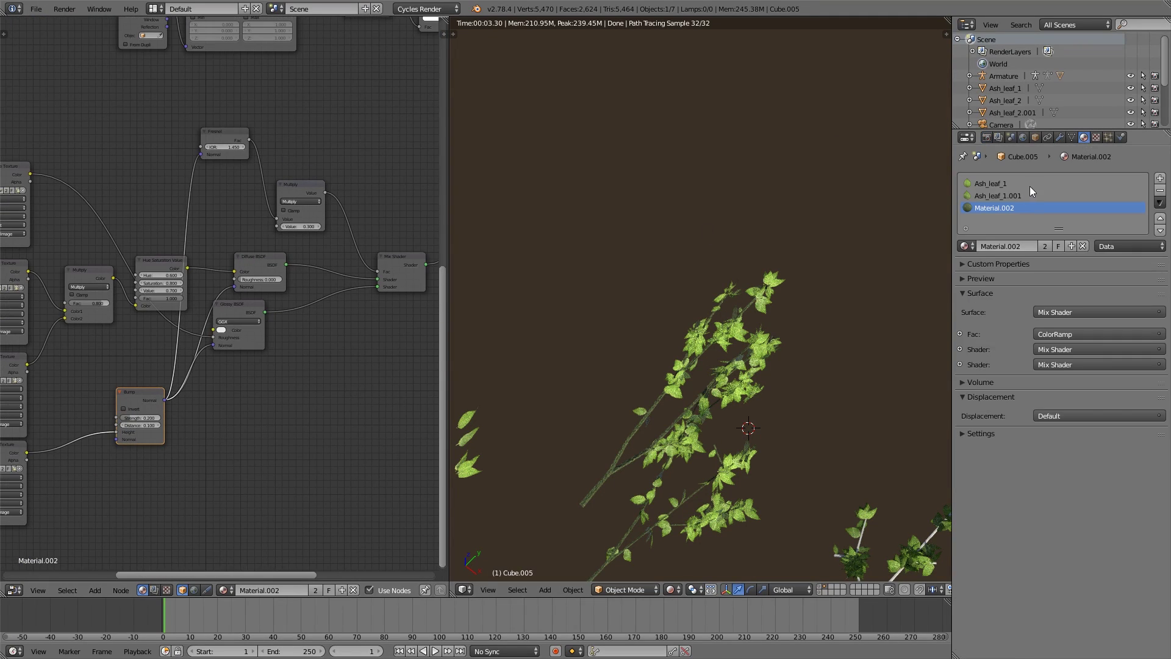
left_click(1003, 183)
scroll(266, 404, "down", 3)
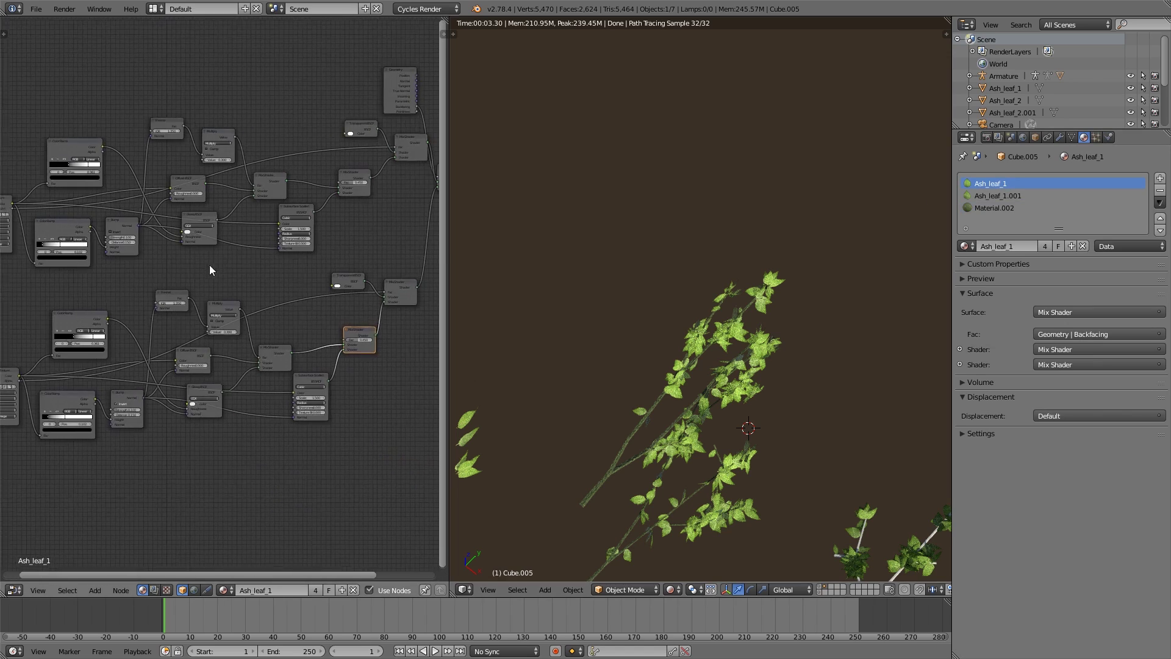
scroll(193, 234, "up", 3)
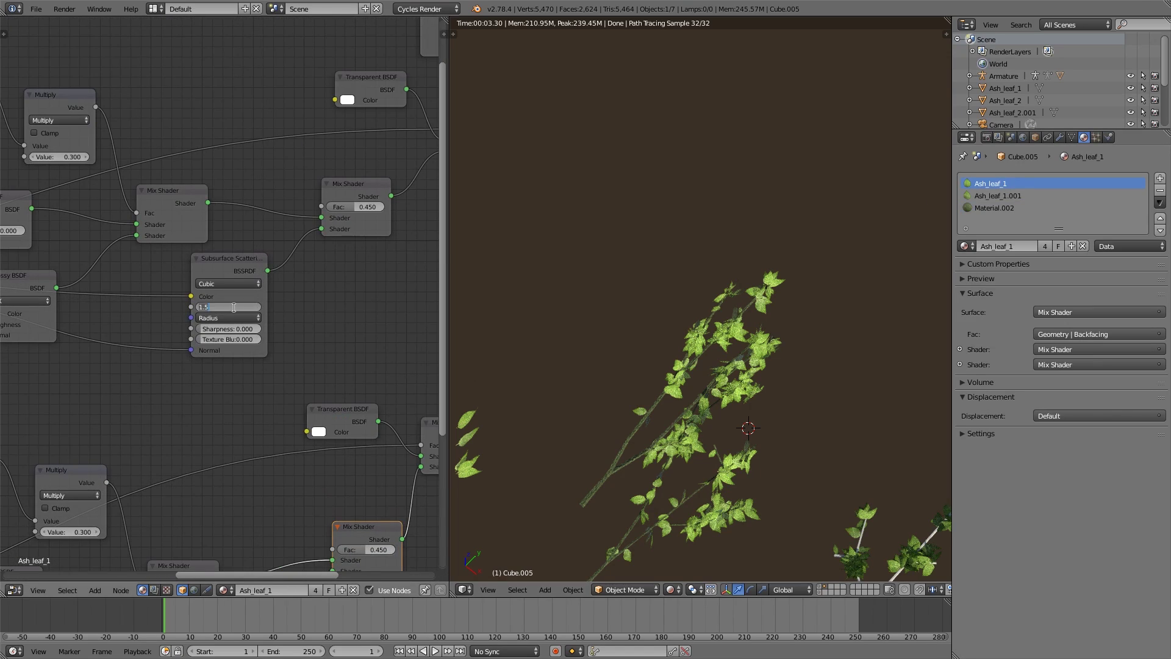
key("Return")
scroll(294, 270, "down", 3)
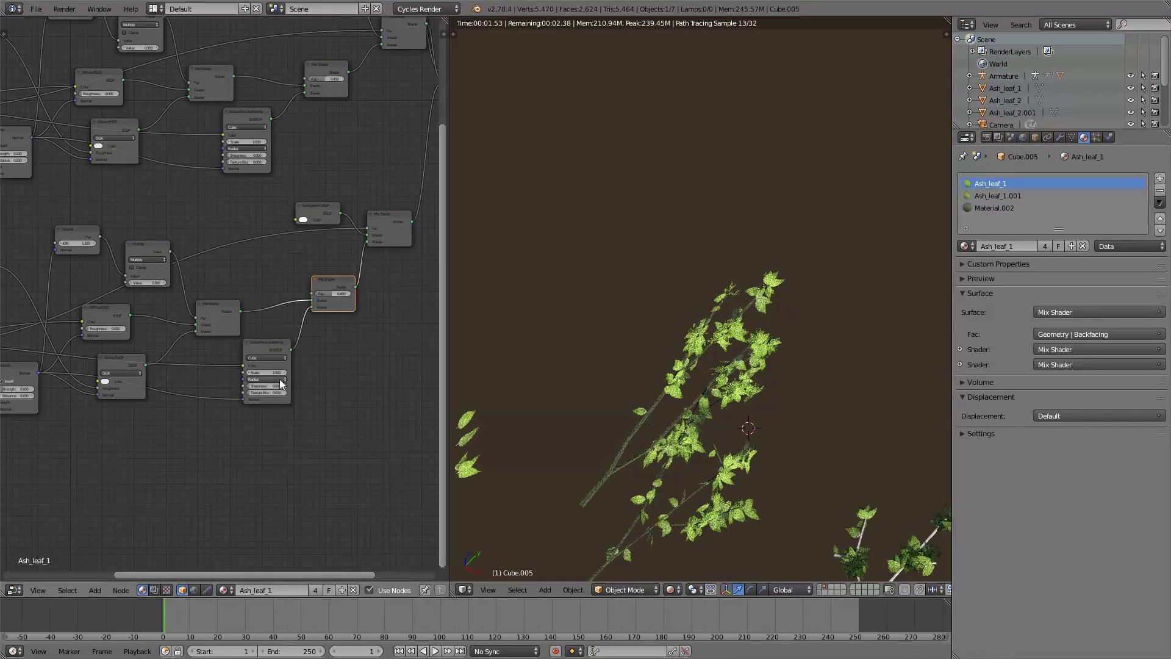
key("Return")
- Adjust the Sharpness of Ash_leaf_1's lower Subsurface Scattering node and set the upper node's Sharpness to 0.400
scroll(286, 372, "up", 3)
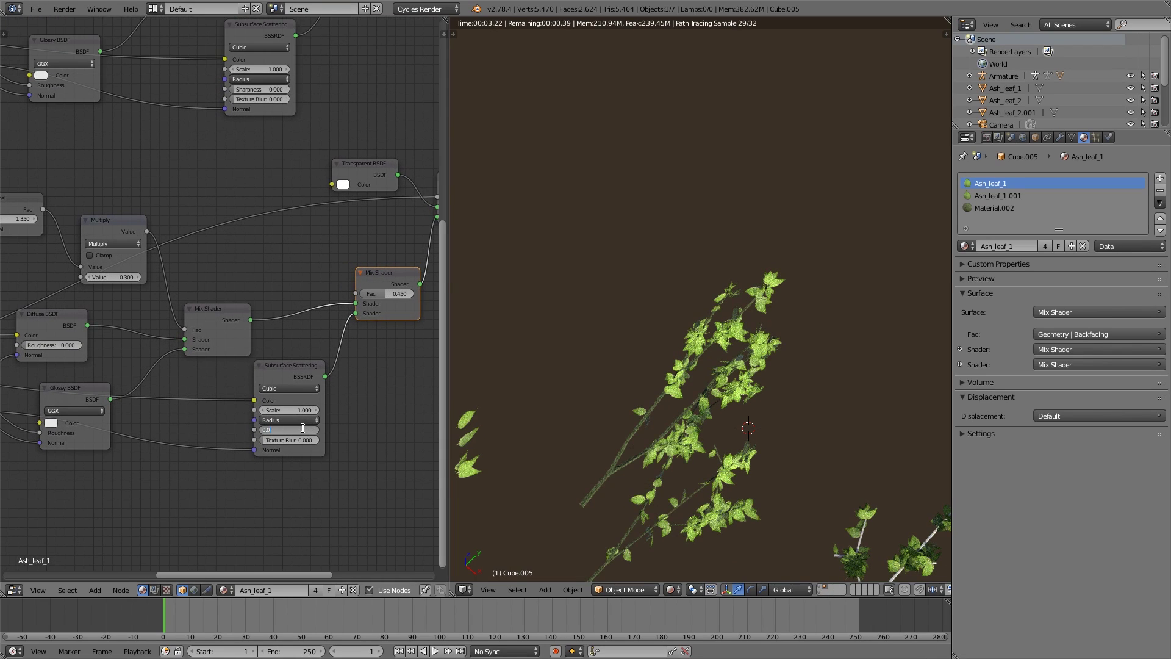
key("Return")
middle_click_drag(278, 113, 265, 293)
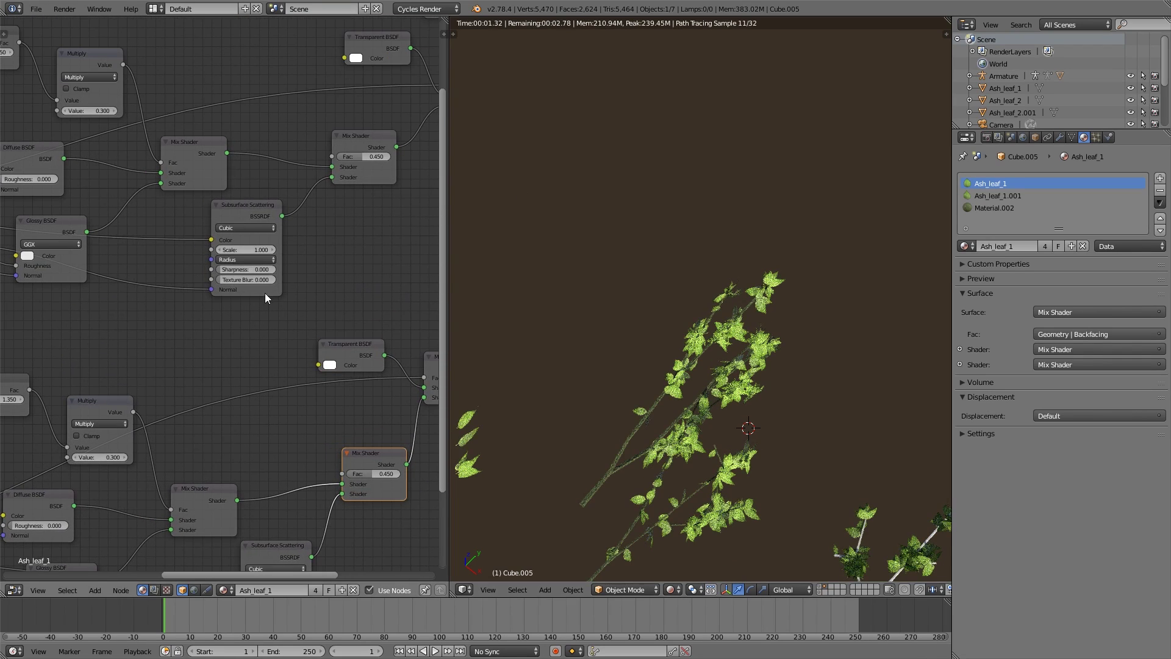
key("Return")
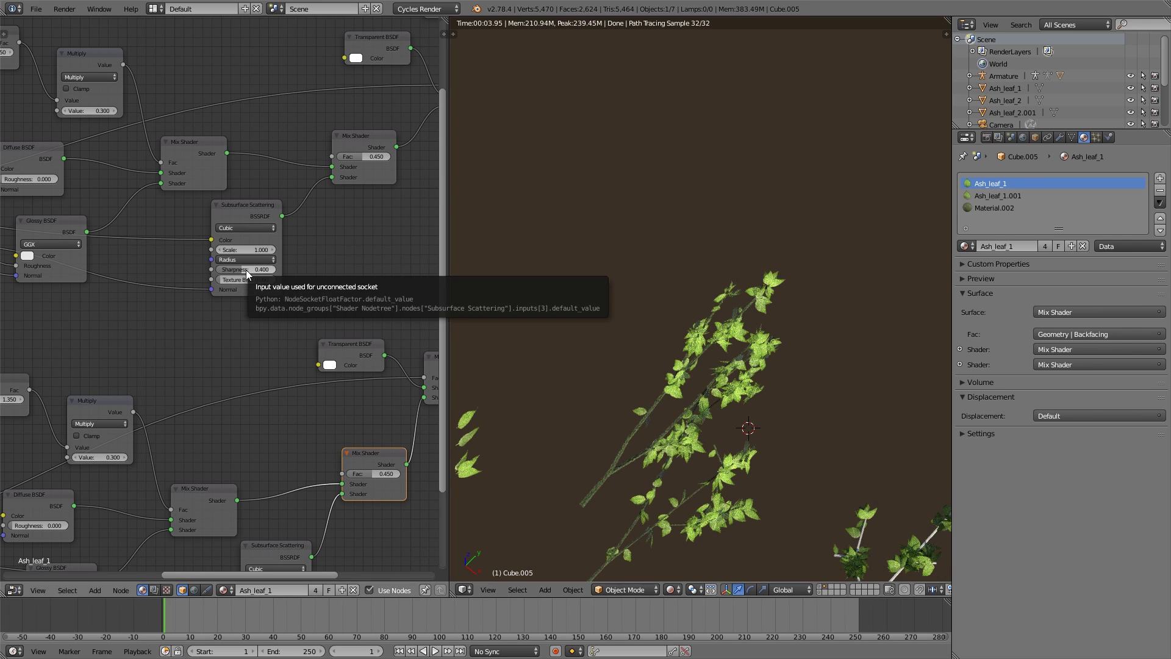
- Set the Scale of both Subsurface Scattering nodes in the Ash_leaf_1.001 material to 1.000
left_click(998, 195)
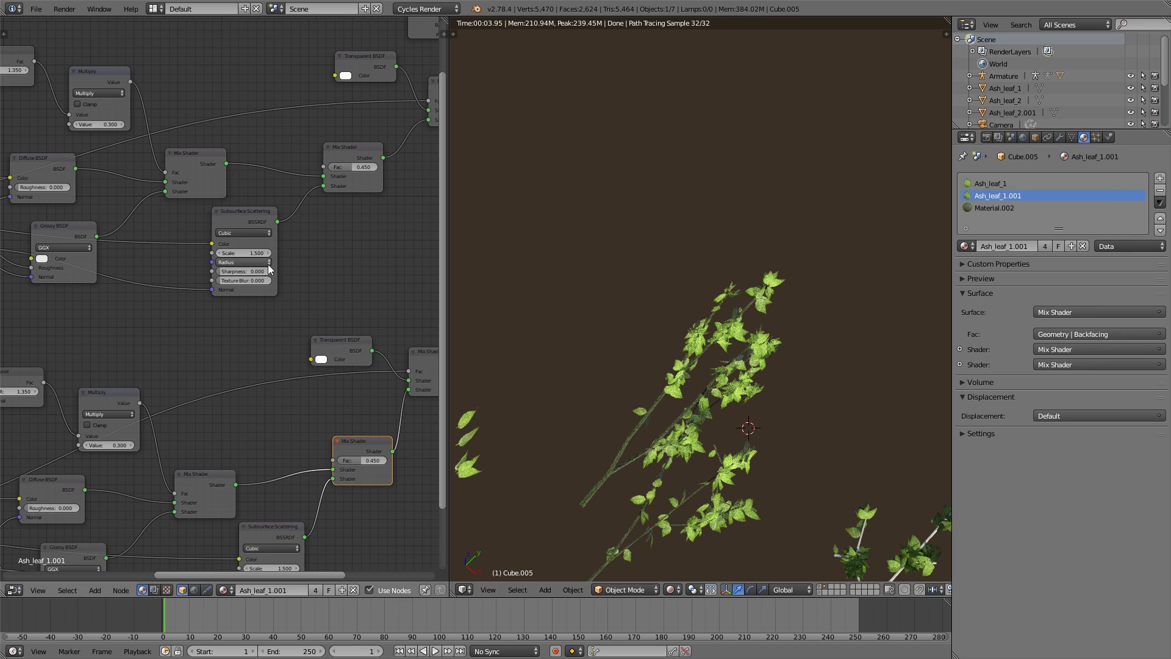
scroll(268, 265, "up", 2)
key("Escape")
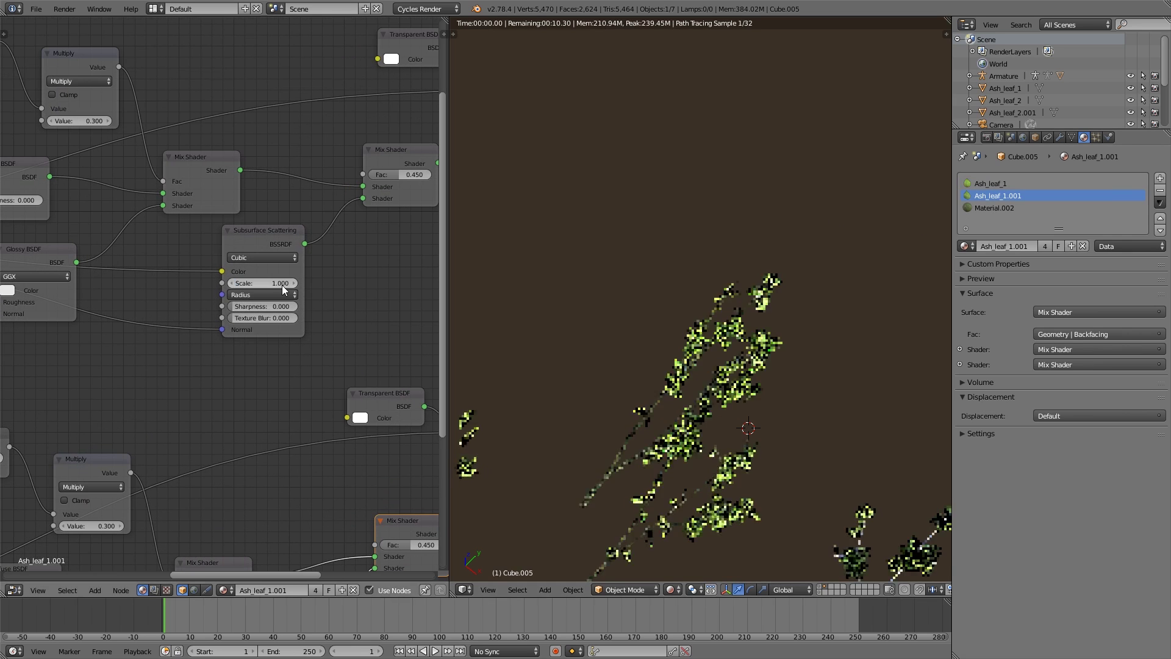
scroll(346, 304, "down", 2)
middle_click_drag(286, 513, 257, 315)
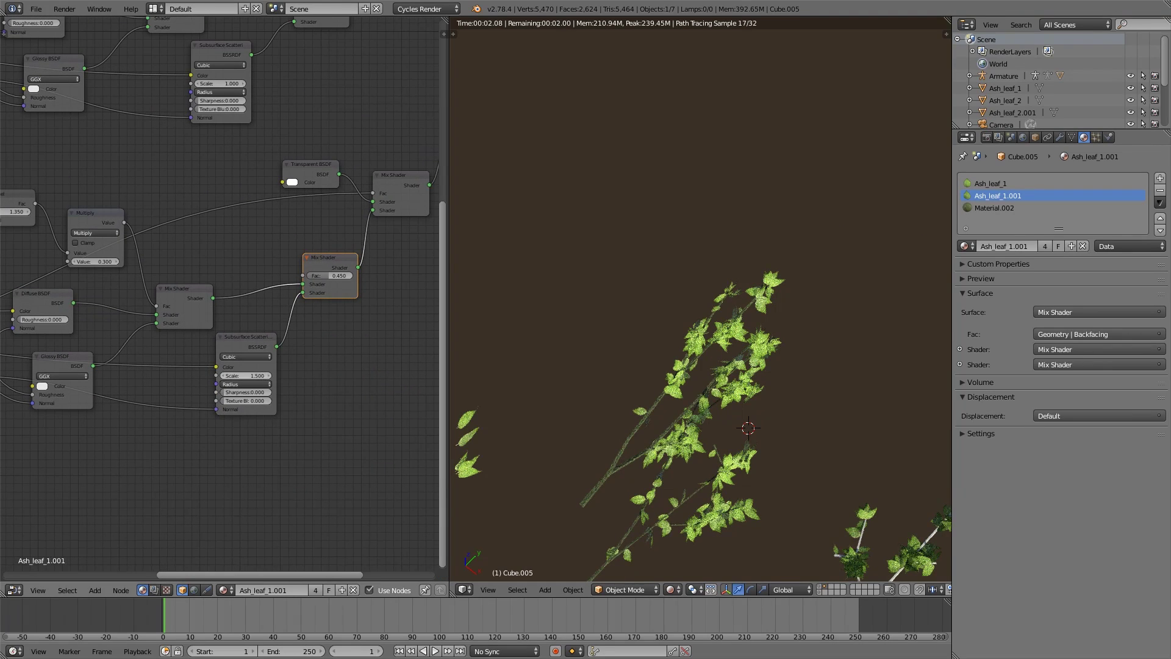
key("Return")
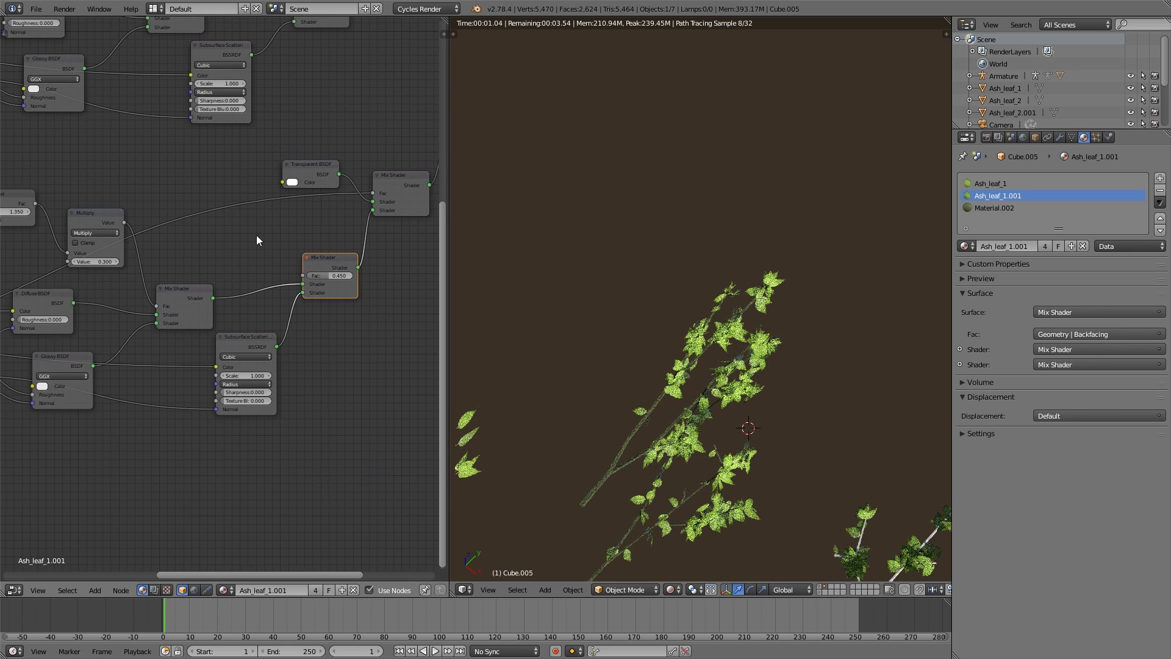
- Set the factor of Ash_leaf_1.001's lower Mix Shader, which blends in the Subsurface Scattering, to 0.350
middle_click_drag(258, 267, 260, 336)
middle_click_drag(141, 277, 201, 267)
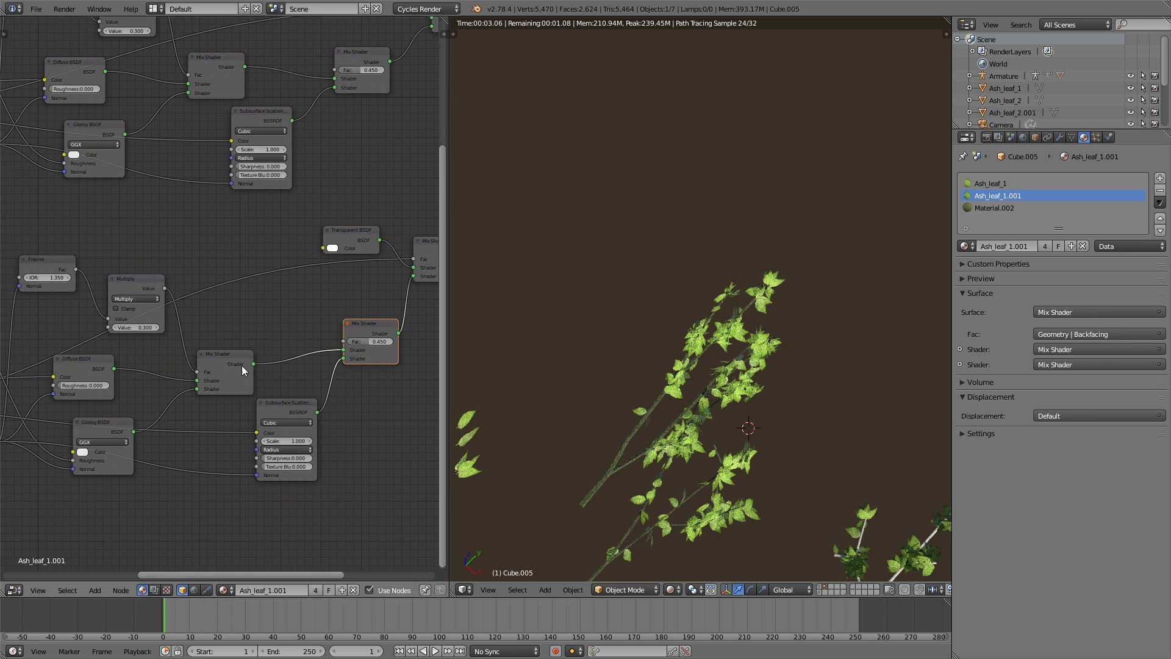
middle_click_drag(340, 340, 251, 346)
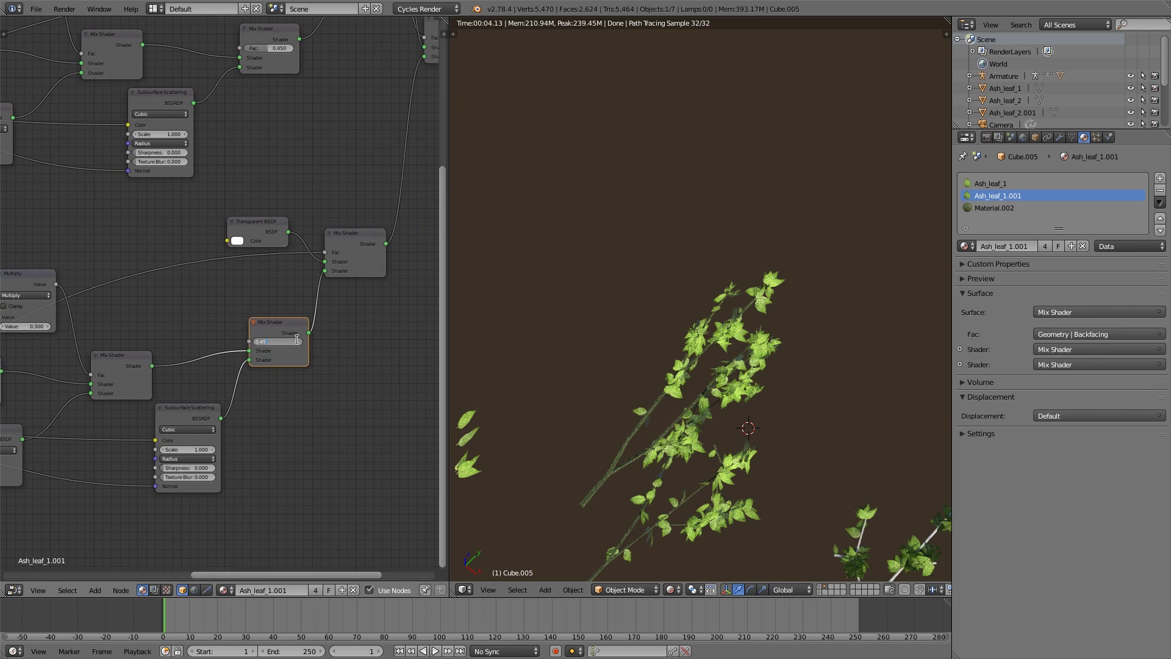
key("Return")
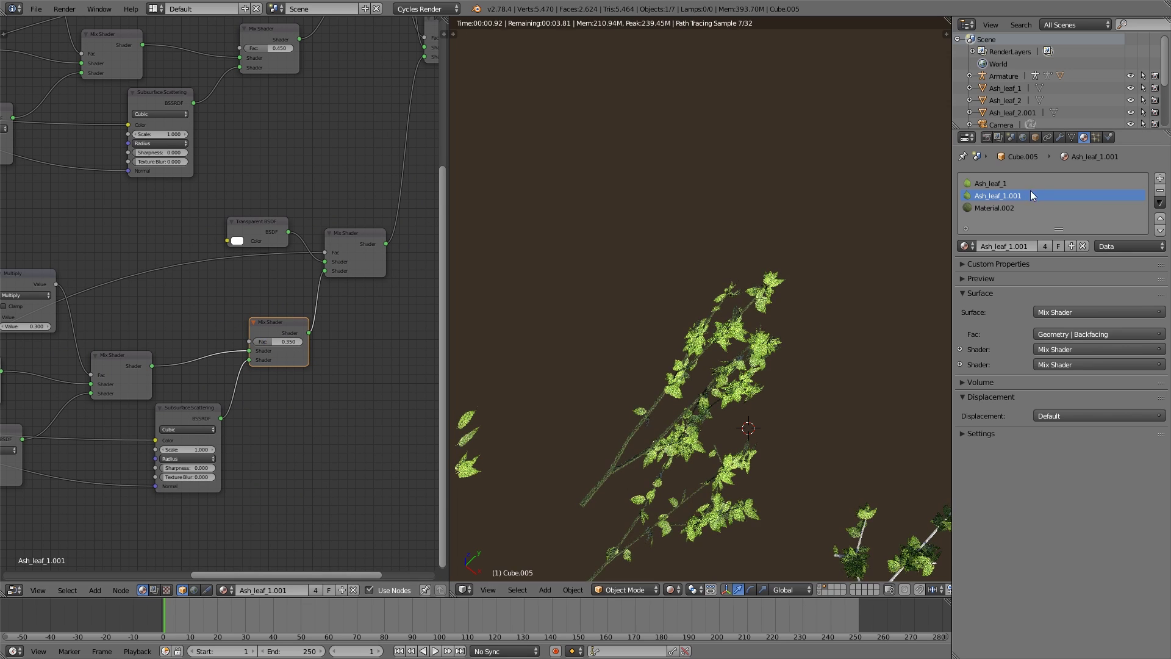
- Set the factor of Ash_leaf_1's upper Mix Shader, which blends in the Subsurface Scattering, to 0.350
left_click(1013, 183)
middle_click_drag(273, 296, 311, 333)
scroll(311, 332, "up", 1)
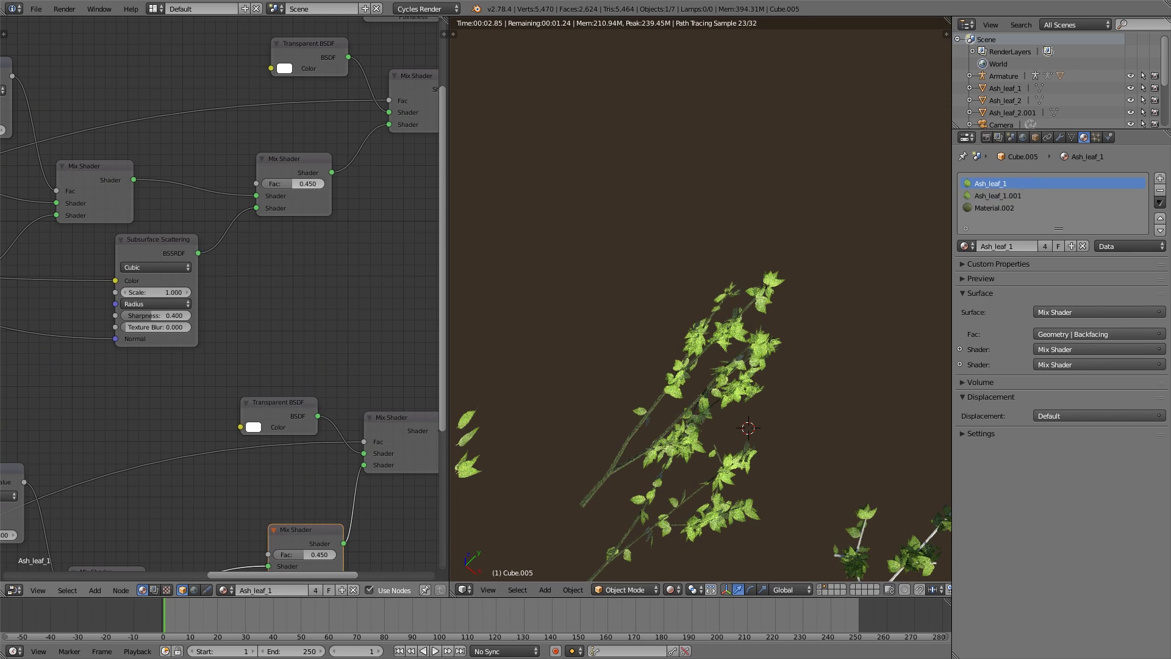
type("0.35")
key("Return")
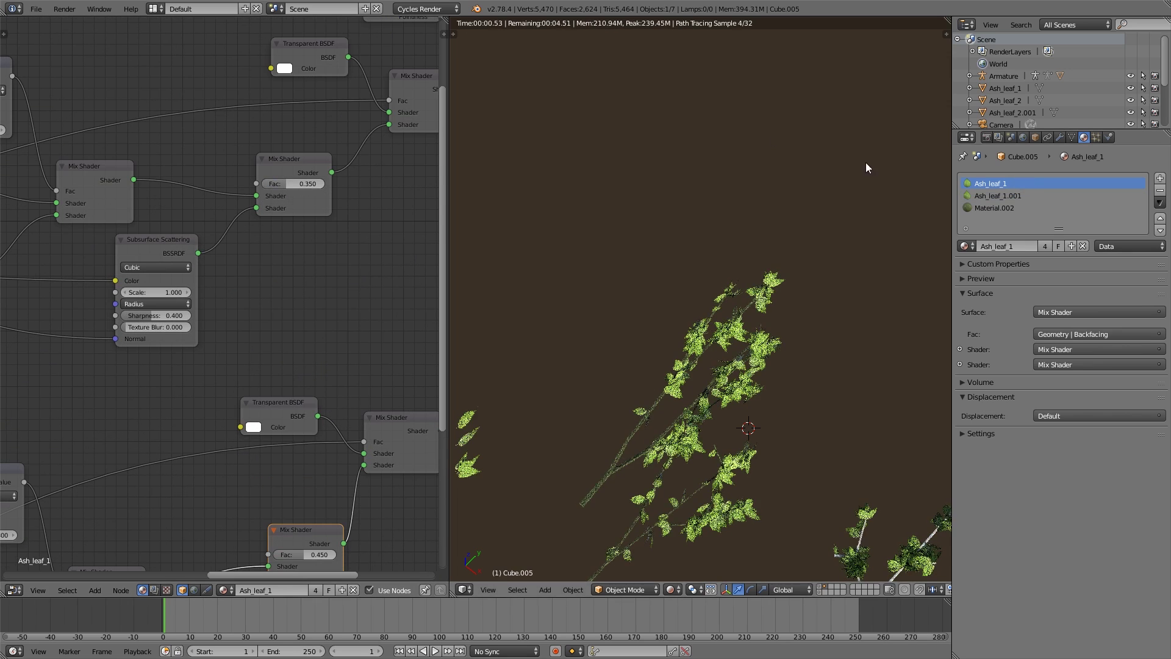
- Set the value of both Multiply nodes after the Fresnel nodes in the Ash_leaf_1 material to 0.200
scroll(243, 312, "down", 3)
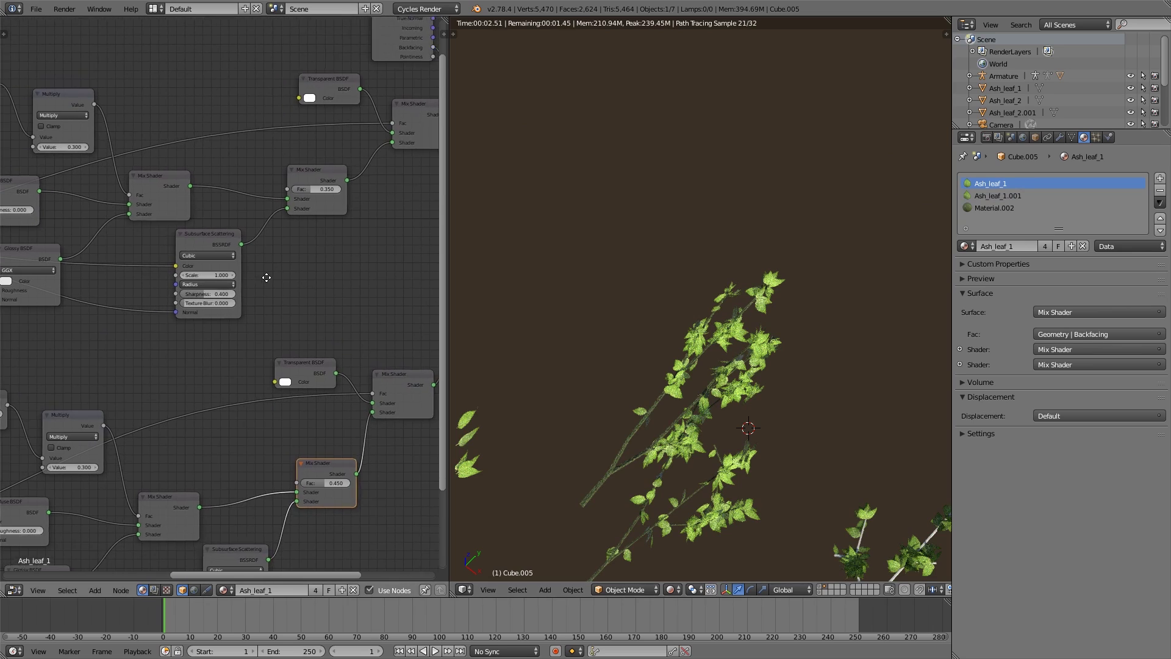
middle_click_drag(244, 306, 290, 287)
scroll(194, 209, "up", 3)
left_click(196, 194)
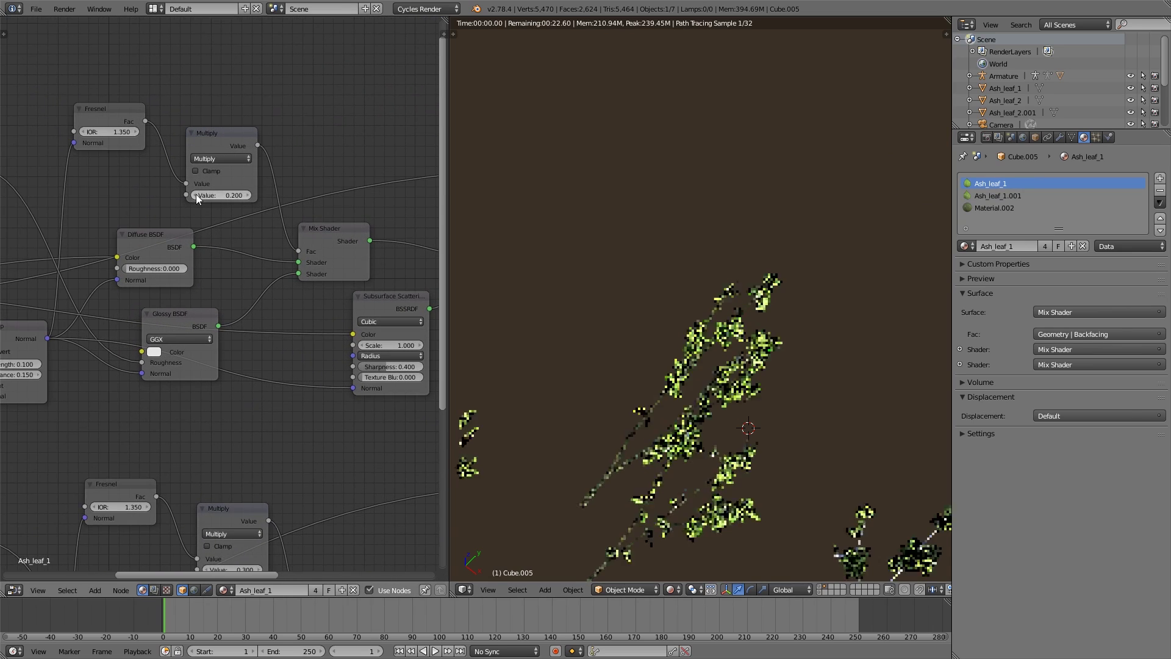
scroll(196, 194, "down", 2)
middle_click_drag(220, 256, 221, 333)
left_click(207, 328)
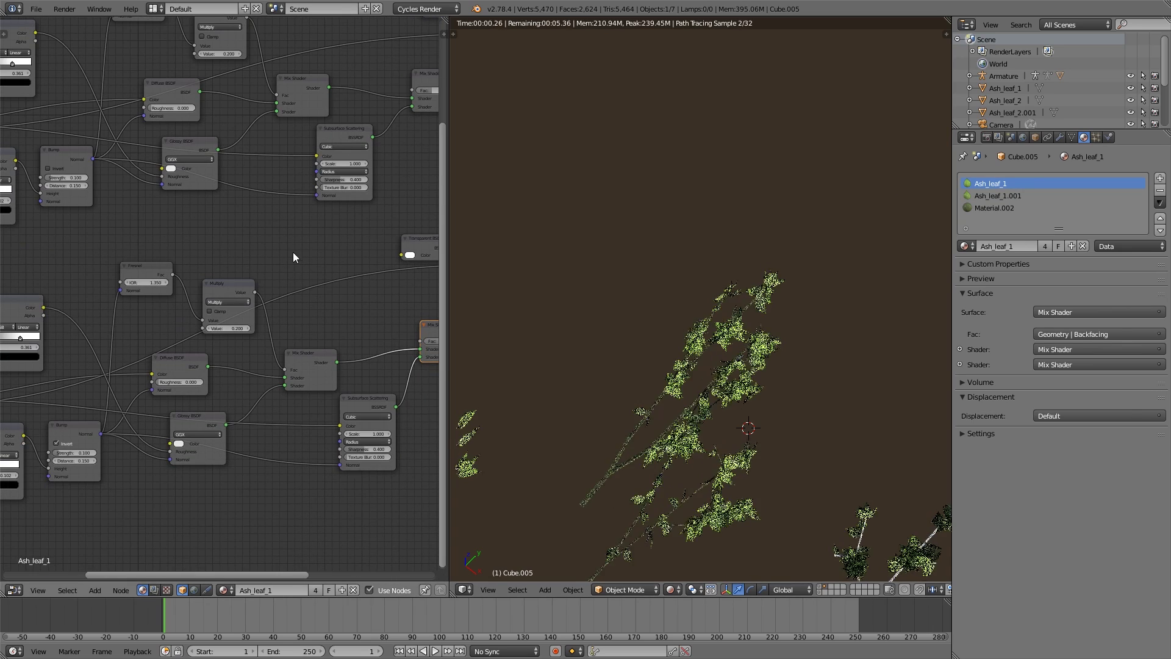
scroll(281, 262, "down", 1)
middle_click_drag(261, 277, 321, 399)
scroll(274, 390, "up", 4)
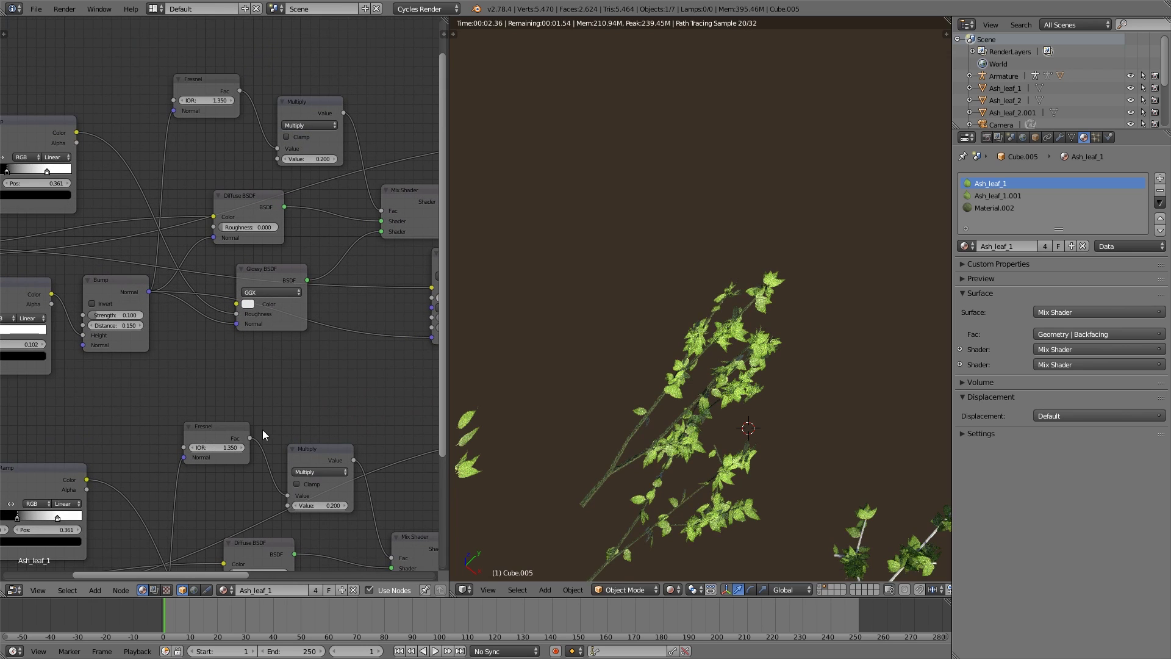
- Move Ash_leaf_1's upper Image Texture and Diffuse BSDF nodes further apart to make room between them
middle_click_drag(770, 451, 528, 397)
scroll(244, 274, "down", 3)
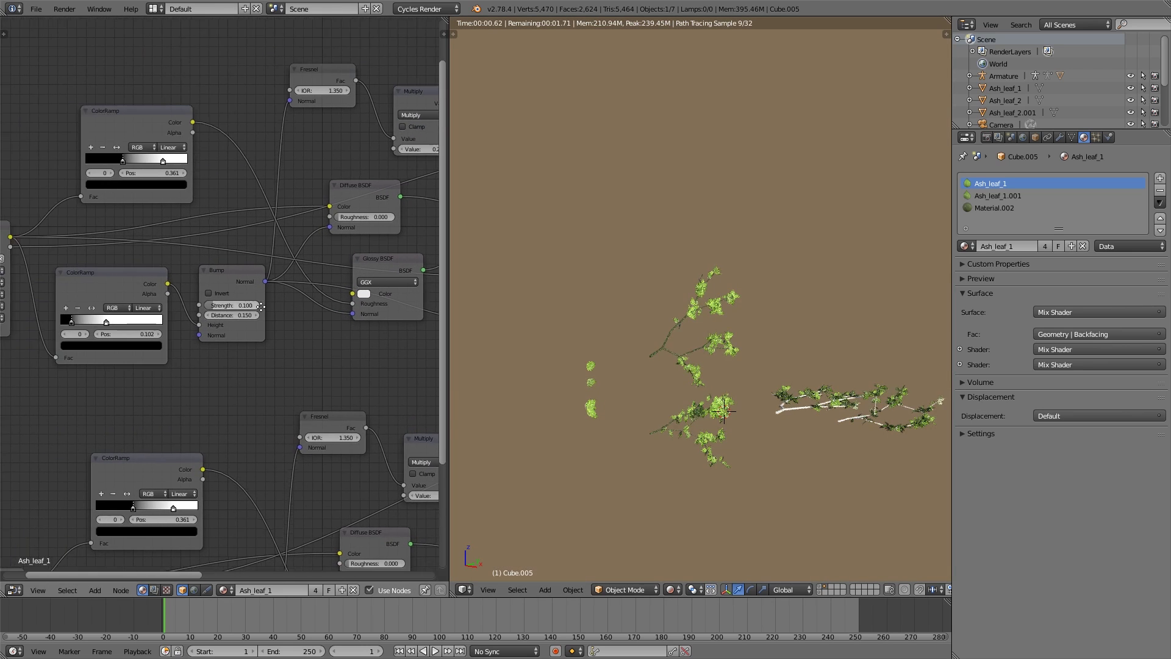
middle_click_drag(280, 232, 328, 235)
scroll(204, 338, "up", 2)
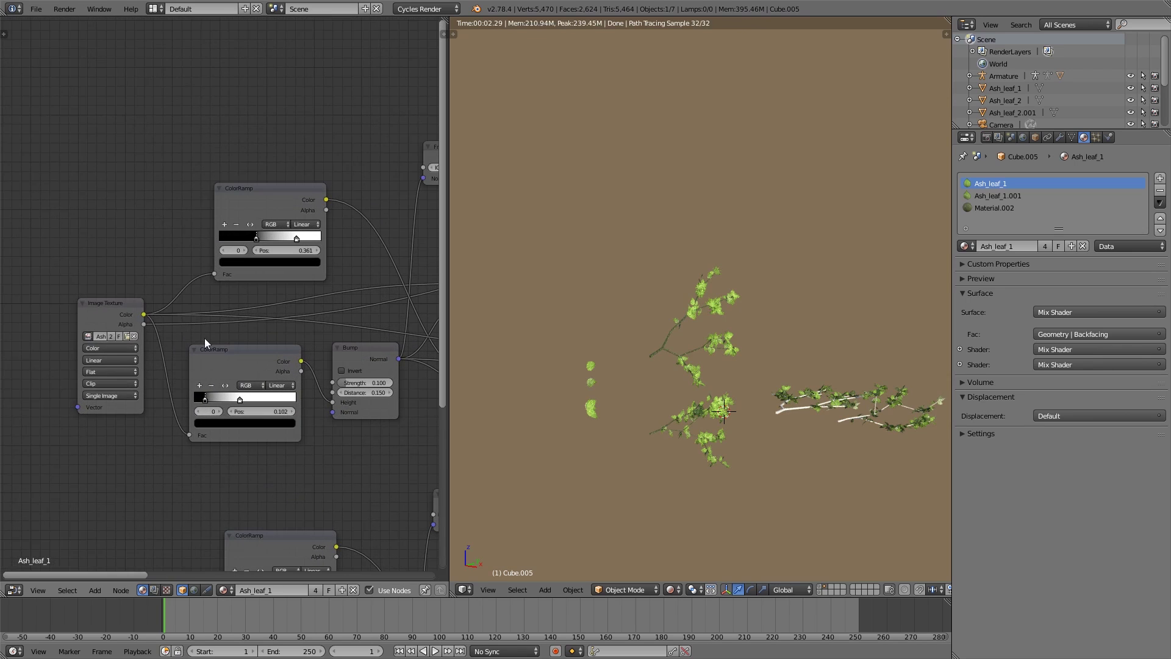
left_click_drag(119, 308, 61, 310)
scroll(122, 310, "down", 4)
middle_click_drag(305, 305, 185, 317)
left_click_drag(280, 295, 298, 297)
scroll(824, 379, "up", 2)
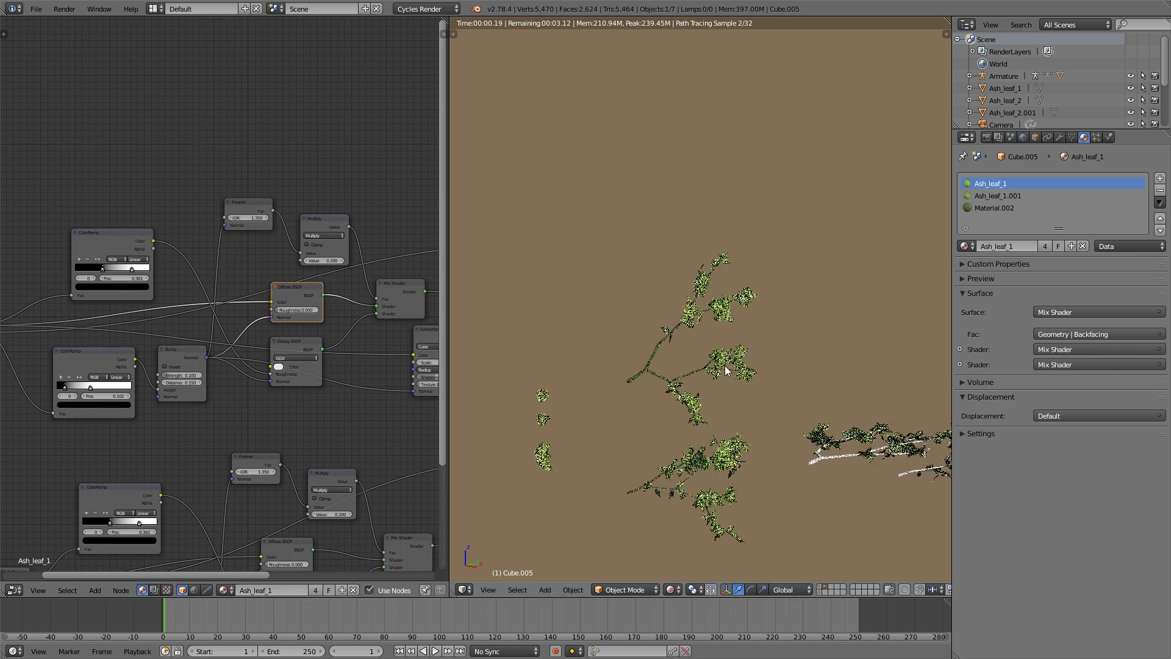
- Insert a Hue/Saturation node between Ash_leaf_1's upper Image Texture and Diffuse BSDF, and move the upper ColorRamp clear of it
key("shift+a")
mouse_move(186, 378)
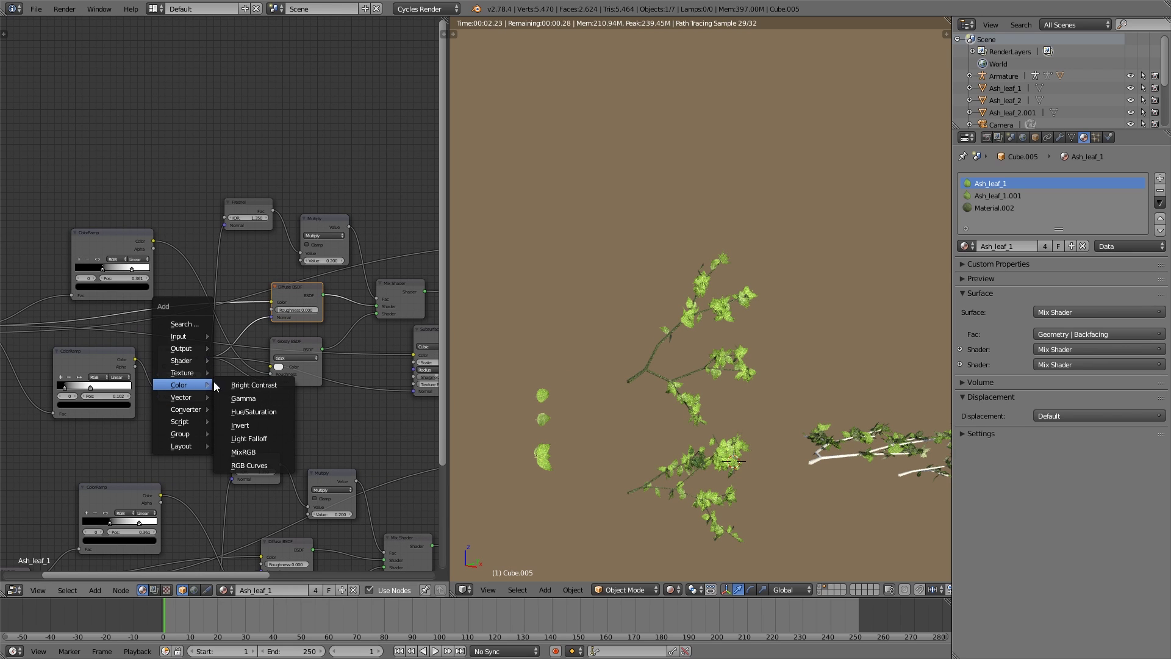
left_click(272, 415)
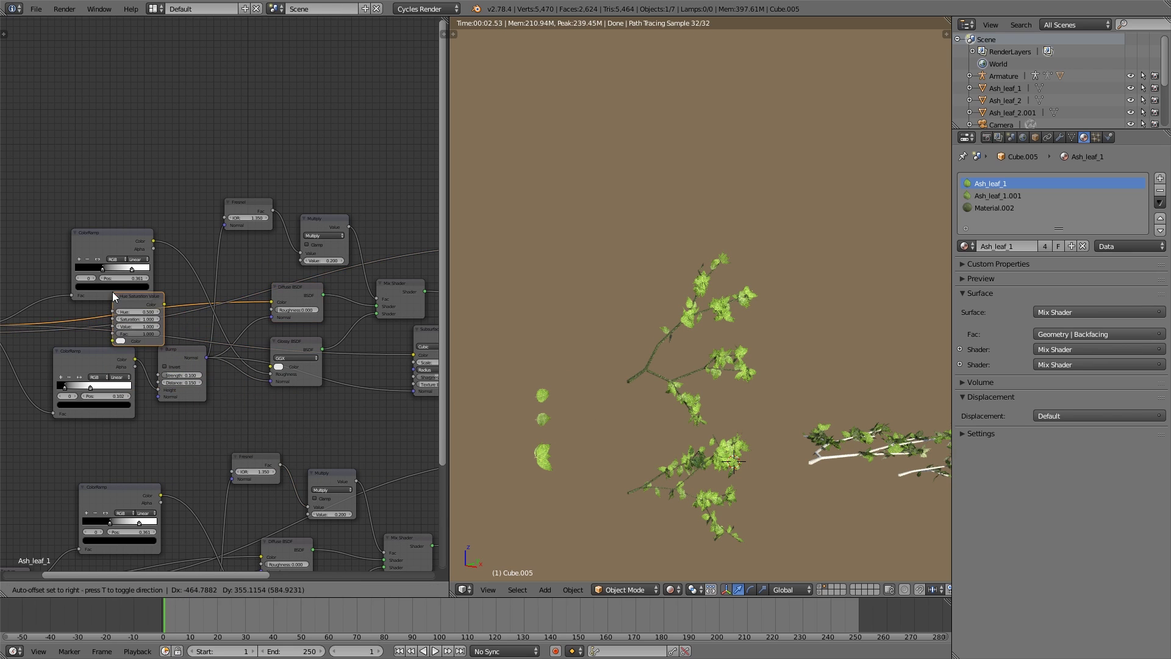
left_click(112, 292)
left_click_drag(131, 235, 146, 181)
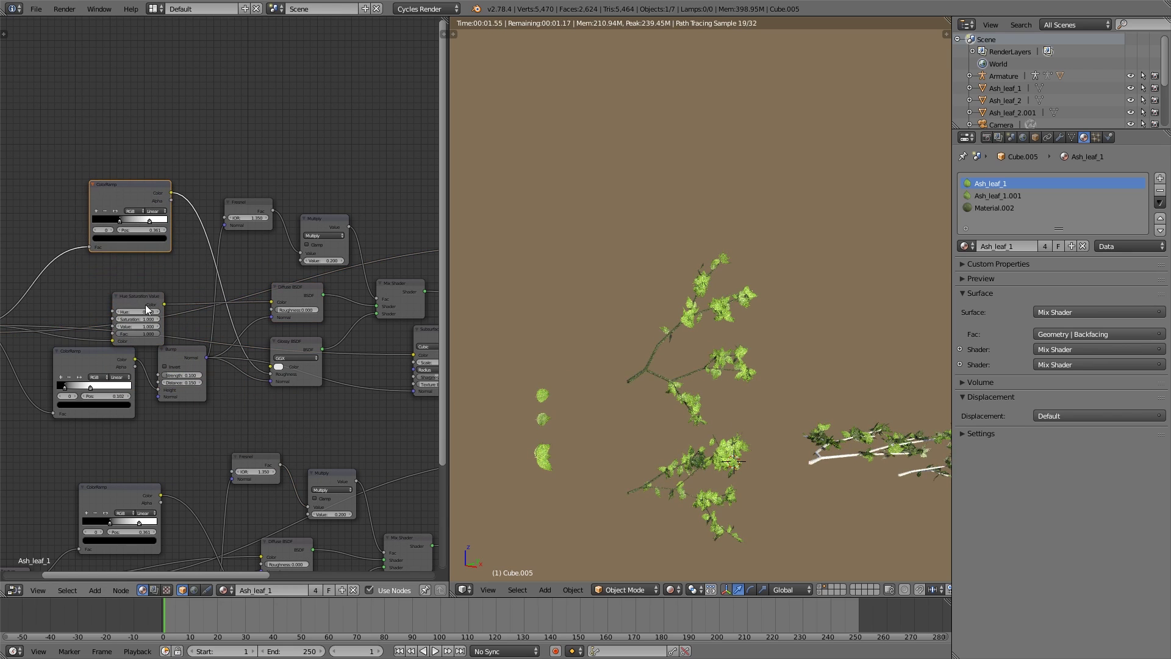
left_click_drag(145, 305, 133, 273)
scroll(726, 424, "up", 2)
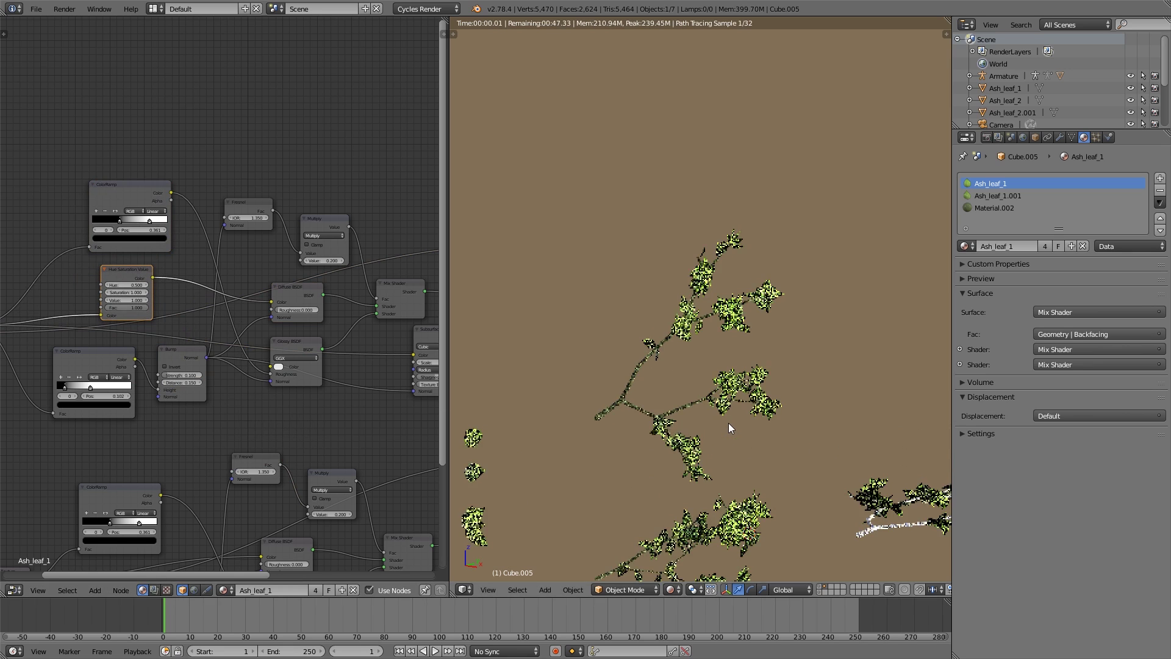
- Set the Hue of Ash_leaf_1's Hue Saturation Value node to 0.550
scroll(217, 397, "up", 5)
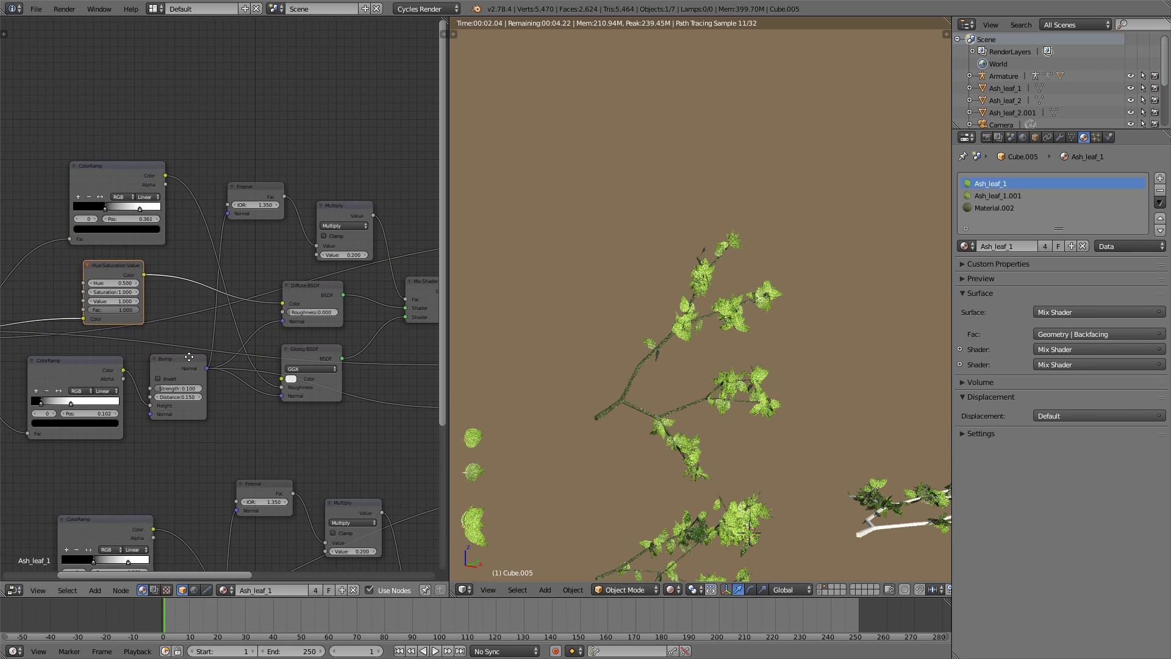
middle_click_drag(168, 350, 300, 381)
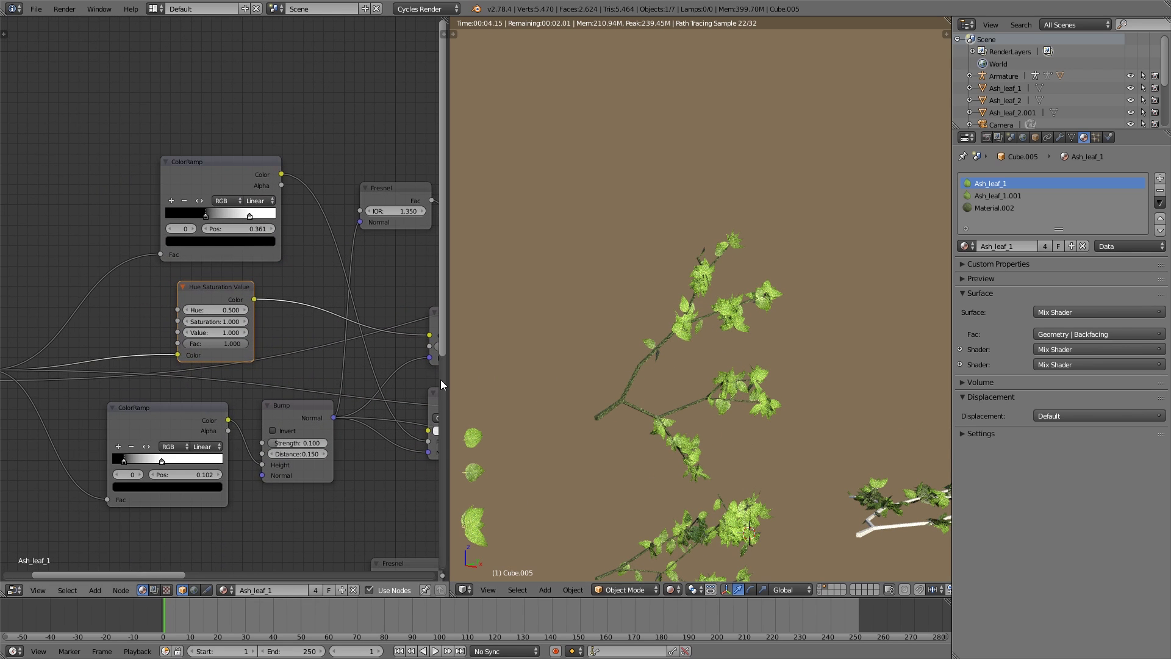
scroll(234, 308, "up", 3)
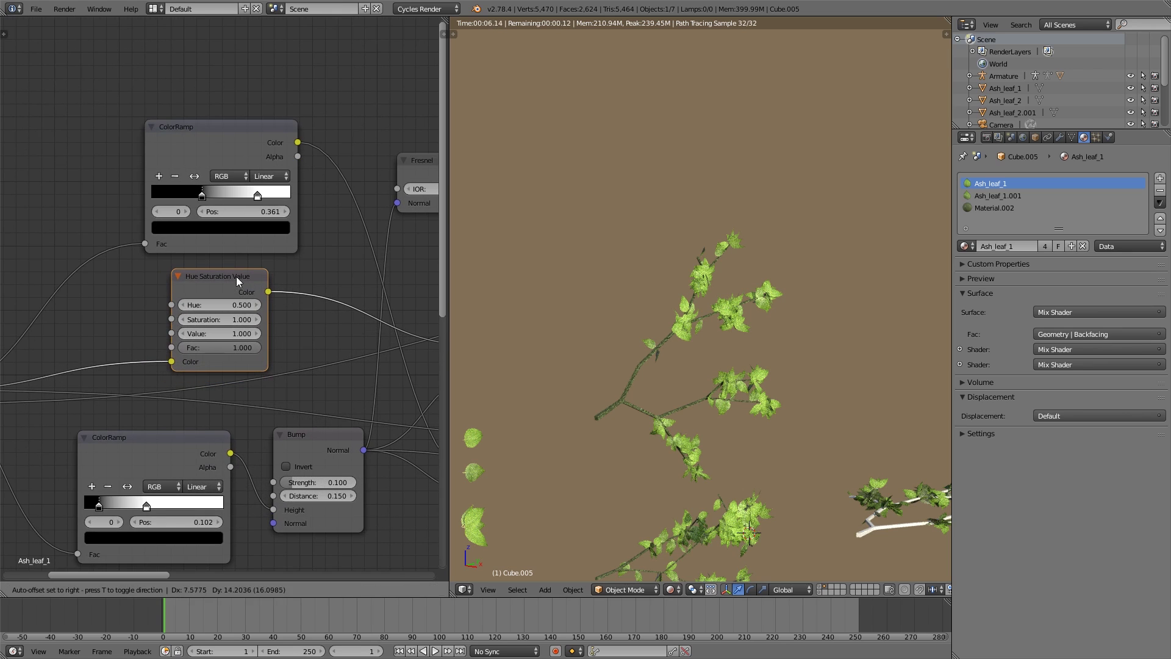
scroll(236, 277, "up", 2)
scroll(282, 351, "up", 2)
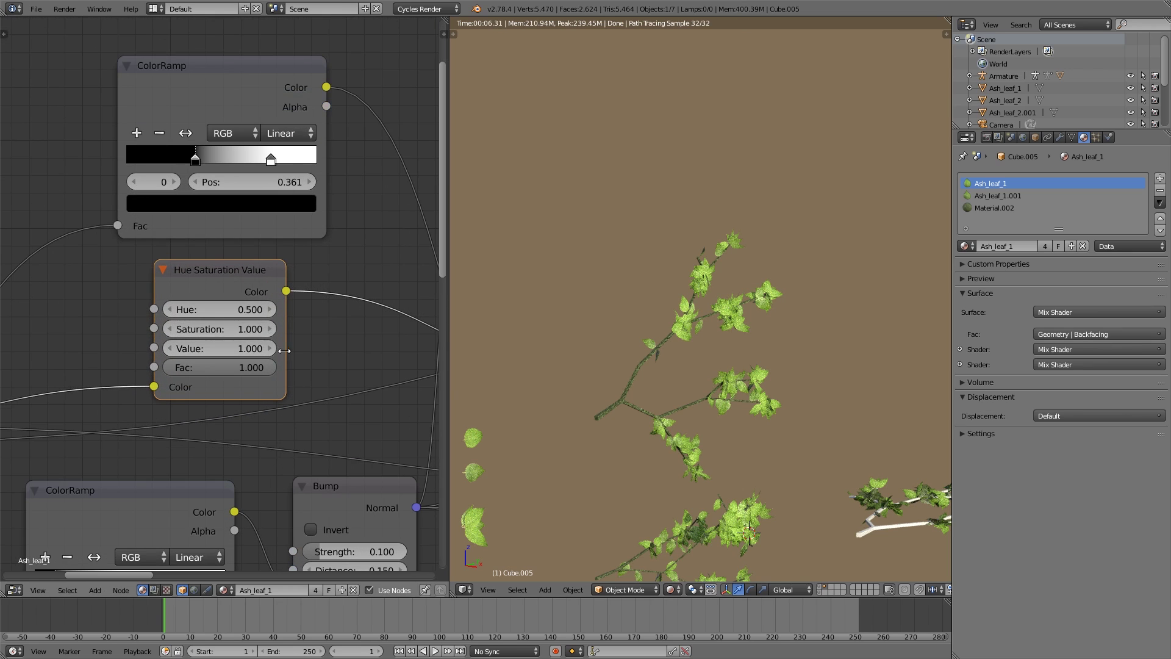
left_click(238, 309)
left_click(238, 310)
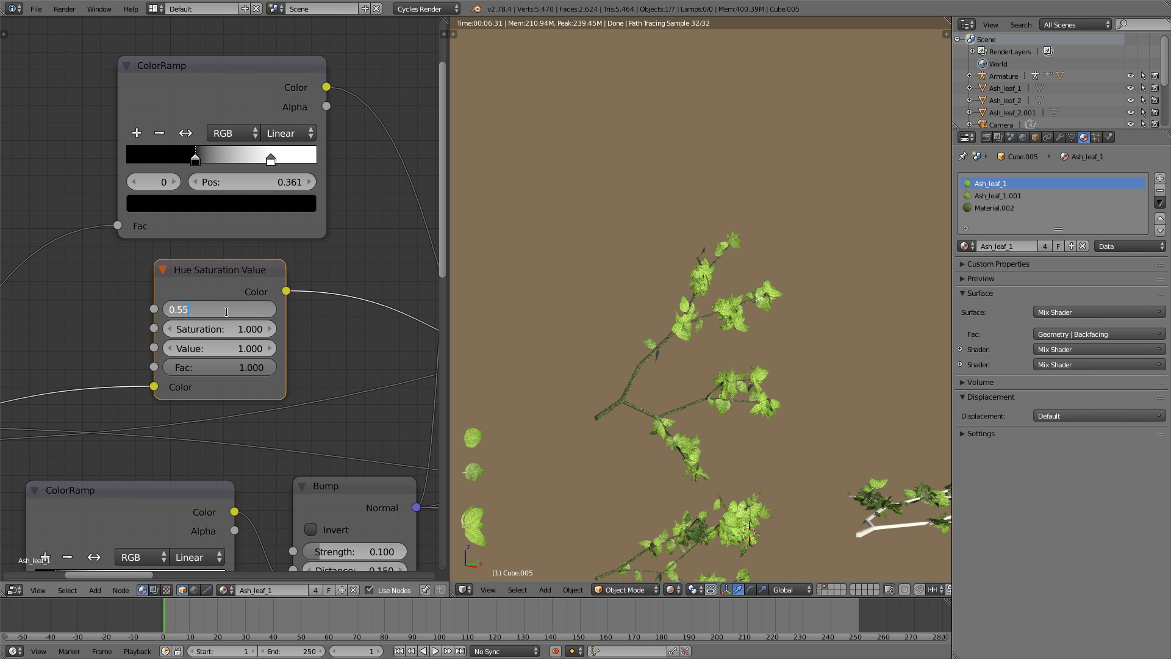
key("Return")
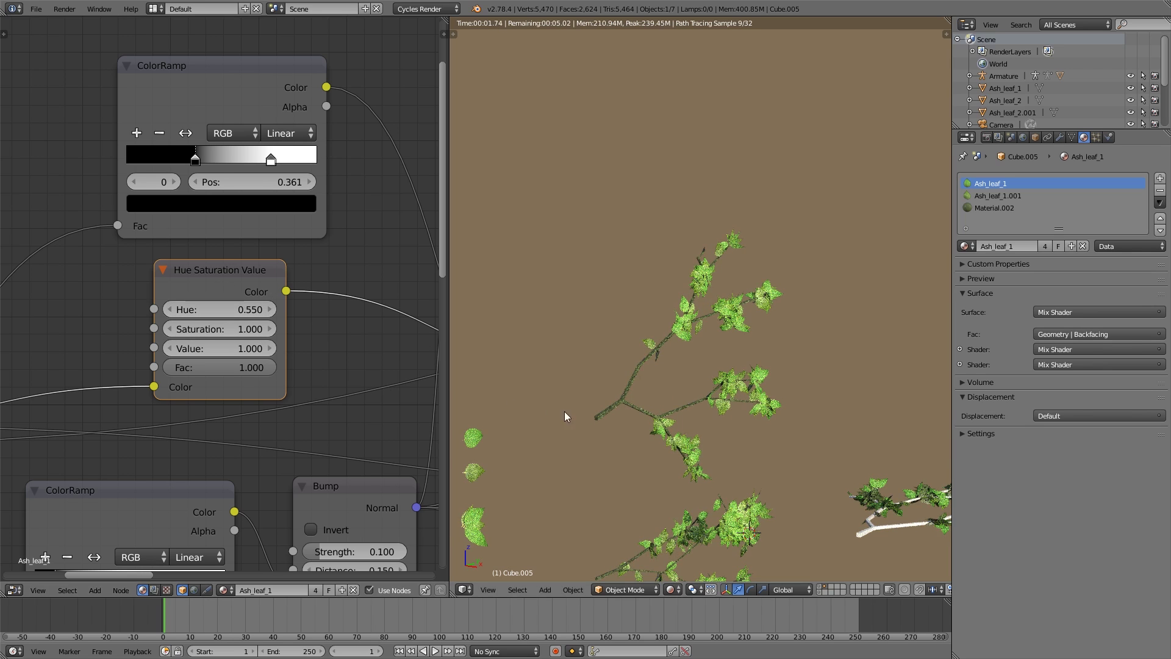
- Duplicate the Hue Saturation Value node into the color link of Ash_leaf_1's lower Diffuse BSDF and move the nearby ColorRamp clear
scroll(680, 405, "down", 1)
scroll(676, 407, "up", 2)
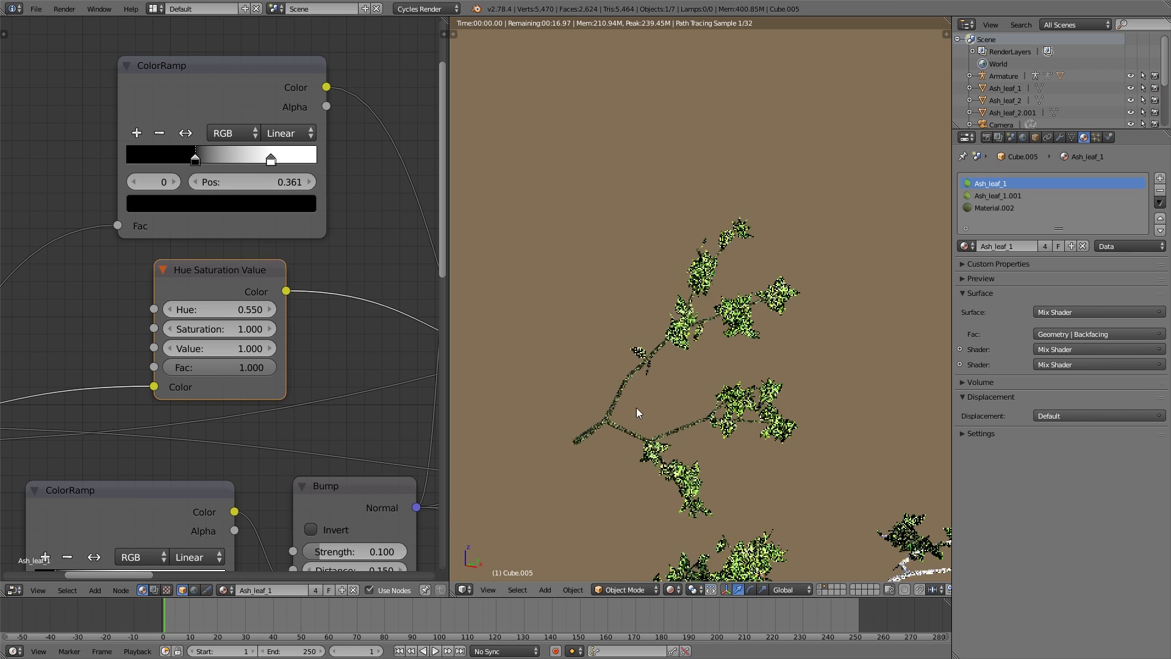
middle_click_drag(286, 362, 287, 320)
middle_click_drag(669, 426, 638, 391)
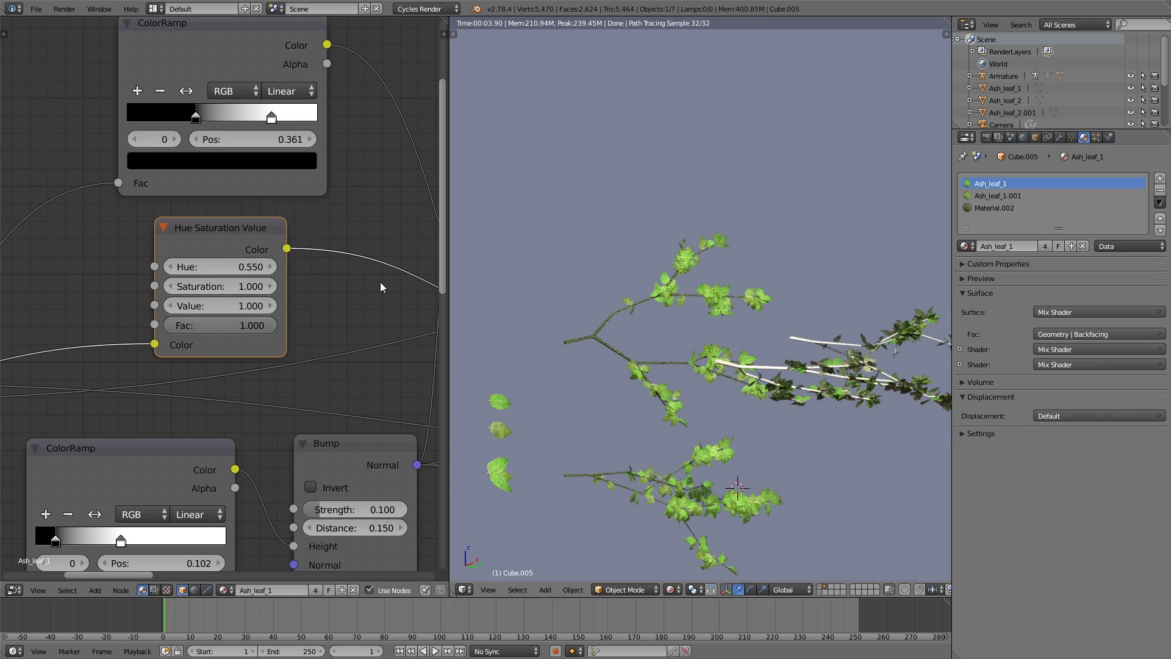
scroll(265, 223, "down", 5)
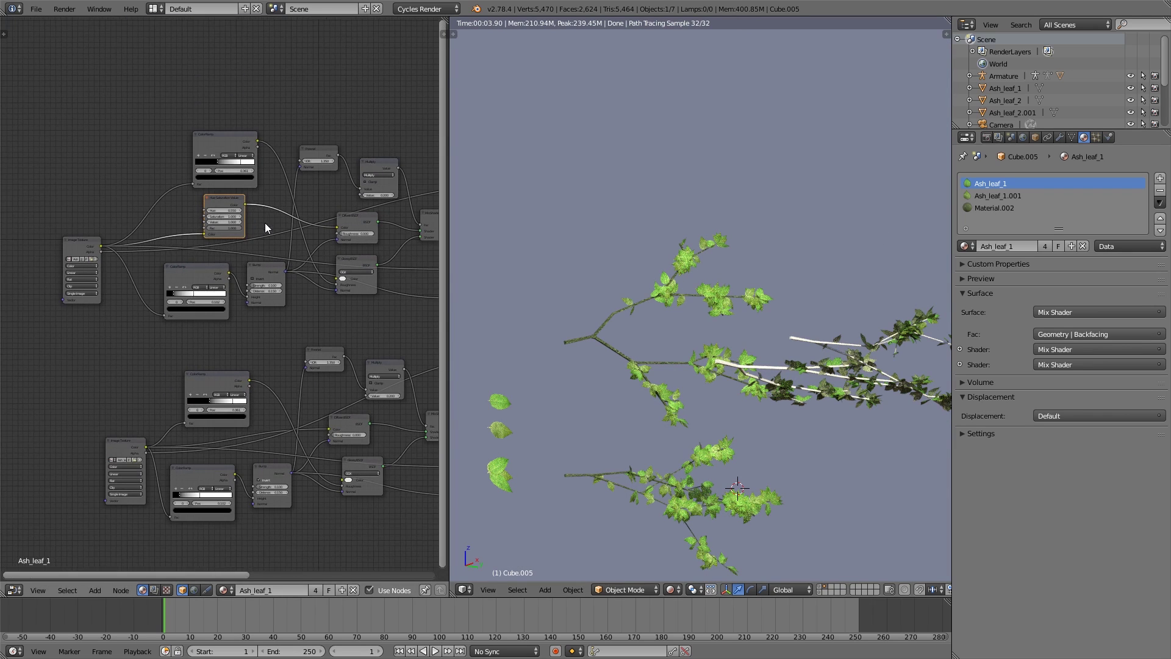
key("shift+d")
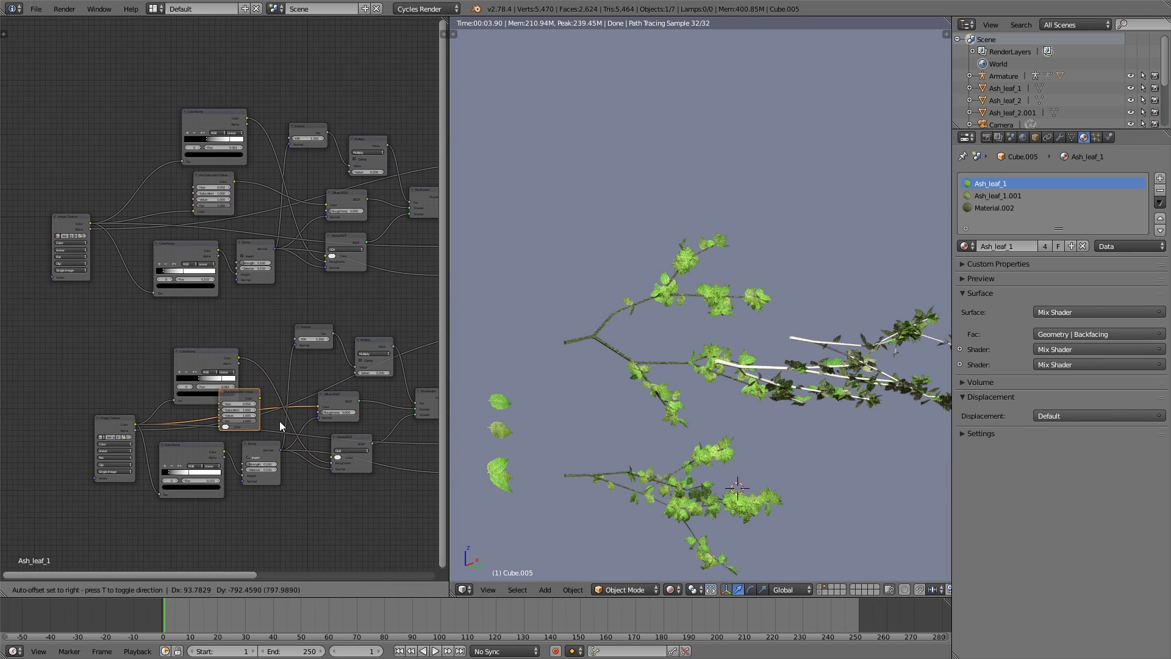
left_click(280, 421)
left_click_drag(236, 386, 234, 365)
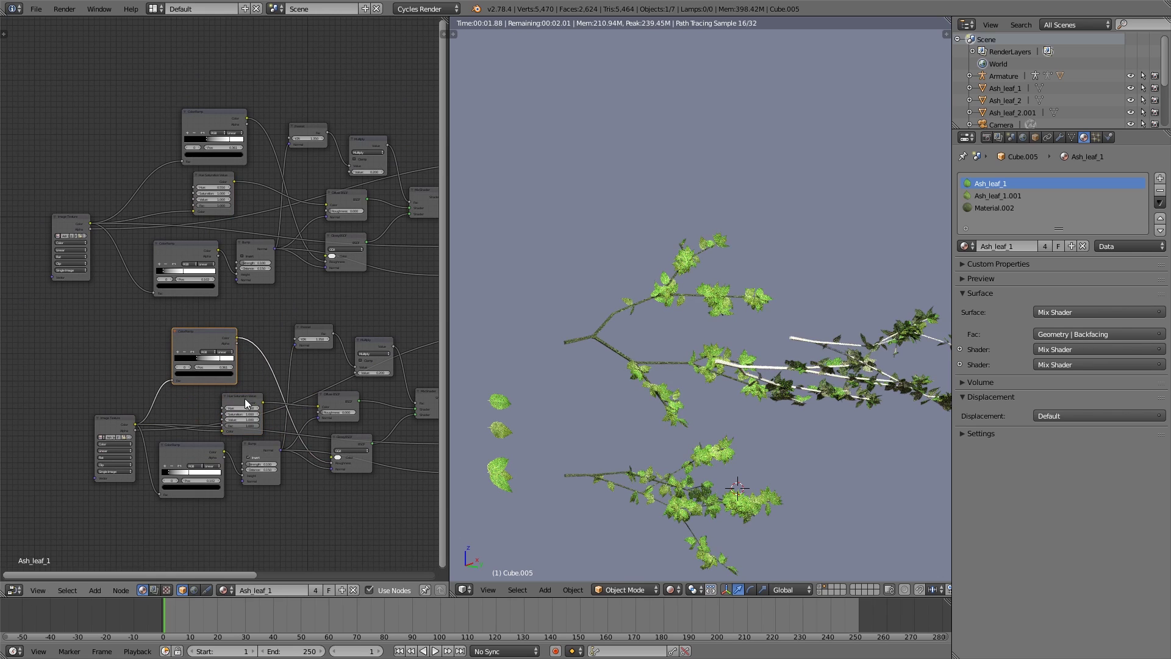
- In the Ash_leaf_1.001 material, insert a Hue/Saturation node between the upper Image Texture and the Diffuse BSDF
left_click(1012, 192)
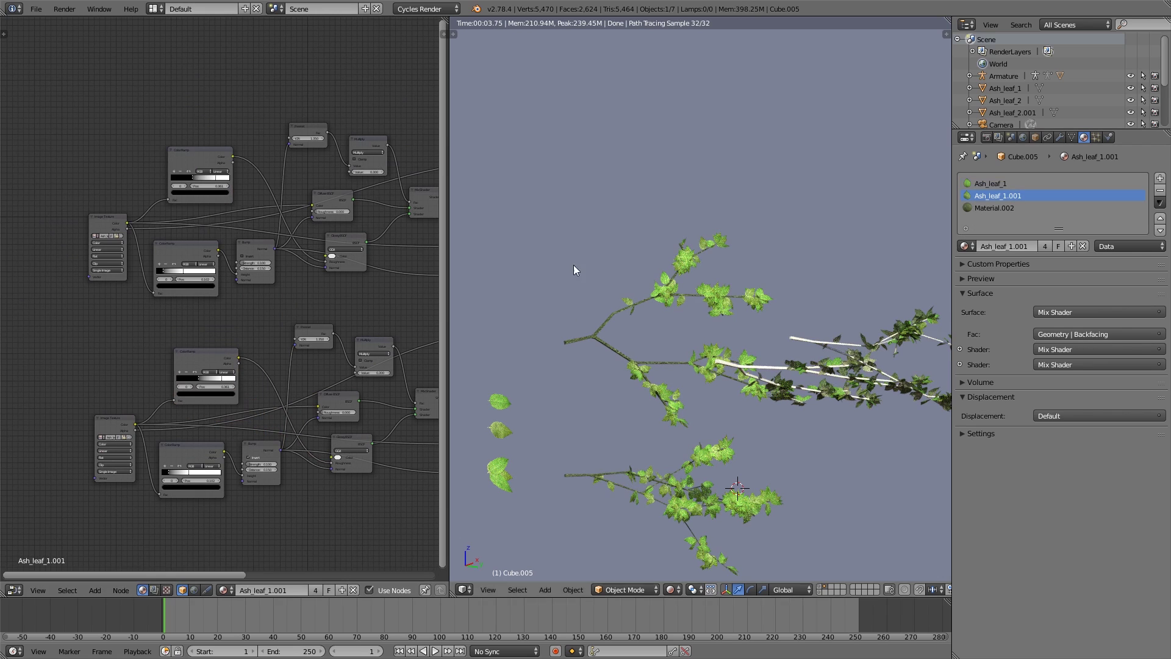
scroll(277, 229, "up", 2)
key("g")
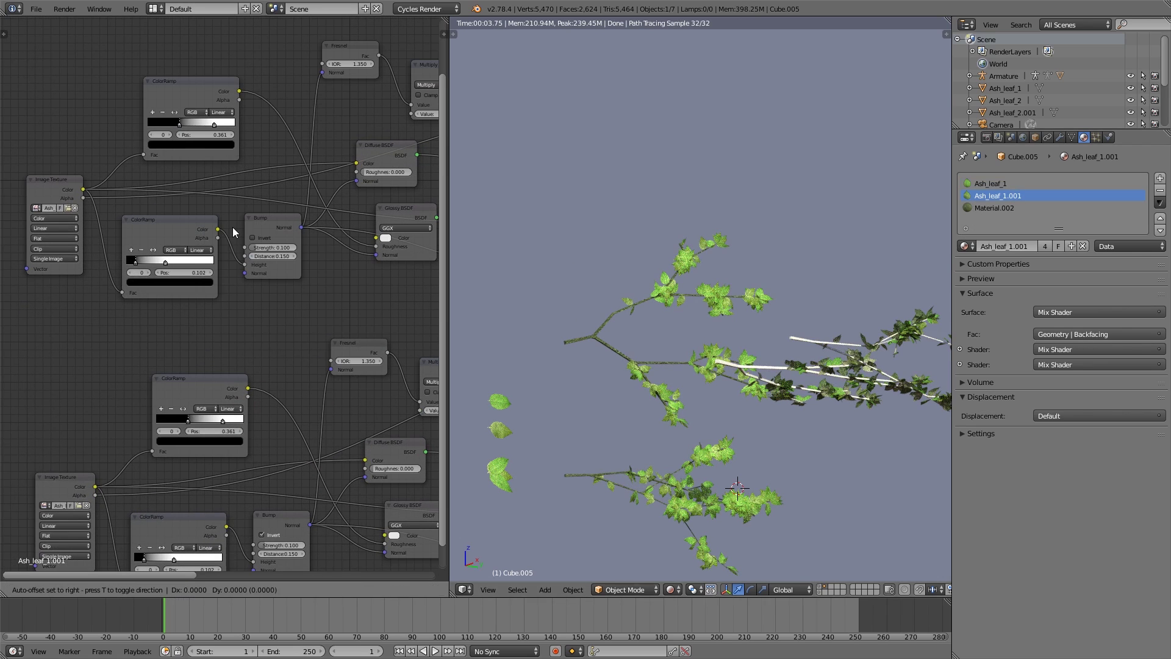
left_click(247, 263)
scroll(261, 342, "down", 3)
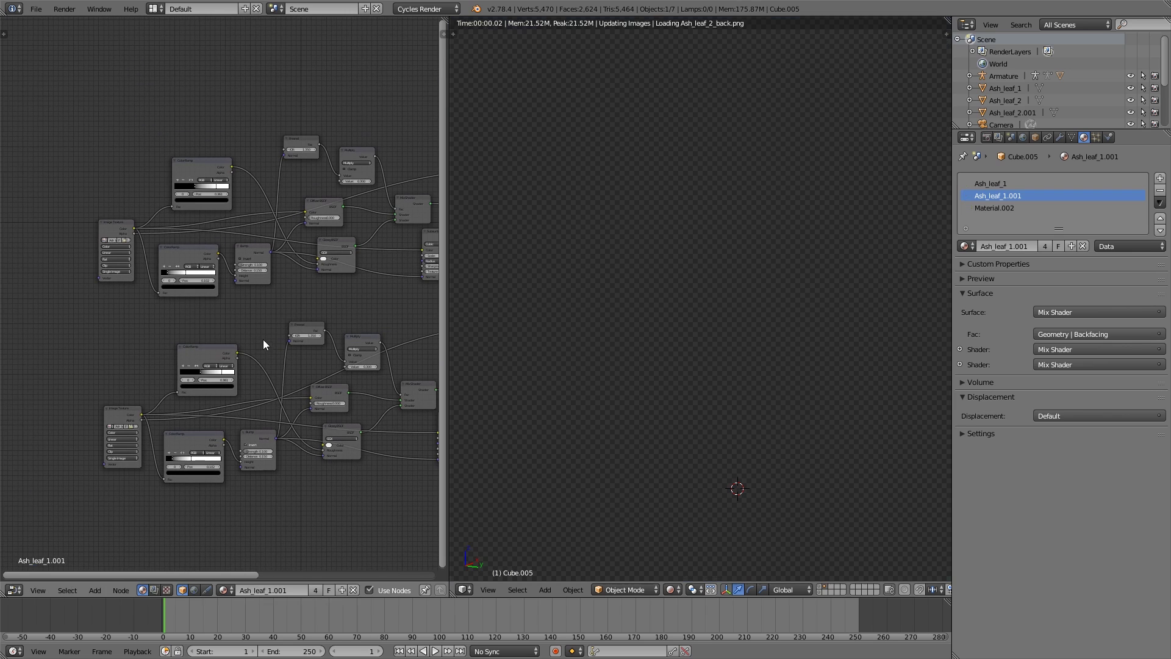
scroll(264, 342, "up", 3)
key("shift+a")
mouse_move(214, 348)
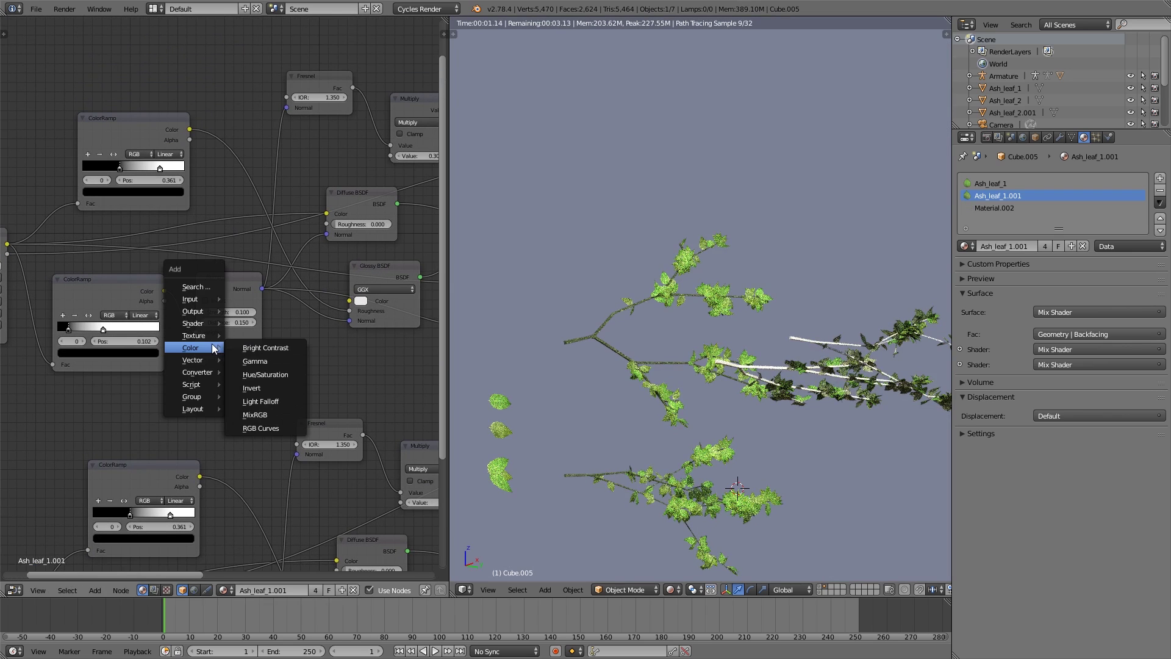
left_click(289, 376)
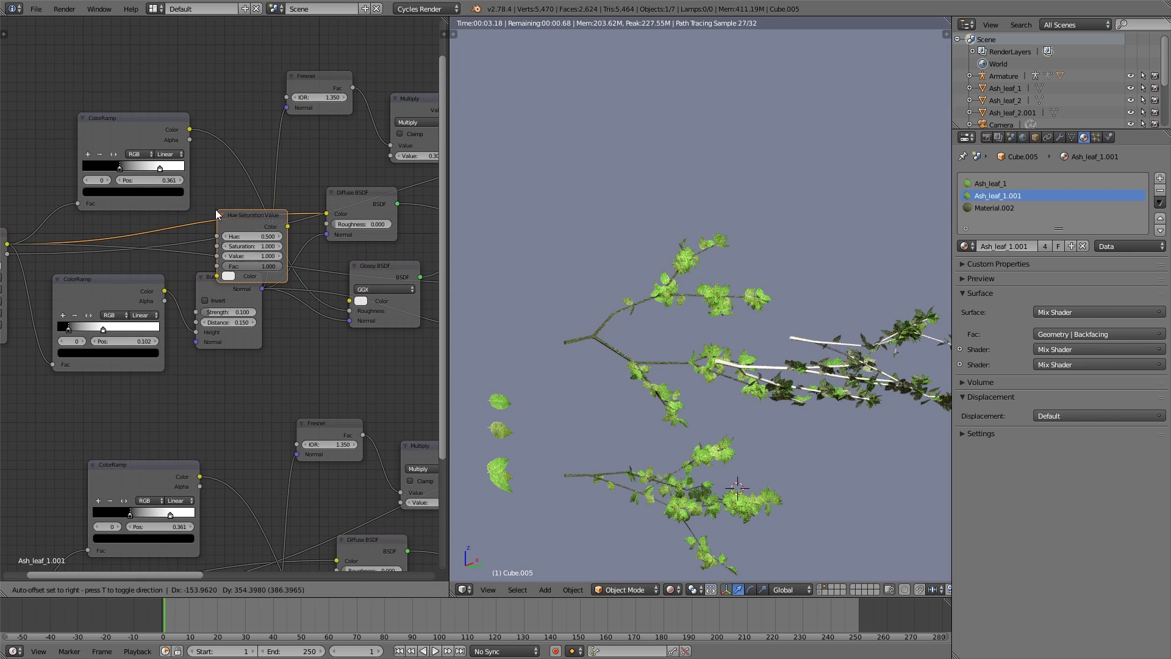
left_click(230, 203)
- Adjust the Hue of Ash_leaf_1.001's new node and duplicate it into the color link of the lower Diffuse BSDF
scroll(230, 203, "up", 1)
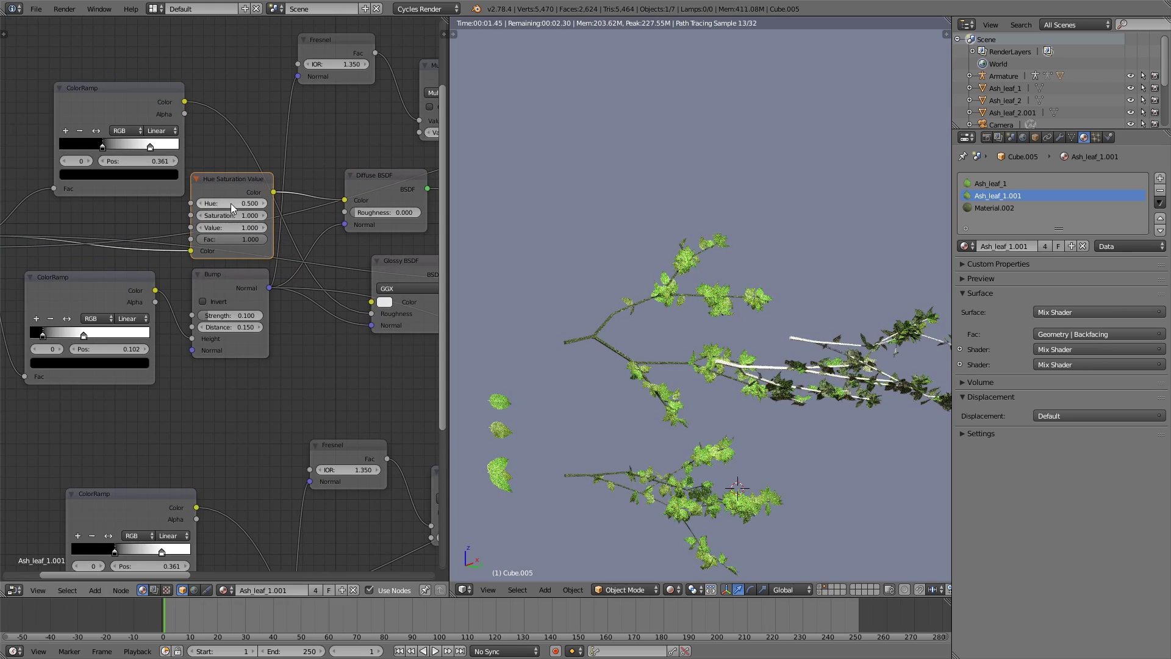
scroll(225, 208, "down", 2)
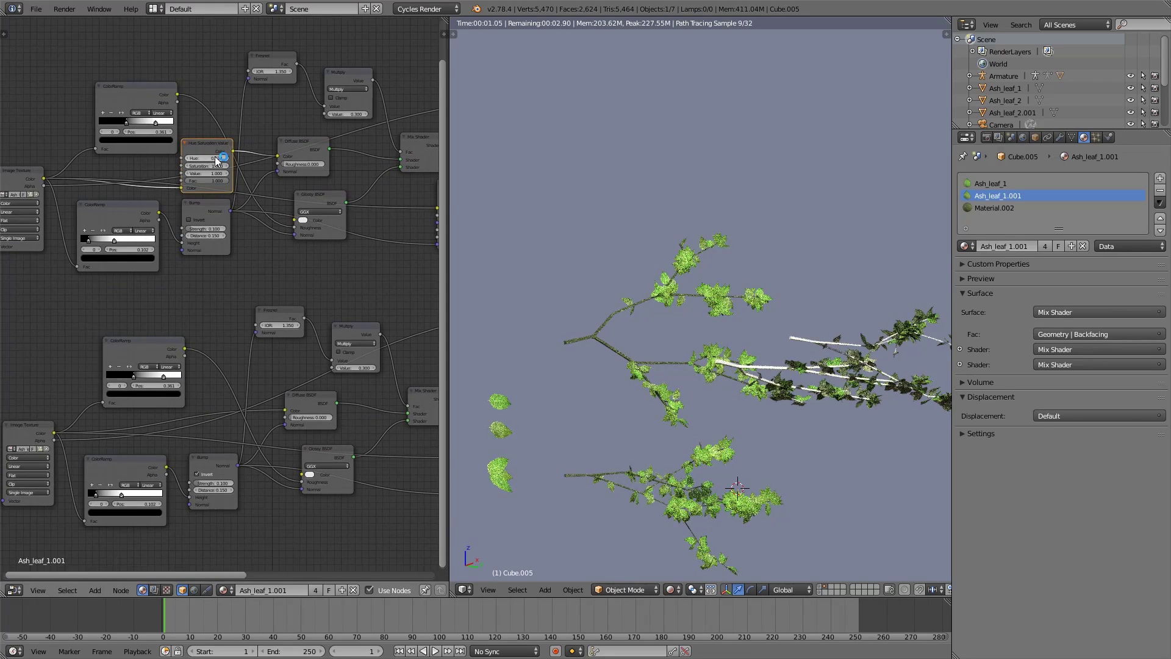
key("shift+d")
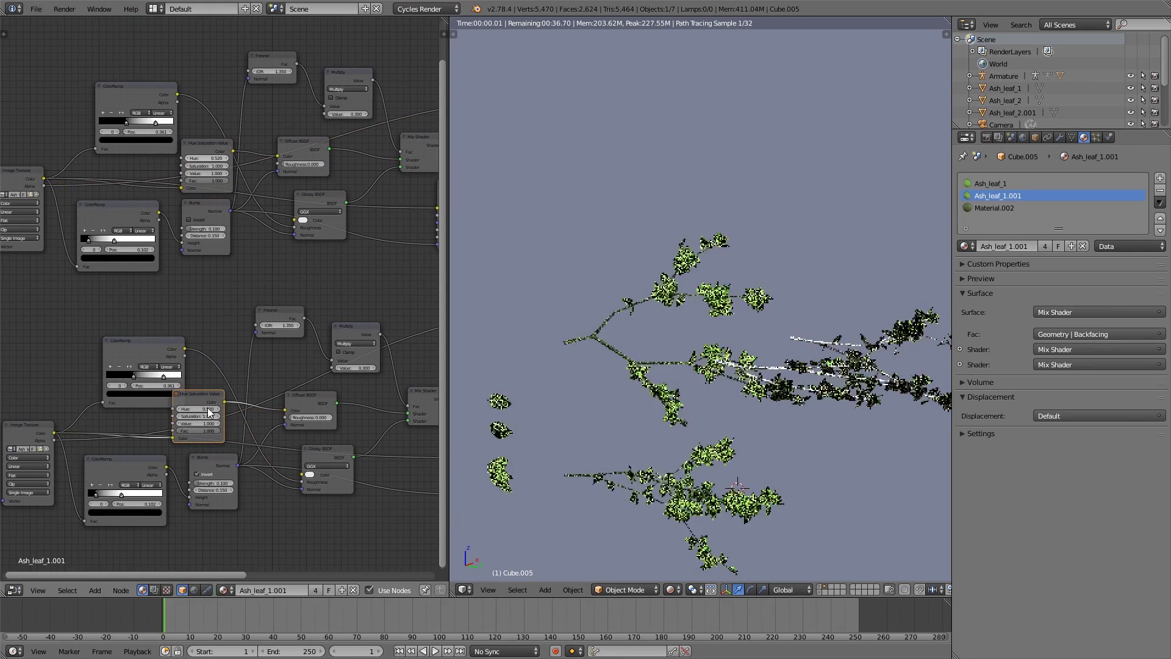
left_click(221, 393)
scroll(266, 449, "down", 1)
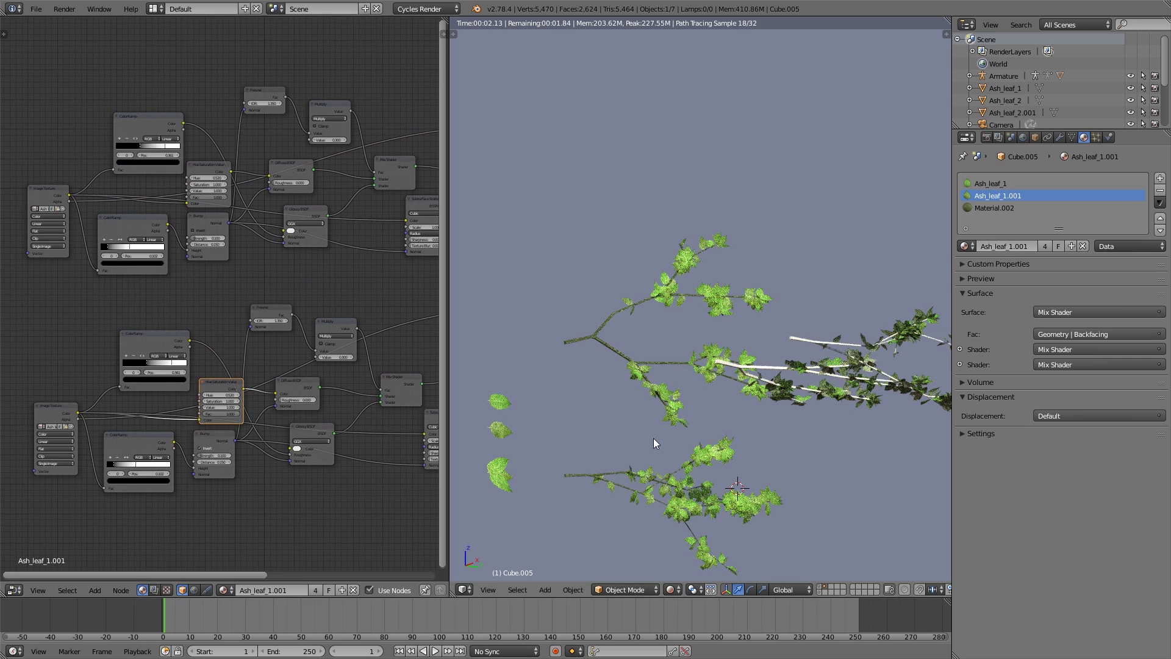
- Display the layer holding the full ash tree and inspect it in the rendered view from a different angle
left_click(820, 587)
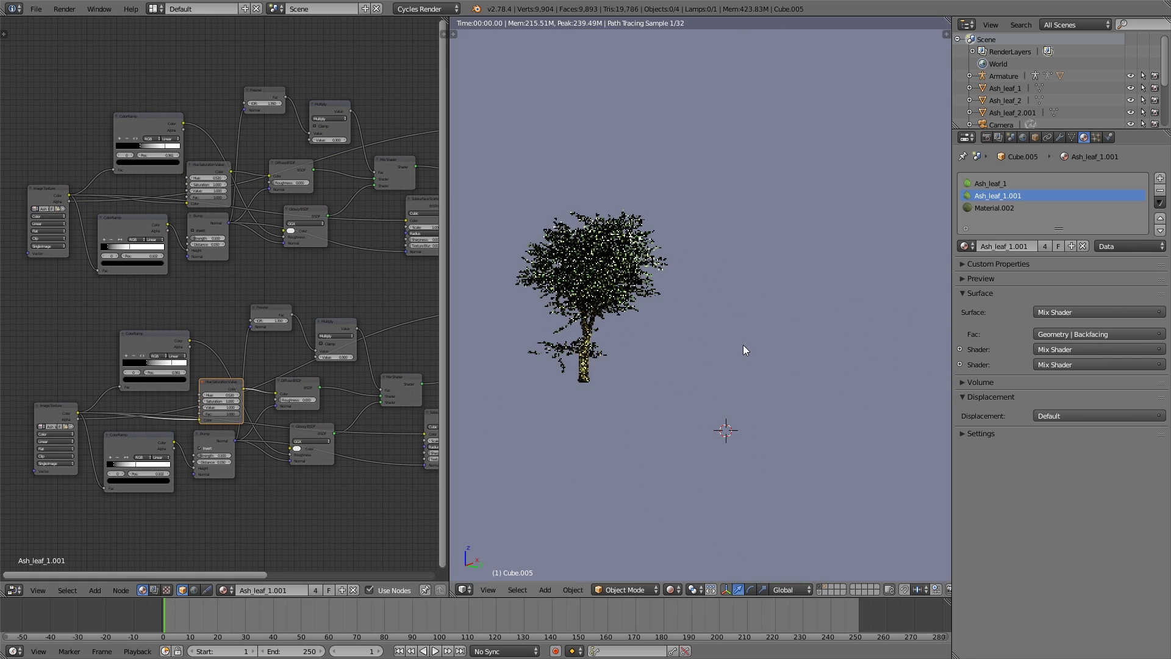
key("KP_0")
key("KP_0")
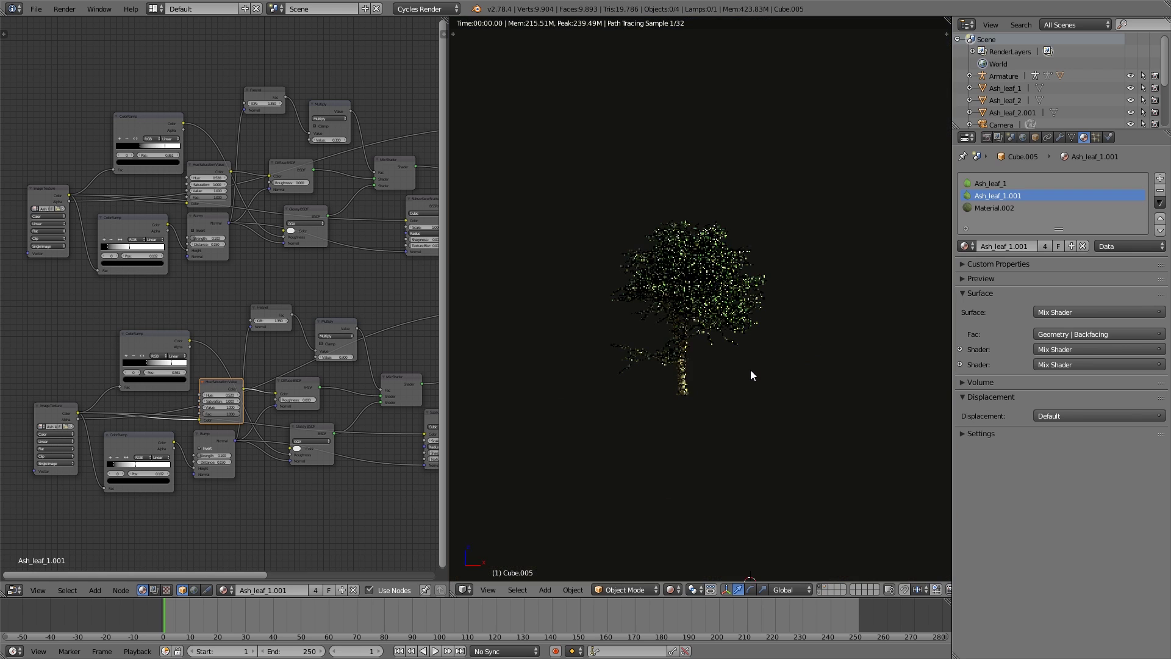
- Inspect the full ash tree in the rendered view from several angles and distances, against the field background
scroll(751, 370, "up", 3)
scroll(697, 394, "down", 3, "ctrl")
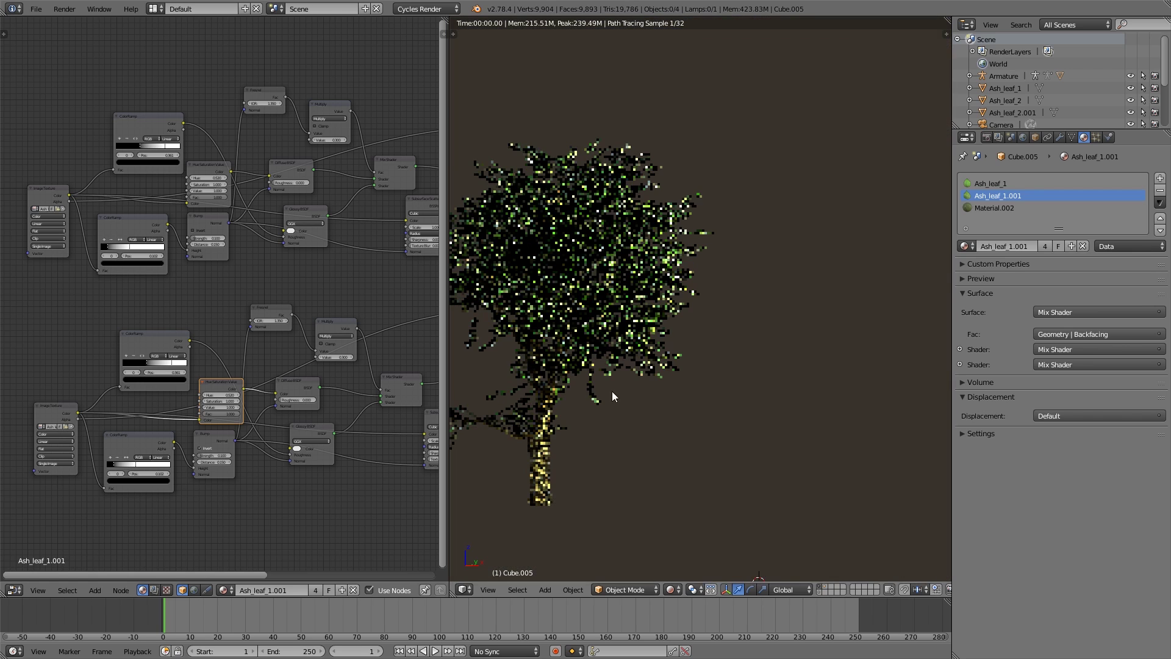
scroll(726, 394, "up", 3)
scroll(729, 390, "up", 3, "ctrl")
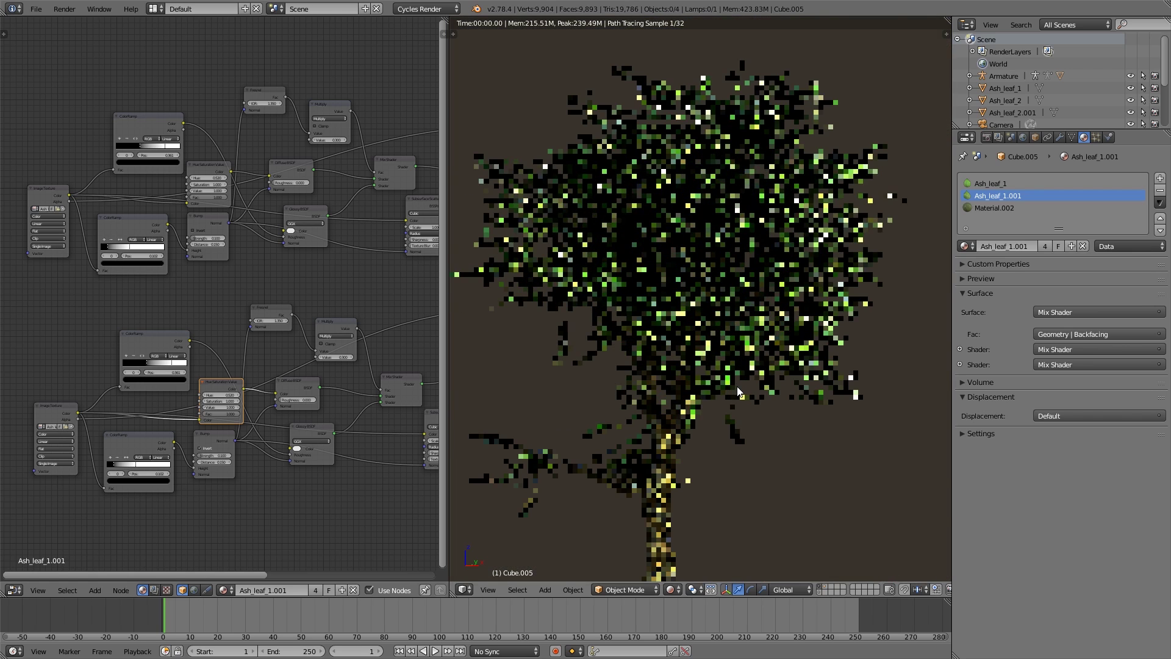
scroll(741, 386, "up", 3)
key("KP_0")
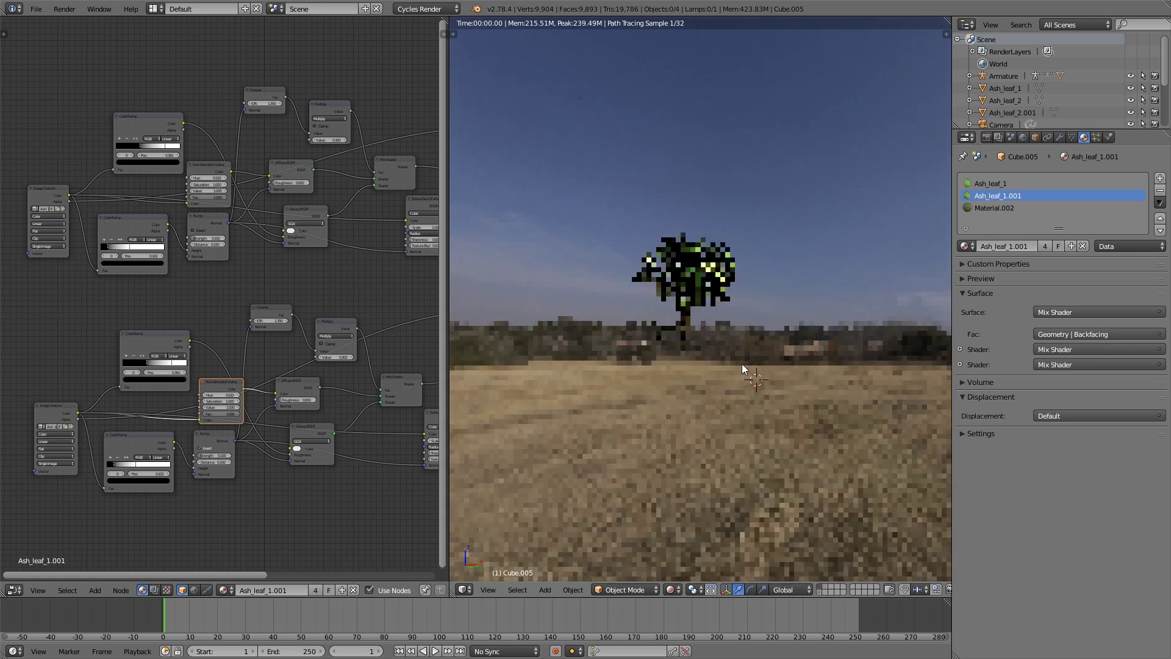
scroll(743, 366, "up", 5)
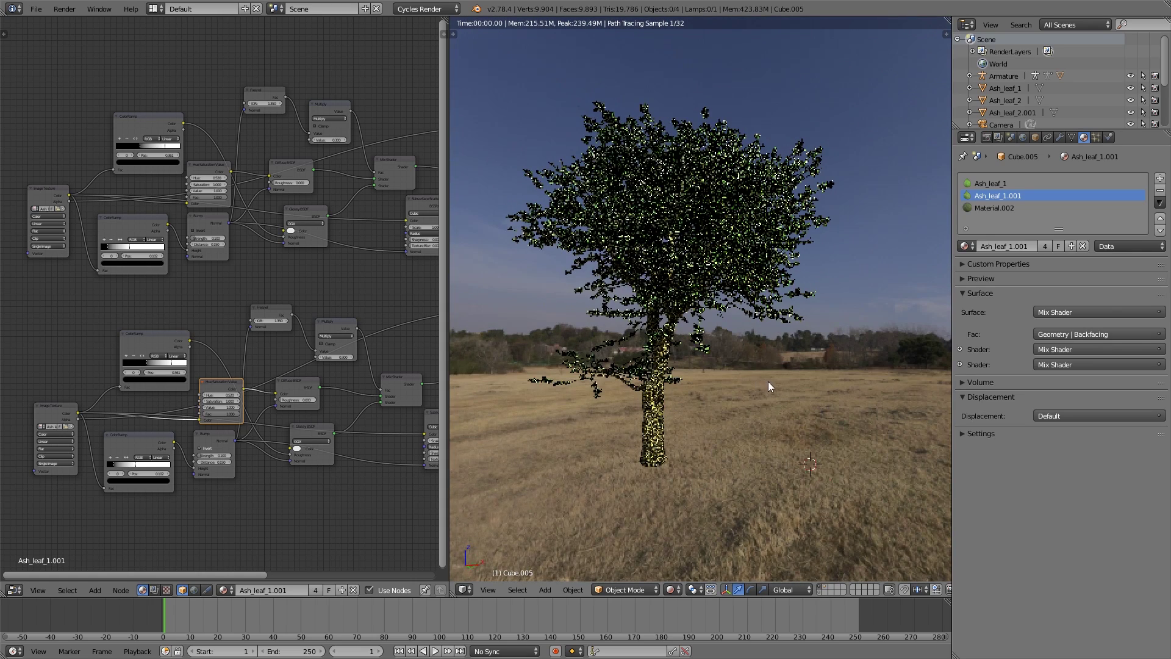
mouse_move(767, 382)
middle_mouse_down()
mouse_move(778, 383)
mouse_move(768, 378)
middle_mouse_up()
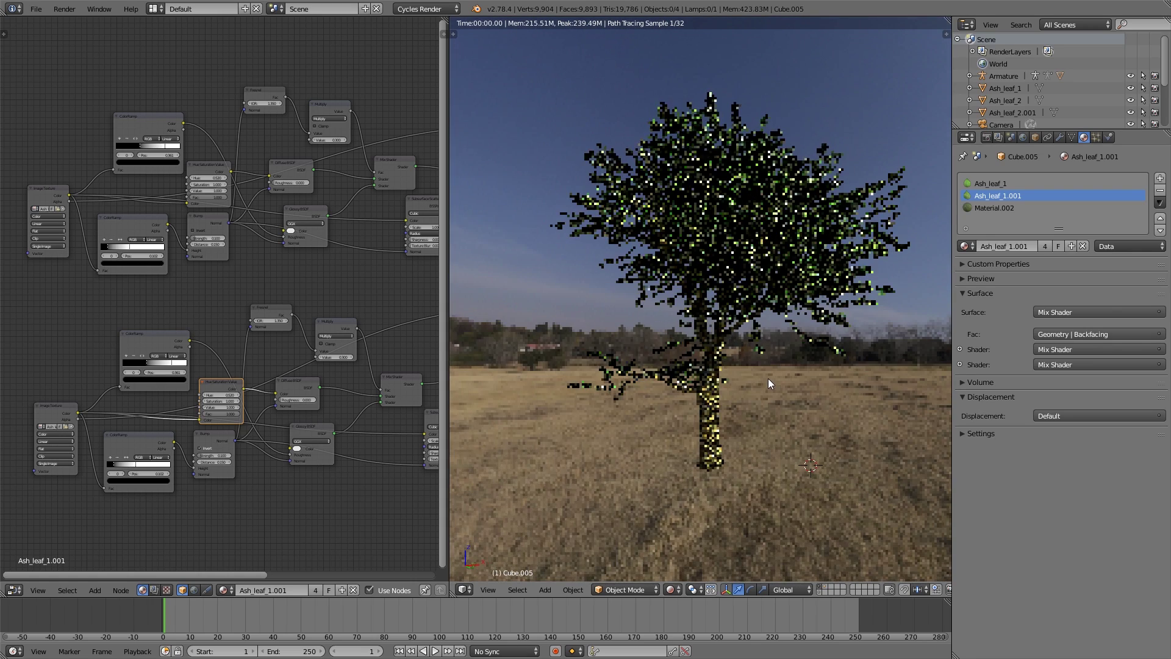
scroll(738, 387, "up", 2)
scroll(732, 386, "up", 4)
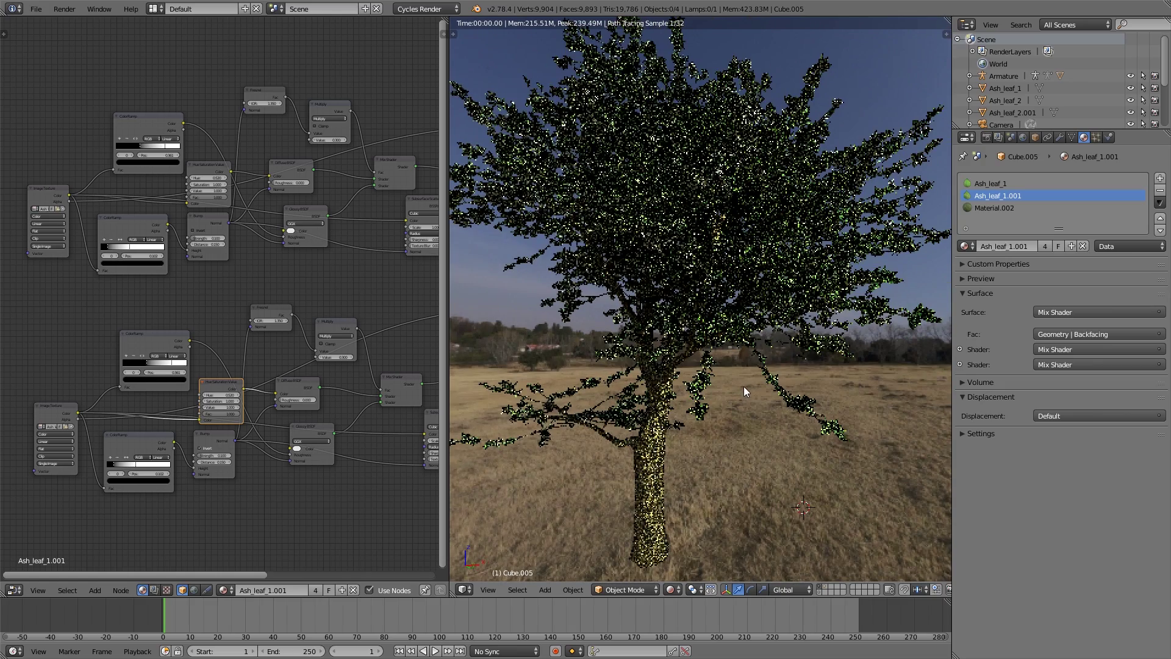
scroll(758, 394, "down", 3)
scroll(797, 550, "down", 3)
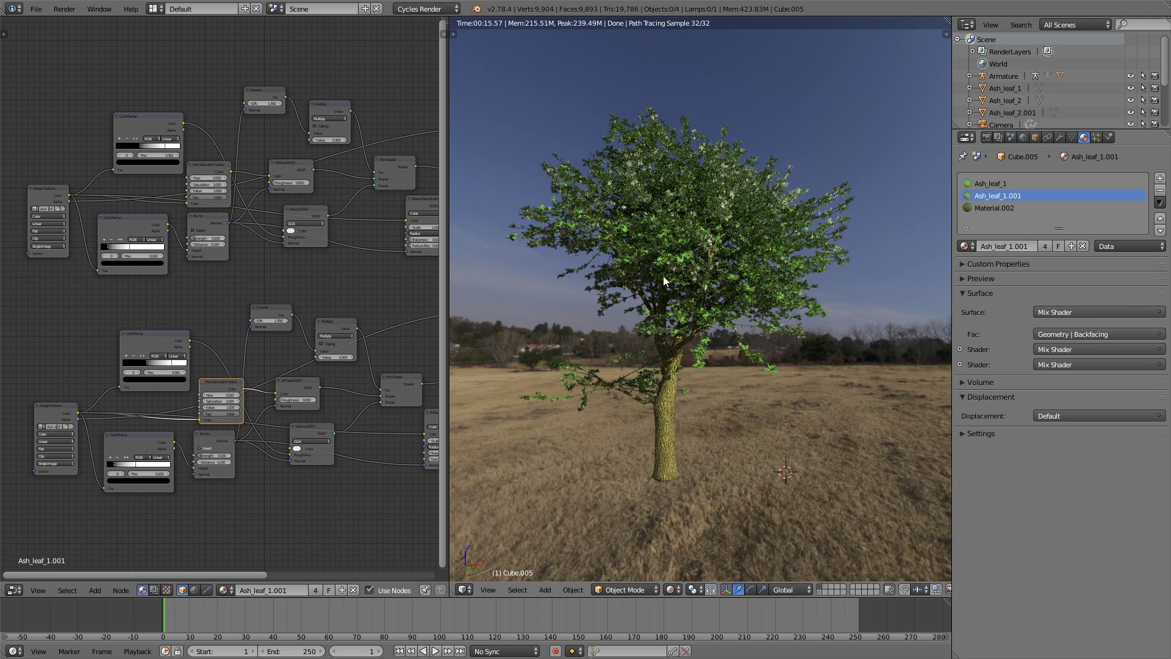
- Set both the maximum and minimum transparency bounces in the render's light path settings to 64
left_click(988, 137)
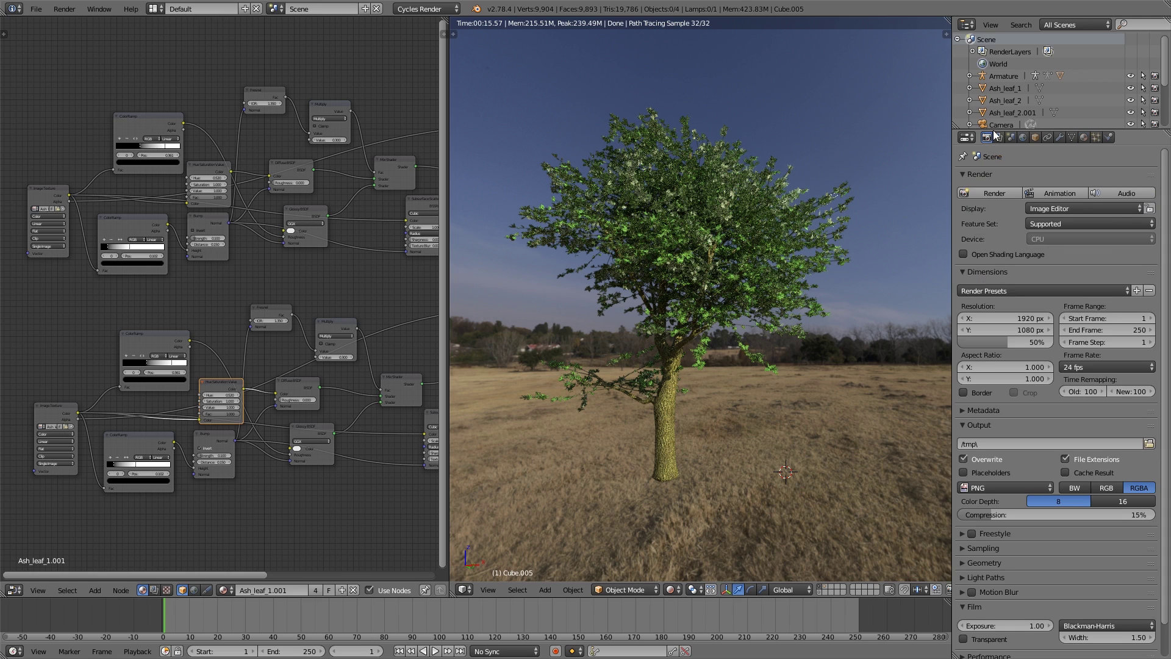
scroll(1083, 468, "down", 2)
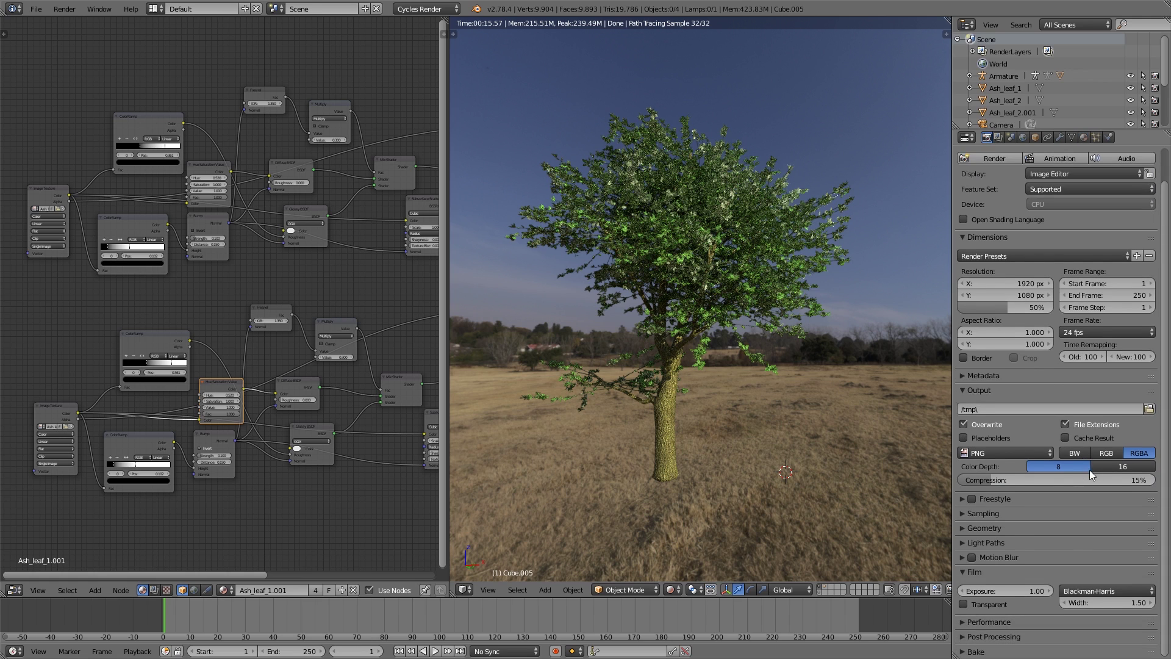
left_click(993, 620)
scroll(1053, 577, "down", 5)
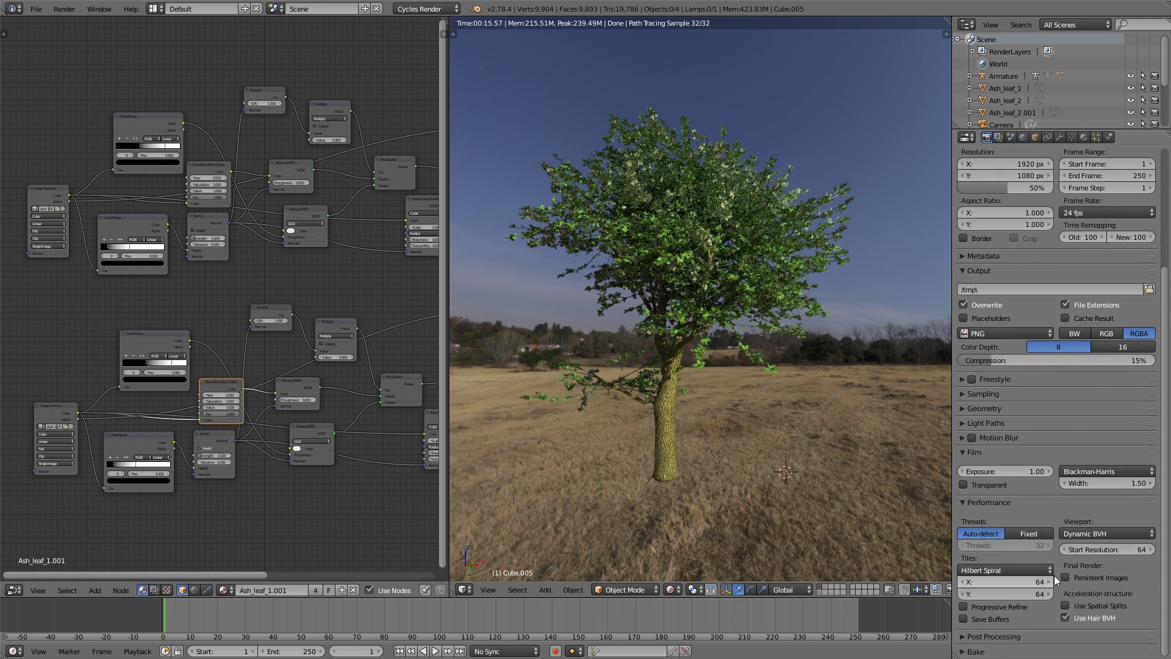
left_click(1004, 422)
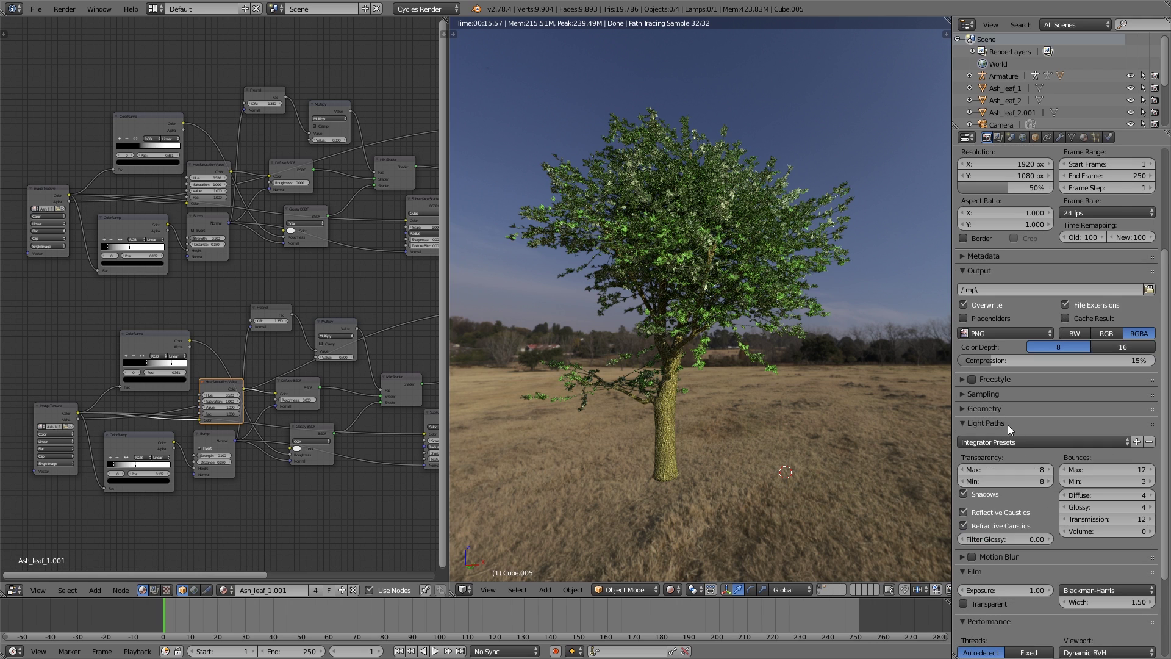
left_click(1014, 469)
key("Return")
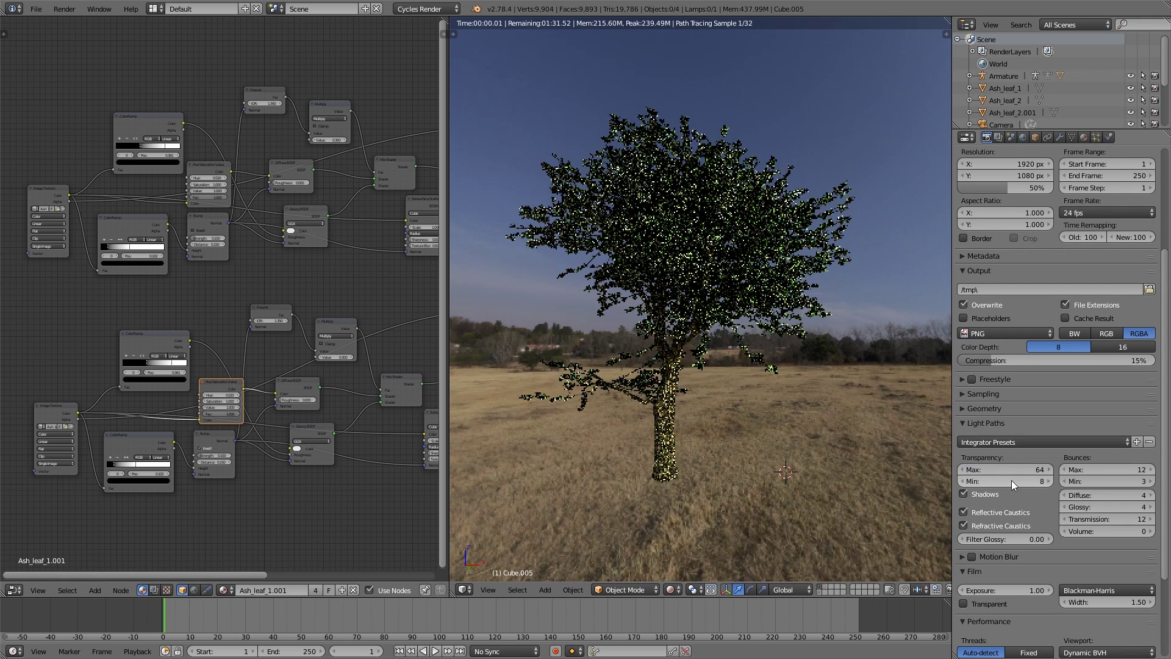
left_click(1011, 481)
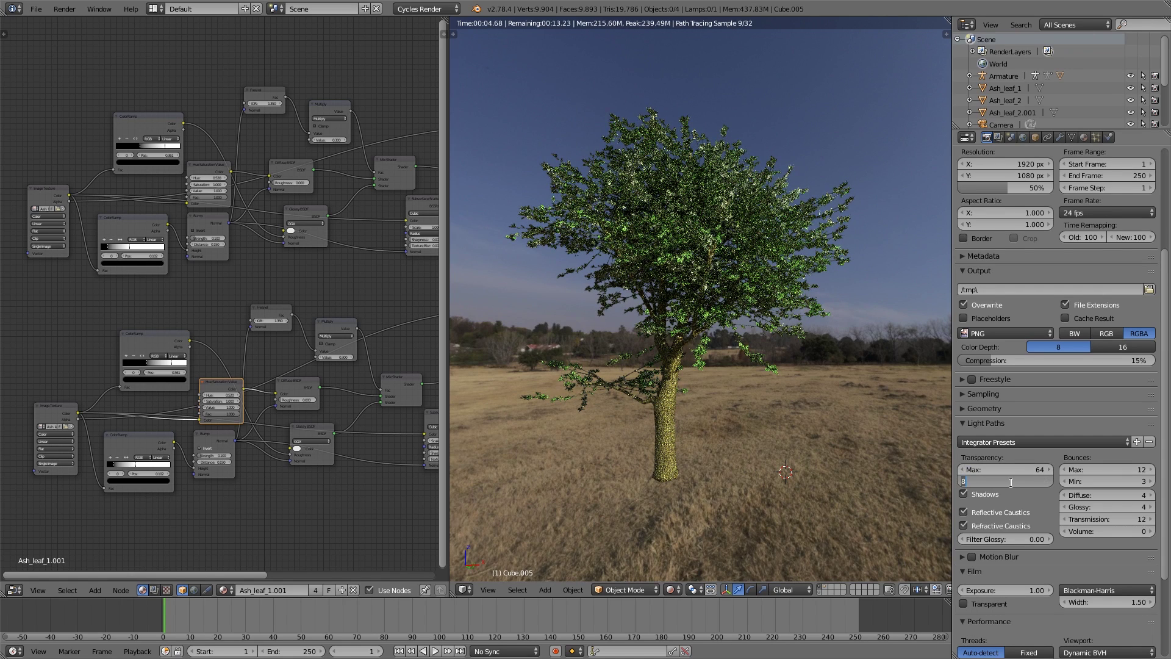
type("64")
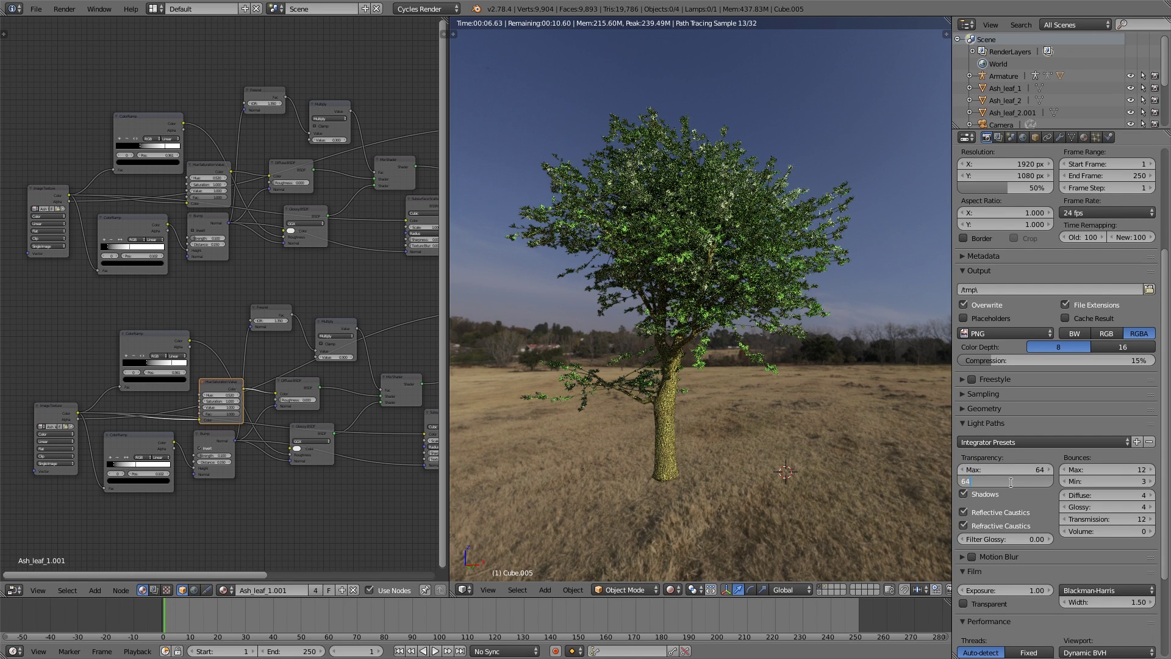
key("Return")
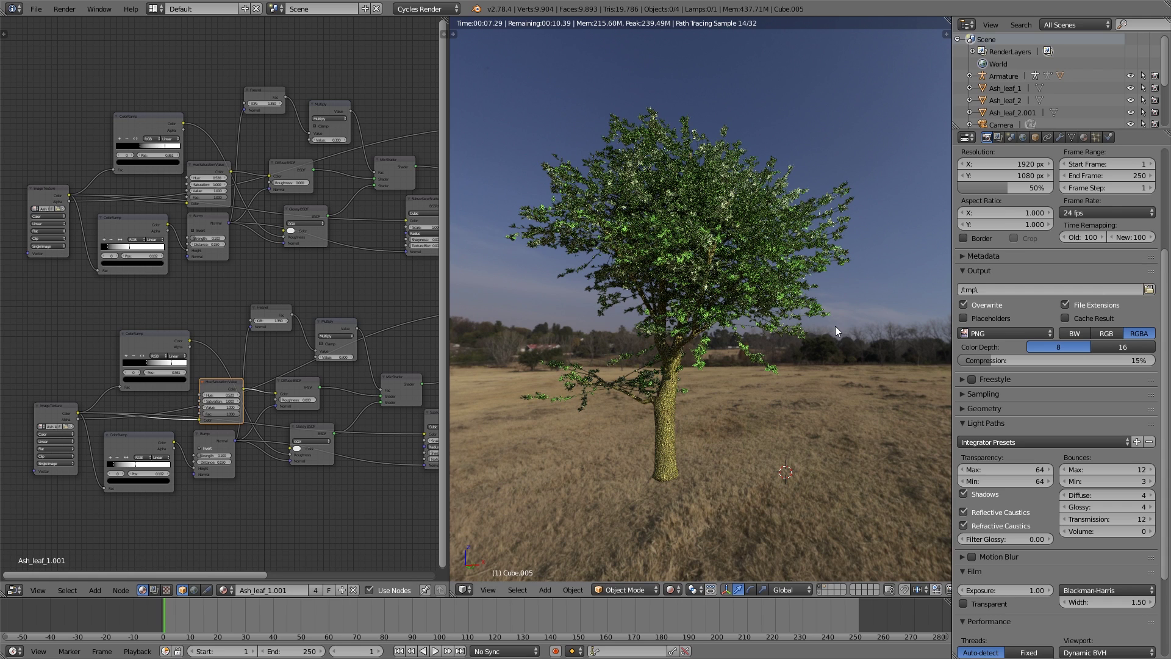
- Select the main tree mesh and frame it closer in the rendered view
right_click(753, 242)
scroll(700, 343, "down", 3)
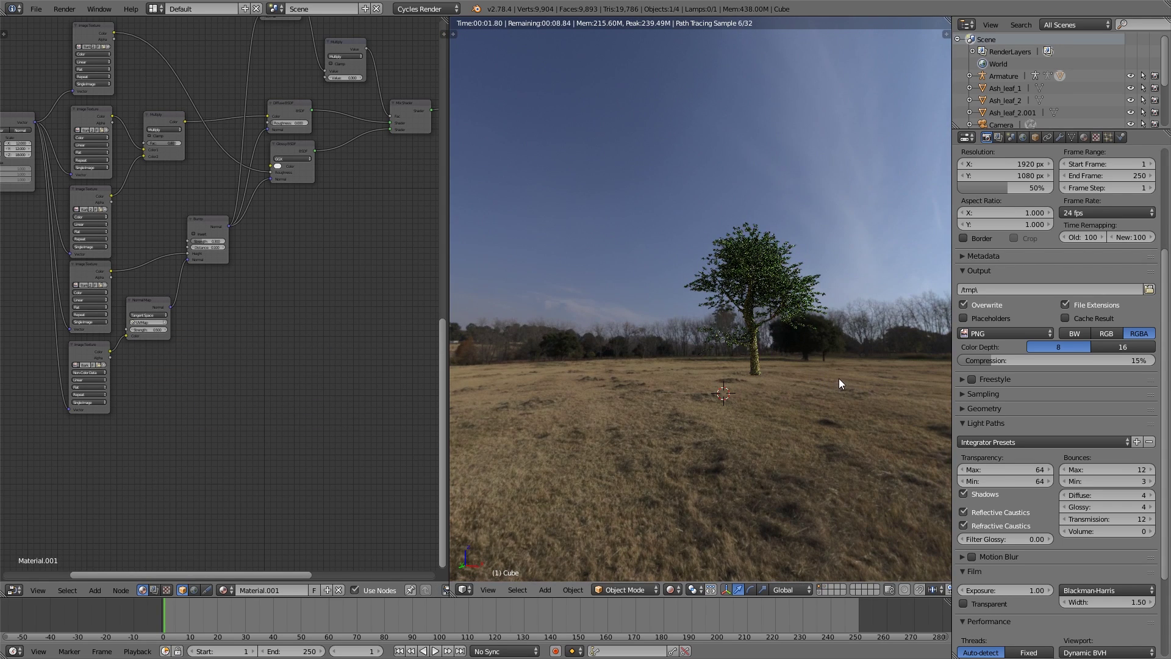
scroll(840, 376, "up", 4)
key("KP_Decimal")
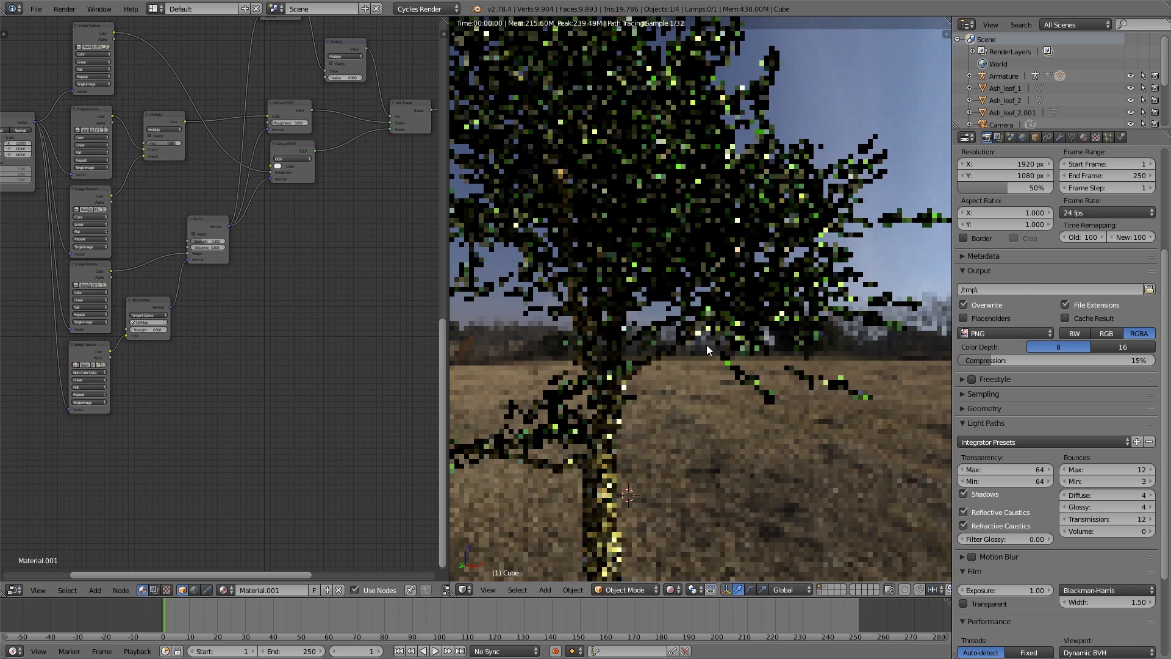
scroll(709, 345, "down", 3)
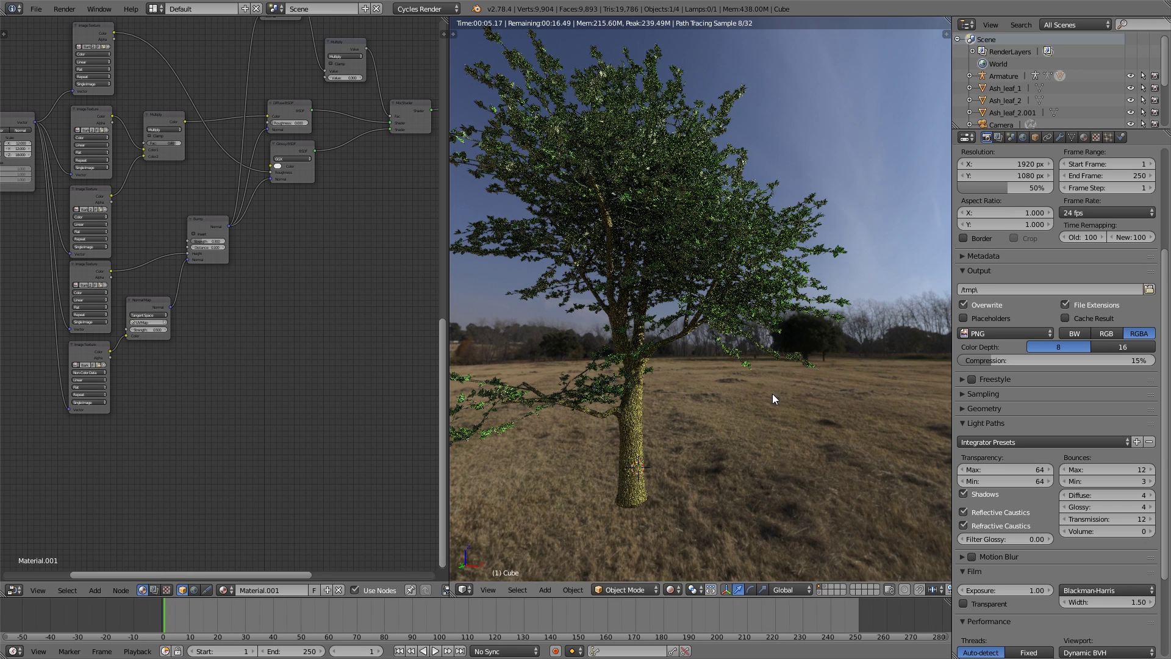
- Raise the preview sample count in the render sampling settings to 128
left_click(998, 137)
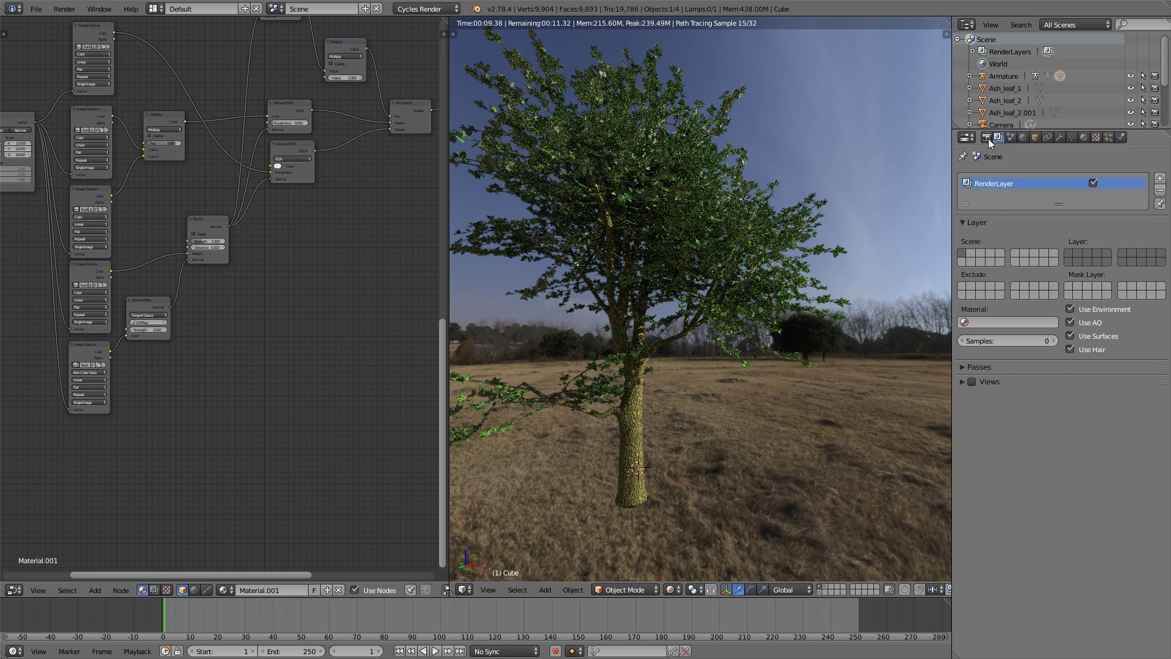
left_click(987, 137)
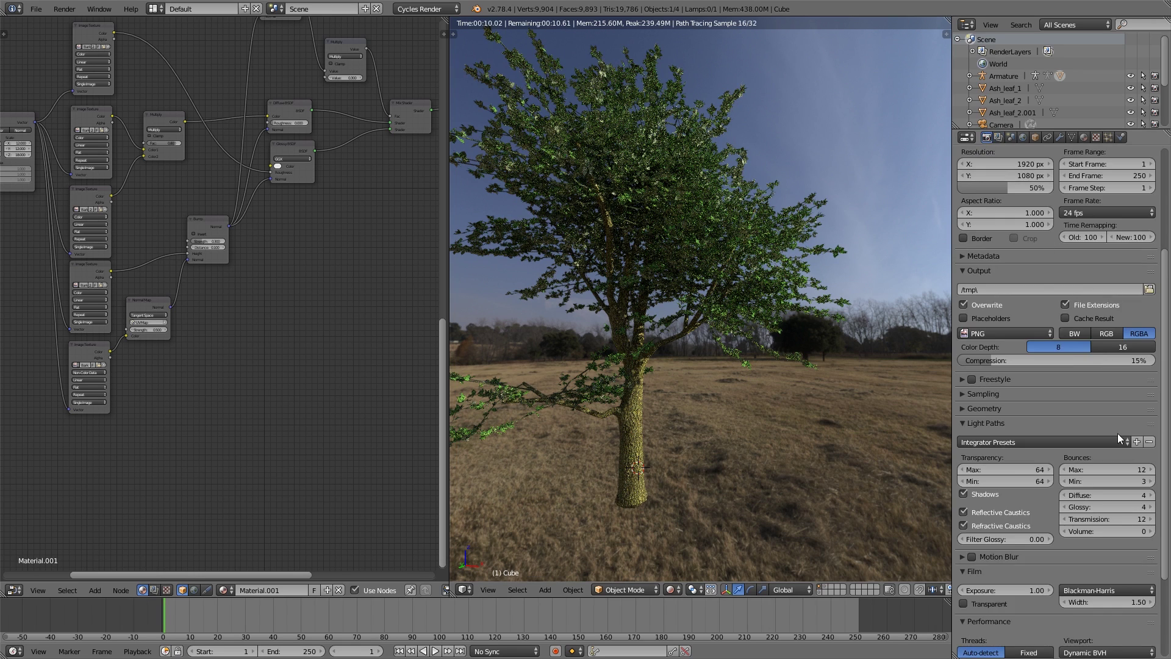
left_click(997, 393)
left_click(1119, 471)
type("12")
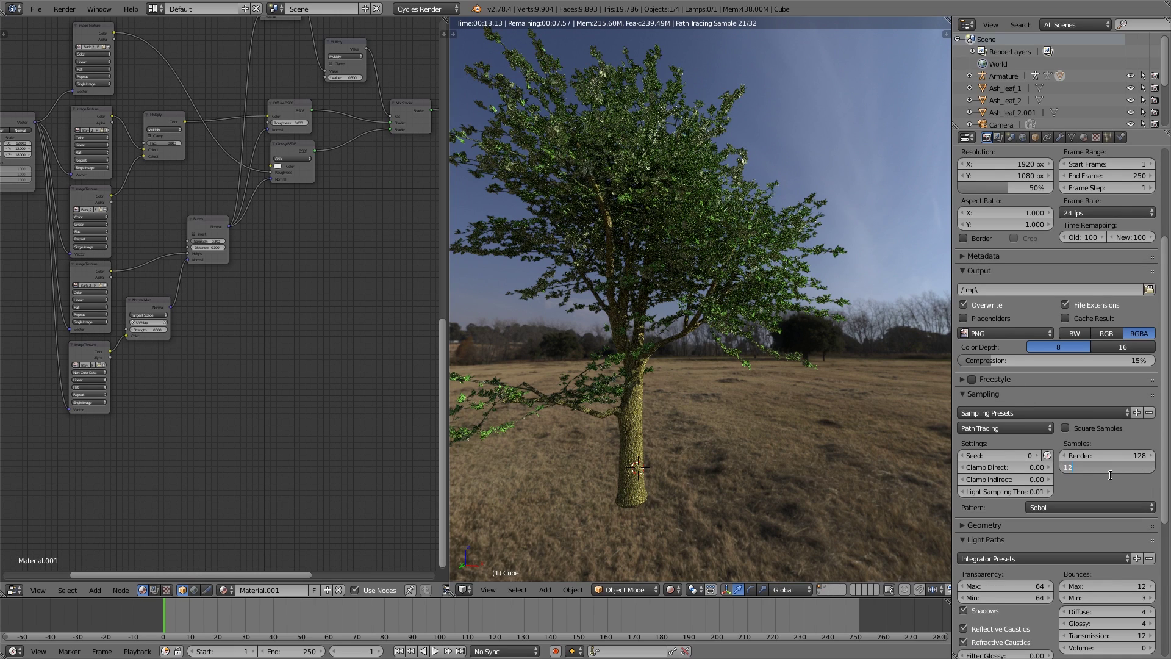
type("8")
key("Return")
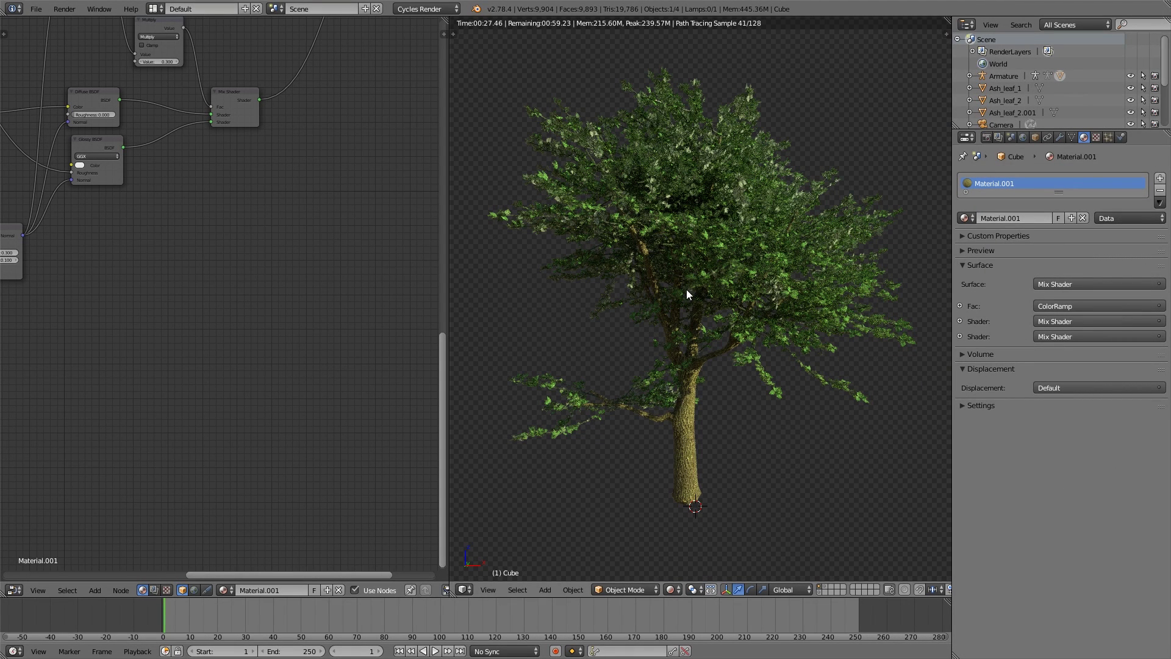
- Switch the viewport shading to Solid and put the tree's armature into Pose Mode
left_click(676, 593)
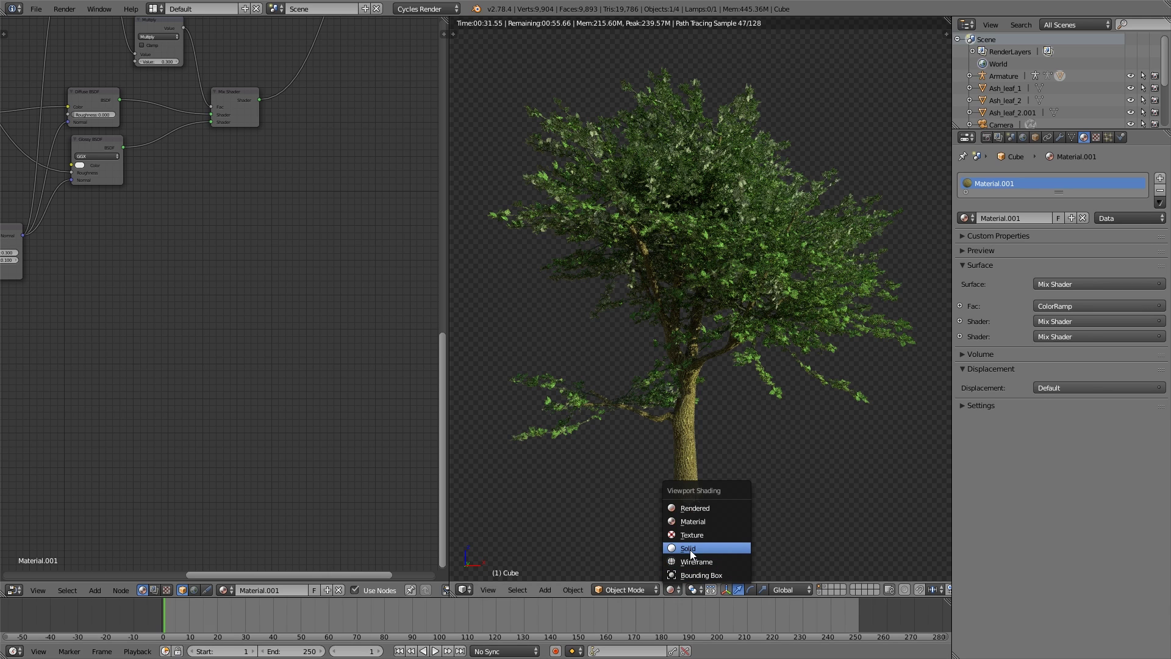
left_click(690, 550)
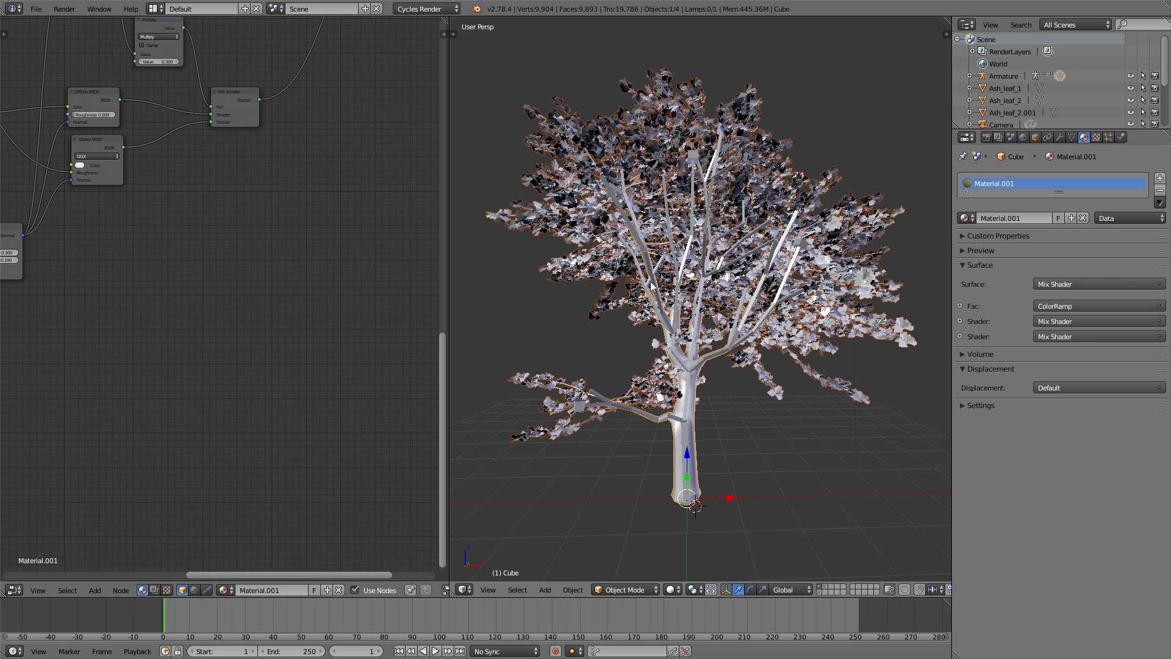
right_click(645, 254)
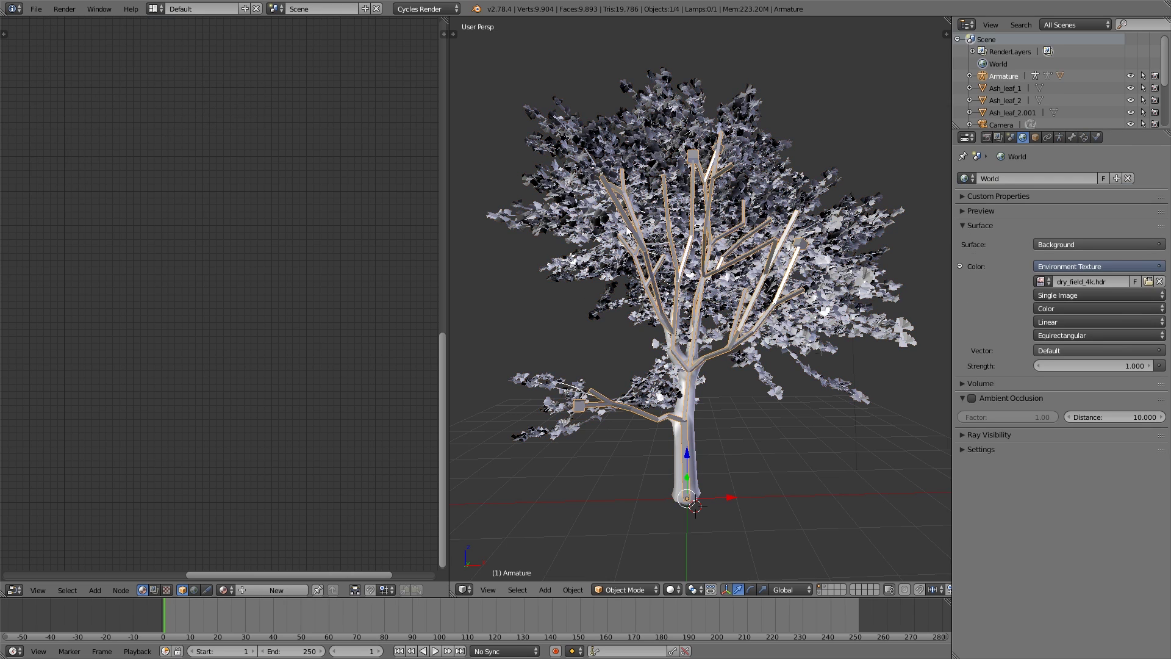
left_click(614, 590)
left_click(625, 548)
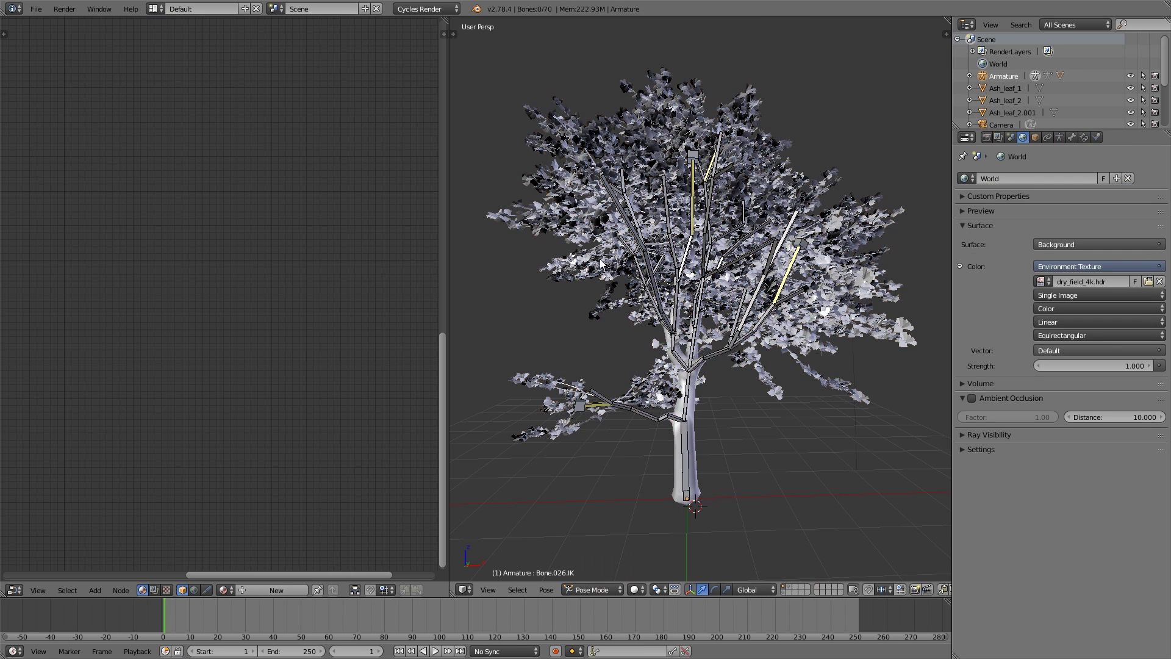
- Move the IK control bone at the top of the crown to bend its branch, and deselect all bones
right_click(696, 152)
left_click_drag(699, 159, 652, 178)
scroll(688, 260, "down", 3)
middle_click_drag(689, 259, 884, 258)
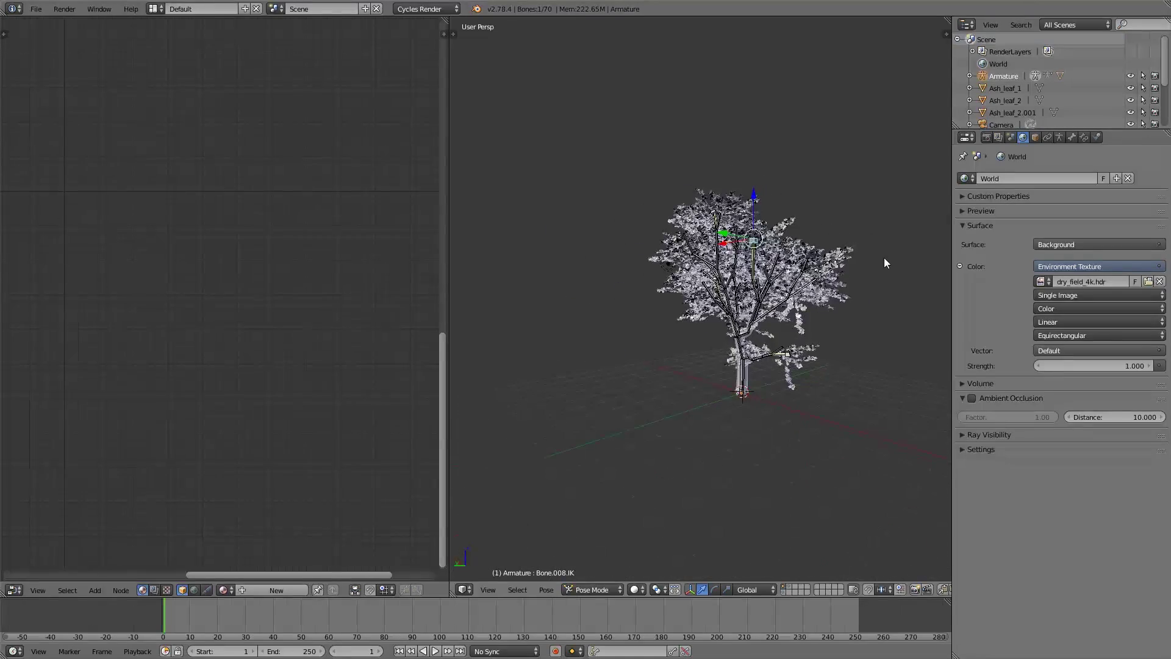
key("g")
left_click(882, 260)
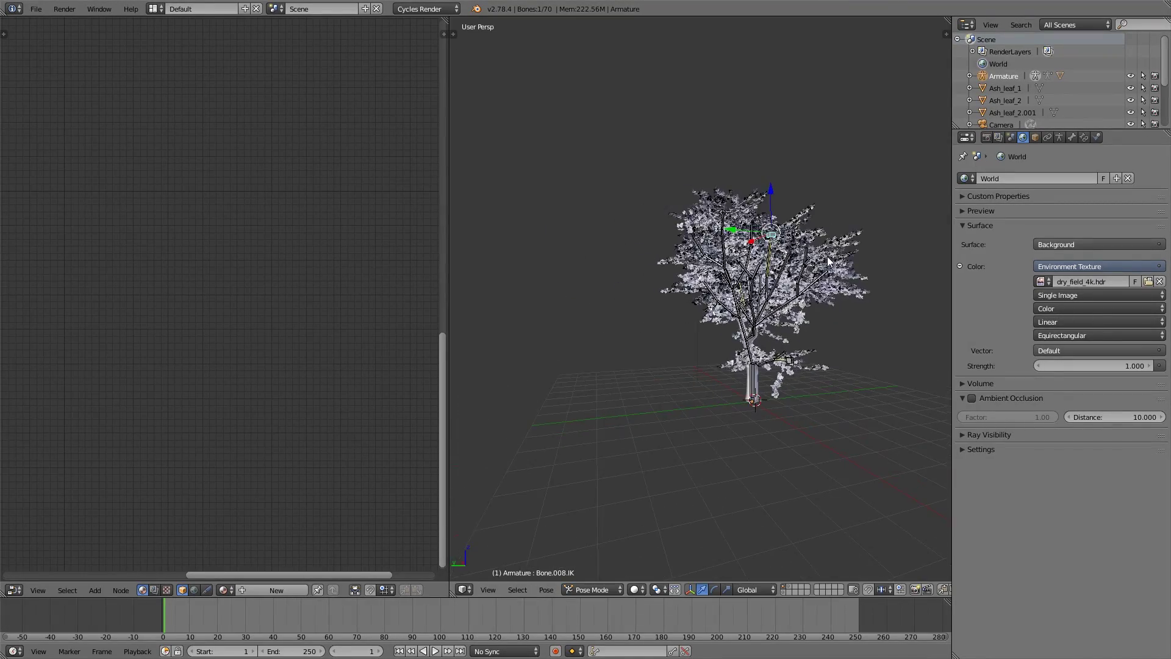
key("KP_0")
middle_click_drag(789, 276, 810, 338)
scroll(750, 423, "up", 2)
key("a")
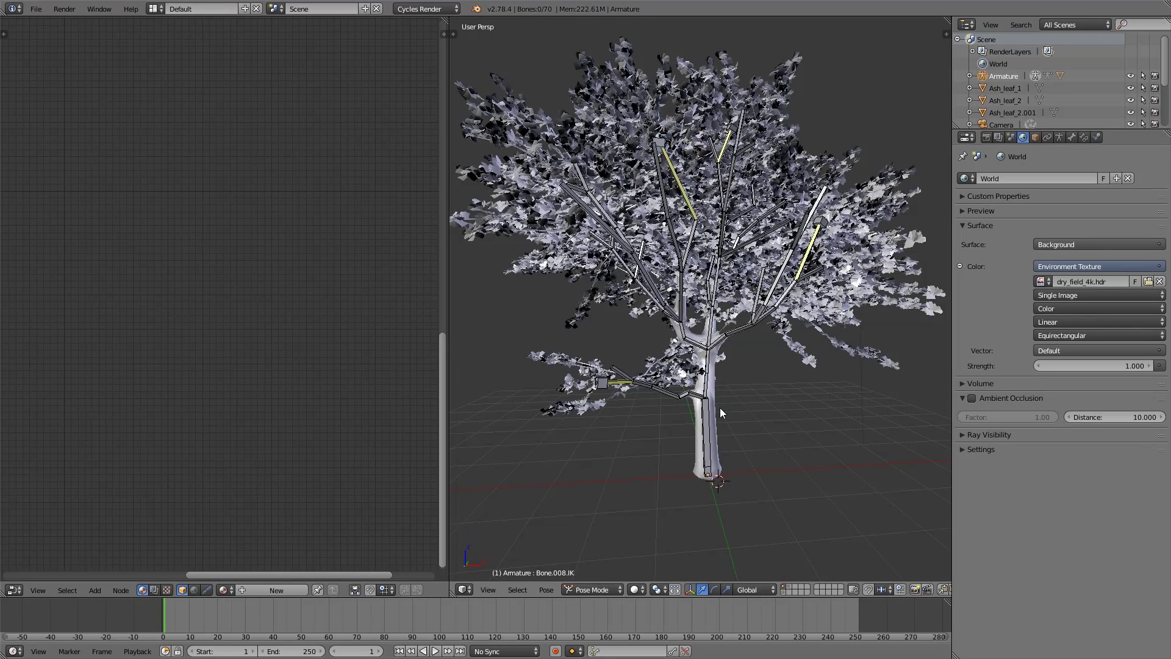
- Switch the viewport shading to Rendered to preview the posed tree
left_click(637, 590)
left_click(637, 589)
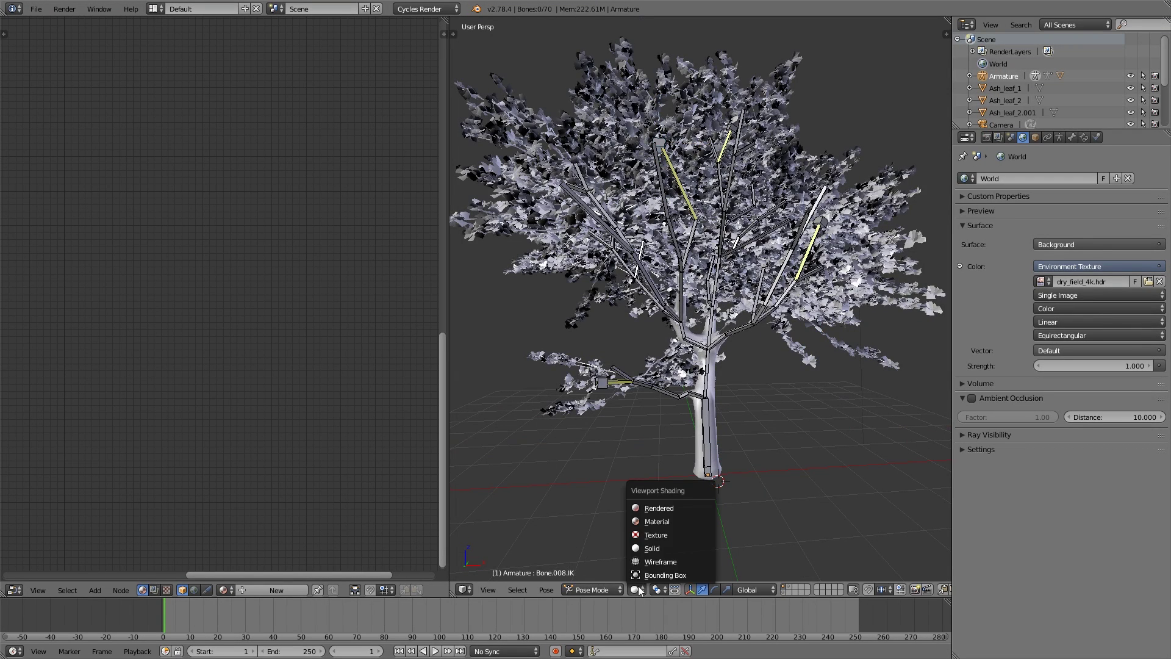
left_click(674, 507)
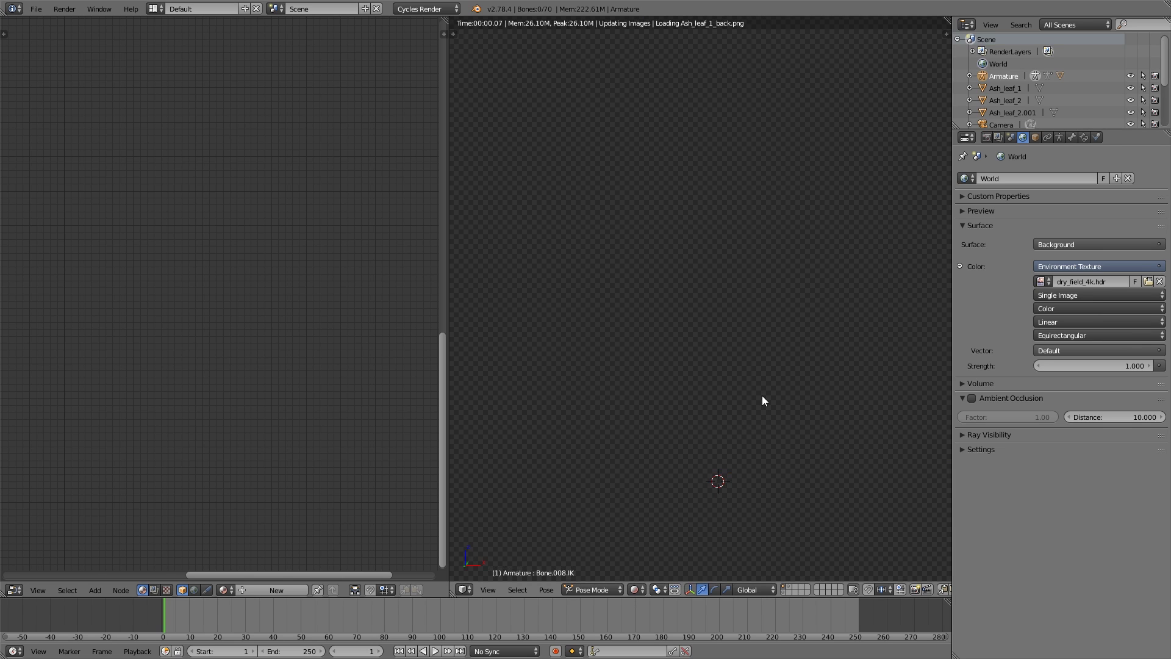